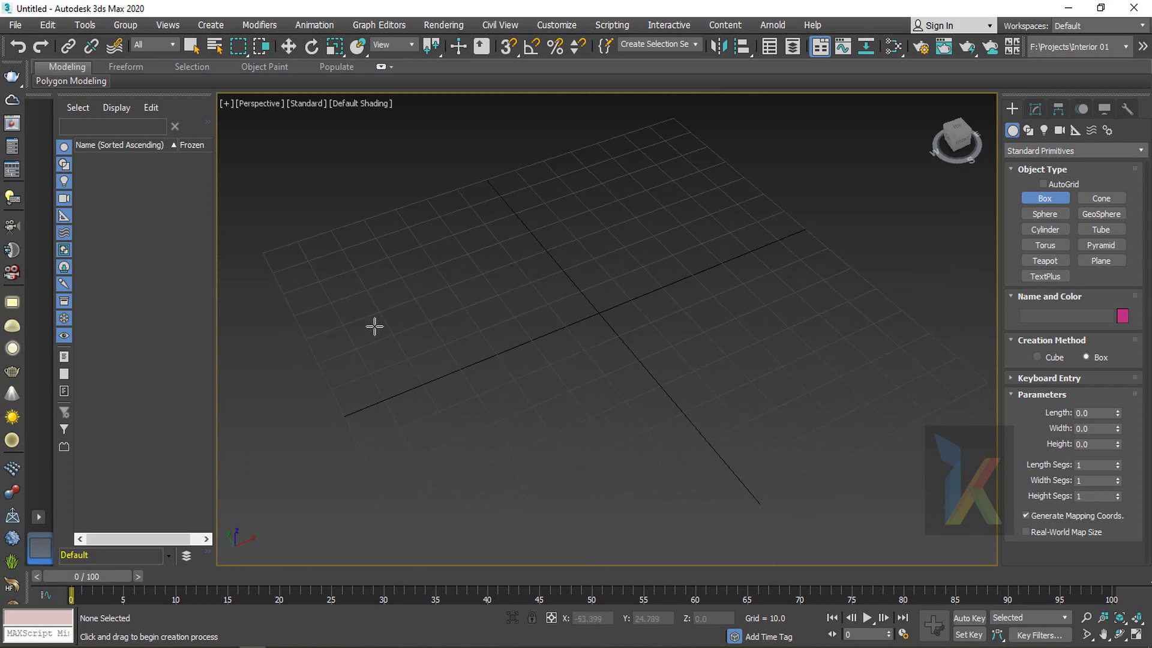
# Set the system unit scale so that 1 unit equals 1.0 feet
pyautogui.moveTo(594, 375)
pyautogui.keyDown('alt'); pyautogui.mouseDown(button='middle')
pyautogui.moveTo(592, 362)
pyautogui.moveTo(585, 371)
pyautogui.mouseUp(button='middle'); pyautogui.keyUp('alt')
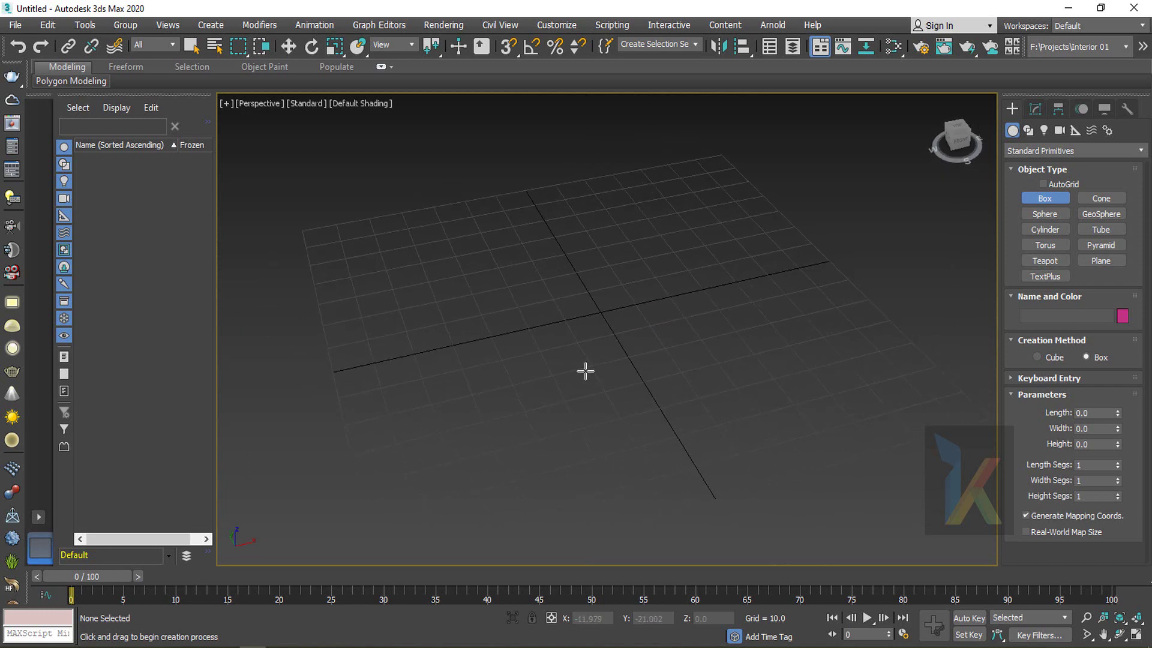
pyautogui.rightClick(763, 282)
pyautogui.click(557, 26)
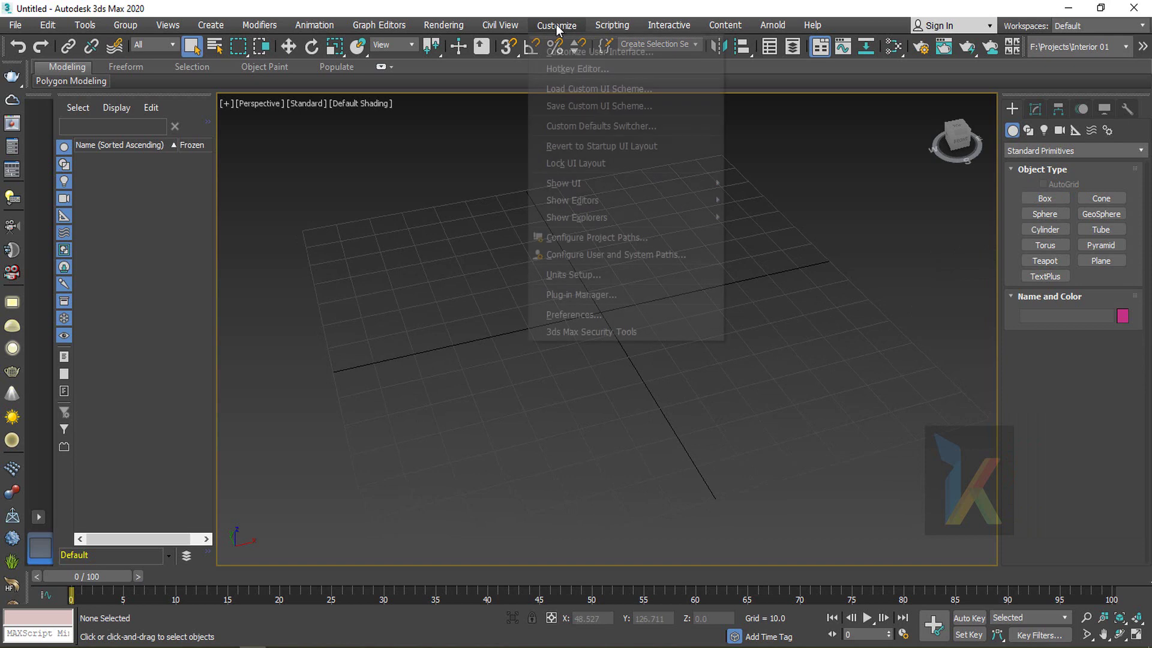
pyautogui.click(578, 275)
pyautogui.click(576, 209)
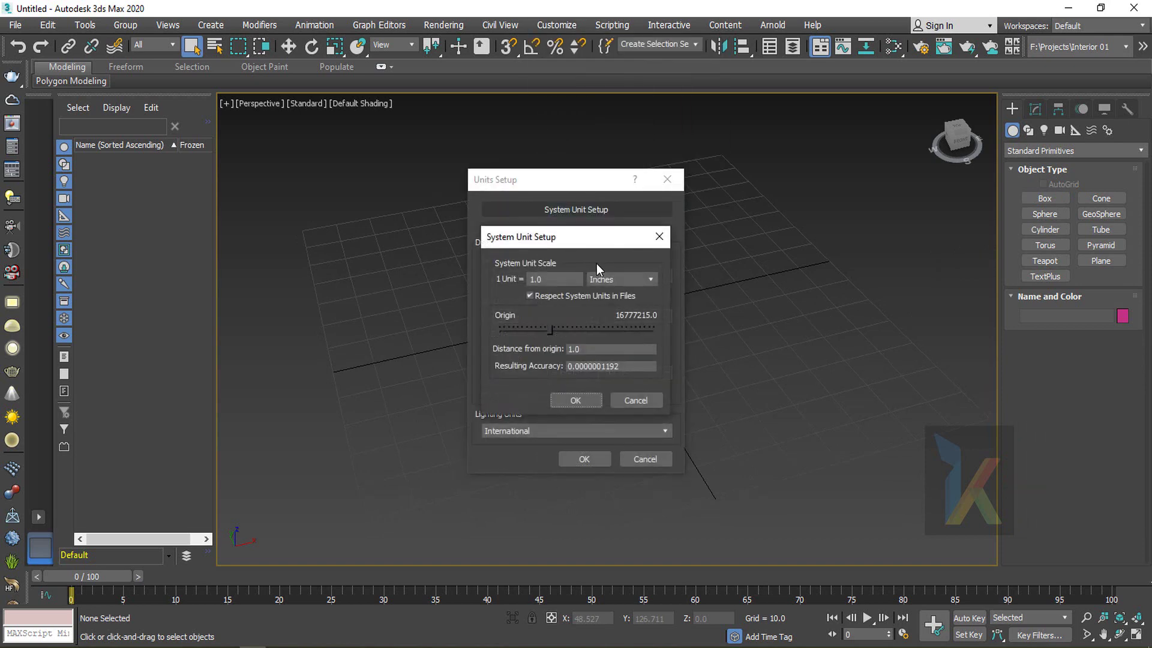
pyautogui.click(611, 278)
pyautogui.click(597, 303)
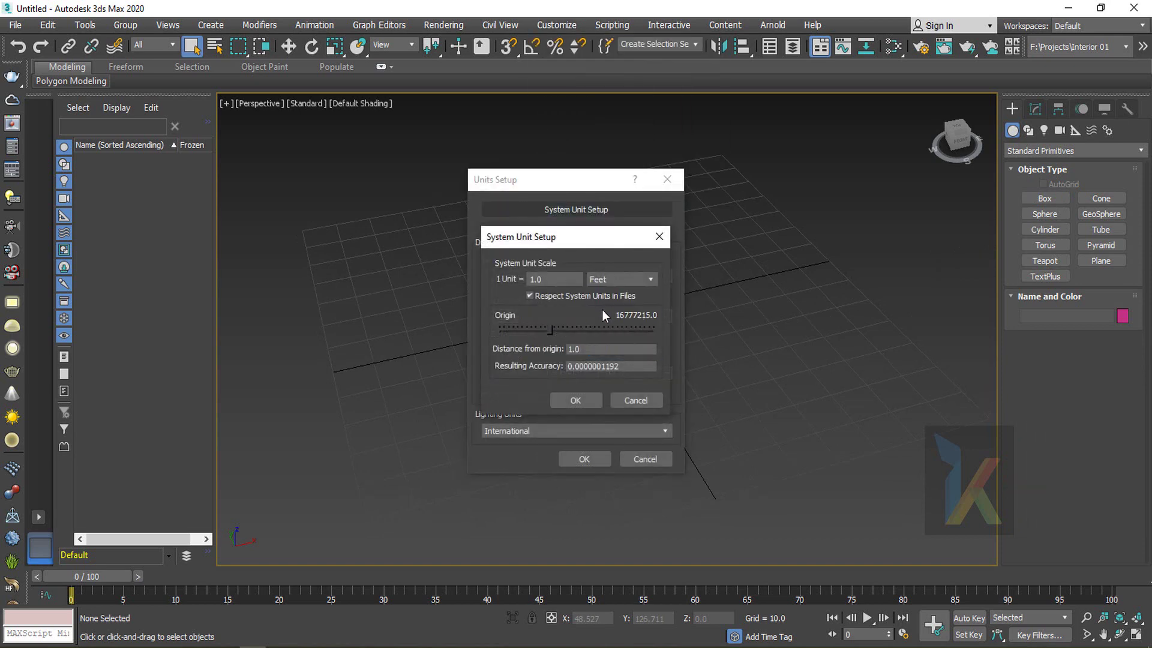
pyautogui.click(575, 400)
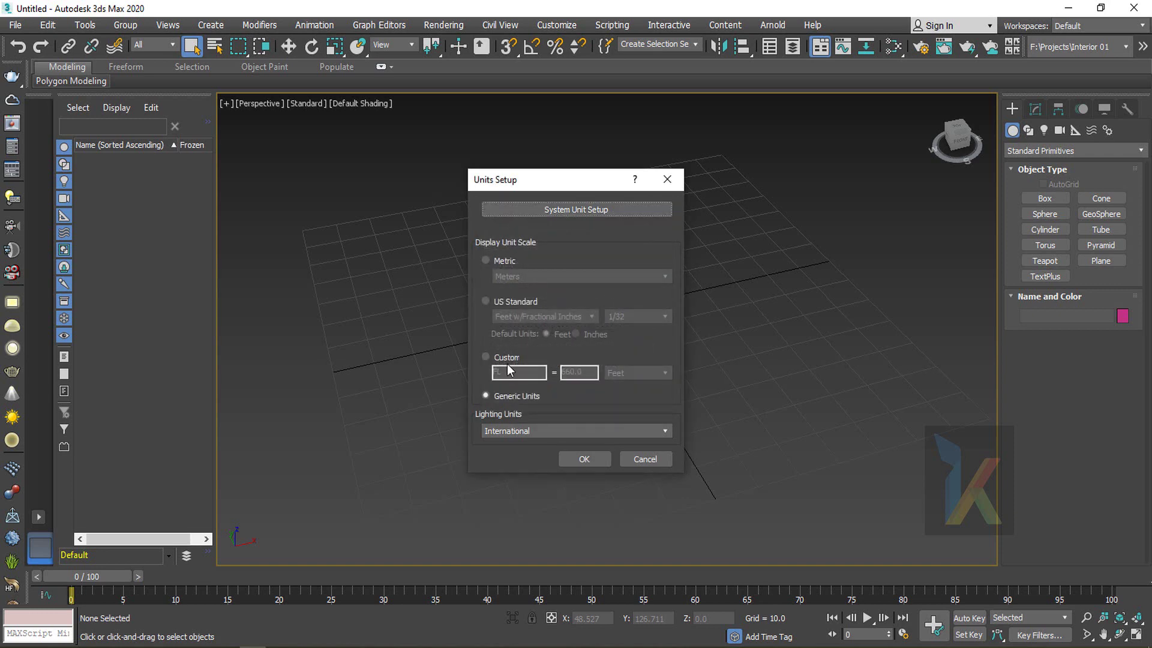
# Set the display unit scale to US Standard with Decimal Feet and accept the units setup
pyautogui.click(510, 301)
pyautogui.click(514, 316)
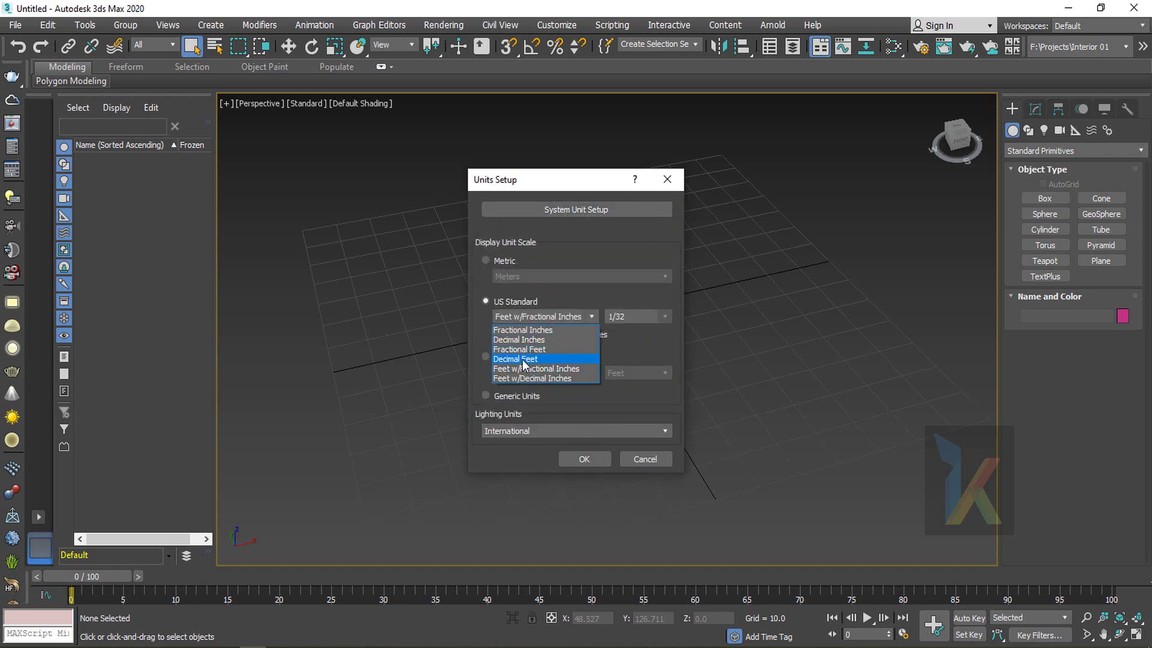
pyautogui.click(520, 358)
pyautogui.click(535, 316)
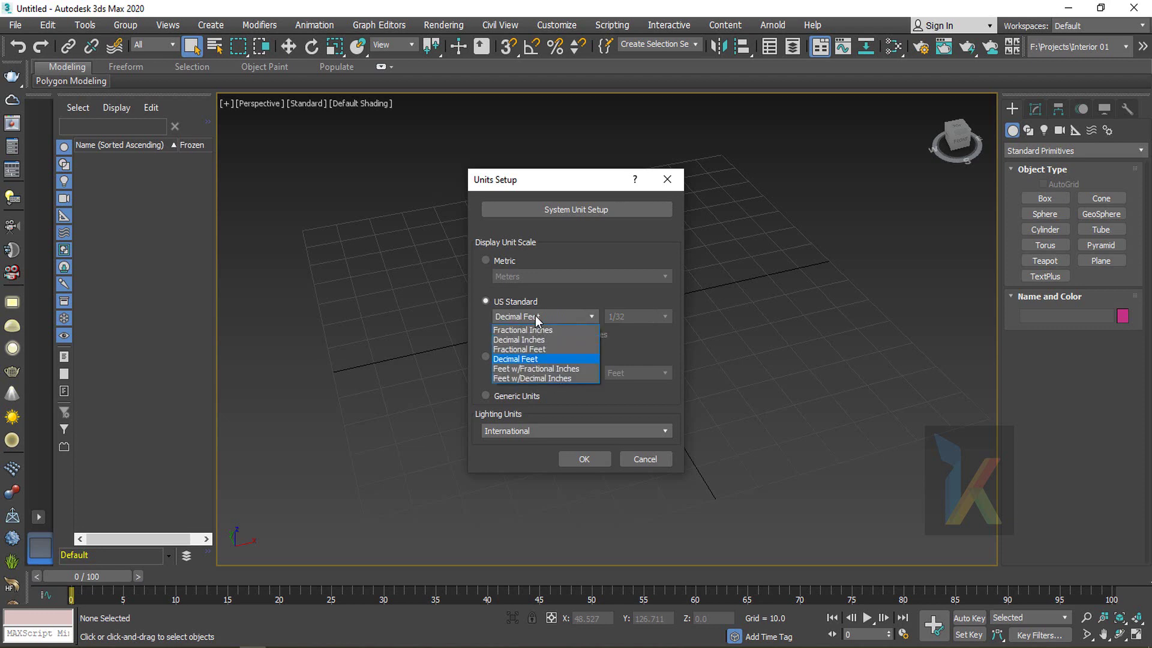
pyautogui.click(524, 360)
pyautogui.click(582, 459)
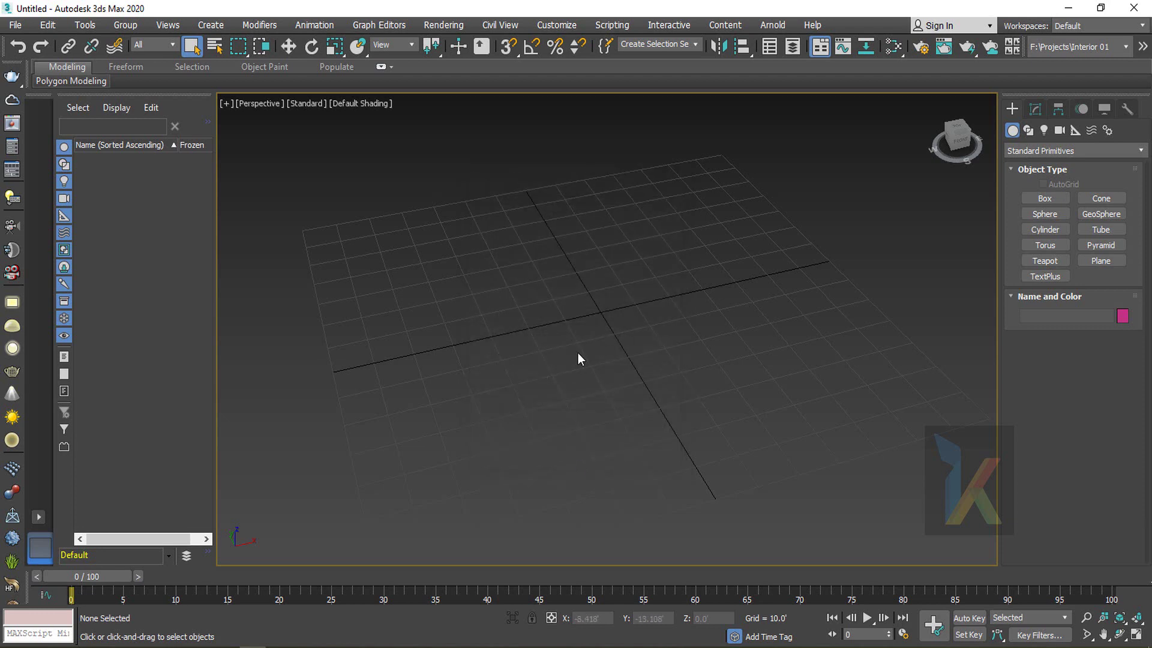
# Create a box about 37.4' long, 52' wide and 28.5' high near the grid centre, and display edged faces in the viewport
pyautogui.click(1039, 198)
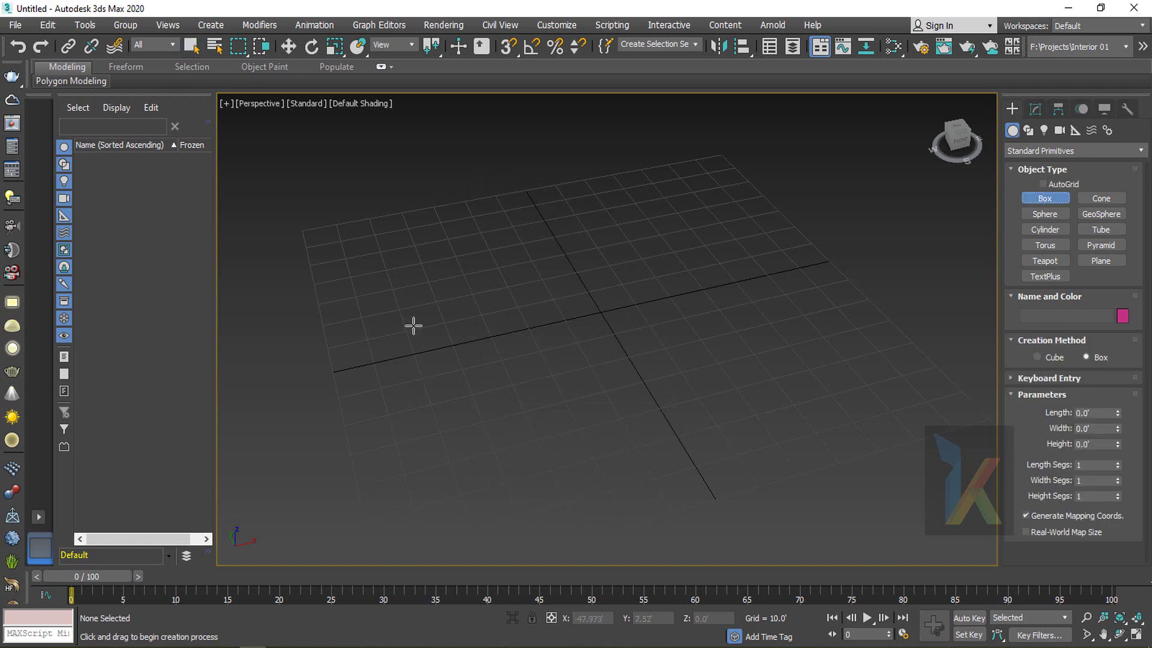
pyautogui.moveTo(490, 301); pyautogui.dragTo(727, 339)
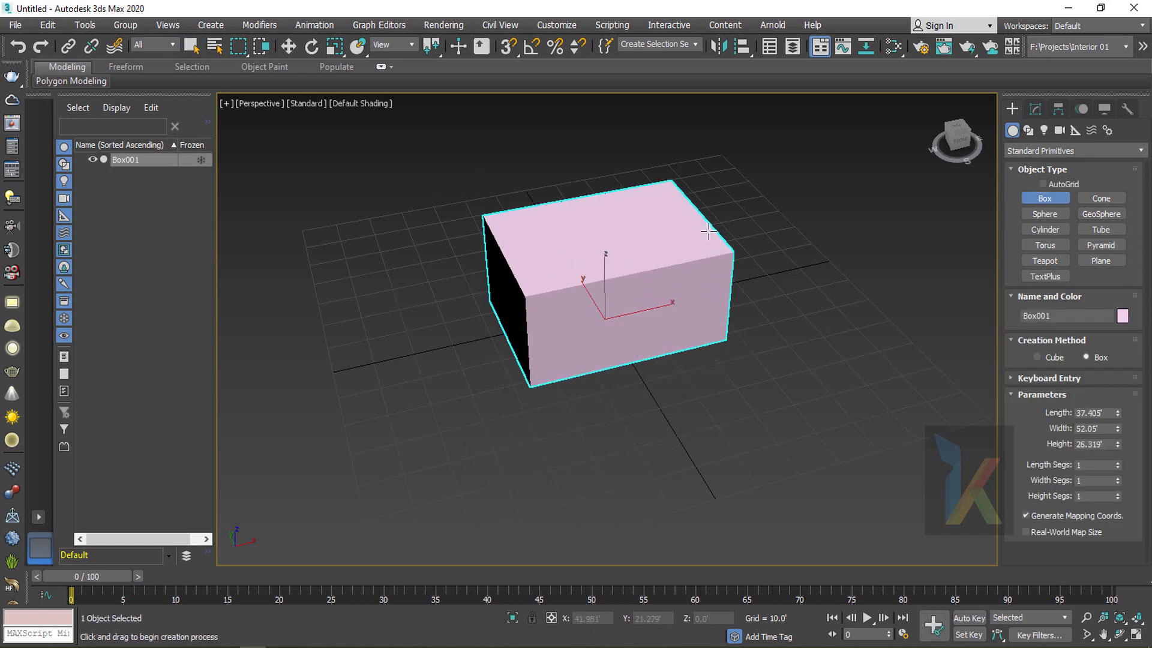
pyautogui.click(704, 226)
pyautogui.press('w')
pyautogui.press('F4')
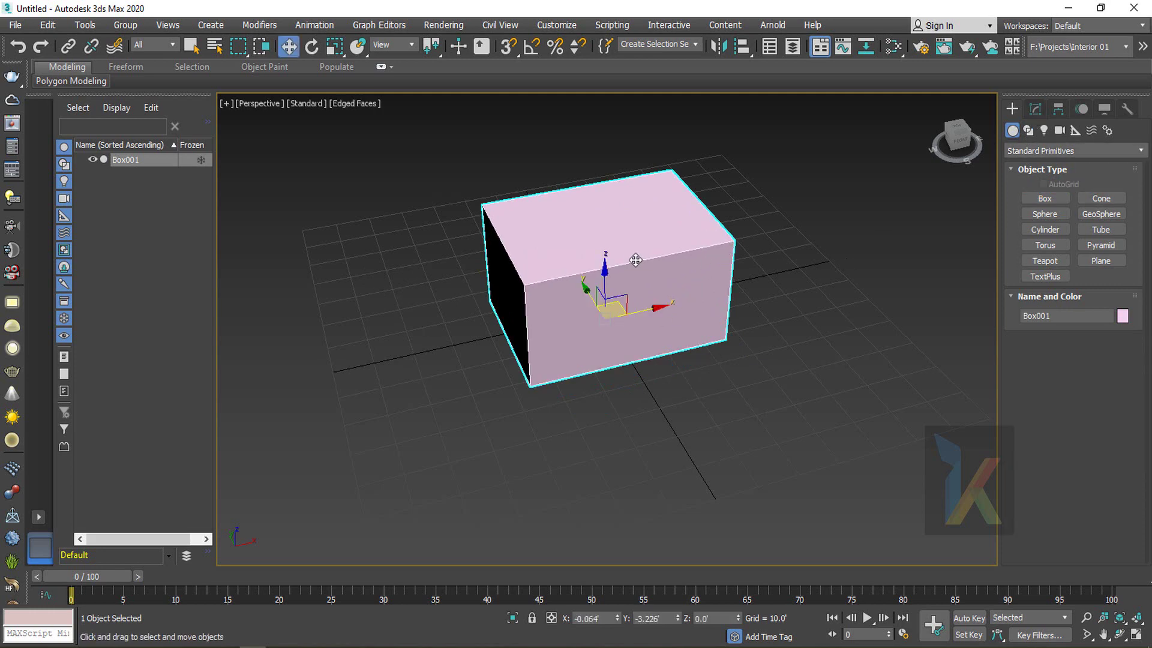
pyautogui.click(360, 106)
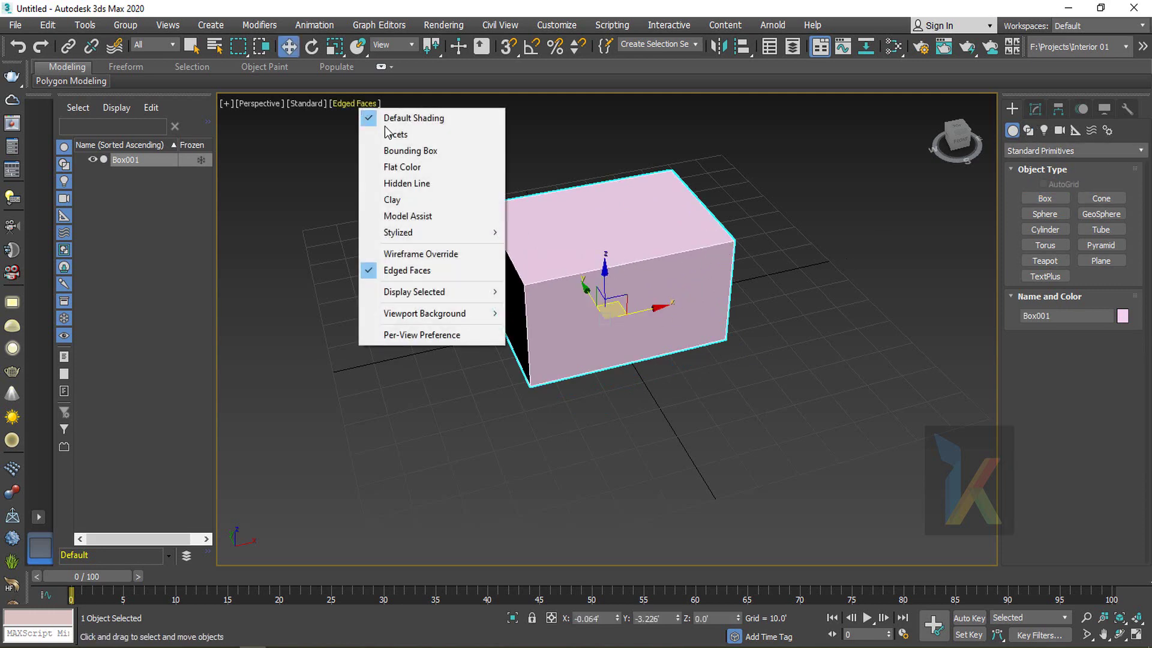
pyautogui.click(295, 157)
# Rename the box as Wall
pyautogui.click(1034, 108)
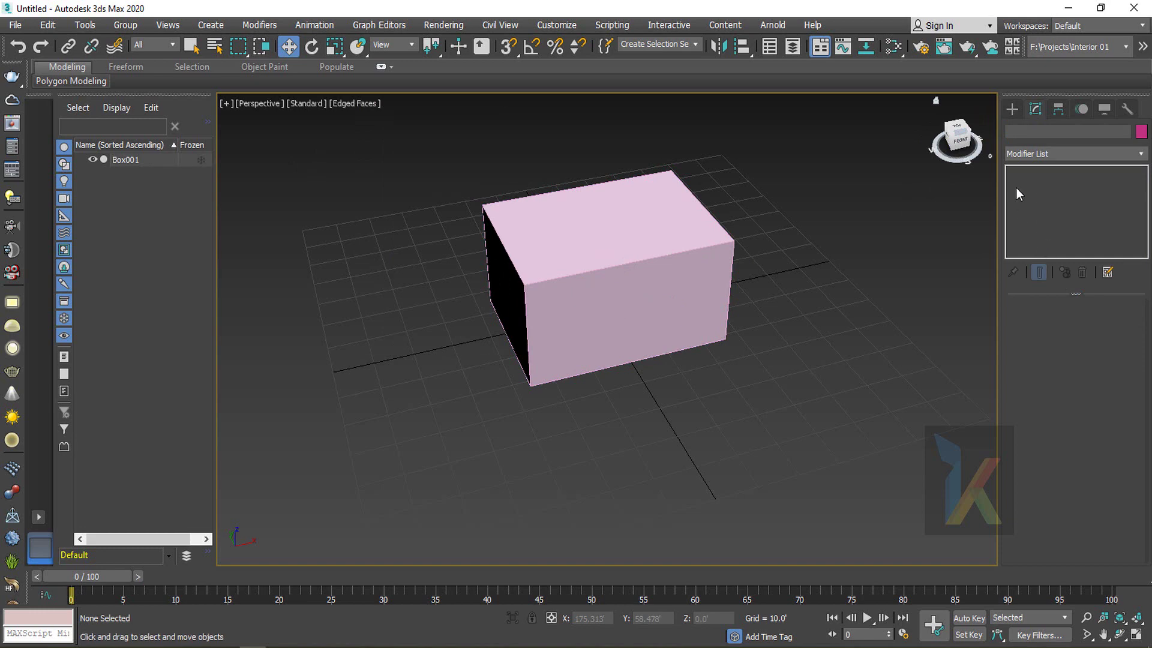
pyautogui.click(1012, 108)
pyautogui.click(690, 246)
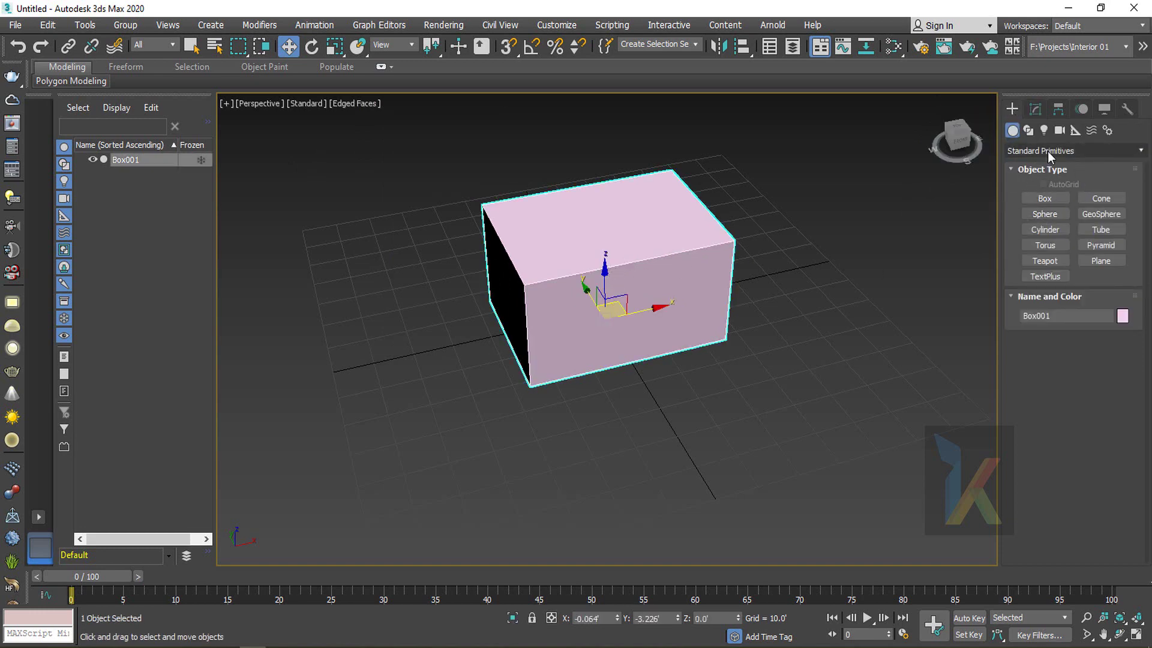
pyautogui.click(1034, 109)
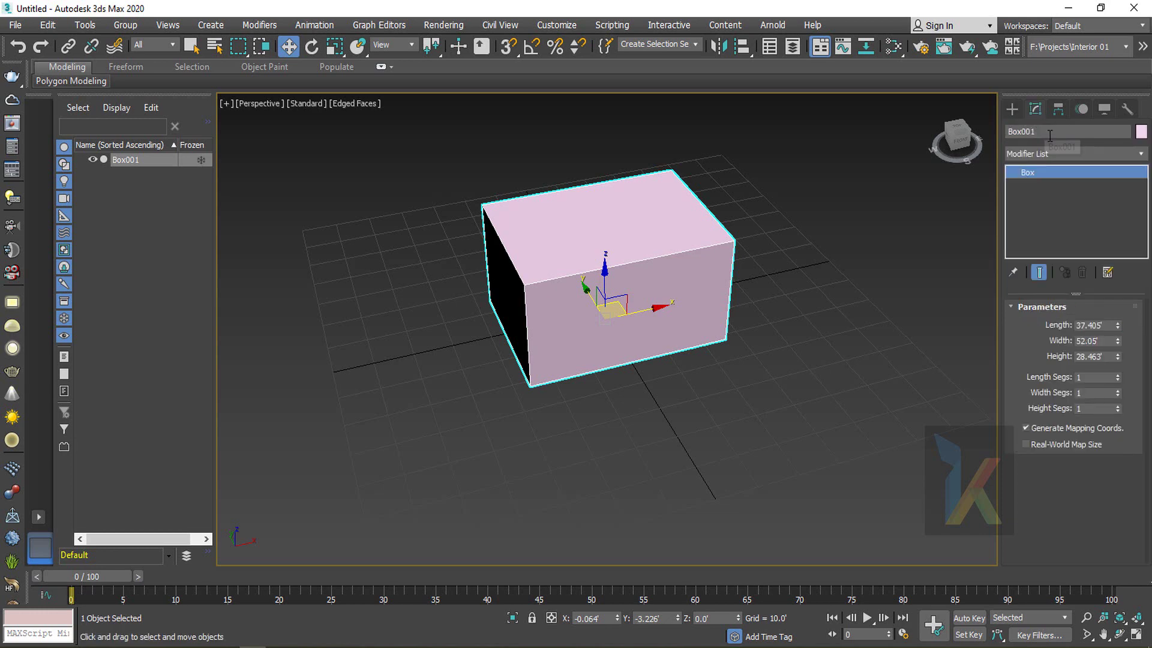
pyautogui.click(1050, 132)
pyautogui.write('Wall')
pyautogui.press('Return')
# Move the Wall box to the world origin by zeroing its X and Y positions
pyautogui.moveTo(835, 344); pyautogui.dragTo(783, 343, button='middle')
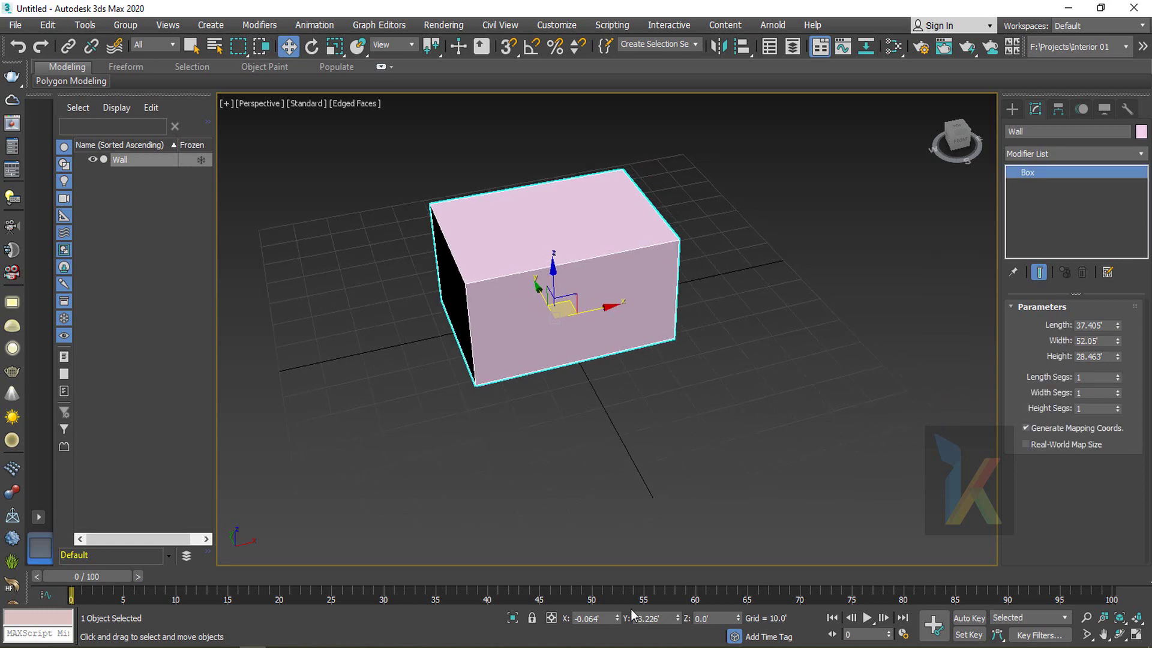
pyautogui.rightClick(617, 618)
pyautogui.rightClick(677, 619)
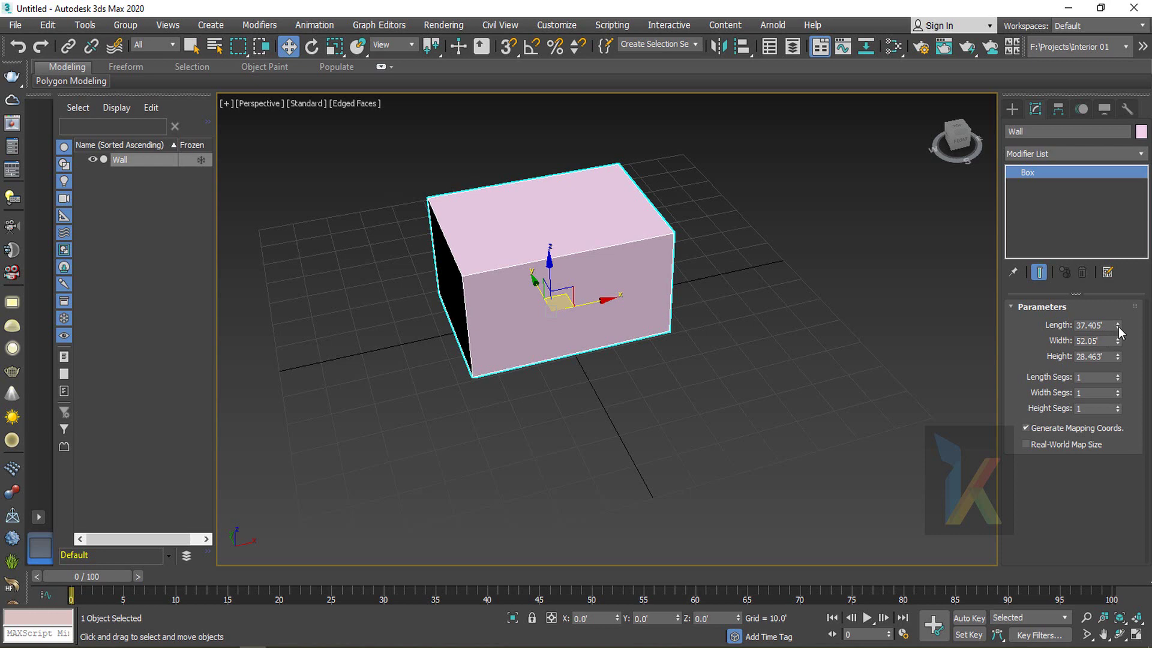
# Change the Wall box's object color to the light gray custom color
pyautogui.click(1141, 132)
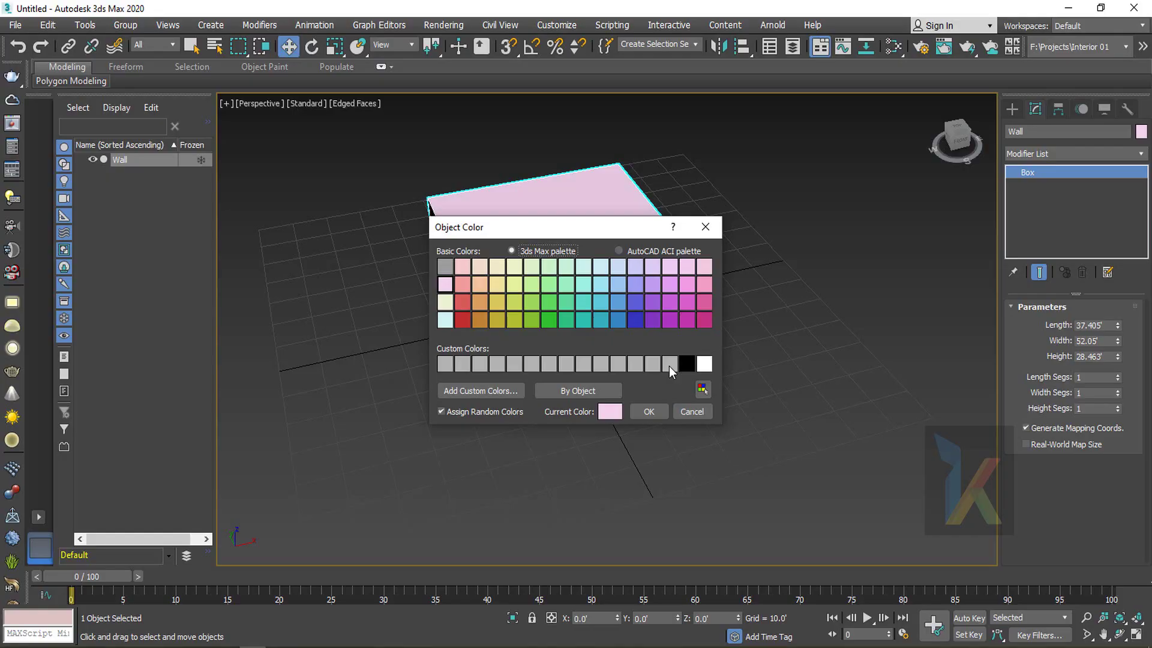
pyautogui.click(668, 363)
pyautogui.click(648, 411)
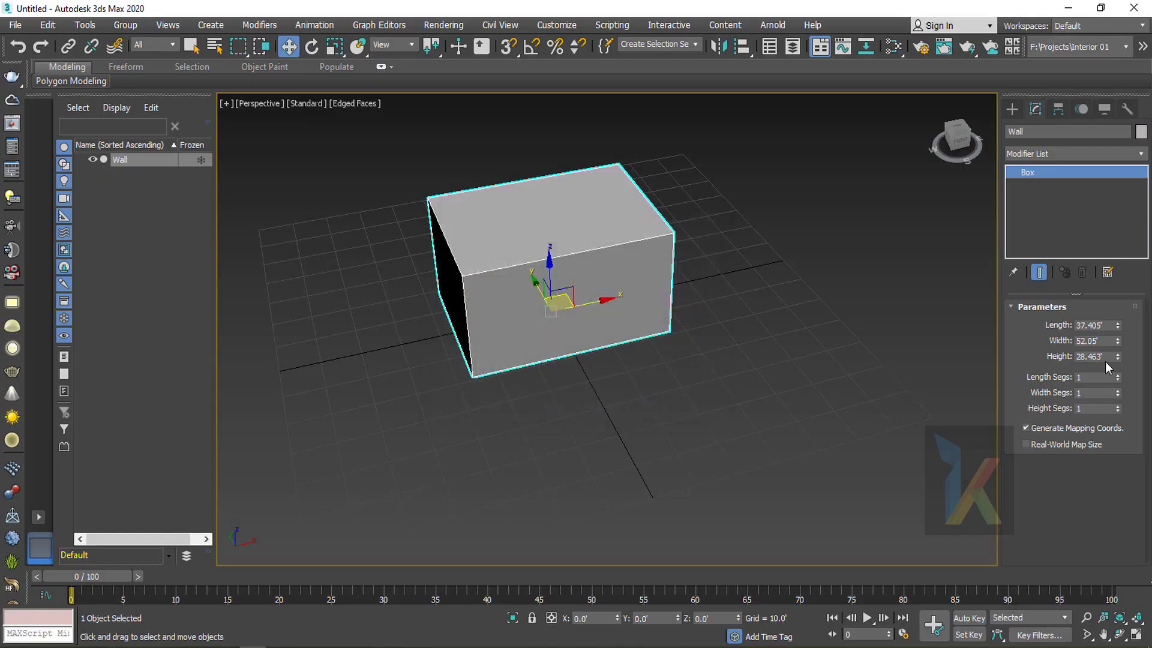
pyautogui.click(841, 390)
pyautogui.click(611, 276)
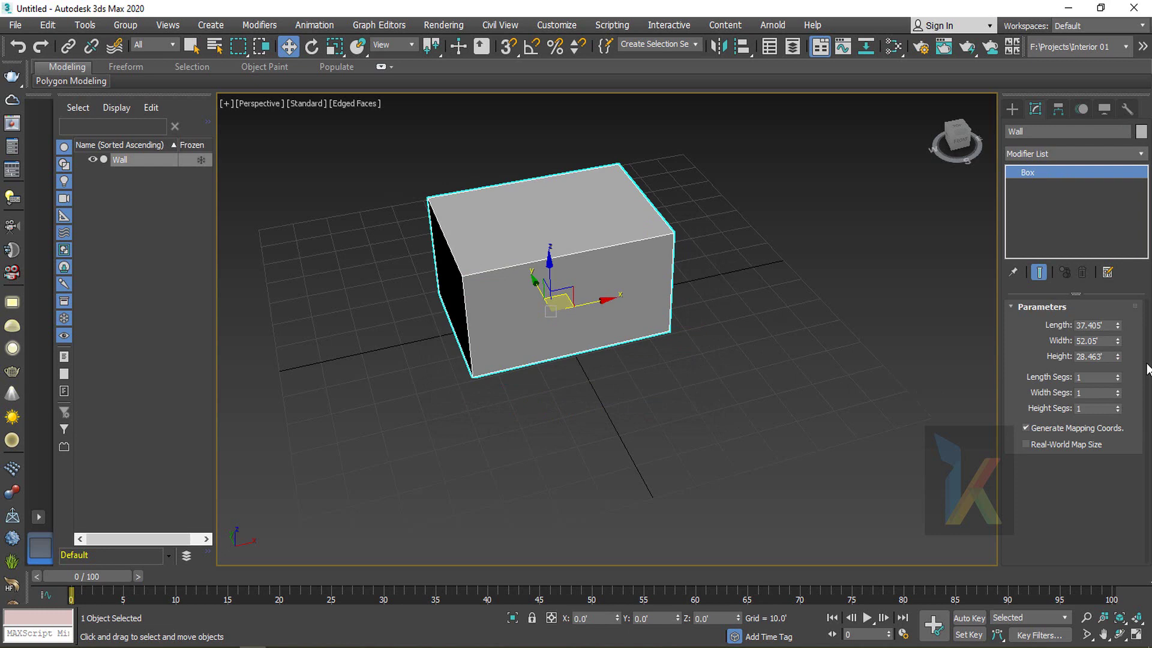
# Set the Wall box's length to 20', width to 12' and height to 9'
pyautogui.doubleClick(1107, 325)
pyautogui.click(986, 320)
pyautogui.doubleClick(1106, 325)
pyautogui.write('20')
pyautogui.press('Tab')
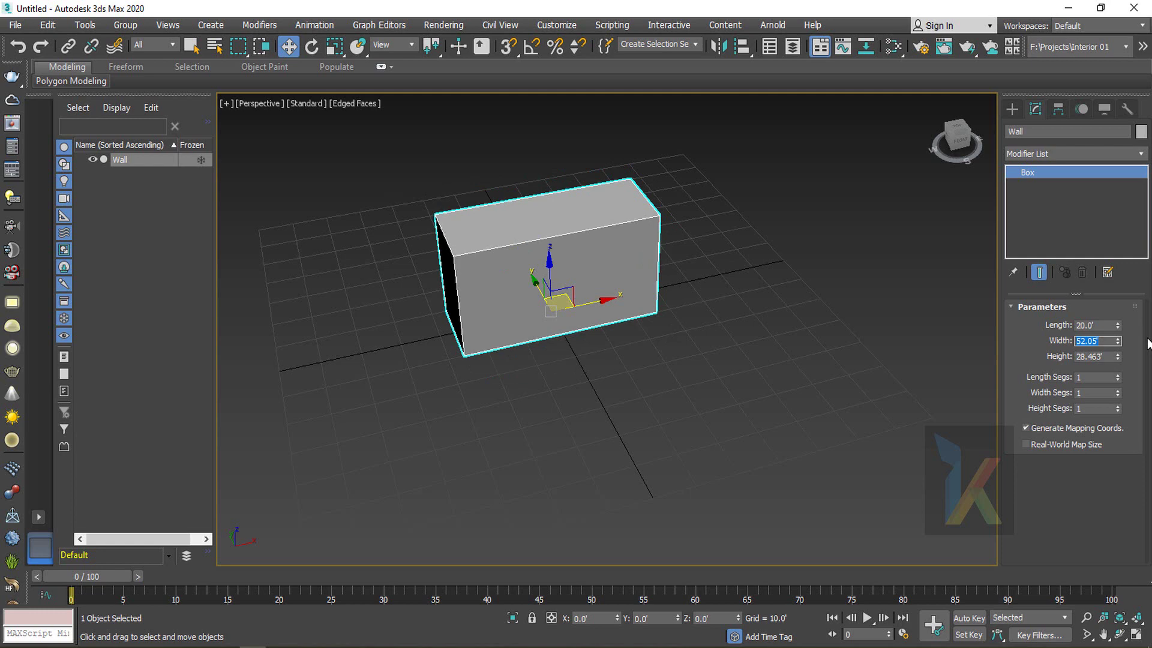
pyautogui.write('12')
pyautogui.press('Return')
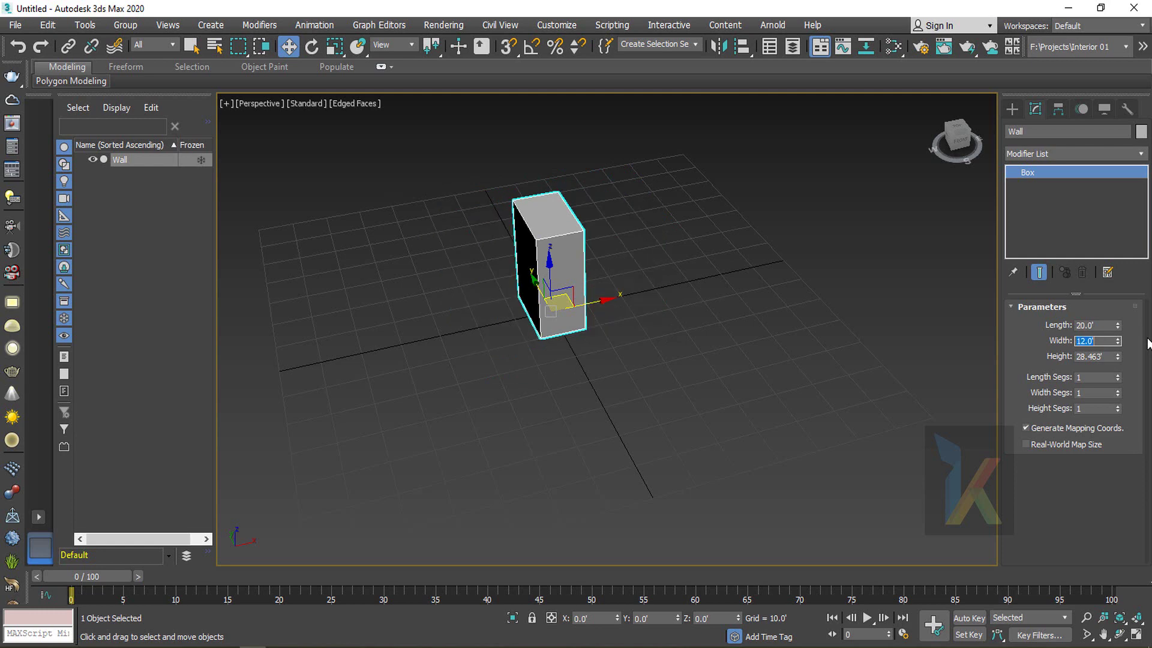
pyautogui.press('Tab')
pyautogui.write('9')
pyautogui.press('Return')
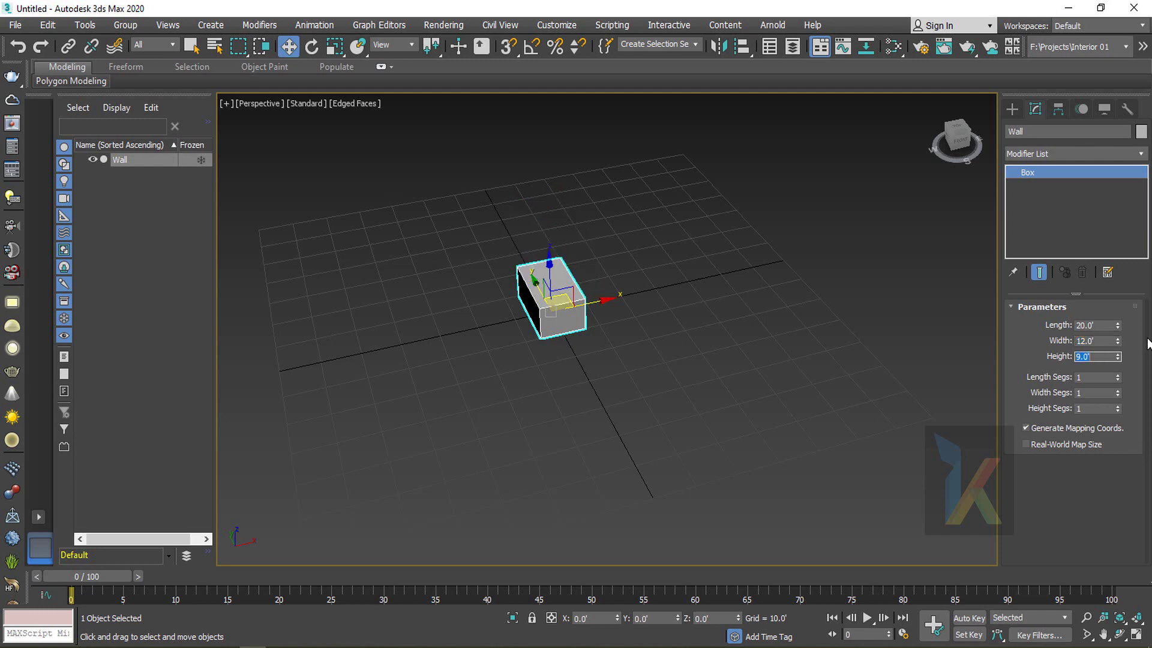
# Convert the Wall box to an Editable Poly
pyautogui.click(618, 344)
pyautogui.click(560, 312)
pyautogui.press('z')
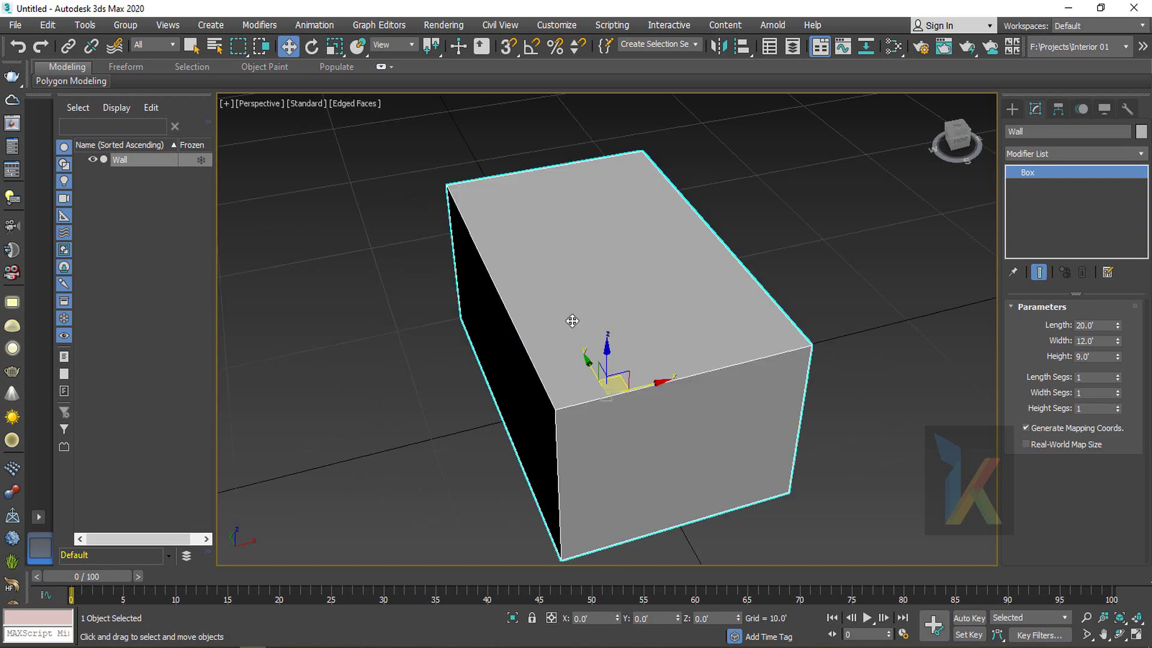
pyautogui.keyDown('alt'); pyautogui.moveTo(696, 371); pyautogui.dragTo(624, 283, button='middle'); pyautogui.keyUp('alt')
pyautogui.keyDown('alt'); pyautogui.moveTo(649, 371); pyautogui.dragTo(566, 359, button='middle'); pyautogui.keyUp('alt')
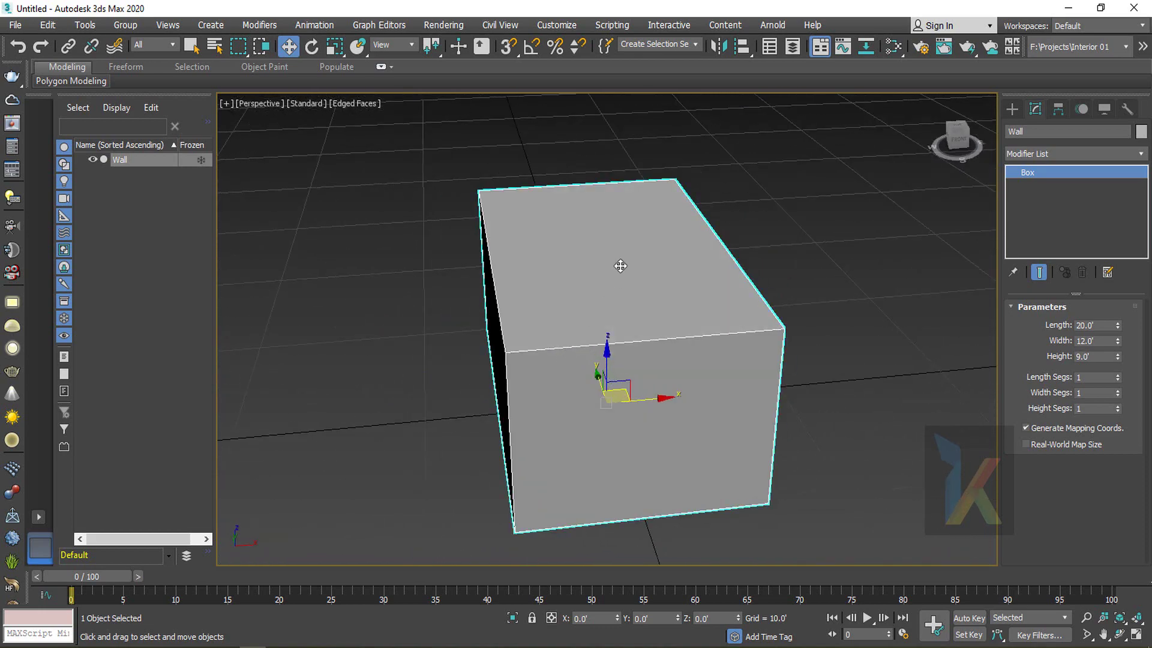
pyautogui.rightClick(1050, 216)
pyautogui.click(1071, 327)
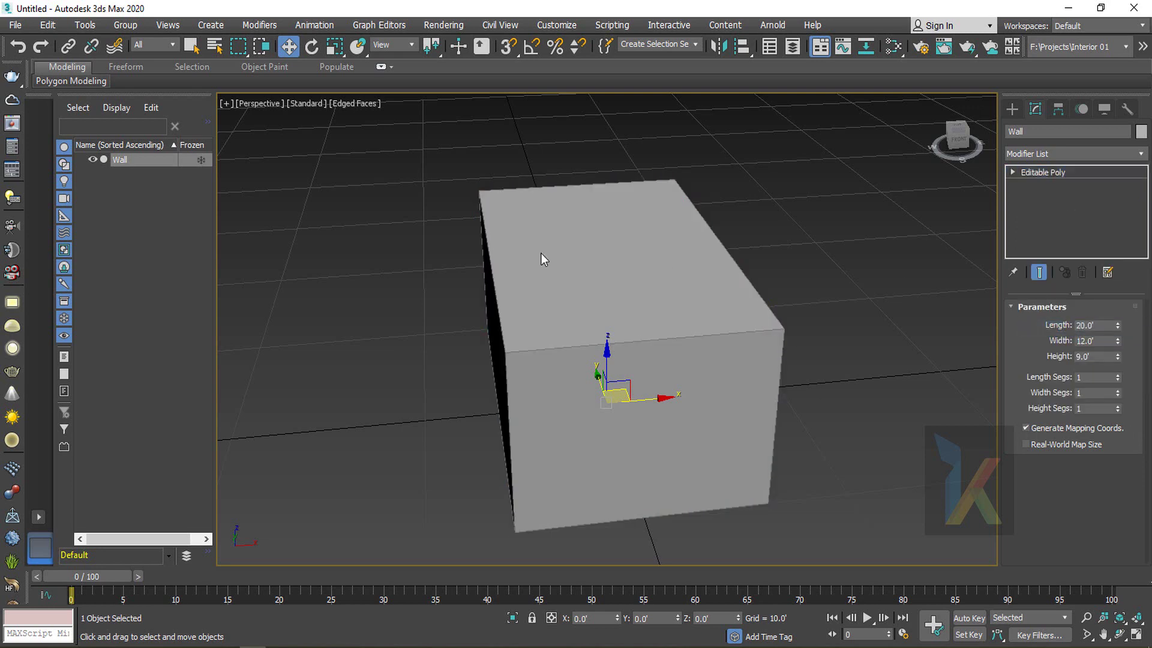
# Detach the top polygon of the Wall as a separate object named Ceiling
pyautogui.press('5')
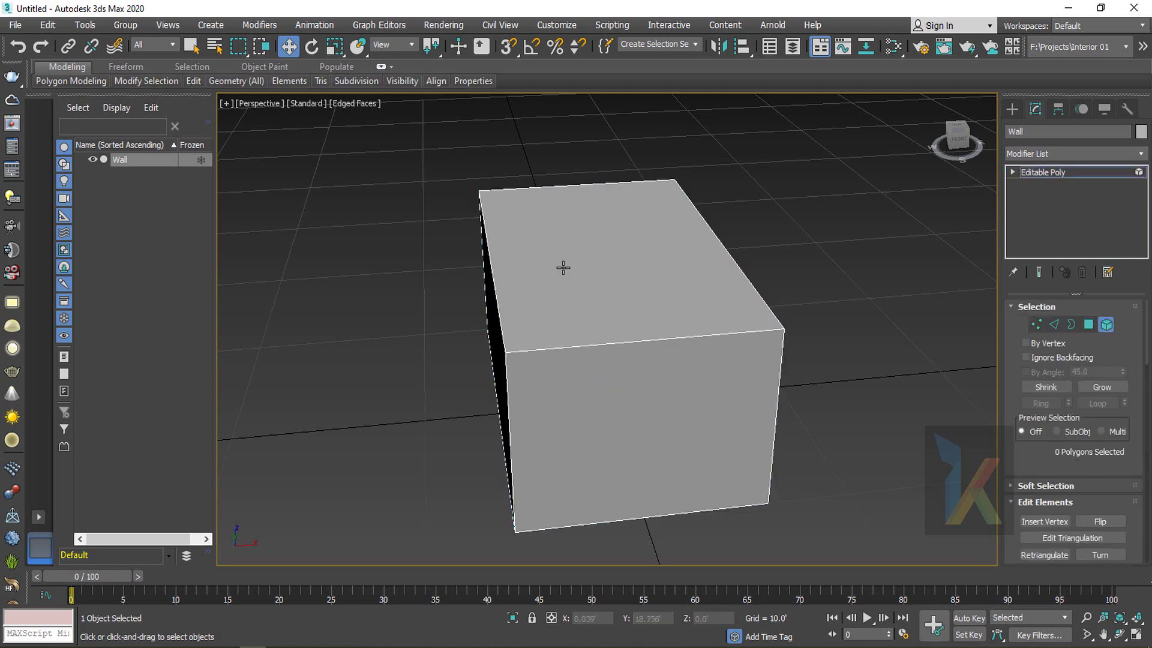
pyautogui.click(563, 267)
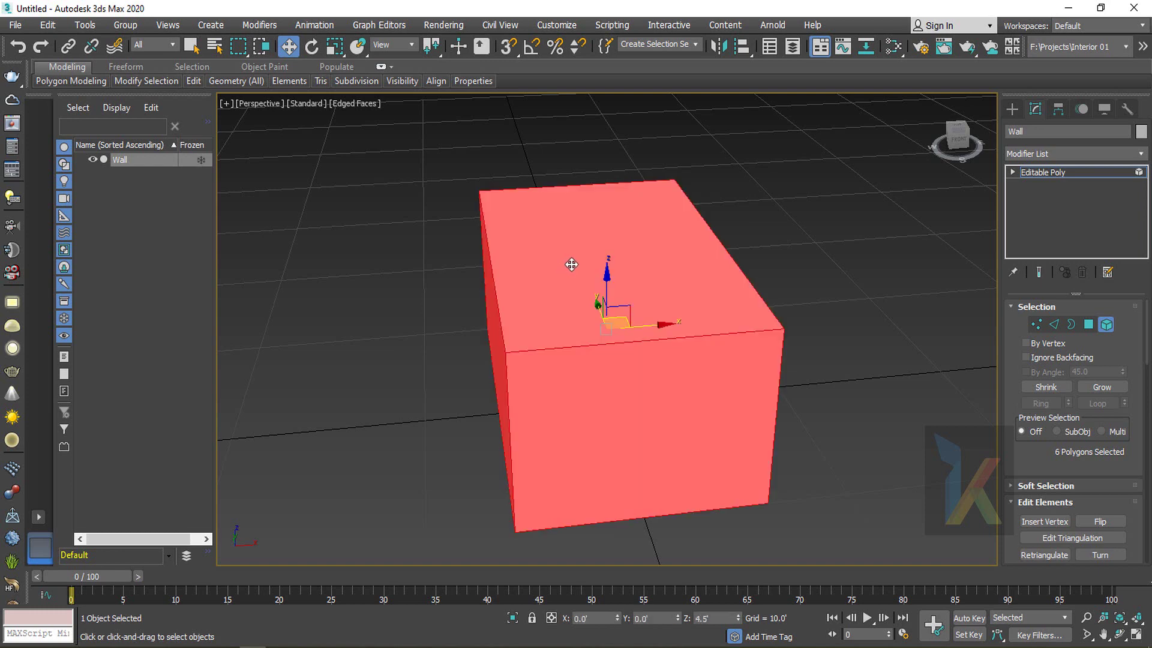
pyautogui.press('4')
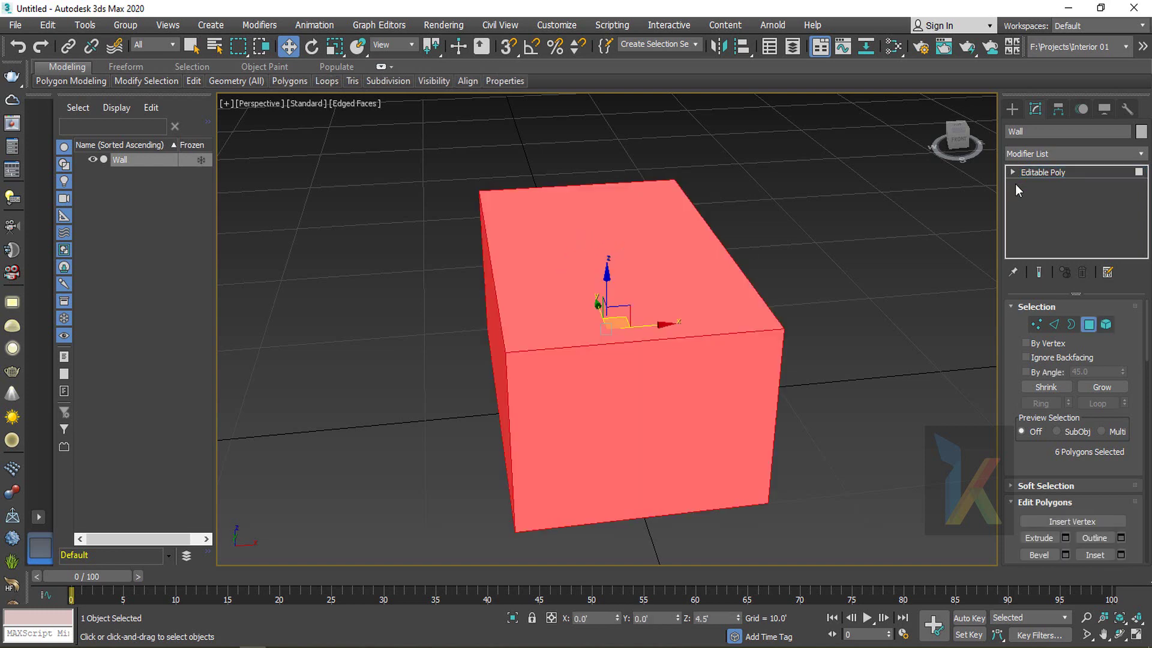
pyautogui.click(1013, 172)
pyautogui.click(540, 258)
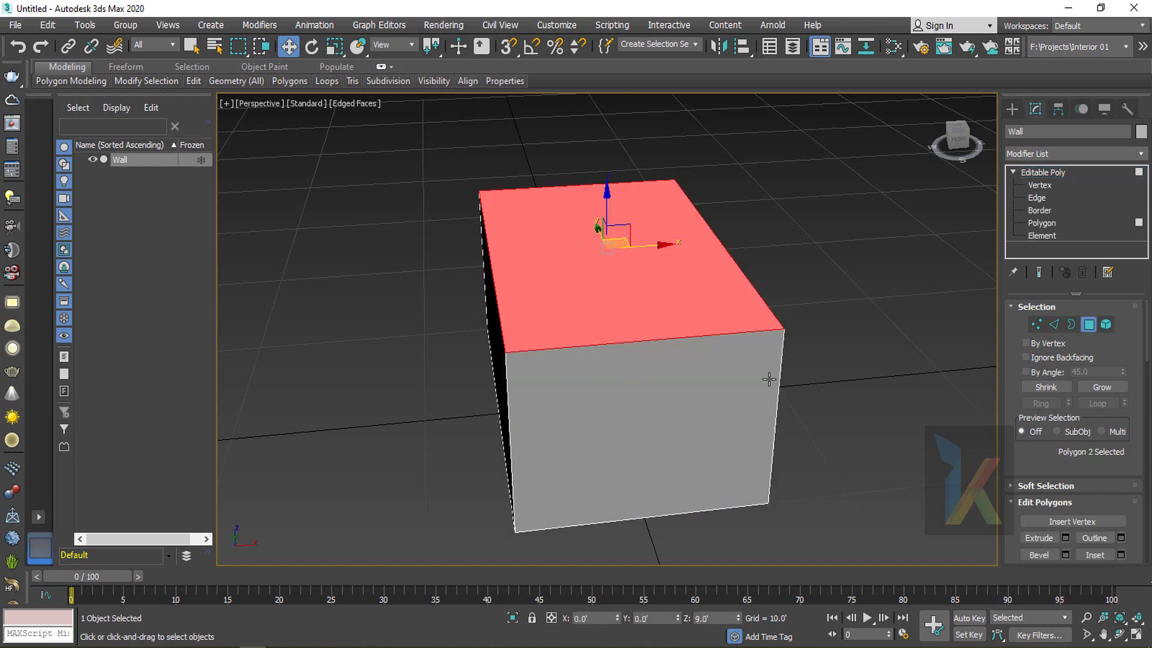
pyautogui.scroll(-4, 1104, 498)
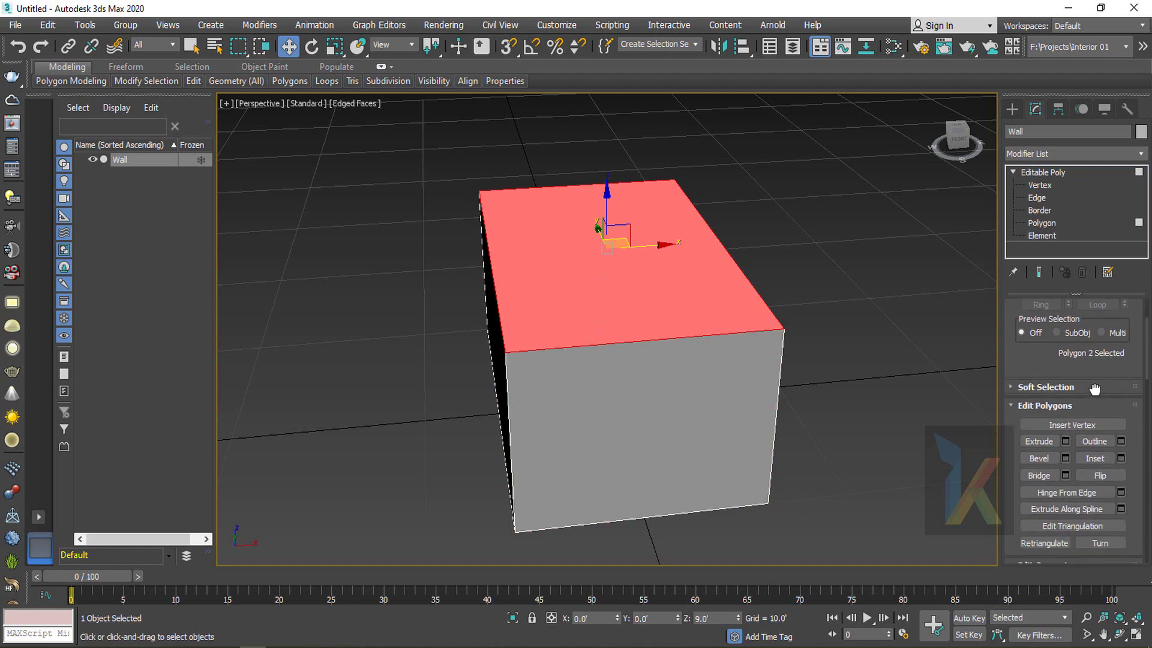
pyautogui.moveTo(1099, 373); pyautogui.dragTo(1099, 247)
pyautogui.click(1099, 533)
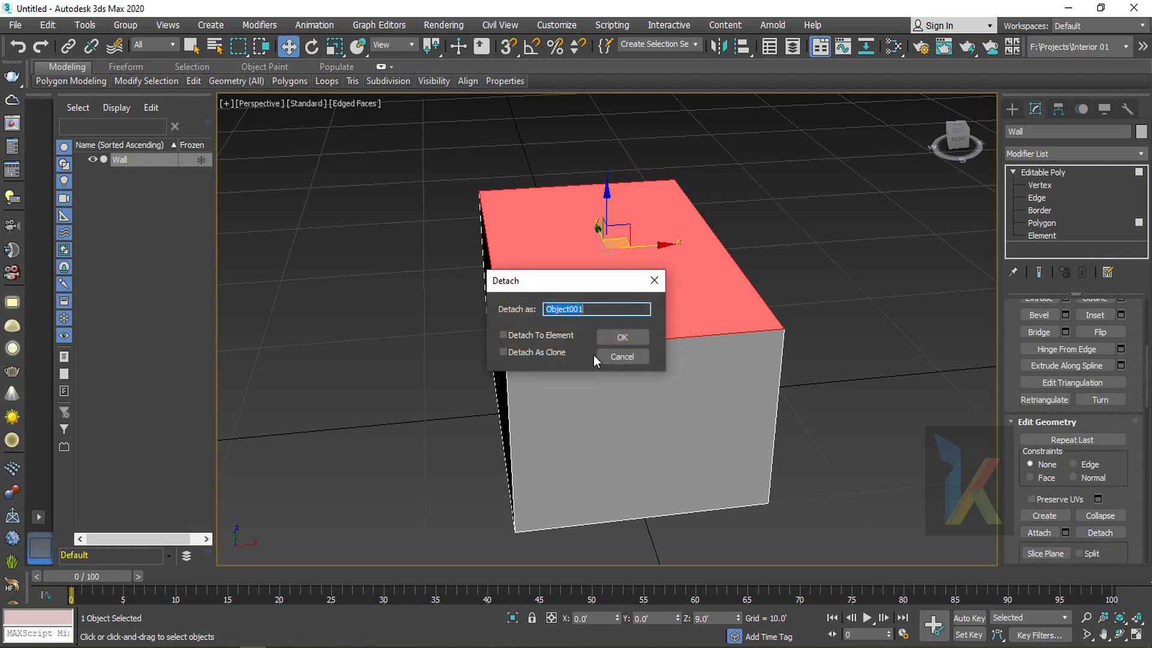
pyautogui.write('Ceiling')
pyautogui.press('Return')
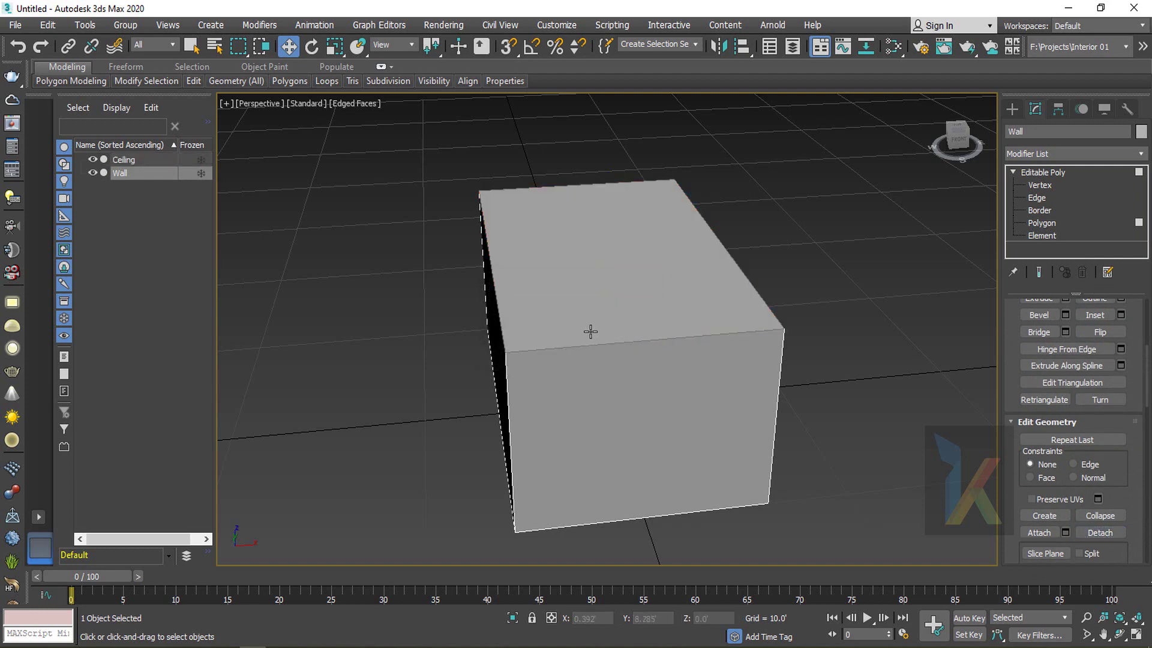
# Detach the bottom polygon of the Wall as a separate object named Flooring
pyautogui.click(556, 264)
pyautogui.click(1028, 174)
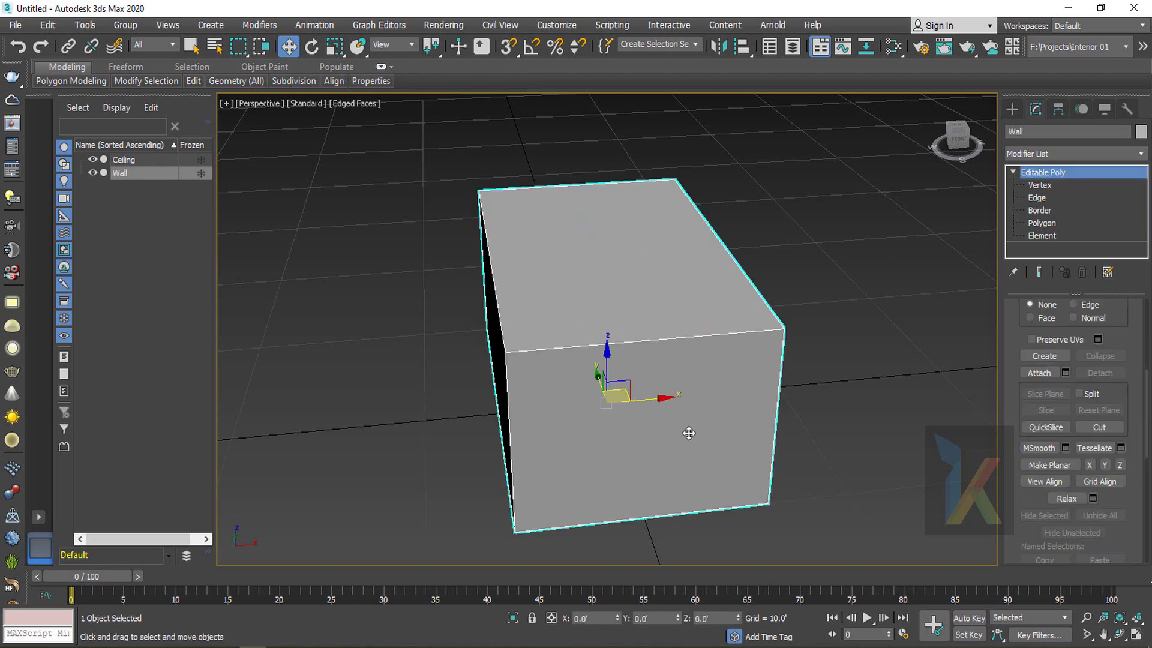
pyautogui.keyDown('alt'); pyautogui.moveTo(688, 432); pyautogui.dragTo(628, 343, button='middle'); pyautogui.keyUp('alt')
pyautogui.press('4')
pyautogui.click(590, 298)
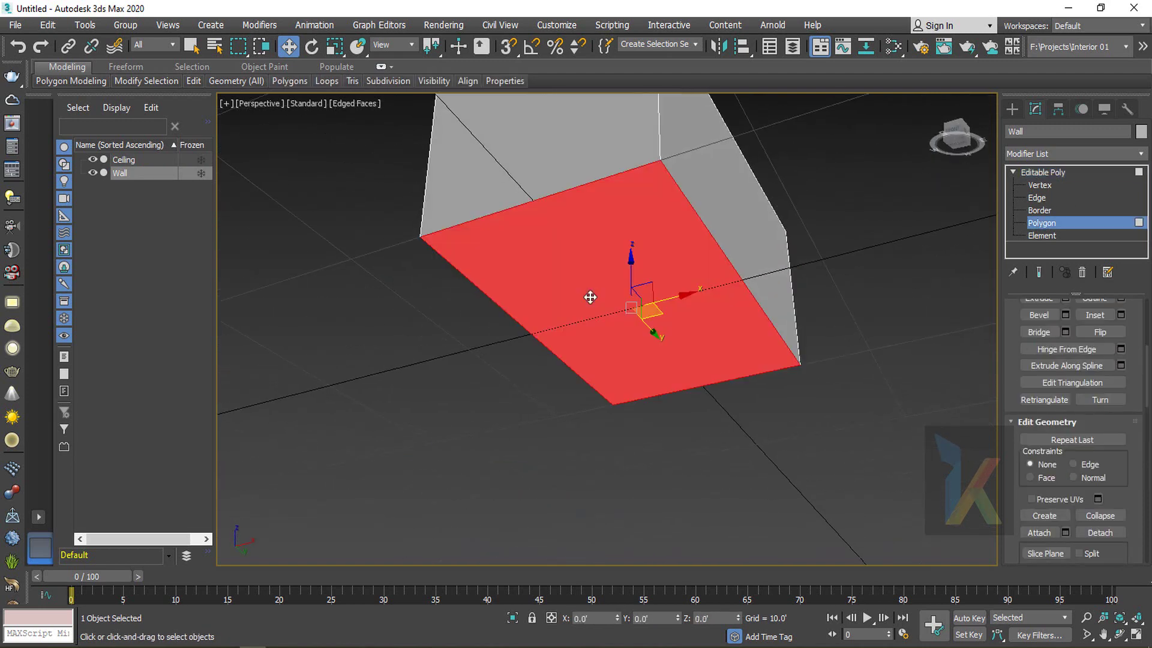
pyautogui.click(1099, 533)
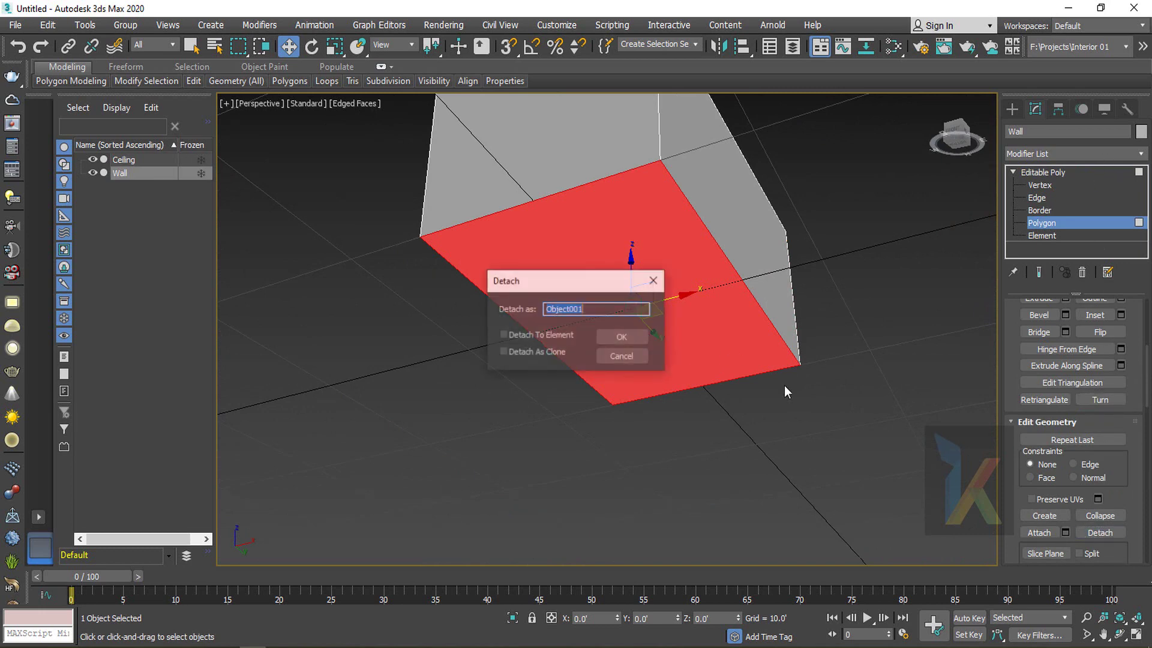
pyautogui.write('Flo')
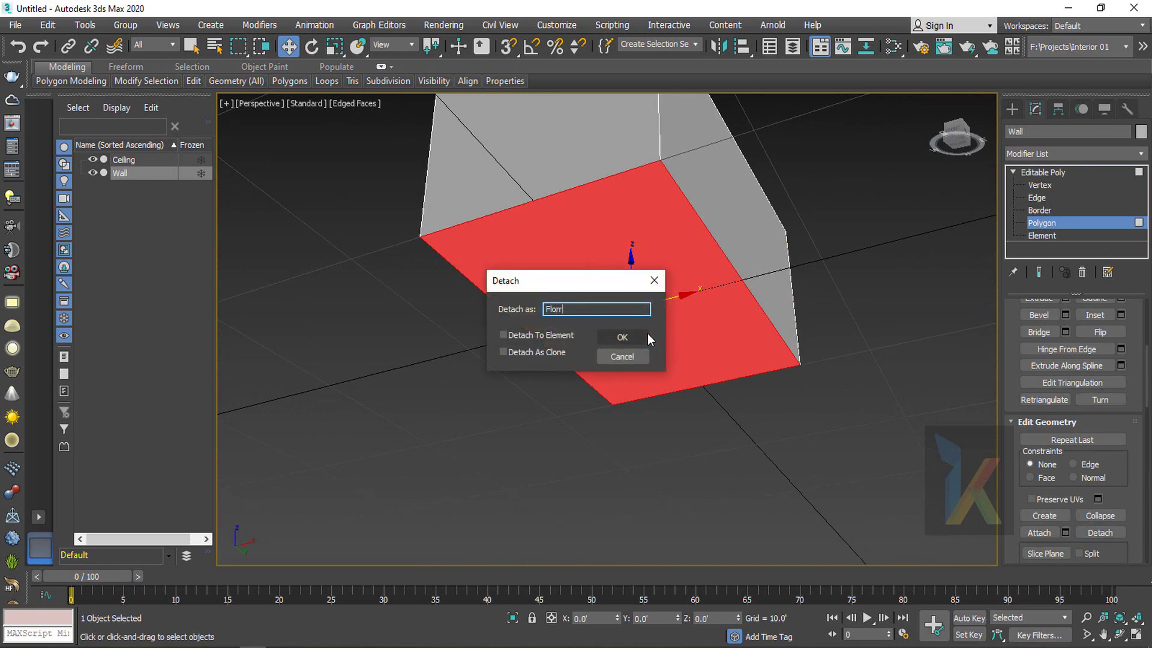
pyautogui.write('oring')
pyautogui.click(647, 333)
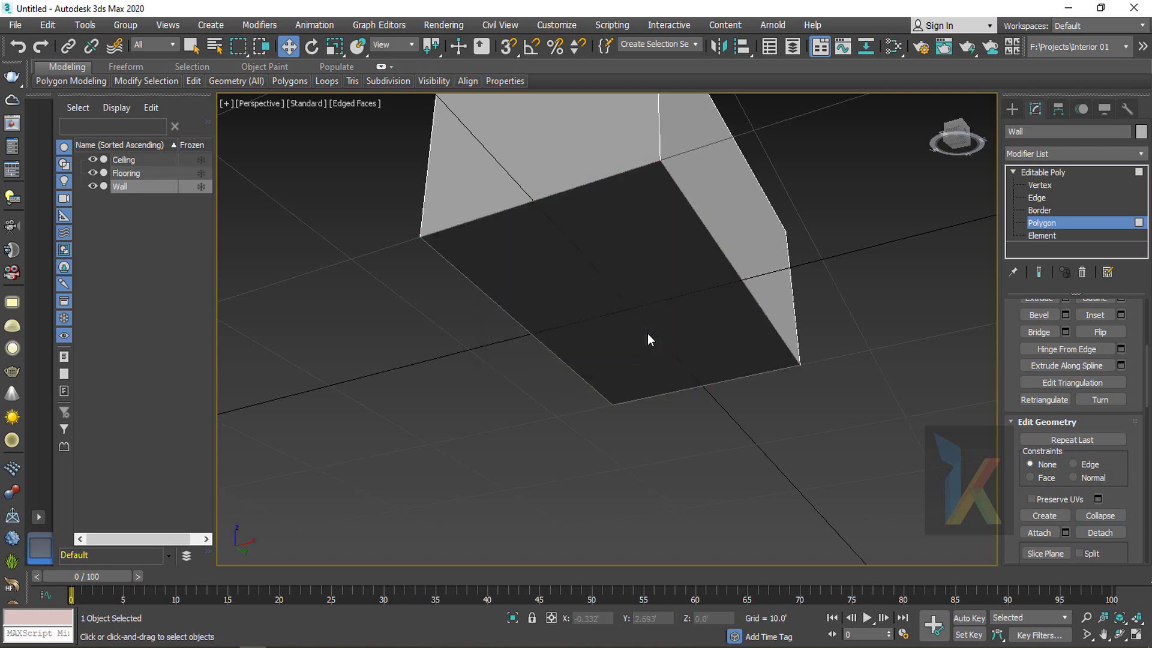
pyautogui.click(1055, 172)
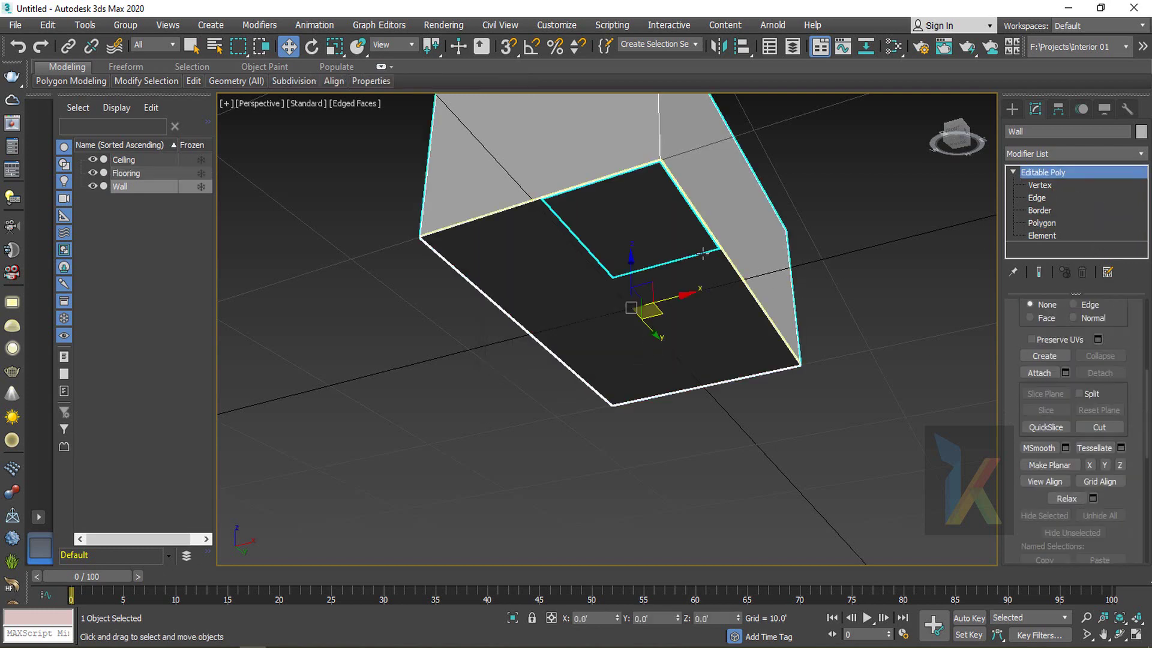
# Center the Ceiling's pivot on the object itself
pyautogui.click(699, 275)
pyautogui.keyDown('alt'); pyautogui.moveTo(698, 275); pyautogui.dragTo(779, 365, button='middle'); pyautogui.keyUp('alt')
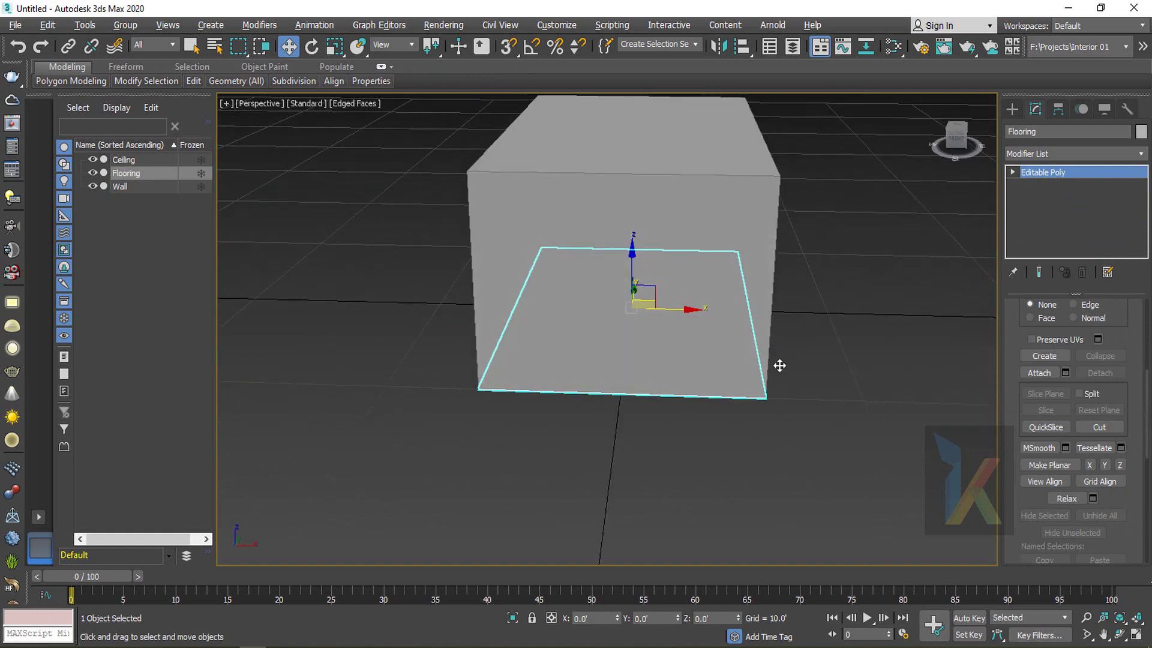
pyautogui.click(658, 226)
pyautogui.click(710, 138)
pyautogui.click(1058, 109)
pyautogui.click(1067, 211)
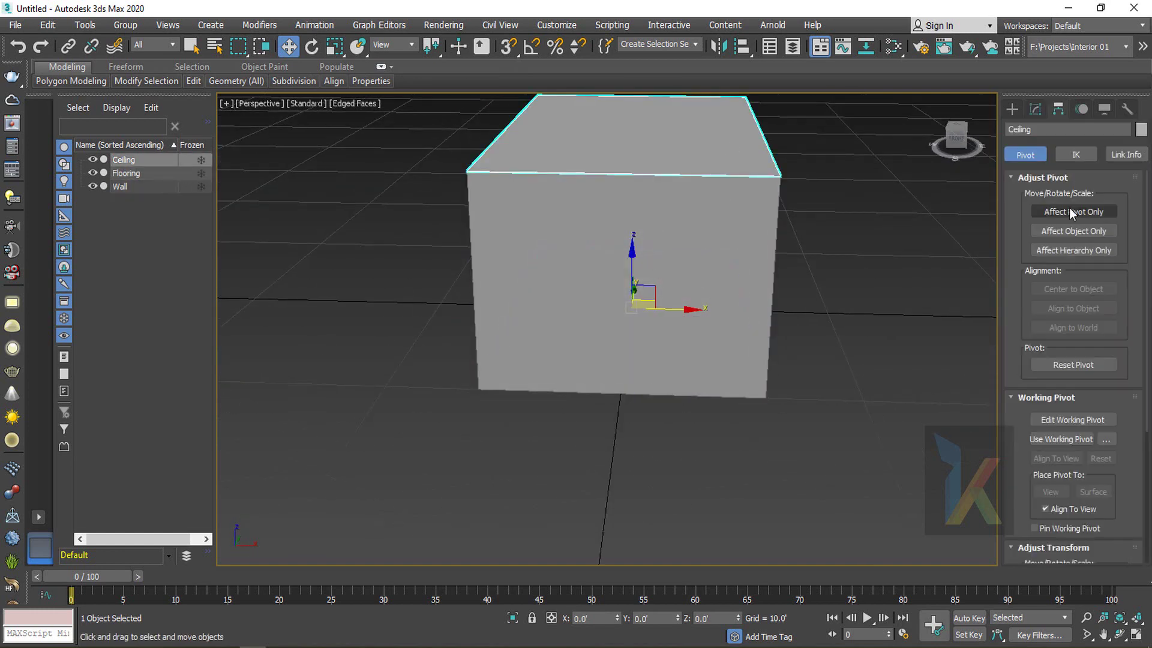
pyautogui.click(1073, 288)
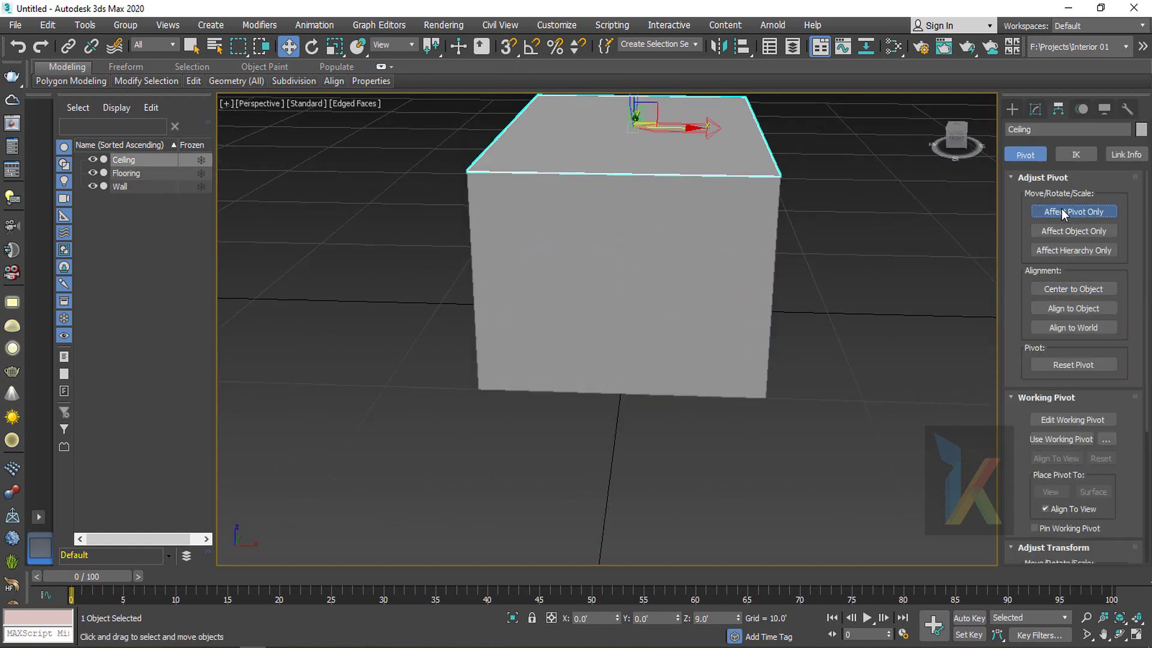
pyautogui.click(1061, 210)
# Switch the viewport to the Front view, hide its grid and select the Ceiling
pyautogui.click(1036, 110)
pyautogui.moveTo(847, 230); pyautogui.dragTo(789, 293, button='middle')
pyautogui.click(745, 254)
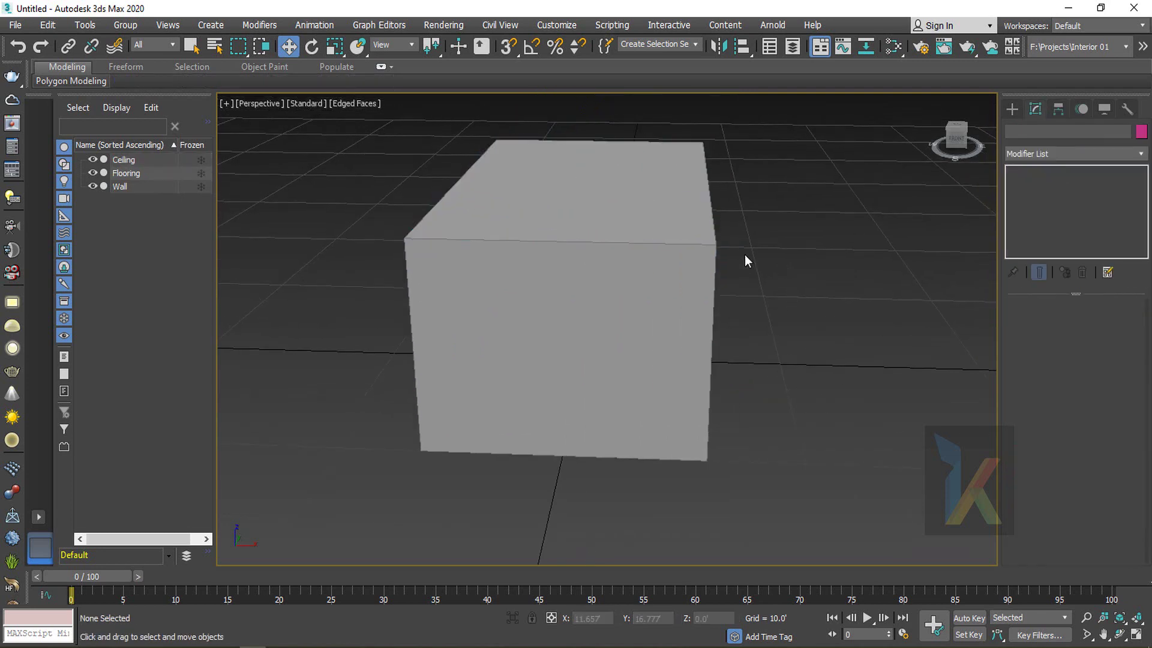
pyautogui.click(599, 217)
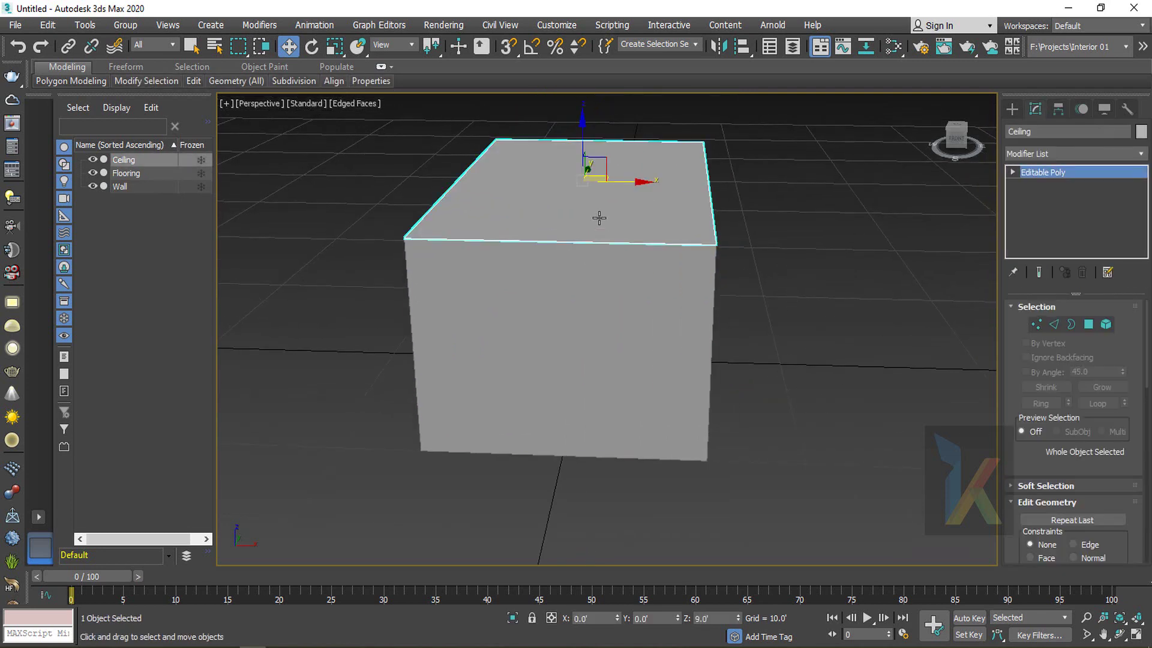
pyautogui.click(258, 103)
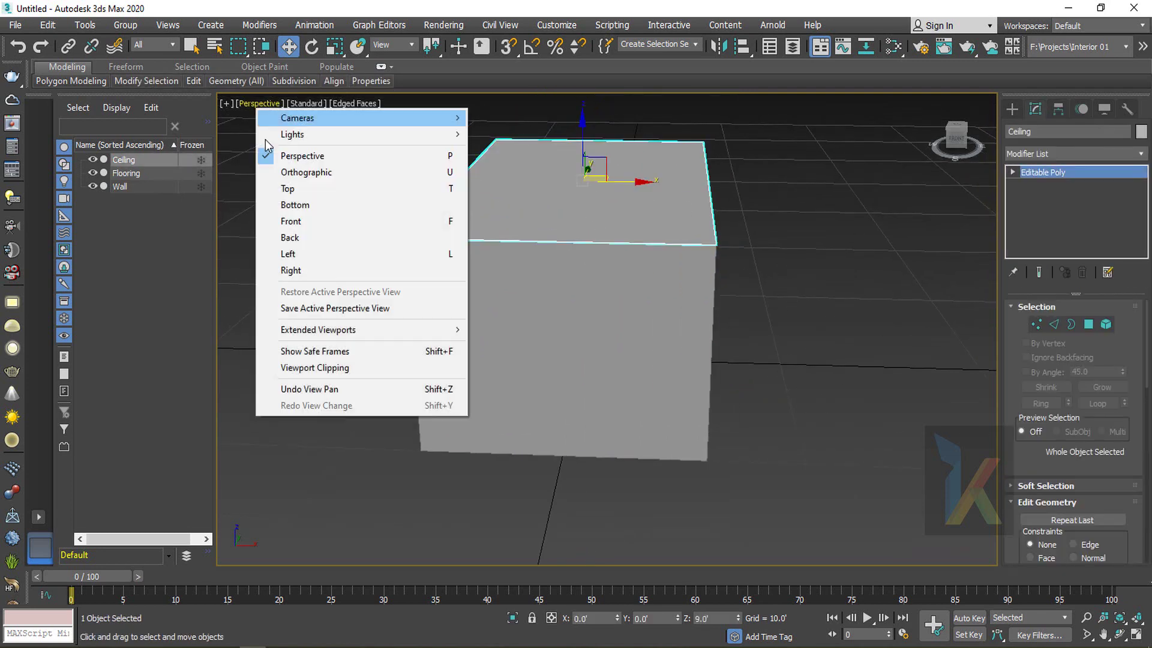
pyautogui.click(295, 221)
pyautogui.scroll(-8, 610, 330)
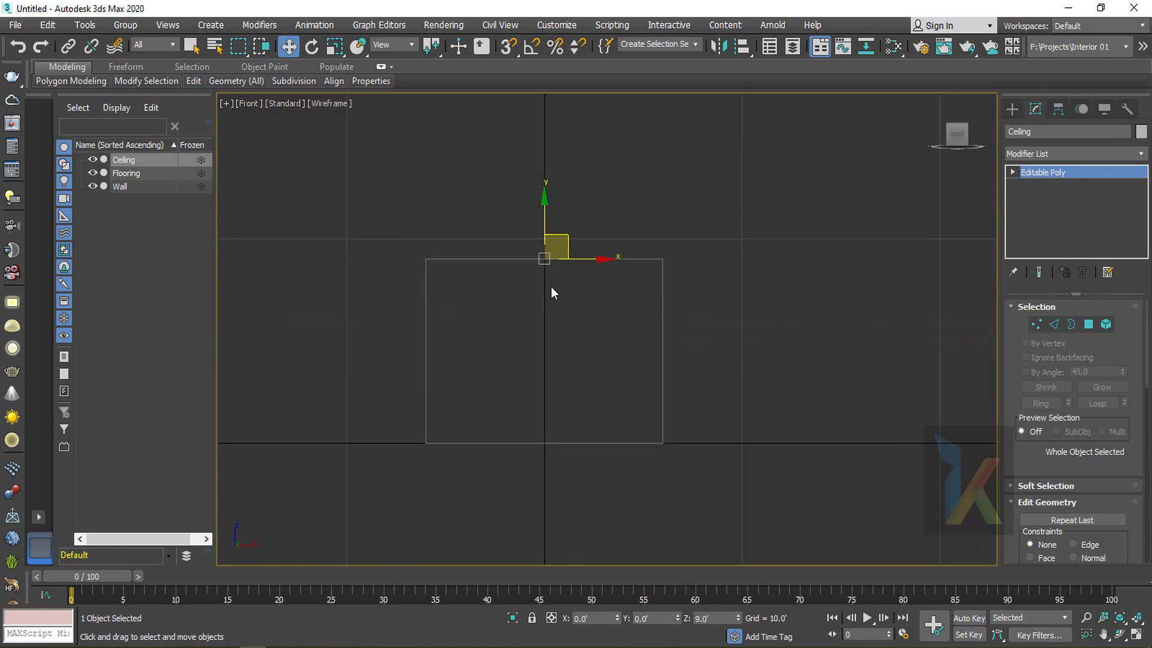
pyautogui.press('g')
pyautogui.click(530, 281)
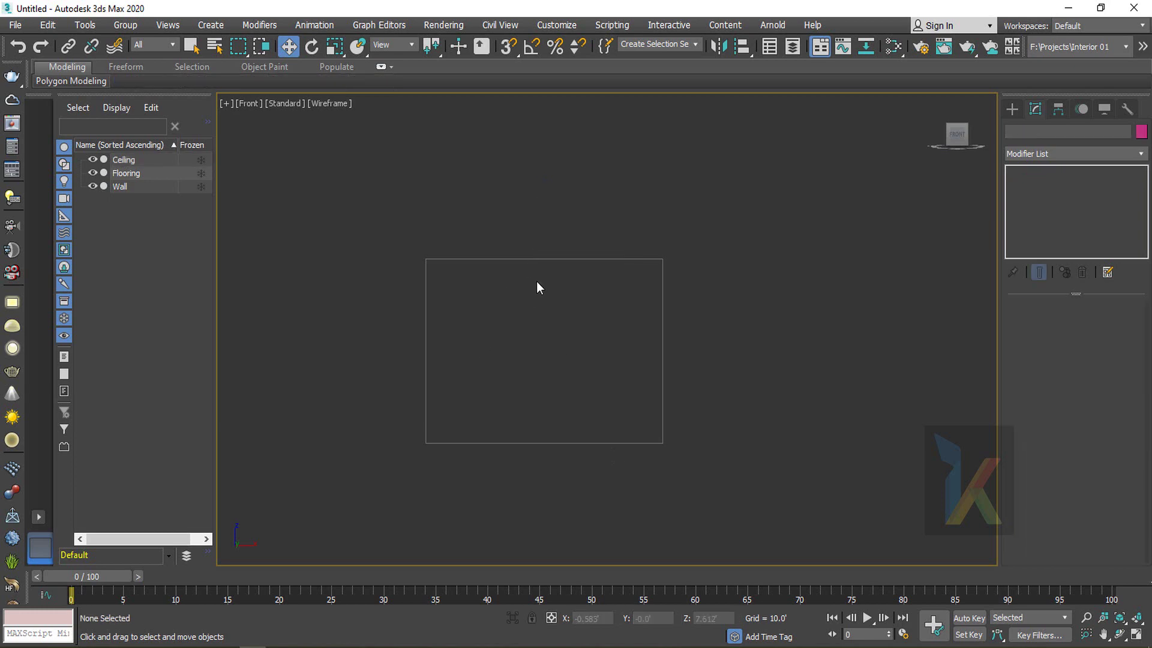
pyautogui.click(124, 159)
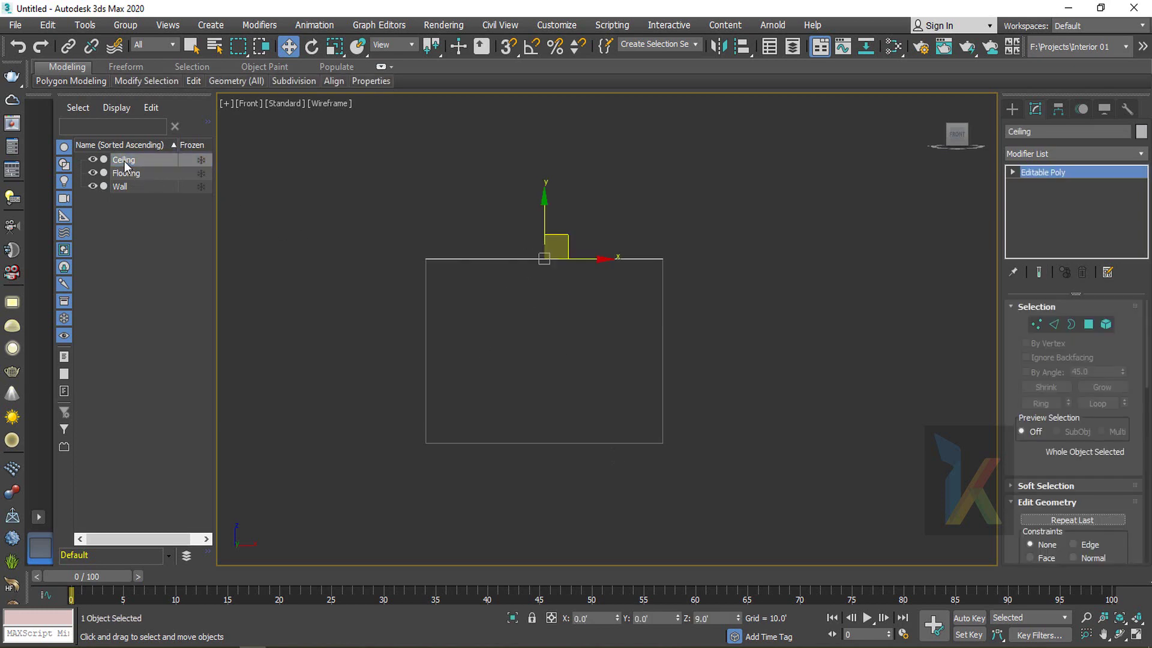
# Apply a Shell modifier to the Ceiling
pyautogui.click(1060, 157)
pyautogui.press('e')
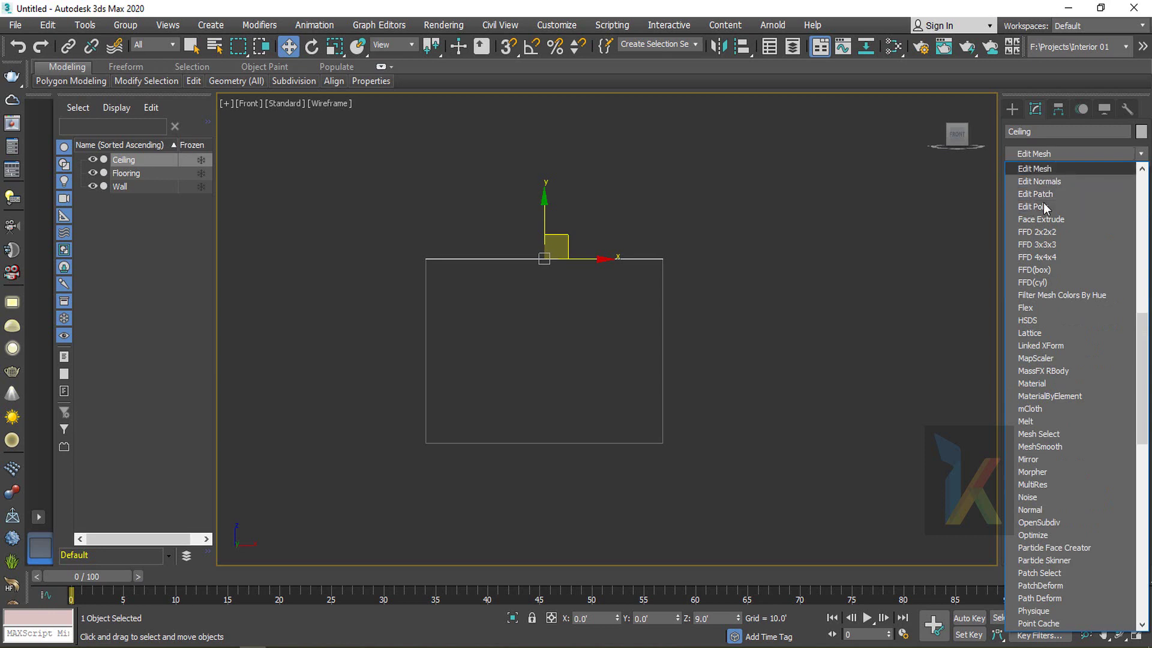
pyautogui.scroll(1, 1045, 207)
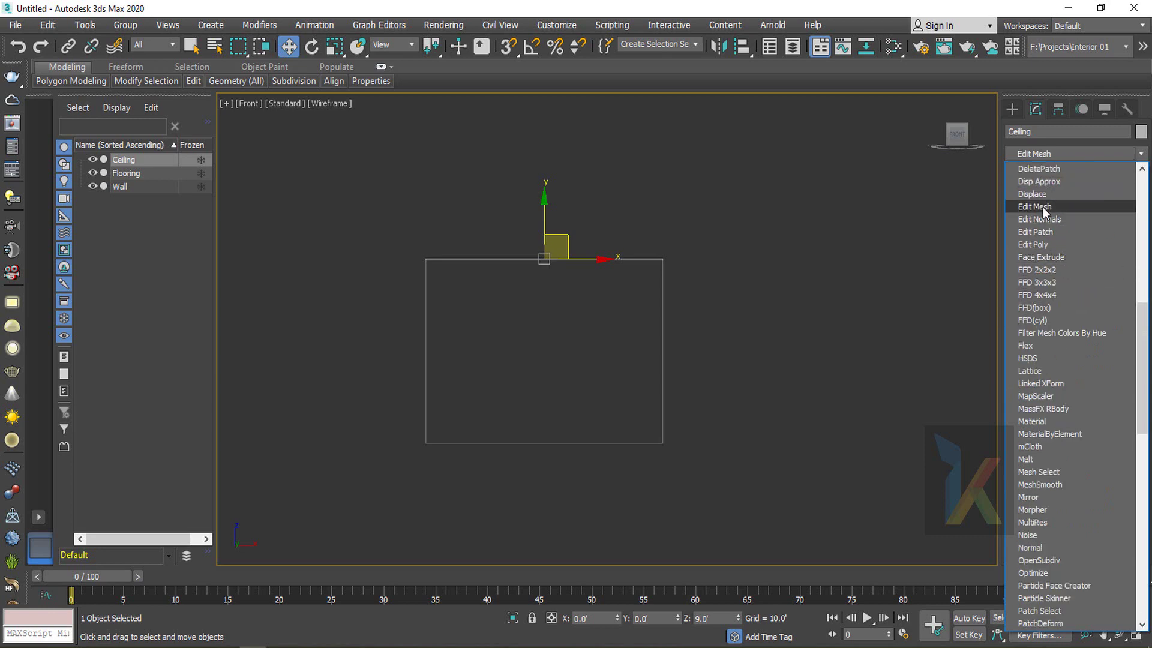
pyautogui.scroll(2, 1051, 229)
pyautogui.scroll(-2, 1051, 229)
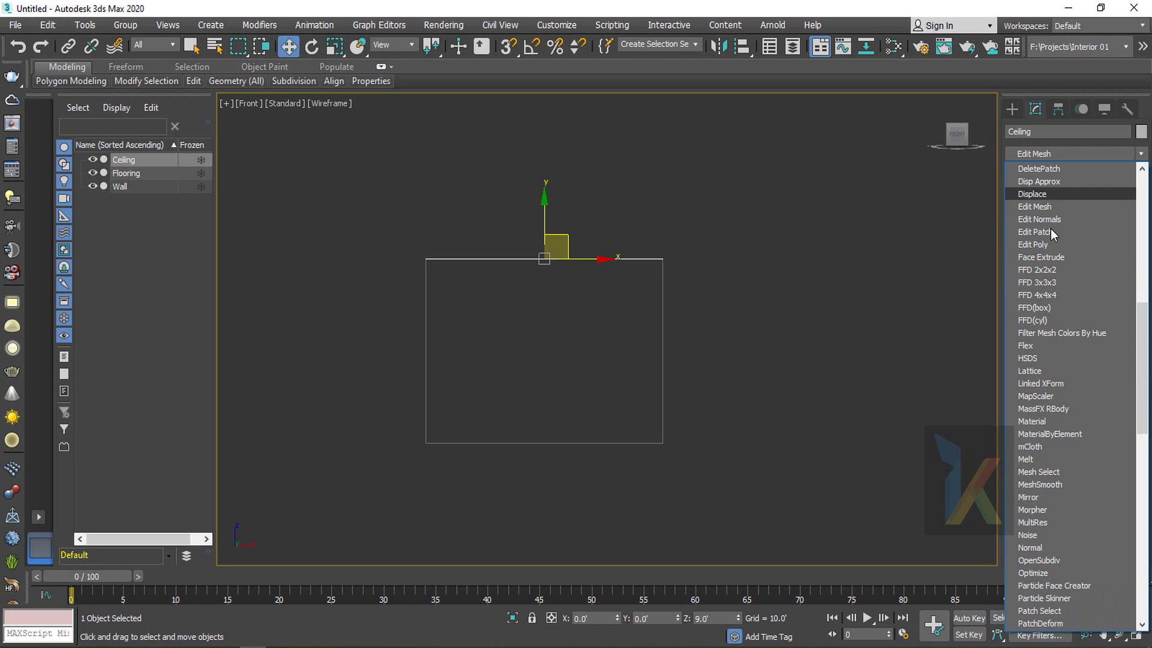
pyautogui.press('s')
pyautogui.press('h')
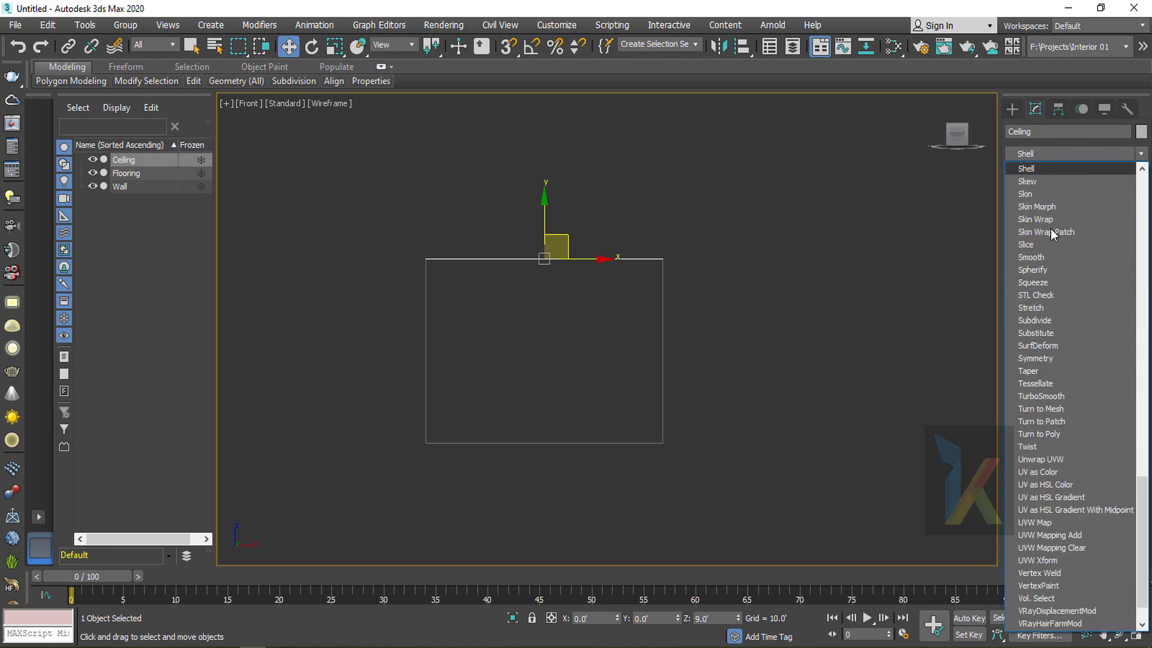
pyautogui.click(1031, 168)
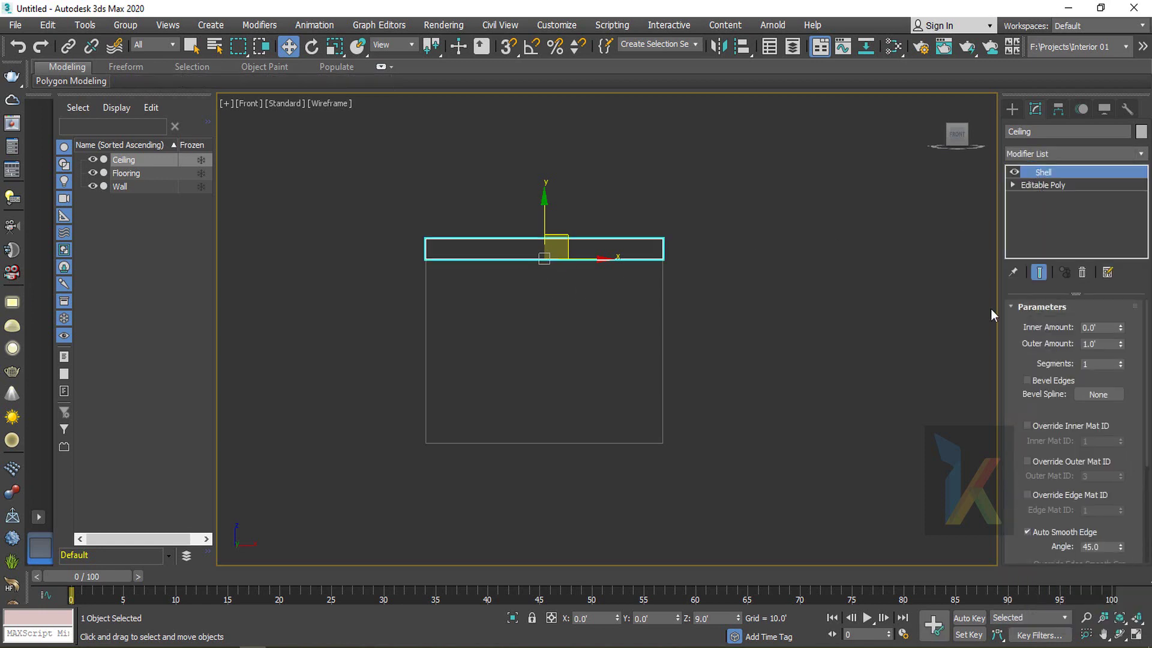
# Set the outer amount of the Ceiling's Shell modifier to 0.05'
pyautogui.moveTo(1108, 329); pyautogui.dragTo(1033, 330)
pyautogui.press('Tab')
pyautogui.write('0.1')
pyautogui.press('Return')
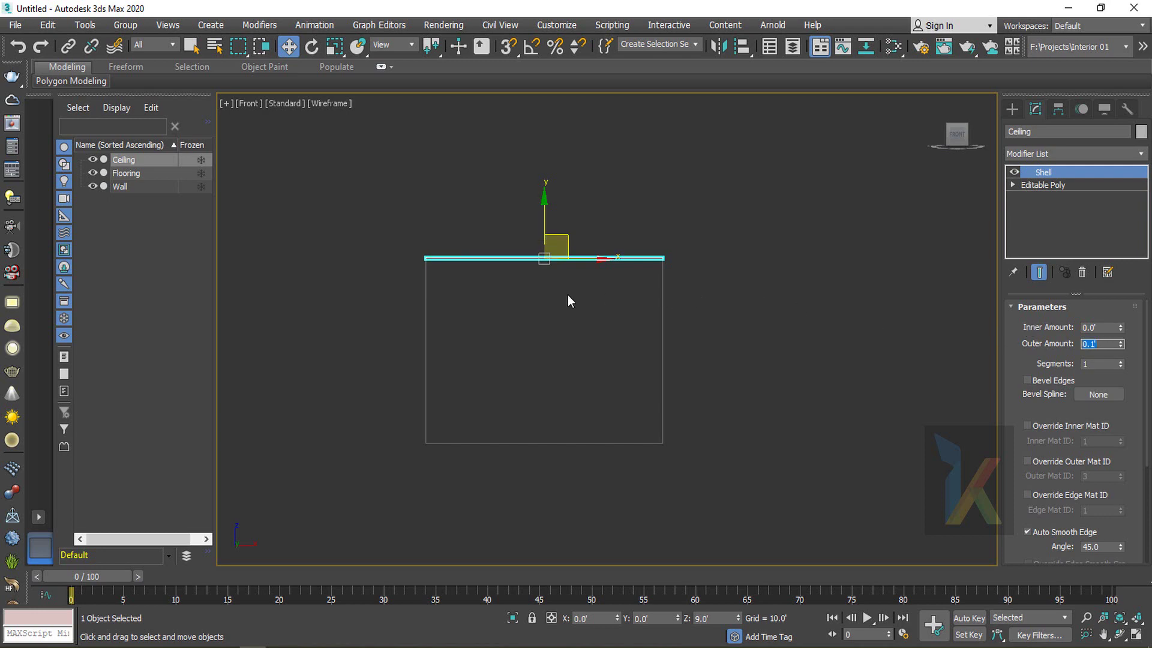
pyautogui.scroll(5, 367, 234)
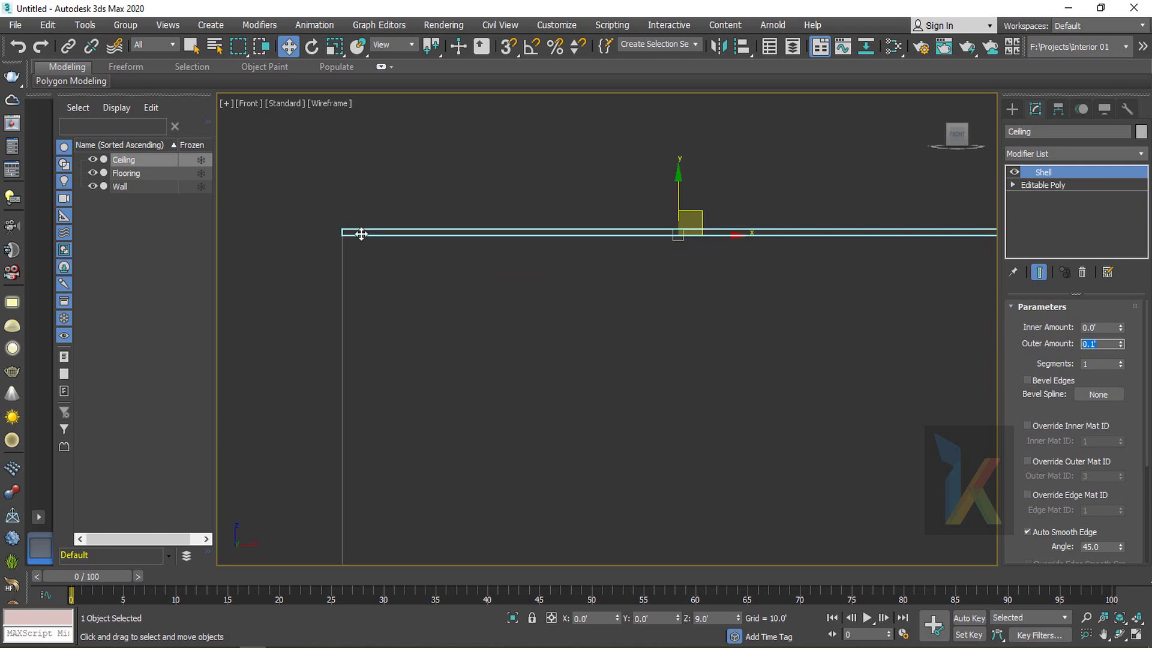
pyautogui.click(603, 347)
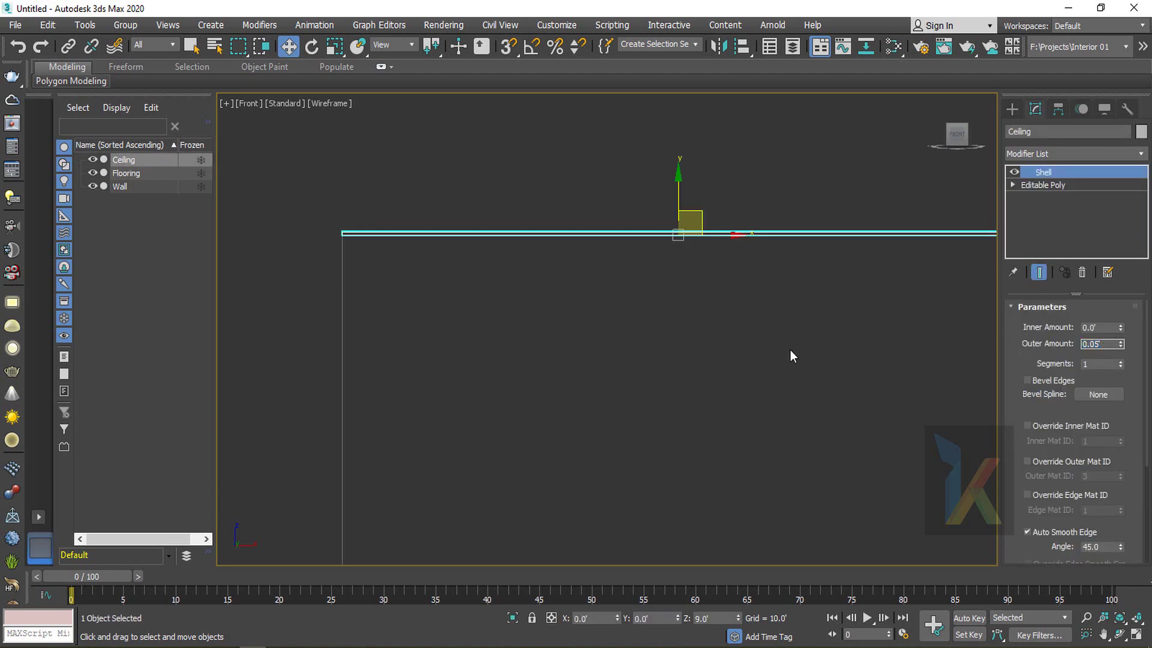
# Copy the Shell modifier from the Ceiling and paste it onto the Flooring
pyautogui.rightClick(1052, 172)
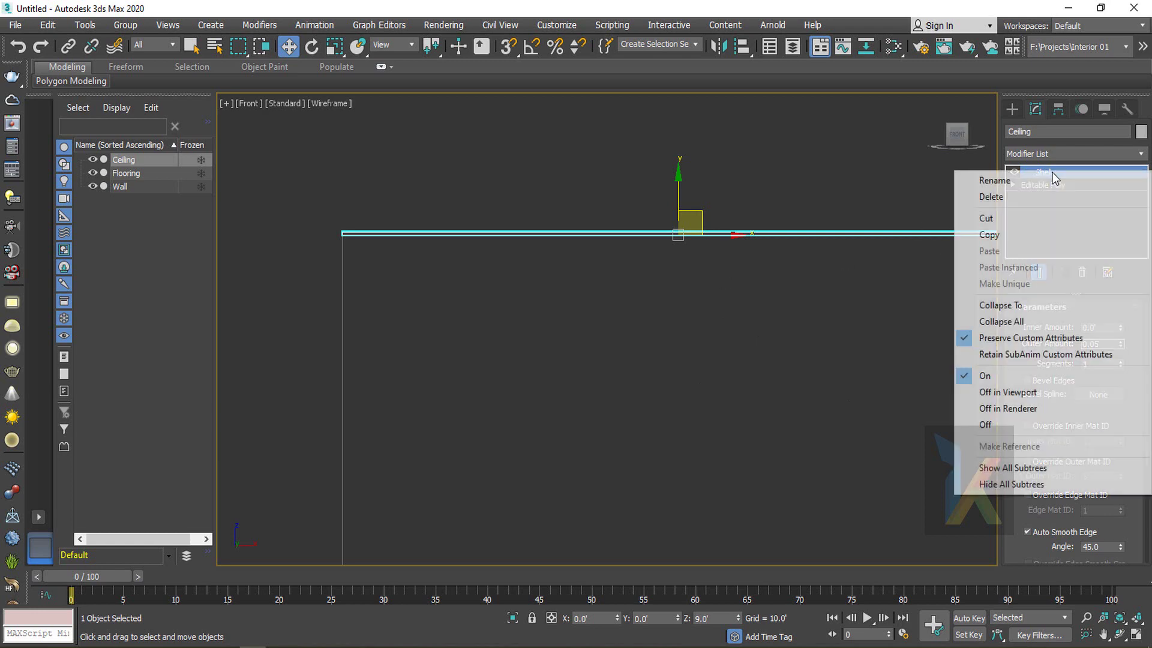
pyautogui.click(996, 234)
pyautogui.scroll(-5, 498, 348)
pyautogui.moveTo(475, 481); pyautogui.dragTo(509, 341, button='middle')
pyautogui.scroll(4, 509, 341)
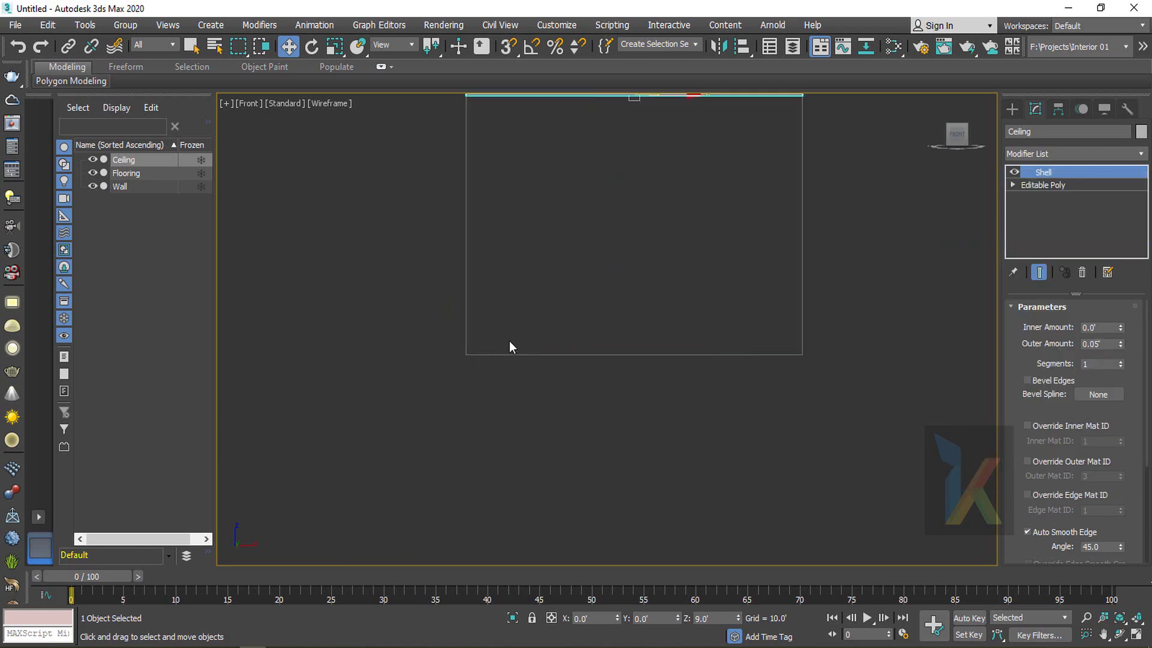
pyautogui.moveTo(492, 327); pyautogui.dragTo(494, 391)
pyautogui.moveTo(493, 230); pyautogui.dragTo(460, 362)
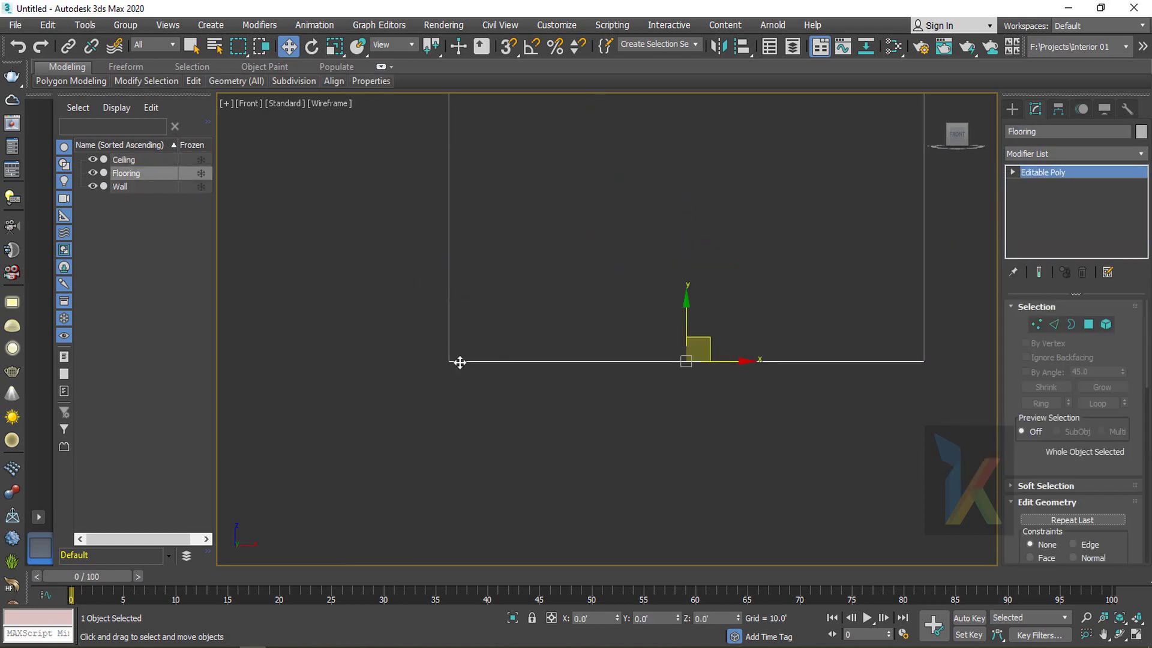
pyautogui.rightClick(1053, 175)
pyautogui.click(1056, 184)
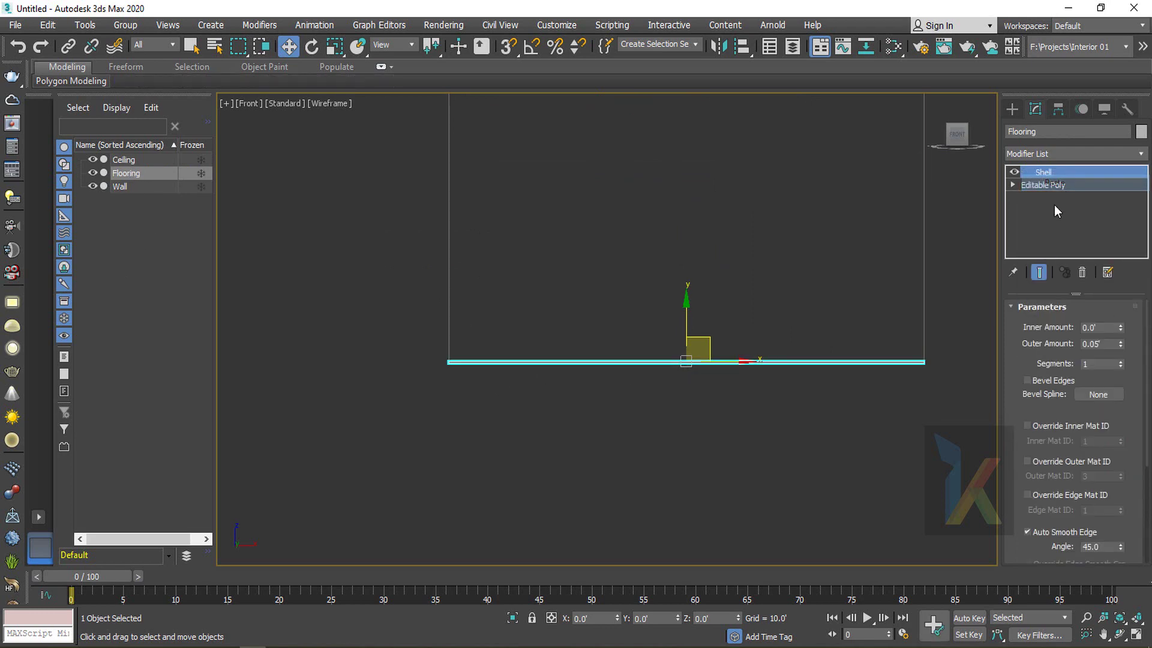
# Examine the Flooring's shell thickness where it meets the Wall's lower corner in the Front view
pyautogui.click(448, 381)
pyautogui.scroll(8, 461, 363)
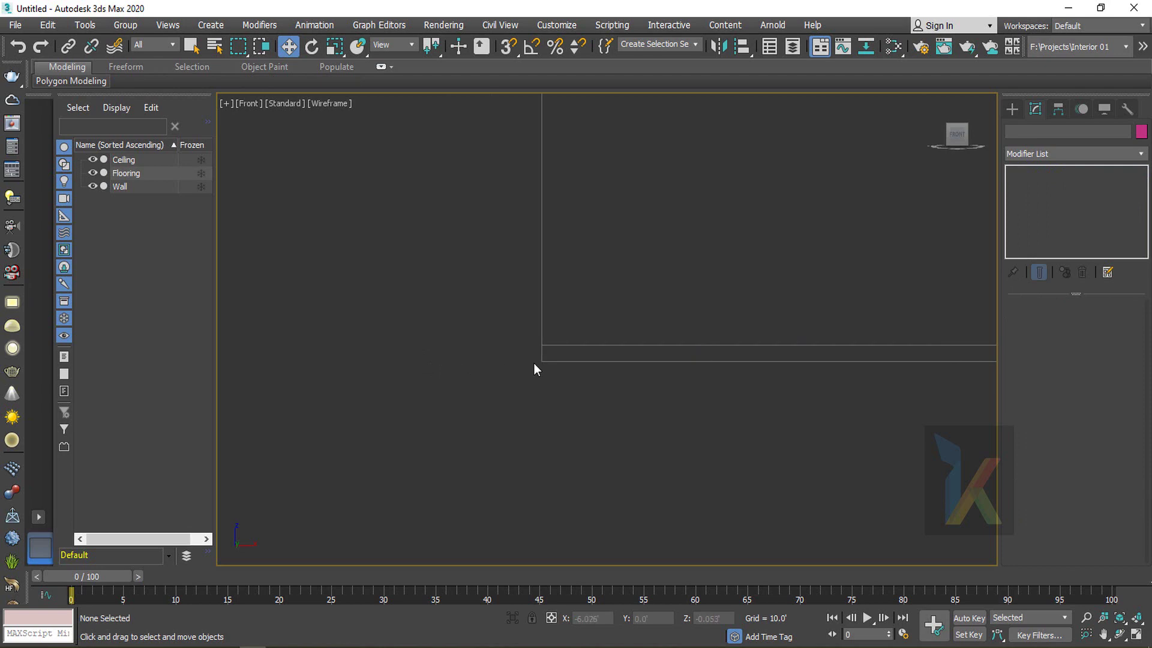
pyautogui.click(541, 357)
pyautogui.press('g')
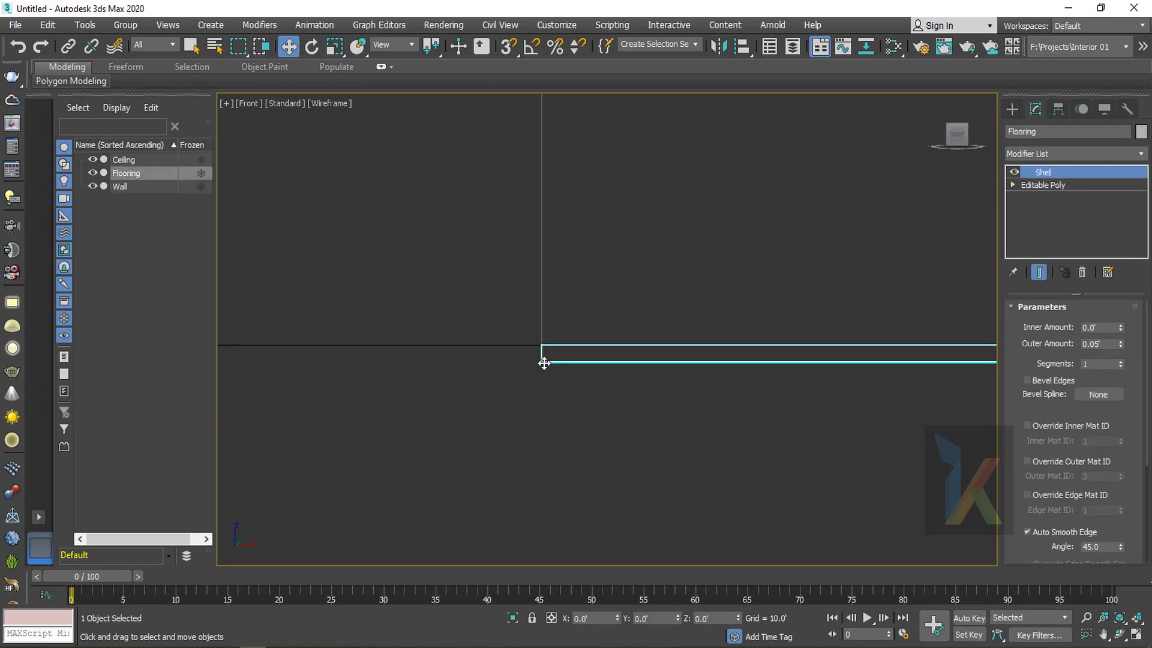
pyautogui.scroll(-4, 556, 365)
pyautogui.scroll(3, 556, 365)
pyautogui.press('g')
pyautogui.scroll(-3, 556, 365)
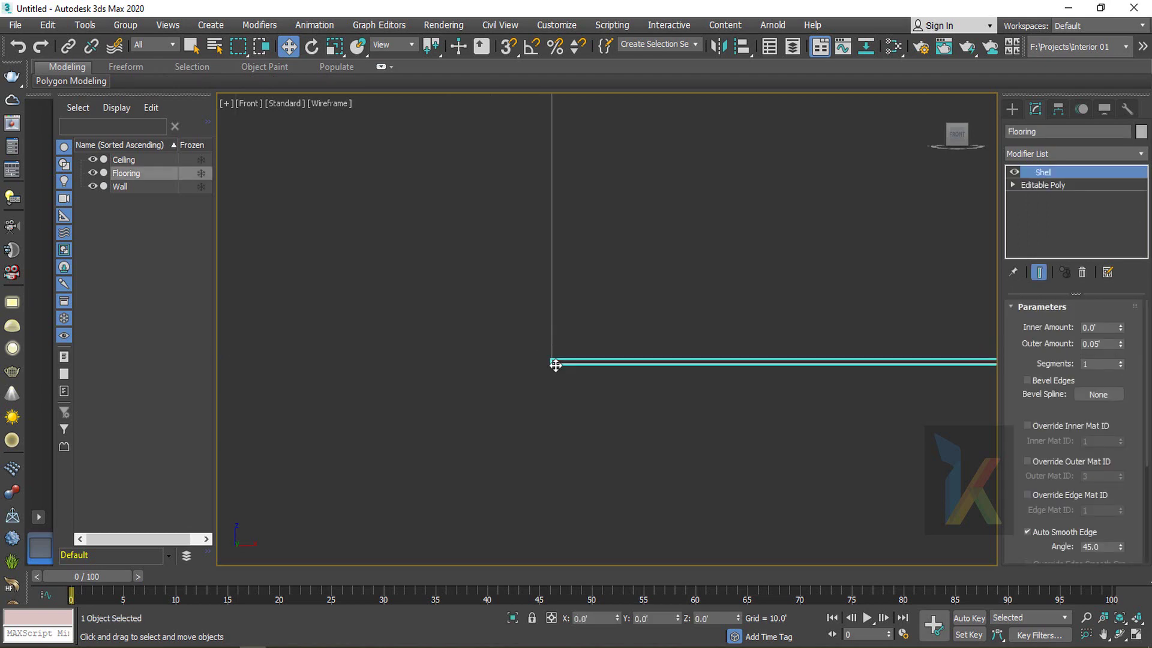
pyautogui.scroll(-6, 556, 365)
pyautogui.scroll(4, 630, 331)
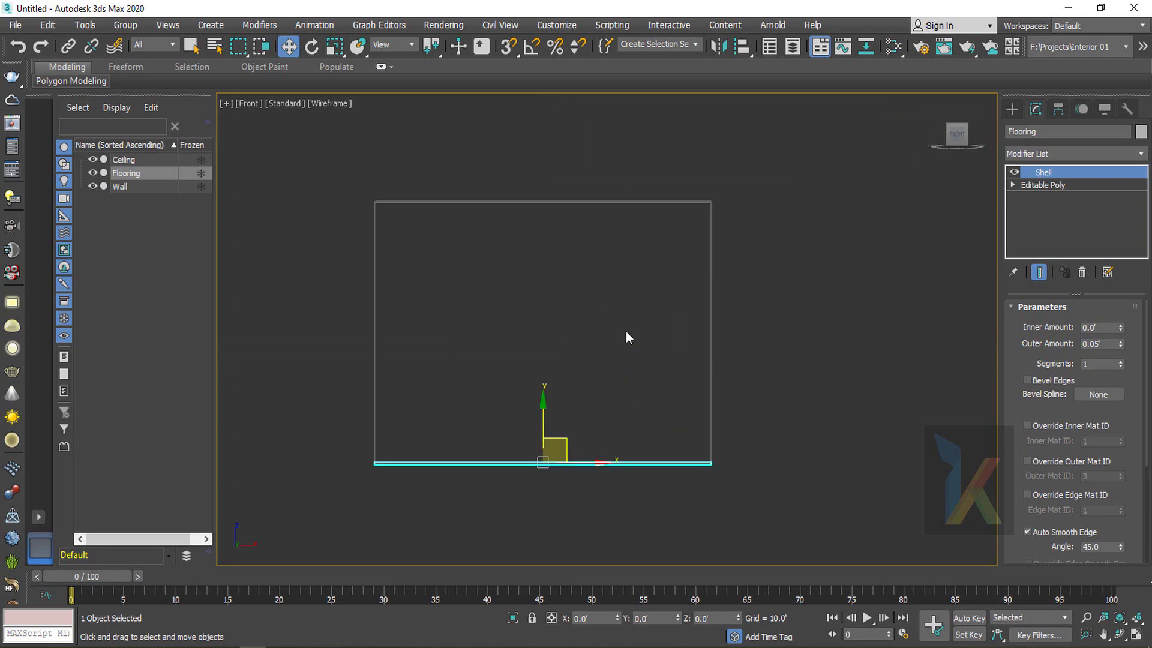
# Deselect the Flooring, return the viewport to Perspective and reset it to the home view
pyautogui.click(625, 331)
pyautogui.press('p')
pyautogui.scroll(-3, 730, 354)
pyautogui.keyDown('alt'); pyautogui.moveTo(753, 377); pyautogui.dragTo(856, 378, button='middle'); pyautogui.keyUp('alt')
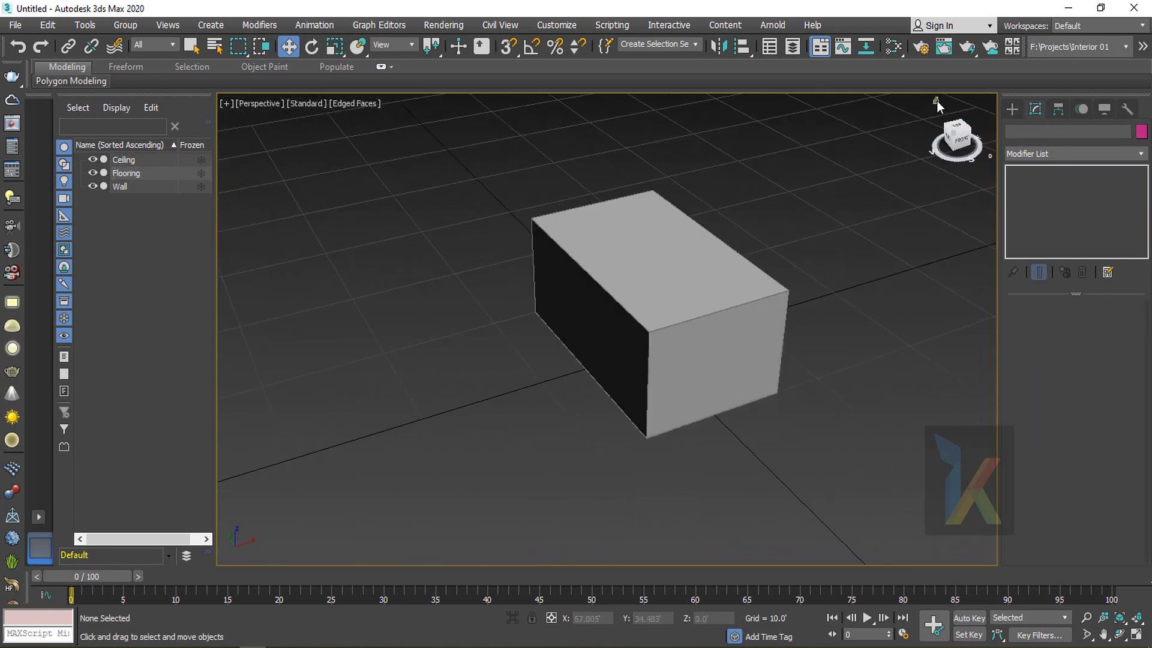
pyautogui.click(936, 100)
# Select the Wall and frame it in the Perspective view
pyautogui.click(597, 326)
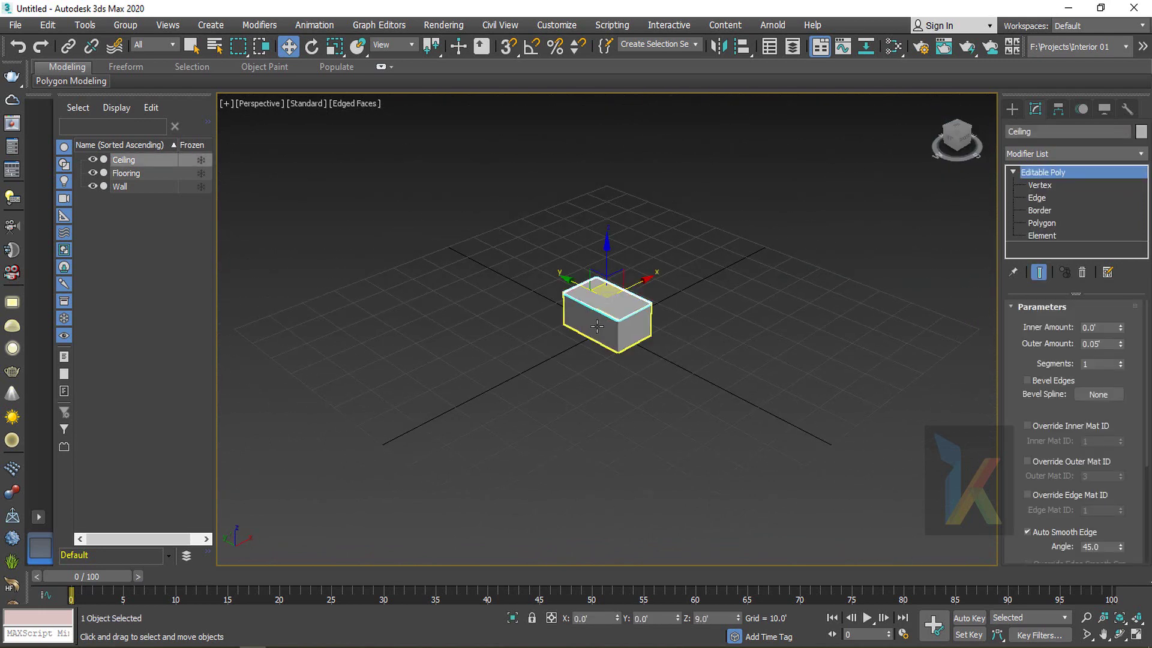
pyautogui.click(597, 326)
pyautogui.press('z')
pyautogui.moveTo(697, 362); pyautogui.dragTo(594, 300, button='middle')
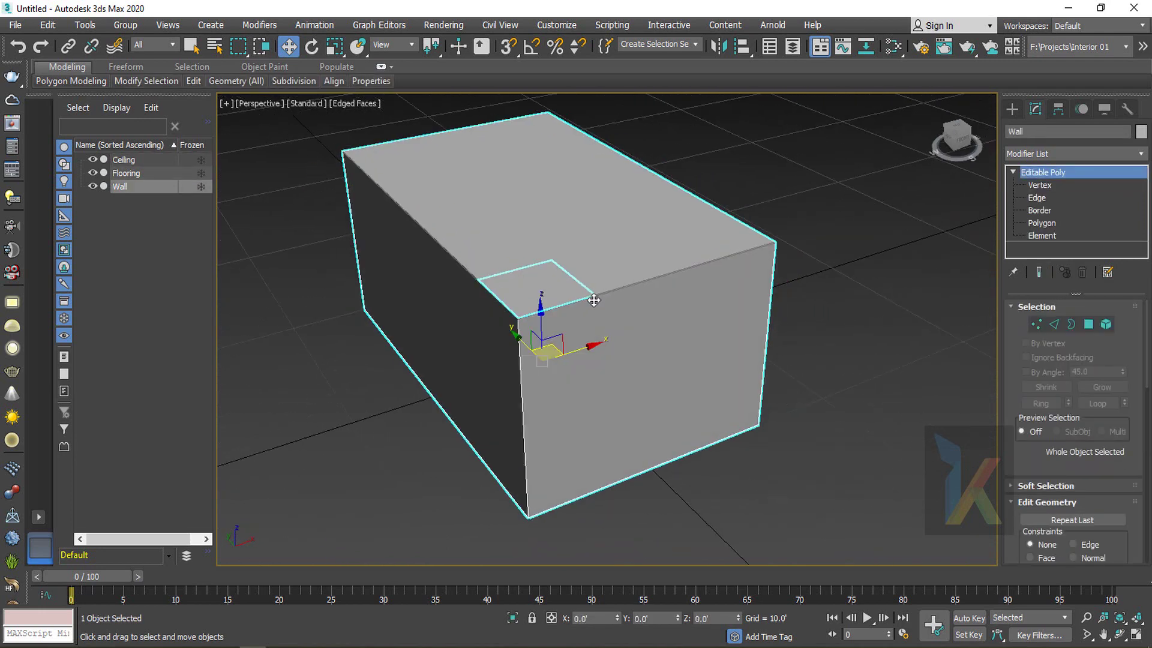
pyautogui.scroll(-2, 594, 300)
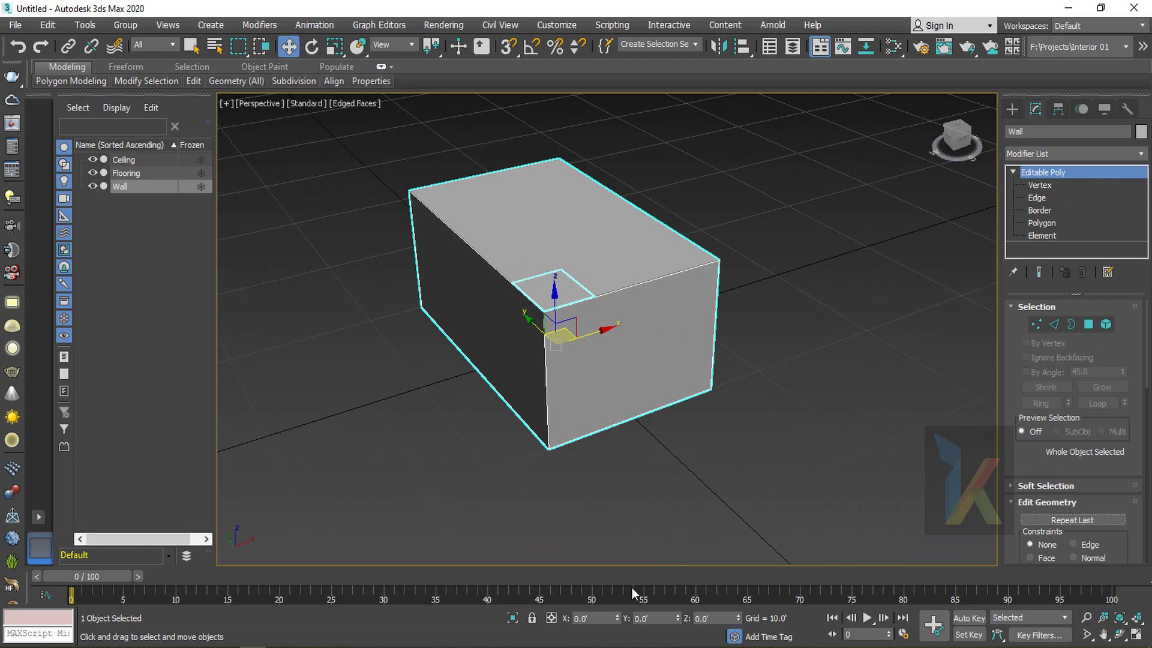
# Isolate the Wall, select its whole element and flip the normals so the faces point into the room
pyautogui.click(513, 617)
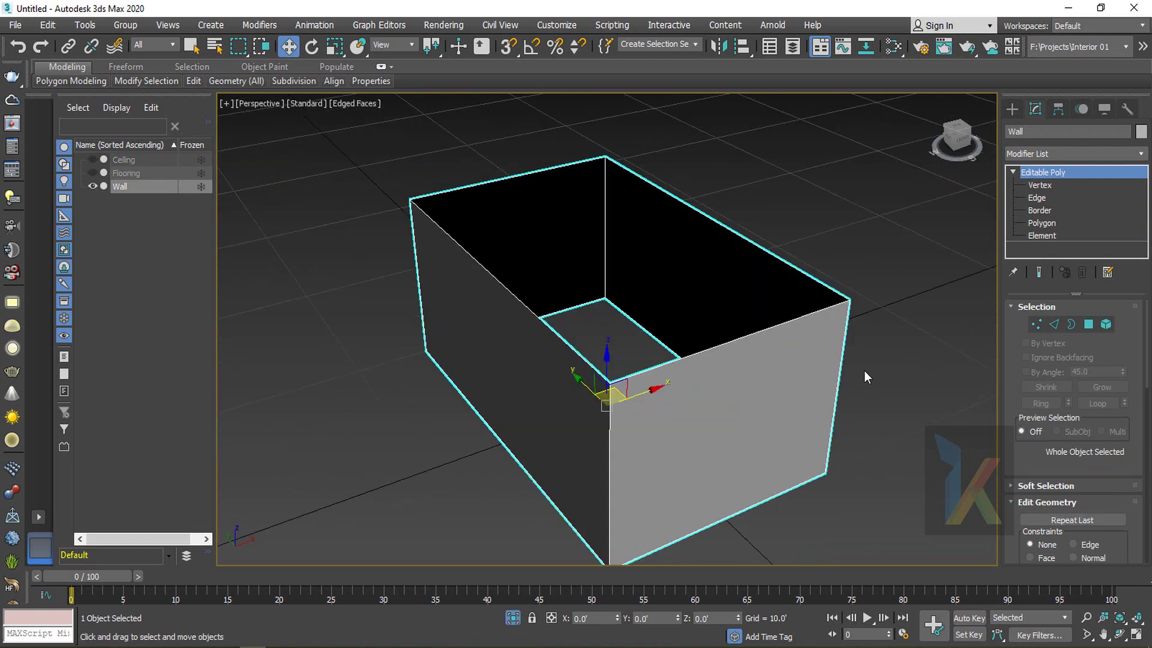
pyautogui.keyDown('alt'); pyautogui.moveTo(558, 448); pyautogui.dragTo(559, 447, button='middle'); pyautogui.keyUp('alt')
pyautogui.press('5')
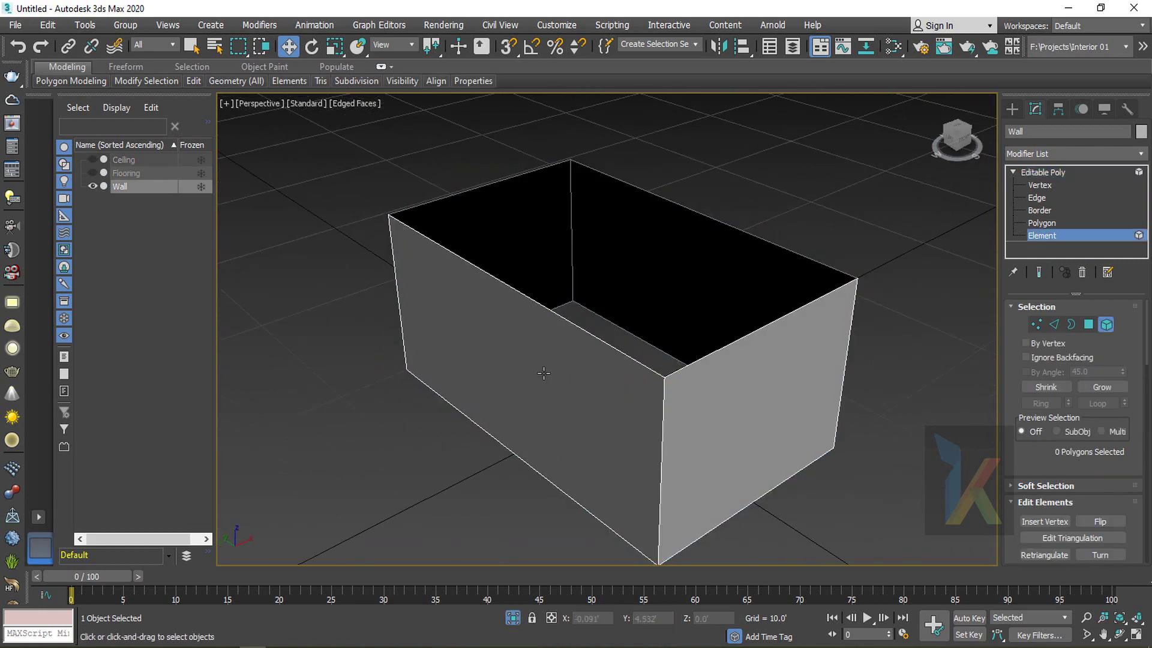
pyautogui.click(544, 373)
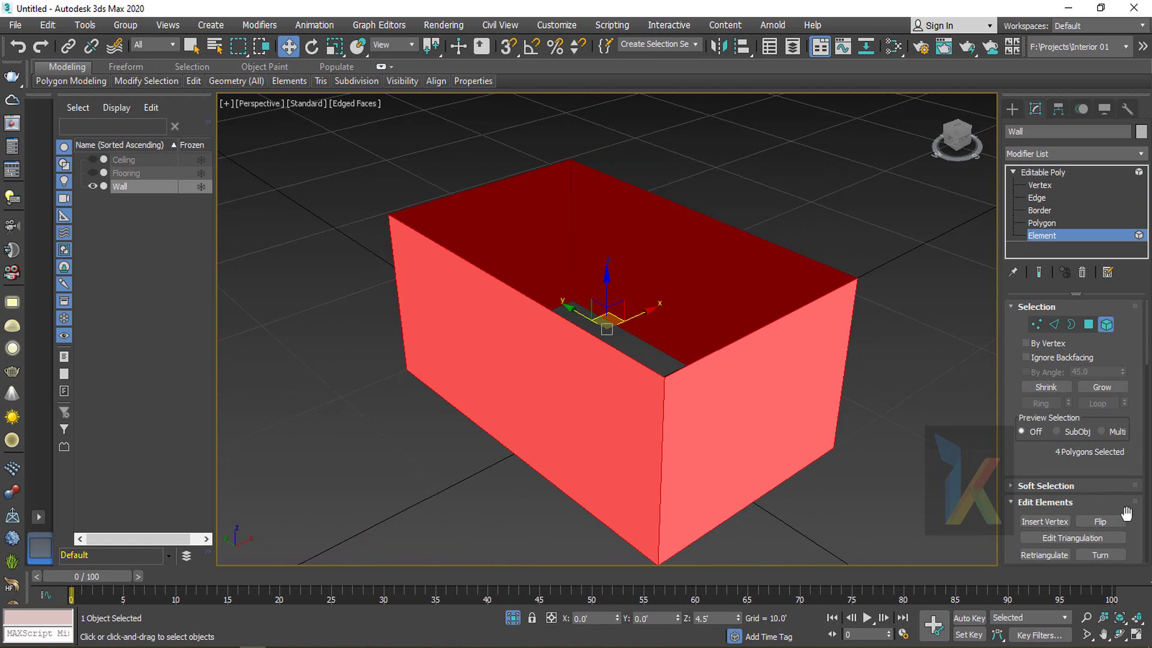
pyautogui.click(1104, 521)
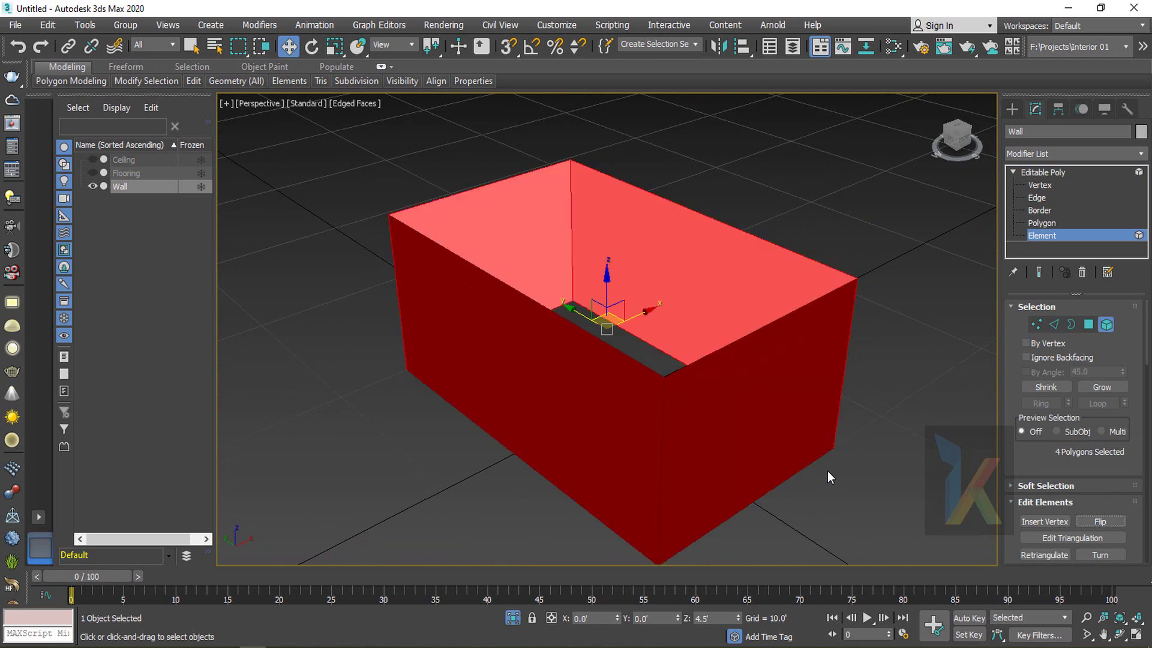
pyautogui.moveTo(822, 468); pyautogui.dragTo(824, 443, button='middle')
pyautogui.click(901, 305)
# Select the top and bottom edges of both long walls and connect them with one vertical segment
pyautogui.keyDown('alt'); pyautogui.moveTo(662, 311); pyautogui.dragTo(641, 319, button='middle'); pyautogui.keyUp('alt')
pyautogui.click(1037, 198)
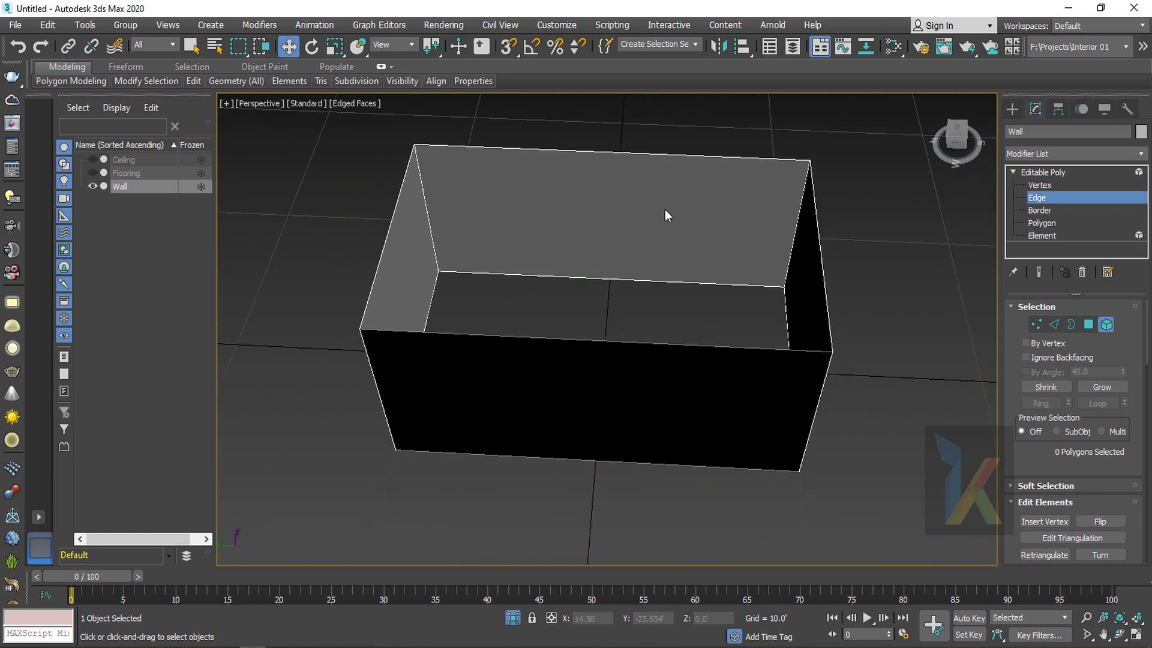
pyautogui.keyDown('alt'); pyautogui.moveTo(664, 210); pyautogui.dragTo(566, 128, button='middle'); pyautogui.keyUp('alt')
pyautogui.moveTo(566, 133); pyautogui.dragTo(601, 523)
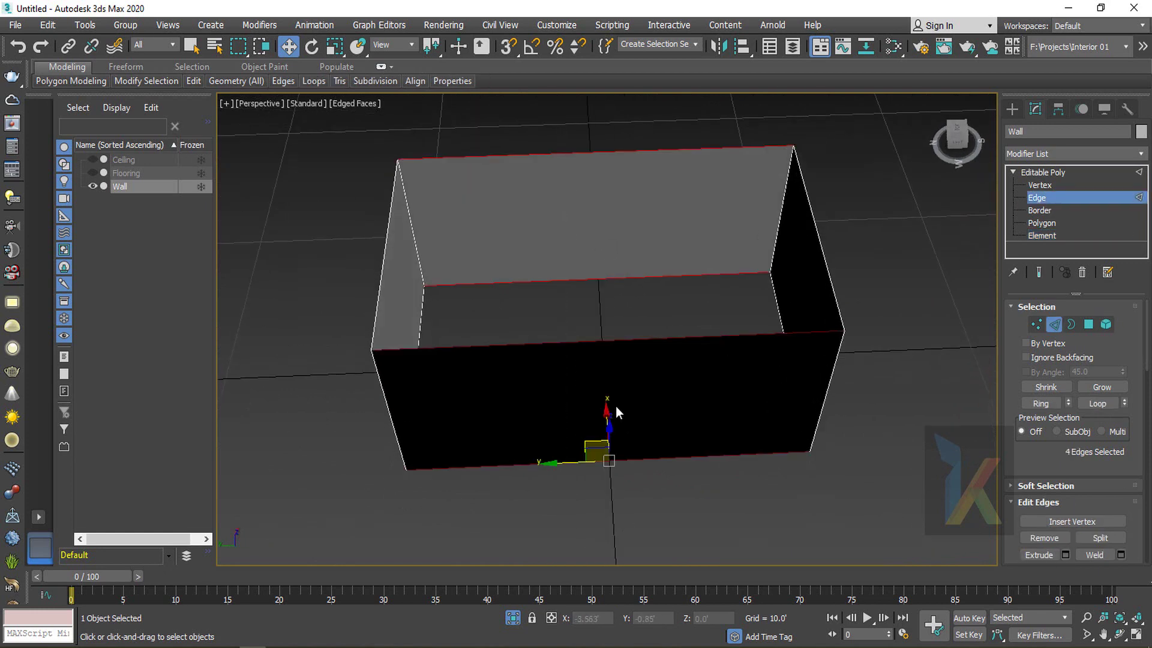
pyautogui.rightClick(522, 296)
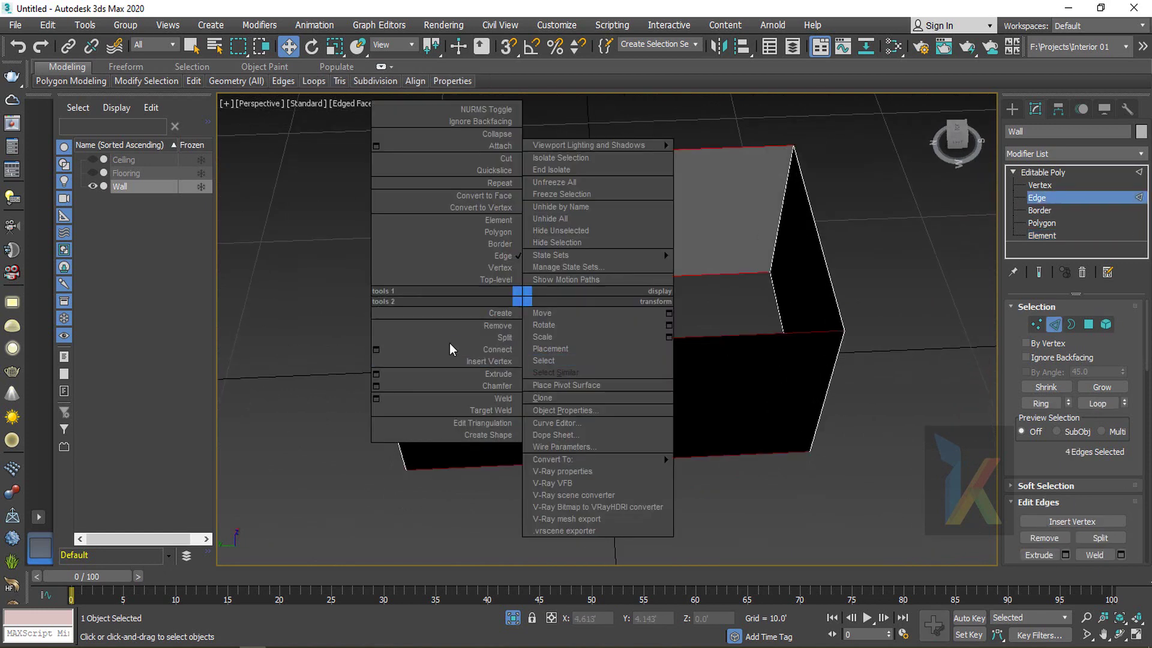
pyautogui.click(376, 350)
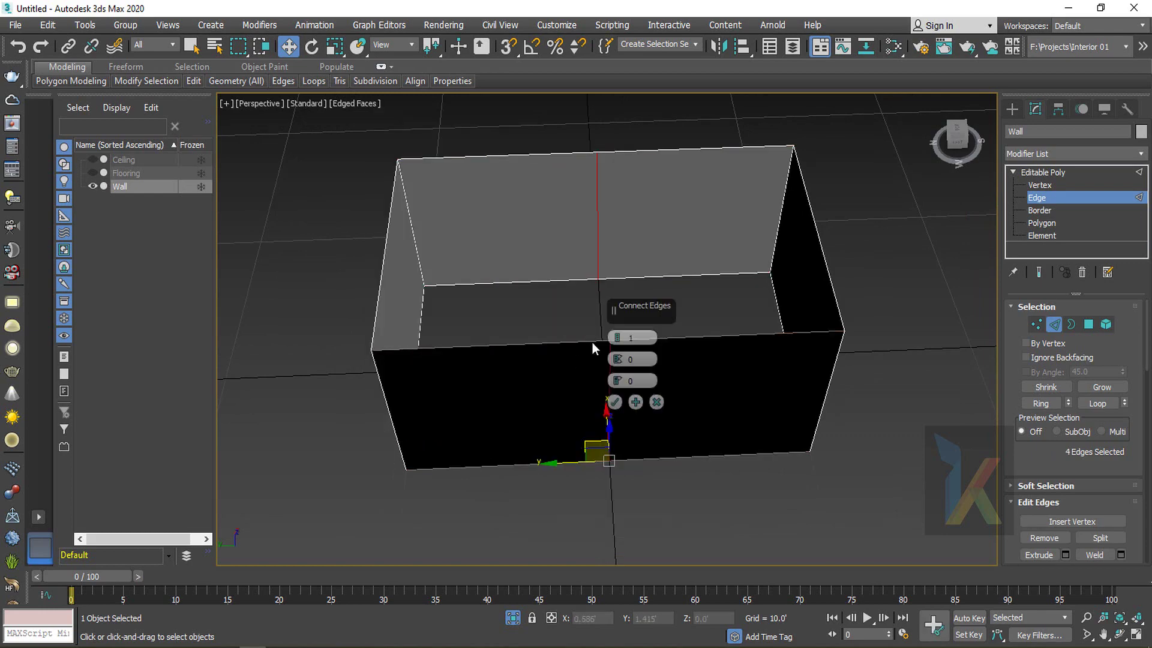
pyautogui.click(615, 402)
# Chamfer the two central vertical edges on the long walls with an edge chamfer amount of 1.5'
pyautogui.keyDown('alt'); pyautogui.moveTo(662, 403); pyautogui.dragTo(697, 391, button='middle'); pyautogui.keyUp('alt')
pyautogui.rightClick(600, 282)
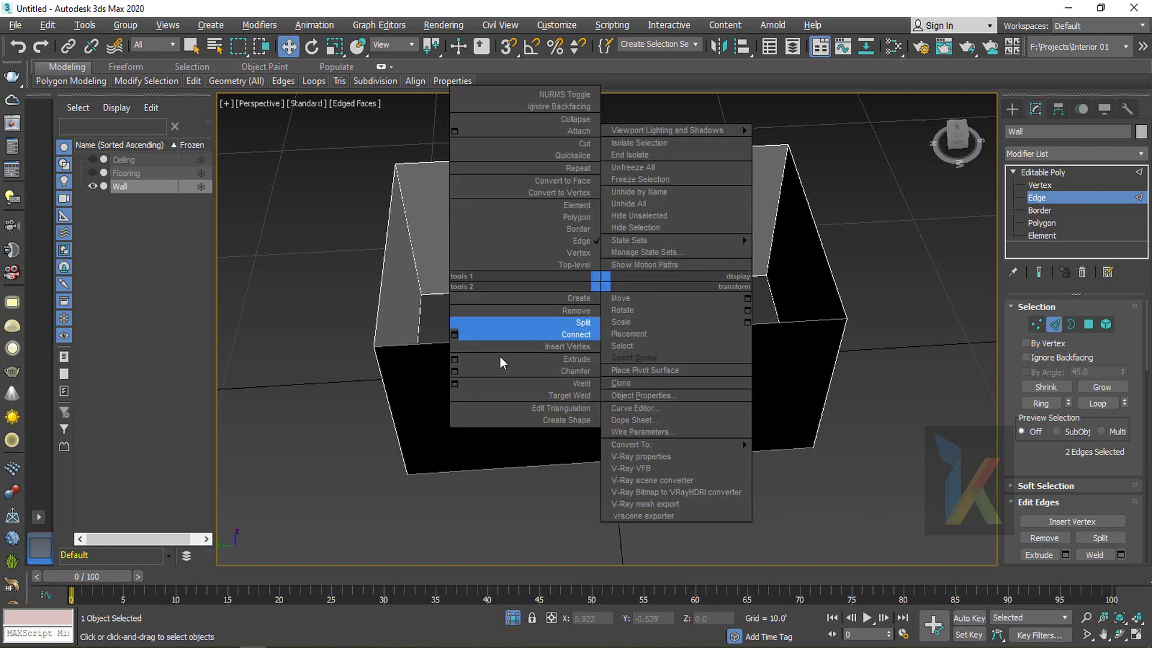
pyautogui.click(455, 371)
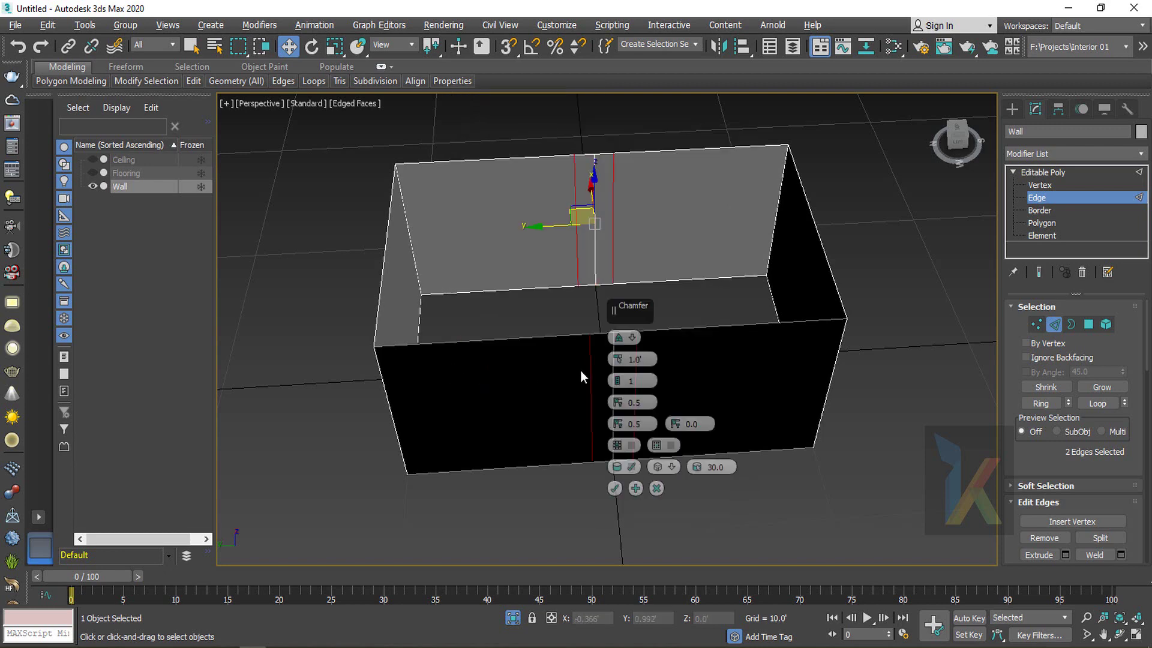
pyautogui.click(618, 338)
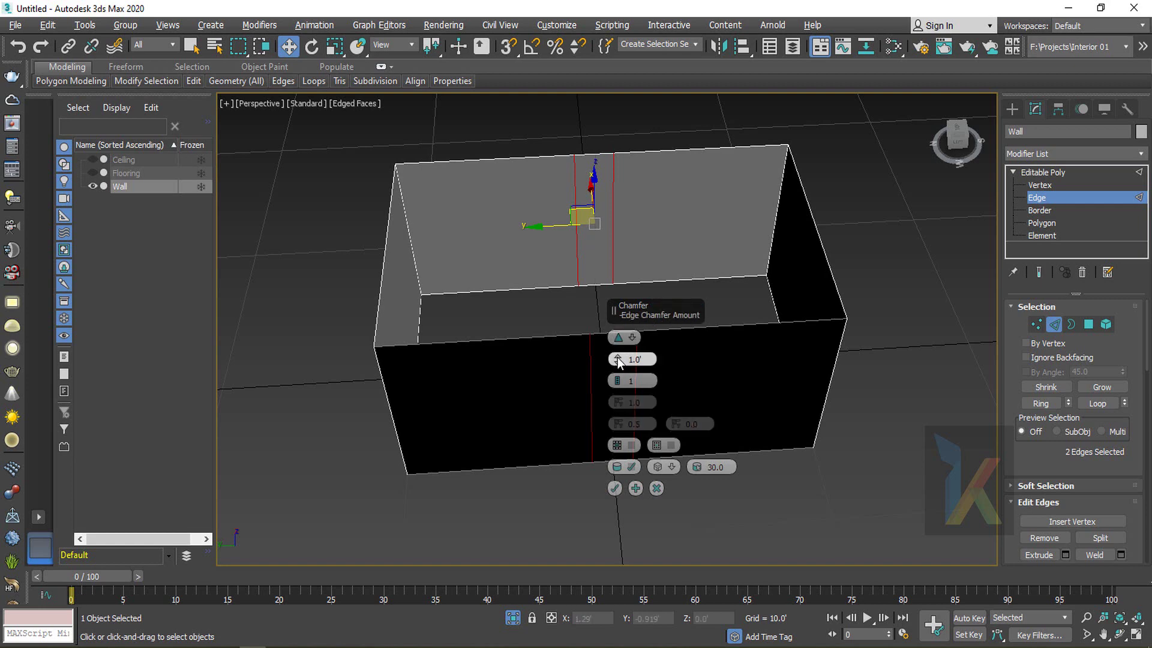
pyautogui.moveTo(618, 362); pyautogui.dragTo(617, 347)
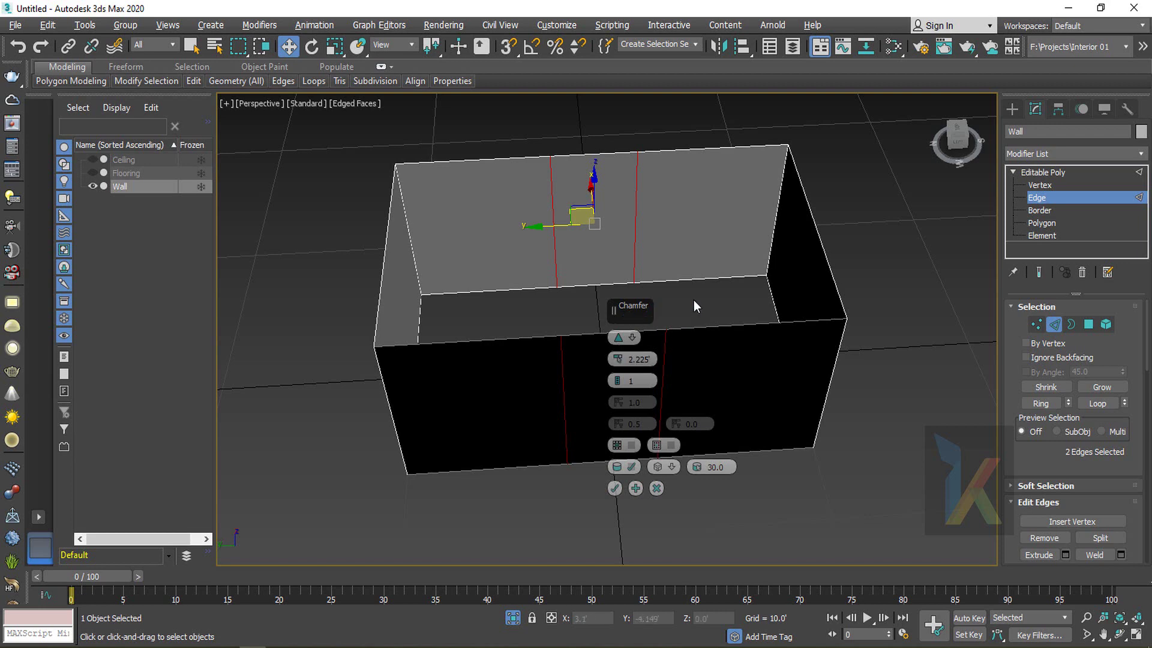
pyautogui.click(617, 362)
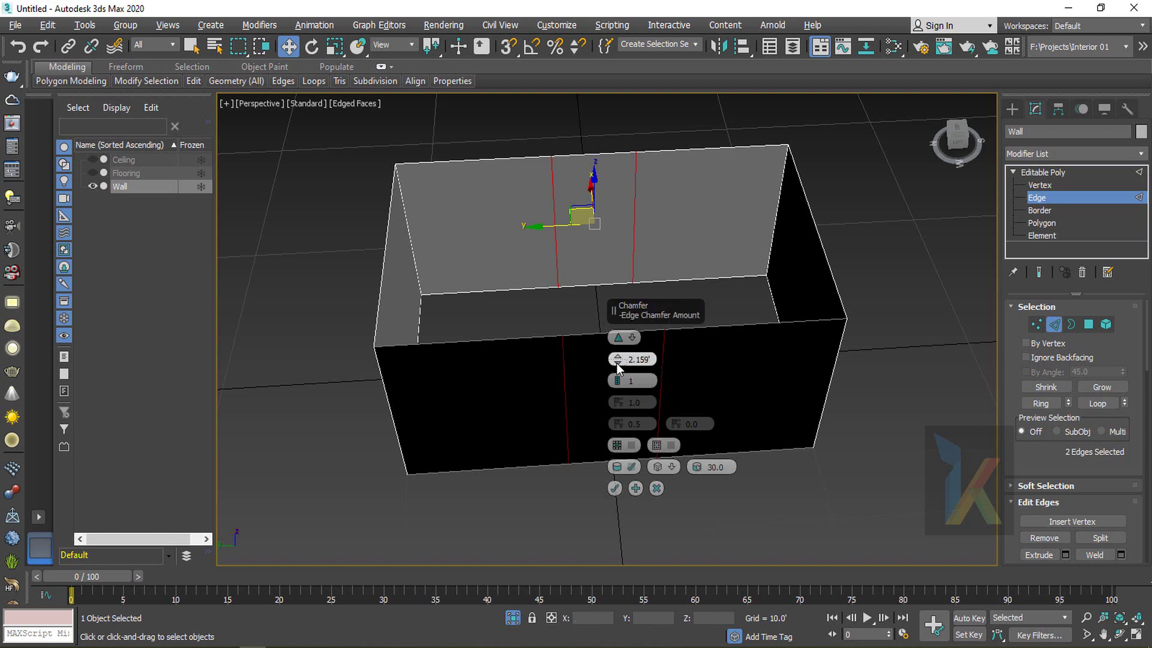
pyautogui.doubleClick(650, 359)
pyautogui.write('2')
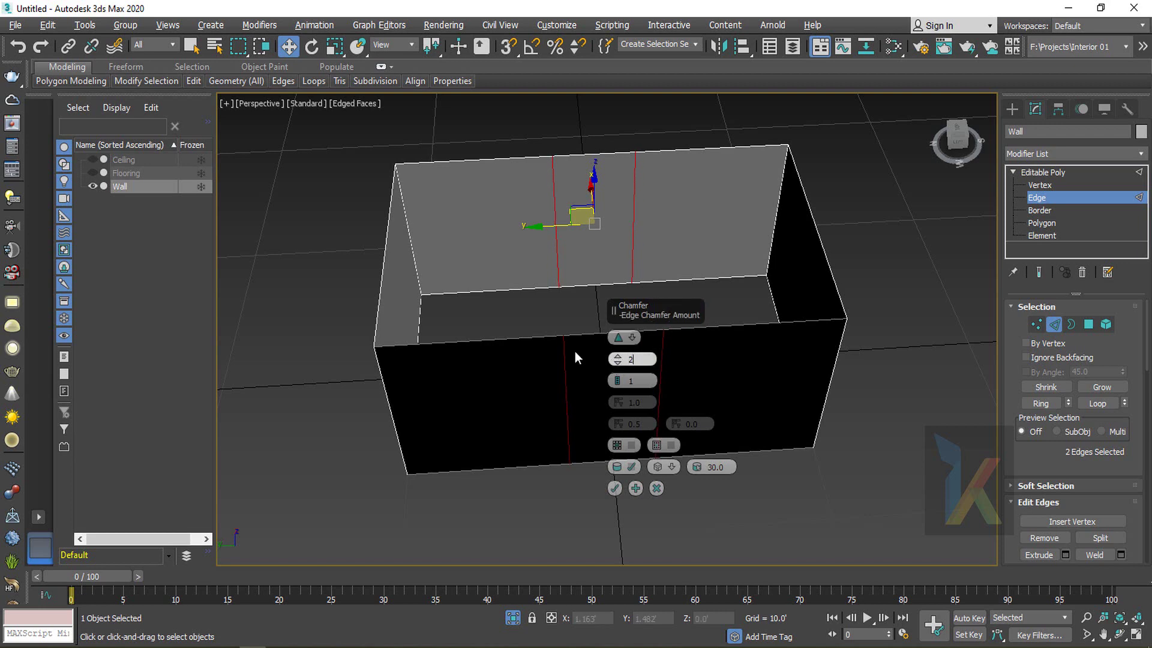
pyautogui.press('Return')
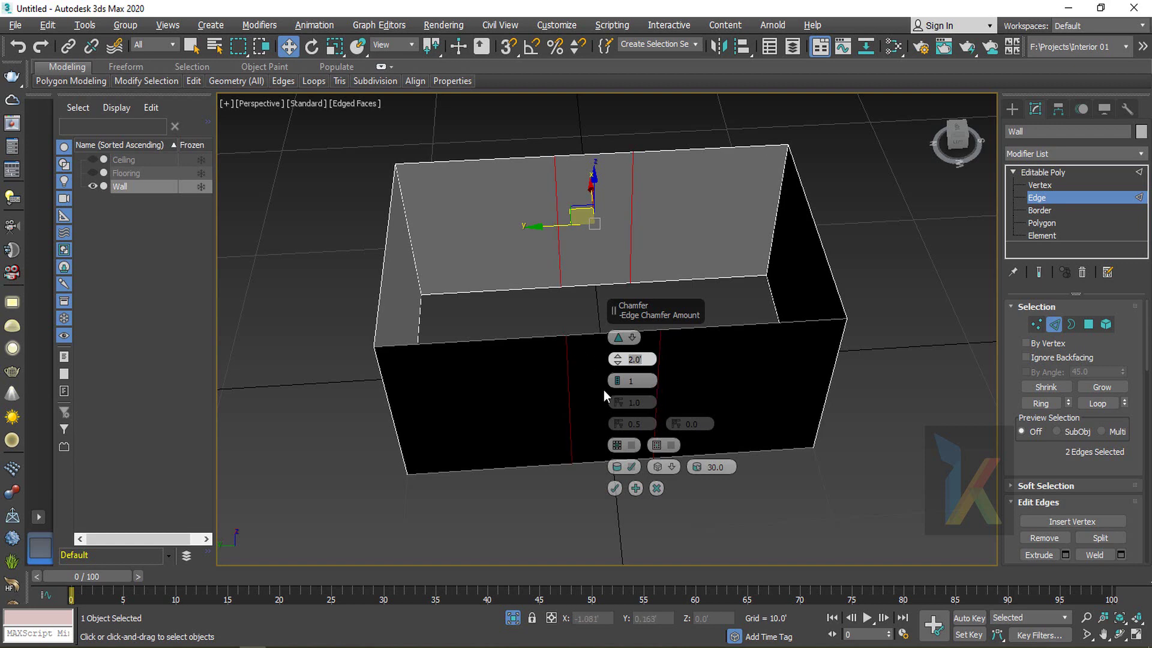
pyautogui.write('1.')
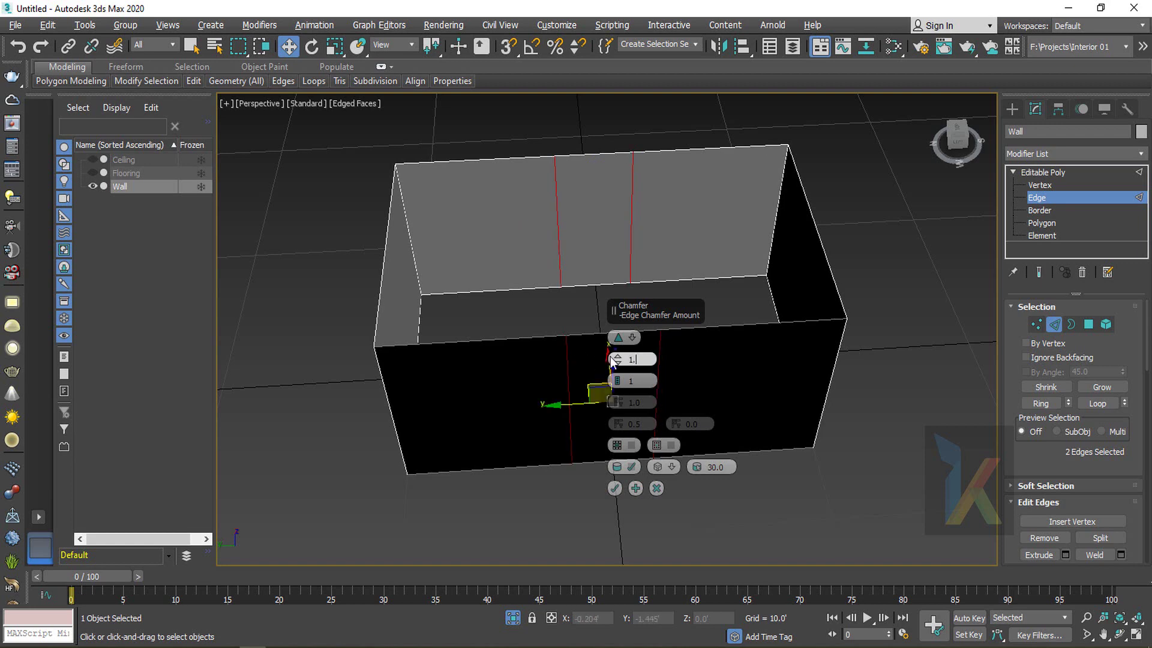
pyautogui.write('5')
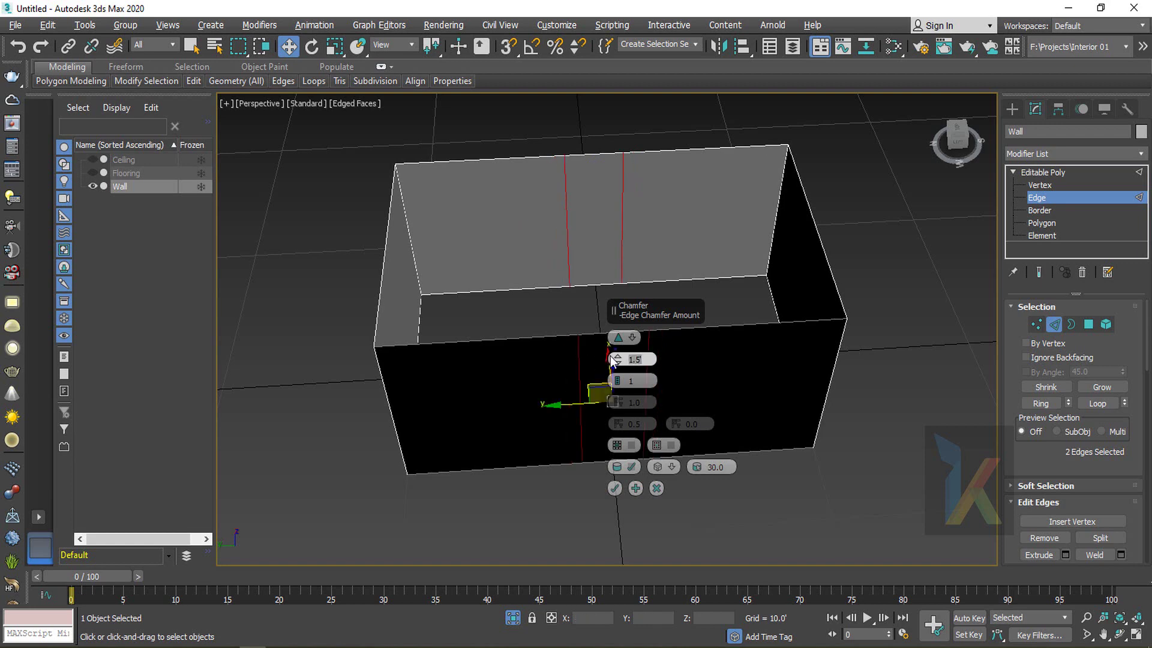
pyautogui.click(615, 488)
# Ring-select all the Wall's vertical edges and connect them with two horizontal segments, pinched further apart
pyautogui.keyDown('alt'); pyautogui.moveTo(614, 487); pyautogui.dragTo(601, 522, button='middle'); pyautogui.keyUp('alt')
pyautogui.keyDown('alt'); pyautogui.moveTo(632, 384); pyautogui.dragTo(632, 284, button='middle'); pyautogui.keyUp('alt')
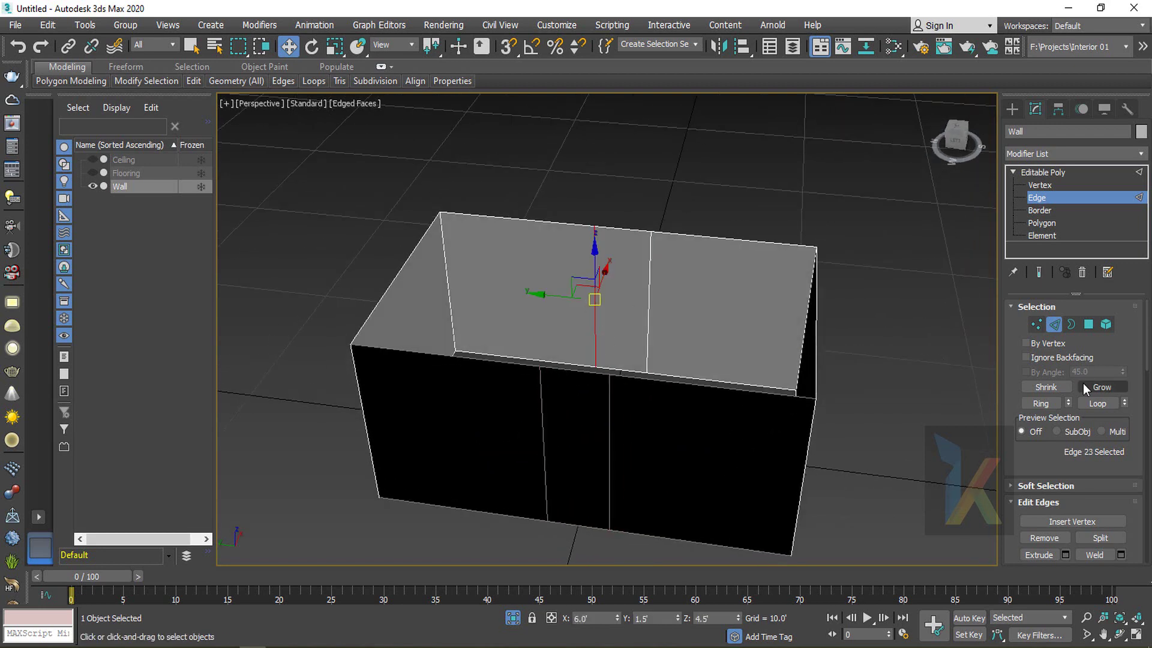
pyautogui.click(1043, 404)
pyautogui.rightClick(644, 314)
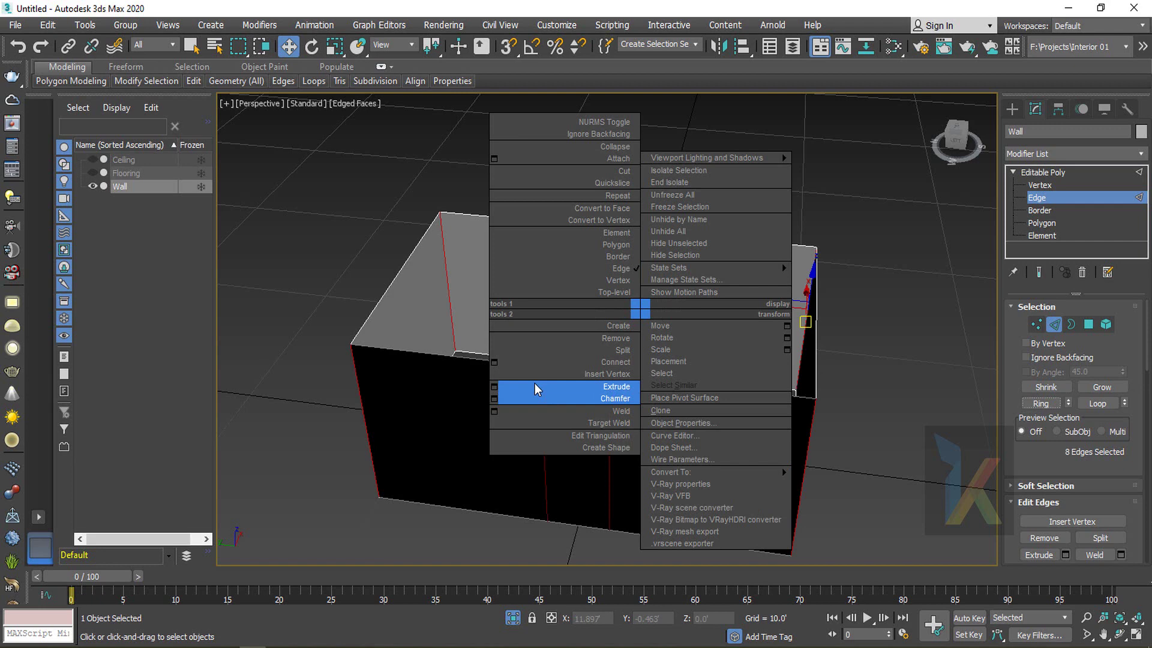
pyautogui.click(496, 363)
pyautogui.click(618, 334)
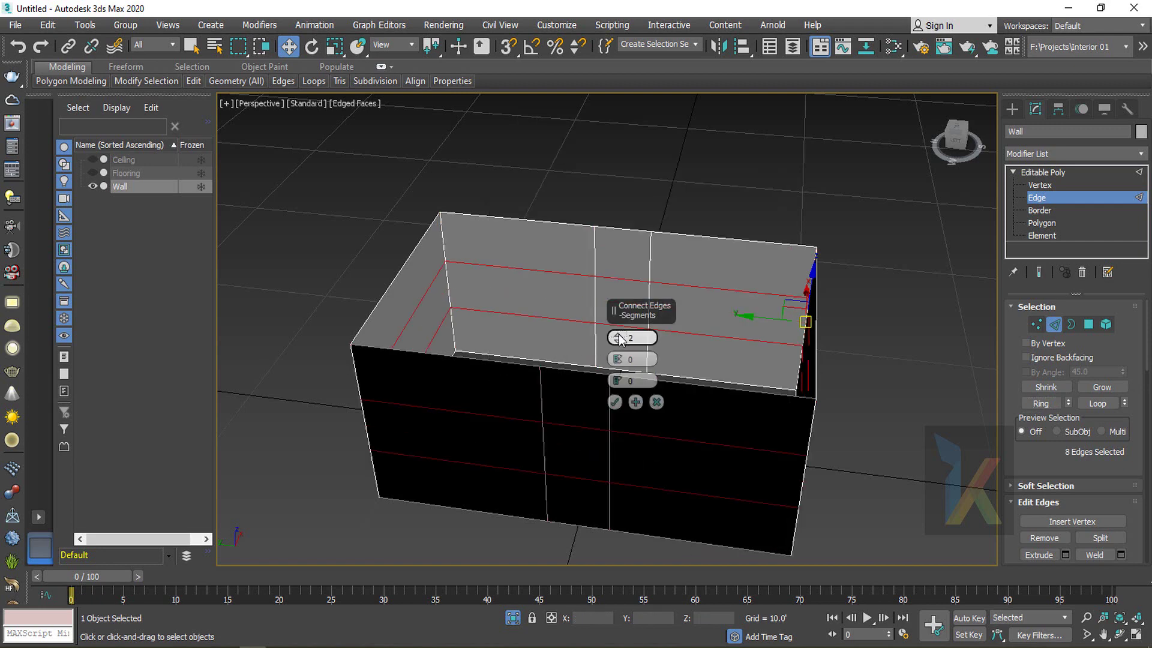
pyautogui.moveTo(618, 360); pyautogui.dragTo(616, 275)
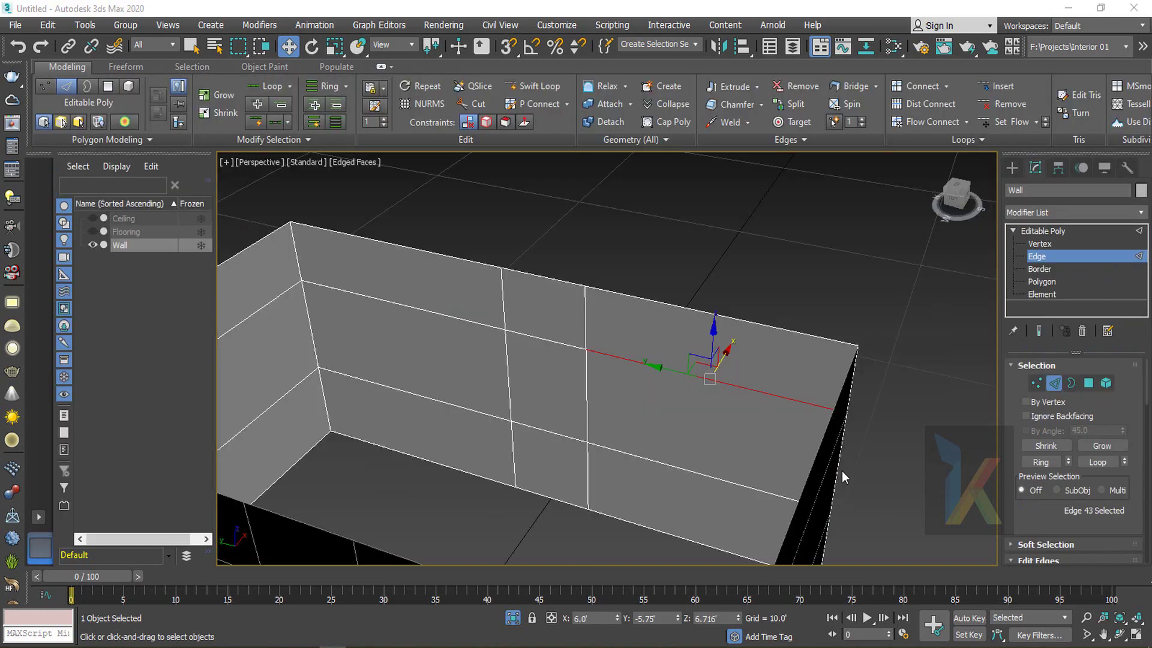
# Select the upper horizontal edge loop around the Wall and set its Z position to 8'
pyautogui.keyDown('alt'); pyautogui.moveTo(772, 385); pyautogui.dragTo(821, 227, button='middle'); pyautogui.keyUp('alt')
pyautogui.click(673, 344)
pyautogui.doubleClick(671, 340)
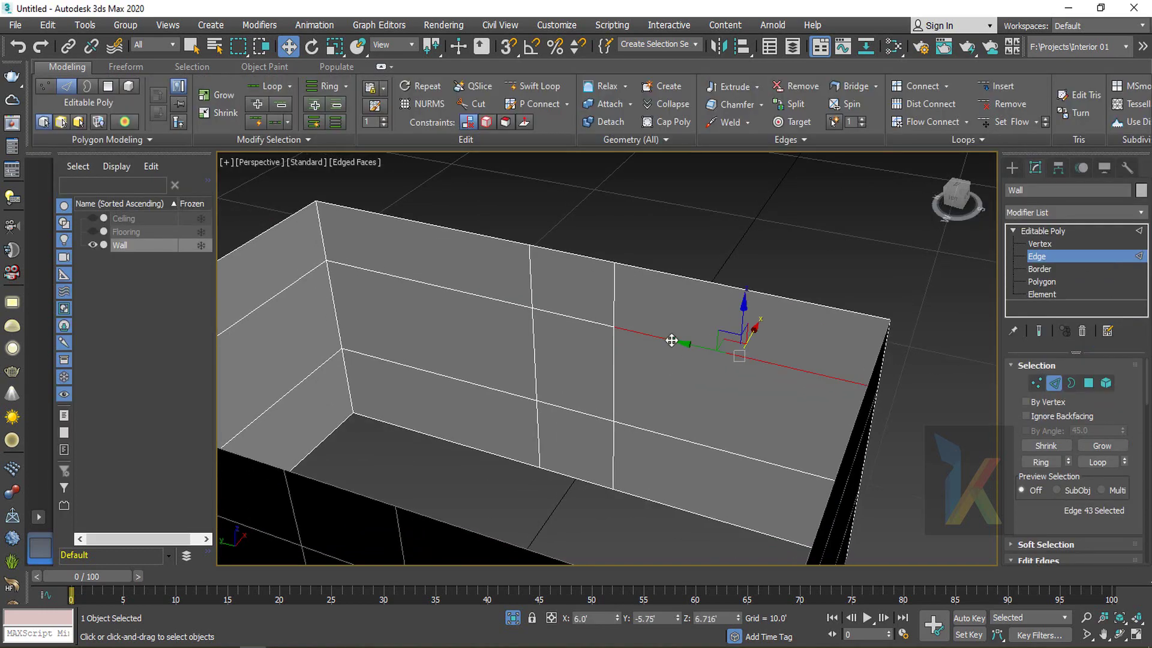
pyautogui.keyDown('alt'); pyautogui.moveTo(561, 404); pyautogui.dragTo(531, 403, button='middle'); pyautogui.keyUp('alt')
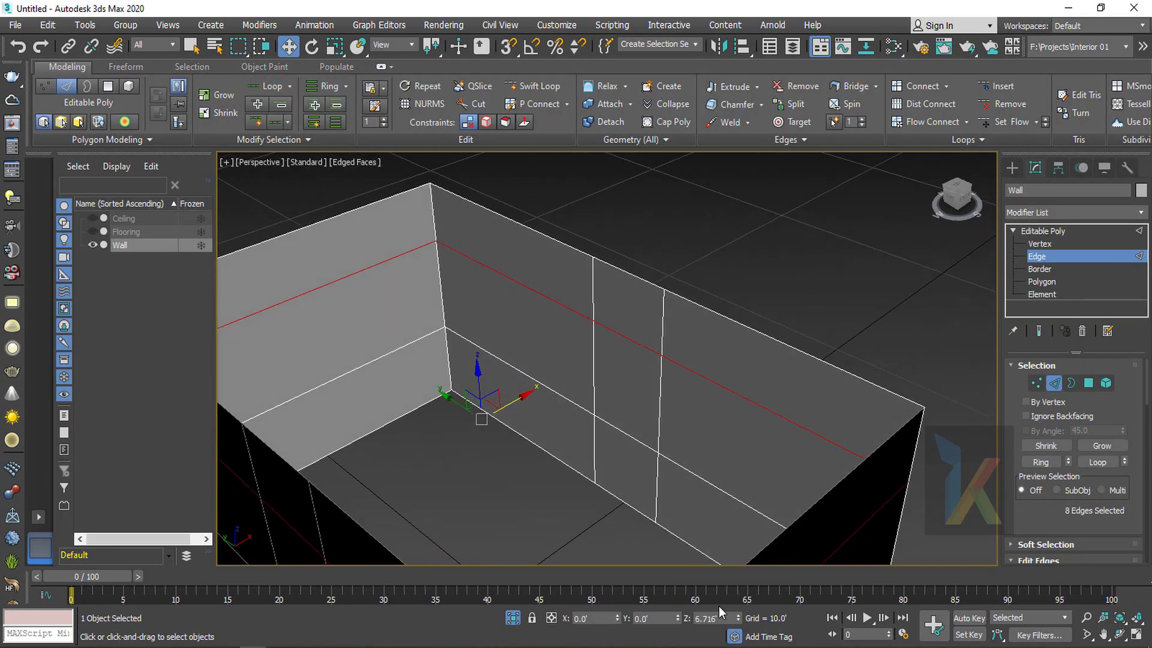
pyautogui.doubleClick(714, 619)
pyautogui.write('8')
pyautogui.press('Return')
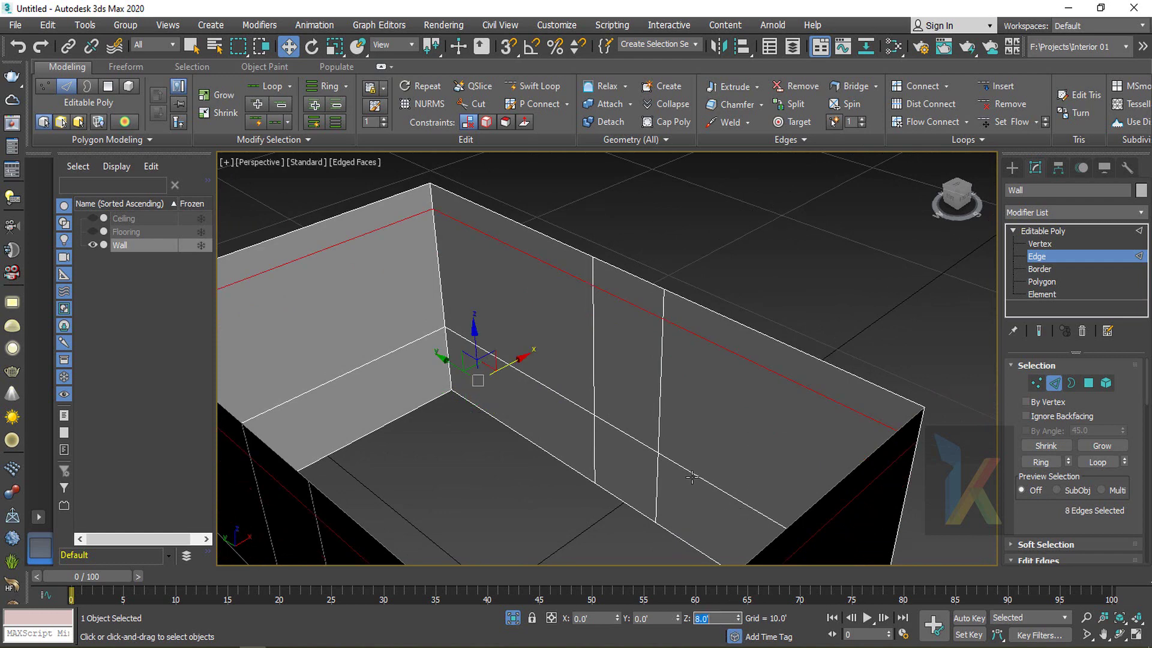
# Set the lower horizontal edge loop's Z position to 3' and clear the edge selection
pyautogui.write('3')
pyautogui.press('Return')
pyautogui.moveTo(712, 618); pyautogui.dragTo(656, 619)
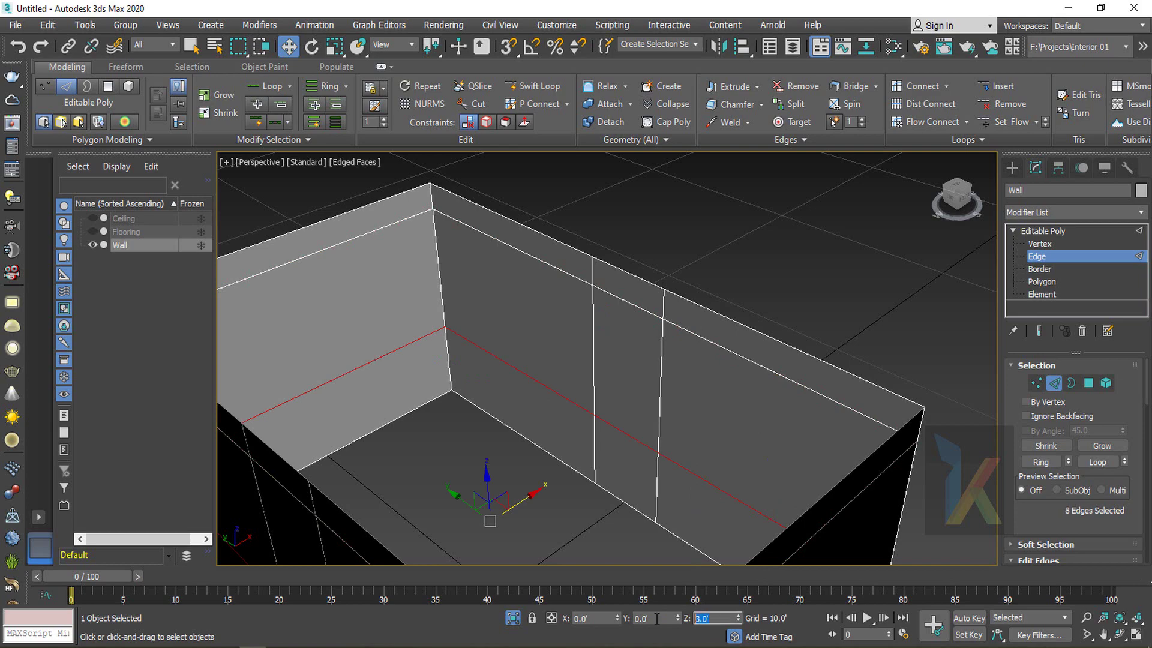
pyautogui.click(803, 295)
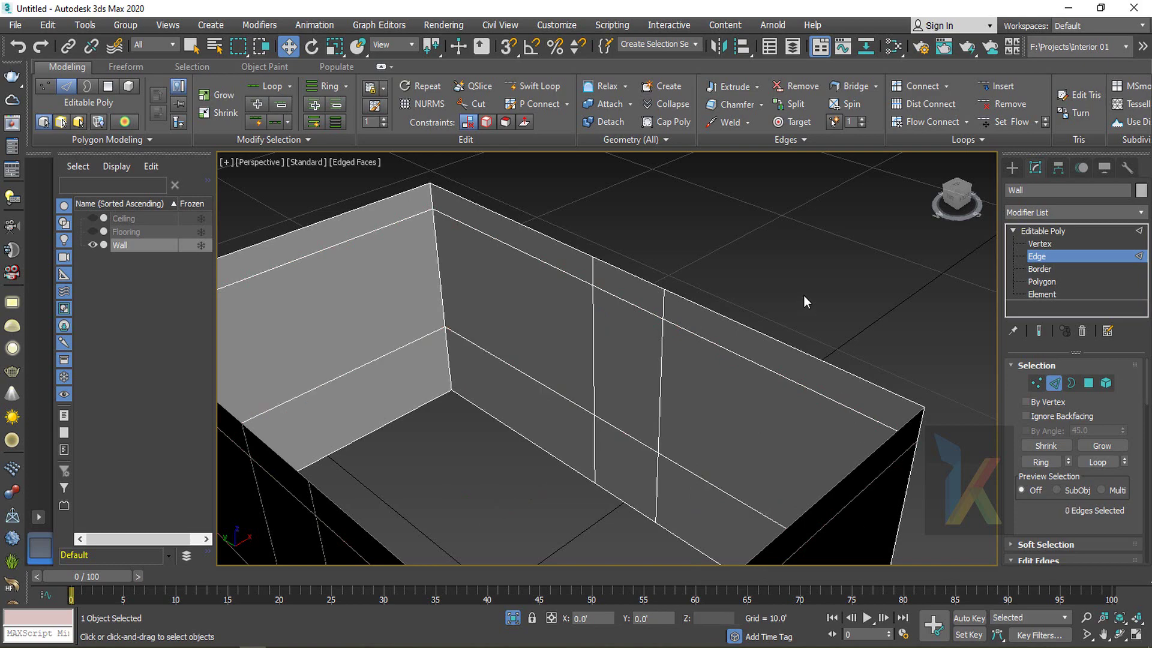
# Ring-select the horizontal edges on both sides of the long wall's central strip and connect them with 2 segments, pinch 40 and slide 30
pyautogui.keyDown('alt'); pyautogui.moveTo(558, 419); pyautogui.dragTo(567, 318, button='middle'); pyautogui.keyUp('alt')
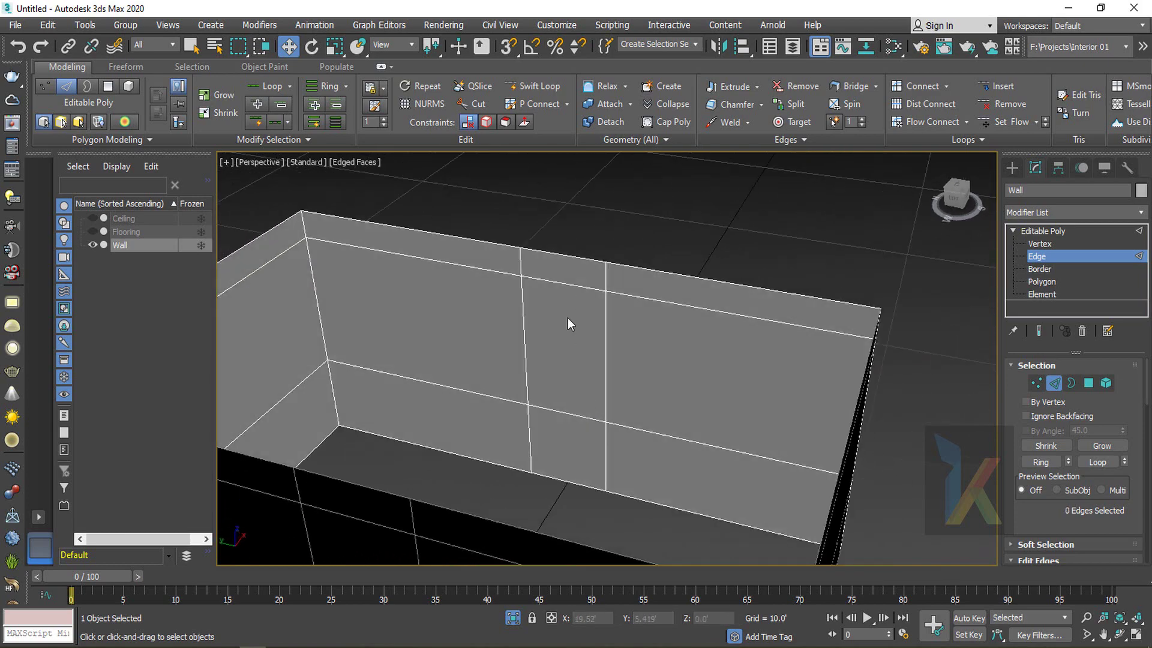
pyautogui.keyDown('alt'); pyautogui.moveTo(640, 405); pyautogui.dragTo(622, 211, button='middle'); pyautogui.keyUp('alt')
pyautogui.click(634, 413)
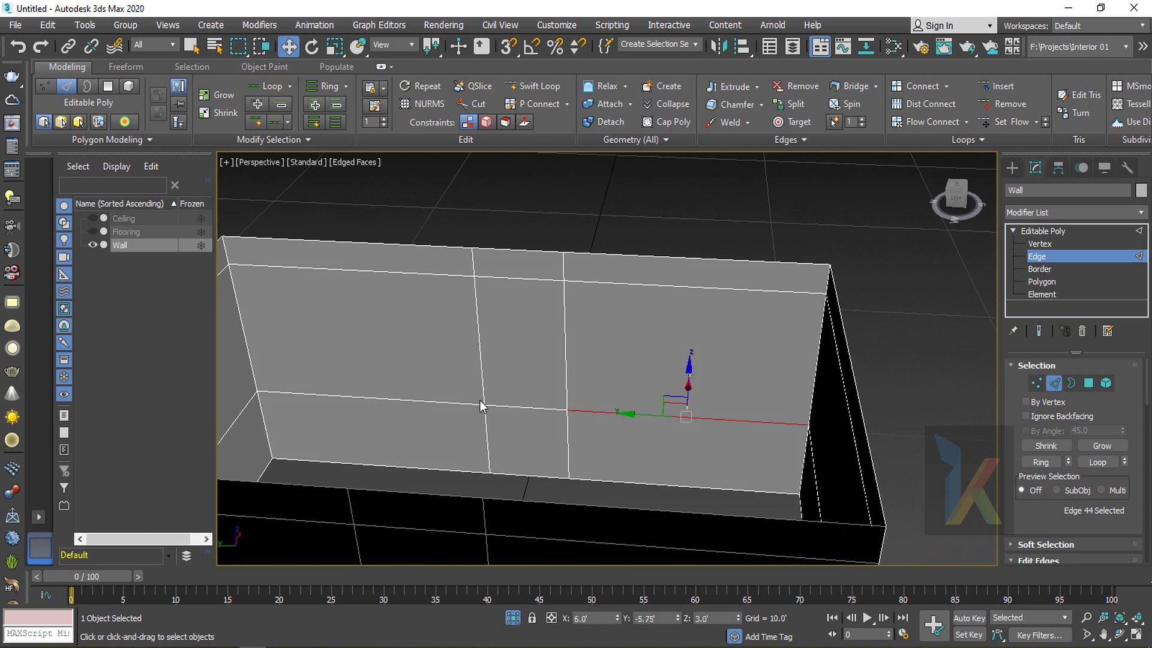
pyautogui.keyDown('ctrl'); pyautogui.click(433, 405); pyautogui.keyUp('ctrl')
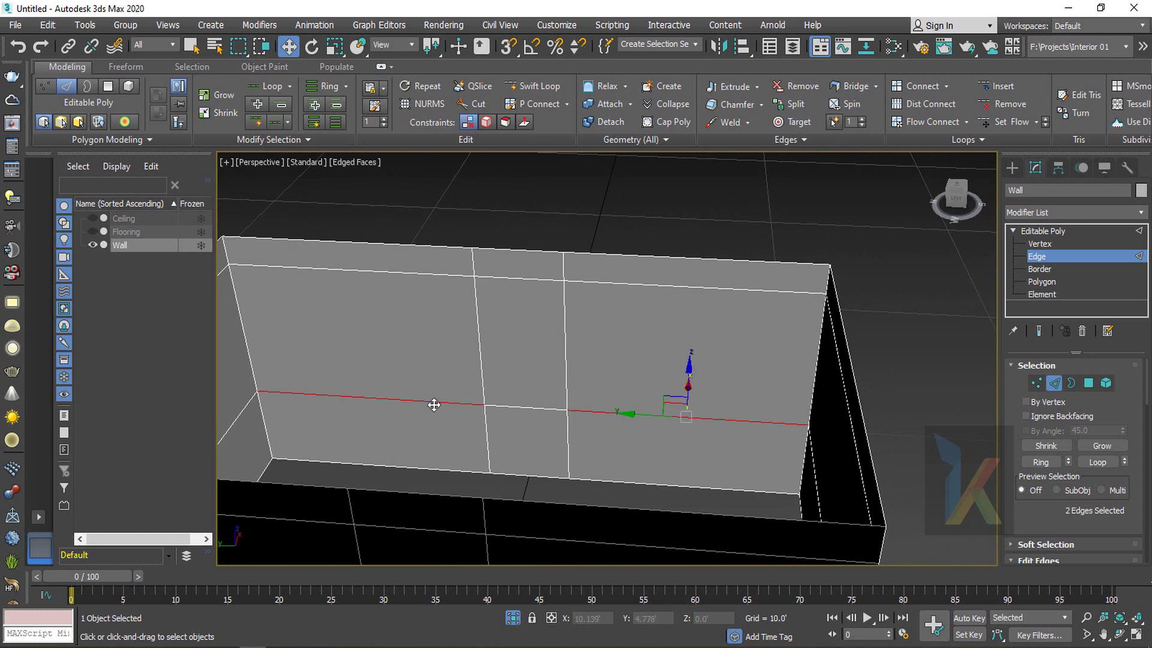
pyautogui.click(1041, 463)
pyautogui.rightClick(618, 341)
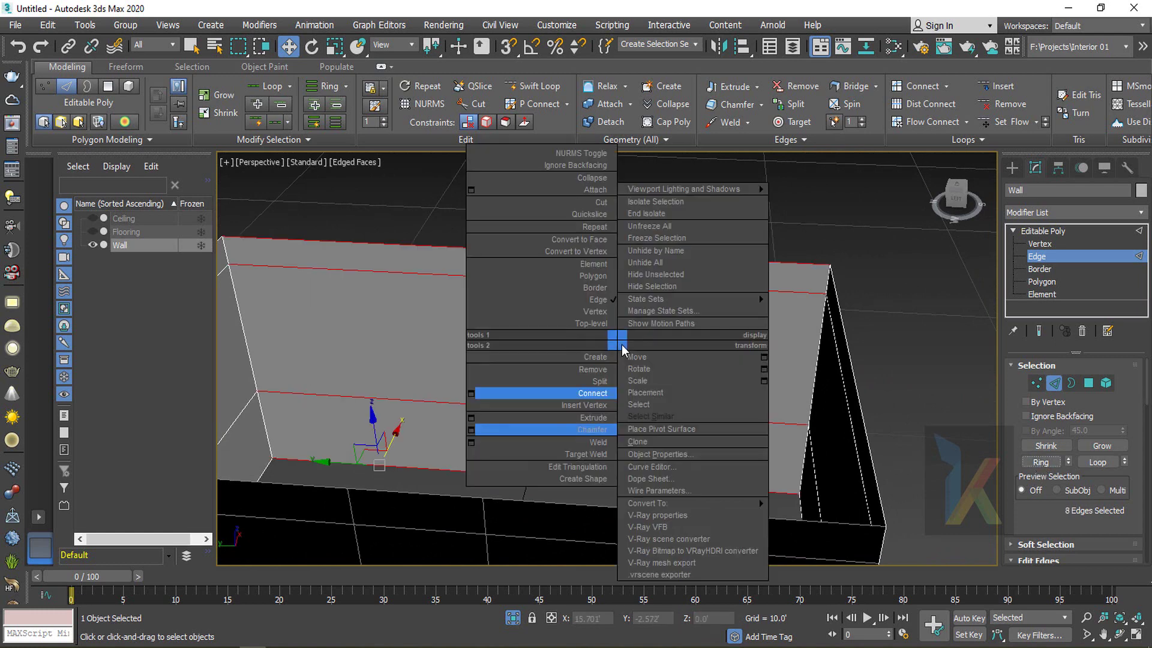
pyautogui.click(471, 397)
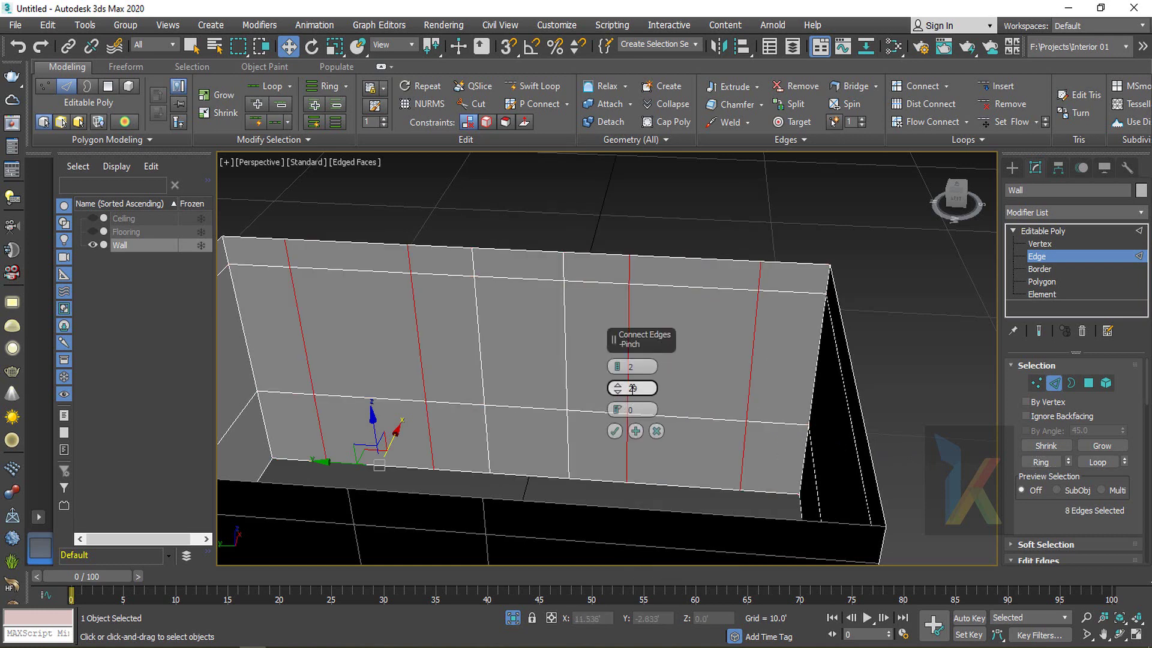
pyautogui.write('40')
pyautogui.press('Return')
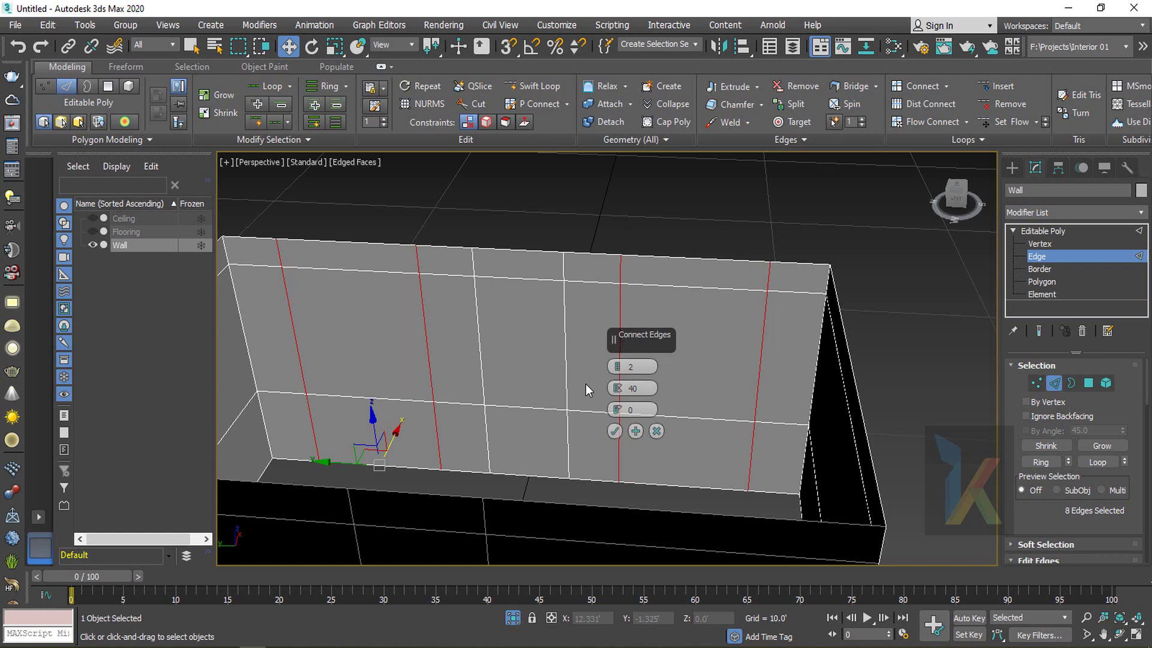
pyautogui.doubleClick(642, 412)
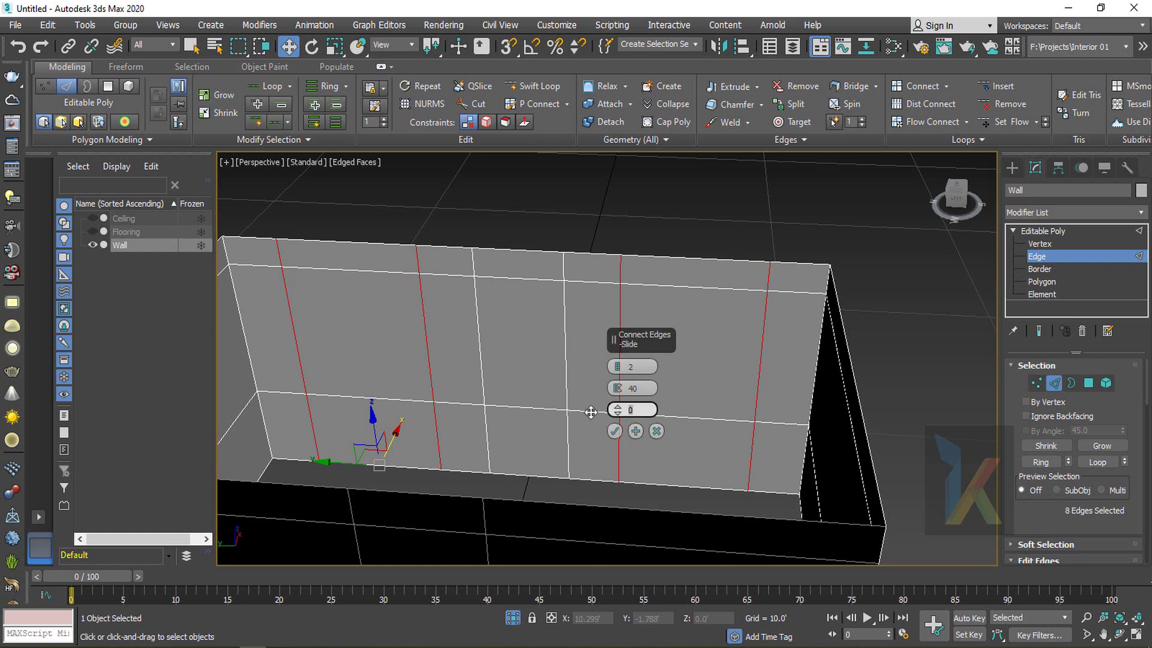
pyautogui.write('30')
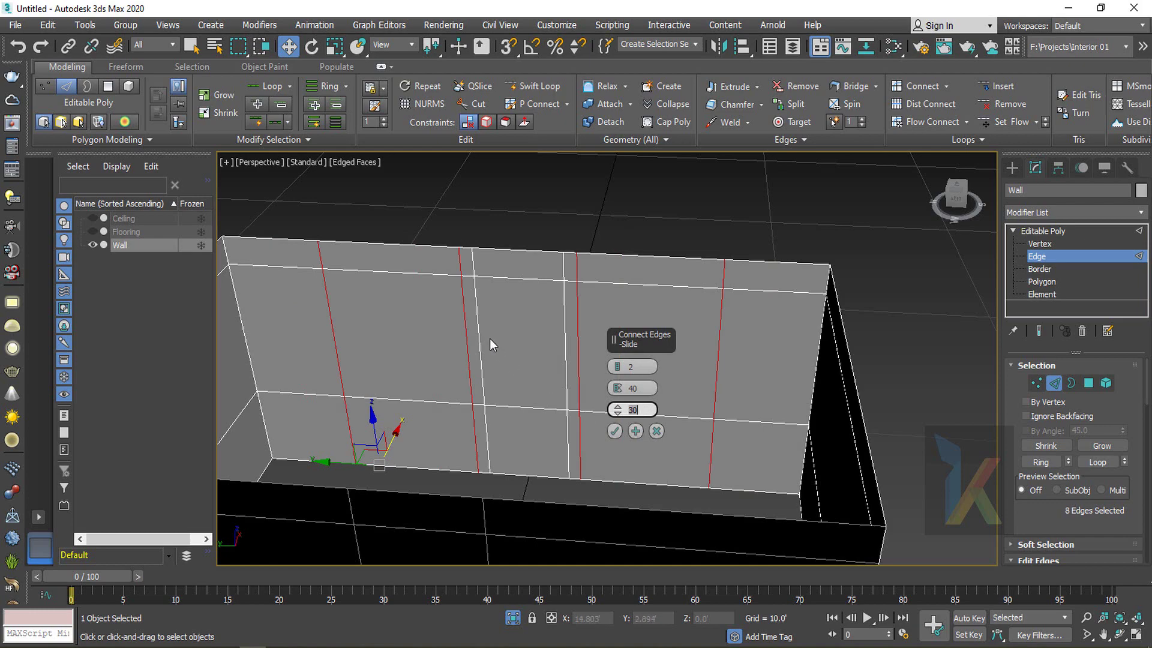
pyautogui.click(613, 433)
# Confirm the edge connection and delete the two large middle wall polygons on either side of the long wall's central strip
pyautogui.keyDown('alt'); pyautogui.moveTo(614, 437); pyautogui.dragTo(585, 420, button='middle'); pyautogui.keyUp('alt')
pyautogui.press('4')
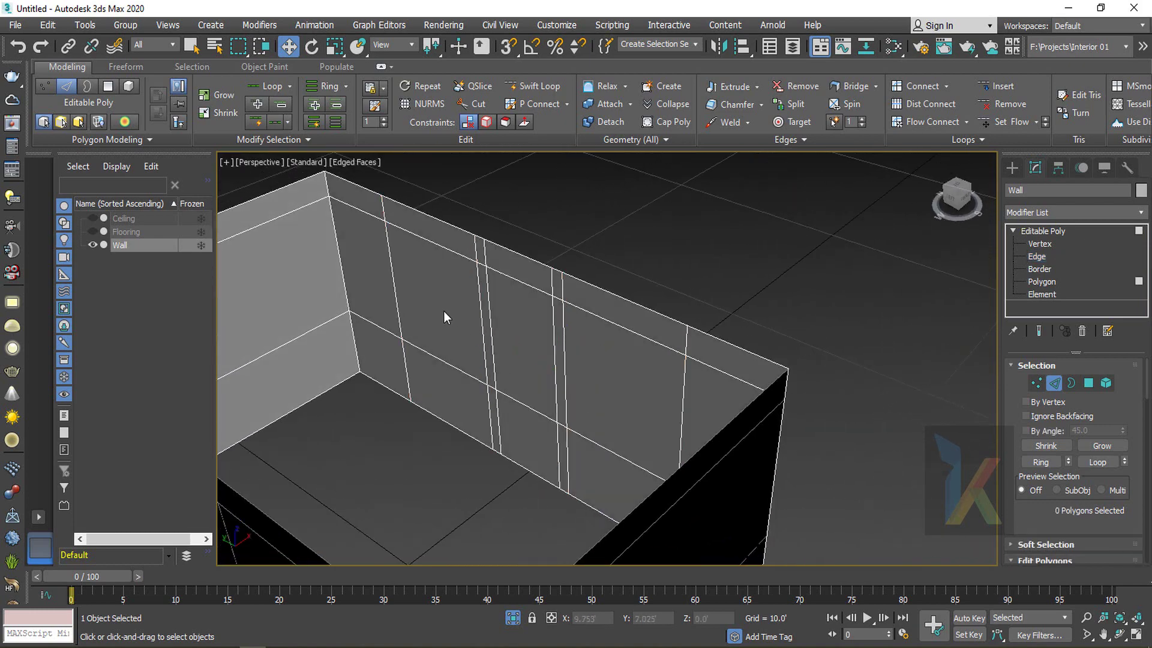
pyautogui.click(444, 311)
pyautogui.keyDown('alt'); pyautogui.moveTo(462, 330); pyautogui.dragTo(493, 333, button='middle'); pyautogui.keyUp('alt')
pyautogui.keyDown('ctrl'); pyautogui.click(653, 319); pyautogui.keyUp('ctrl')
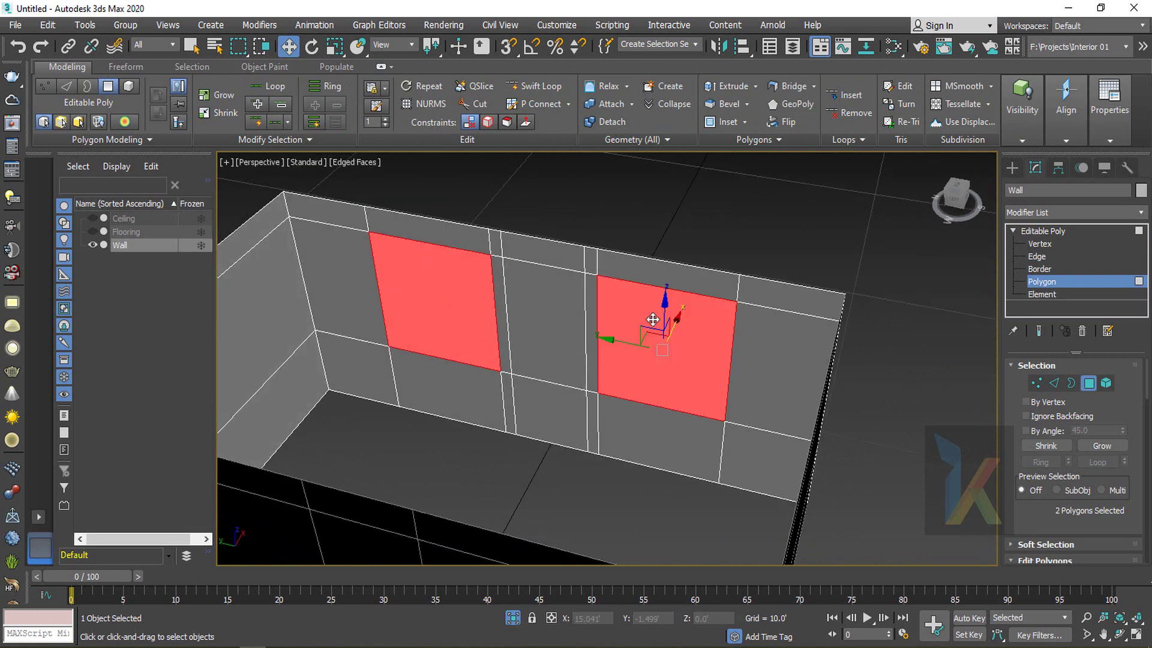
pyautogui.press('Delete')
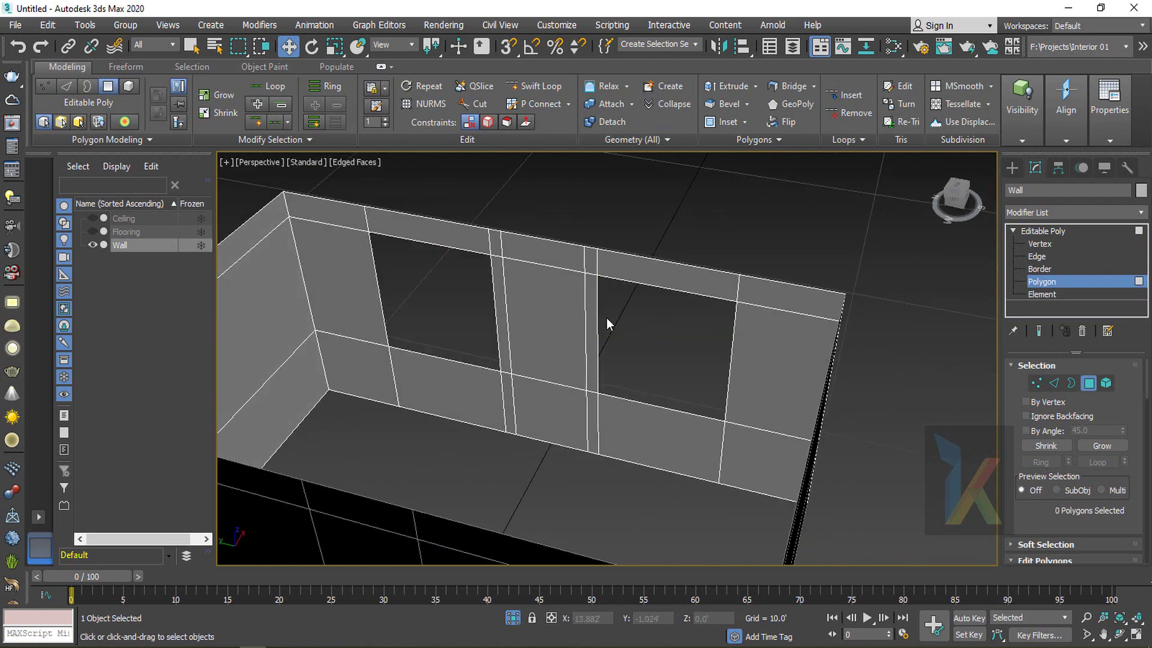
# Extend the borders of both window openings outward about 1.6' to form reveals, and clear the Wall selection
pyautogui.click(1040, 270)
pyautogui.click(421, 241)
pyautogui.keyDown('ctrl'); pyautogui.click(664, 287); pyautogui.keyUp('ctrl')
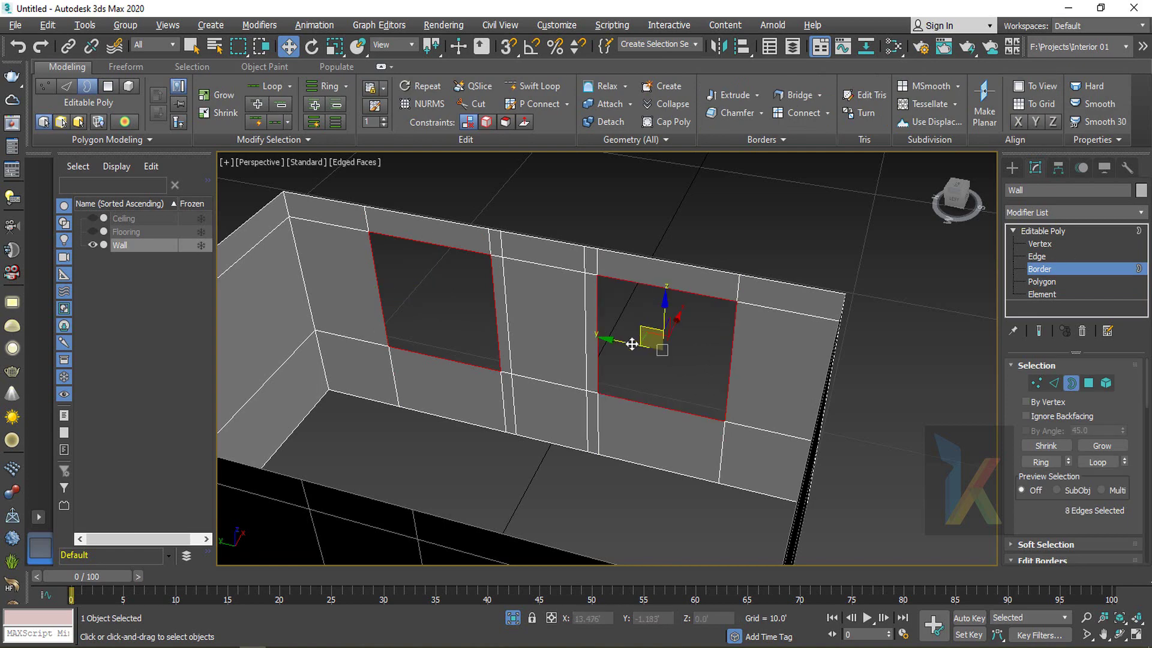
pyautogui.keyDown('alt'); pyautogui.moveTo(630, 342); pyautogui.dragTo(655, 413, button='middle'); pyautogui.keyUp('alt')
pyautogui.keyDown('shift'); pyautogui.moveTo(636, 412); pyautogui.dragTo(684, 398); pyautogui.keyUp('shift')
pyautogui.keyDown('alt'); pyautogui.moveTo(637, 435); pyautogui.dragTo(630, 396, button='middle'); pyautogui.keyUp('alt')
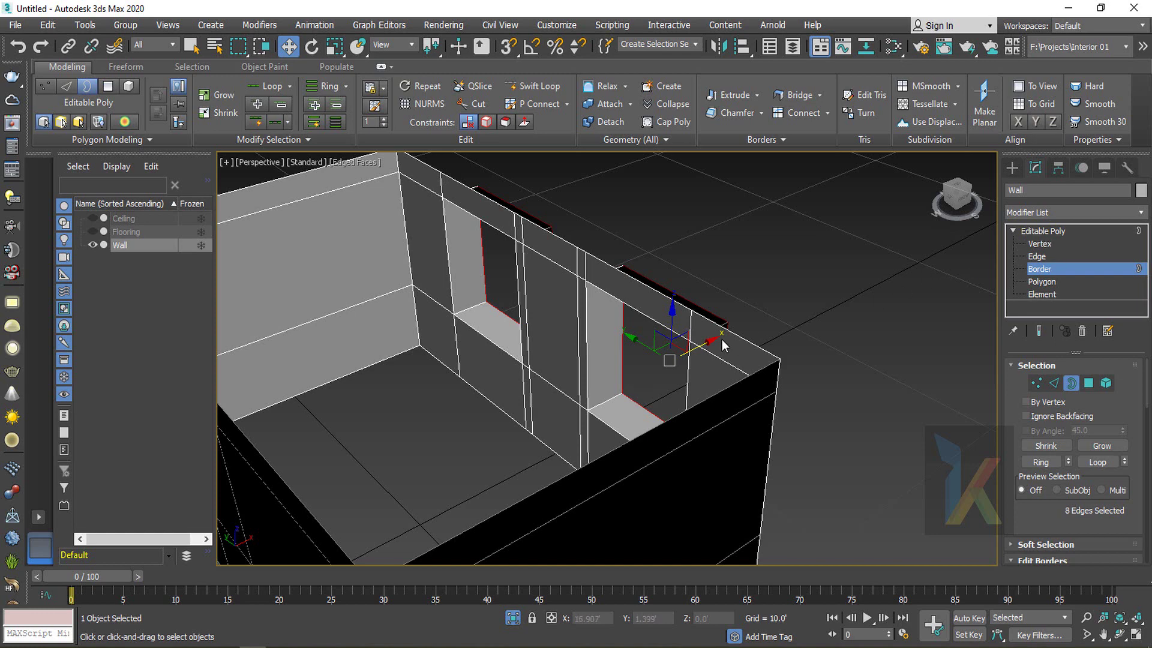
pyautogui.click(1060, 231)
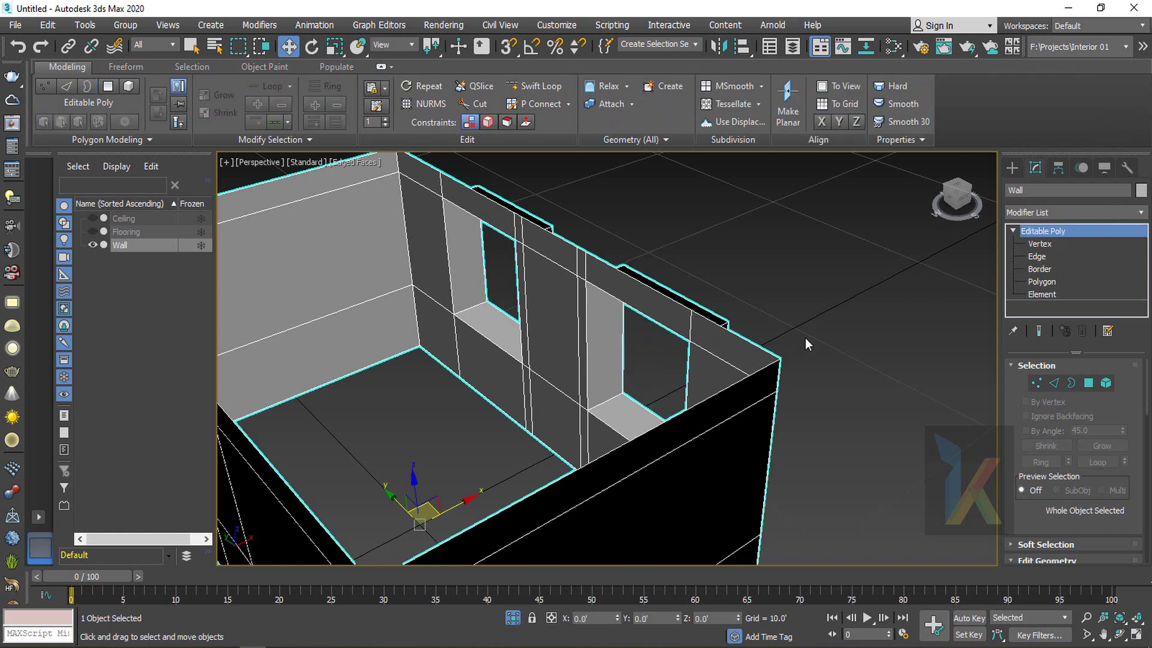
pyautogui.click(762, 268)
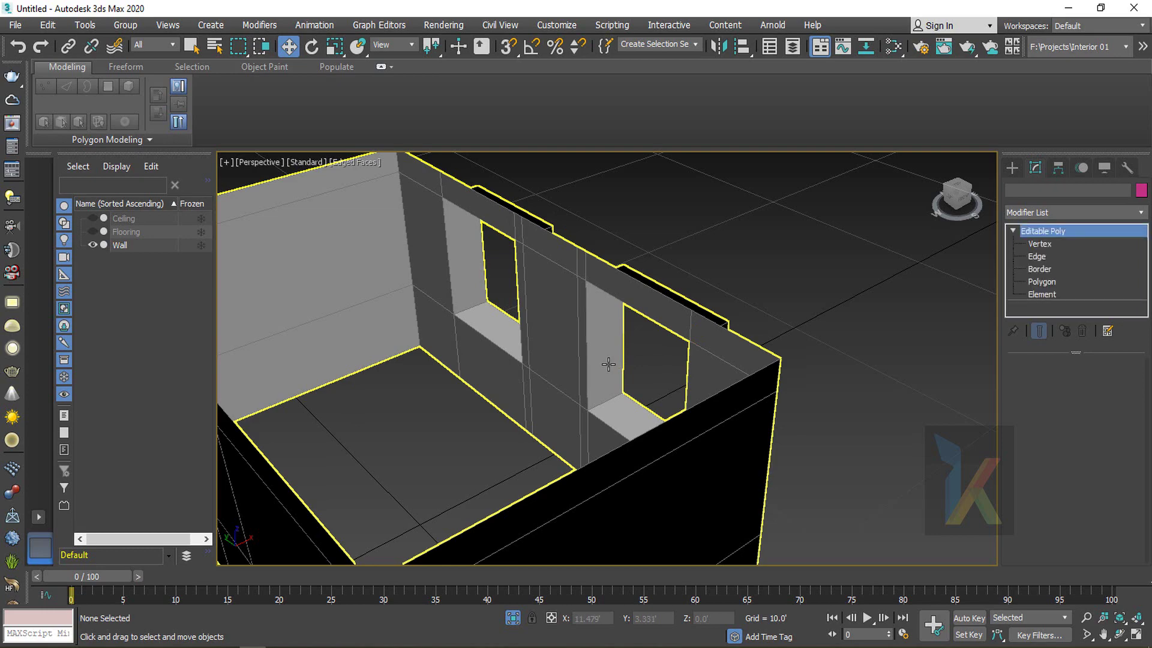
pyautogui.click(561, 420)
pyautogui.moveTo(436, 427)
pyautogui.keyDown('alt'); pyautogui.mouseDown(button='middle')
pyautogui.moveTo(499, 433)
pyautogui.moveTo(441, 442)
pyautogui.mouseUp(button='middle'); pyautogui.keyUp('alt')
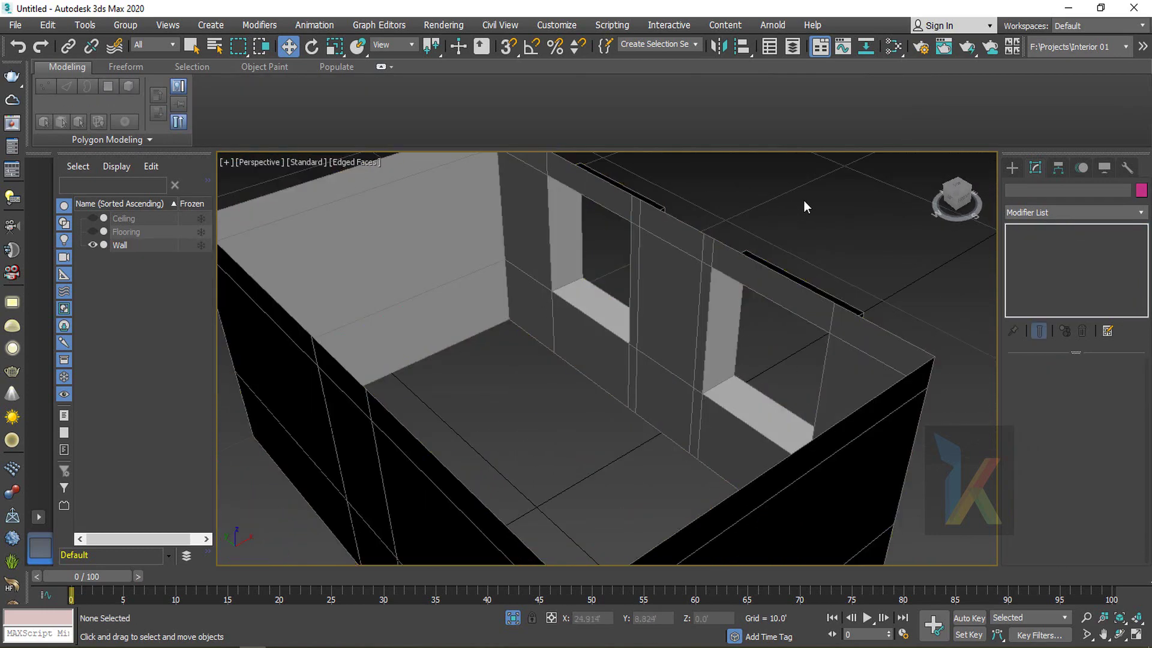
# End the Wall's isolation and enable Backface Cull in its object properties
pyautogui.keyDown('alt'); pyautogui.moveTo(678, 384); pyautogui.dragTo(467, 260, button='middle'); pyautogui.keyUp('alt')
pyautogui.click(685, 367)
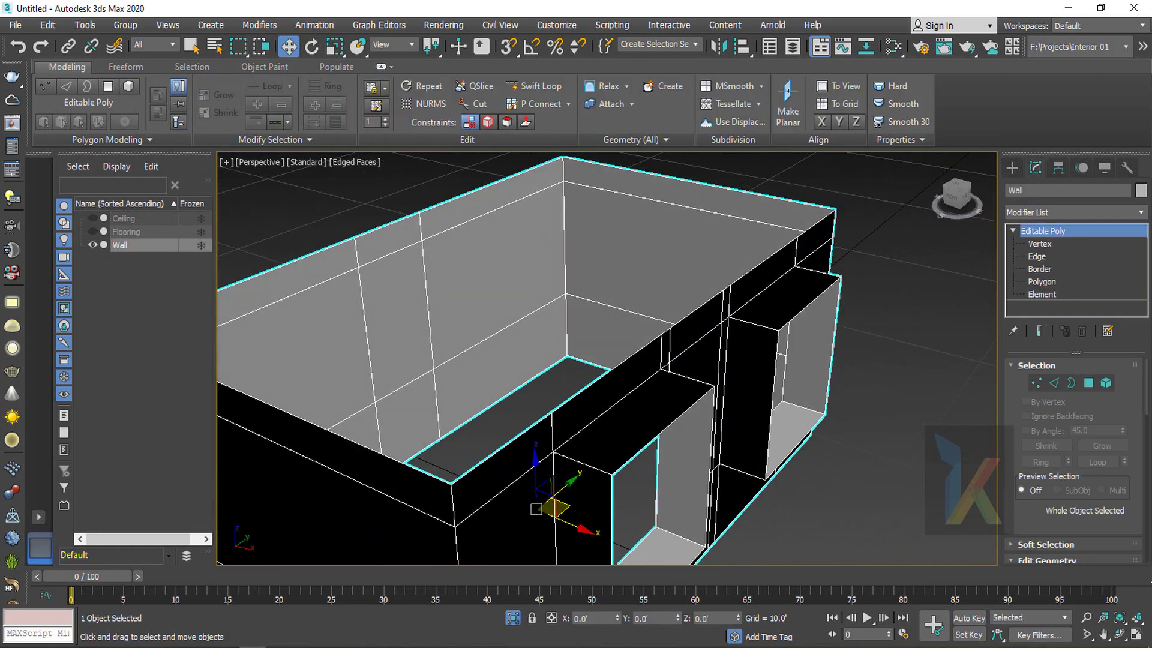
pyautogui.click(514, 618)
pyautogui.keyDown('alt'); pyautogui.moveTo(596, 356); pyautogui.dragTo(542, 342, button='middle'); pyautogui.keyUp('alt')
pyautogui.keyDown('alt'); pyautogui.moveTo(563, 257); pyautogui.dragTo(602, 425, button='middle'); pyautogui.keyUp('alt')
pyautogui.scroll(3, 583, 444)
pyautogui.rightClick(595, 406)
pyautogui.moveTo(637, 574)
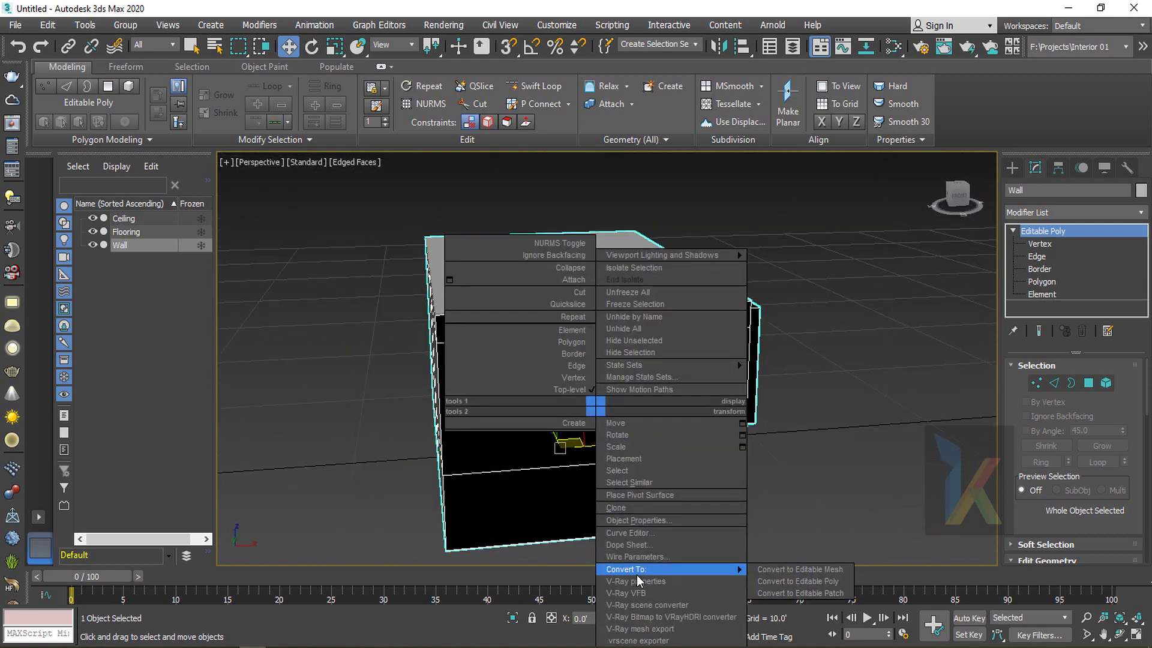
pyautogui.click(637, 520)
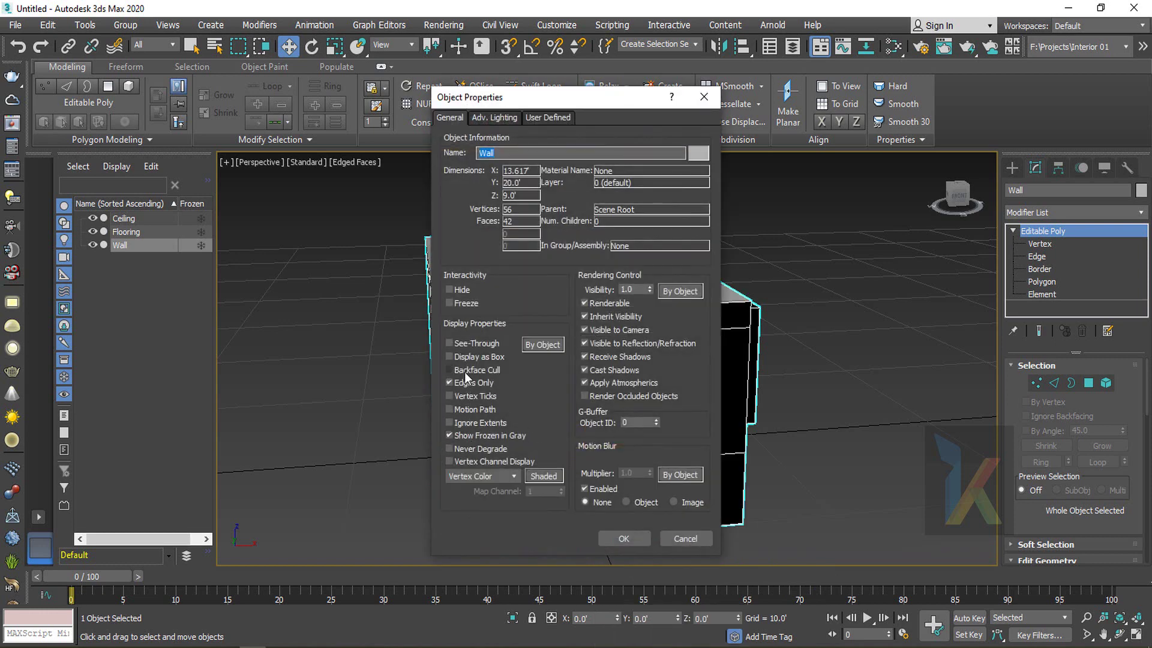
pyautogui.click(449, 370)
pyautogui.click(622, 541)
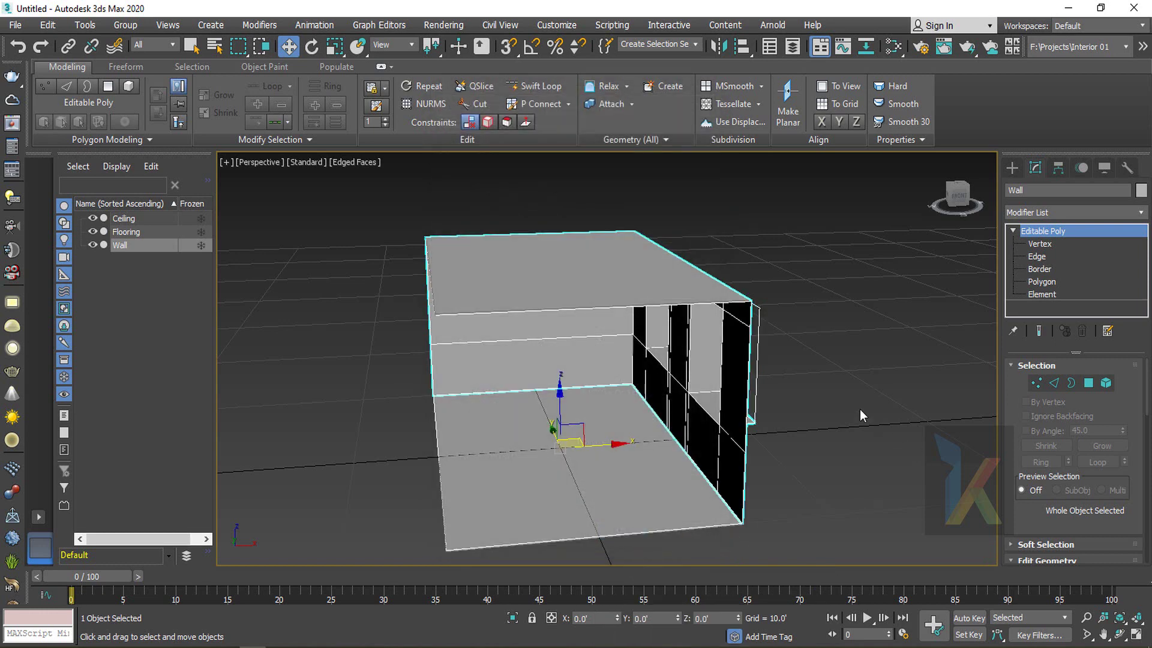
pyautogui.click(859, 410)
pyautogui.moveTo(623, 474)
pyautogui.keyDown('alt'); pyautogui.mouseDown(button='middle')
pyautogui.moveTo(915, 463)
pyautogui.moveTo(564, 476)
pyautogui.moveTo(599, 460)
pyautogui.moveTo(616, 432)
pyautogui.moveTo(636, 501)
pyautogui.moveTo(663, 481)
pyautogui.moveTo(563, 486)
pyautogui.moveTo(617, 488)
pyautogui.moveTo(653, 473)
pyautogui.moveTo(641, 487)
pyautogui.mouseUp(button='middle'); pyautogui.keyUp('alt')
# Delete the Shell modifier from the Ceiling
pyautogui.click(620, 279)
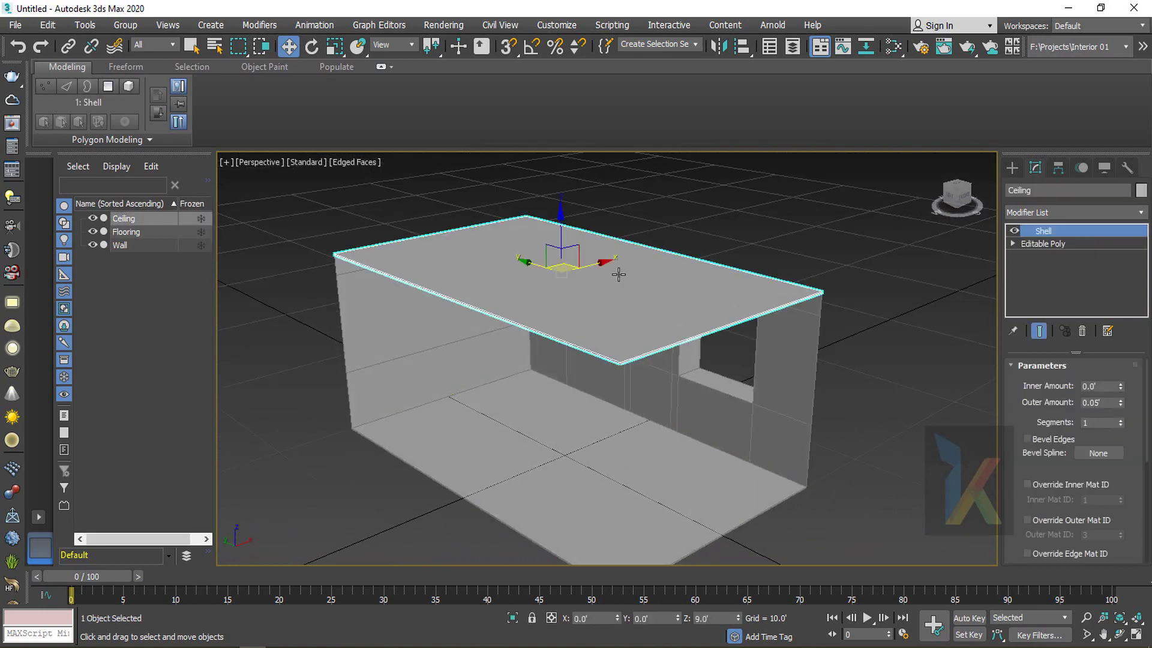
pyautogui.rightClick(1053, 230)
pyautogui.click(1025, 252)
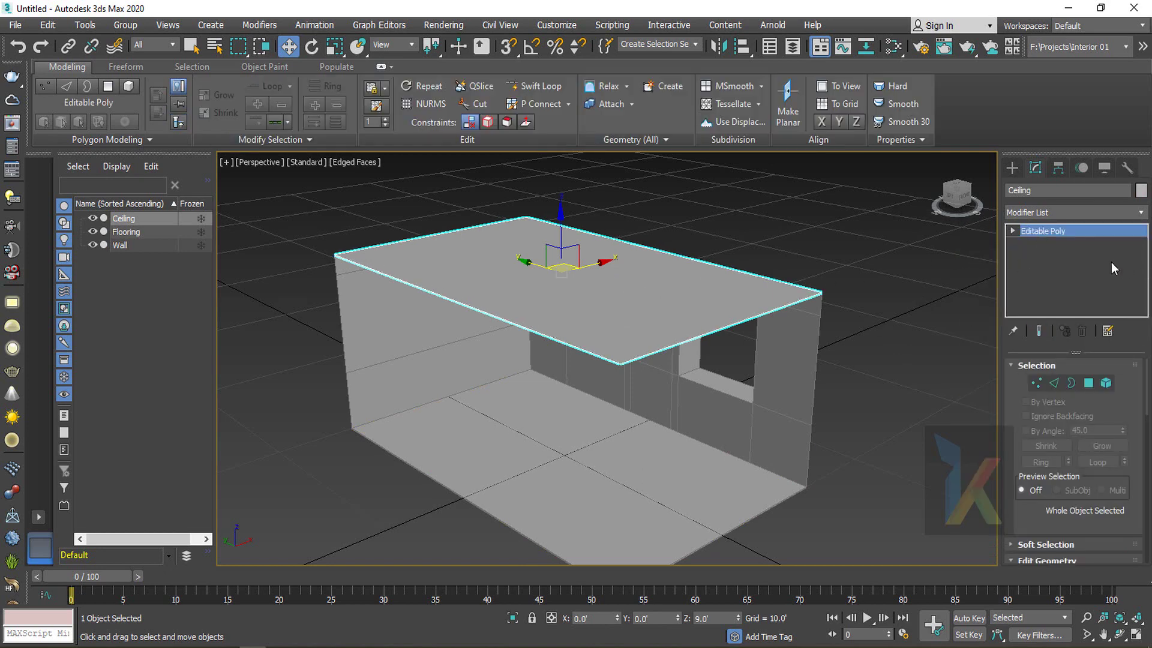
# Flip the Ceiling's normals at Element level so that it faces into the room
pyautogui.click(1012, 230)
pyautogui.click(1046, 293)
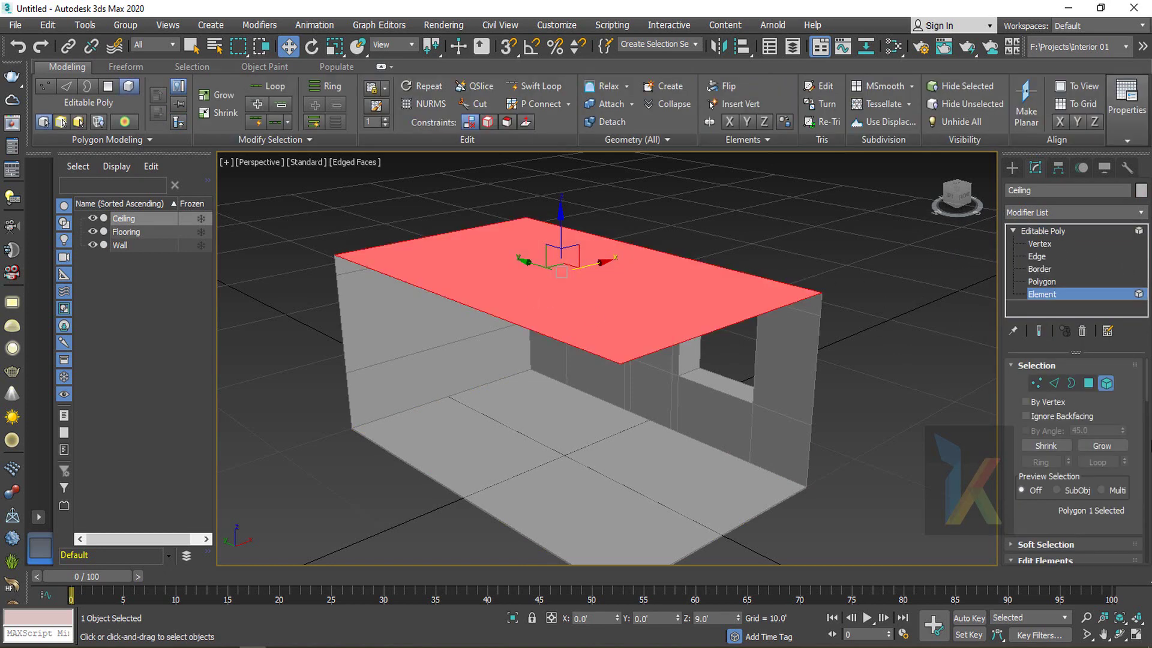
pyautogui.moveTo(1131, 521); pyautogui.dragTo(1118, 414)
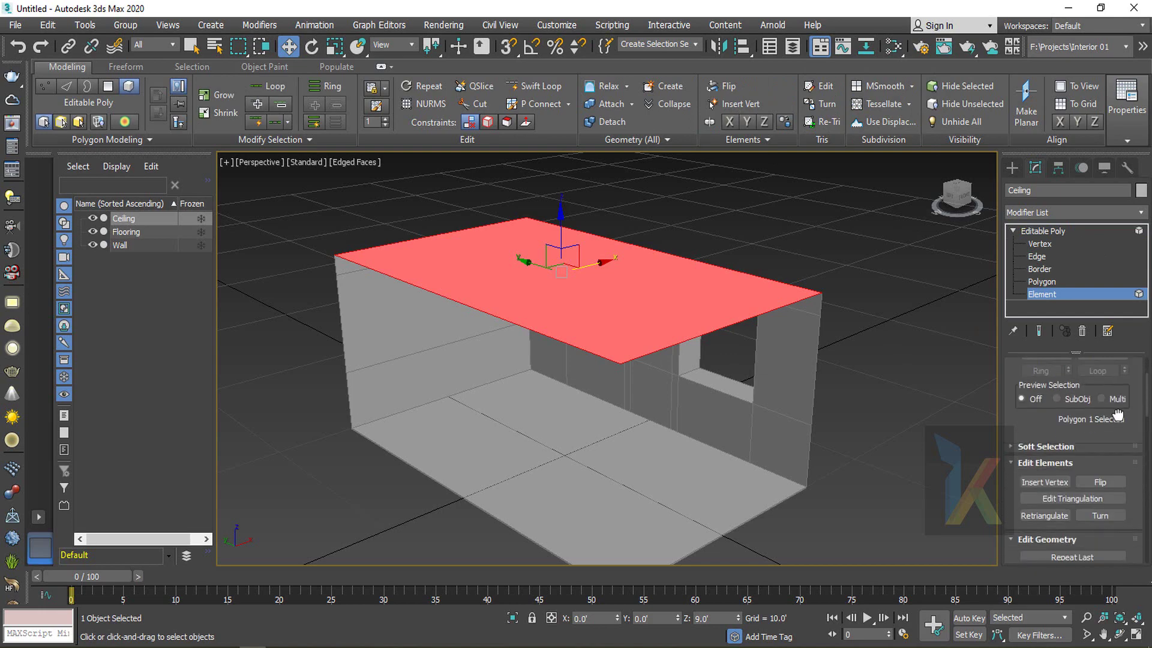
pyautogui.click(1098, 475)
pyautogui.click(1053, 231)
# Enable Backface Cull in the Ceiling's object properties and clear the selection
pyautogui.moveTo(592, 321)
pyautogui.keyDown('alt'); pyautogui.mouseDown(button='middle')
pyautogui.moveTo(576, 372)
pyautogui.moveTo(555, 226)
pyautogui.moveTo(555, 390)
pyautogui.moveTo(576, 332)
pyautogui.mouseUp(button='middle'); pyautogui.keyUp('alt')
pyautogui.rightClick(576, 333)
pyautogui.click(618, 448)
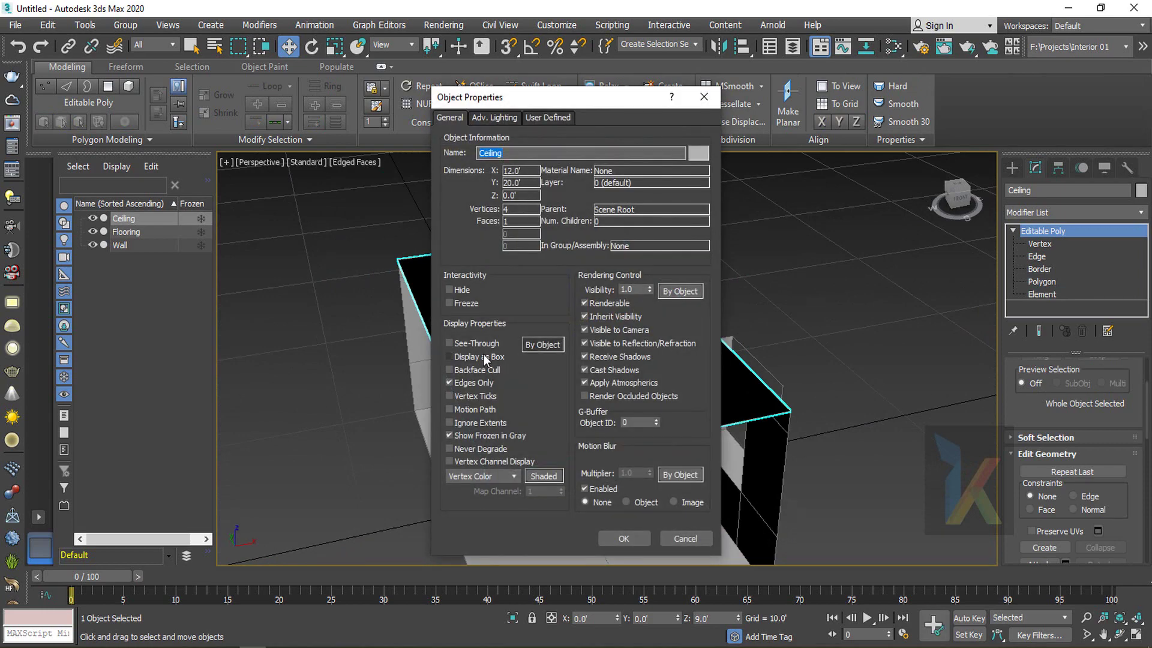
pyautogui.click(468, 370)
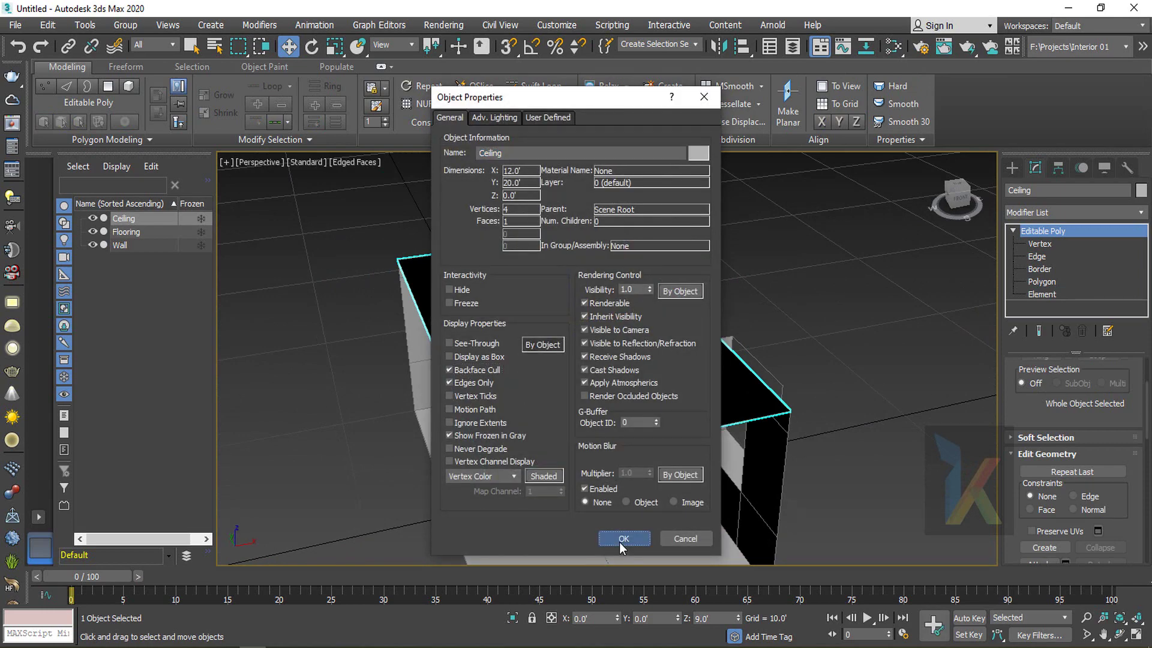
pyautogui.click(619, 542)
pyautogui.click(883, 373)
pyautogui.keyDown('alt'); pyautogui.moveTo(679, 420); pyautogui.dragTo(674, 448, button='middle'); pyautogui.keyUp('alt')
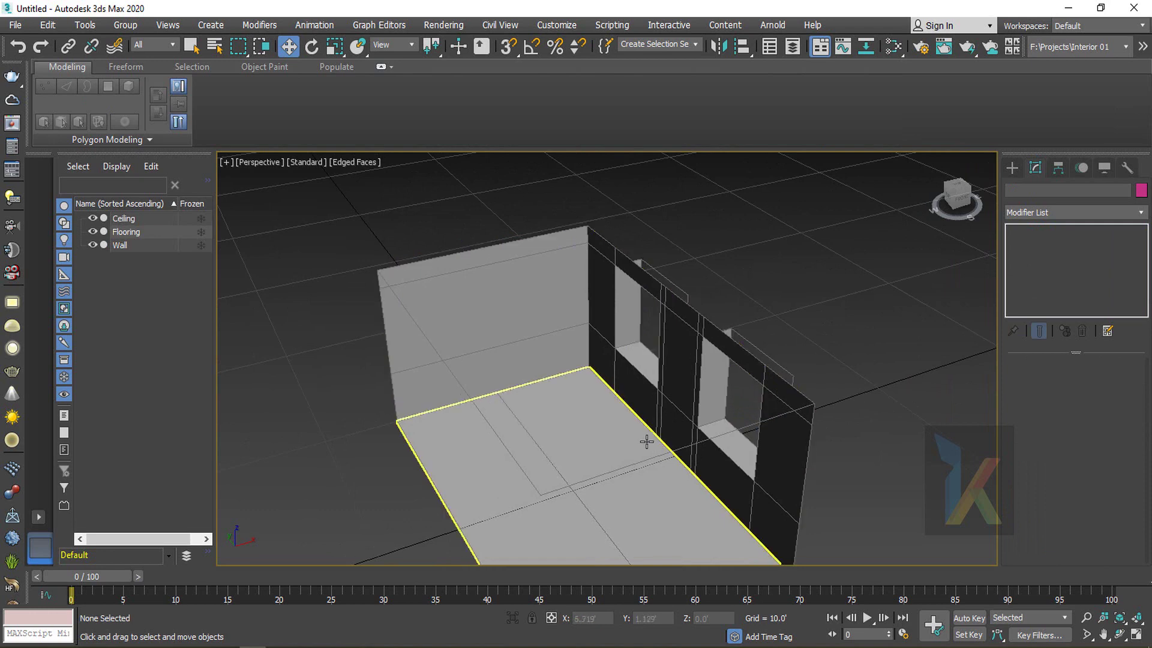
# Check the room in wireframe display and return to the shaded view with edged faces
pyautogui.click(646, 447)
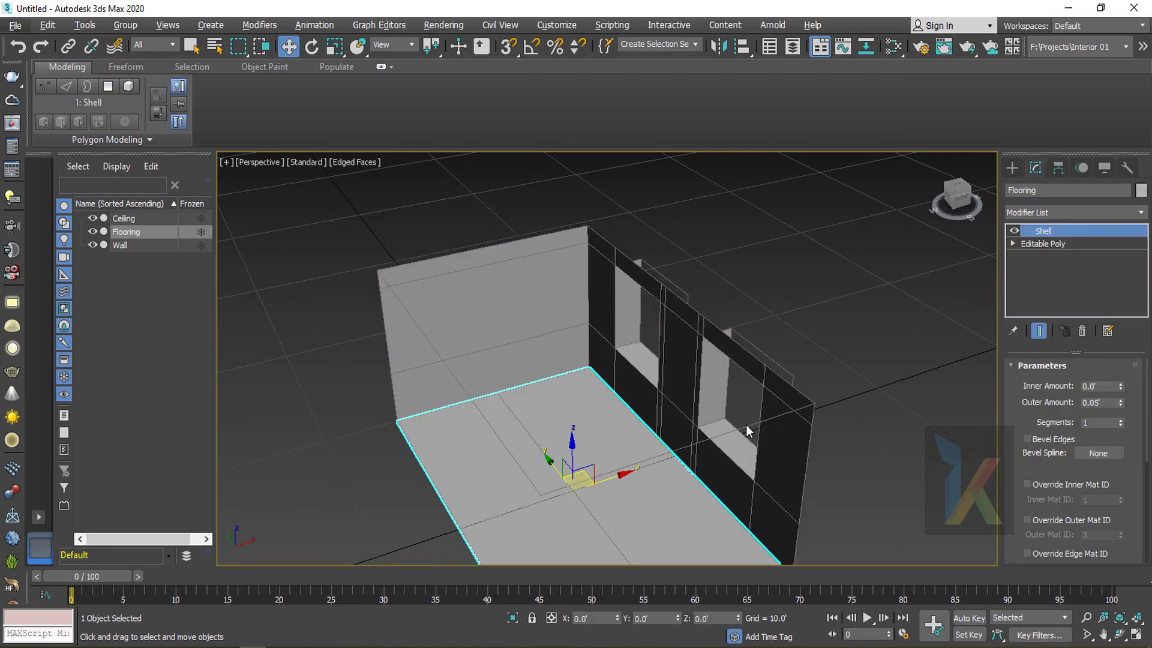
pyautogui.click(829, 292)
pyautogui.press('F3')
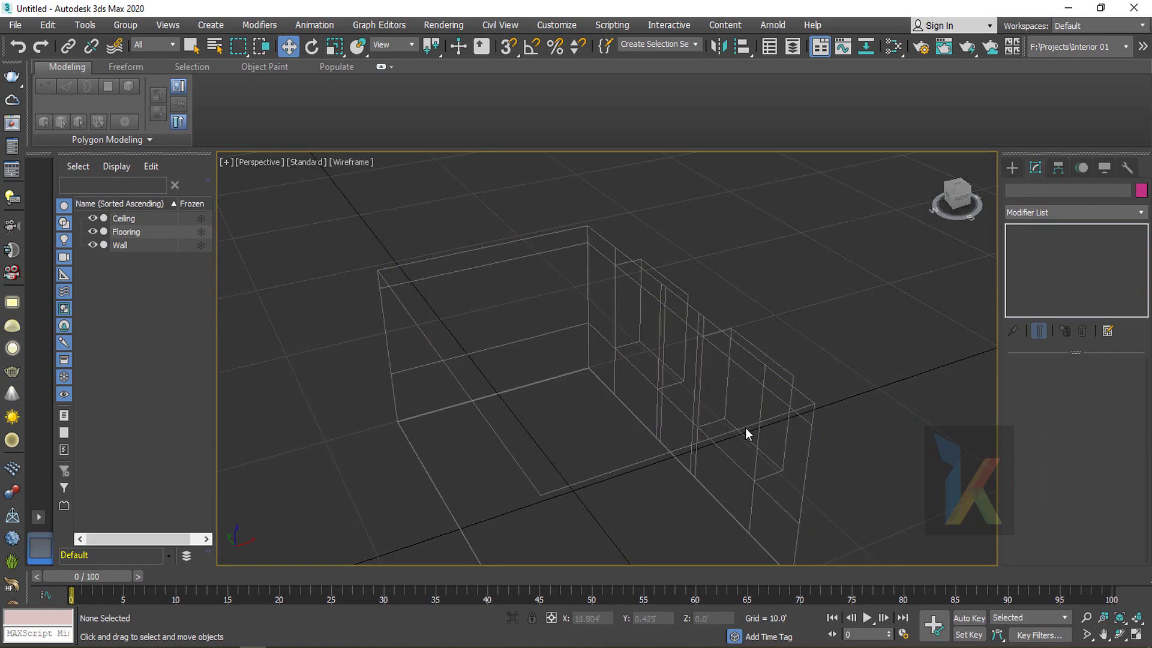
pyautogui.press('F3')
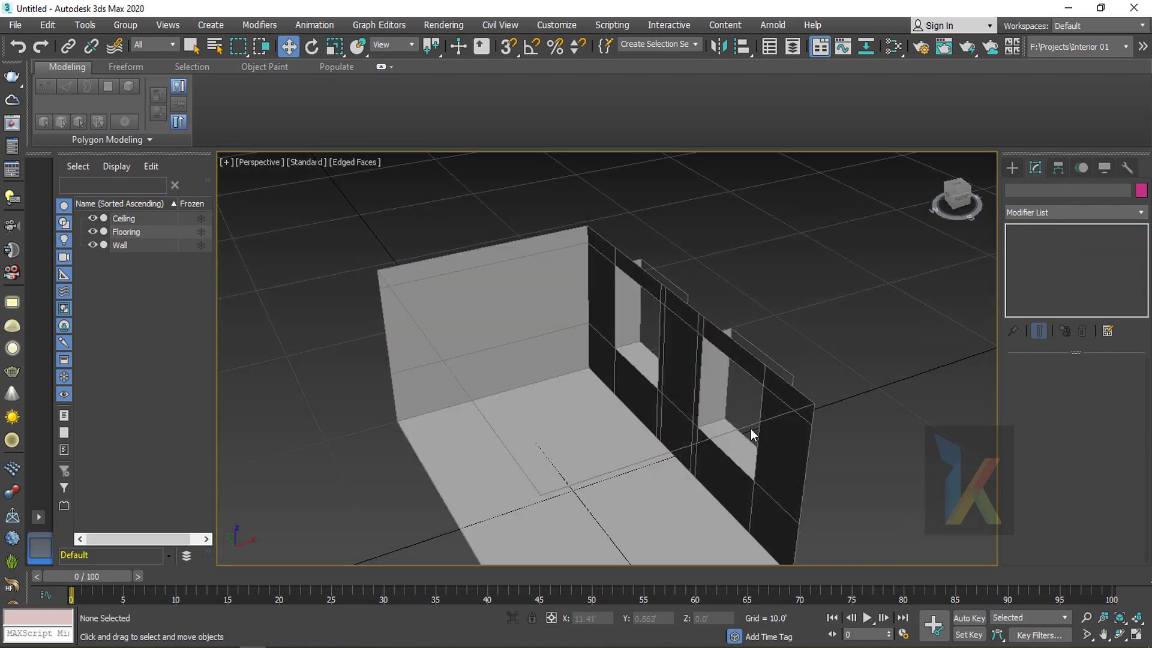
# Hide the grid in the perspective viewport and leave no object selected
pyautogui.moveTo(750, 428)
pyautogui.keyDown('alt'); pyautogui.mouseDown(button='middle')
pyautogui.moveTo(755, 345)
pyautogui.moveTo(733, 363)
pyautogui.moveTo(736, 429)
pyautogui.mouseUp(button='middle'); pyautogui.keyUp('alt')
pyautogui.click(697, 222)
pyautogui.keyDown('alt'); pyautogui.moveTo(736, 429); pyautogui.dragTo(696, 354, button='middle'); pyautogui.keyUp('alt')
pyautogui.press('g')
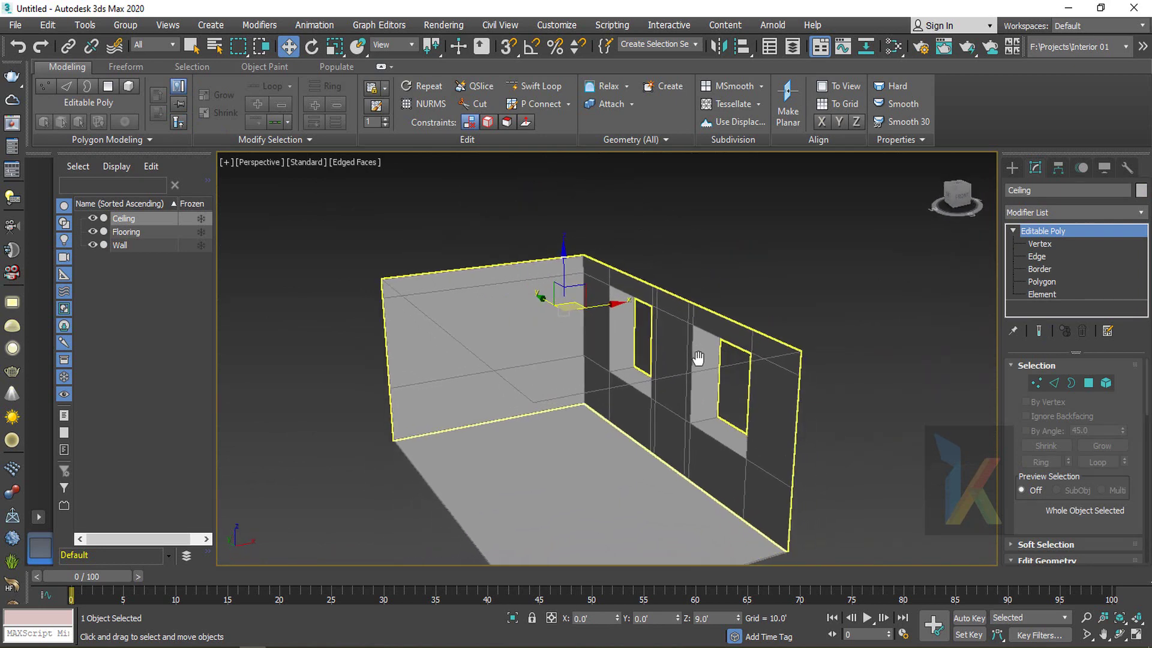
pyautogui.click(728, 268)
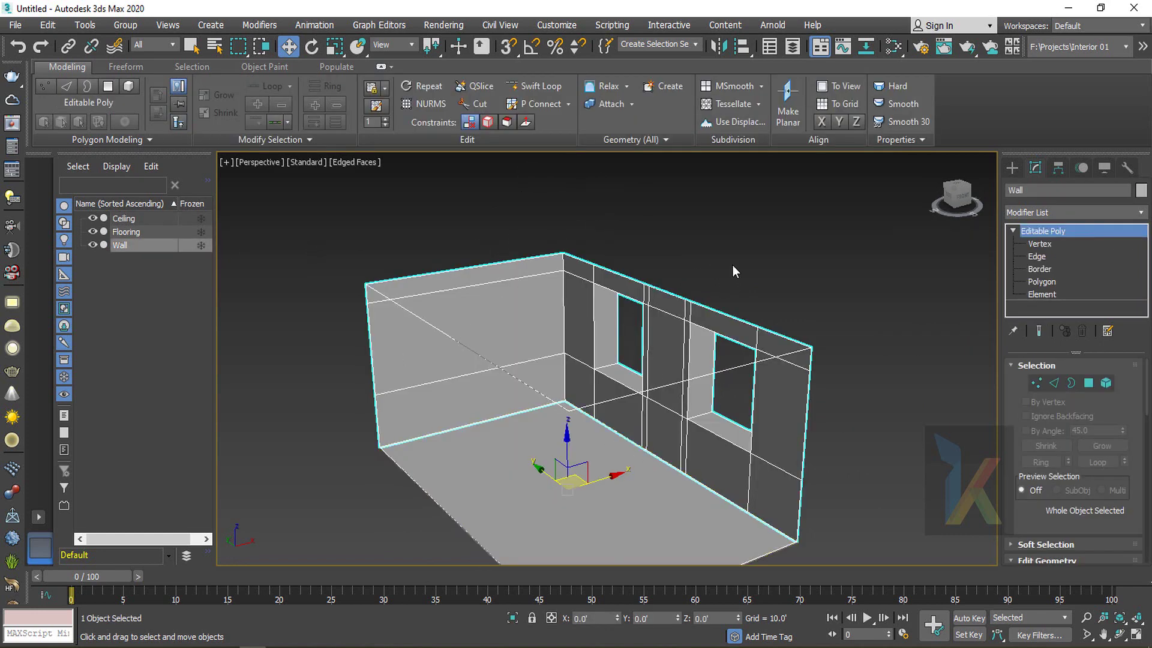
pyautogui.click(733, 266)
# Save the scene as Scene_01 in 3ds Max format in the project's scenes folder
pyautogui.click(15, 25)
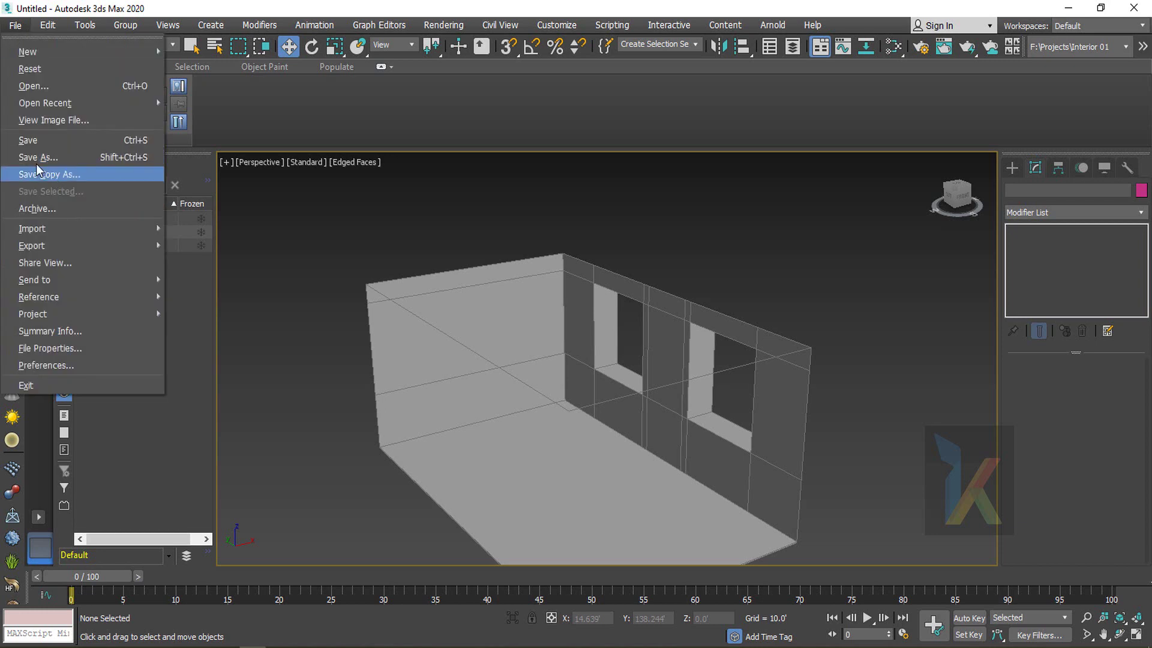
pyautogui.click(39, 157)
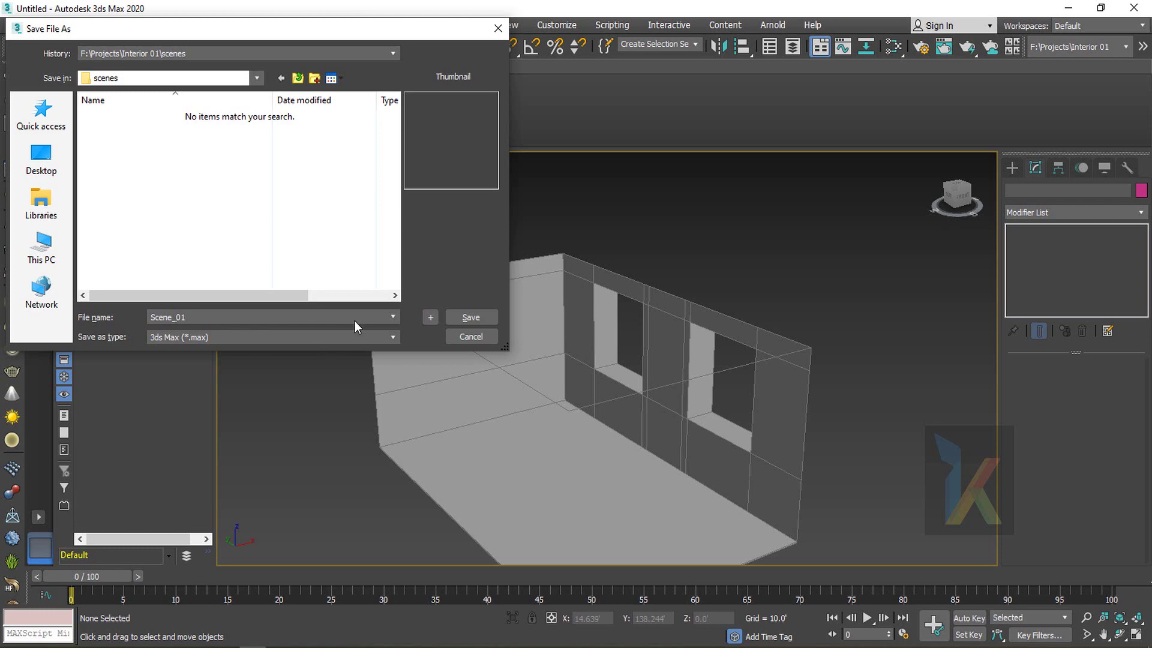
pyautogui.click(471, 317)
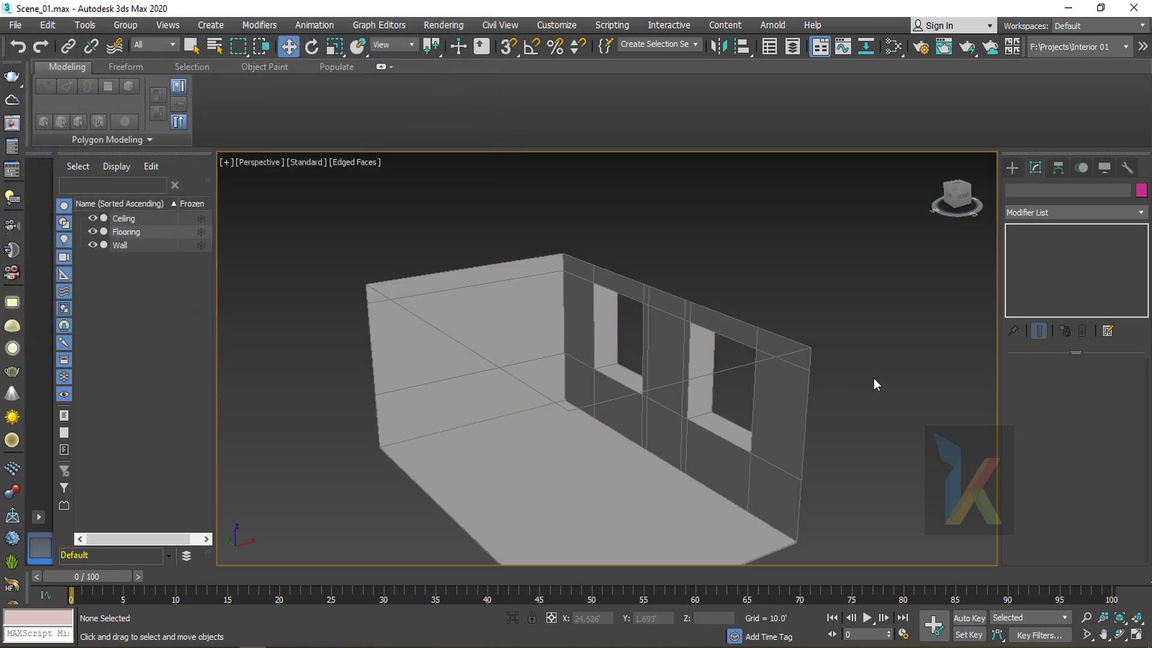
# Select the Wall and isolate it from the Ceiling and Flooring
pyautogui.moveTo(643, 462)
pyautogui.keyDown('alt'); pyautogui.mouseDown(button='middle')
pyautogui.moveTo(686, 467)
pyautogui.moveTo(697, 447)
pyautogui.moveTo(743, 439)
pyautogui.moveTo(628, 439)
pyautogui.moveTo(701, 434)
pyautogui.mouseUp(button='middle'); pyautogui.keyUp('alt')
pyautogui.click(744, 439)
pyautogui.keyDown('alt'); pyautogui.moveTo(612, 408); pyautogui.dragTo(695, 416, button='middle'); pyautogui.keyUp('alt')
pyautogui.hotkey('alt', 'q')
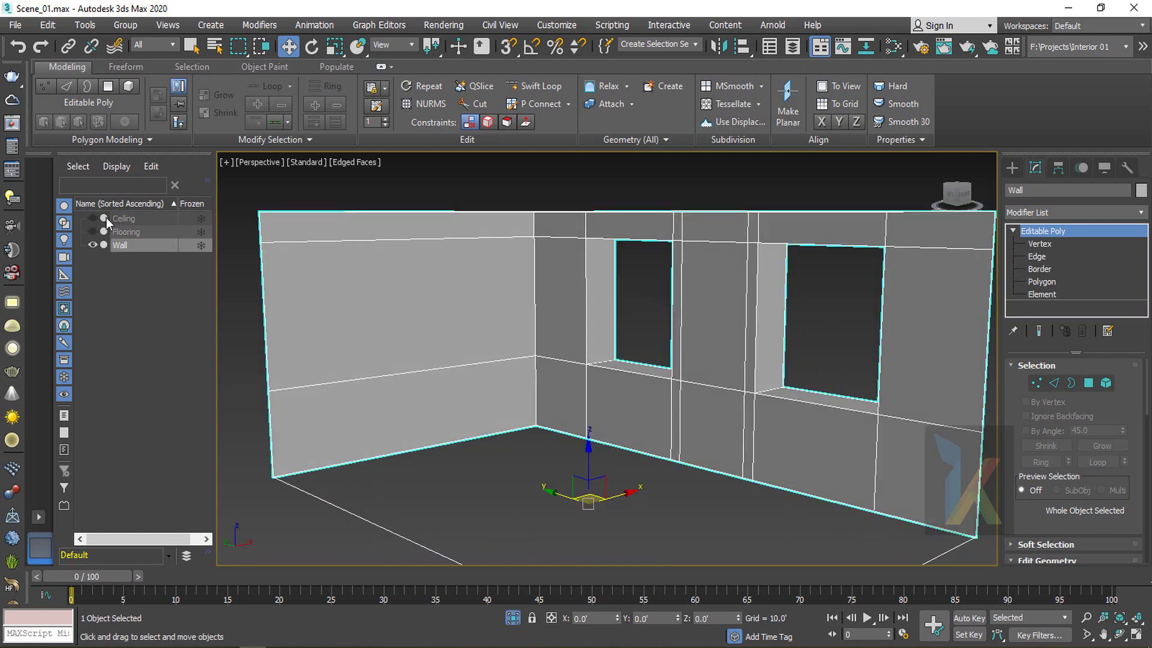
# Switch the viewport to the Front view framed on the Wall, display it in wireframe, and deselect the Wall
pyautogui.click(258, 162)
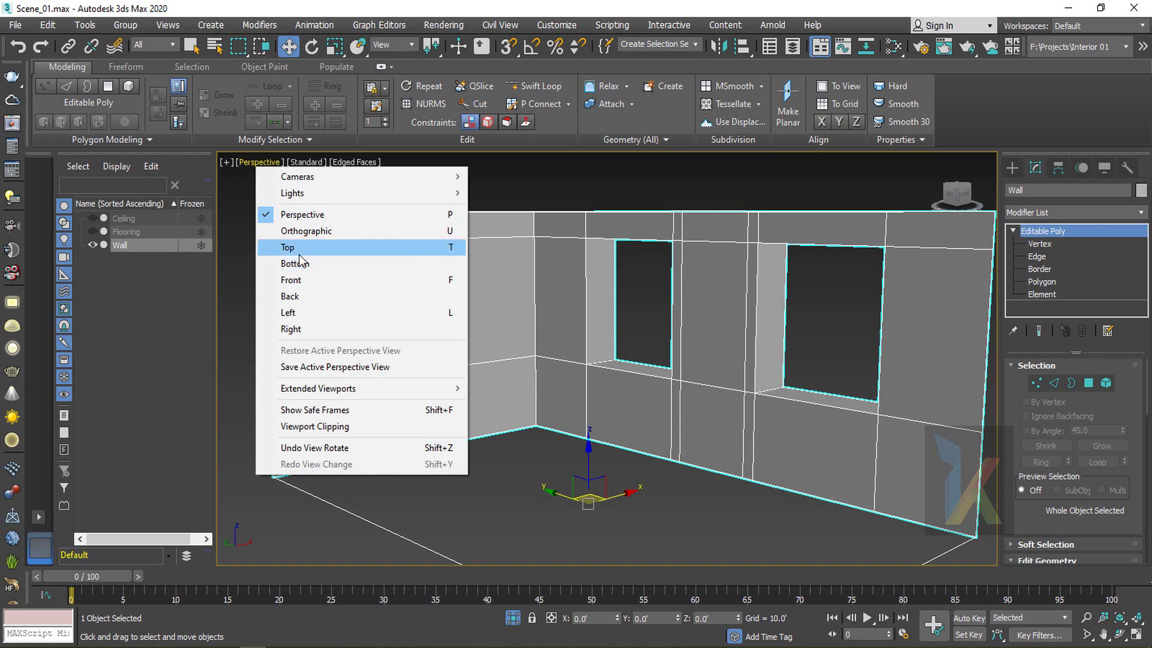
pyautogui.click(295, 280)
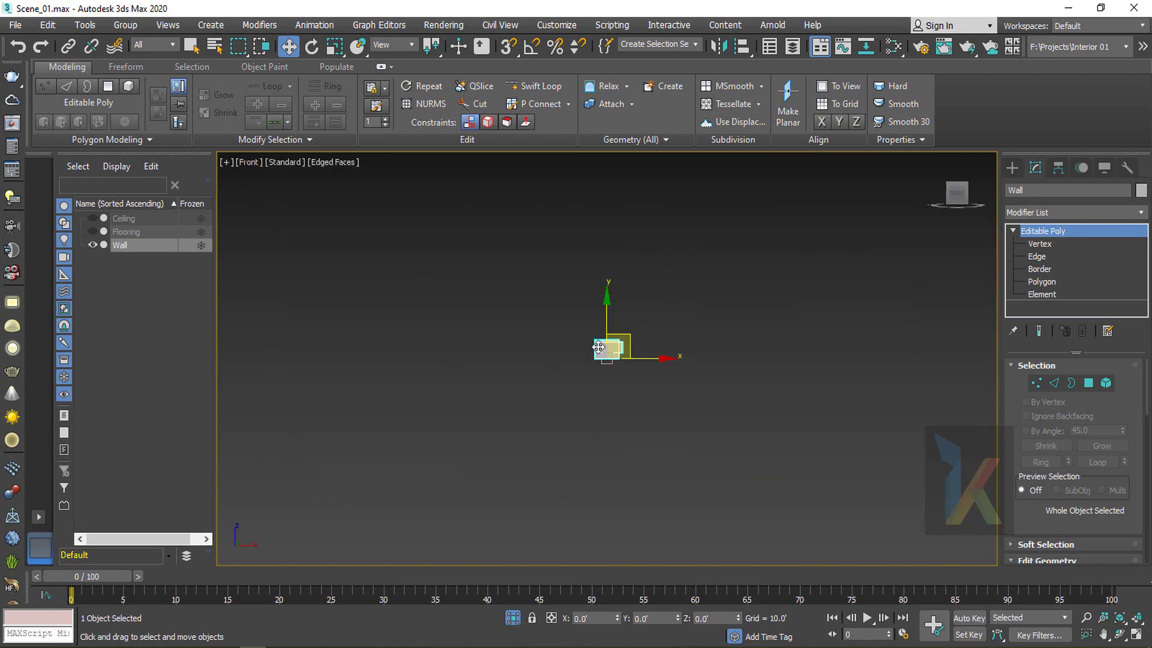
pyautogui.press('z')
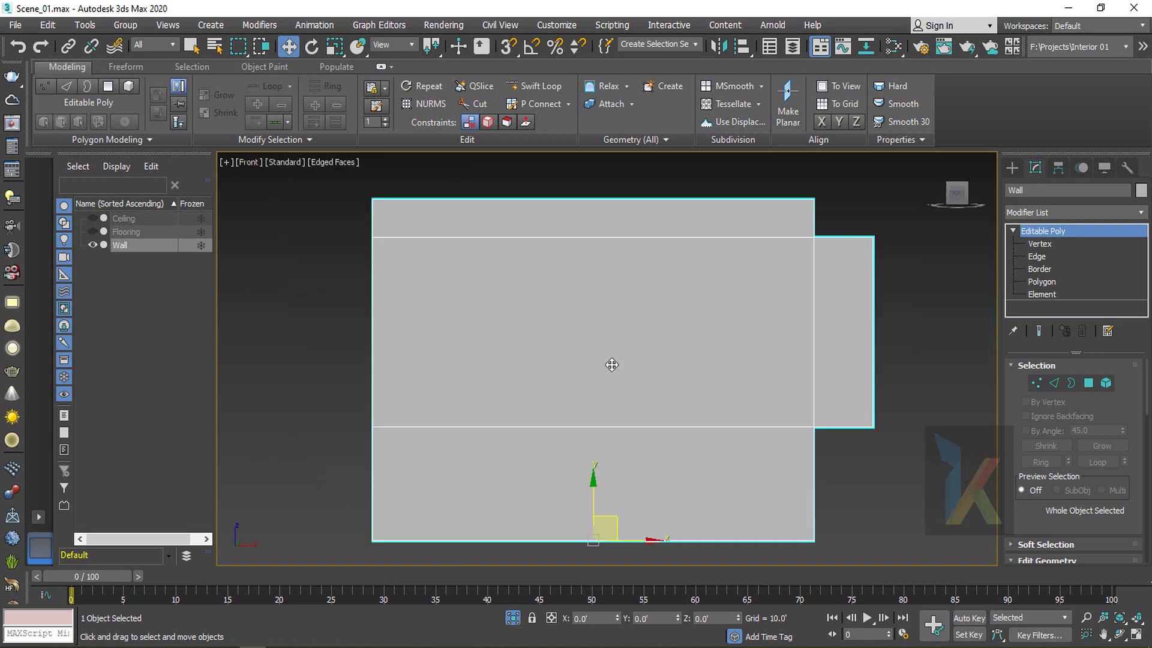
pyautogui.click(331, 162)
pyautogui.click(378, 312)
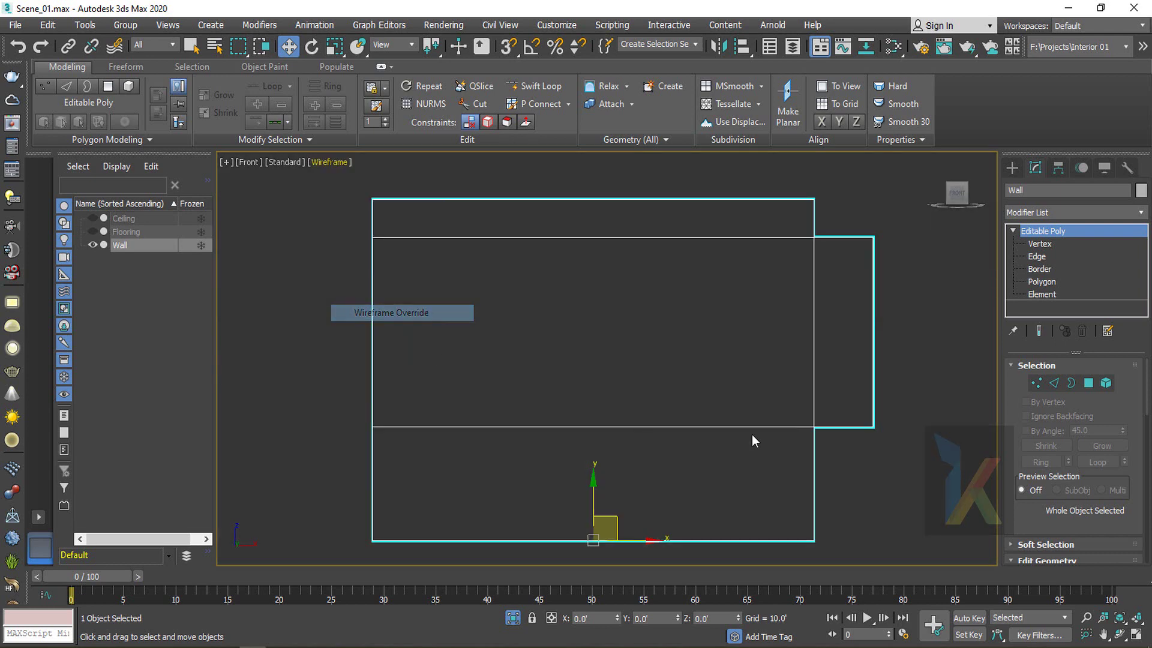
pyautogui.click(548, 363)
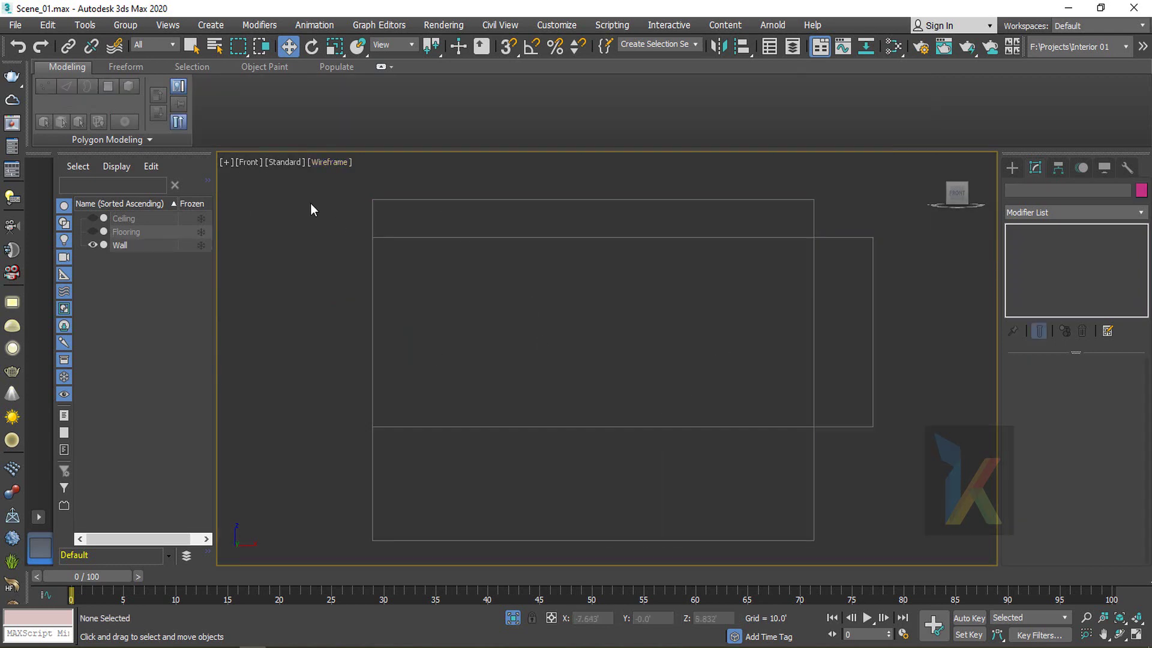
# Change the viewport to the Left view with the whole long wall in frame
pyautogui.click(249, 167)
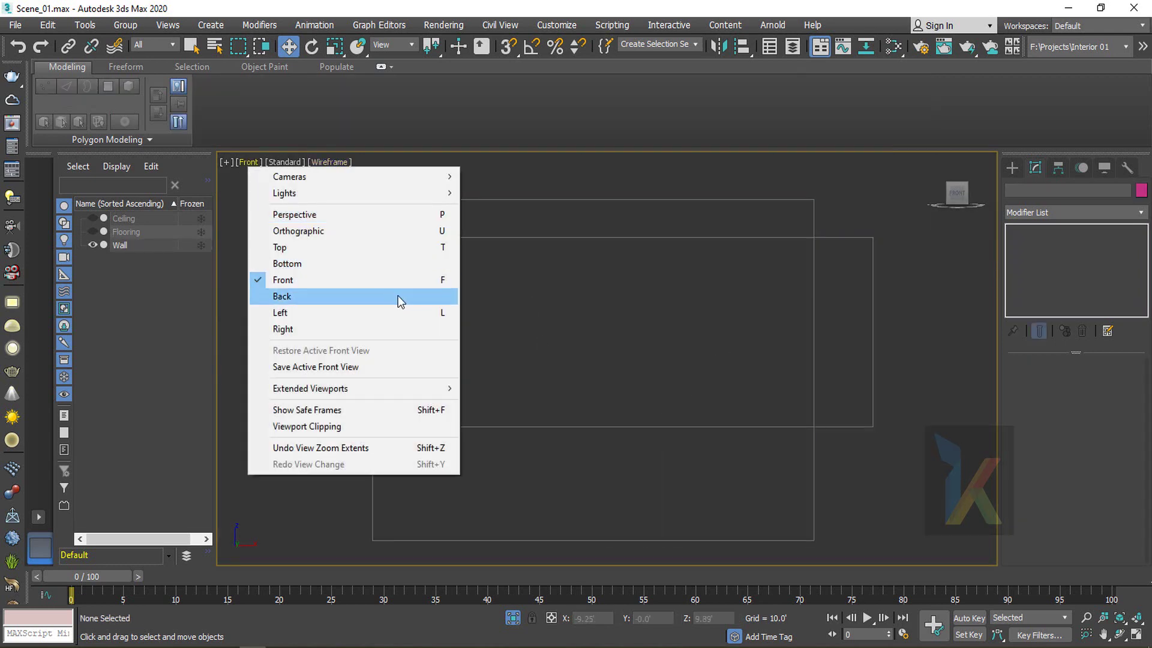
pyautogui.click(288, 312)
pyautogui.moveTo(537, 317); pyautogui.dragTo(537, 459, button='middle')
pyautogui.scroll(-2, 537, 459)
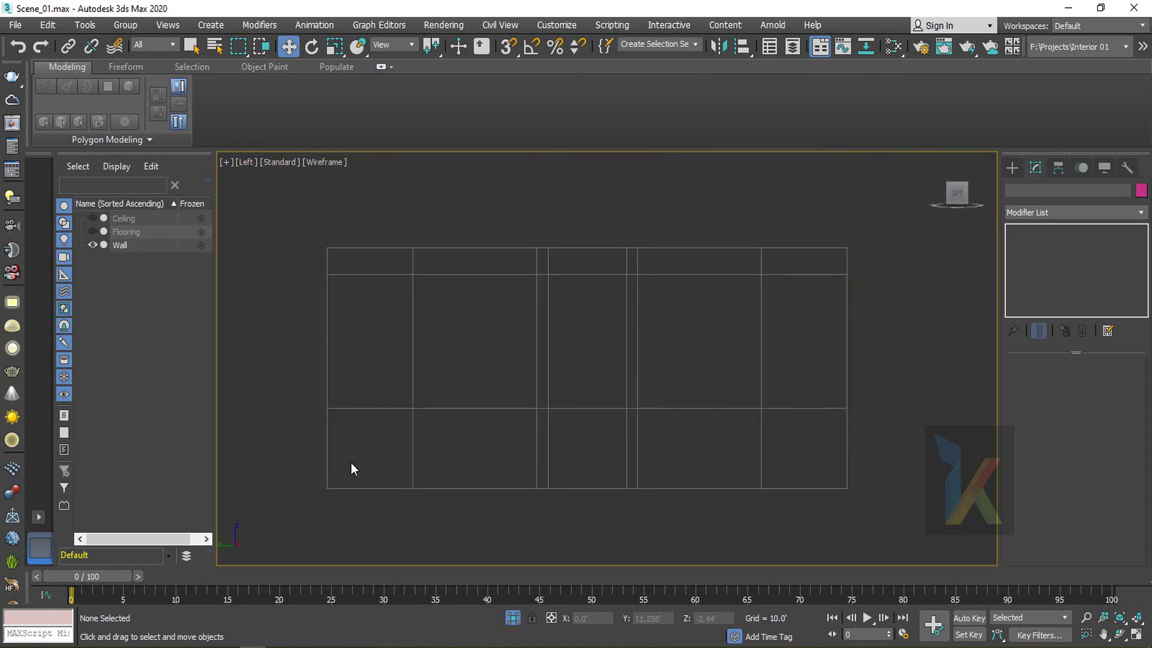
# Organize the scene object list by layers and expand the default layer
pyautogui.click(207, 190)
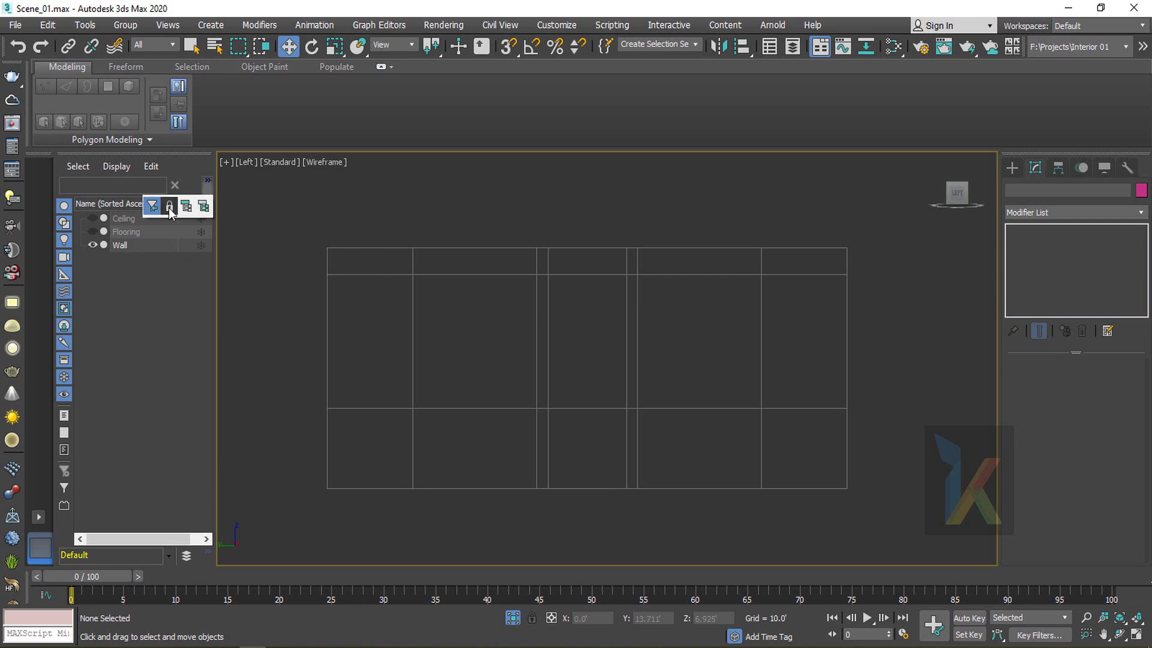
pyautogui.click(159, 330)
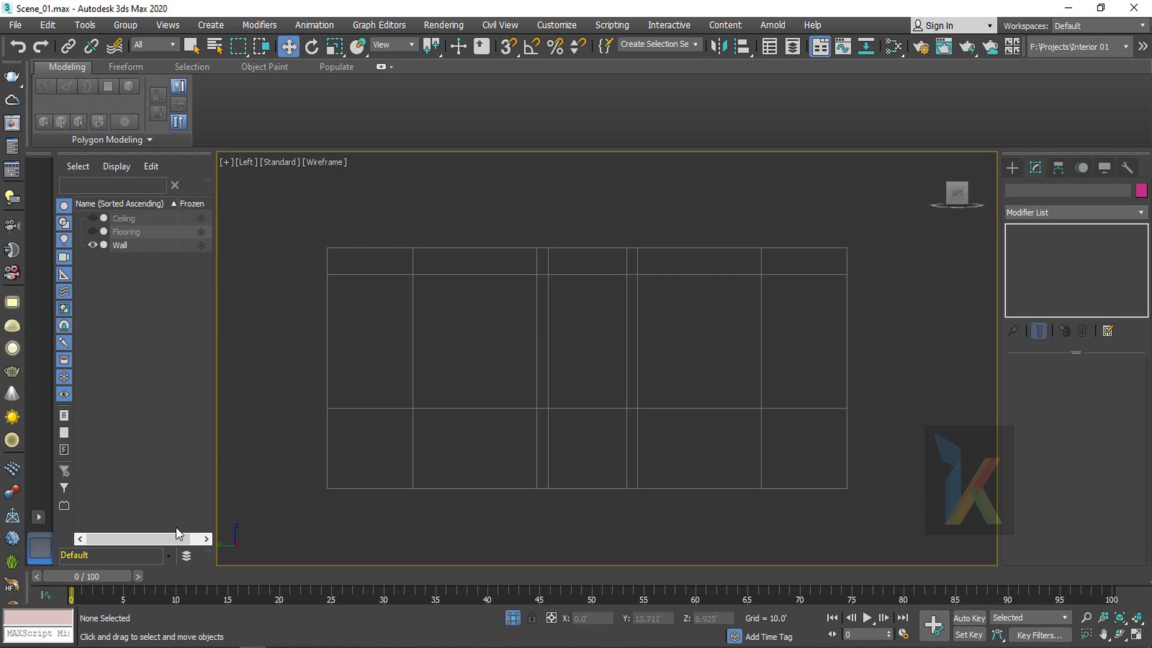
pyautogui.click(187, 557)
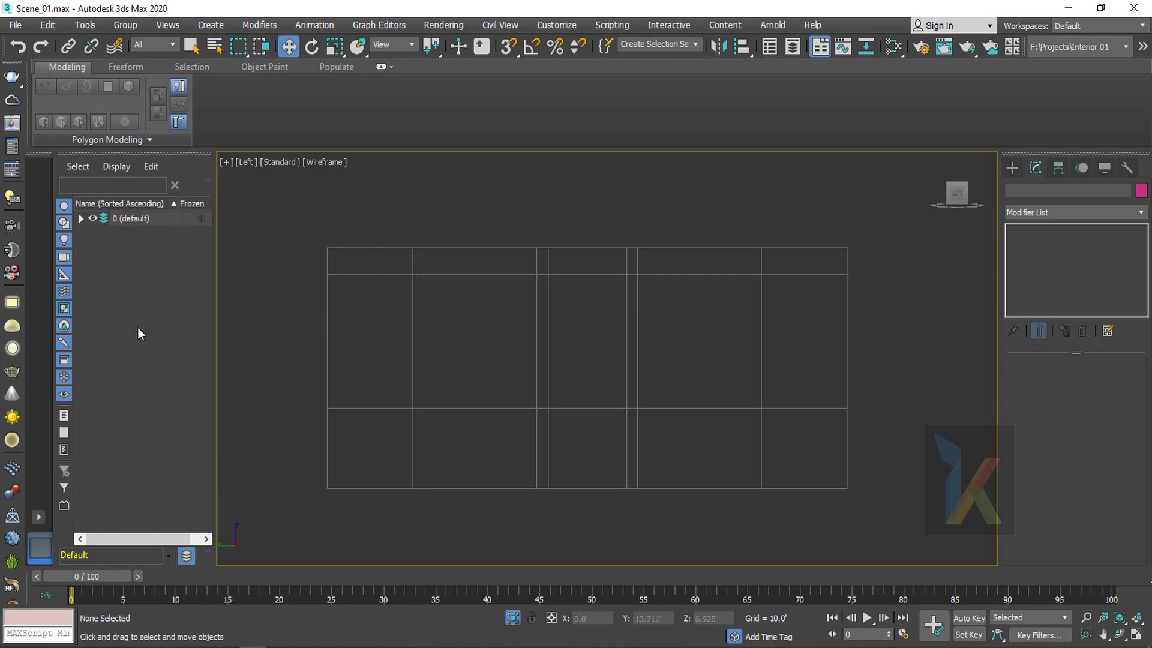
pyautogui.click(81, 218)
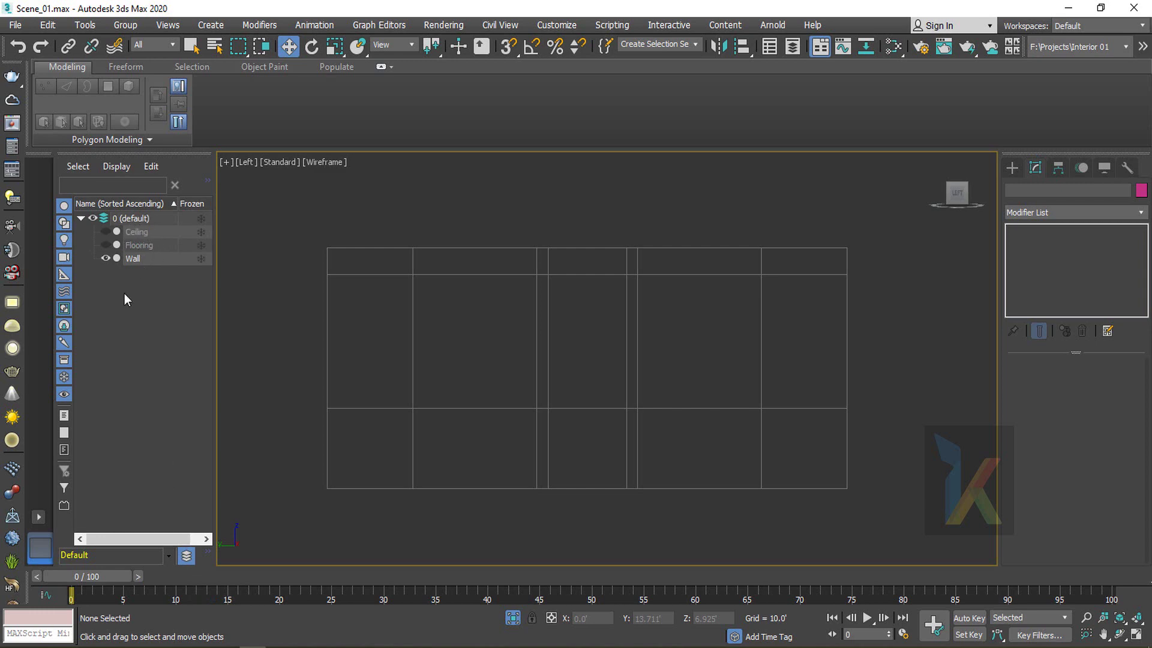
# Create a new layer named Windows and select it
pyautogui.click(207, 185)
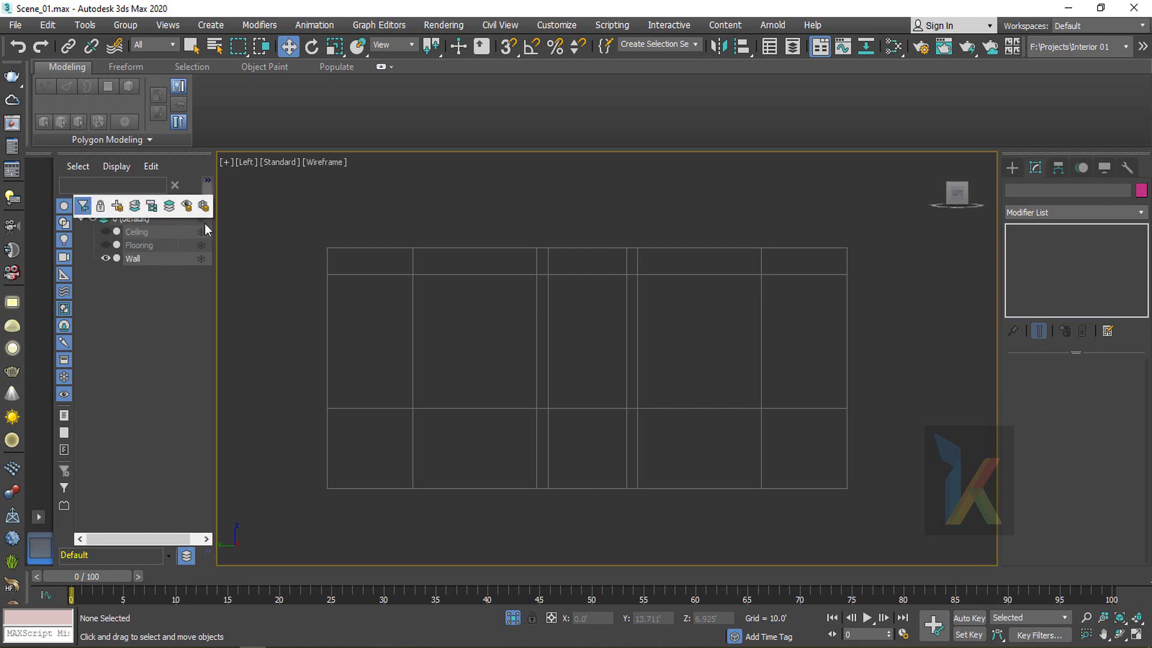
pyautogui.click(117, 205)
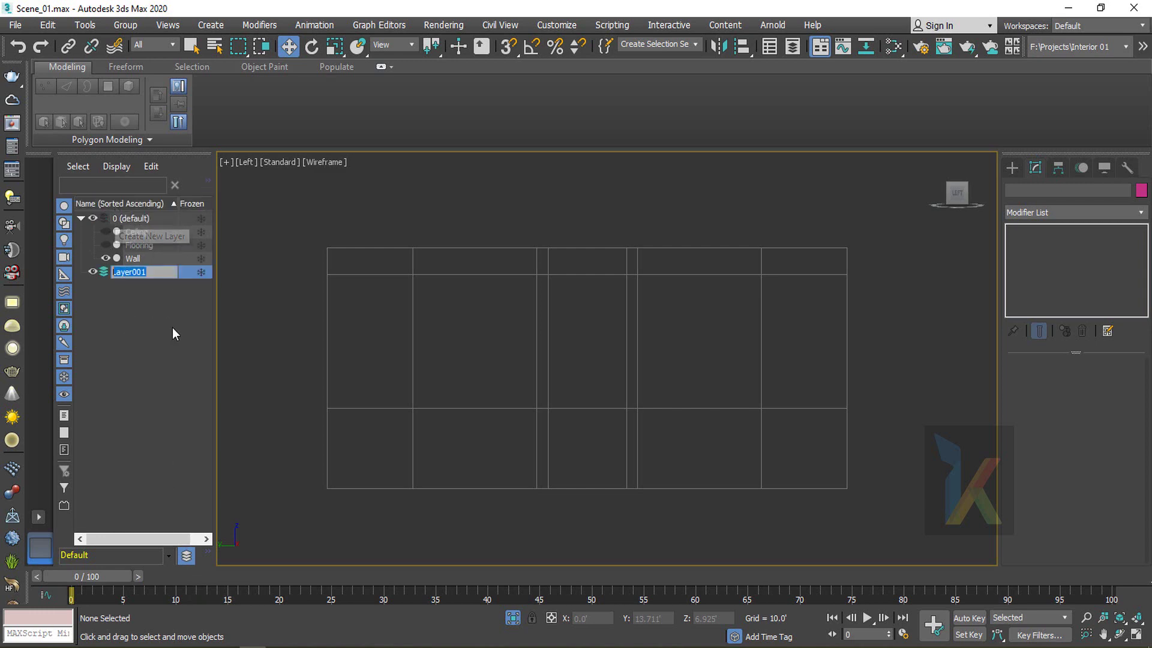
pyautogui.write('Windows')
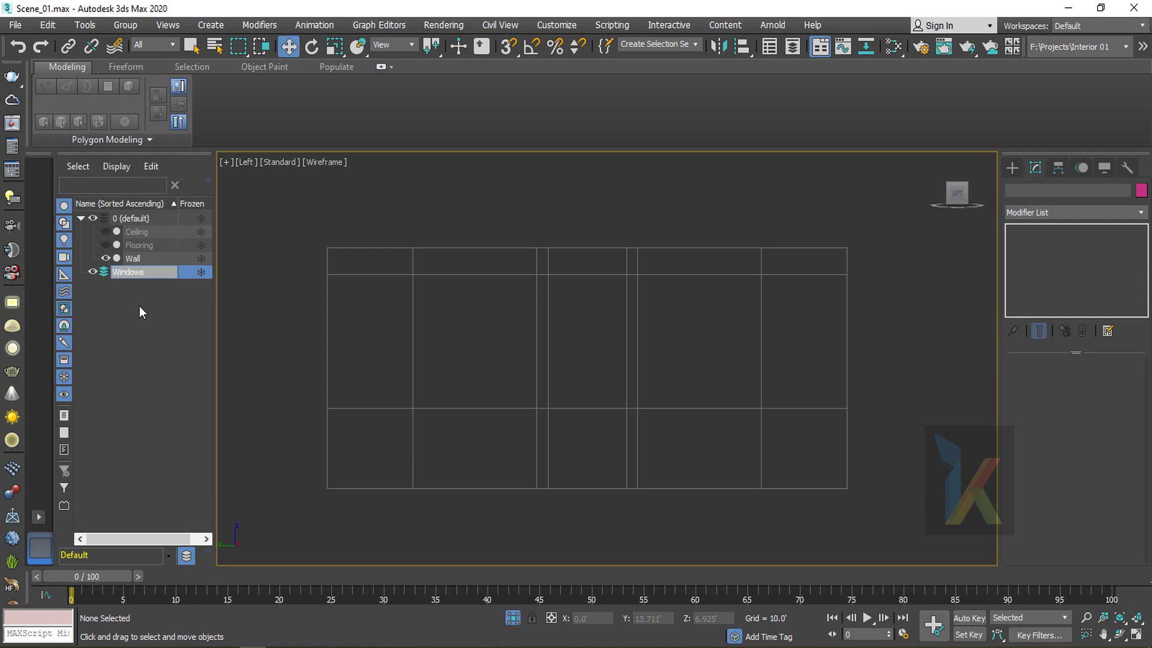
pyautogui.press('Return')
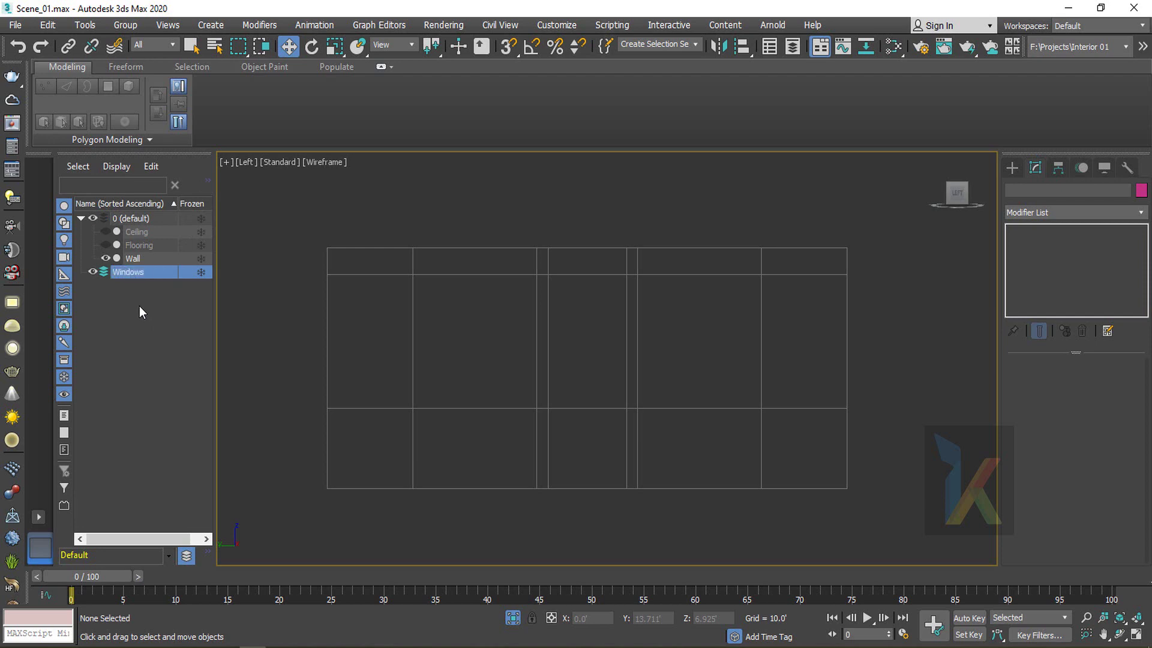
pyautogui.click(138, 307)
pyautogui.click(130, 272)
# Turn on 2.5D snapping for spline drawing, with Grid Points disabled and Endpoint enabled as the snap target
pyautogui.click(1011, 167)
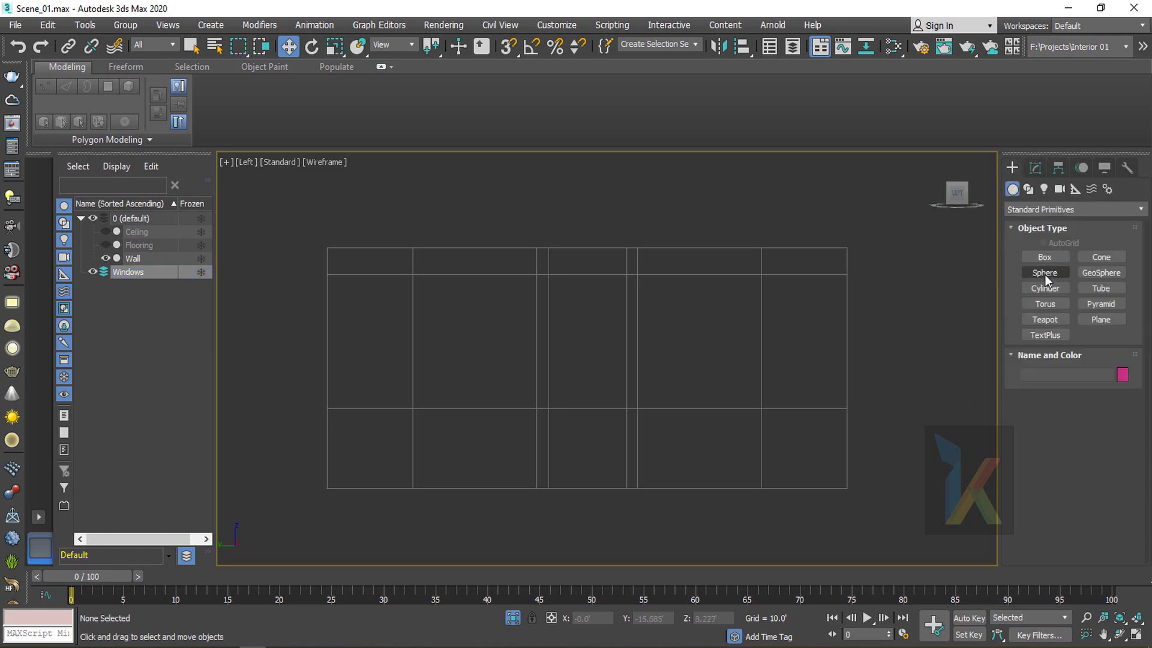
pyautogui.click(1028, 190)
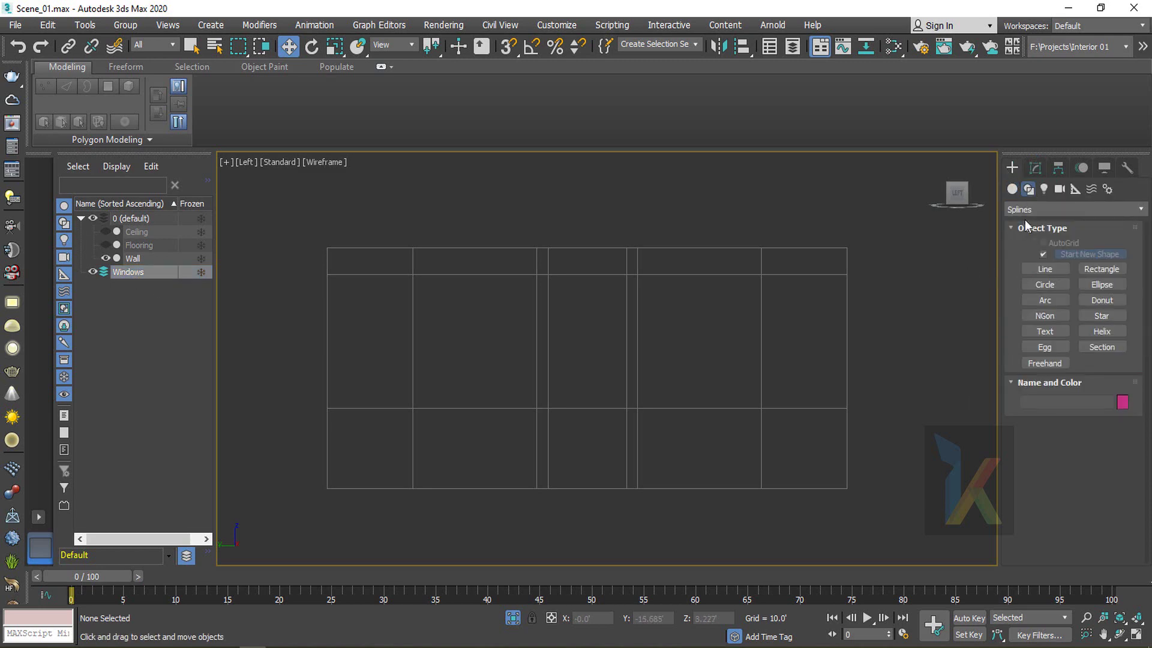
pyautogui.click(1047, 270)
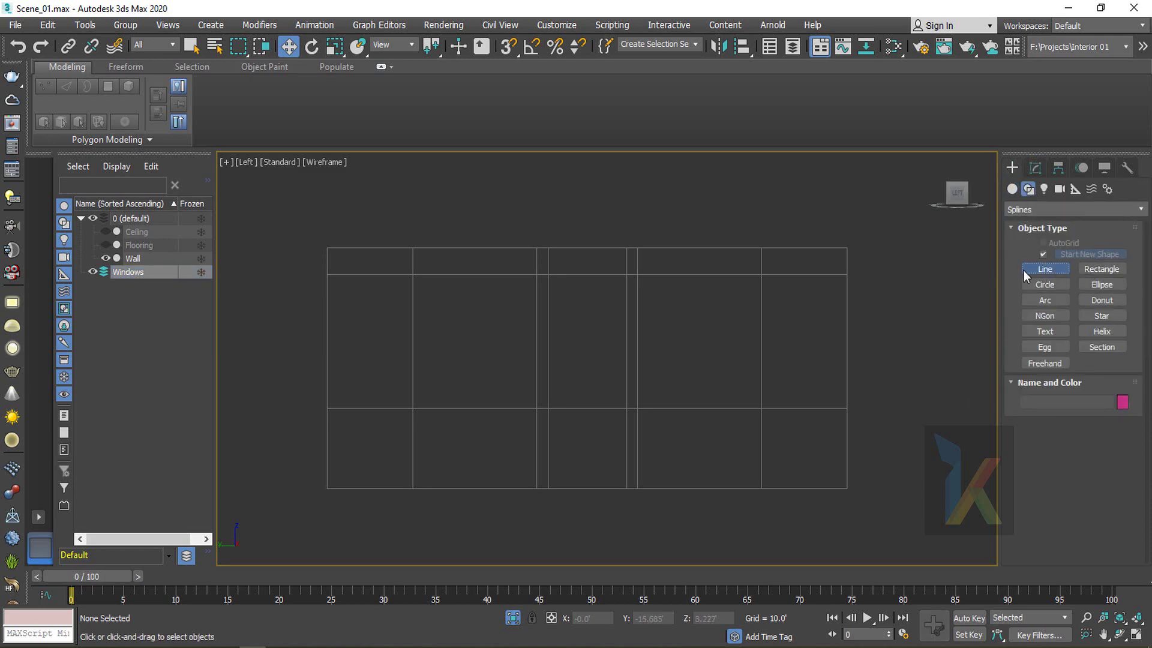
pyautogui.click(507, 47)
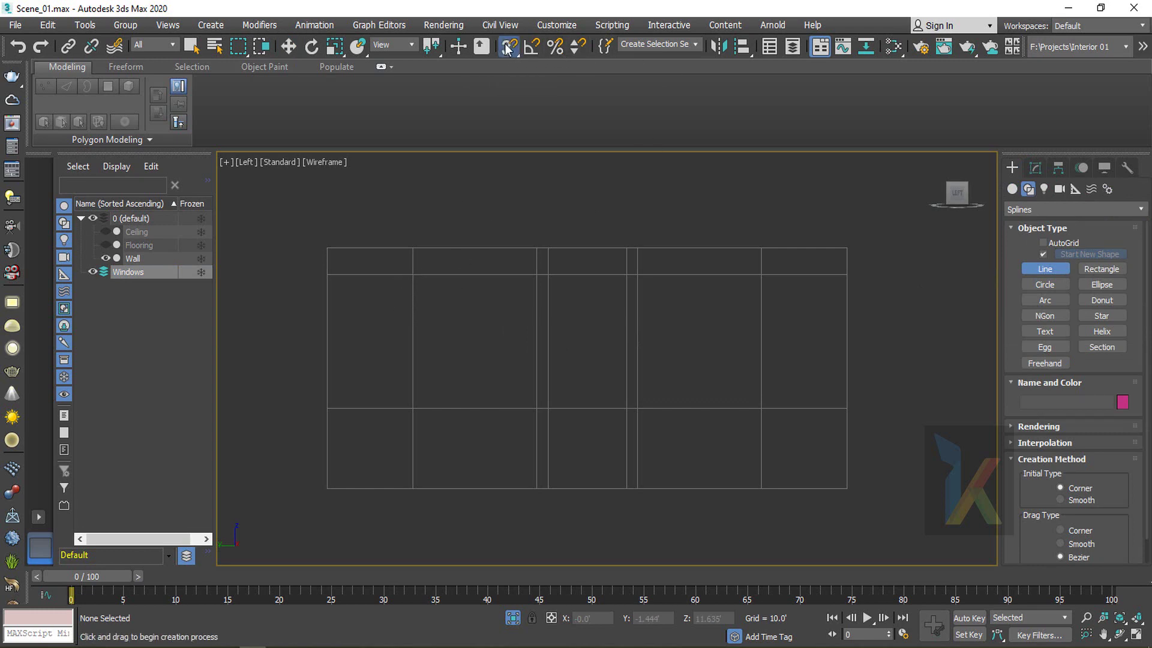
pyautogui.moveTo(507, 47); pyautogui.dragTo(510, 92)
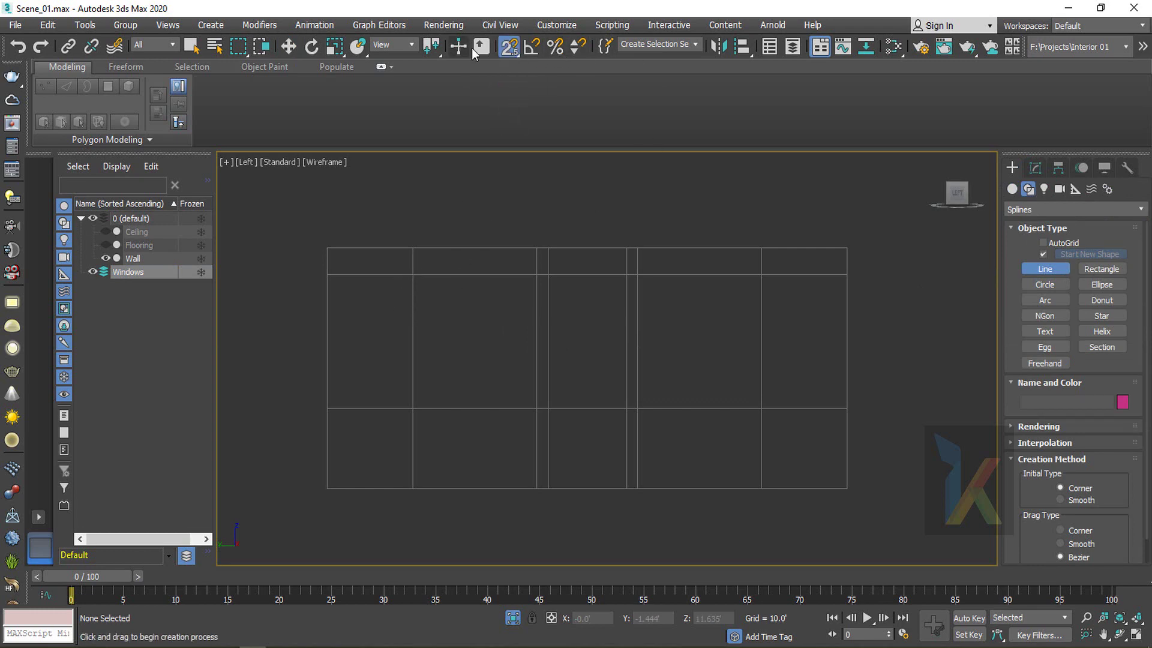
pyautogui.rightClick(531, 53)
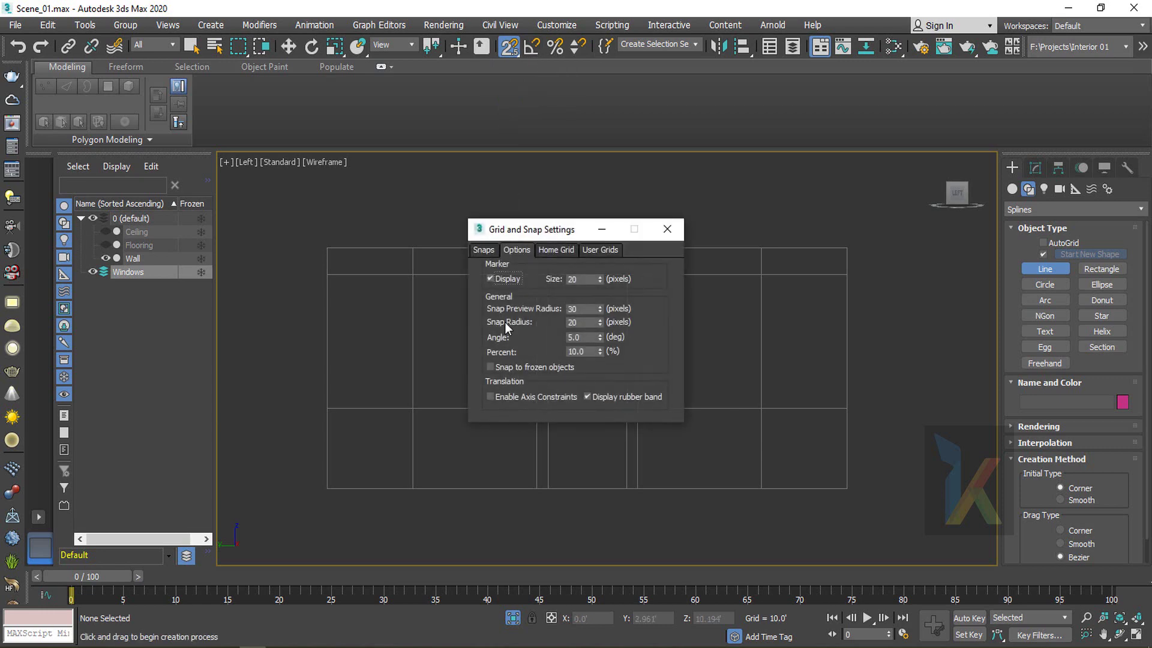
pyautogui.click(484, 250)
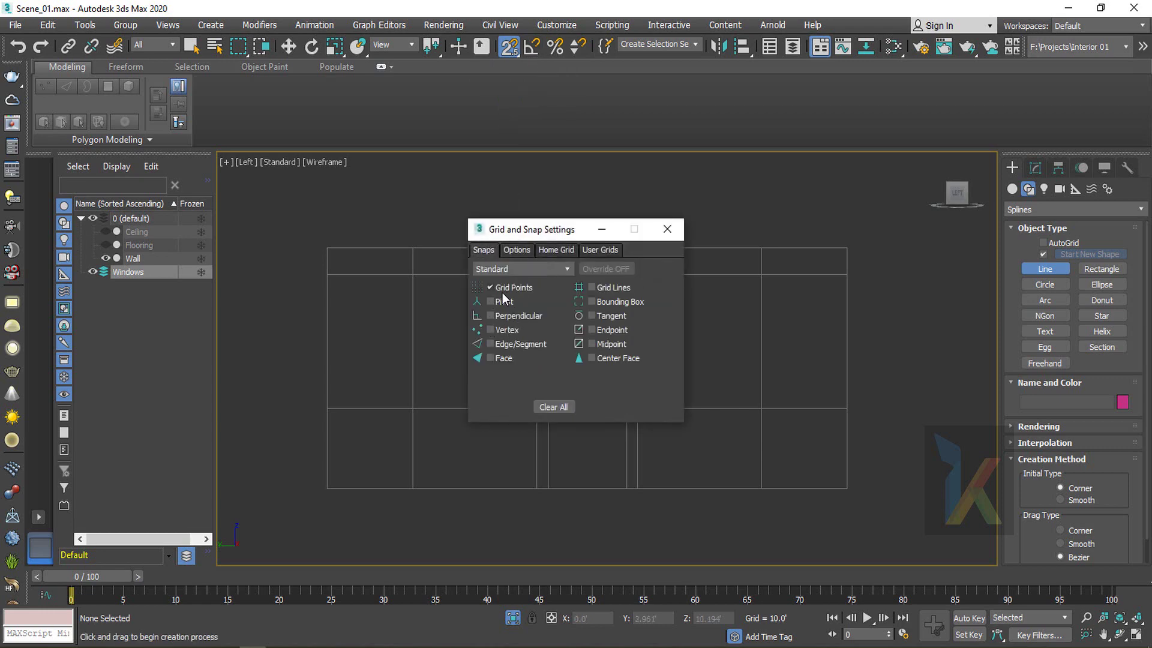
pyautogui.click(504, 289)
pyautogui.click(606, 331)
pyautogui.click(667, 231)
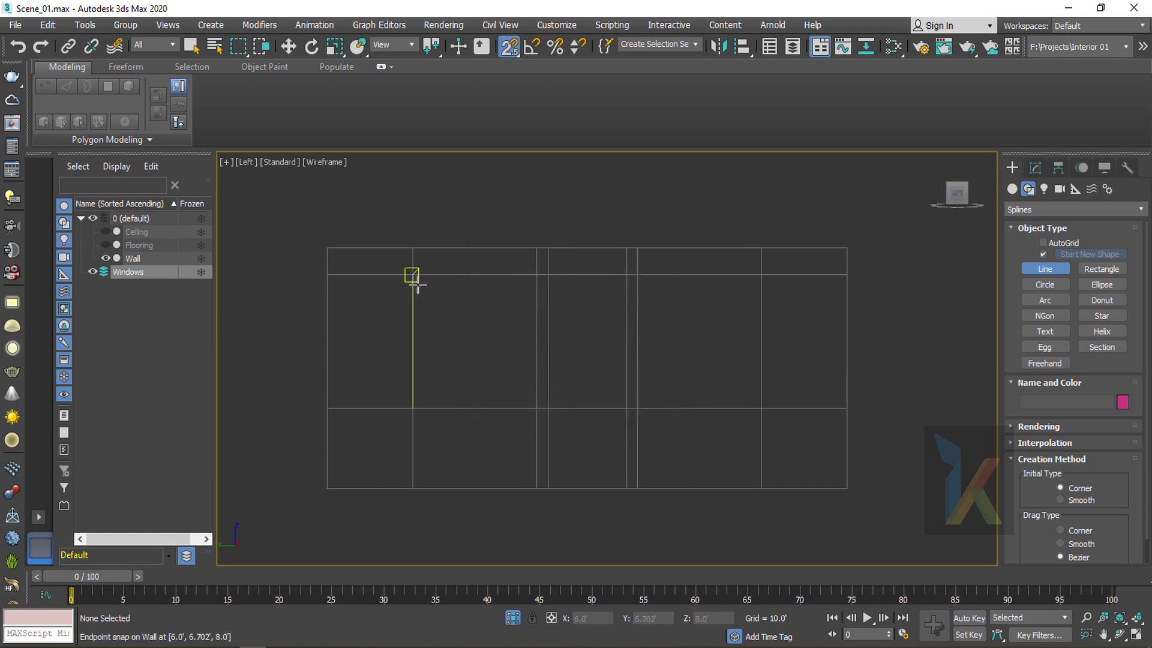
# Draw two rectangle splines, about 5' by 4.76' each, over the wall's two window openings, snapped to their corners
pyautogui.click(412, 275)
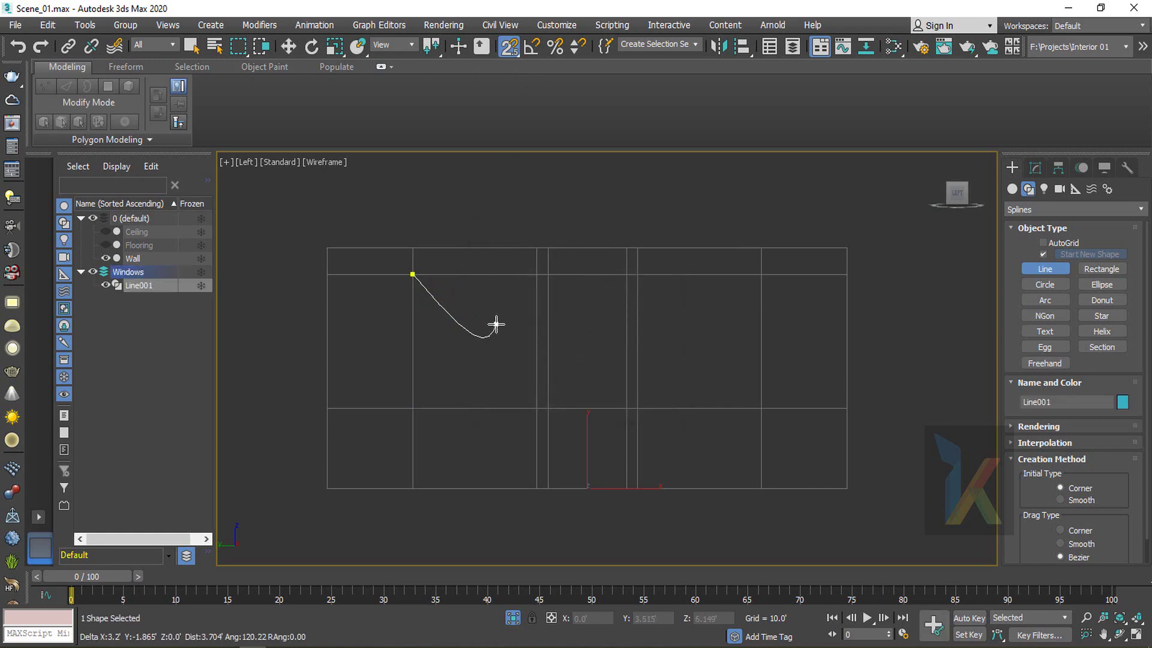
pyautogui.rightClick(473, 345)
pyautogui.click(1102, 269)
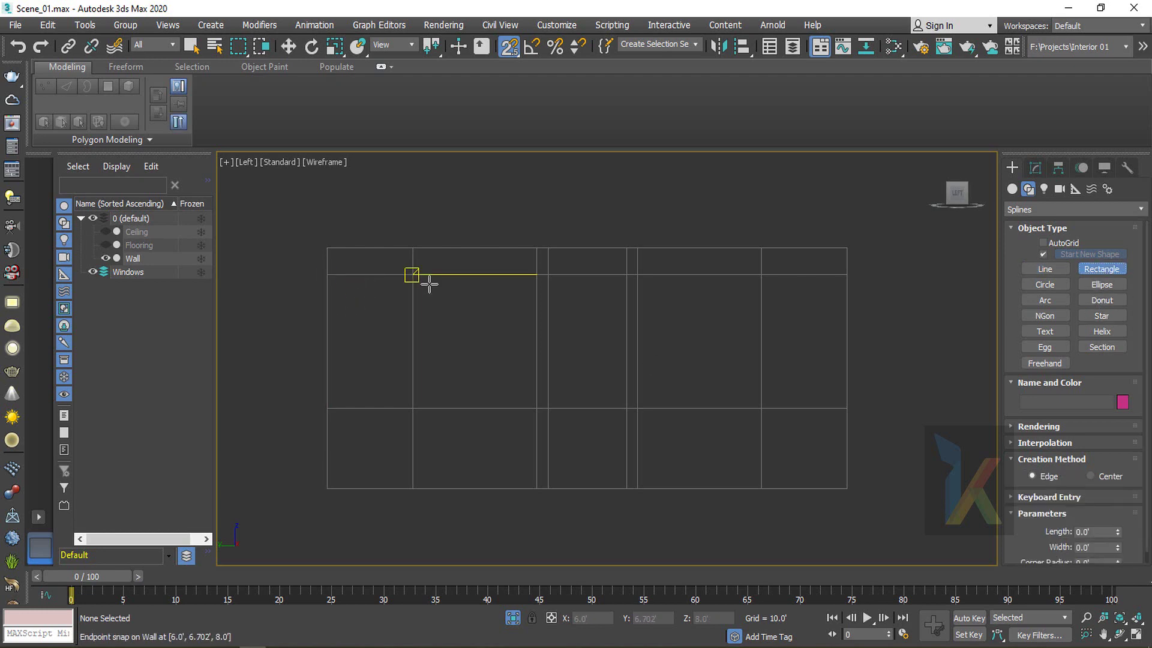
pyautogui.moveTo(423, 277); pyautogui.dragTo(530, 396)
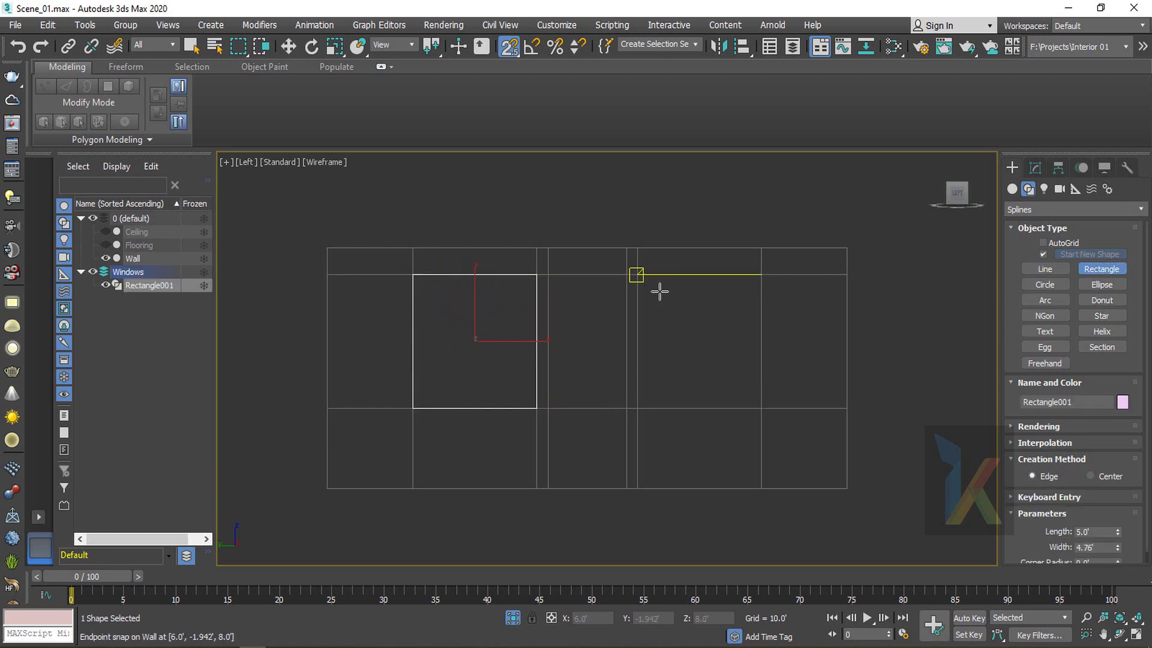
pyautogui.moveTo(659, 291); pyautogui.dragTo(753, 398)
pyautogui.press('w')
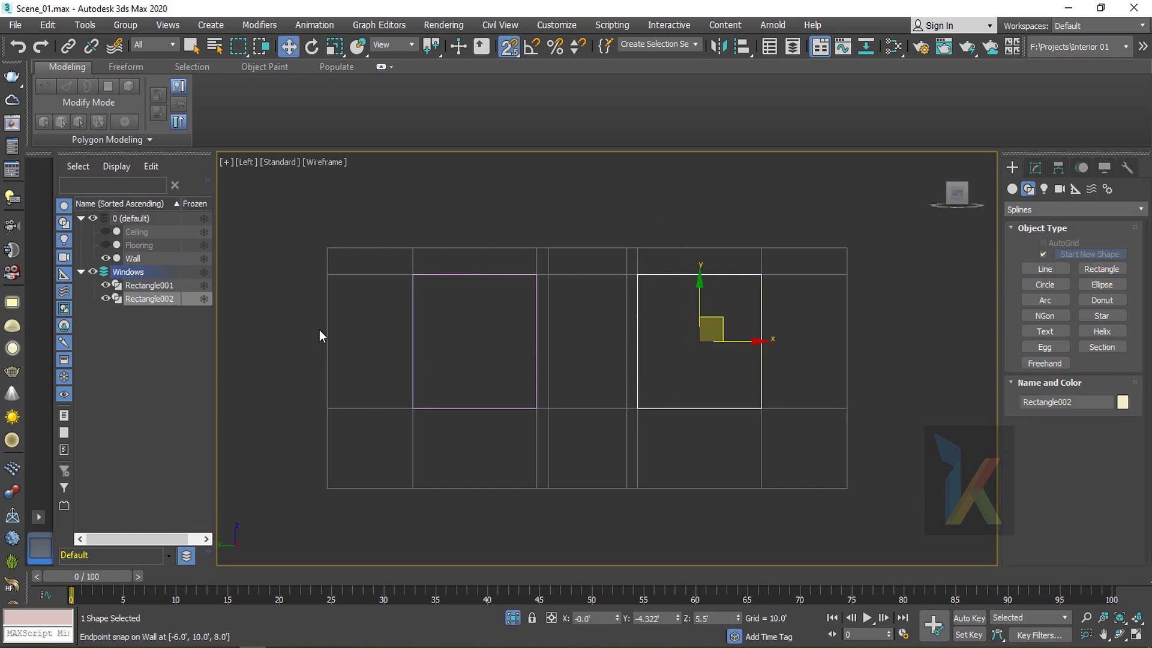
# Rename the first window opening's rectangle, Rectangle001, to Window 1 Outer Frame
pyautogui.click(128, 351)
pyautogui.click(140, 287)
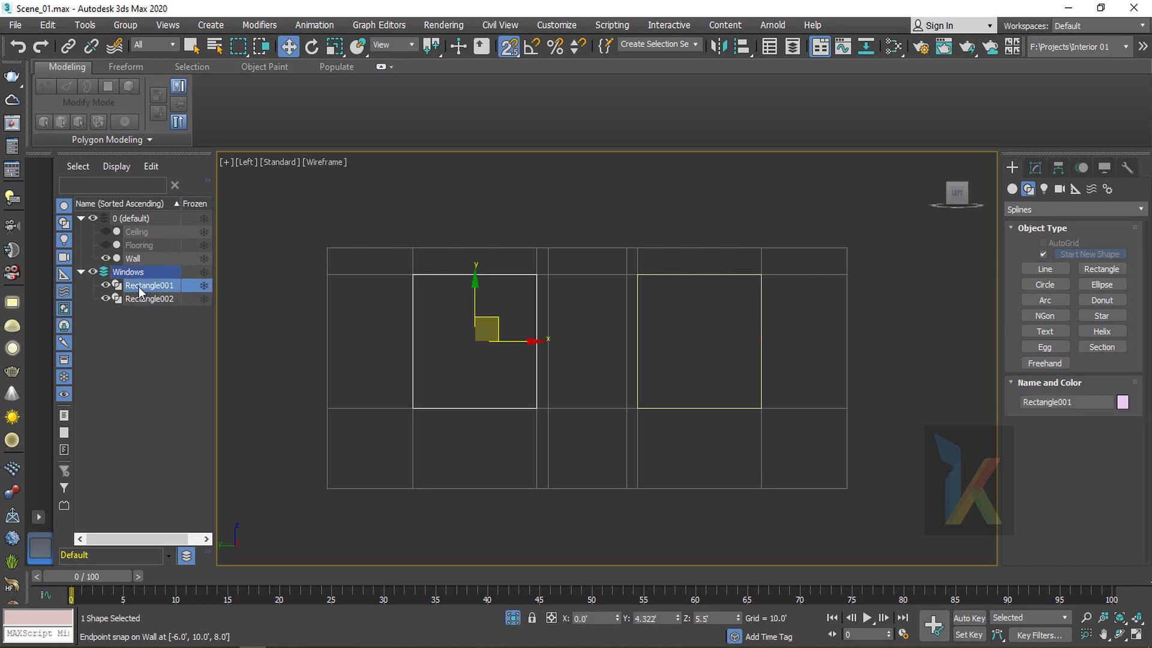
pyautogui.click(1041, 169)
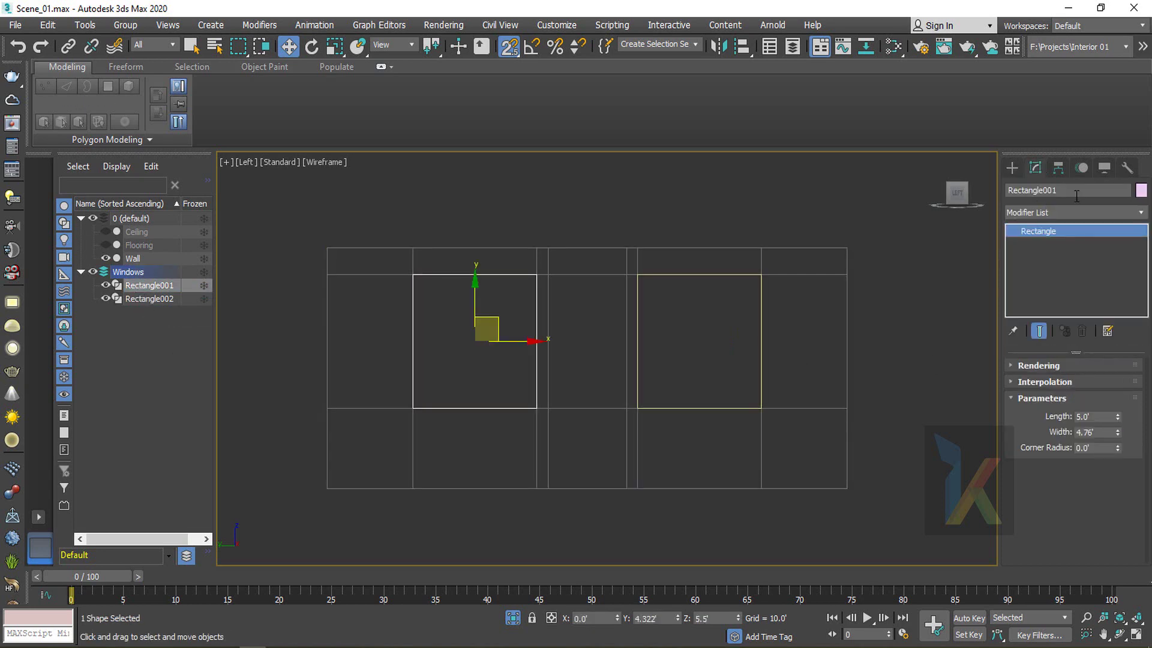
pyautogui.click(1076, 191)
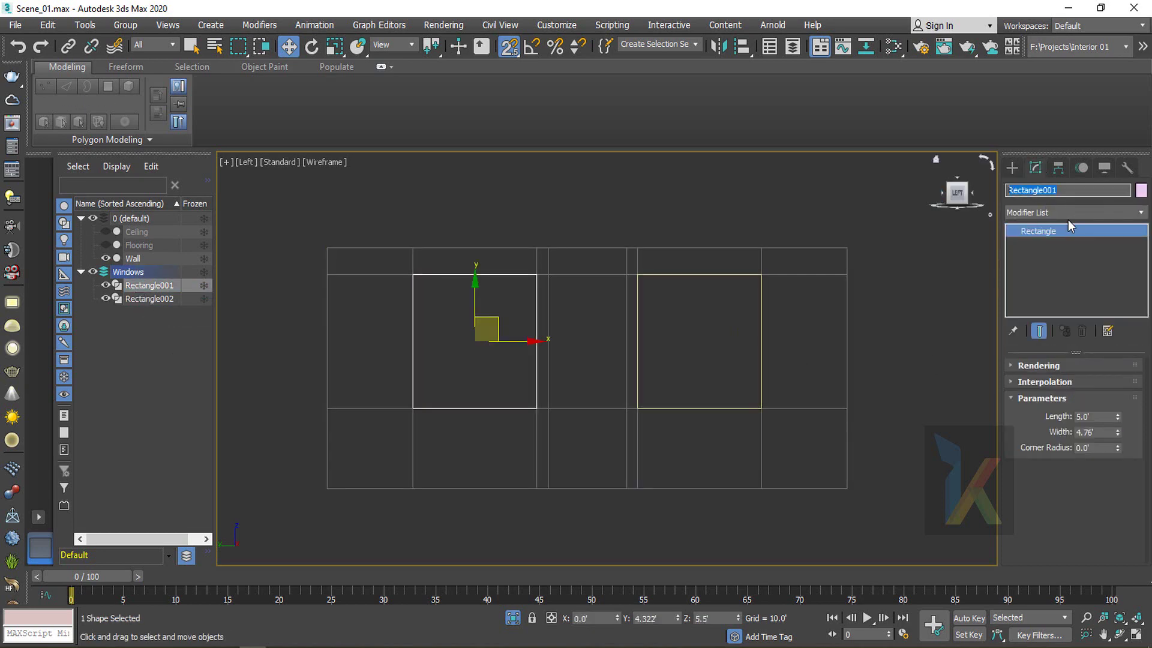
pyautogui.write('Win')
pyautogui.write('dows')
pyautogui.write('er Fram')
pyautogui.press('Return')
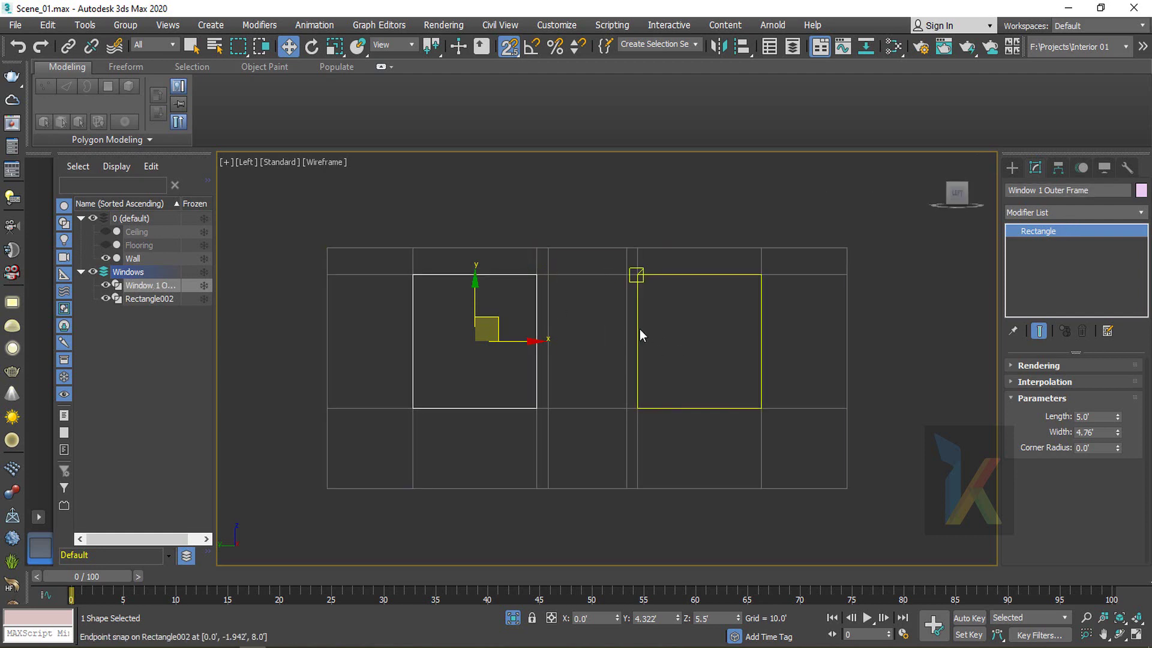
# Rename Rectangle002 to Window 2 Outer Frame by reusing the first frame's copied name, and deselect it
pyautogui.moveTo(1106, 192); pyautogui.dragTo(970, 193)
pyautogui.hotkey('ctrl', 'c')
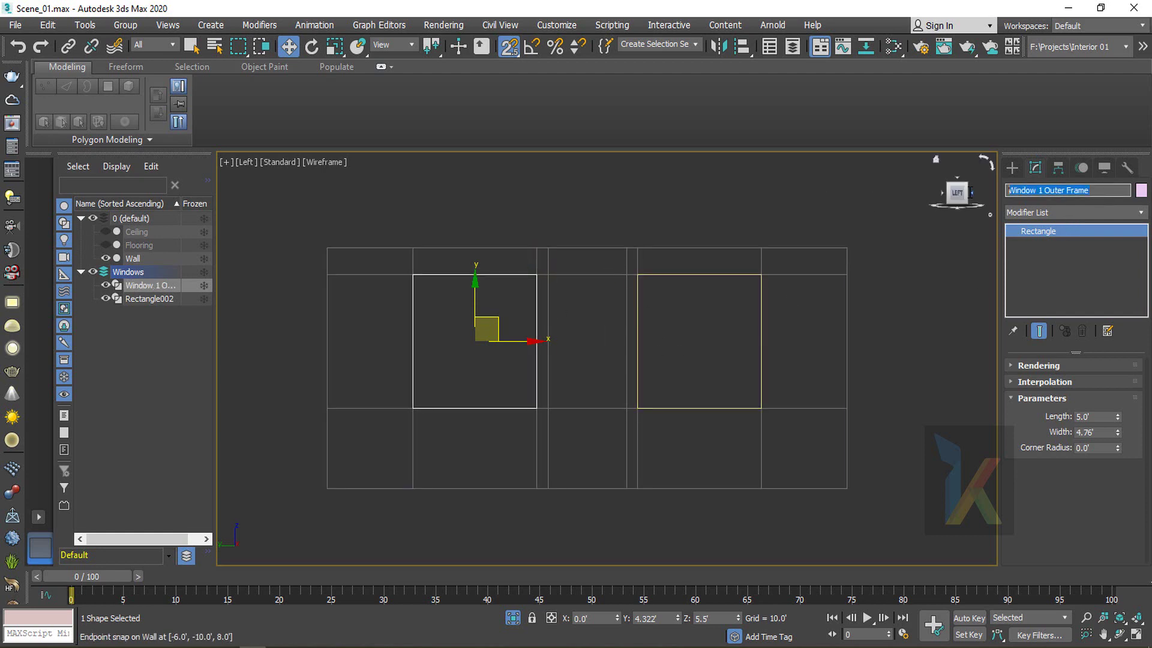
pyautogui.click(147, 299)
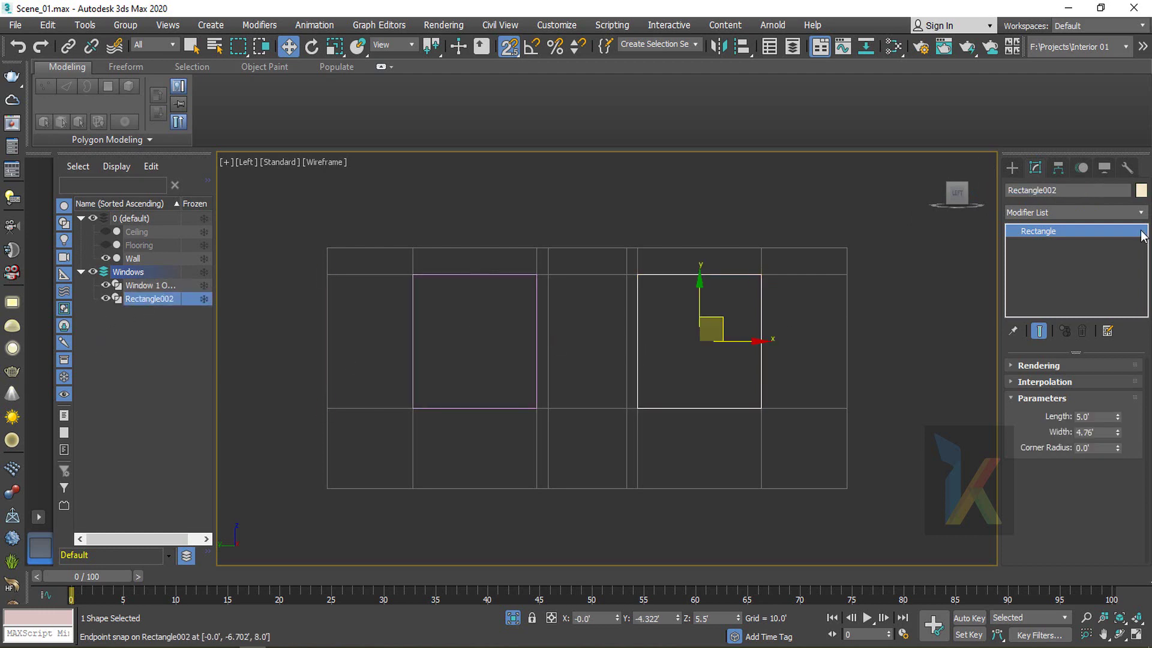
pyautogui.moveTo(1111, 193); pyautogui.dragTo(941, 186)
pyautogui.hotkey('ctrl', 'v')
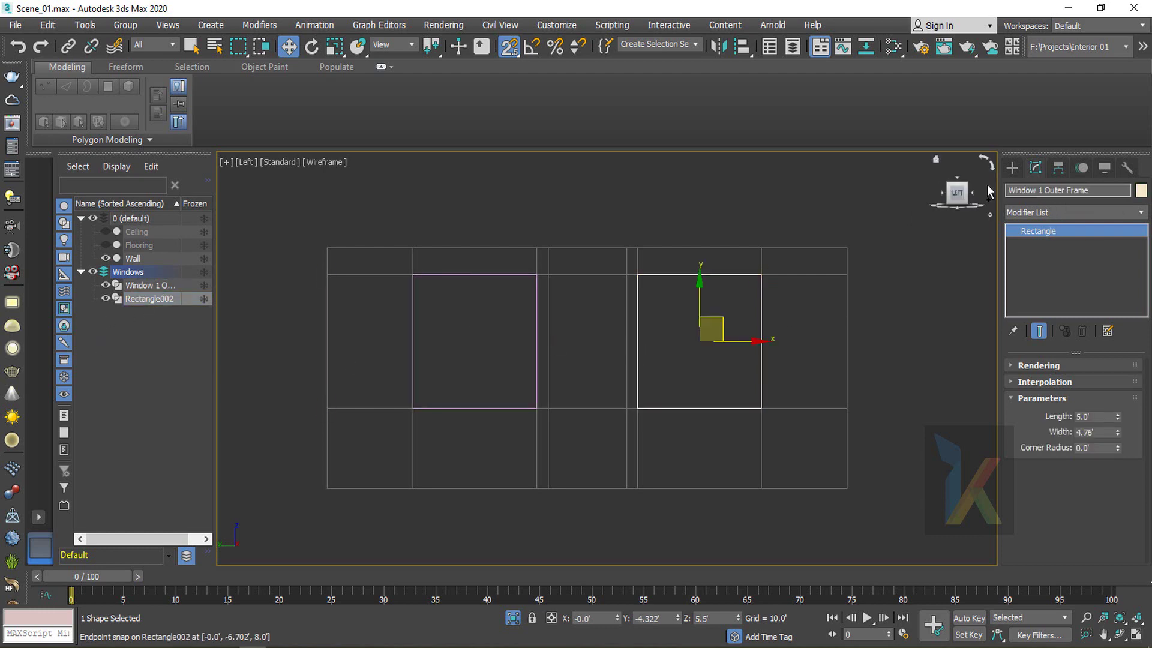
pyautogui.press('BackSpace')
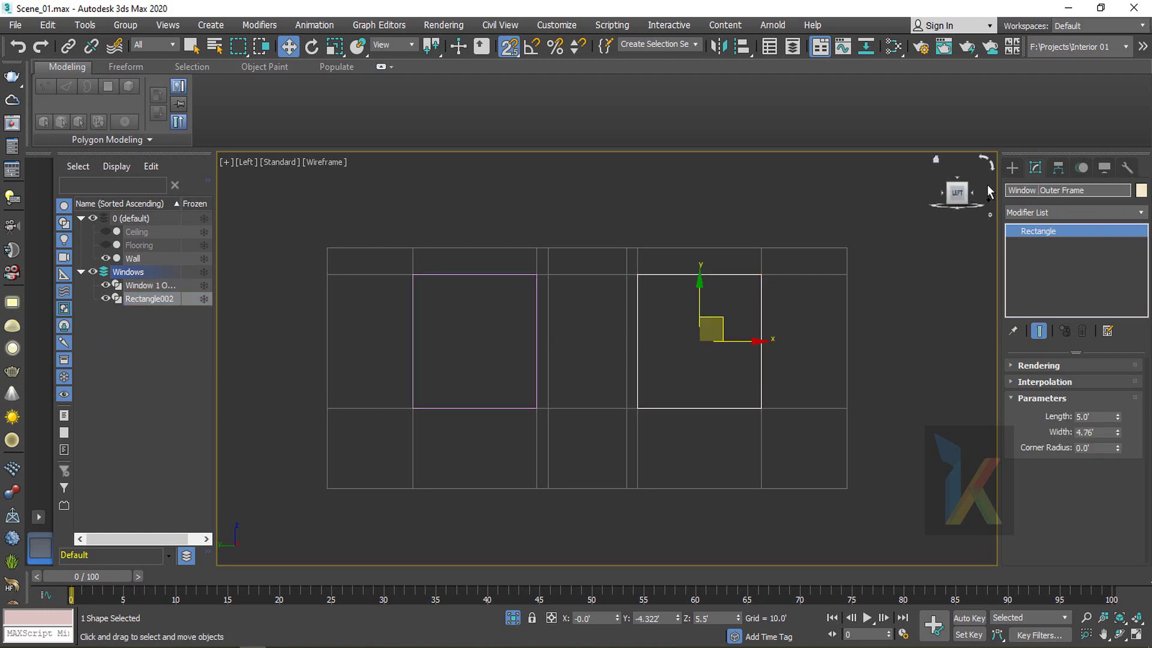
pyautogui.write('2')
pyautogui.press('Return')
pyautogui.click(254, 296)
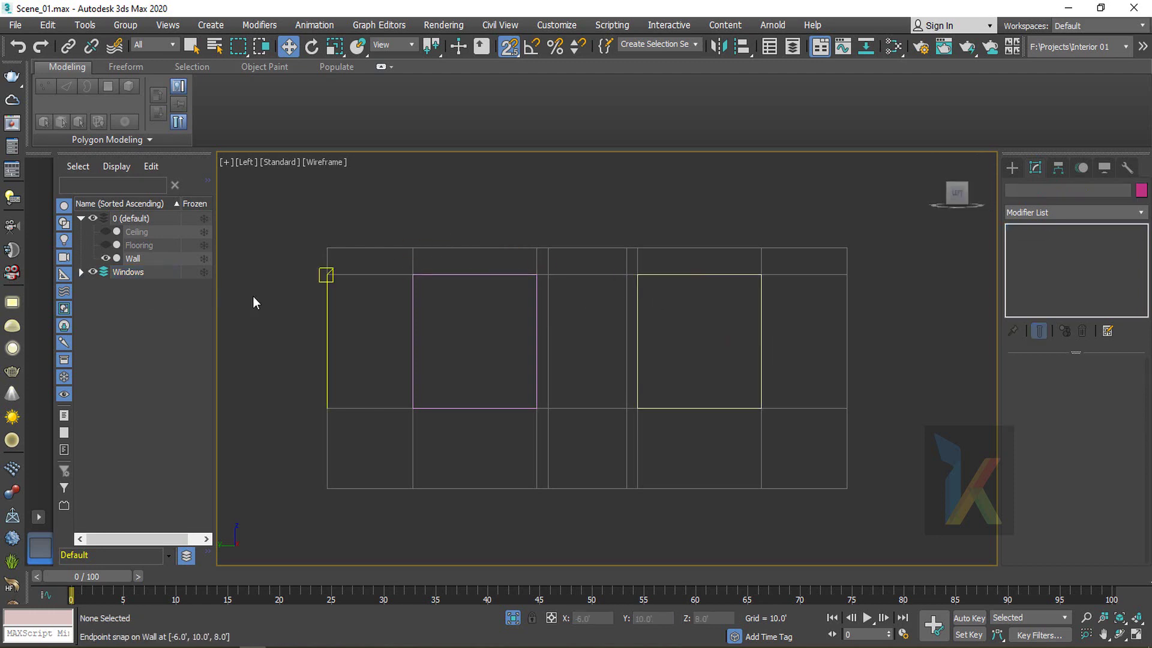
# Expand the Windows layer and check which opening each of the two outer frames belongs to, ending with nothing selected
pyautogui.click(81, 273)
pyautogui.click(144, 286)
pyautogui.click(147, 298)
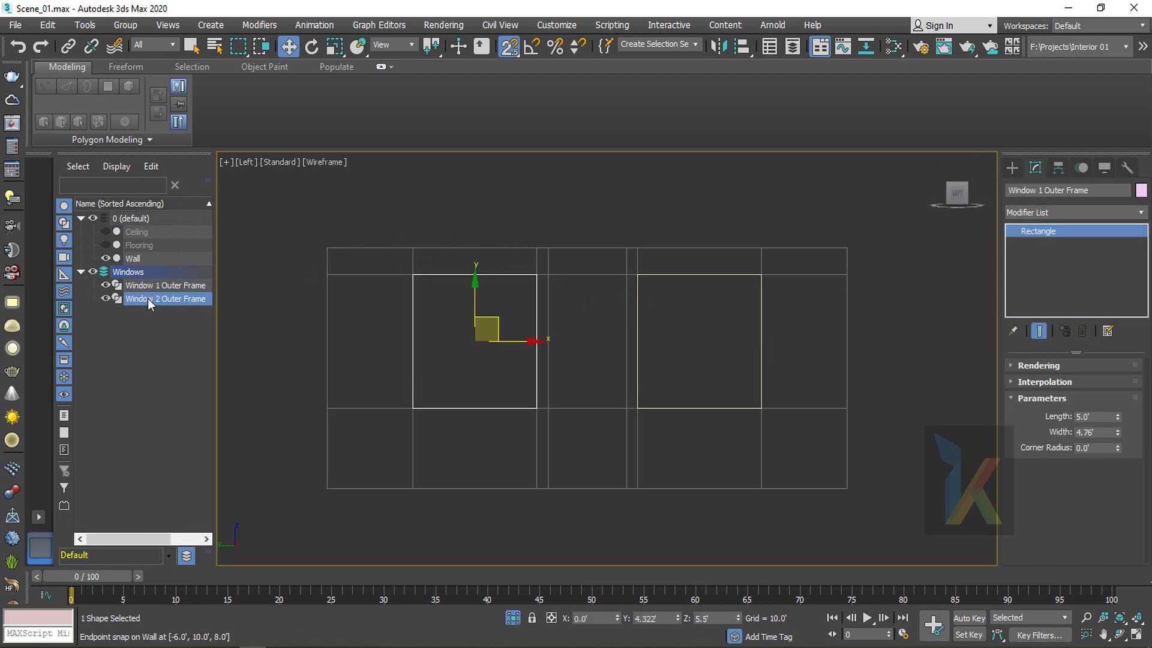
pyautogui.click(149, 286)
pyautogui.click(150, 294)
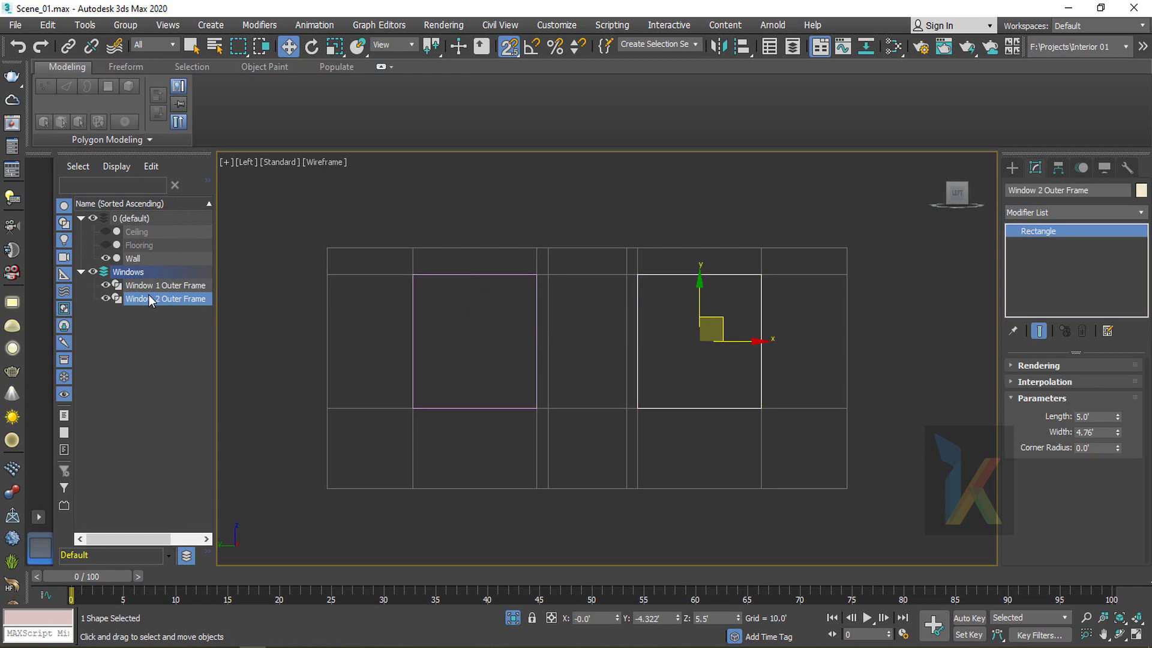
pyautogui.click(150, 285)
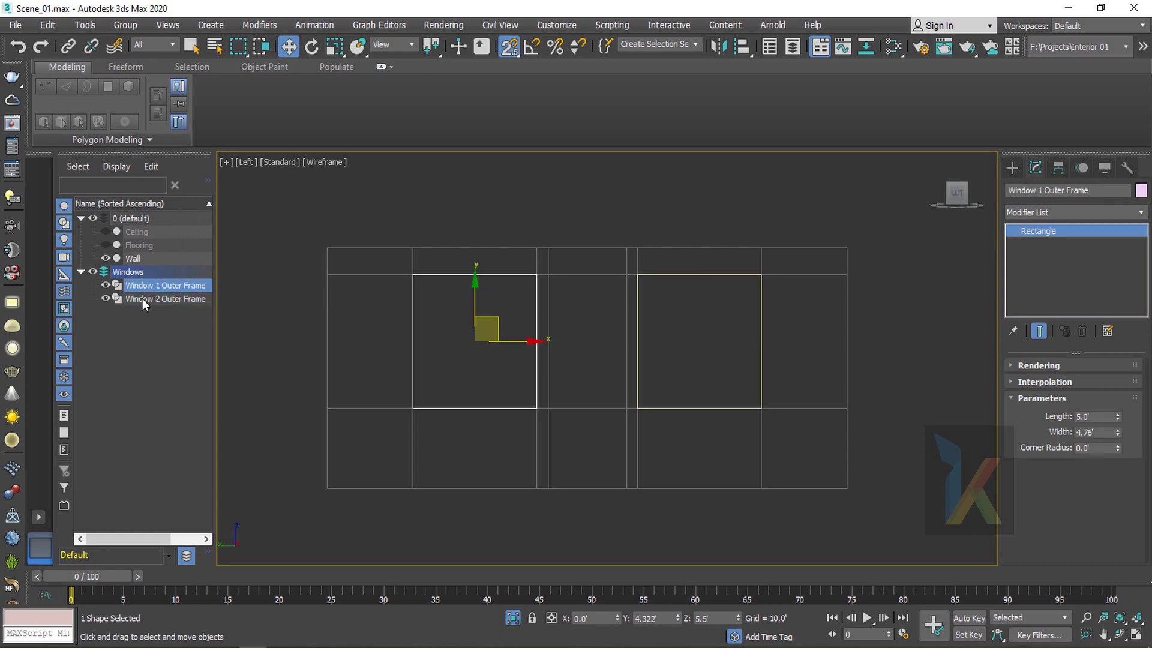
pyautogui.click(704, 325)
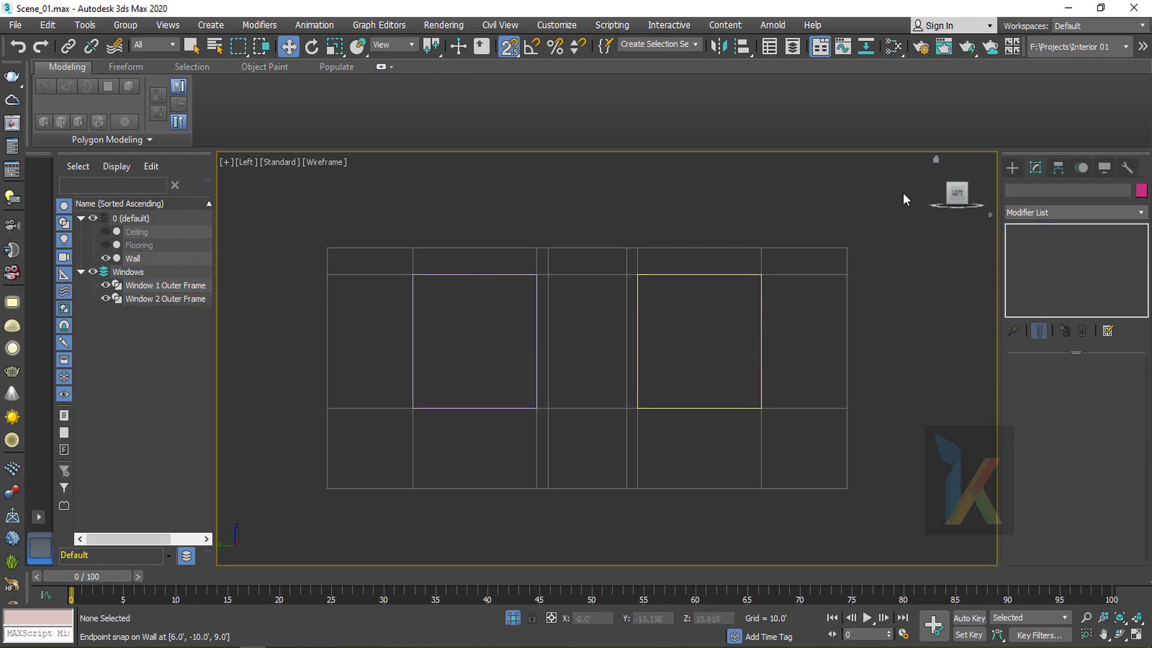
# Switch the viewport to Perspective with the whole Wall and both window frames in view
pyautogui.click(244, 163)
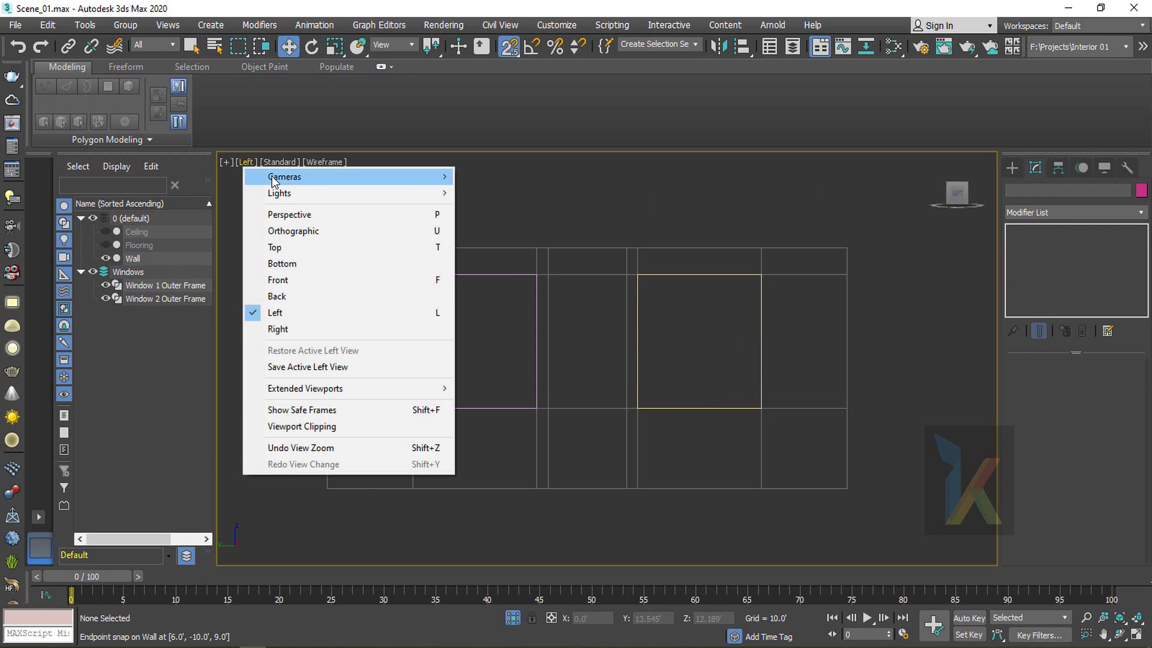
pyautogui.click(291, 214)
pyautogui.scroll(-3, 614, 364)
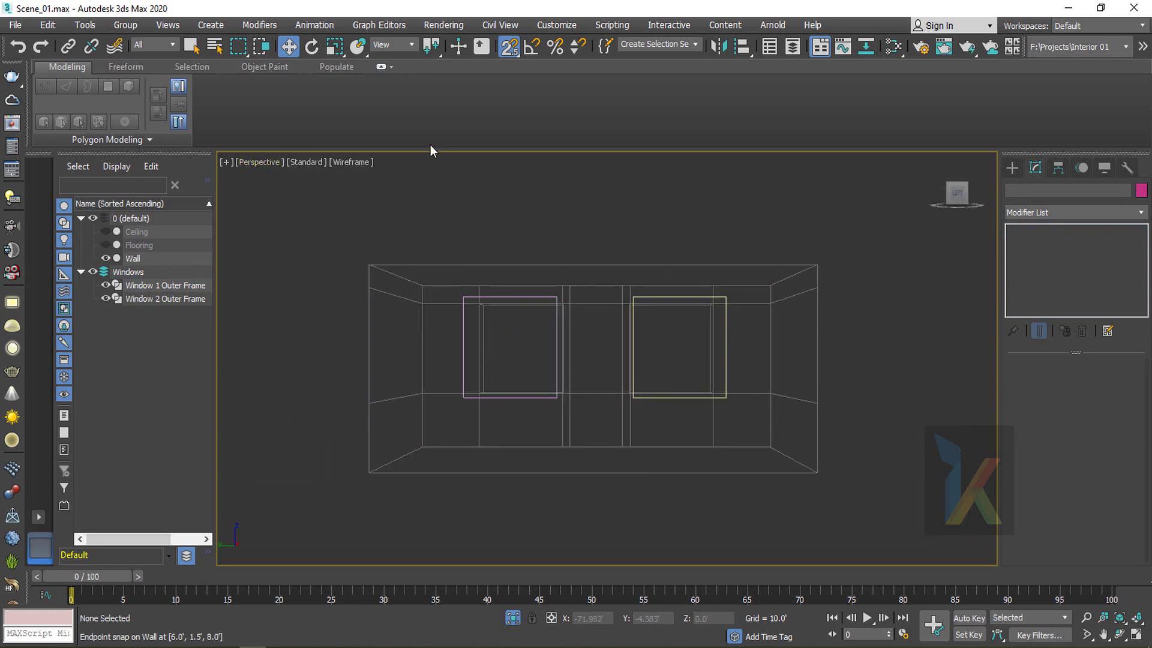
# Show the Perspective view shaded with edged faces, seeing the wall and both window frames at an angle
pyautogui.click(367, 162)
pyautogui.click(400, 178)
pyautogui.scroll(-3, 584, 383)
pyautogui.keyDown('alt'); pyautogui.moveTo(584, 384); pyautogui.dragTo(602, 388, button='middle'); pyautogui.keyUp('alt')
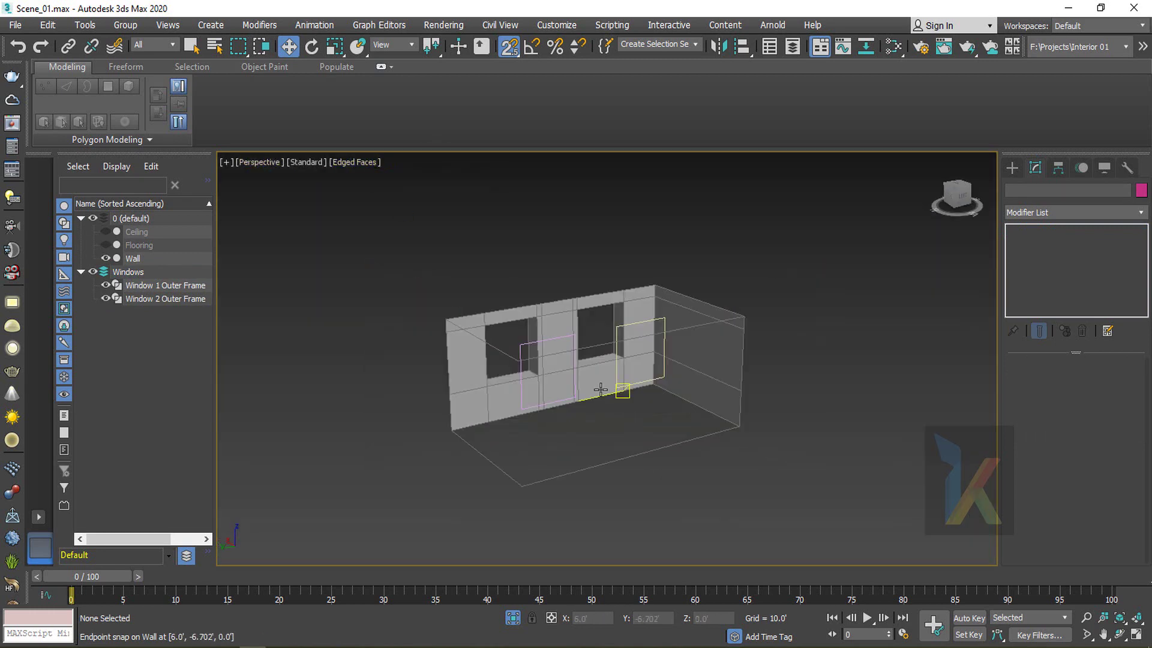
# Compare wireframe with shaded display and edged faces on and off, ending in the shaded view with edged faces
pyautogui.press('F3')
pyautogui.press('F3')
pyautogui.scroll(3, 573, 372)
pyautogui.press('F3')
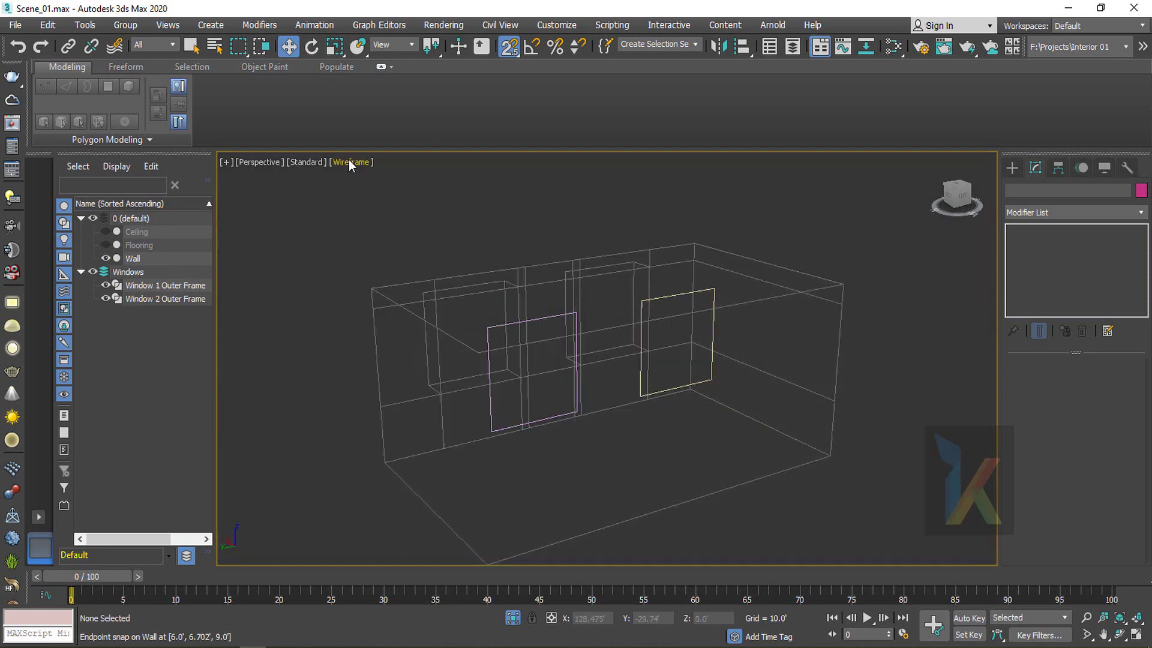
pyautogui.press('F3')
pyautogui.press('F4')
pyautogui.press('F4')
pyautogui.press('F4')
pyautogui.press('F4')
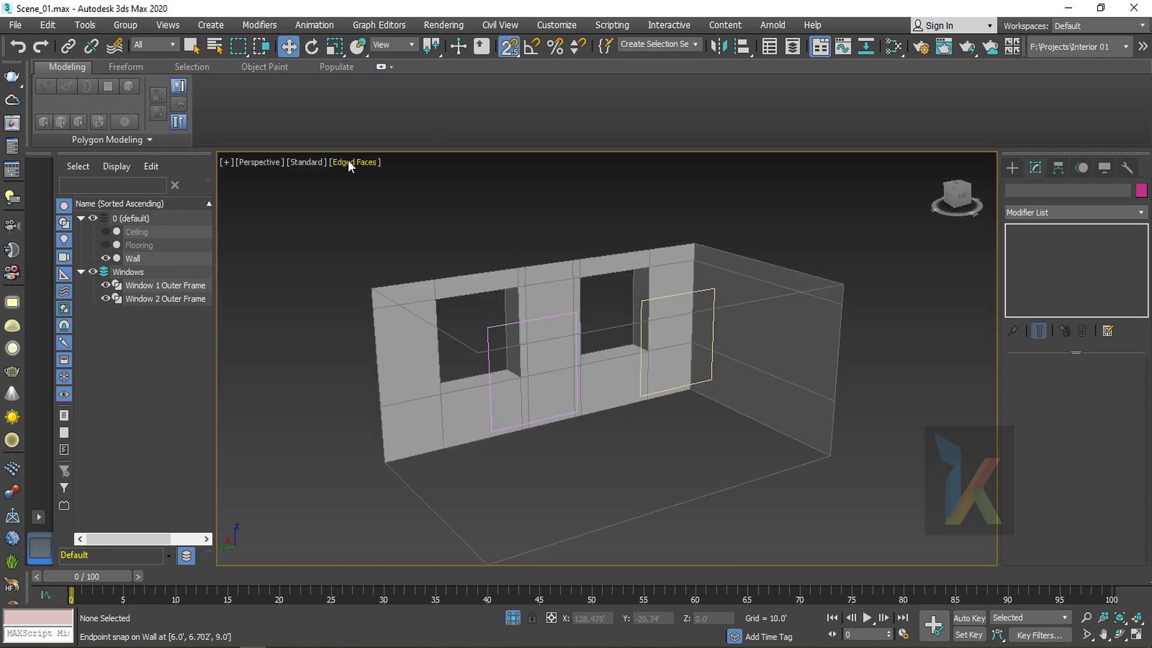
# With snapping off, select both window outer frame rectangles and move them along X into the depth of the wall's openings
pyautogui.keyDown('alt'); pyautogui.moveTo(553, 485); pyautogui.dragTo(583, 414, button='middle'); pyautogui.keyUp('alt')
pyautogui.press('s')
pyautogui.click(598, 410)
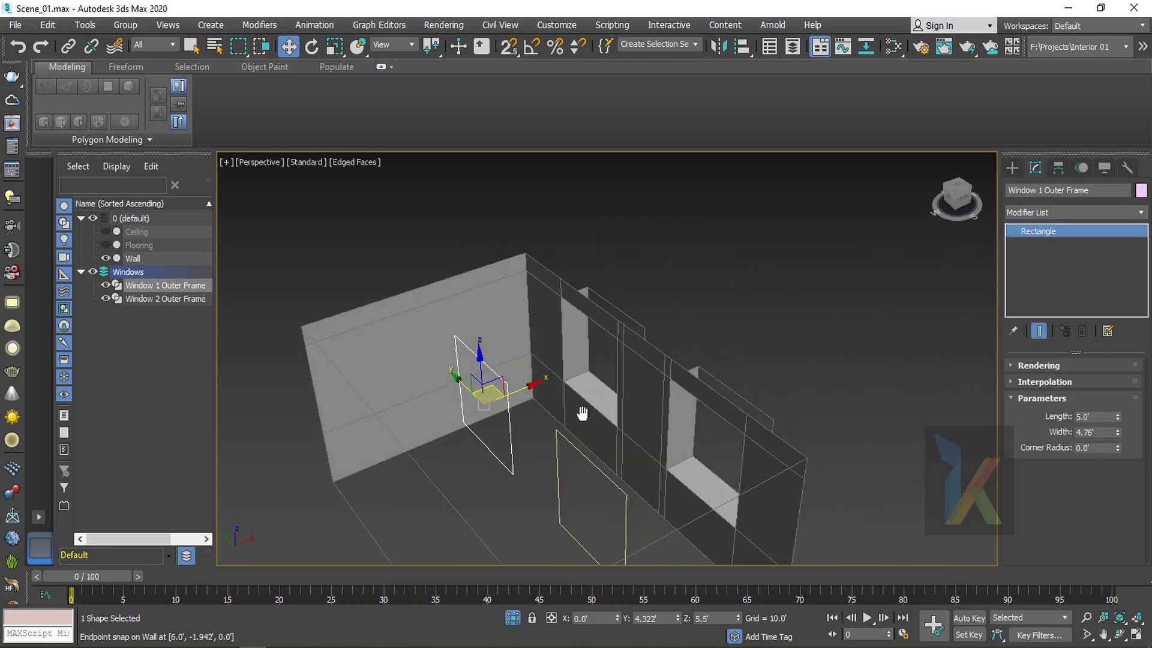
pyautogui.keyDown('ctrl'); pyautogui.click(584, 455); pyautogui.keyUp('ctrl')
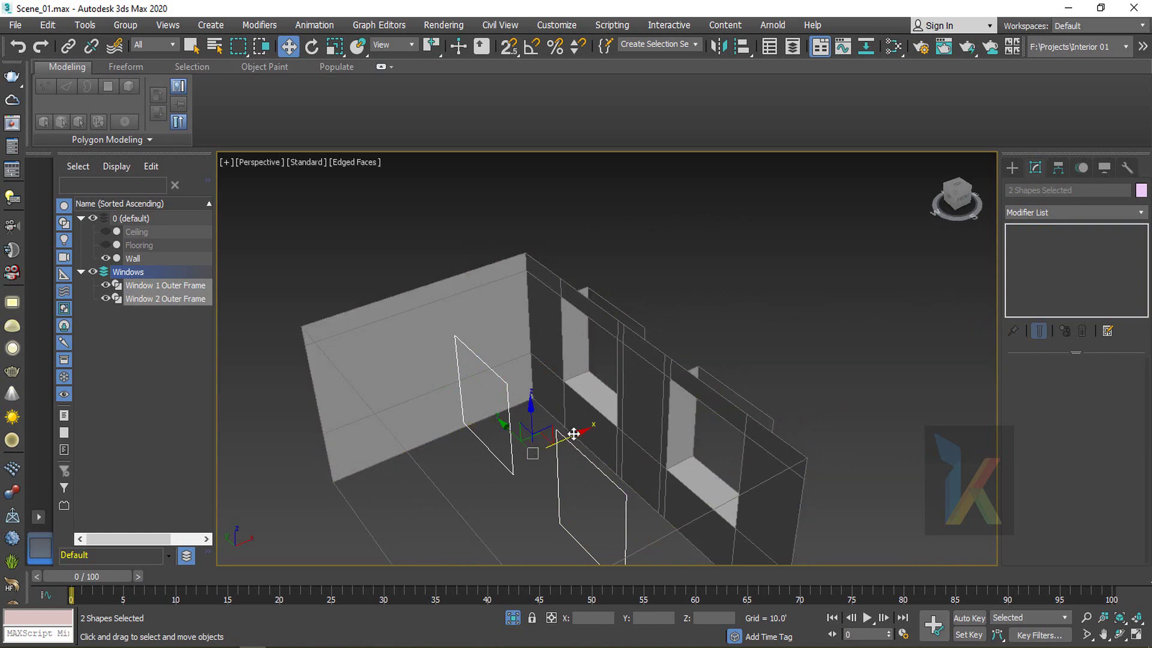
pyautogui.moveTo(580, 432); pyautogui.dragTo(698, 392)
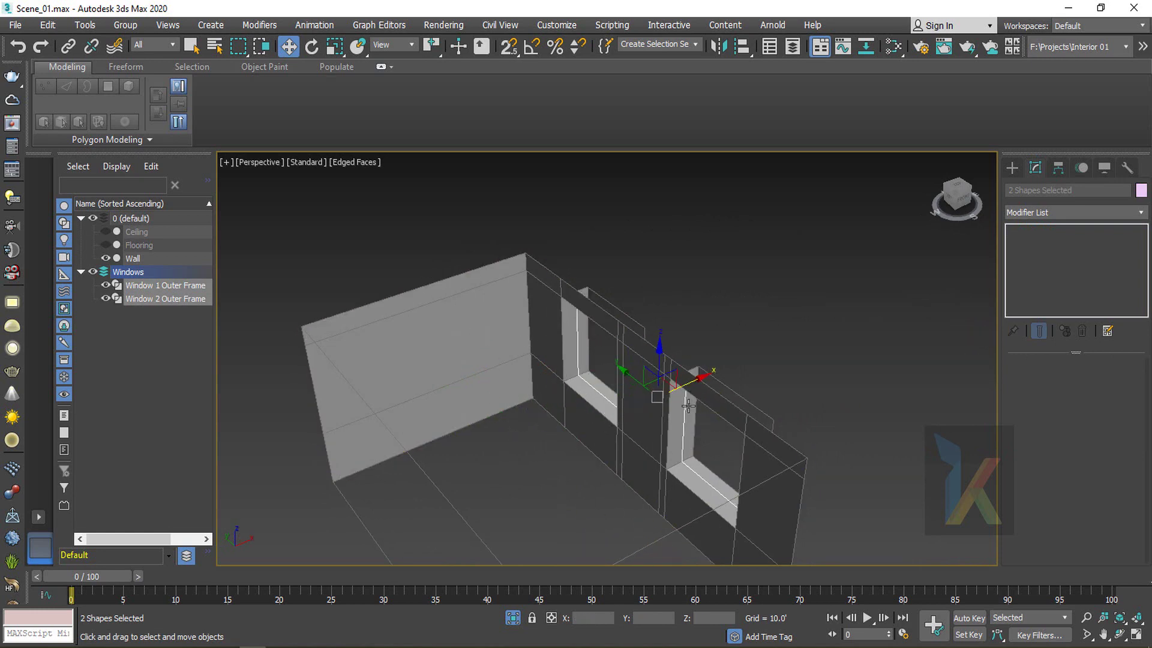
pyautogui.scroll(4, 553, 393)
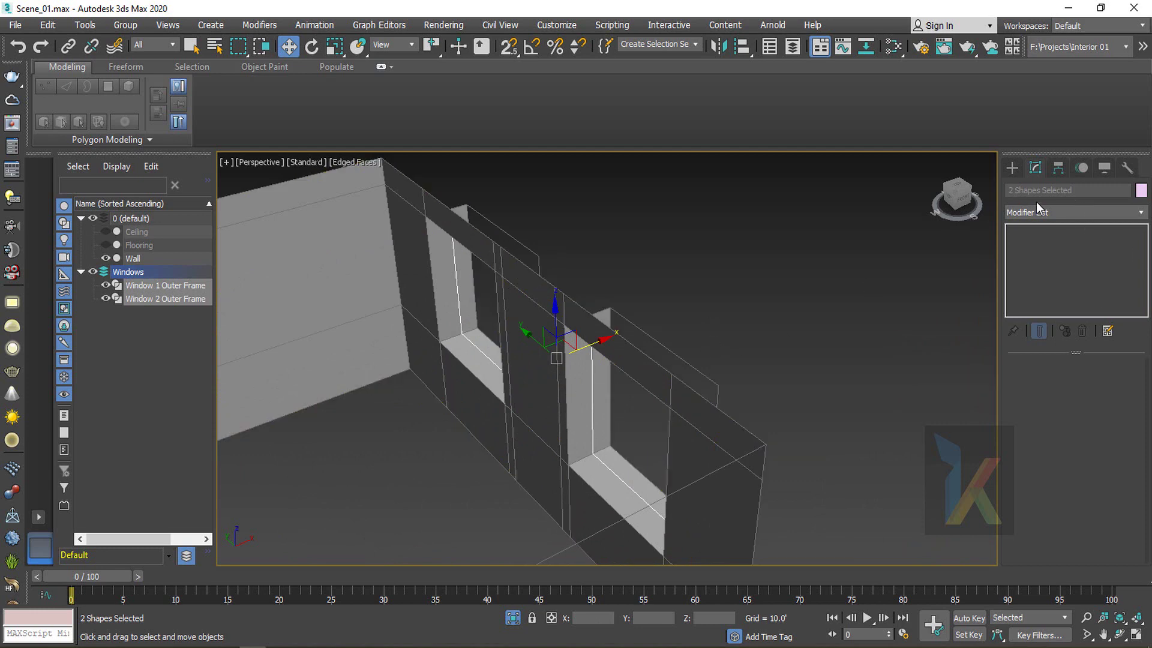
pyautogui.click(1012, 167)
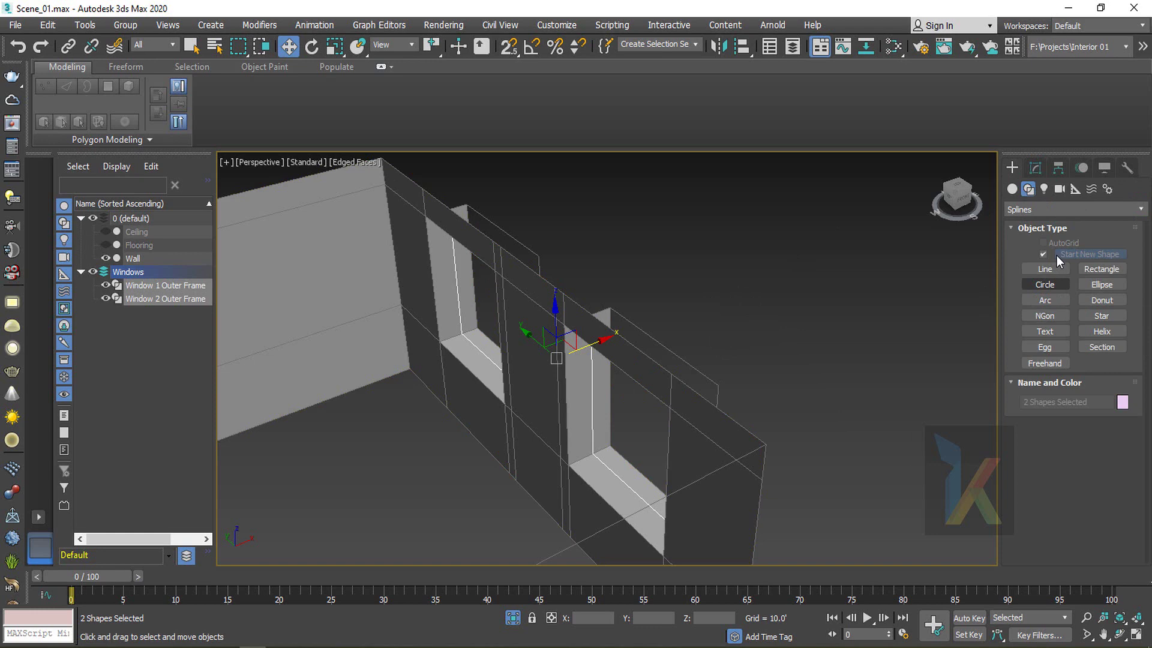
pyautogui.click(1012, 188)
pyautogui.click(1035, 168)
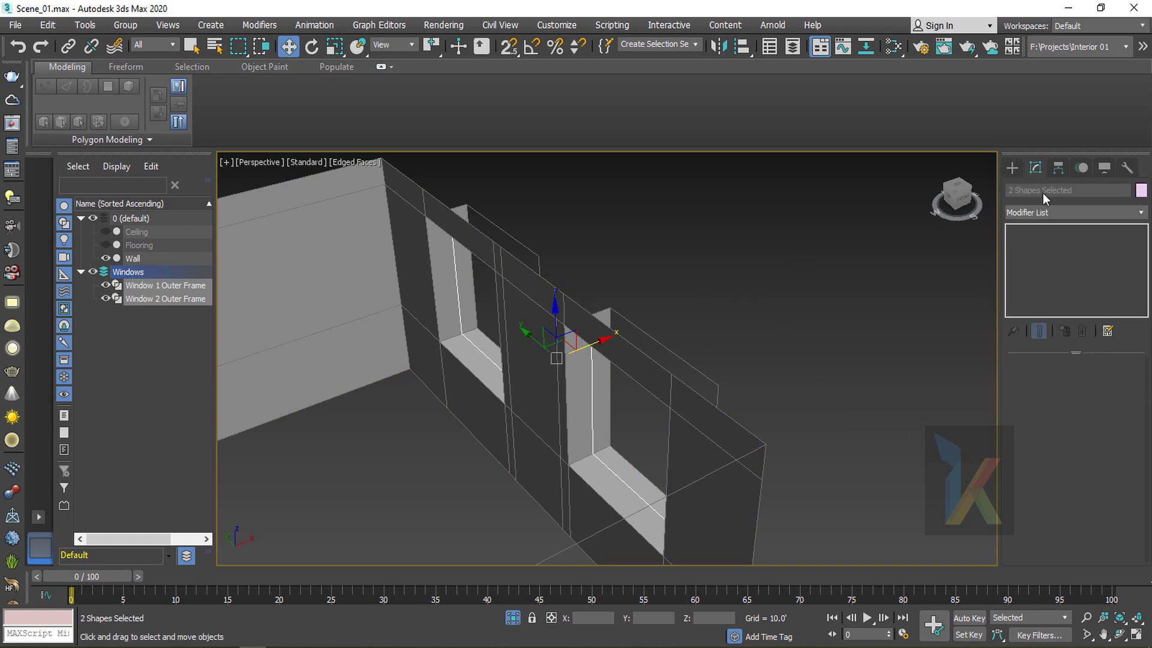
pyautogui.click(1042, 213)
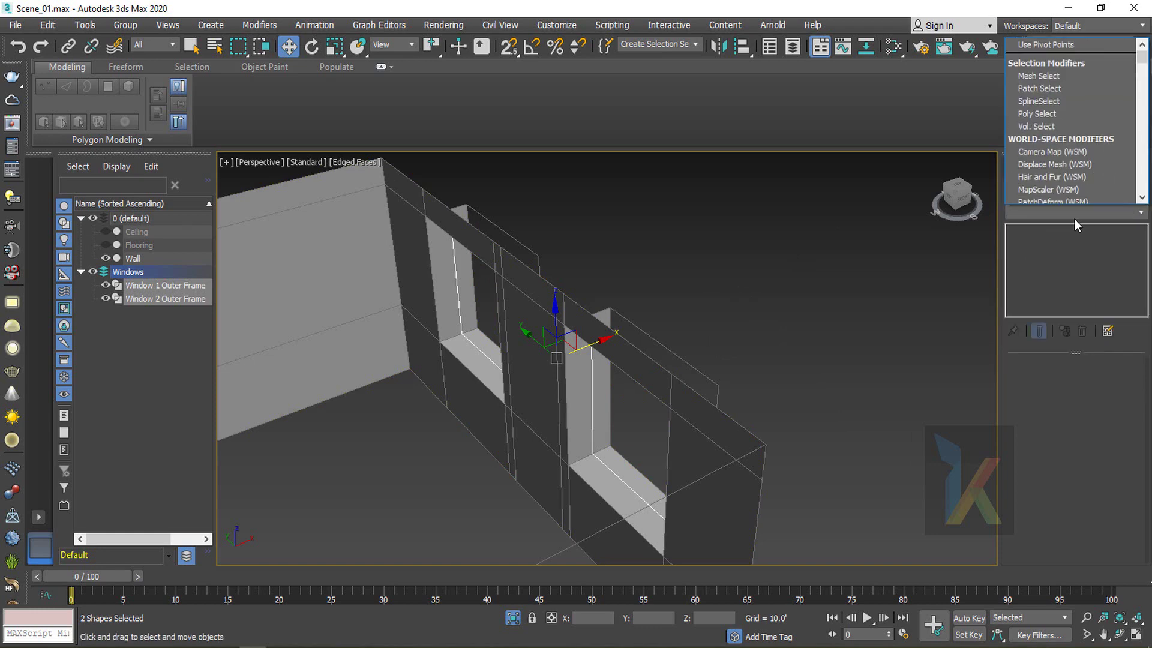
pyautogui.write('sw')
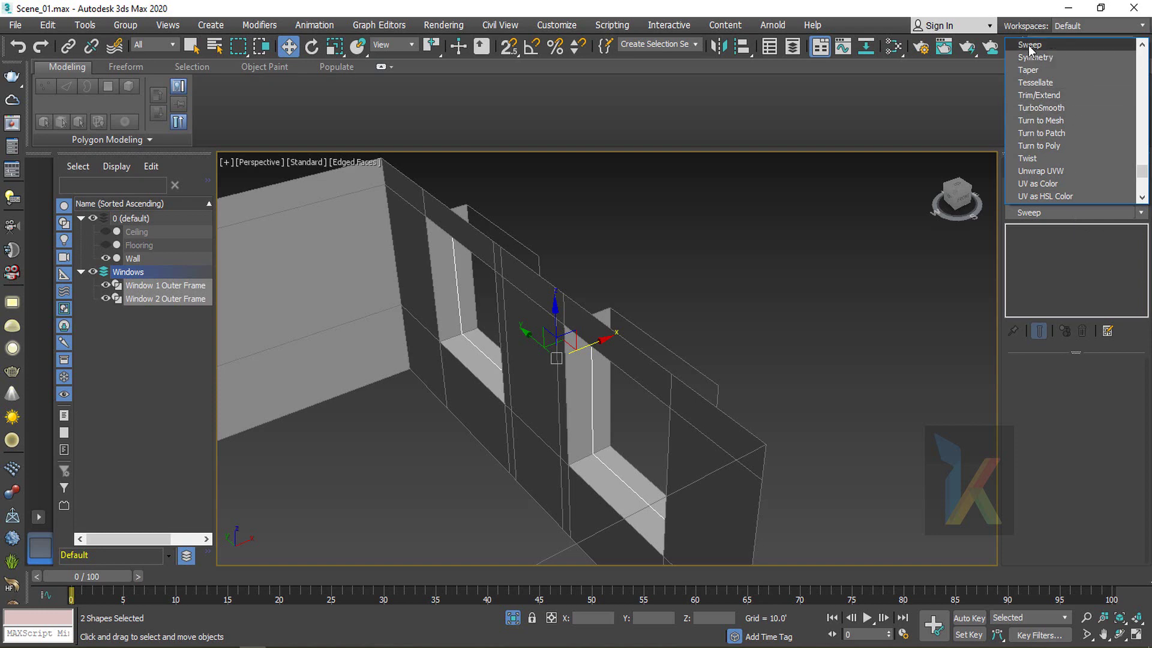
# Apply a Sweep modifier to Window 2 Outer Frame alone and set its built-in section to Bar
pyautogui.click(594, 400)
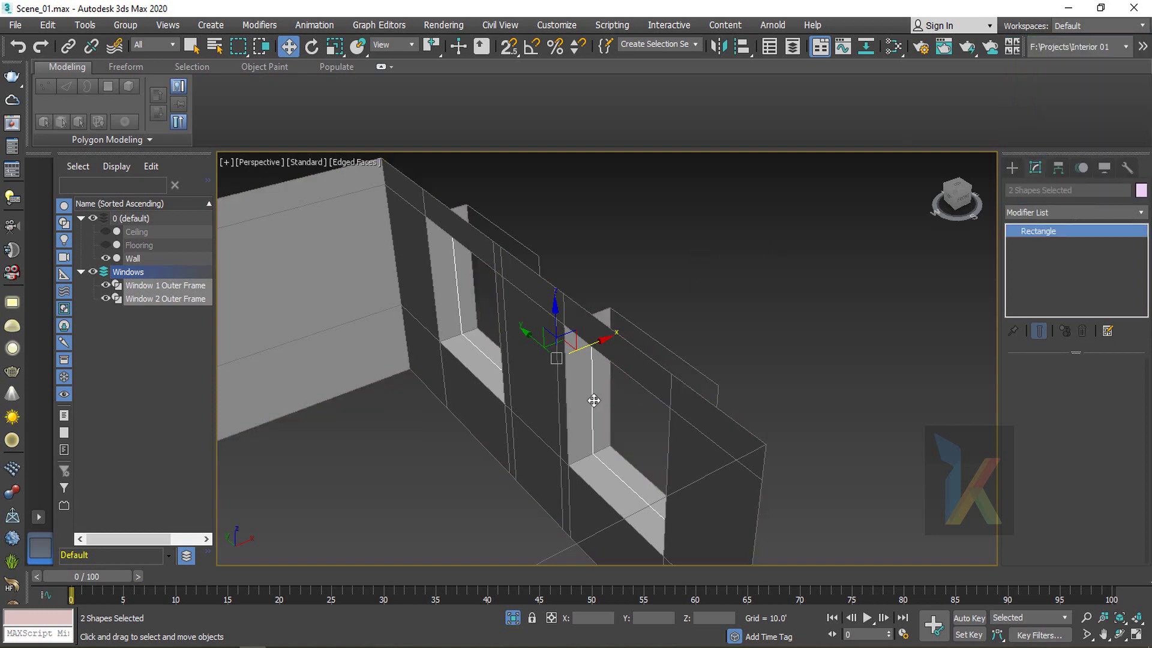
pyautogui.click(1047, 213)
pyautogui.write('sw')
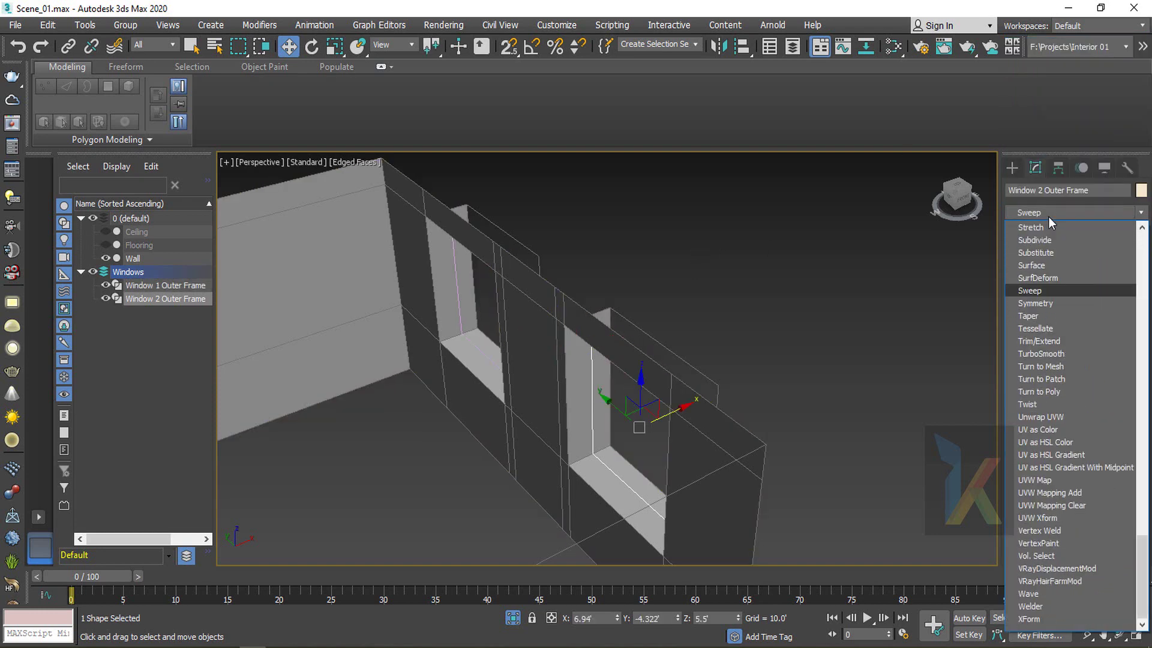
pyautogui.click(1031, 291)
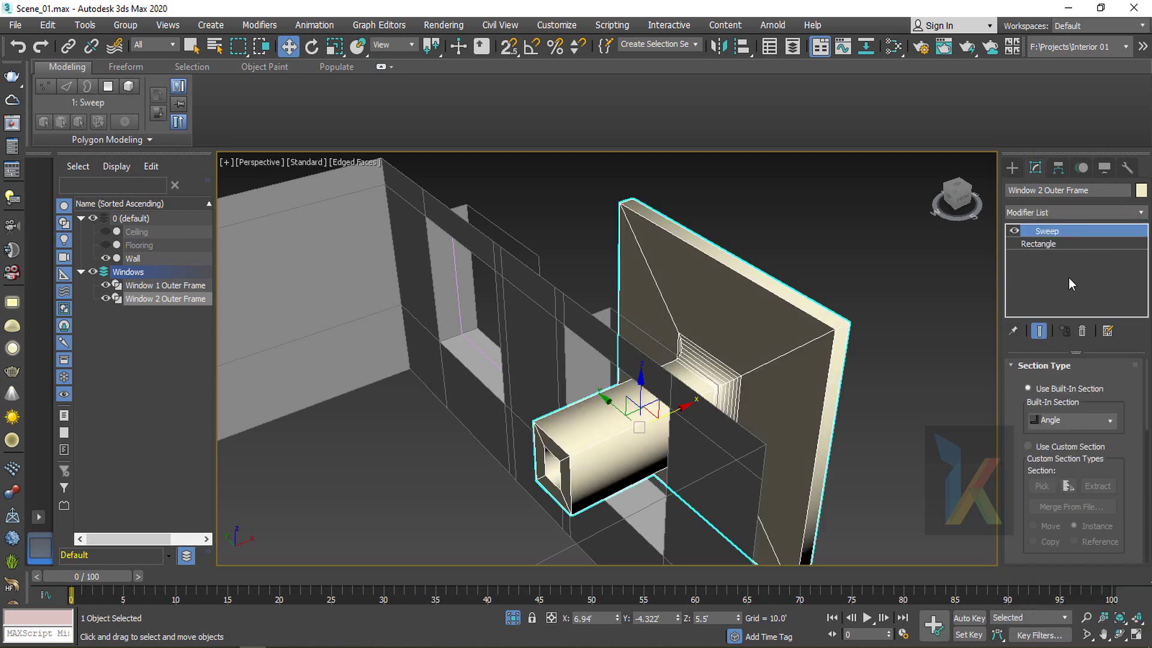
pyautogui.click(1075, 422)
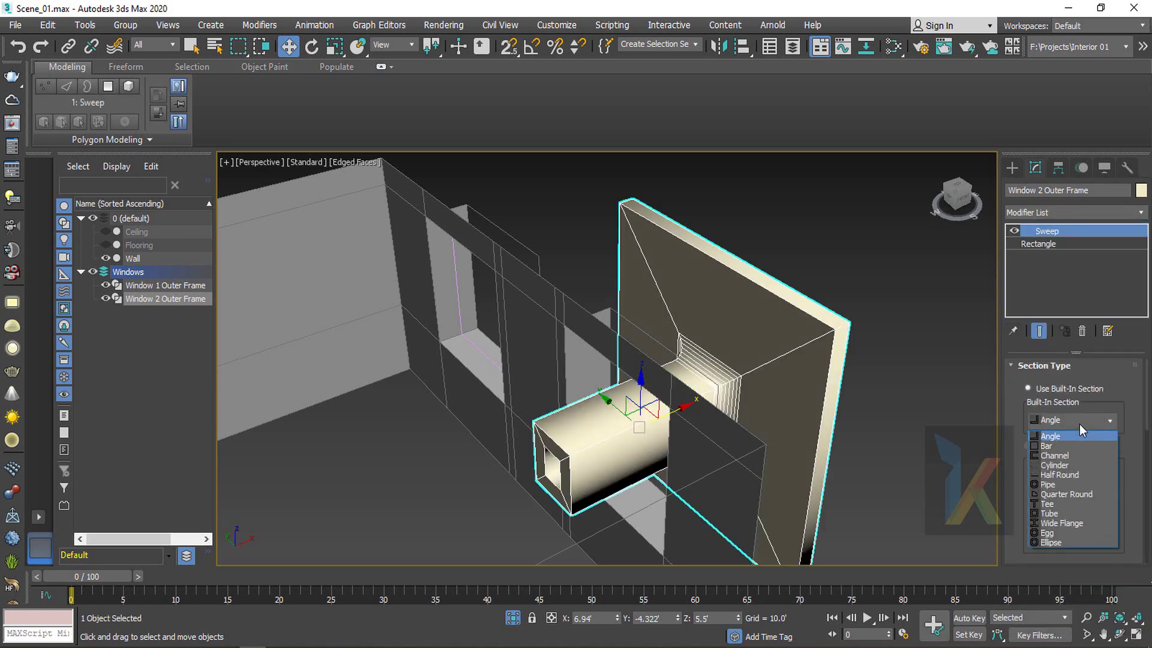
pyautogui.click(1056, 446)
# Reduce the swept bar section to a length of 1.92' and a width of 0.12'
pyautogui.press('z')
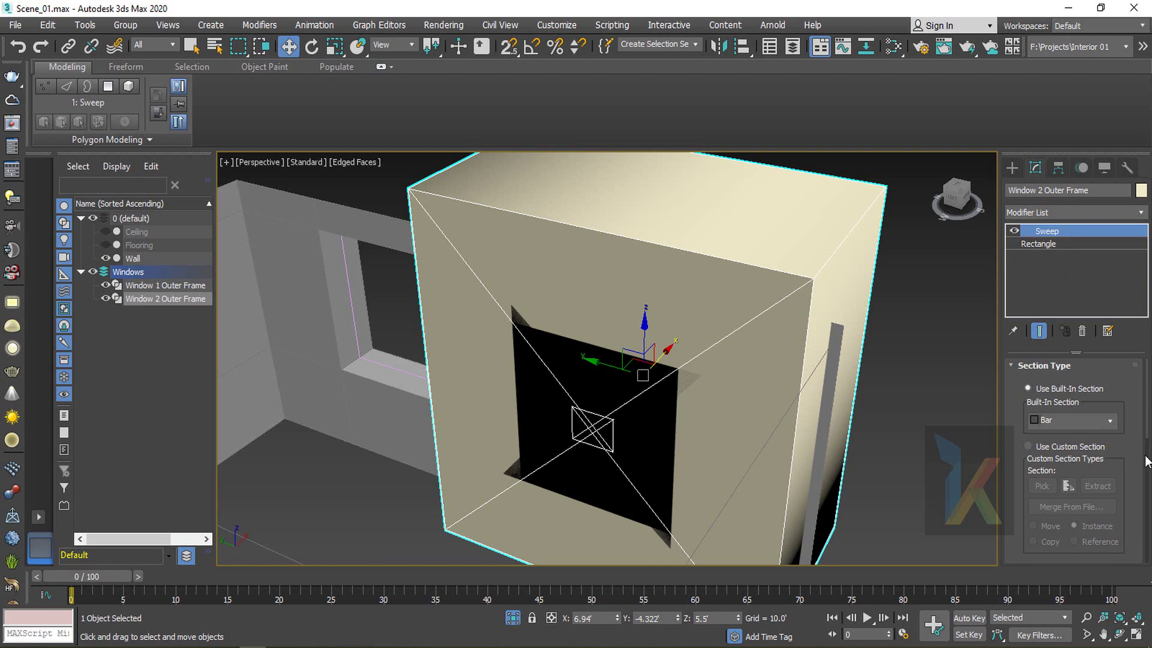
pyautogui.moveTo(1145, 461); pyautogui.dragTo(1132, 294)
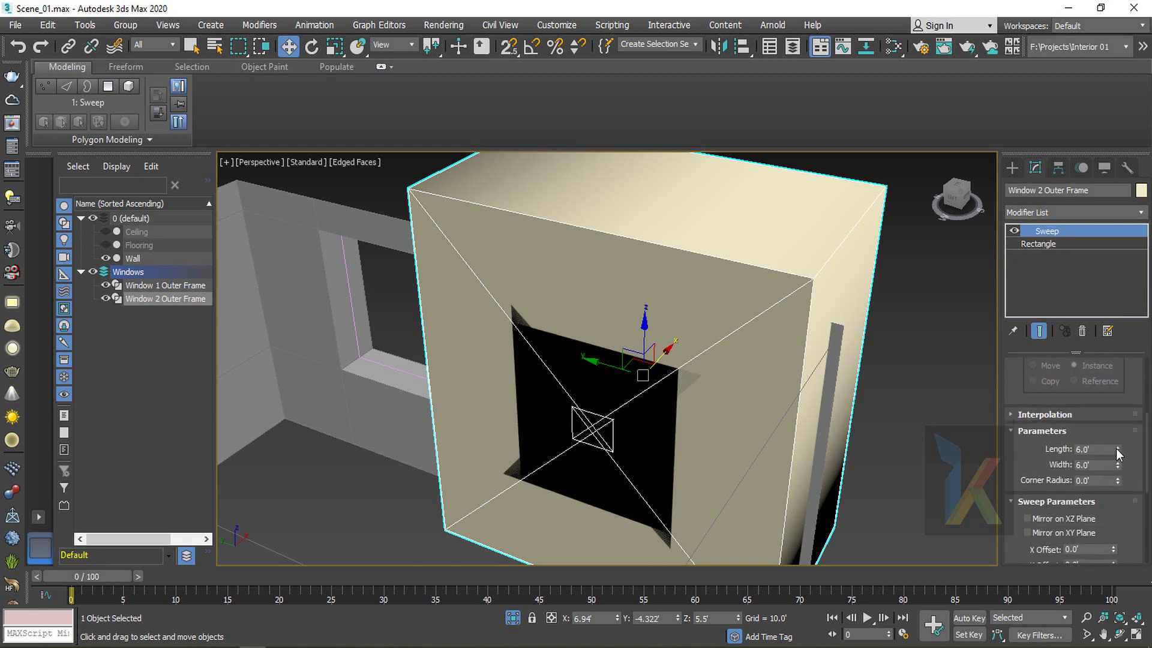
pyautogui.moveTo(1116, 448); pyautogui.dragTo(1131, 540)
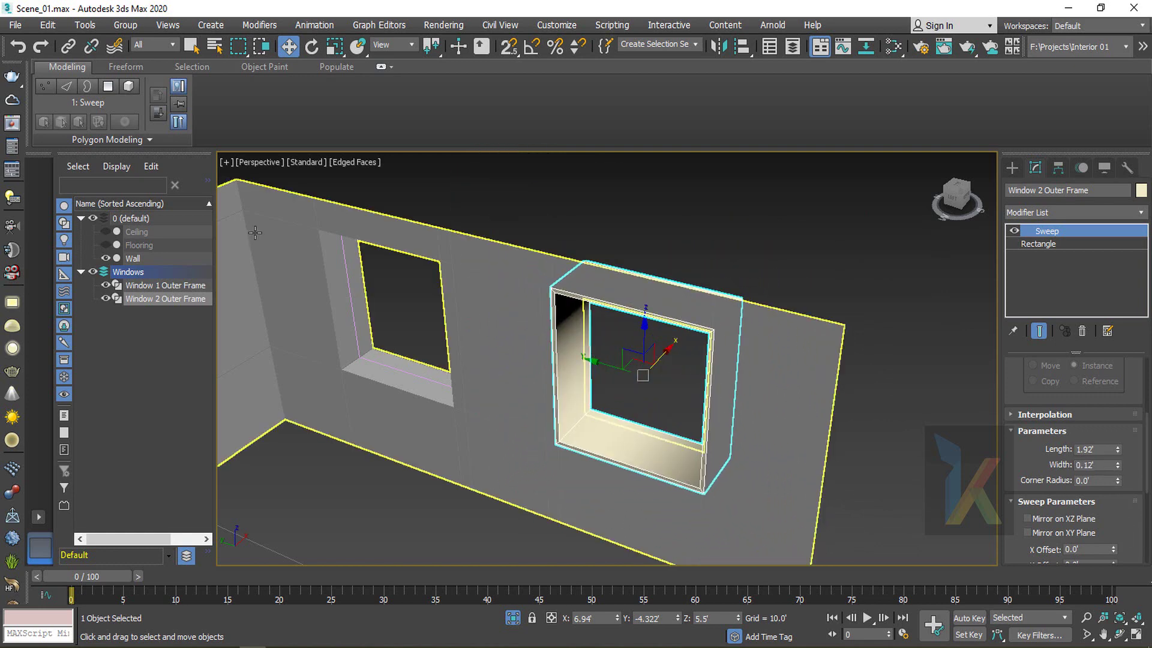
# Check the second window's frame from the Left view and reduce the bar section's width to 0.05'
pyautogui.press('f')
pyautogui.press('l')
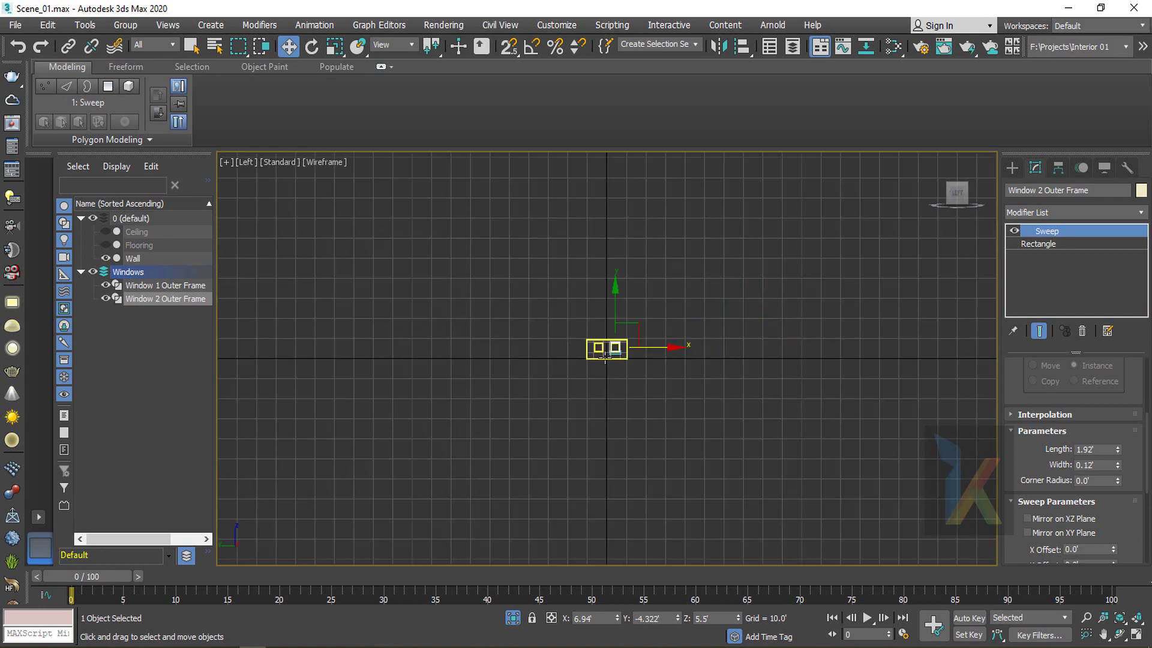
pyautogui.press('z')
pyautogui.scroll(-4, 609, 343)
pyautogui.scroll(4, 608, 345)
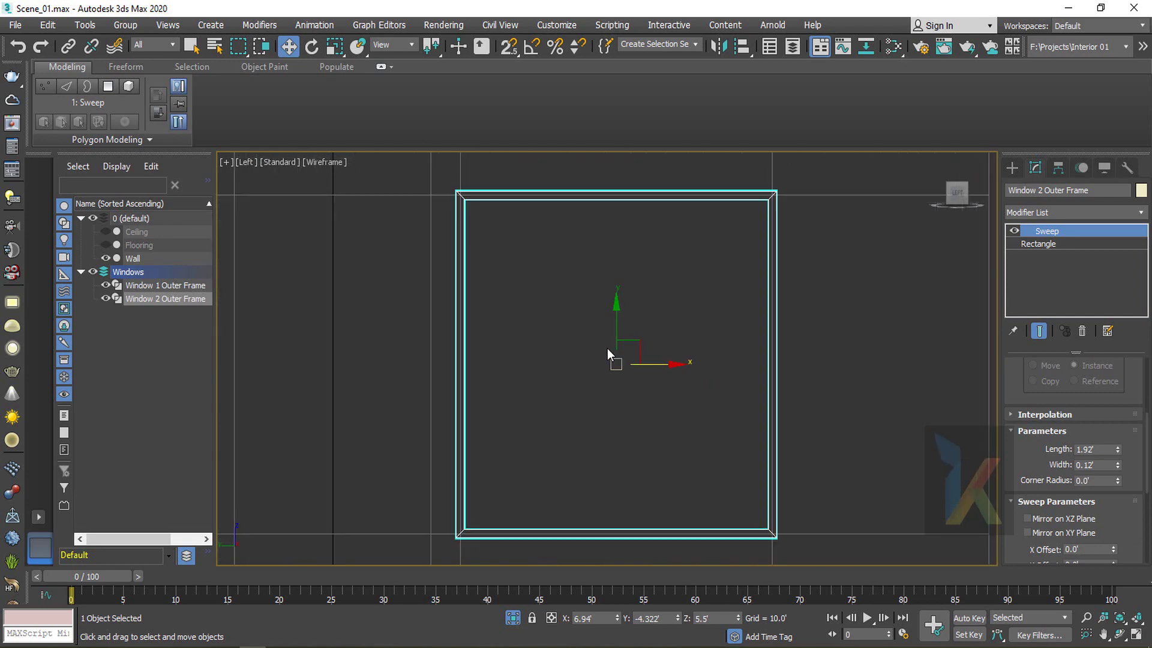
pyautogui.click(1116, 467)
pyautogui.click(1117, 468)
pyautogui.click(1117, 467)
pyautogui.click(1117, 467)
pyautogui.click(1117, 467)
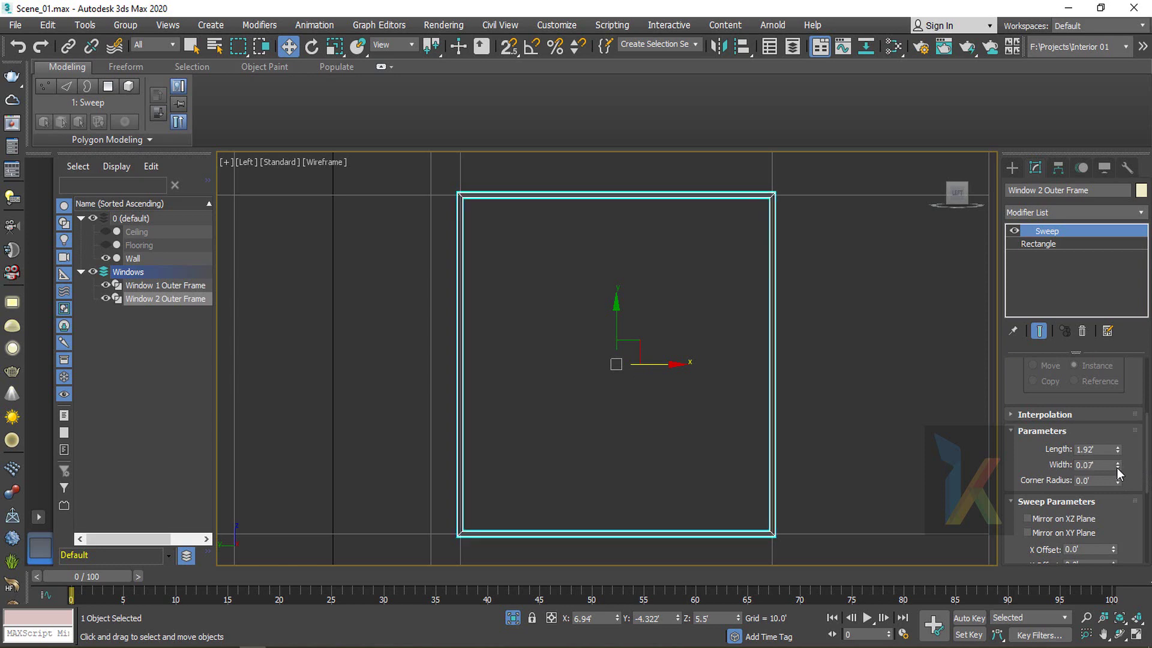
pyautogui.click(1118, 468)
pyautogui.click(1117, 468)
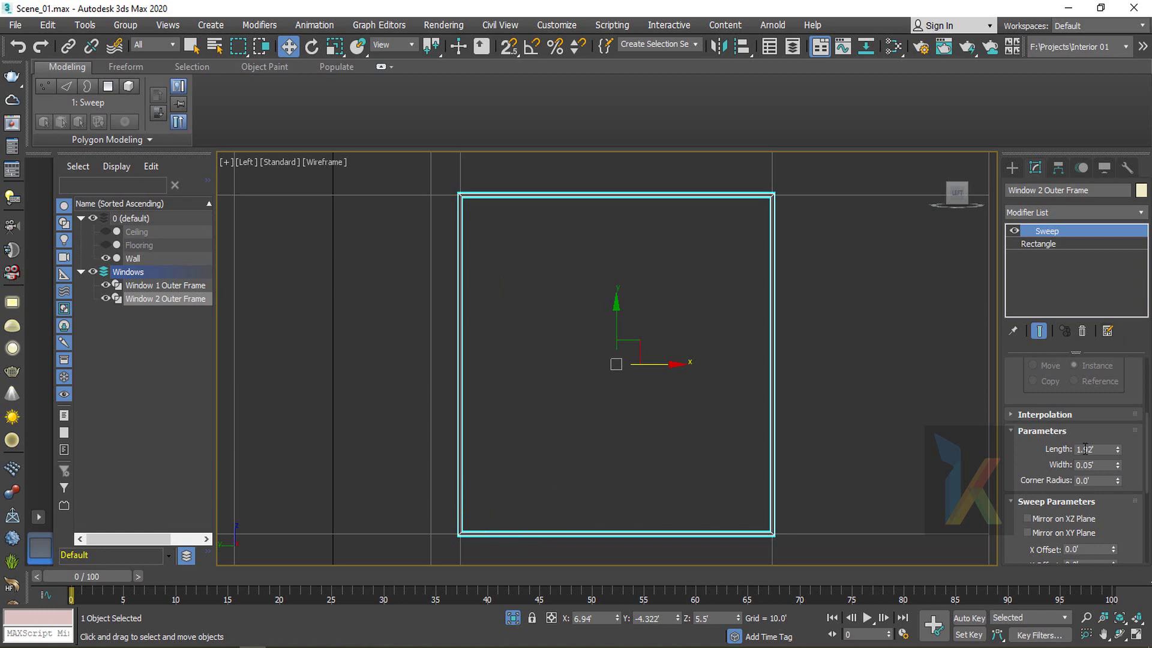
# Inspect the frame's edge thickness up close in Perspective and set the bar section's width to 0.1'
pyautogui.press('p')
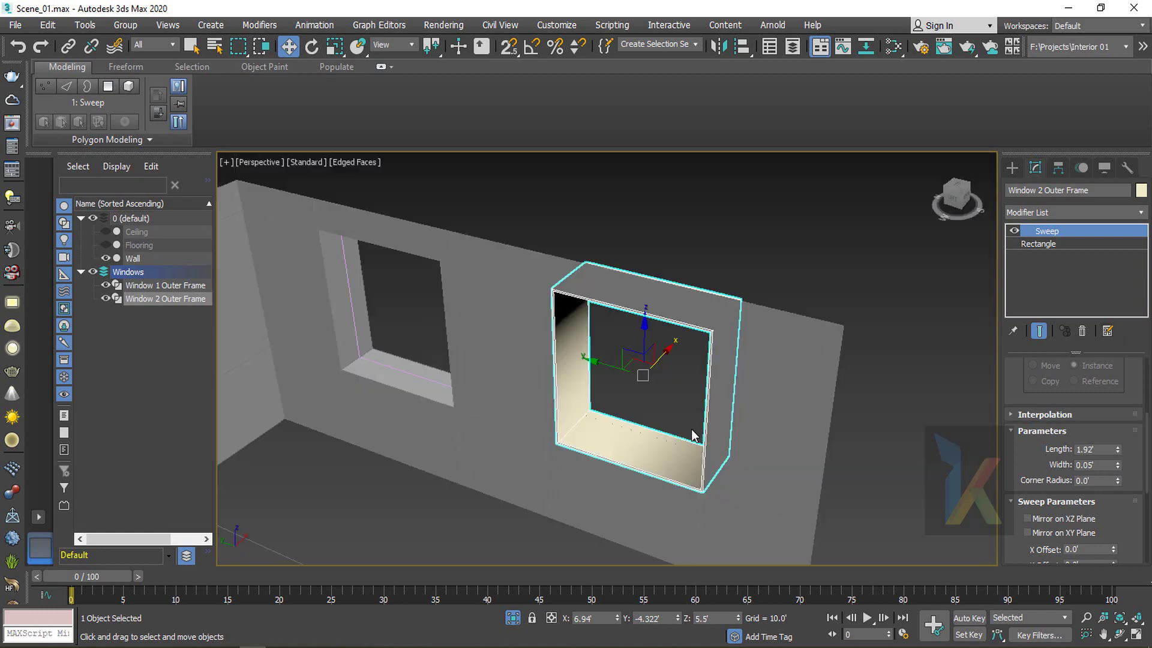
pyautogui.scroll(6, 623, 404)
pyautogui.keyDown('alt'); pyautogui.moveTo(561, 456); pyautogui.dragTo(575, 314, button='middle'); pyautogui.keyUp('alt')
pyautogui.scroll(5, 545, 401)
pyautogui.scroll(-6, 530, 405)
pyautogui.moveTo(540, 406)
pyautogui.keyDown('alt'); pyautogui.mouseDown(button='middle')
pyautogui.moveTo(643, 382)
pyautogui.moveTo(527, 397)
pyautogui.mouseUp(button='middle'); pyautogui.keyUp('alt')
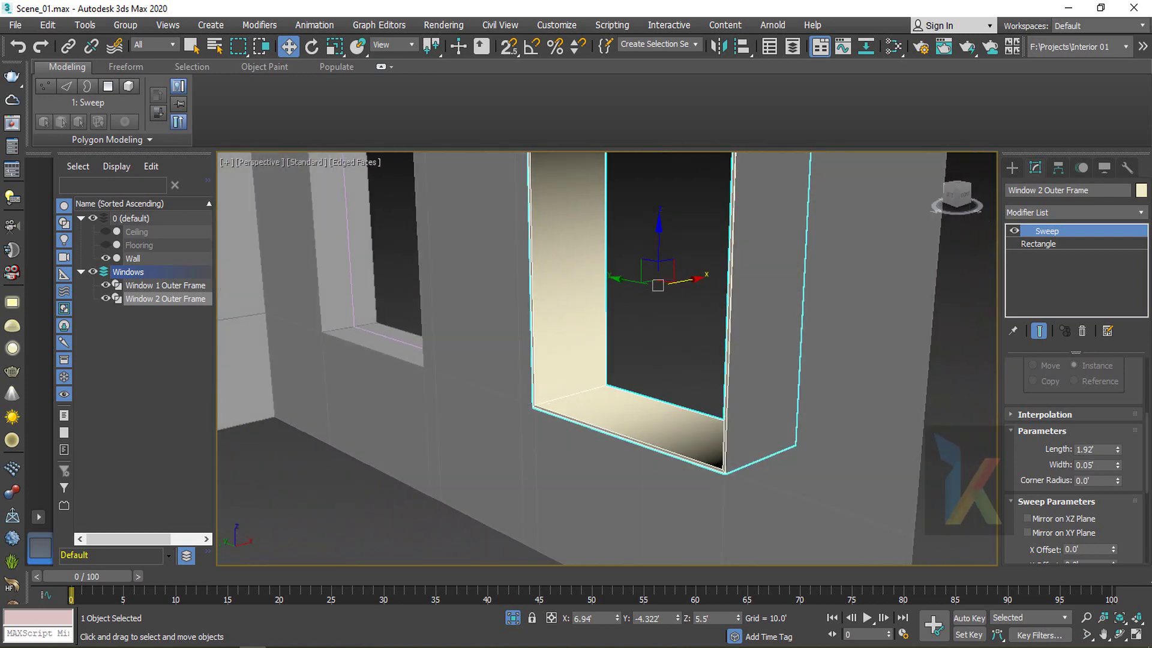
pyautogui.click(1118, 467)
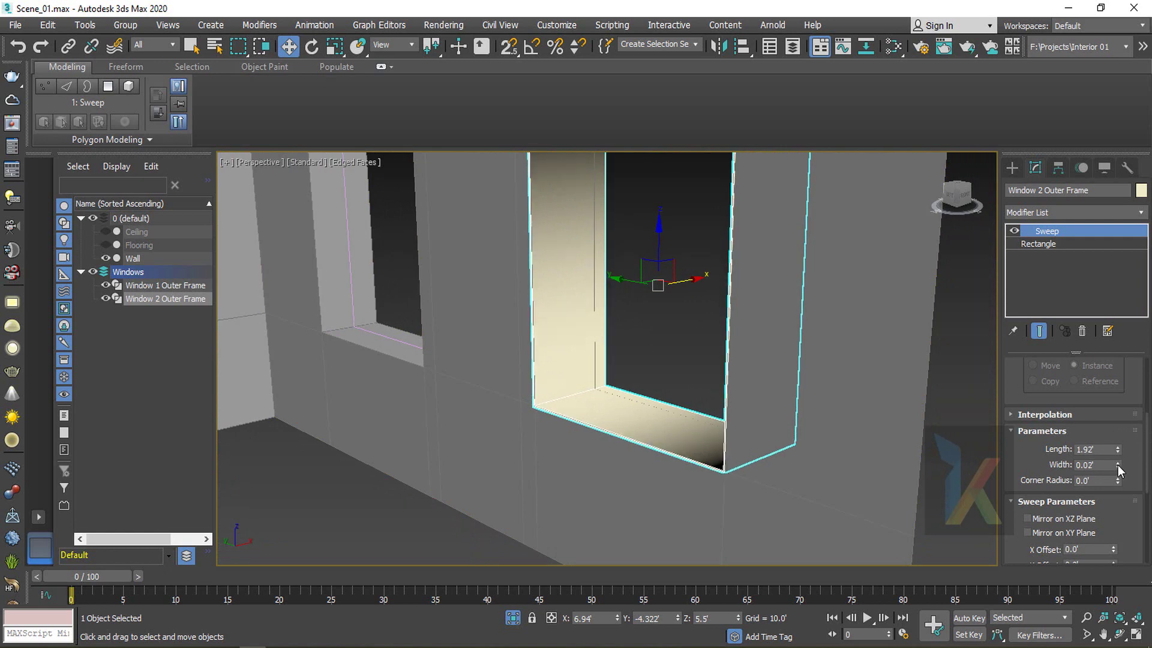
pyautogui.moveTo(1118, 466); pyautogui.dragTo(1118, 465)
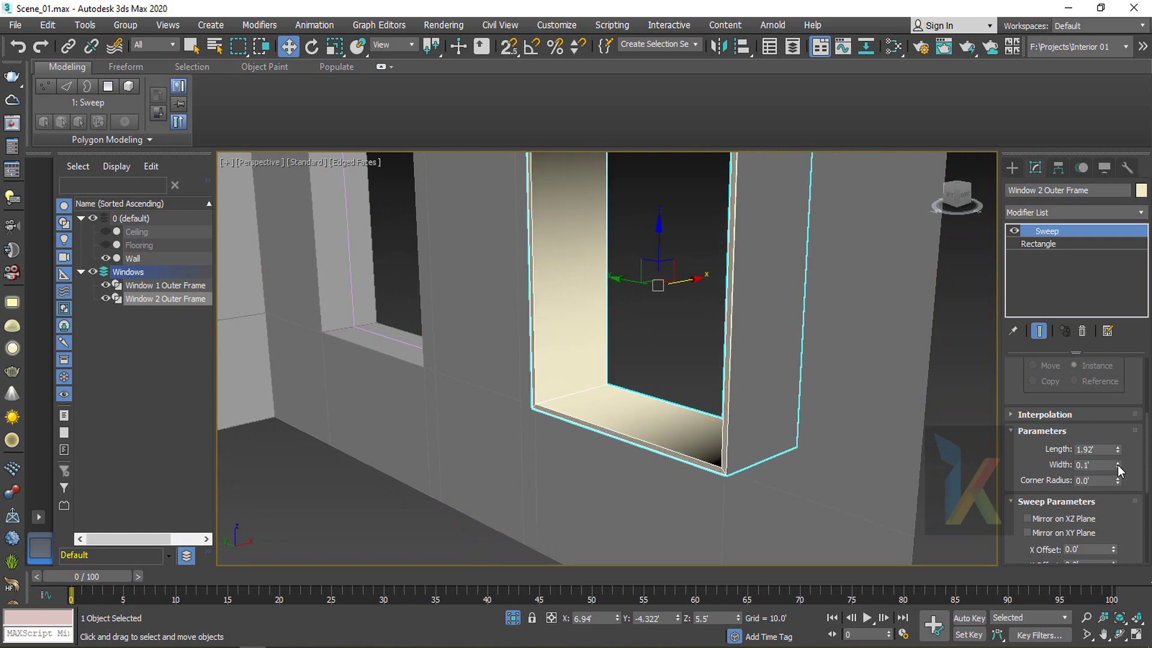
pyautogui.click(1118, 466)
pyautogui.click(1118, 466)
# Examine how the swept frame's corners and edges sit against the window opening, in Perspective and up close from the Left view
pyautogui.keyDown('alt'); pyautogui.moveTo(631, 422); pyautogui.dragTo(682, 413, button='middle'); pyautogui.keyUp('alt')
pyautogui.scroll(-2, 671, 360)
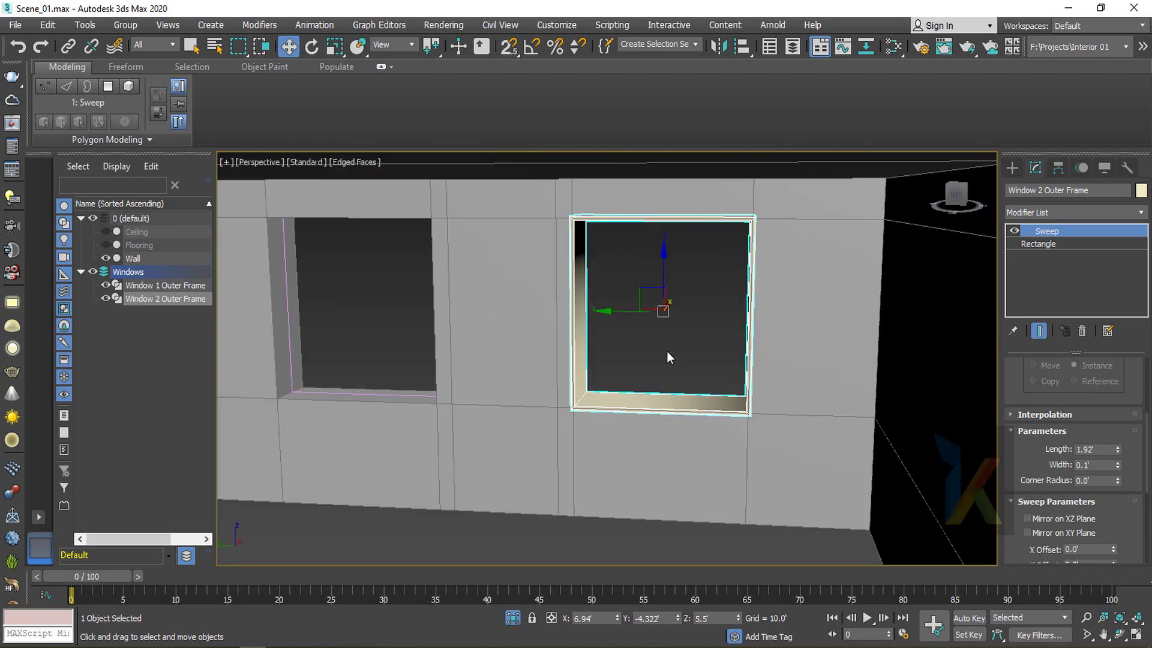
pyautogui.scroll(2, 668, 351)
pyautogui.press('l')
pyautogui.scroll(4, 459, 201)
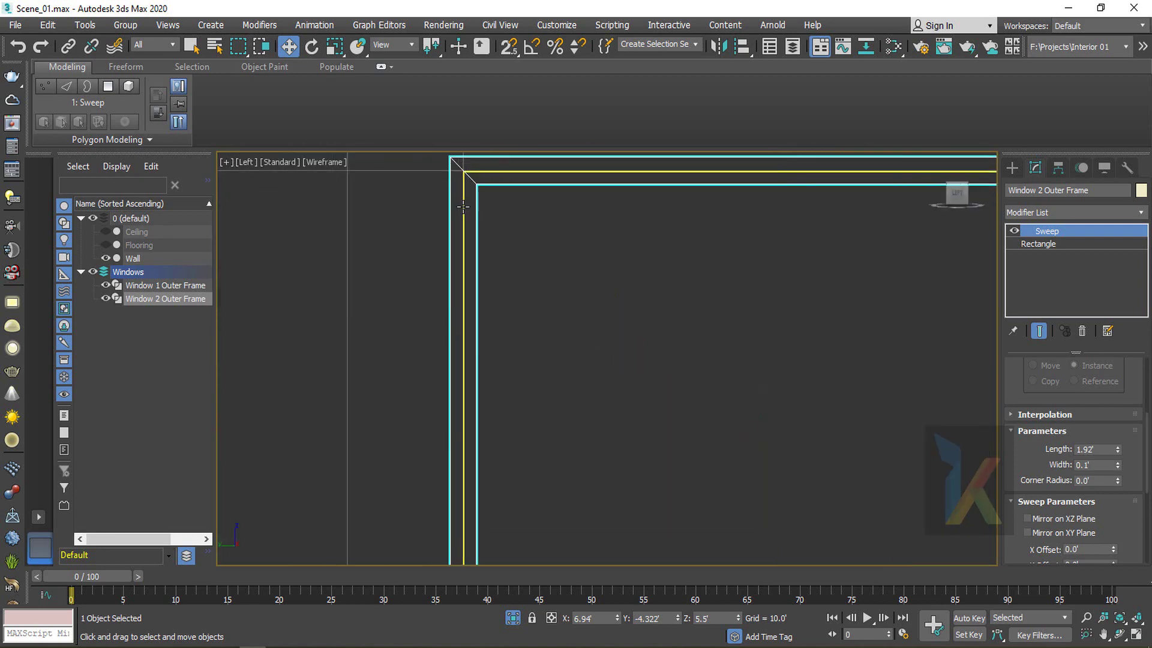
pyautogui.scroll(-3, 585, 256)
pyautogui.moveTo(746, 330); pyautogui.dragTo(591, 222, button='middle')
pyautogui.scroll(-1, 590, 222)
pyautogui.moveTo(632, 503); pyautogui.dragTo(636, 396, button='middle')
pyautogui.scroll(2, 671, 421)
pyautogui.scroll(-4, 669, 421)
pyautogui.scroll(-1, 572, 398)
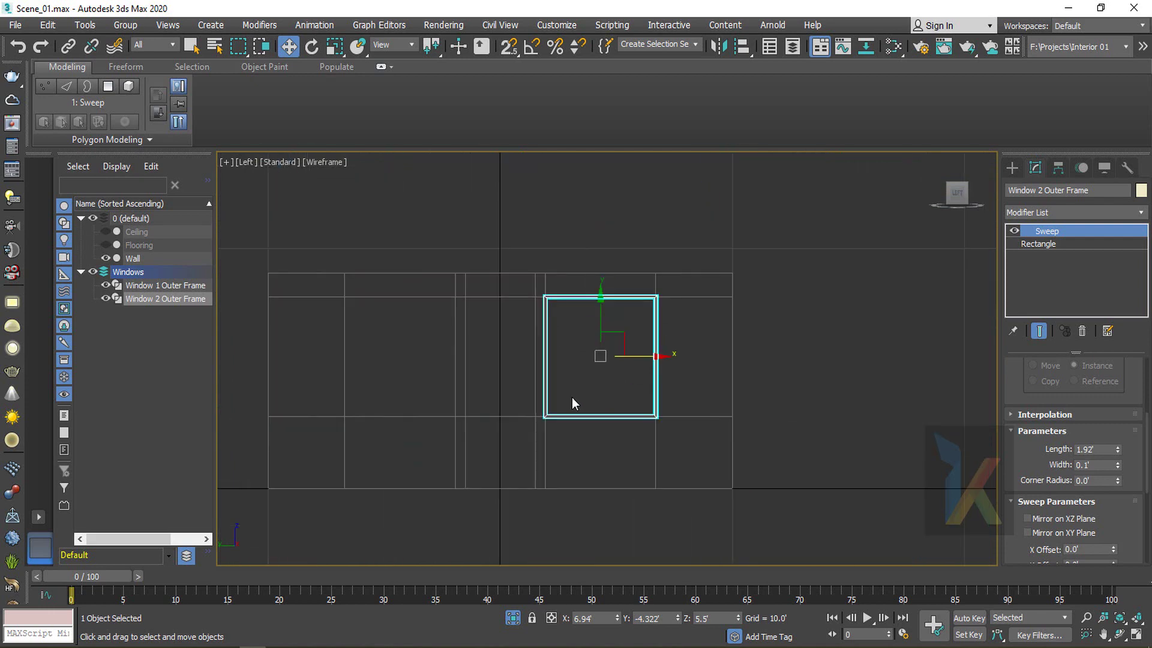
# Copy the Sweep modifier from Window 2 Outer Frame and paste it onto Window 1 Outer Frame
pyautogui.rightClick(1042, 238)
pyautogui.click(987, 296)
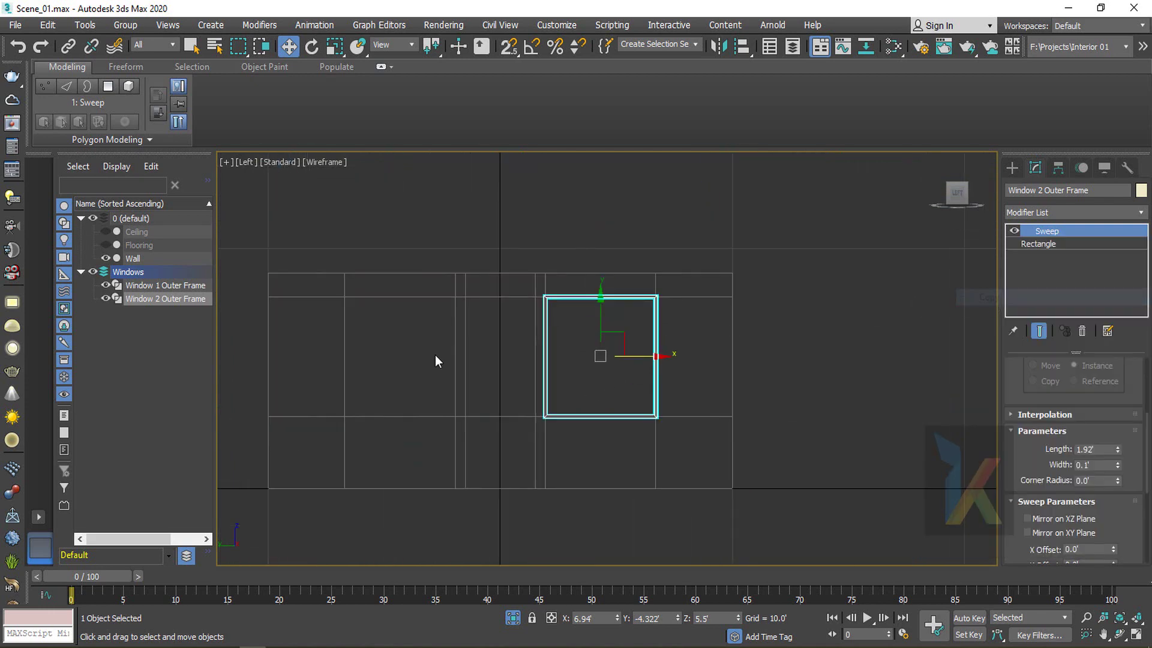
pyautogui.click(198, 286)
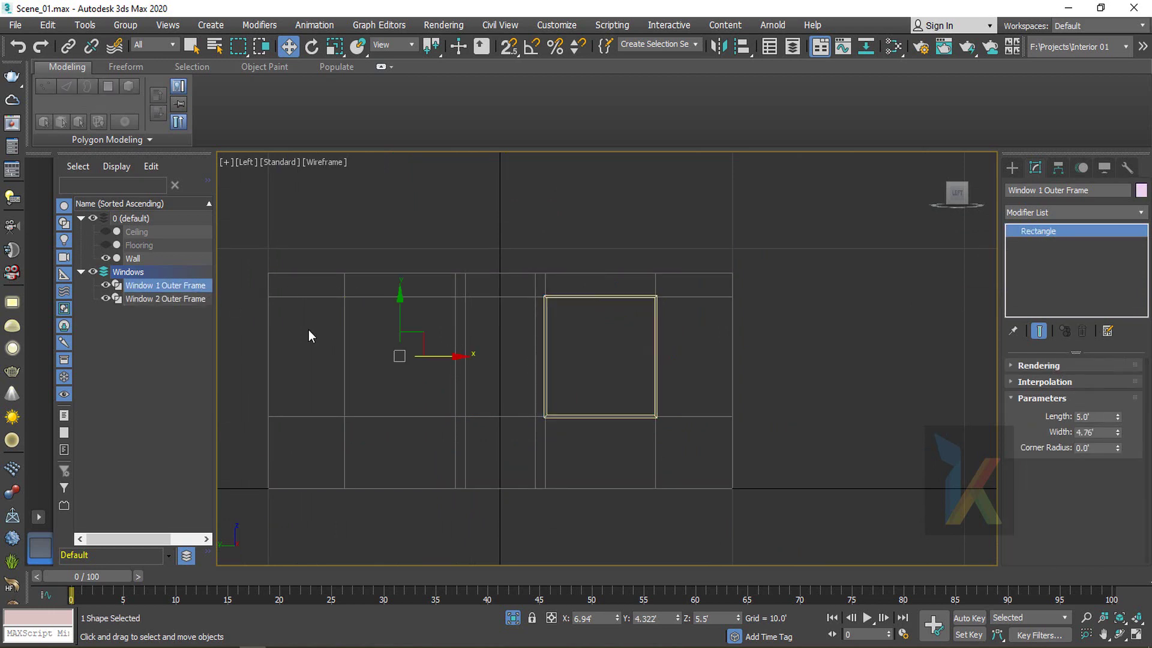
pyautogui.hotkey('ctrl', 'v')
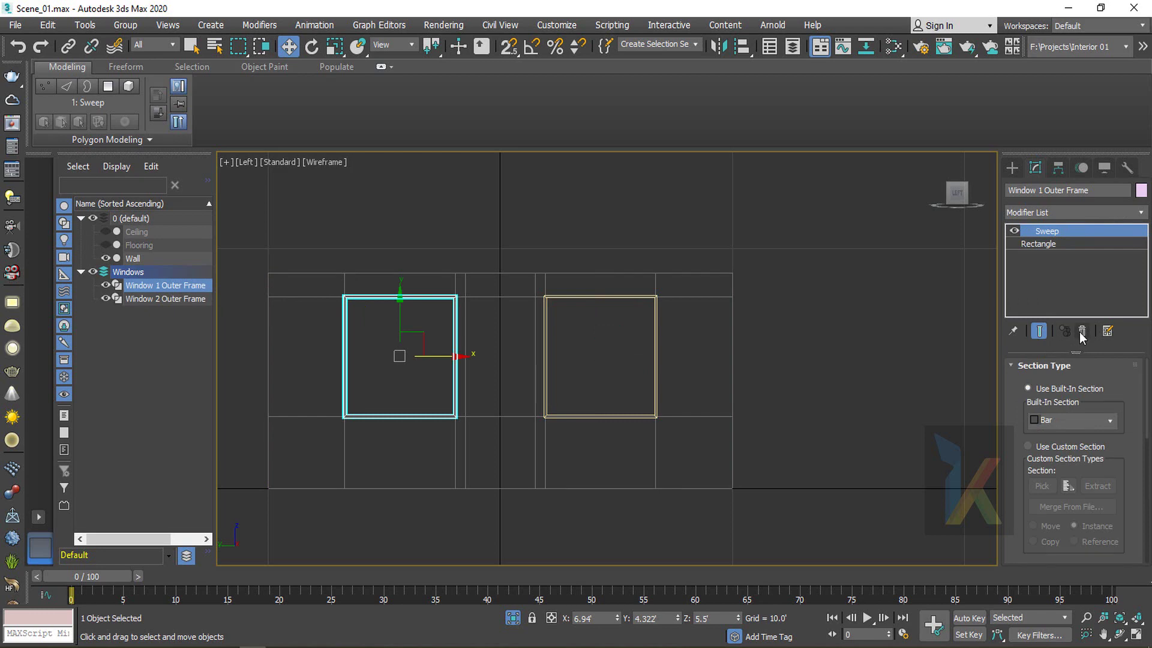
# Replace Window 1 Outer Frame's Sweep by deleting it and pasting the copied one again, and return to Perspective with nothing selected
pyautogui.click(1082, 332)
pyautogui.rightClick(1063, 232)
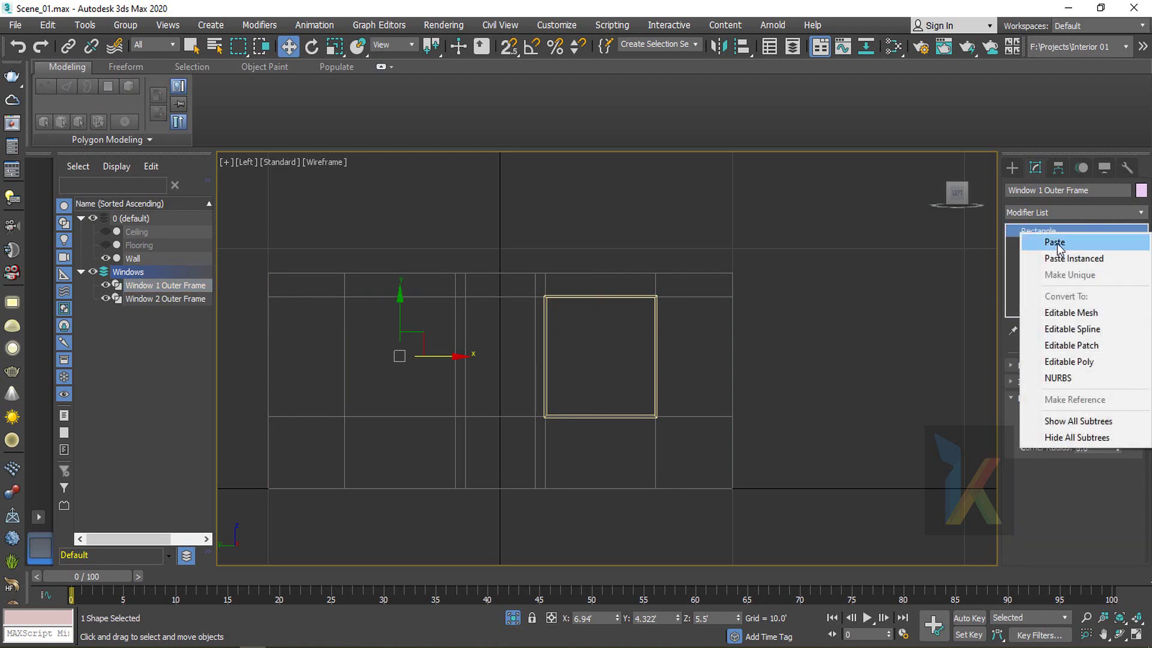
pyautogui.click(1055, 242)
pyautogui.click(565, 370)
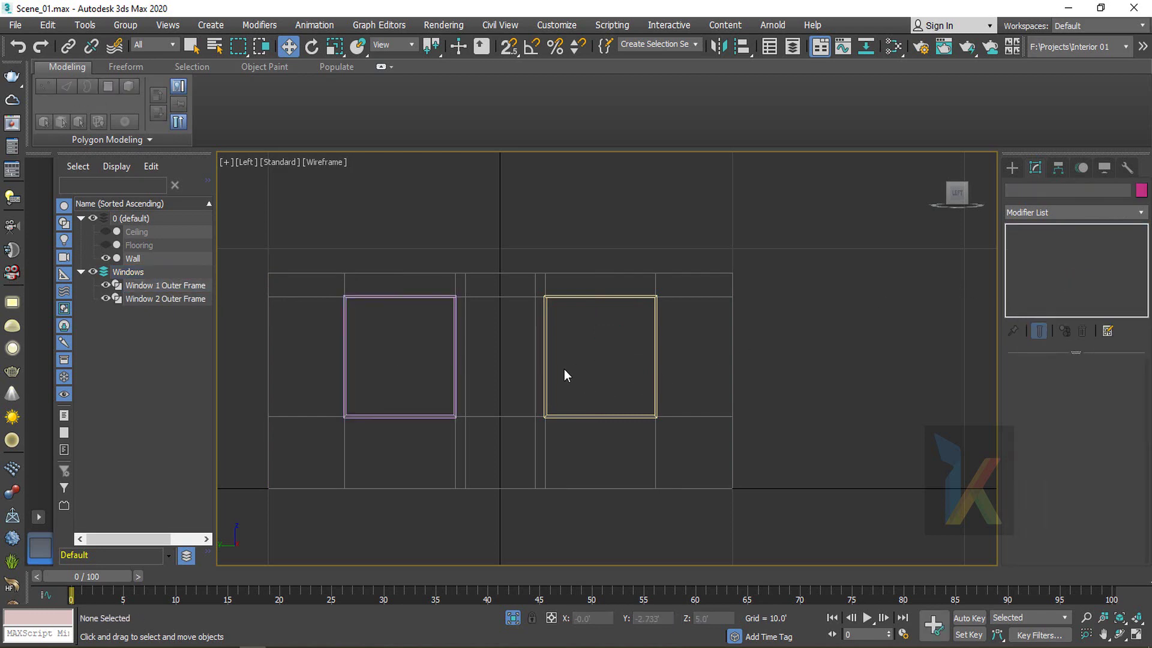
pyautogui.press('p')
pyautogui.keyDown('alt'); pyautogui.moveTo(598, 388); pyautogui.dragTo(552, 398, button='middle'); pyautogui.keyUp('alt')
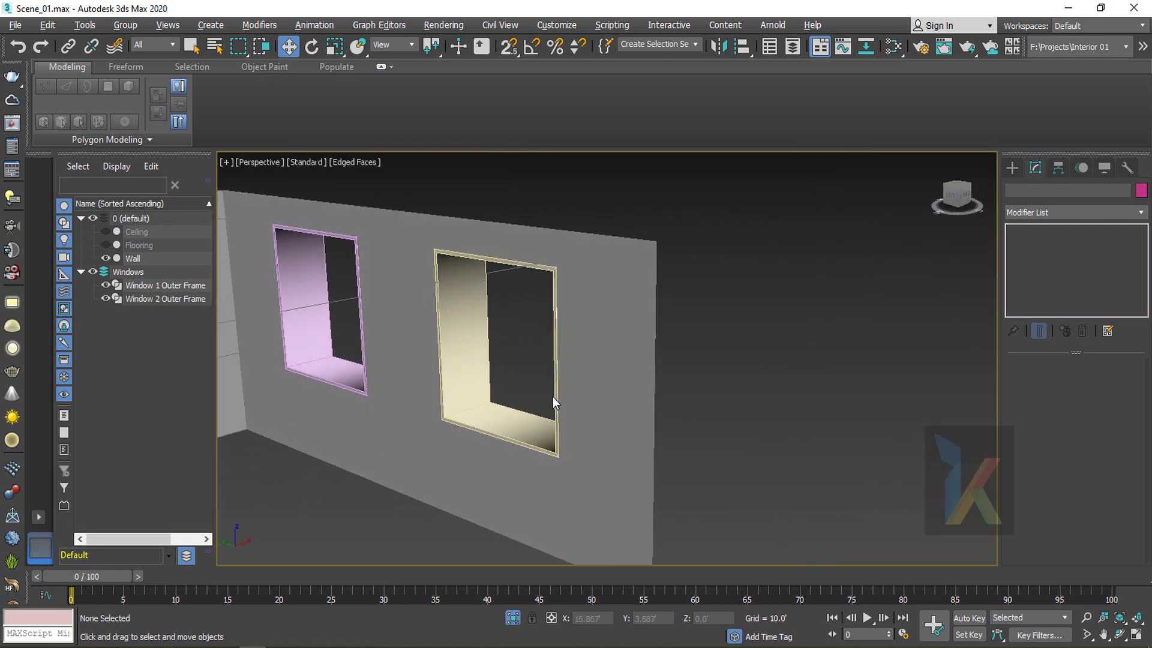
# Give Window 1 Outer Frame and Window 2 Outer Frame the same grey custom object color and clear the selection
pyautogui.moveTo(421, 385); pyautogui.dragTo(523, 414, button='middle')
pyautogui.click(426, 392)
pyautogui.keyDown('ctrl'); pyautogui.click(564, 414); pyautogui.keyUp('ctrl')
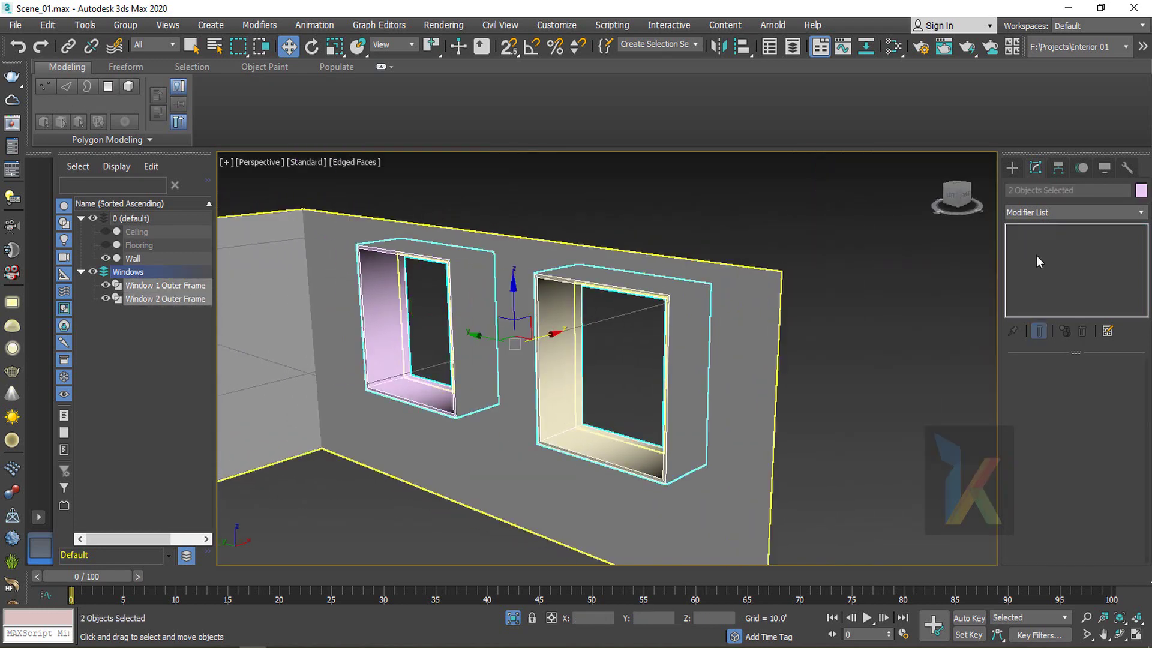
pyautogui.click(1141, 190)
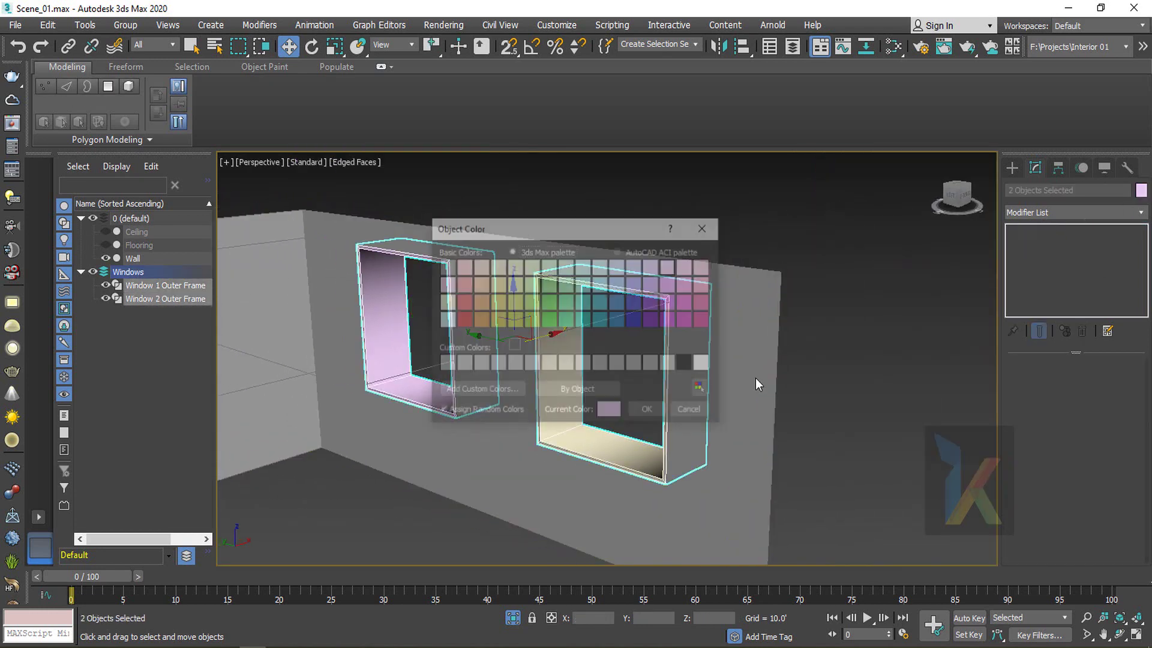
pyautogui.click(668, 365)
pyautogui.click(653, 413)
pyautogui.click(827, 386)
# Select Window 1 Outer Frame and Window 2 Outer Frame together and isolate them from the rest of the scene
pyautogui.keyDown('alt'); pyautogui.moveTo(483, 480); pyautogui.dragTo(417, 480, button='middle'); pyautogui.keyUp('alt')
pyautogui.moveTo(417, 480); pyautogui.dragTo(643, 437, button='middle')
pyautogui.scroll(-3, 656, 384)
pyautogui.moveTo(663, 350)
pyautogui.keyDown('alt'); pyautogui.mouseDown(button='middle')
pyautogui.moveTo(703, 361)
pyautogui.moveTo(683, 352)
pyautogui.mouseUp(button='middle'); pyautogui.keyUp('alt')
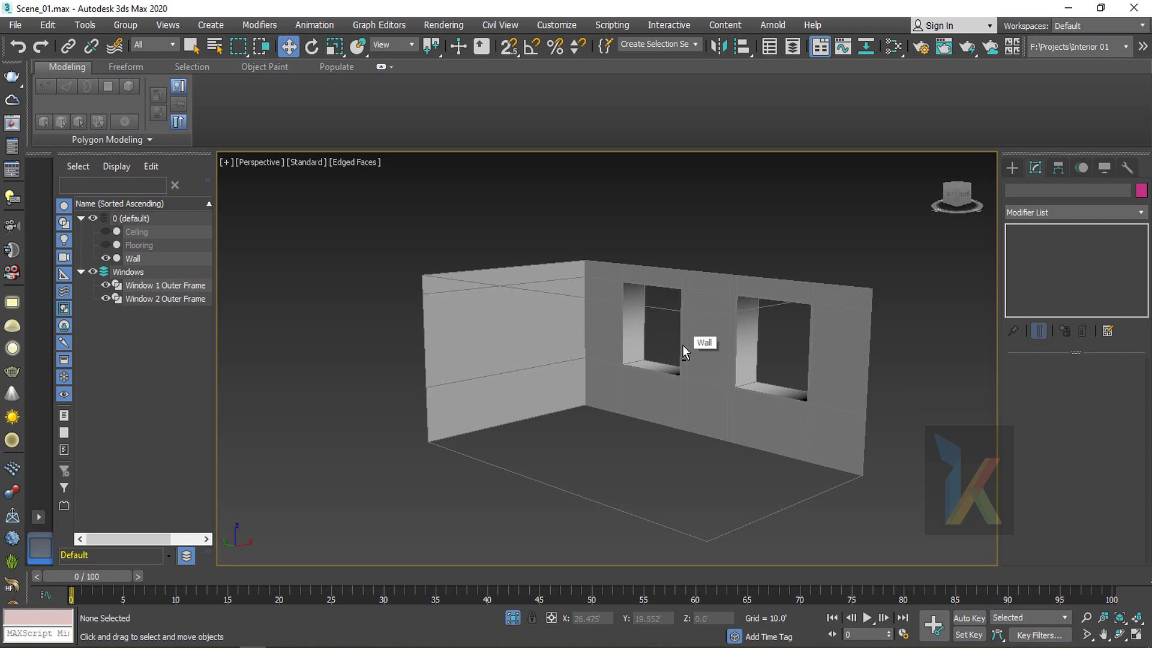
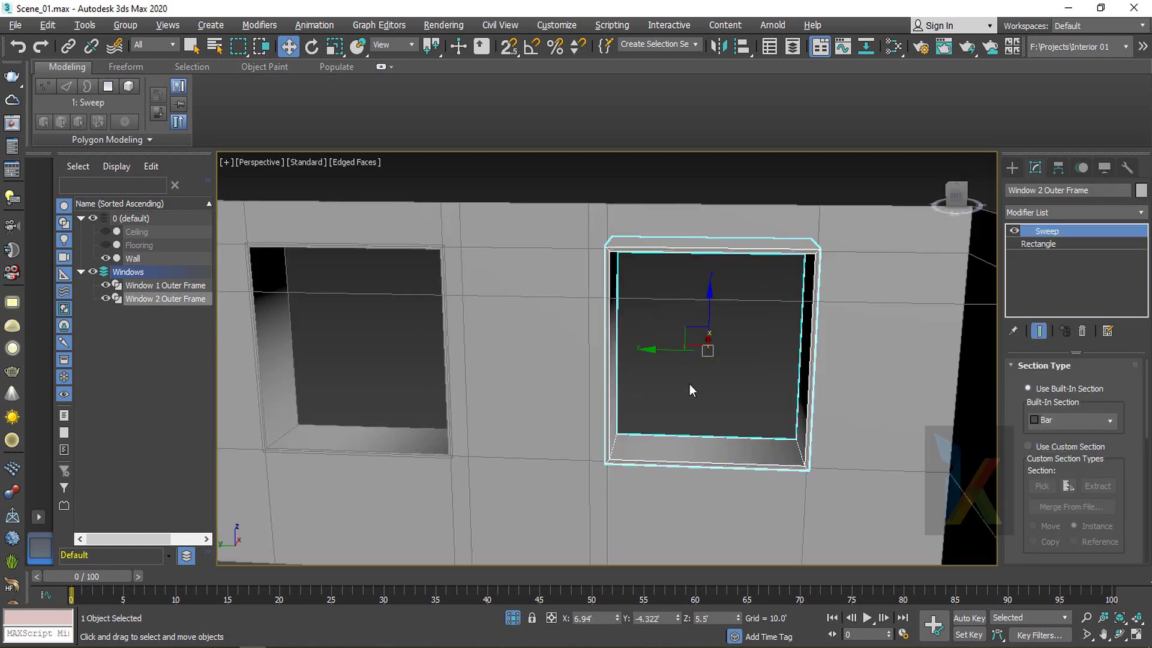
pyautogui.keyDown('alt'); pyautogui.moveTo(690, 383); pyautogui.dragTo(488, 380, button='middle'); pyautogui.keyUp('alt')
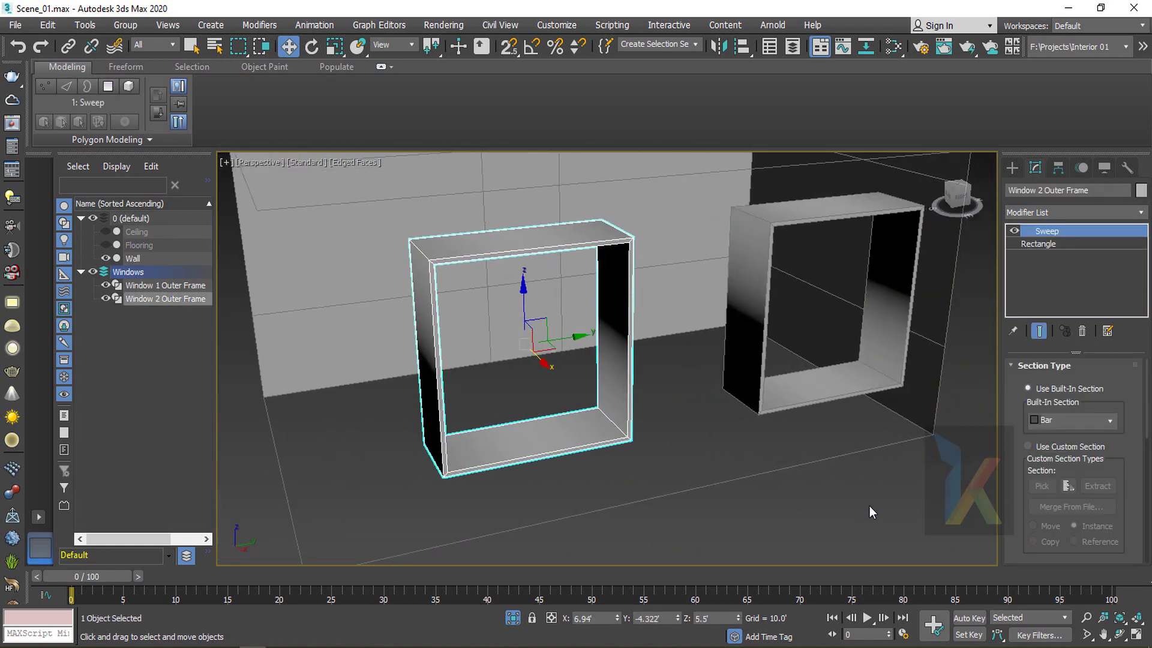
pyautogui.click(869, 505)
pyautogui.keyDown('alt'); pyautogui.moveTo(869, 506); pyautogui.dragTo(780, 459, button='middle'); pyautogui.keyUp('alt')
pyautogui.click(666, 376)
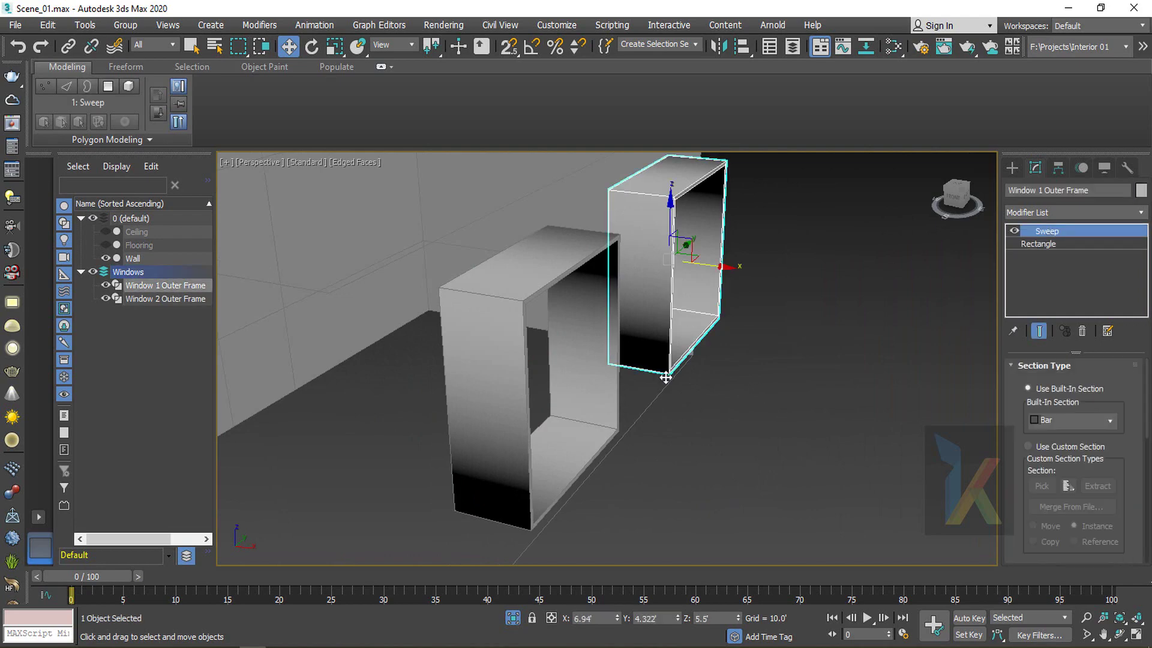
pyautogui.keyDown('ctrl'); pyautogui.click(578, 429); pyautogui.keyUp('ctrl')
pyautogui.keyDown('alt'); pyautogui.moveTo(606, 465); pyautogui.dragTo(681, 476, button='middle'); pyautogui.keyUp('alt')
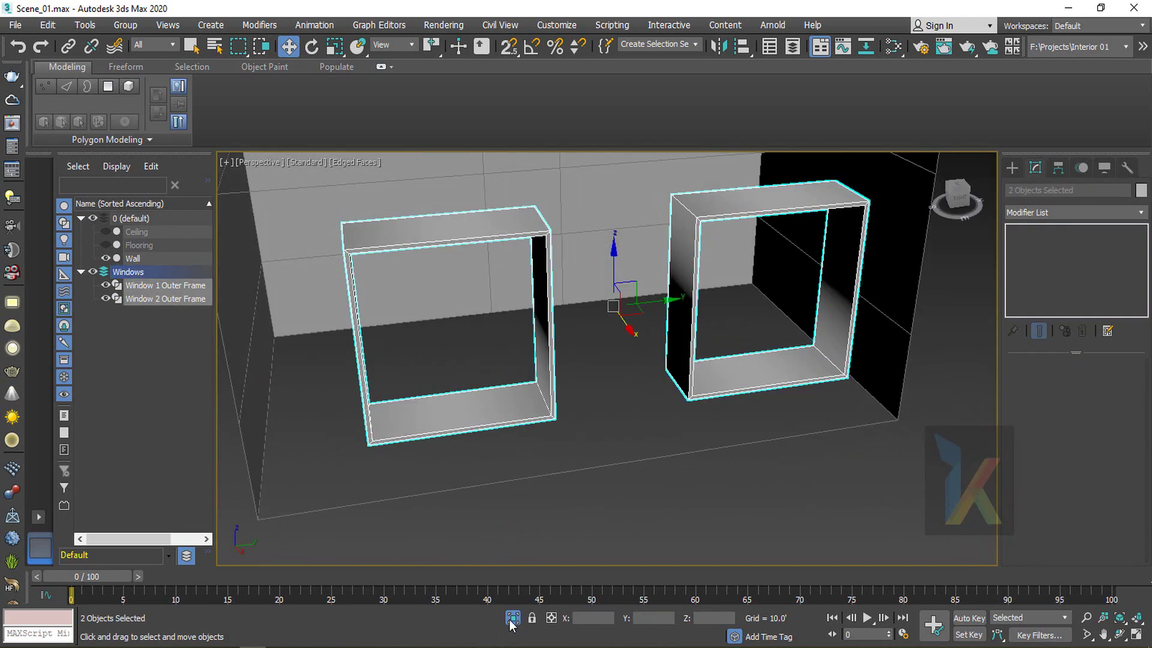
pyautogui.click(512, 619)
pyautogui.keyDown('alt'); pyautogui.moveTo(857, 456); pyautogui.dragTo(638, 476, button='middle'); pyautogui.keyUp('alt')
pyautogui.click(510, 619)
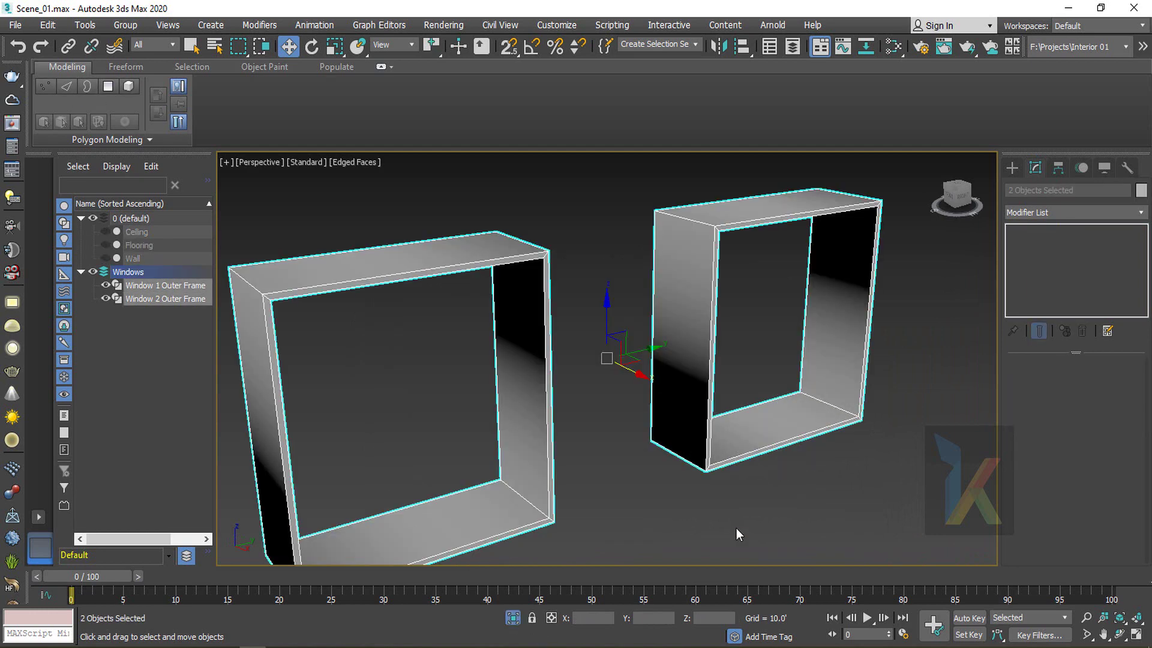
# Examine the two isolated outer frames from several angles, selecting each one in turn to check it
pyautogui.keyDown('alt'); pyautogui.moveTo(736, 528); pyautogui.dragTo(766, 420, button='middle'); pyautogui.keyUp('alt')
pyautogui.scroll(-3, 735, 510)
pyautogui.click(751, 522)
pyautogui.keyDown('alt'); pyautogui.moveTo(752, 462); pyautogui.dragTo(807, 463, button='middle'); pyautogui.keyUp('alt')
pyautogui.click(645, 421)
pyautogui.keyDown('alt'); pyautogui.moveTo(646, 421); pyautogui.dragTo(738, 457, button='middle'); pyautogui.keyUp('alt')
pyautogui.click(168, 283)
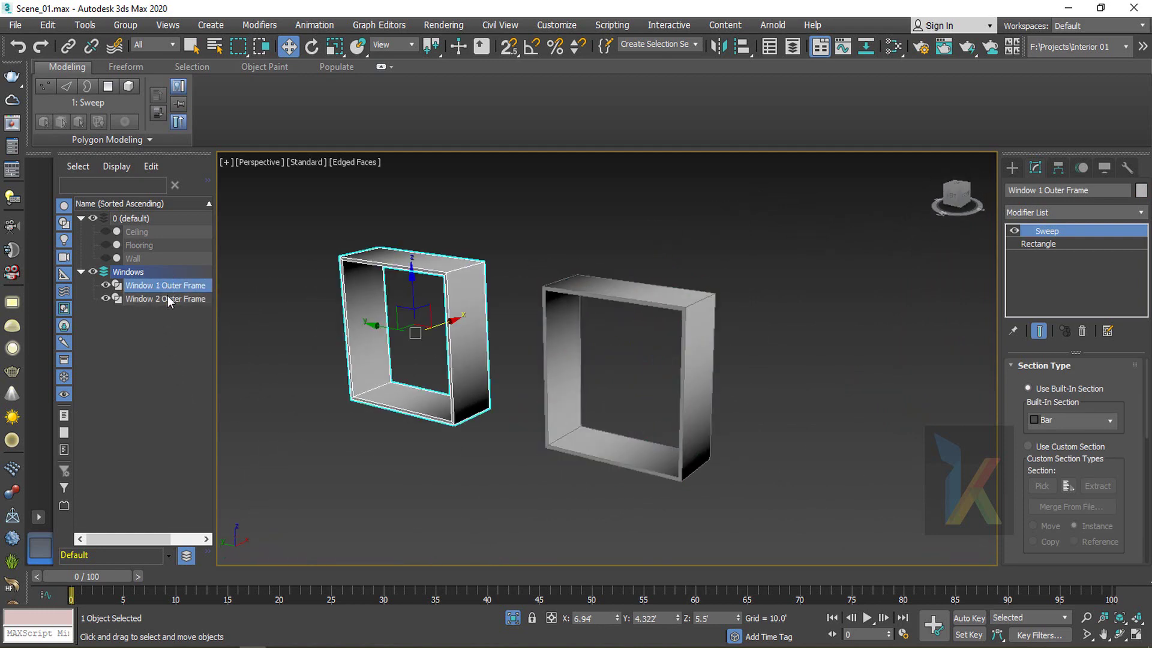
pyautogui.click(167, 296)
pyautogui.click(169, 285)
pyautogui.click(169, 299)
pyautogui.click(658, 489)
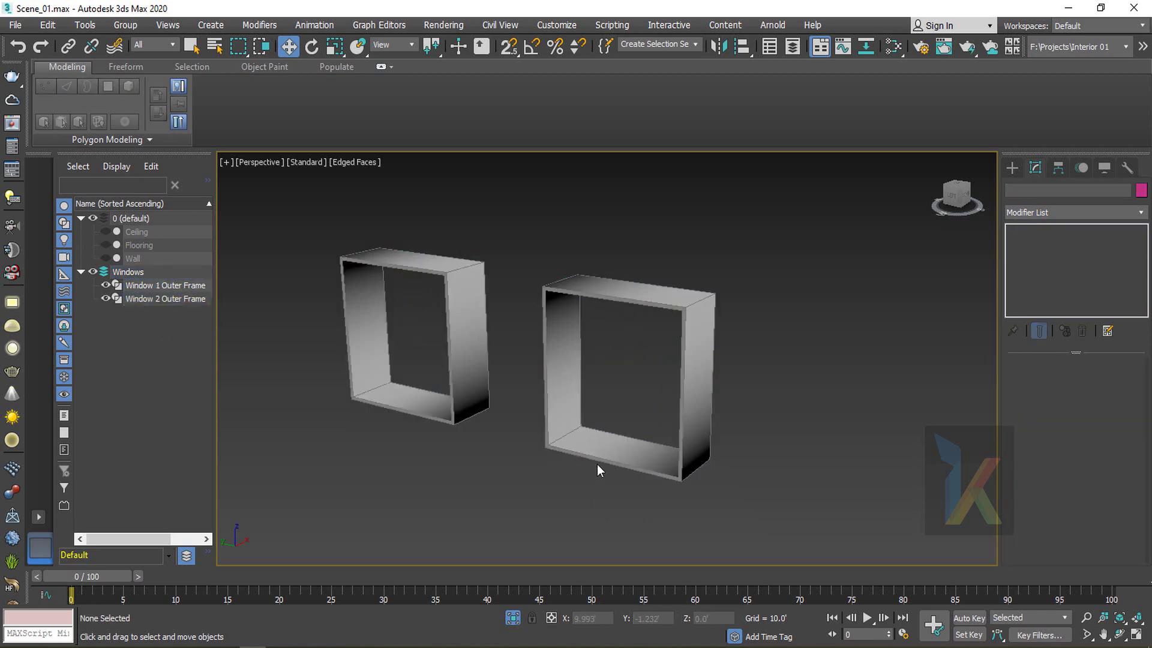
pyautogui.click(638, 443)
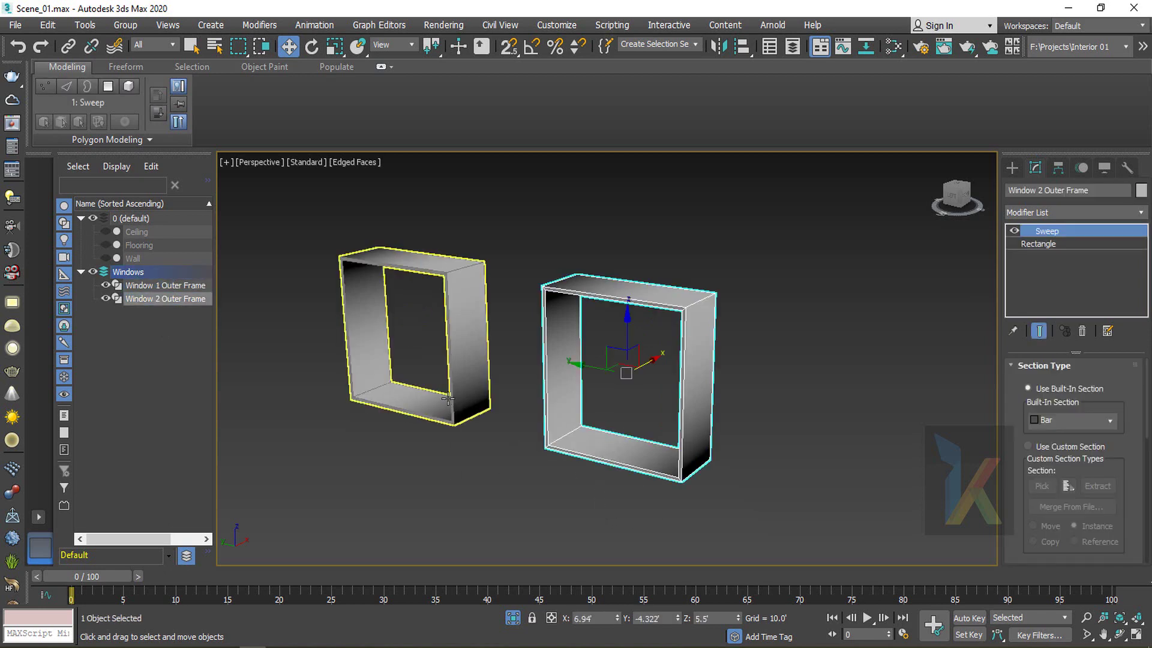
# Merge all objects of the Window file from the import folder into the scene and dismiss the Obsolete File notice and Scene Converter
pyautogui.click(15, 25)
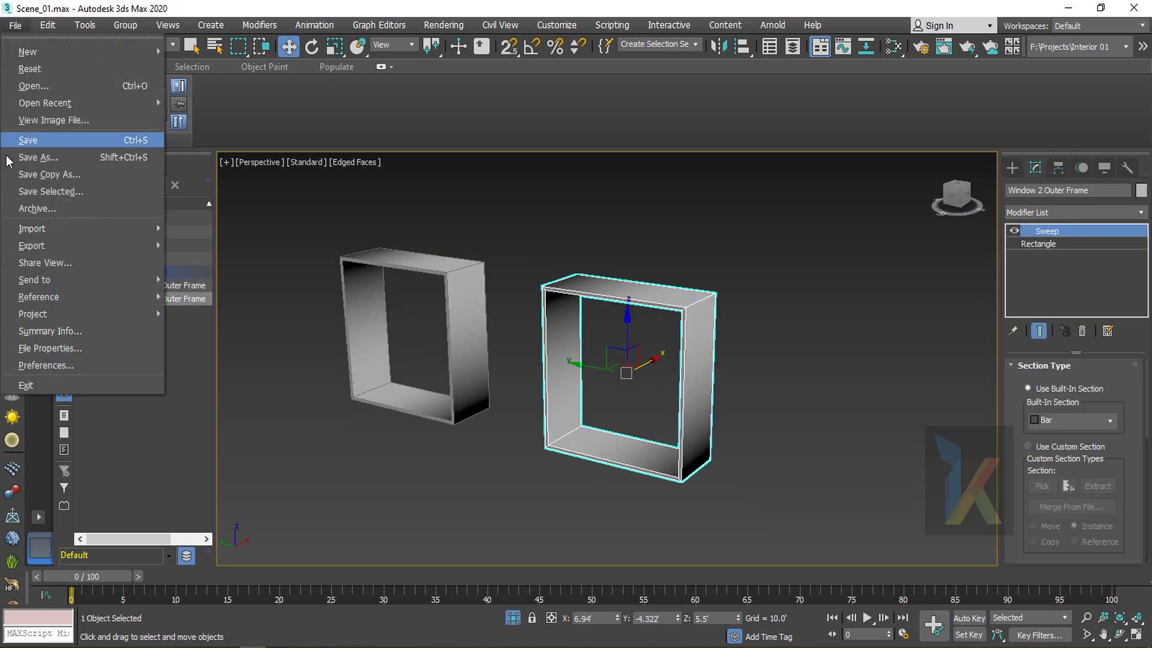
pyautogui.moveTo(138, 229)
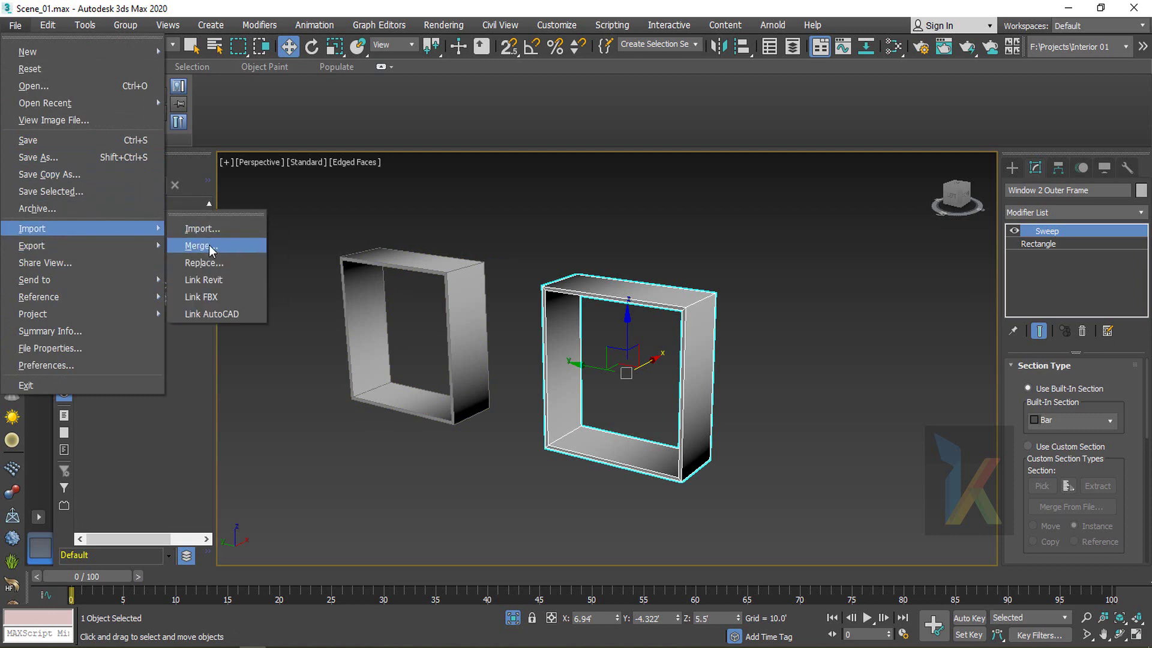
pyautogui.click(209, 247)
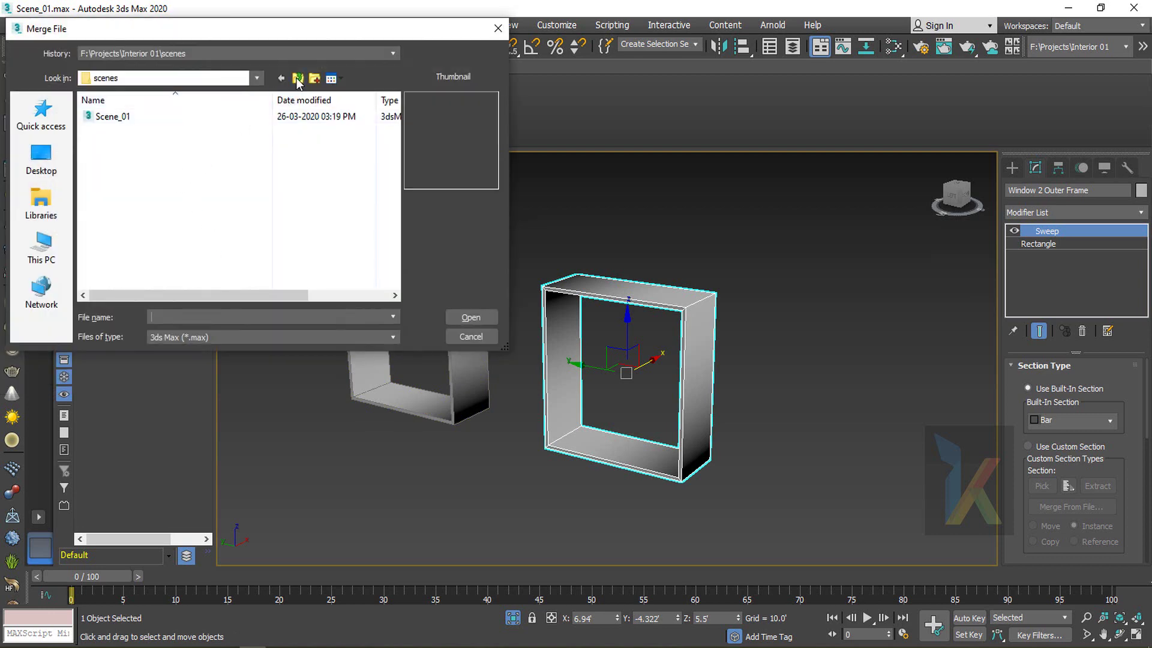
pyautogui.click(297, 80)
pyautogui.doubleClick(111, 172)
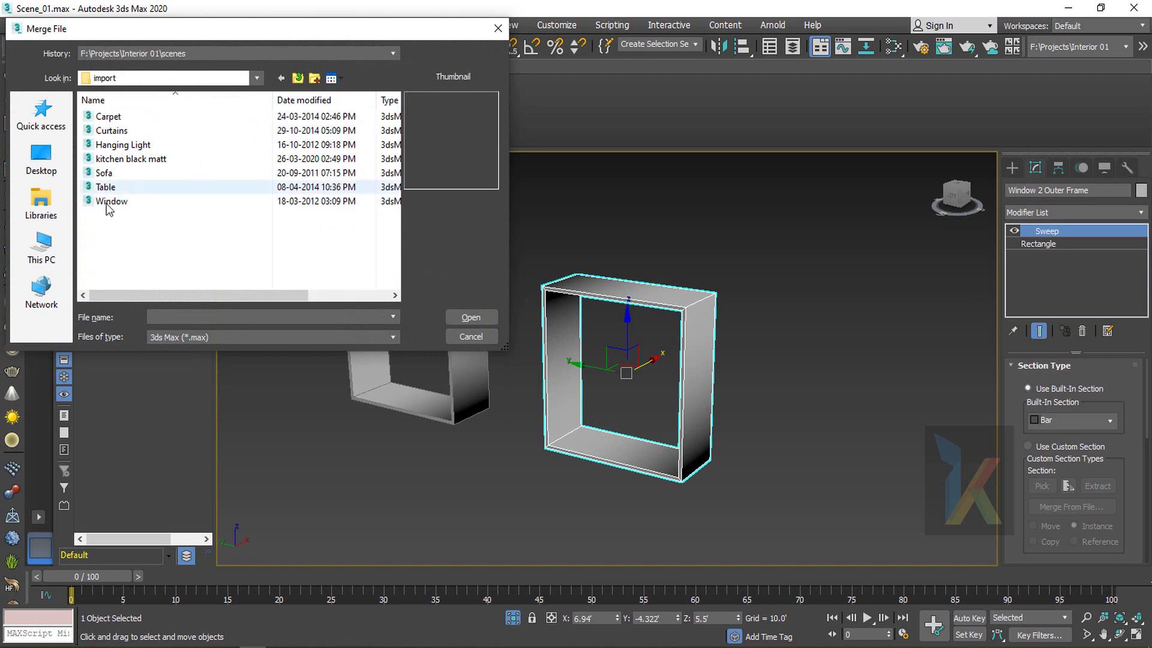
pyautogui.doubleClick(111, 202)
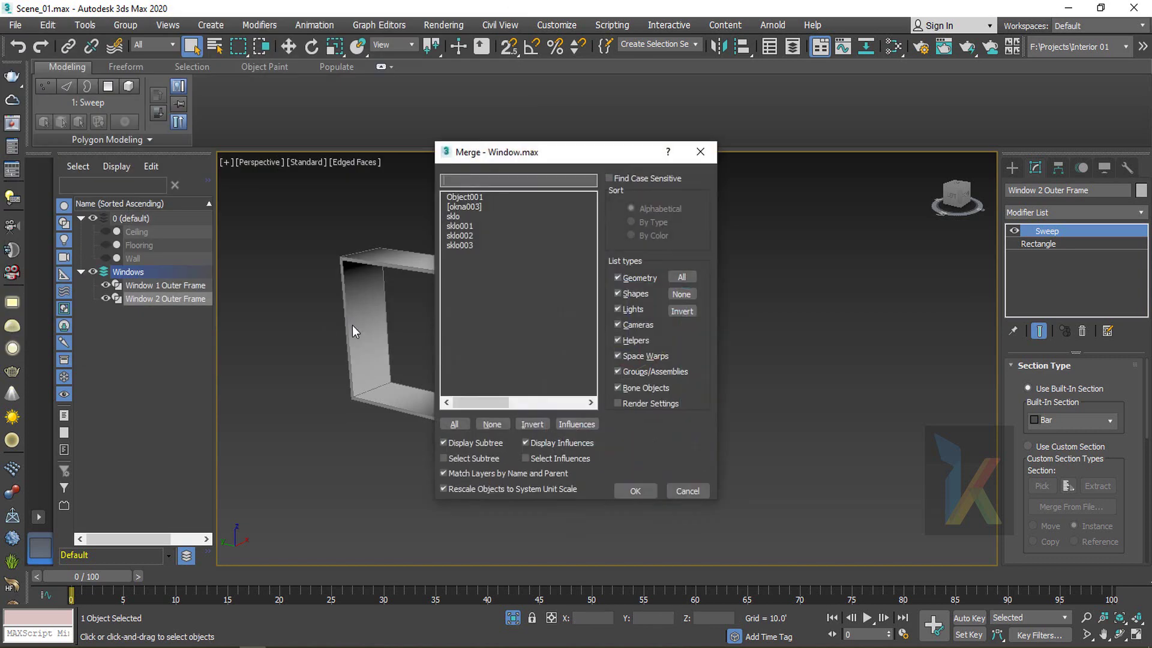
pyautogui.click(454, 424)
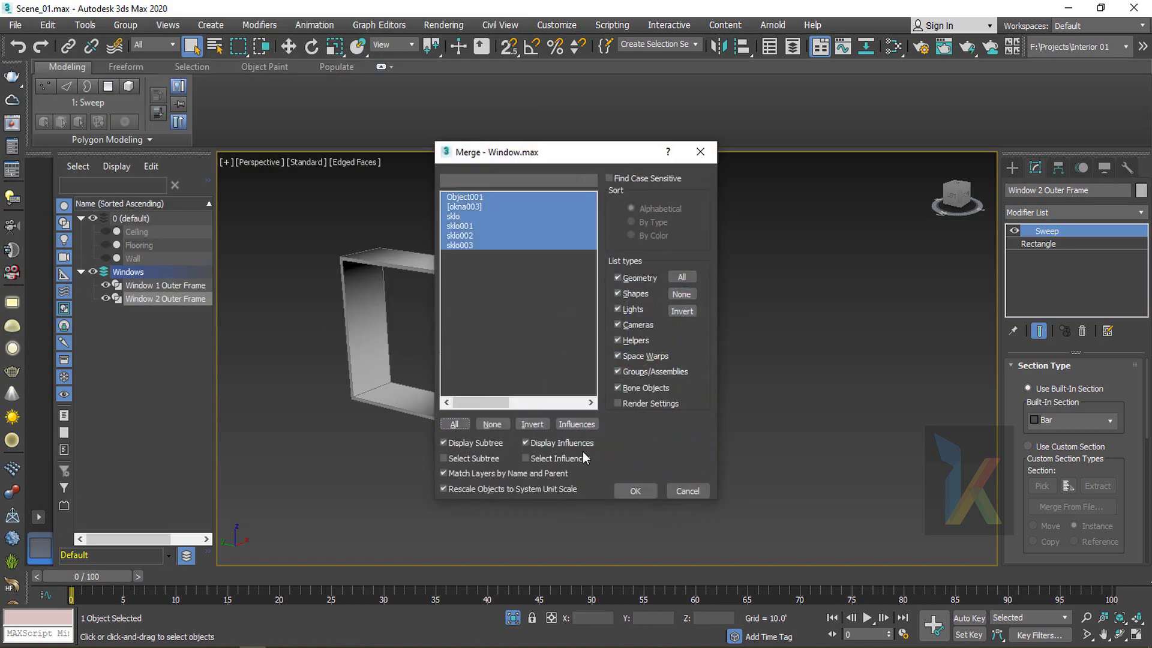
pyautogui.click(633, 491)
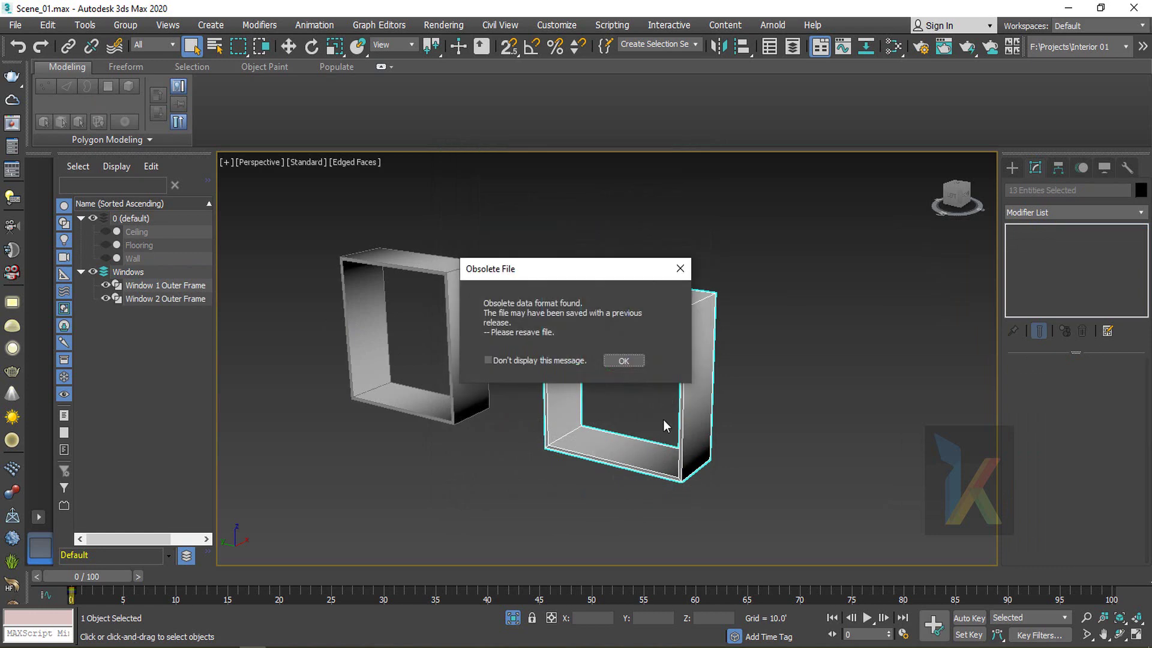
pyautogui.click(628, 363)
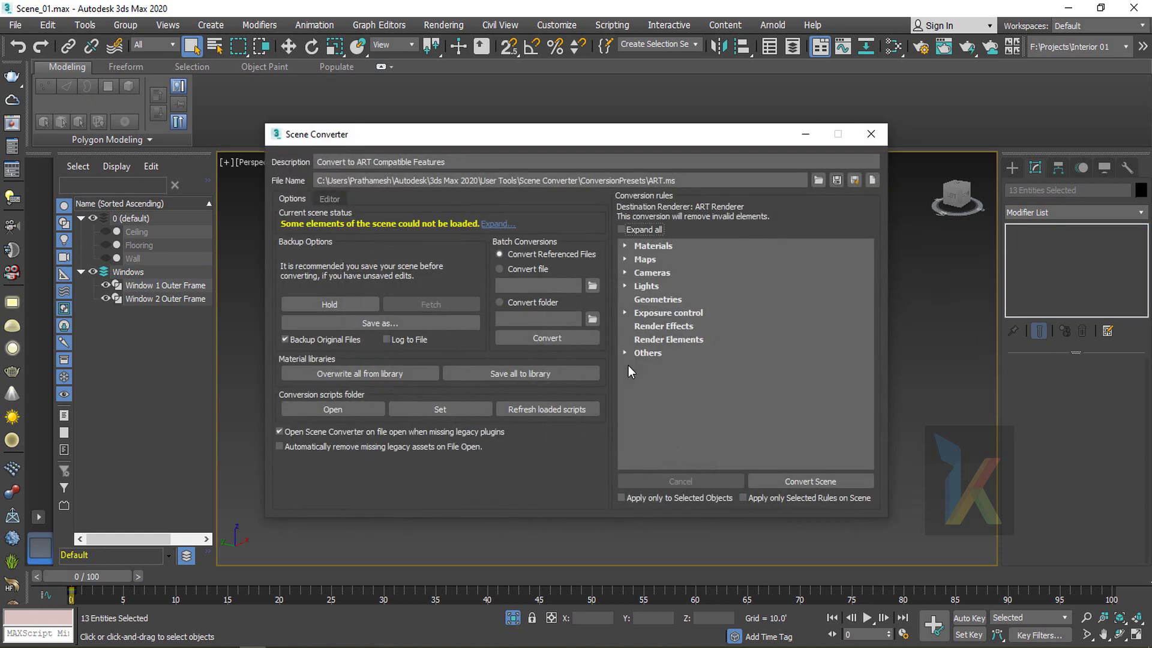
pyautogui.click(871, 135)
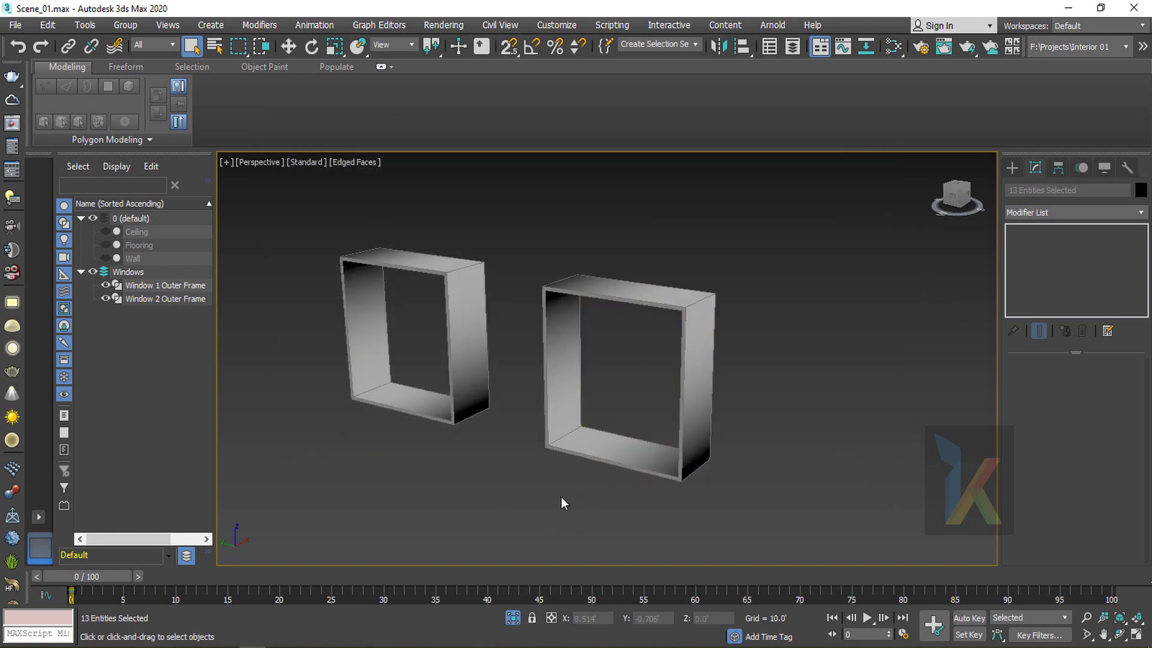
# Bring the merged window into view, close its open okna003 group and select the group as a whole
pyautogui.press('z')
pyautogui.scroll(-5, 558, 485)
pyautogui.keyDown('alt'); pyautogui.moveTo(620, 480); pyautogui.dragTo(593, 466, button='middle'); pyautogui.keyUp('alt')
pyautogui.scroll(4, 549, 394)
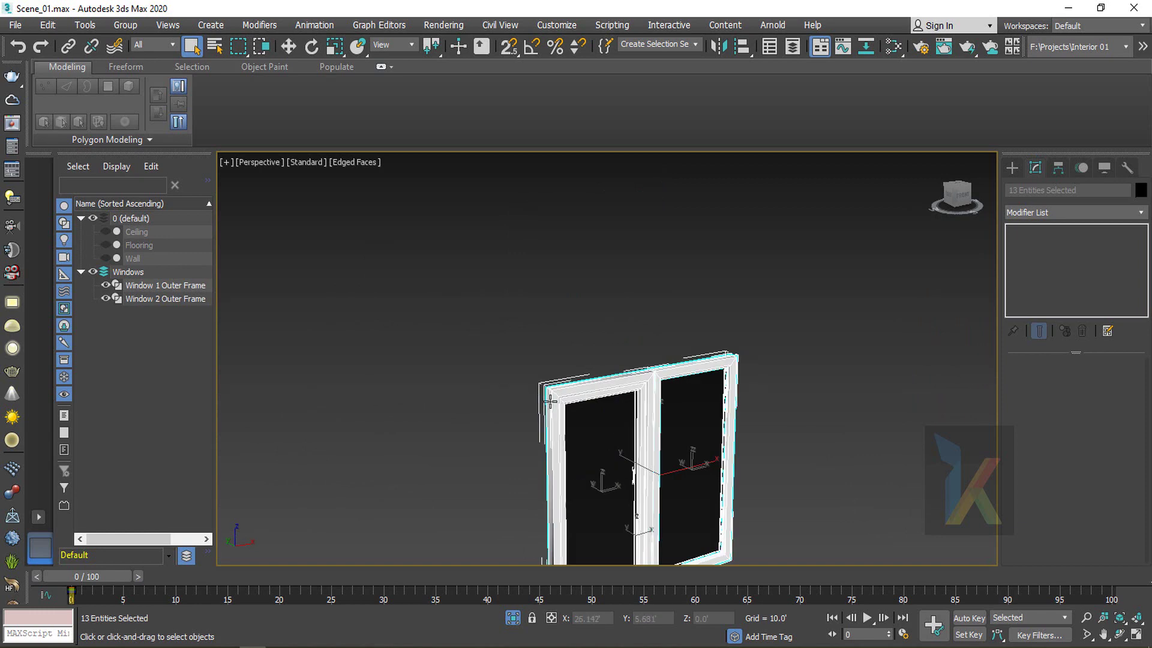
pyautogui.press('w')
pyautogui.click(555, 339)
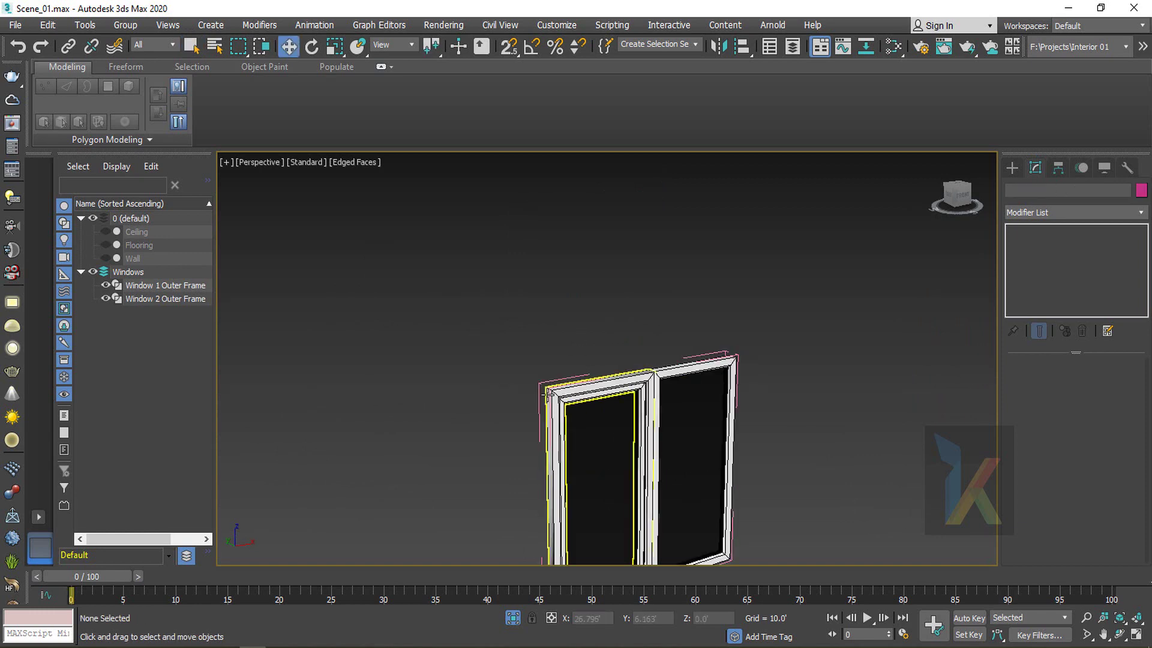
pyautogui.click(541, 383)
pyautogui.click(125, 25)
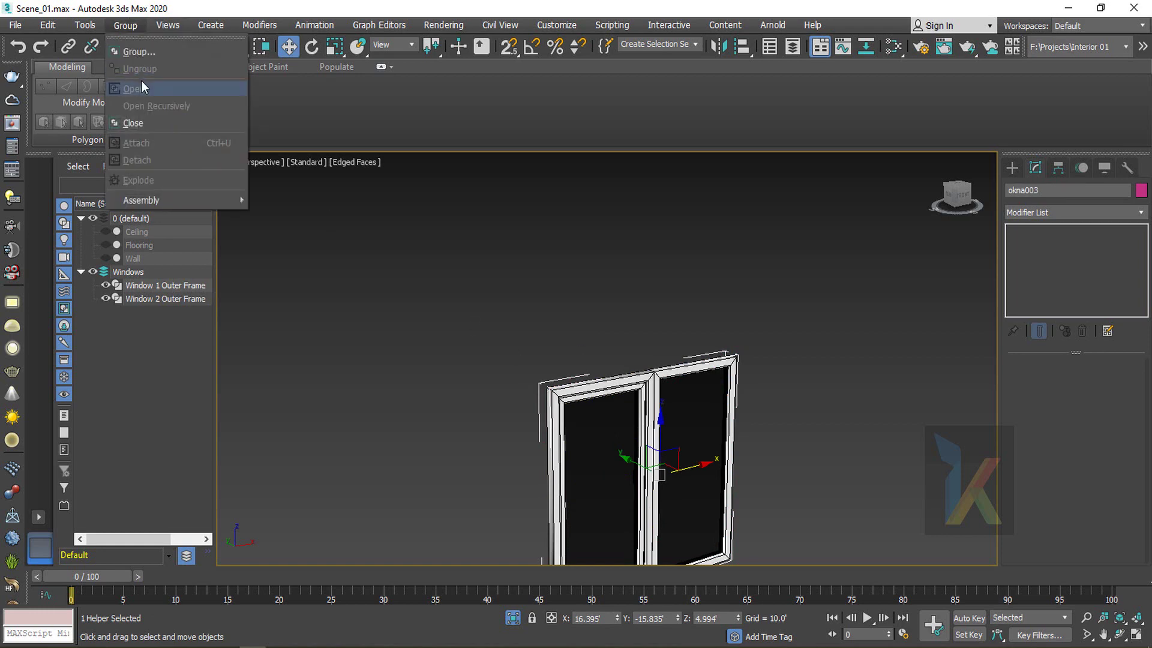
pyautogui.click(138, 124)
pyautogui.click(620, 318)
pyautogui.scroll(-4, 640, 441)
pyautogui.click(648, 468)
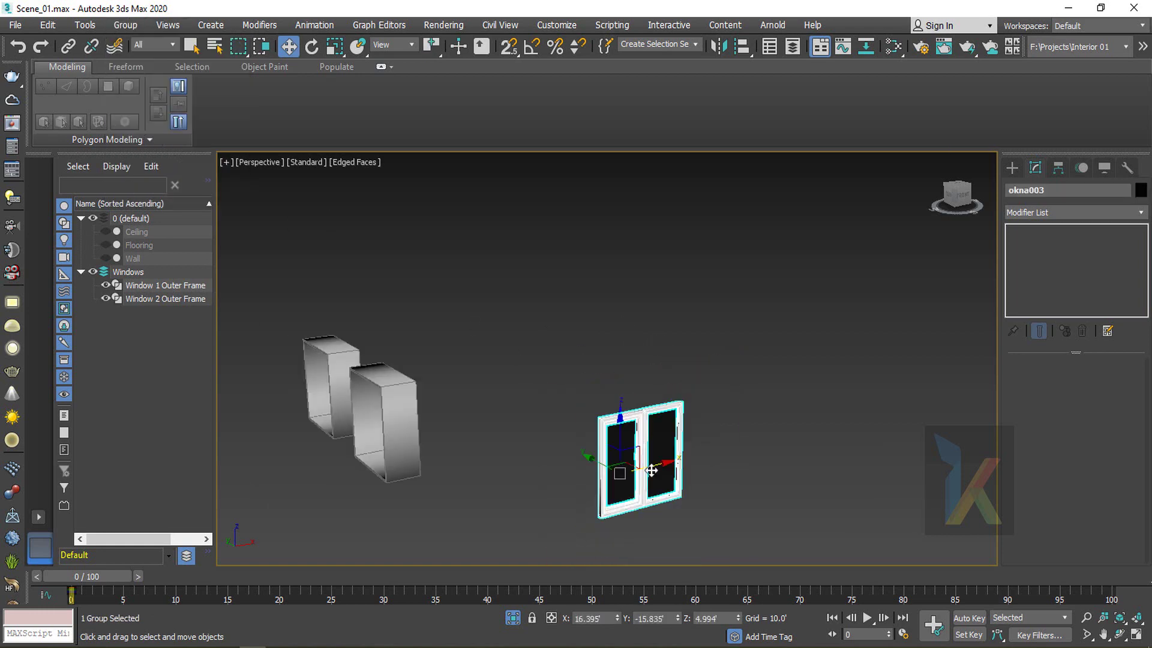
# Try moving the okna003 group in the Top view, check which glass panes belong to it, and undo the moves
pyautogui.press('t')
pyautogui.scroll(5, 635, 396)
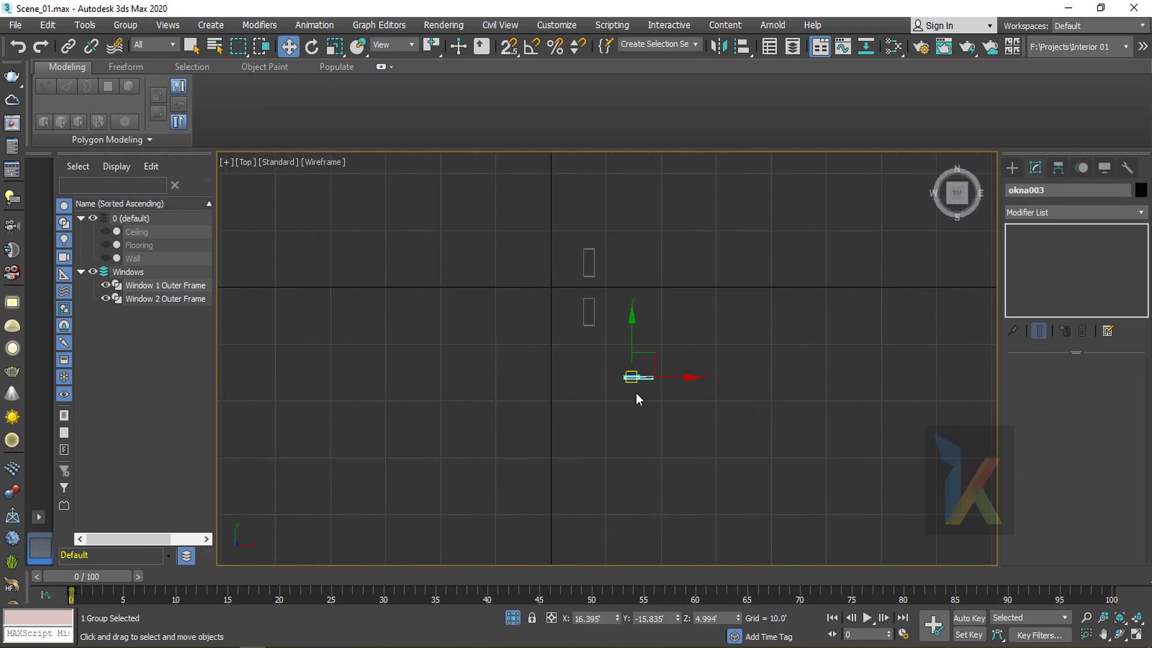
pyautogui.moveTo(630, 393); pyautogui.dragTo(615, 298)
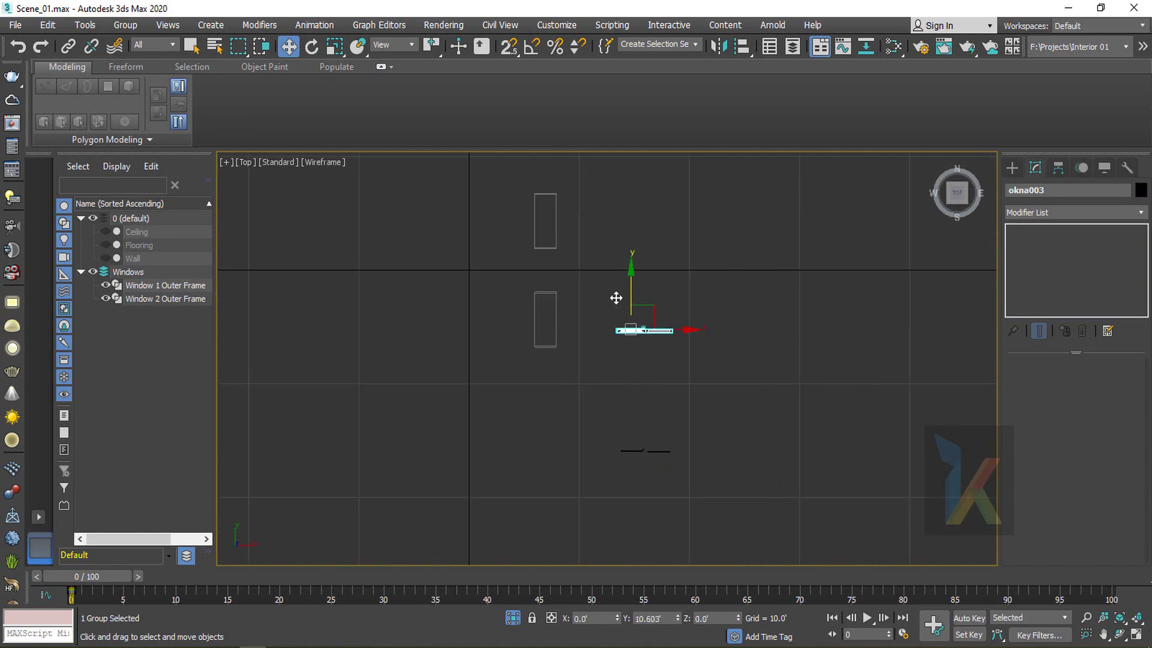
pyautogui.hotkey('ctrl', 'z')
pyautogui.scroll(4, 647, 470)
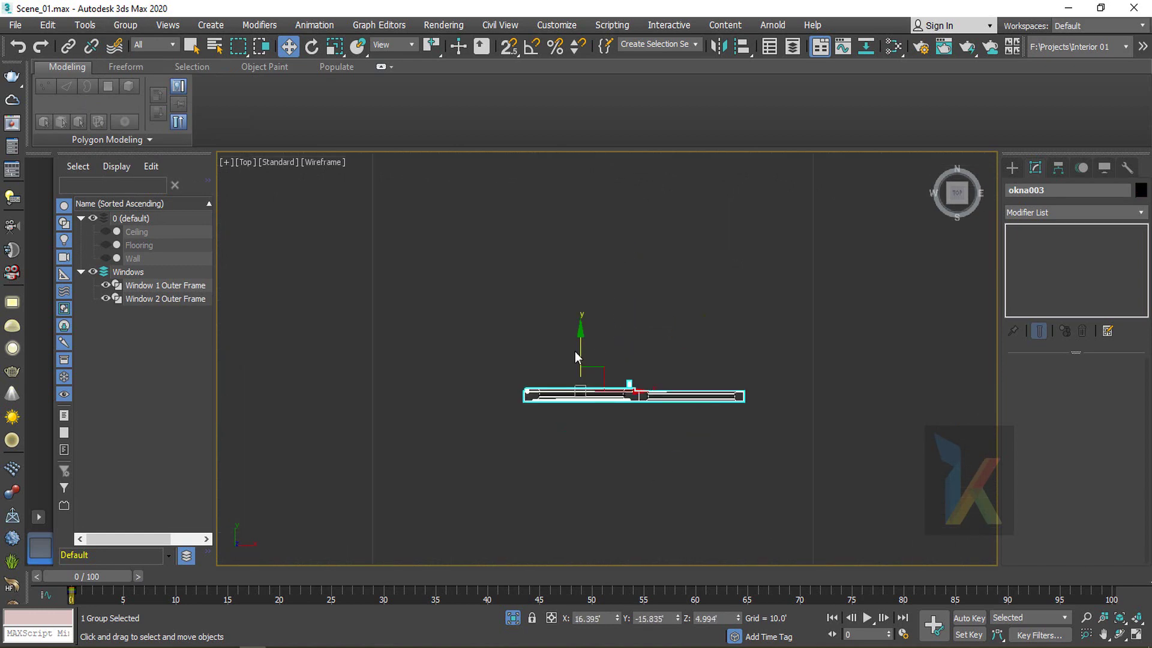
pyautogui.moveTo(575, 347); pyautogui.dragTo(577, 264)
pyautogui.click(581, 393)
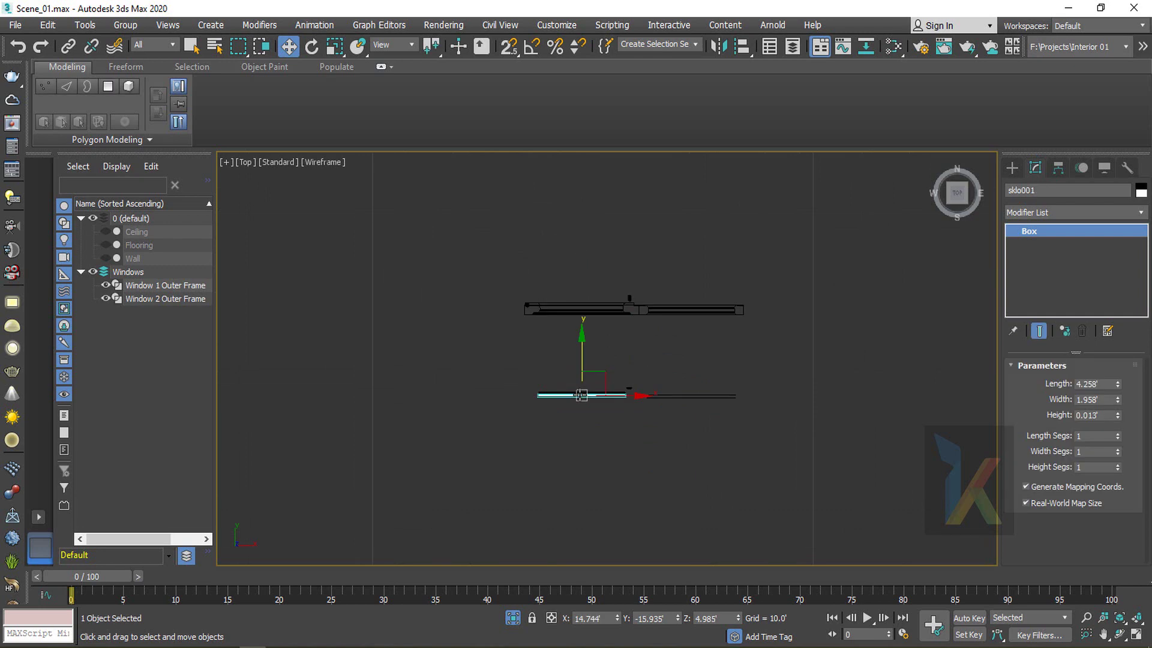
pyautogui.press('p')
pyautogui.hotkey('ctrl', 'z')
pyautogui.hotkey('ctrl', 'z')
pyautogui.hotkey('ctrl', 'z')
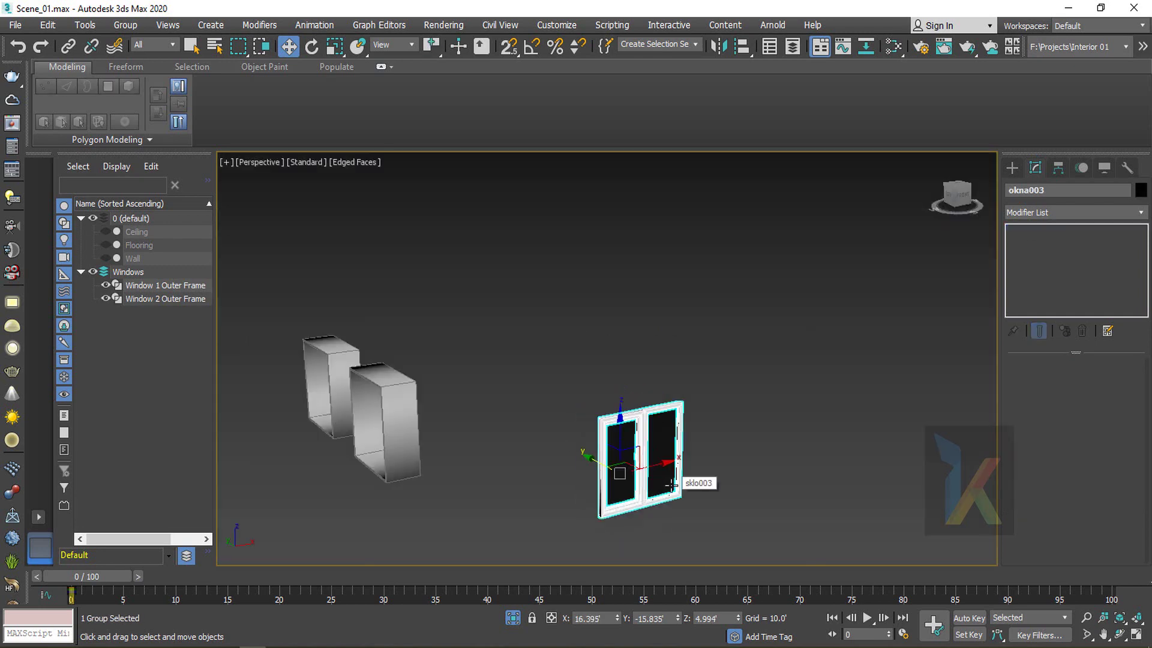
# Reopen the okna003 group, select the entire merged window and close the group again
pyautogui.click(682, 435)
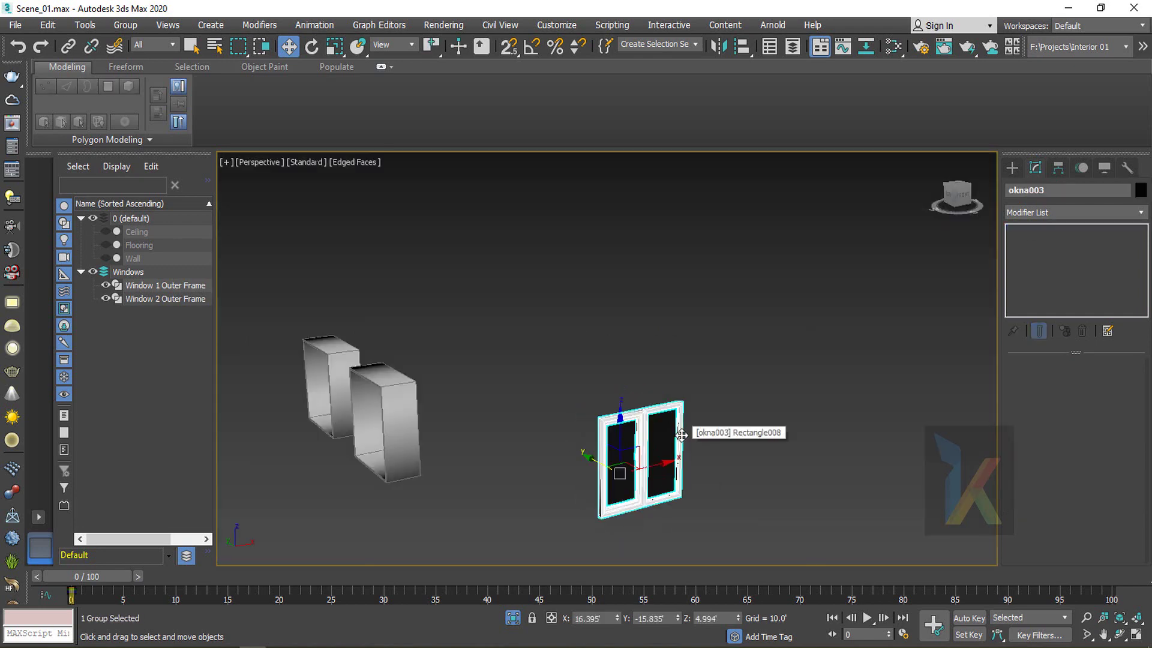
pyautogui.doubleClick(681, 434)
pyautogui.click(684, 438)
pyautogui.scroll(5, 624, 457)
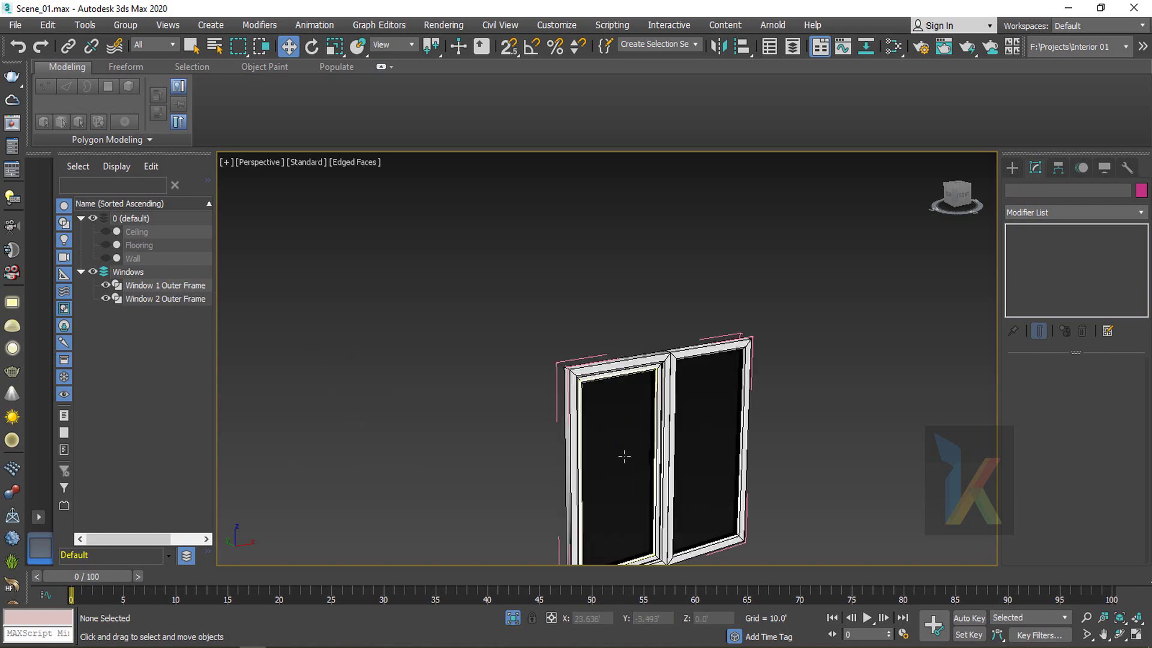
pyautogui.scroll(-3, 651, 458)
pyautogui.moveTo(534, 306); pyautogui.dragTo(780, 519)
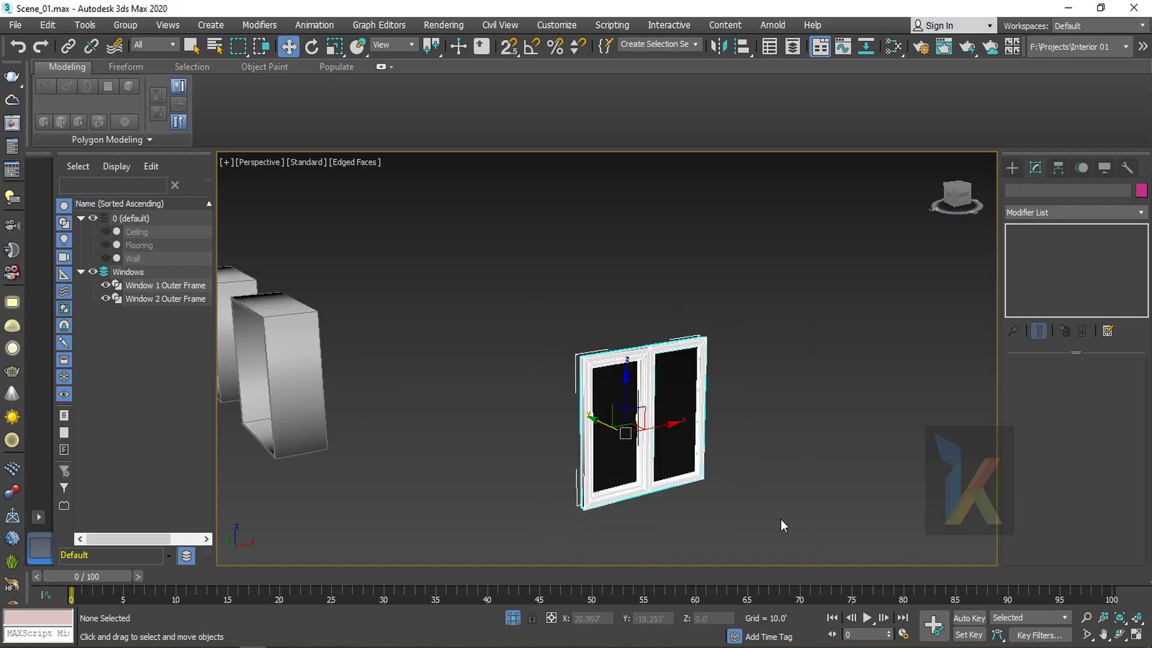
pyautogui.click(117, 29)
pyautogui.click(154, 124)
# Try moving the sklo003 glass pane out of the merged window and undo the move
pyautogui.click(724, 423)
pyautogui.click(691, 432)
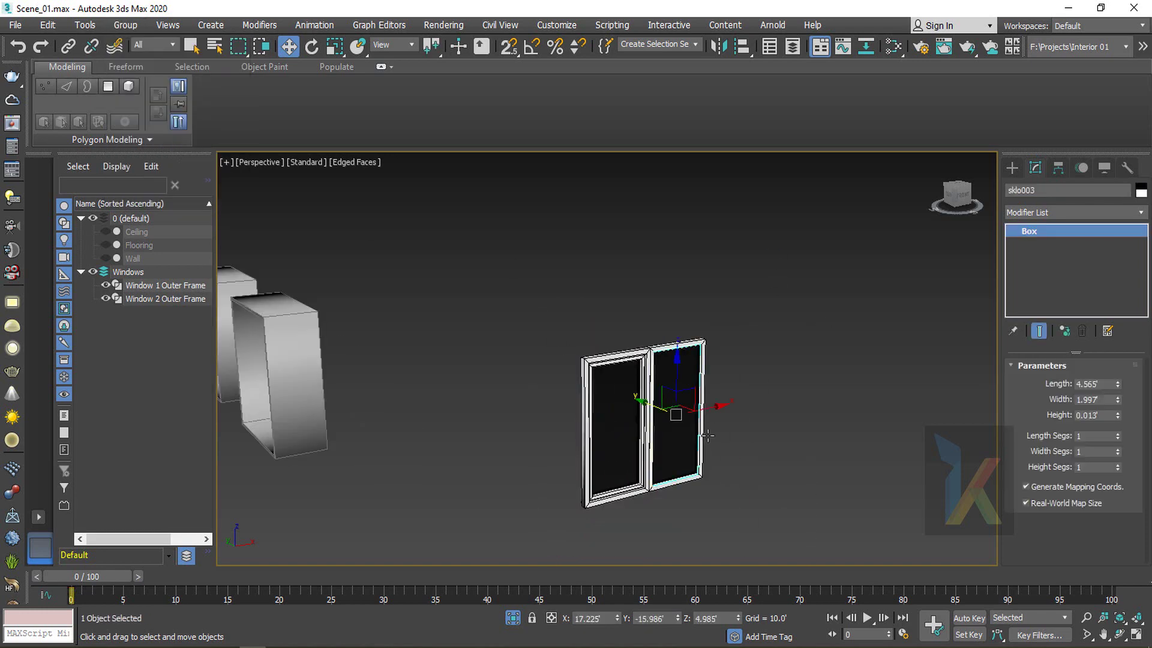
pyautogui.moveTo(705, 408); pyautogui.dragTo(886, 369)
pyautogui.hotkey('ctrl', 'z')
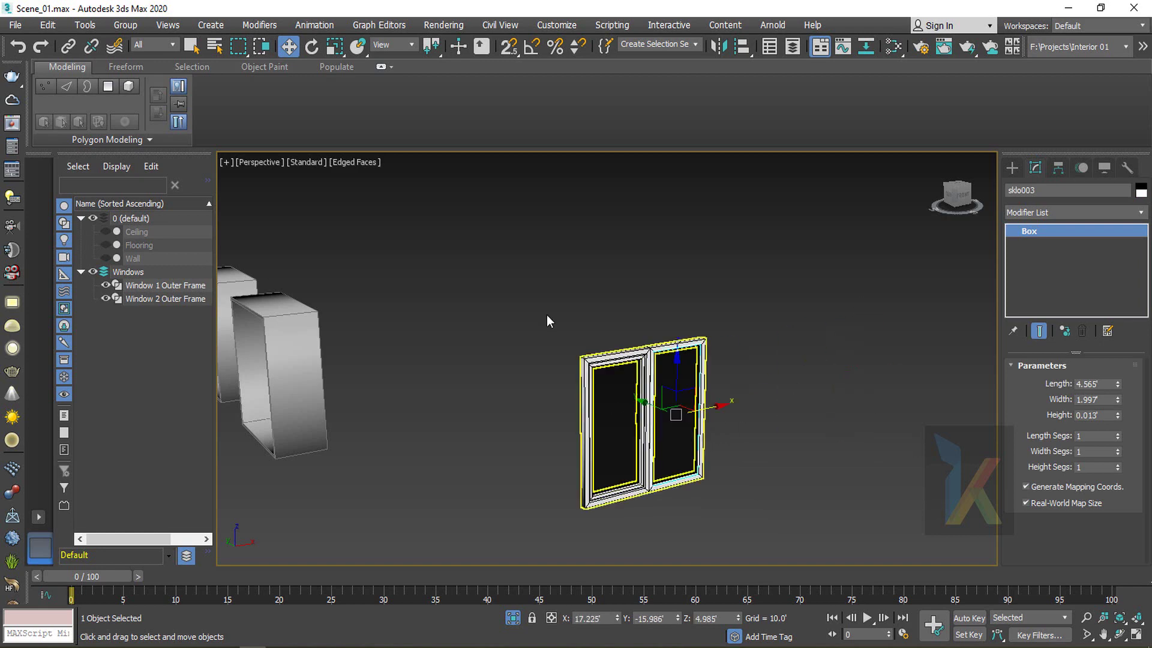
pyautogui.click(535, 301)
pyautogui.hotkey('ctrl', 'z')
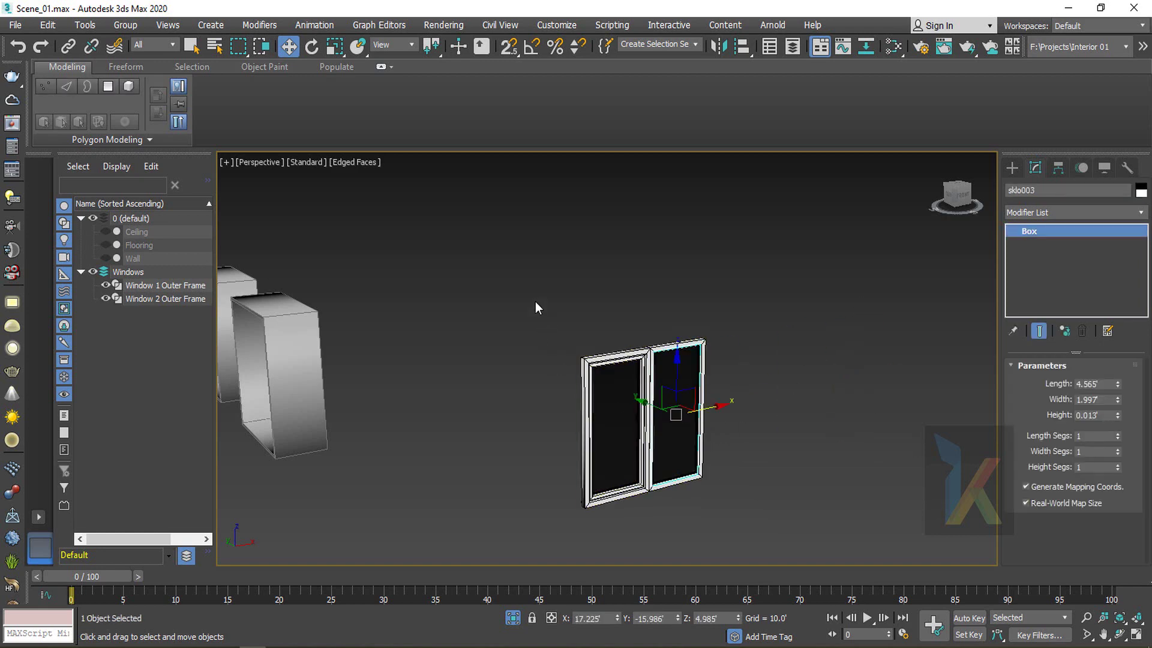
# Undo the last pane changes, select all parts of the merged window and group them as Window1
pyautogui.hotkey('ctrl', 'z')
pyautogui.hotkey('ctrl', 'z')
pyautogui.click(545, 363)
pyautogui.moveTo(545, 363); pyautogui.dragTo(804, 557)
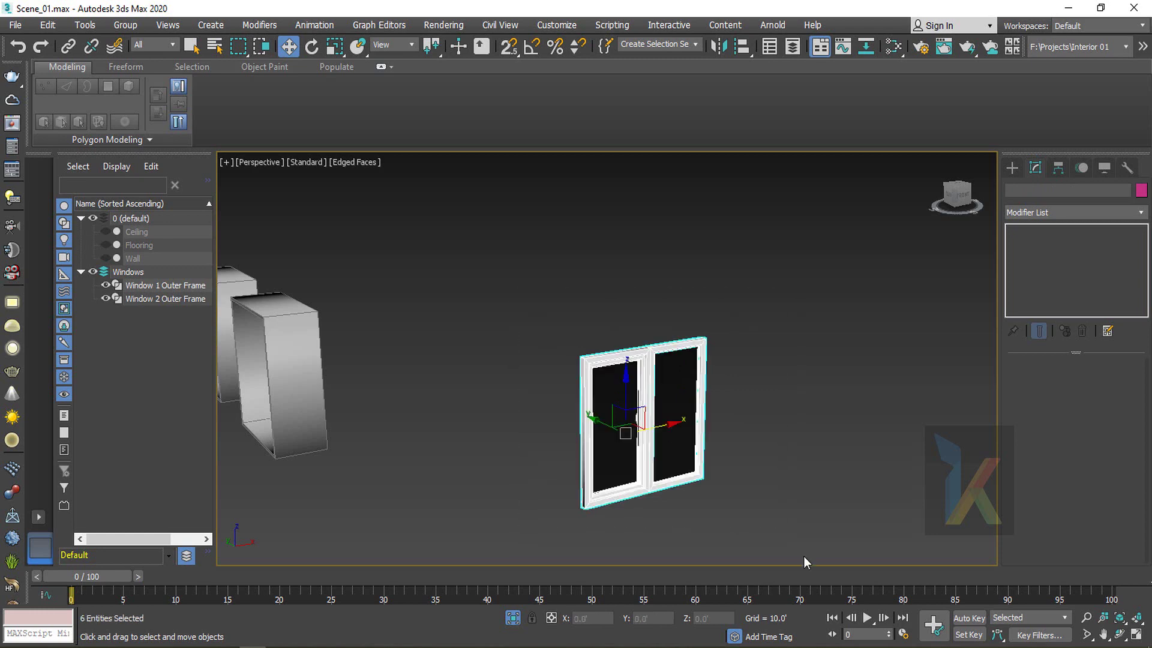
pyautogui.click(126, 24)
pyautogui.click(139, 49)
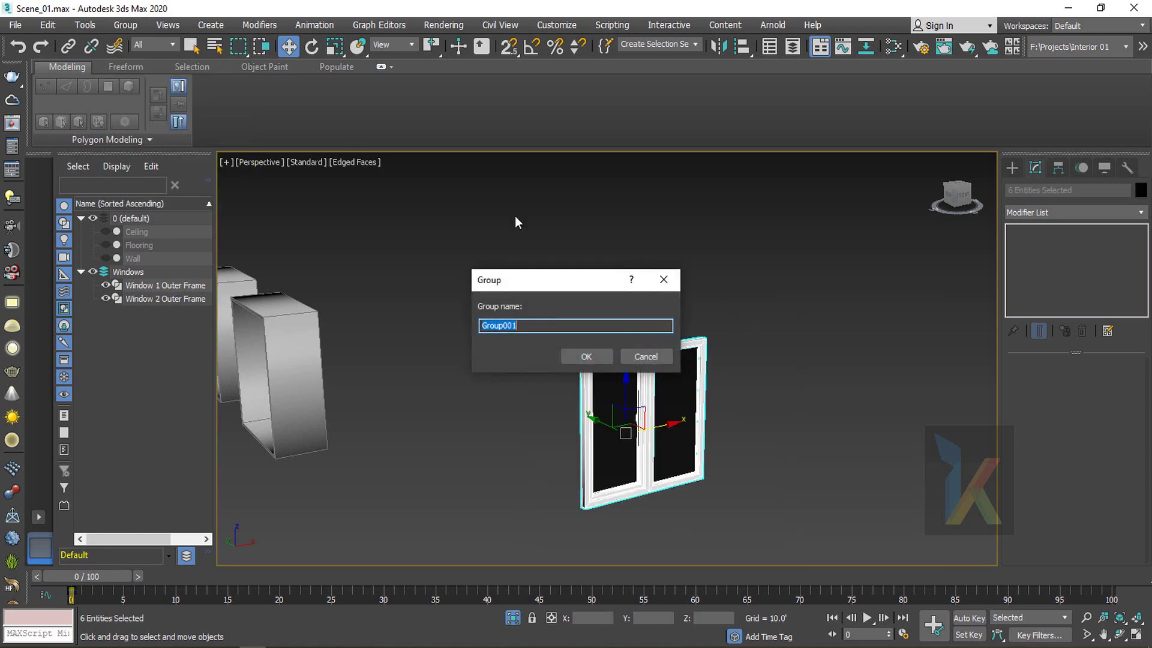
pyautogui.write('Window1')
pyautogui.press('Return')
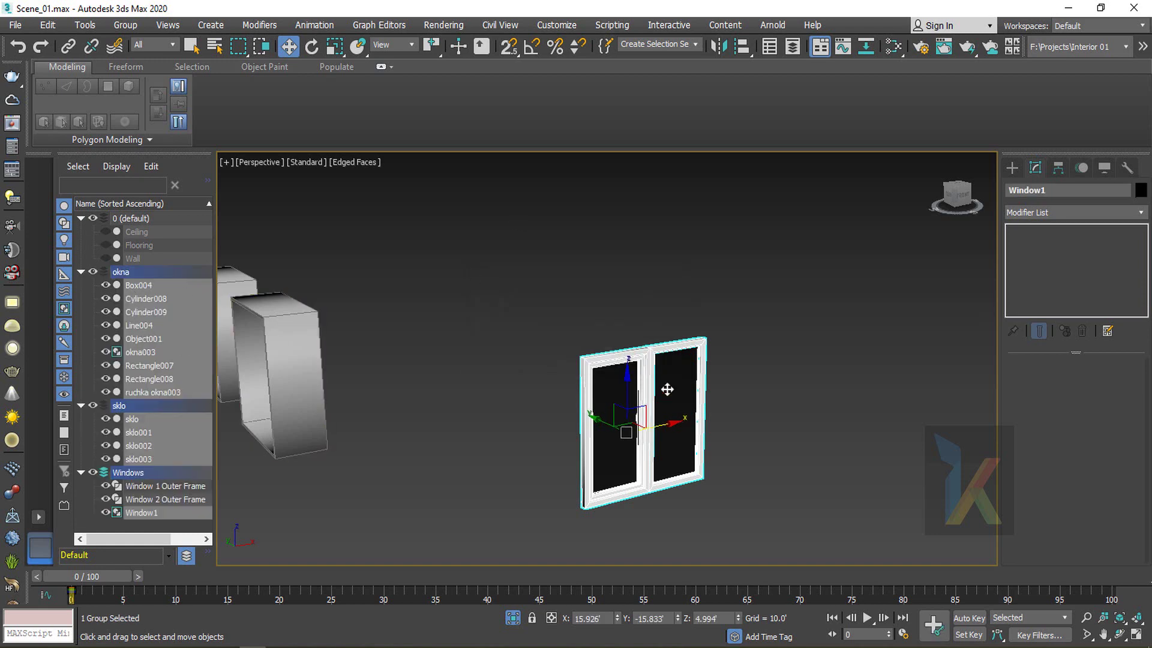
# Move all objects from the okna and sklo layers into the Windows layer
pyautogui.click(660, 300)
pyautogui.click(654, 358)
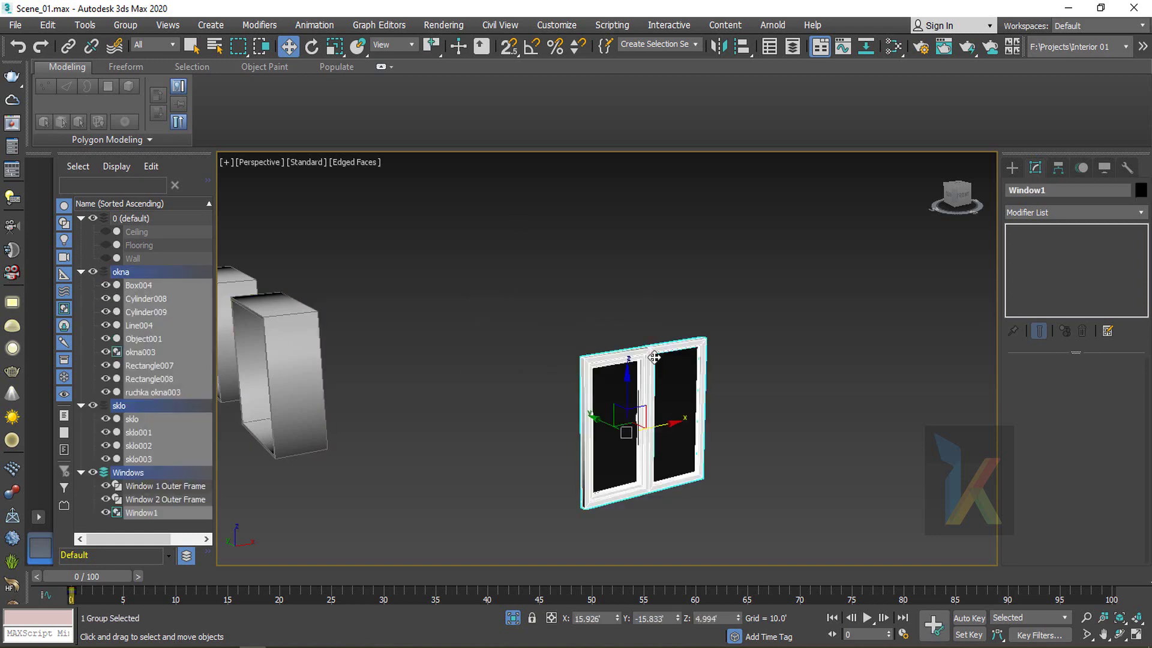
pyautogui.click(81, 272)
pyautogui.click(80, 286)
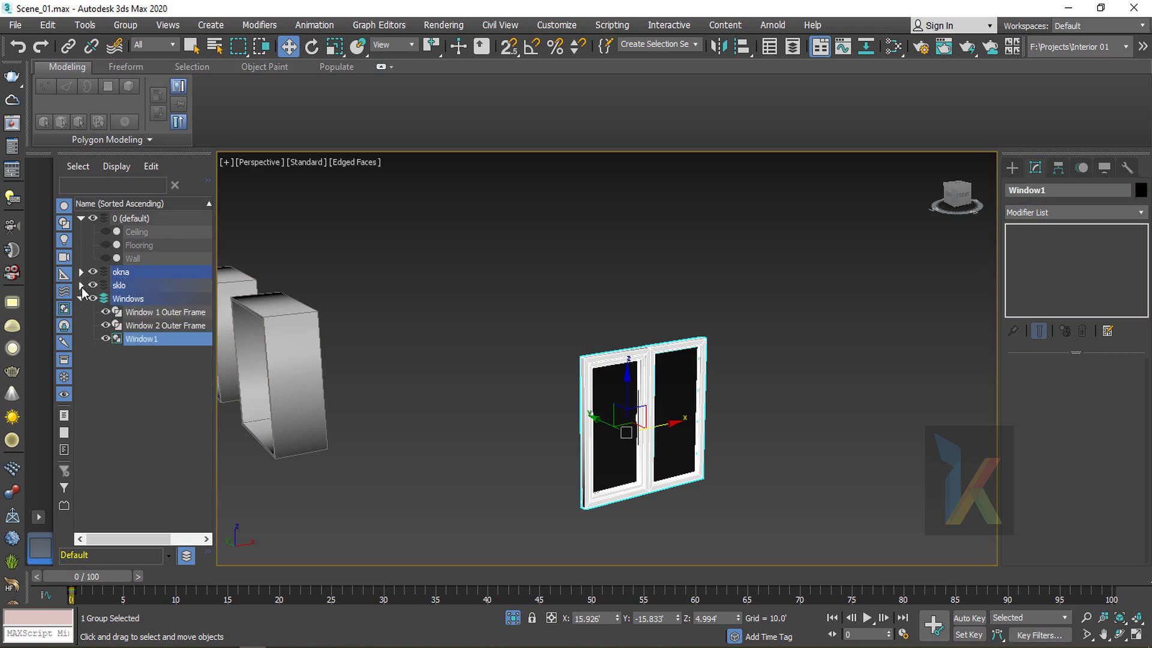
pyautogui.click(81, 286)
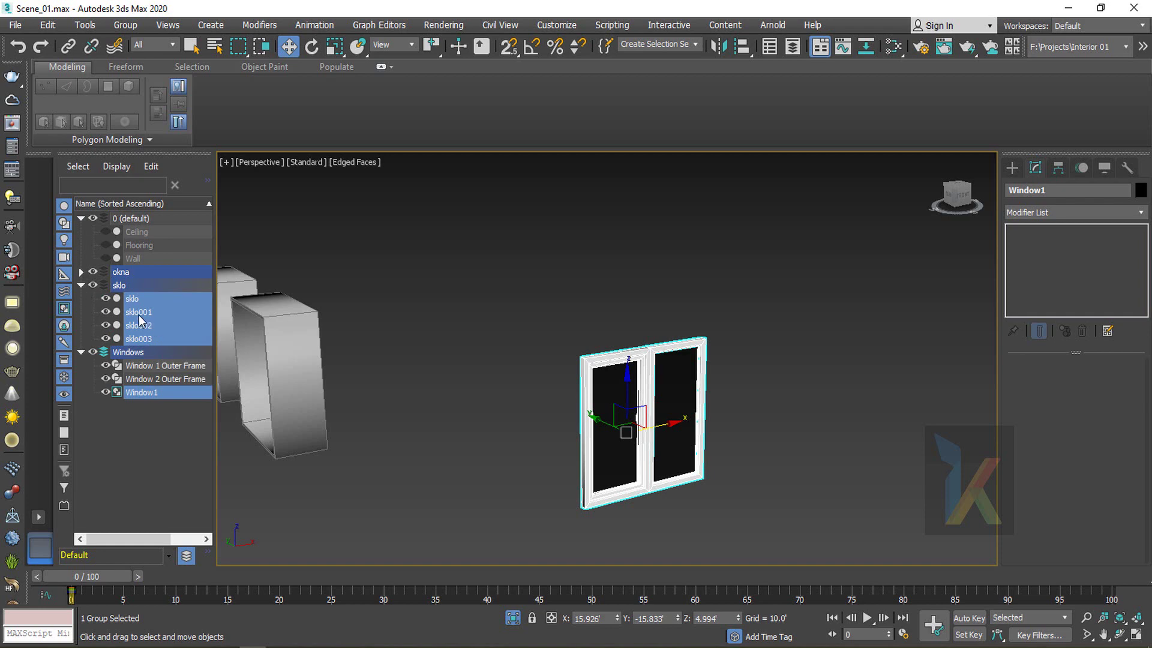
pyautogui.click(81, 271)
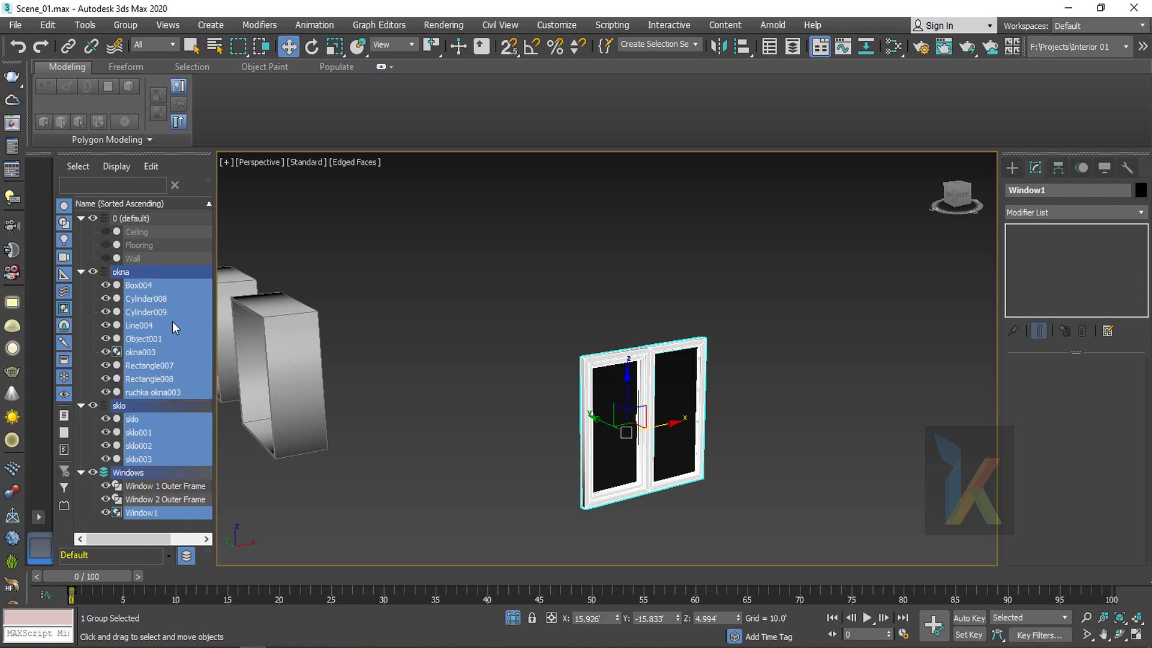
pyautogui.moveTo(143, 339); pyautogui.dragTo(136, 474)
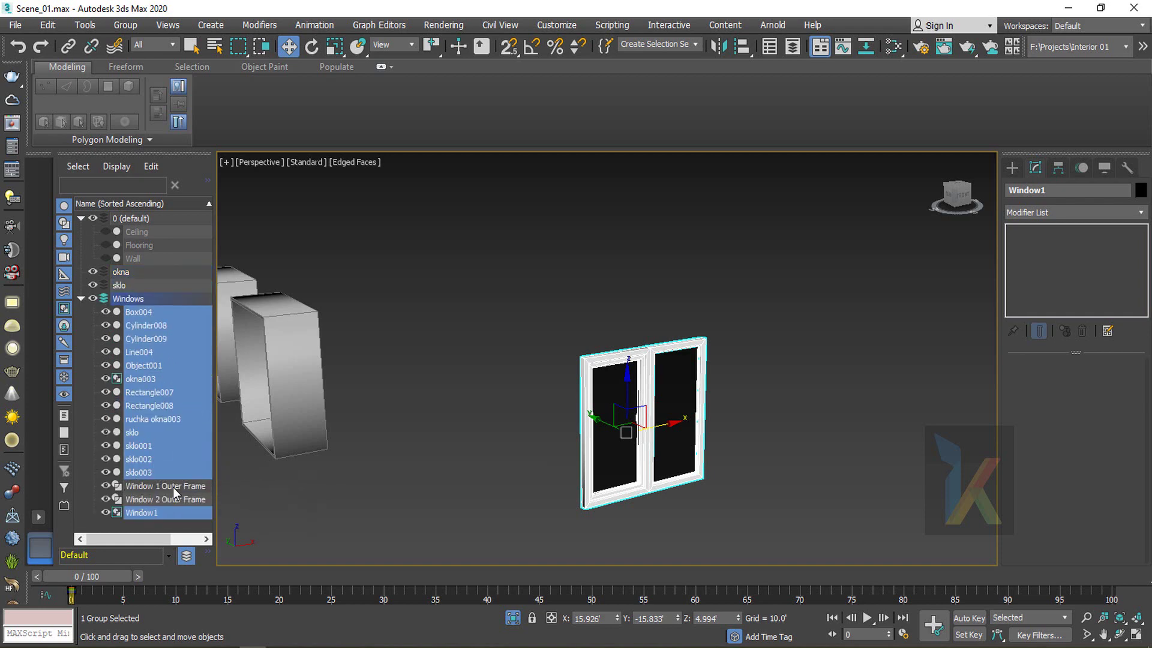
# Delete the emptied okna and sklo layers together
pyautogui.click(125, 283)
pyautogui.keyDown('ctrl'); pyautogui.click(126, 271); pyautogui.keyUp('ctrl')
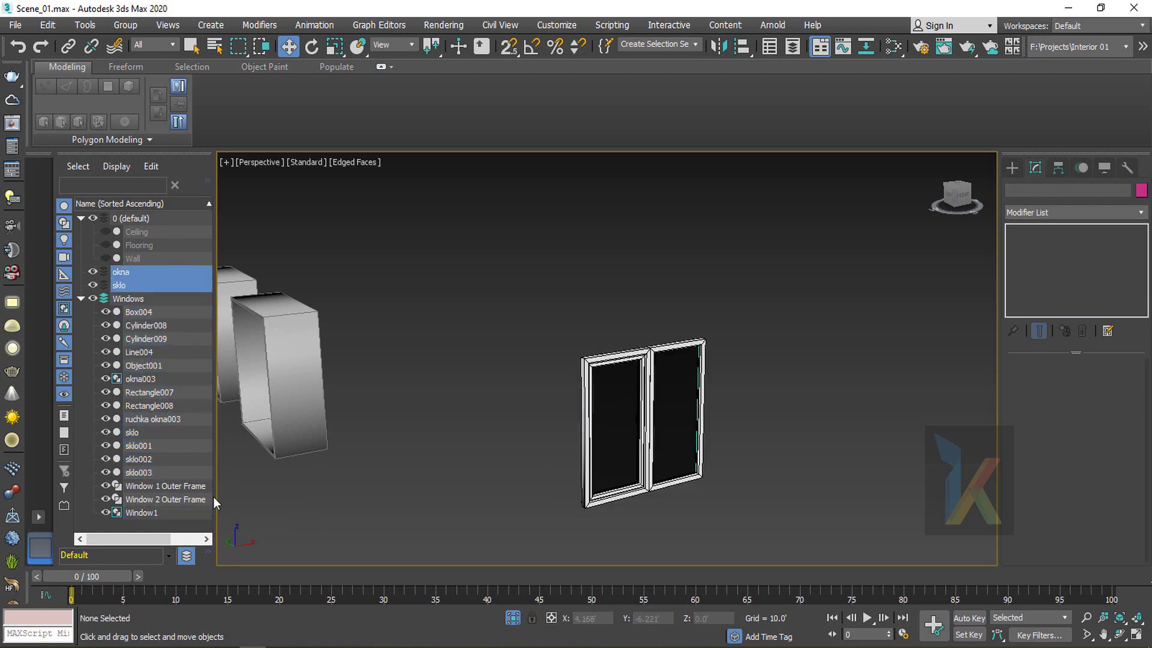
pyautogui.rightClick(126, 282)
pyautogui.click(196, 340)
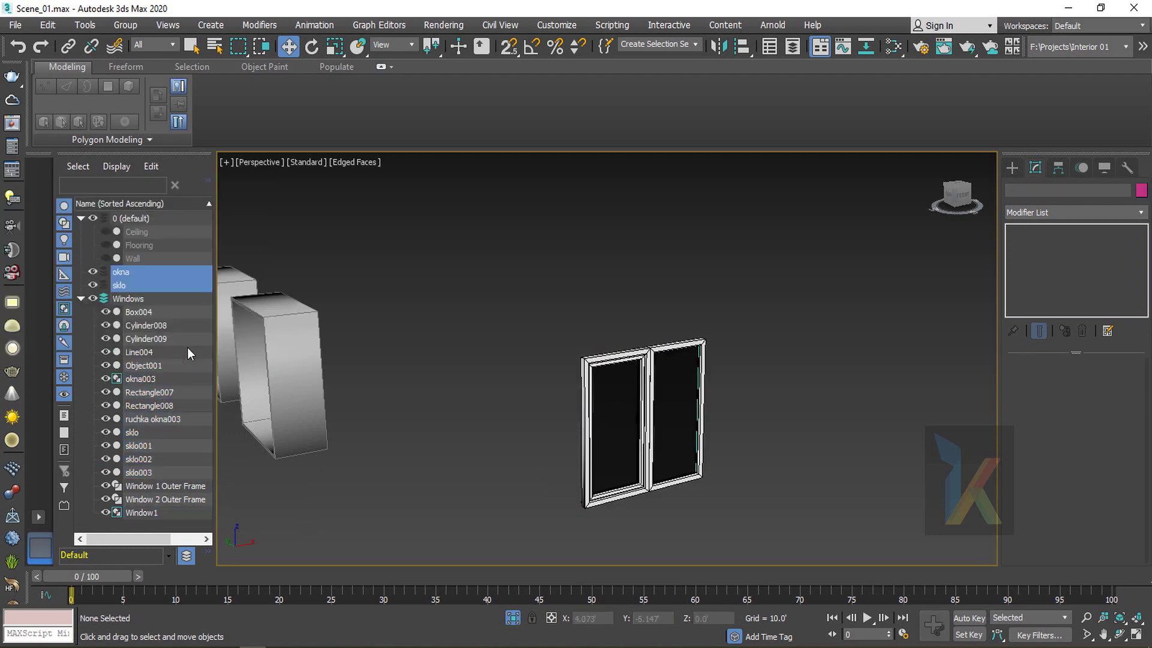
# Select the Window1 group and move it in the Top view onto the outer frame, to about X 7.42', Y -4.04'
pyautogui.click(581, 416)
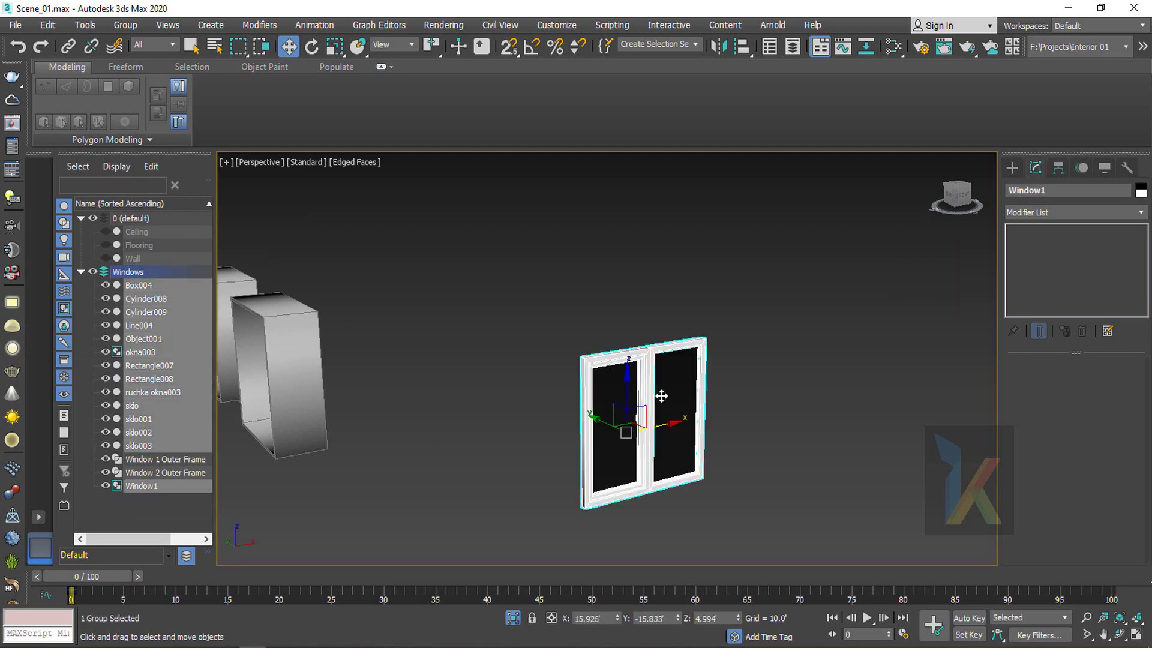
pyautogui.press('t')
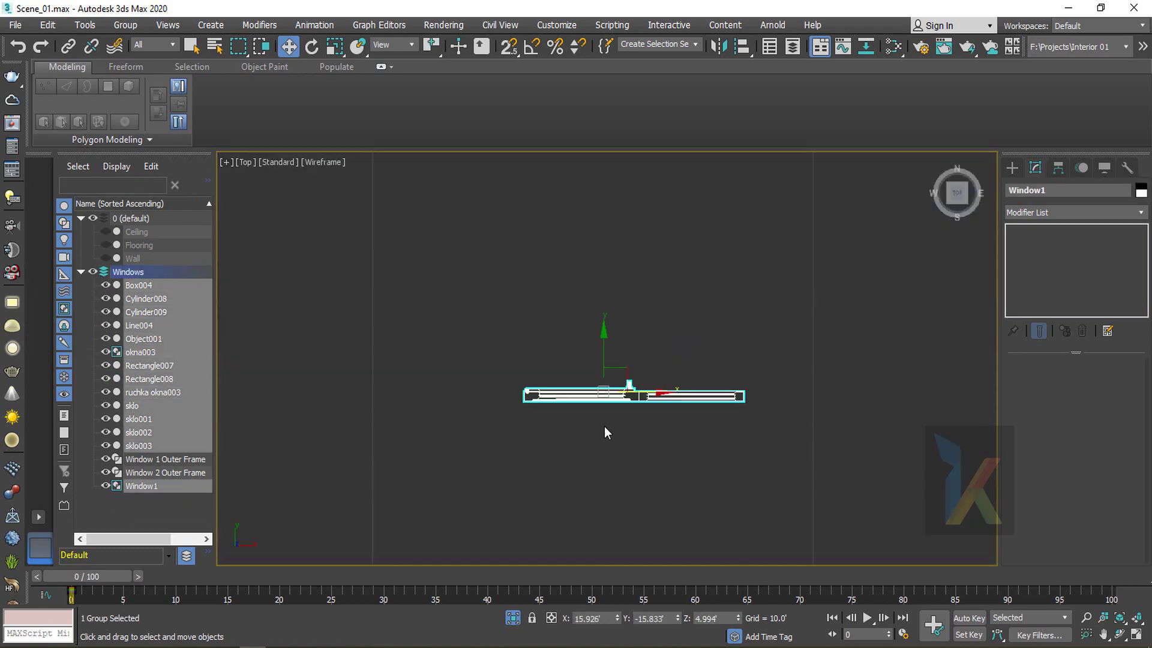
pyautogui.scroll(-3, 603, 426)
pyautogui.moveTo(598, 391); pyautogui.dragTo(568, 200)
pyautogui.scroll(2, 560, 222)
pyautogui.moveTo(560, 222); pyautogui.dragTo(579, 291, button='middle')
pyautogui.scroll(-2, 580, 293)
pyautogui.moveTo(650, 309); pyautogui.dragTo(516, 329)
pyautogui.scroll(5, 485, 308)
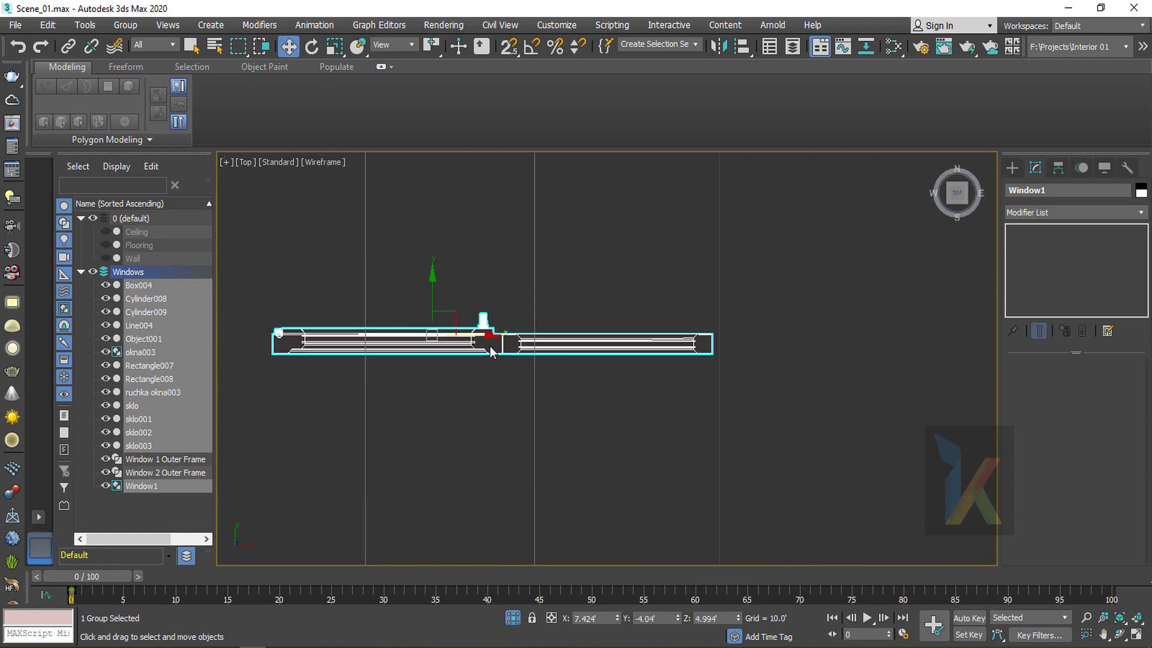
# Rotate Window1 90 degrees with angle snap on and move it to about Y -4.31' to line up inside the outer frame
pyautogui.press('e')
pyautogui.scroll(-4, 483, 330)
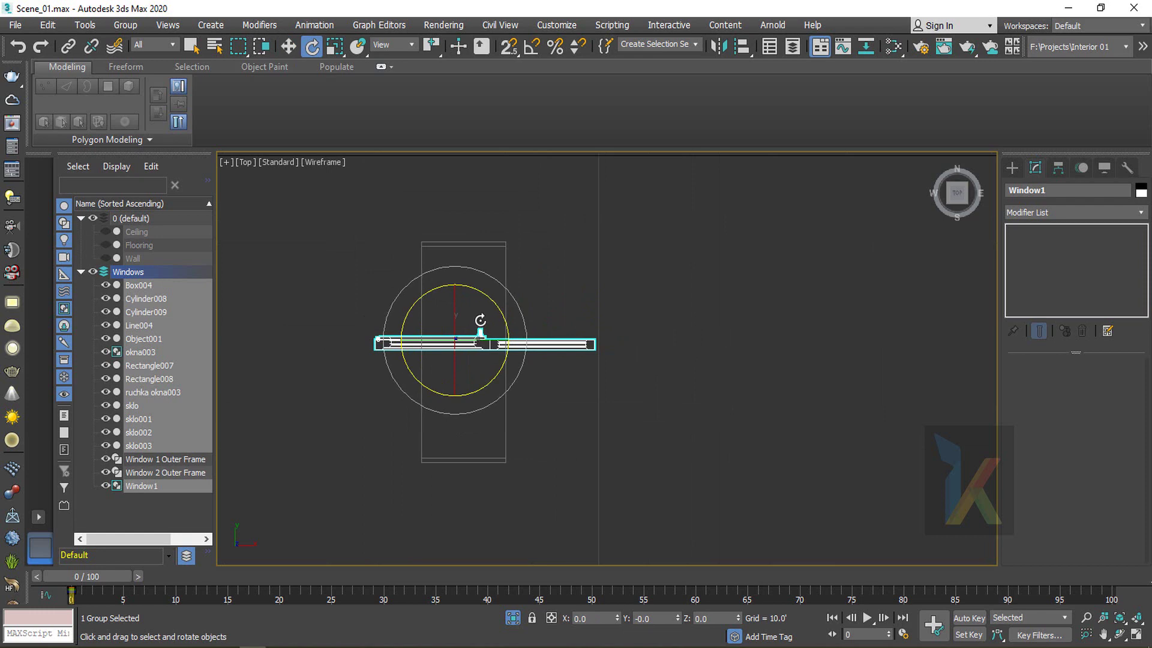
pyautogui.click(532, 52)
pyautogui.moveTo(493, 302); pyautogui.dragTo(447, 254)
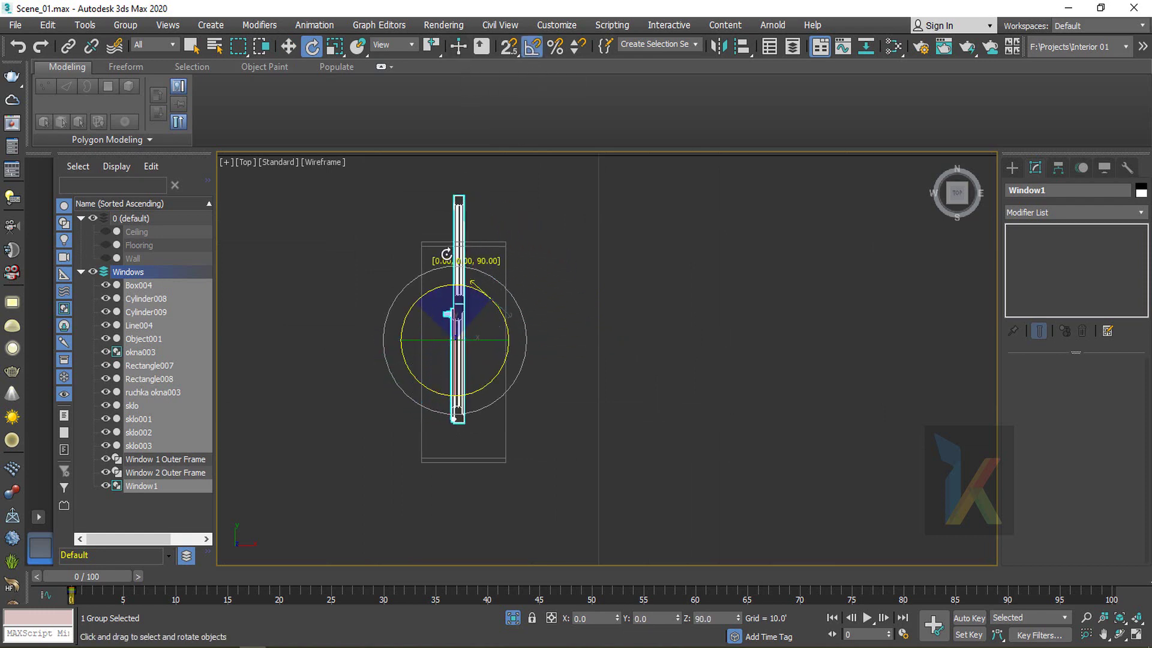
pyautogui.press('w')
pyautogui.moveTo(452, 297); pyautogui.dragTo(451, 339)
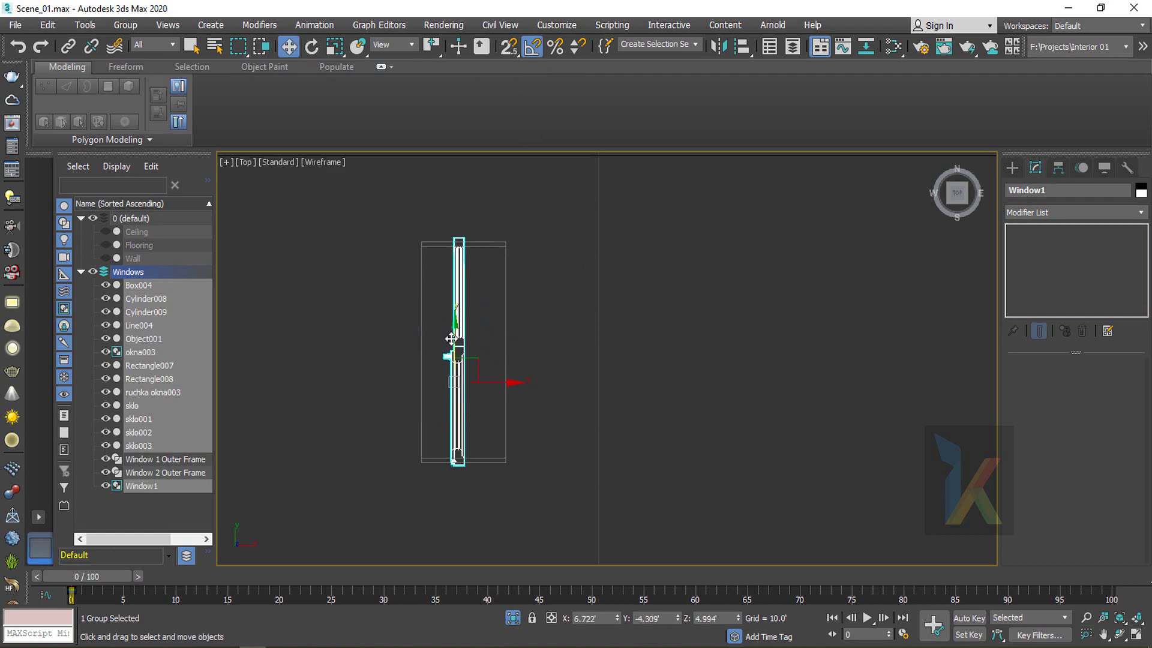
# Raise Window1 in the Left view to about Z 5.5' so it sits within the outer frame's height
pyautogui.press('p')
pyautogui.press('z')
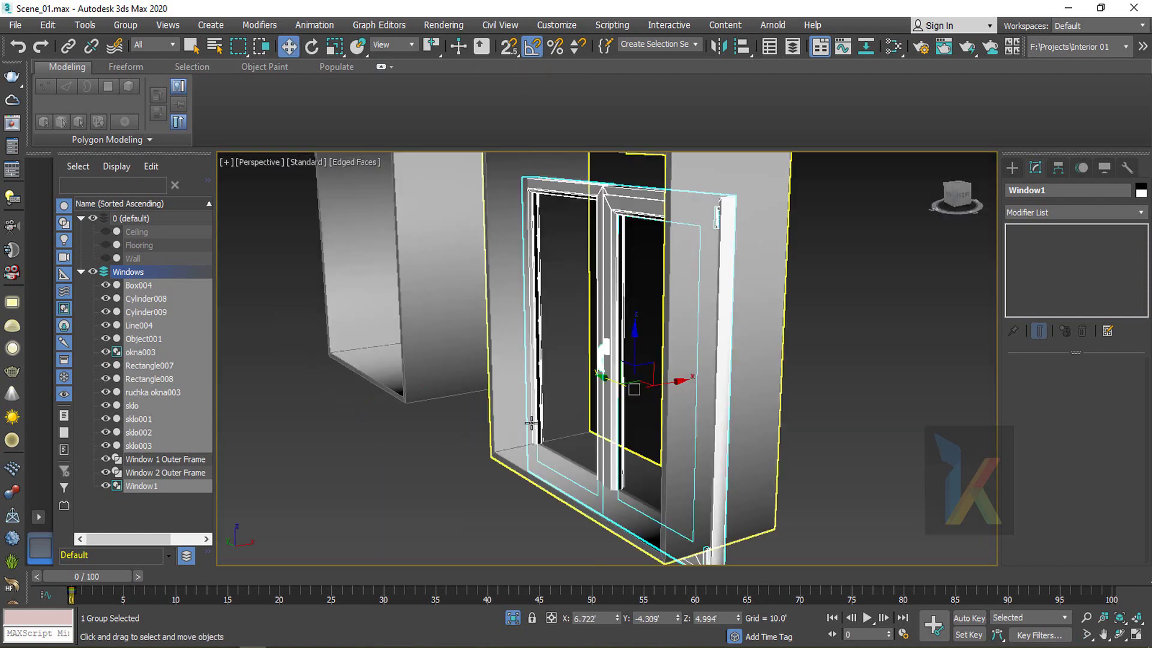
pyautogui.scroll(-3, 540, 424)
pyautogui.keyDown('alt'); pyautogui.moveTo(550, 425); pyautogui.dragTo(594, 403, button='middle'); pyautogui.keyUp('alt')
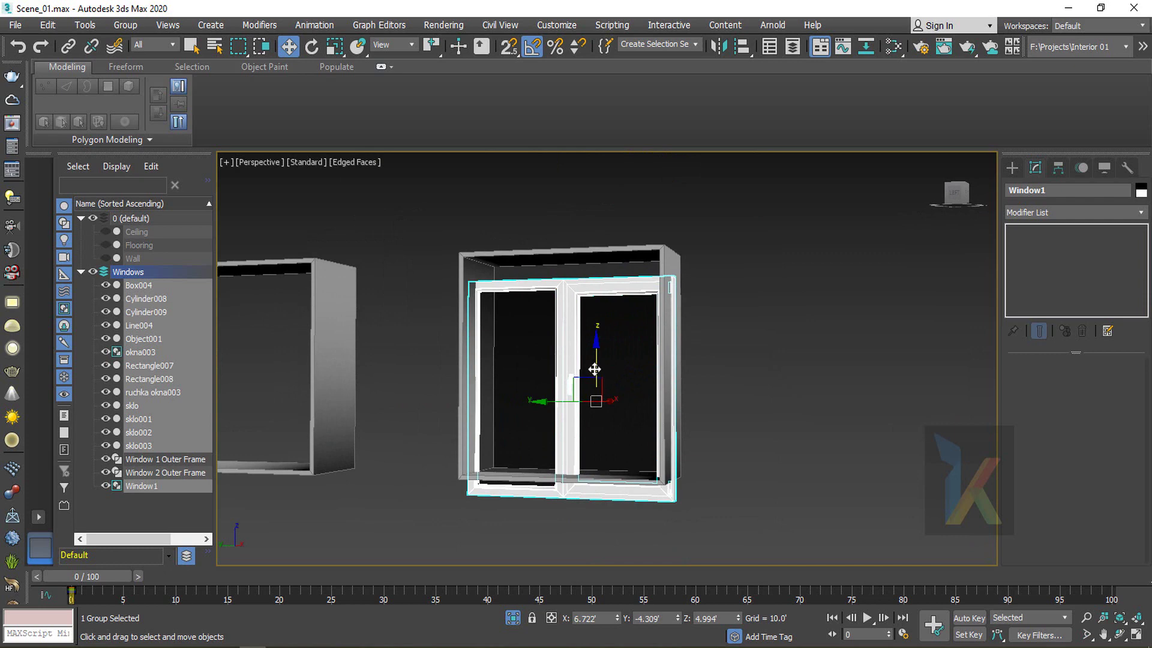
pyautogui.press('l')
pyautogui.press('z')
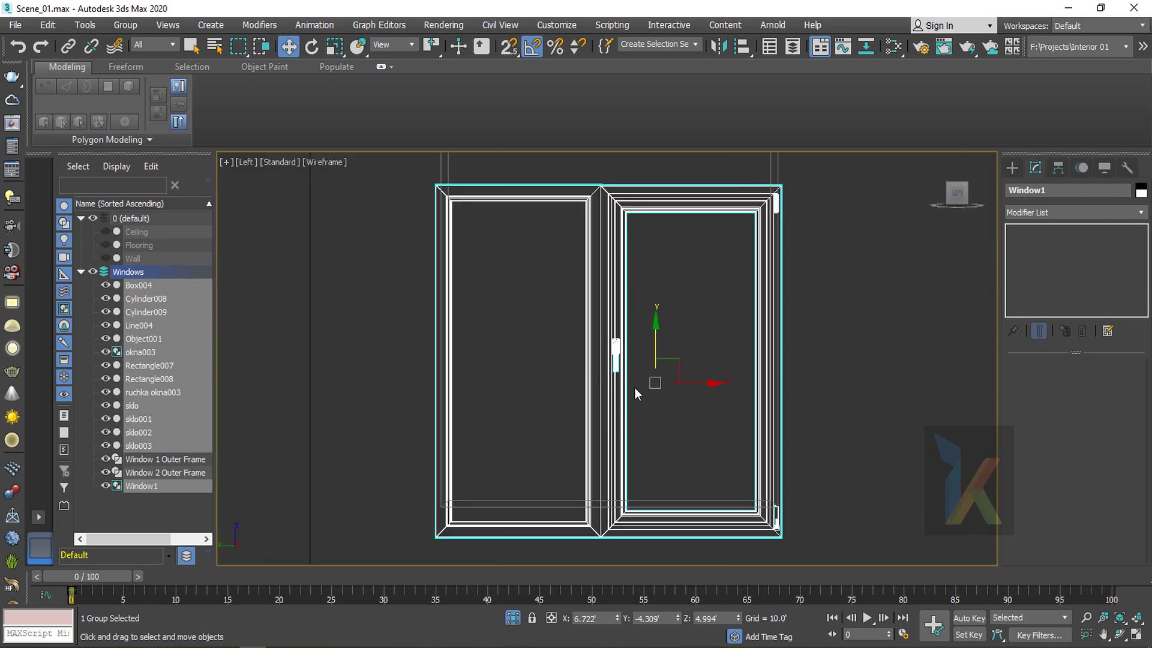
pyautogui.scroll(-1, 635, 388)
pyautogui.moveTo(653, 344); pyautogui.dragTo(645, 320)
pyautogui.scroll(2, 658, 342)
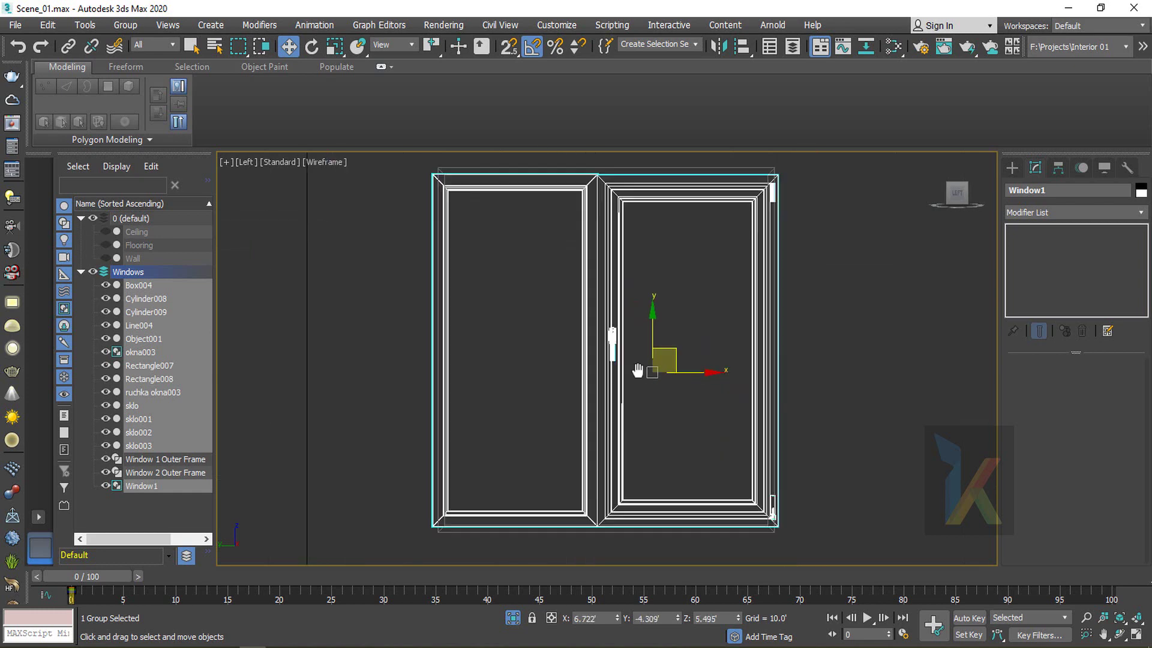
pyautogui.moveTo(637, 371); pyautogui.dragTo(566, 376, button='middle')
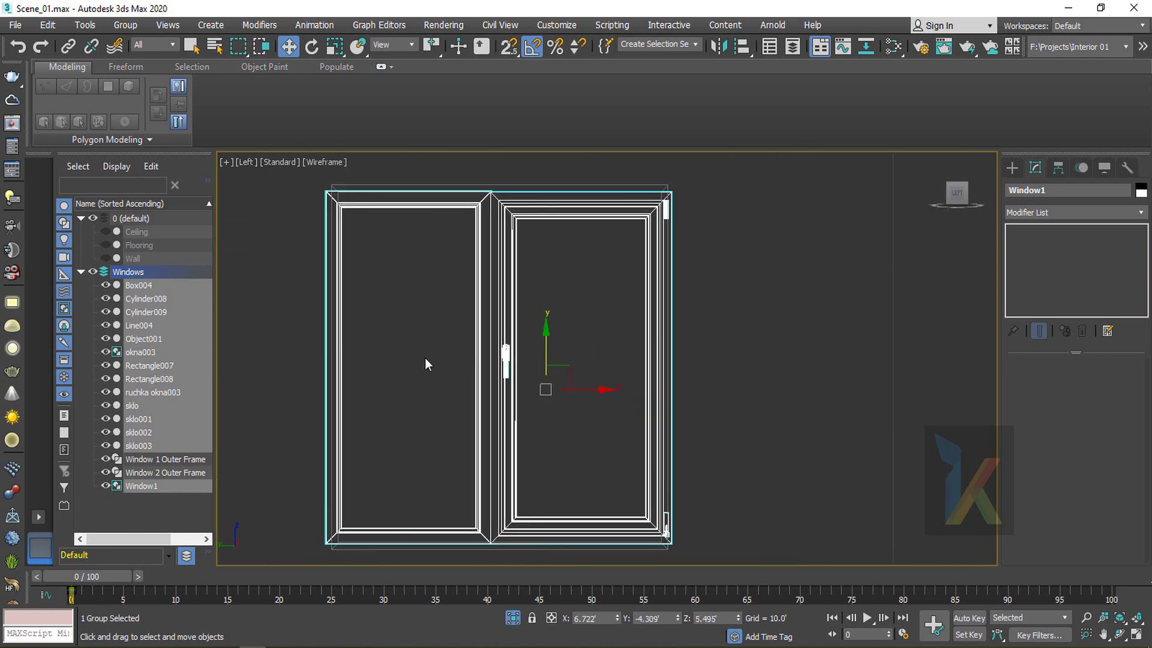
# Center Window1's pivot to the object using Affect Pivot Only and end pivot editing
pyautogui.click(1056, 168)
pyautogui.click(1073, 270)
pyautogui.click(1075, 347)
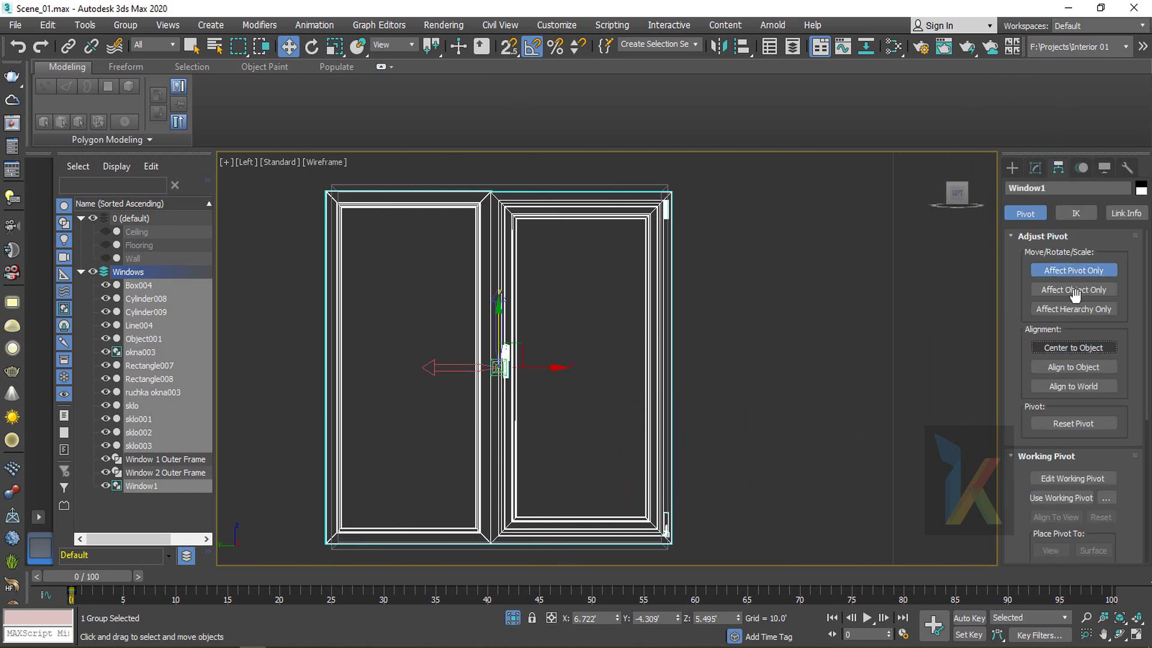
pyautogui.click(1073, 266)
pyautogui.click(1033, 169)
pyautogui.press('r')
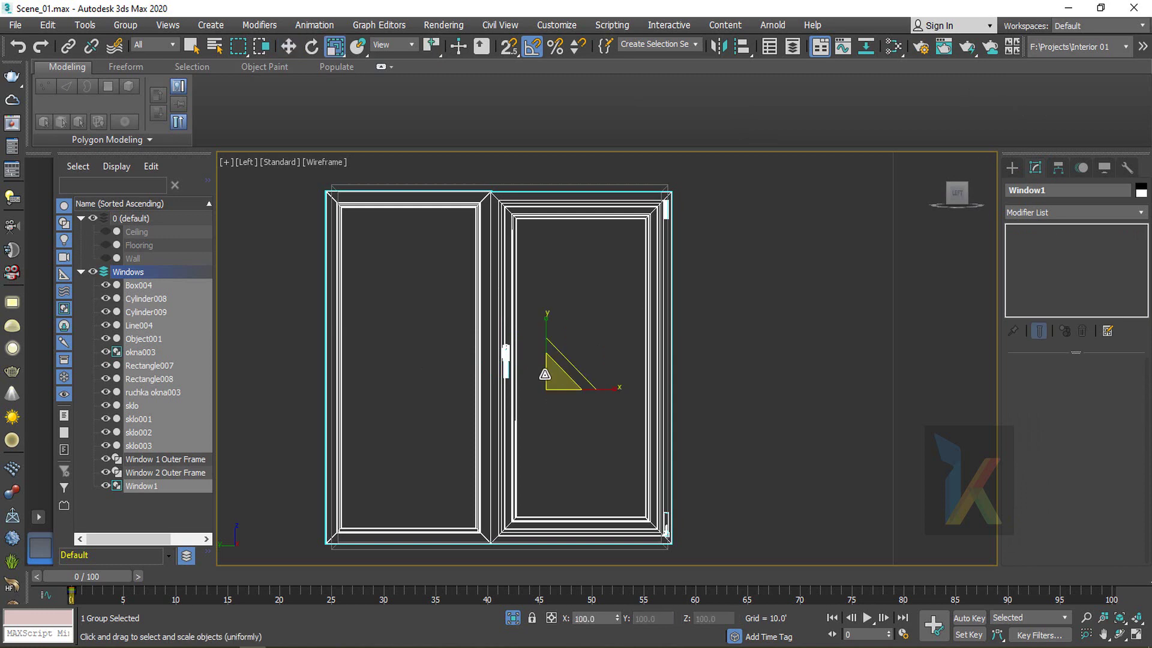
pyautogui.click(1058, 169)
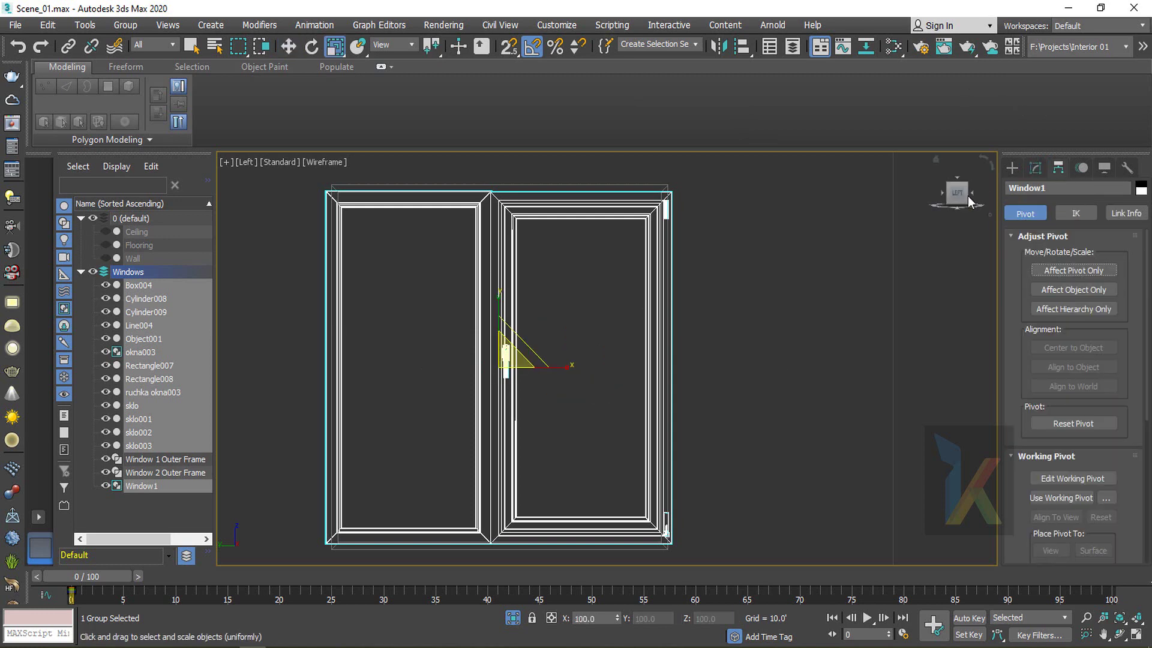
# Narrow Window1 to an absolute local X scale of 93.7 and check its edges against the outer frame
pyautogui.rightClick(336, 48)
pyautogui.moveTo(525, 265); pyautogui.dragTo(745, 262)
pyautogui.scroll(2, 312, 201)
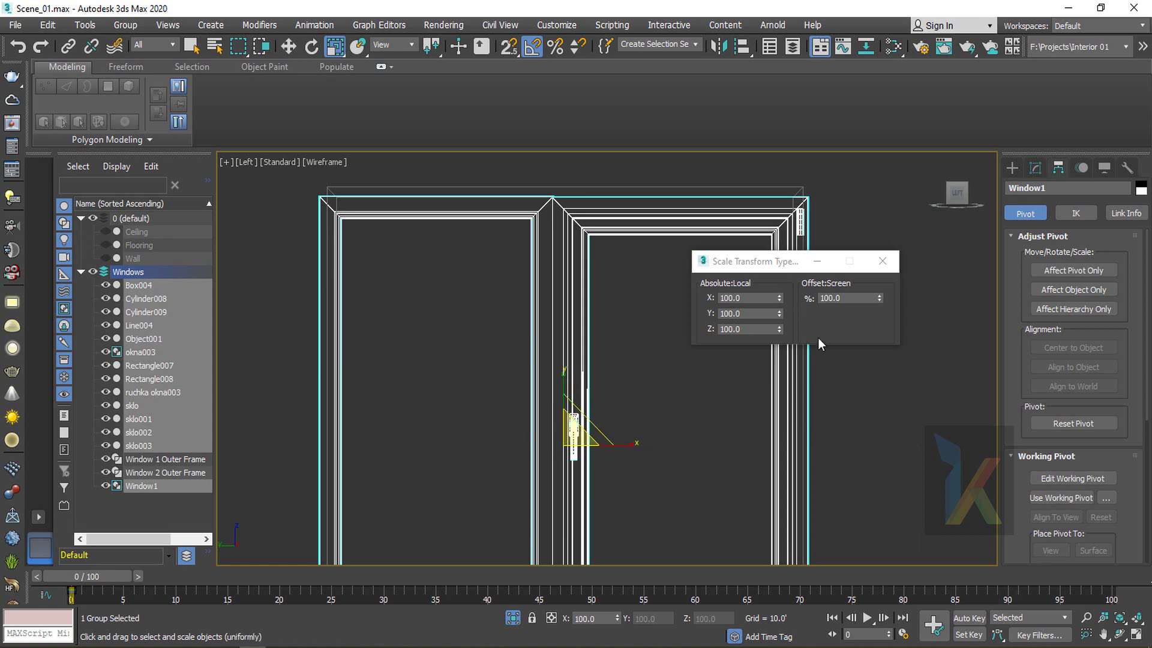
pyautogui.moveTo(778, 298); pyautogui.dragTo(778, 347)
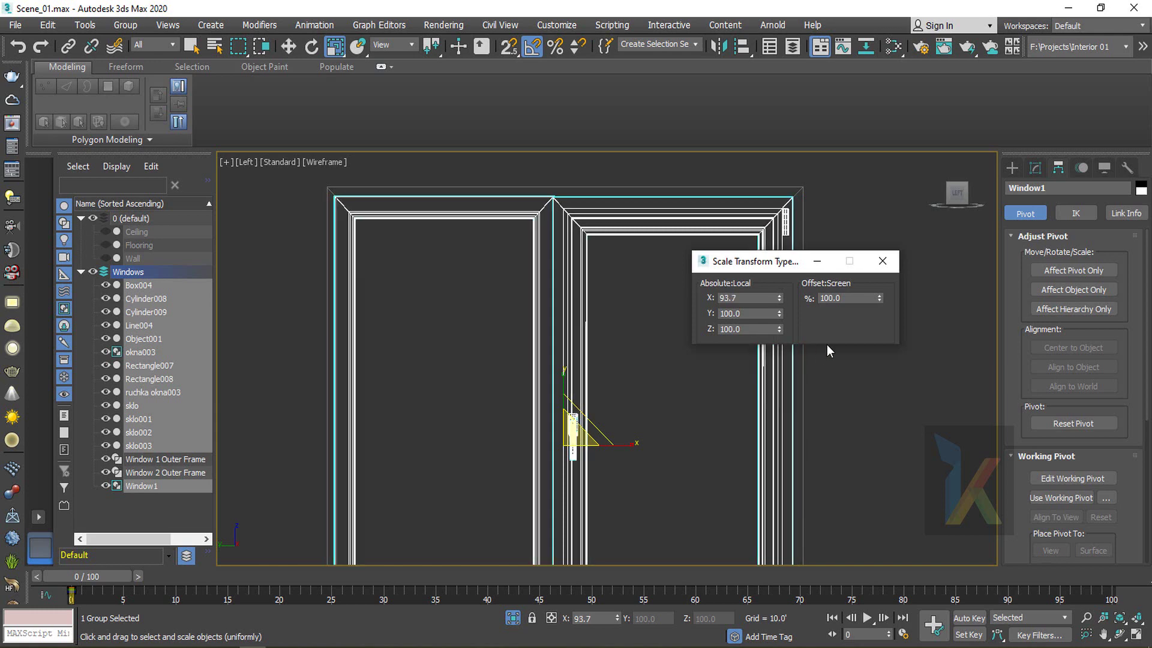
pyautogui.moveTo(660, 370); pyautogui.dragTo(648, 195, button='middle')
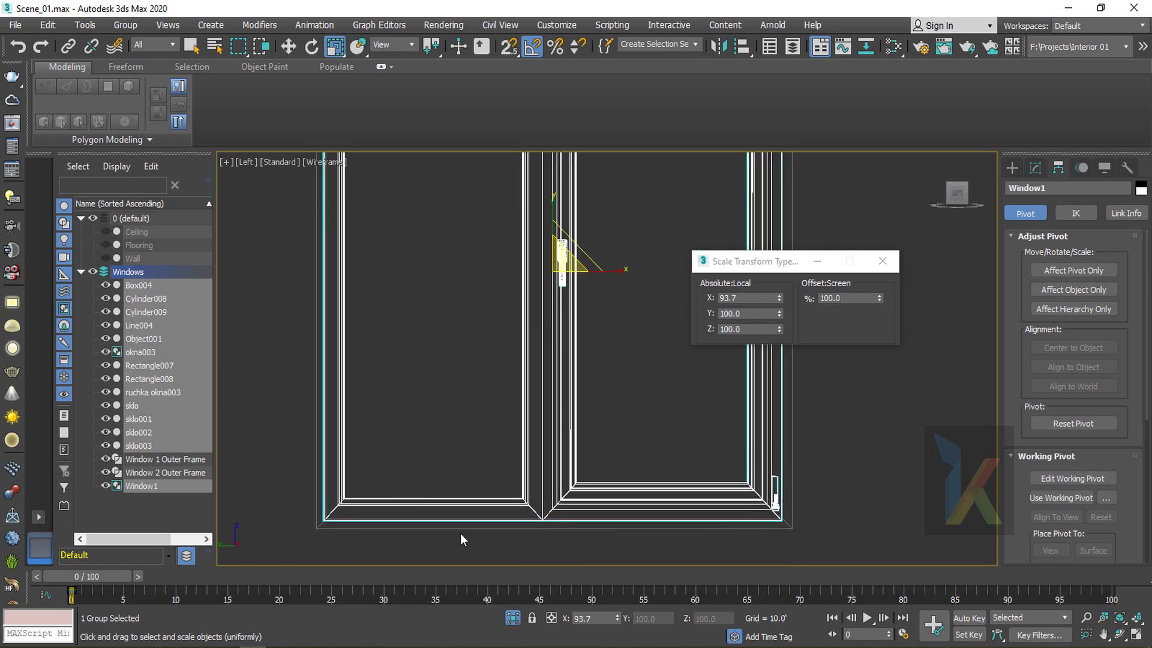
pyautogui.scroll(3, 460, 534)
pyautogui.moveTo(354, 498); pyautogui.dragTo(496, 531, button='middle')
pyautogui.press('z')
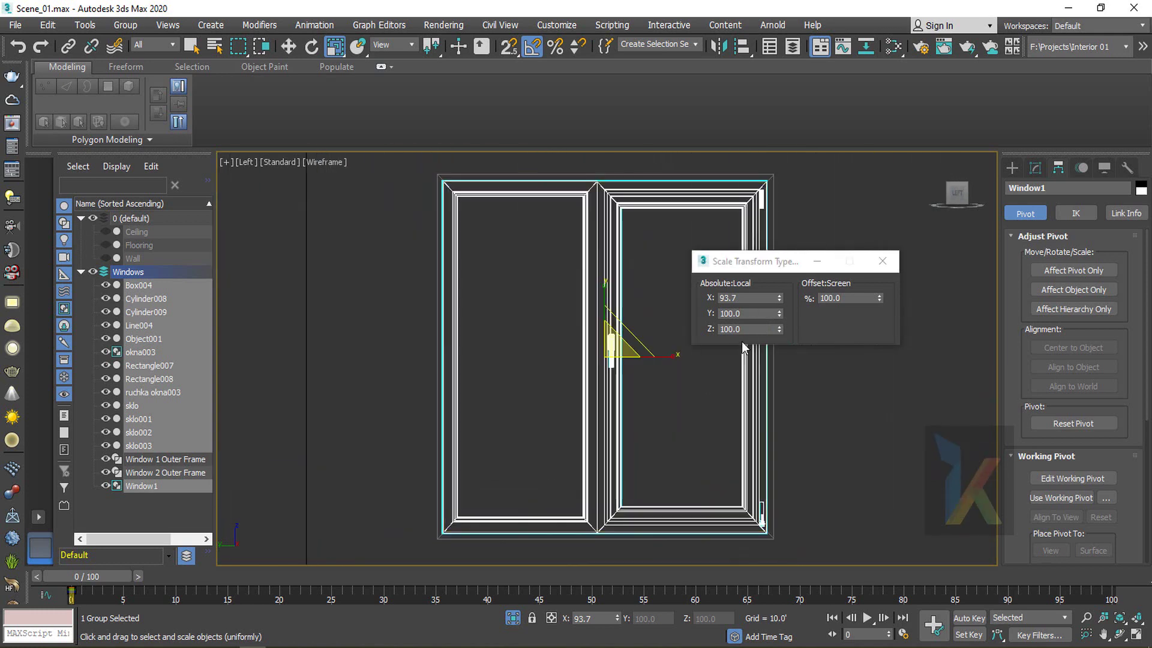
pyautogui.click(882, 260)
# Set Window1's absolute world Y position to -4.325' and compare its lower corners with the outer frame
pyautogui.scroll(3, 625, 310)
pyautogui.press('w')
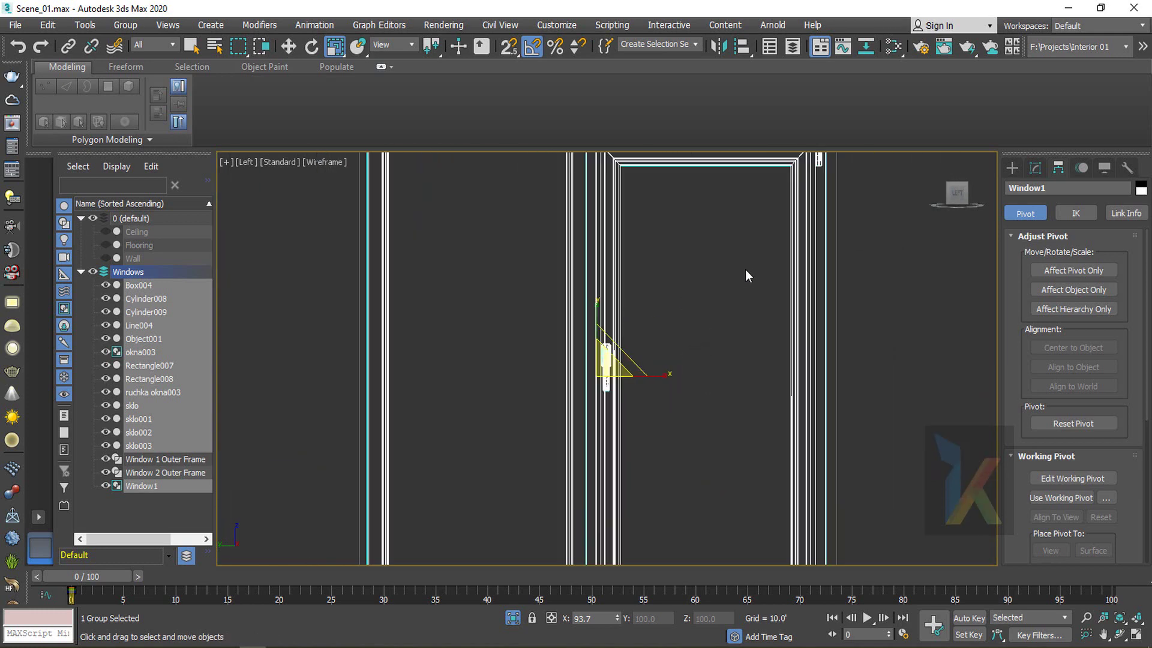
pyautogui.press('z')
pyautogui.scroll(5, 772, 533)
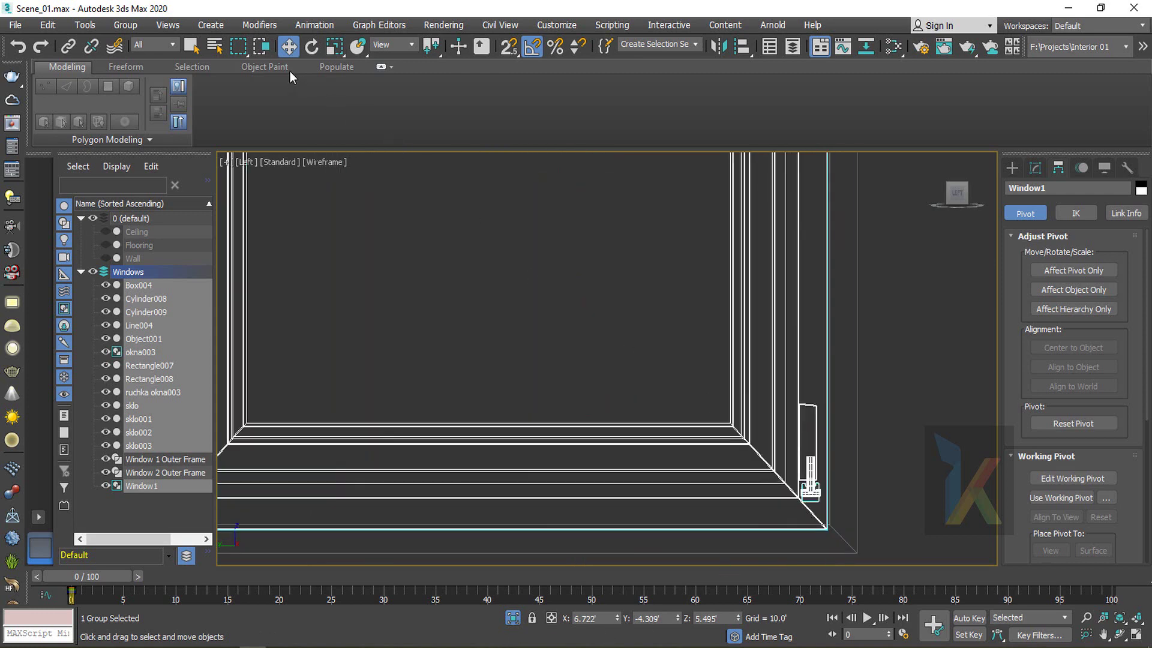
pyautogui.rightClick(290, 53)
pyautogui.moveTo(776, 263); pyautogui.dragTo(795, 241)
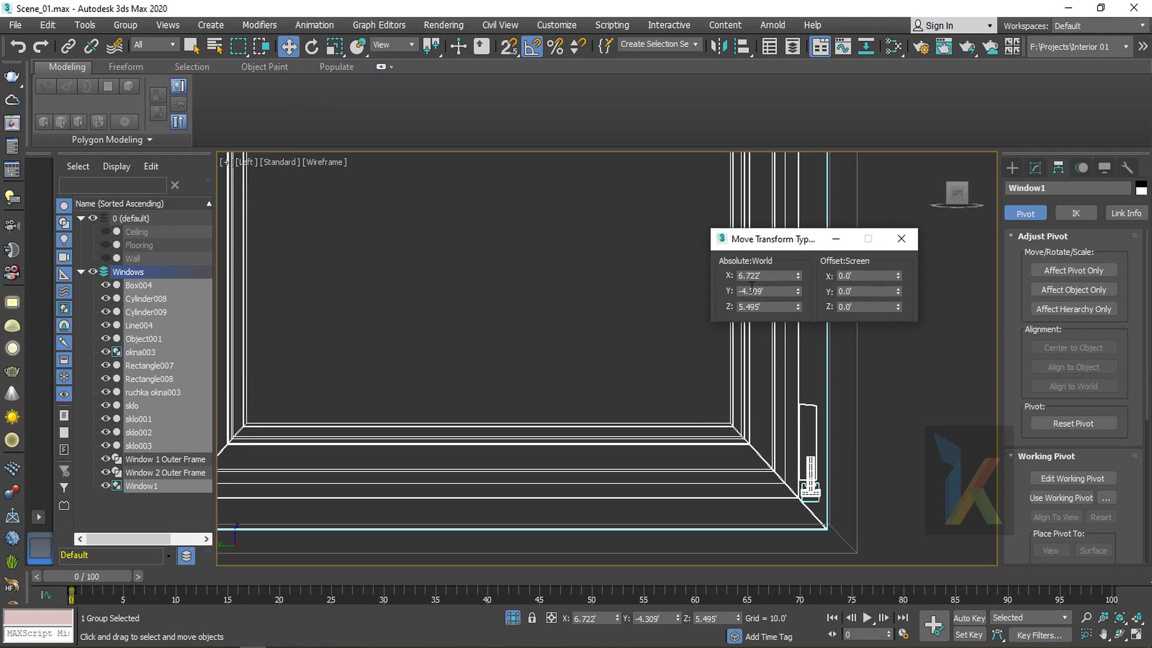
pyautogui.scroll(-3, 693, 321)
pyautogui.moveTo(405, 430); pyautogui.dragTo(654, 425, button='middle')
pyautogui.scroll(3, 377, 428)
pyautogui.moveTo(790, 421); pyautogui.dragTo(334, 474, button='middle')
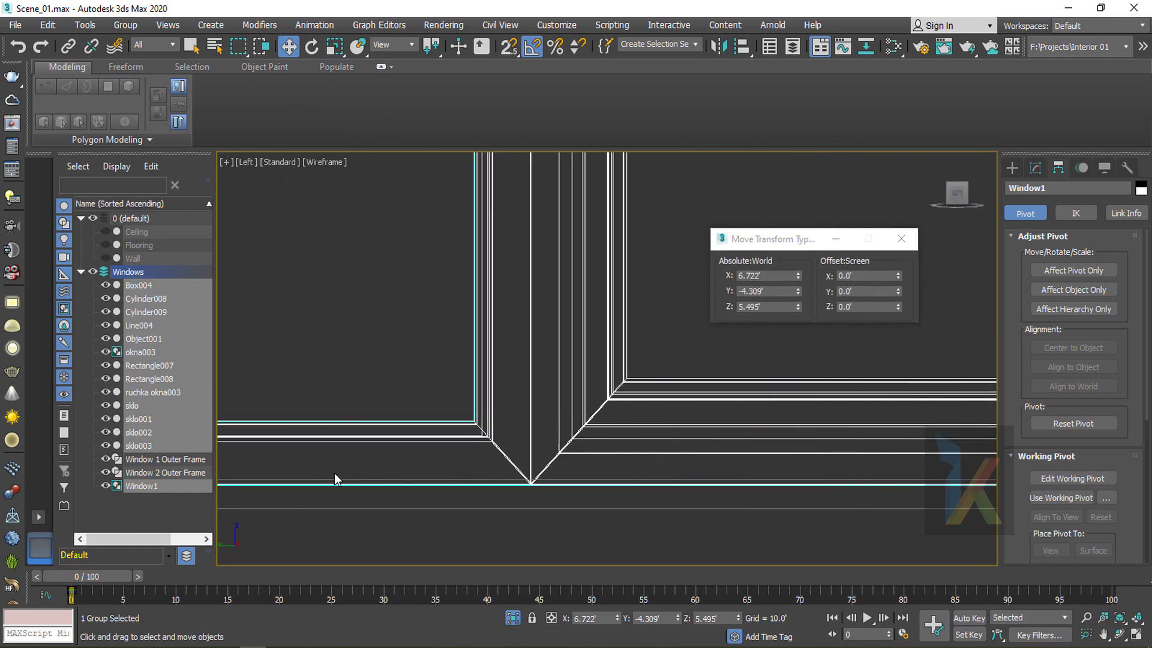
pyautogui.moveTo(795, 466); pyautogui.dragTo(444, 460, button='middle')
pyautogui.scroll(2, 851, 468)
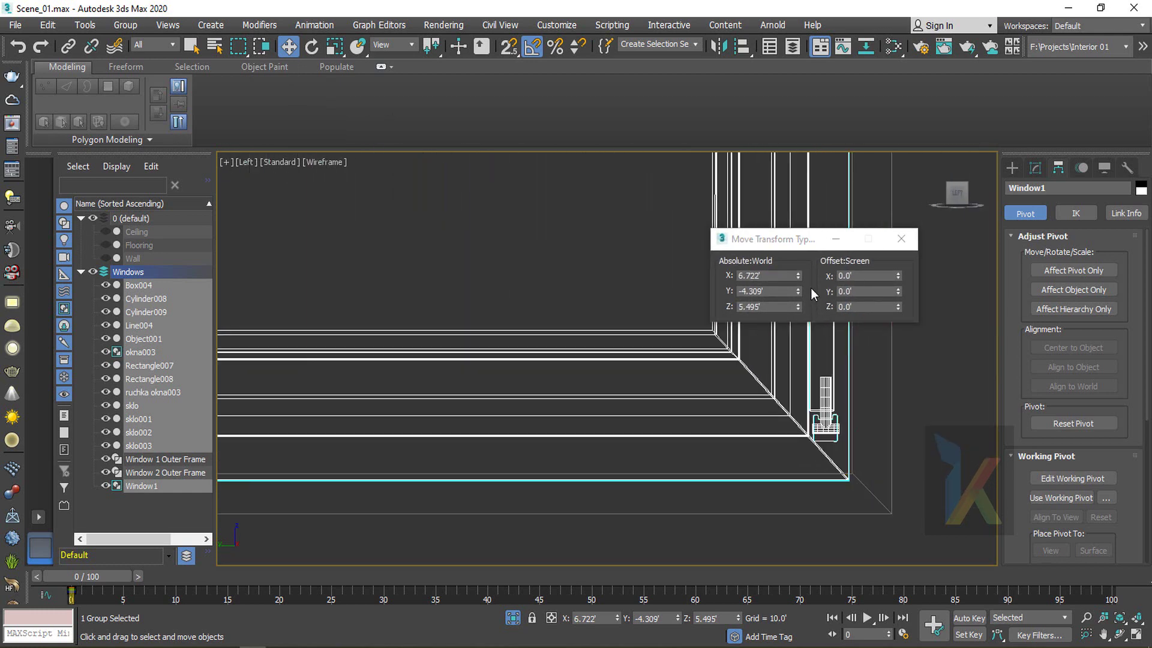
pyautogui.moveTo(797, 276); pyautogui.dragTo(797, 294)
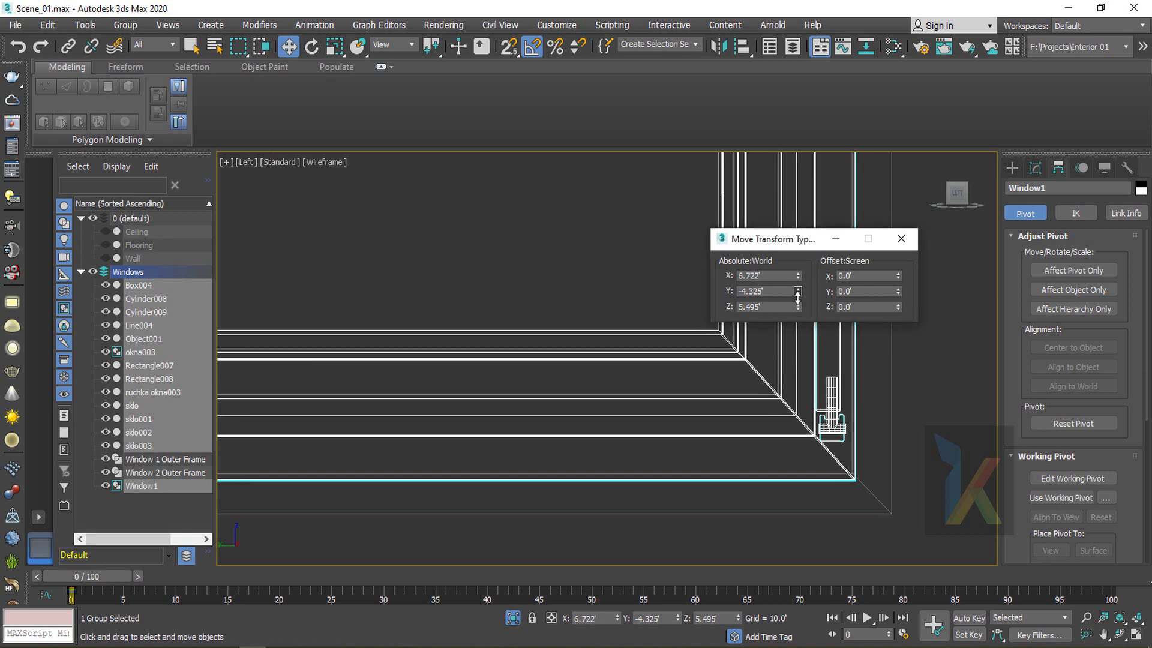
pyautogui.scroll(-5, 800, 360)
pyautogui.moveTo(480, 384); pyautogui.dragTo(674, 379, button='middle')
pyautogui.scroll(5, 711, 373)
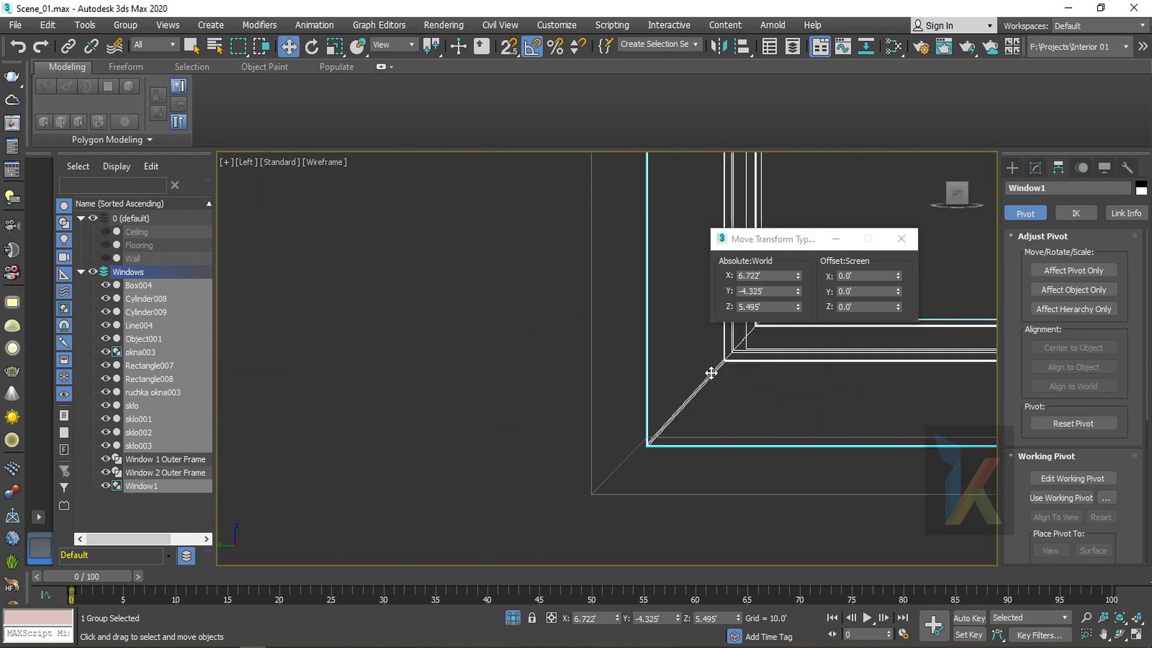
# Set Window1's absolute local X scale to 93.8 and check its lower edge against the outer frame in the Left view
pyautogui.scroll(3, 711, 373)
pyautogui.moveTo(833, 466); pyautogui.dragTo(535, 428, button='middle')
pyautogui.scroll(-3, 535, 428)
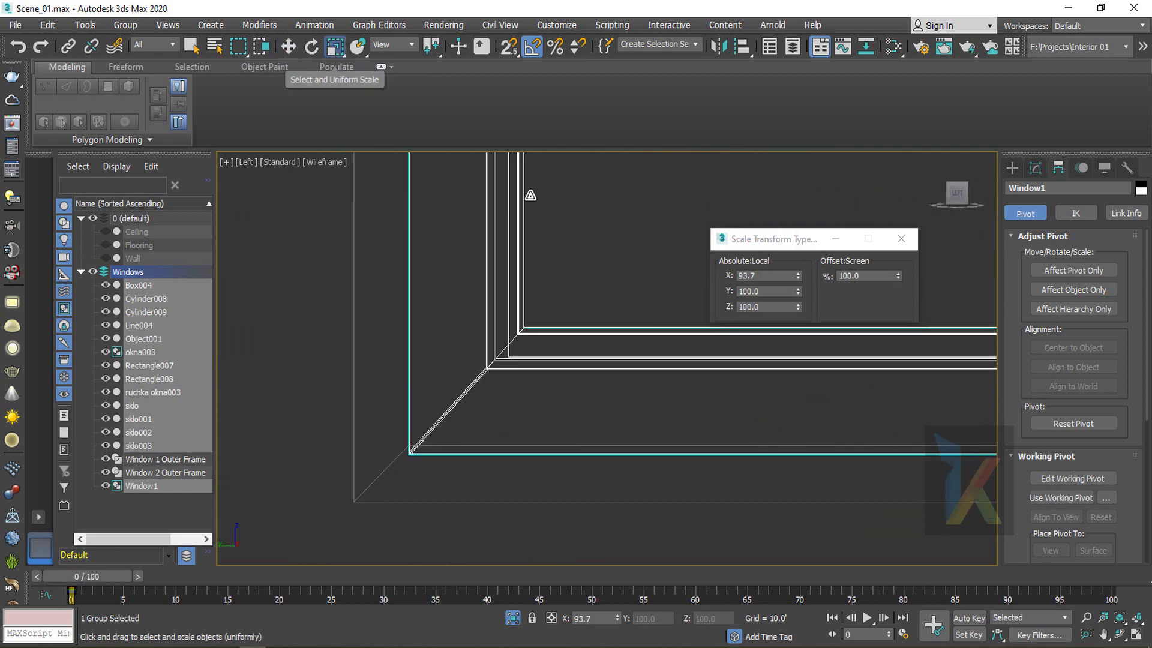
pyautogui.click(336, 50)
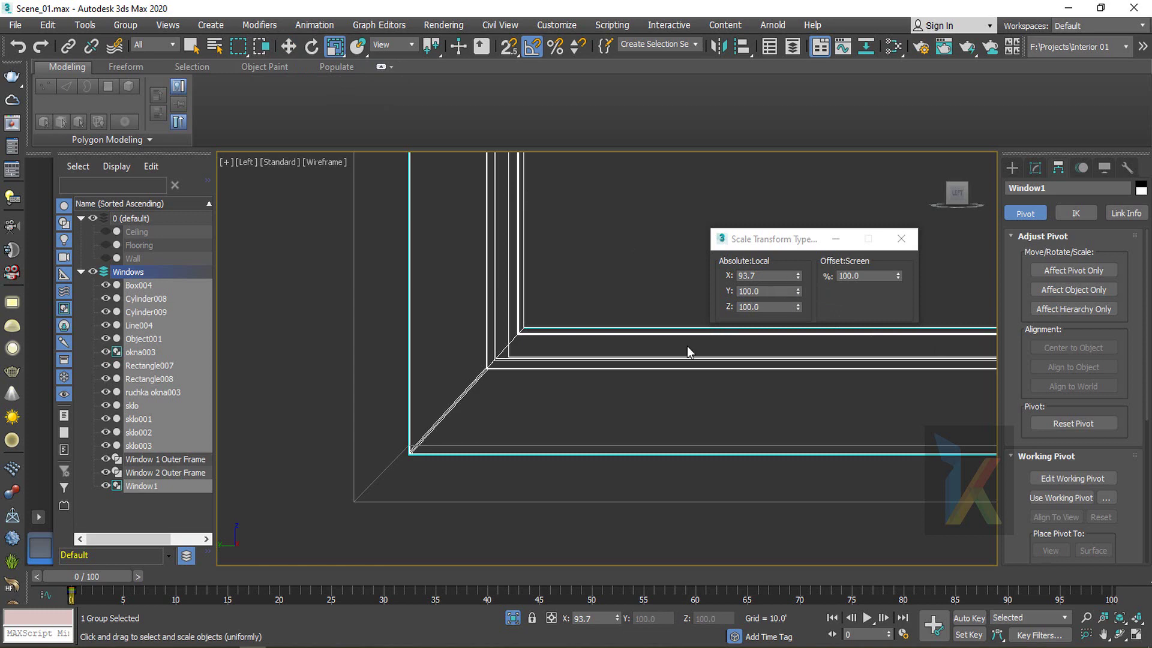
pyautogui.moveTo(686, 345); pyautogui.dragTo(599, 401, button='middle')
pyautogui.scroll(-5, 599, 402)
pyautogui.moveTo(684, 414); pyautogui.dragTo(388, 440, button='middle')
pyautogui.moveTo(856, 425); pyautogui.dragTo(508, 437, button='middle')
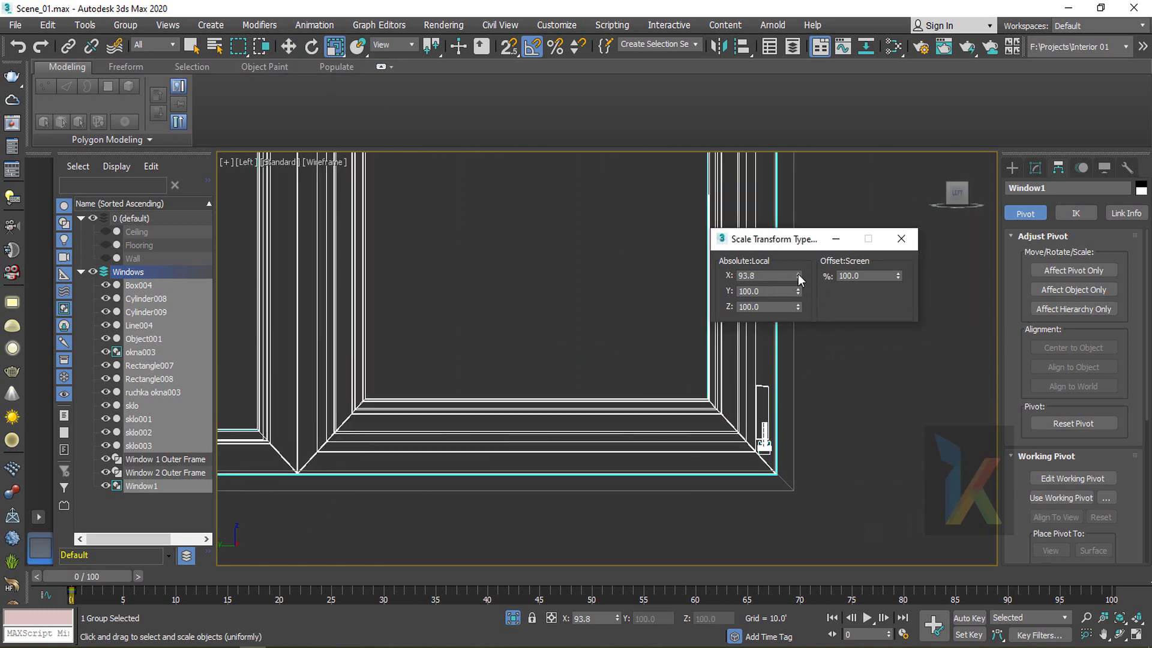
# Set Window1's absolute world Y position to -4.324', compare both lower corners with the outer frame, and close the Move Transform Type-In
pyautogui.press('w')
pyautogui.moveTo(488, 407); pyautogui.dragTo(856, 361, button='middle')
pyautogui.moveTo(304, 423); pyautogui.dragTo(408, 426, button='middle')
pyautogui.scroll(3, 345, 432)
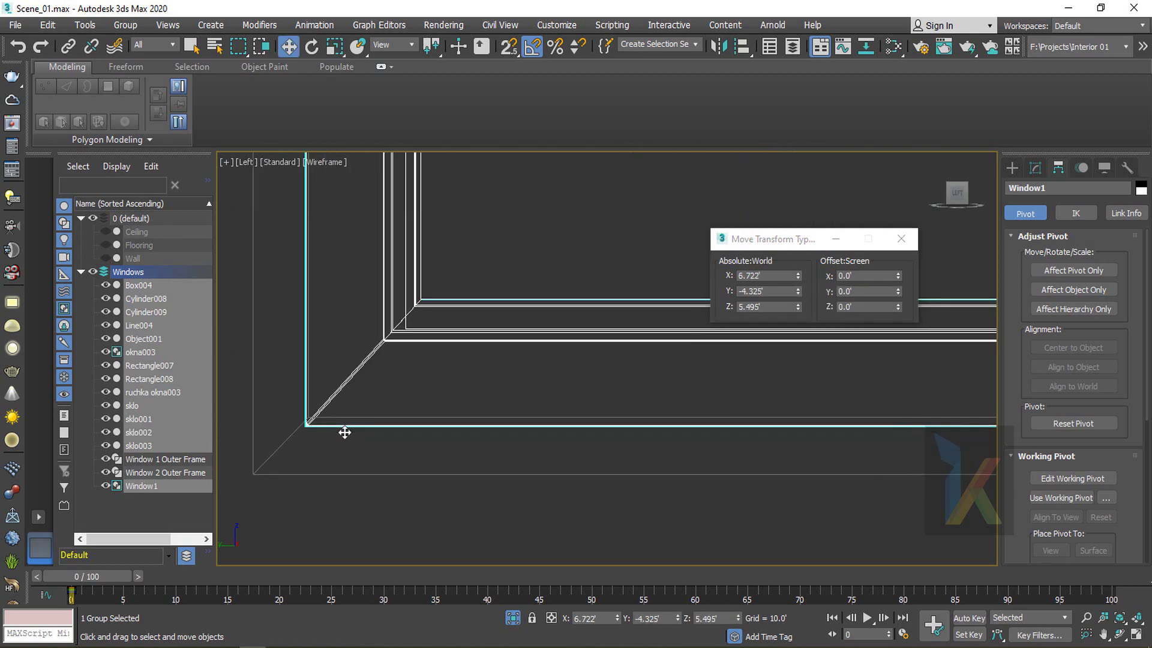
pyautogui.click(797, 293)
pyautogui.click(797, 290)
pyautogui.click(797, 289)
pyautogui.scroll(-3, 779, 395)
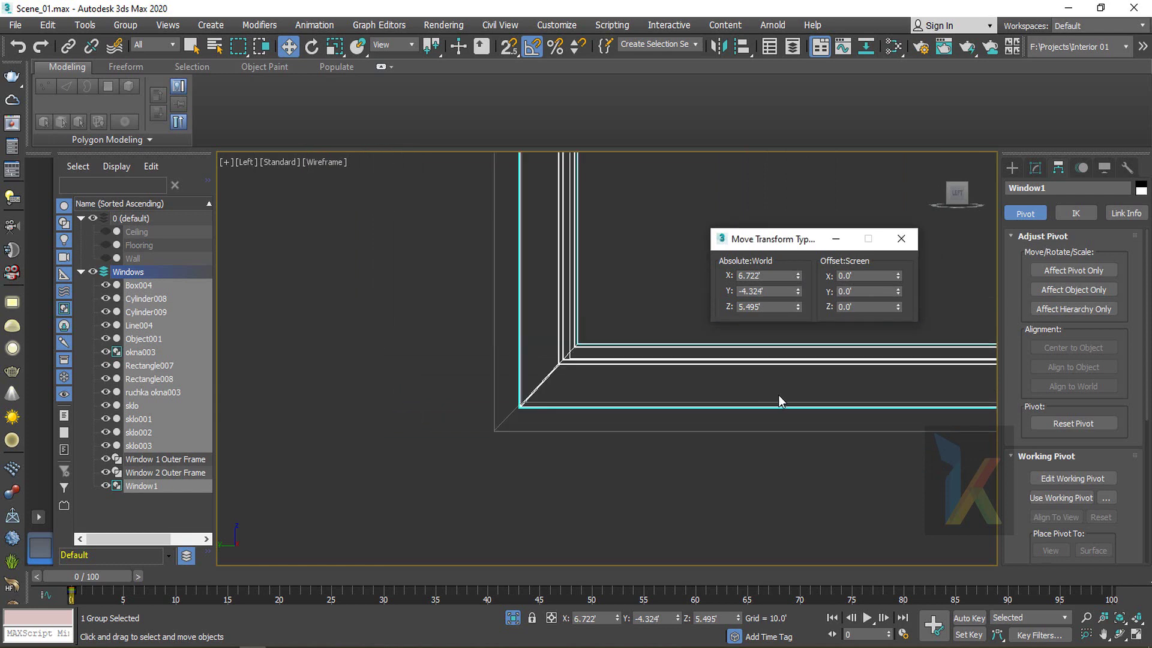
pyautogui.moveTo(778, 396); pyautogui.dragTo(138, 420, button='middle')
pyautogui.moveTo(989, 429); pyautogui.dragTo(689, 431, button='middle')
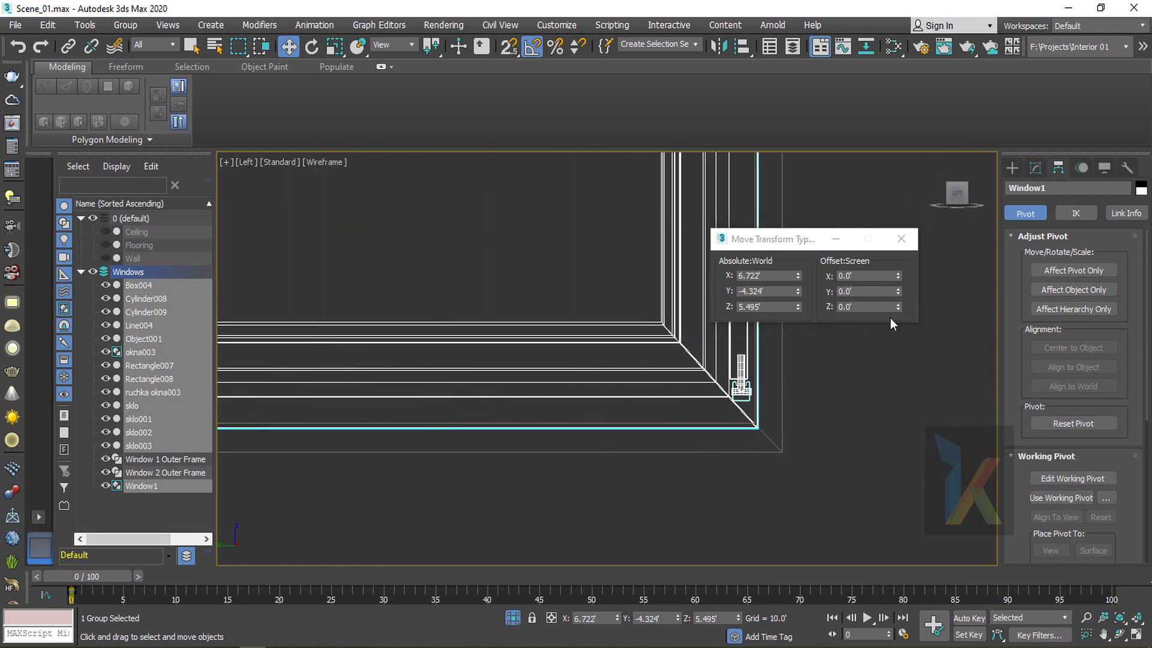
pyautogui.click(901, 238)
pyautogui.scroll(-6, 699, 377)
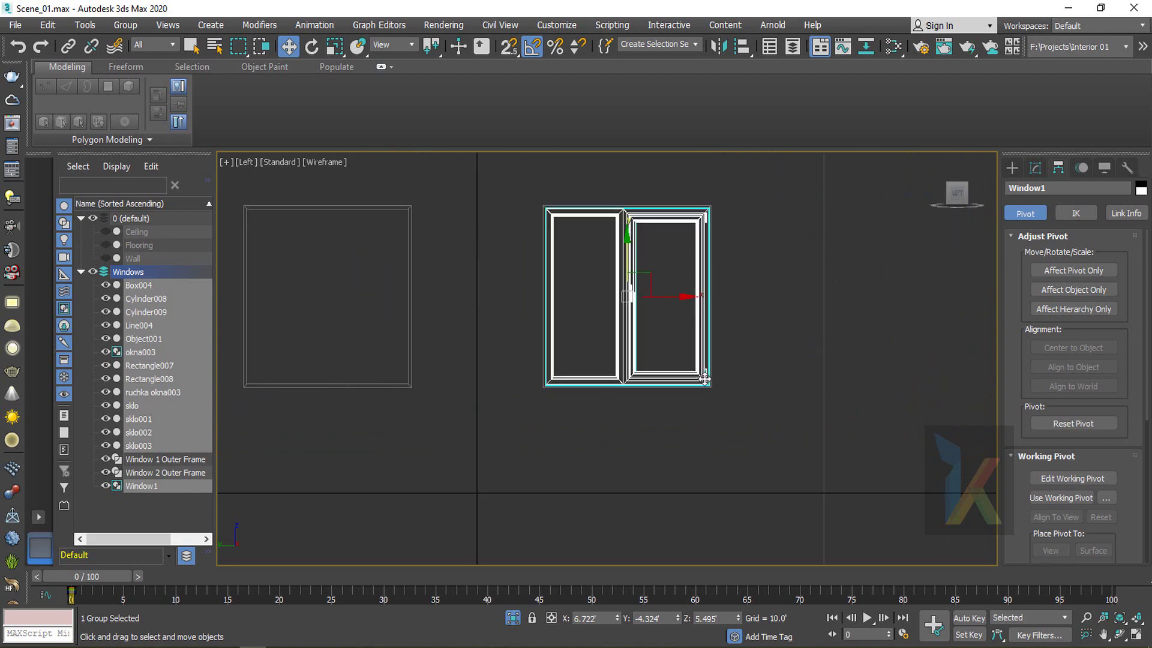
# Deselect Window1 and examine its fit in the outer frame in the Perspective view with edged faces turned off
pyautogui.click(773, 323)
pyautogui.press('p')
pyautogui.keyDown('alt'); pyautogui.moveTo(700, 333); pyautogui.dragTo(716, 363, button='middle'); pyautogui.keyUp('alt')
pyautogui.press('F4')
pyautogui.keyDown('alt'); pyautogui.moveTo(596, 380); pyautogui.dragTo(414, 472, button='middle'); pyautogui.keyUp('alt')
pyautogui.scroll(5, 493, 457)
pyautogui.scroll(-5, 473, 449)
pyautogui.scroll(4, 473, 449)
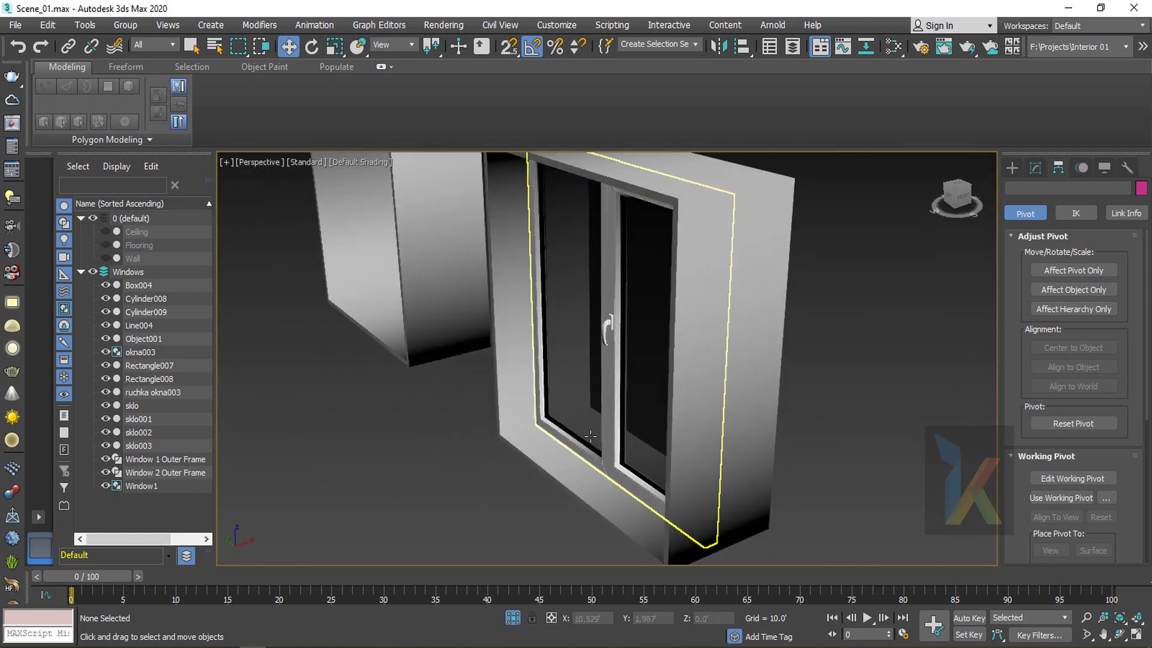
# Move Window1 along X in the Top view to about X 7.32' within the outer frame's depth
pyautogui.click(591, 440)
pyautogui.press('t')
pyautogui.scroll(5, 467, 355)
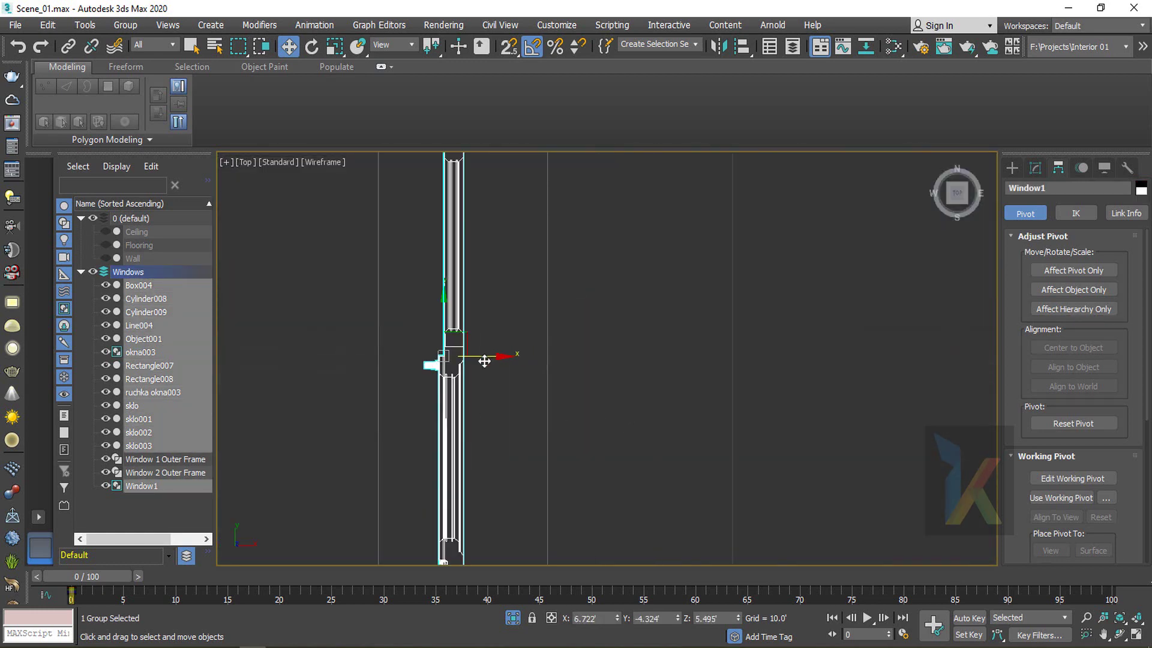
pyautogui.moveTo(484, 360); pyautogui.dragTo(535, 363)
pyautogui.scroll(-3, 535, 363)
pyautogui.scroll(-2, 535, 363)
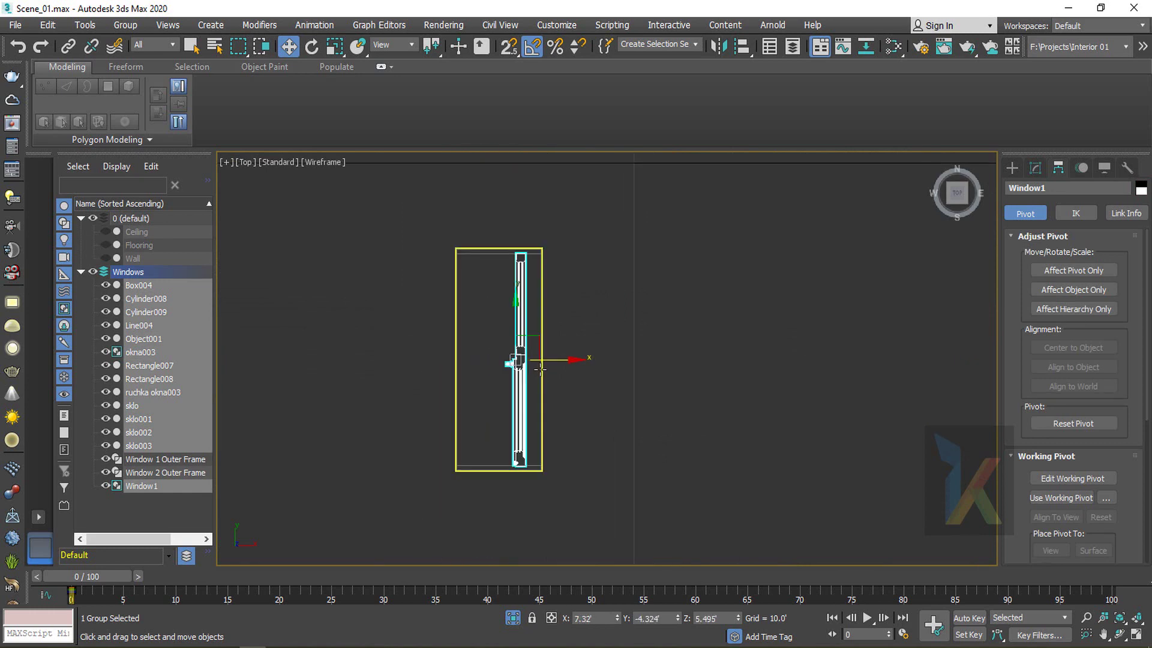
# Clone Window1 along Y as a single copy named Window002 into the other outer frame, at about Y 4.274'
pyautogui.click(542, 361)
pyautogui.scroll(-3, 542, 361)
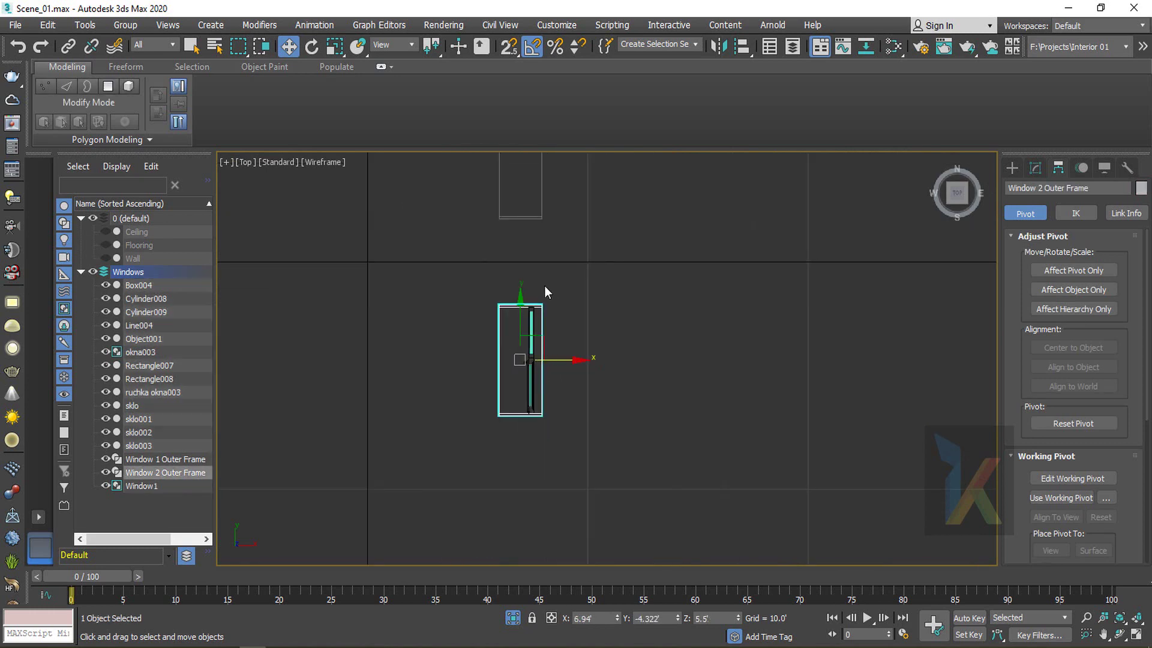
pyautogui.moveTo(545, 286); pyautogui.dragTo(543, 328, button='middle')
pyautogui.click(529, 363)
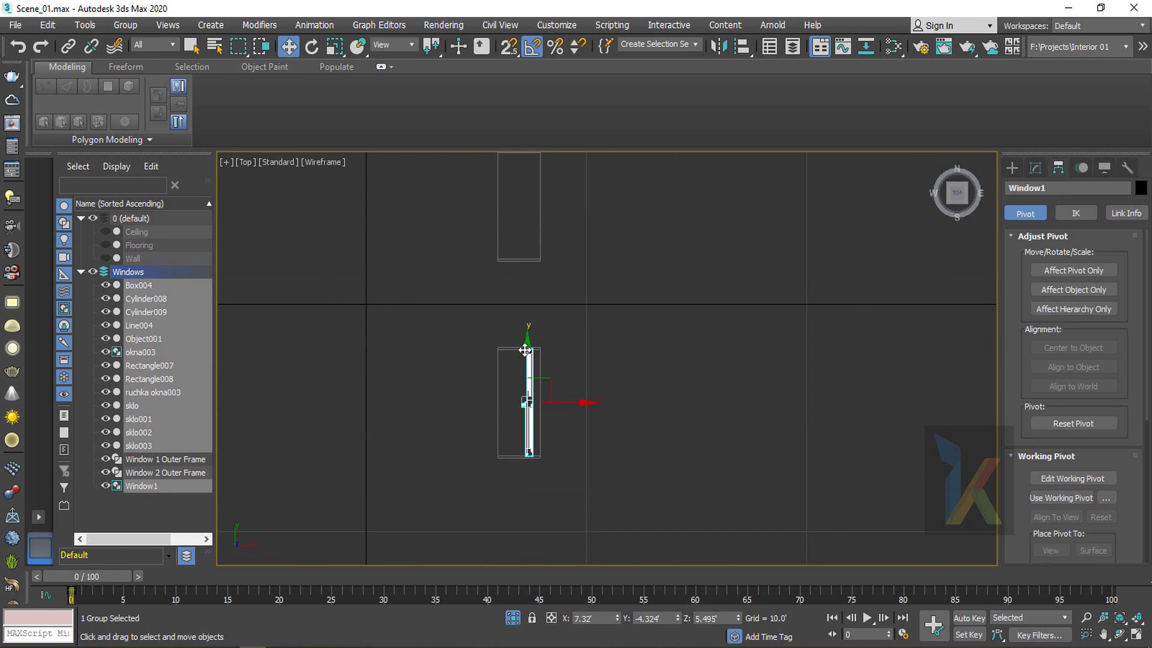
pyautogui.keyDown('shift'); pyautogui.moveTo(529, 350); pyautogui.dragTo(529, 155); pyautogui.keyUp('shift')
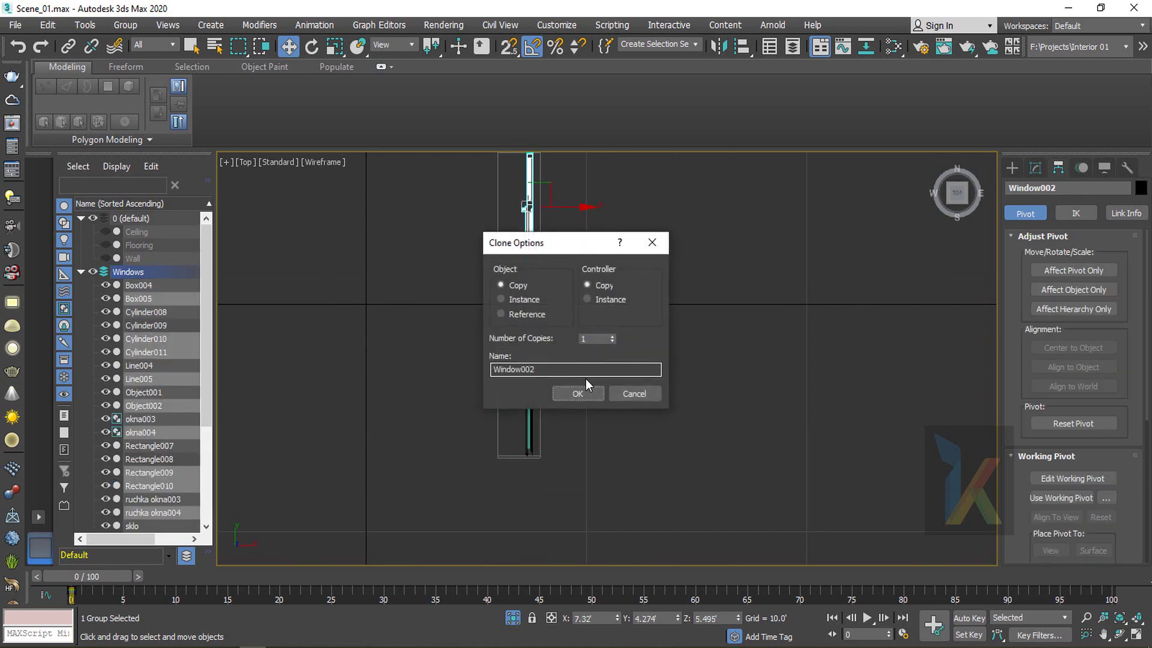
pyautogui.click(583, 391)
pyautogui.moveTo(502, 161); pyautogui.dragTo(507, 238, button='middle')
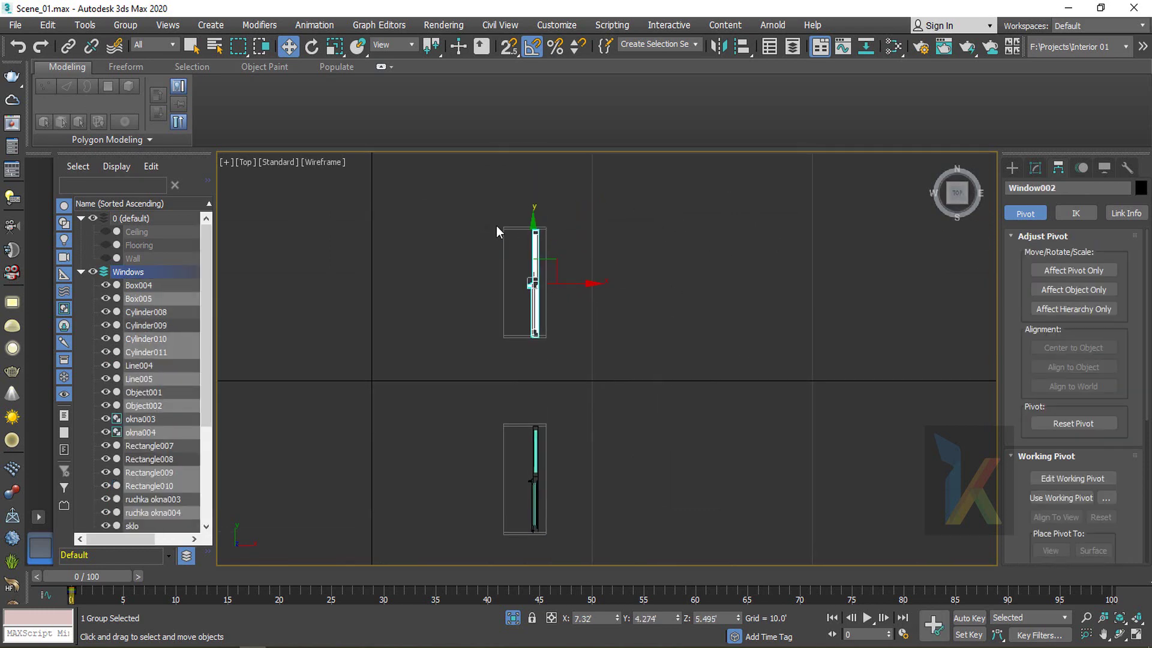
# Nudge Window002 along Y to about 4.321' to fit its outer frame, and switch to the Left view
pyautogui.scroll(5, 528, 243)
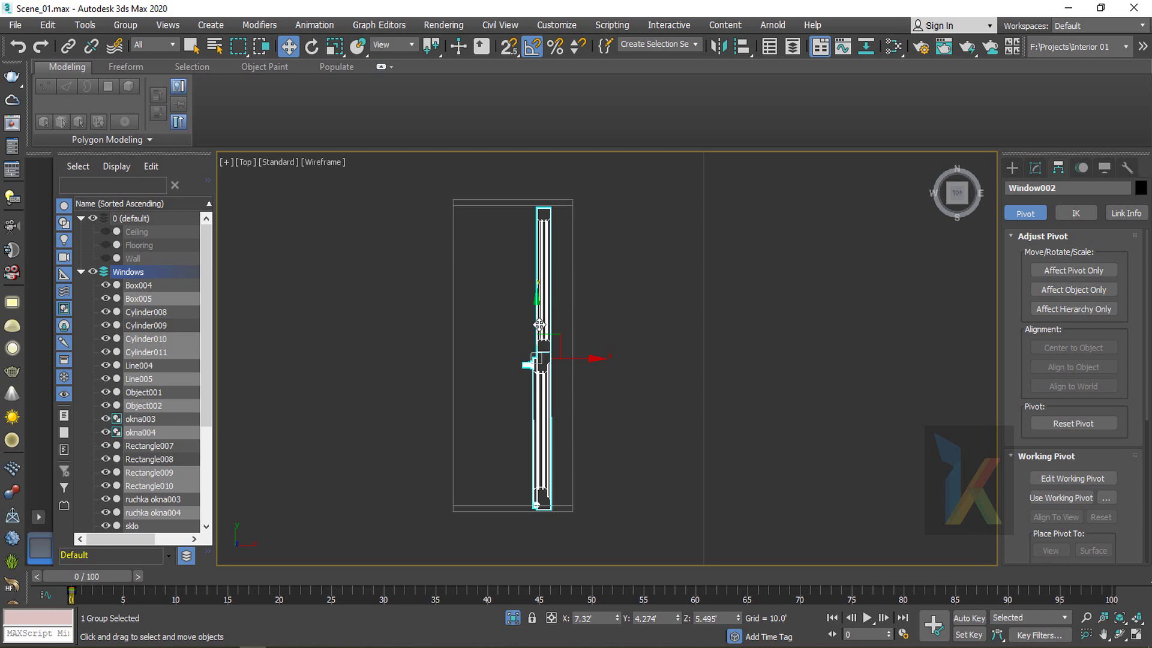
pyautogui.moveTo(539, 325); pyautogui.dragTo(537, 322)
pyautogui.press('l')
pyautogui.scroll(4, 442, 296)
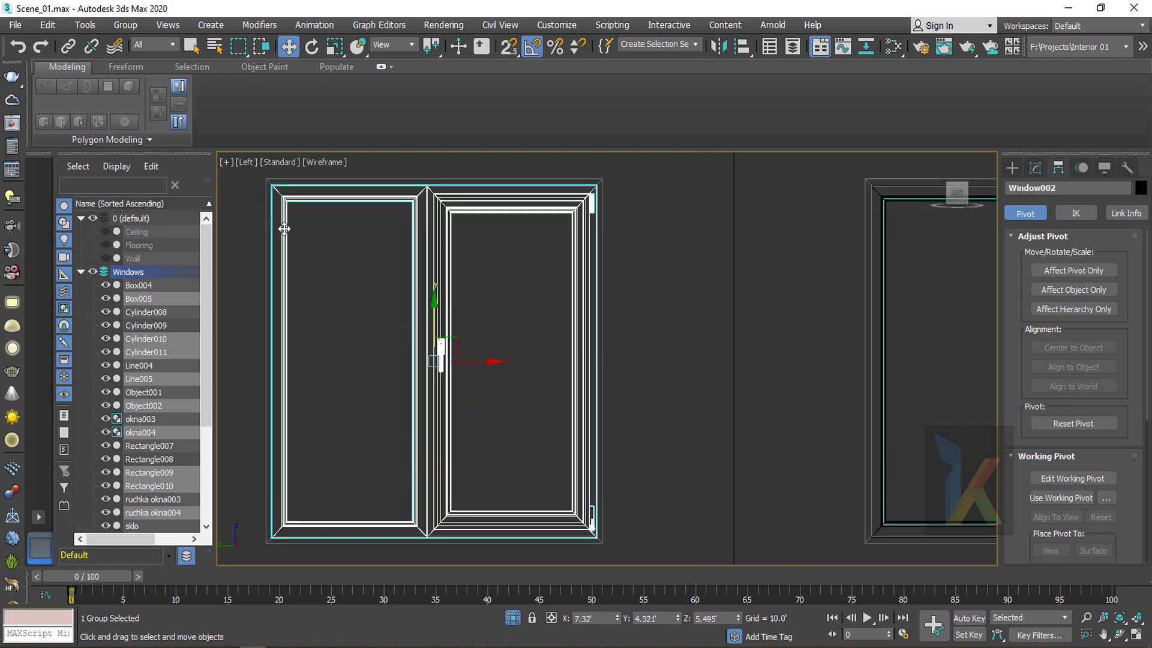
# Check Window002's upper and lower corners against its outer frame in the Left view
pyautogui.moveTo(300, 235); pyautogui.dragTo(330, 266, button='middle')
pyautogui.click(377, 302)
pyautogui.scroll(3, 310, 220)
pyautogui.scroll(2, 312, 221)
pyautogui.moveTo(804, 342); pyautogui.dragTo(422, 344, button='middle')
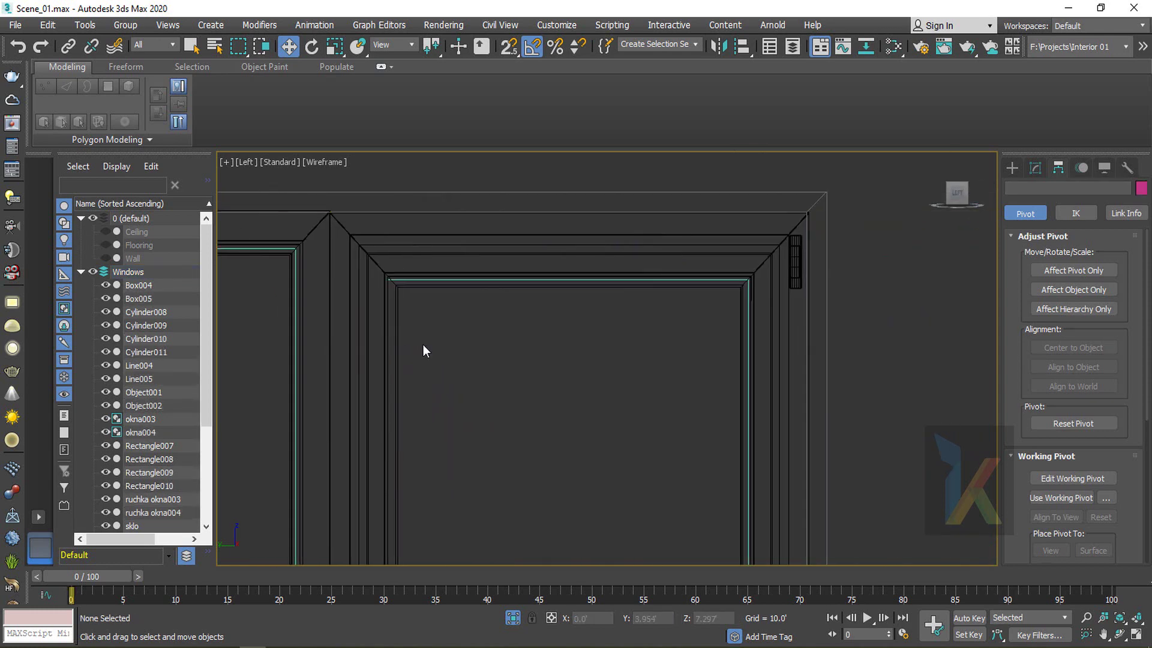
pyautogui.scroll(-6, 610, 344)
pyautogui.scroll(6, 663, 310)
pyautogui.scroll(5, 650, 276)
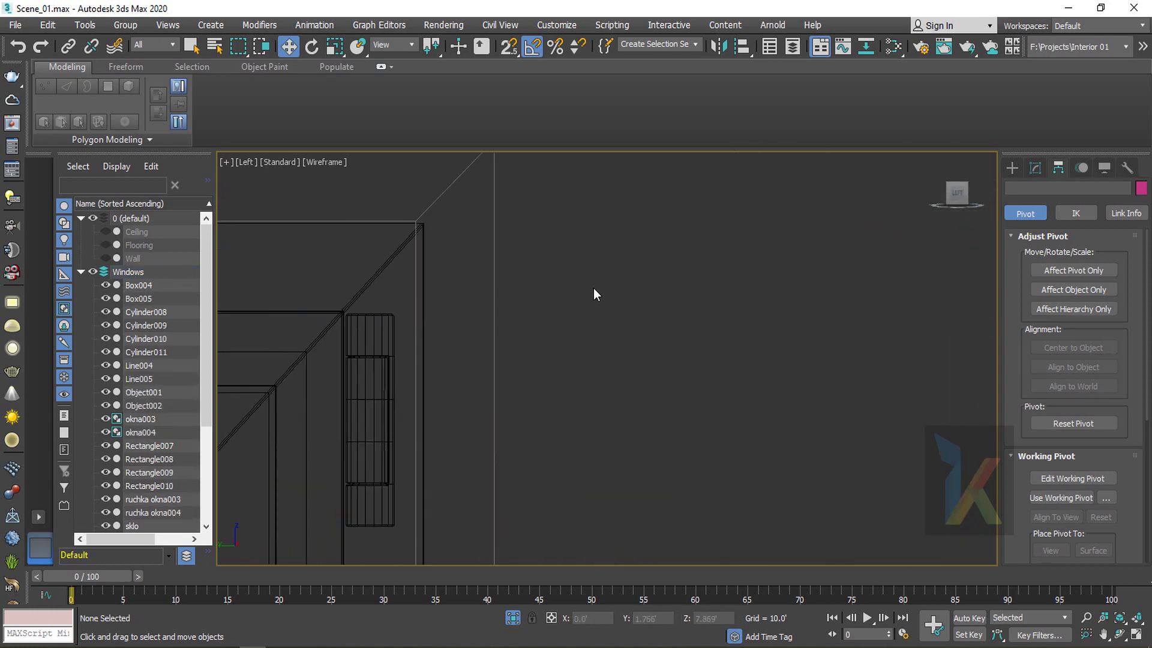
pyautogui.scroll(-8, 592, 288)
pyautogui.scroll(6, 527, 259)
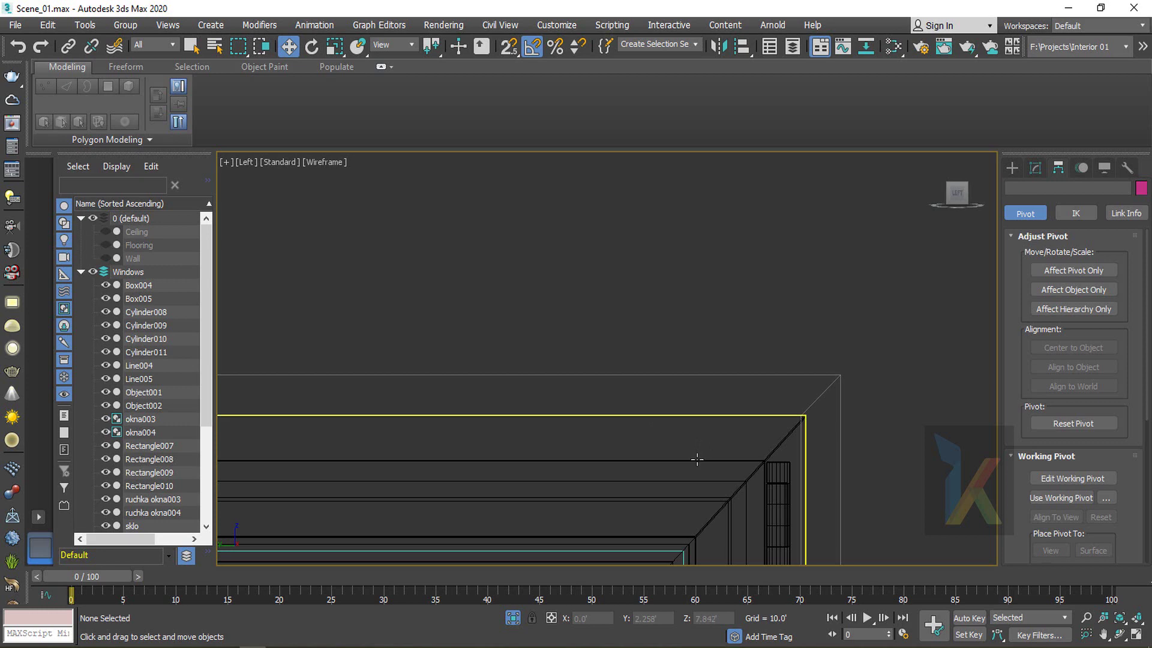
pyautogui.click(697, 460)
pyautogui.scroll(-10, 697, 461)
pyautogui.moveTo(636, 538); pyautogui.dragTo(634, 309, button='middle')
pyautogui.scroll(2, 621, 370)
pyautogui.scroll(8, 612, 372)
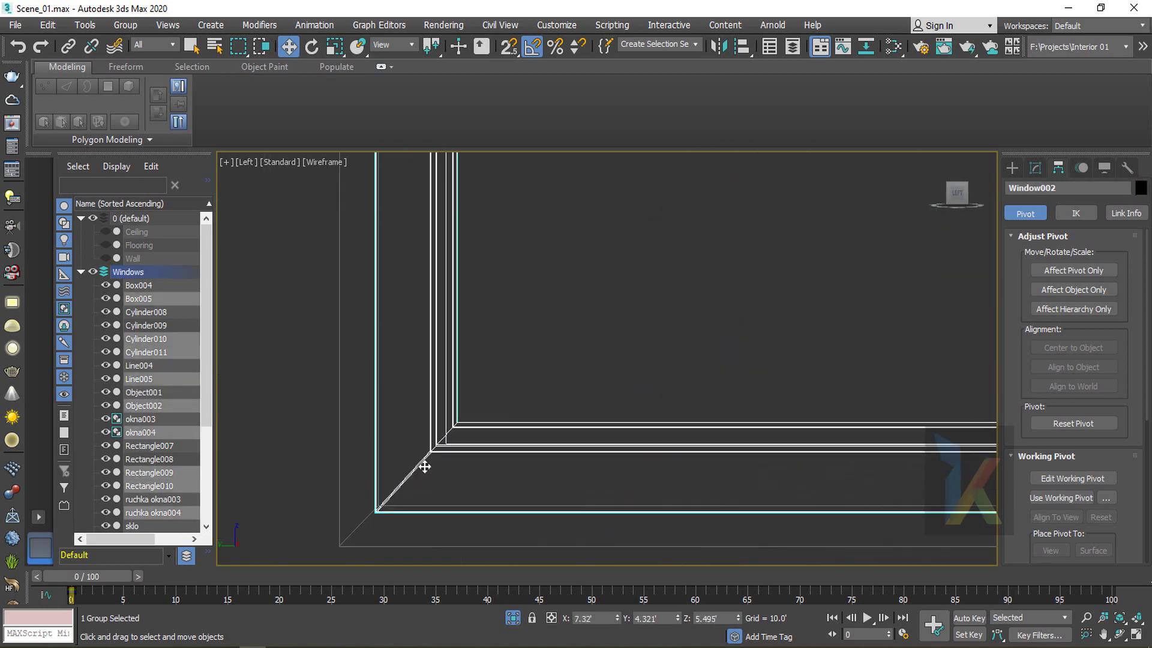
pyautogui.scroll(-11, 652, 384)
# Deselect Window002 and inspect both framed windows together in the Perspective view
pyautogui.click(806, 420)
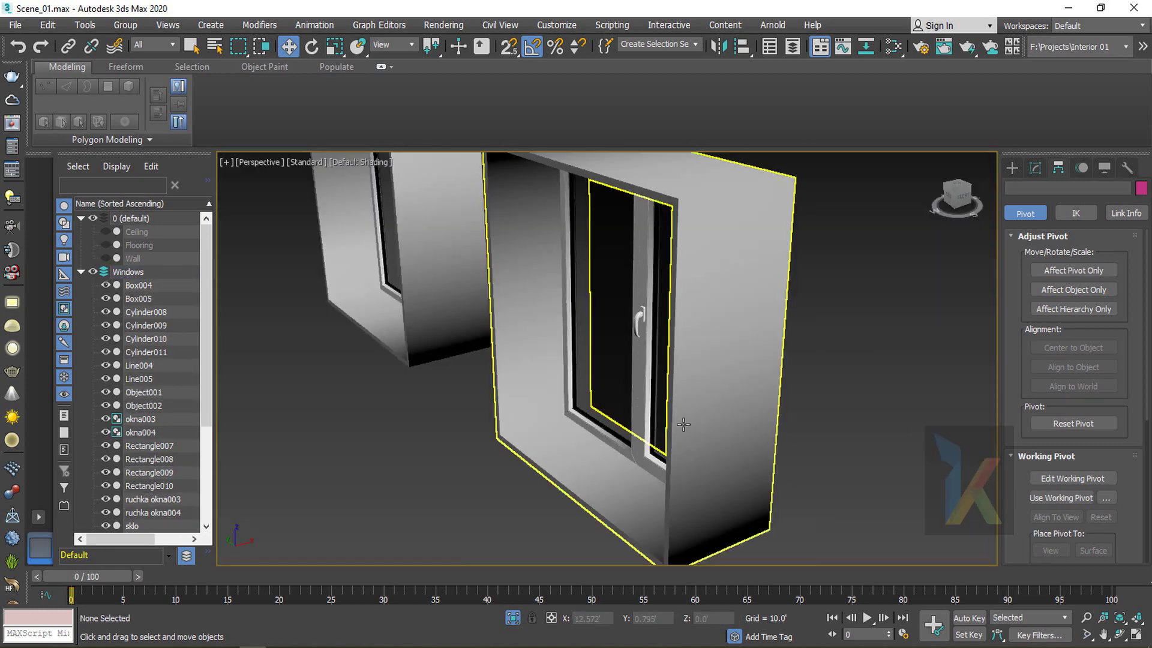
pyautogui.scroll(-3, 684, 425)
pyautogui.keyDown('alt'); pyautogui.moveTo(399, 449); pyautogui.dragTo(441, 446, button='middle'); pyautogui.keyUp('alt')
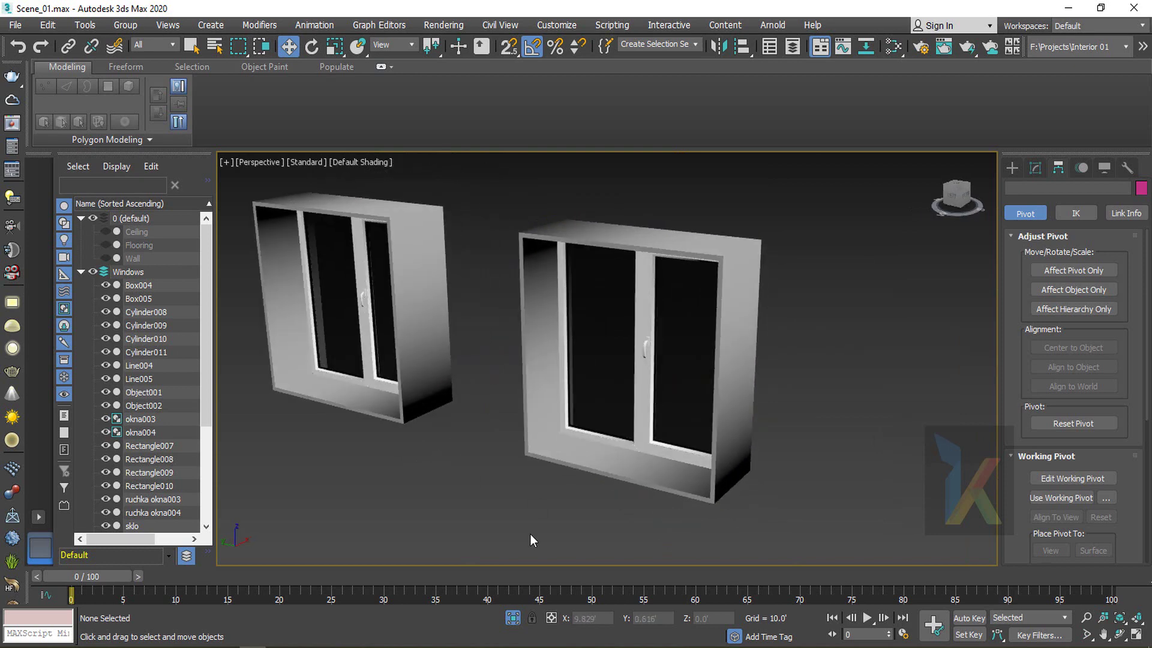
# Review the Windows layer's contents and both window groups, collapse the layer, and clear the selection
pyautogui.click(81, 272)
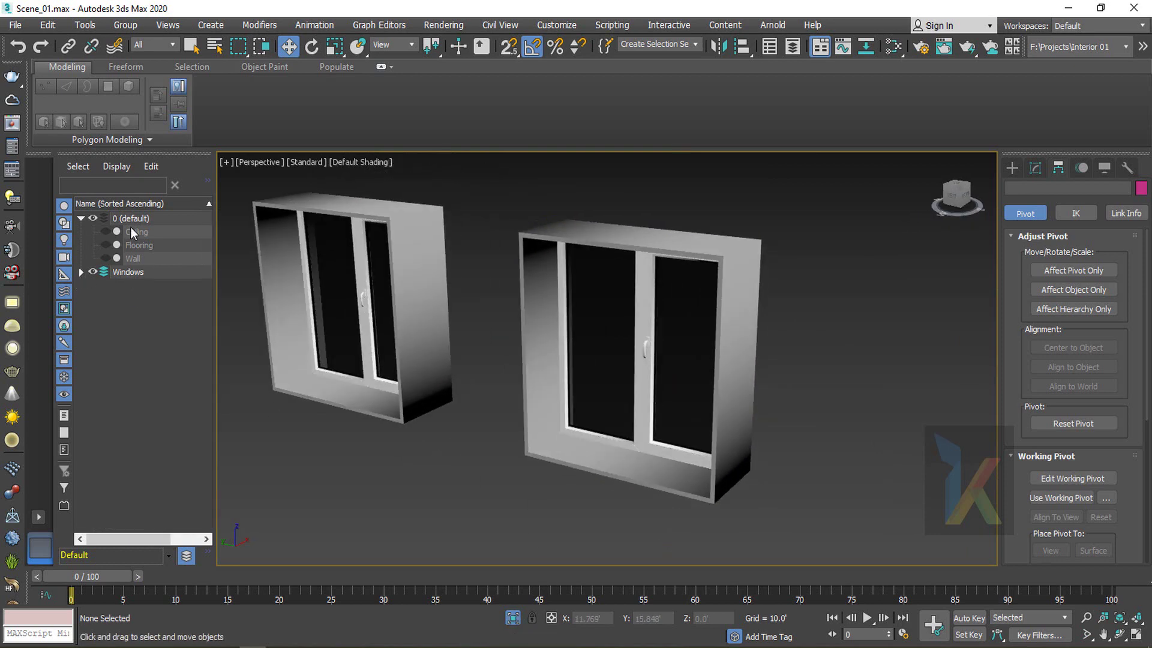
pyautogui.click(81, 273)
pyautogui.scroll(-4, 108, 340)
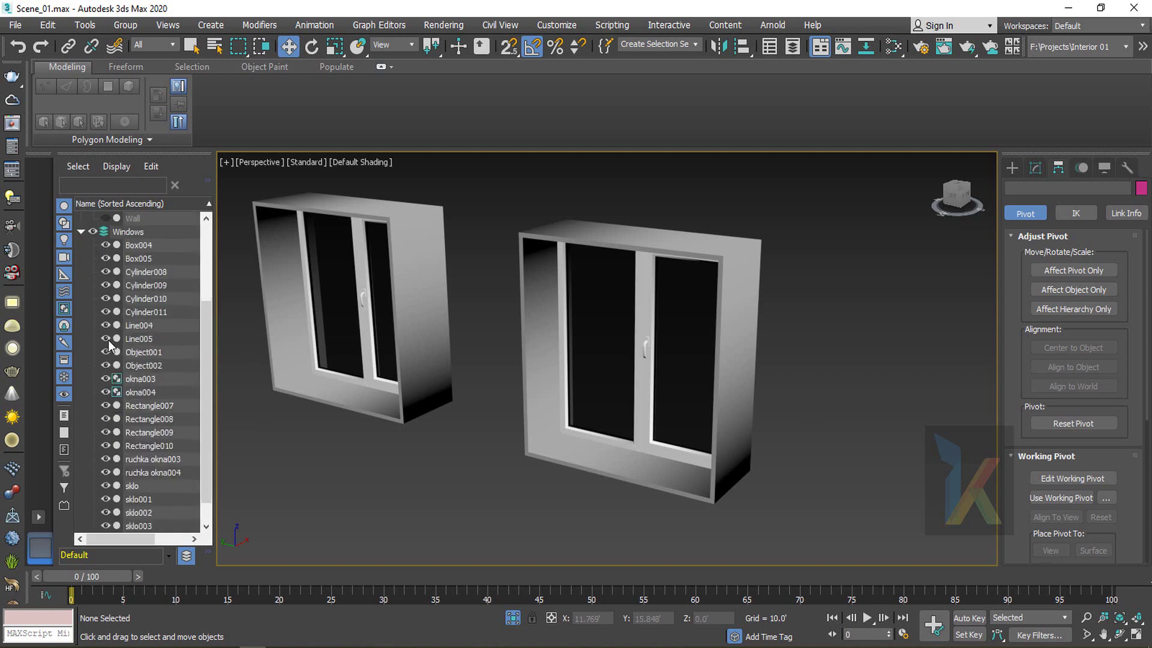
pyautogui.click(360, 326)
pyautogui.click(616, 338)
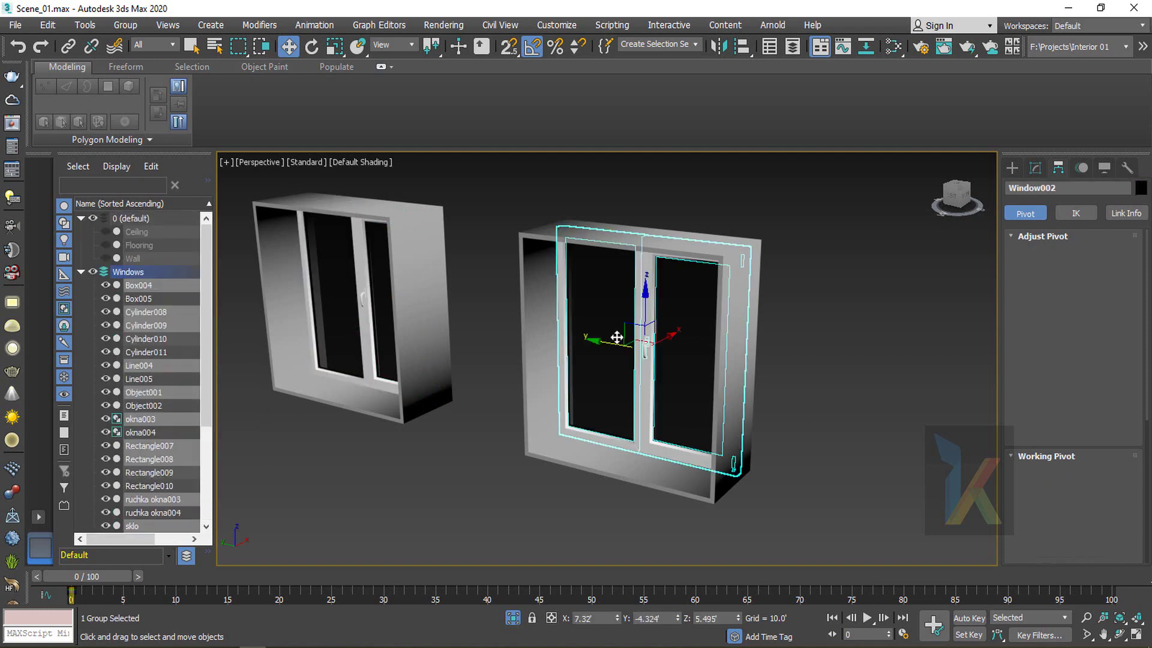
pyautogui.click(81, 271)
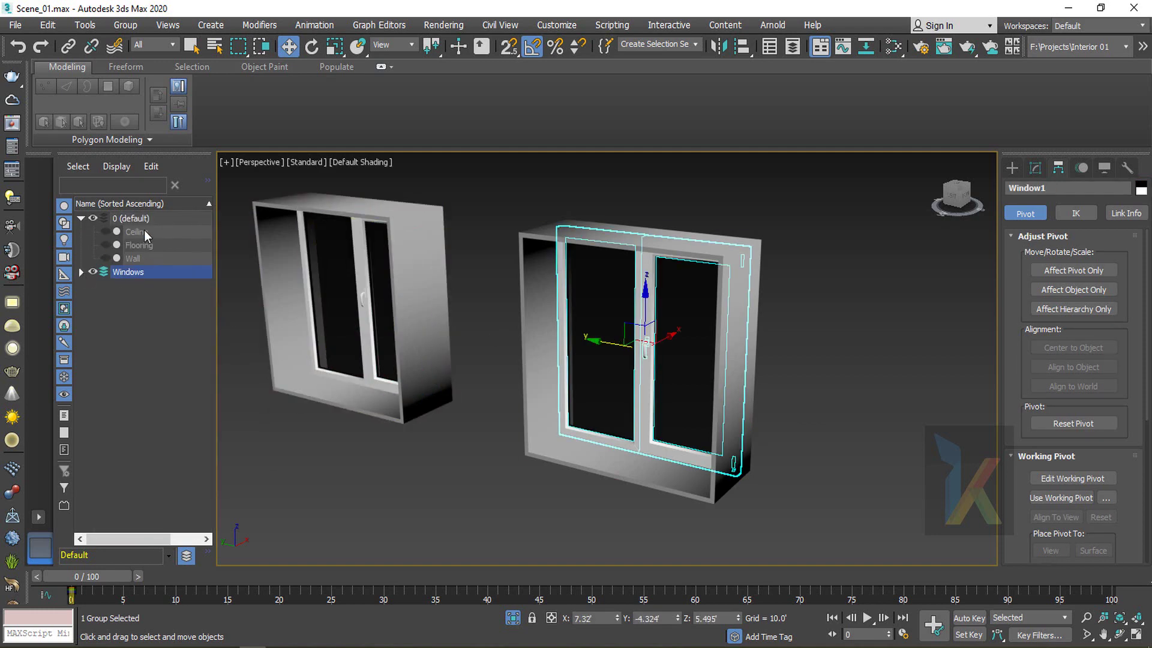
pyautogui.click(558, 491)
# Exit isolation to bring back the ceiling, flooring and wall, and view the windows from inside the room
pyautogui.click(514, 618)
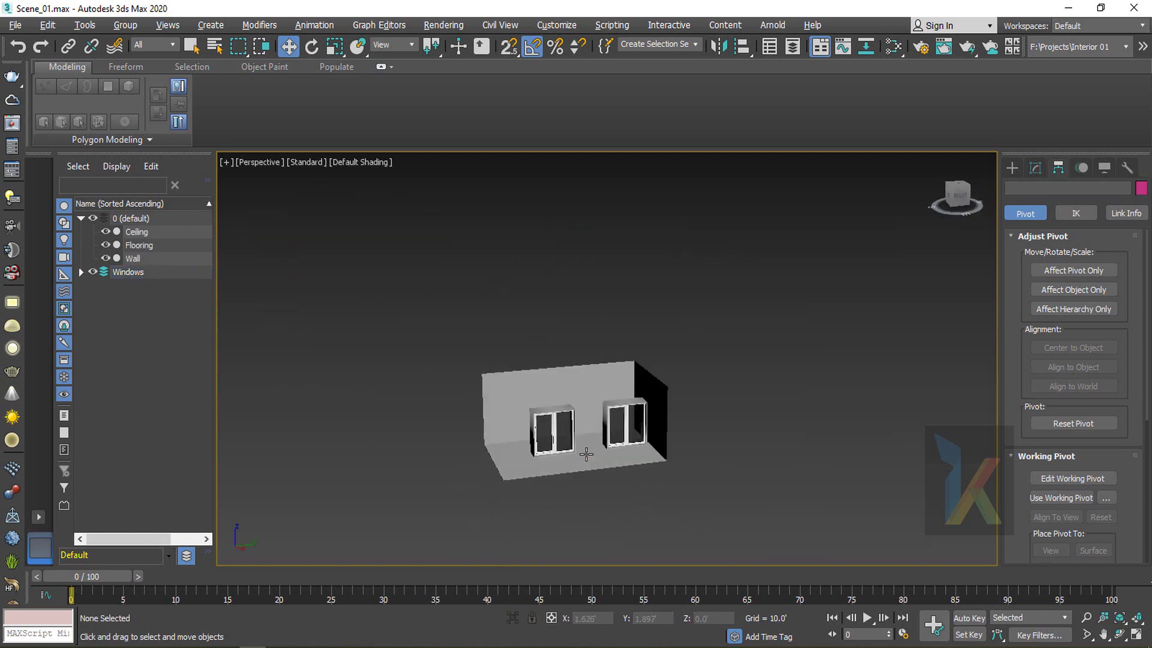
pyautogui.keyDown('alt'); pyautogui.moveTo(586, 455); pyautogui.dragTo(510, 411, button='middle'); pyautogui.keyUp('alt')
pyautogui.scroll(6, 609, 442)
pyautogui.scroll(-6, 558, 382)
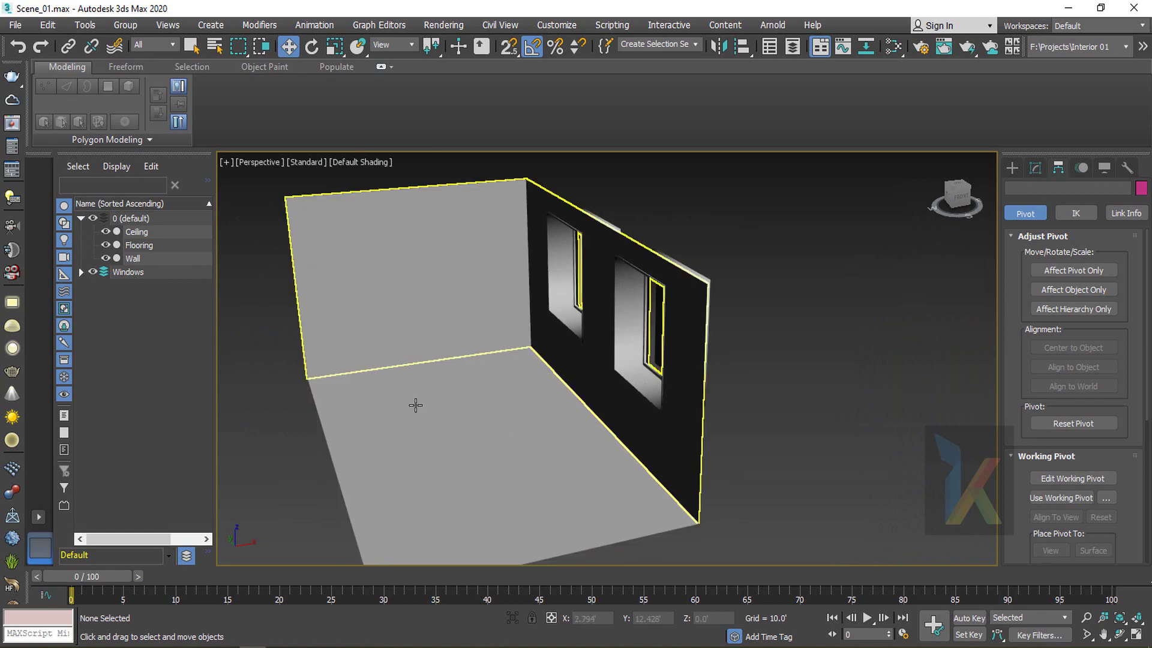
# Create a new layer named Cameras in the Scene Explorer
pyautogui.click(208, 181)
pyautogui.click(116, 207)
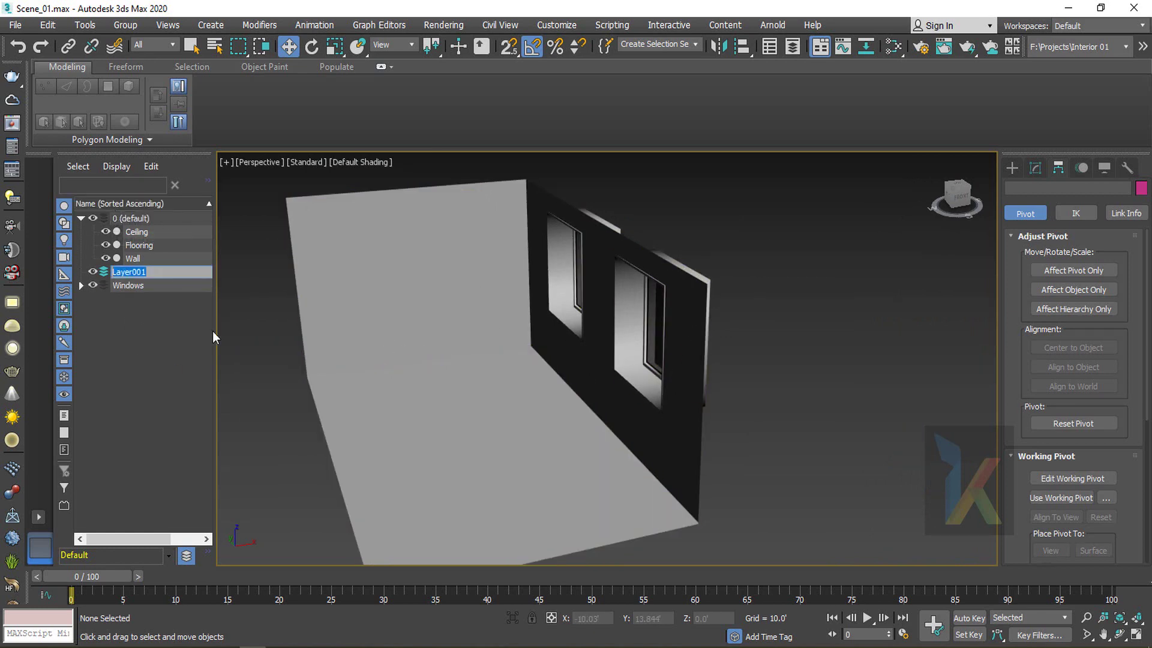
pyautogui.write('Cameras')
pyautogui.press('Return')
pyautogui.click(201, 330)
pyautogui.click(126, 272)
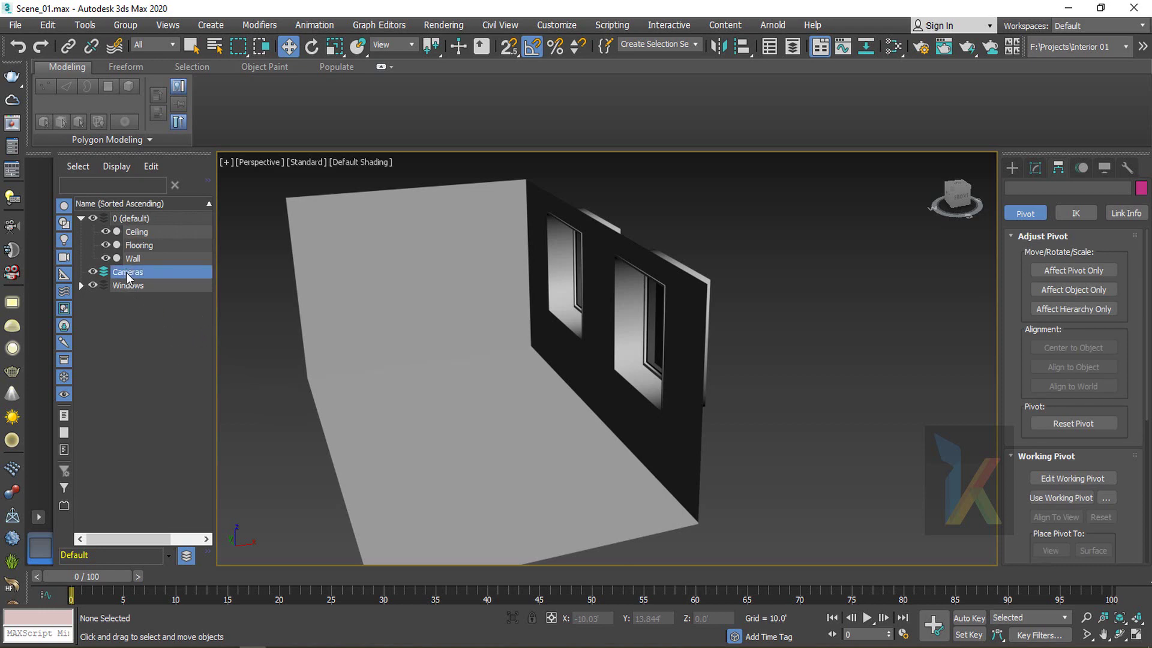
# Examine the room's interior head-on from its open end in the Perspective view
pyautogui.keyDown('alt'); pyautogui.moveTo(563, 352); pyautogui.dragTo(617, 352, button='middle'); pyautogui.keyUp('alt')
pyautogui.keyDown('alt'); pyautogui.moveTo(617, 353); pyautogui.dragTo(614, 348, button='middle'); pyautogui.keyUp('alt')
pyautogui.scroll(1, 549, 353)
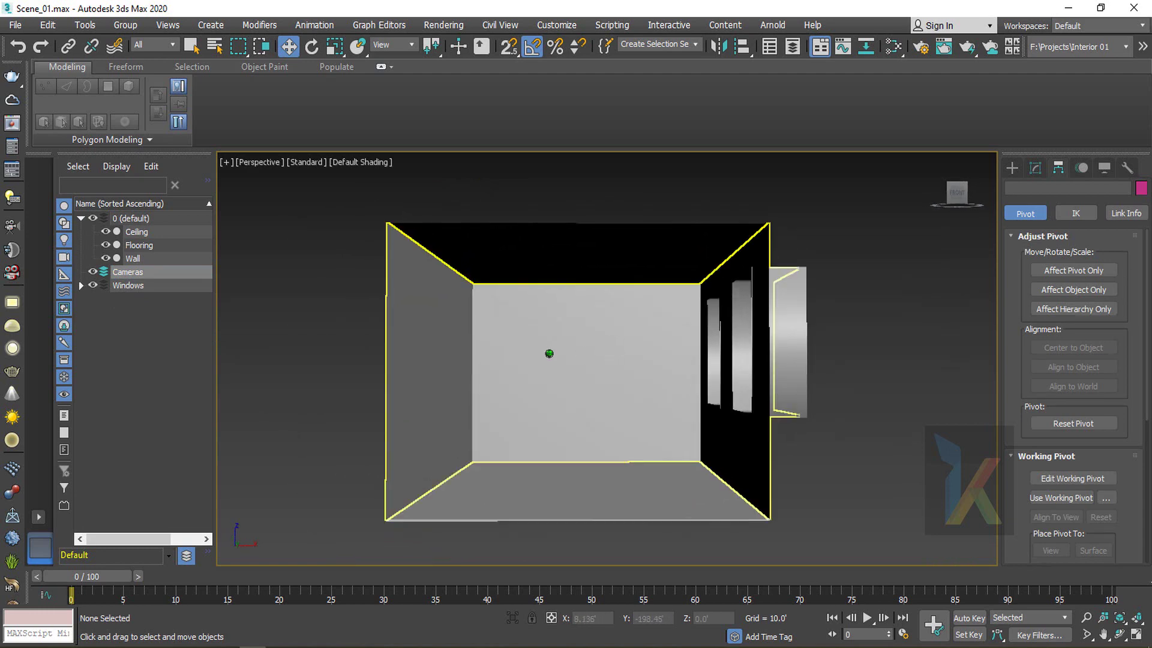
pyautogui.scroll(5, 549, 353)
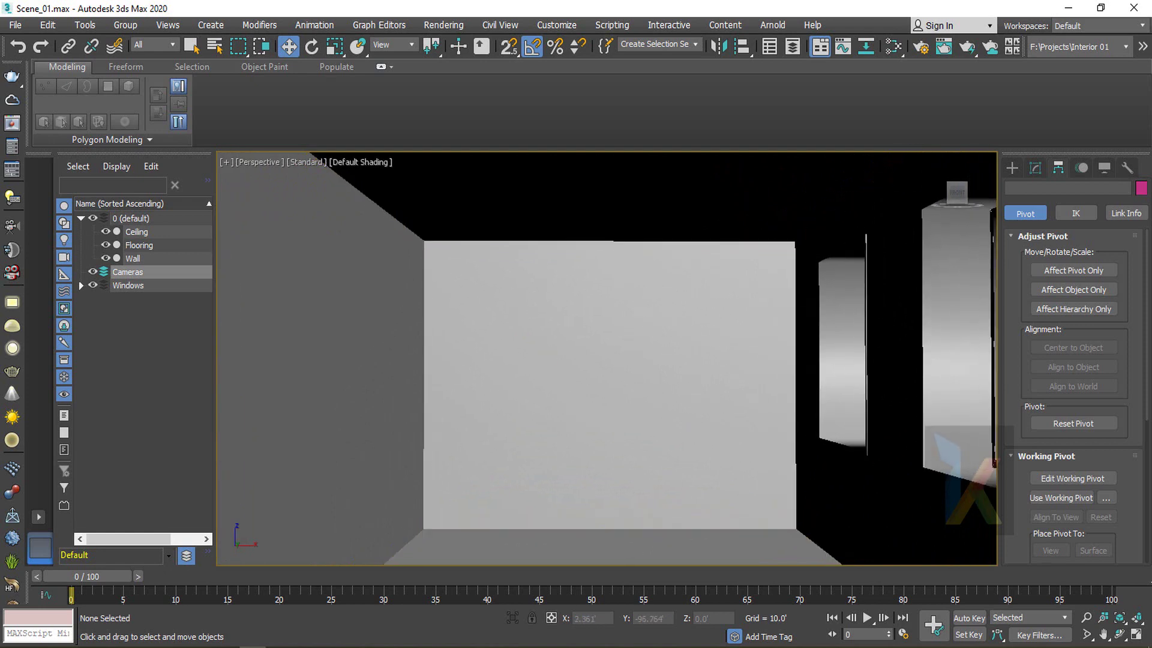
pyautogui.scroll(-6, 615, 361)
pyautogui.scroll(2, 648, 387)
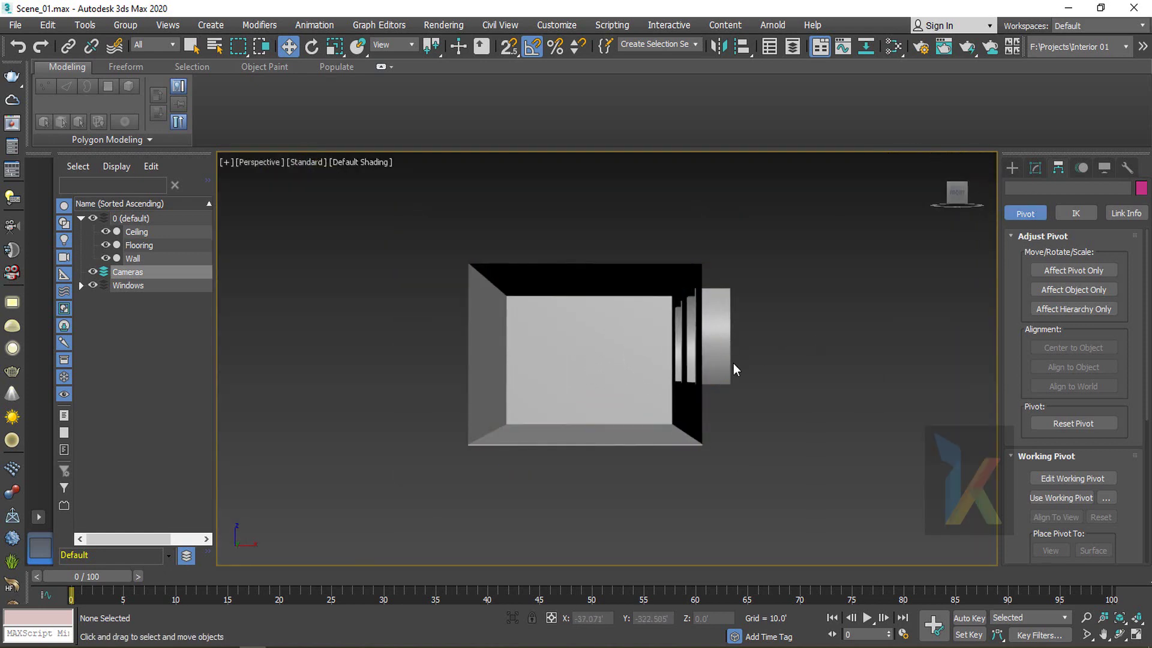
# Switch to the four-viewport layout and frame the whole room plan in the Top view
pyautogui.hotkey('alt', 'w')
pyautogui.scroll(-4, 699, 432)
pyautogui.moveTo(505, 469); pyautogui.dragTo(389, 454, button='middle')
pyautogui.moveTo(380, 237); pyautogui.dragTo(380, 260, button='middle')
pyautogui.scroll(-1, 381, 261)
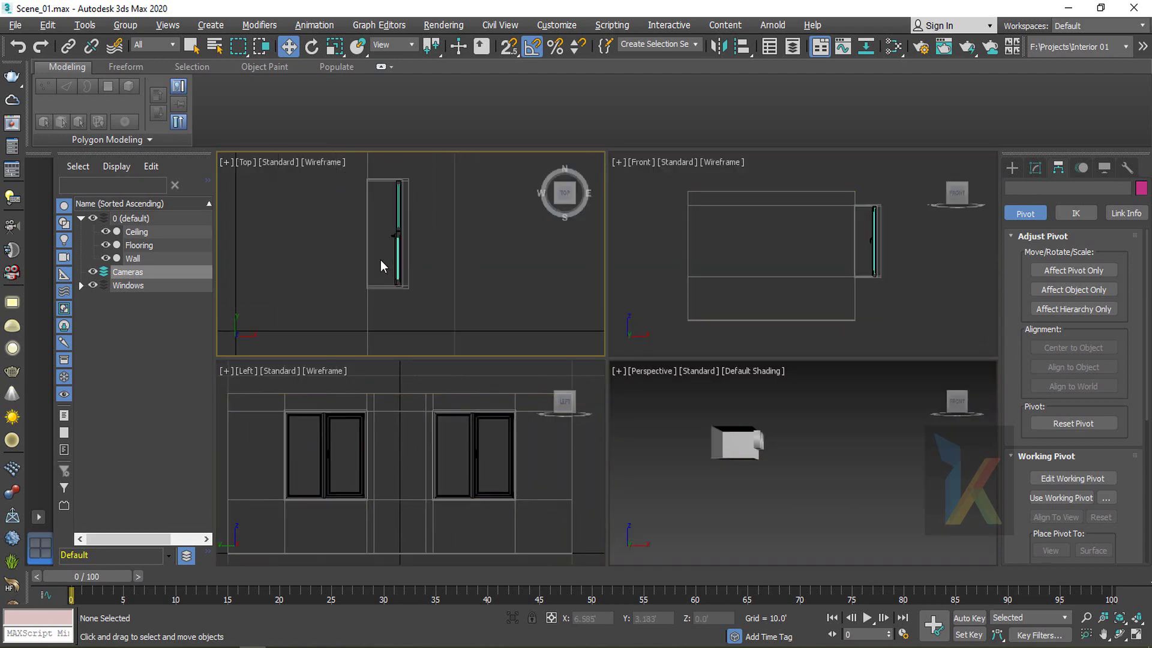
pyautogui.scroll(1, 380, 260)
pyautogui.scroll(-4, 381, 261)
pyautogui.scroll(-2, 380, 266)
pyautogui.moveTo(343, 304); pyautogui.dragTo(388, 272, button='middle')
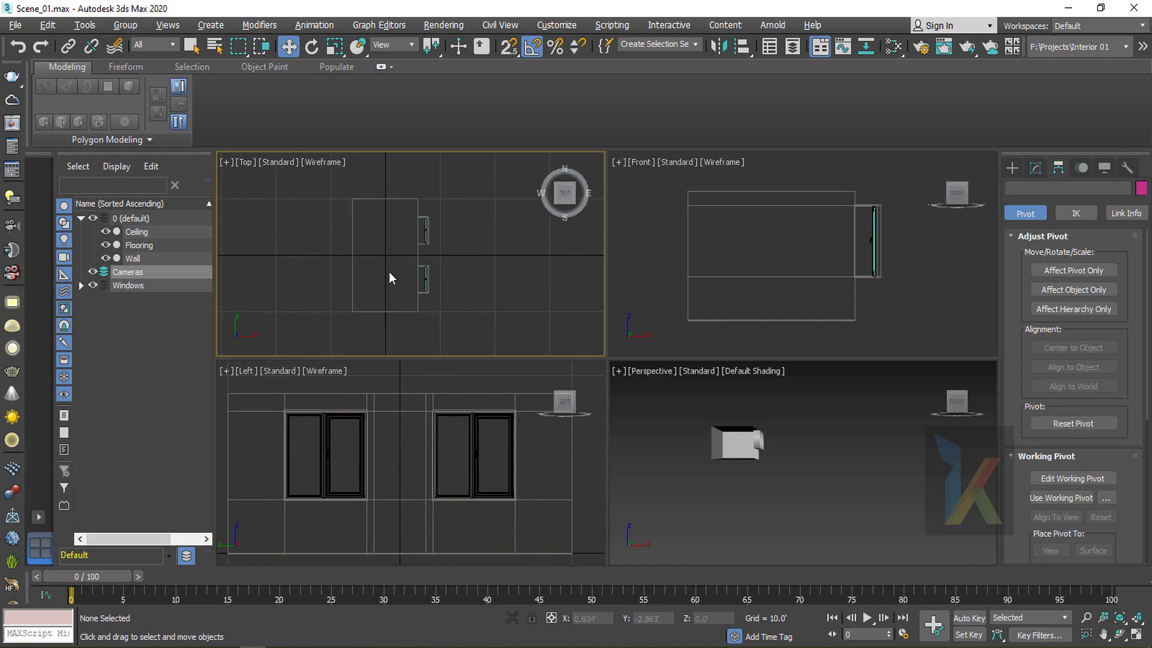
# Hide the Top view's grid and create a VRayPhysicalCamera aimed from the room's south end toward the north wall, about 17.8' target distance
pyautogui.press('g')
pyautogui.scroll(2, 378, 276)
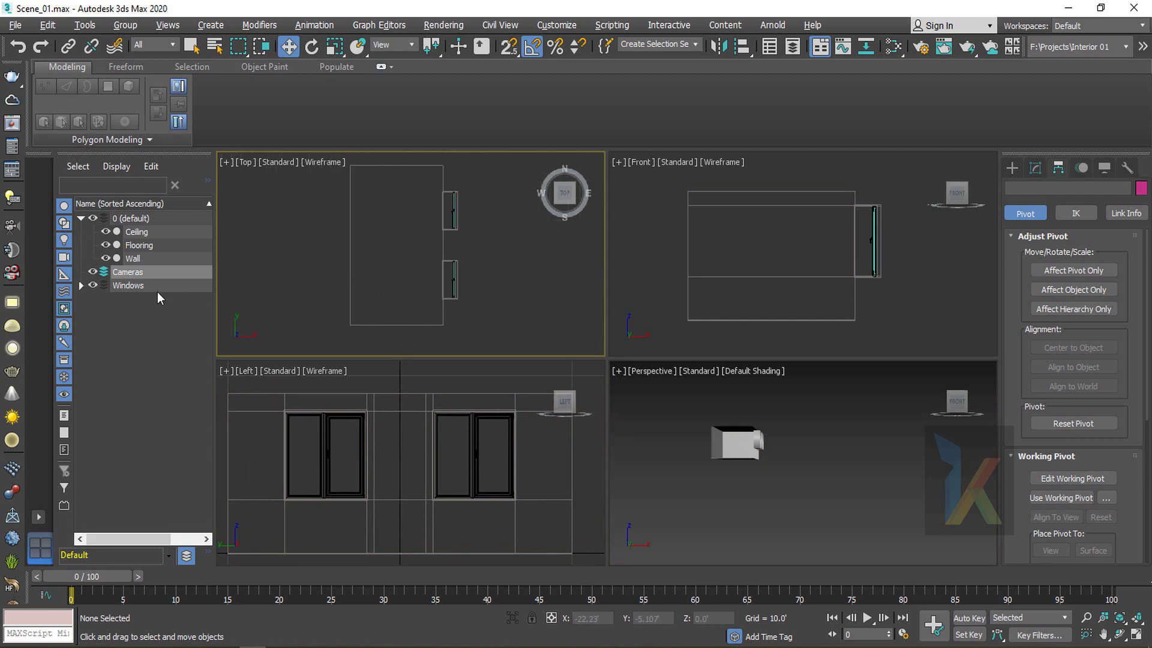
pyautogui.click(1011, 167)
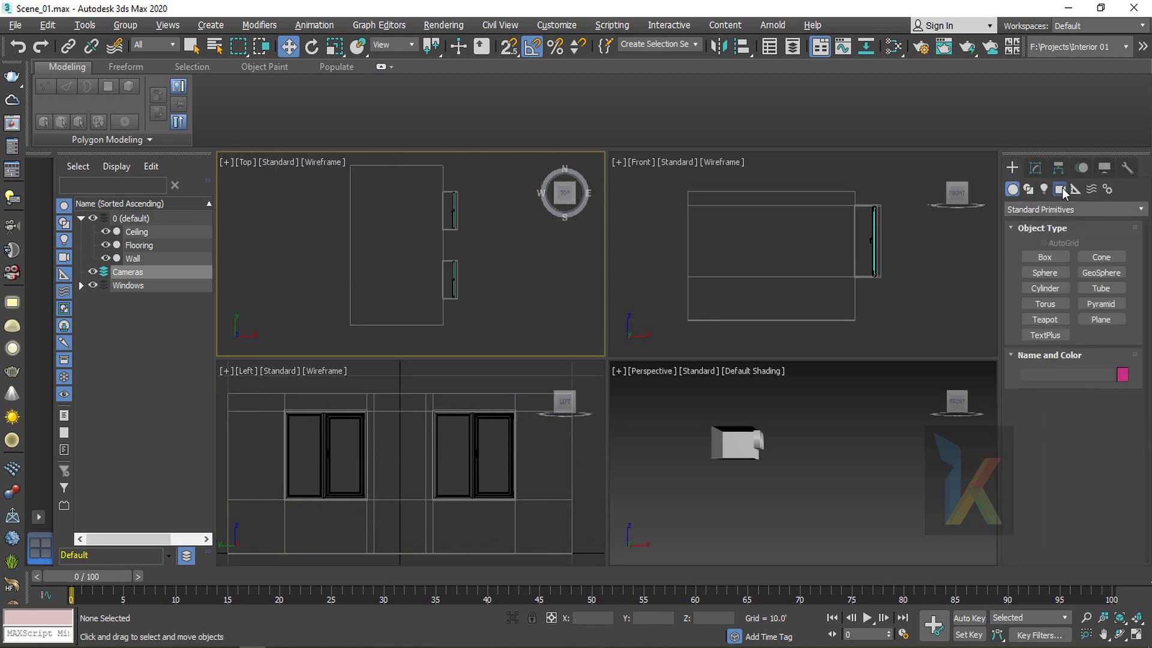
pyautogui.click(1060, 189)
pyautogui.click(1046, 210)
pyautogui.click(1028, 238)
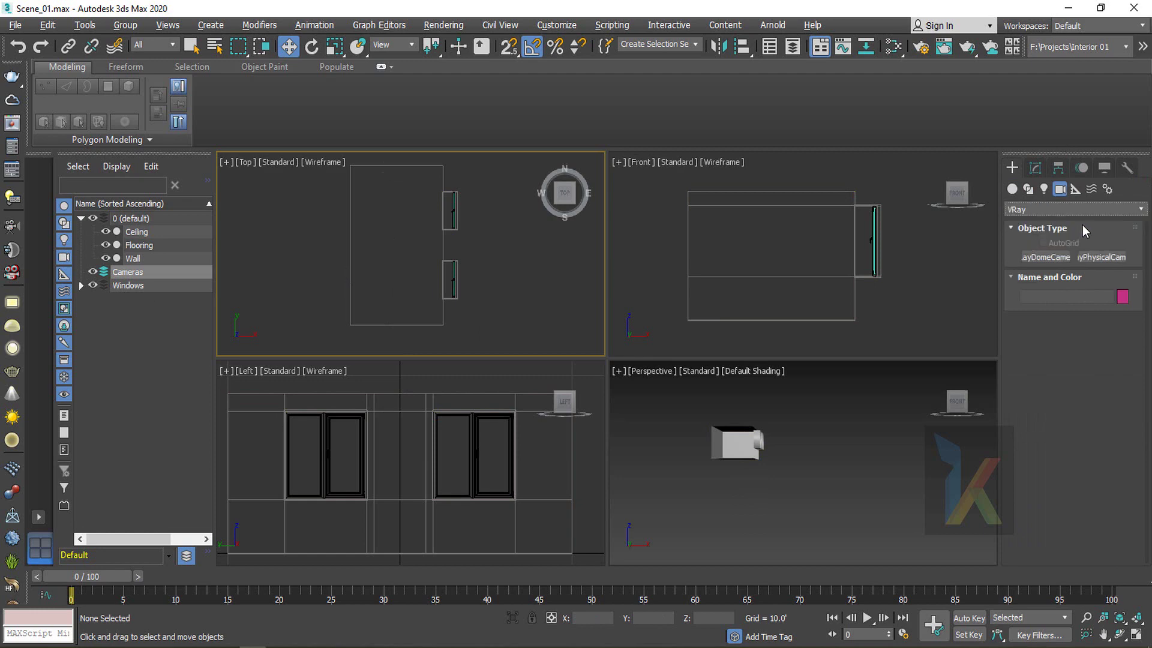
pyautogui.click(1102, 258)
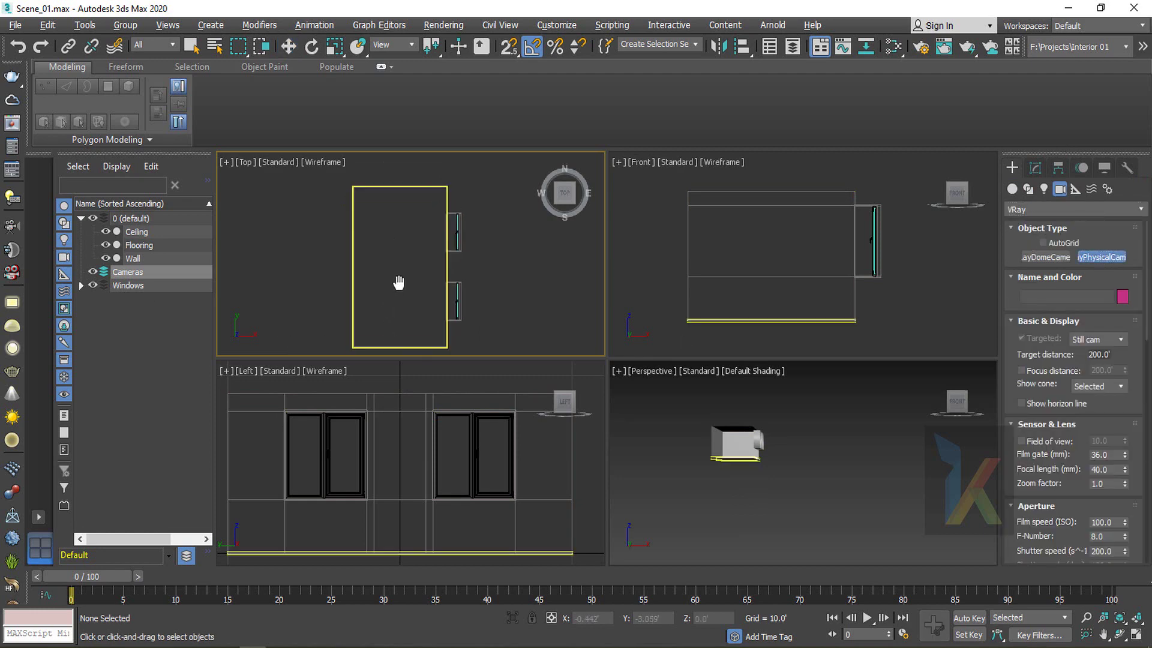
pyautogui.moveTo(400, 331); pyautogui.dragTo(401, 189)
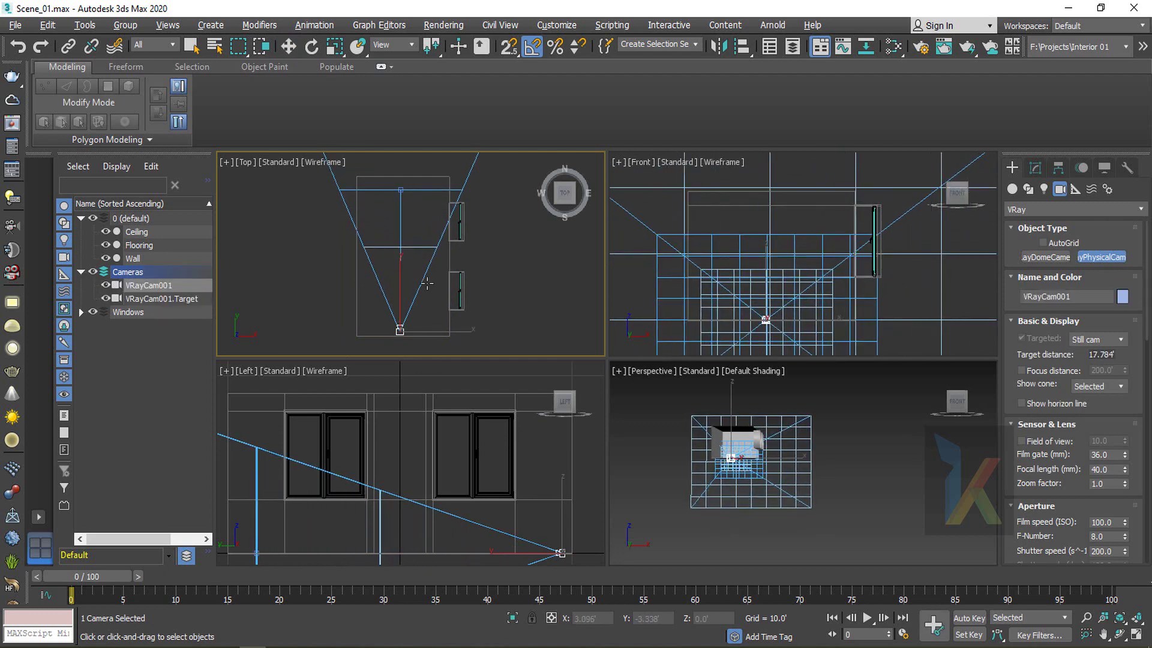
# Raise the camera and its target together to roughly the room's mid-height in the Left view
pyautogui.press('w')
pyautogui.scroll(-1, 433, 326)
pyautogui.moveTo(433, 327); pyautogui.dragTo(432, 295, button='middle')
pyautogui.scroll(1, 432, 297)
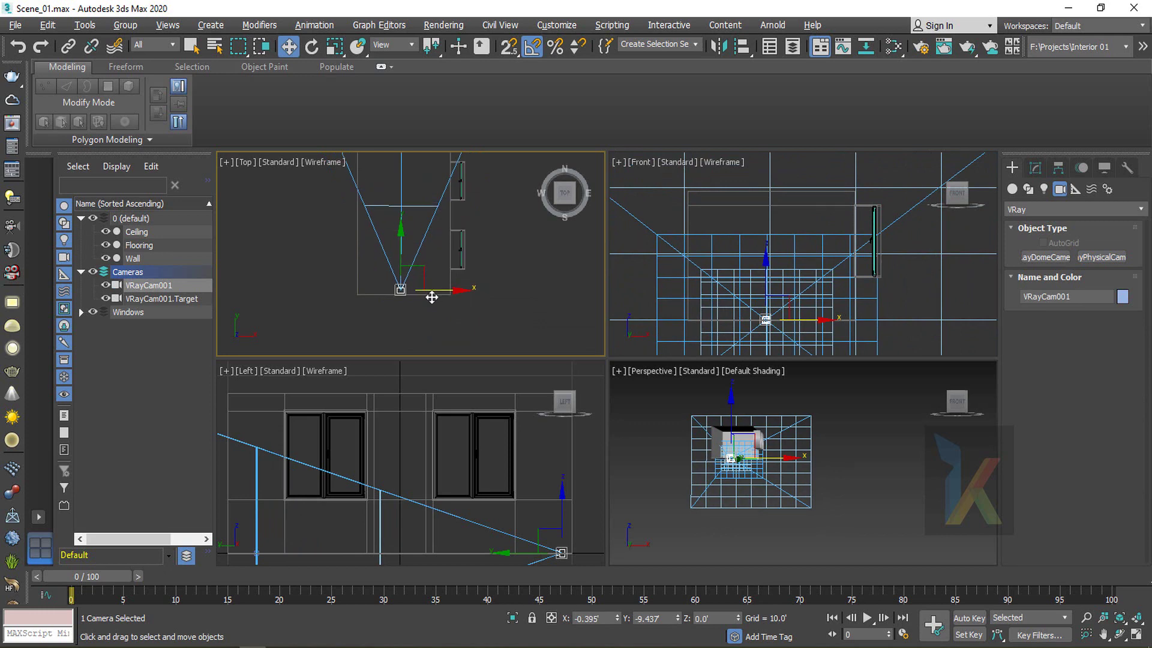
pyautogui.scroll(-5, 498, 439)
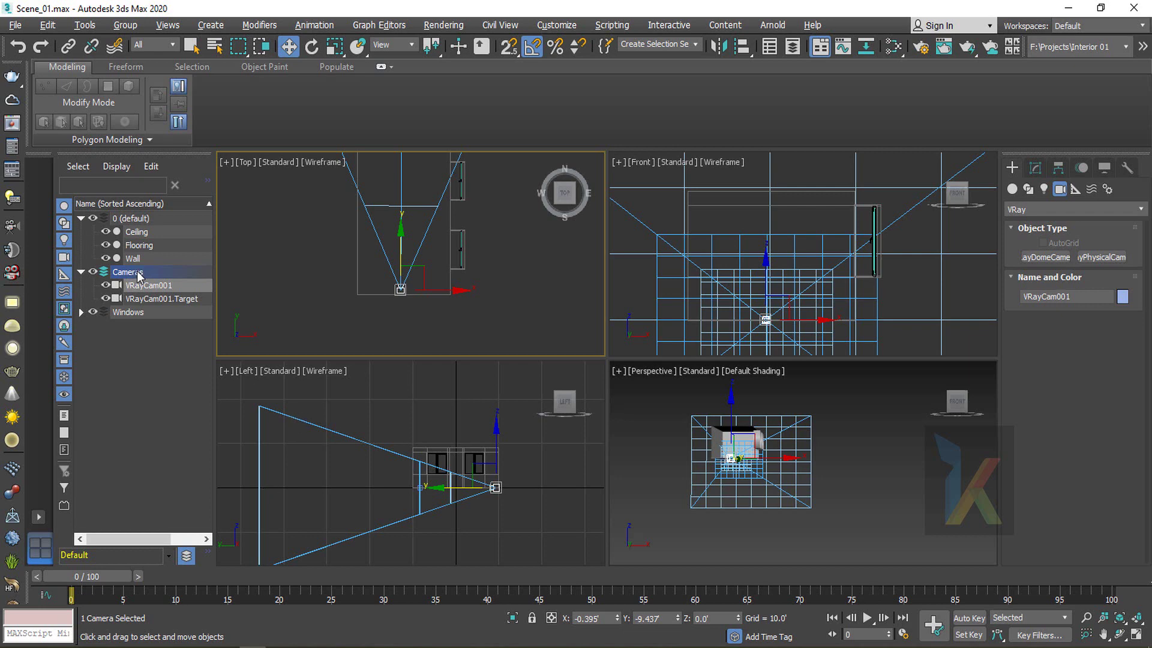
pyautogui.keyDown('ctrl'); pyautogui.click(150, 298); pyautogui.keyUp('ctrl')
pyautogui.rightClick(497, 443)
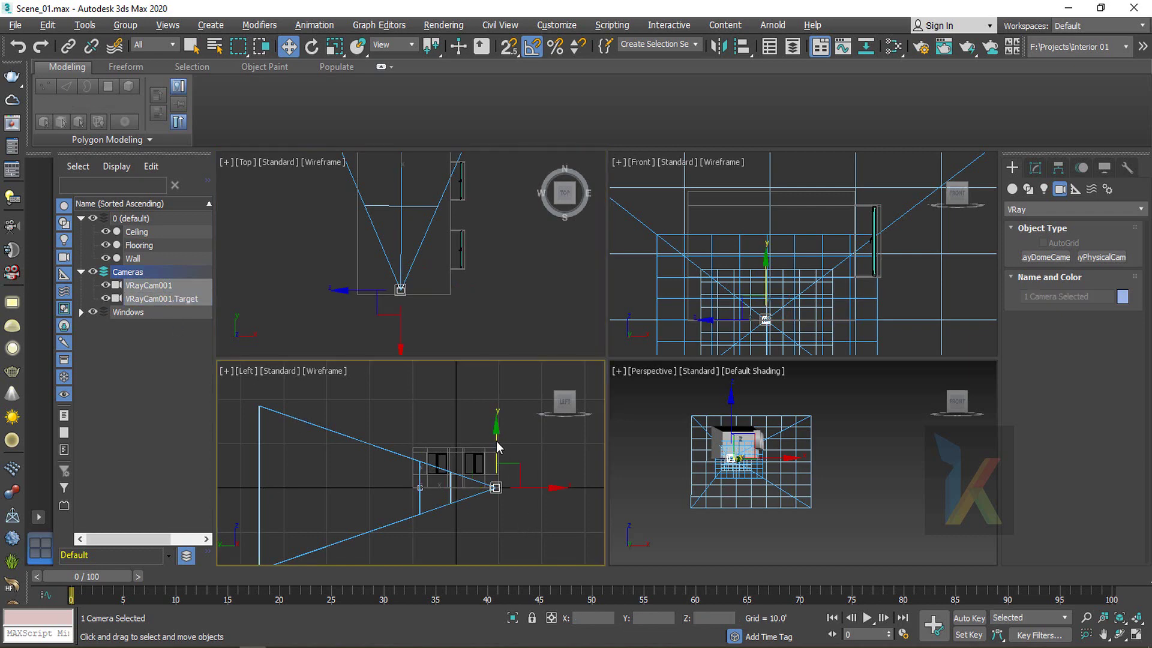
pyautogui.moveTo(497, 441); pyautogui.dragTo(497, 422)
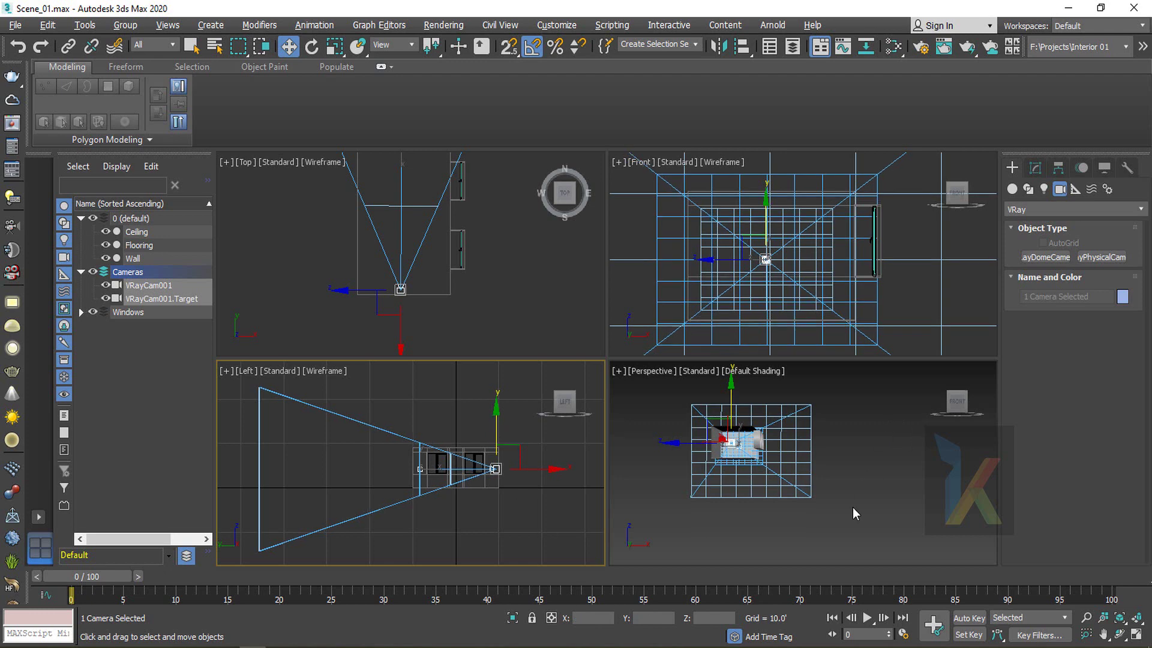
# Switch the Perspective viewport to the VRayCam001 view, maximize it, show safe frames and shift the camera slightly to centre the far wall
pyautogui.click(815, 464)
pyautogui.click(747, 445)
pyautogui.press('c')
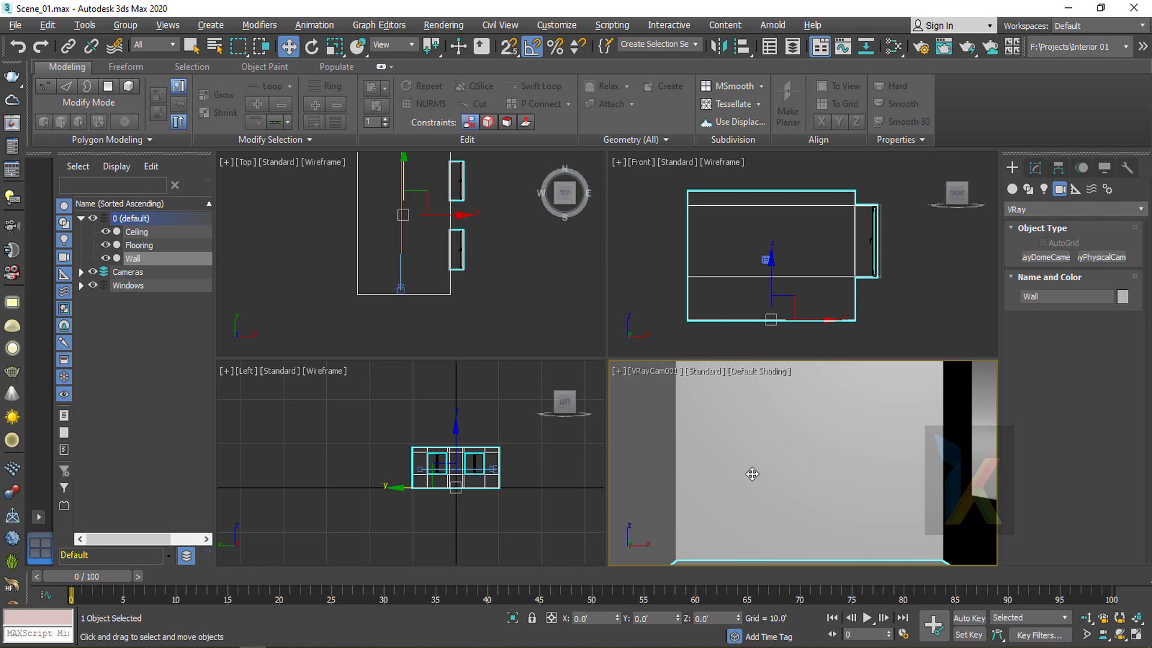
pyautogui.hotkey('alt', 'w')
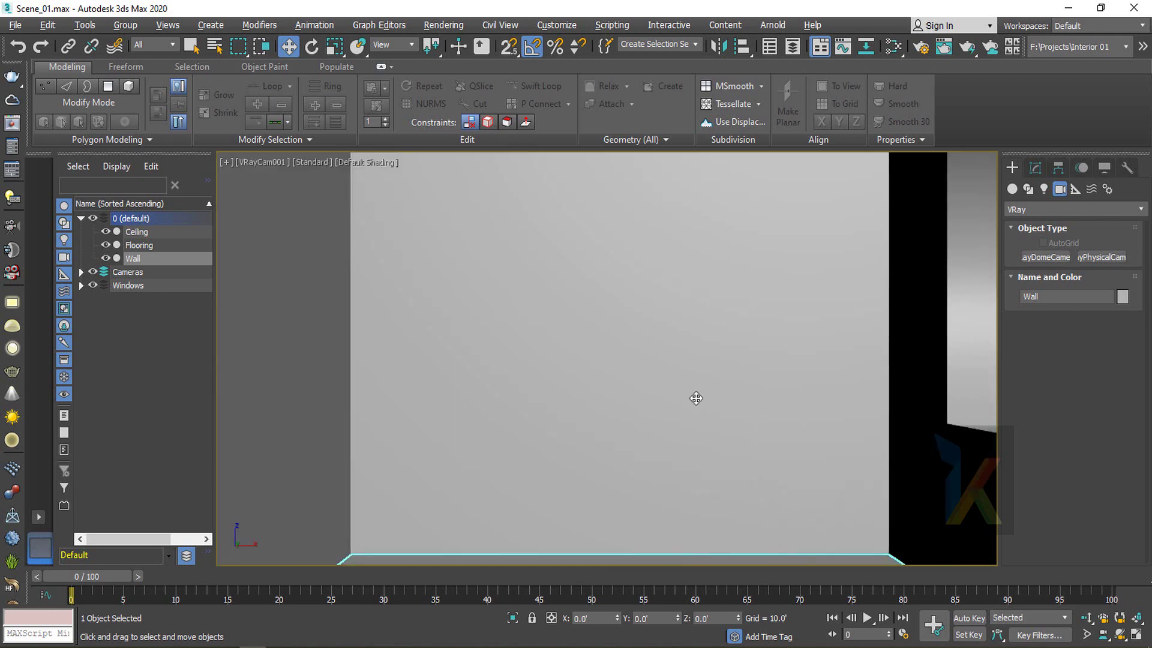
pyautogui.hotkey('shift', 'f')
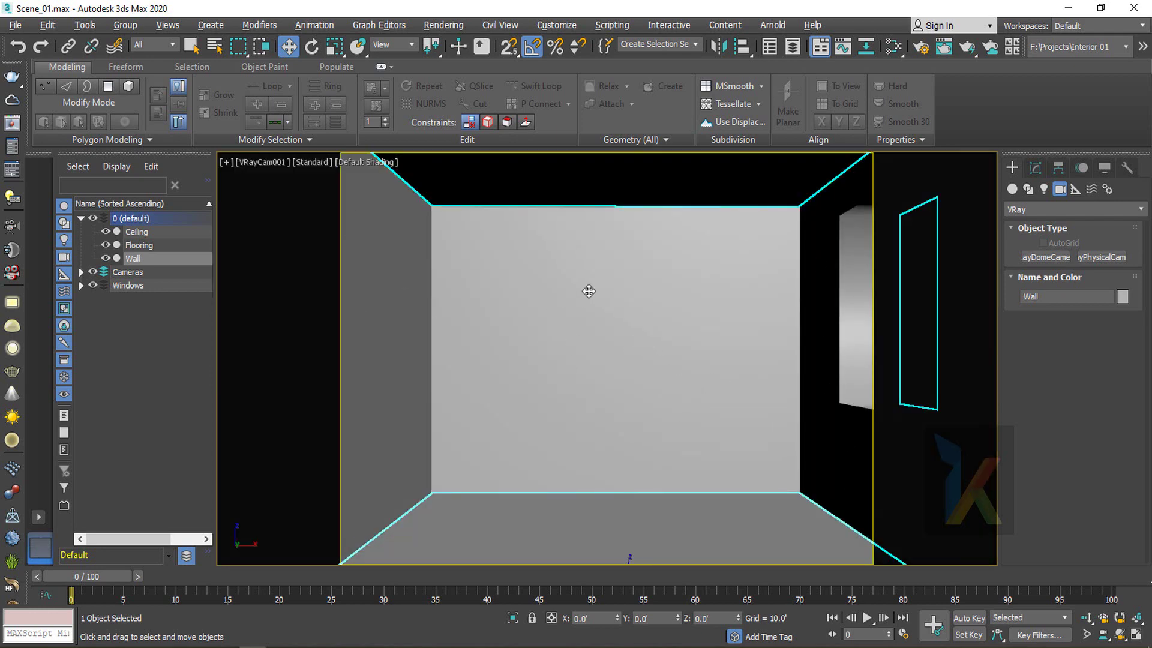
pyautogui.moveTo(574, 290); pyautogui.dragTo(558, 294, button='middle')
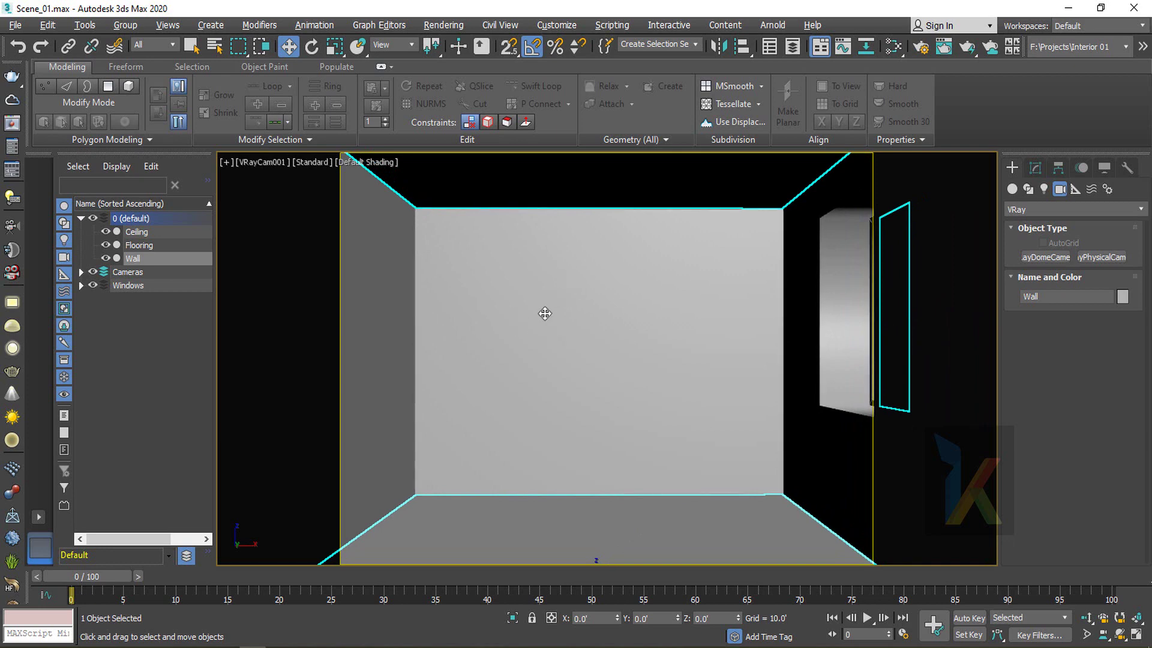
pyautogui.press('XF86AudioLowerVolume')
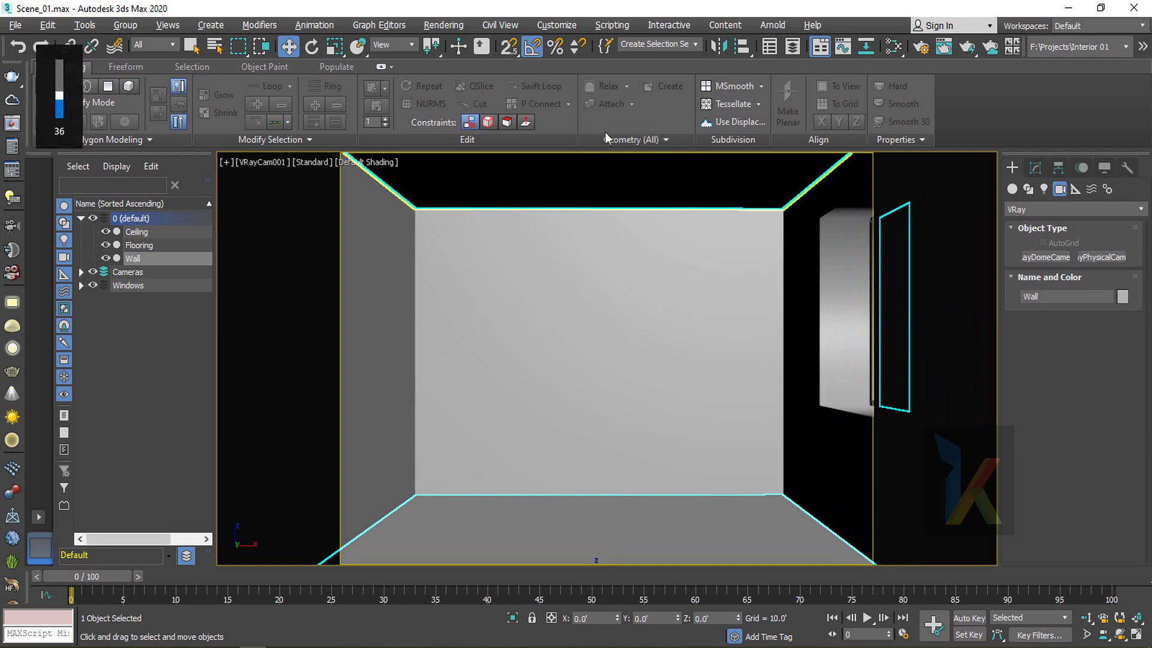
pyautogui.press('XF86AudioLowerVolume')
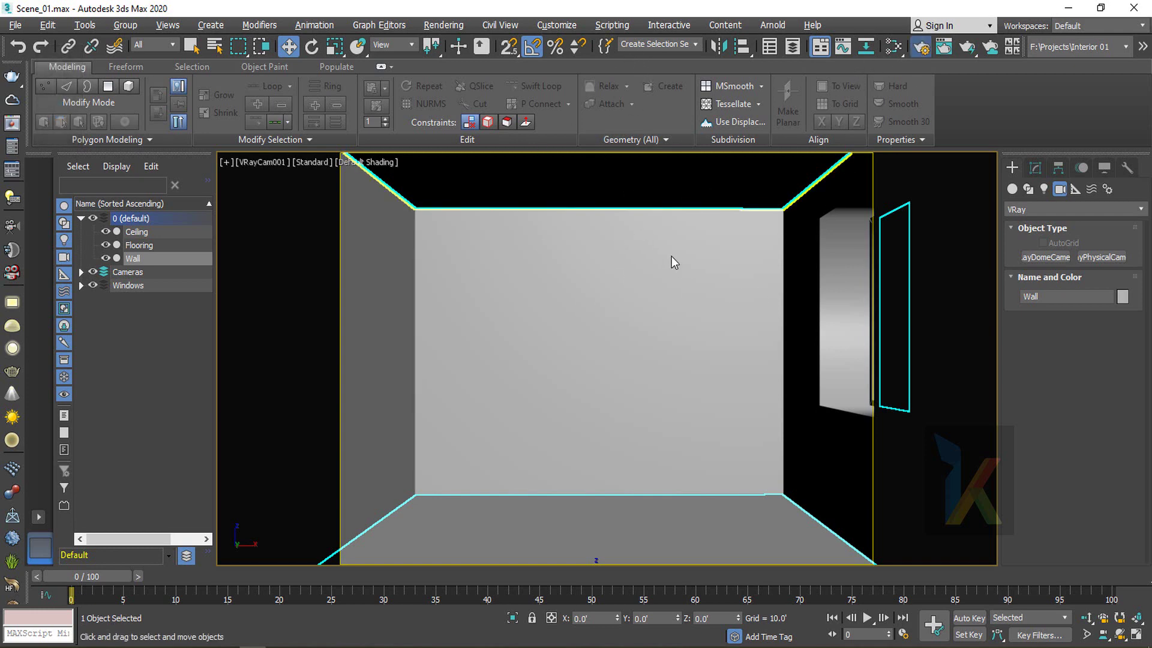
pyautogui.press('F10')
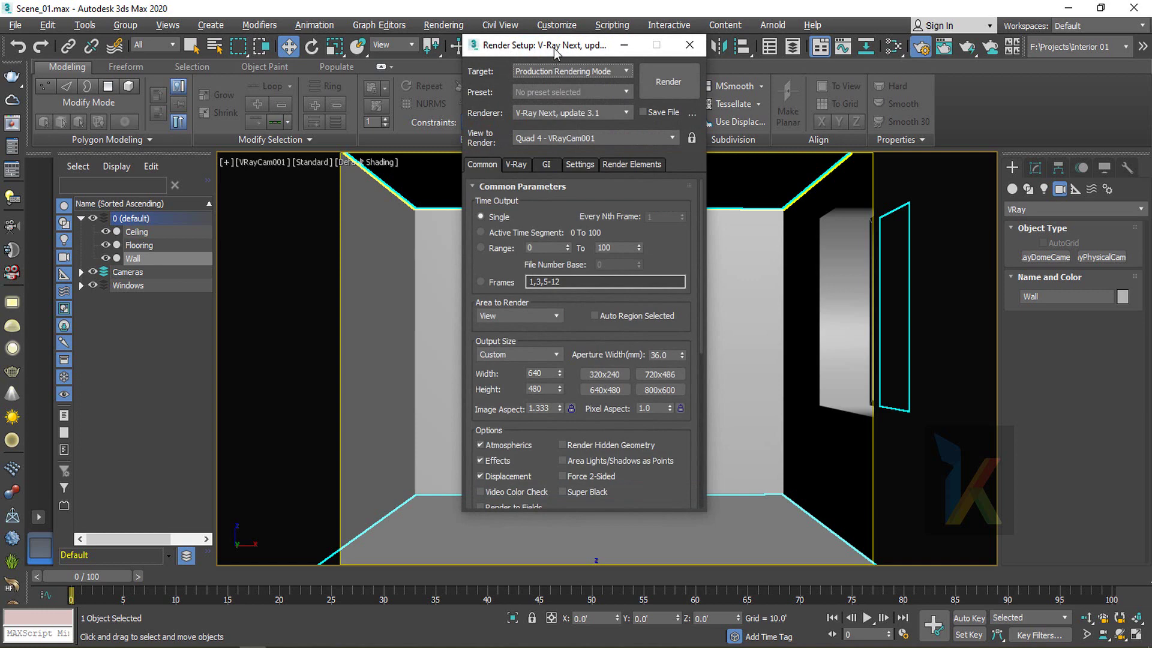
pyautogui.moveTo(556, 53); pyautogui.dragTo(808, 61)
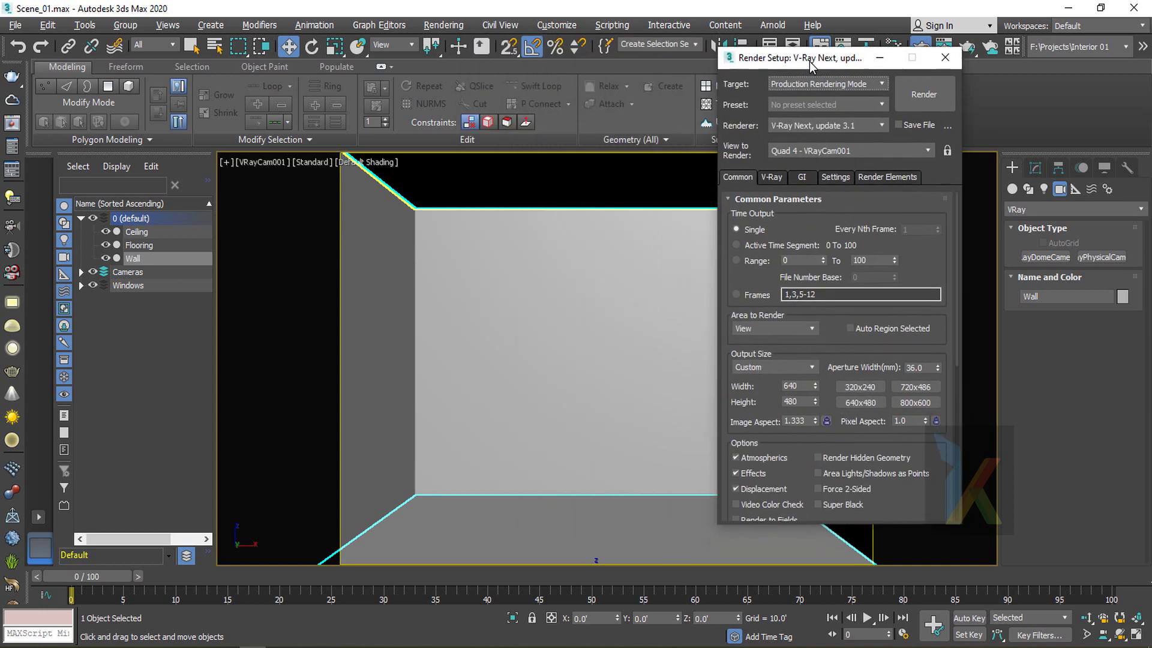
pyautogui.click(945, 57)
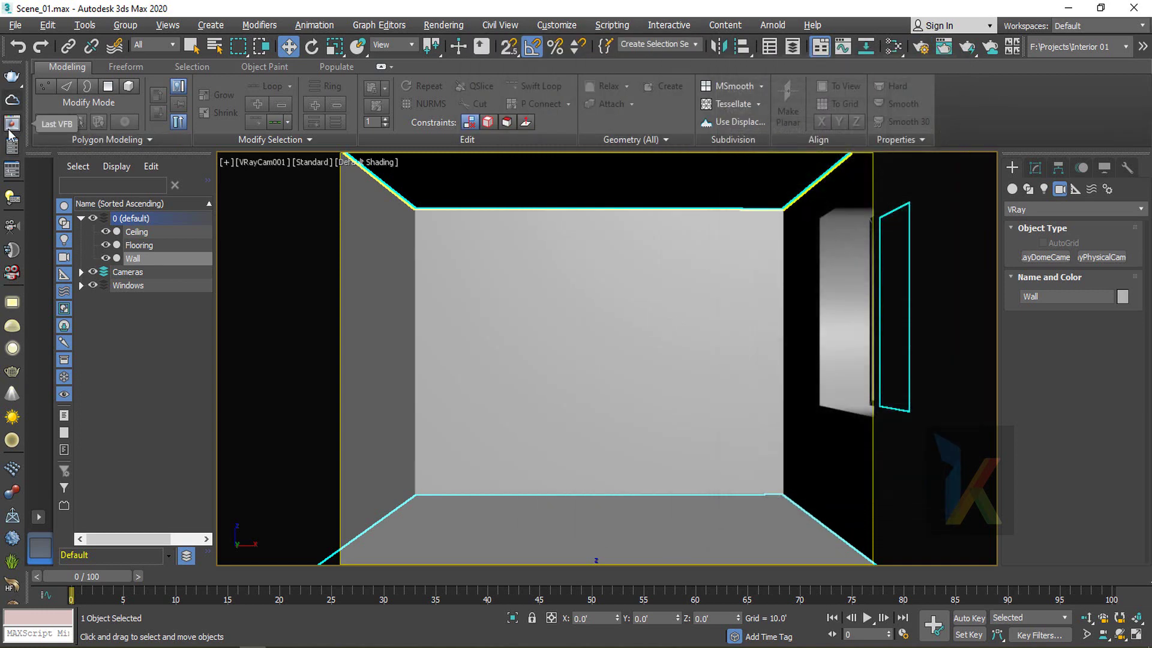
# Apply the ArchViz interior preset in V-Ray Quick Settings and close the dialog
pyautogui.click(14, 172)
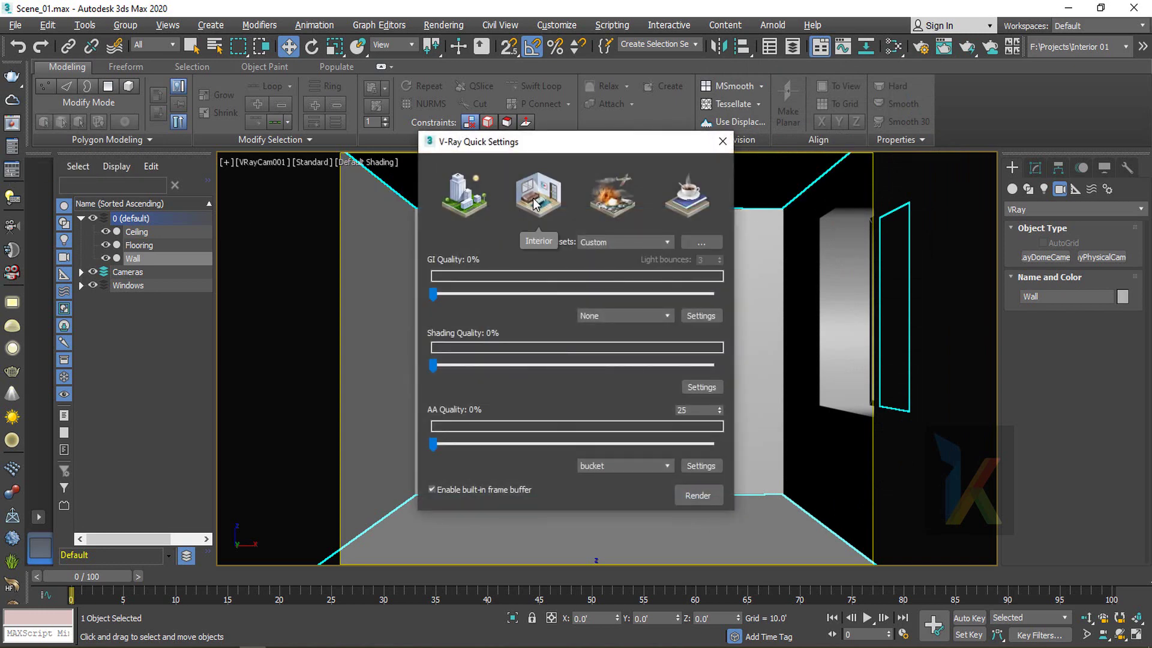
pyautogui.click(535, 206)
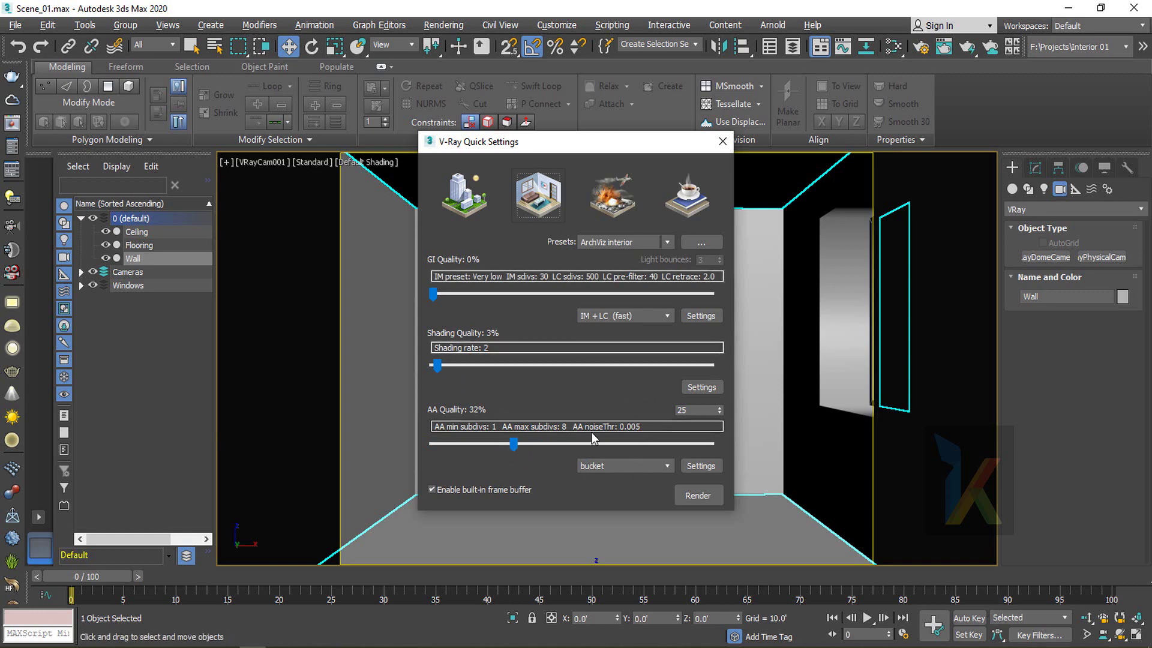
pyautogui.click(722, 141)
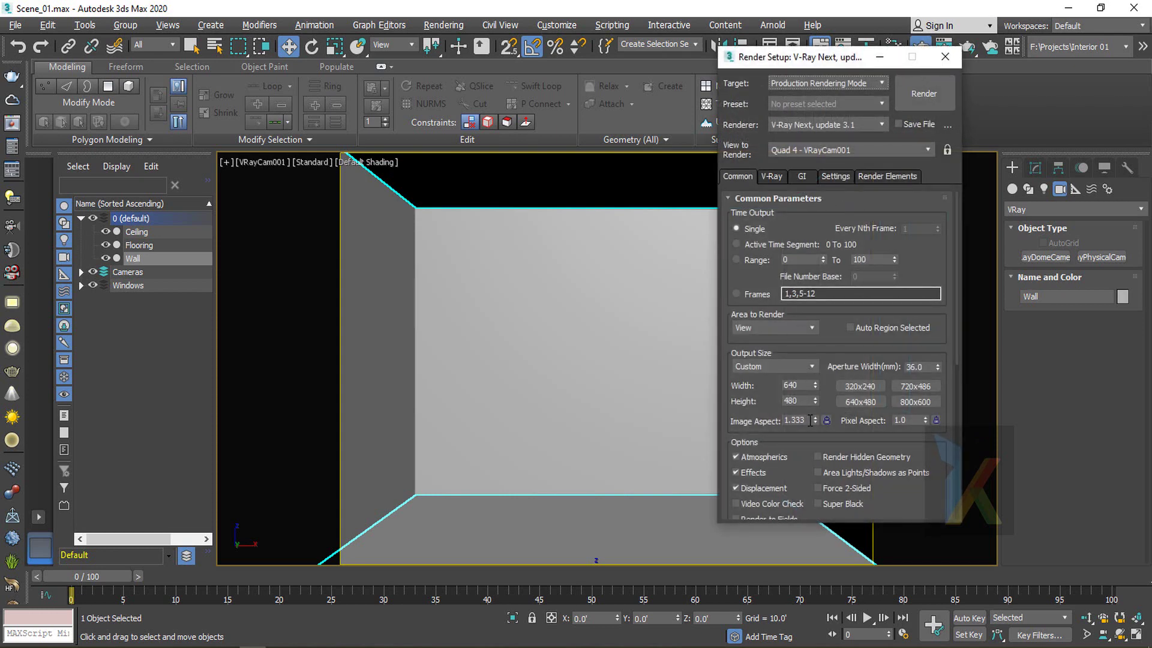
# Open Render Setup and place the dialog clear of the camera view to access the output size settings
pyautogui.moveTo(831, 61); pyautogui.dragTo(99, 54)
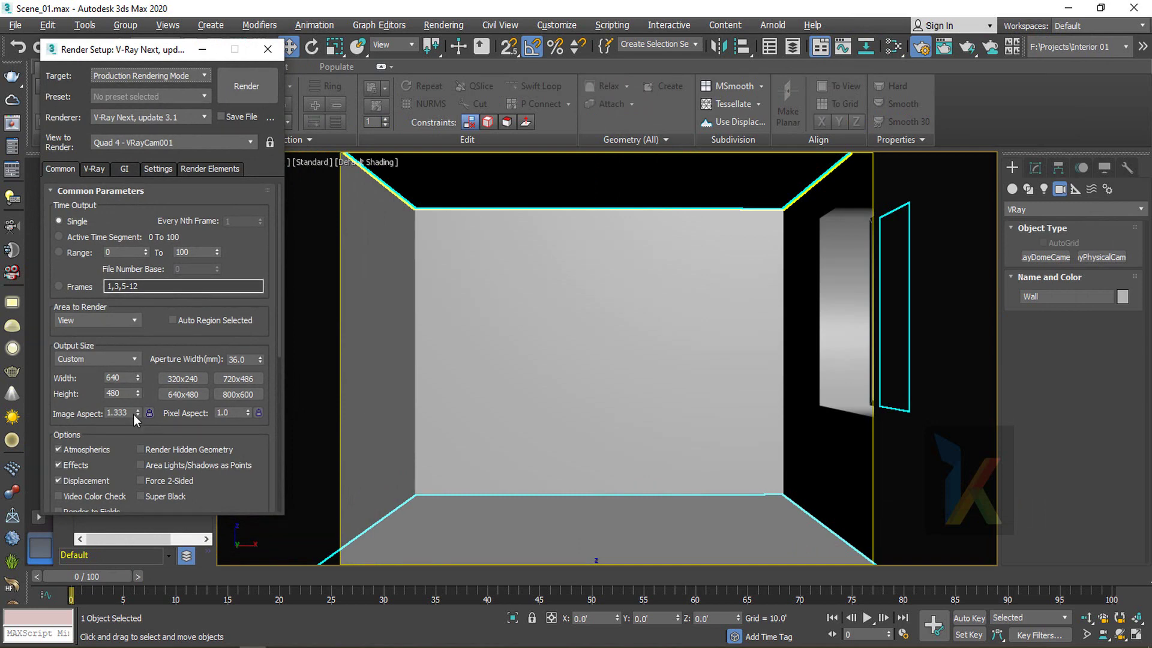
# Set the render output's image aspect to 1.7778 and close the render setup
pyautogui.moveTo(138, 412); pyautogui.dragTo(93, 414)
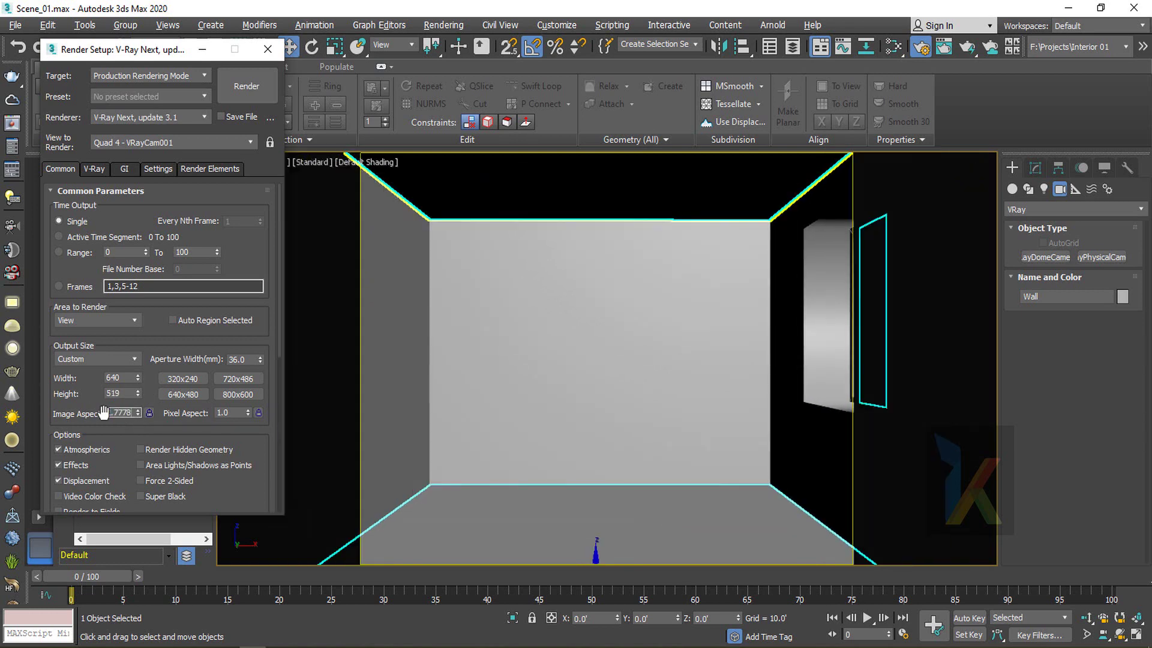
pyautogui.press('Return')
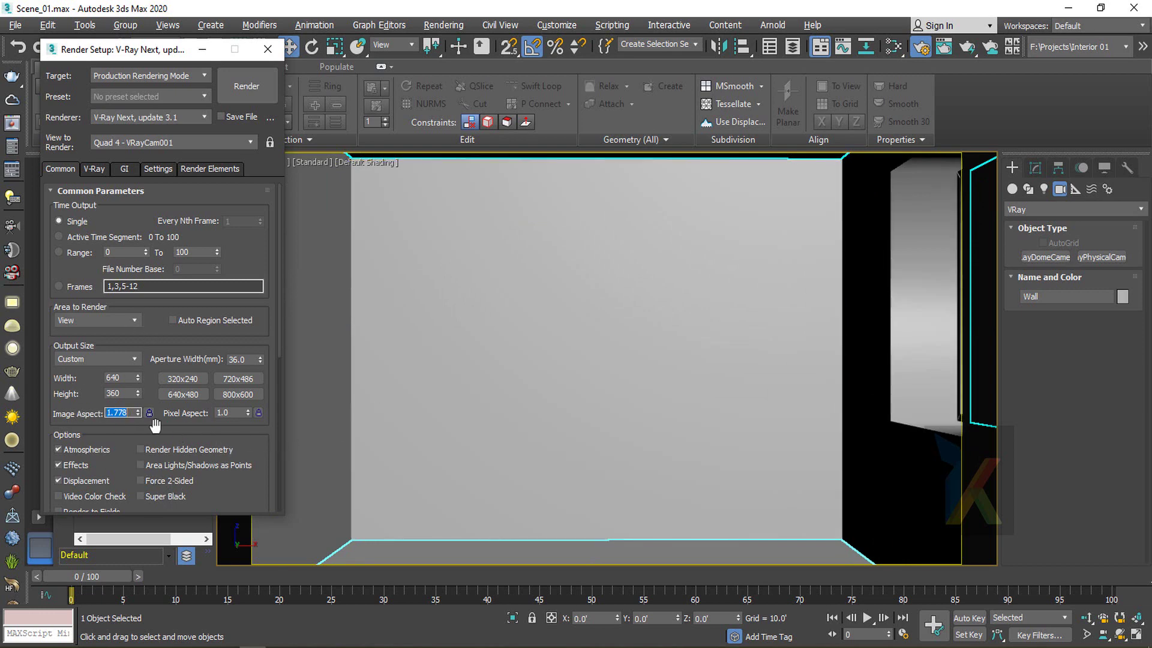
pyautogui.doubleClick(124, 377)
pyautogui.click(266, 52)
# Dolly the VRayCam001 camera back to take in more of the room
pyautogui.moveTo(646, 354); pyautogui.dragTo(639, 353, button='middle')
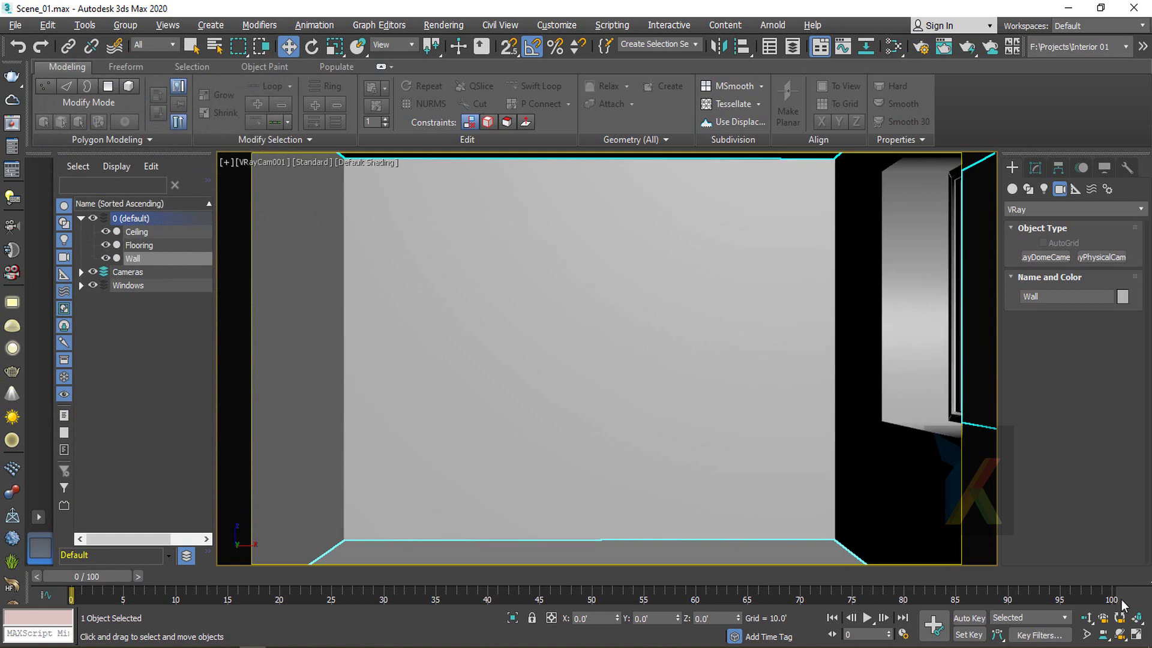
pyautogui.click(1088, 618)
pyautogui.moveTo(681, 438); pyautogui.dragTo(659, 464)
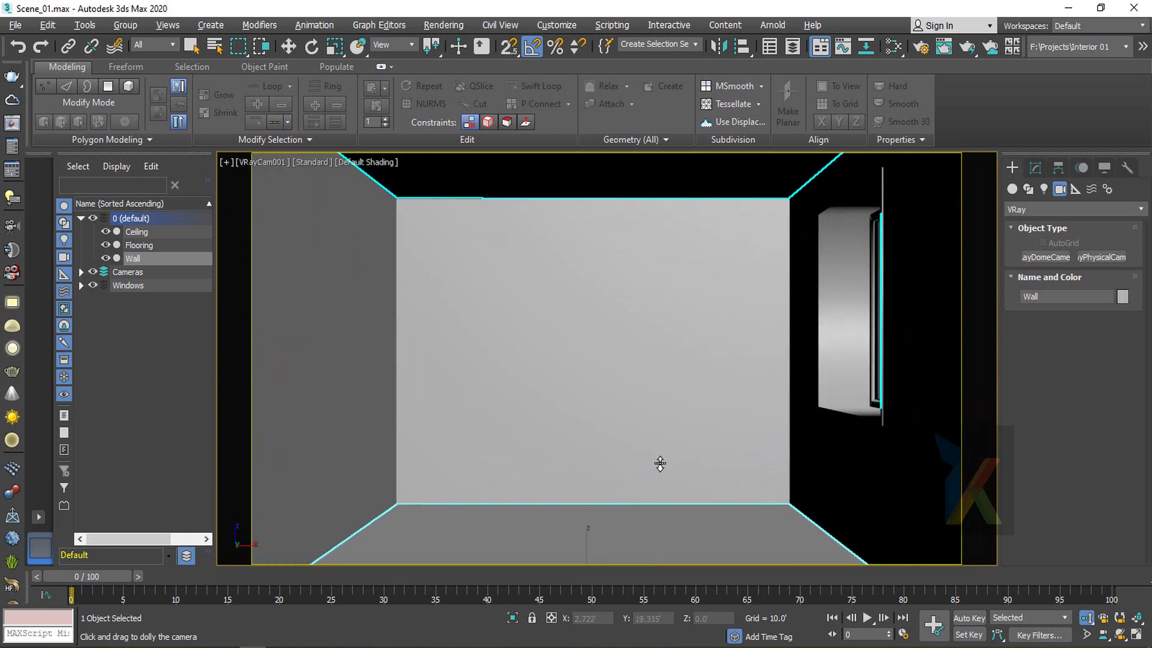
pyautogui.rightClick(660, 463)
# Switch the camera viewport to the Top view and select the Wall object for modification
pyautogui.click(255, 161)
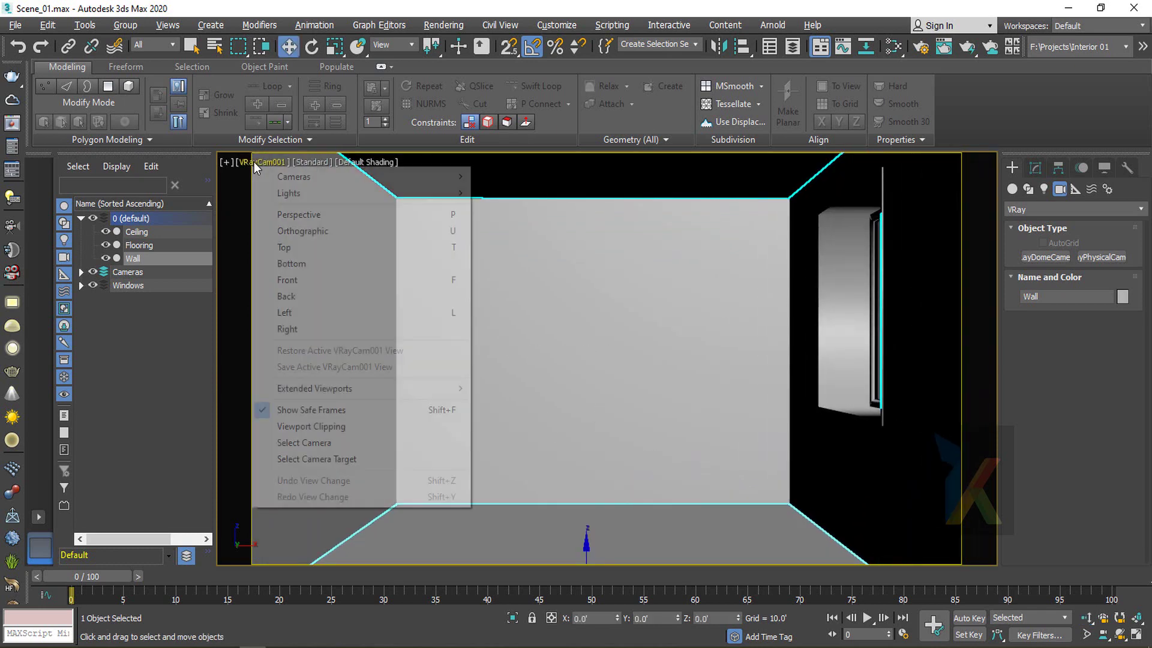
pyautogui.click(292, 247)
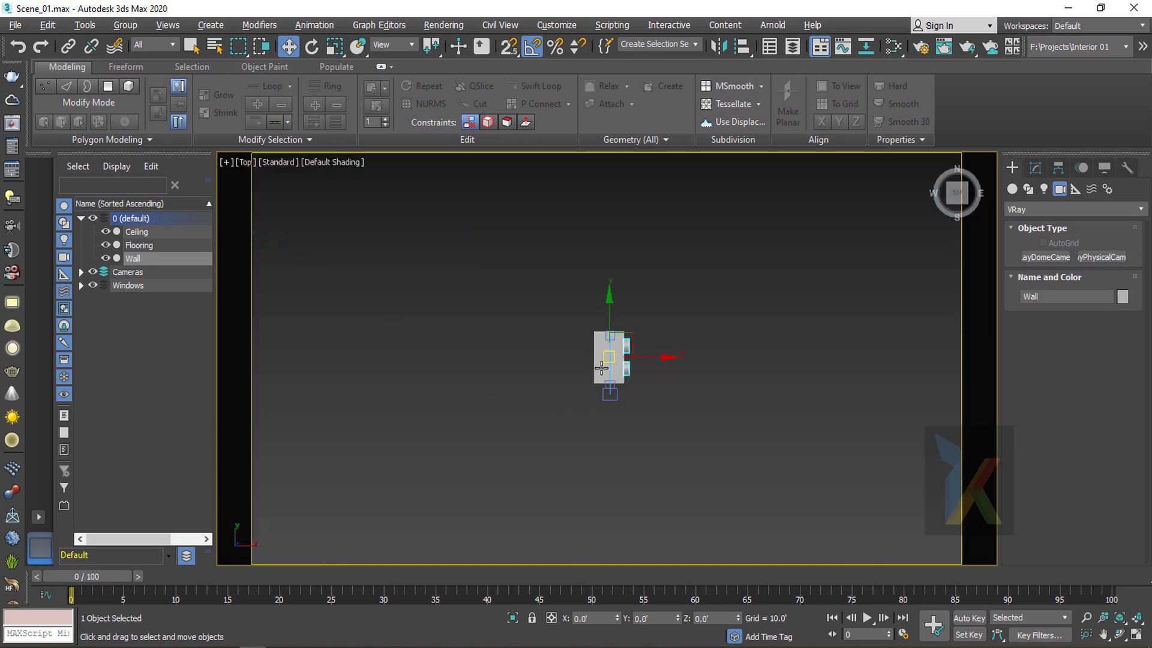
pyautogui.scroll(11, 603, 370)
pyautogui.scroll(-3, 618, 443)
pyautogui.click(594, 421)
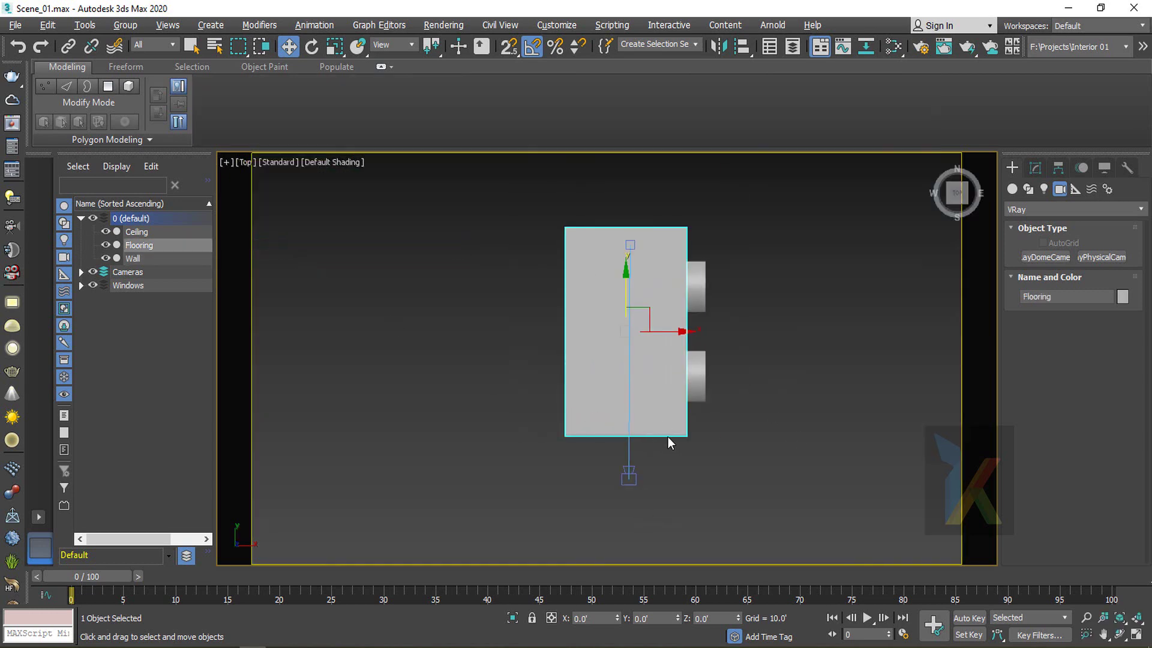
pyautogui.scroll(2, 667, 437)
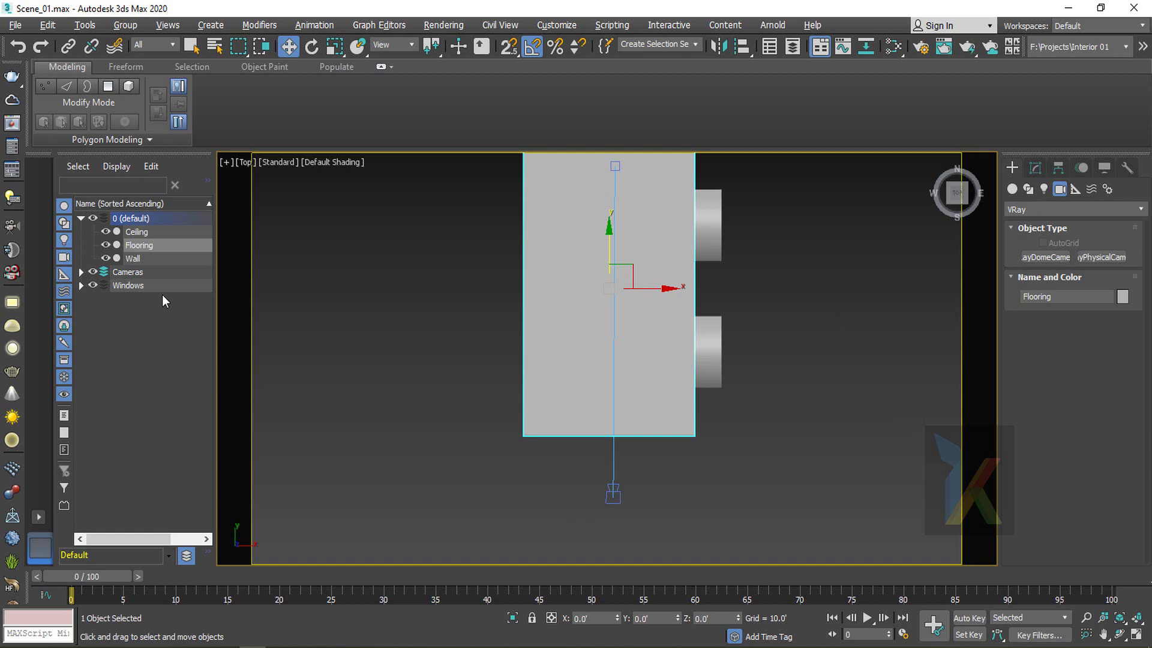
pyautogui.click(133, 259)
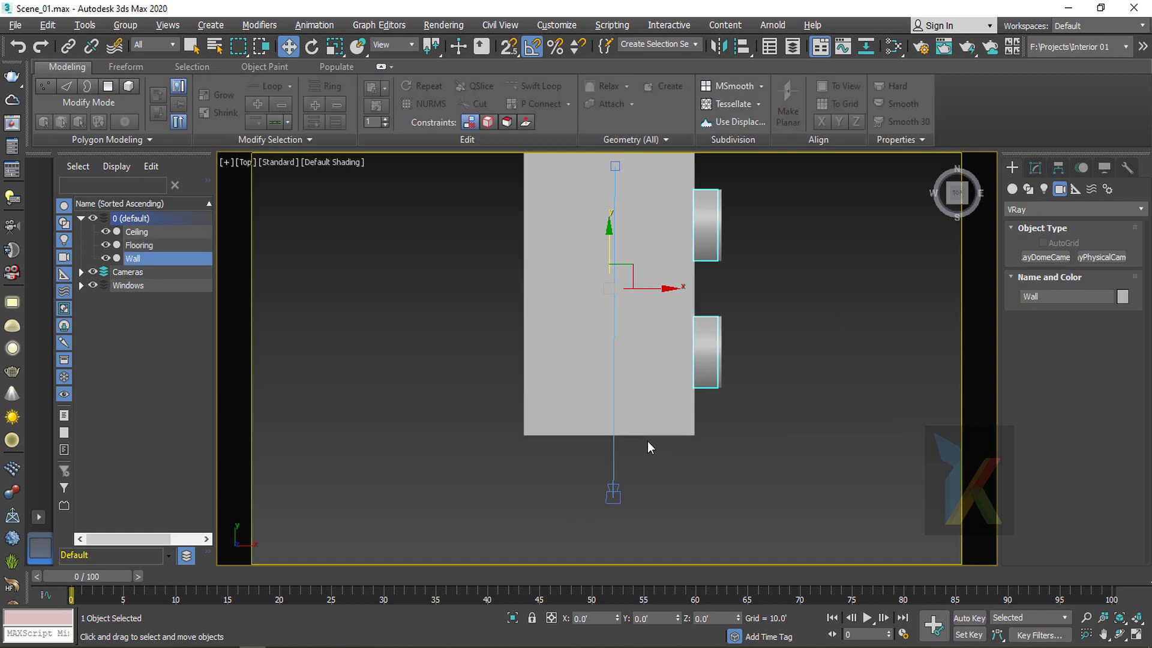
pyautogui.scroll(2, 649, 443)
pyautogui.click(668, 415)
pyautogui.click(1036, 168)
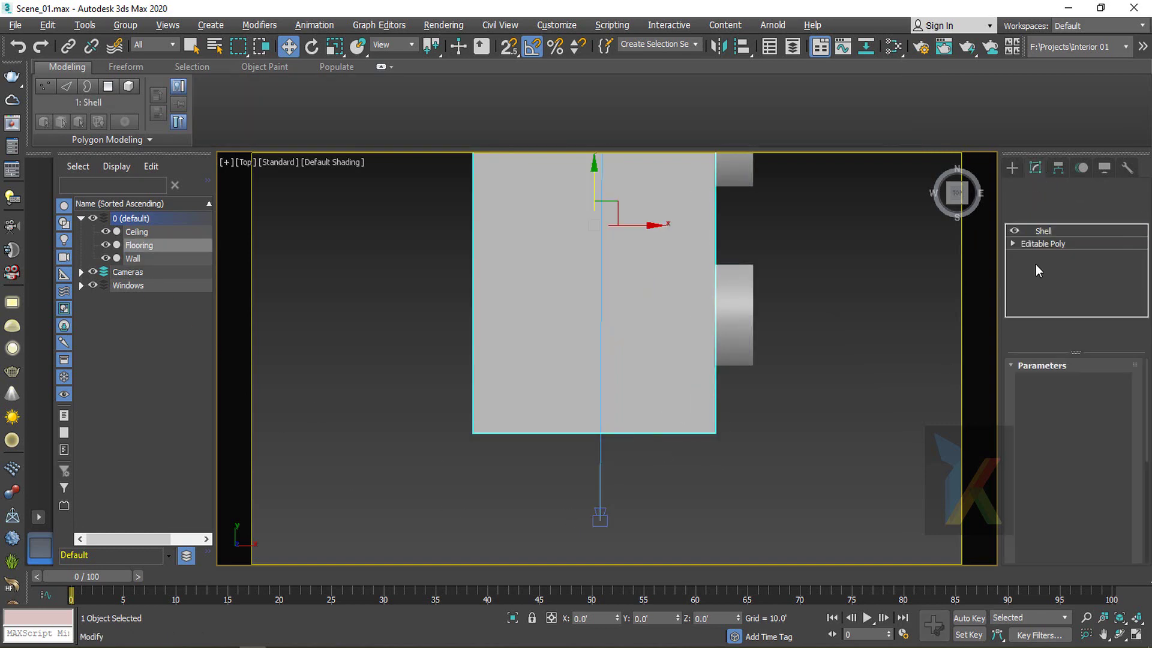
pyautogui.click(133, 259)
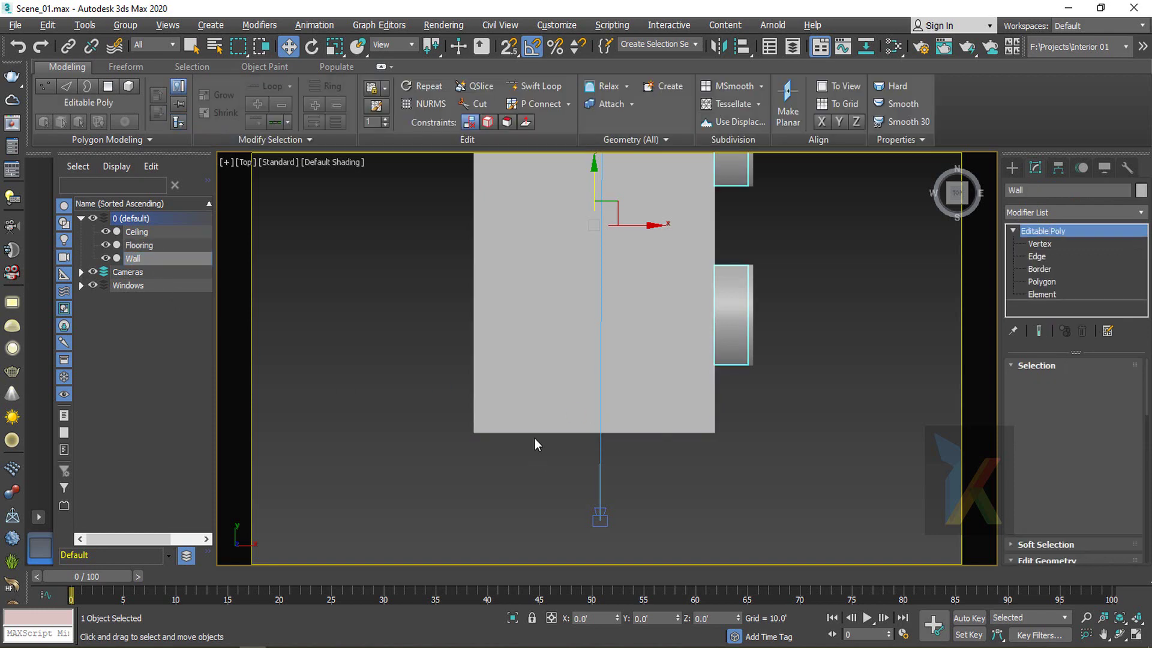
# Extend the wall toward the camera by moving its eight end vertices along Y to about -13.146'
pyautogui.click(1039, 243)
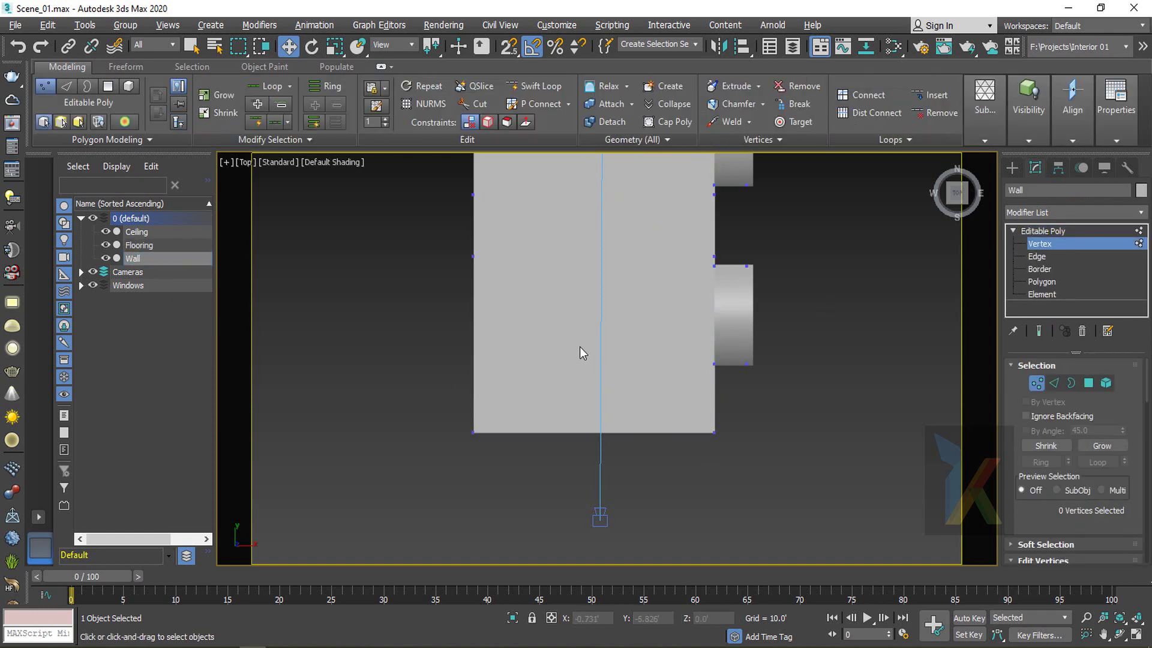
pyautogui.press('F3')
pyautogui.moveTo(426, 412); pyautogui.dragTo(753, 460)
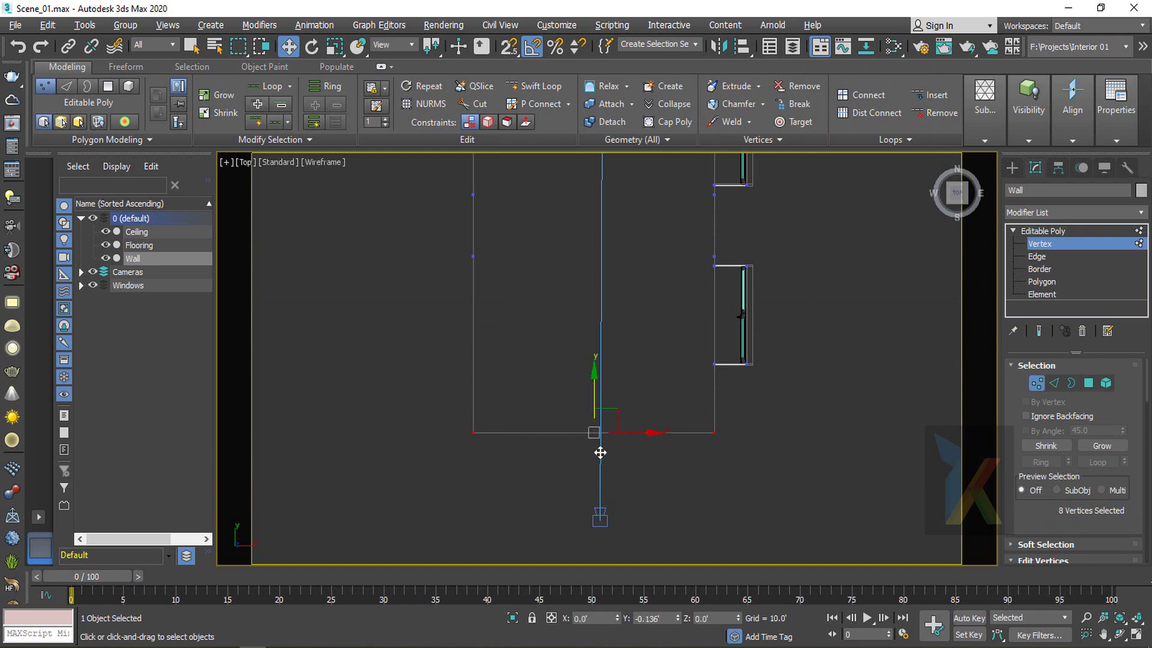
pyautogui.moveTo(599, 452); pyautogui.dragTo(602, 453)
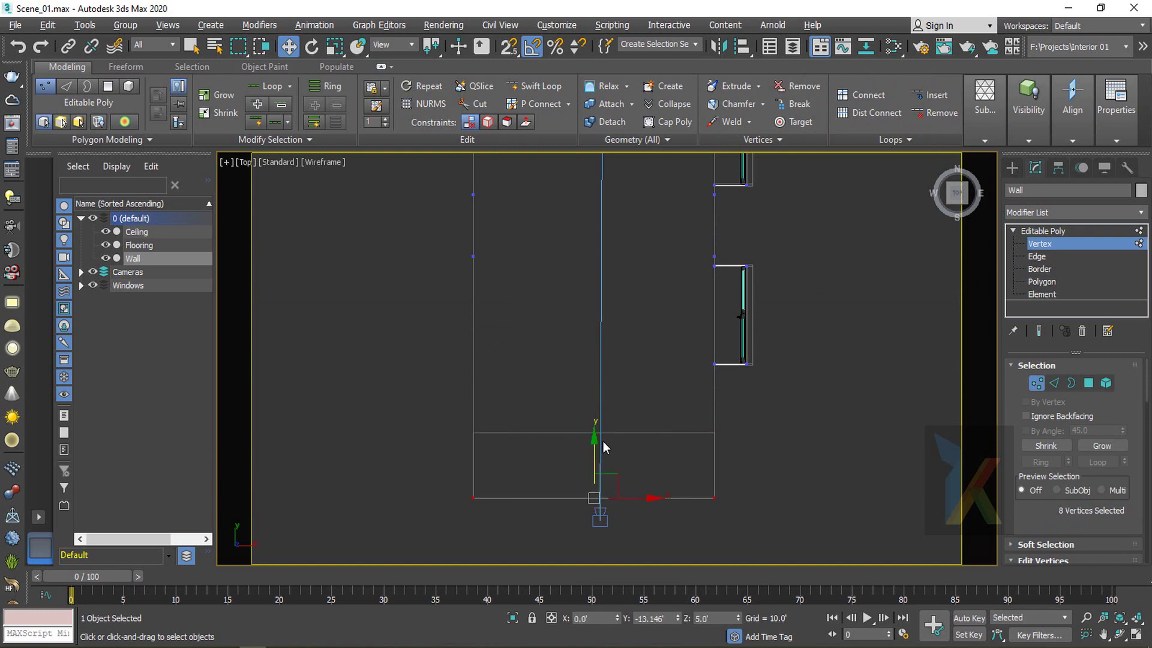
pyautogui.click(1059, 231)
# Select the Flooring's two vertices at the camera end and turn on 2.5D snapping
pyautogui.click(478, 432)
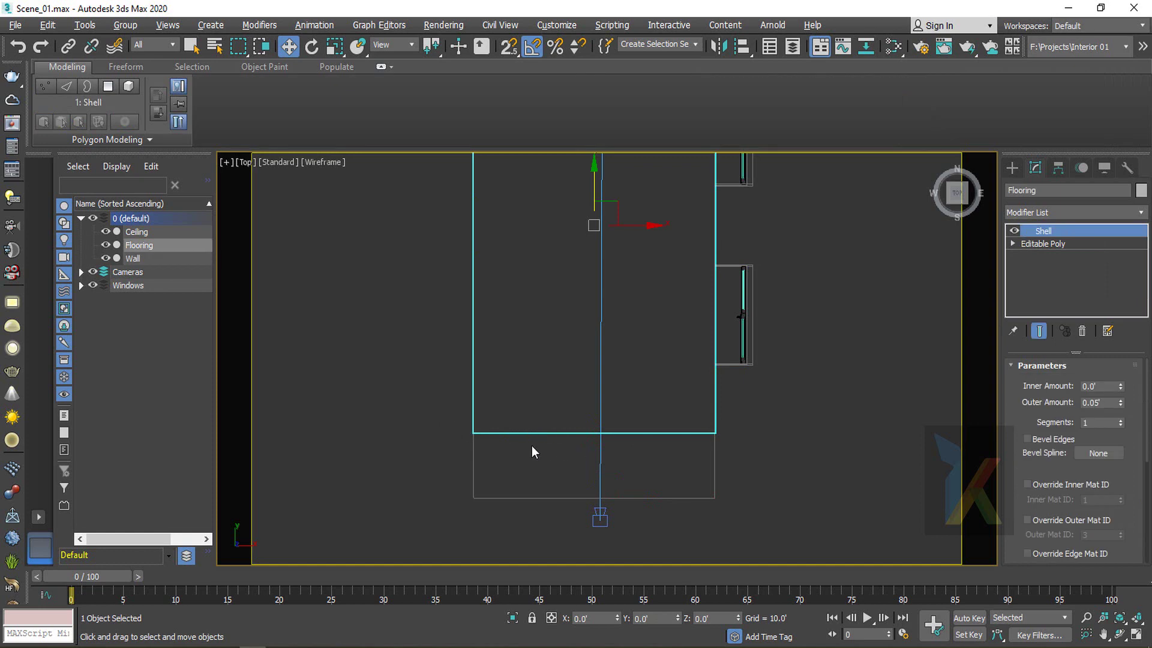
pyautogui.click(1013, 243)
pyautogui.click(1037, 259)
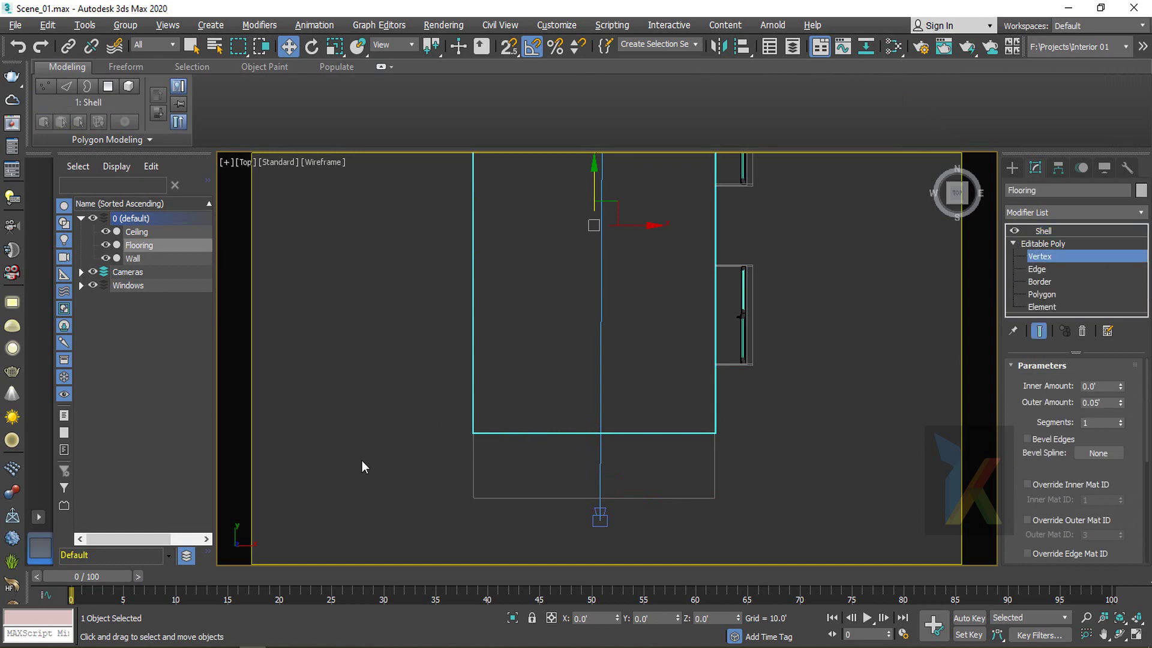
pyautogui.moveTo(425, 412); pyautogui.dragTo(844, 468)
pyautogui.press('s')
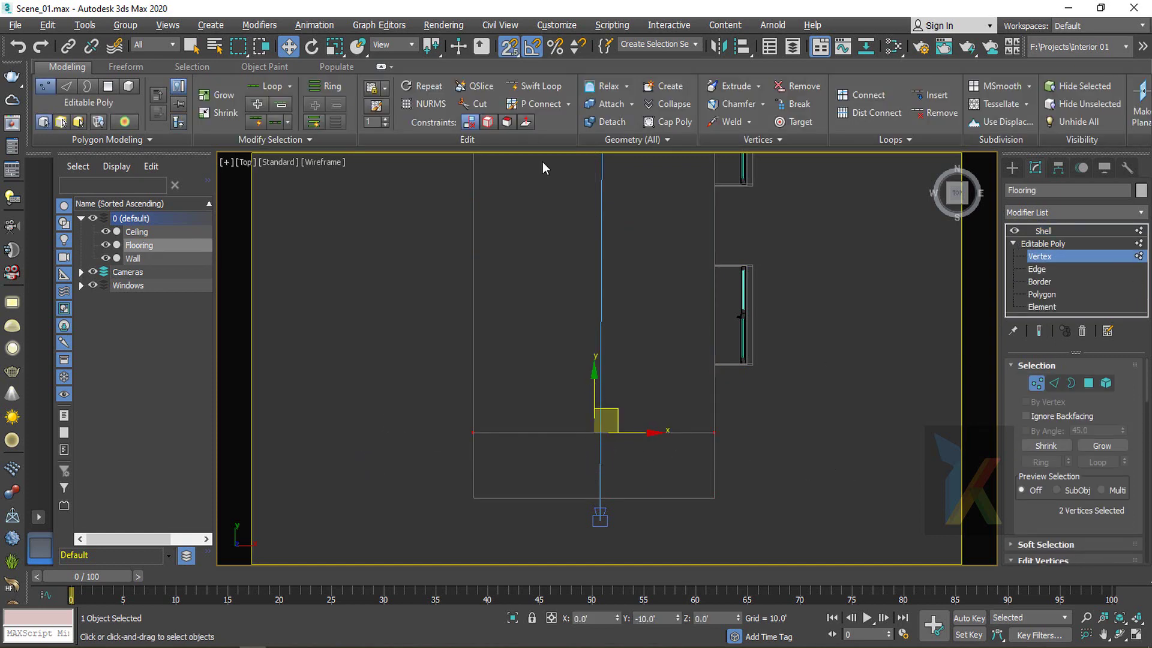
# Enable axis constraints for snapping and move the flooring's end vertices along Y to the extended wall's corner
pyautogui.moveTo(592, 393); pyautogui.dragTo(419, 472)
pyautogui.hotkey('ctrl', 'z')
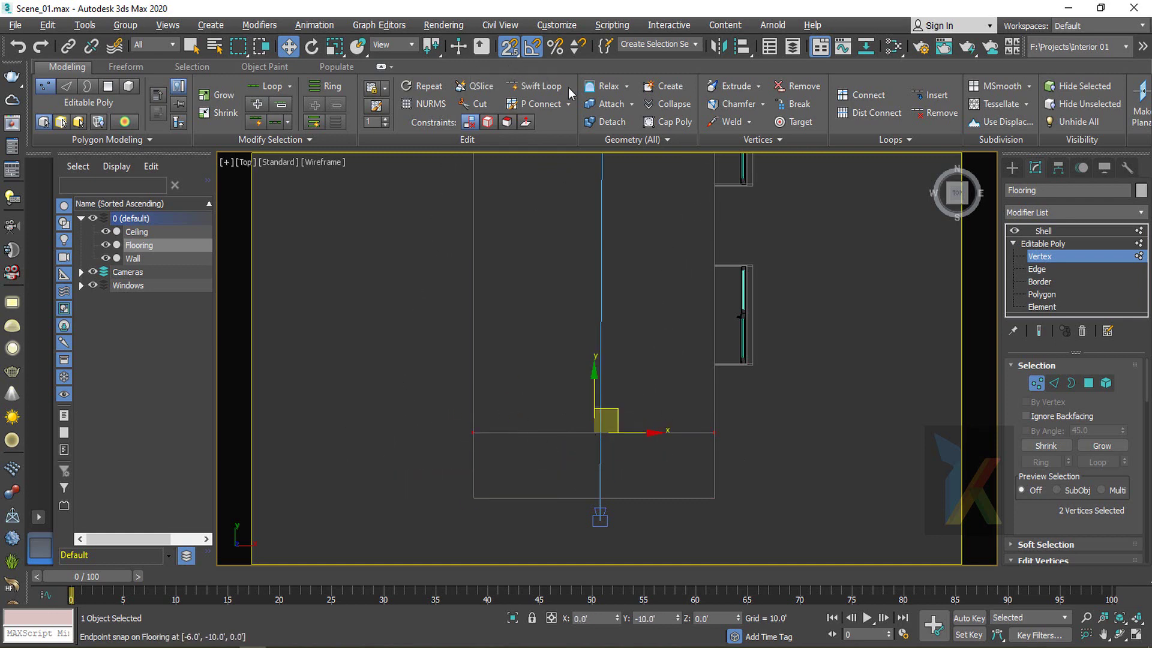
pyautogui.rightClick(512, 53)
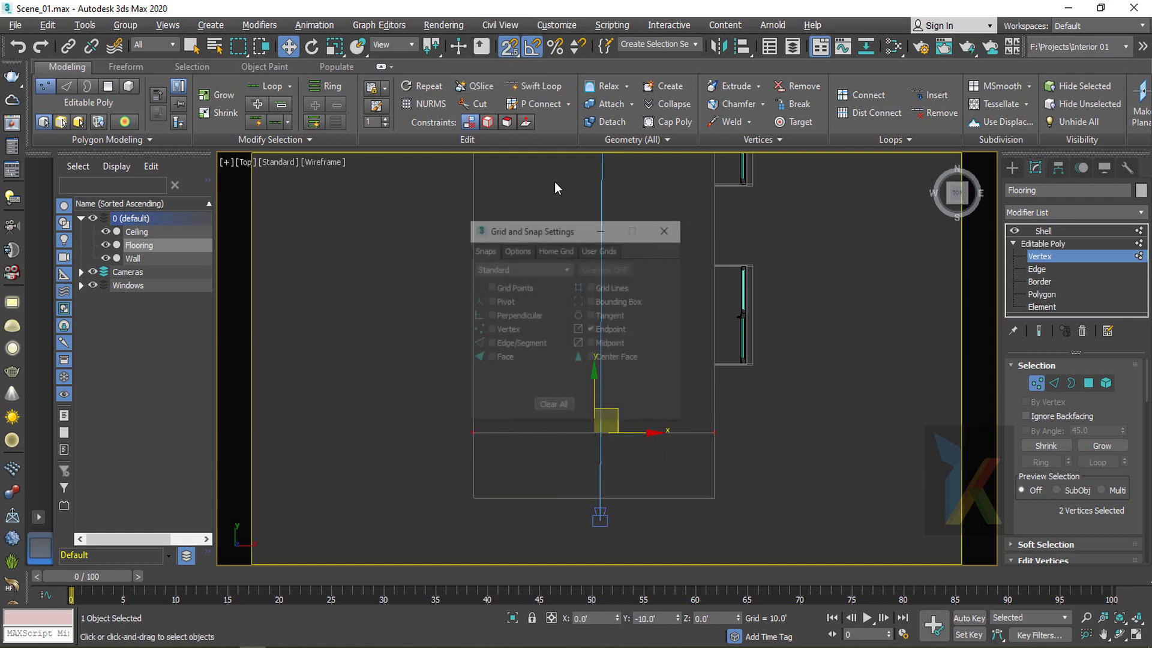
pyautogui.click(517, 251)
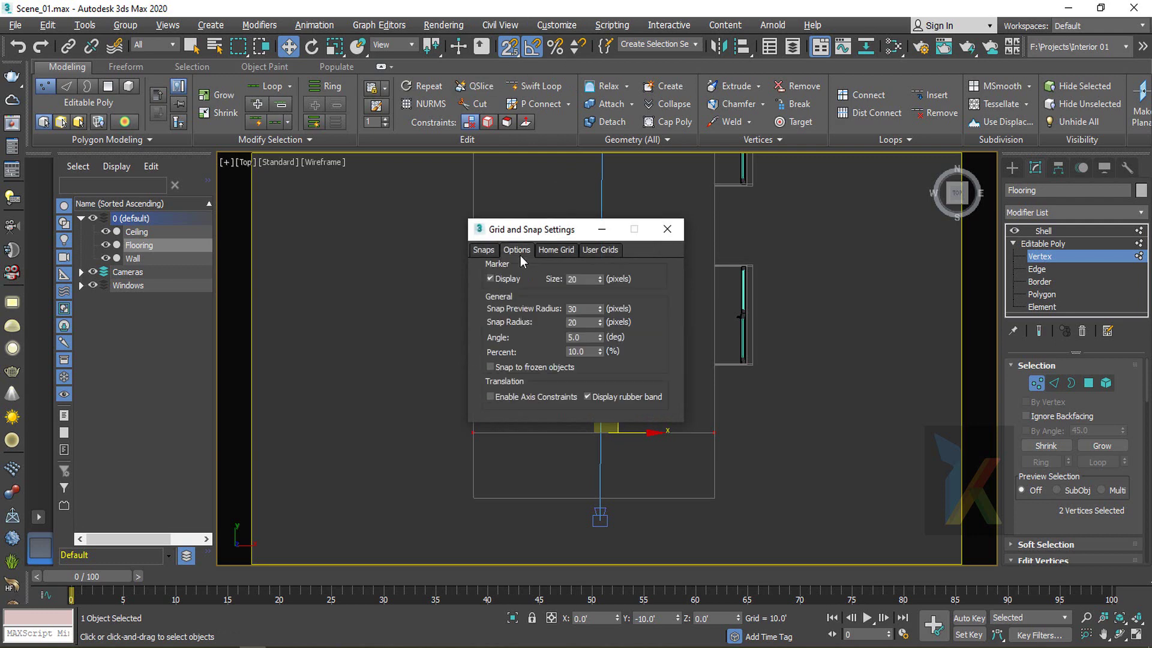
pyautogui.click(502, 397)
pyautogui.click(672, 232)
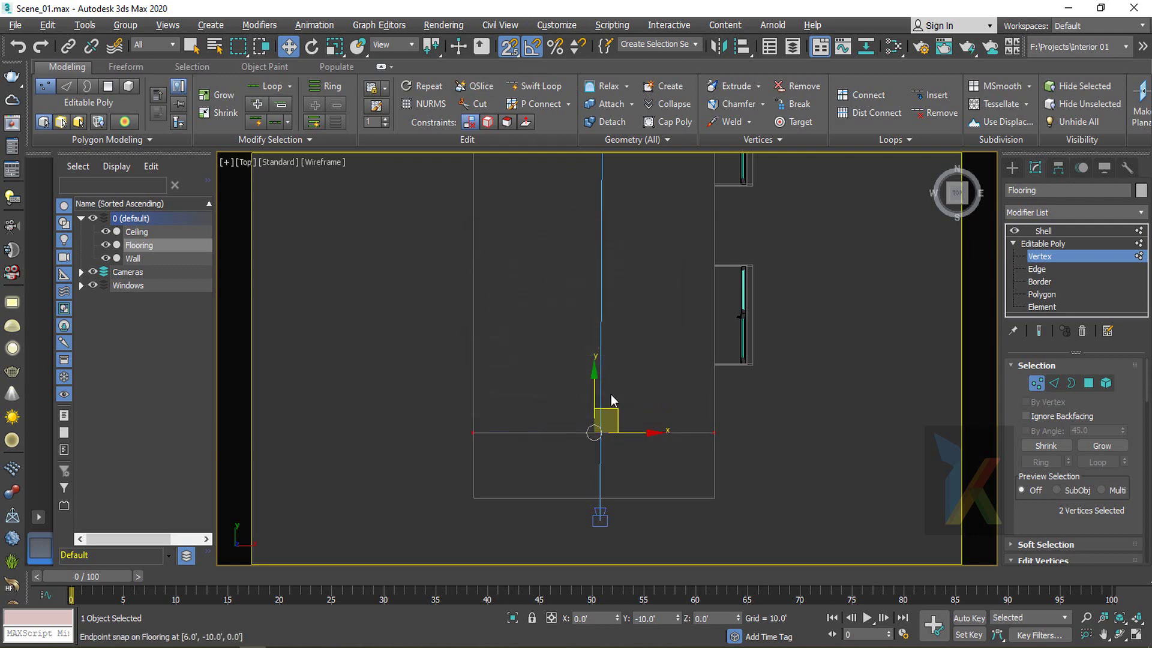
pyautogui.moveTo(594, 382); pyautogui.dragTo(497, 497)
pyautogui.click(1038, 245)
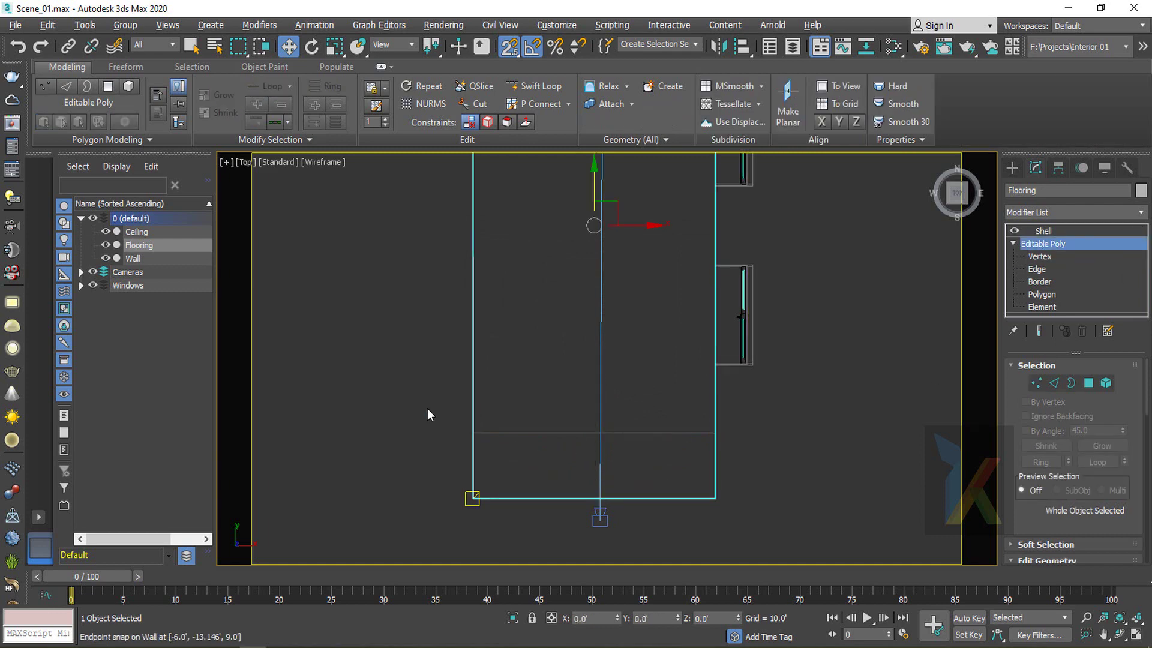
# Extend the Ceiling by snapping its vertices at the camera end along Y to the extended wall's edge
pyautogui.click(133, 258)
pyautogui.click(138, 234)
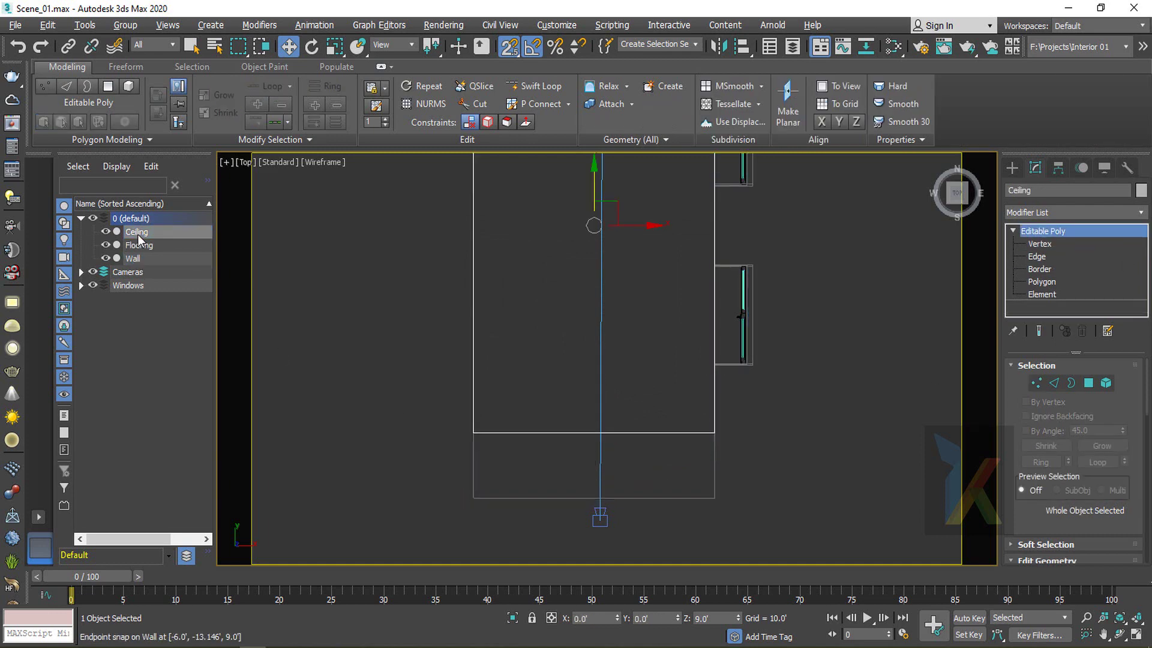
pyautogui.click(1043, 244)
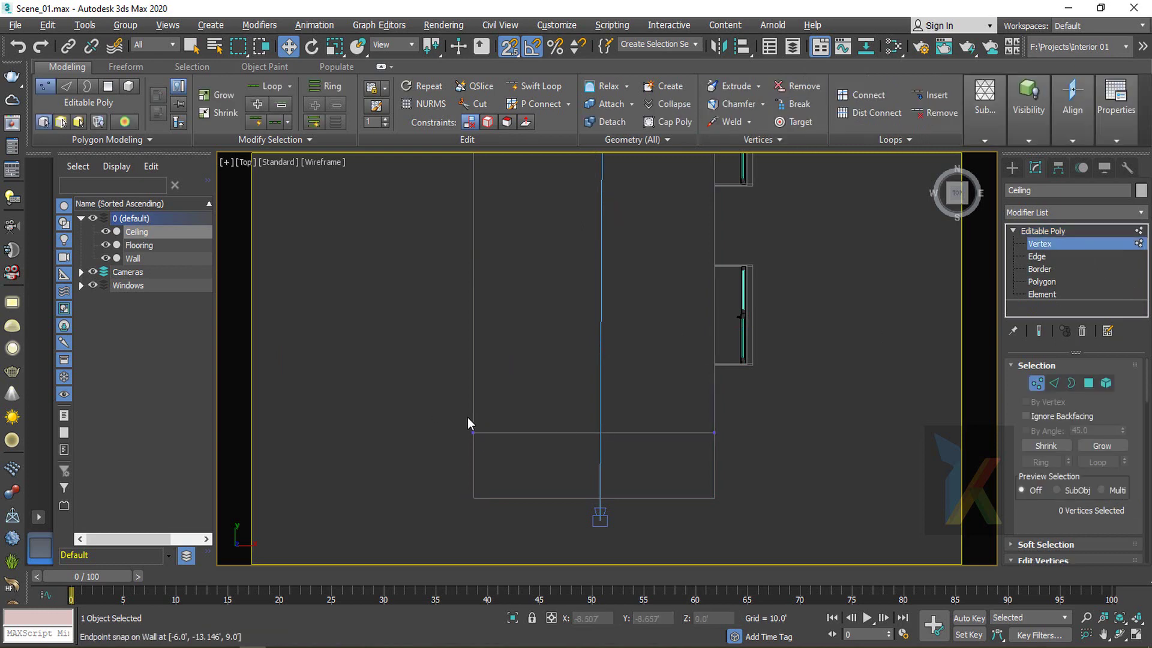
pyautogui.moveTo(593, 390); pyautogui.dragTo(504, 481)
pyautogui.click(1043, 233)
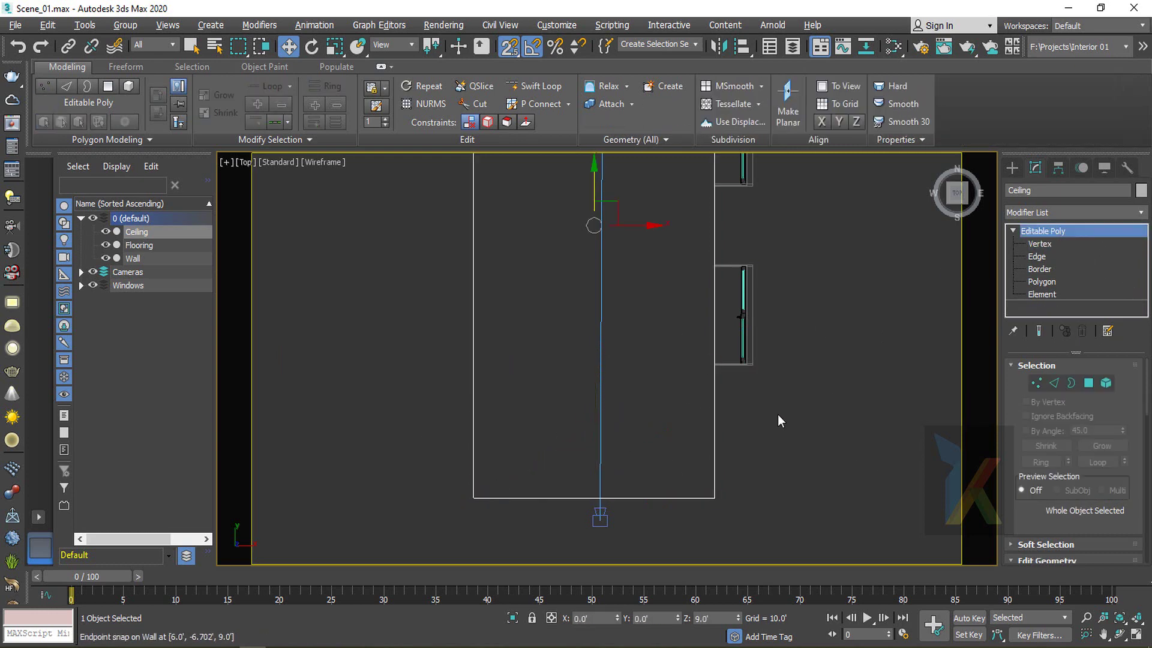
# Turn off 2.5D and angle snapping and move the camera and its target forward along Y, inside the room
pyautogui.click(599, 516)
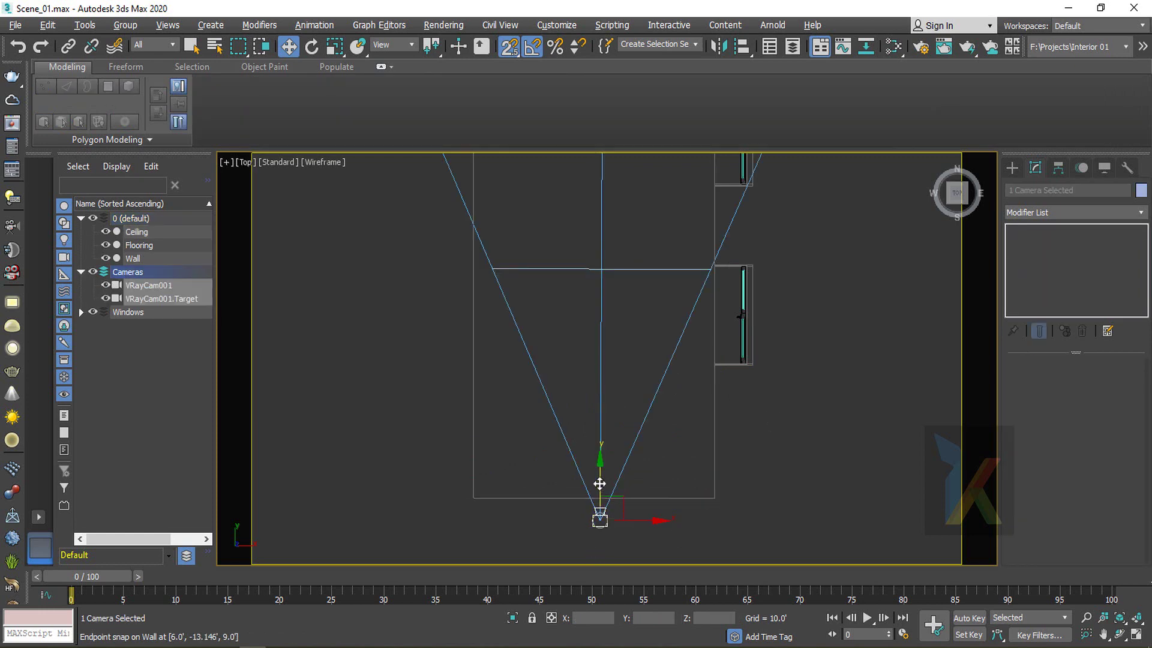
pyautogui.click(507, 51)
pyautogui.click(531, 49)
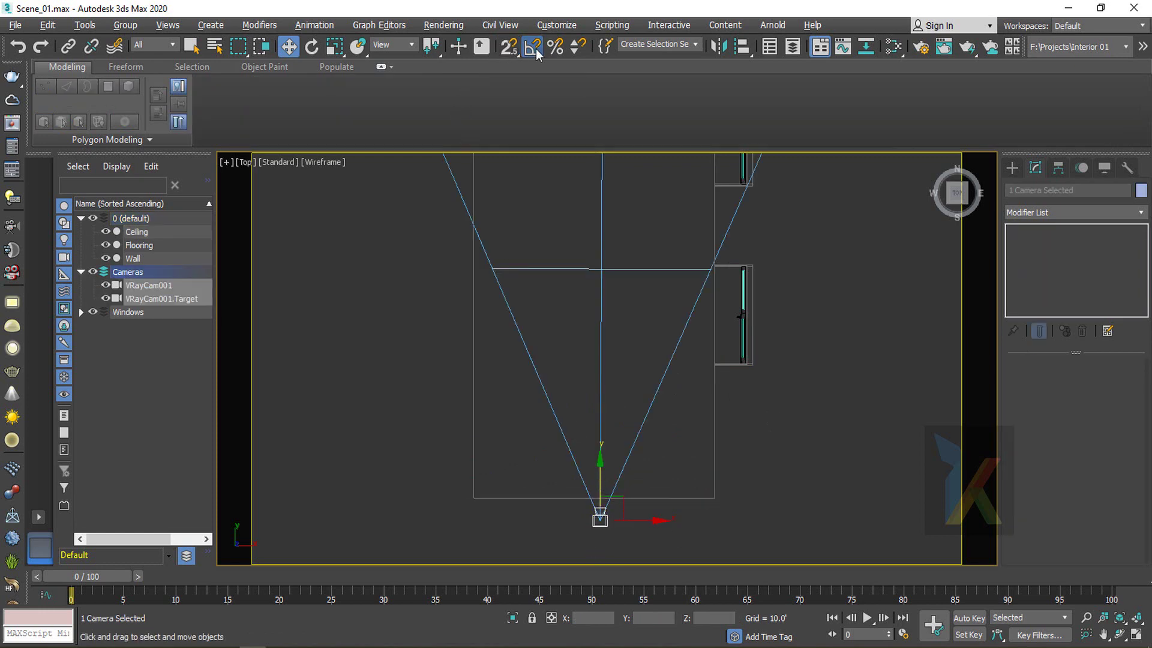
pyautogui.moveTo(602, 478); pyautogui.dragTo(603, 443)
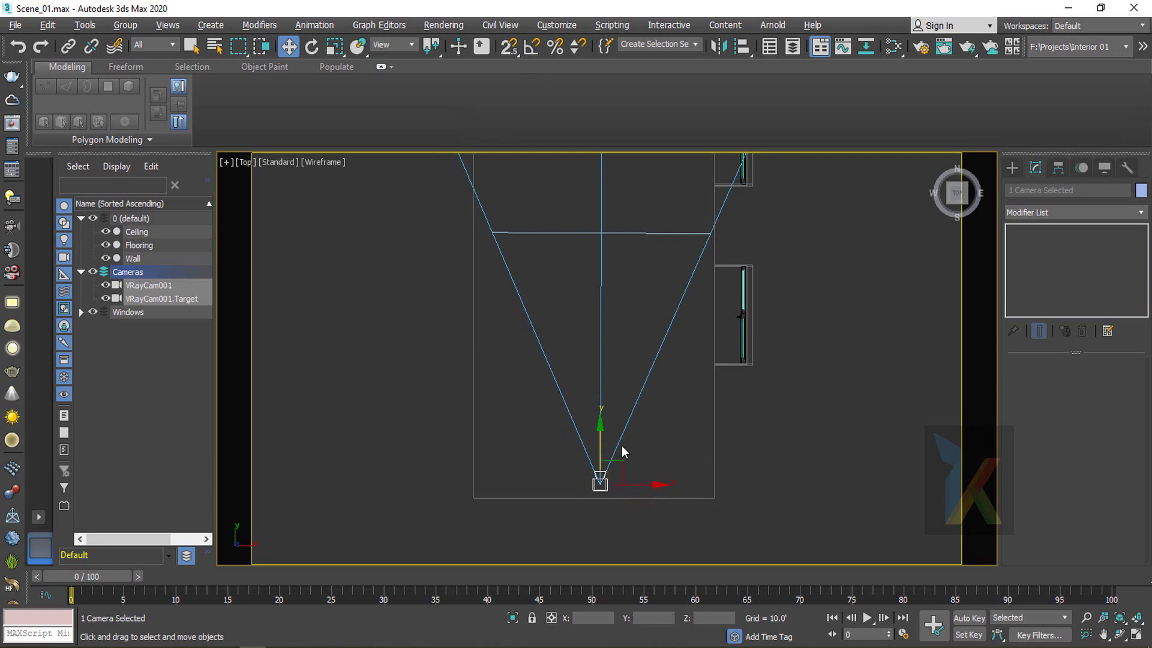
# Return the viewport to the VRayCam001 camera view with default shading
pyautogui.press('c')
pyautogui.press('F3')
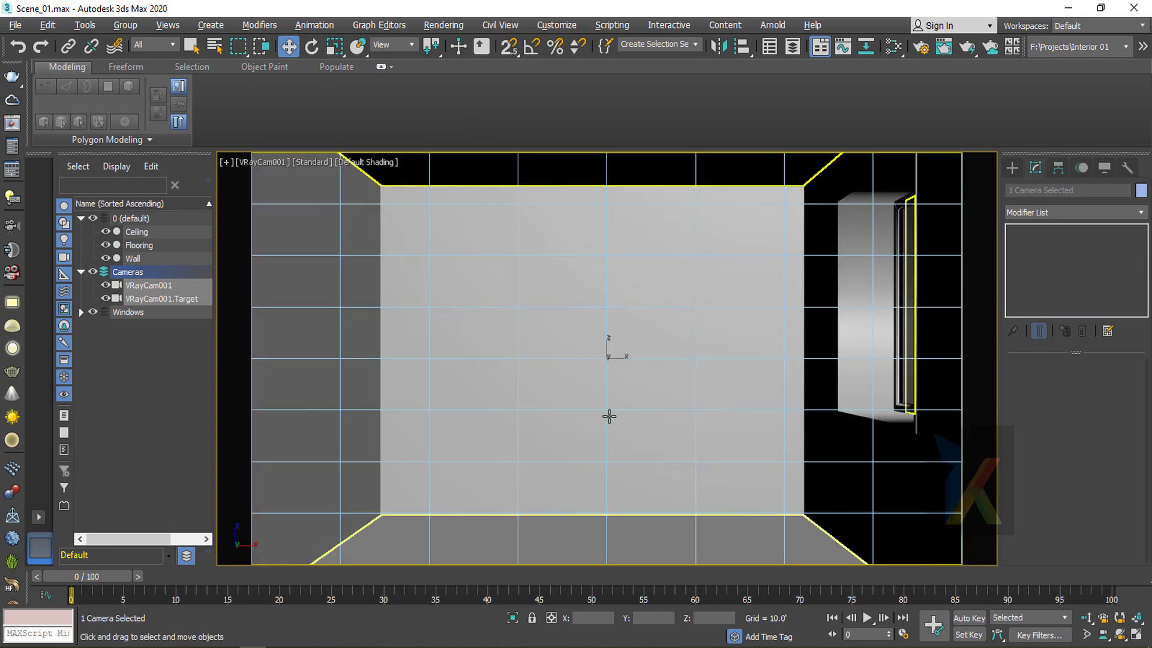
pyautogui.press('F4')
pyautogui.press('F4')
pyautogui.press('F4')
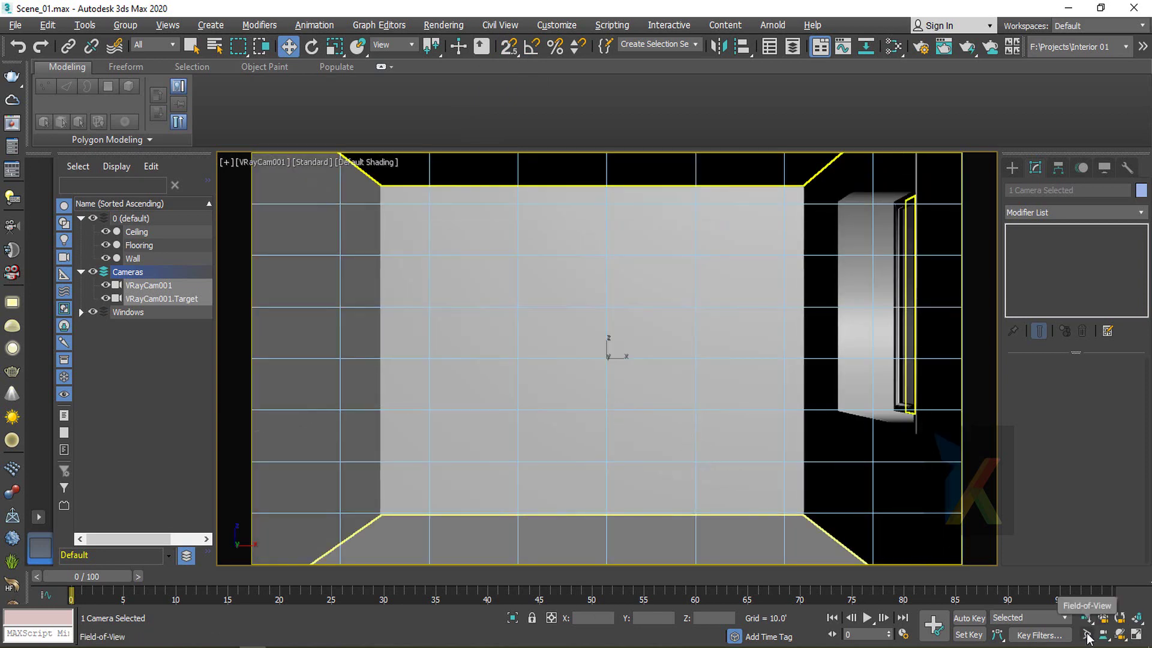
# Widen the camera's field of view to bring the nearer window into the frame
pyautogui.click(1087, 634)
pyautogui.moveTo(703, 482); pyautogui.dragTo(710, 509)
pyautogui.moveTo(707, 502); pyautogui.dragTo(674, 498, button='middle')
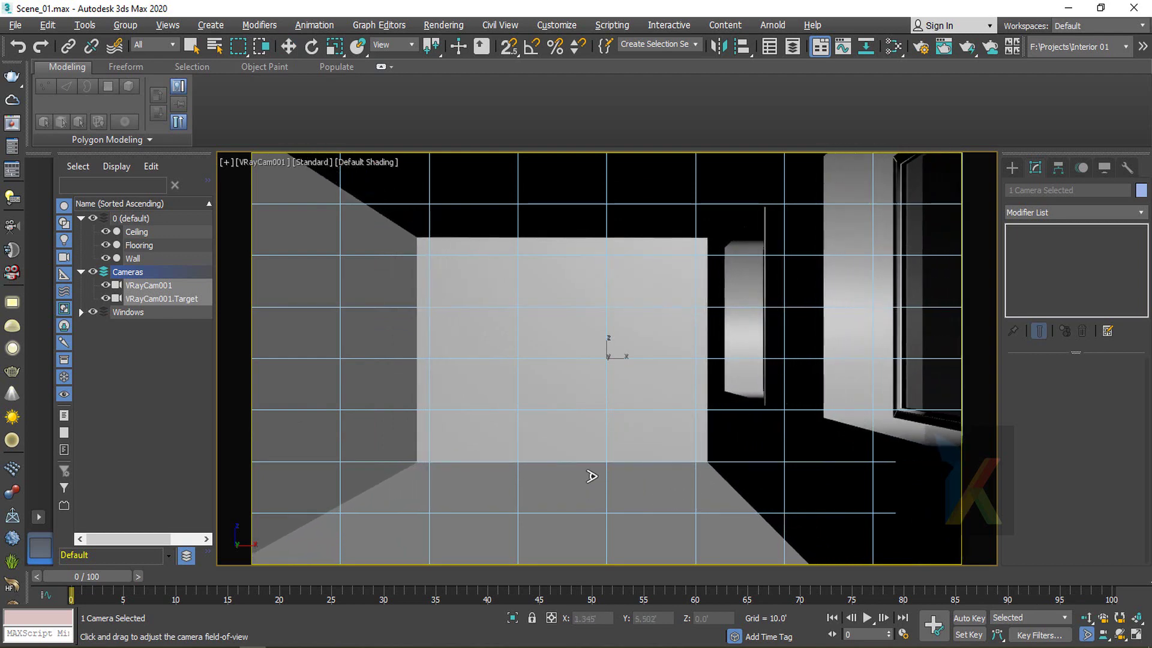
pyautogui.press('w')
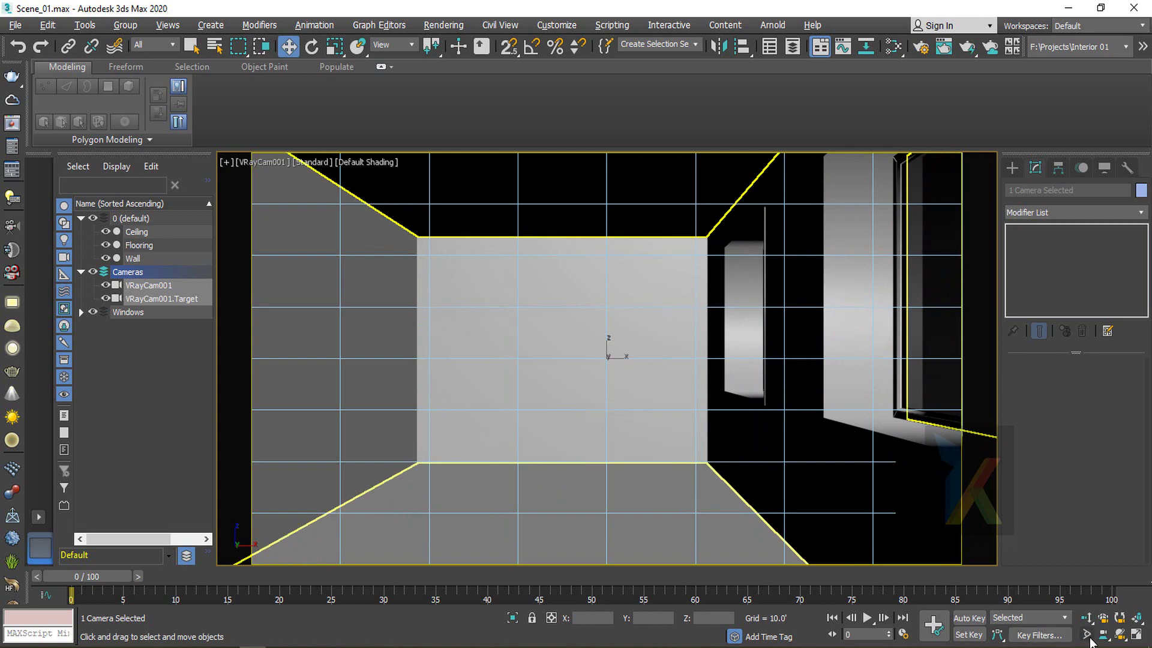
pyautogui.click(1090, 638)
pyautogui.moveTo(717, 512); pyautogui.dragTo(717, 508)
pyautogui.rightClick(718, 503)
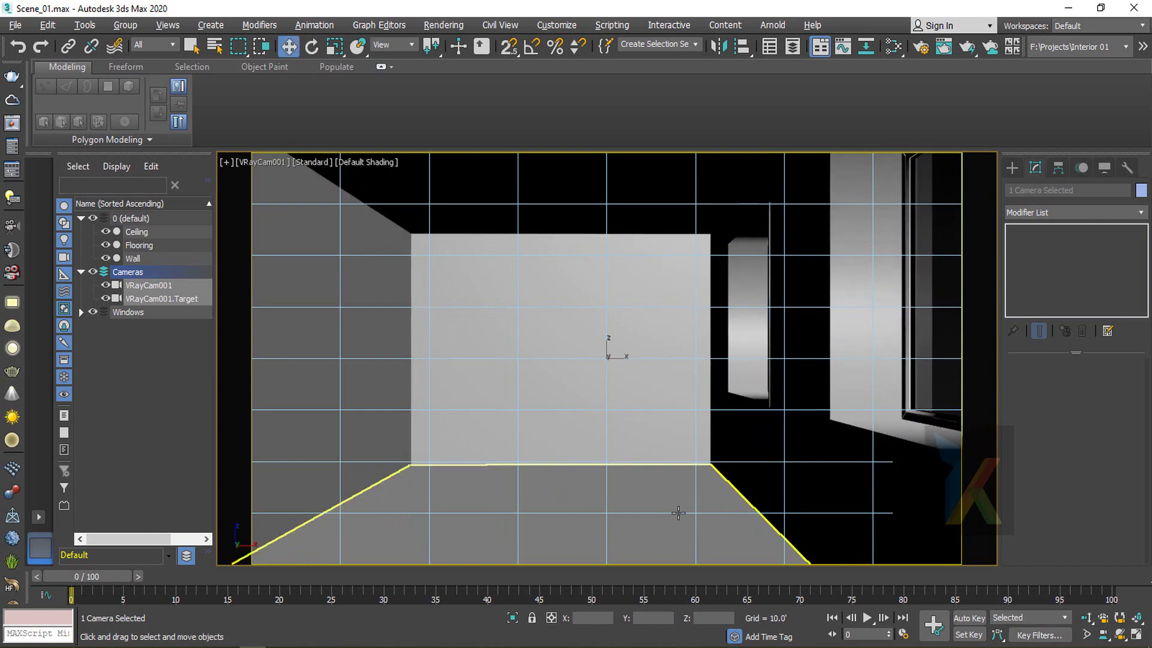
# Switch to the Perspective view and shift the camera and its target along X by about -0.938'
pyautogui.press('p')
pyautogui.scroll(-5, 690, 489)
pyautogui.keyDown('alt'); pyautogui.moveTo(690, 475); pyautogui.dragTo(804, 494, button='middle'); pyautogui.keyUp('alt')
pyautogui.moveTo(804, 493); pyautogui.dragTo(691, 503, button='middle')
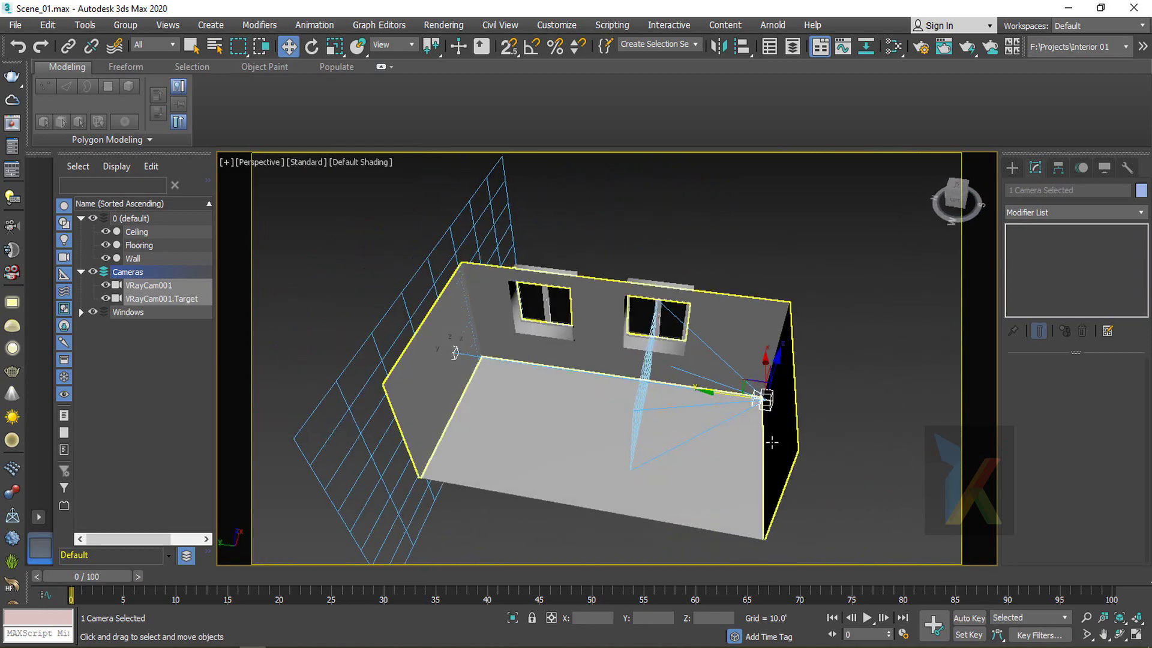
pyautogui.keyDown('alt'); pyautogui.moveTo(762, 414); pyautogui.dragTo(820, 498, button='middle'); pyautogui.keyUp('alt')
pyautogui.moveTo(743, 293); pyautogui.dragTo(741, 305)
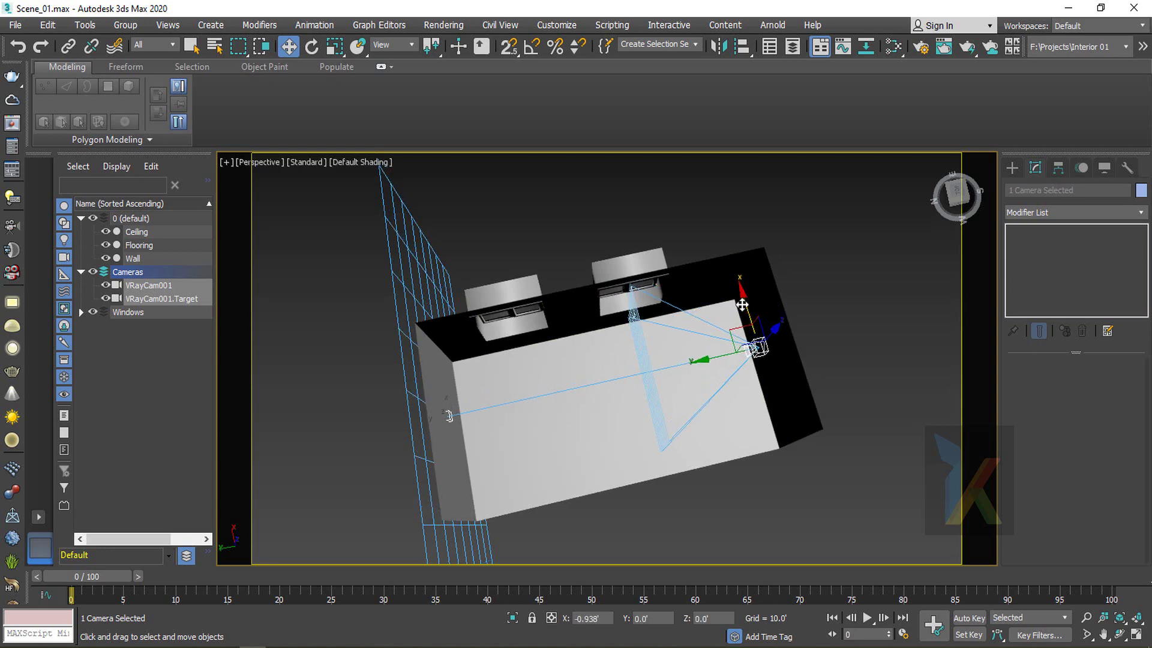
# Select only the camera without its target and move it along X to about -0.077'
pyautogui.click(449, 416)
pyautogui.moveTo(349, 373); pyautogui.dragTo(472, 470)
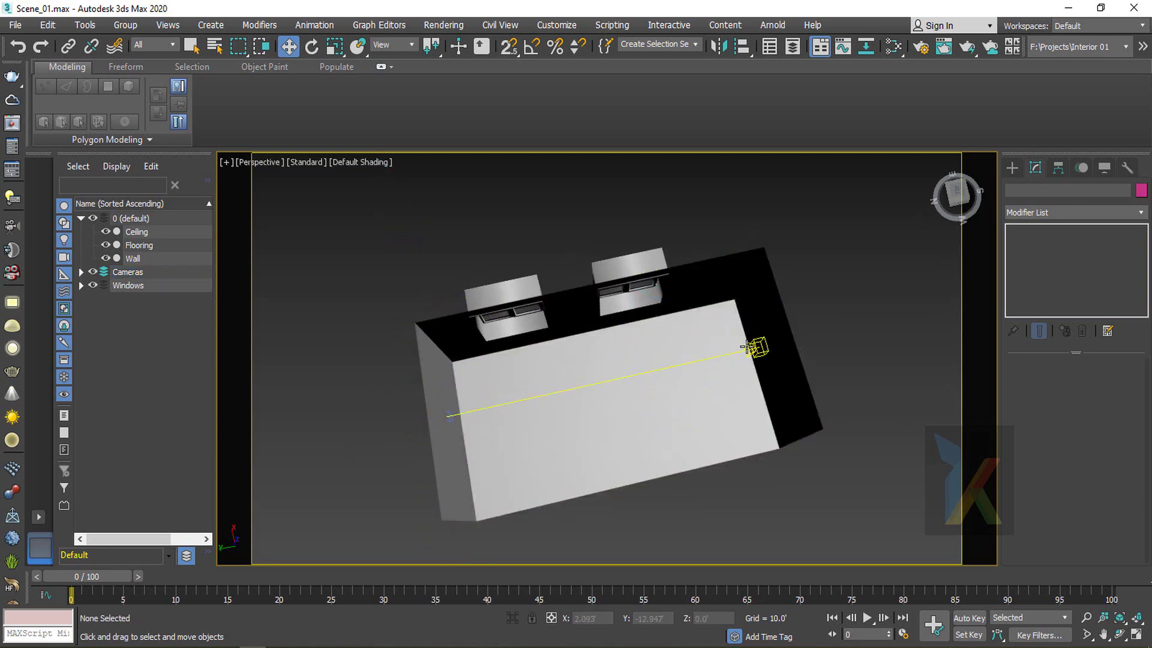
pyautogui.click(754, 340)
pyautogui.moveTo(748, 306); pyautogui.dragTo(751, 318)
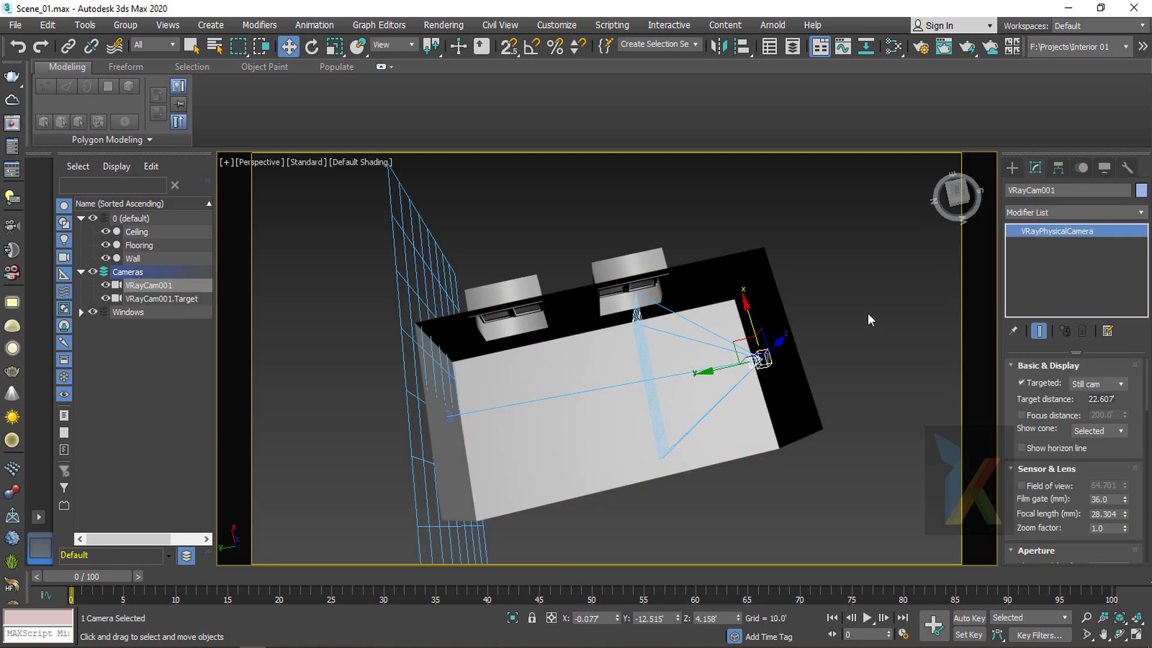
pyautogui.click(859, 351)
# Move the camera back along Y to about -13.091' in the Top view, close to the room's end wall
pyautogui.click(762, 360)
pyautogui.press('t')
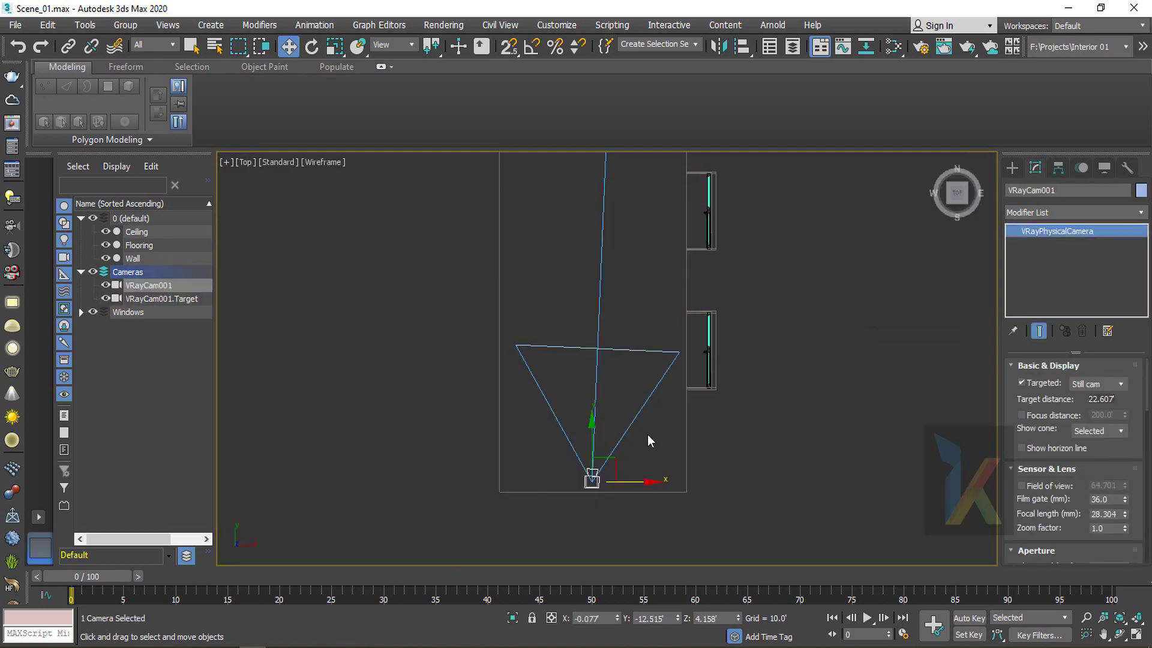
pyautogui.scroll(4, 600, 468)
pyautogui.moveTo(557, 410); pyautogui.dragTo(538, 459)
pyautogui.scroll(4, 545, 487)
pyautogui.scroll(5, 601, 451)
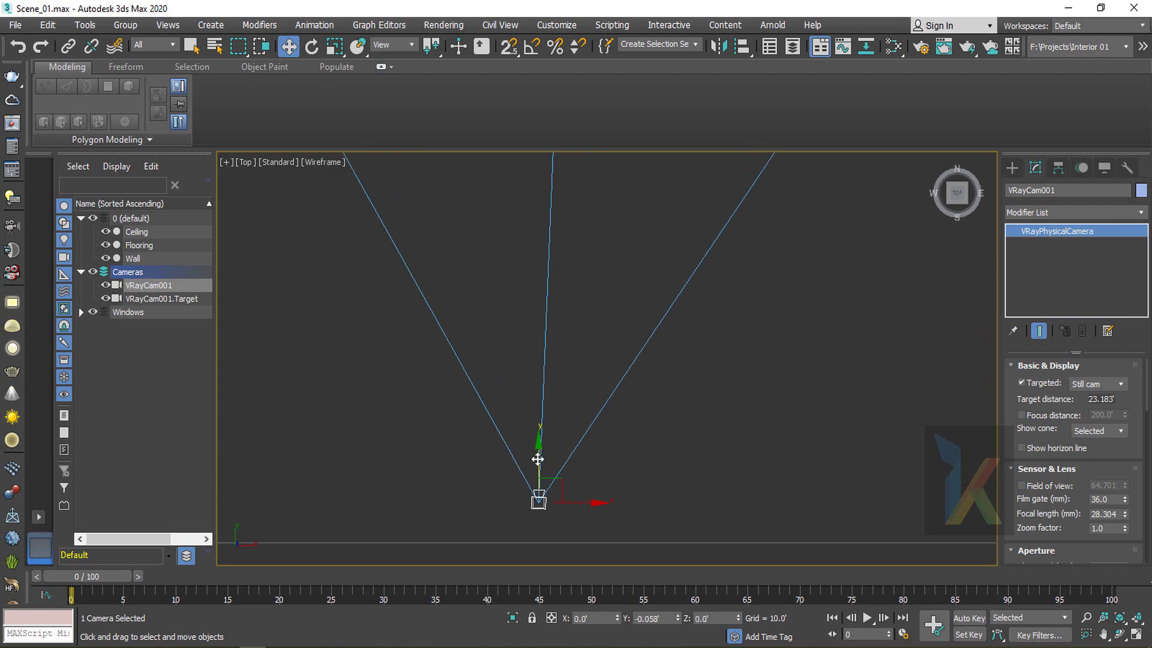
pyautogui.scroll(-3, 617, 425)
# Return to the VRayCam001 view, pan the camera to bring the nearer window further into the frame, and clear the selection
pyautogui.press('p')
pyautogui.press('c')
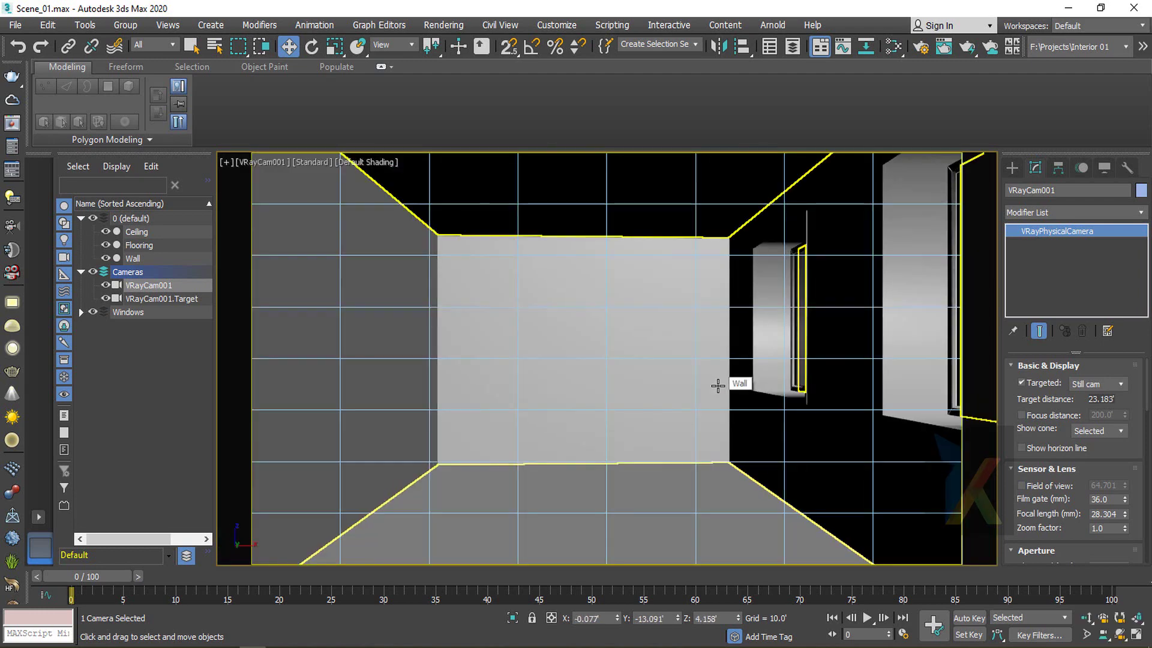
pyautogui.moveTo(772, 391); pyautogui.dragTo(756, 400, button='middle')
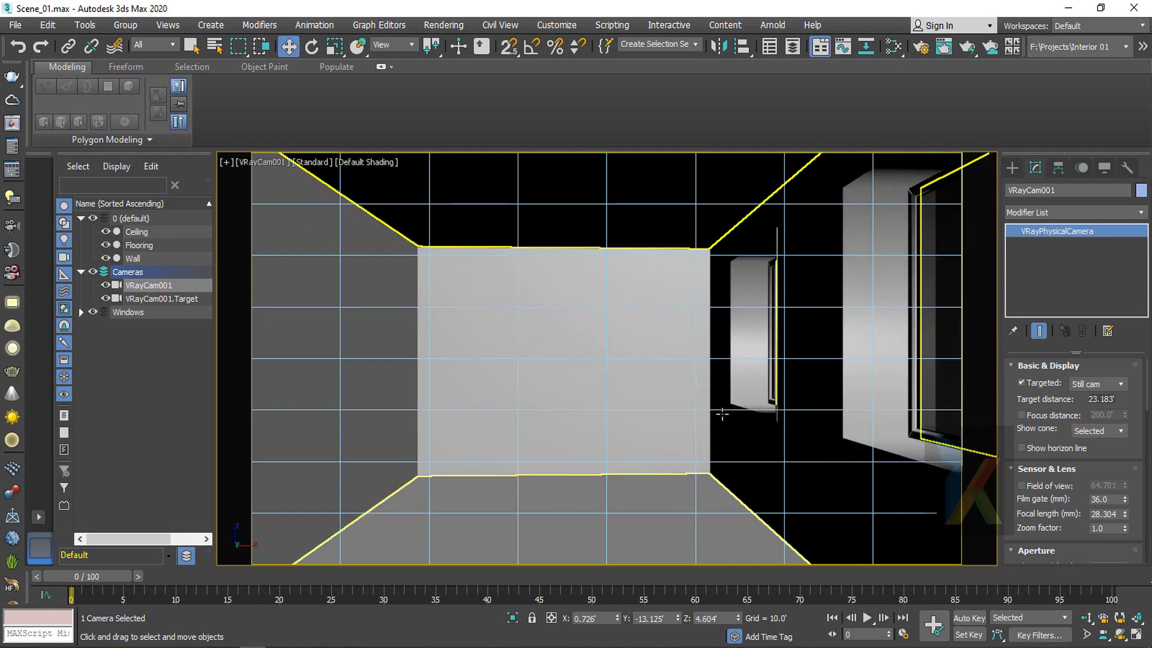
pyautogui.hotkey('ctrl', 'd')
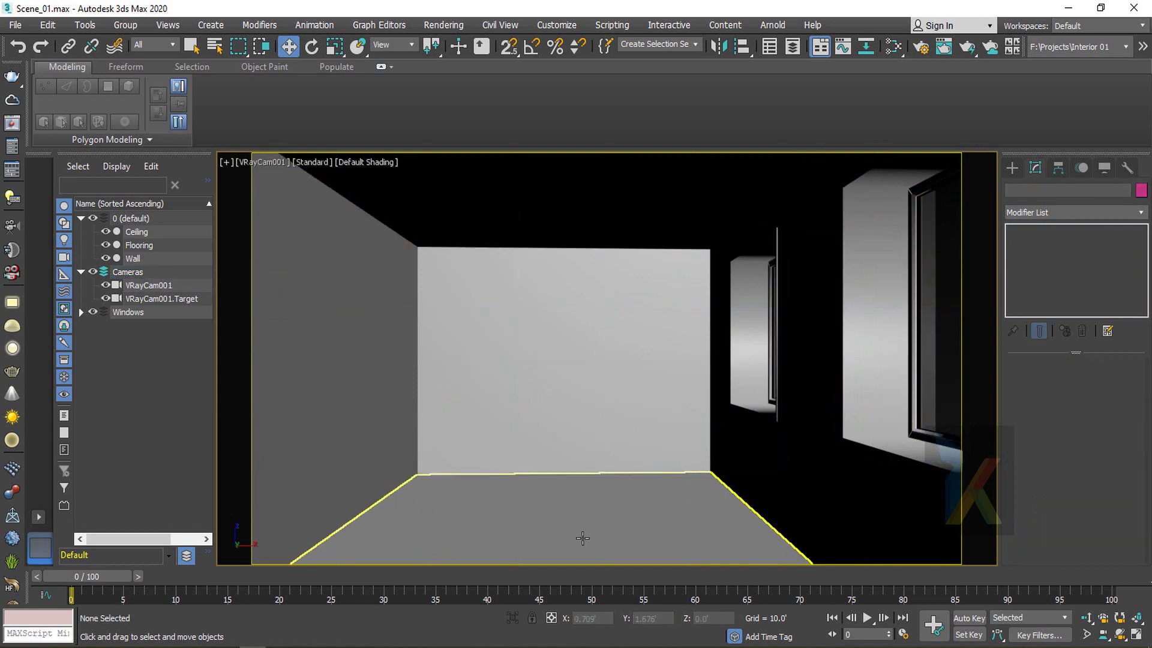
# Create a new layer named Sofa in the scene list
pyautogui.click(207, 188)
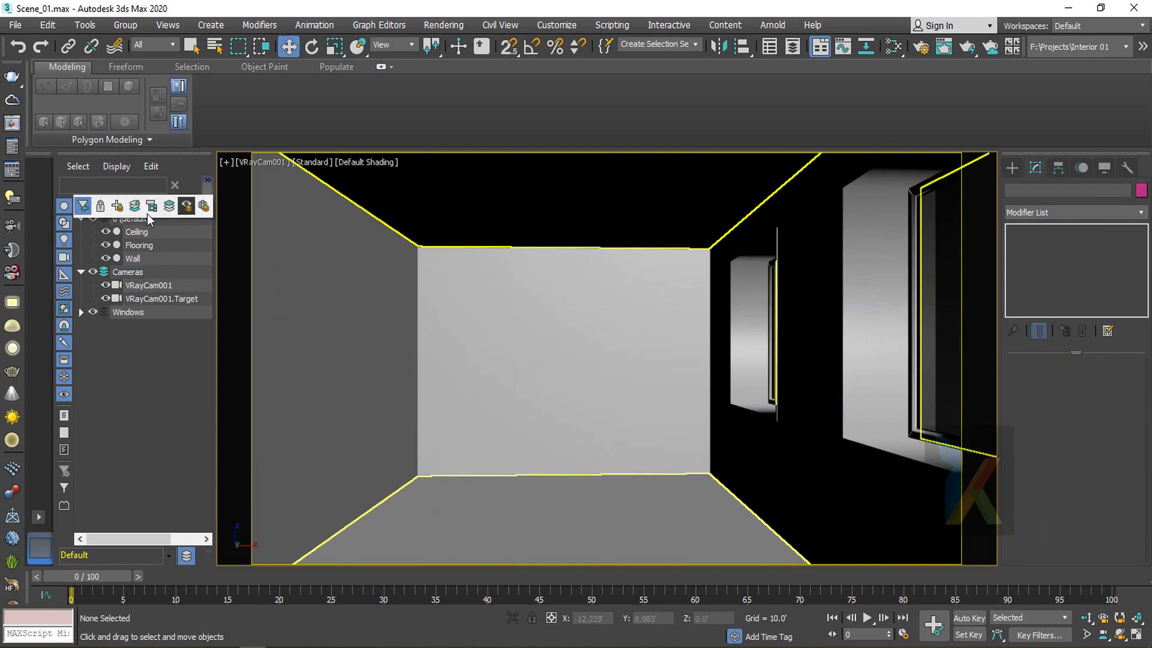
pyautogui.click(117, 207)
pyautogui.write('Sofa')
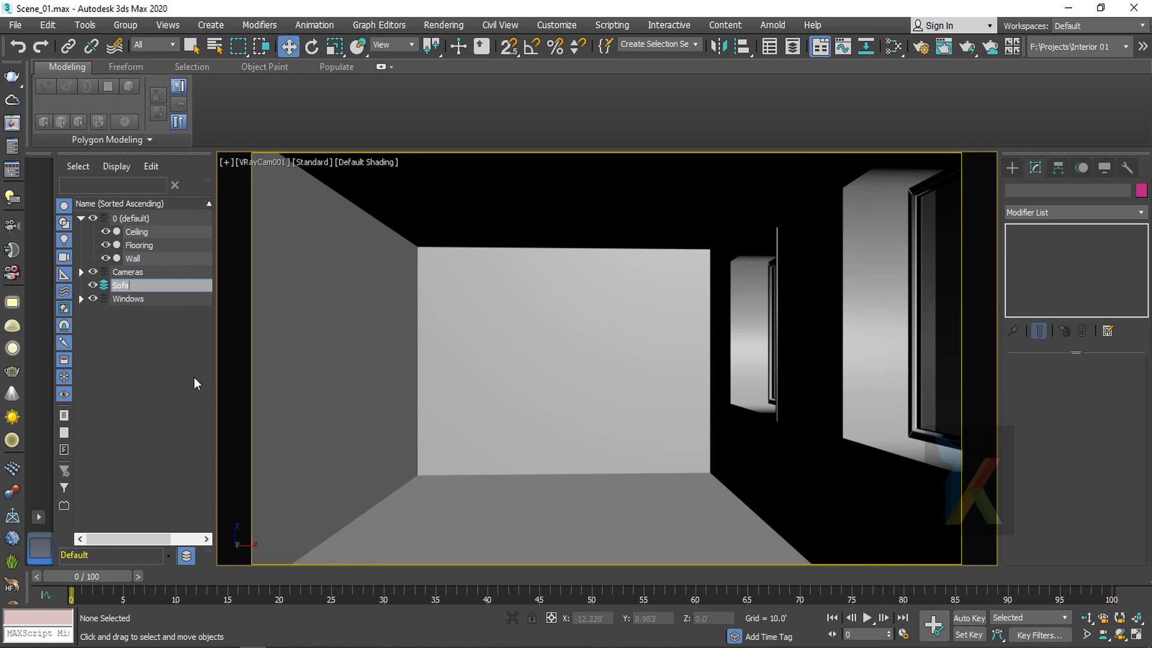
pyautogui.press('Return')
pyautogui.click(141, 332)
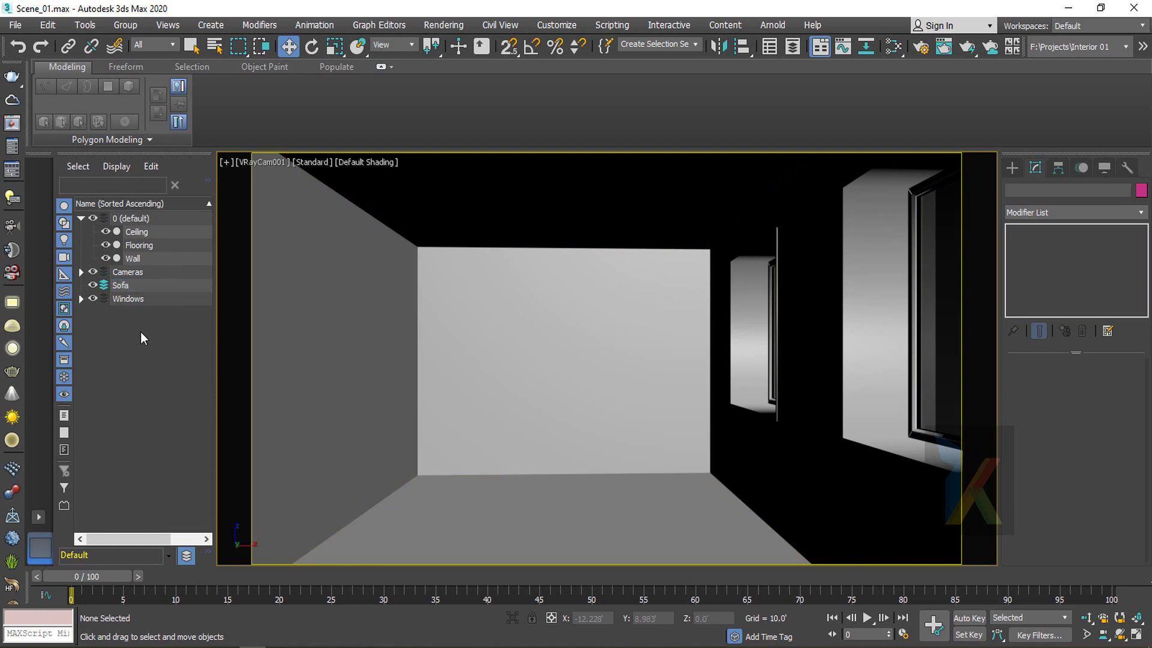
pyautogui.click(127, 290)
# Merge all objects from Sofa.max into the scene and close the Scene Converter
pyautogui.moveTo(689, 440); pyautogui.dragTo(676, 425, button='middle')
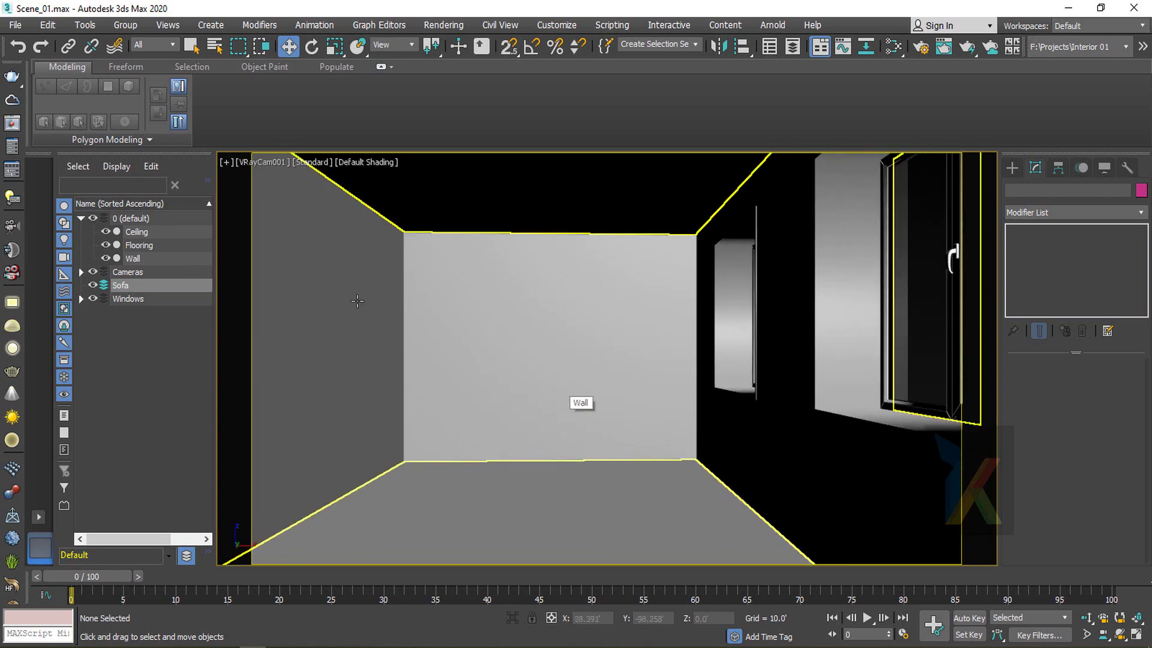
pyautogui.click(15, 24)
pyautogui.moveTo(56, 228)
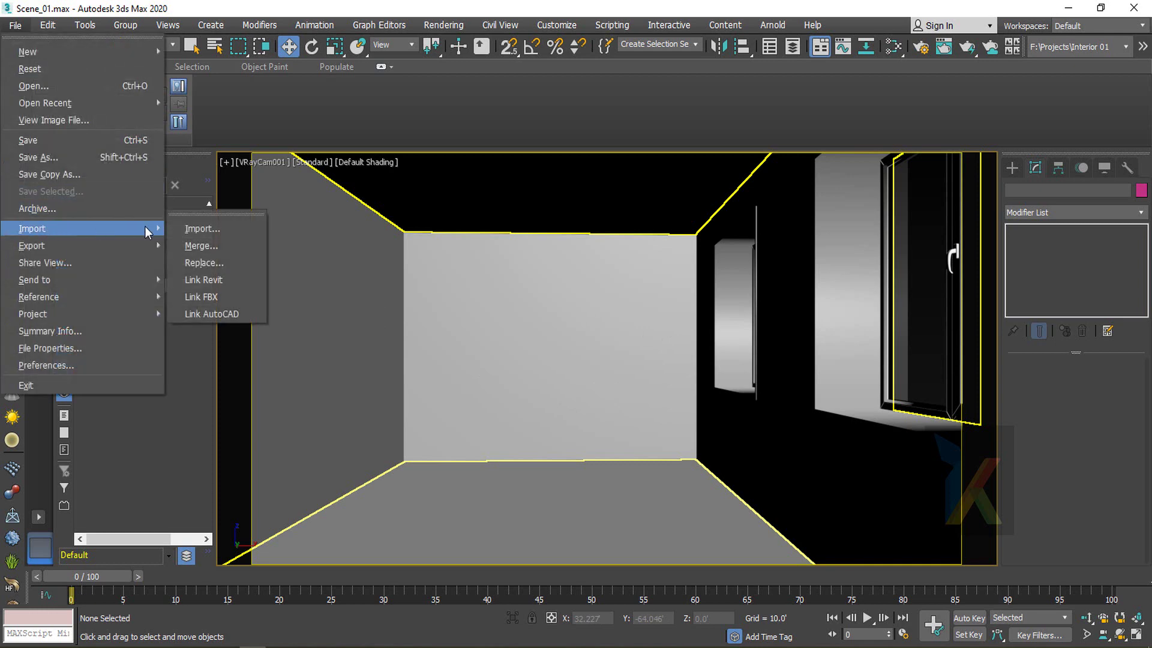
pyautogui.click(218, 247)
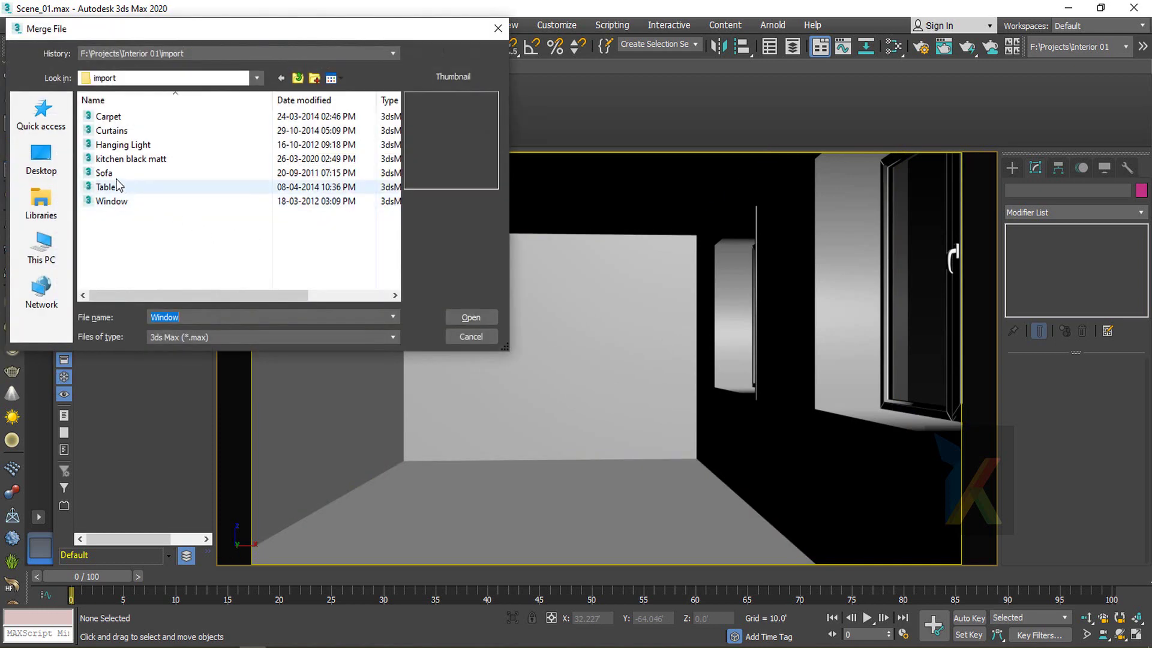
pyautogui.click(120, 172)
pyautogui.click(473, 317)
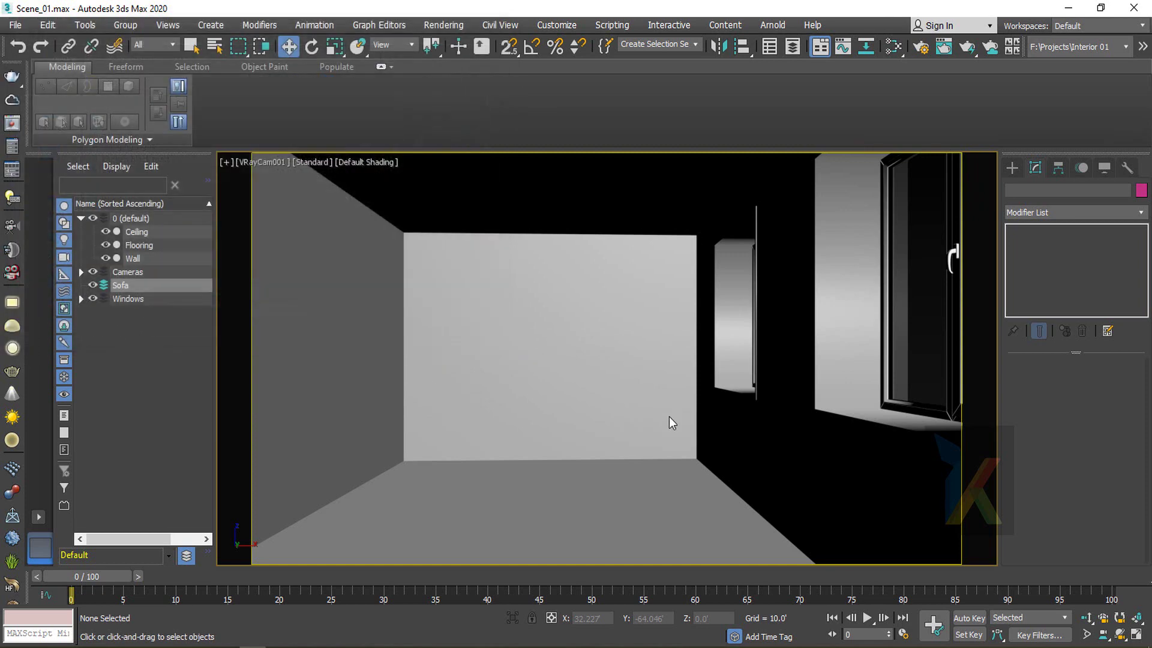
pyautogui.click(454, 424)
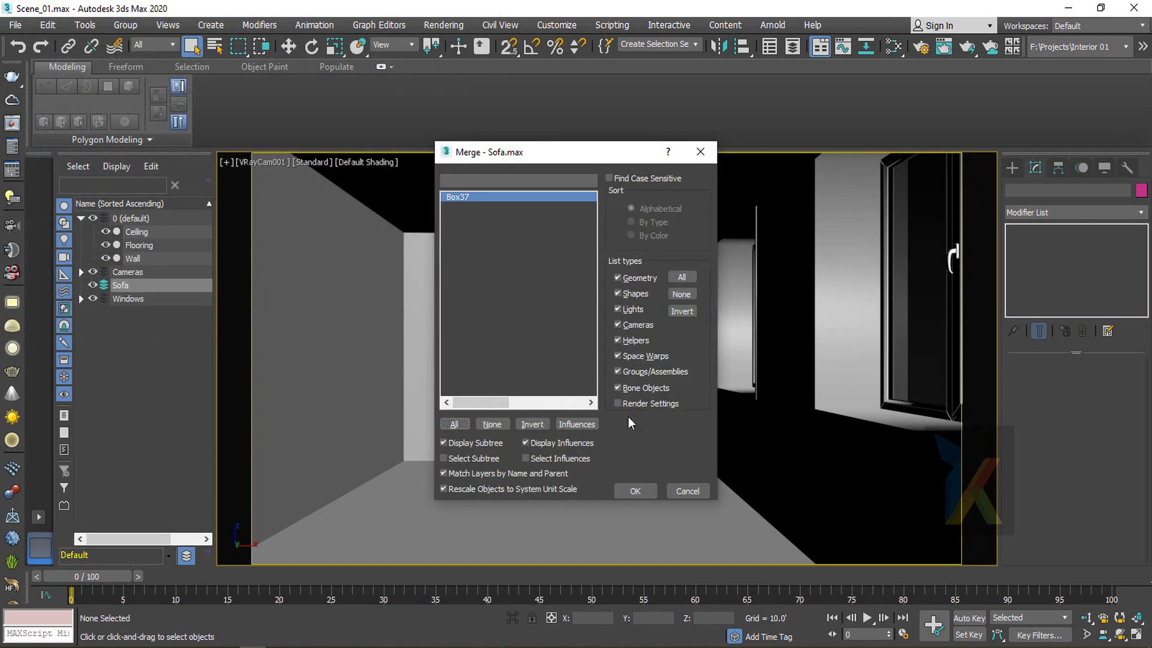
pyautogui.click(635, 491)
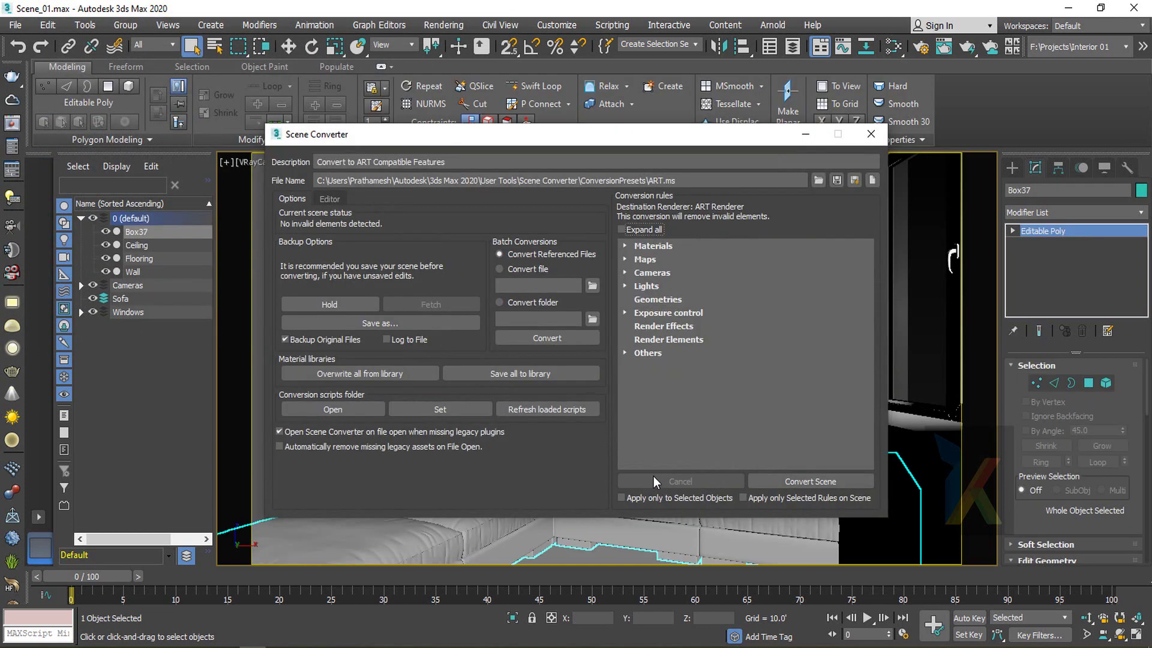
pyautogui.click(871, 134)
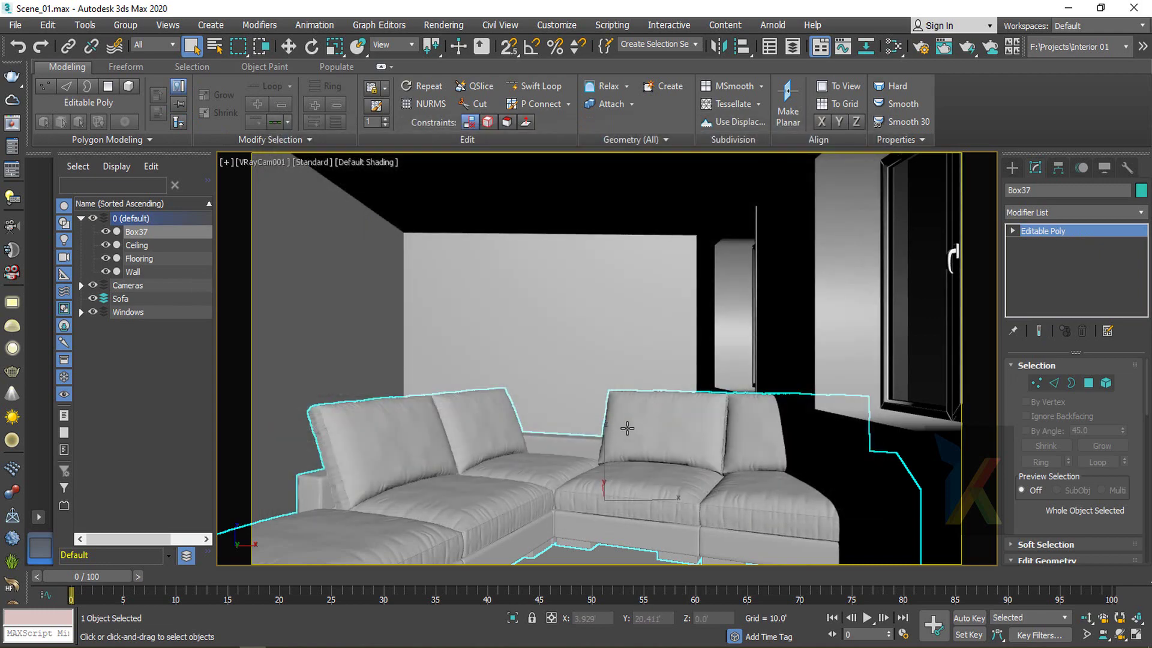
# Switch to the Perspective view and isolate the merged sofa, with the Move tool active
pyautogui.press('p')
pyautogui.press('z')
pyautogui.scroll(-2, 627, 418)
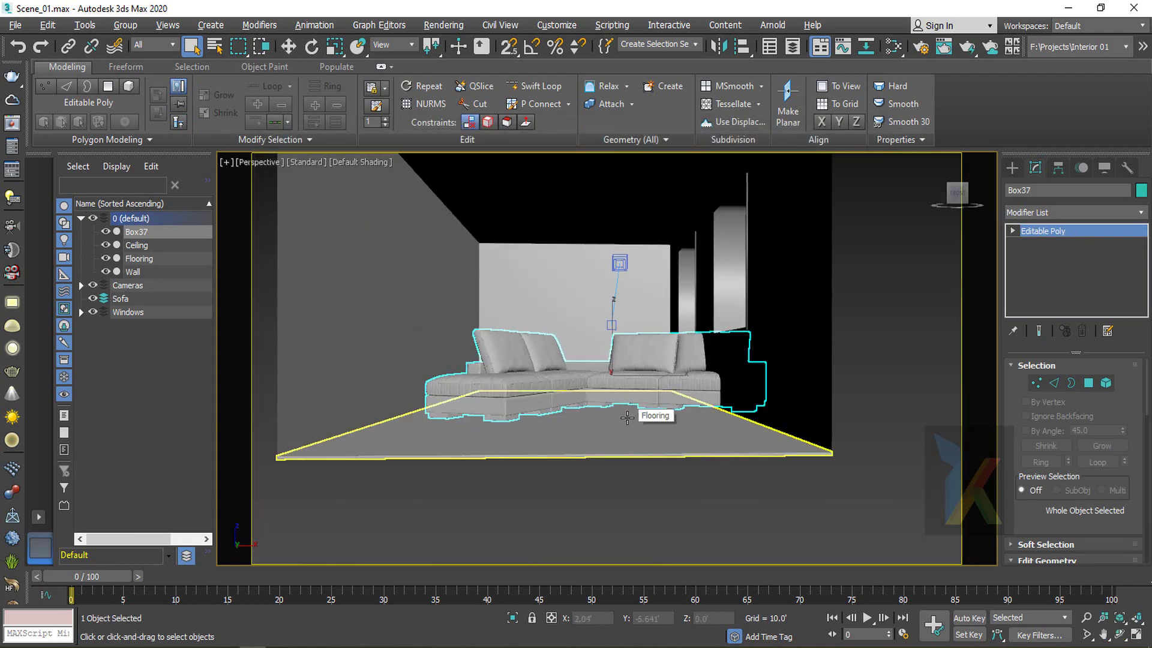
pyautogui.hotkey('alt', 'q')
pyautogui.keyDown('alt'); pyautogui.moveTo(596, 413); pyautogui.dragTo(629, 462, button='middle'); pyautogui.keyUp('alt')
pyautogui.press('w')
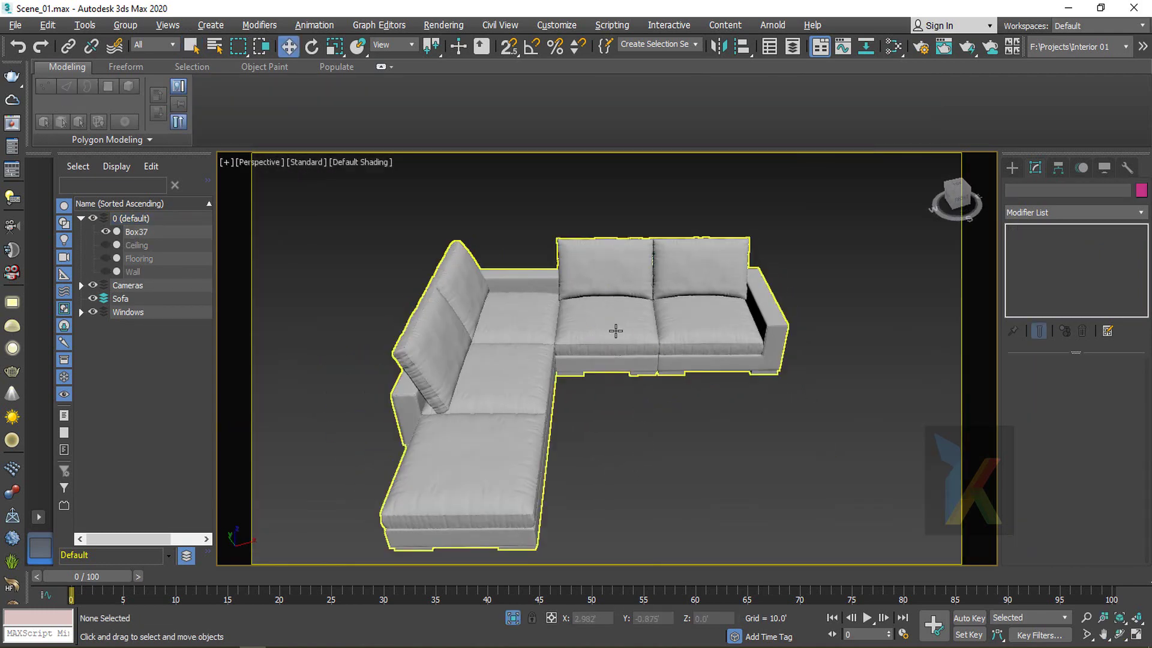
pyautogui.keyDown('alt'); pyautogui.moveTo(697, 419); pyautogui.dragTo(643, 373, button='middle'); pyautogui.keyUp('alt')
pyautogui.moveTo(644, 371); pyautogui.dragTo(822, 403)
pyautogui.hotkey('ctrl', 'z')
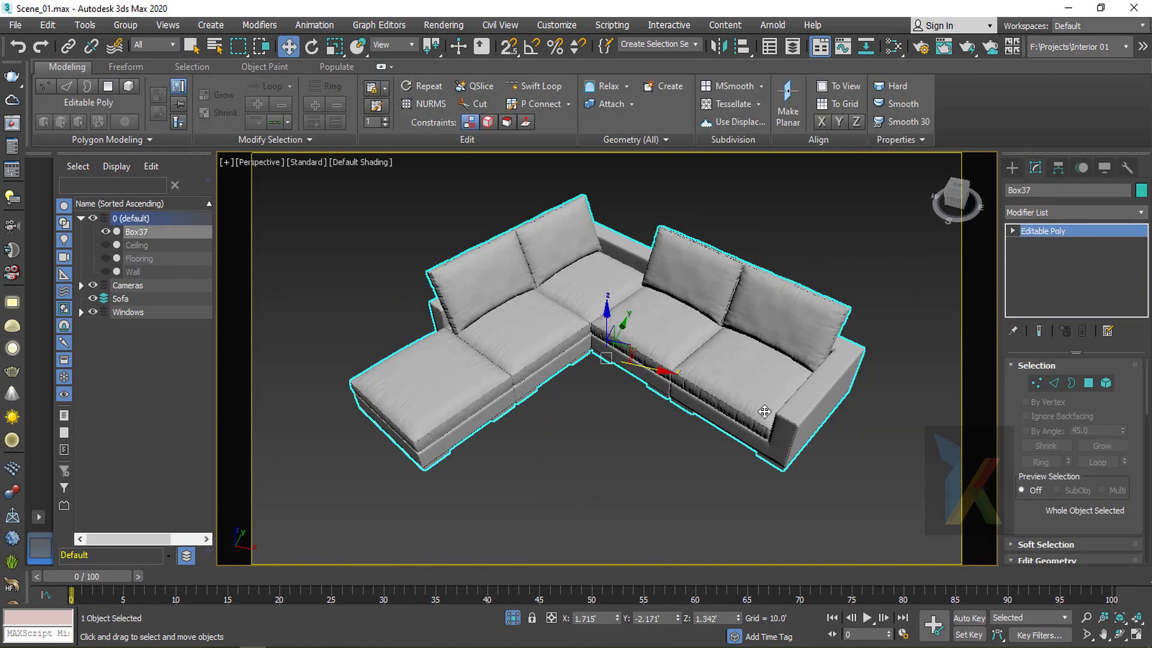
pyautogui.click(637, 471)
pyautogui.click(610, 328)
pyautogui.scroll(-4, 607, 337)
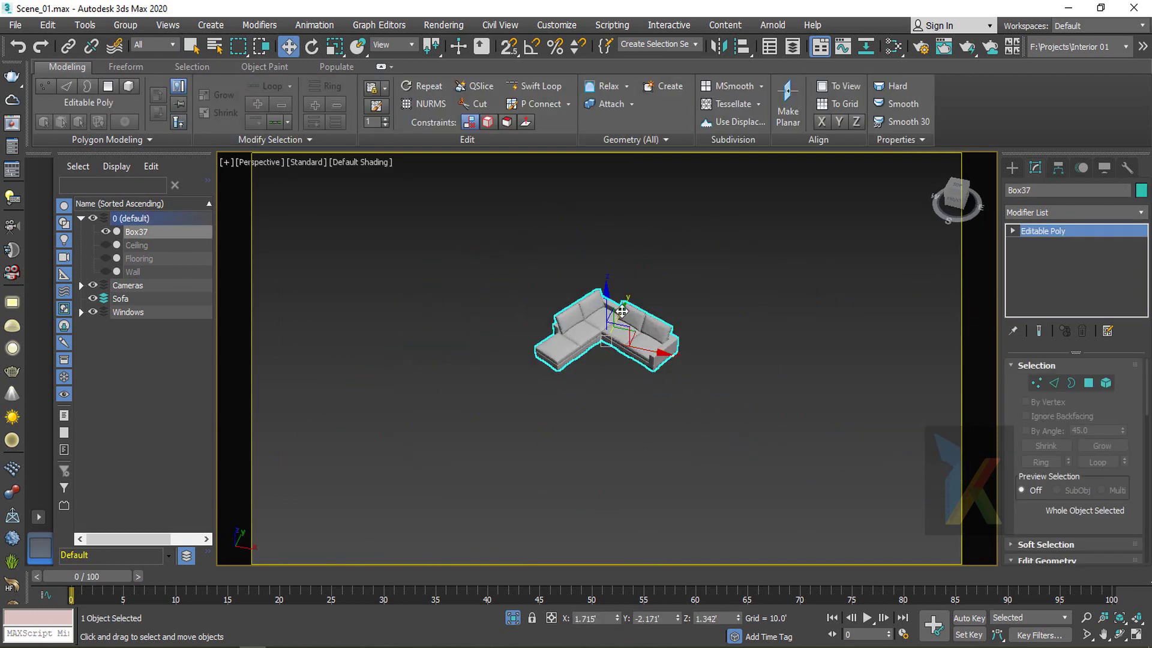
pyautogui.moveTo(621, 315); pyautogui.dragTo(489, 378)
pyautogui.hotkey('ctrl', 'z')
# Square up the sofa in the Top view by resetting its Z rotation to 0, undoing the mistaken X rotation
pyautogui.press('t')
pyautogui.press('z')
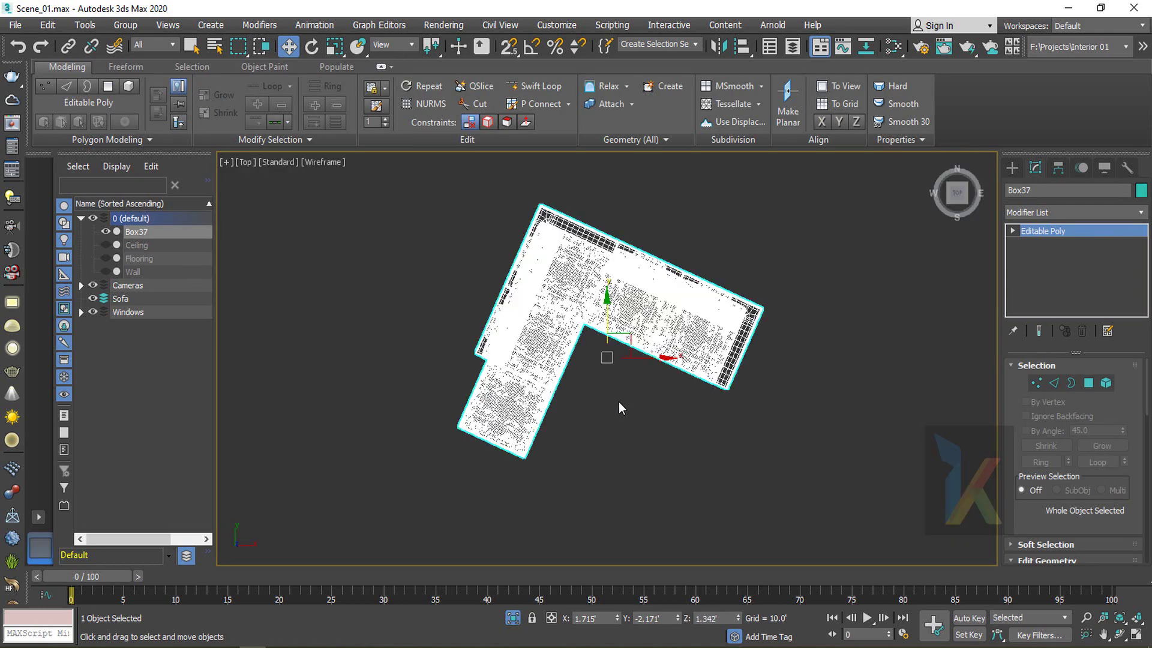
pyautogui.press('e')
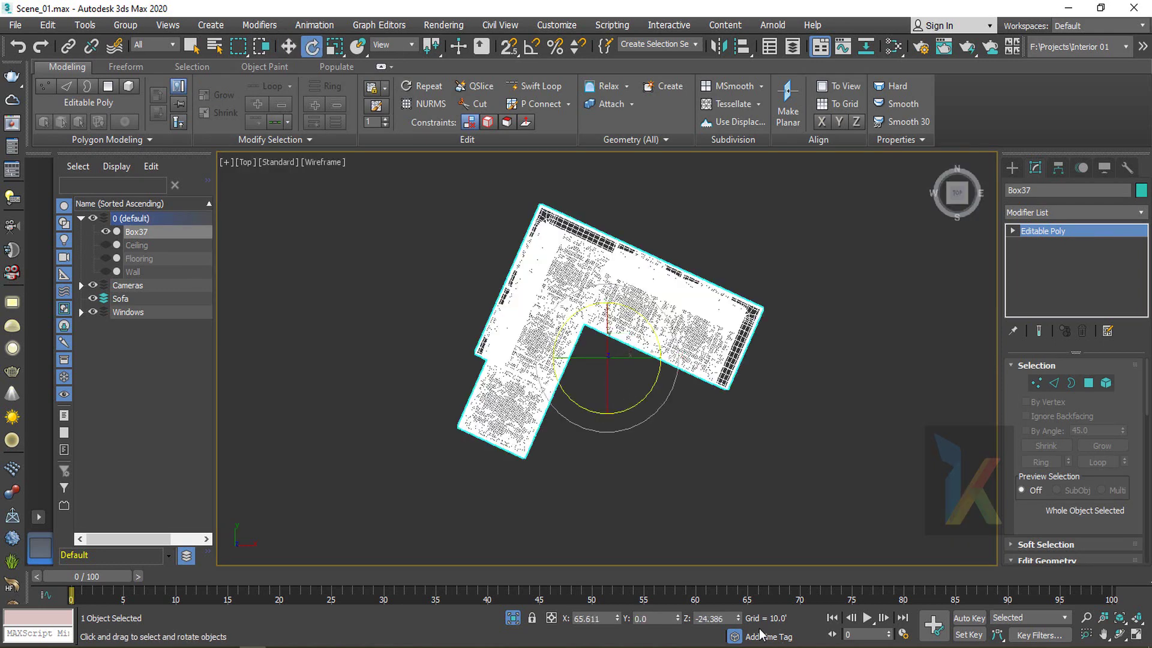
pyautogui.rightClick(617, 617)
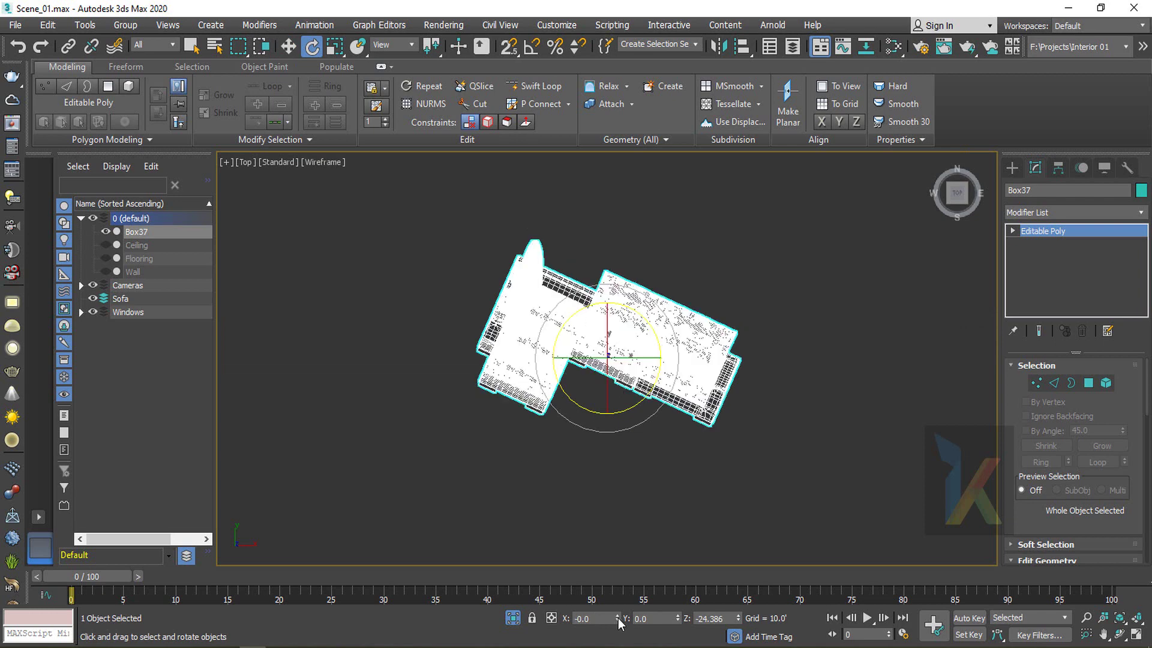
pyautogui.hotkey('ctrl', 'z')
pyautogui.rightClick(738, 616)
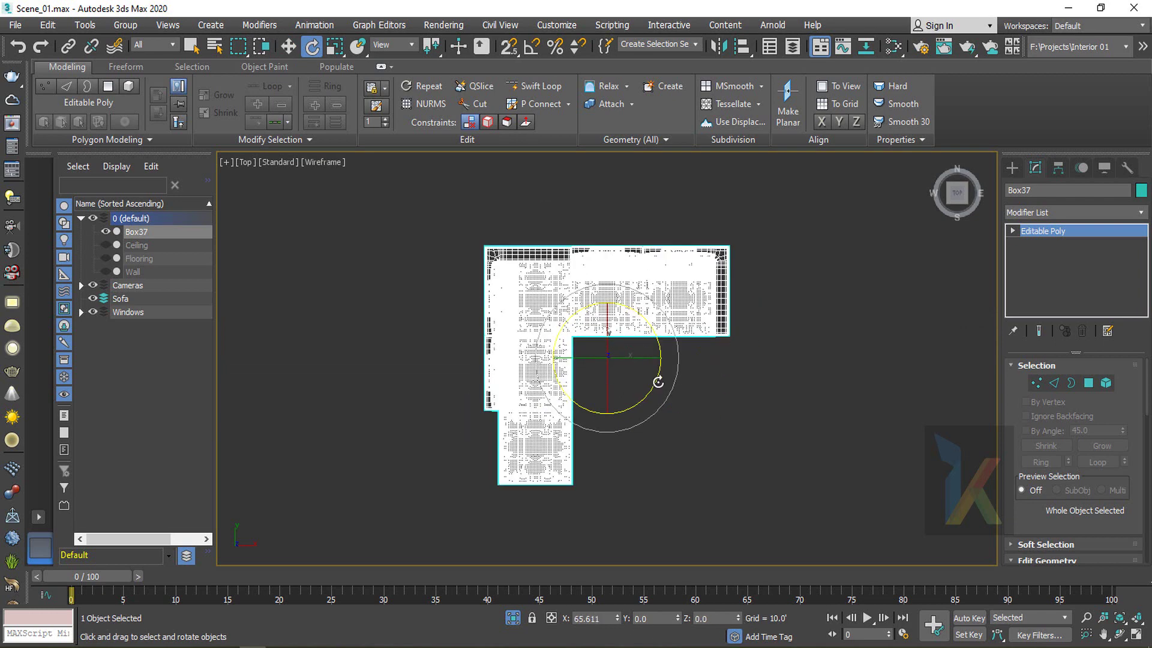
# Examine the straightened sofa from several angles in the Perspective view, checking both arms of its L shape
pyautogui.press('p')
pyautogui.press('z')
pyautogui.keyDown('alt'); pyautogui.moveTo(679, 444); pyautogui.dragTo(597, 438, button='middle'); pyautogui.keyUp('alt')
pyautogui.scroll(3, 586, 336)
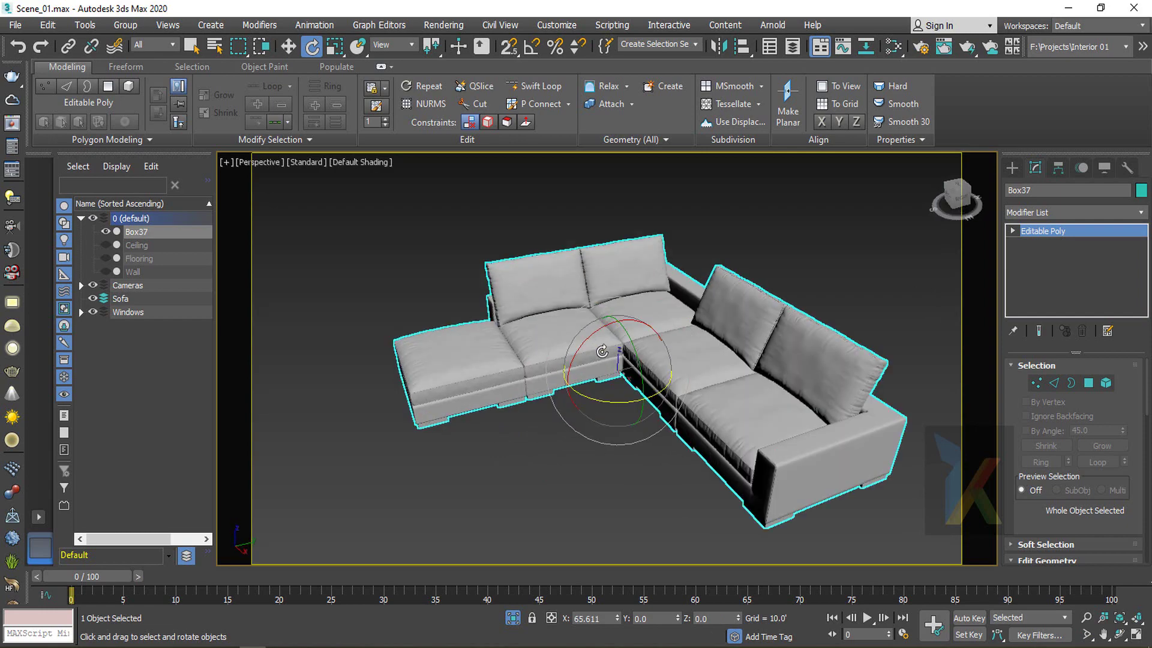
pyautogui.keyDown('alt'); pyautogui.moveTo(601, 349); pyautogui.dragTo(696, 362, button='middle'); pyautogui.keyUp('alt')
pyautogui.press('w')
pyautogui.scroll(4, 580, 363)
pyautogui.keyDown('alt'); pyautogui.moveTo(580, 363); pyautogui.dragTo(780, 324, button='middle'); pyautogui.keyUp('alt')
pyautogui.scroll(-5, 534, 358)
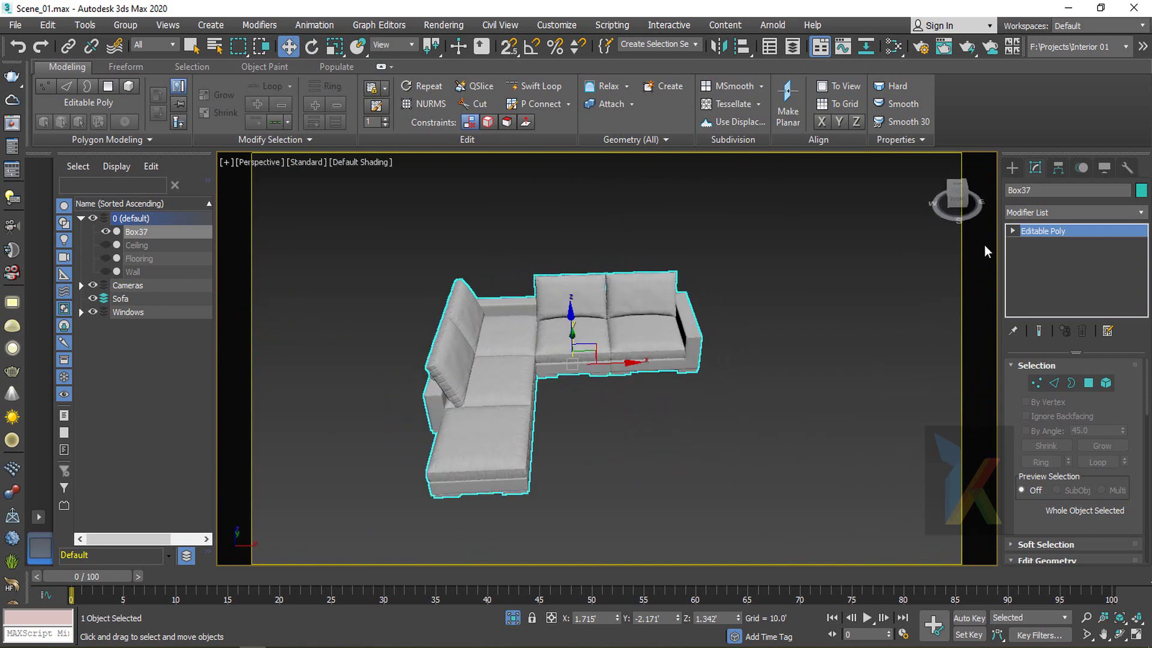
# Select the elements of the sofa's two-seat side section, including its cushions and armrest, and delete them
pyautogui.press('5')
pyautogui.click(650, 329)
pyautogui.scroll(3, 592, 307)
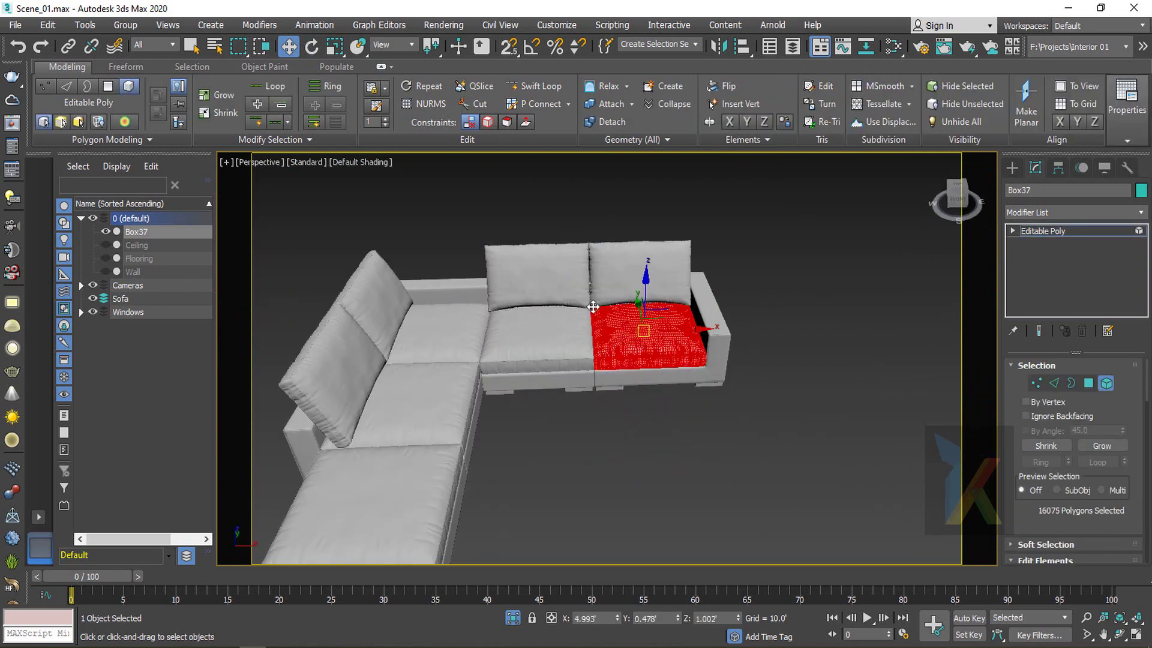
pyautogui.moveTo(705, 497); pyautogui.dragTo(797, 480)
pyautogui.press('Delete')
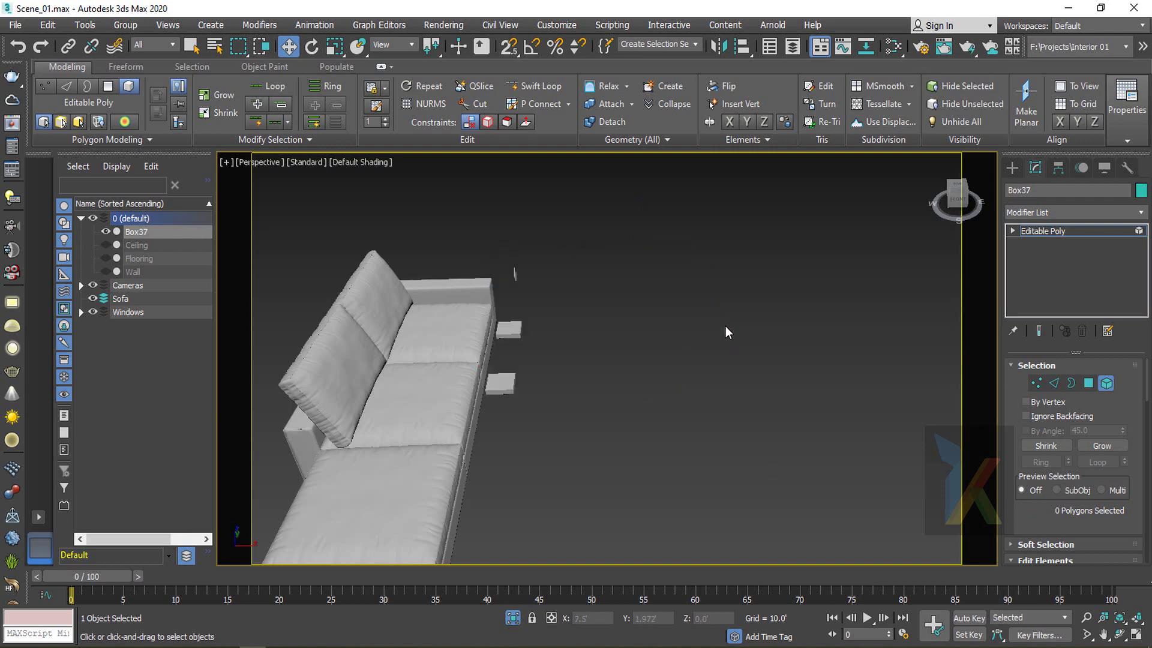
# Select and delete the two leftover feet beside the remaining sofa section
pyautogui.click(513, 332)
pyautogui.keyDown('ctrl'); pyautogui.click(510, 386); pyautogui.keyUp('ctrl')
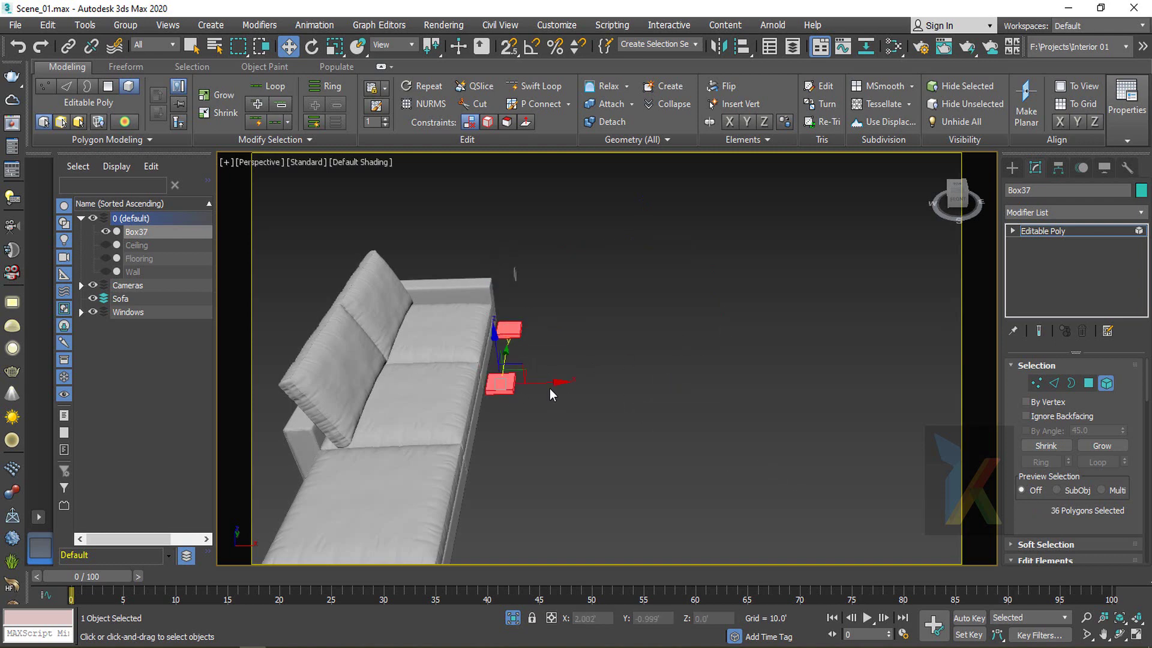
pyautogui.press('Delete')
pyautogui.click(554, 333)
# Leave element editing on the sofa and end isolation to bring the room back into view
pyautogui.keyDown('alt'); pyautogui.moveTo(552, 316); pyautogui.dragTo(958, 268, button='middle'); pyautogui.keyUp('alt')
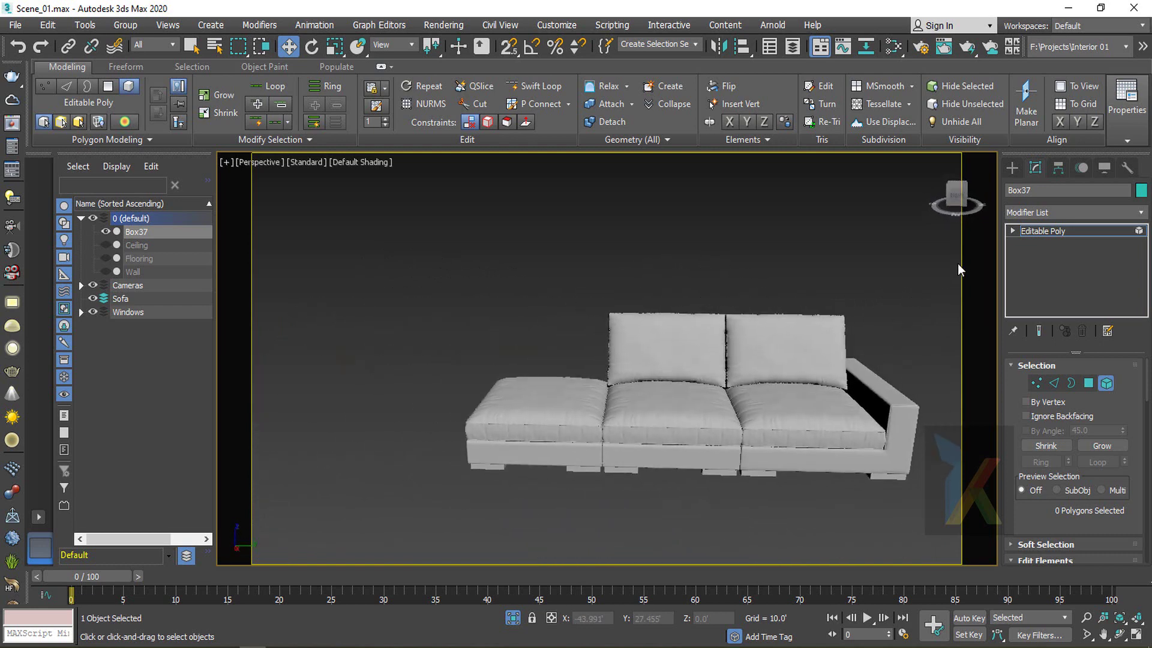
pyautogui.click(1034, 233)
pyautogui.moveTo(720, 378); pyautogui.dragTo(621, 336, button='middle')
pyautogui.click(517, 620)
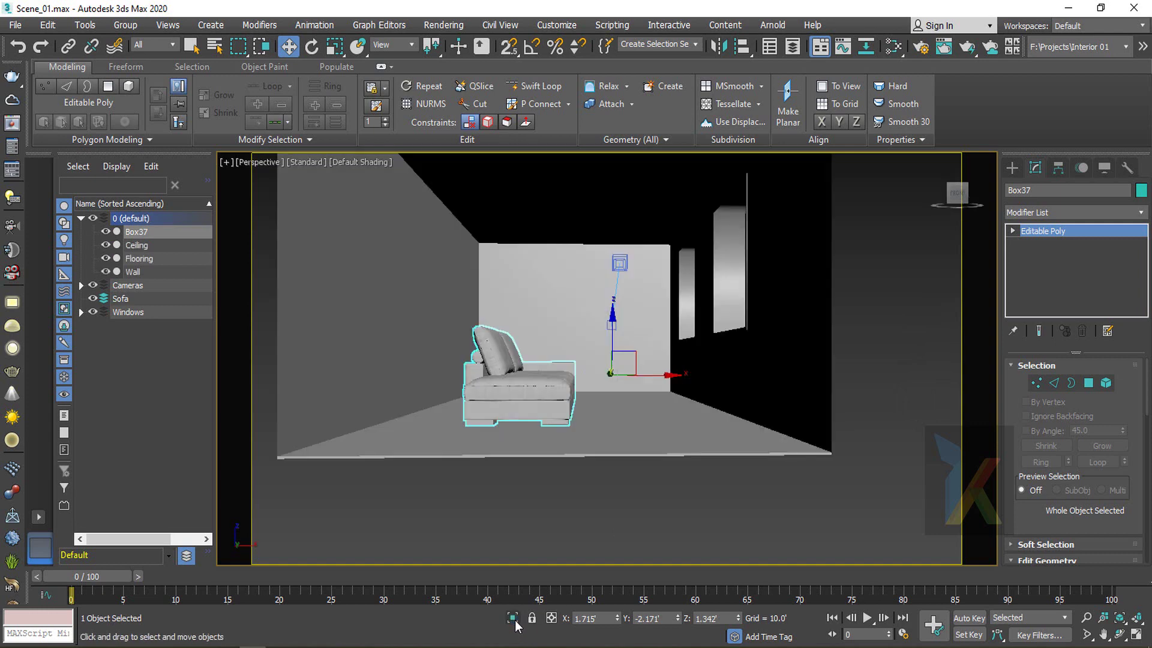
# Center the sofa's pivot to the object using Affect Pivot Only and return to its modifier settings
pyautogui.keyDown('alt'); pyautogui.moveTo(573, 422); pyautogui.dragTo(600, 459, button='middle'); pyautogui.keyUp('alt')
pyautogui.click(1058, 168)
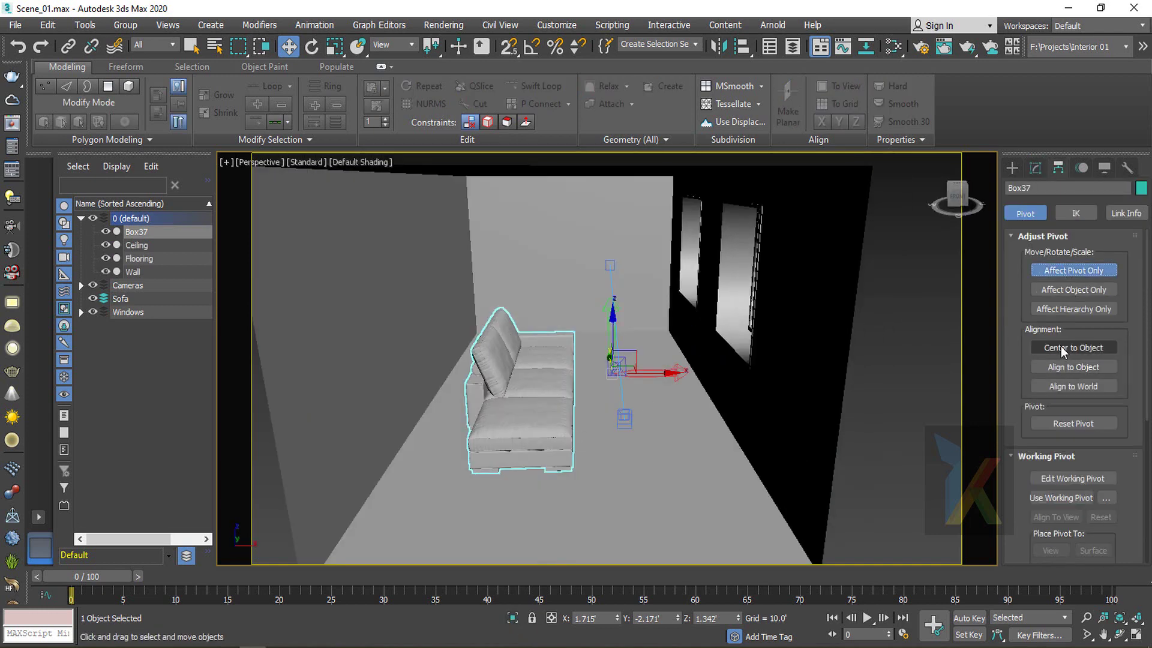
pyautogui.click(1061, 347)
pyautogui.click(1064, 271)
pyautogui.click(1034, 168)
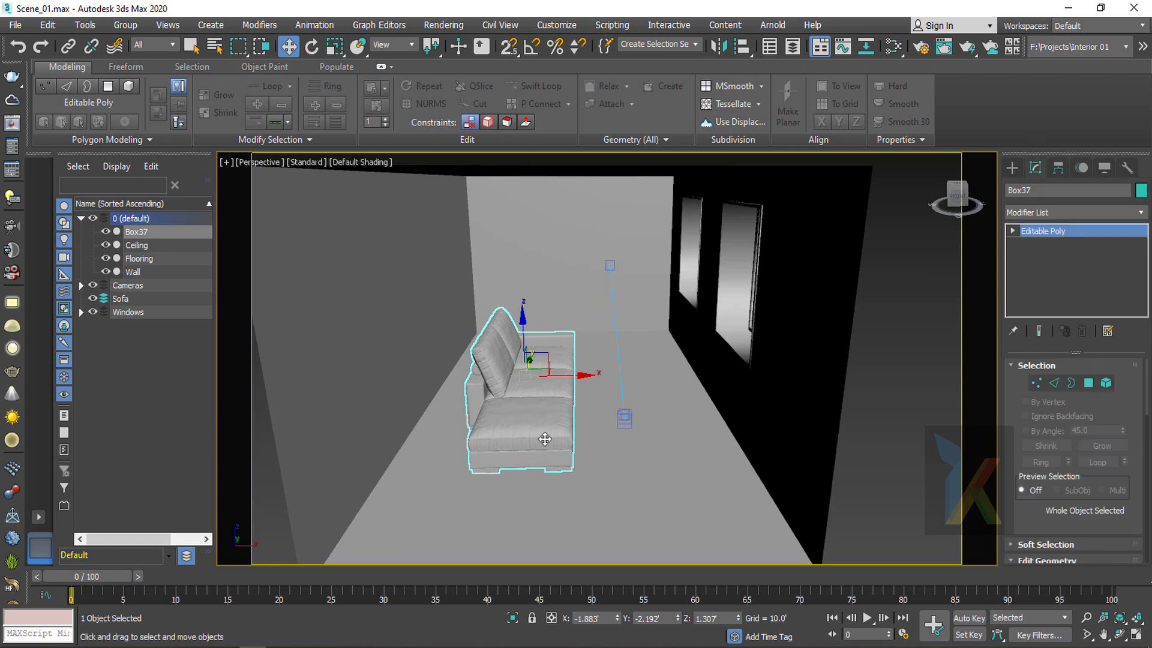
# Rotate the sofa a quarter turn clockwise in the top view with angle snap enabled
pyautogui.moveTo(576, 420)
pyautogui.keyDown('alt'); pyautogui.mouseDown(button='middle')
pyautogui.moveTo(591, 427)
pyautogui.moveTo(576, 430)
pyautogui.mouseUp(button='middle'); pyautogui.keyUp('alt')
pyautogui.press('t')
pyautogui.scroll(2, 497, 392)
pyautogui.moveTo(497, 392); pyautogui.dragTo(566, 403, button='middle')
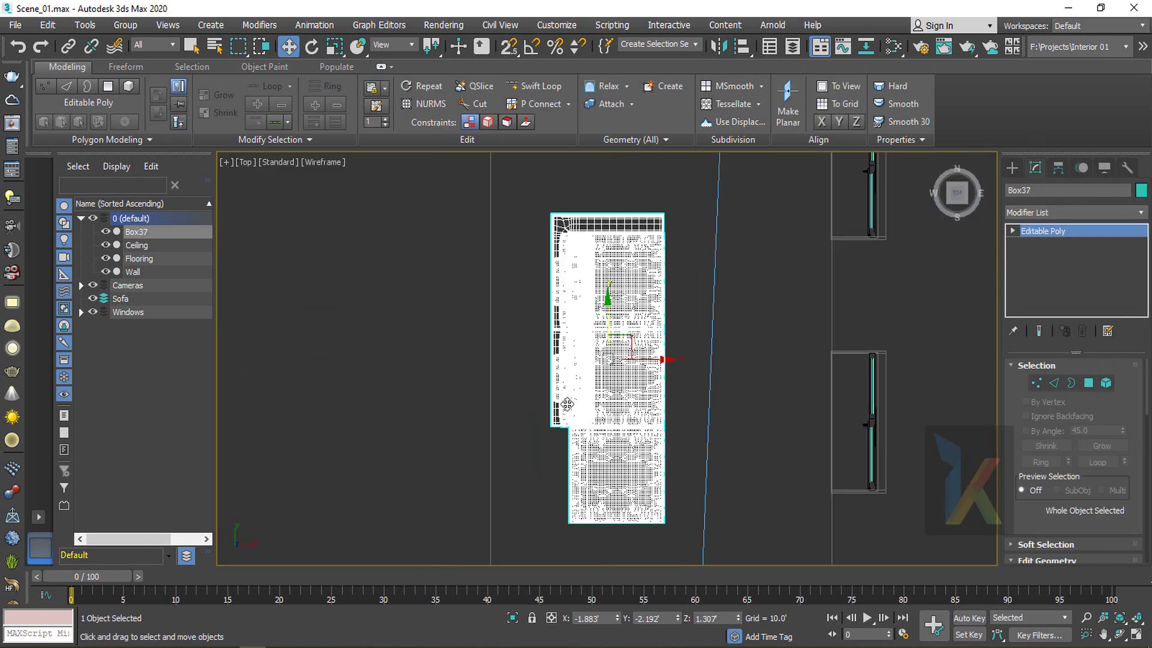
pyautogui.scroll(-6, 566, 403)
pyautogui.press('e')
pyautogui.scroll(2, 602, 363)
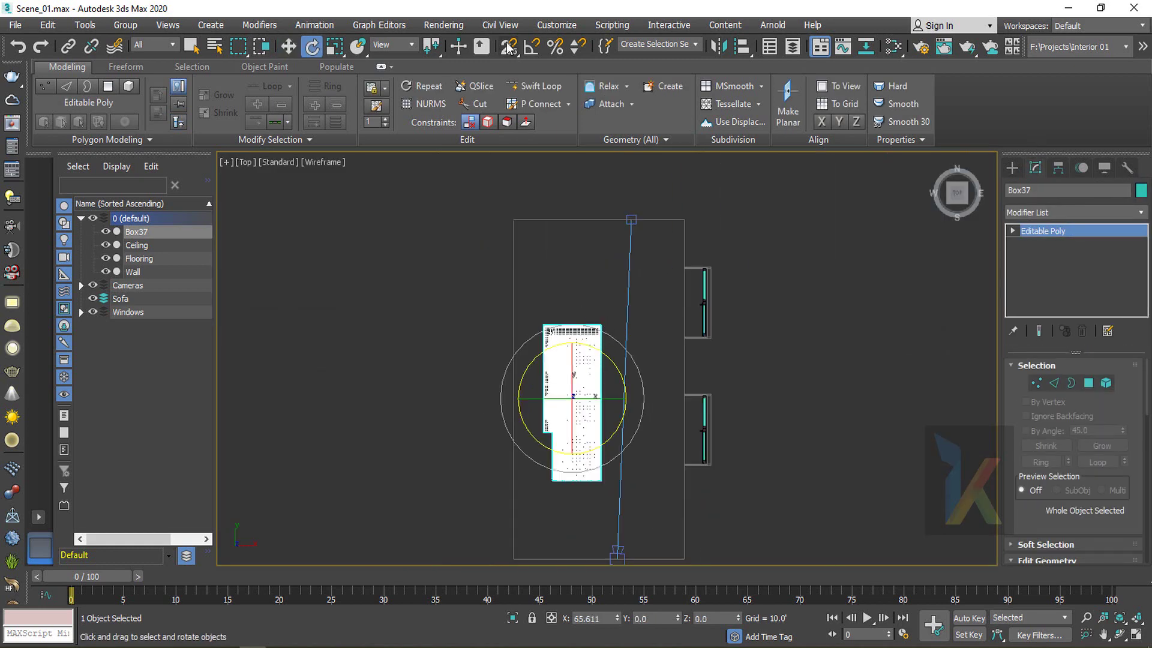
pyautogui.click(532, 47)
pyautogui.moveTo(608, 357); pyautogui.dragTo(649, 399)
# Move the sofa across the room against the window-side wall, to about X 0.756', Y -3.249'
pyautogui.press('w')
pyautogui.moveTo(610, 360)
pyautogui.mouseDown()
pyautogui.moveTo(609, 385)
pyautogui.moveTo(608, 374)
pyautogui.mouseUp()
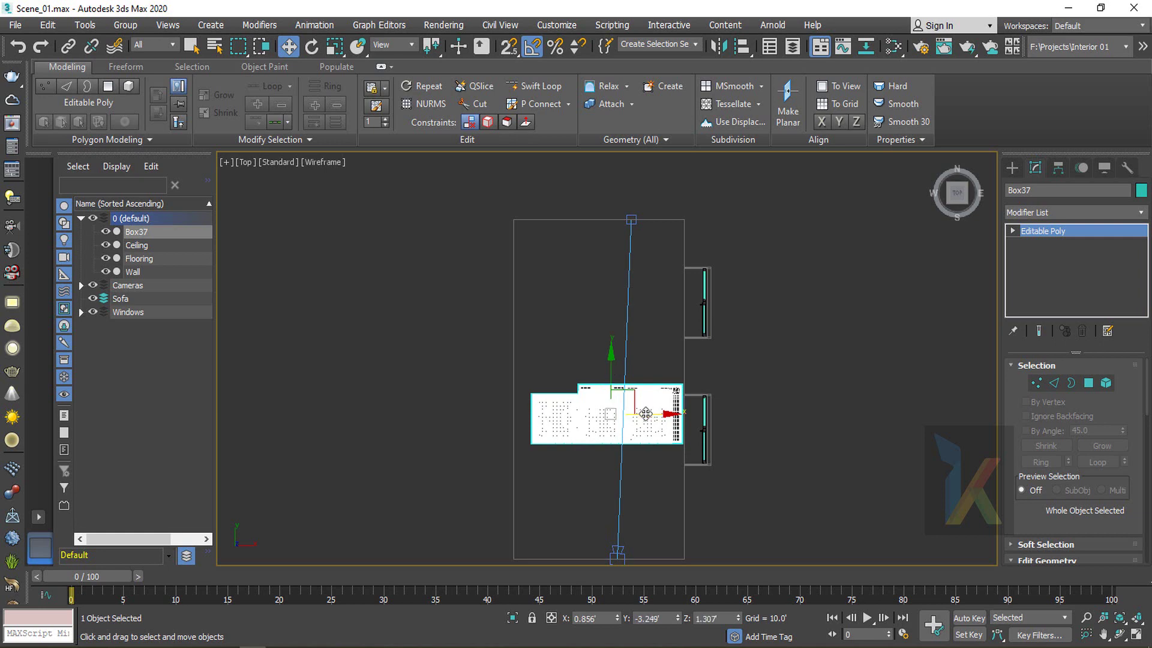
pyautogui.moveTo(644, 415); pyautogui.dragTo(644, 414)
pyautogui.scroll(-2, 603, 393)
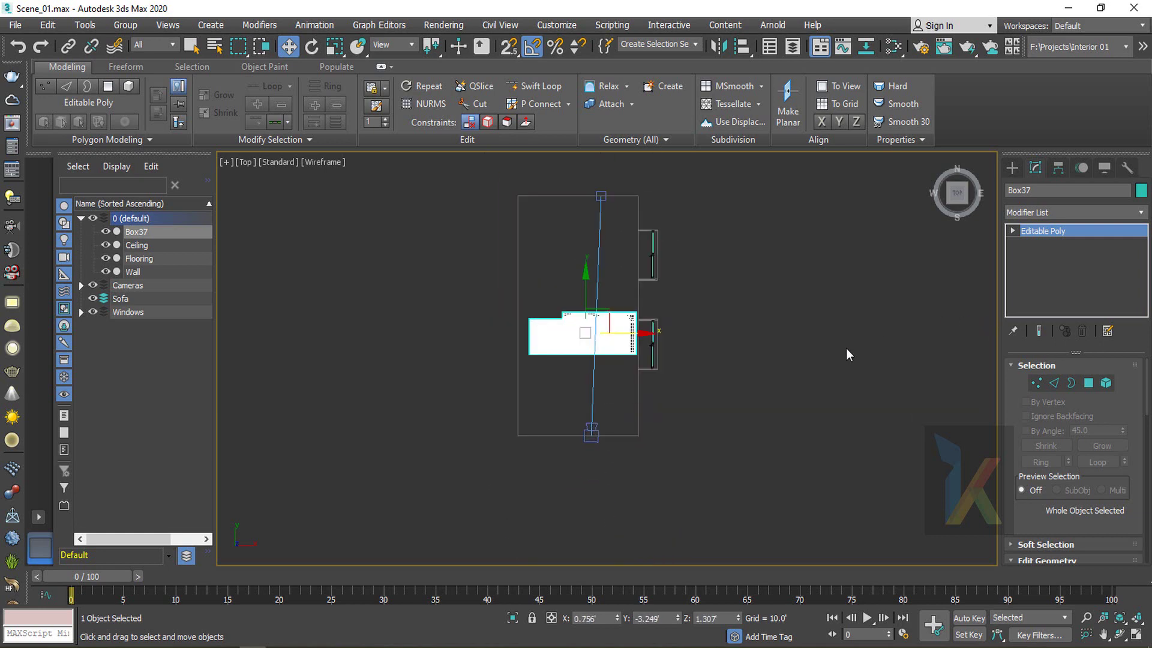
# Check the sofa through the V-Ray camera and move it farther from the camera, to about Y -2.188'
pyautogui.press('c')
pyautogui.moveTo(704, 442)
pyautogui.mouseDown(button='middle')
pyautogui.moveTo(710, 423)
pyautogui.moveTo(683, 454)
pyautogui.moveTo(694, 459)
pyautogui.mouseUp(button='middle')
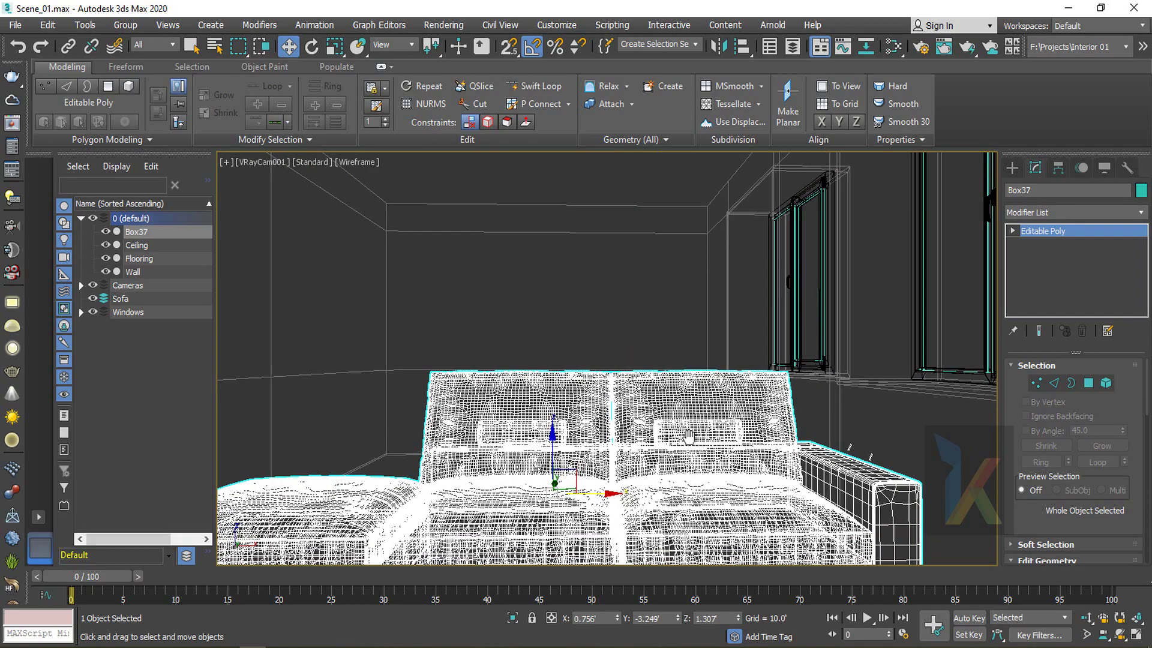
pyautogui.press('t')
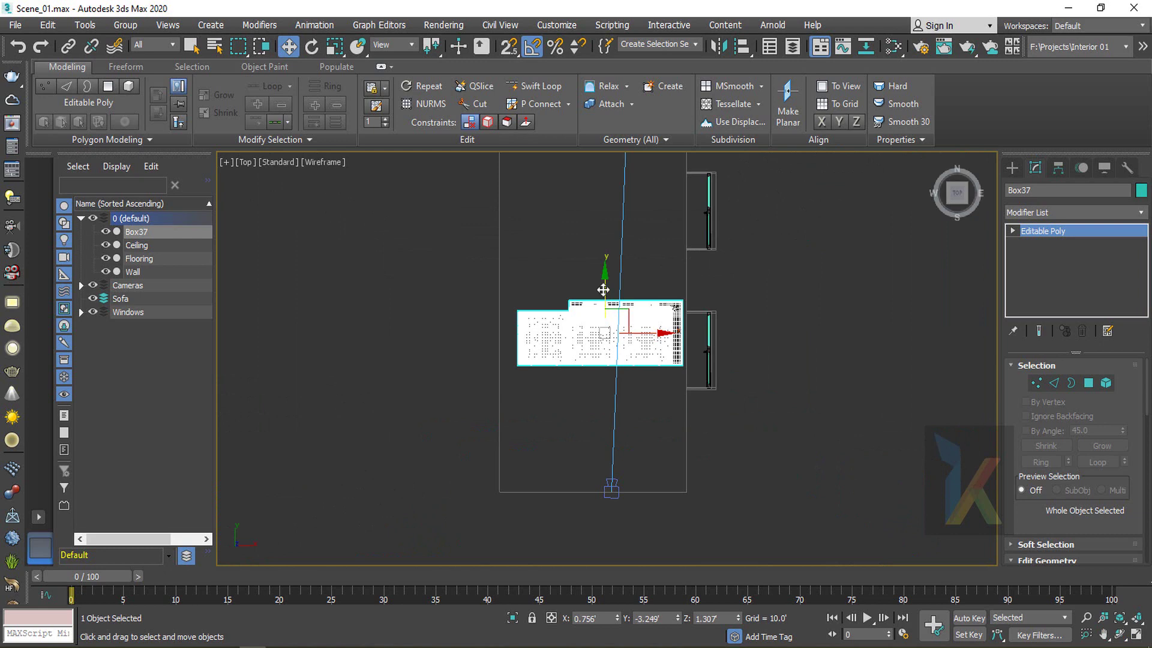
pyautogui.moveTo(600, 290)
pyautogui.mouseDown()
pyautogui.moveTo(602, 249)
pyautogui.moveTo(602, 272)
pyautogui.mouseUp()
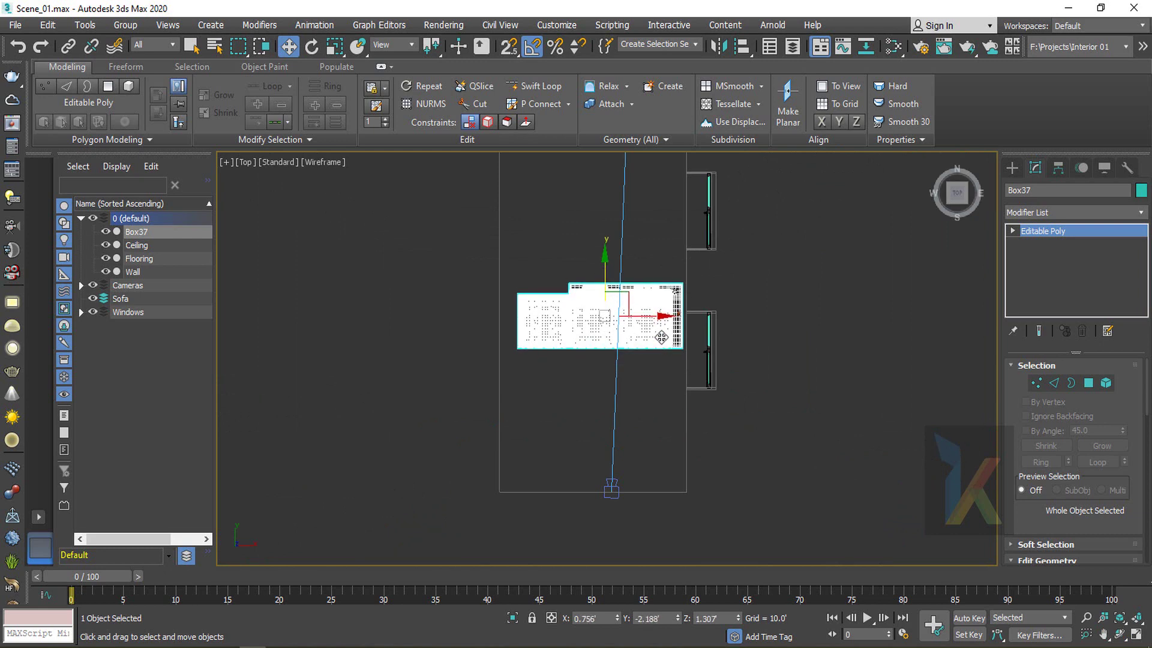
pyautogui.scroll(-2, 623, 487)
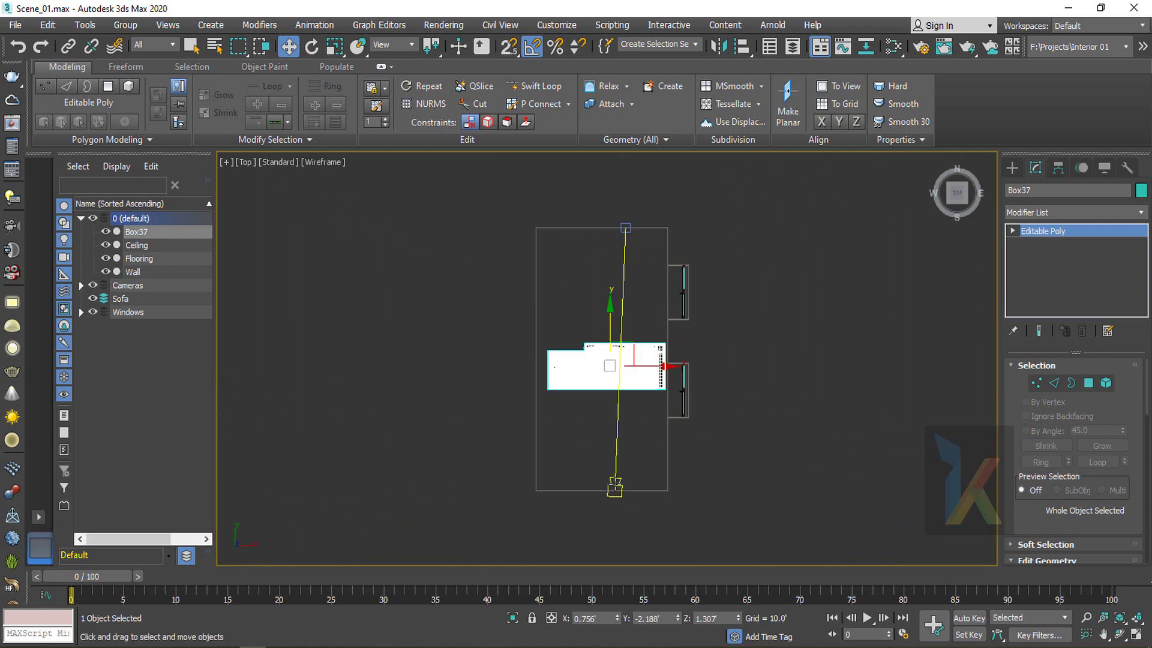
pyautogui.click(614, 489)
pyautogui.moveTo(618, 519); pyautogui.dragTo(622, 462, button='middle')
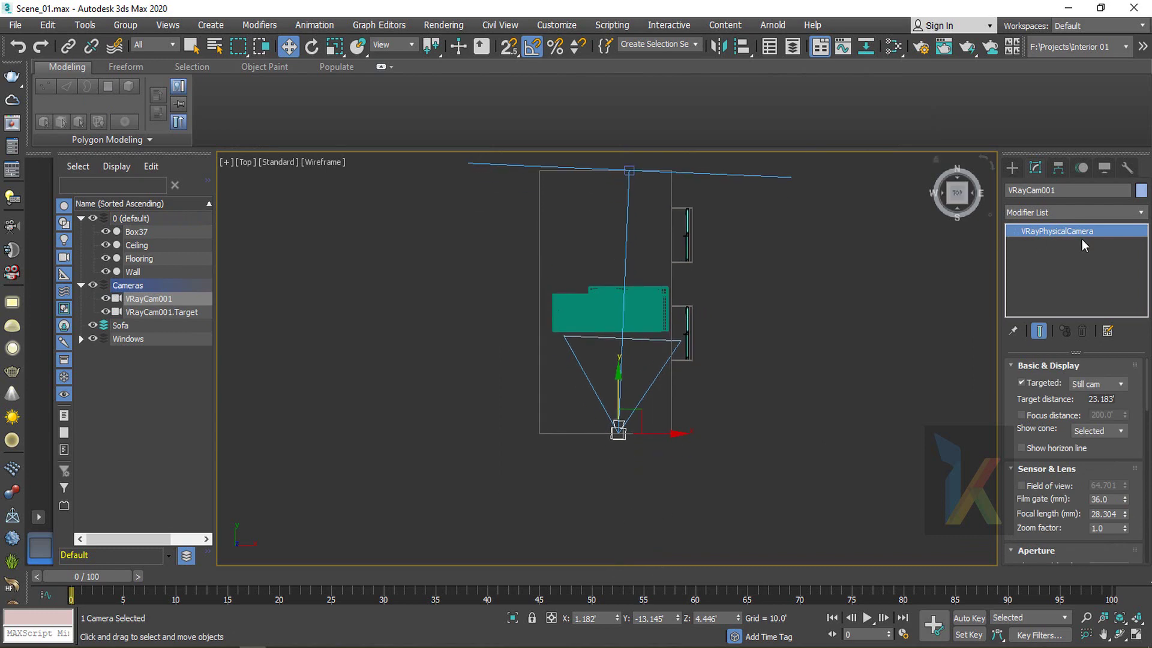
pyautogui.click(334, 327)
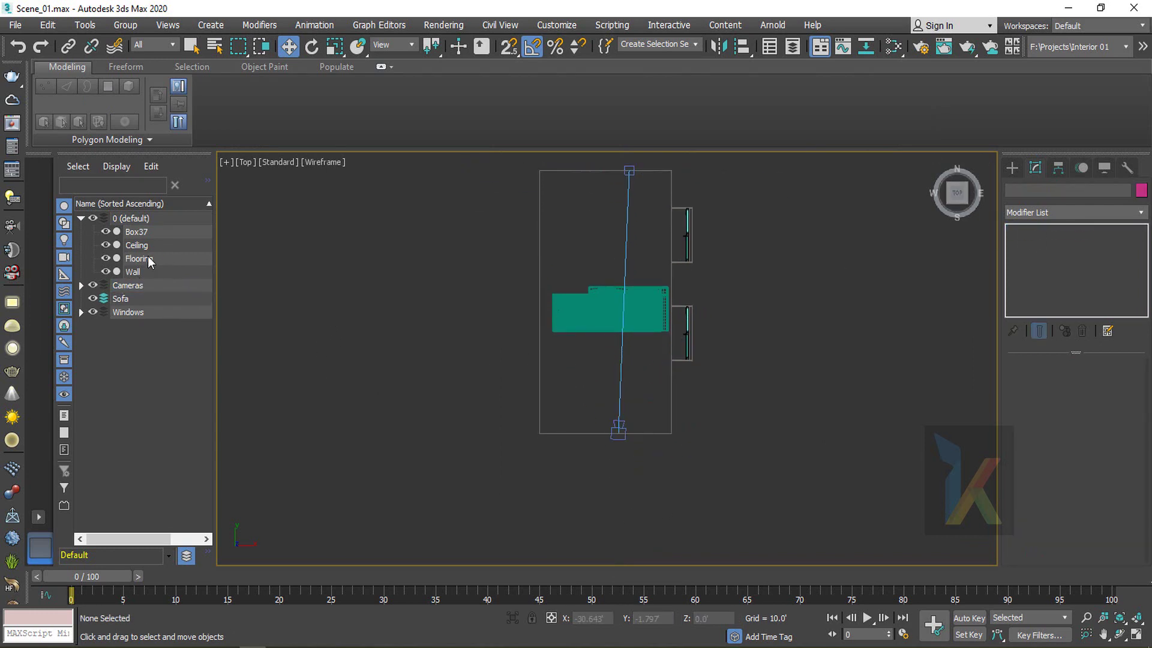
# Move the sofa object Box37 into the Sofa layer and clear the selection
pyautogui.click(137, 233)
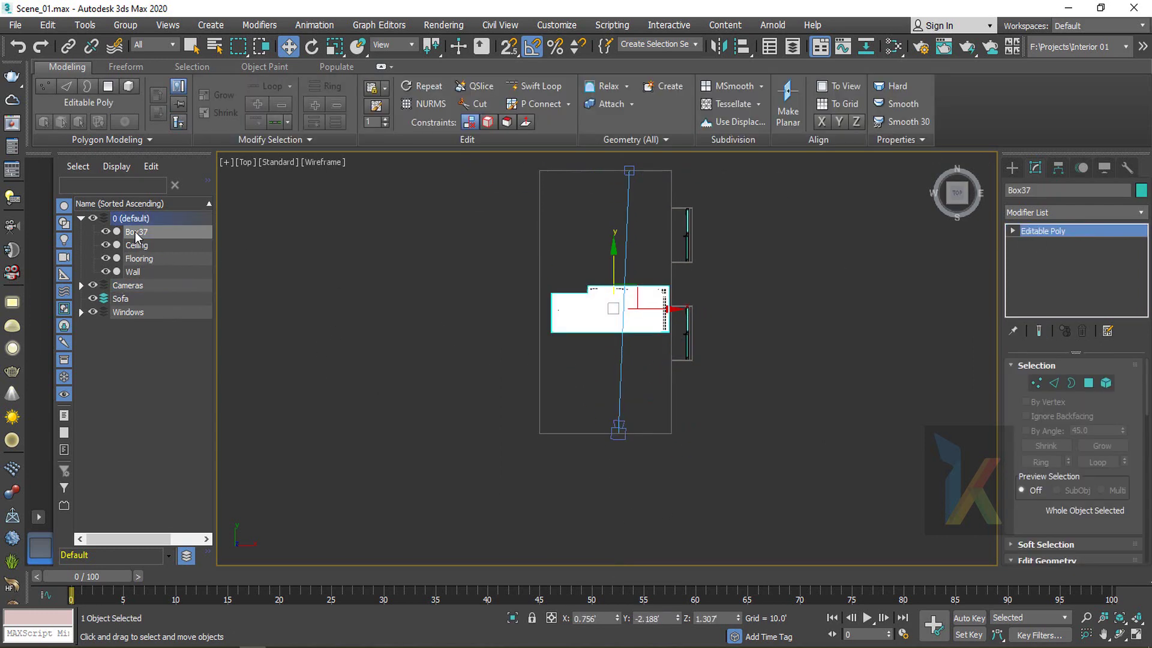
pyautogui.moveTo(139, 236); pyautogui.dragTo(136, 300)
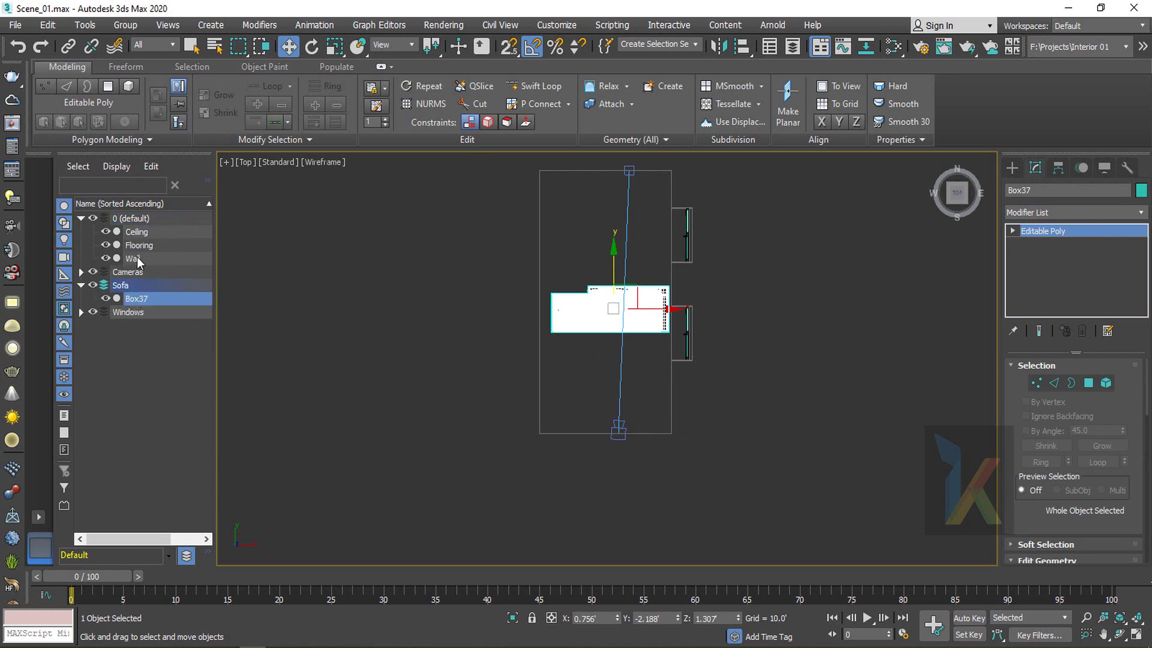
pyautogui.press('XF86AudioLowerVolume')
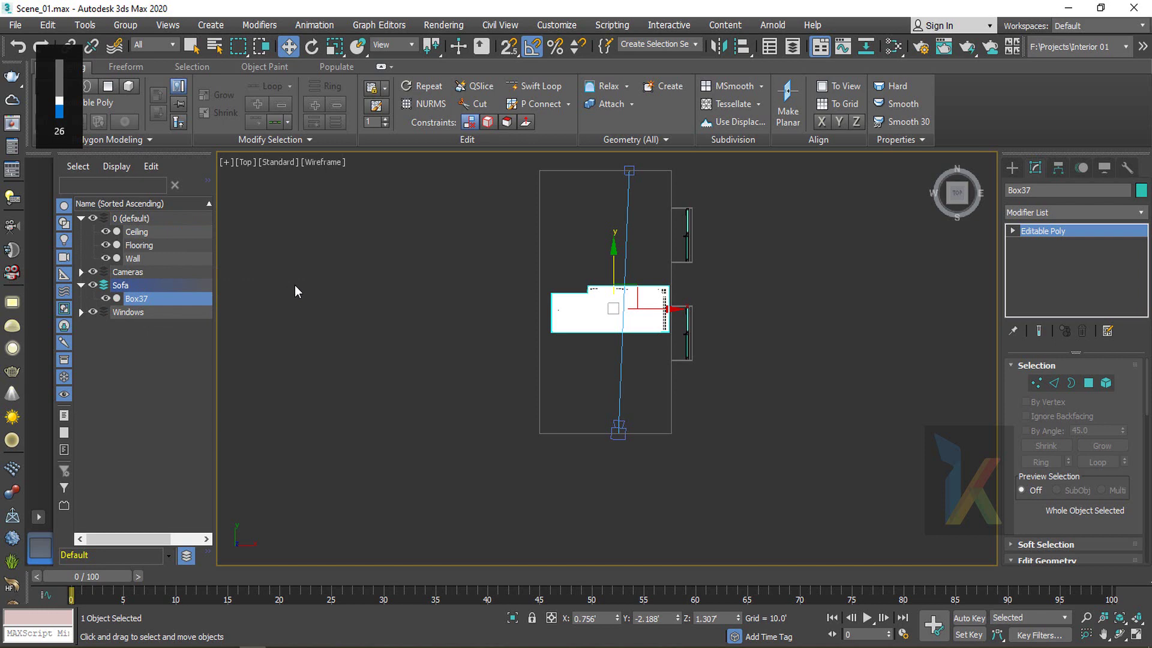
pyautogui.click(567, 367)
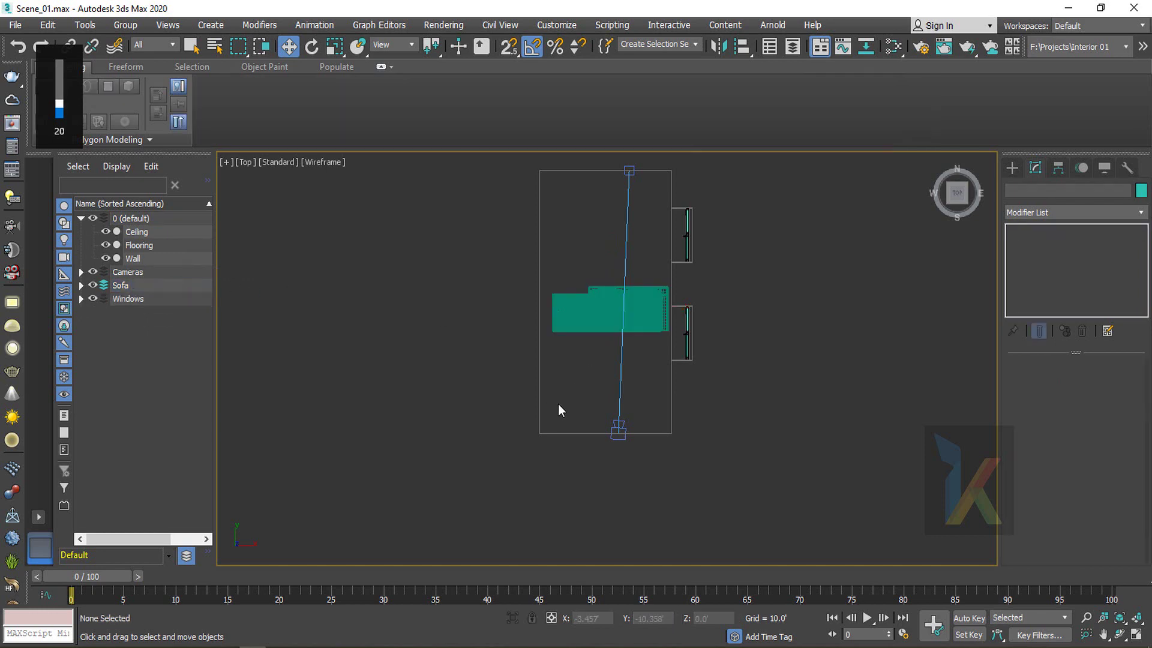
# Enlarge the Wall by moving its camera-end vertices to about Y -16.792' and its windowless-side vertices to about X -11.212'
pyautogui.click(133, 261)
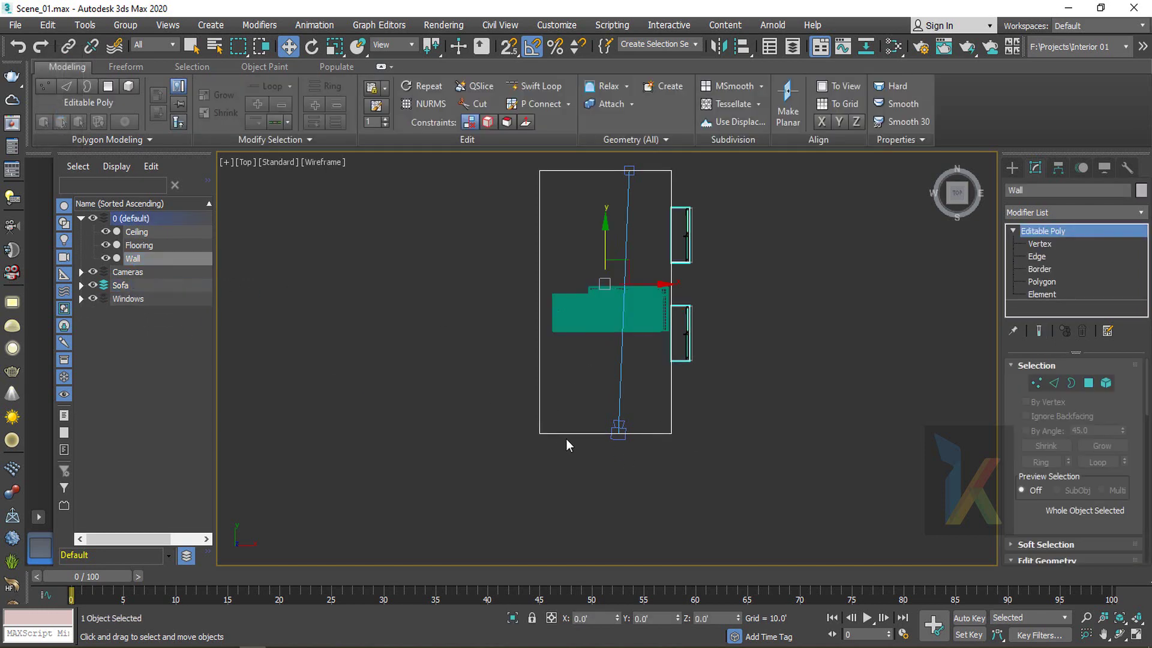
pyautogui.click(1039, 243)
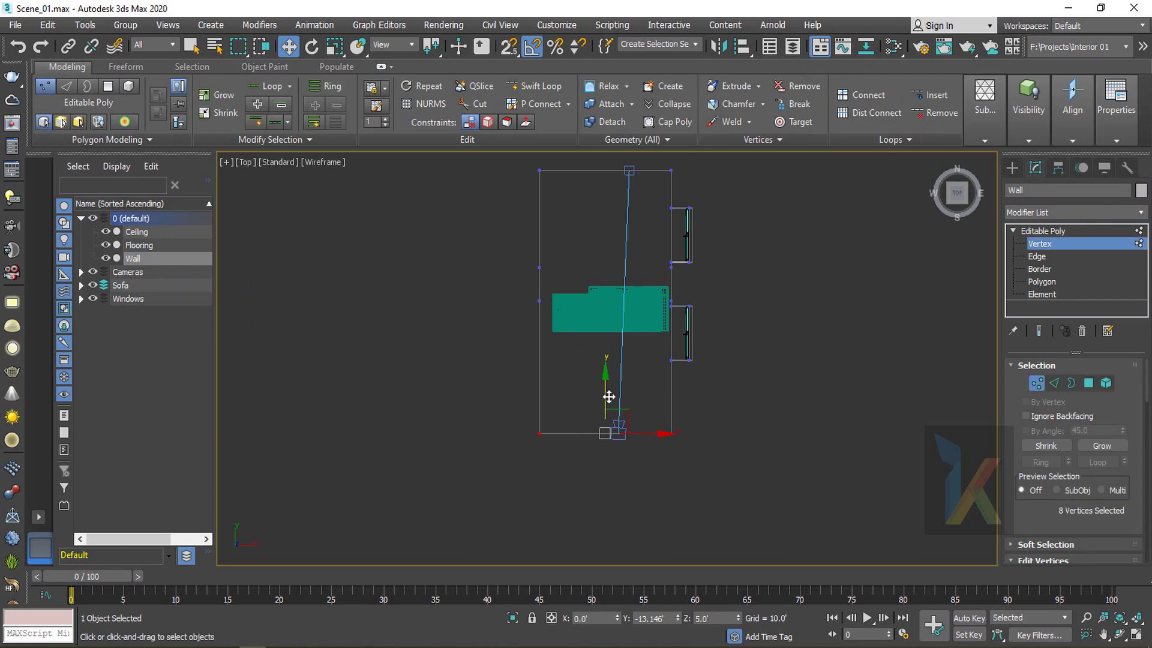
pyautogui.moveTo(608, 396); pyautogui.dragTo(602, 430)
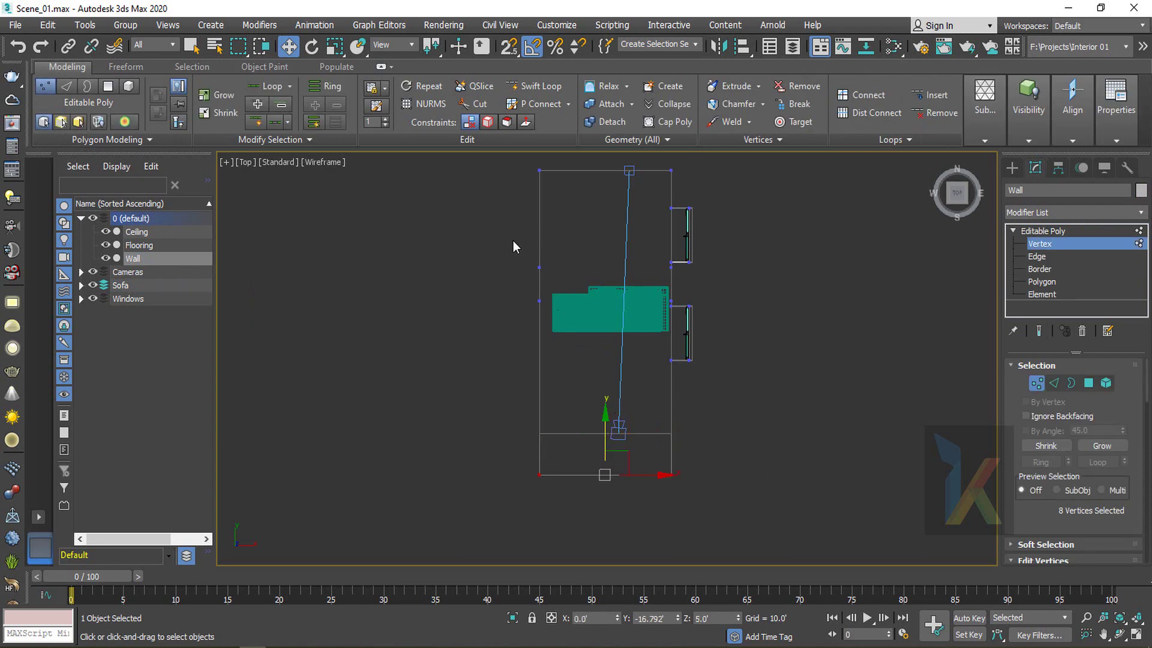
pyautogui.scroll(-3, 513, 247)
pyautogui.moveTo(523, 448); pyautogui.dragTo(535, 452)
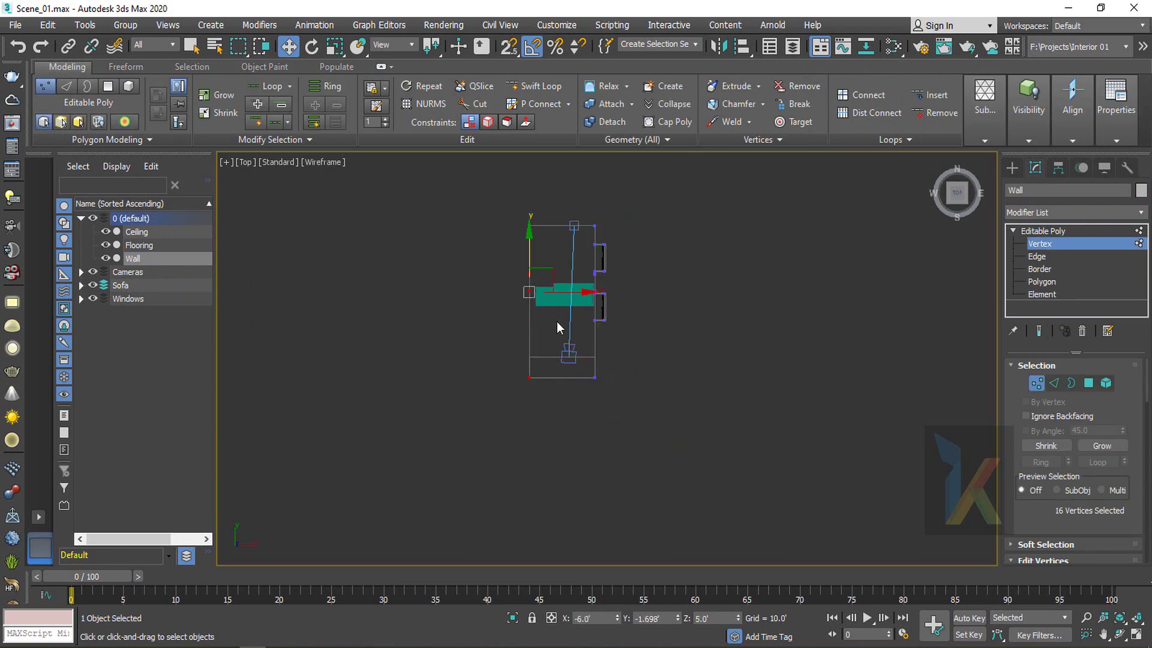
pyautogui.moveTo(571, 292); pyautogui.dragTo(542, 293)
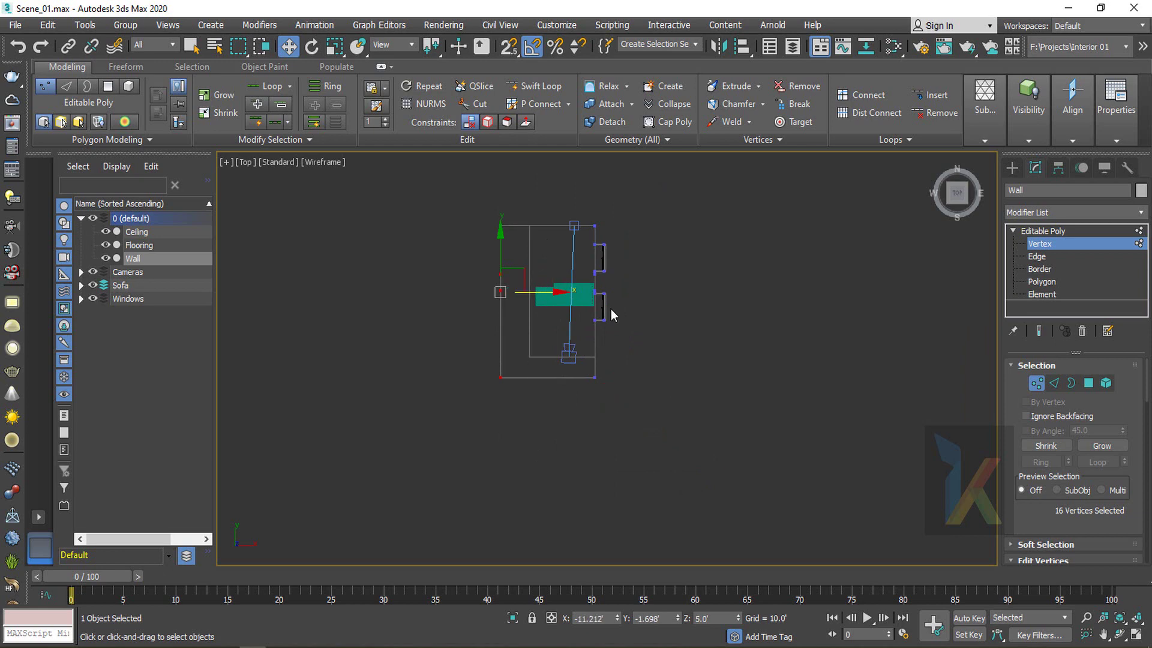
pyautogui.click(1044, 231)
# Extend the Flooring to the enlarged wall outline by snapping its camera-end and windowless-side vertices to the wall's endpoints
pyautogui.scroll(3, 527, 339)
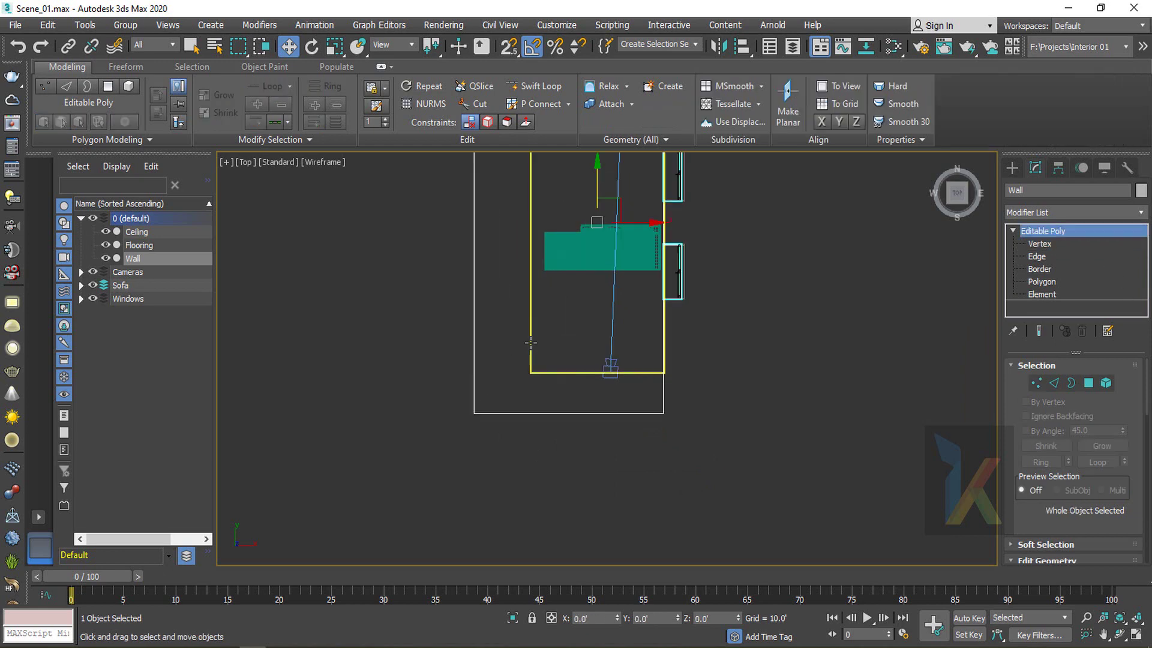
pyautogui.click(612, 354)
pyautogui.click(1041, 256)
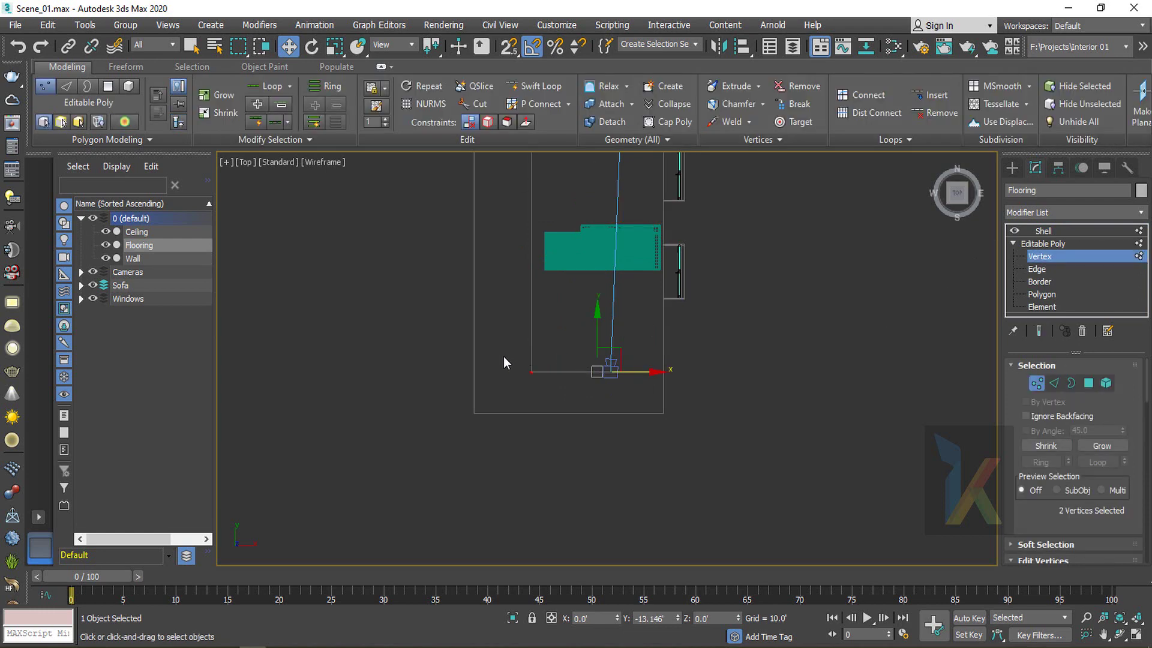
pyautogui.click(508, 46)
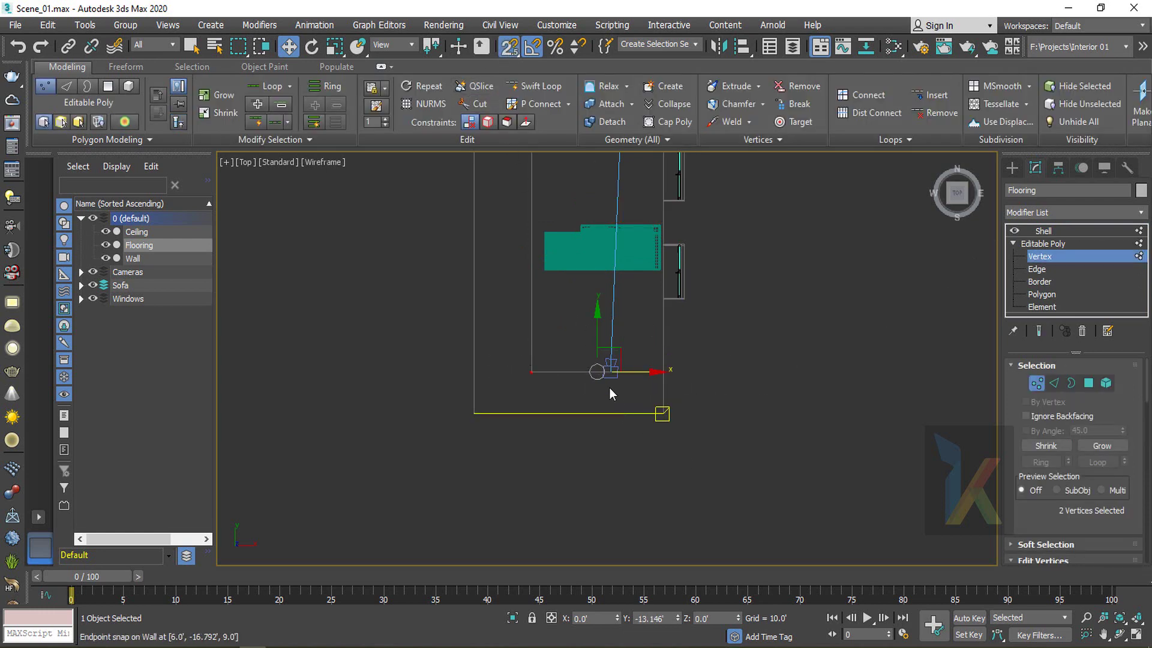
pyautogui.moveTo(597, 372); pyautogui.dragTo(637, 402)
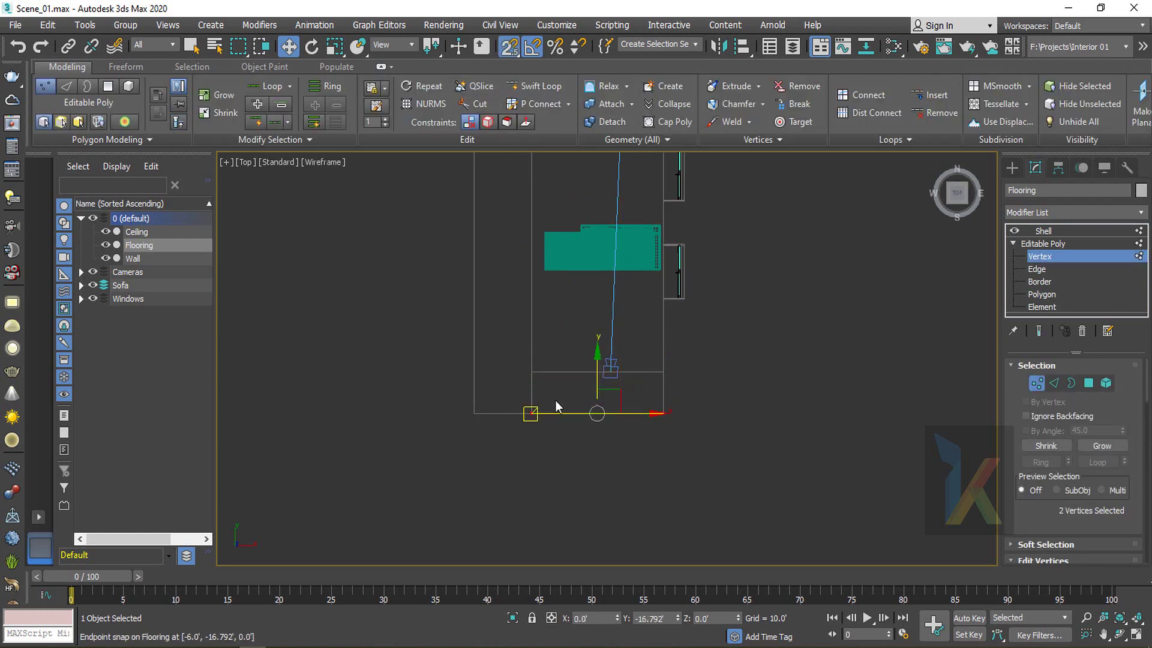
pyautogui.scroll(-3, 553, 402)
pyautogui.moveTo(548, 460); pyautogui.dragTo(548, 460)
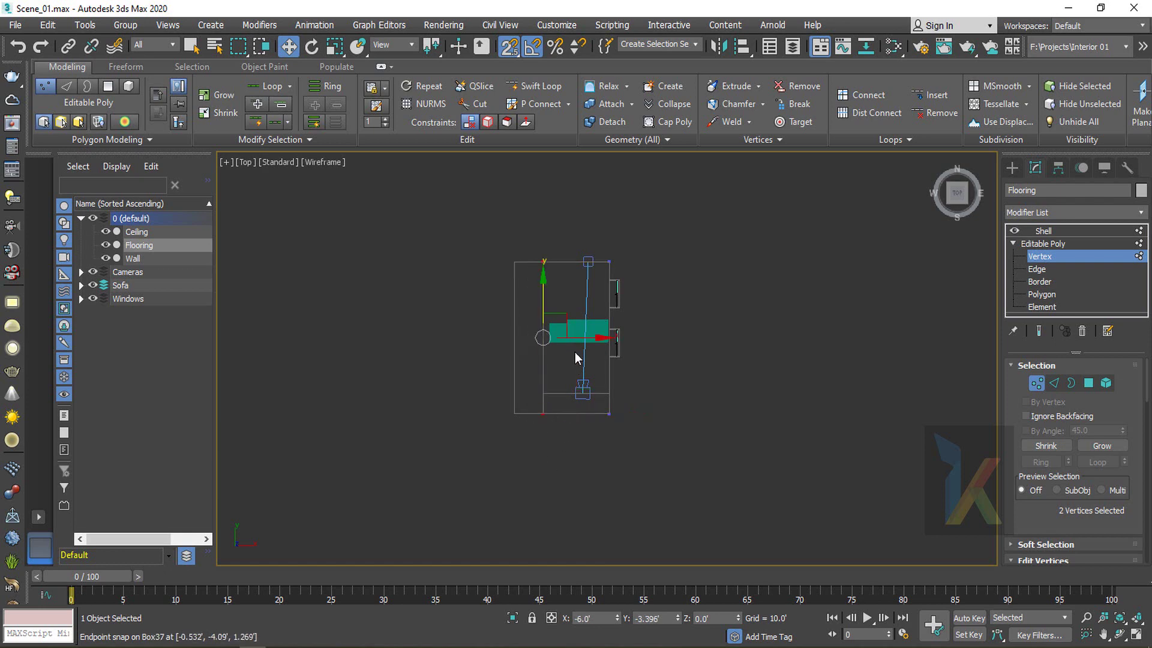
pyautogui.moveTo(575, 338); pyautogui.dragTo(519, 282)
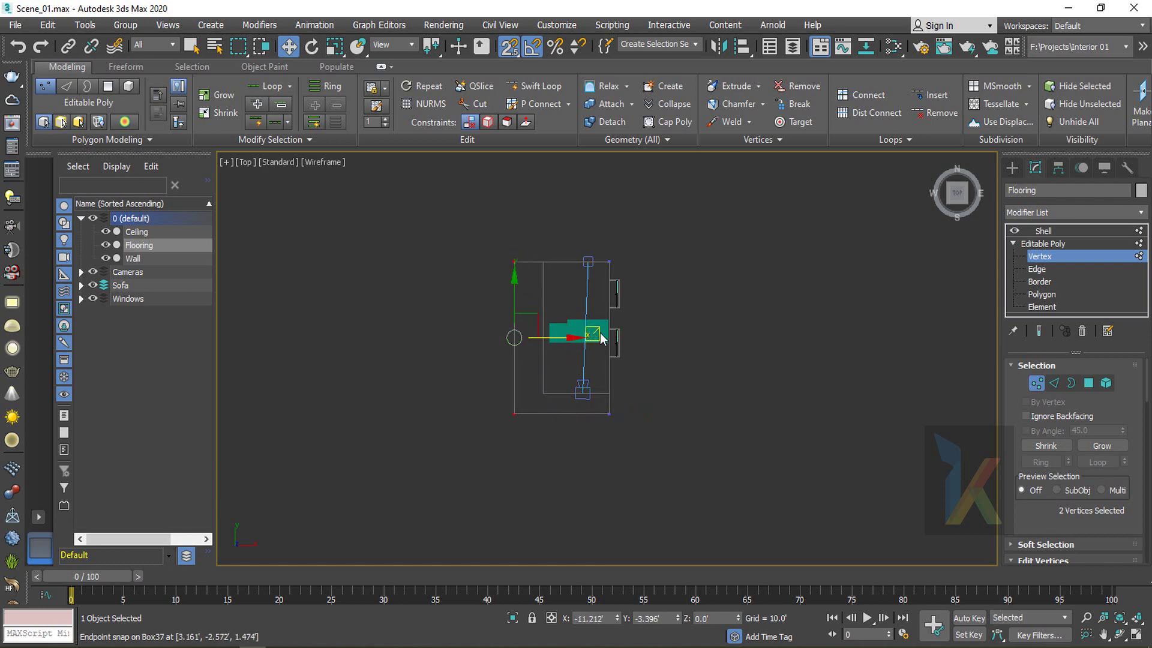
pyautogui.click(1046, 243)
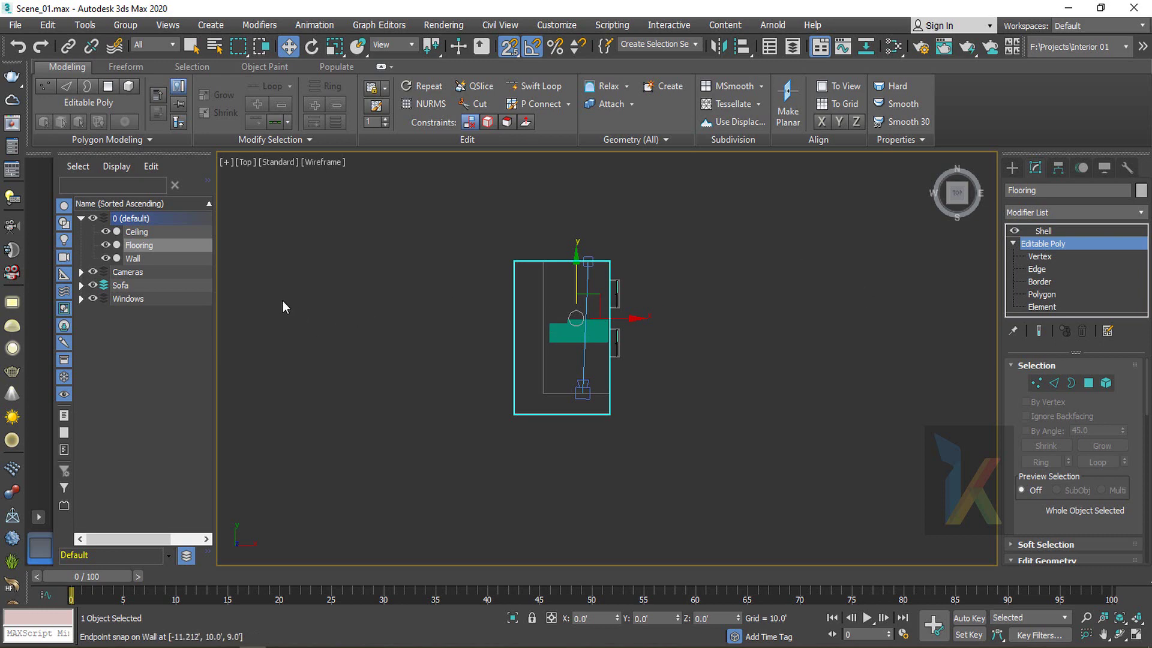
# Extend the Ceiling to the enlarged wall outline by snapping its camera-end and windowless-side vertices to the wall corners
pyautogui.click(138, 232)
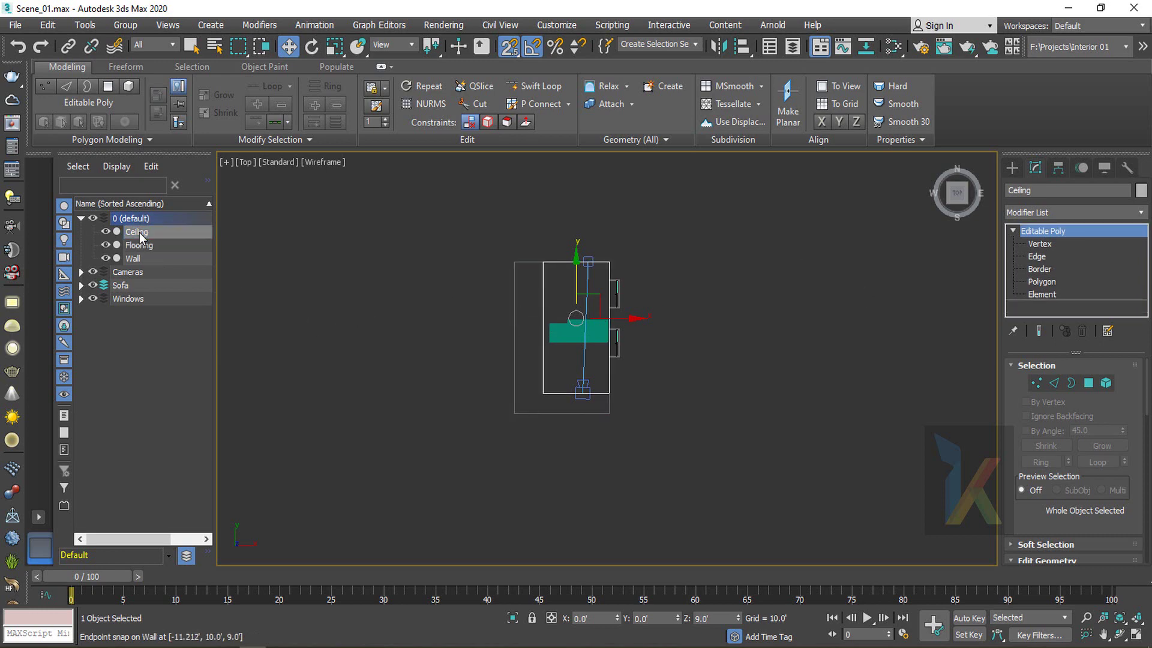
pyautogui.click(1040, 244)
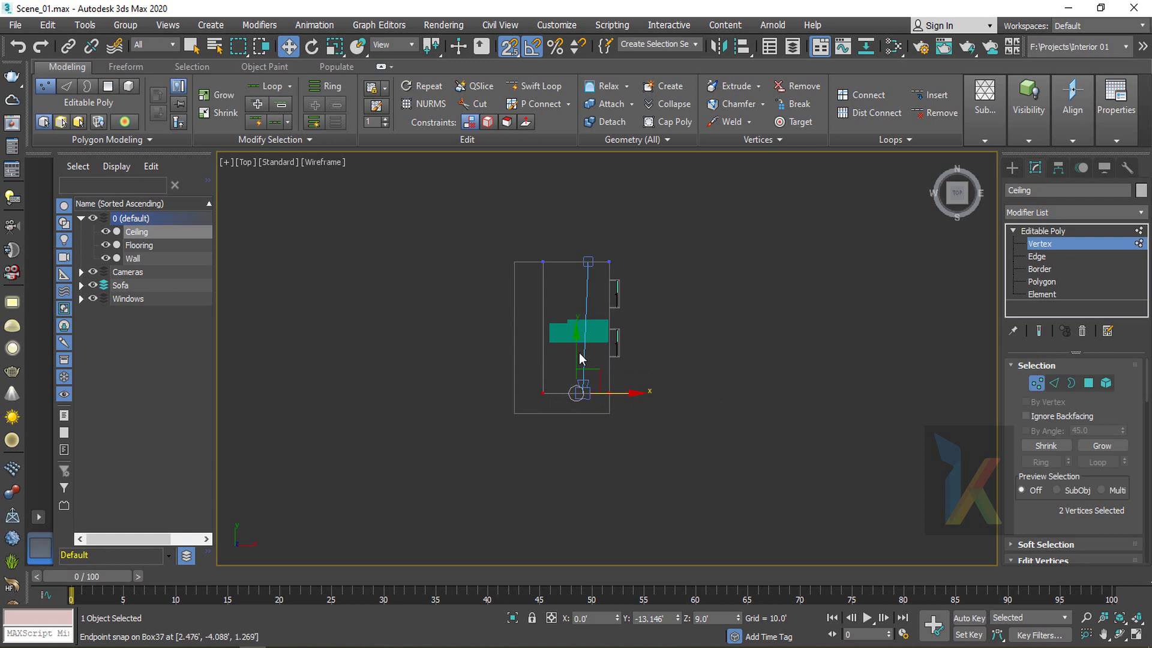
pyautogui.moveTo(580, 359); pyautogui.dragTo(606, 412)
pyautogui.moveTo(549, 470); pyautogui.dragTo(549, 470)
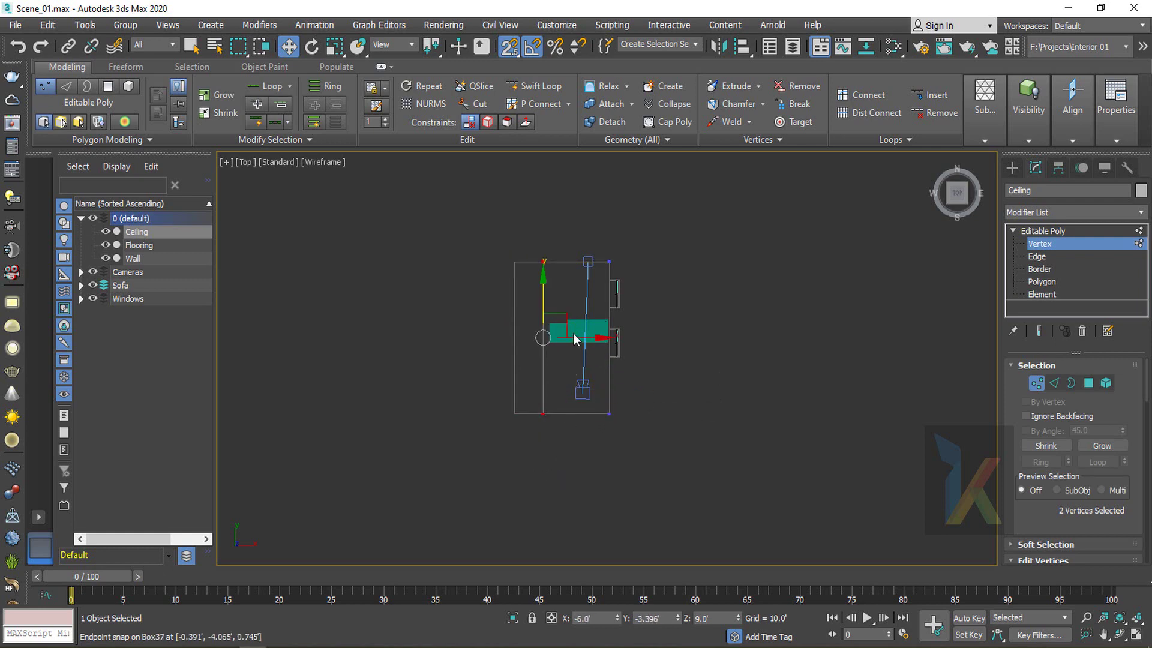
pyautogui.moveTo(568, 337); pyautogui.dragTo(519, 271)
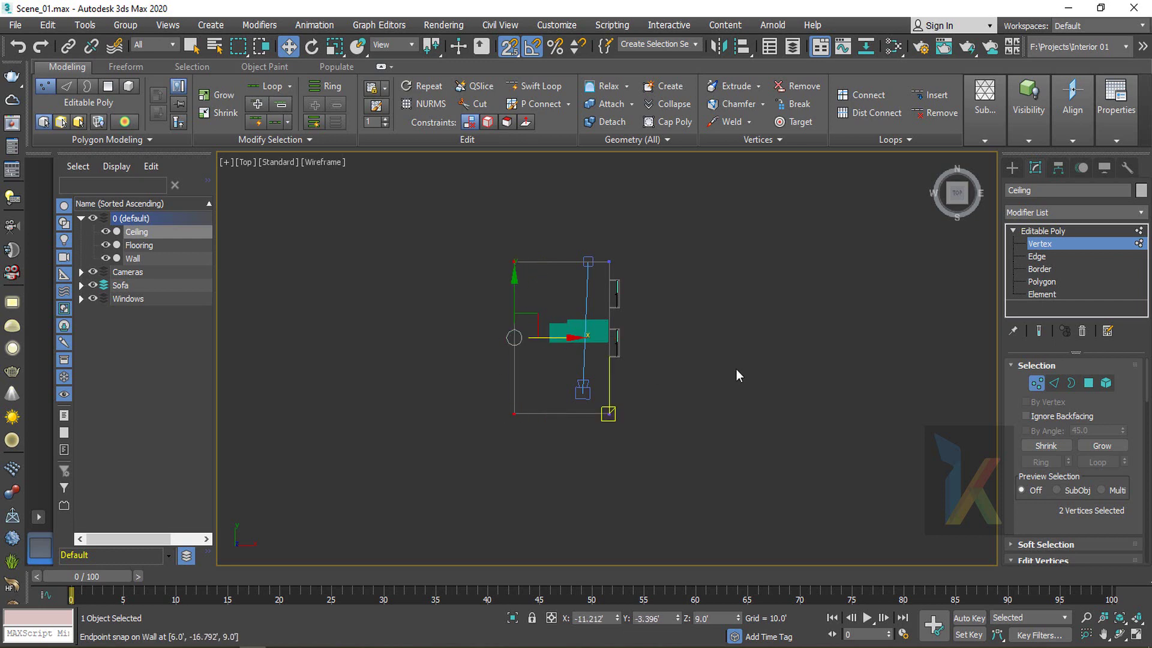
pyautogui.click(1029, 242)
# Turn off vertex snapping and move the camera back into the extended room, to about X 1.834', Y -15.816'
pyautogui.click(583, 393)
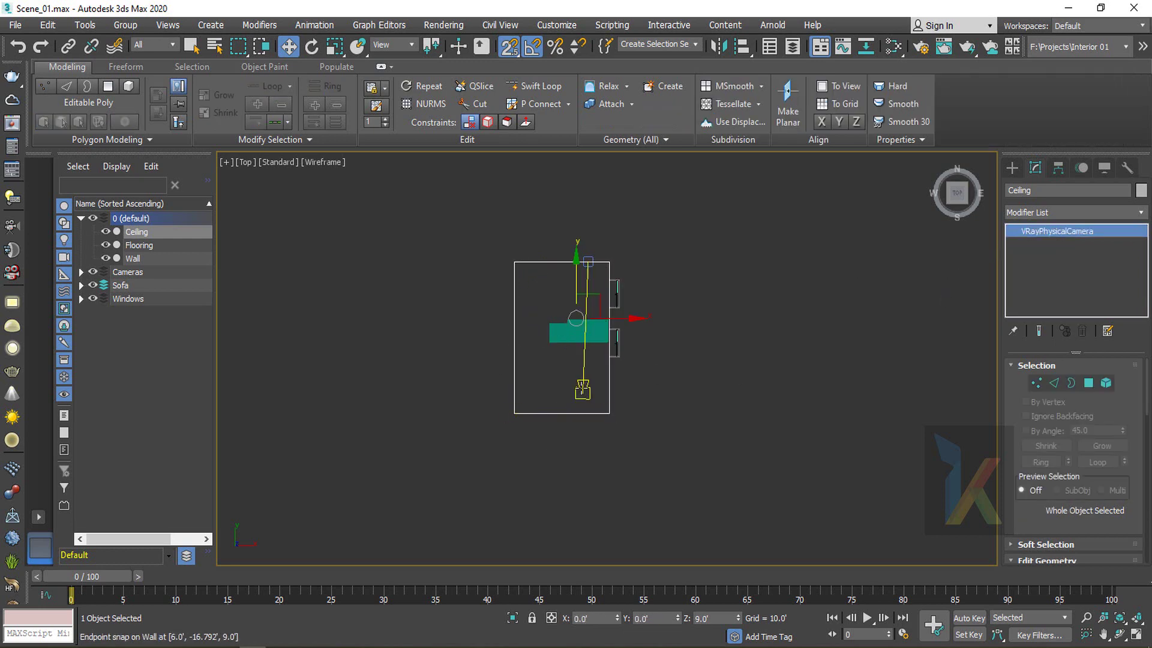
pyautogui.scroll(2, 580, 411)
pyautogui.press('s')
pyautogui.moveTo(585, 346); pyautogui.dragTo(586, 367)
pyautogui.moveTo(611, 410); pyautogui.dragTo(617, 406)
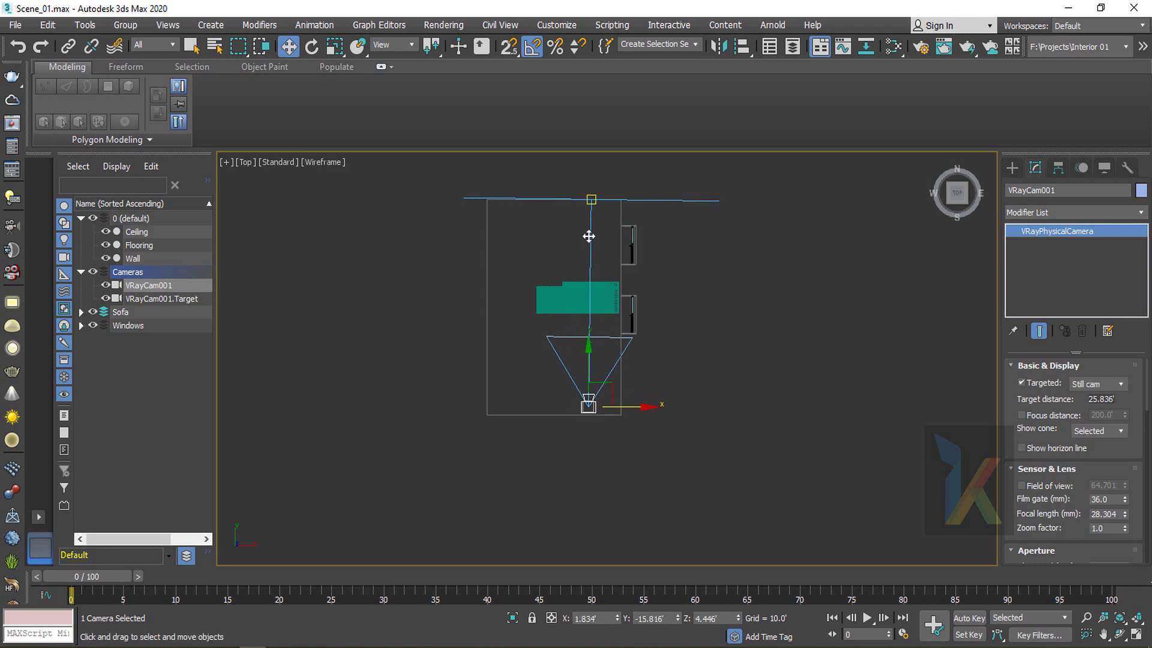
# Move the camera together with its target sideways toward the windowless wall, to about X 0.188' for the camera
pyautogui.click(587, 208)
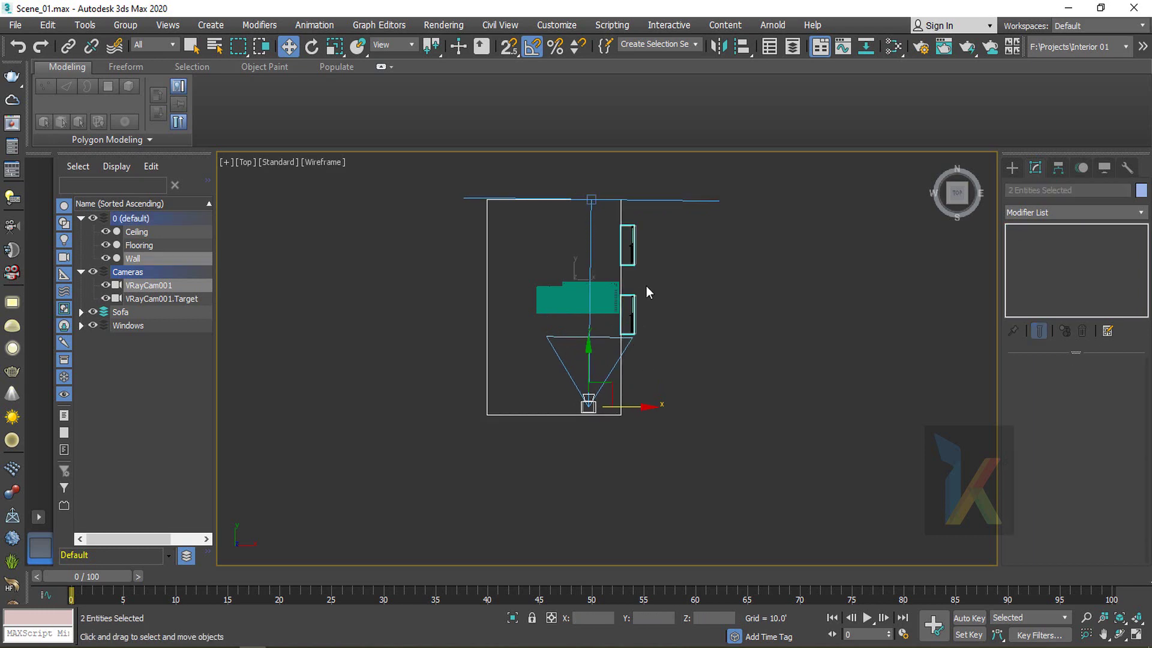
pyautogui.keyDown('alt'); pyautogui.moveTo(633, 293); pyautogui.dragTo(606, 292); pyautogui.keyUp('alt')
pyautogui.click(592, 201)
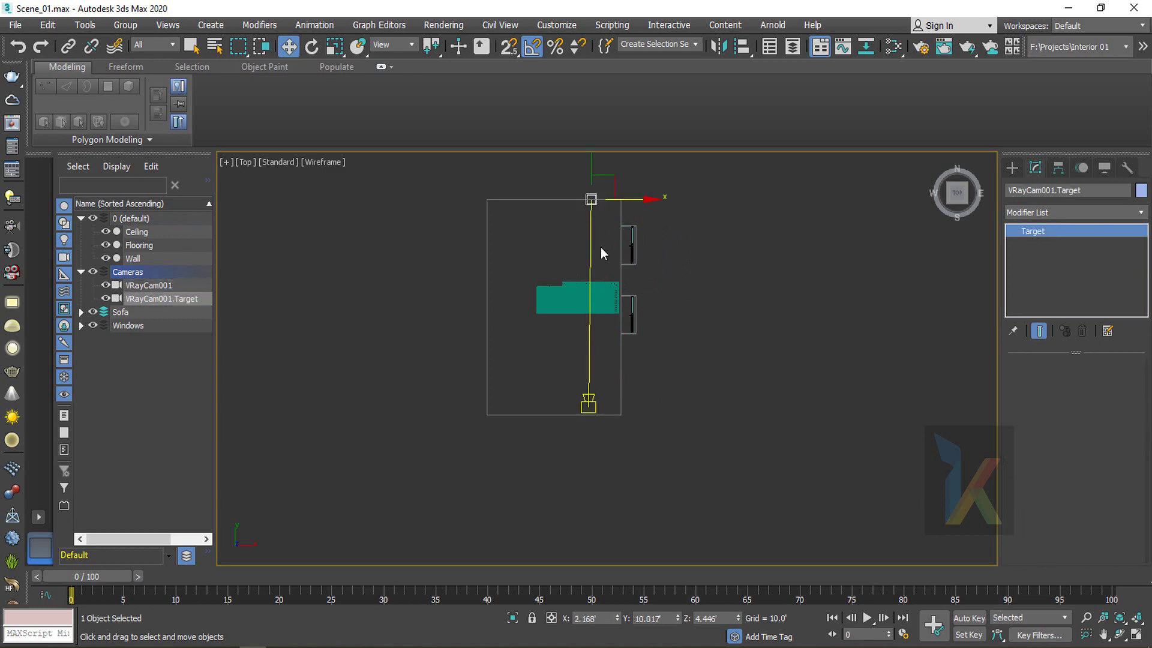
pyautogui.click(589, 400)
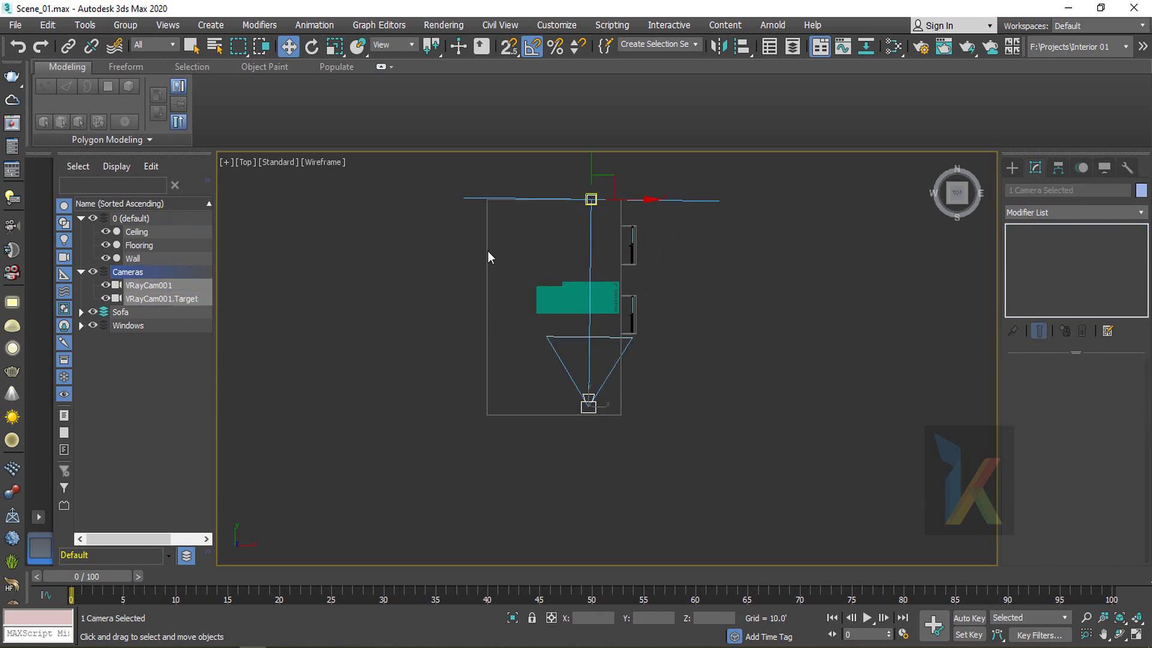
pyautogui.moveTo(644, 200); pyautogui.dragTo(625, 201)
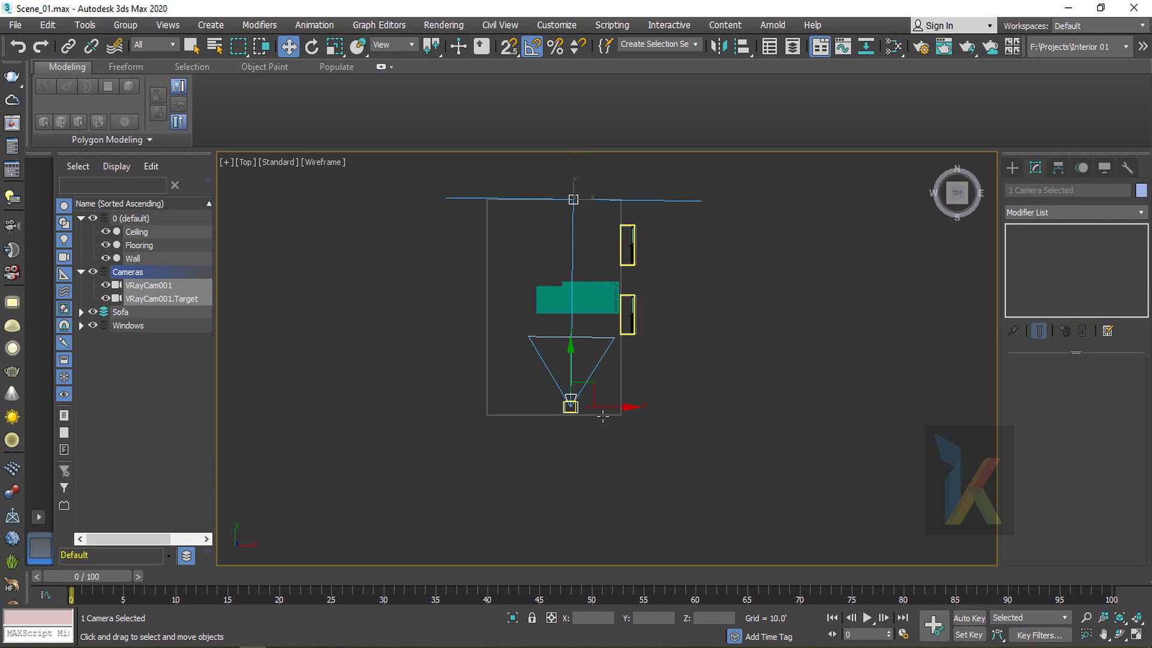
pyautogui.moveTo(604, 407); pyautogui.dragTo(607, 407)
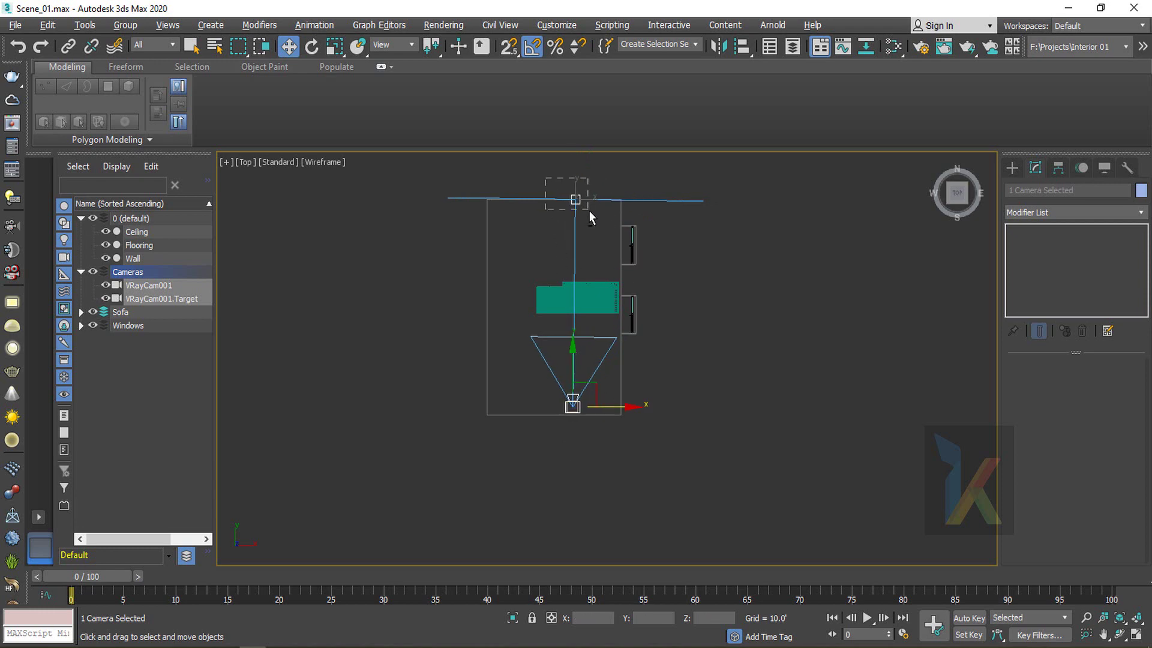
pyautogui.keyDown('alt'); pyautogui.moveTo(589, 210); pyautogui.dragTo(589, 211); pyautogui.keyUp('alt')
pyautogui.click(572, 406)
pyautogui.moveTo(599, 409); pyautogui.dragTo(601, 410)
# Show the room through VRayCam001 with default shading and without edged faces
pyautogui.press('c')
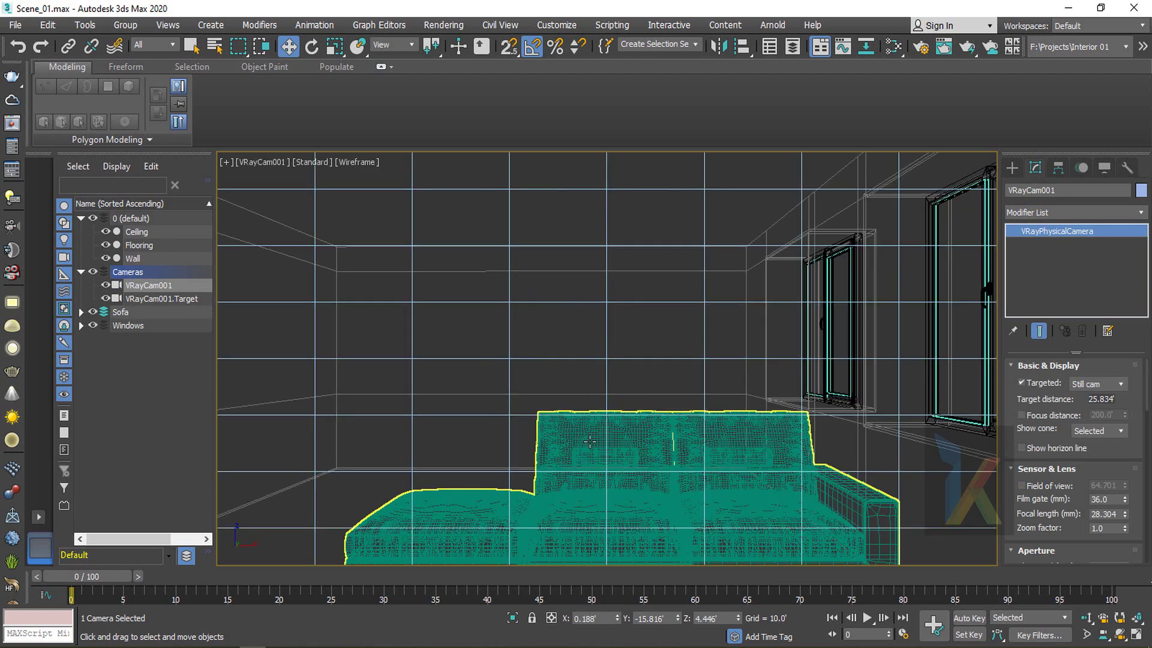
pyautogui.press('F3')
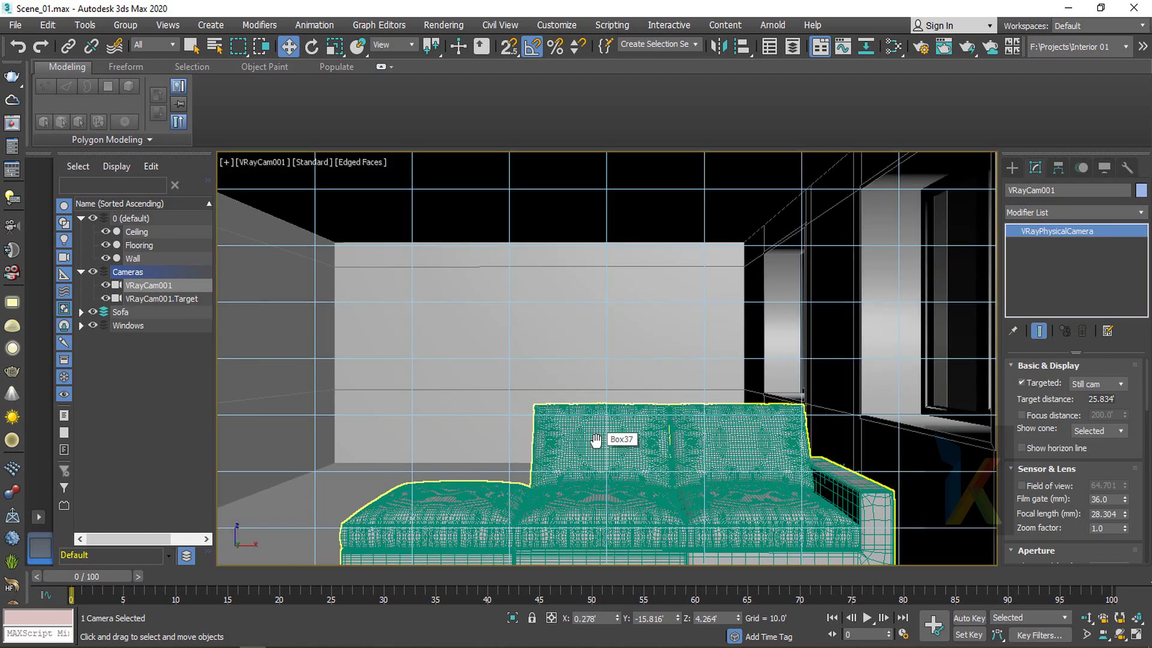
pyautogui.press('F4')
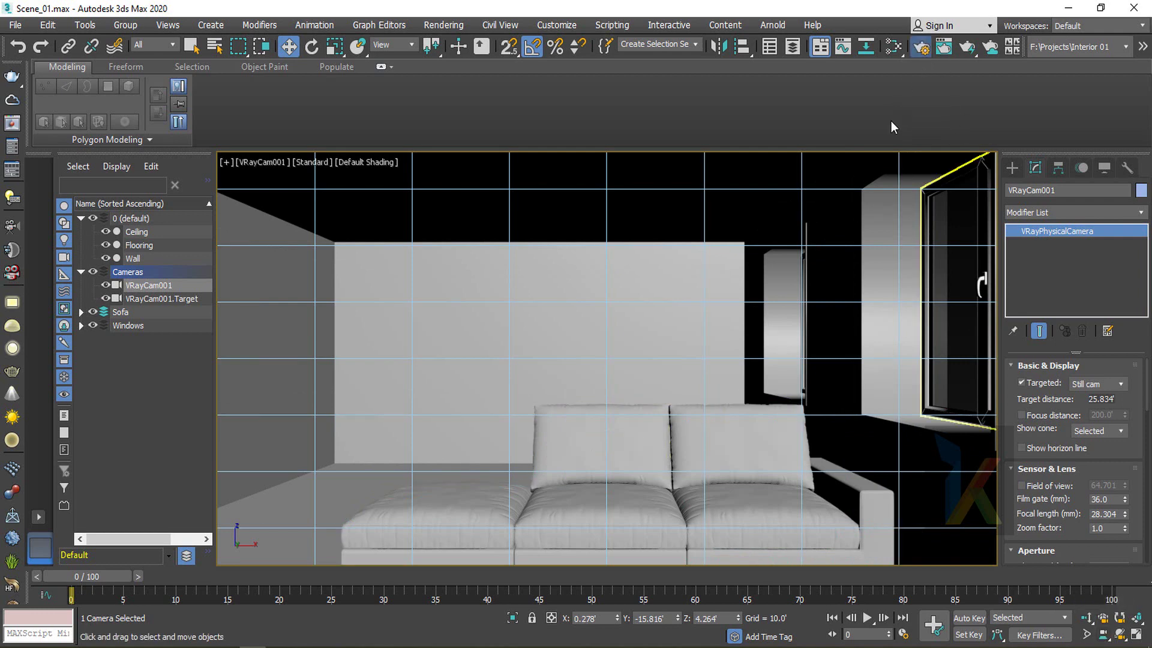
# Lower the render output's image aspect for a squarer frame and pan the camera to about X 0.418', Z 4.307'
pyautogui.press('F10')
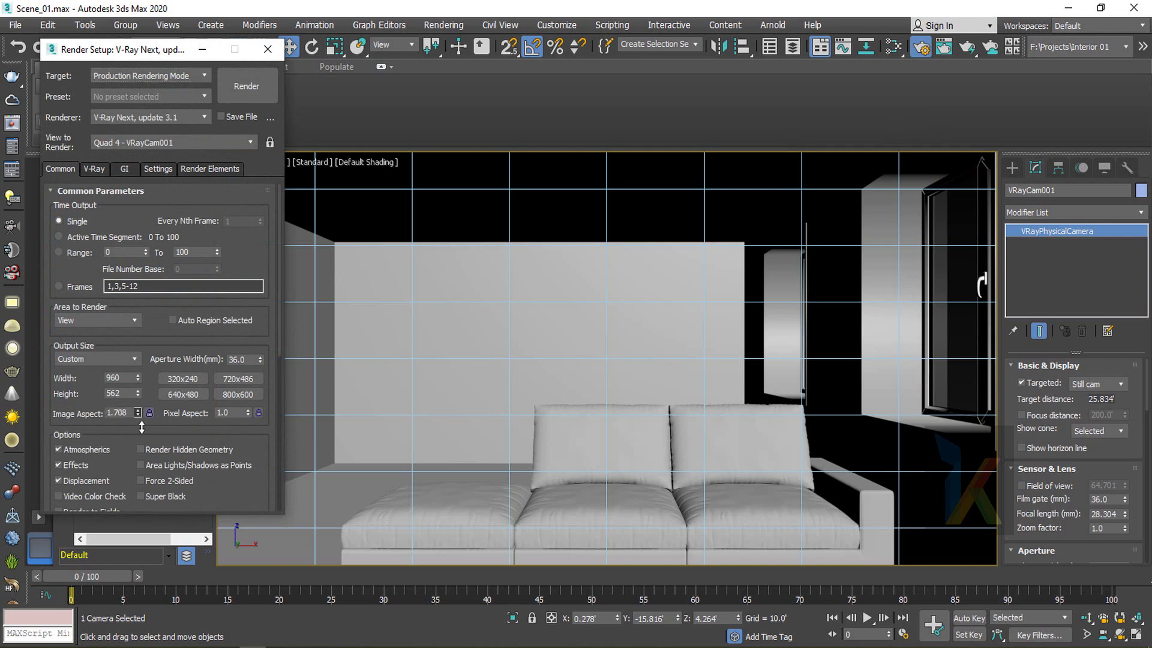
pyautogui.moveTo(138, 414); pyautogui.dragTo(143, 452)
pyautogui.click(266, 55)
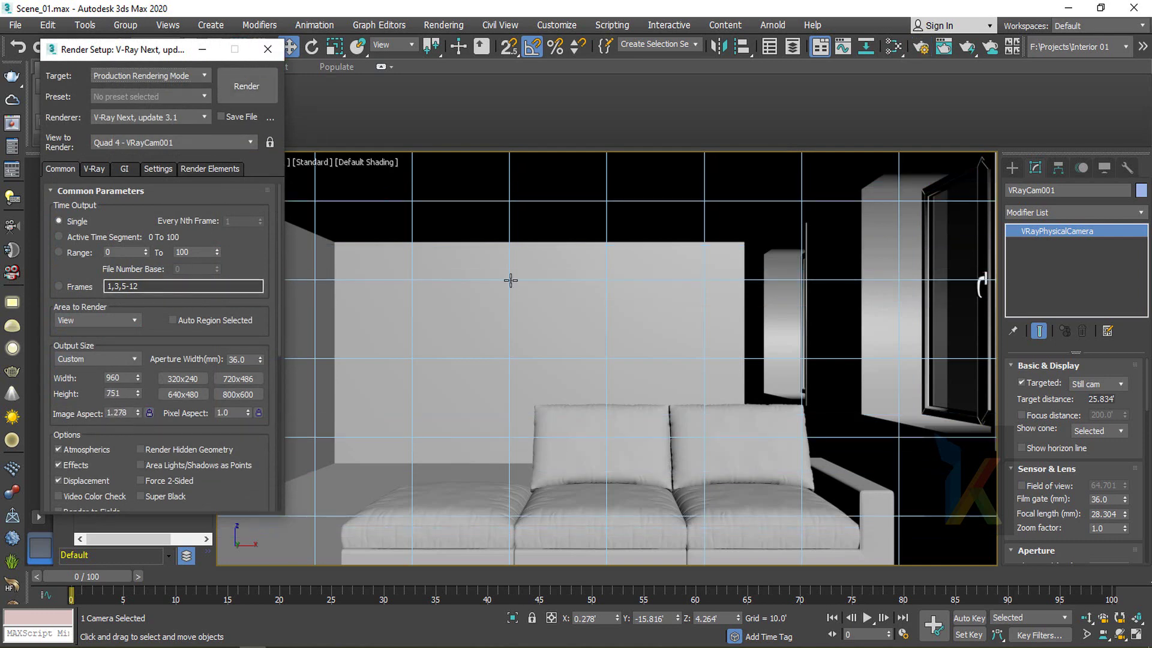
pyautogui.moveTo(510, 280); pyautogui.dragTo(513, 286, button='middle')
pyautogui.hotkey('shift', 'f')
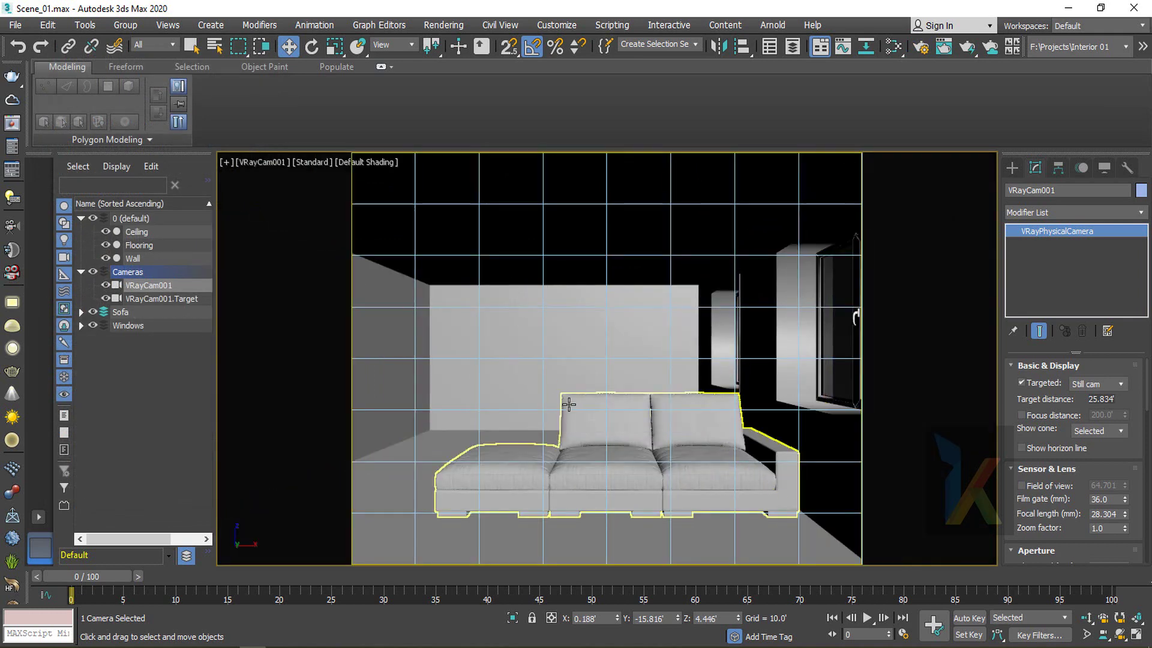
pyautogui.moveTo(569, 405); pyautogui.dragTo(564, 400, button='middle')
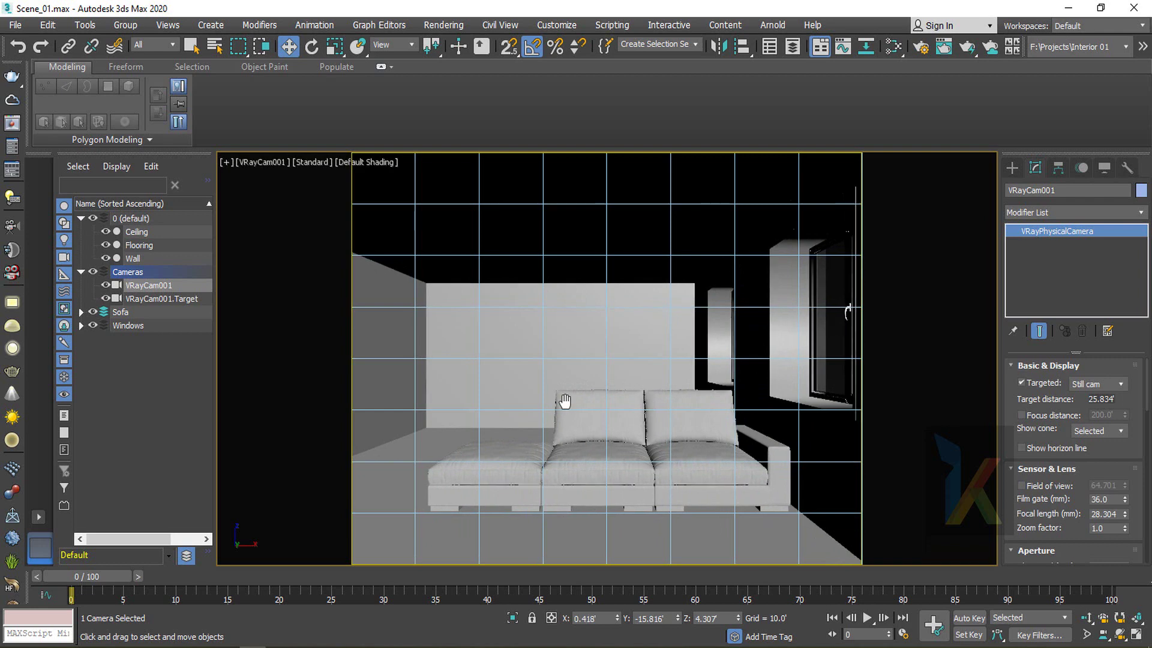
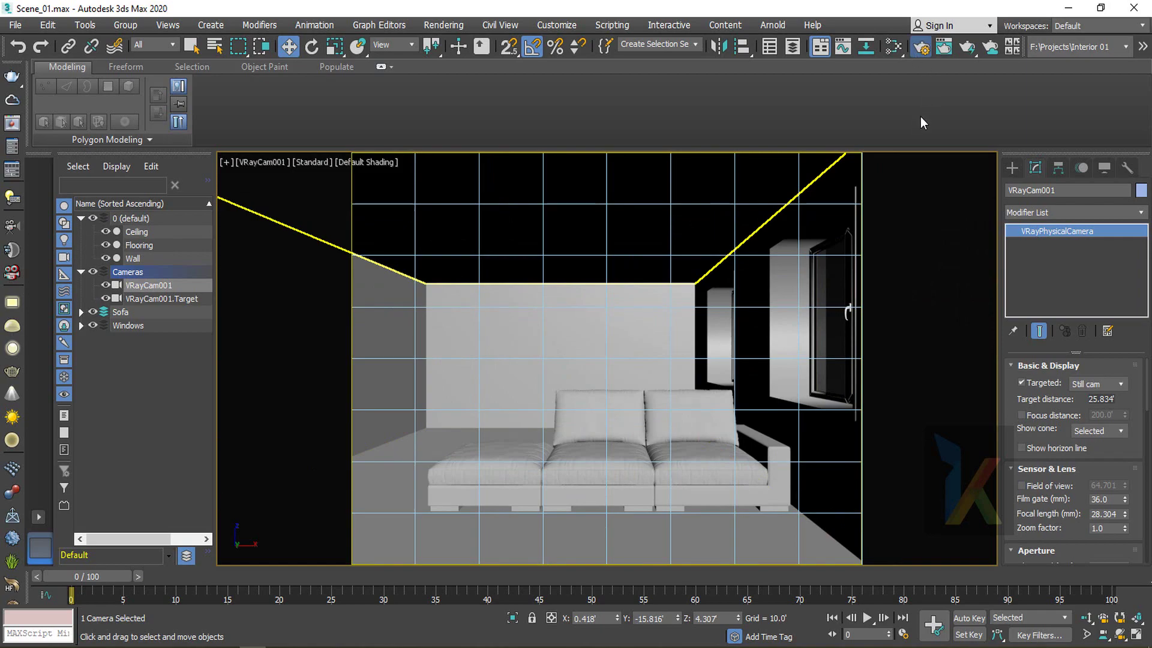
pyautogui.press('F10')
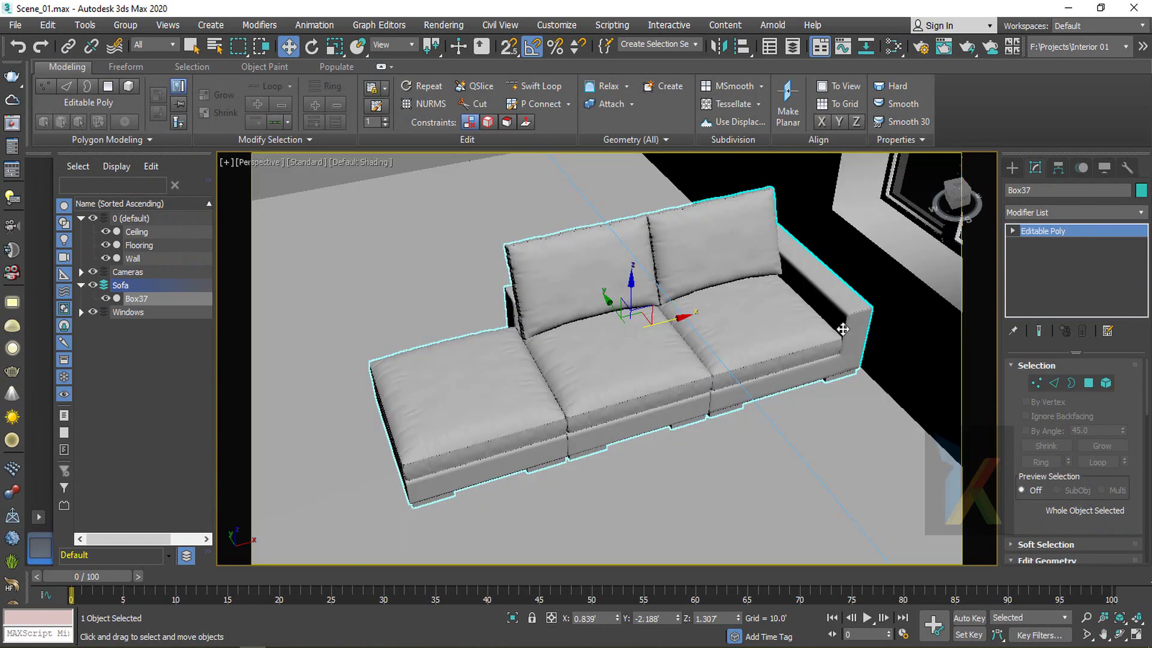
# Select the Wall object with edged faces shown and pick its horizontal edges at the height of the windows' lower side
pyautogui.press('F4')
pyautogui.scroll(-2, 843, 329)
pyautogui.keyDown('alt'); pyautogui.moveTo(843, 329); pyautogui.dragTo(830, 252, button='middle'); pyautogui.keyUp('alt')
pyautogui.press('5')
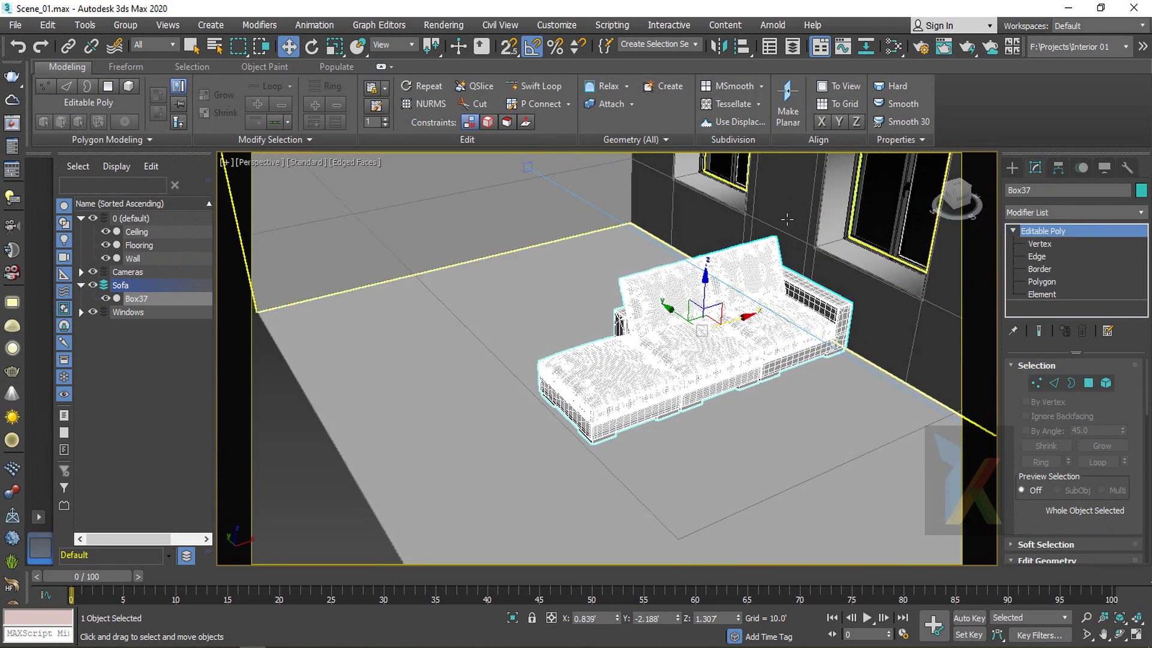
pyautogui.click(787, 220)
pyautogui.keyDown('alt'); pyautogui.moveTo(787, 221); pyautogui.dragTo(784, 316, button='middle'); pyautogui.keyUp('alt')
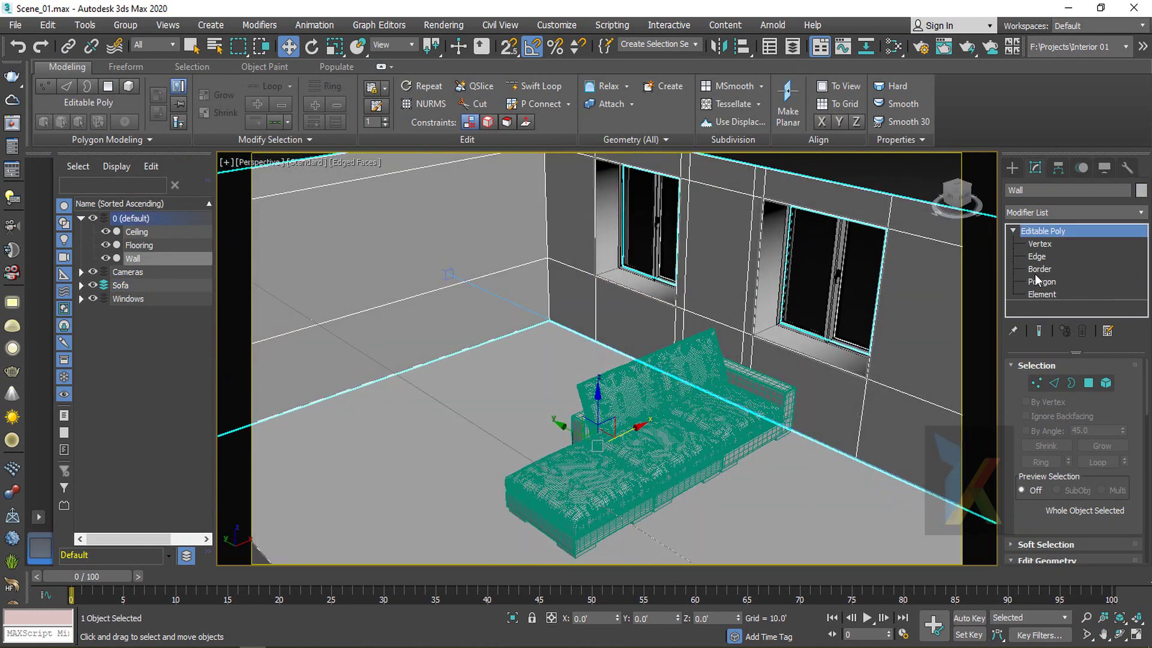
pyautogui.click(1036, 257)
pyautogui.doubleClick(719, 322)
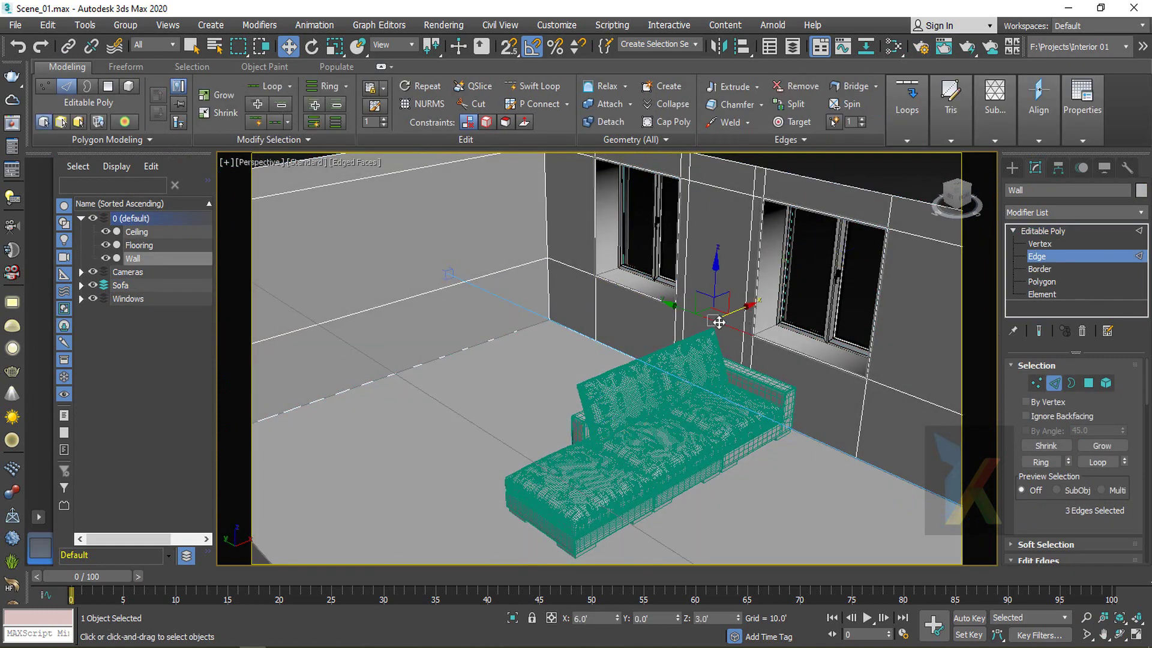
# Lower the Wall's vertices along the bottom of the window openings to about Z 1.848' in the Front view
pyautogui.scroll(-4, 719, 322)
pyautogui.press('f')
pyautogui.scroll(-2, 666, 396)
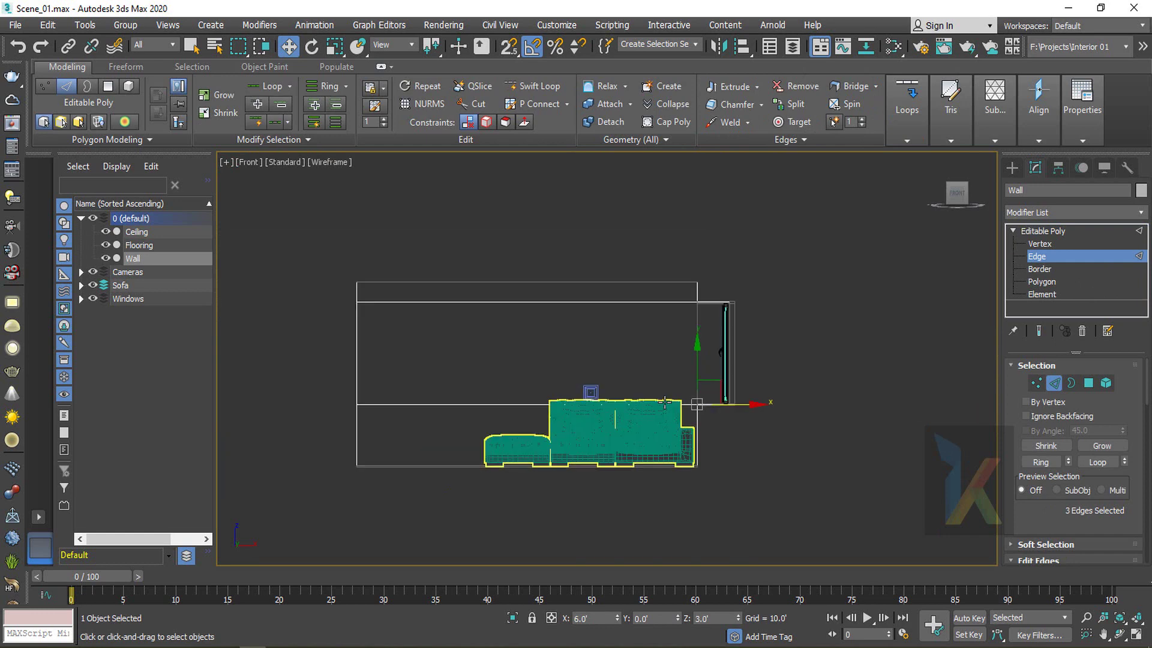
pyautogui.press('1')
pyautogui.moveTo(747, 404); pyautogui.dragTo(748, 405)
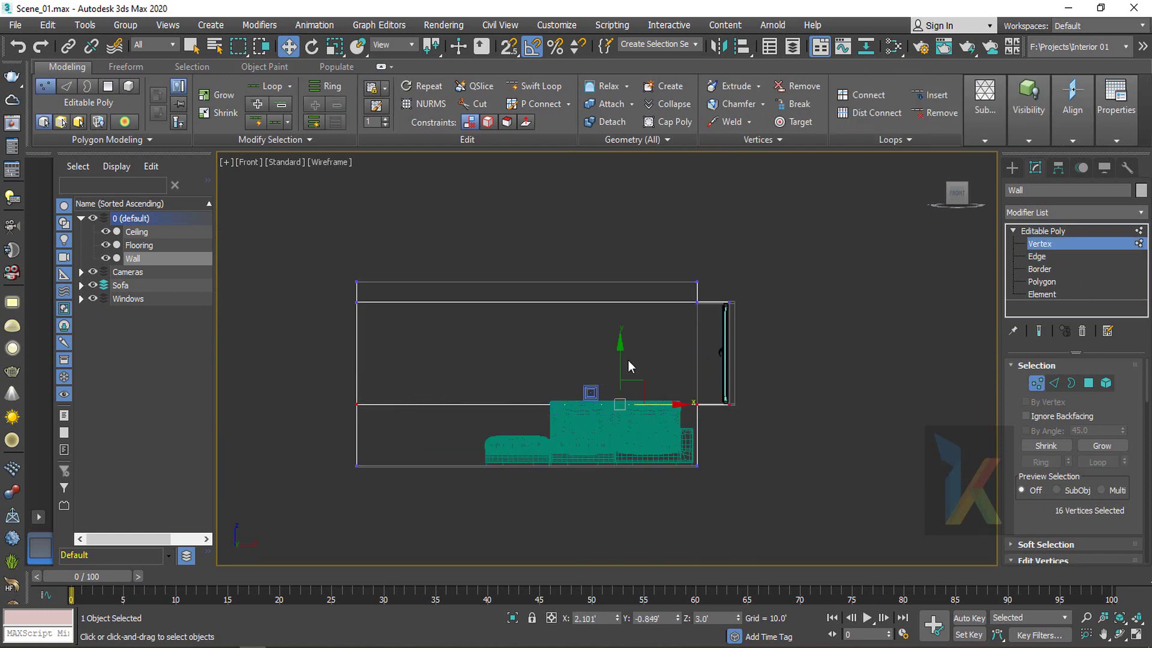
pyautogui.moveTo(620, 360); pyautogui.dragTo(625, 389)
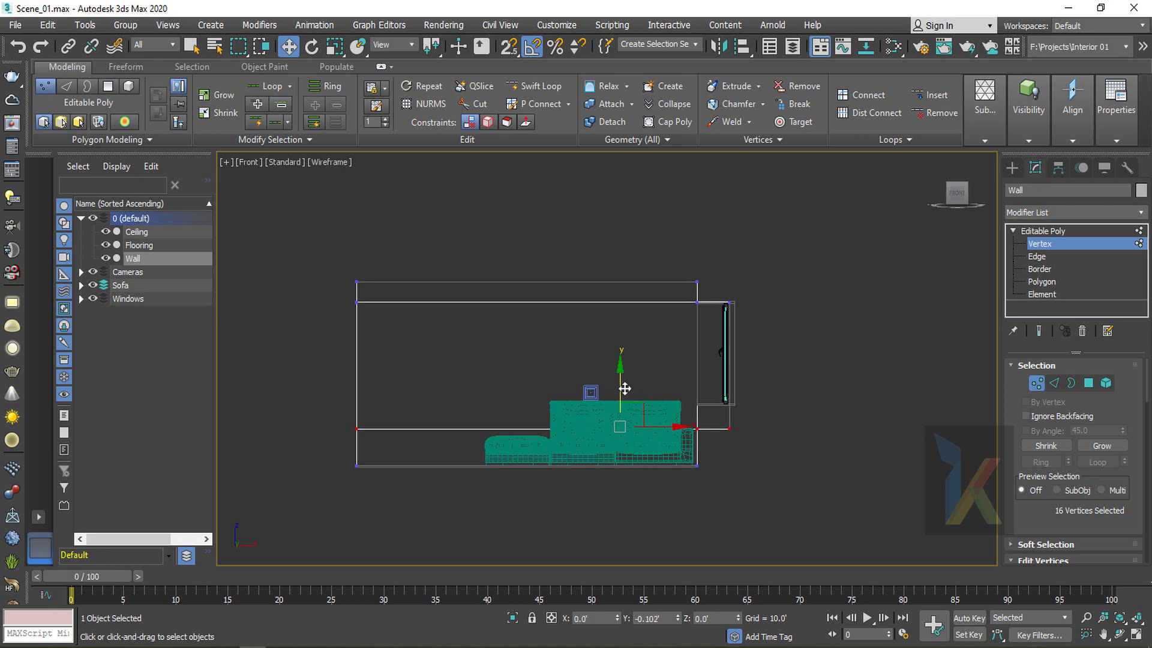
pyautogui.moveTo(624, 388); pyautogui.dragTo(625, 388)
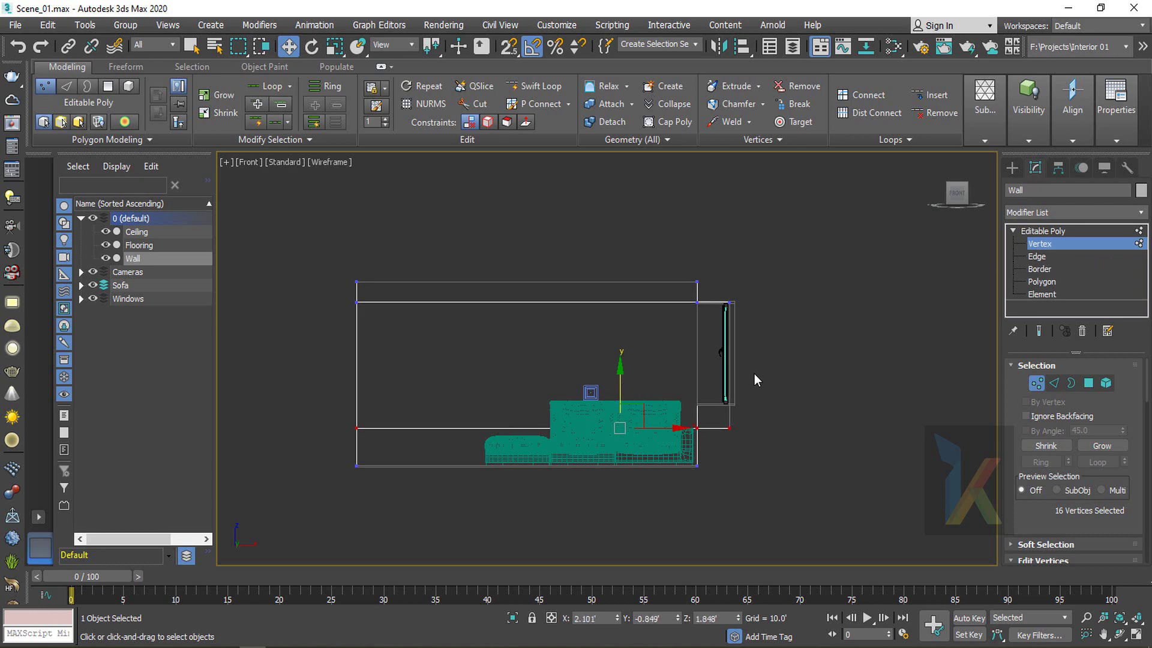
pyautogui.scroll(4, 681, 443)
pyautogui.click(1063, 233)
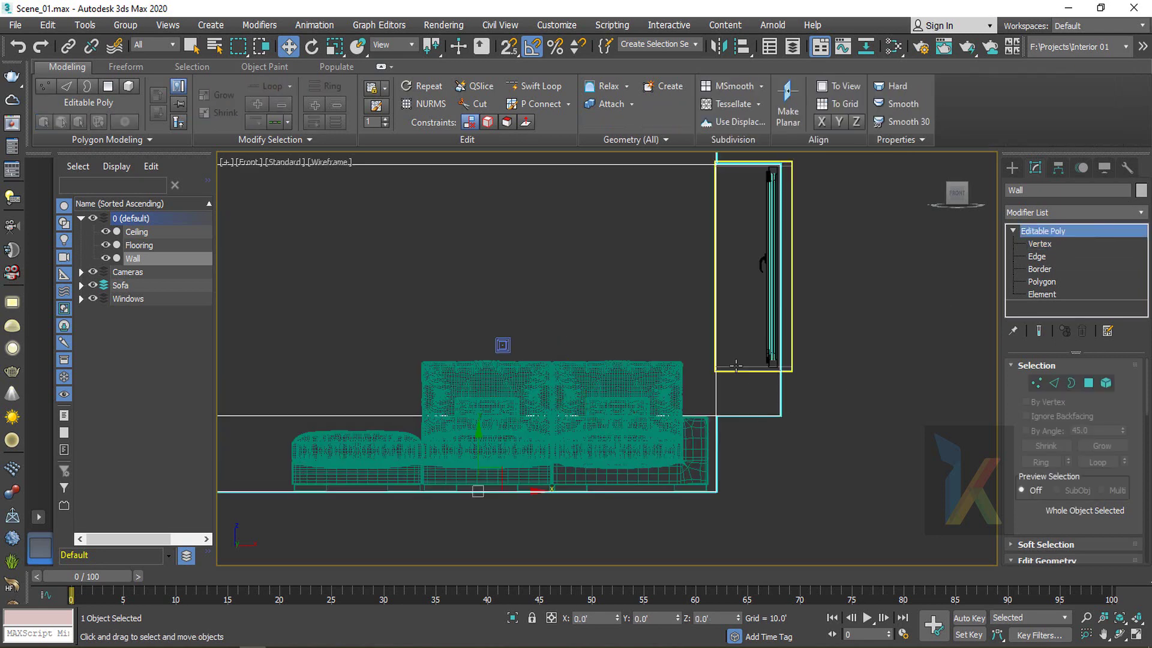
# Add an Edit Spline modifier to Window 2 Outer Frame between its Rectangle and Sweep
pyautogui.click(785, 369)
pyautogui.click(1031, 246)
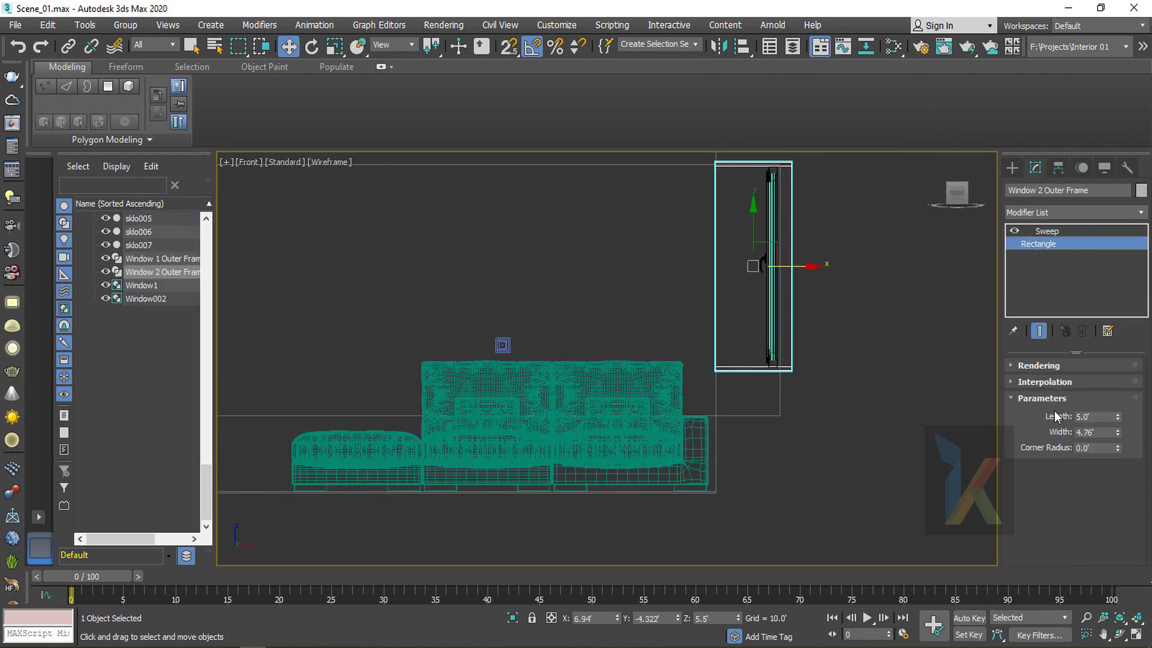
pyautogui.click(1060, 213)
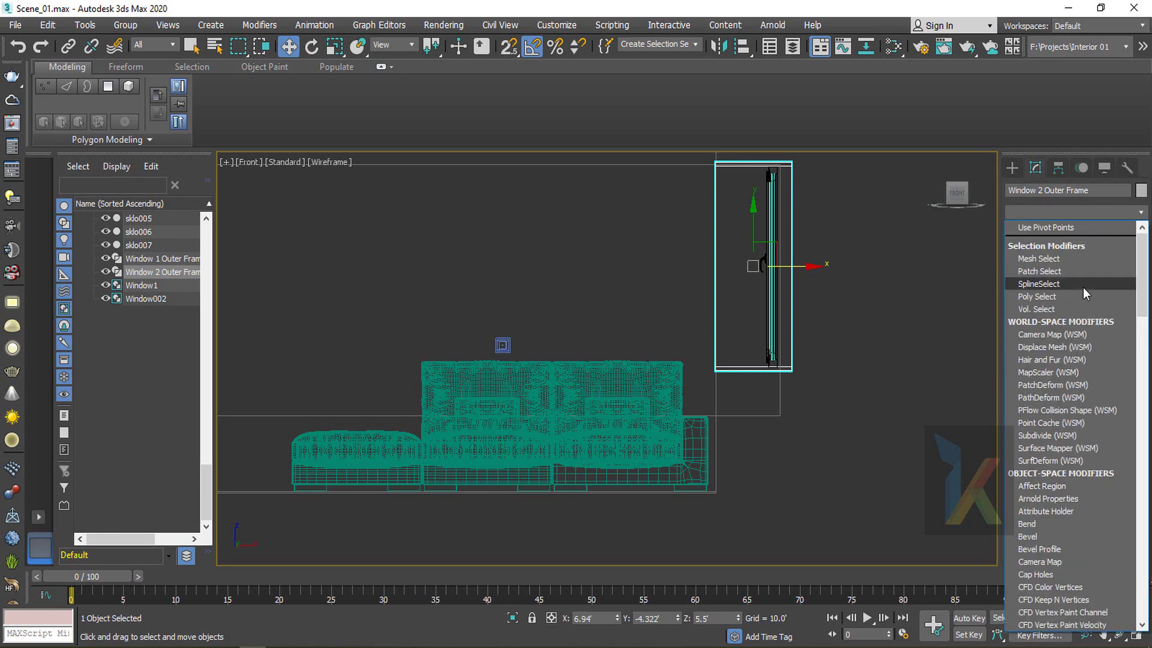
pyautogui.press('e')
pyautogui.click(1048, 278)
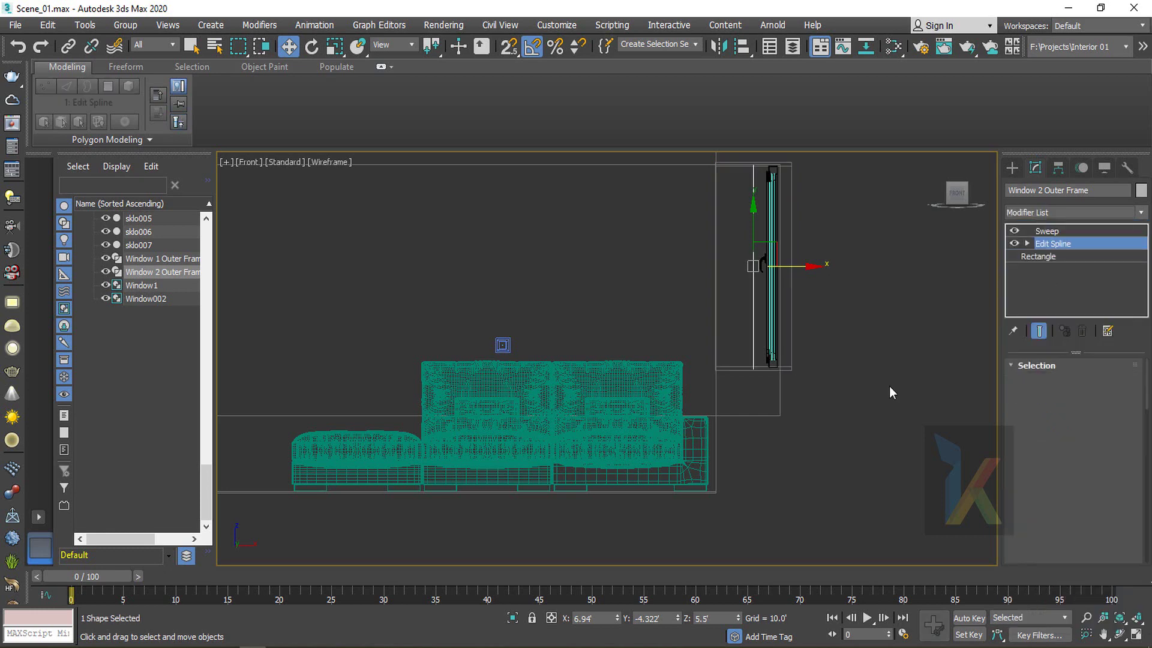
# Move the two bottom spline vertices of Window 2 Outer Frame down to the lowered edge of the wall opening
pyautogui.click(1027, 243)
pyautogui.click(1050, 257)
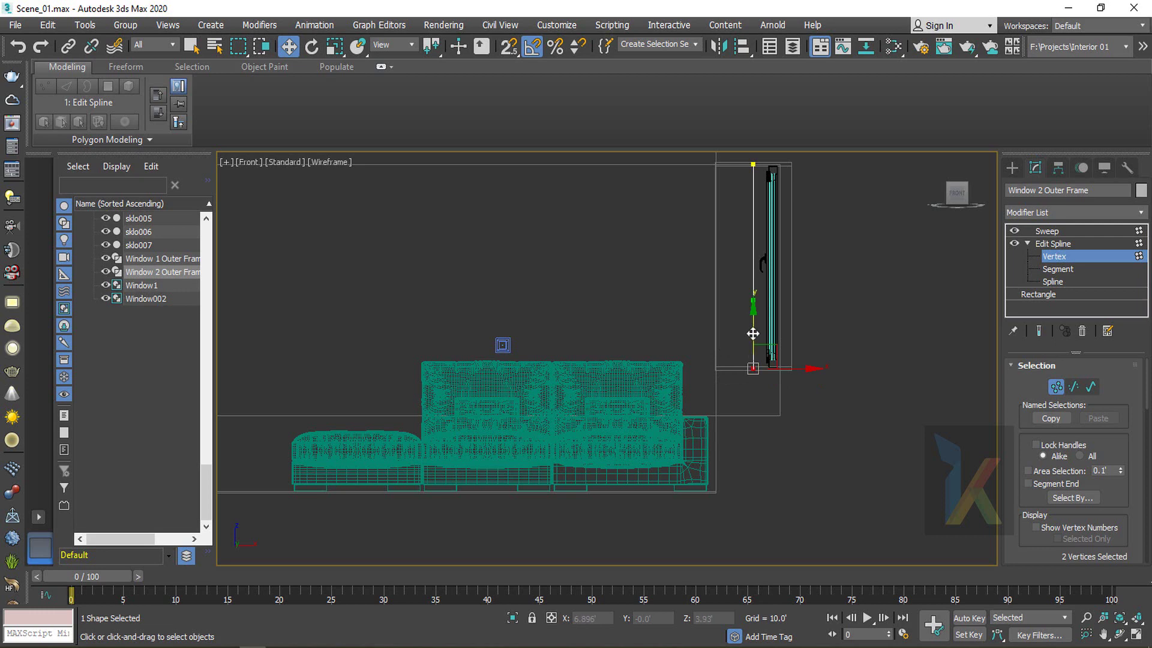
pyautogui.moveTo(753, 334); pyautogui.dragTo(752, 414)
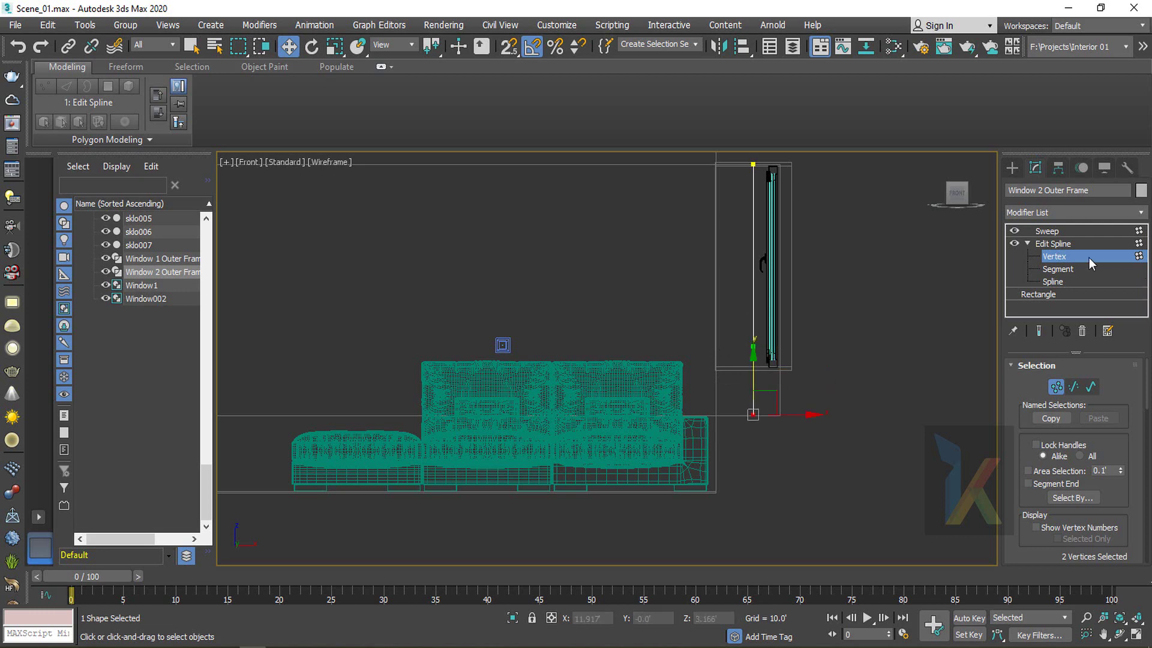
pyautogui.click(1038, 330)
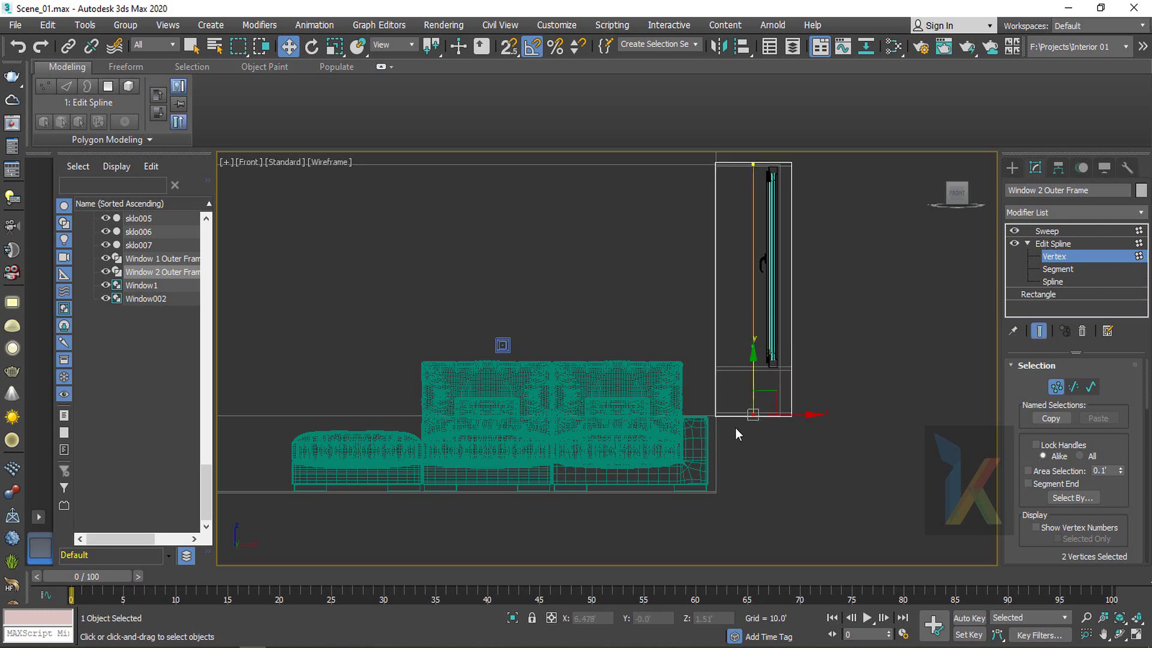
pyautogui.scroll(4, 738, 423)
pyautogui.scroll(-4, 784, 368)
pyautogui.moveTo(795, 236); pyautogui.dragTo(791, 376, button='middle')
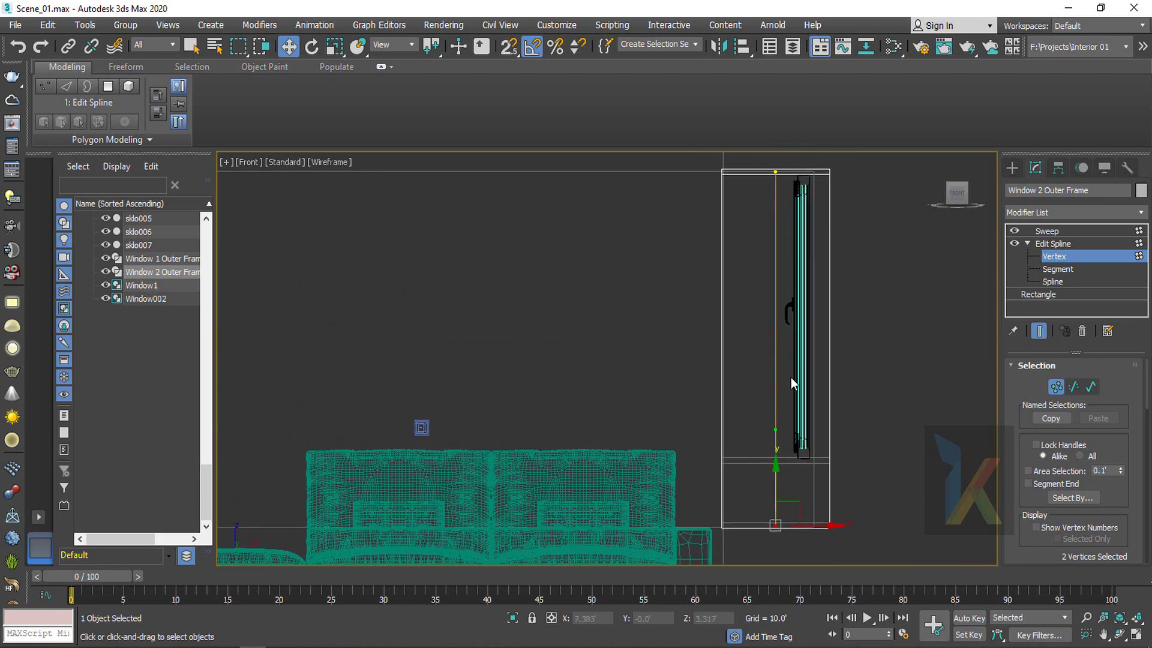
pyautogui.moveTo(760, 215); pyautogui.dragTo(769, 106, button='middle')
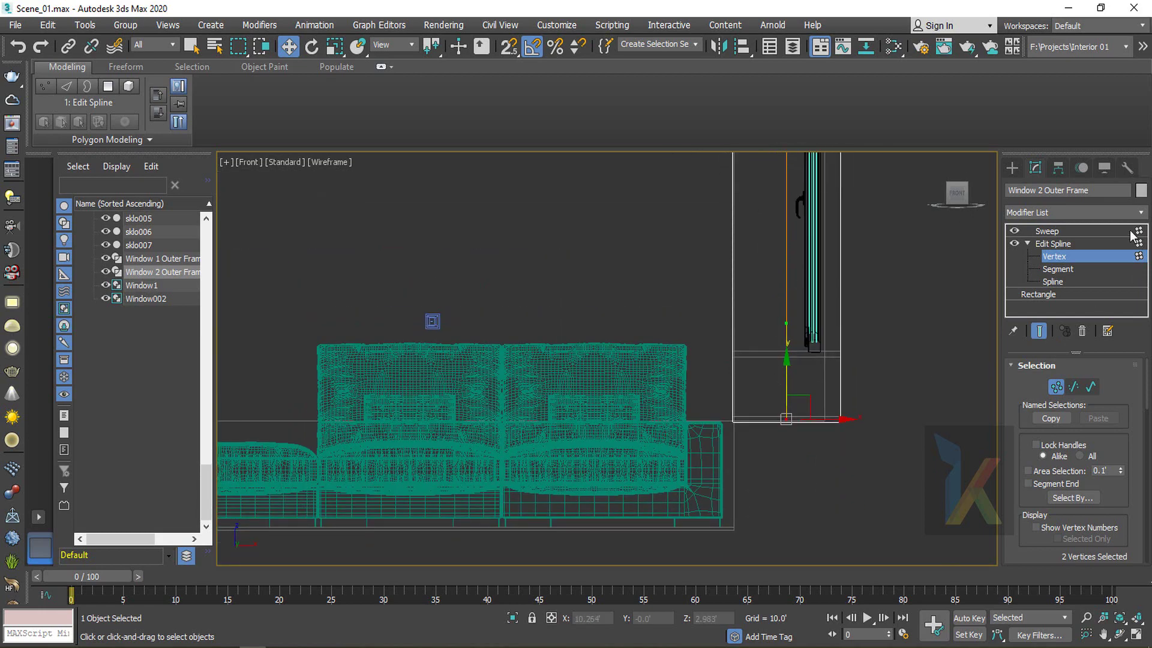
pyautogui.click(1047, 231)
# Add an Edit Spline modifier to Window 1 Outer Frame between its Rectangle and Sweep
pyautogui.click(790, 355)
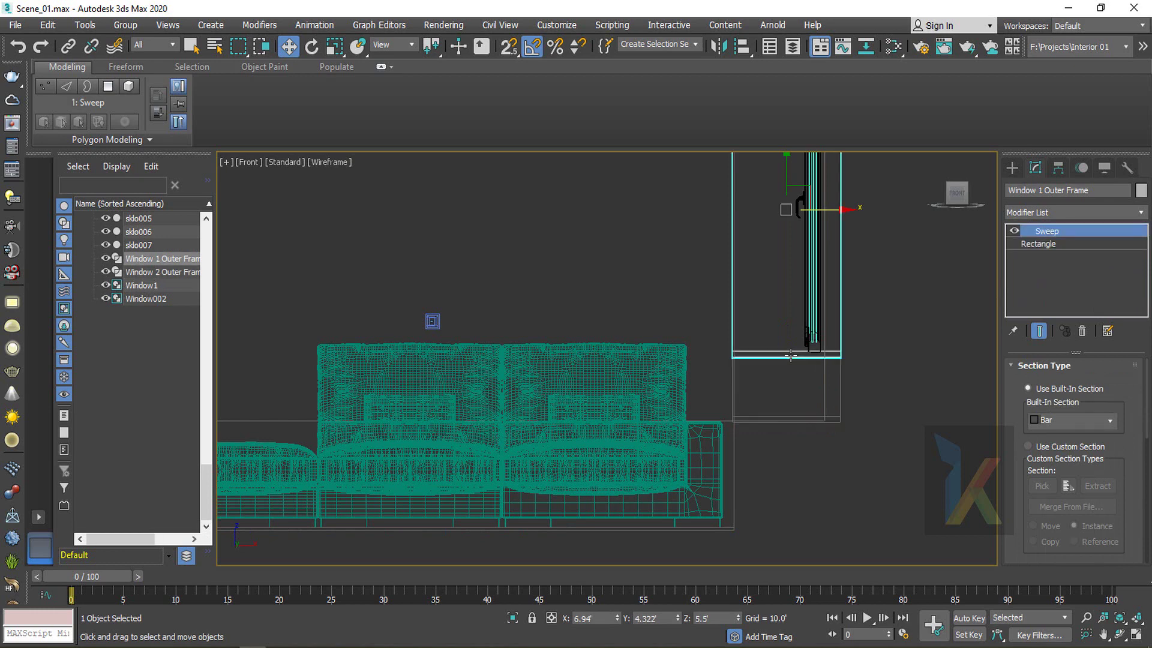
pyautogui.click(1059, 245)
pyautogui.click(1073, 212)
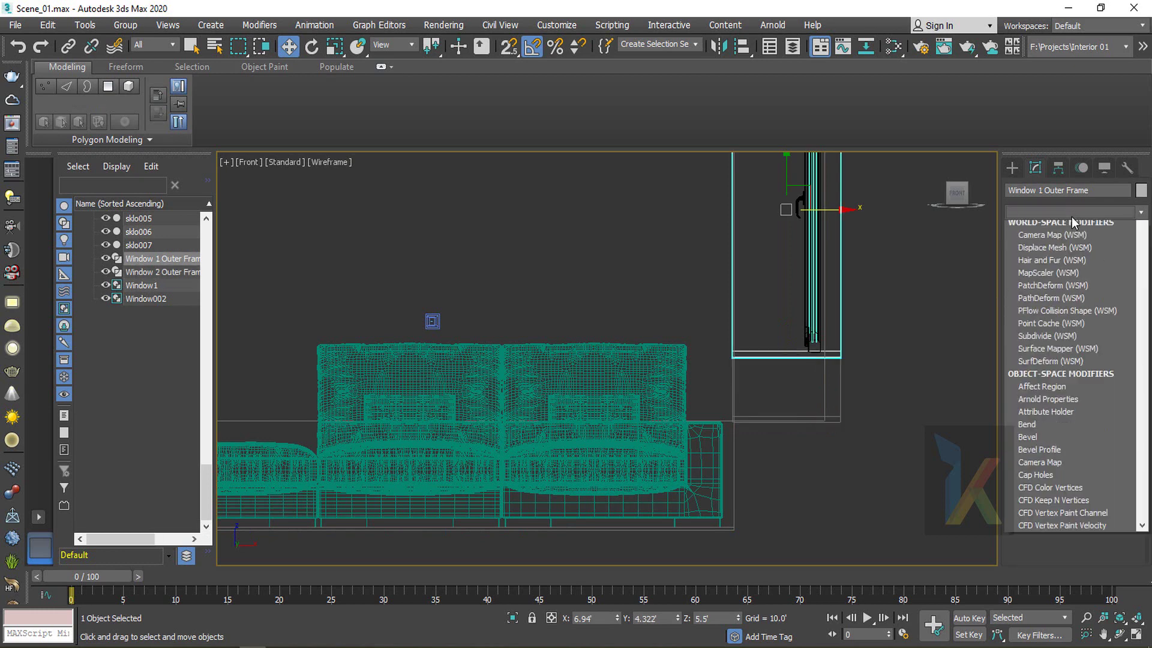
pyautogui.press('e')
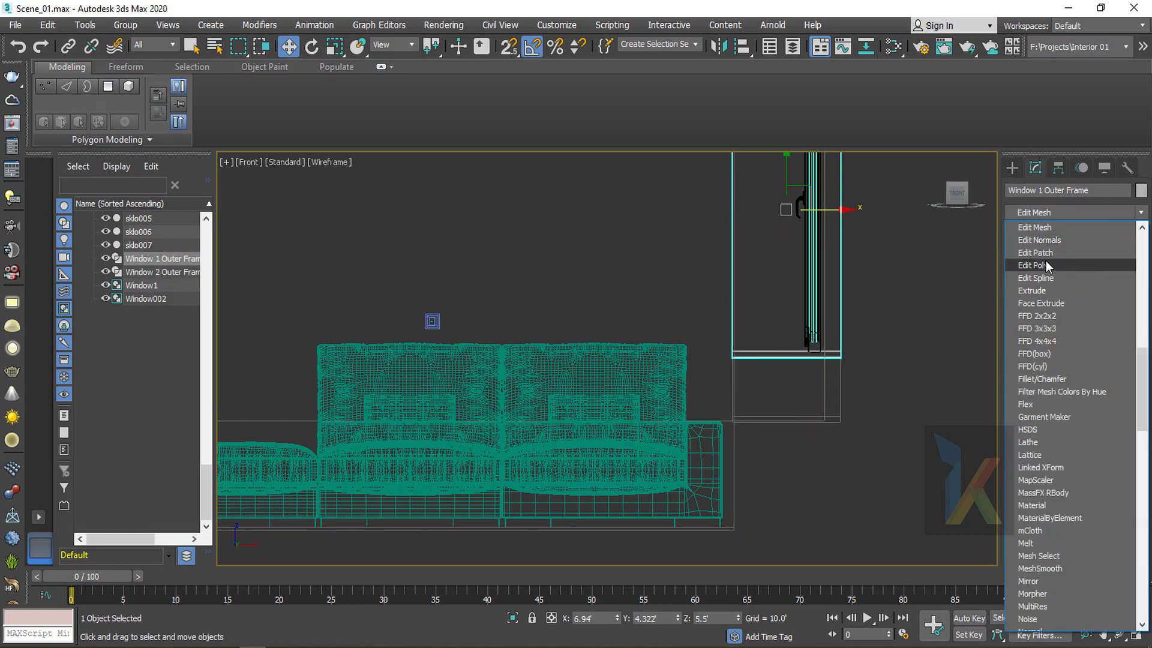
pyautogui.click(1041, 277)
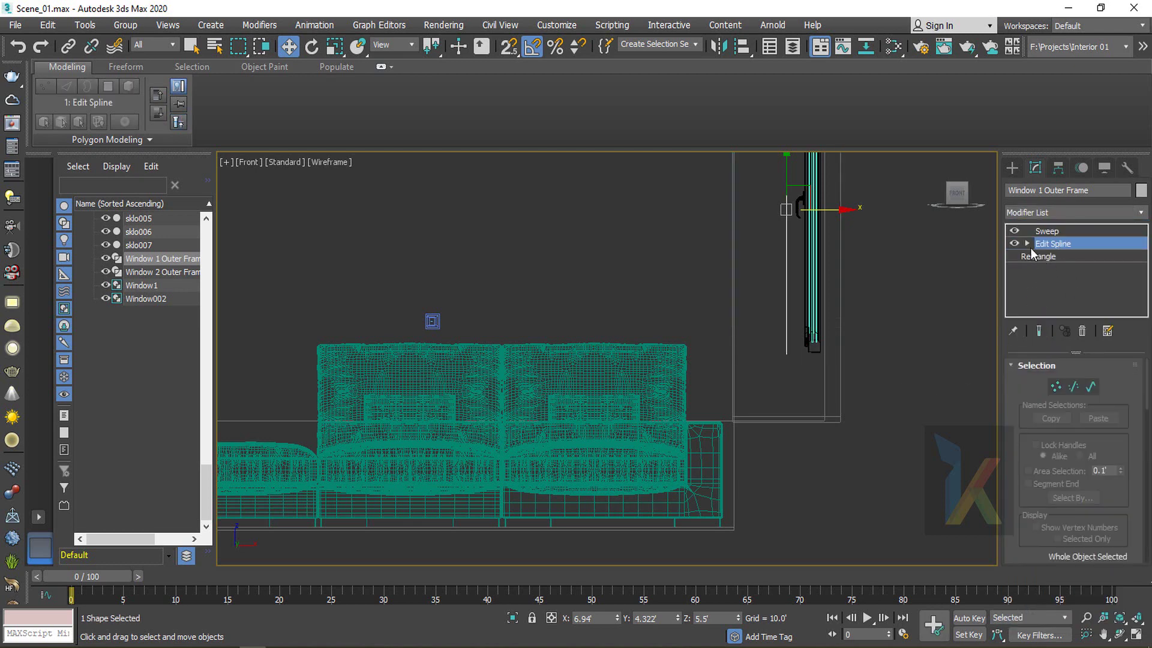
# Move the two bottom spline vertices of Window 1 Outer Frame down to the lowered edge of the wall opening
pyautogui.click(1027, 243)
pyautogui.click(1041, 255)
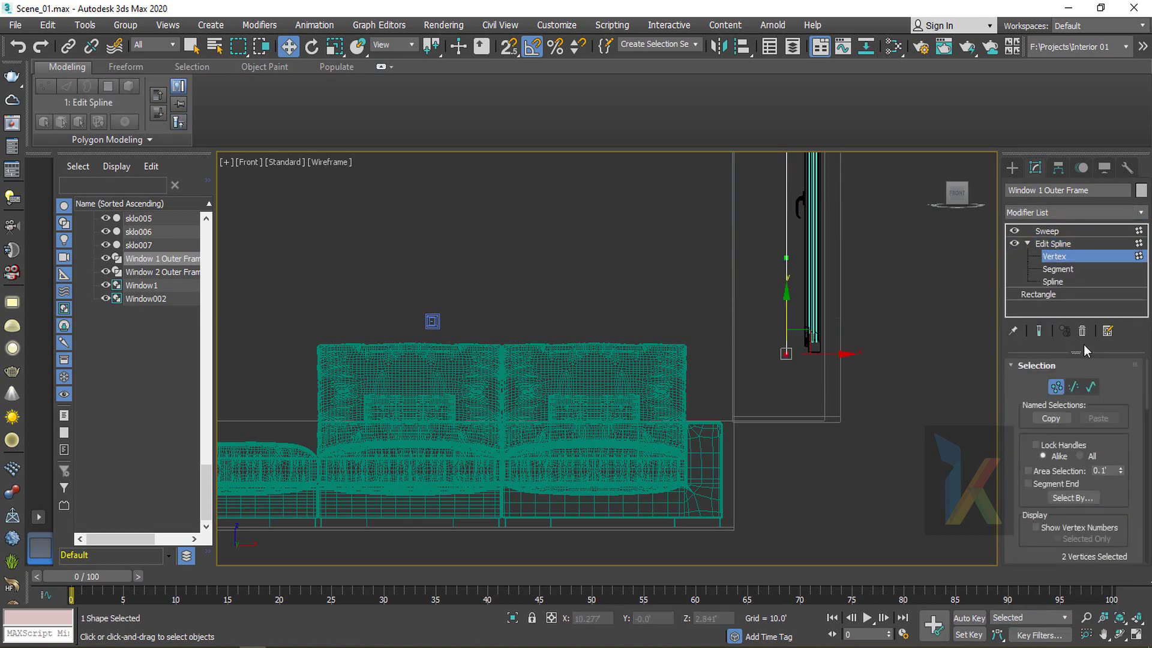
pyautogui.click(1041, 330)
pyautogui.scroll(2, 796, 398)
pyautogui.moveTo(782, 302); pyautogui.dragTo(800, 391)
pyautogui.click(1047, 231)
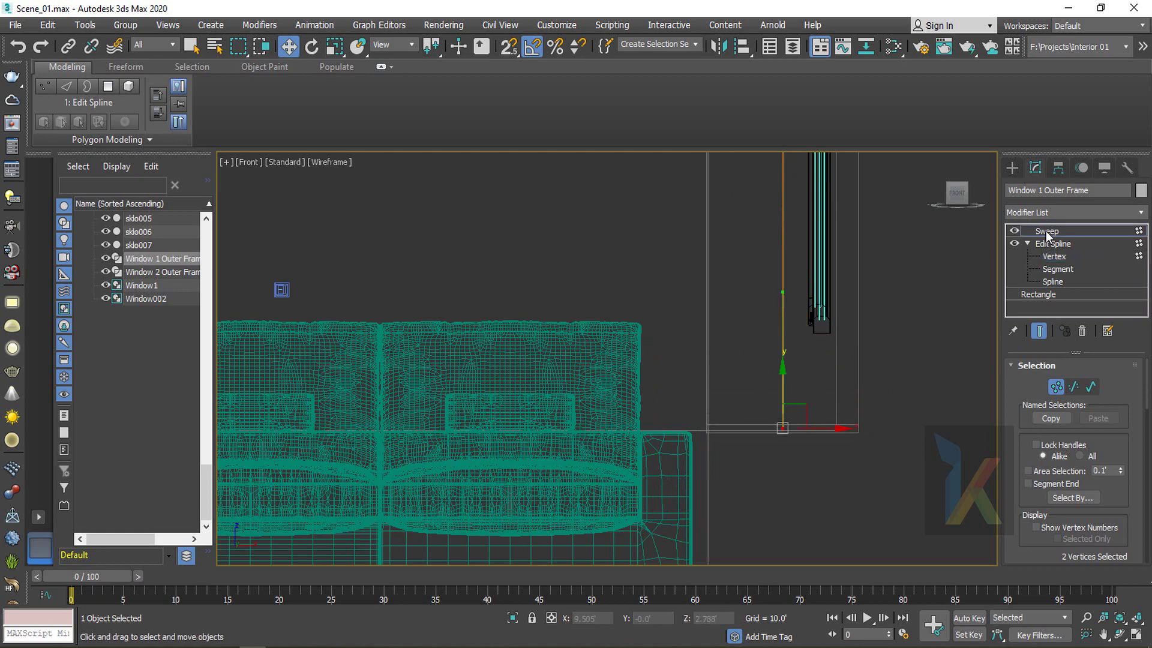
pyautogui.scroll(-5, 800, 372)
pyautogui.moveTo(895, 279); pyautogui.dragTo(887, 304, button='middle')
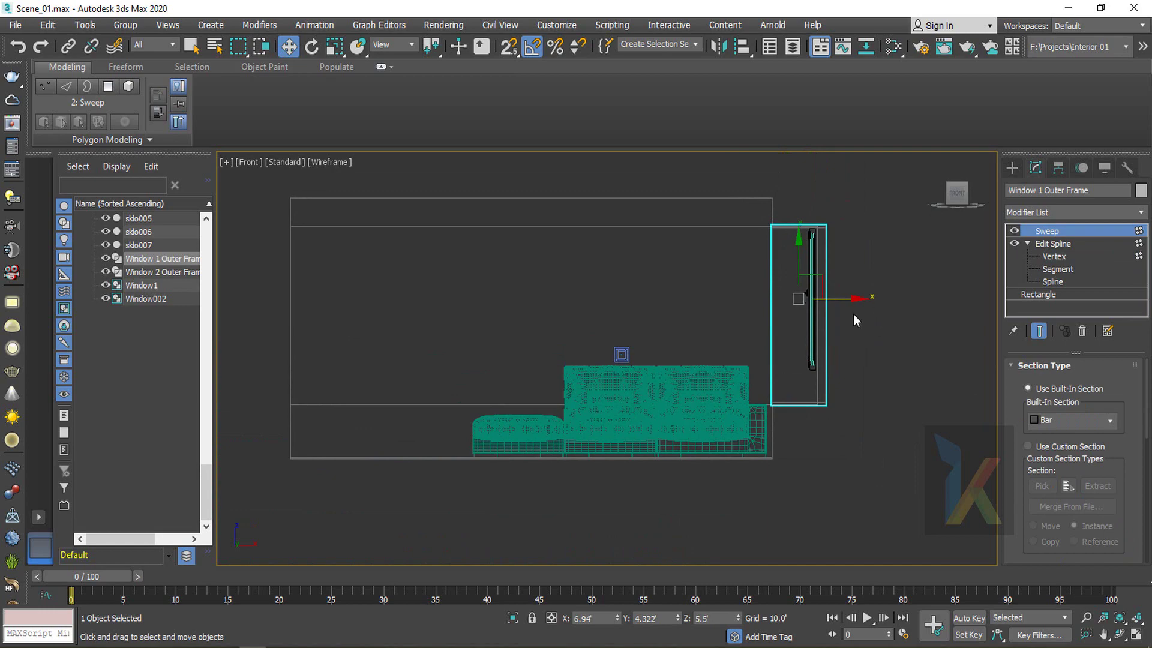
# Try to stretch Window1 vertically to about 121.7% in the Left view with non-uniform scale, then undo it
pyautogui.press('p')
pyautogui.keyDown('alt'); pyautogui.moveTo(699, 342); pyautogui.dragTo(743, 296, button='middle'); pyautogui.keyUp('alt')
pyautogui.scroll(6, 750, 315)
pyautogui.keyDown('alt'); pyautogui.moveTo(789, 347); pyautogui.dragTo(781, 387, button='middle'); pyautogui.keyUp('alt')
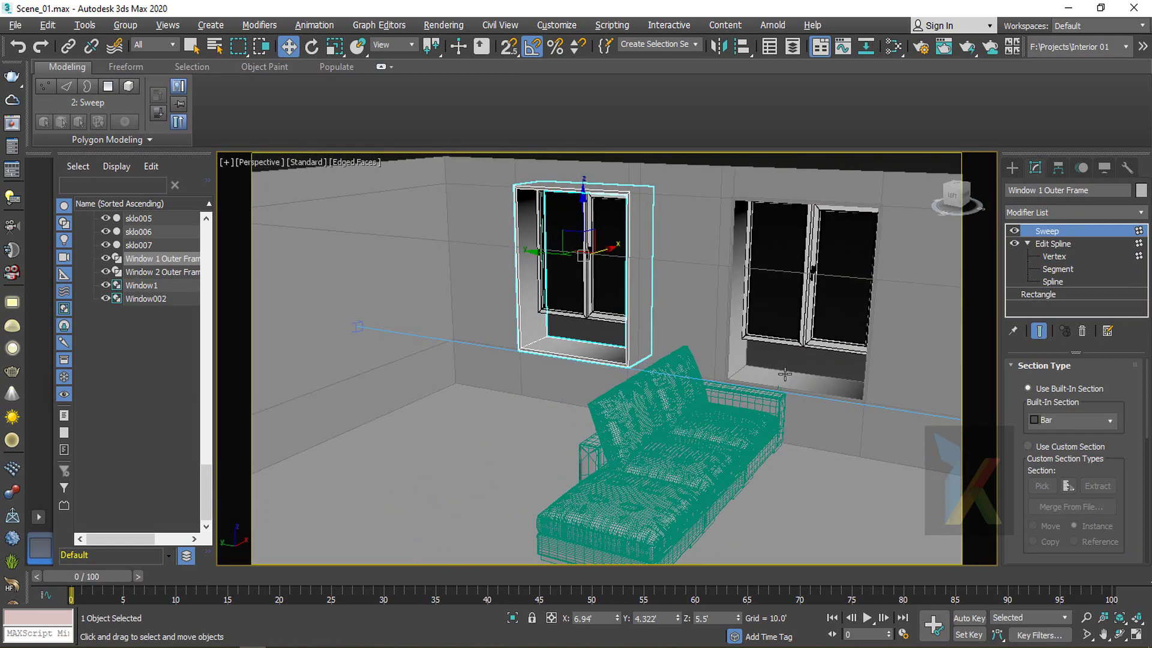
pyautogui.click(797, 313)
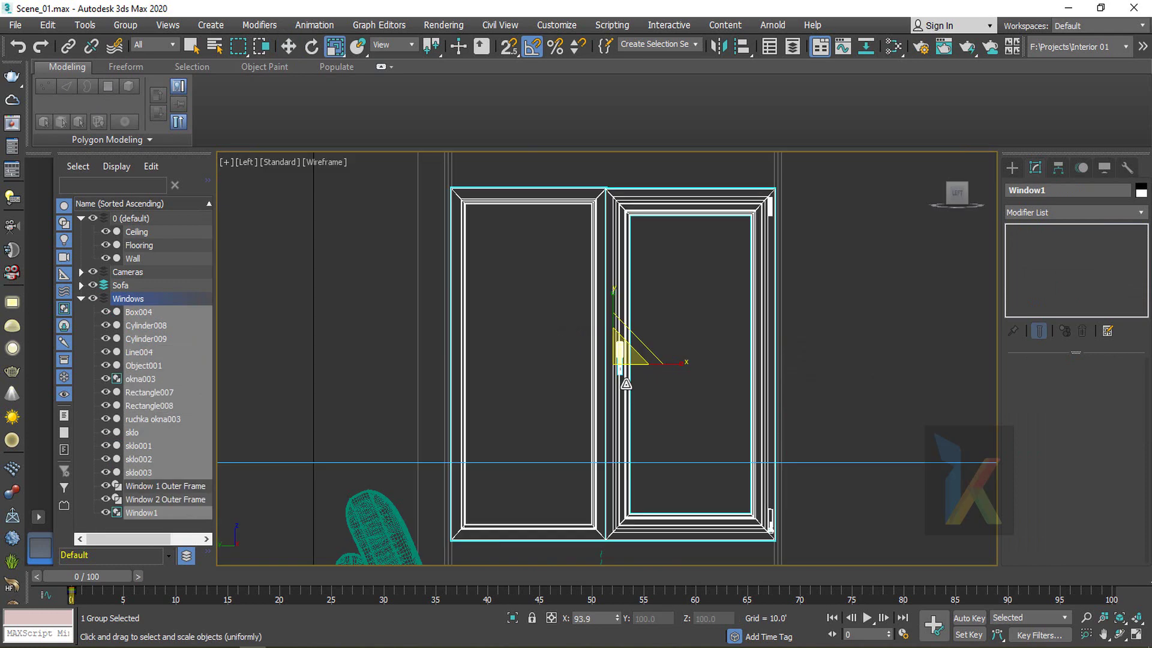
pyautogui.scroll(-3, 626, 382)
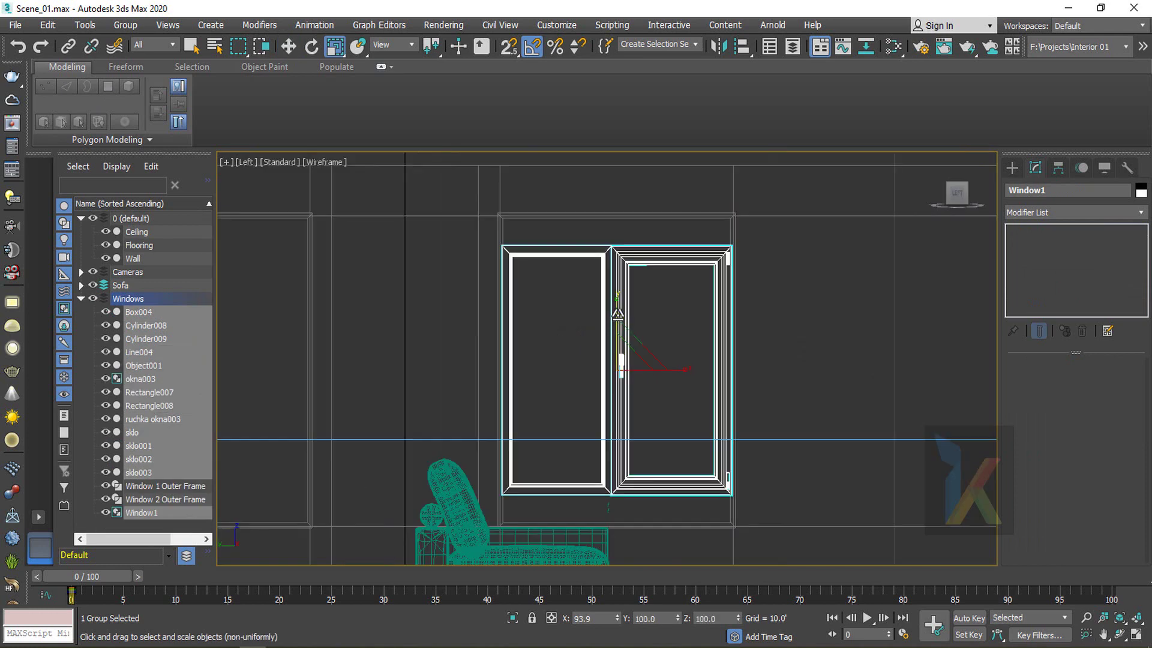
pyautogui.moveTo(643, 368); pyautogui.dragTo(653, 348, button='middle')
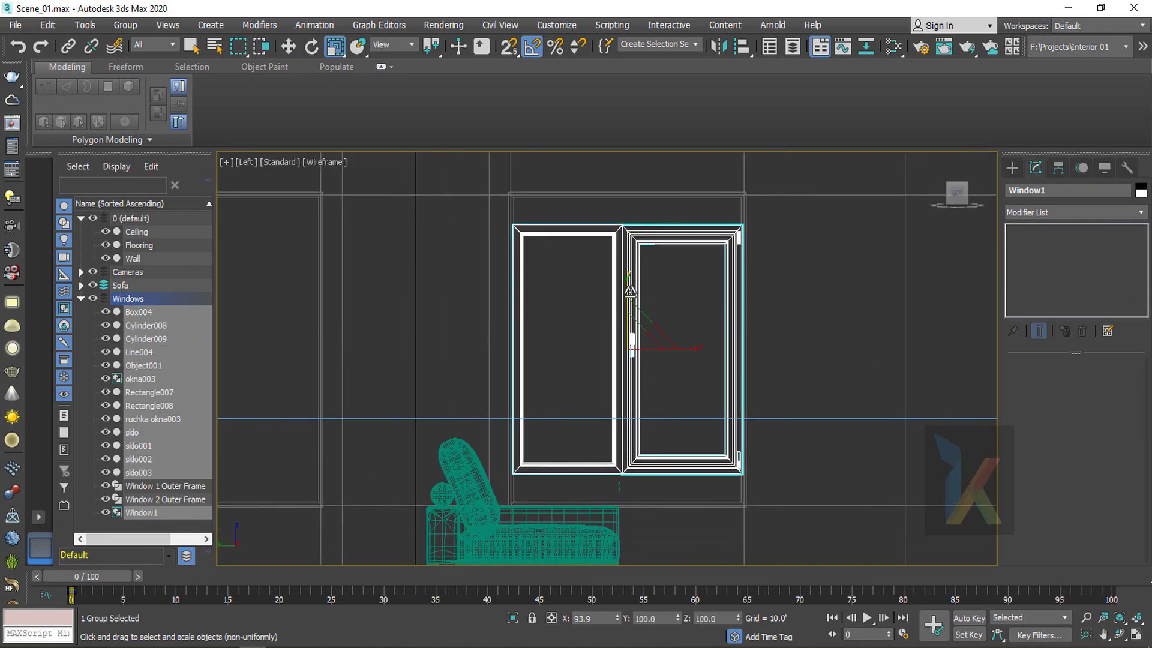
pyautogui.moveTo(630, 290)
pyautogui.mouseDown()
pyautogui.moveTo(633, 280)
pyautogui.moveTo(619, 282)
pyautogui.mouseUp()
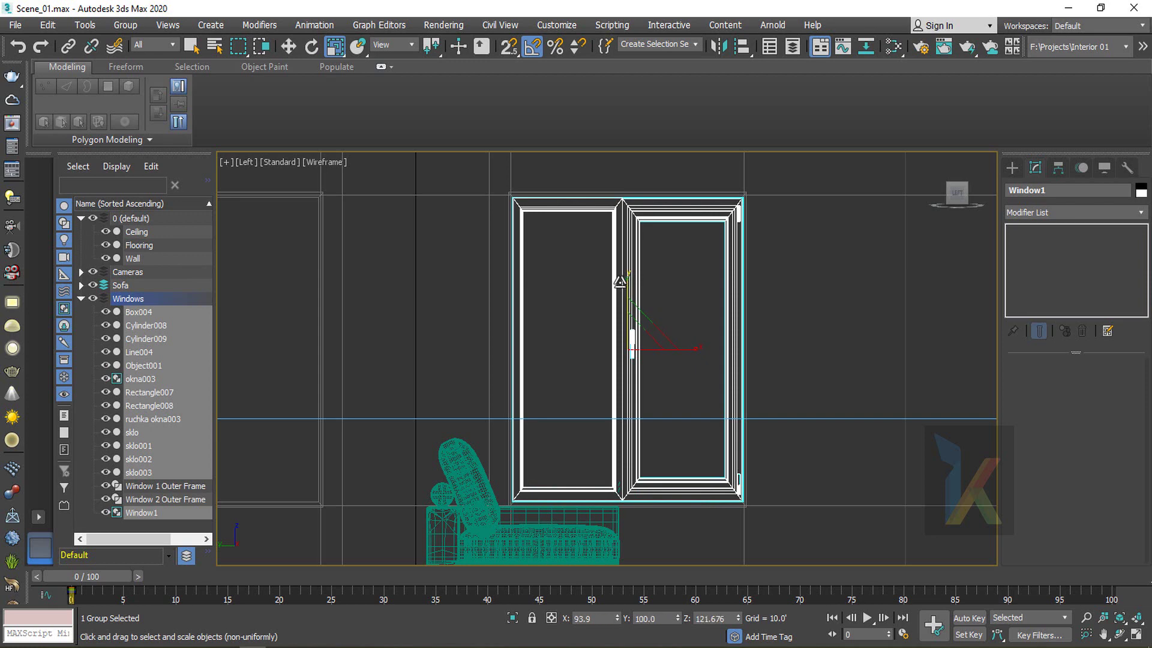
pyautogui.hotkey('ctrl', 'z')
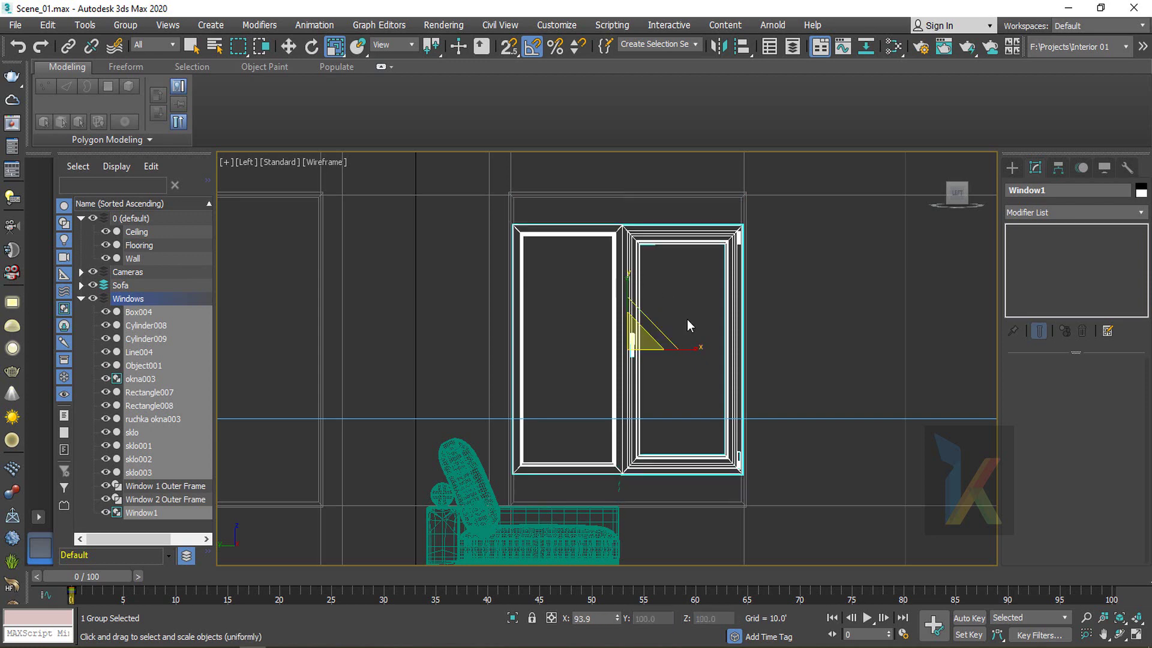
# Open the Window1 group and its nested okna003 group so that their parts can be edited individually
pyautogui.press('w')
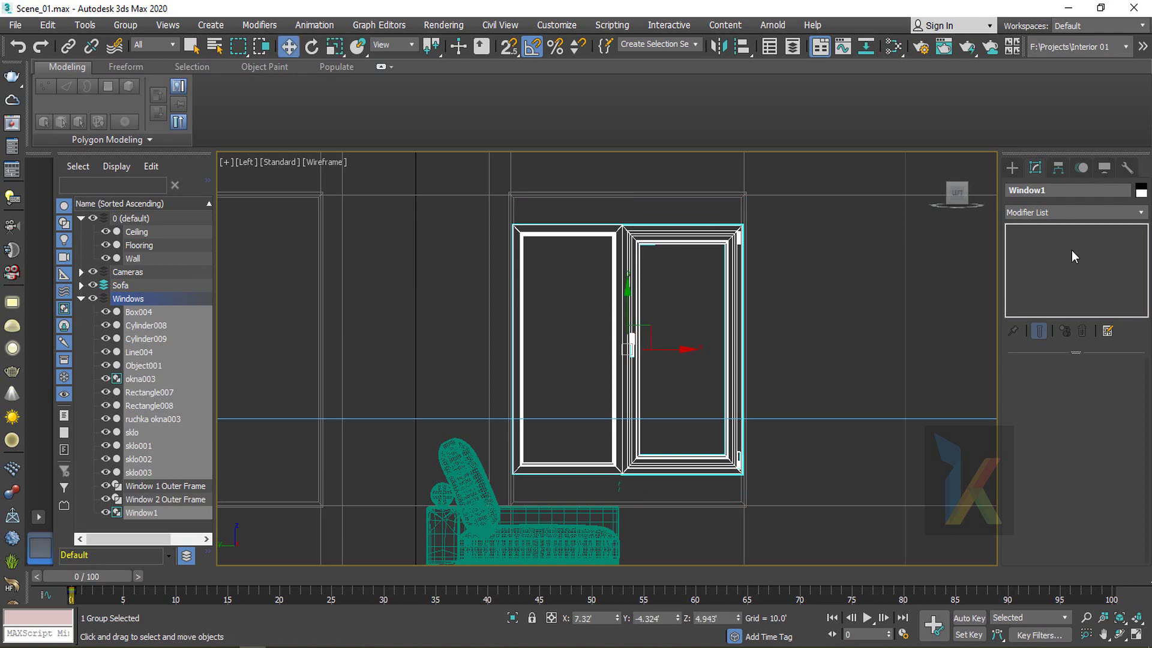
pyautogui.click(125, 25)
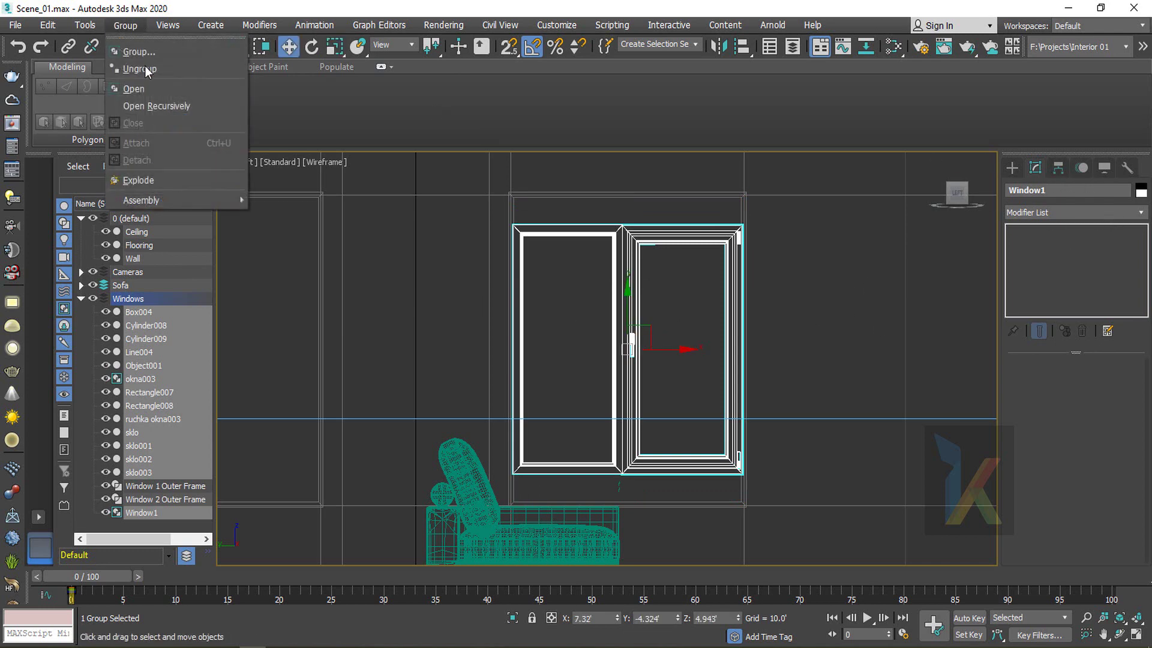
pyautogui.click(138, 89)
pyautogui.click(629, 322)
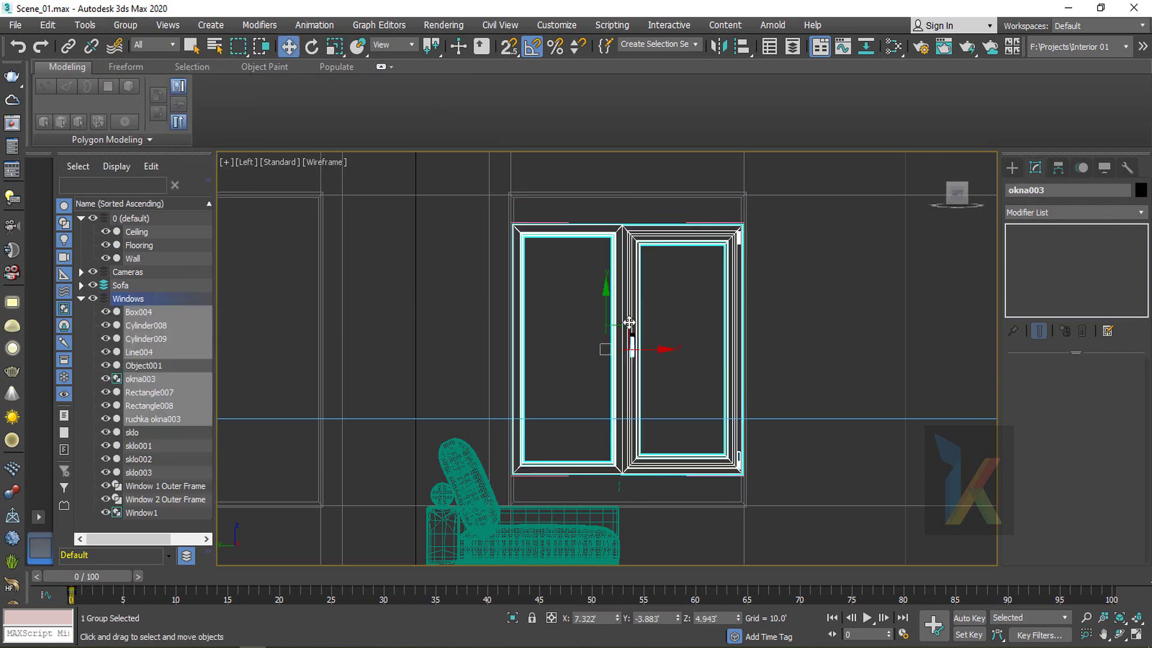
pyautogui.click(125, 25)
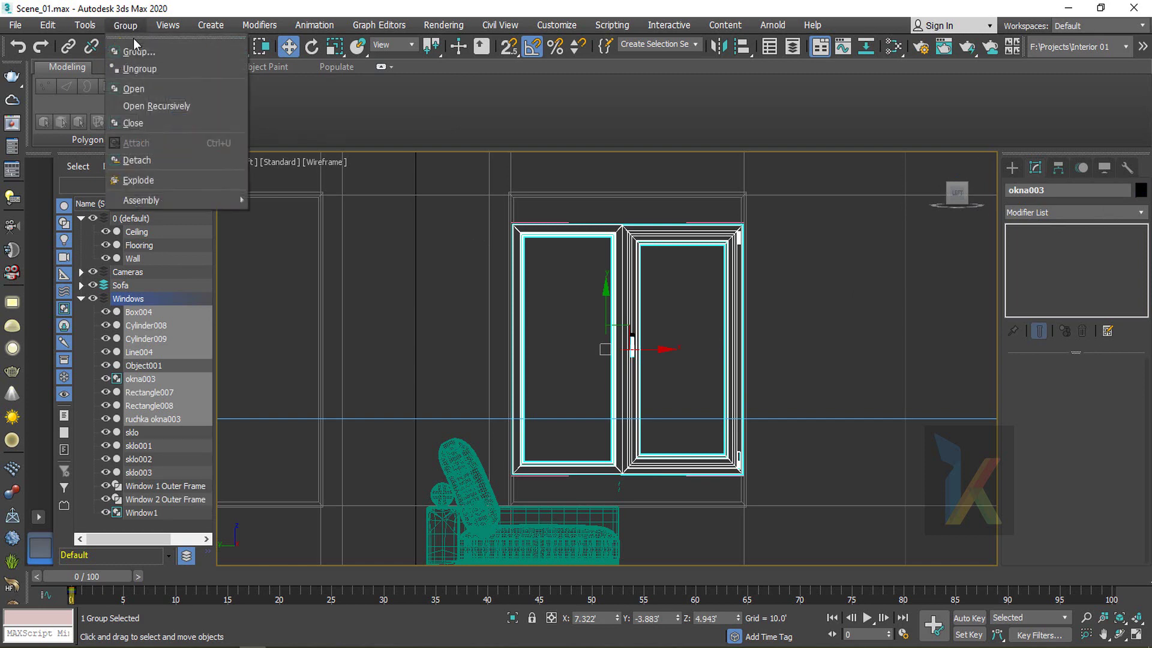
pyautogui.click(147, 85)
# Raise the top vertices of Rectangle008, the left sash frame, to the upper edge of the outer frame, about Z 7.825'
pyautogui.scroll(2, 571, 238)
pyautogui.click(571, 234)
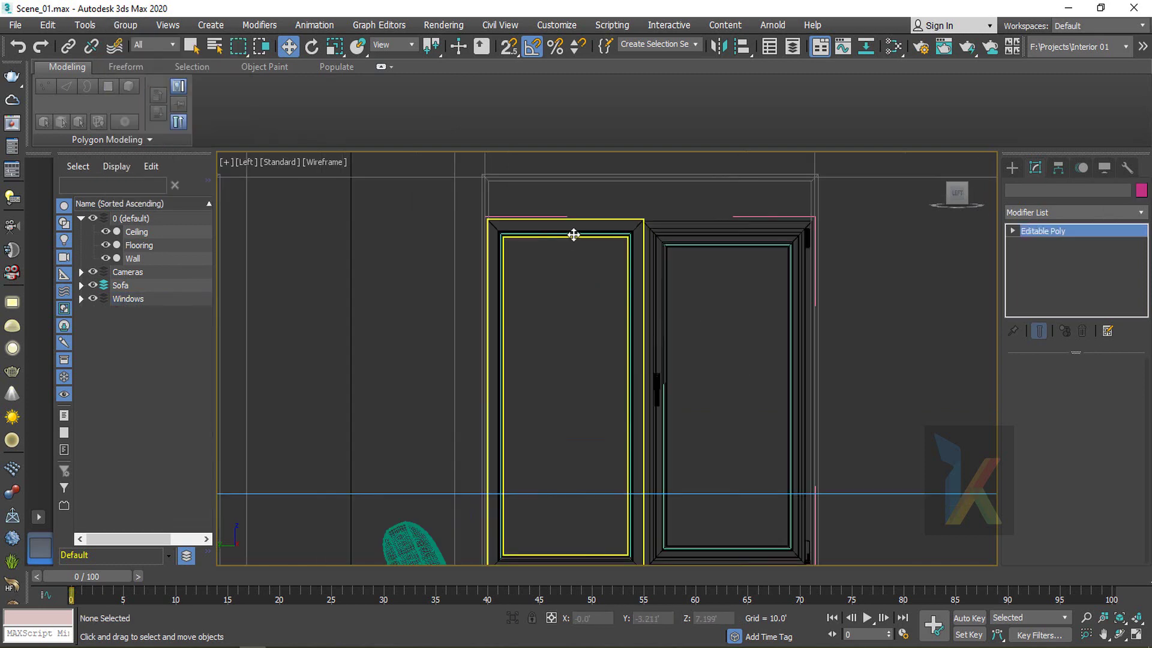
pyautogui.press('1')
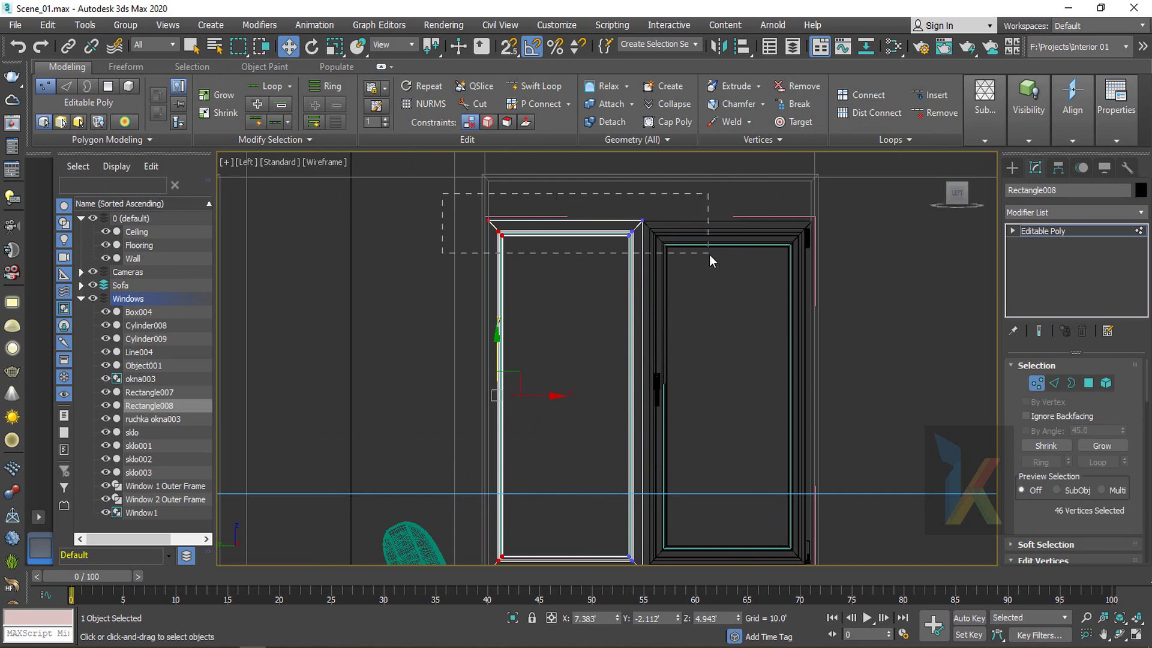
pyautogui.moveTo(709, 254); pyautogui.dragTo(708, 253)
pyautogui.moveTo(576, 231); pyautogui.dragTo(585, 290, button='middle')
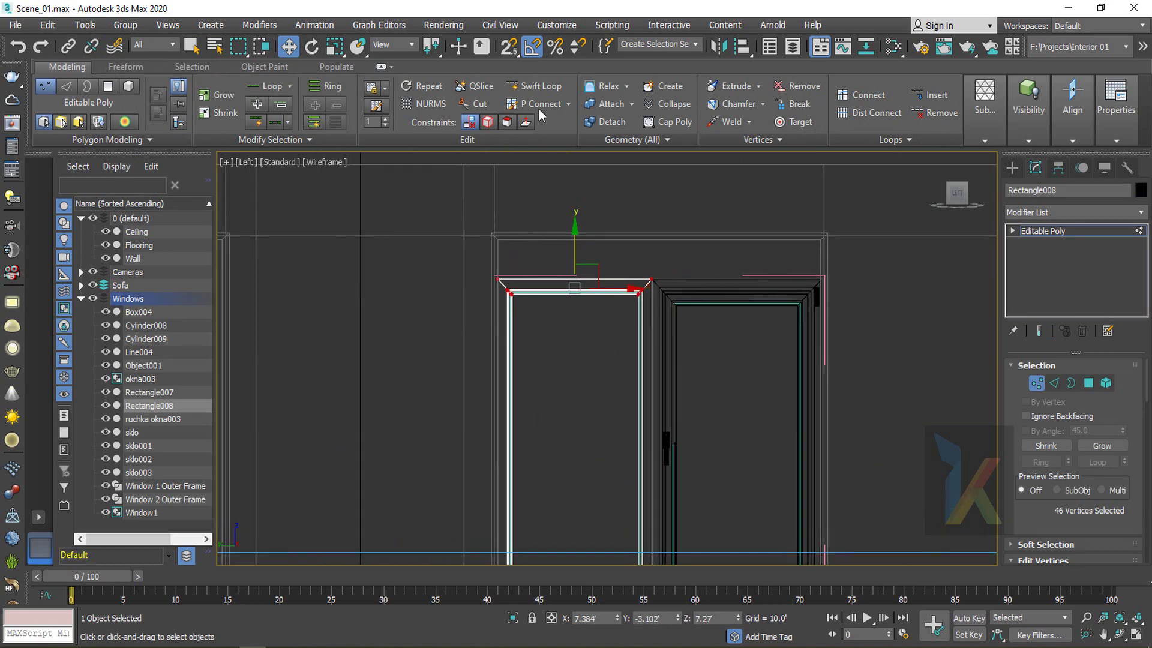
pyautogui.moveTo(572, 240); pyautogui.dragTo(574, 206)
pyautogui.hotkey('ctrl', 'z')
pyautogui.scroll(5, 539, 305)
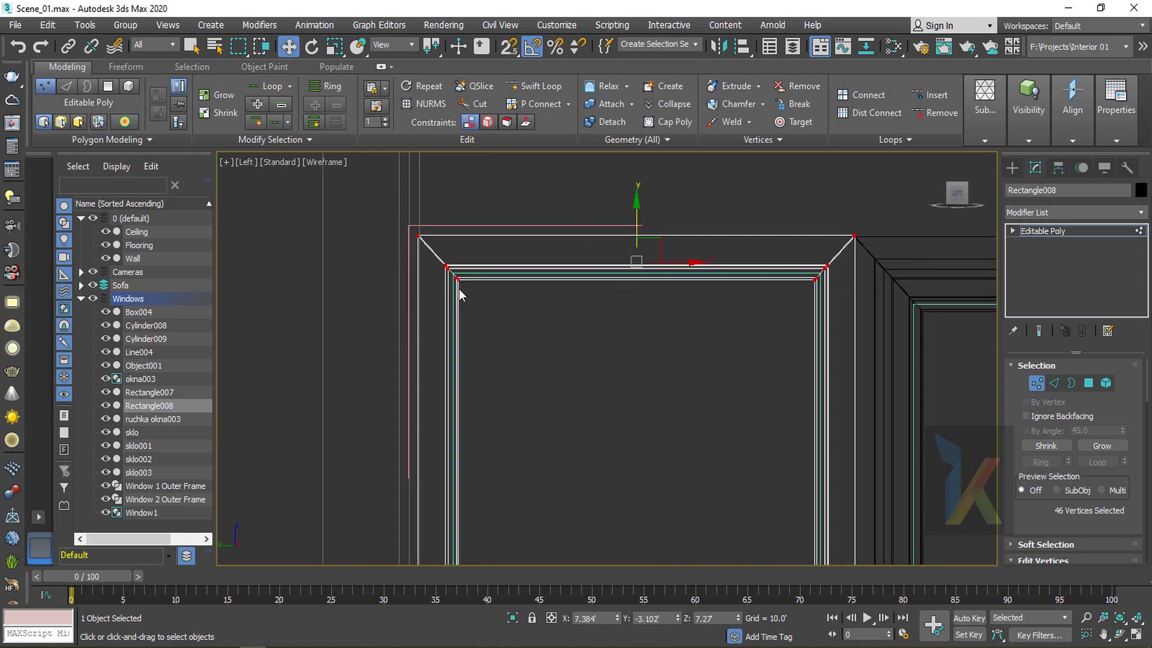
pyautogui.moveTo(635, 262); pyautogui.dragTo(660, 413, button='middle')
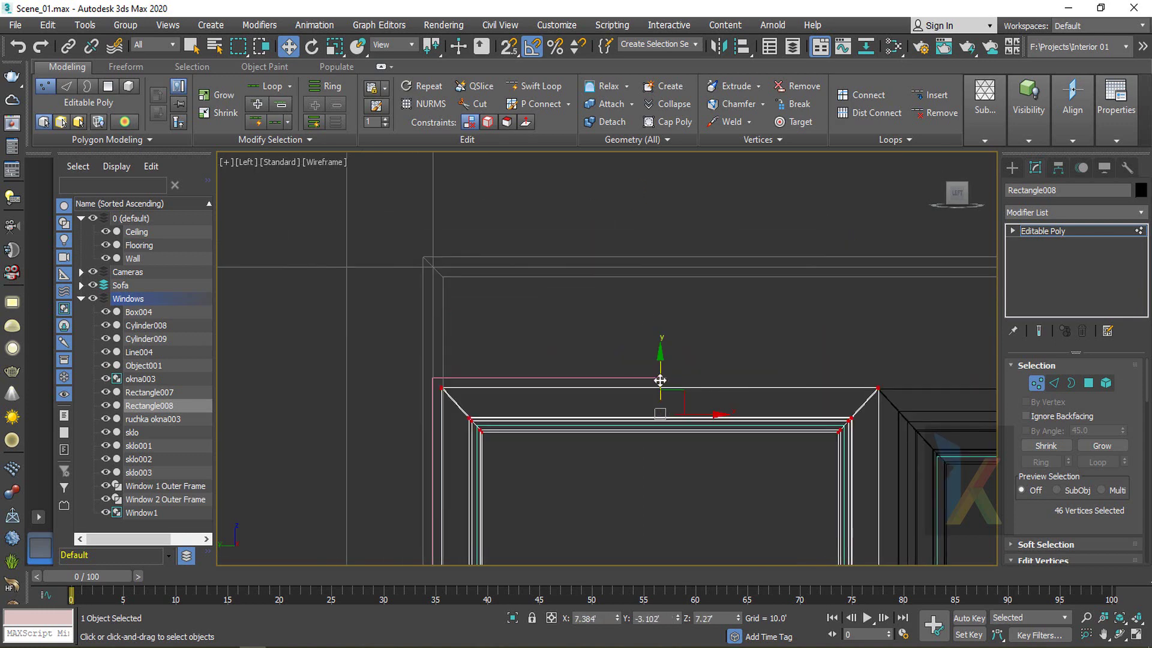
pyautogui.moveTo(659, 374); pyautogui.dragTo(658, 269)
pyautogui.scroll(-3, 673, 322)
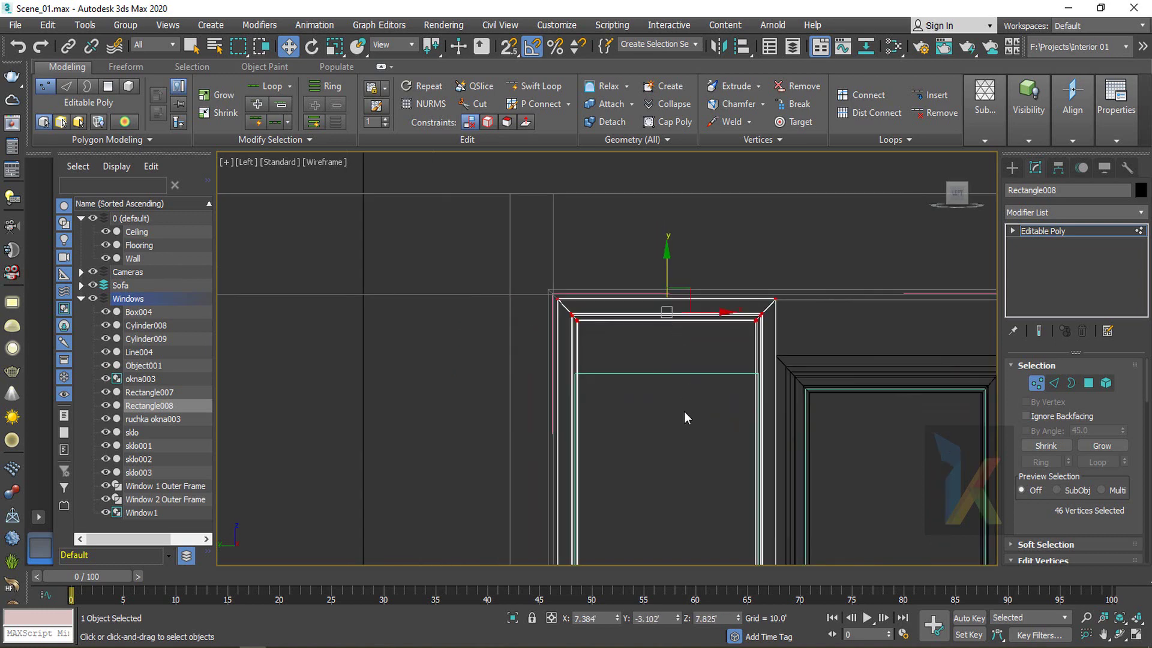
pyautogui.click(1043, 231)
# Convert the glass pane sklo002 in the left sash to an Editable Poly
pyautogui.click(635, 375)
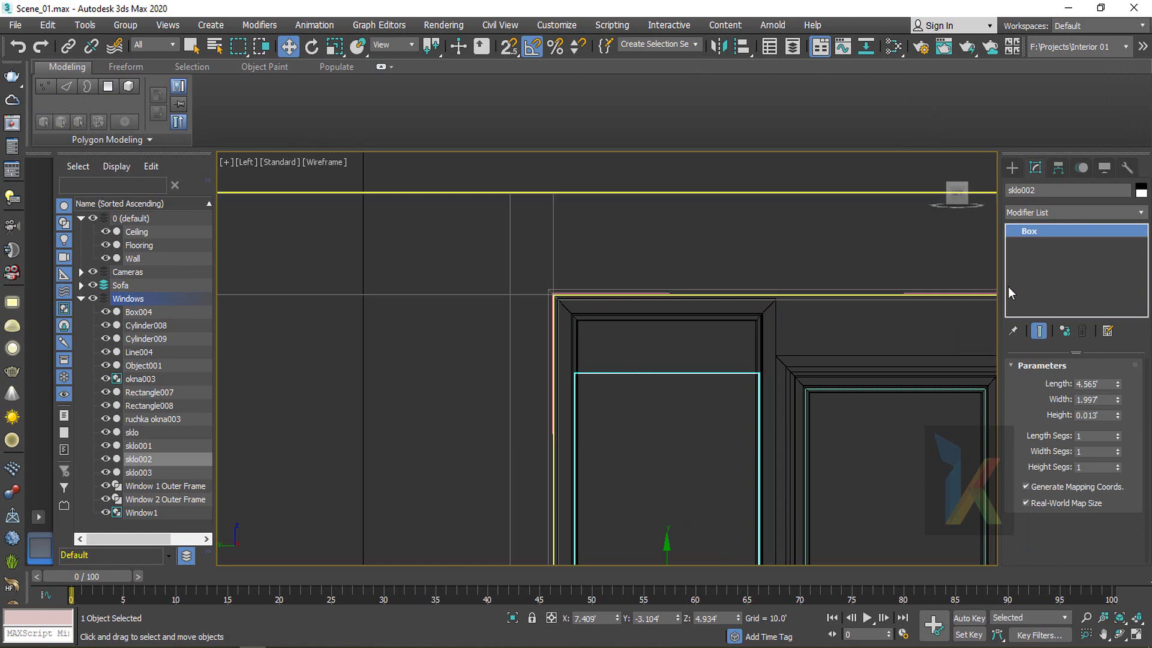
pyautogui.scroll(-2, 691, 464)
pyautogui.moveTo(691, 466); pyautogui.dragTo(659, 396, button='middle')
pyautogui.rightClick(1068, 254)
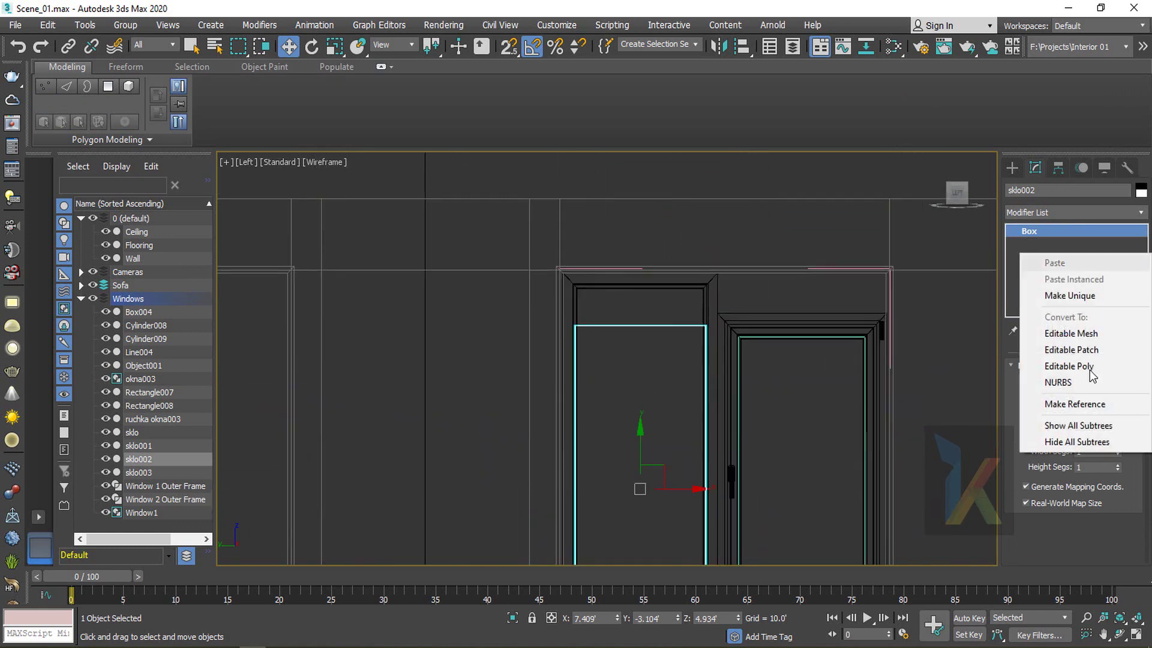
pyautogui.click(1069, 366)
# Move the four top vertices of the glass pane sklo002 up to the raised top of the left sash frame
pyautogui.scroll(4, 595, 329)
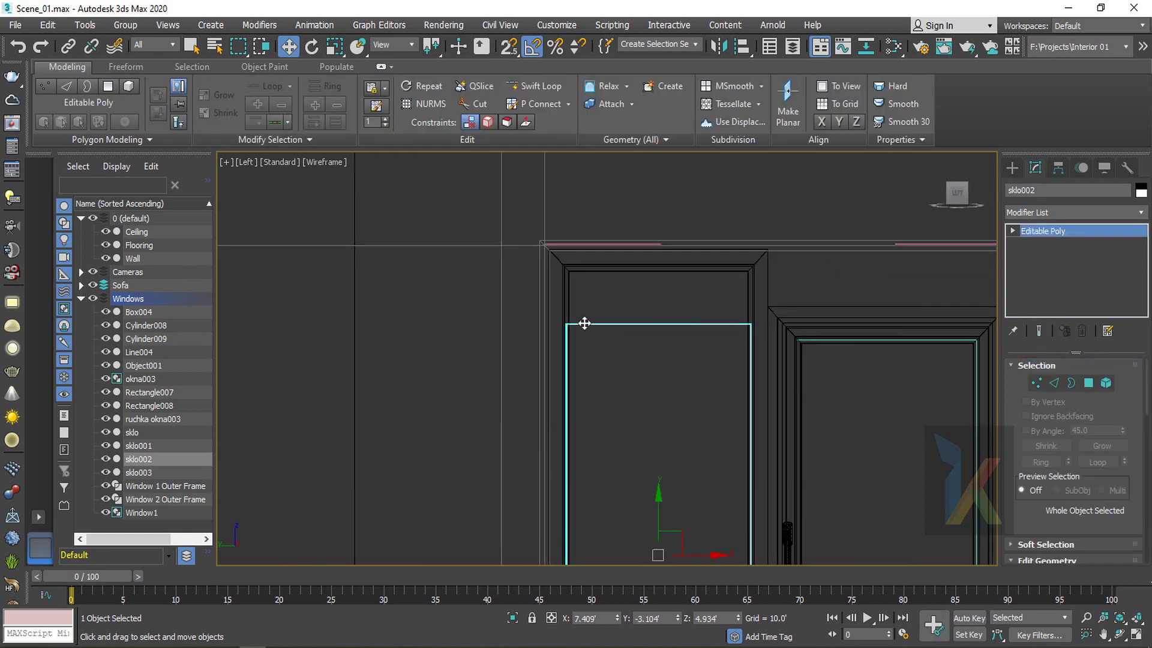
pyautogui.press('1')
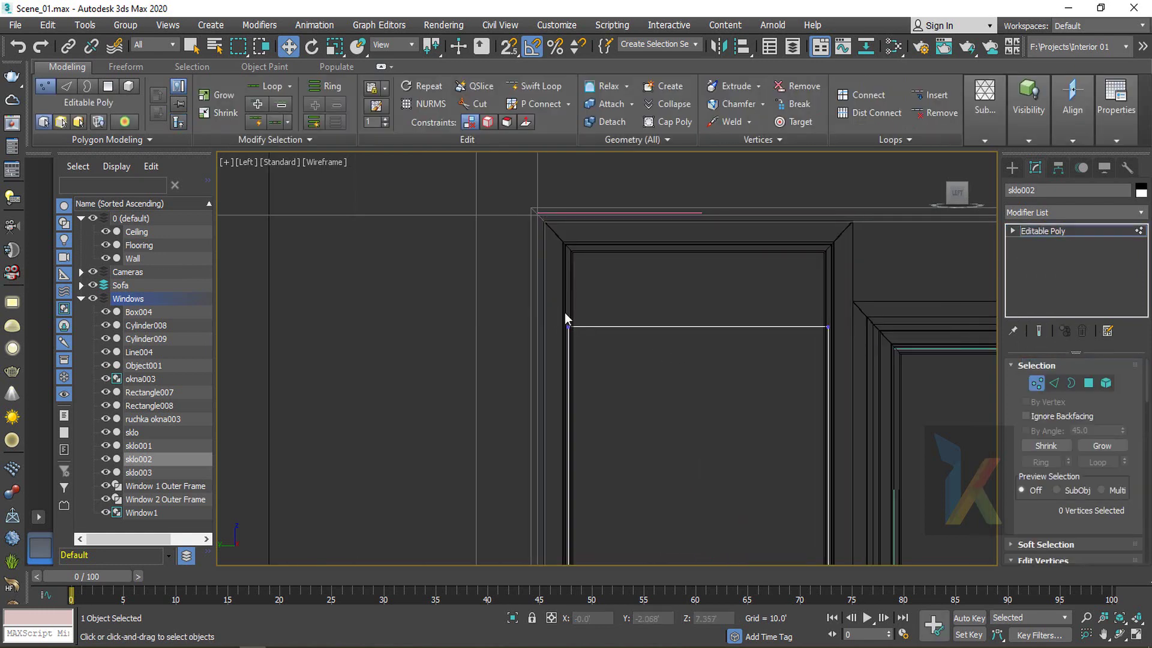
pyautogui.moveTo(856, 339); pyautogui.dragTo(857, 338)
pyautogui.scroll(3, 668, 342)
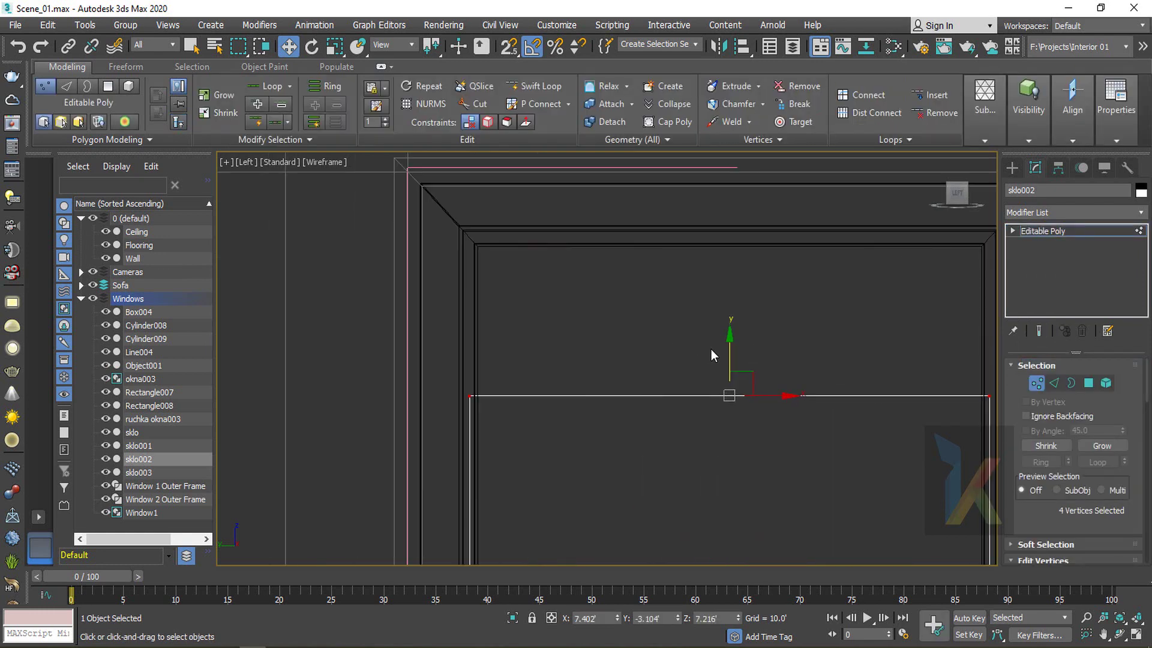
pyautogui.moveTo(730, 327); pyautogui.dragTo(732, 189)
pyautogui.press('1')
# Convert the second glass pane sklo003 to an Editable Poly and edit it at vertex level
pyautogui.click(597, 396)
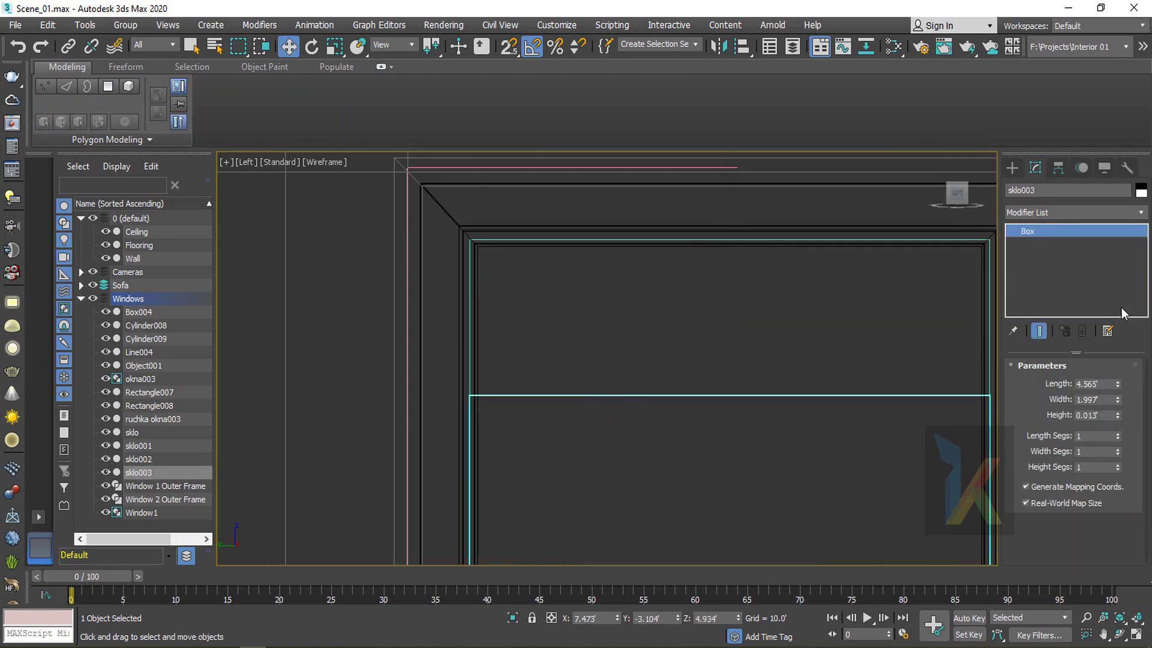
pyautogui.rightClick(1114, 289)
pyautogui.click(1084, 402)
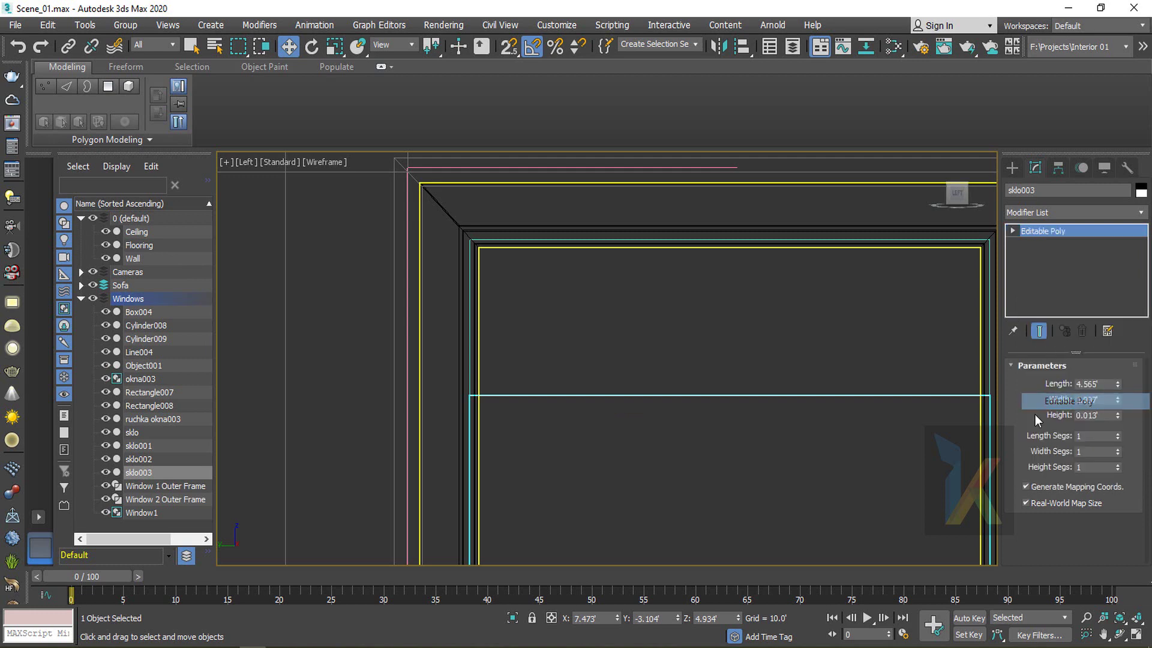
pyautogui.press('1')
pyautogui.scroll(-3, 479, 398)
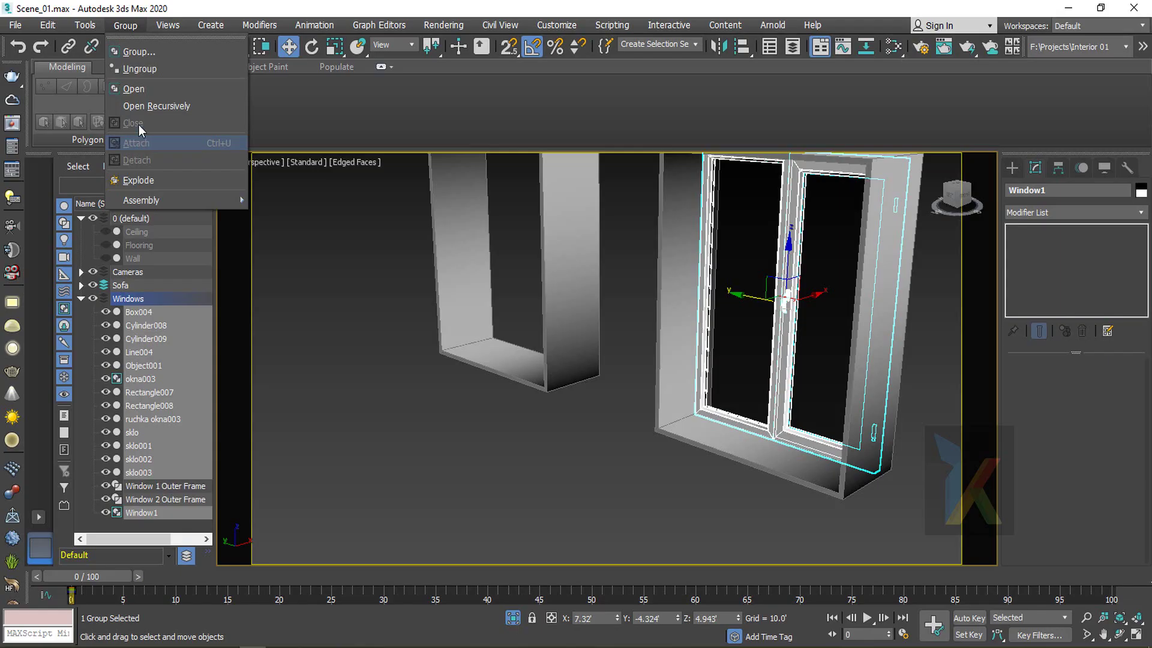
# Clone the closed Window1 group along Y into the other window's outer frame in the Top view
pyautogui.keyDown('alt'); pyautogui.moveTo(779, 352); pyautogui.dragTo(595, 495, button='middle'); pyautogui.keyUp('alt')
pyautogui.click(594, 490)
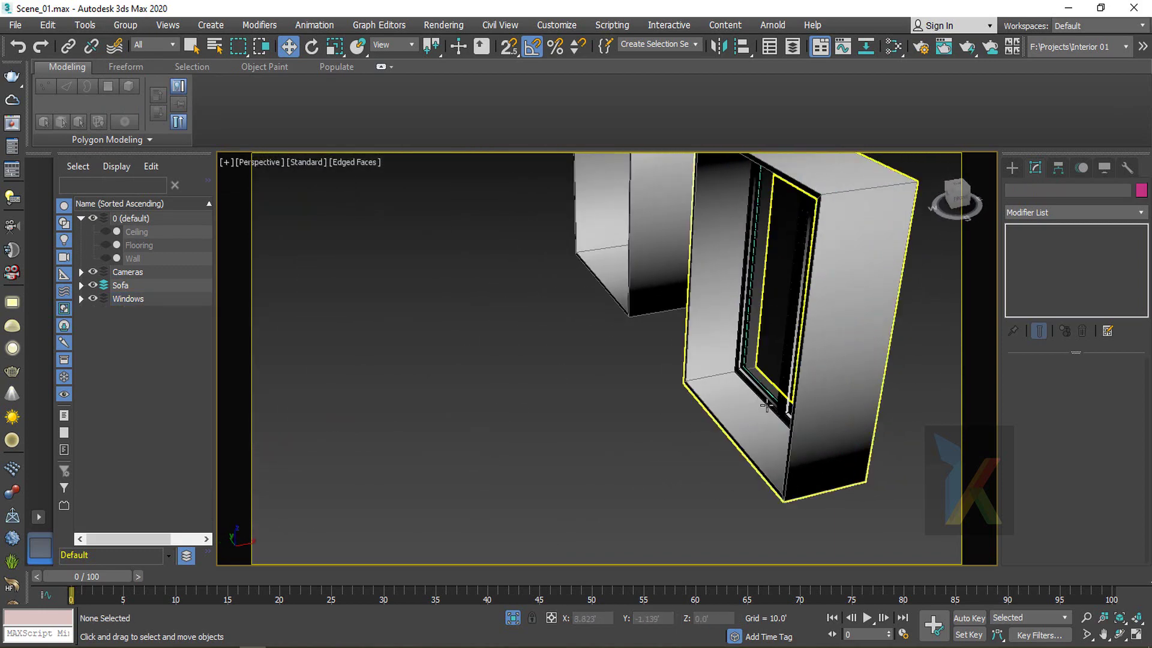
pyautogui.click(773, 399)
pyautogui.press('t')
pyautogui.press('z')
pyautogui.scroll(-3, 752, 403)
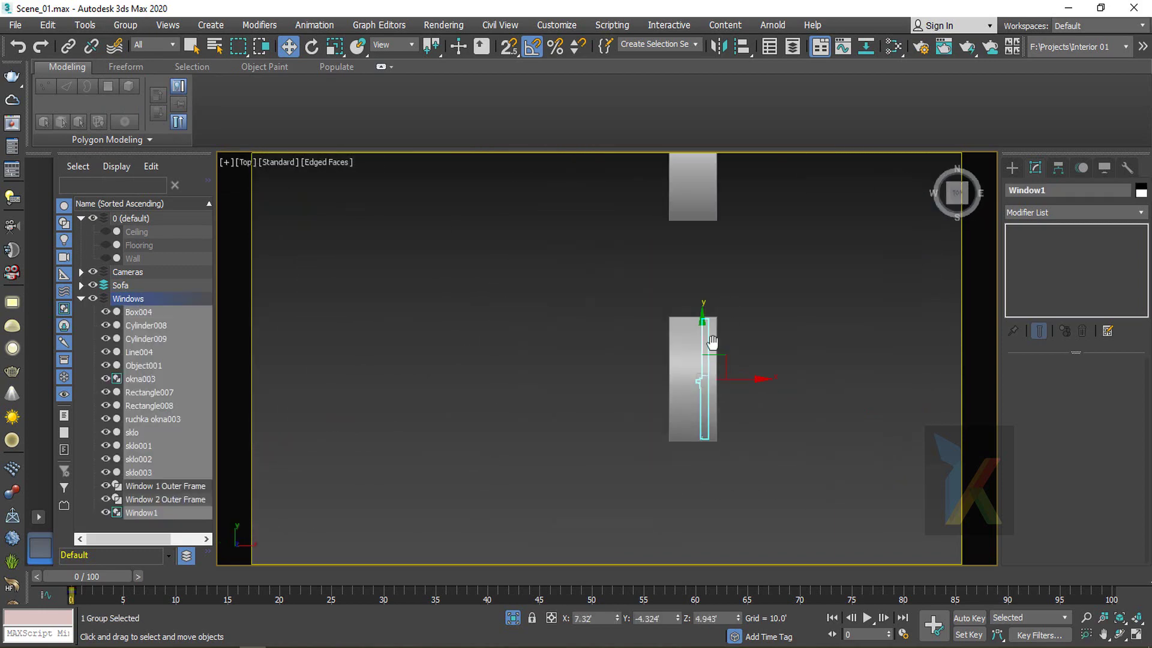
pyautogui.moveTo(710, 342); pyautogui.dragTo(635, 528, button='middle')
pyautogui.scroll(1, 628, 527)
pyautogui.keyDown('shift'); pyautogui.moveTo(630, 539); pyautogui.dragTo(640, 226); pyautogui.keyUp('shift')
pyautogui.click(579, 393)
# Adjust the cloned Window002 group along Y in the wireframe Top view until it fits inside its outer frame at both ends
pyautogui.press('F3')
pyautogui.scroll(4, 614, 261)
pyautogui.moveTo(645, 273); pyautogui.dragTo(562, 306, button='middle')
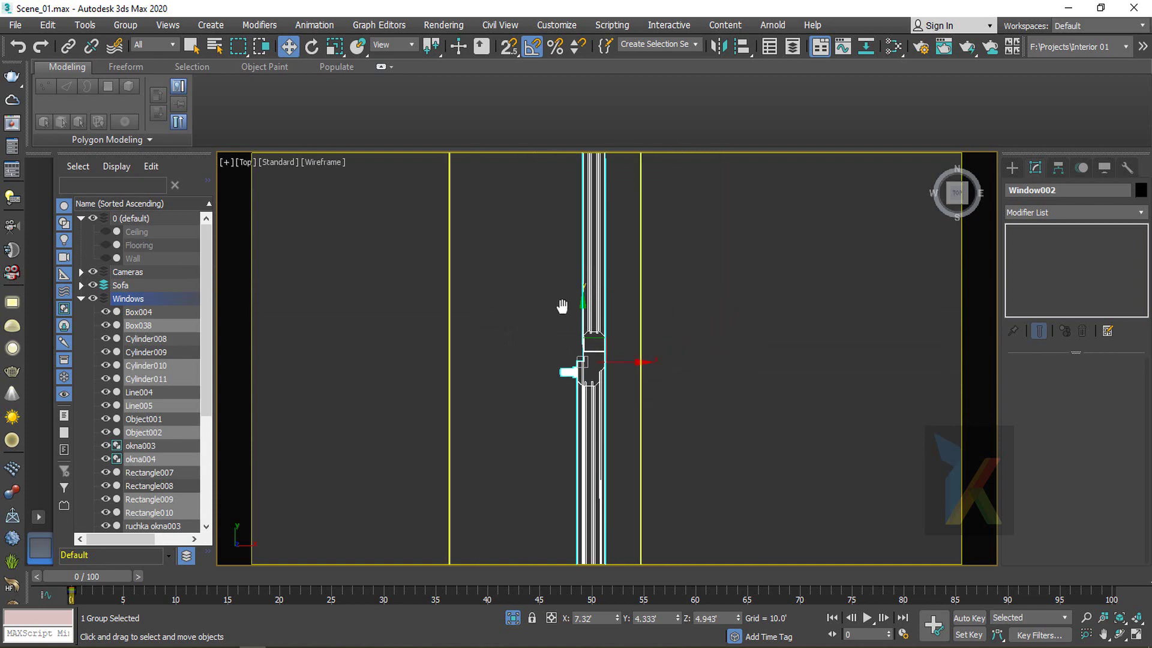
pyautogui.scroll(-2, 562, 305)
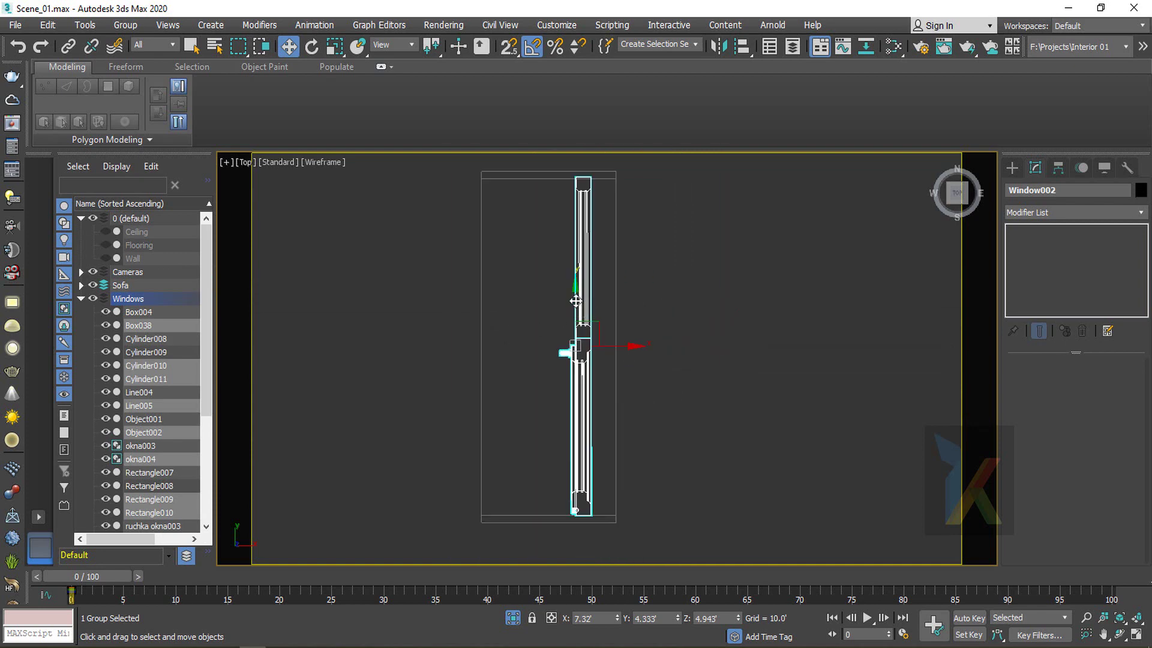
pyautogui.moveTo(575, 301); pyautogui.dragTo(577, 302)
pyautogui.scroll(2, 569, 262)
pyautogui.moveTo(586, 159); pyautogui.dragTo(567, 315, button='middle')
pyautogui.scroll(3, 567, 313)
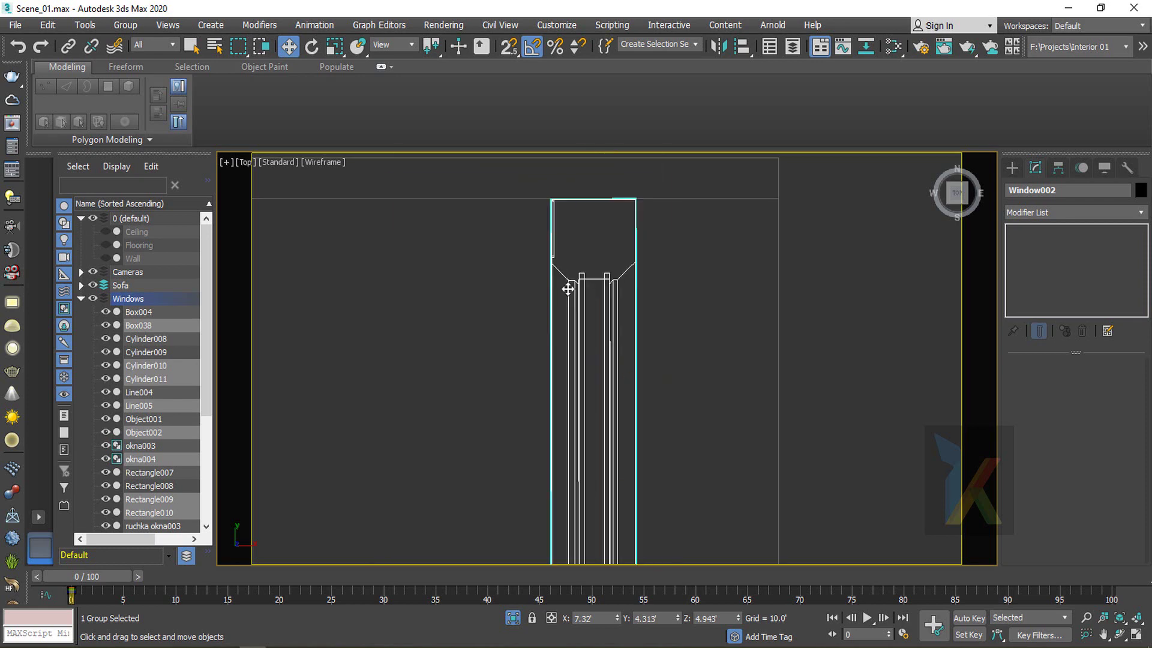
pyautogui.moveTo(567, 286); pyautogui.dragTo(566, 284)
pyautogui.scroll(-4, 568, 298)
pyautogui.moveTo(576, 303); pyautogui.dragTo(588, 12, button='middle')
pyautogui.scroll(3, 581, 288)
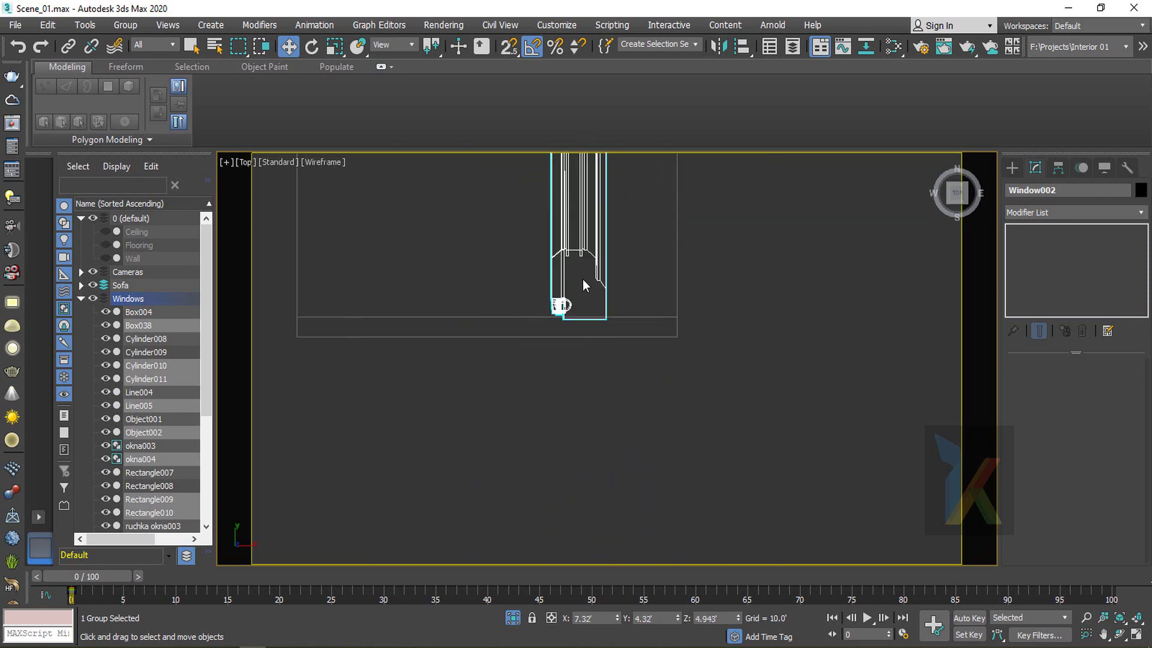
# Exit isolation and inspect both windows in the shaded Perspective view and through VRayCam001
pyautogui.click(768, 323)
pyautogui.scroll(-5, 685, 324)
pyautogui.press('p')
pyautogui.keyDown('alt'); pyautogui.moveTo(647, 395); pyautogui.dragTo(743, 286, button='middle'); pyautogui.keyUp('alt')
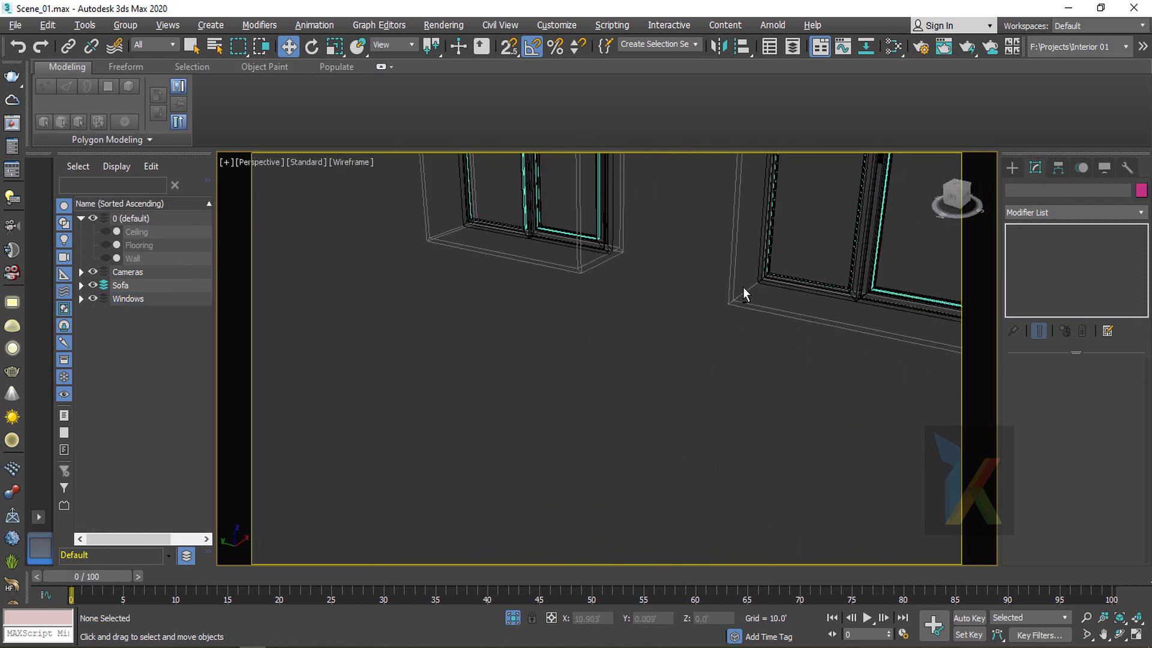
pyautogui.scroll(-2, 741, 289)
pyautogui.press('F3')
pyautogui.moveTo(713, 333)
pyautogui.mouseDown(button='middle')
pyautogui.moveTo(636, 466)
pyautogui.moveTo(668, 444)
pyautogui.moveTo(615, 468)
pyautogui.mouseUp(button='middle')
pyautogui.click(512, 617)
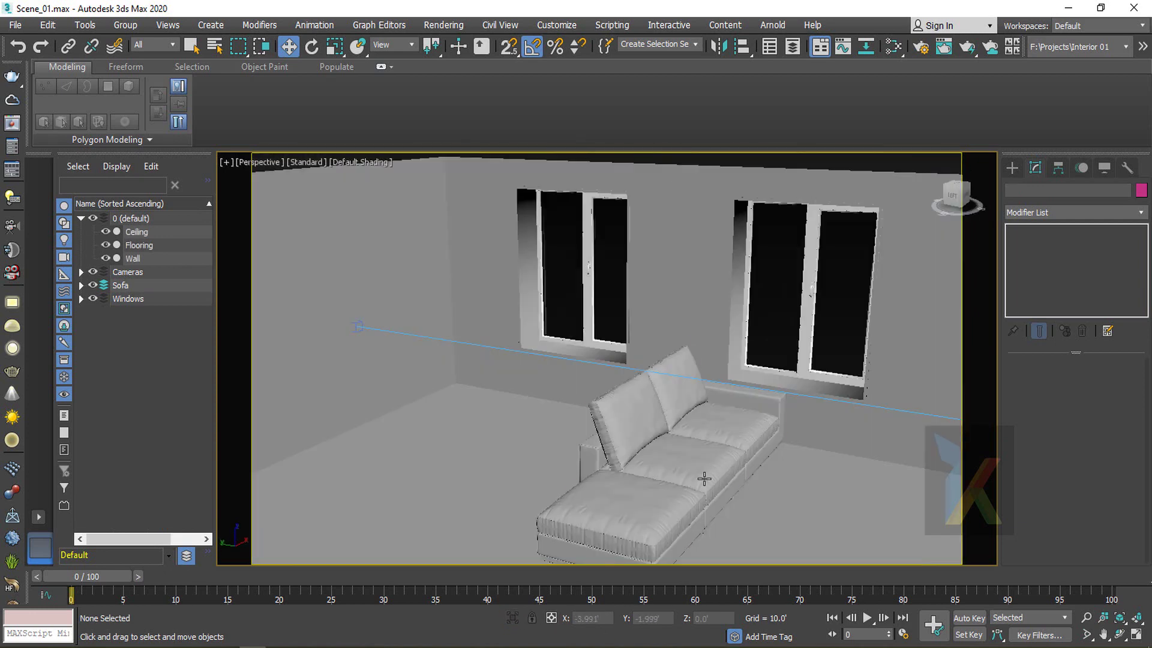
pyautogui.keyDown('alt'); pyautogui.moveTo(711, 482); pyautogui.dragTo(646, 454, button='middle'); pyautogui.keyUp('alt')
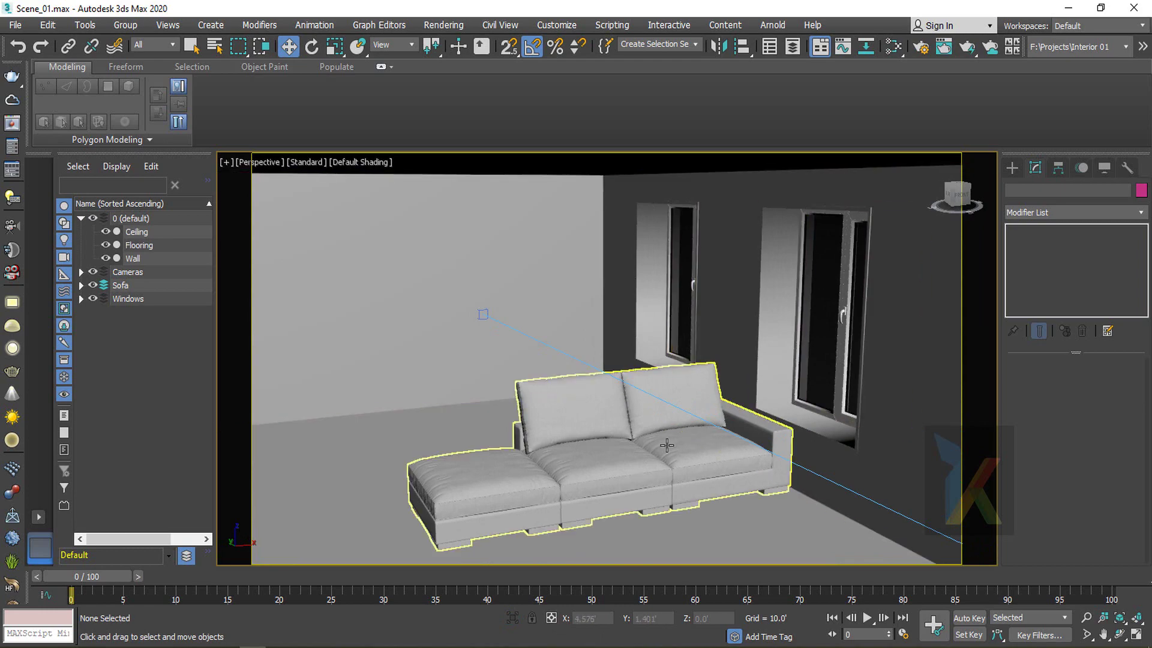
pyautogui.press('c')
pyautogui.moveTo(709, 429); pyautogui.dragTo(675, 444, button='middle')
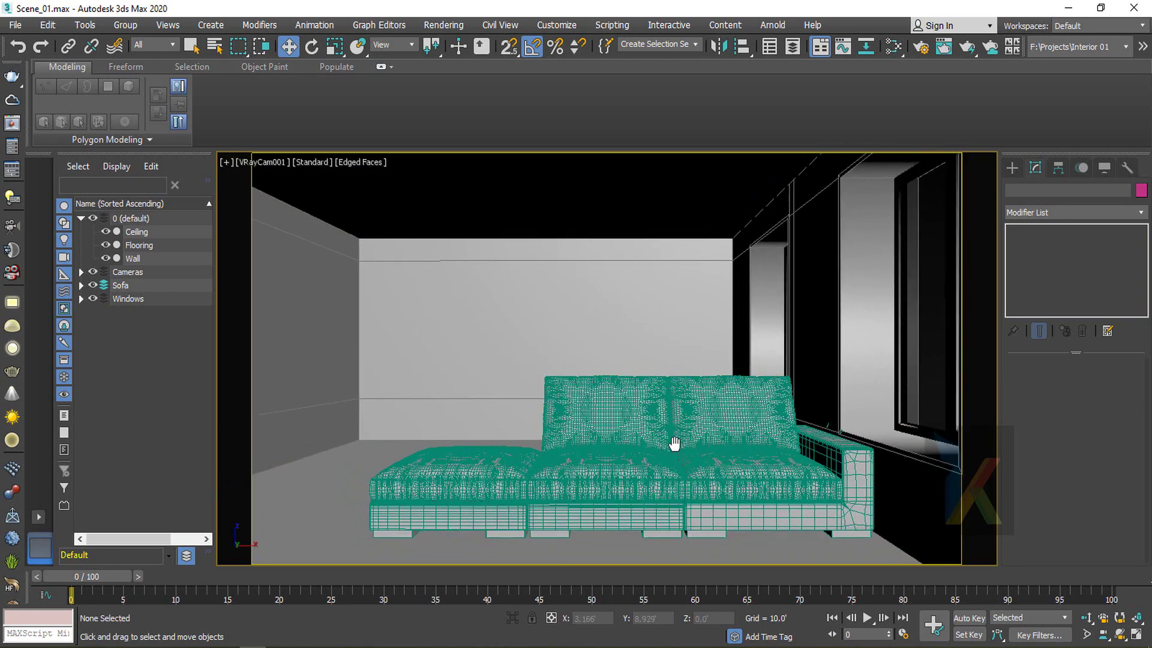
pyautogui.moveTo(594, 458); pyautogui.dragTo(599, 457, button='middle')
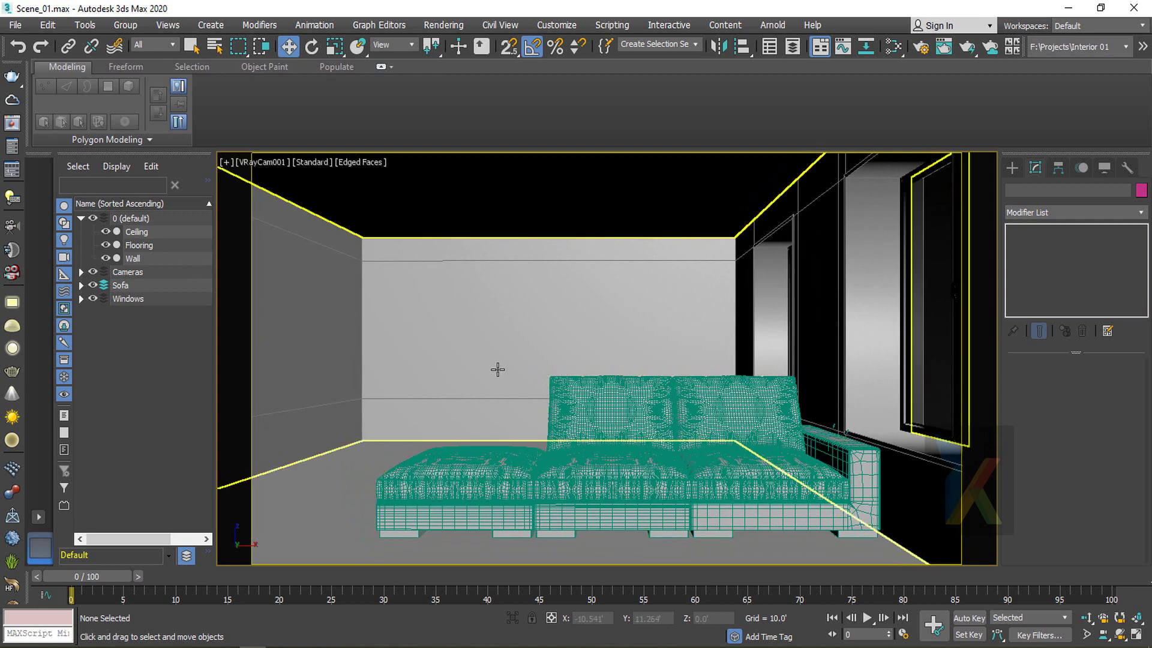
# Save the scene as an incremented copy named Scene_02.max
pyautogui.click(15, 25)
pyautogui.click(50, 159)
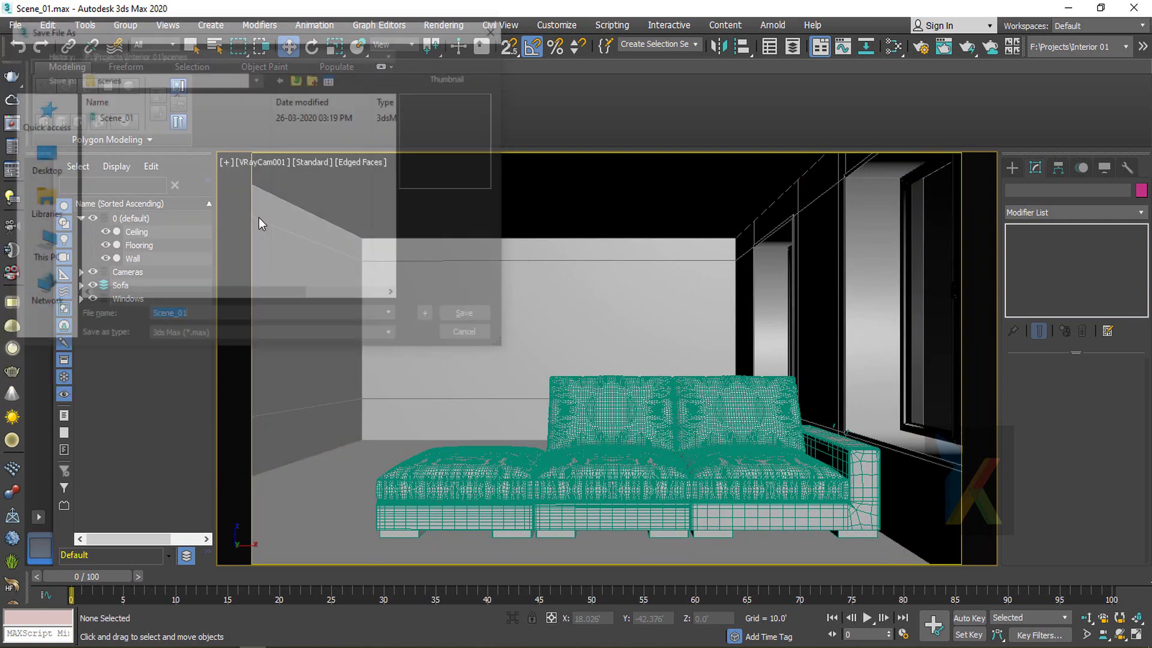
pyautogui.click(431, 318)
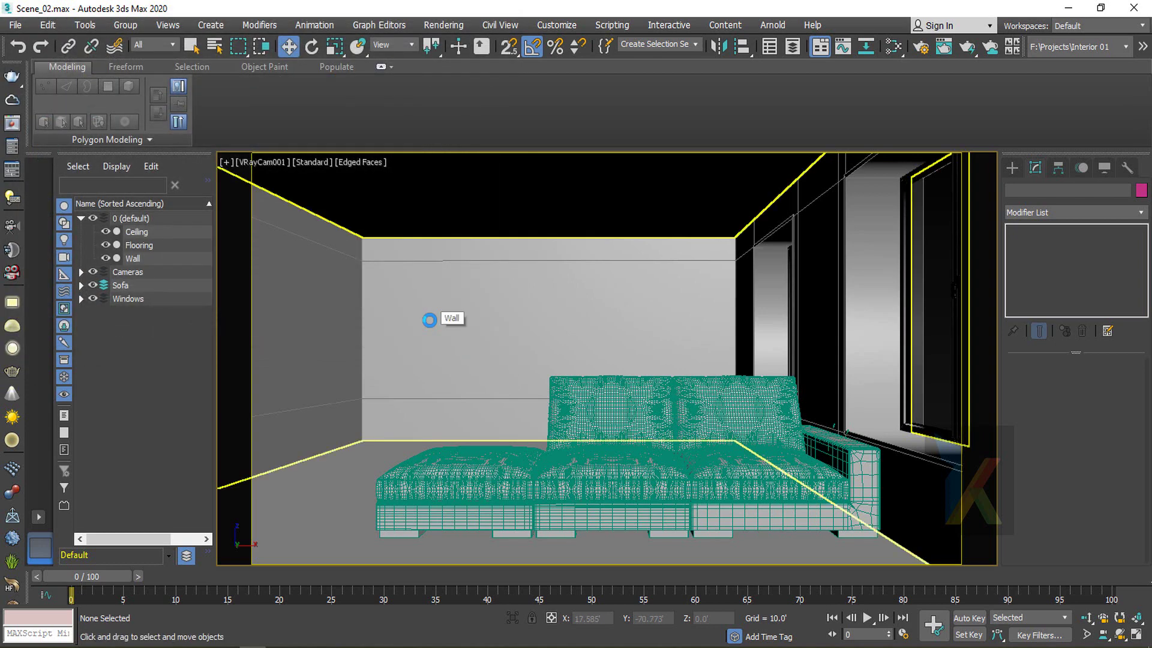
# Isolate the Wall object and display it as wireframe in the Top view
pyautogui.click(429, 320)
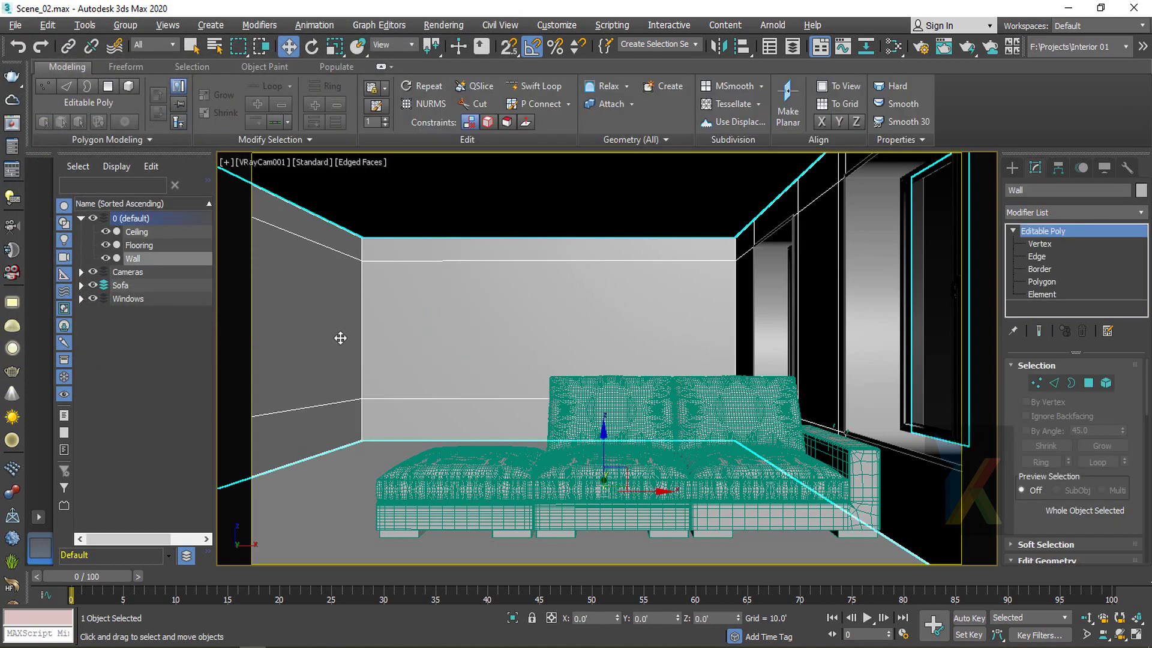
pyautogui.press('p')
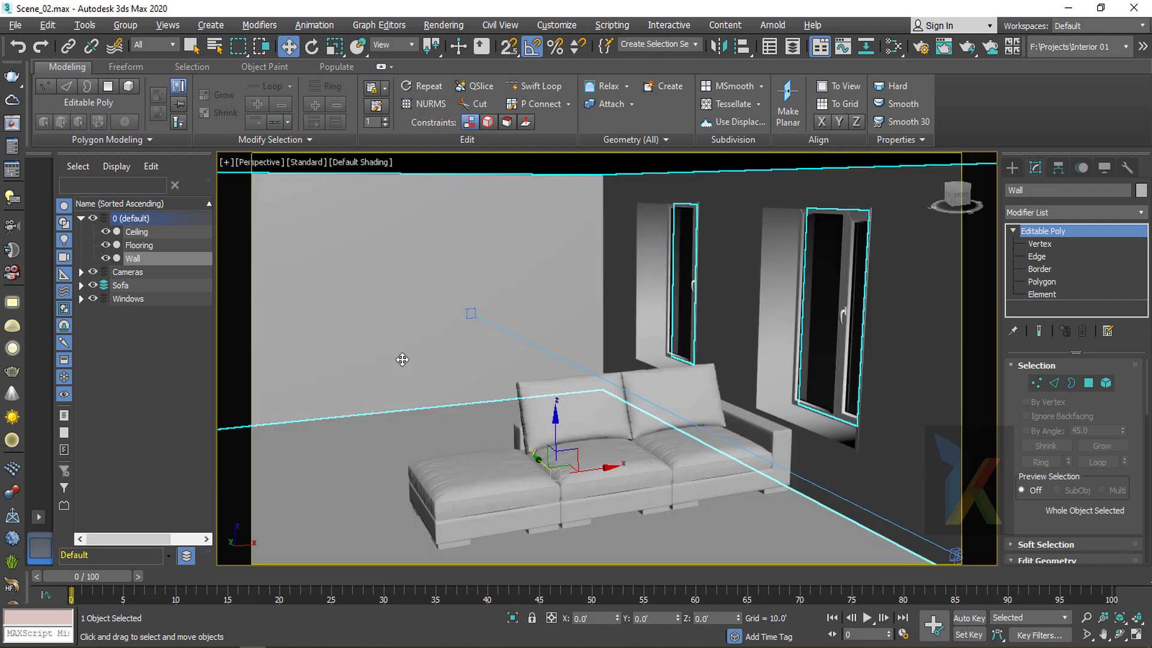
pyautogui.scroll(-5, 408, 367)
pyautogui.keyDown('alt'); pyautogui.moveTo(417, 379); pyautogui.dragTo(514, 360, button='middle'); pyautogui.keyUp('alt')
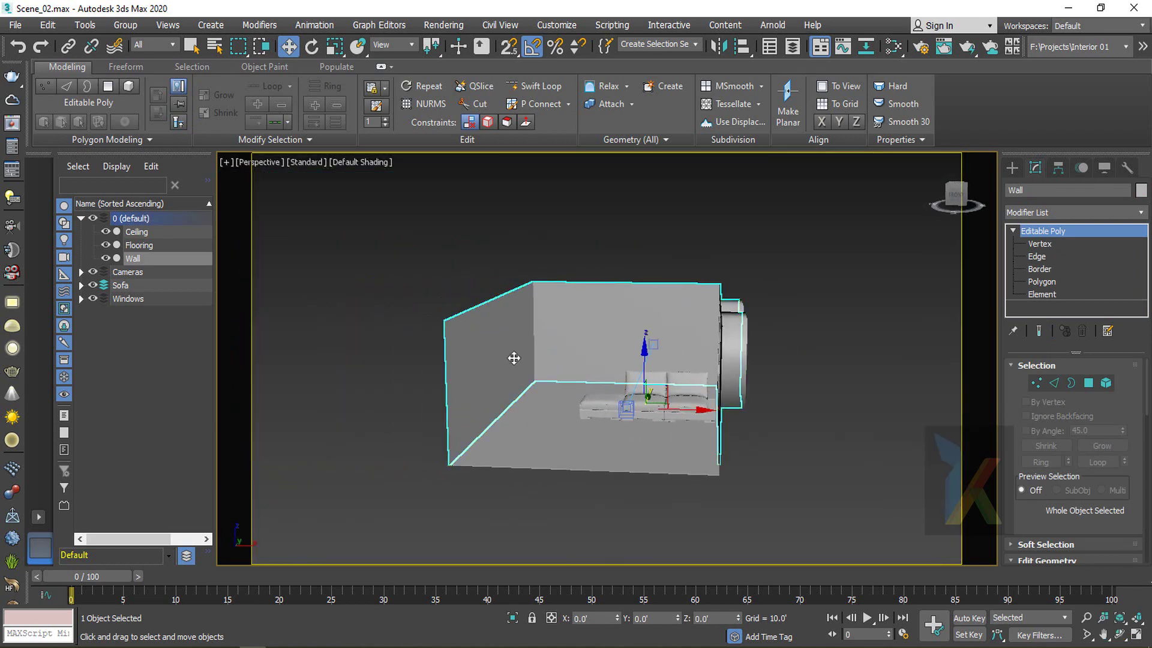
pyautogui.click(516, 616)
pyautogui.scroll(-4, 557, 429)
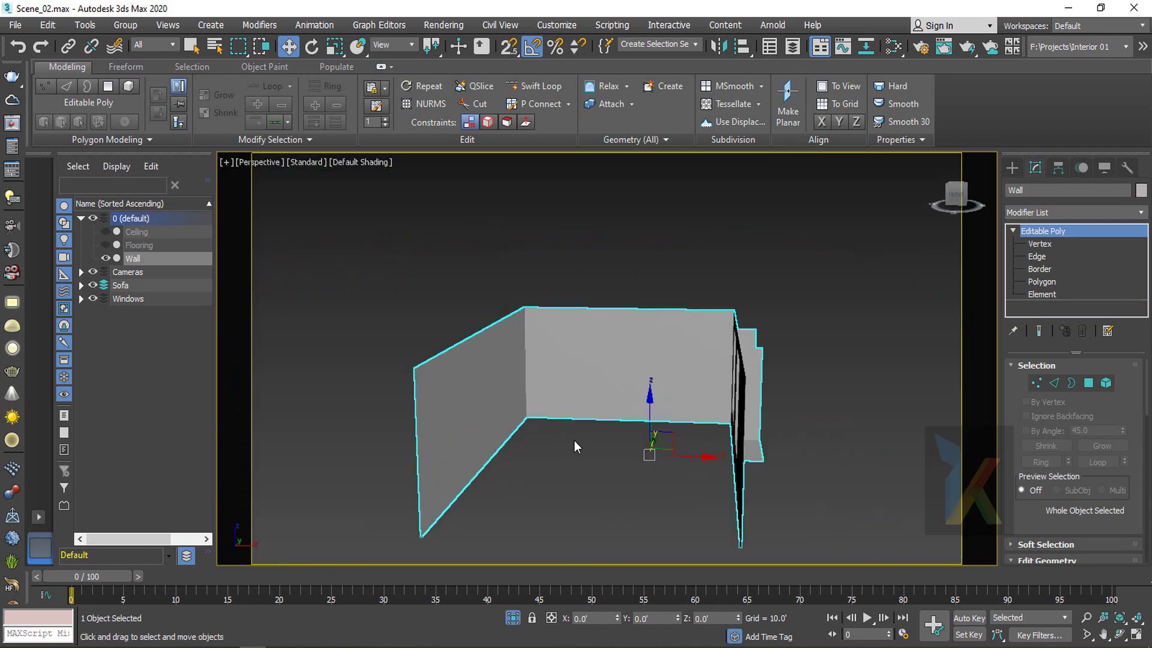
pyautogui.moveTo(574, 440)
pyautogui.keyDown('alt'); pyautogui.mouseDown(button='middle')
pyautogui.moveTo(505, 459)
pyautogui.moveTo(683, 465)
pyautogui.moveTo(688, 442)
pyautogui.moveTo(561, 443)
pyautogui.mouseUp(button='middle'); pyautogui.keyUp('alt')
pyautogui.press('t')
pyautogui.scroll(-3, 569, 408)
pyautogui.press('F3')
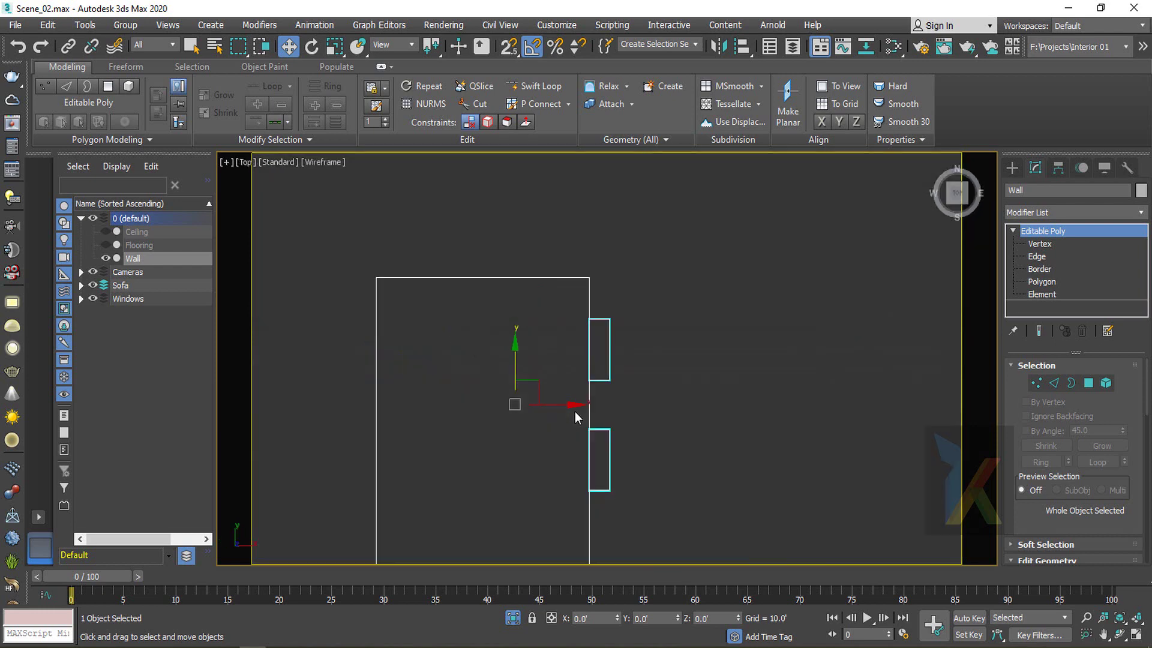
# Select the Wall's horizontal edges on both long walls along the section between the two windows, at edge level
pyautogui.scroll(-3, 549, 415)
pyautogui.click(1036, 256)
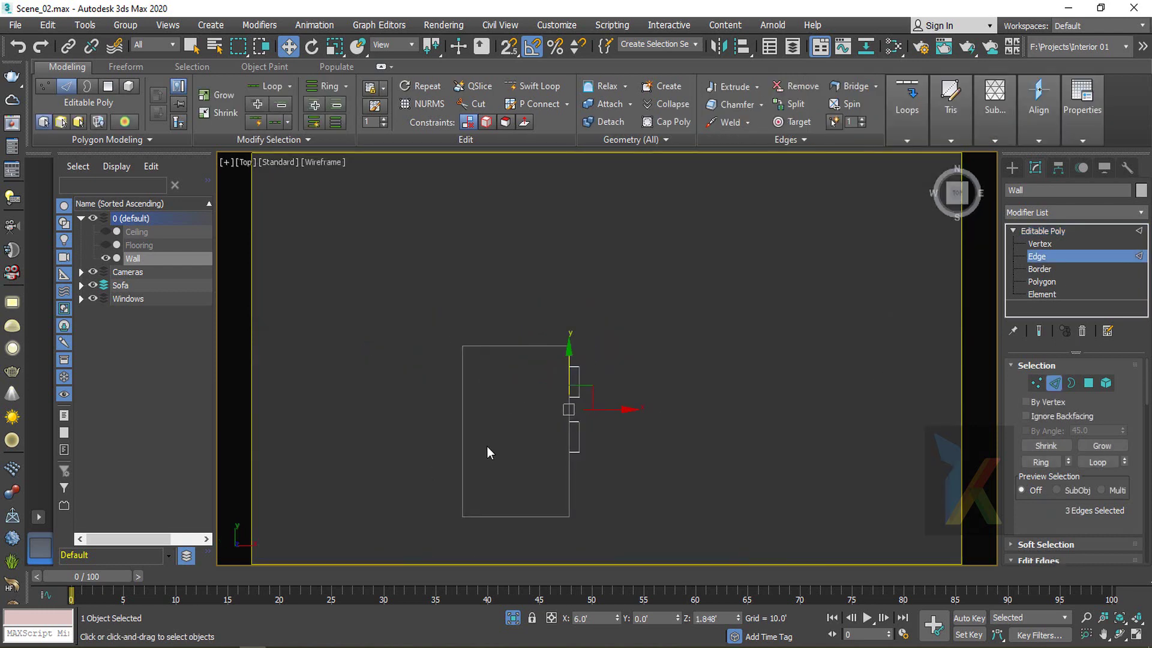
pyautogui.scroll(2, 492, 438)
pyautogui.moveTo(438, 376); pyautogui.dragTo(650, 376)
pyautogui.press('p')
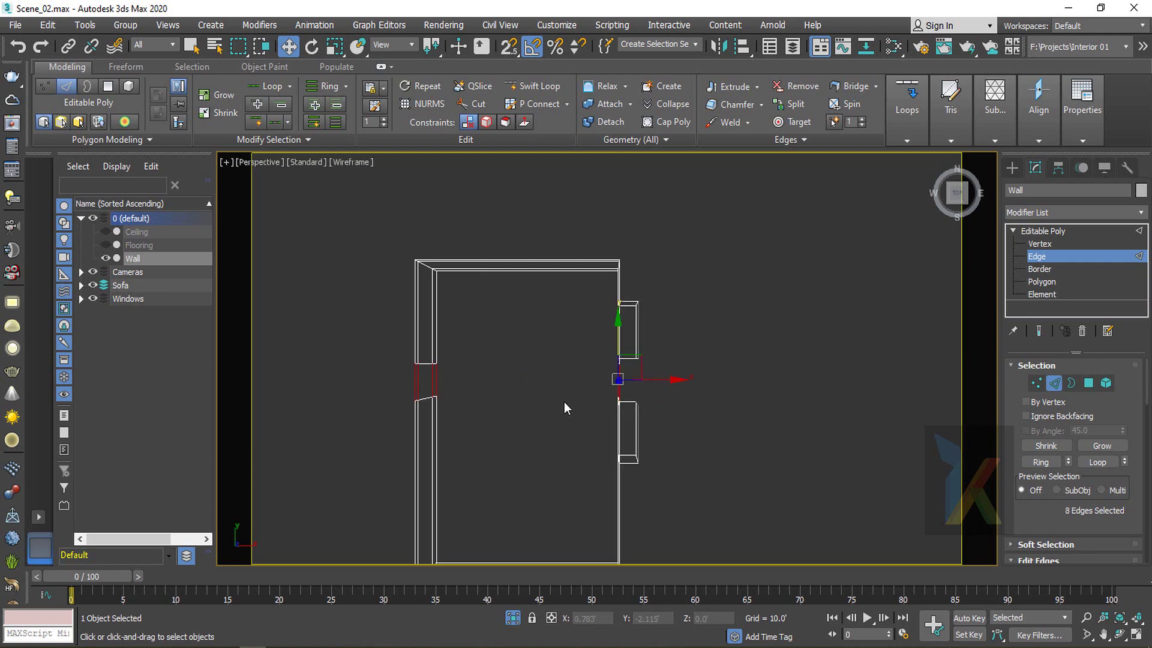
pyautogui.moveTo(564, 402)
pyautogui.keyDown('alt'); pyautogui.mouseDown(button='middle')
pyautogui.moveTo(615, 325)
pyautogui.moveTo(618, 361)
pyautogui.moveTo(497, 431)
pyautogui.moveTo(368, 365)
pyautogui.moveTo(369, 326)
pyautogui.moveTo(442, 376)
pyautogui.moveTo(589, 346)
pyautogui.moveTo(596, 373)
pyautogui.moveTo(425, 363)
pyautogui.mouseUp(button='middle'); pyautogui.keyUp('alt')
pyautogui.press('F3')
pyautogui.press('F4')
pyautogui.press('F4')
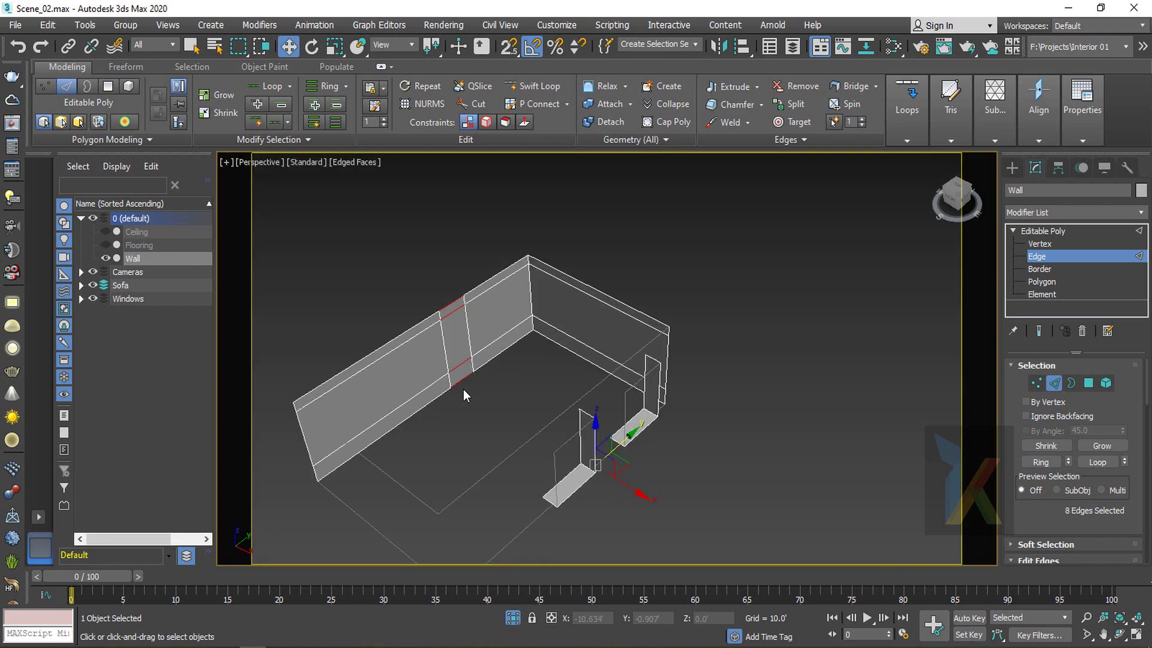
pyautogui.scroll(4, 470, 397)
pyautogui.keyDown('alt'); pyautogui.moveTo(473, 401); pyautogui.dragTo(617, 393, button='middle'); pyautogui.keyUp('alt')
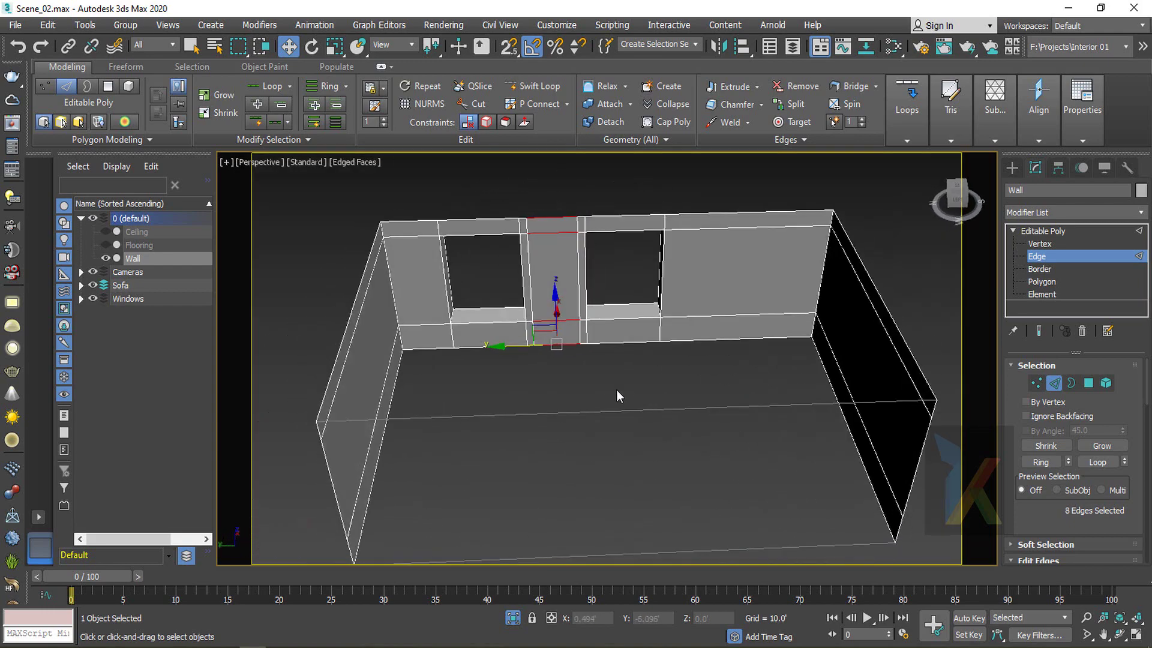
# Connect the selected wall edges with 1 segment, pinch 0 and slide 0
pyautogui.rightClick(593, 378)
pyautogui.click(447, 431)
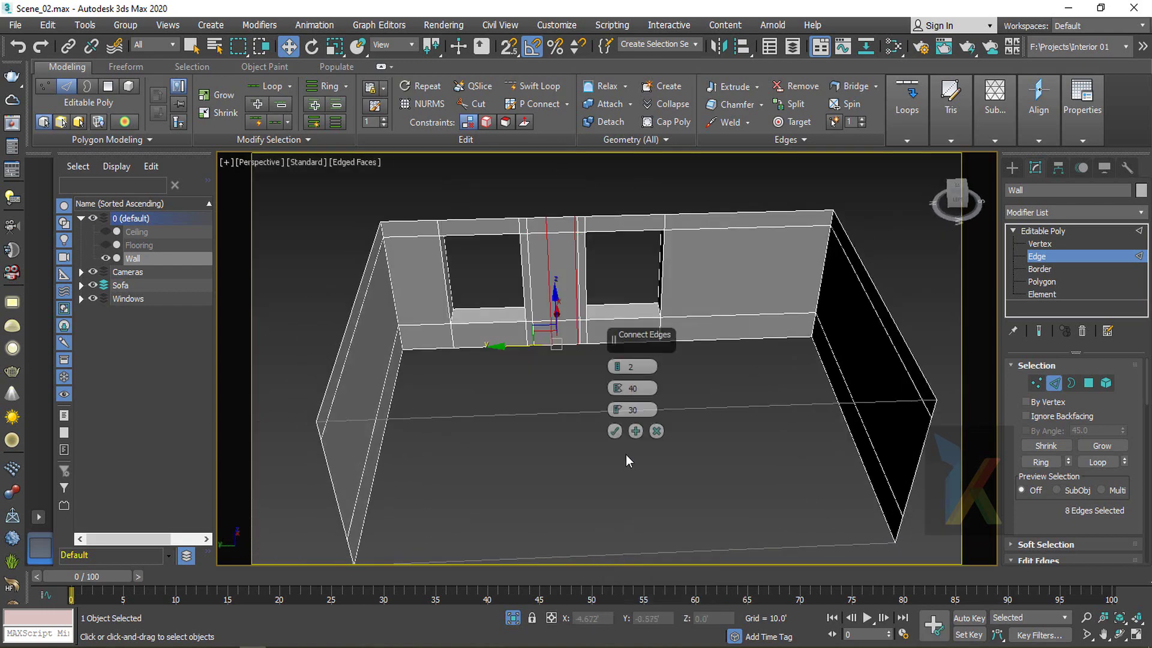
pyautogui.rightClick(617, 389)
pyautogui.rightClick(617, 407)
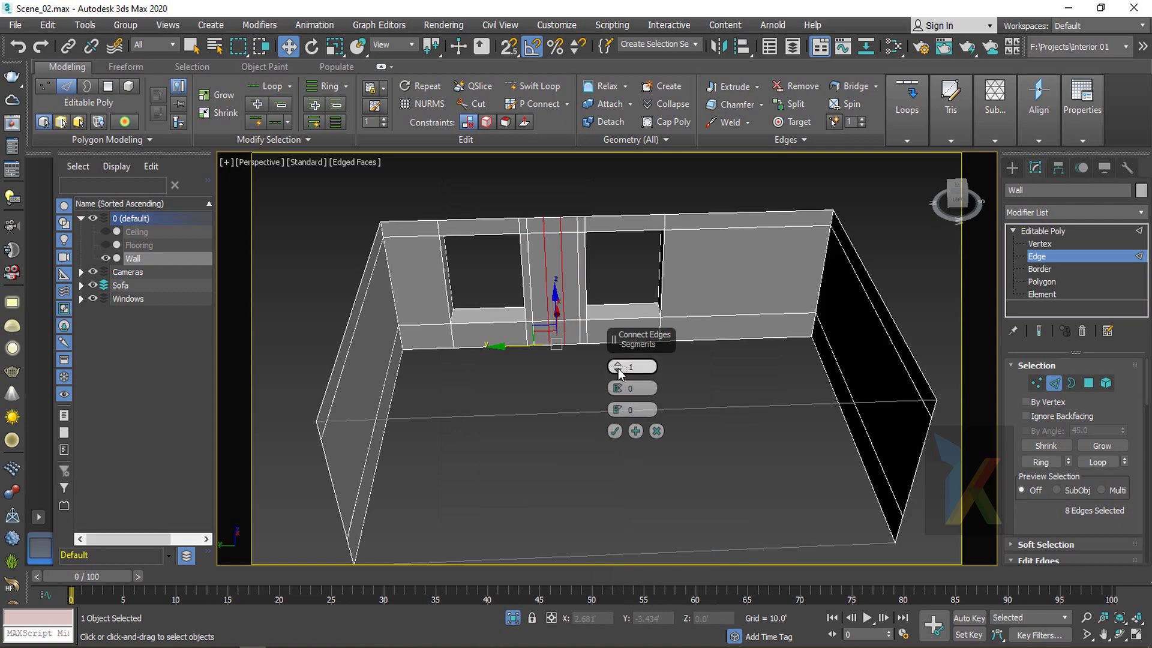
pyautogui.rightClick(618, 369)
pyautogui.click(614, 431)
pyautogui.keyDown('alt'); pyautogui.moveTo(571, 445); pyautogui.dragTo(441, 427, button='middle'); pyautogui.keyUp('alt')
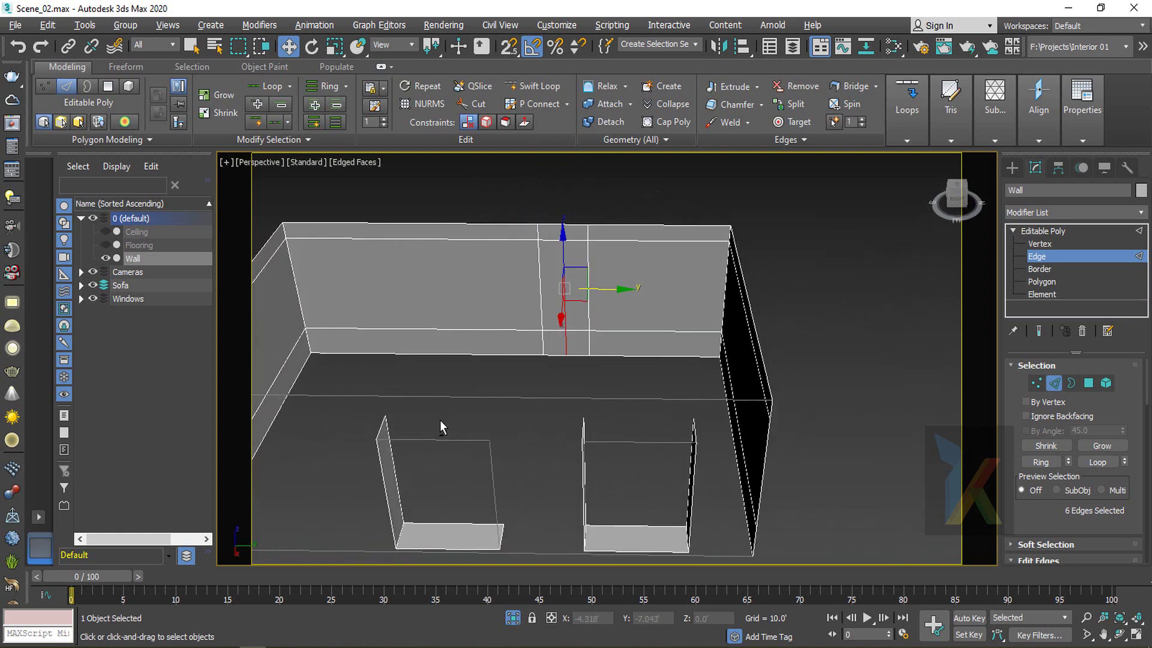
# Select the nine polygons of the wall opposite the windows, leaving out the narrow vertical strip beside the new centre edge
pyautogui.click(578, 258)
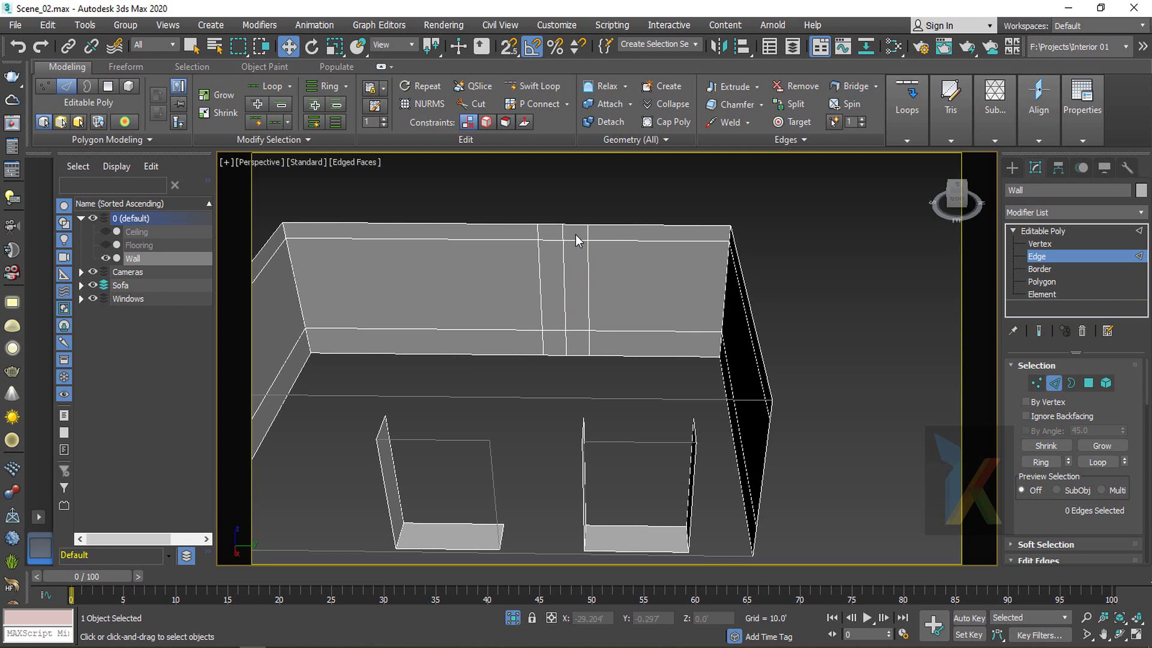
pyautogui.press('4')
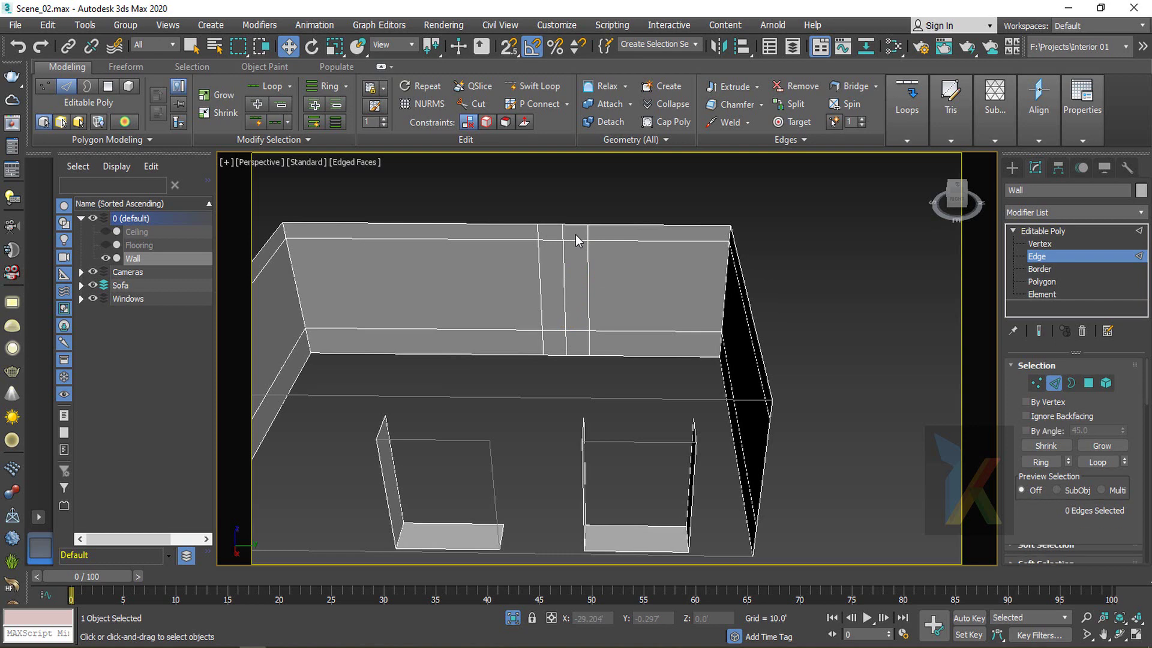
pyautogui.click(575, 236)
pyautogui.keyDown('ctrl'); pyautogui.click(580, 265); pyautogui.keyUp('ctrl')
pyautogui.keyDown('ctrl'); pyautogui.click(576, 351); pyautogui.keyUp('ctrl')
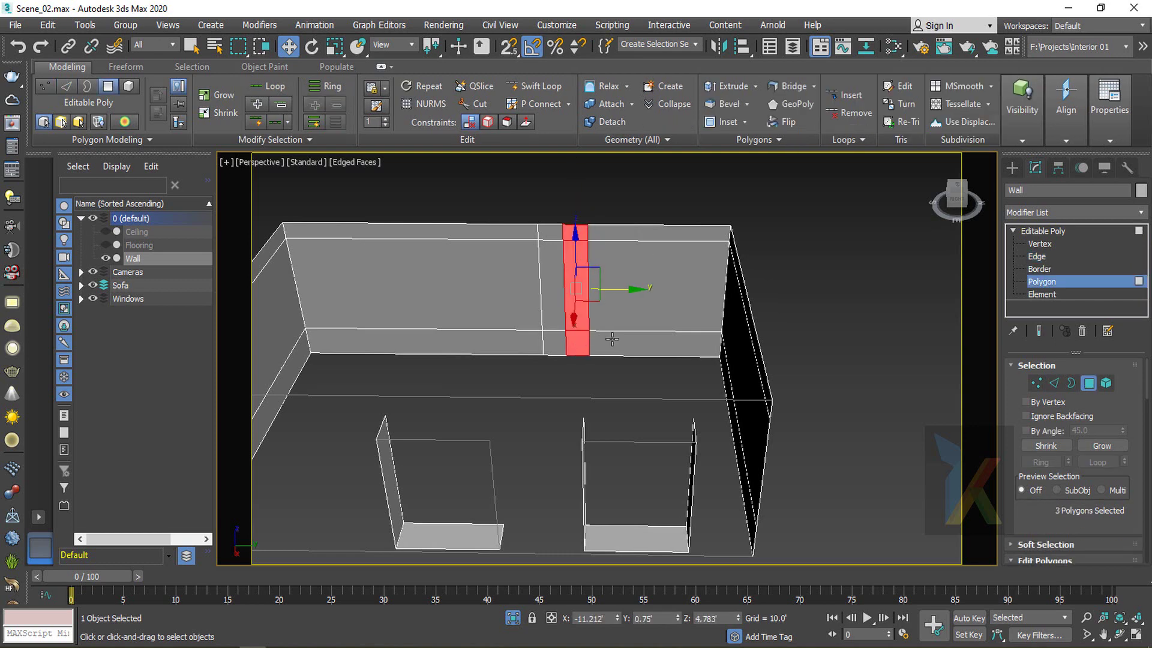
pyautogui.keyDown('ctrl'); pyautogui.click(612, 338); pyautogui.keyUp('ctrl')
pyautogui.keyDown('ctrl'); pyautogui.click(622, 266); pyautogui.keyUp('ctrl')
pyautogui.keyDown('ctrl'); pyautogui.click(623, 234); pyautogui.keyUp('ctrl')
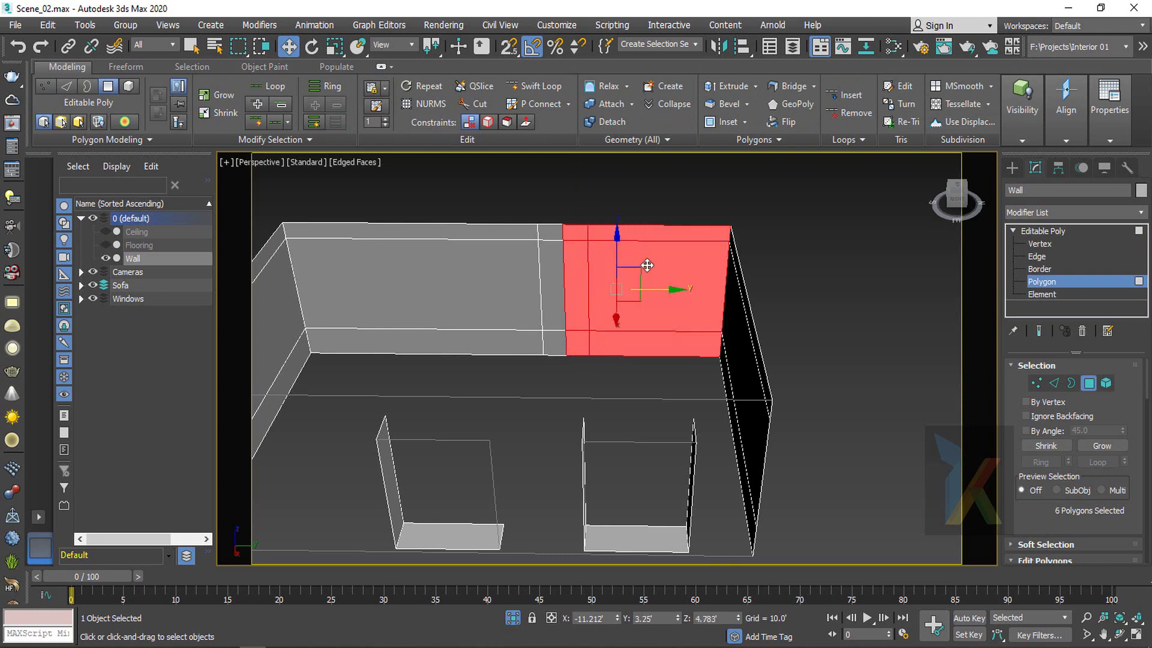
pyautogui.keyDown('alt'); pyautogui.moveTo(620, 281); pyautogui.dragTo(659, 295, button='middle'); pyautogui.keyUp('alt')
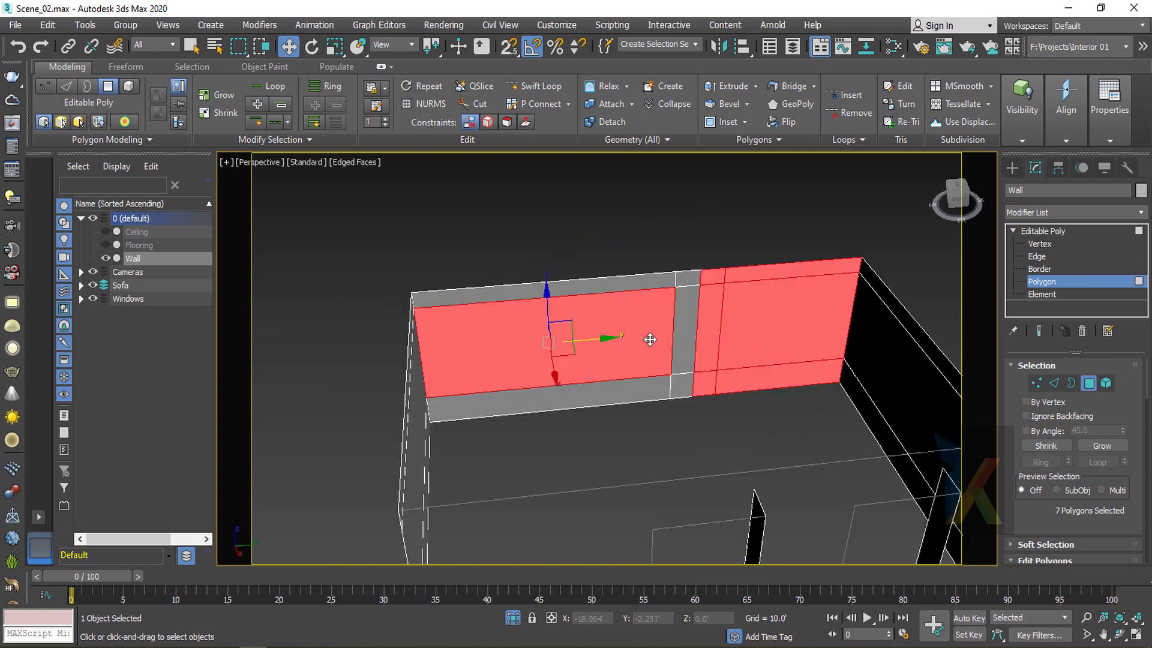
pyautogui.keyDown('ctrl'); pyautogui.click(636, 282); pyautogui.keyUp('ctrl')
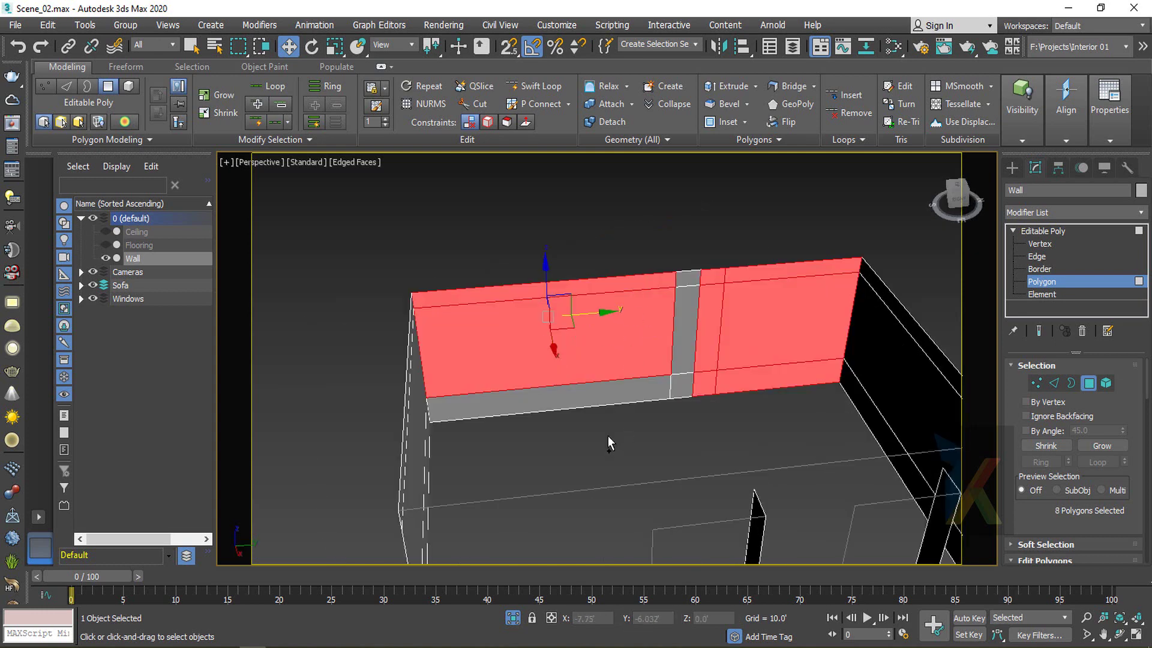
pyautogui.keyDown('ctrl'); pyautogui.click(609, 399); pyautogui.keyUp('ctrl')
pyautogui.keyDown('alt'); pyautogui.moveTo(715, 386); pyautogui.dragTo(715, 396, button='middle'); pyautogui.keyUp('alt')
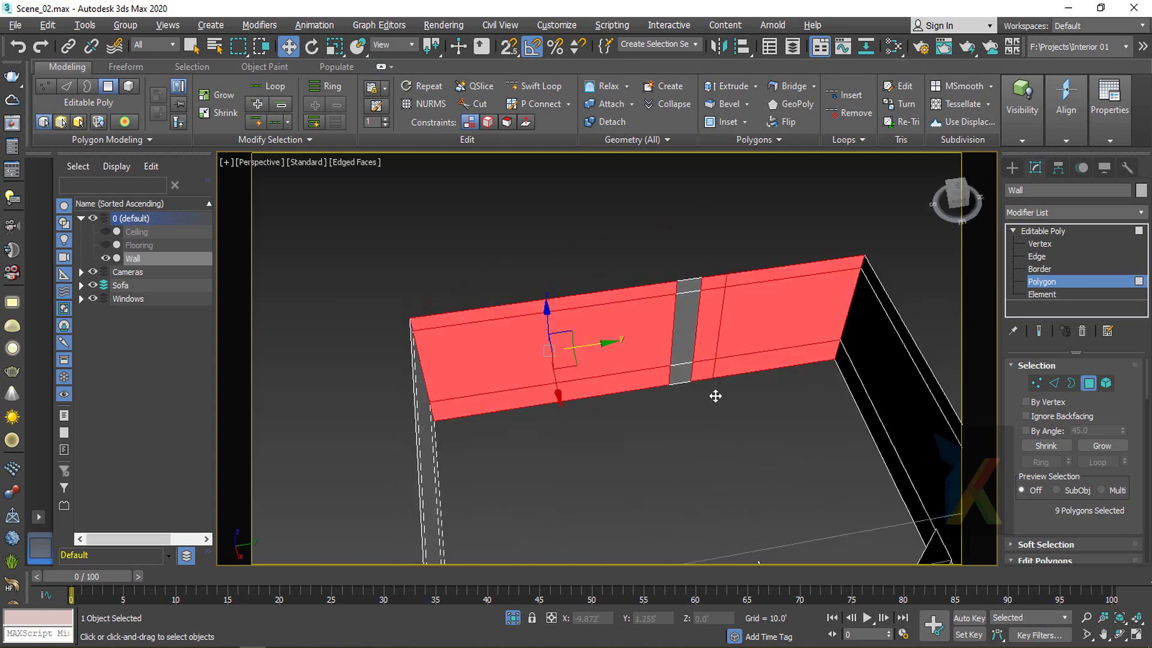
# Extrude the nine selected wall polygons by -5' and clear the selection
pyautogui.rightClick(763, 327)
pyautogui.click(615, 367)
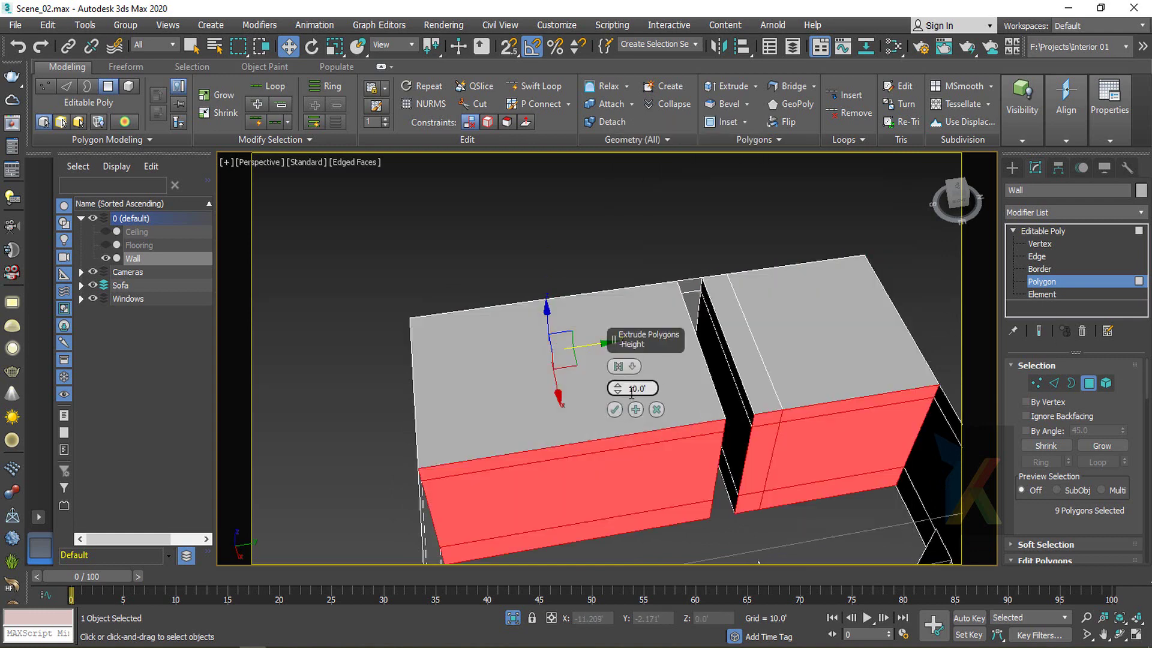
pyautogui.rightClick(619, 393)
pyautogui.moveTo(618, 394); pyautogui.dragTo(709, 389)
pyautogui.write('-5')
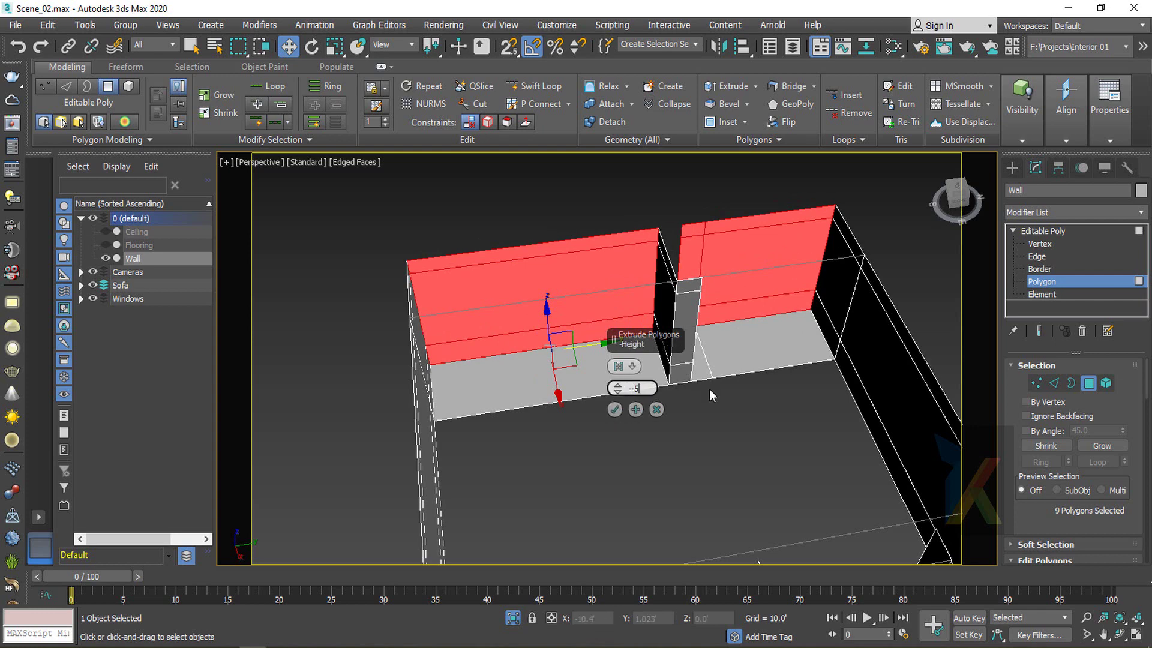
pyautogui.press('Return')
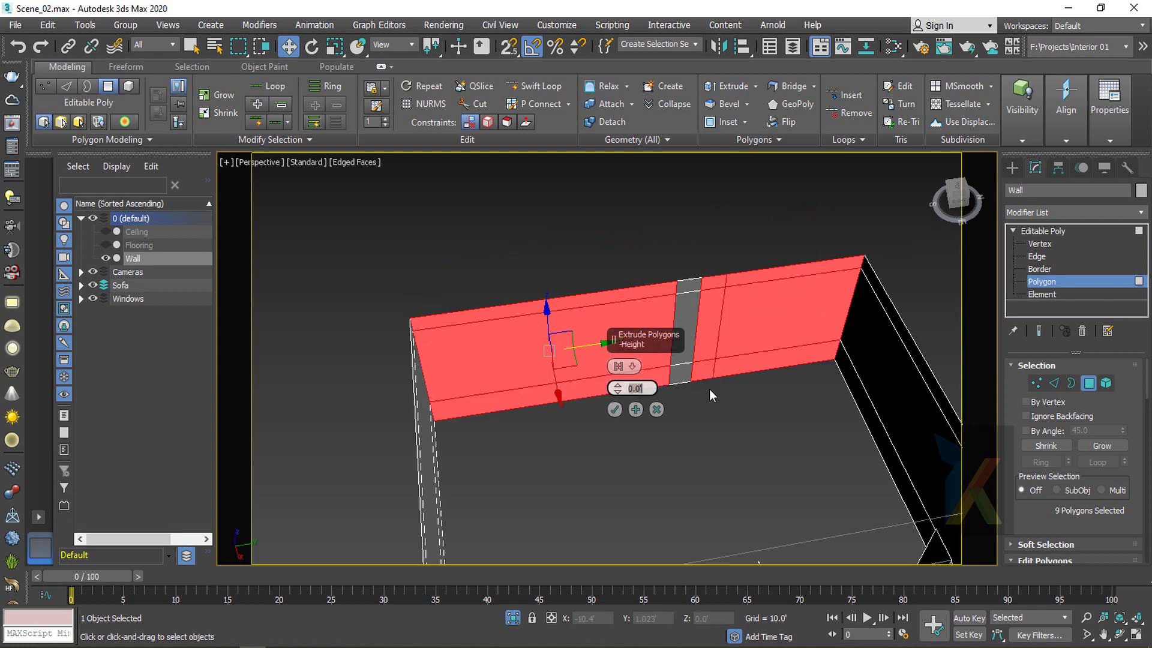
pyautogui.write('-5')
pyautogui.press('Return')
pyautogui.click(616, 409)
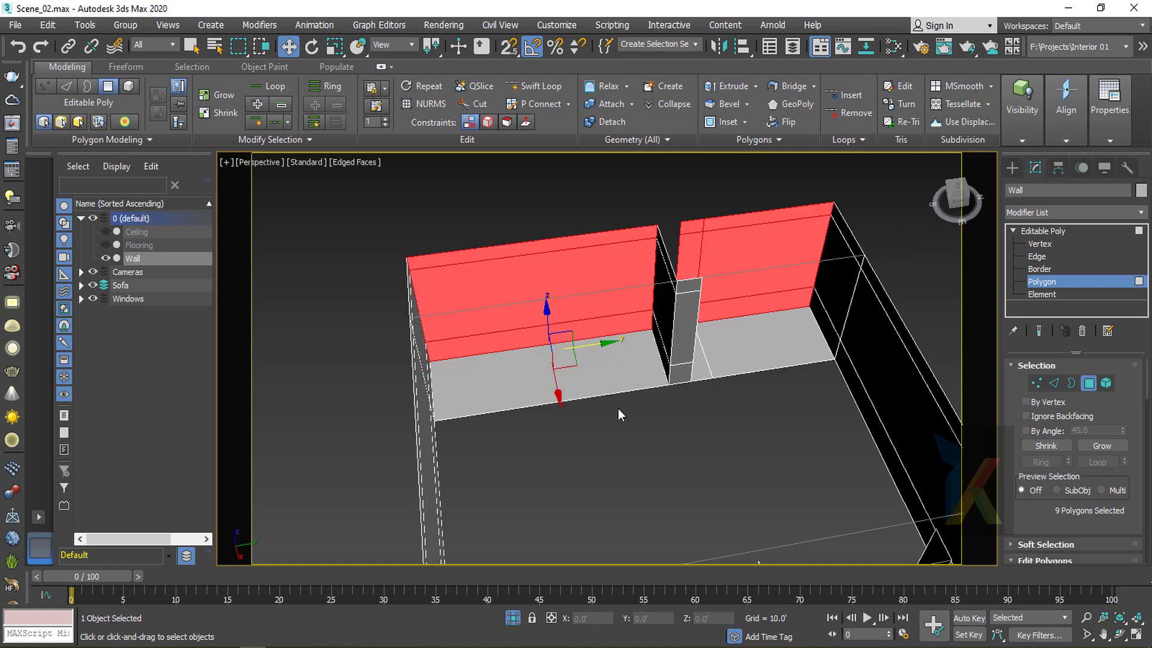
pyautogui.click(569, 388)
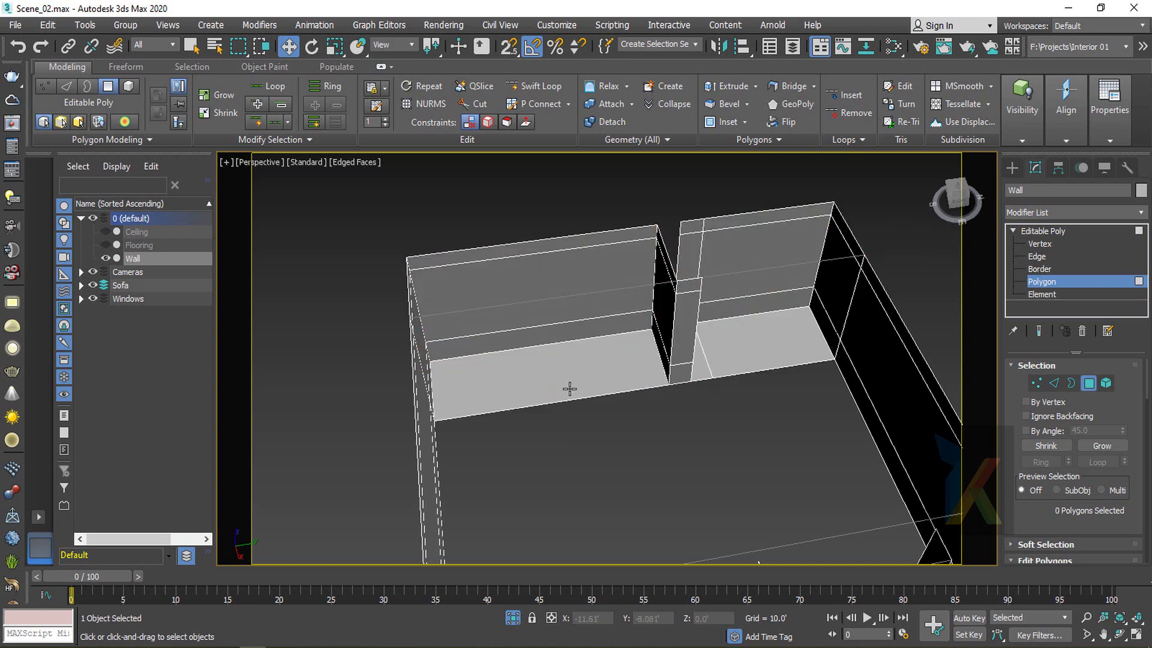
# Delete the floor and top polygons of the pushed-out sections in the wall opposite the windows, and leave polygon editing
pyautogui.keyDown('ctrl'); pyautogui.click(767, 351); pyautogui.keyUp('ctrl')
pyautogui.press('Delete')
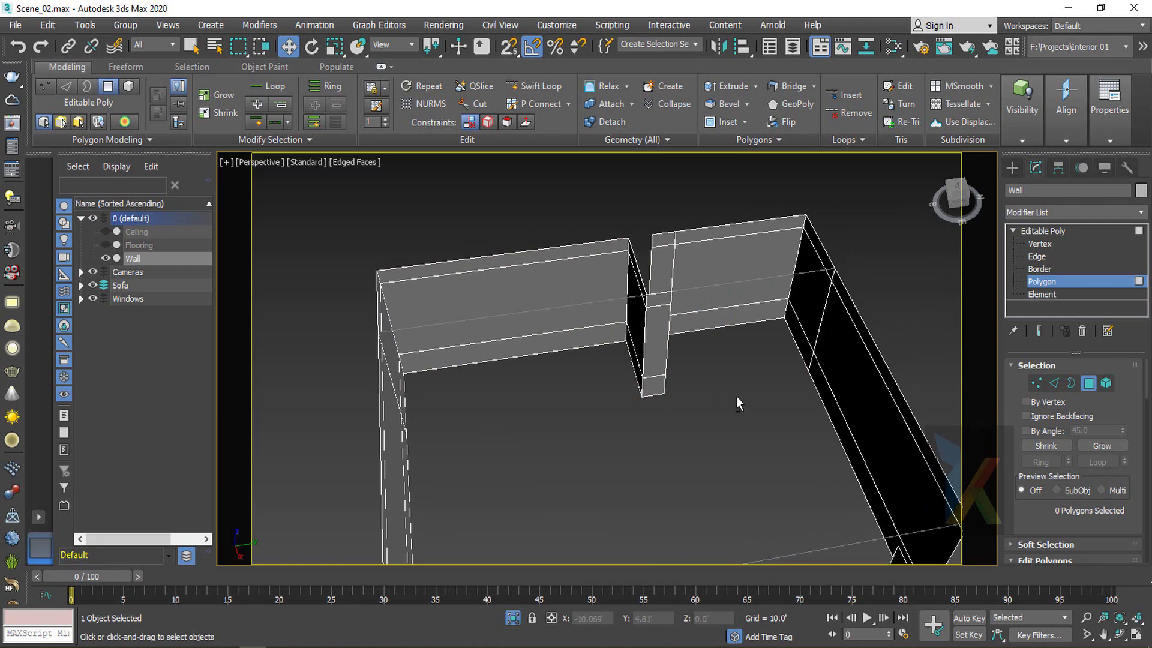
pyautogui.keyDown('alt'); pyautogui.moveTo(736, 395); pyautogui.dragTo(730, 262, button='middle'); pyautogui.keyUp('alt')
pyautogui.click(494, 448)
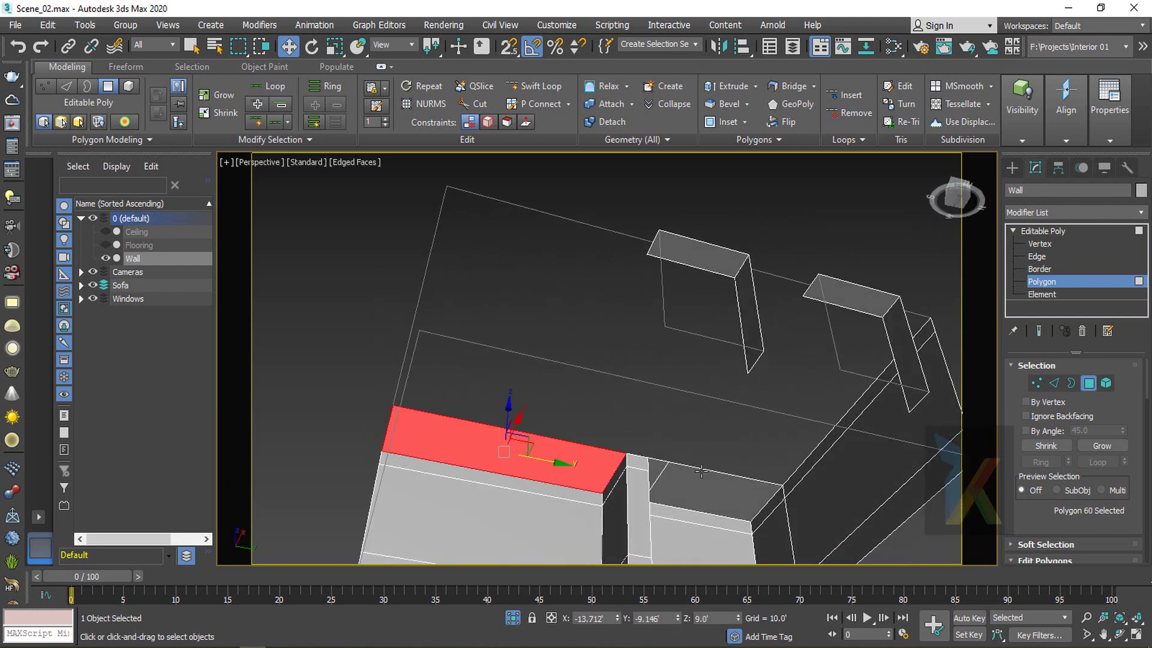
pyautogui.keyDown('ctrl'); pyautogui.click(701, 472); pyautogui.keyUp('ctrl')
pyautogui.keyDown('ctrl'); pyautogui.click(654, 474); pyautogui.keyUp('ctrl')
pyautogui.keyDown('alt'); pyautogui.moveTo(707, 501); pyautogui.dragTo(708, 420, button='middle'); pyautogui.keyUp('alt')
pyautogui.press('Delete')
pyautogui.click(1027, 231)
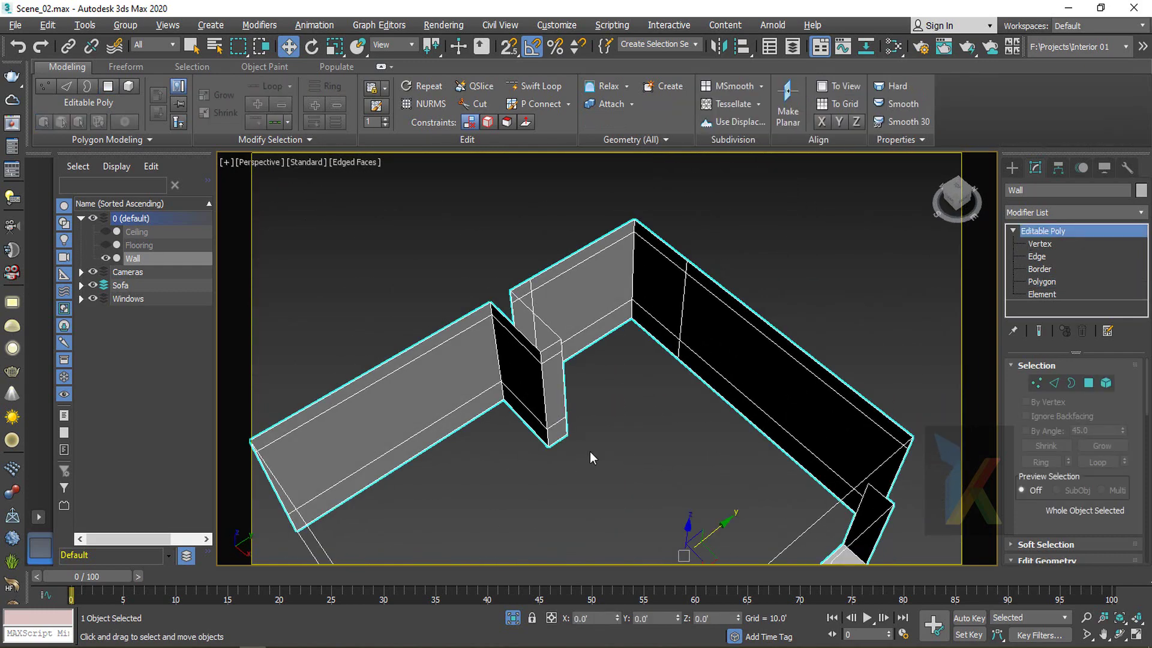
# Examine the reshaped wall through VRayCam001 with edged faces off and on, and reselect the Wall in perspective view
pyautogui.moveTo(589, 451)
pyautogui.keyDown('alt'); pyautogui.mouseDown(button='middle')
pyautogui.moveTo(607, 437)
pyautogui.moveTo(619, 348)
pyautogui.moveTo(600, 328)
pyautogui.mouseUp(button='middle'); pyautogui.keyUp('alt')
pyautogui.click(564, 458)
pyautogui.press('c')
pyautogui.press('F4')
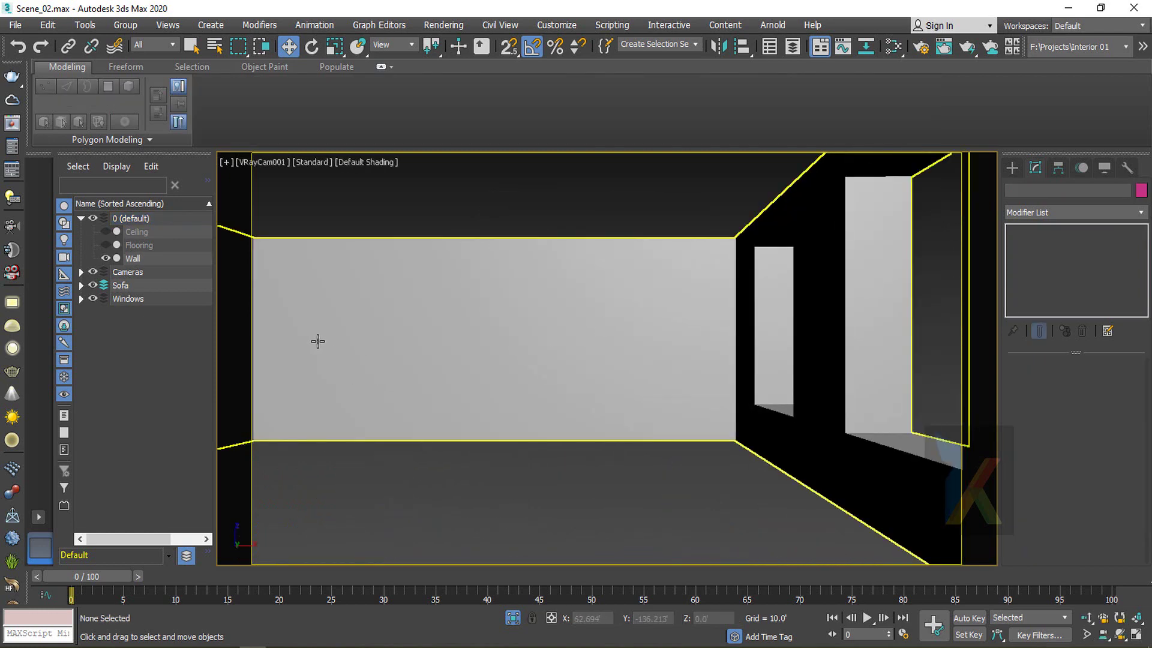
pyautogui.press('F4')
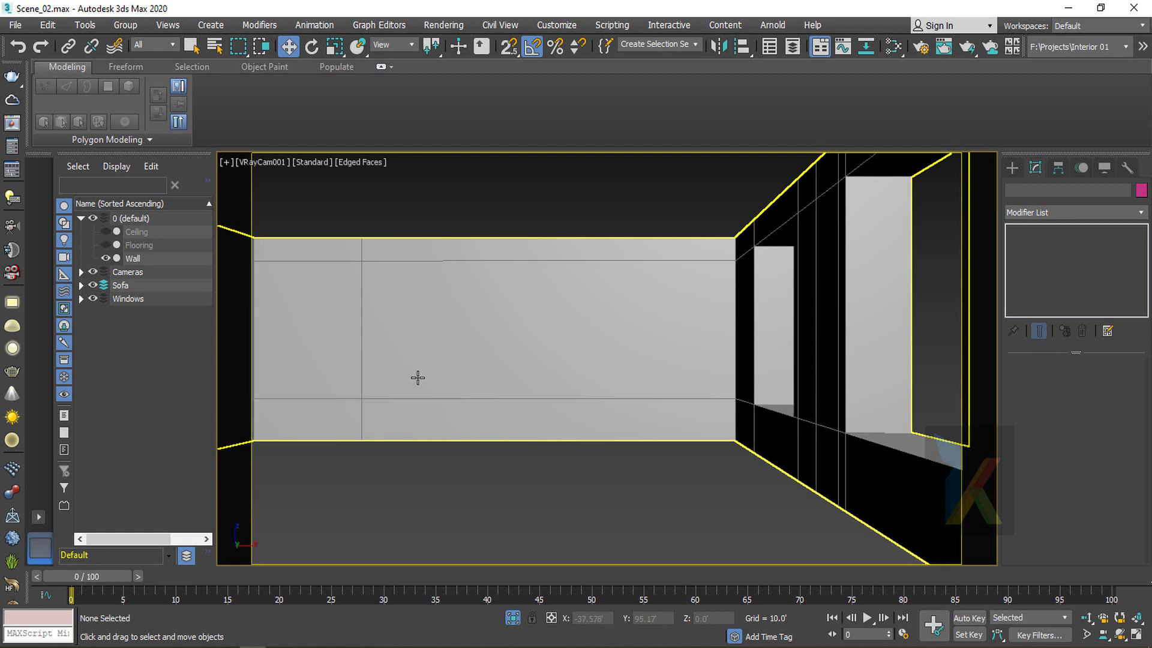
pyautogui.click(344, 360)
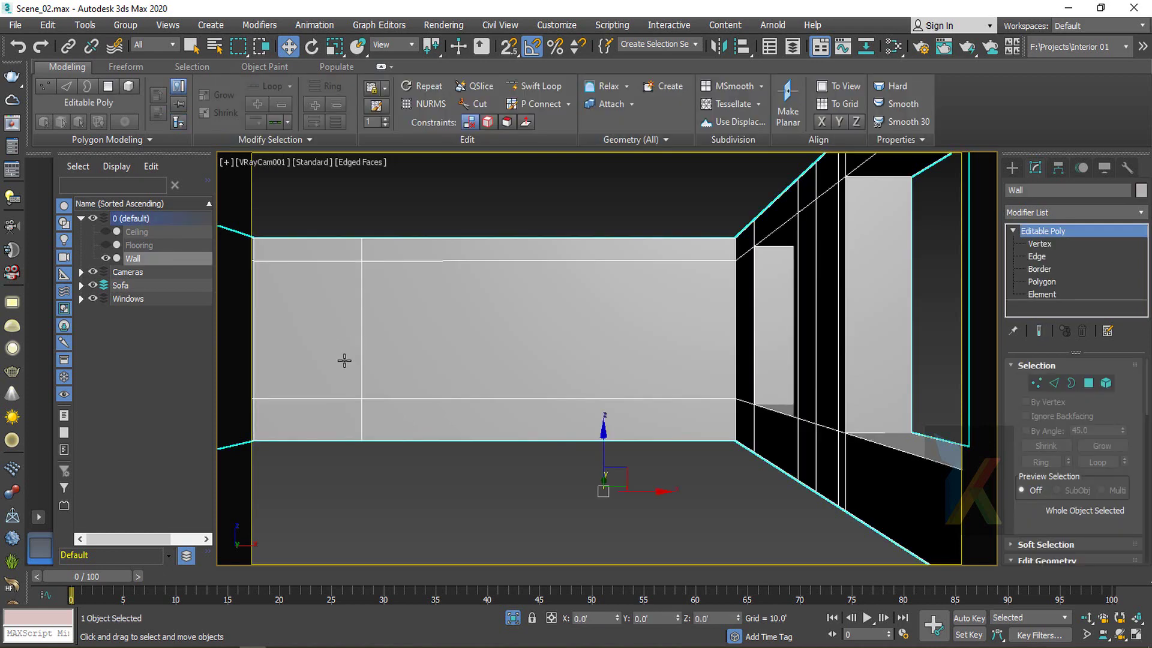
pyautogui.press('p')
pyautogui.keyDown('alt'); pyautogui.moveTo(417, 347); pyautogui.dragTo(513, 420, button='middle'); pyautogui.keyUp('alt')
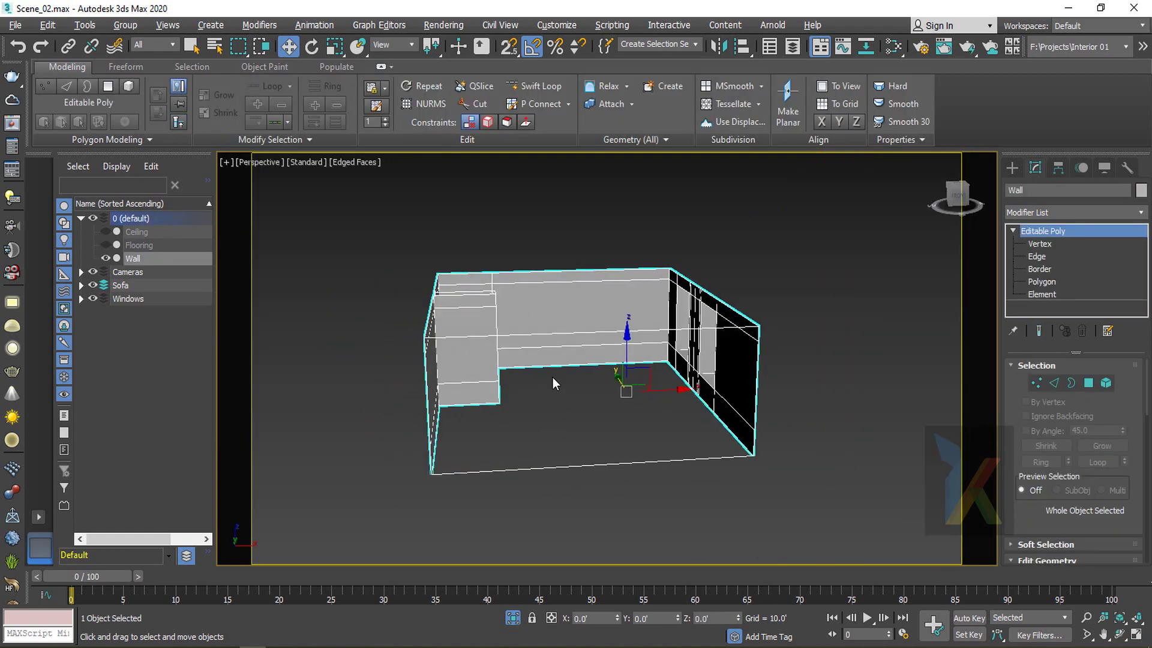
pyautogui.keyDown('alt'); pyautogui.moveTo(552, 378); pyautogui.dragTo(561, 416, button='middle'); pyautogui.keyUp('alt')
# Select all vertices of the wall opposite the windows and move them inward along X to about -11.9'
pyautogui.click(1040, 245)
pyautogui.keyDown('alt'); pyautogui.moveTo(399, 218); pyautogui.dragTo(372, 208, button='middle'); pyautogui.keyUp('alt')
pyautogui.moveTo(549, 580); pyautogui.dragTo(552, 580)
pyautogui.keyDown('alt'); pyautogui.moveTo(572, 451); pyautogui.dragTo(535, 404, button='middle'); pyautogui.keyUp('alt')
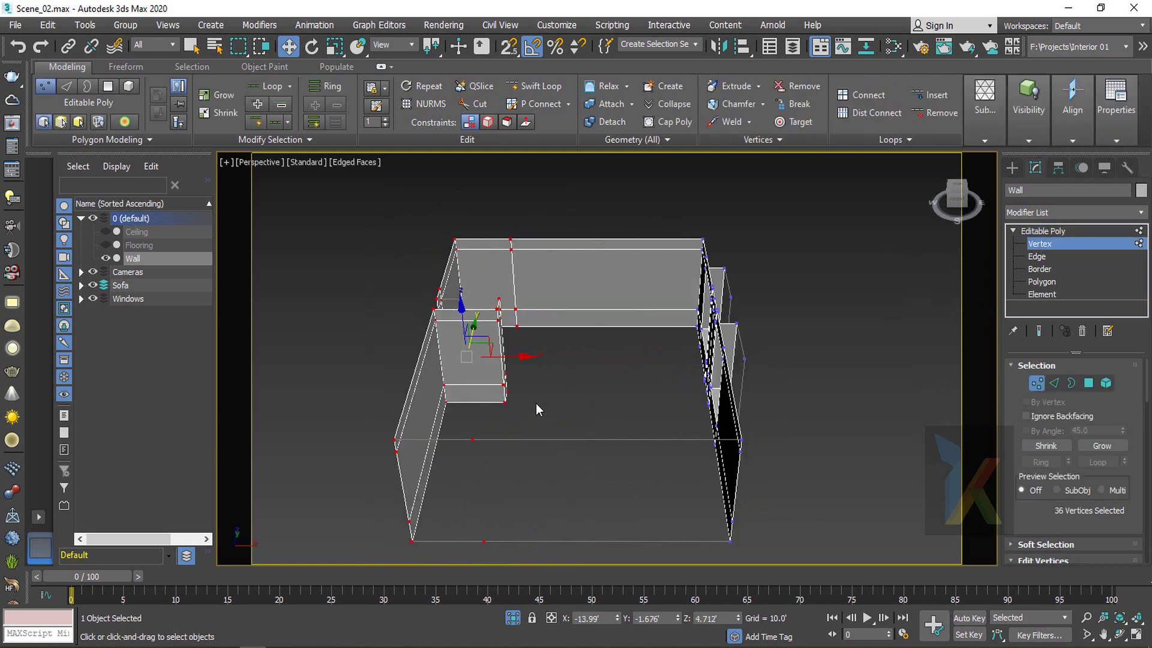
pyautogui.moveTo(509, 357); pyautogui.dragTo(535, 360)
# Adjust the selected vertices' absolute X through Move Transform Type-In in camera view, trying -10' and settling on -11.07'
pyautogui.press('c')
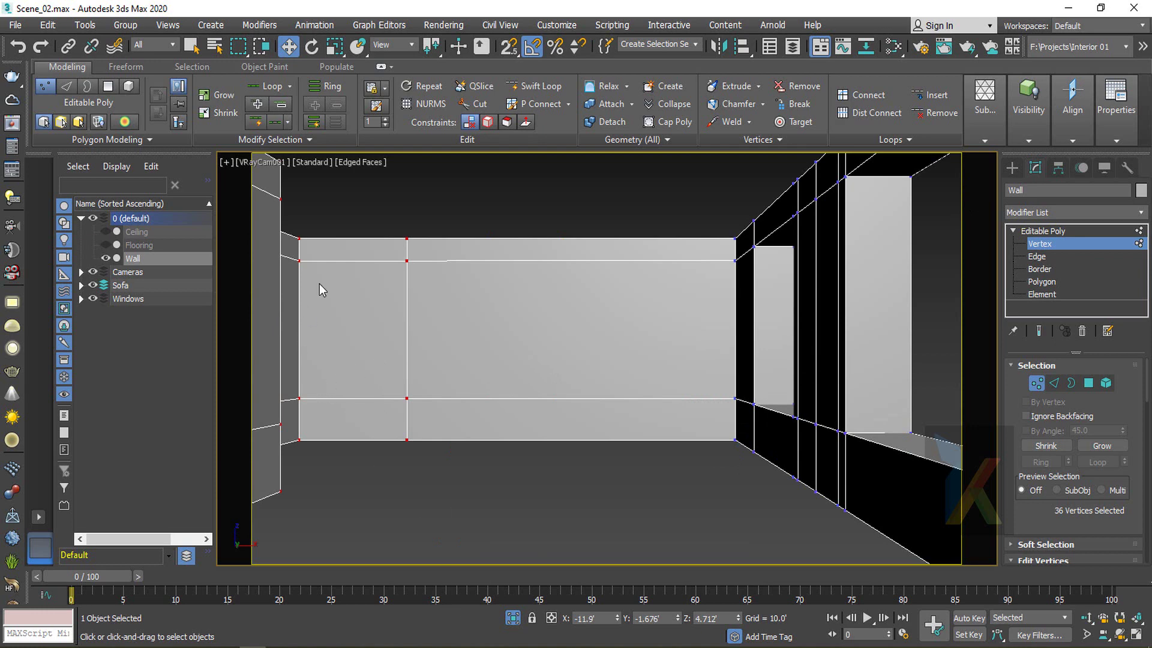
pyautogui.rightClick(288, 46)
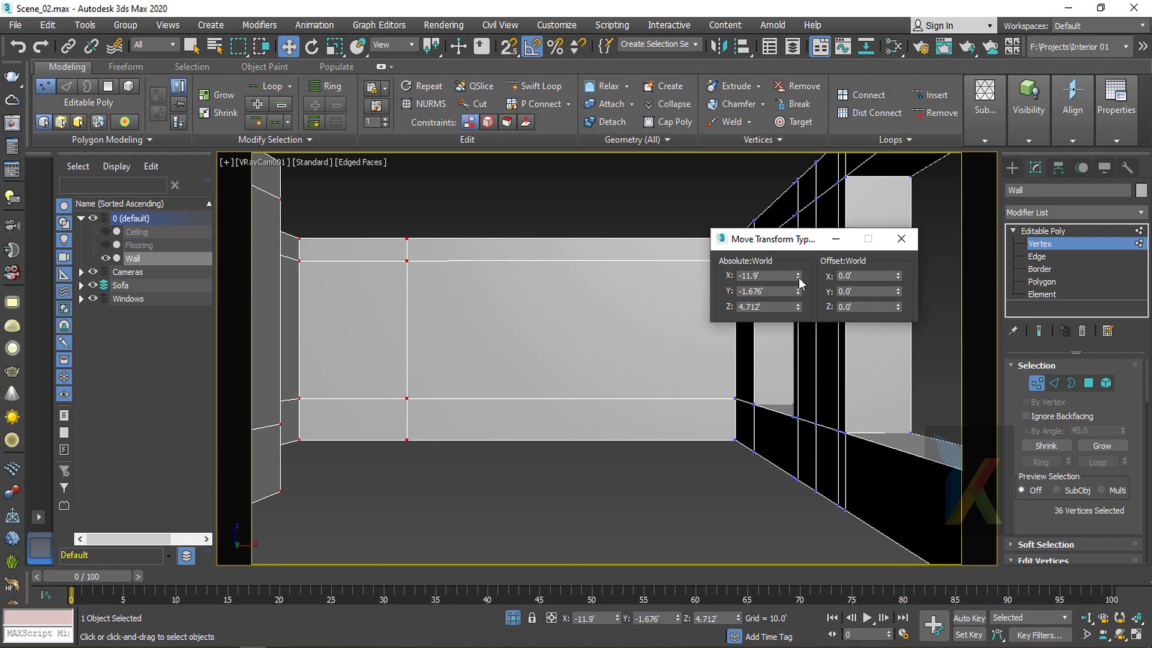
pyautogui.moveTo(798, 277); pyautogui.dragTo(789, 218)
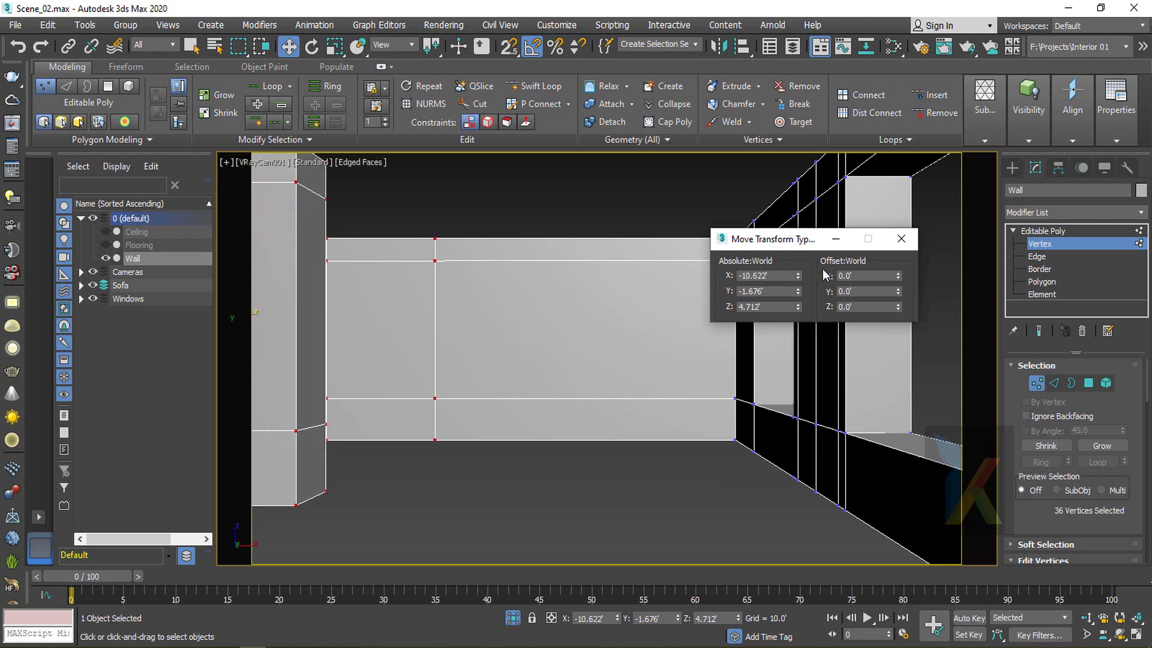
pyautogui.moveTo(776, 276); pyautogui.dragTo(716, 276)
pyautogui.write('-10')
pyautogui.press('Return')
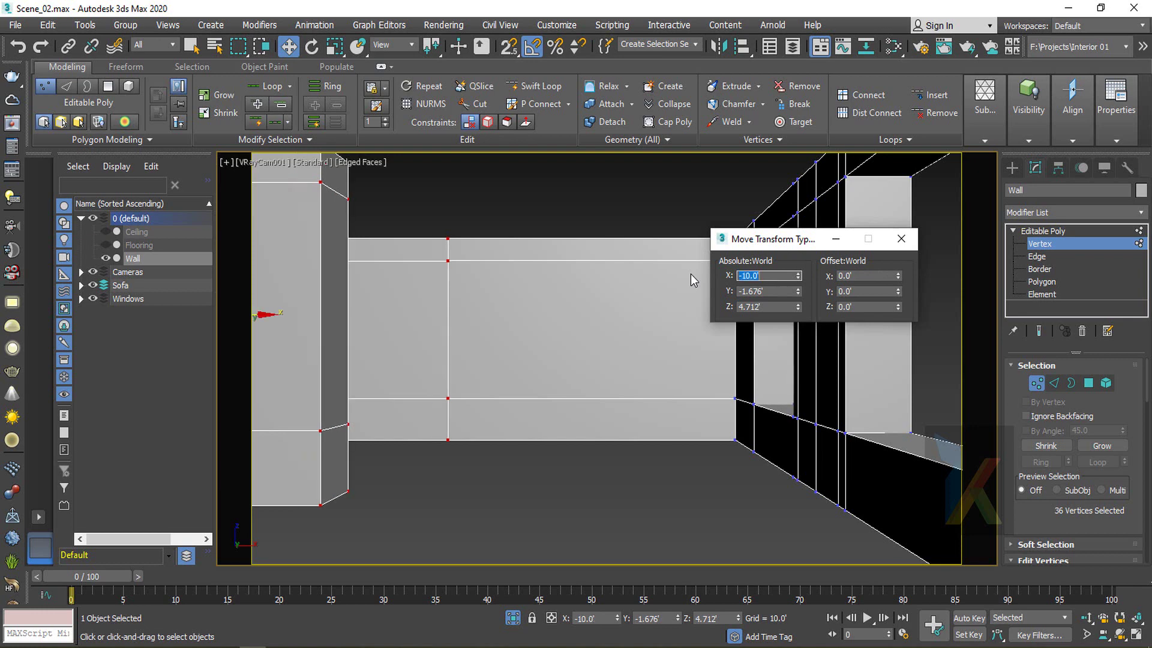
pyautogui.moveTo(798, 275); pyautogui.dragTo(805, 328)
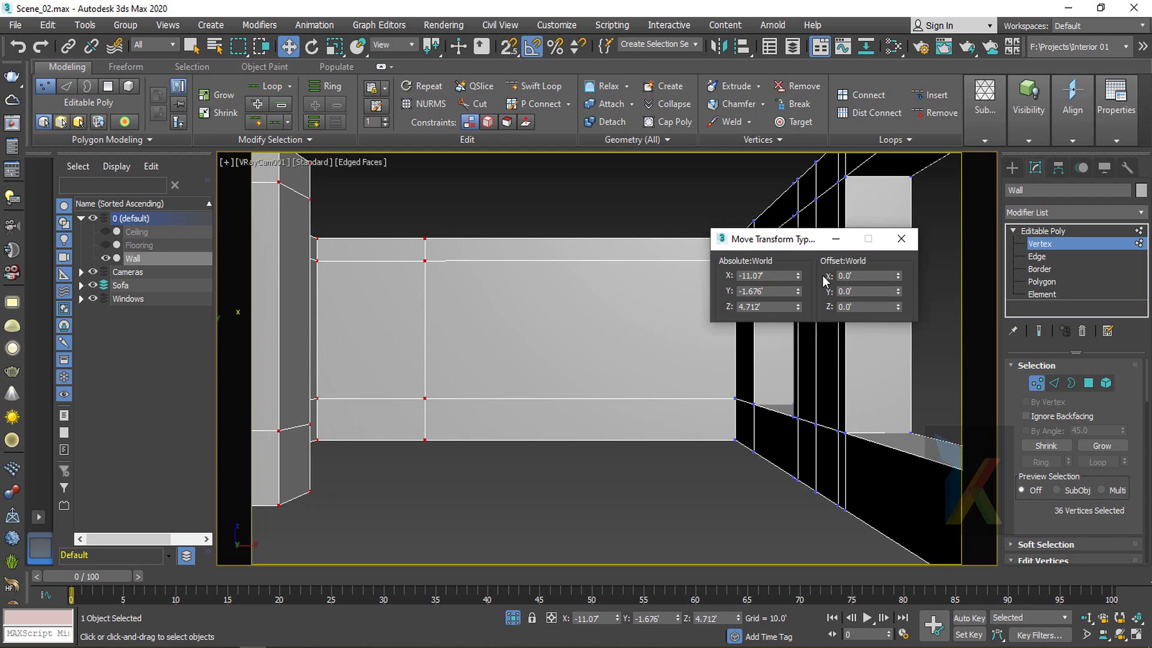
pyautogui.click(893, 240)
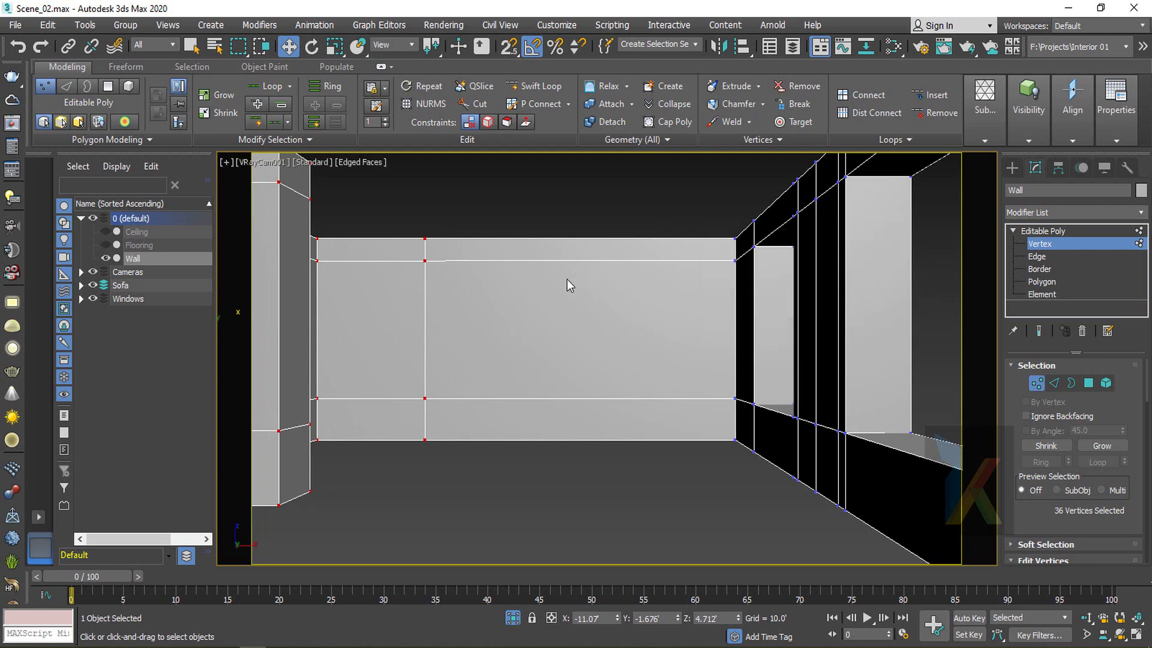
# Widen VRayCam001's field of view slightly and pan the camera towards the wall opposite the windows
pyautogui.click(1088, 633)
pyautogui.moveTo(701, 429); pyautogui.dragTo(700, 438)
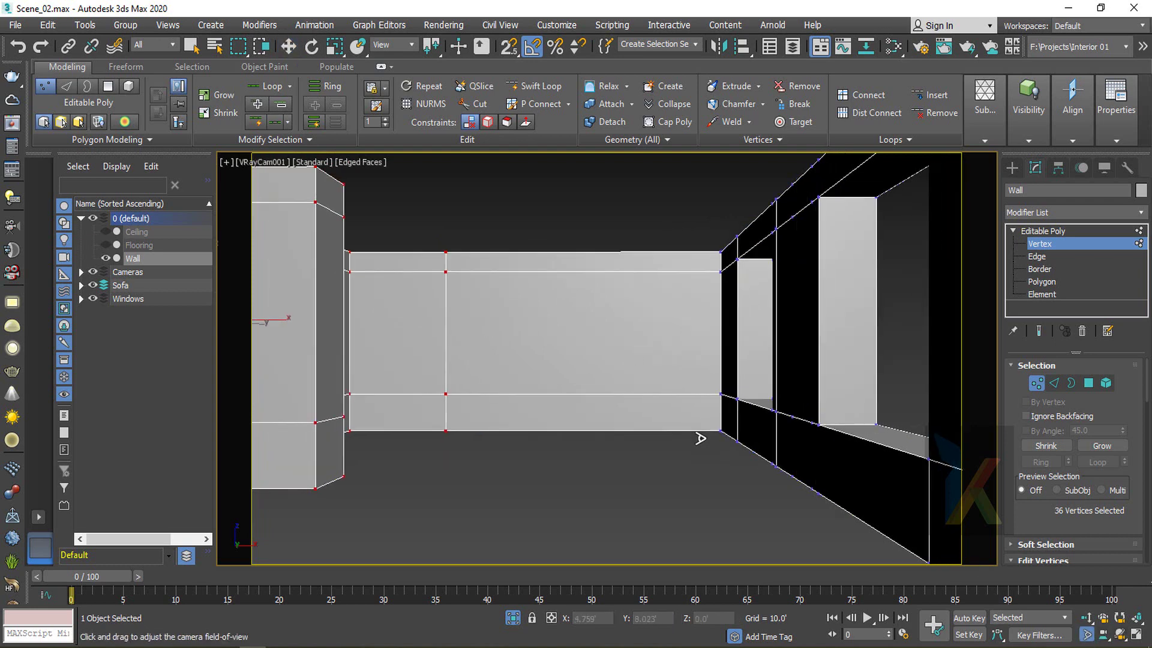
pyautogui.moveTo(659, 422); pyautogui.dragTo(679, 424, button='middle')
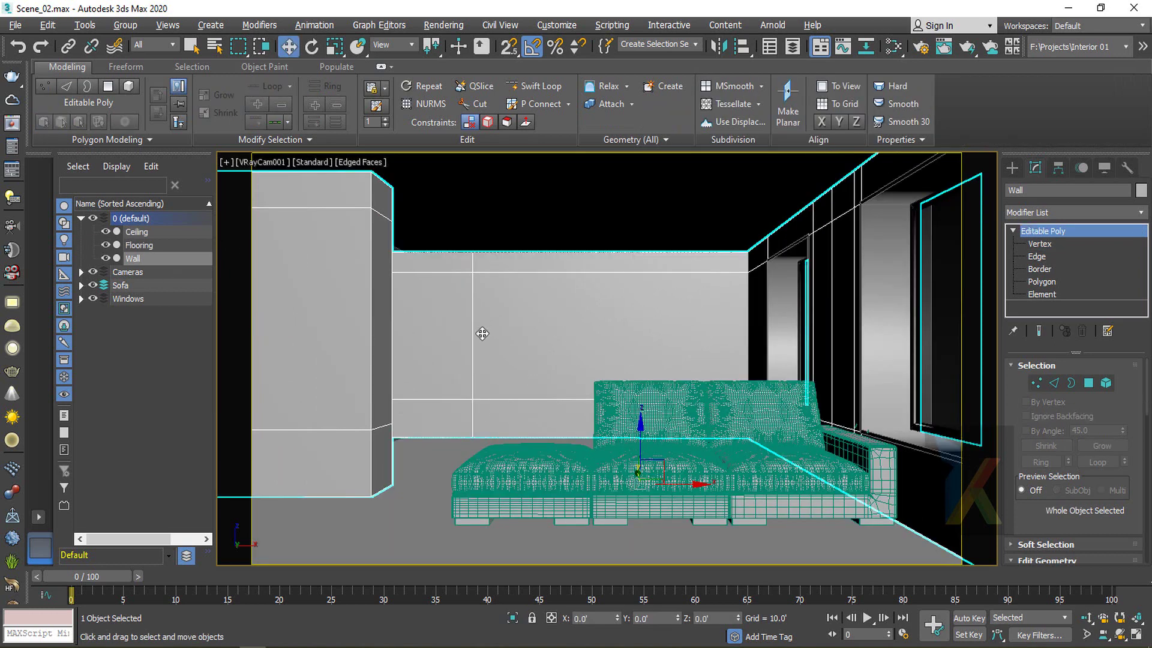
# Isolate the Wall in the perspective view and clear the selection
pyautogui.press('p')
pyautogui.scroll(-3, 511, 352)
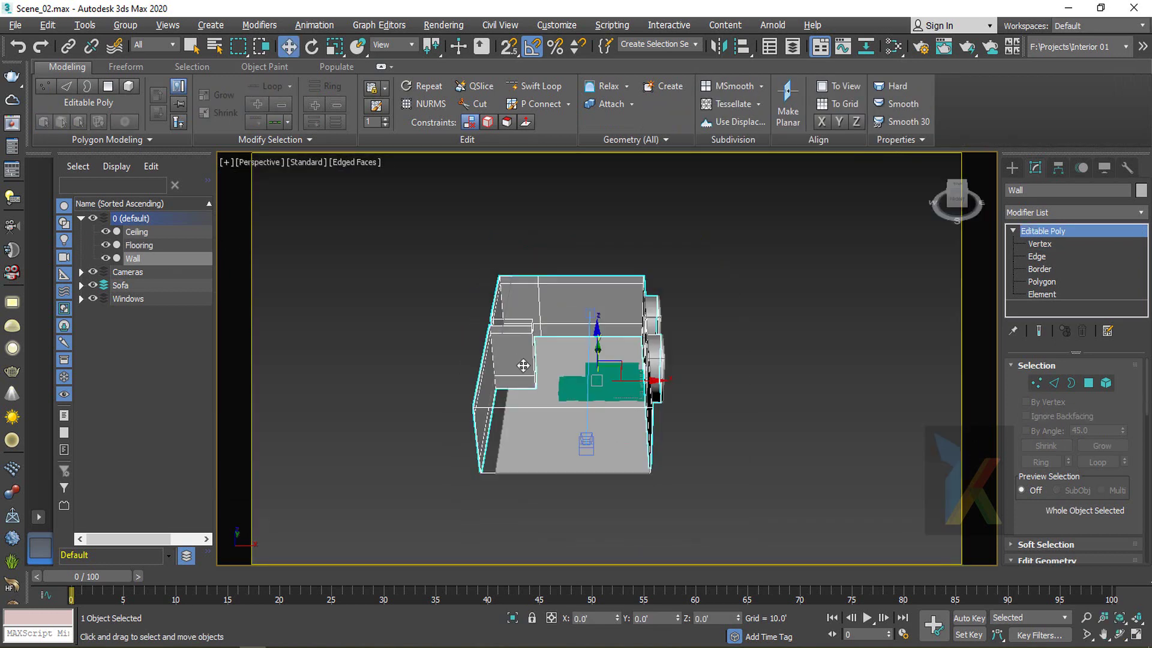
pyautogui.keyDown('alt'); pyautogui.moveTo(521, 365); pyautogui.dragTo(535, 375, button='middle'); pyautogui.keyUp('alt')
pyautogui.click(721, 333)
pyautogui.keyDown('alt'); pyautogui.moveTo(581, 425); pyautogui.dragTo(551, 354, button='middle'); pyautogui.keyUp('alt')
pyautogui.click(526, 343)
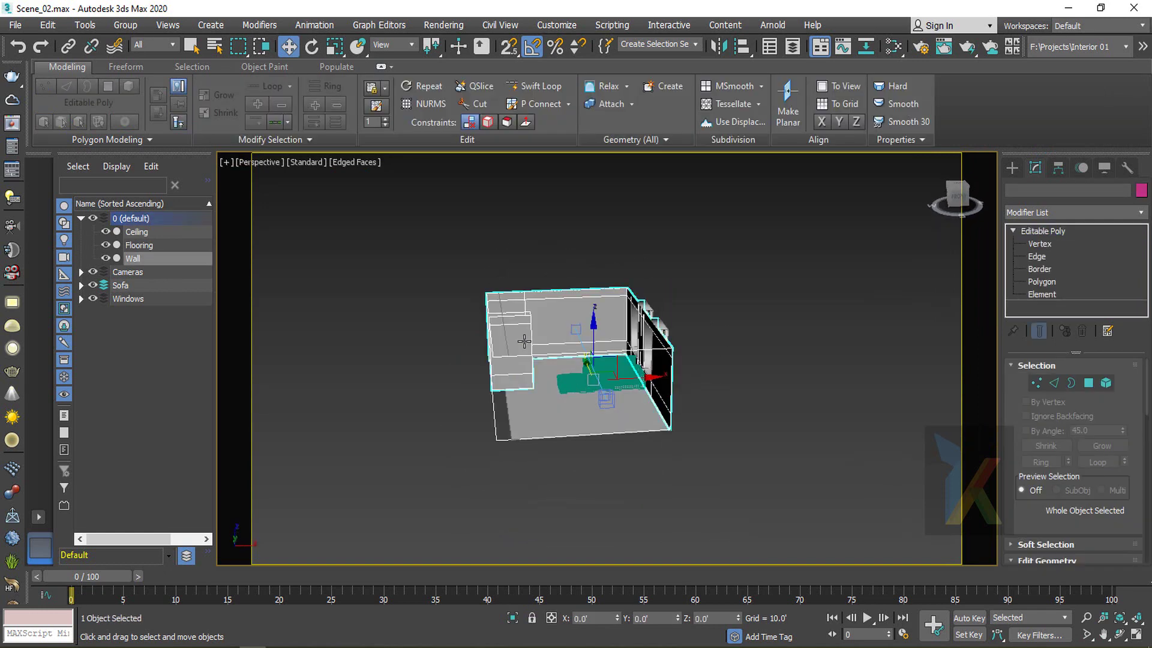
pyautogui.hotkey('alt', 'q')
pyautogui.keyDown('alt'); pyautogui.moveTo(567, 459); pyautogui.dragTo(557, 481, button='middle'); pyautogui.keyUp('alt')
pyautogui.click(758, 369)
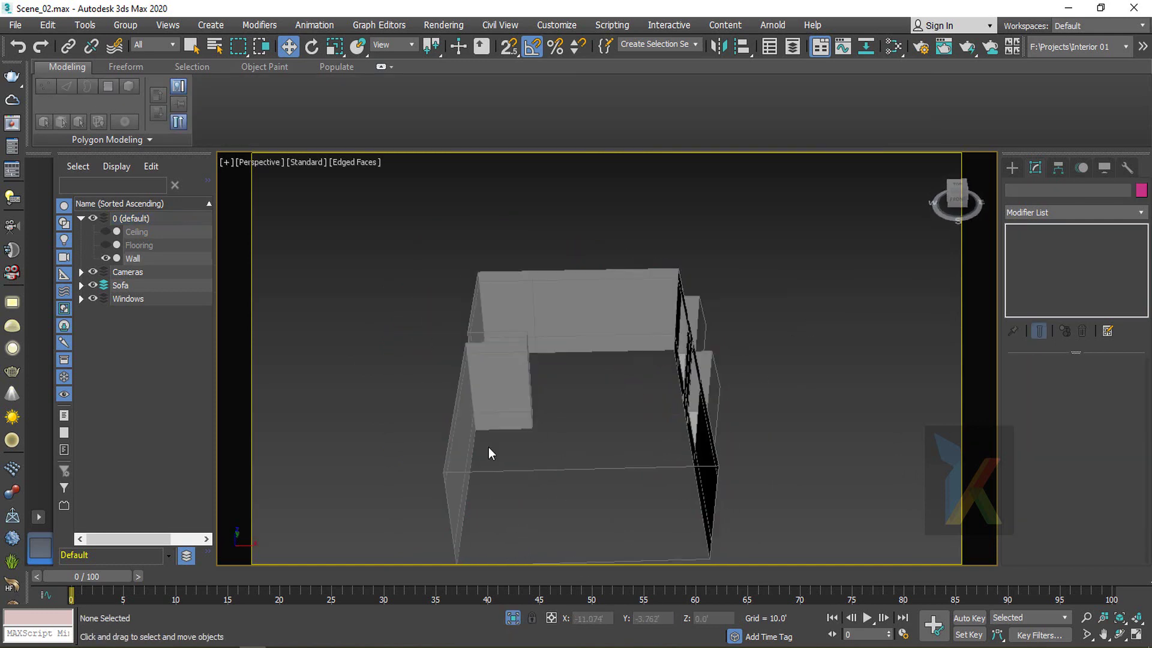
pyautogui.keyDown('alt'); pyautogui.moveTo(488, 447); pyautogui.dragTo(495, 424, button='middle'); pyautogui.keyUp('alt')
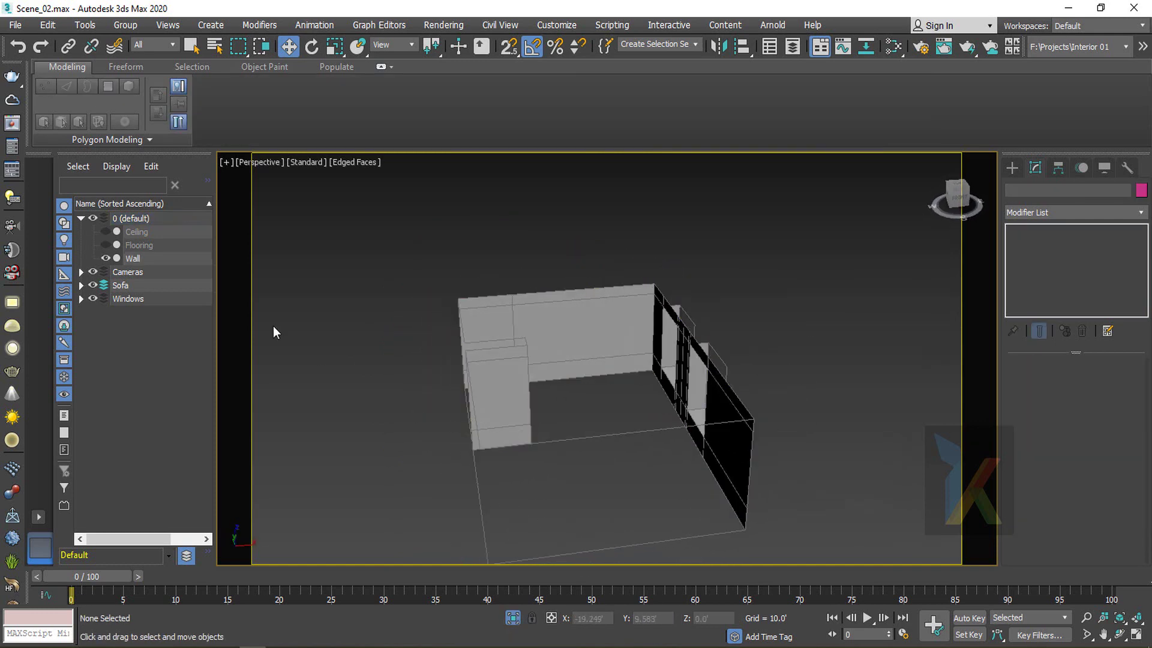
# Merge all objects from the kitchen black matt file into the scene and dismiss the Scene Converter
pyautogui.click(15, 25)
pyautogui.moveTo(61, 233)
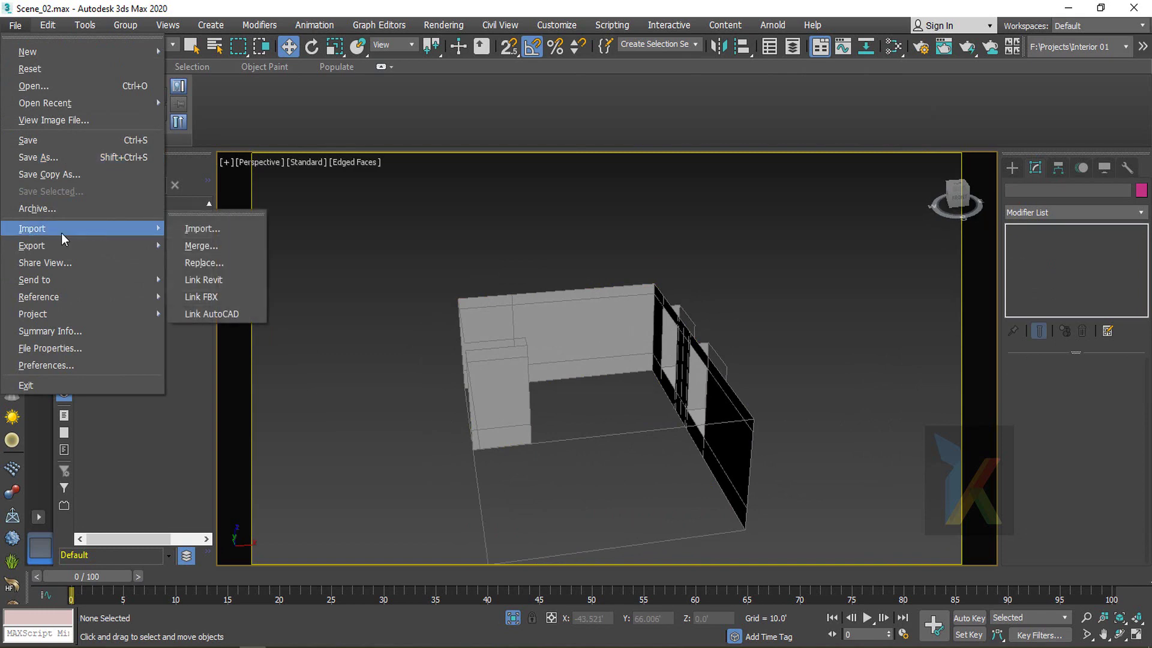
pyautogui.click(202, 246)
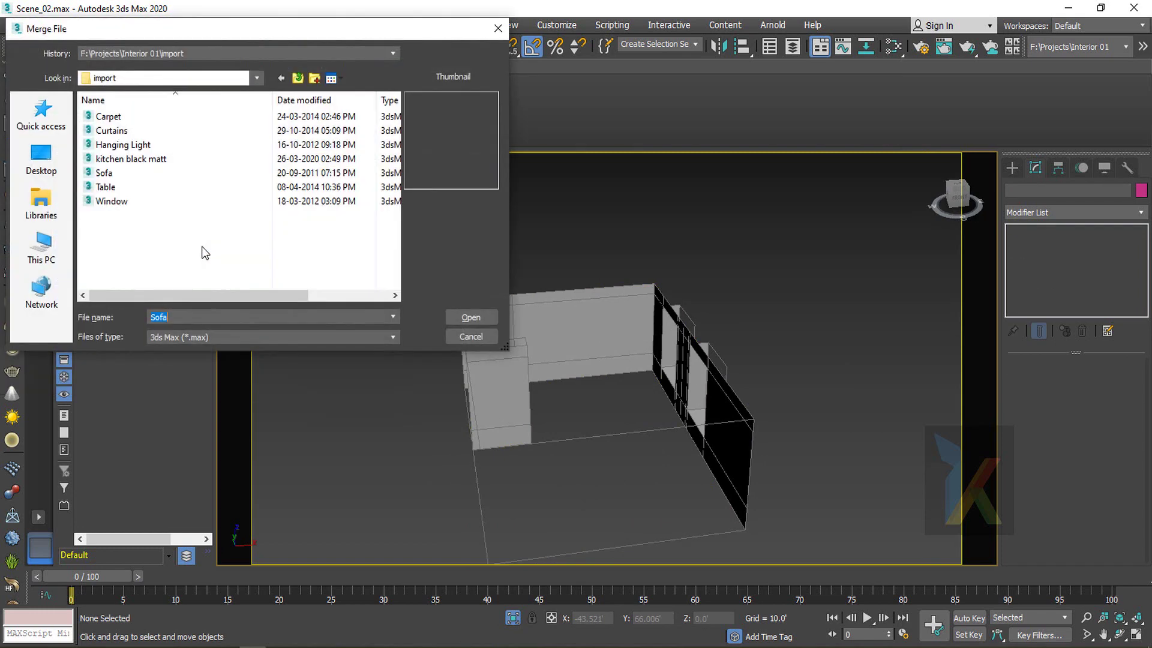
pyautogui.click(138, 159)
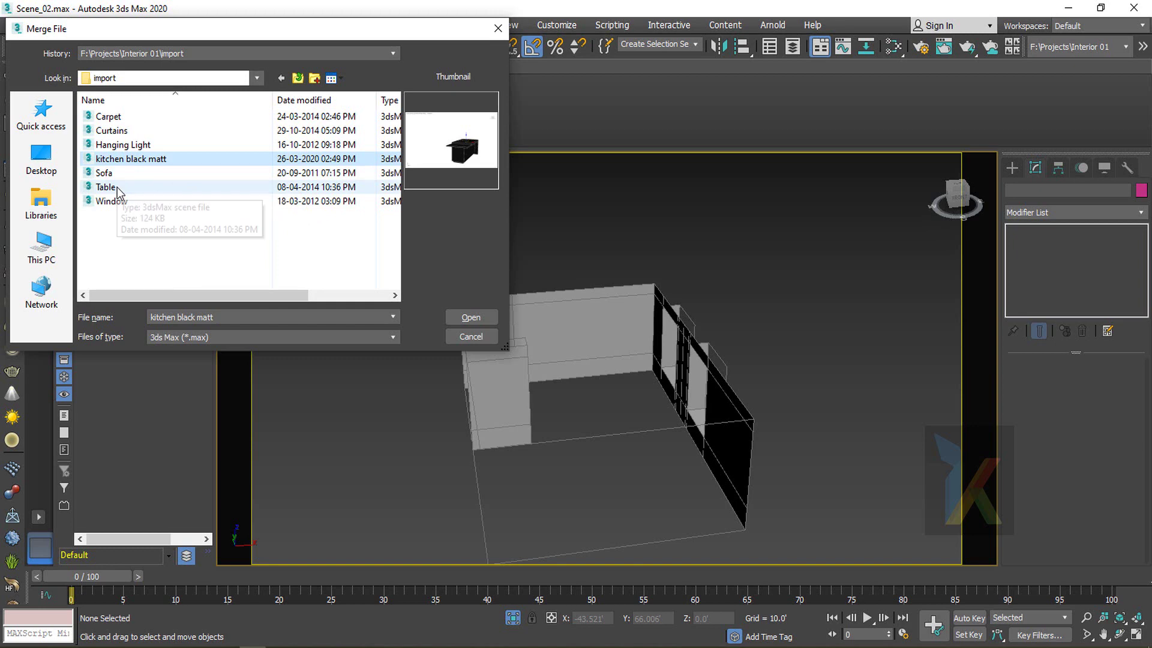
pyautogui.click(475, 318)
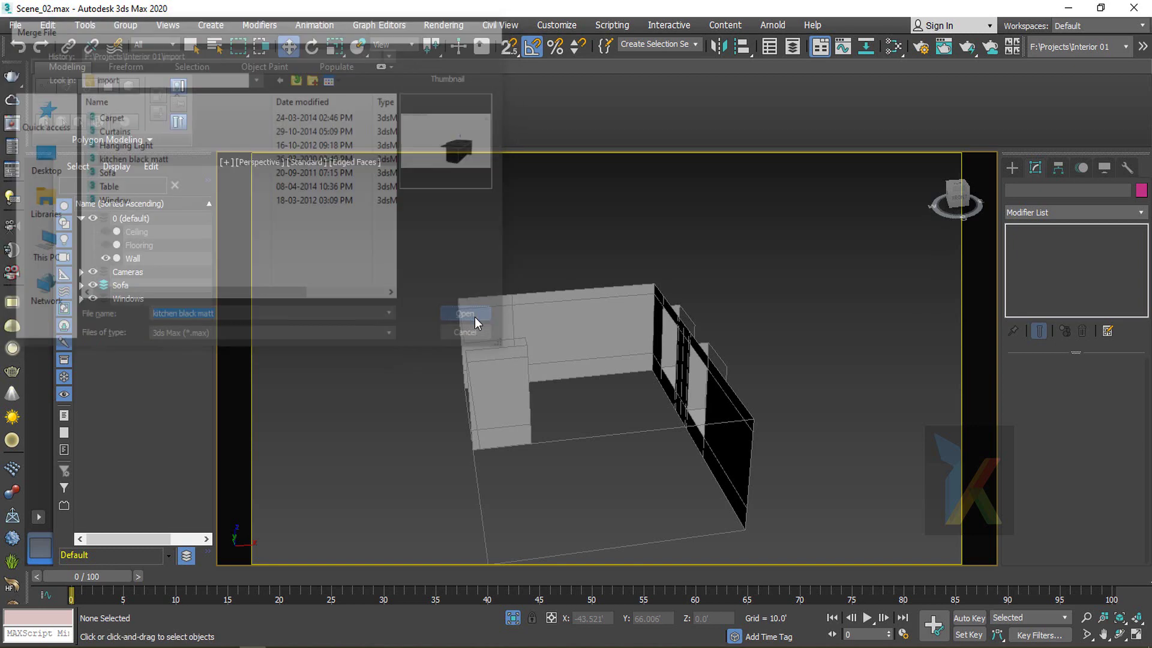
pyautogui.click(454, 425)
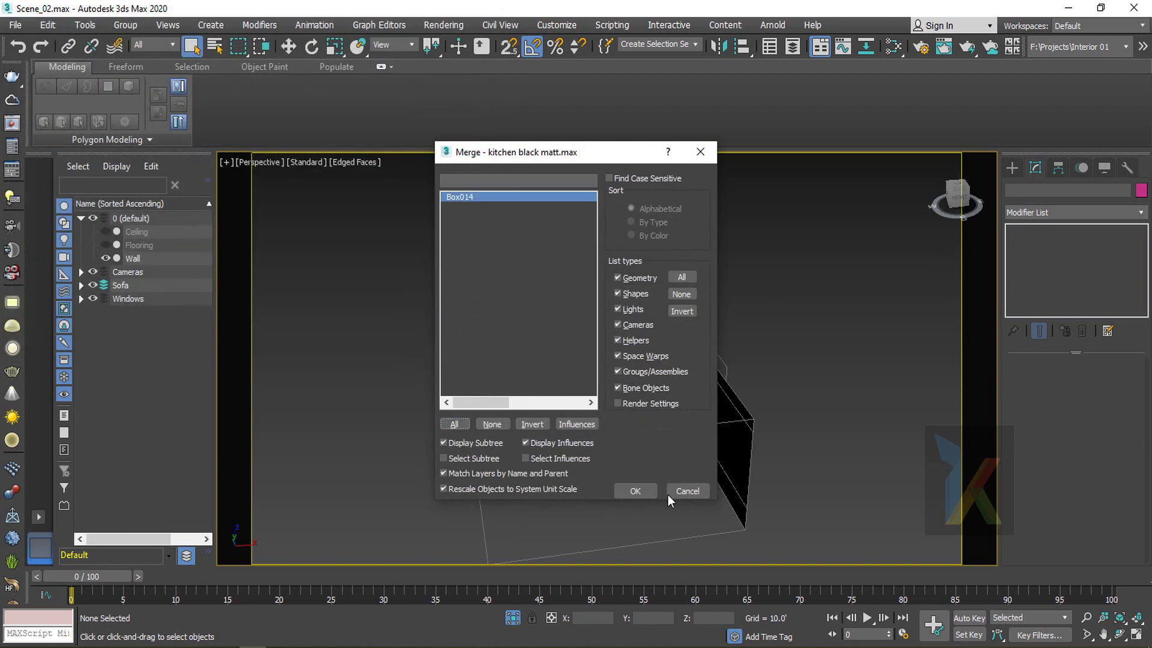
pyautogui.click(635, 489)
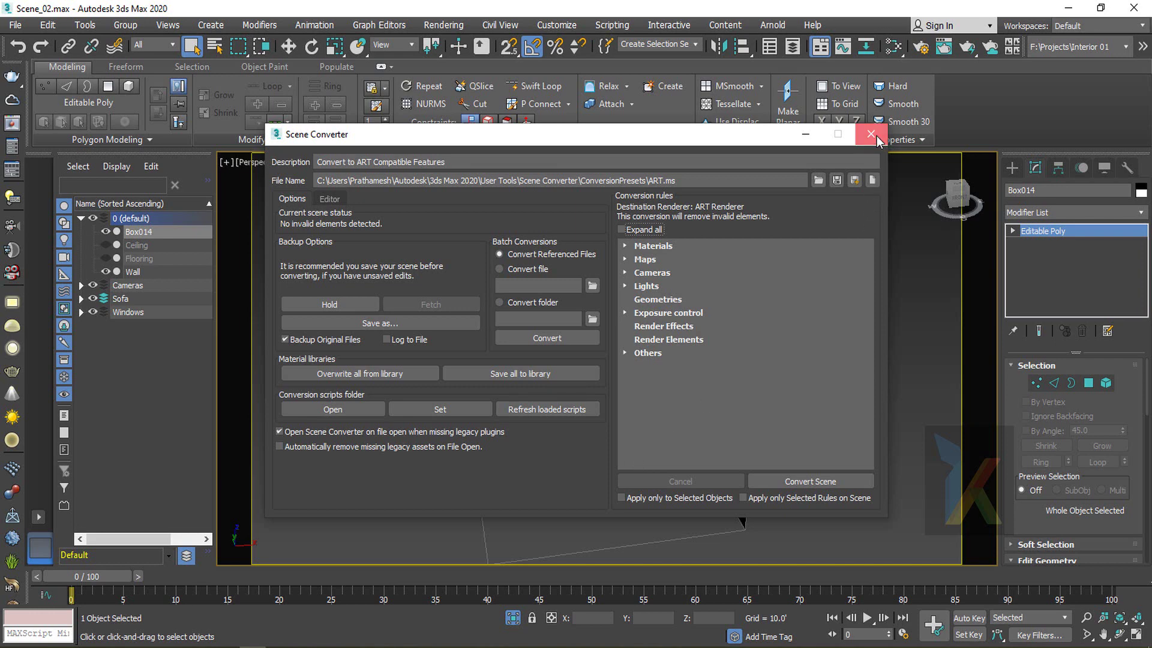
pyautogui.click(871, 133)
# Try moving the merged kitchen unit along Y to about 20', and undo the move
pyautogui.press('z')
pyautogui.scroll(-5, 625, 393)
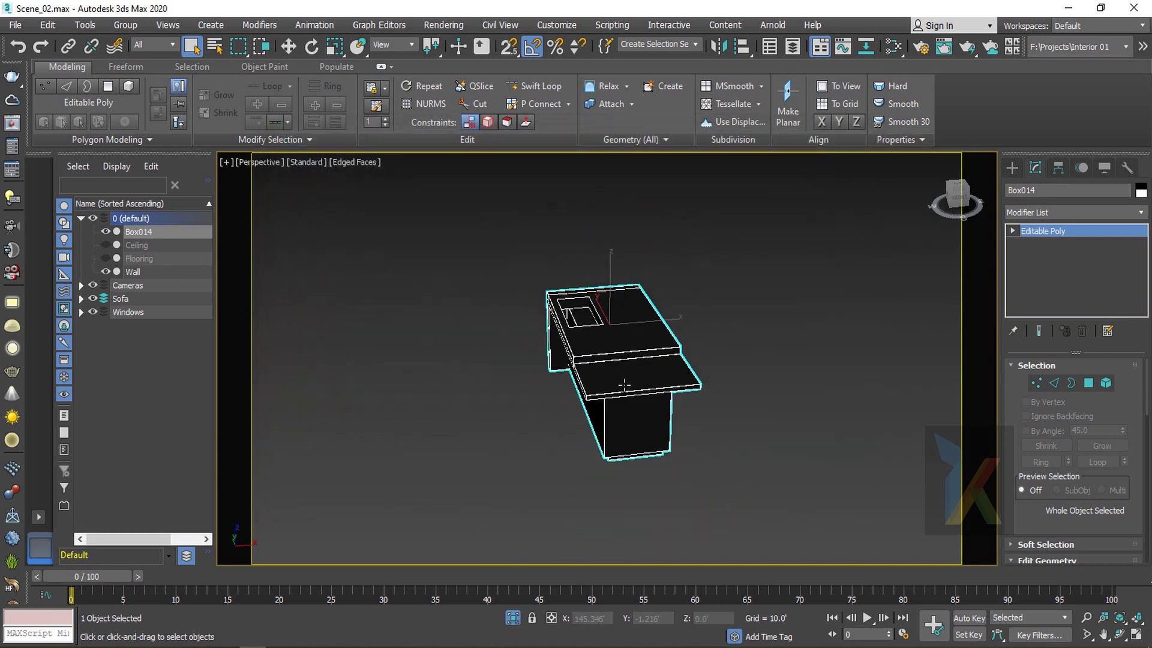
pyautogui.press('w')
pyautogui.keyDown('alt'); pyautogui.moveTo(750, 419); pyautogui.dragTo(686, 398, button='middle'); pyautogui.keyUp('alt')
pyautogui.scroll(-3, 686, 399)
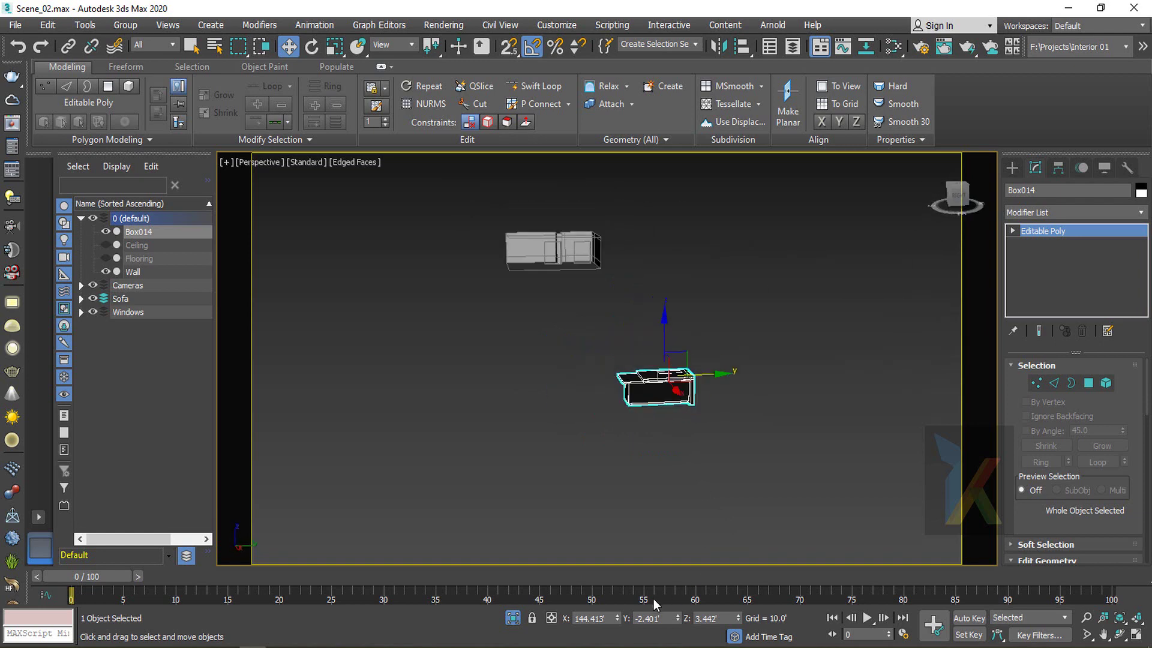
pyautogui.click(700, 419)
pyautogui.click(693, 391)
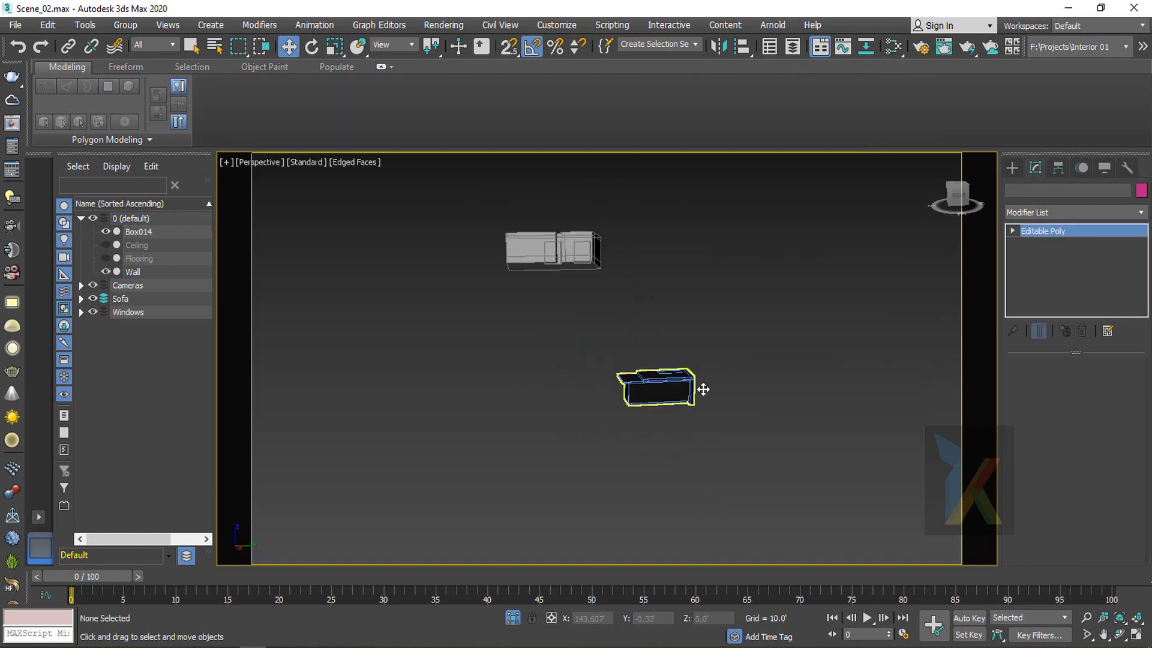
pyautogui.moveTo(700, 372); pyautogui.dragTo(857, 366)
pyautogui.click(644, 456)
pyautogui.hotkey('ctrl', 'z')
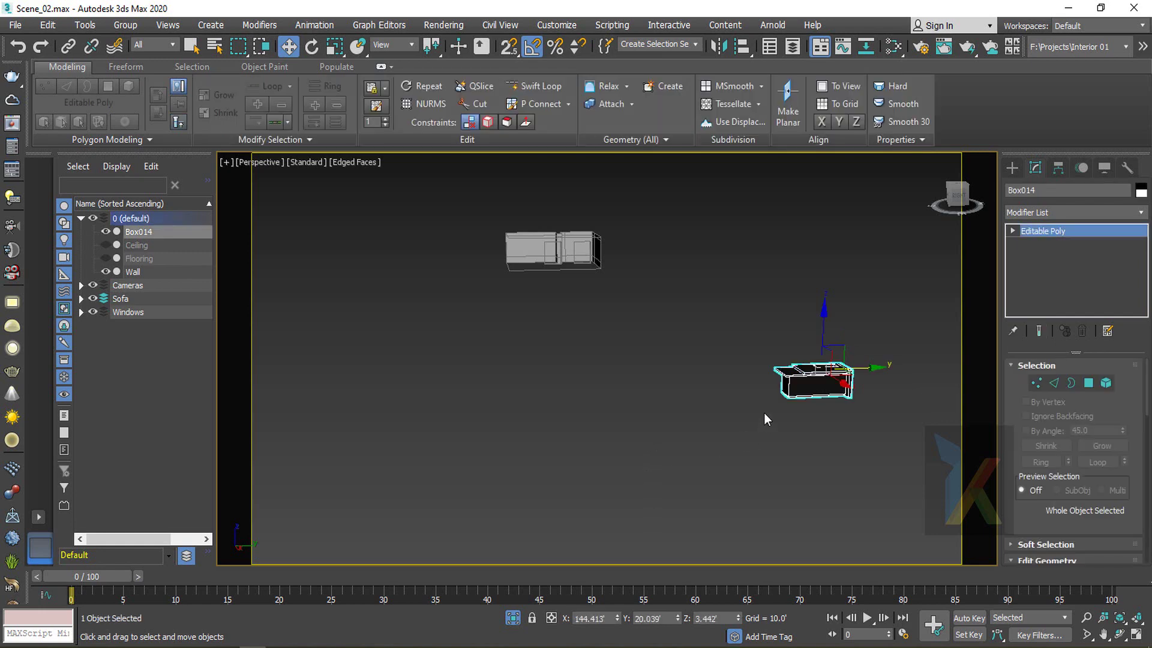
pyautogui.hotkey('ctrl', 'z')
pyautogui.hotkey('ctrl', 'z')
pyautogui.hotkey('ctrl', 'z')
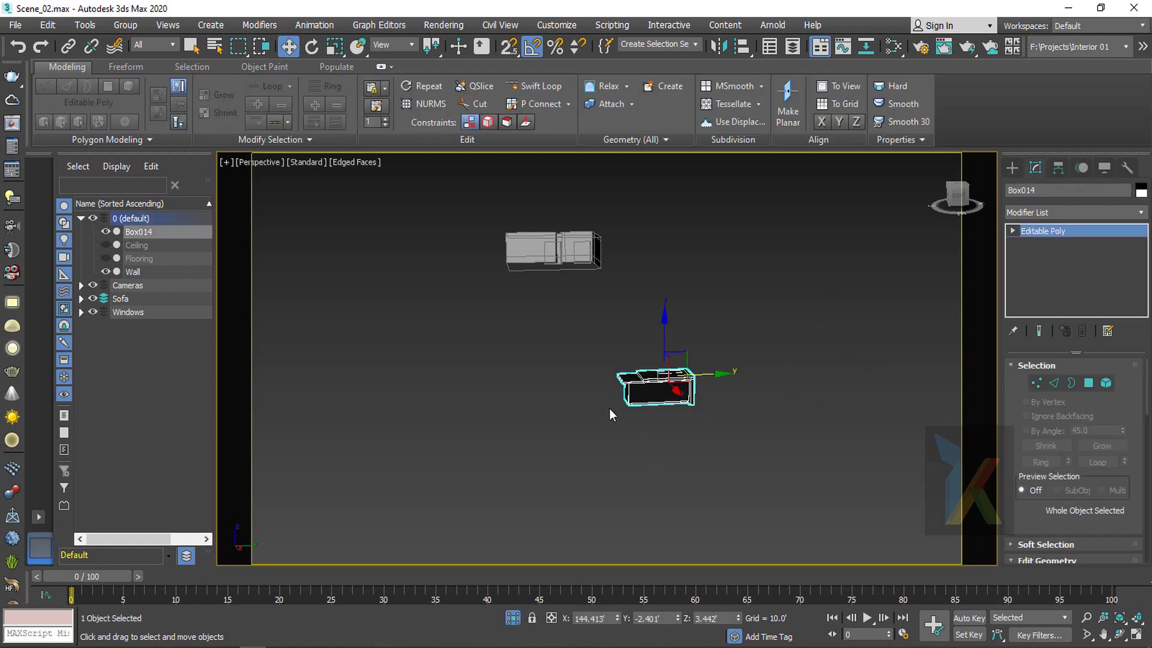
# Put the selected kitchen unit into a new layer
pyautogui.click(206, 186)
pyautogui.click(116, 206)
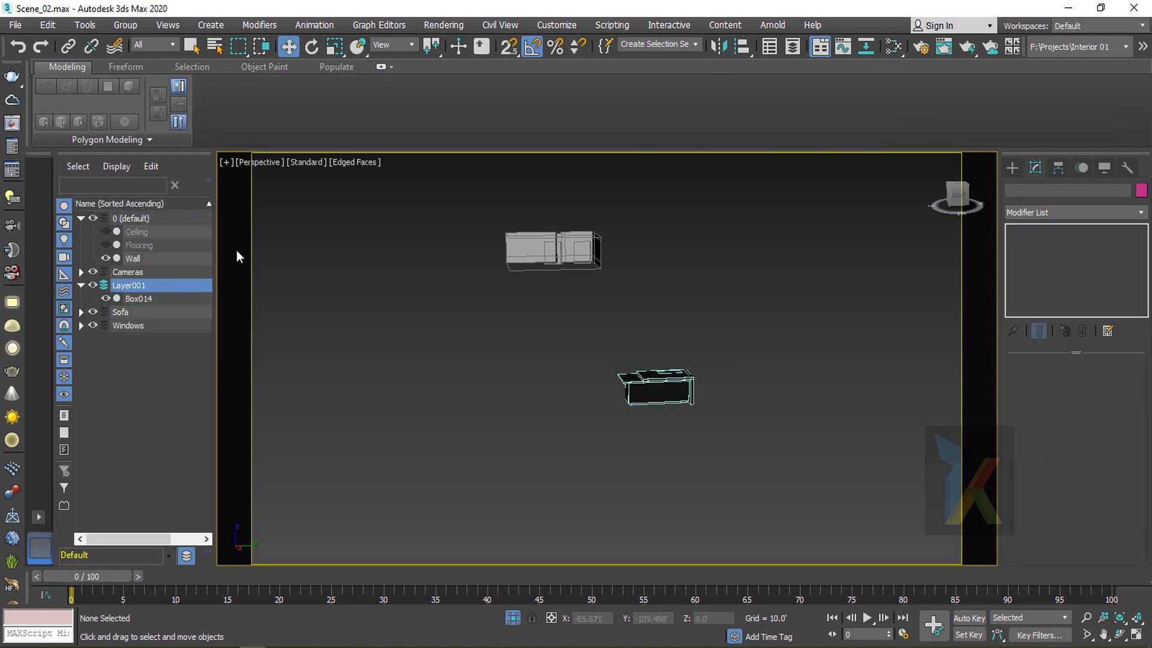
# Select the kitchen unit Box014 in its new layer and frame it in the perspective view
pyautogui.press('f')
pyautogui.press('t')
pyautogui.press('c')
pyautogui.press('h')
pyautogui.press('Escape')
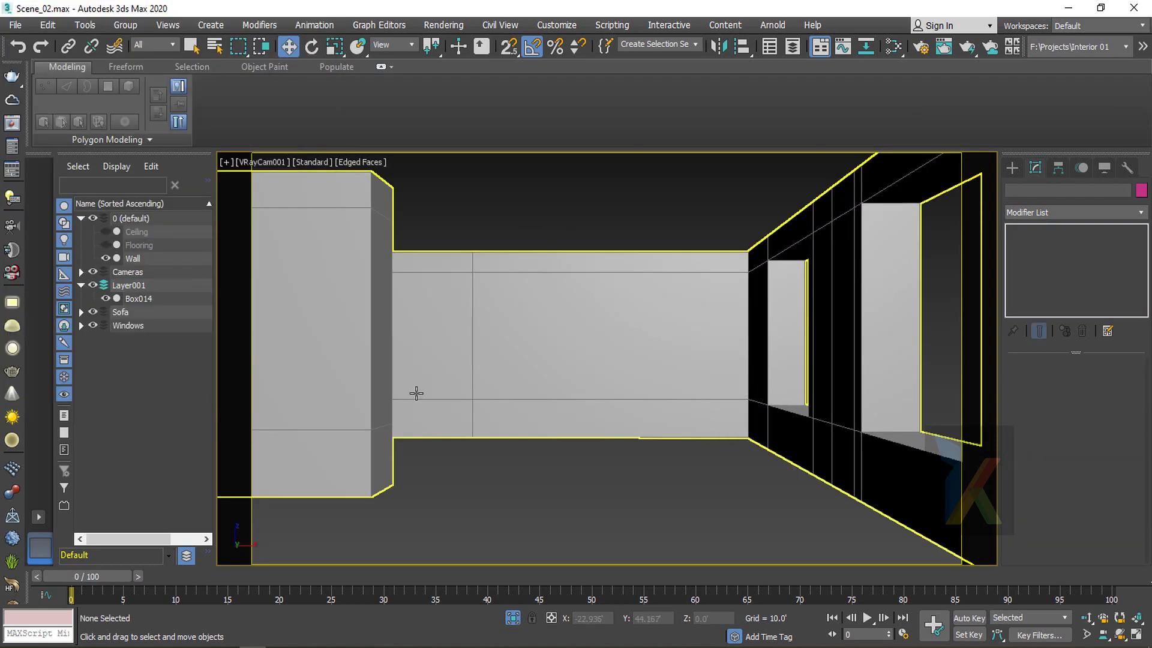
pyautogui.click(142, 299)
pyautogui.press('p')
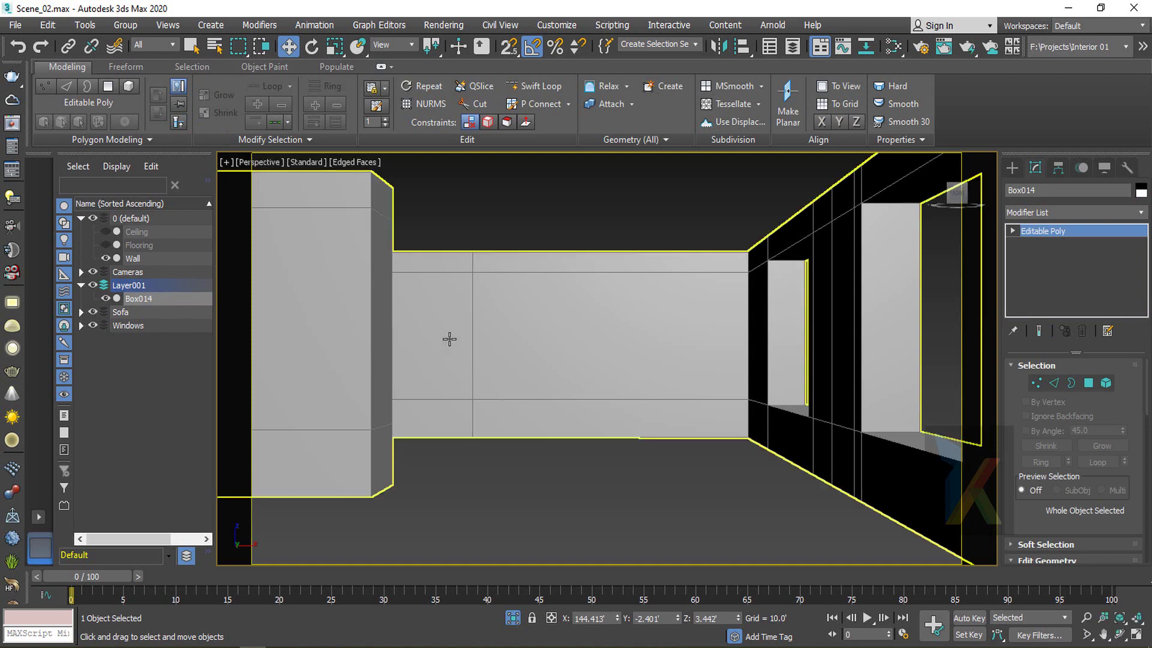
pyautogui.press('z')
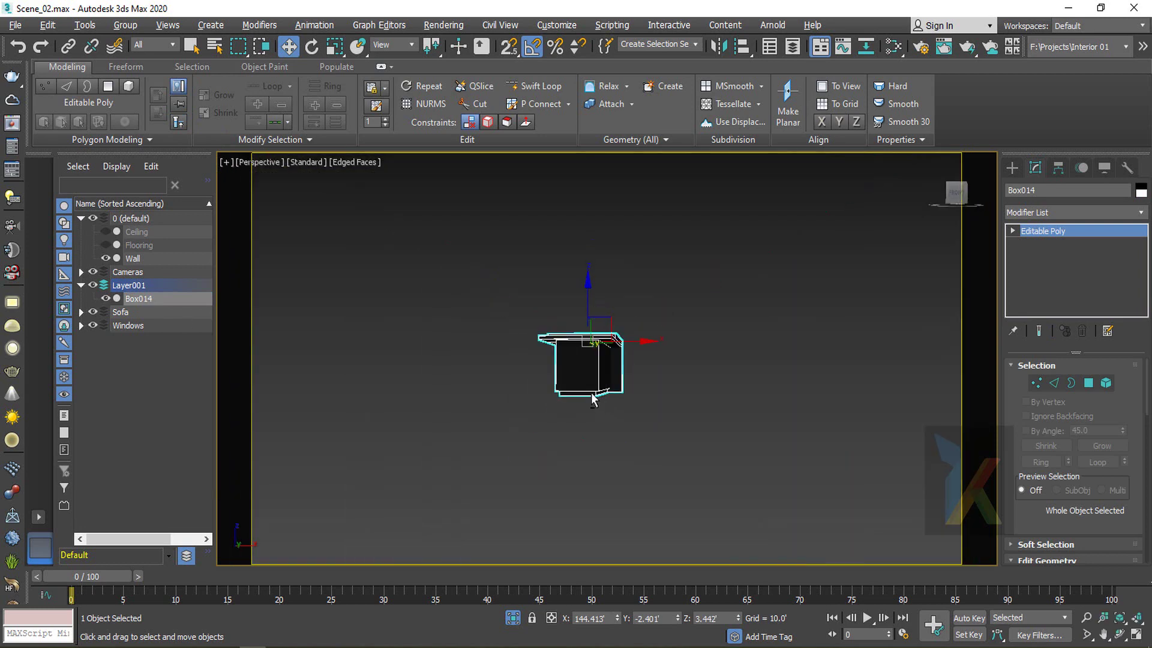
# Rename the new layer holding the kitchen unit as Kitchen
pyautogui.click(137, 285)
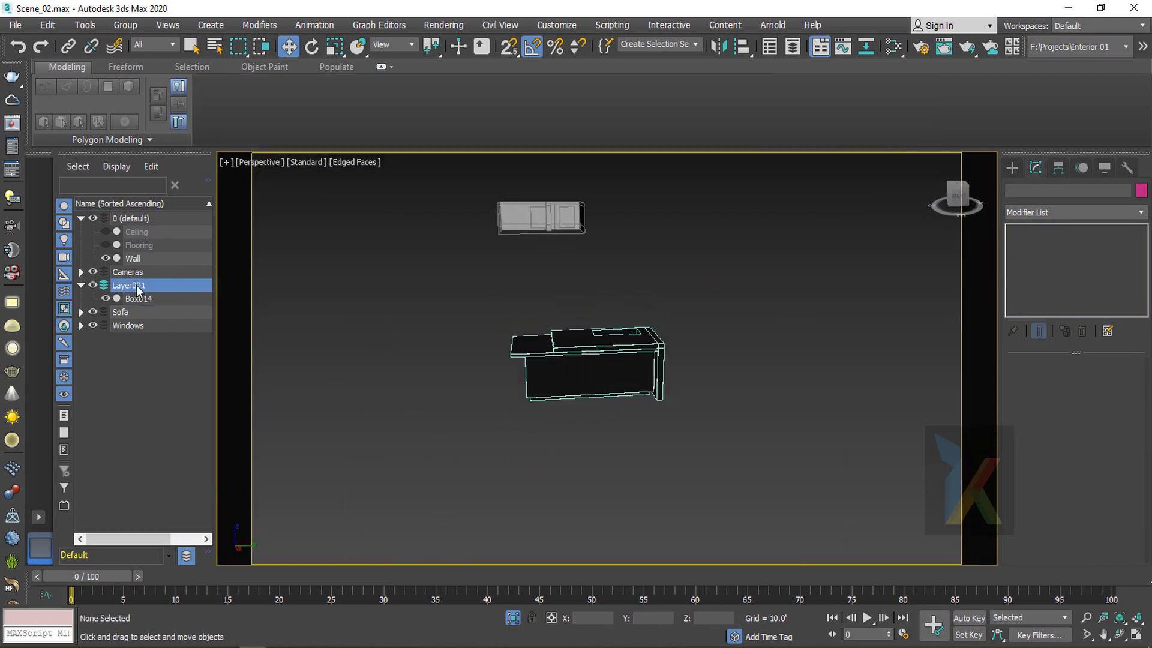
pyautogui.rightClick(135, 286)
pyautogui.click(179, 347)
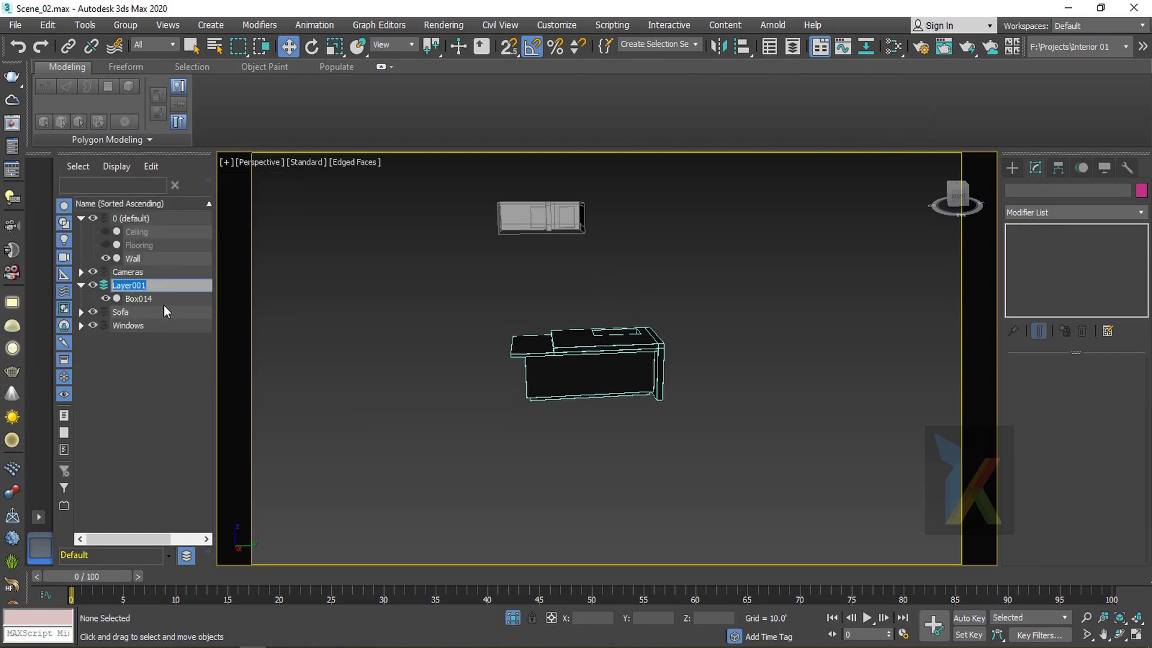
pyautogui.write('Kitchen')
pyautogui.press('Return')
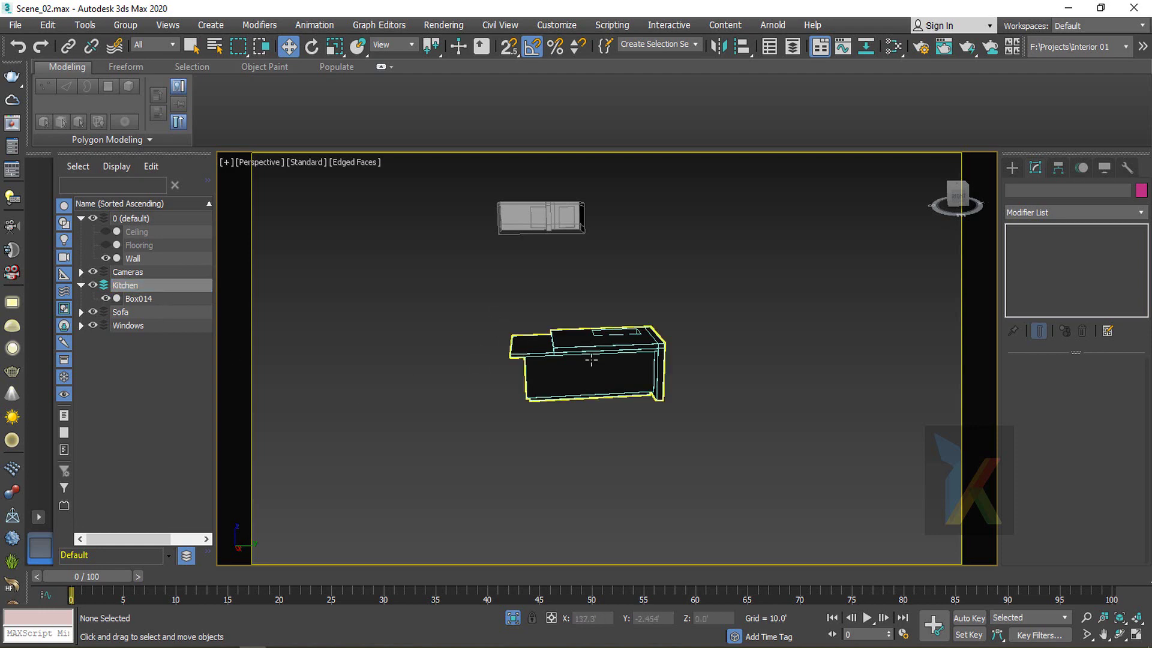
# Select the kitchen unit Box014 and reset its X and Y positions to 0' in the top view
pyautogui.click(592, 360)
pyautogui.press('t')
pyautogui.scroll(-8, 637, 390)
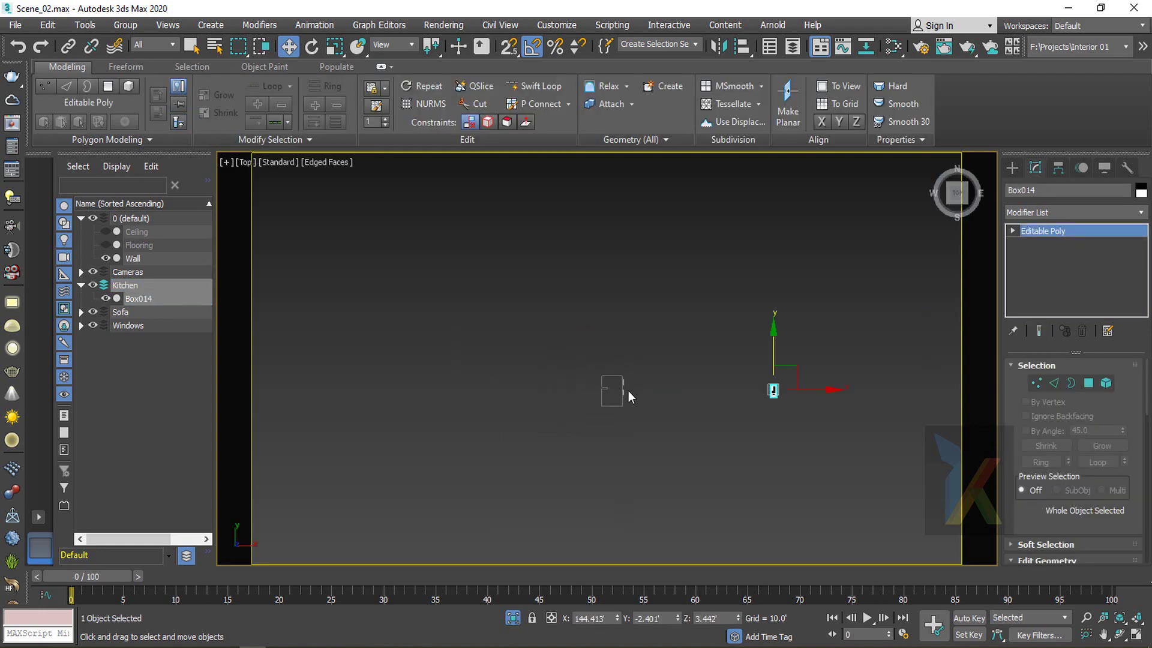
pyautogui.rightClick(679, 617)
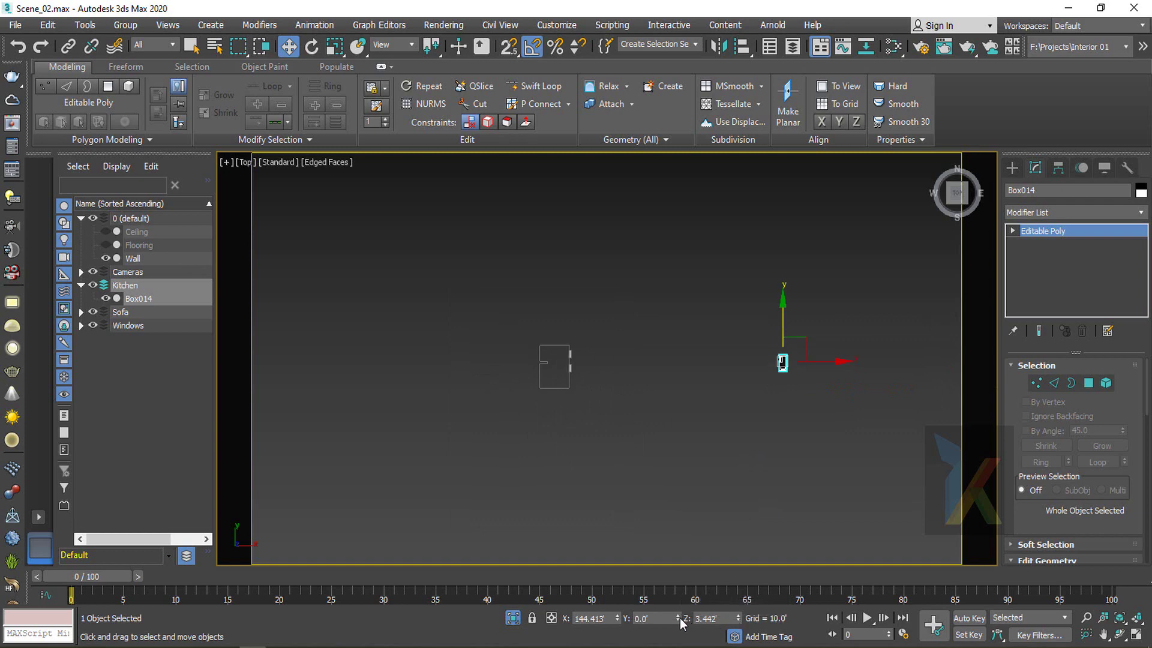
pyautogui.rightClick(617, 618)
pyautogui.scroll(6, 549, 354)
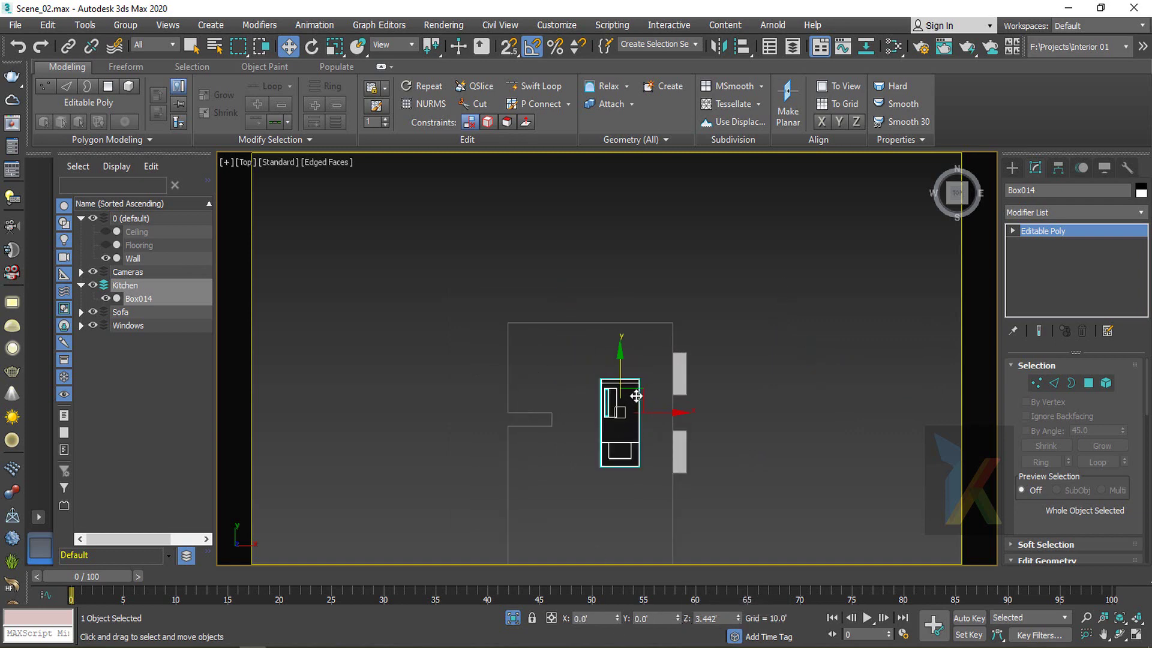
# Move the kitchen unit into the room and down to the floor, at about X -1.8', Y 7.2', Z 2.4', and check it in perspective
pyautogui.moveTo(636, 395); pyautogui.dragTo(538, 361)
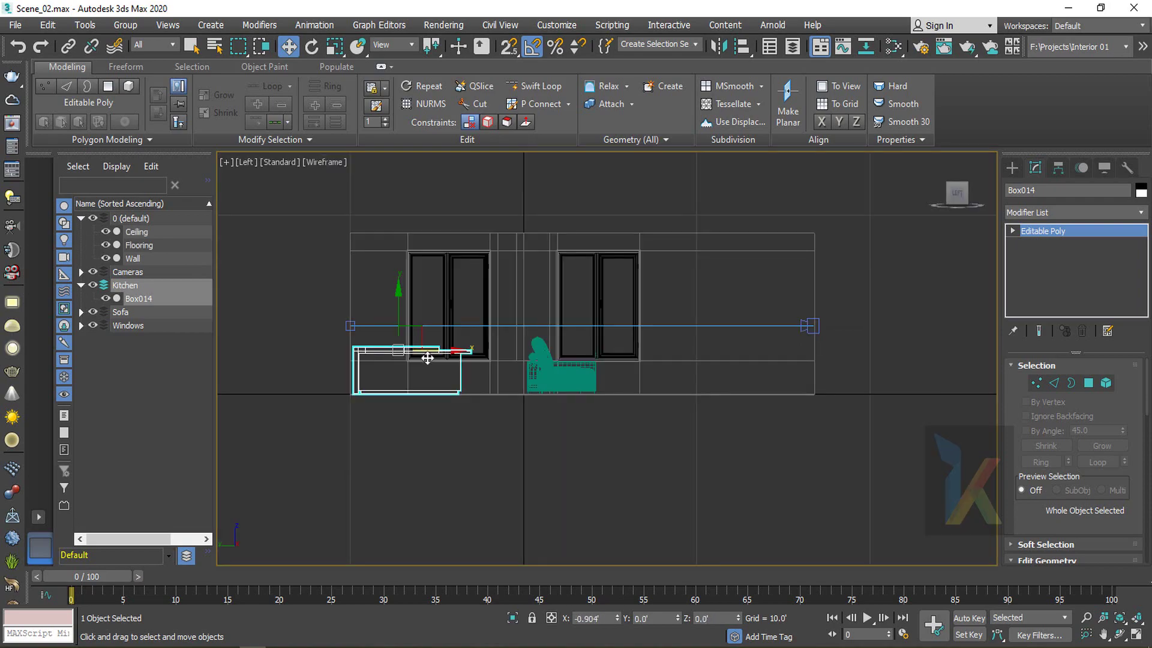
pyautogui.press('p')
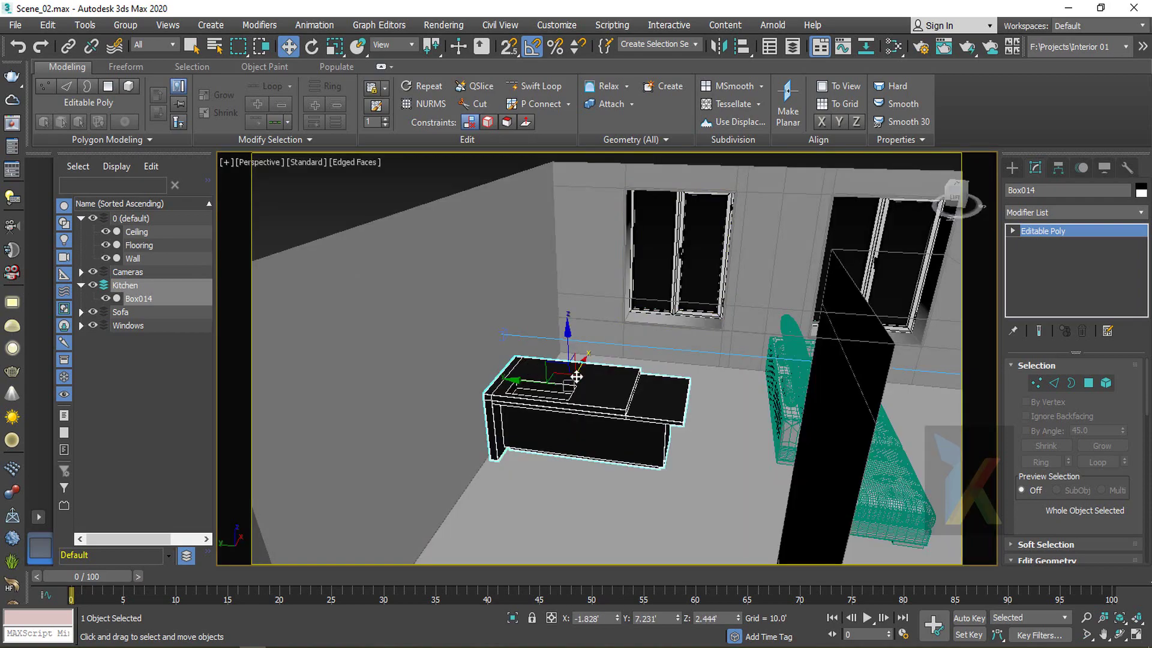
pyautogui.keyDown('alt'); pyautogui.moveTo(576, 377); pyautogui.dragTo(542, 340, button='middle'); pyautogui.keyUp('alt')
pyautogui.scroll(-5, 542, 340)
pyautogui.keyDown('alt'); pyautogui.moveTo(630, 345); pyautogui.dragTo(620, 412, button='middle'); pyautogui.keyUp('alt')
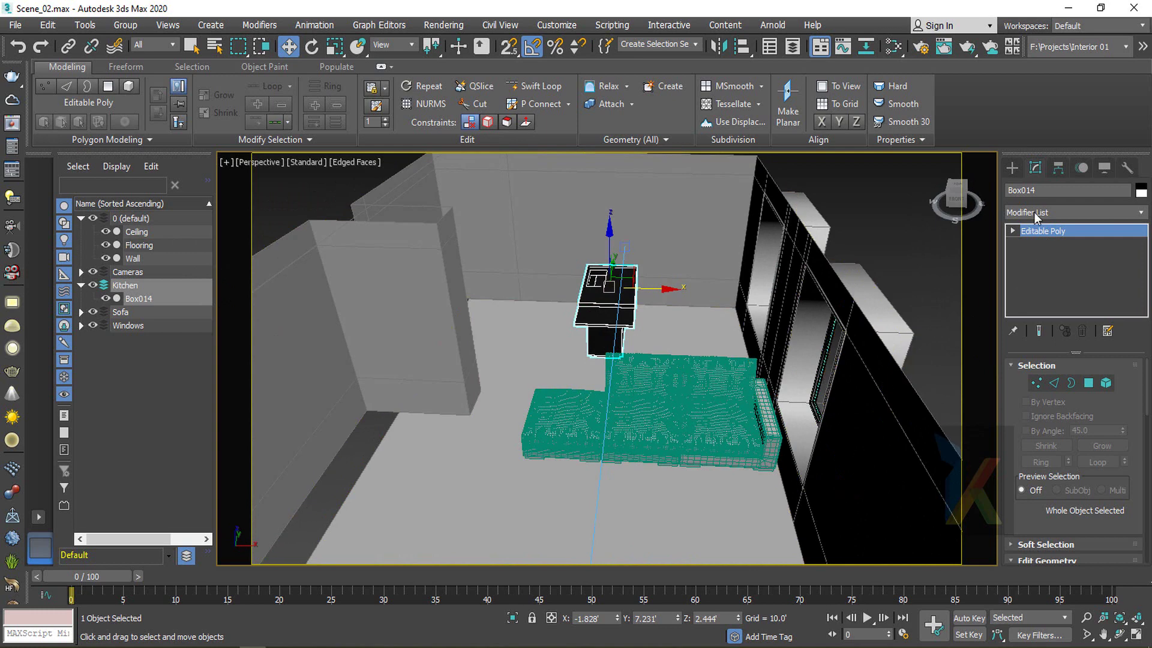
# Rename the selected object Box014 as Dining Table
pyautogui.moveTo(1045, 195); pyautogui.dragTo(968, 171)
pyautogui.press('BackSpace')
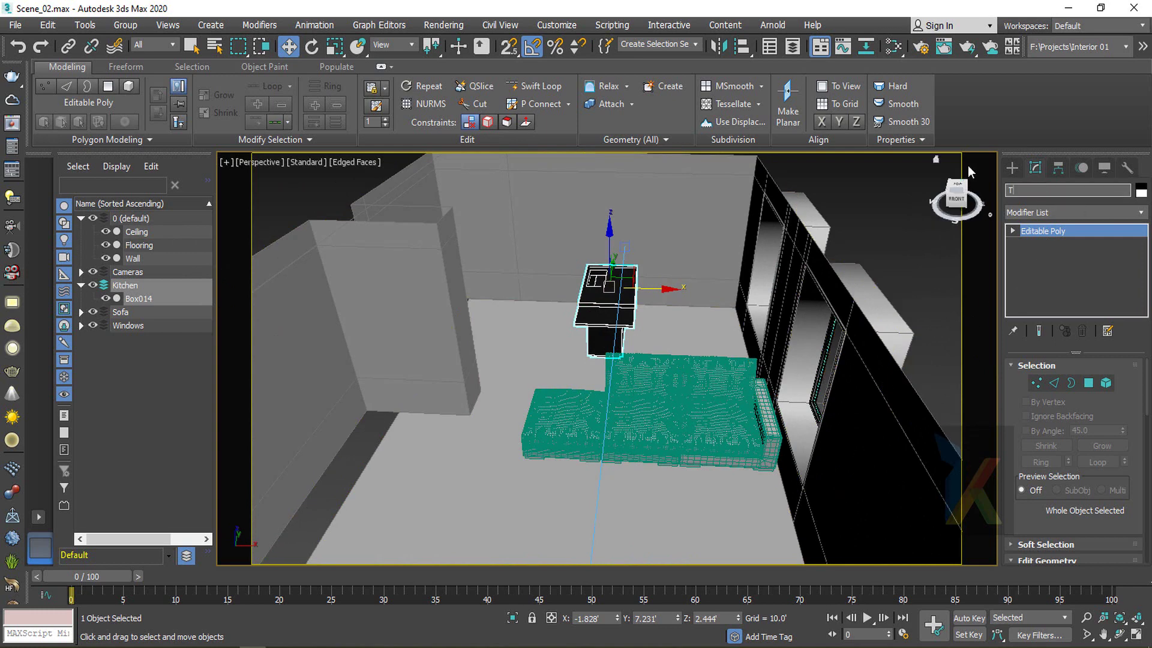
pyautogui.write('Dining Table')
pyautogui.press('Return')
# Switch off edged faces in the perspective view and save the scene as Scene_03
pyautogui.click(333, 214)
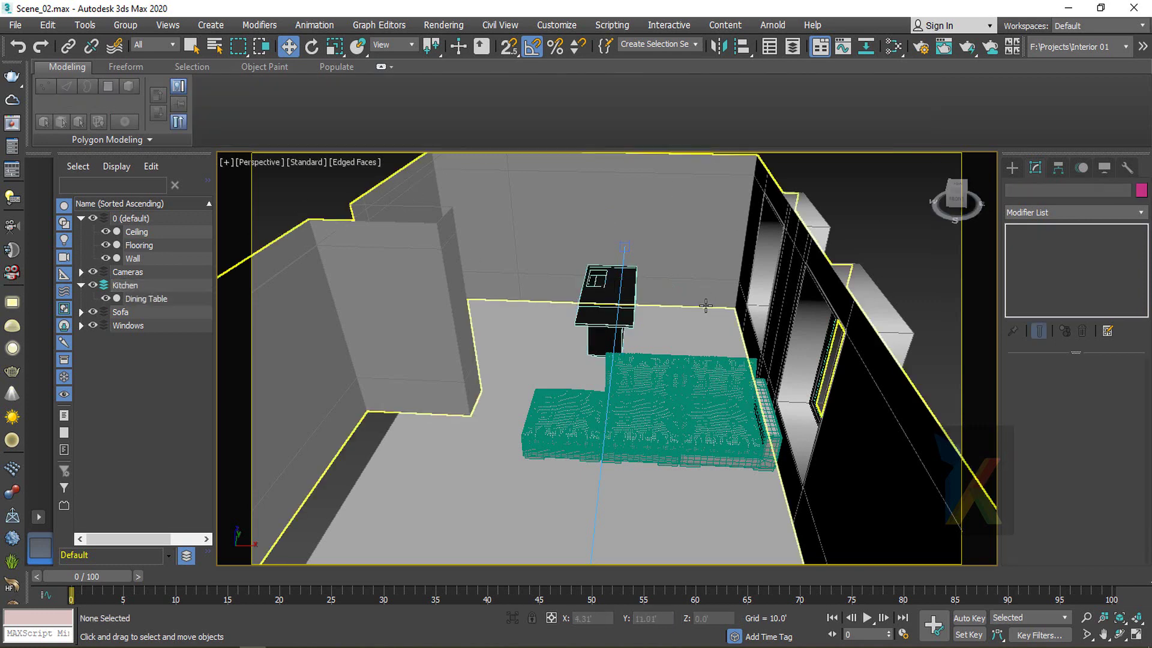
pyautogui.press('F4')
pyautogui.moveTo(616, 341)
pyautogui.keyDown('alt'); pyautogui.mouseDown(button='middle')
pyautogui.moveTo(557, 334)
pyautogui.moveTo(603, 327)
pyautogui.mouseUp(button='middle'); pyautogui.keyUp('alt')
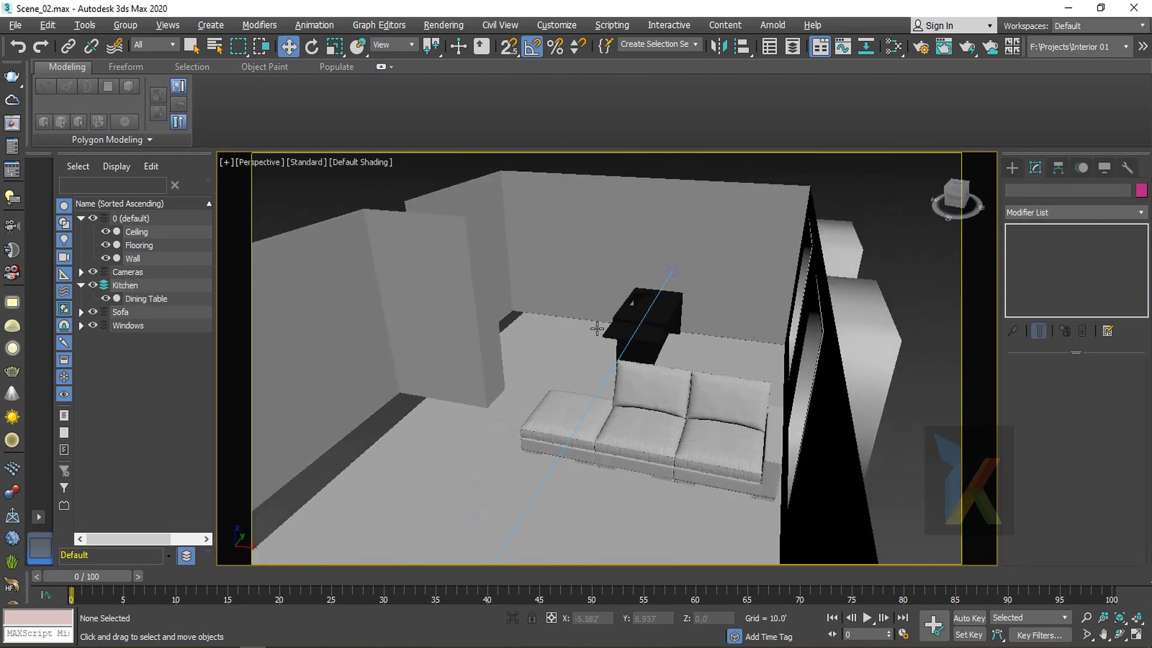
pyautogui.click(628, 322)
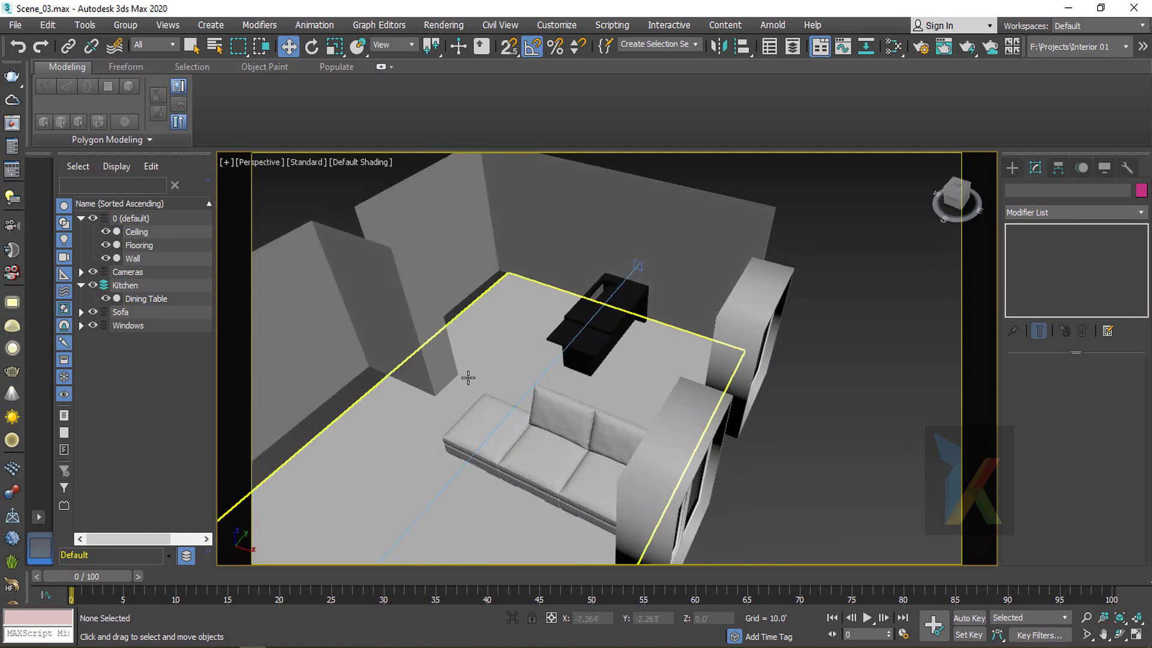
# Merge the kitchen object from the Kitchen file into the scene and dismiss the Scene Converter
pyautogui.click(562, 325)
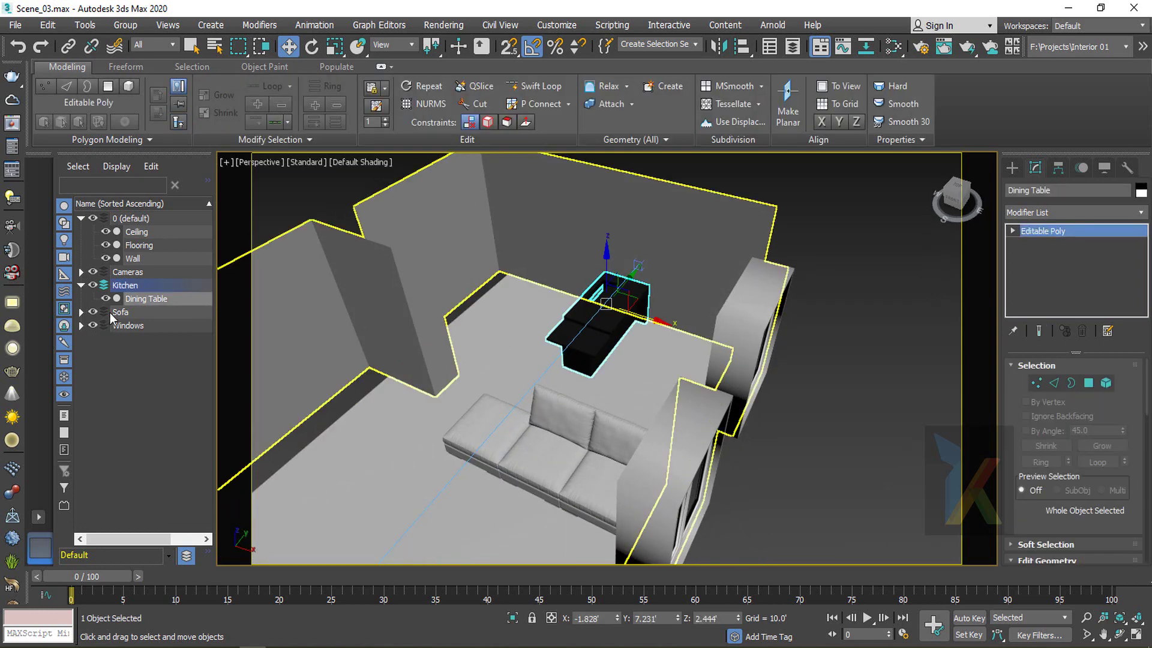
pyautogui.click(125, 285)
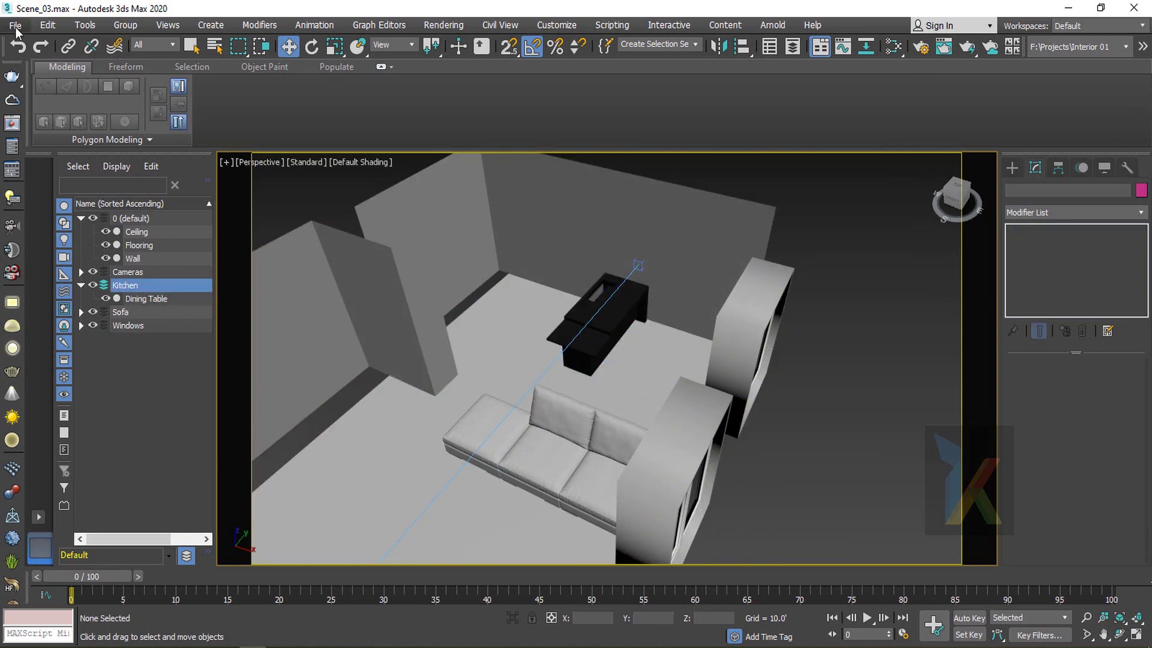
pyautogui.click(16, 26)
pyautogui.moveTo(40, 228)
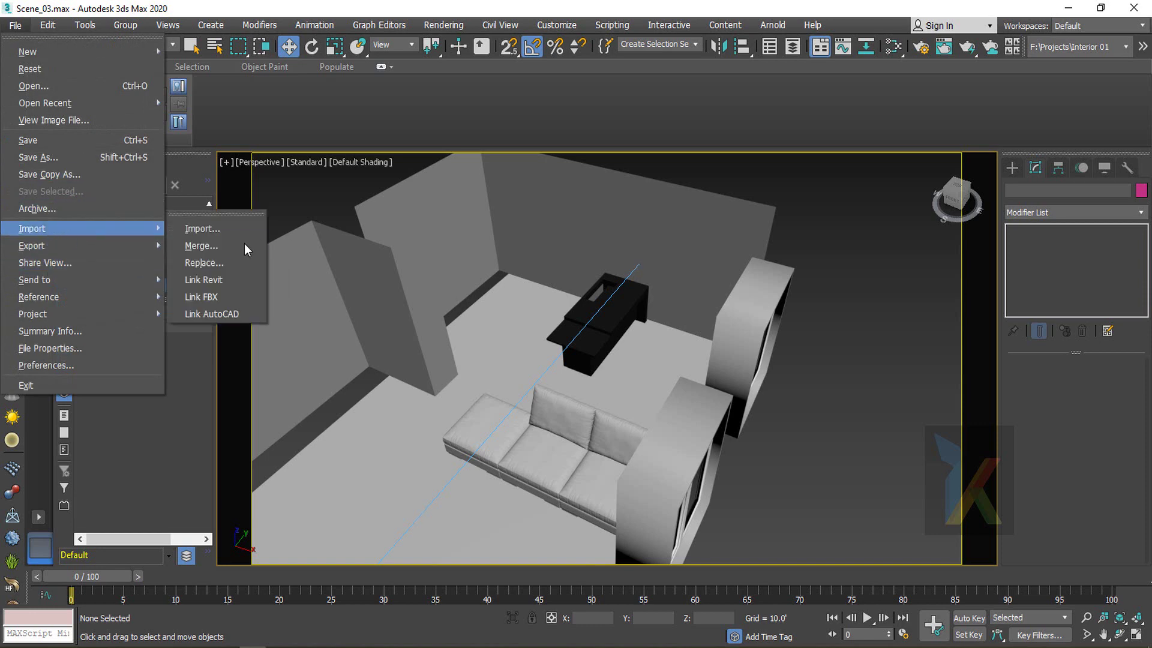
pyautogui.click(244, 247)
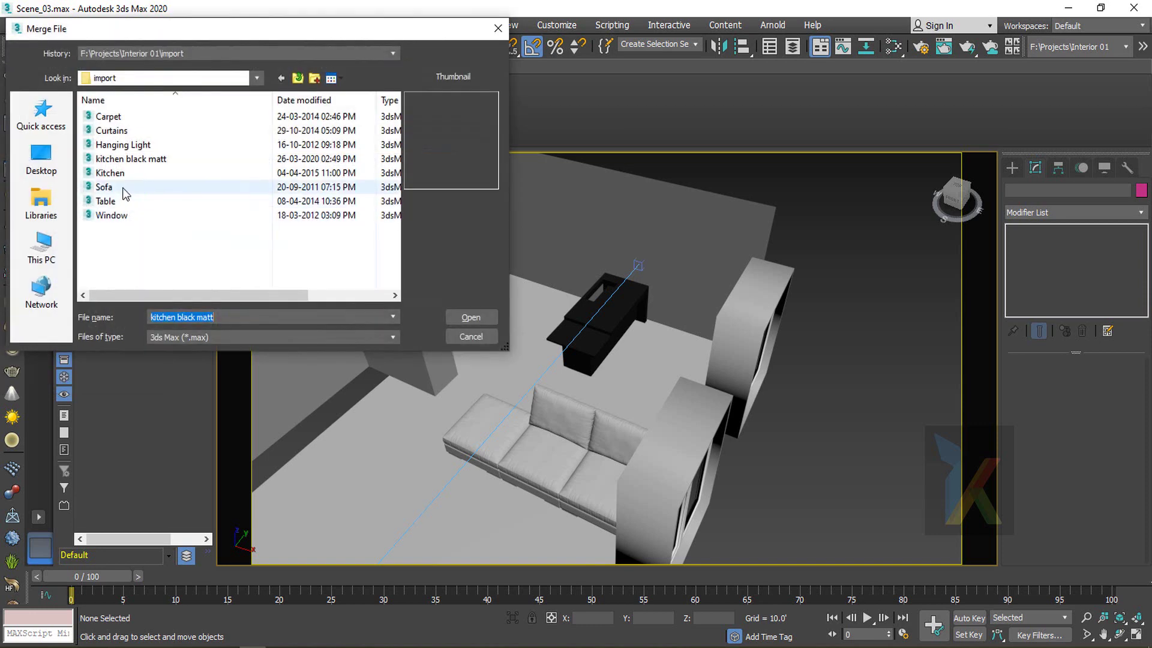
pyautogui.doubleClick(110, 174)
pyautogui.click(454, 199)
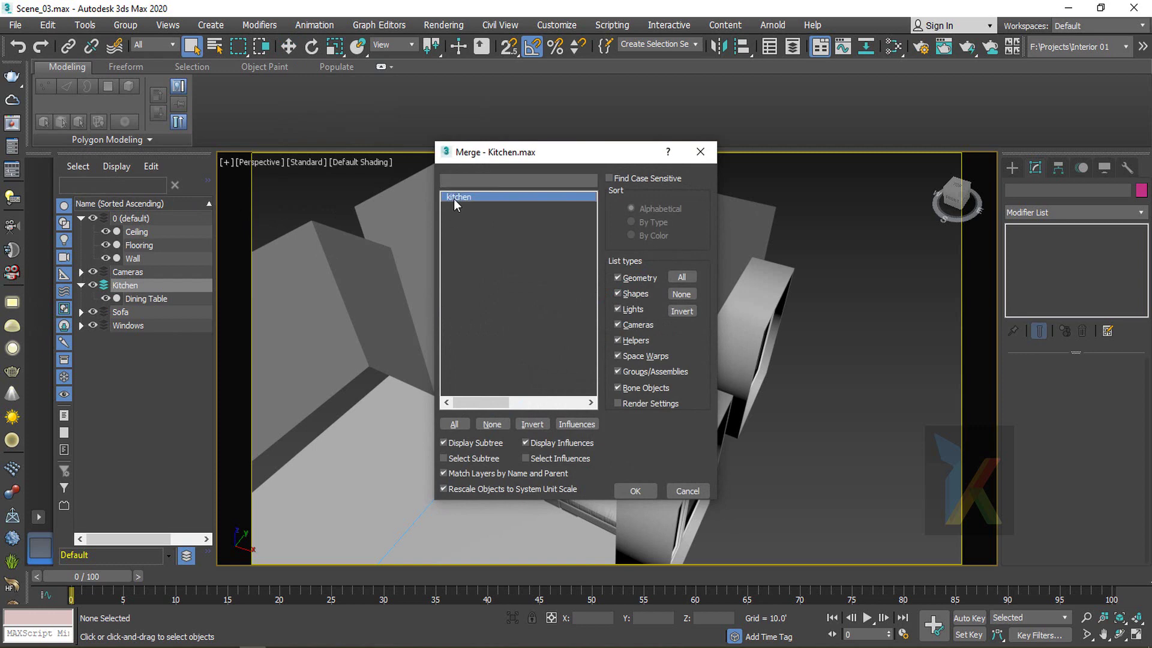
pyautogui.click(466, 422)
pyautogui.click(634, 492)
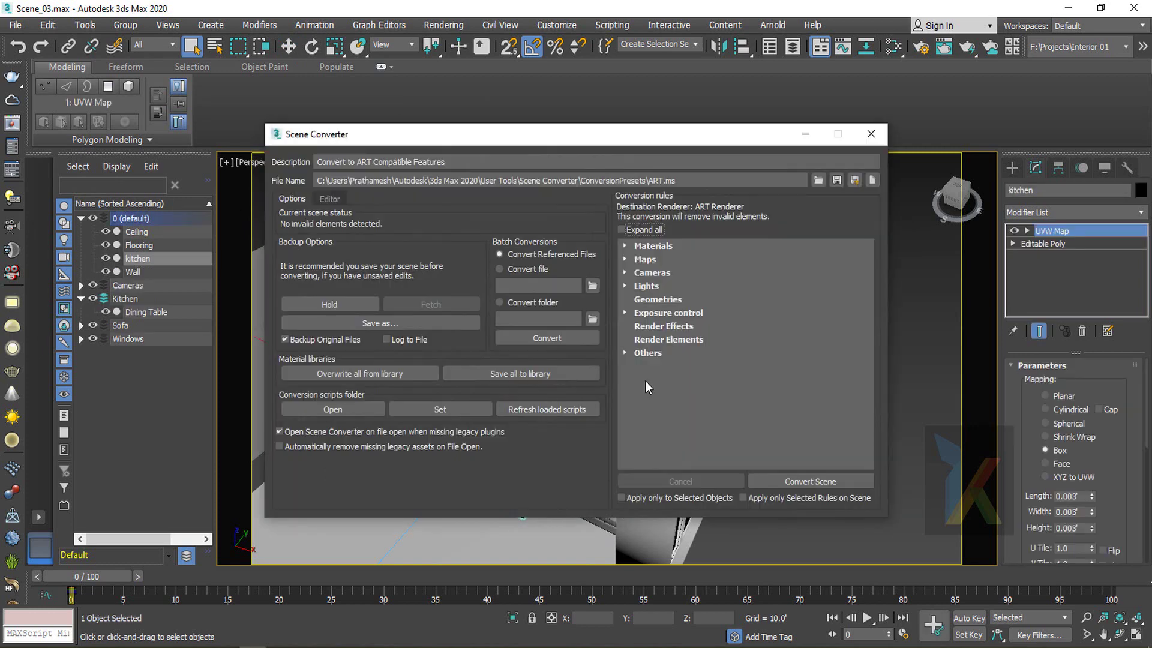
pyautogui.click(871, 133)
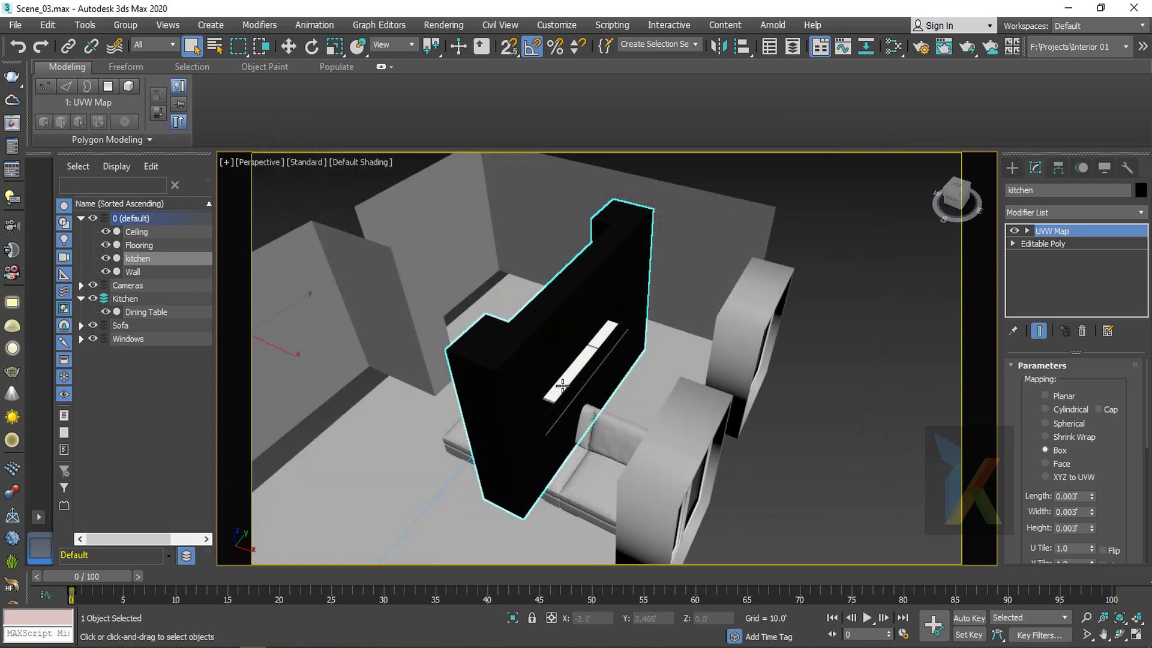
# Isolate the merged kitchen object in the perspective view and ready it for moving
pyautogui.scroll(3, 575, 408)
pyautogui.keyDown('alt'); pyautogui.moveTo(589, 425); pyautogui.dragTo(498, 380, button='middle'); pyautogui.keyUp('alt')
pyautogui.scroll(-3, 617, 419)
pyautogui.press('w')
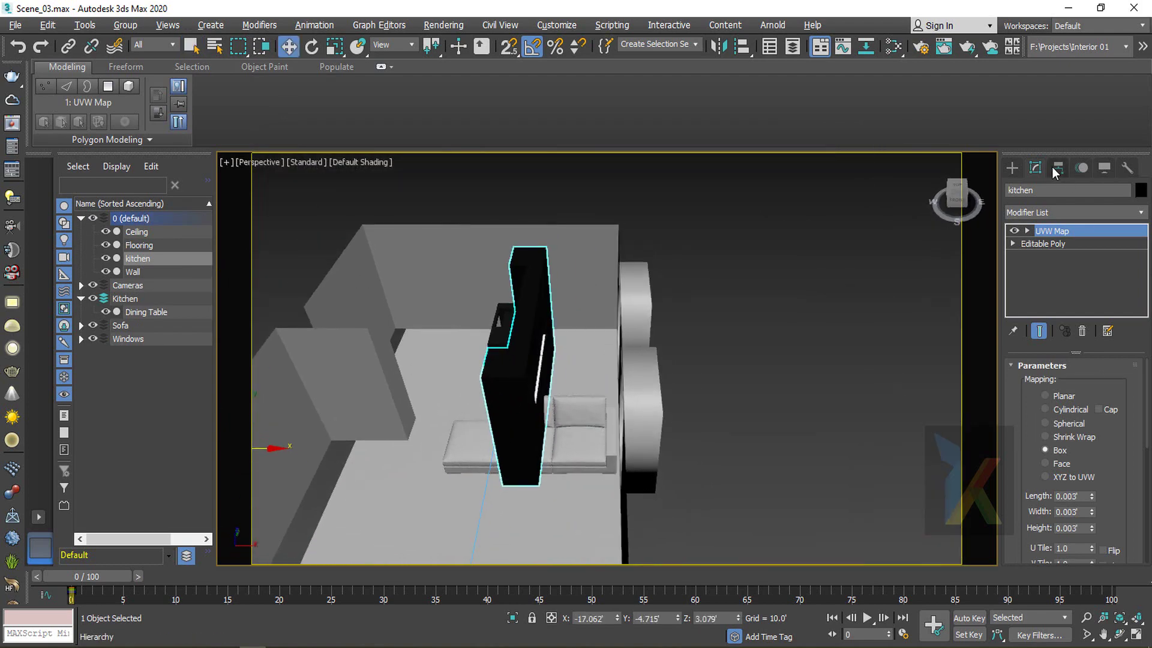
pyautogui.click(513, 618)
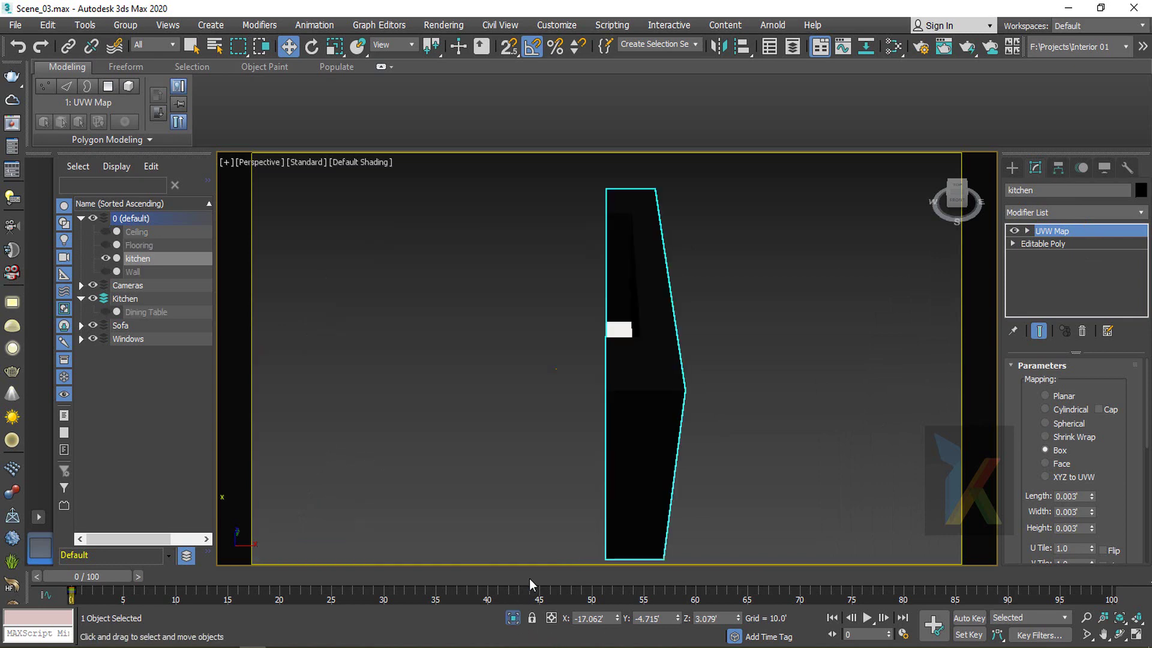
pyautogui.keyDown('alt'); pyautogui.moveTo(614, 403); pyautogui.dragTo(647, 432, button='middle'); pyautogui.keyUp('alt')
pyautogui.scroll(-3, 648, 433)
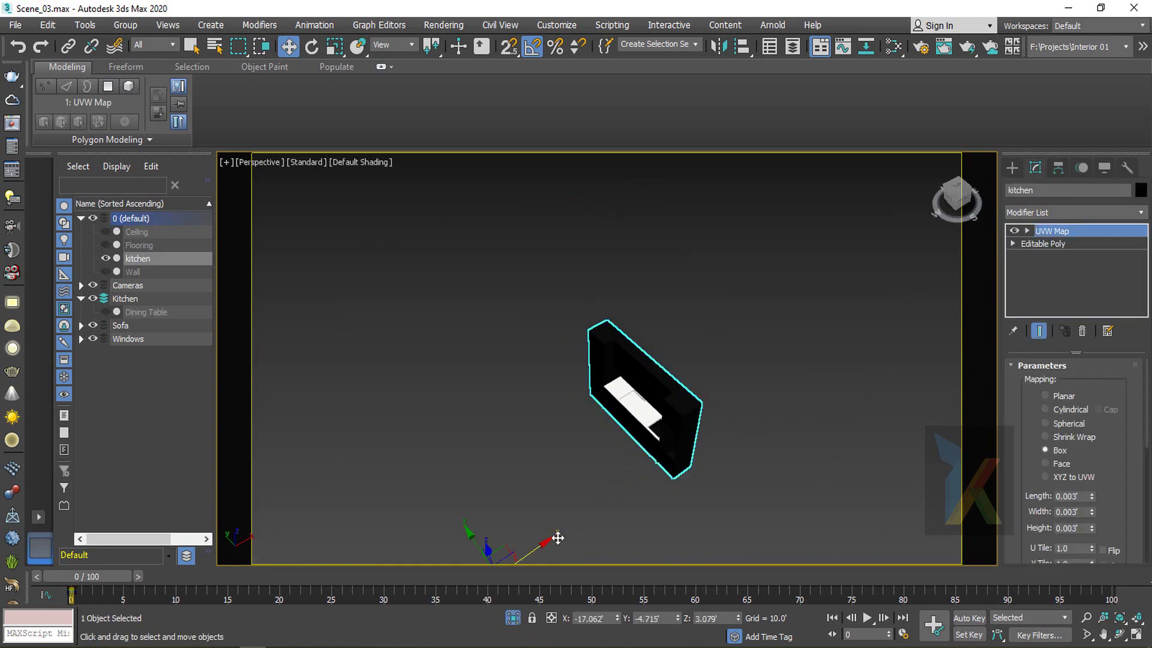
# Undo a trial move along X and center the kitchen object's pivot on its geometry
pyautogui.moveTo(532, 554); pyautogui.dragTo(711, 436)
pyautogui.hotkey('ctrl', 'z')
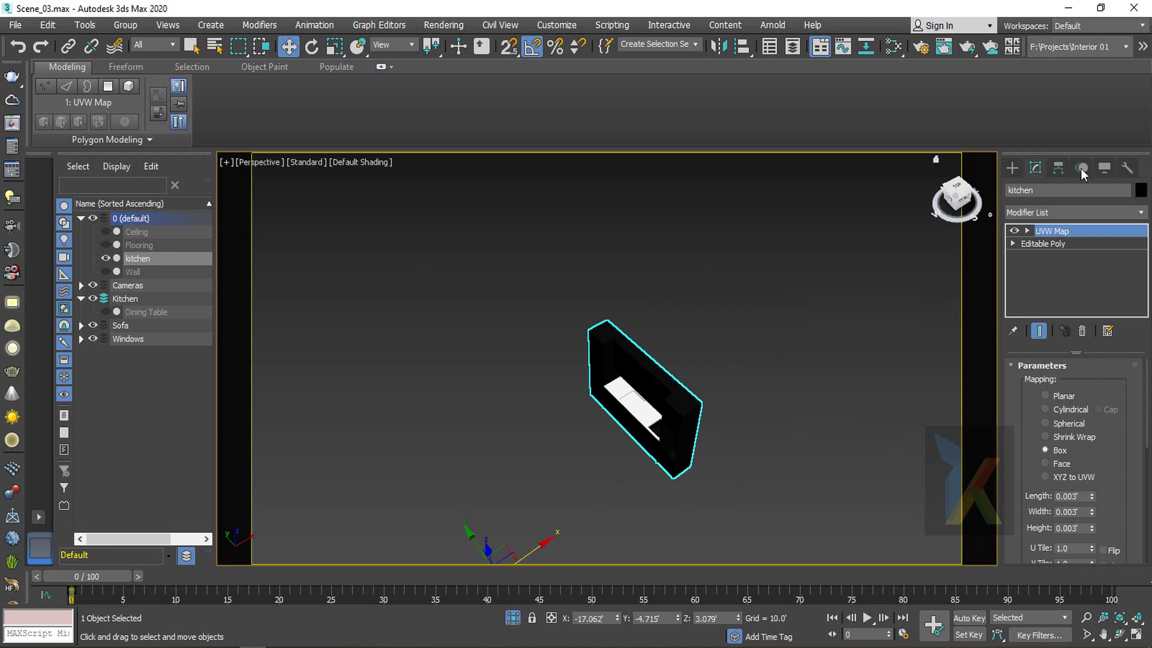
pyautogui.click(1058, 168)
pyautogui.click(1070, 271)
pyautogui.click(1070, 347)
pyautogui.click(1074, 273)
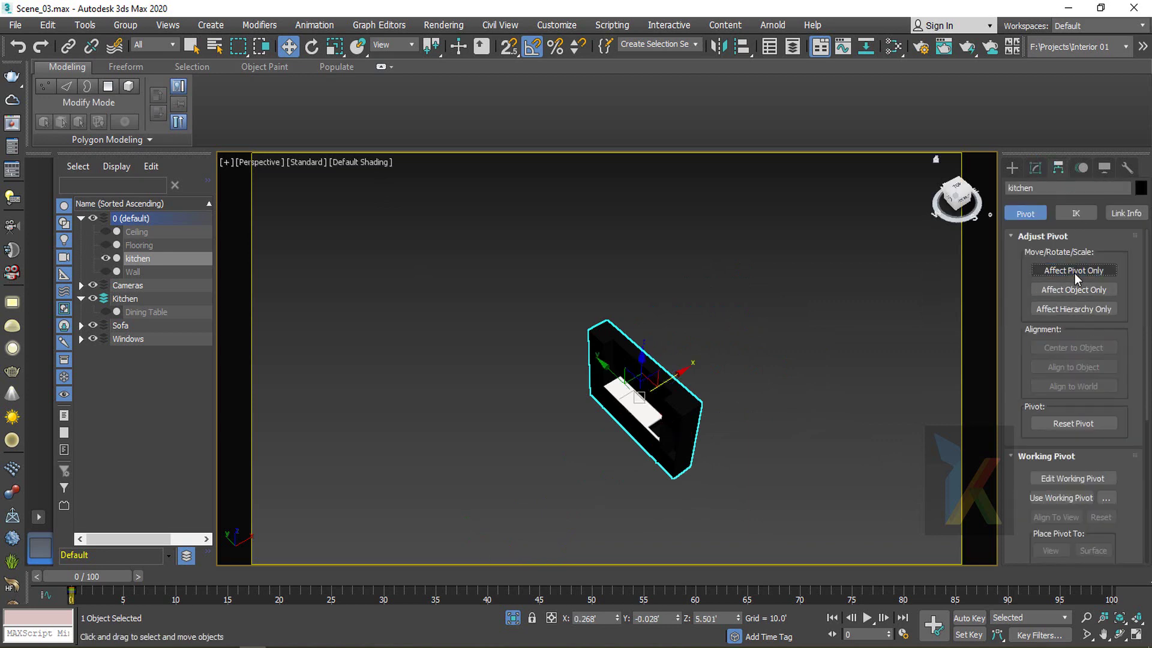
# Mirror the kitchen object across the X axis with no clone
pyautogui.click(744, 423)
pyautogui.keyDown('alt'); pyautogui.moveTo(744, 422); pyautogui.dragTo(658, 427, button='middle'); pyautogui.keyUp('alt')
pyautogui.click(657, 428)
pyautogui.scroll(3, 629, 410)
pyautogui.press('e')
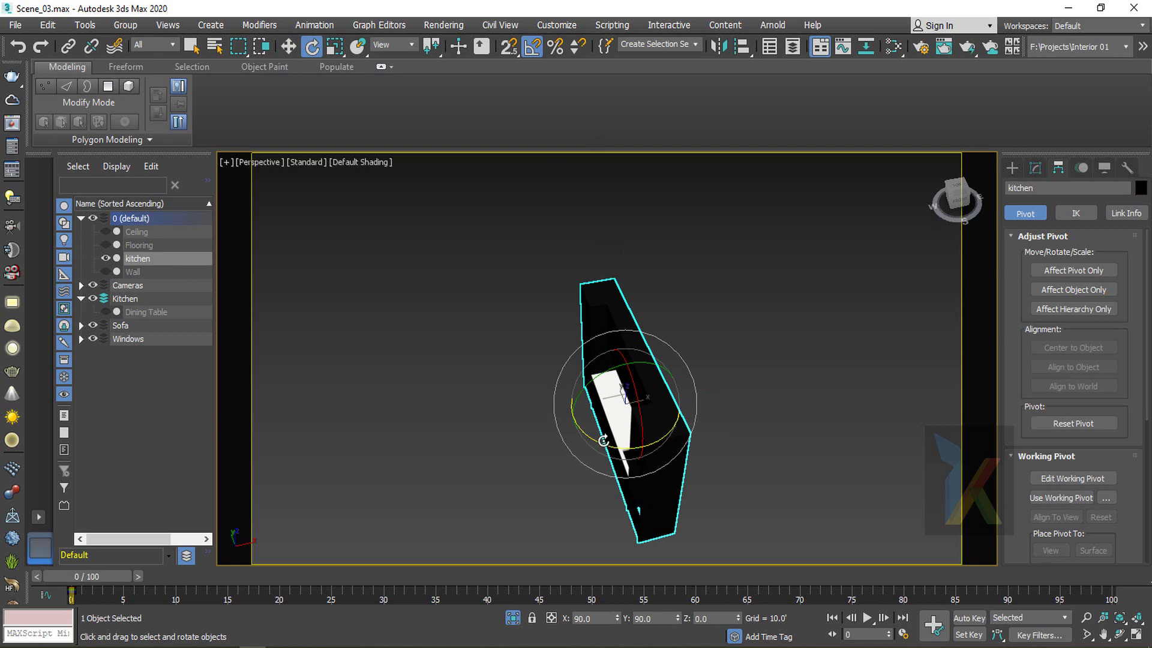
pyautogui.click(720, 50)
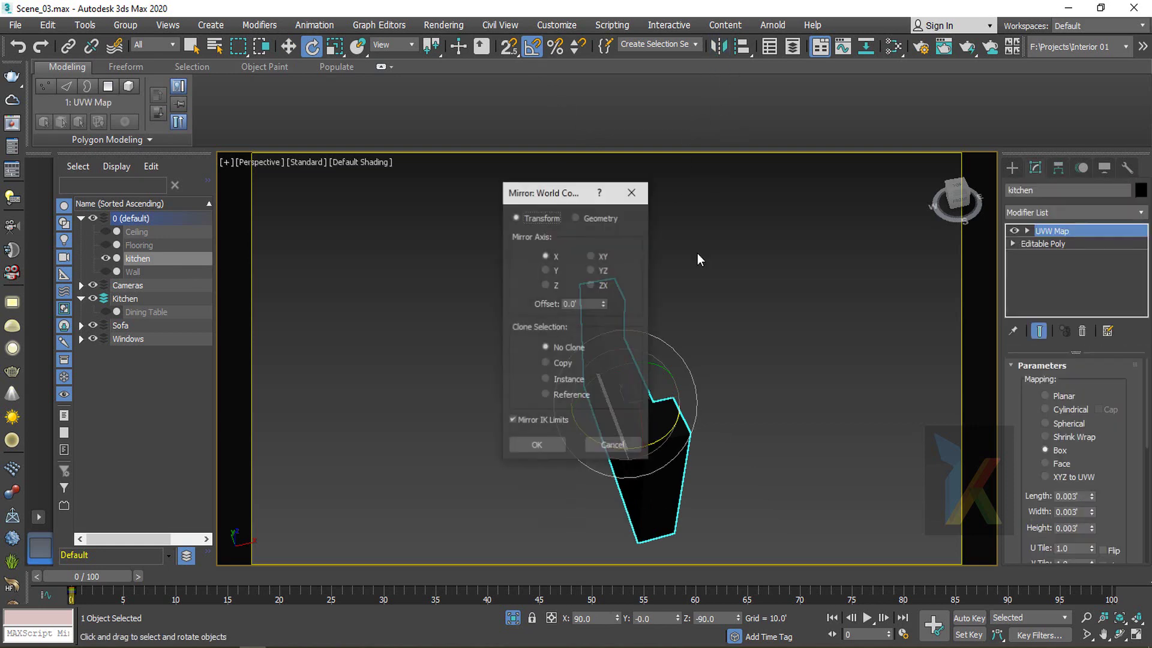
pyautogui.click(556, 443)
# Move the kitchen object along X to about -5.8' and exit isolation to show the whole room
pyautogui.keyDown('alt'); pyautogui.moveTo(705, 421); pyautogui.dragTo(650, 433, button='middle'); pyautogui.keyUp('alt')
pyautogui.press('w')
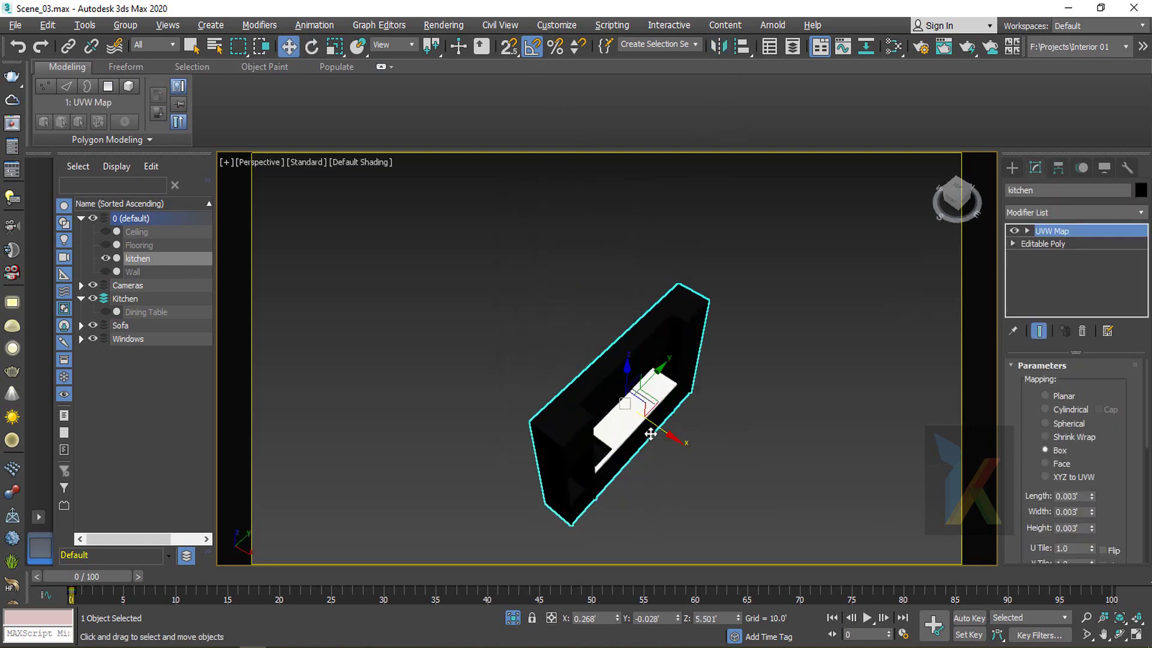
pyautogui.moveTo(661, 430); pyautogui.dragTo(578, 373)
pyautogui.keyDown('alt'); pyautogui.moveTo(627, 403); pyautogui.dragTo(532, 366, button='middle'); pyautogui.keyUp('alt')
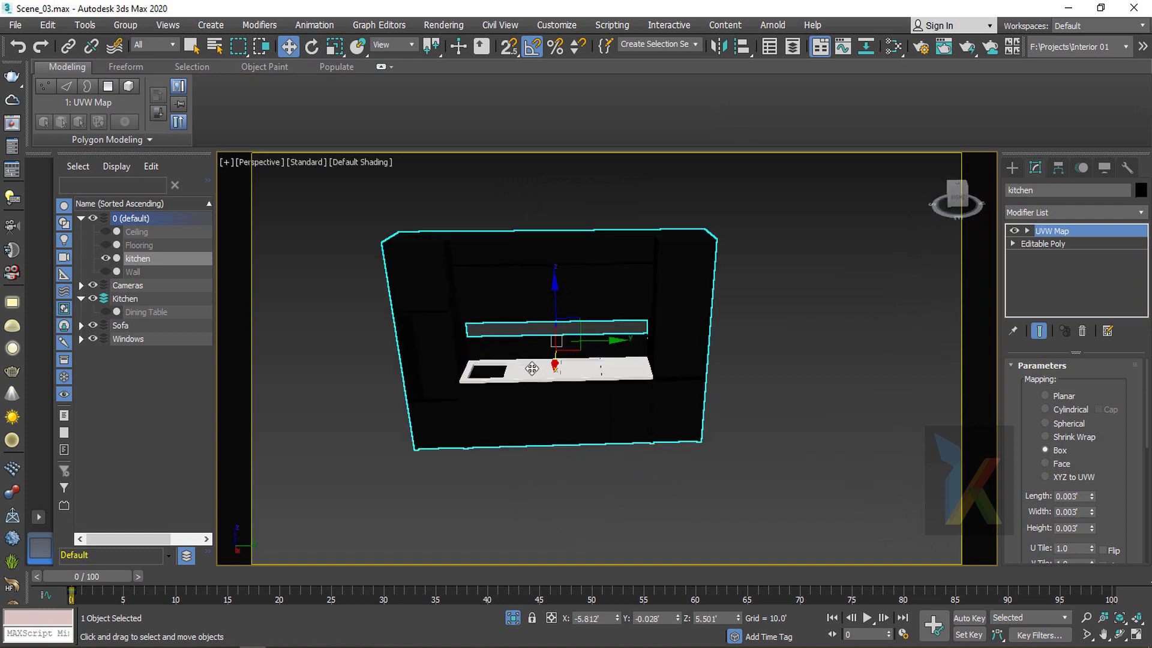
pyautogui.scroll(4, 532, 366)
pyautogui.click(513, 620)
pyautogui.keyDown('alt'); pyautogui.moveTo(528, 424); pyautogui.dragTo(493, 415, button='middle'); pyautogui.keyUp('alt')
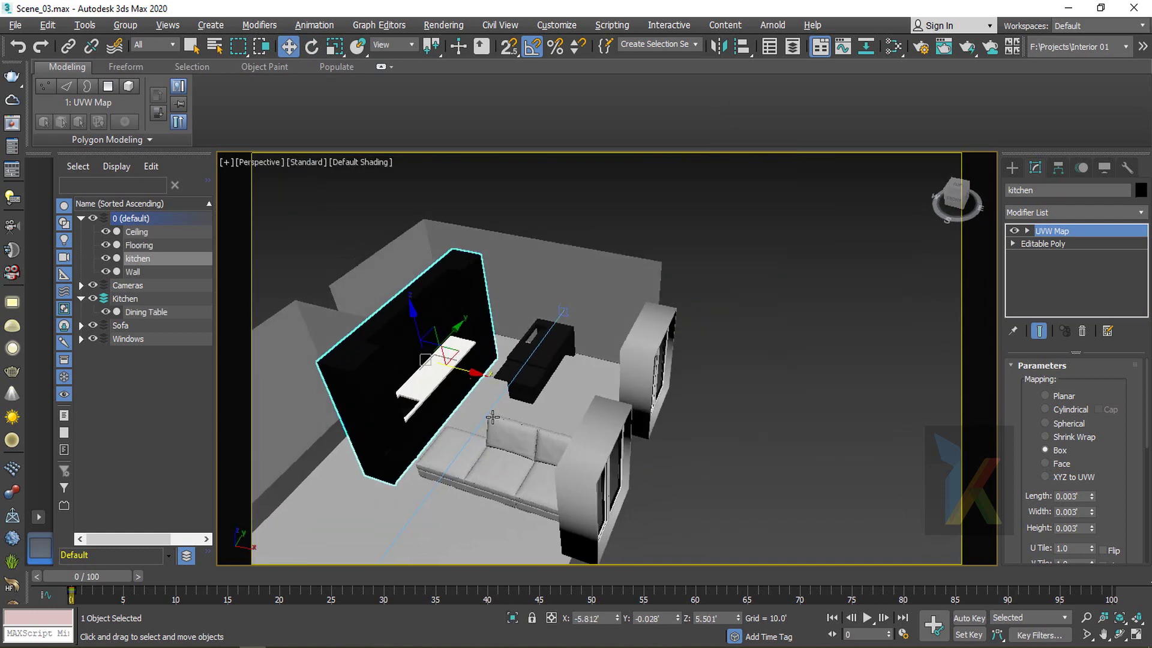
# In the top view, move the kitchen object into the wall recess at about X -9.15', Y 6.4'
pyautogui.press('t')
pyautogui.scroll(-3, 741, 398)
pyautogui.scroll(-1, 827, 386)
pyautogui.moveTo(826, 385); pyautogui.dragTo(725, 457, button='middle')
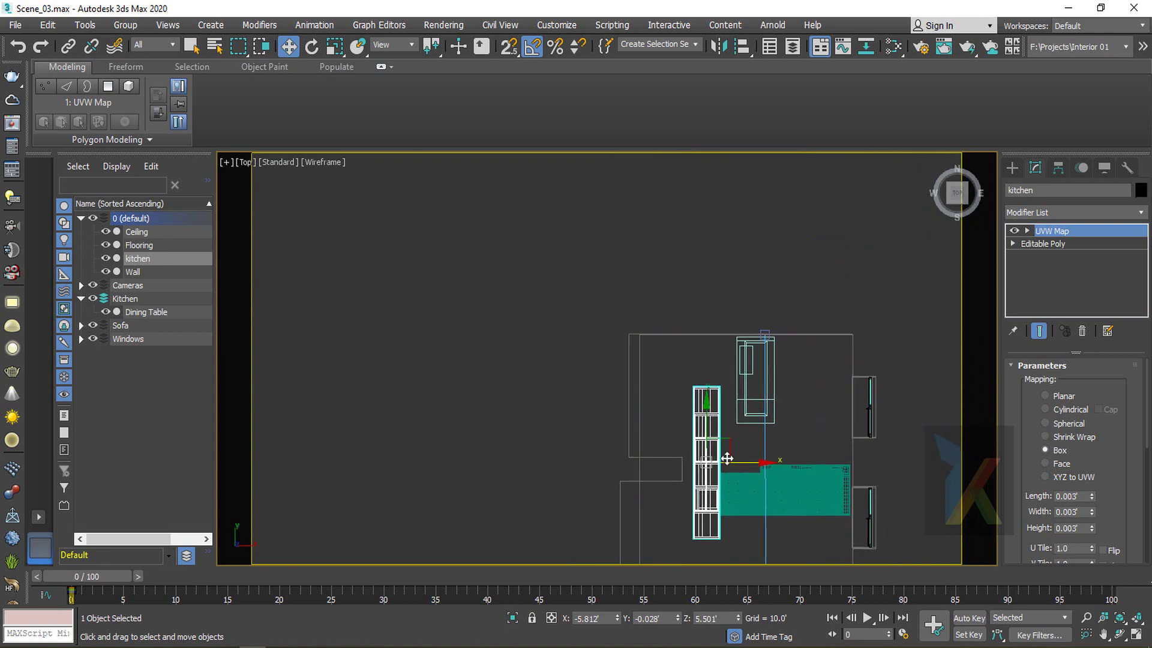
pyautogui.scroll(1, 724, 455)
pyautogui.moveTo(719, 441); pyautogui.dragTo(663, 327)
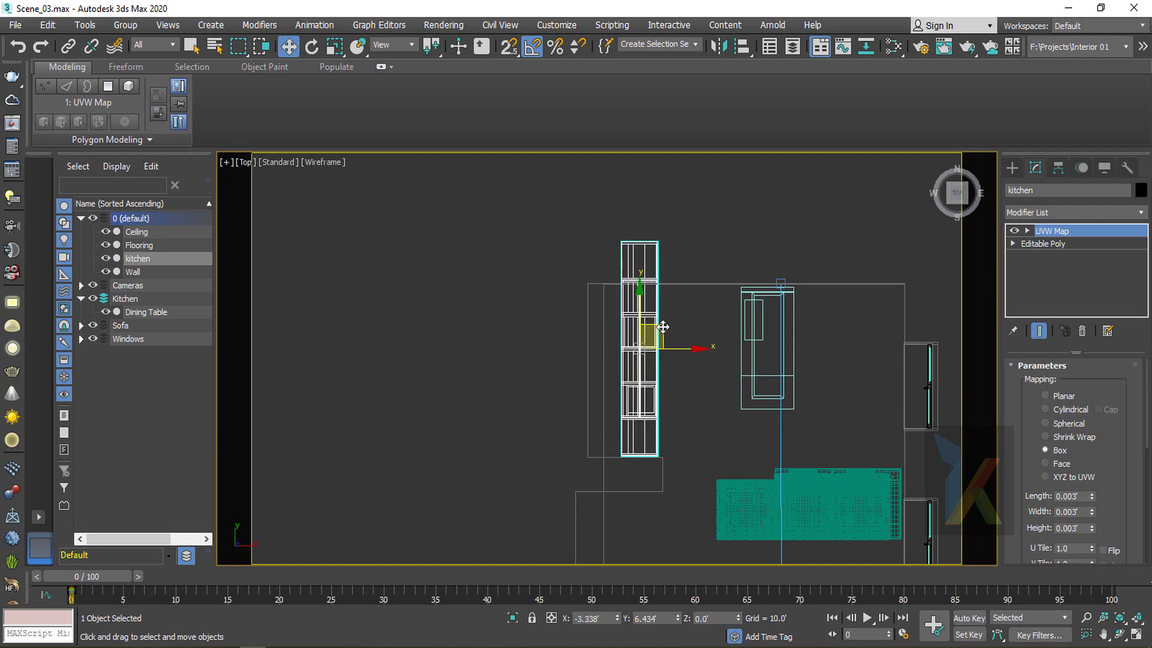
# Snap the kitchen object's front corner to the endpoint of the wall projection and return to the perspective view
pyautogui.scroll(6, 659, 456)
pyautogui.press('s')
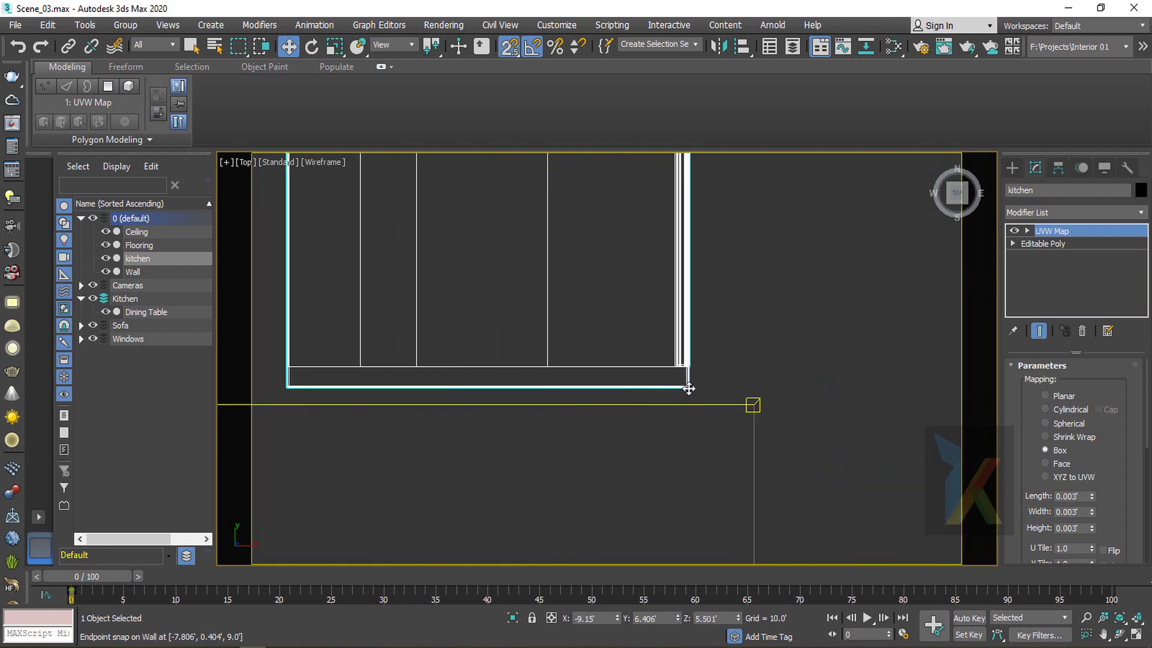
pyautogui.moveTo(694, 389); pyautogui.dragTo(714, 394)
pyautogui.scroll(-8, 719, 395)
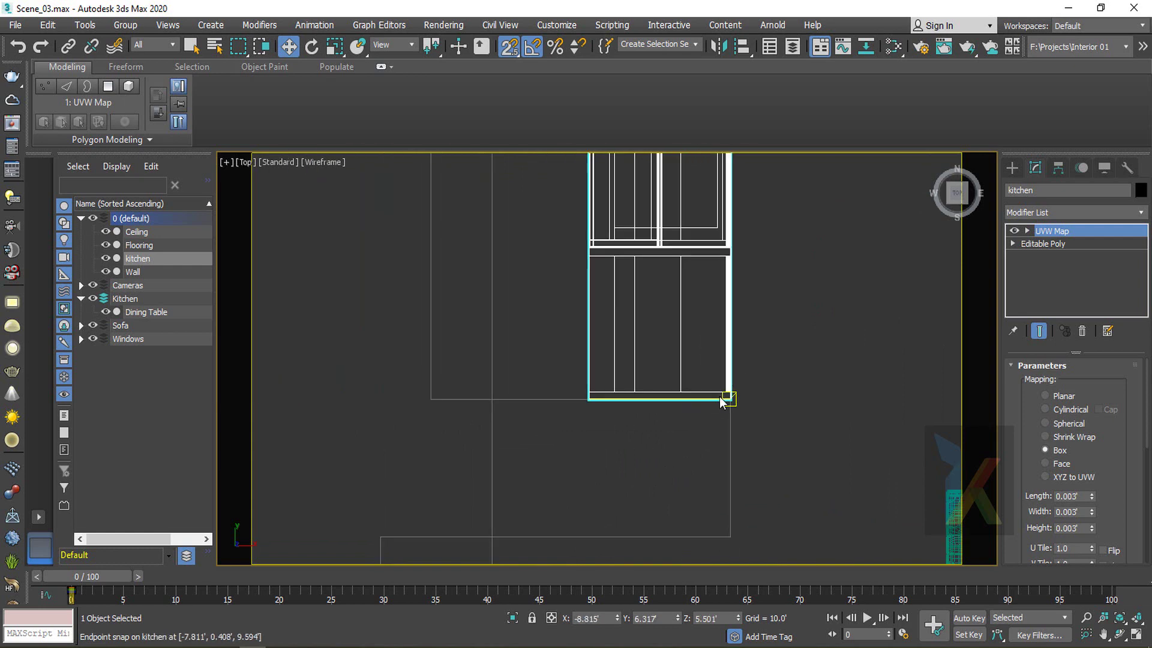
pyautogui.press('p')
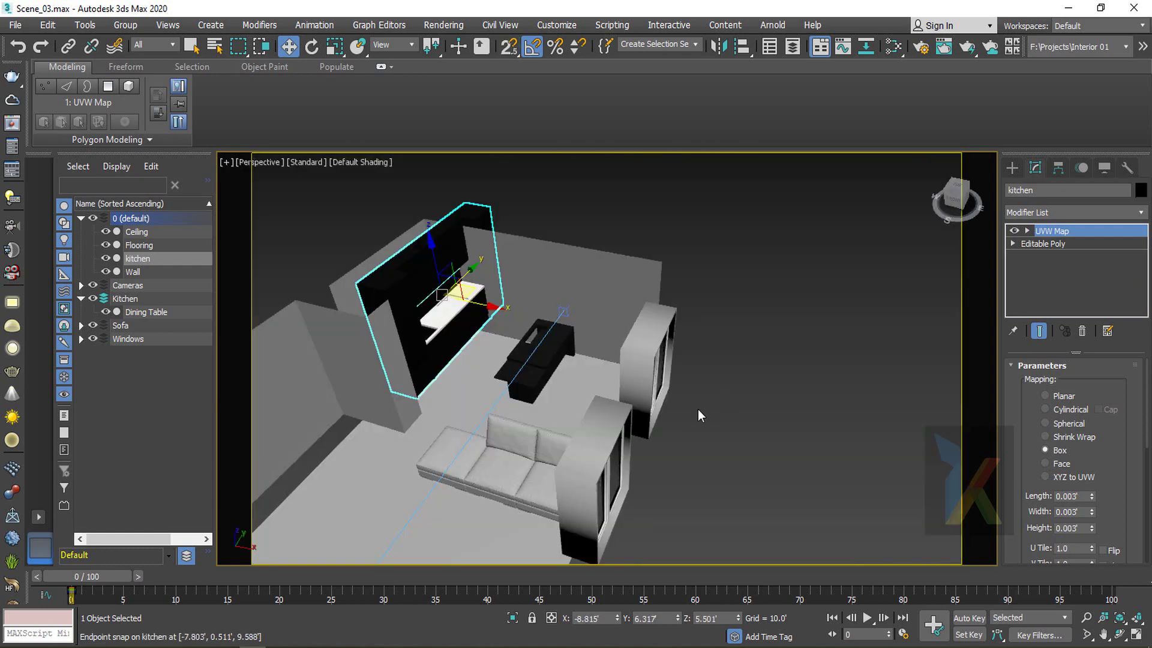
# In the front view, lower the kitchen object onto the floor, to about Z 4.1', and return to the perspective view
pyautogui.keyDown('alt'); pyautogui.moveTo(697, 411); pyautogui.dragTo(601, 368, button='middle'); pyautogui.keyUp('alt')
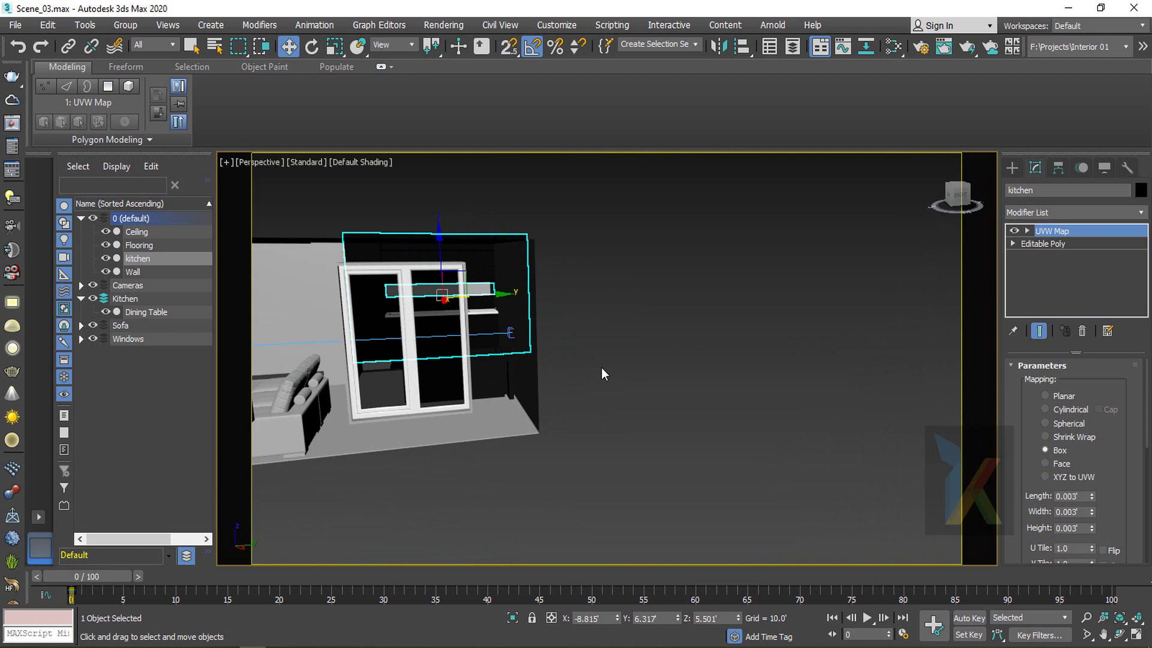
pyautogui.press('f')
pyautogui.press('z')
pyautogui.moveTo(578, 424); pyautogui.dragTo(568, 361, button='middle')
pyautogui.scroll(8, 519, 409)
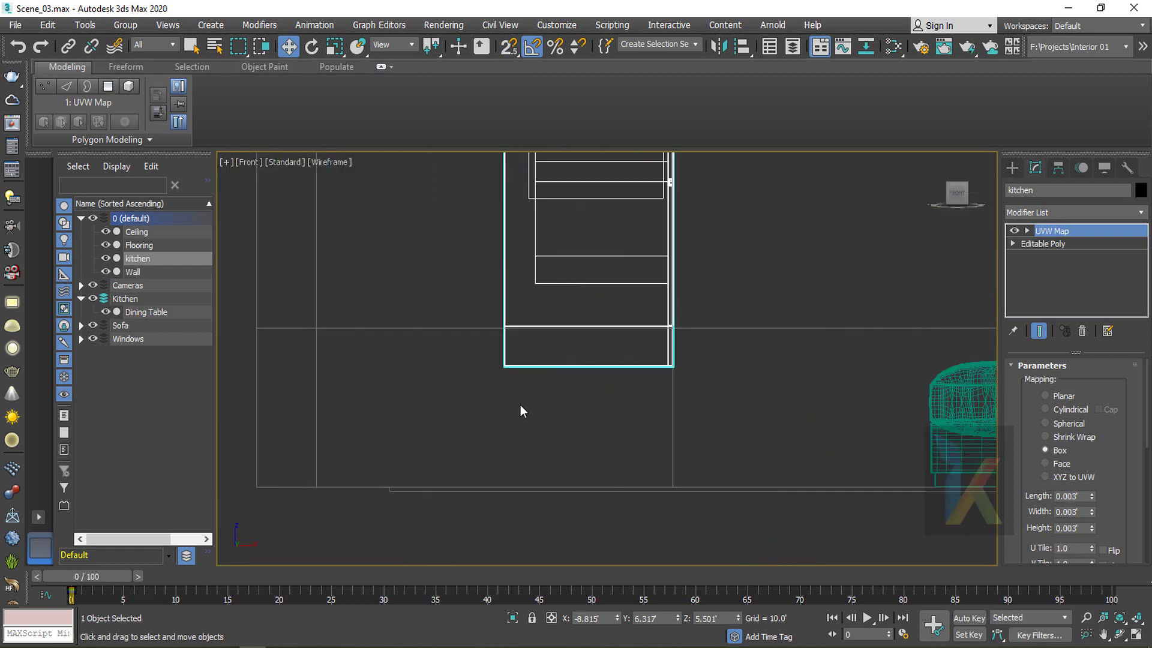
pyautogui.moveTo(492, 332); pyautogui.dragTo(494, 488, button='middle')
pyautogui.moveTo(507, 541); pyautogui.dragTo(526, 264, button='middle')
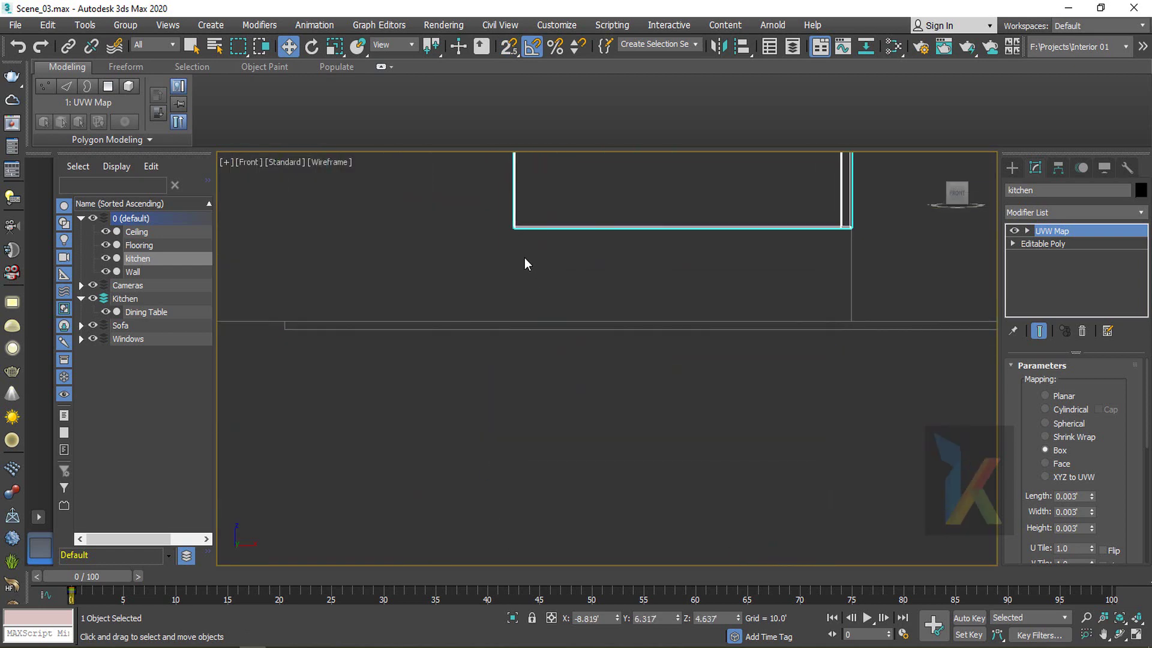
pyautogui.moveTo(517, 228); pyautogui.dragTo(525, 319)
pyautogui.scroll(-5, 541, 315)
pyautogui.press('p')
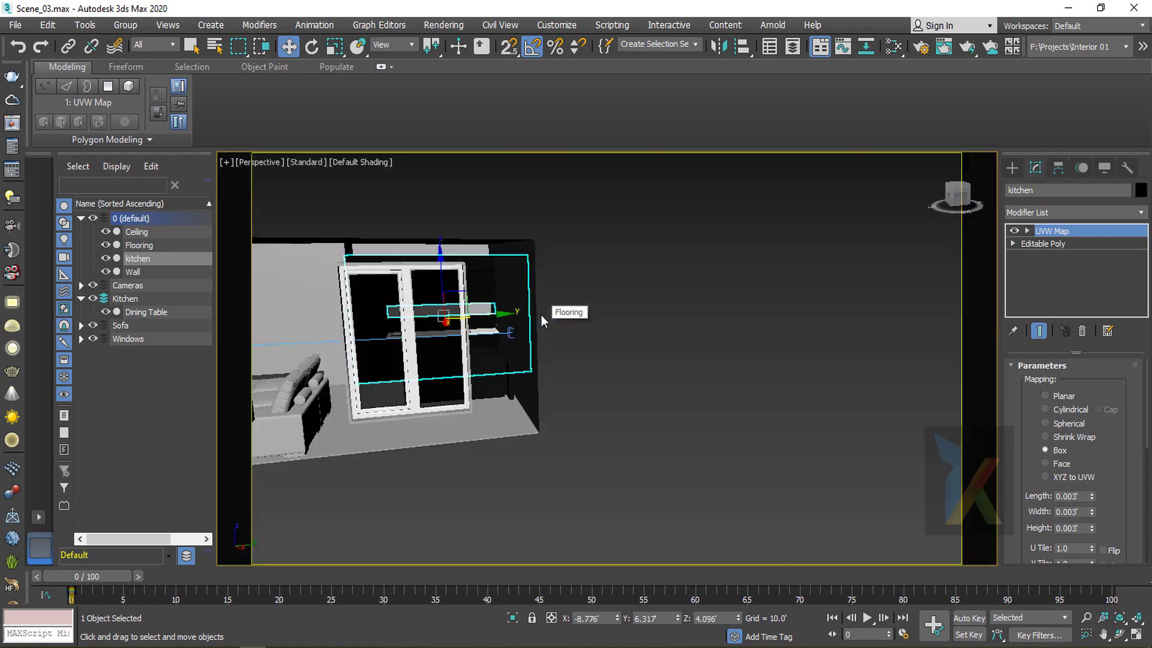
# In the top view, move the wall's recess vertices along X to about -9.8' to meet the back of the kitchen
pyautogui.press('z')
pyautogui.keyDown('alt'); pyautogui.moveTo(591, 337); pyautogui.dragTo(649, 429, button='middle'); pyautogui.keyUp('alt')
pyautogui.scroll(-3, 620, 330)
pyautogui.press('t')
pyautogui.scroll(-3, 676, 422)
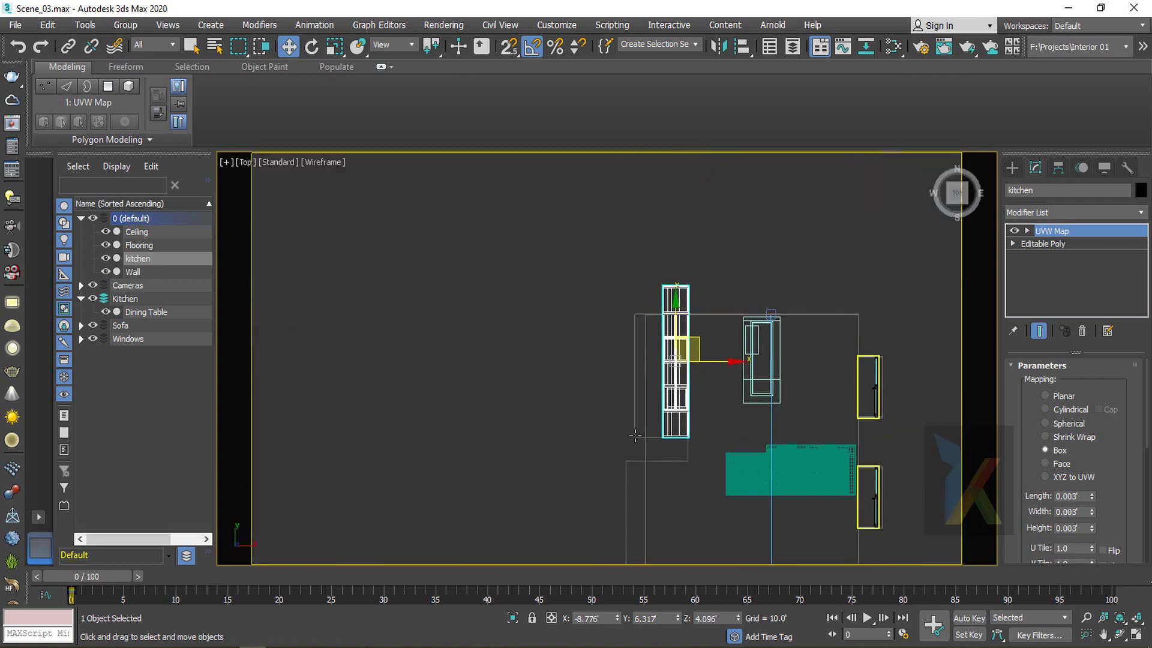
pyautogui.click(634, 436)
pyautogui.click(1041, 244)
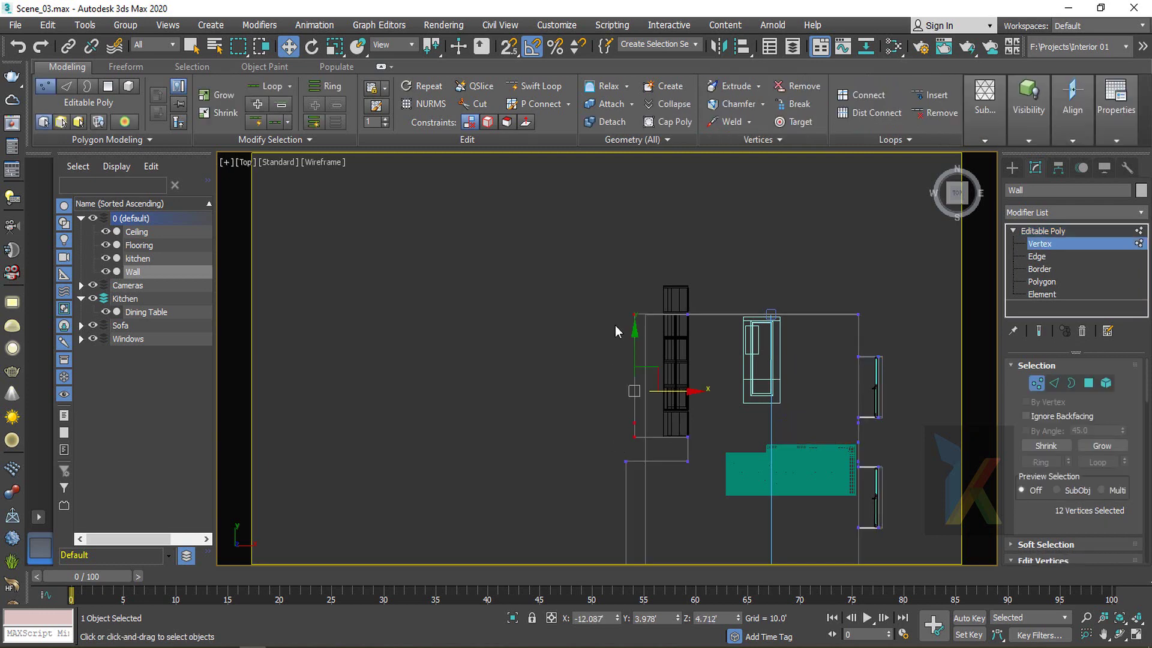
pyautogui.scroll(2, 658, 399)
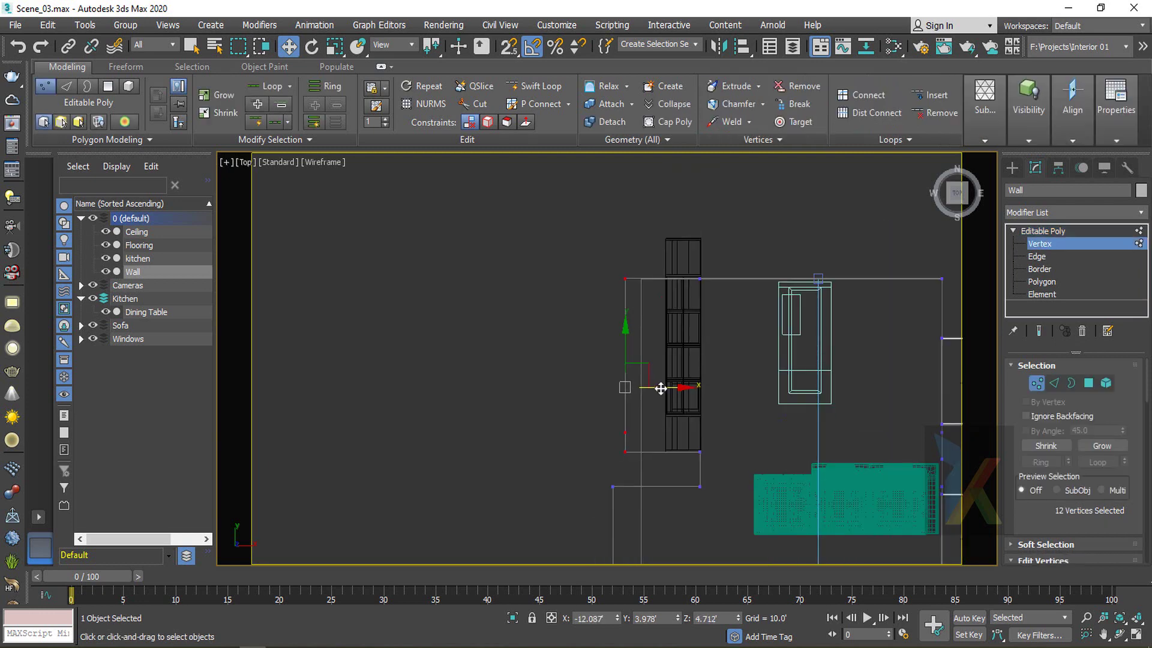
pyautogui.moveTo(660, 389); pyautogui.dragTo(686, 391)
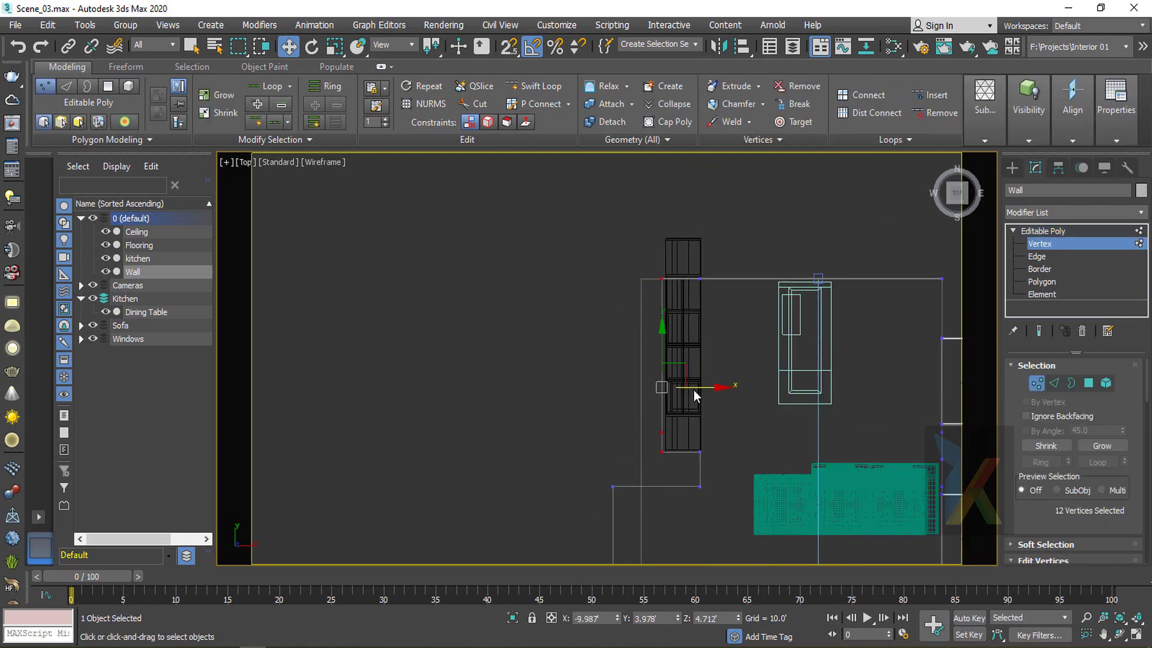
pyautogui.scroll(5, 667, 429)
pyautogui.moveTo(656, 386); pyautogui.dragTo(664, 394)
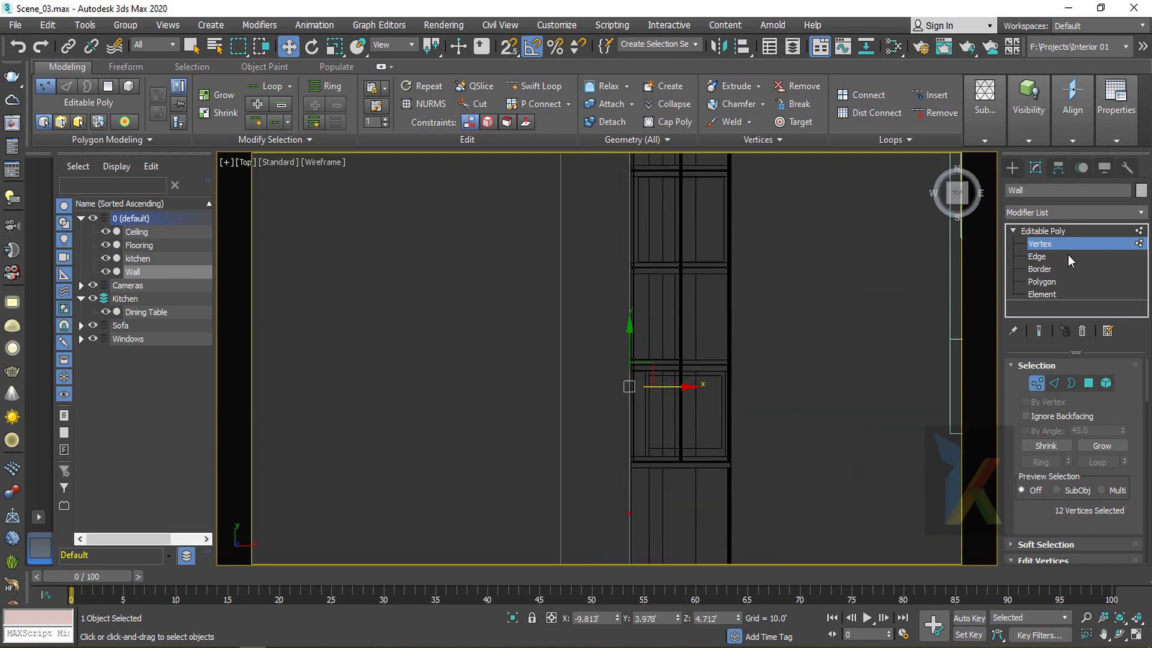
pyautogui.click(1039, 232)
pyautogui.press('p')
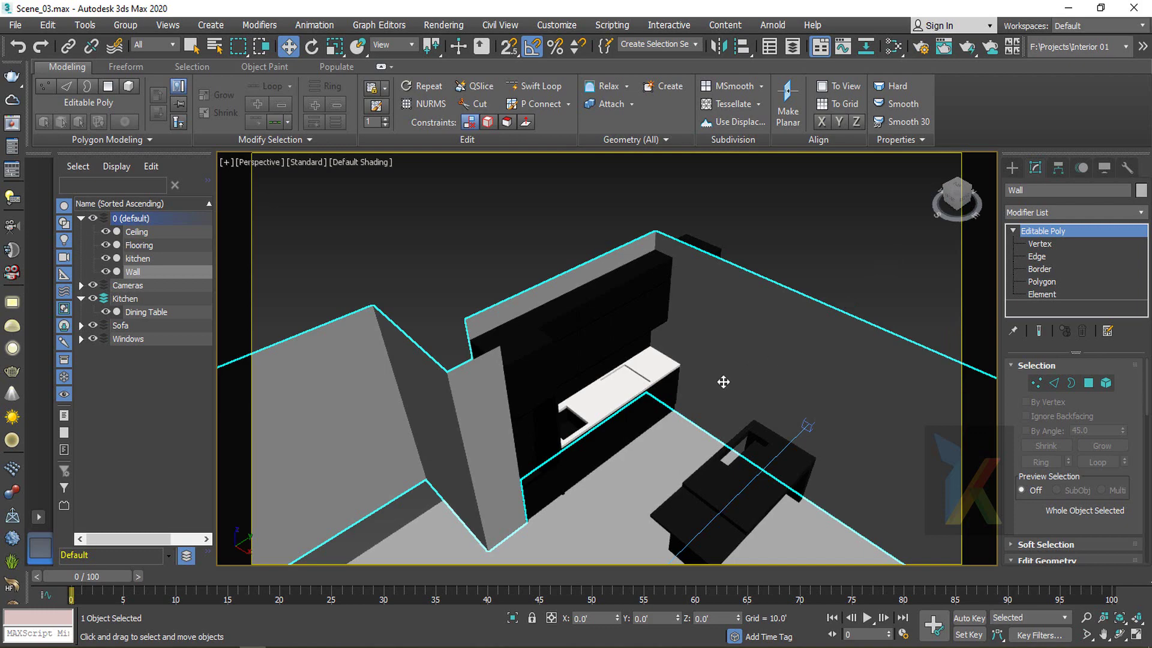
# Isolate the kitchen object in the perspective view and display its edged faces
pyautogui.keyDown('alt'); pyautogui.moveTo(717, 385); pyautogui.dragTo(730, 352, button='middle'); pyautogui.keyUp('alt')
pyautogui.moveTo(643, 414); pyautogui.dragTo(622, 320, button='middle')
pyautogui.moveTo(748, 320); pyautogui.dragTo(558, 354, button='middle')
pyautogui.click(537, 285)
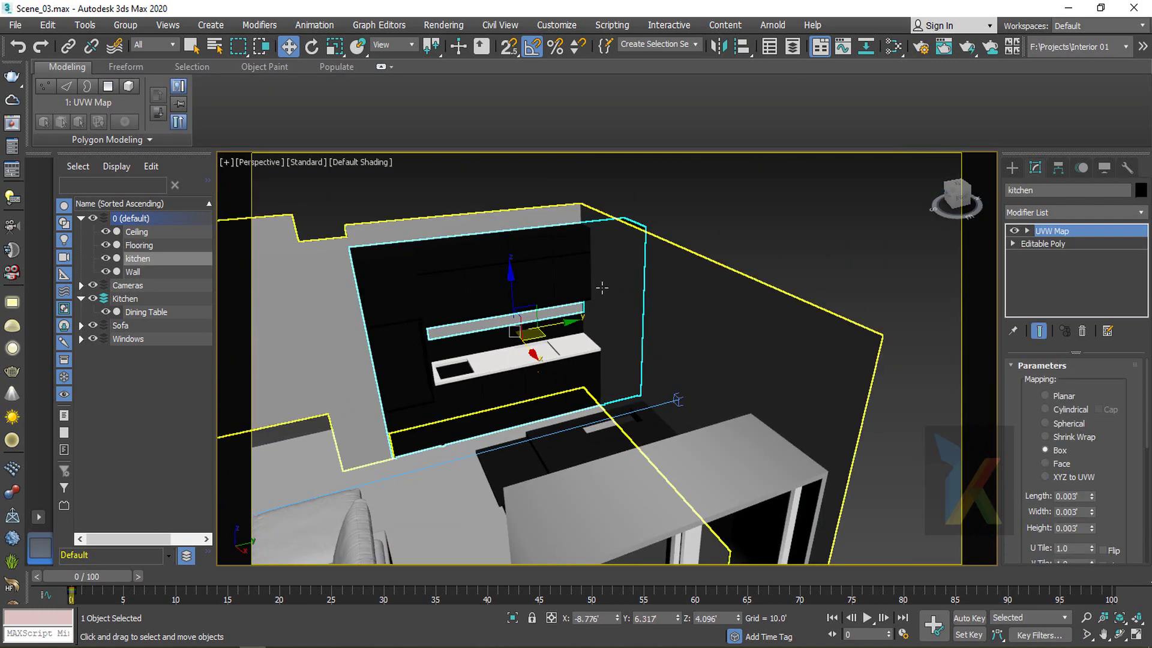
pyautogui.keyDown('alt'); pyautogui.moveTo(665, 315); pyautogui.dragTo(629, 294, button='middle'); pyautogui.keyUp('alt')
pyautogui.hotkey('alt', 'q')
pyautogui.moveTo(745, 330); pyautogui.dragTo(650, 383, button='middle')
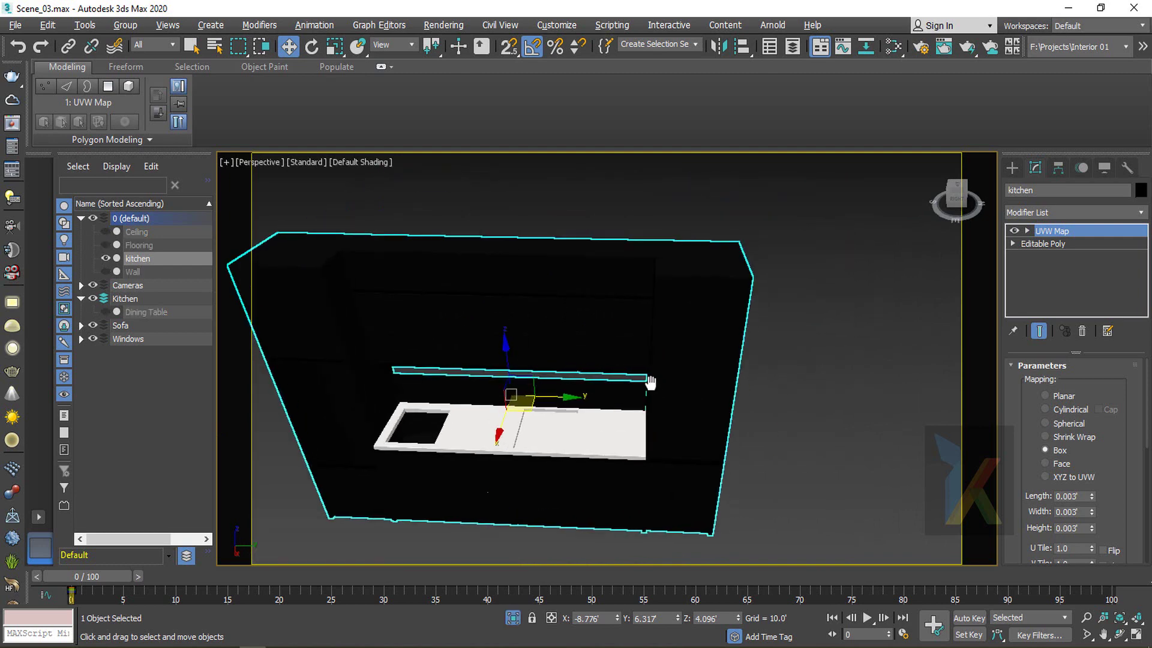
pyautogui.press('F4')
# Delete all elements of the kitchen's tall end cabinet beside the countertop, opposite the sink end, and exit isolation
pyautogui.click(1013, 243)
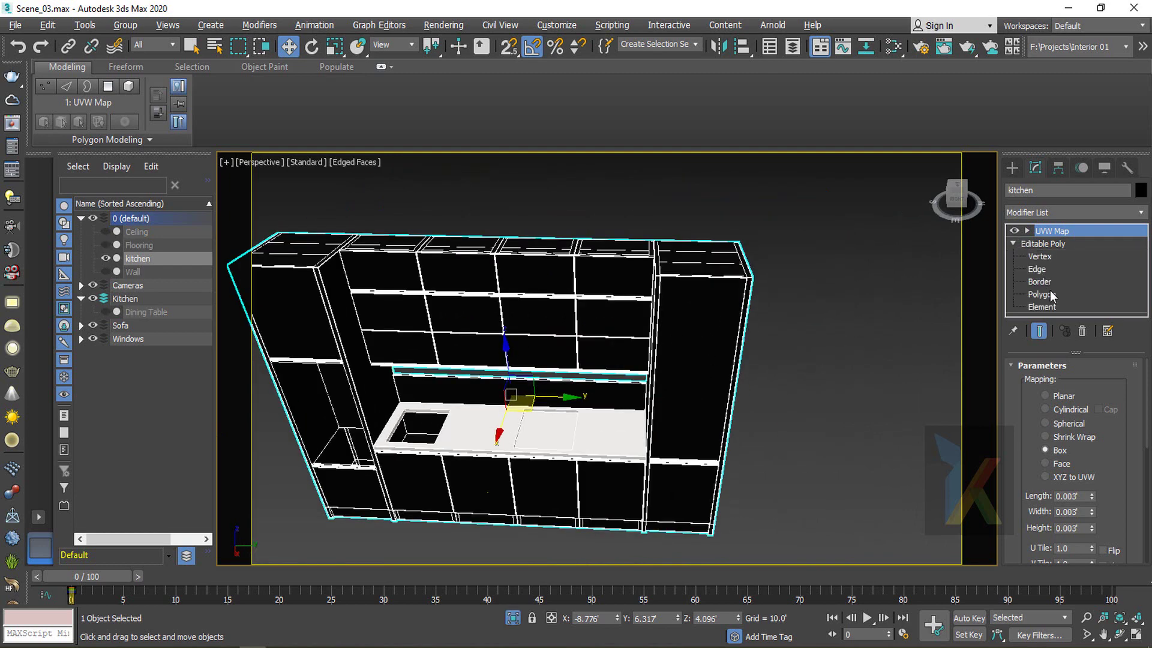
pyautogui.click(1045, 310)
pyautogui.click(694, 330)
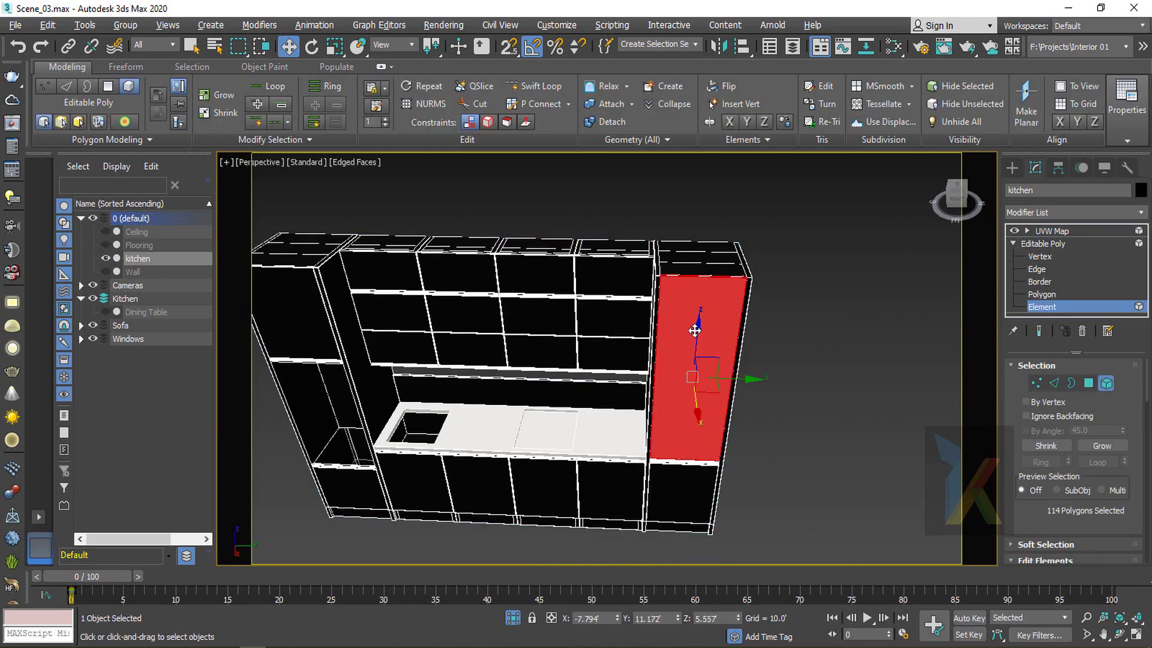
pyautogui.keyDown('alt'); pyautogui.moveTo(725, 379); pyautogui.dragTo(712, 339, button='middle'); pyautogui.keyUp('alt')
pyautogui.scroll(-3, 712, 338)
pyautogui.scroll(-3, 712, 338)
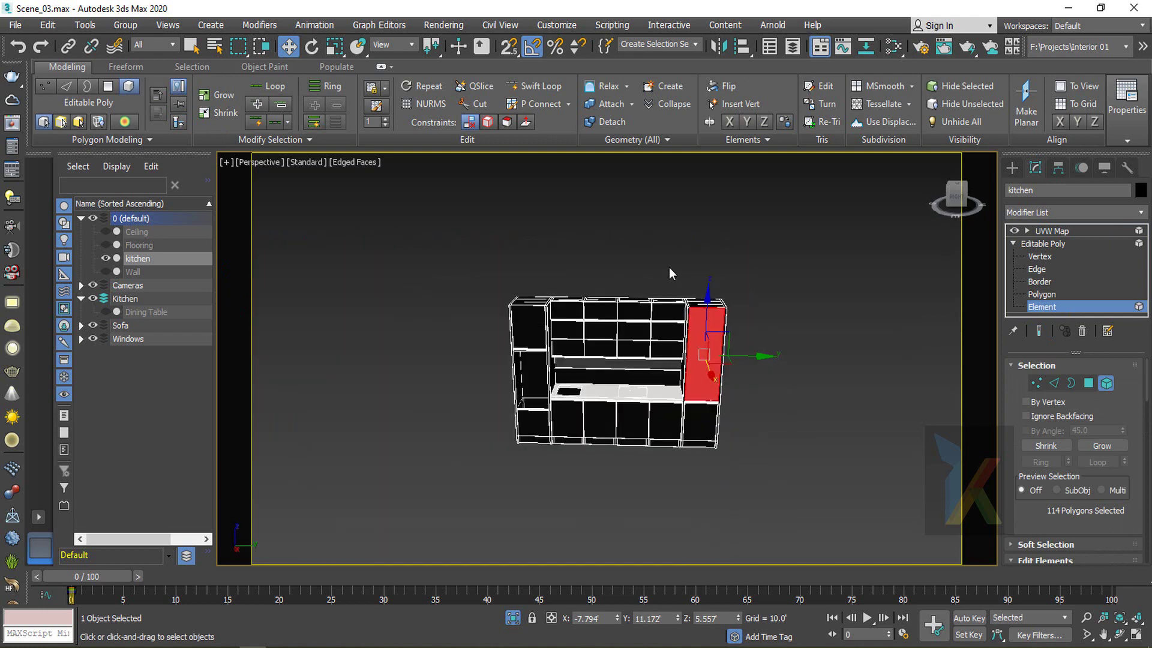
pyautogui.moveTo(669, 268); pyautogui.dragTo(760, 480)
pyautogui.keyDown('alt'); pyautogui.moveTo(610, 484); pyautogui.dragTo(521, 252); pyautogui.keyUp('alt')
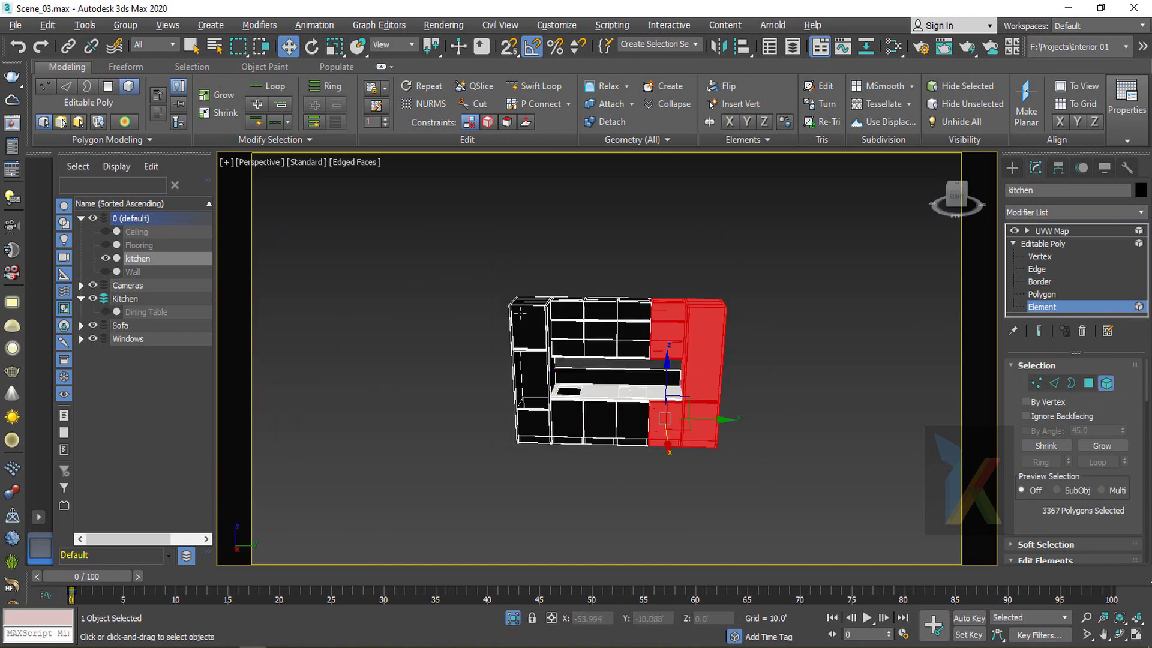
pyautogui.keyDown('alt'); pyautogui.moveTo(619, 260); pyautogui.dragTo(619, 259); pyautogui.keyUp('alt')
pyautogui.keyDown('alt'); pyautogui.moveTo(624, 264); pyautogui.dragTo(685, 384, button='middle'); pyautogui.keyUp('alt')
pyautogui.press('Delete')
pyautogui.click(1051, 231)
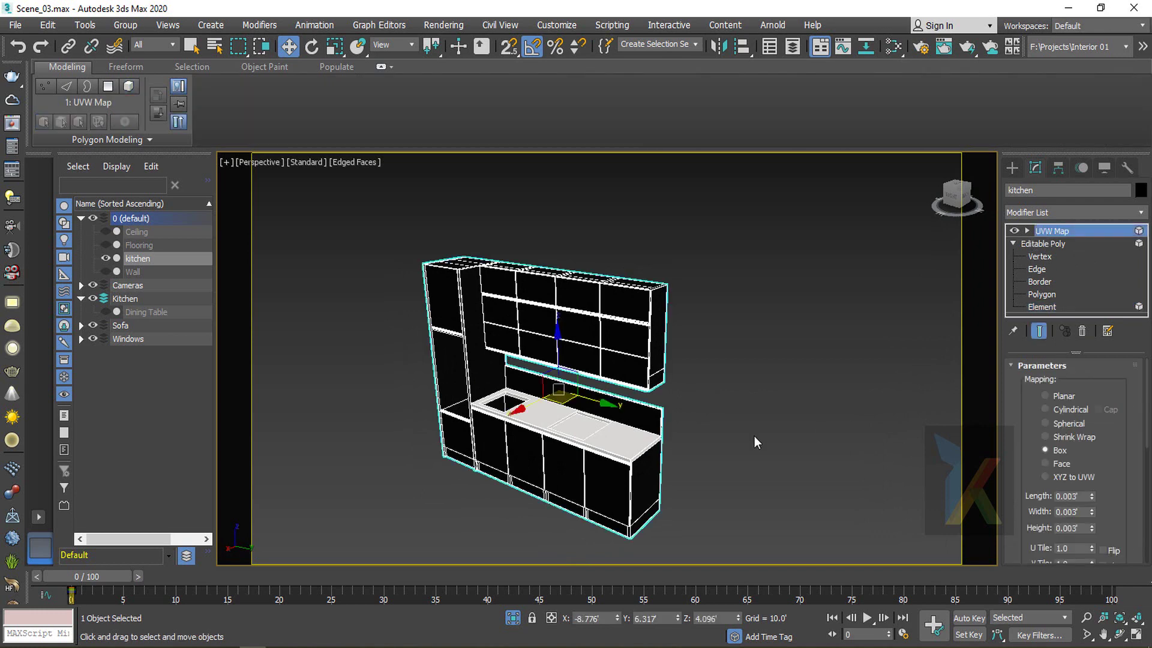
pyautogui.click(512, 617)
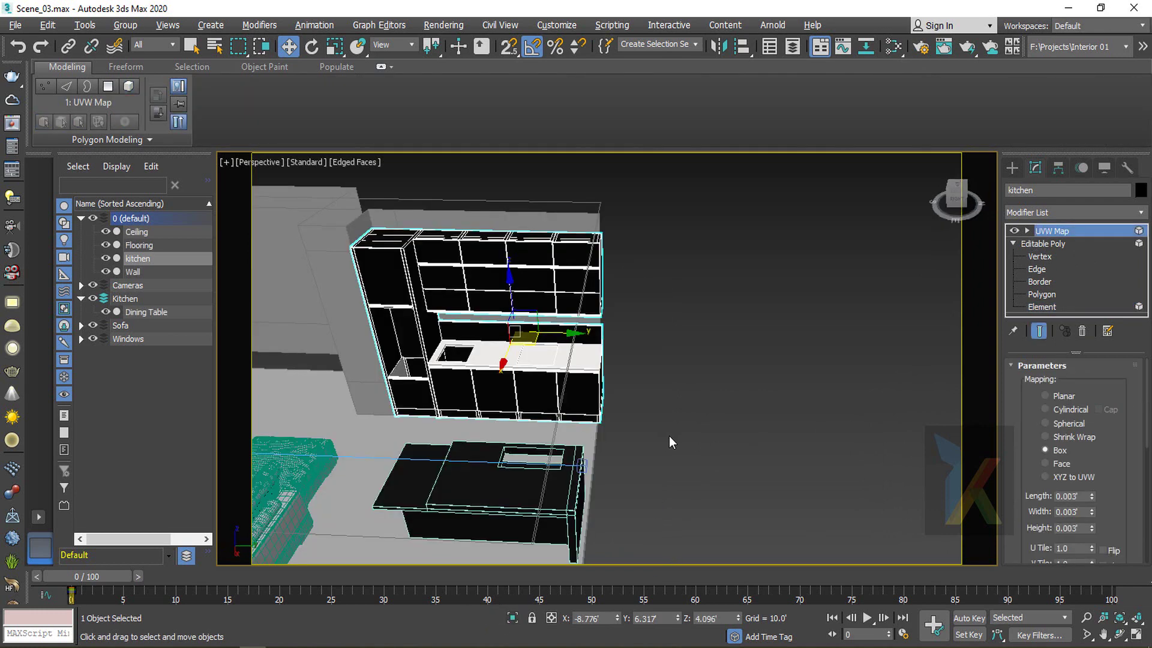
# In the top view, move the kitchen's end vertices along Y by about -0.15' and 0.015' to align them with the room's end wall
pyautogui.keyDown('alt'); pyautogui.moveTo(669, 437); pyautogui.dragTo(679, 436, button='middle'); pyautogui.keyUp('alt')
pyautogui.press('t')
pyautogui.press('z')
pyautogui.moveTo(532, 184); pyautogui.dragTo(534, 316, button='middle')
pyautogui.scroll(2, 534, 316)
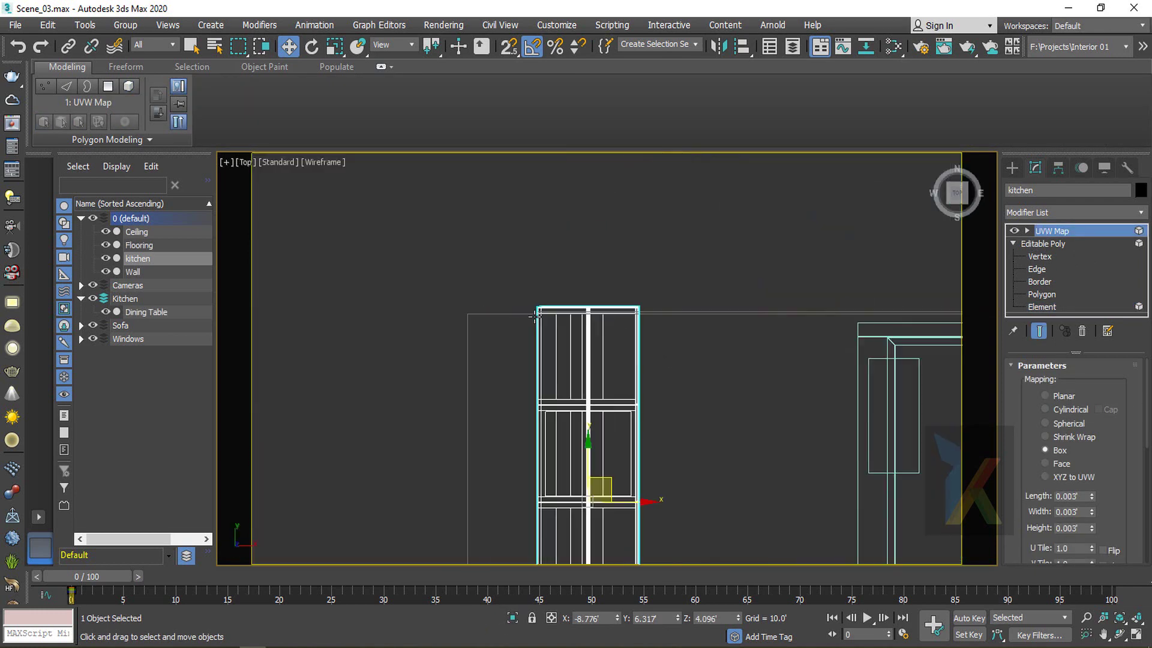
pyautogui.scroll(4, 534, 316)
pyautogui.moveTo(607, 317); pyautogui.dragTo(533, 331, button='middle')
pyautogui.click(1039, 257)
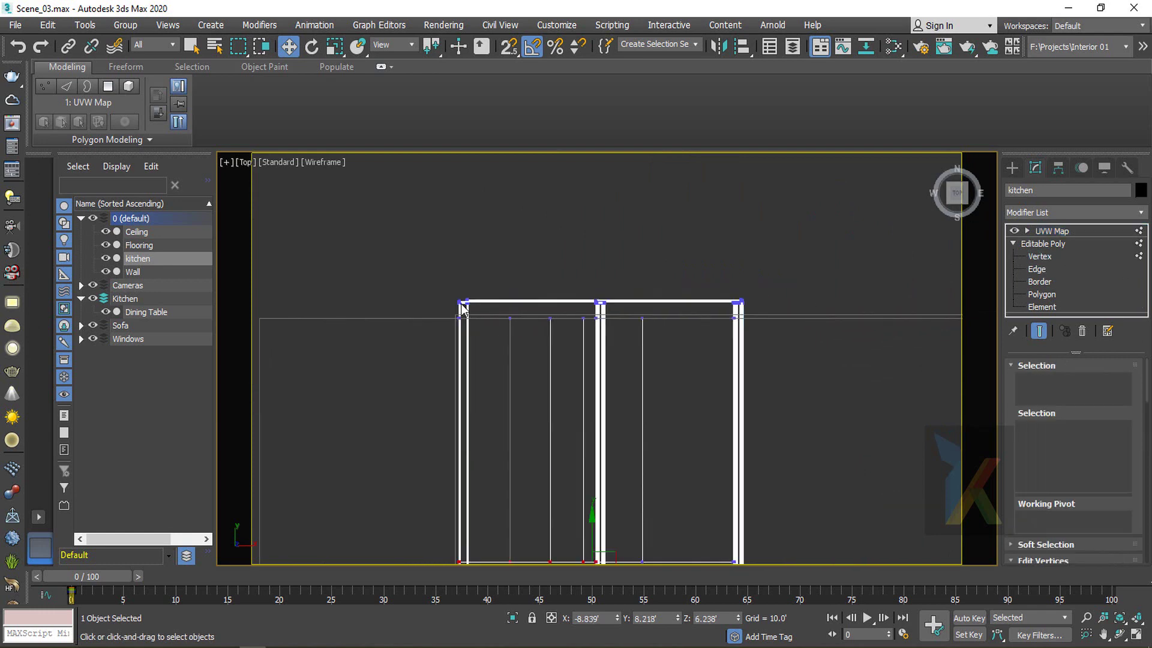
pyautogui.moveTo(394, 260); pyautogui.dragTo(830, 347)
pyautogui.moveTo(619, 261); pyautogui.dragTo(617, 282)
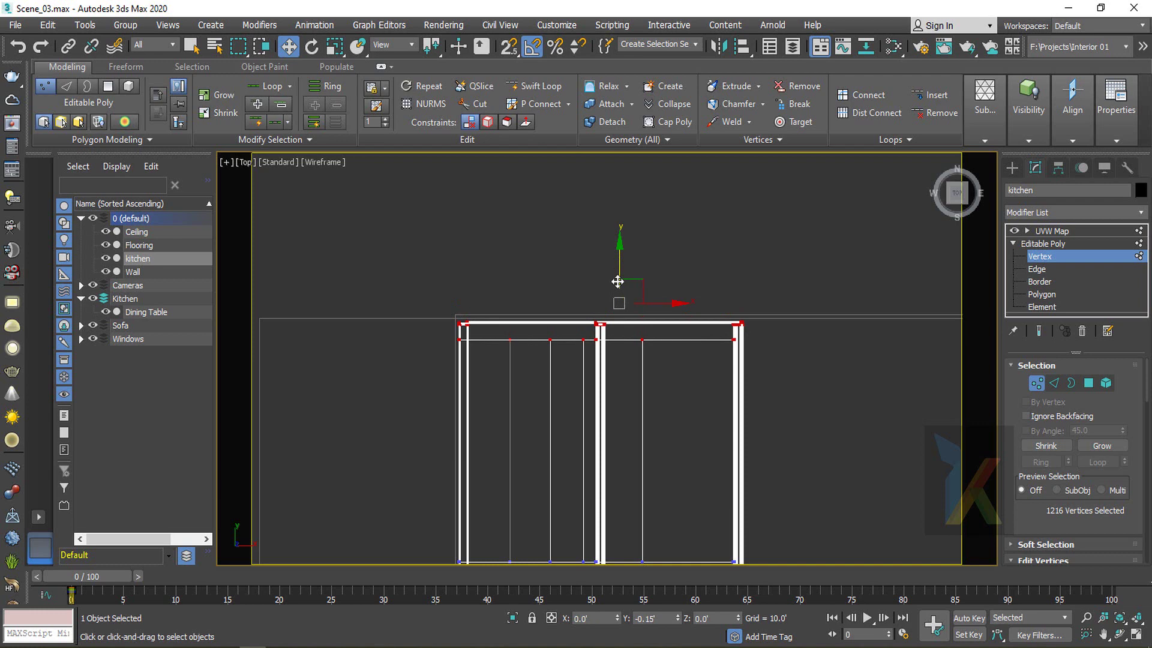
pyautogui.scroll(5, 618, 281)
pyautogui.moveTo(624, 335); pyautogui.dragTo(446, 353, button='middle')
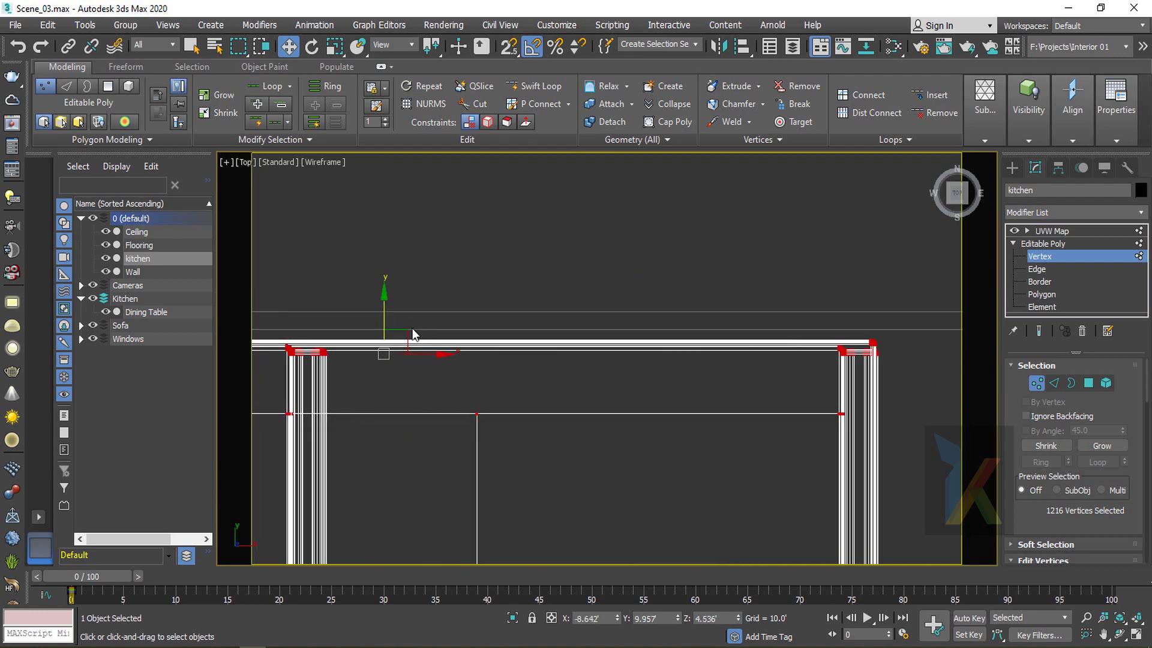
pyautogui.moveTo(380, 310); pyautogui.dragTo(378, 304)
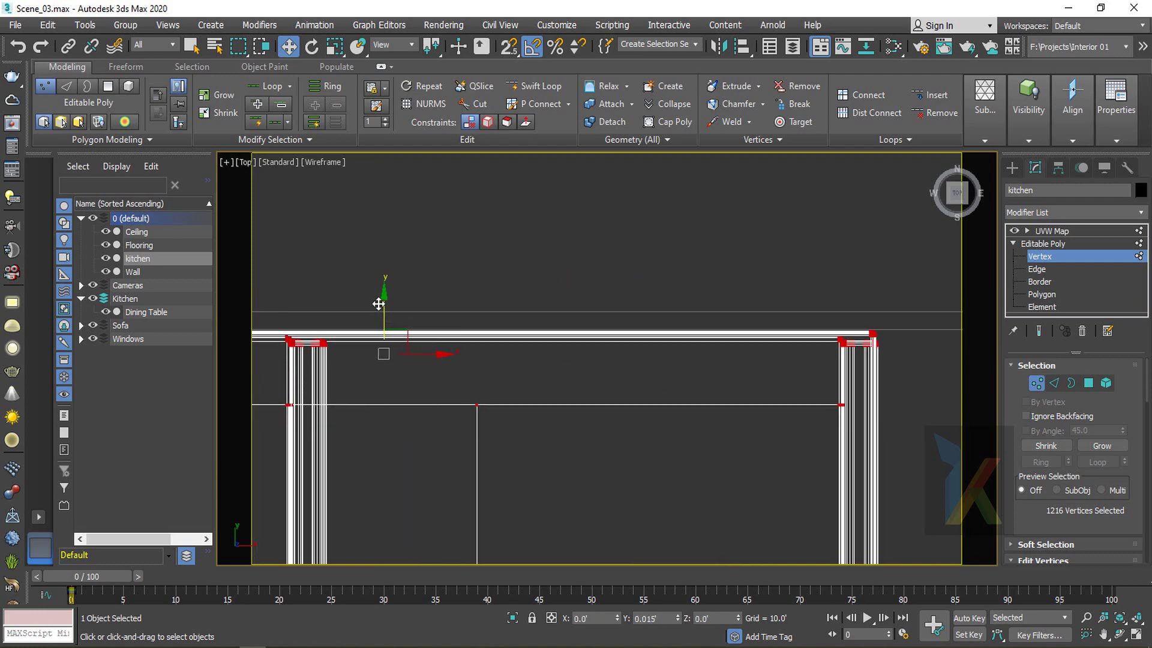
pyautogui.click(1057, 244)
pyautogui.click(1056, 232)
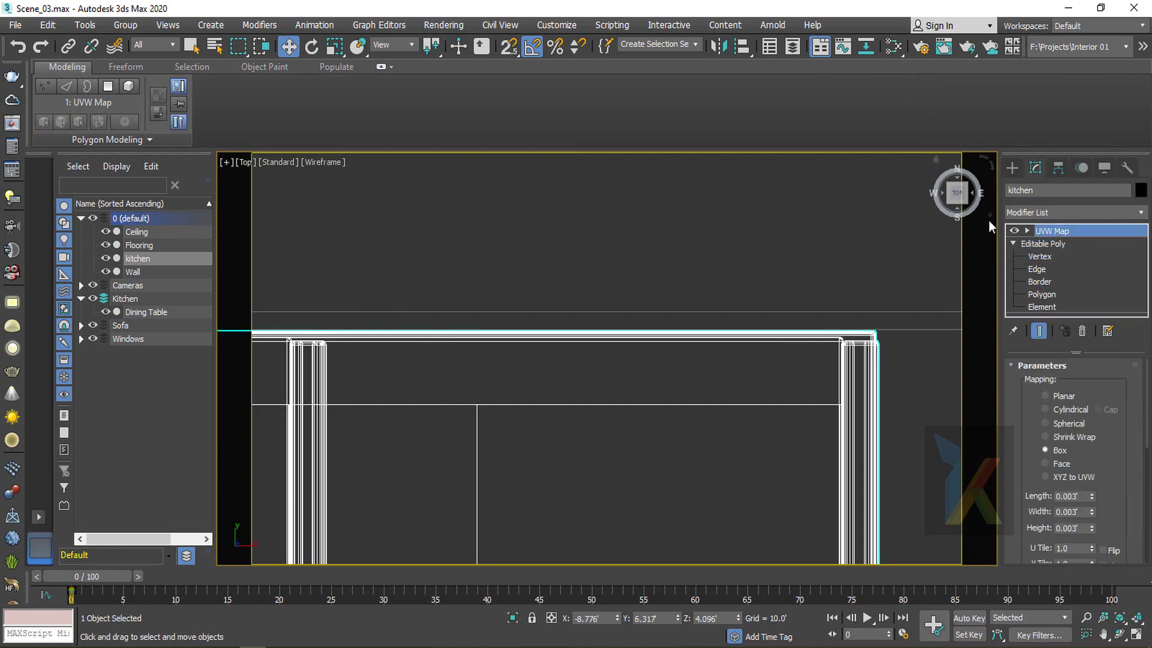
pyautogui.press('p')
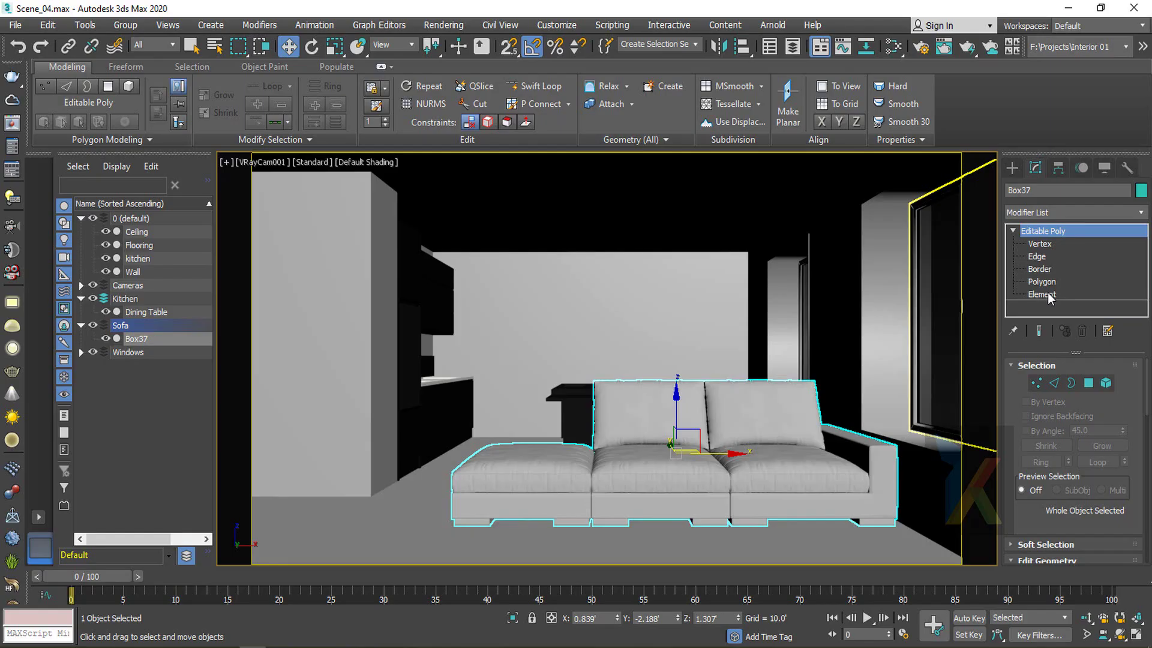
# Select the sofa's two back cushions as elements of Box37 and scale them down
pyautogui.click(1042, 294)
pyautogui.click(636, 405)
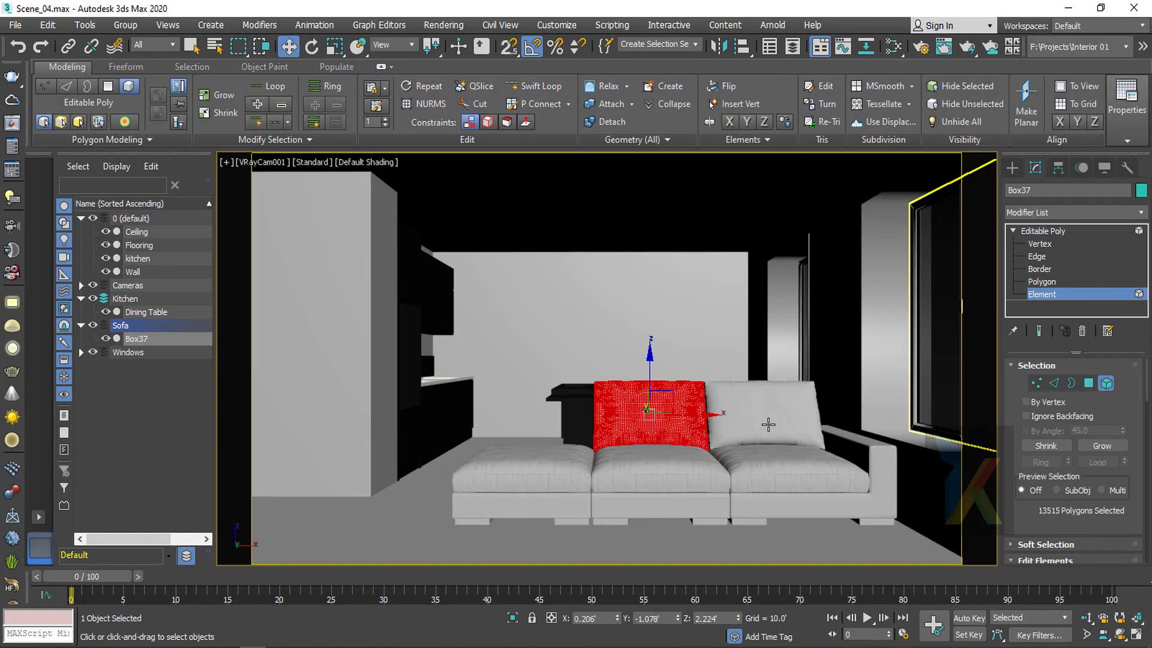
pyautogui.keyDown('ctrl'); pyautogui.click(765, 418); pyautogui.keyUp('ctrl')
pyautogui.press('p')
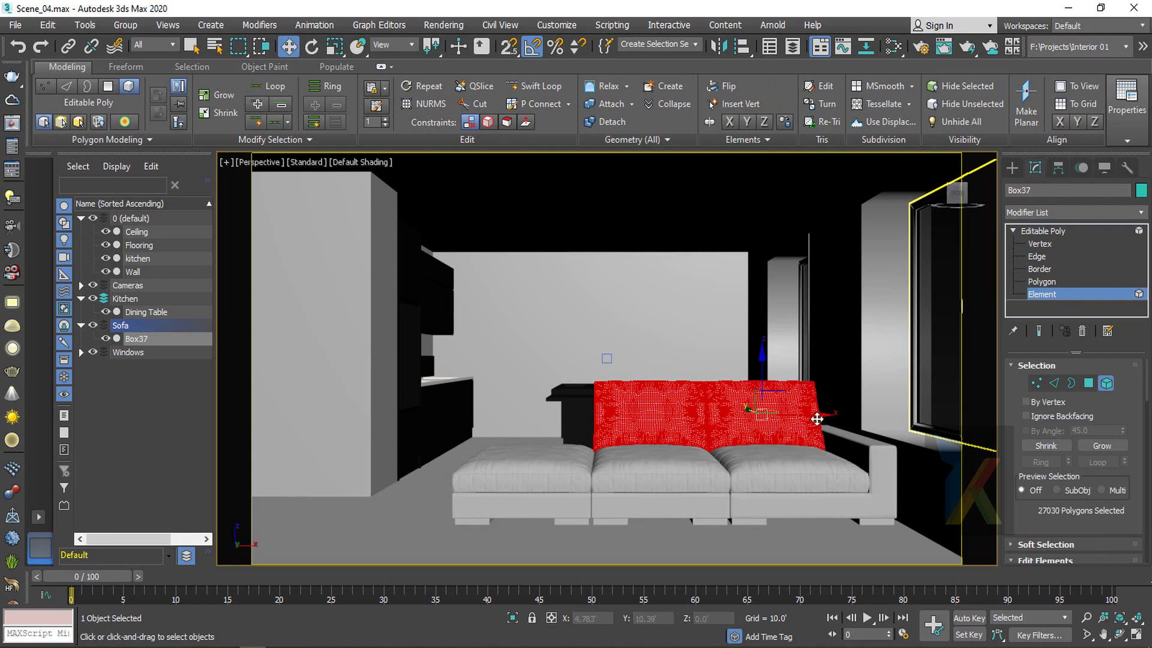
pyautogui.click(1042, 231)
pyautogui.hotkey('alt', 'q')
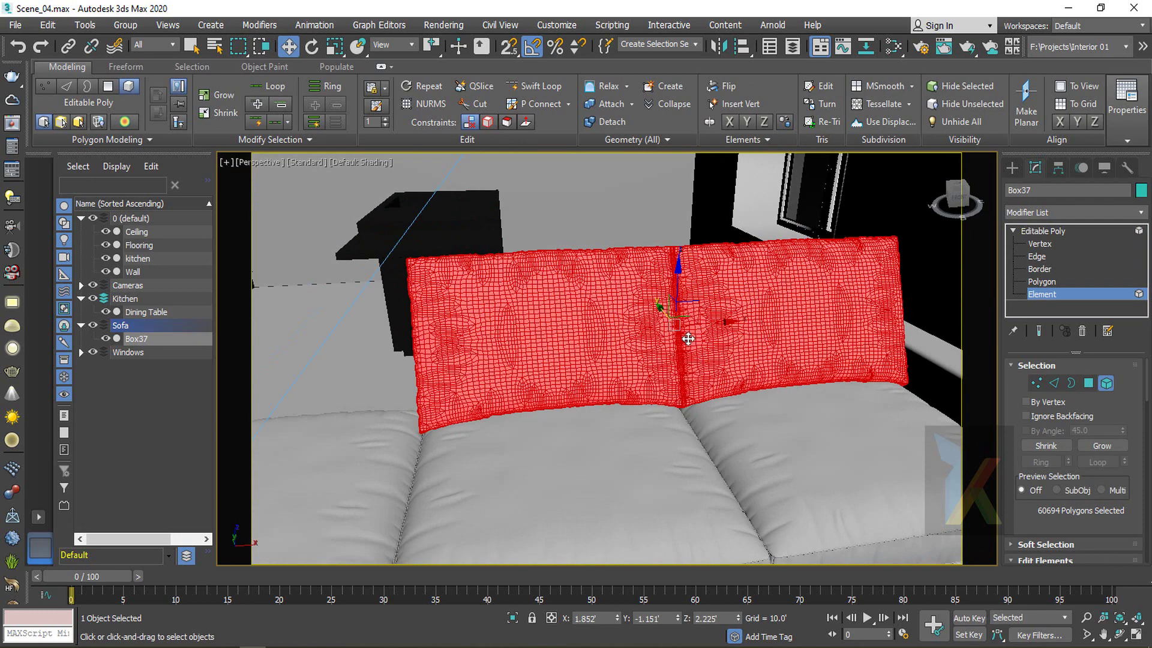
pyautogui.press('r')
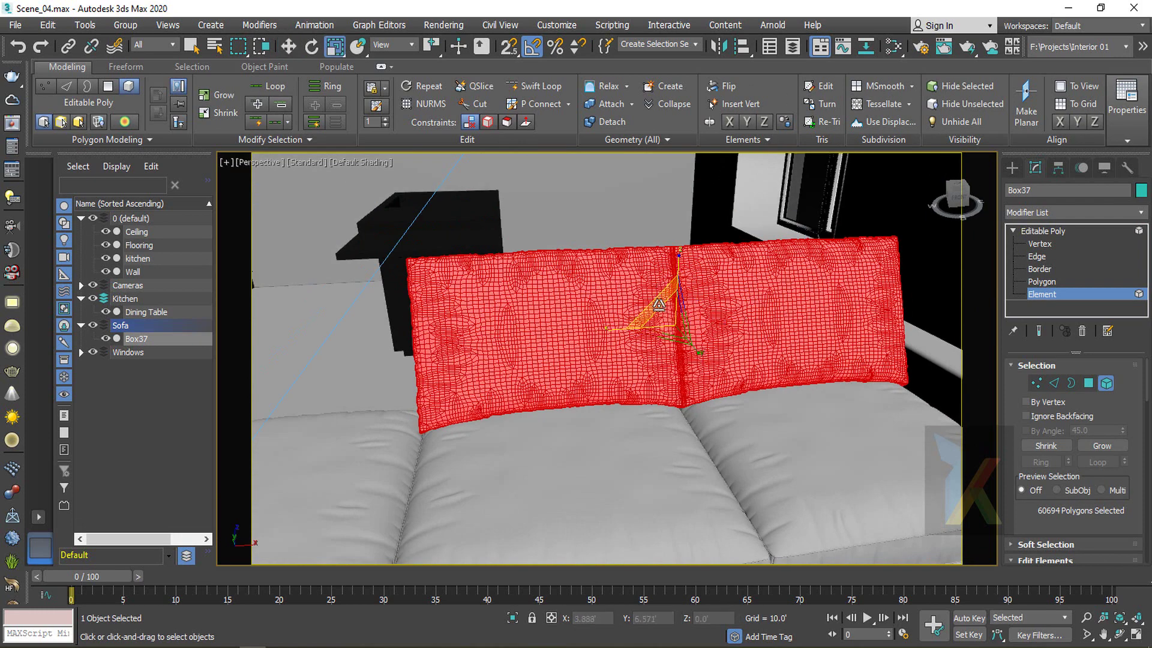
pyautogui.moveTo(674, 321); pyautogui.dragTo(648, 419)
pyautogui.press('w')
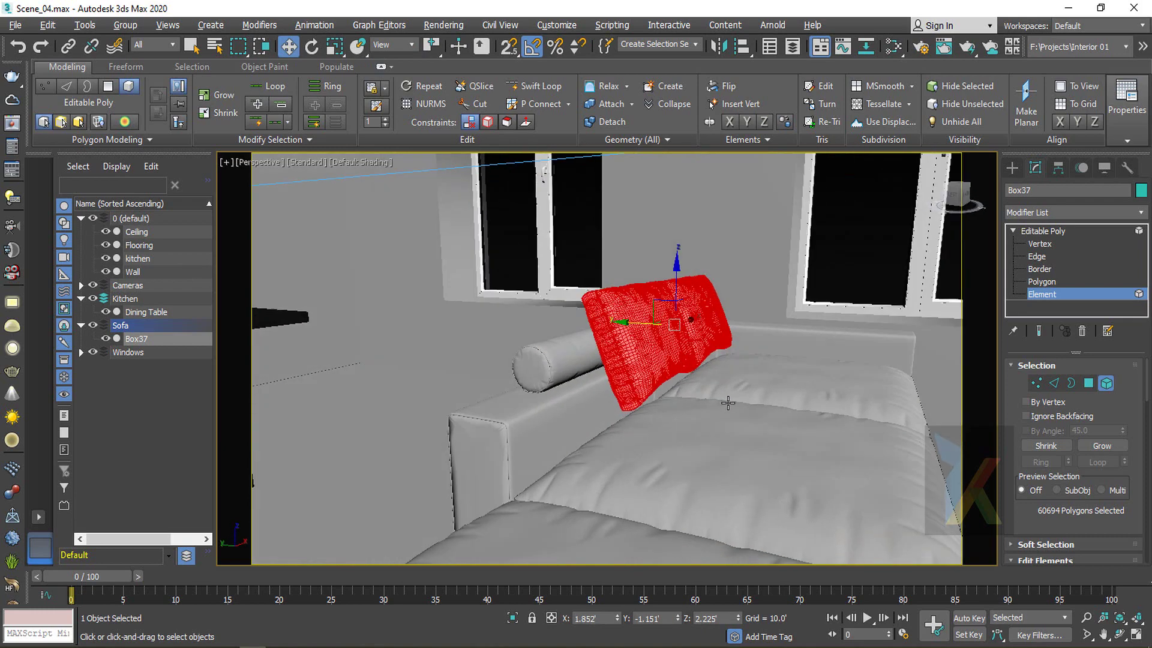
# In the left view, move the two cushions by about -0.075' and -0.23' to rest on the seat against the bolster
pyautogui.keyDown('alt'); pyautogui.moveTo(728, 403); pyautogui.dragTo(749, 394, button='middle'); pyautogui.keyUp('alt')
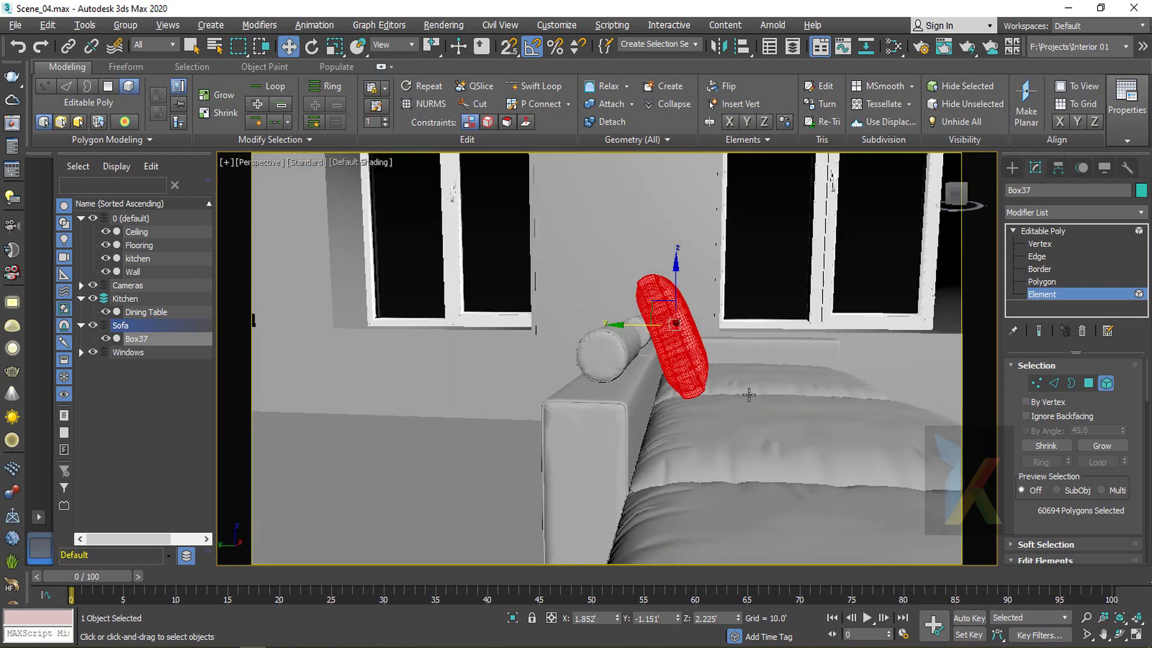
pyautogui.press('l')
pyautogui.scroll(2, 382, 368)
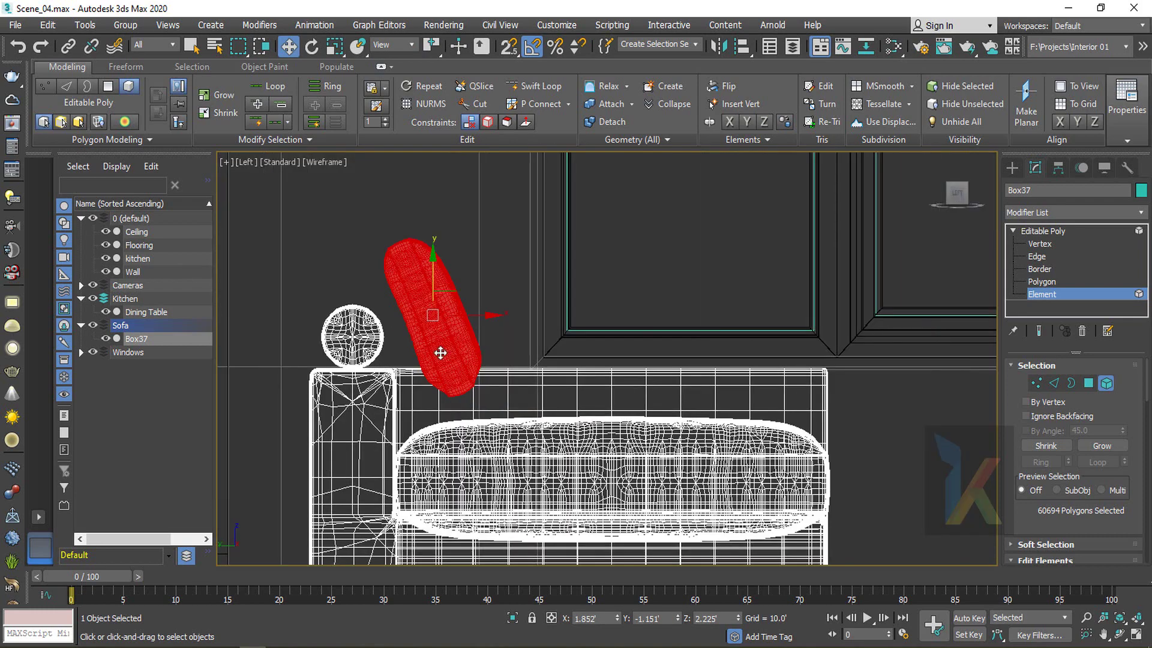
pyautogui.moveTo(458, 289); pyautogui.dragTo(447, 321)
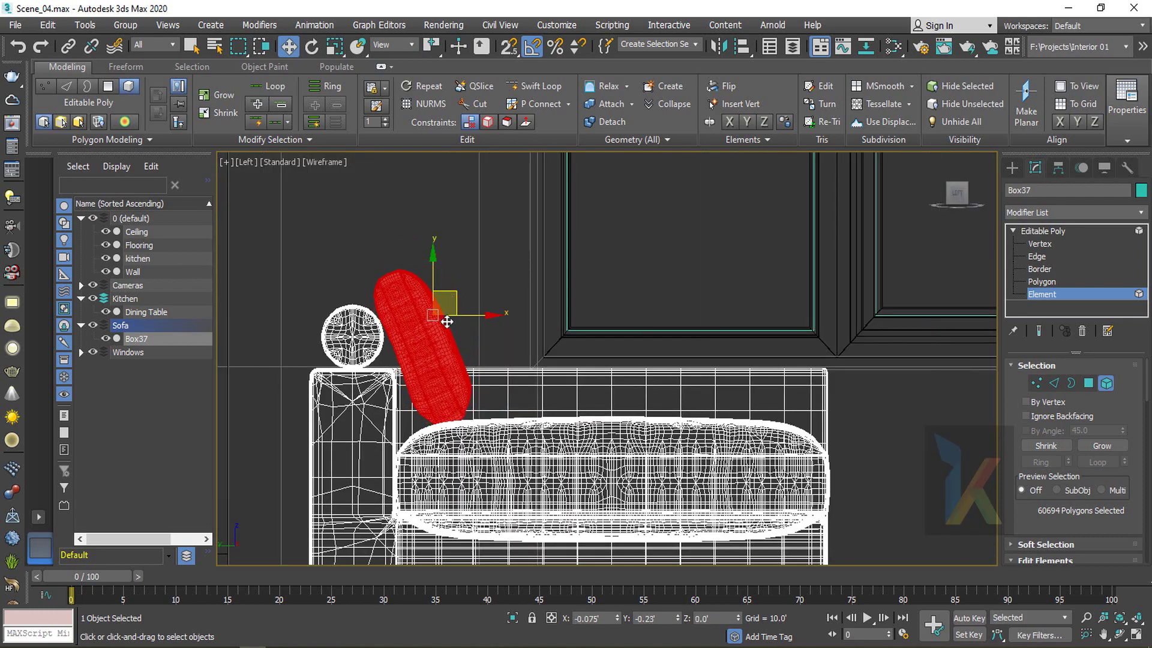
pyautogui.press('p')
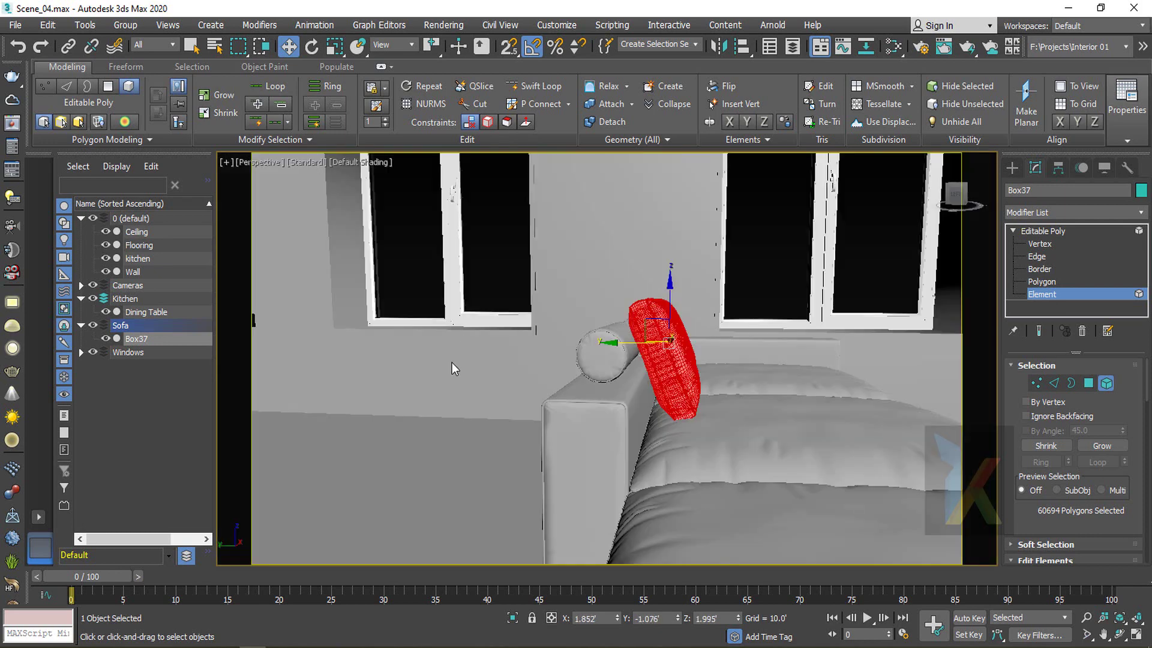
pyautogui.keyDown('alt'); pyautogui.moveTo(497, 401); pyautogui.dragTo(387, 406, button='middle'); pyautogui.keyUp('alt')
pyautogui.keyDown('alt'); pyautogui.moveTo(689, 403); pyautogui.dragTo(572, 406, button='middle'); pyautogui.keyUp('alt')
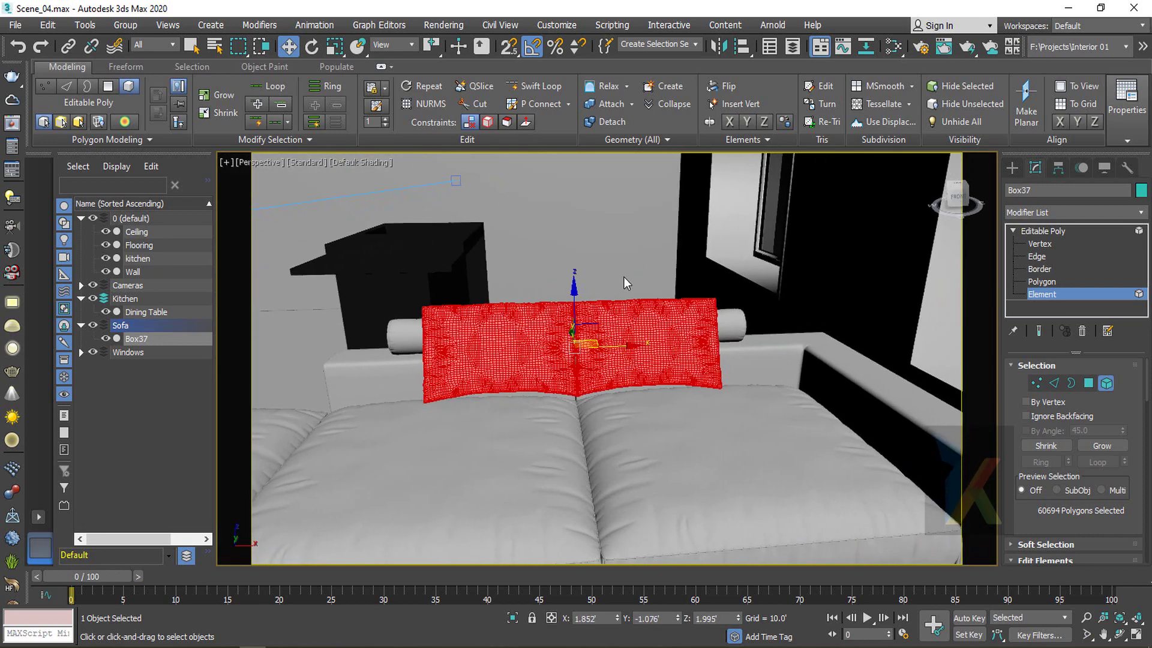
# Spread the sofa's two back cushions apart along X, moving the window-side one about 0.68' and the other the opposite way, and leave Element level
pyautogui.click(580, 363)
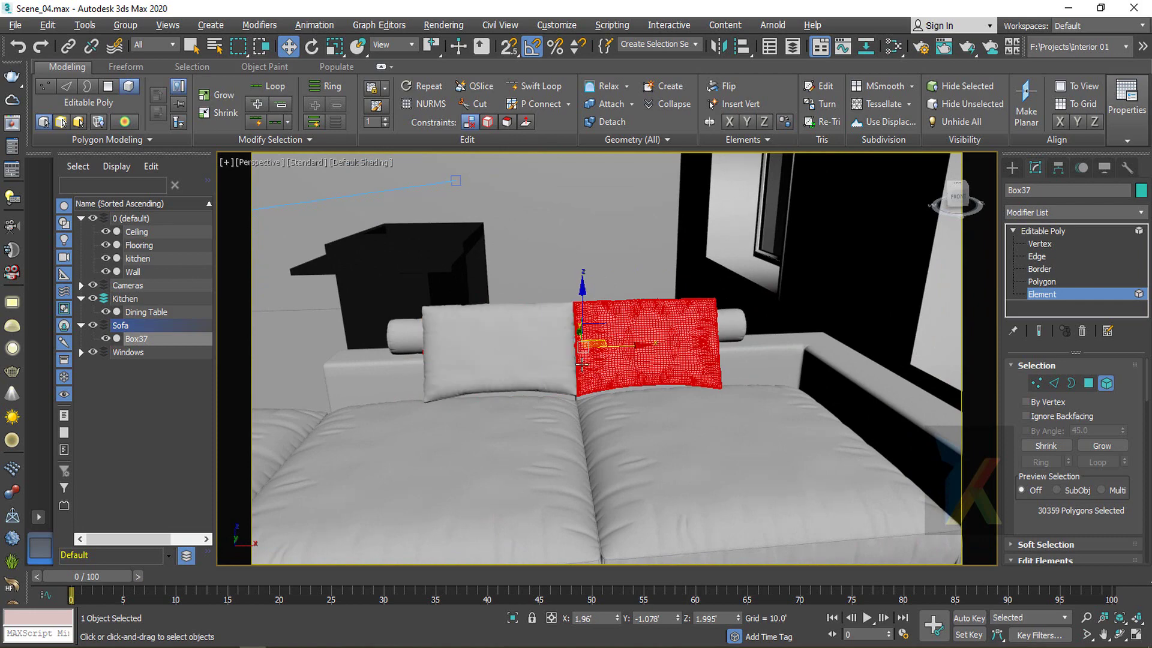
pyautogui.moveTo(656, 347); pyautogui.dragTo(673, 348)
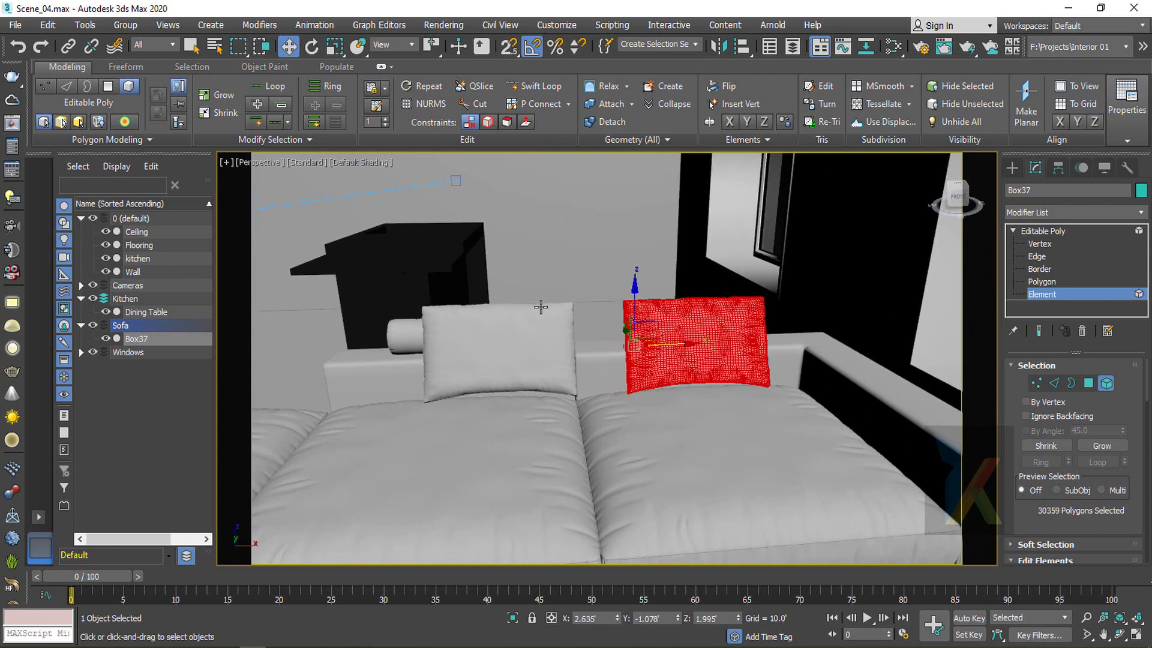
pyautogui.press('F3')
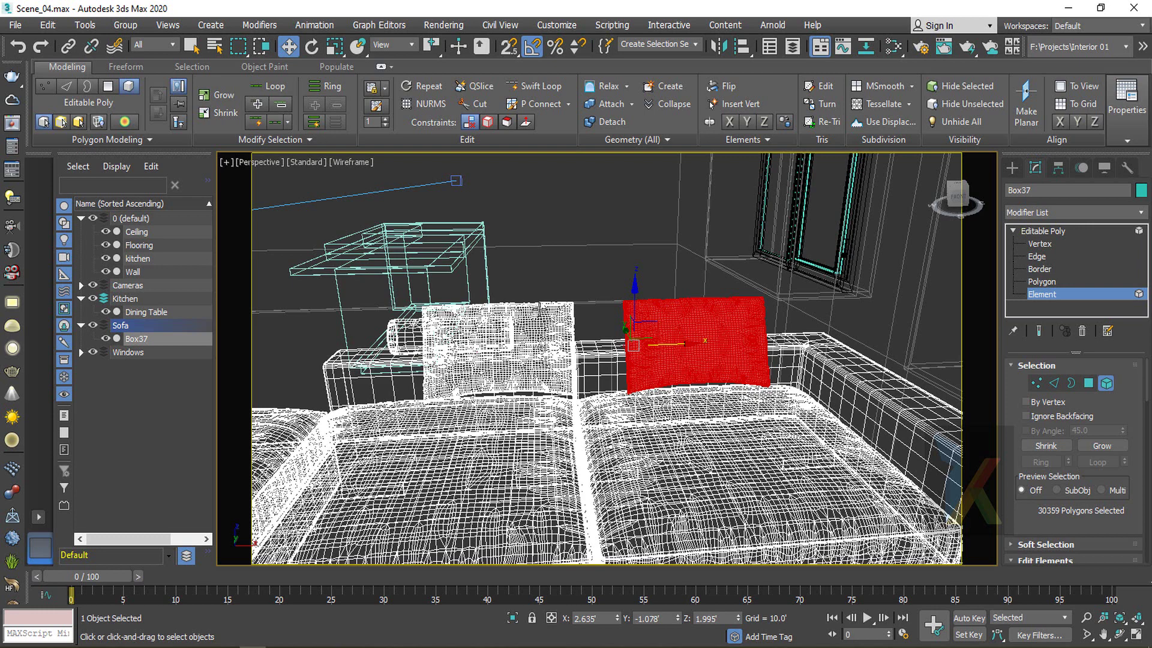
pyautogui.click(505, 382)
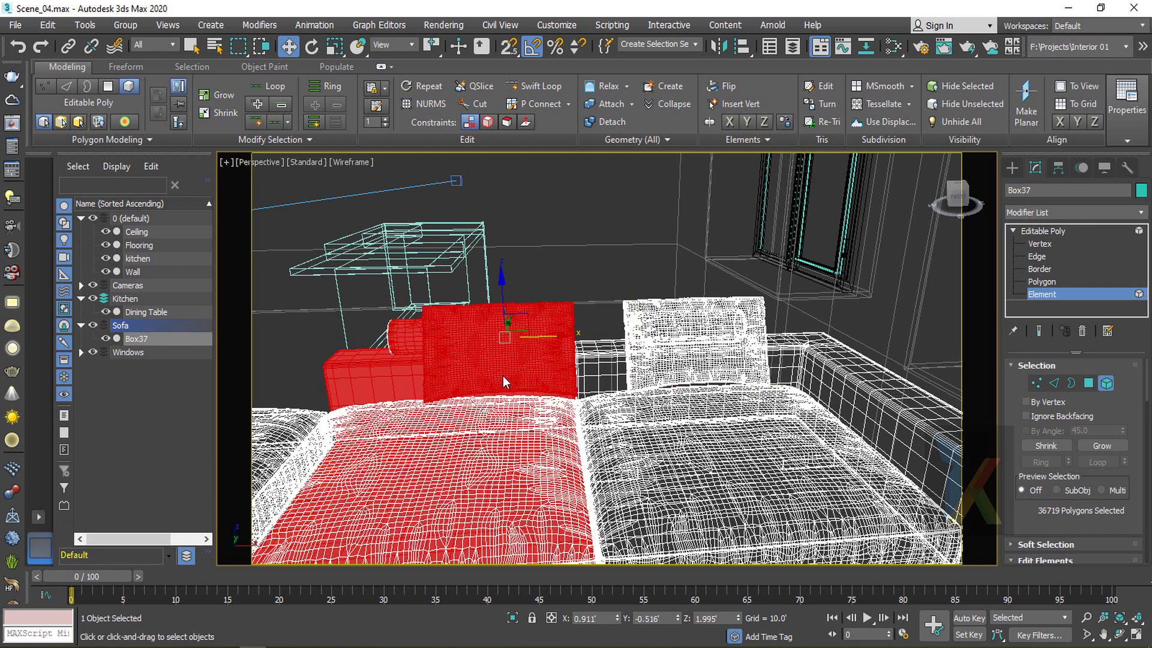
pyautogui.keyDown('alt'); pyautogui.click(399, 441); pyautogui.keyUp('alt')
pyautogui.moveTo(545, 336)
pyautogui.mouseDown()
pyautogui.moveTo(419, 334)
pyautogui.moveTo(503, 343)
pyautogui.mouseUp()
pyautogui.press('F3')
pyautogui.keyDown('alt'); pyautogui.moveTo(504, 343); pyautogui.dragTo(564, 420, button='middle'); pyautogui.keyUp('alt')
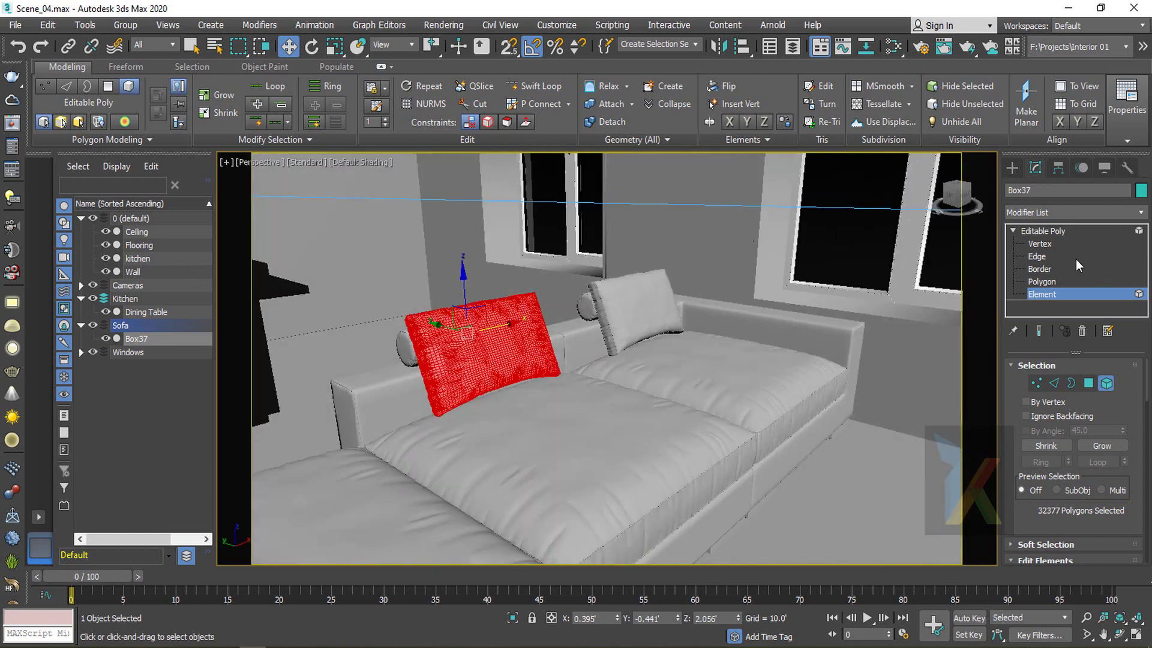
pyautogui.click(1058, 231)
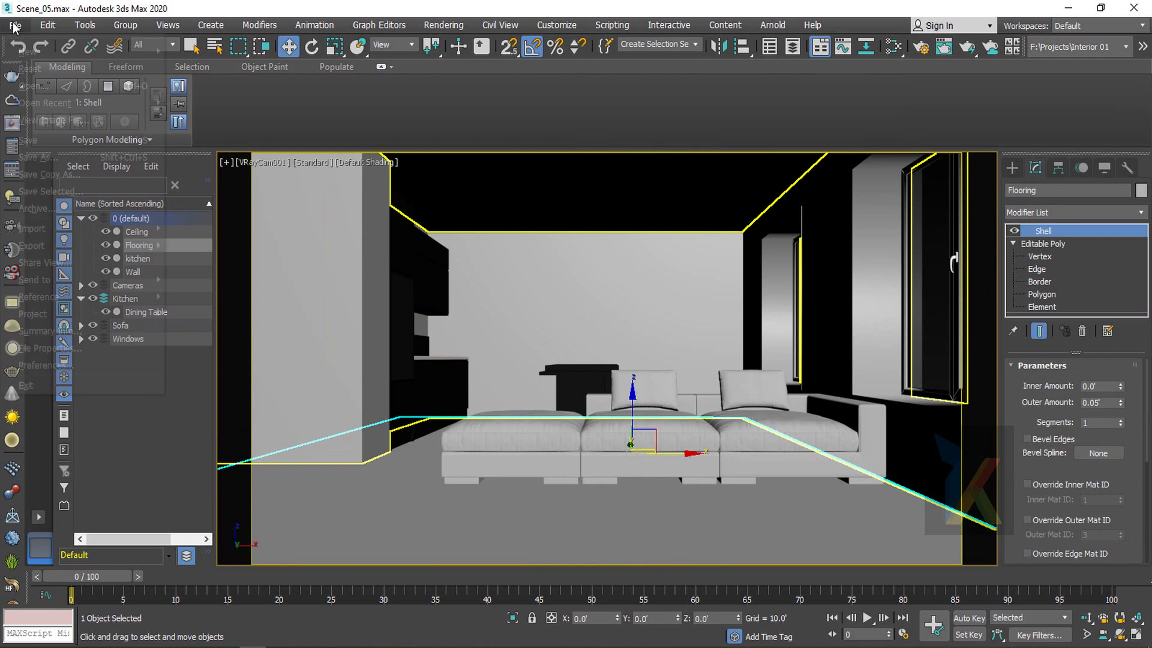
# Merge all objects from Carpet.max in the project's import folder into the scene
pyautogui.click(15, 25)
pyautogui.moveTo(42, 229)
pyautogui.click(194, 245)
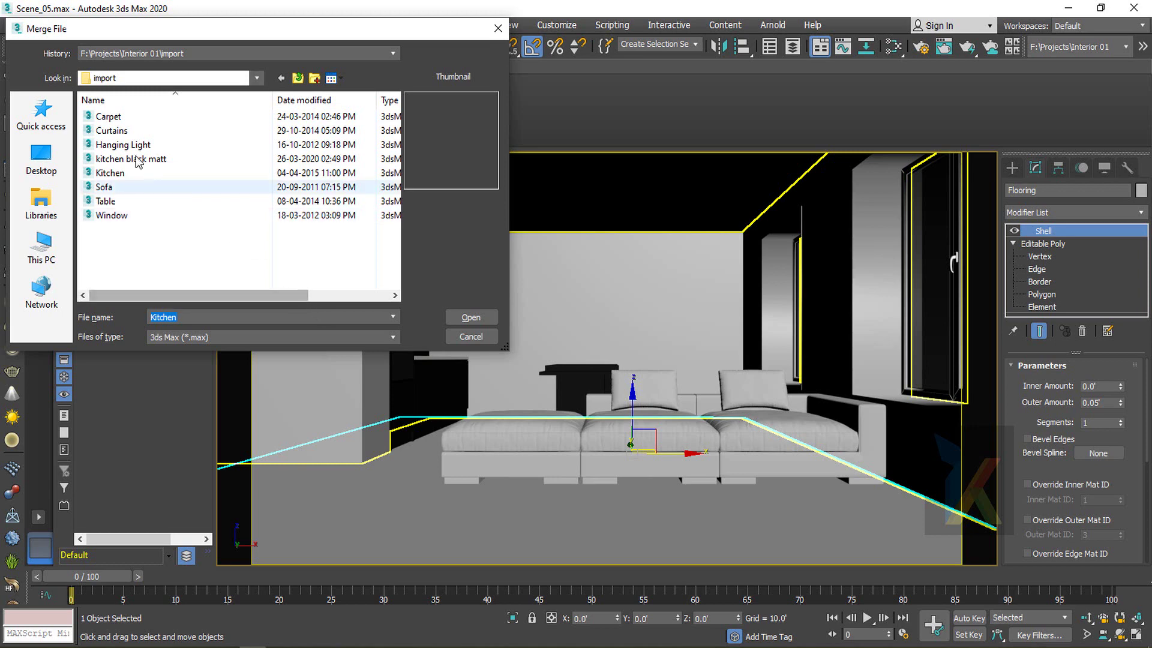
pyautogui.doubleClick(106, 118)
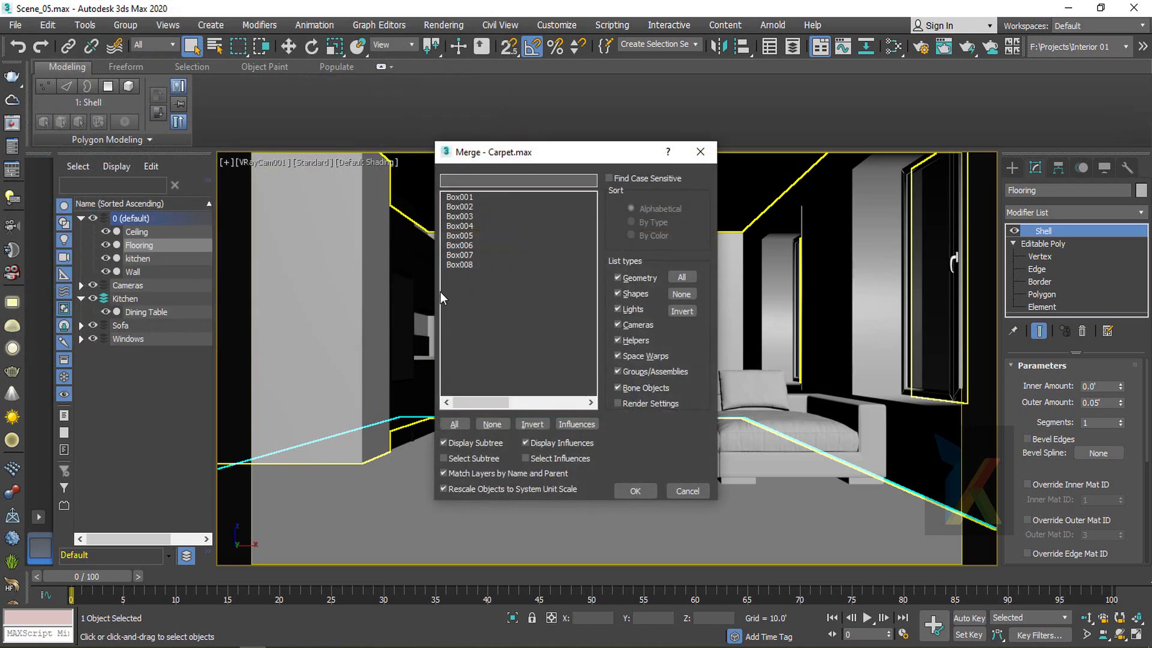
pyautogui.click(445, 427)
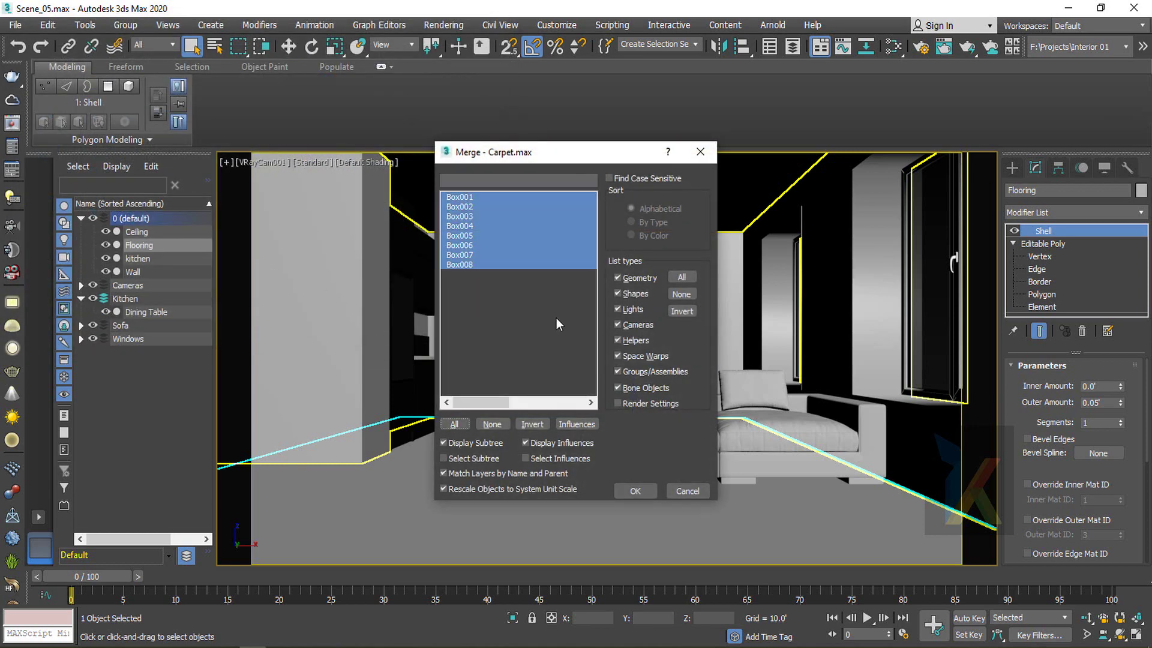
pyautogui.click(634, 491)
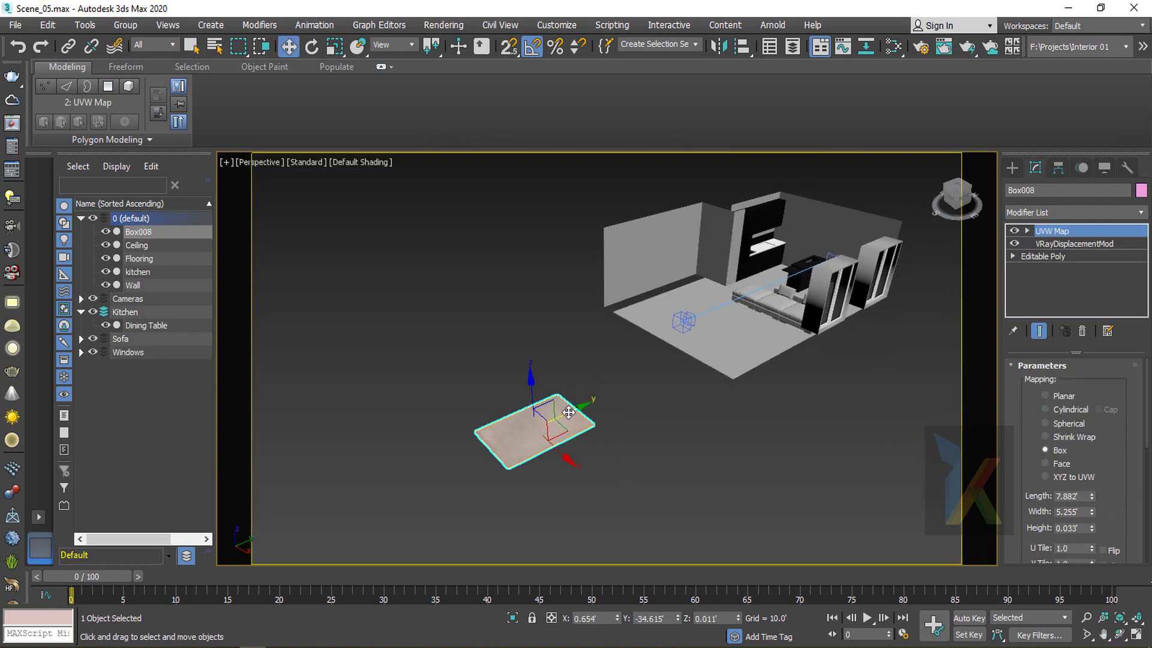
# Move the carpet about 33.3' along Y onto the room's floor at the sofa and rotate it 90° in the top view
pyautogui.moveTo(568, 412); pyautogui.dragTo(791, 327)
pyautogui.press('t')
pyautogui.press('z')
pyautogui.scroll(-6, 621, 397)
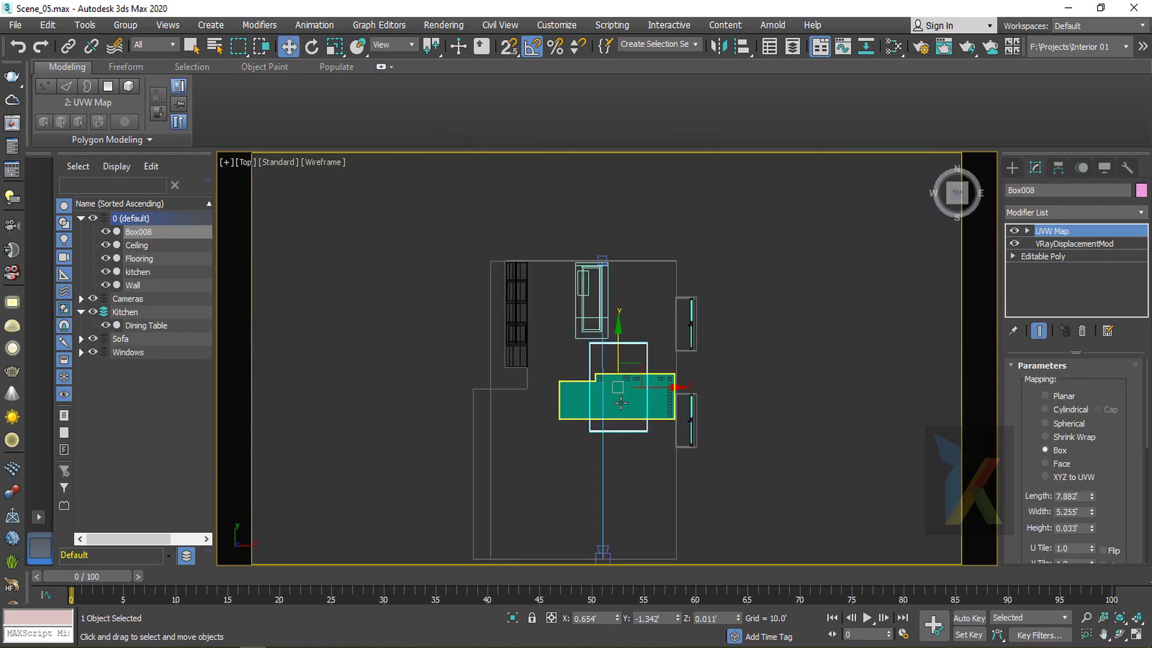
pyautogui.scroll(2, 619, 411)
pyautogui.scroll(-1, 630, 433)
pyautogui.moveTo(634, 440); pyautogui.dragTo(565, 422, button='middle')
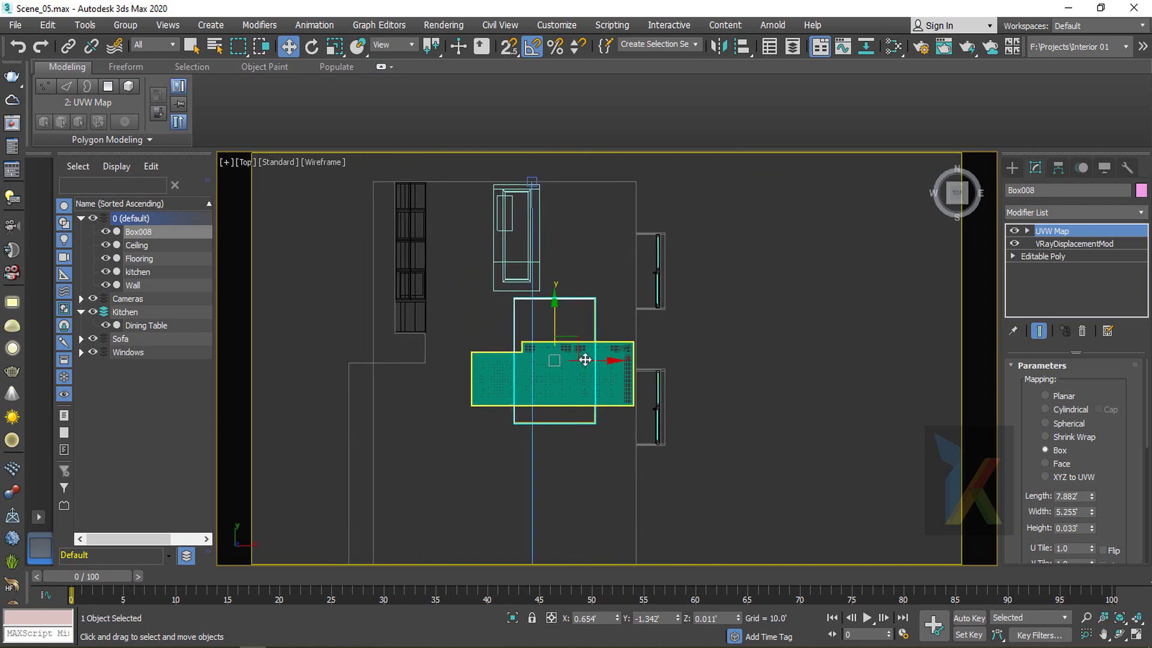
pyautogui.press('e')
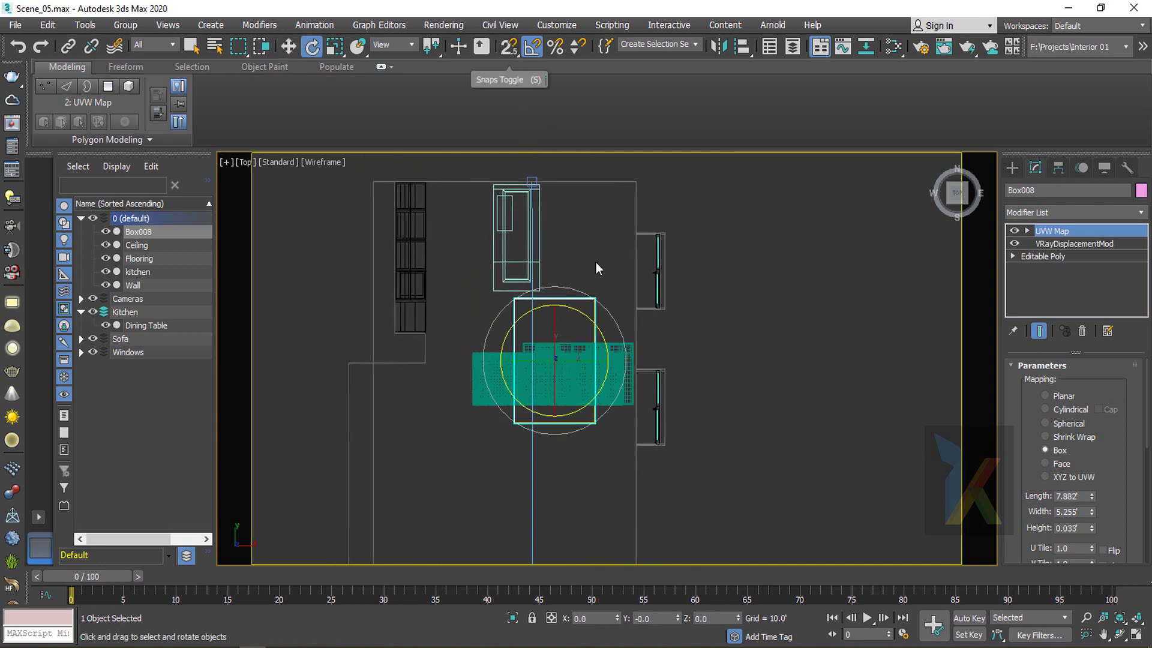
pyautogui.moveTo(596, 322); pyautogui.dragTo(623, 373)
# Scale the carpet uniformly to about 126% and move it along Y by about -3.5' toward the front of the sofa
pyautogui.press('r')
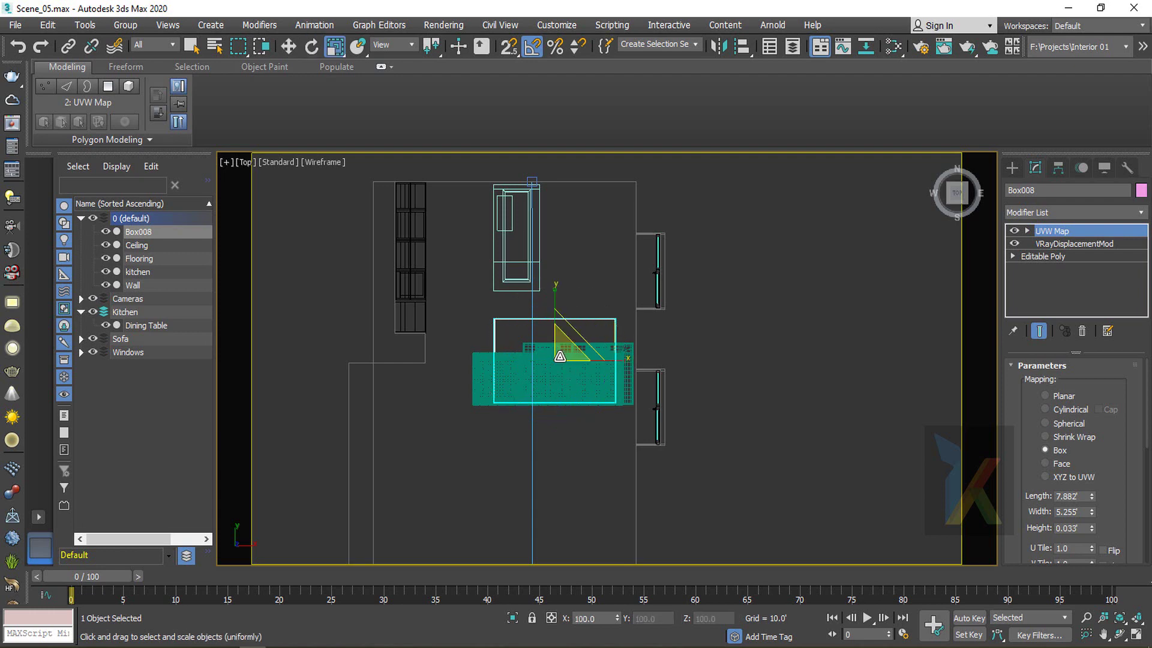
pyautogui.press('w')
pyautogui.moveTo(553, 328); pyautogui.dragTo(554, 368)
pyautogui.press('r')
pyautogui.press('w')
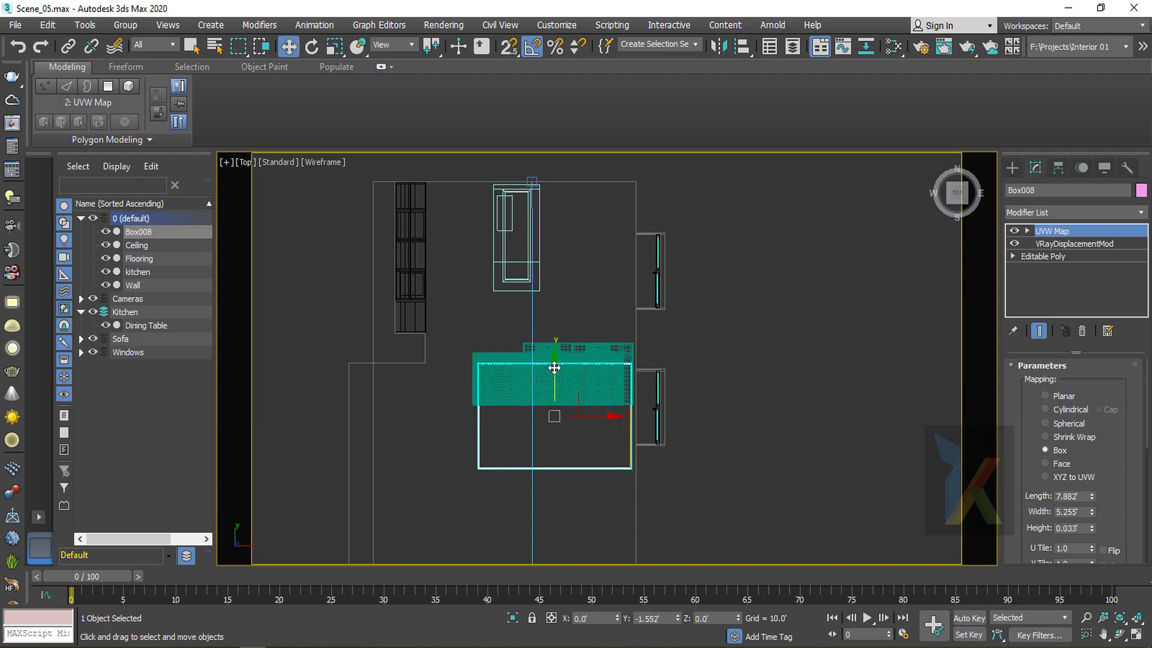
# In the shaded camera view, move the carpet about -1.1' along X to center it in front of the sofa
pyautogui.press('c')
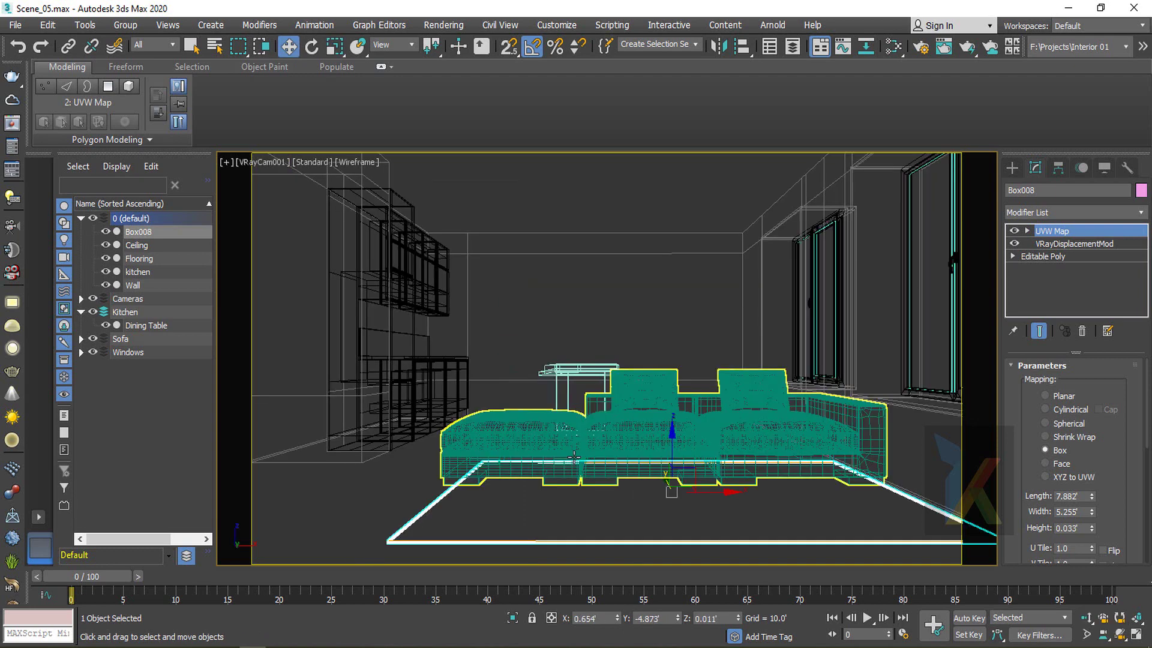
pyautogui.press('F3')
pyautogui.moveTo(716, 495); pyautogui.dragTo(691, 494)
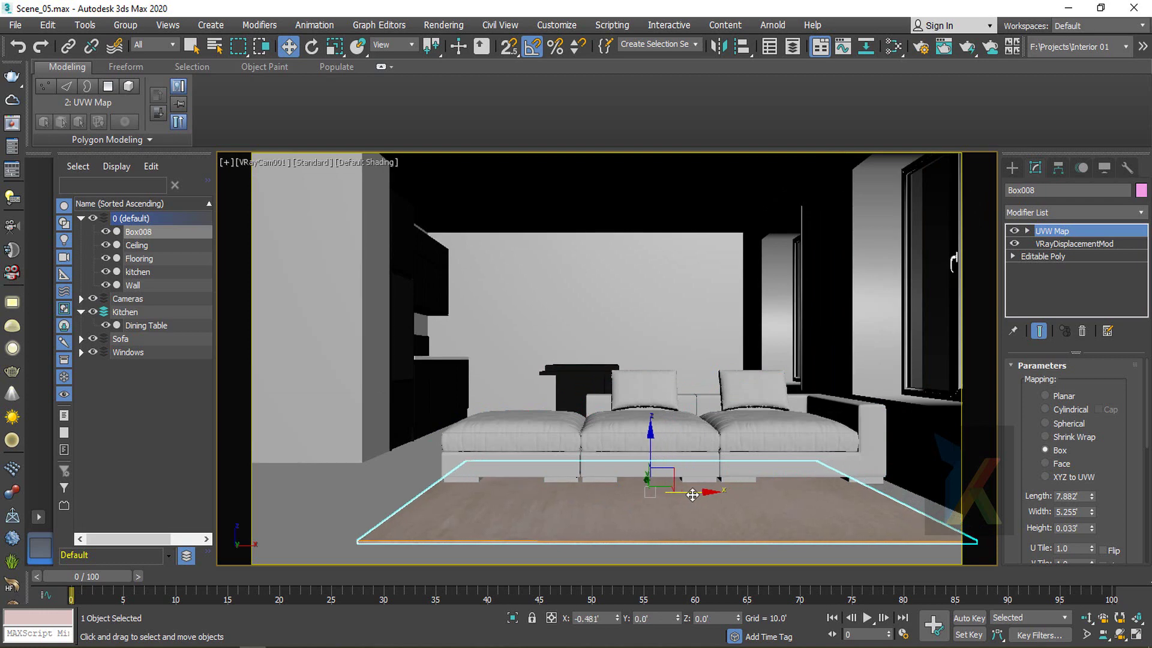
# In the perspective view, move the carpet about -1.27' along Y away from the sofa and scale it up further
pyautogui.press('f')
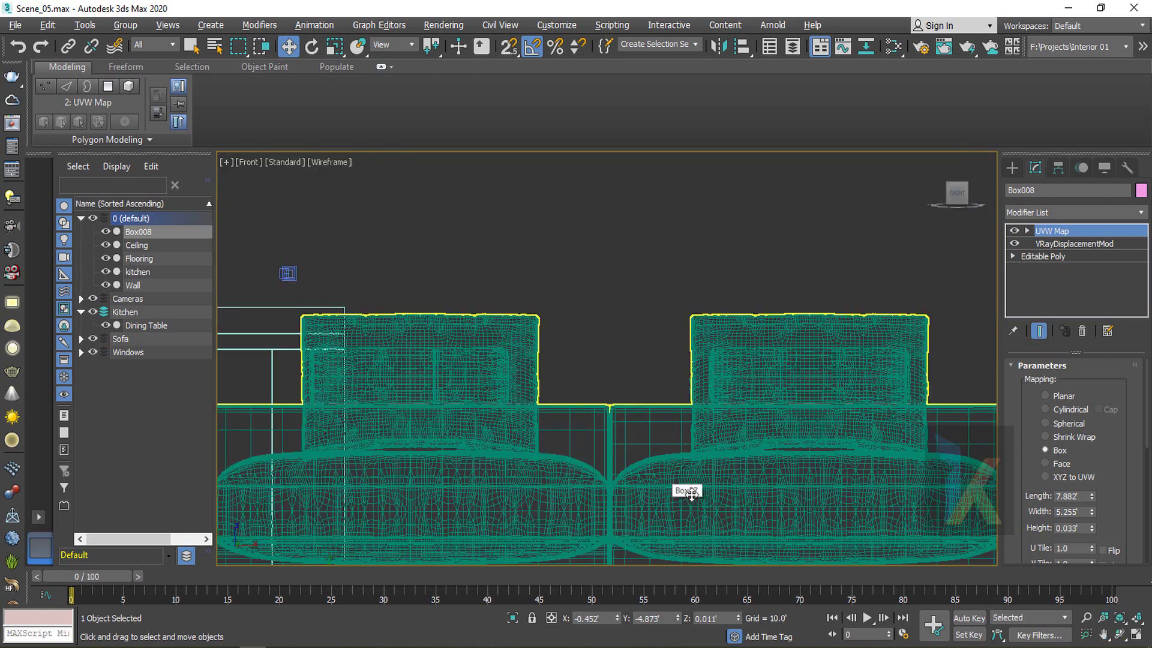
pyautogui.press('z')
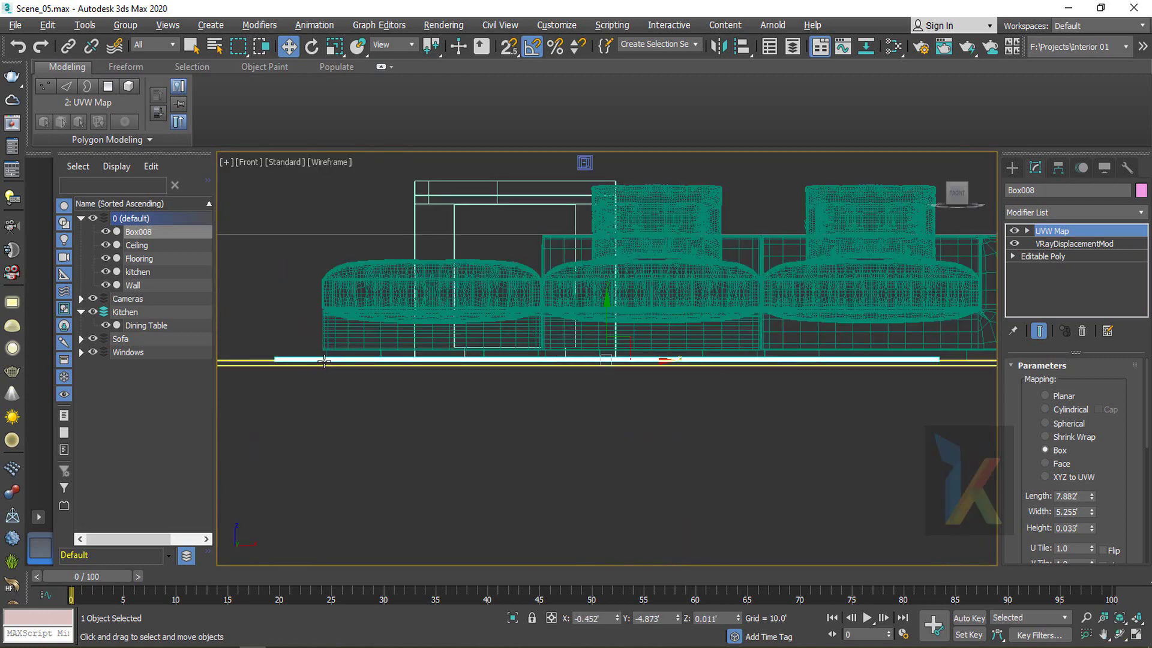
pyautogui.press('p')
pyautogui.press('z')
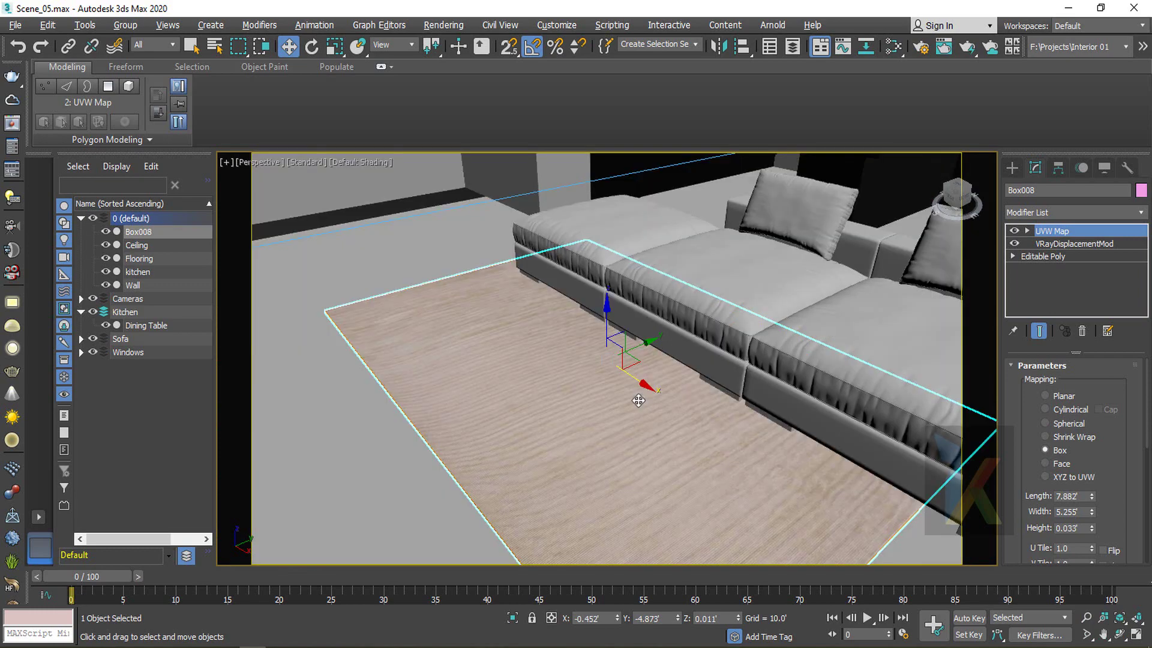
pyautogui.keyDown('alt'); pyautogui.moveTo(640, 401); pyautogui.dragTo(702, 441, button='middle'); pyautogui.keyUp('alt')
pyautogui.scroll(-3, 690, 411)
pyautogui.scroll(-3, 726, 442)
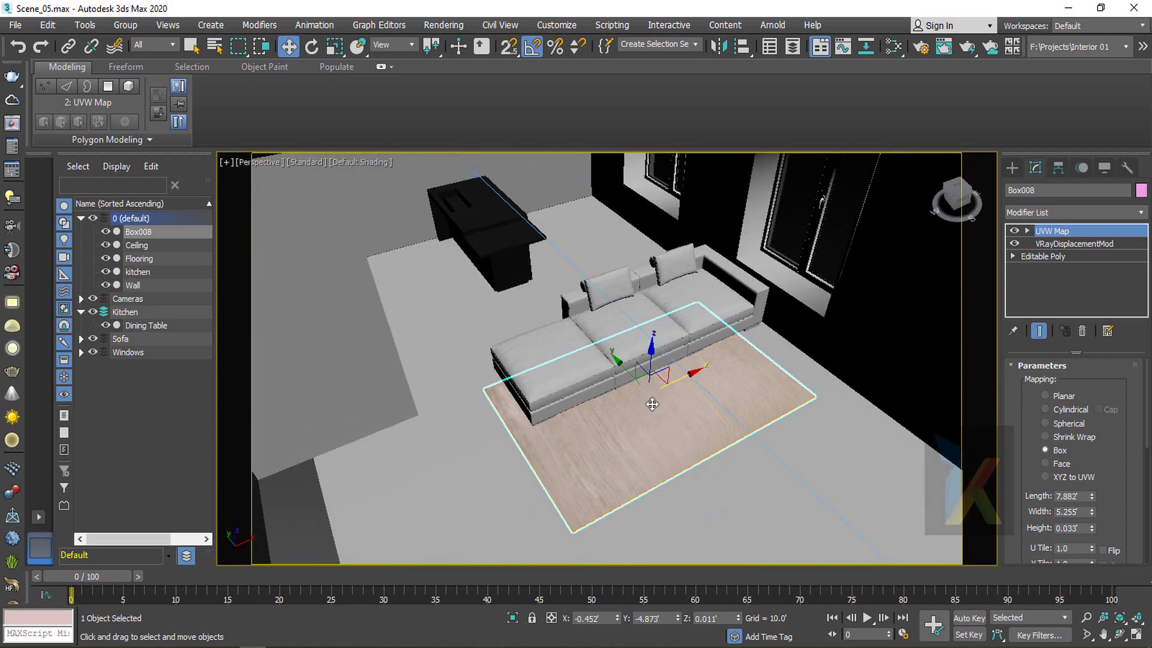
pyautogui.press('r')
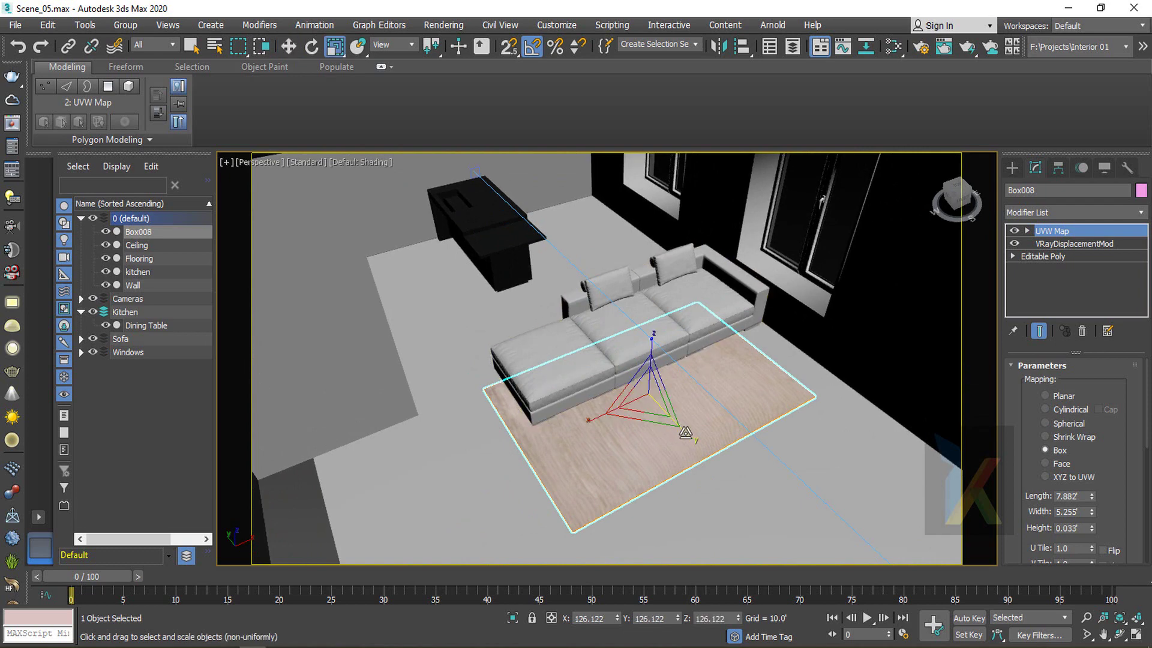
pyautogui.press('w')
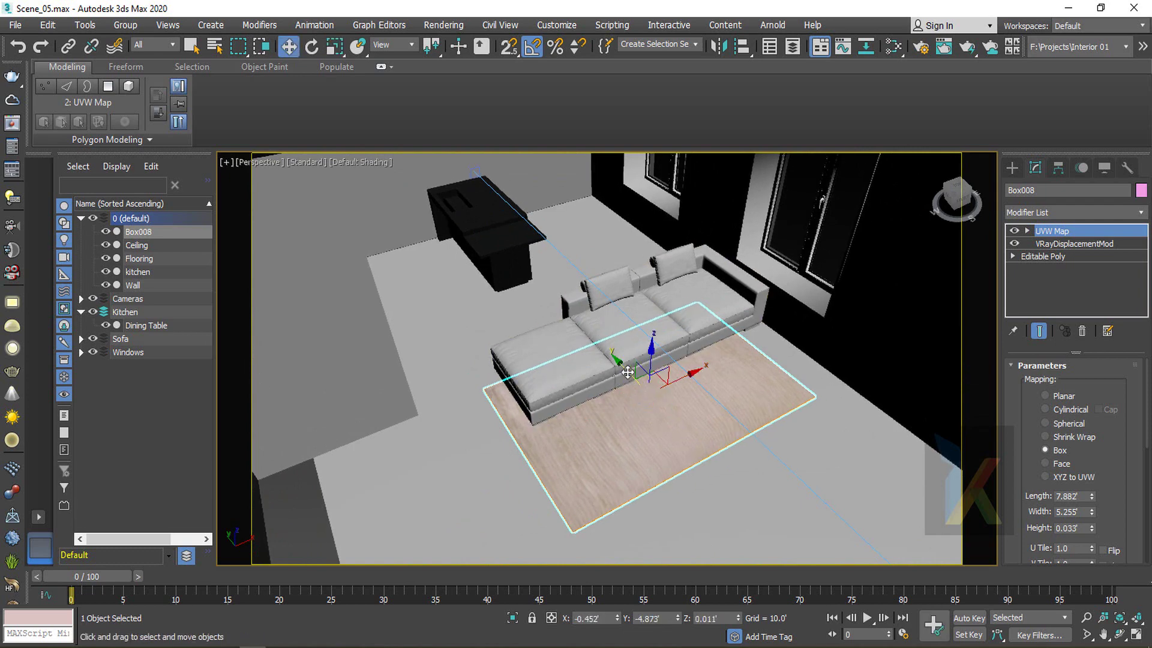
pyautogui.moveTo(628, 373); pyautogui.dragTo(650, 392)
pyautogui.press('r')
pyautogui.press('w')
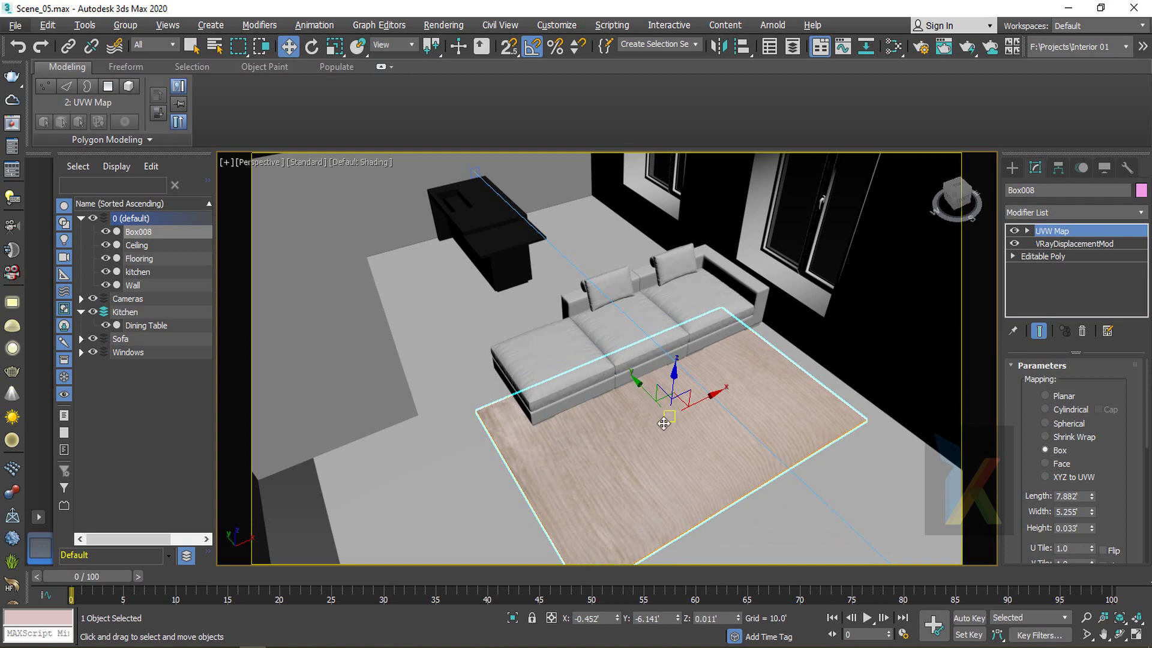
# Create a new layer containing the carpet object Box008 and rename the layer Carpet
pyautogui.keyDown('alt'); pyautogui.moveTo(663, 423); pyautogui.dragTo(609, 408, button='middle'); pyautogui.keyUp('alt')
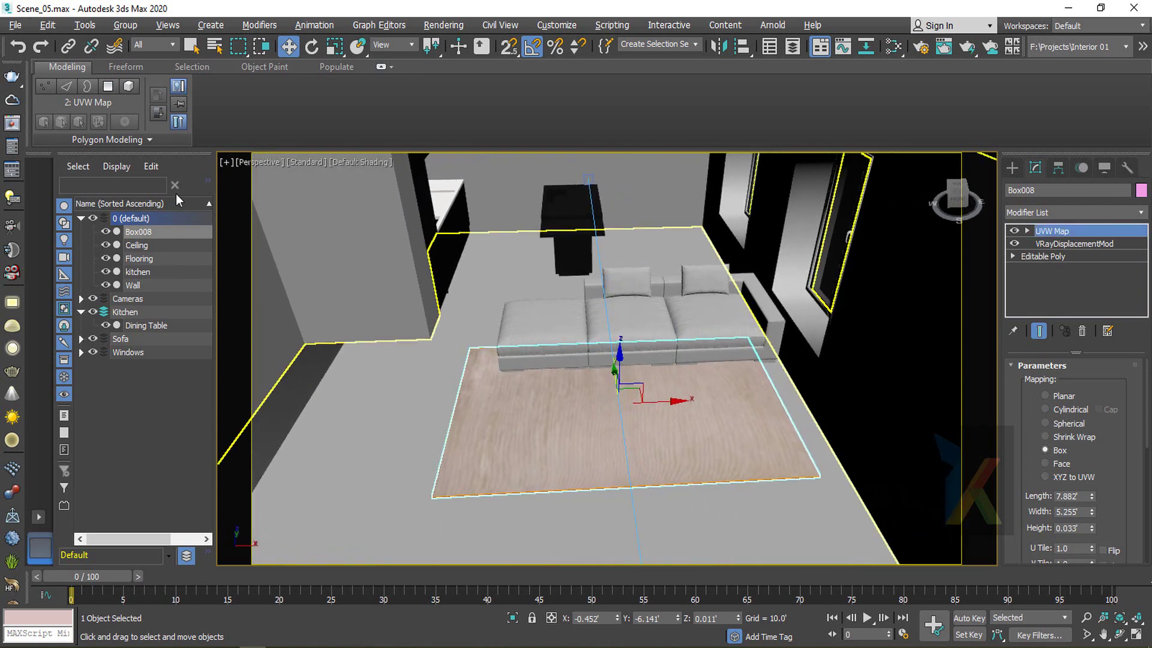
pyautogui.click(207, 187)
pyautogui.click(117, 207)
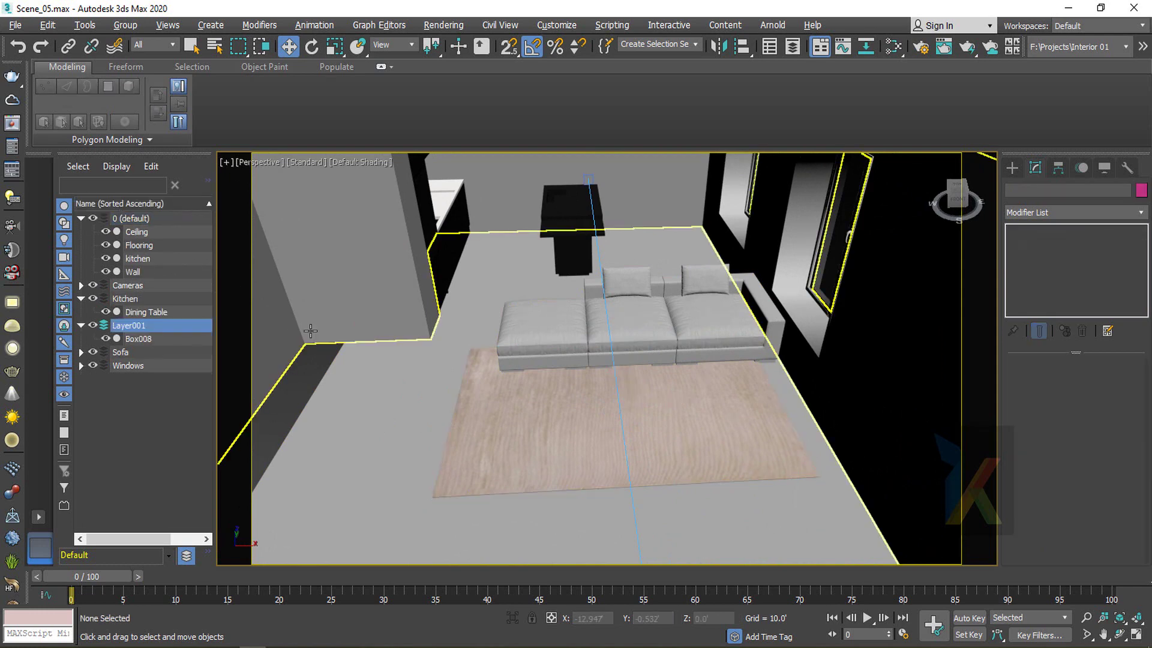
pyautogui.rightClick(122, 328)
pyautogui.click(183, 392)
pyautogui.write('Ca')
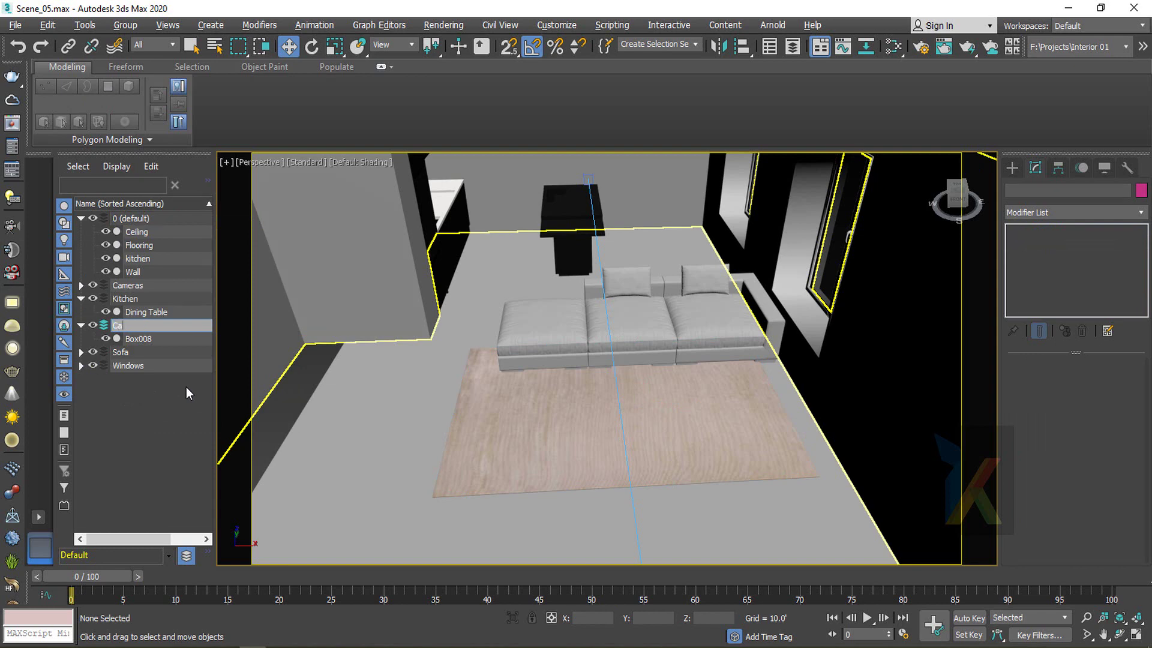
pyautogui.write('rpet')
pyautogui.press('Return')
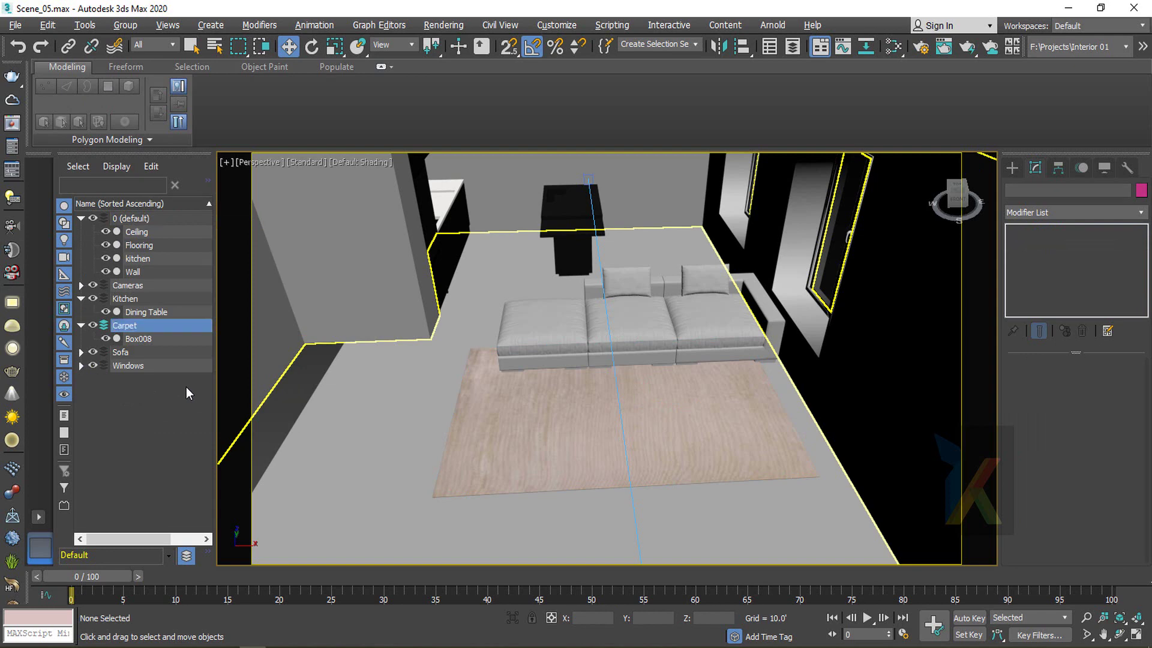
pyautogui.click(183, 392)
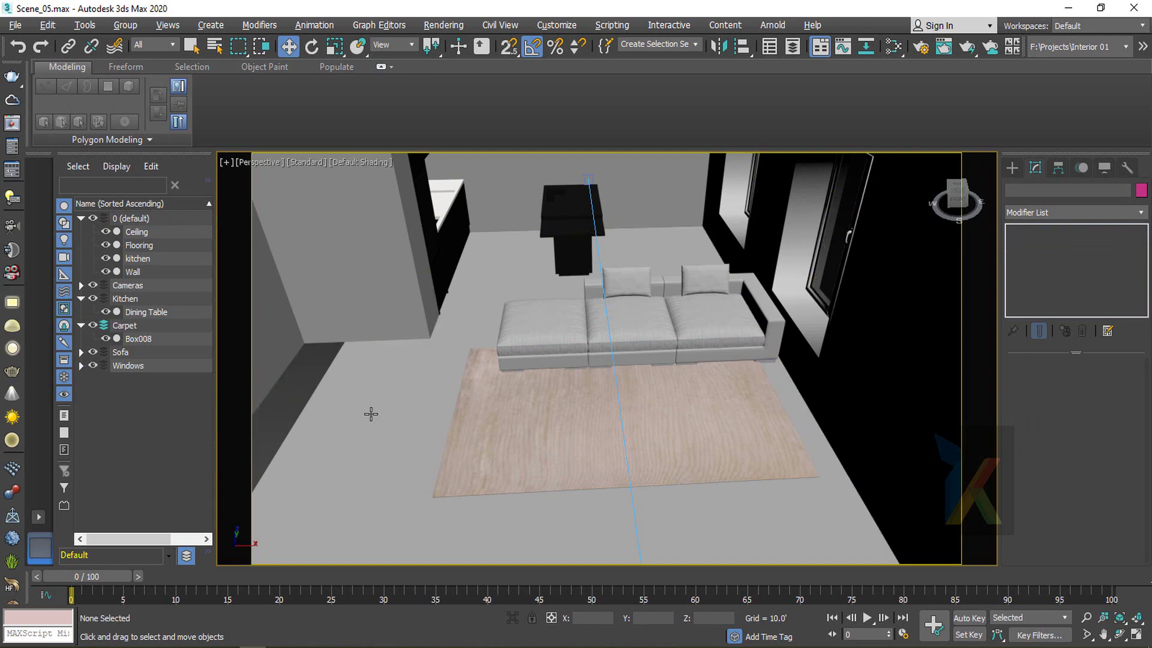
# Select the sofa object Box37
pyautogui.click(537, 336)
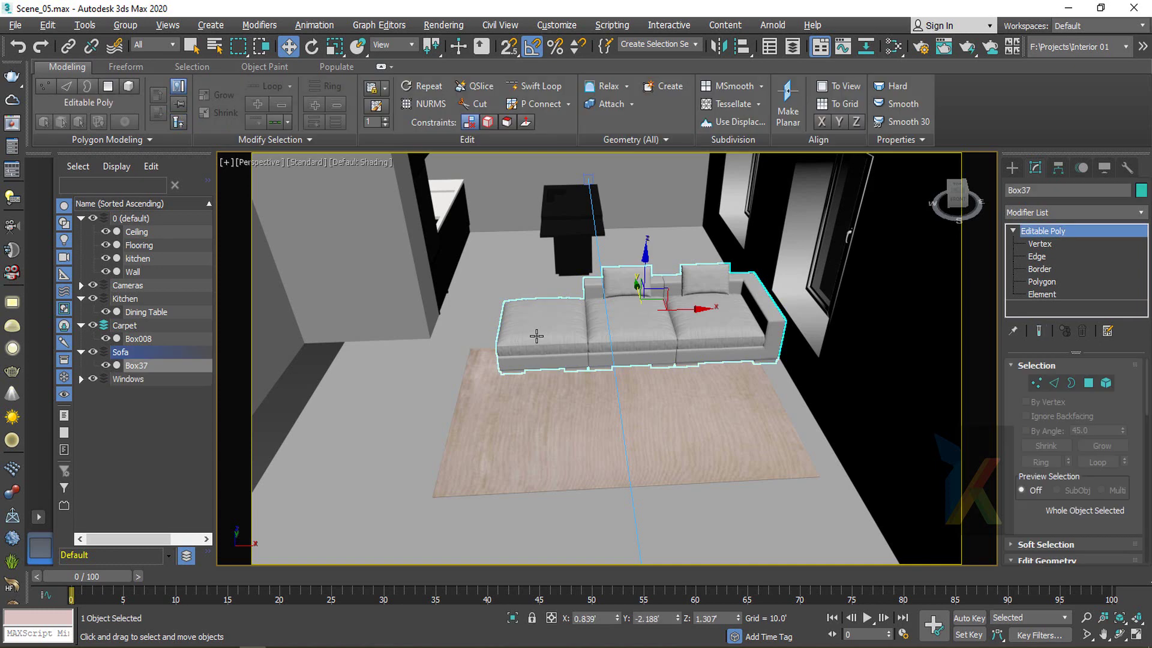
# Merge all objects from Table.max into the scene, auto-renaming all duplicate materials, and dismiss the Scene Converter
pyautogui.click(558, 414)
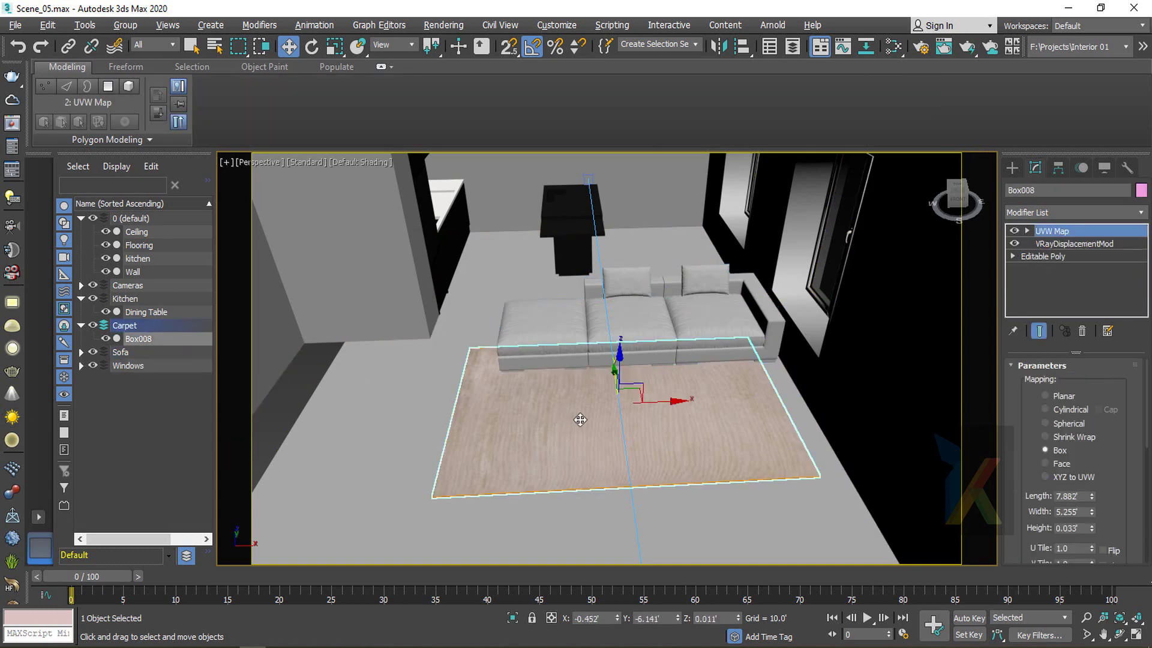
pyautogui.click(154, 473)
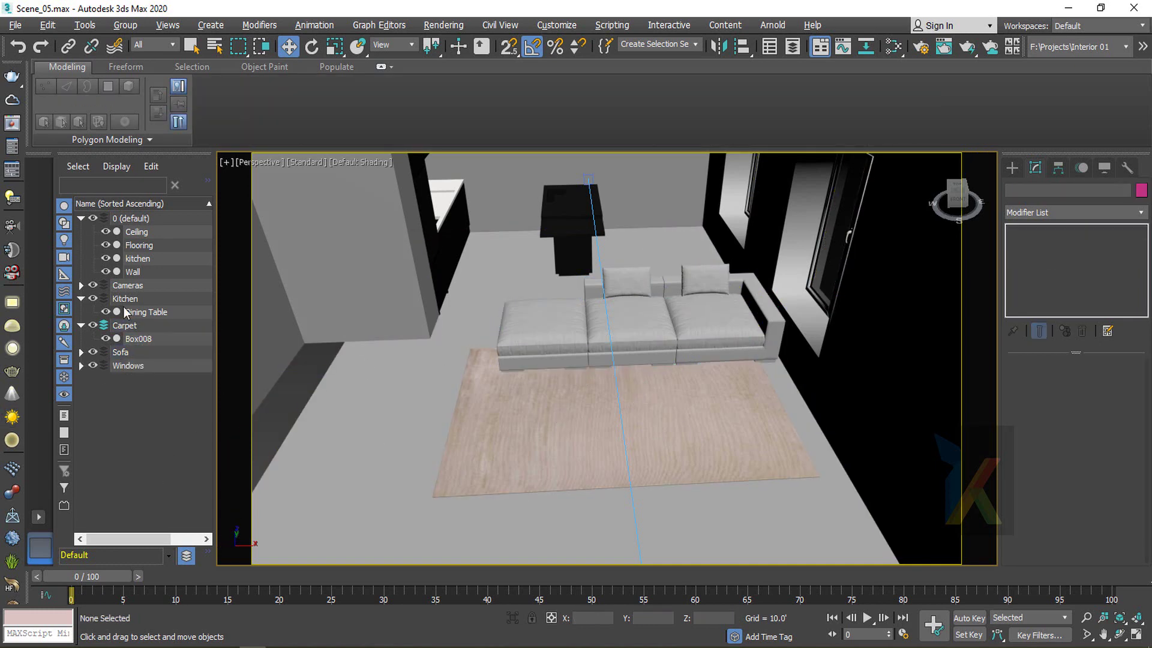
pyautogui.click(13, 25)
pyautogui.moveTo(46, 229)
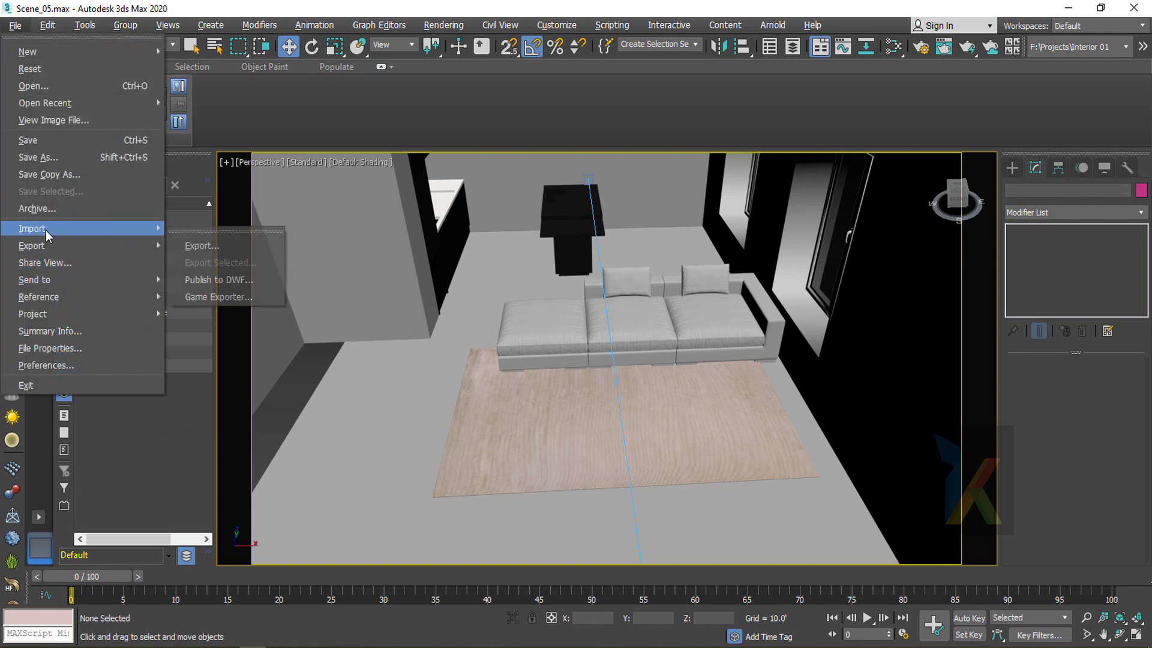
pyautogui.click(248, 246)
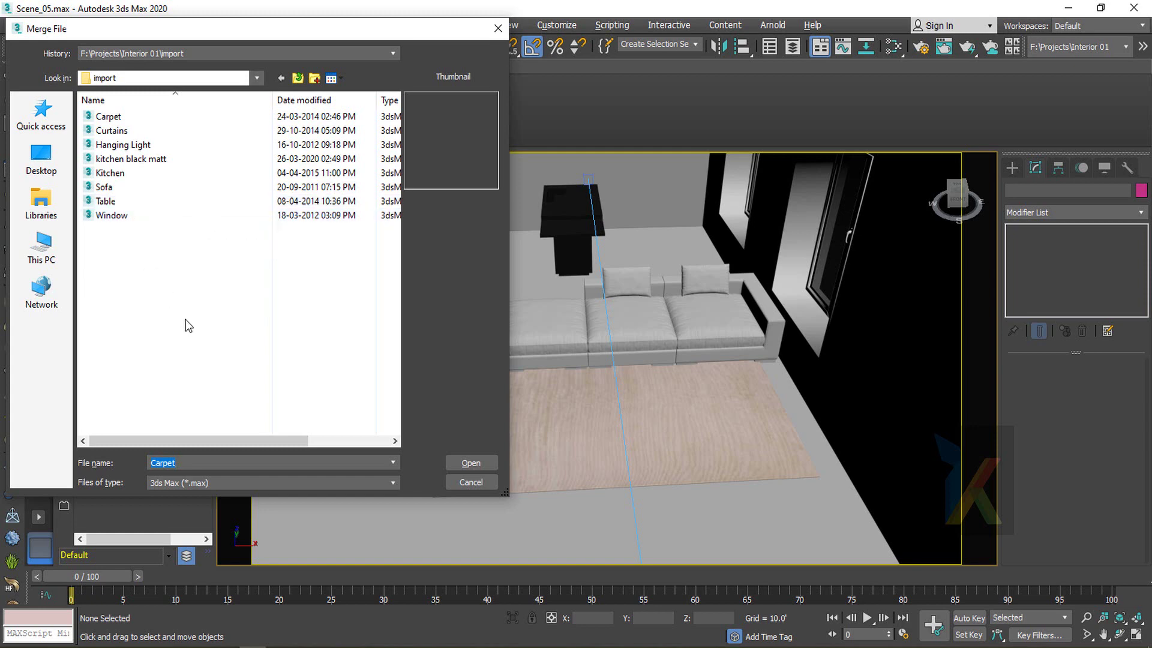
pyautogui.doubleClick(112, 206)
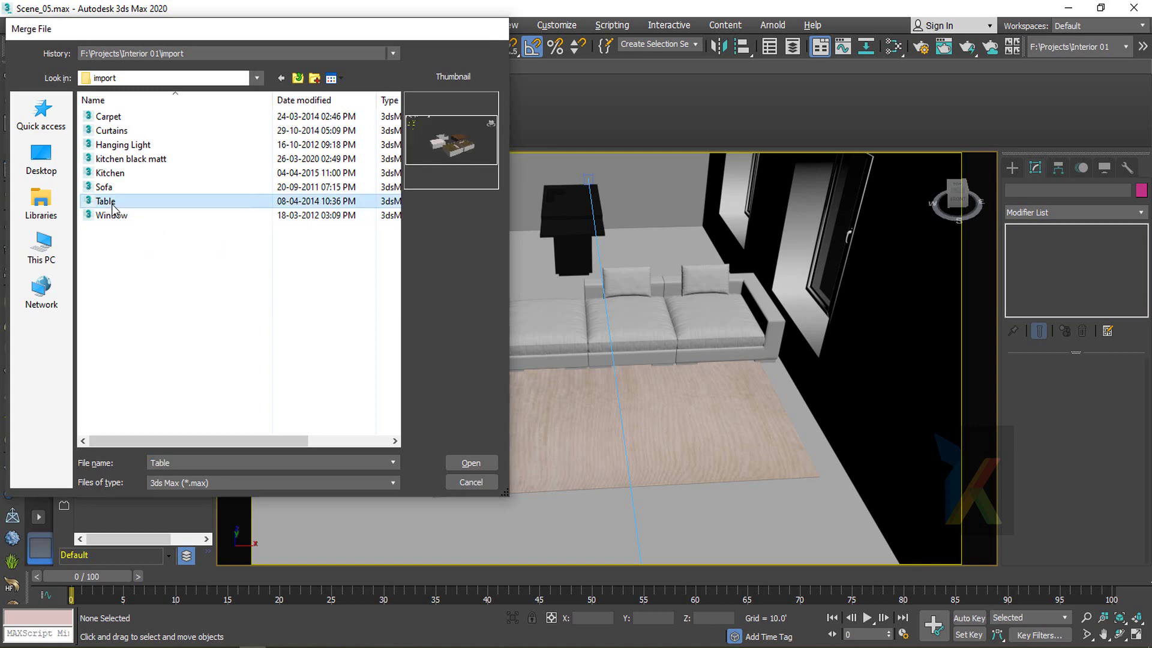
pyautogui.click(458, 425)
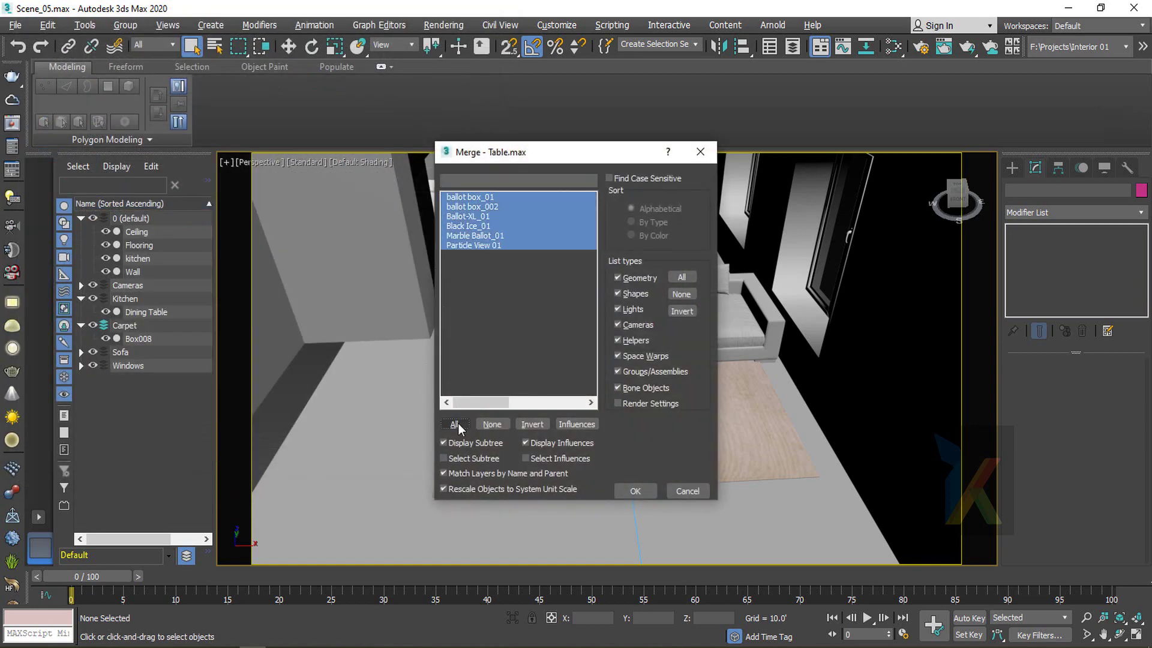
pyautogui.click(635, 491)
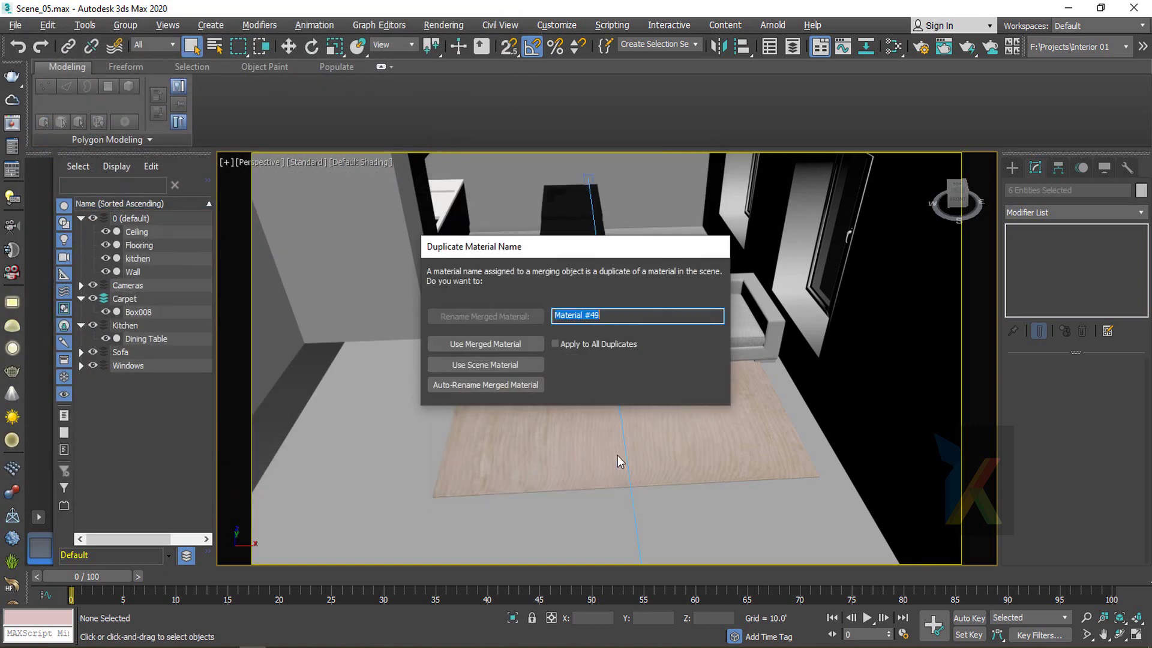
pyautogui.click(582, 344)
pyautogui.click(510, 384)
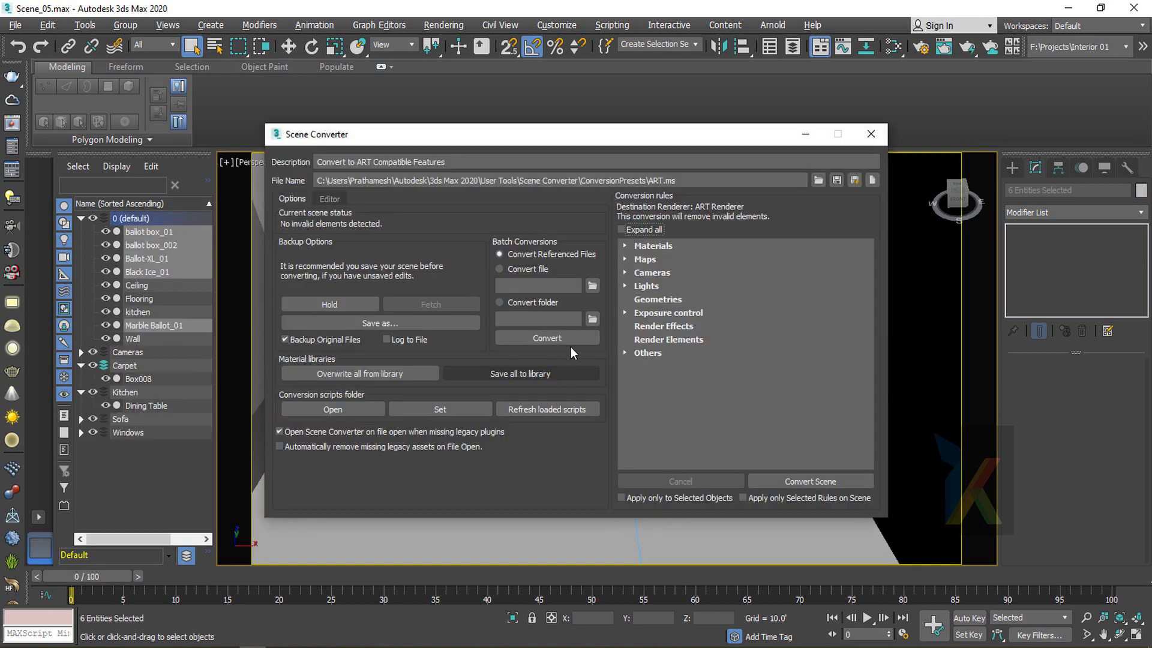
pyautogui.click(875, 138)
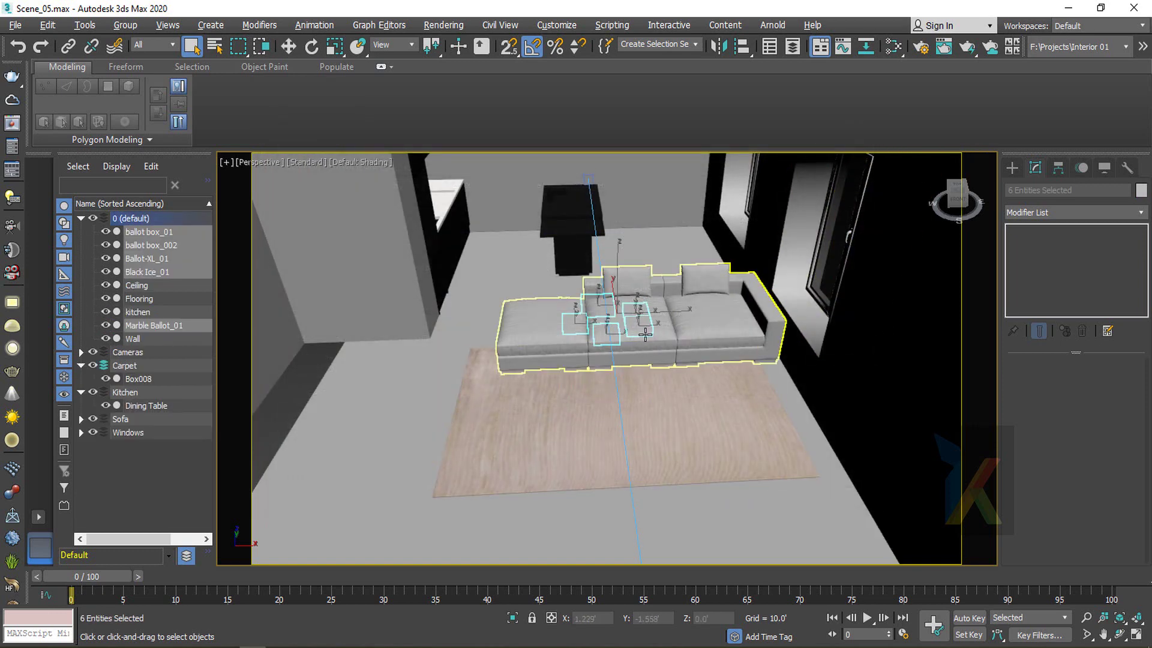
# Isolate the merged table objects, keep only ballot box_002, and exit isolation
pyautogui.click(513, 618)
pyautogui.scroll(-4, 605, 433)
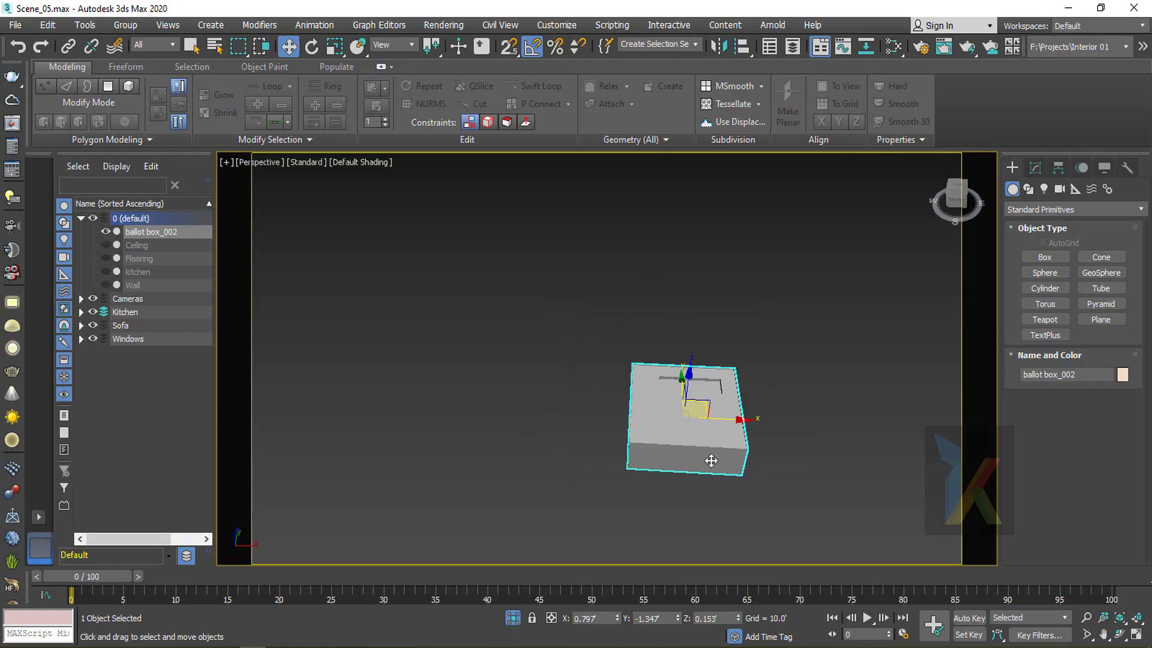
pyautogui.keyDown('alt'); pyautogui.moveTo(710, 463); pyautogui.dragTo(746, 478, button='middle'); pyautogui.keyUp('alt')
pyautogui.click(514, 620)
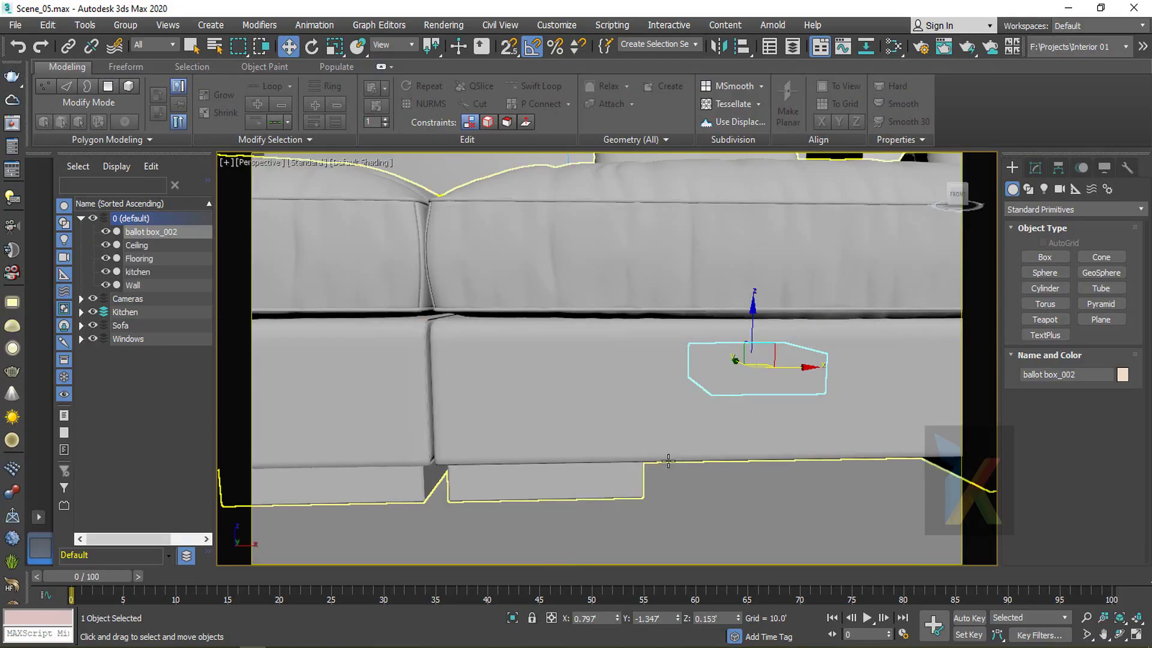
# Move the ballot box_002 table onto the carpet in front of the sofa and put it on a Table layer
pyautogui.scroll(-4, 671, 460)
pyautogui.keyDown('alt'); pyautogui.moveTo(689, 451); pyautogui.dragTo(769, 482, button='middle'); pyautogui.keyUp('alt')
pyautogui.scroll(-3, 675, 395)
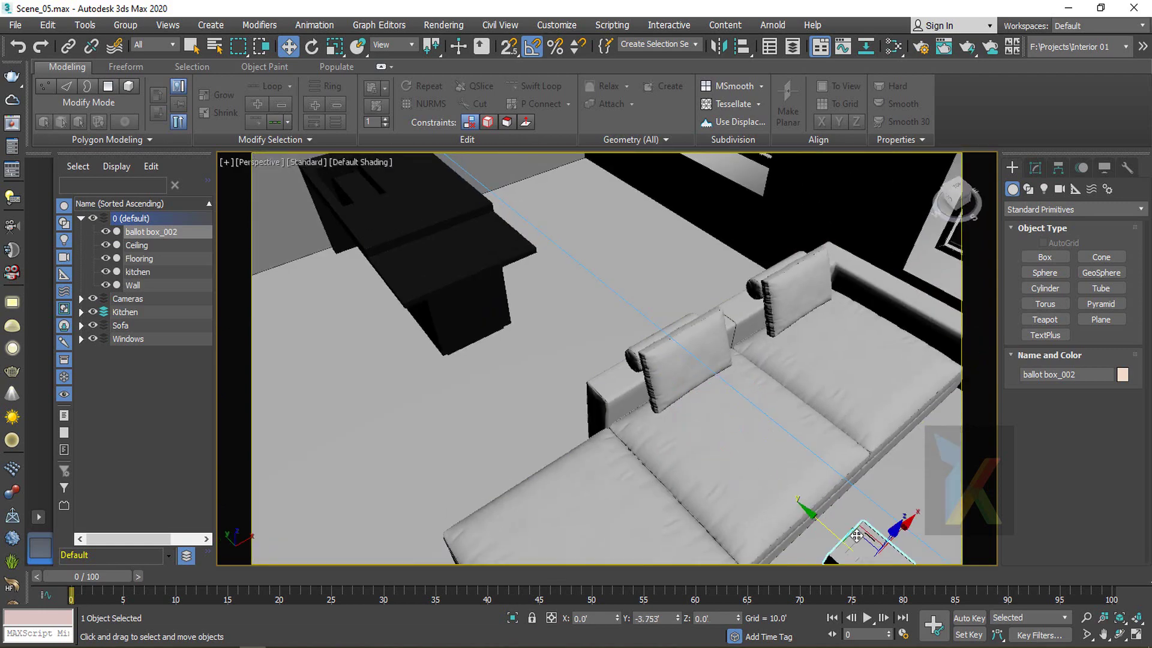
pyautogui.keyDown('alt'); pyautogui.moveTo(674, 395); pyautogui.dragTo(686, 376, button='middle'); pyautogui.keyUp('alt')
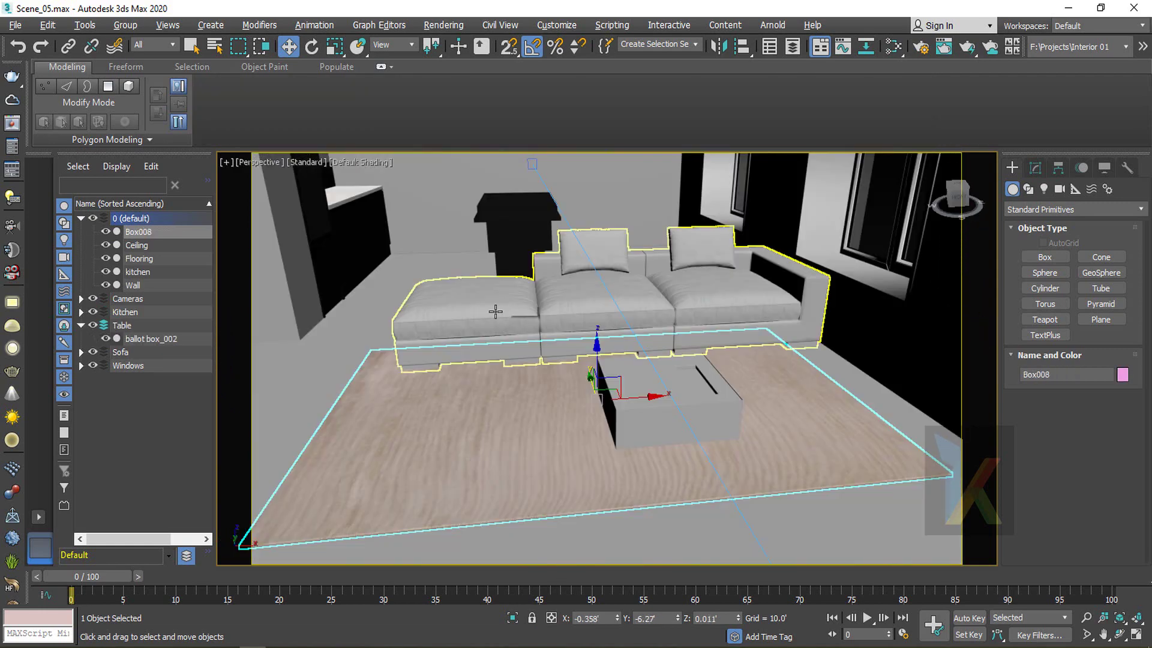
# Put the carpet object Box008 on its own Carpet layer and collapse the Carpet and Table layers
pyautogui.click(138, 233)
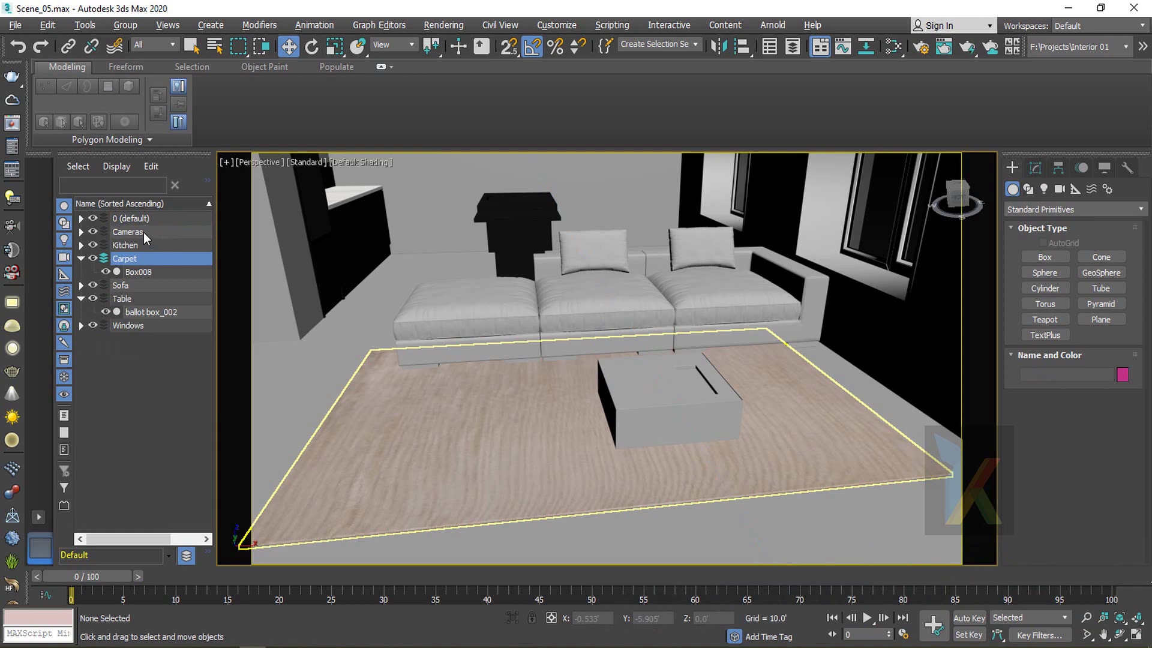
pyautogui.click(131, 243)
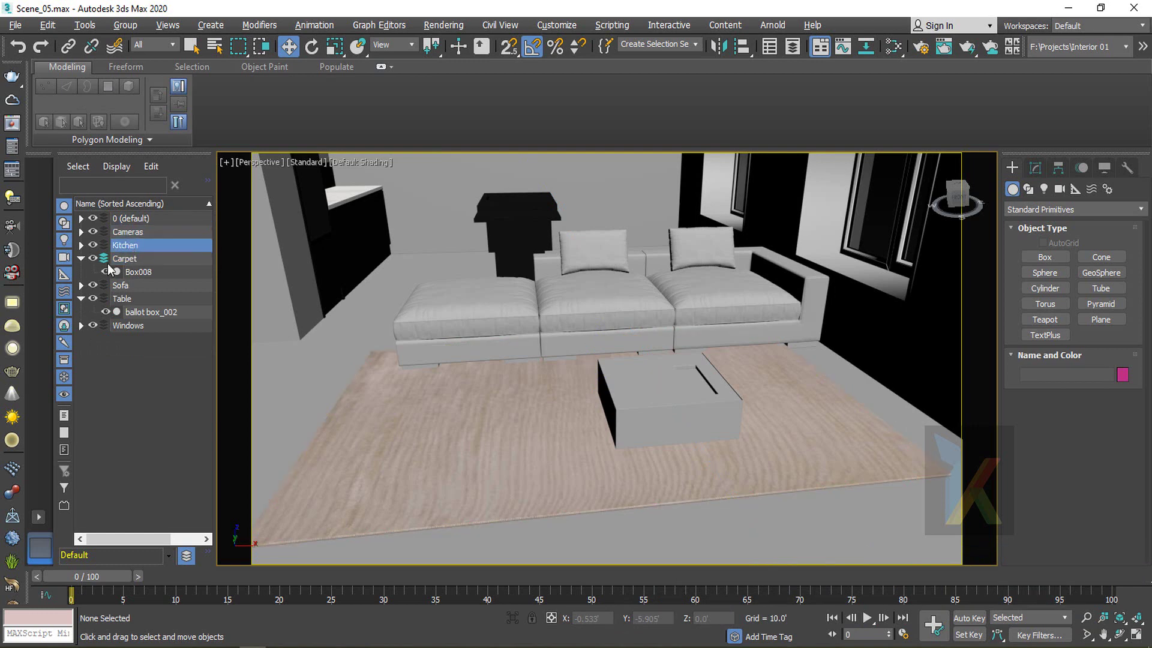
pyautogui.click(81, 257)
pyautogui.click(124, 288)
pyautogui.click(80, 286)
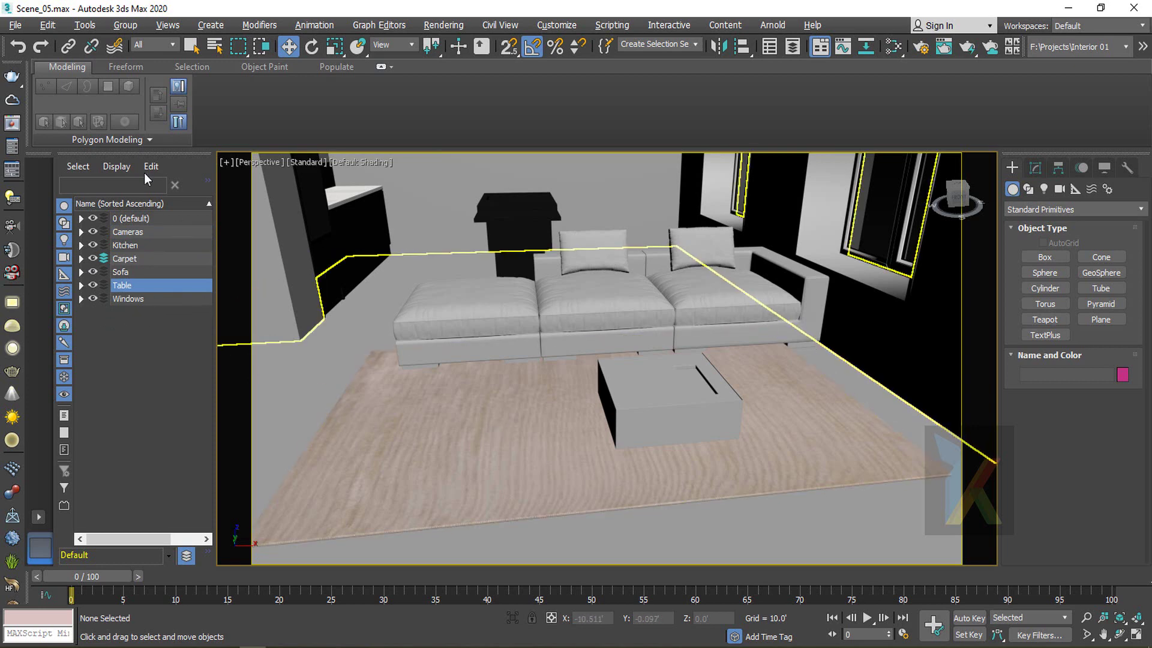
# Merge all objects from Curtains.max into the scene and dismiss the Scene Converter
pyautogui.click(13, 26)
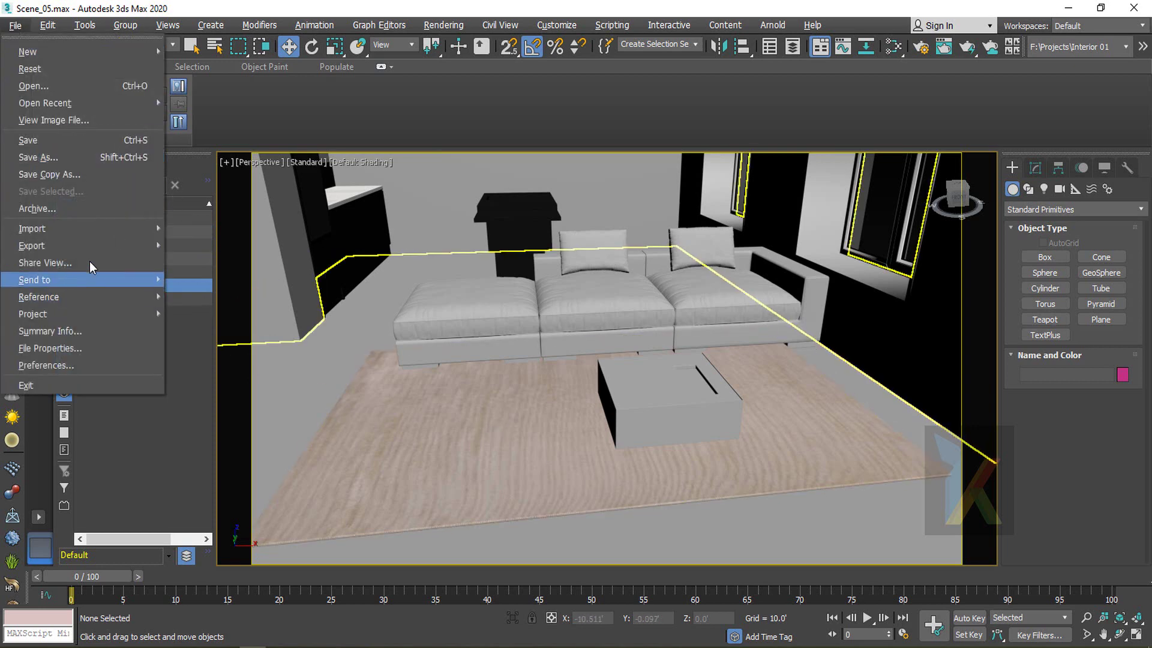
pyautogui.moveTo(51, 246)
pyautogui.moveTo(93, 229)
pyautogui.click(193, 246)
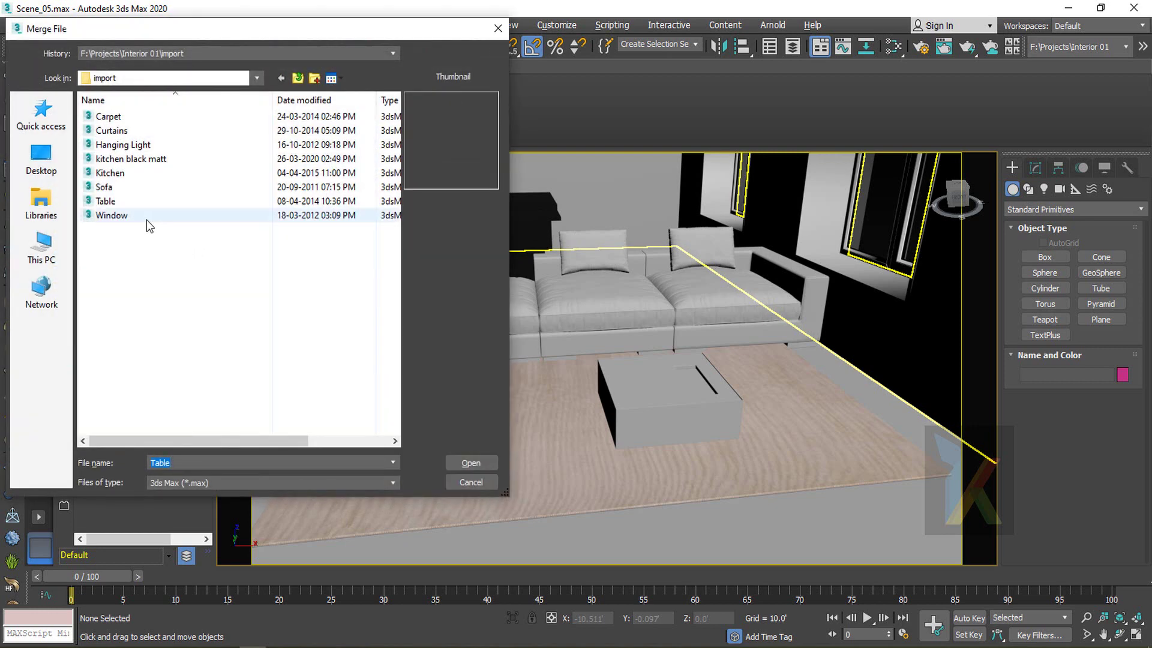
pyautogui.doubleClick(114, 130)
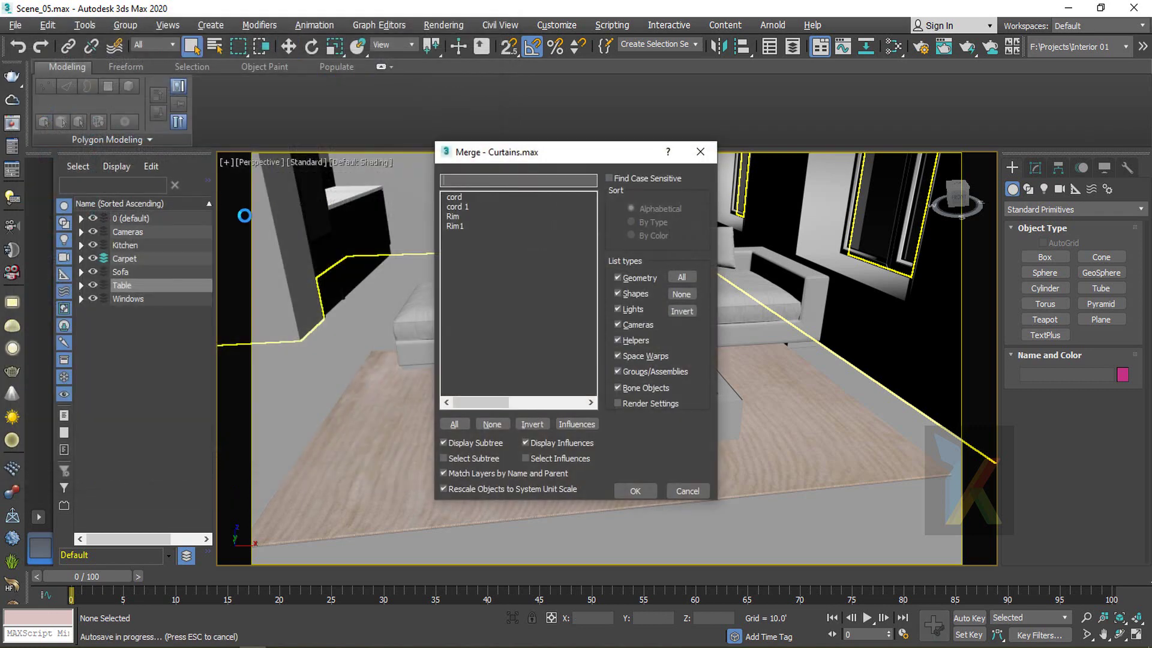
pyautogui.click(454, 424)
pyautogui.click(634, 491)
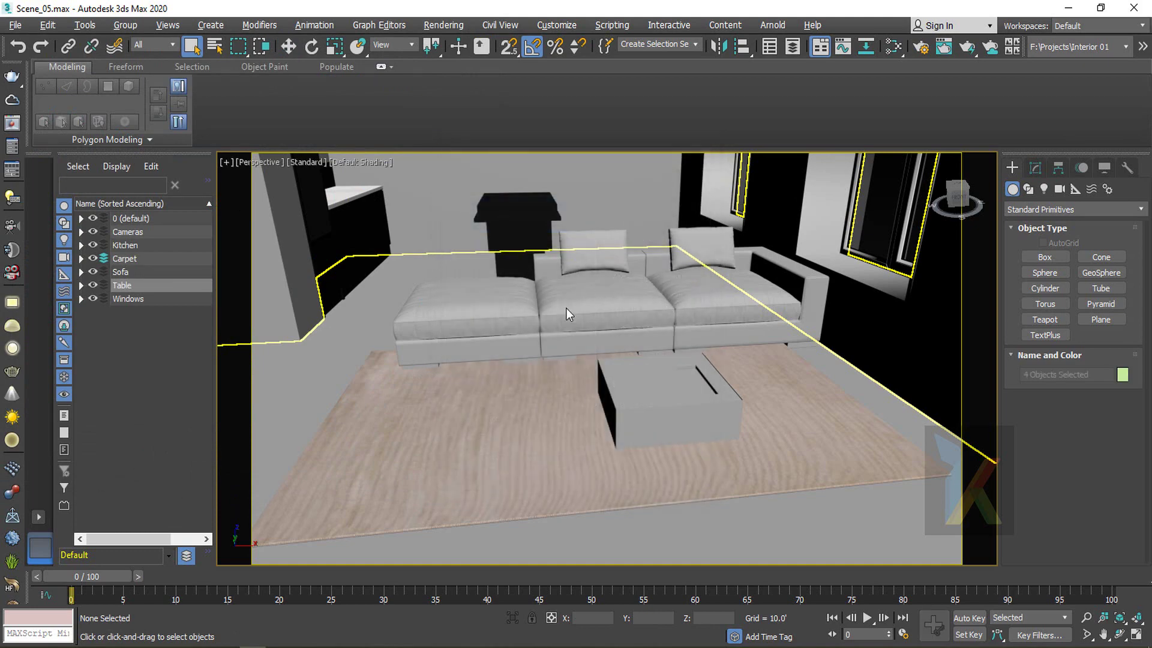
pyautogui.click(879, 133)
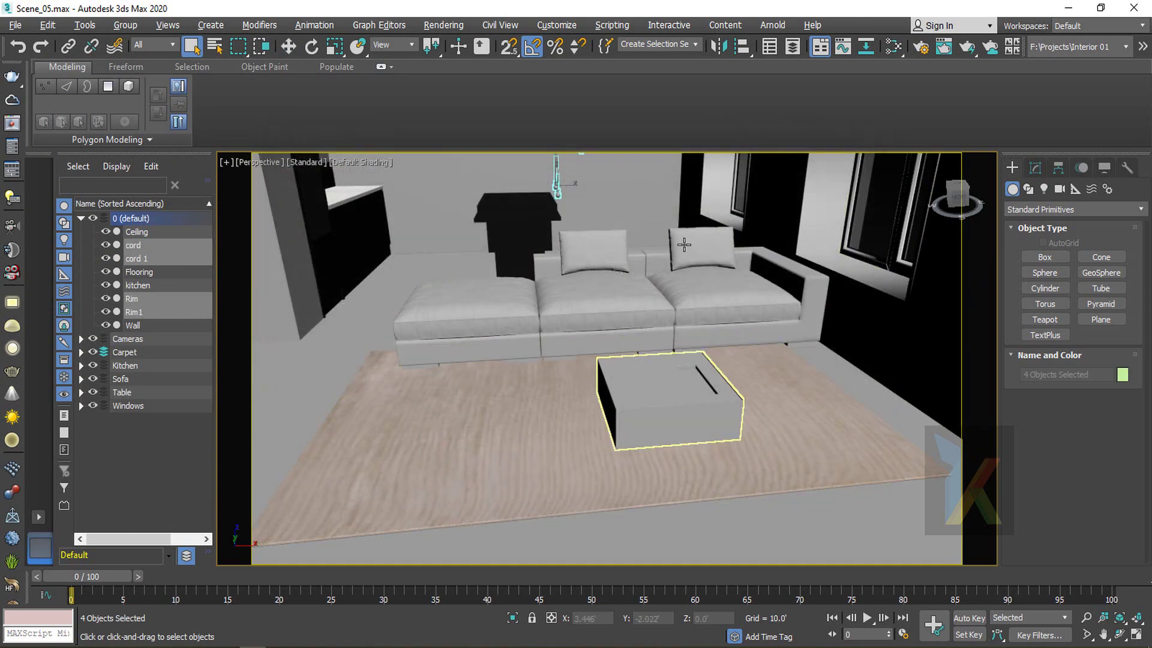
# Isolate the merged curtains, keep only Rim and cord 1, and group them as Curtain on a Curtains layer
pyautogui.hotkey('alt', 'q')
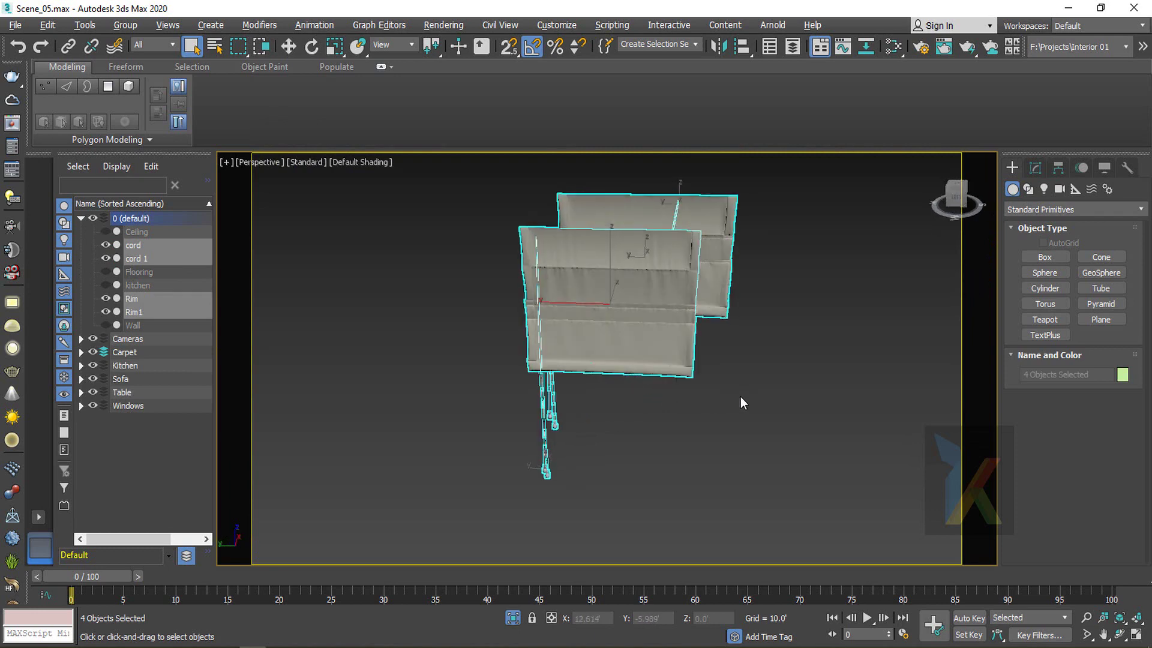
pyautogui.click(729, 411)
pyautogui.keyDown('alt'); pyautogui.moveTo(703, 429); pyautogui.dragTo(557, 415, button='middle'); pyautogui.keyUp('alt')
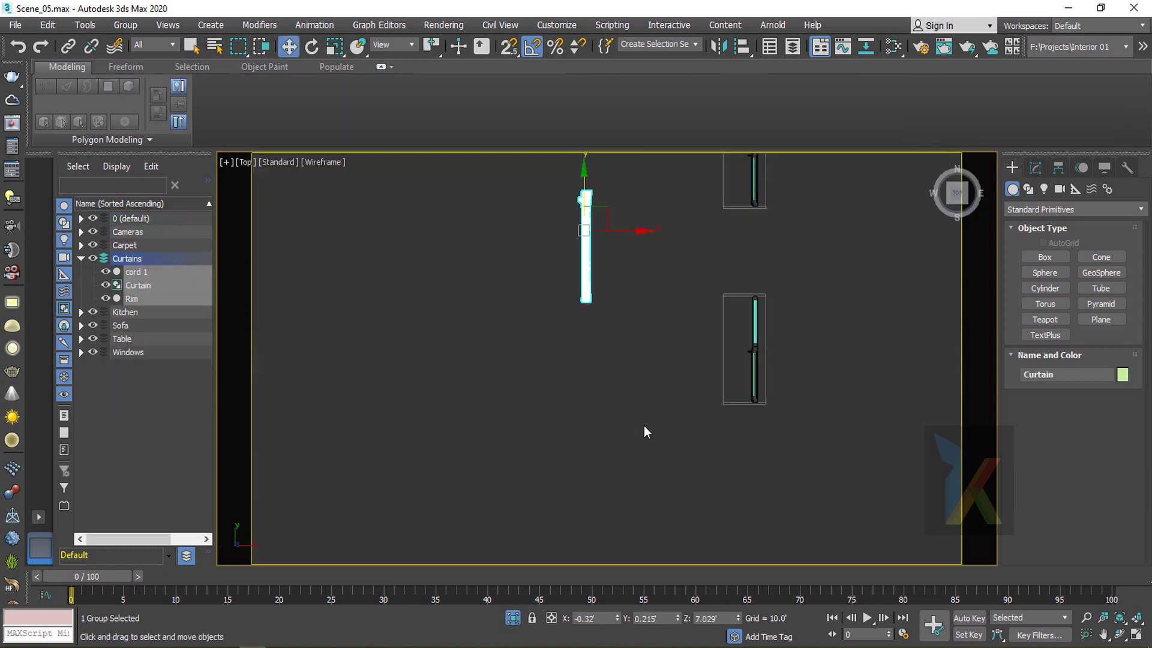
# Move the Curtain group along X in the Top view until it lines up with the row of windows
pyautogui.moveTo(606, 257); pyautogui.dragTo(606, 392, button='middle')
pyautogui.scroll(-1, 605, 392)
pyautogui.moveTo(625, 374); pyautogui.dragTo(747, 374)
# Mirror the Curtain group about the X axis with No Clone and check its orientation in the Perspective view
pyautogui.press('e')
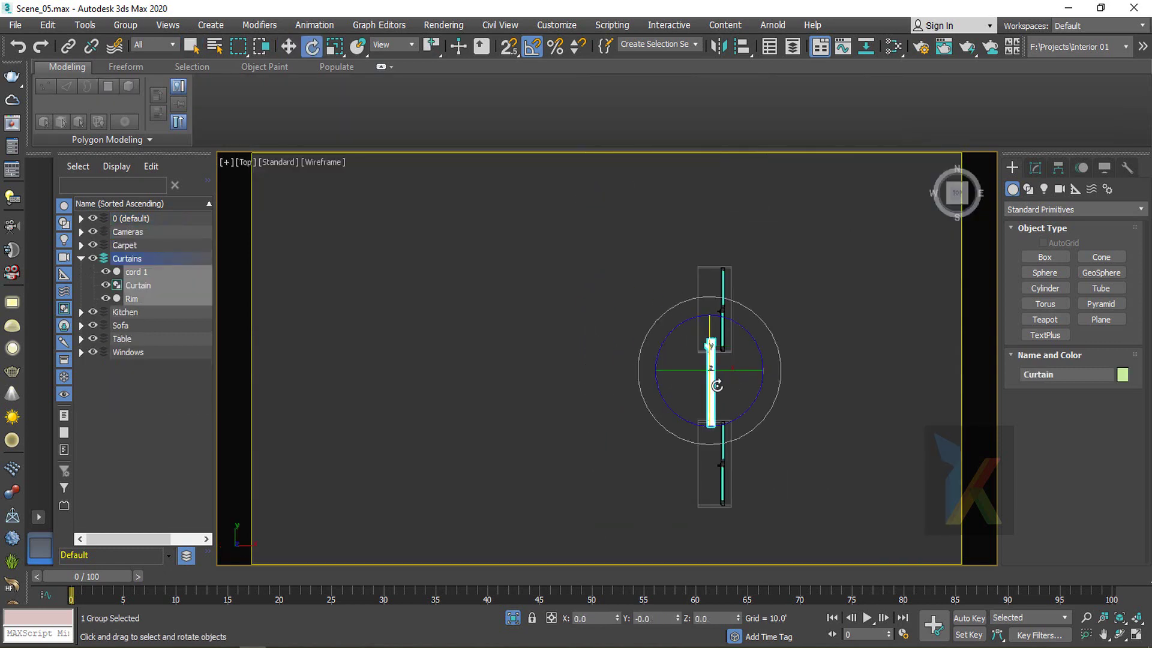
pyautogui.press('w')
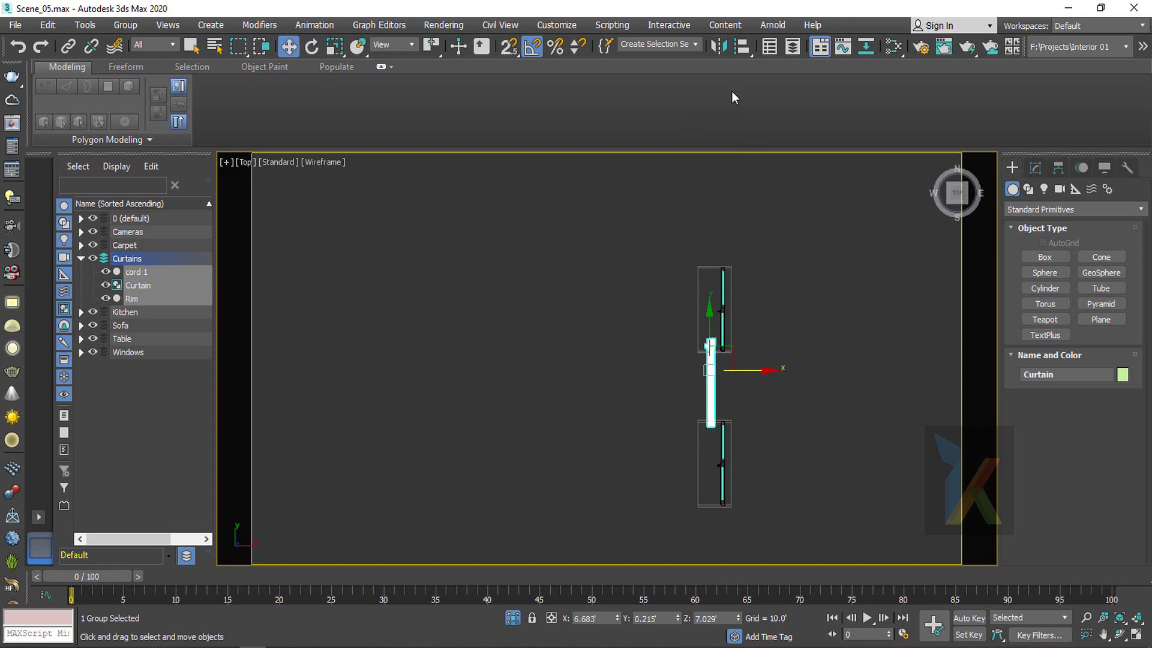
pyautogui.click(718, 49)
pyautogui.click(546, 445)
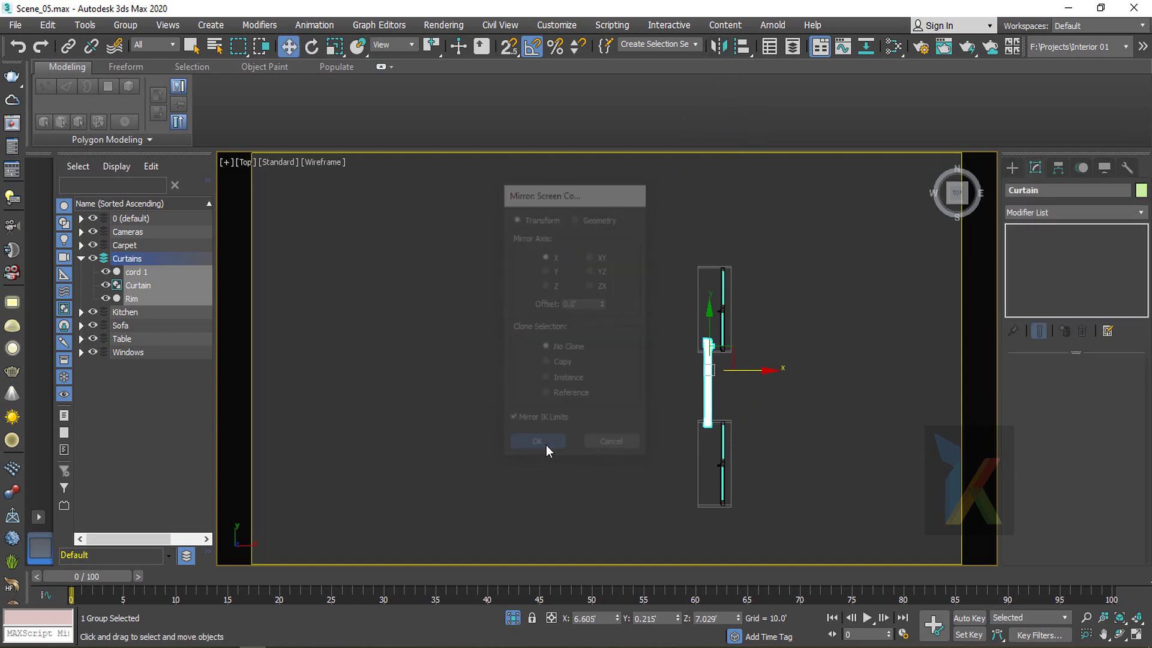
pyautogui.press('p')
pyautogui.moveTo(589, 411)
pyautogui.keyDown('alt'); pyautogui.mouseDown(button='middle')
pyautogui.moveTo(605, 340)
pyautogui.moveTo(548, 264)
pyautogui.moveTo(589, 391)
pyautogui.moveTo(610, 411)
pyautogui.mouseUp(button='middle'); pyautogui.keyUp('alt')
pyautogui.press('t')
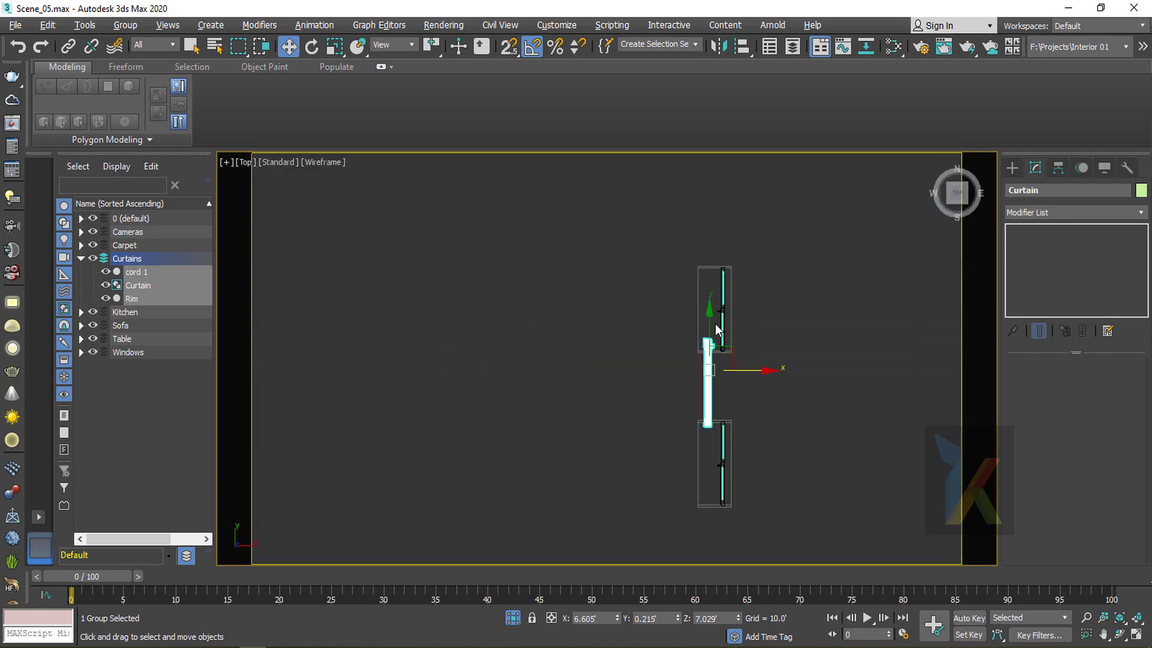
# Move the Curtain group into the upper window opening in the Top view, scaling it slightly to fit the opening's length
pyautogui.moveTo(710, 325); pyautogui.dragTo(707, 241)
pyautogui.scroll(5, 712, 329)
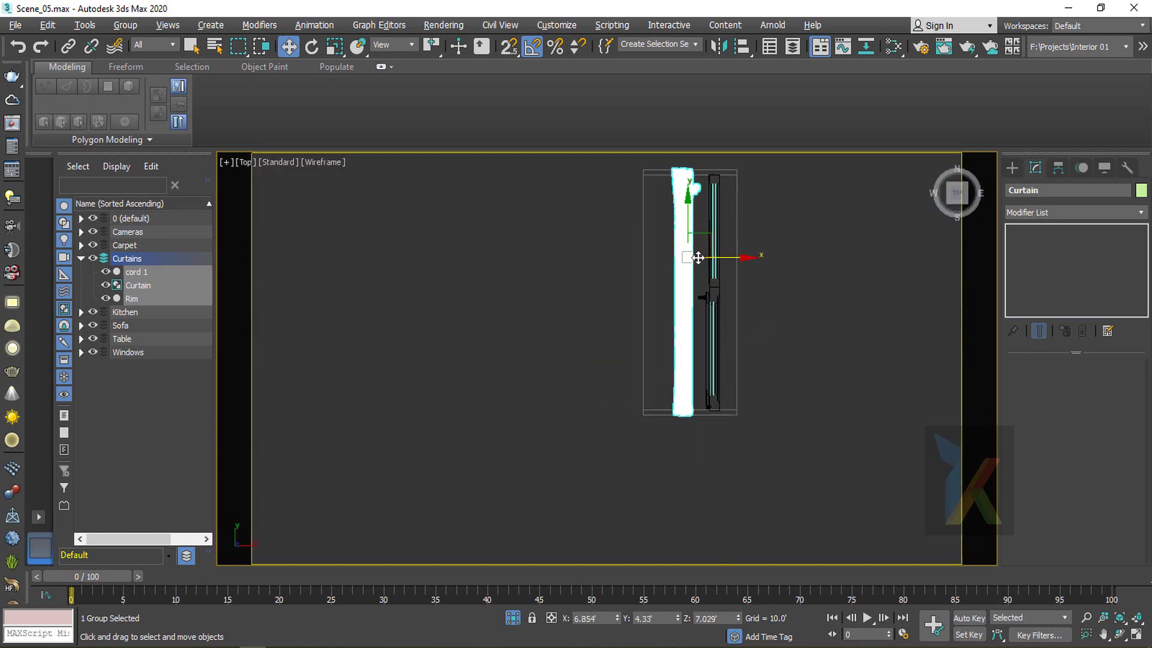
pyautogui.scroll(2, 698, 257)
pyautogui.press('r')
pyautogui.press('w')
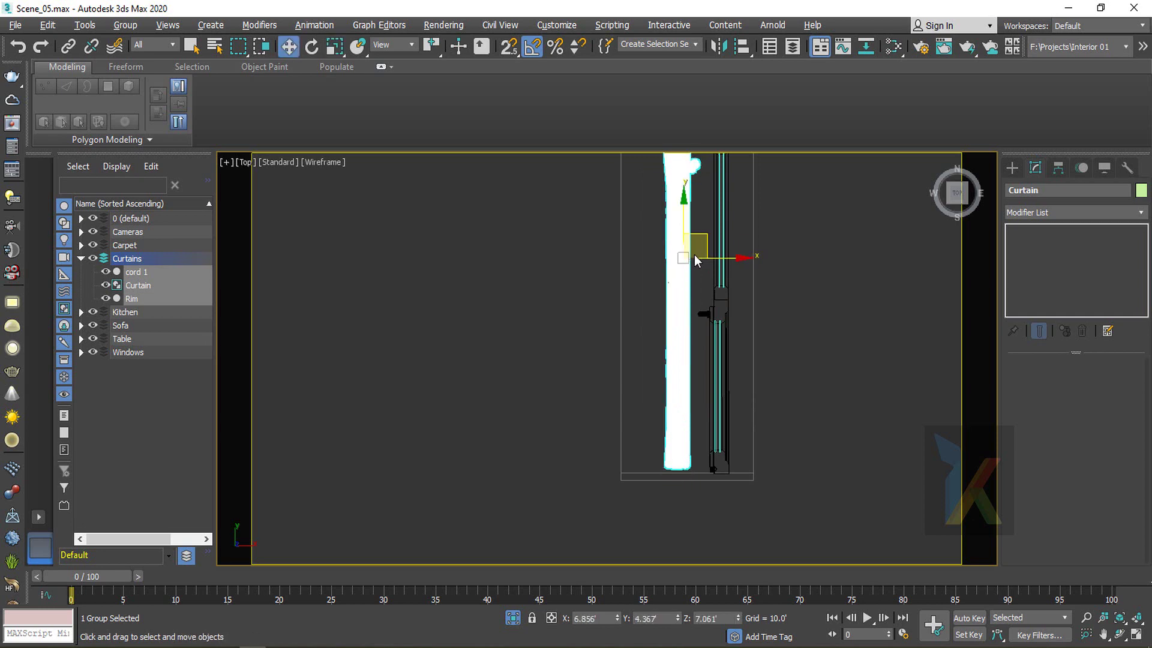
pyautogui.moveTo(690, 248); pyautogui.dragTo(656, 301, button='middle')
pyautogui.moveTo(650, 277); pyautogui.dragTo(651, 281)
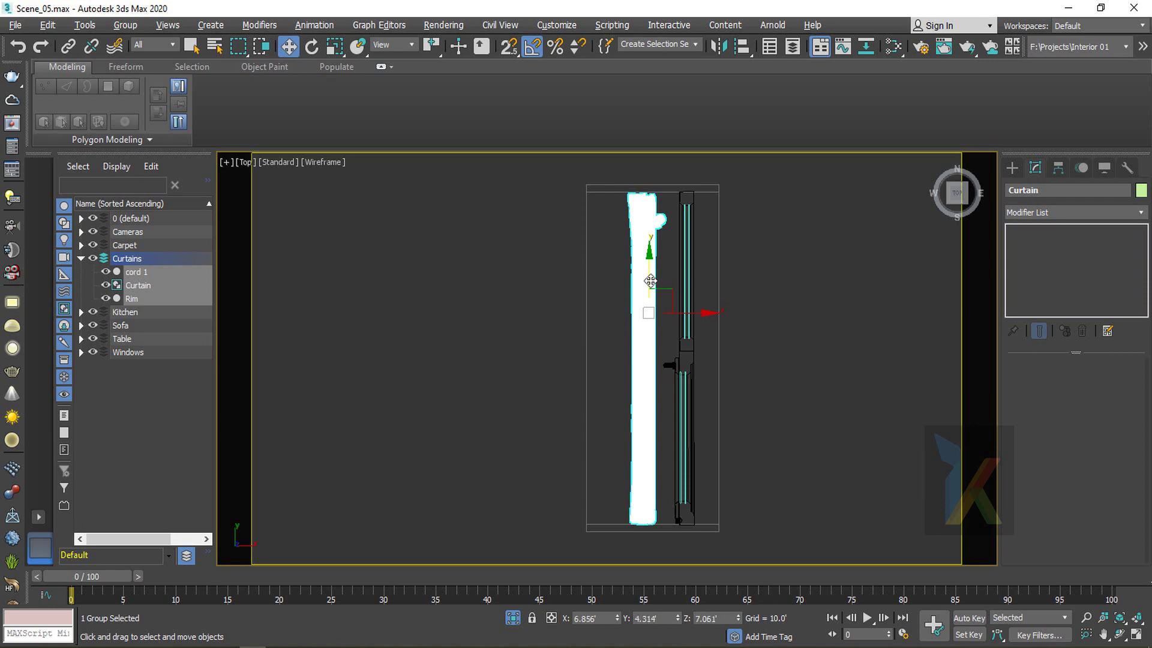
# Lower the Curtain group along Z in the Perspective view so it sits inside the window opening
pyautogui.press('p')
pyautogui.press('z')
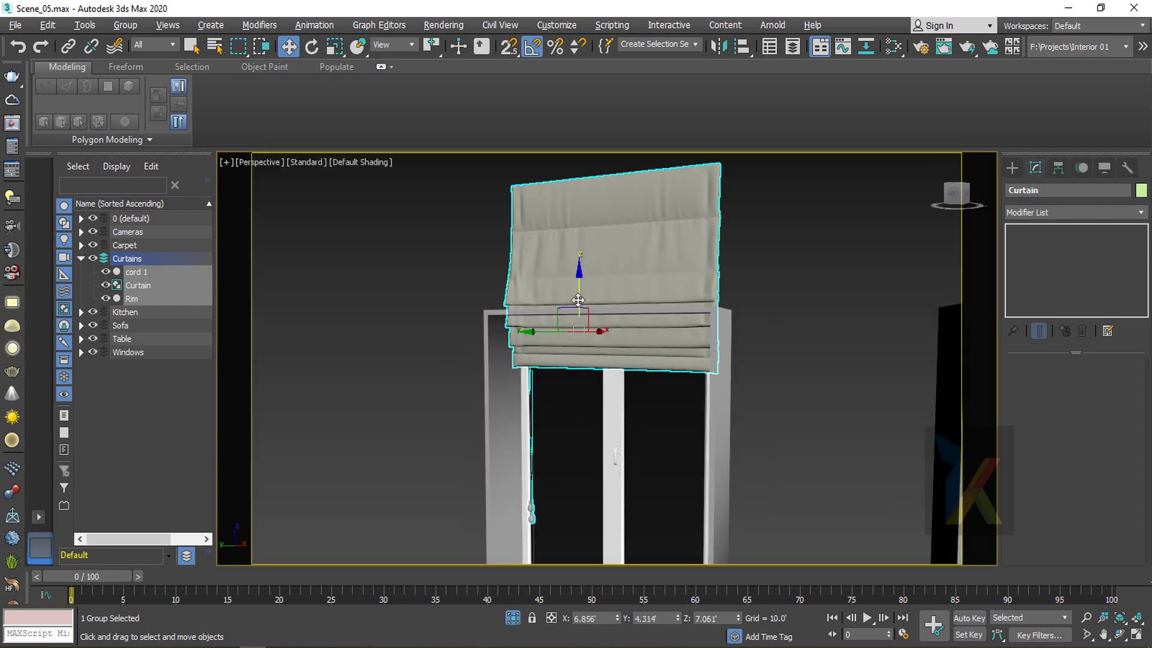
pyautogui.moveTo(578, 300); pyautogui.dragTo(566, 426)
pyautogui.moveTo(585, 420); pyautogui.dragTo(581, 319, button='middle')
# Scale the Curtain group down to fit the window frame and reposition it near the frame's top, farther from the glass
pyautogui.press('r')
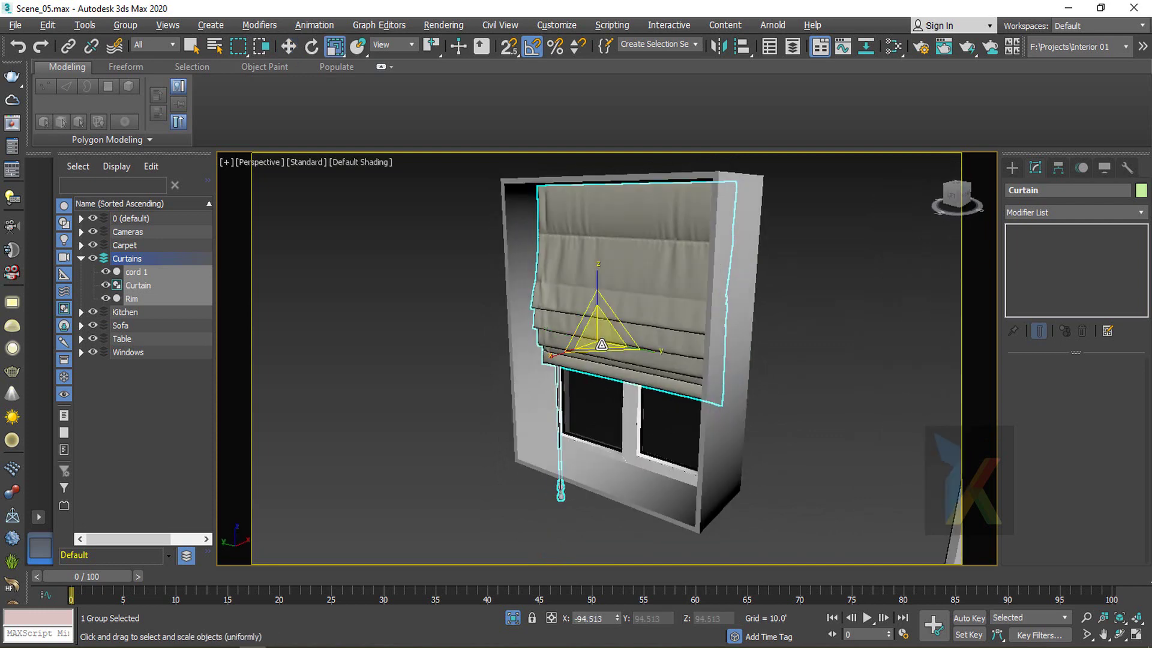
pyautogui.moveTo(599, 331); pyautogui.dragTo(601, 347)
pyautogui.press('w')
pyautogui.moveTo(600, 304); pyautogui.dragTo(600, 281)
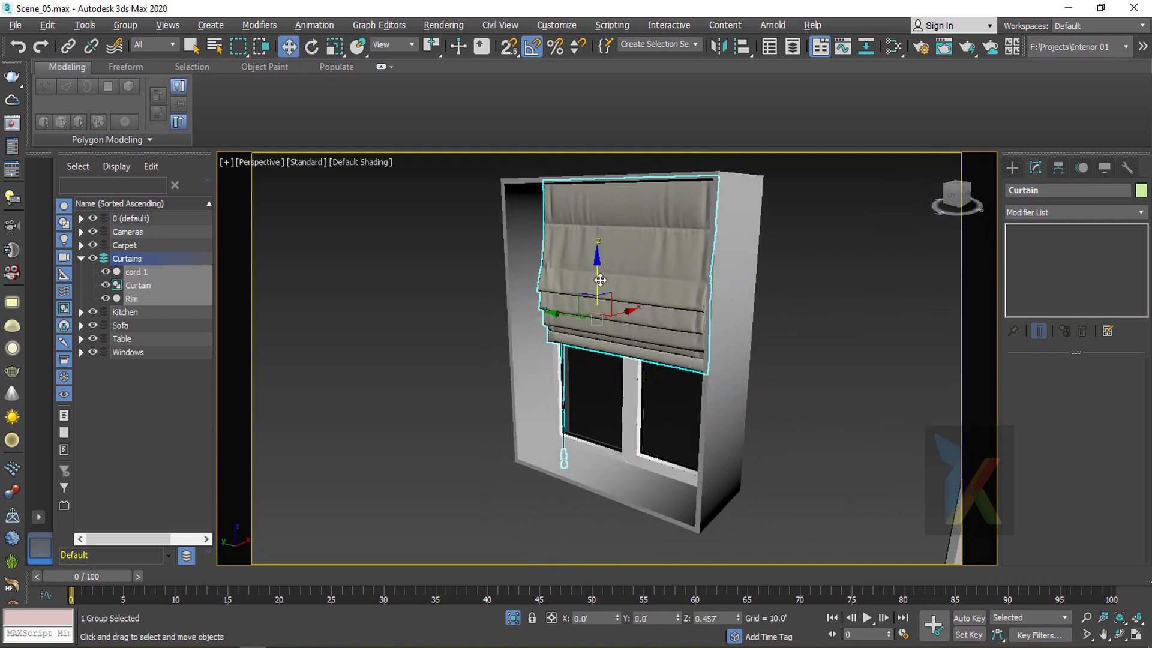
pyautogui.press('t')
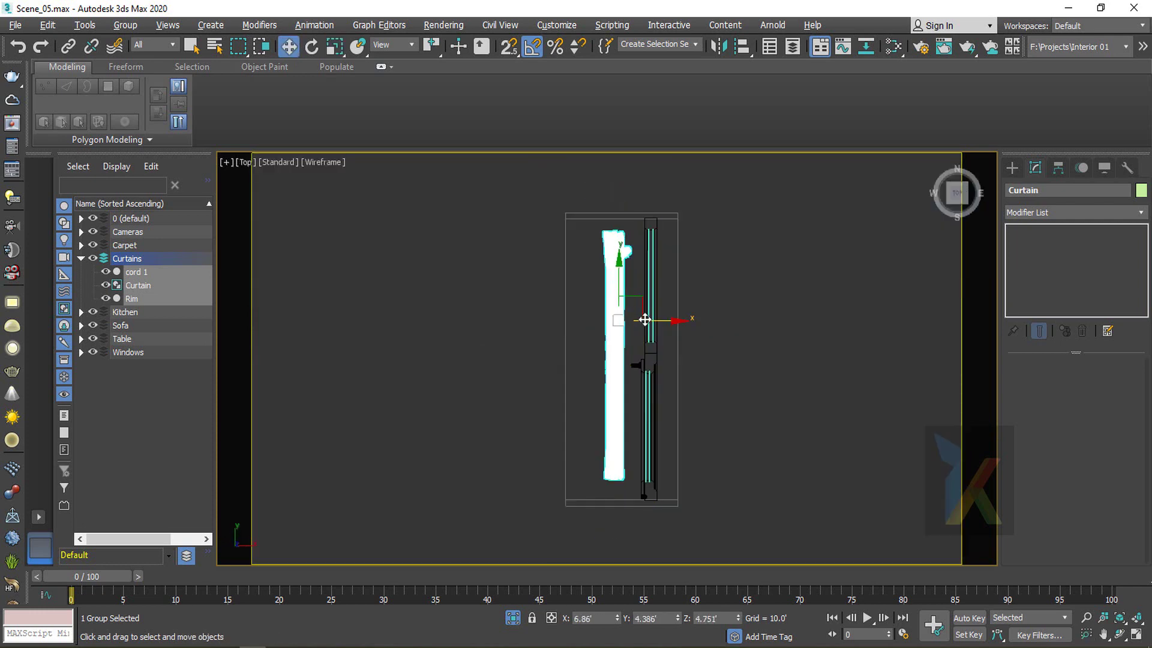
pyautogui.moveTo(645, 320); pyautogui.dragTo(635, 320)
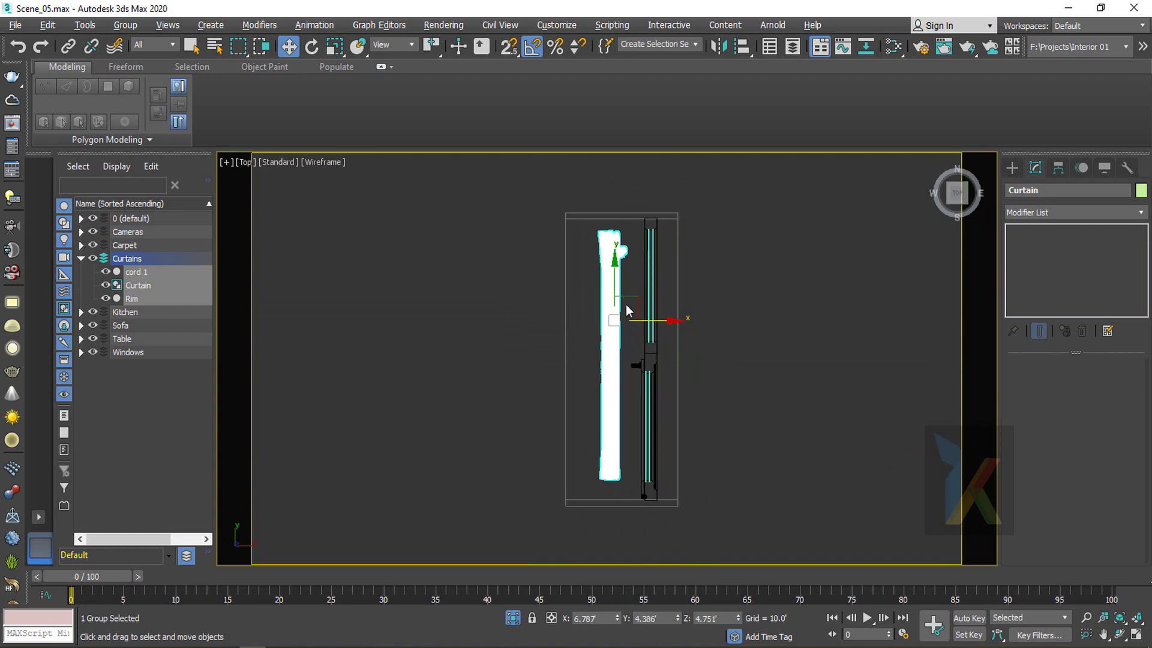
# Scale the Curtain group along Y in the Top view so it spans the full length of the window opening
pyautogui.press('r')
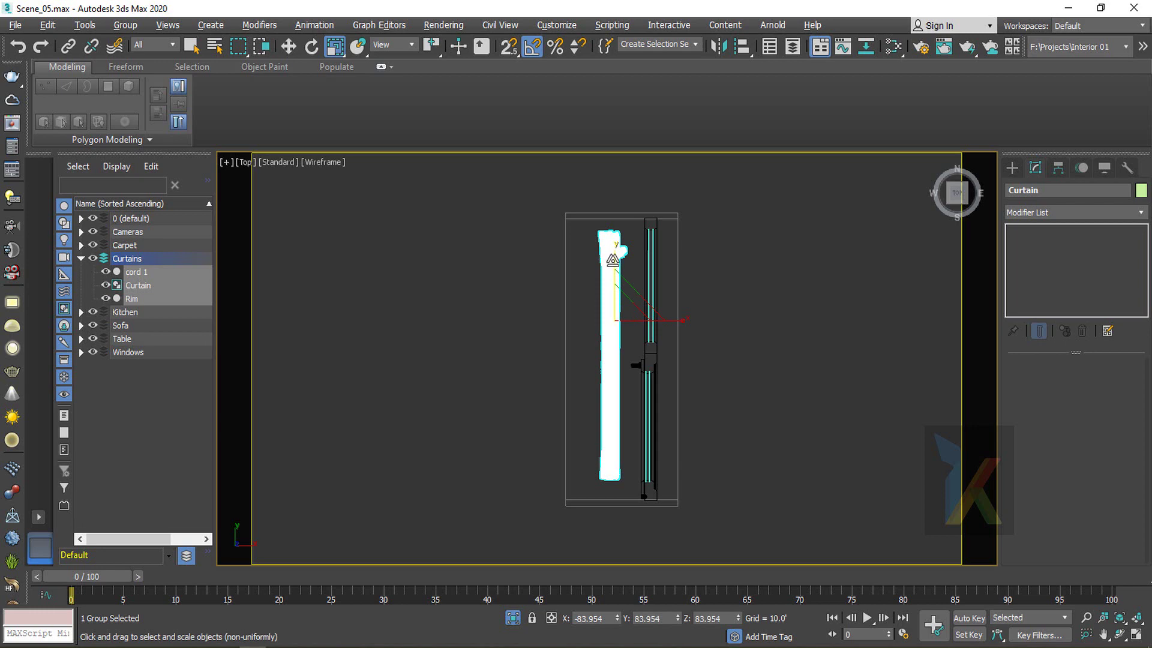
pyautogui.moveTo(612, 260); pyautogui.dragTo(613, 262)
pyautogui.press('w')
pyautogui.press('r')
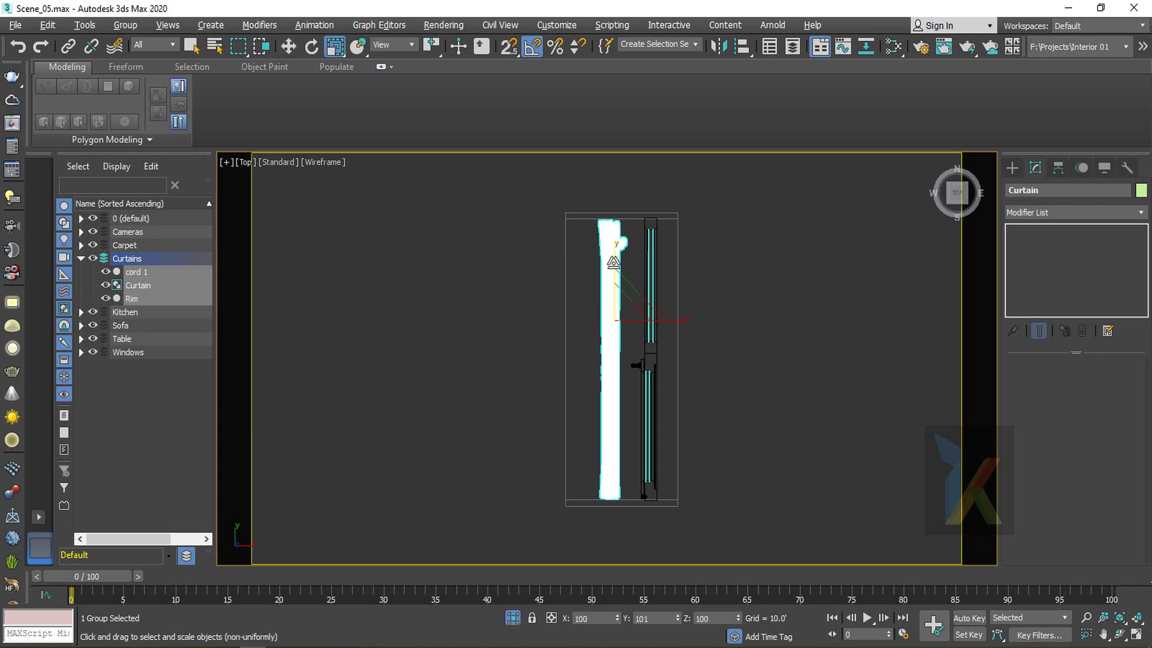
pyautogui.press('w')
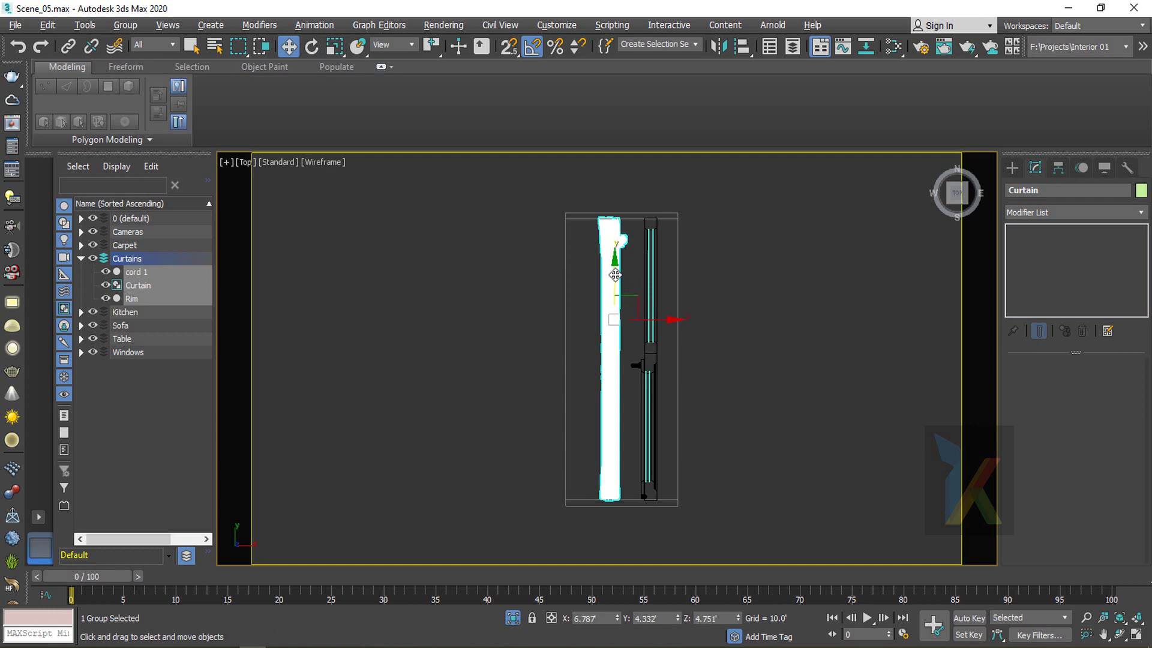
pyautogui.press('r')
pyautogui.moveTo(615, 261); pyautogui.dragTo(613, 271)
pyautogui.press('w')
# Lower the Curtain group slightly along Z in the Perspective view and shift it along X to 6.574', away from the glass
pyautogui.press('p')
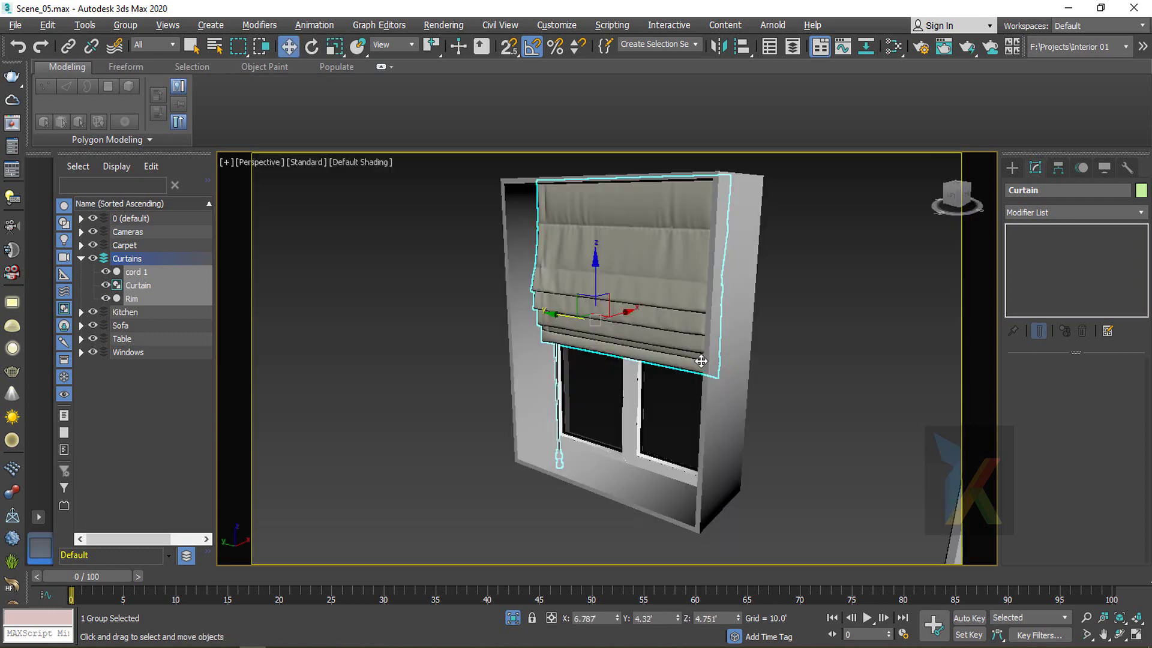
pyautogui.moveTo(699, 360)
pyautogui.keyDown('alt'); pyautogui.mouseDown(button='middle')
pyautogui.moveTo(686, 368)
pyautogui.moveTo(714, 355)
pyautogui.moveTo(659, 338)
pyautogui.moveTo(622, 357)
pyautogui.mouseUp(button='middle'); pyautogui.keyUp('alt')
pyautogui.moveTo(596, 278)
pyautogui.mouseDown()
pyautogui.moveTo(599, 224)
pyautogui.moveTo(597, 281)
pyautogui.mouseUp()
pyautogui.keyDown('alt'); pyautogui.moveTo(609, 342); pyautogui.dragTo(635, 364, button='middle'); pyautogui.keyUp('alt')
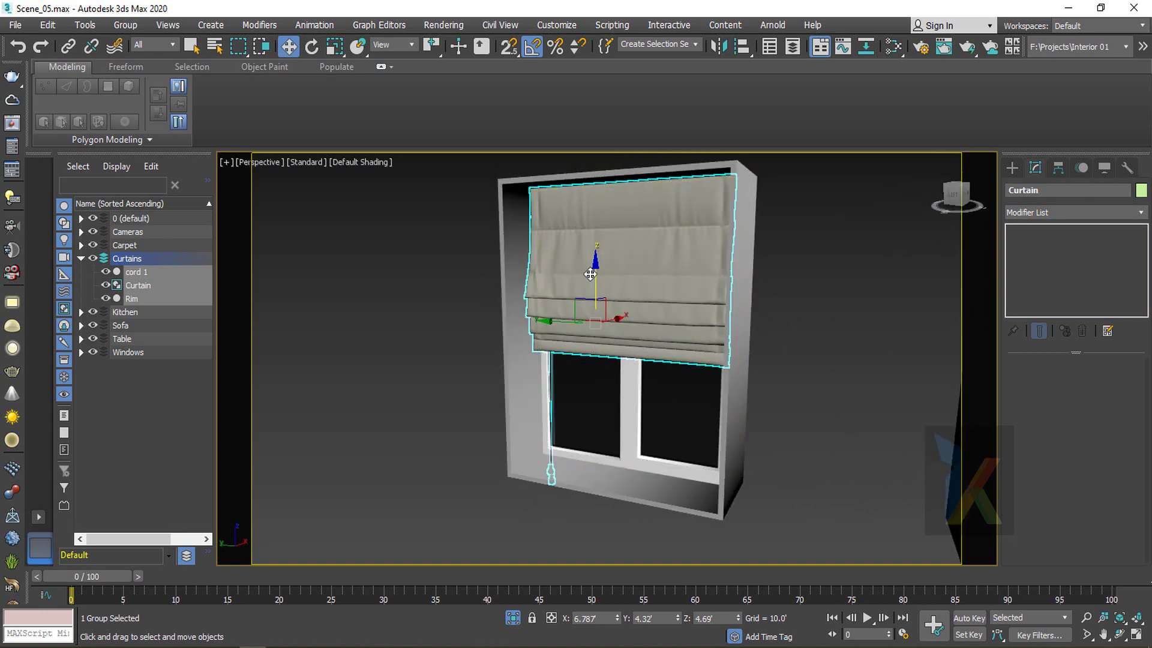
pyautogui.keyDown('alt'); pyautogui.moveTo(589, 280); pyautogui.dragTo(626, 311, button='middle'); pyautogui.keyUp('alt')
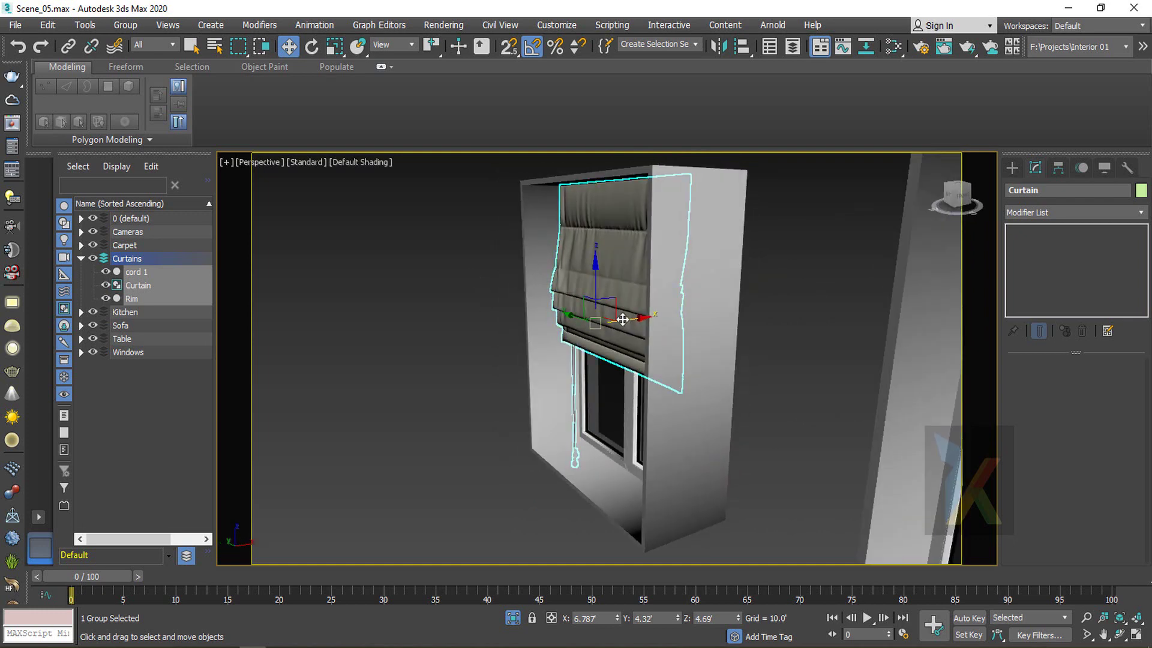
pyautogui.moveTo(622, 320); pyautogui.dragTo(613, 322)
# Clone the Curtain group along Y into the second window as one copy
pyautogui.moveTo(605, 327)
pyautogui.keyDown('alt'); pyautogui.mouseDown(button='middle')
pyautogui.moveTo(564, 331)
pyautogui.moveTo(628, 339)
pyautogui.moveTo(613, 346)
pyautogui.mouseUp(button='middle'); pyautogui.keyUp('alt')
pyautogui.scroll(-3, 613, 345)
pyautogui.moveTo(613, 346); pyautogui.dragTo(495, 302, button='middle')
pyautogui.scroll(-3, 495, 301)
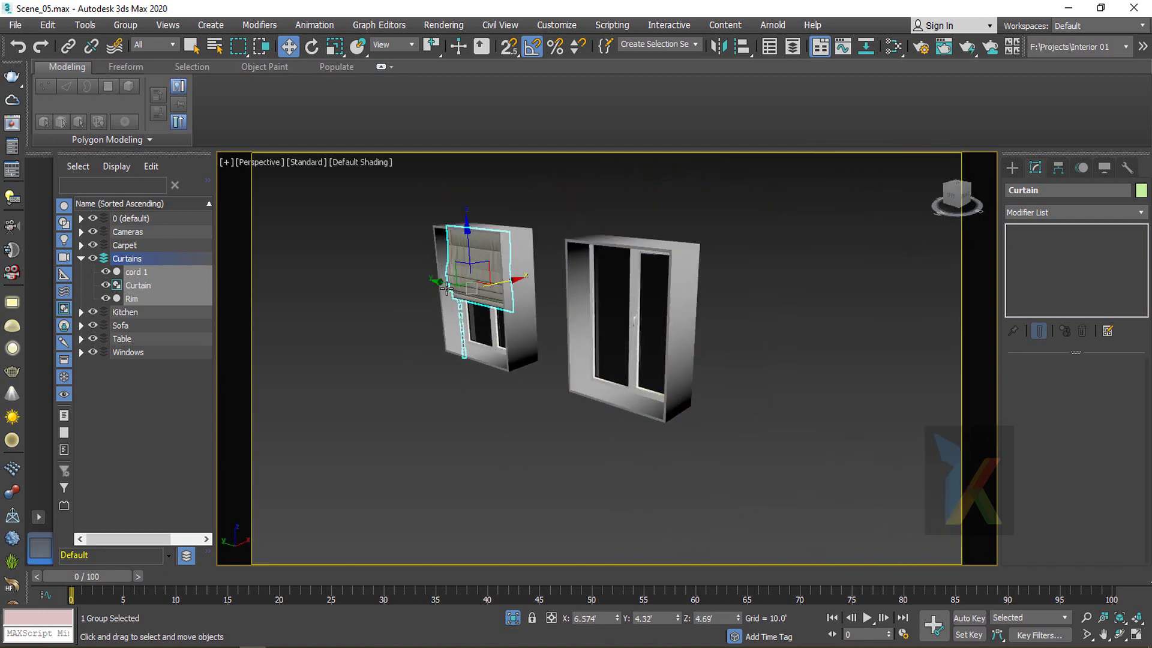
pyautogui.keyDown('shift'); pyautogui.moveTo(446, 288); pyautogui.dragTo(582, 326); pyautogui.keyUp('shift')
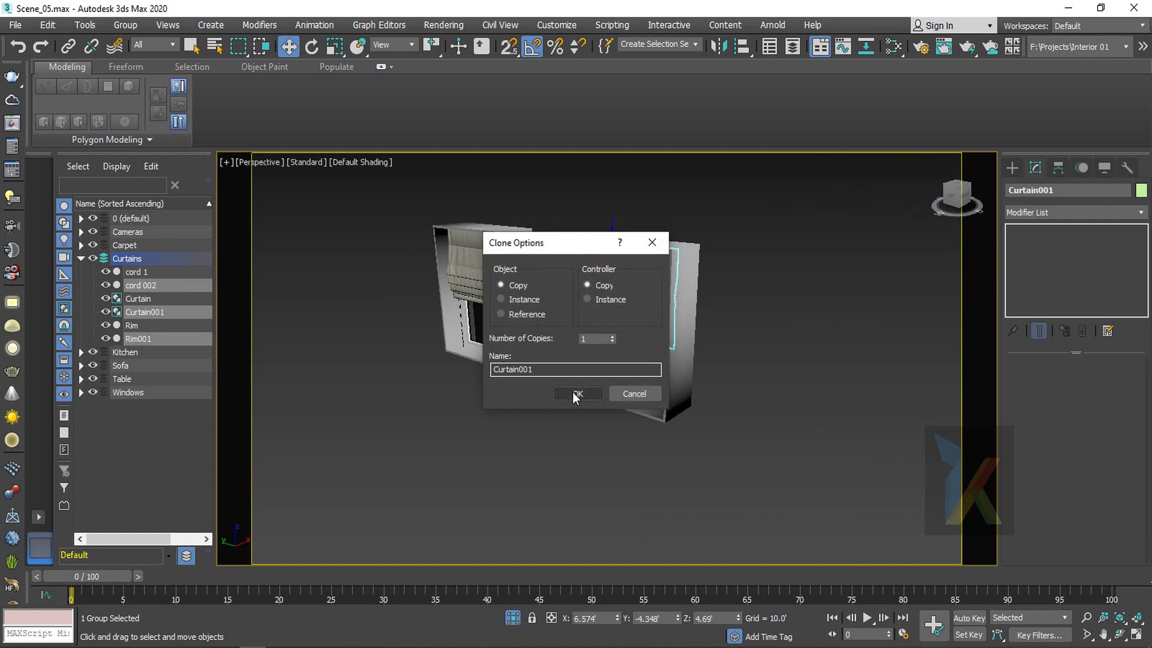
pyautogui.click(576, 393)
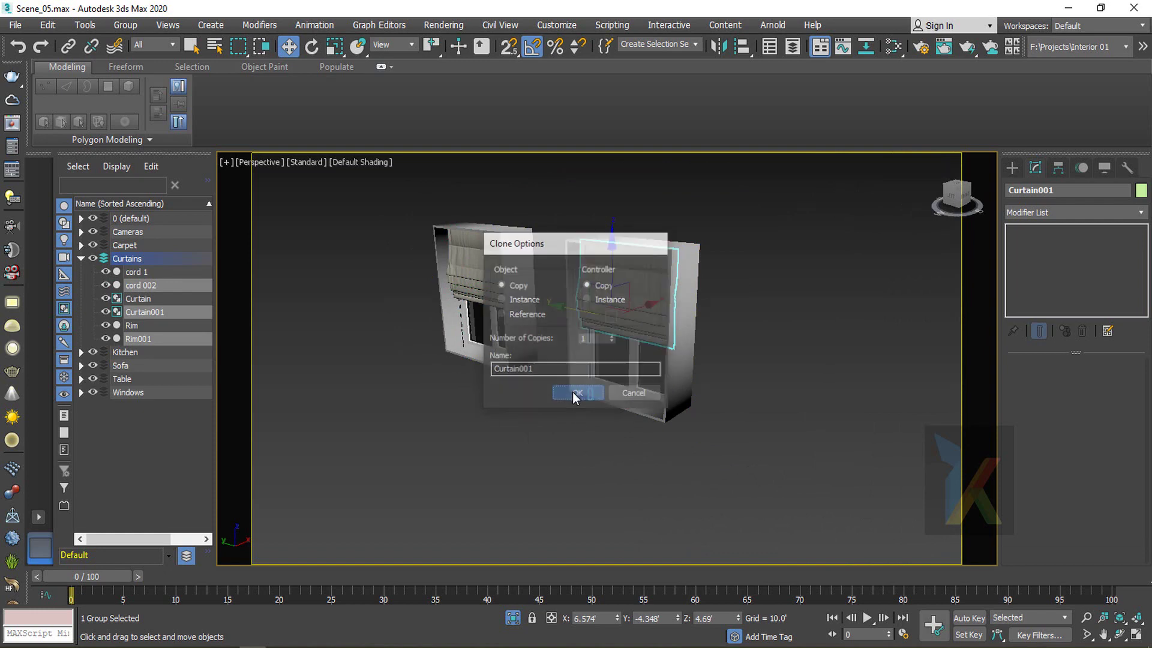
# Mirror the copied curtain about the Y axis with No Clone and move it along Y back into the second window
pyautogui.click(727, 47)
pyautogui.moveTo(555, 197); pyautogui.dragTo(826, 229)
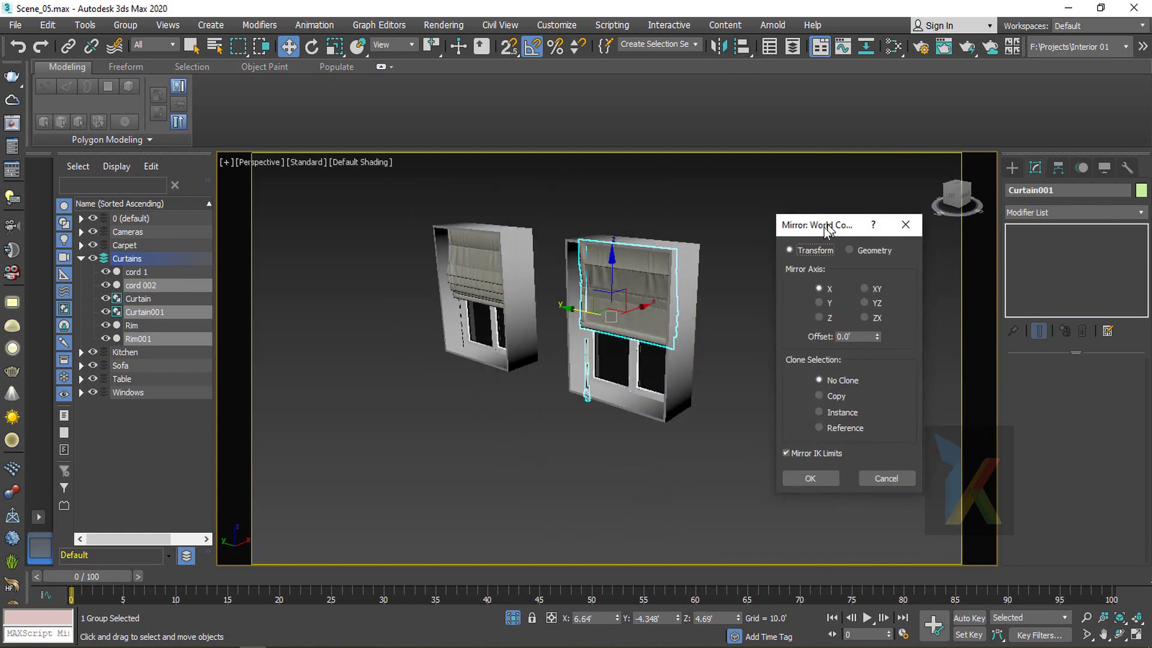
pyautogui.click(826, 302)
pyautogui.click(827, 479)
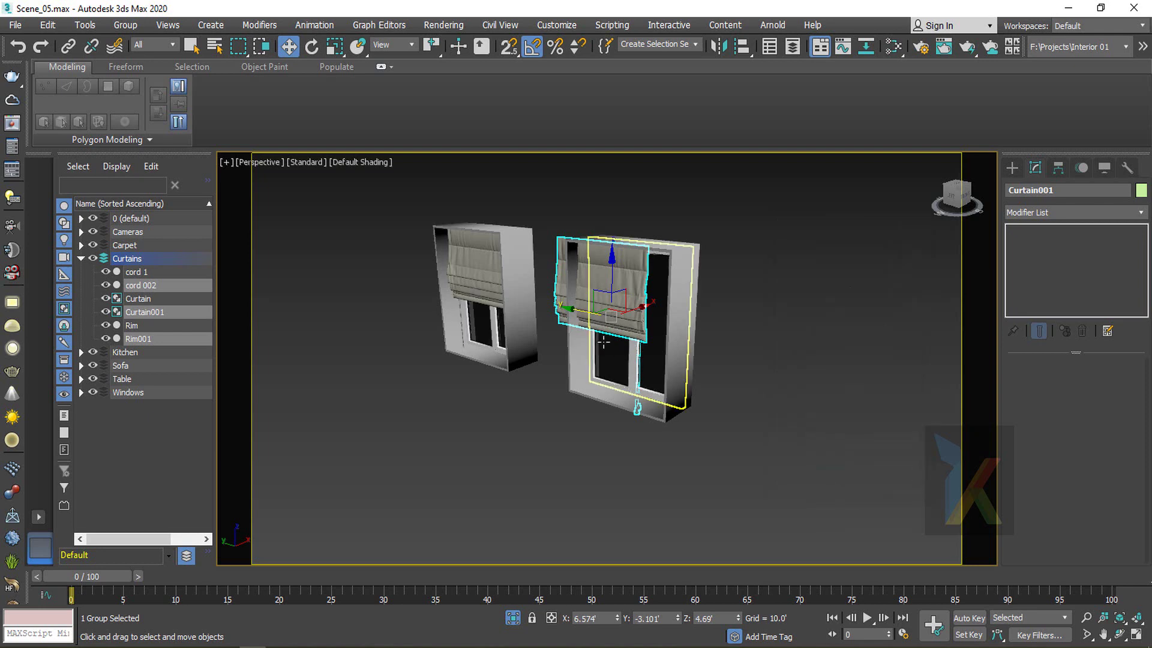
pyautogui.scroll(5, 597, 308)
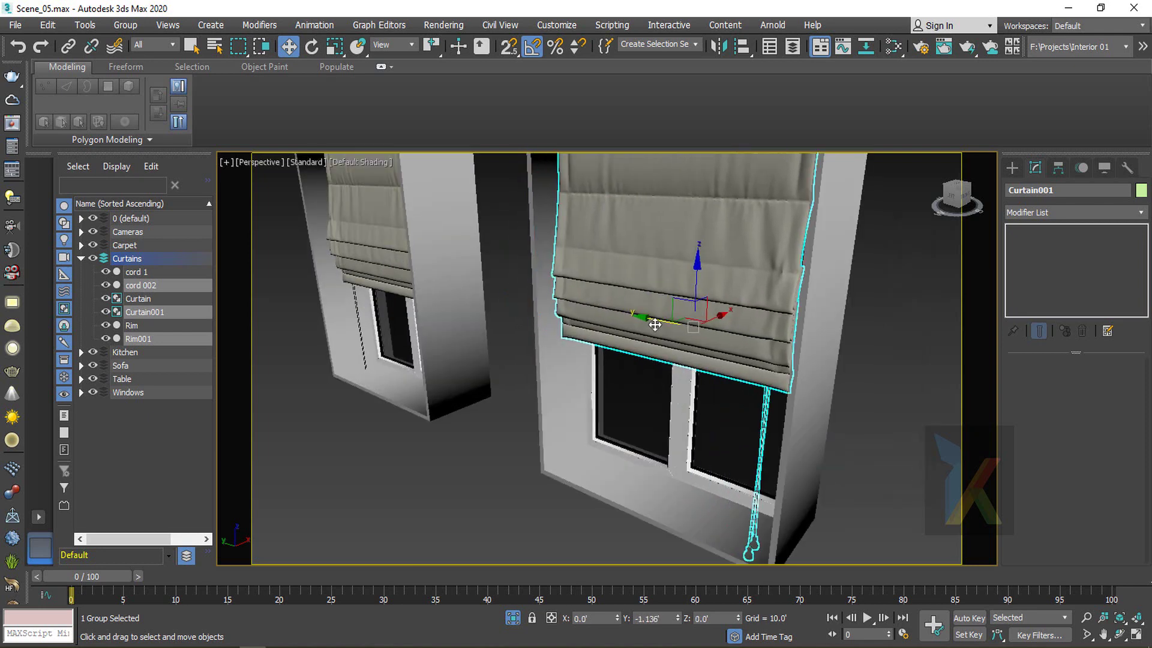
pyautogui.press('t')
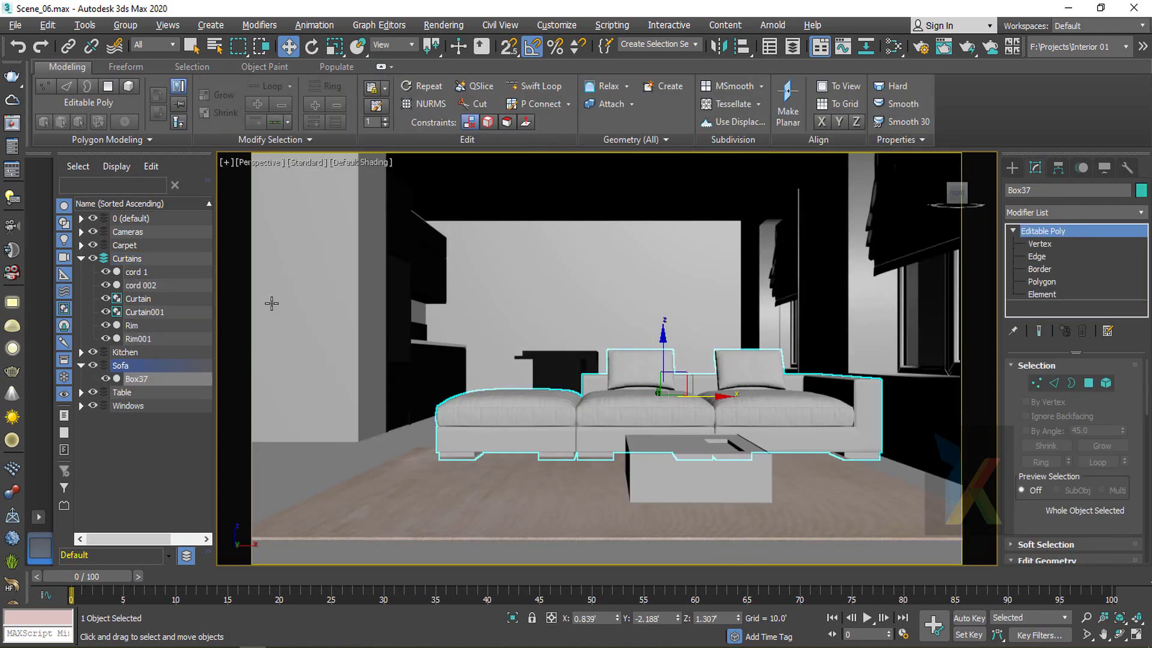
# Merge all objects from Hanging Light.max into the scene, accepting the obsolete file notice
pyautogui.click(15, 26)
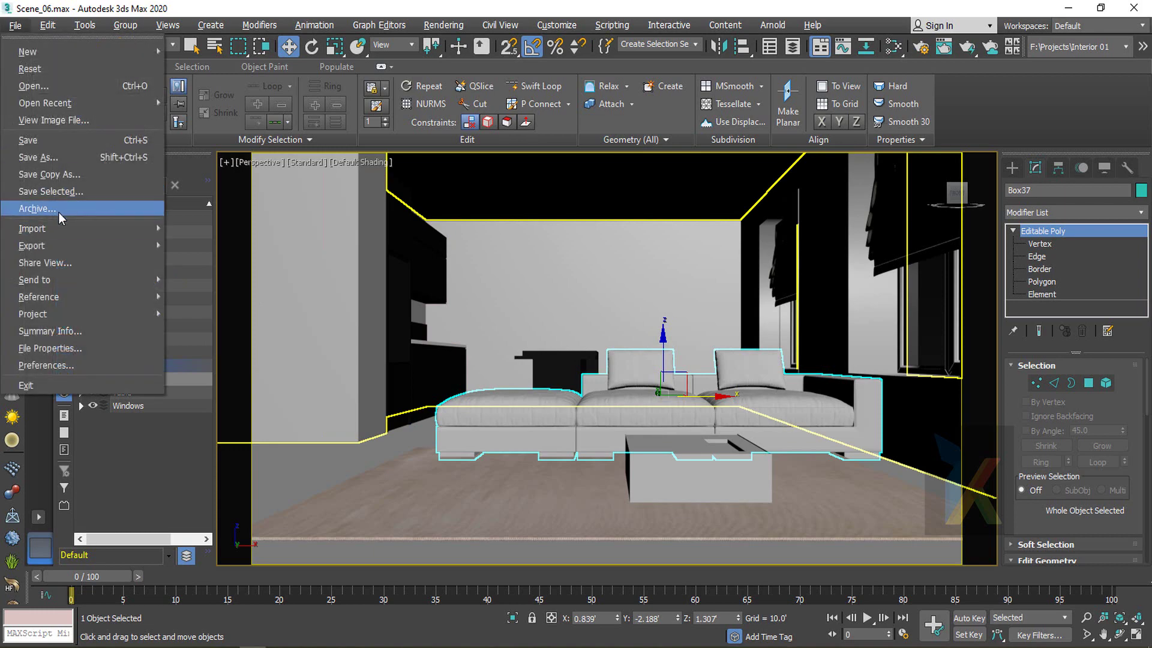
pyautogui.moveTo(50, 228)
pyautogui.click(236, 245)
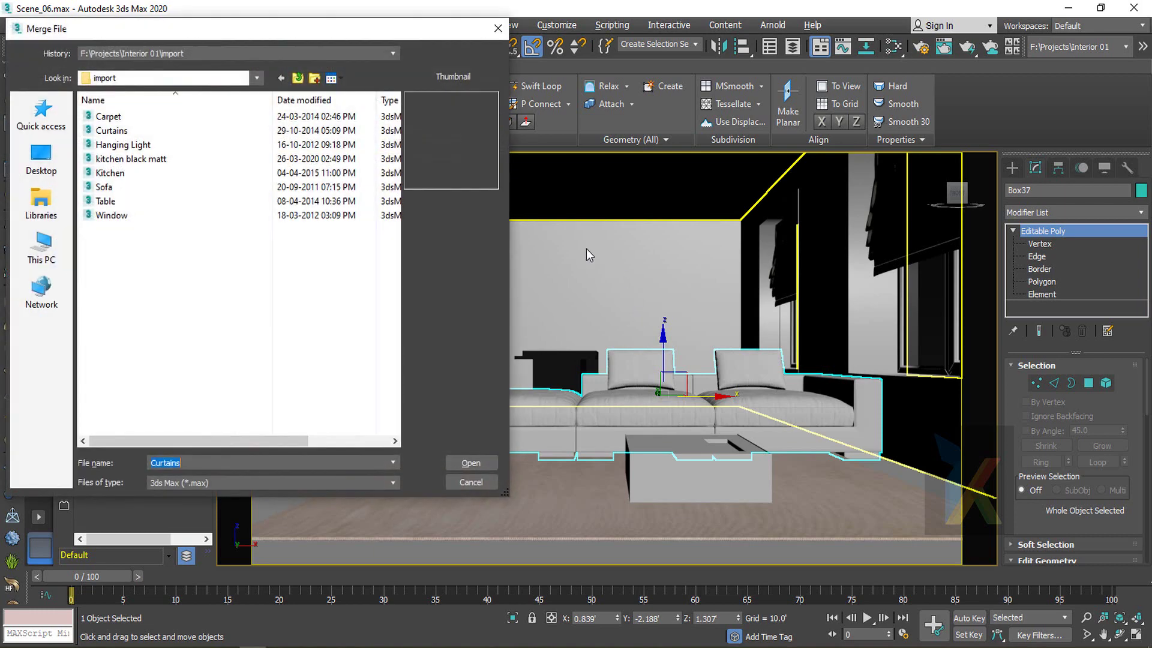
pyautogui.doubleClick(125, 146)
pyautogui.click(454, 427)
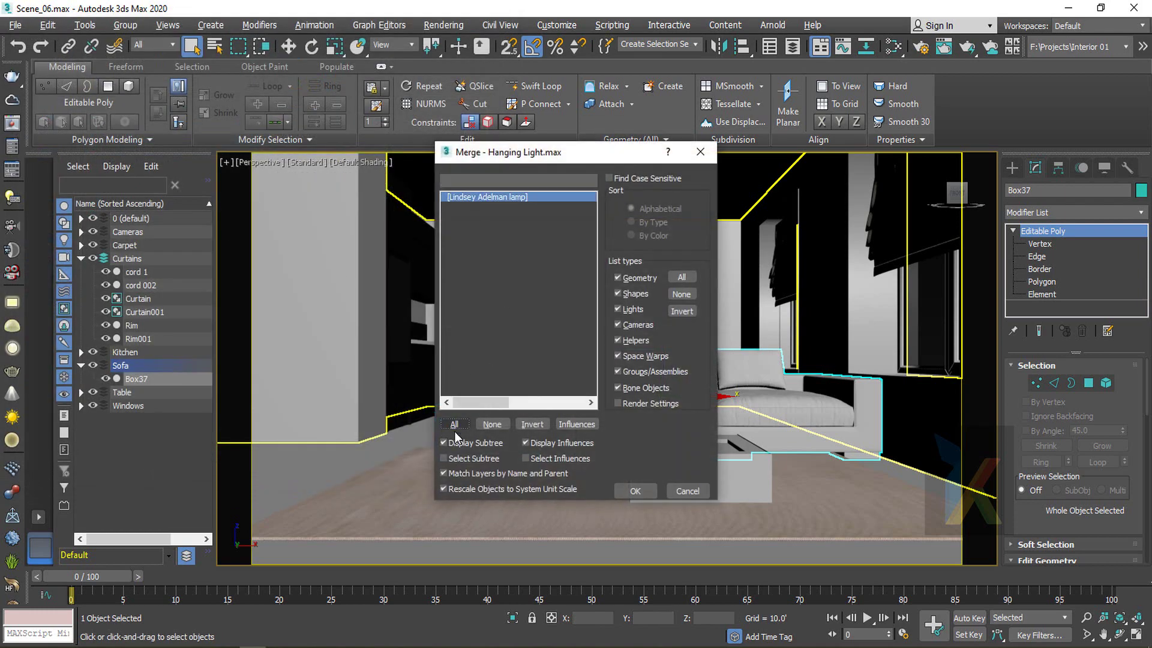
pyautogui.click(633, 491)
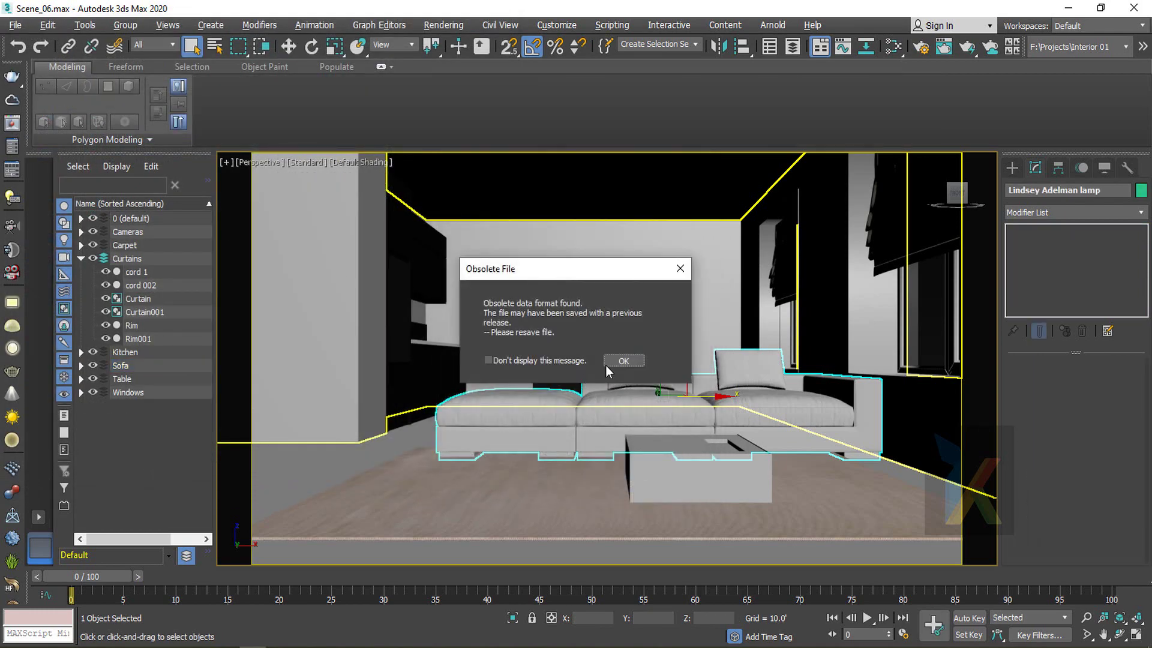
pyautogui.click(617, 361)
pyautogui.click(880, 139)
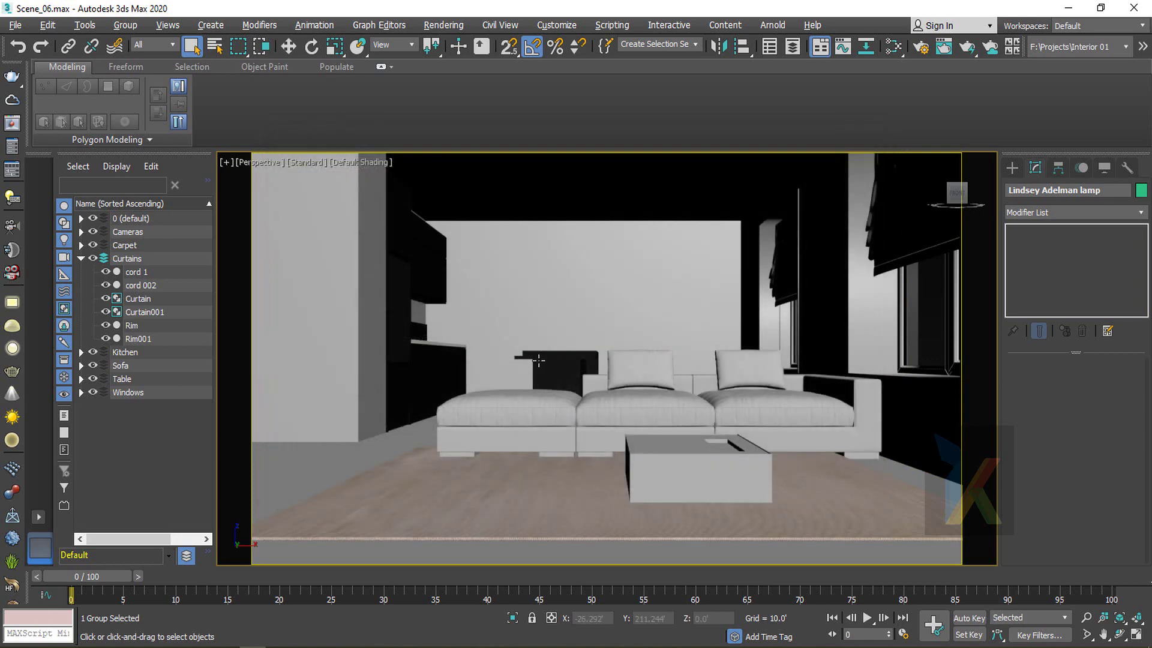
# Frame the merged hanging lamp in the Perspective view, switch to wireframe, and undo a trial move along X
pyautogui.click(587, 356)
pyautogui.press('z')
pyautogui.scroll(-5, 648, 407)
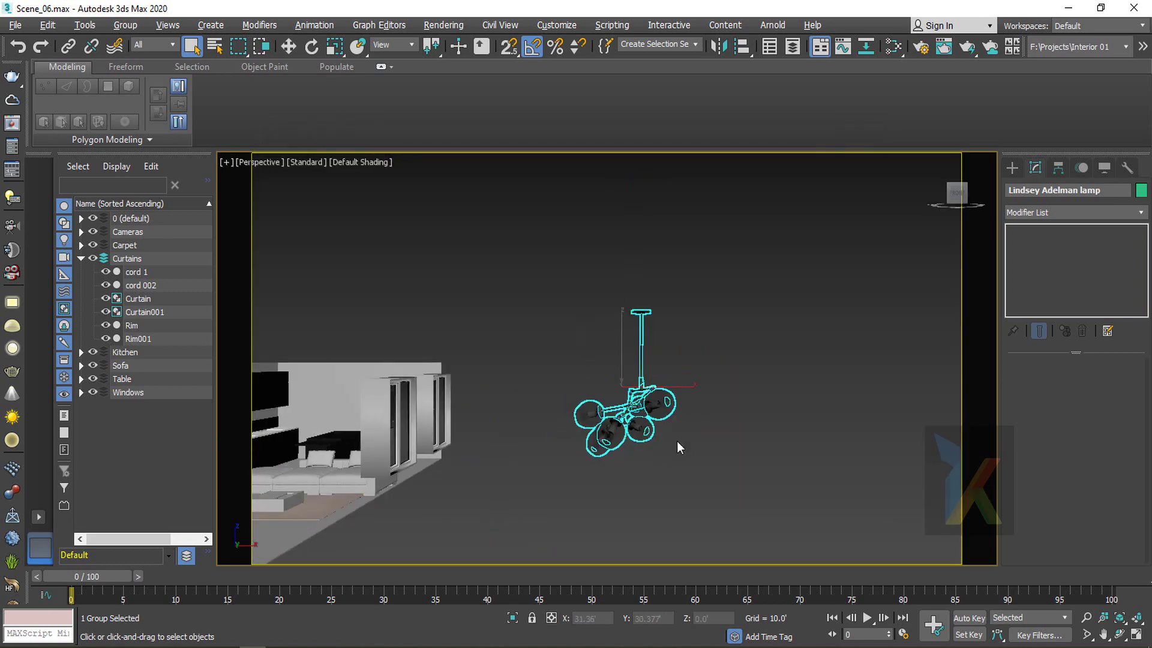
pyautogui.keyDown('alt'); pyautogui.moveTo(677, 440); pyautogui.dragTo(710, 462, button='middle'); pyautogui.keyUp('alt')
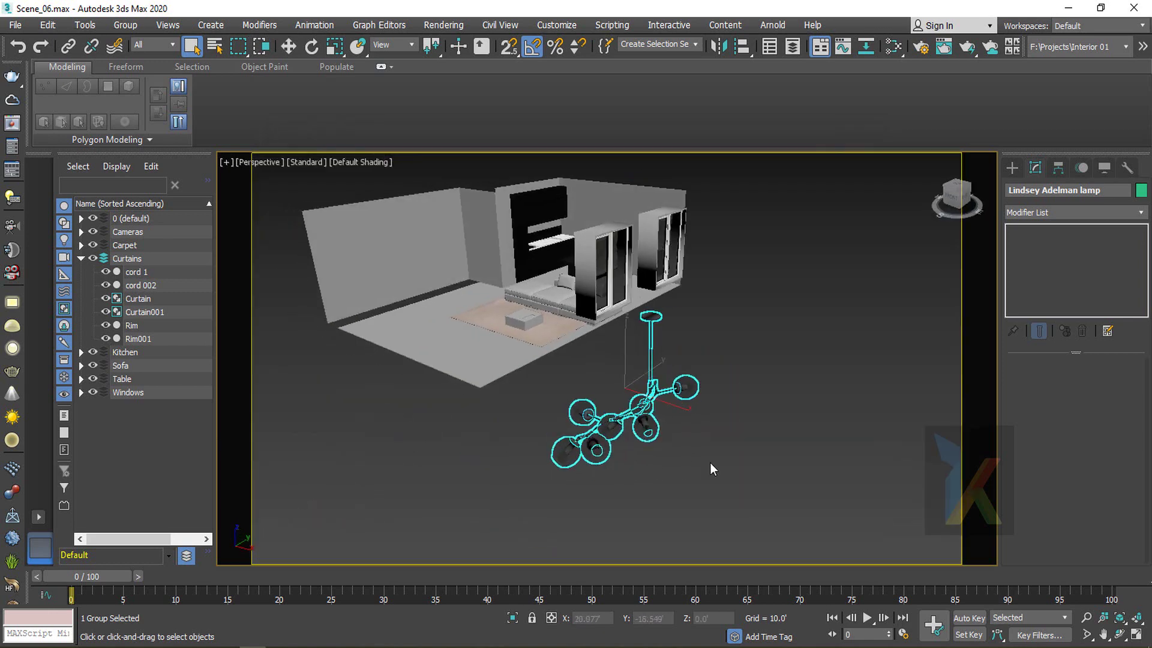
pyautogui.press('w')
pyautogui.click(747, 406)
pyautogui.click(656, 426)
pyautogui.keyDown('alt'); pyautogui.moveTo(688, 466); pyautogui.dragTo(679, 434, button='middle'); pyautogui.keyUp('alt')
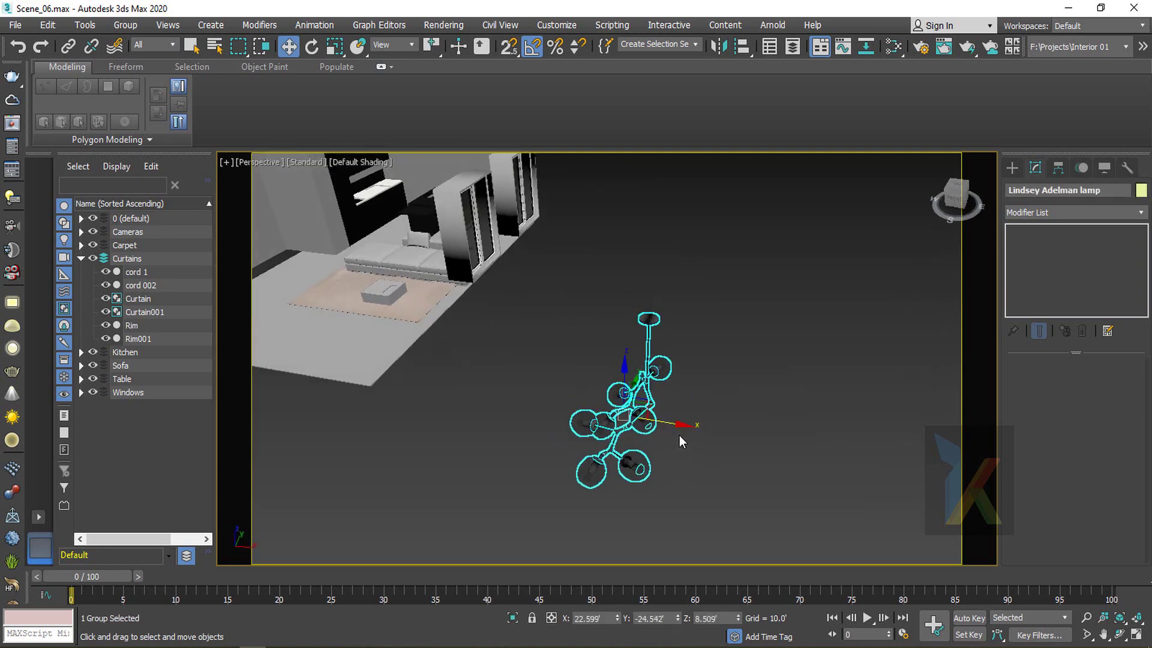
pyautogui.press('F3')
pyautogui.moveTo(667, 425); pyautogui.dragTo(908, 485)
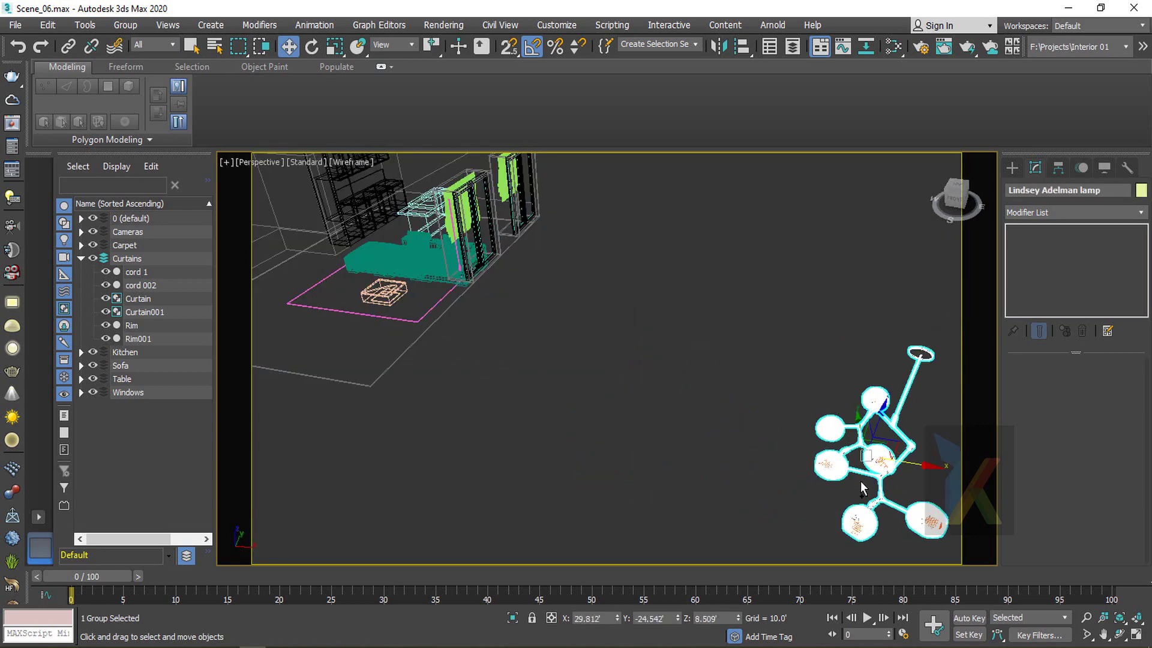
pyautogui.hotkey('ctrl', 'z')
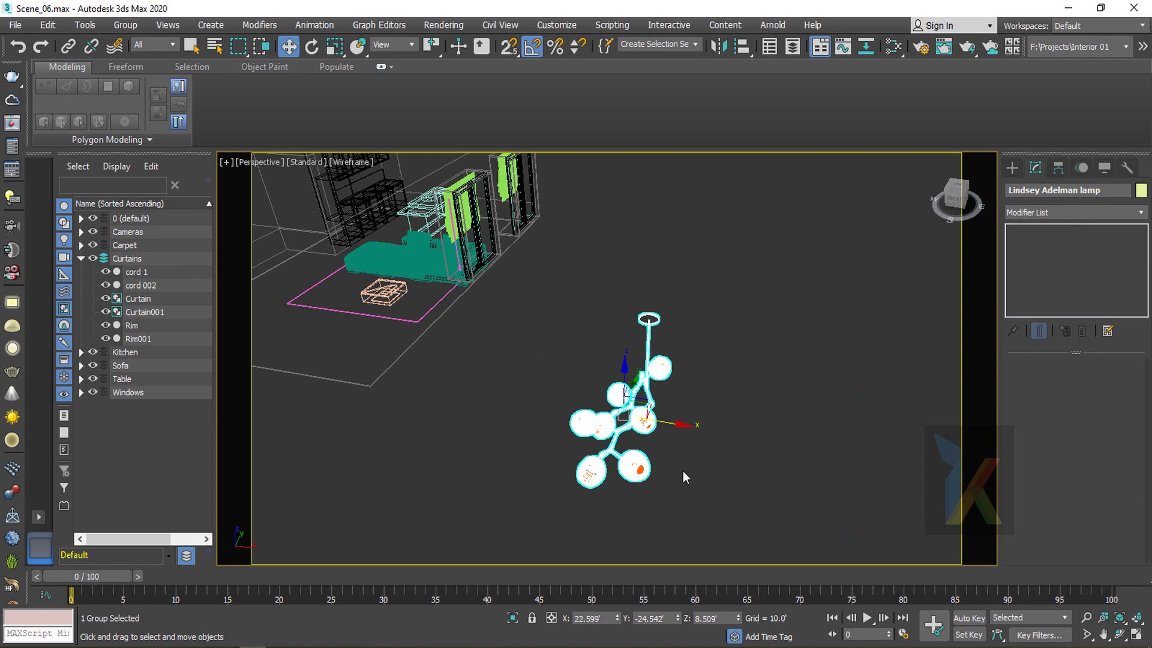
# Move the hanging lamp over the dining table in the Top view, at about X -2.84' and Y 6.474'
pyautogui.press('t')
pyautogui.moveTo(639, 383); pyautogui.dragTo(479, 165)
pyautogui.press('z')
pyautogui.scroll(-3, 544, 333)
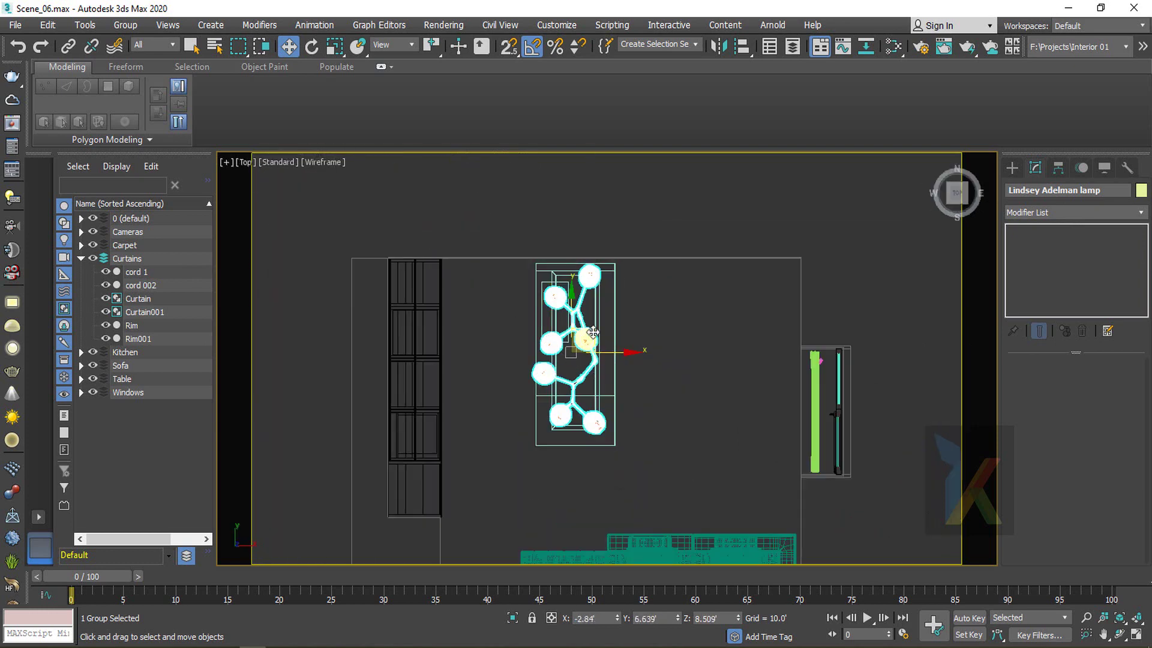
pyautogui.moveTo(571, 310); pyautogui.dragTo(570, 313)
# Scale the hanging lamp down in the Front view and adjust its height so the rod meets the ceiling
pyautogui.press('f')
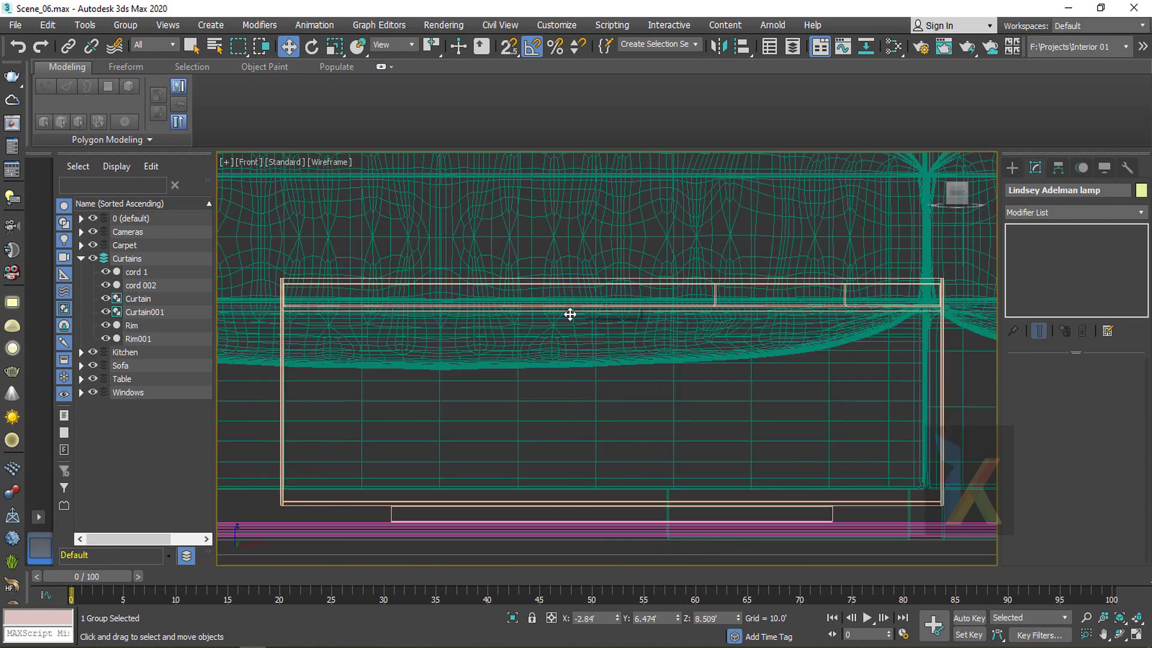
pyautogui.press('z')
pyautogui.scroll(-8, 576, 324)
pyautogui.scroll(3, 580, 330)
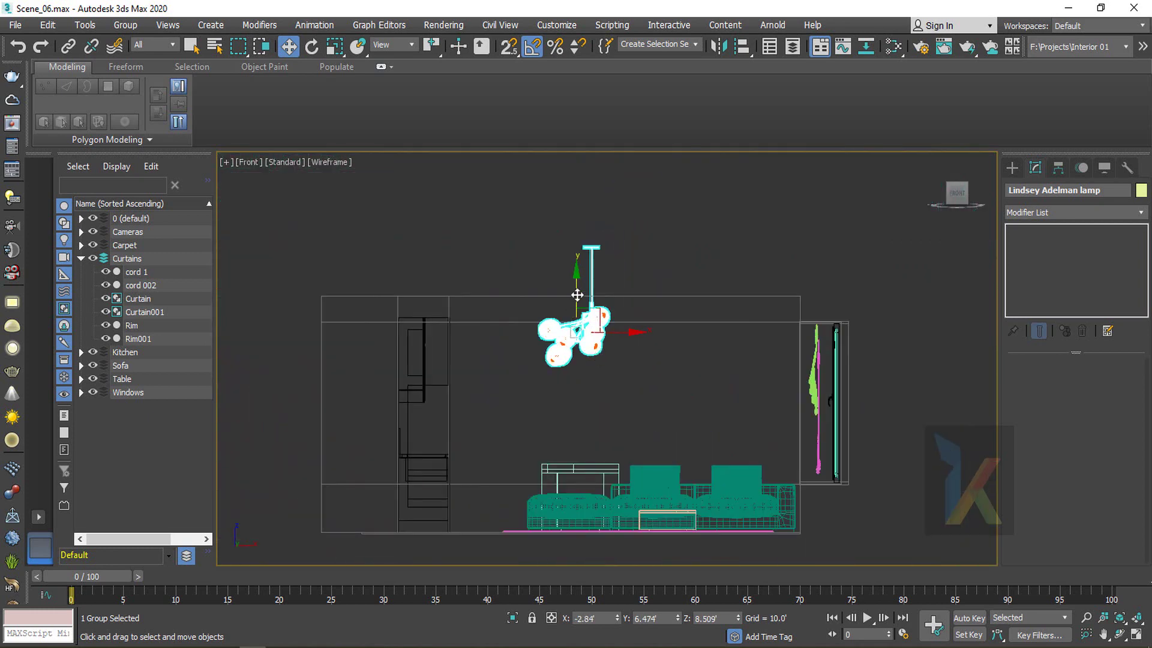
pyautogui.moveTo(577, 294); pyautogui.dragTo(594, 408)
pyautogui.press('r')
pyautogui.press('w')
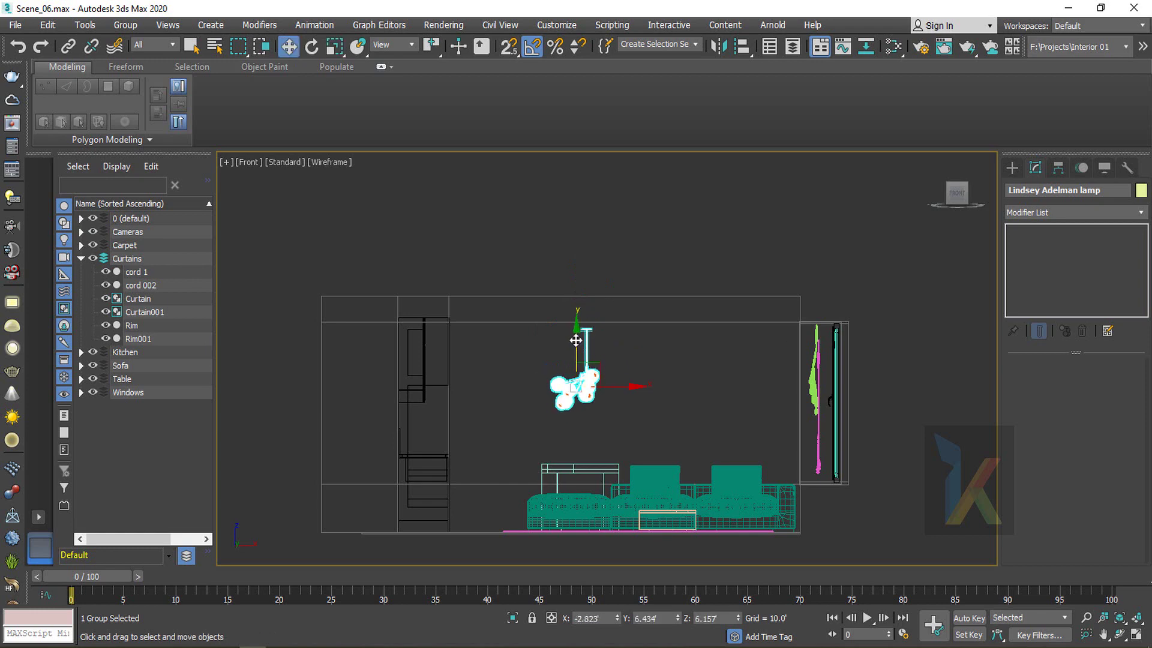
pyautogui.moveTo(575, 340); pyautogui.dragTo(575, 300)
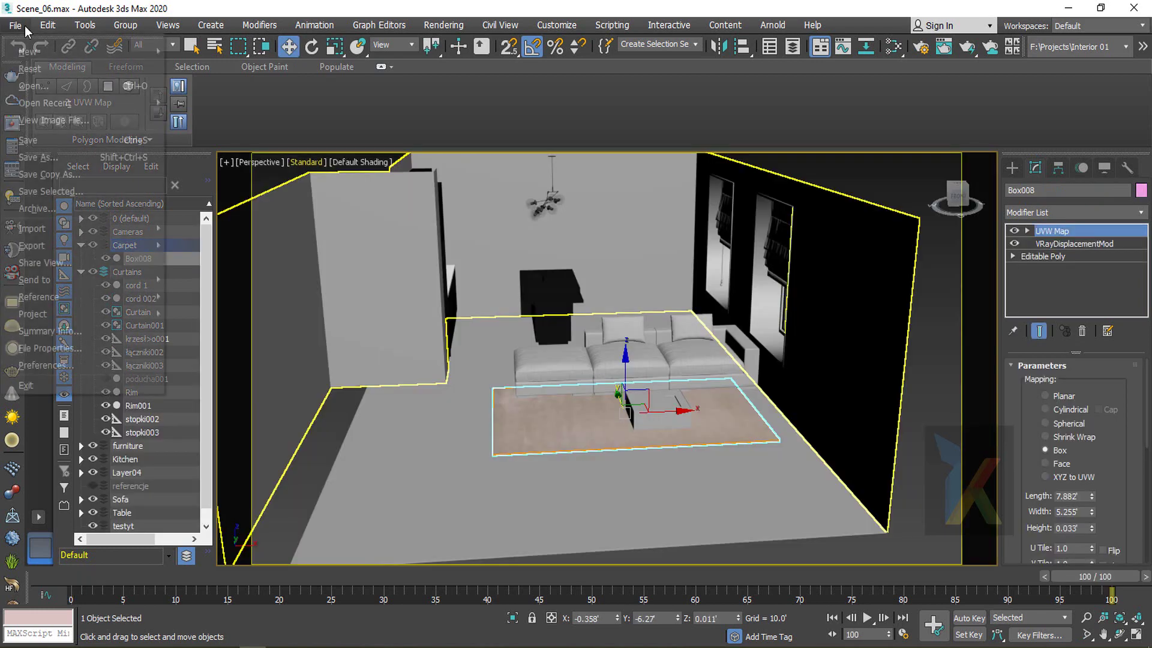
# Merge all objects from vitra-eames-dsr-weiss.max into the scene, accepting the obsolete file notice
pyautogui.click(15, 25)
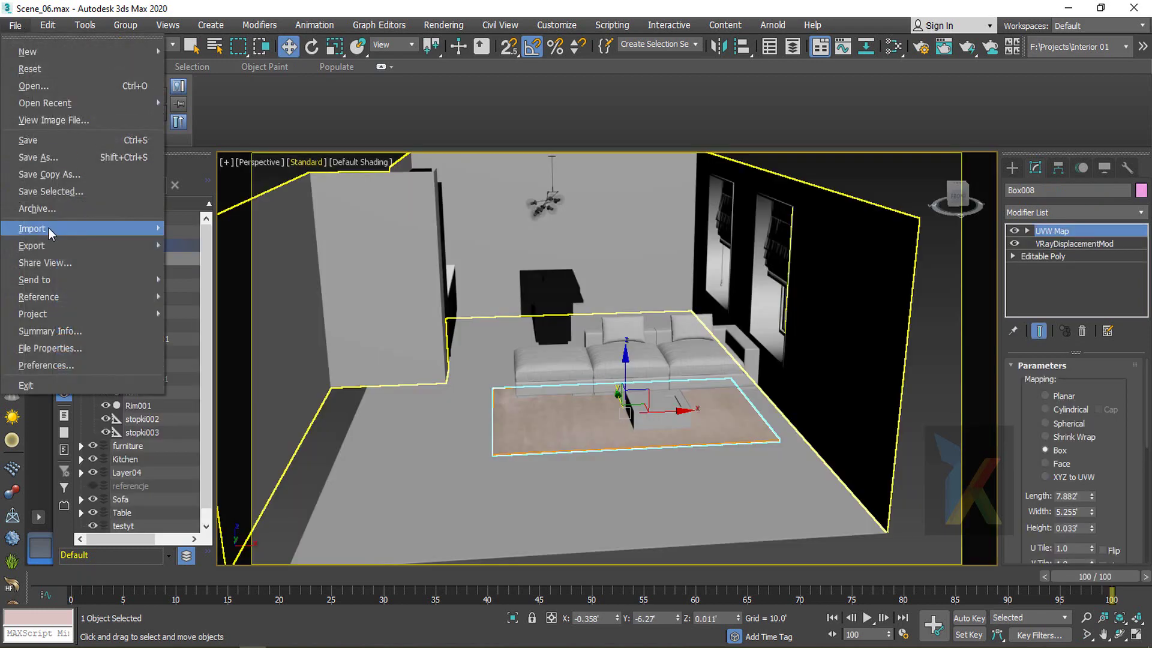
pyautogui.moveTo(49, 228)
pyautogui.click(219, 243)
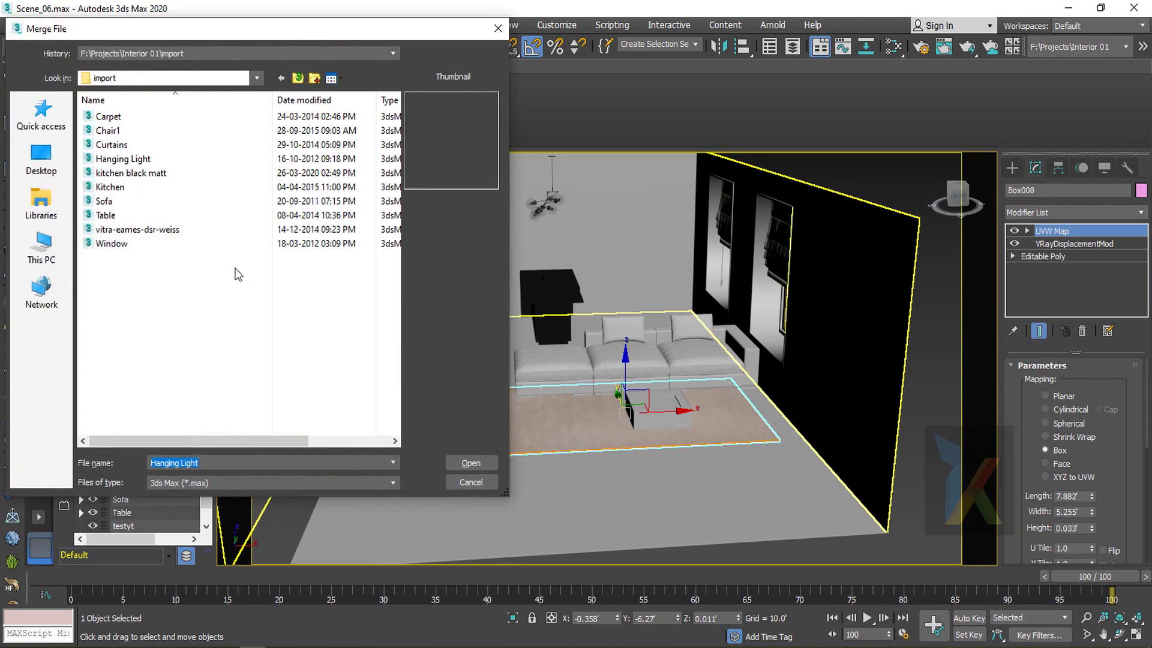
pyautogui.doubleClick(134, 231)
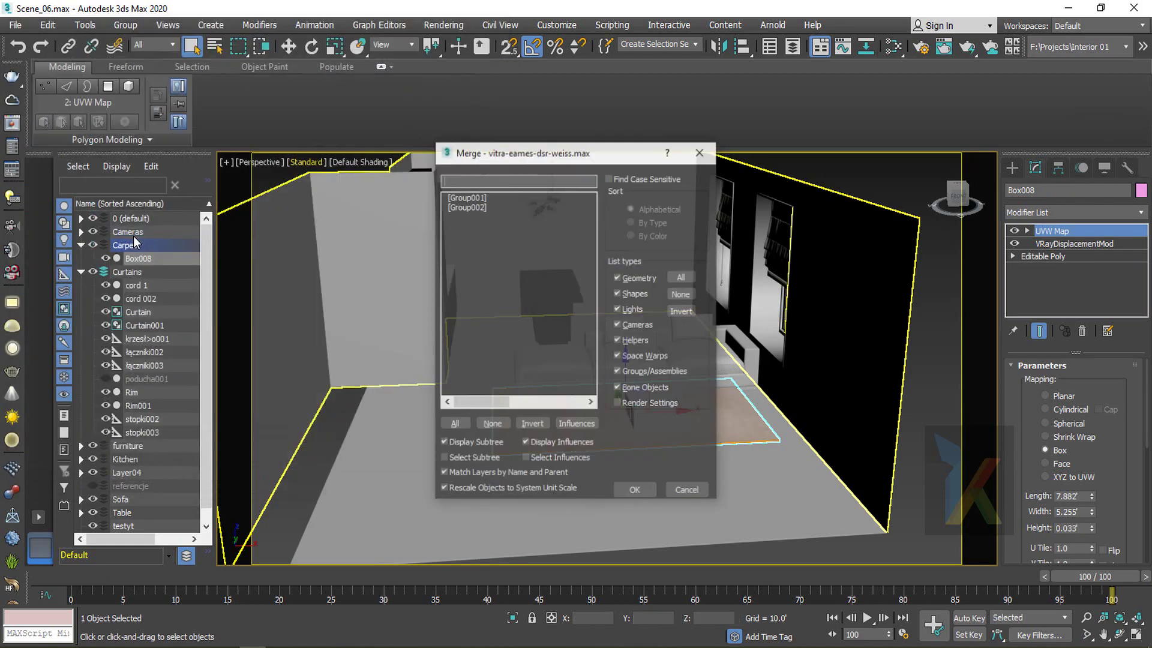
pyautogui.click(458, 422)
pyautogui.click(621, 485)
pyautogui.click(614, 362)
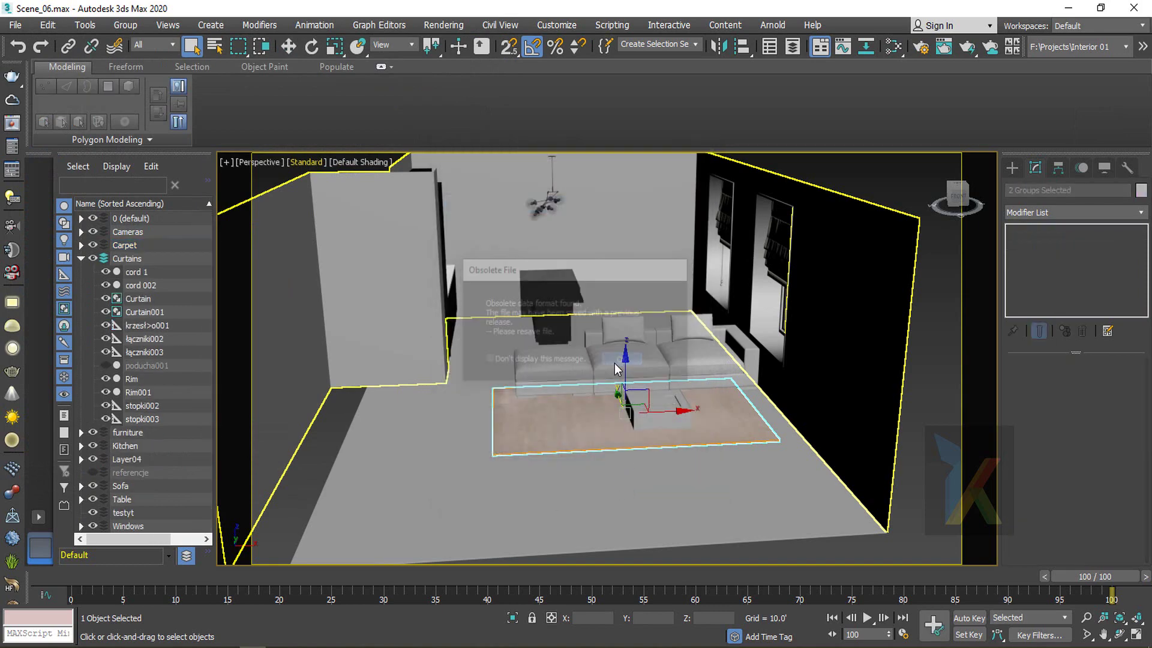
pyautogui.click(873, 134)
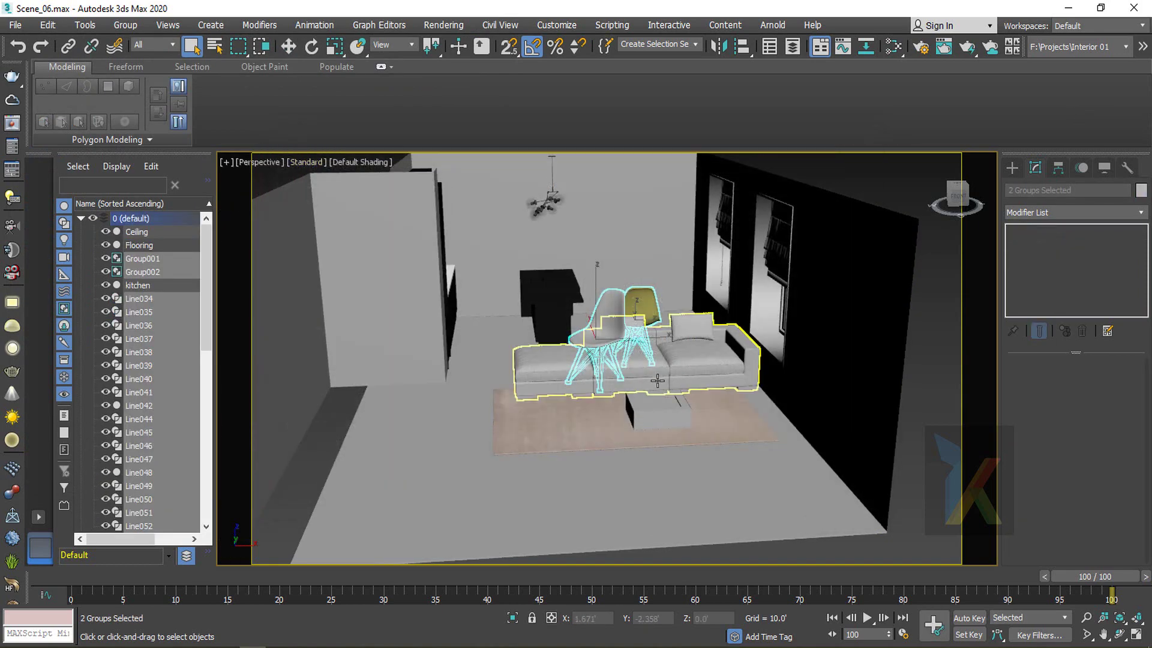
# Isolate the two merged chairs in the Perspective view and inspect them from the side
pyautogui.press('z')
pyautogui.scroll(-2, 658, 380)
pyautogui.hotkey('alt', 'q')
pyautogui.keyDown('alt'); pyautogui.moveTo(658, 387); pyautogui.dragTo(430, 412, button='middle'); pyautogui.keyUp('alt')
pyautogui.click(679, 389)
pyautogui.keyDown('alt'); pyautogui.moveTo(744, 400); pyautogui.dragTo(626, 404, button='middle'); pyautogui.keyUp('alt')
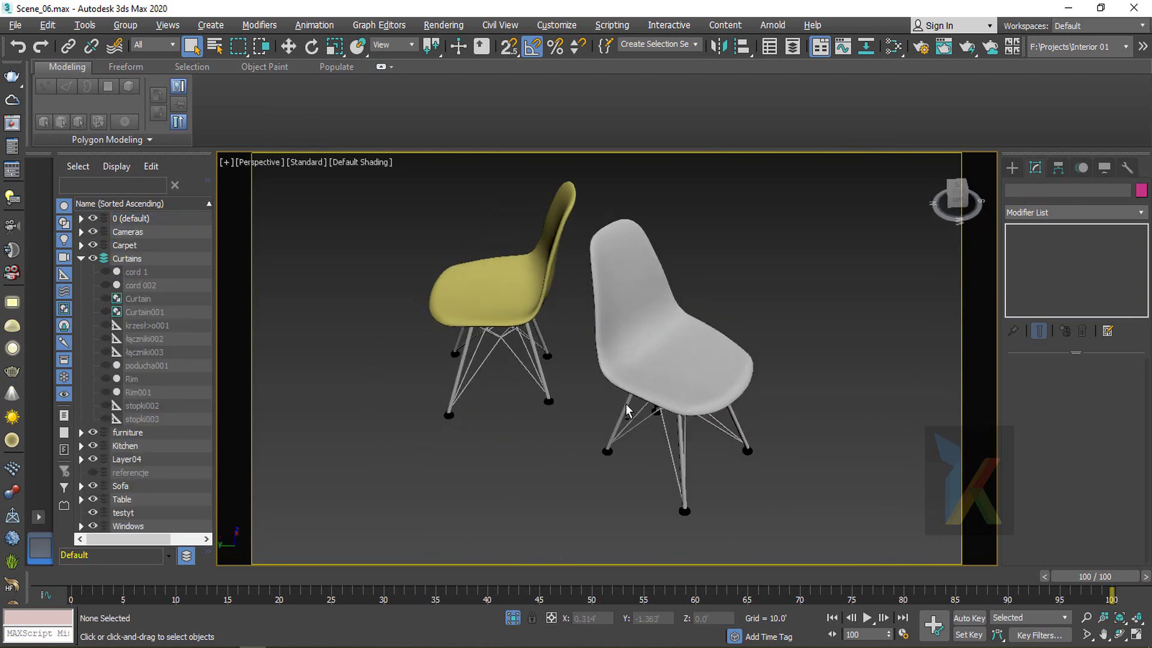
# Delete the white chair and select the yellow chair group
pyautogui.click(727, 340)
pyautogui.press('Delete')
pyautogui.click(514, 277)
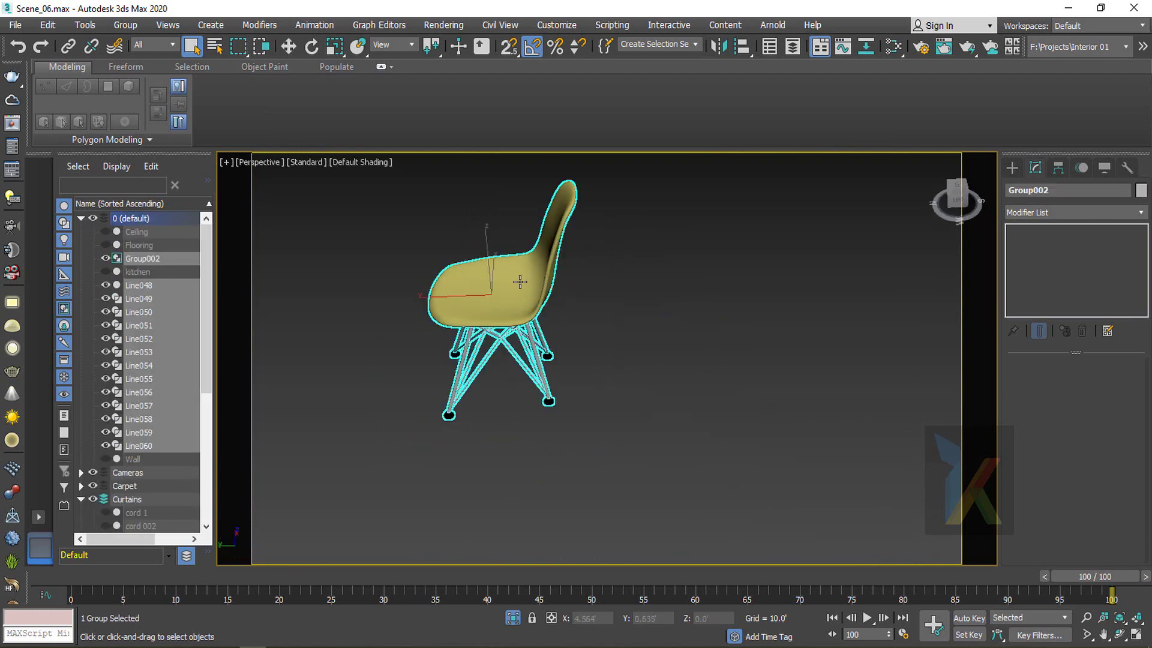
pyautogui.press('w')
pyautogui.moveTo(442, 344); pyautogui.dragTo(801, 367)
pyautogui.hotkey('ctrl', 'z')
# End isolation and move the yellow chair in the Top view to the open floor beside the kitchen island
pyautogui.scroll(-5, 661, 384)
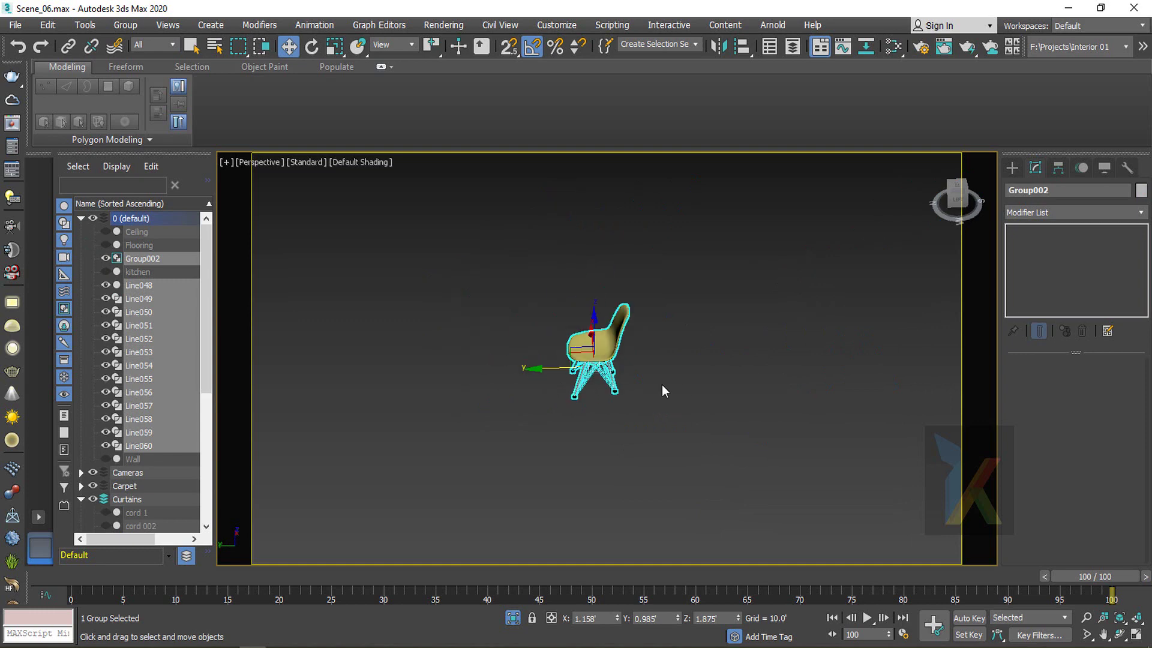
pyautogui.press('t')
pyautogui.press('z')
pyautogui.scroll(-5, 648, 380)
pyautogui.click(515, 616)
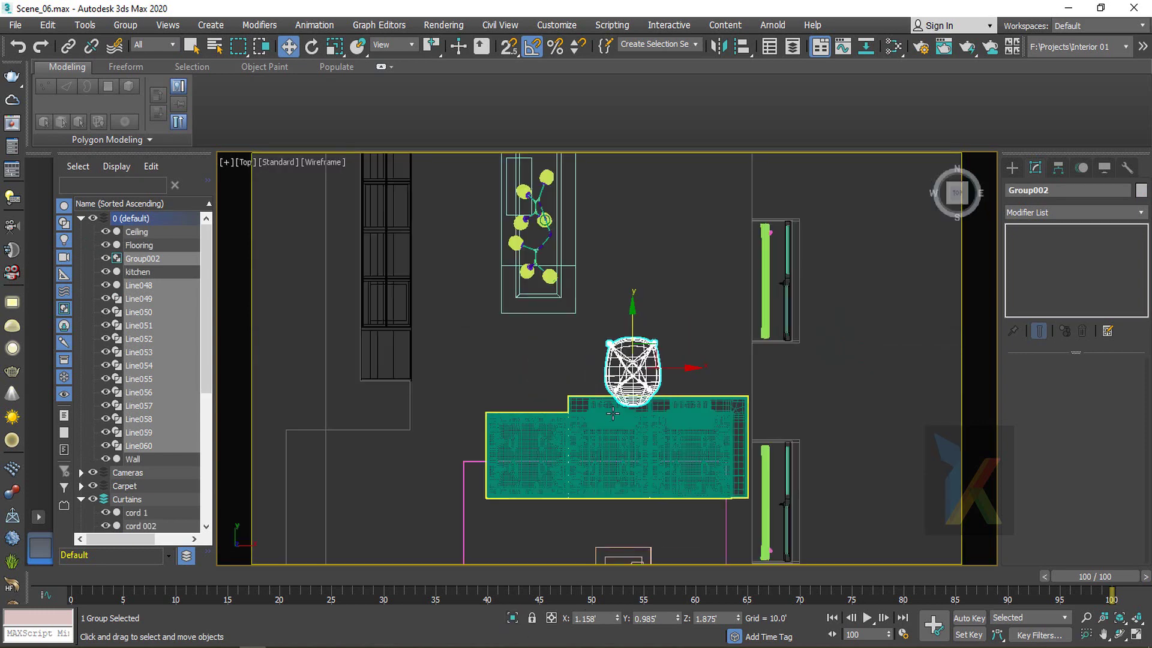
pyautogui.scroll(-3, 586, 462)
pyautogui.scroll(3, 606, 383)
pyautogui.moveTo(623, 359); pyautogui.dragTo(617, 188)
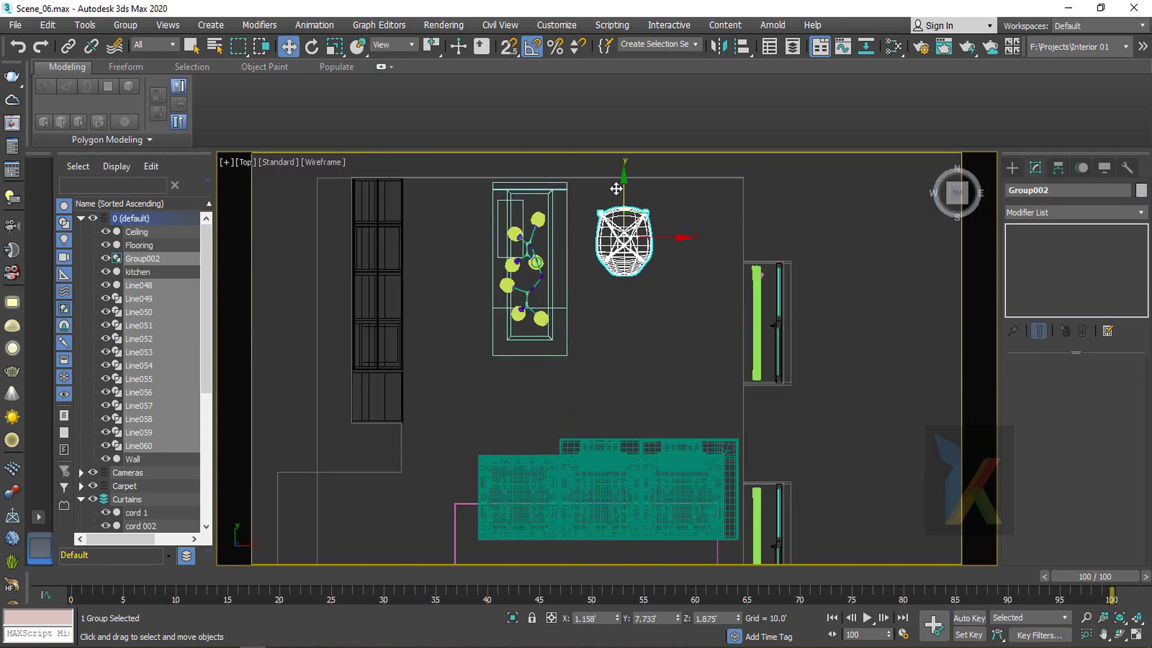
# Turn the yellow chair toward the kitchen island and position it on the floor beside the island in the Perspective view
pyautogui.press('p')
pyautogui.press('z')
pyautogui.moveTo(703, 408)
pyautogui.keyDown('alt'); pyautogui.mouseDown(button='middle')
pyautogui.moveTo(684, 357)
pyautogui.moveTo(593, 353)
pyautogui.moveTo(675, 408)
pyautogui.mouseUp(button='middle'); pyautogui.keyUp('alt')
pyautogui.moveTo(679, 411); pyautogui.dragTo(567, 398)
pyautogui.keyDown('alt'); pyautogui.moveTo(567, 397); pyautogui.dragTo(557, 392, button='middle'); pyautogui.keyUp('alt')
pyautogui.moveTo(559, 387); pyautogui.dragTo(591, 370)
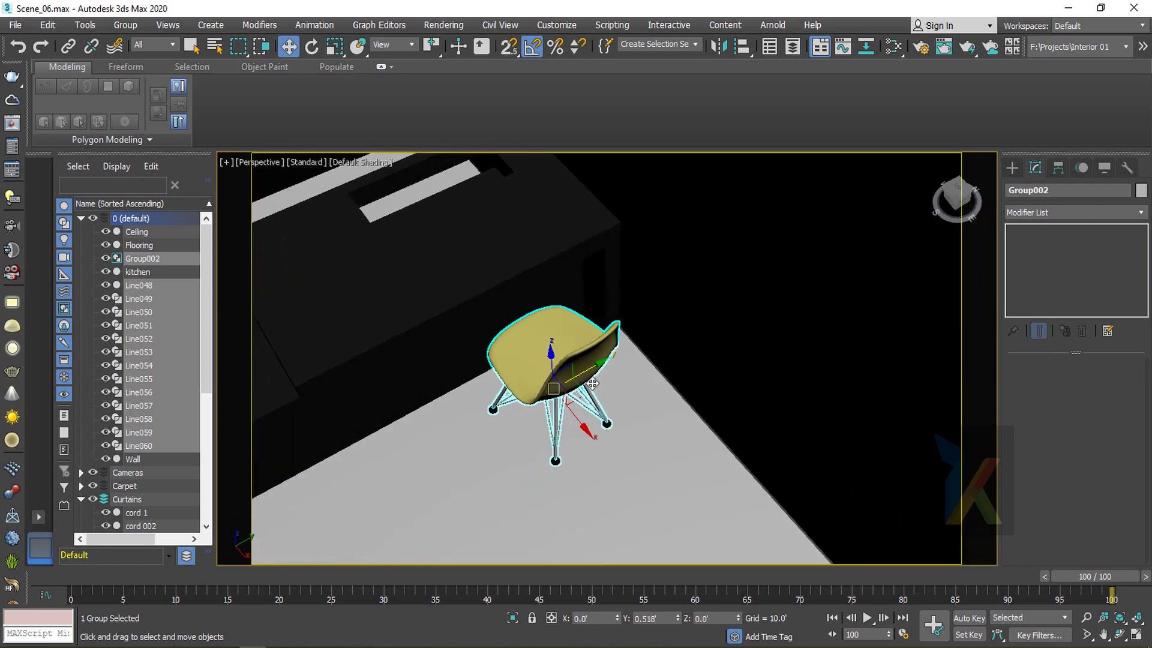
pyautogui.moveTo(567, 417); pyautogui.dragTo(711, 384, button='middle')
pyautogui.scroll(-3, 671, 398)
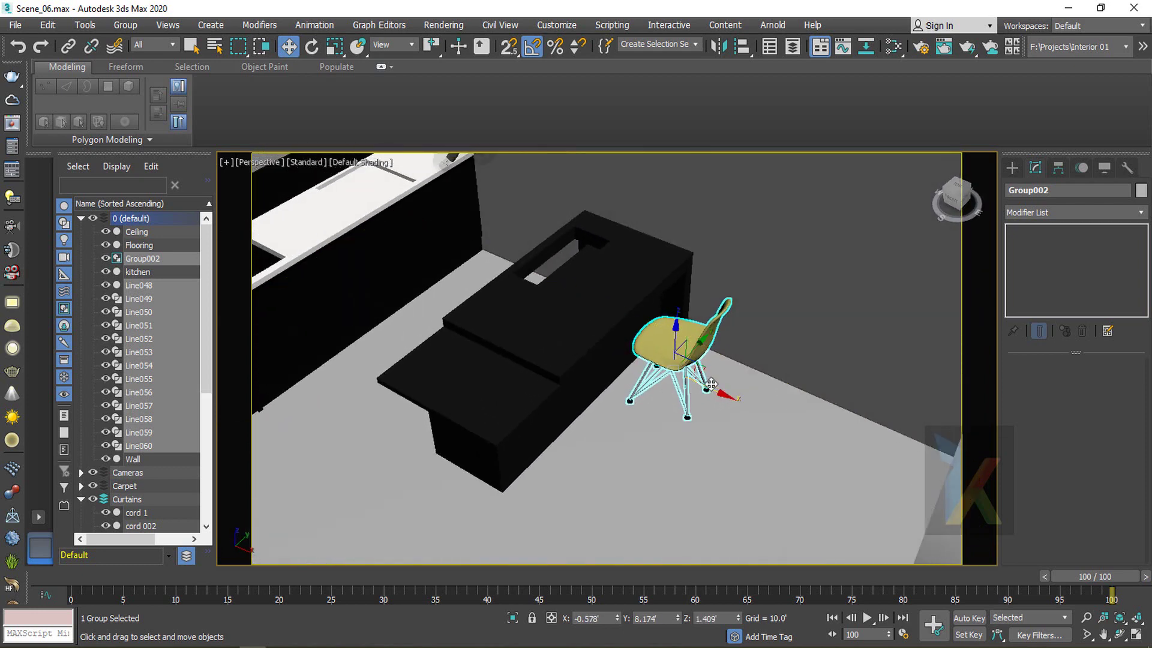
pyautogui.moveTo(712, 388); pyautogui.dragTo(720, 393)
# Clone the yellow chair along the island's long side as one independent copy
pyautogui.keyDown('alt'); pyautogui.moveTo(706, 388); pyautogui.dragTo(683, 389, button='middle'); pyautogui.keyUp('alt')
pyautogui.keyDown('shift'); pyautogui.moveTo(715, 359); pyautogui.dragTo(607, 421); pyautogui.keyUp('shift')
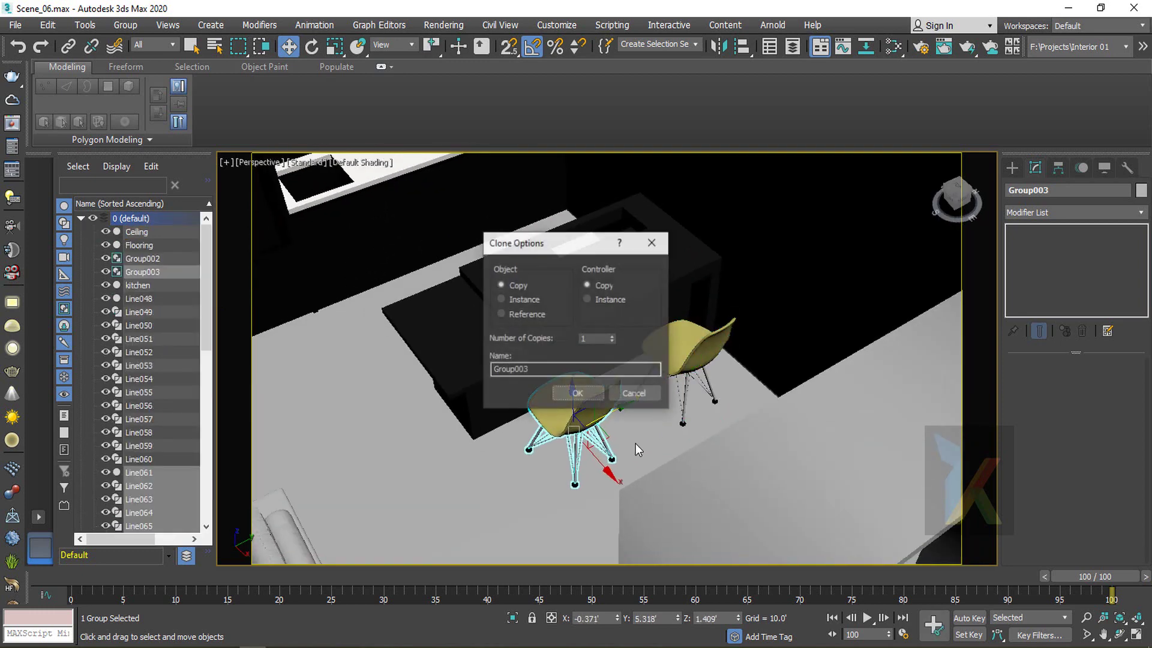
pyautogui.click(577, 393)
pyautogui.keyDown('alt'); pyautogui.moveTo(578, 391); pyautogui.dragTo(609, 415, button='middle'); pyautogui.keyUp('alt')
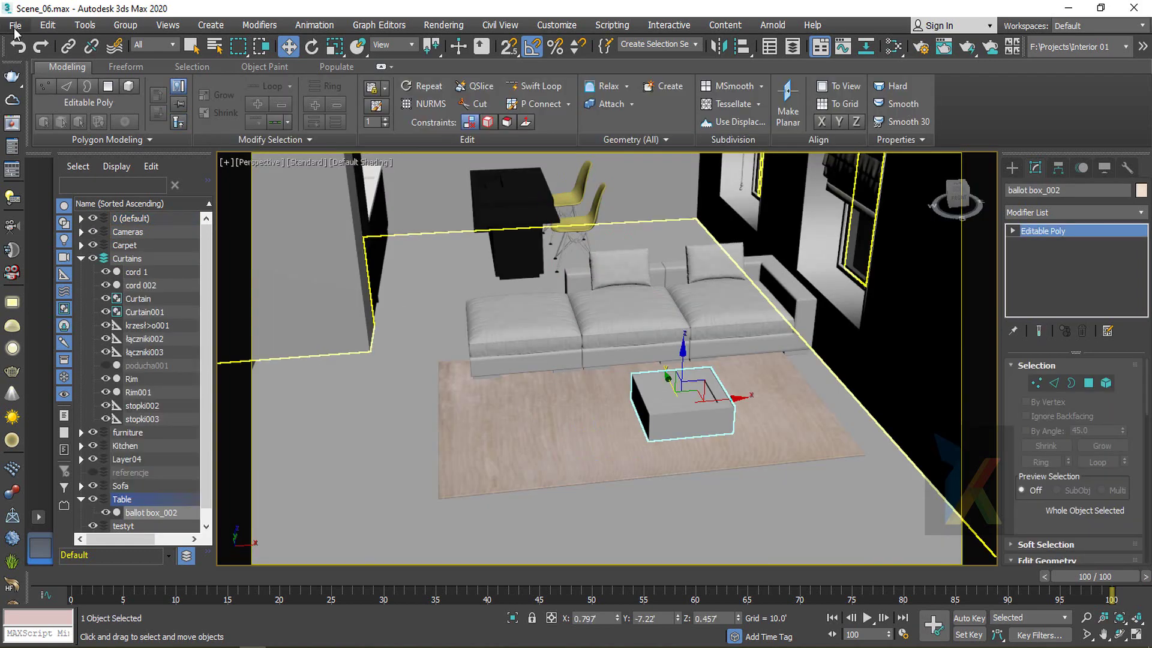
# Merge all objects from Chair1.max into the scene, auto-renaming the duplicate group, and dismiss the Scene Converter
pyautogui.click(16, 25)
pyautogui.moveTo(38, 229)
pyautogui.click(211, 249)
pyautogui.doubleClick(107, 131)
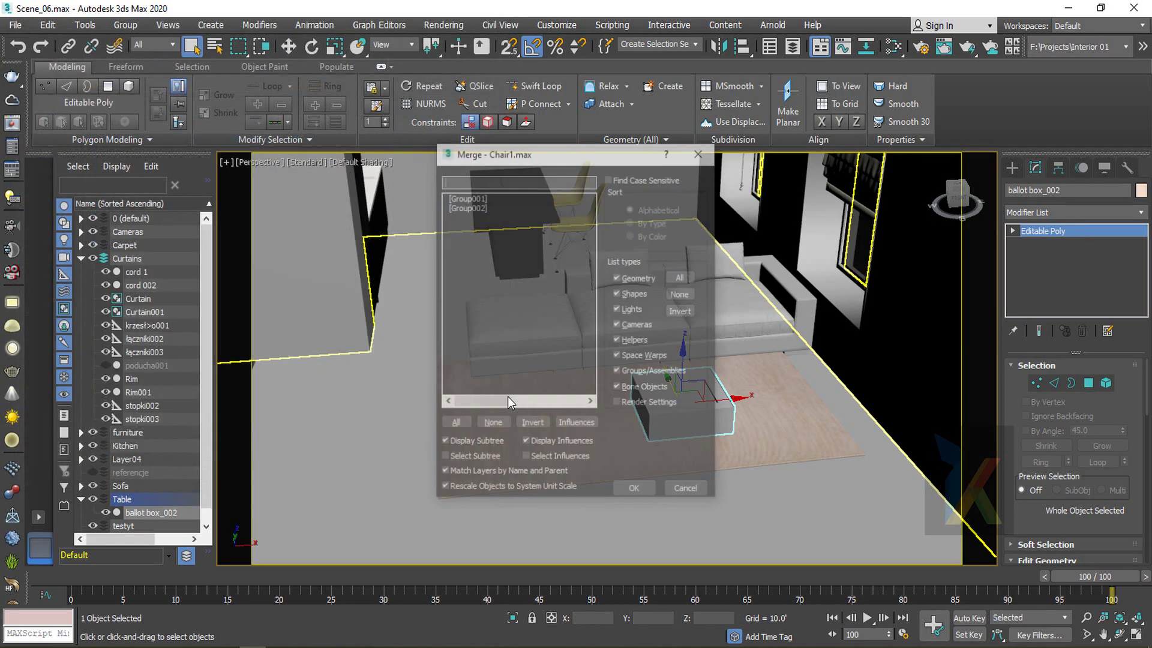
pyautogui.click(455, 422)
pyautogui.click(619, 489)
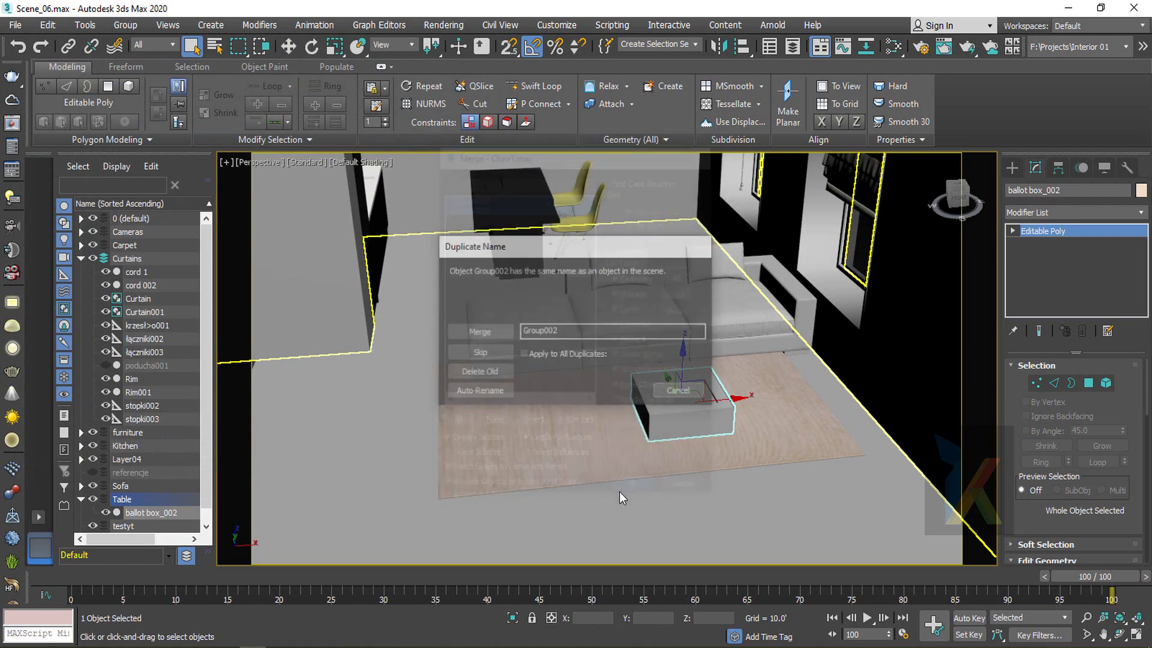
pyautogui.click(485, 391)
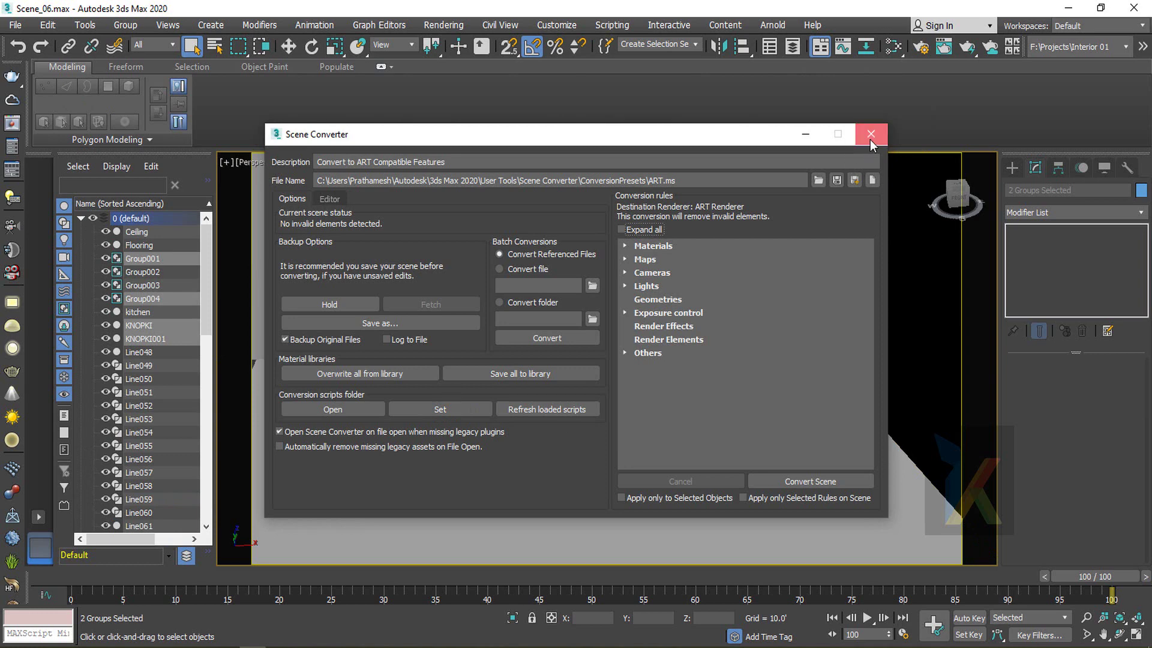
pyautogui.click(870, 135)
# Isolate the merged chairs for a check, exit isolation and move Group004 onto the carpet's sofa-side corner in the Top view
pyautogui.hotkey('alt', 'q')
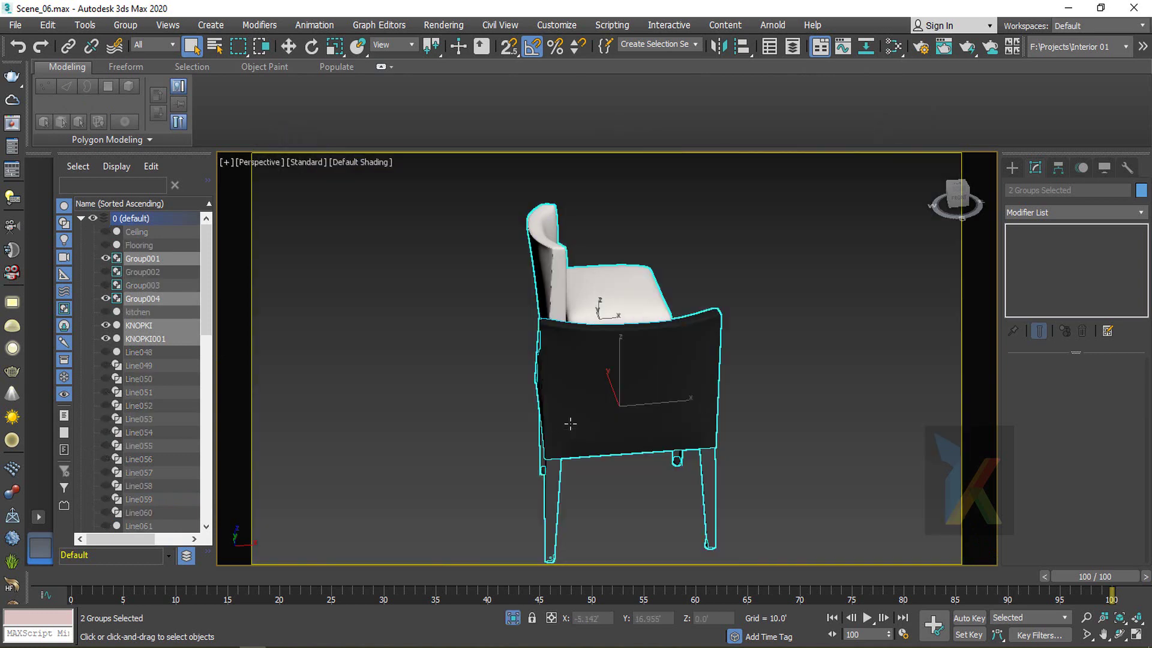
pyautogui.scroll(-3, 444, 404)
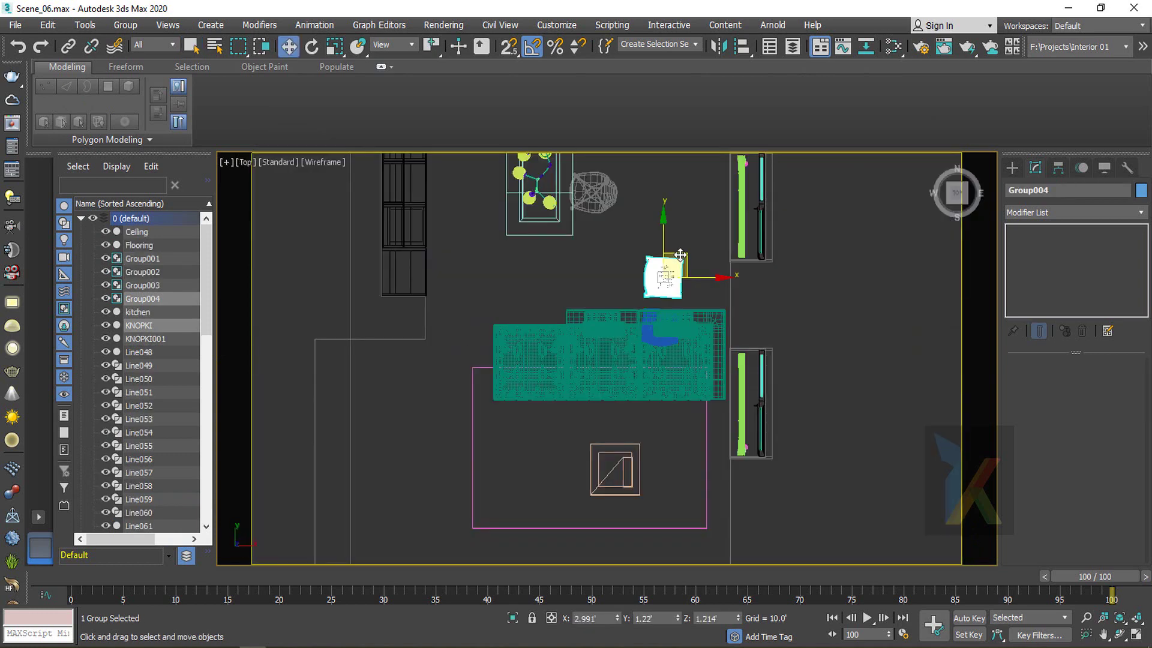
pyautogui.moveTo(680, 255); pyautogui.dragTo(520, 427)
pyautogui.scroll(5, 681, 315)
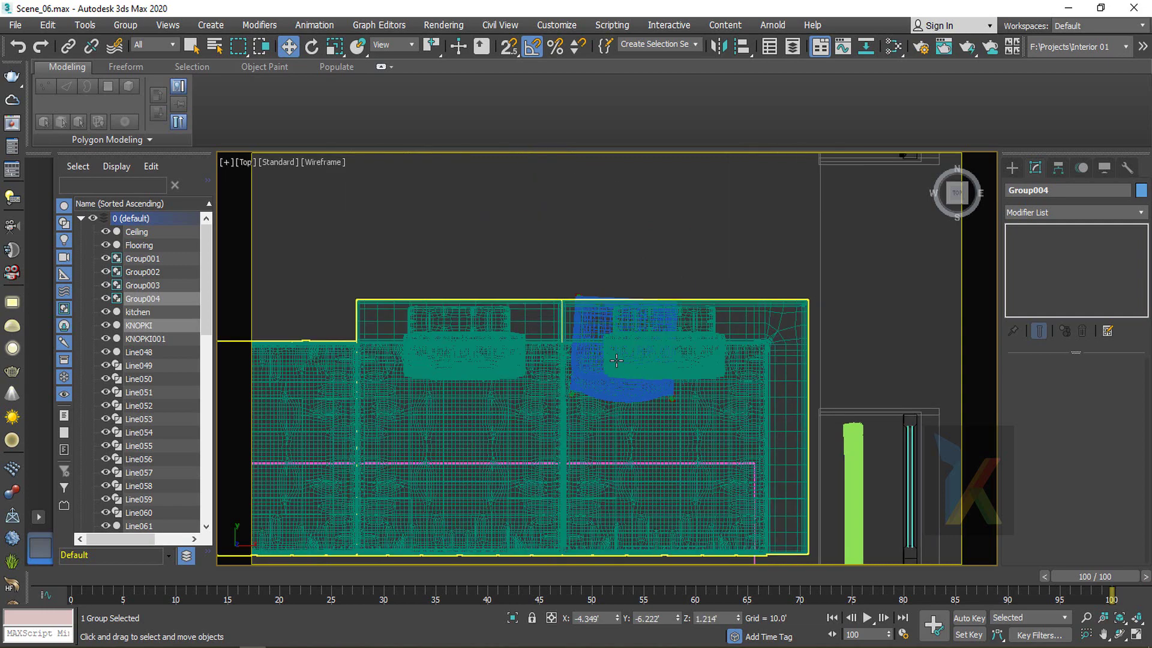
# Move the other merged chair out of the sofa to the empty area outside the room's window wall
pyautogui.click(597, 385)
pyautogui.scroll(-6, 599, 385)
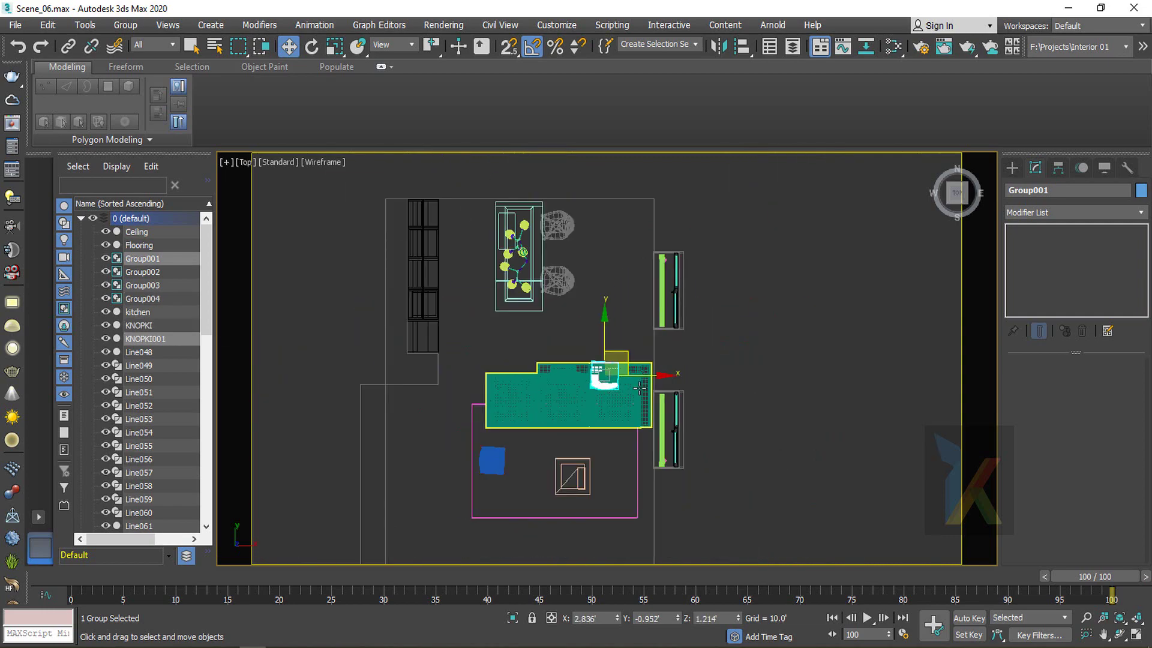
pyautogui.moveTo(637, 373); pyautogui.dragTo(875, 375)
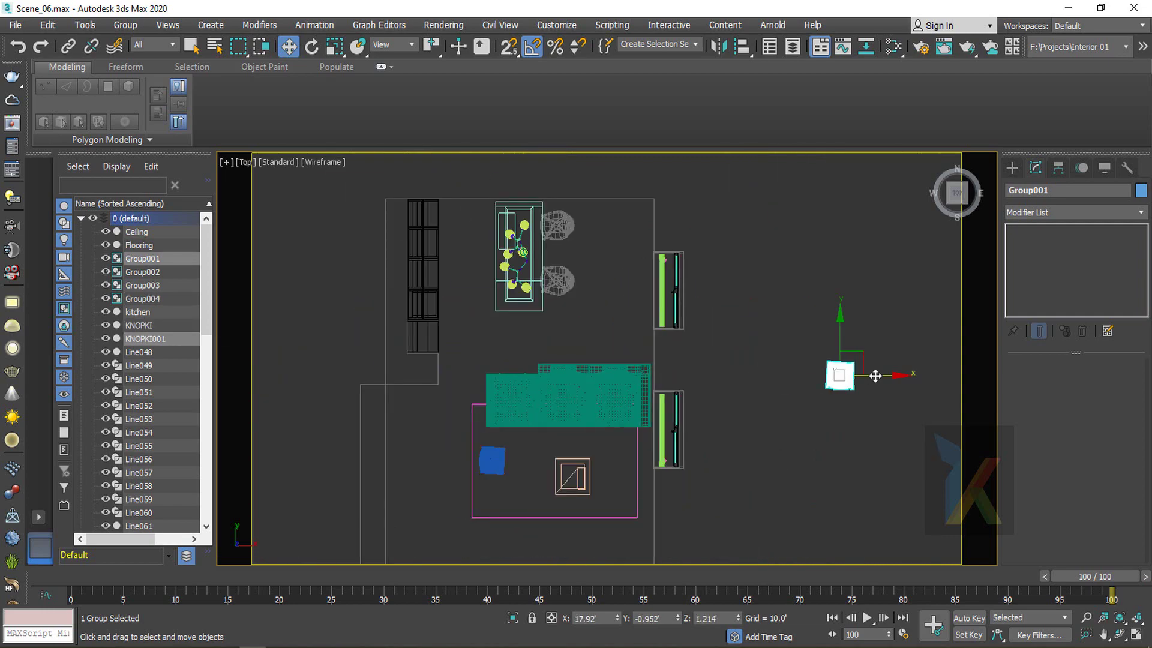
pyautogui.press('p')
pyautogui.press('z')
pyautogui.scroll(-7, 695, 418)
pyautogui.keyDown('alt'); pyautogui.moveTo(689, 424); pyautogui.dragTo(814, 425, button='middle'); pyautogui.keyUp('alt')
pyautogui.scroll(-5, 751, 432)
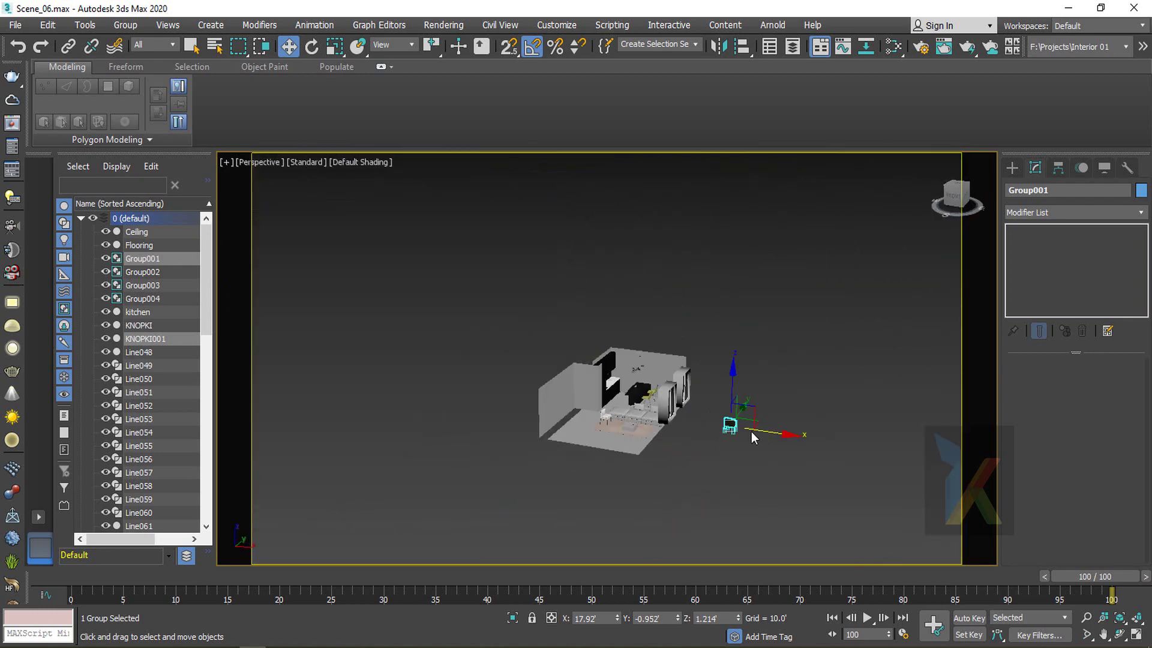
# Select the white chair by the carpet and create a layer named Chairs for it
pyautogui.click(670, 450)
pyautogui.click(605, 417)
pyautogui.press('z')
pyautogui.press('c')
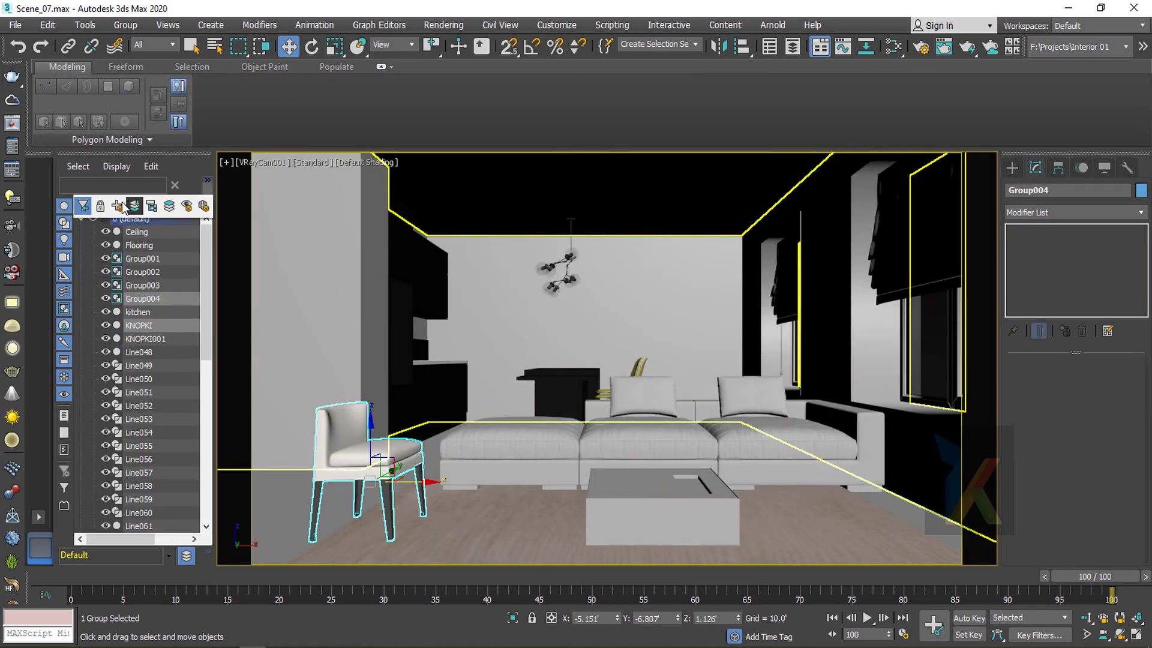
pyautogui.click(118, 206)
pyautogui.write('Chairs')
pyautogui.press('Return')
# Select both yellow chairs at the kitchen island and move them with all their parts into the Chairs layer
pyautogui.click(639, 373)
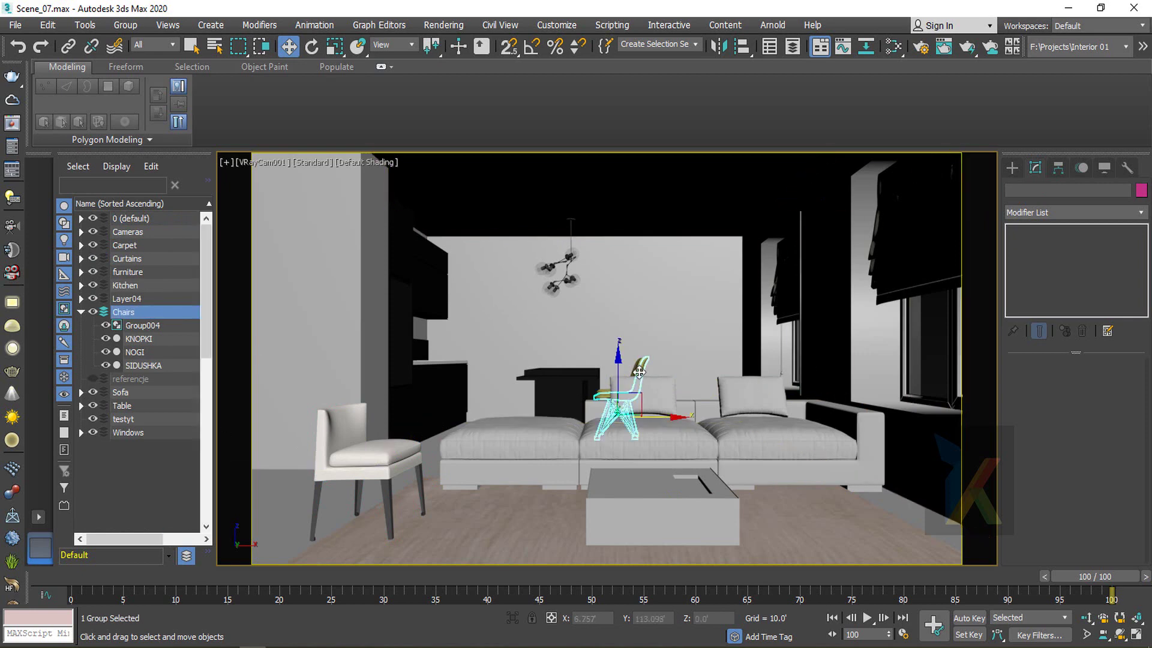
pyautogui.keyDown('ctrl'); pyautogui.click(639, 372); pyautogui.keyUp('ctrl')
pyautogui.scroll(-10, 134, 364)
pyautogui.moveTo(137, 260); pyautogui.dragTo(127, 397)
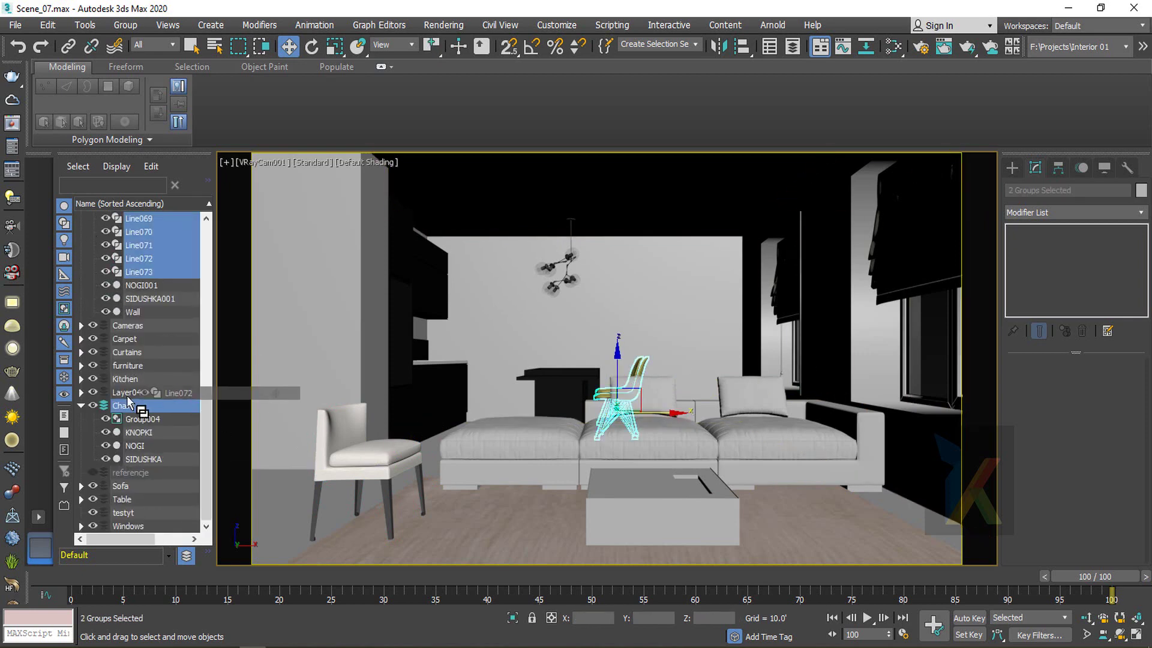
pyautogui.moveTo(127, 397); pyautogui.dragTo(127, 401)
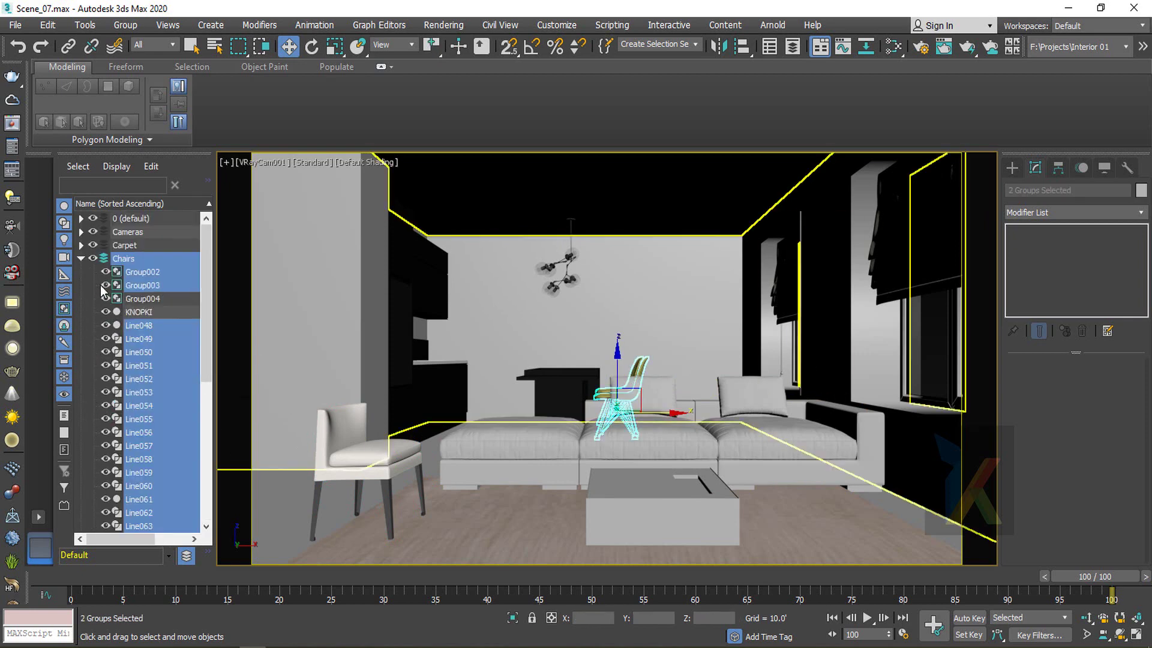
# Select everything on the Chairs layer and isolate it briefly to check its contents
pyautogui.click(81, 259)
pyautogui.doubleClick(121, 260)
pyautogui.click(512, 617)
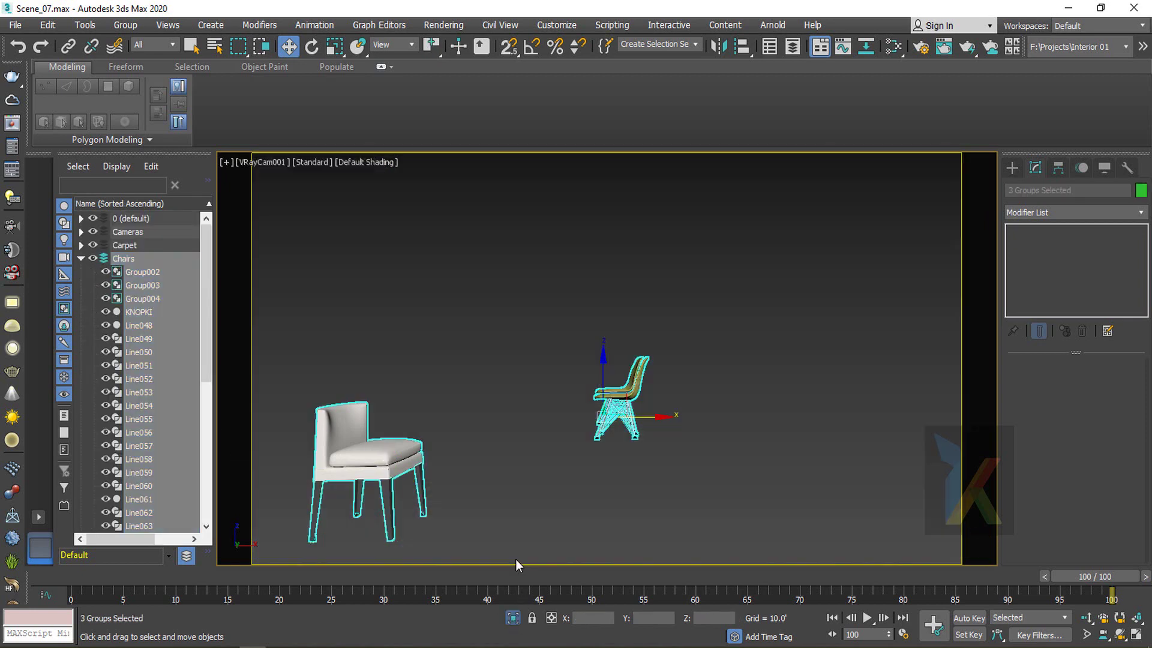
pyautogui.click(513, 618)
# Delete the spare chair Group001 outside the room together with its KNOPKI001, NOGI001 and SIDUSHKA001 parts
pyautogui.click(81, 259)
pyautogui.click(82, 218)
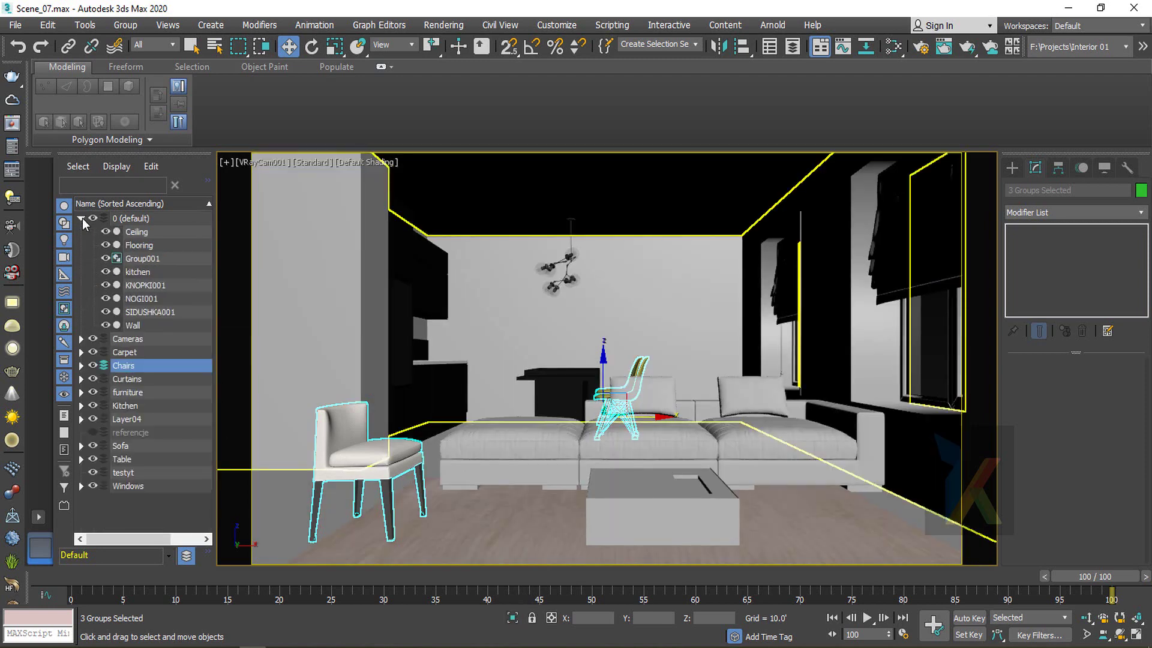
pyautogui.click(141, 259)
pyautogui.click(142, 286)
pyautogui.click(145, 299)
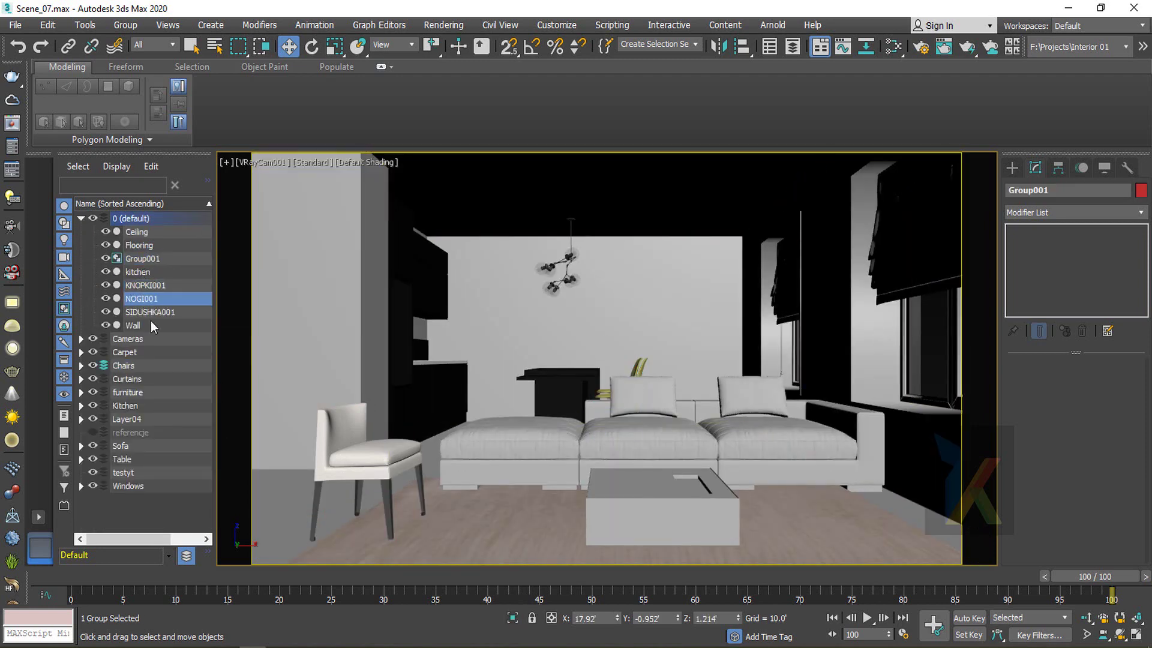
pyautogui.click(149, 313)
pyautogui.click(139, 324)
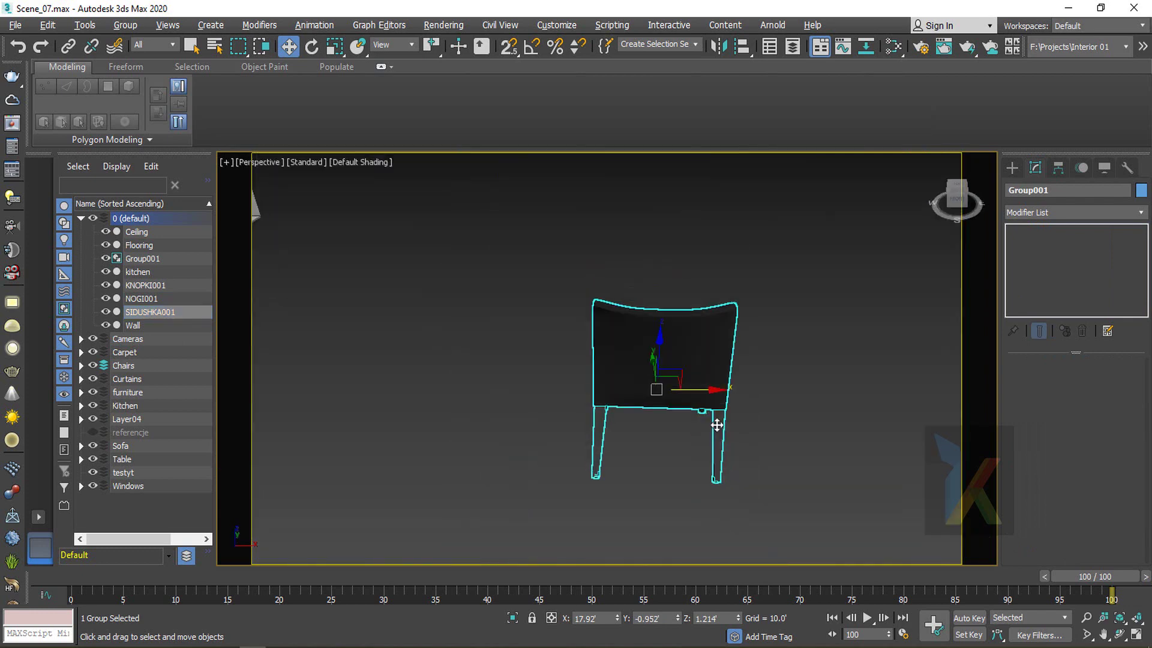
pyautogui.click(152, 247)
pyautogui.click(147, 259)
# Go through the objects left on the default layer and move the kitchen object into the Kitchen layer
pyautogui.click(142, 274)
pyautogui.click(141, 259)
pyautogui.click(142, 246)
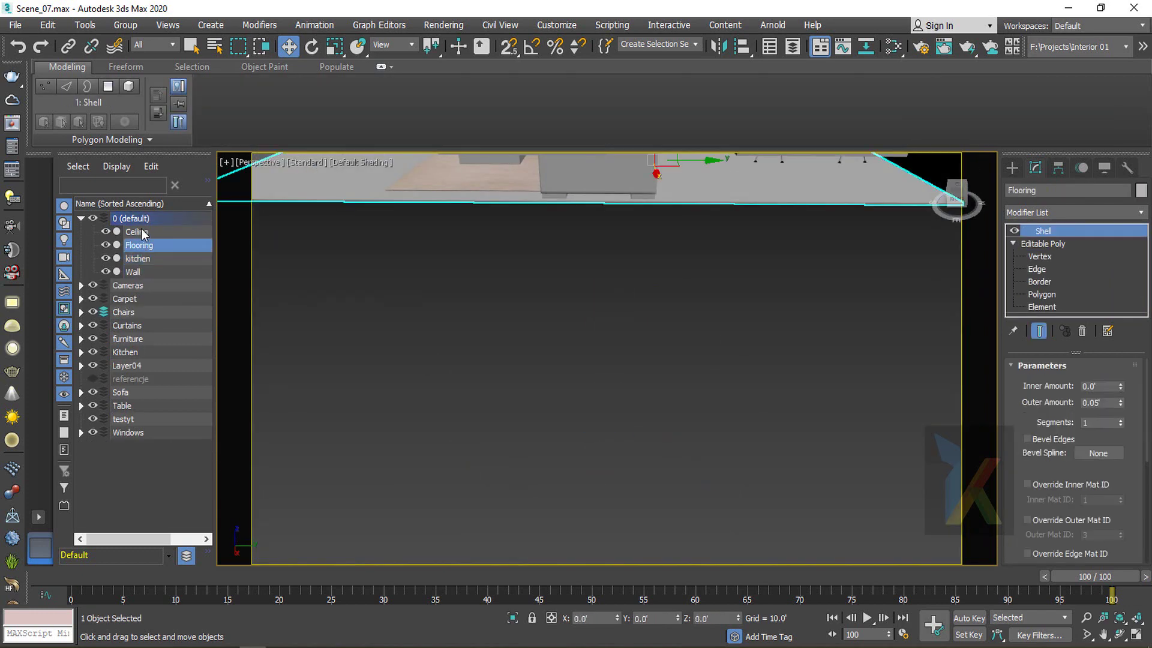
pyautogui.click(142, 231)
pyautogui.click(150, 260)
pyautogui.press('z')
pyautogui.keyDown('alt'); pyautogui.moveTo(429, 360); pyautogui.dragTo(483, 347, button='middle'); pyautogui.keyUp('alt')
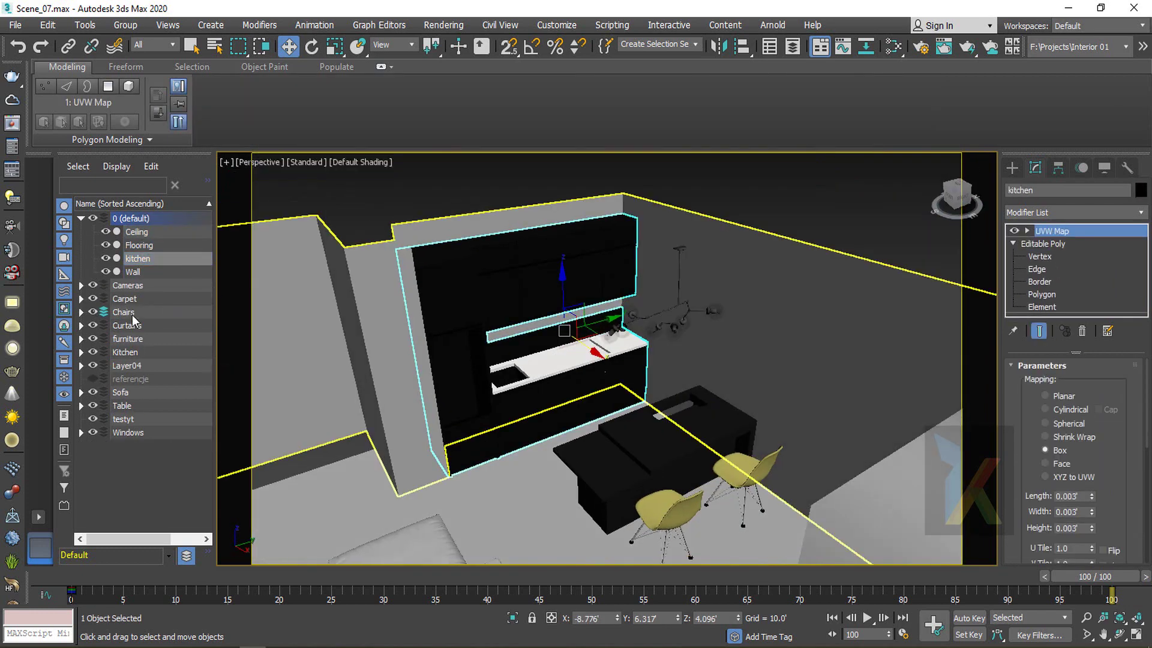
pyautogui.moveTo(141, 259); pyautogui.dragTo(129, 353)
pyautogui.click(81, 339)
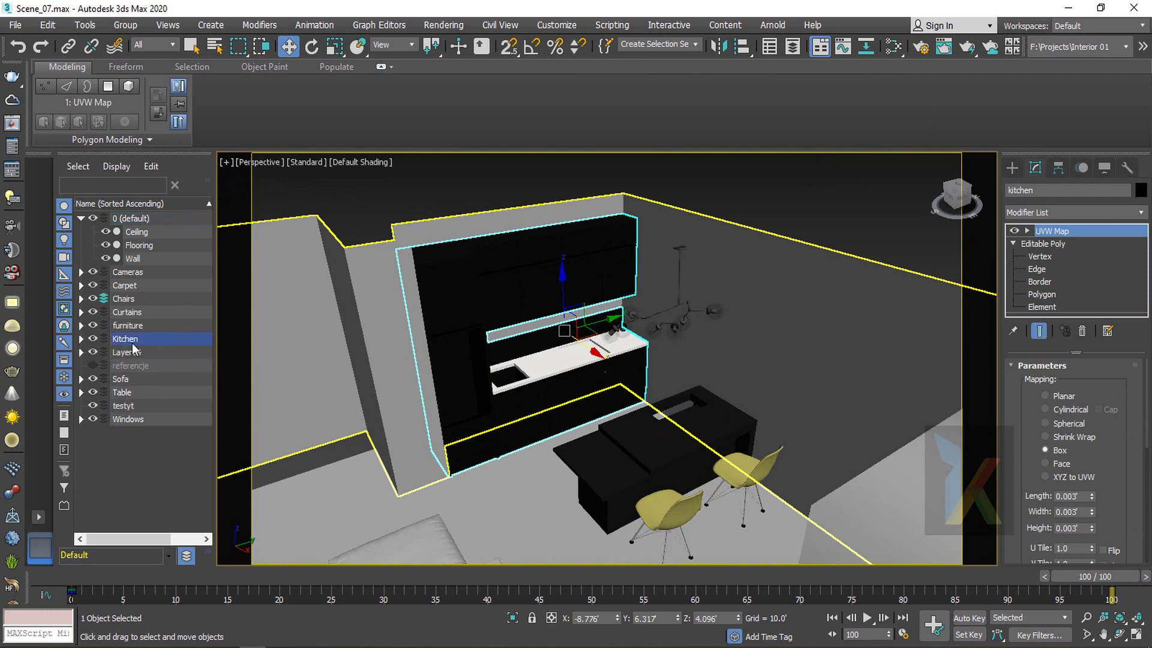
# Delete the unneeded layers referencje and testyt
pyautogui.click(127, 366)
pyautogui.click(93, 365)
pyautogui.press('z')
pyautogui.rightClick(148, 361)
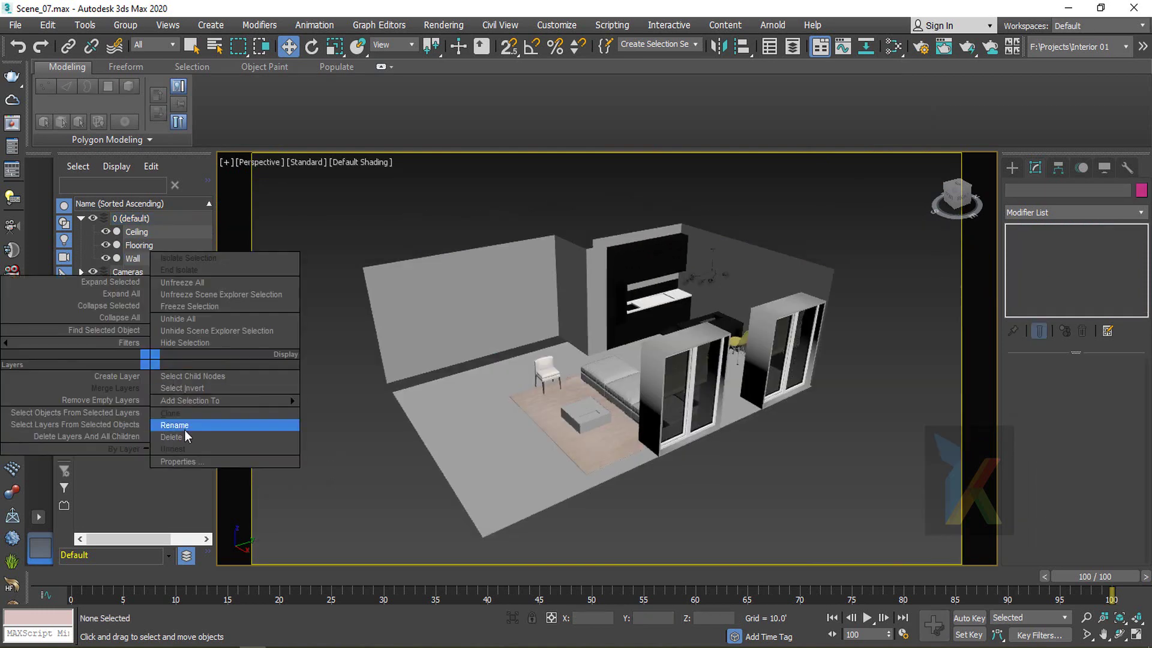
pyautogui.click(183, 437)
pyautogui.rightClick(129, 397)
pyautogui.click(187, 465)
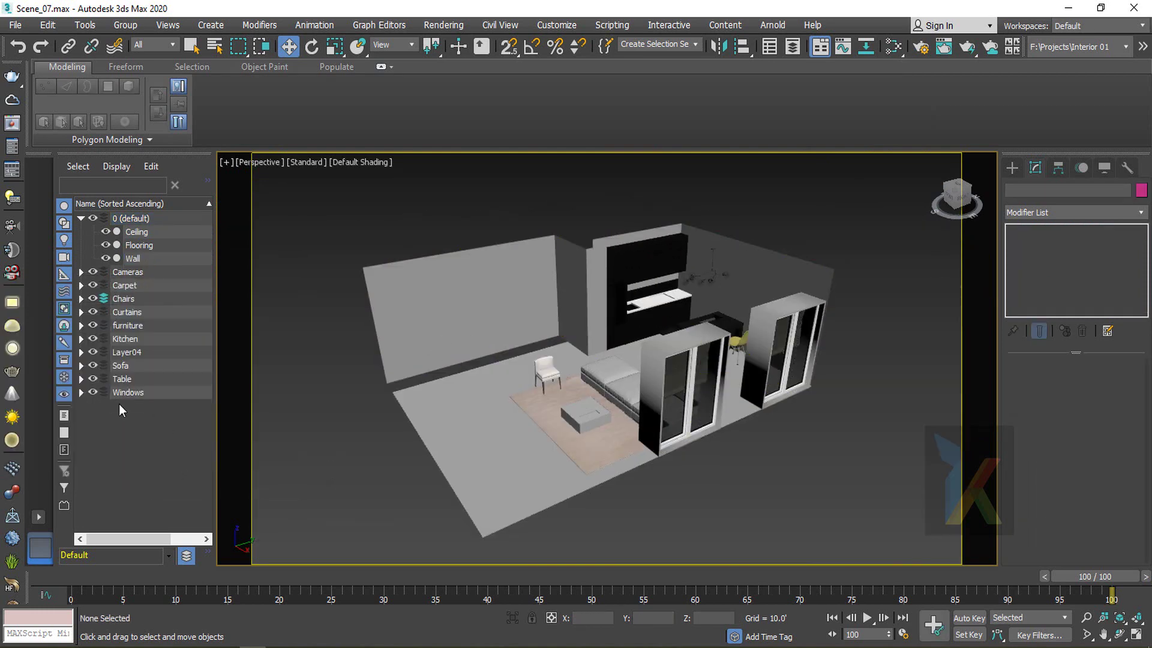
# Check the contents of the furniture layer, clear the selection and create a new layer named Lights
pyautogui.doubleClick(123, 329)
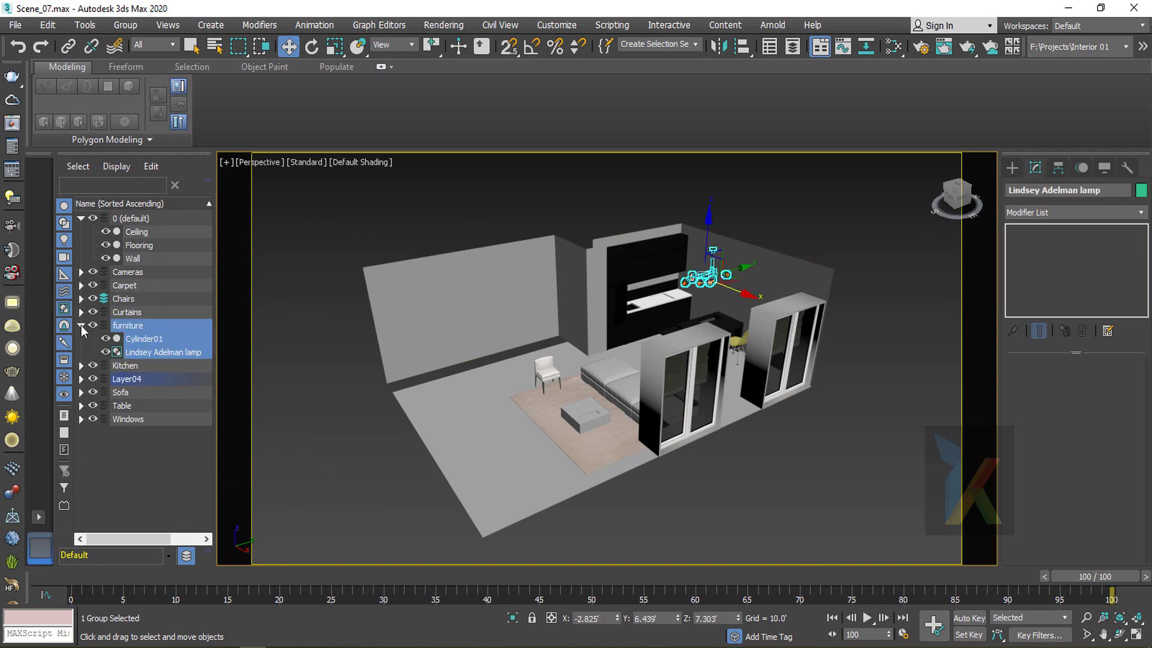
pyautogui.click(83, 326)
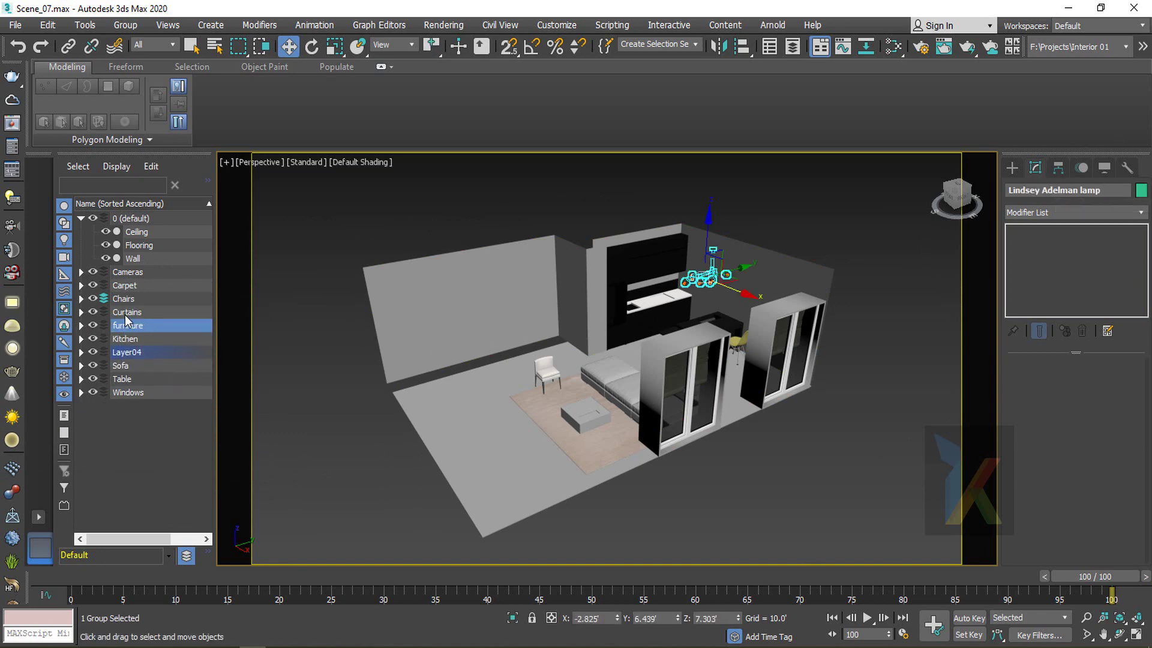
pyautogui.click(326, 418)
pyautogui.click(207, 181)
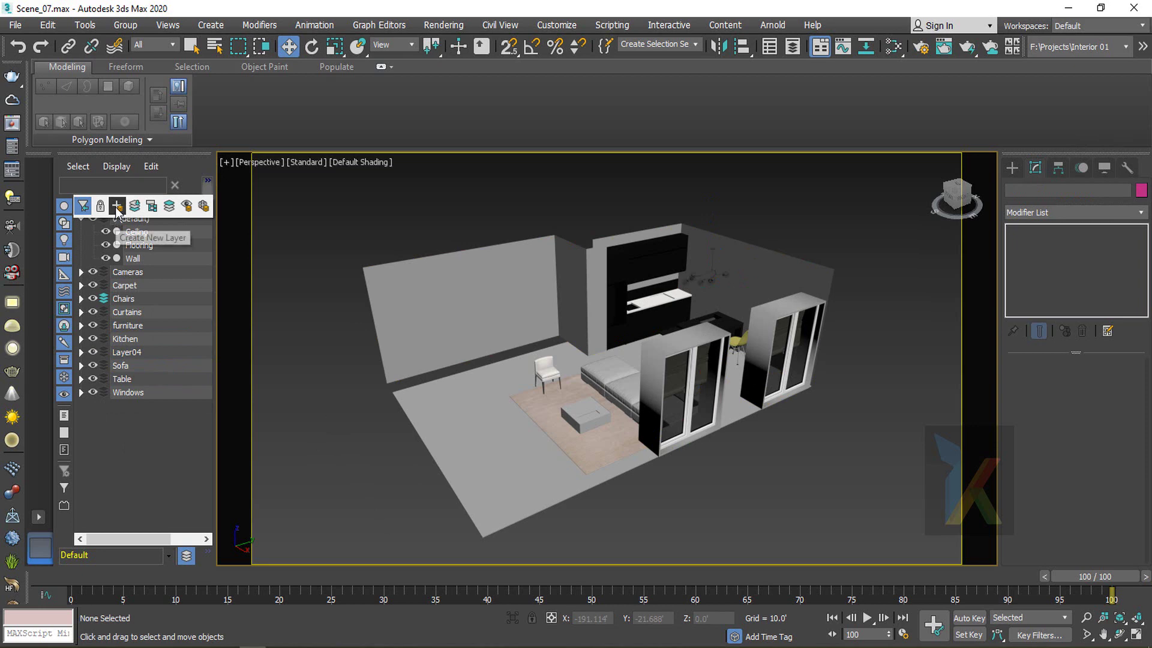
pyautogui.click(117, 208)
pyautogui.write('Lights')
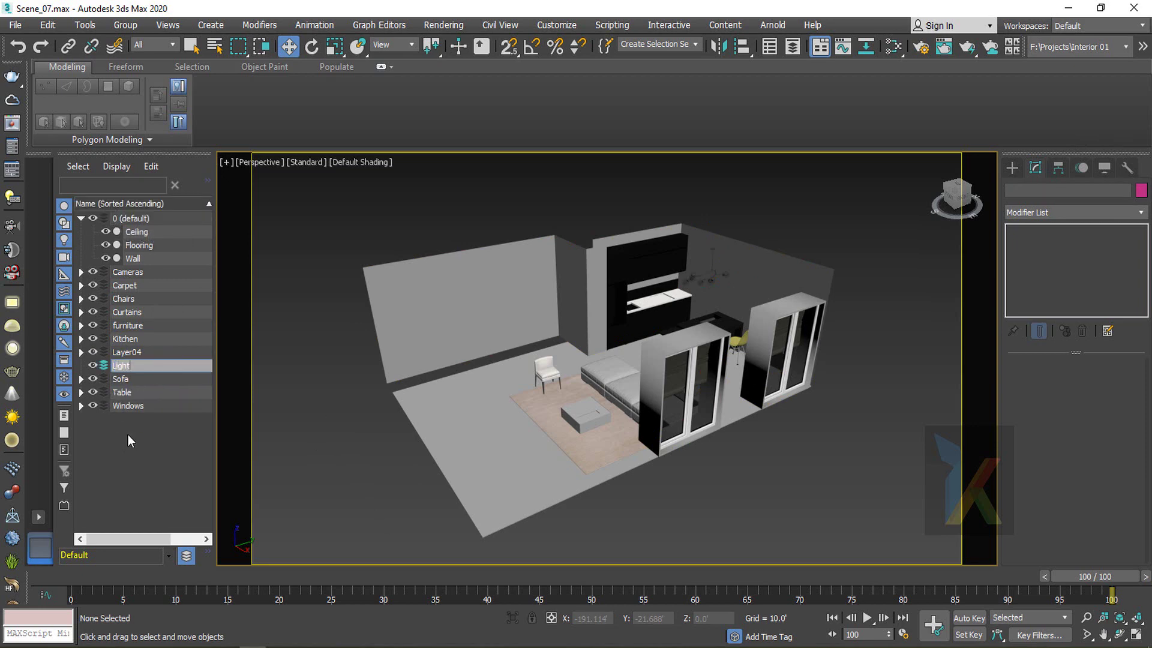
pyautogui.press('Return')
pyautogui.click(108, 468)
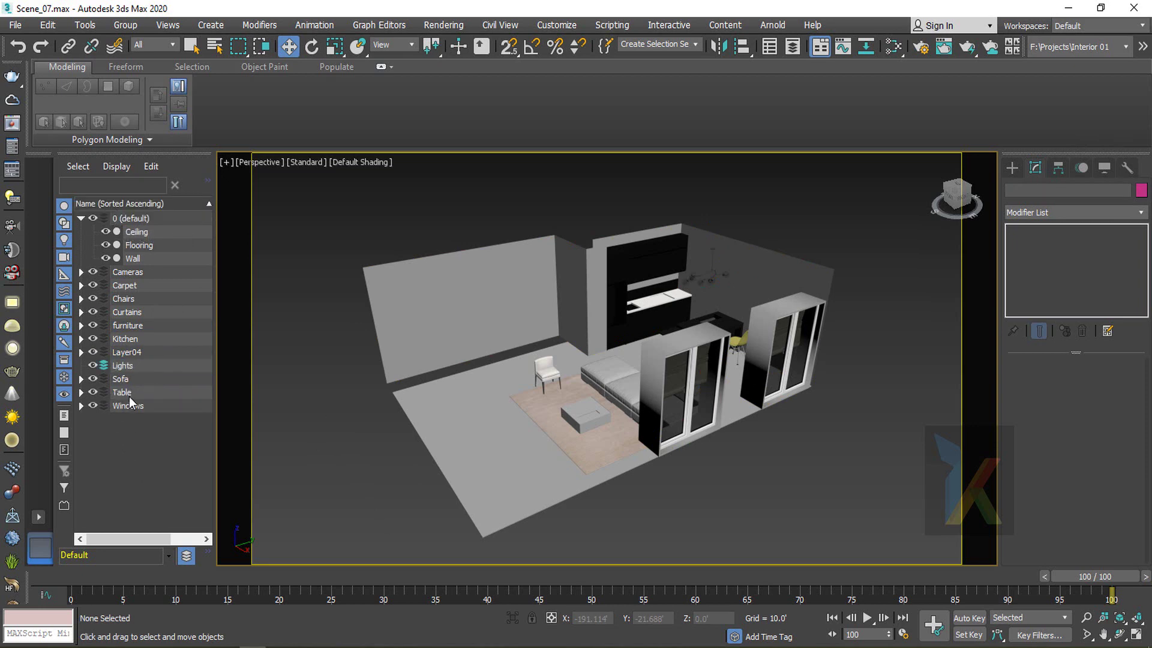
pyautogui.click(124, 367)
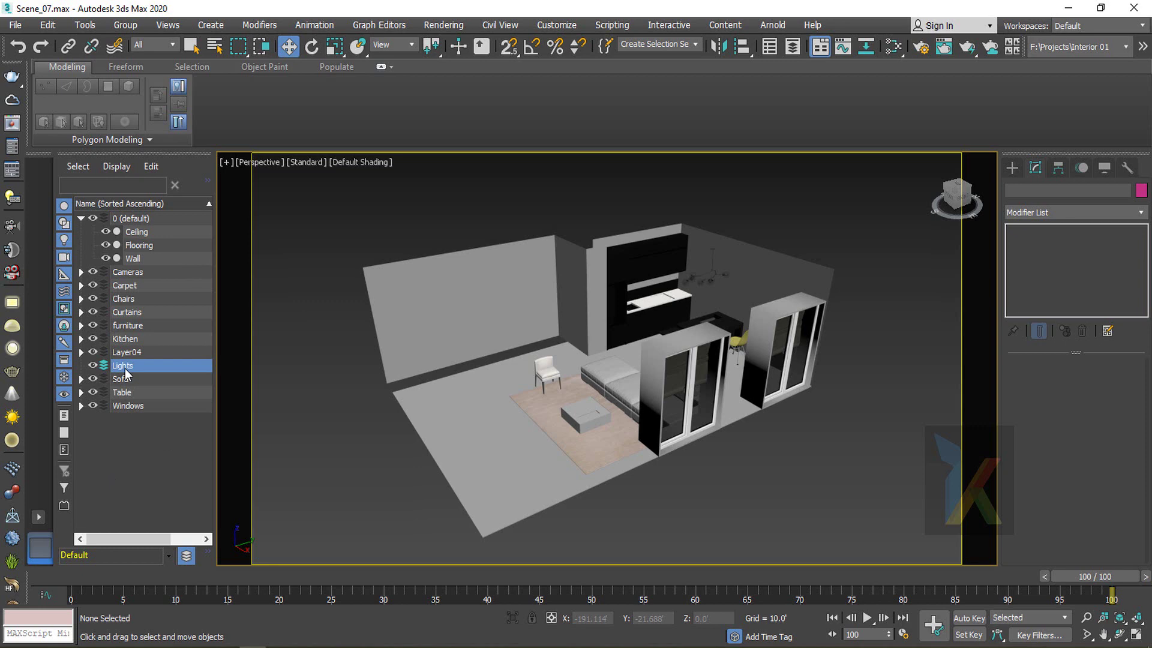
# Place a V-Ray dome light outside the room on the Lights layer and rename it VrayDomeLight
pyautogui.click(11, 333)
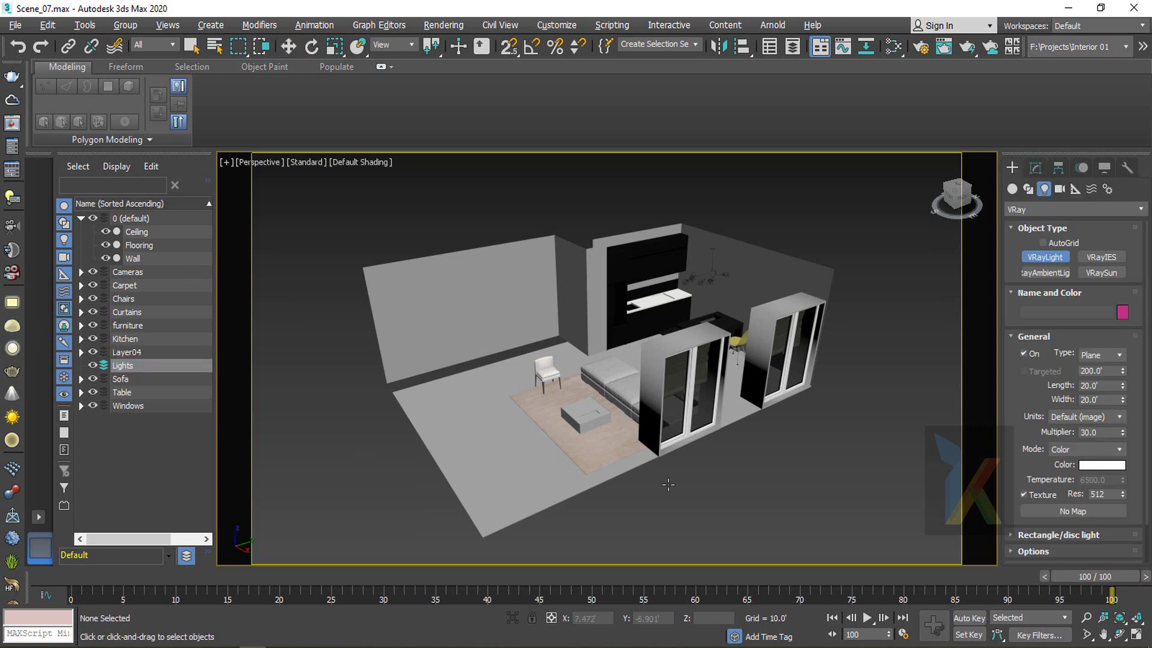
pyautogui.keyDown('alt'); pyautogui.moveTo(668, 481); pyautogui.dragTo(566, 463, button='middle'); pyautogui.keyUp('alt')
pyautogui.click(527, 349)
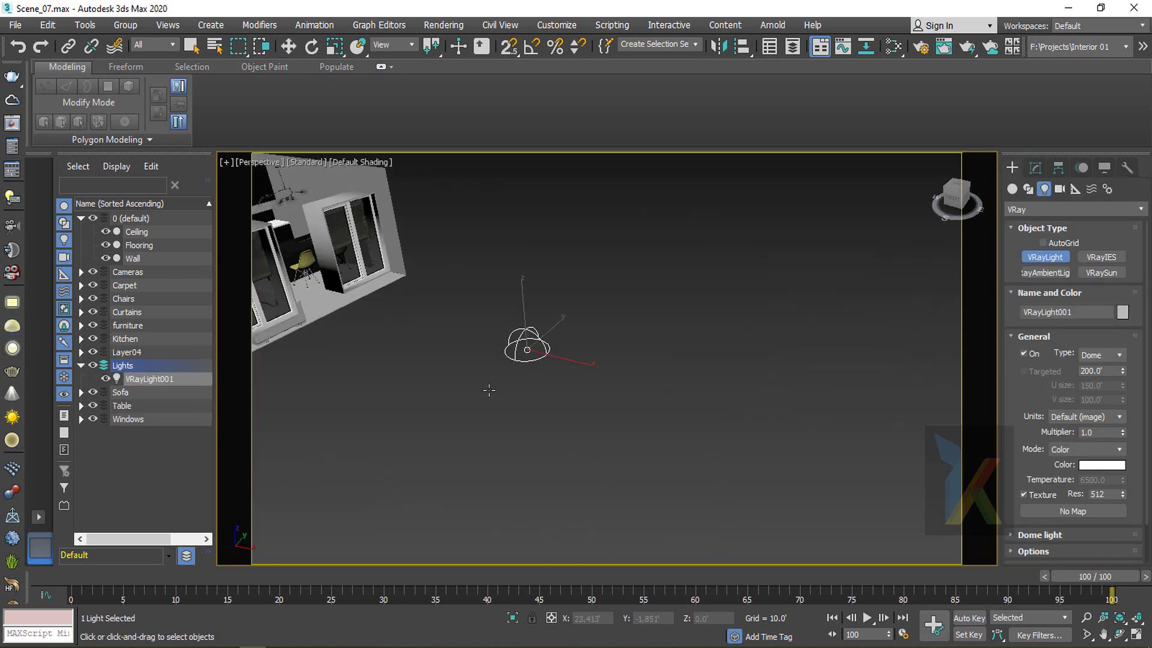
pyautogui.moveTo(490, 390); pyautogui.dragTo(574, 425, button='middle')
pyautogui.press('w')
pyautogui.click(1036, 168)
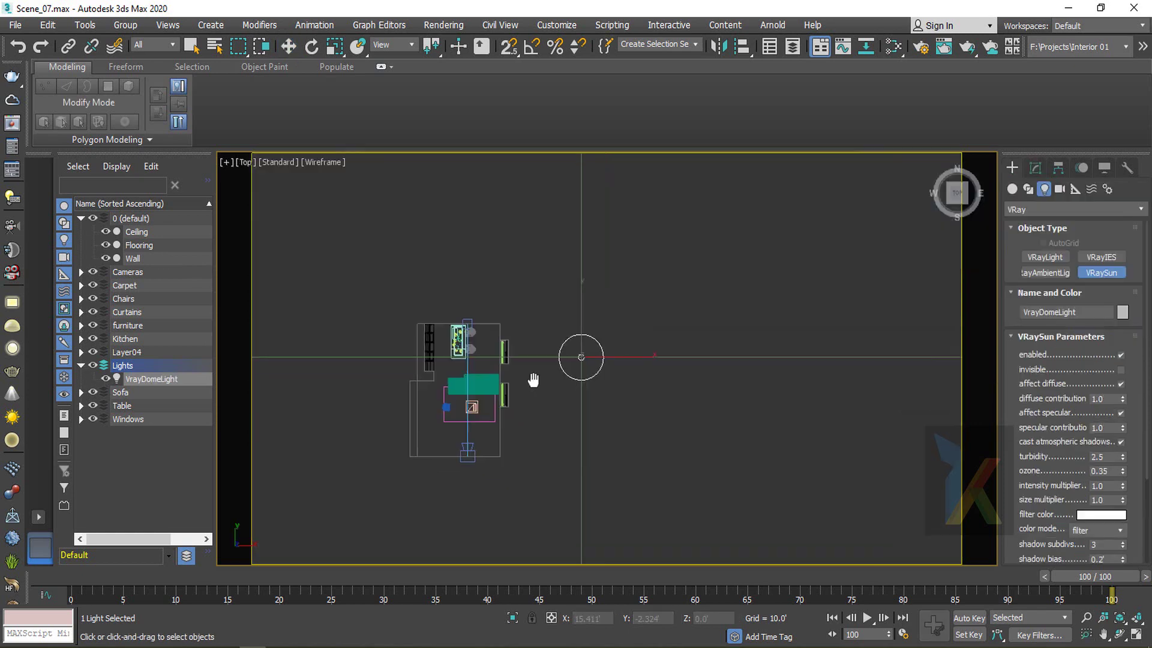
# Create a V-Ray sun outside the window wall, aim its target into the room and accept the automatic VRaySky environment map
pyautogui.moveTo(813, 418); pyautogui.dragTo(441, 352)
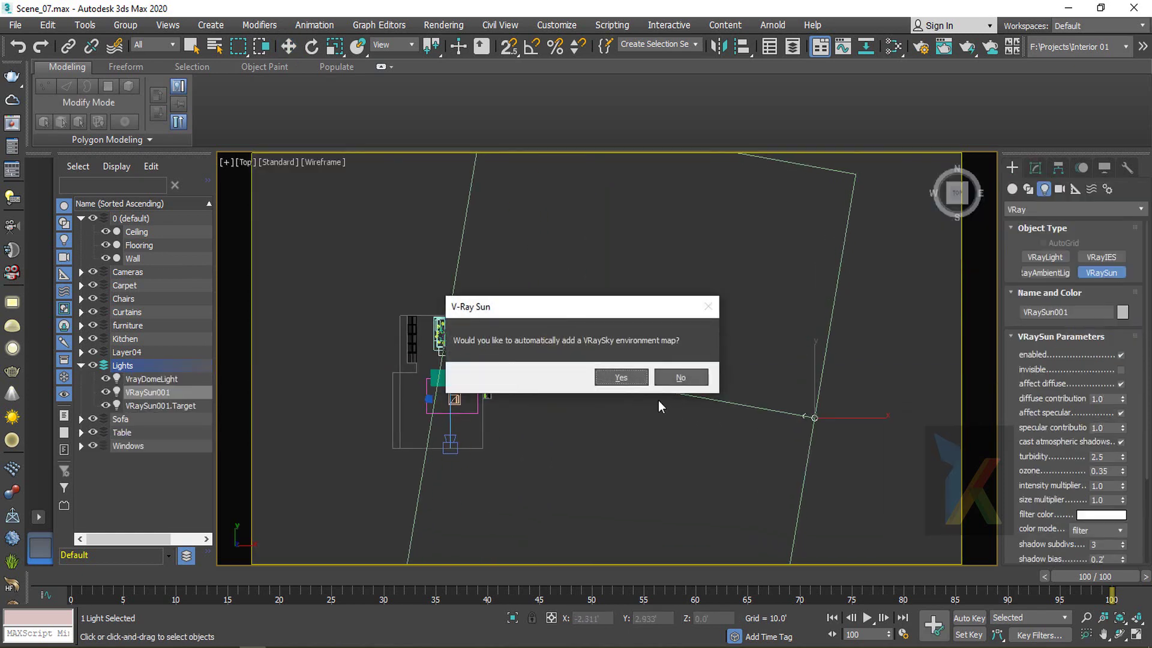
pyautogui.click(621, 377)
pyautogui.press('w')
pyautogui.press('p')
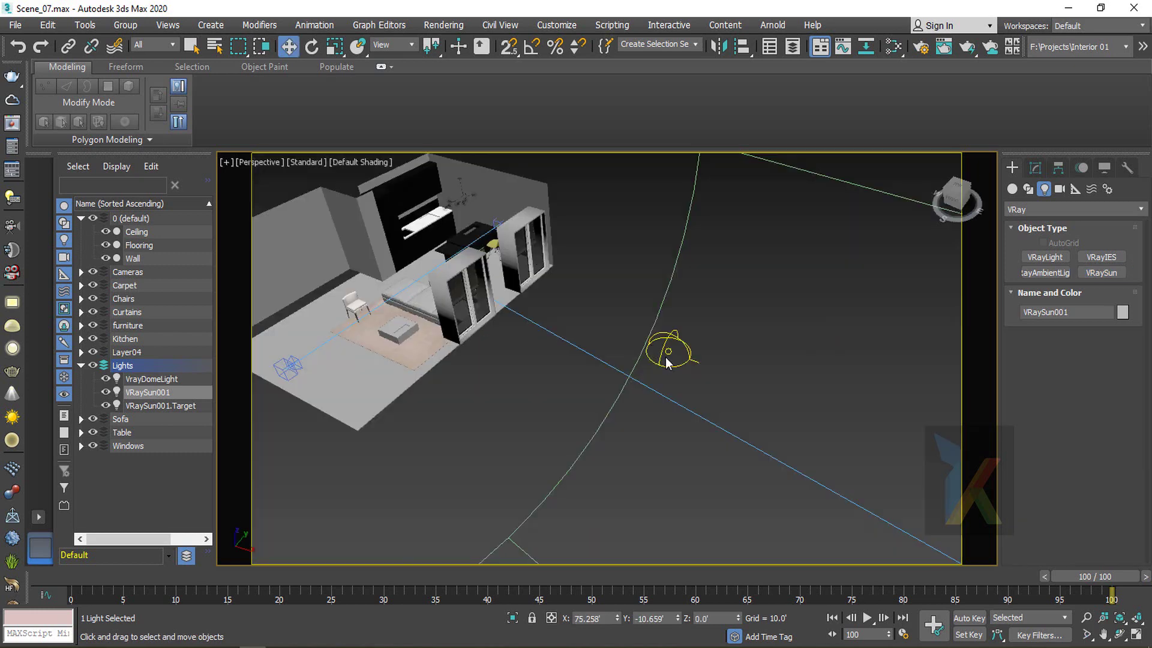
# Raise the sun to a Z height of about 33.2' in the front view and set its size multiplier to 4.0
pyautogui.scroll(-2, 666, 361)
pyautogui.press('f')
pyautogui.scroll(5, 674, 365)
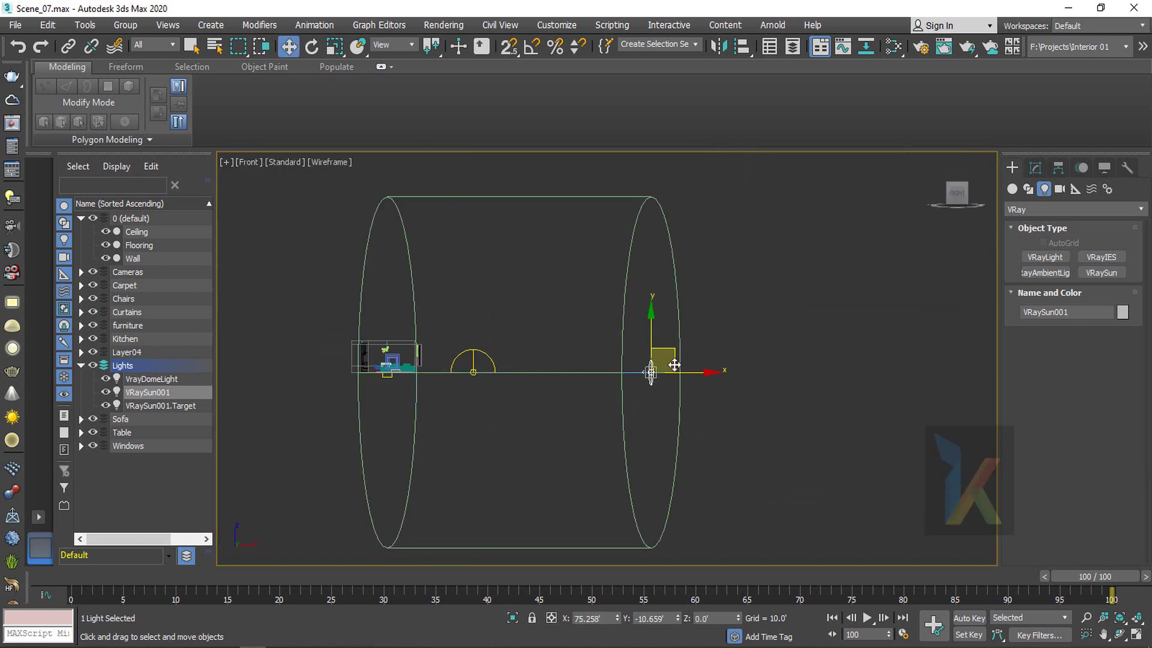
pyautogui.moveTo(650, 338); pyautogui.dragTo(710, 270)
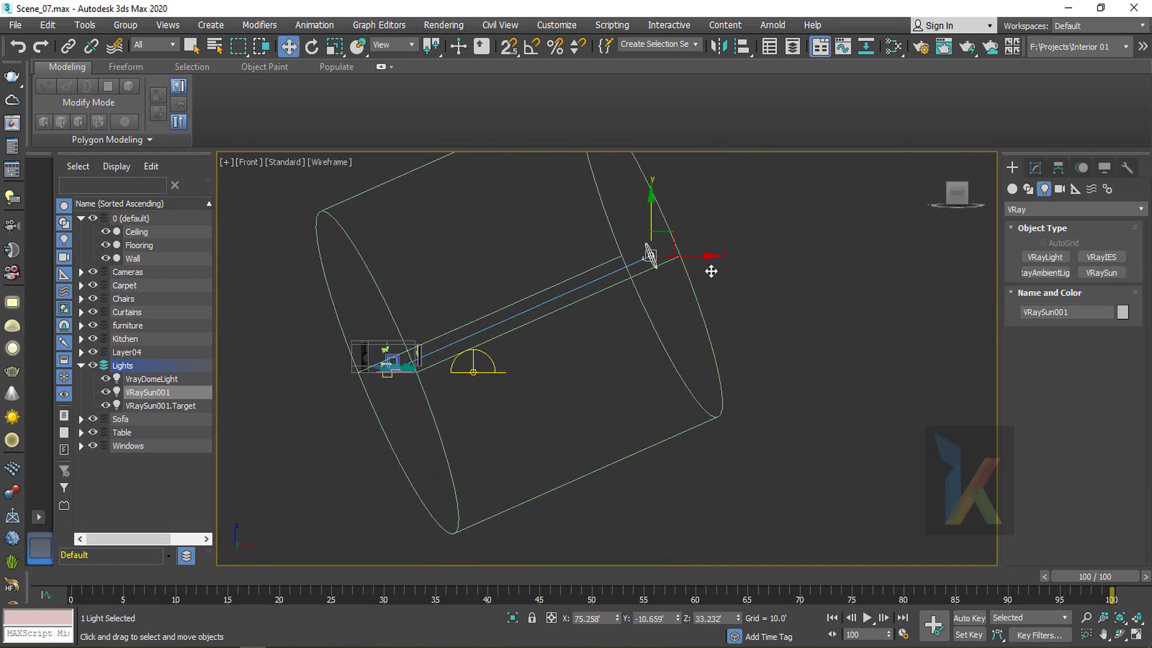
pyautogui.click(1035, 169)
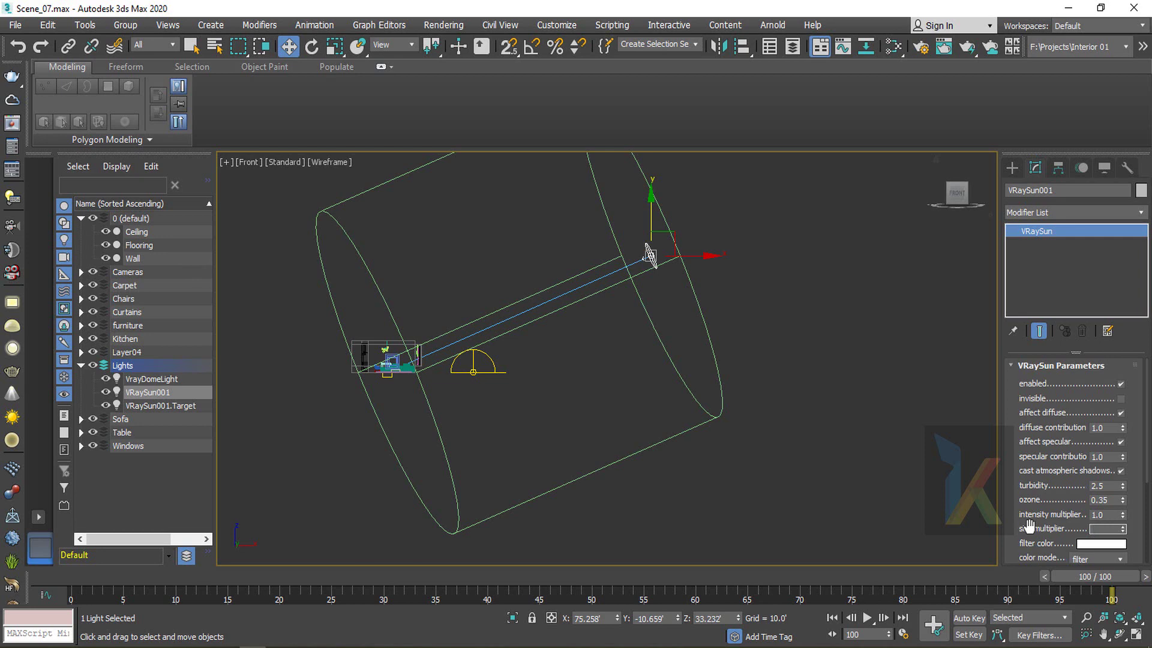
pyautogui.press('Return')
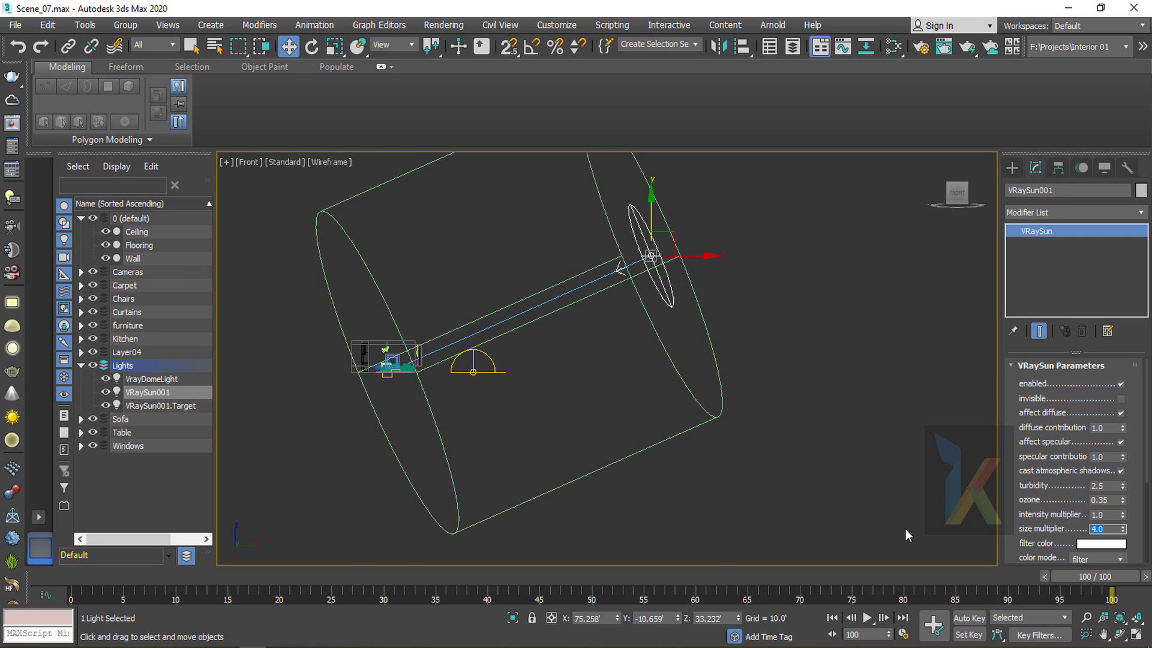
# Run an interactive V-Ray test render of the camera view, examine the lighting, stop the render and close the frame buffer
pyautogui.click(782, 391)
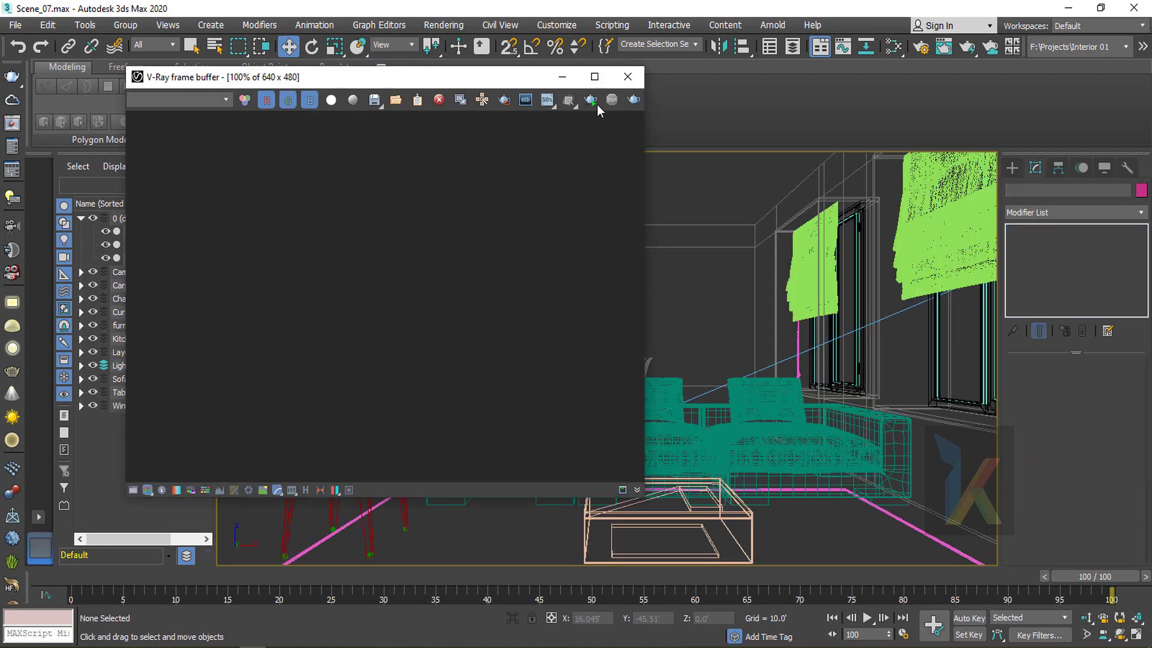
pyautogui.click(592, 100)
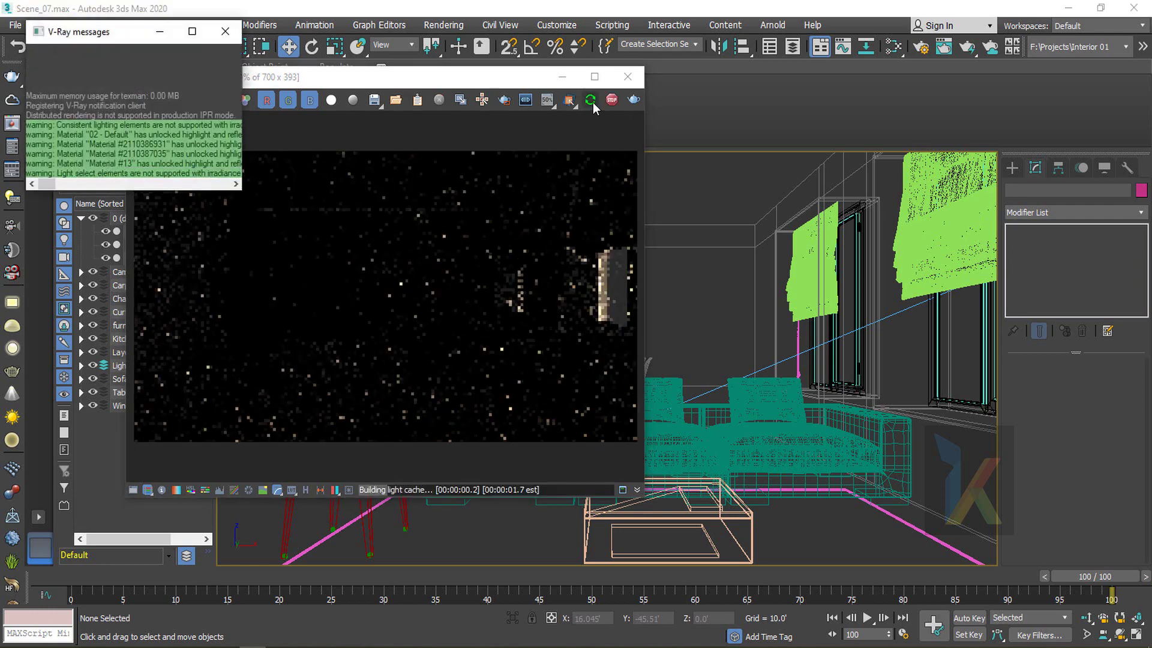
pyautogui.click(222, 36)
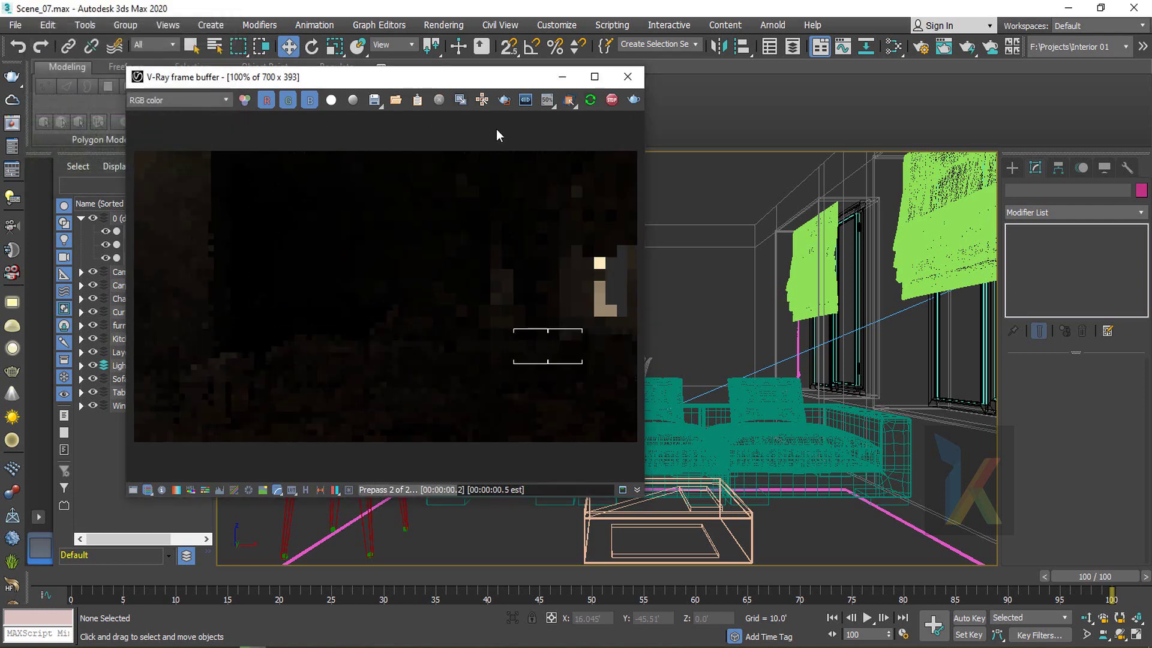
pyautogui.moveTo(417, 82); pyautogui.dragTo(527, 73)
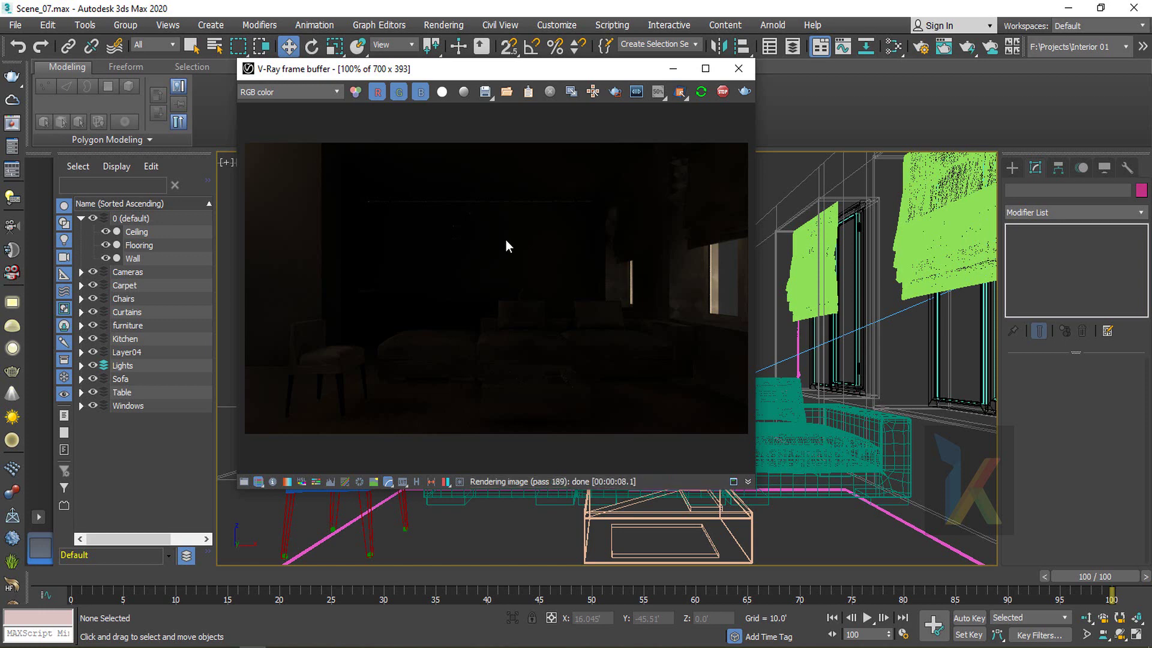
pyautogui.click(724, 93)
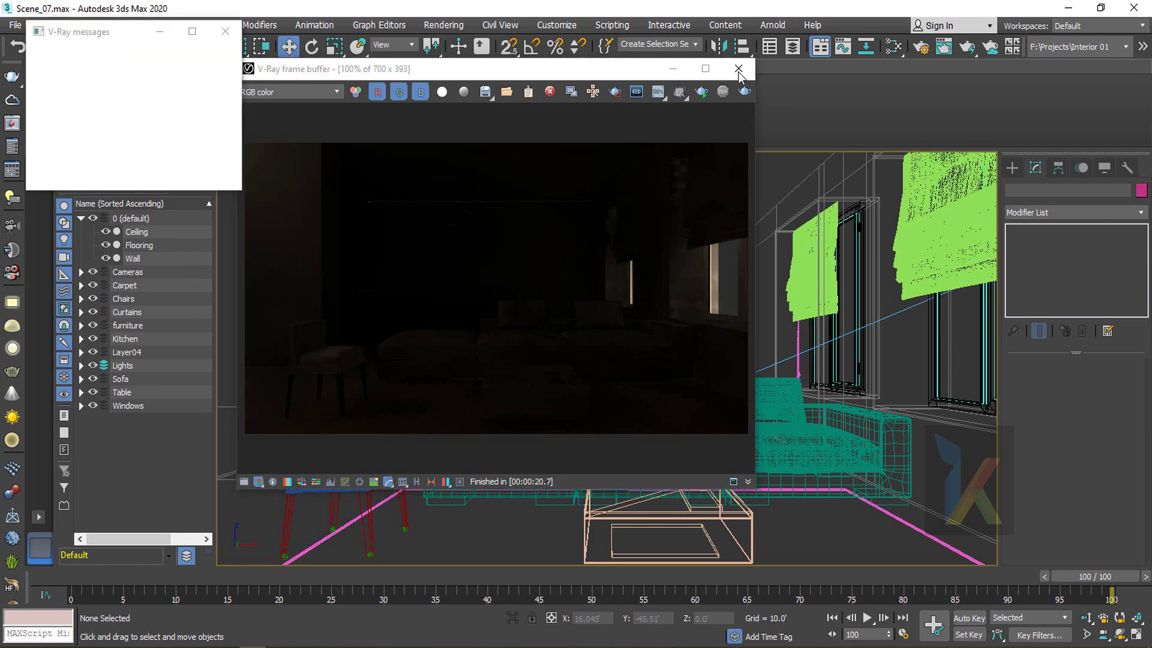
pyautogui.click(739, 68)
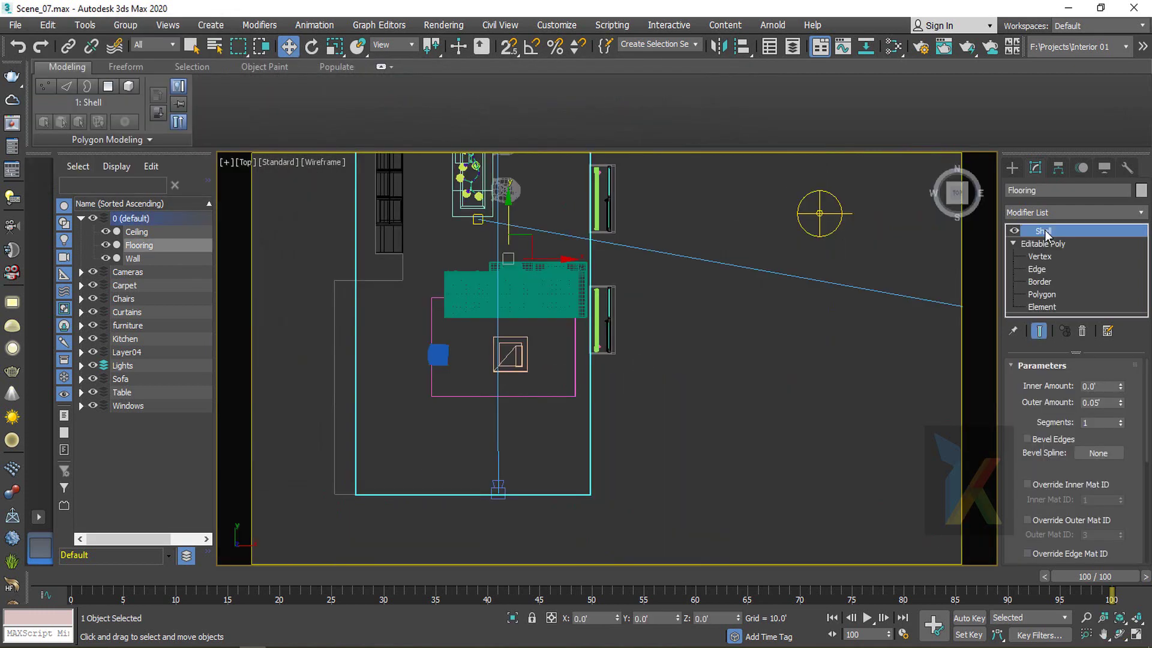
# Delete the Shell modifier from the Flooring object so only its editable poly remains
pyautogui.rightClick(1045, 229)
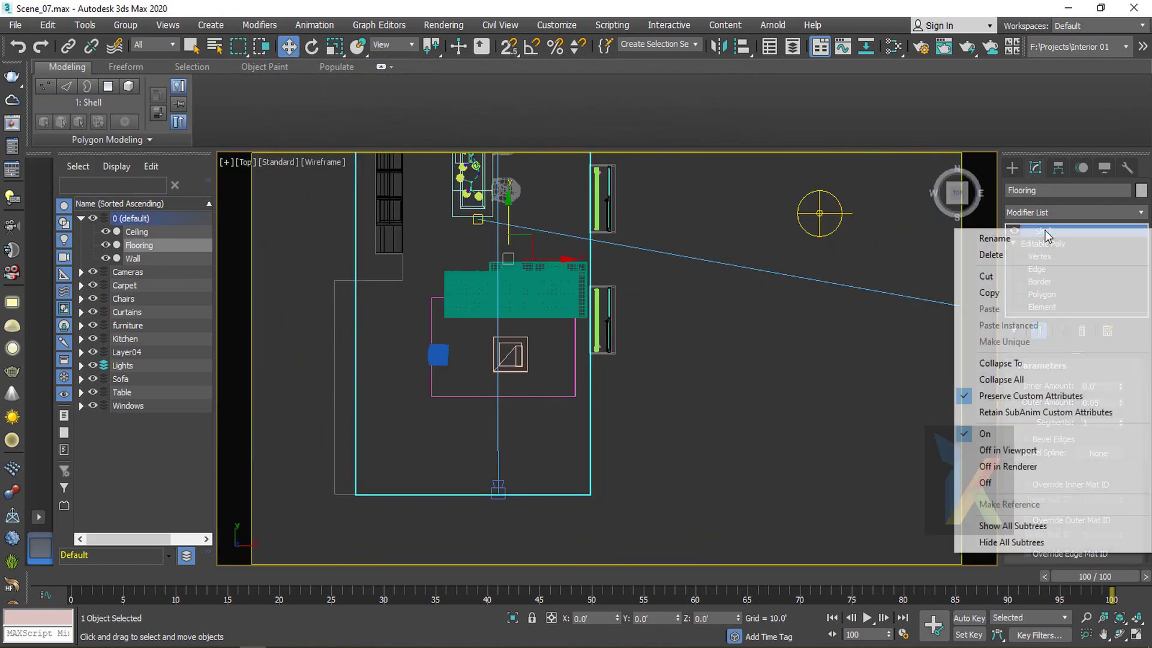
pyautogui.click(999, 254)
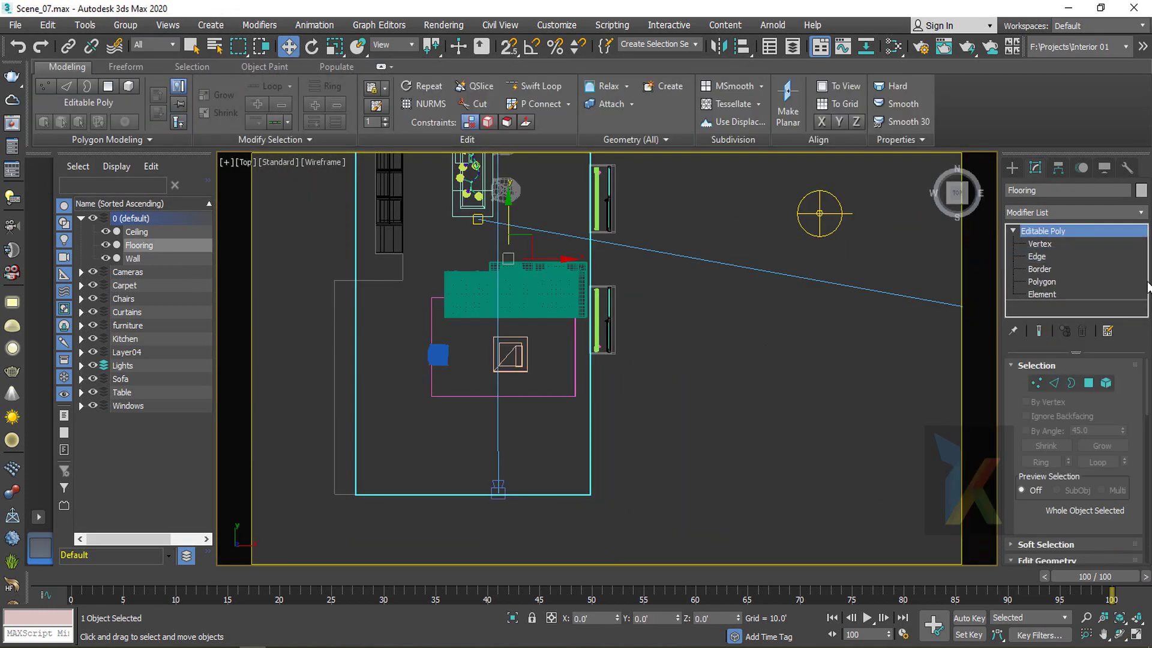
pyautogui.click(1038, 257)
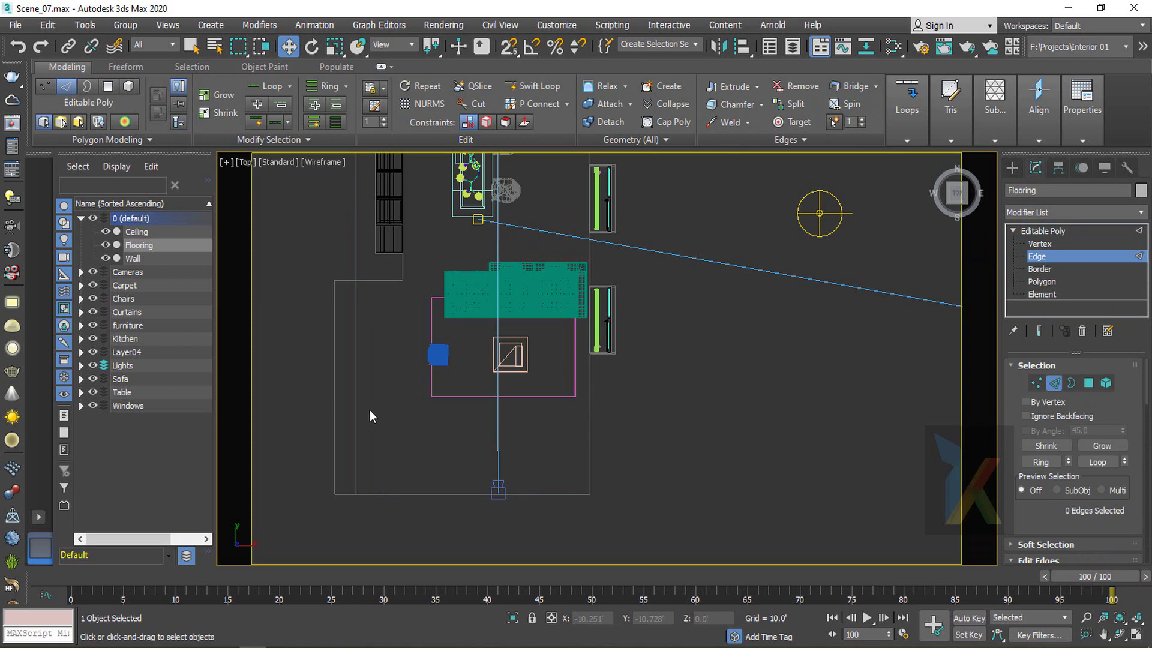
pyautogui.moveTo(369, 409); pyautogui.dragTo(400, 406, button='middle')
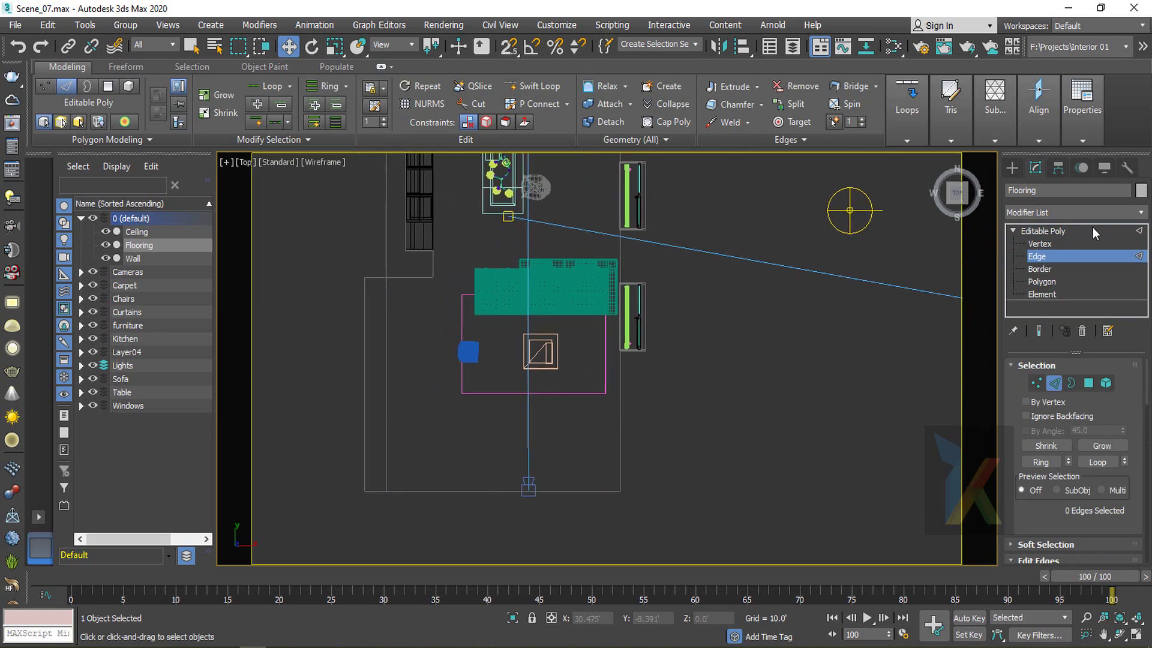
pyautogui.click(1041, 233)
# Isolate the Ceiling, Flooring and Wall objects in the top view and clear the selection
pyautogui.click(134, 234)
pyautogui.keyDown('ctrl'); pyautogui.click(141, 247); pyautogui.keyUp('ctrl')
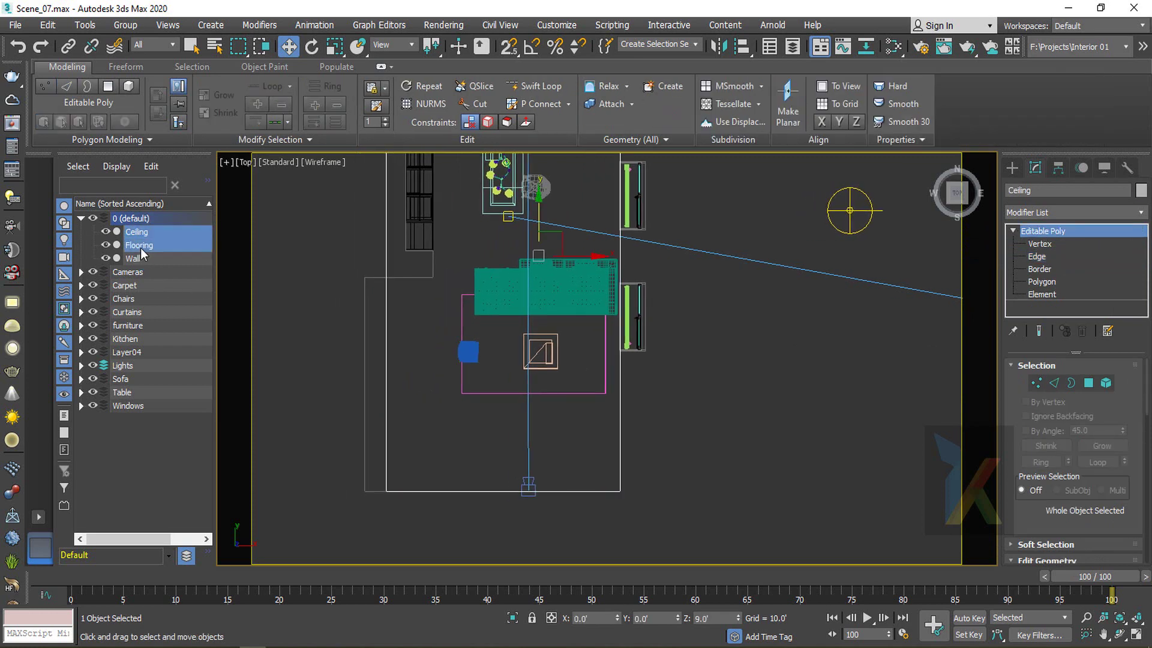
pyautogui.keyDown('ctrl'); pyautogui.click(133, 258); pyautogui.keyUp('ctrl')
pyautogui.hotkey('alt', 'q')
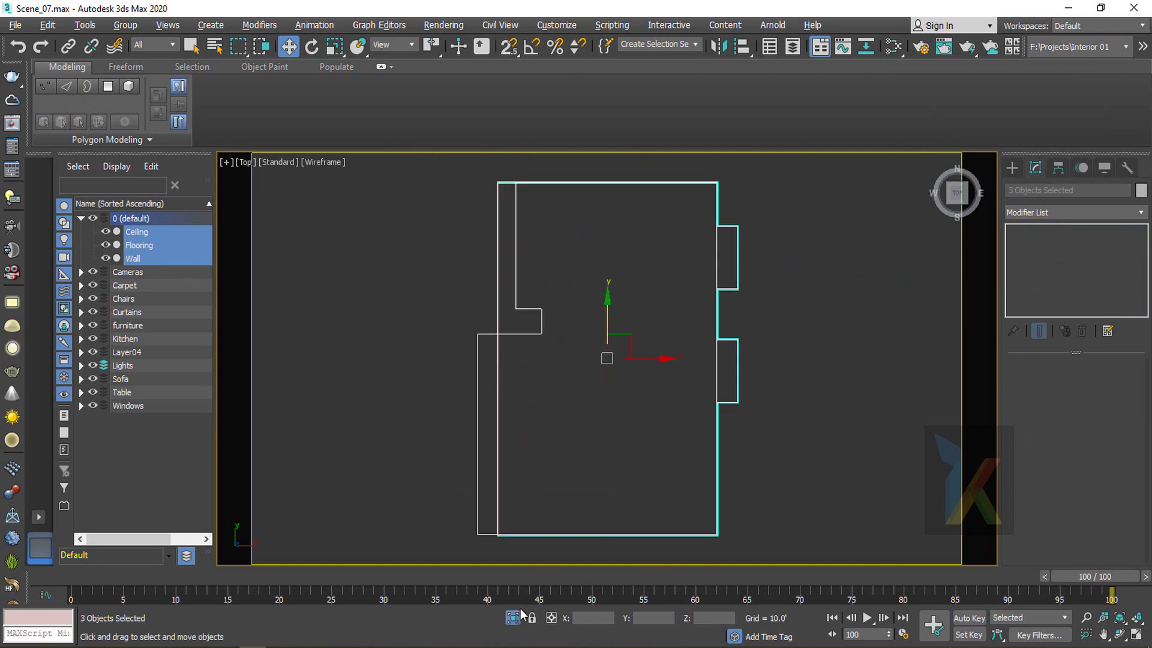
pyautogui.scroll(-2, 609, 425)
pyautogui.click(607, 426)
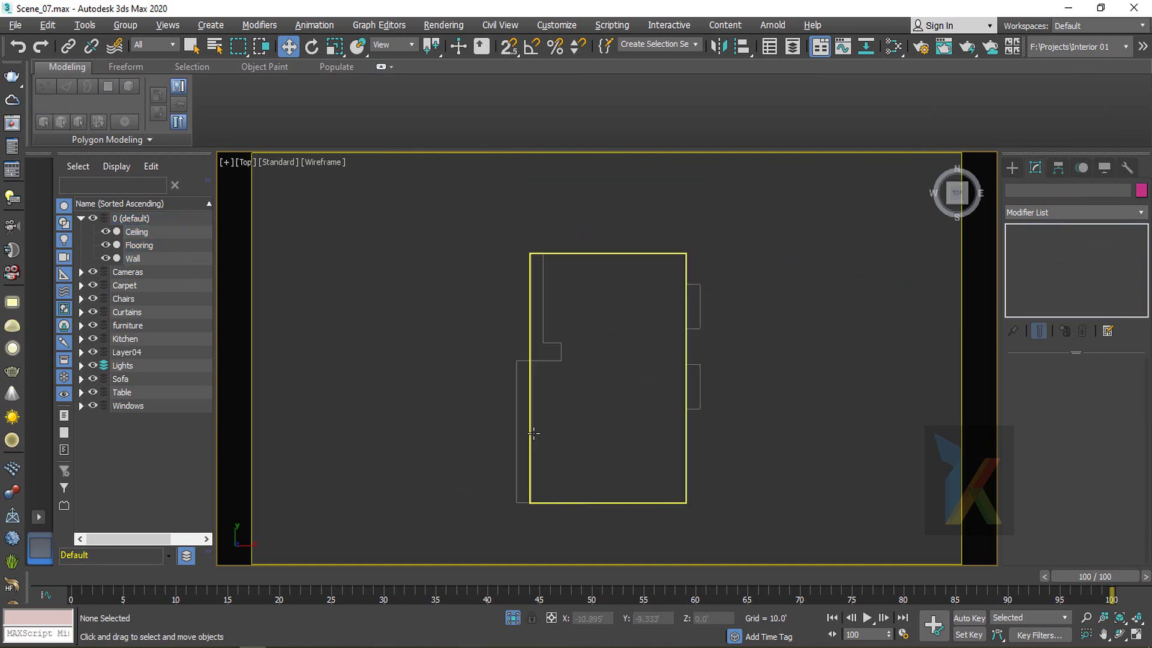
# Connect the two long side edges of the Flooring with three evenly spaced segments
pyautogui.click(533, 433)
pyautogui.moveTo(602, 429); pyautogui.dragTo(566, 399, button='middle')
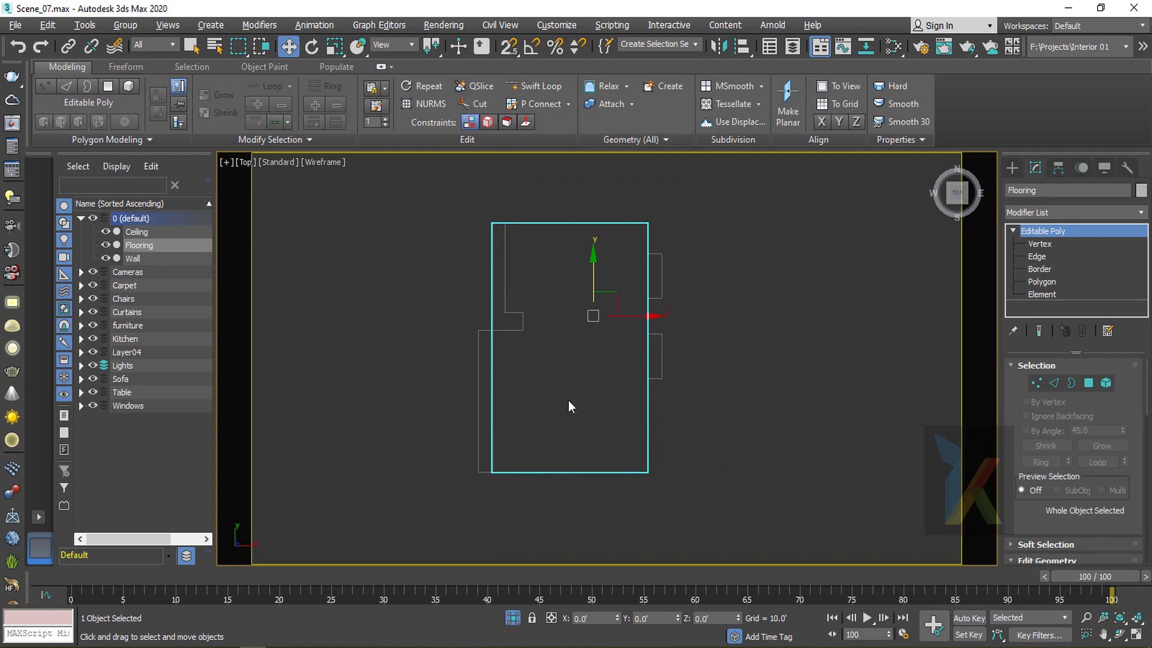
pyautogui.click(1036, 258)
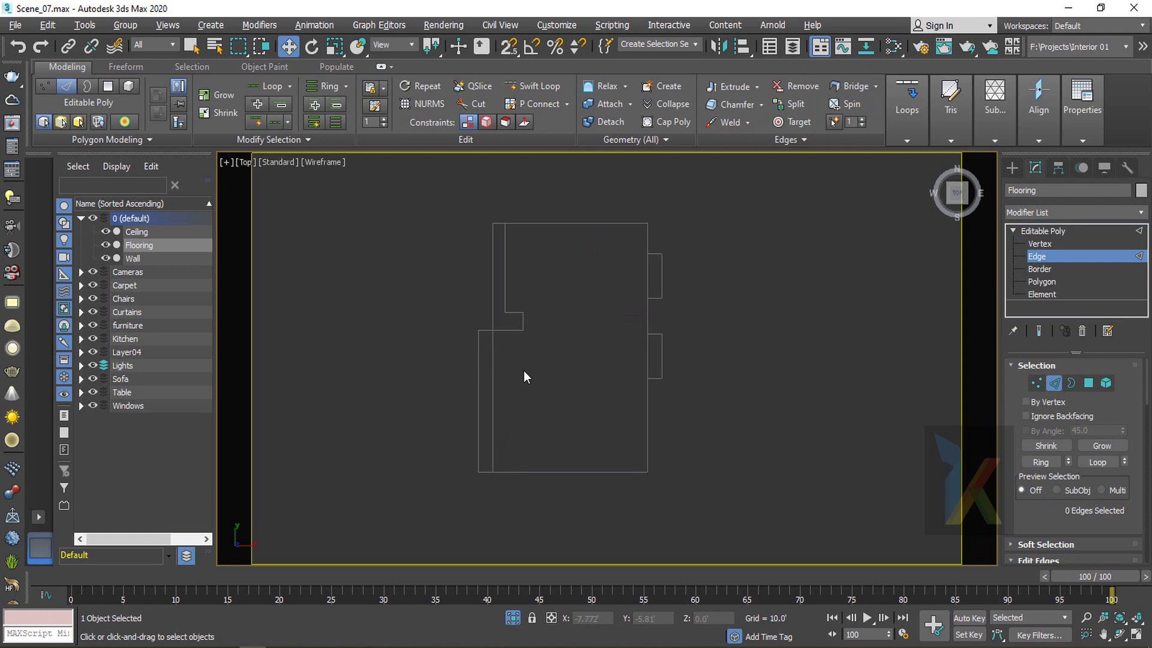
pyautogui.scroll(2, 523, 371)
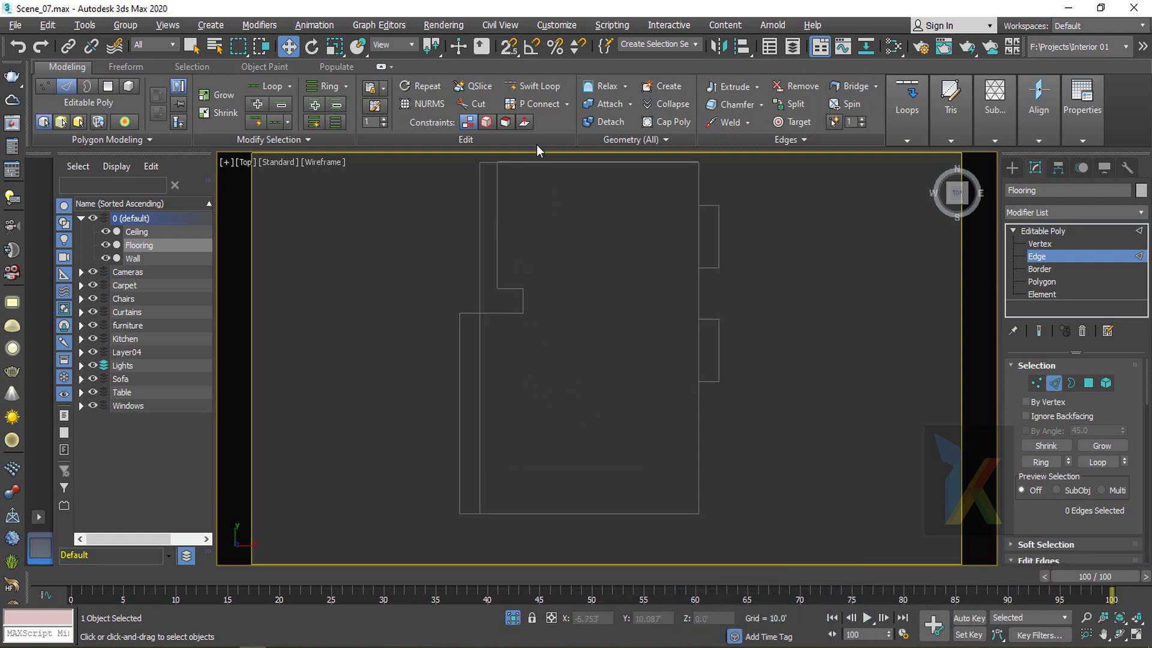
pyautogui.click(541, 88)
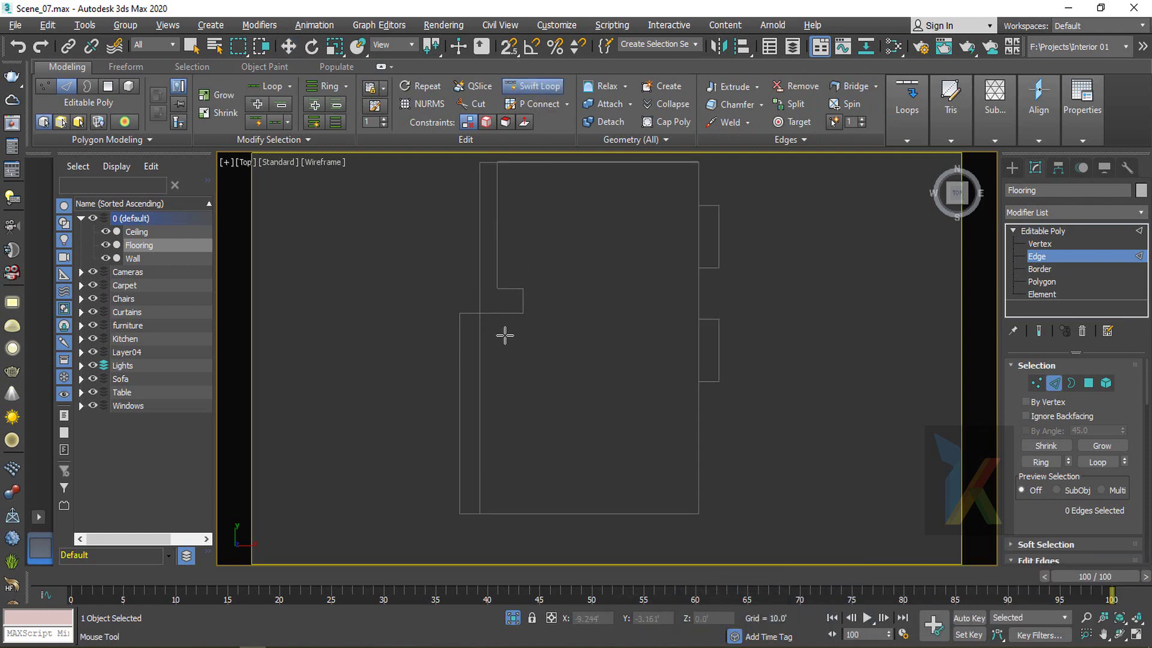
pyautogui.rightClick(443, 366)
pyautogui.moveTo(422, 354); pyautogui.dragTo(594, 357)
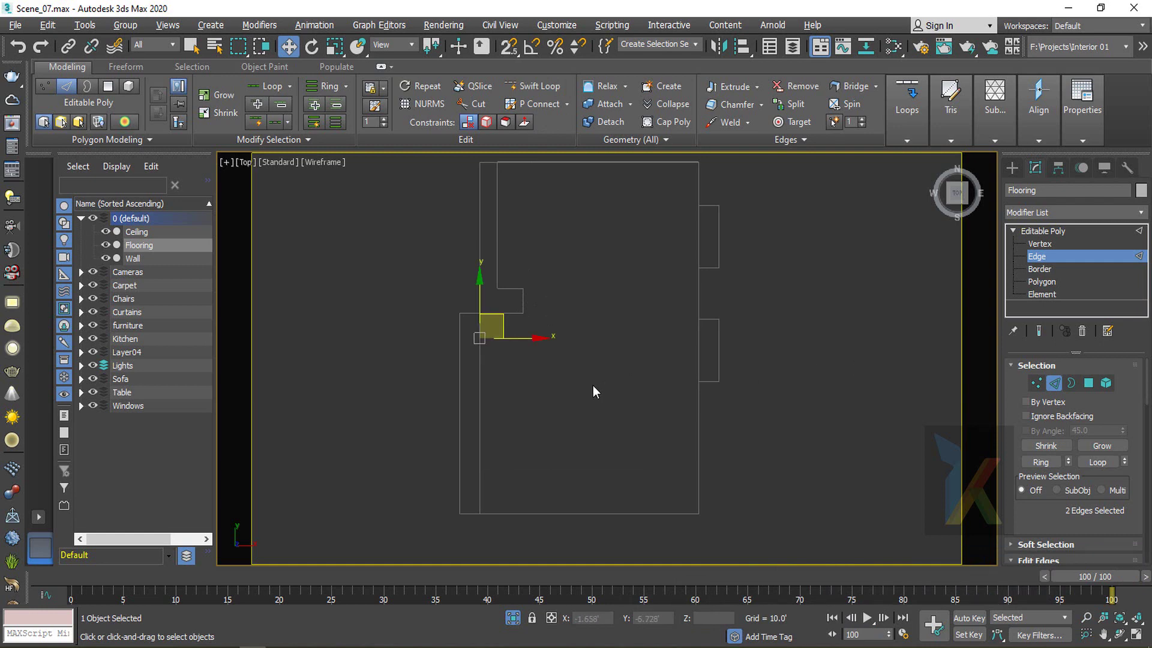
pyautogui.rightClick(557, 380)
pyautogui.click(423, 438)
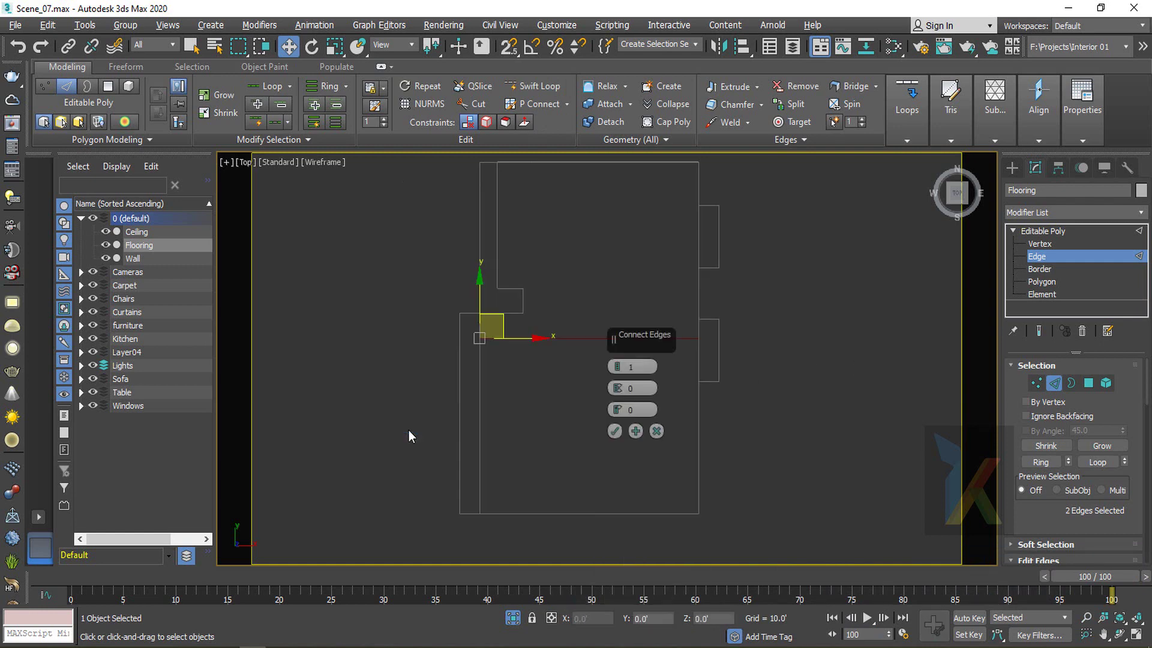
pyautogui.moveTo(615, 368); pyautogui.dragTo(620, 370)
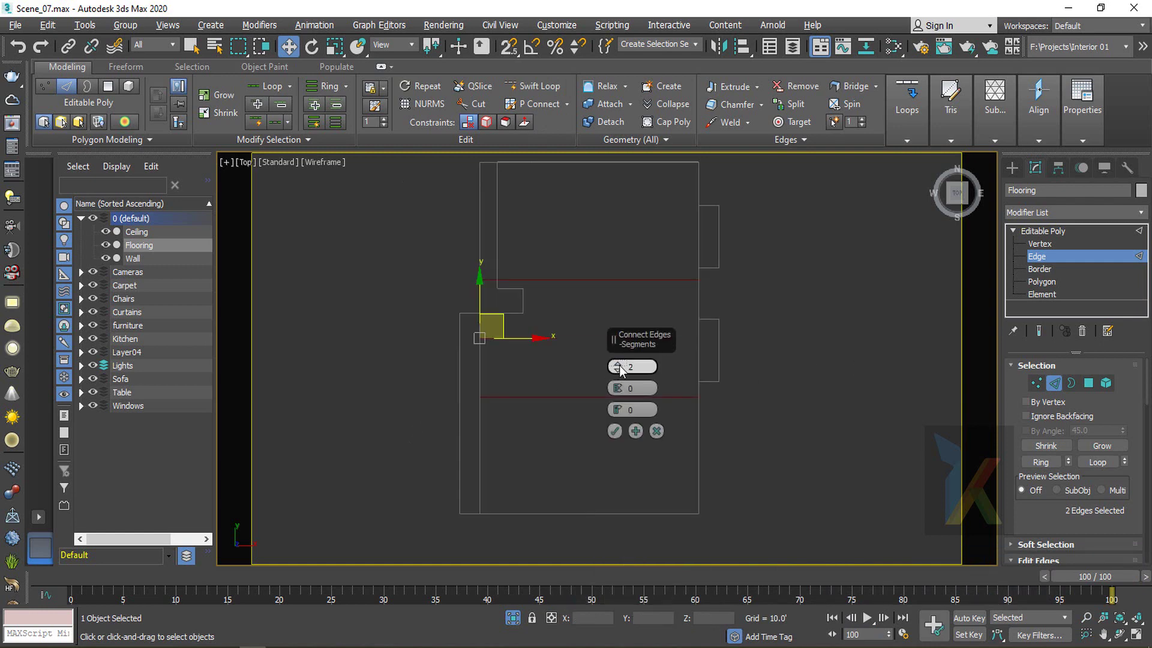
pyautogui.click(619, 365)
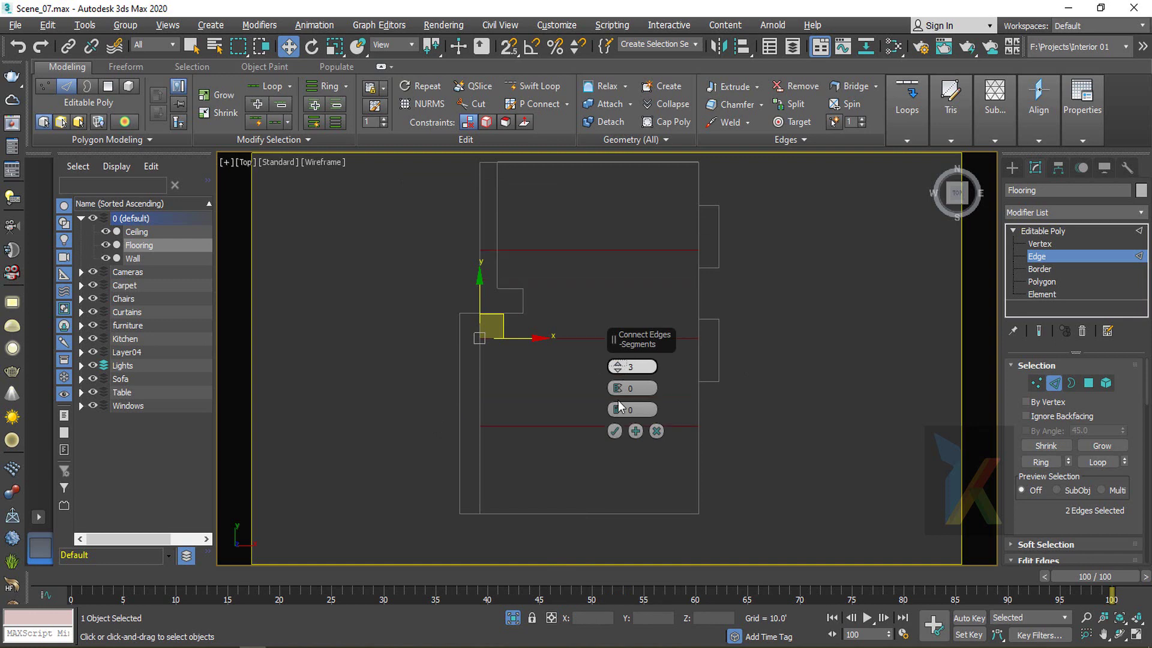
pyautogui.click(614, 430)
# Select the two end vertices of the Flooring's uppermost new cross edge and turn on snapping
pyautogui.click(577, 267)
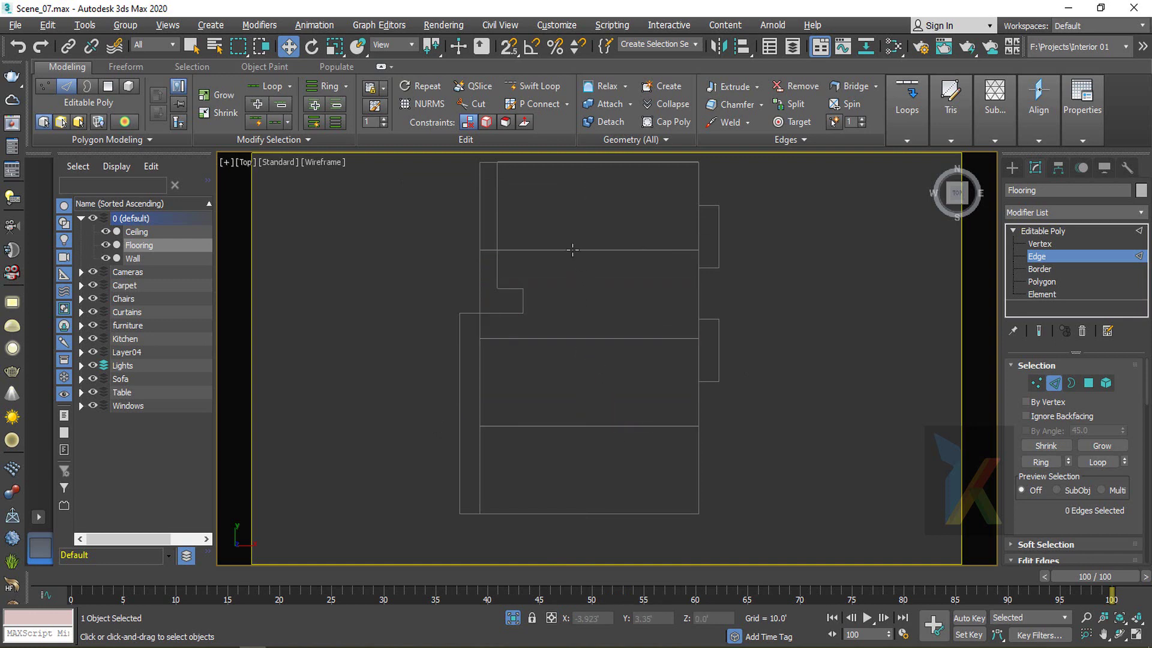
pyautogui.click(572, 250)
pyautogui.press('1')
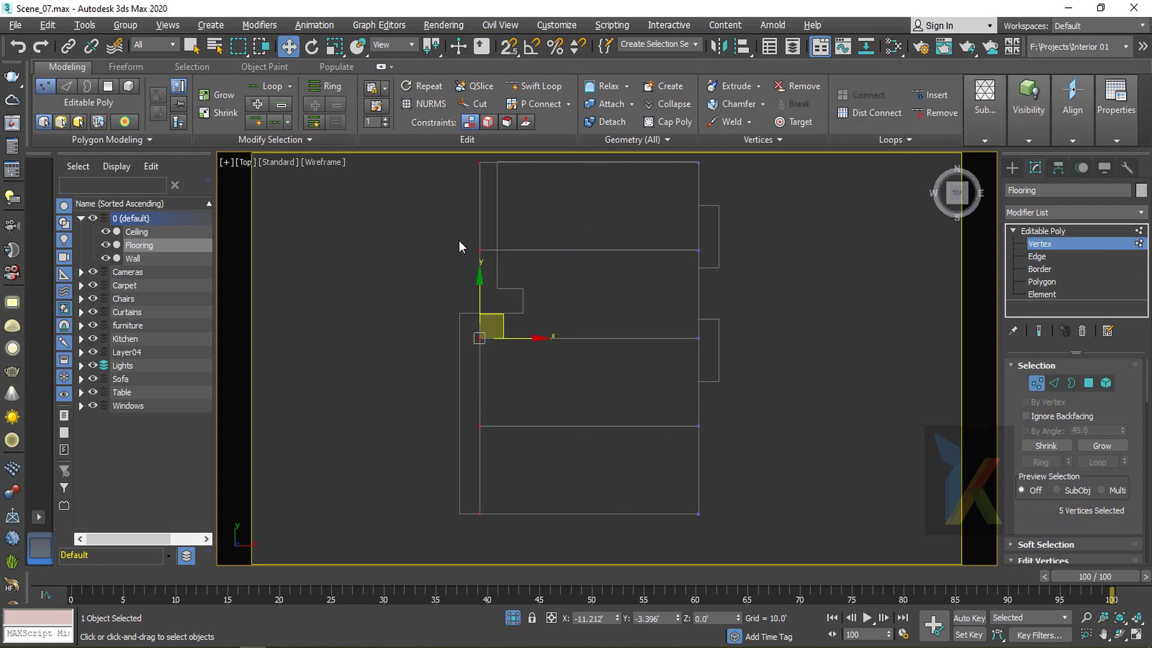
pyautogui.moveTo(459, 240); pyautogui.dragTo(724, 265)
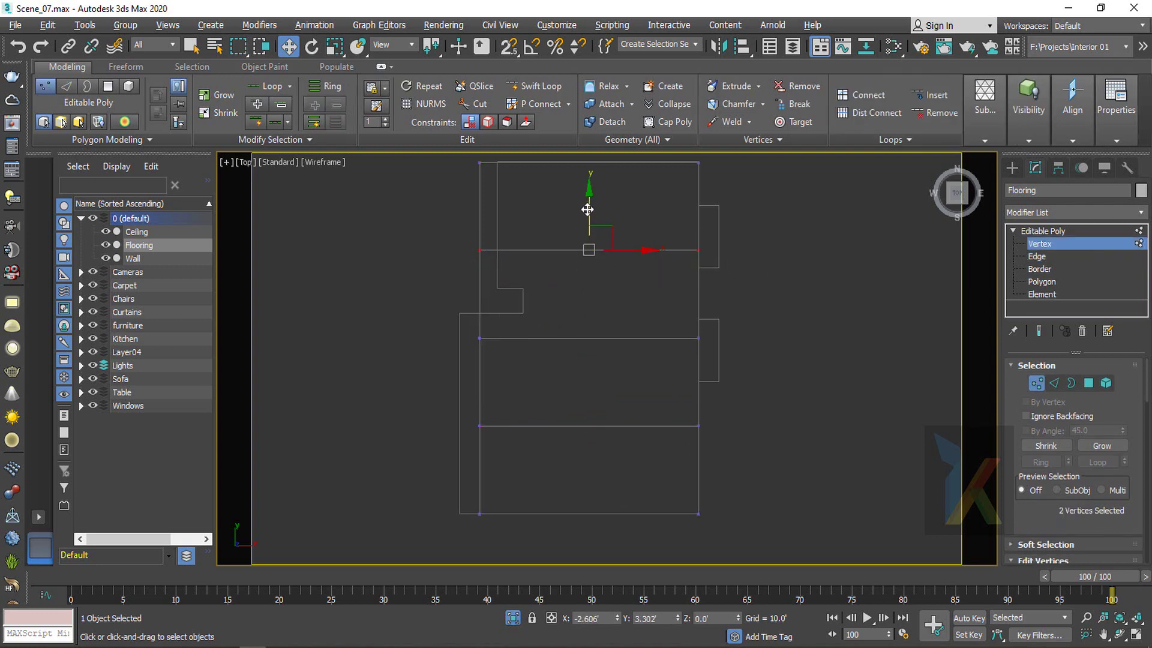
pyautogui.press('s')
# Snap the Flooring's two upper cross edges along Y to the upper and lower corners of the wall's step
pyautogui.moveTo(587, 209); pyautogui.dragTo(548, 282)
pyautogui.hotkey('ctrl', 'z')
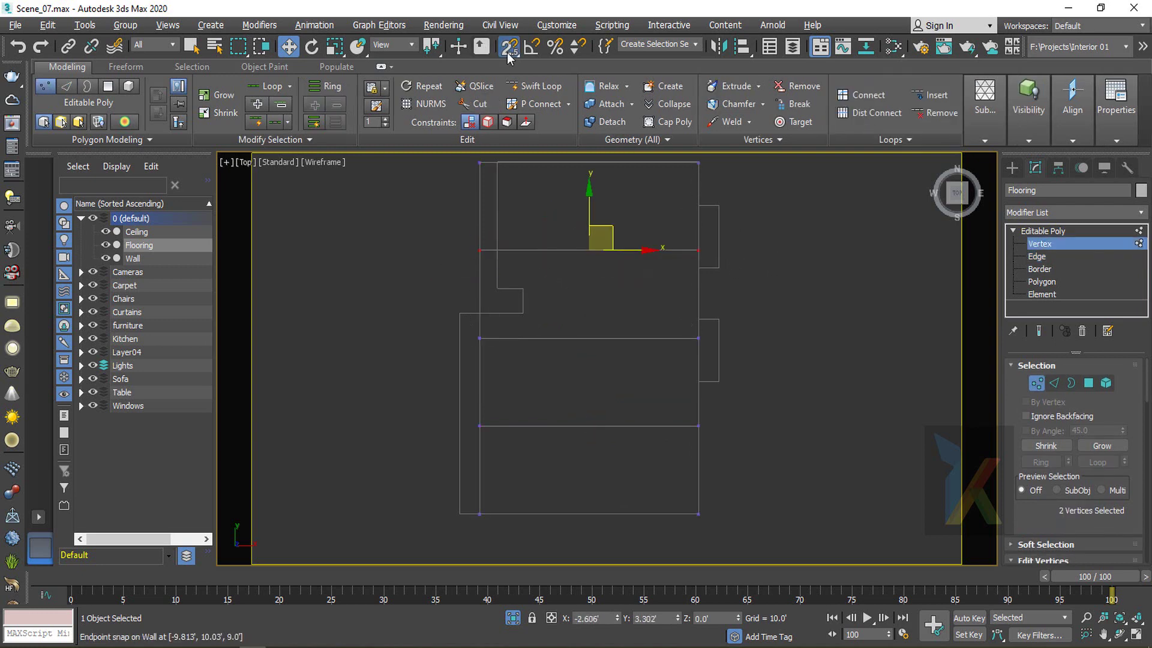
pyautogui.rightClick(508, 54)
pyautogui.click(517, 251)
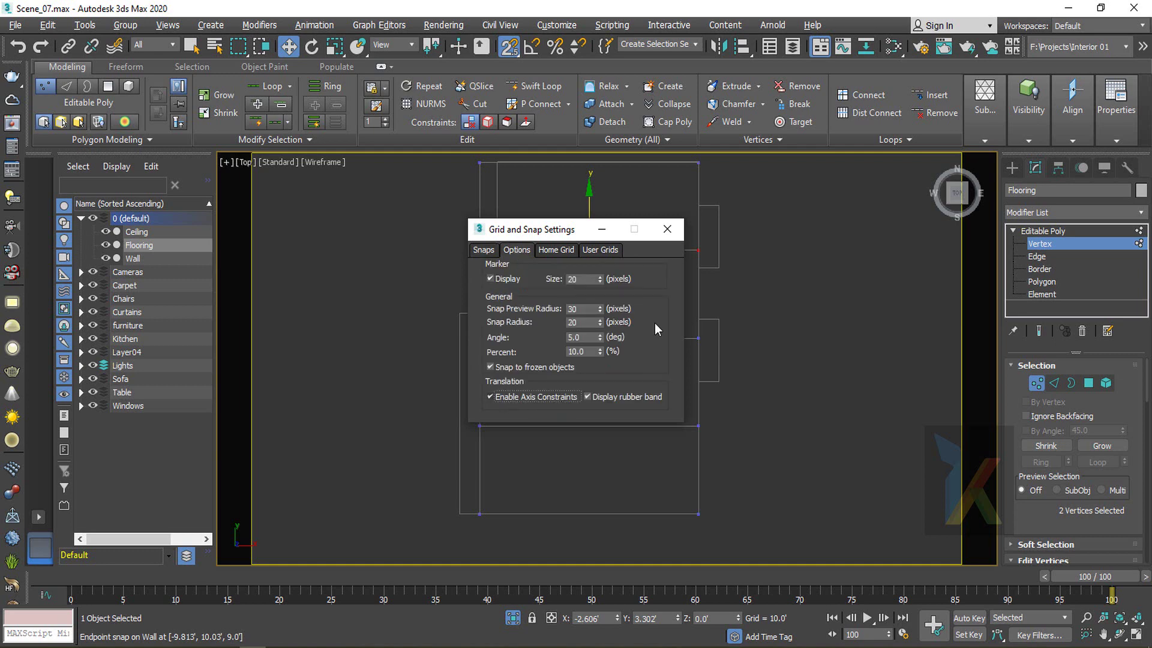
pyautogui.click(659, 233)
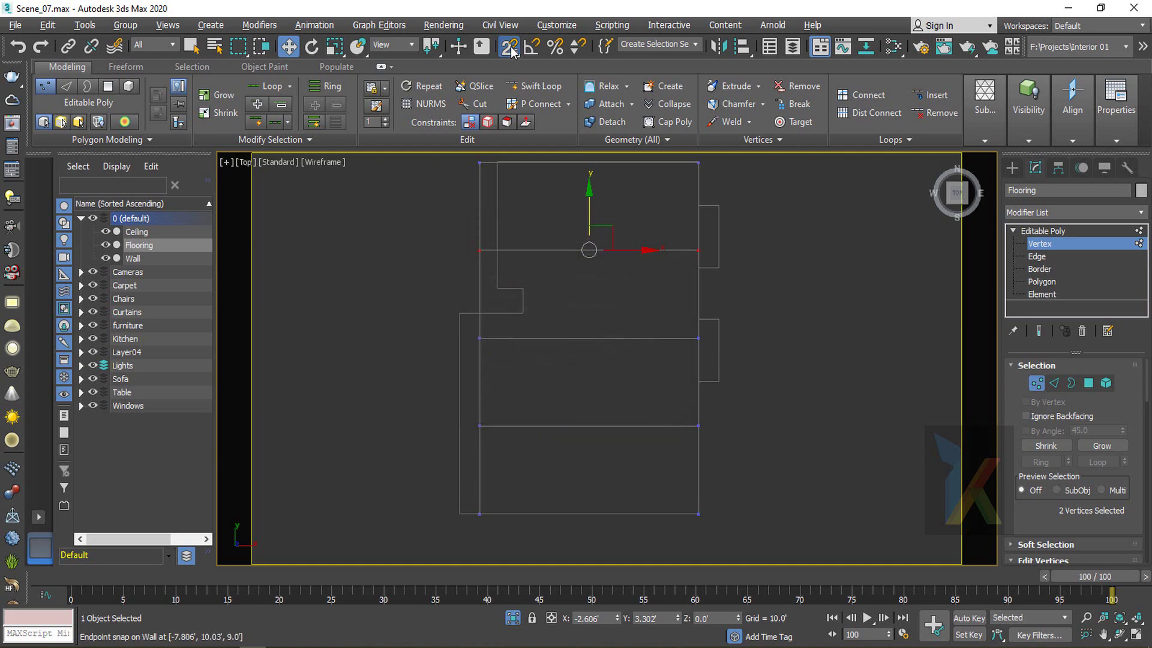
pyautogui.moveTo(591, 207); pyautogui.dragTo(523, 288)
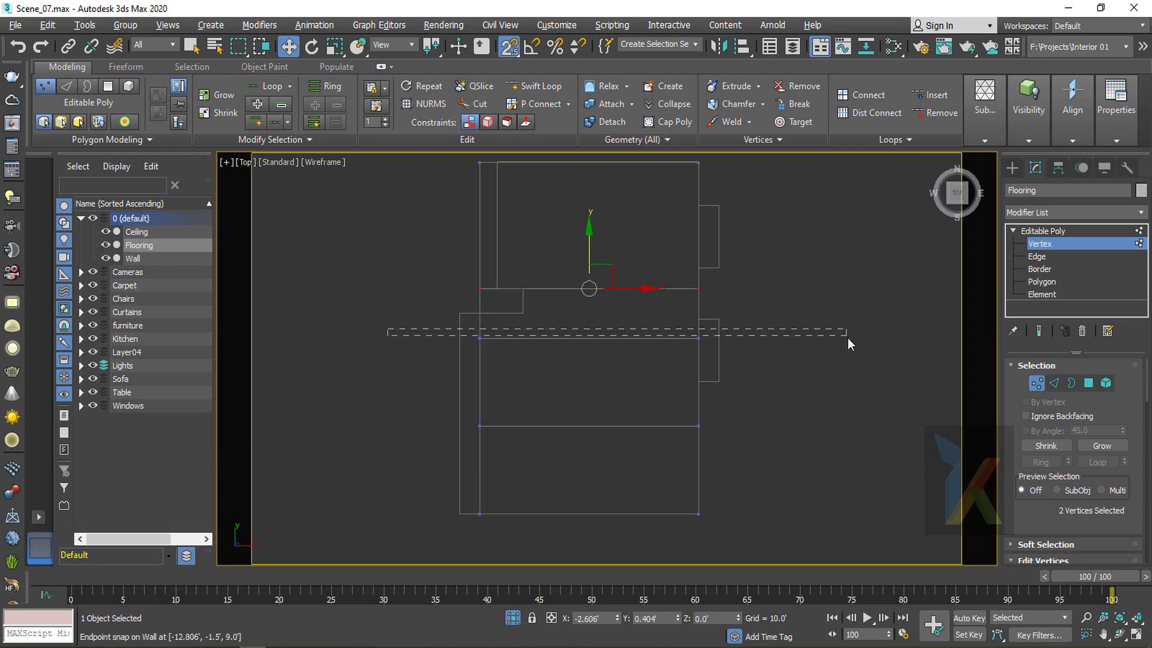
pyautogui.moveTo(848, 338); pyautogui.dragTo(849, 350)
pyautogui.moveTo(591, 306); pyautogui.dragTo(522, 315)
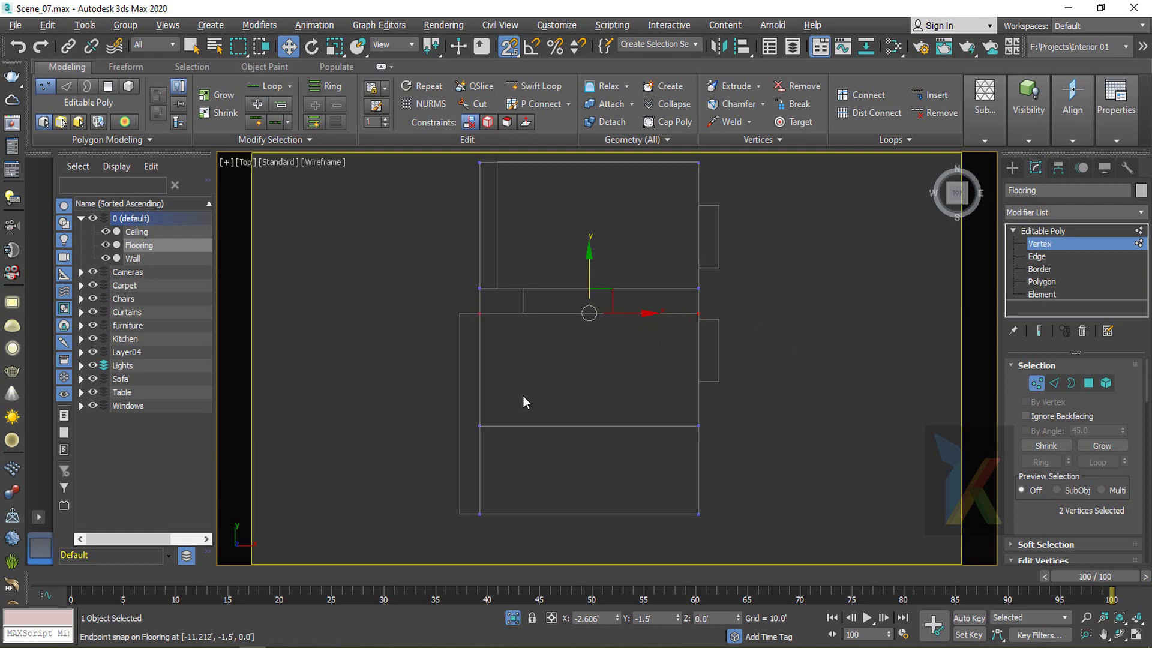
# Move the two Flooring side edges below the wall's step outward along X, snapping them to the wall's outer line
pyautogui.press('2')
pyautogui.click(479, 373)
pyautogui.keyDown('ctrl'); pyautogui.click(479, 447); pyautogui.keyUp('ctrl')
pyautogui.click(508, 47)
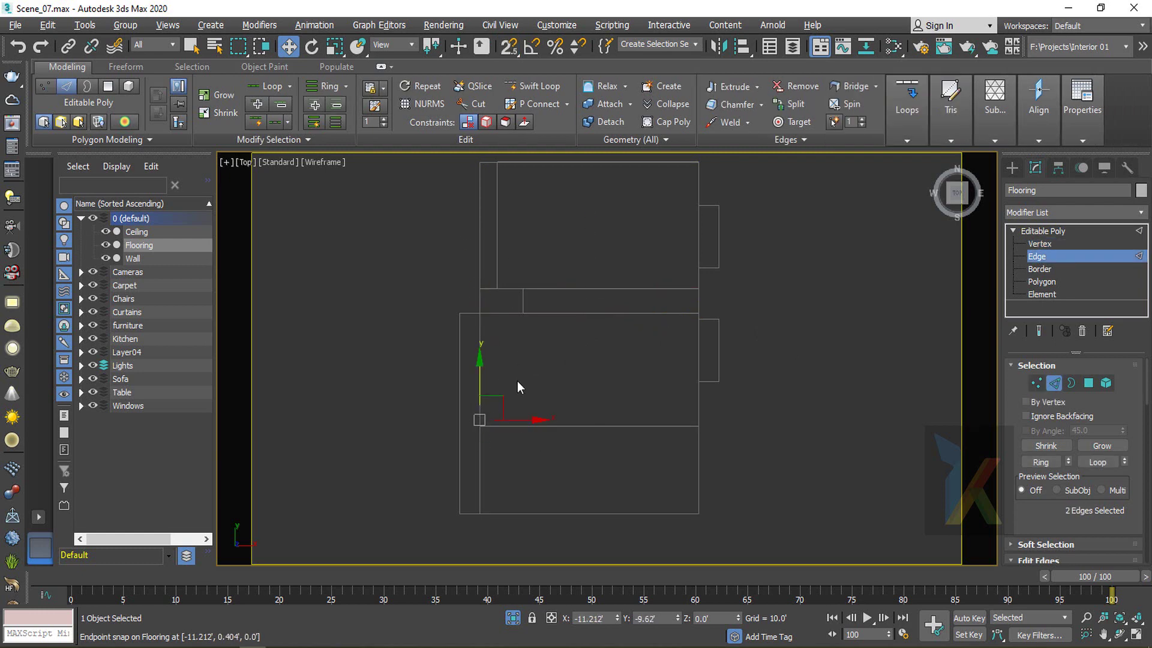
pyautogui.moveTo(514, 425); pyautogui.dragTo(460, 331)
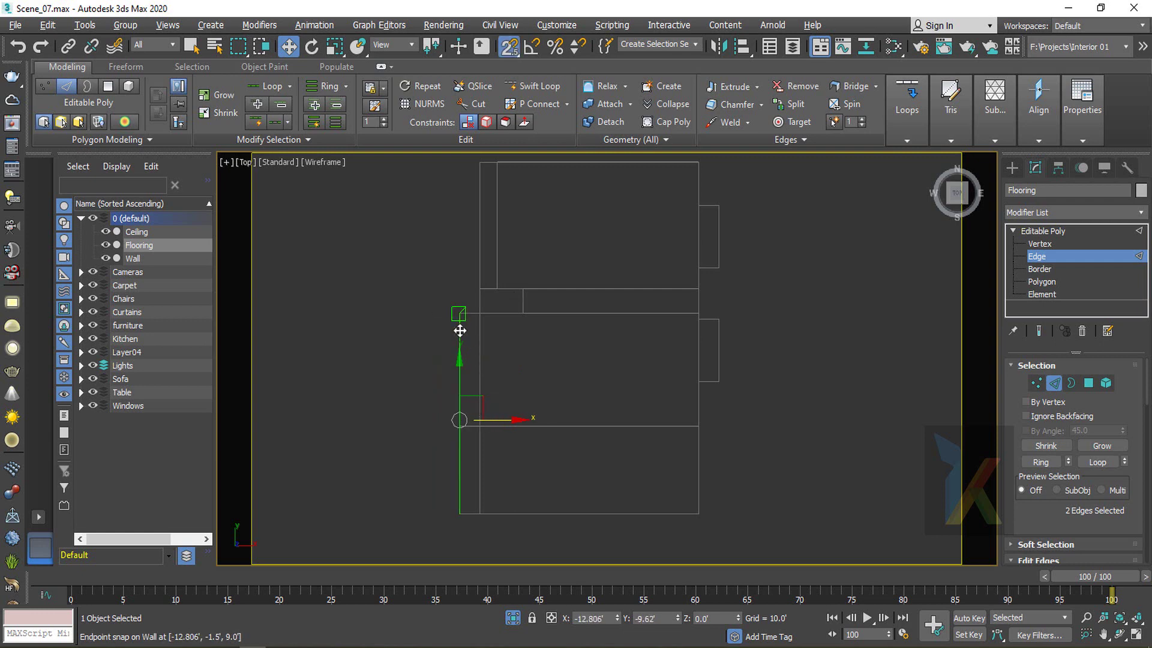
# Leave the Flooring's sub-object editing and compare the outlines of the Flooring, Wall and Ceiling in the top view
pyautogui.press('2')
pyautogui.press('2')
pyautogui.click(493, 238)
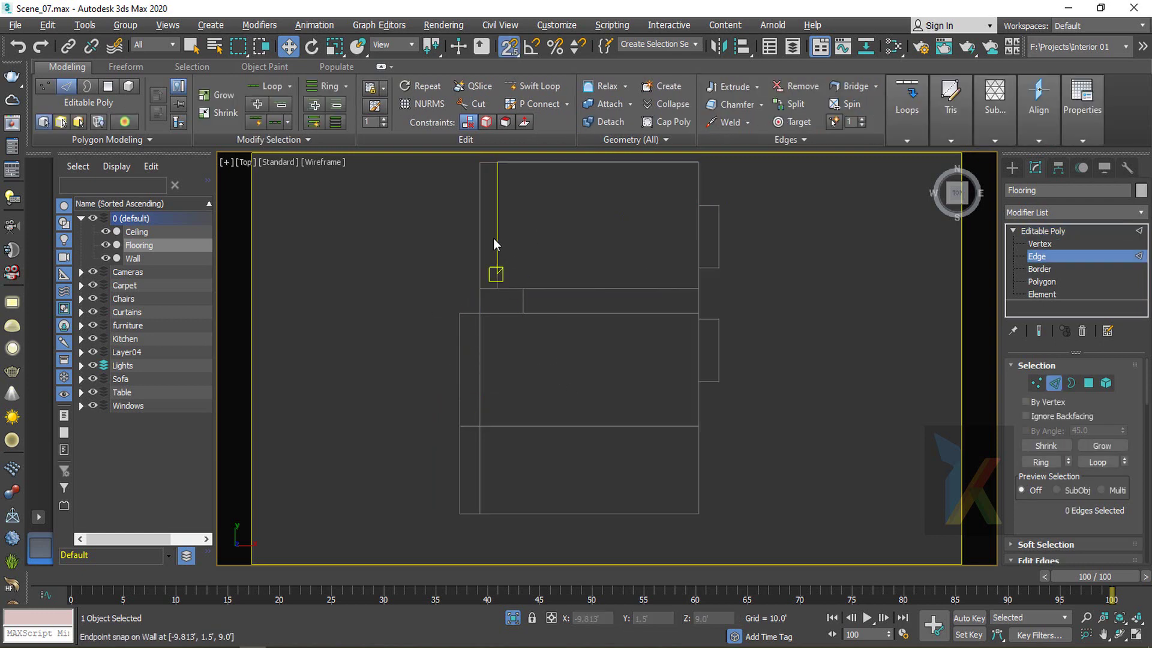
pyautogui.click(480, 243)
pyautogui.press('1')
pyautogui.moveTo(550, 264); pyautogui.dragTo(544, 320, button='middle')
pyautogui.click(462, 297)
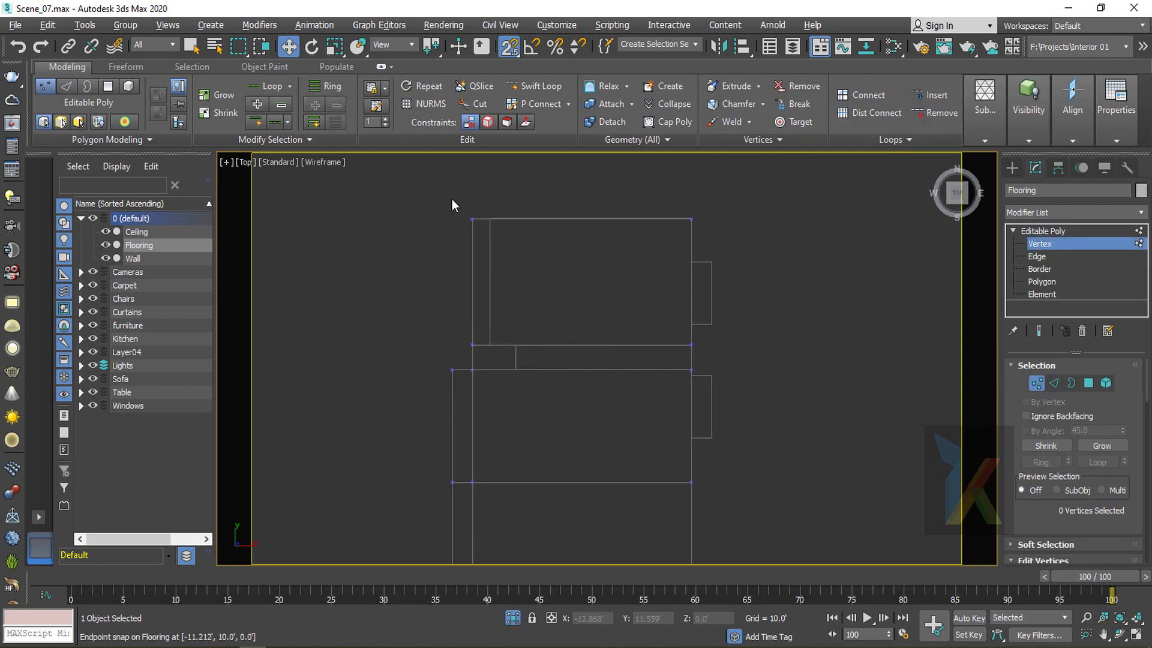
pyautogui.click(1047, 231)
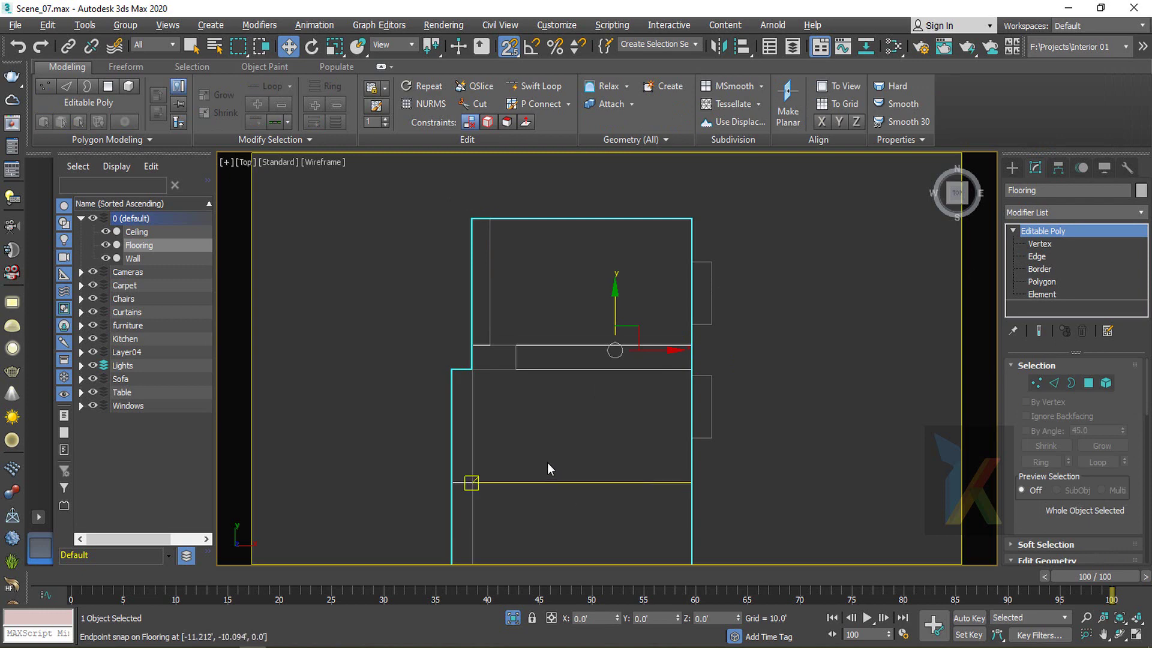
pyautogui.moveTo(548, 466); pyautogui.dragTo(545, 433, button='middle')
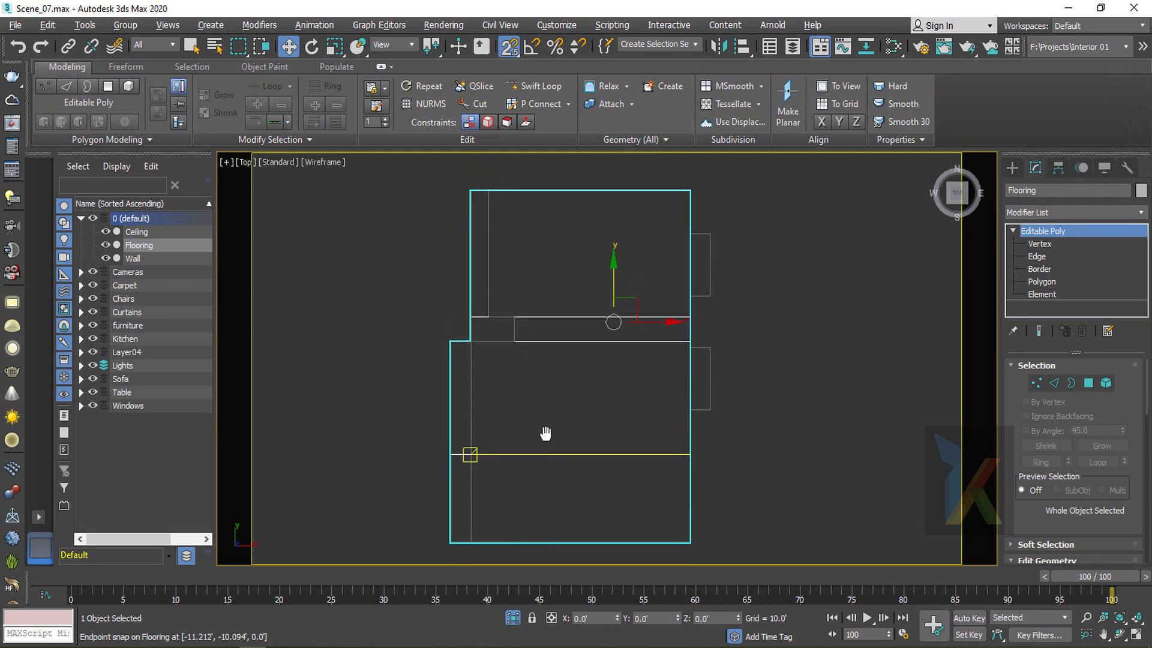
pyautogui.click(489, 277)
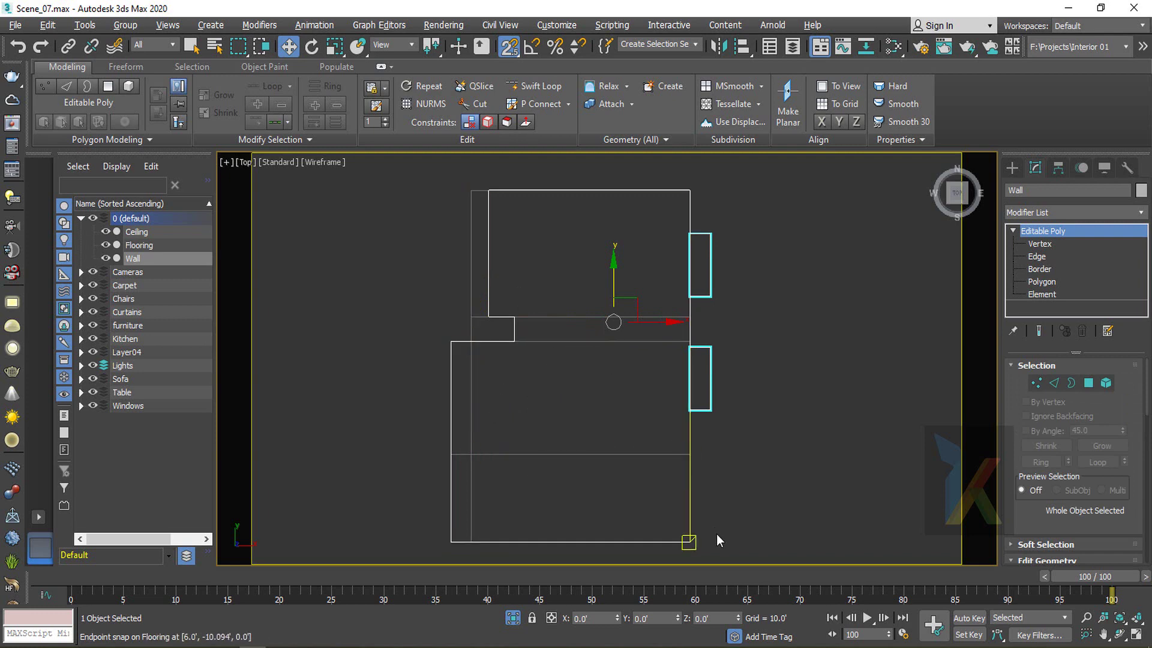
pyautogui.click(142, 245)
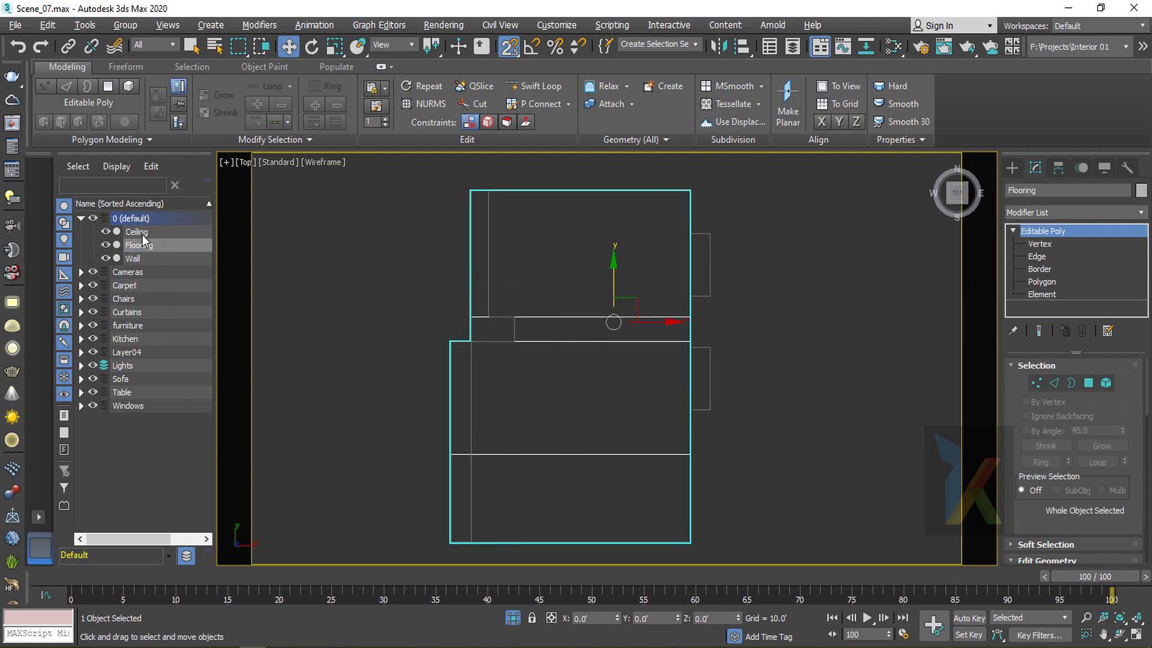
pyautogui.click(140, 233)
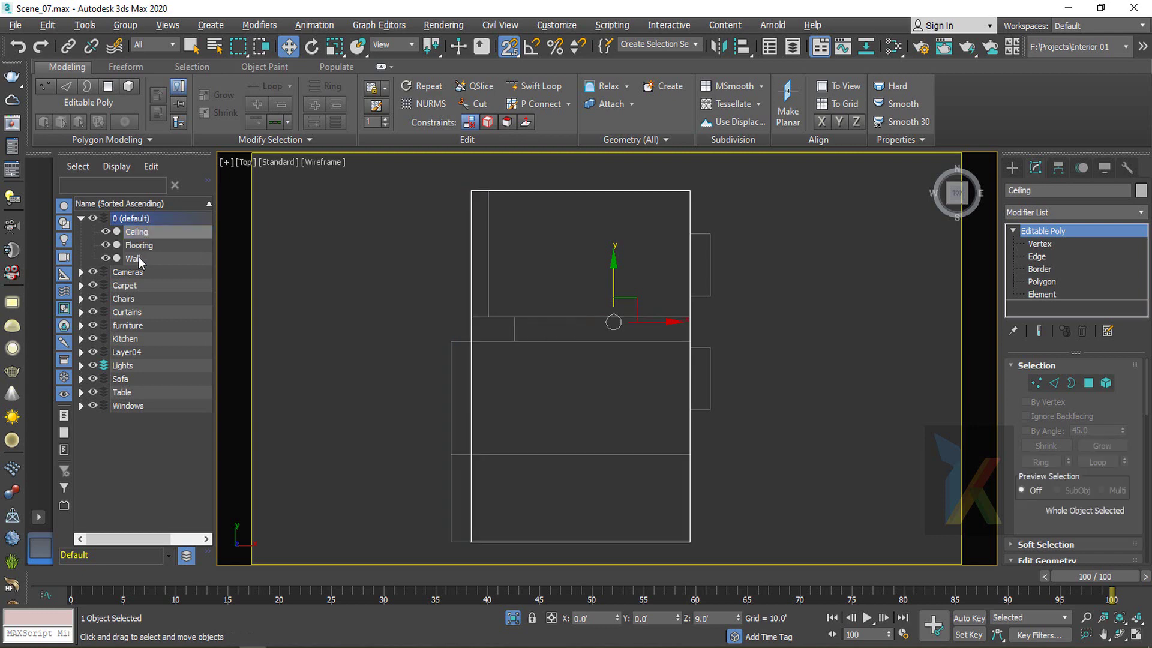
pyautogui.click(137, 256)
pyautogui.click(139, 244)
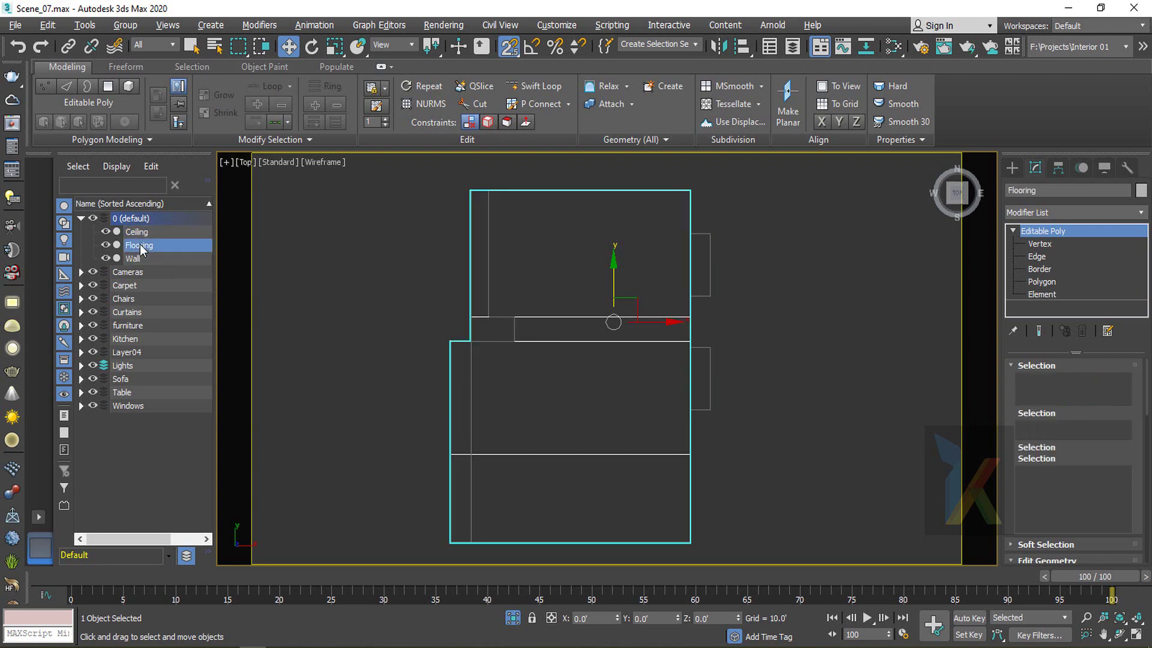
# Move the two Ceiling side edges below the wall's step outward along X to the wall's outer line and leave edge editing
pyautogui.click(140, 232)
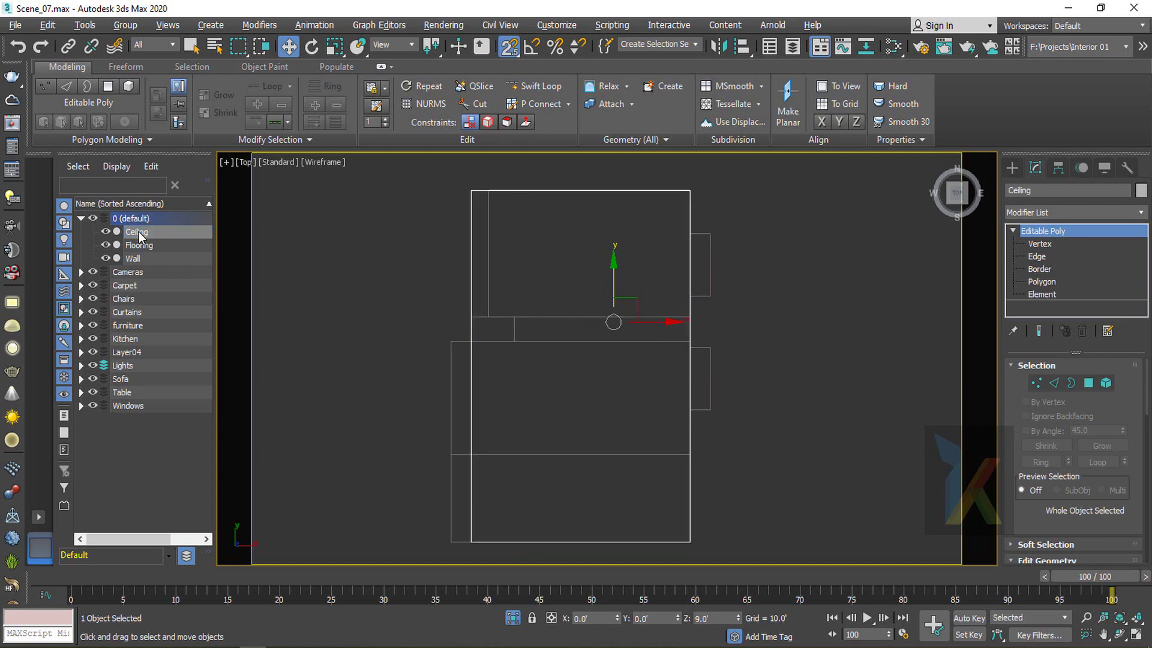
pyautogui.click(1038, 244)
pyautogui.moveTo(459, 369); pyautogui.dragTo(426, 351, button='middle')
pyautogui.press('2')
pyautogui.click(438, 365)
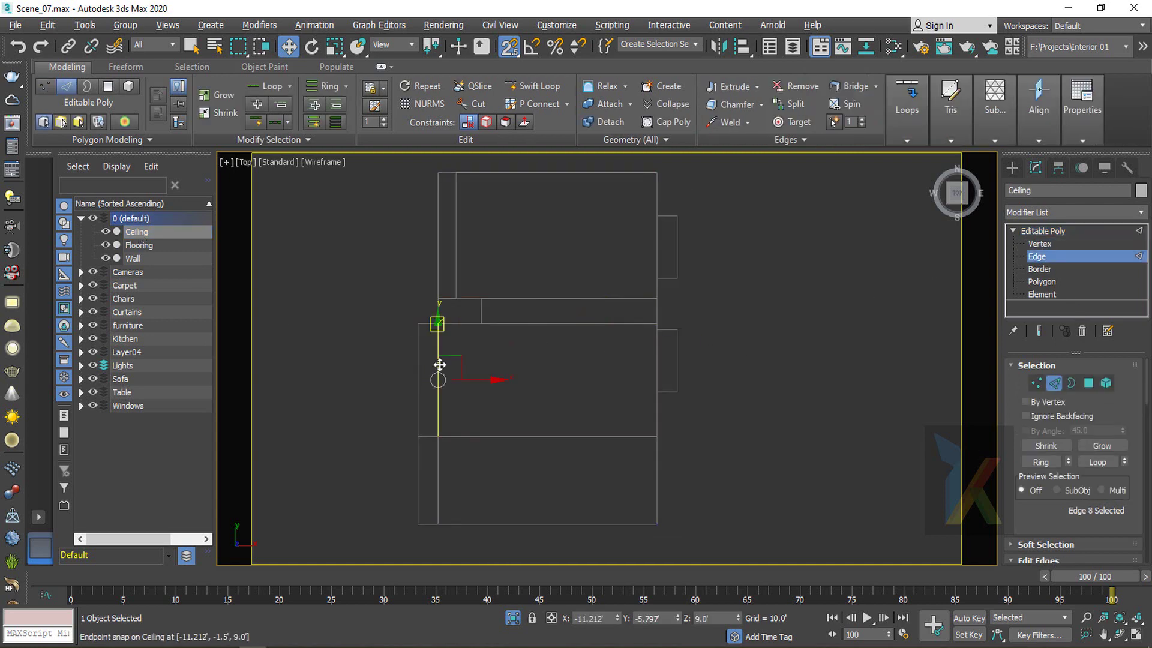
pyautogui.keyDown('ctrl'); pyautogui.click(437, 465); pyautogui.keyUp('ctrl')
pyautogui.moveTo(440, 427); pyautogui.dragTo(424, 400)
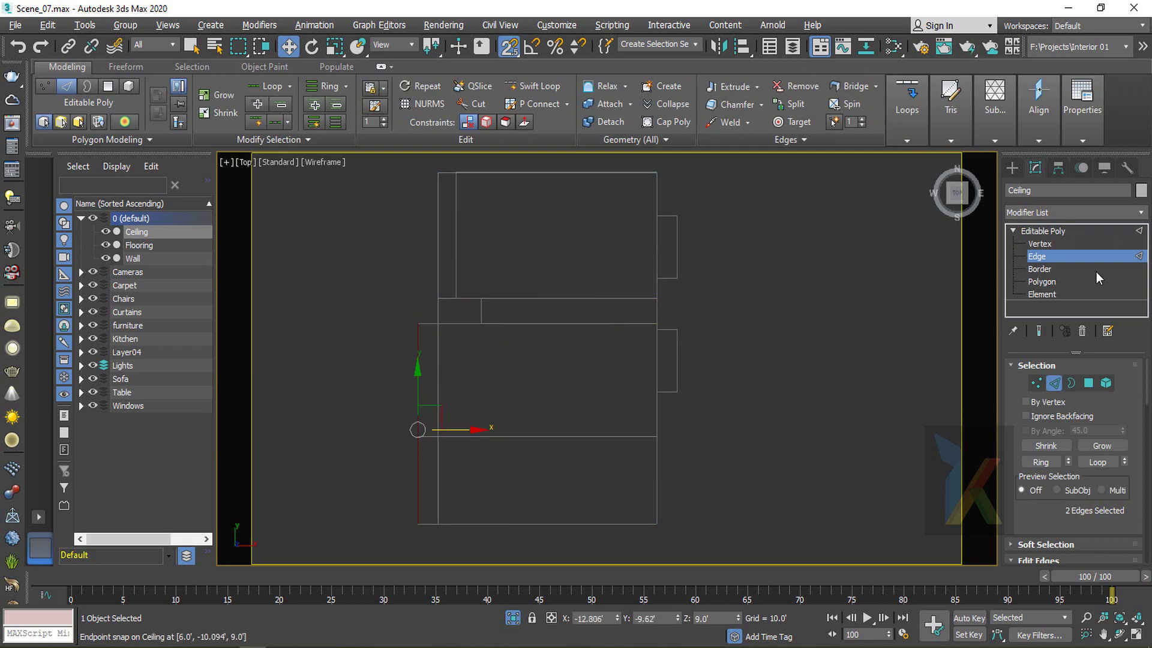
pyautogui.click(1053, 232)
# Switch the viewport to a shaded perspective view framed on the Ceiling
pyautogui.press('p')
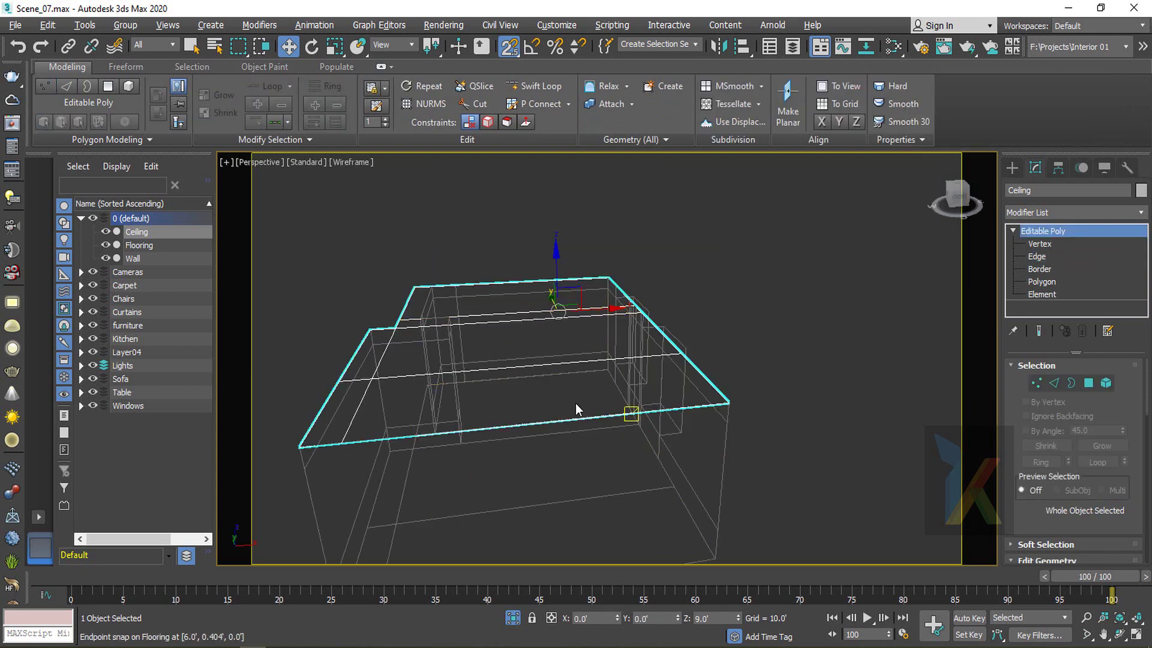
pyautogui.press('F3')
pyautogui.scroll(-7, 576, 413)
pyautogui.keyDown('alt'); pyautogui.moveTo(532, 439); pyautogui.dragTo(589, 450, button='middle'); pyautogui.keyUp('alt')
pyautogui.press('z')
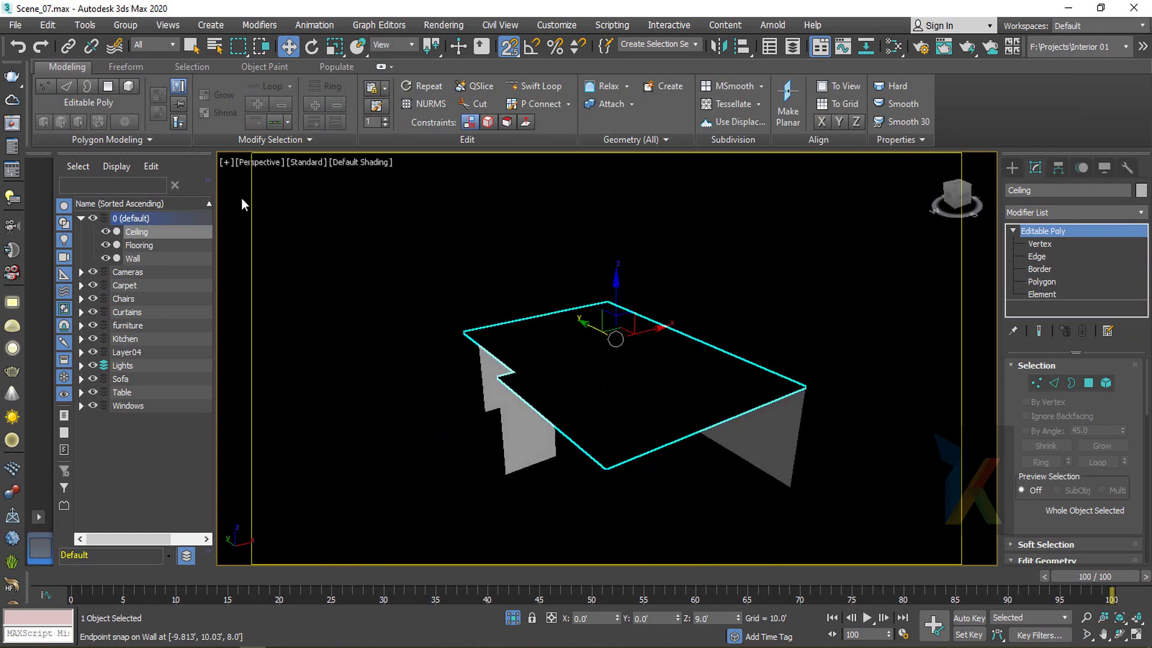
# Set the active viewport's background to the Customize User Interface solid color
pyautogui.click(228, 162)
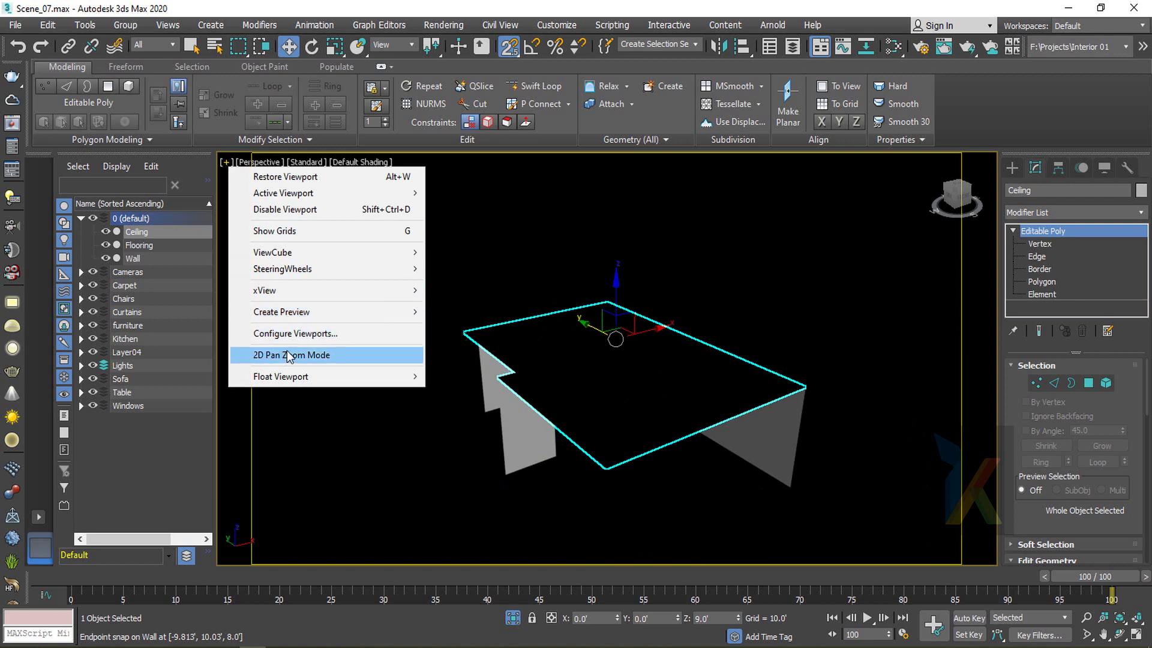
pyautogui.click(287, 334)
pyautogui.click(635, 151)
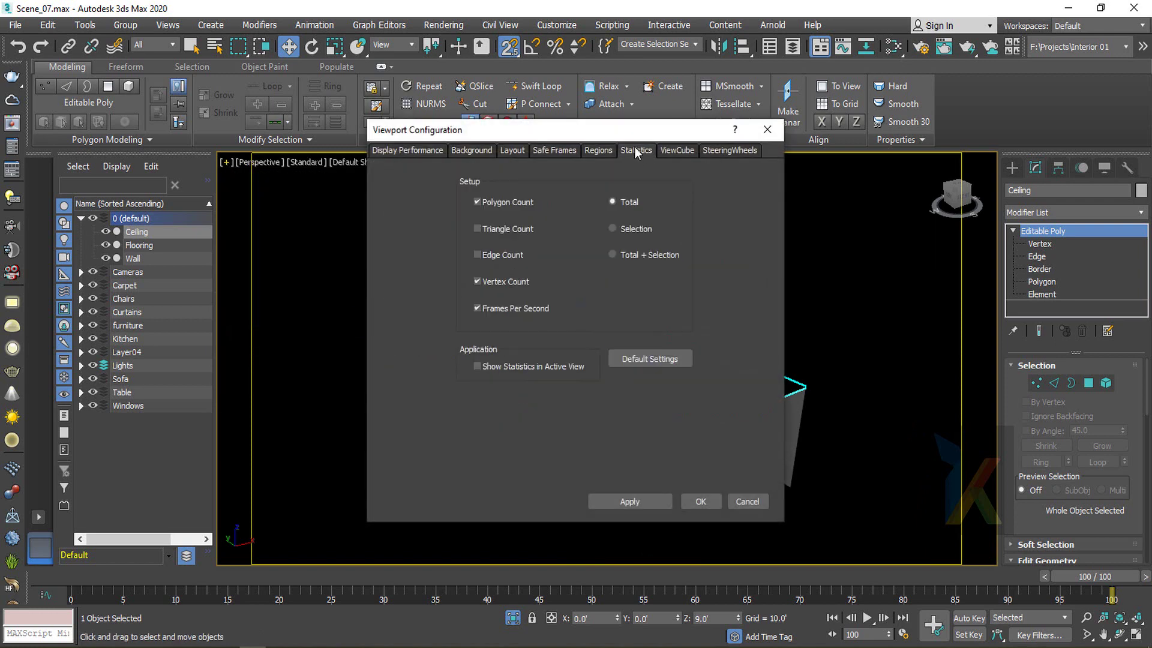
pyautogui.click(627, 502)
pyautogui.click(472, 151)
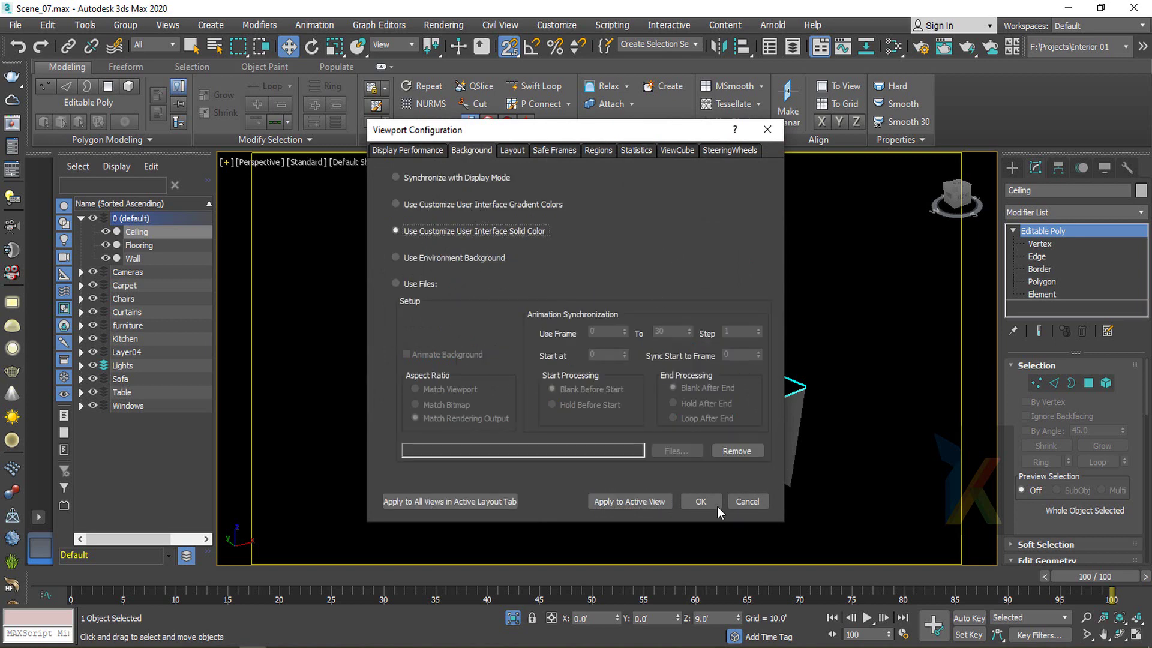
pyautogui.click(645, 500)
pyautogui.click(698, 501)
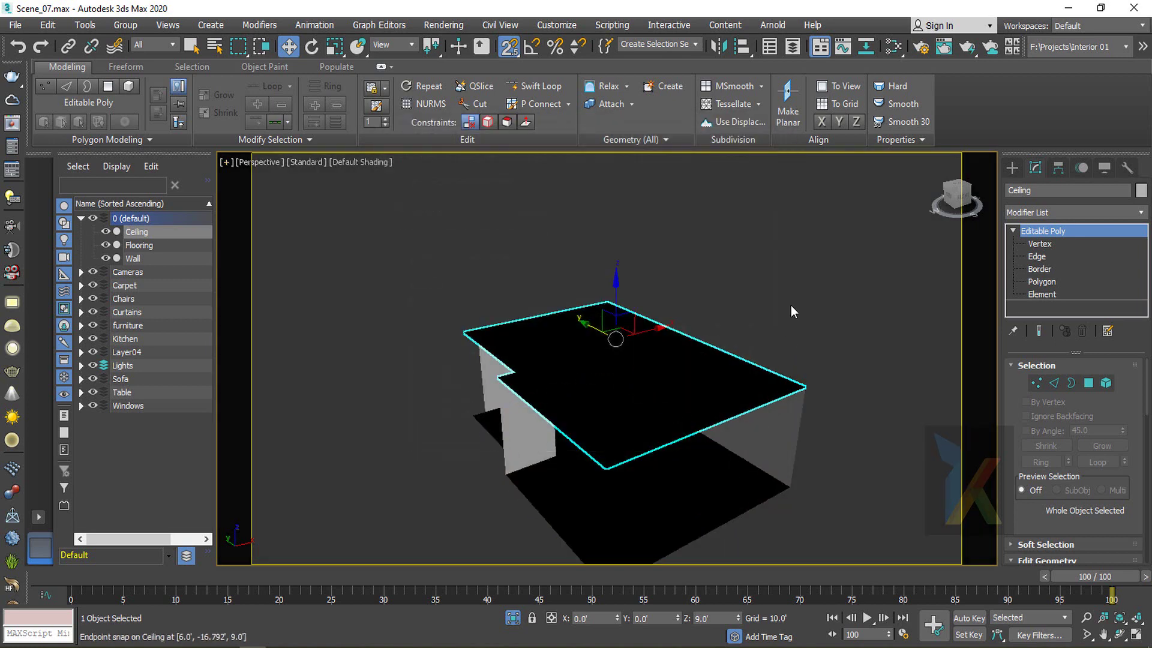
# Enable Backface Cull in the Flooring's object properties and clear the selection
pyautogui.keyDown('alt'); pyautogui.moveTo(791, 305); pyautogui.dragTo(805, 276, button='middle'); pyautogui.keyUp('alt')
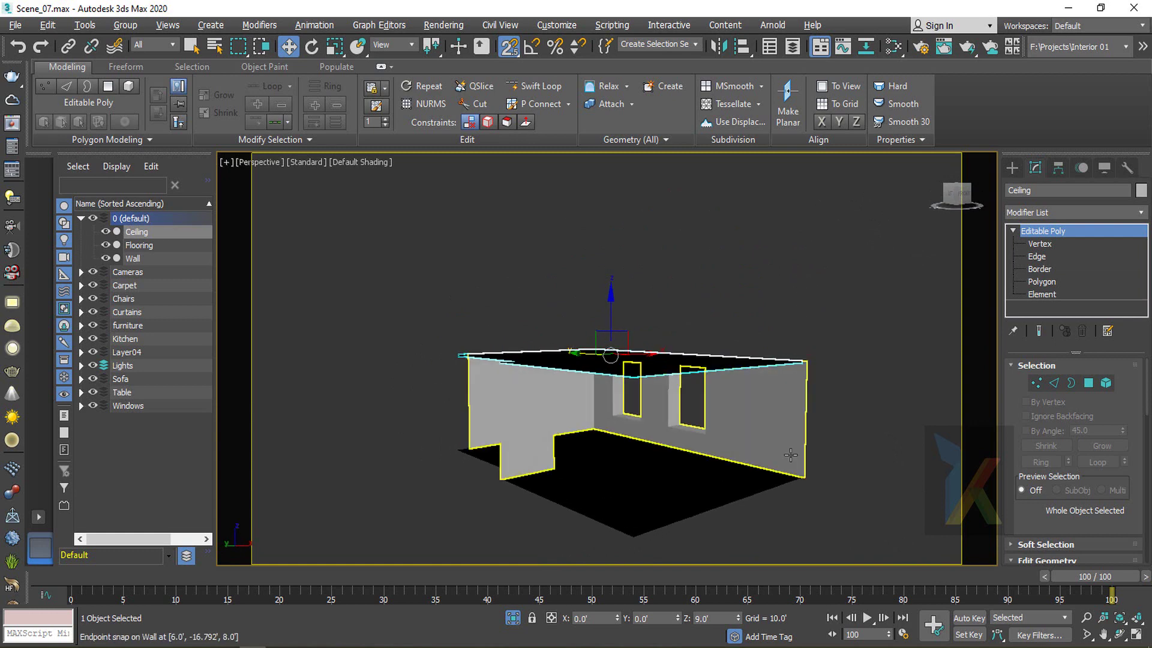
pyautogui.keyDown('alt'); pyautogui.moveTo(791, 454); pyautogui.dragTo(597, 458, button='middle'); pyautogui.keyUp('alt')
pyautogui.click(593, 457)
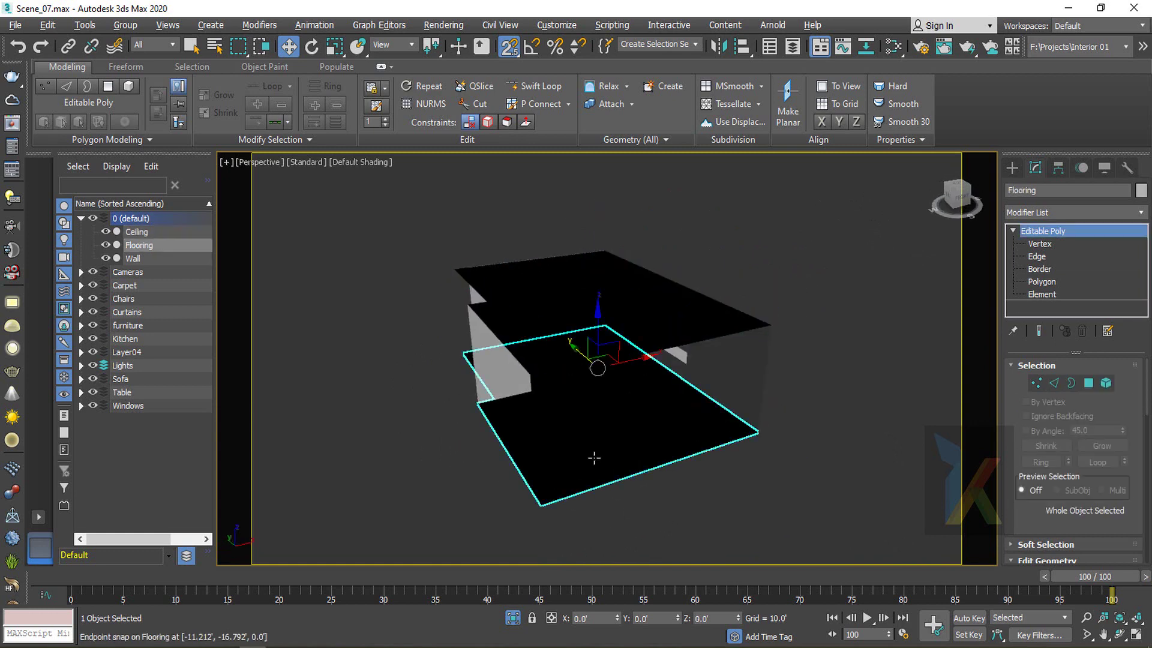
pyautogui.scroll(3, 637, 471)
pyautogui.rightClick(637, 443)
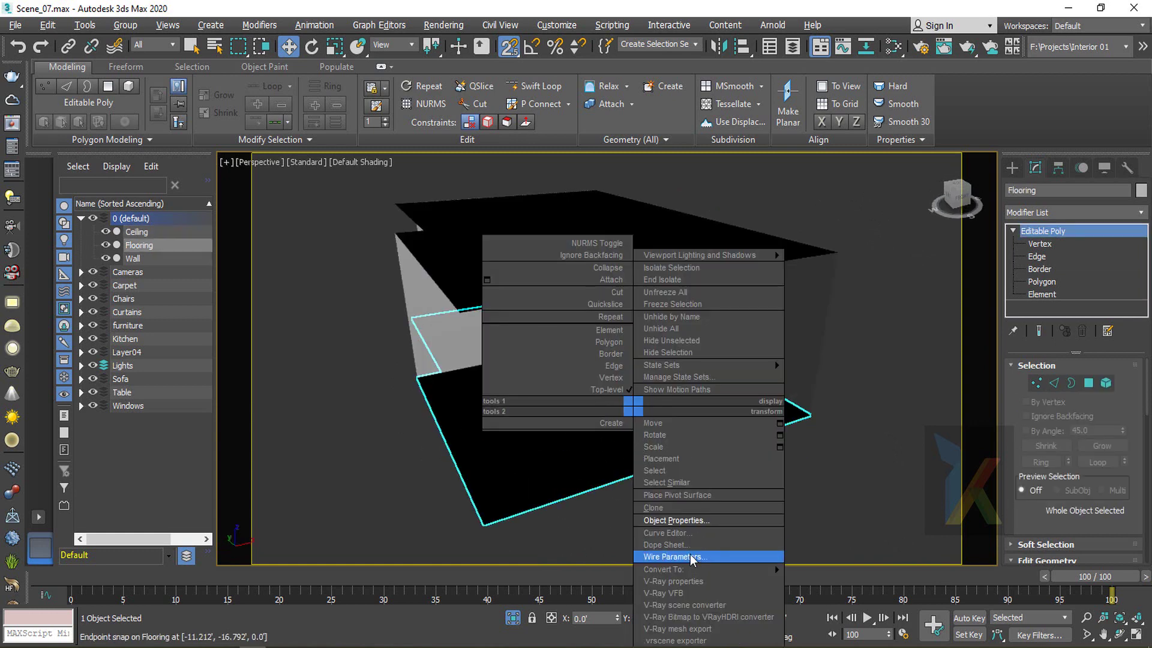
pyautogui.click(679, 520)
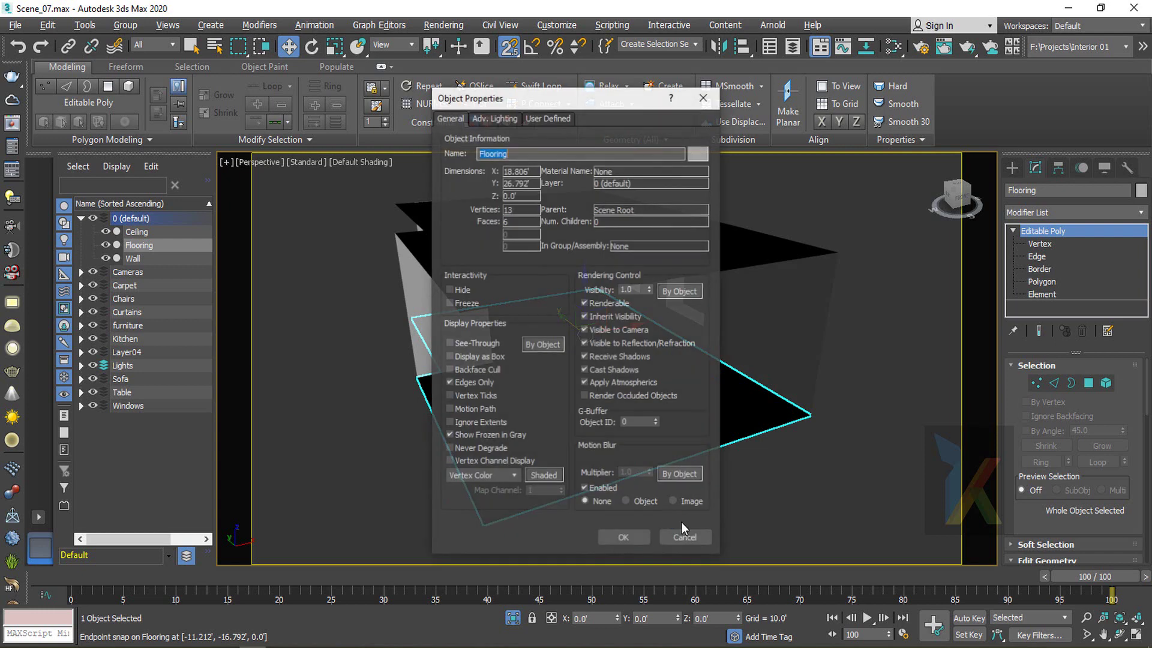
pyautogui.click(474, 369)
pyautogui.click(625, 539)
pyautogui.click(817, 478)
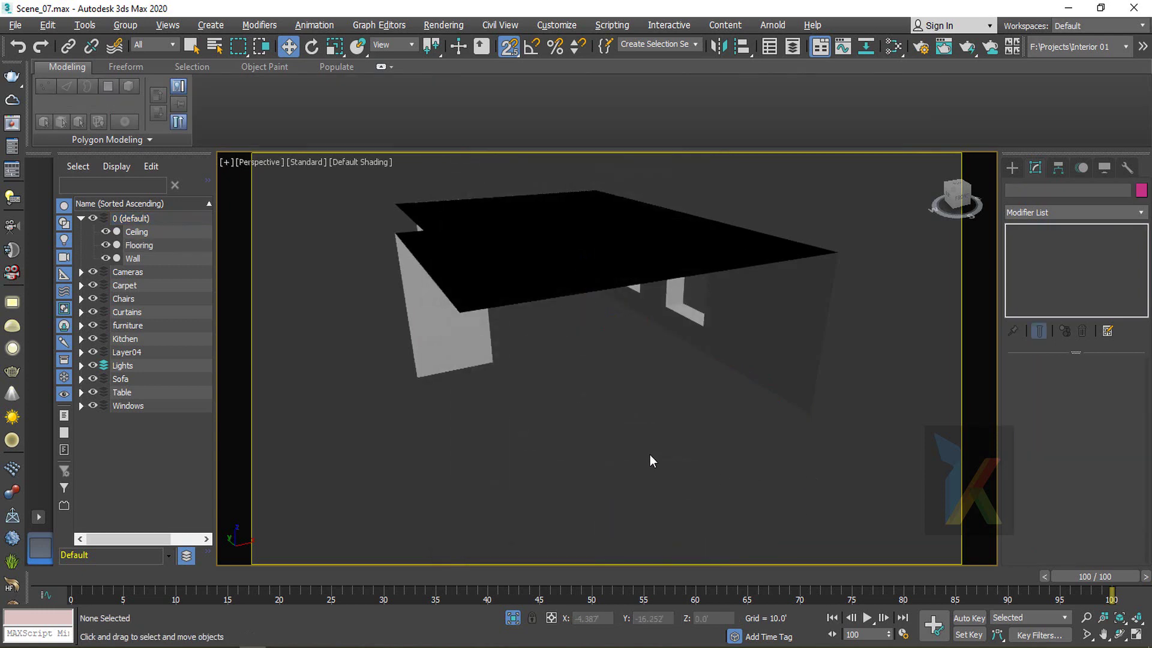
# Turn off Backface Cull in the Flooring's object properties and clear the selection
pyautogui.click(637, 433)
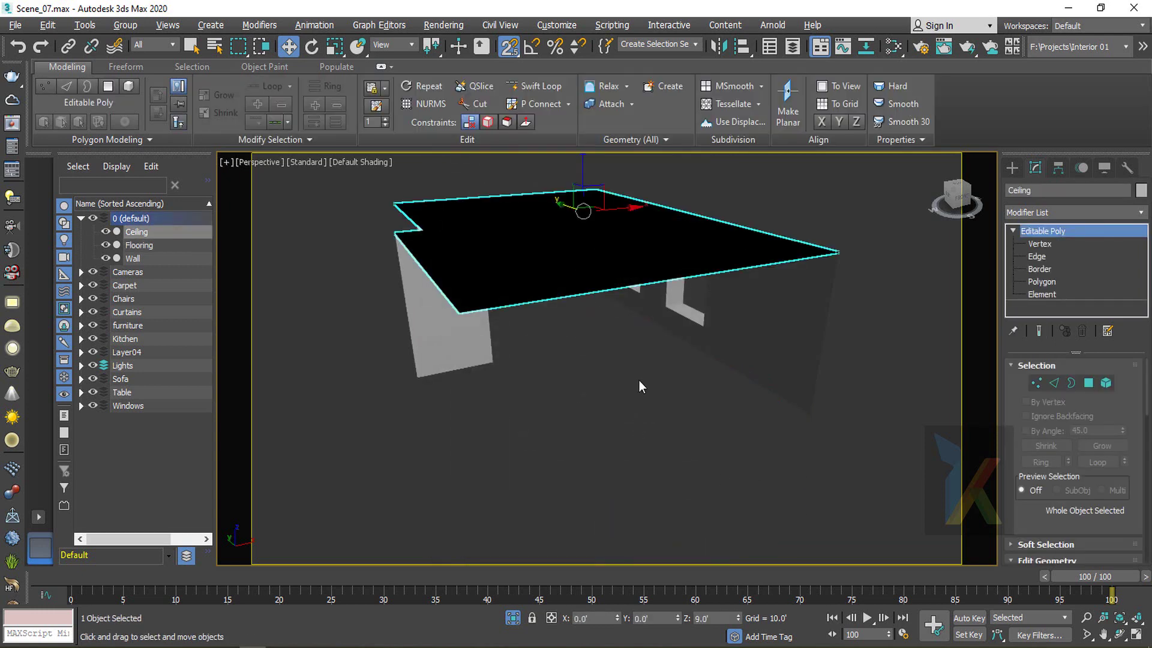
pyautogui.keyDown('alt'); pyautogui.moveTo(624, 422); pyautogui.dragTo(625, 321, button='middle'); pyautogui.keyUp('alt')
pyautogui.click(657, 366)
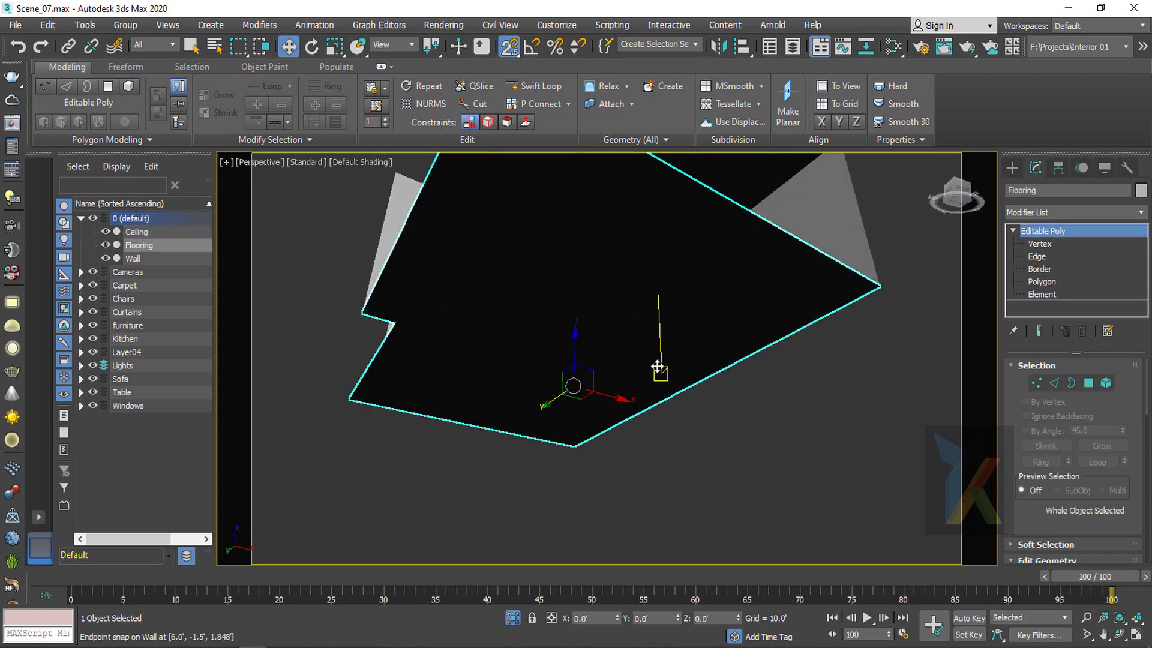
pyautogui.rightClick(667, 352)
pyautogui.click(699, 462)
pyautogui.click(468, 372)
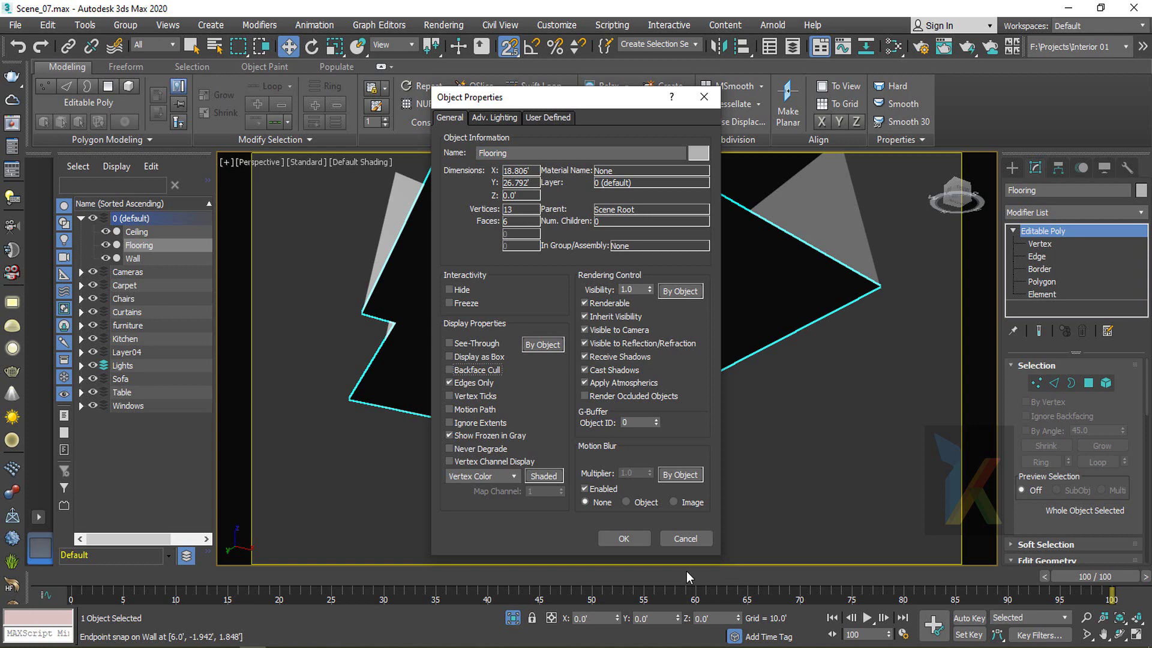
pyautogui.click(615, 543)
pyautogui.click(782, 441)
# Isolate the Flooring and flip the normals of its whole element
pyautogui.keyDown('alt'); pyautogui.moveTo(757, 368); pyautogui.dragTo(676, 470, button='middle'); pyautogui.keyUp('alt')
pyautogui.click(689, 478)
pyautogui.scroll(-5, 690, 478)
pyautogui.click(1057, 235)
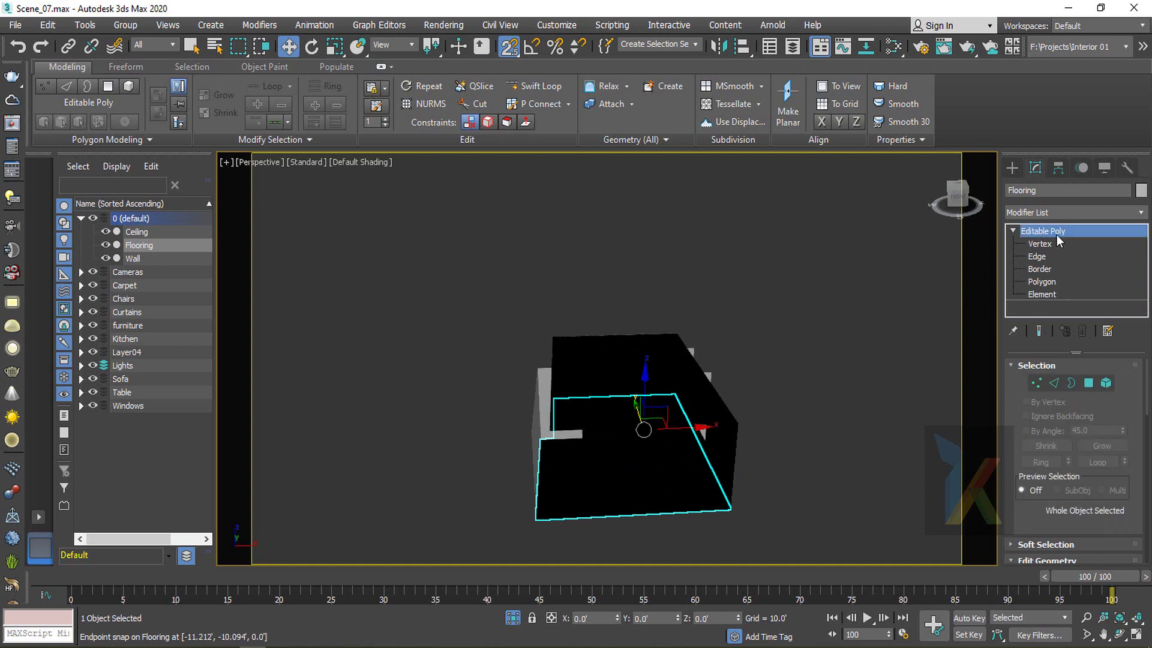
pyautogui.press('f')
pyautogui.press('F3')
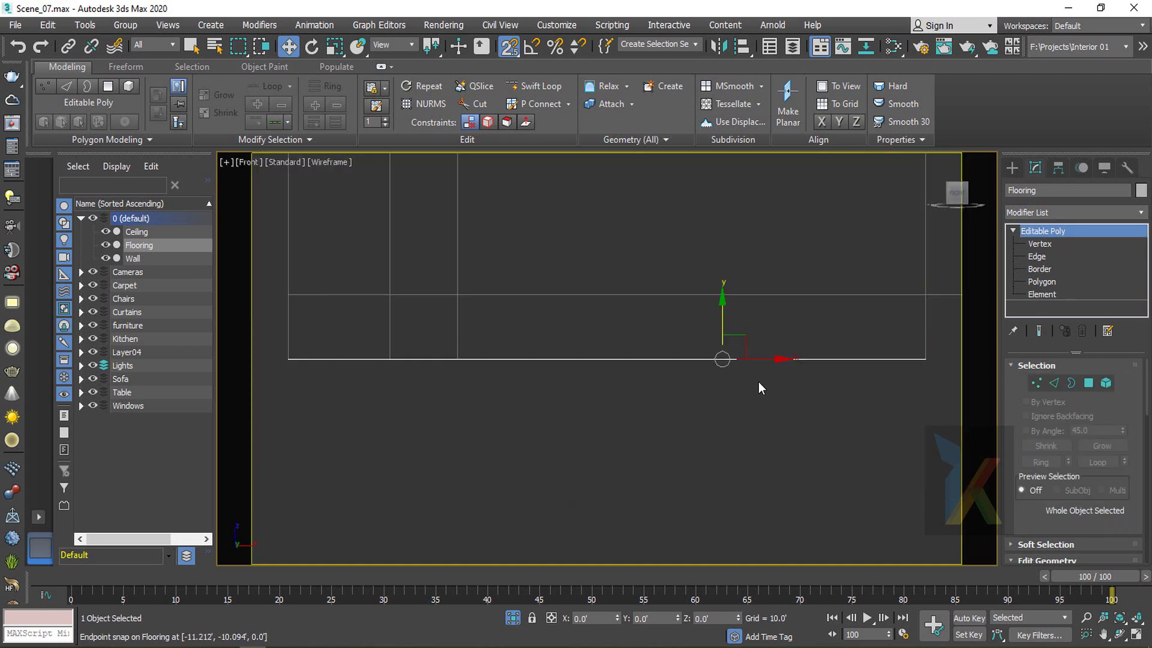
pyautogui.scroll(4, 775, 368)
pyautogui.click(1057, 214)
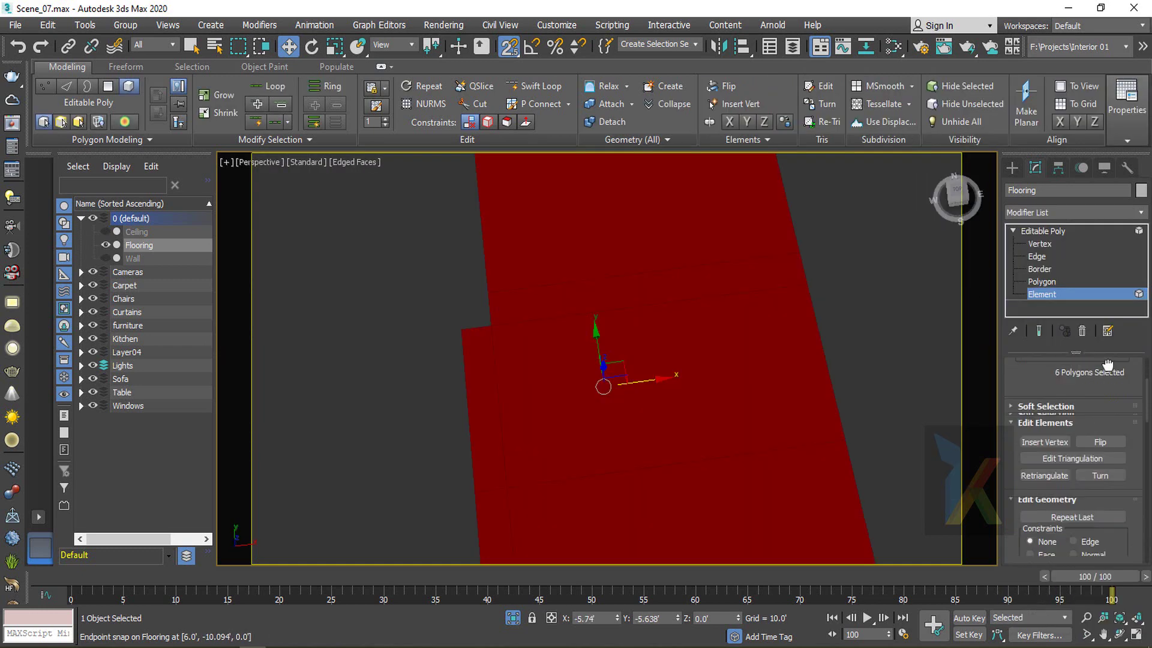
pyautogui.click(1094, 403)
pyautogui.click(878, 377)
pyautogui.click(1038, 232)
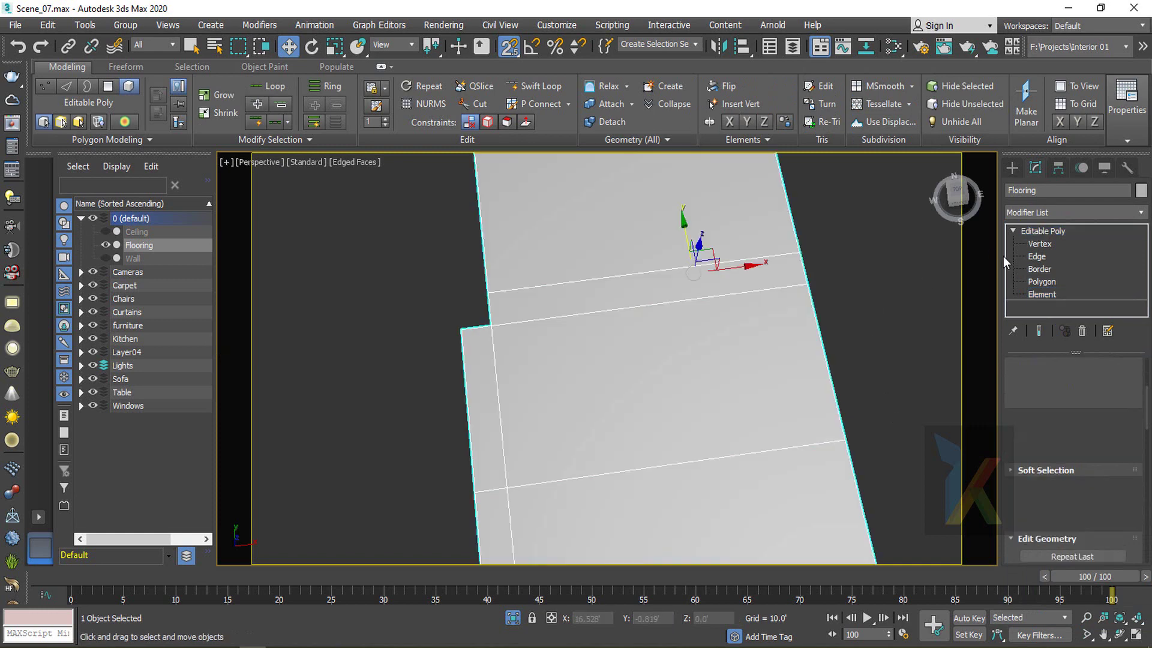
# Turn off edged faces, reselect the Flooring and convert it to Editable Poly
pyautogui.click(861, 306)
pyautogui.press('F4')
pyautogui.scroll(-4, 688, 396)
pyautogui.click(687, 396)
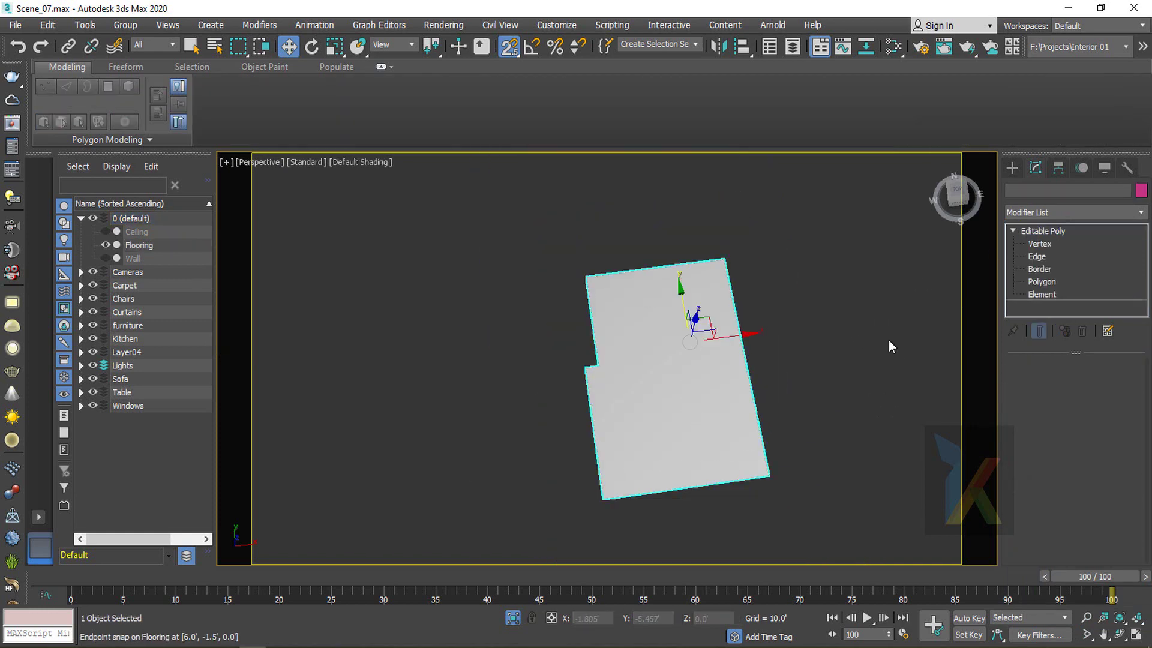
pyautogui.rightClick(610, 326)
pyautogui.moveTo(650, 487)
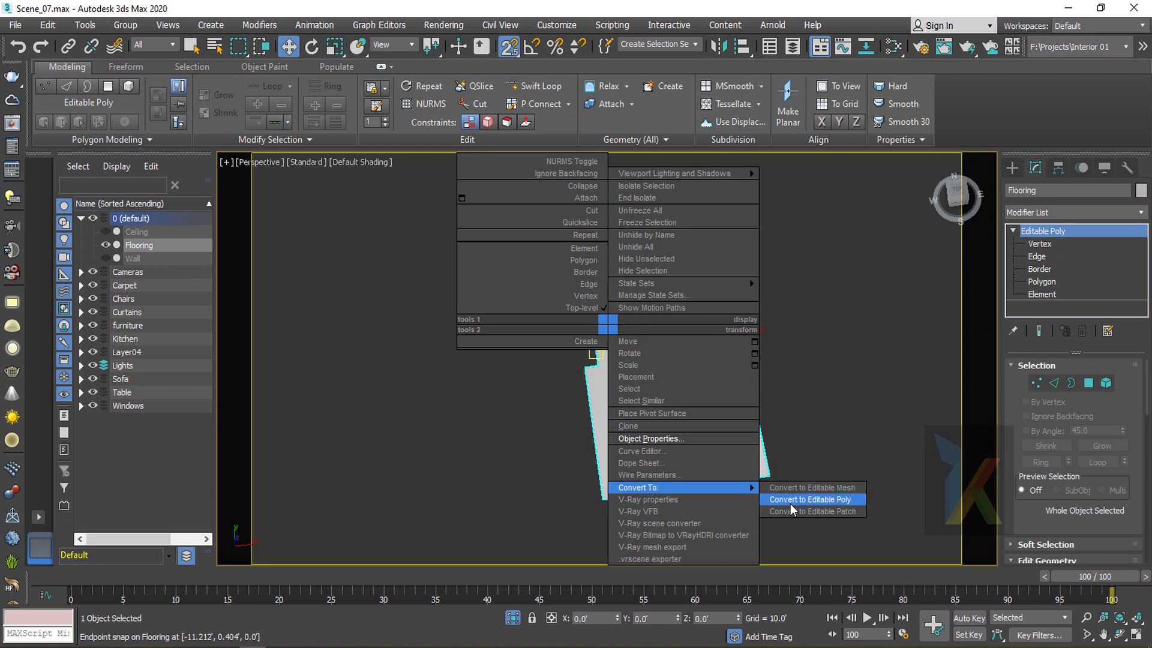
pyautogui.click(790, 502)
# Try a Shell modifier on the Flooring and delete it from the stack
pyautogui.click(1053, 210)
pyautogui.write('sh')
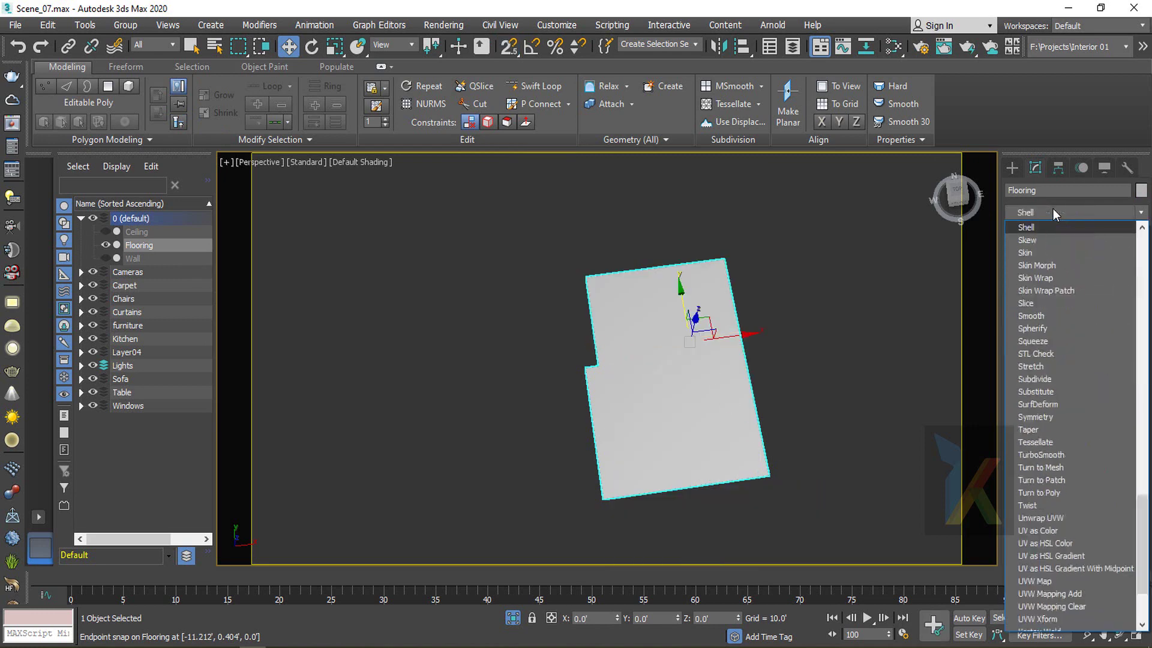
pyautogui.press('Return')
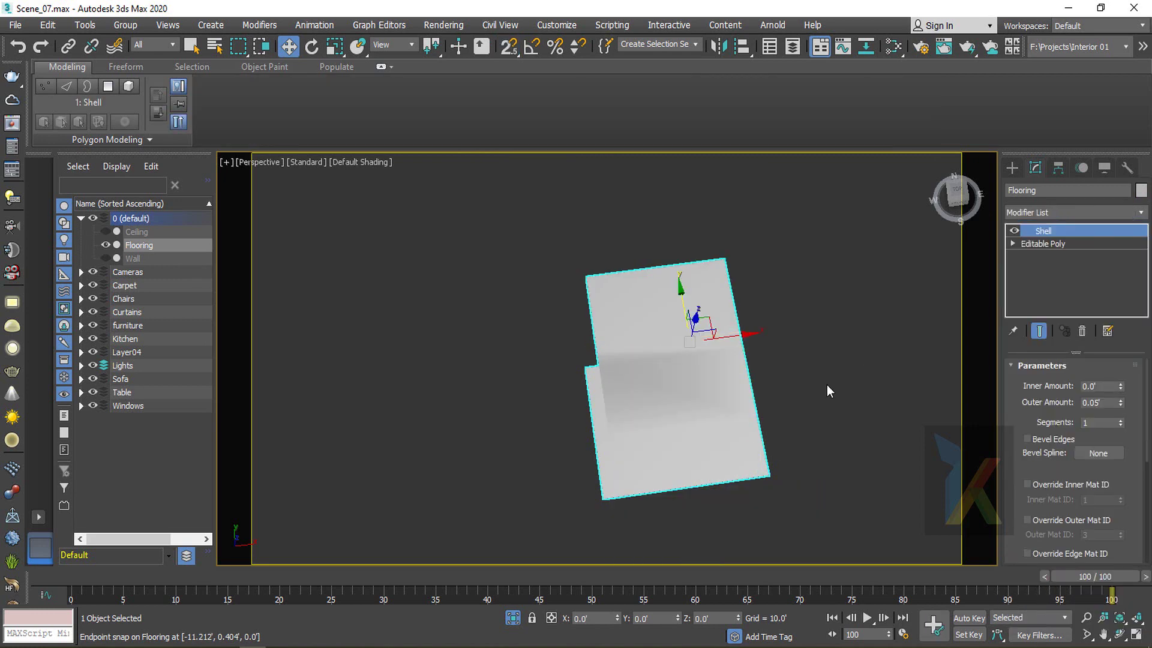
pyautogui.rightClick(1039, 234)
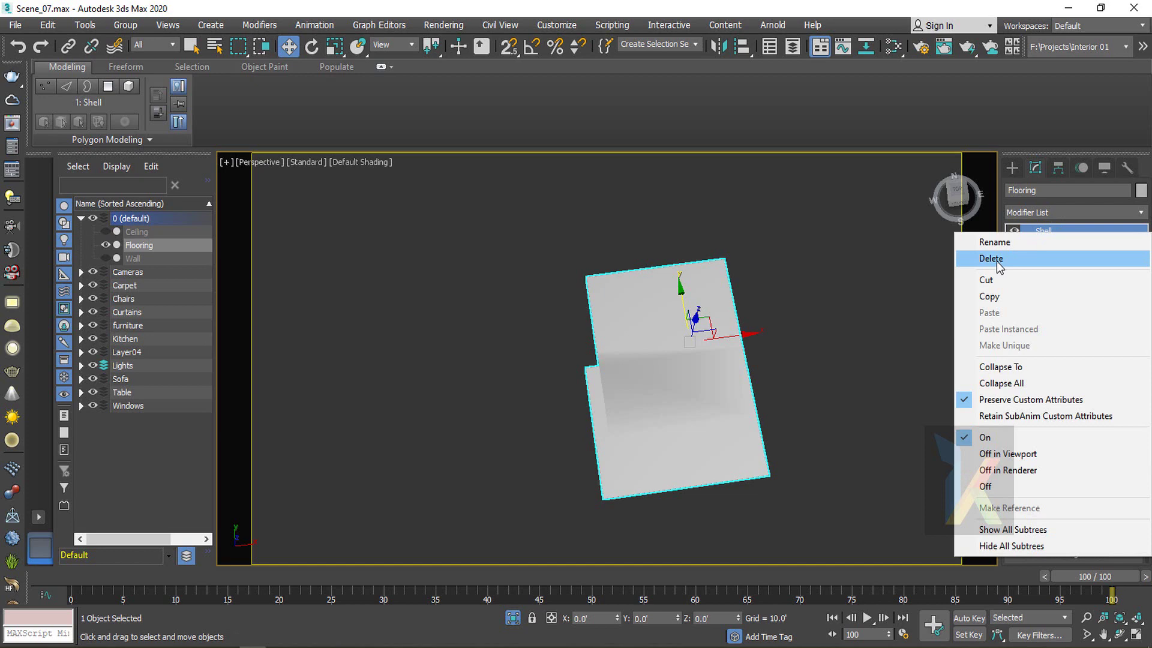
pyautogui.click(991, 258)
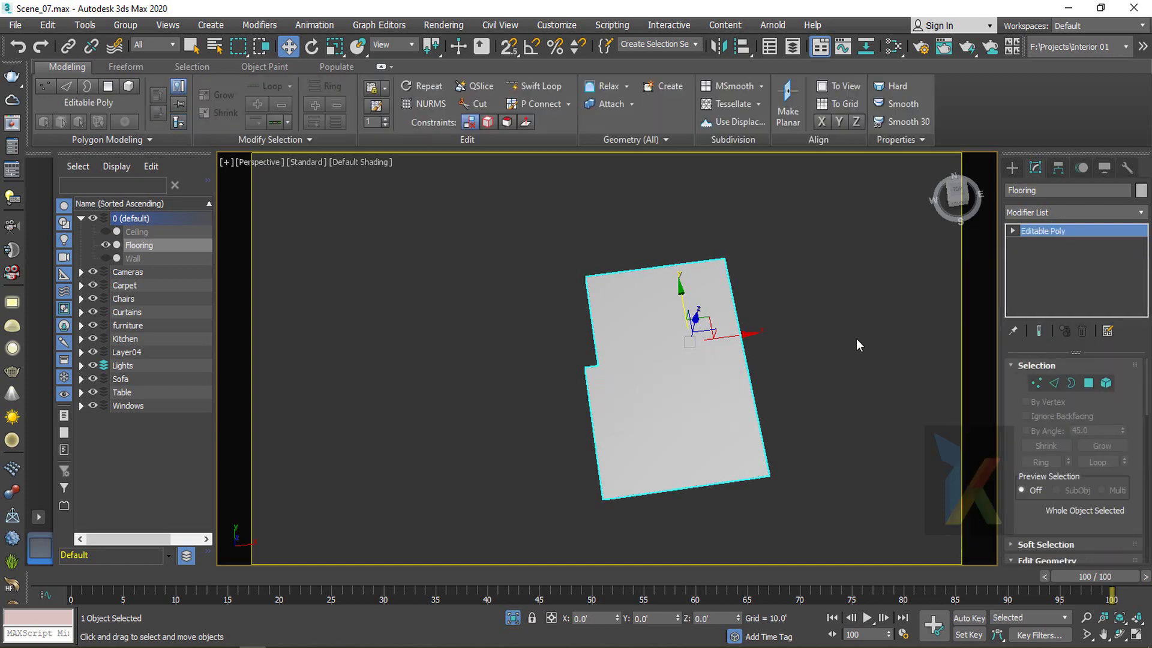
# Show edged faces in the Front view and apply a Shell modifier with a 0.05' outer amount to the Flooring
pyautogui.press('F4')
pyautogui.press('f')
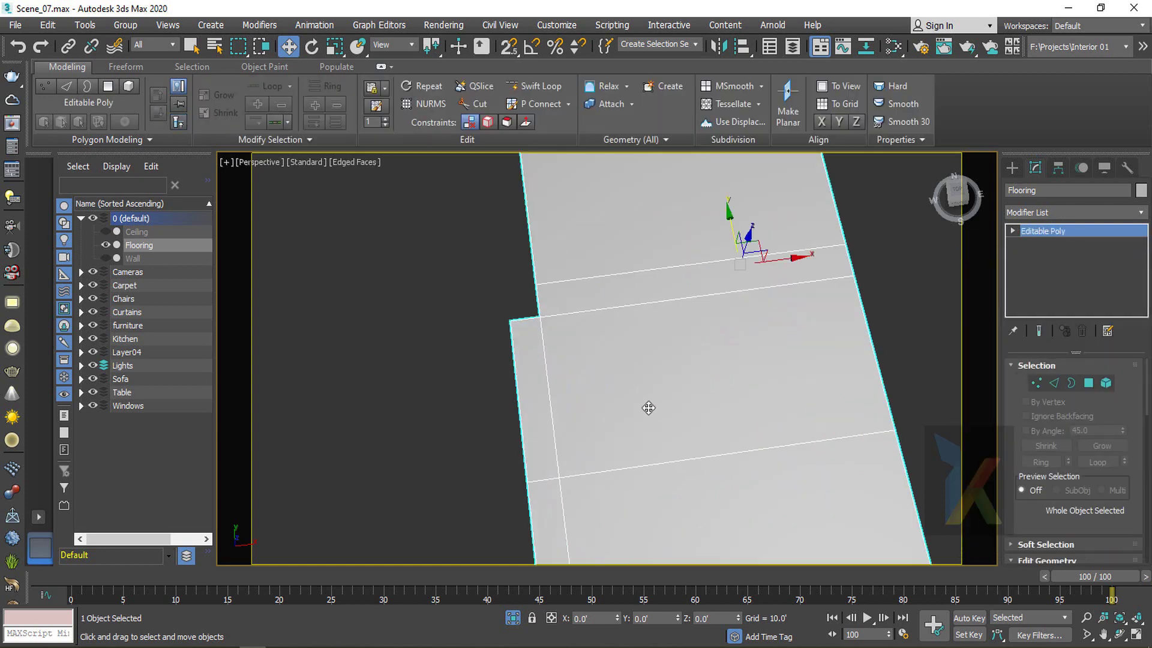
pyautogui.click(1069, 217)
pyautogui.write('sh')
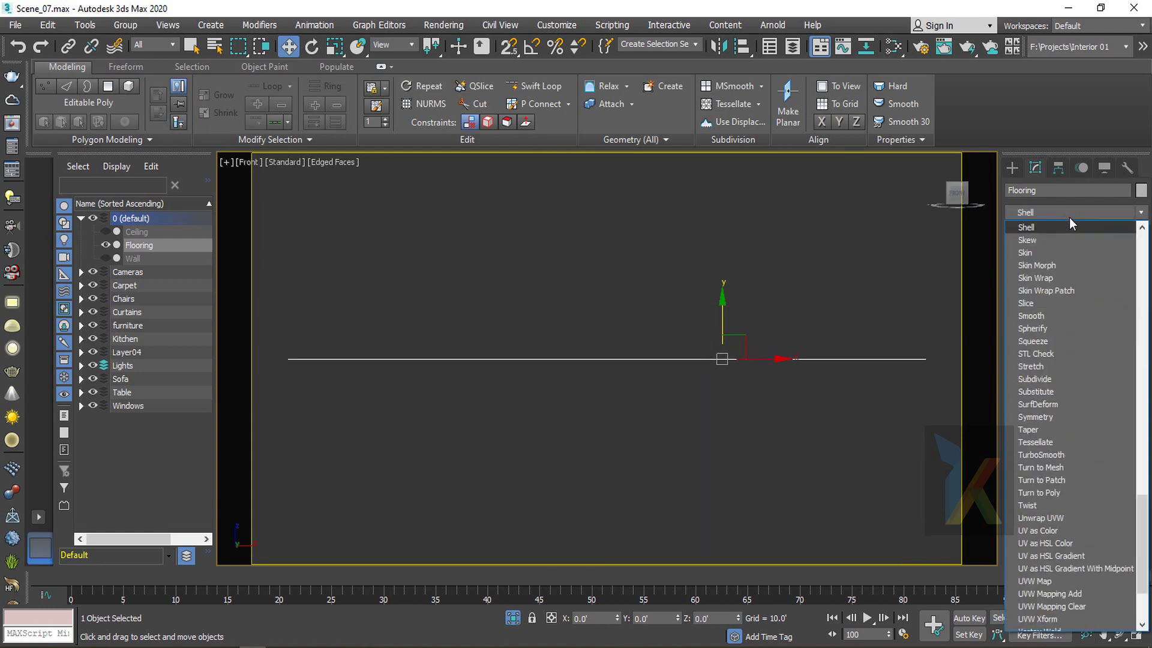
pyautogui.click(1043, 226)
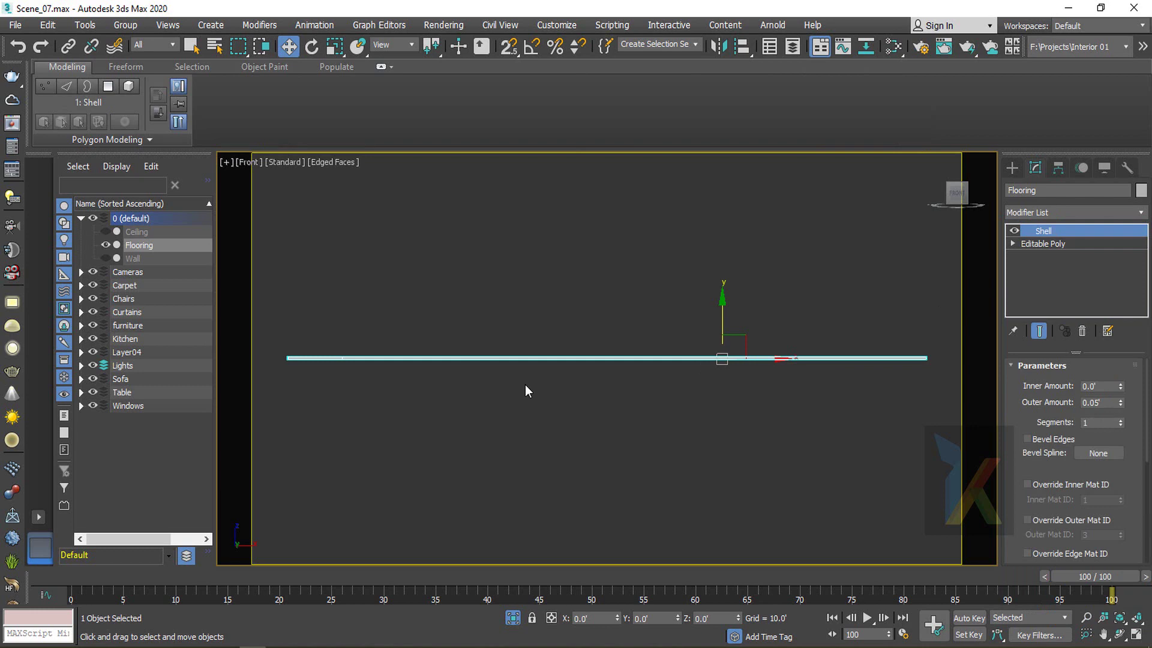
# Convert the shelled Flooring to Editable Poly and end its isolation
pyautogui.rightClick(810, 367)
pyautogui.moveTo(808, 437)
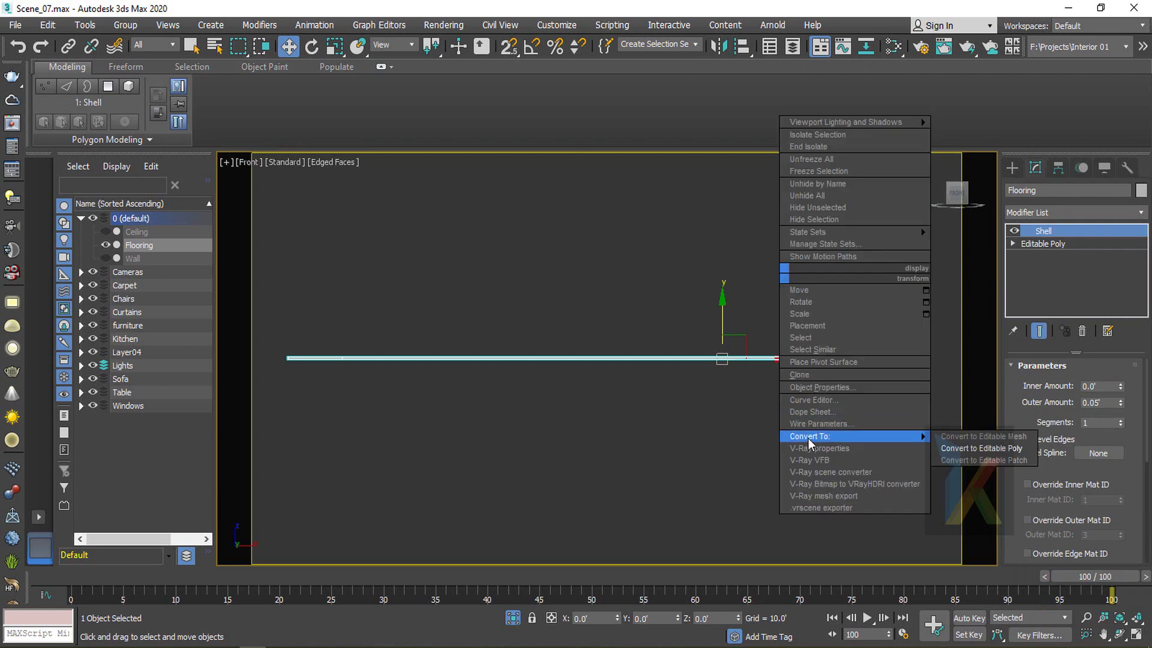
pyautogui.click(993, 449)
pyautogui.hotkey('alt', 'q')
pyautogui.moveTo(1101, 423); pyautogui.dragTo(1096, 272)
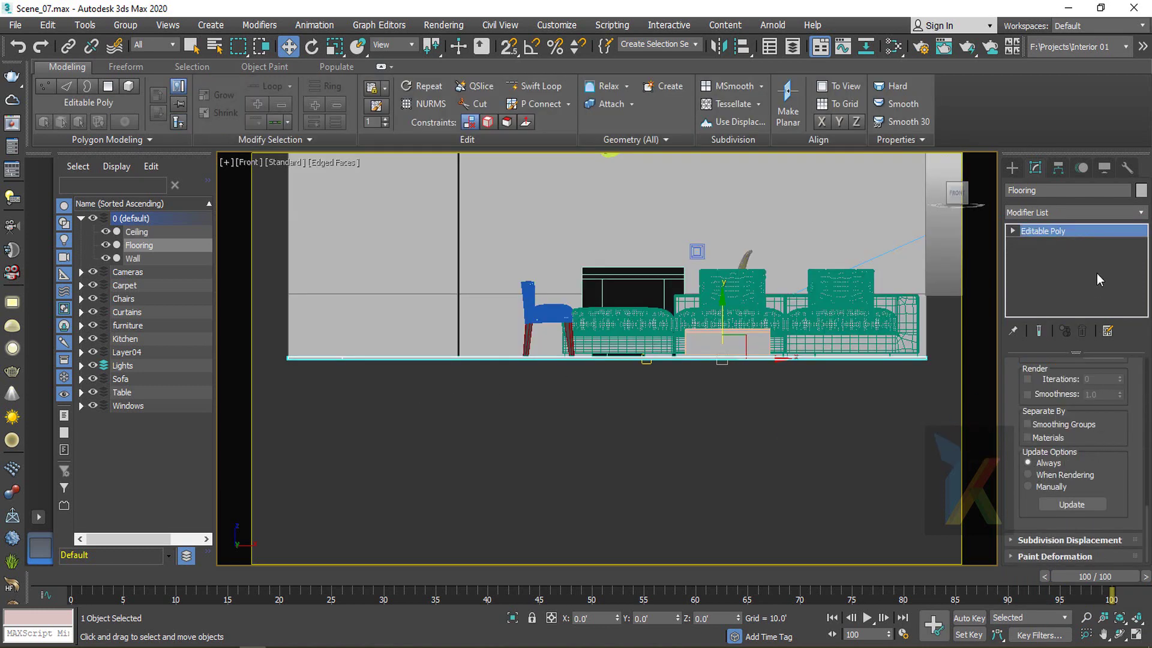
# Return to a shaded perspective view from above and select the Ceiling
pyautogui.press('F3')
pyautogui.press('p')
pyautogui.scroll(-4, 615, 312)
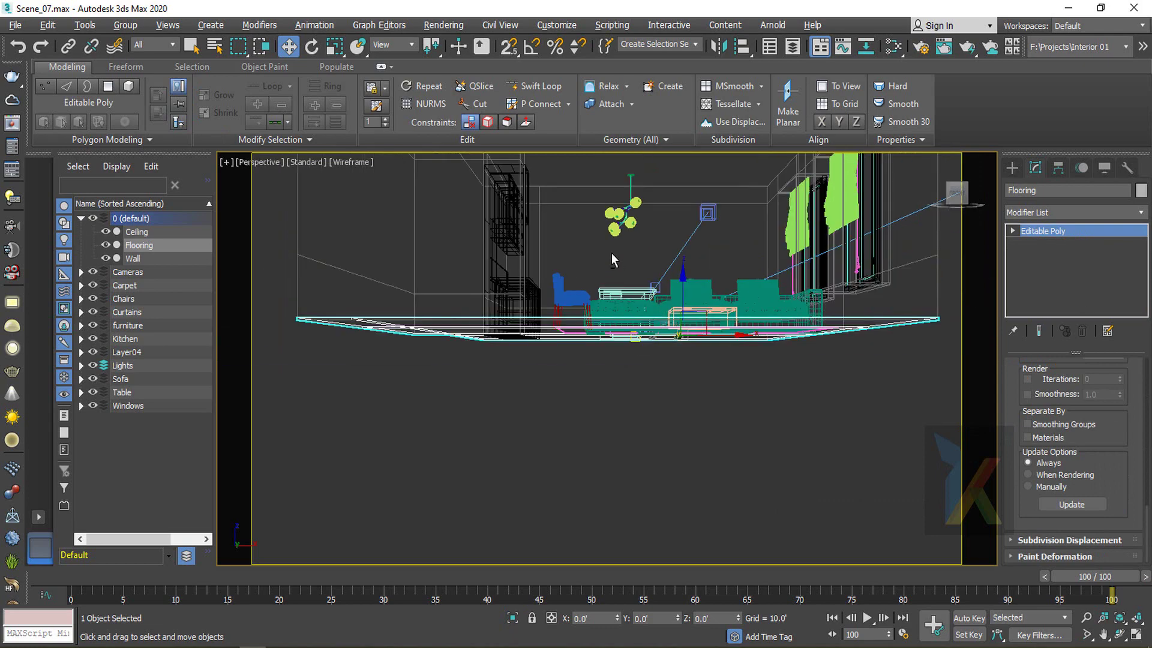
pyautogui.keyDown('alt'); pyautogui.moveTo(611, 253); pyautogui.dragTo(462, 290, button='middle'); pyautogui.keyUp('alt')
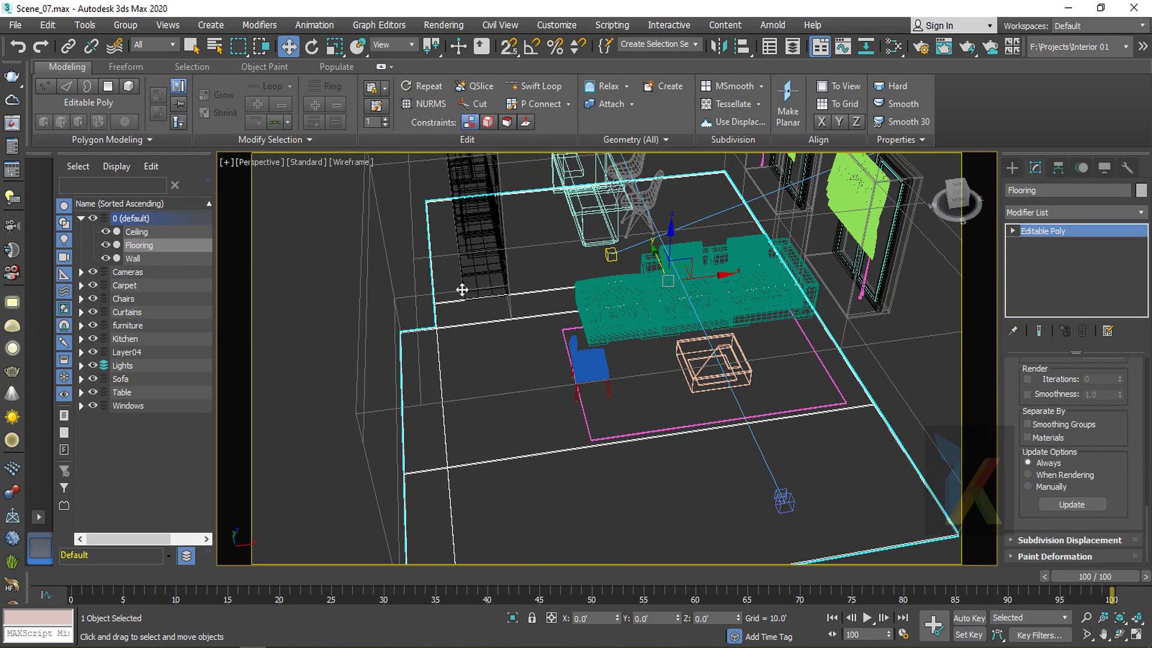
pyautogui.click(411, 213)
pyautogui.scroll(-4, 412, 214)
pyautogui.press('F3')
pyautogui.moveTo(455, 246); pyautogui.dragTo(474, 270, button='middle')
pyautogui.keyDown('alt'); pyautogui.moveTo(474, 270); pyautogui.dragTo(480, 402, button='middle'); pyautogui.keyUp('alt')
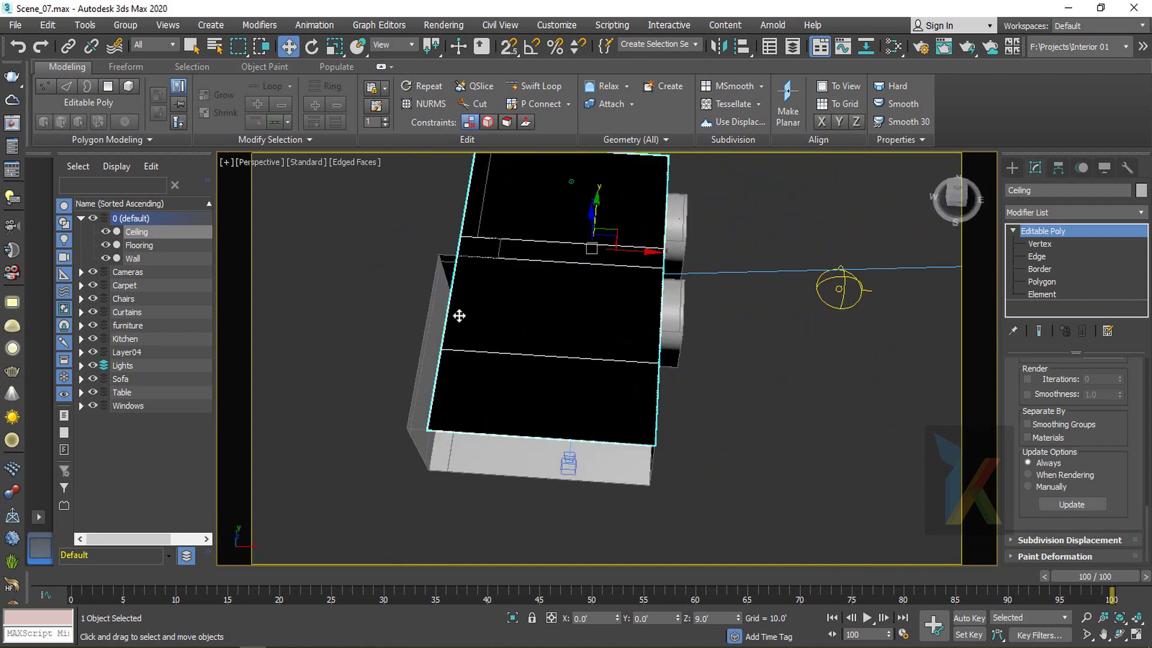
# Try to move the Ceiling's recessed side edges onto the protruding wall's corner with 2.5D snapping
pyautogui.press('2')
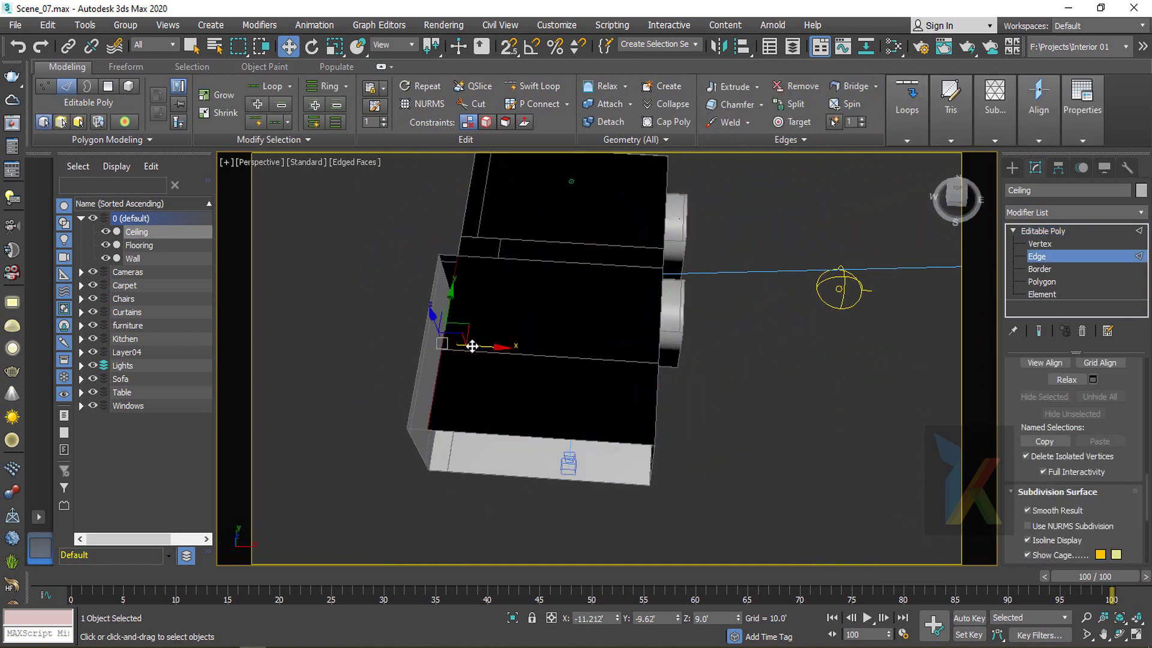
pyautogui.press('s')
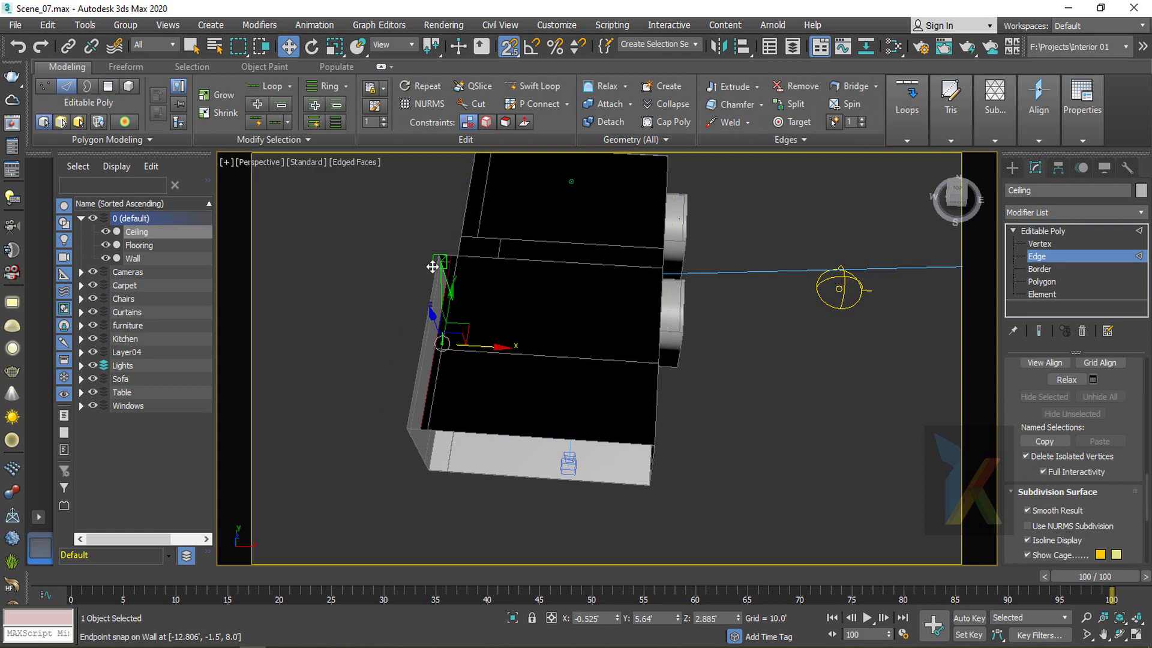
pyautogui.moveTo(432, 266); pyautogui.dragTo(441, 259)
pyautogui.scroll(5, 434, 257)
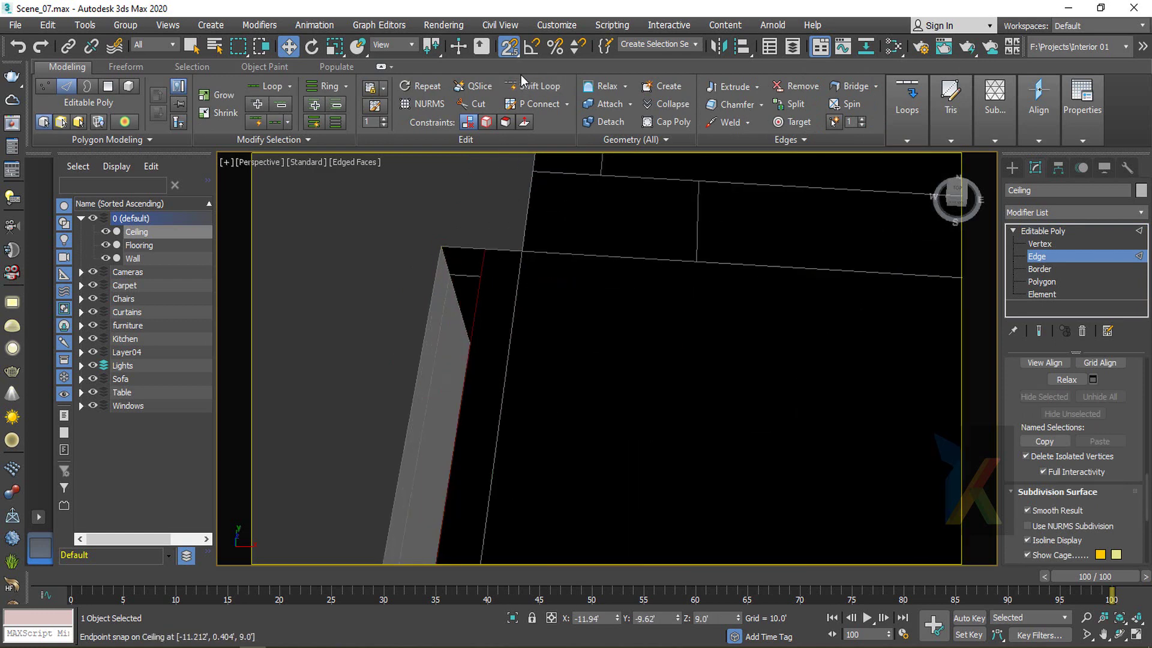
# Switch snapping to 3D and move the Ceiling's recessed side edges onto the protruding wall's outer corner
pyautogui.moveTo(510, 52); pyautogui.dragTo(505, 120)
pyautogui.scroll(-3, 514, 432)
pyautogui.moveTo(514, 431); pyautogui.dragTo(531, 379, button='middle')
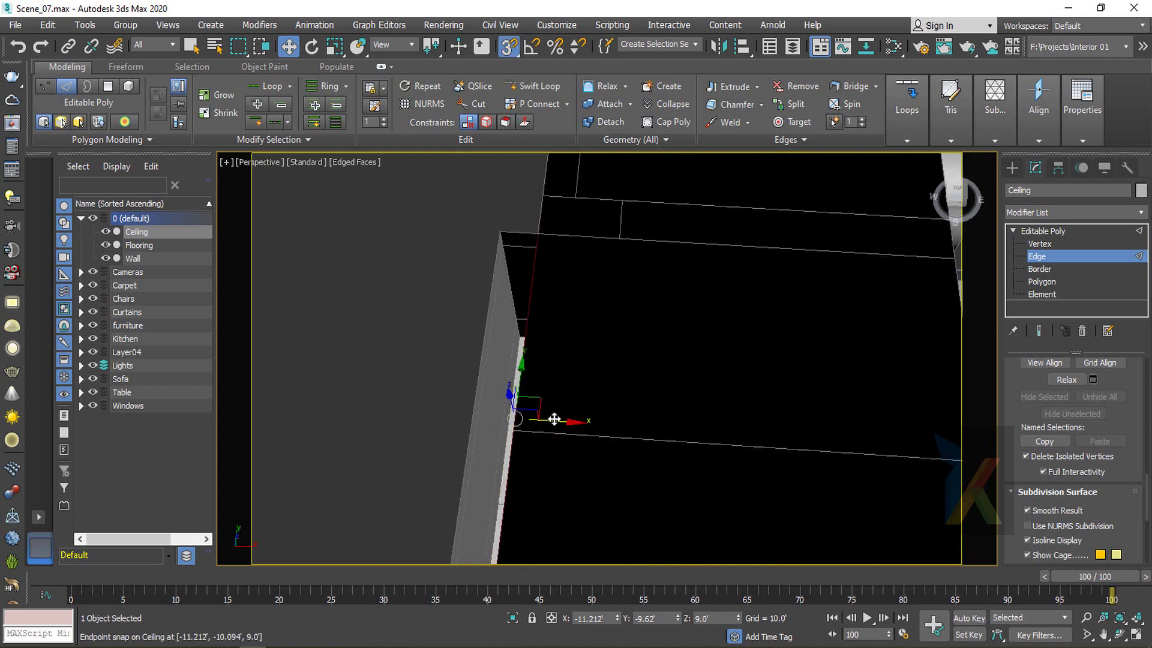
pyautogui.moveTo(554, 419); pyautogui.dragTo(498, 245)
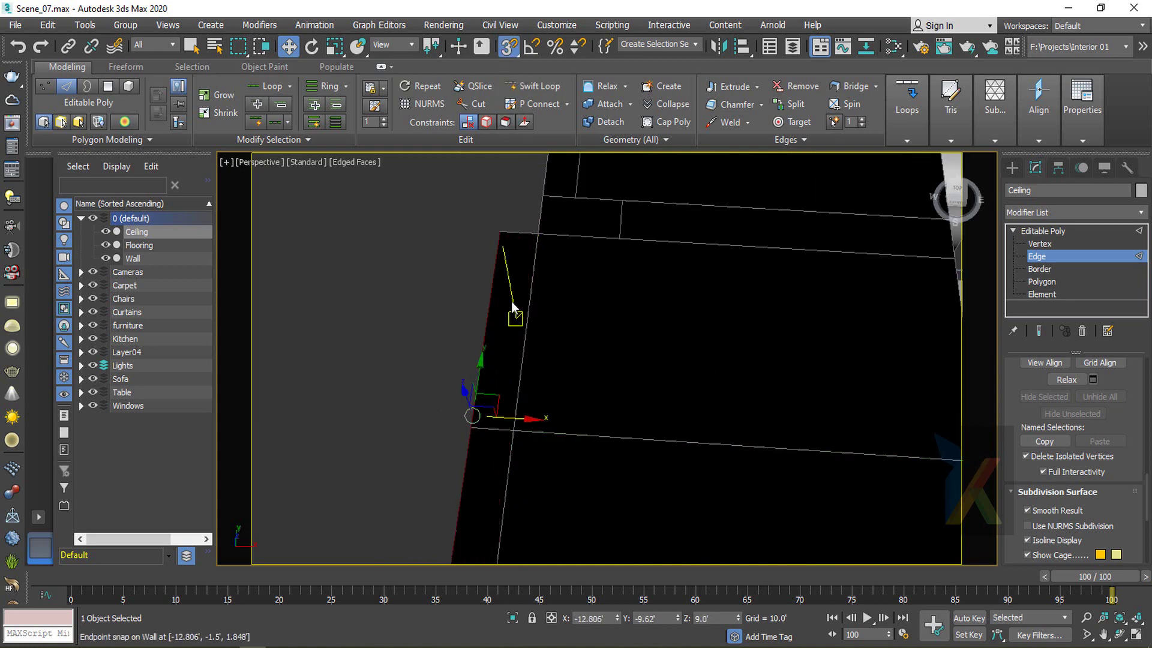
# Examine the Ceiling's vertices and shaded outline against the walls, with snapping off, and return to whole-object selection
pyautogui.scroll(-3, 511, 308)
pyautogui.click(1033, 235)
pyautogui.press('1')
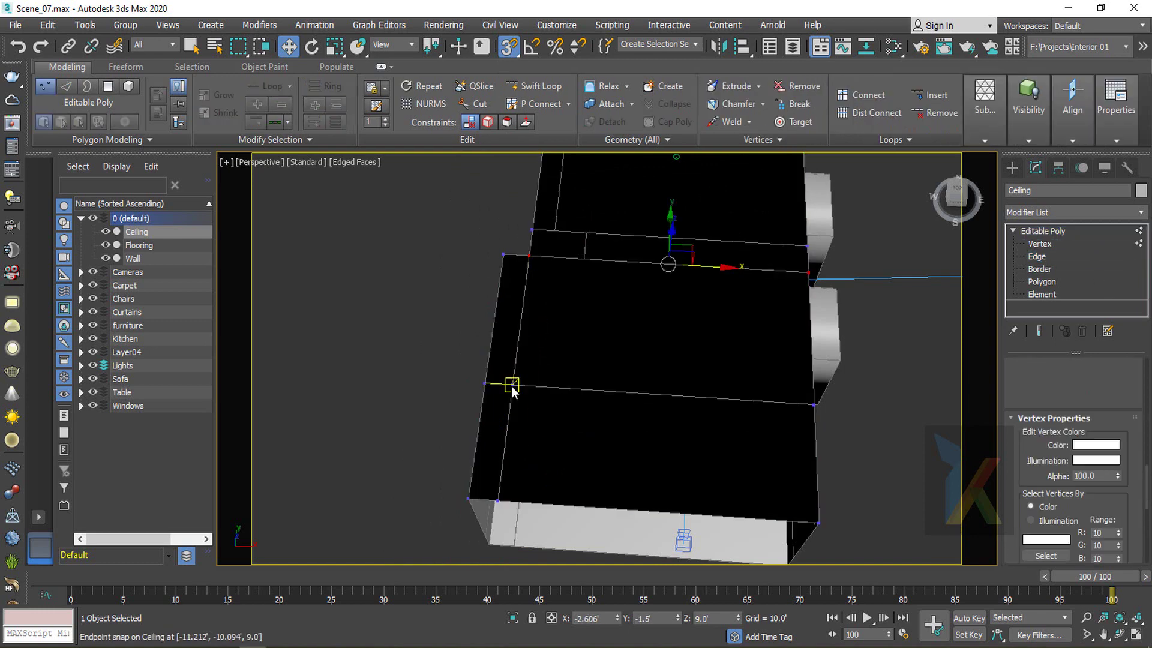
pyautogui.click(512, 385)
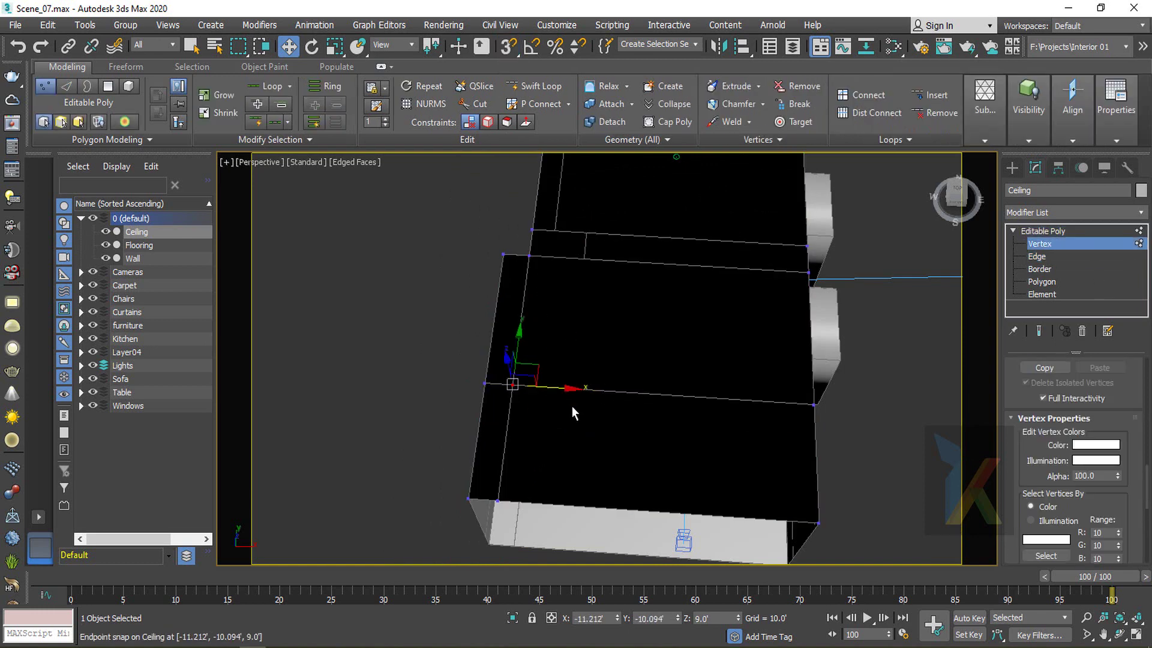
pyautogui.press('F4')
pyautogui.click(1038, 258)
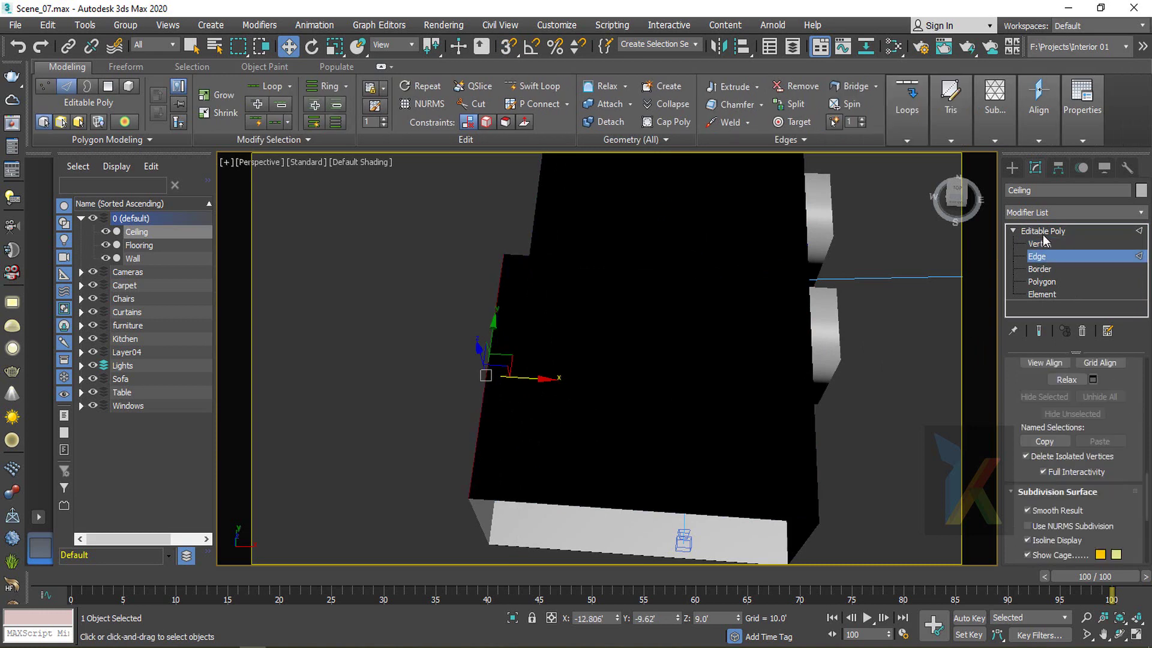
pyautogui.click(1042, 232)
pyautogui.click(435, 270)
pyautogui.press('F4')
pyautogui.click(574, 339)
pyautogui.scroll(-5, 567, 387)
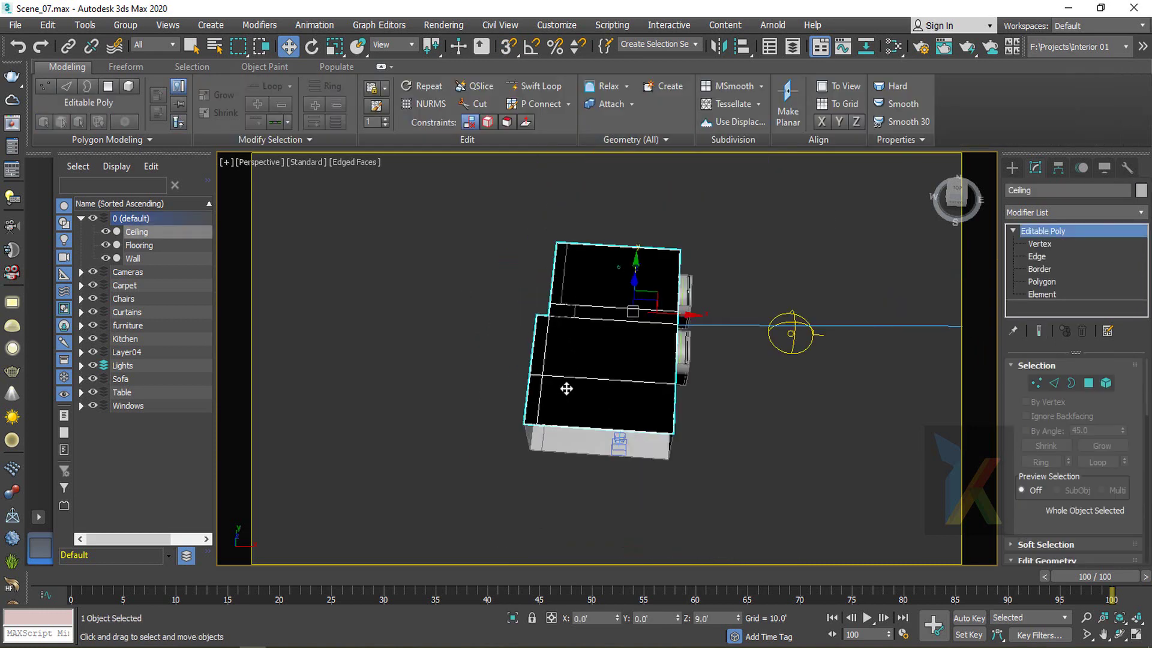
pyautogui.keyDown('alt'); pyautogui.moveTo(567, 388); pyautogui.dragTo(580, 361, button='middle'); pyautogui.keyUp('alt')
# Render the V-Ray camera view to check the lighting, and close the frame buffer and message windows
pyautogui.press('c')
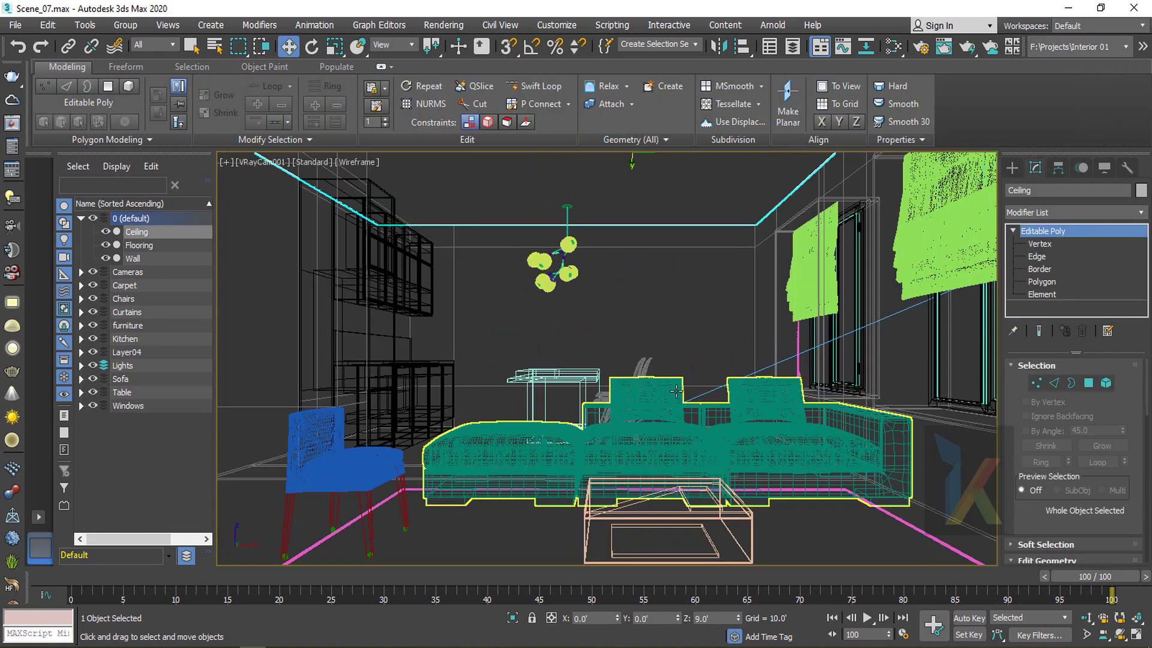
pyautogui.press('F3')
pyautogui.press('F3')
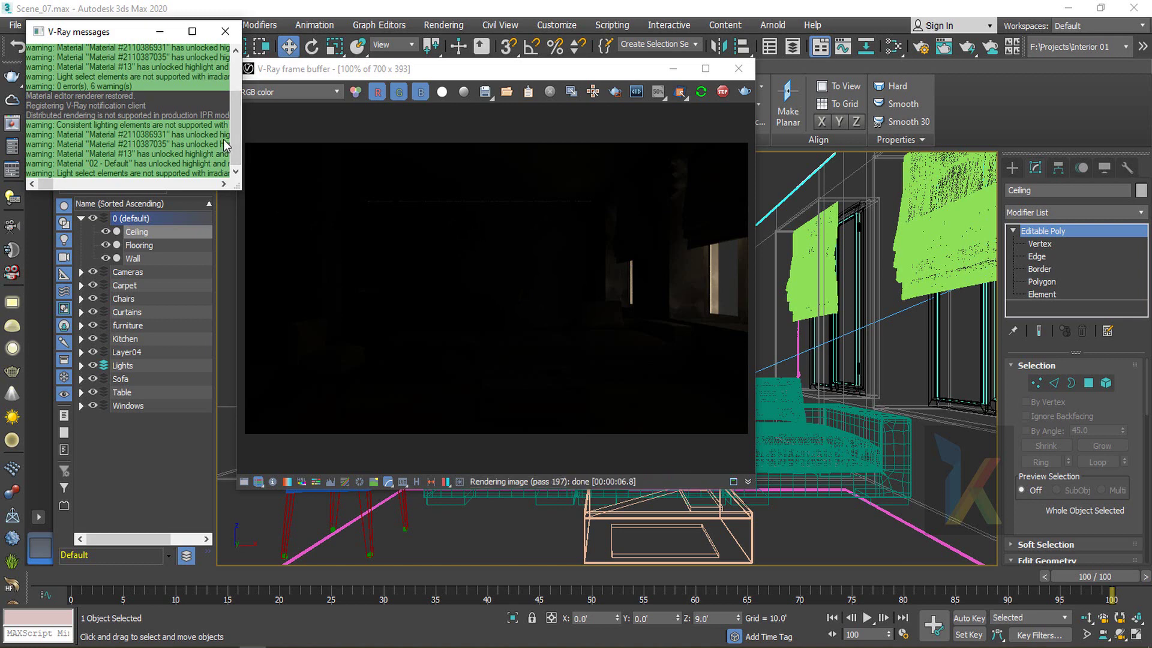
pyautogui.click(225, 32)
pyautogui.click(740, 70)
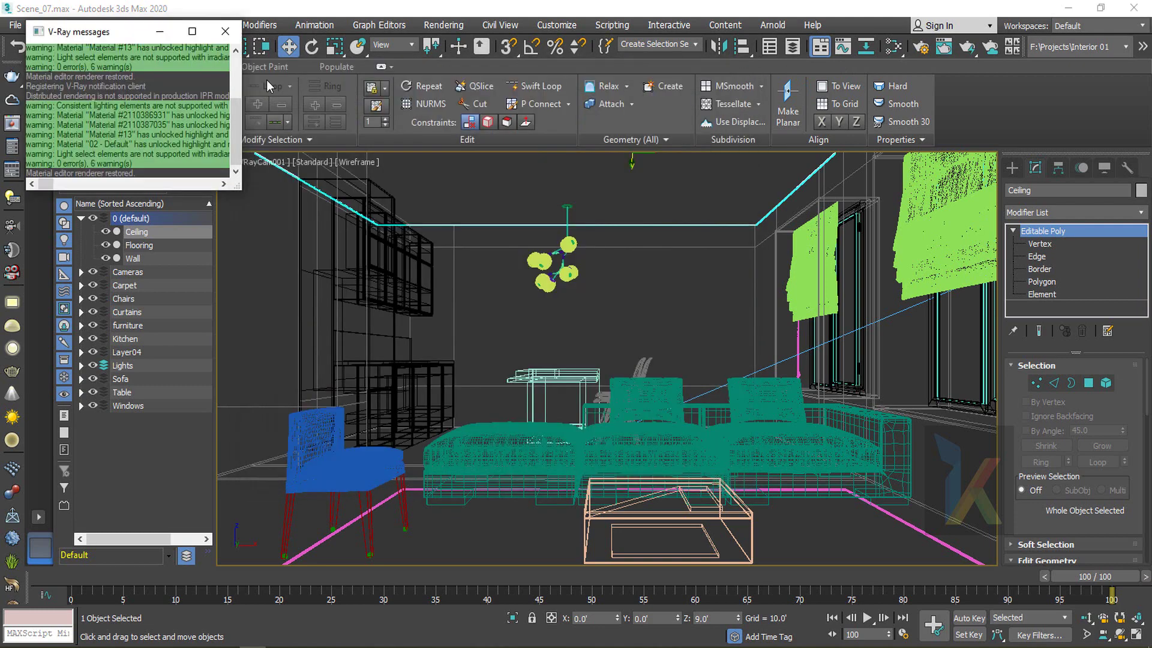
pyautogui.click(225, 32)
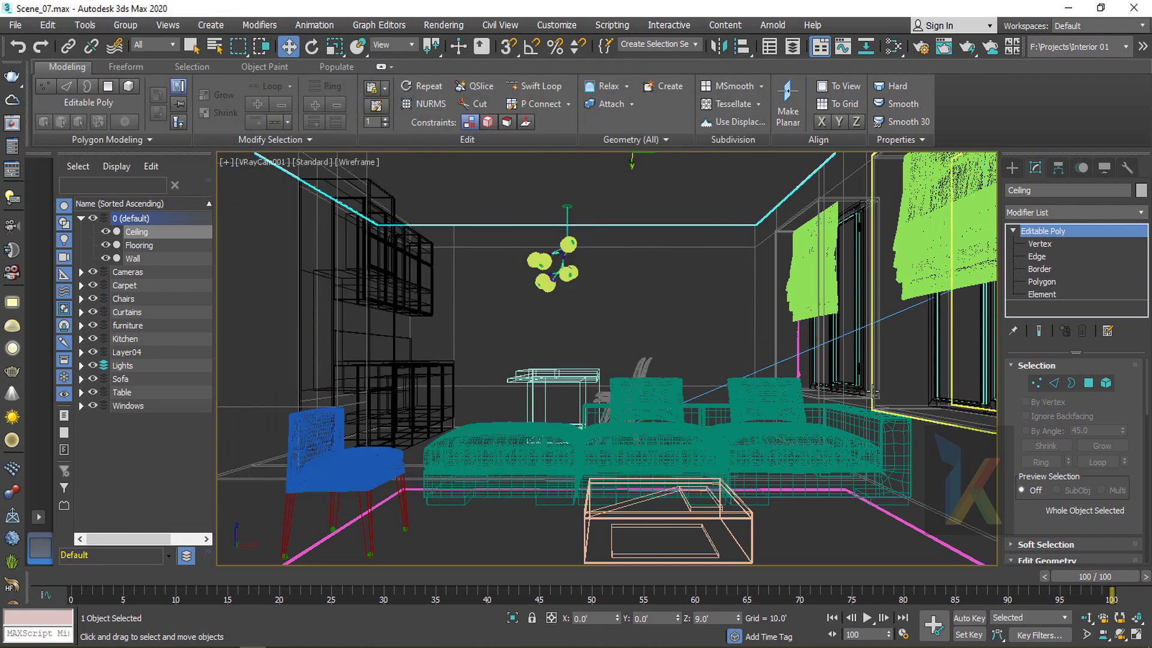
# Select both window groups in the perspective view and isolate them
pyautogui.press('l')
pyautogui.press('z')
pyautogui.scroll(-3, 676, 375)
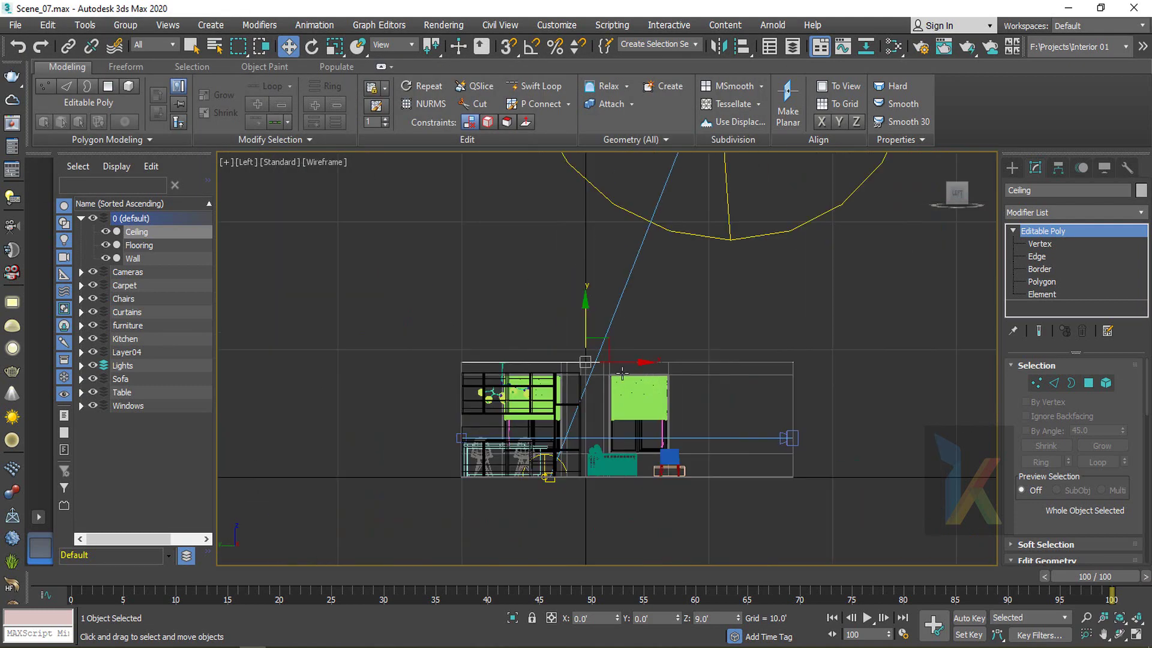
pyautogui.scroll(2, 471, 267)
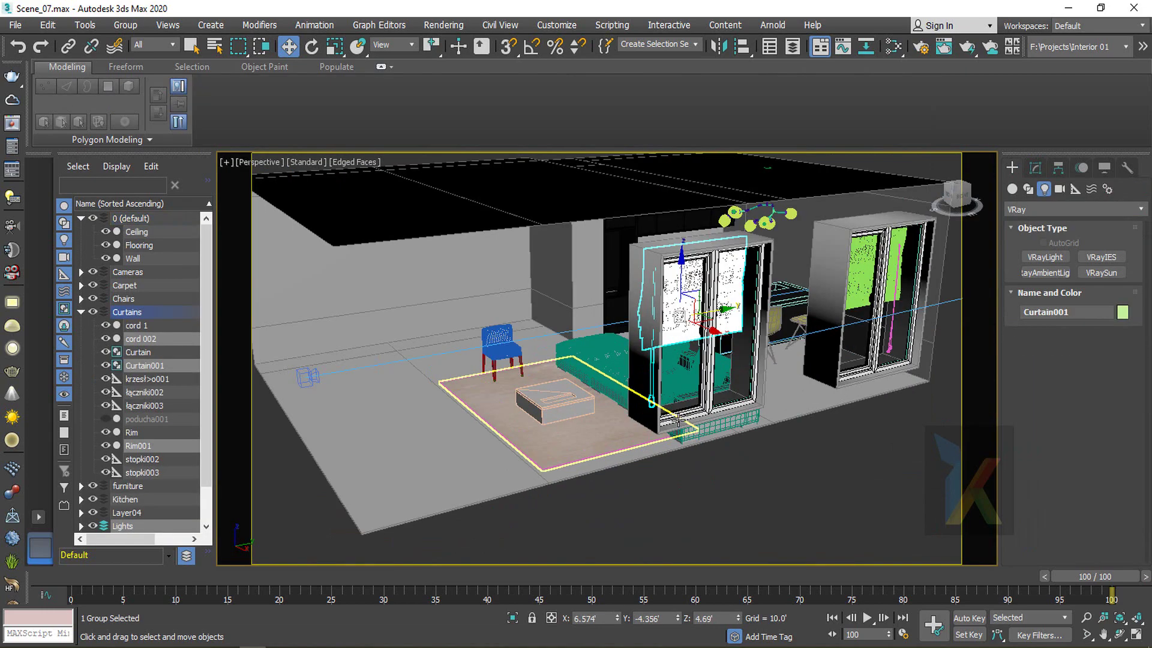
pyautogui.scroll(2, 678, 420)
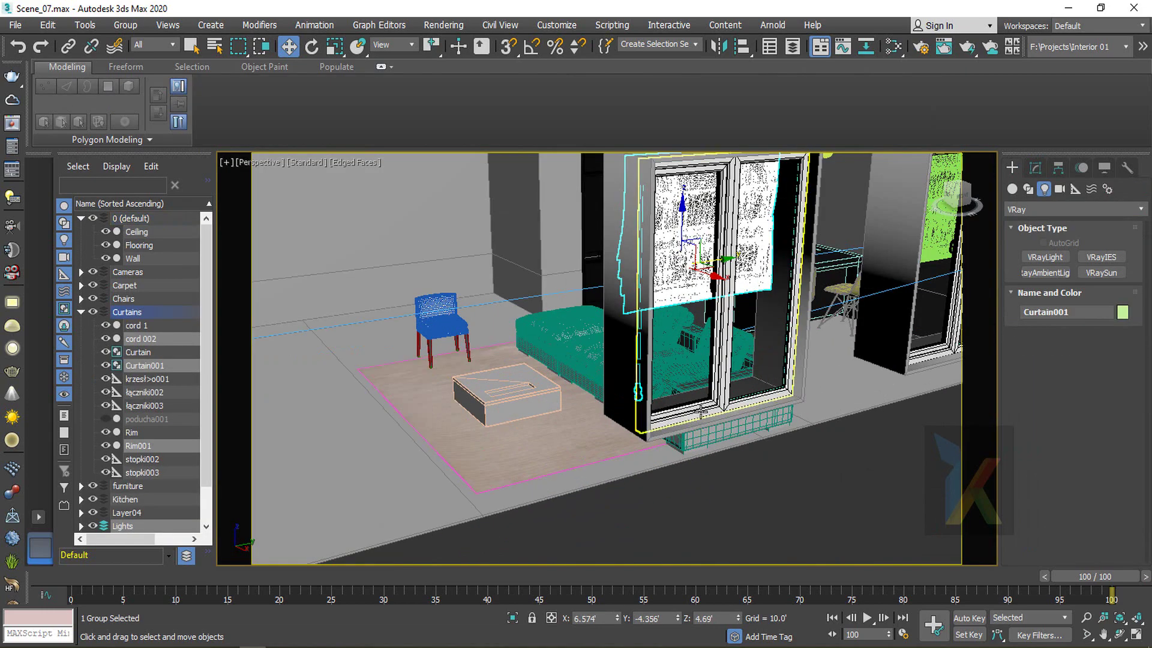
pyautogui.click(700, 413)
pyautogui.keyDown('ctrl'); pyautogui.click(933, 358); pyautogui.keyUp('ctrl')
pyautogui.hotkey('alt', 'q')
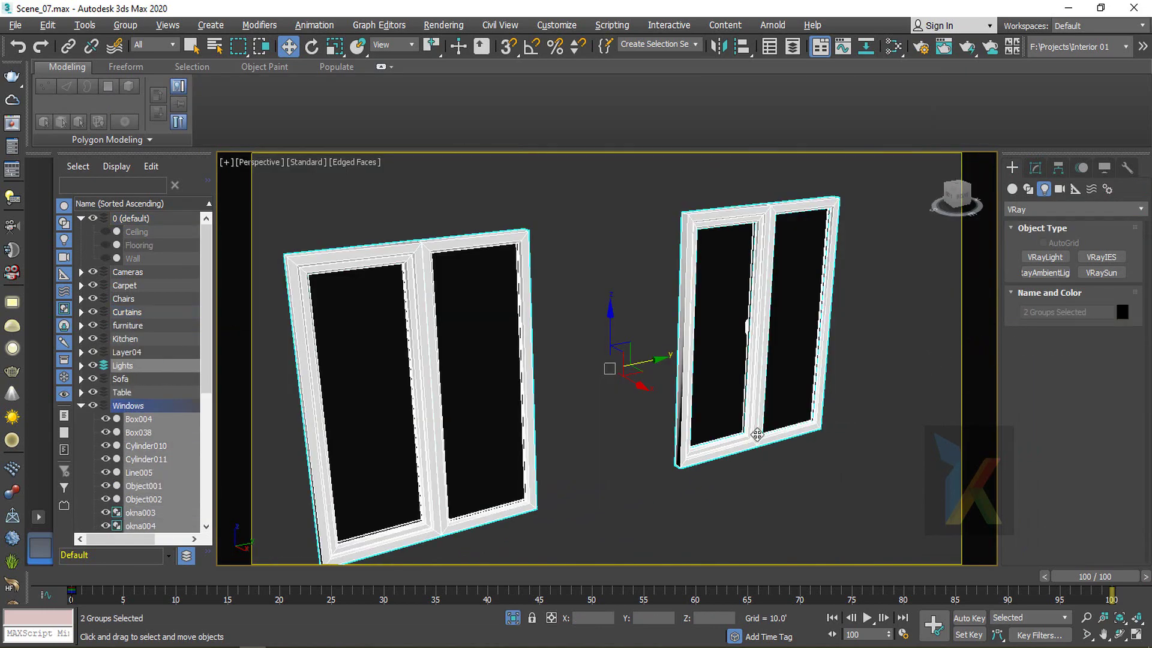
# Draw a V-Ray plane light over each window in the left view, snapped to the frame corners, about 4.67' by 6.05' each
pyautogui.click(606, 477)
pyautogui.click(483, 421)
pyautogui.press('f')
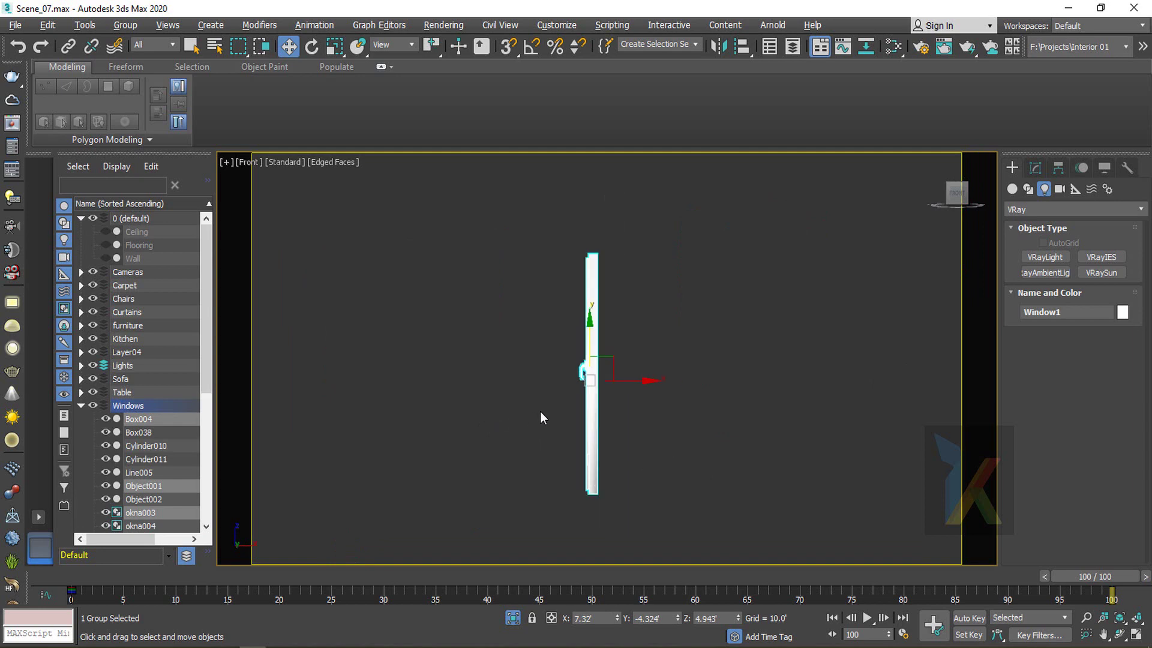
pyautogui.press('l')
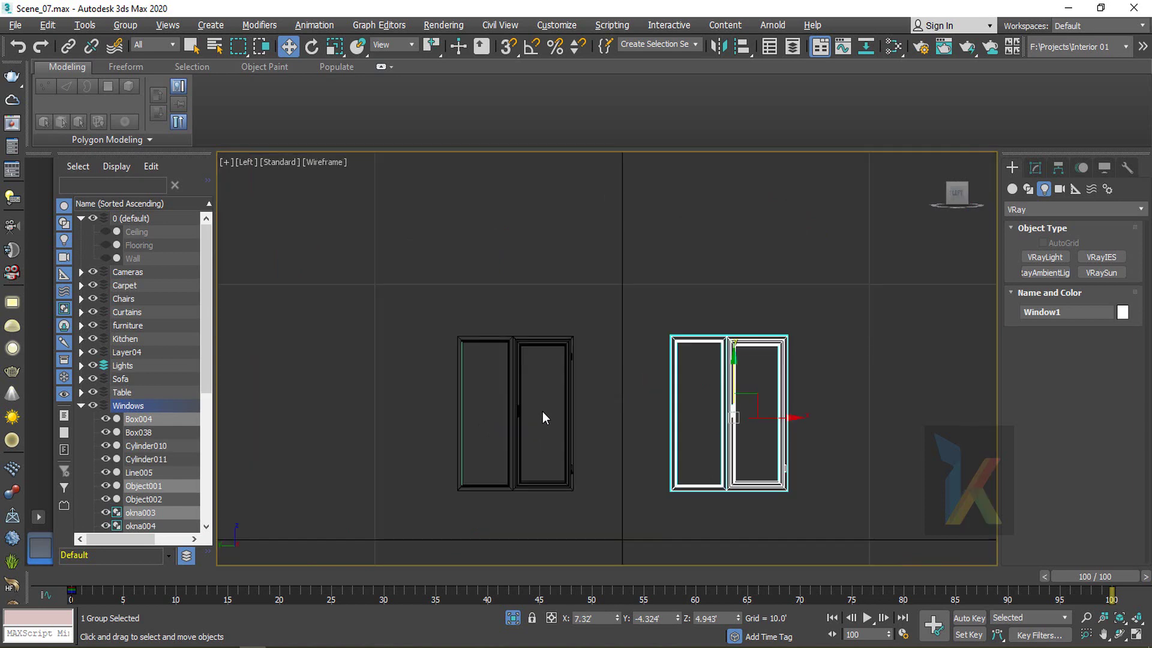
pyautogui.click(16, 303)
pyautogui.moveTo(622, 392); pyautogui.dragTo(531, 327, button='middle')
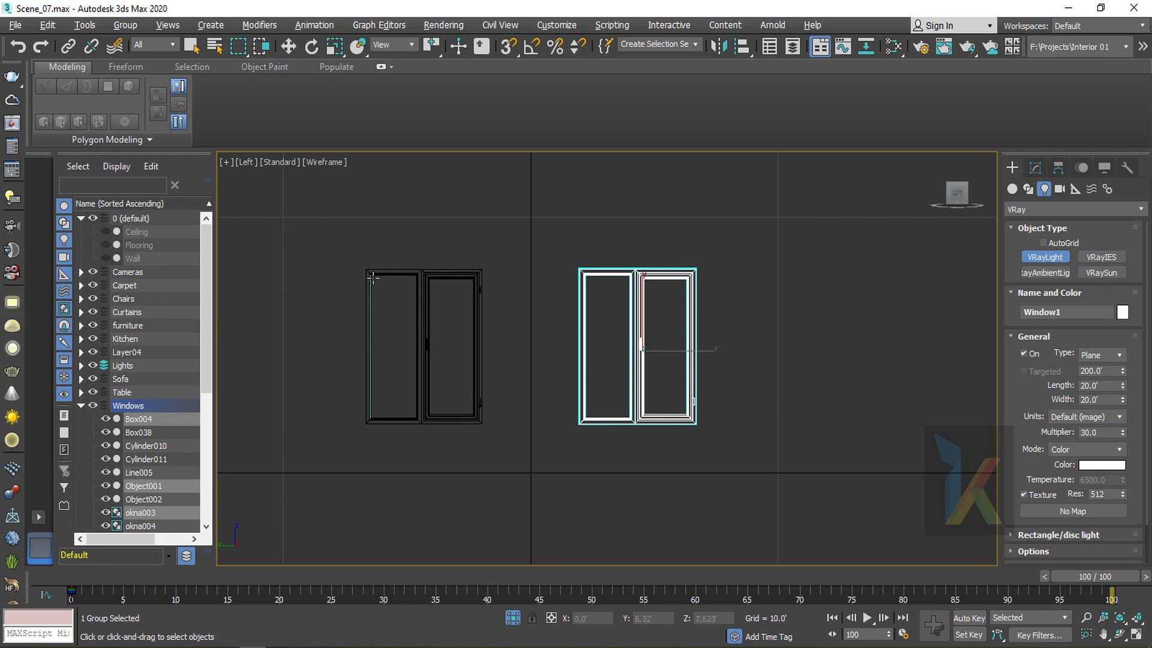
pyautogui.scroll(2, 373, 278)
pyautogui.press('s')
pyautogui.moveTo(363, 265); pyautogui.dragTo(524, 484)
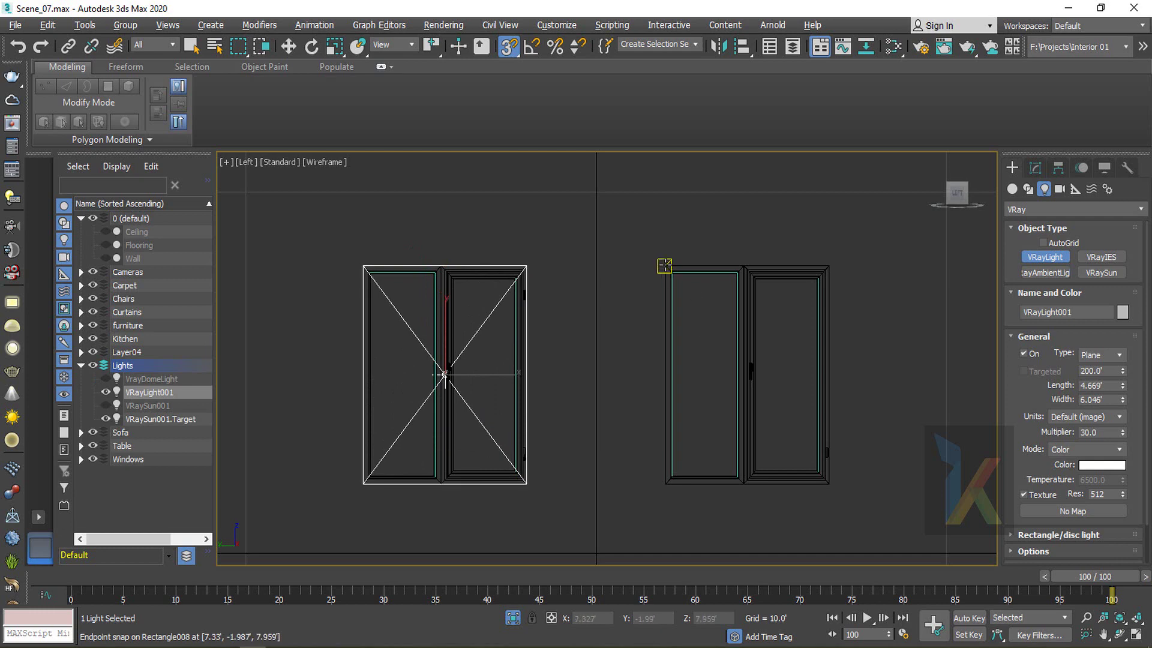
pyautogui.moveTo(664, 266); pyautogui.dragTo(824, 479)
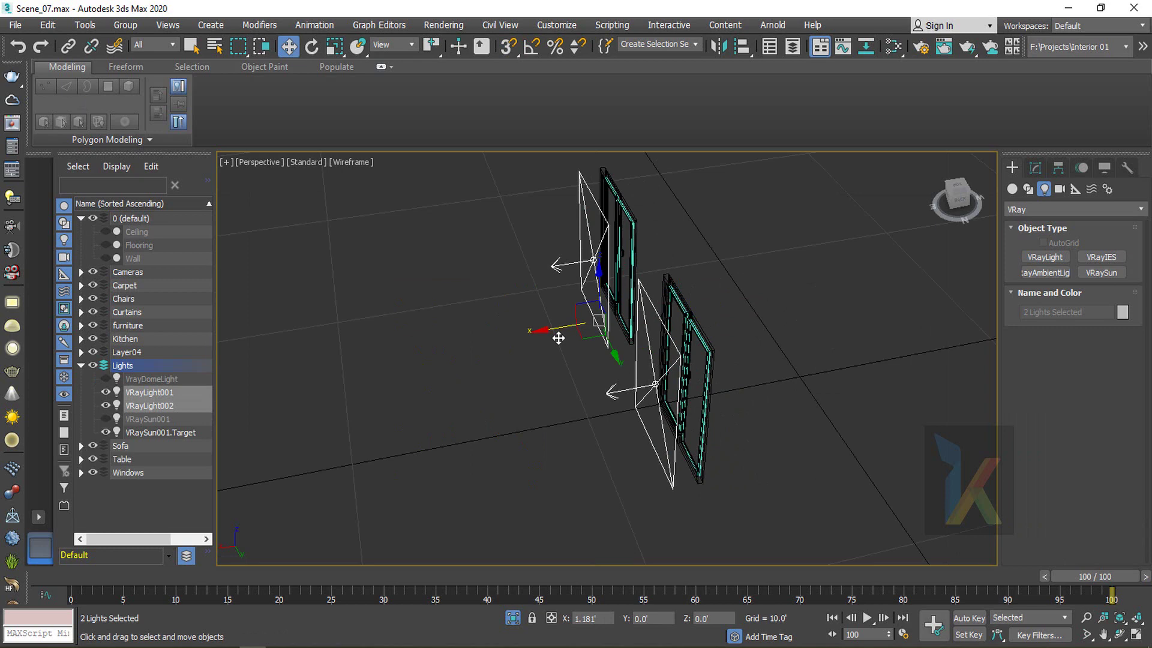
# Shift both selected plane lights along X in front of the windows and end the isolation
pyautogui.moveTo(558, 338); pyautogui.dragTo(558, 338)
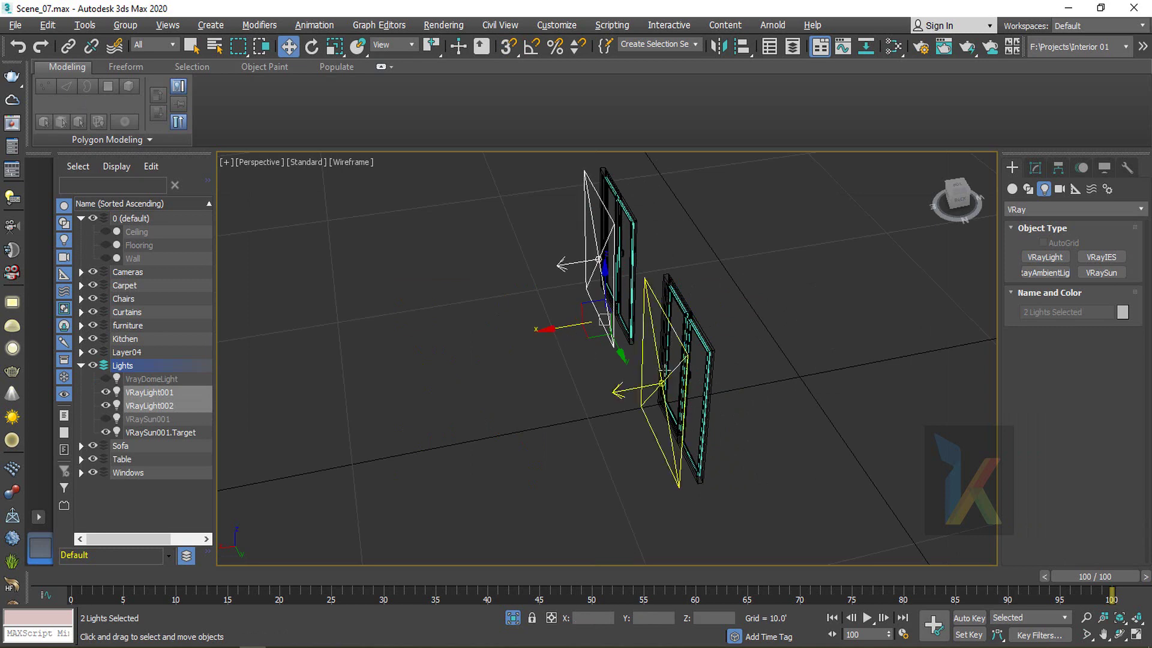
pyautogui.keyDown('alt'); pyautogui.moveTo(639, 384); pyautogui.dragTo(516, 408, button='middle'); pyautogui.keyUp('alt')
pyautogui.click(512, 617)
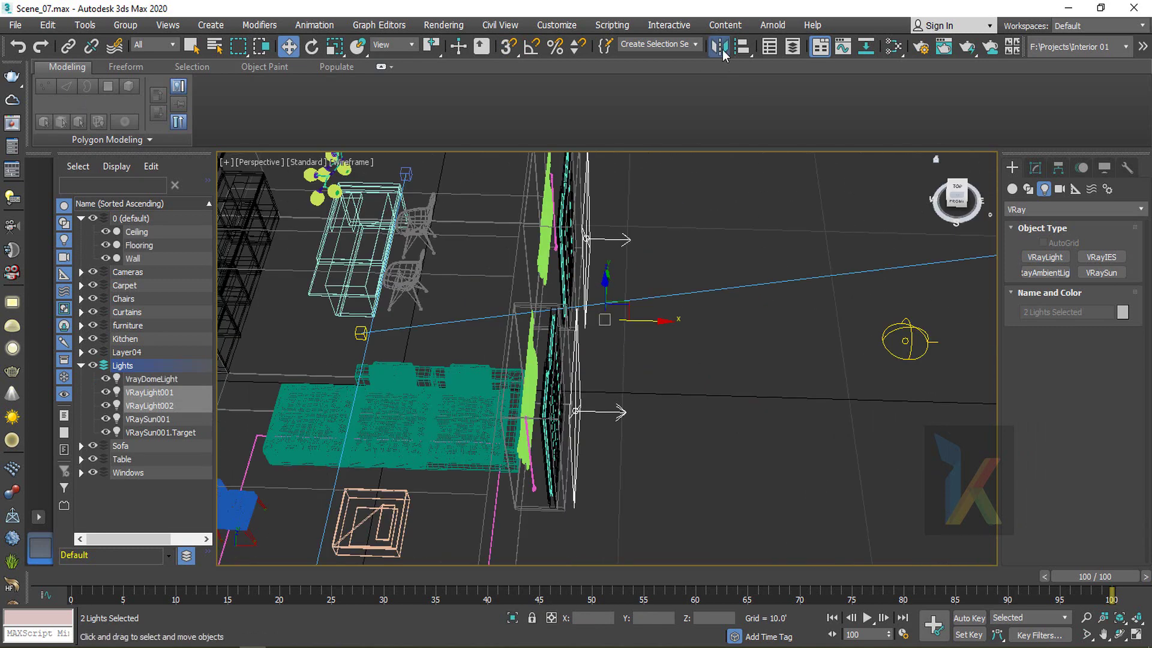
# Mirror both plane lights about the X axis without cloning, and move them along X to just outside the windows in the top view
pyautogui.click(718, 46)
pyautogui.moveTo(574, 196); pyautogui.dragTo(818, 174)
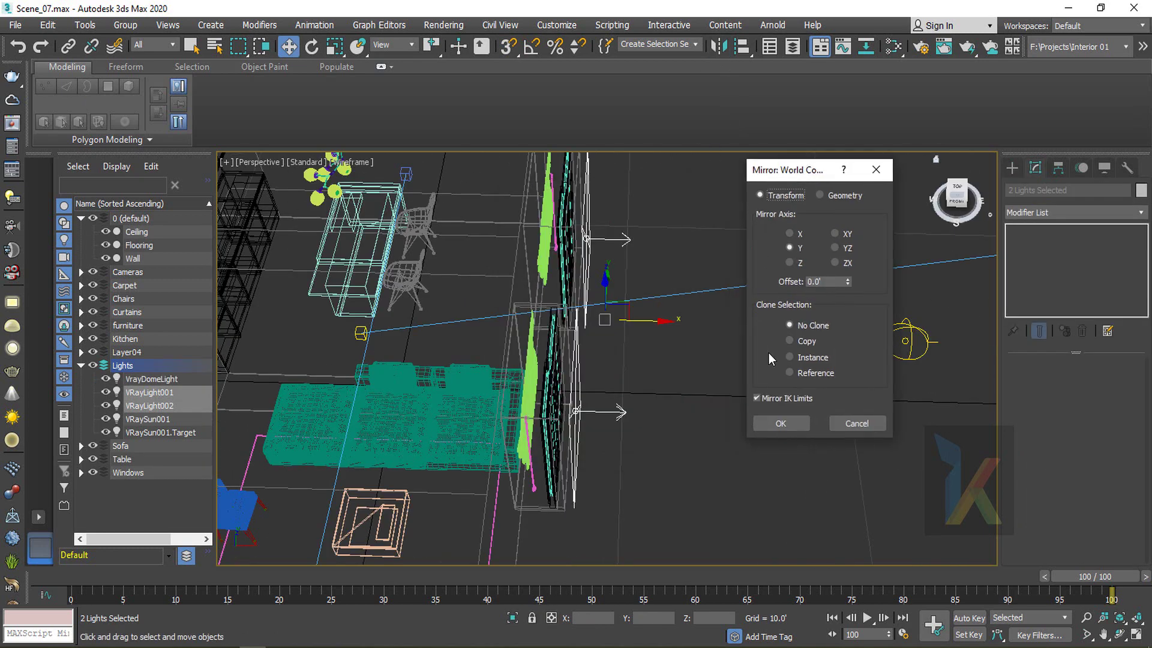
pyautogui.click(798, 234)
pyautogui.click(798, 424)
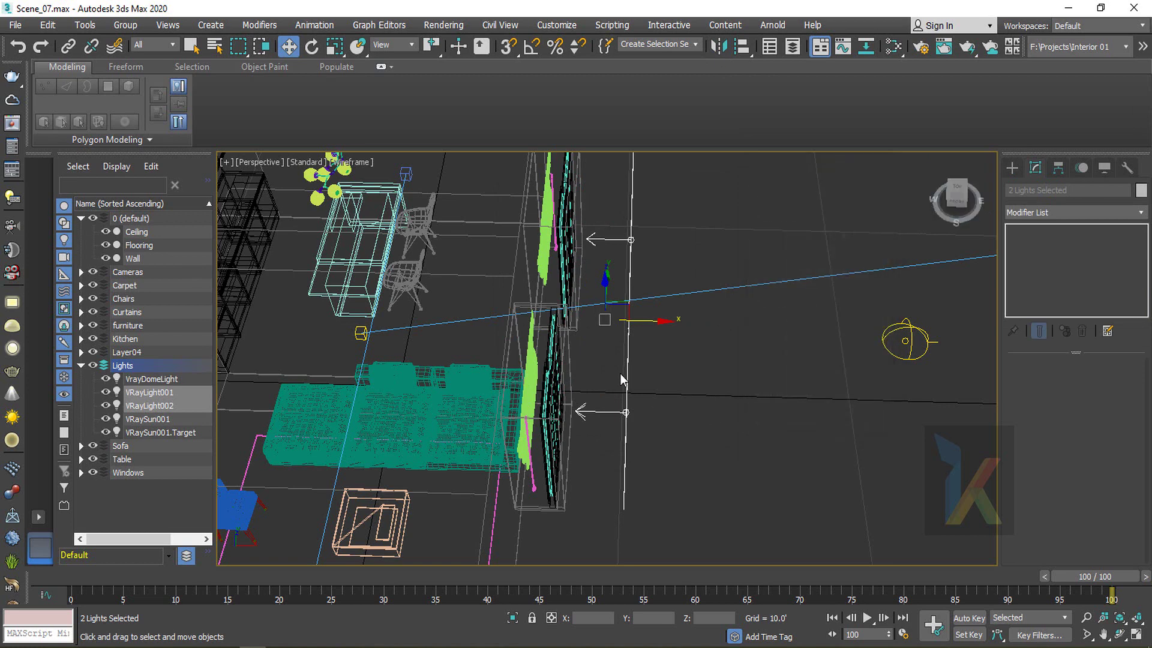
pyautogui.press('t')
pyautogui.moveTo(649, 361); pyautogui.dragTo(603, 366)
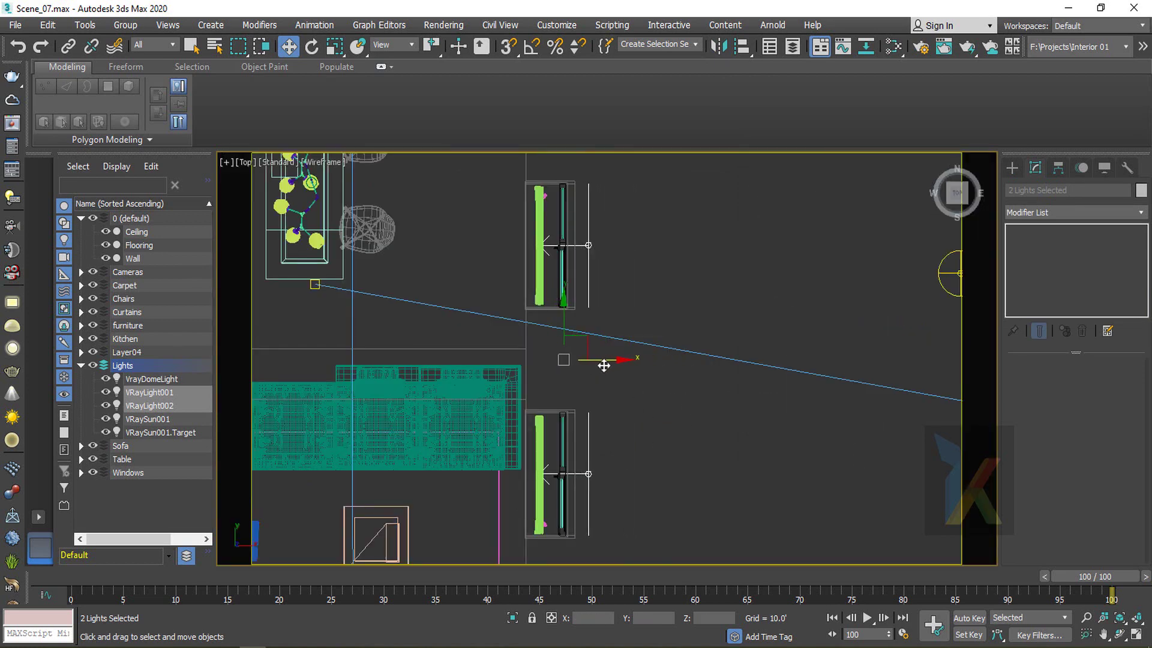
# Delete the plane light at the window near the dining table and replace it with an instance of the other window's light
pyautogui.click(610, 254)
pyautogui.click(589, 245)
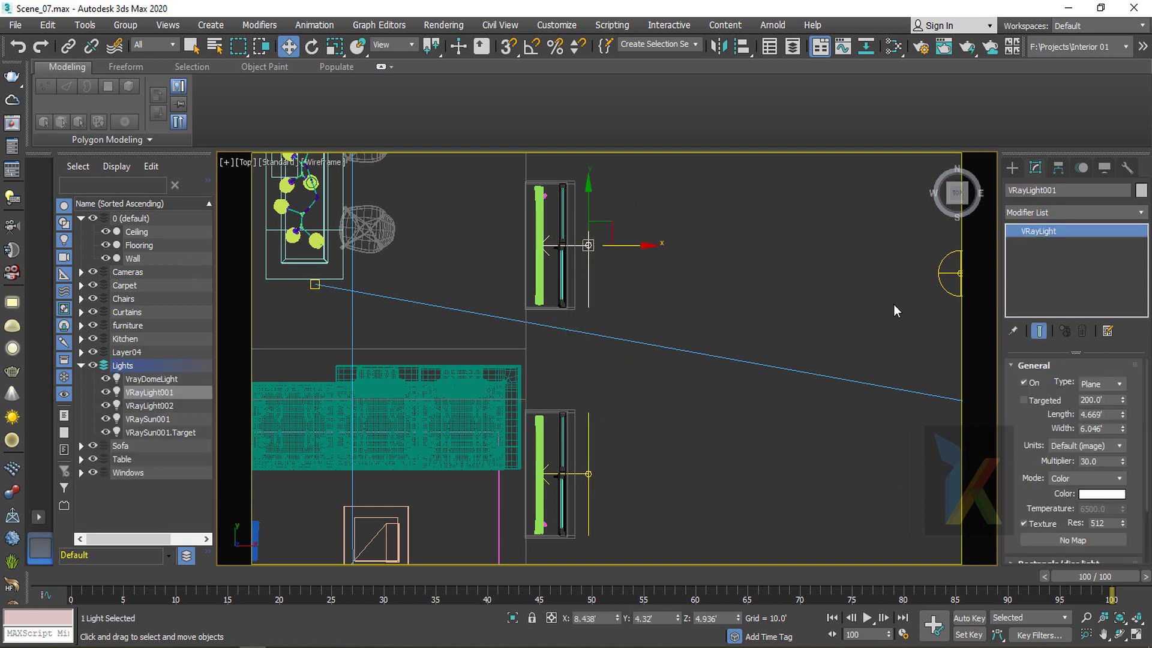
pyautogui.click(1098, 494)
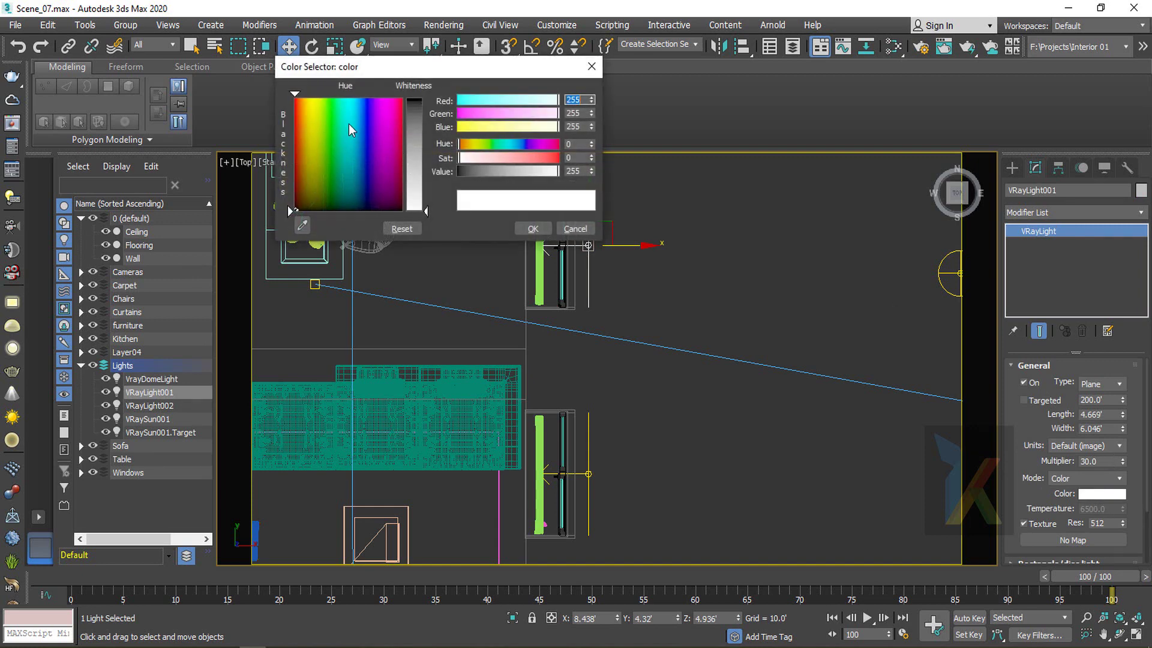
pyautogui.click(577, 229)
pyautogui.press('Delete')
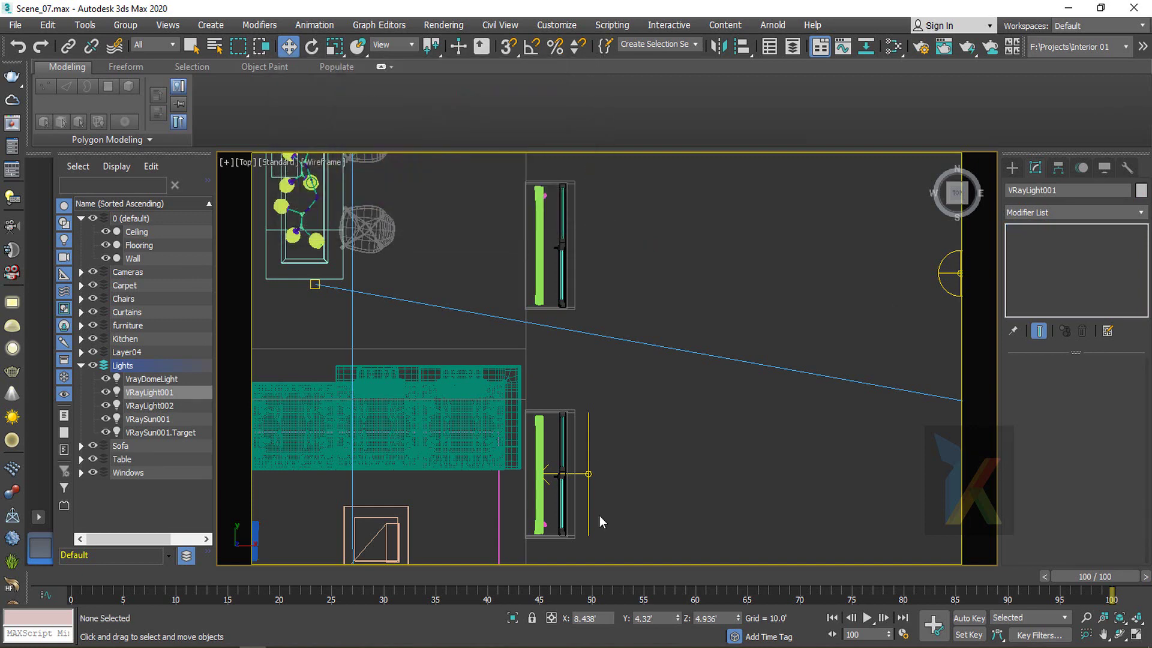
pyautogui.click(588, 473)
pyautogui.keyDown('shift'); pyautogui.moveTo(588, 416); pyautogui.dragTo(594, 196); pyautogui.keyUp('shift')
pyautogui.click(579, 394)
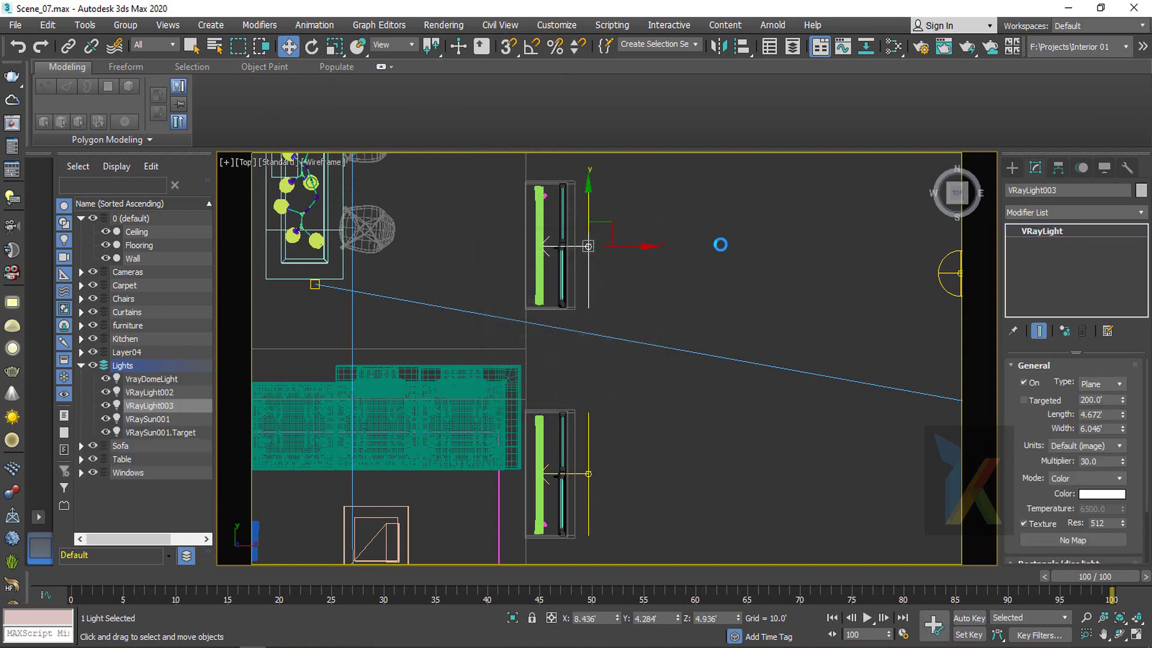
# Set the light's multiplier to 120 and its color to pale blue (RGB 151, 217, 247), and display its options
pyautogui.doubleClick(1106, 460)
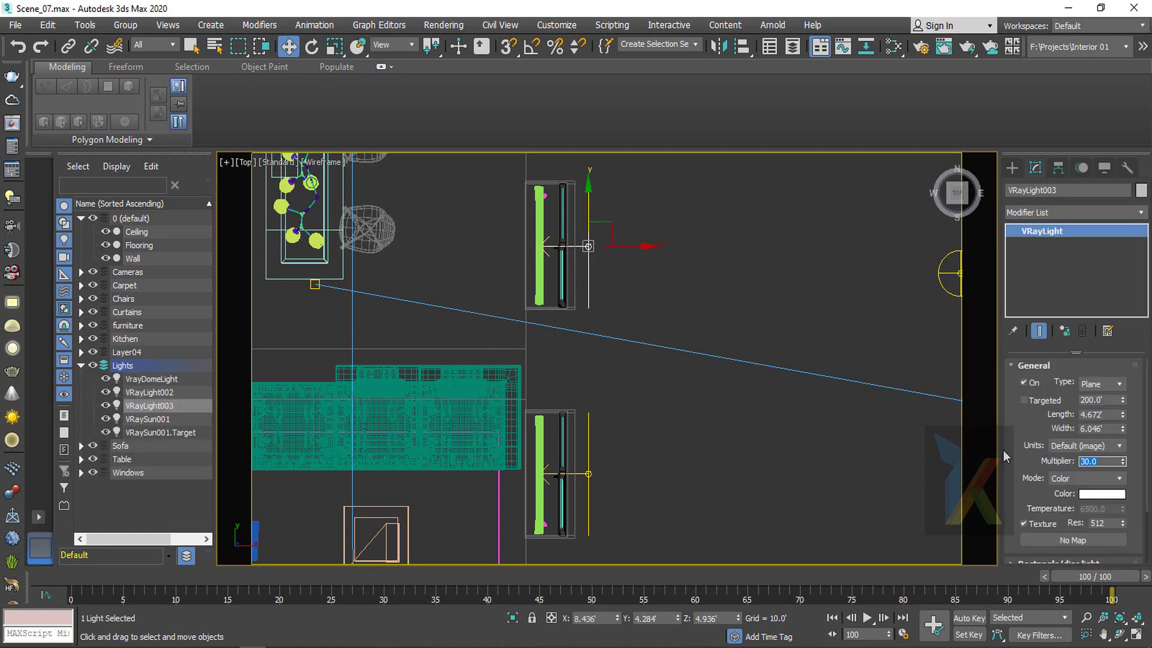
pyautogui.write('120')
pyautogui.click(1103, 494)
pyautogui.moveTo(363, 157); pyautogui.dragTo(354, 107)
pyautogui.moveTo(416, 159); pyautogui.dragTo(416, 164)
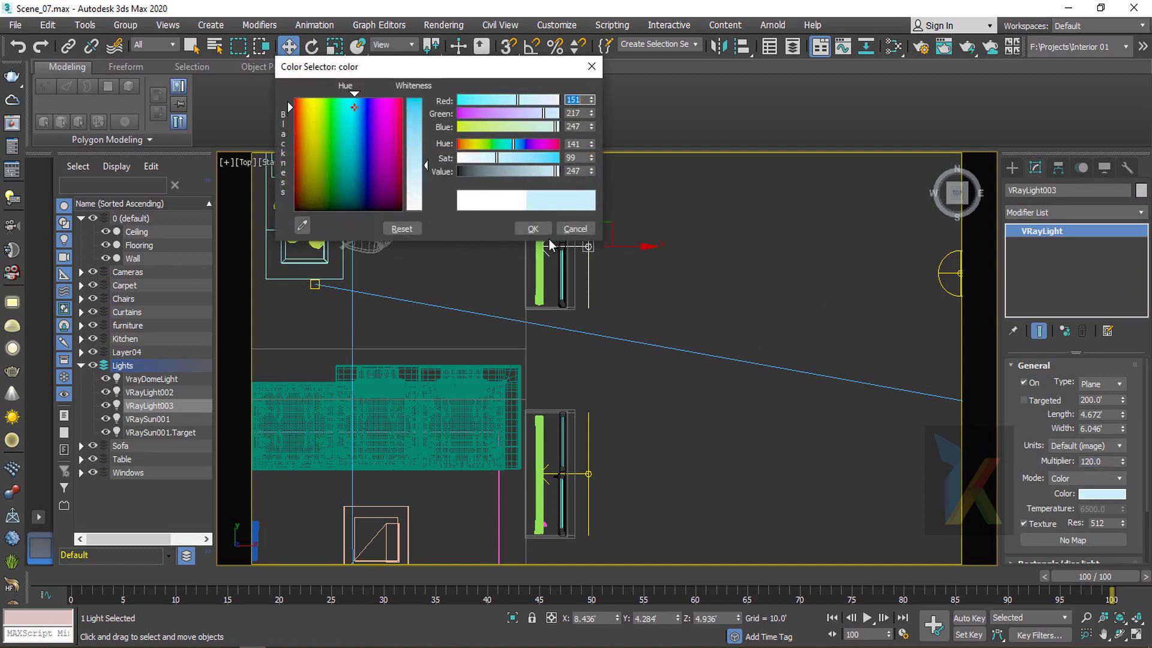
pyautogui.click(532, 229)
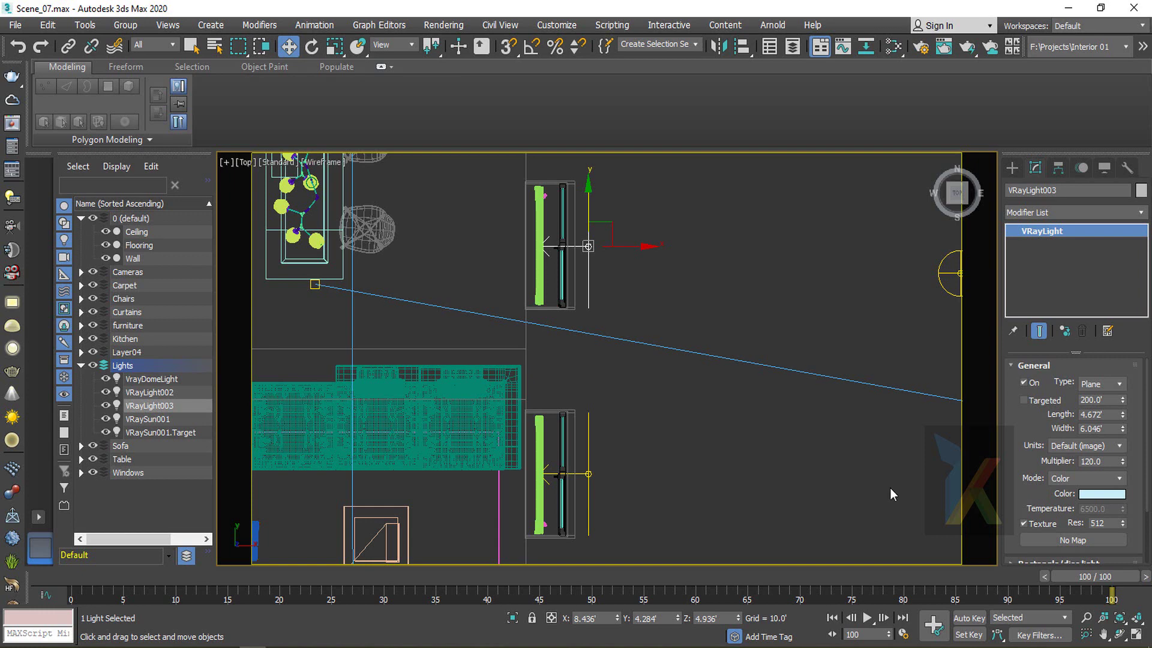
pyautogui.moveTo(1020, 502); pyautogui.dragTo(1027, 348)
pyautogui.click(1032, 510)
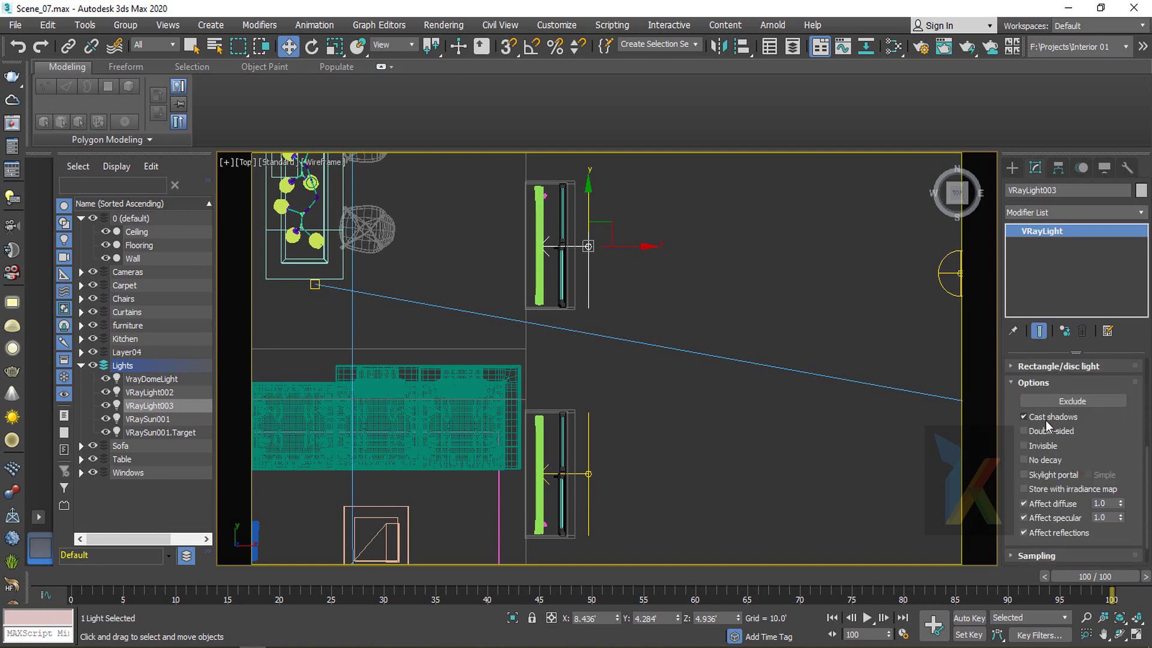
pyautogui.click(649, 424)
# Render the VRayCam001 view to check the window lights, and close the message and frame buffer windows
pyautogui.press('c')
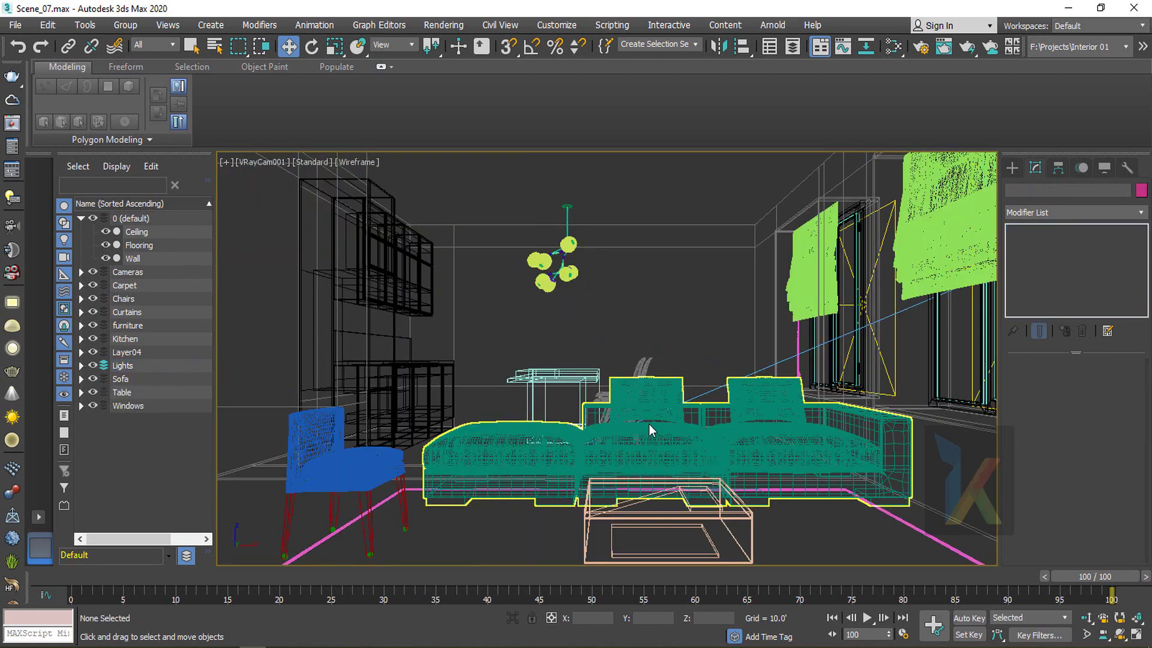
pyautogui.click(12, 123)
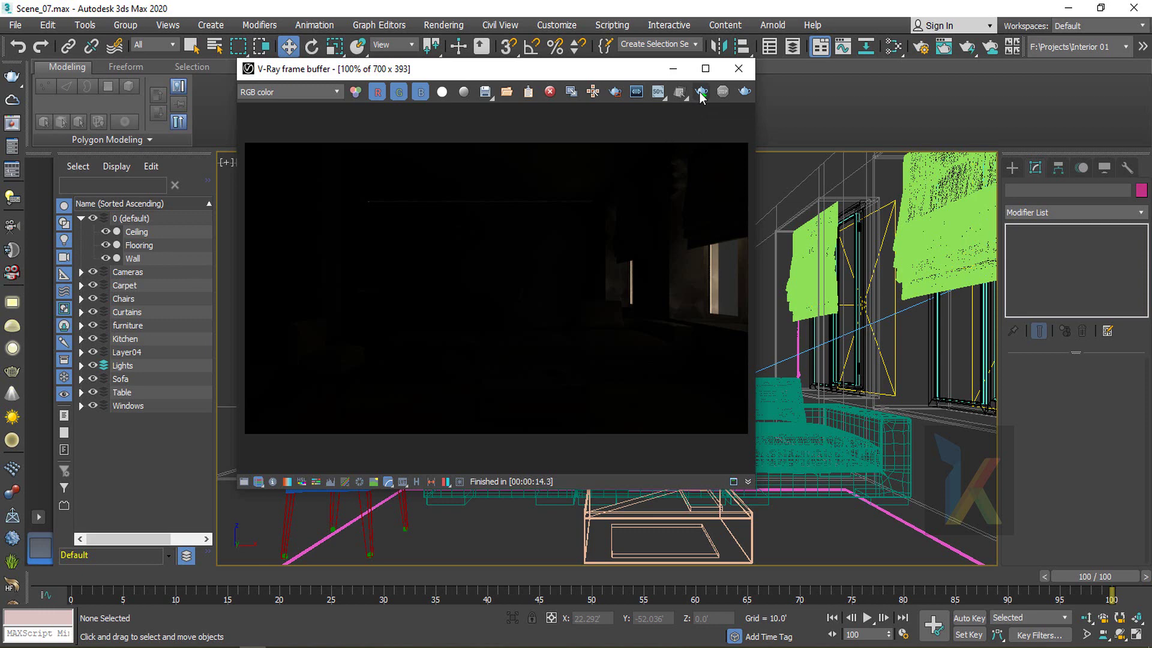
pyautogui.click(700, 95)
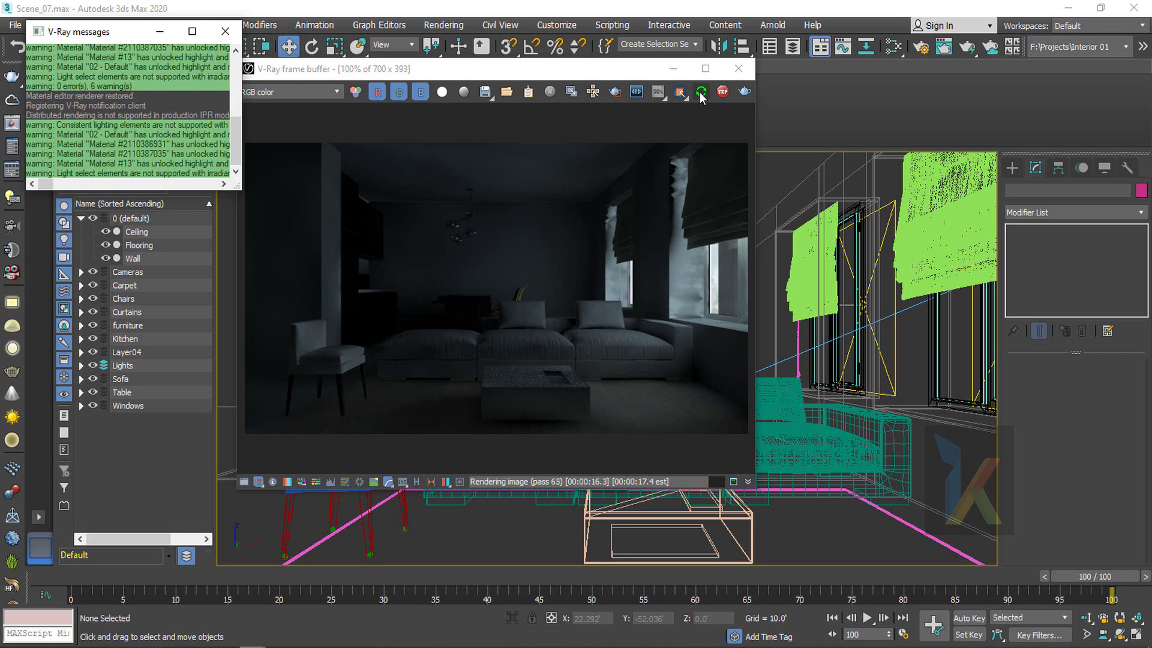
pyautogui.click(225, 32)
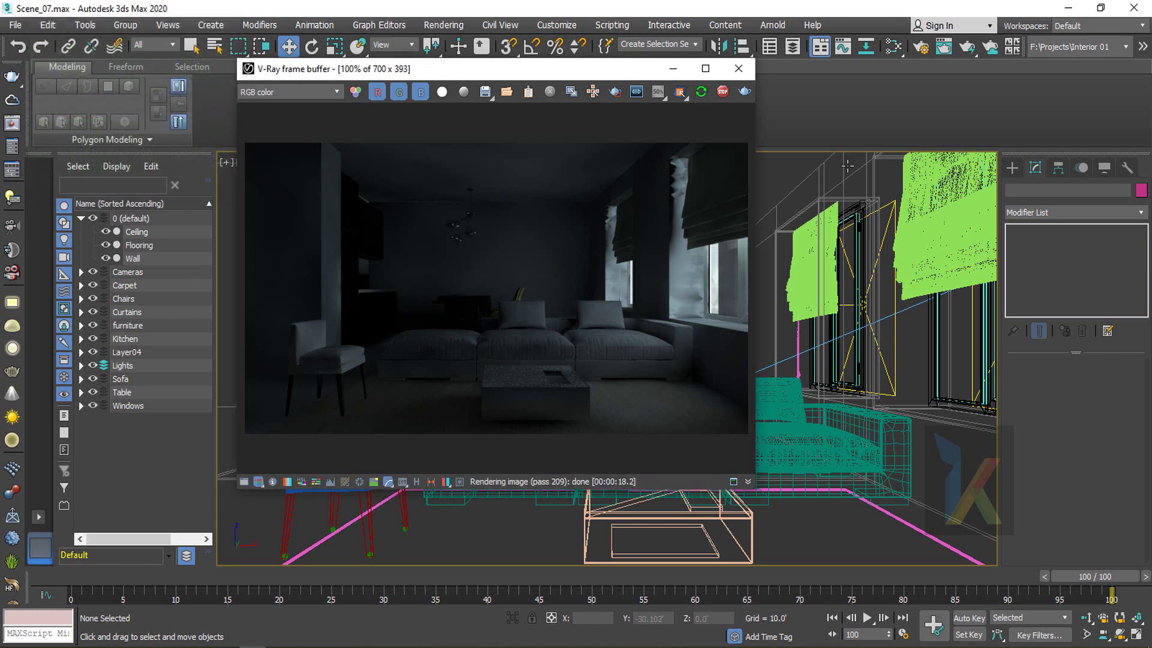
pyautogui.click(738, 68)
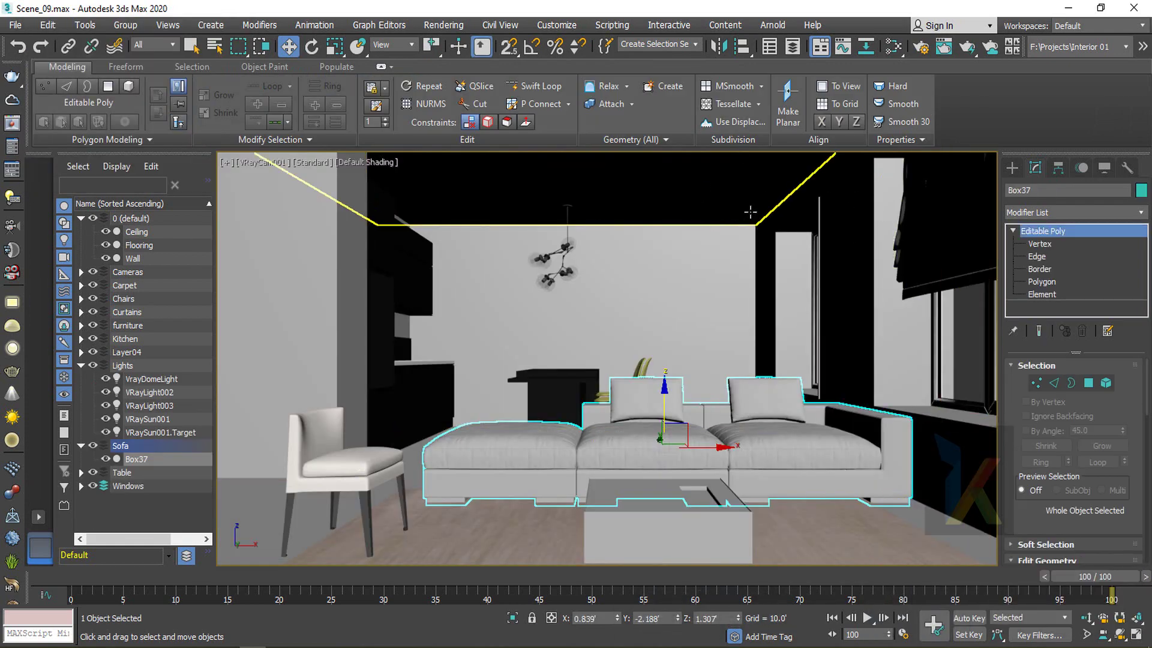
# Select the curtain together with both window groups in the perspective view and isolate them
pyautogui.click(745, 213)
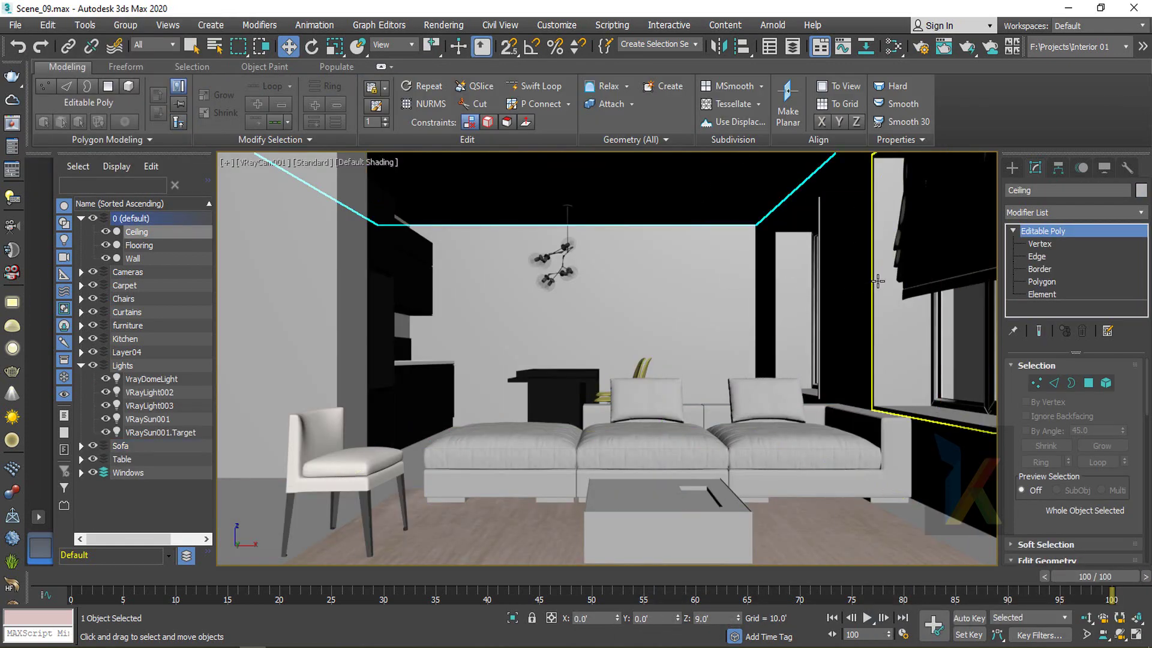
pyautogui.click(916, 256)
pyautogui.press('p')
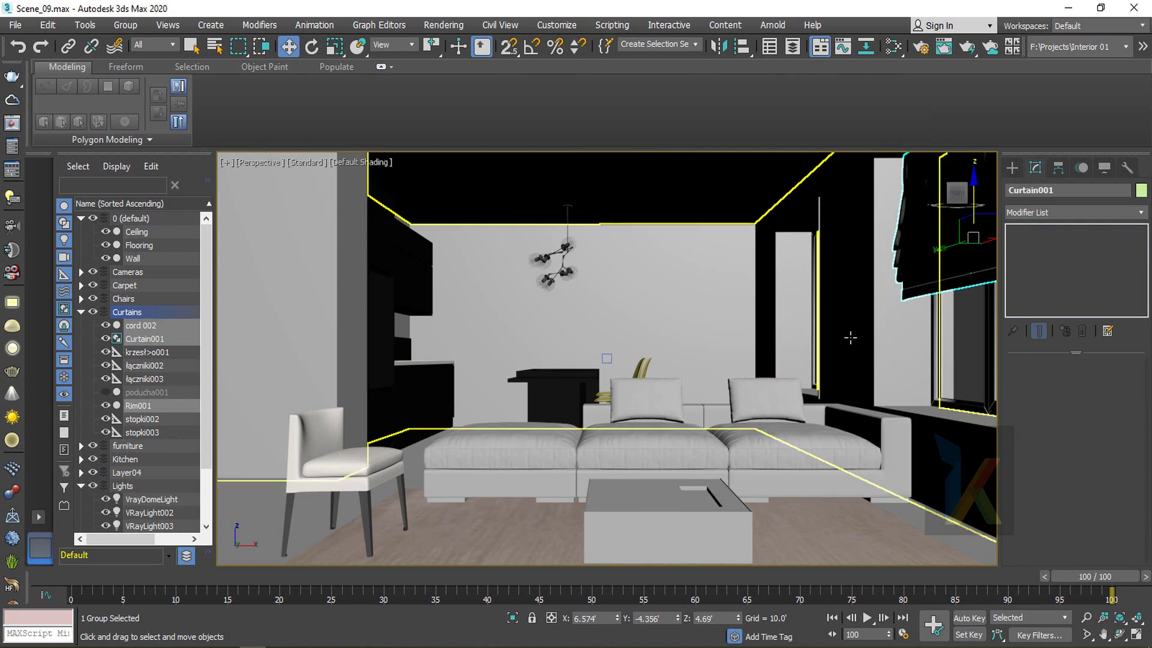
pyautogui.keyDown('alt'); pyautogui.moveTo(851, 338); pyautogui.dragTo(903, 355, button='middle'); pyautogui.keyUp('alt')
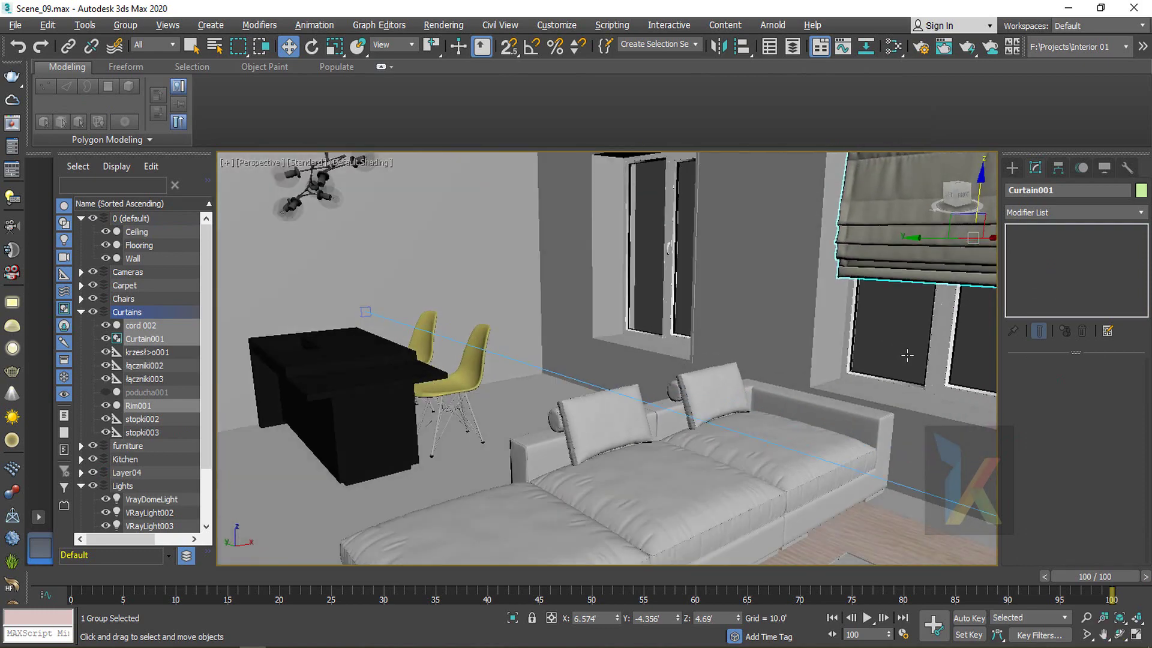
pyautogui.click(869, 362)
pyautogui.keyDown('ctrl'); pyautogui.click(879, 245); pyautogui.keyUp('ctrl')
pyautogui.keyDown('ctrl'); pyautogui.click(656, 267); pyautogui.keyUp('ctrl')
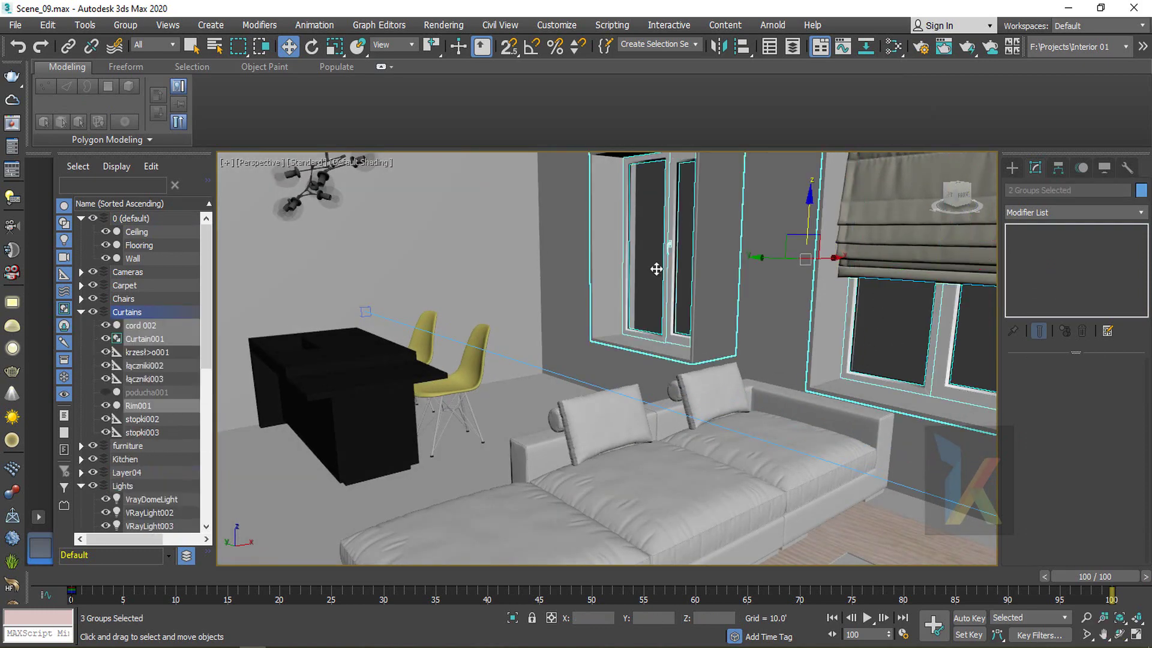
pyautogui.hotkey('alt', 'q')
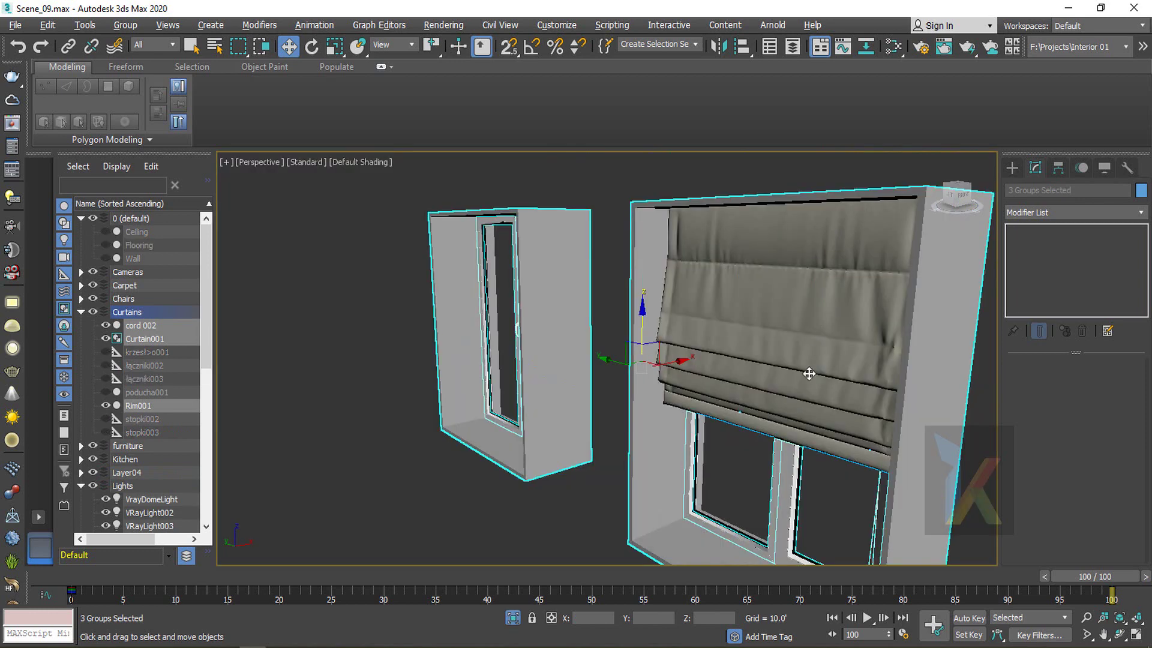
# Select only the curtain group and add a Slice modifier to it
pyautogui.click(489, 489)
pyautogui.click(765, 325)
pyautogui.scroll(-2, 713, 337)
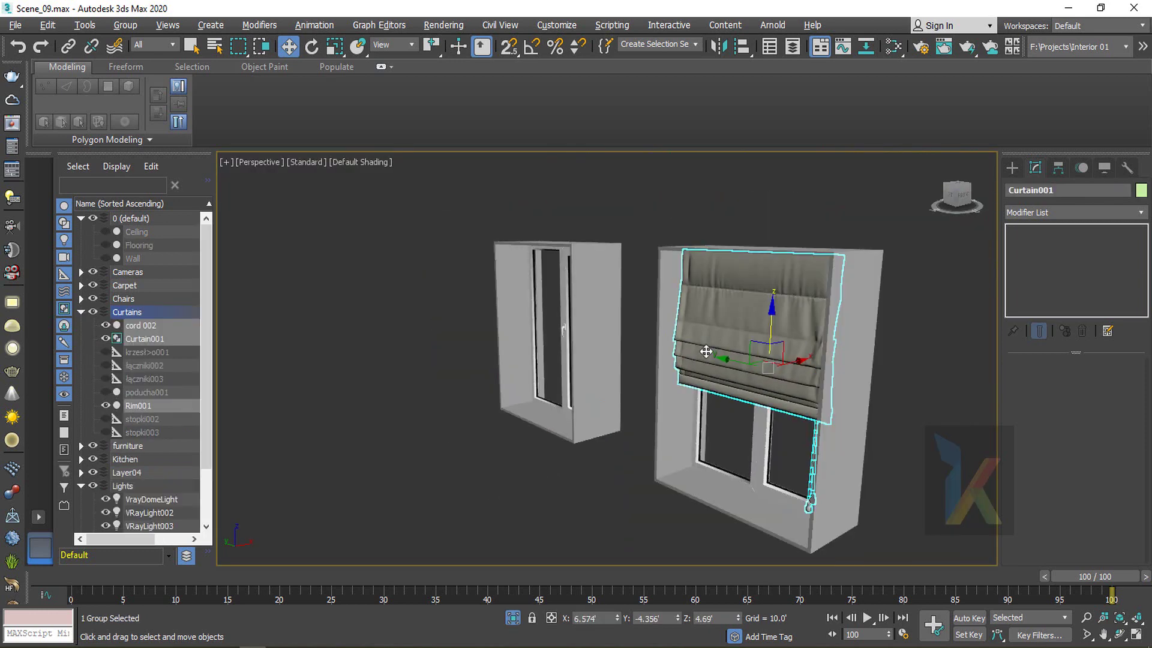
pyautogui.click(732, 176)
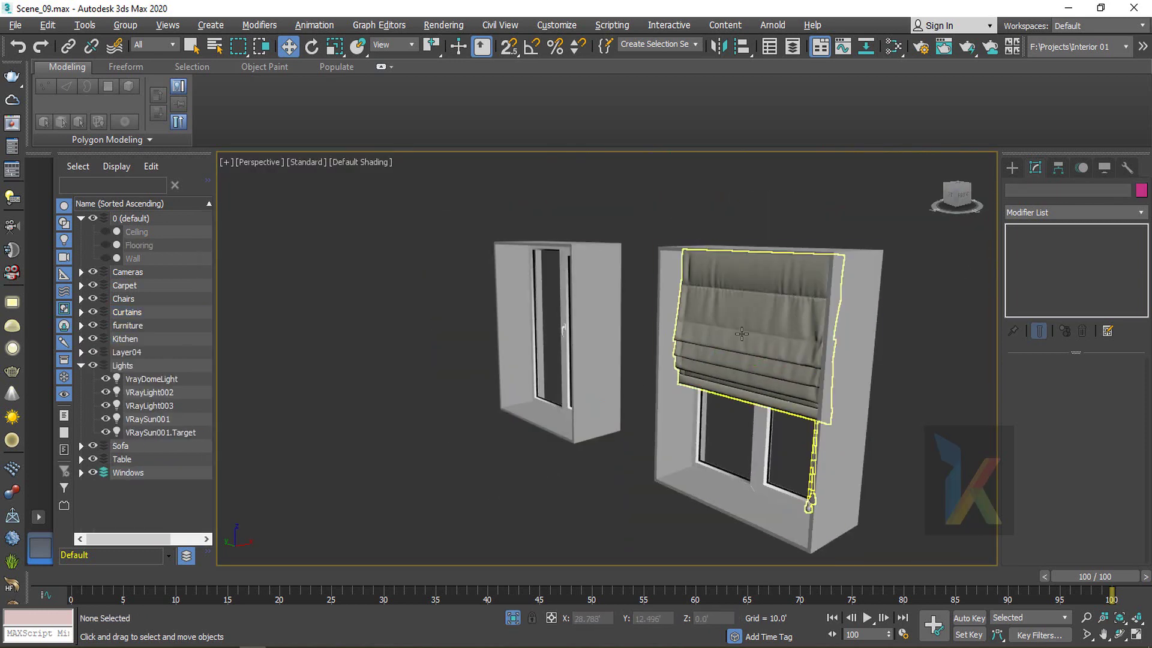
pyautogui.click(742, 334)
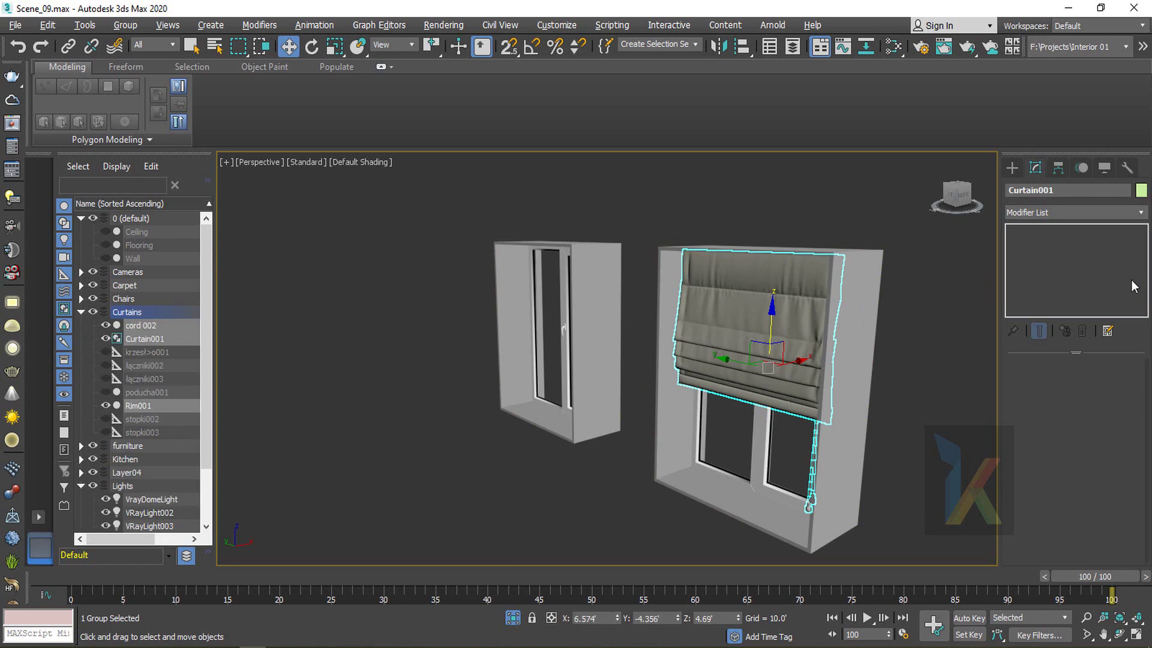
pyautogui.click(1056, 212)
pyautogui.write('sl')
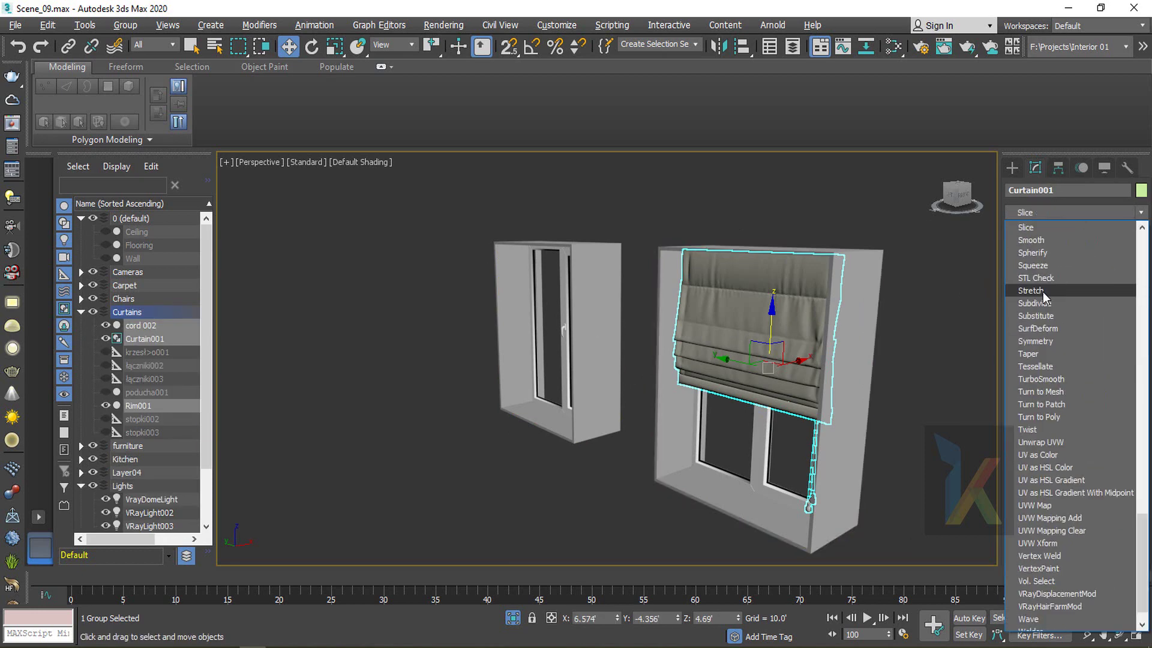
pyautogui.click(1029, 228)
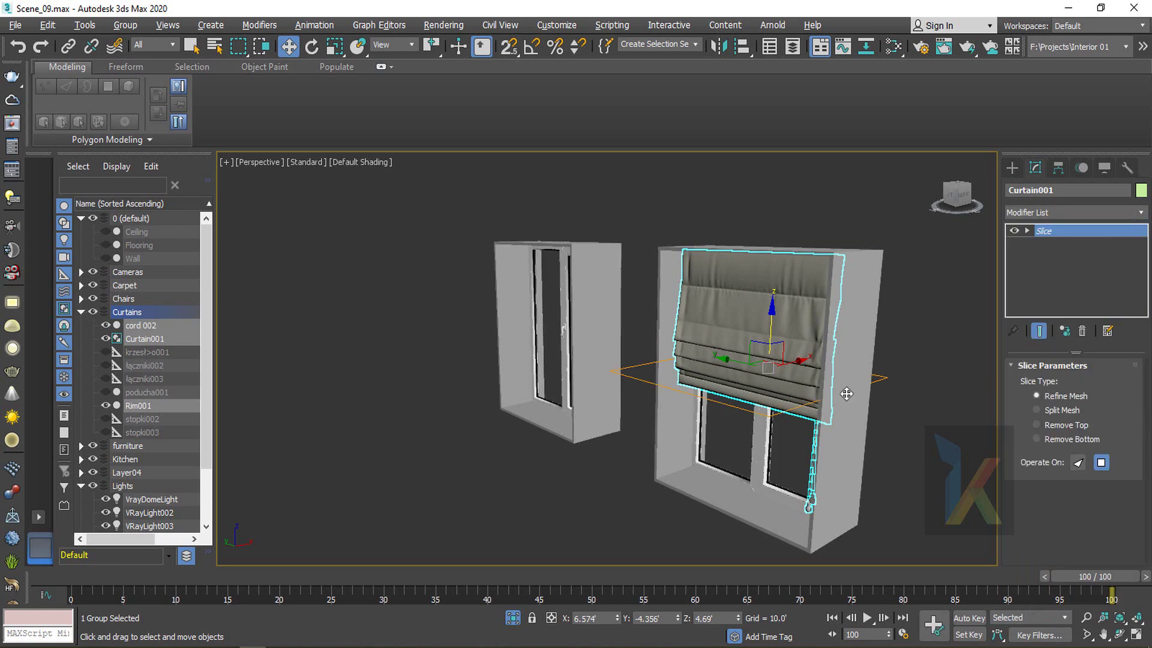
# Raise the modifier's Slice Plane along Z to the upper part of the curtain
pyautogui.click(1027, 231)
pyautogui.click(1060, 244)
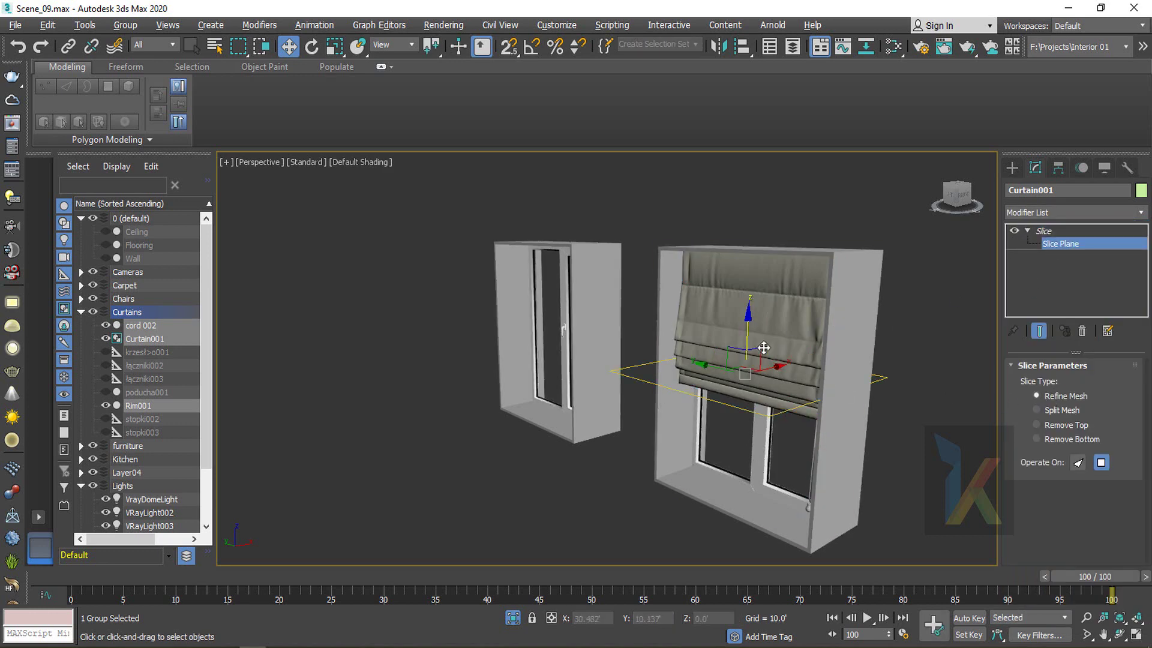
pyautogui.moveTo(748, 327); pyautogui.dragTo(757, 261)
pyautogui.moveTo(764, 319)
pyautogui.keyDown('alt'); pyautogui.mouseDown(button='middle')
pyautogui.moveTo(859, 332)
pyautogui.moveTo(750, 336)
pyautogui.mouseUp(button='middle'); pyautogui.keyUp('alt')
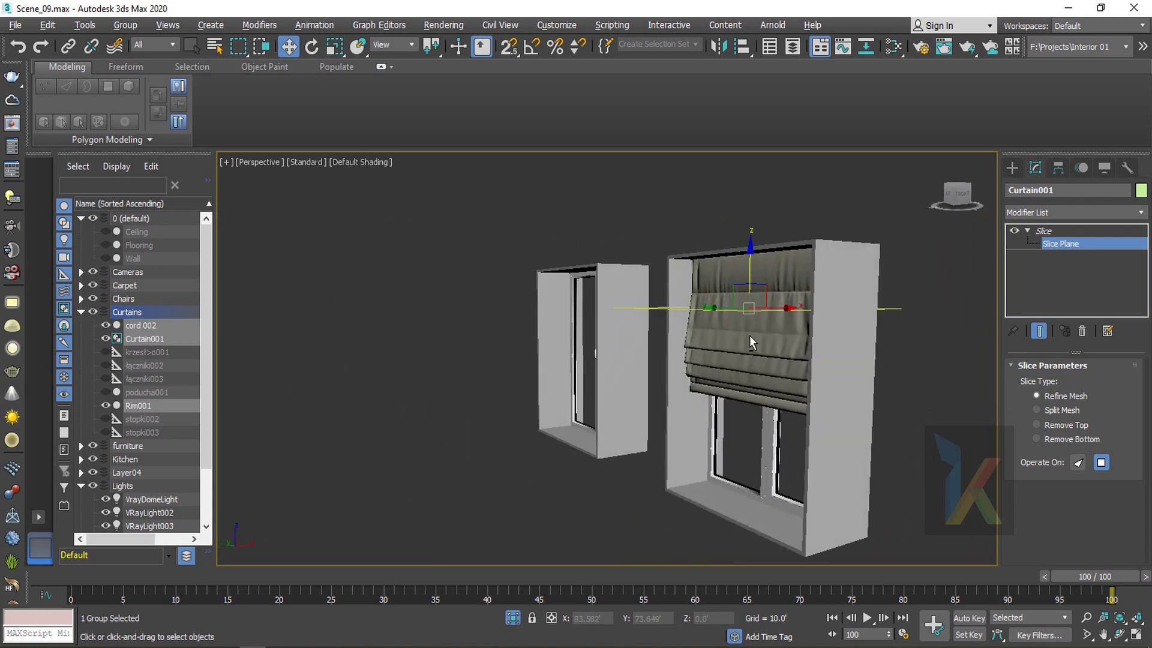
# Raise the Slice Plane slightly along Z, set the slice type to Remove Top, and return to the Slice modifier level
pyautogui.moveTo(751, 278); pyautogui.dragTo(754, 265)
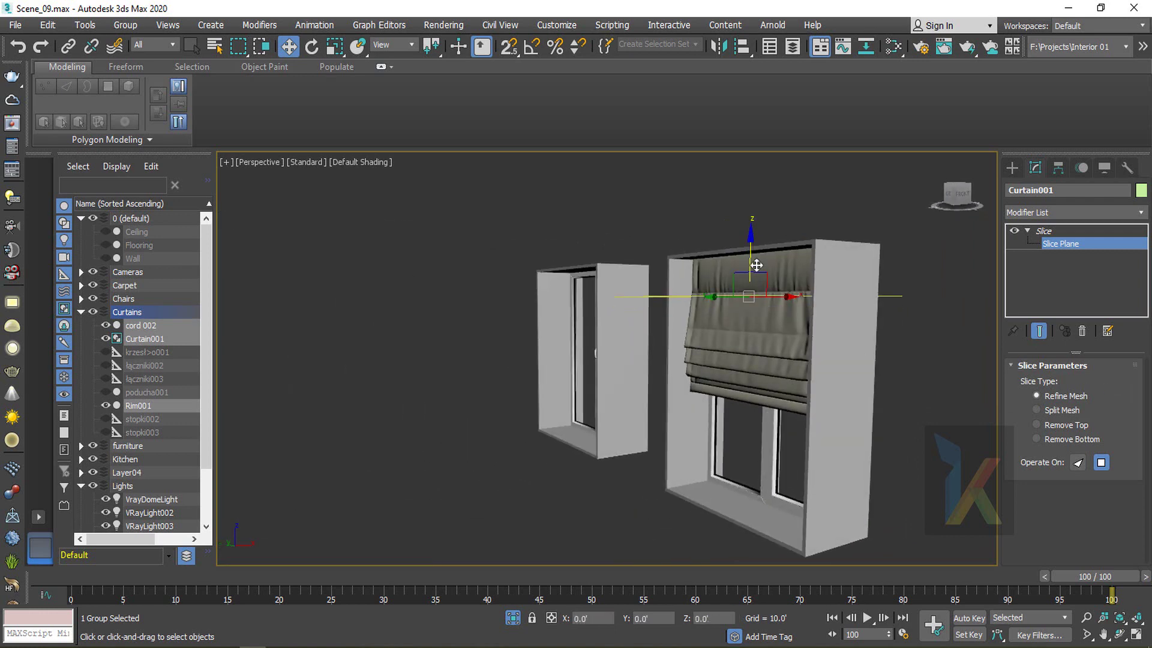
pyautogui.click(1065, 427)
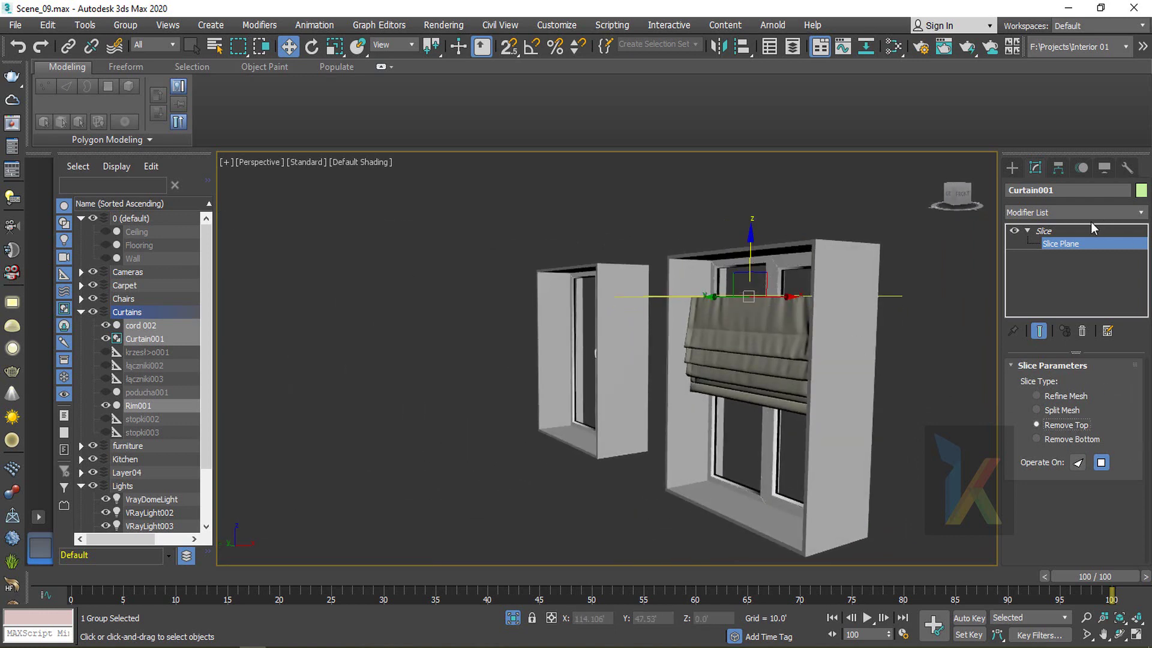
pyautogui.click(1040, 232)
# Copy the sliced curtain group along Y onto the second window in the Top view
pyautogui.press('t')
pyautogui.keyDown('shift'); pyautogui.moveTo(705, 399); pyautogui.dragTo(717, 254); pyautogui.keyUp('shift')
pyautogui.click(581, 396)
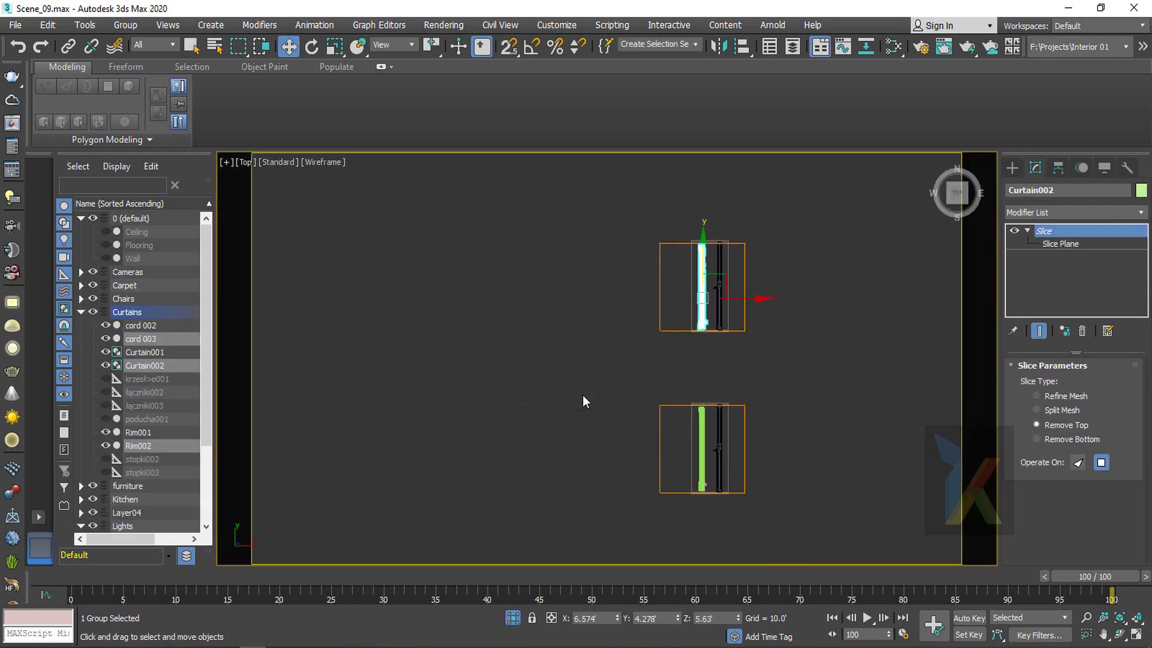
# Mirror the copied curtain along Y with No Clone and move it along Y to fit inside the second window
pyautogui.press('p')
pyautogui.keyDown('alt'); pyautogui.moveTo(686, 344); pyautogui.dragTo(821, 383, button='middle'); pyautogui.keyUp('alt')
pyautogui.click(719, 47)
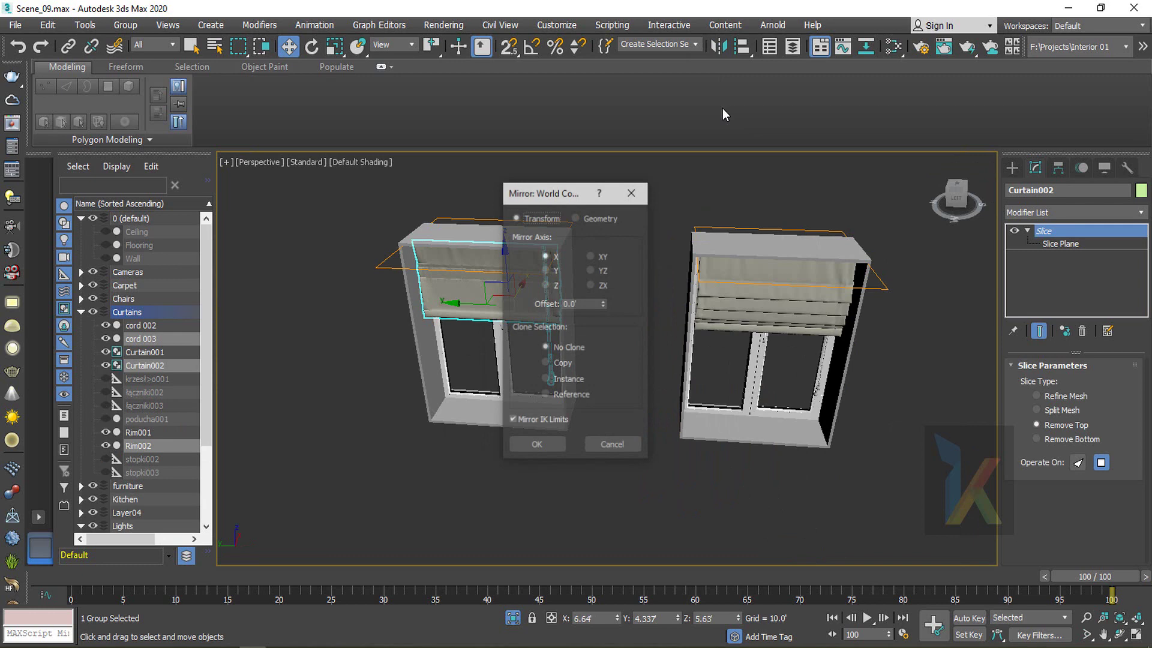
pyautogui.click(548, 269)
pyautogui.click(538, 446)
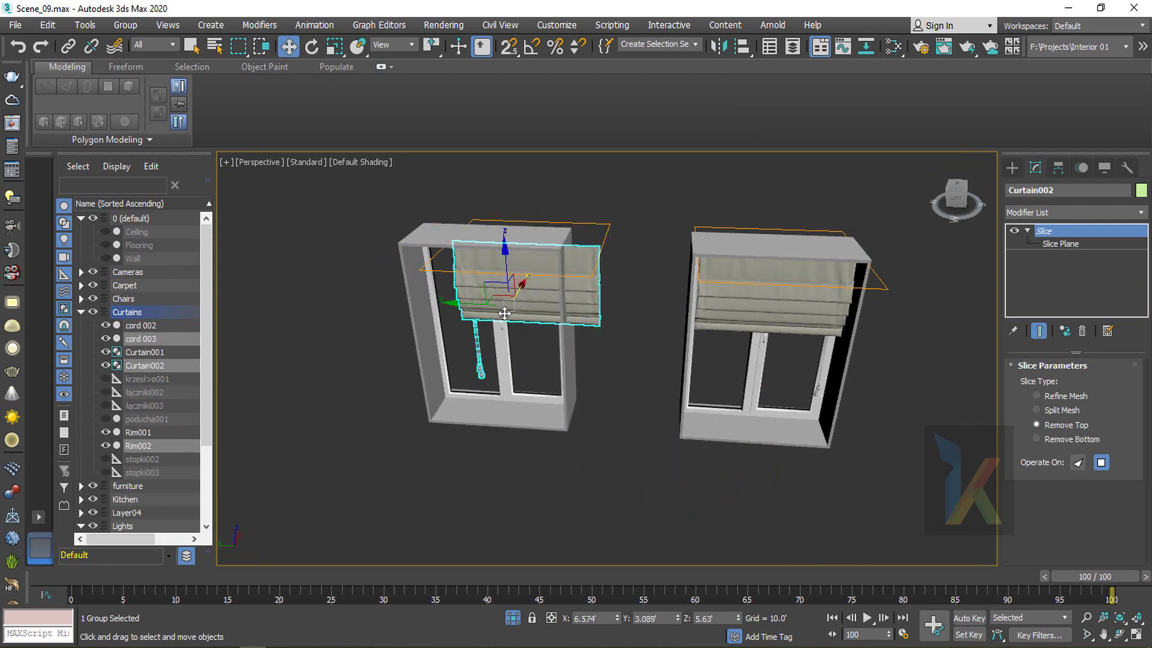
pyautogui.press('t')
pyautogui.moveTo(701, 265); pyautogui.dragTo(701, 242)
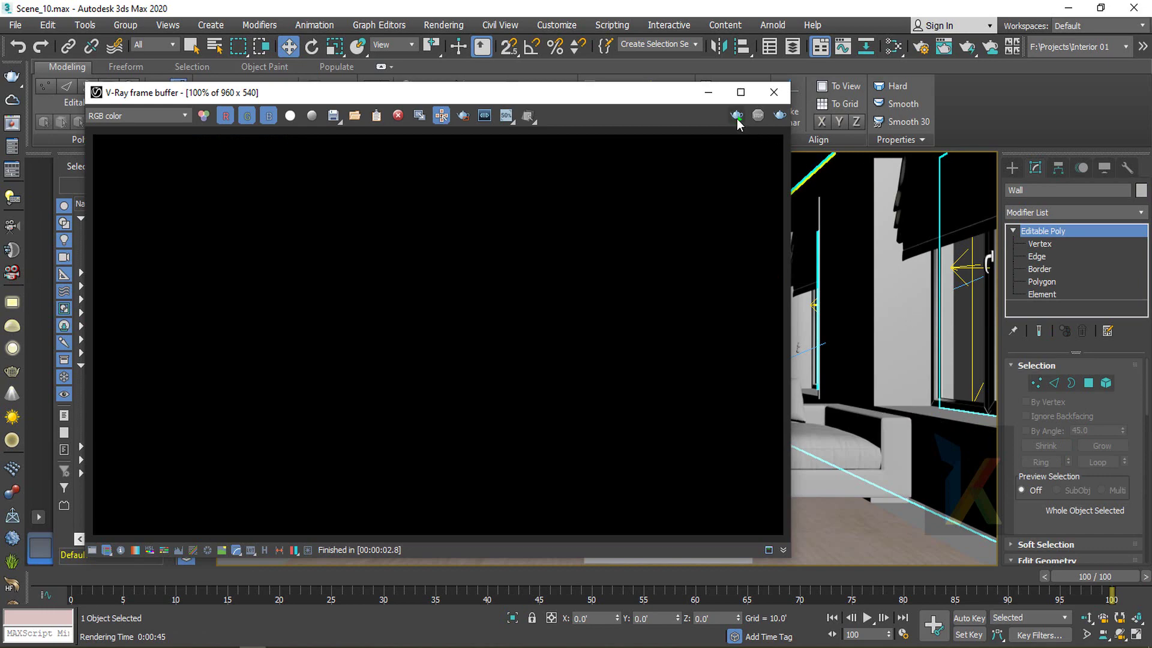
# Start an interactive V-Ray render of the camera view and show the render history in the frame buffer
pyautogui.click(737, 118)
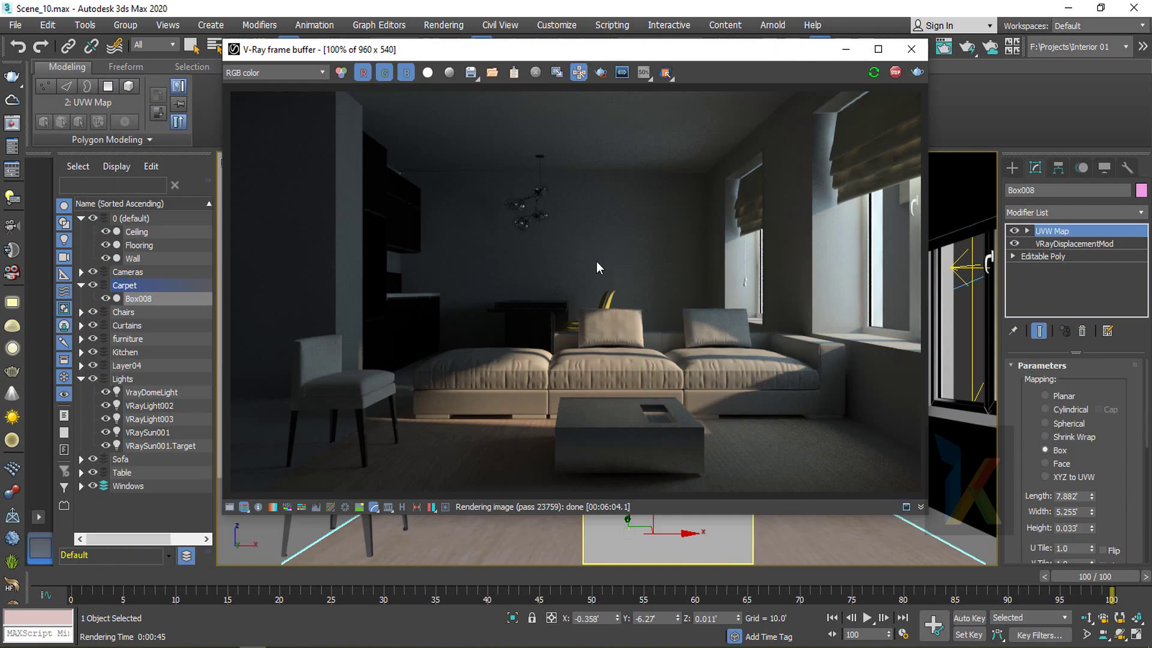
pyautogui.moveTo(585, 54); pyautogui.dragTo(545, 72)
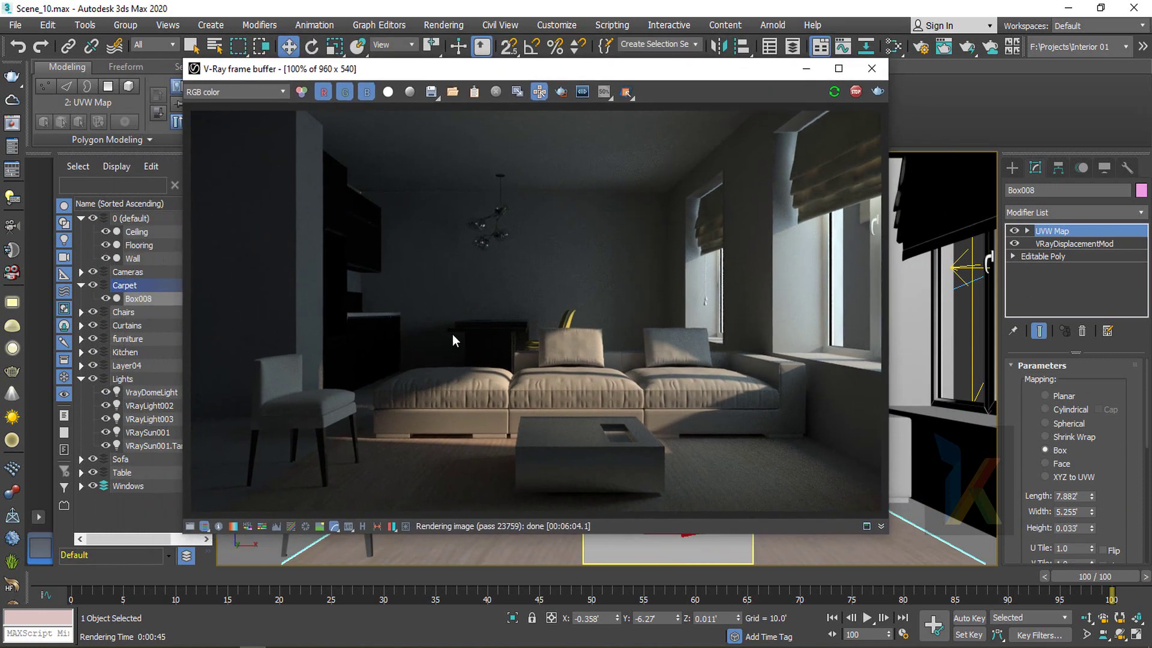
pyautogui.click(363, 527)
pyautogui.moveTo(279, 72); pyautogui.dragTo(427, 50)
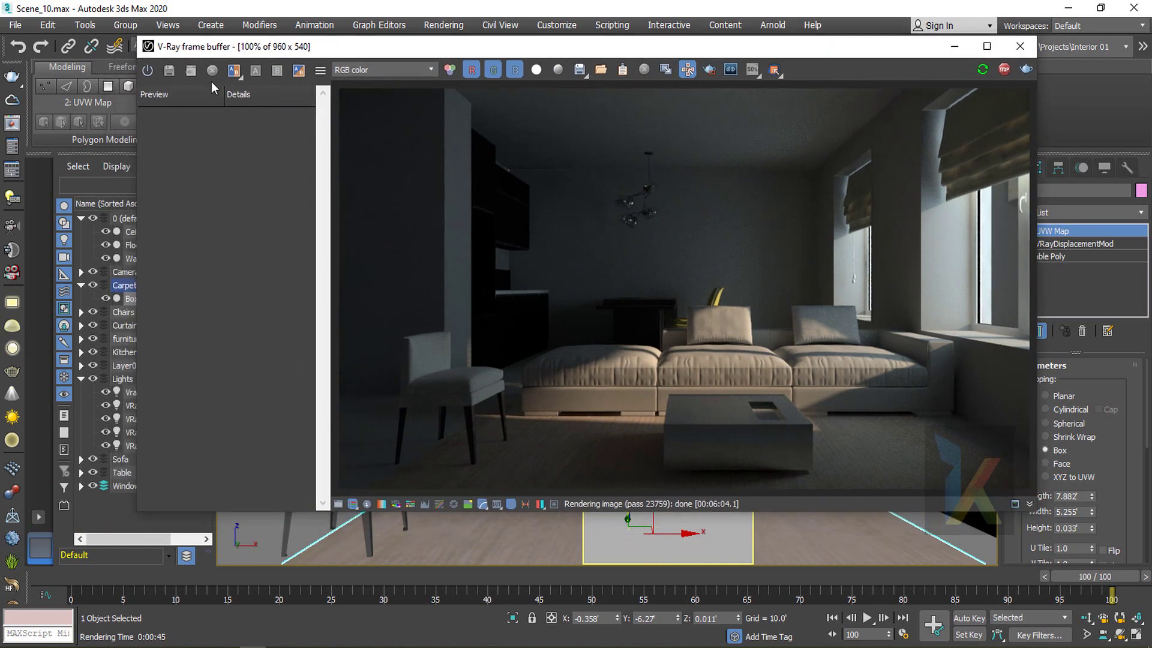
# Enable the render history with Use Project Path and save the current render to it
pyautogui.click(148, 71)
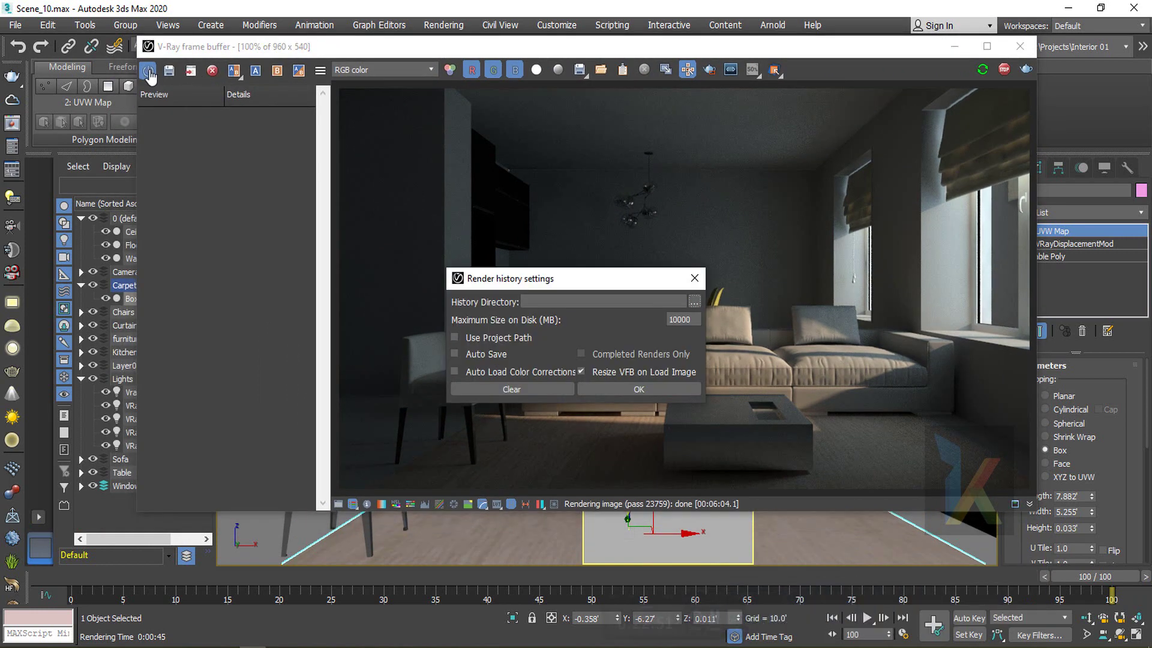
pyautogui.click(454, 338)
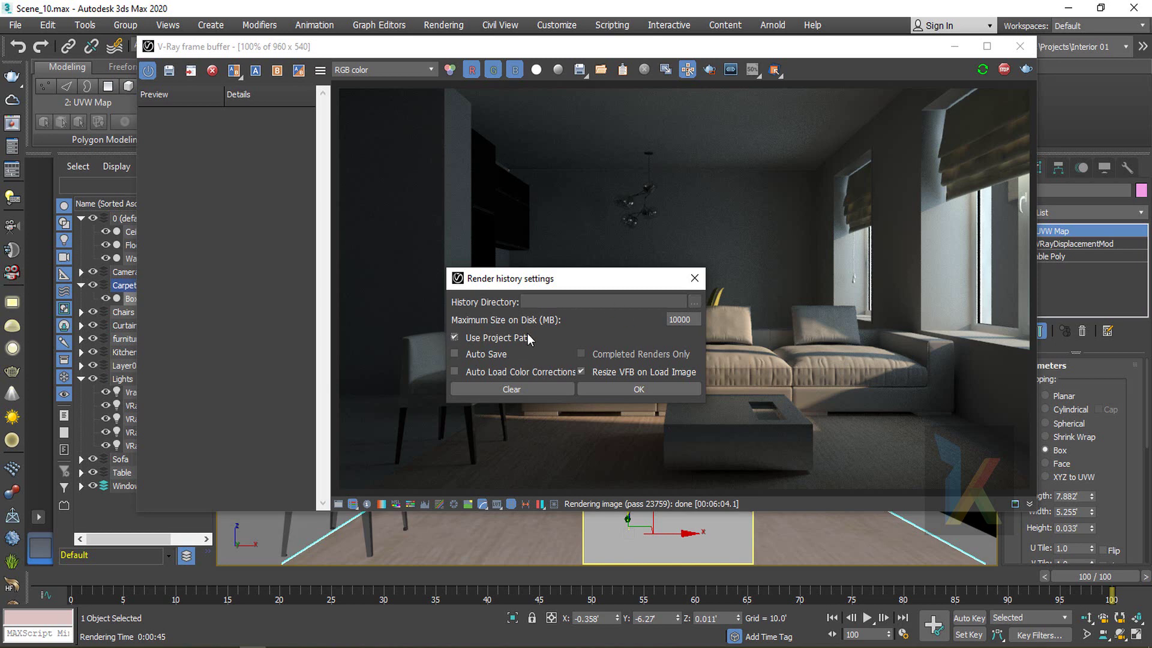
pyautogui.click(694, 278)
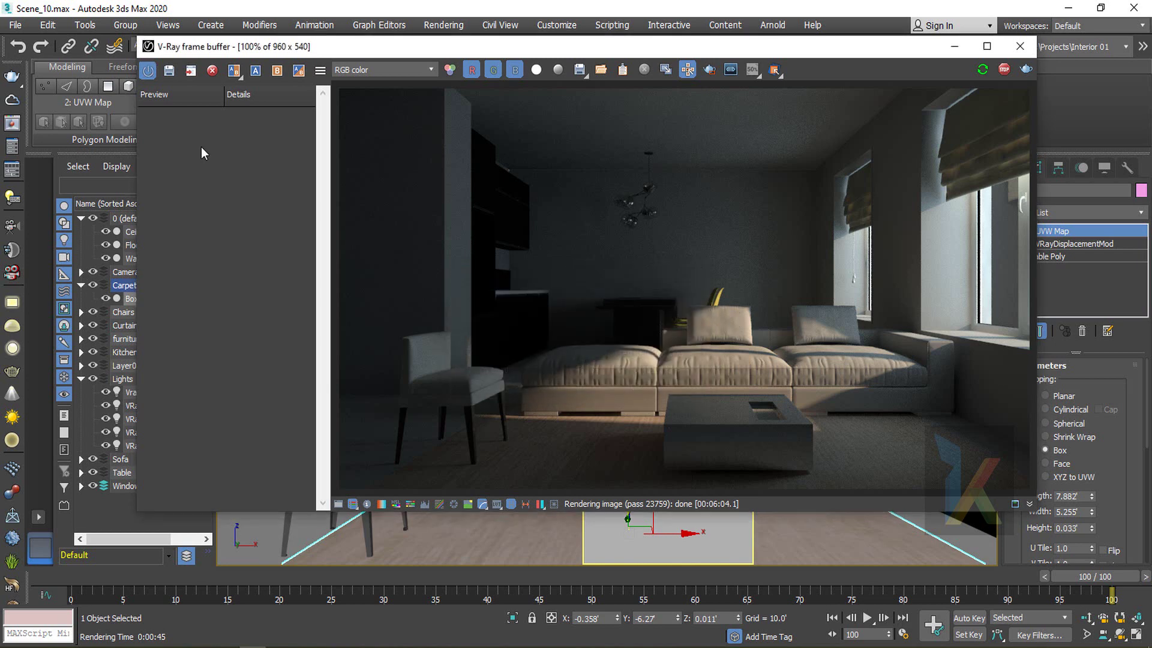
pyautogui.click(198, 129)
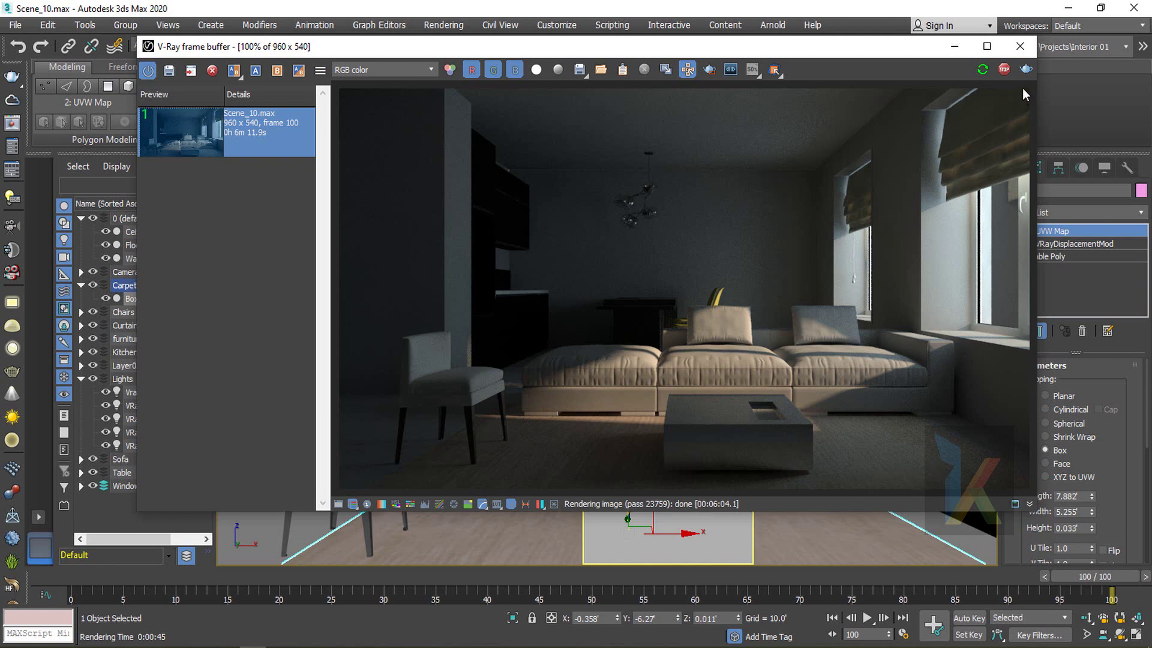
# Close the frame buffer and isolate the ceiling, flooring and wall objects of the 0 (default) layer
pyautogui.click(1020, 50)
pyautogui.doubleClick(130, 219)
pyautogui.click(514, 618)
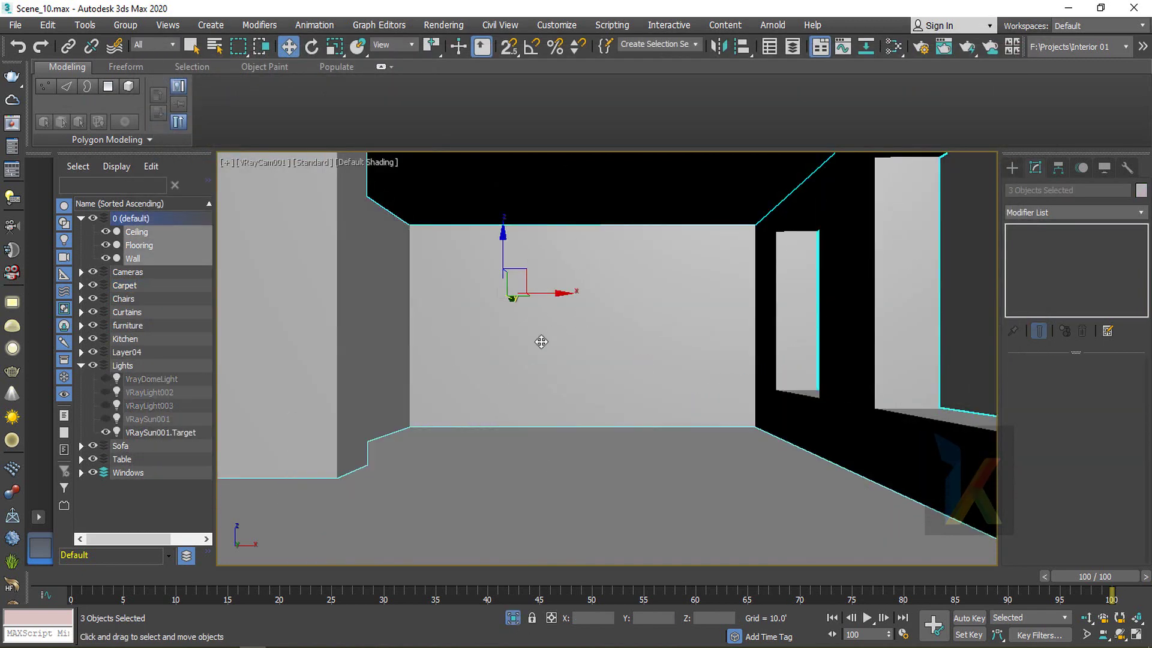
# Switch to the perspective view, clear the selection, and select only the wall of the room
pyautogui.press('p')
pyautogui.scroll(-6, 613, 342)
pyautogui.keyDown('alt'); pyautogui.moveTo(600, 373); pyautogui.dragTo(625, 392, button='middle'); pyautogui.keyUp('alt')
pyautogui.click(742, 470)
pyautogui.keyDown('alt'); pyautogui.moveTo(678, 447); pyautogui.dragTo(558, 396, button='middle'); pyautogui.keyUp('alt')
pyautogui.click(503, 326)
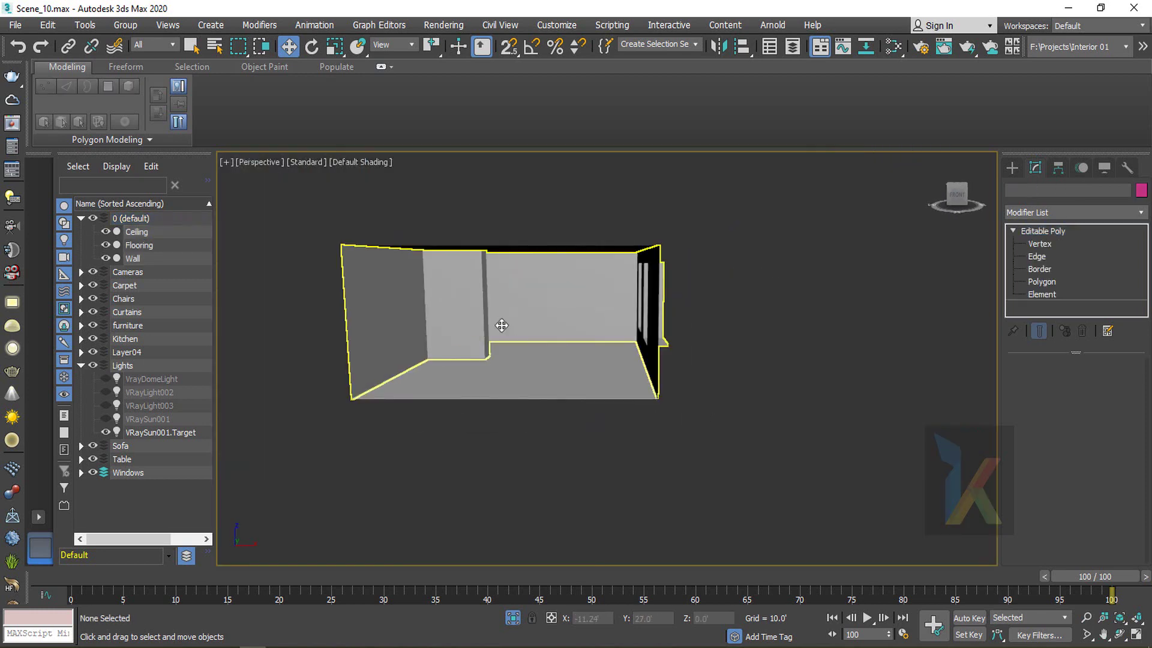
# Open the Slate Material Editor and add a VRayMtl node to View1
pyautogui.press('m')
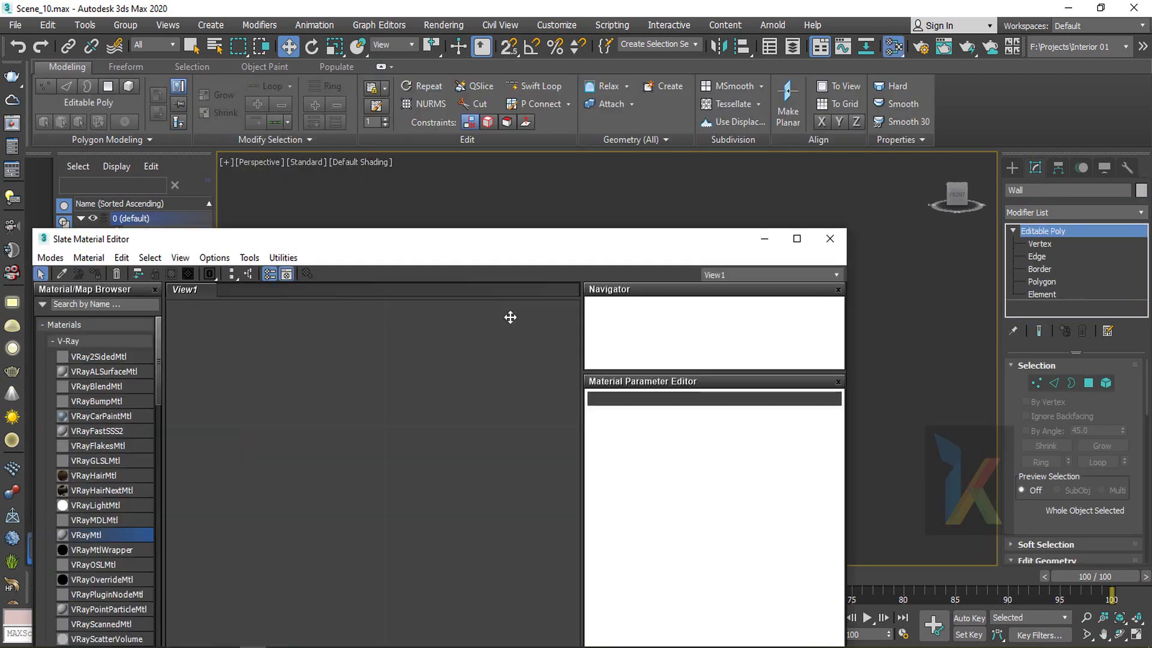
pyautogui.moveTo(470, 235); pyautogui.dragTo(640, 57)
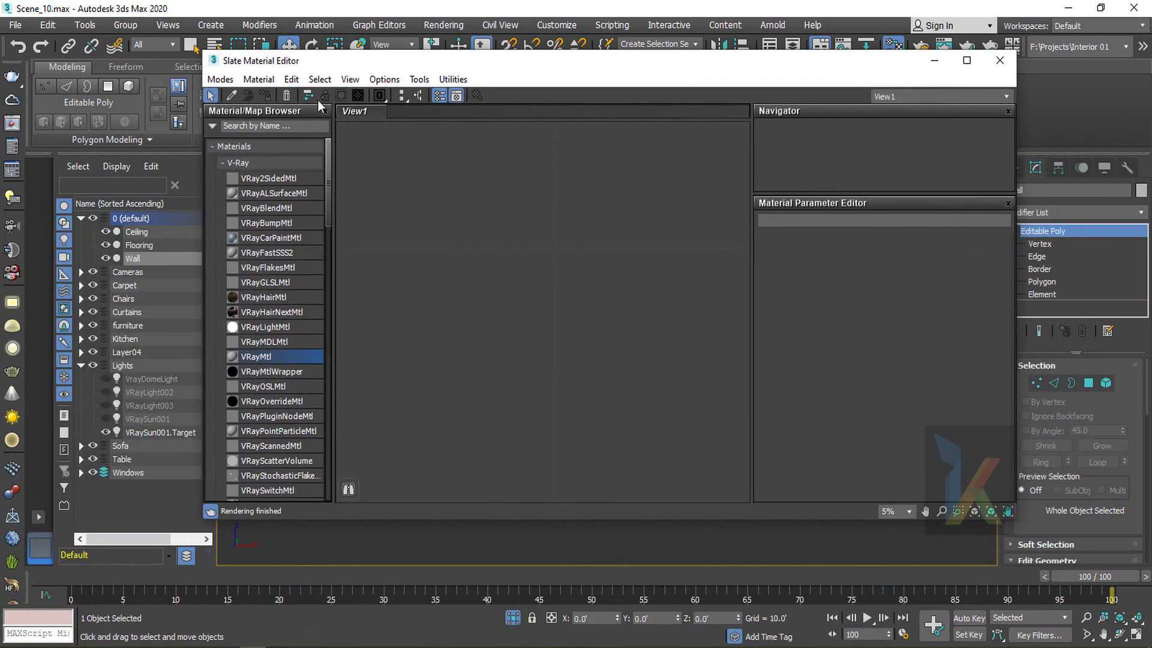
pyautogui.click(1000, 60)
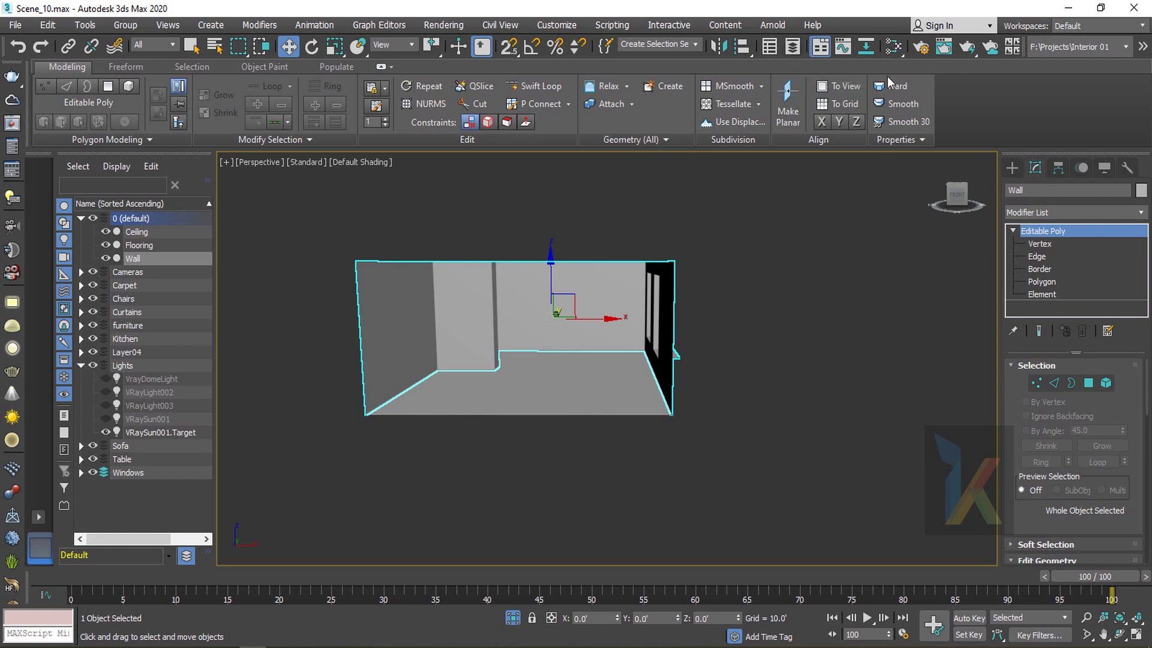
pyautogui.click(894, 46)
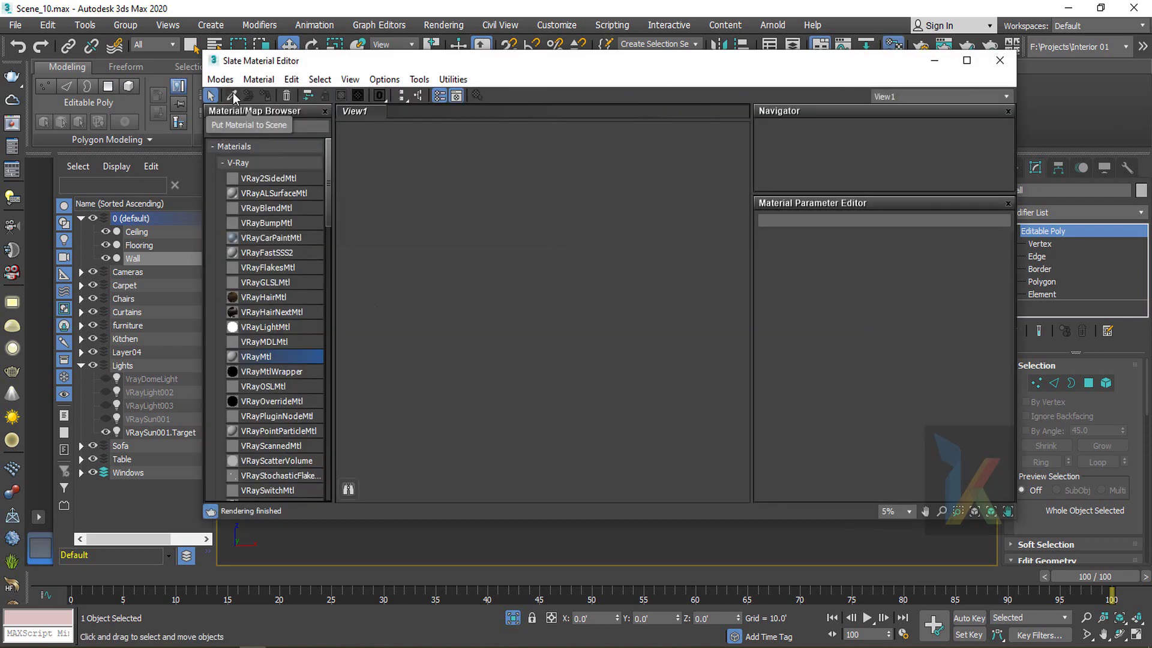
pyautogui.moveTo(583, 277); pyautogui.dragTo(553, 243)
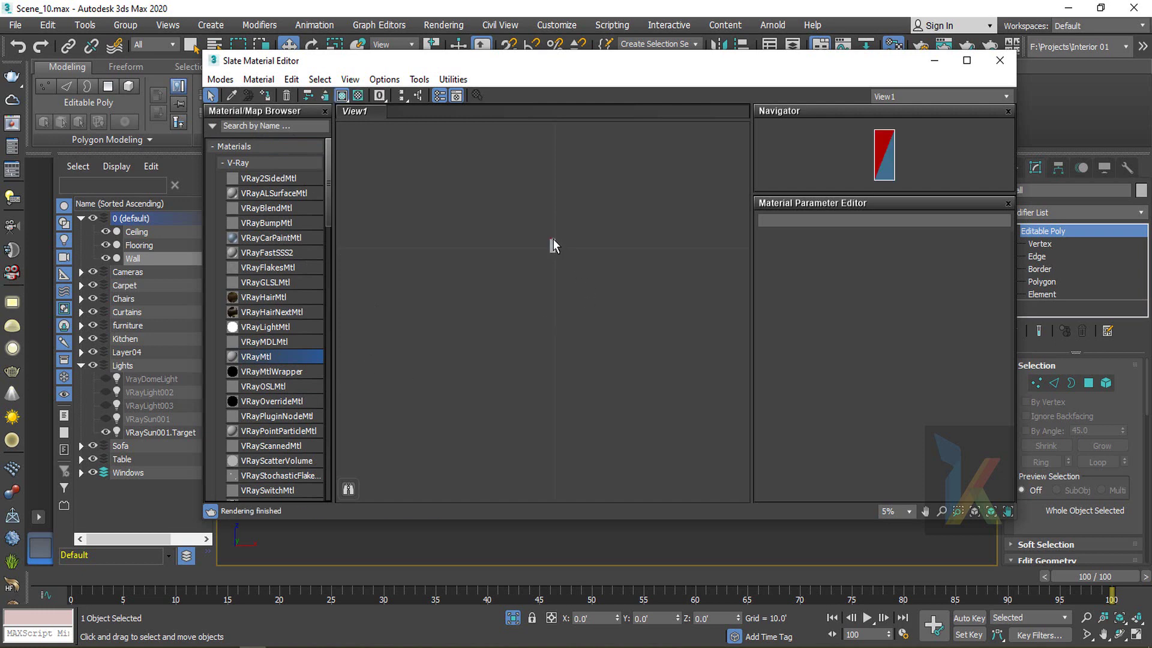
pyautogui.scroll(8, 553, 240)
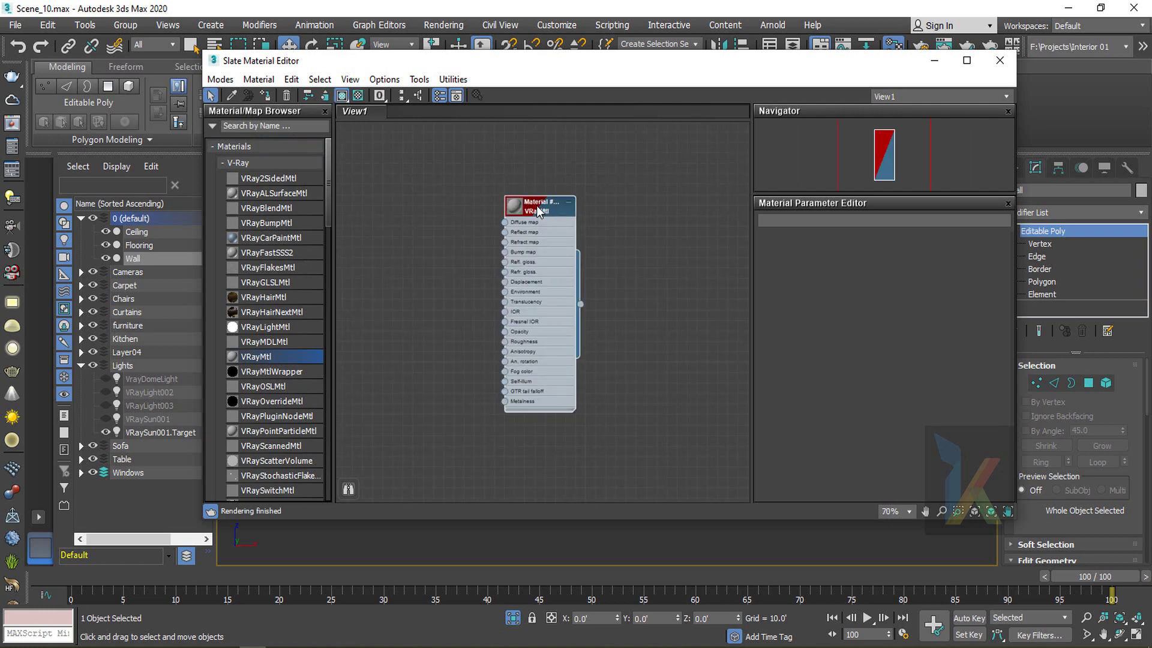
# Open the VRayMtl's parameters, show the background in its preview, and name the material Wall
pyautogui.doubleClick(538, 210)
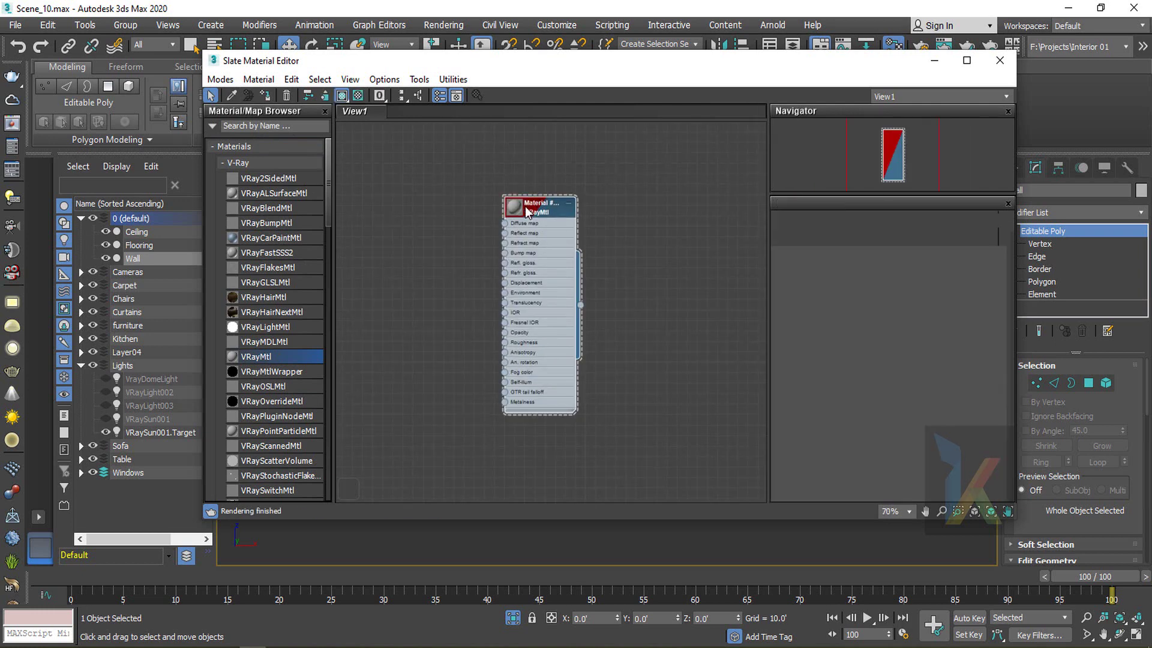
pyautogui.click(359, 96)
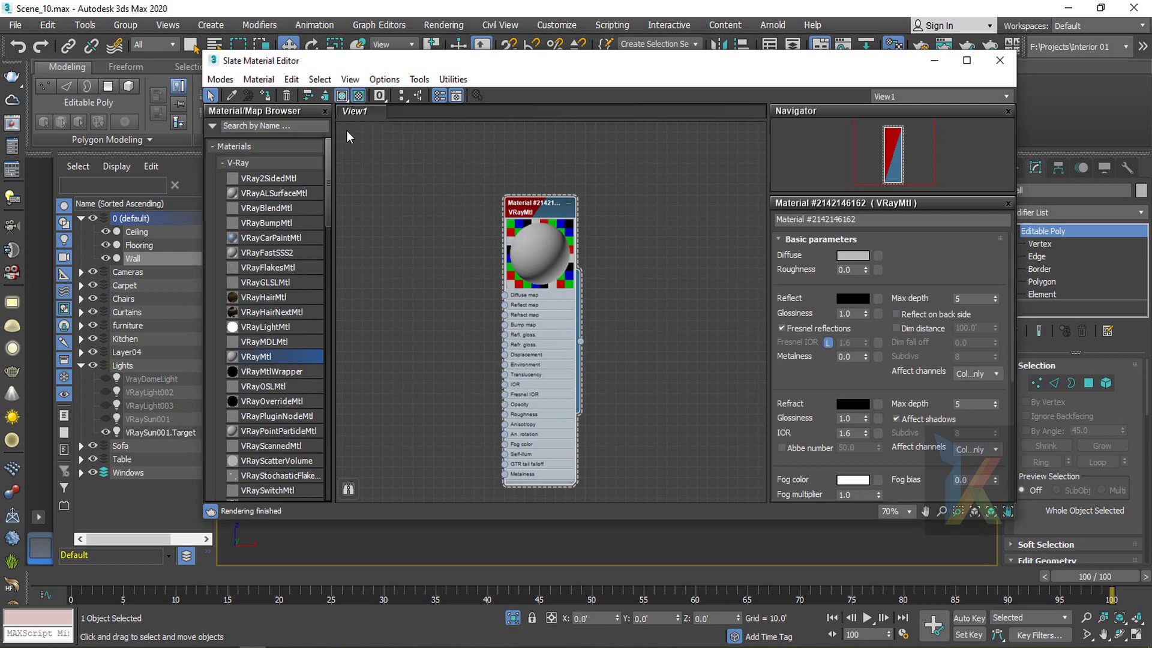
pyautogui.click(863, 219)
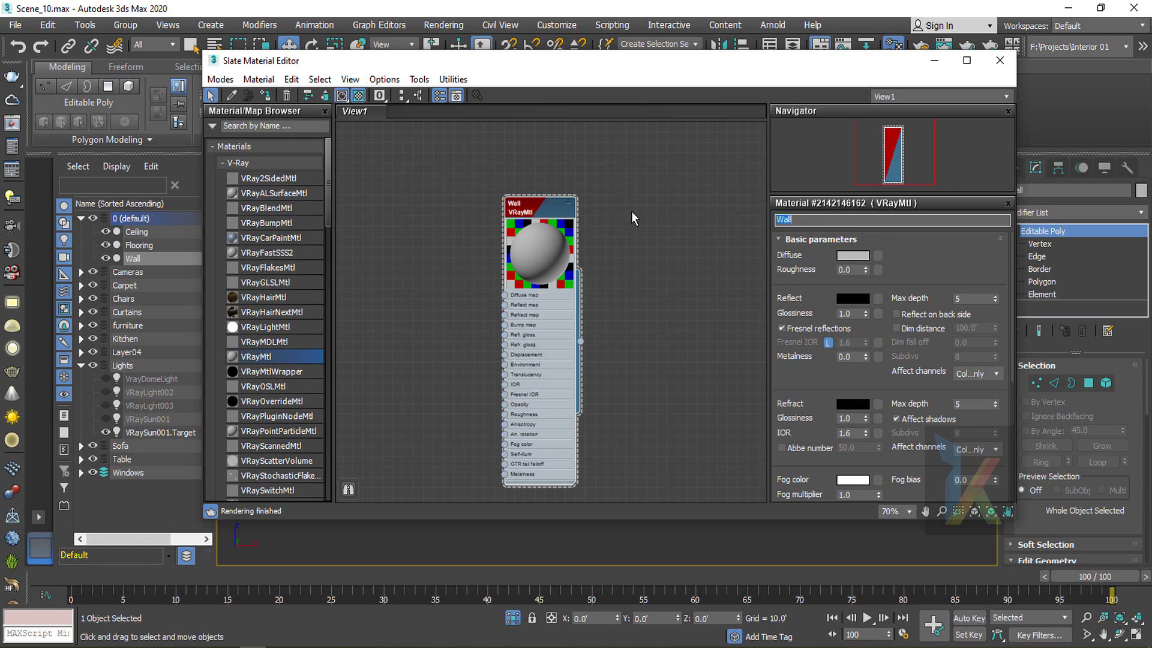
# Make two copies of the Wall material node, one above it and one below it
pyautogui.moveTo(657, 211); pyautogui.dragTo(617, 401, button='middle')
pyautogui.scroll(-1, 567, 402)
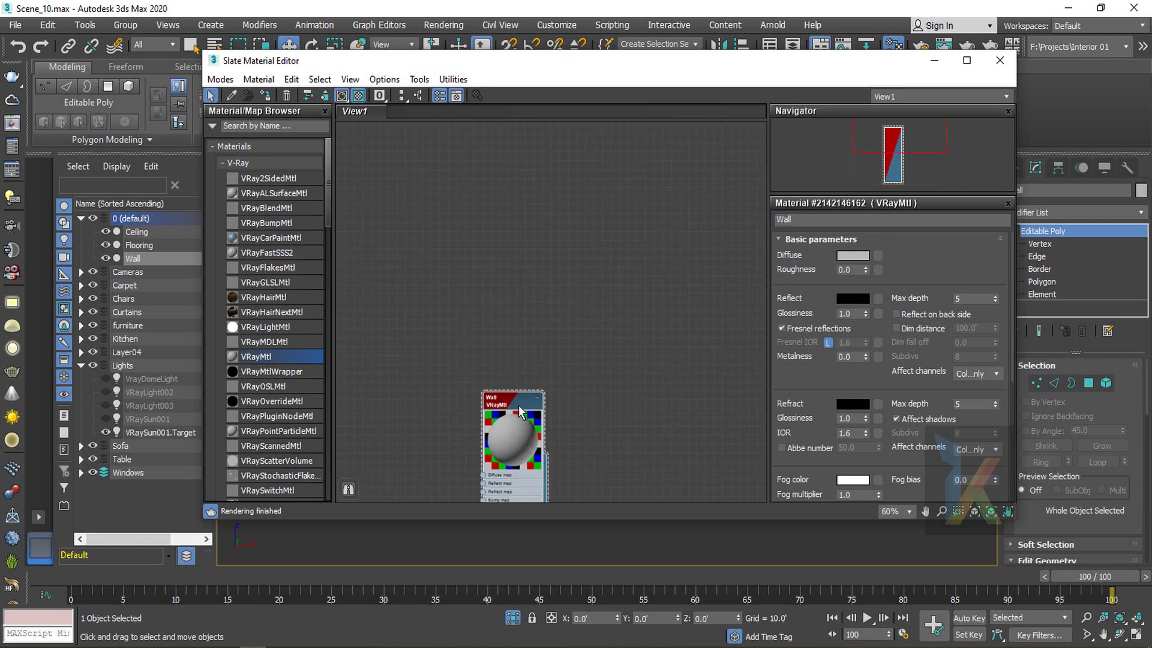
pyautogui.keyDown('shift'); pyautogui.moveTo(518, 404); pyautogui.dragTo(510, 121); pyautogui.keyUp('shift')
pyautogui.scroll(-3, 600, 318)
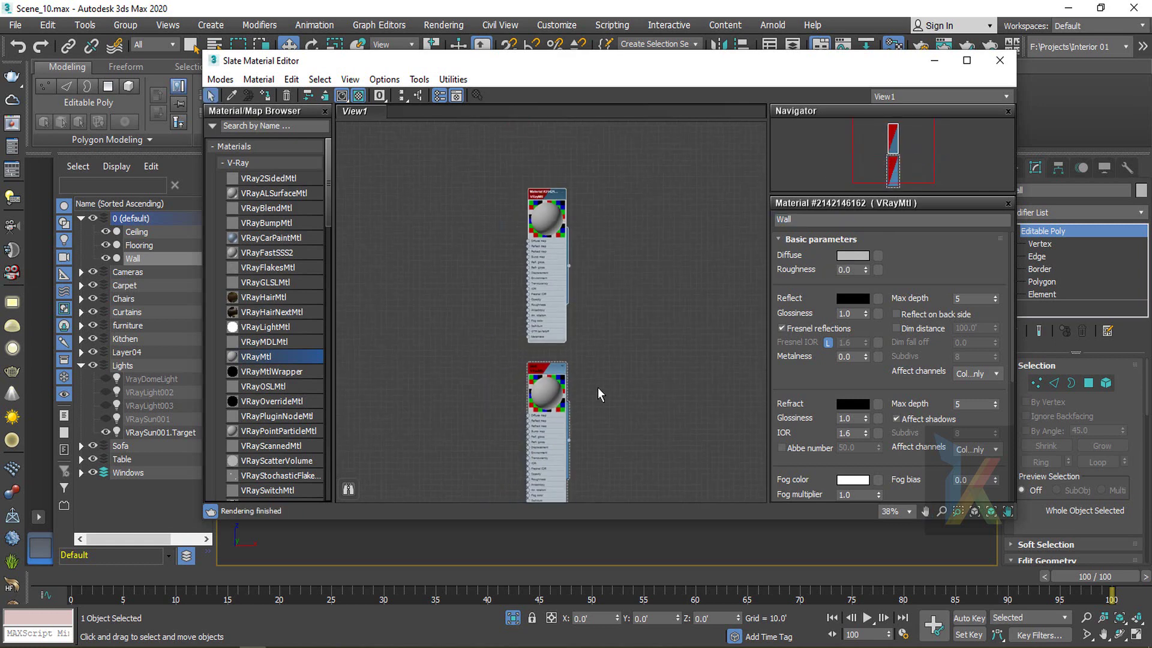
pyautogui.moveTo(597, 387); pyautogui.dragTo(593, 260, button='middle')
pyautogui.moveTo(550, 242)
pyautogui.keyDown('shift'); pyautogui.mouseDown()
pyautogui.moveTo(555, 418)
pyautogui.moveTo(549, 408)
pyautogui.mouseUp(); pyautogui.keyUp('shift')
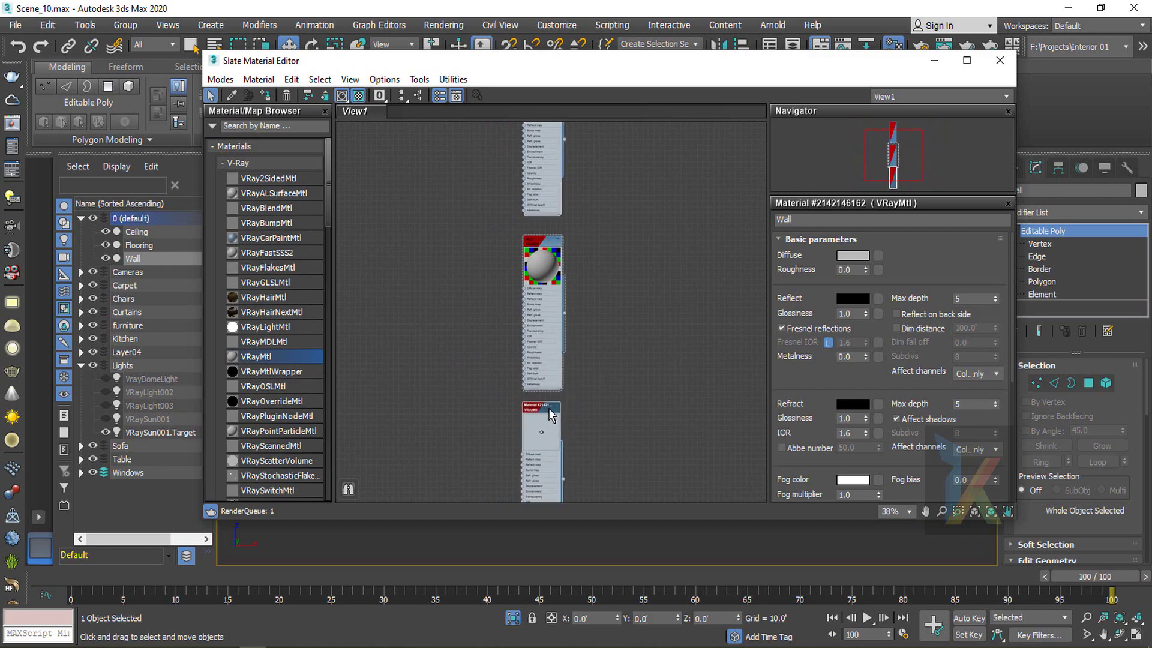
# Rename the material copy below the Wall node as Flooring
pyautogui.doubleClick(549, 412)
pyautogui.scroll(5, 546, 413)
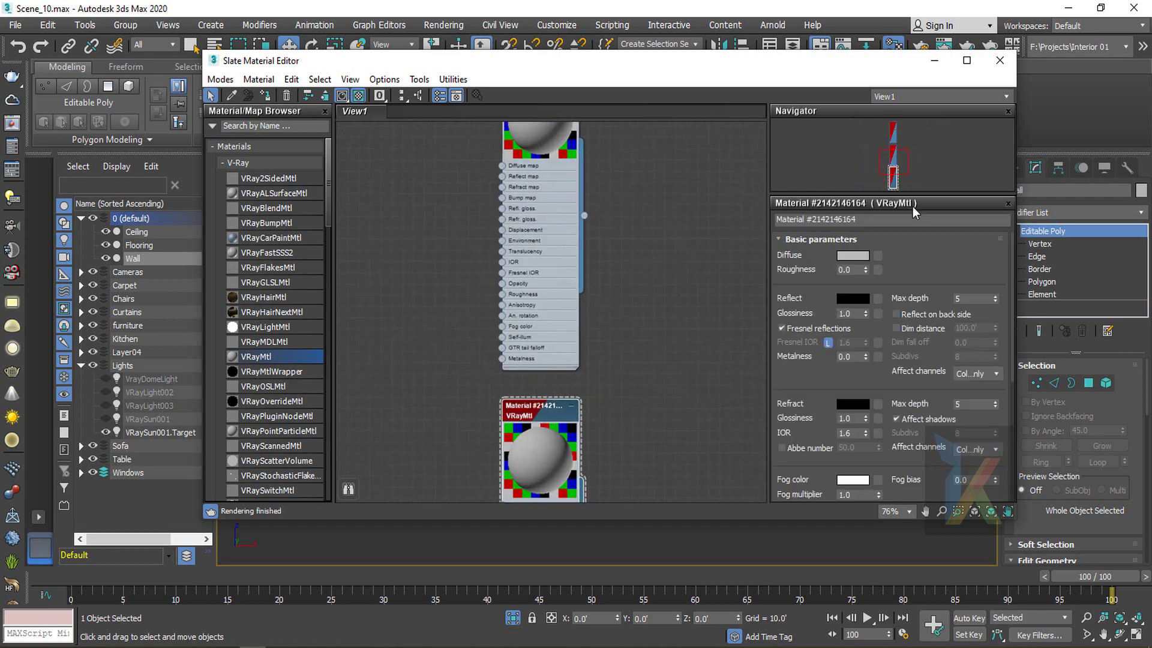
pyautogui.moveTo(890, 223); pyautogui.dragTo(653, 196)
pyautogui.write('Flooring')
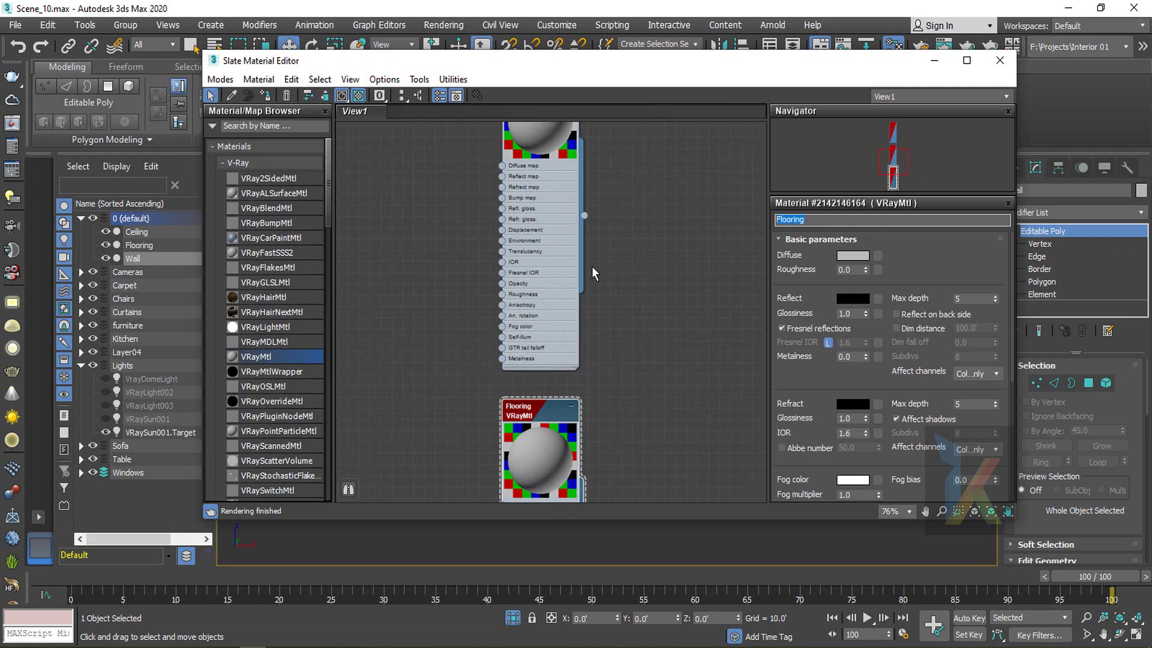
# Rename the material copy above the Wall node as Ceiling
pyautogui.moveTo(721, 195); pyautogui.dragTo(681, 515, button='middle')
pyautogui.moveTo(622, 297); pyautogui.dragTo(629, 557, button='middle')
pyautogui.doubleClick(521, 316)
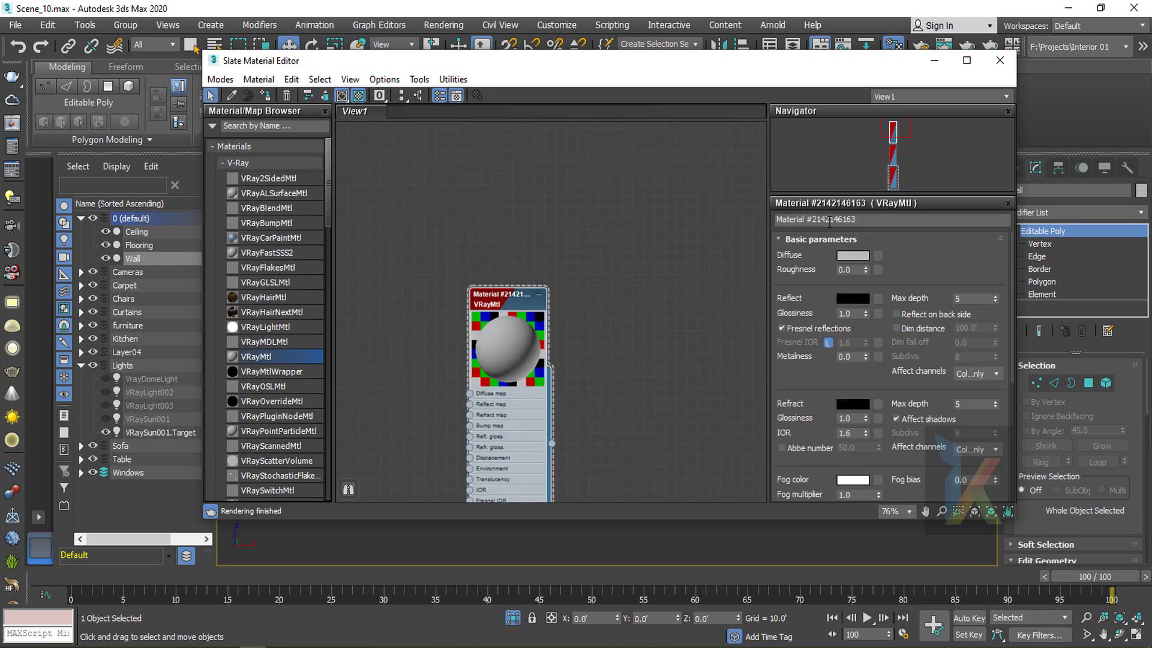
pyautogui.write('Ceiling')
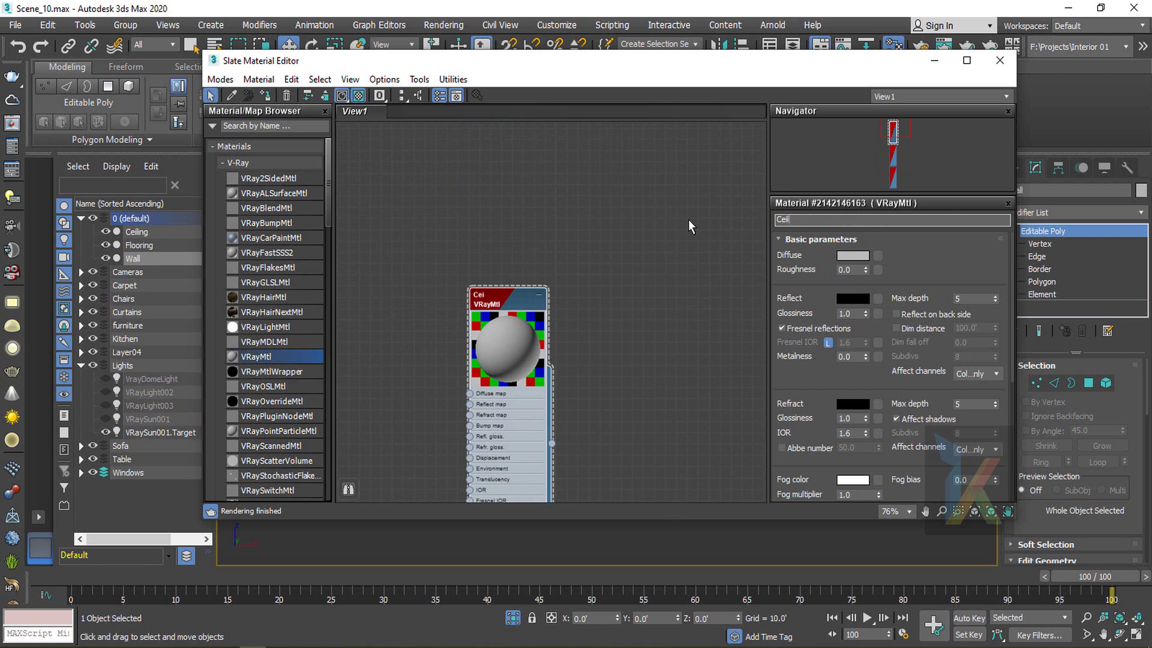
pyautogui.click(680, 283)
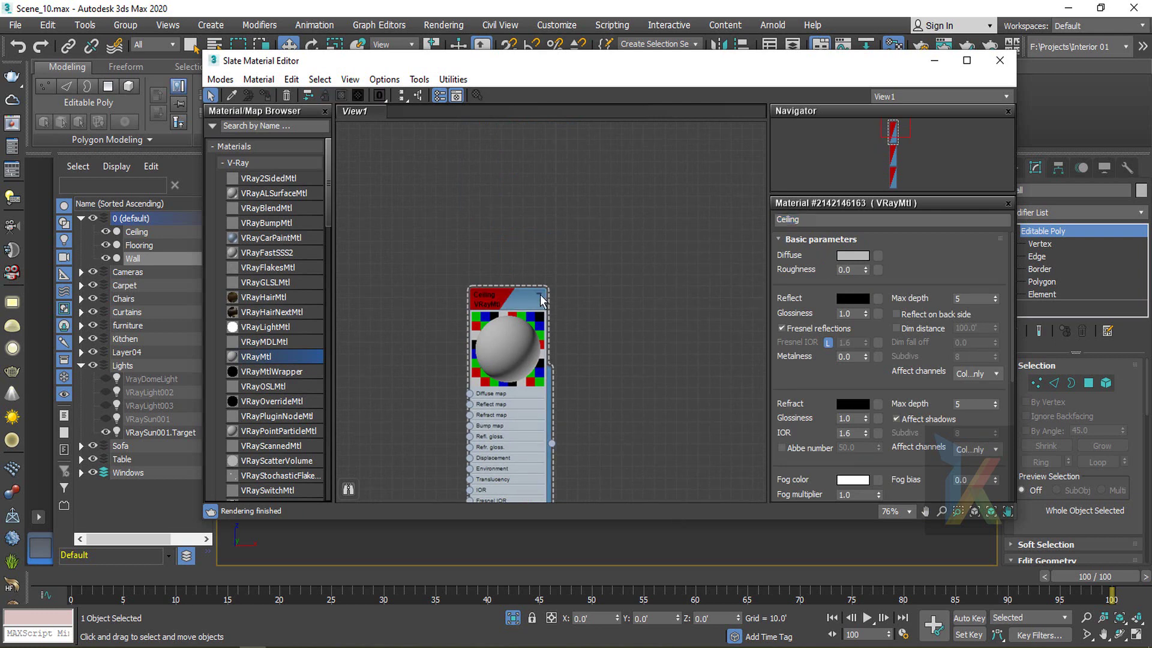
# Assign the Ceiling material to the Ceiling object
pyautogui.click(507, 298)
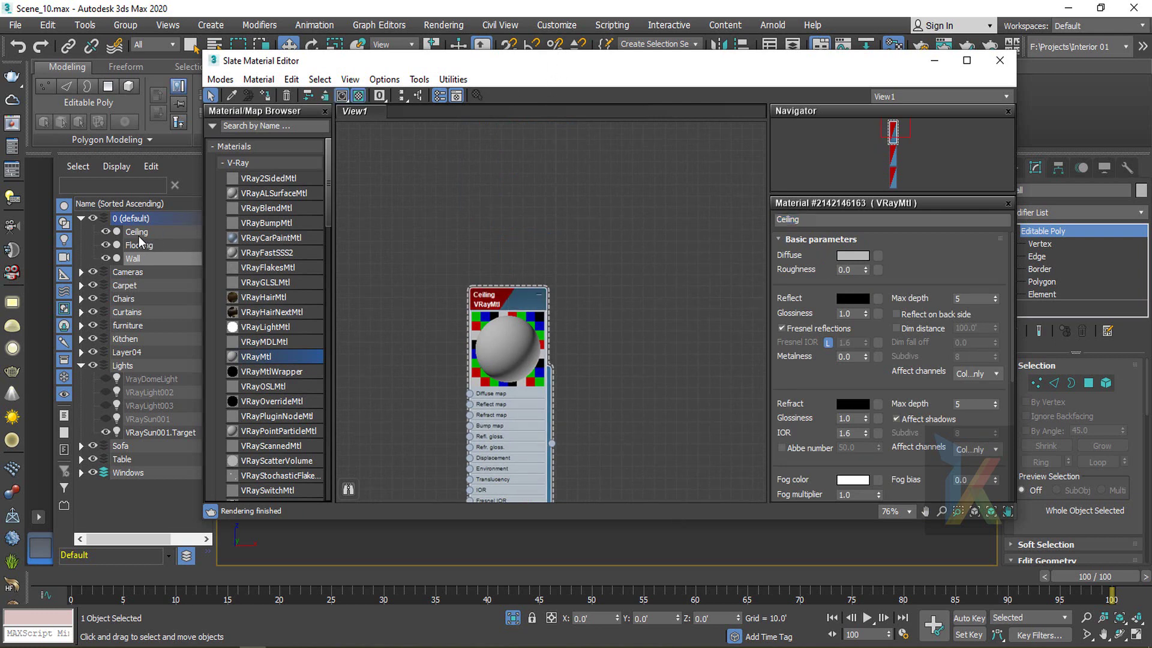
pyautogui.click(138, 236)
pyautogui.click(503, 307)
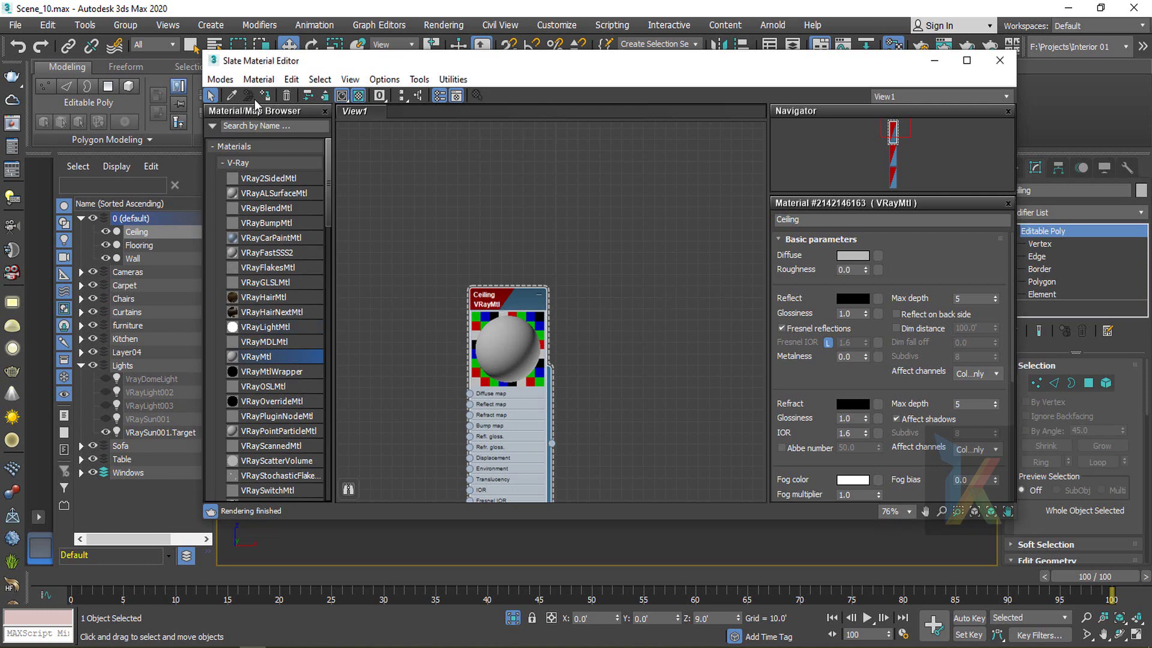
# Assign the Flooring material to the Flooring object
pyautogui.click(135, 247)
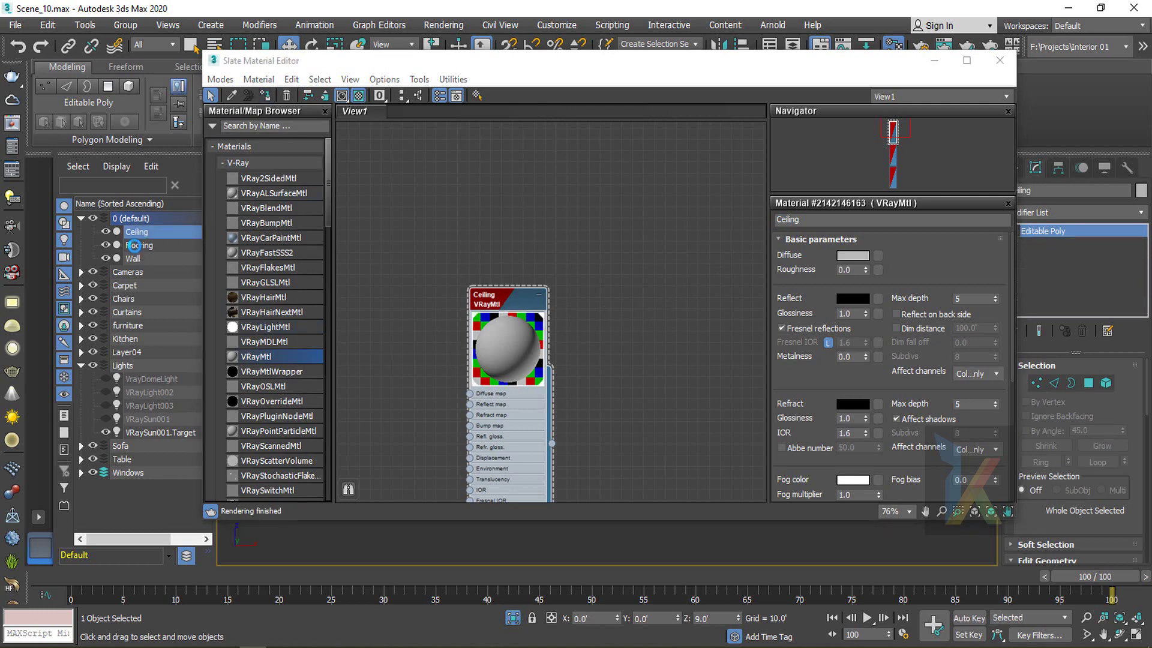
pyautogui.scroll(-4, 653, 441)
pyautogui.moveTo(601, 369); pyautogui.dragTo(610, 399, button='middle')
pyautogui.scroll(5, 607, 358)
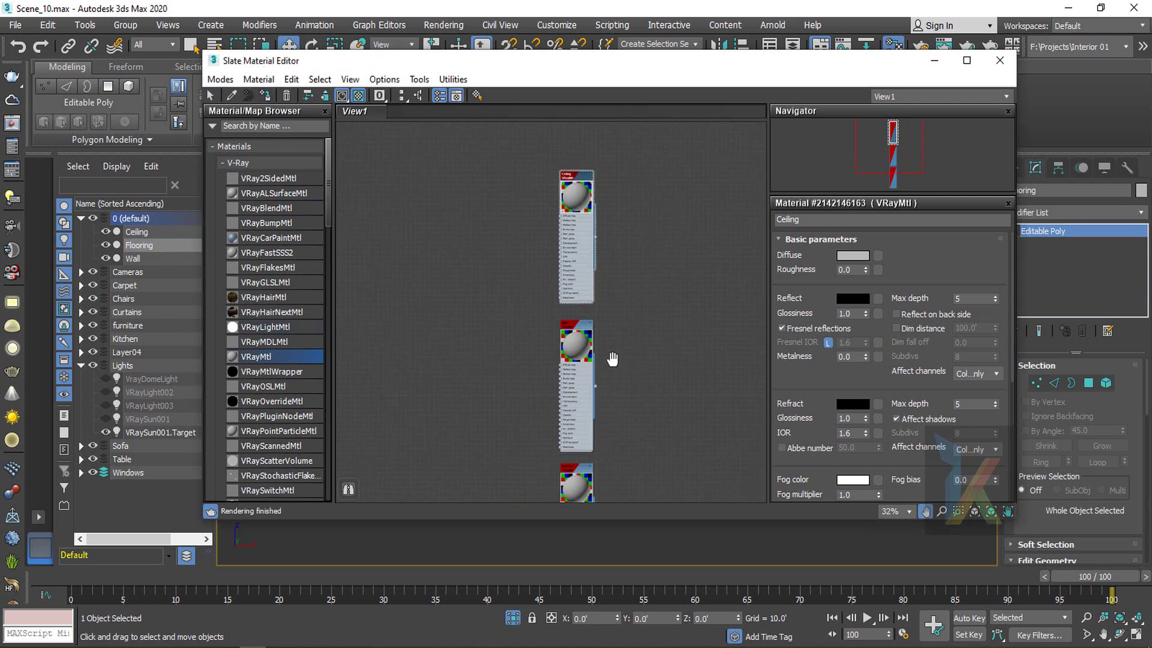
pyautogui.click(270, 97)
# Assign the Wall material to the Wall object, then close the material editor and clear the selection
pyautogui.click(144, 258)
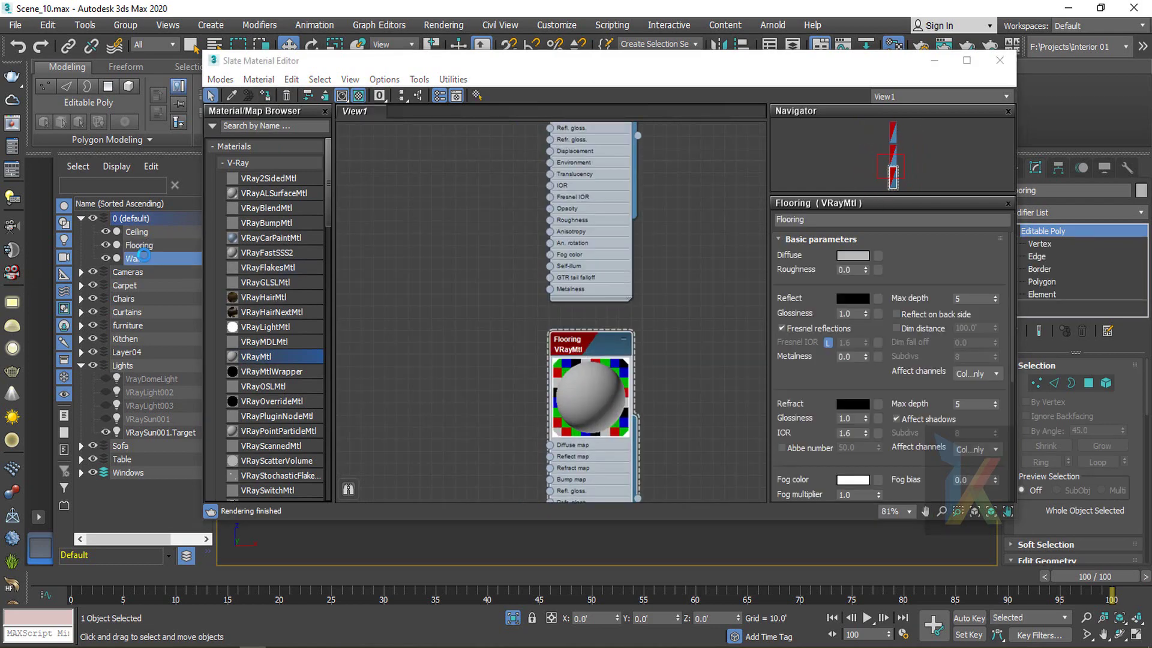
pyautogui.moveTo(484, 229); pyautogui.dragTo(460, 296, button='middle')
pyautogui.doubleClick(548, 233)
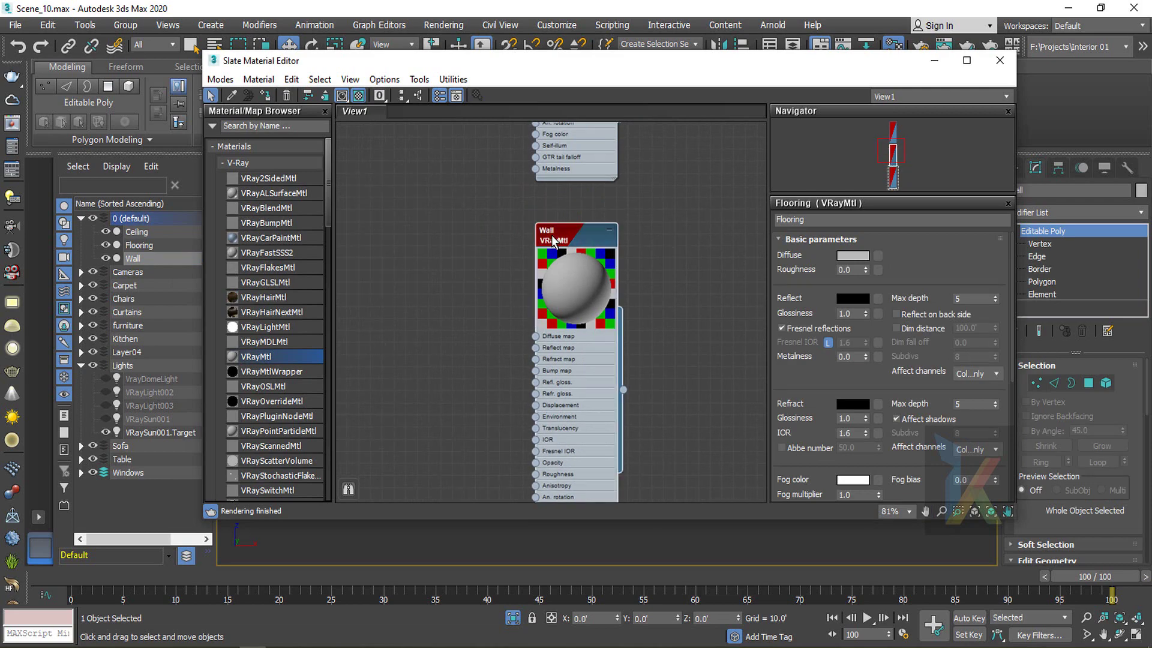
pyautogui.click(266, 97)
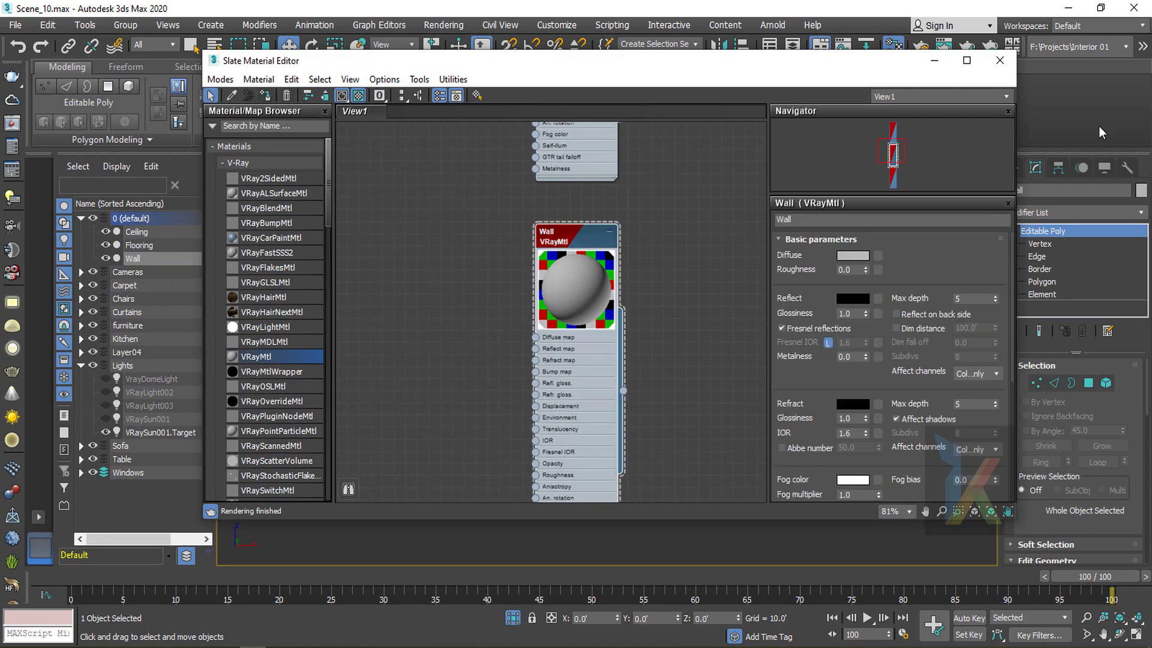
pyautogui.click(999, 60)
pyautogui.click(705, 415)
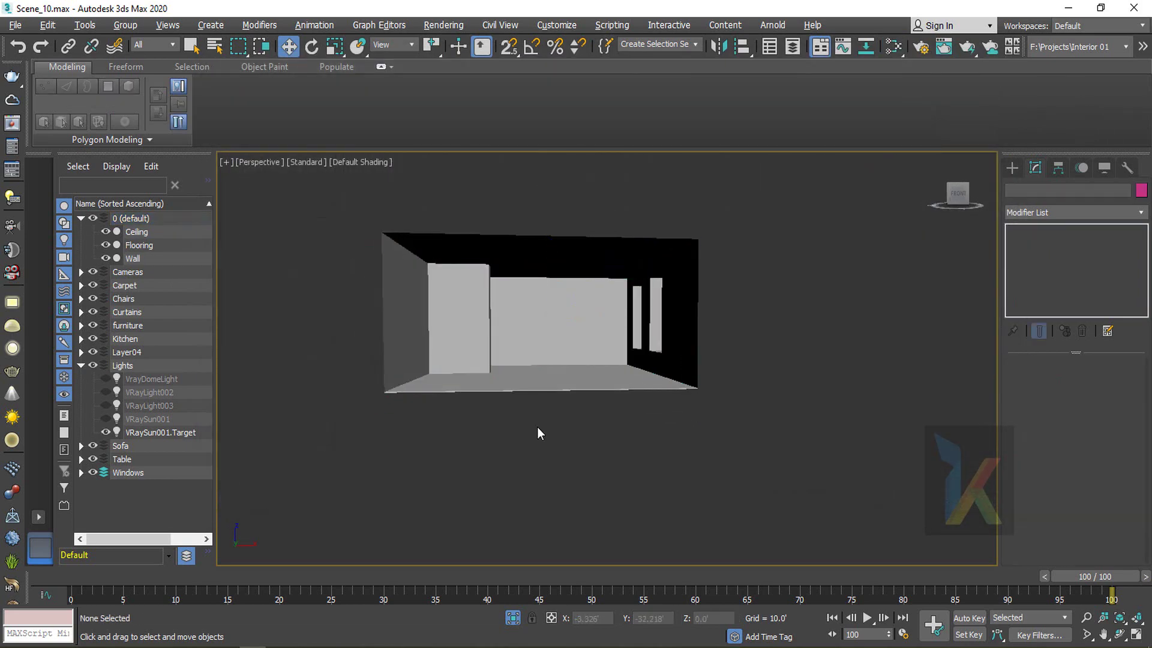
# Select the room's floor in the perspective view and open the Flooring material's parameters in the Slate Material Editor
pyautogui.keyDown('alt'); pyautogui.moveTo(537, 426); pyautogui.dragTo(537, 454, button='middle'); pyautogui.keyUp('alt')
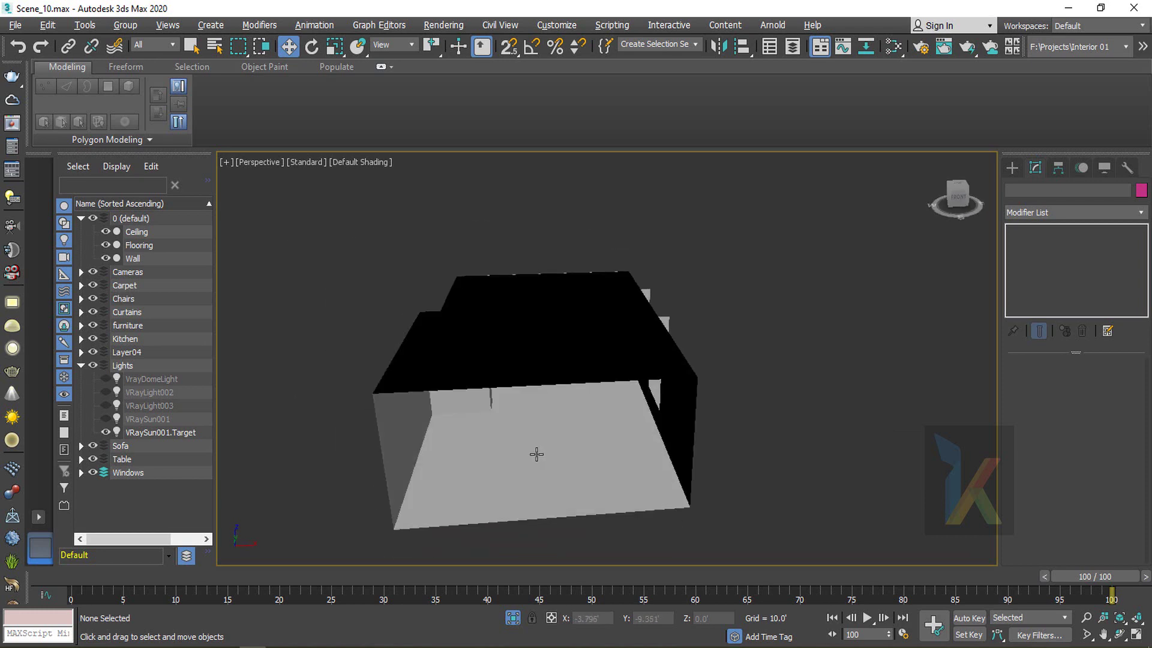
pyautogui.click(537, 442)
pyautogui.scroll(5, 552, 387)
pyautogui.scroll(-5, 553, 386)
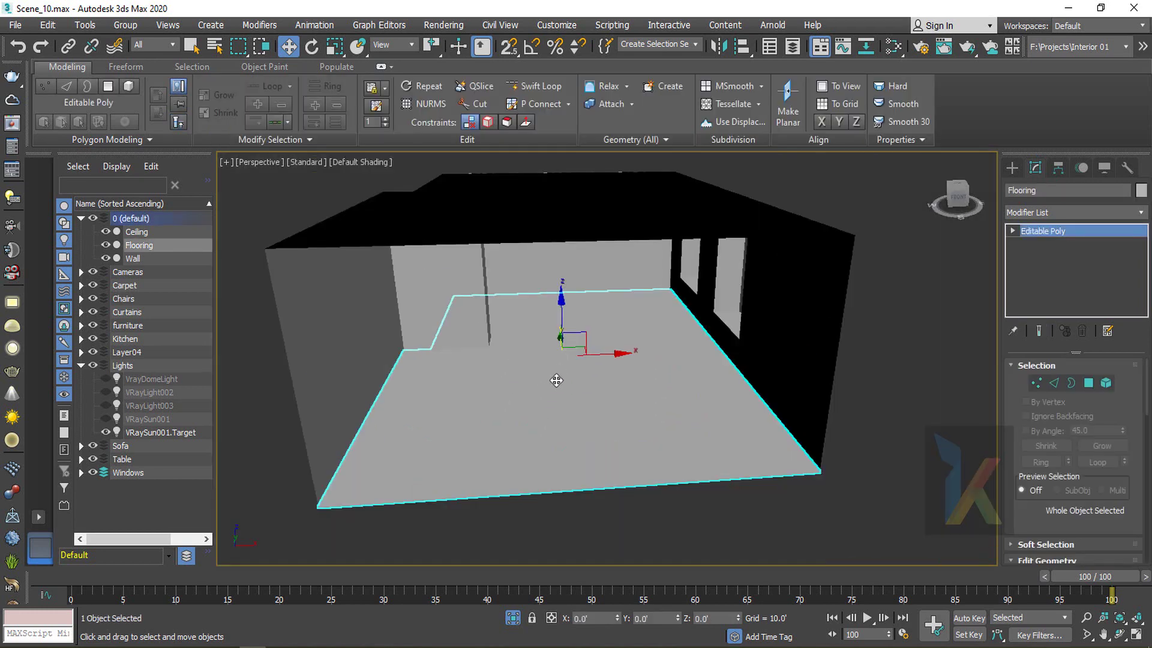
pyautogui.press('m')
pyautogui.scroll(-3, 474, 318)
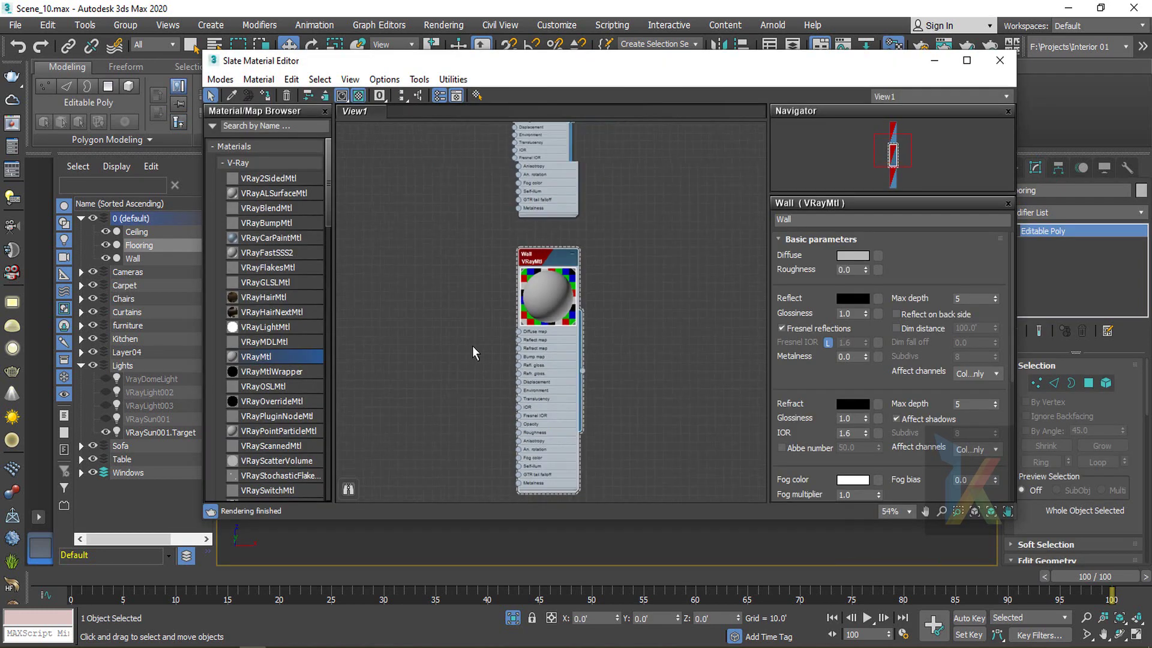
pyautogui.moveTo(472, 480); pyautogui.dragTo(490, 352, button='middle')
pyautogui.scroll(4, 497, 346)
pyautogui.click(613, 251)
pyautogui.doubleClick(613, 253)
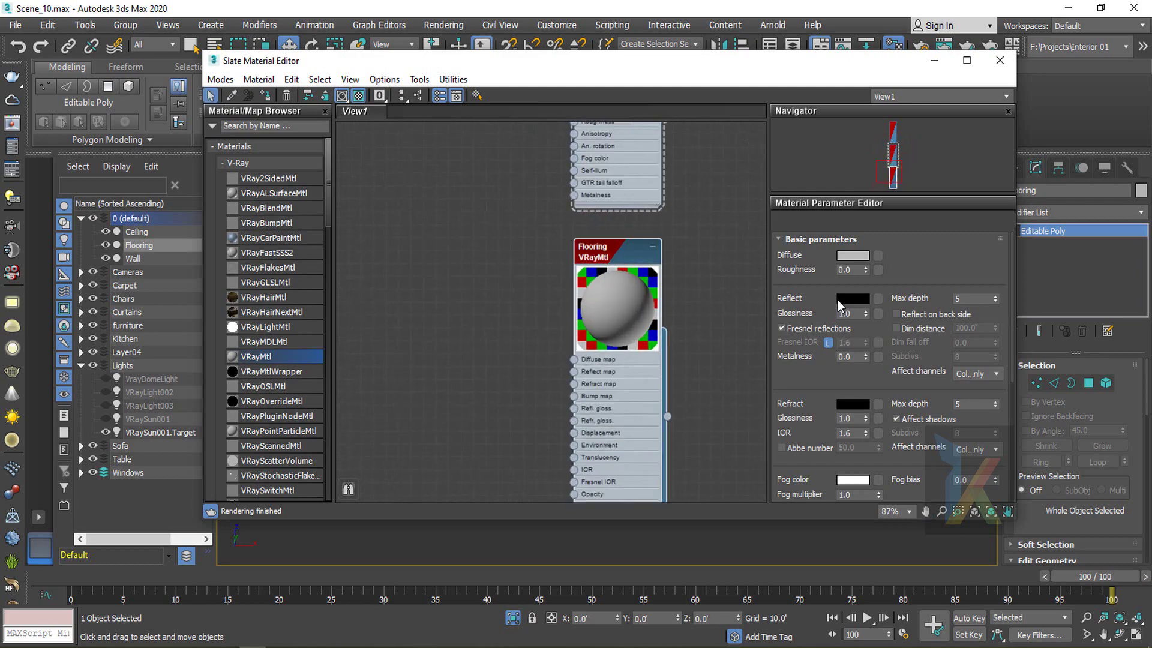
# Load the old_wood_tiles_3_diffuse image as a Bitmap in the Flooring material's diffuse map
pyautogui.click(878, 255)
pyautogui.scroll(-3, 492, 388)
pyautogui.scroll(-5, 491, 387)
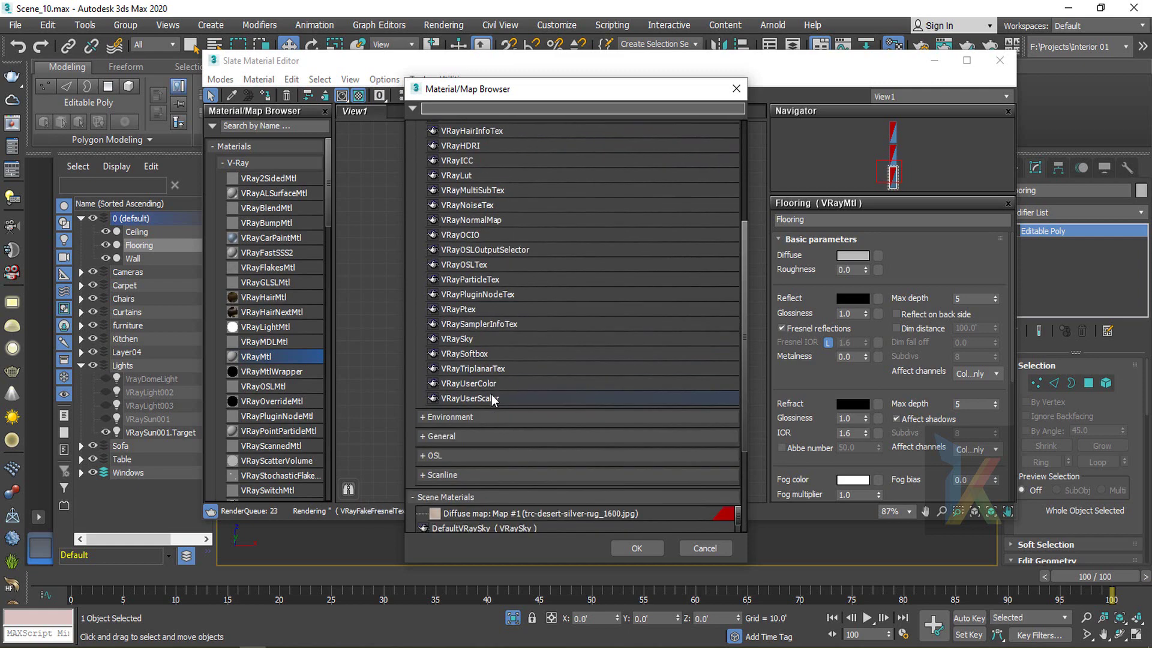
pyautogui.click(447, 363)
pyautogui.doubleClick(463, 395)
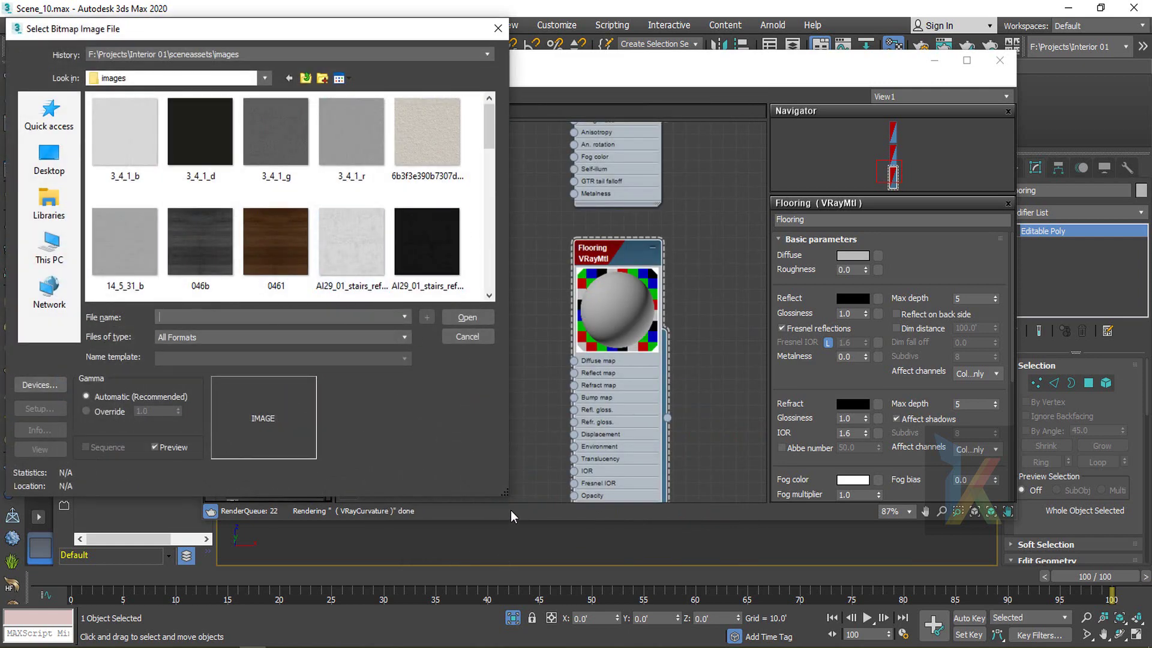
pyautogui.moveTo(505, 493); pyautogui.dragTo(859, 573)
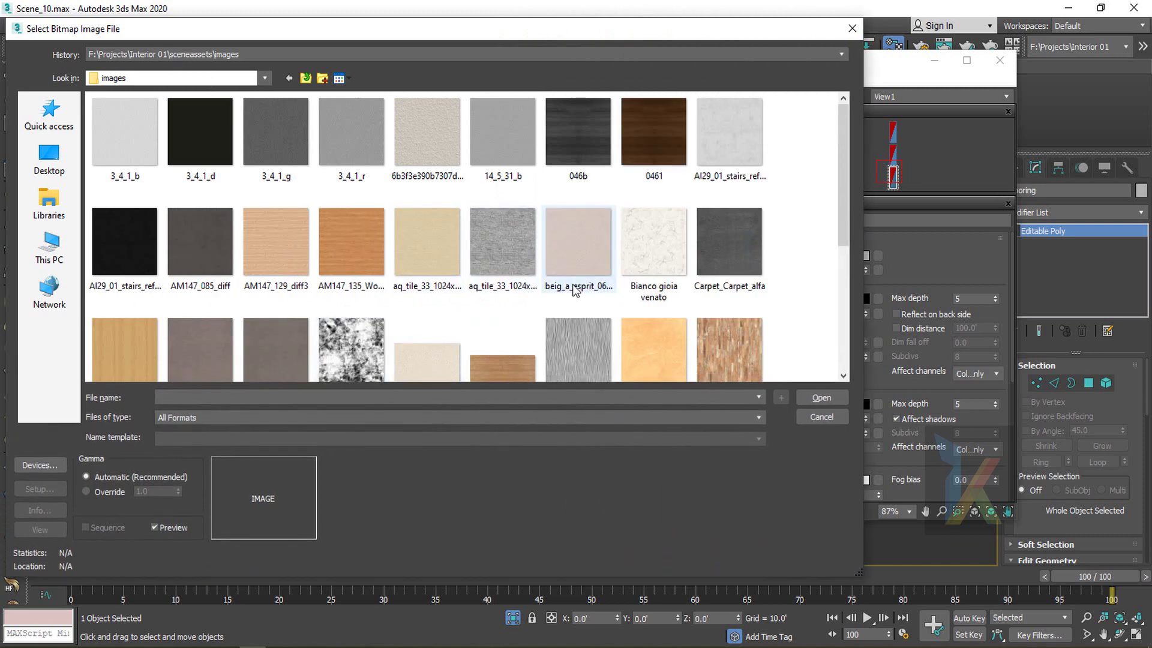
pyautogui.scroll(-2, 577, 292)
pyautogui.click(711, 207)
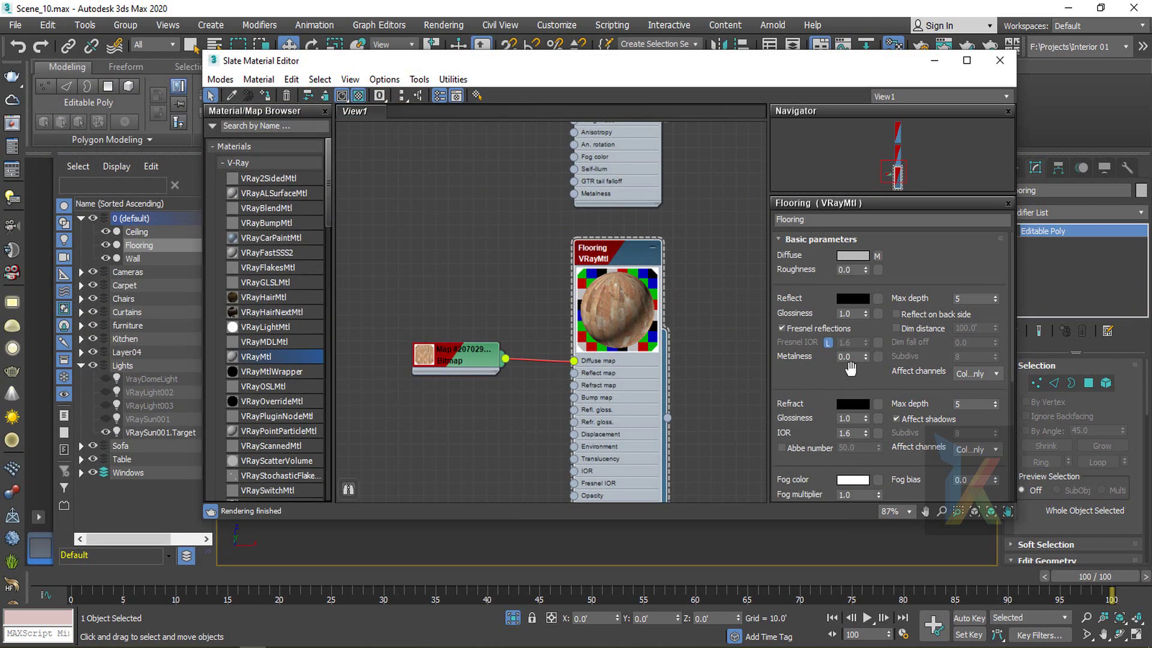
# Move the material editor clear of the room and add a UVW Map modifier to the Flooring object
pyautogui.moveTo(557, 63); pyautogui.dragTo(678, 525)
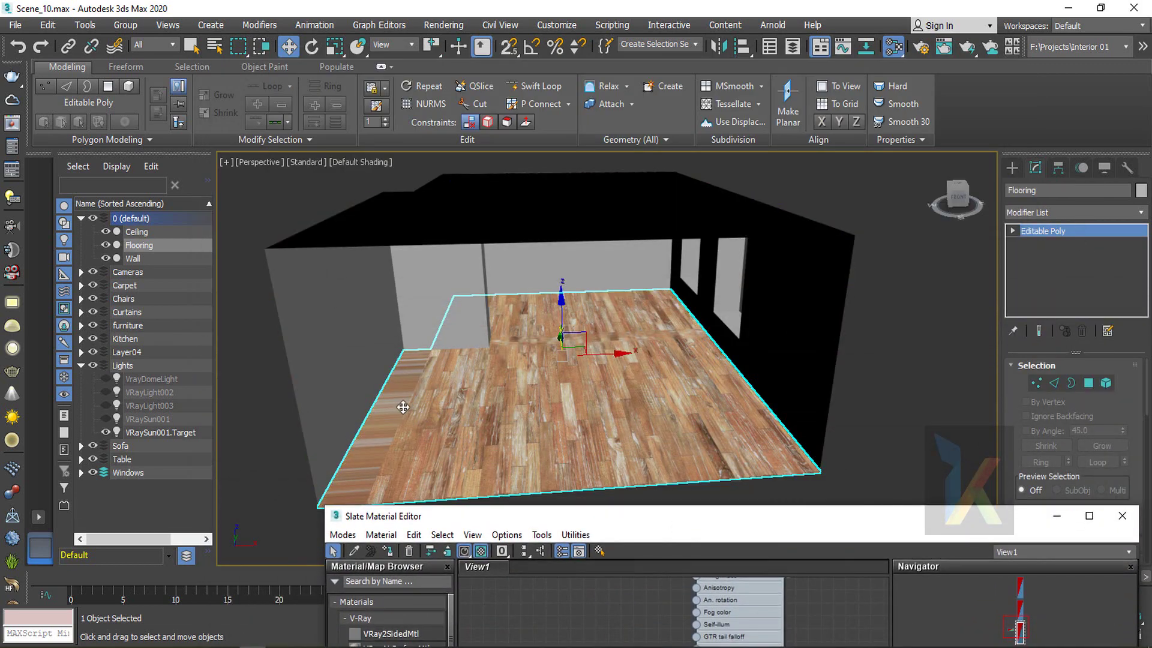
pyautogui.click(1067, 208)
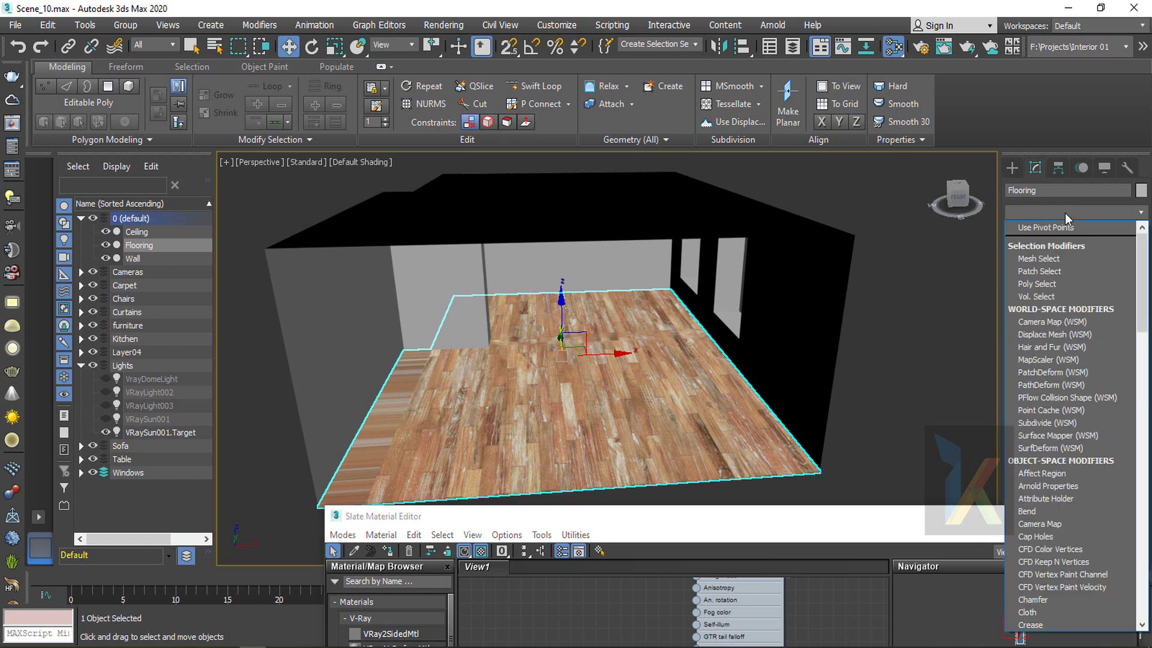
pyautogui.write('uv')
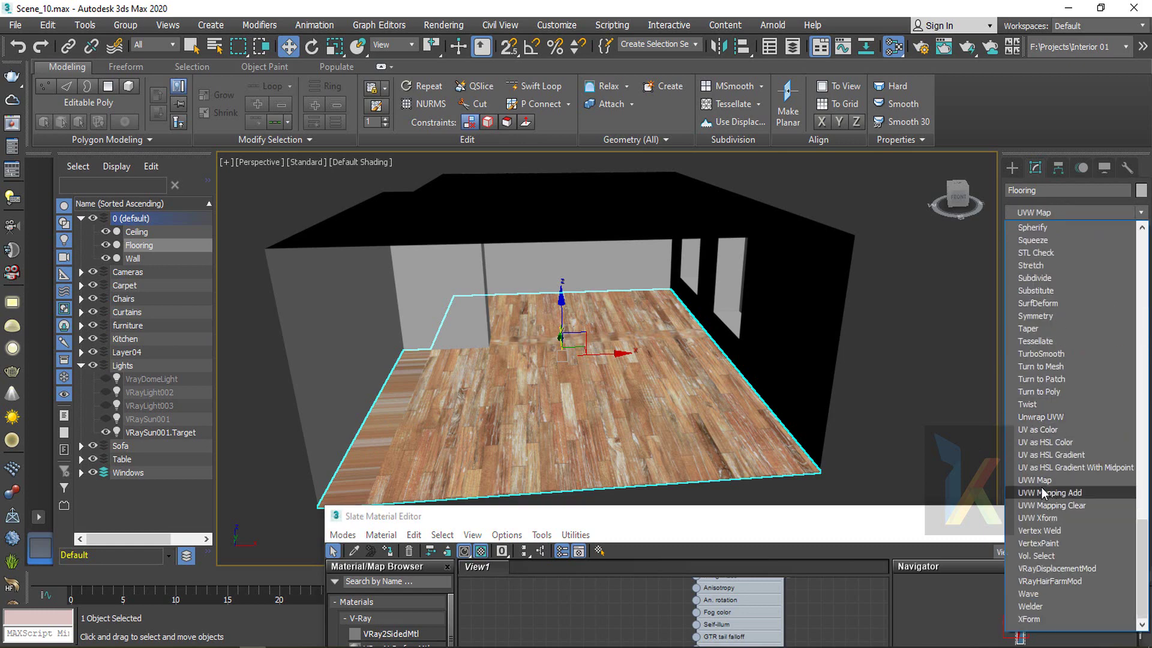
pyautogui.click(1039, 480)
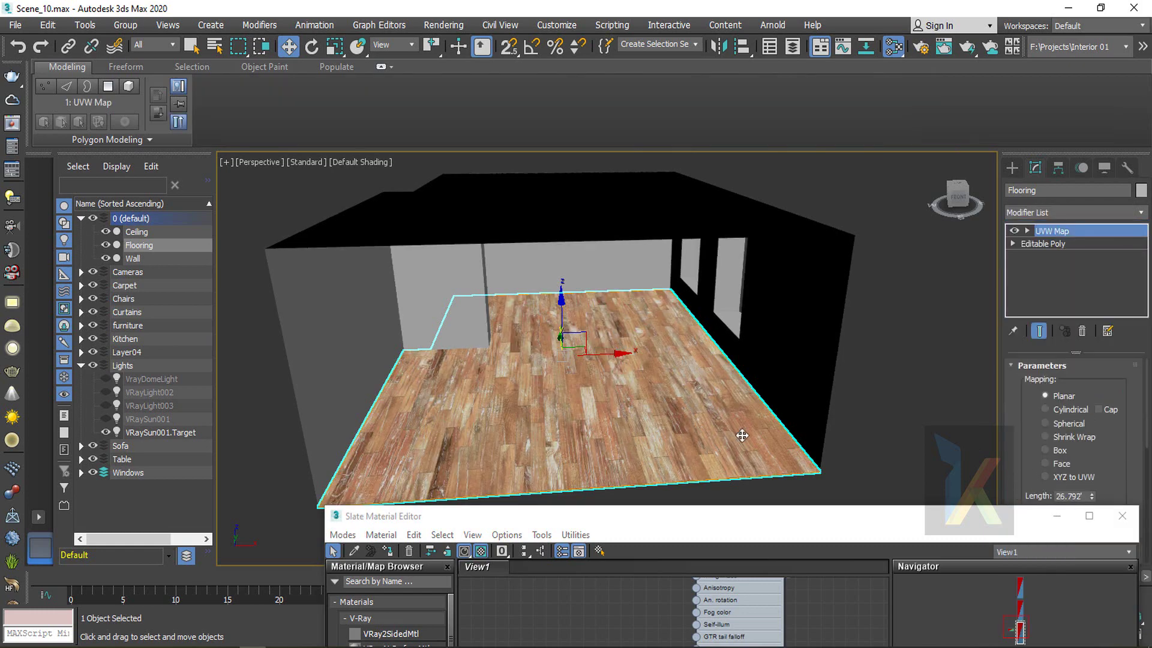
# Set the floor's UVW Map tiling to 2.0 in U, V and W, then deselect it and check the plank pattern
pyautogui.scroll(-4, 1079, 455)
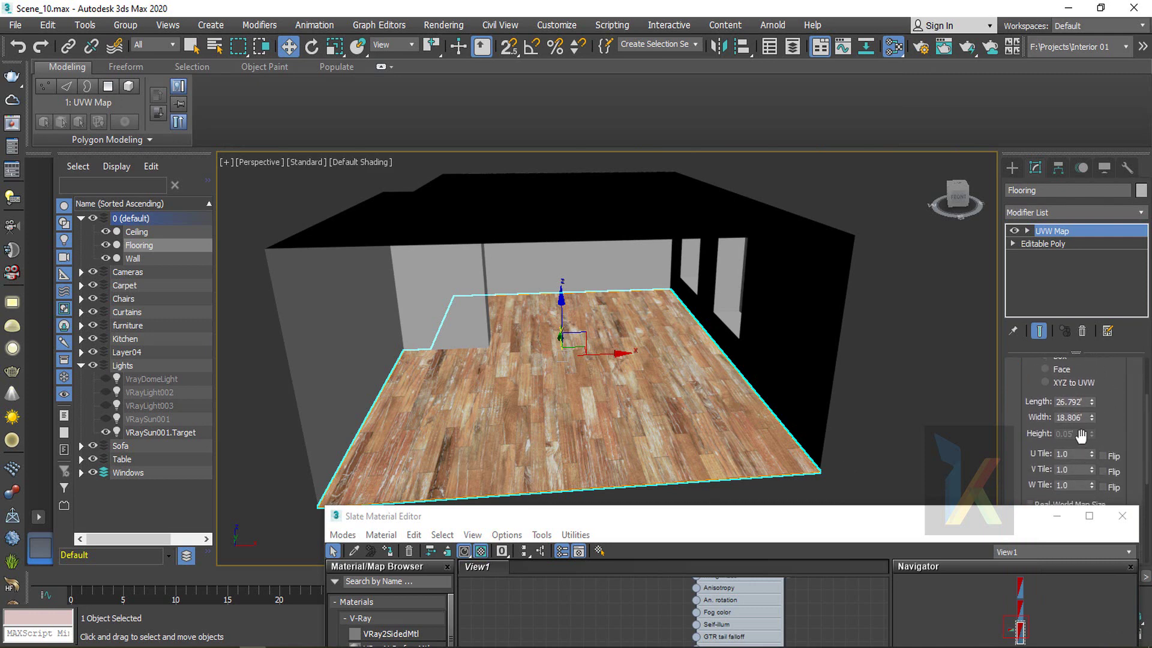
pyautogui.moveTo(1078, 454); pyautogui.dragTo(1025, 440)
pyautogui.press('Return')
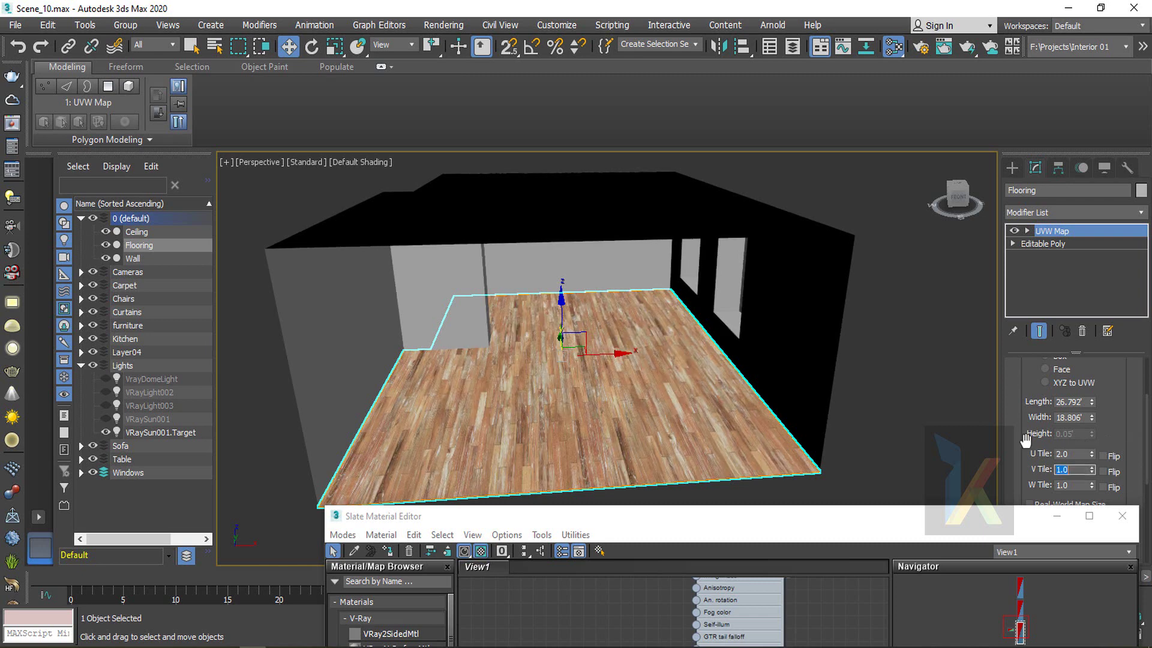
pyautogui.write('2')
pyautogui.press('Tab')
pyautogui.write('2')
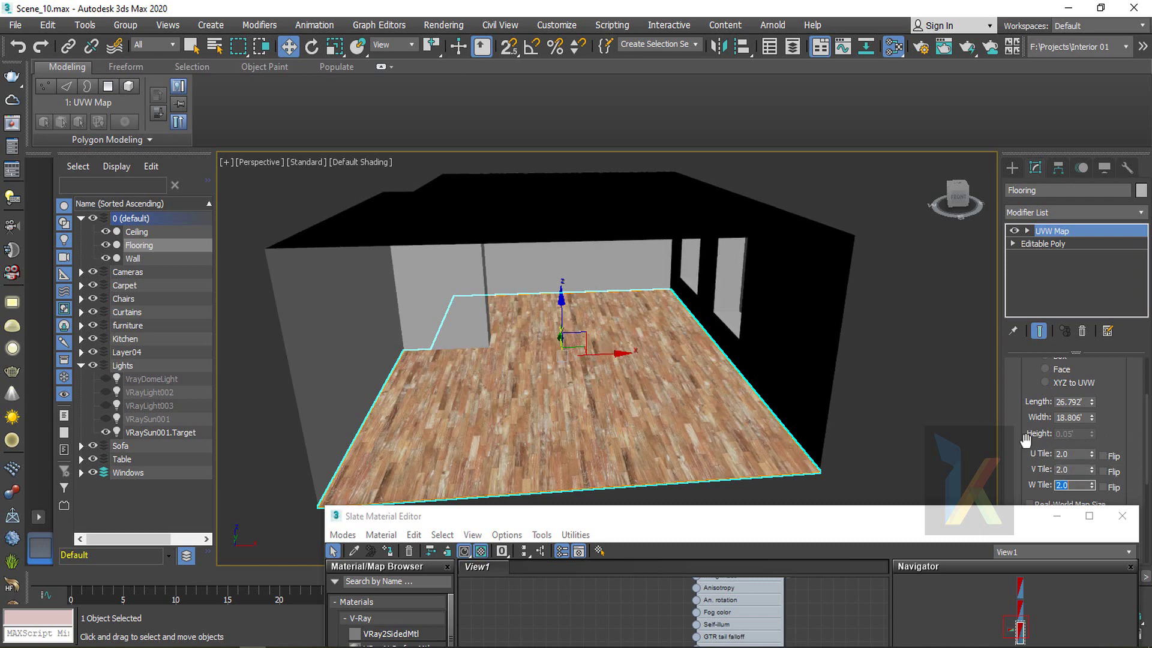
pyautogui.click(906, 419)
pyautogui.scroll(4, 702, 428)
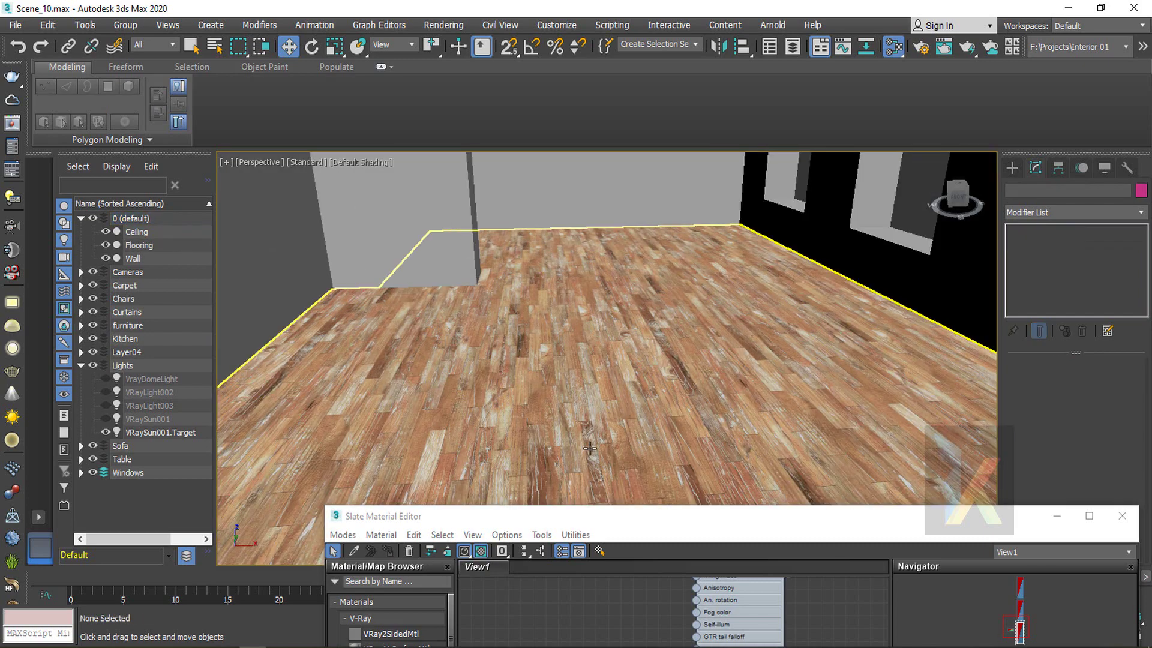
pyautogui.keyDown('alt'); pyautogui.moveTo(702, 429); pyautogui.dragTo(654, 325, button='middle'); pyautogui.keyUp('alt')
pyautogui.scroll(-3, 692, 352)
# Bring the material editor back into full view and expand the Flooring material's Maps section
pyautogui.moveTo(707, 519); pyautogui.dragTo(541, 93)
pyautogui.scroll(-1, 485, 412)
pyautogui.moveTo(482, 458); pyautogui.dragTo(493, 389, button='middle')
pyautogui.scroll(2, 462, 349)
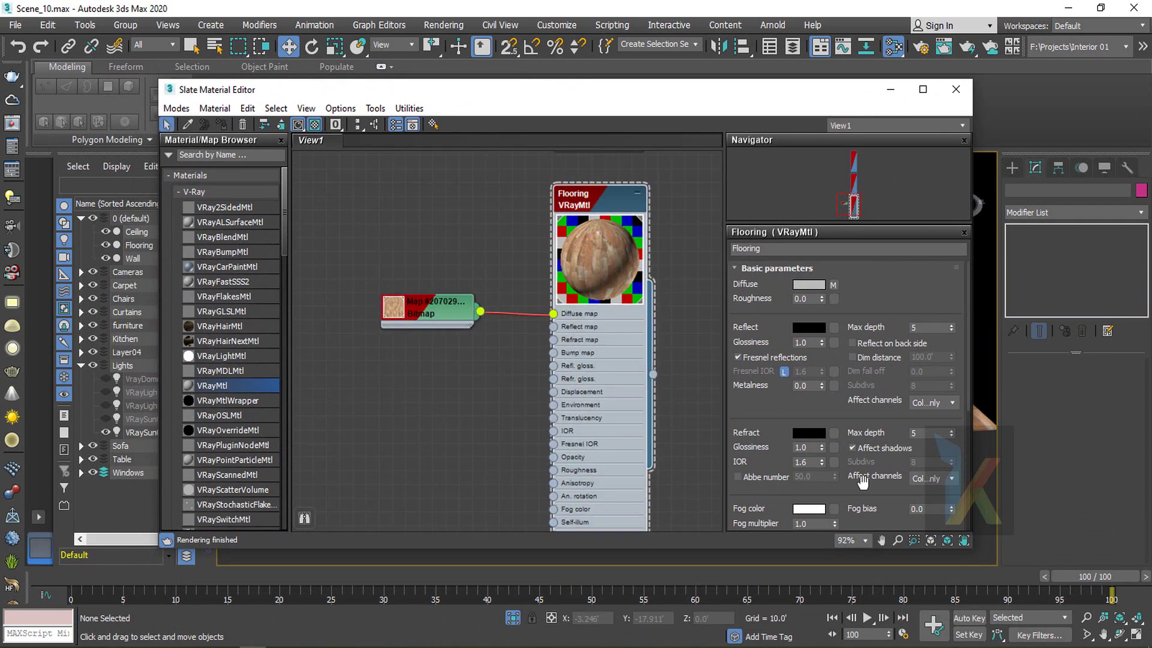
pyautogui.scroll(-3, 893, 499)
pyautogui.scroll(-3, 894, 501)
pyautogui.click(814, 524)
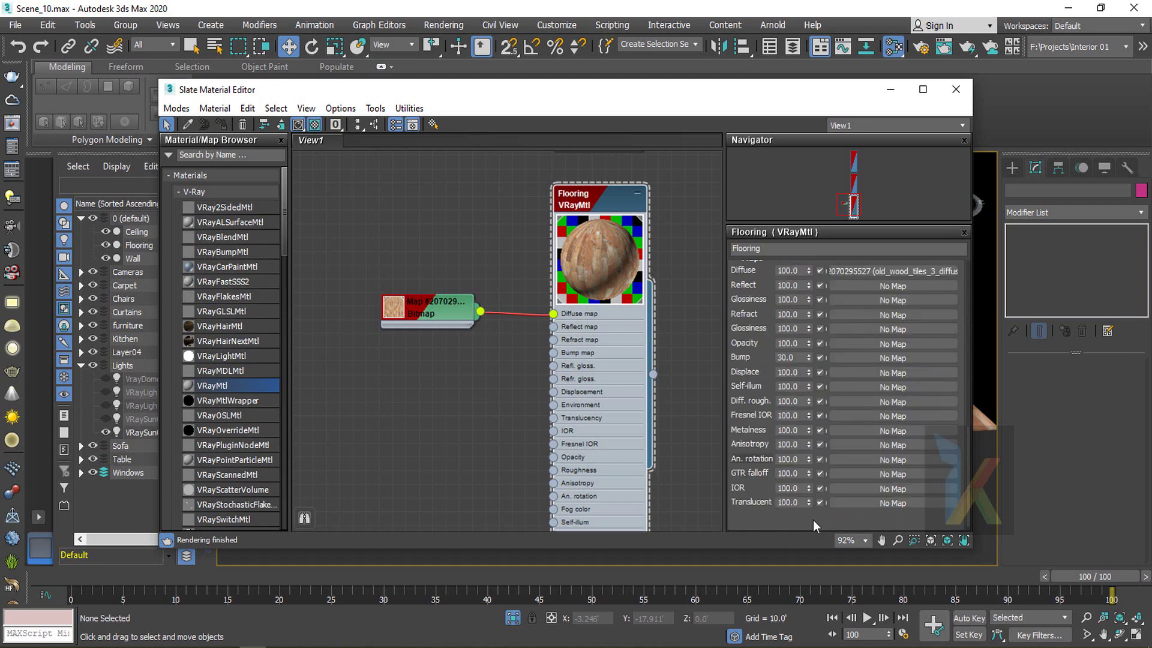
pyautogui.scroll(1, 694, 359)
pyautogui.scroll(2, 747, 360)
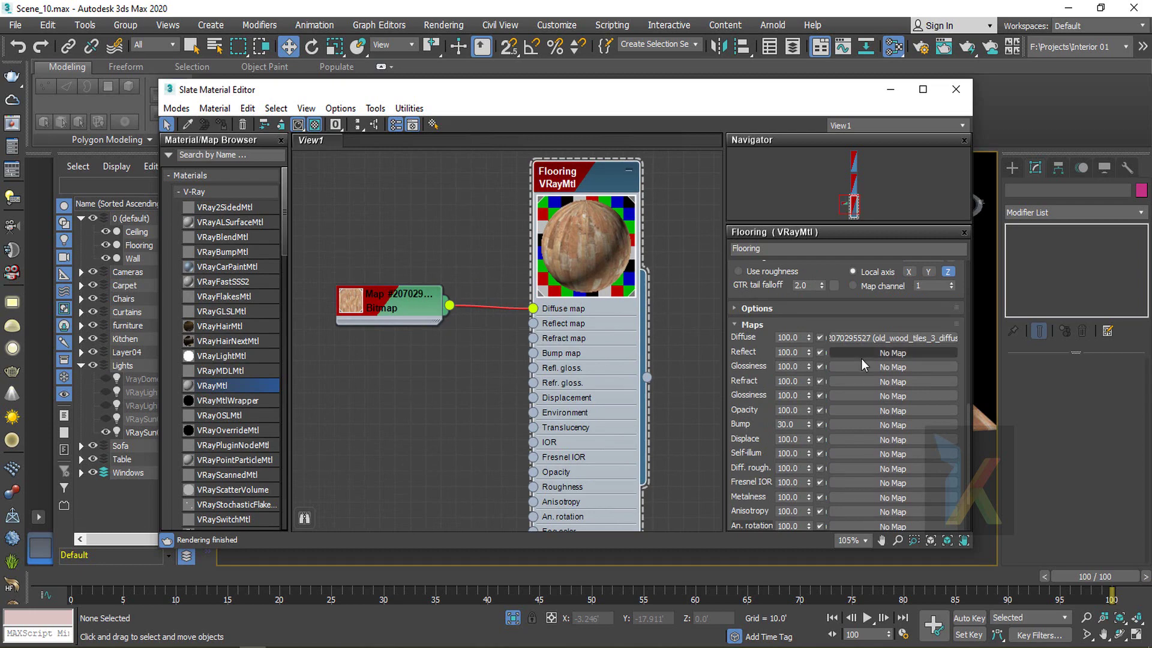
# Load the old_wood_tiles_3_height image as a Bitmap and connect it to the Flooring material's Reflect map
pyautogui.click(880, 357)
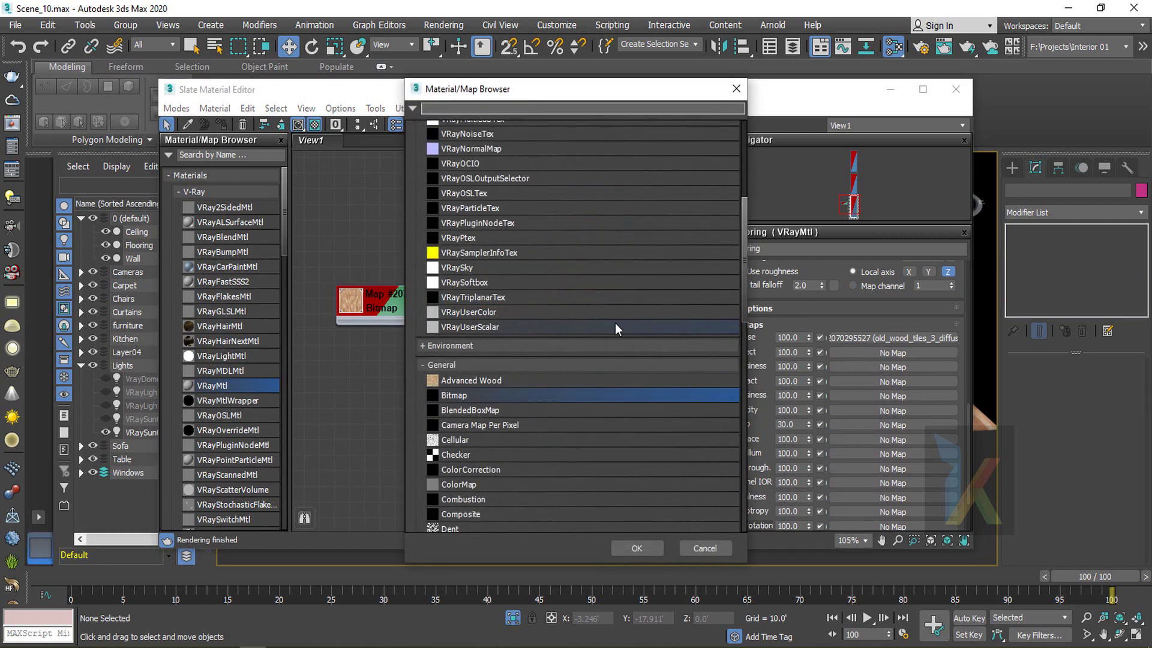
pyautogui.click(705, 548)
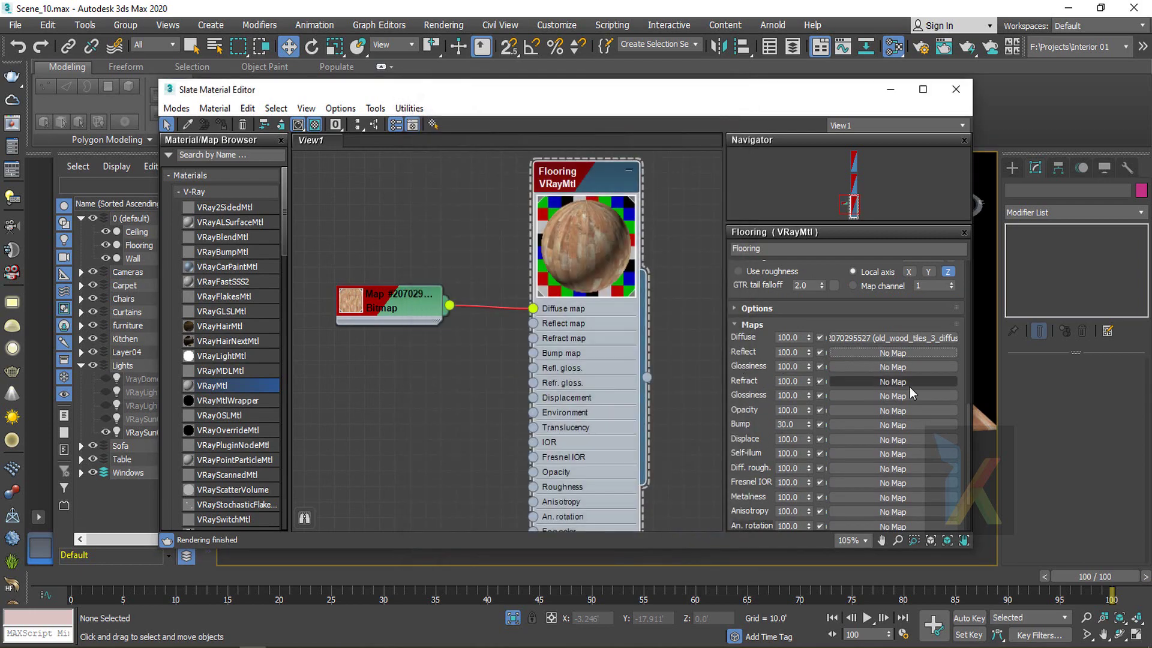
pyautogui.click(870, 396)
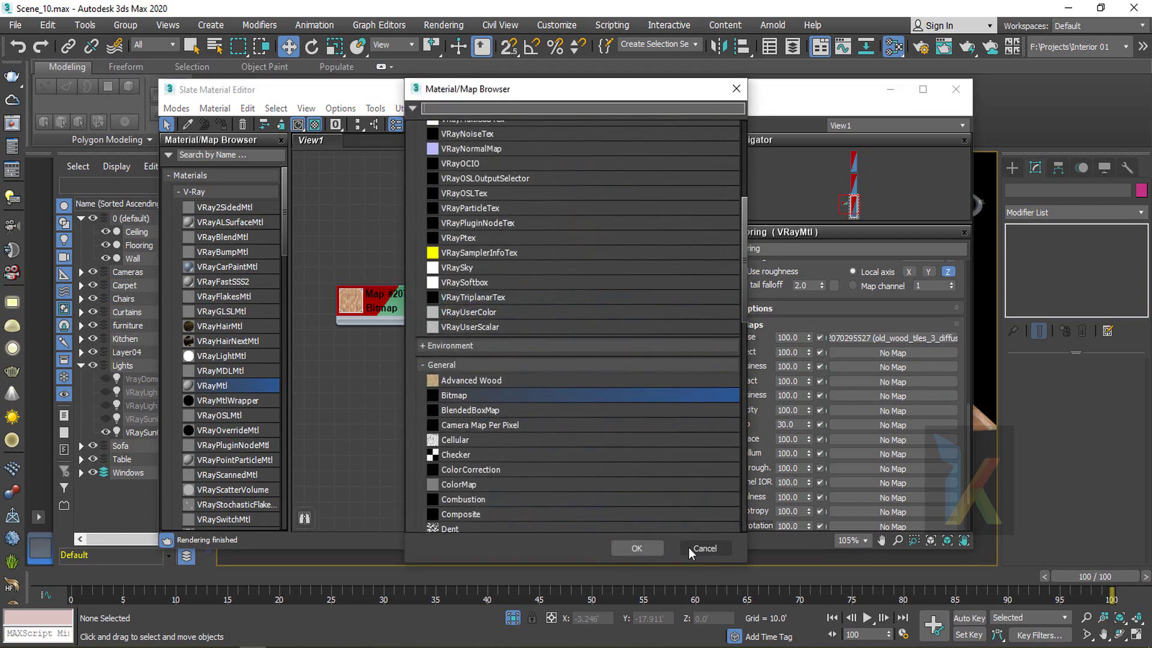
pyautogui.doubleClick(493, 393)
pyautogui.scroll(-3, 409, 294)
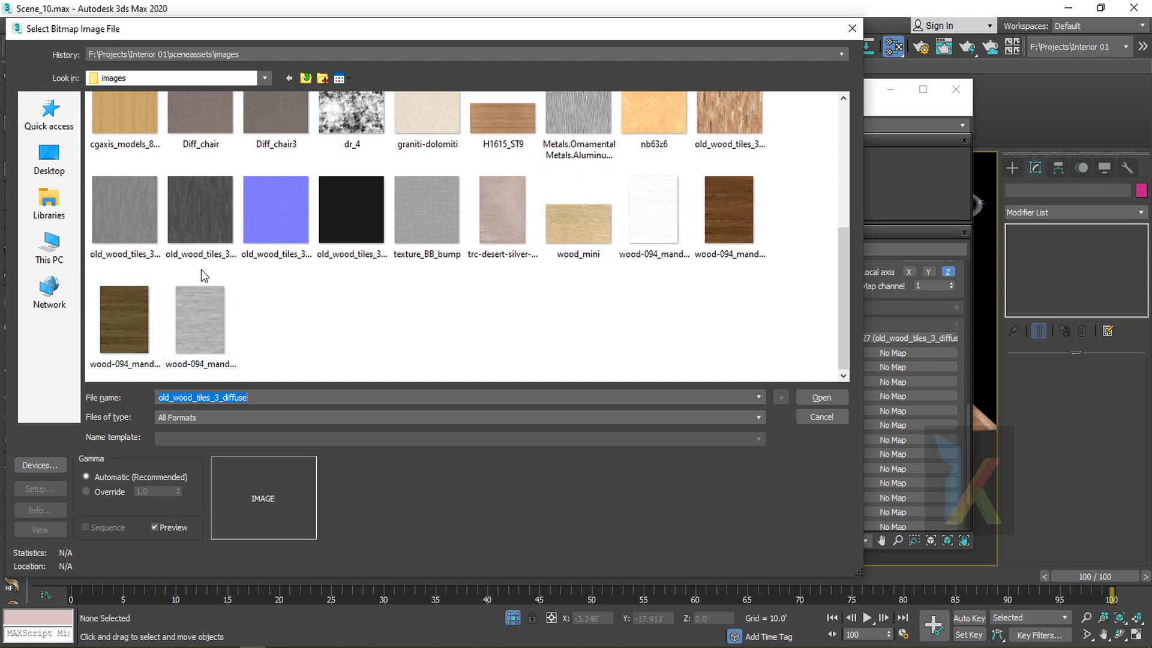
pyautogui.doubleClick(187, 223)
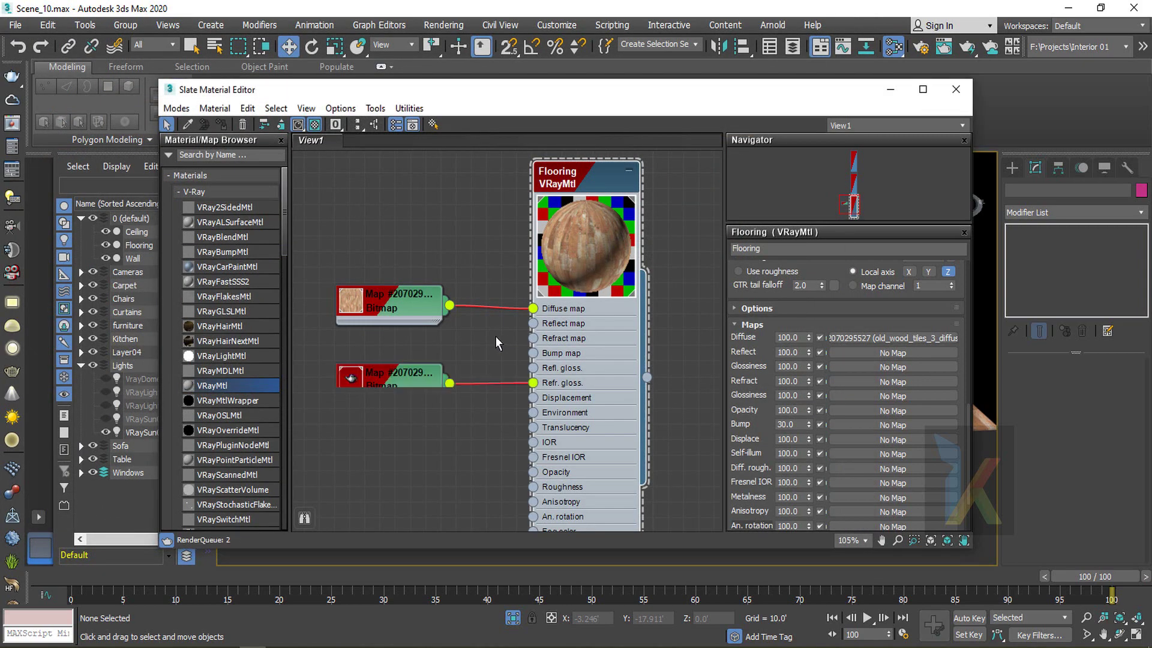
pyautogui.moveTo(401, 380); pyautogui.dragTo(385, 380)
pyautogui.moveTo(532, 383); pyautogui.dragTo(533, 323)
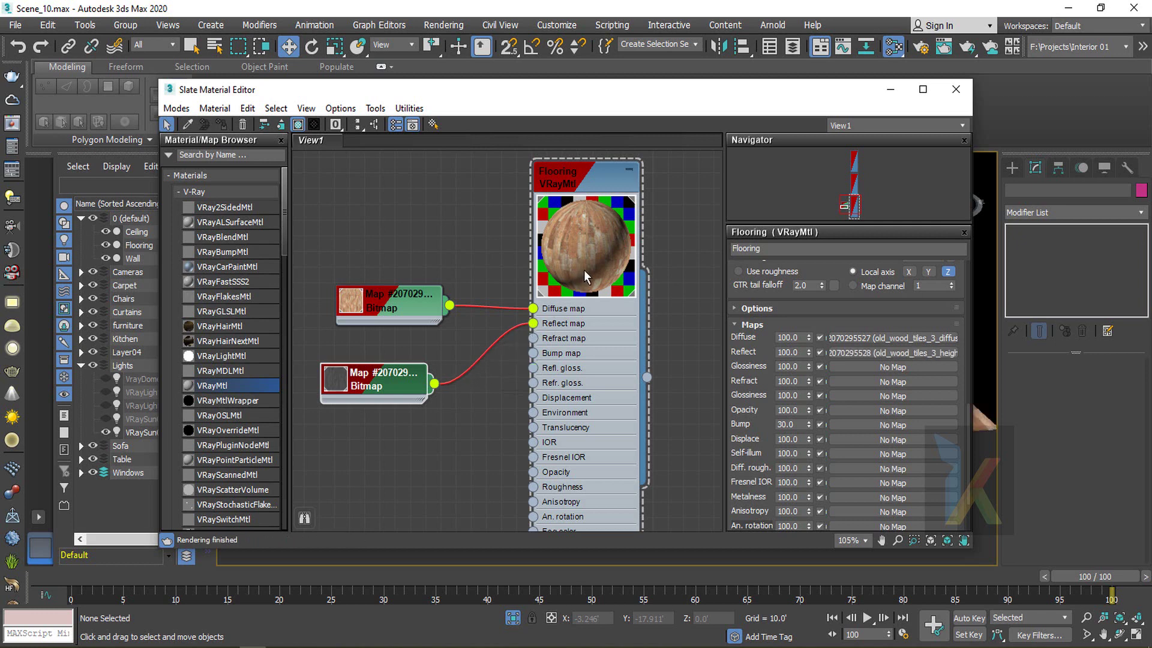
# Load the old_wood_tiles_3 glossiness image as a Bitmap in the Flooring material's reflection Glossiness map slot
pyautogui.scroll(3, 585, 270)
pyautogui.moveTo(330, 416); pyautogui.dragTo(351, 396)
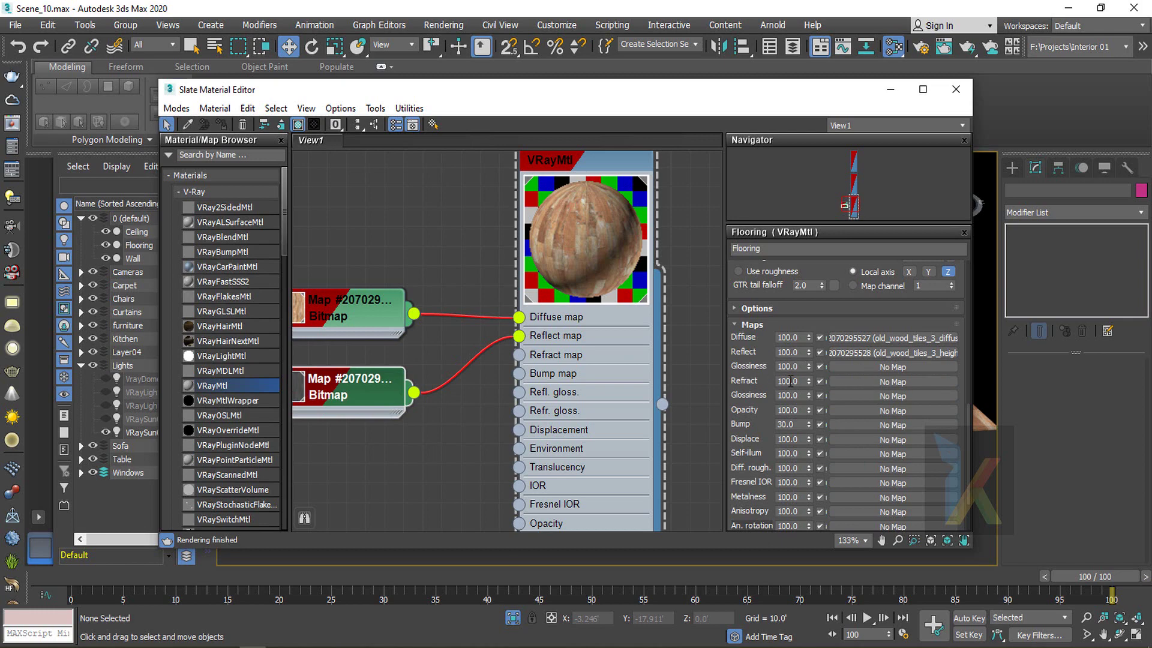
pyautogui.click(862, 372)
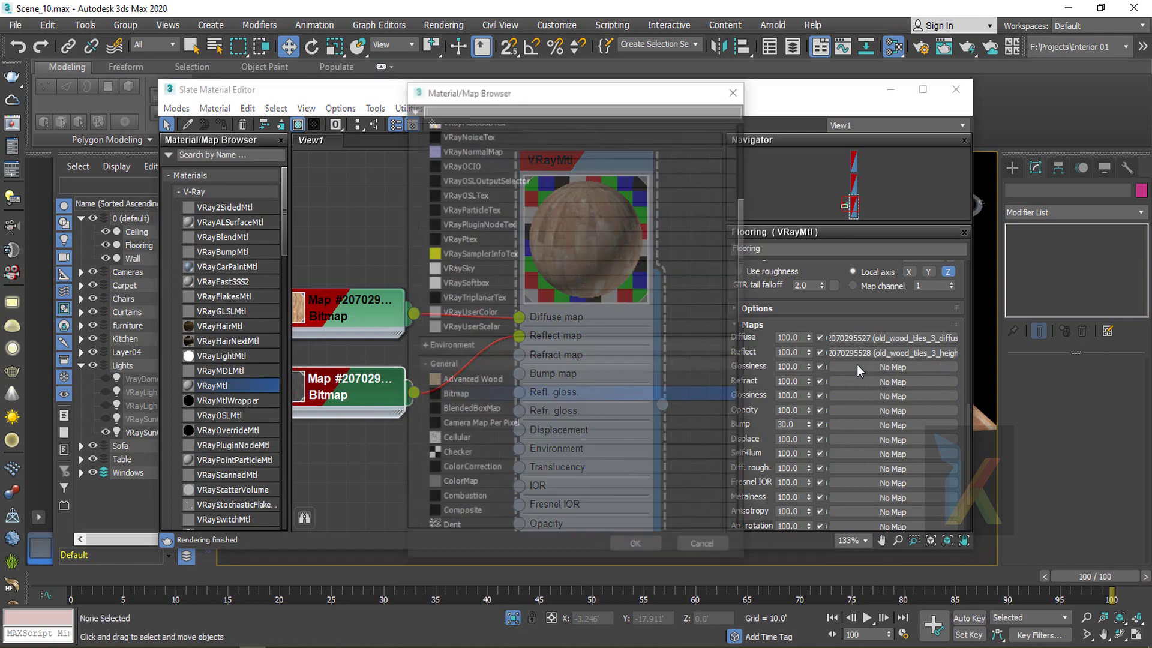
pyautogui.doubleClick(456, 393)
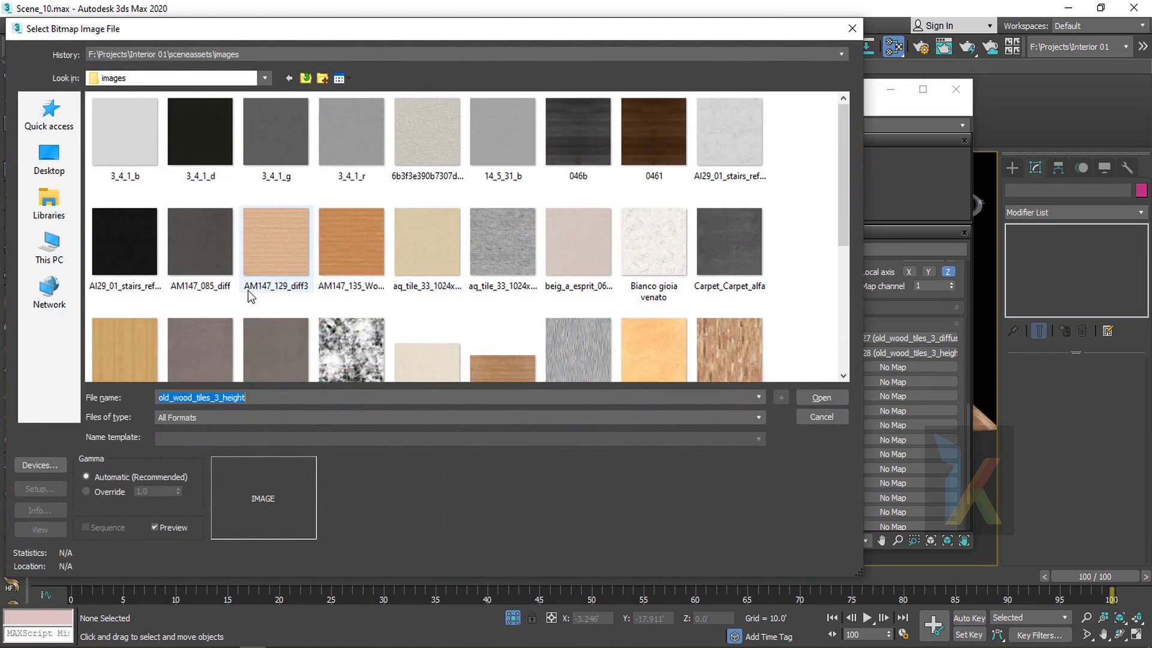
pyautogui.scroll(-3, 376, 308)
pyautogui.scroll(2, 490, 306)
pyautogui.scroll(-2, 368, 298)
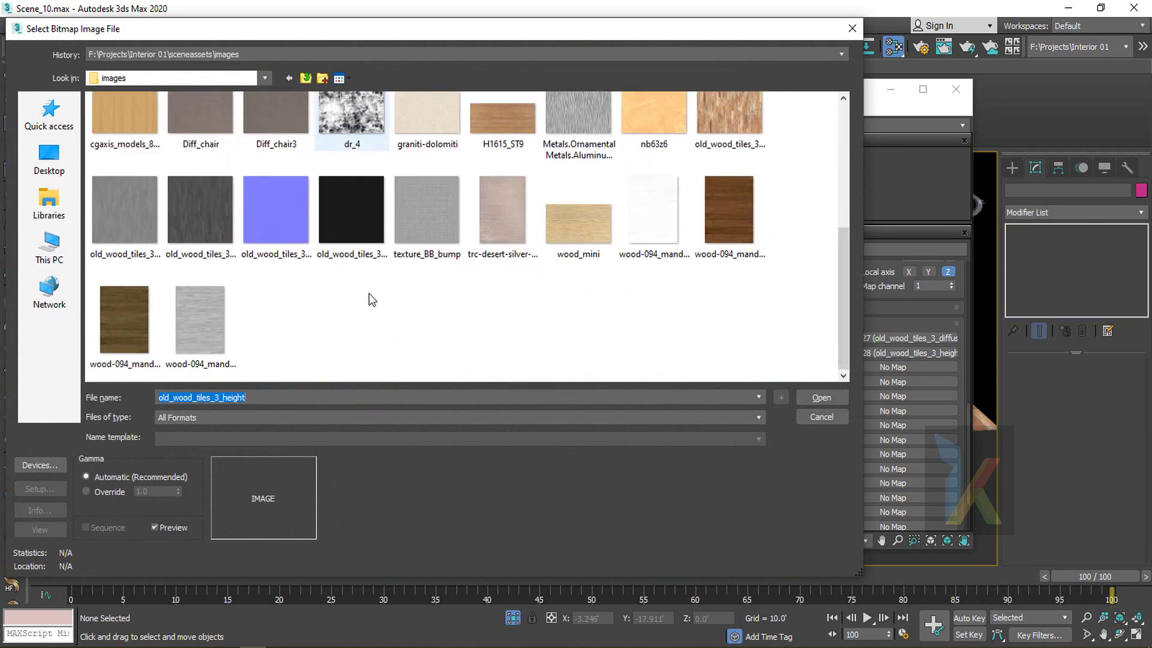
pyautogui.scroll(2, 368, 298)
pyautogui.scroll(-3, 258, 332)
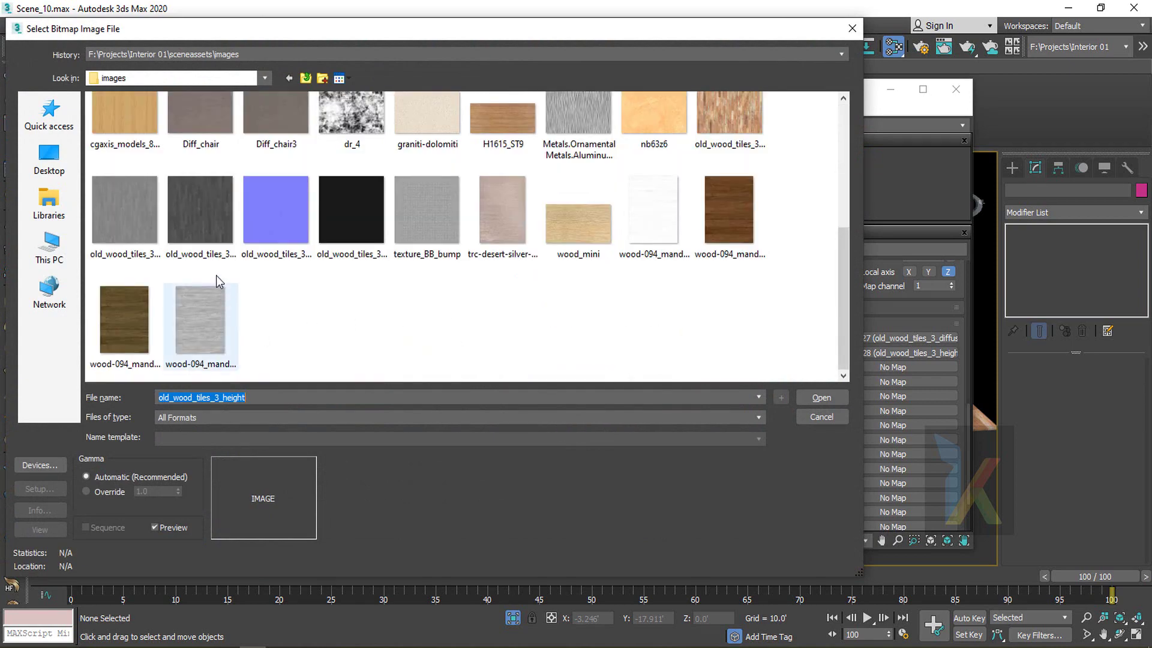
pyautogui.doubleClick(136, 228)
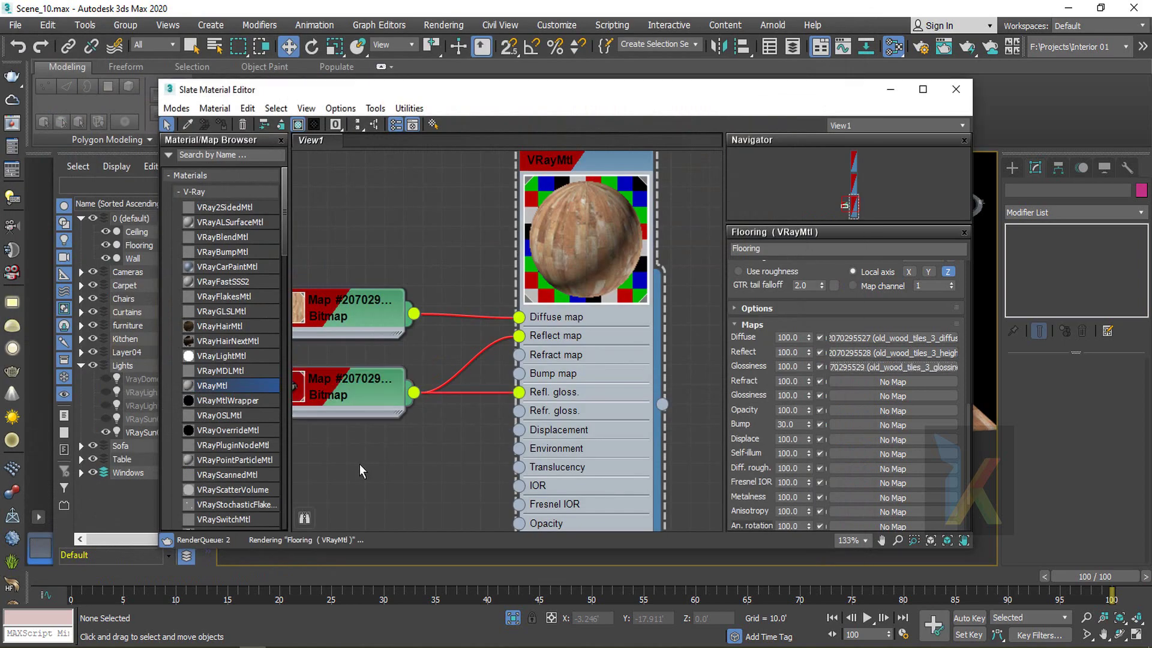
# Separate the overlapping bitmap nodes and connect the glossiness bitmap to the Flooring material's Reflect map in place of the height bitmap
pyautogui.moveTo(360, 464); pyautogui.dragTo(446, 405, button='middle')
pyautogui.moveTo(422, 330); pyautogui.dragTo(423, 389)
pyautogui.moveTo(417, 339); pyautogui.dragTo(416, 331)
pyautogui.moveTo(608, 276); pyautogui.dragTo(571, 291)
pyautogui.moveTo(606, 333); pyautogui.dragTo(605, 280)
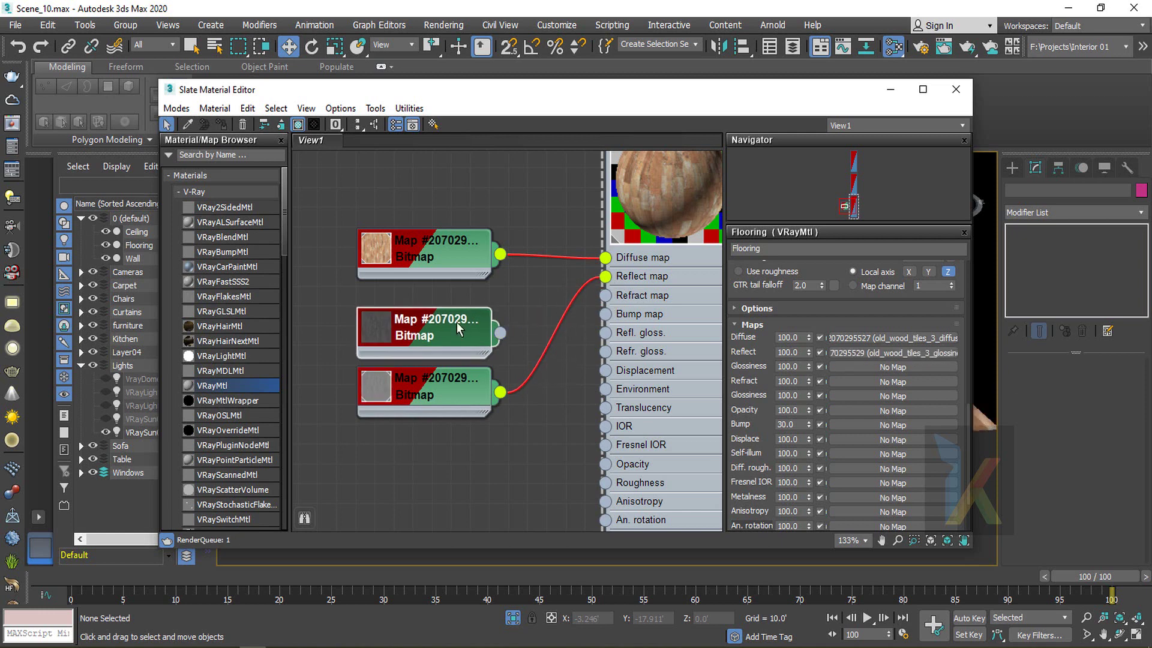
# Arrange the height bitmap node below the glossiness one and connect it to the Flooring material's Refl. gloss. input
pyautogui.moveTo(456, 323); pyautogui.dragTo(447, 442)
pyautogui.moveTo(445, 390); pyautogui.dragTo(444, 330)
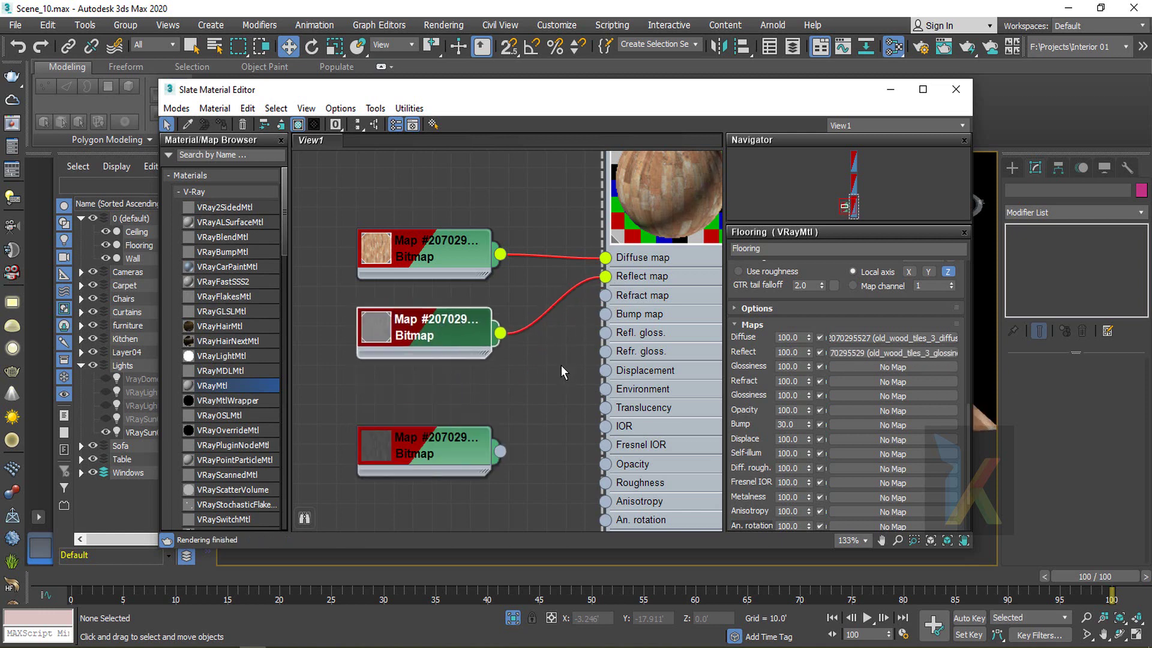
pyautogui.moveTo(532, 359); pyautogui.dragTo(503, 375, button='middle')
pyautogui.moveTo(404, 448); pyautogui.dragTo(406, 407)
pyautogui.moveTo(548, 363); pyautogui.dragTo(575, 347)
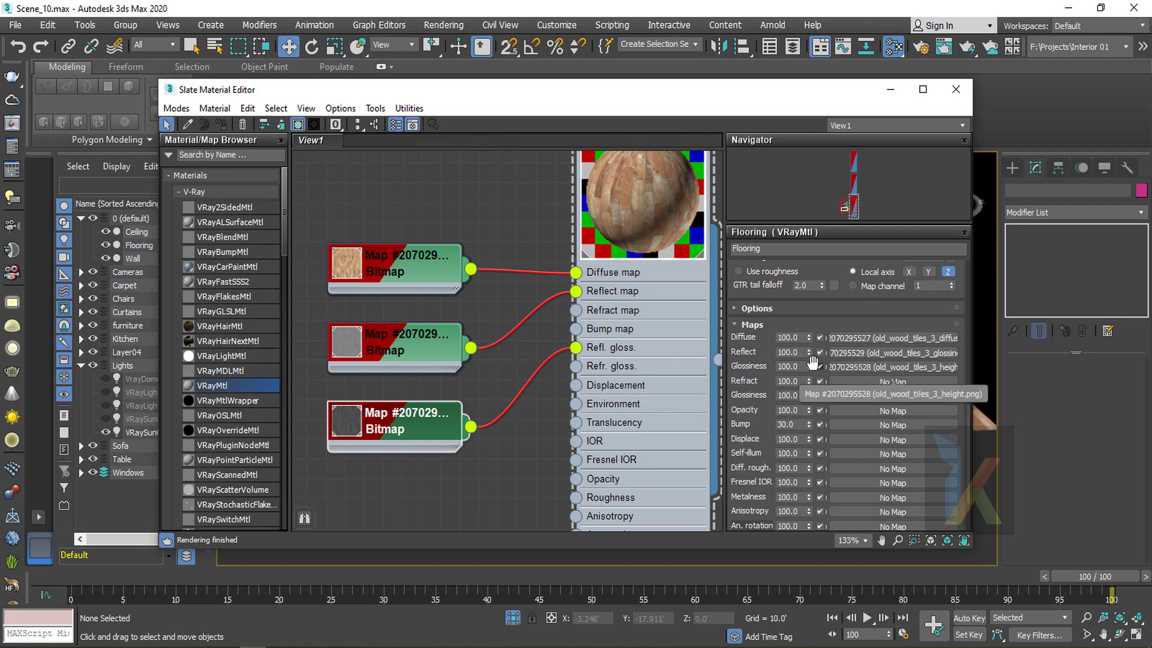
# Set the Flooring material's Reflect map amount to 50
pyautogui.doubleClick(792, 353)
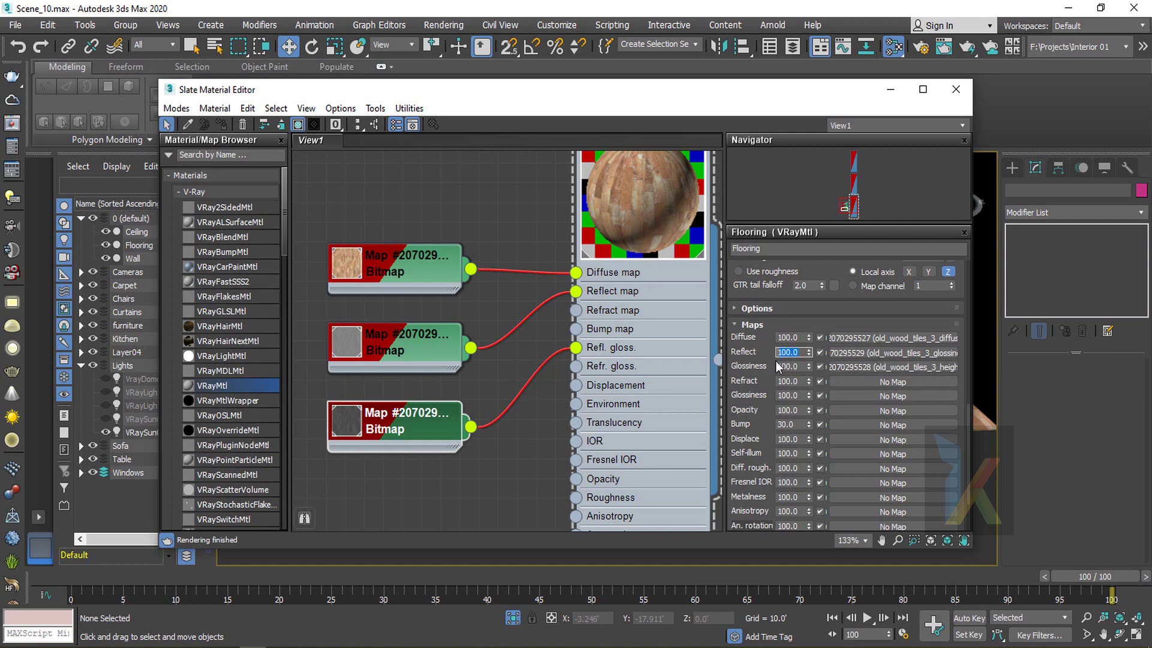
pyautogui.write('50')
pyautogui.press('Return')
# Set the Flooring material's Reflect color to a near-white with a value of 250
pyautogui.moveTo(504, 258); pyautogui.dragTo(469, 326, button='middle')
pyautogui.click(636, 183)
pyautogui.scroll(5, 831, 296)
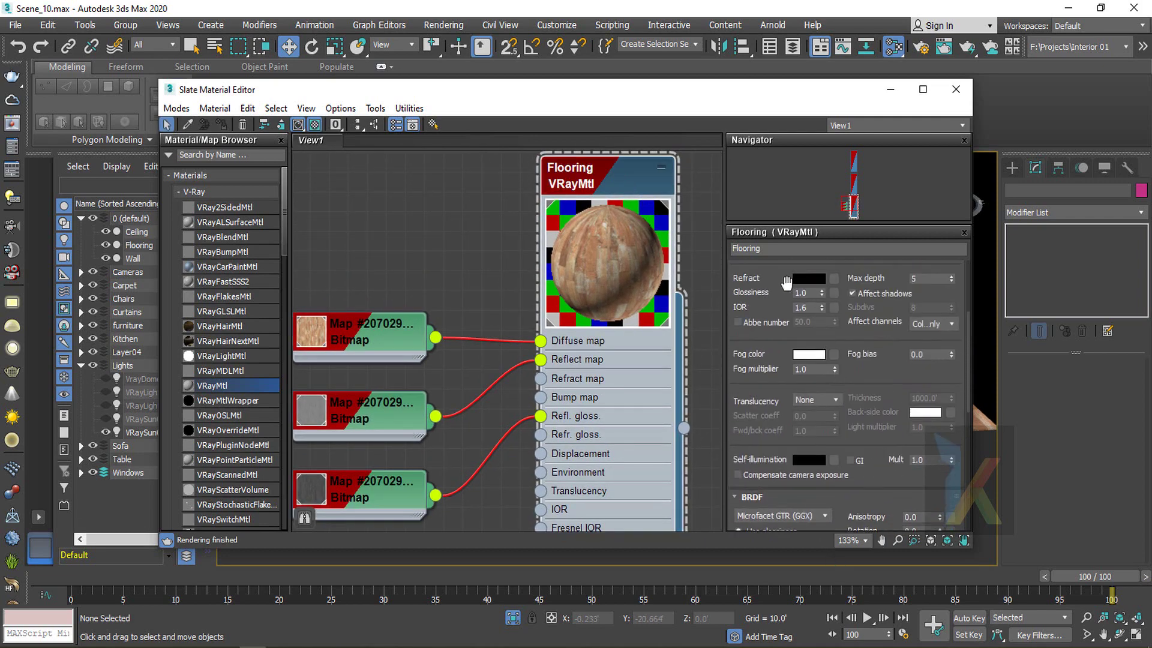
pyautogui.scroll(4, 804, 300)
pyautogui.click(802, 310)
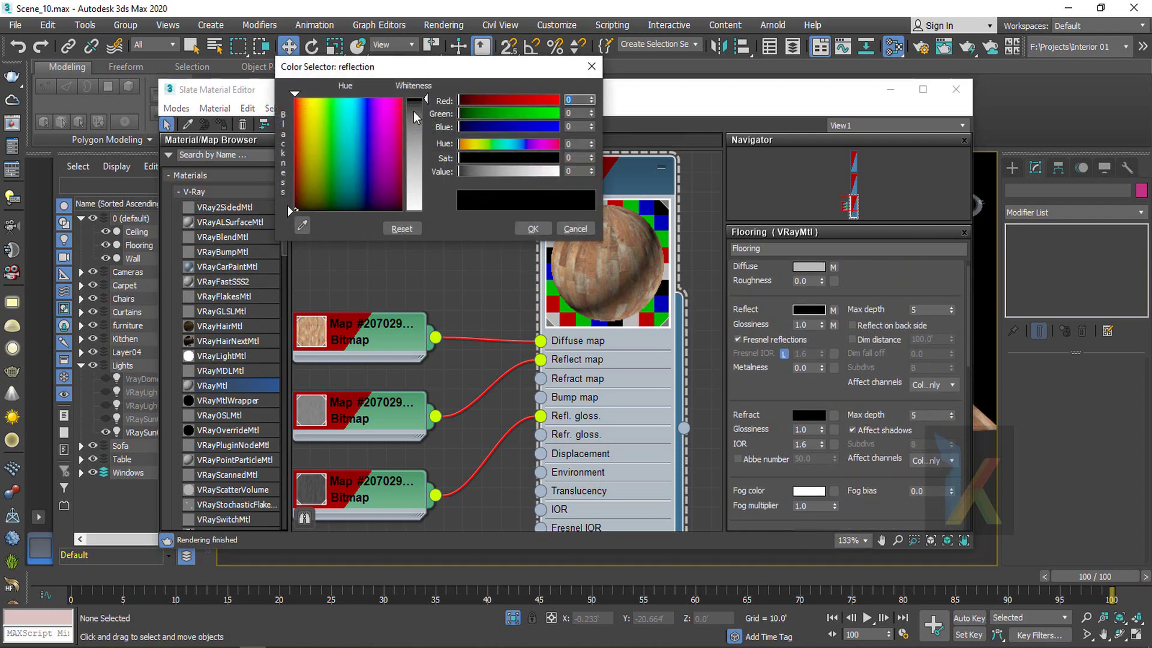
pyautogui.moveTo(426, 100); pyautogui.dragTo(426, 209)
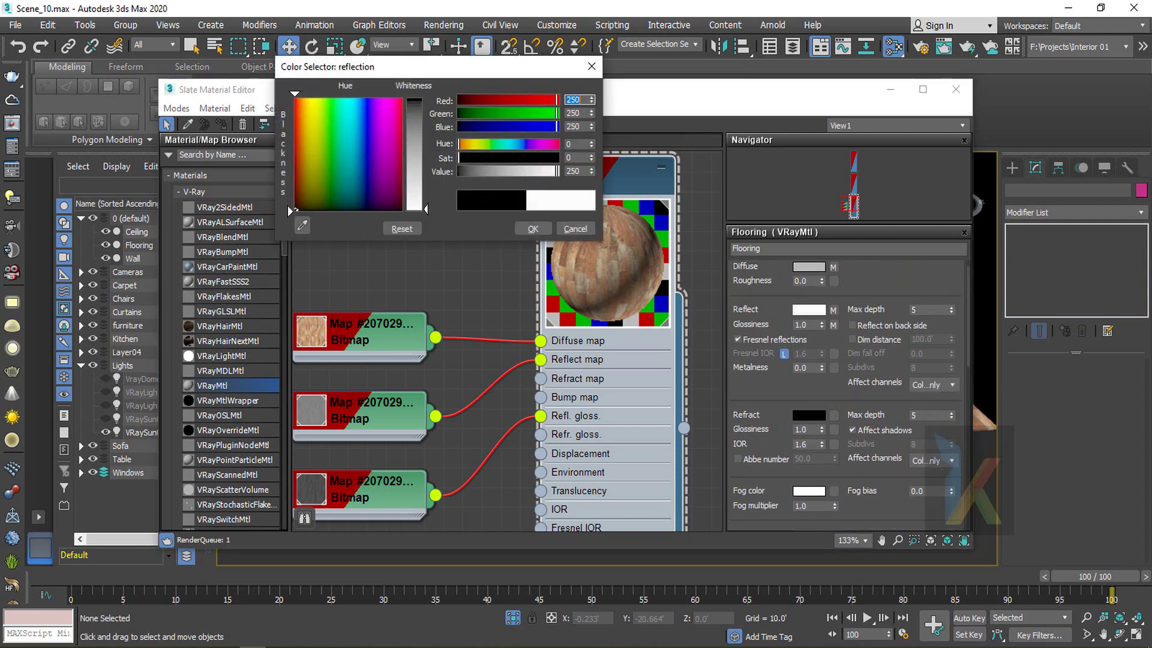
pyautogui.click(533, 229)
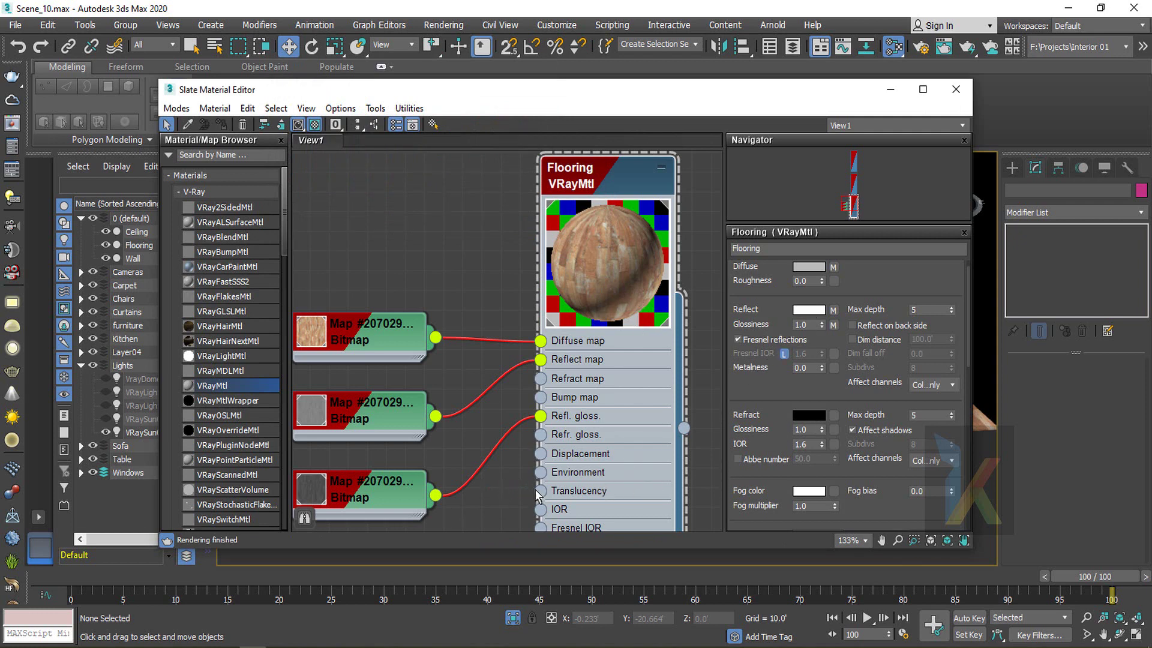
# Try a Reflect map amount of 10 with the Glossiness map disabled, and restore the amount to 50 with the map enabled
pyautogui.scroll(-5, 737, 462)
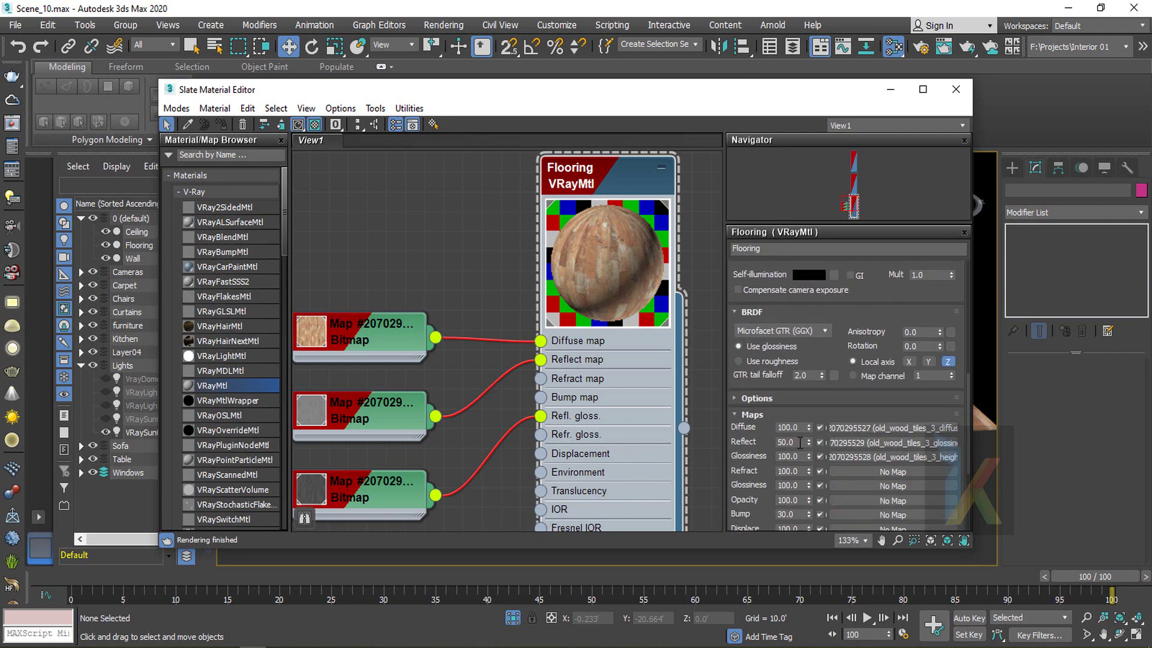
pyautogui.doubleClick(800, 443)
pyautogui.write('10')
pyautogui.press('Return')
pyautogui.click(820, 457)
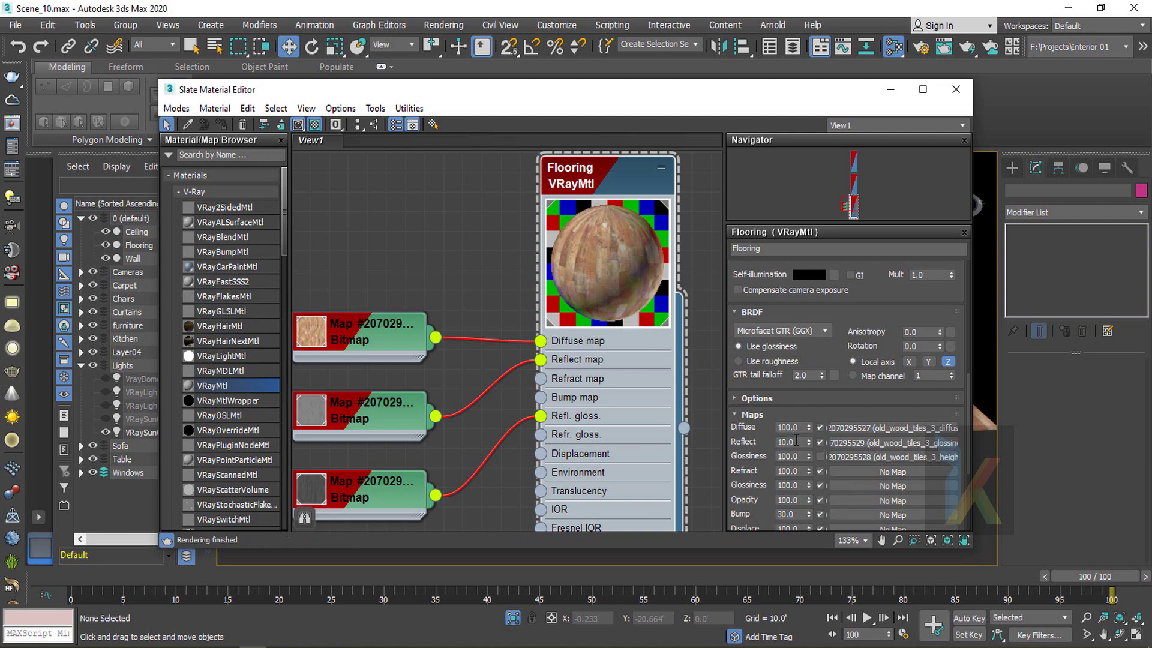
pyautogui.doubleClick(797, 442)
pyautogui.press('Return')
pyautogui.click(819, 455)
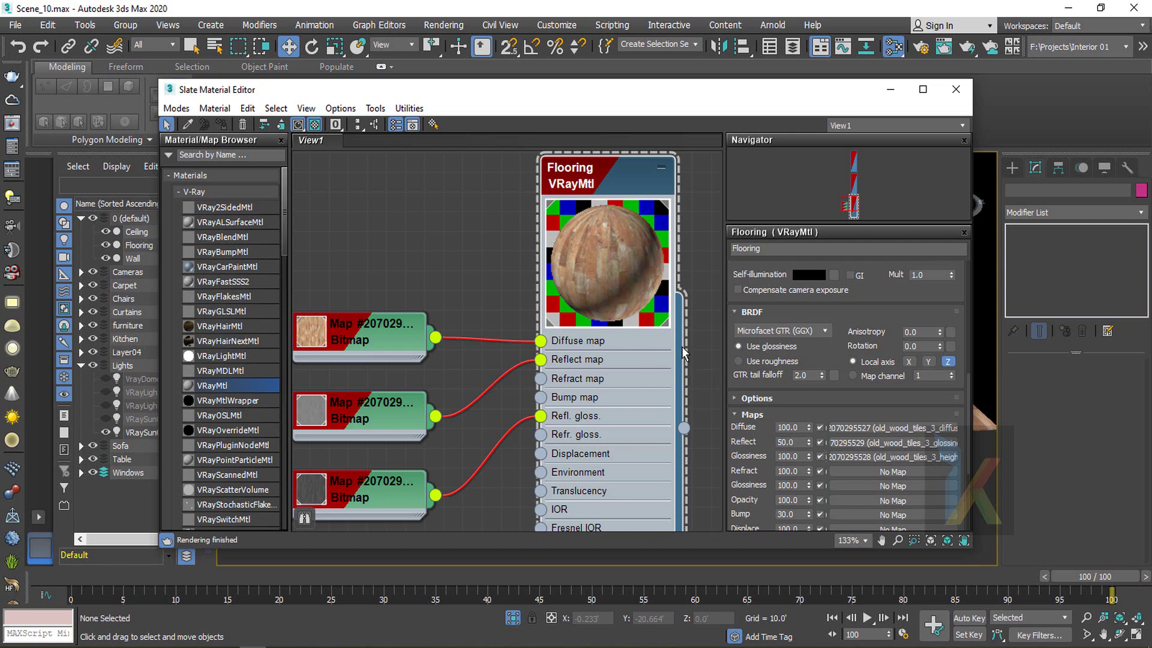
# Set the Flooring material's reflection Glossiness map amount to 50
pyautogui.doubleClick(802, 457)
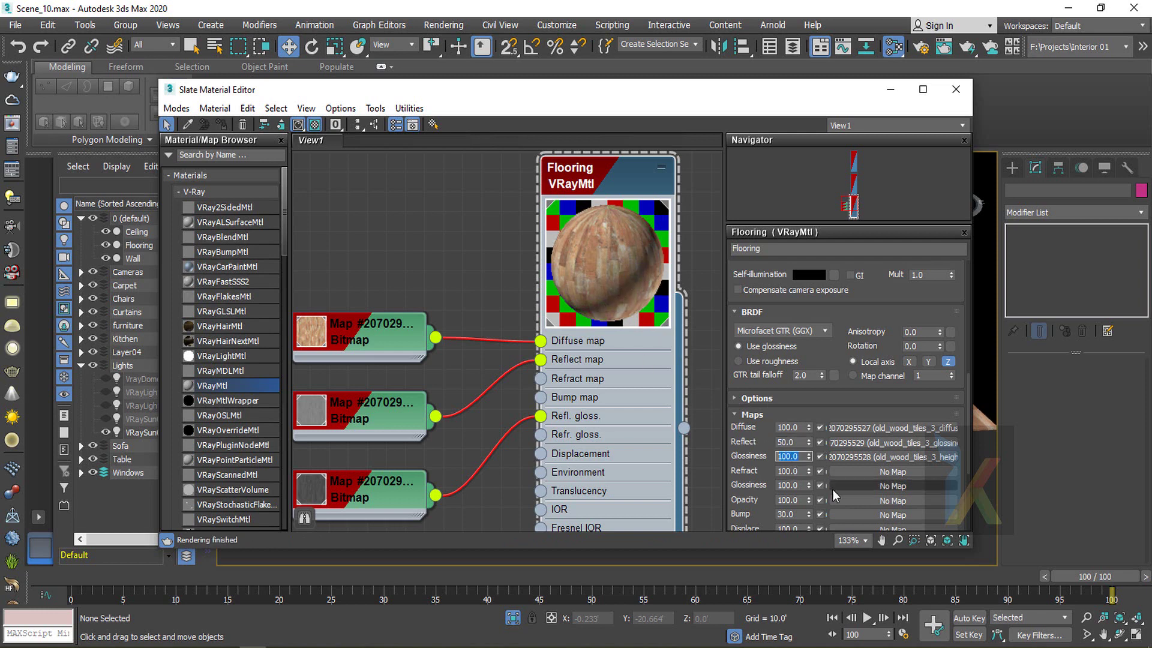
pyautogui.write('50')
pyautogui.press('Return')
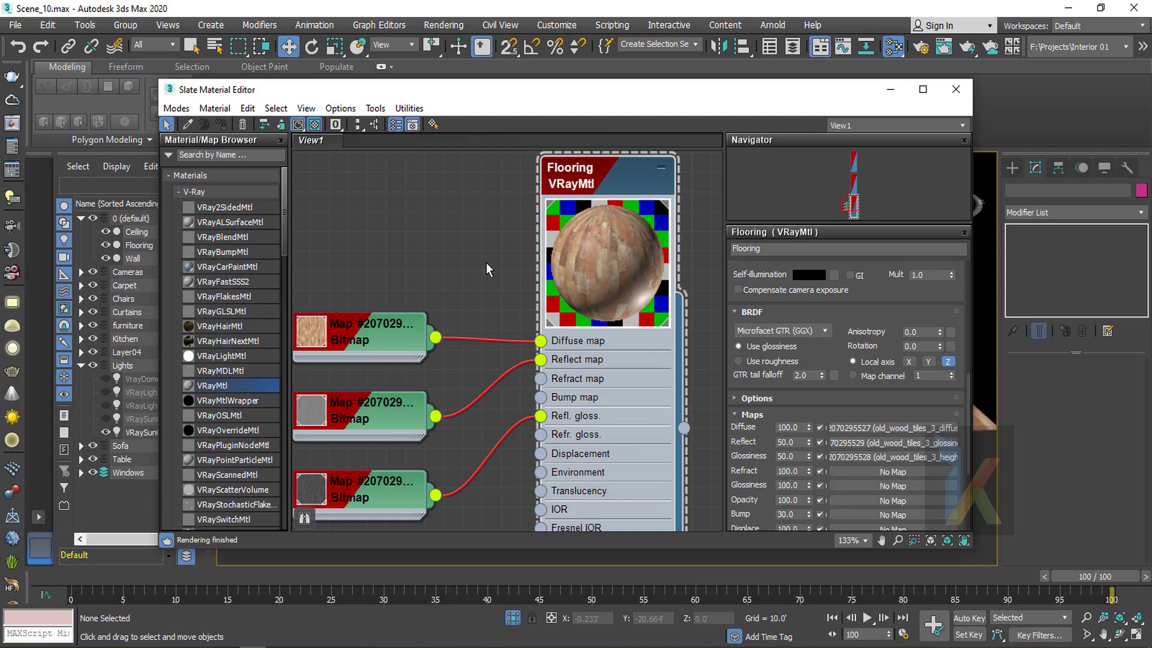
# Move the height bitmap node closer to the others and connect the glossiness bitmap to the Flooring material's Bump map
pyautogui.scroll(-1, 399, 361)
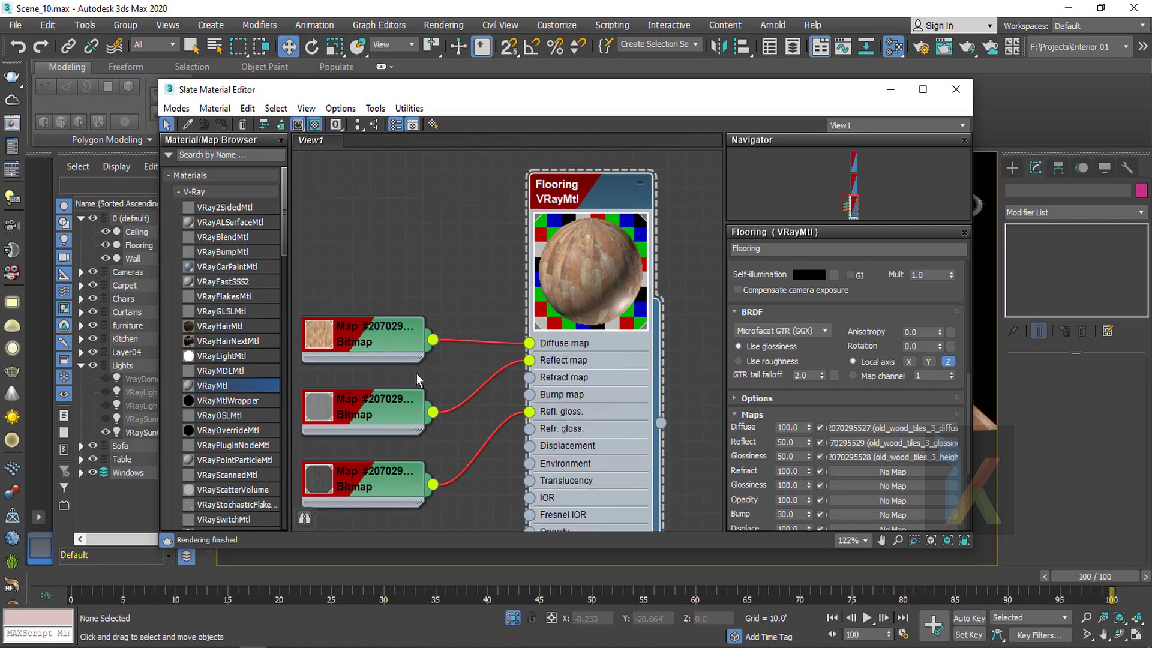
pyautogui.moveTo(417, 373); pyautogui.dragTo(460, 295, button='middle')
pyautogui.moveTo(419, 408); pyautogui.dragTo(420, 390)
pyautogui.moveTo(476, 334); pyautogui.dragTo(572, 316)
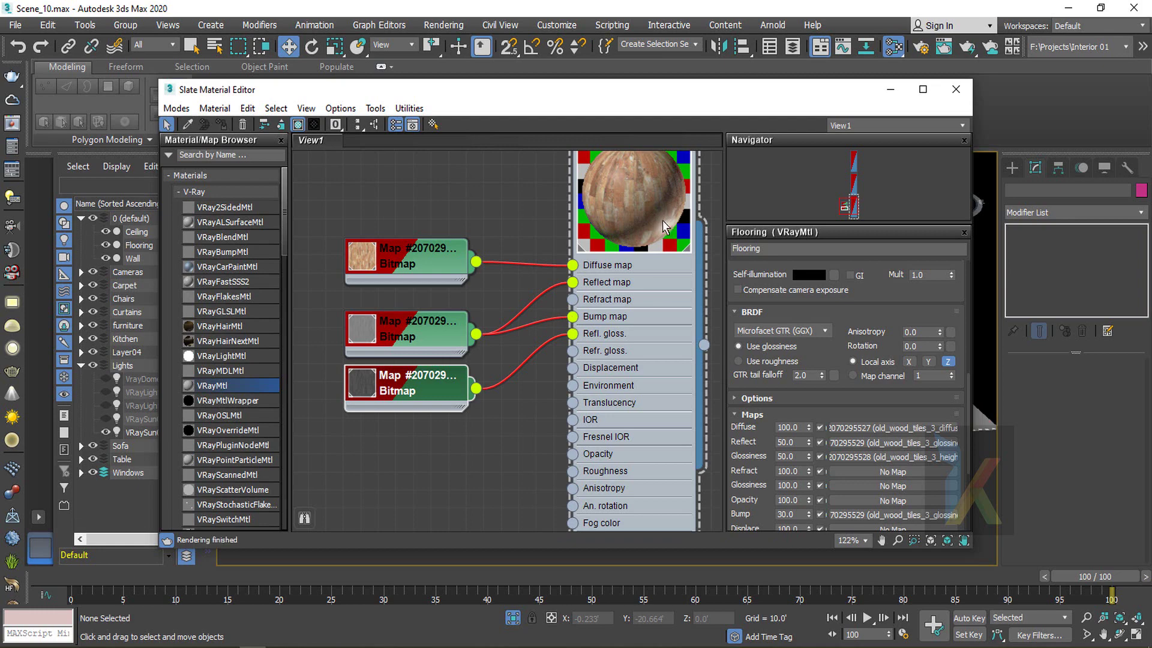
# Disconnect the diffuse bitmap from the Flooring material to view the bump effect alone in the preview sphere
pyautogui.scroll(1, 635, 218)
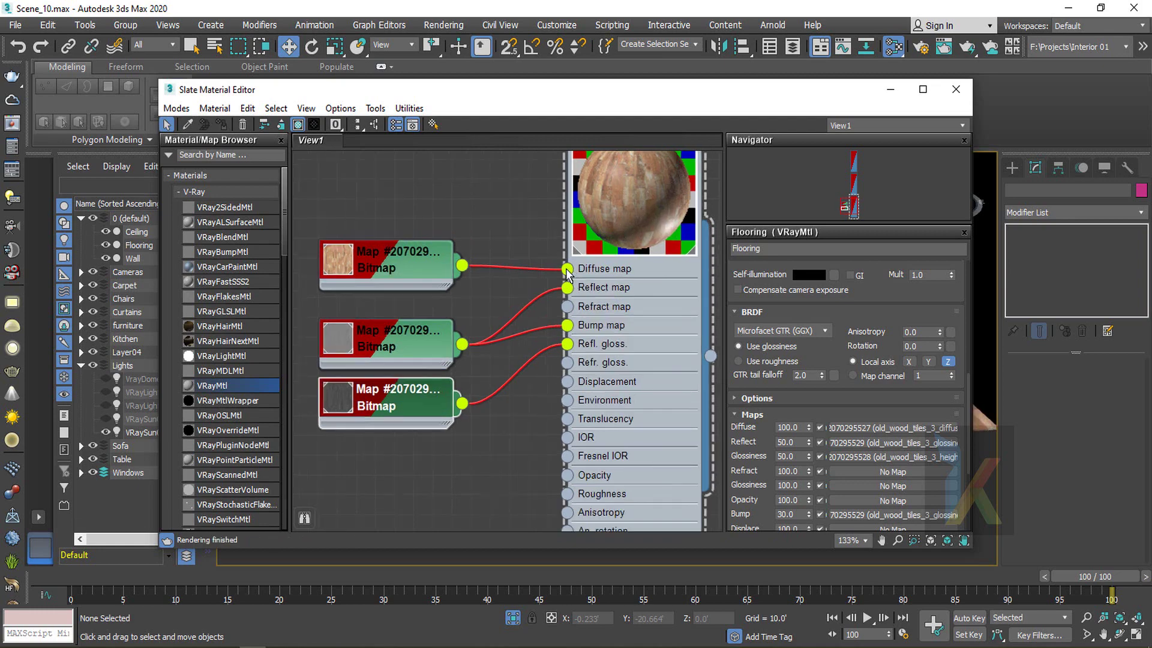
pyautogui.moveTo(568, 269); pyautogui.dragTo(612, 211)
pyautogui.scroll(3, 650, 204)
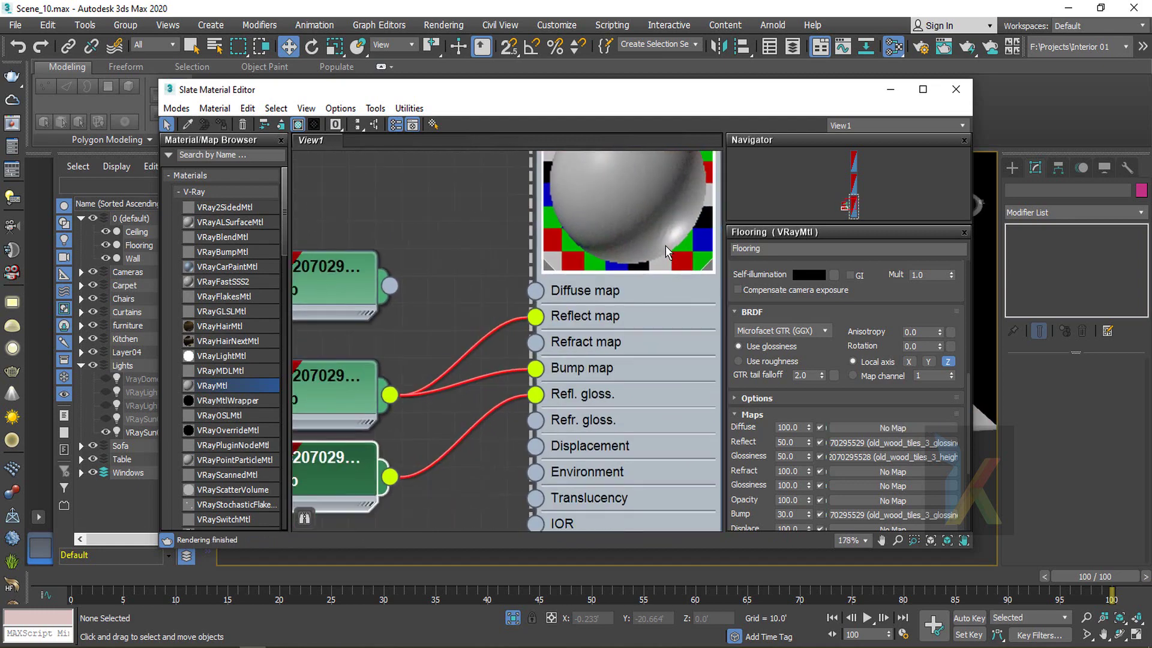
# Set the Flooring material's Bump amount to 100 and inspect the relief on the preview sphere
pyautogui.doubleClick(799, 514)
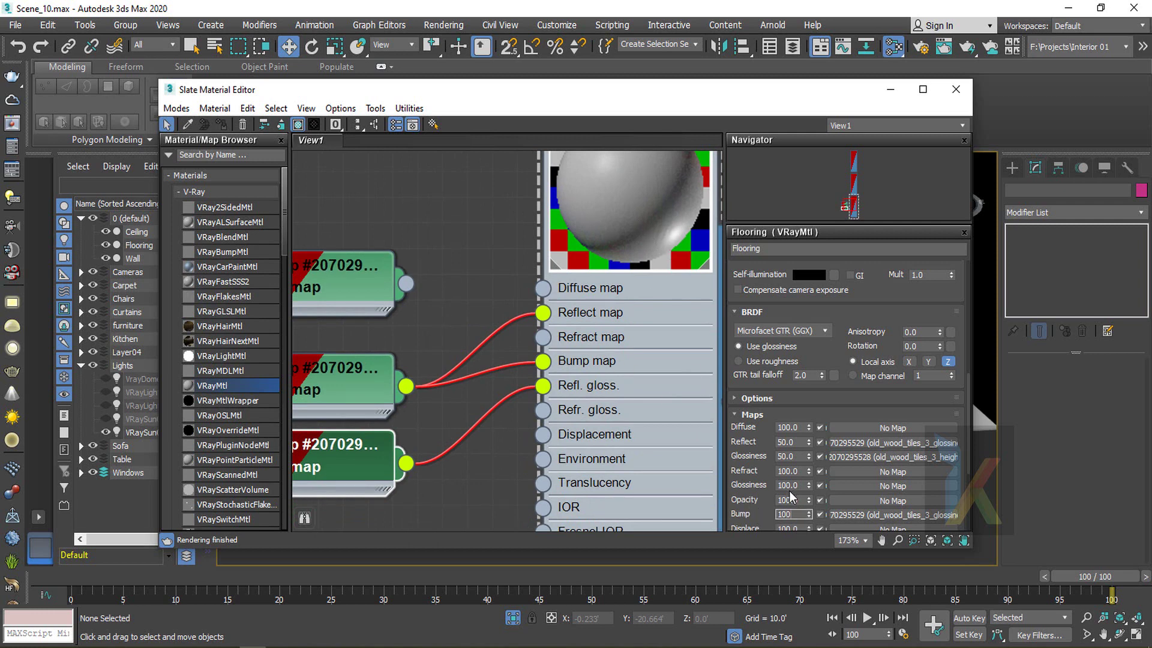
pyautogui.press('Return')
pyautogui.moveTo(495, 252); pyautogui.dragTo(450, 321, button='middle')
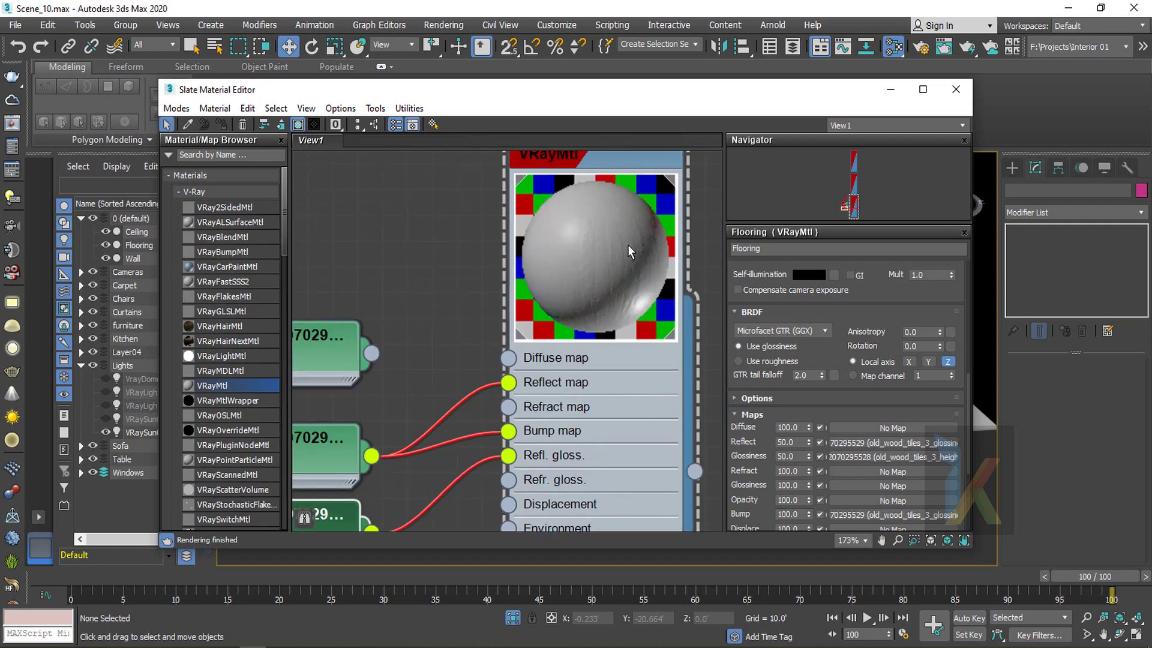
pyautogui.scroll(2, 624, 246)
pyautogui.scroll(-3, 613, 256)
# Reconnect the wood diffuse bitmap to the Flooring material's Diffuse map
pyautogui.moveTo(432, 366); pyautogui.dragTo(488, 287, button='middle')
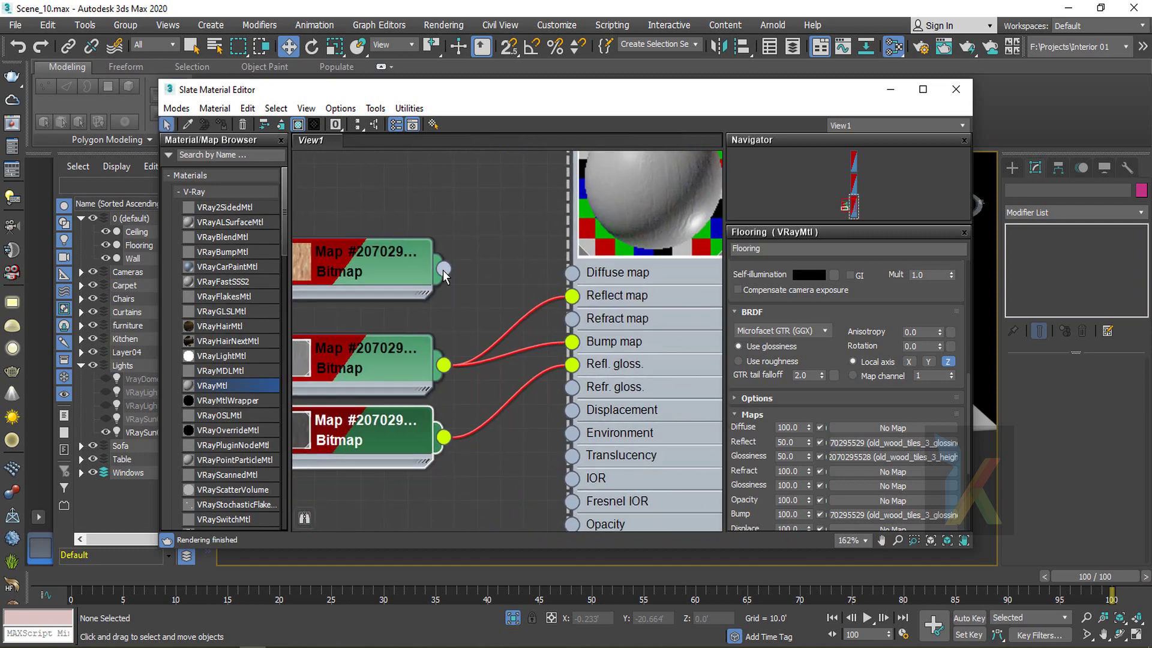
pyautogui.moveTo(443, 270); pyautogui.dragTo(570, 273)
pyautogui.moveTo(486, 220); pyautogui.dragTo(434, 288, button='middle')
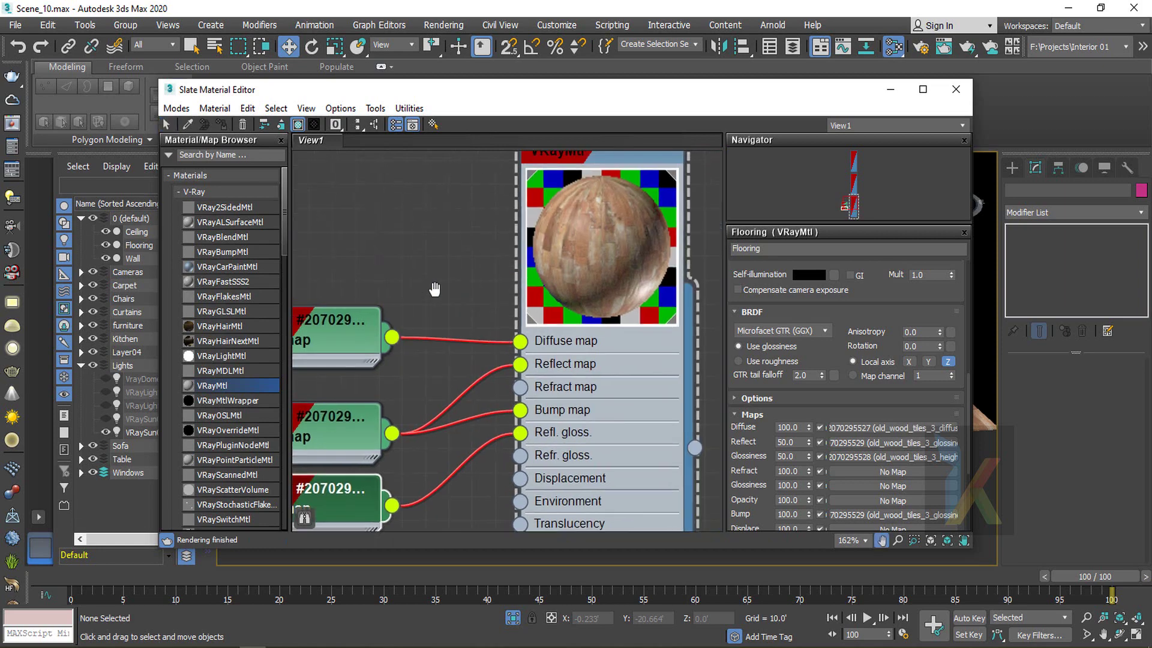
# Connect the wood diffuse bitmap to the Flooring material's Bump map in place of the glossiness bitmap and check the preview
pyautogui.moveTo(439, 384); pyautogui.dragTo(515, 277, button='middle')
pyautogui.moveTo(469, 232); pyautogui.dragTo(594, 303)
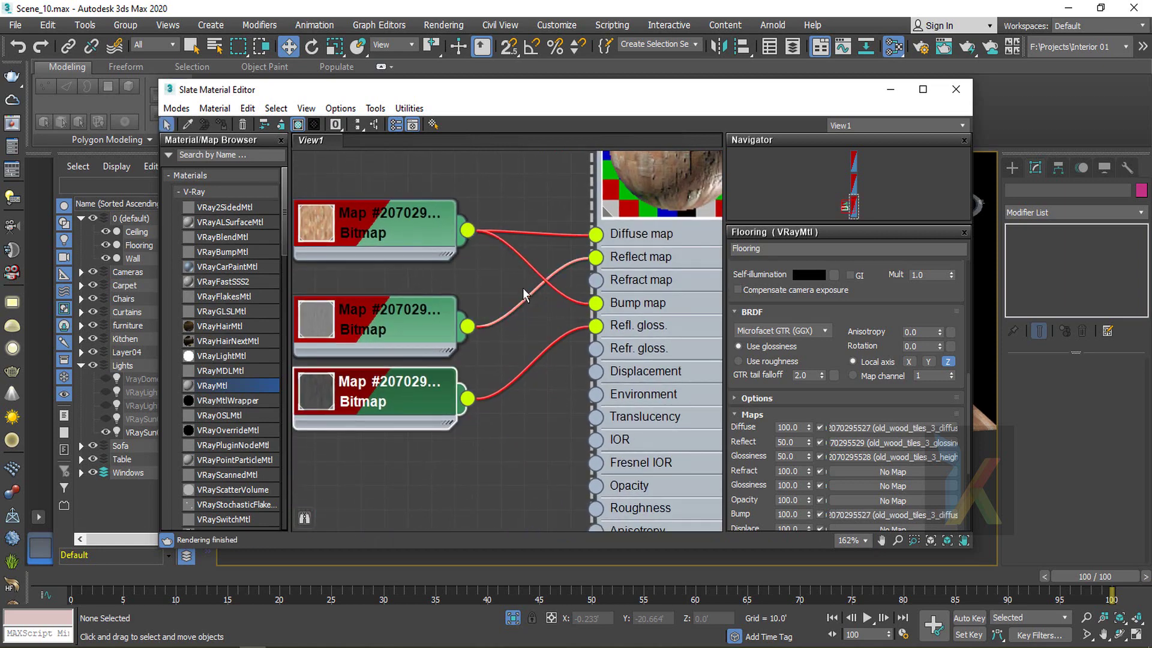
pyautogui.moveTo(523, 286); pyautogui.dragTo(479, 452, button='middle')
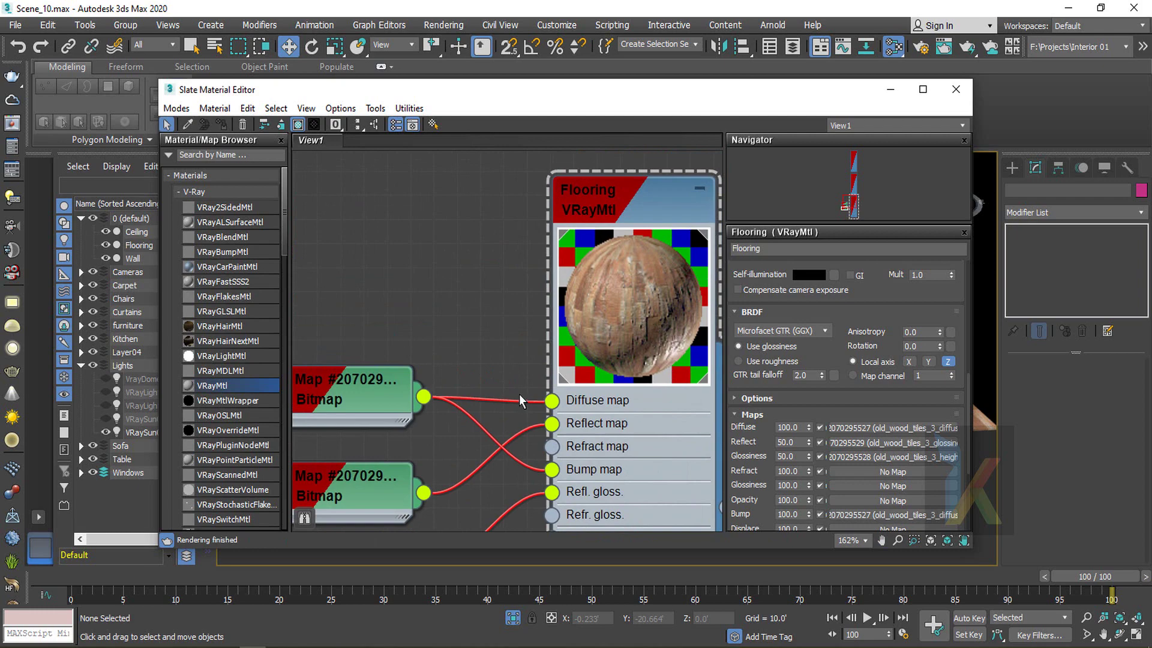
# Disconnect the diffuse bitmap from the Flooring material's Diffuse map slot and reconnect it to the same slot
pyautogui.moveTo(553, 404); pyautogui.dragTo(620, 354)
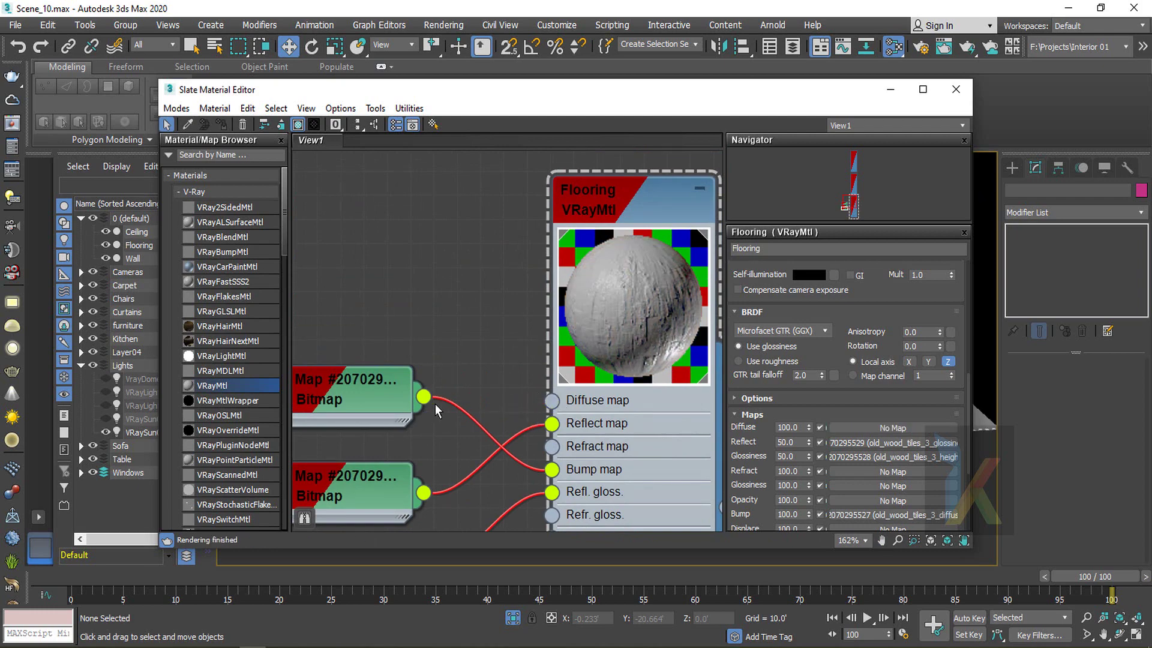
pyautogui.moveTo(475, 379); pyautogui.dragTo(475, 306, button='middle')
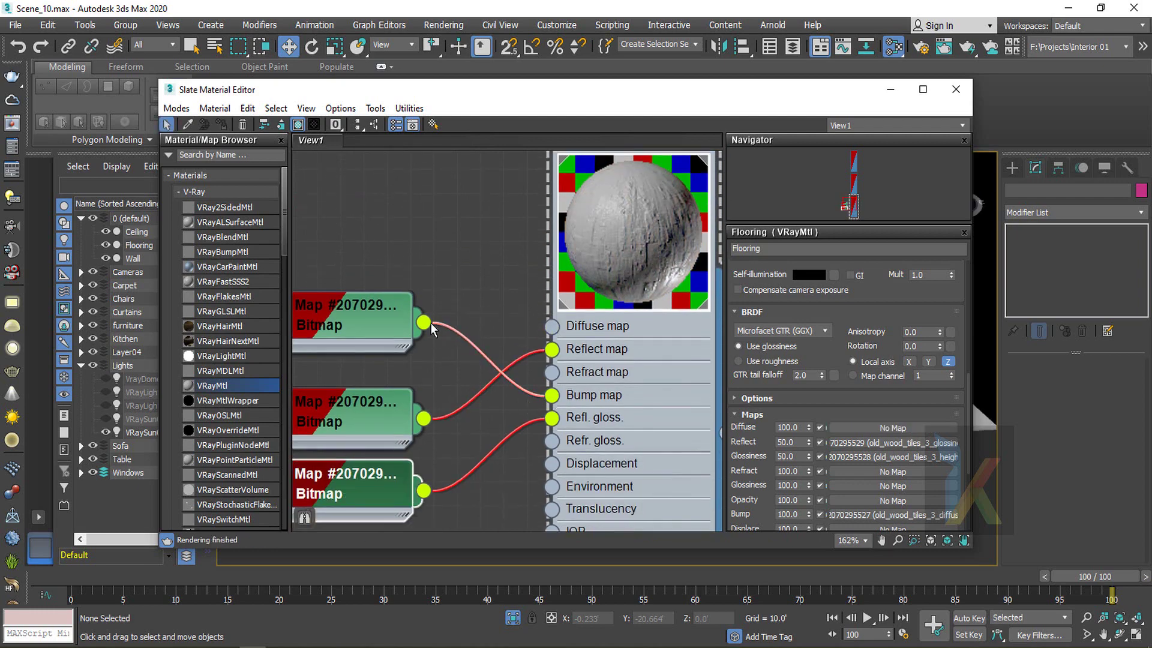
pyautogui.moveTo(423, 323); pyautogui.dragTo(550, 329)
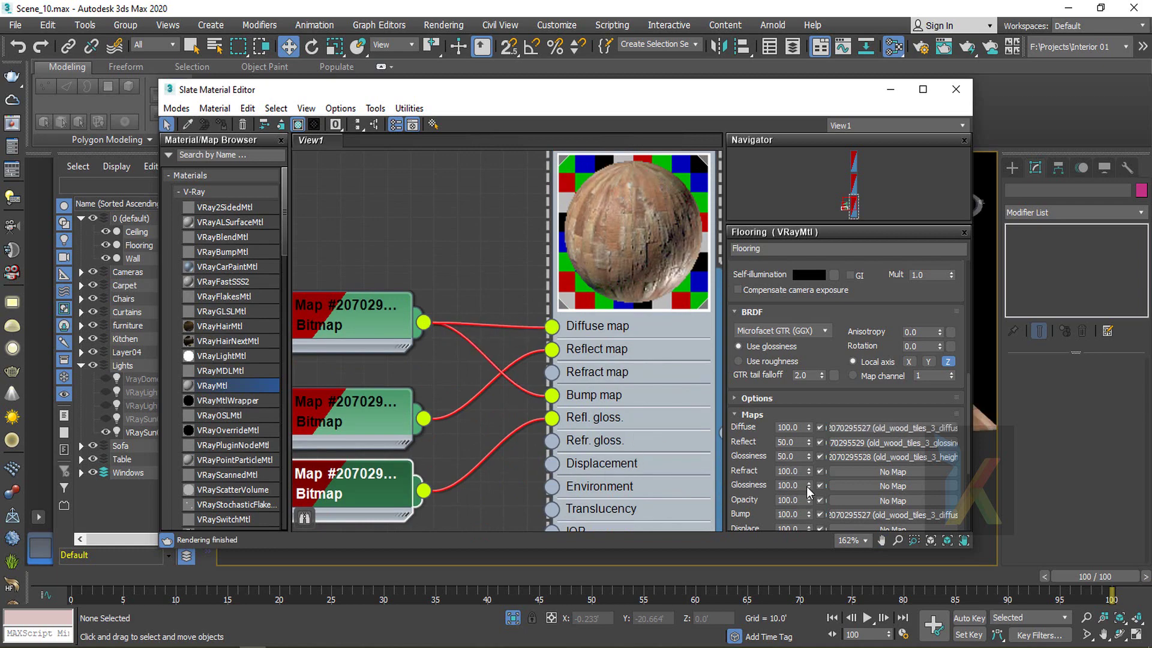
# Set the Flooring material's bump amount to 50 and close the material editor
pyautogui.doubleClick(792, 514)
pyautogui.write('50')
pyautogui.press('Return')
pyautogui.click(956, 90)
# Select the flooring, switch the viewport to the VRayCam001 camera and exit isolation mode
pyautogui.scroll(-5, 646, 371)
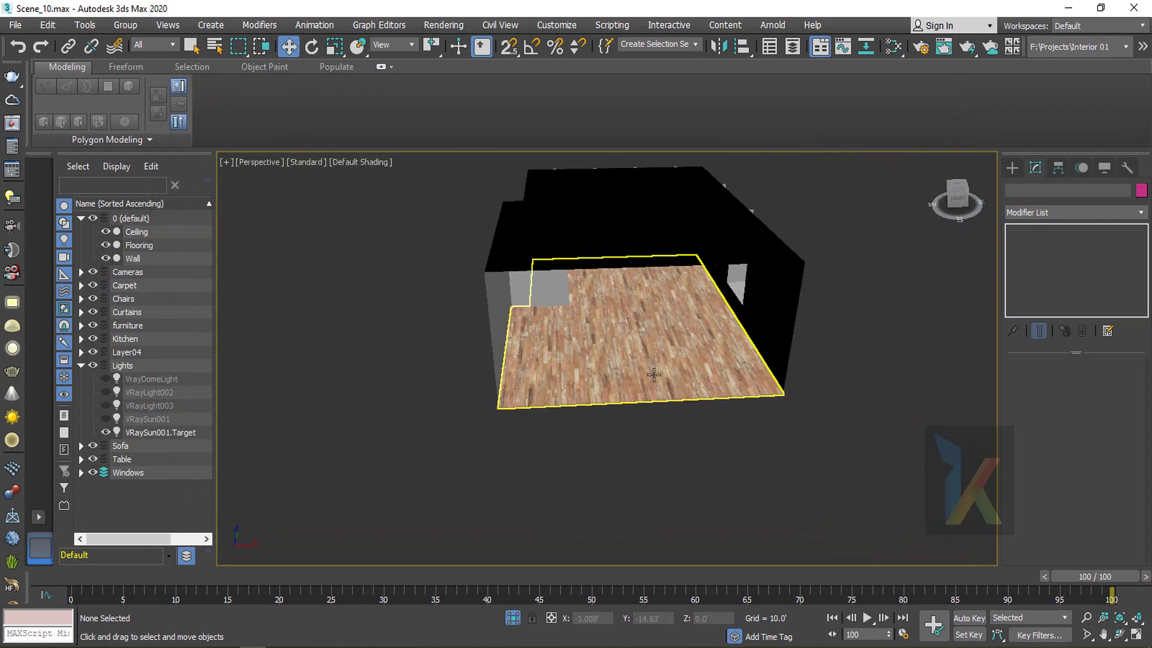
pyautogui.scroll(6, 643, 377)
pyautogui.click(639, 380)
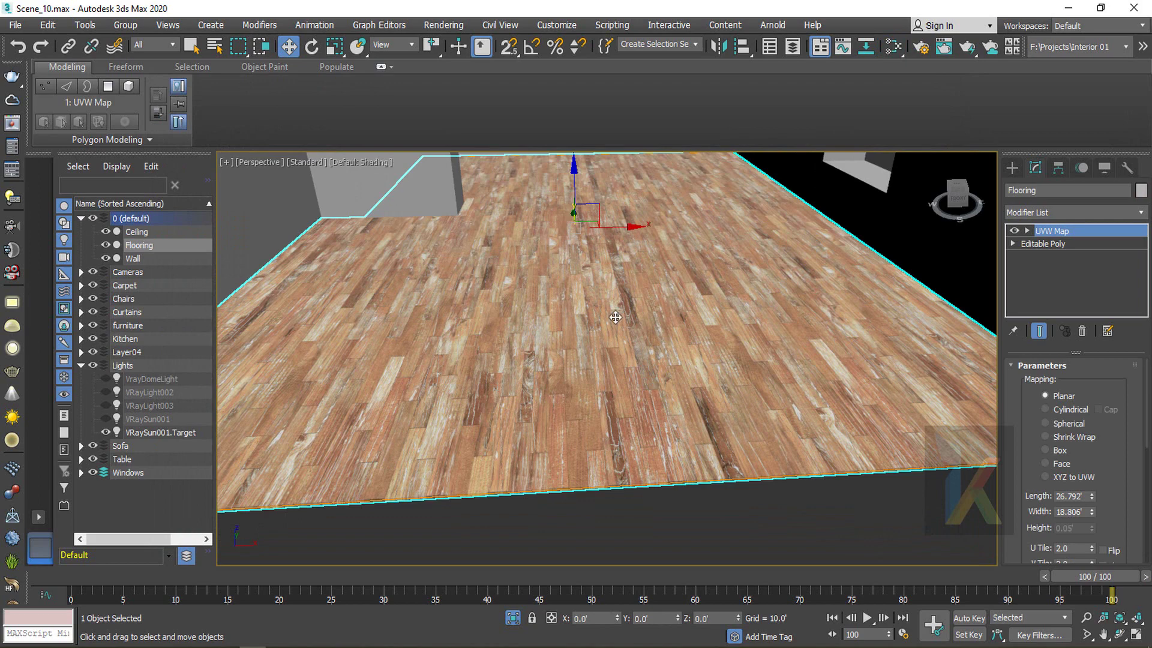
pyautogui.click(262, 157)
pyautogui.moveTo(300, 176)
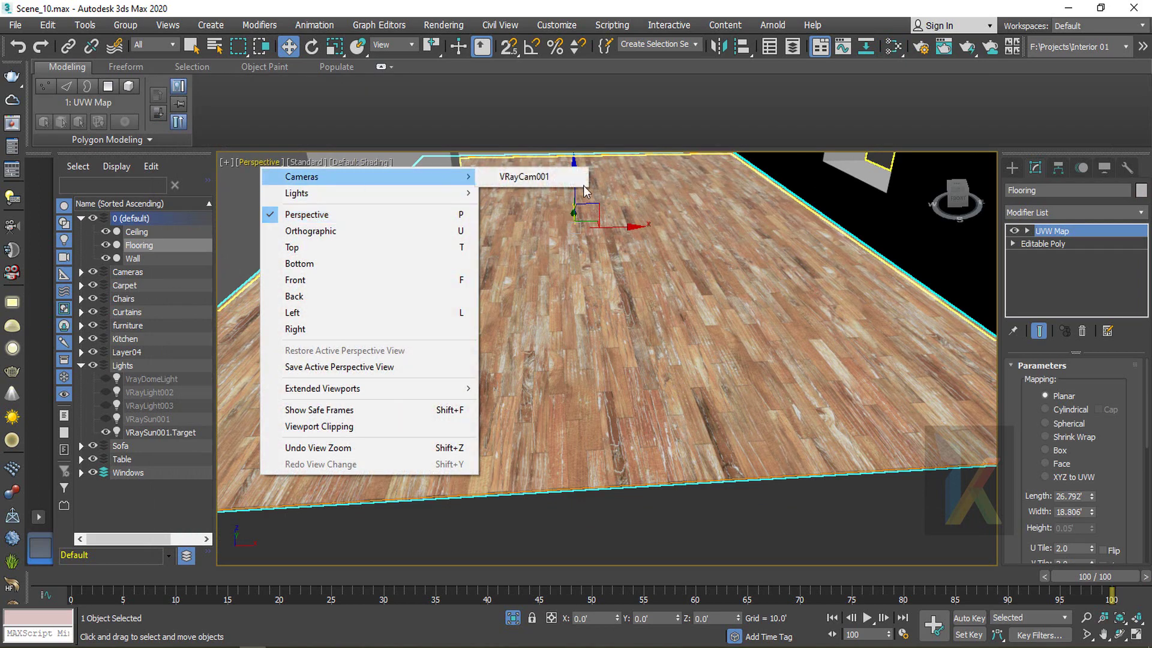
pyautogui.click(564, 179)
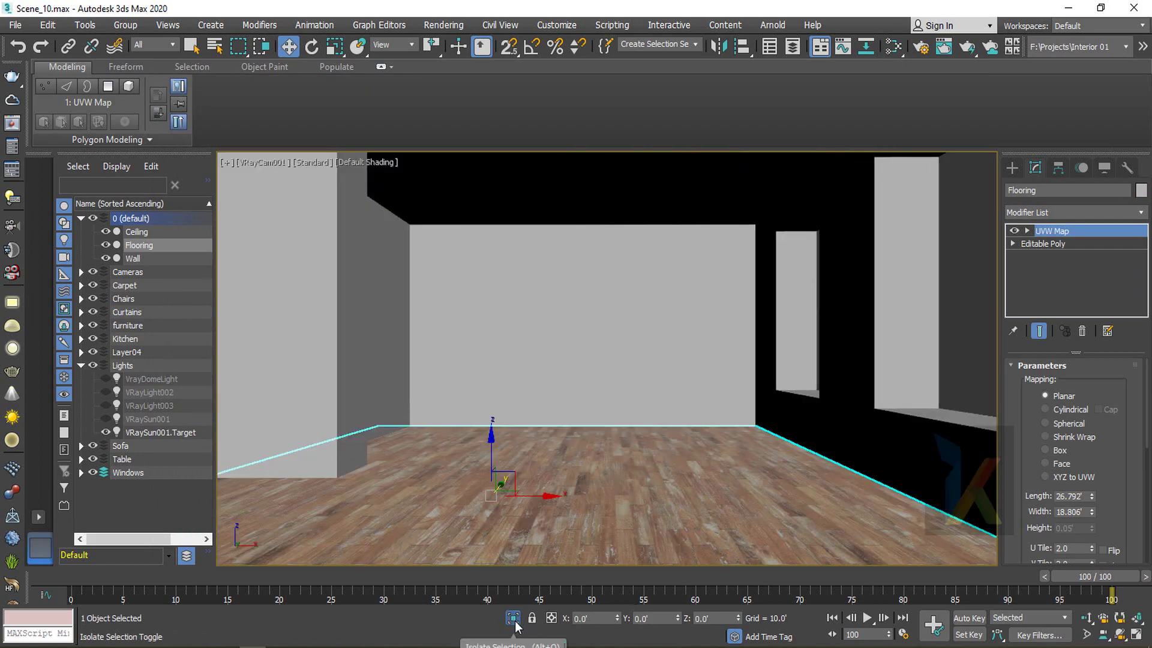
pyautogui.click(513, 624)
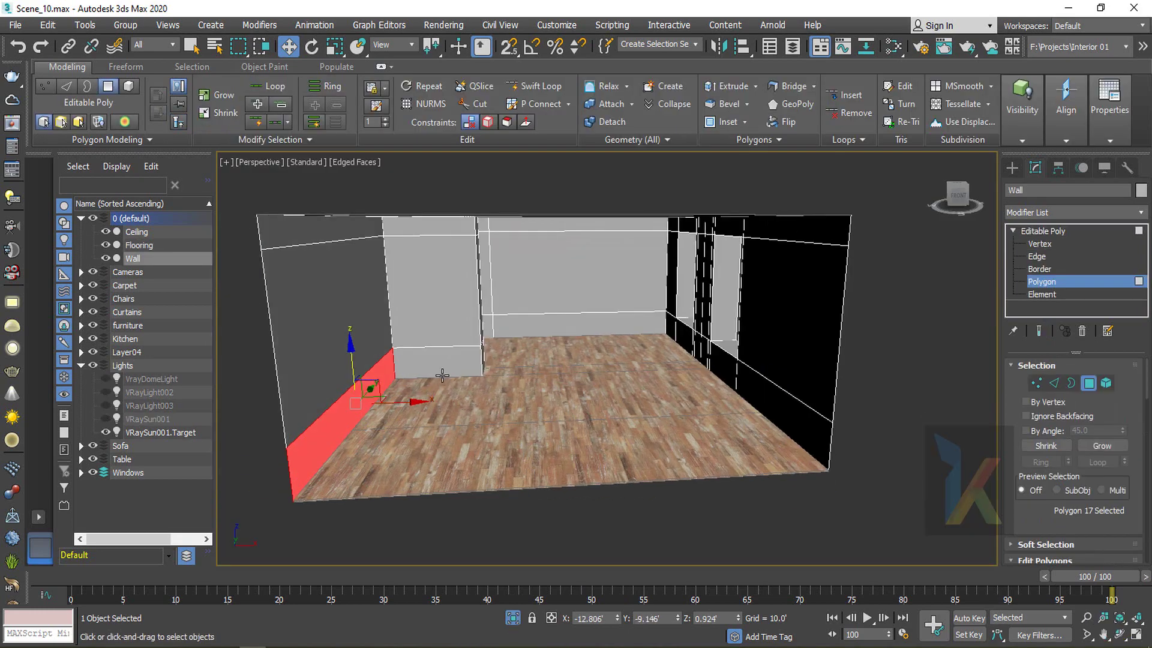
# Select all polygons on the front and end faces of the wall's projecting column
pyautogui.scroll(6, 441, 372)
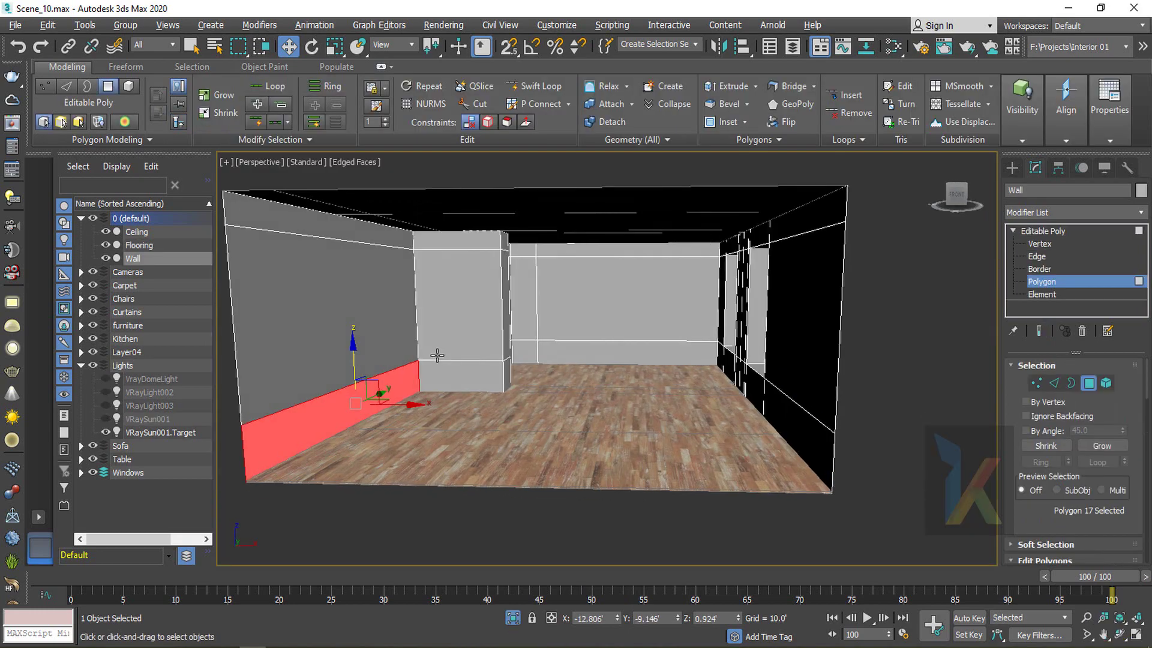
pyautogui.click(505, 392)
pyautogui.keyDown('ctrl'); pyautogui.click(472, 357); pyautogui.keyUp('ctrl')
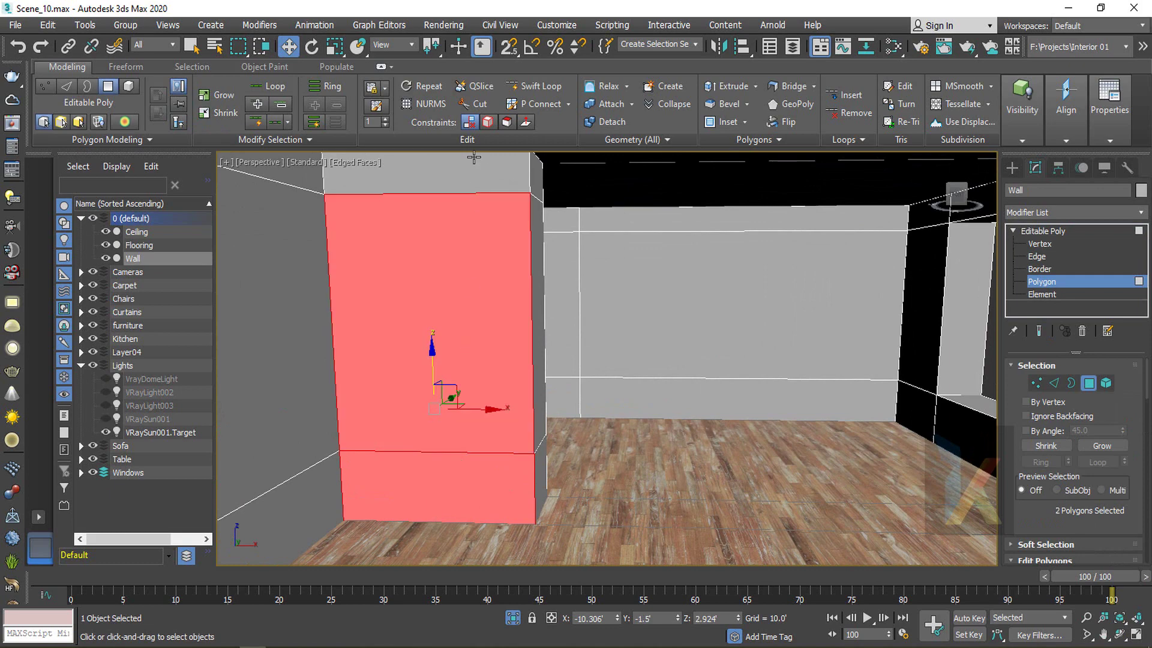
pyautogui.keyDown('ctrl'); pyautogui.click(474, 164); pyautogui.keyUp('ctrl')
pyautogui.keyDown('alt'); pyautogui.moveTo(572, 276); pyautogui.dragTo(521, 223, button='middle'); pyautogui.keyUp('alt')
pyautogui.keyDown('ctrl'); pyautogui.click(540, 174); pyautogui.keyUp('ctrl')
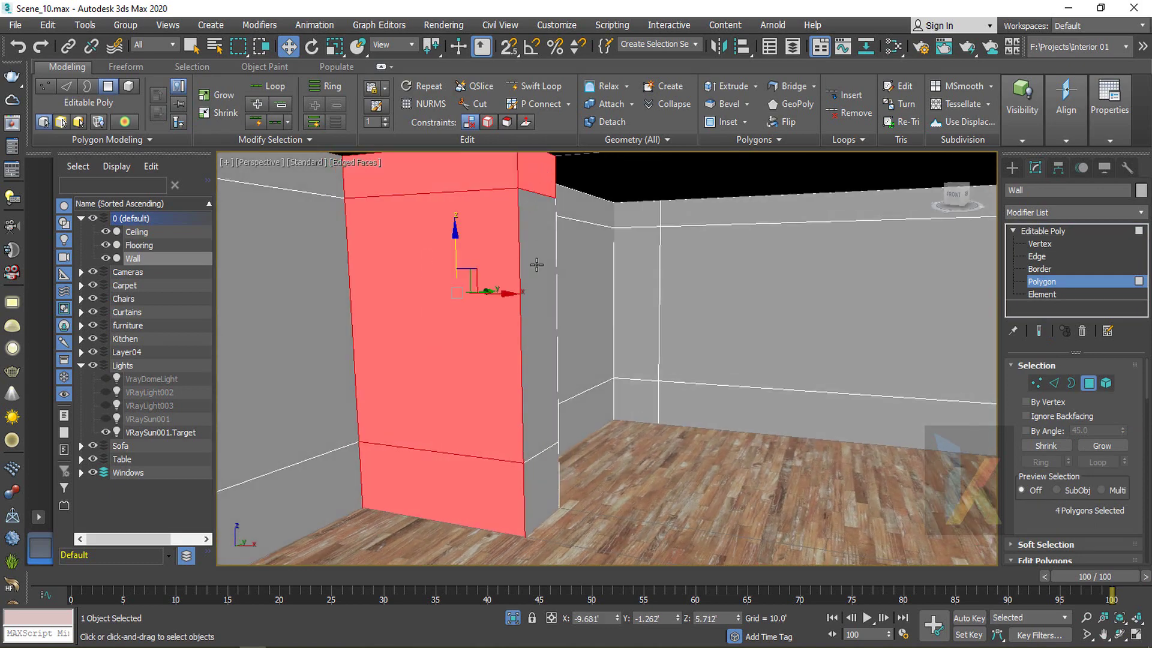
pyautogui.keyDown('ctrl'); pyautogui.click(536, 264); pyautogui.keyUp('ctrl')
pyautogui.keyDown('ctrl'); pyautogui.click(547, 487); pyautogui.keyUp('ctrl')
# Add the column's rear-face polygons to the selection and set the material ID of the whole column to 2
pyautogui.keyDown('alt'); pyautogui.moveTo(547, 487); pyautogui.dragTo(484, 489, button='middle'); pyautogui.keyUp('alt')
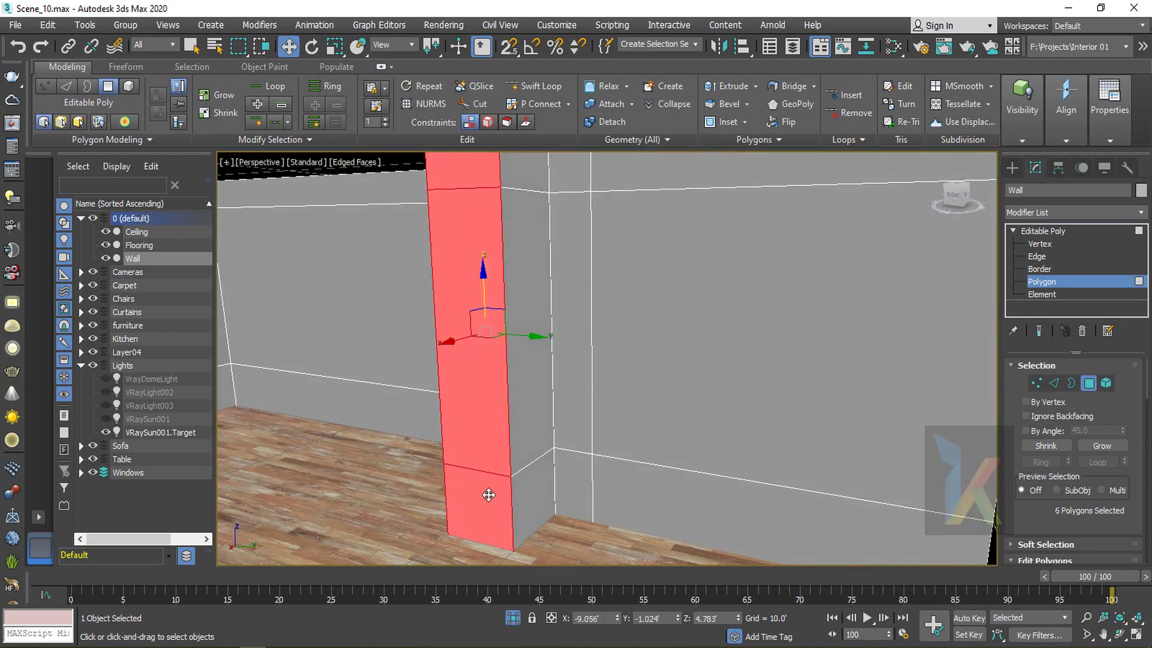
pyautogui.keyDown('ctrl'); pyautogui.click(526, 486); pyautogui.keyUp('ctrl')
pyautogui.keyDown('ctrl'); pyautogui.click(517, 420); pyautogui.keyUp('ctrl')
pyautogui.keyDown('ctrl'); pyautogui.click(533, 183); pyautogui.keyUp('ctrl')
pyautogui.scroll(-3, 558, 327)
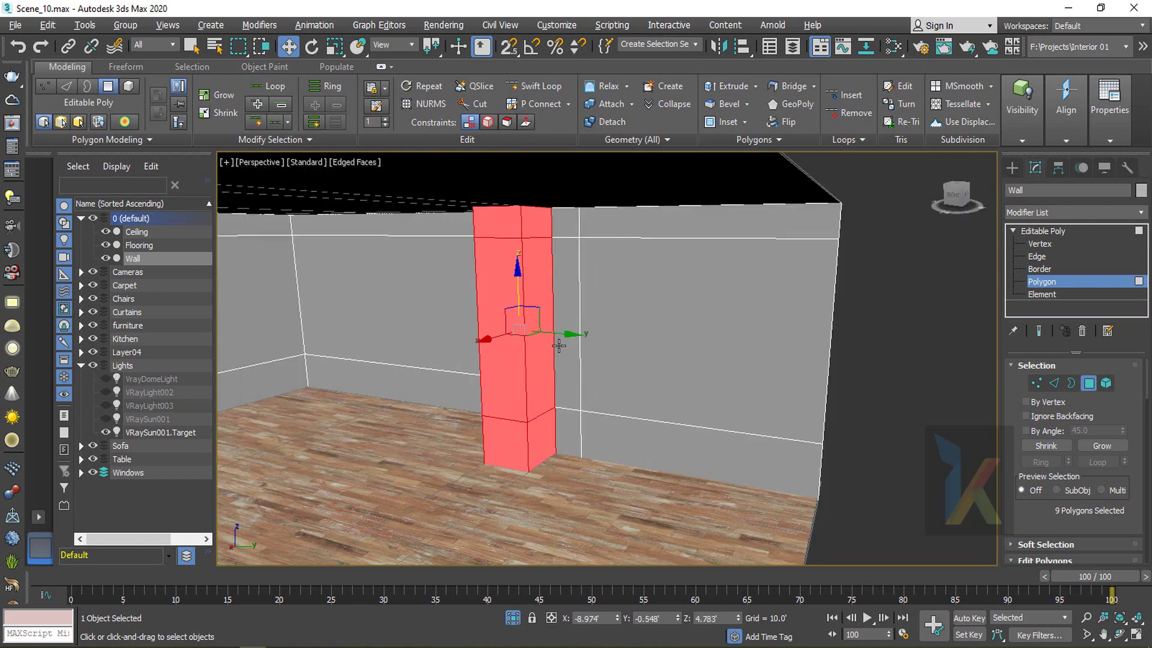
pyautogui.keyDown('alt'); pyautogui.moveTo(558, 346); pyautogui.dragTo(576, 272, button='middle'); pyautogui.keyUp('alt')
pyautogui.scroll(-8, 1044, 528)
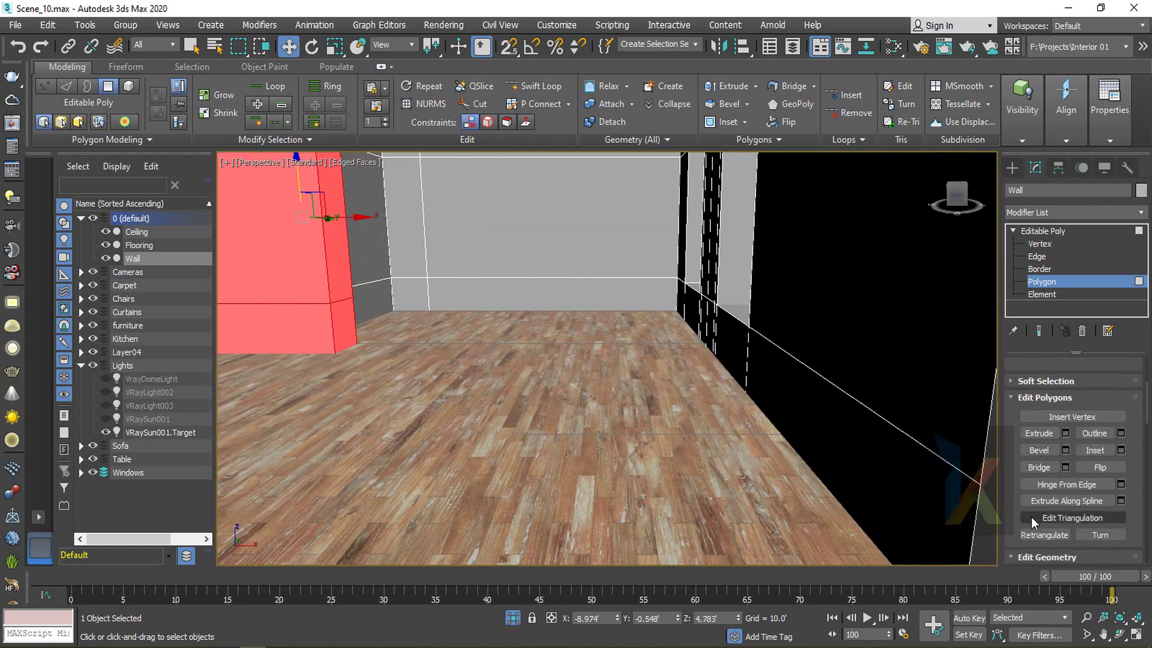
pyautogui.scroll(-10, 1011, 512)
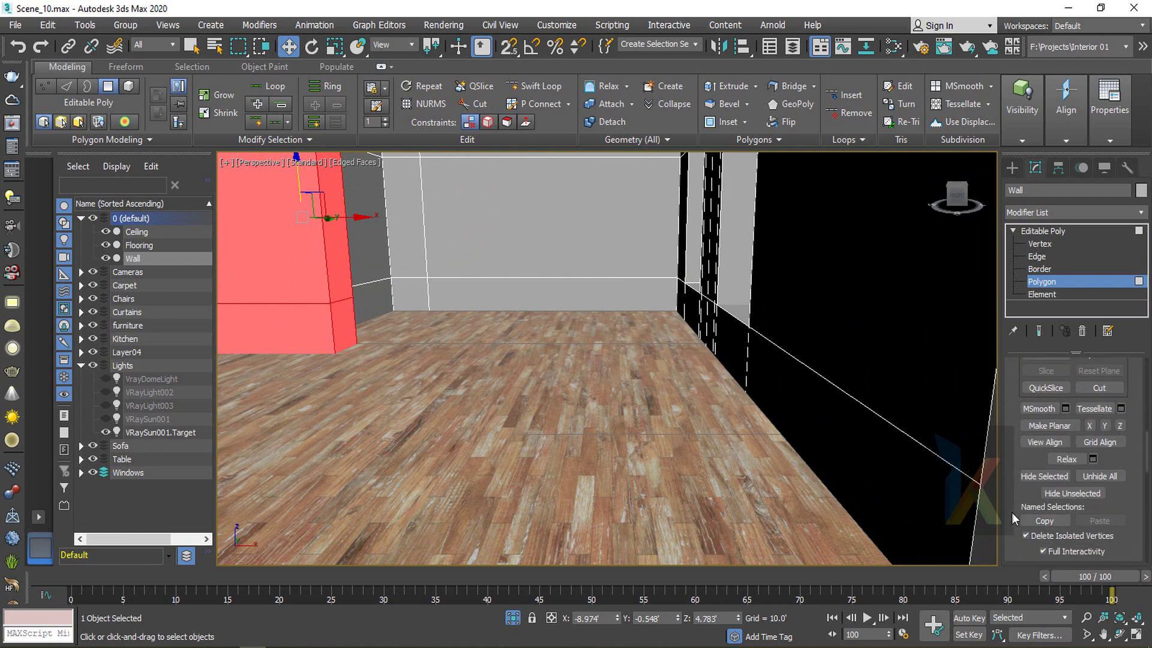
pyautogui.doubleClick(1089, 503)
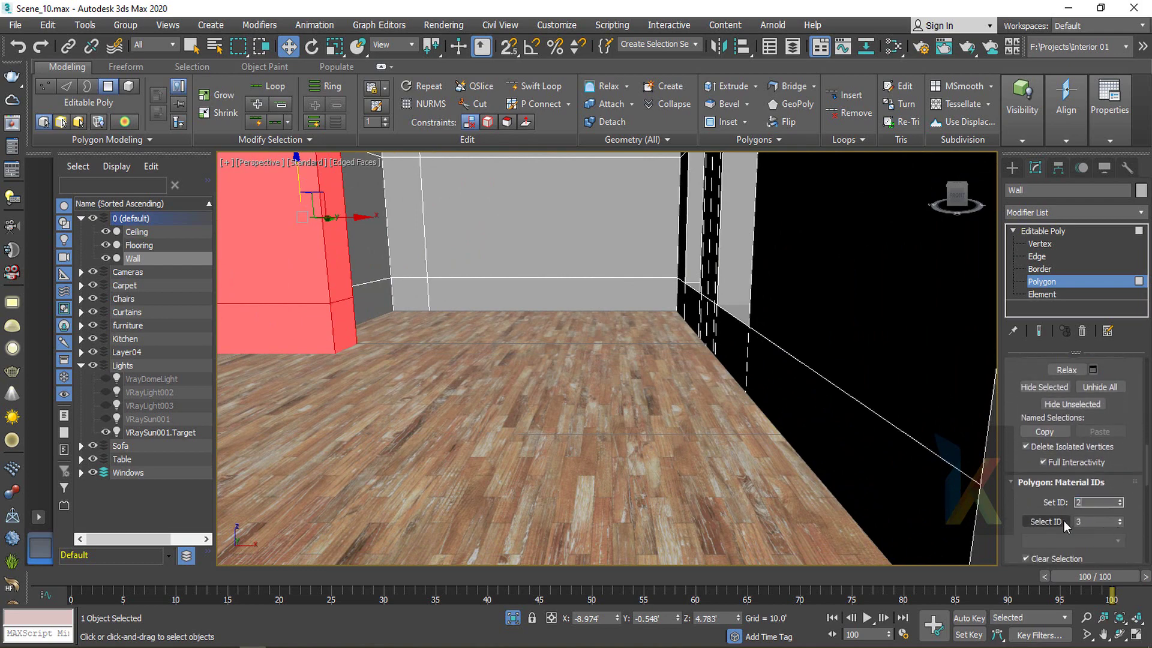
pyautogui.press('Return')
pyautogui.middleClick(452, 351)
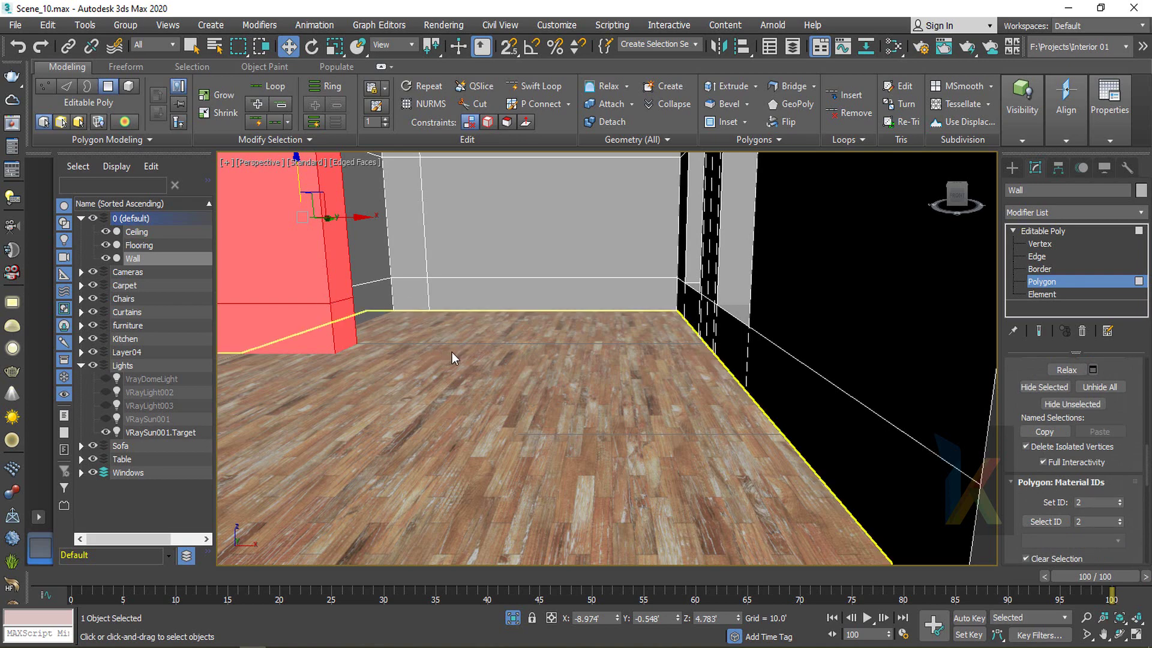
# Invert the polygon selection and set the material ID of the remaining wall polygons to 1
pyautogui.hotkey('ctrl', 'i')
pyautogui.scroll(-3, 528, 371)
pyautogui.keyDown('alt'); pyautogui.moveTo(459, 398); pyautogui.dragTo(484, 404, button='middle'); pyautogui.keyUp('alt')
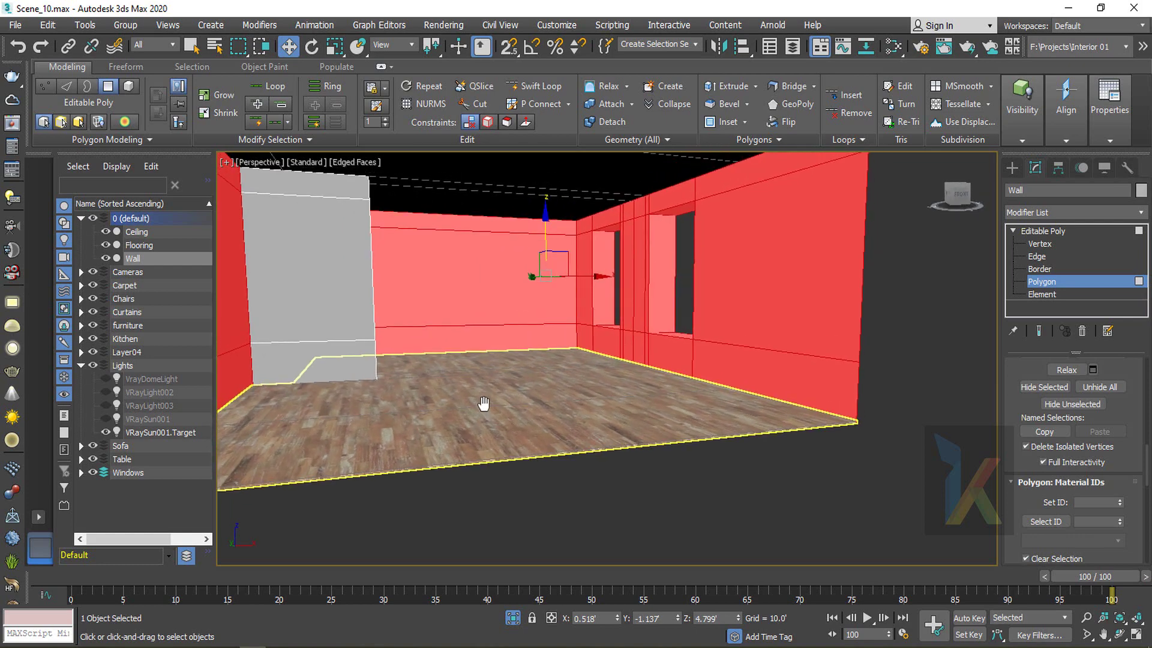
pyautogui.click(1083, 503)
# Select the lower-strip polygons along the back wall and the side wall section behind the column
pyautogui.keyDown('alt'); pyautogui.moveTo(480, 363); pyautogui.dragTo(428, 346, button='middle'); pyautogui.keyUp('alt')
pyautogui.click(445, 347)
pyautogui.keyDown('ctrl'); pyautogui.click(383, 333); pyautogui.keyUp('ctrl')
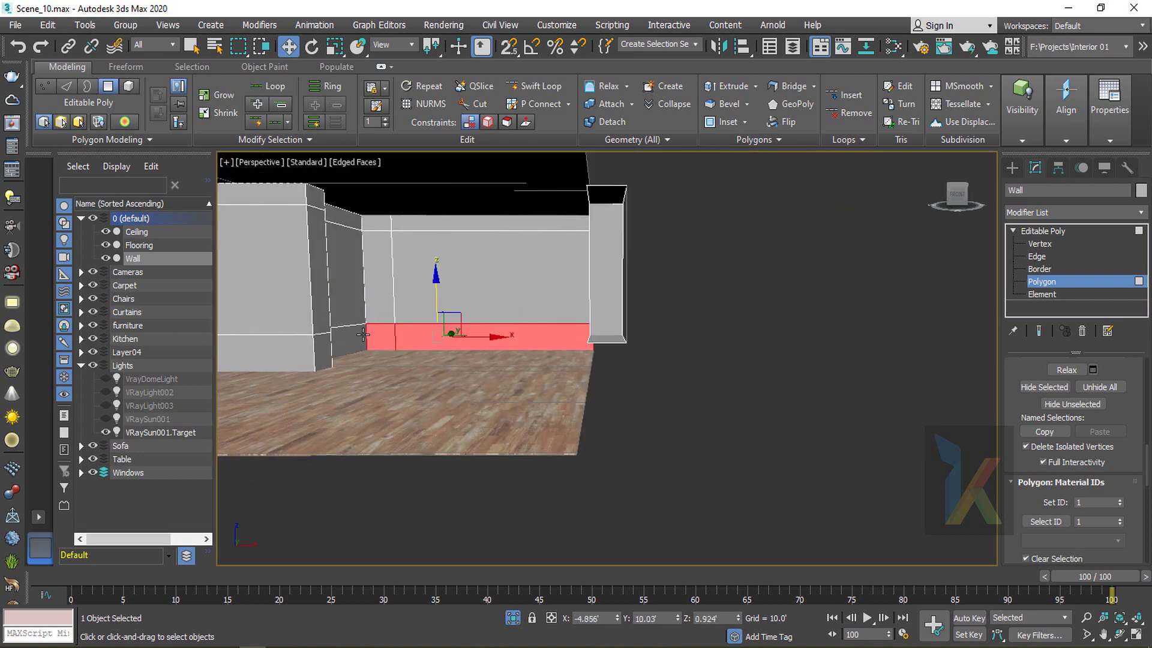
pyautogui.keyDown('ctrl'); pyautogui.click(360, 340); pyautogui.keyUp('ctrl')
pyautogui.keyDown('alt'); pyautogui.moveTo(360, 339); pyautogui.dragTo(483, 369, button='middle'); pyautogui.keyUp('alt')
pyautogui.scroll(3, 398, 355)
pyautogui.scroll(4, 399, 353)
pyautogui.moveTo(483, 369); pyautogui.dragTo(705, 404, button='middle')
pyautogui.keyDown('ctrl'); pyautogui.click(685, 367); pyautogui.keyUp('ctrl')
pyautogui.keyDown('ctrl'); pyautogui.click(668, 362); pyautogui.keyUp('ctrl')
# Add the lower-strip polygons on the rest of the column-side wall and on the front wall to the selection
pyautogui.scroll(-5, 687, 403)
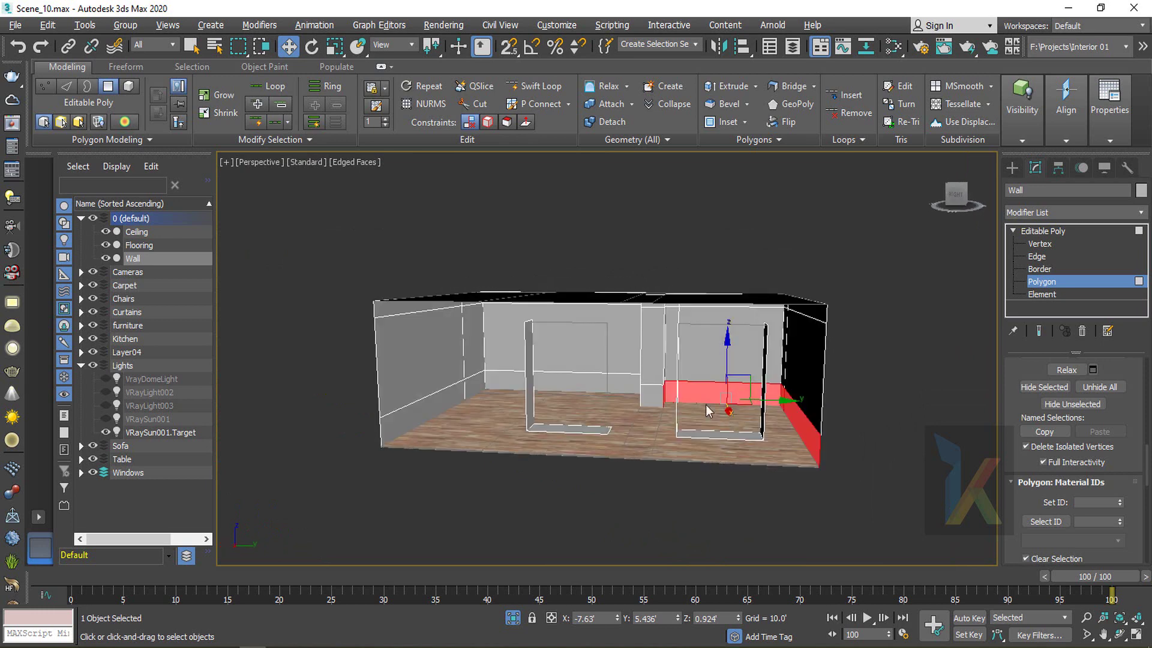
pyautogui.keyDown('ctrl'); pyautogui.click(588, 385); pyautogui.keyUp('ctrl')
pyautogui.keyDown('ctrl'); pyautogui.click(469, 392); pyautogui.keyUp('ctrl')
pyautogui.keyDown('ctrl'); pyautogui.click(455, 396); pyautogui.keyUp('ctrl')
pyautogui.keyDown('alt'); pyautogui.moveTo(490, 426); pyautogui.dragTo(600, 382, button='middle'); pyautogui.keyUp('alt')
pyautogui.keyDown('alt'); pyautogui.moveTo(735, 442); pyautogui.dragTo(774, 417, button='middle'); pyautogui.keyUp('alt')
pyautogui.scroll(3, 745, 414)
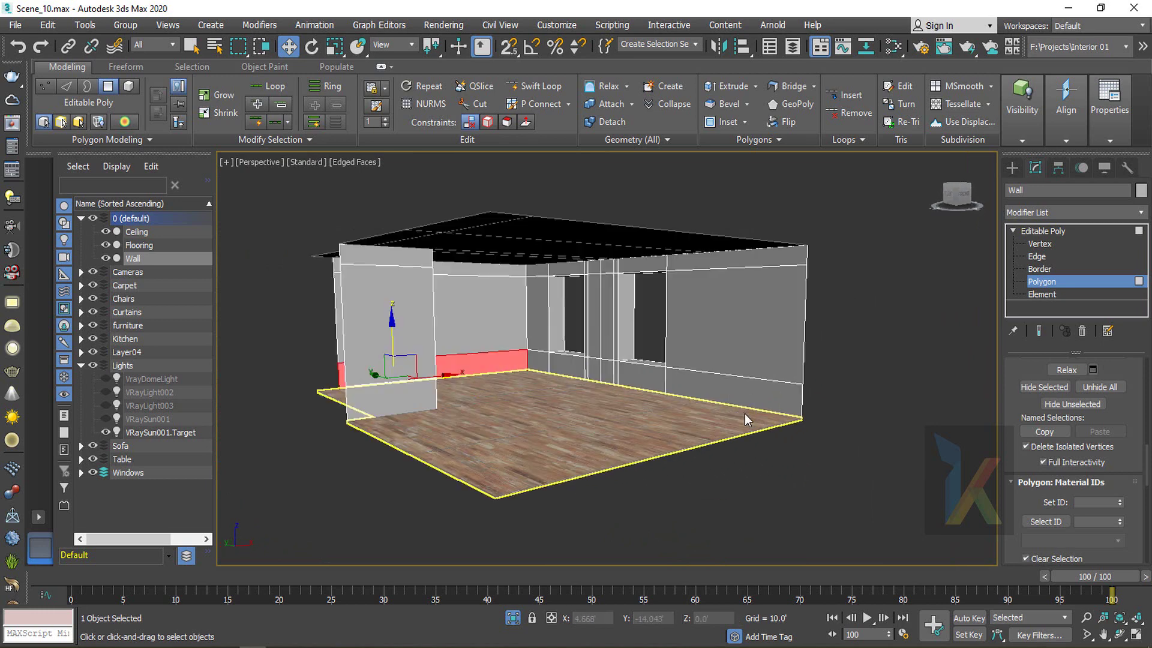
# Add all lower-strip polygons along the window wall to the selection and set the strip's material ID to 2
pyautogui.keyDown('ctrl'); pyautogui.click(722, 392); pyautogui.keyUp('ctrl')
pyautogui.keyDown('ctrl'); pyautogui.click(639, 380); pyautogui.keyUp('ctrl')
pyautogui.keyDown('ctrl'); pyautogui.click(612, 373); pyautogui.keyUp('ctrl')
pyautogui.scroll(5, 610, 374)
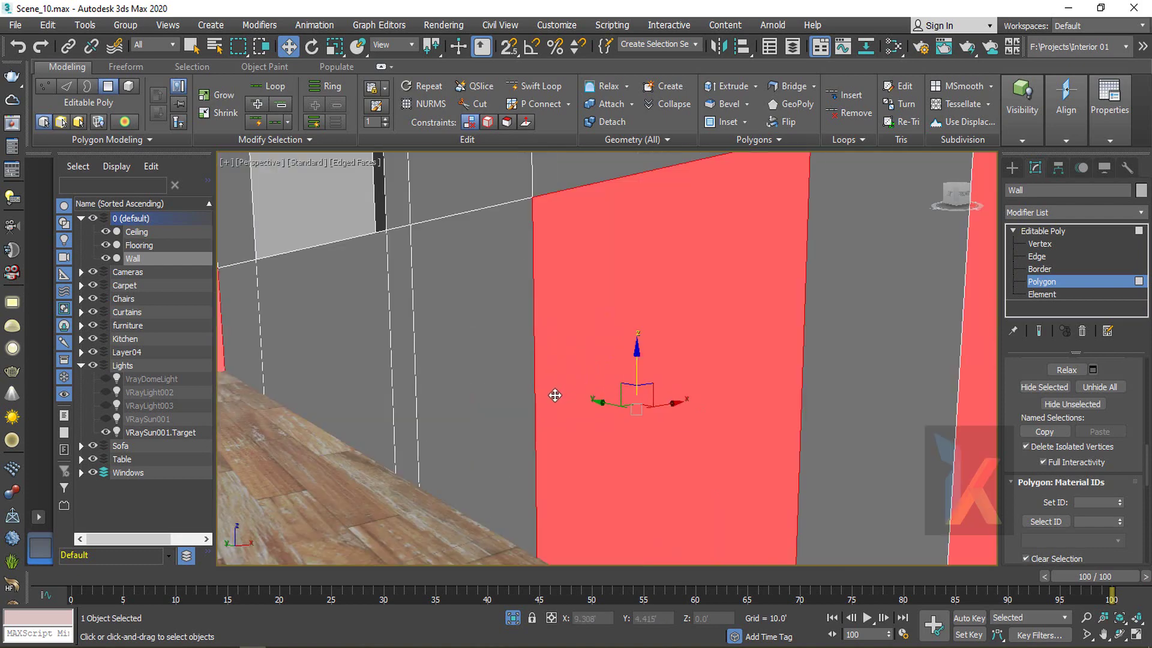
pyautogui.scroll(-2, 556, 395)
pyautogui.keyDown('ctrl'); pyautogui.click(649, 391); pyautogui.keyUp('ctrl')
pyautogui.keyDown('ctrl'); pyautogui.click(528, 391); pyautogui.keyUp('ctrl')
pyautogui.keyDown('ctrl'); pyautogui.click(476, 379); pyautogui.keyUp('ctrl')
pyautogui.keyDown('ctrl'); pyautogui.click(434, 366); pyautogui.keyUp('ctrl')
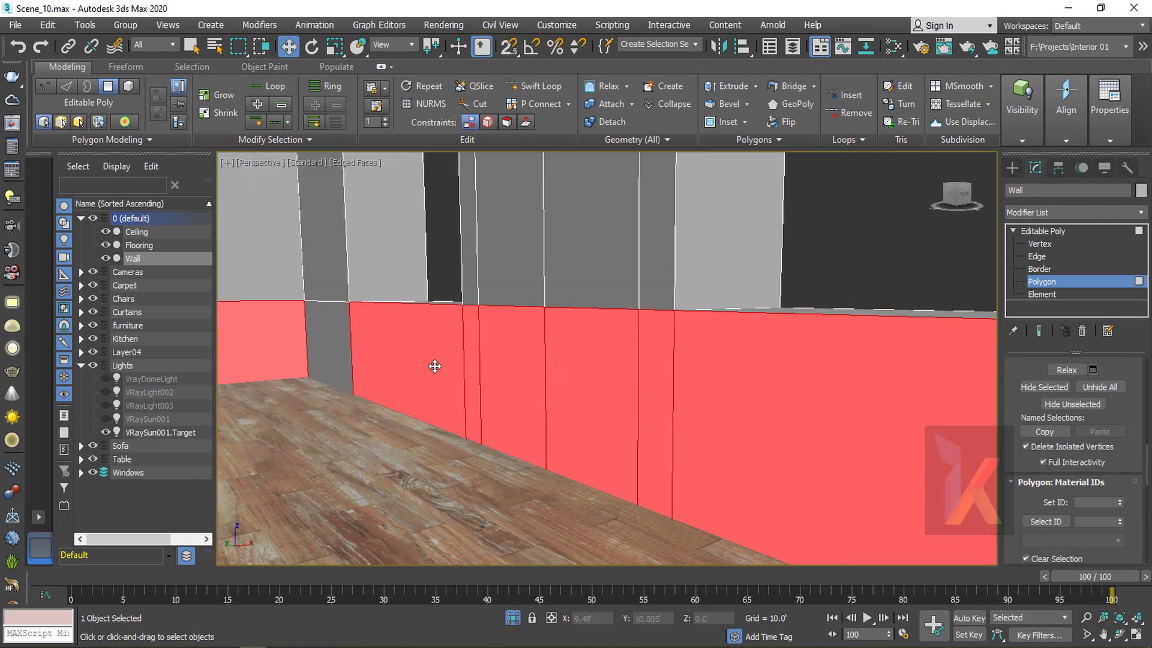
pyautogui.keyDown('ctrl'); pyautogui.click(334, 344); pyautogui.keyUp('ctrl')
pyautogui.keyDown('alt'); pyautogui.moveTo(334, 343); pyautogui.dragTo(650, 367, button='middle'); pyautogui.keyUp('alt')
pyautogui.scroll(-2, 650, 367)
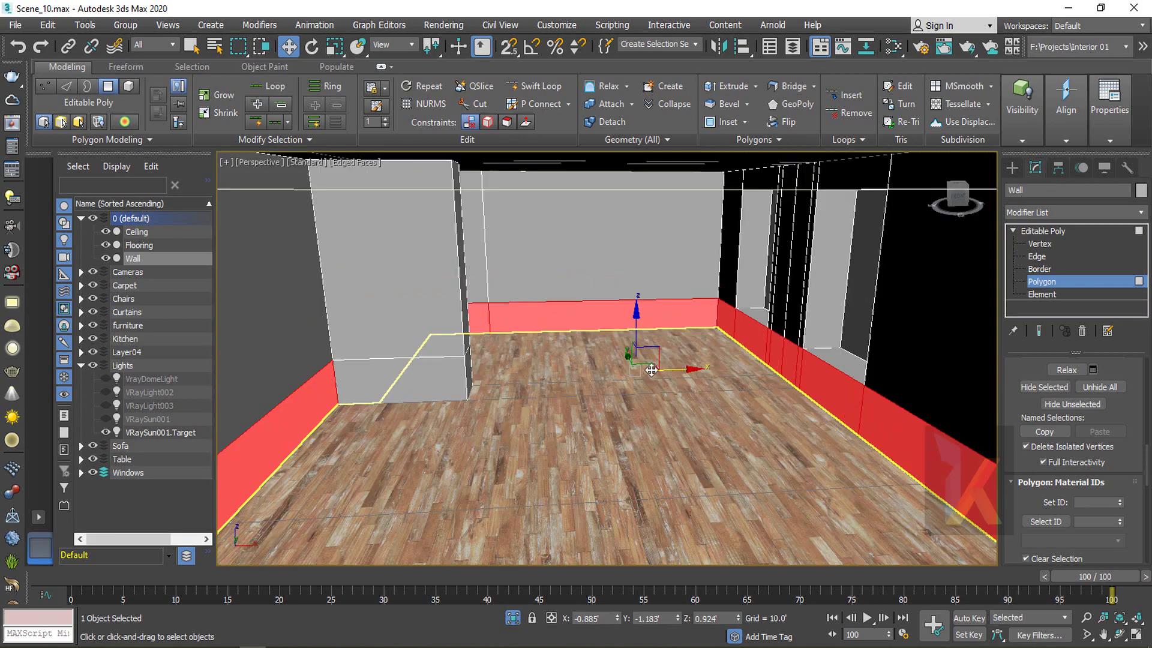
pyautogui.click(1093, 504)
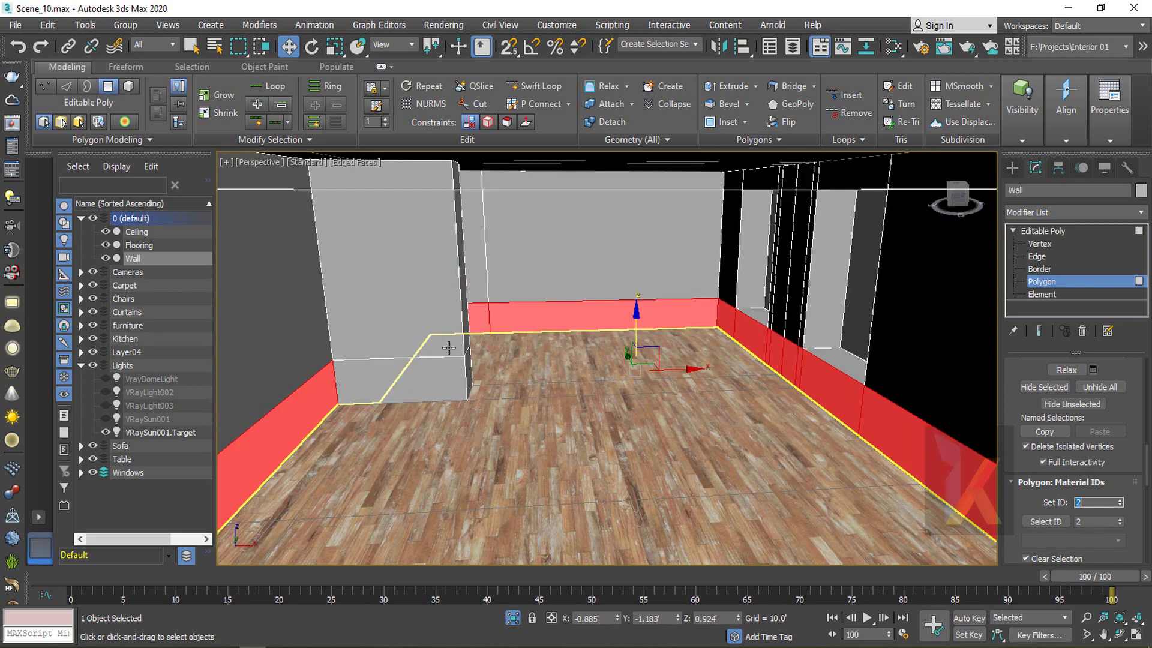
# Check the material ID of the column's front polygons and leave polygon editing
pyautogui.click(406, 308)
pyautogui.click(430, 378)
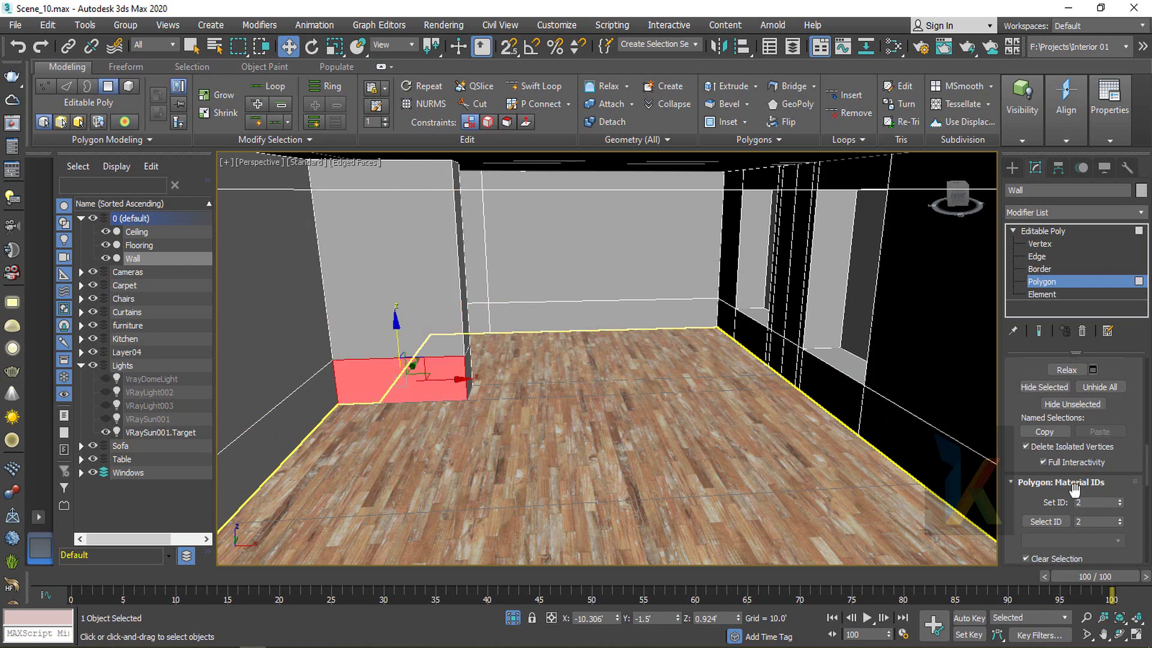
pyautogui.click(1055, 232)
pyautogui.scroll(-2, 604, 309)
pyautogui.keyDown('alt'); pyautogui.moveTo(597, 293); pyautogui.dragTo(573, 273, button='middle'); pyautogui.keyUp('alt')
pyautogui.scroll(2, 590, 286)
pyautogui.press('m')
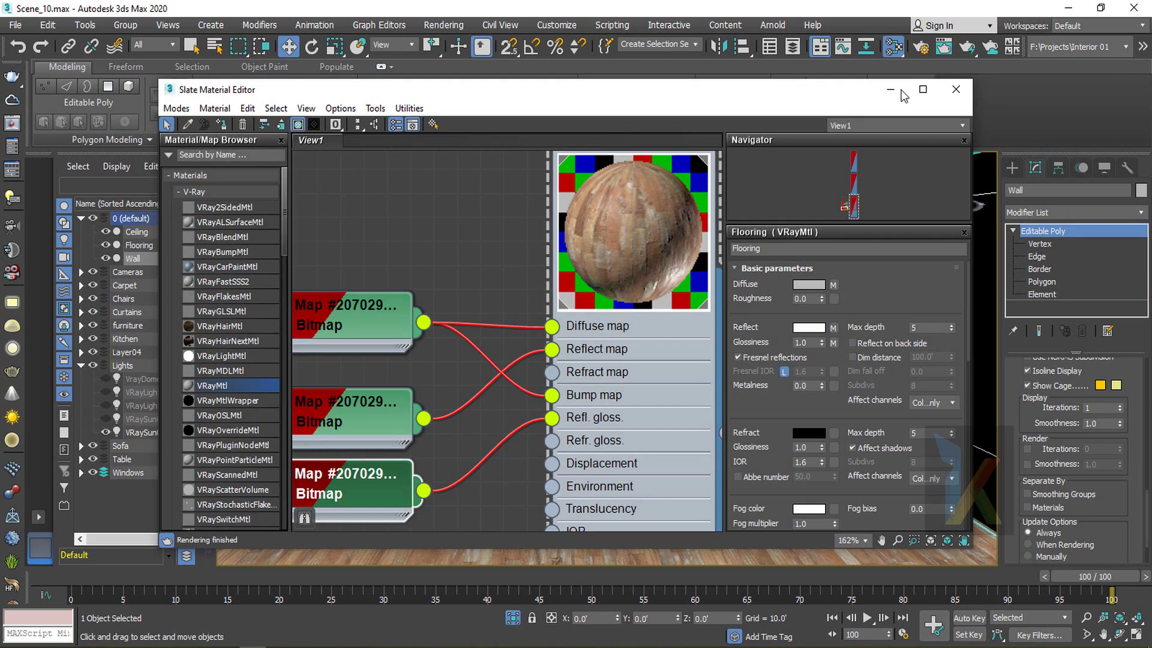
pyautogui.click(954, 99)
pyautogui.keyDown('alt'); pyautogui.moveTo(701, 318); pyautogui.dragTo(560, 314, button='middle'); pyautogui.keyUp('alt')
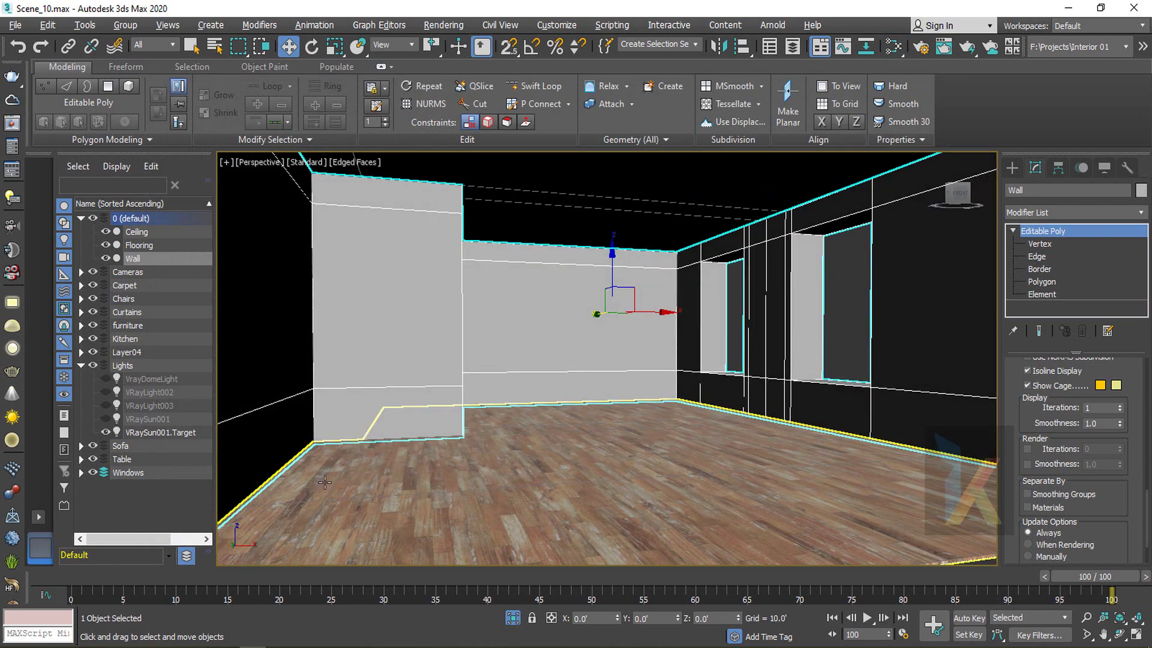
pyautogui.keyDown('alt'); pyautogui.moveTo(598, 422); pyautogui.dragTo(664, 427, button='middle'); pyautogui.keyUp('alt')
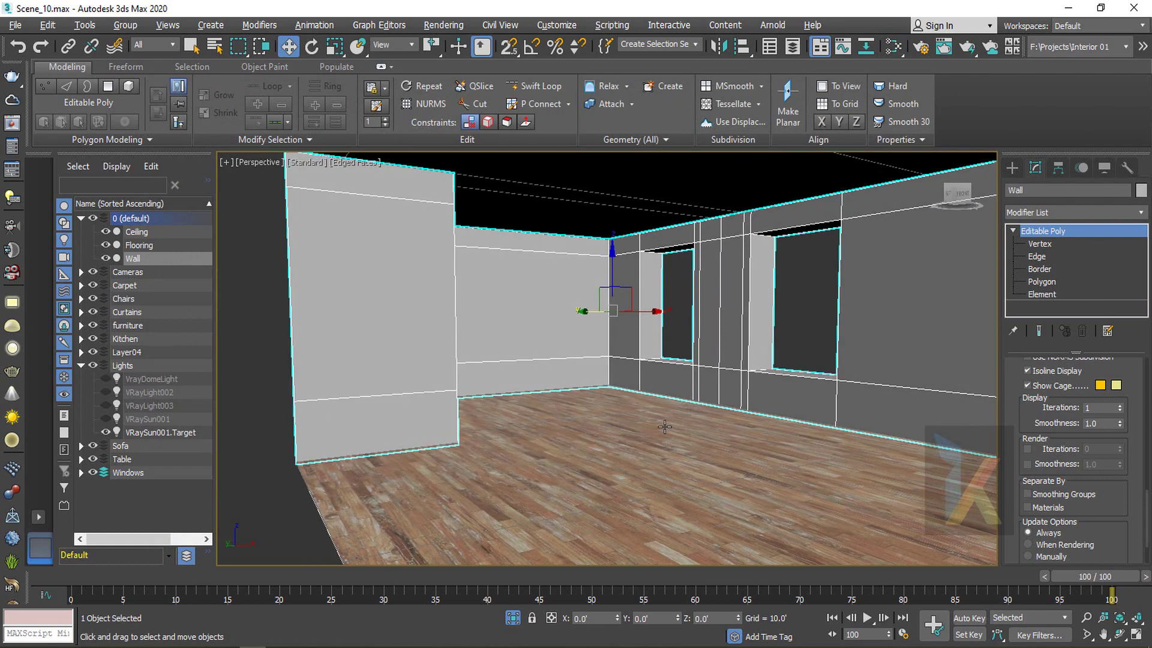
# Select all wall polygons with material ID 2 and invert the selection
pyautogui.click(1043, 281)
pyautogui.click(623, 275)
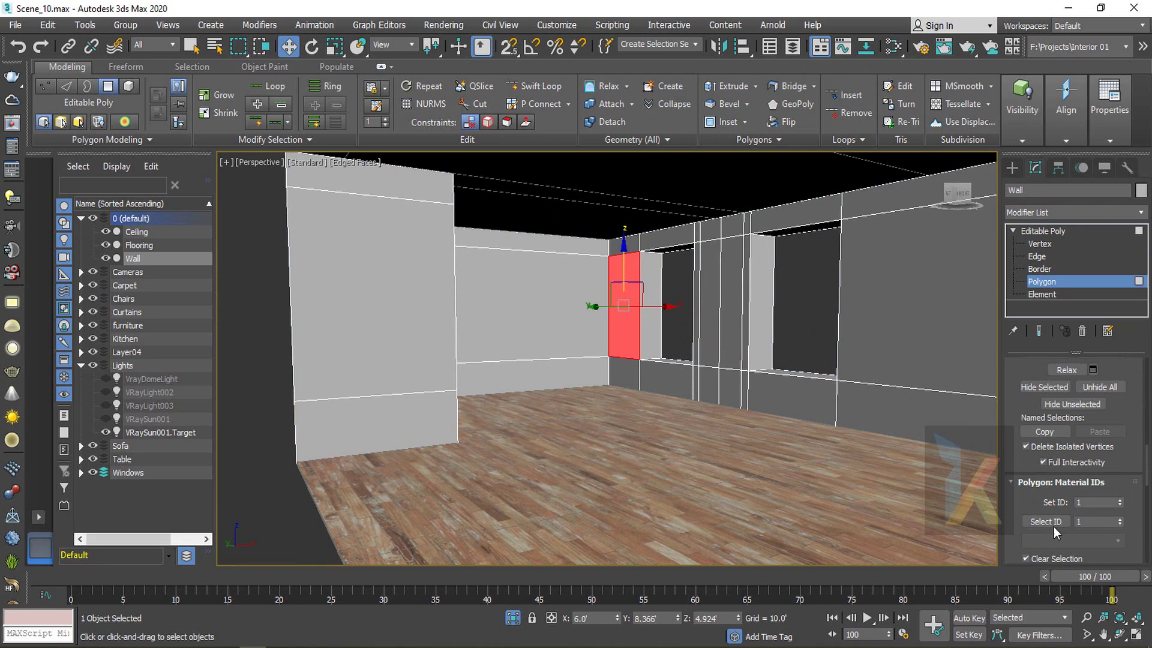
pyautogui.moveTo(1082, 520); pyautogui.dragTo(1051, 520)
pyautogui.write('2')
pyautogui.click(1050, 523)
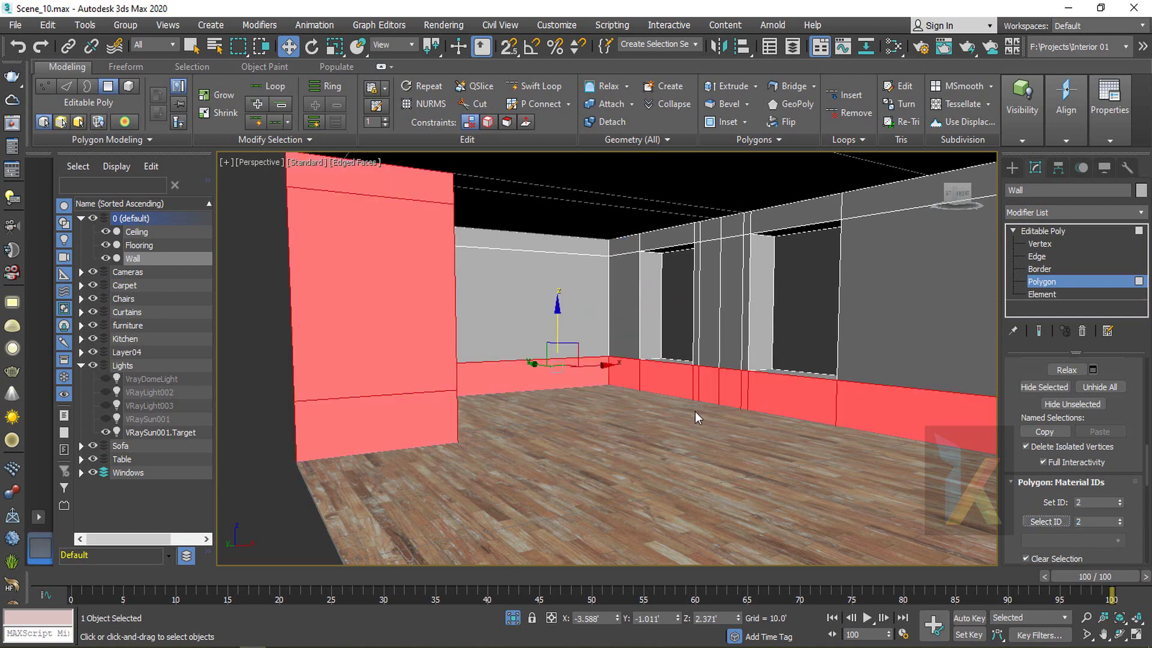
pyautogui.hotkey('ctrl', 'i')
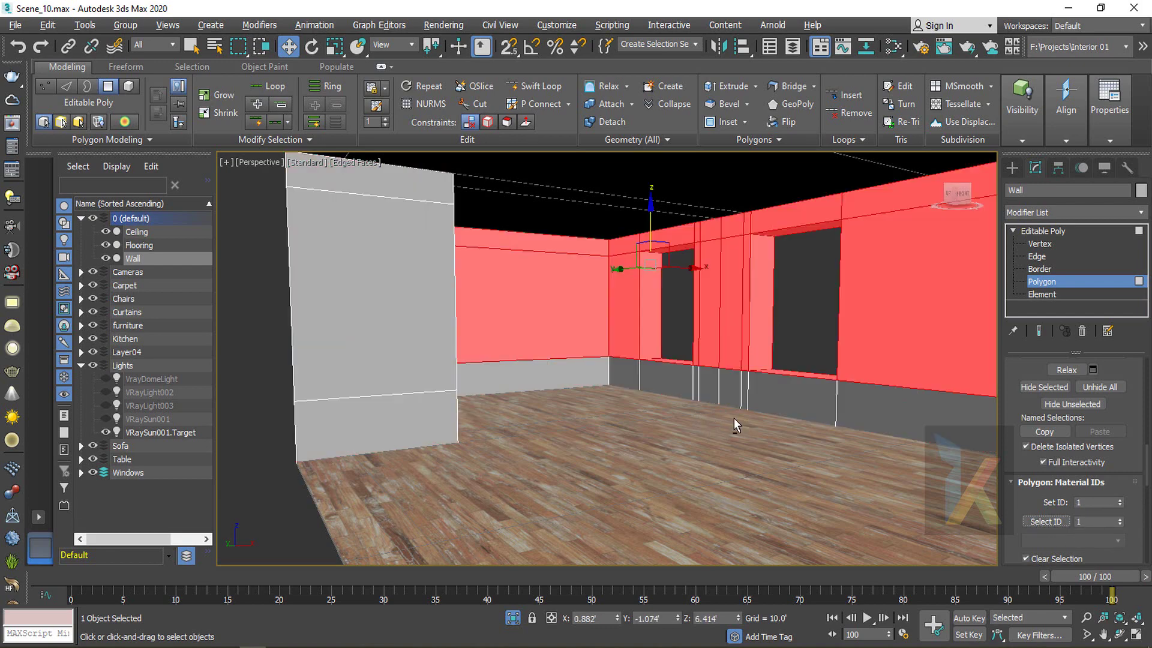
# Remove the back wall's polygons above the lower strip from the selection and open the material ID value for editing
pyautogui.keyDown('alt'); pyautogui.moveTo(733, 418); pyautogui.dragTo(687, 408, button='middle'); pyautogui.keyUp('alt')
pyautogui.keyDown('alt'); pyautogui.click(592, 321); pyautogui.keyUp('alt')
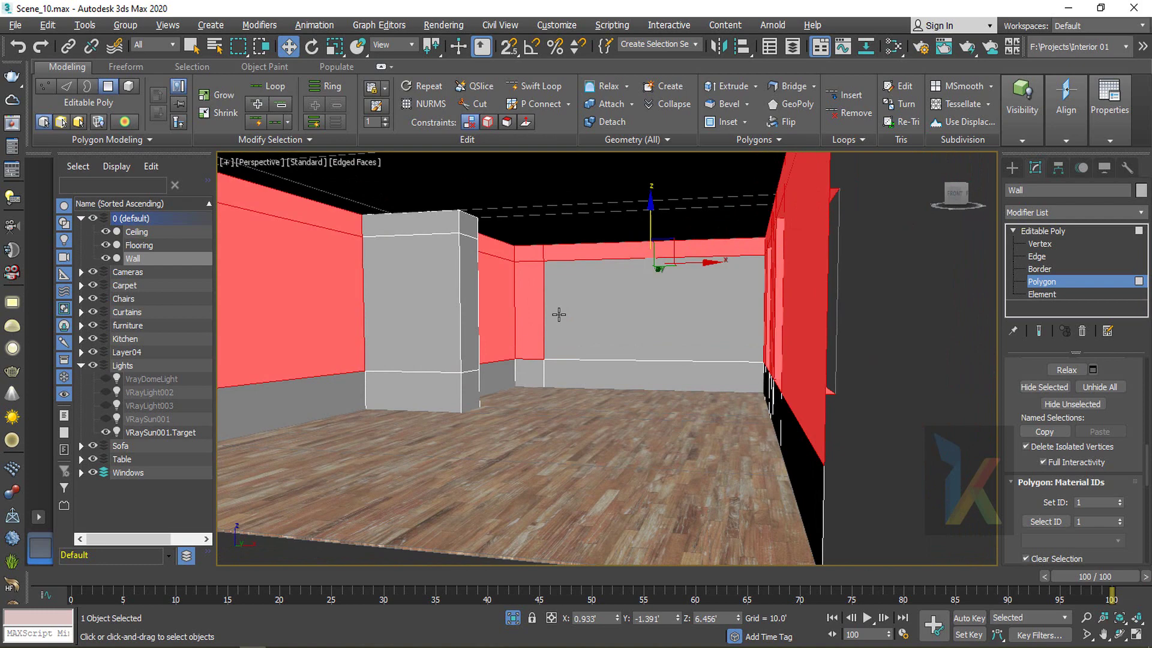
pyautogui.keyDown('alt'); pyautogui.click(534, 273); pyautogui.keyUp('alt')
pyautogui.keyDown('alt'); pyautogui.click(522, 254); pyautogui.keyUp('alt')
pyautogui.keyDown('alt'); pyautogui.click(602, 256); pyautogui.keyUp('alt')
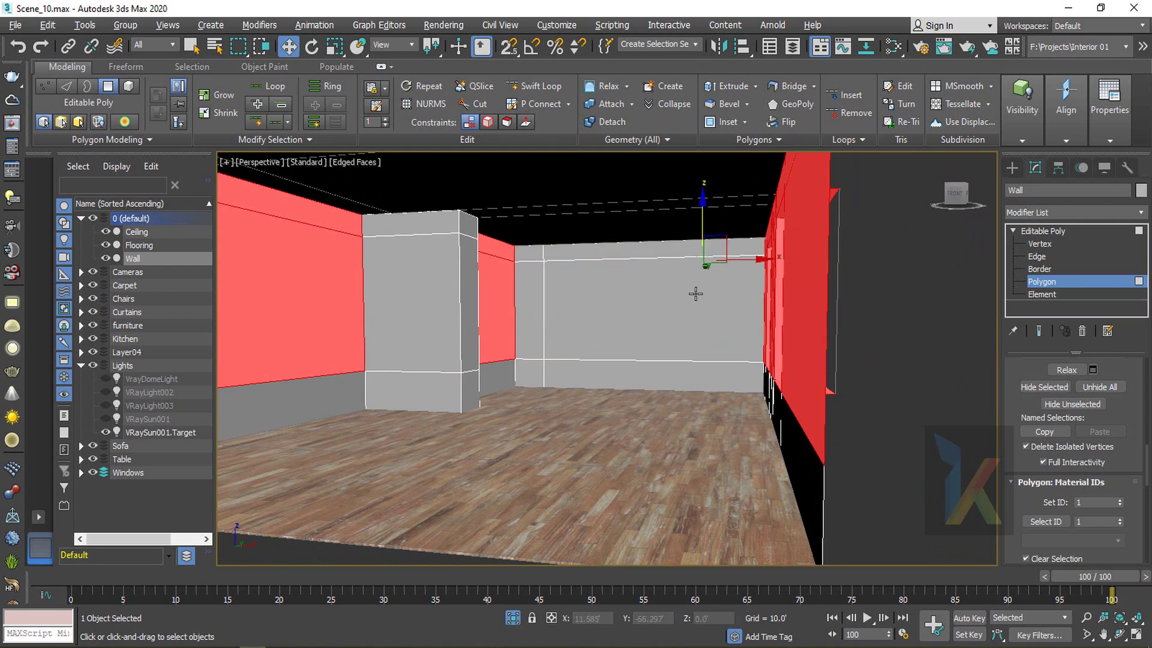
pyautogui.keyDown('alt'); pyautogui.moveTo(695, 293); pyautogui.dragTo(719, 301, button='middle'); pyautogui.keyUp('alt')
pyautogui.moveTo(1094, 504); pyautogui.dragTo(1058, 504)
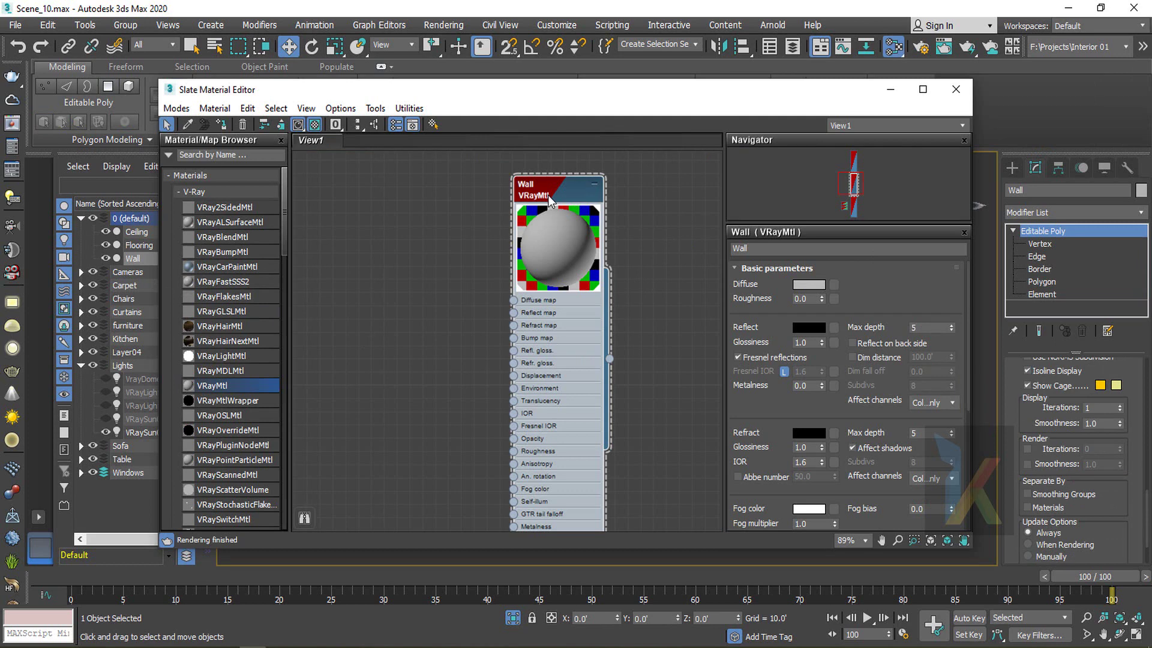
# Move the Wall material node out of its column to free space beside it in the node view
pyautogui.scroll(-3, 598, 288)
pyautogui.moveTo(667, 321); pyautogui.dragTo(538, 318, button='middle')
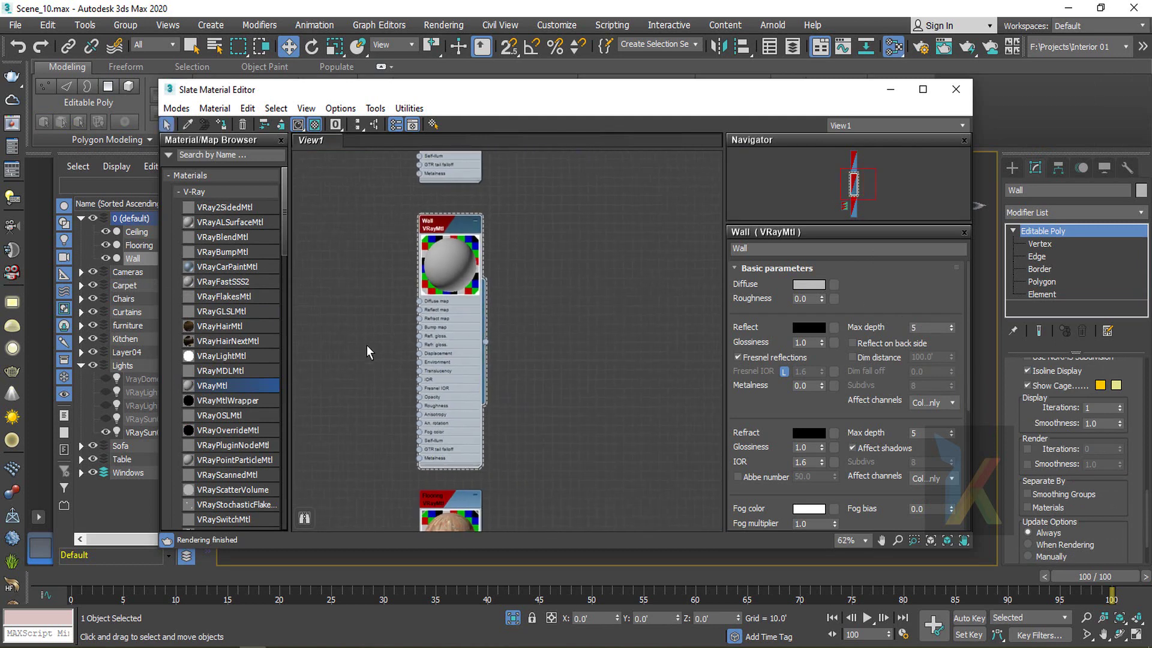
pyautogui.scroll(-7, 204, 372)
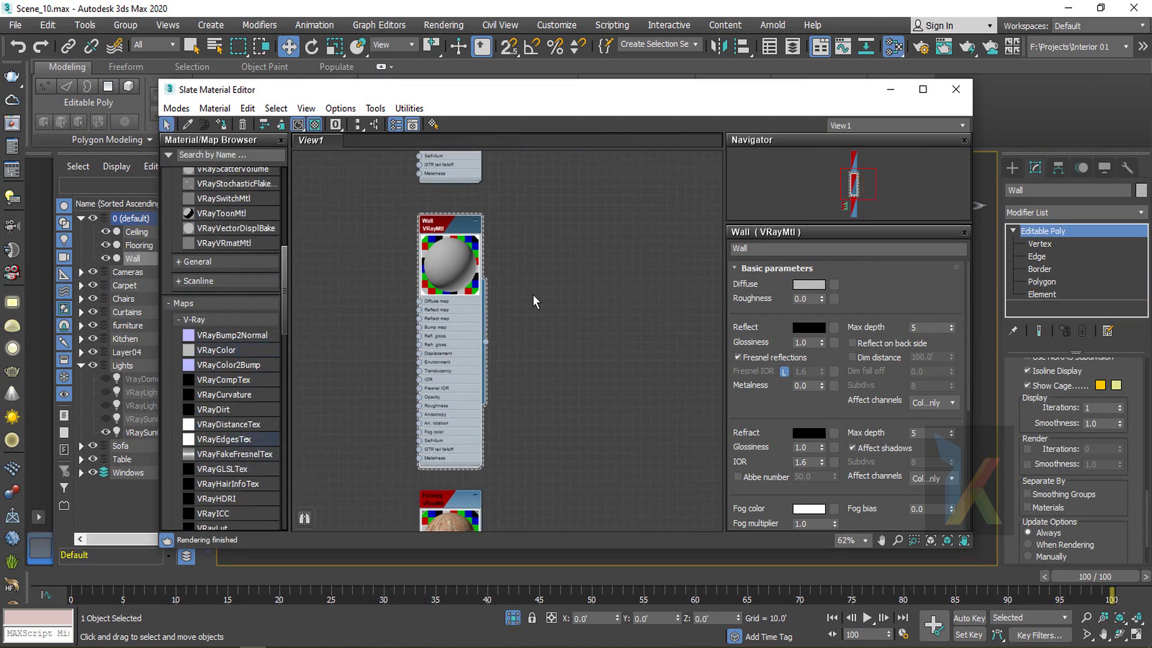
pyautogui.moveTo(454, 227); pyautogui.dragTo(337, 236)
pyautogui.moveTo(548, 266); pyautogui.dragTo(675, 230, button='middle')
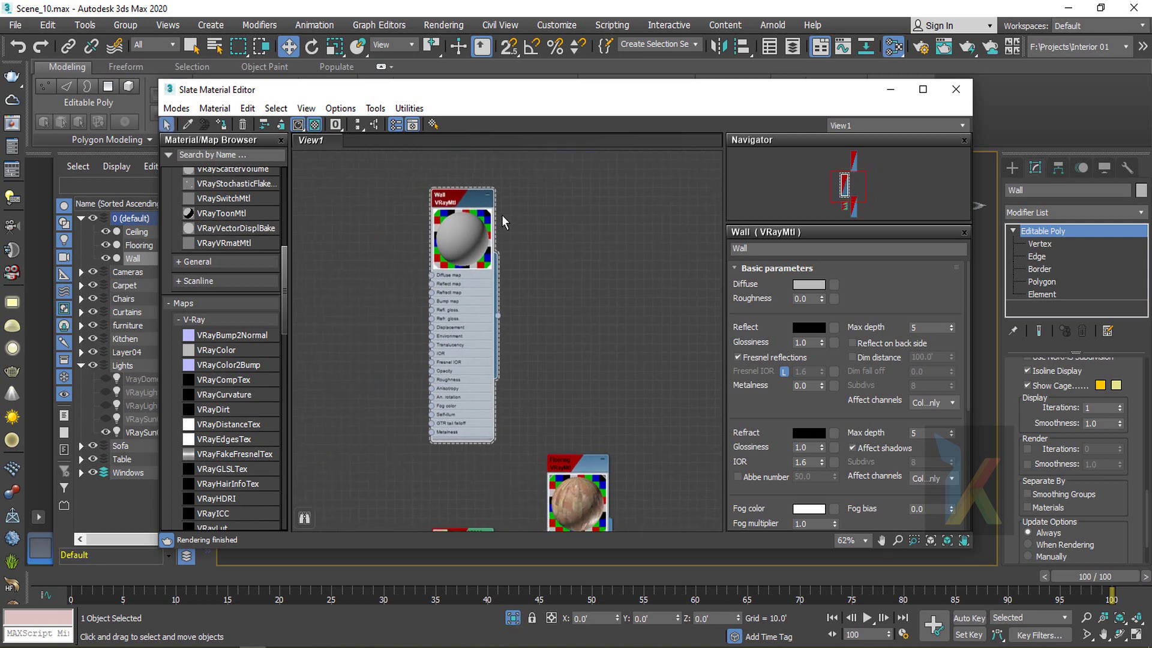
pyautogui.moveTo(463, 201); pyautogui.dragTo(462, 193)
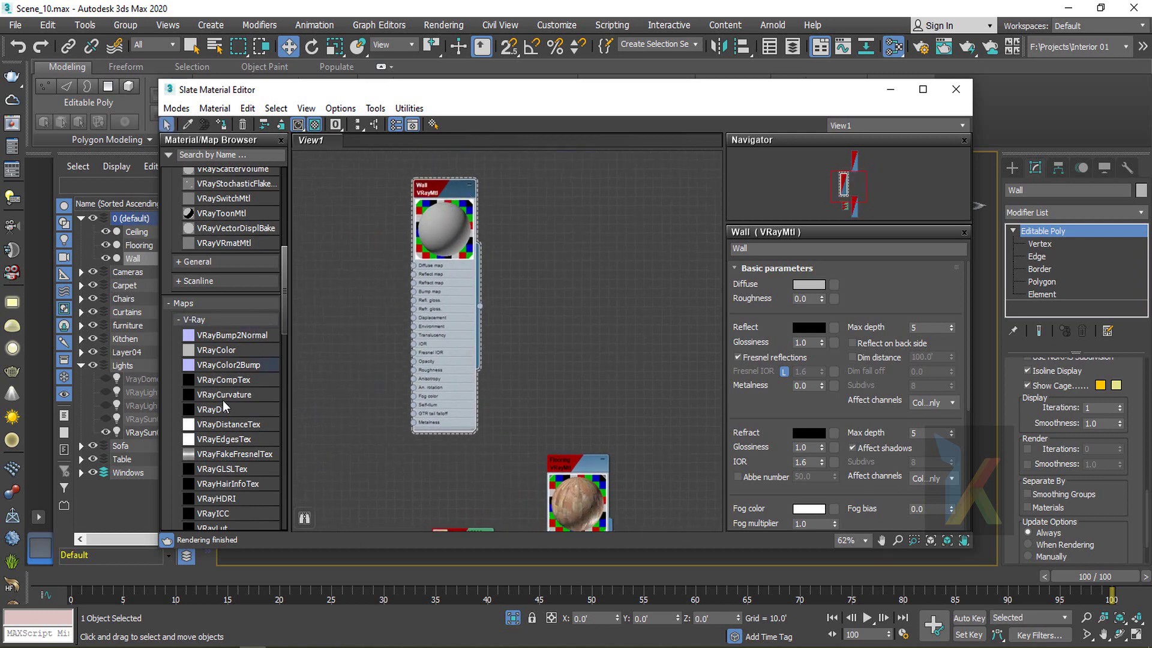
# Add a Multi/Sub-Object material beside the Wall node and enlarge its preview
pyautogui.scroll(1, 228, 357)
pyautogui.click(204, 315)
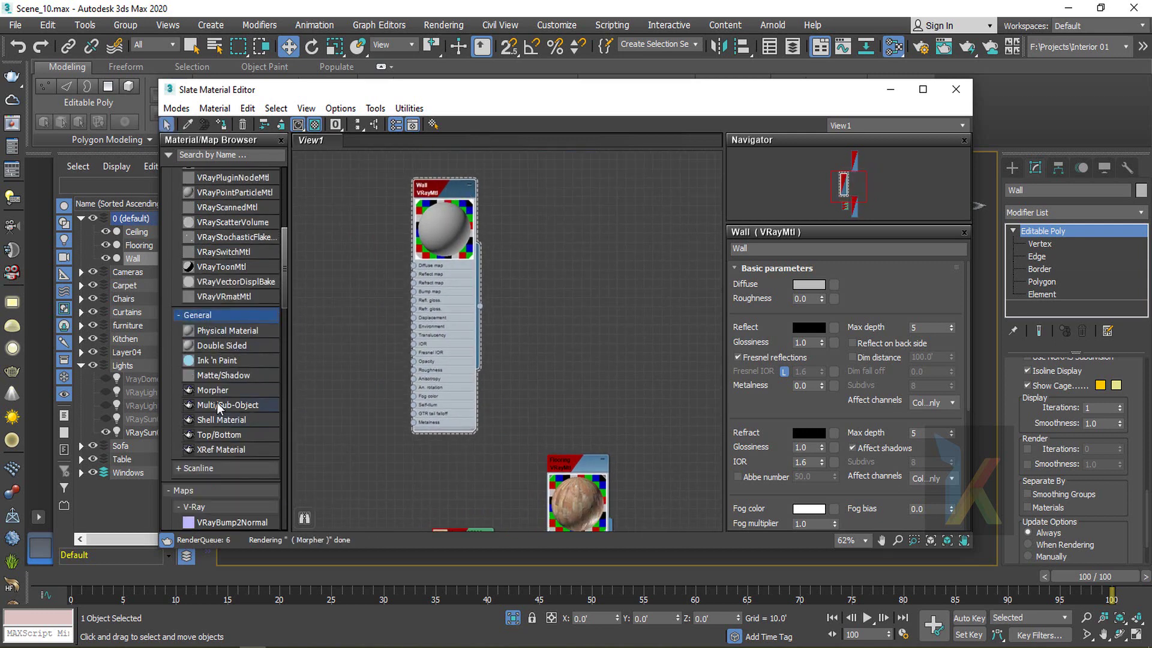
pyautogui.moveTo(218, 404); pyautogui.dragTo(595, 218)
pyautogui.scroll(2, 599, 219)
pyautogui.moveTo(612, 212); pyautogui.dragTo(600, 247, button='middle')
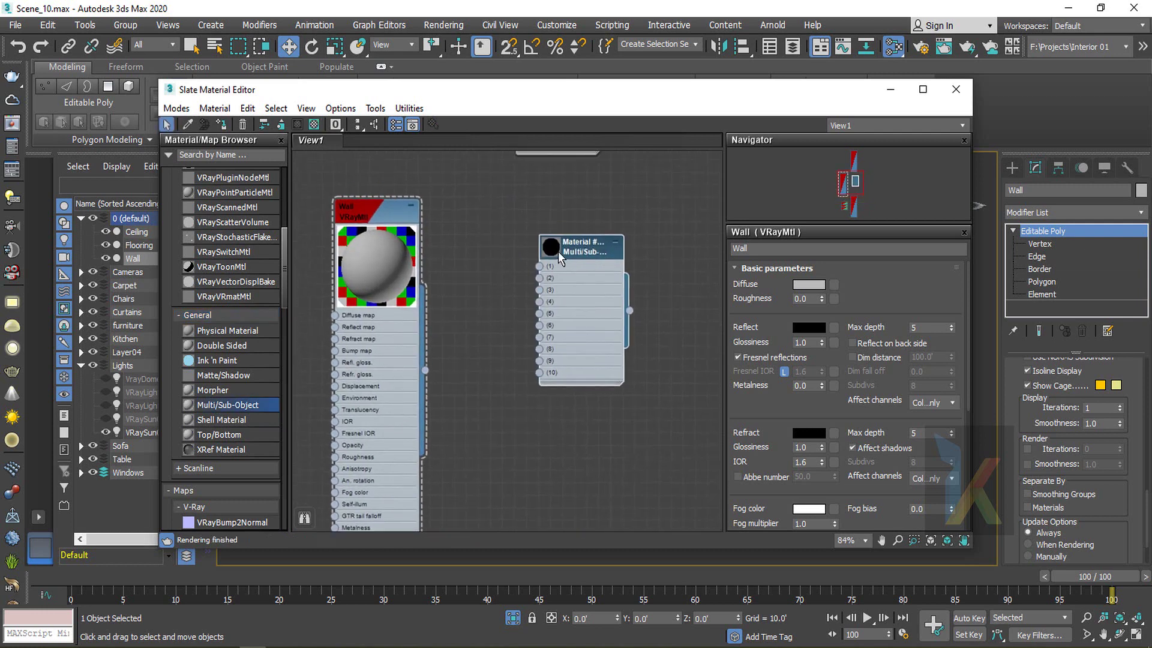
pyautogui.doubleClick(557, 250)
pyautogui.moveTo(622, 470); pyautogui.dragTo(664, 508)
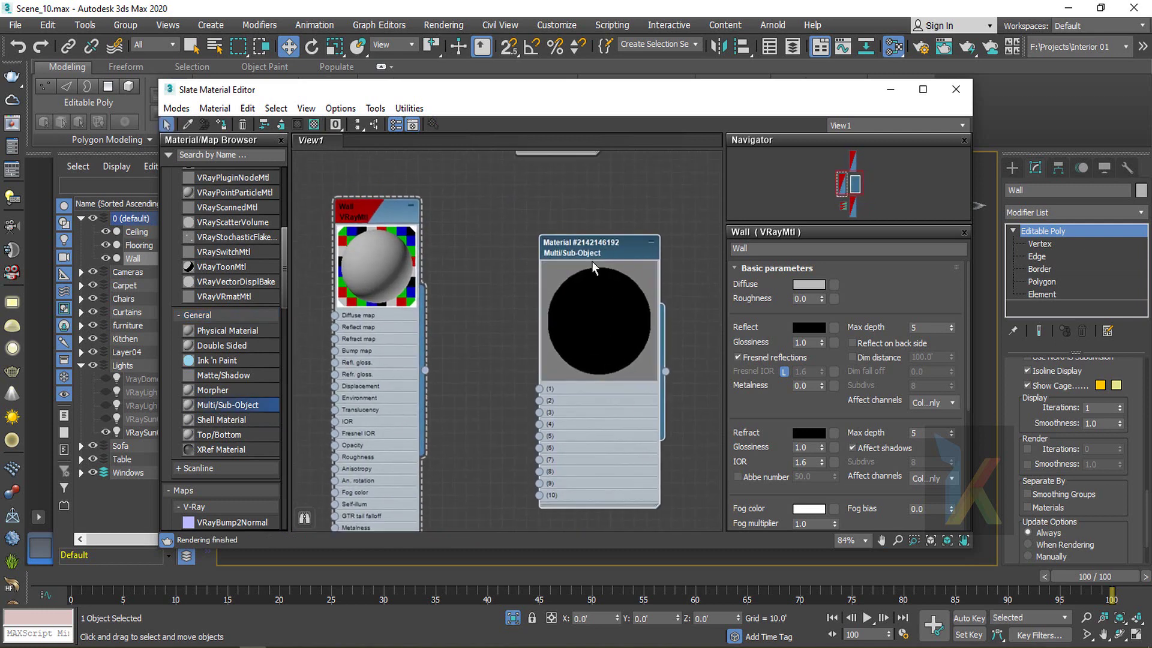
pyautogui.moveTo(597, 244); pyautogui.dragTo(585, 208)
pyautogui.scroll(-1, 520, 296)
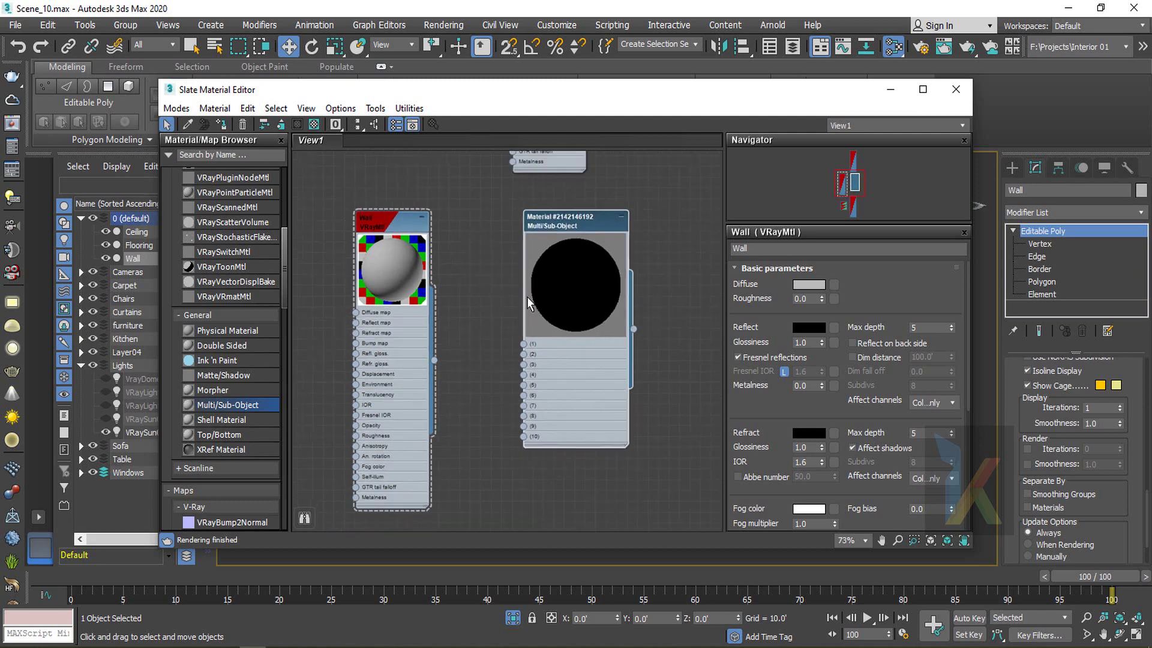
# Connect the collapsed Wall material and two copies of it to slots 1, 2 and 3 of the Multi/Sub-Object material
pyautogui.doubleClick(584, 210)
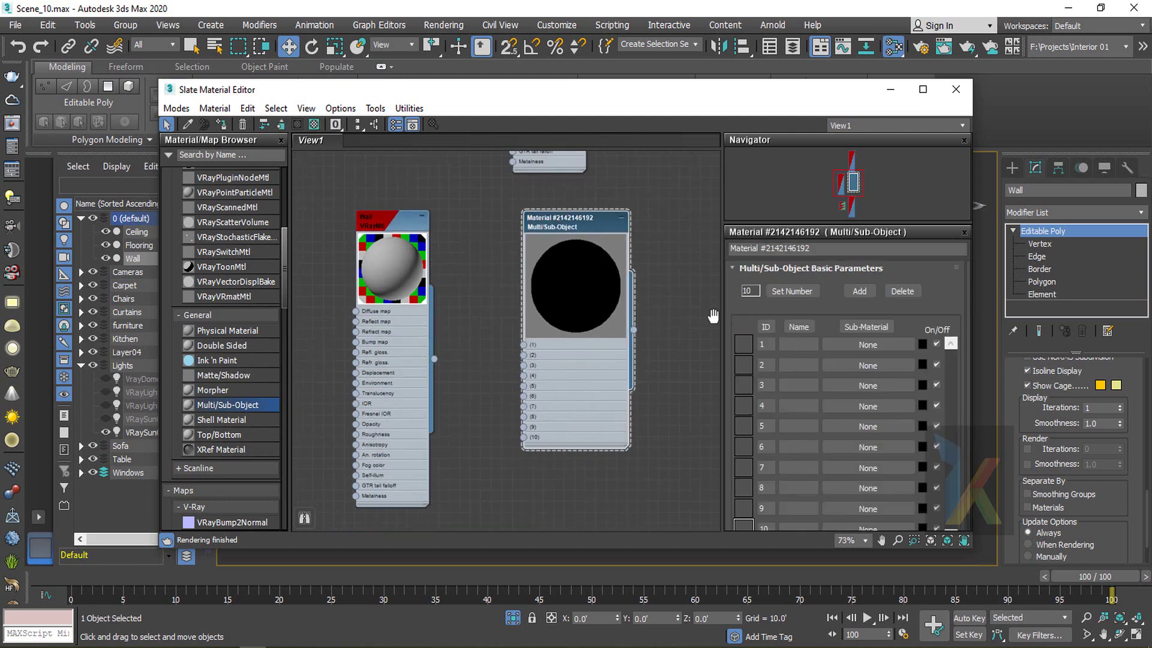
pyautogui.click(422, 217)
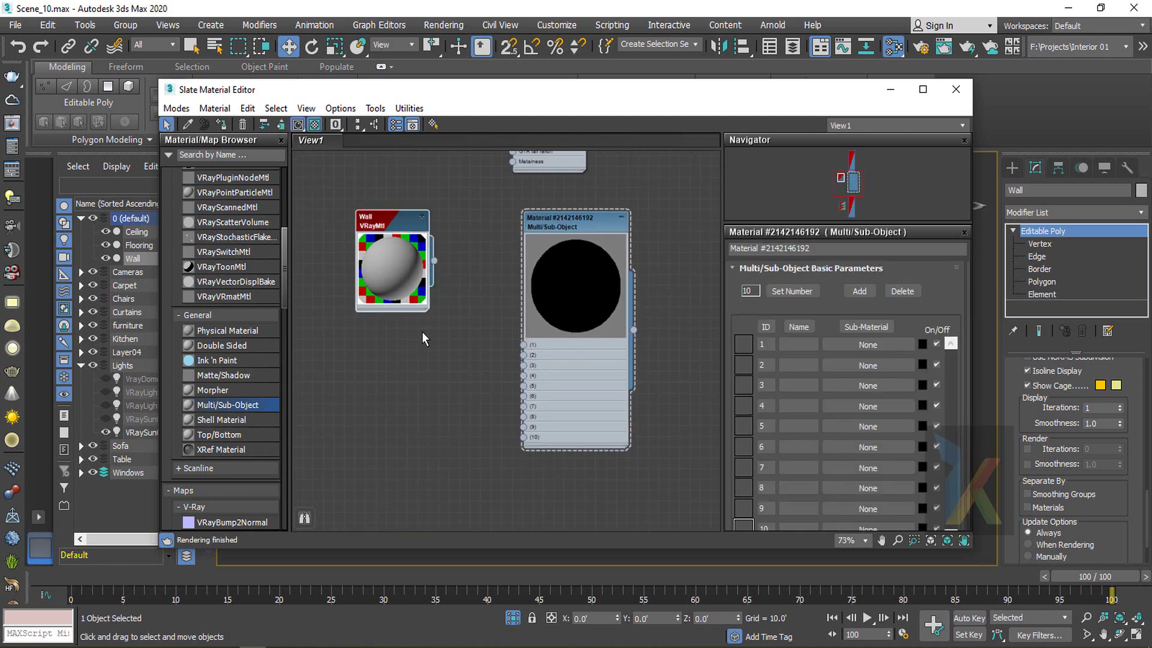
pyautogui.moveTo(427, 311); pyautogui.dragTo(523, 345)
pyautogui.doubleClick(374, 263)
pyautogui.moveTo(401, 277)
pyautogui.keyDown('shift'); pyautogui.mouseDown()
pyautogui.moveTo(402, 264)
pyautogui.moveTo(402, 311)
pyautogui.mouseUp(); pyautogui.keyUp('shift')
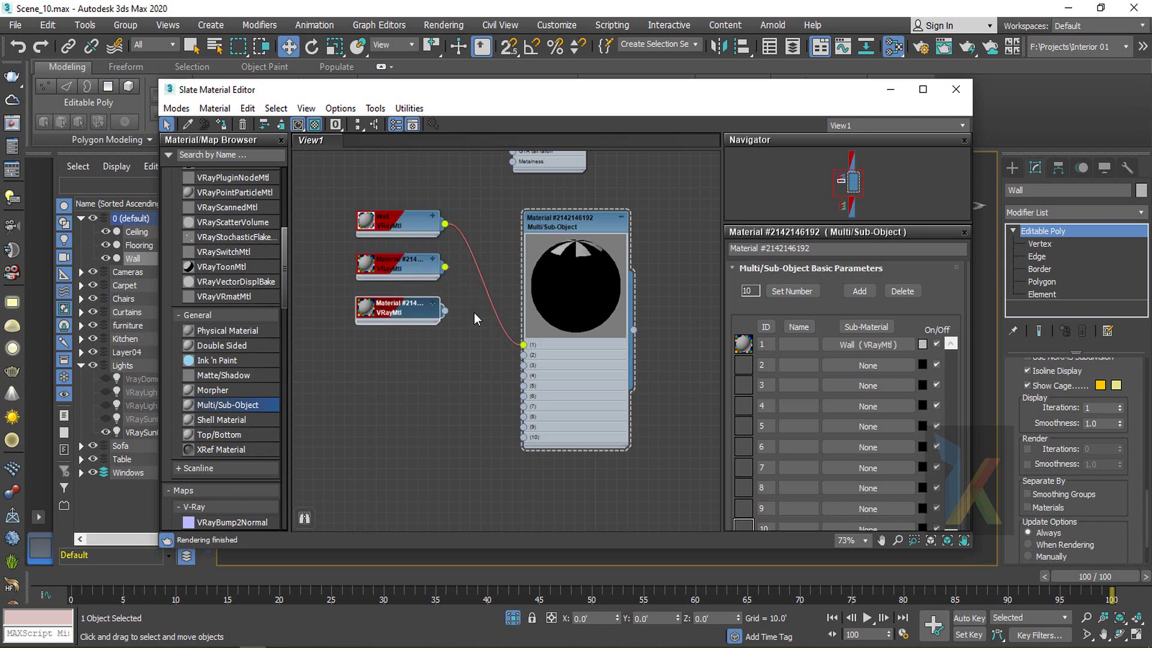
pyautogui.moveTo(444, 267); pyautogui.dragTo(524, 355)
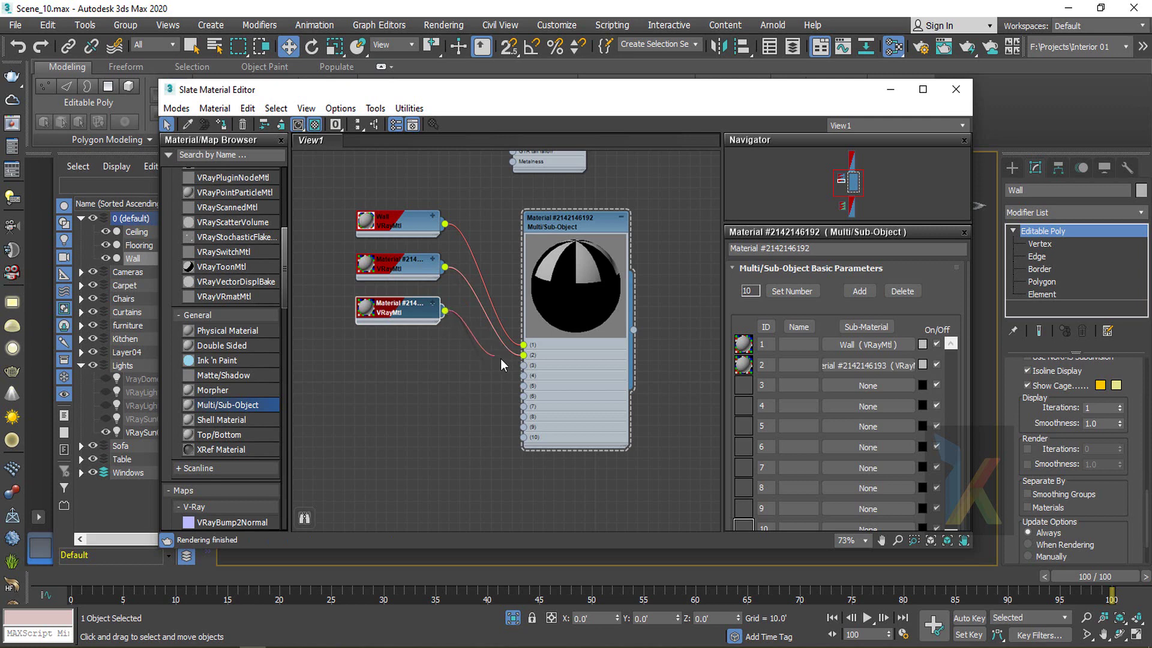
pyautogui.moveTo(415, 309); pyautogui.dragTo(415, 362)
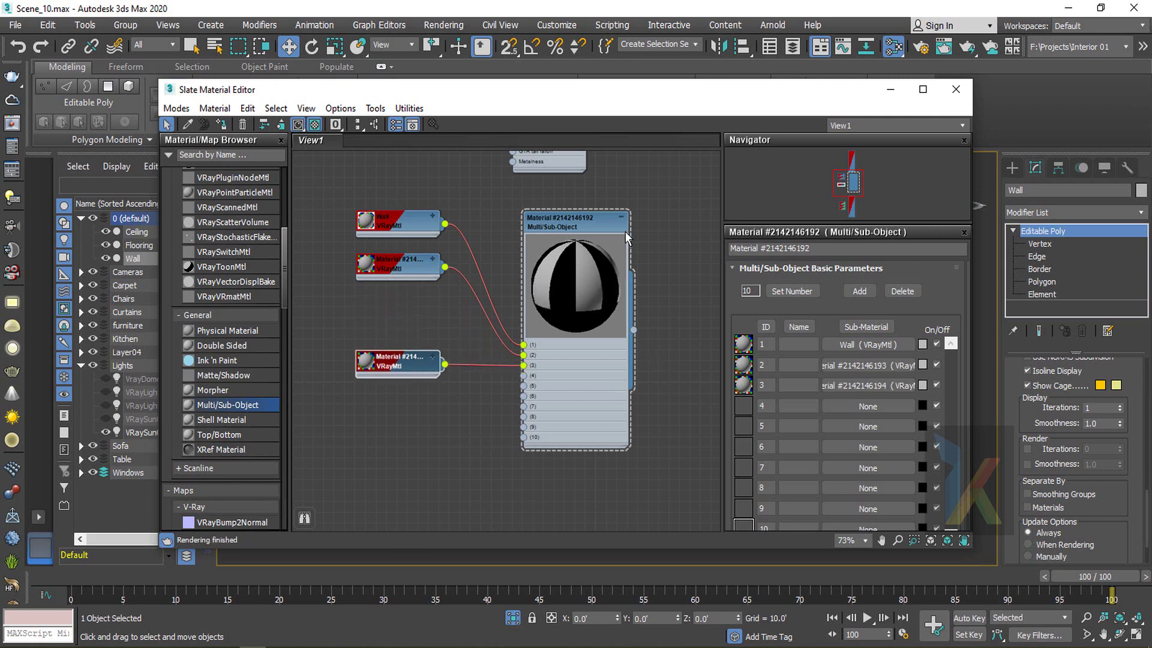
# Delete the unused slots of the Multi/Sub-Object material so that only 3 sub-materials remain
pyautogui.doubleClick(580, 214)
pyautogui.click(907, 294)
pyautogui.click(907, 294)
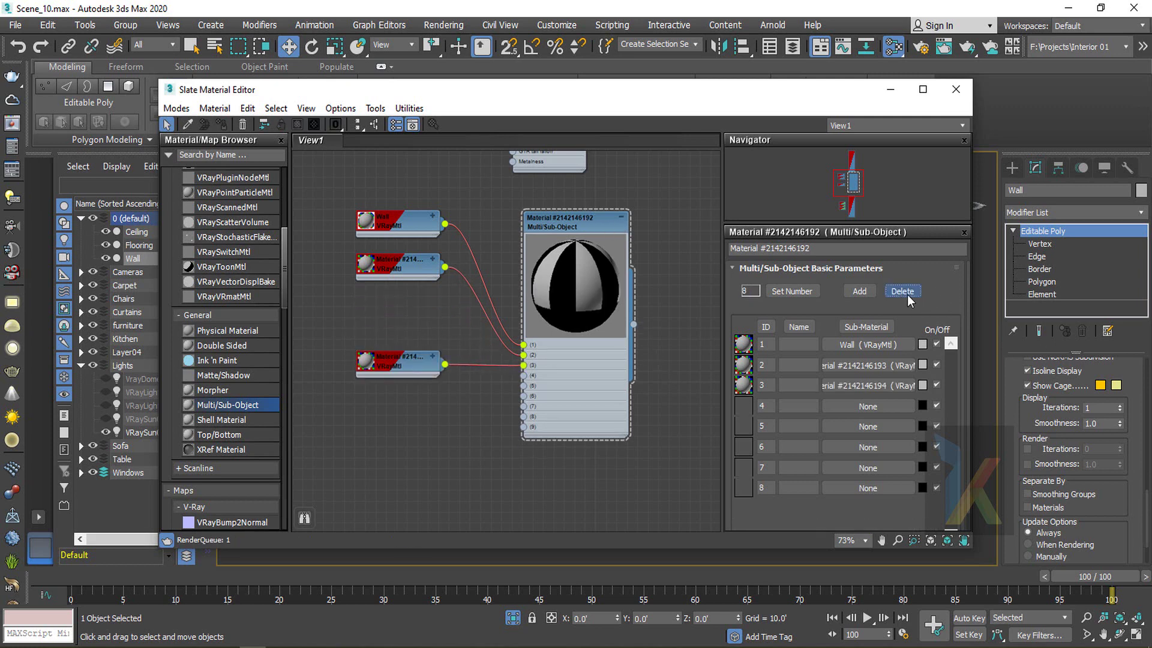
pyautogui.click(906, 293)
pyautogui.click(907, 294)
pyautogui.click(907, 294)
pyautogui.click(906, 294)
pyautogui.click(907, 294)
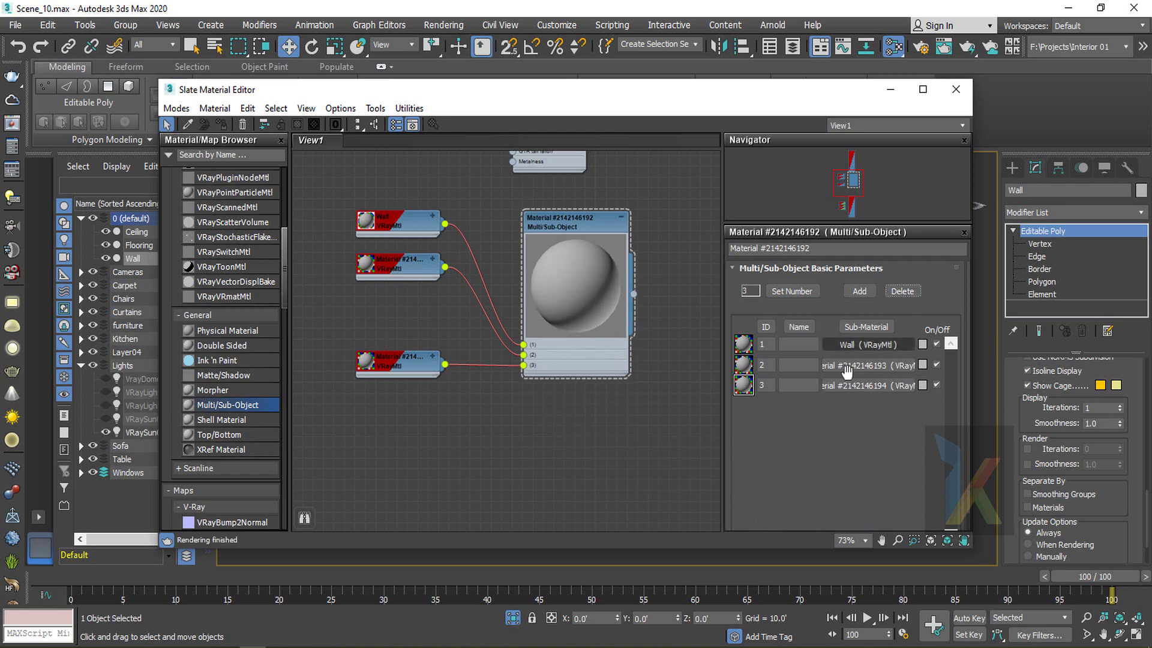
# Arrange the three V-Ray material nodes in an evenly spaced column beside the Multi/Sub-Object node, in slot order
pyautogui.scroll(2, 462, 311)
pyautogui.moveTo(409, 264); pyautogui.dragTo(398, 319)
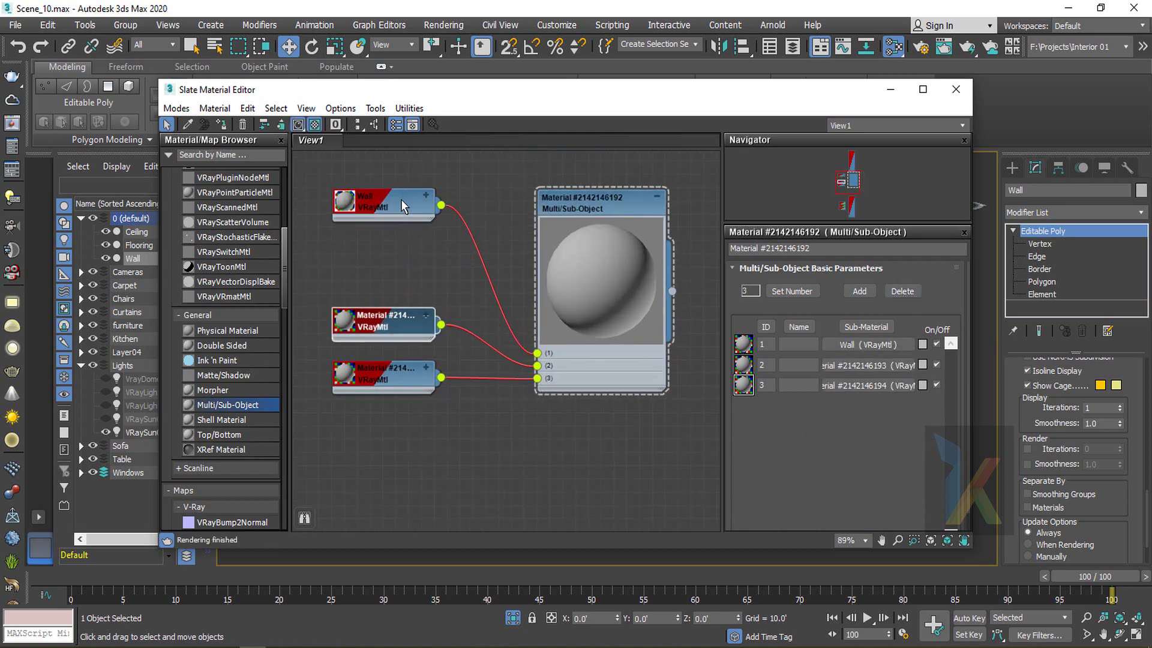
pyautogui.moveTo(401, 199); pyautogui.dragTo(397, 283)
pyautogui.moveTo(386, 382); pyautogui.dragTo(385, 433)
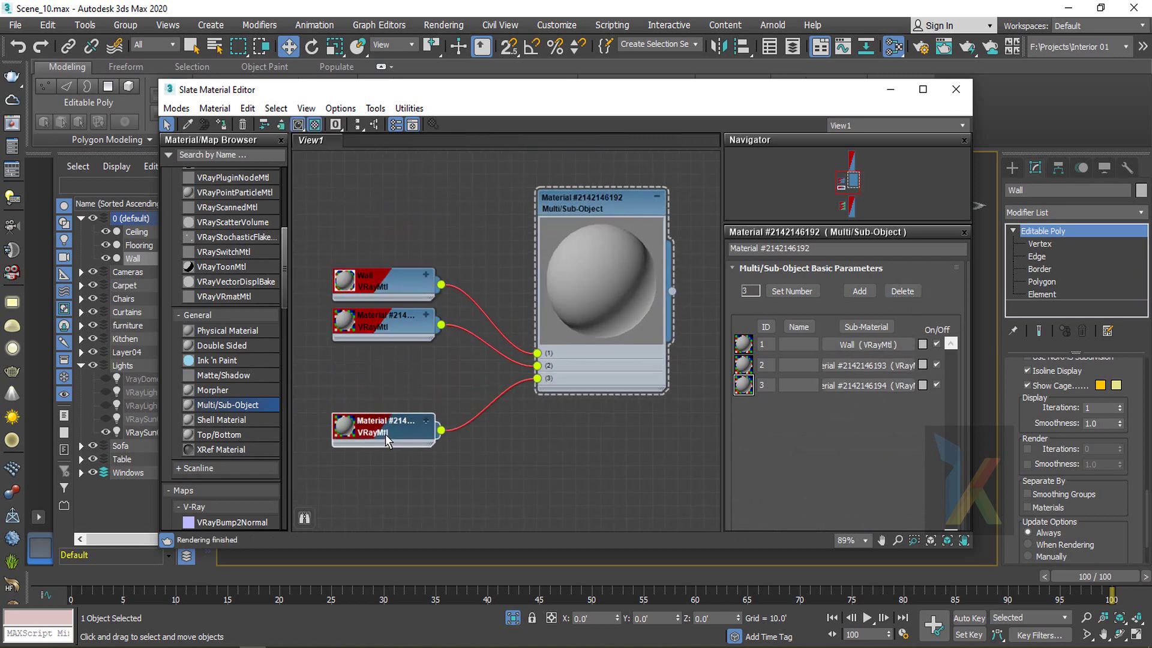
pyautogui.moveTo(415, 326); pyautogui.dragTo(394, 291)
pyautogui.scroll(-3, 422, 355)
pyautogui.scroll(1, 422, 355)
pyautogui.click(402, 318)
pyautogui.moveTo(406, 365); pyautogui.dragTo(380, 364)
pyautogui.moveTo(395, 420); pyautogui.dragTo(369, 456)
pyautogui.moveTo(395, 290); pyautogui.dragTo(379, 288)
# Rename the three sub-materials Wall1, Wall2 and Wall3 in slot order, and name the Multi/Sub-Object material Wall
pyautogui.doubleClick(377, 359)
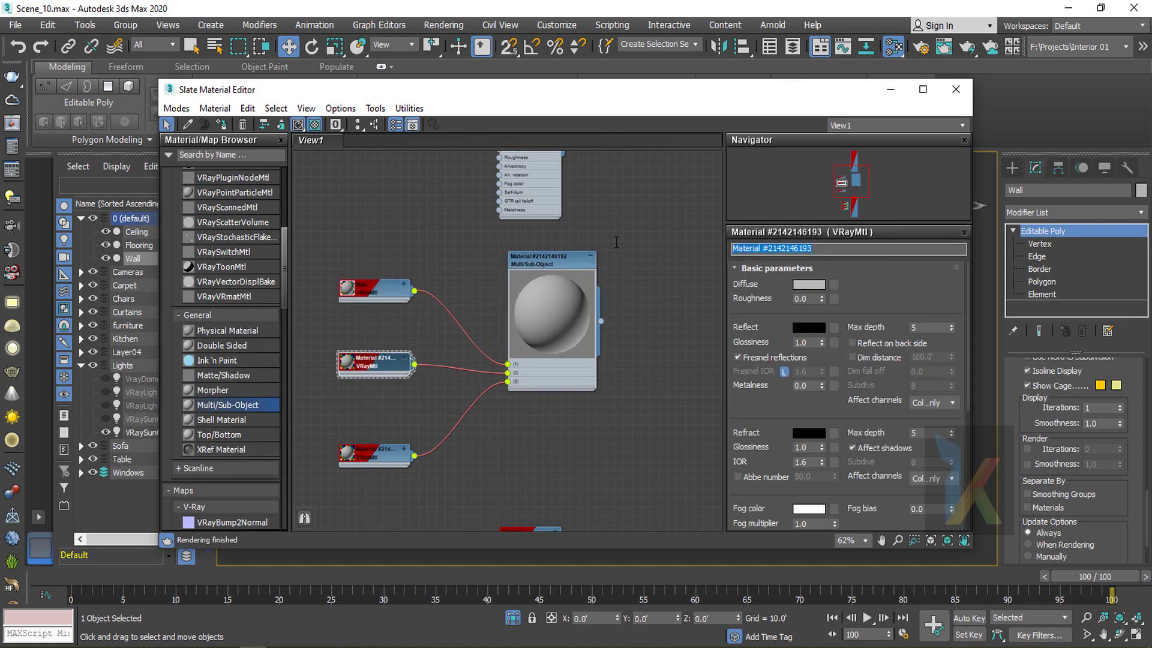
pyautogui.write('Wall1')
pyautogui.doubleClick(363, 289)
pyautogui.click(769, 249)
pyautogui.write('1')
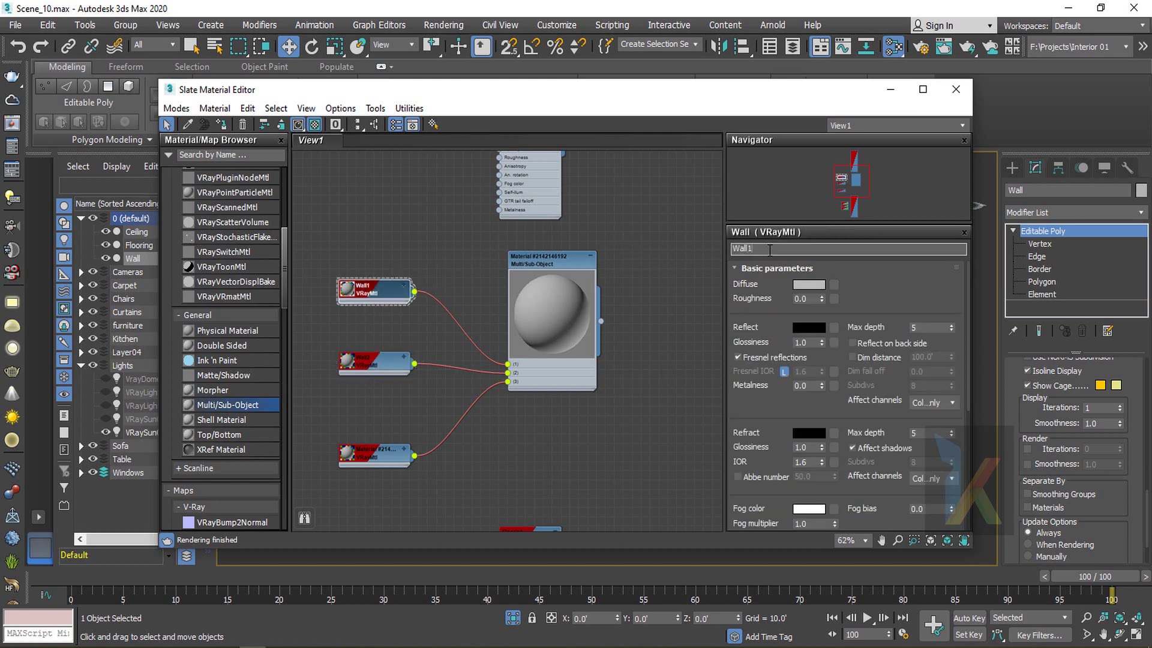
pyautogui.doubleClick(364, 458)
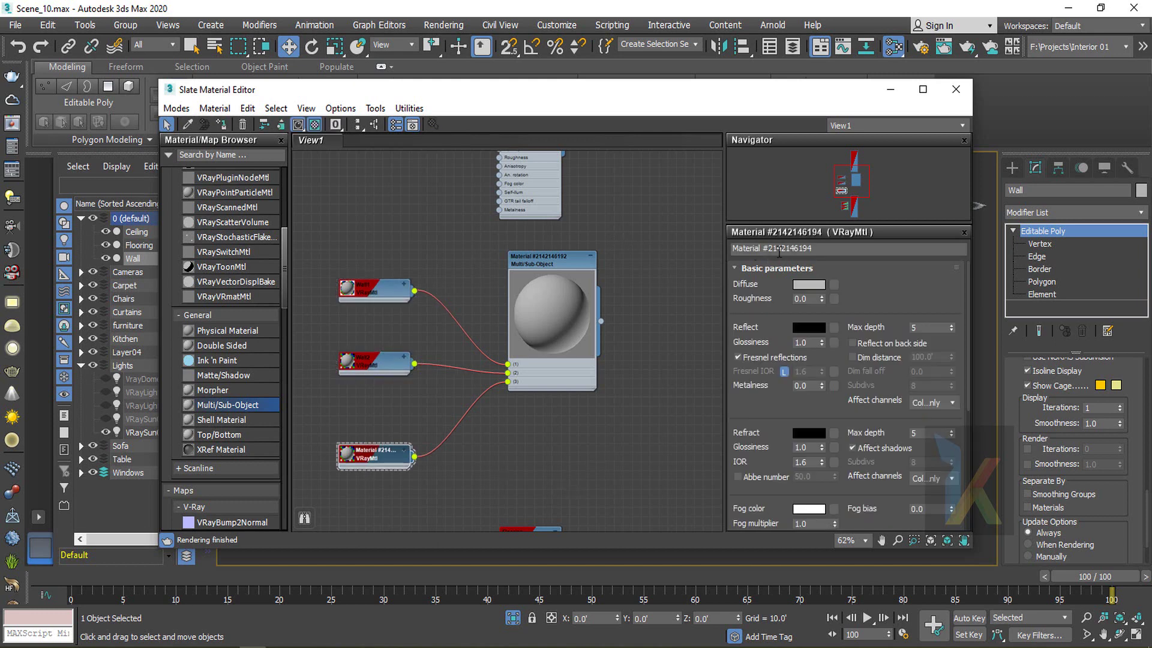
pyautogui.moveTo(846, 249); pyautogui.dragTo(586, 257)
pyautogui.write('Wall3')
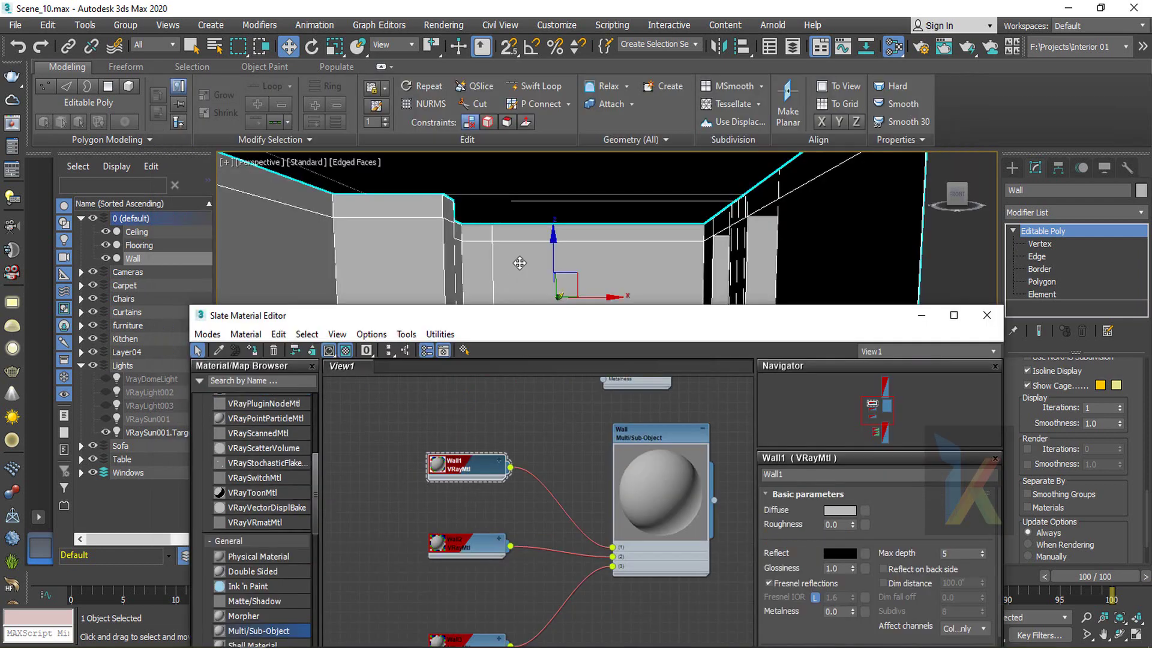
# Choose a Bitmap as the diffuse map of the Wall1 material
pyautogui.moveTo(581, 322); pyautogui.dragTo(602, 404)
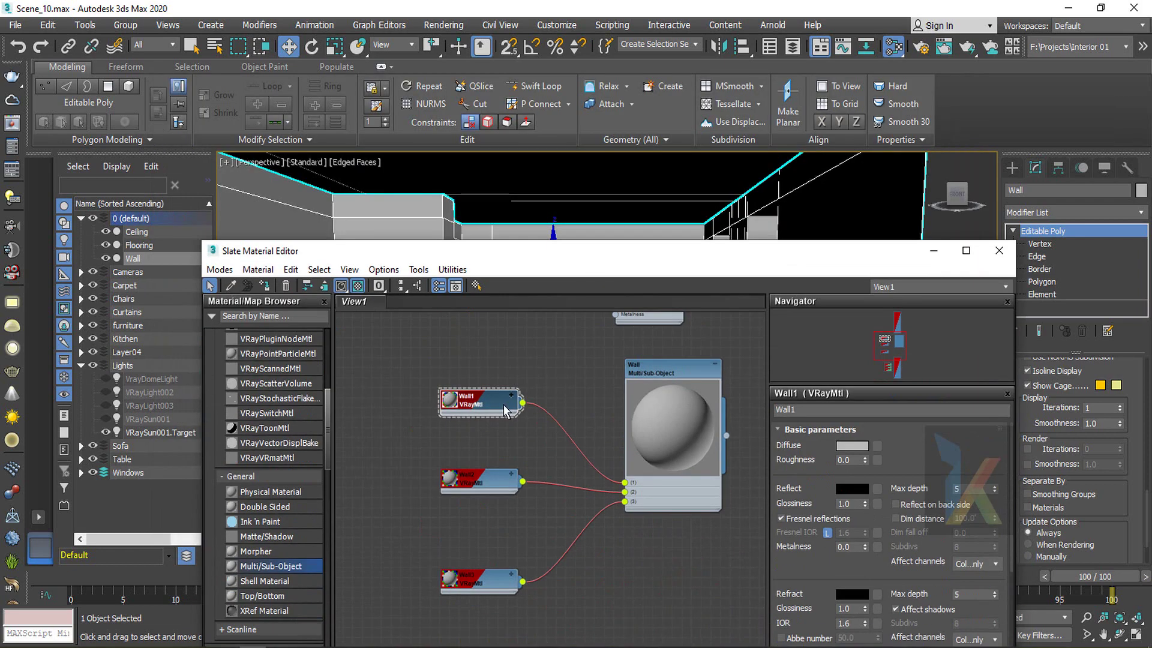
pyautogui.click(877, 445)
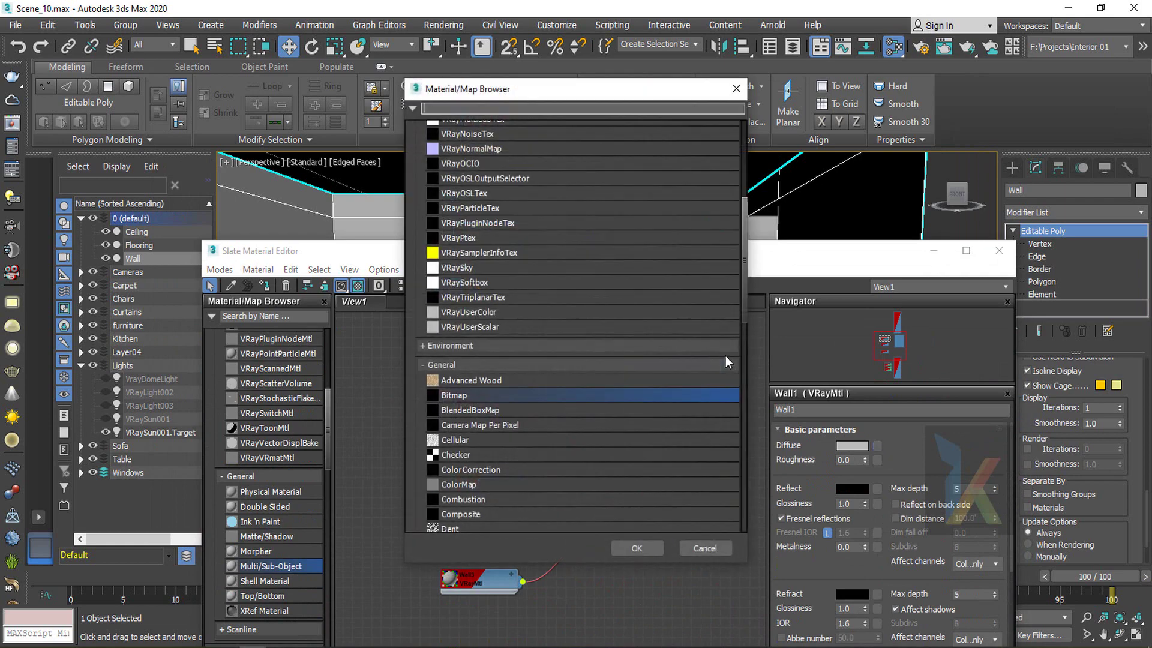
pyautogui.doubleClick(465, 396)
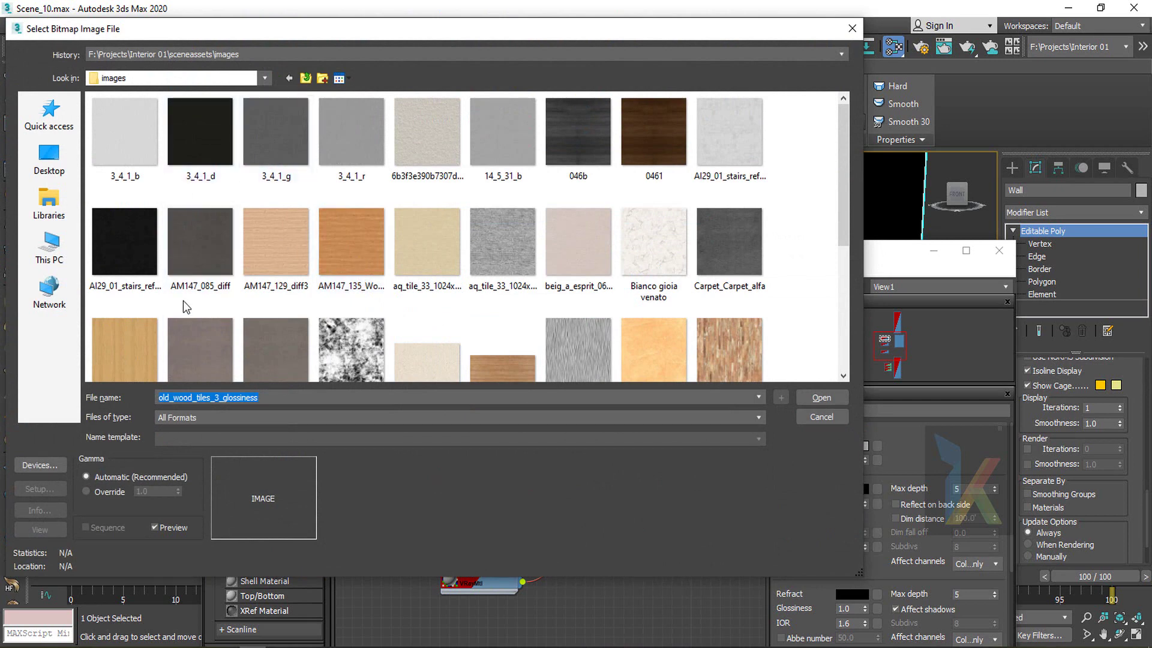
# Preview the texture images AM147_085_diff and 3_4_1_g at full size to compare them for the wall
pyautogui.click(200, 239)
pyautogui.rightClick(200, 239)
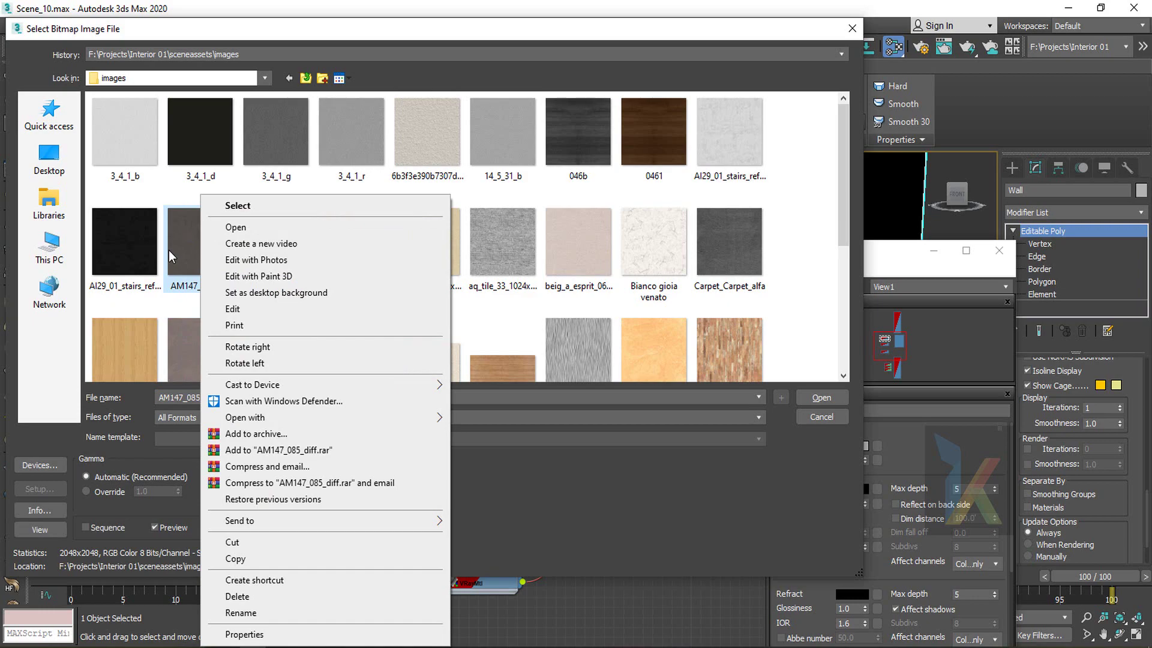
pyautogui.click(238, 232)
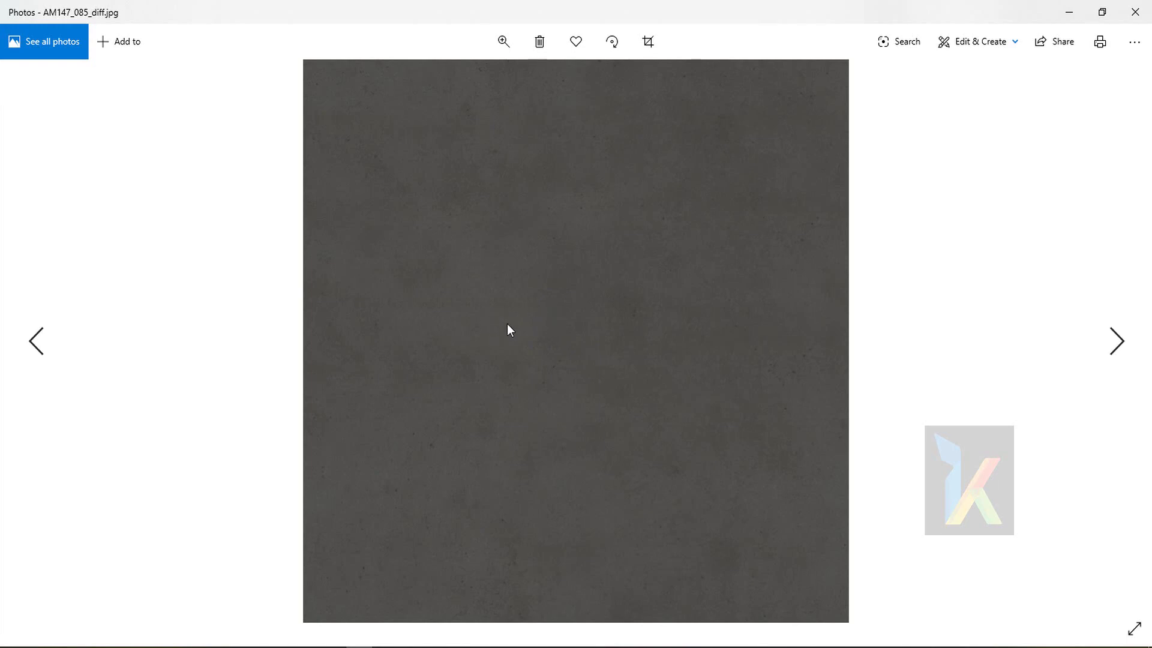
pyautogui.click(1135, 12)
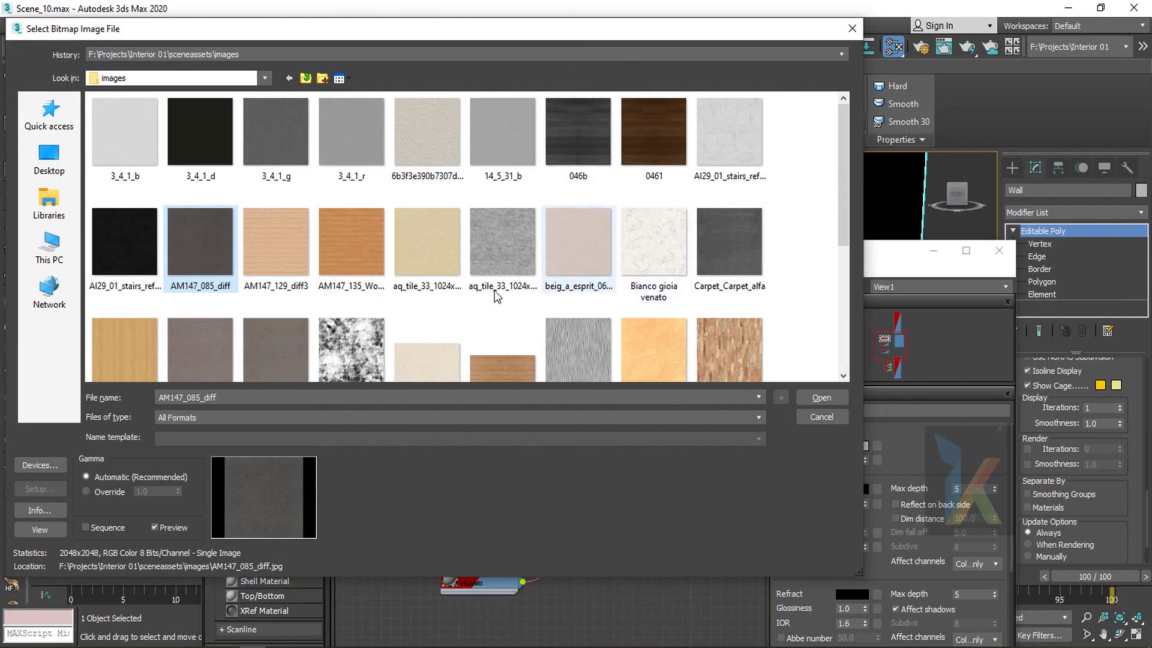
pyautogui.rightClick(209, 252)
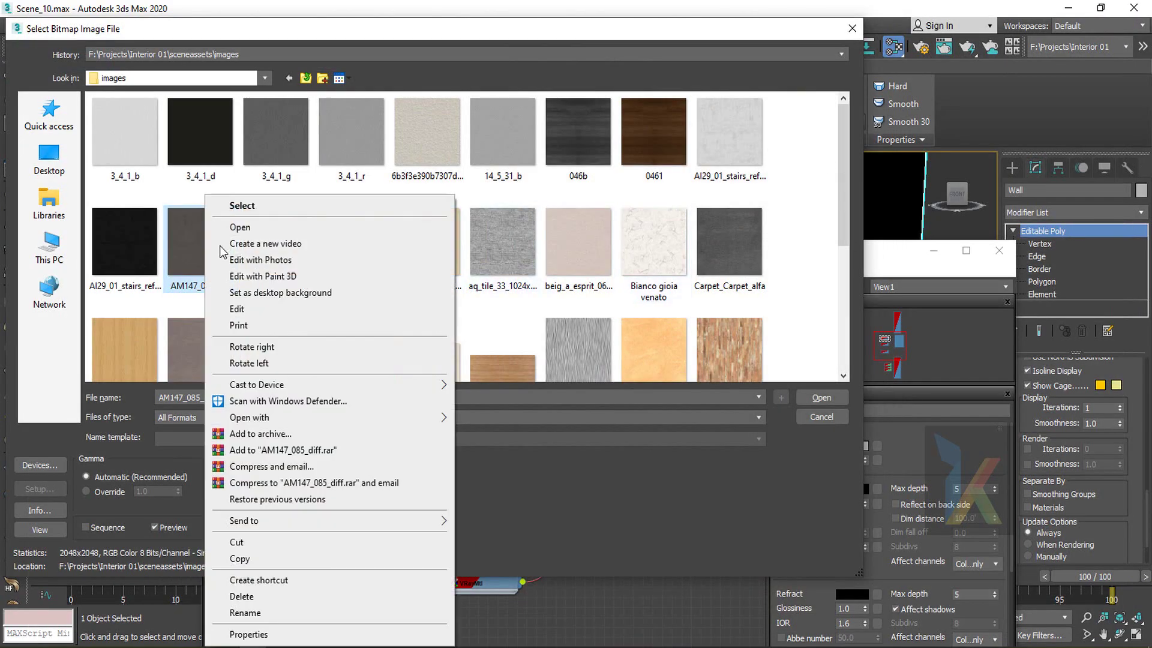
pyautogui.click(233, 230)
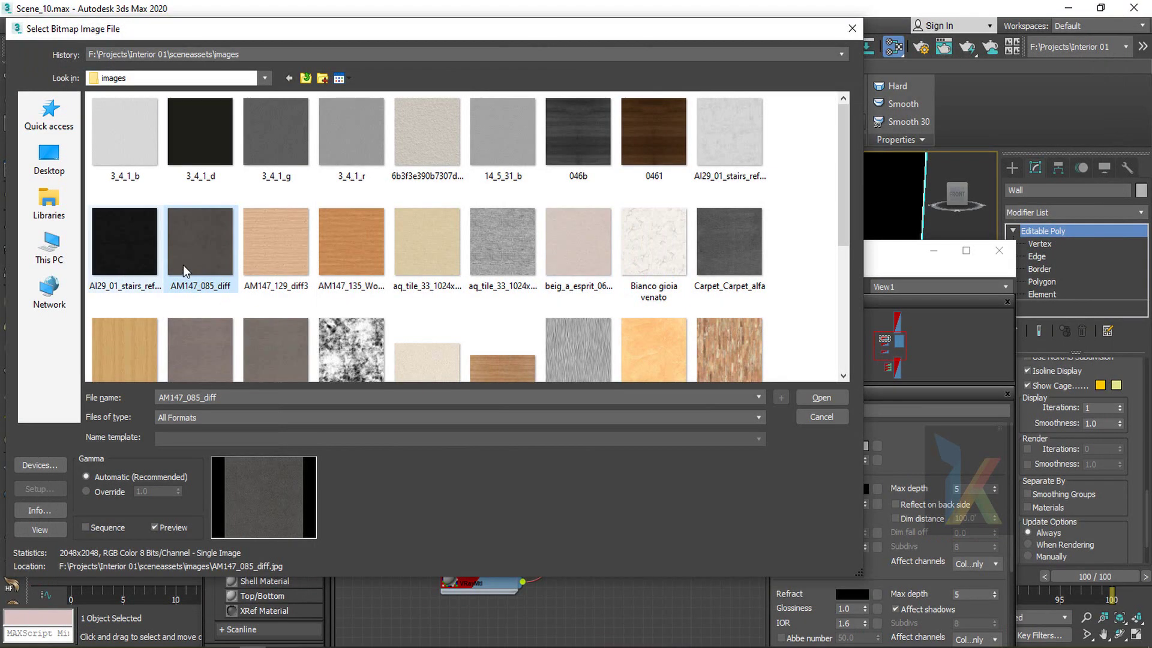
pyautogui.click(275, 142)
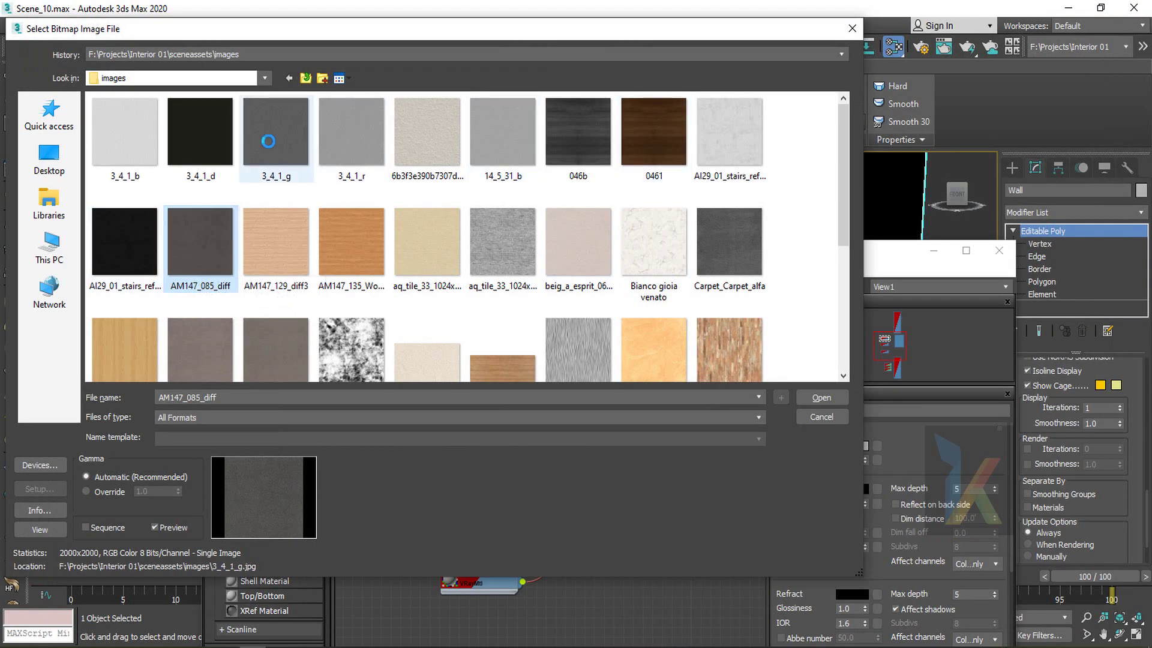
pyautogui.rightClick(281, 139)
pyautogui.click(320, 175)
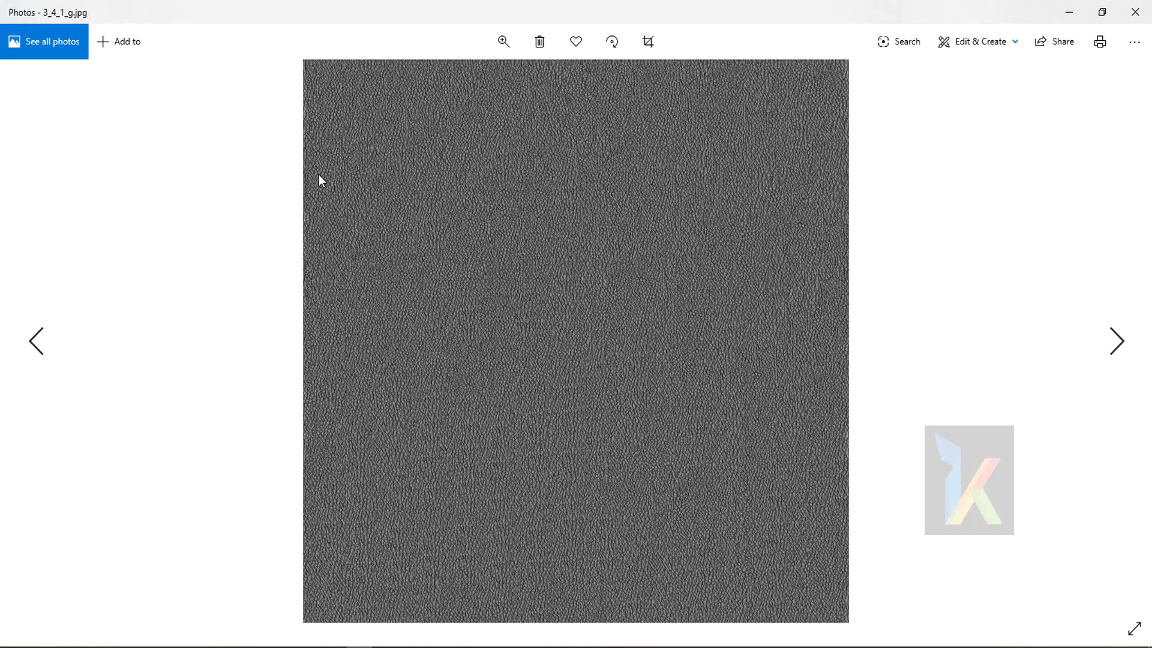
pyautogui.click(1134, 12)
# Load the image AM147_085_diff as Wall1's diffuse bitmap and check the texture on the wall in the viewport
pyautogui.click(200, 251)
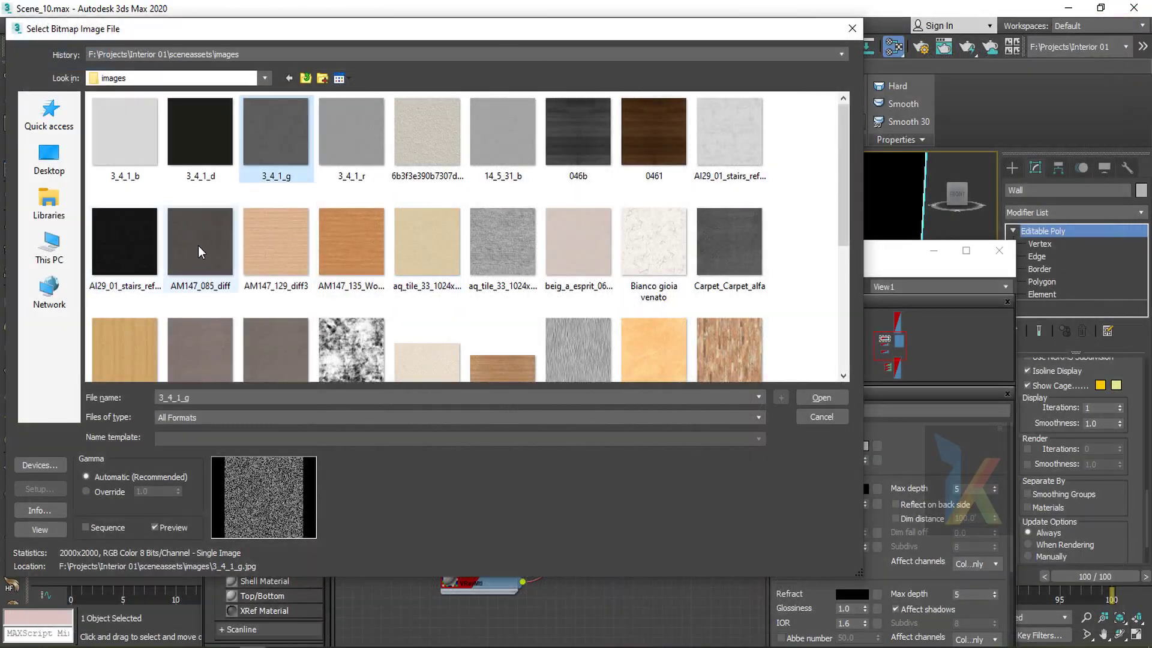
pyautogui.rightClick(200, 244)
pyautogui.click(191, 241)
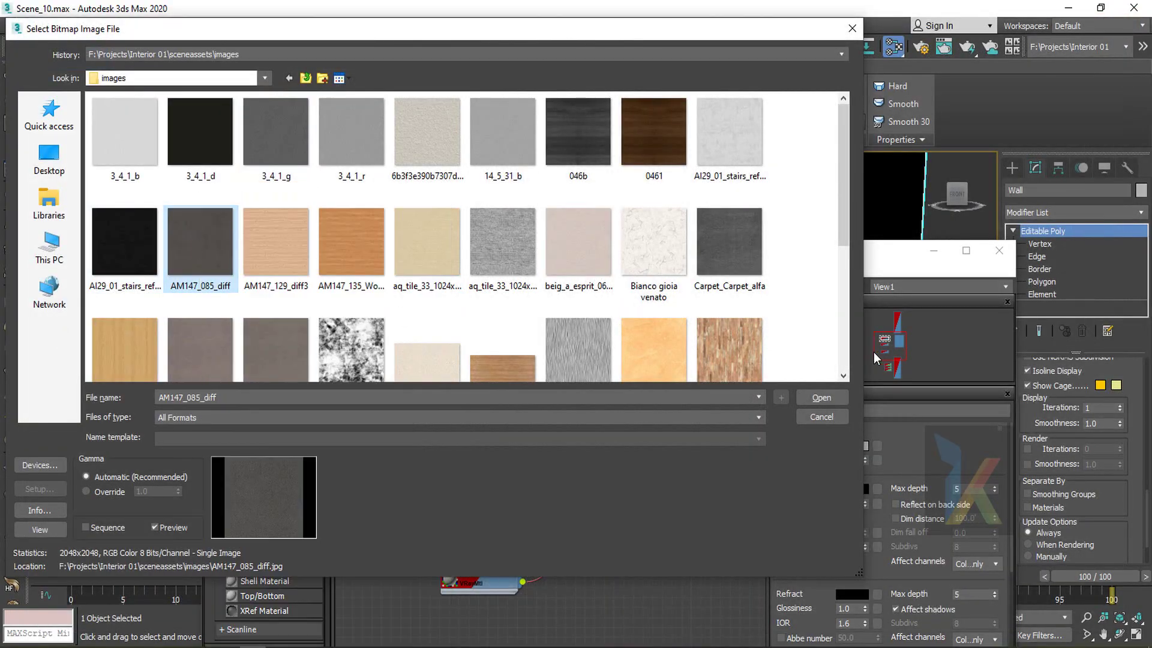
pyautogui.click(828, 401)
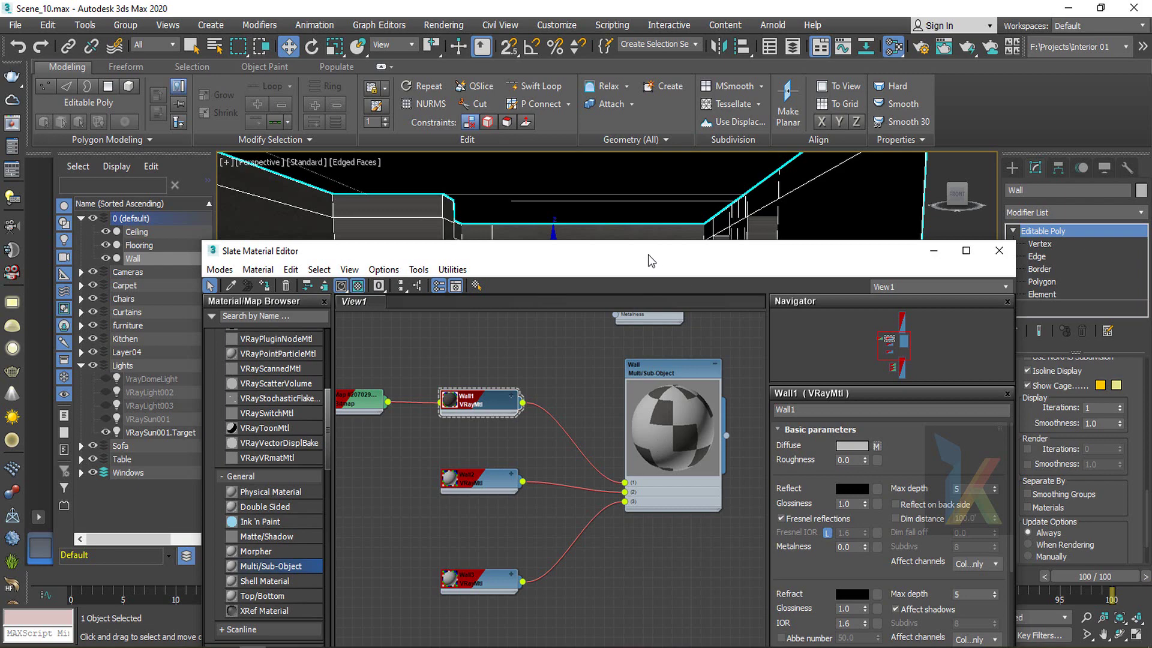
pyautogui.moveTo(648, 254); pyautogui.dragTo(644, 385)
pyautogui.scroll(5, 607, 295)
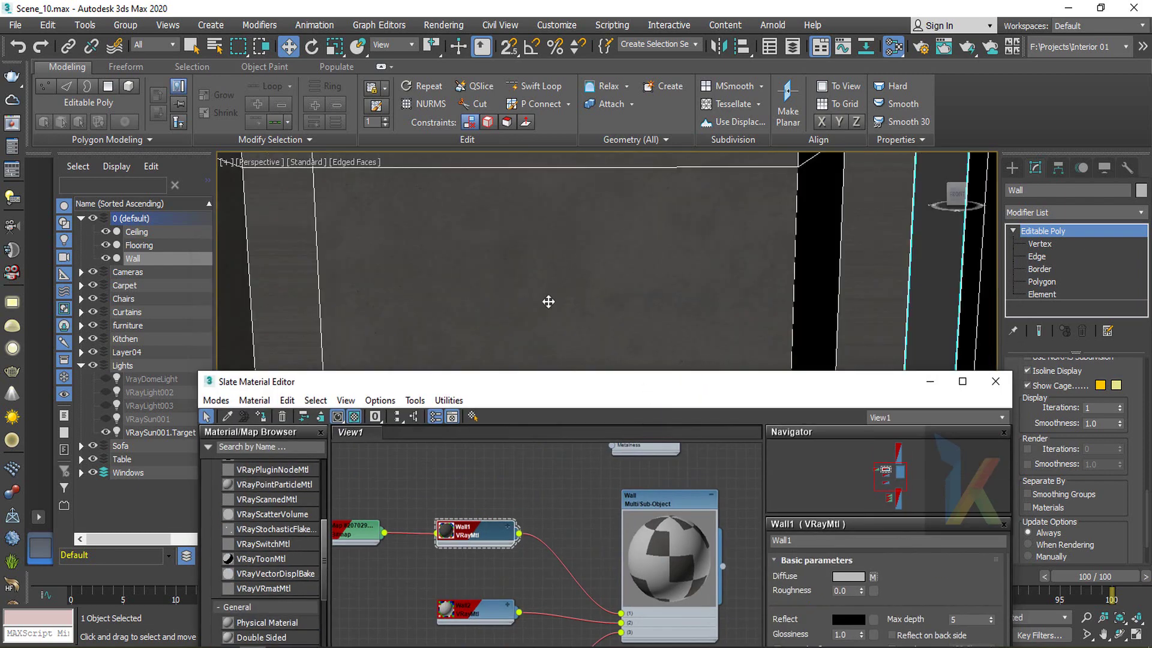
# Select the large polygon on the wall's projecting column and check its material ID
pyautogui.scroll(-2, 460, 281)
pyautogui.scroll(-2, 526, 352)
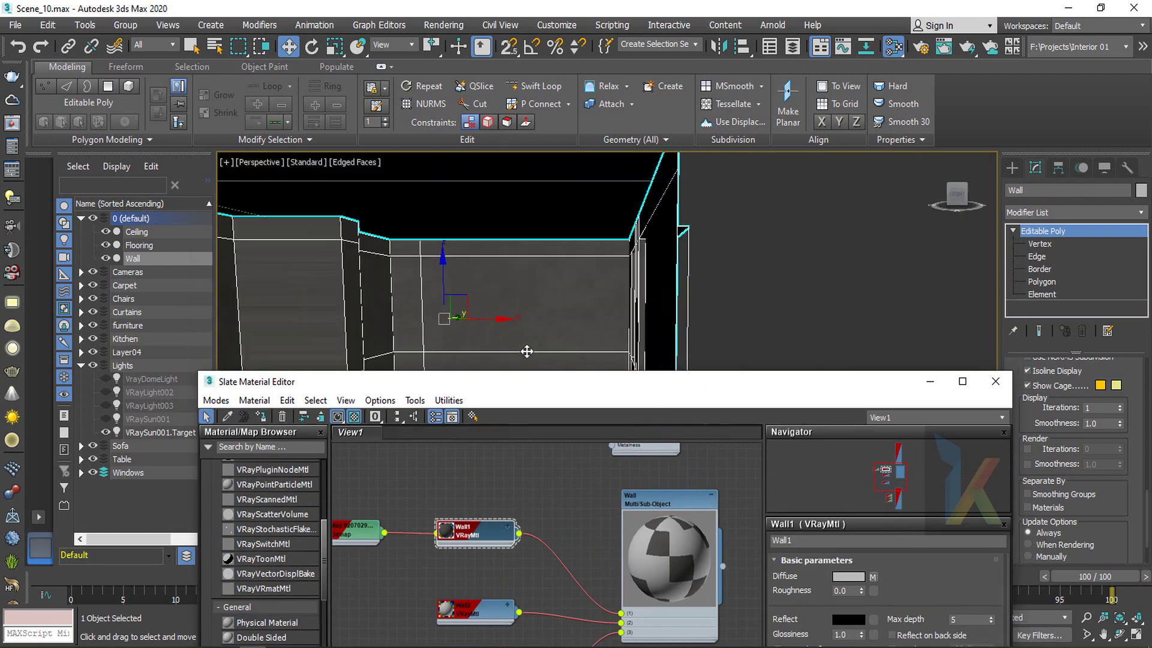
pyautogui.moveTo(533, 299); pyautogui.dragTo(407, 270, button='middle')
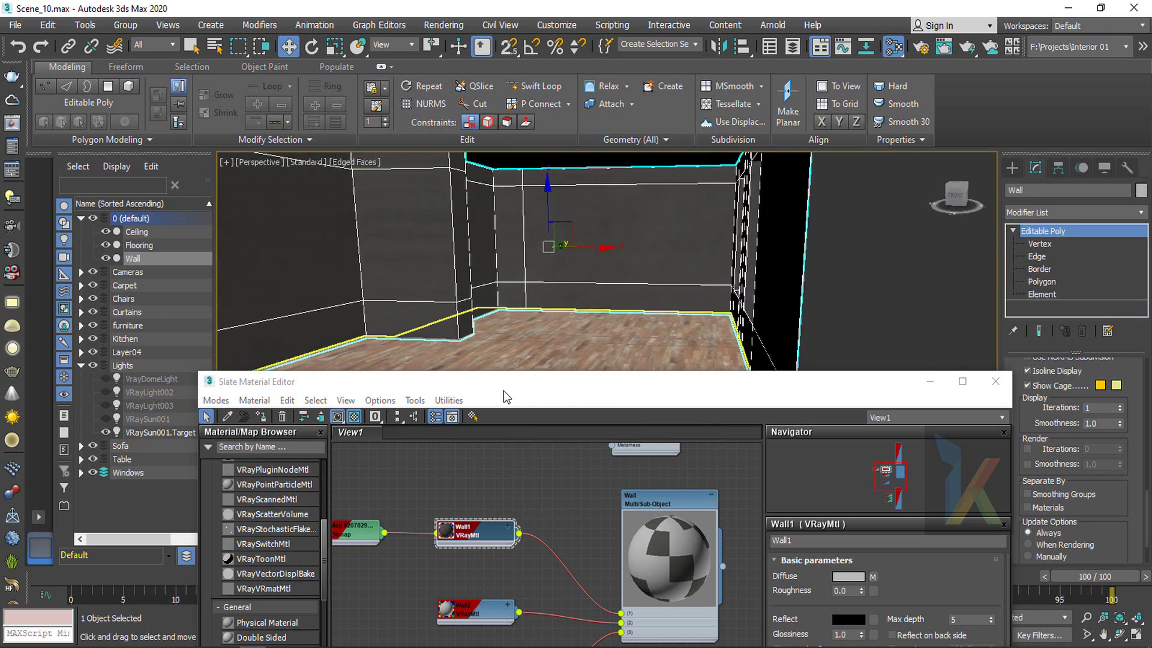
pyautogui.click(1045, 284)
pyautogui.click(407, 236)
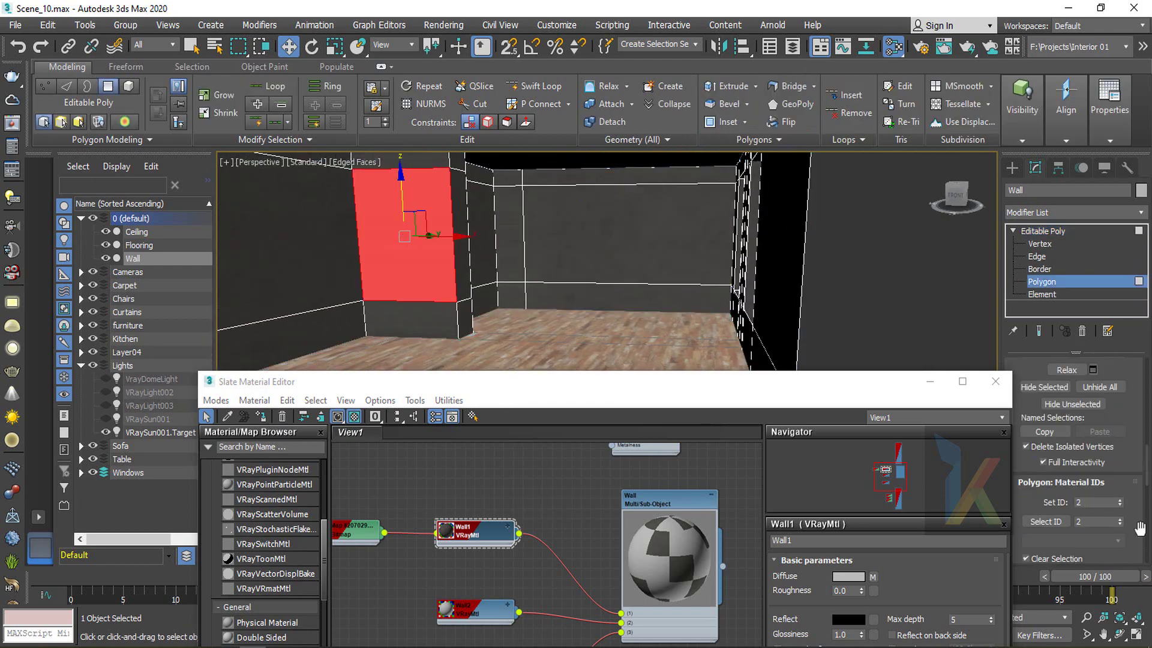
# Leave polygon editing and load the image cgaxis_models_86_02_01 as the diffuse bitmap of the Wall2 material
pyautogui.moveTo(682, 382); pyautogui.dragTo(710, 267)
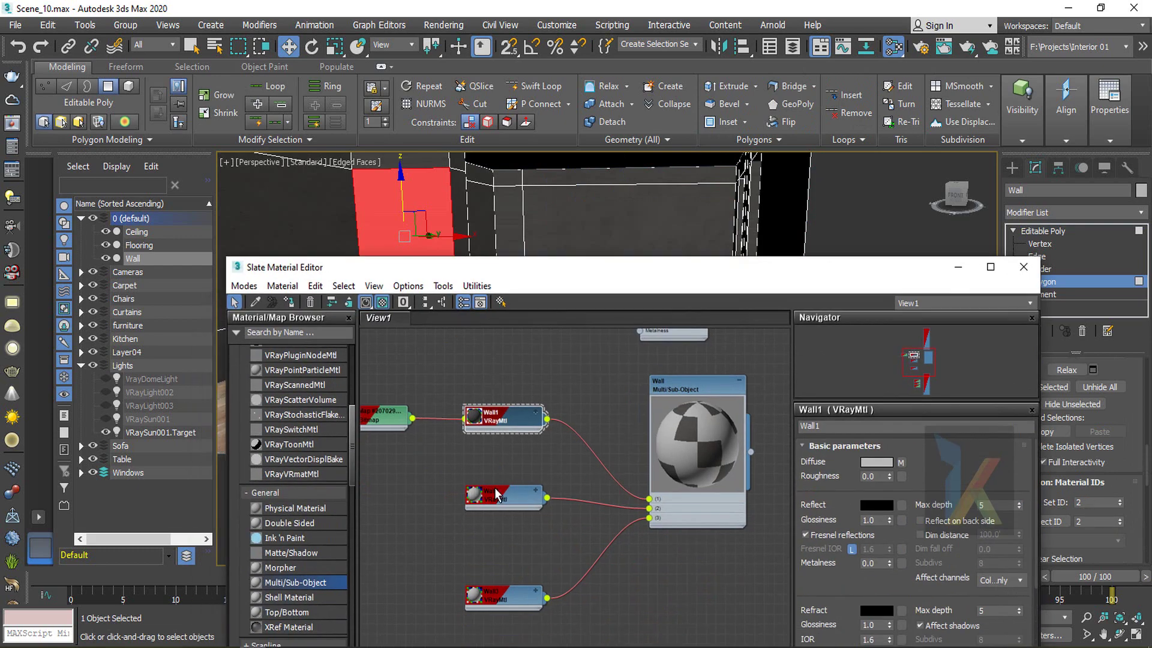
pyautogui.click(497, 495)
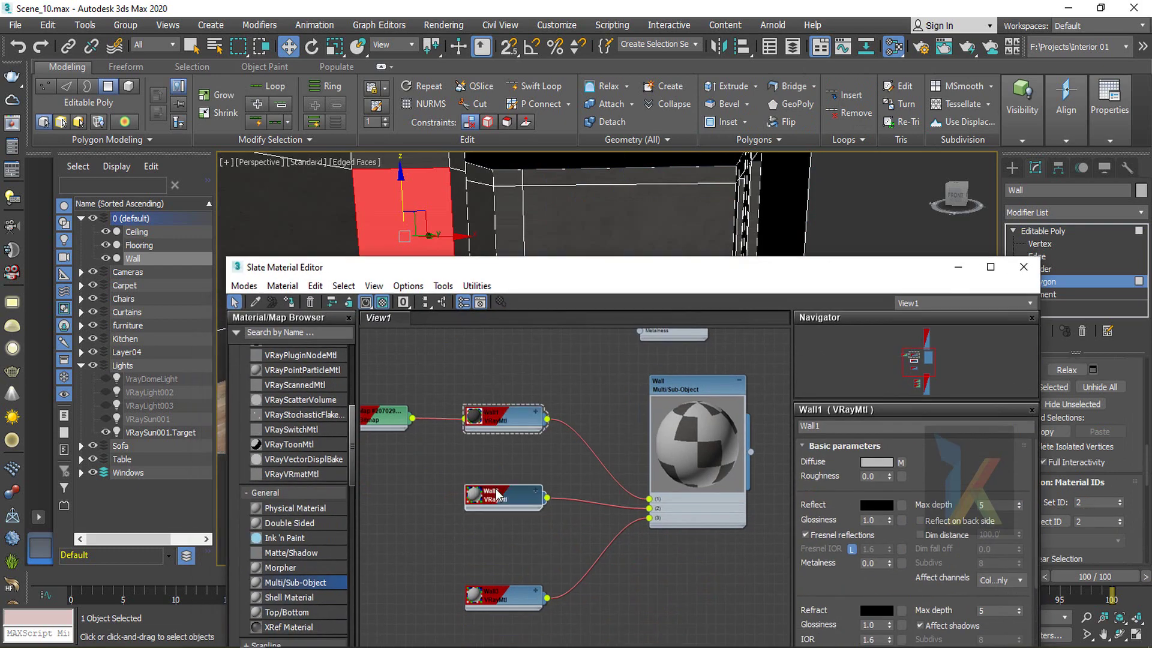
pyautogui.click(1063, 232)
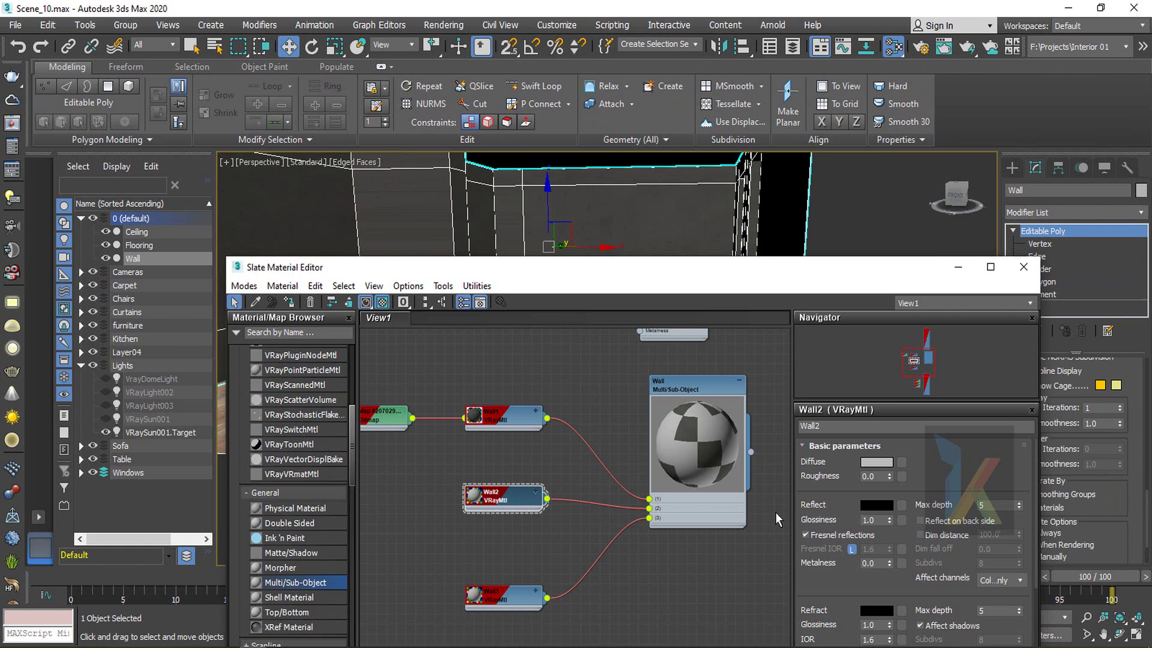
pyautogui.click(900, 463)
pyautogui.doubleClick(466, 395)
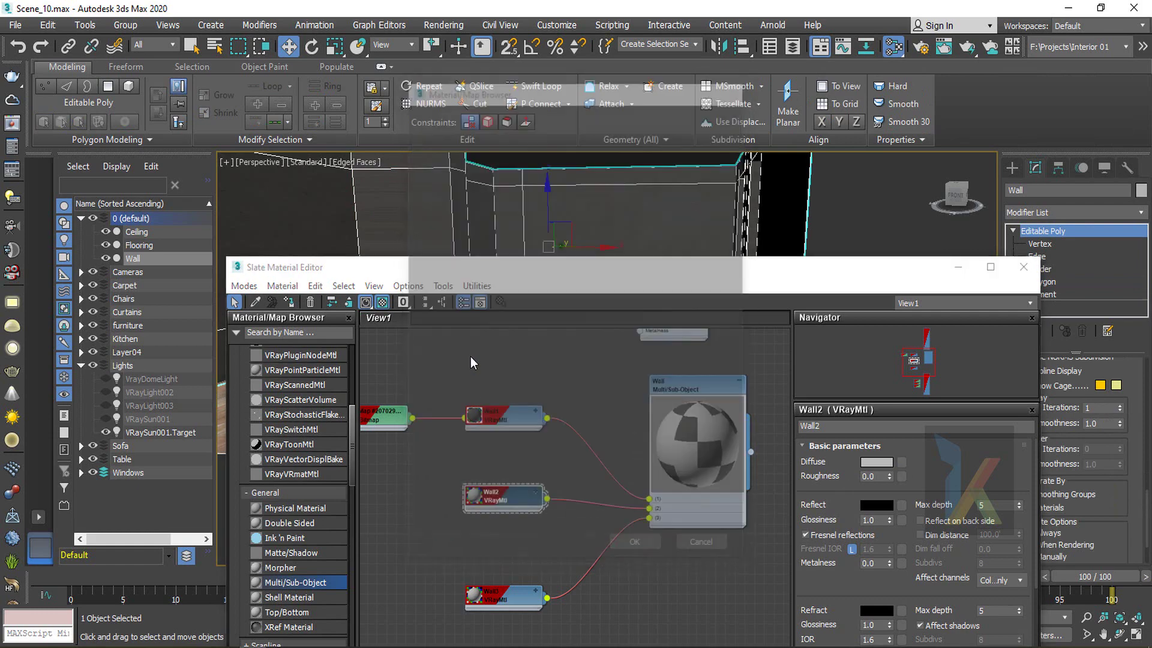
pyautogui.scroll(-2, 314, 264)
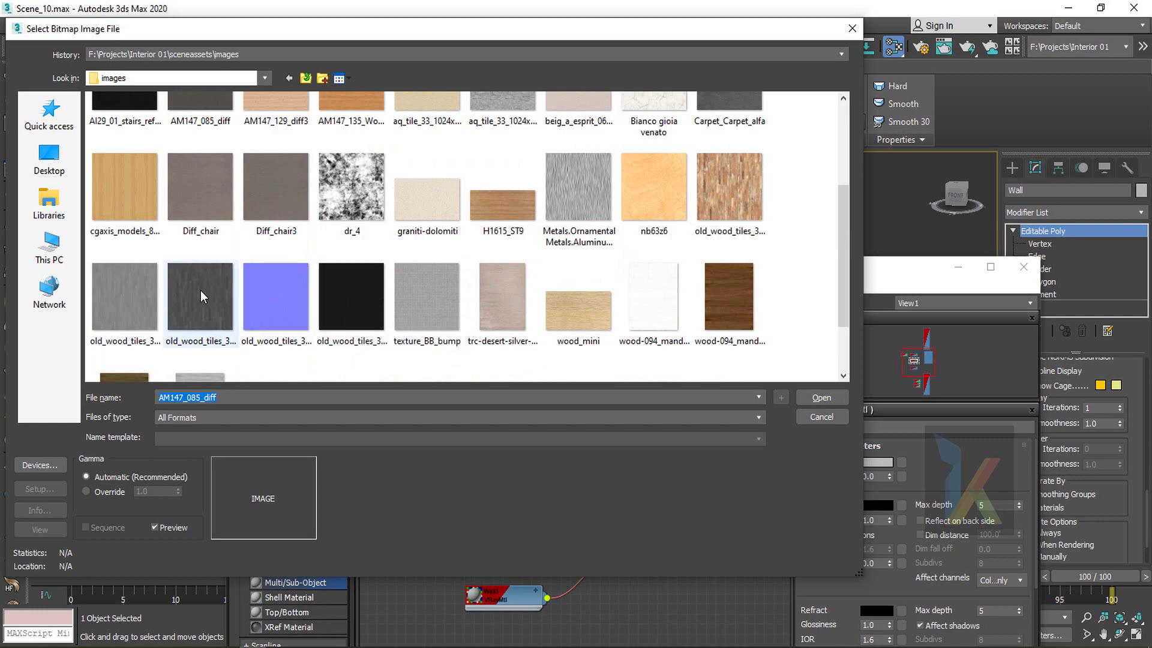
pyautogui.doubleClick(116, 205)
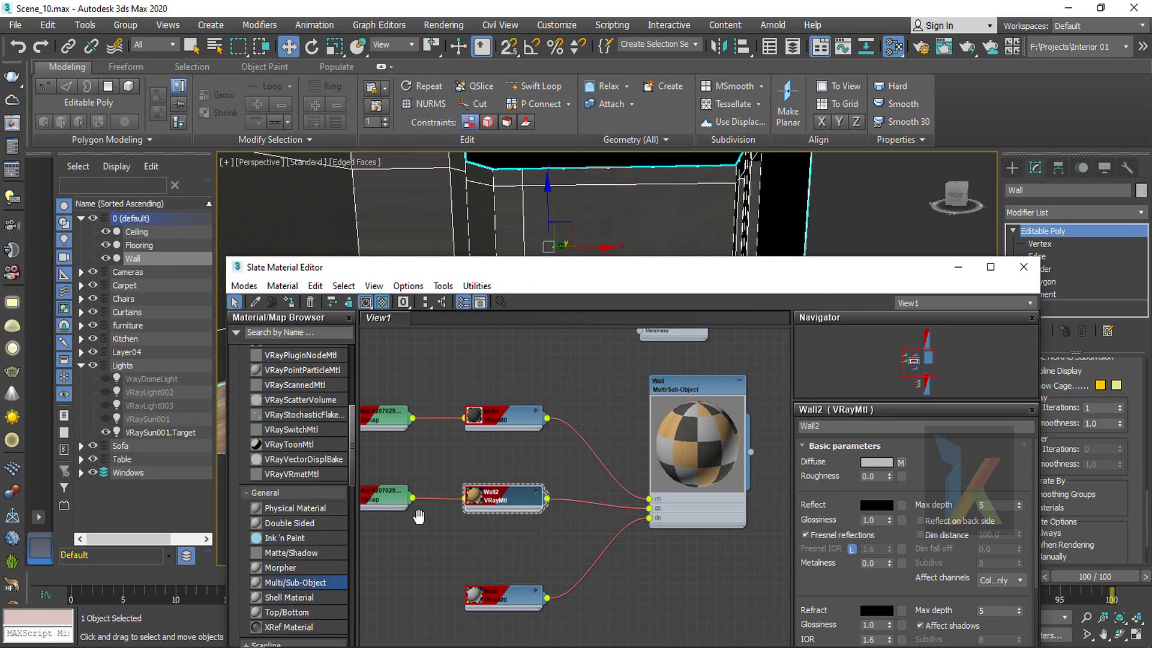
# Turn on the preview background for the Wall Multi/Sub-Object material
pyautogui.moveTo(406, 524); pyautogui.dragTo(474, 507, button='middle')
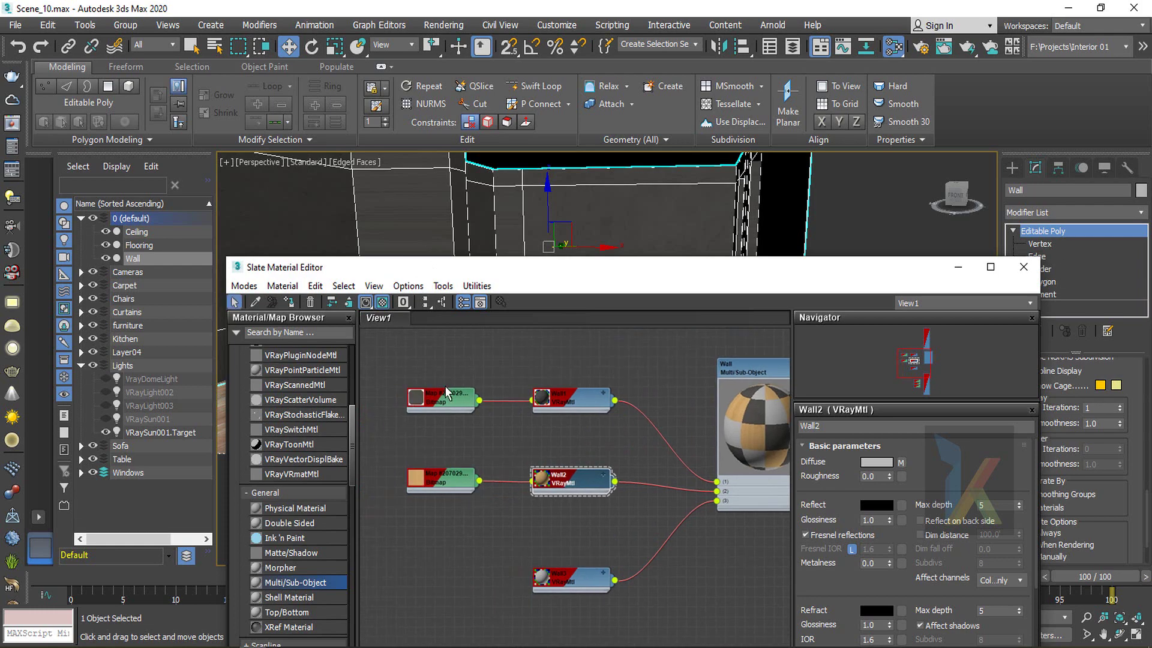
pyautogui.doubleClick(442, 483)
pyautogui.doubleClick(736, 369)
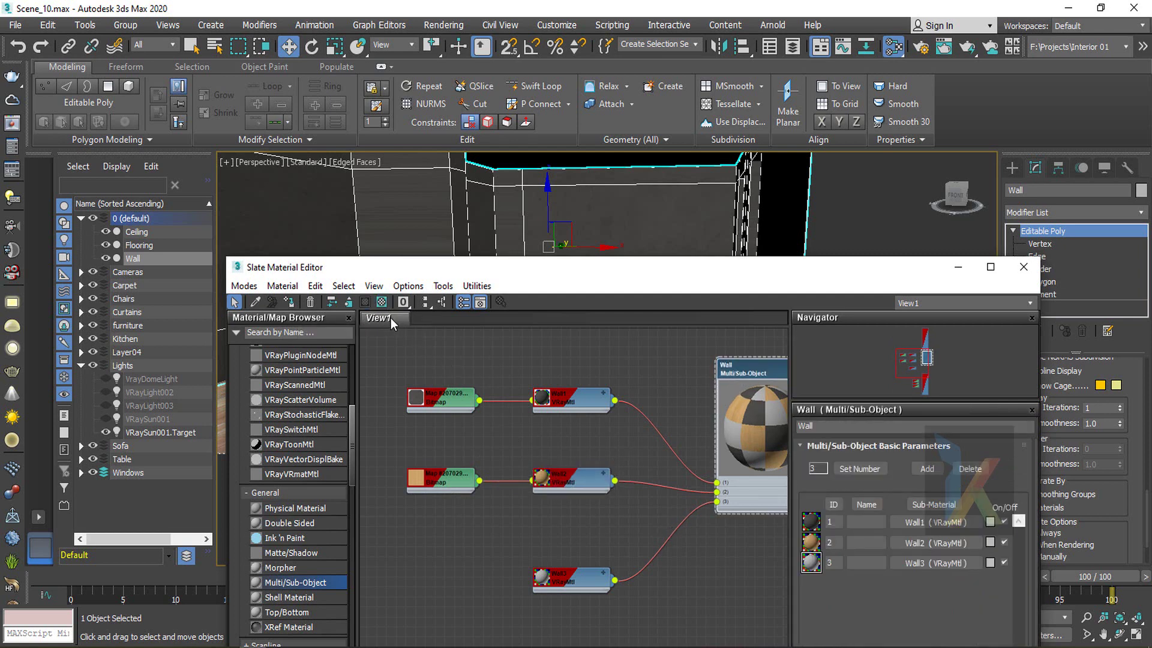
pyautogui.click(382, 303)
# Check the room's walls in the viewport and choose a Bitmap as the diffuse map of the Wall3 material
pyautogui.moveTo(643, 539); pyautogui.dragTo(593, 517, button='middle')
pyautogui.doubleClick(524, 555)
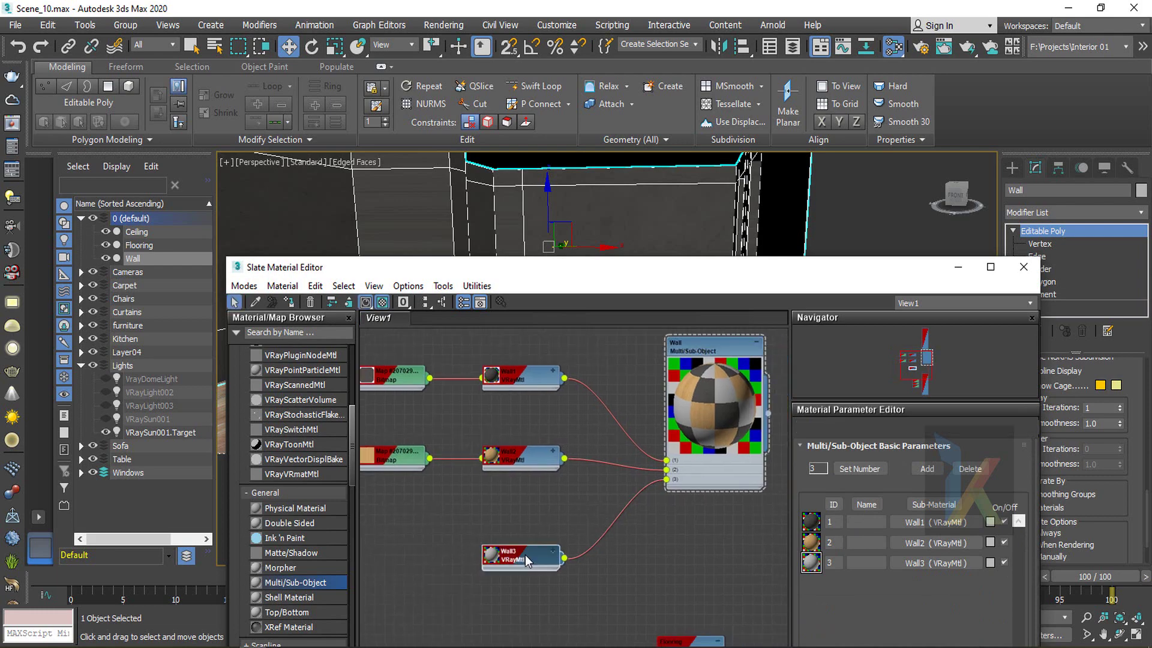
pyautogui.moveTo(616, 269); pyautogui.dragTo(562, 453)
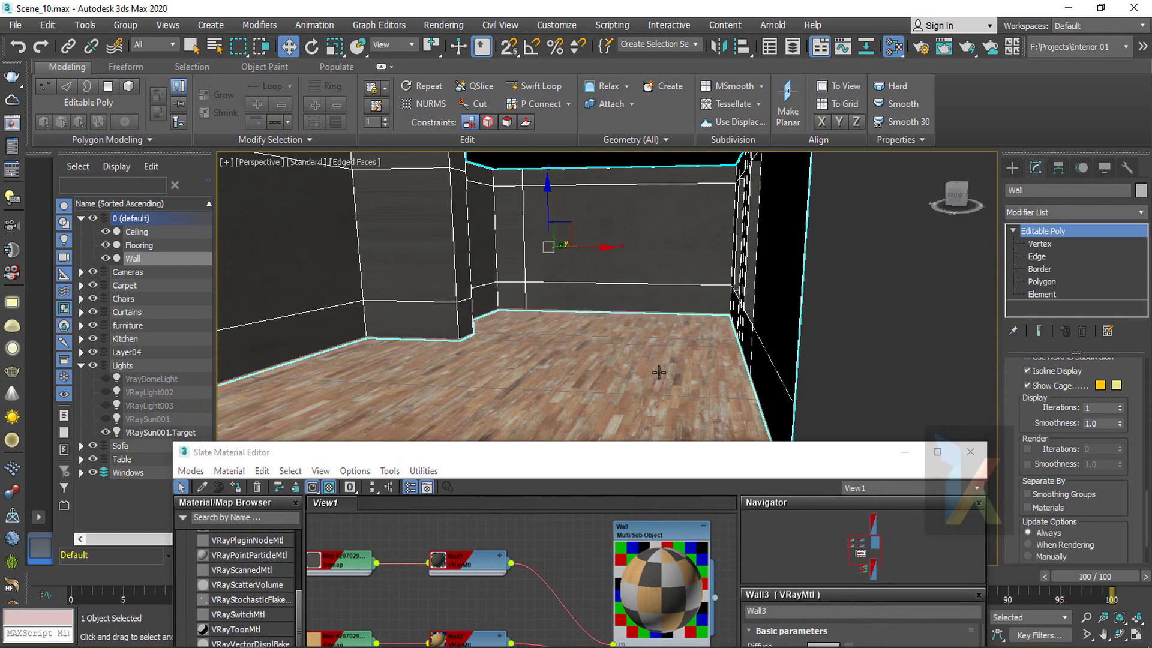
pyautogui.keyDown('alt'); pyautogui.moveTo(649, 373); pyautogui.dragTo(818, 282, button='middle'); pyautogui.keyUp('alt')
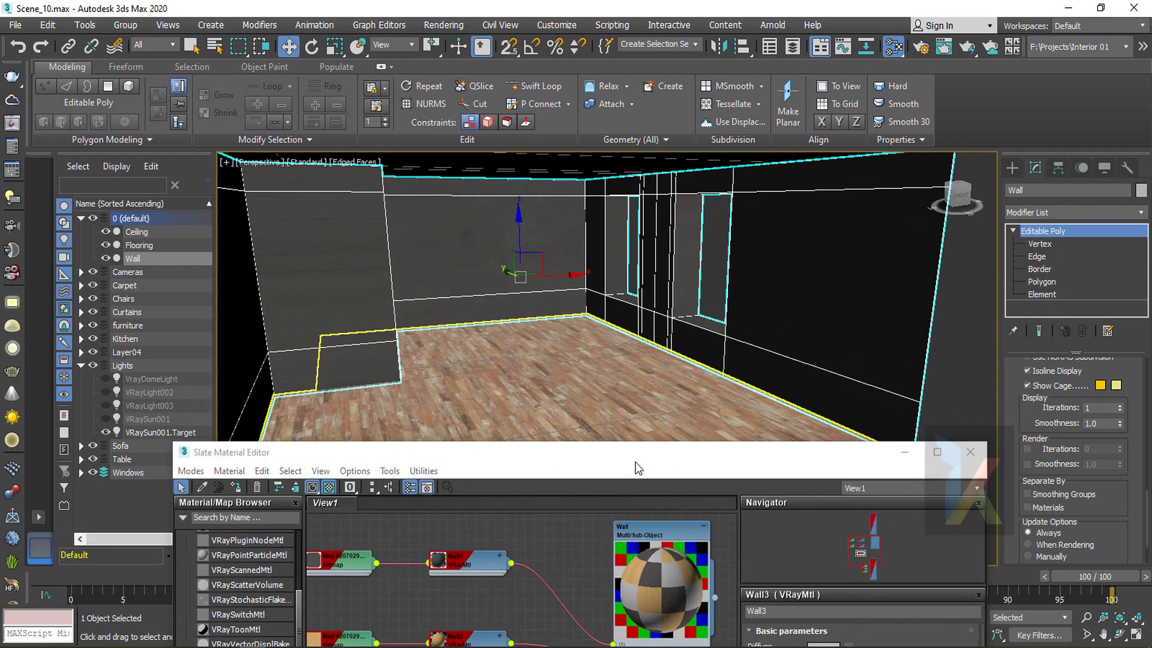
pyautogui.moveTo(637, 457); pyautogui.dragTo(676, 248)
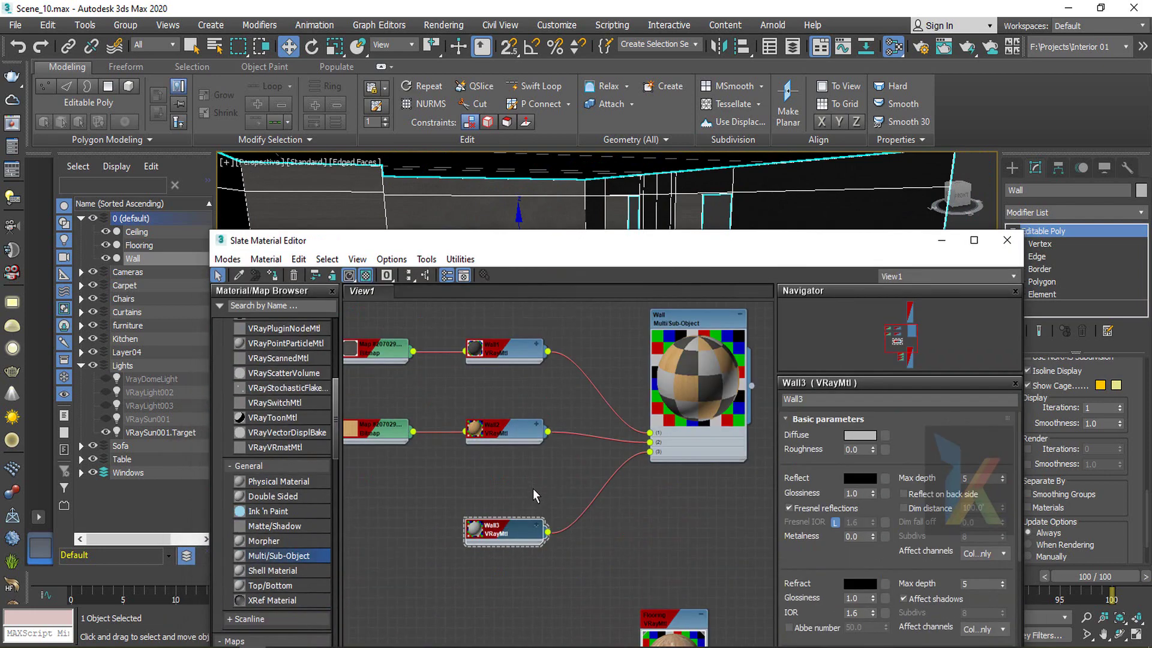
pyautogui.click(885, 435)
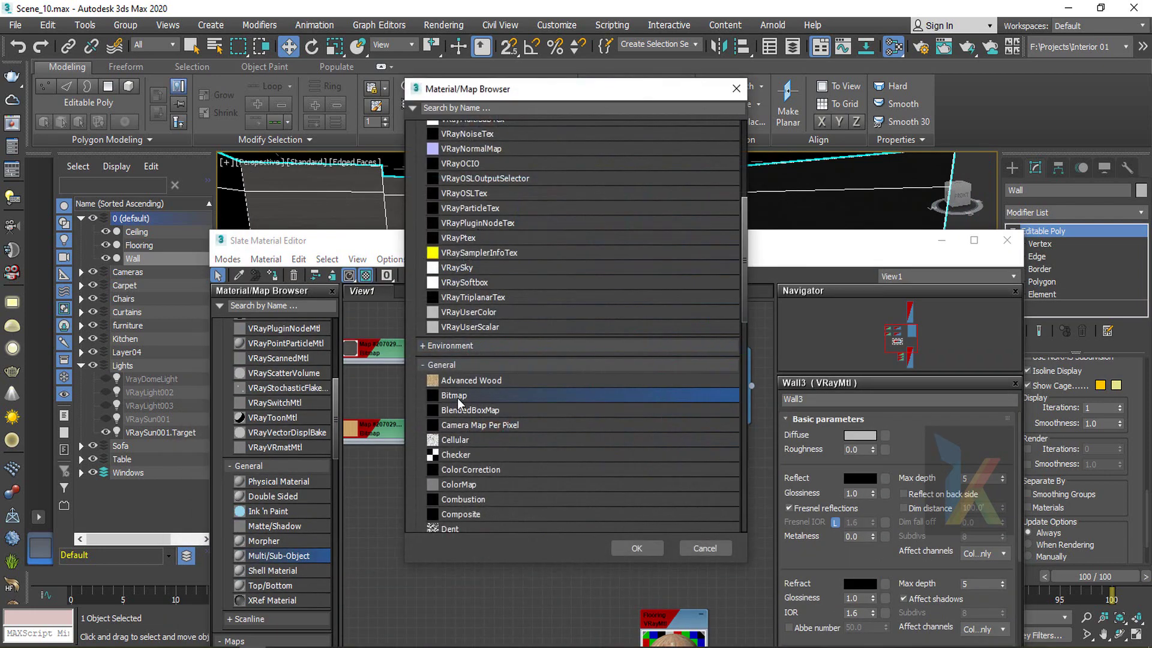
pyautogui.doubleClick(459, 397)
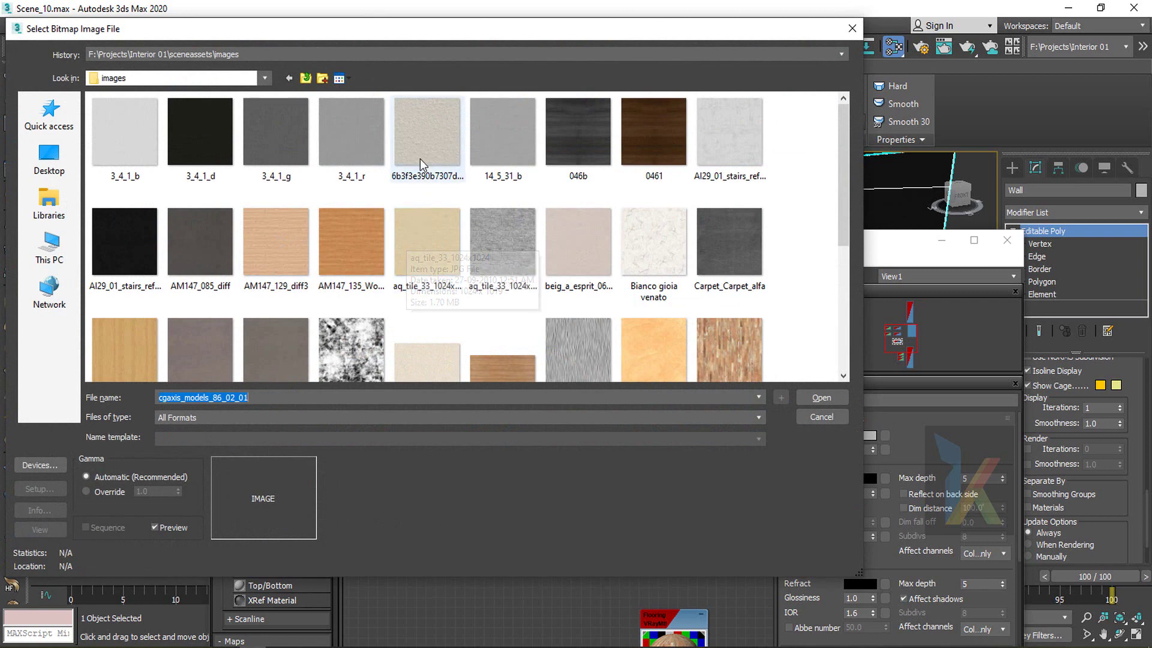
# Preview the plaster texture image 6b3f3e390b7307d08e84be3eabced38d at full size
pyautogui.rightClick(421, 154)
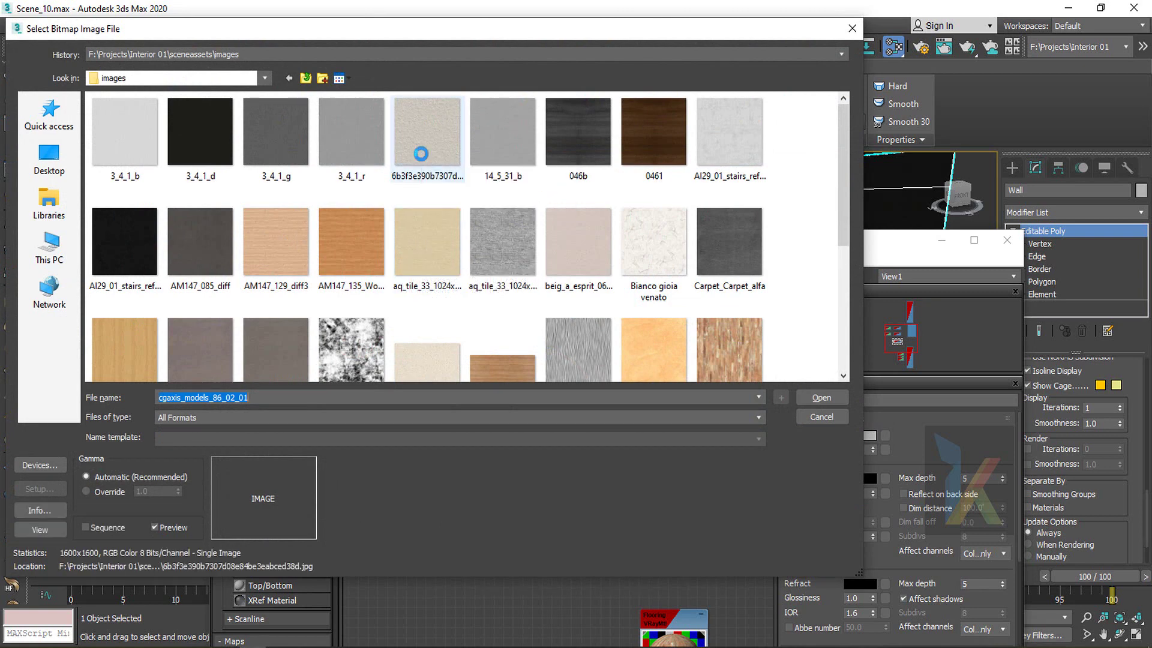
pyautogui.click(456, 187)
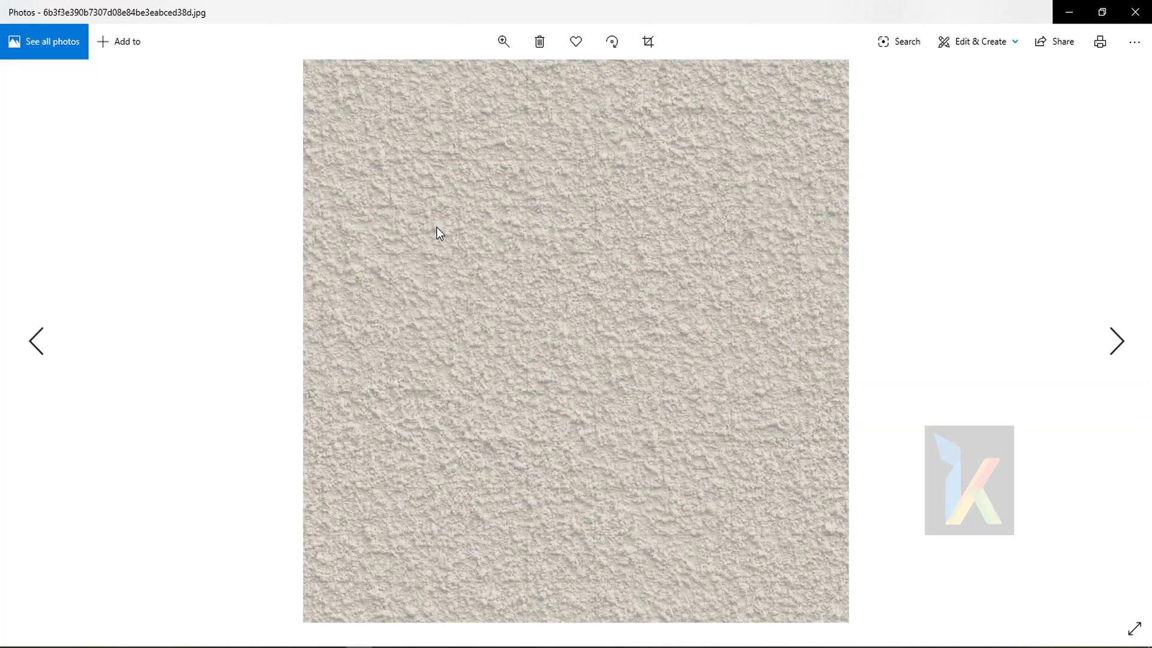
pyautogui.click(1135, 12)
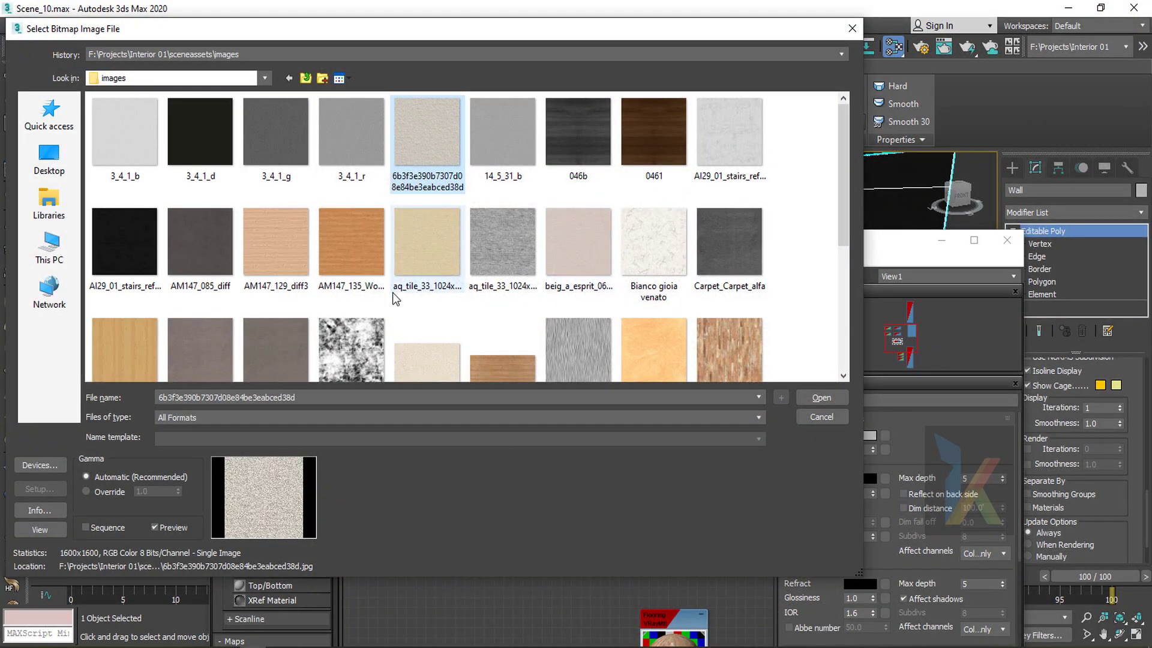
# Load the image 6b3f3e390b7307d08e84be3eabced38d as Wall3's diffuse bitmap and close the Slate Material Editor
pyautogui.scroll(-5, 391, 297)
pyautogui.scroll(5, 391, 297)
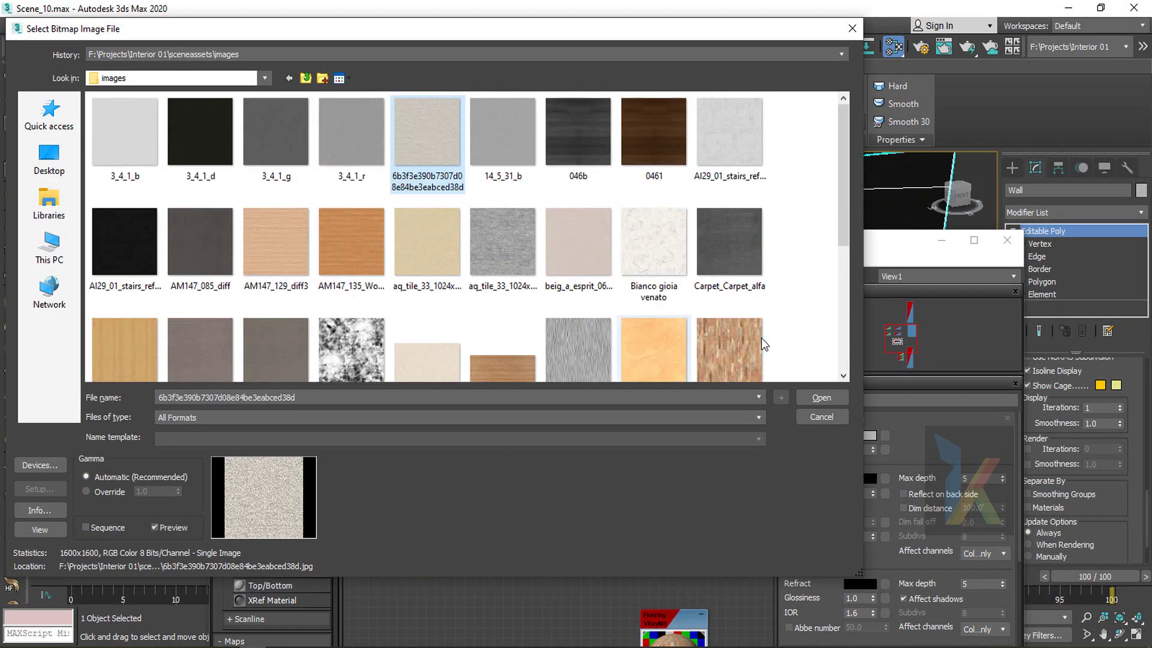
pyautogui.click(818, 399)
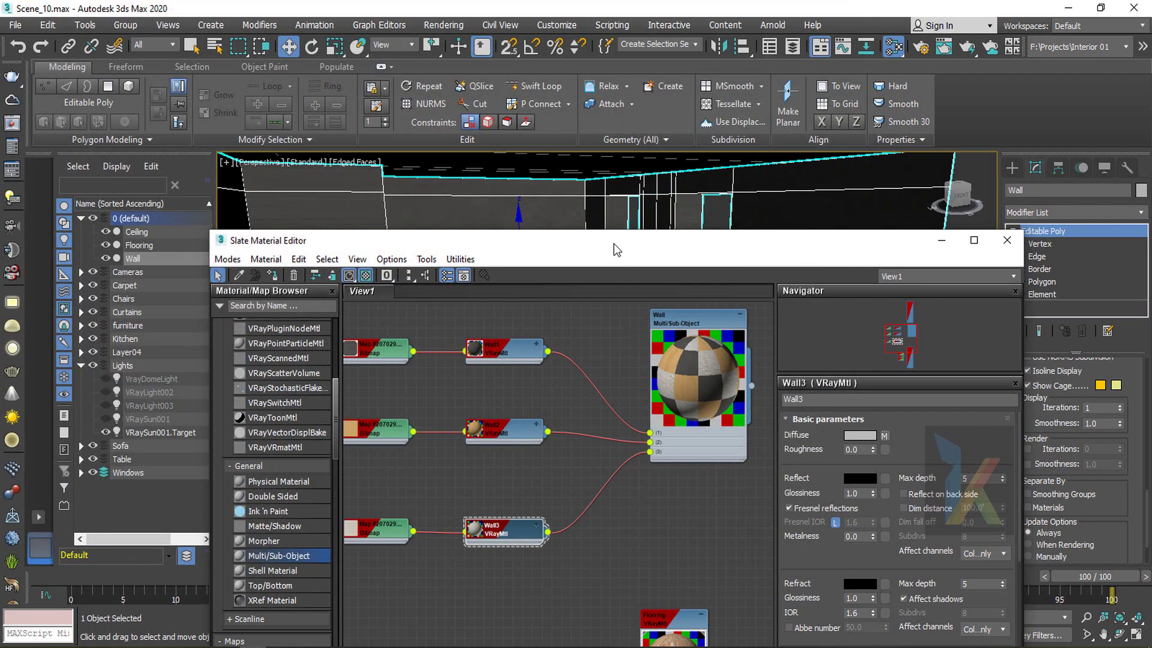
pyautogui.moveTo(614, 243); pyautogui.dragTo(653, 172)
pyautogui.moveTo(492, 494); pyautogui.dragTo(548, 480, button='middle')
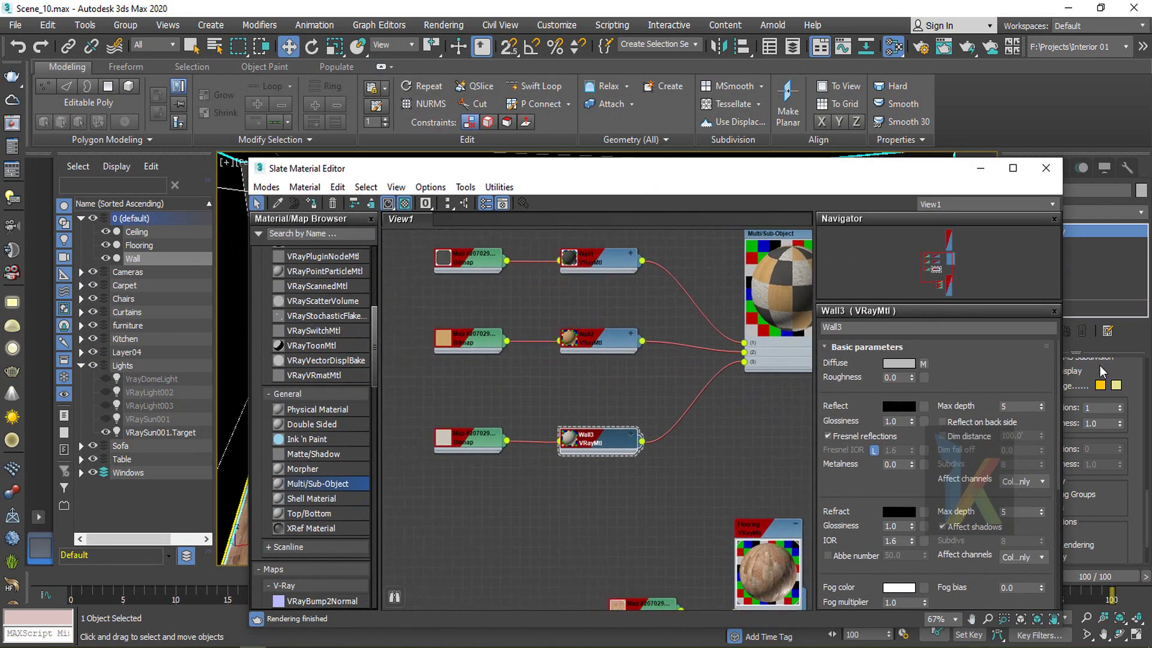
pyautogui.click(1045, 168)
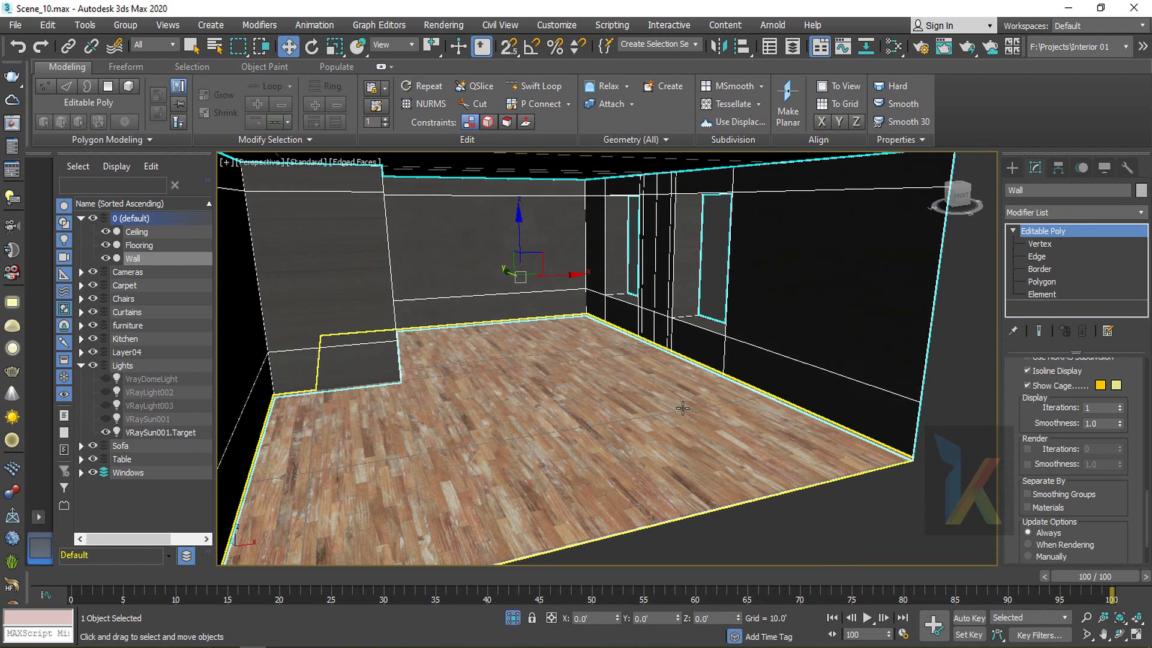
# Add a UVW Map modifier to the Wall object and set its mapping to Box
pyautogui.keyDown('alt'); pyautogui.moveTo(648, 375); pyautogui.dragTo(631, 364, button='middle'); pyautogui.keyUp('alt')
pyautogui.click(1086, 211)
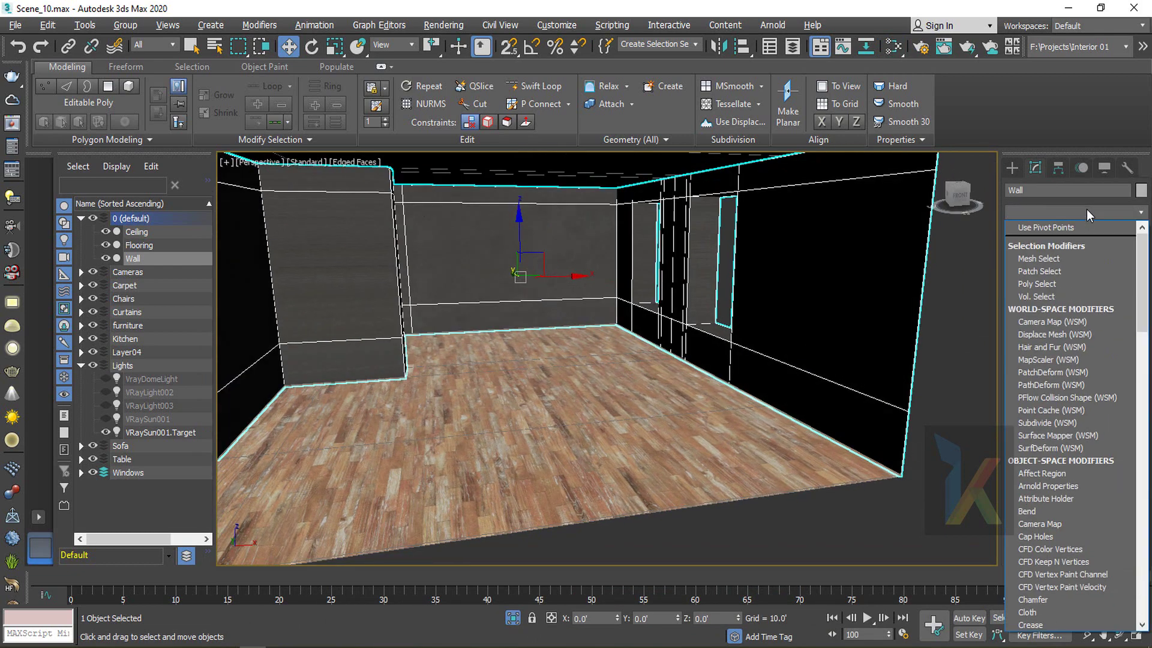
pyautogui.write('uvw')
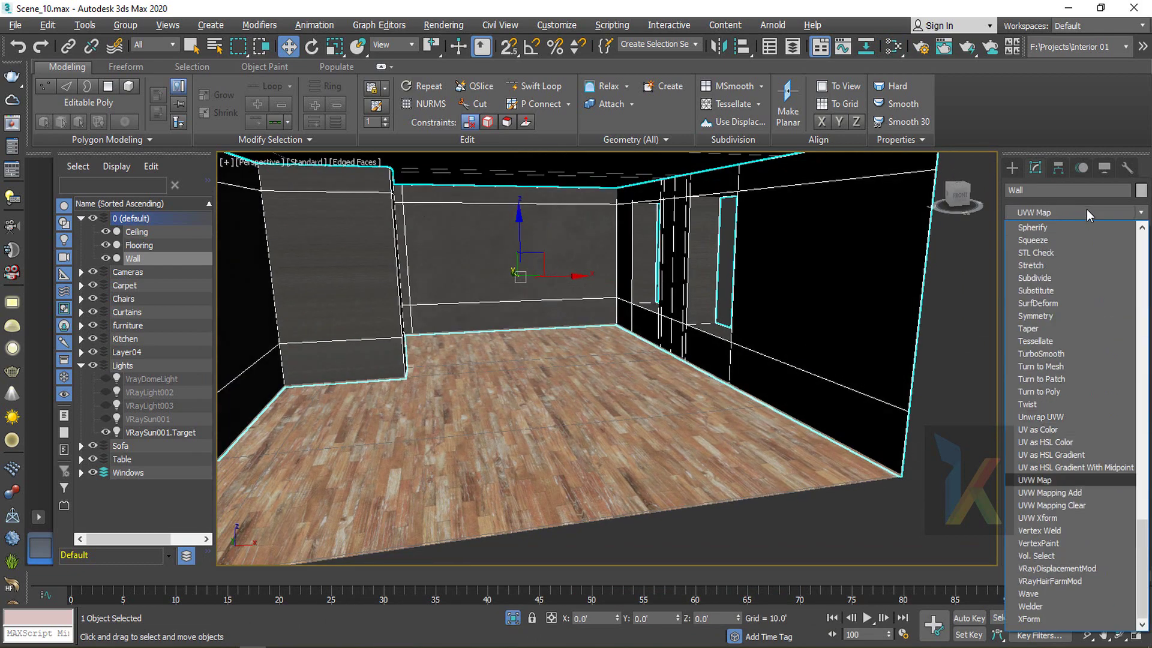
pyautogui.click(1049, 478)
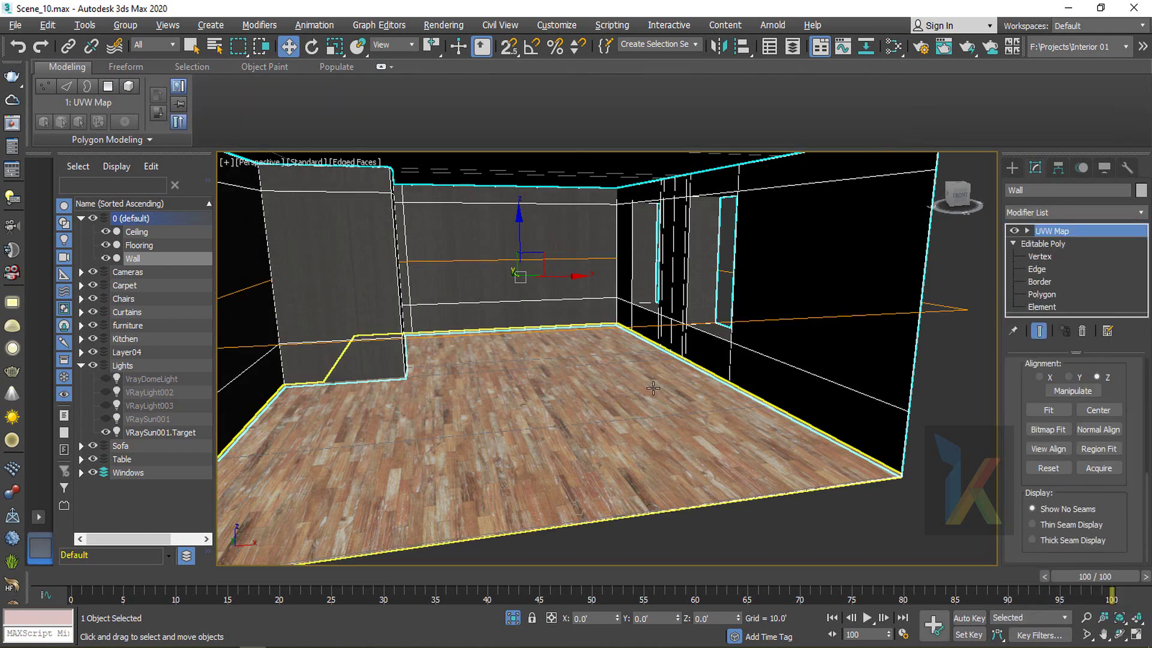
pyautogui.moveTo(1023, 381); pyautogui.dragTo(1012, 510)
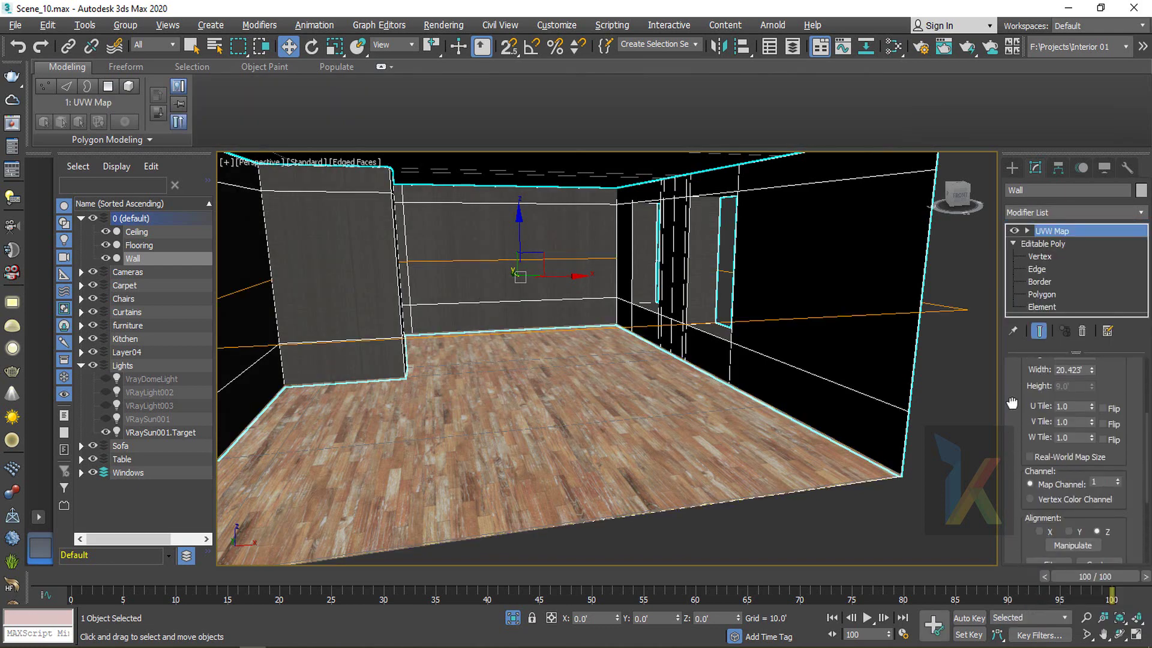
pyautogui.moveTo(1011, 402); pyautogui.dragTo(1009, 543)
pyautogui.click(1059, 453)
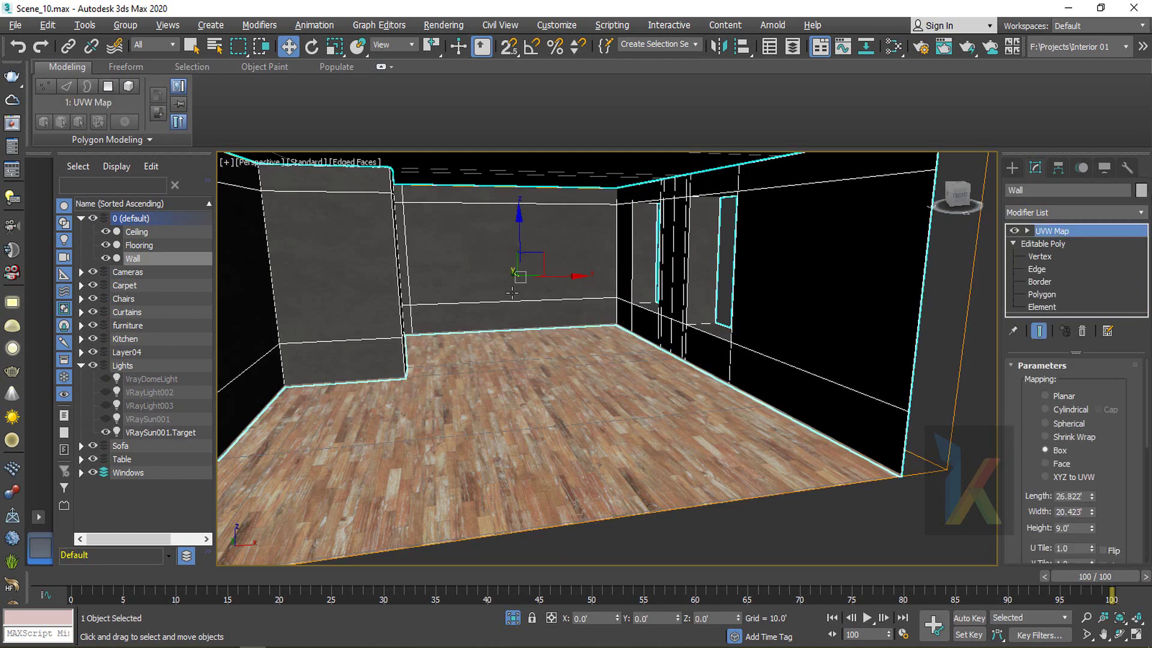
# Remove the 0.4 s render from the V-Ray frame buffer history and briefly test-render the VRayCam001 view
pyautogui.press('c')
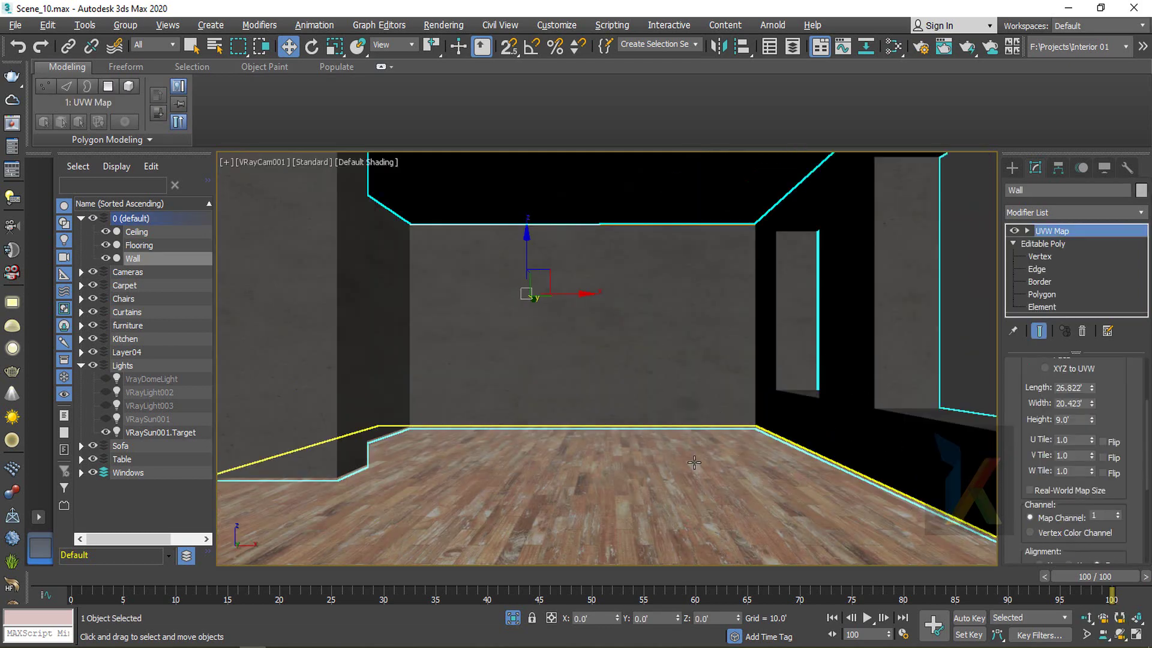
pyautogui.click(12, 126)
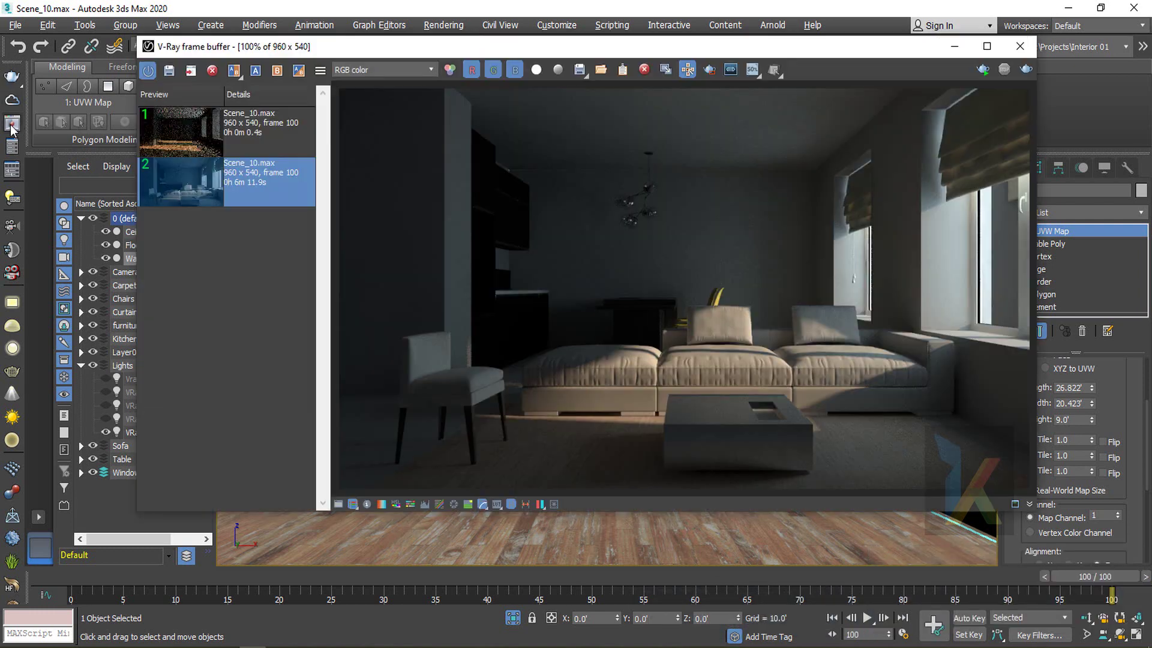
pyautogui.click(1020, 47)
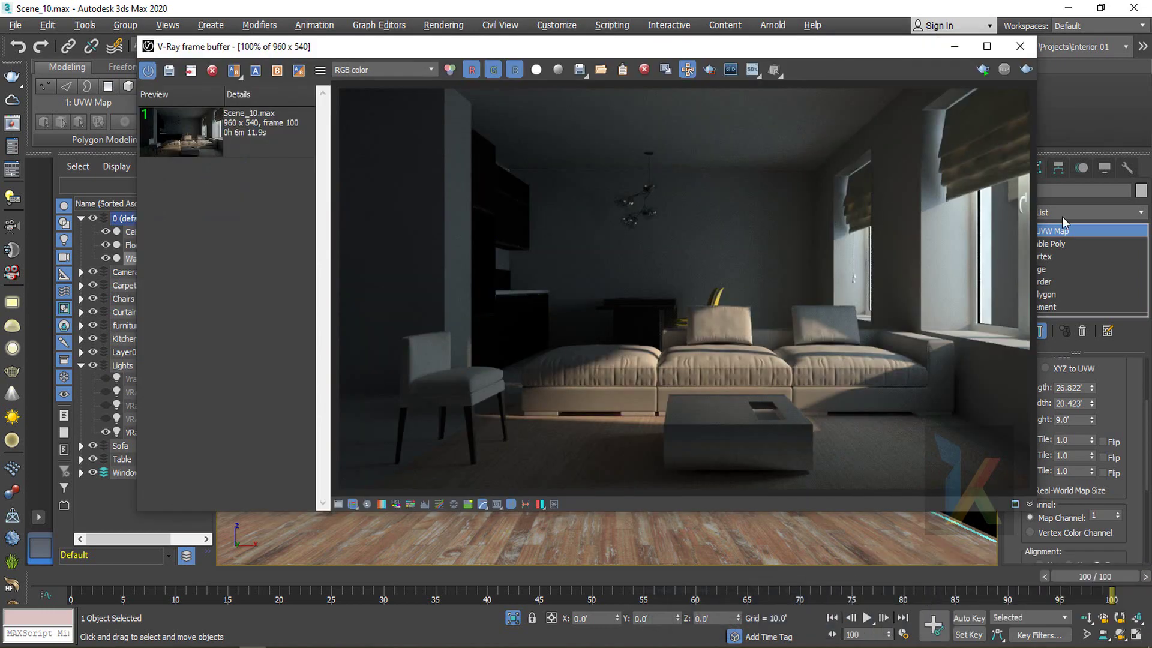
pyautogui.click(983, 69)
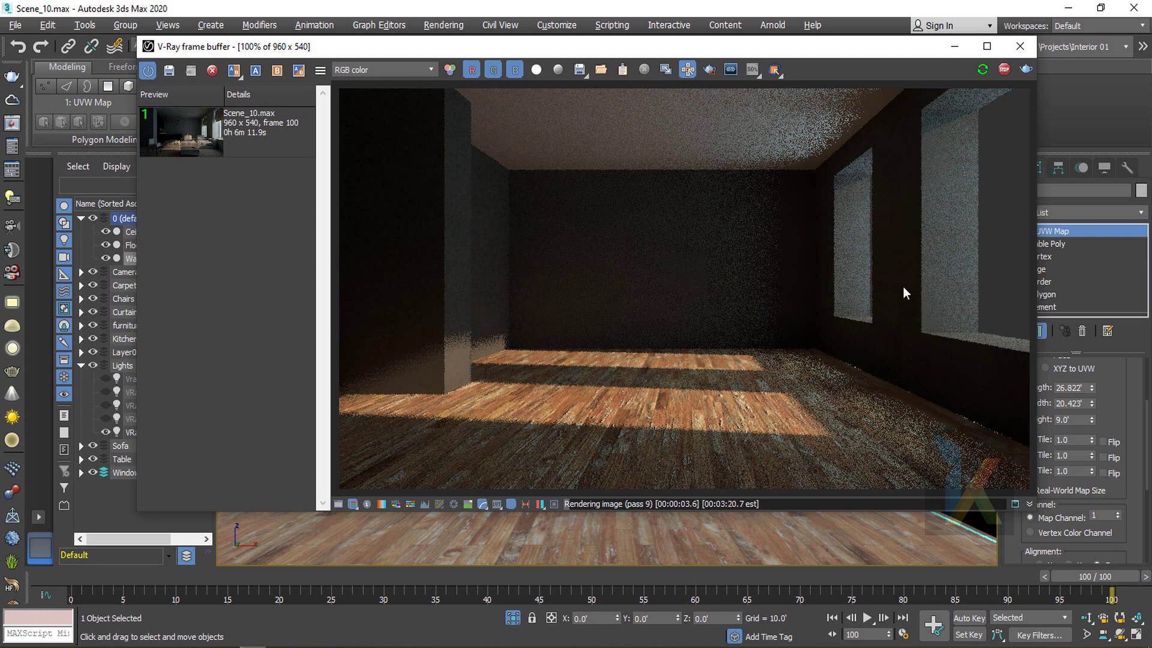
pyautogui.click(1007, 74)
# Enable region rendering in the V-Ray frame buffer and draw the region over the column and the adjoining half of the back wall
pyautogui.click(713, 71)
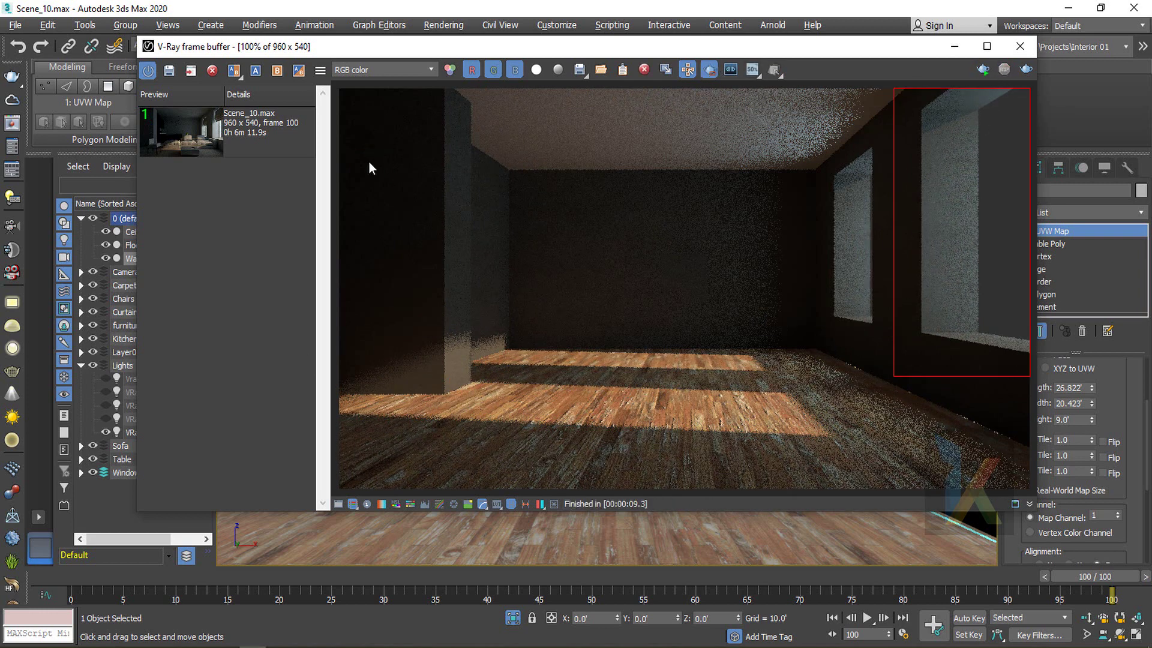
pyautogui.moveTo(340, 92); pyautogui.dragTo(502, 410)
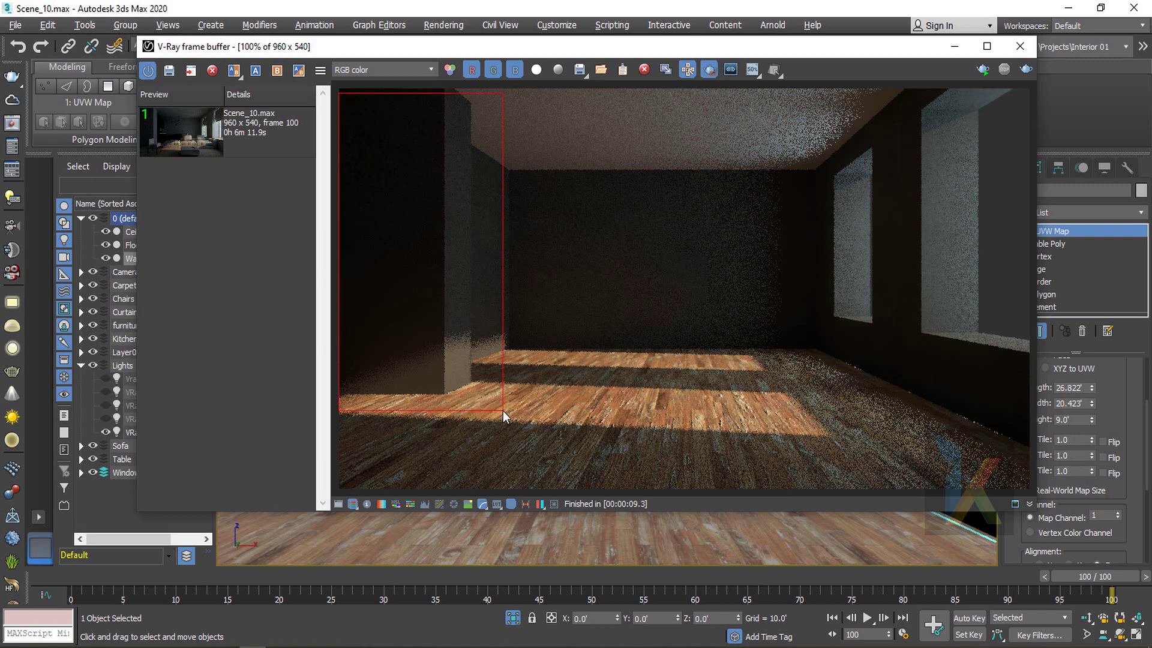
pyautogui.moveTo(851, 51); pyautogui.dragTo(728, 101)
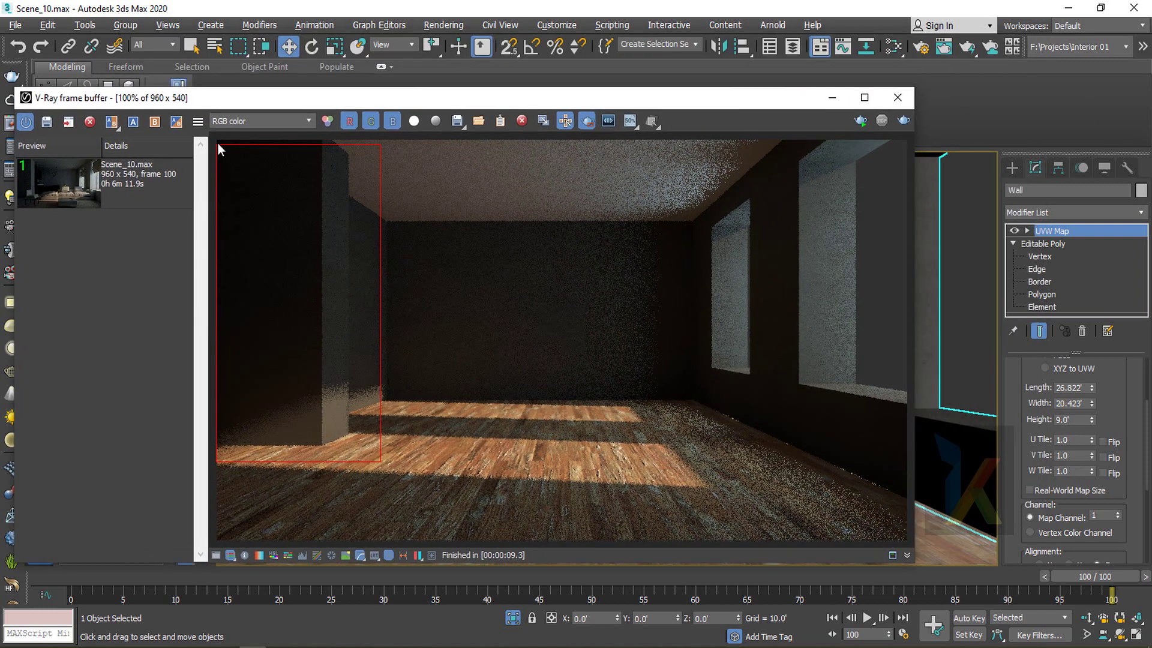
pyautogui.moveTo(218, 143); pyautogui.dragTo(546, 453)
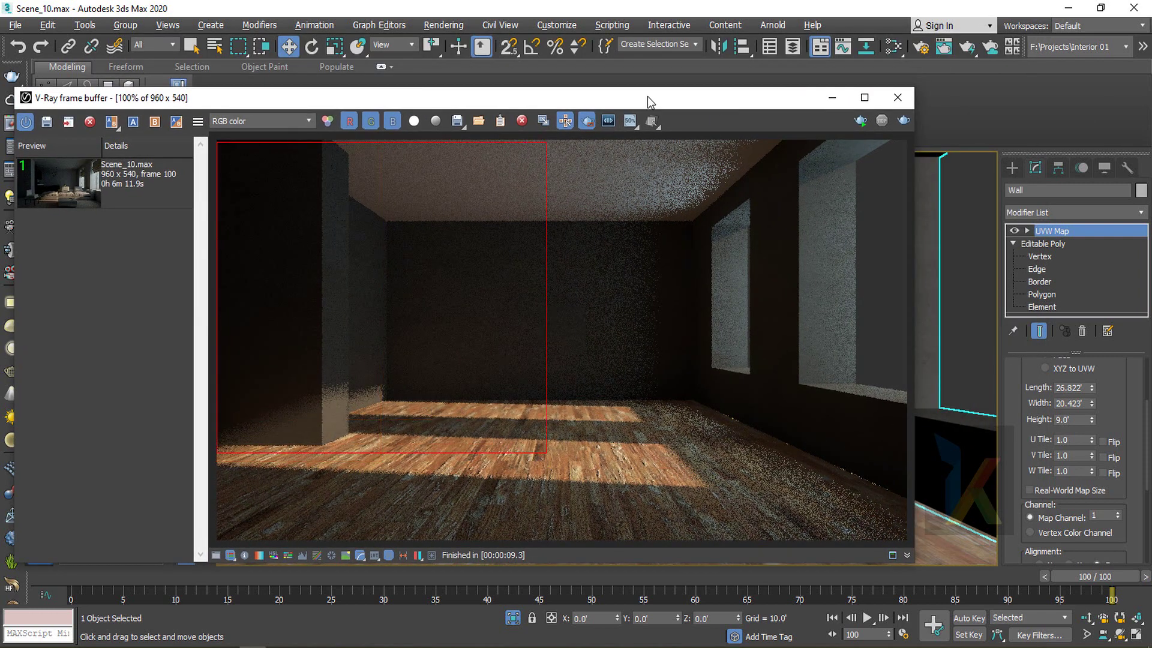
# Open the Slate Material Editor and minimize the V-Ray frame buffer so the camera viewport is in view
pyautogui.moveTo(647, 96); pyautogui.dragTo(438, 69)
pyautogui.click(893, 47)
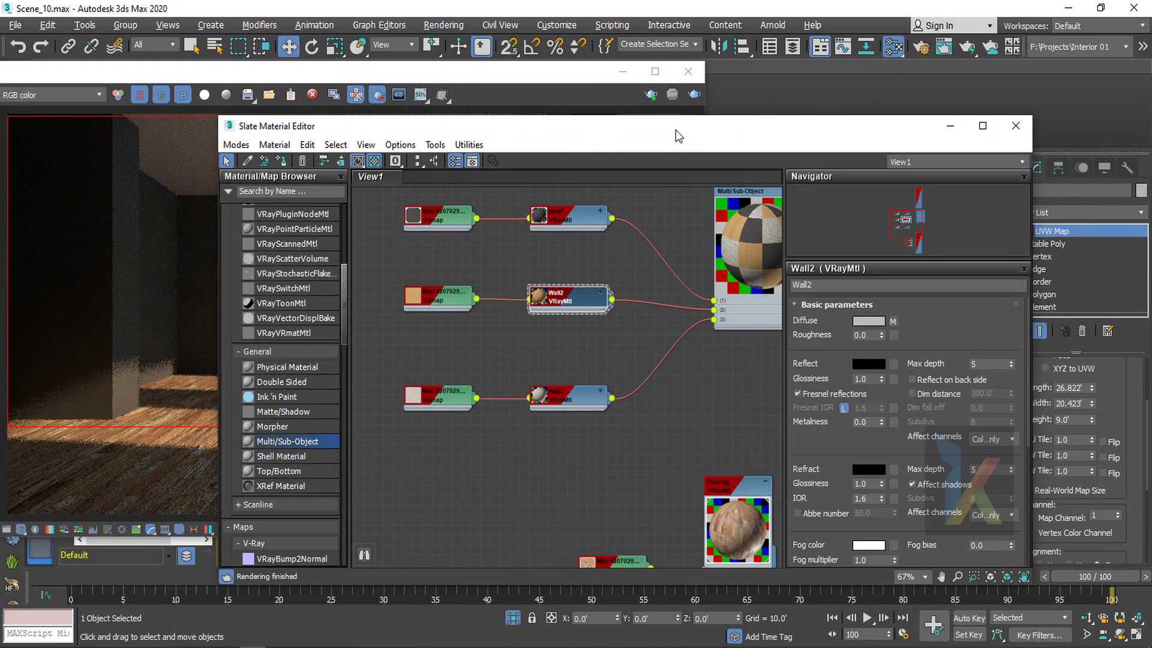
pyautogui.moveTo(675, 130)
pyautogui.mouseDown()
pyautogui.moveTo(598, 246)
pyautogui.moveTo(557, 226)
pyautogui.moveTo(597, 141)
pyautogui.moveTo(593, 334)
pyautogui.moveTo(645, 483)
pyautogui.mouseUp()
pyautogui.click(624, 72)
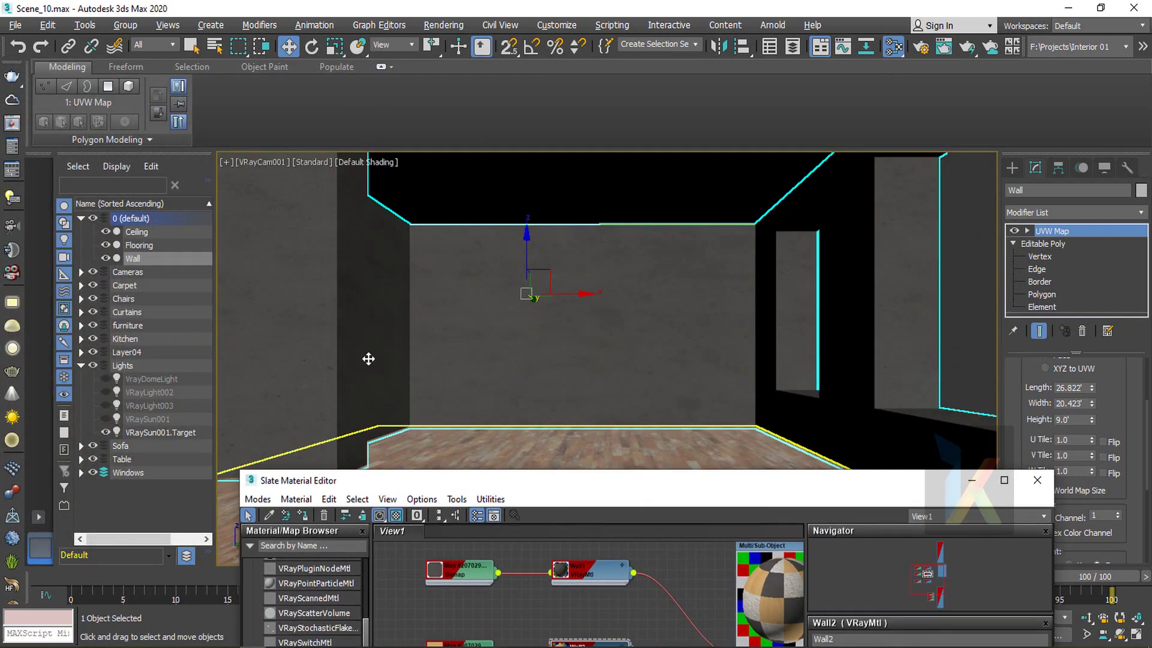
# Select the Wall's polygons with material ID 2 at Polygon level of its Editable Poly
pyautogui.click(298, 304)
pyautogui.click(1043, 295)
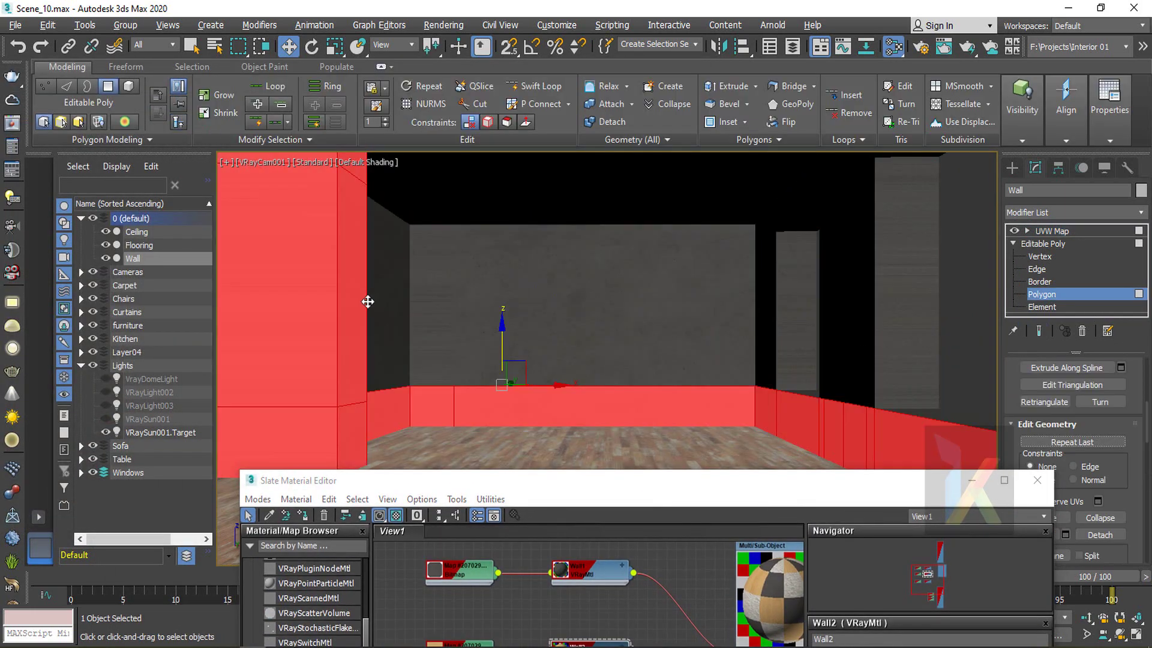
pyautogui.click(468, 303)
pyautogui.click(336, 300)
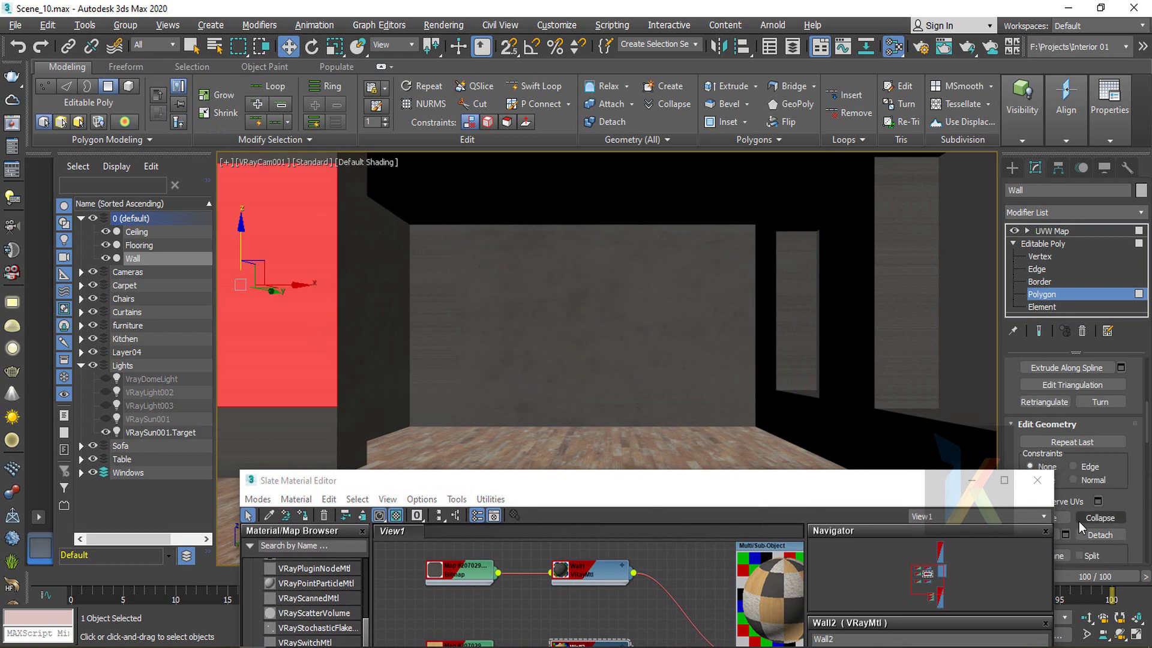
pyautogui.moveTo(900, 479); pyautogui.dragTo(772, 438)
pyautogui.scroll(-10, 1128, 483)
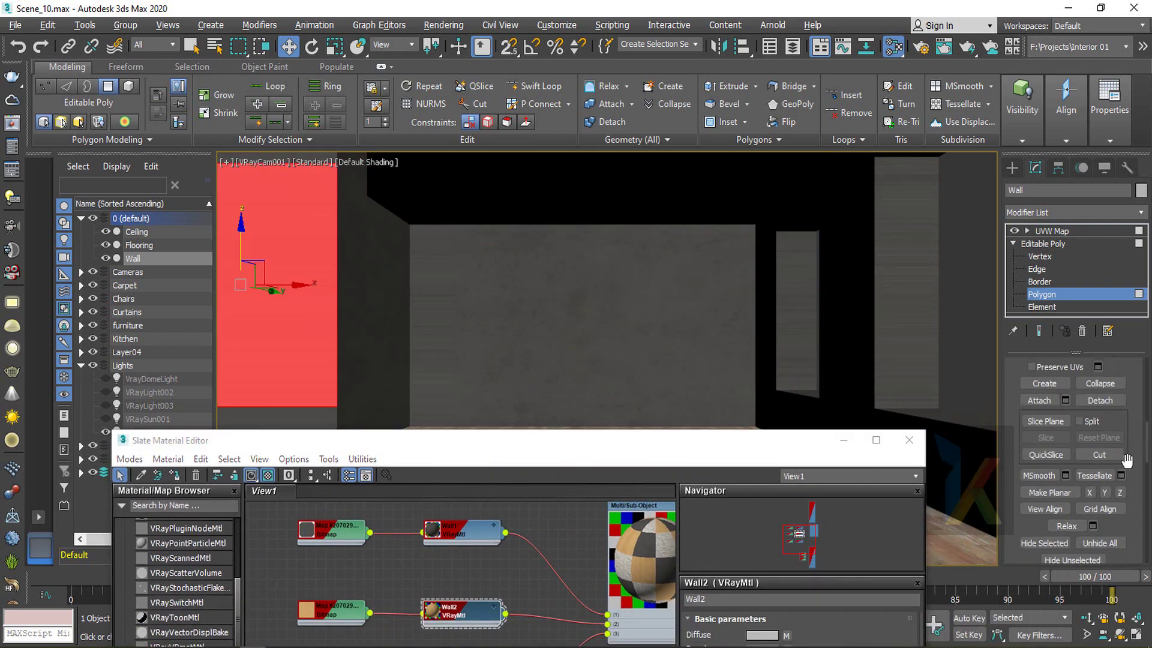
pyautogui.scroll(-3, 1138, 484)
pyautogui.click(1066, 477)
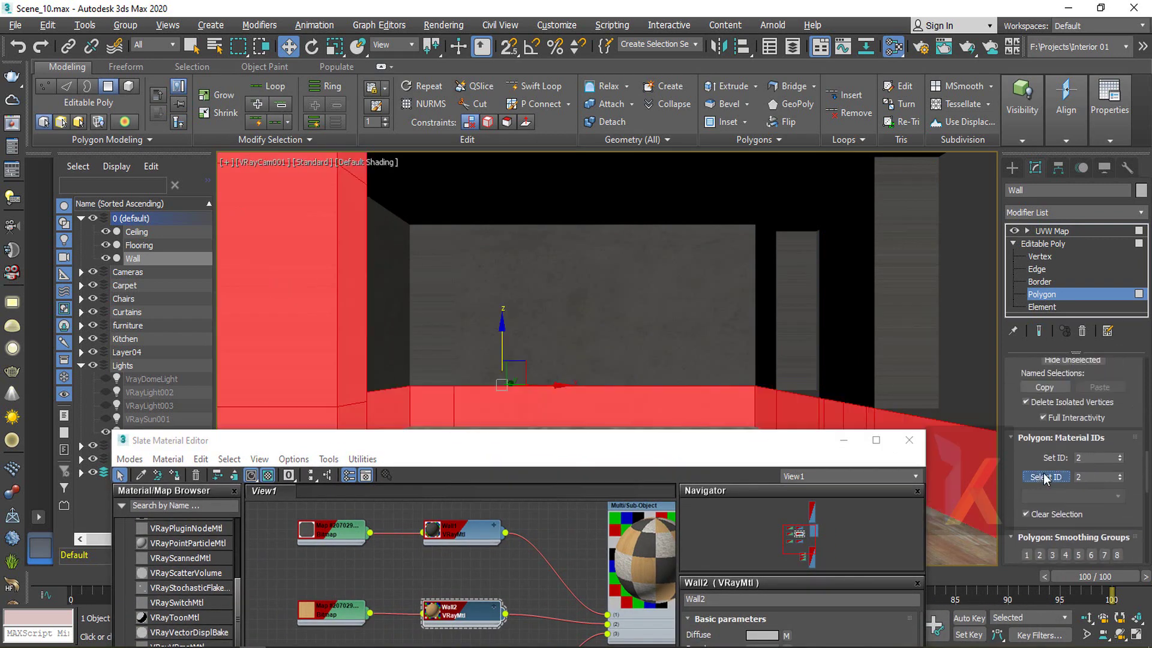
# Show the Wall2 material's wood texture in the viewport and return to the Wall's UVW Map modifier
pyautogui.moveTo(560, 443); pyautogui.dragTo(547, 148)
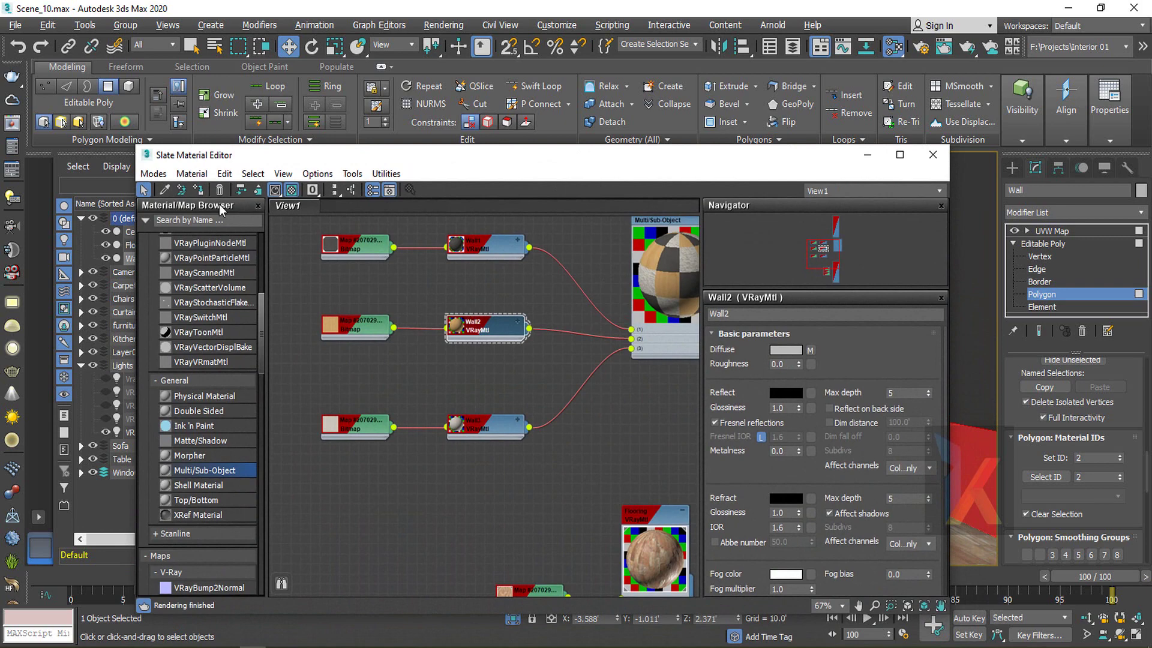
pyautogui.scroll(2, 357, 331)
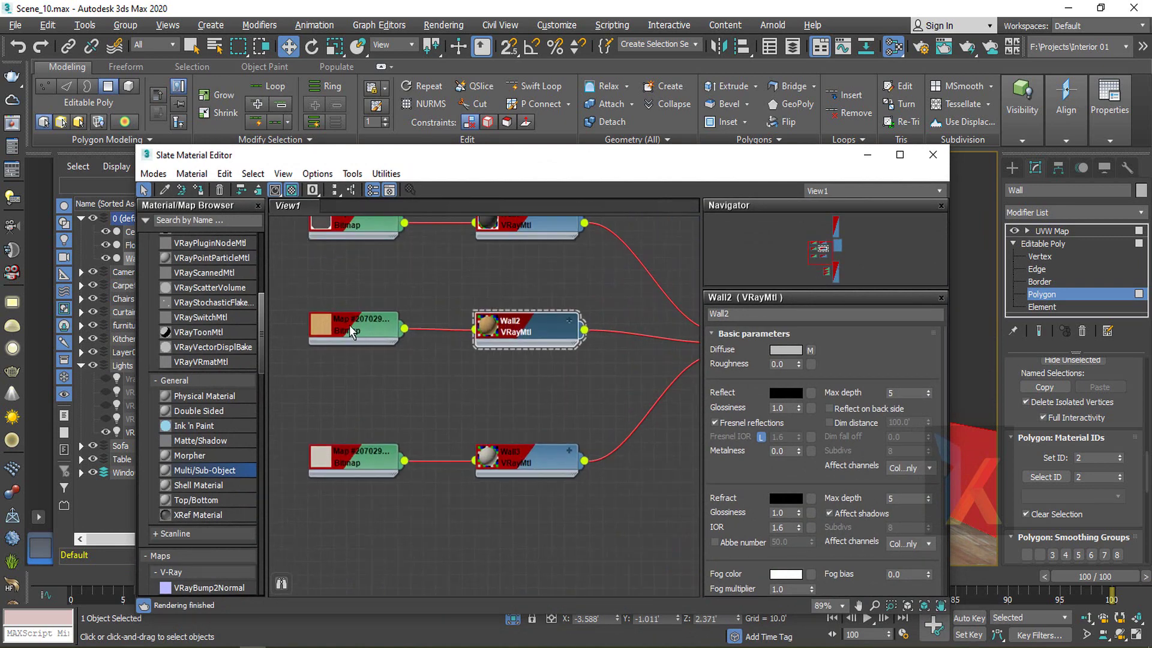
pyautogui.moveTo(388, 159); pyautogui.dragTo(477, 477)
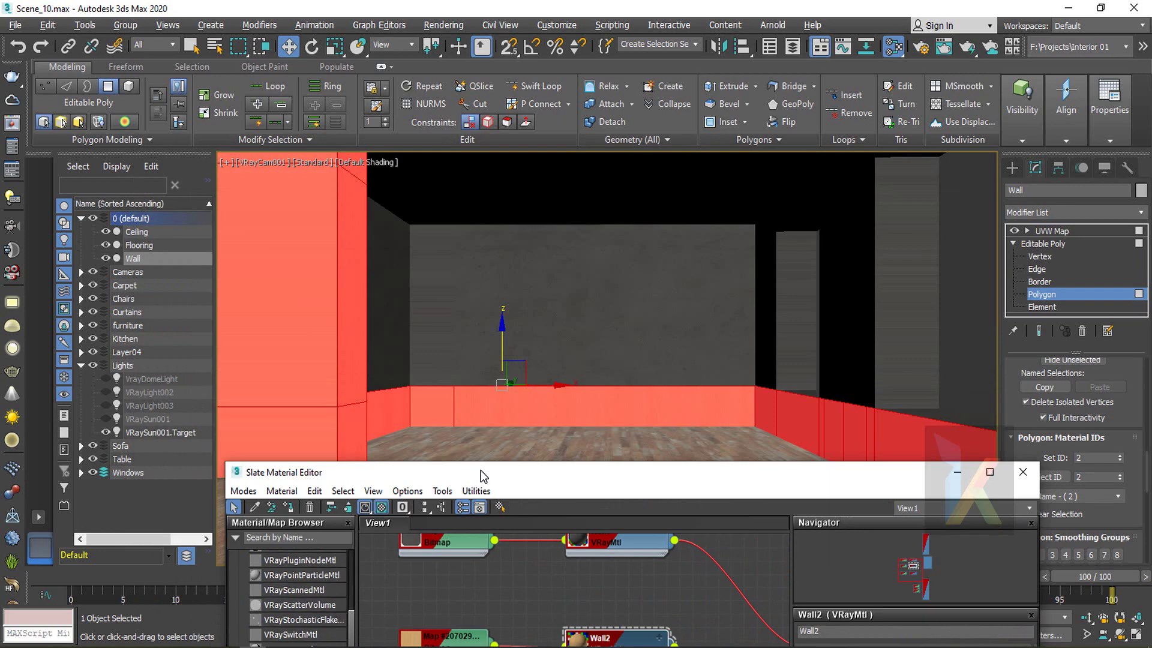
pyautogui.click(1051, 231)
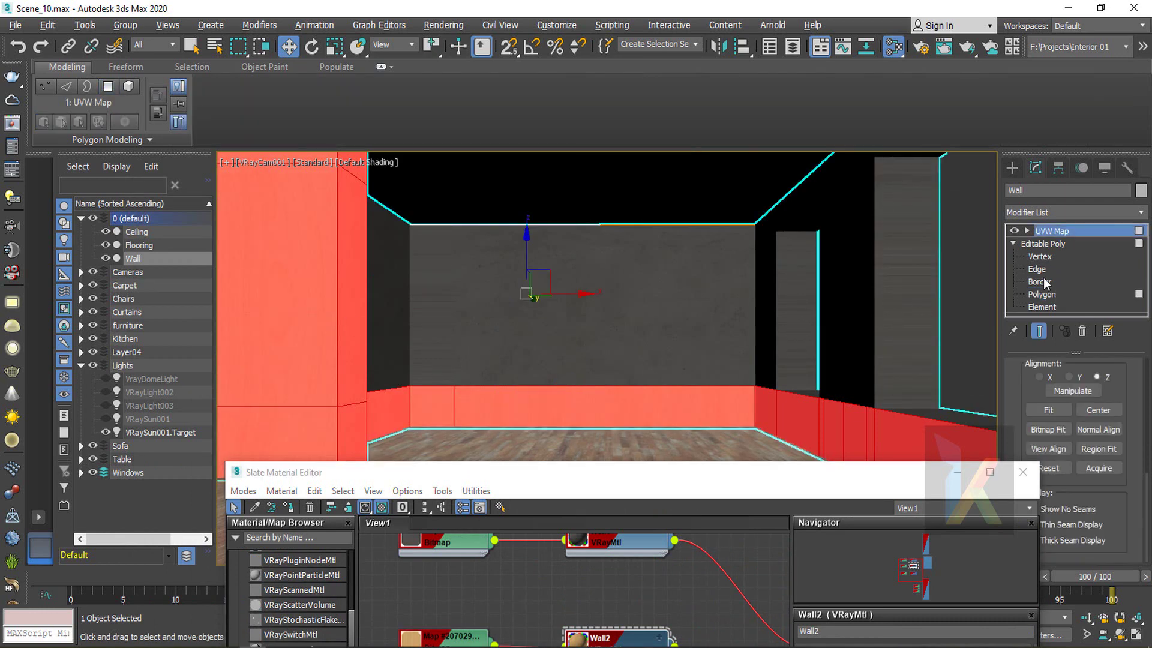
pyautogui.click(1037, 270)
pyautogui.click(1045, 244)
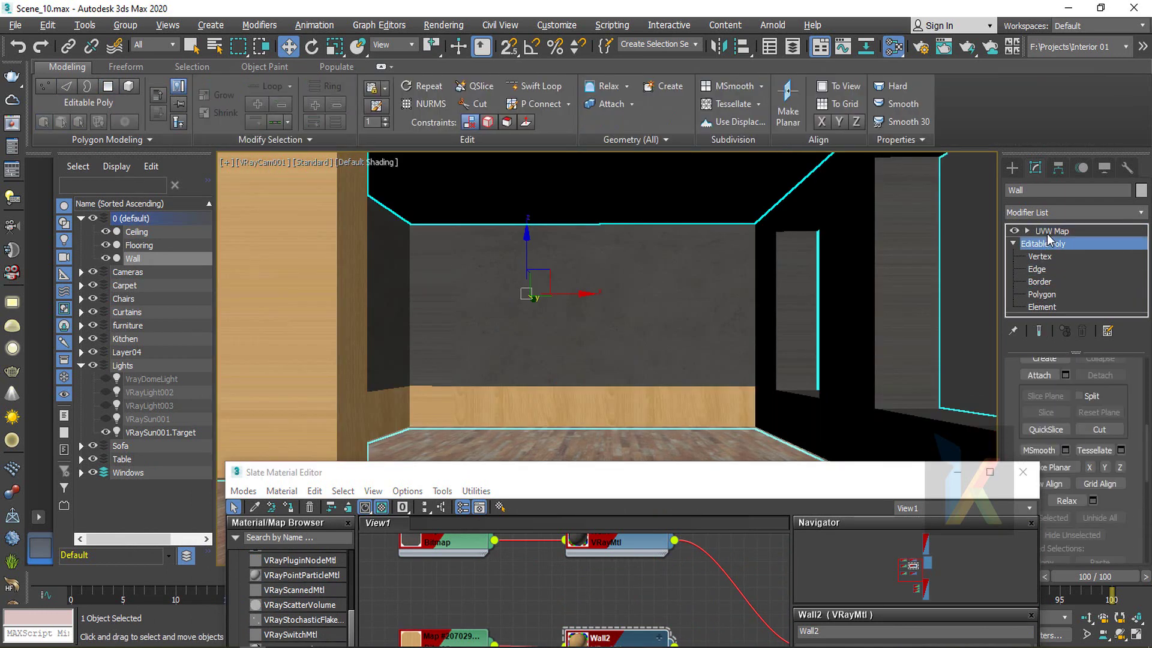
pyautogui.click(1050, 232)
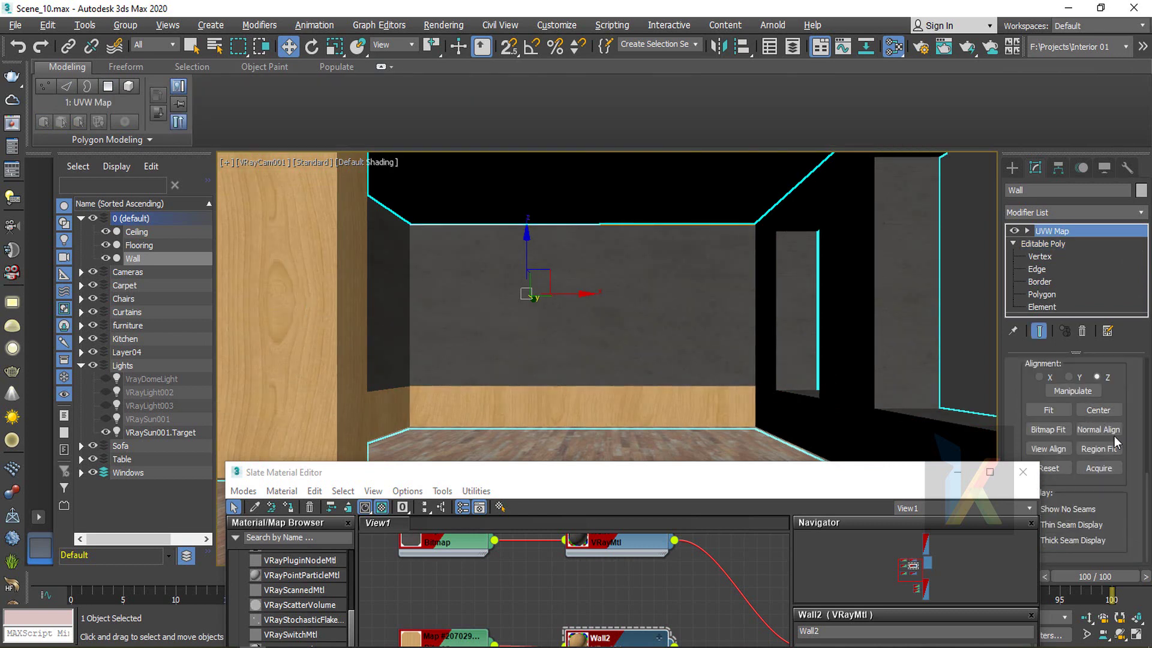
# Set the Wall's UVW Map tiling to U 3, V 1 and W 2
pyautogui.moveTo(1129, 398); pyautogui.dragTo(1132, 493)
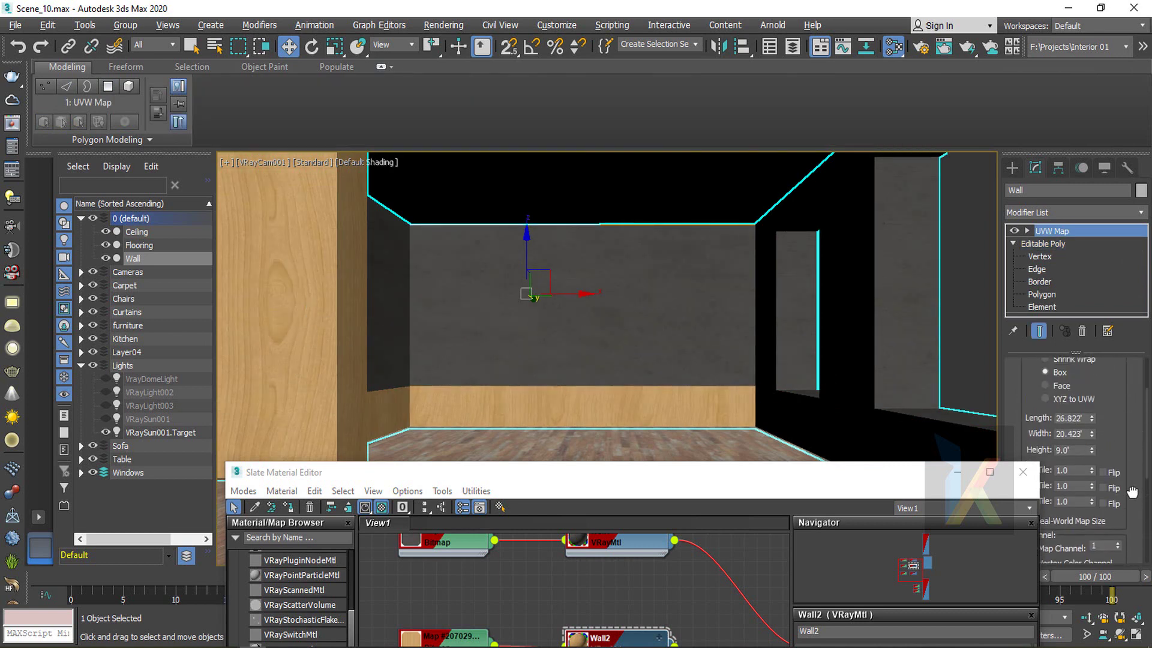
pyautogui.moveTo(882, 471); pyautogui.dragTo(778, 443)
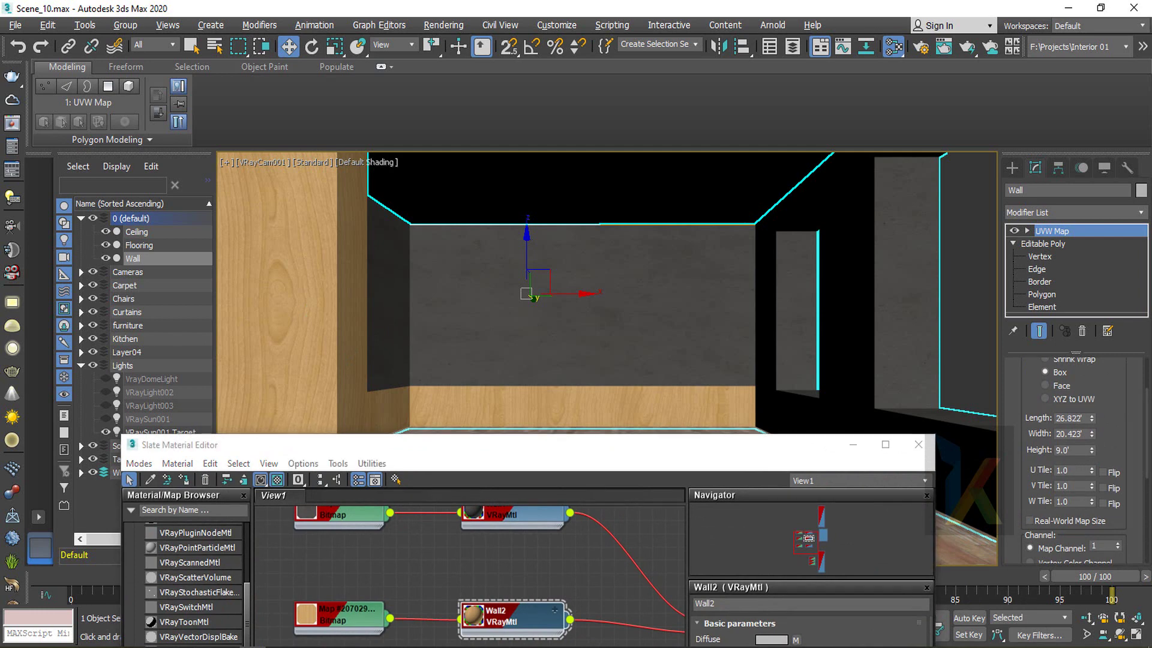
pyautogui.doubleClick(1086, 470)
pyautogui.write('2')
pyautogui.press('Return')
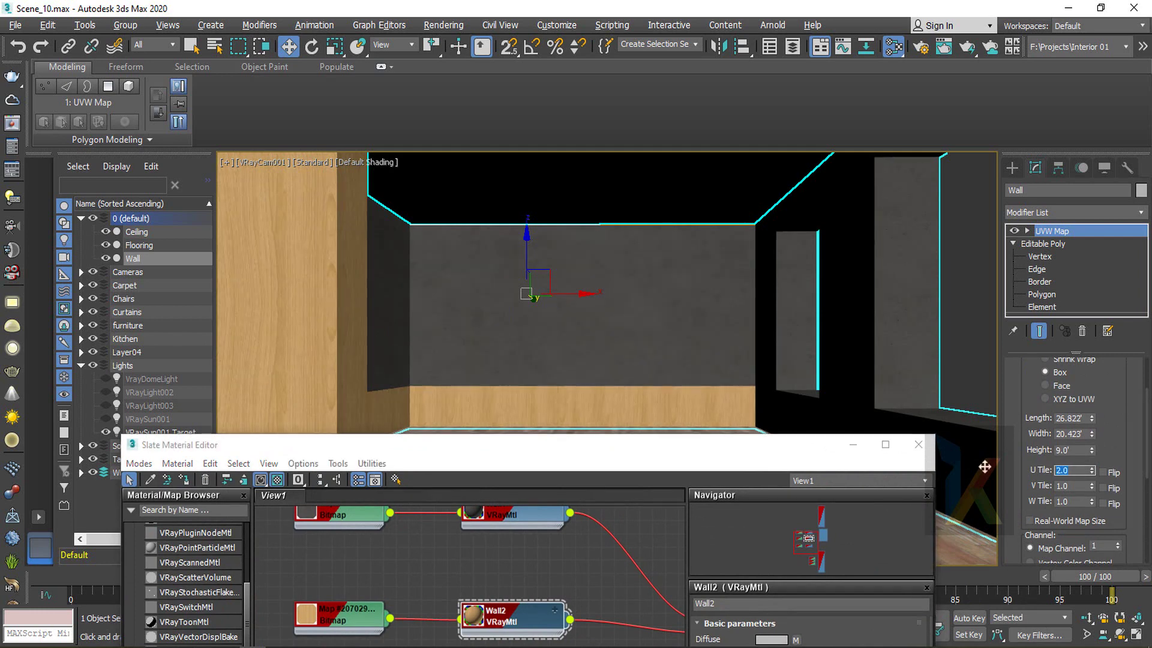
pyautogui.press('Tab')
pyautogui.write('2')
pyautogui.press('Return')
pyautogui.write('1')
pyautogui.press('Tab')
pyautogui.hotkey('shift', 'Tab')
pyautogui.write('3')
pyautogui.press('Return')
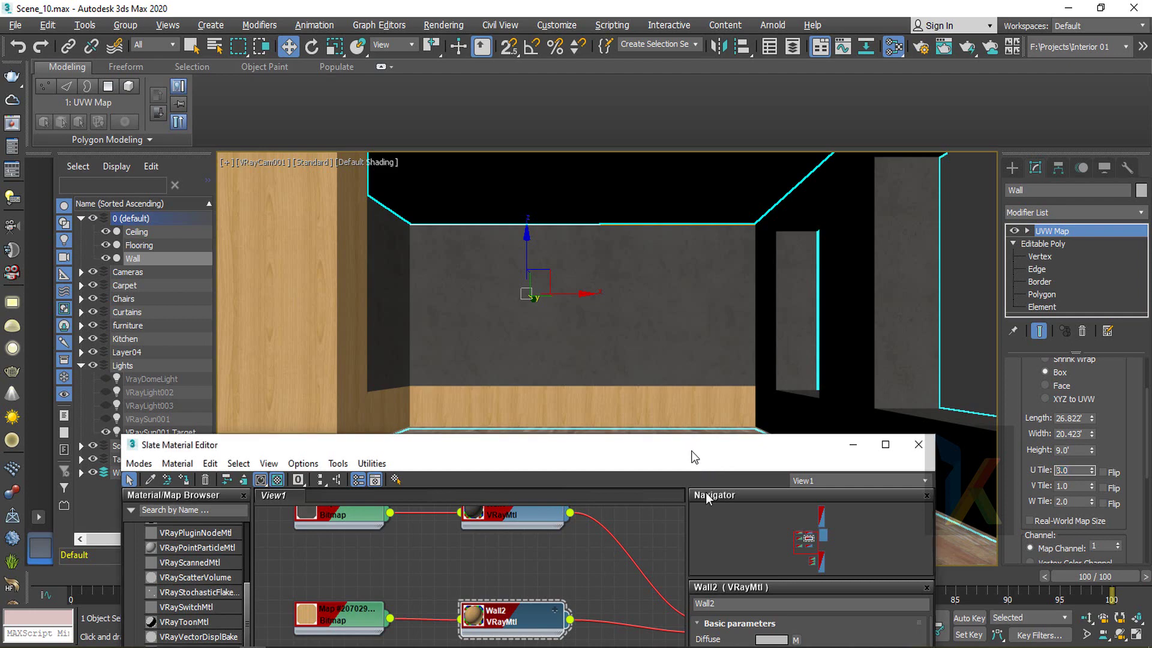
# Close the Slate Material Editor and convert the Wall to an Editable Poly
pyautogui.moveTo(691, 451); pyautogui.dragTo(651, 431)
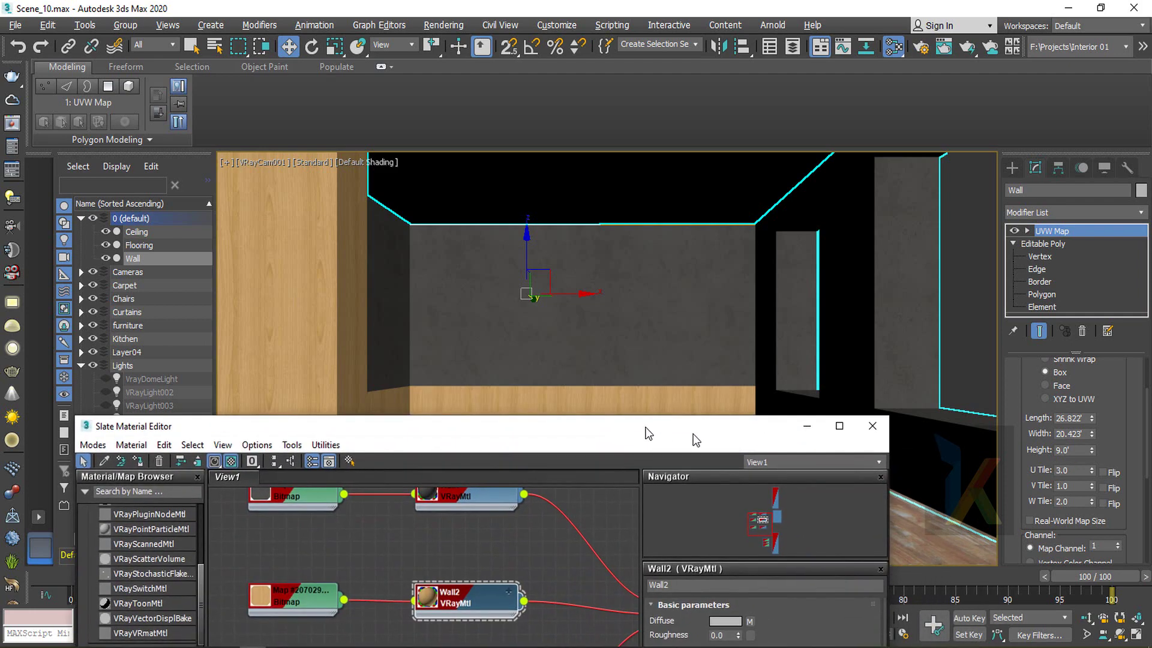
pyautogui.click(868, 429)
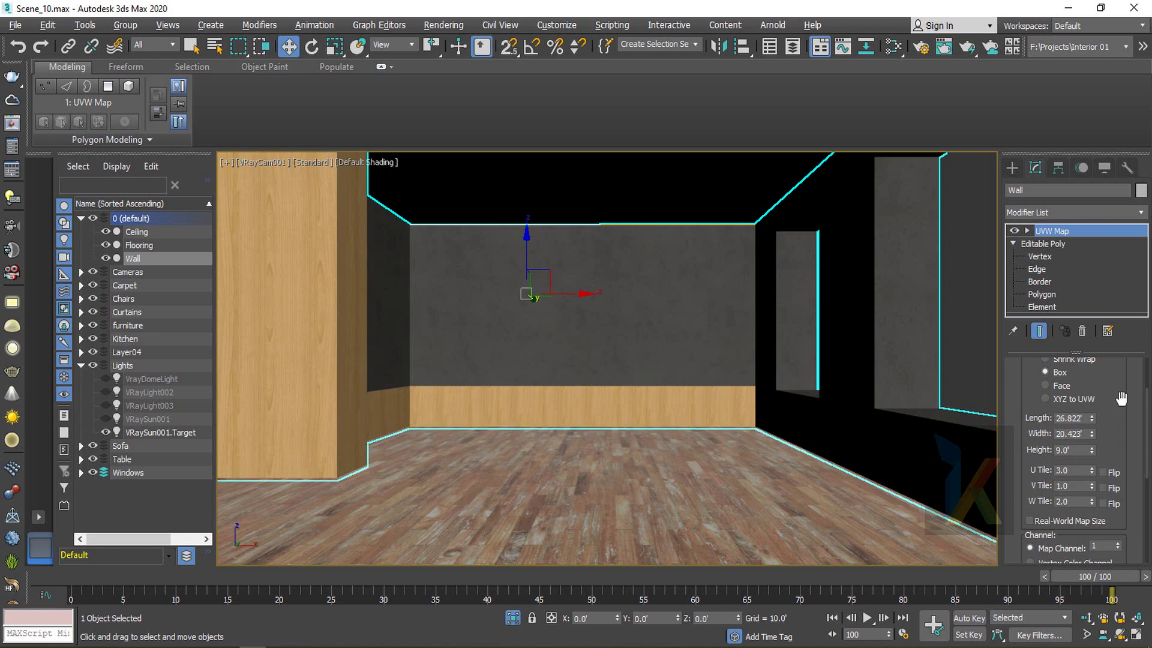
pyautogui.moveTo(1121, 400); pyautogui.dragTo(1143, 561)
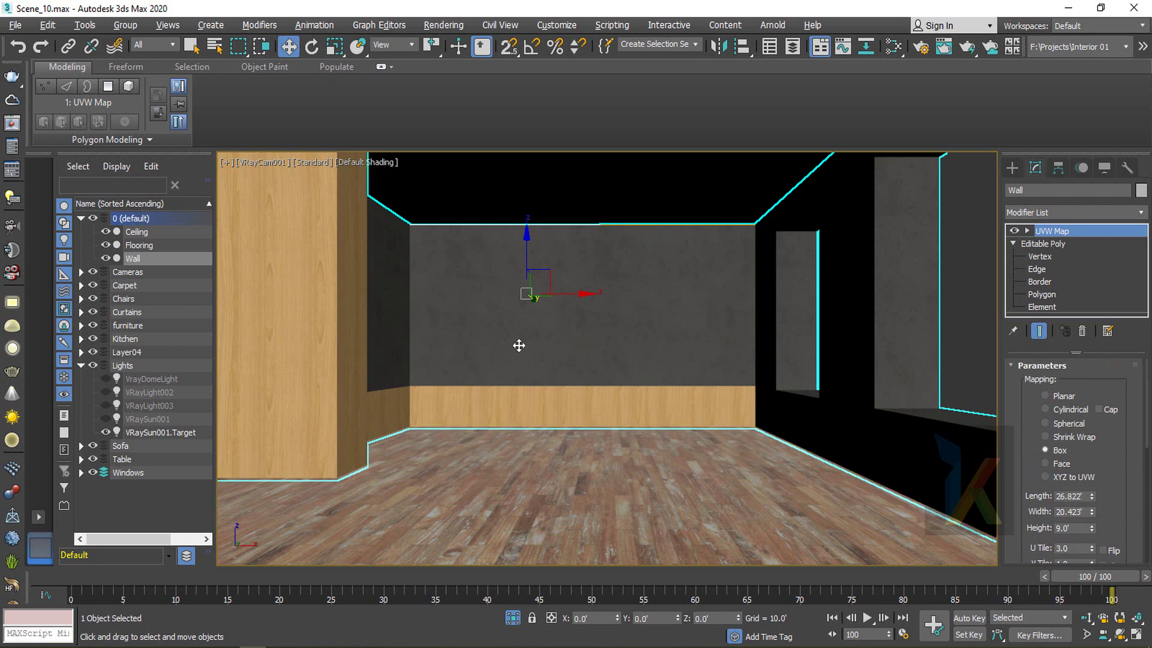
pyautogui.rightClick(306, 347)
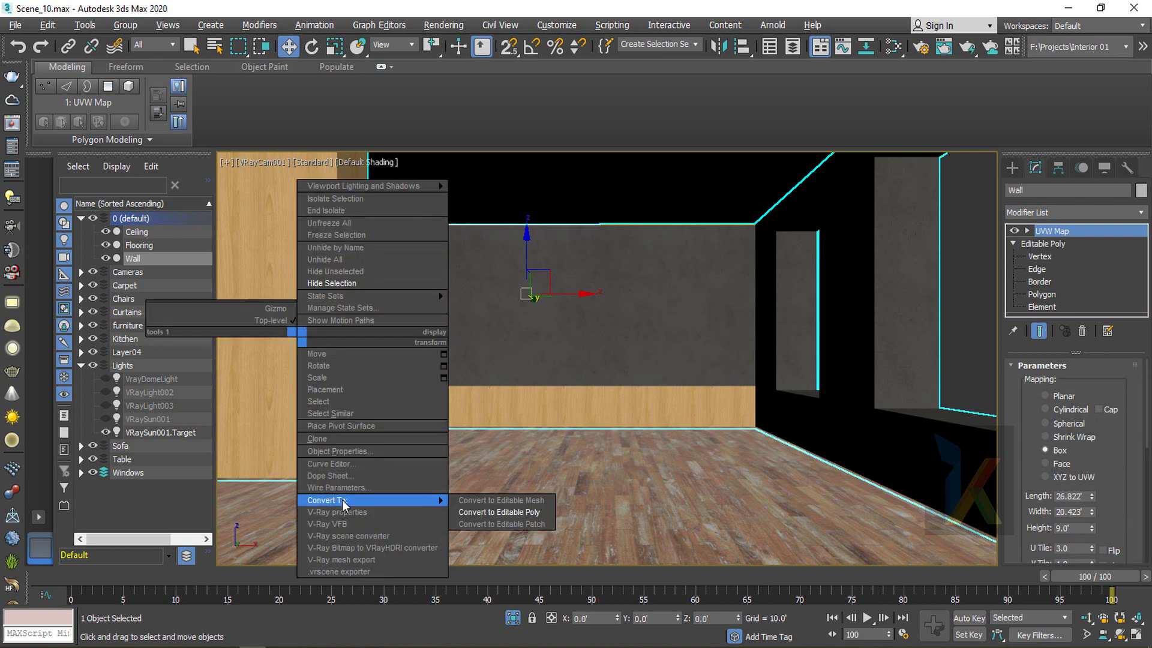
pyautogui.moveTo(395, 505)
pyautogui.click(483, 513)
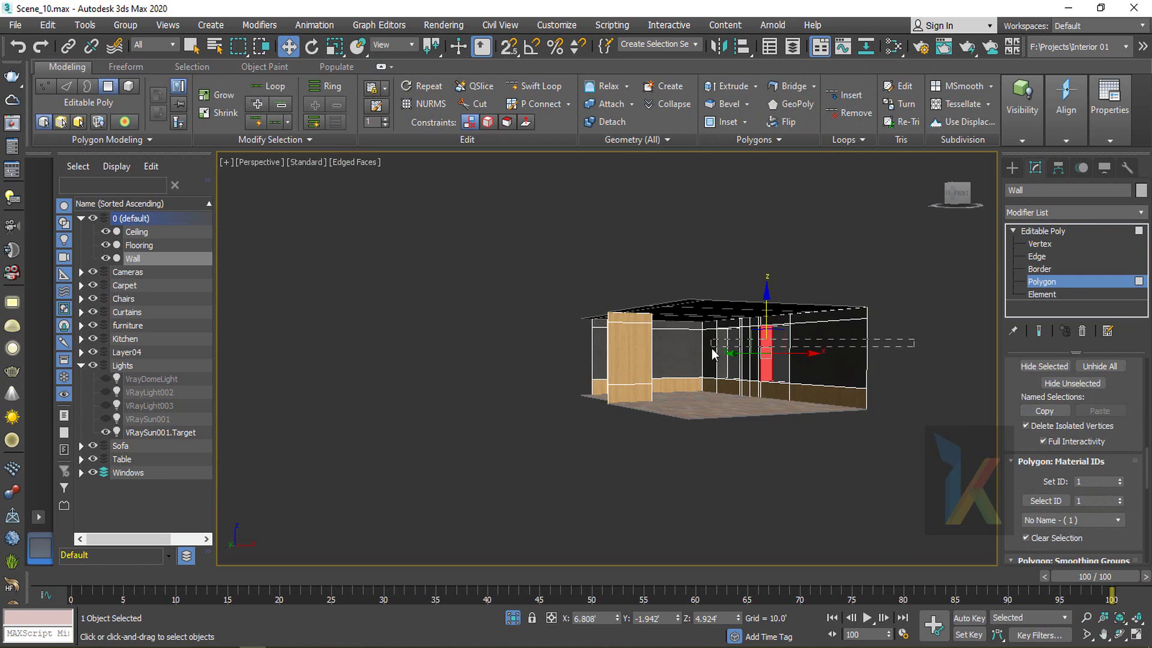
# Select the window wall's dark polygons beside and between the window openings, above the wood panelling, in the Perspective view
pyautogui.moveTo(712, 348); pyautogui.dragTo(710, 352)
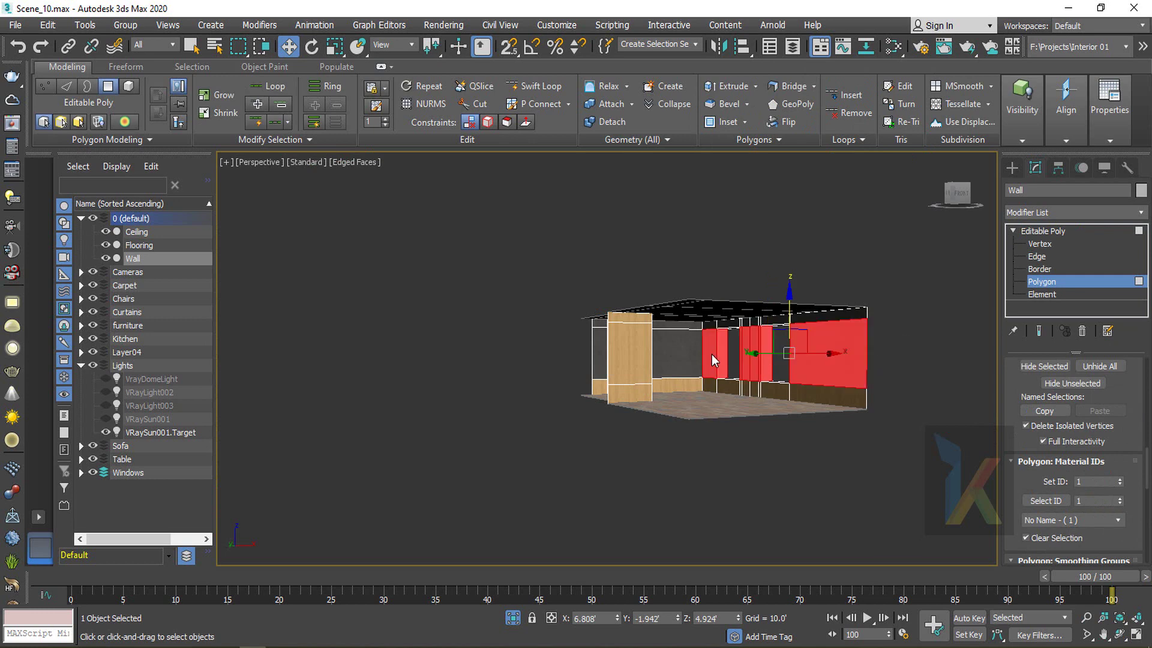
pyautogui.scroll(3, 789, 328)
pyautogui.keyDown('ctrl'); pyautogui.moveTo(963, 301); pyautogui.dragTo(863, 359); pyautogui.keyUp('ctrl')
# Add the strip of polygons running above the windows, up to the back wall corner, to the selection
pyautogui.keyDown('ctrl'); pyautogui.click(761, 320); pyautogui.keyUp('ctrl')
pyautogui.scroll(3, 749, 322)
pyautogui.keyDown('ctrl'); pyautogui.click(722, 315); pyautogui.keyUp('ctrl')
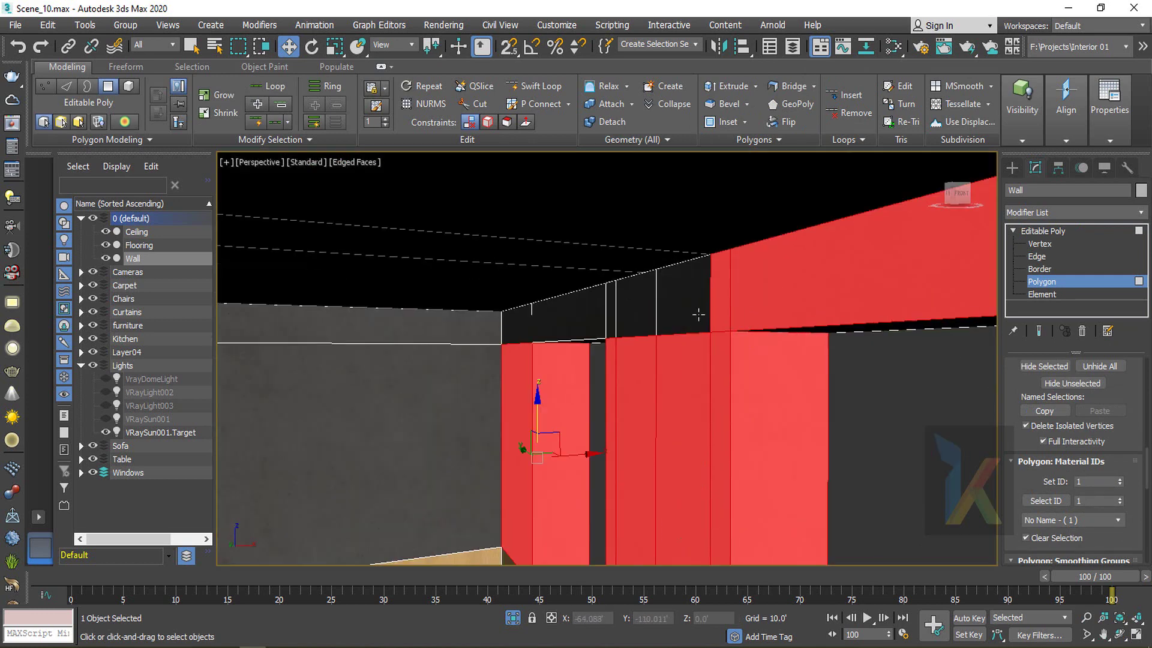
pyautogui.keyDown('ctrl'); pyautogui.click(690, 316); pyautogui.keyUp('ctrl')
pyautogui.keyDown('ctrl'); pyautogui.click(637, 315); pyautogui.keyUp('ctrl')
pyautogui.keyDown('ctrl'); pyautogui.click(611, 314); pyautogui.keyUp('ctrl')
pyautogui.keyDown('ctrl'); pyautogui.click(556, 317); pyautogui.keyUp('ctrl')
pyautogui.keyDown('ctrl'); pyautogui.click(522, 316); pyautogui.keyUp('ctrl')
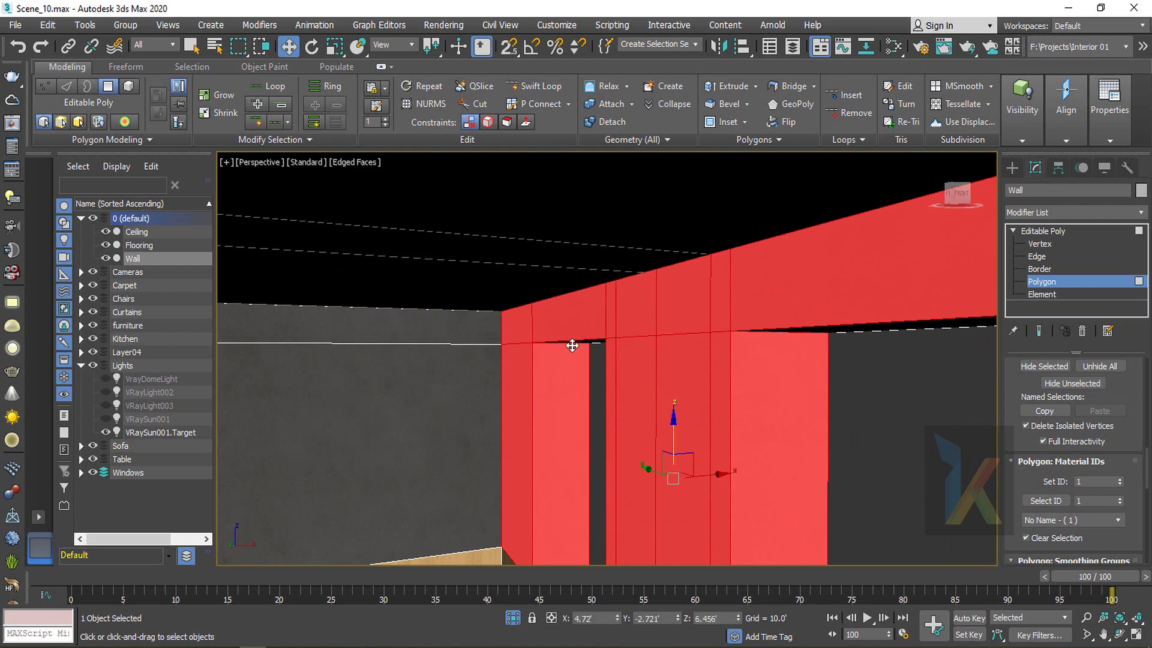
# Add the undersides of both window openings to the polygon selection
pyautogui.keyDown('alt'); pyautogui.moveTo(601, 365); pyautogui.dragTo(594, 363, button='middle'); pyautogui.keyUp('alt')
pyautogui.keyDown('ctrl'); pyautogui.click(587, 381); pyautogui.keyUp('ctrl')
pyautogui.keyDown('ctrl'); pyautogui.click(825, 342); pyautogui.keyUp('ctrl')
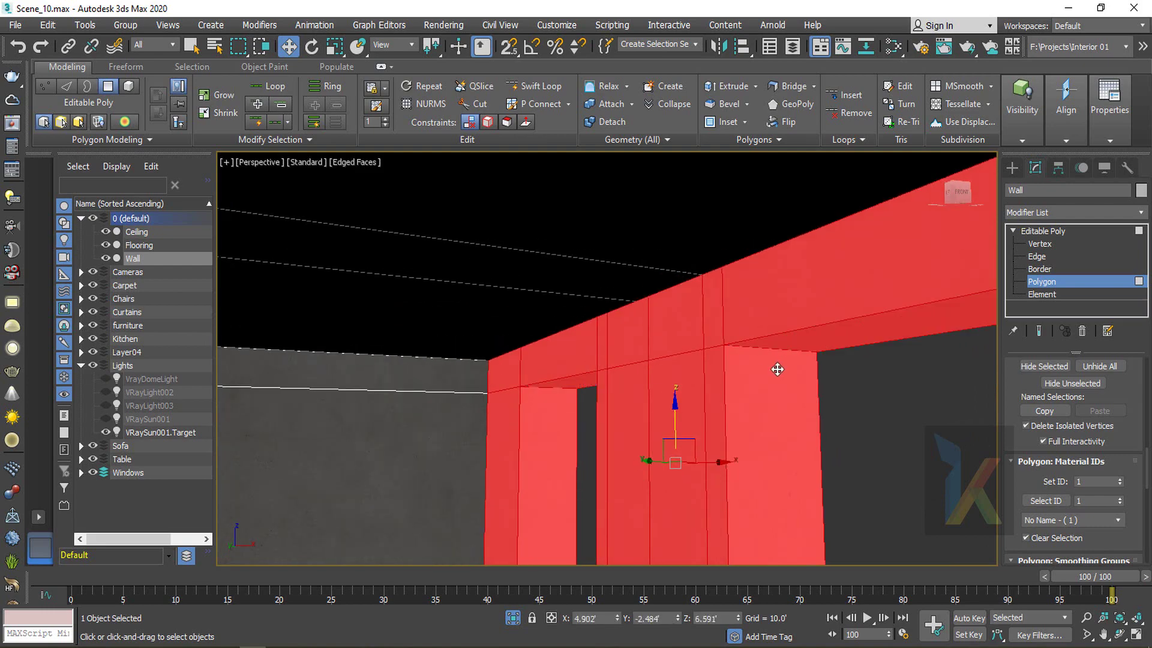
# Add the window sills and the upper polygons of the end wall opposite the back wall to the selection
pyautogui.scroll(-4, 775, 366)
pyautogui.moveTo(774, 367); pyautogui.dragTo(755, 312, button='middle')
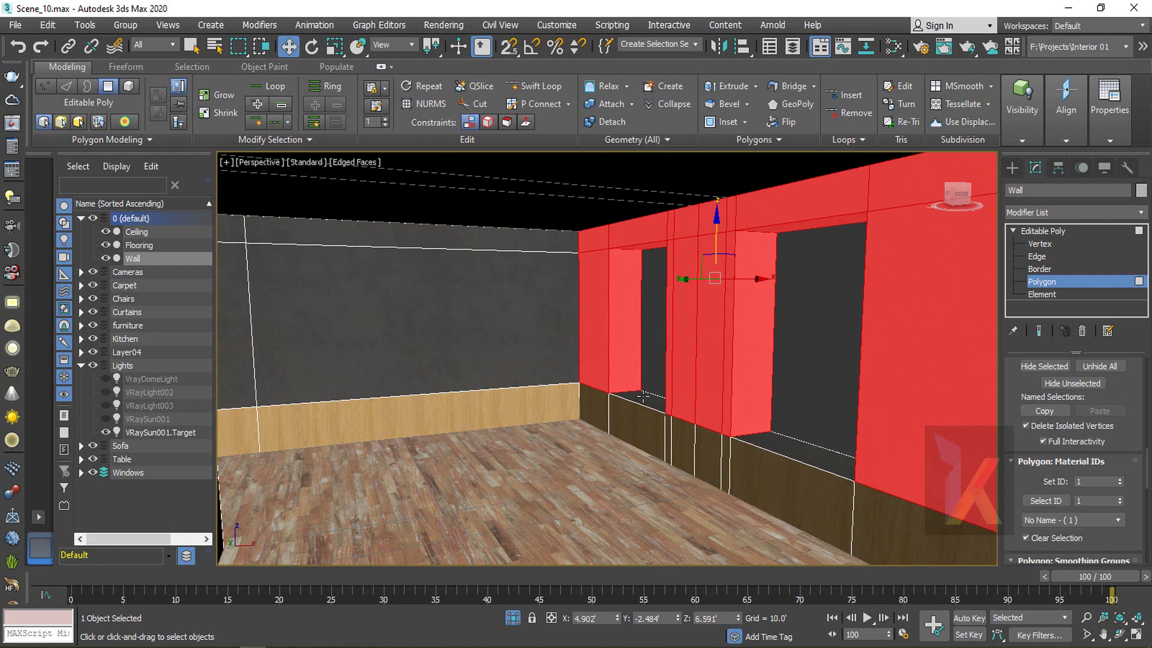
pyautogui.keyDown('alt'); pyautogui.moveTo(809, 441); pyautogui.dragTo(864, 393, button='middle'); pyautogui.keyUp('alt')
pyautogui.moveTo(863, 394); pyautogui.dragTo(538, 399, button='middle')
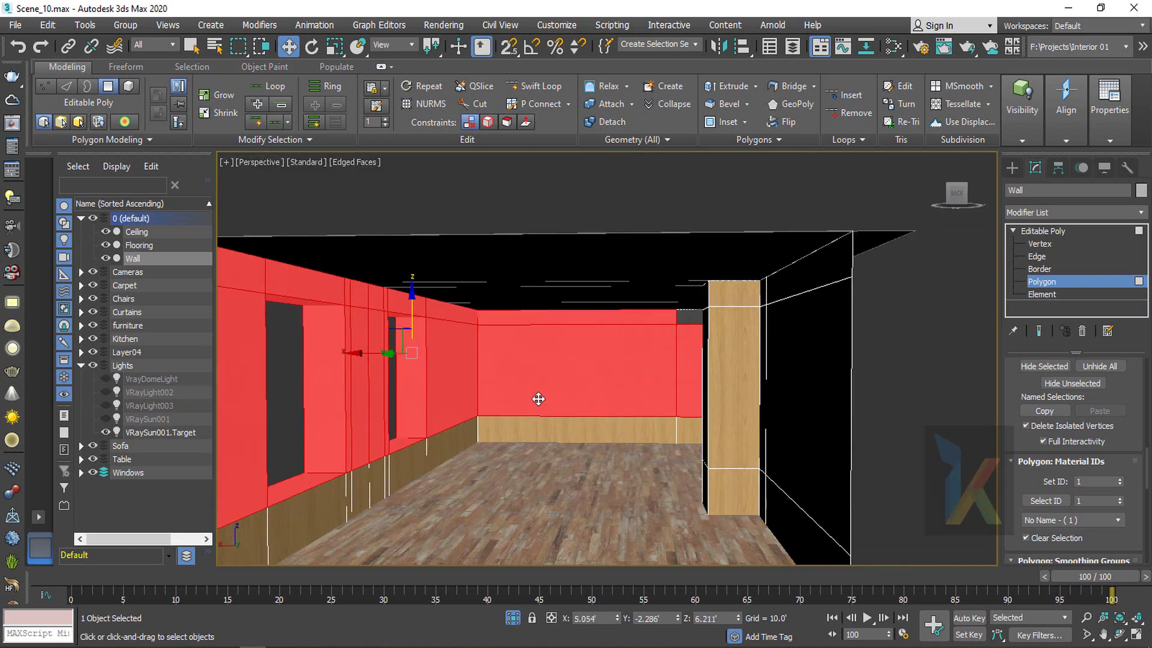
pyautogui.scroll(3, 559, 381)
pyautogui.keyDown('ctrl'); pyautogui.click(779, 288); pyautogui.keyUp('ctrl')
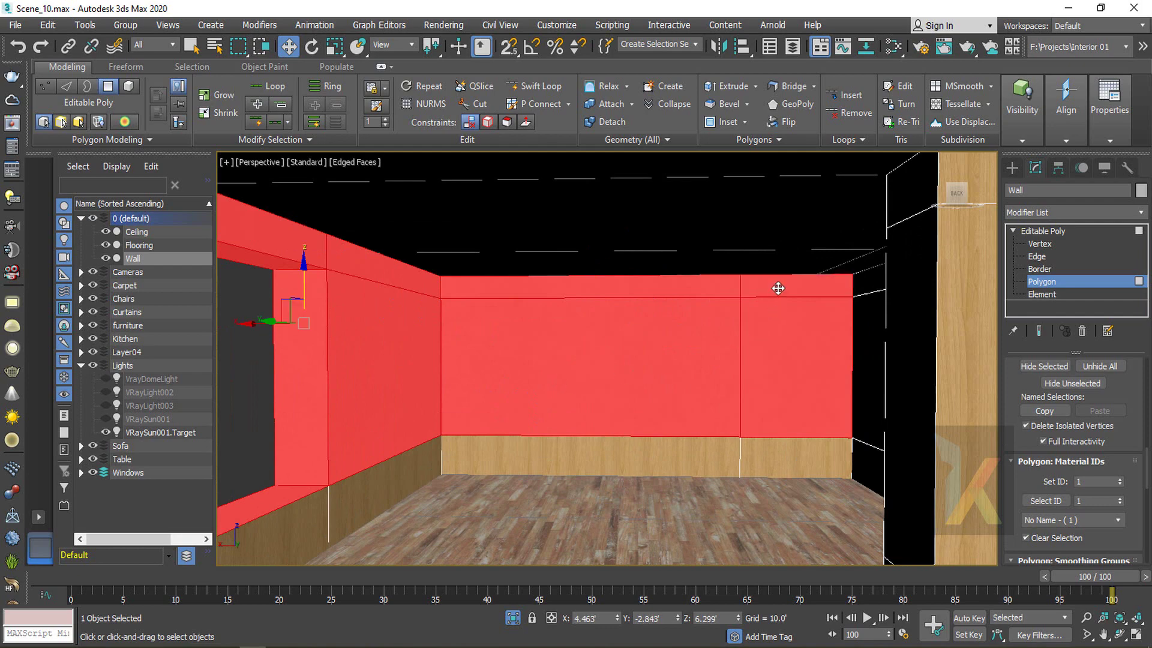
# Add the side wall's upper polygons next to the wood-clad column to the selection, leaving the dark back wall out
pyautogui.moveTo(769, 346)
pyautogui.keyDown('alt'); pyautogui.mouseDown(button='middle')
pyautogui.moveTo(866, 336)
pyautogui.moveTo(772, 347)
pyautogui.mouseUp(button='middle'); pyautogui.keyUp('alt')
pyautogui.keyDown('ctrl'); pyautogui.click(642, 323); pyautogui.keyUp('ctrl')
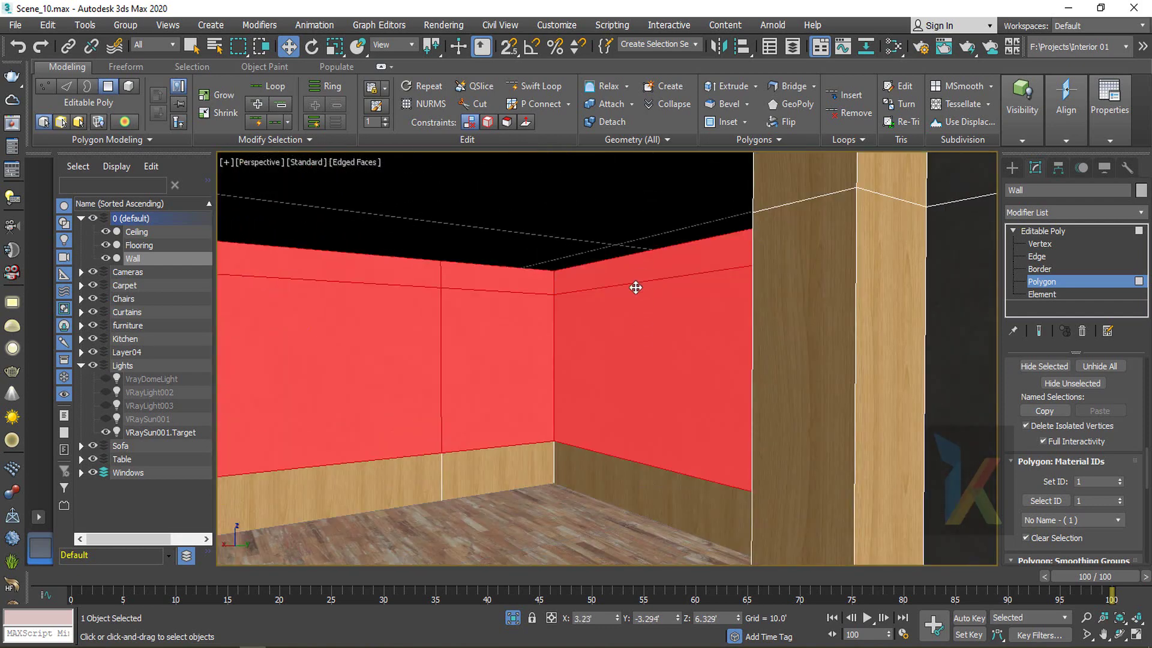
pyautogui.scroll(-3, 591, 396)
pyautogui.keyDown('alt'); pyautogui.moveTo(589, 398); pyautogui.dragTo(737, 390, button='middle'); pyautogui.keyUp('alt')
pyautogui.moveTo(300, 375); pyautogui.dragTo(598, 365, button='middle')
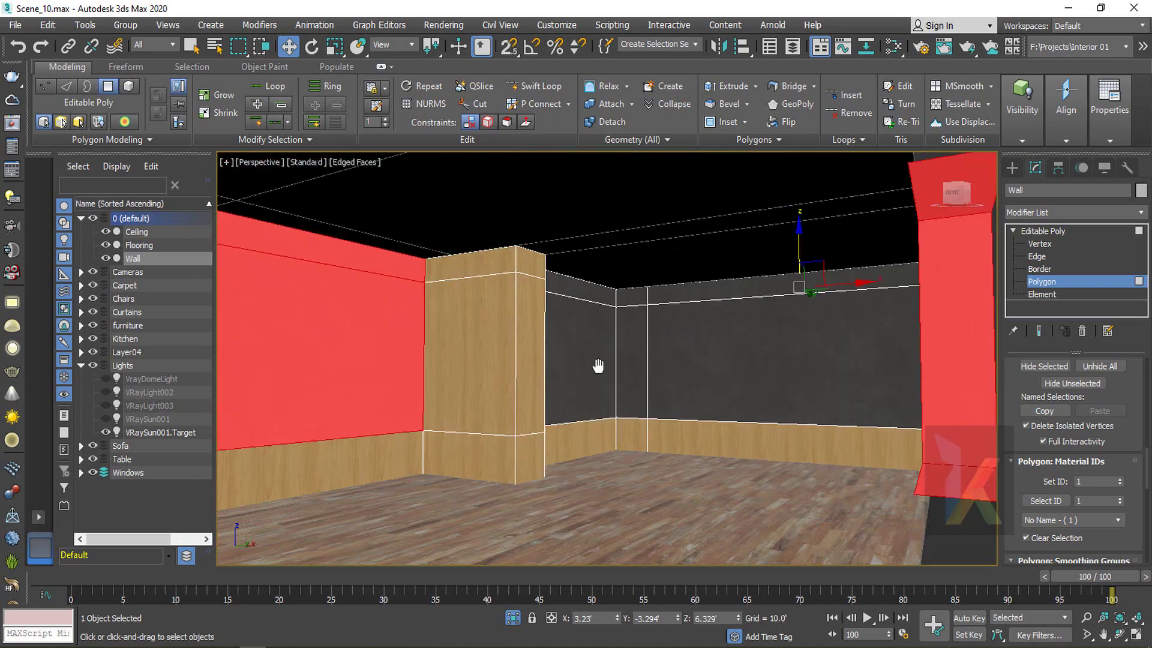
pyautogui.scroll(-4, 595, 364)
pyautogui.keyDown('alt'); pyautogui.moveTo(651, 396); pyautogui.dragTo(958, 446, button='middle'); pyautogui.keyUp('alt')
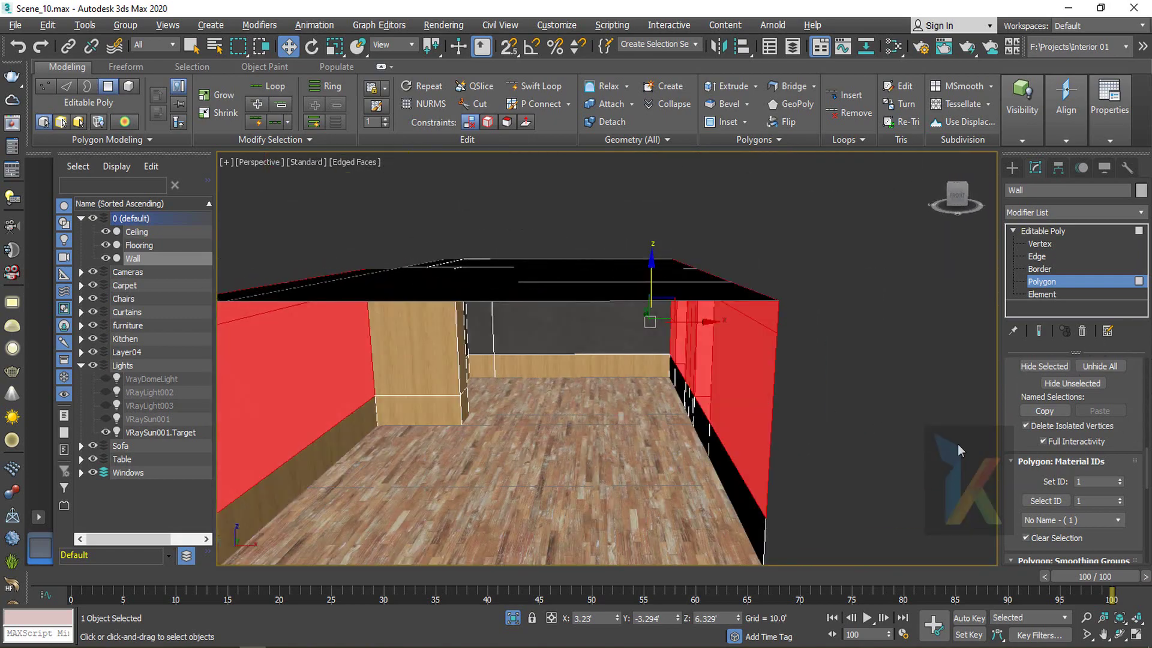
# Give the selected wall polygons material ID 3, and reselect them by that ID to verify the assignment
pyautogui.keyDown('alt'); pyautogui.moveTo(618, 470); pyautogui.dragTo(843, 434, button='middle'); pyautogui.keyUp('alt')
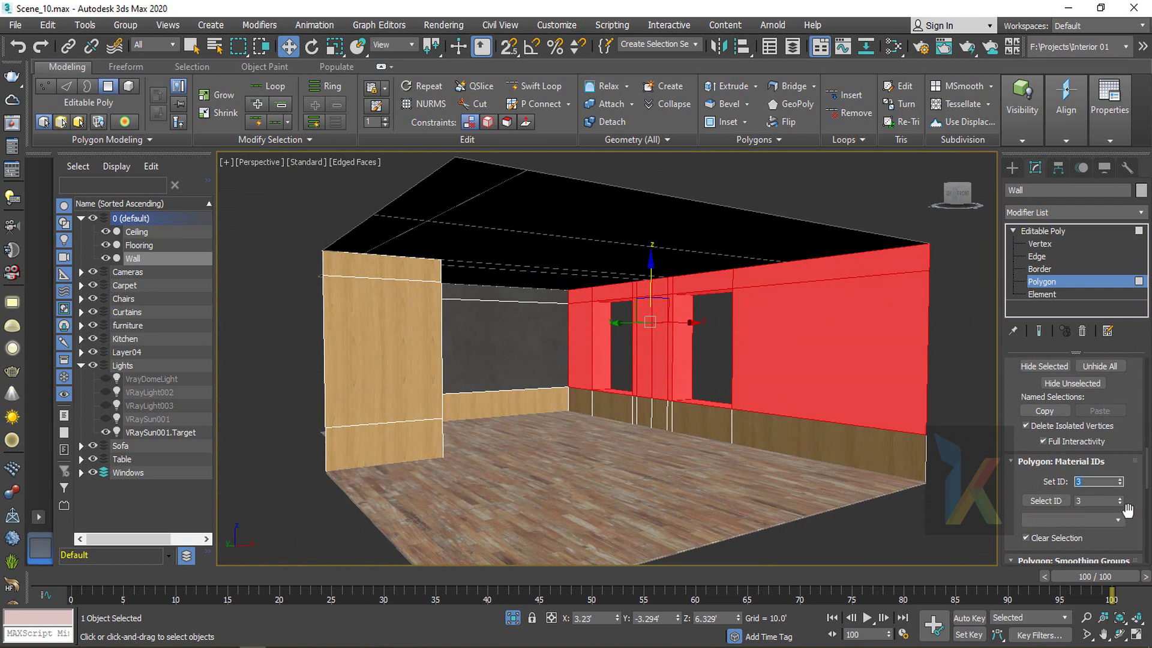
pyautogui.click(872, 357)
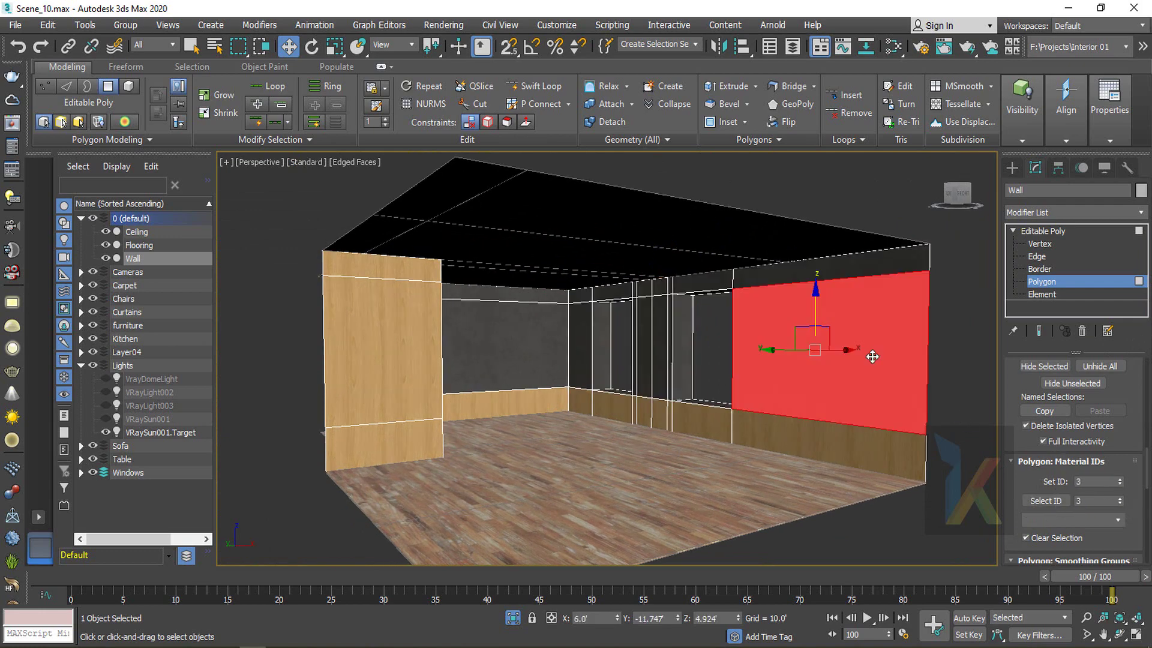
pyautogui.click(1044, 232)
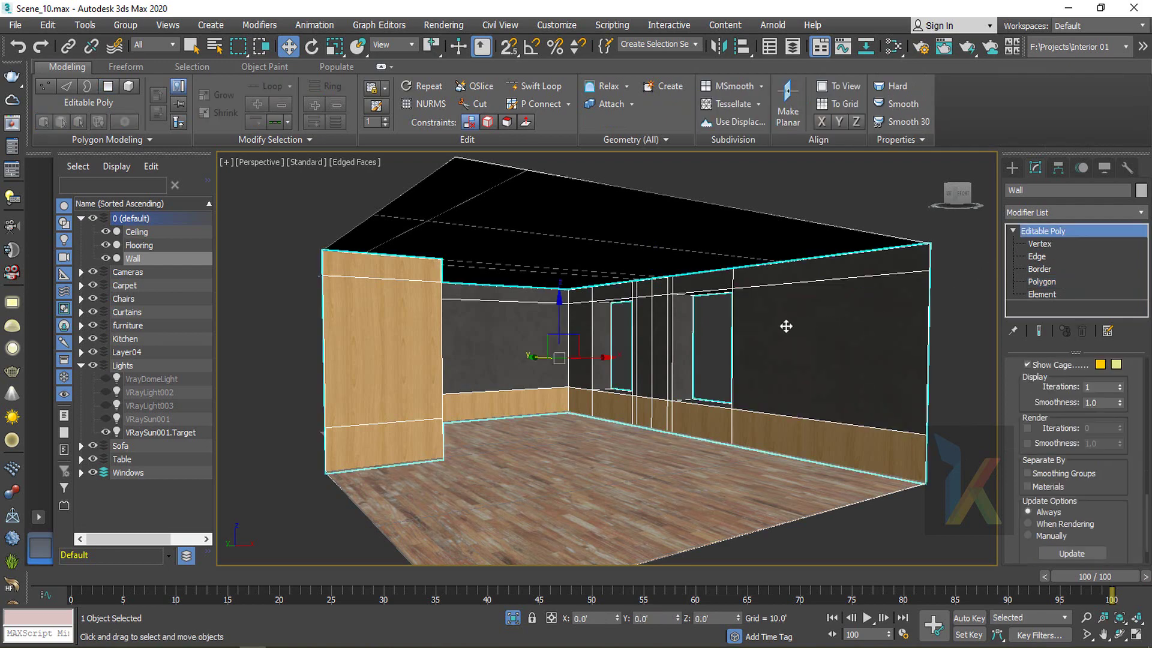
pyautogui.press('4')
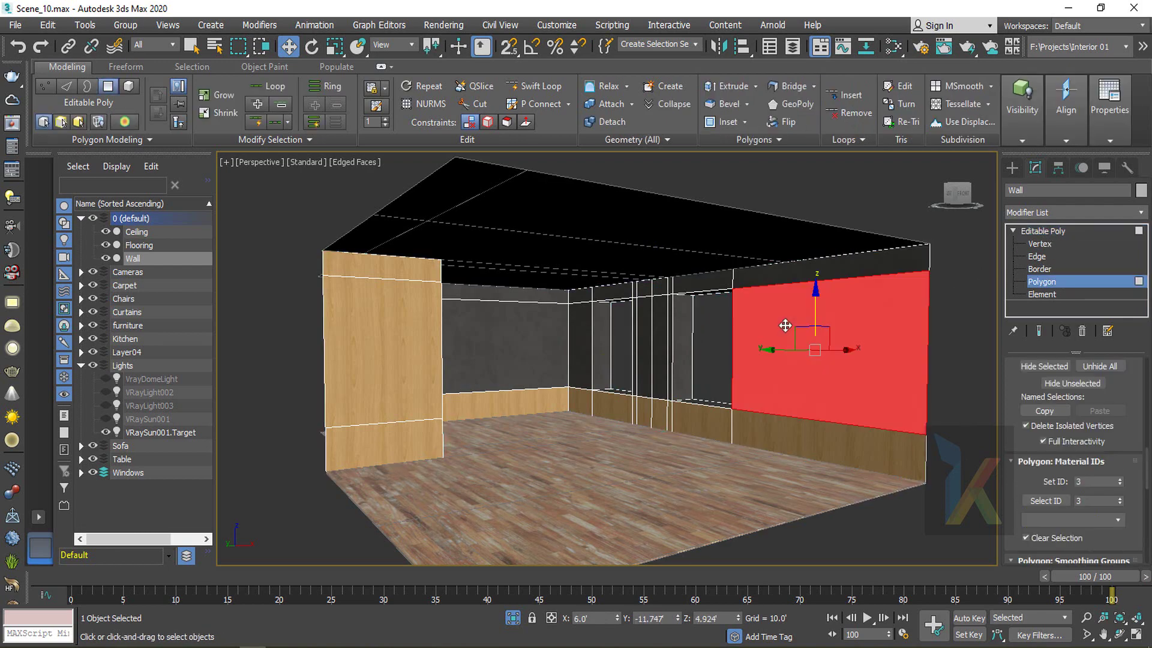
pyautogui.click(1048, 502)
pyautogui.keyDown('alt'); pyautogui.moveTo(614, 388); pyautogui.dragTo(677, 399, button='middle'); pyautogui.keyUp('alt')
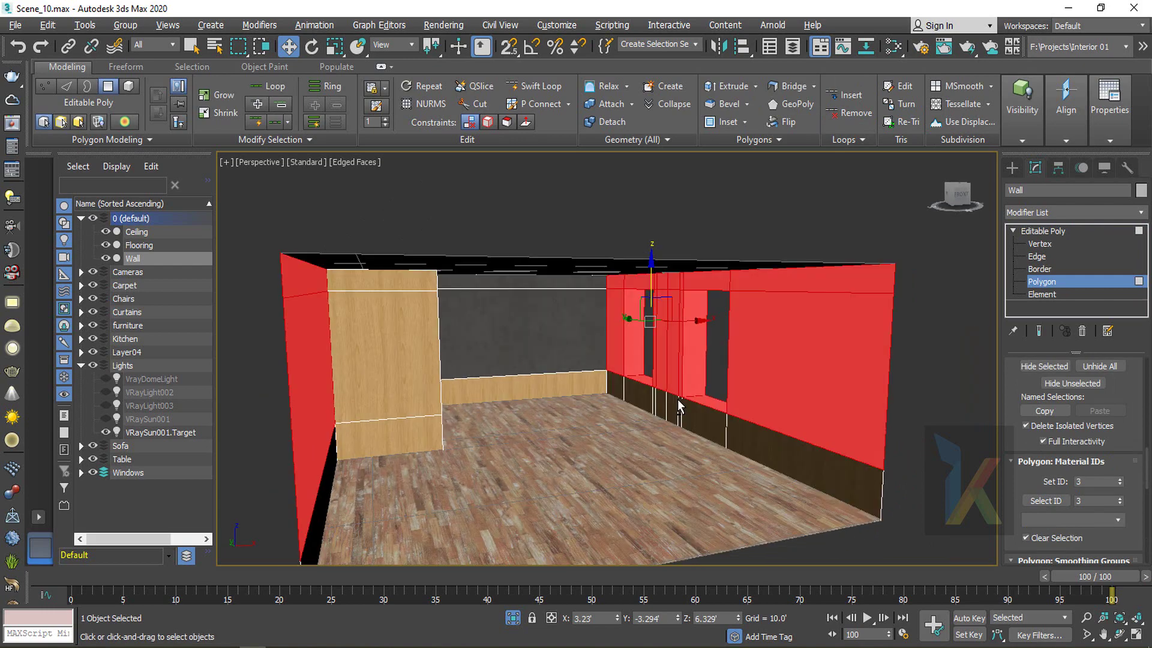
# Assign the Wall3 material to the ID 3 polygons and inspect its plaster texture on the window wall
pyautogui.press('m')
pyautogui.moveTo(662, 420); pyautogui.dragTo(630, 178)
pyautogui.moveTo(538, 360)
pyautogui.mouseDown(button='middle')
pyautogui.moveTo(540, 381)
pyautogui.moveTo(551, 359)
pyautogui.mouseUp(button='middle')
pyautogui.doubleClick(442, 480)
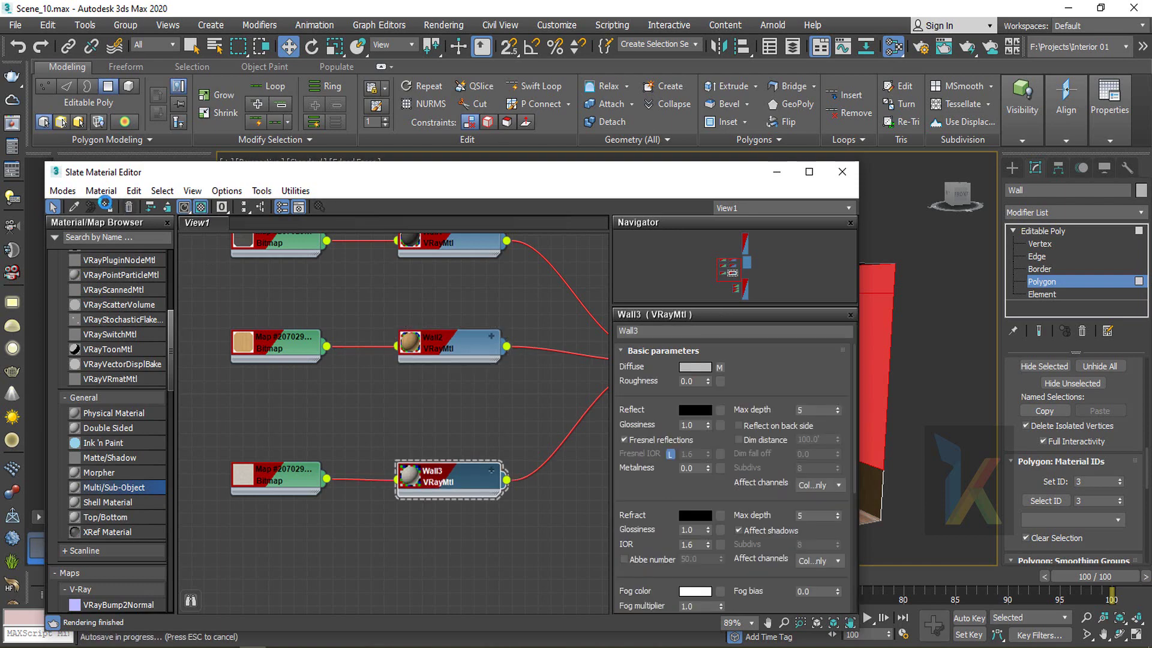
pyautogui.moveTo(544, 177); pyautogui.dragTo(576, 410)
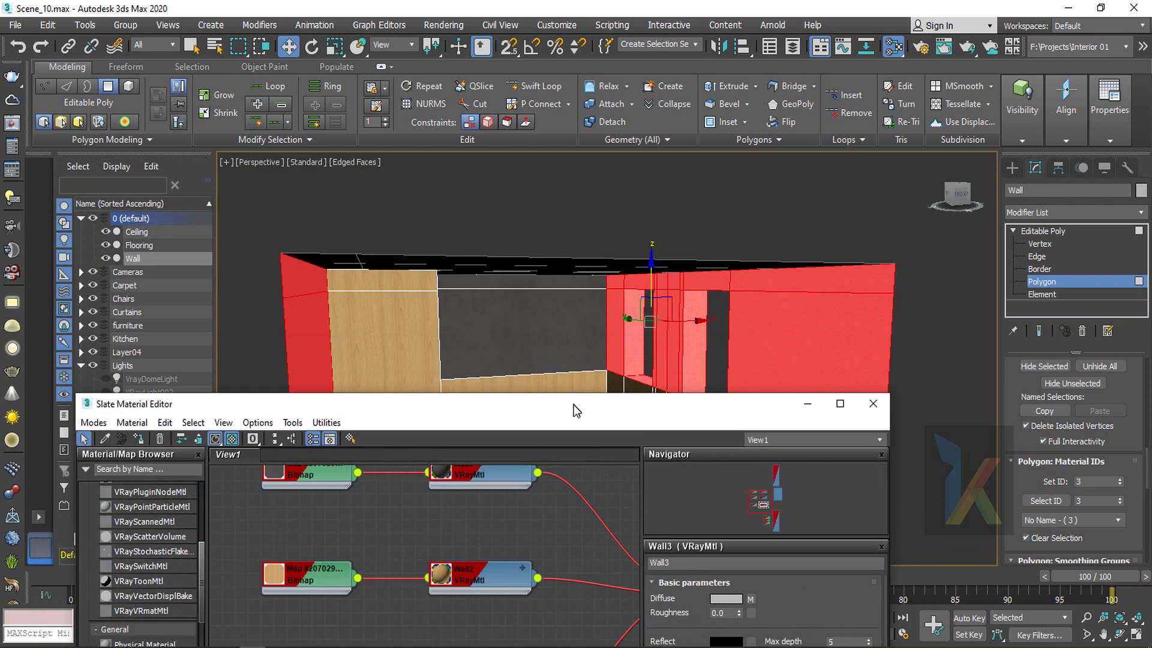
pyautogui.click(851, 213)
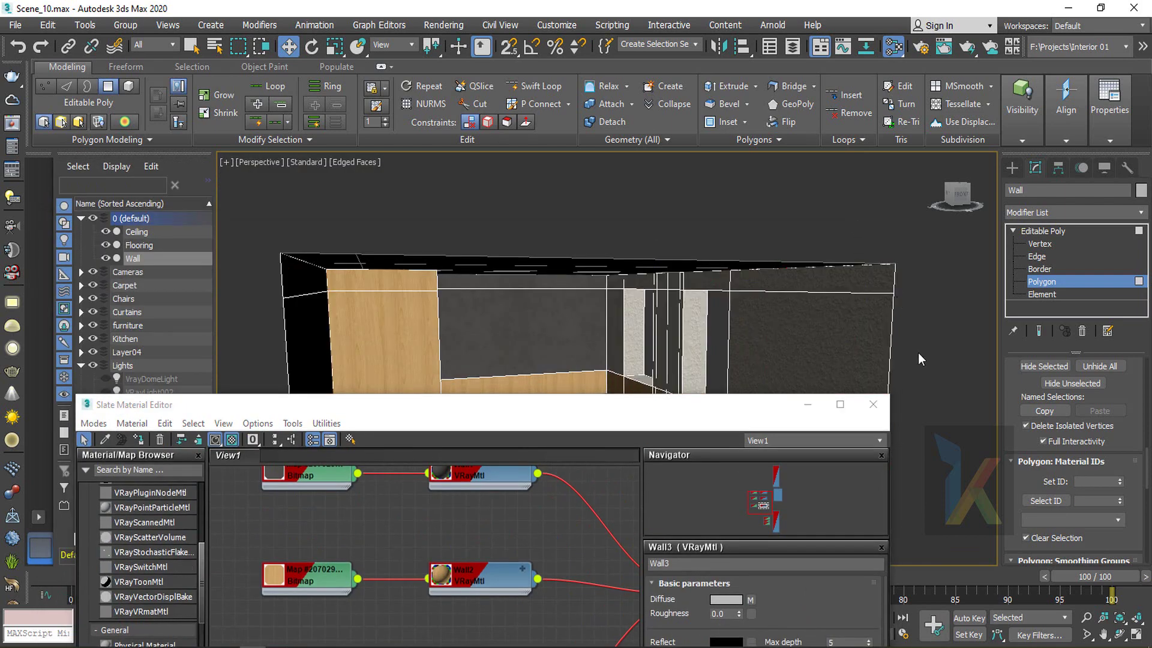
pyautogui.moveTo(749, 372); pyautogui.dragTo(784, 285, button='middle')
pyautogui.scroll(3, 810, 236)
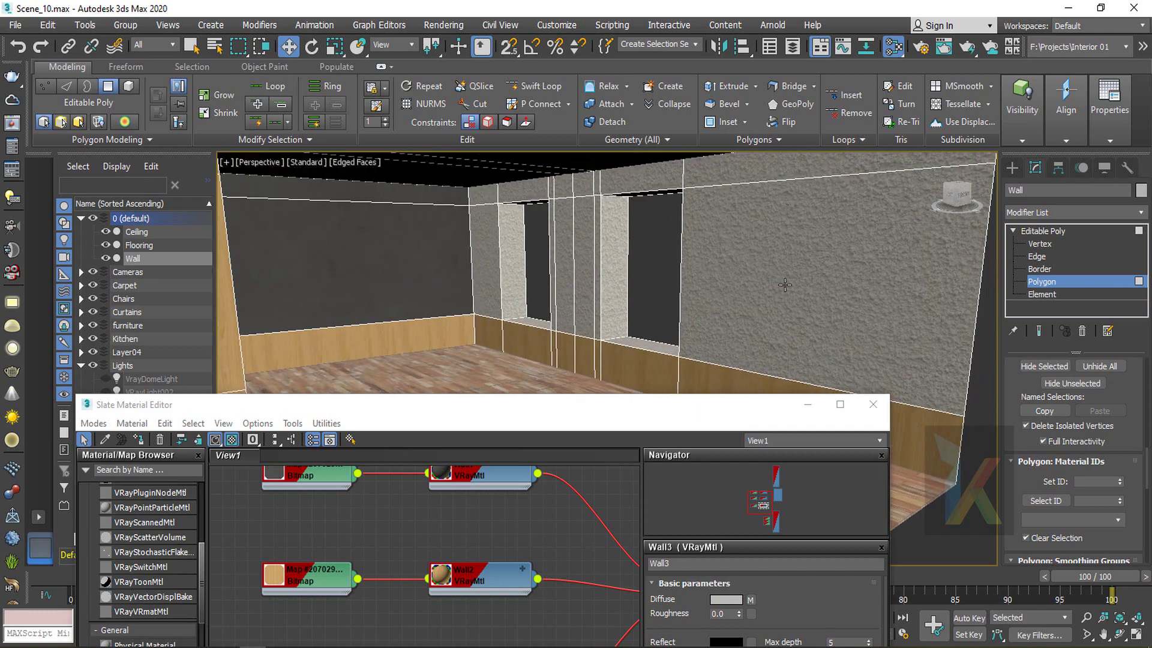
# Add a UVW Map modifier to the wall with box mapping and a U tile of 3
pyautogui.moveTo(1147, 466); pyautogui.dragTo(1147, 367)
pyautogui.click(1077, 215)
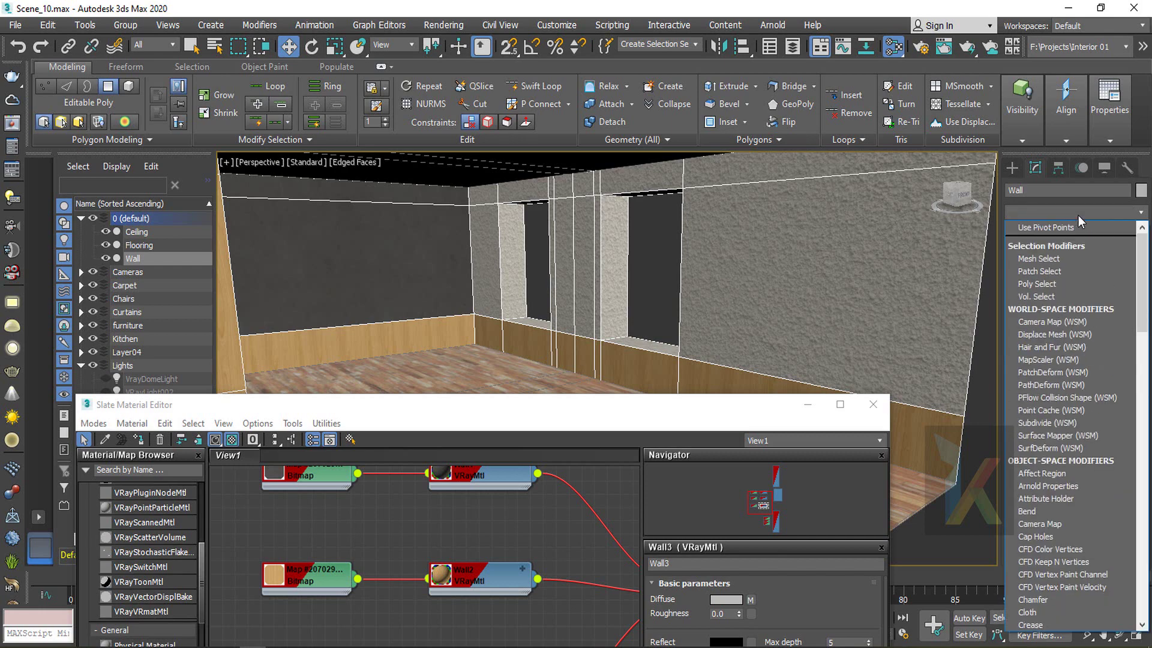
pyautogui.press('u')
pyautogui.press('u')
pyautogui.press('w')
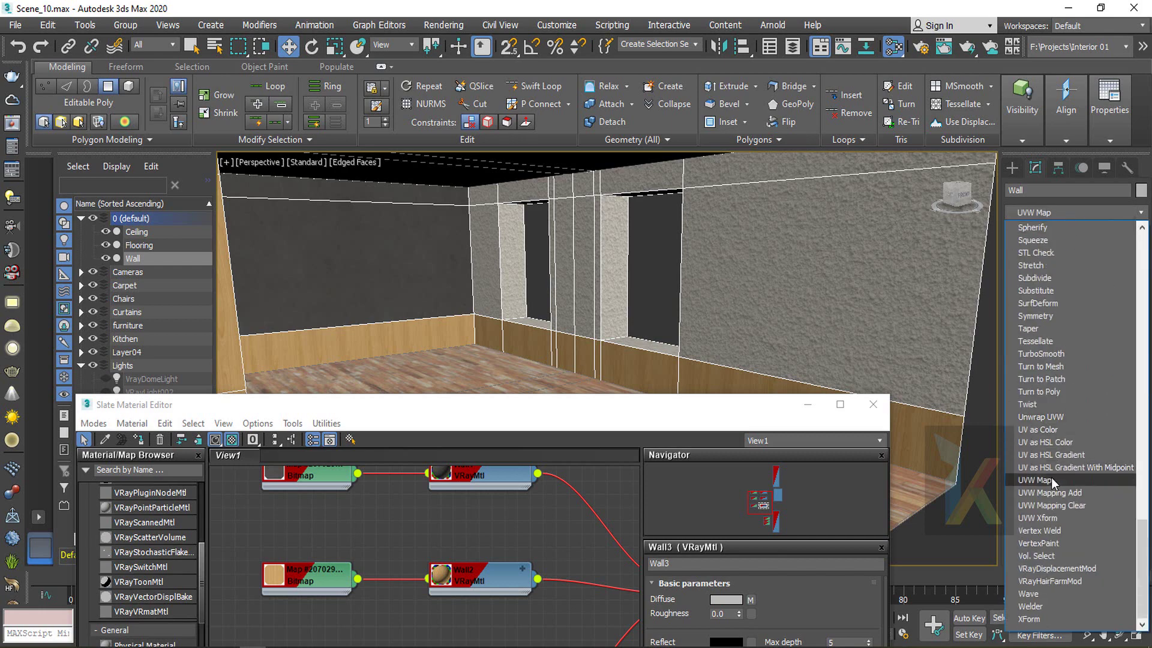
pyautogui.click(1051, 479)
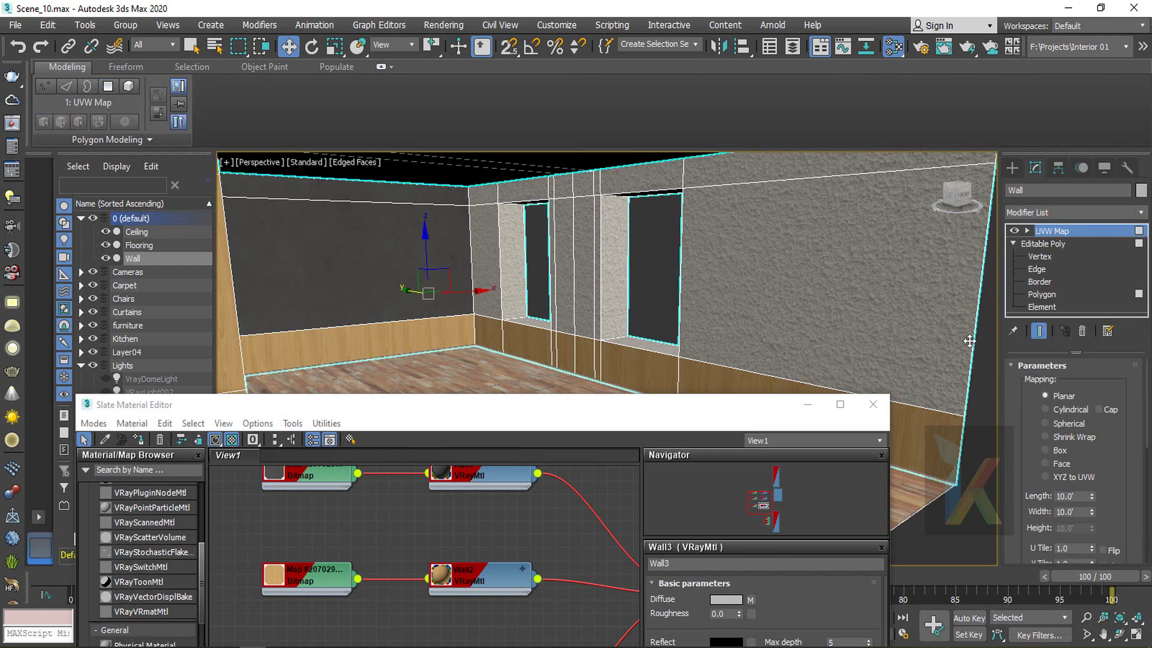
pyautogui.click(1046, 450)
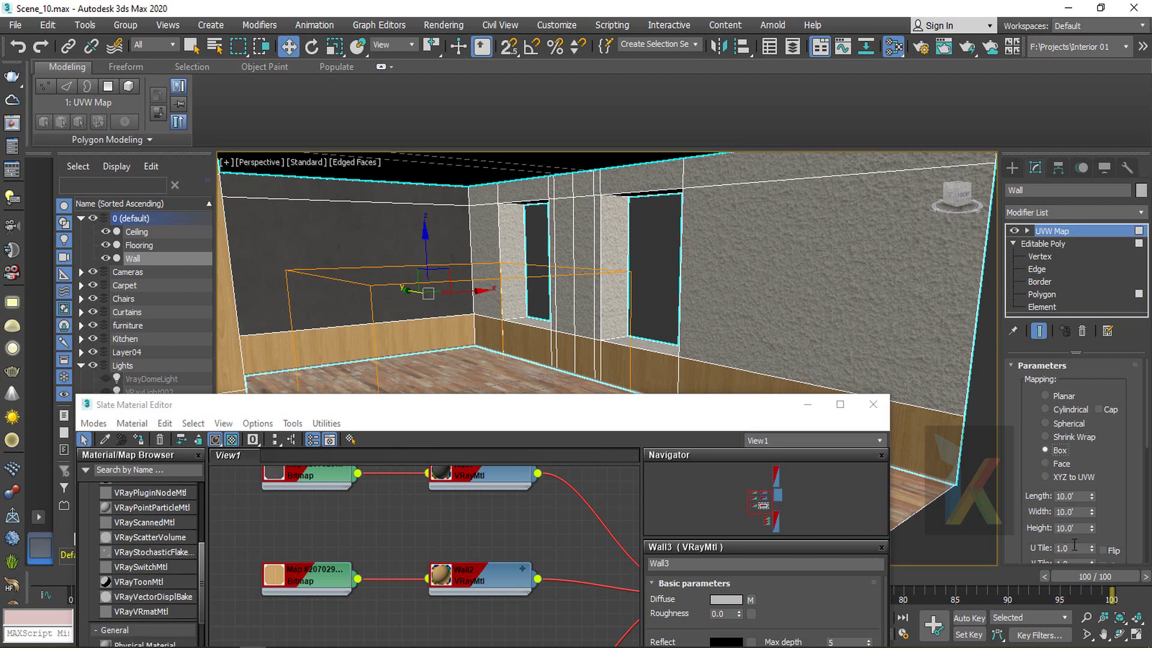
pyautogui.moveTo(1073, 544); pyautogui.dragTo(1029, 547)
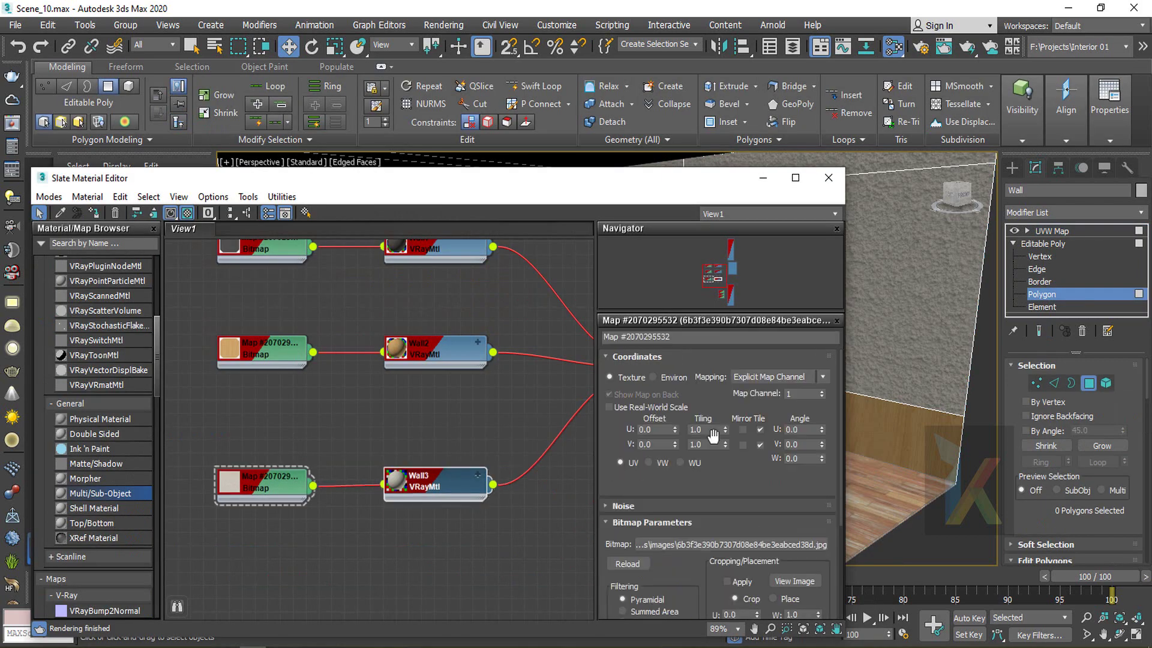
# Set the Wall3 bitmap's U and V tiling to 3.0 and close the material editor
pyautogui.moveTo(706, 429); pyautogui.dragTo(661, 418)
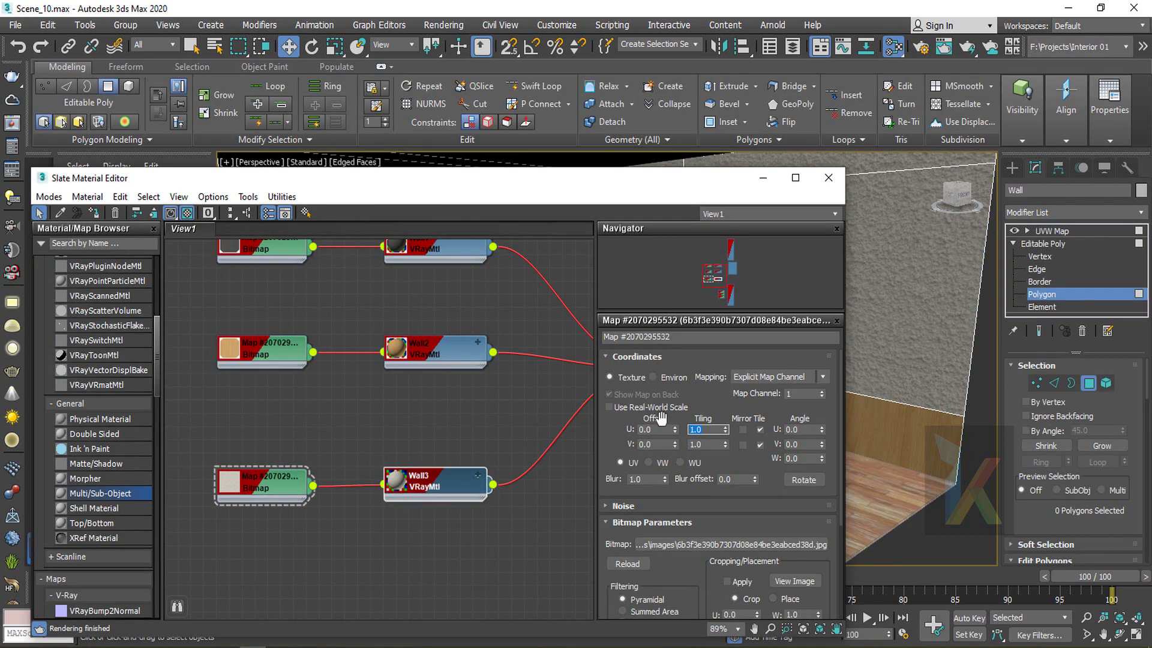
pyautogui.moveTo(707, 448); pyautogui.dragTo(690, 449)
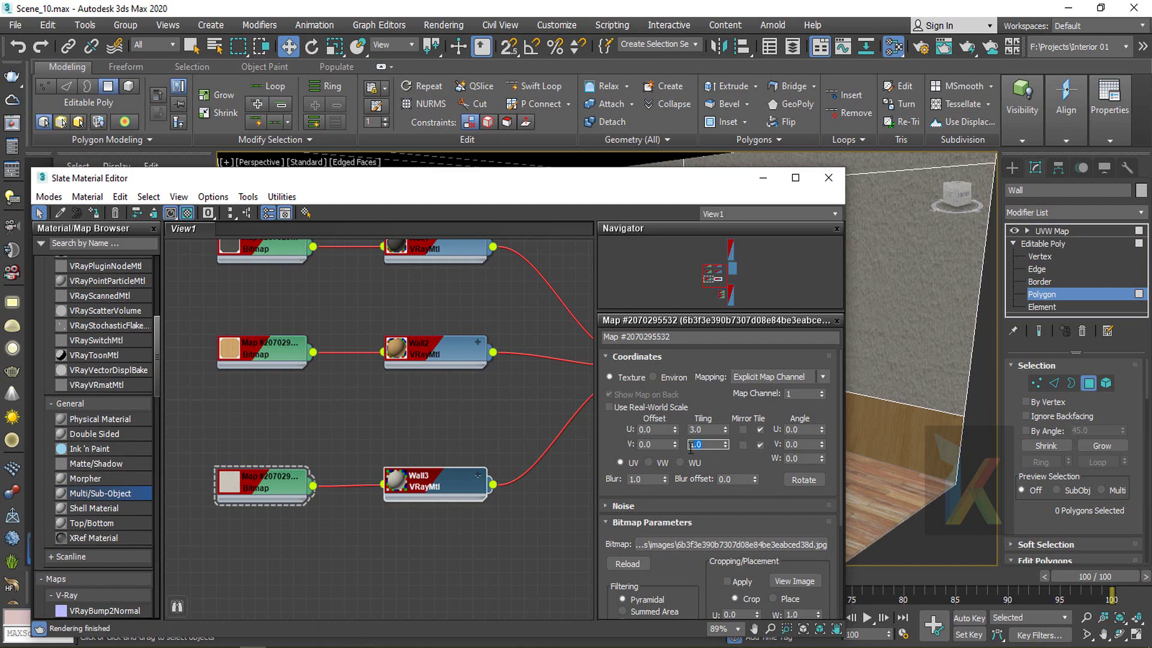
pyautogui.press('Return')
pyautogui.moveTo(679, 179); pyautogui.dragTo(623, 356)
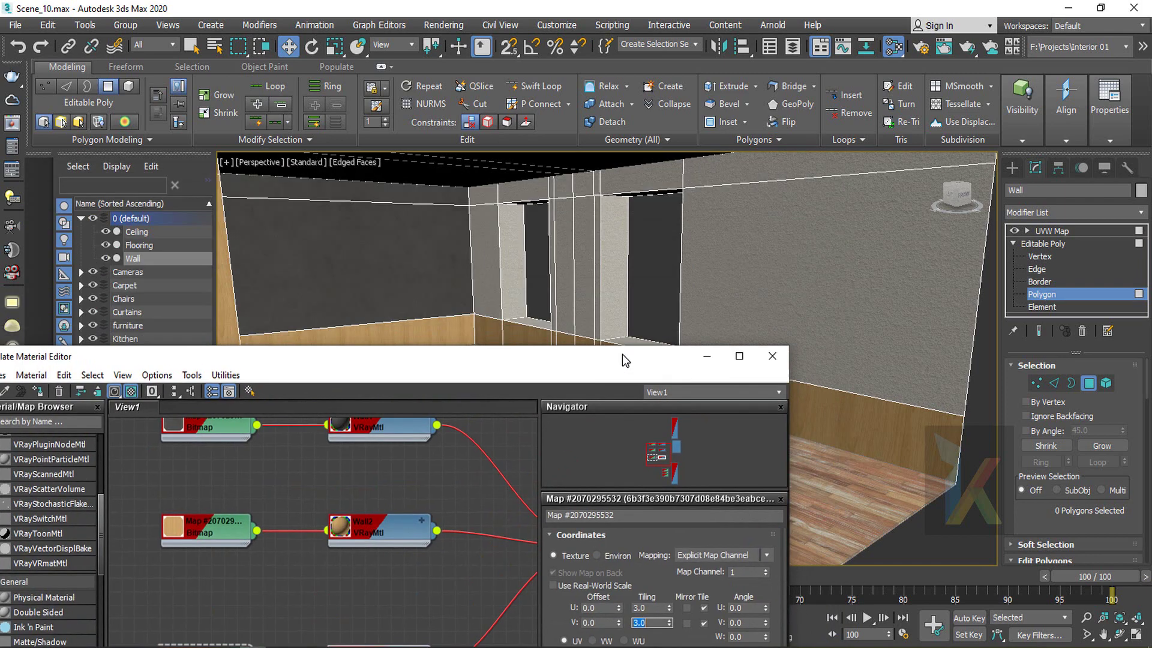
pyautogui.click(772, 358)
# Convert the wall with its UVW mapping to an Editable Poly
pyautogui.click(1053, 232)
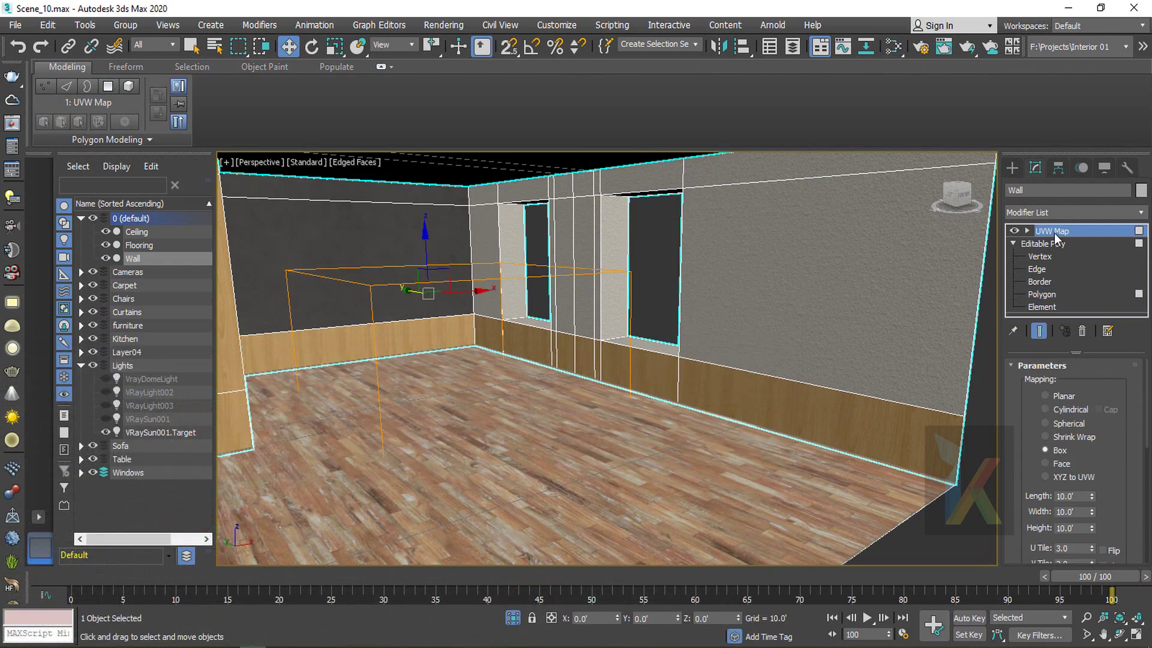
pyautogui.rightClick(824, 249)
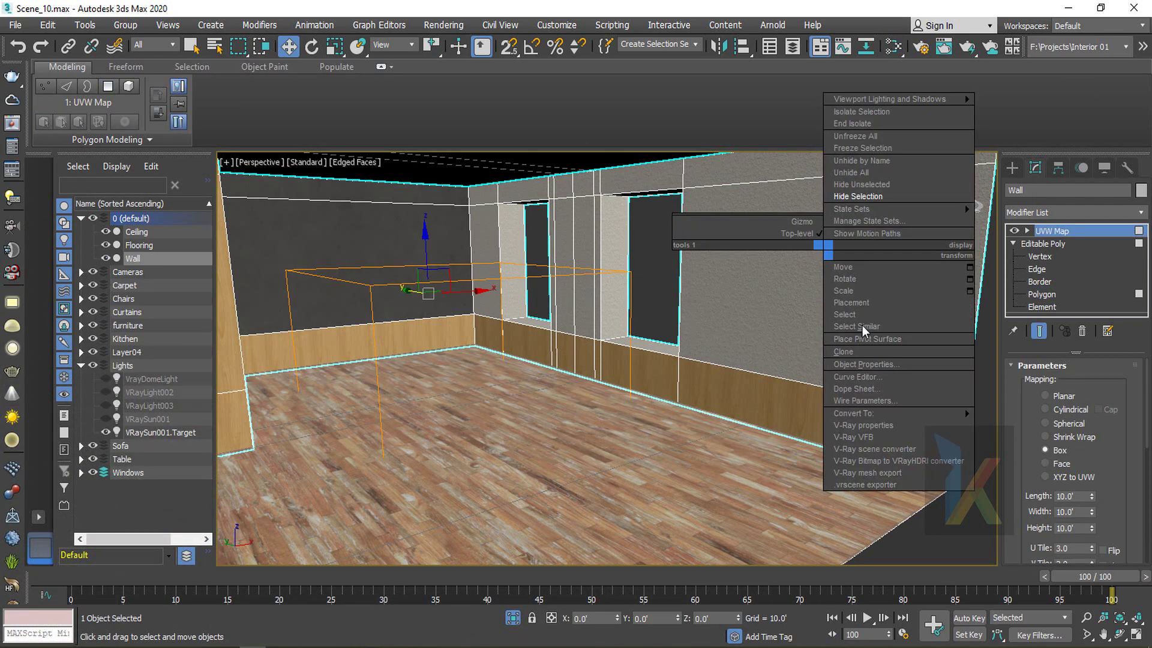
pyautogui.moveTo(862, 418)
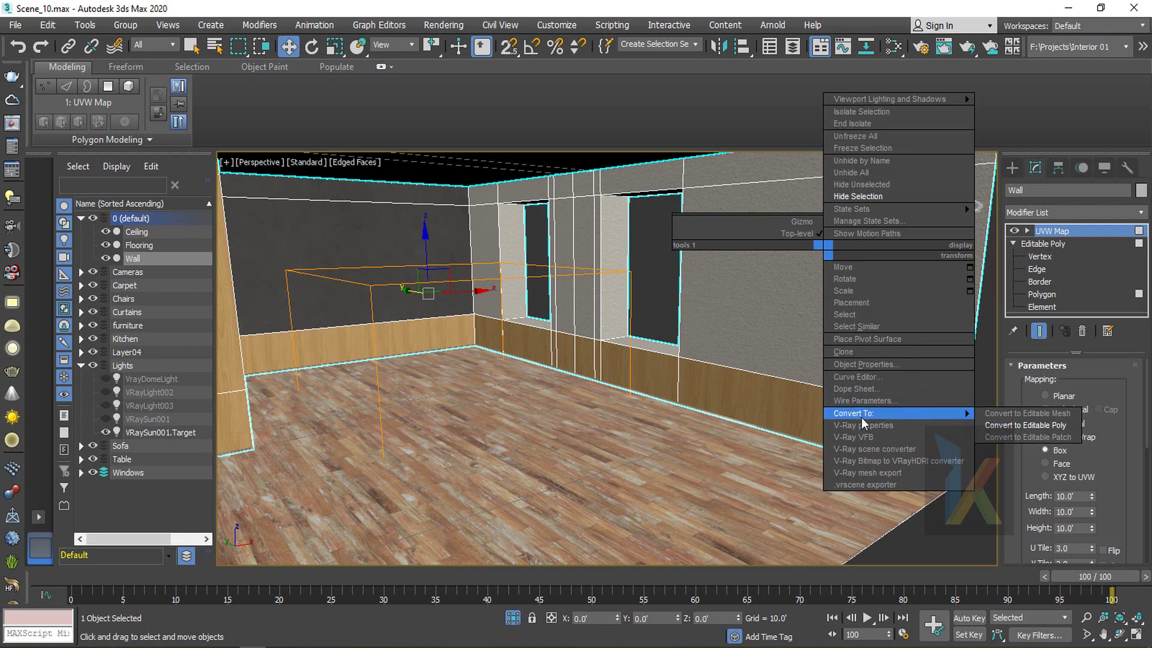
pyautogui.click(1022, 425)
# Turn off edged faces and switch the viewport to the VRayCam001 camera
pyautogui.keyDown('alt'); pyautogui.moveTo(366, 289); pyautogui.dragTo(343, 287, button='middle'); pyautogui.keyUp('alt')
pyautogui.scroll(4, 378, 259)
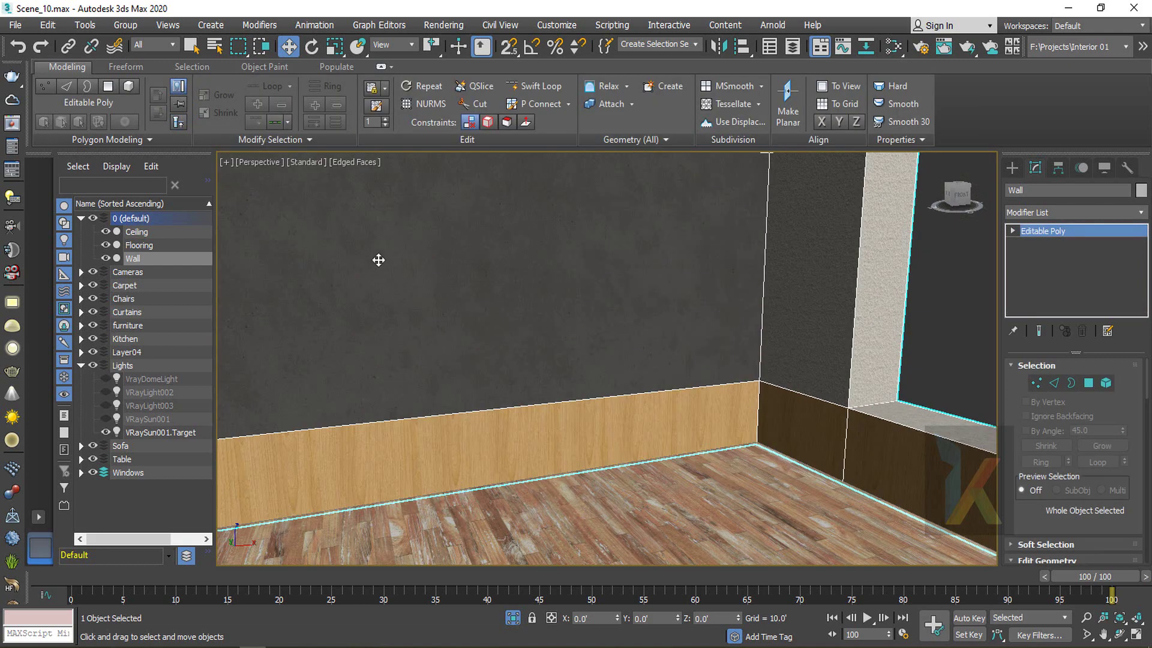
pyautogui.press('F4')
pyautogui.scroll(-3, 426, 269)
pyautogui.keyDown('alt'); pyautogui.moveTo(465, 283); pyautogui.dragTo(452, 278, button='middle'); pyautogui.keyUp('alt')
pyautogui.press('c')
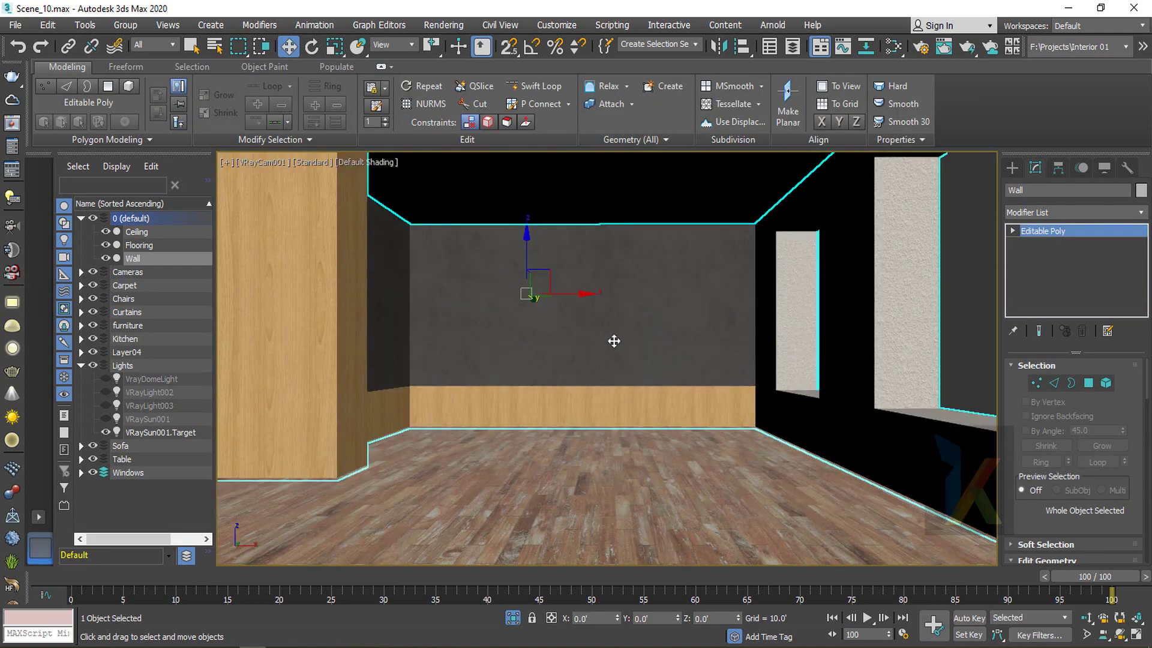
# Disable region rendering in the V-Ray frame buffer and start an interactive render of the full camera view
pyautogui.click(12, 129)
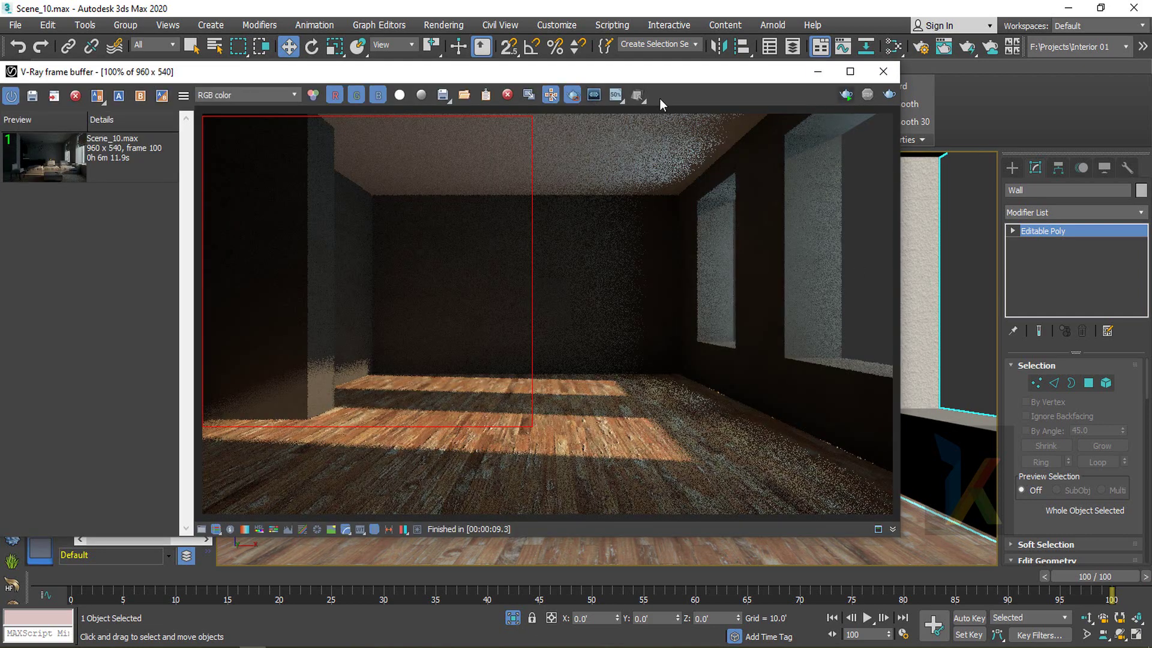
pyautogui.click(569, 98)
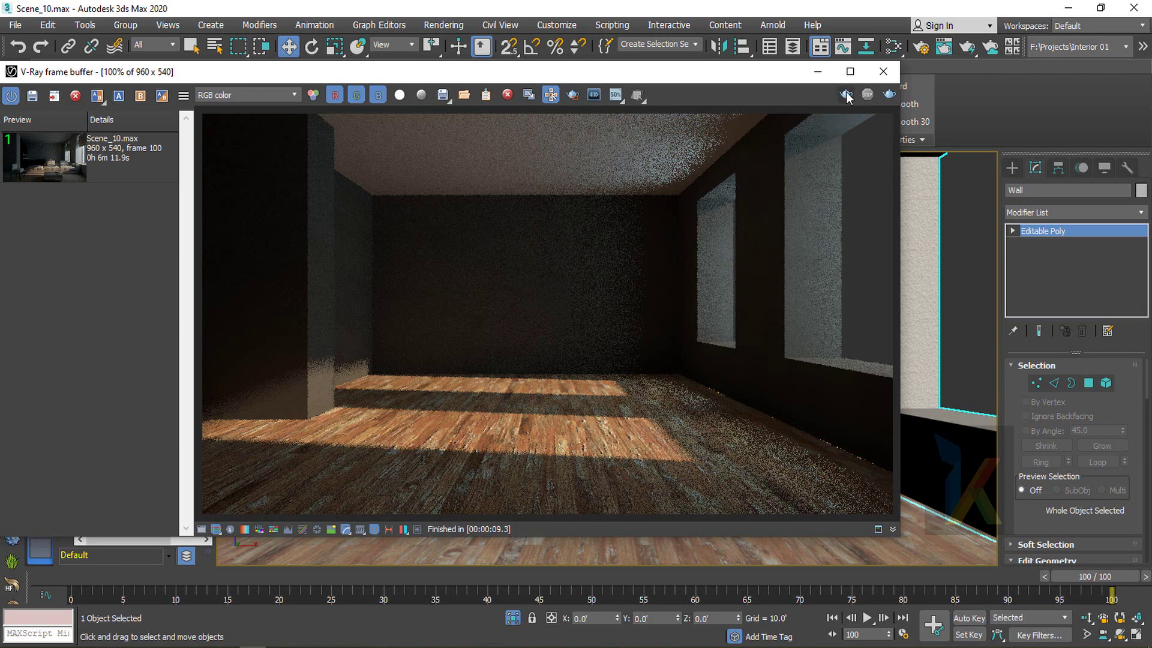
pyautogui.click(846, 96)
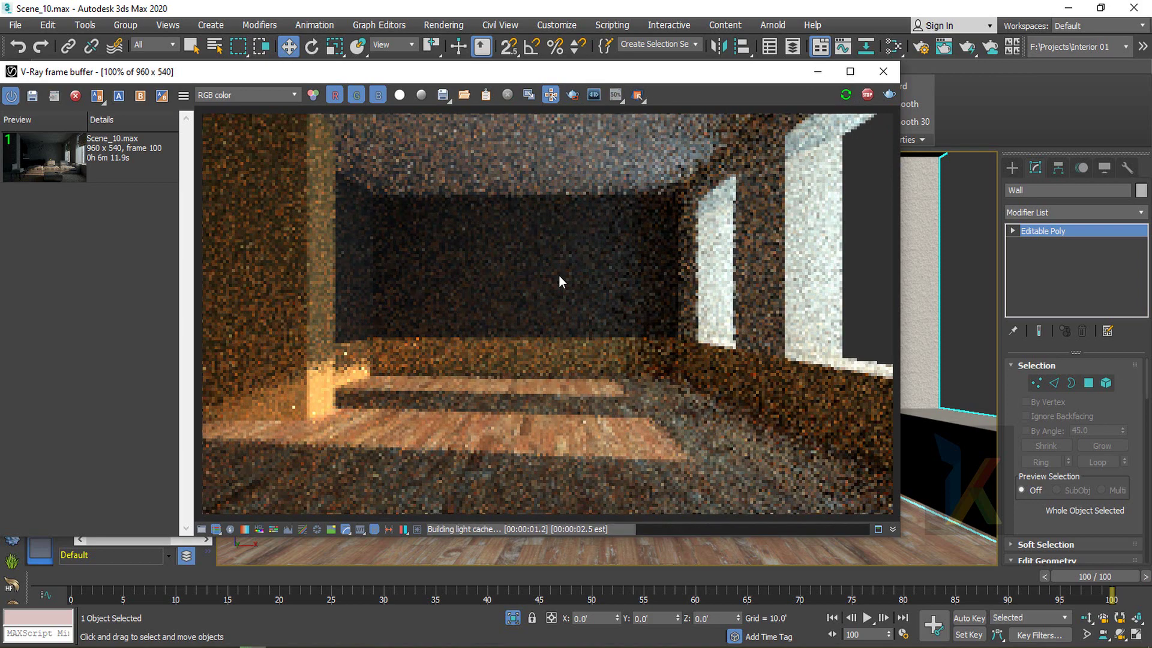
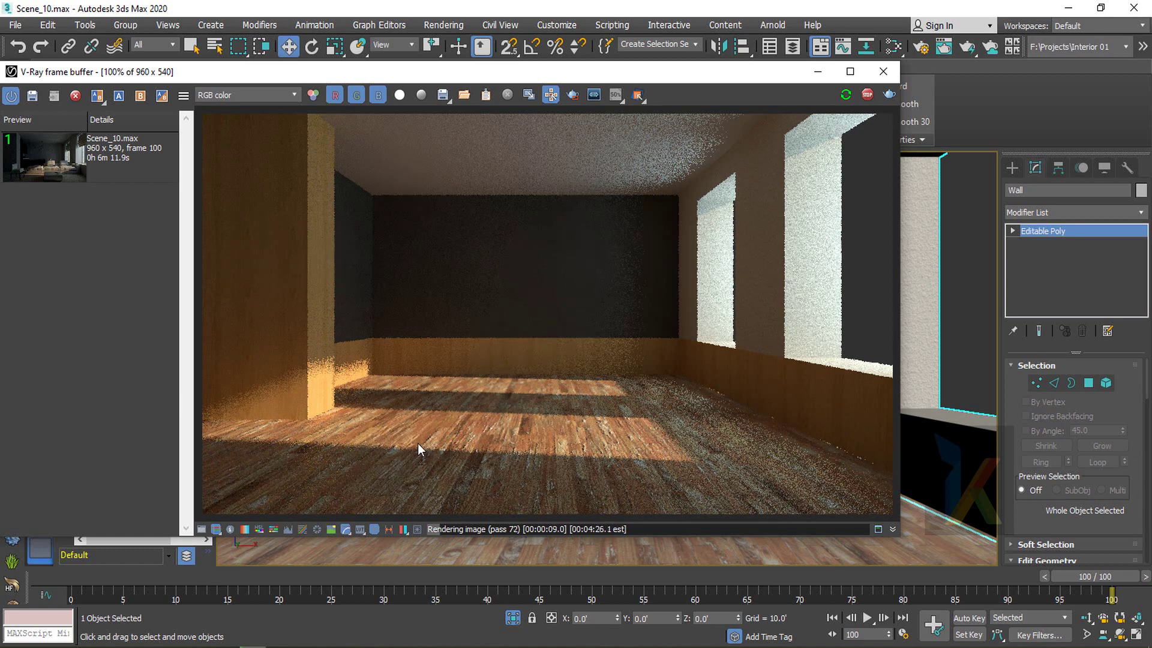
pyautogui.moveTo(610, 72); pyautogui.dragTo(485, 144)
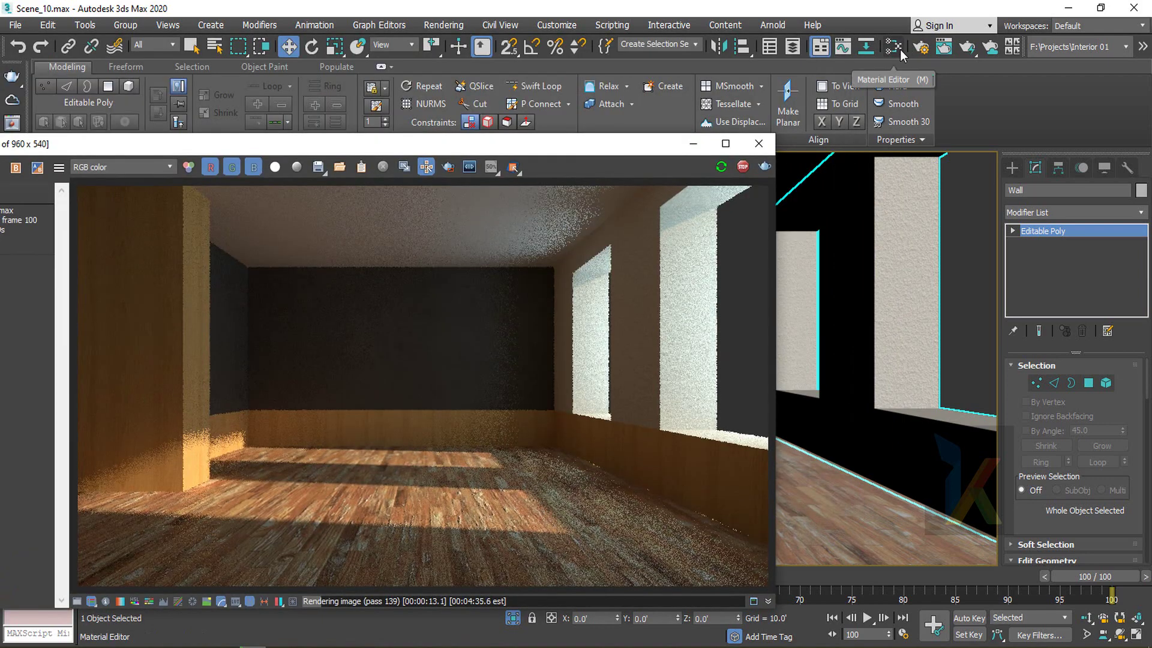
# Set the bump map amount of the Flooring material to 30
pyautogui.click(900, 51)
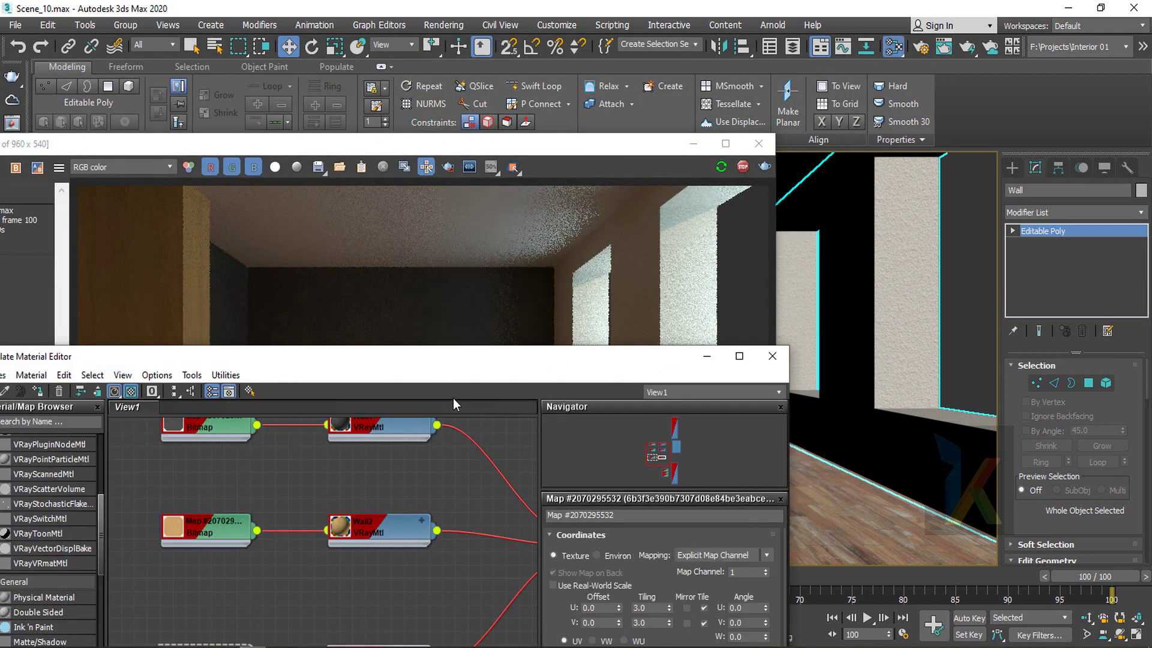
pyautogui.scroll(-5, 617, 390)
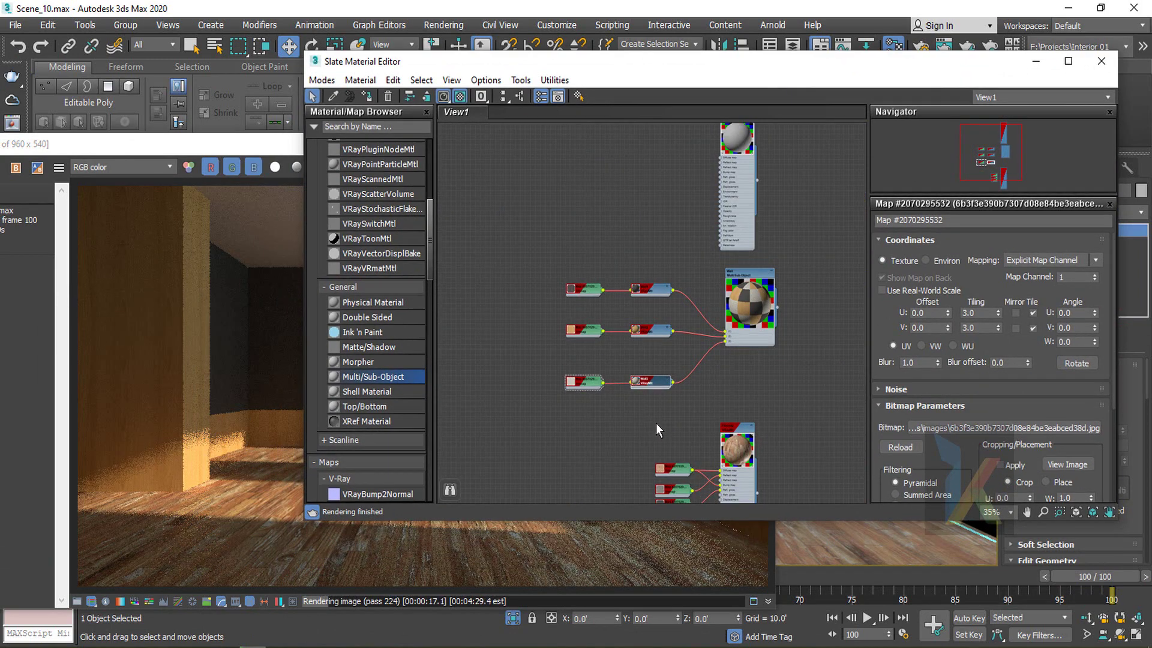
pyautogui.moveTo(657, 426); pyautogui.dragTo(593, 353, button='middle')
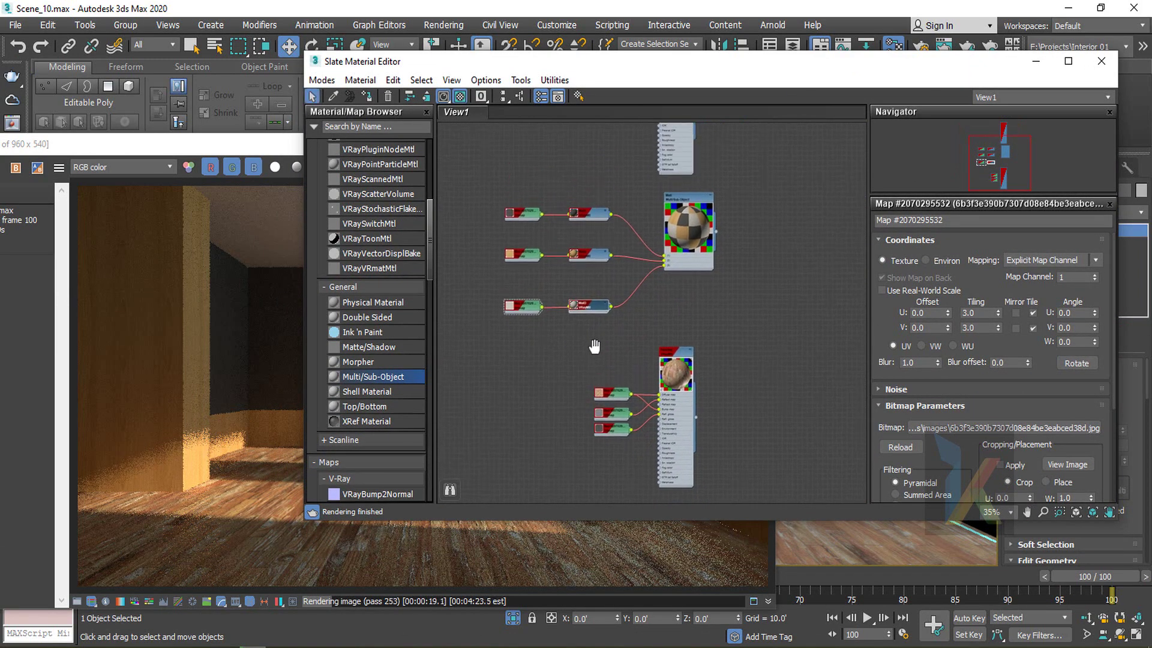
pyautogui.scroll(2, 594, 352)
pyautogui.doubleClick(700, 358)
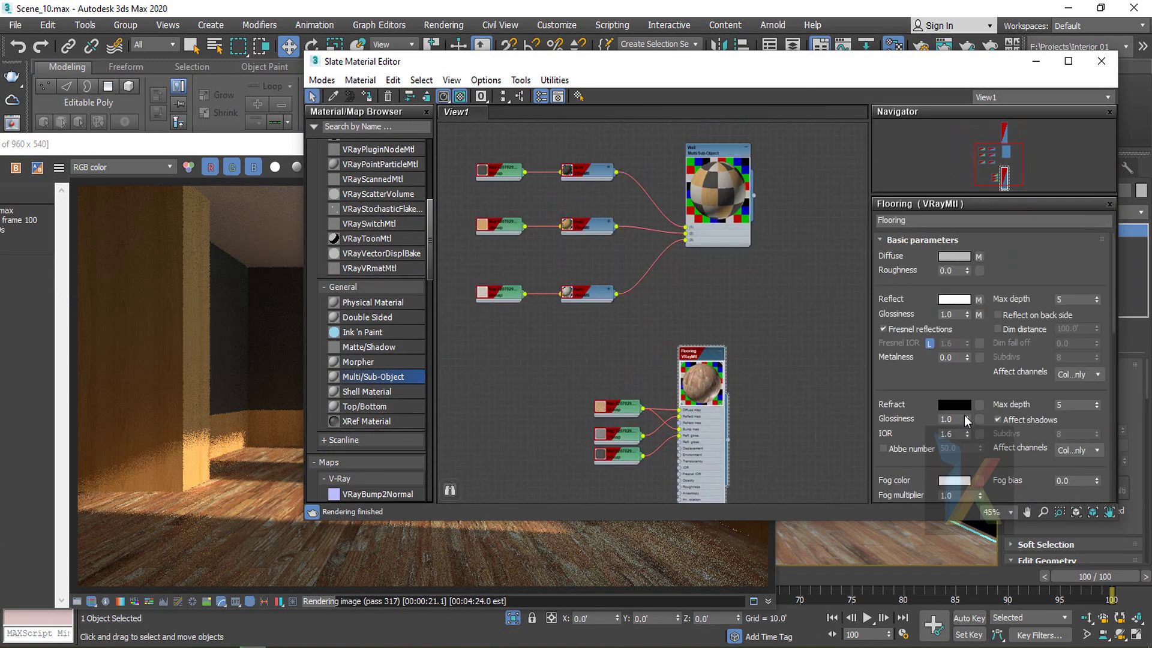
pyautogui.moveTo(916, 410); pyautogui.dragTo(933, 157)
pyautogui.moveTo(925, 458); pyautogui.dragTo(916, 246)
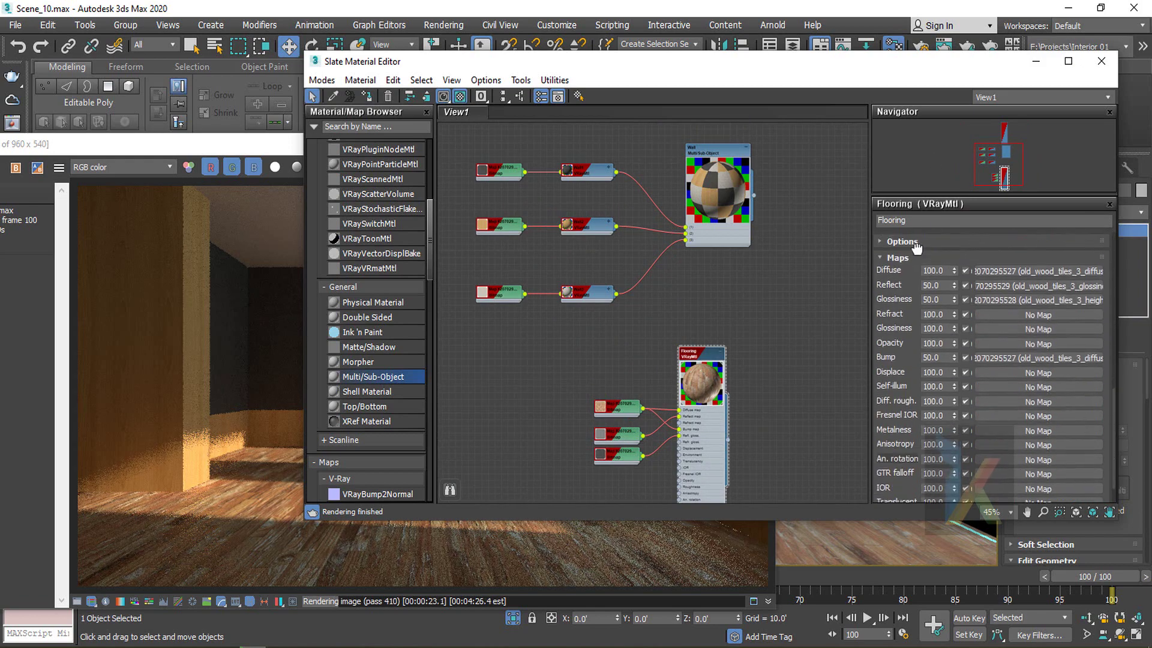
pyautogui.moveTo(941, 360); pyautogui.dragTo(874, 354)
pyautogui.write('30')
pyautogui.press('Return')
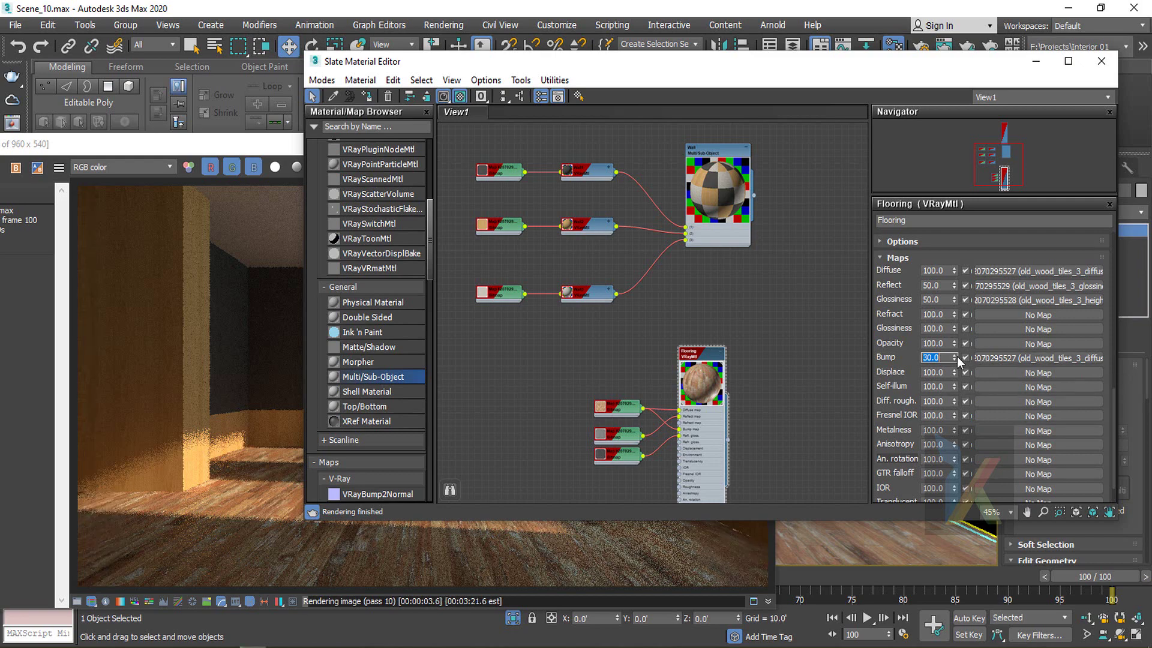
# Select the hanging lamp and the kitchen unit together and isolate them in the Scene_11 file
pyautogui.scroll(1, 926, 367)
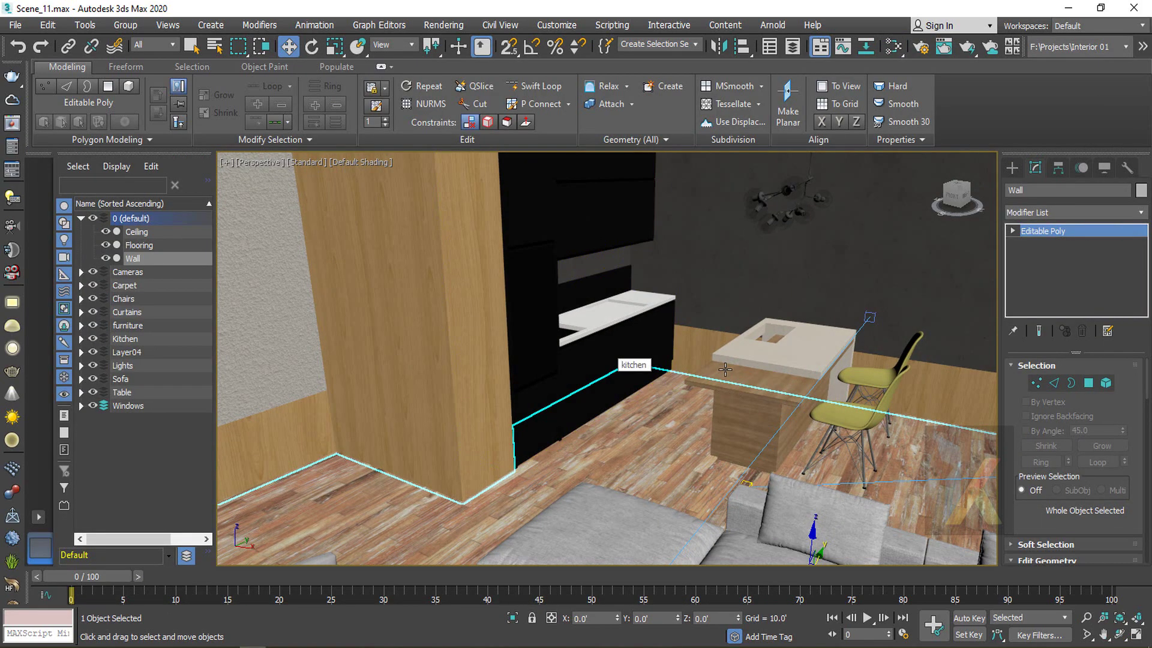
pyautogui.moveTo(607, 367); pyautogui.dragTo(565, 406, button='middle')
pyautogui.click(736, 254)
pyautogui.keyDown('ctrl'); pyautogui.click(533, 255); pyautogui.keyUp('ctrl')
pyautogui.hotkey('alt', 'q')
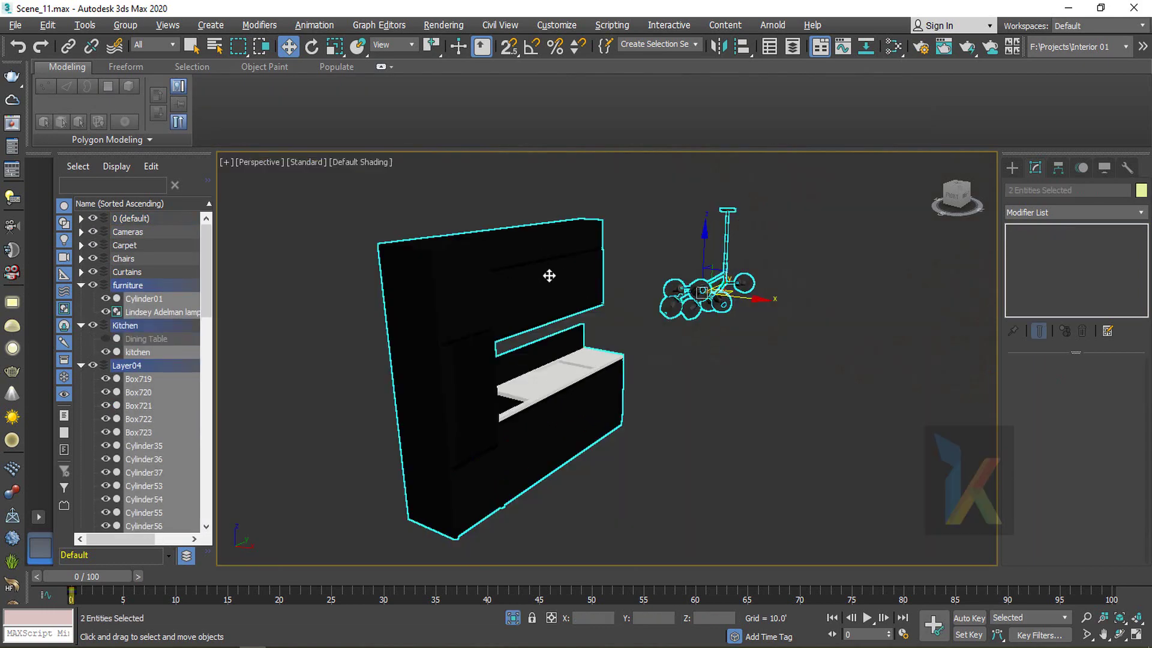
# Select only the kitchen unit and display the viewport with edged faces
pyautogui.click(747, 405)
pyautogui.keyDown('alt'); pyautogui.moveTo(747, 406); pyautogui.dragTo(631, 415, button='middle'); pyautogui.keyUp('alt')
pyautogui.click(521, 289)
pyautogui.press('F4')
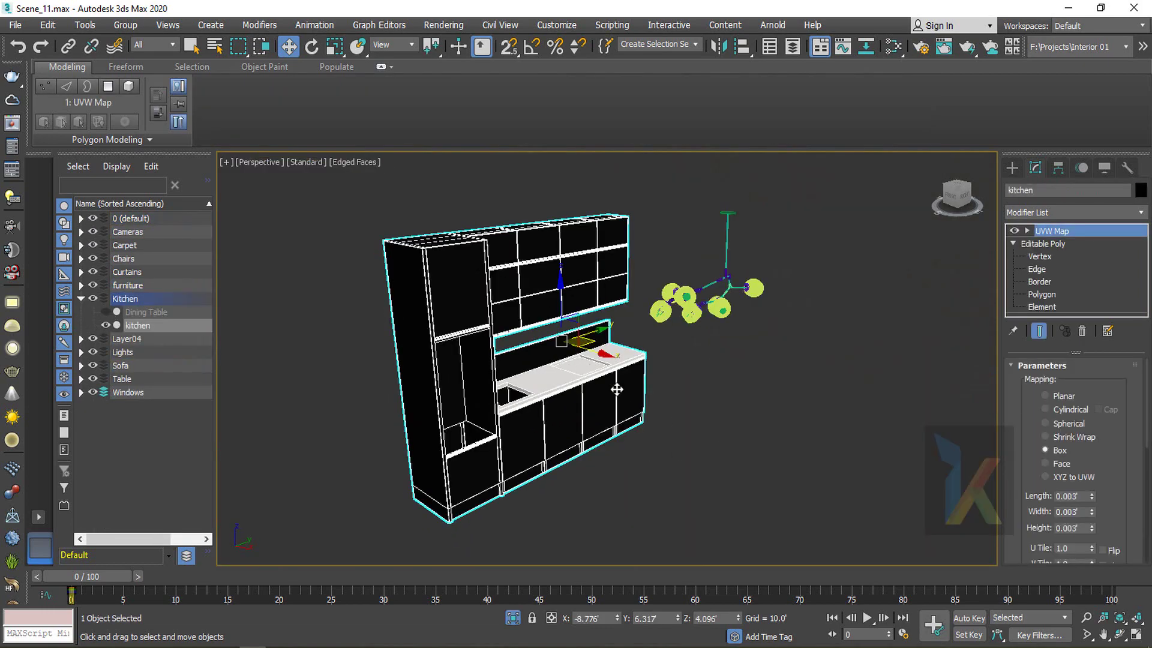
# Select the hanging lamp together with the kitchen unit and open their groups recursively
pyautogui.click(715, 398)
pyautogui.keyDown('alt'); pyautogui.moveTo(714, 396); pyautogui.dragTo(707, 335, button='middle'); pyautogui.keyUp('alt')
pyautogui.click(698, 310)
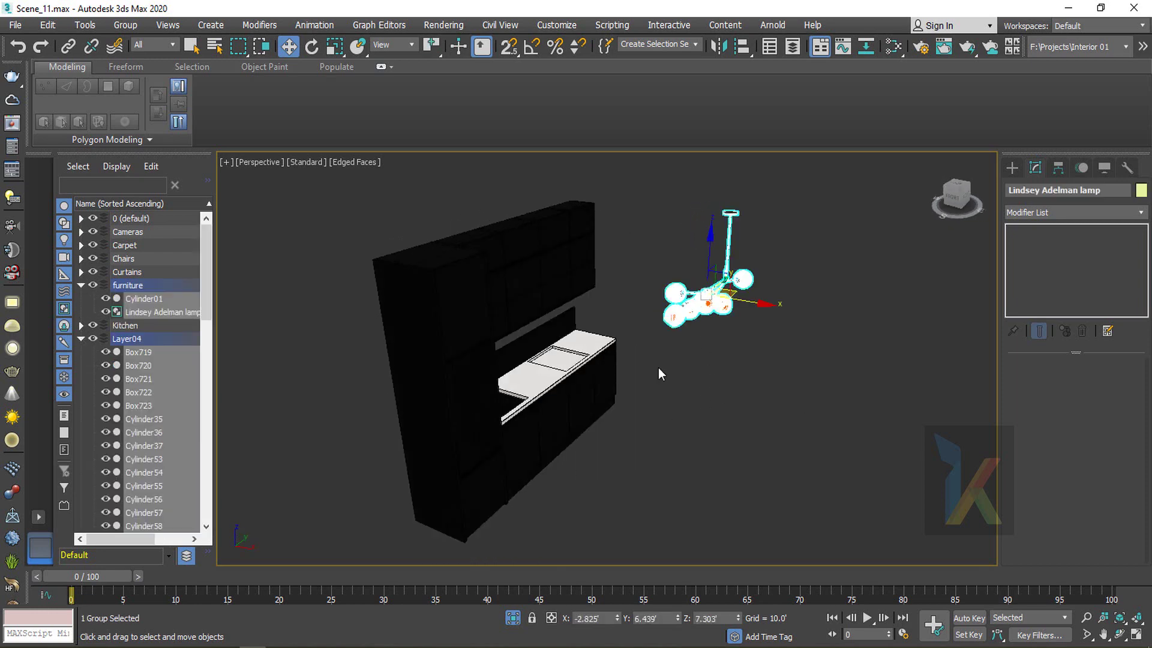
pyautogui.keyDown('ctrl'); pyautogui.click(525, 285); pyautogui.keyUp('ctrl')
pyautogui.click(128, 26)
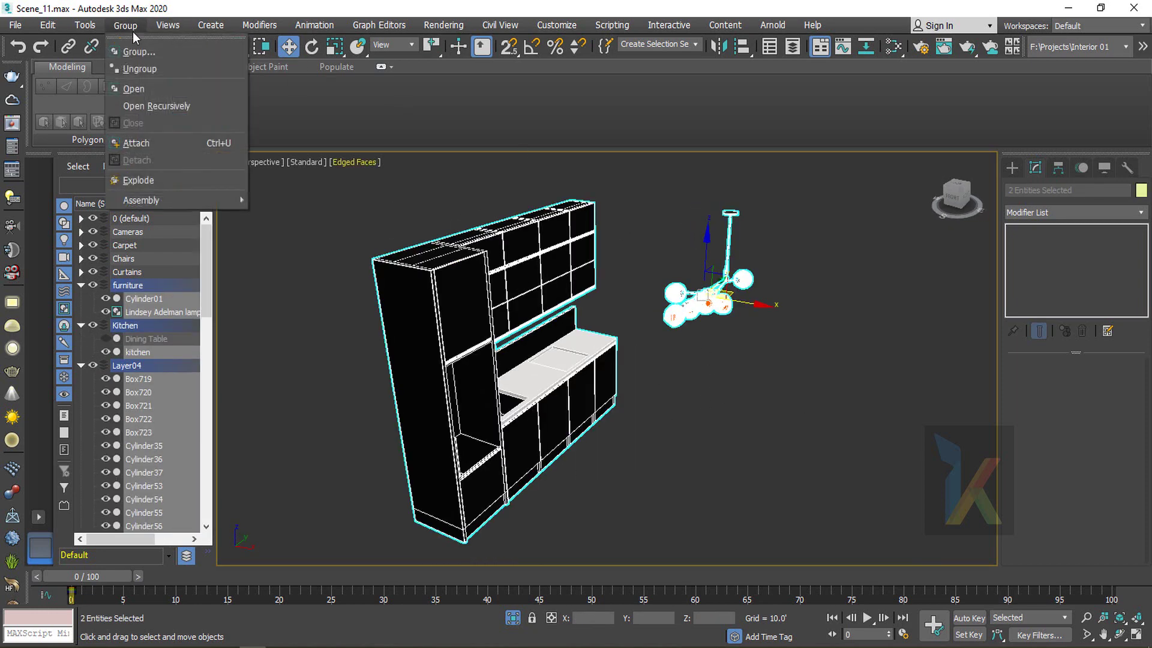
pyautogui.click(155, 107)
pyautogui.click(700, 414)
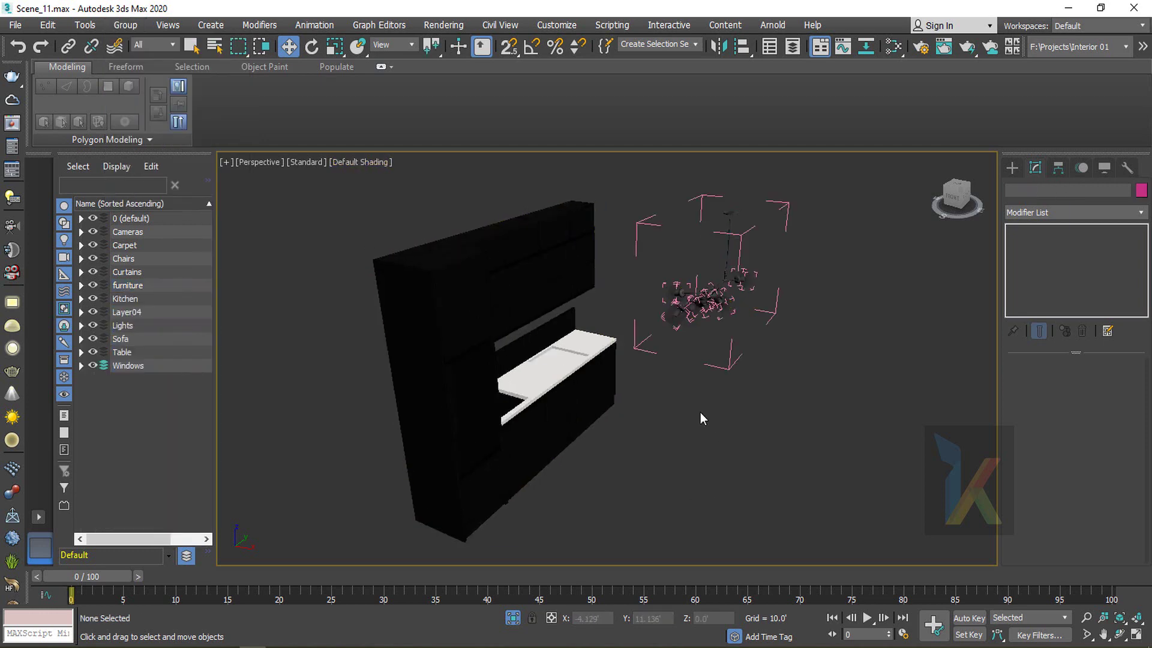
# Remove the existing kitchen unit and choose the Kitchen file from the import folder for merging
pyautogui.click(520, 402)
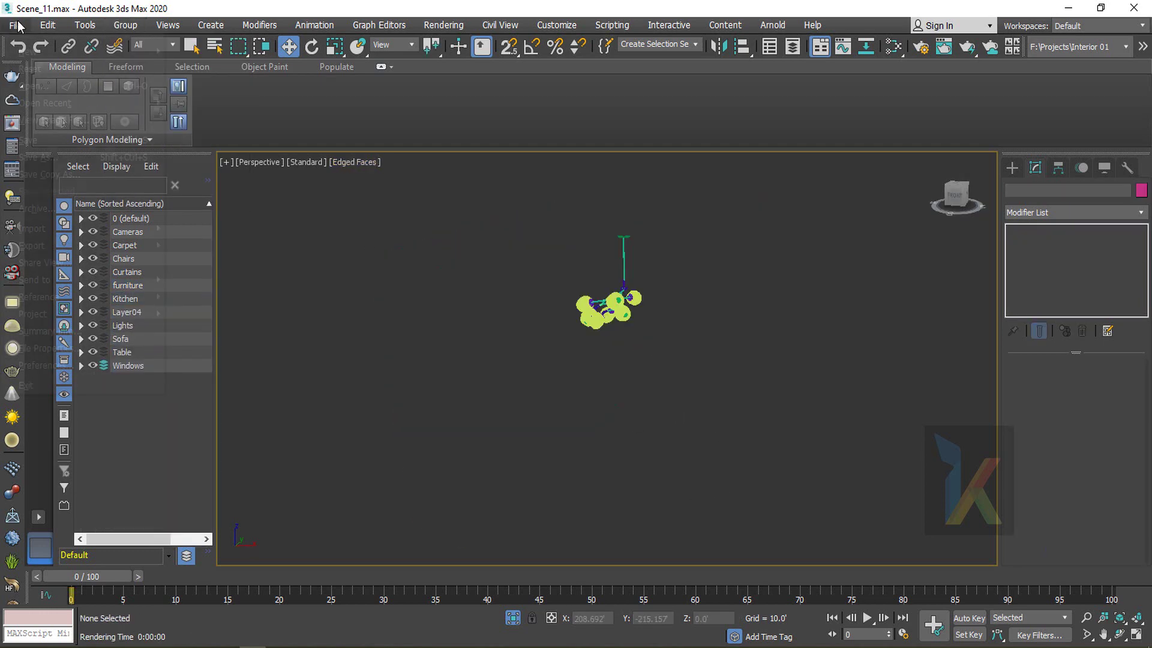
pyautogui.click(16, 26)
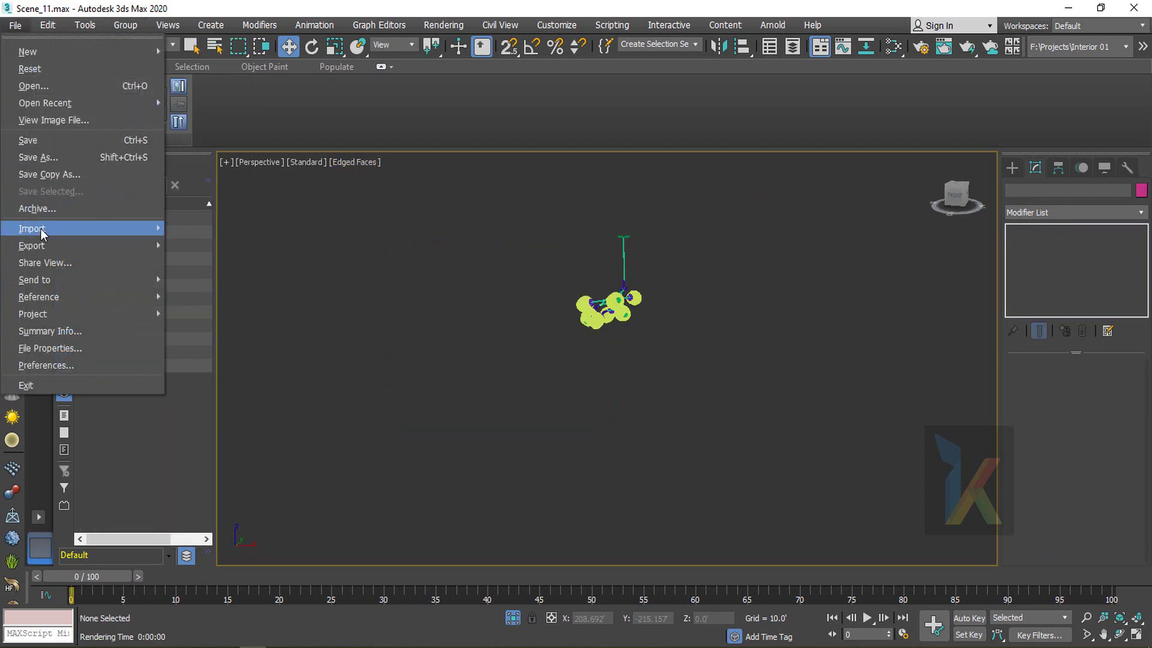
pyautogui.moveTo(41, 232)
pyautogui.click(211, 247)
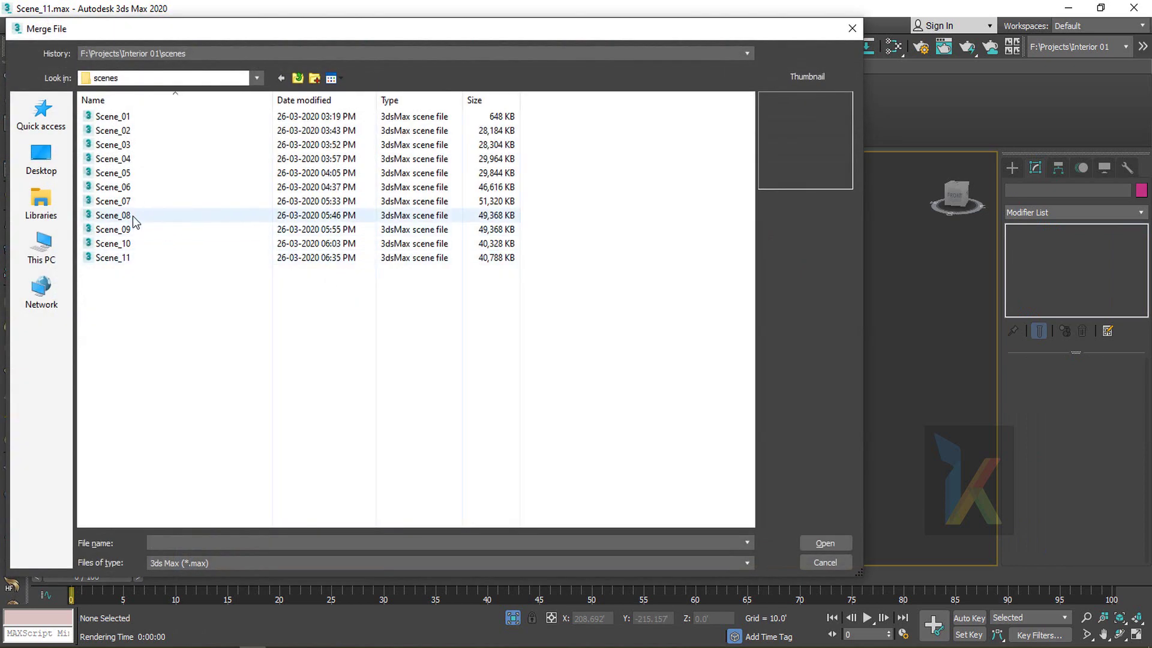
pyautogui.click(298, 78)
pyautogui.doubleClick(113, 188)
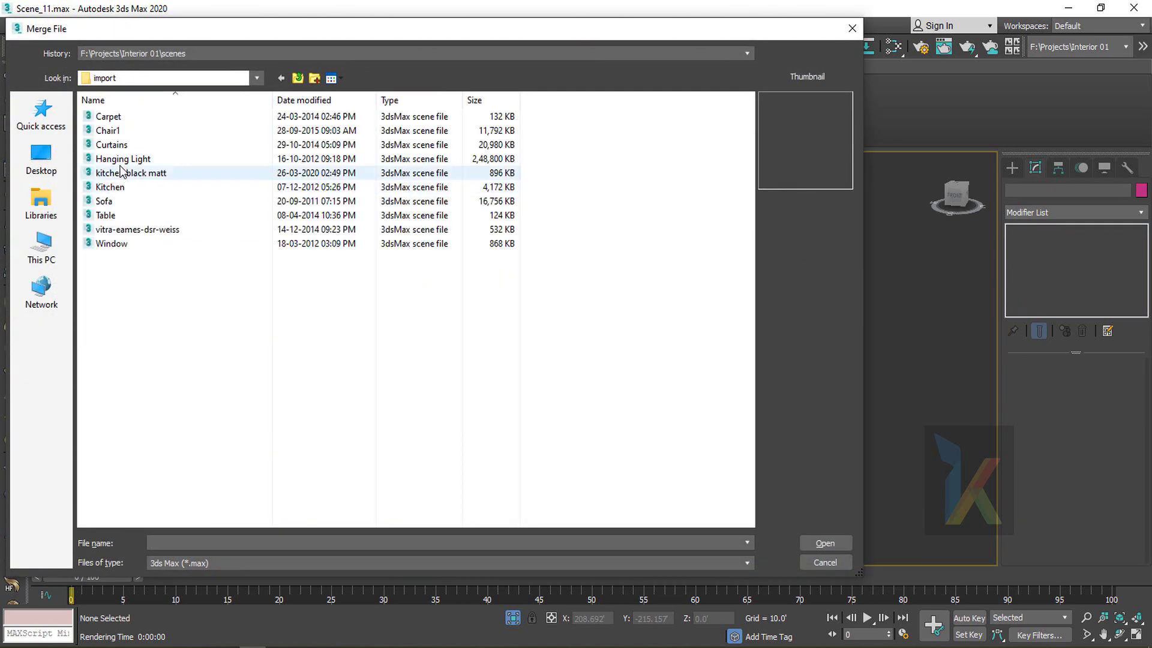
pyautogui.doubleClick(110, 187)
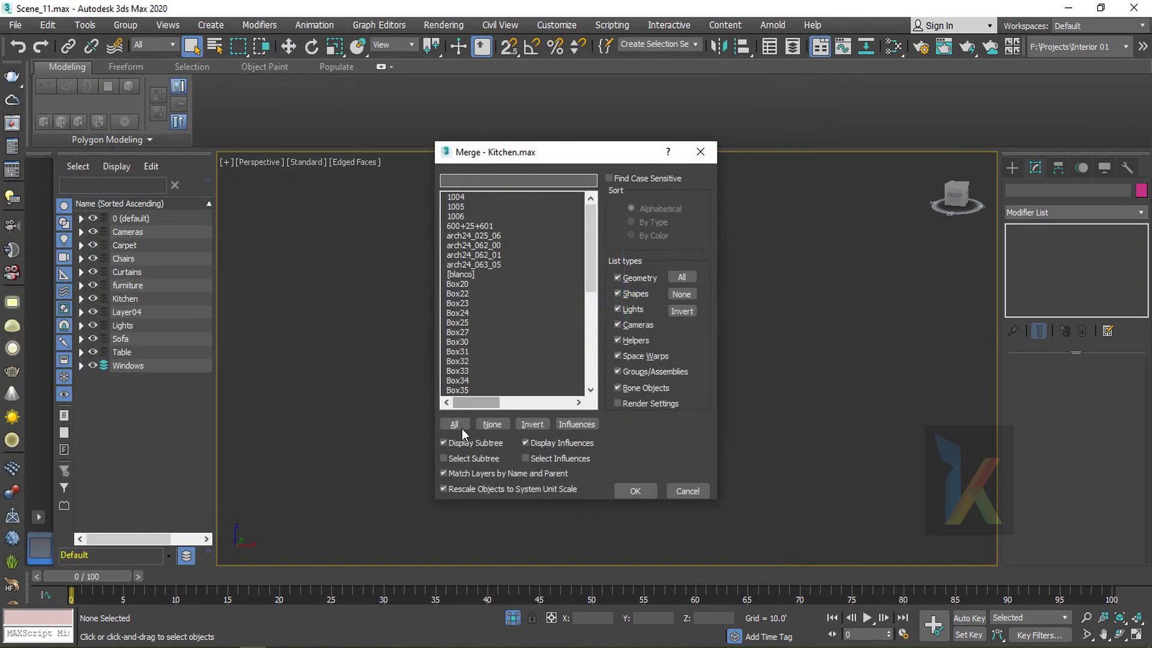
# Merge all objects of Kitchen.max, auto-renaming all duplicates, and dismiss the Scene Converter
pyautogui.click(455, 424)
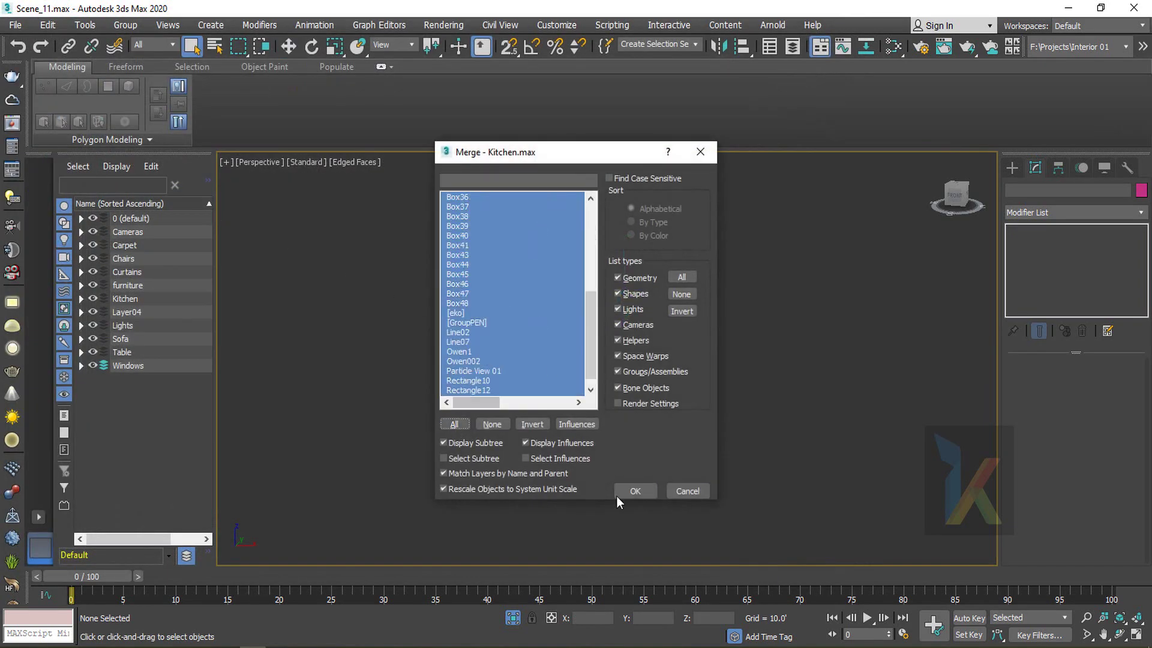
pyautogui.click(635, 491)
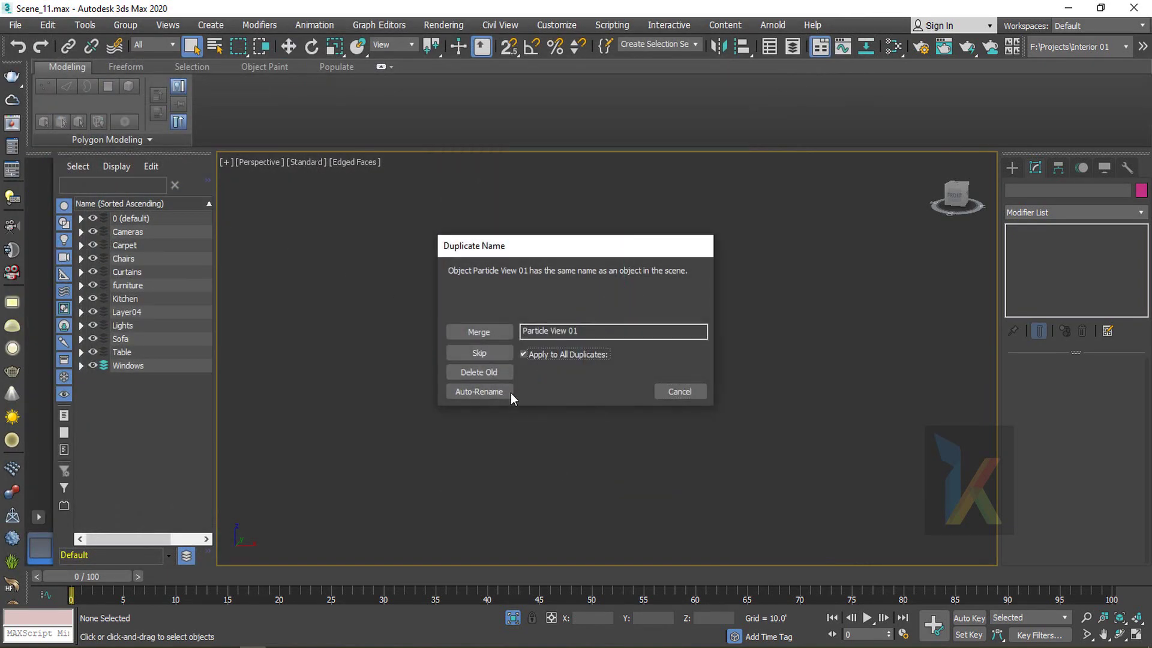
pyautogui.click(483, 390)
pyautogui.click(622, 361)
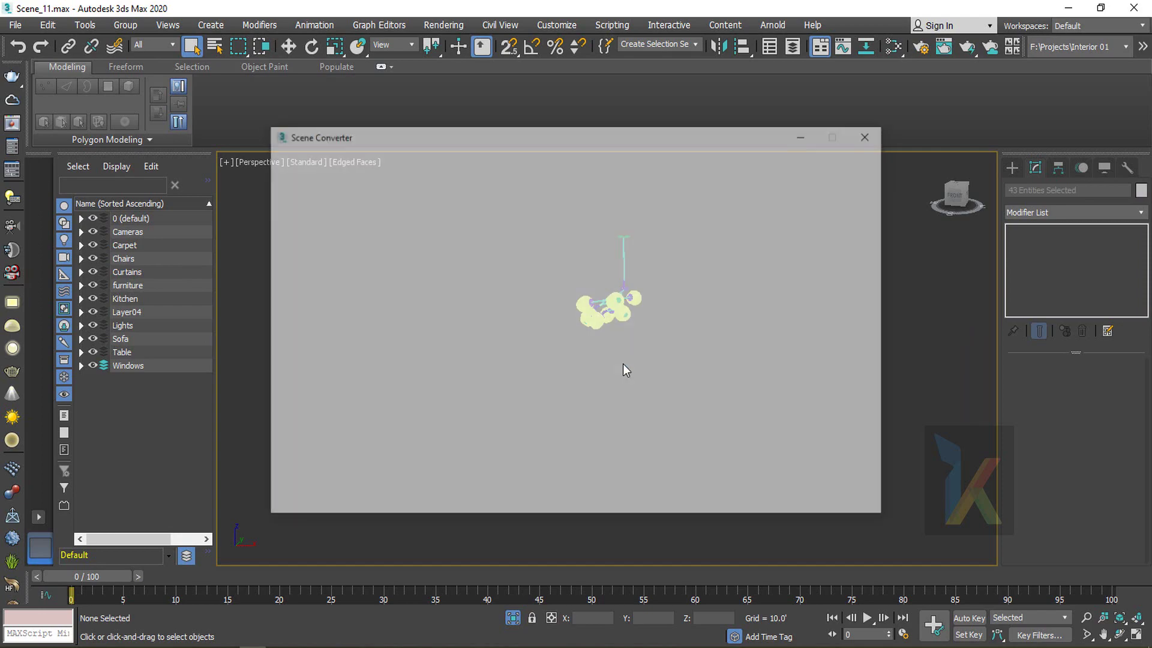
pyautogui.click(868, 133)
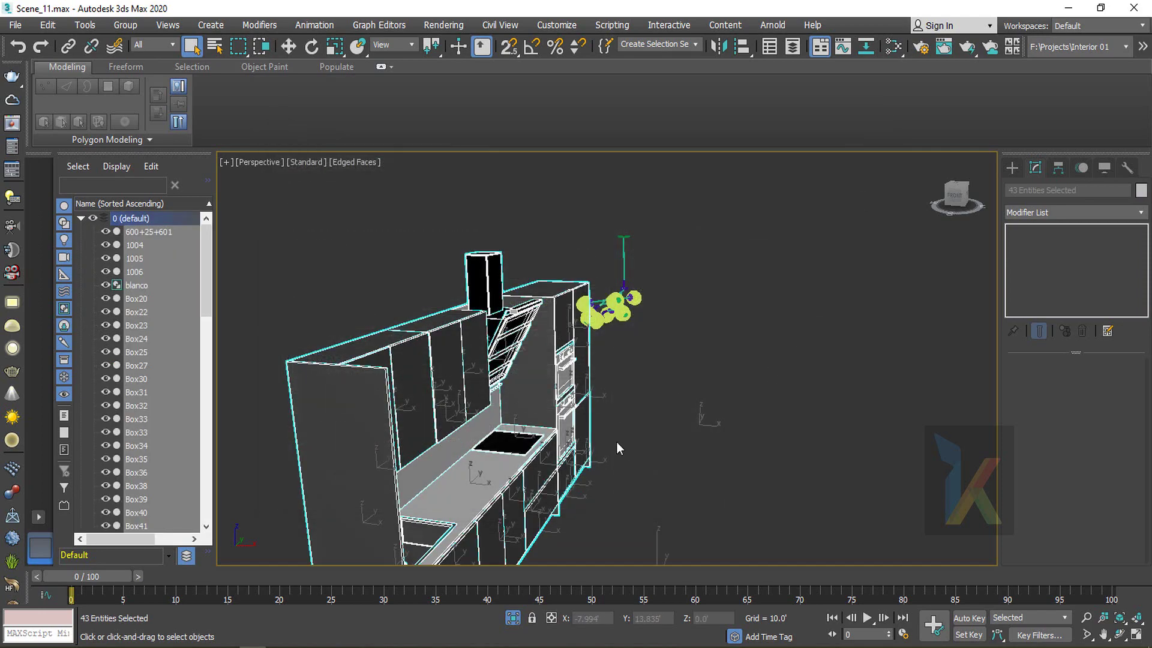
# Group all the merged kitchen objects under the name Kitchen
pyautogui.scroll(-5, 616, 449)
pyautogui.press('w')
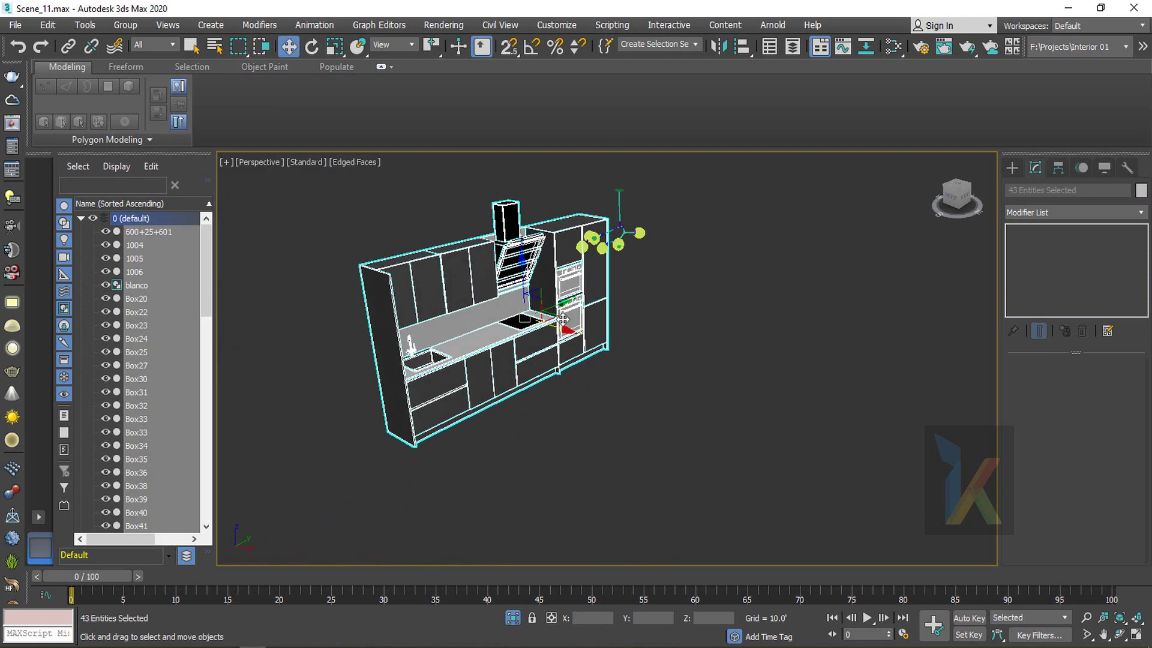
pyautogui.click(125, 25)
pyautogui.click(138, 49)
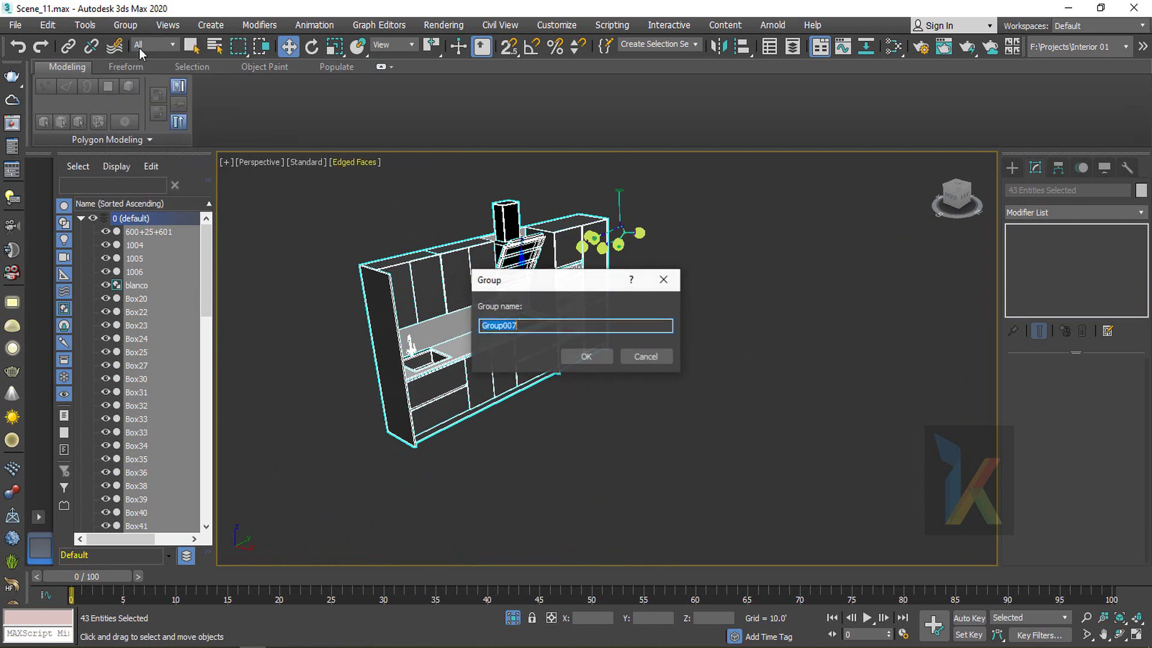
pyautogui.write('Kitchen')
pyautogui.press('Return')
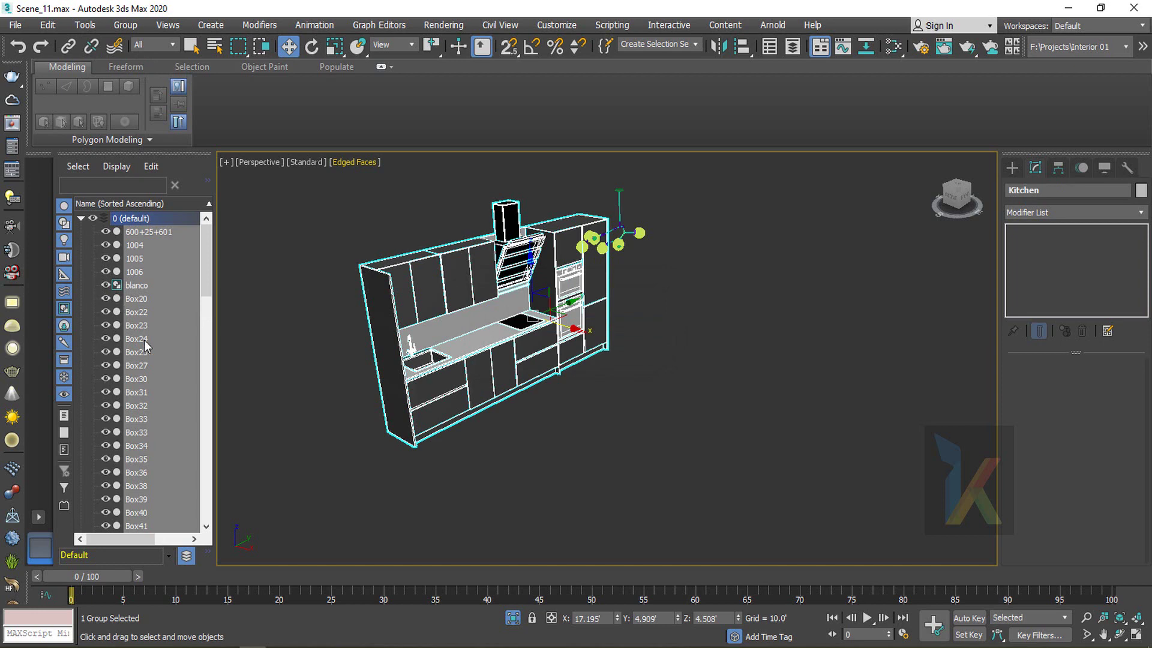
# Move the merged kitchen objects from the default layer into the Kitchen layer
pyautogui.scroll(-10, 160, 467)
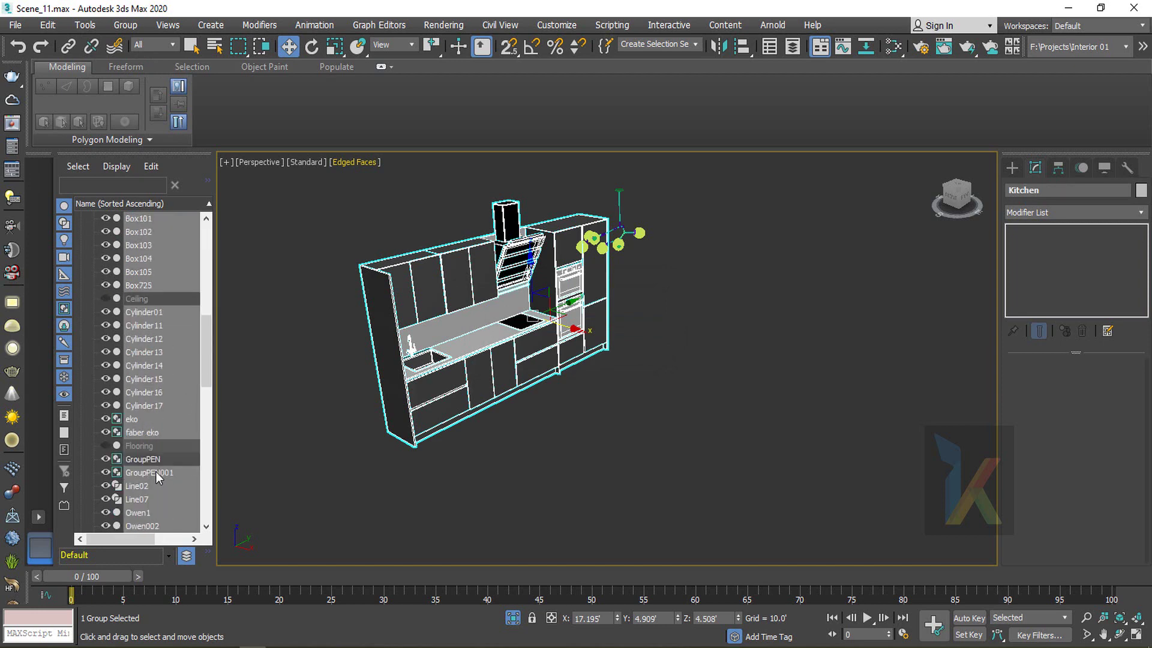
pyautogui.scroll(-10, 156, 471)
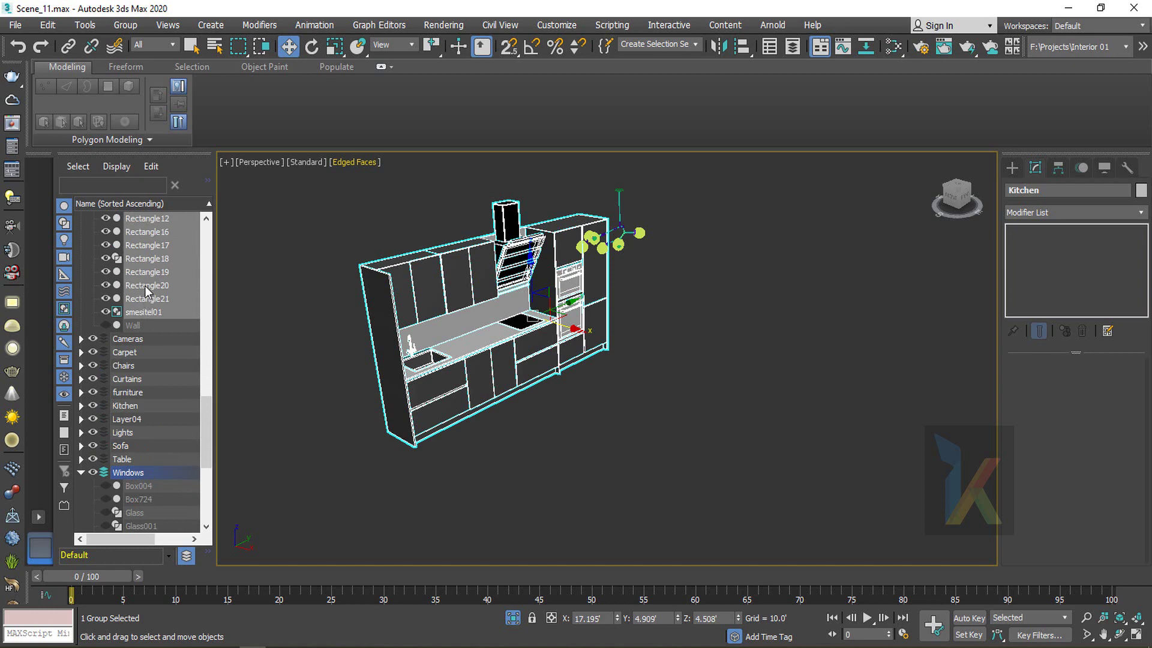
pyautogui.moveTo(146, 287); pyautogui.dragTo(126, 409)
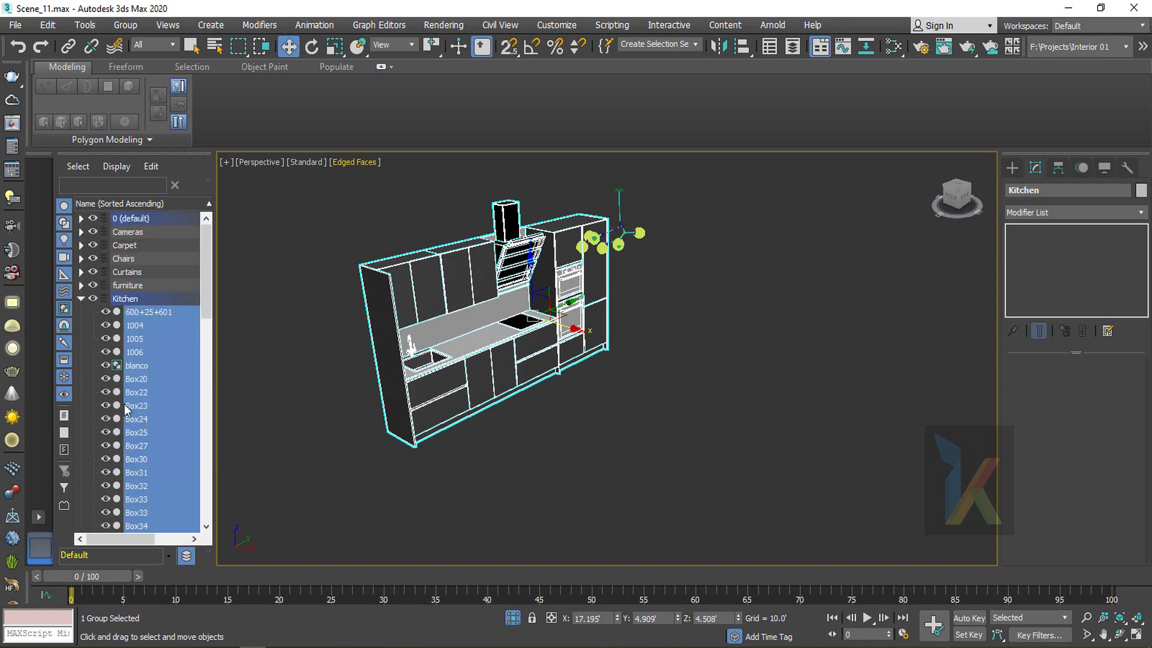
pyautogui.click(81, 299)
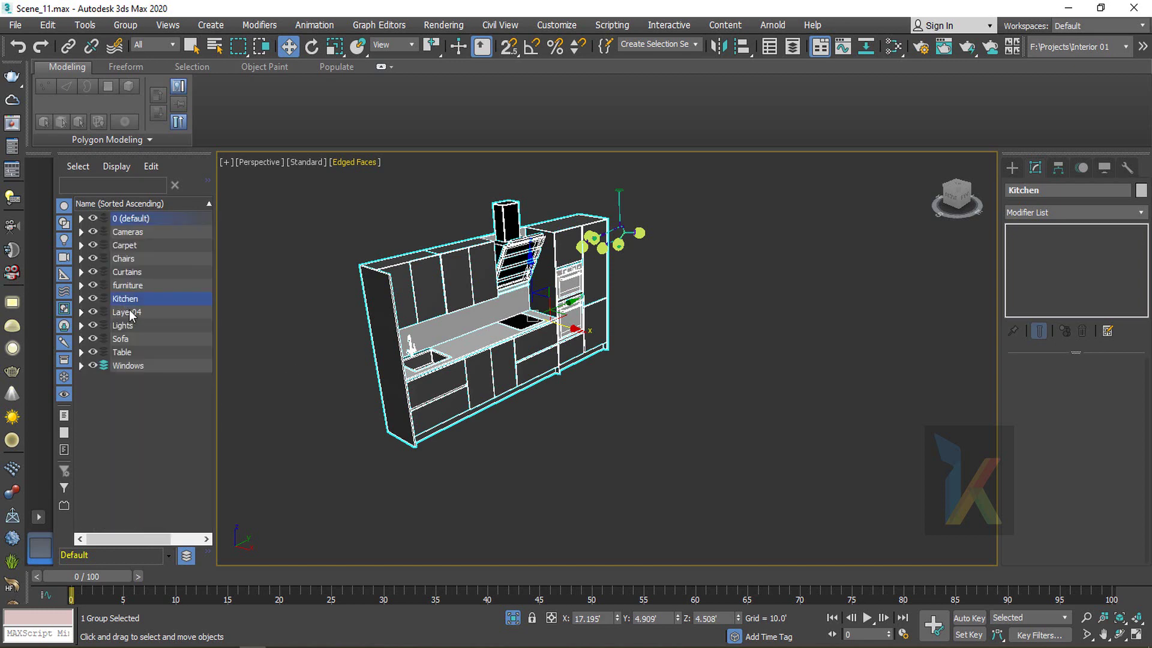
# Make Kitchen the active layer and select the Kitchen group in the viewport
pyautogui.click(137, 28)
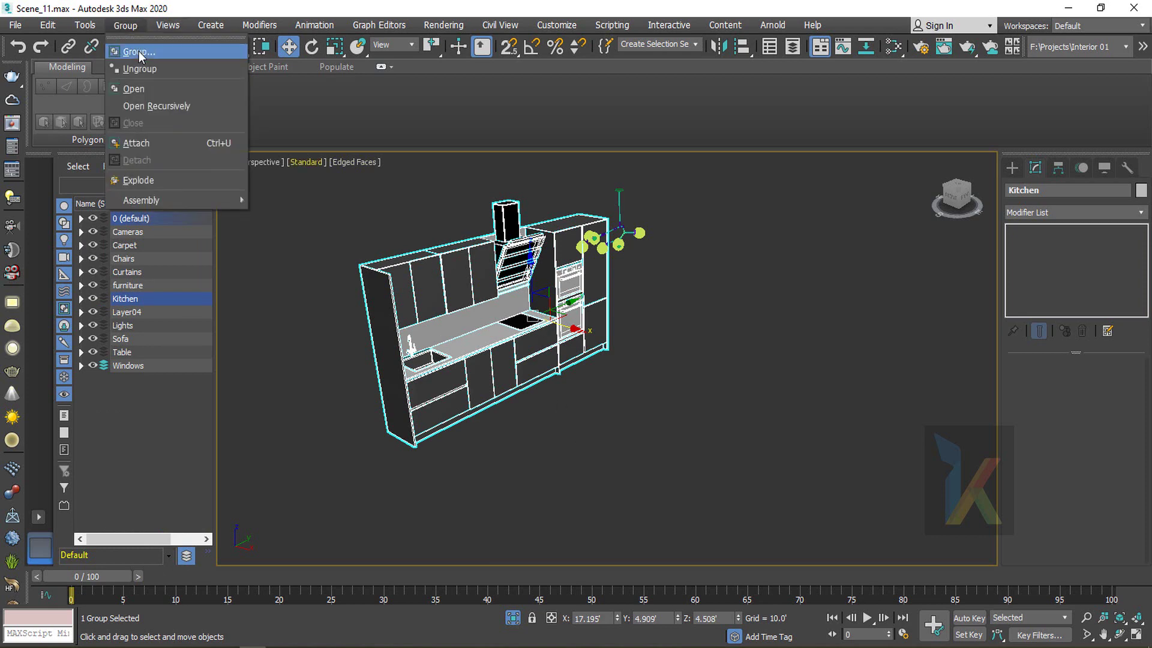
pyautogui.click(616, 439)
pyautogui.click(619, 390)
pyautogui.click(448, 293)
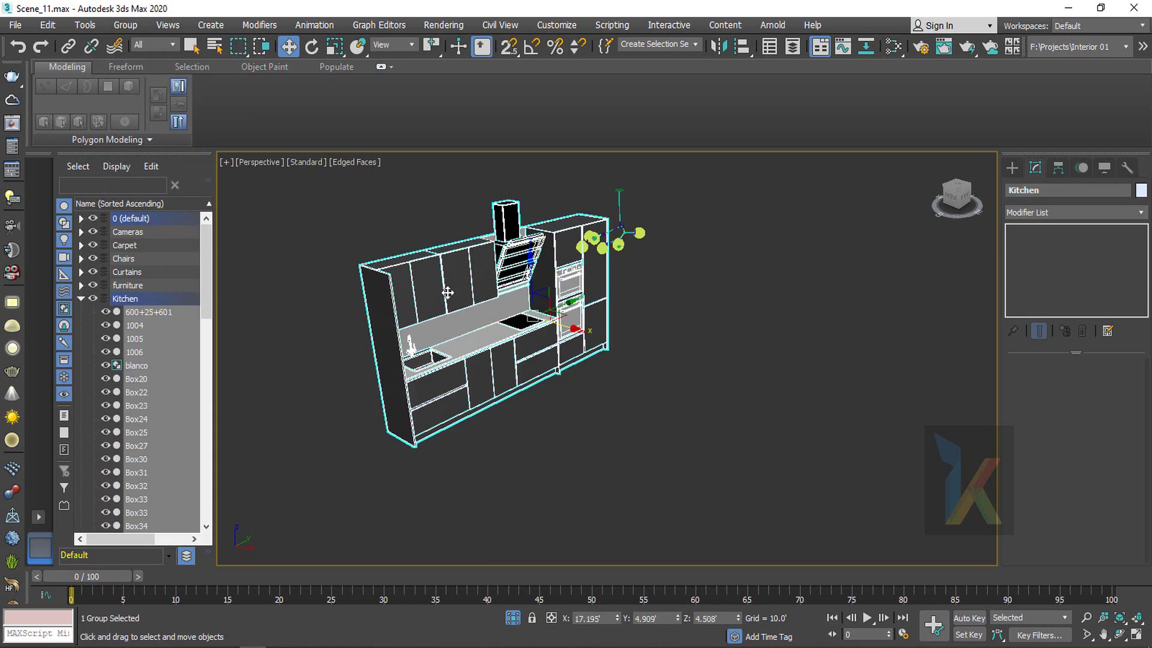
pyautogui.click(81, 299)
pyautogui.click(128, 300)
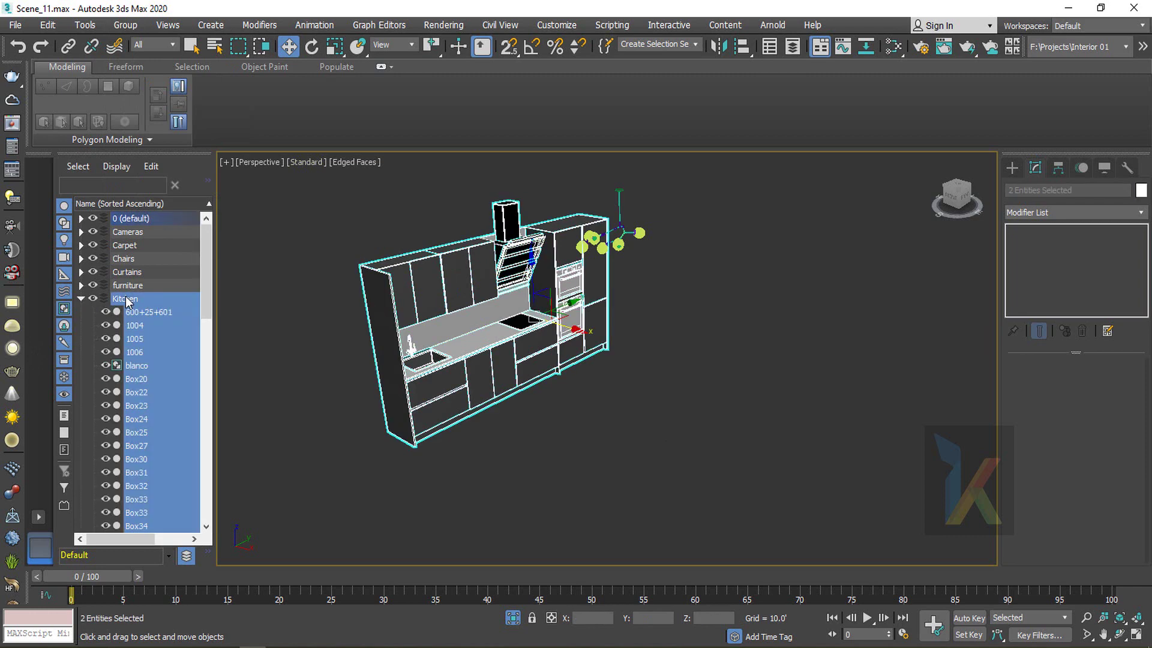
pyautogui.click(81, 298)
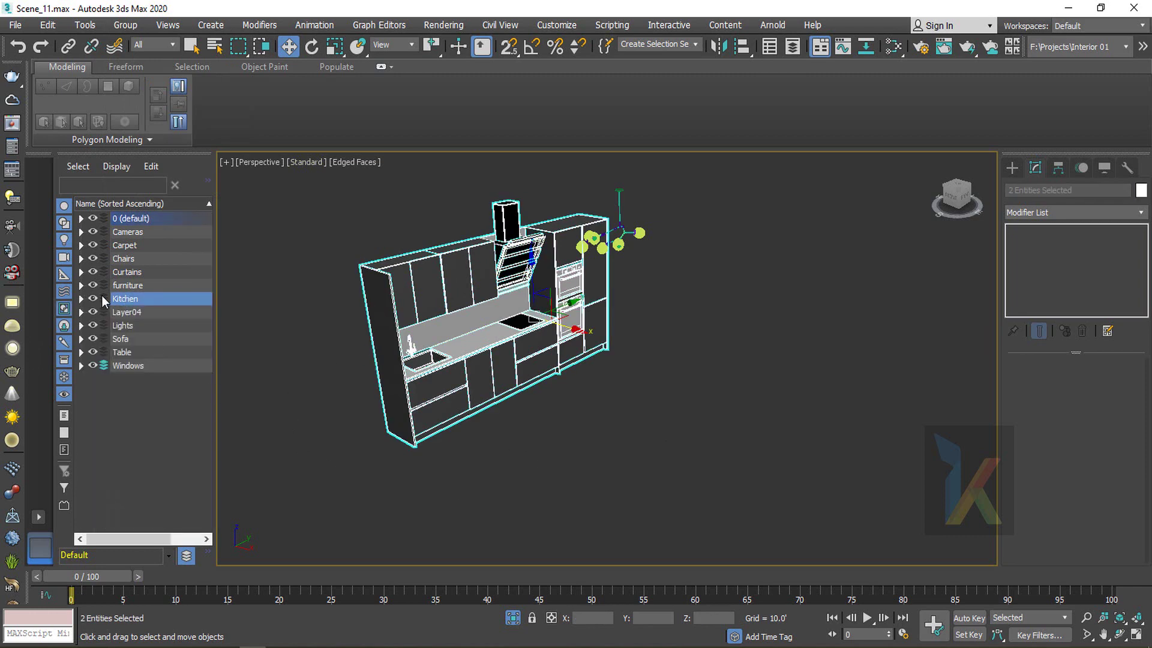
pyautogui.click(634, 449)
pyautogui.click(462, 273)
pyautogui.scroll(5, 584, 266)
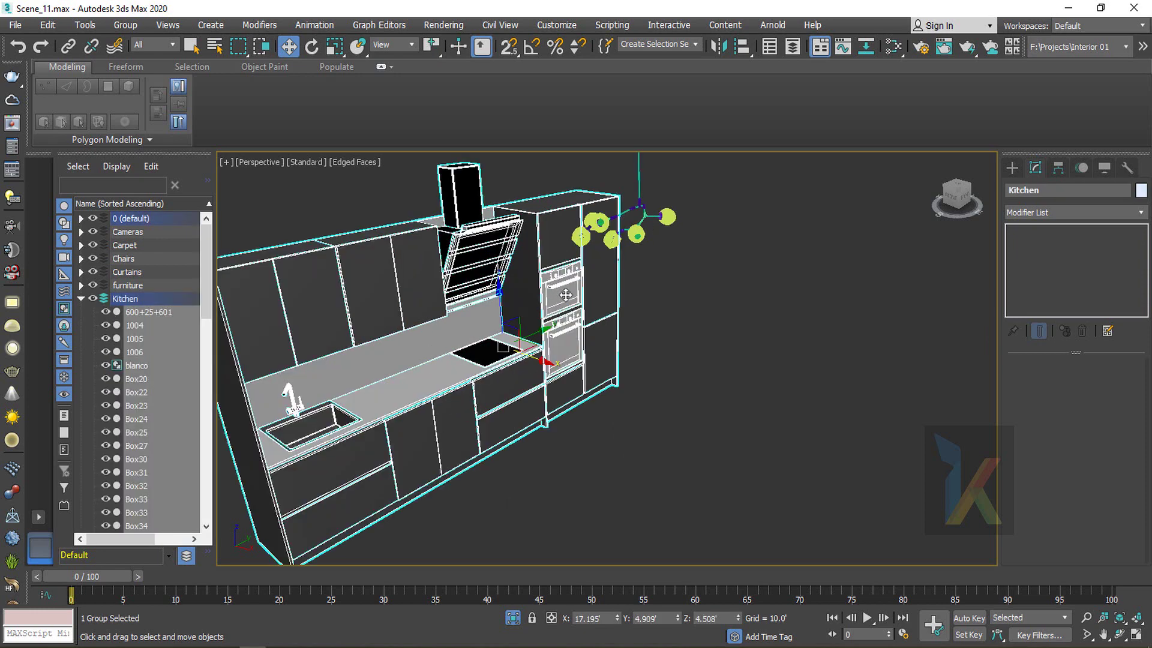
# Check the paths and status of the scene's texture files in Asset Tracking
pyautogui.click(15, 24)
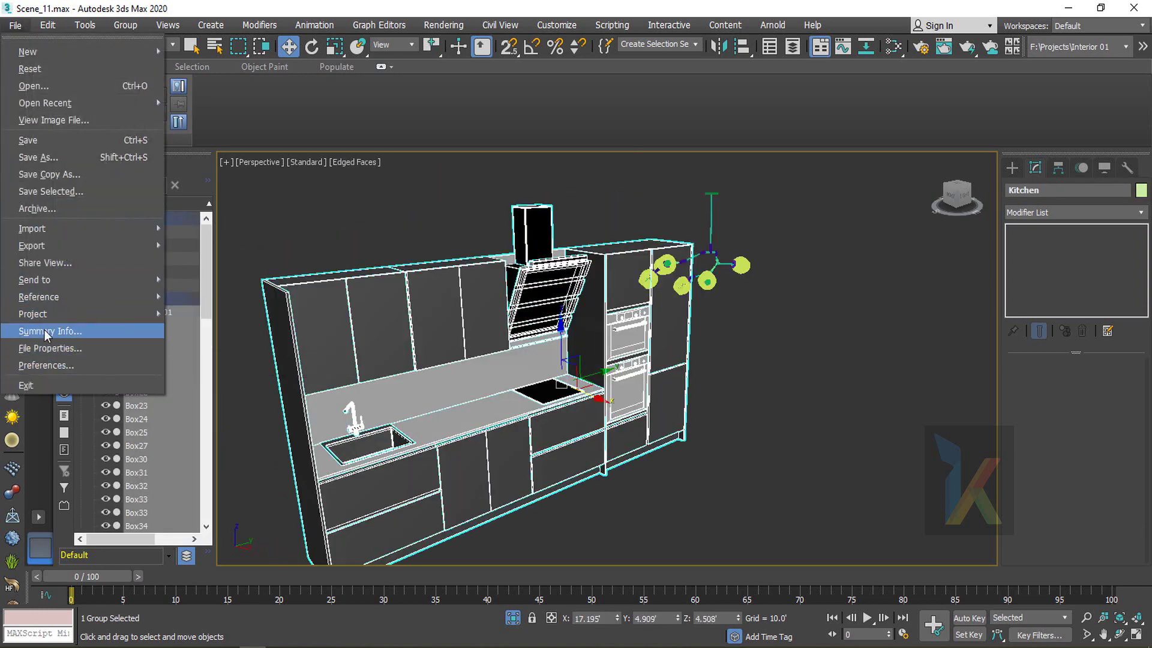
pyautogui.moveTo(43, 298)
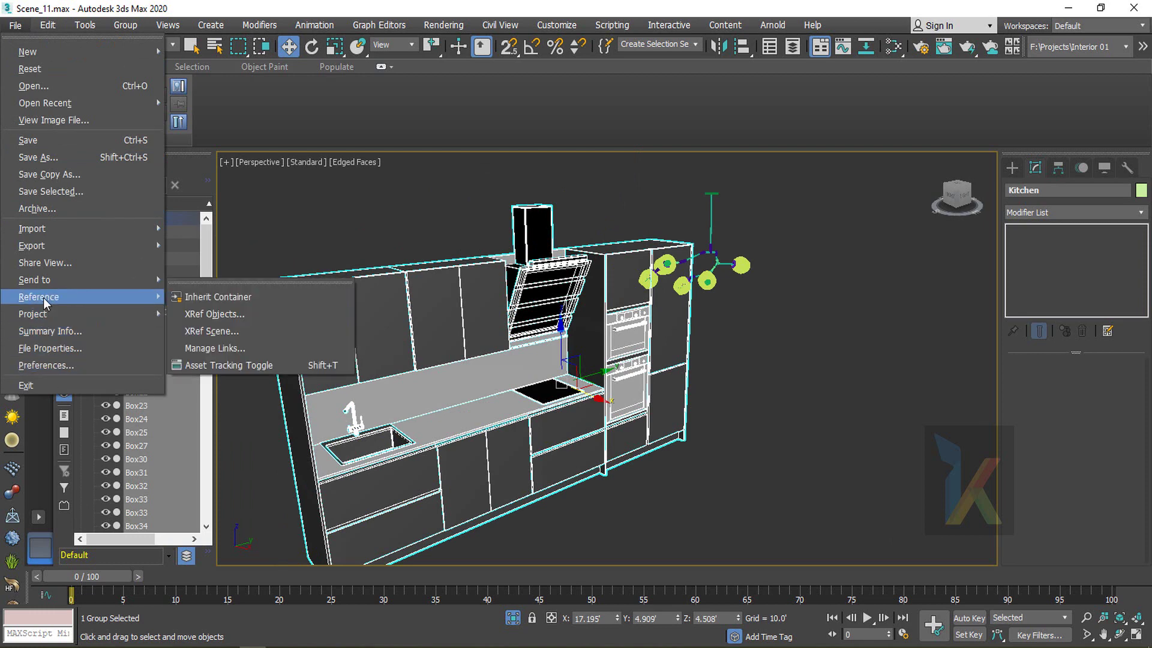
pyautogui.click(227, 366)
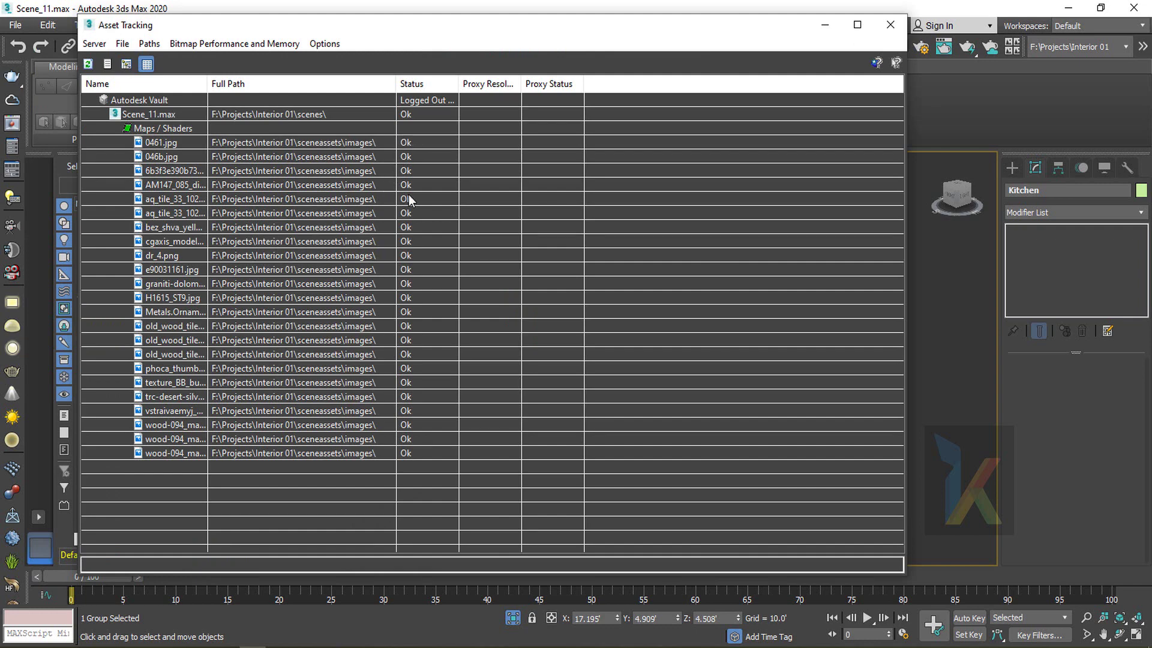
pyautogui.click(893, 25)
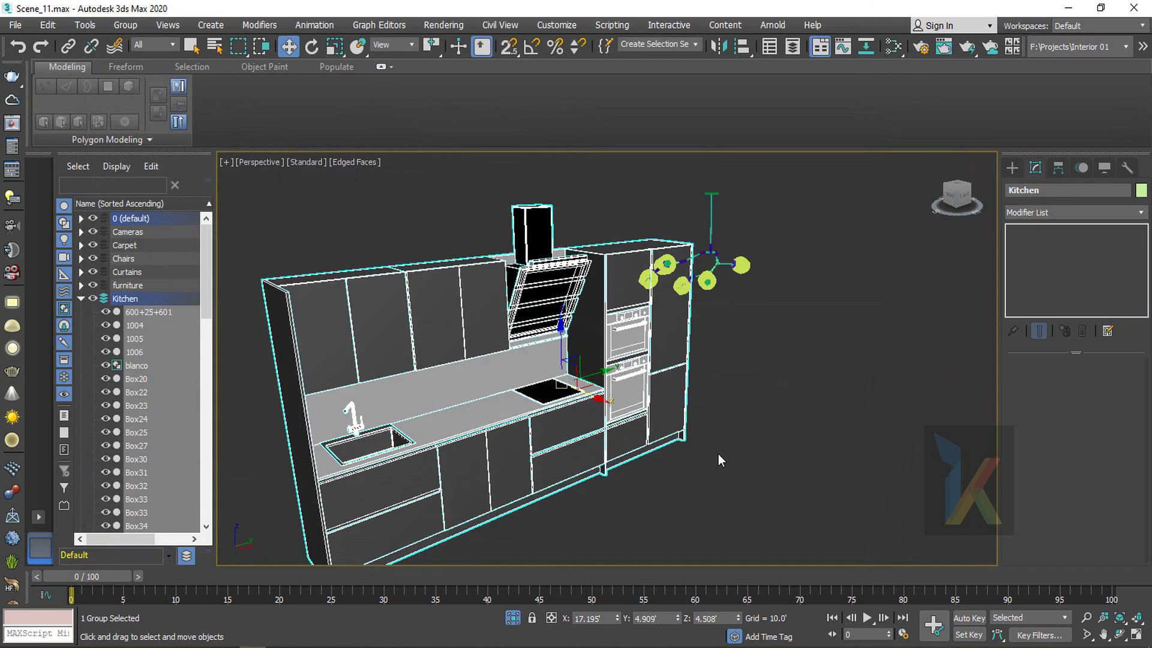
# Open the Kitchen group and delete the range hood and the cooktop from it
pyautogui.click(717, 455)
pyautogui.click(619, 411)
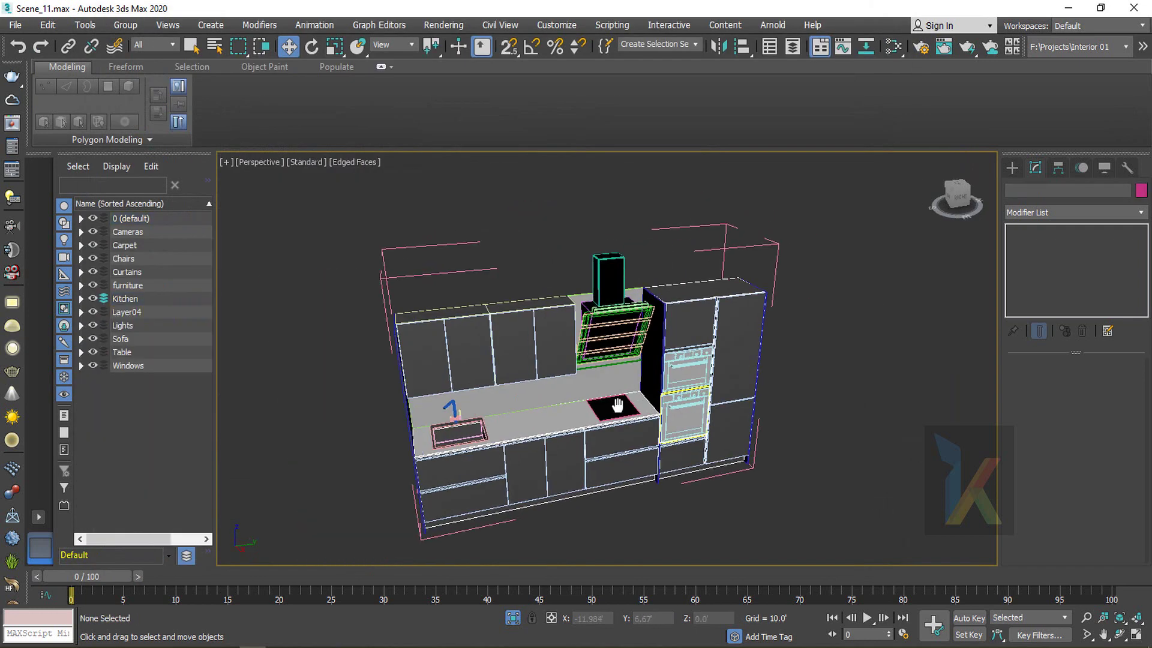
pyautogui.moveTo(614, 403); pyautogui.dragTo(503, 413, button='middle')
pyautogui.click(495, 339)
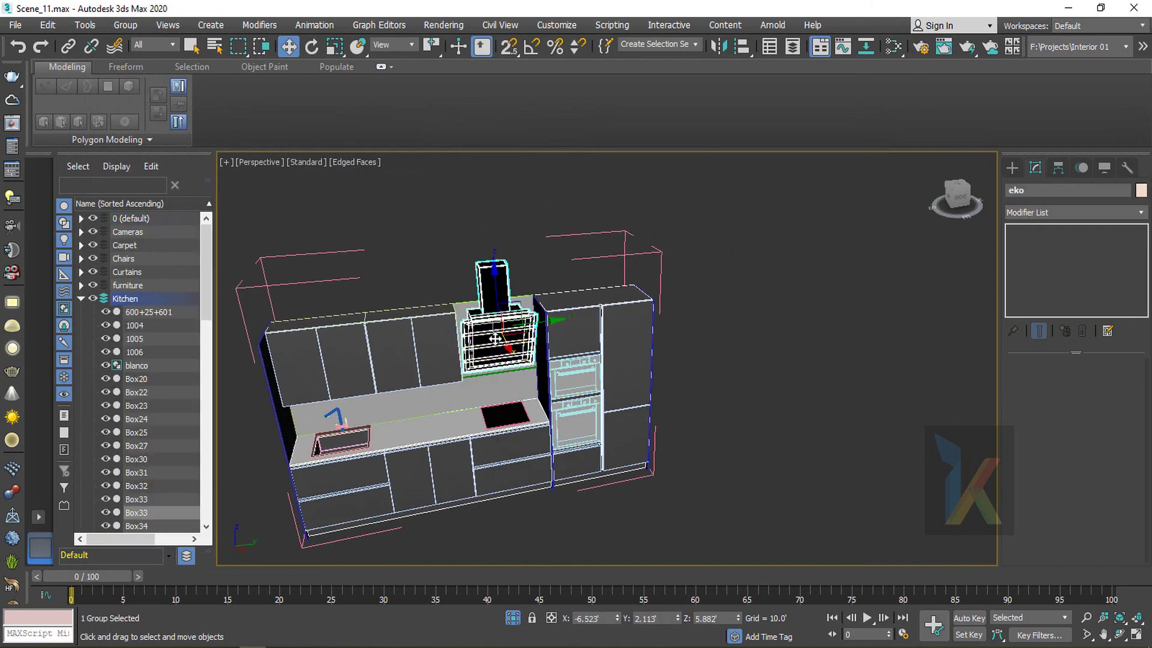
pyautogui.press('Delete')
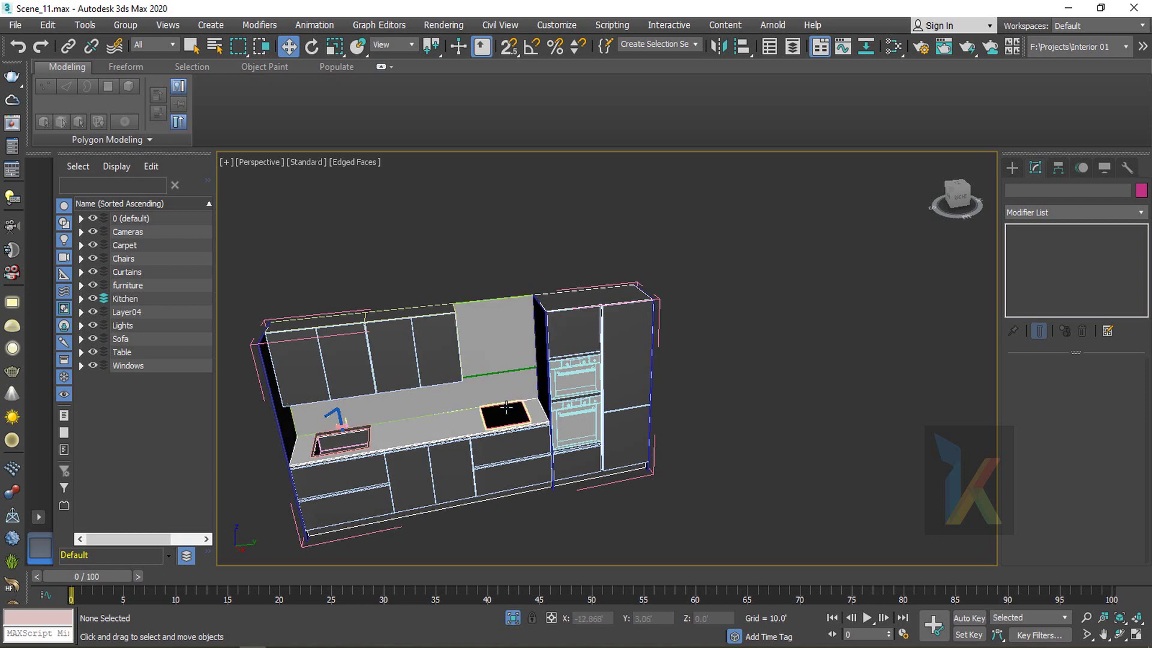
pyautogui.click(528, 426)
pyautogui.keyDown('alt'); pyautogui.moveTo(528, 426); pyautogui.dragTo(525, 423, button='middle'); pyautogui.keyUp('alt')
pyautogui.press('Delete')
# Select only the tall cabinet section with the built-in ovens and delete it
pyautogui.moveTo(580, 238); pyautogui.dragTo(646, 613)
pyautogui.moveTo(462, 232); pyautogui.dragTo(408, 370)
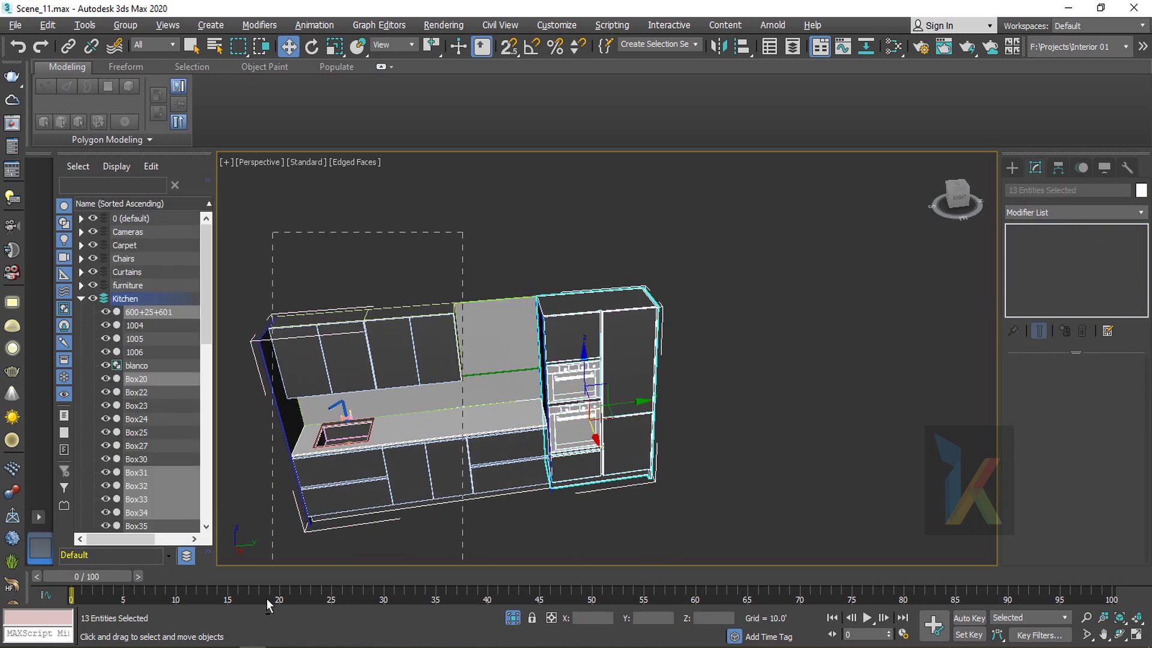
pyautogui.moveTo(268, 606); pyautogui.dragTo(269, 600)
pyautogui.press('Delete')
# Show the room around the Kitchen group and move the group into the wall recess in the top view
pyautogui.keyDown('alt'); pyautogui.moveTo(465, 465); pyautogui.dragTo(581, 412, button='middle'); pyautogui.keyUp('alt')
pyautogui.hotkey('alt', 'q')
pyautogui.click(580, 411)
pyautogui.press('t')
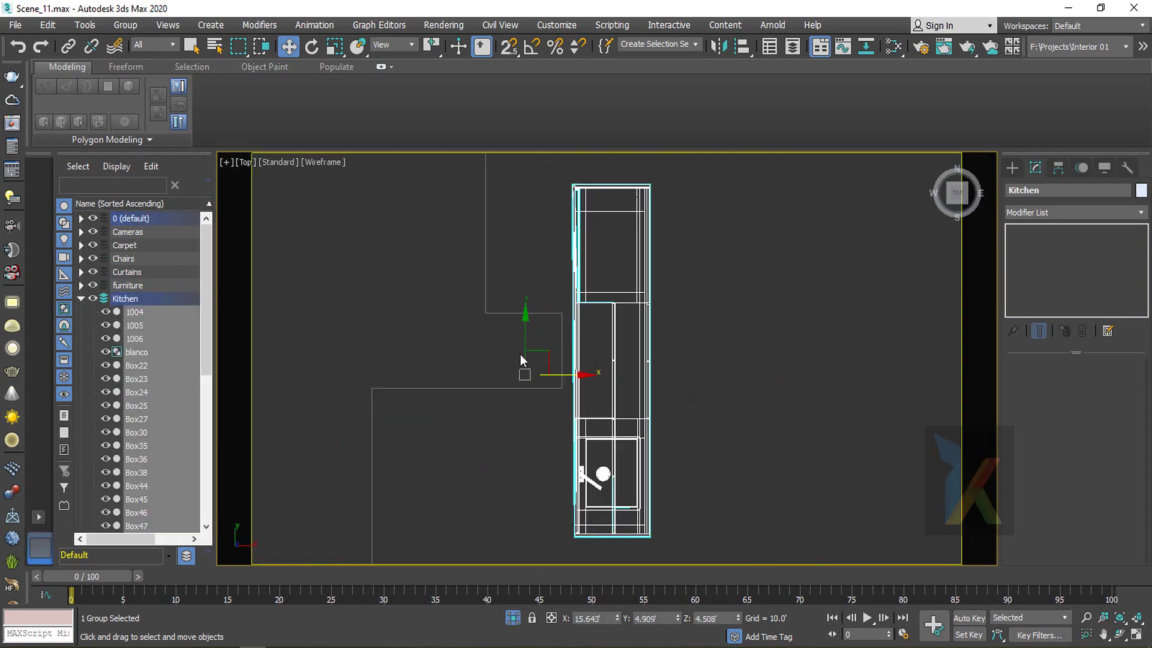
pyautogui.moveTo(489, 280); pyautogui.dragTo(484, 280)
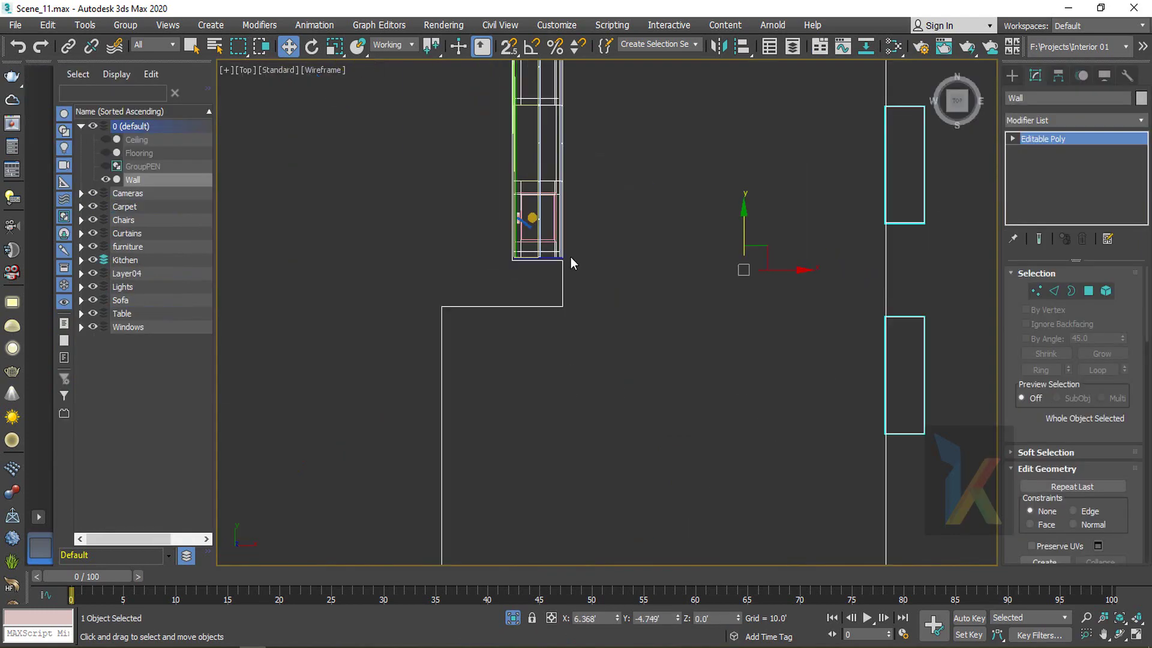
# Show the room through the VRayCam001 camera in shaded mode and end the isolation so the whole scene is displayed
pyautogui.press('c')
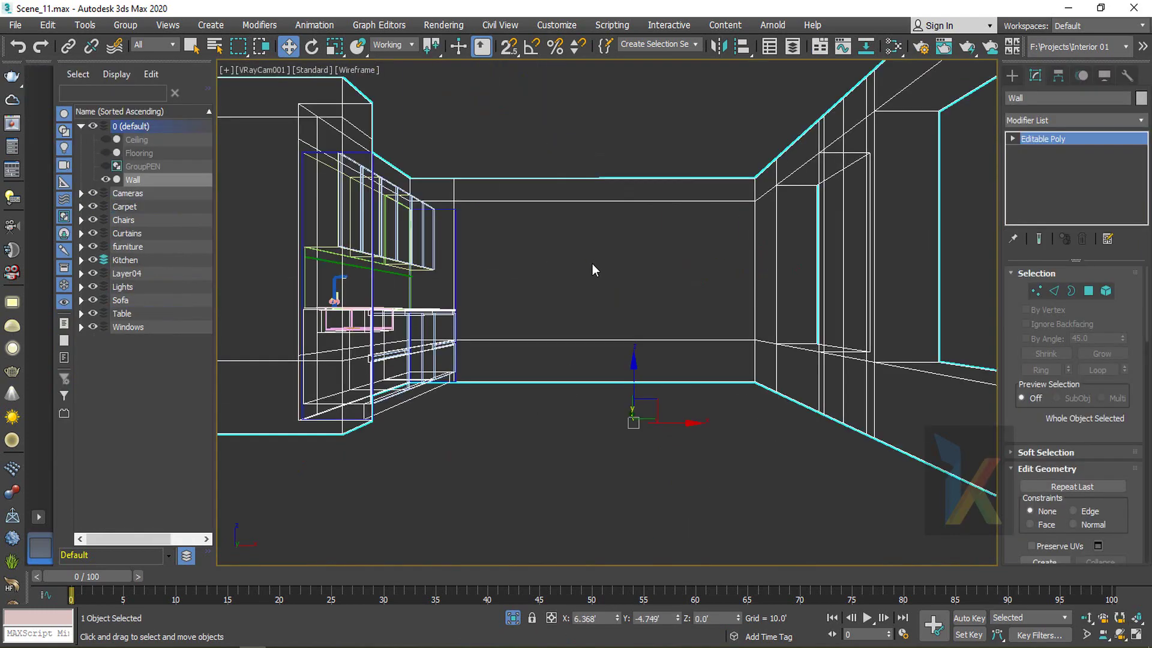
pyautogui.press('F3')
pyautogui.press('F4')
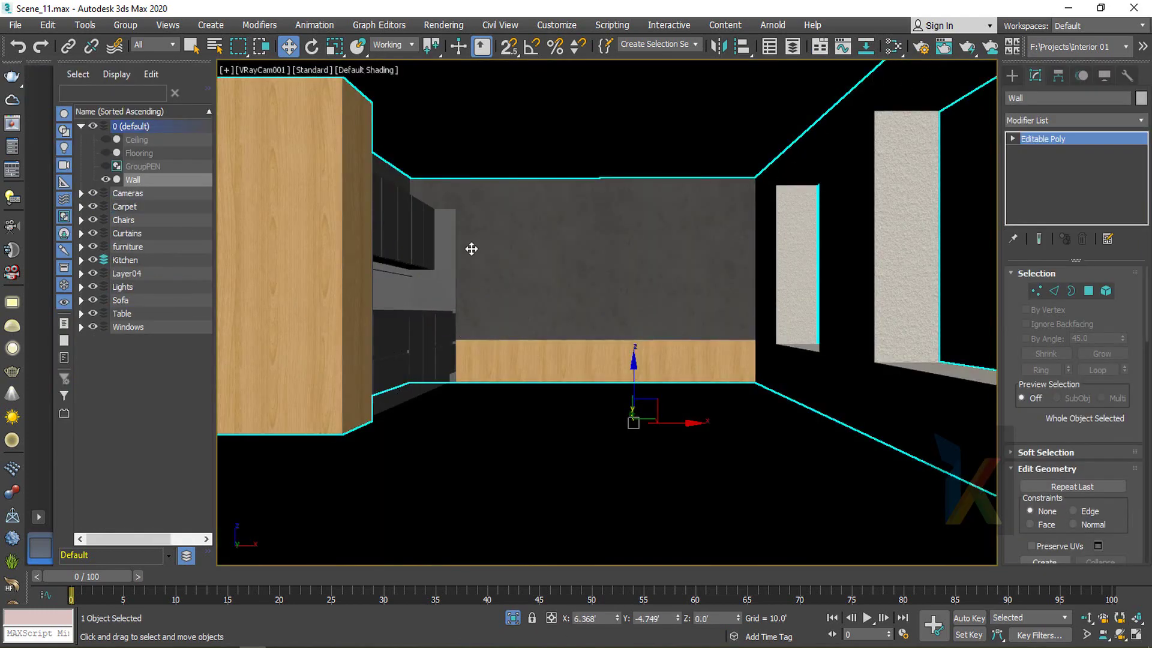
pyautogui.click(513, 618)
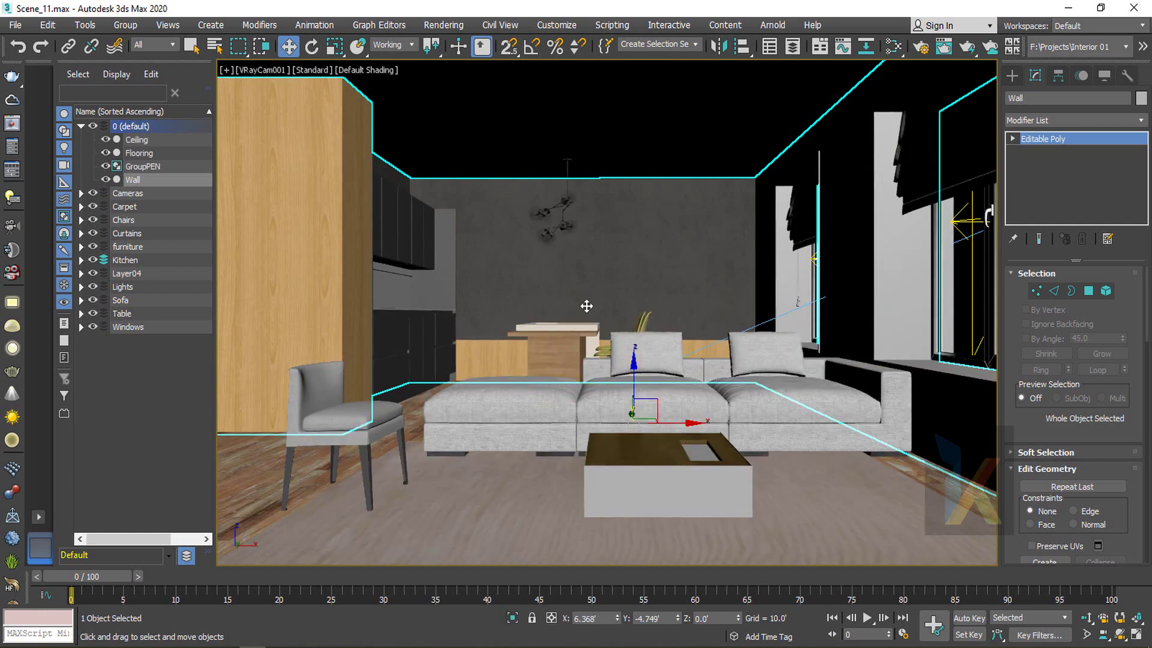
pyautogui.press('m')
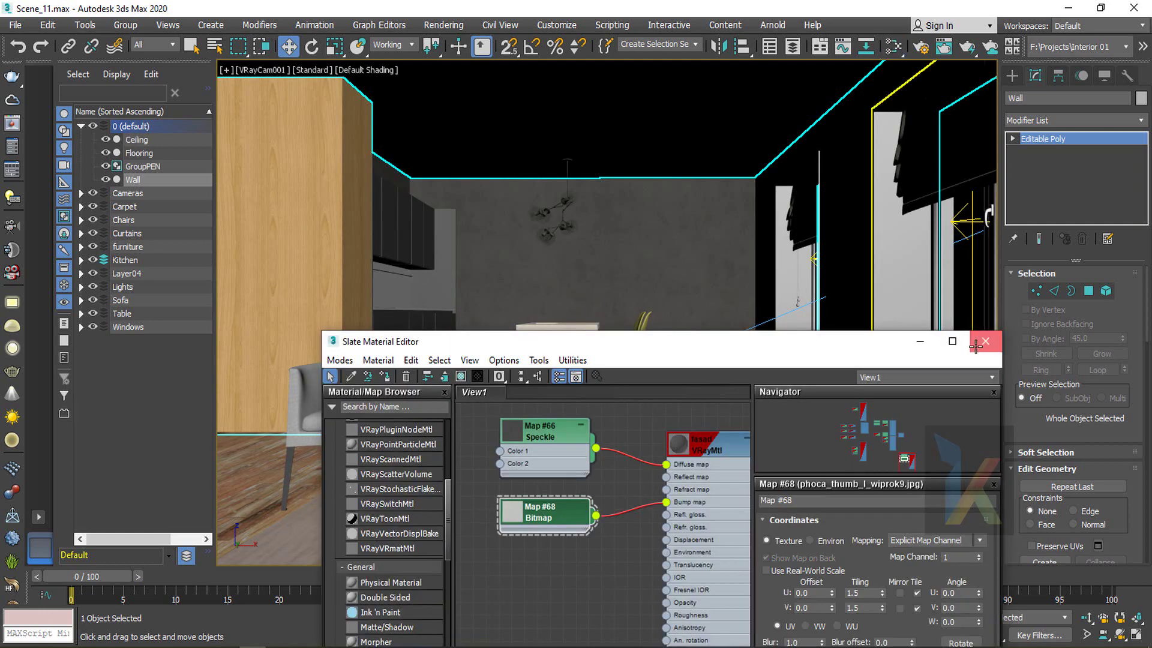
pyautogui.press('m')
# Load the Scene_10.max render from the V-Ray frame buffer history and remove the Scene_11.max entry
pyautogui.click(12, 123)
pyautogui.doubleClick(312, 161)
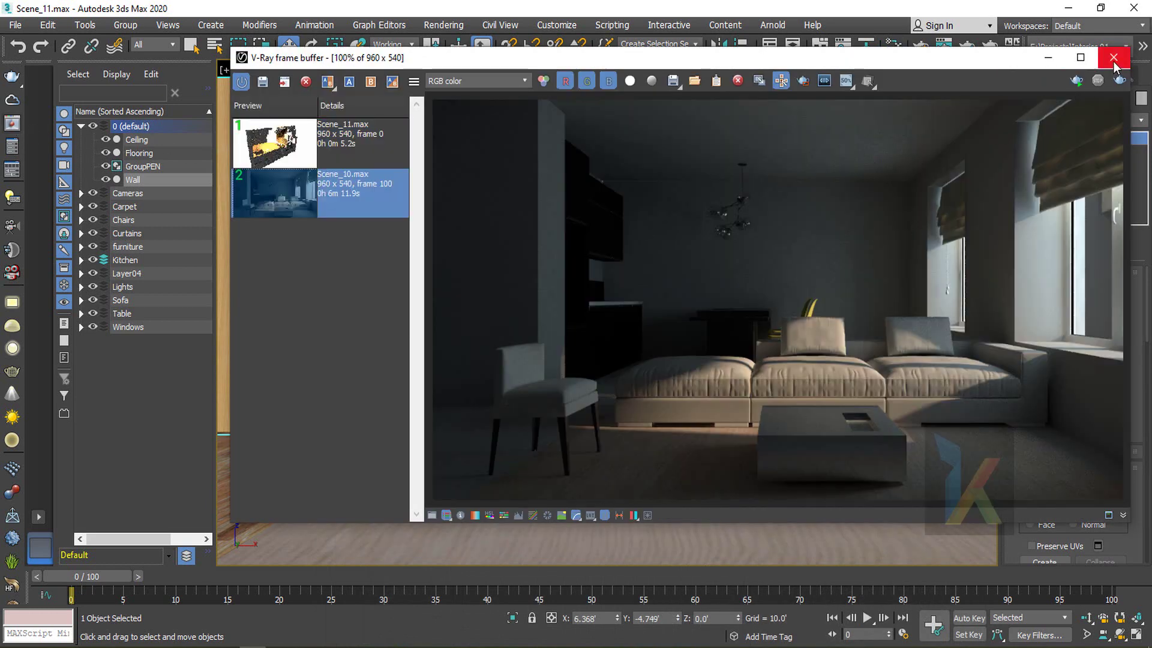
pyautogui.click(311, 133)
pyautogui.click(305, 82)
pyautogui.click(1113, 57)
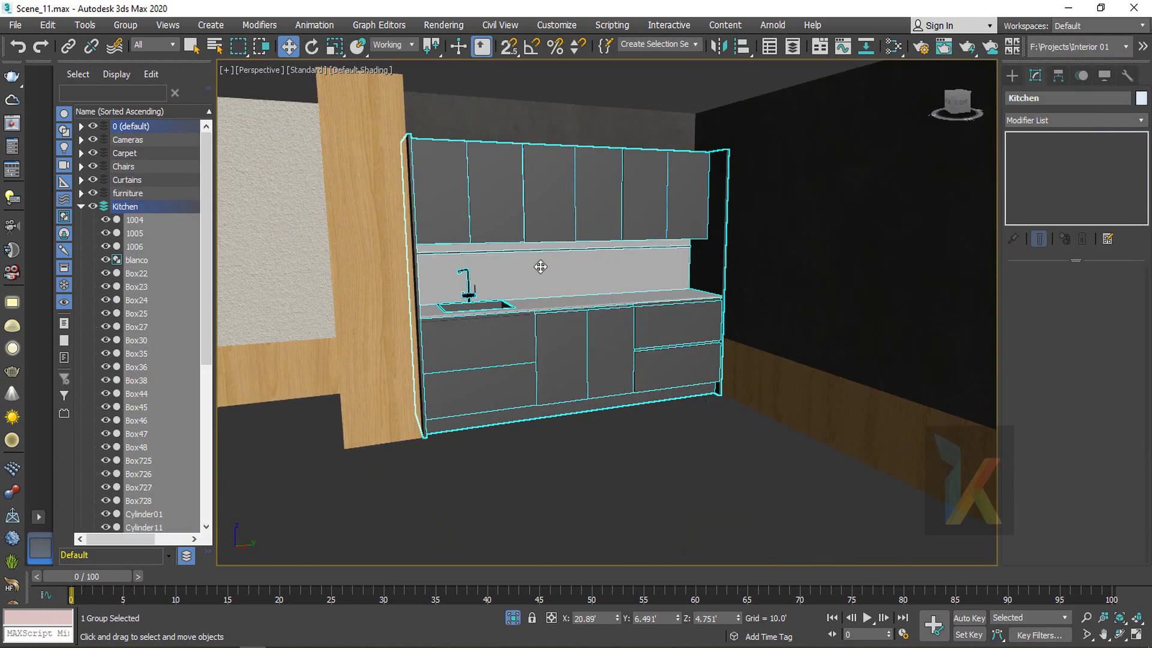
# Open the Kitchen group and delete its side panel at the end next to the dark wall
pyautogui.keyDown('alt'); pyautogui.moveTo(541, 267); pyautogui.dragTo(559, 278, button='middle'); pyautogui.keyUp('alt')
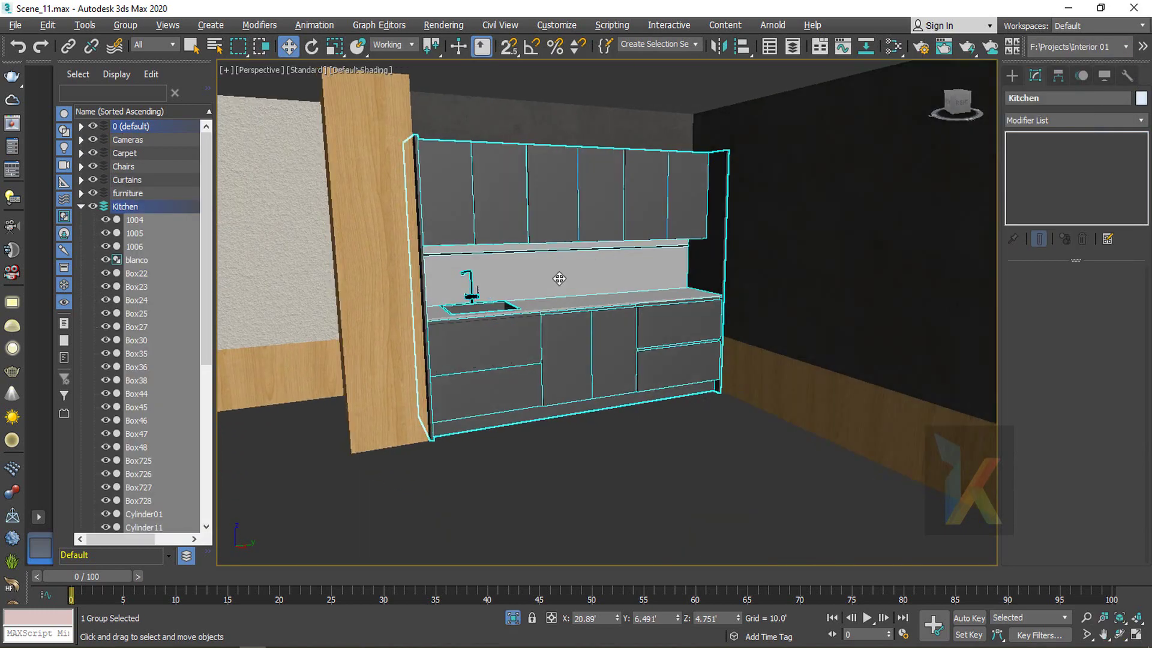
pyautogui.click(126, 26)
pyautogui.click(137, 89)
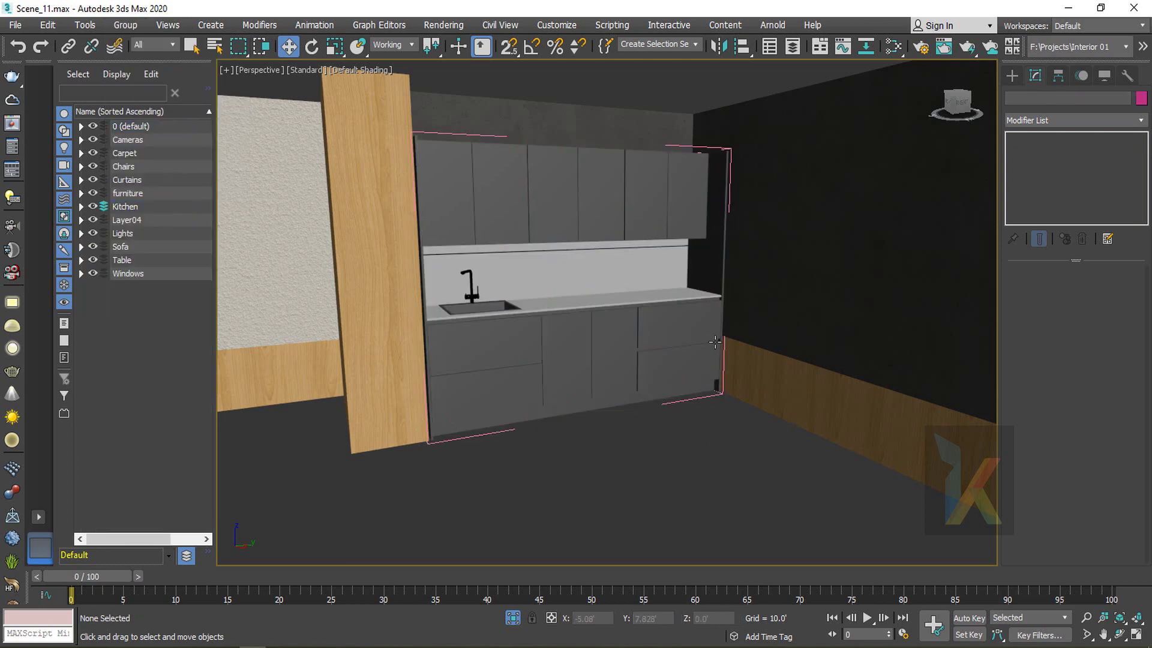
pyautogui.click(702, 264)
pyautogui.press('Delete')
# Select only the upper cabinets and the thin strip beneath them, and raise them higher above the countertop
pyautogui.moveTo(687, 298); pyautogui.dragTo(684, 355, button='middle')
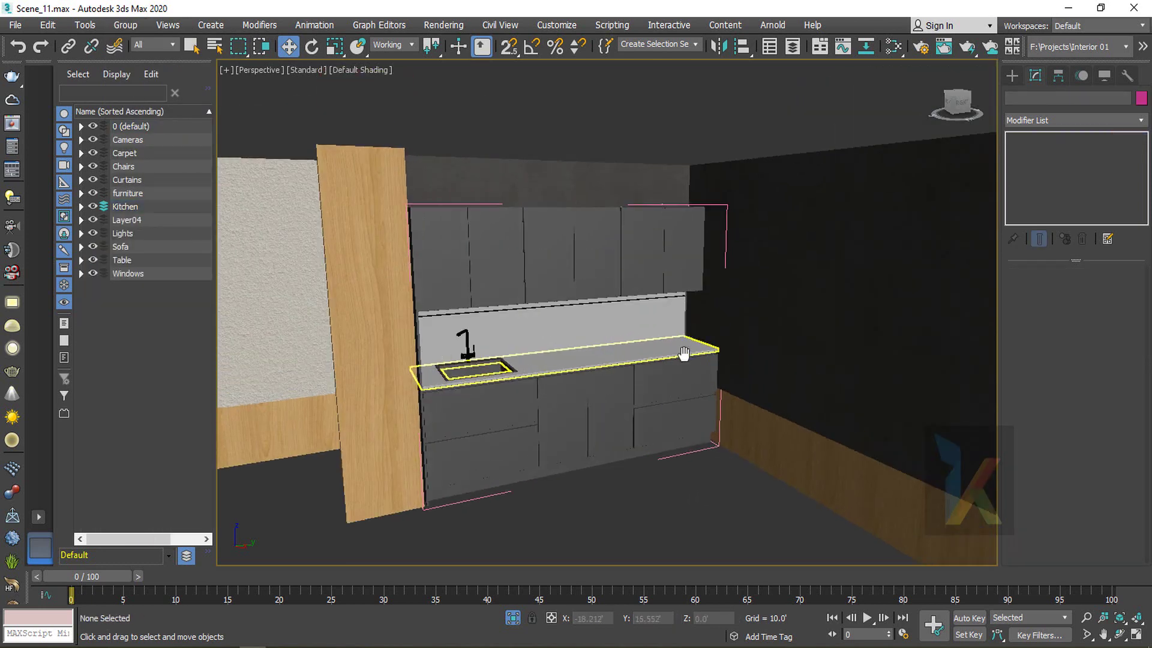
pyautogui.keyDown('alt'); pyautogui.moveTo(565, 269); pyautogui.dragTo(543, 268, button='middle'); pyautogui.keyUp('alt')
pyautogui.press('l')
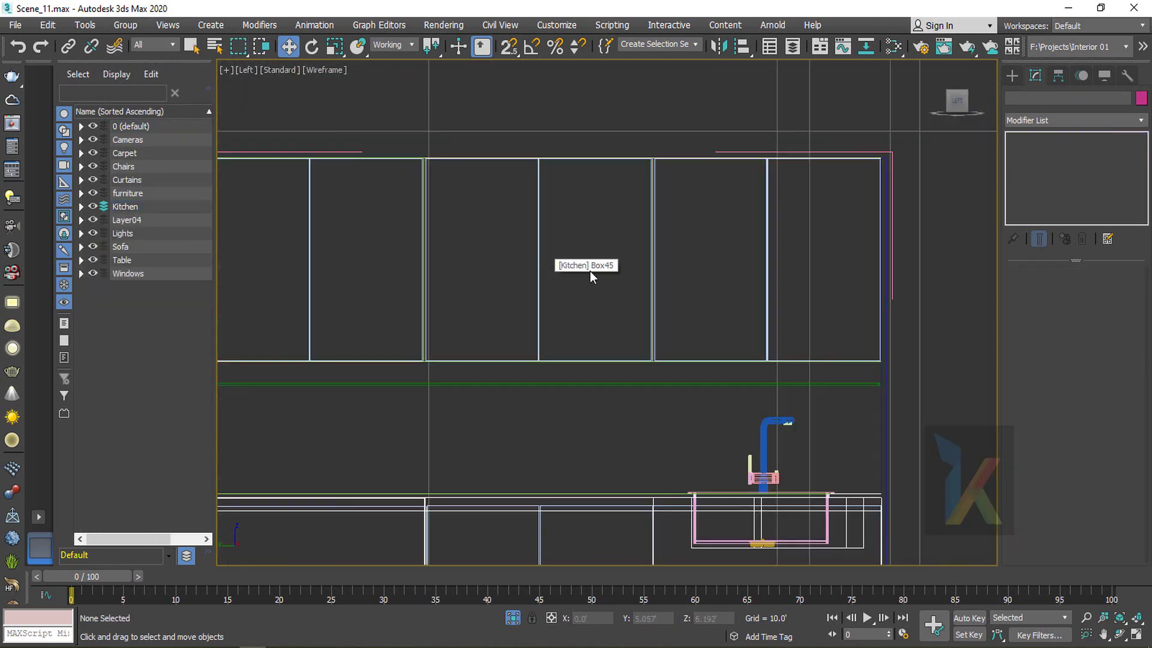
pyautogui.press('F3')
pyautogui.scroll(-5, 607, 288)
pyautogui.press('F3')
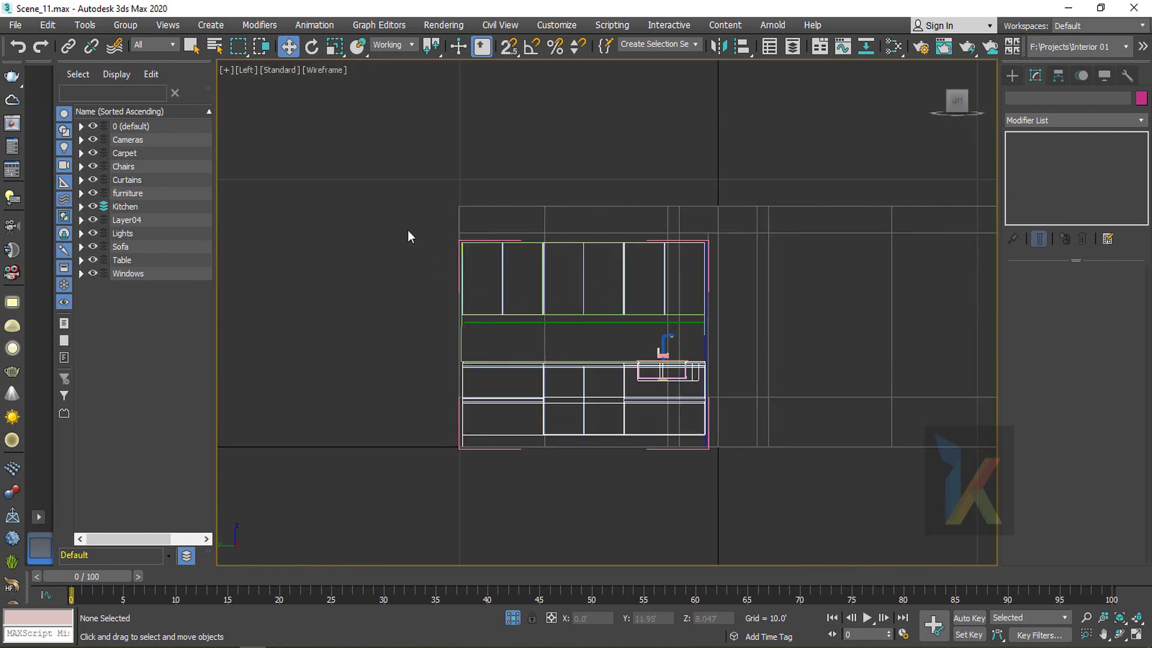
pyautogui.moveTo(408, 231); pyautogui.dragTo(754, 325)
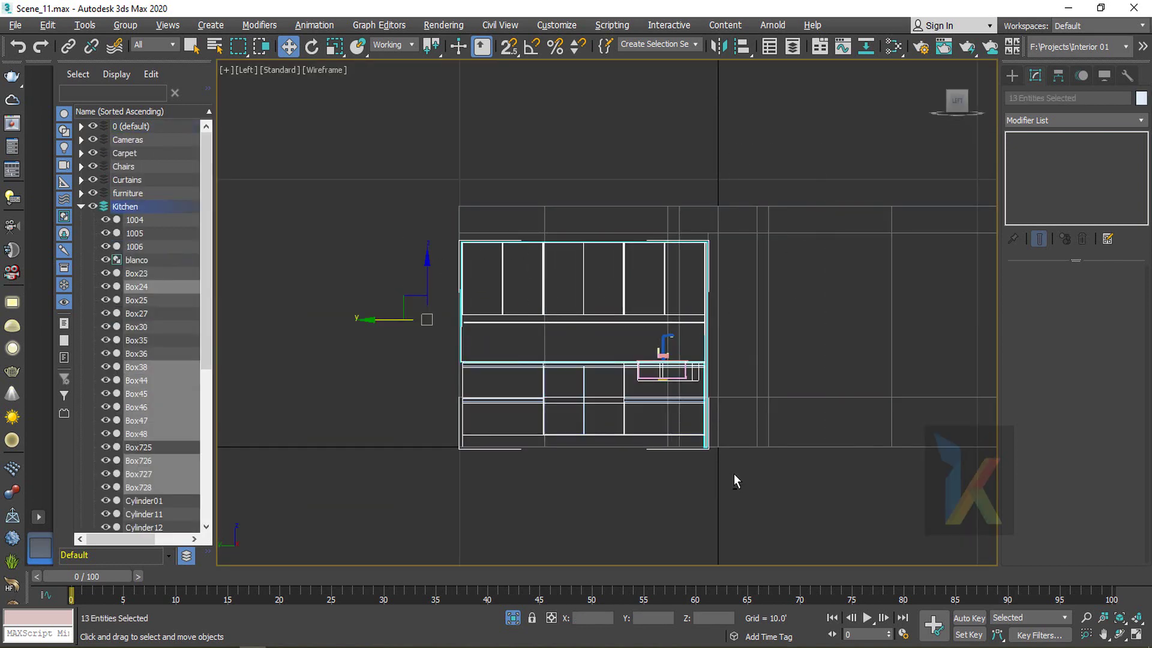
pyautogui.scroll(5, 486, 375)
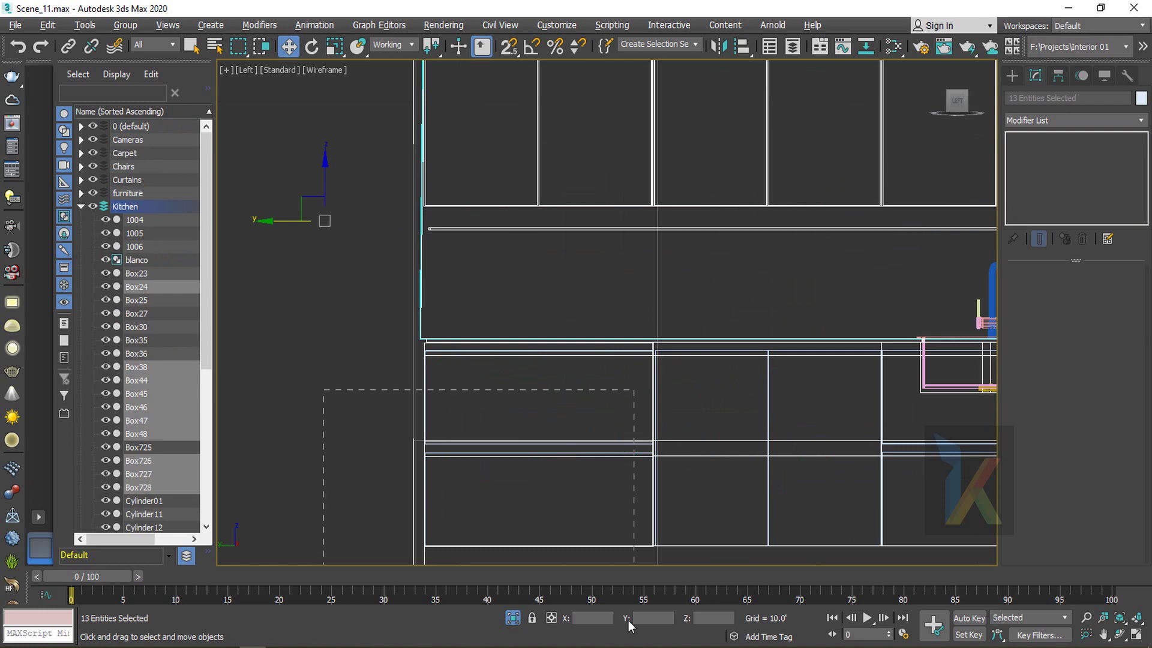
pyautogui.keyDown('alt'); pyautogui.moveTo(628, 620); pyautogui.dragTo(628, 619); pyautogui.keyUp('alt')
pyautogui.scroll(-3, 550, 478)
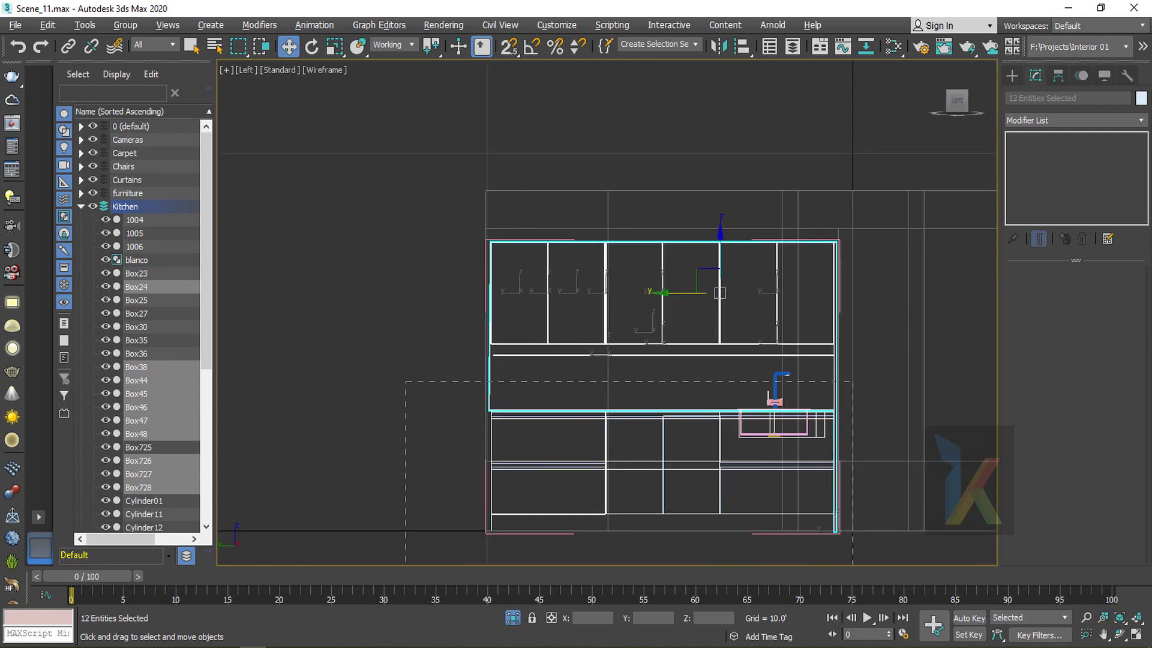
pyautogui.keyDown('alt'); pyautogui.moveTo(852, 621); pyautogui.dragTo(852, 621); pyautogui.keyUp('alt')
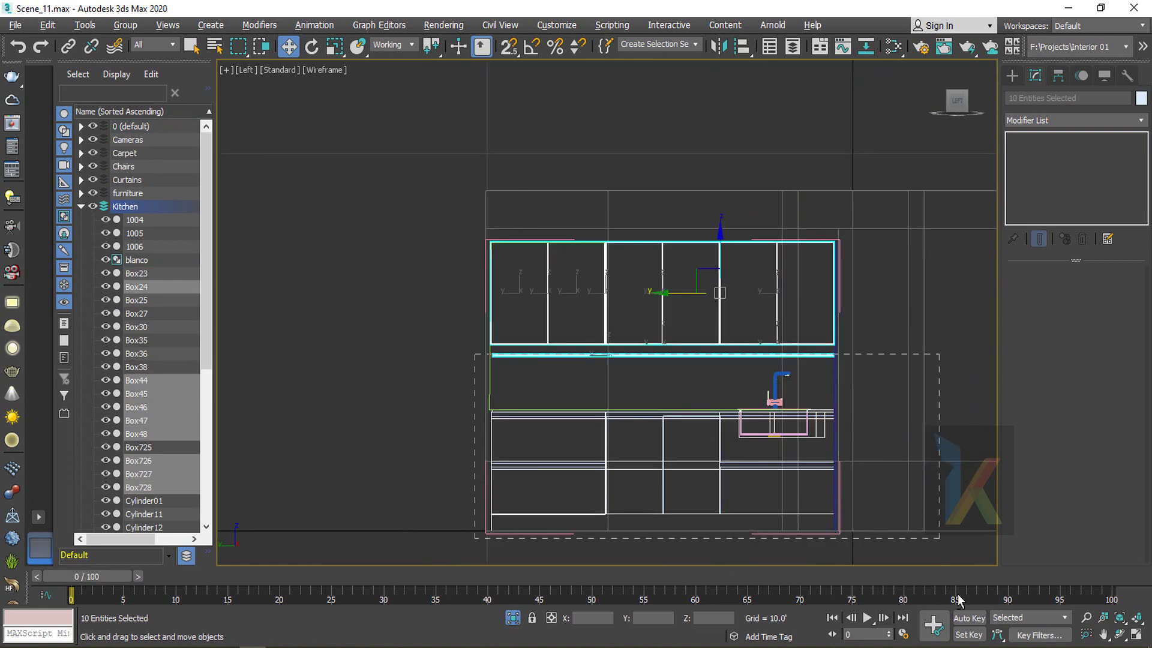
pyautogui.keyDown('alt'); pyautogui.moveTo(958, 595); pyautogui.dragTo(958, 594); pyautogui.keyUp('alt')
pyautogui.scroll(2, 627, 358)
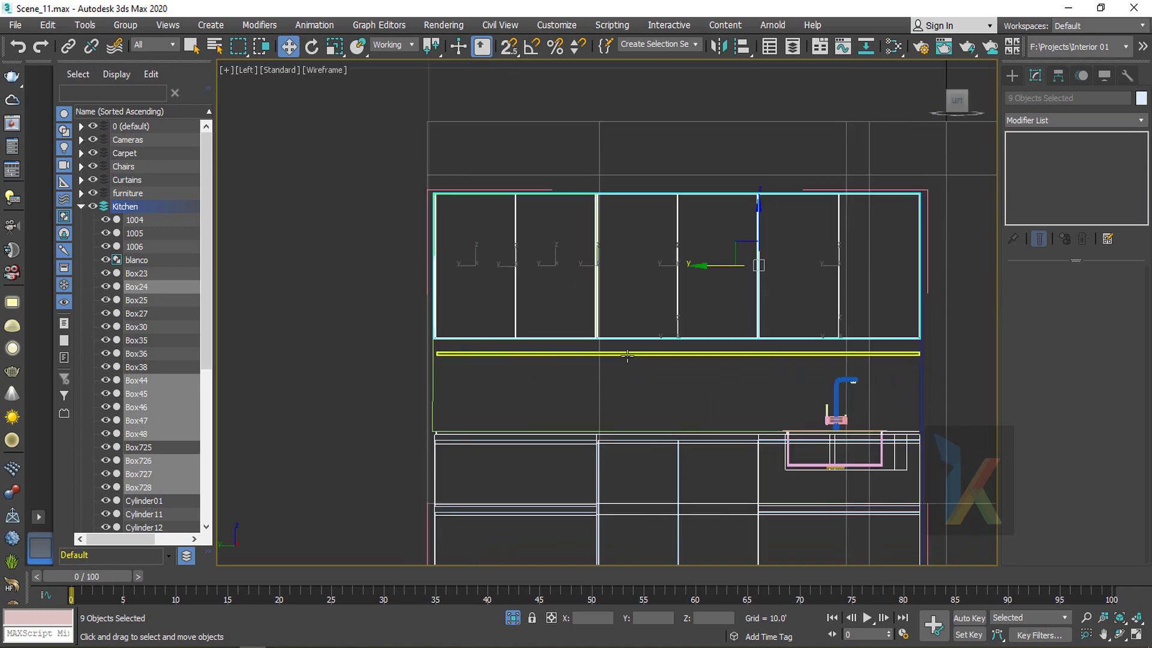
pyautogui.keyDown('ctrl'); pyautogui.click(627, 352); pyautogui.keyUp('ctrl')
pyautogui.press('p')
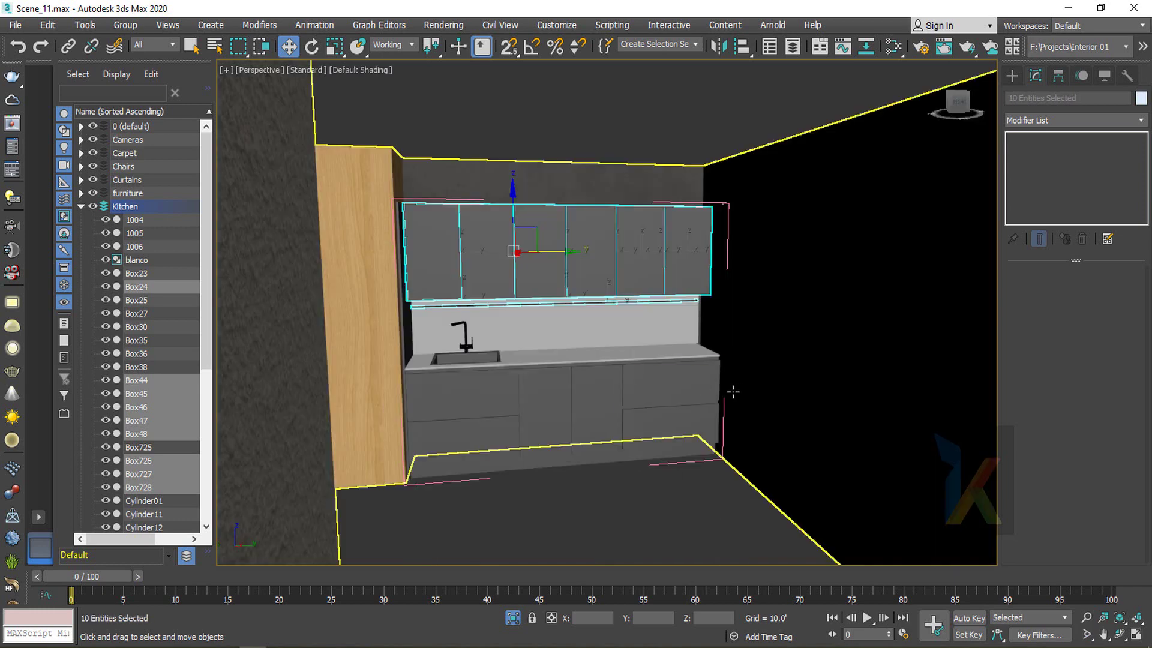
pyautogui.keyDown('alt'); pyautogui.moveTo(730, 393); pyautogui.dragTo(714, 354, button='middle'); pyautogui.keyUp('alt')
pyautogui.scroll(3, 527, 235)
pyautogui.moveTo(520, 241); pyautogui.dragTo(517, 171)
pyautogui.keyDown('alt'); pyautogui.moveTo(537, 311); pyautogui.dragTo(517, 259, button='middle'); pyautogui.keyUp('alt')
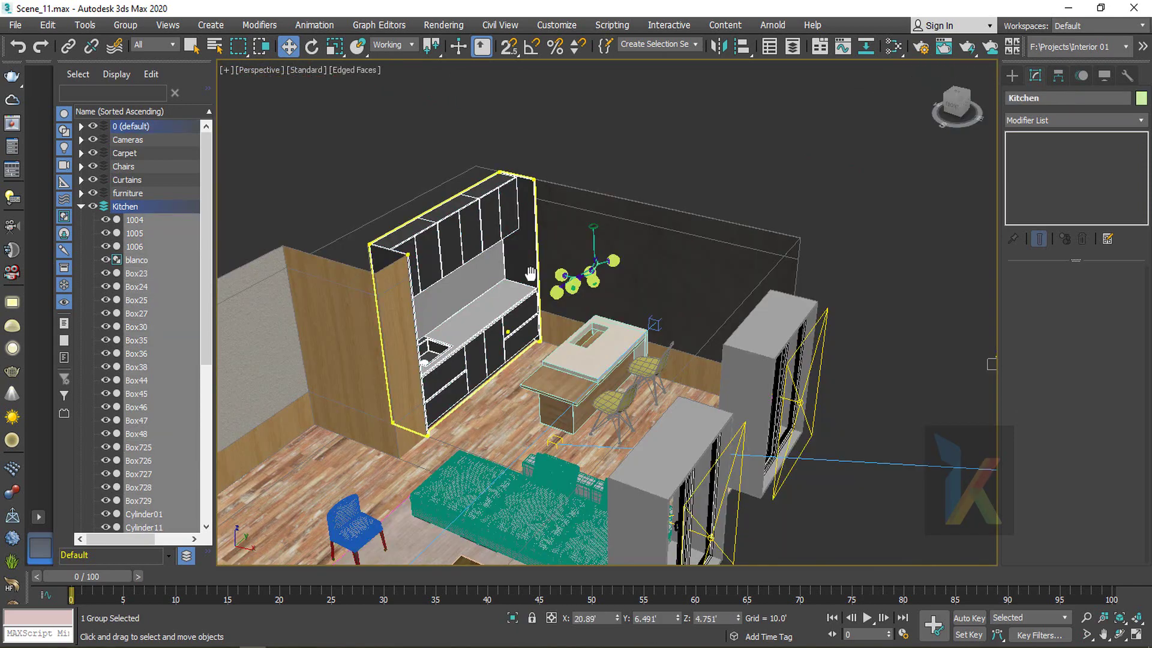
# Isolate the Kitchen group and make Lights the active layer
pyautogui.hotkey('alt', 'q')
pyautogui.keyDown('alt'); pyautogui.moveTo(542, 282); pyautogui.dragTo(553, 288, button='middle'); pyautogui.keyUp('alt')
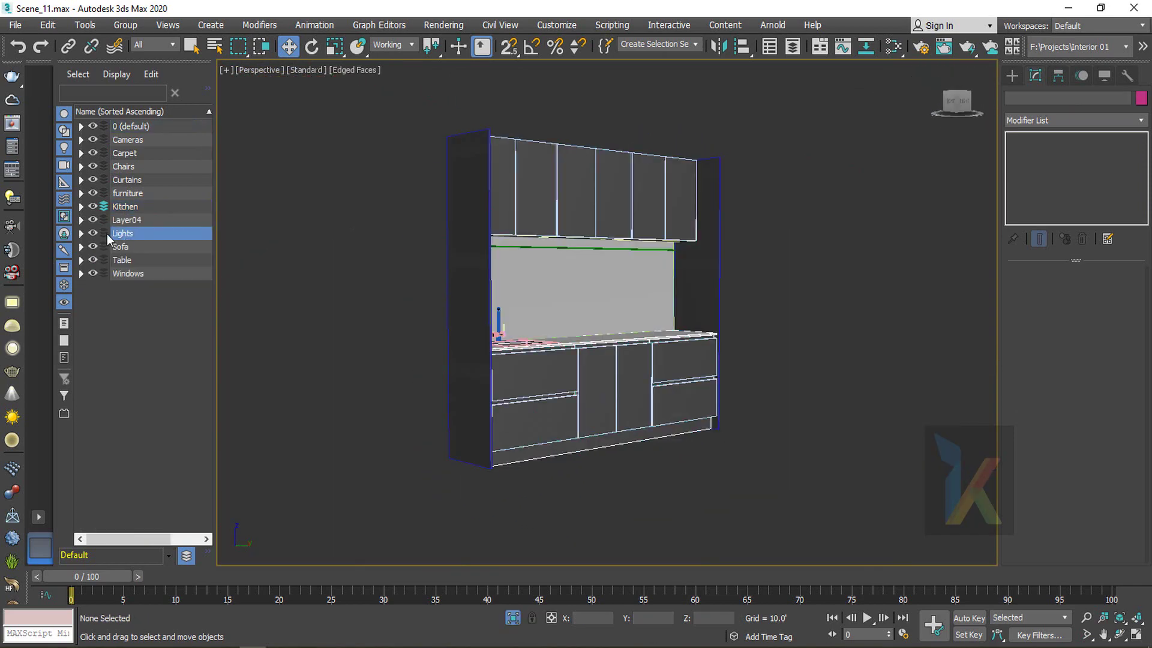
pyautogui.click(104, 233)
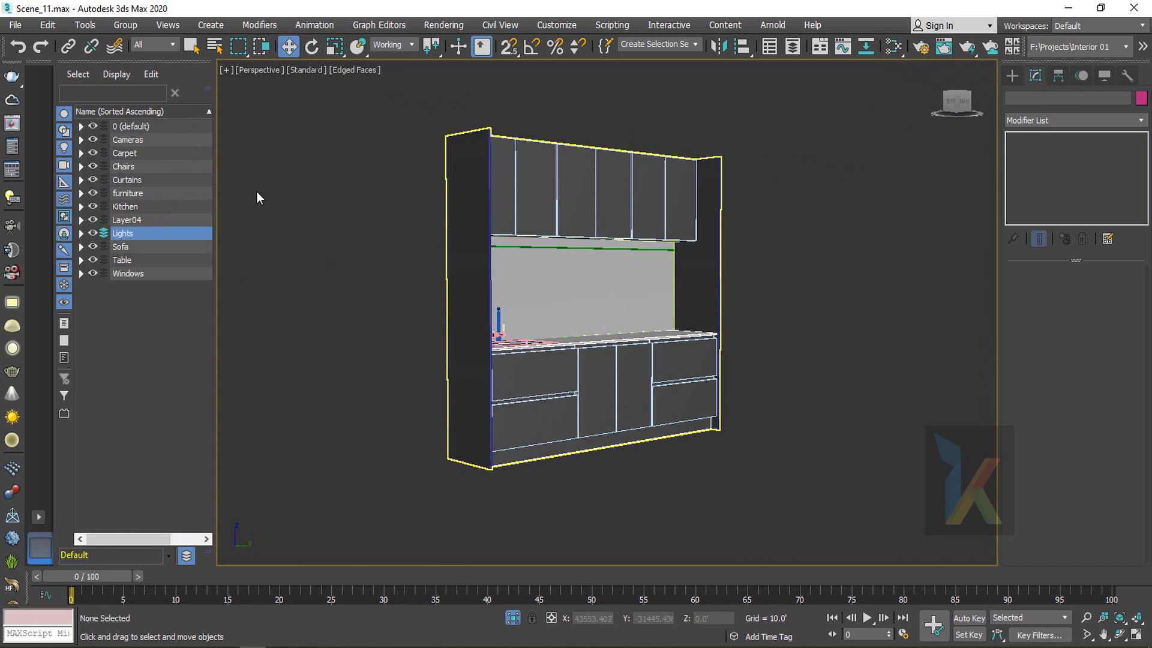
# Draw a thin plane VRayLight about 9.217' by 0.031' along the back of the kitchen in the top view
pyautogui.press('t')
pyautogui.press('z')
pyautogui.press('F3')
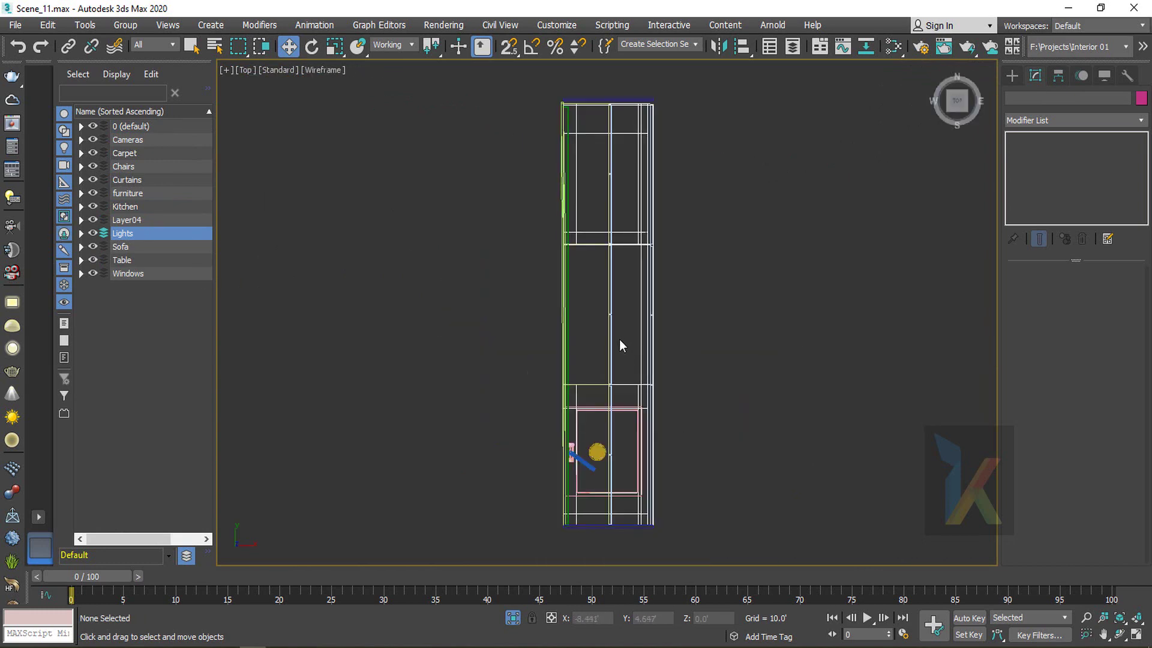
pyautogui.click(12, 272)
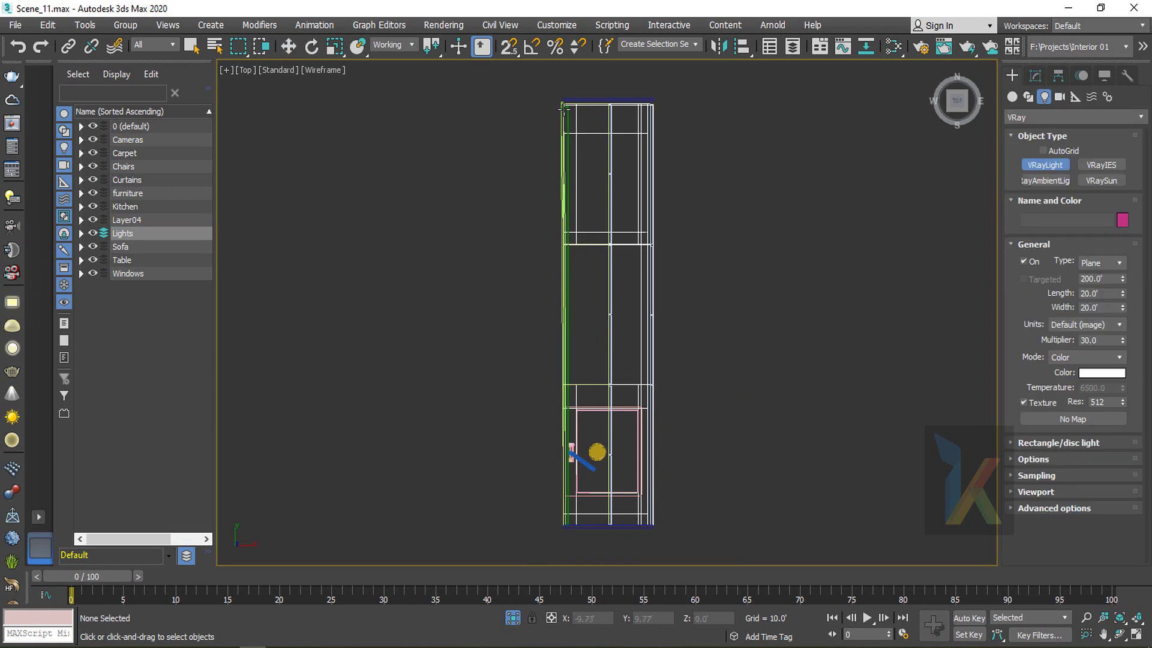
pyautogui.moveTo(564, 109); pyautogui.dragTo(549, 487)
pyautogui.scroll(4, 567, 530)
pyautogui.scroll(4, 567, 517)
pyautogui.press('w')
pyautogui.moveTo(586, 255); pyautogui.dragTo(531, 534, button='middle')
pyautogui.scroll(-3, 507, 264)
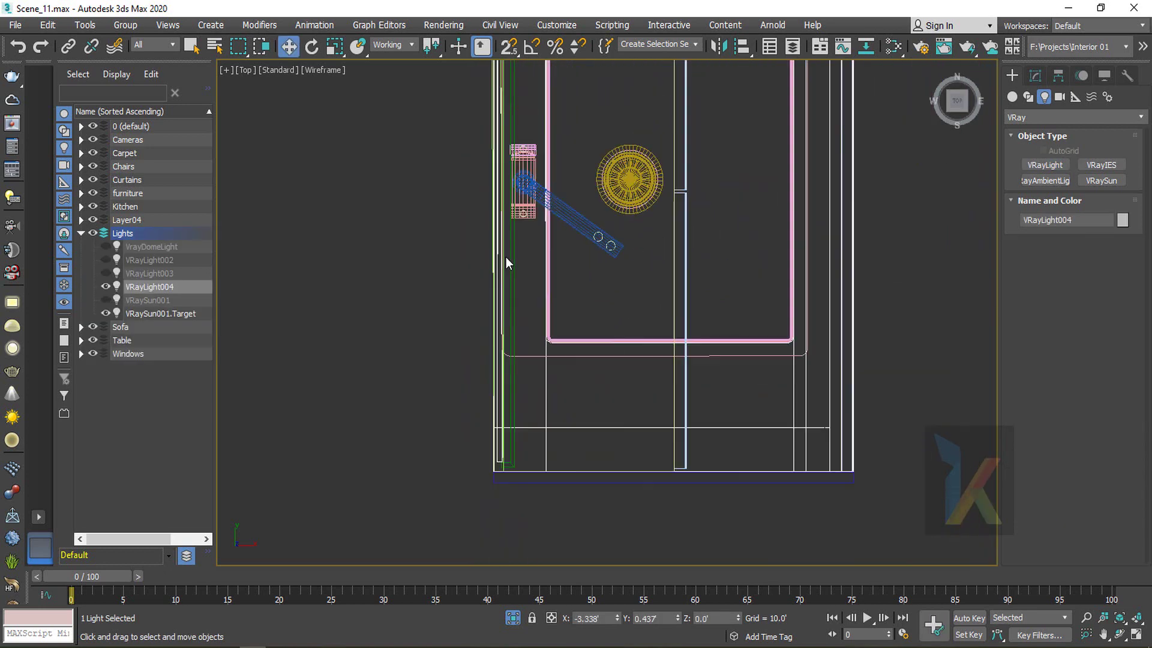
# Shift the new plane light slightly along X, away from the back edge of the kitchen, to -3.296'
pyautogui.press('z')
pyautogui.scroll(11, 604, 283)
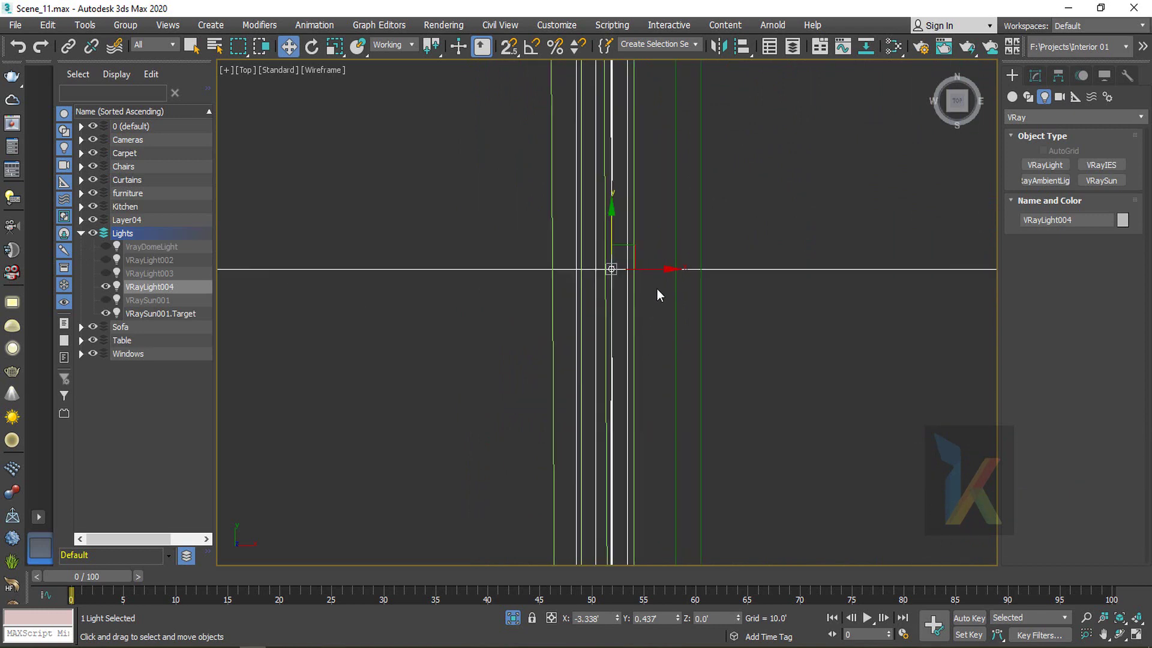
pyautogui.scroll(2, 657, 289)
pyautogui.moveTo(633, 268); pyautogui.dragTo(693, 278)
pyautogui.scroll(-10, 693, 279)
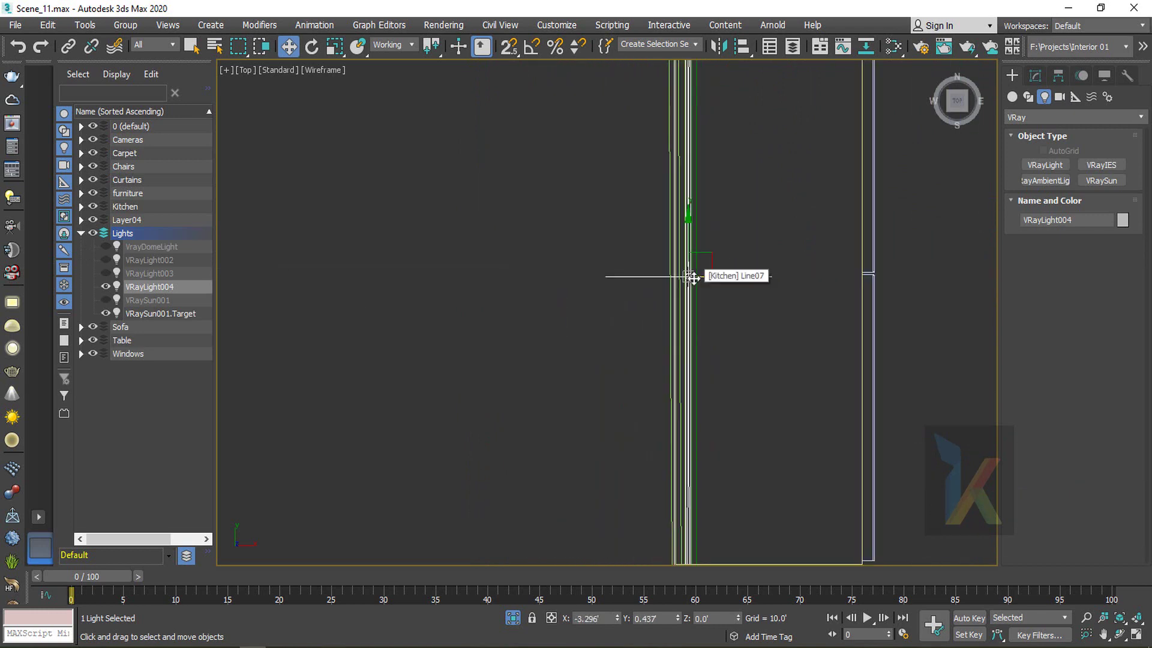
# Raise the plane light to just below the upper cabinets, at a Z height of 6.221'
pyautogui.press('l')
pyautogui.press('z')
pyautogui.scroll(-3, 670, 288)
pyautogui.scroll(-2, 670, 288)
pyautogui.moveTo(634, 367); pyautogui.dragTo(593, 547, button='middle')
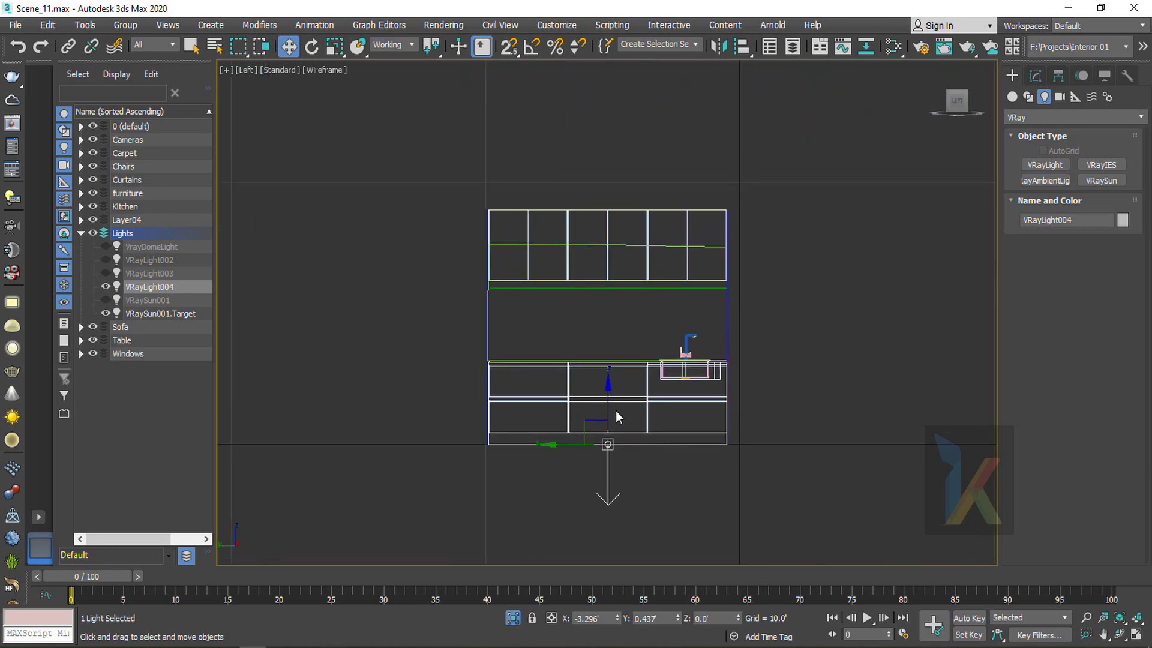
pyautogui.moveTo(610, 404); pyautogui.dragTo(610, 239)
pyautogui.scroll(8, 606, 256)
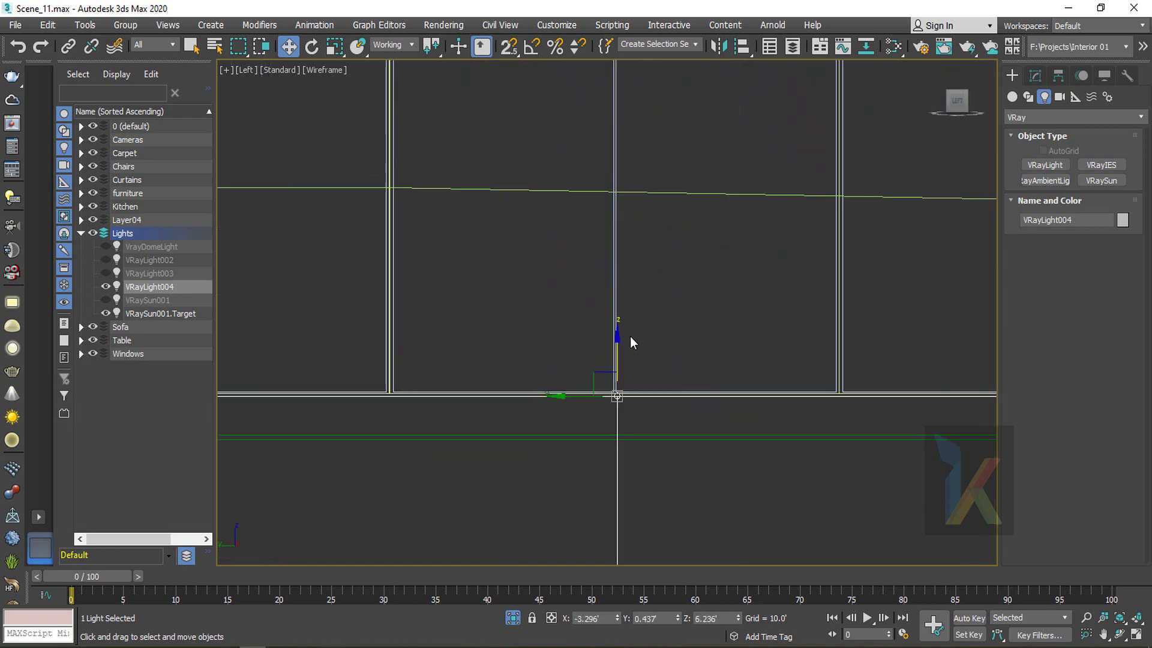
pyautogui.scroll(5, 618, 395)
pyautogui.moveTo(615, 375); pyautogui.dragTo(614, 382)
pyautogui.press('p')
pyautogui.scroll(-3, 620, 260)
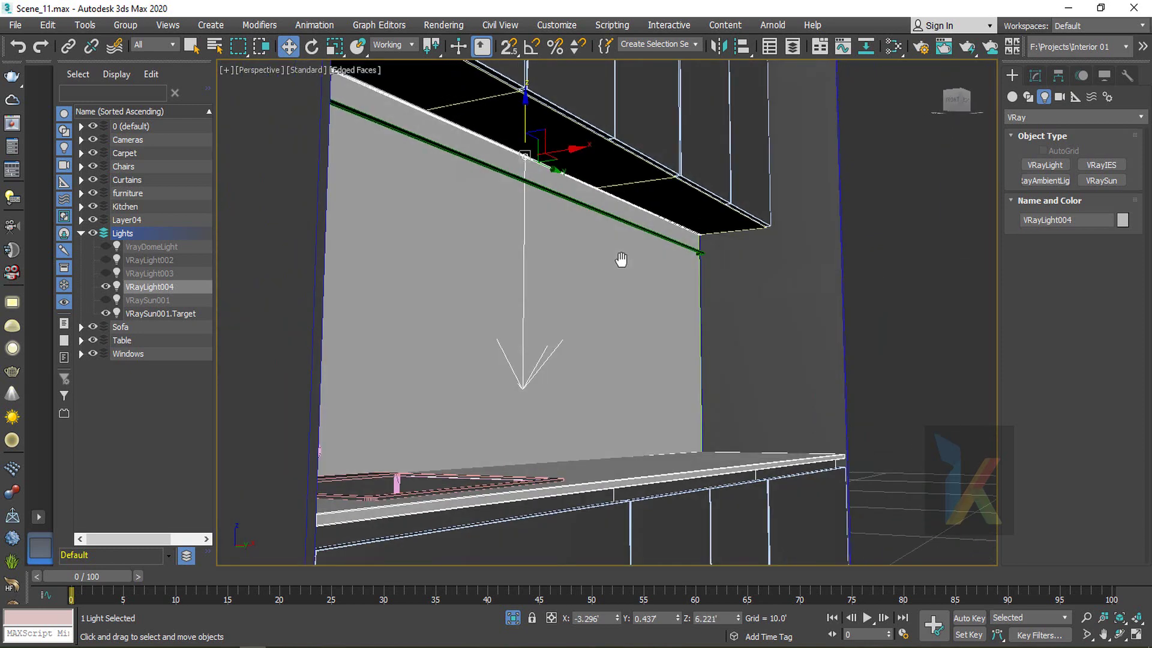
# End the isolation and start a test render of the VRayCam001 view with a render region around the kitchen
pyautogui.click(1035, 74)
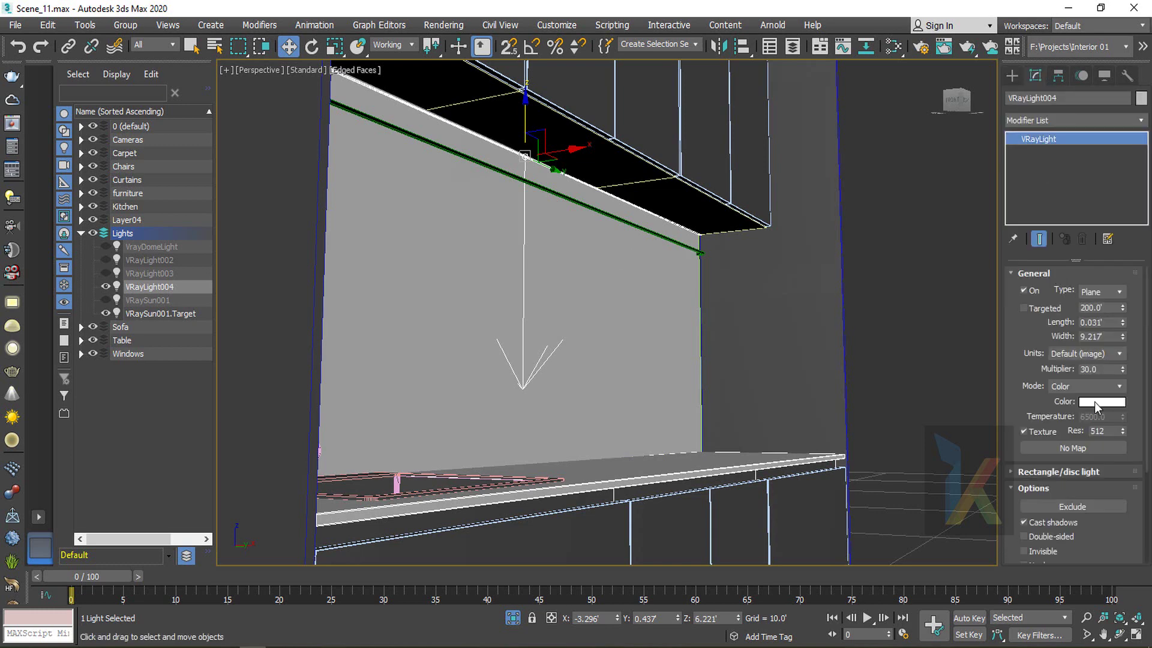
pyautogui.click(513, 619)
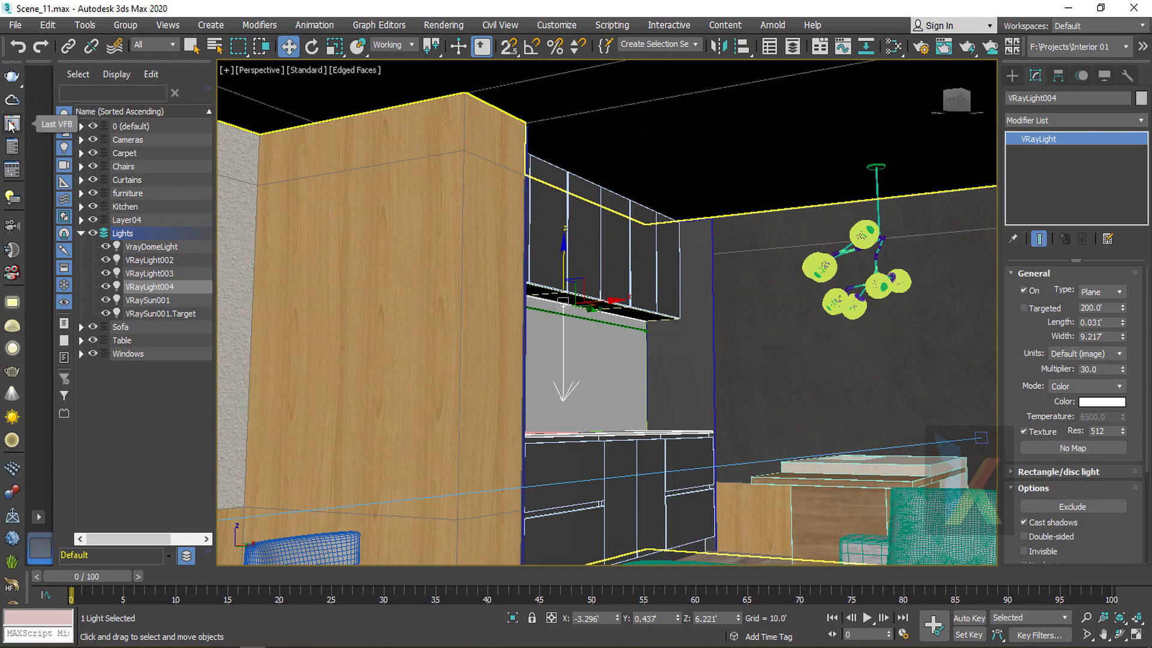
pyautogui.click(11, 125)
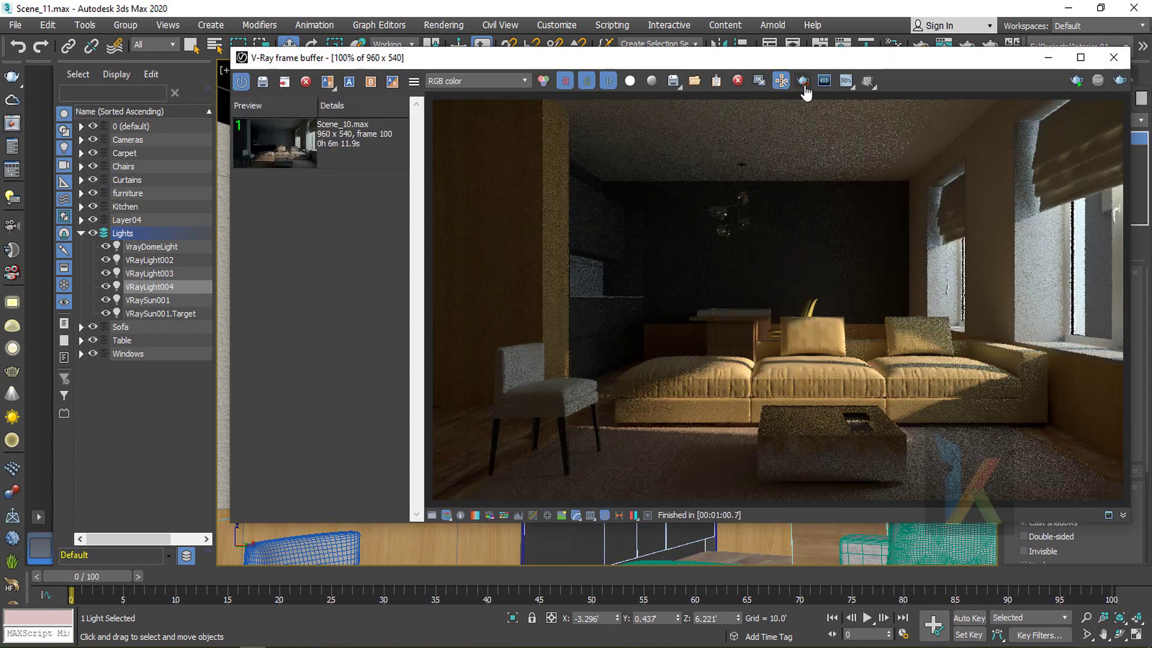
pyautogui.click(1122, 83)
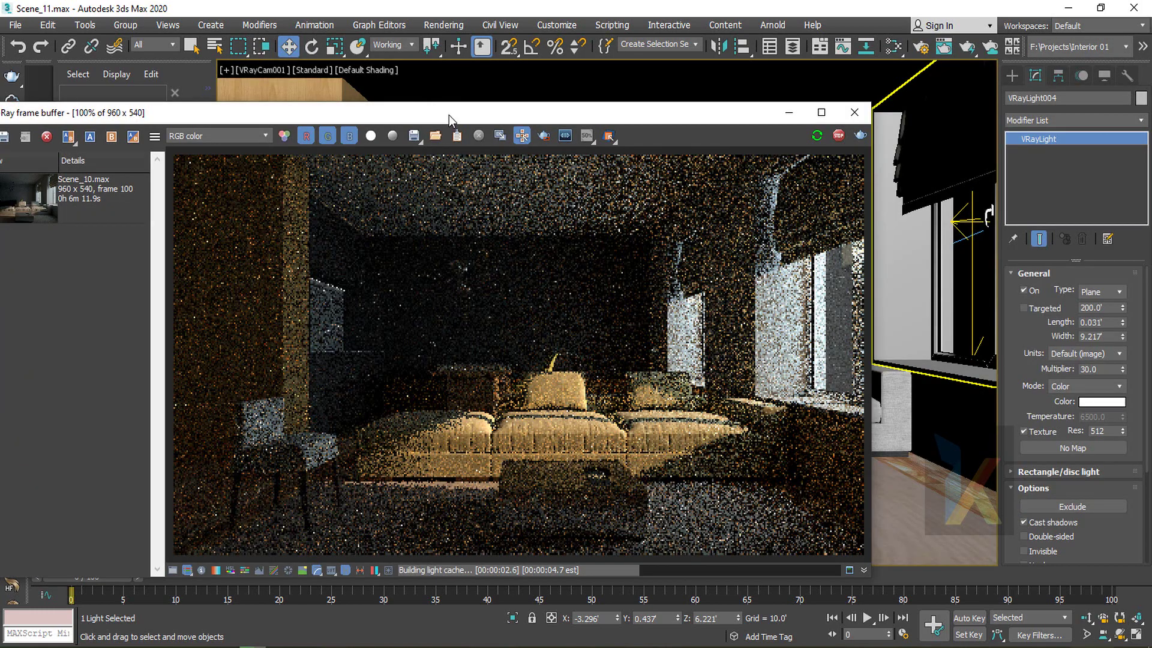
pyautogui.moveTo(453, 114); pyautogui.dragTo(530, 199)
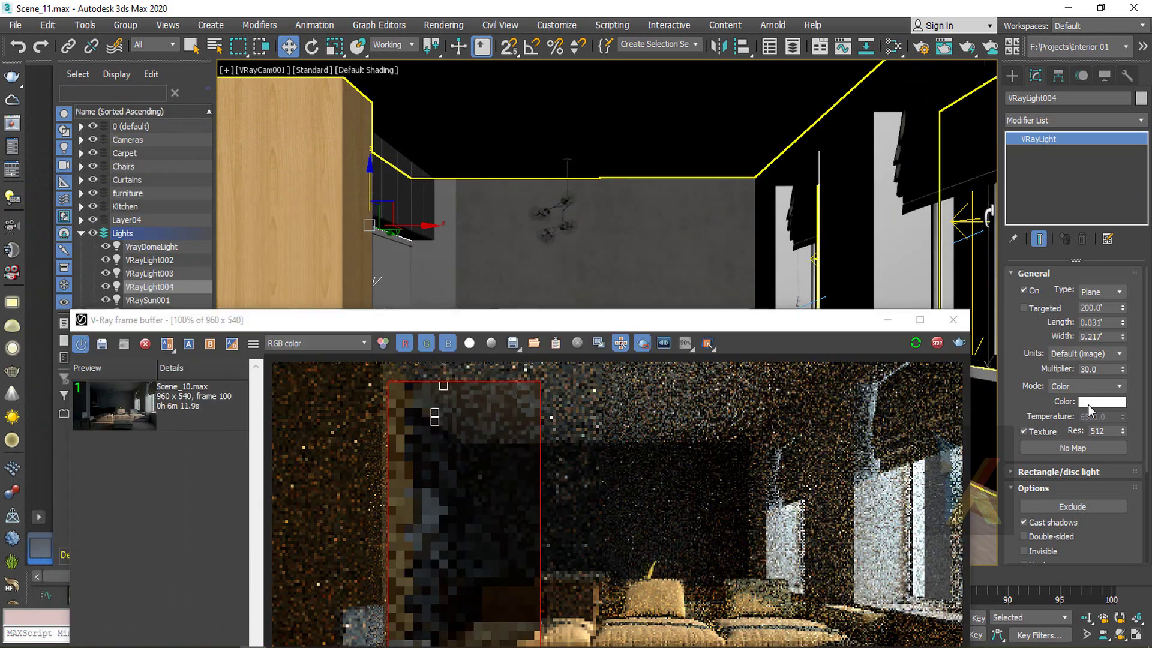
# Give the plane light under the kitchen cabinets a warm yellow color with RGB values 212, 190, 67
pyautogui.click(1089, 404)
pyautogui.click(310, 124)
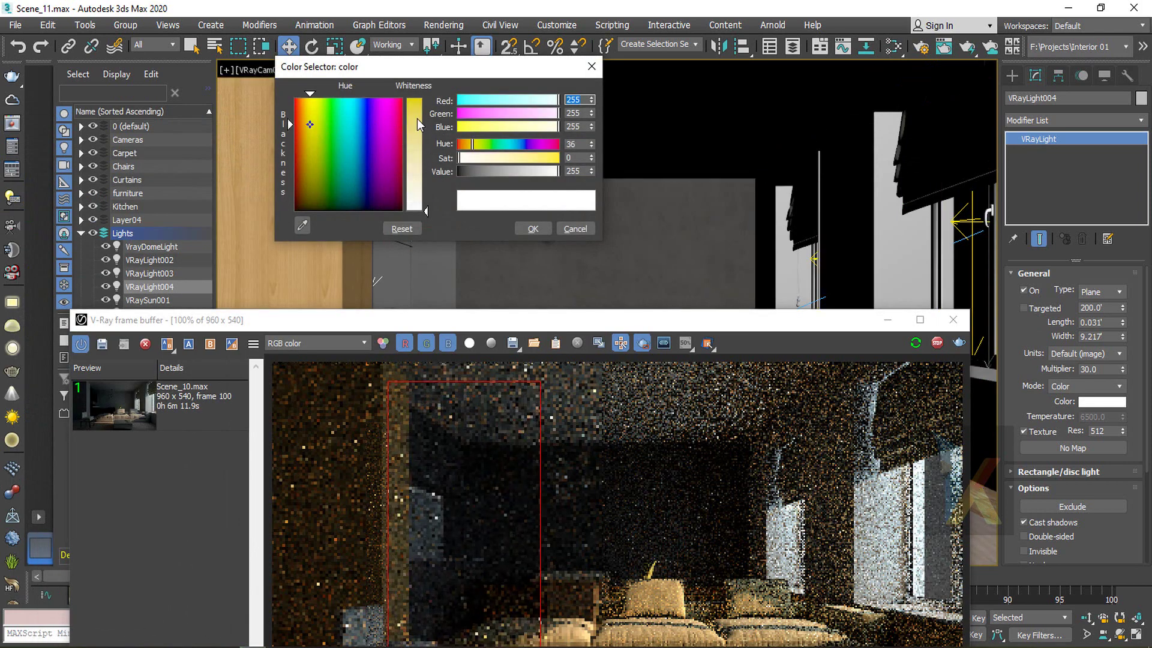
pyautogui.moveTo(416, 117); pyautogui.dragTo(417, 128)
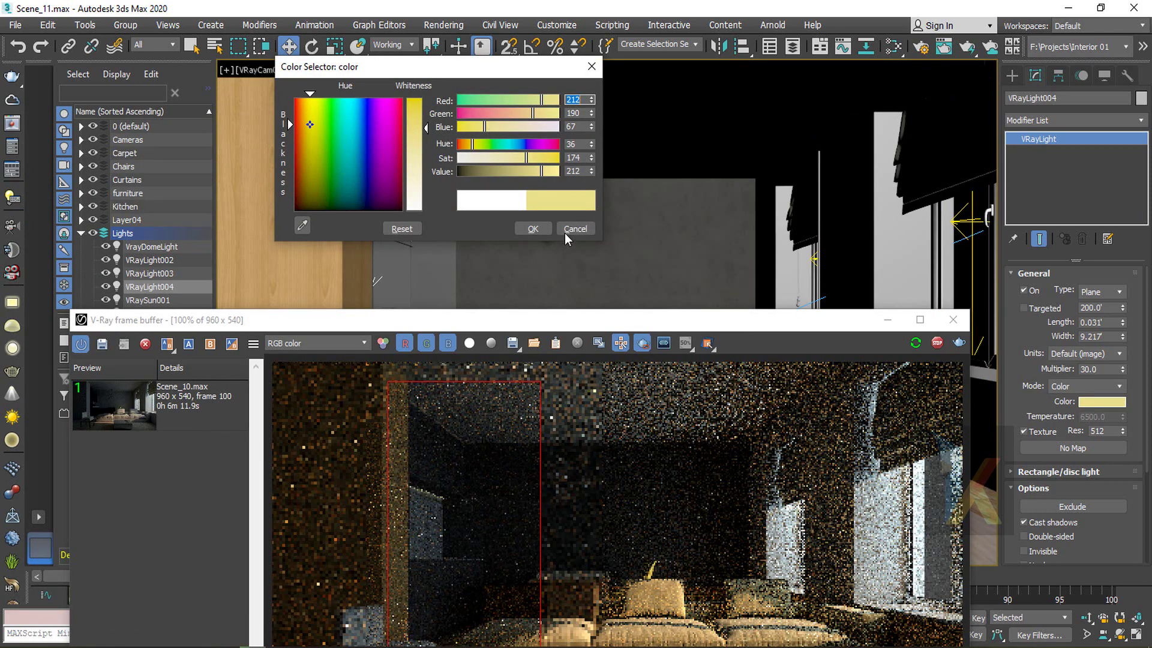
pyautogui.click(532, 228)
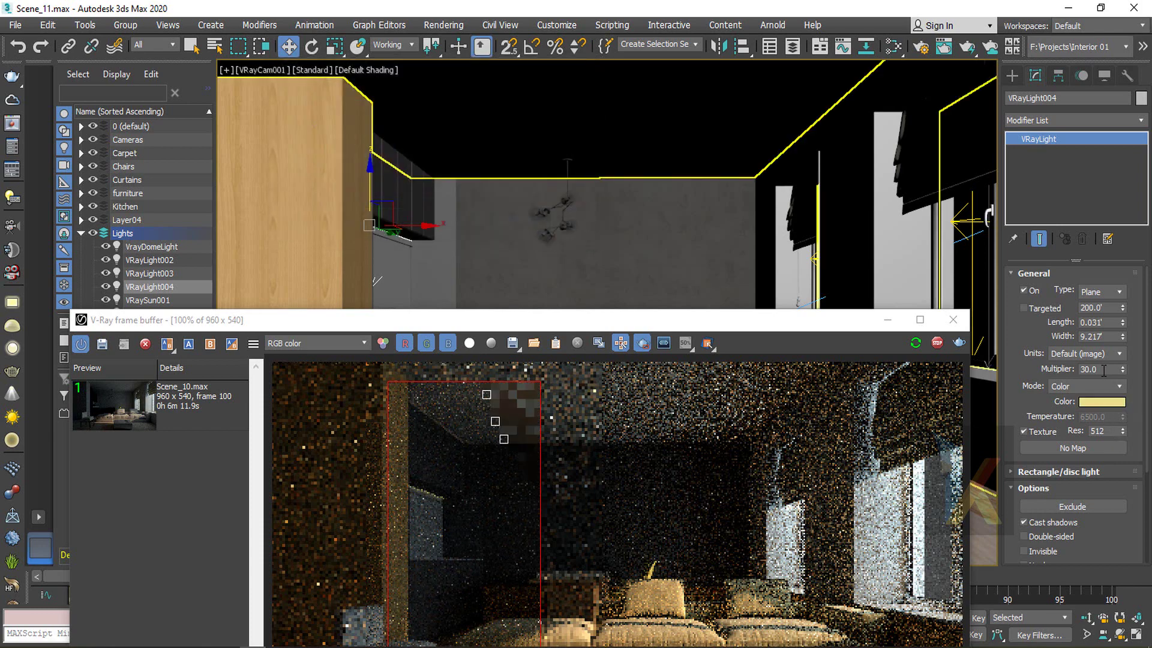
# Set the plane light's multiplier to 480 and make the light invisible in renders
pyautogui.moveTo(1103, 369); pyautogui.dragTo(1037, 355)
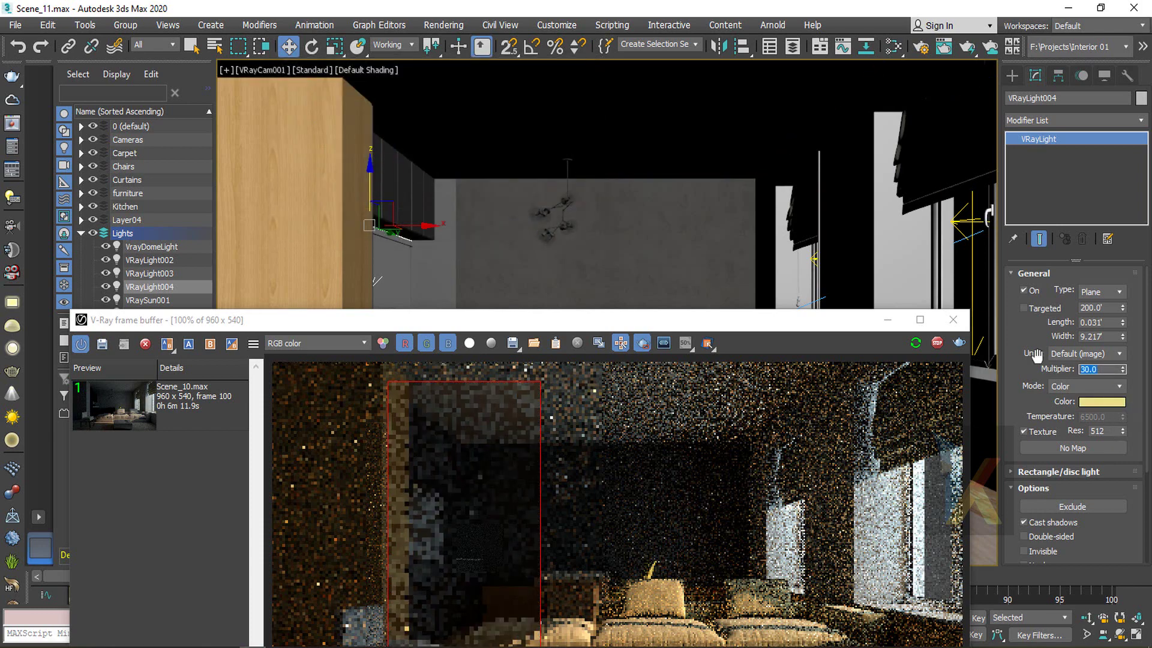
pyautogui.write('240')
pyautogui.press('Return')
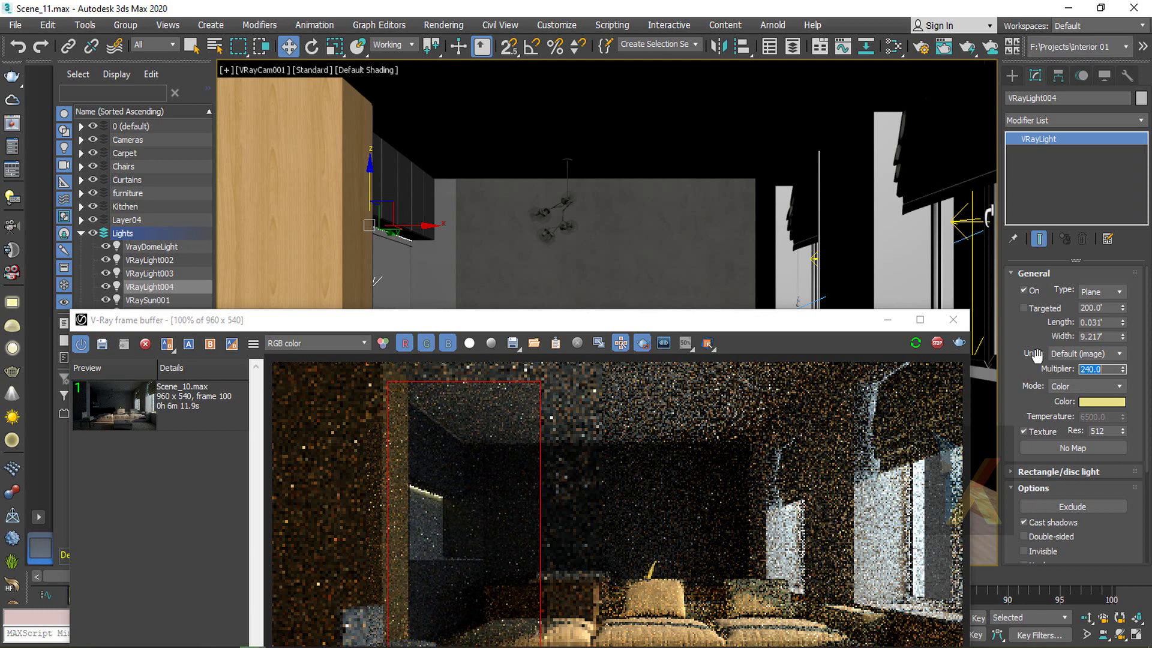
pyautogui.write('480')
pyautogui.press('Return')
pyautogui.scroll(-4, 1072, 542)
pyautogui.click(1038, 444)
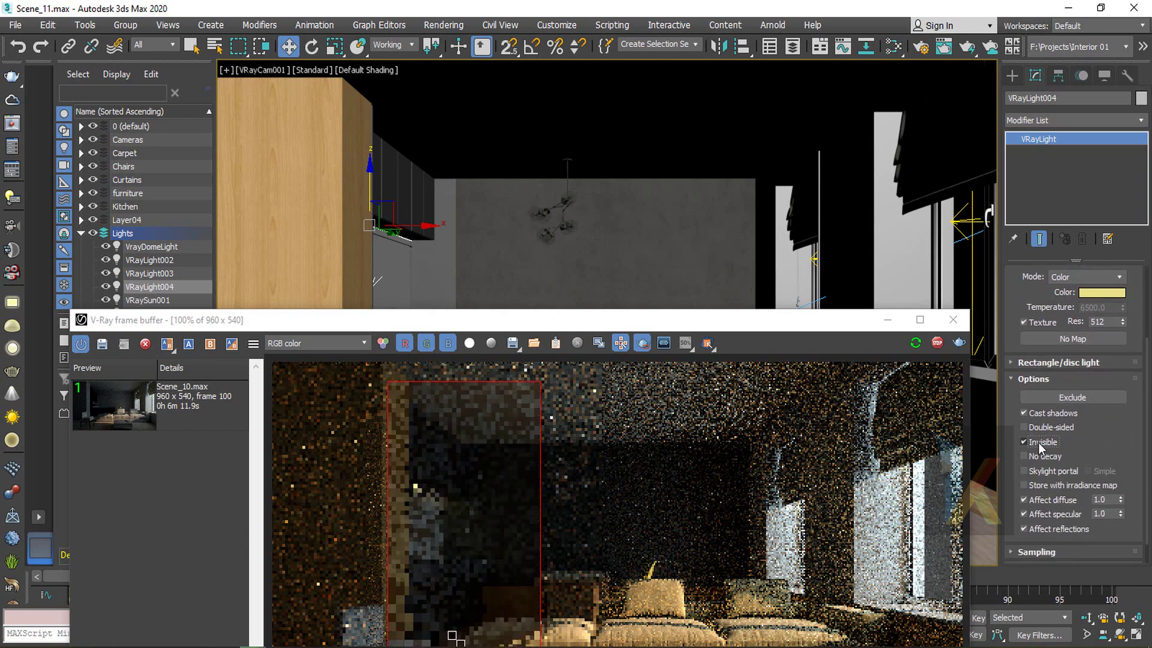
pyautogui.moveTo(1117, 441); pyautogui.dragTo(1113, 402)
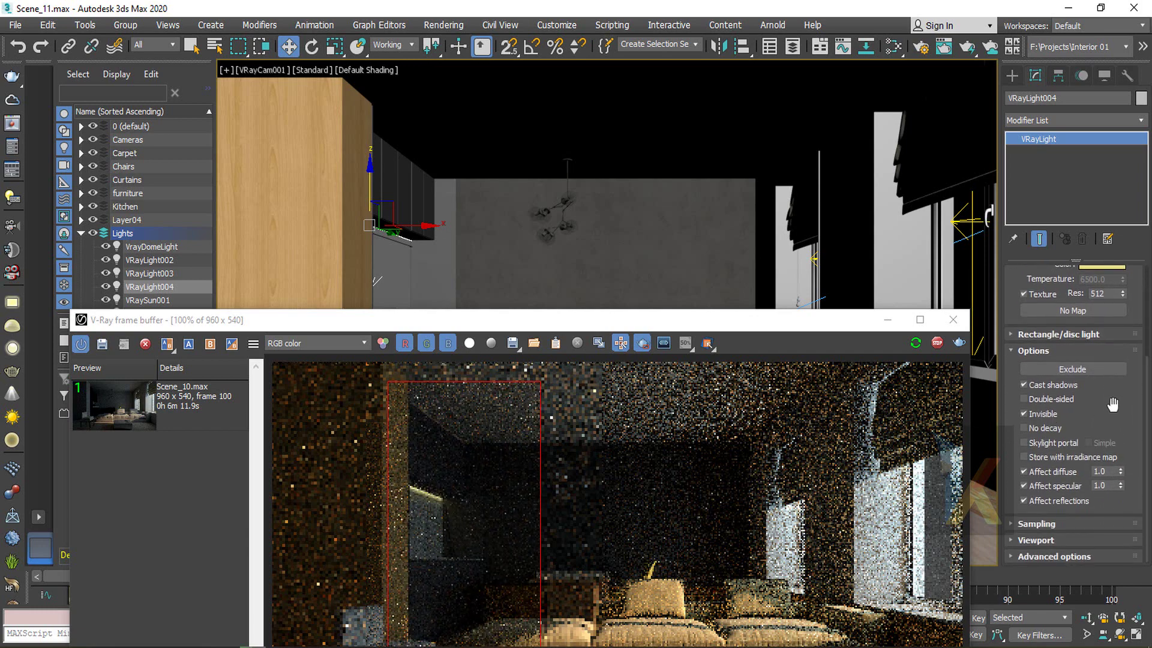
pyautogui.scroll(3, 1097, 416)
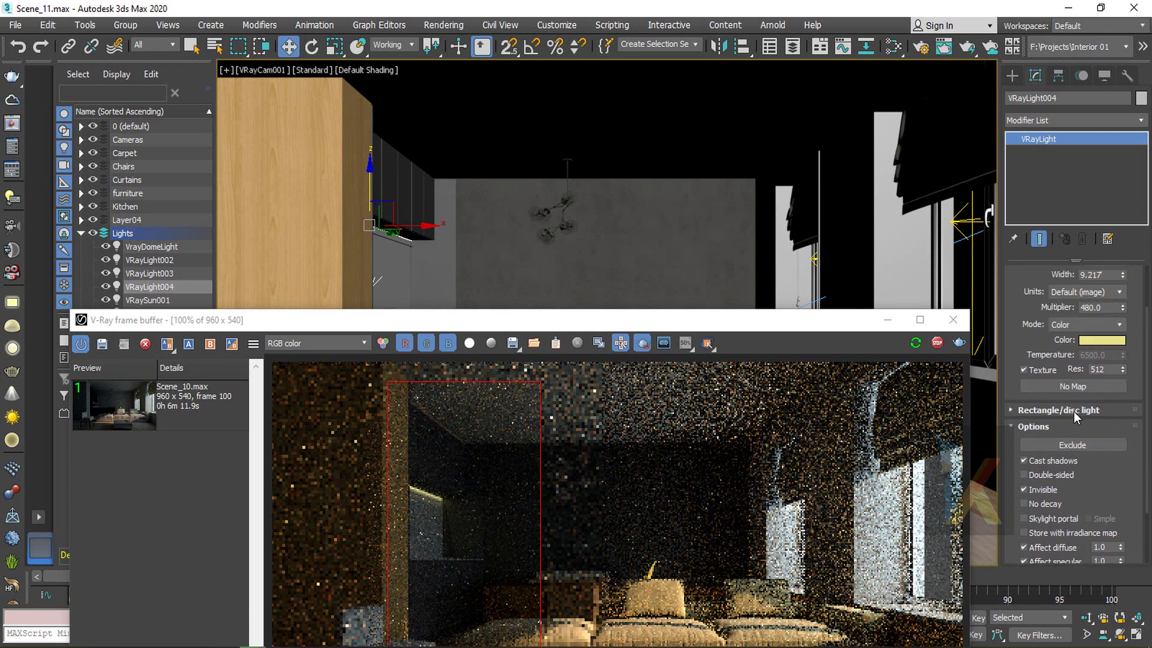
# Set the plane light's directional preview to Always, its directional value to 0.66 and its multiplier to 840
pyautogui.click(1074, 411)
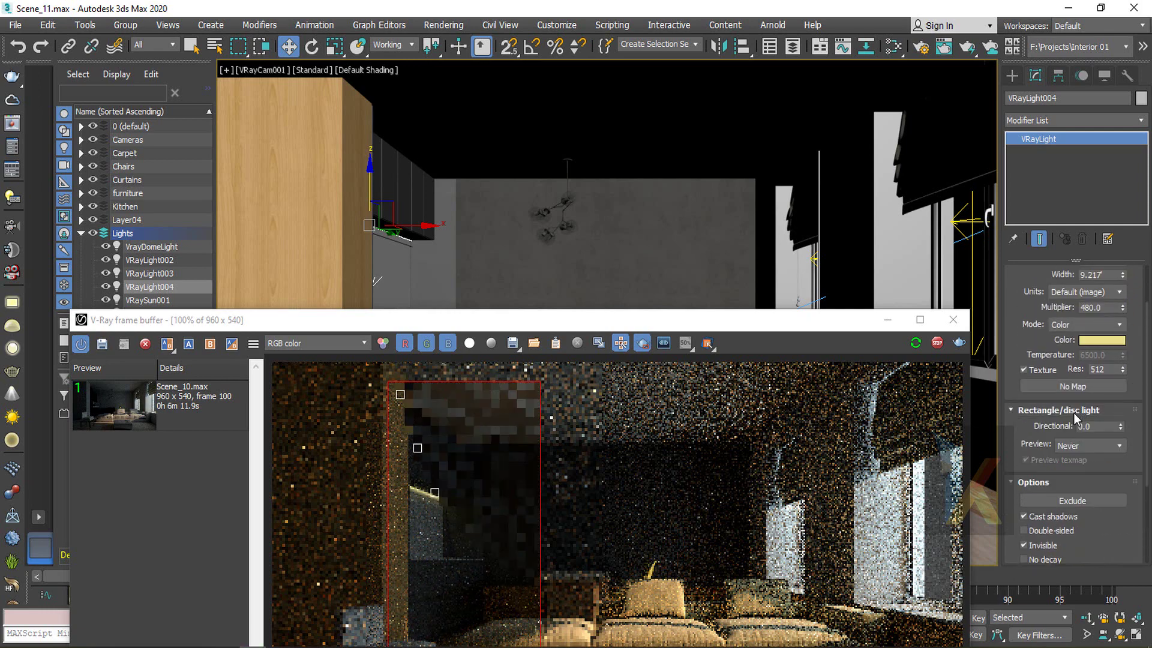
pyautogui.click(1097, 447)
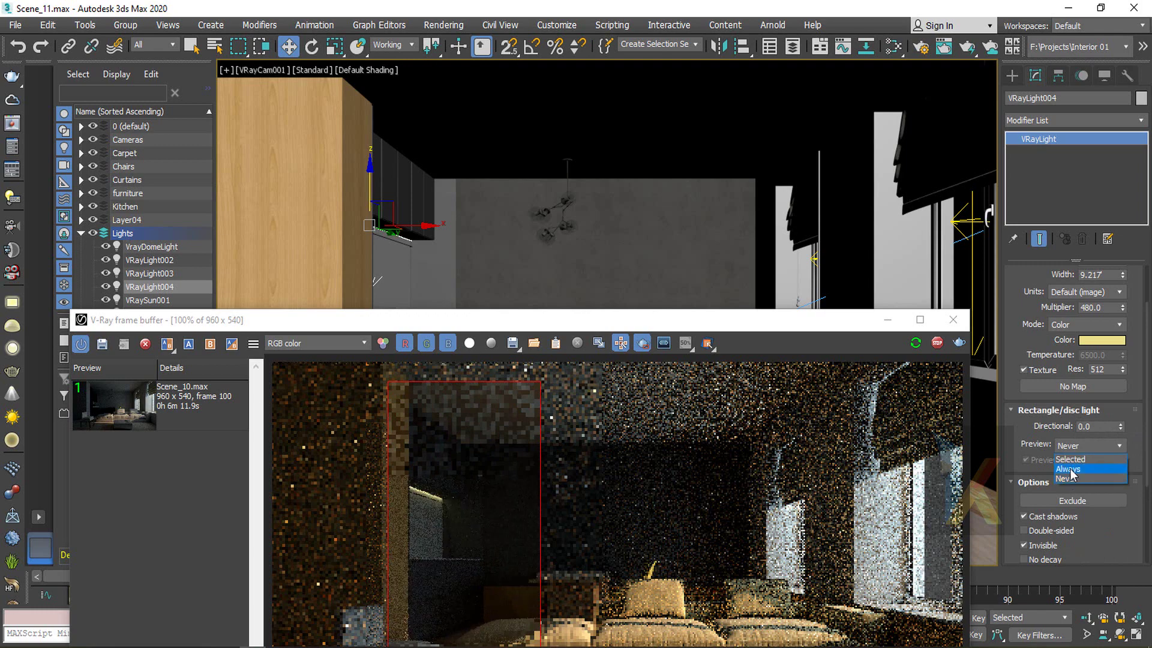
pyautogui.click(1073, 472)
pyautogui.moveTo(1121, 427); pyautogui.dragTo(1117, 393)
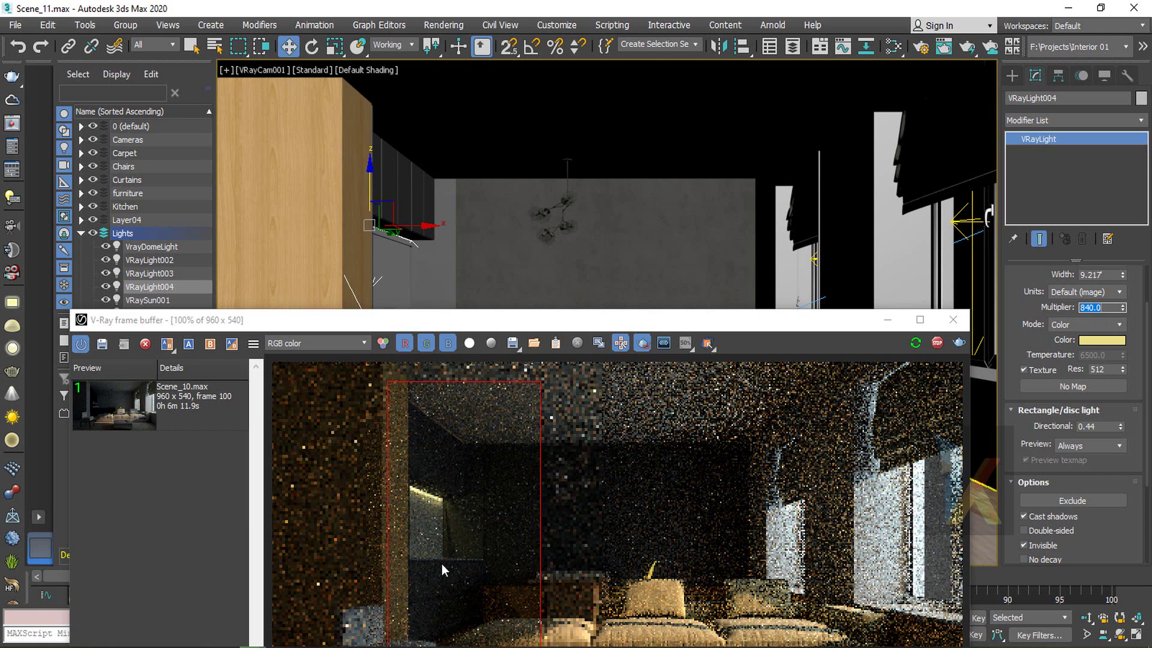
pyautogui.click(1119, 429)
pyautogui.moveTo(1120, 430); pyautogui.dragTo(1121, 398)
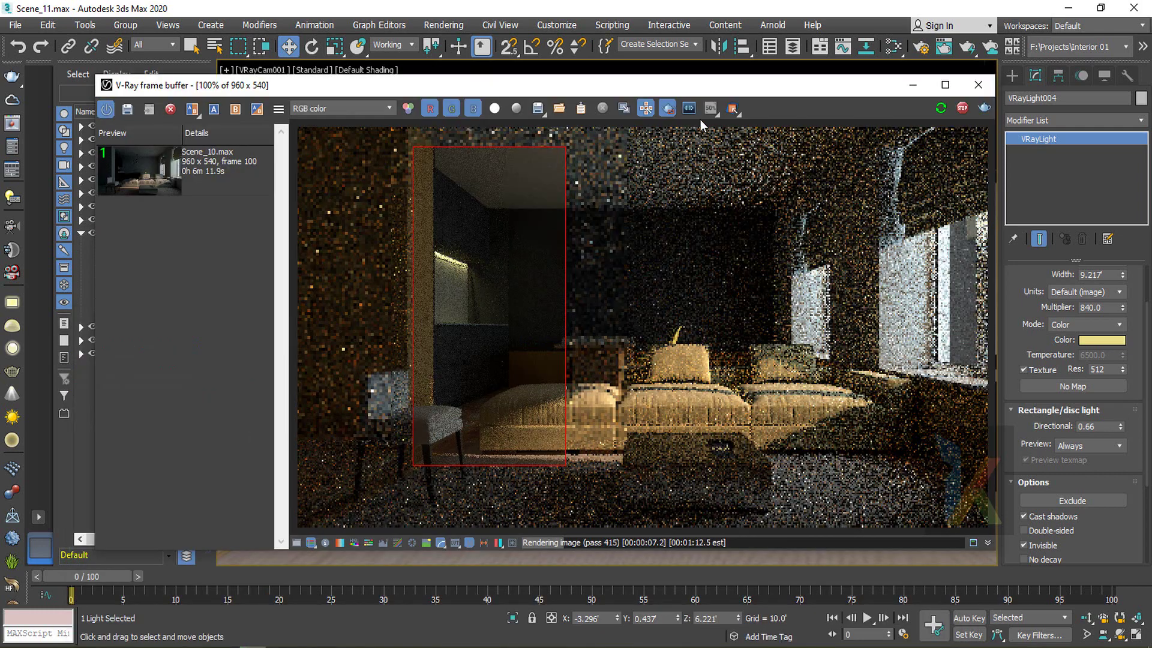
# Turn off the render region to render the full frame, save the finished render to the history and close the frame buffer
pyautogui.click(667, 108)
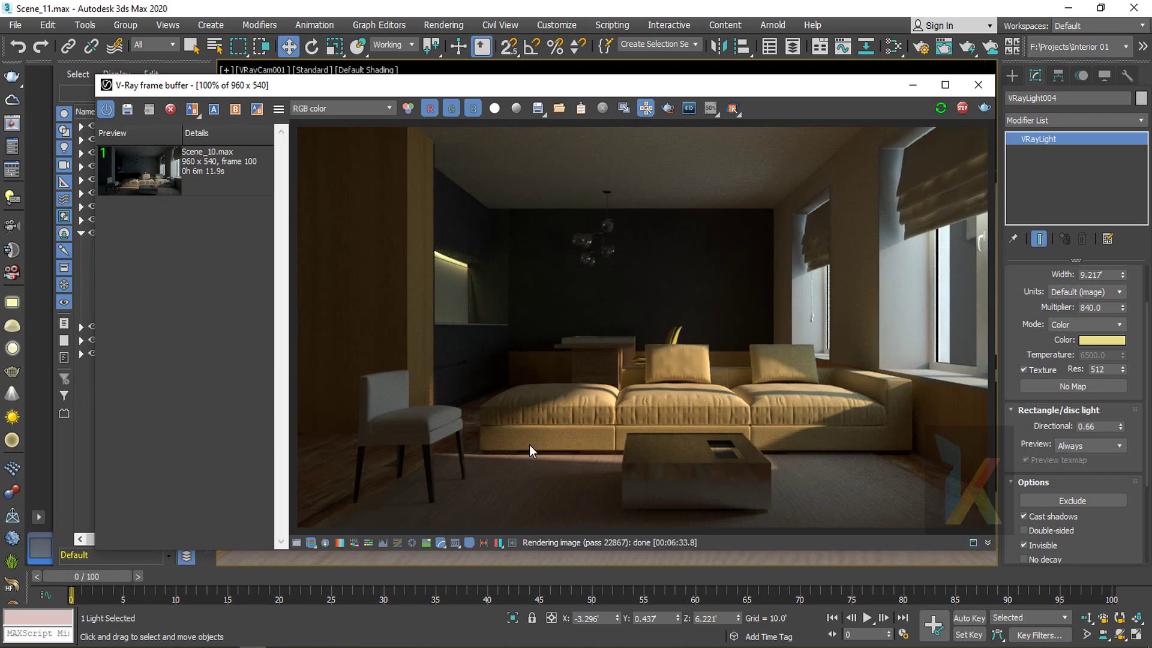
pyautogui.moveTo(564, 80); pyautogui.dragTo(558, 60)
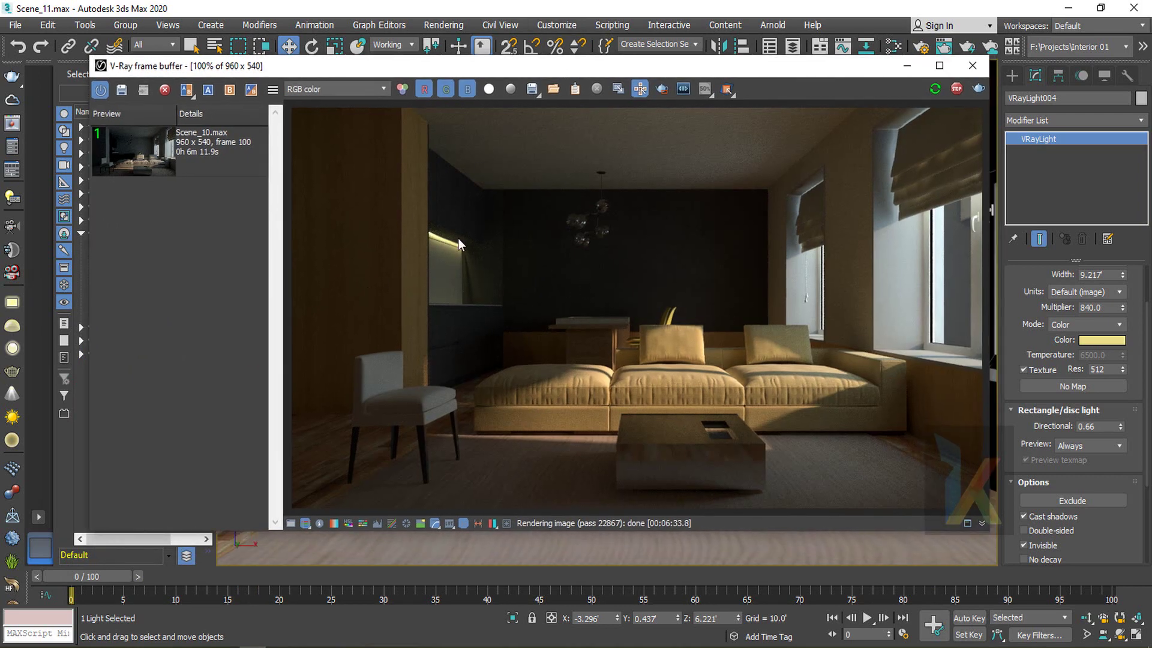
pyautogui.click(133, 89)
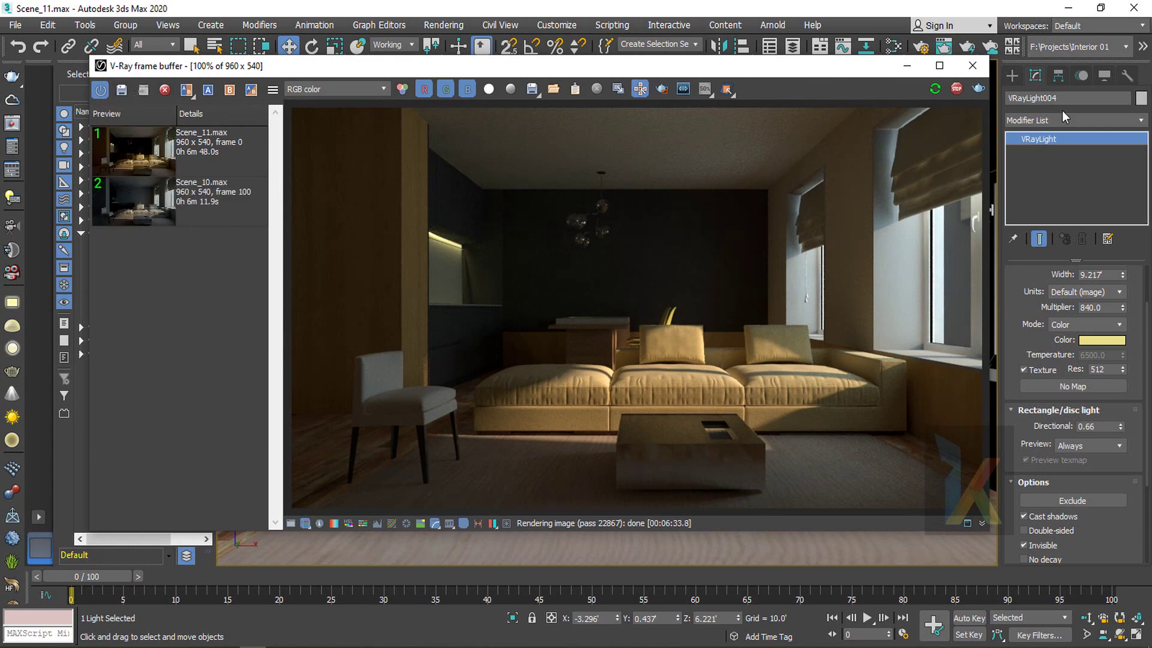
pyautogui.click(972, 65)
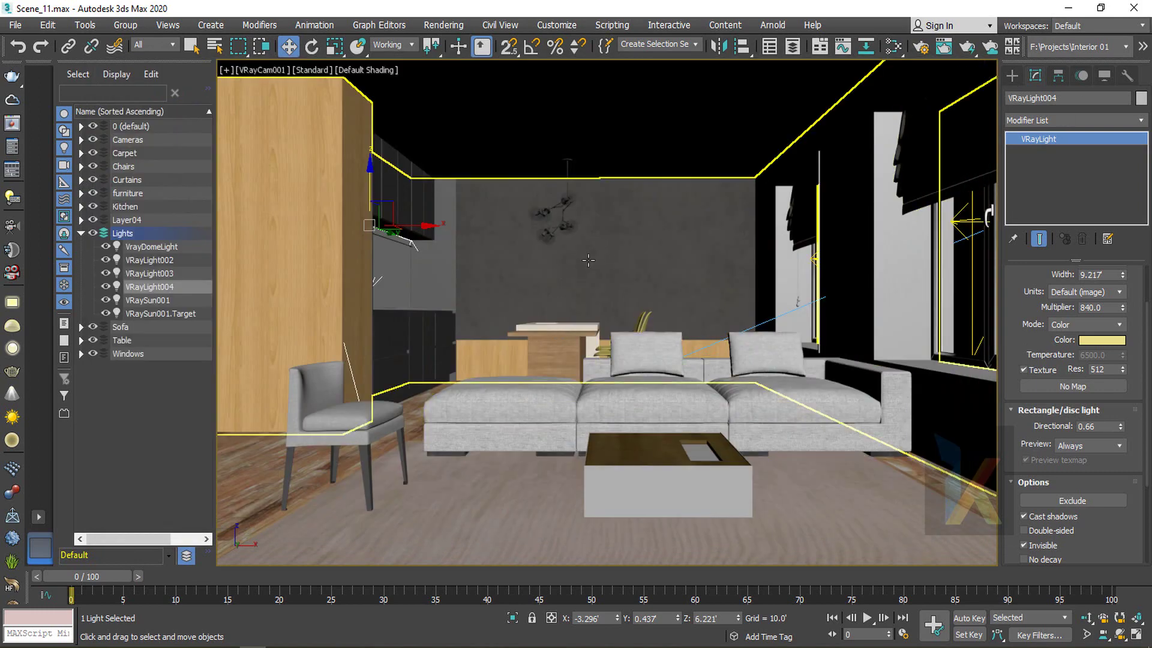
# Isolate the hanging Lindsey Adelman lamp in the perspective view, shaded without edged faces
pyautogui.click(607, 254)
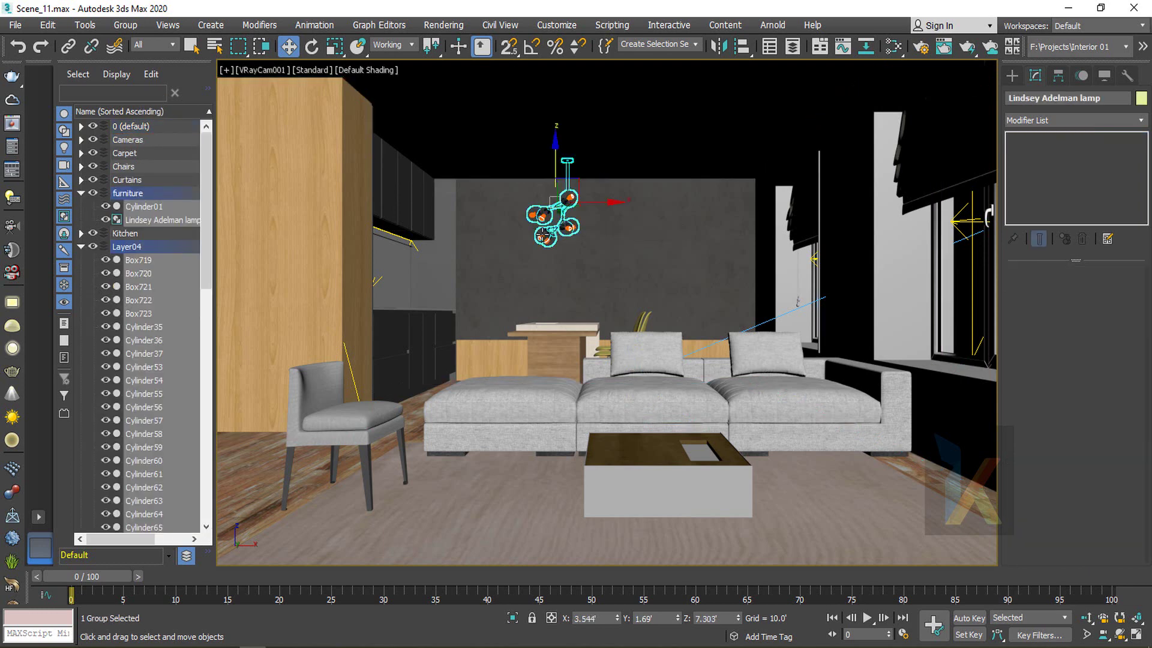
pyautogui.press('p')
pyautogui.hotkey('alt', 'q')
pyautogui.scroll(-2, 624, 317)
pyautogui.click(701, 321)
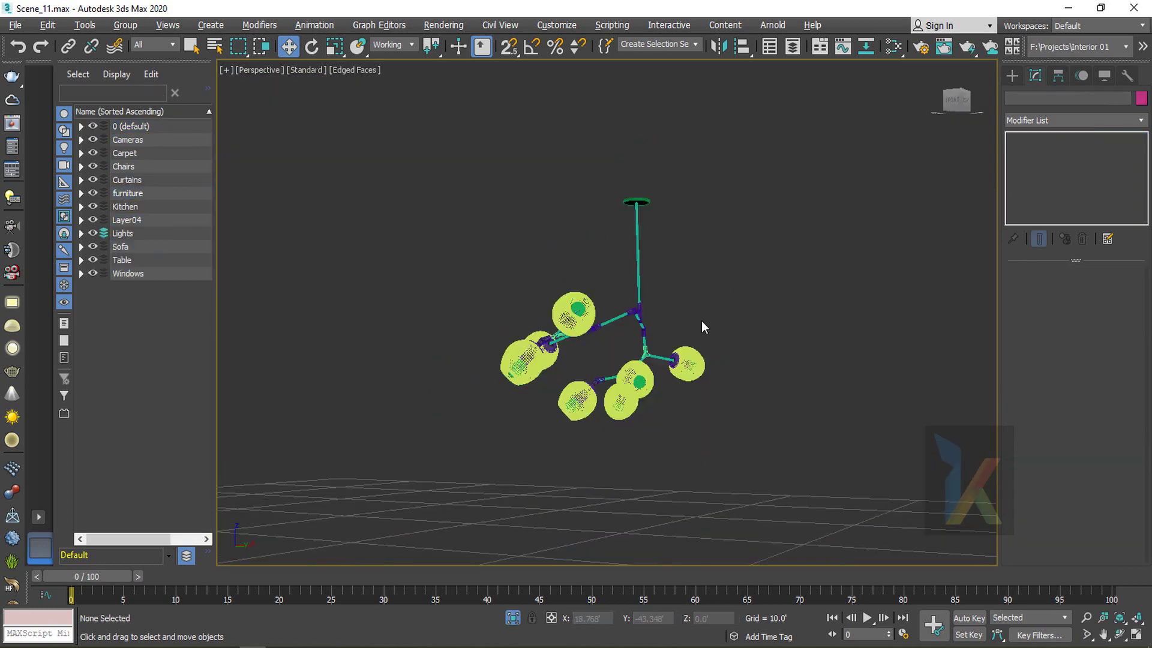
pyautogui.keyDown('alt'); pyautogui.moveTo(701, 321); pyautogui.dragTo(653, 376, button='middle'); pyautogui.keyUp('alt')
pyautogui.scroll(2, 652, 376)
pyautogui.click(642, 380)
pyautogui.press('F4')
pyautogui.scroll(5, 643, 385)
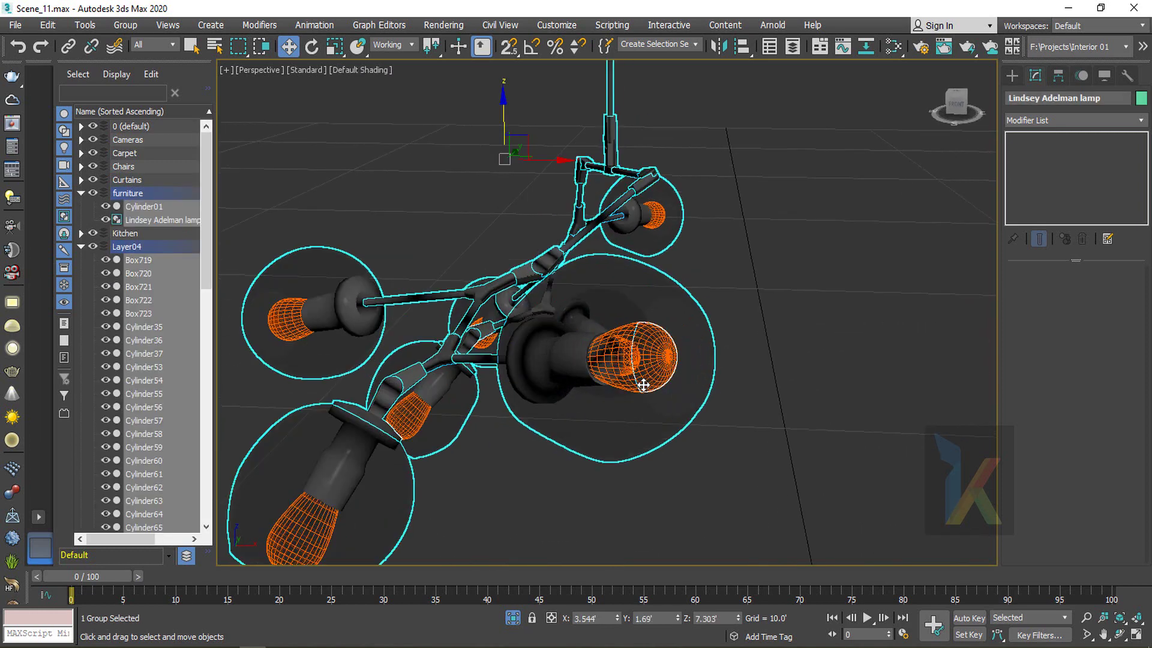
pyautogui.scroll(-4, 644, 385)
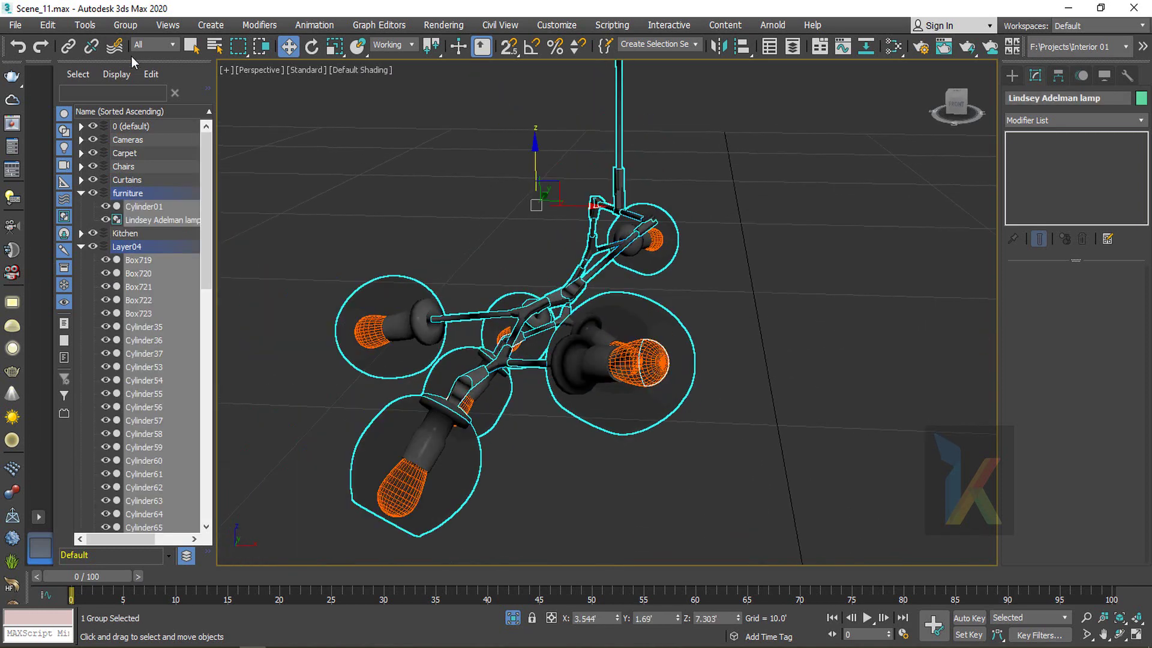
# Open the hanging lamp's group together with all the groups nested inside it
pyautogui.click(126, 26)
pyautogui.click(140, 92)
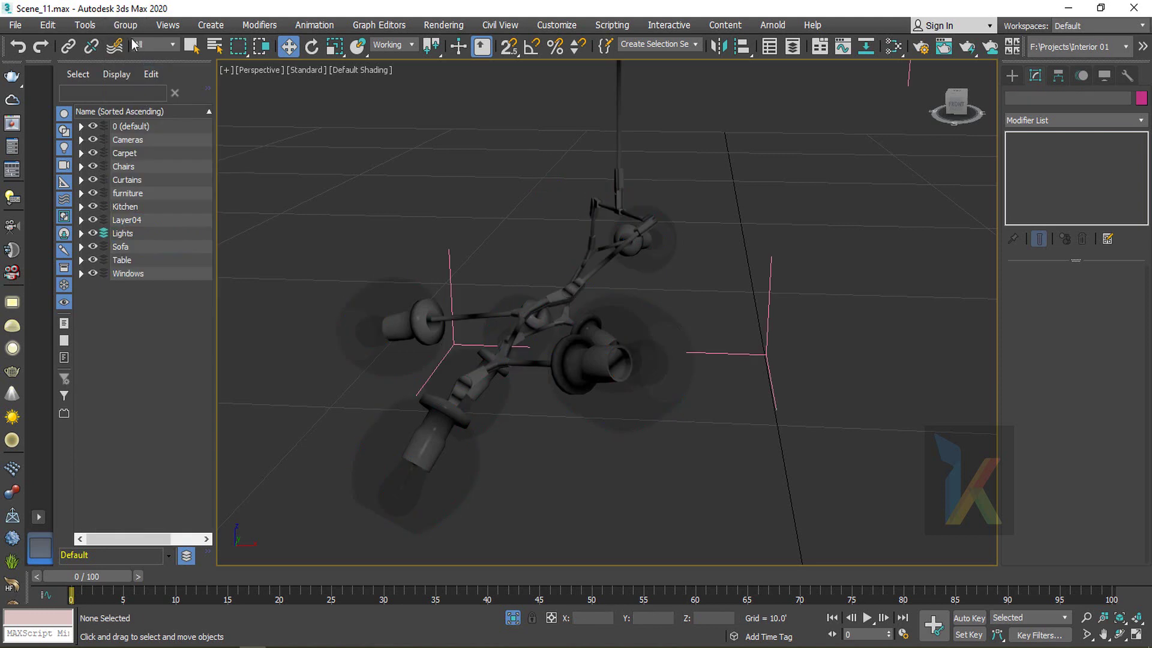
pyautogui.click(606, 359)
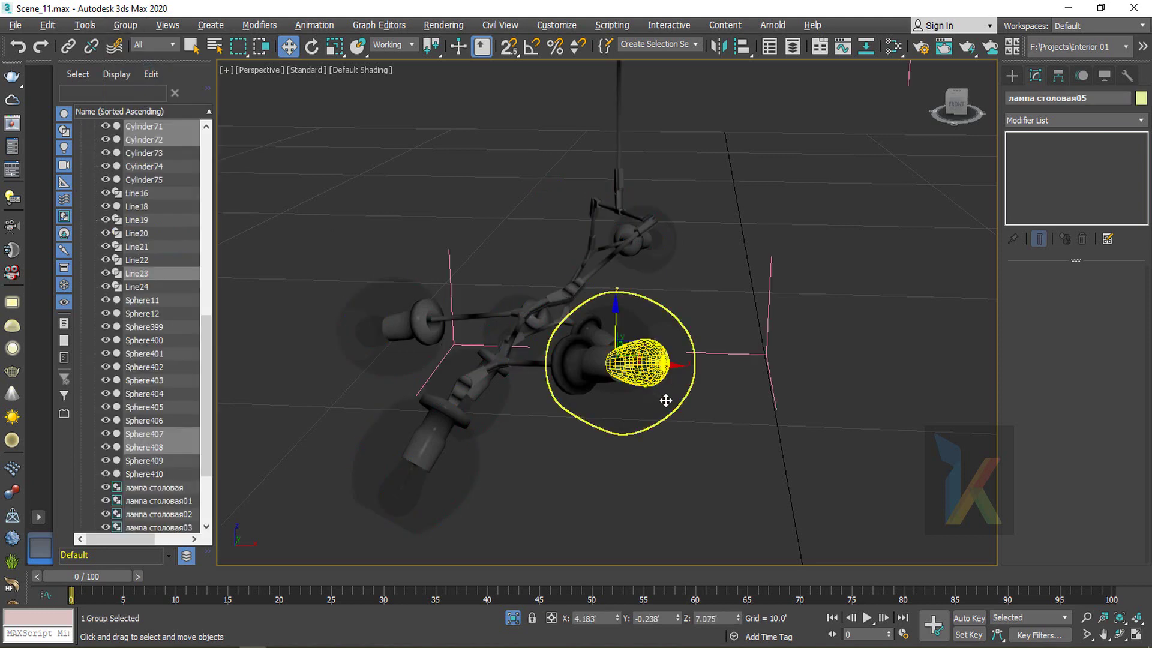
pyautogui.keyDown('alt'); pyautogui.moveTo(605, 359); pyautogui.dragTo(656, 342, button='middle'); pyautogui.keyUp('alt')
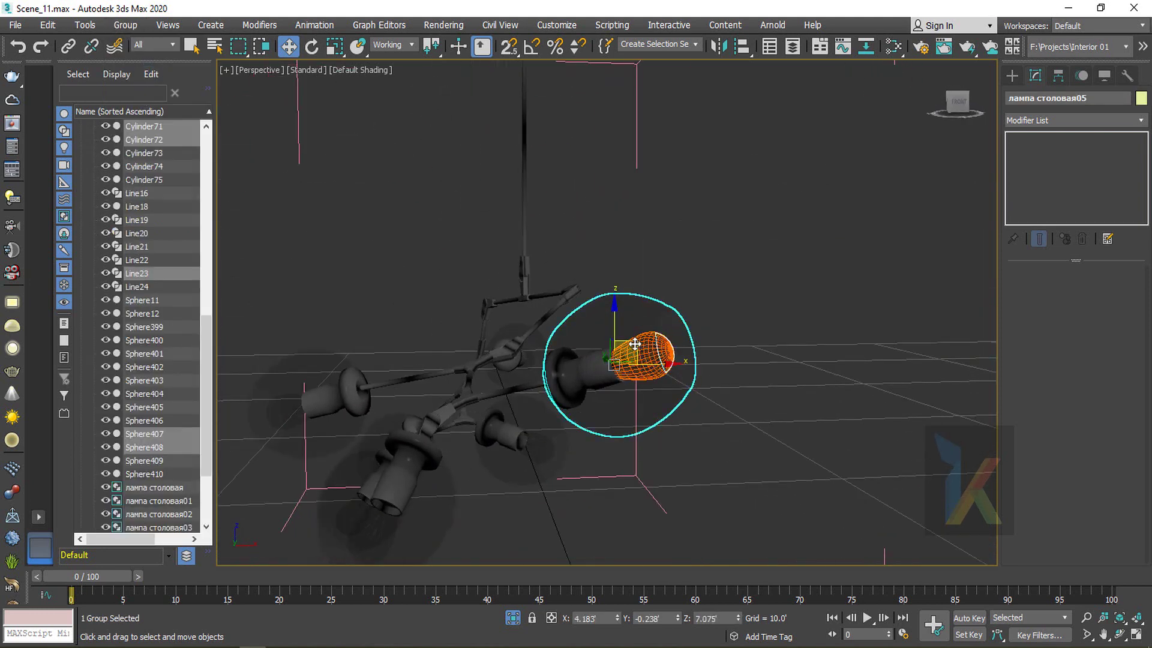
pyautogui.click(793, 348)
pyautogui.click(647, 352)
pyautogui.hotkey('ctrl', 'a')
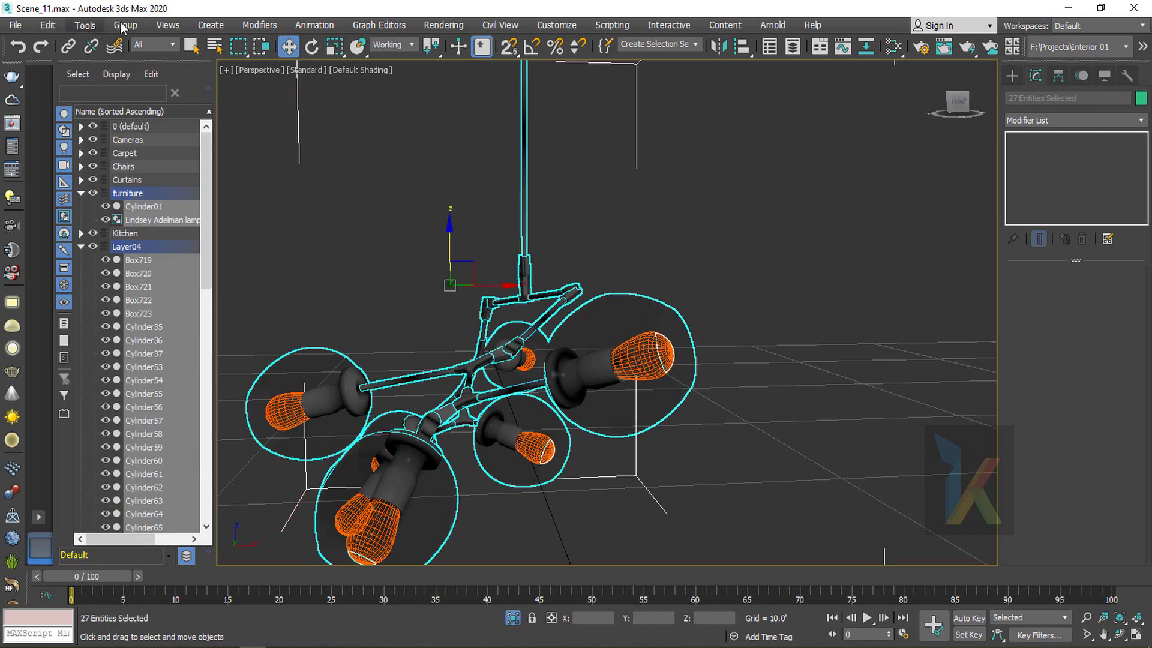
pyautogui.click(123, 25)
pyautogui.click(151, 106)
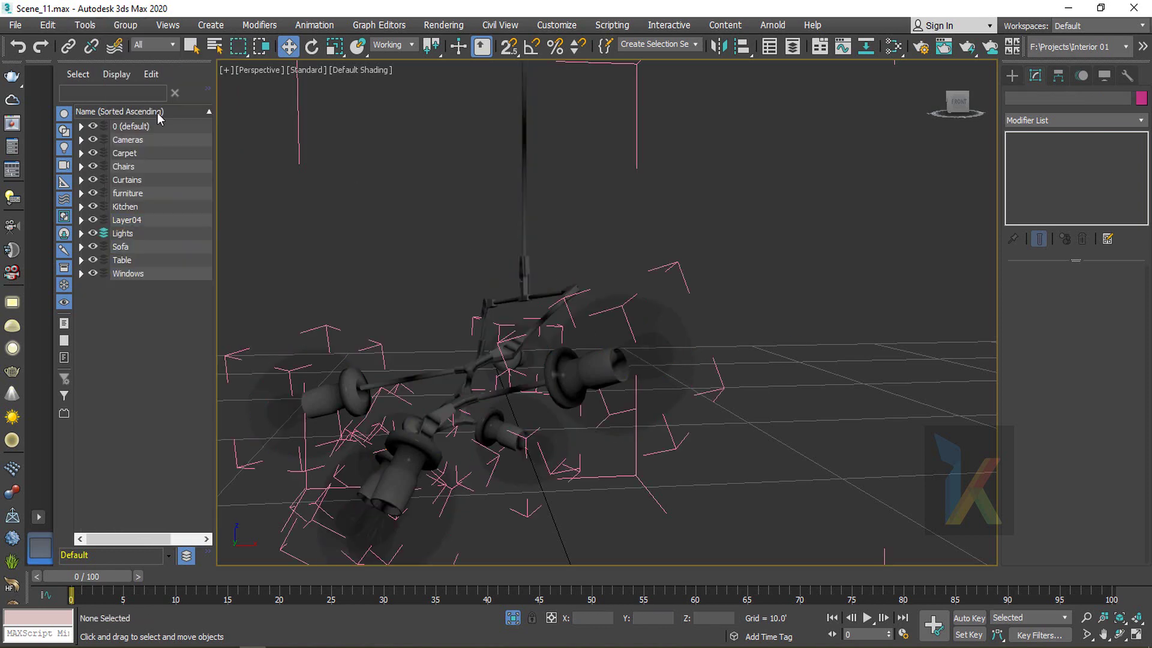
# Examine the glass shade and the bulb inside it in wireframe at the end of a lamp arm
pyautogui.click(646, 351)
pyautogui.keyDown('alt'); pyautogui.moveTo(644, 352); pyautogui.dragTo(754, 400, button='middle'); pyautogui.keyUp('alt')
pyautogui.click(754, 400)
pyautogui.scroll(4, 657, 375)
pyautogui.scroll(2, 656, 375)
pyautogui.press('F3')
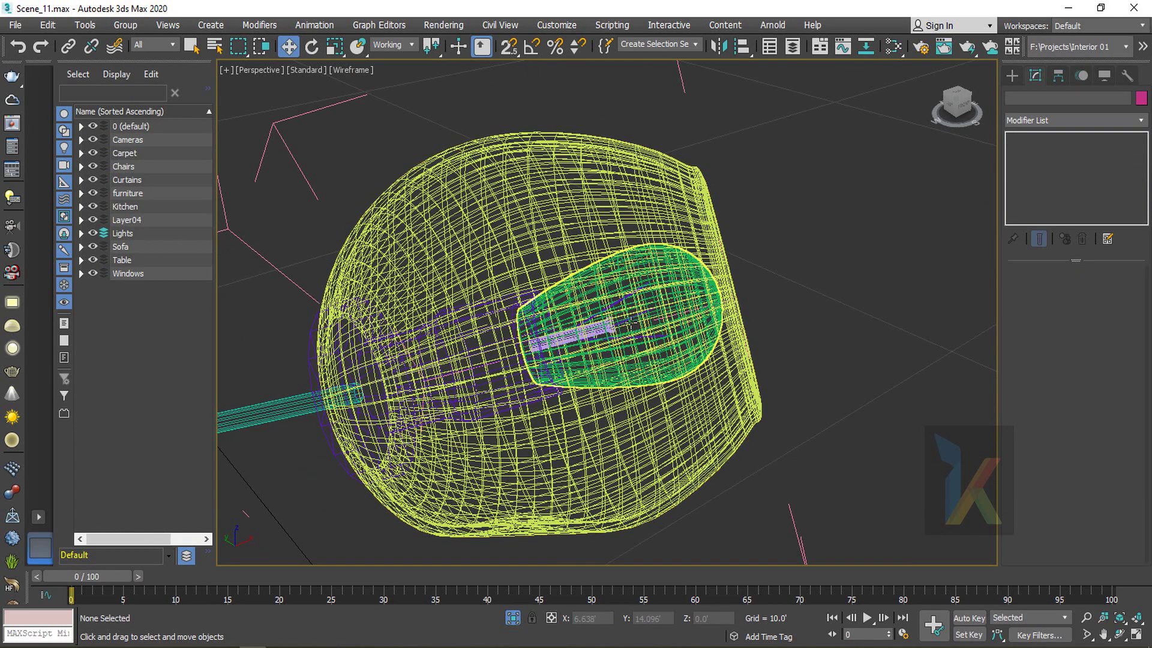
pyautogui.scroll(-10, 633, 318)
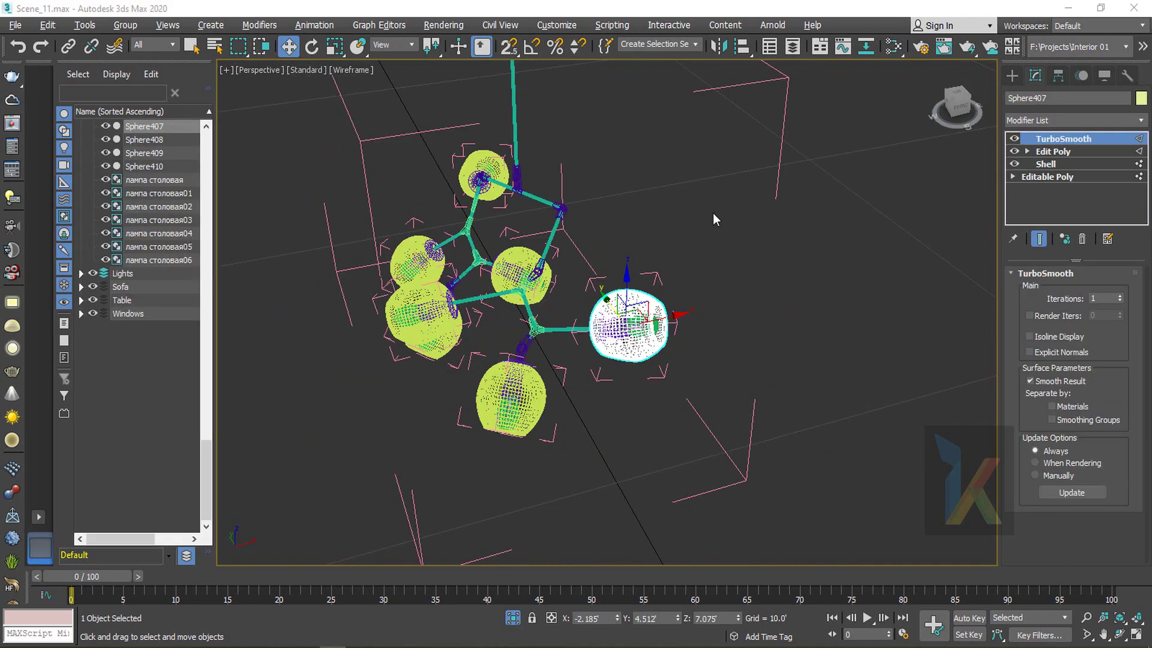
pyautogui.click(712, 213)
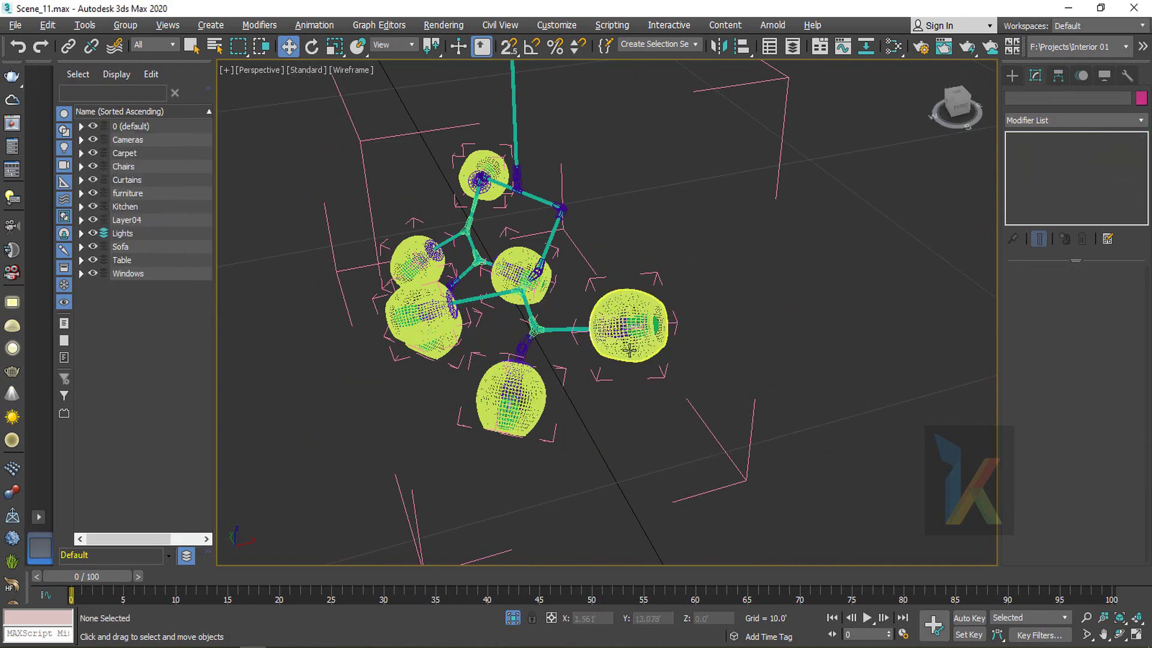
pyautogui.scroll(2, 641, 318)
pyautogui.click(641, 315)
pyautogui.scroll(3, 643, 314)
pyautogui.scroll(-3, 643, 314)
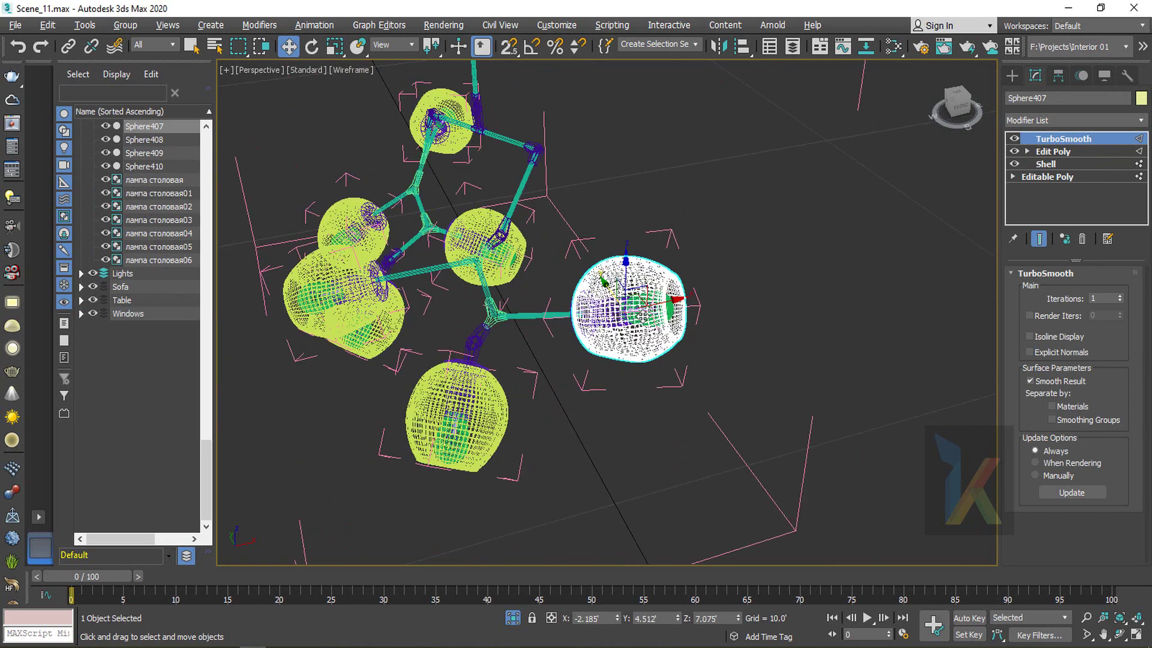
pyautogui.scroll(3, 643, 314)
pyautogui.scroll(-2, 643, 315)
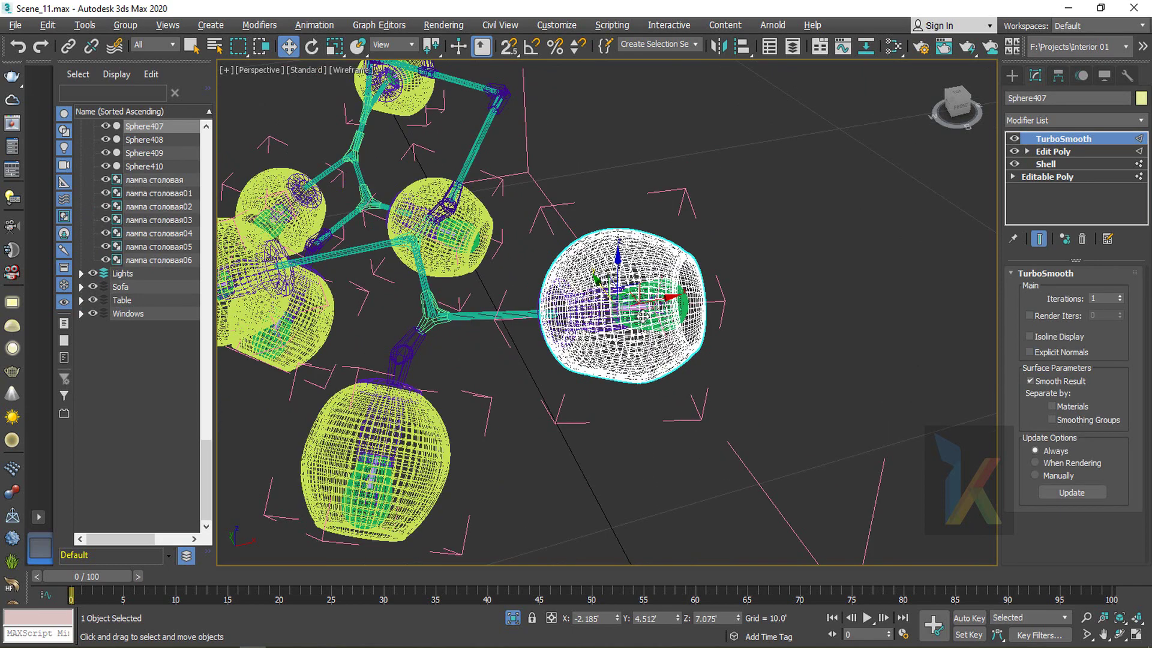
# Create a sphere VRayLight with a radius of about 0.139' in the Lights layer, beside the lamp
pyautogui.click(132, 277)
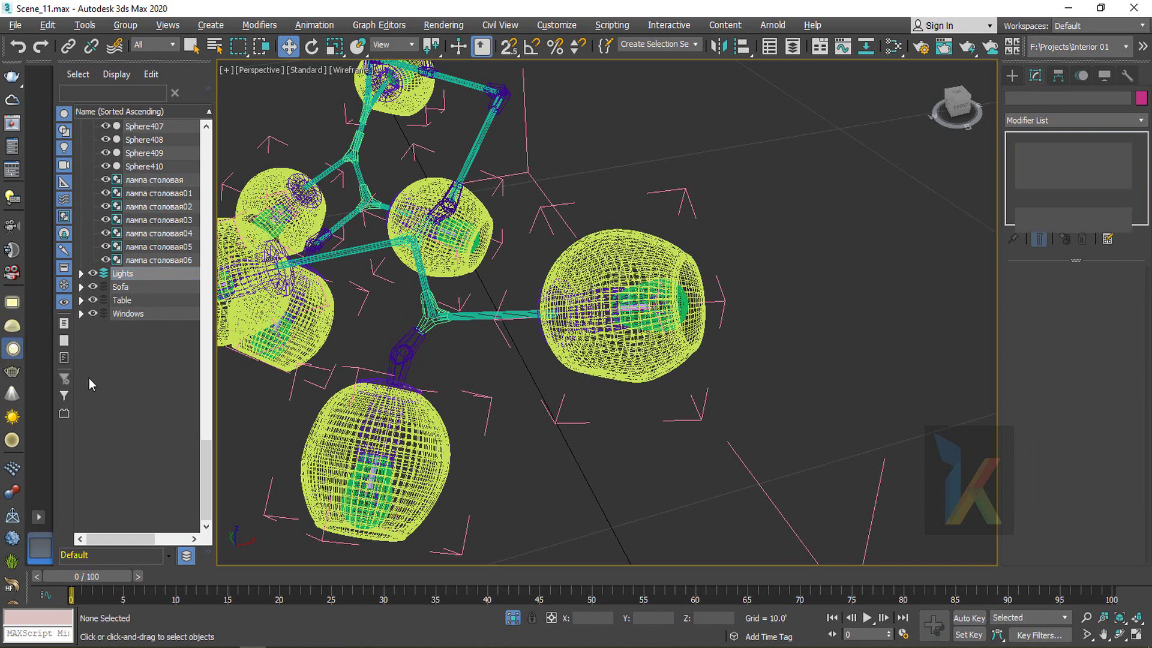
pyautogui.click(11, 353)
pyautogui.click(814, 455)
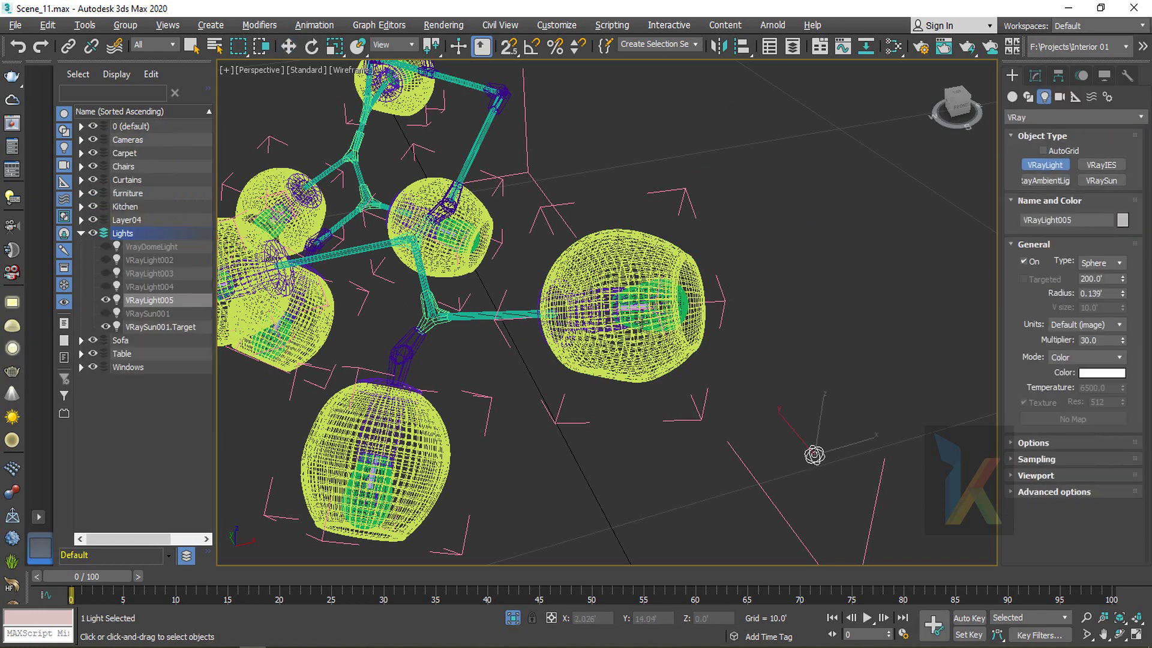
# Align the sphere light to the bulb Sphere408 in X, Y and Z, pivot point to pivot point
pyautogui.scroll(2, 707, 312)
pyautogui.hotkey('alt', 'a')
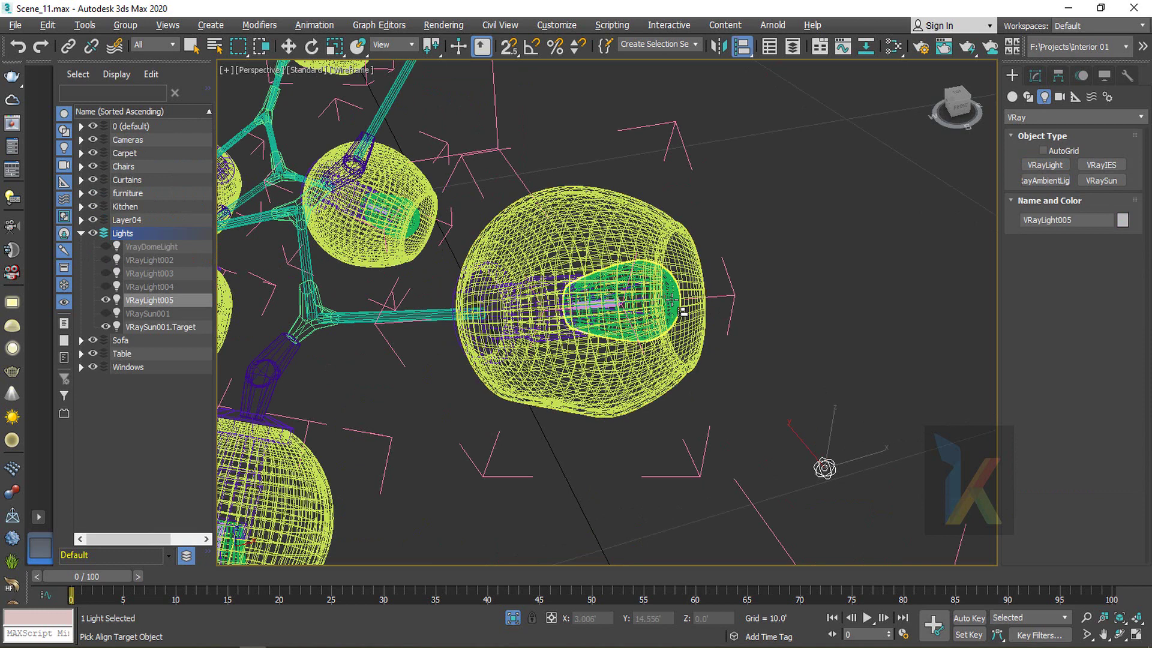
pyautogui.click(688, 351)
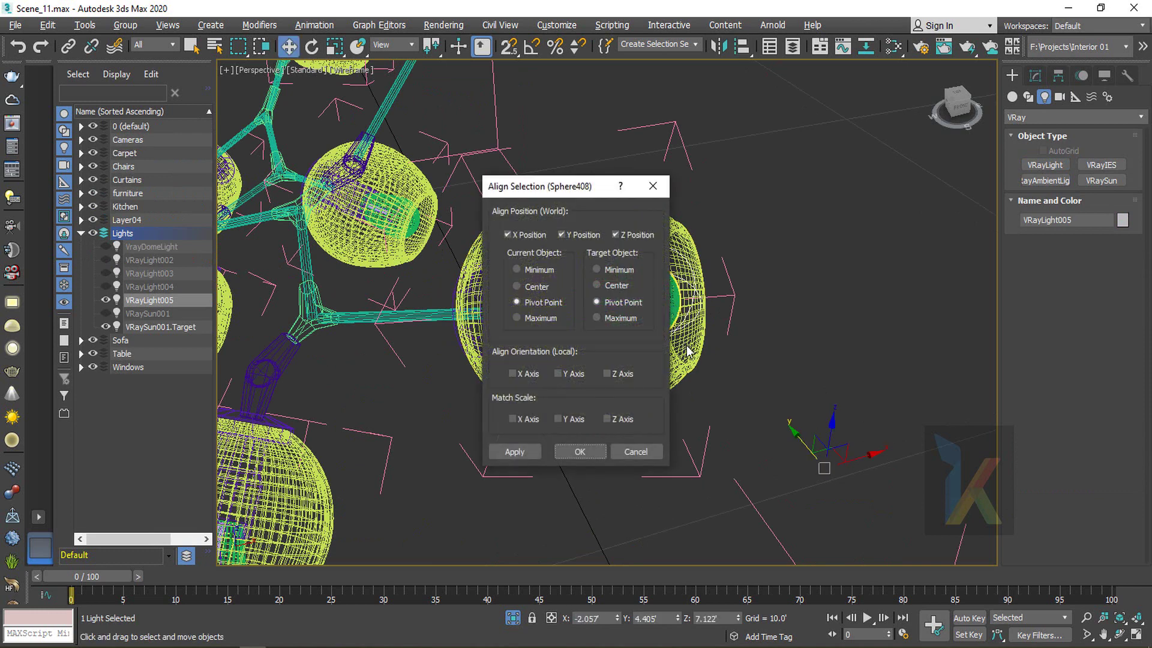
pyautogui.click(637, 235)
pyautogui.click(637, 235)
pyautogui.click(588, 452)
# Set the sphere light's radius to 0.069' and place instances of it aligned to the lamp's other bulbs
pyautogui.keyDown('alt'); pyautogui.moveTo(654, 360); pyautogui.dragTo(630, 306, button='middle'); pyautogui.keyUp('alt')
pyautogui.click(1034, 76)
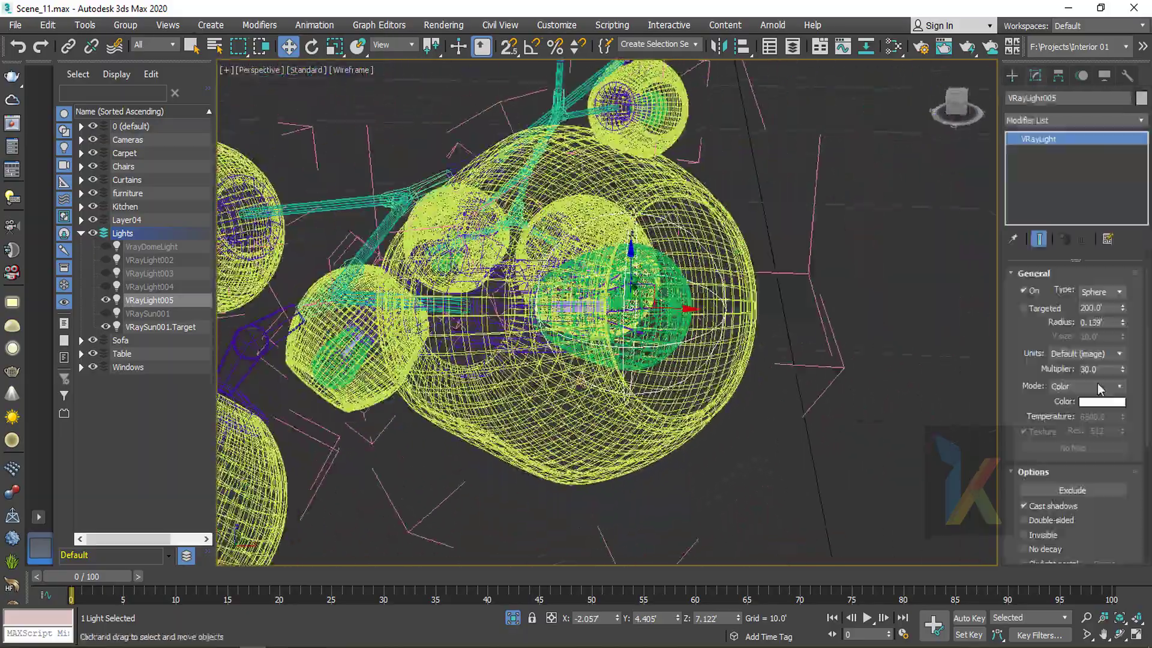
pyautogui.moveTo(1122, 322); pyautogui.dragTo(1123, 325)
pyautogui.moveTo(1124, 330); pyautogui.dragTo(1124, 333)
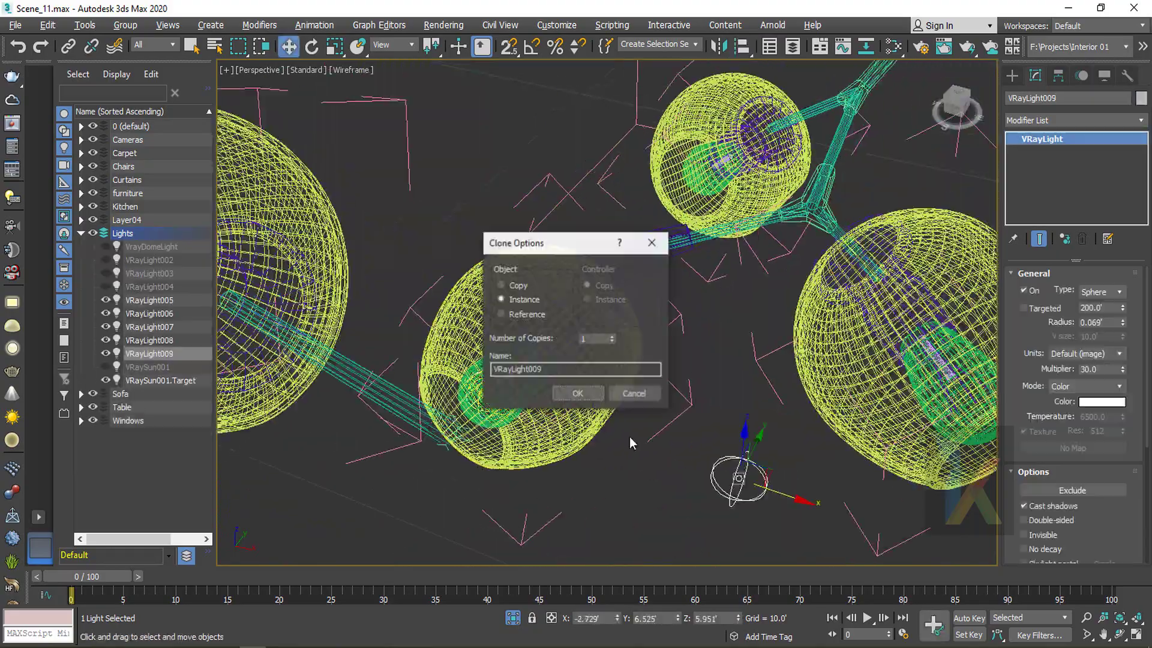
pyautogui.click(566, 391)
pyautogui.hotkey('alt', 'a')
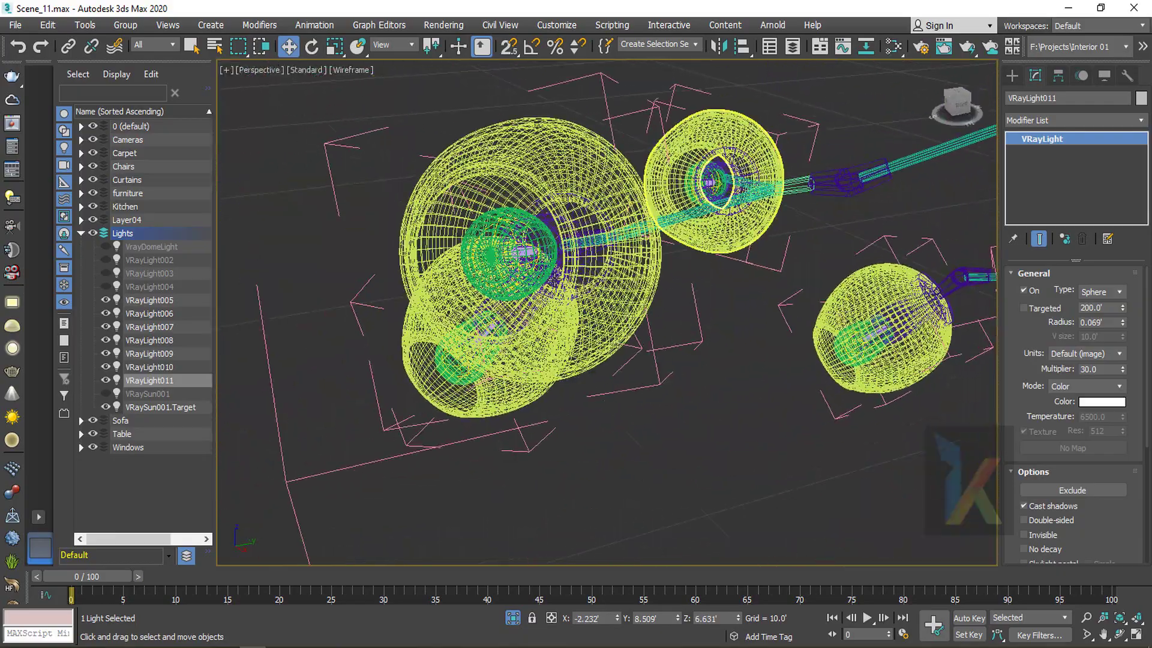
# Give all seven bulb lights a warm orange colour and a multiplier of 1200, and set the selection filter to All
pyautogui.scroll(-10, 555, 280)
pyautogui.hotkey('ctrl', 'a')
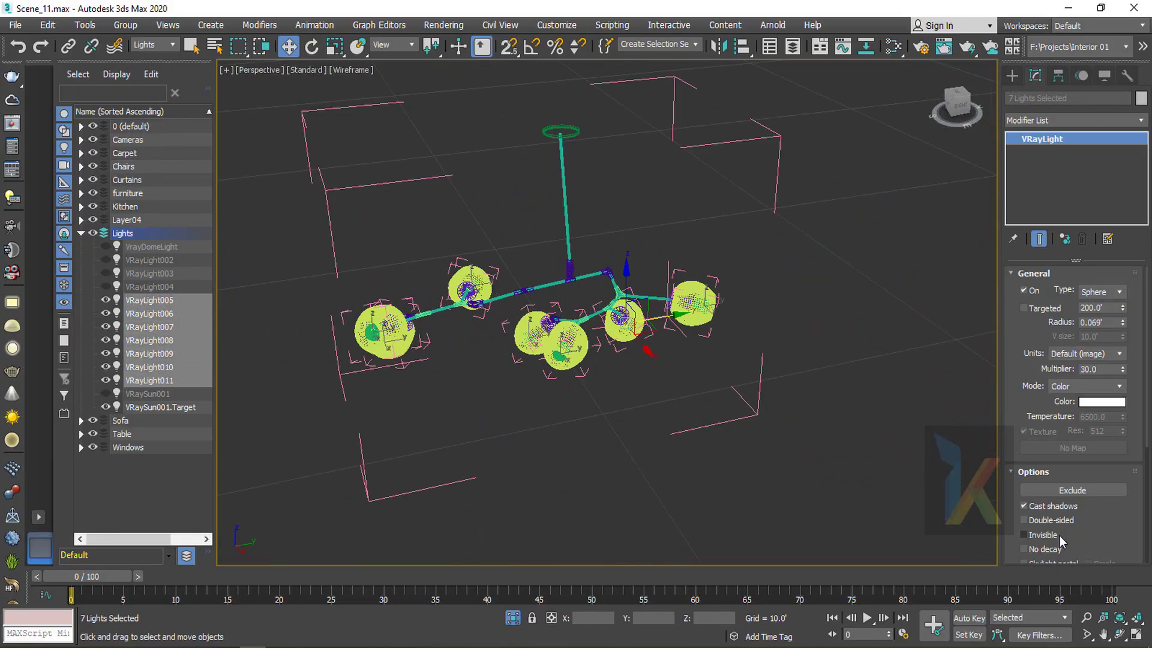
pyautogui.click(1102, 401)
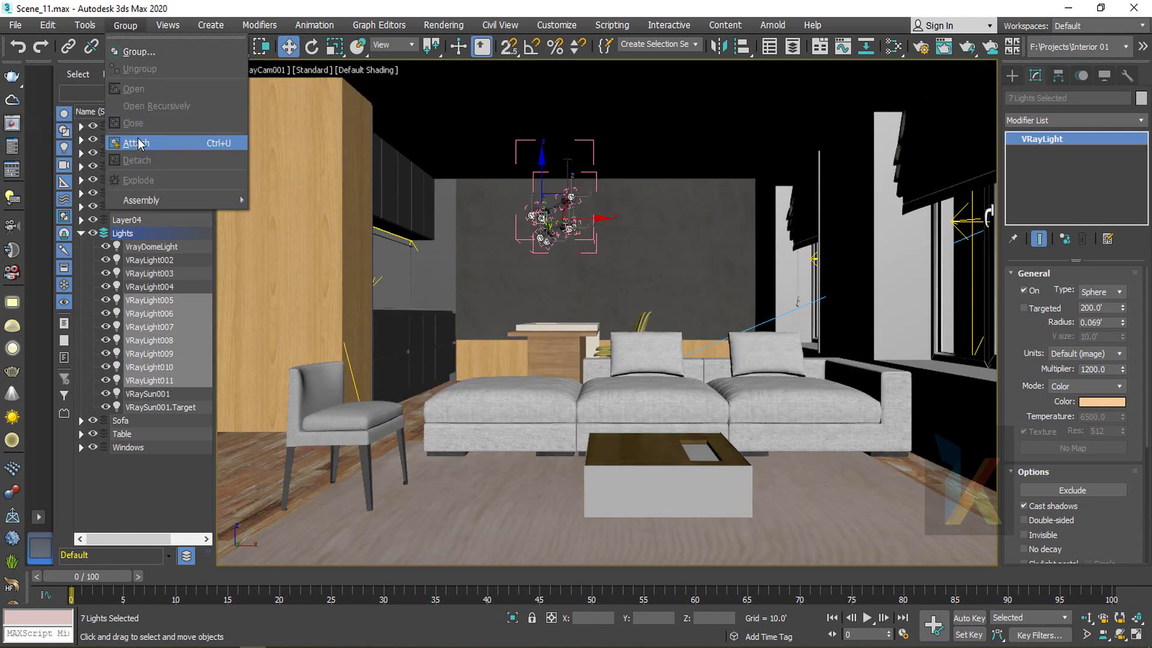
pyautogui.click(154, 44)
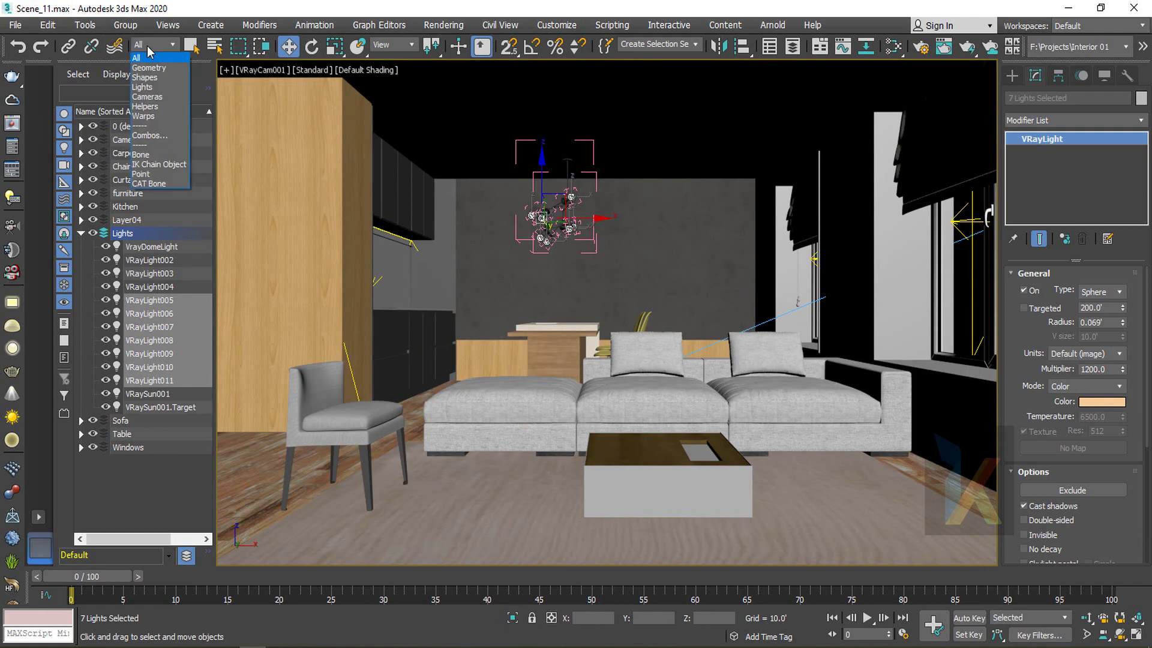
pyautogui.click(144, 55)
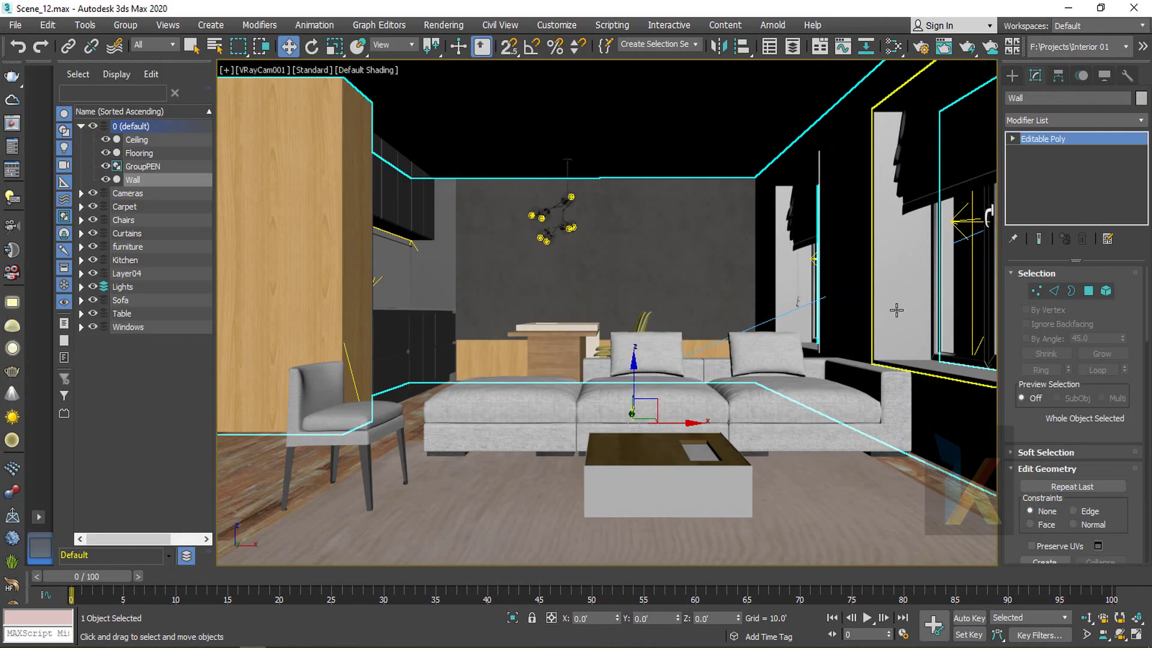
# Set the window plane lights' multiplier to 240 and test-render the camera view in the V-Ray frame buffer
pyautogui.click(896, 310)
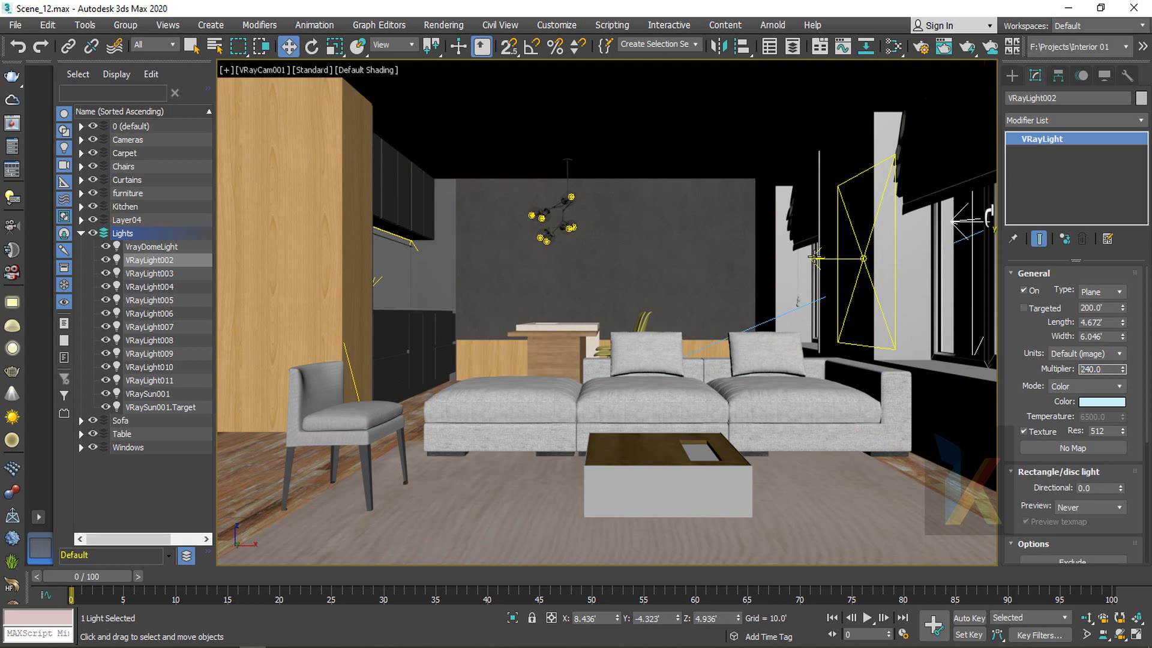
pyautogui.click(814, 257)
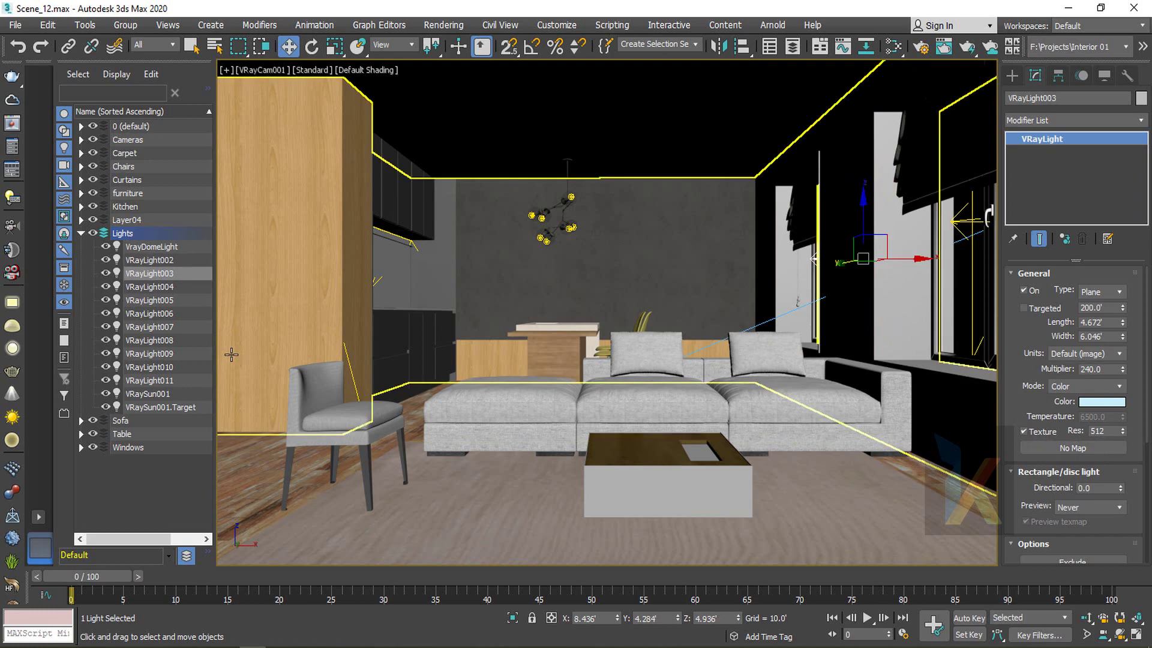
pyautogui.click(17, 127)
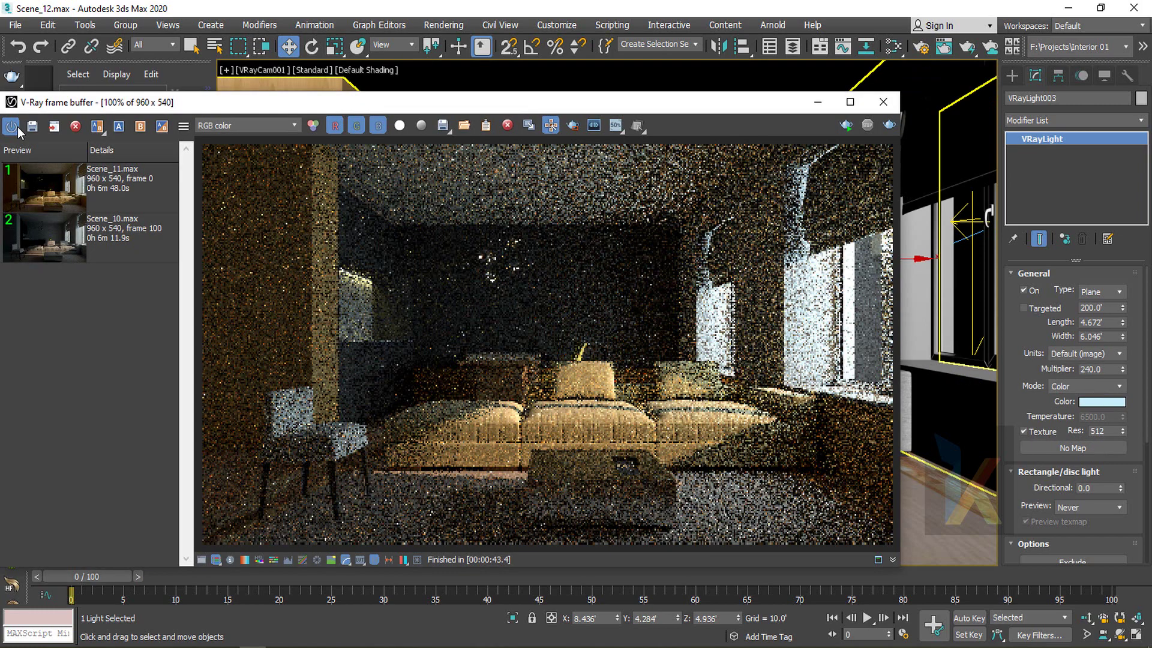
pyautogui.moveTo(690, 109); pyautogui.dragTo(796, 35)
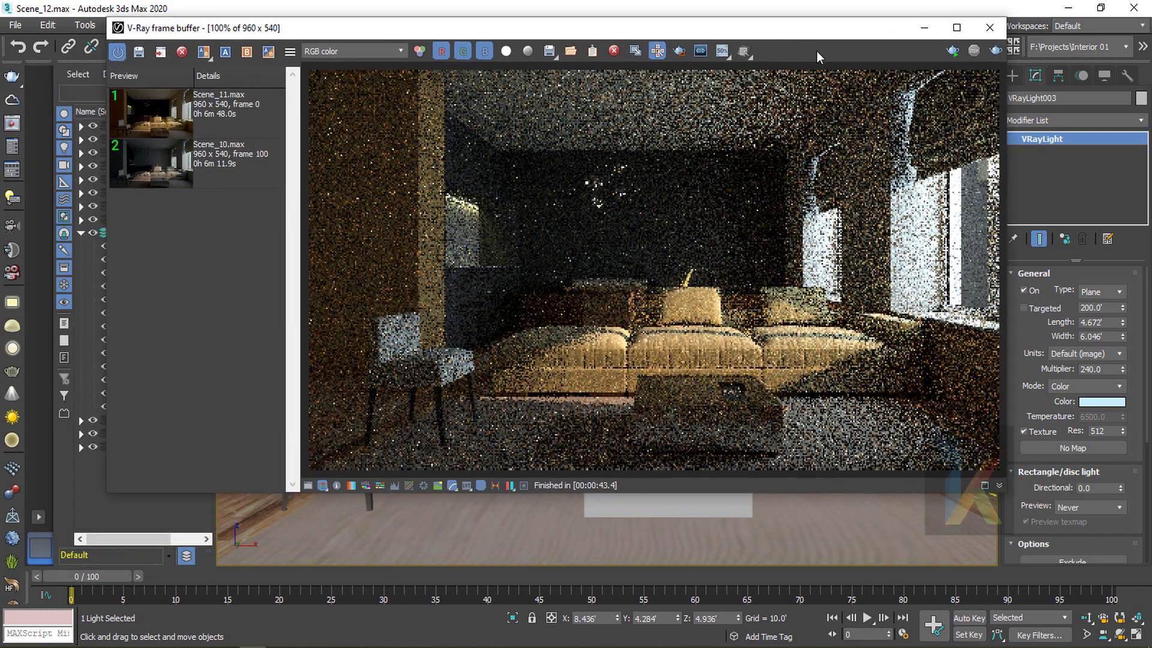
pyautogui.click(952, 50)
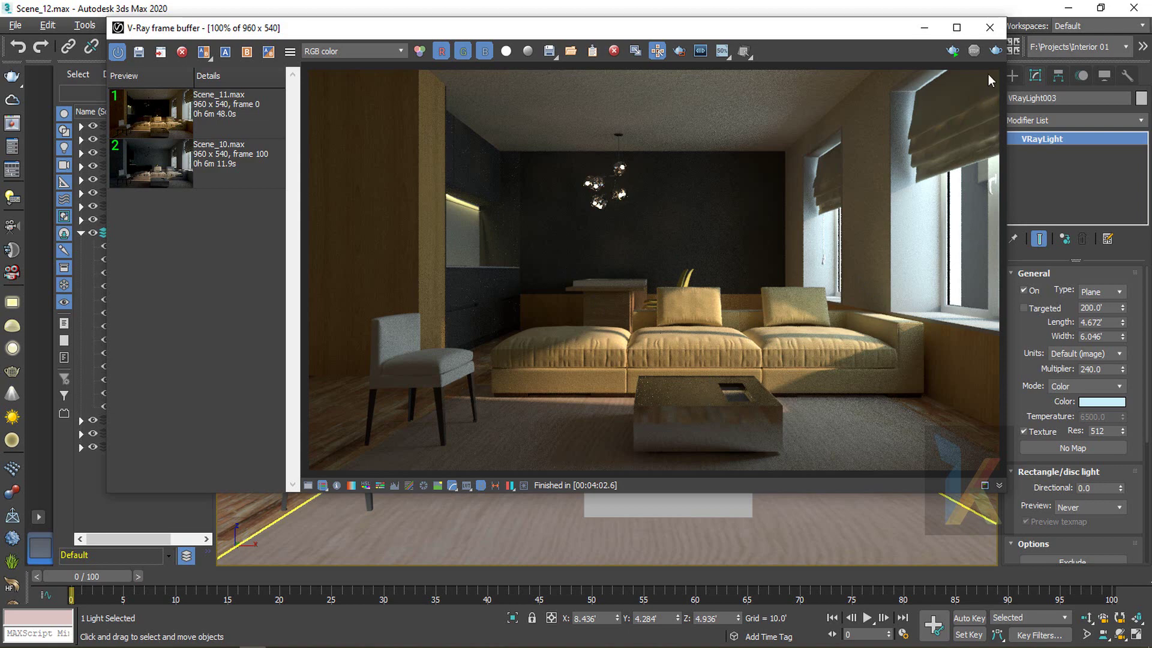
pyautogui.click(990, 29)
# Isolate both window groups together with their two curtains
pyautogui.click(964, 172)
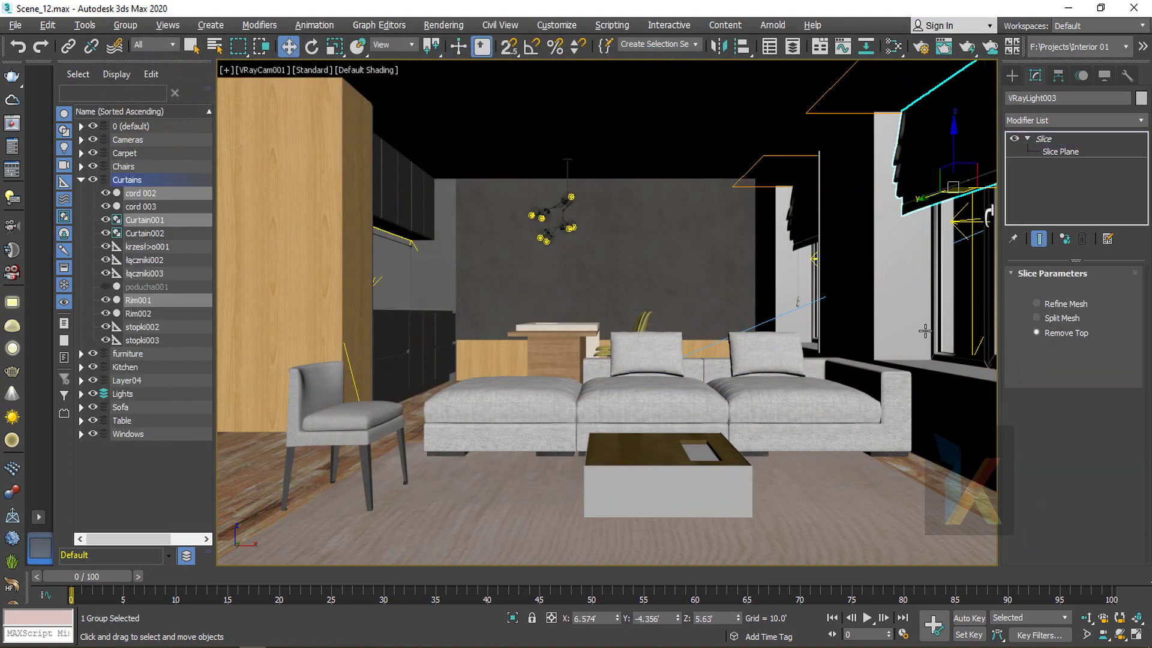
pyautogui.keyDown('ctrl'); pyautogui.click(912, 305); pyautogui.keyUp('ctrl')
pyautogui.keyDown('ctrl'); pyautogui.click(801, 224); pyautogui.keyUp('ctrl')
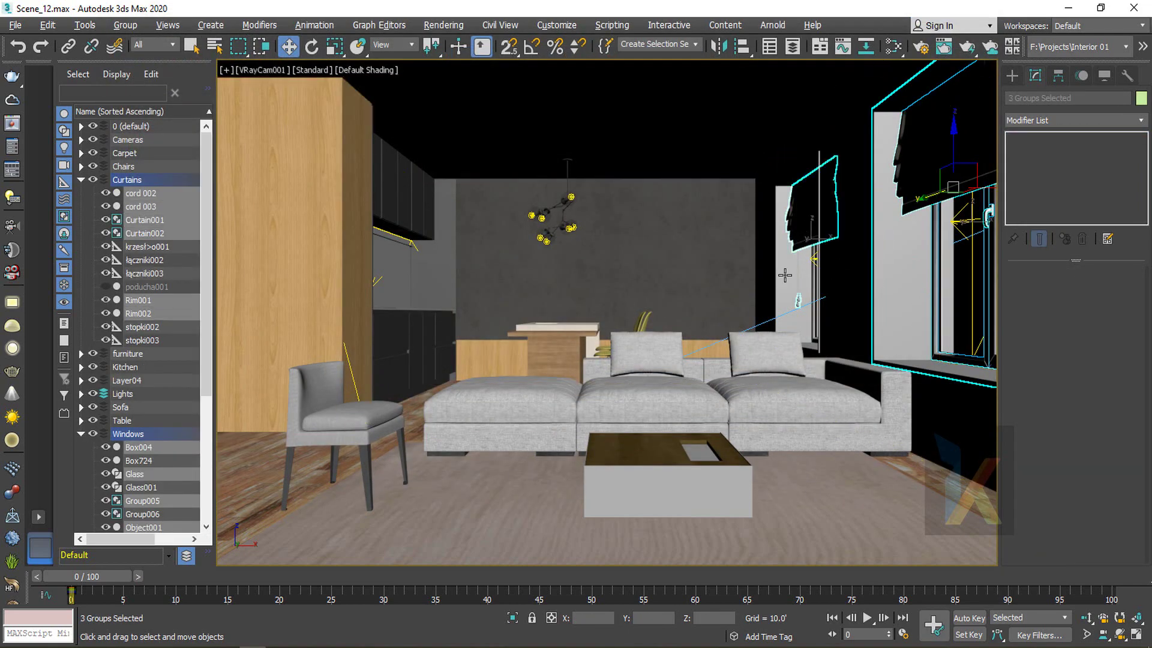
pyautogui.keyDown('ctrl'); pyautogui.click(785, 277); pyautogui.keyUp('ctrl')
pyautogui.hotkey('alt', 'q')
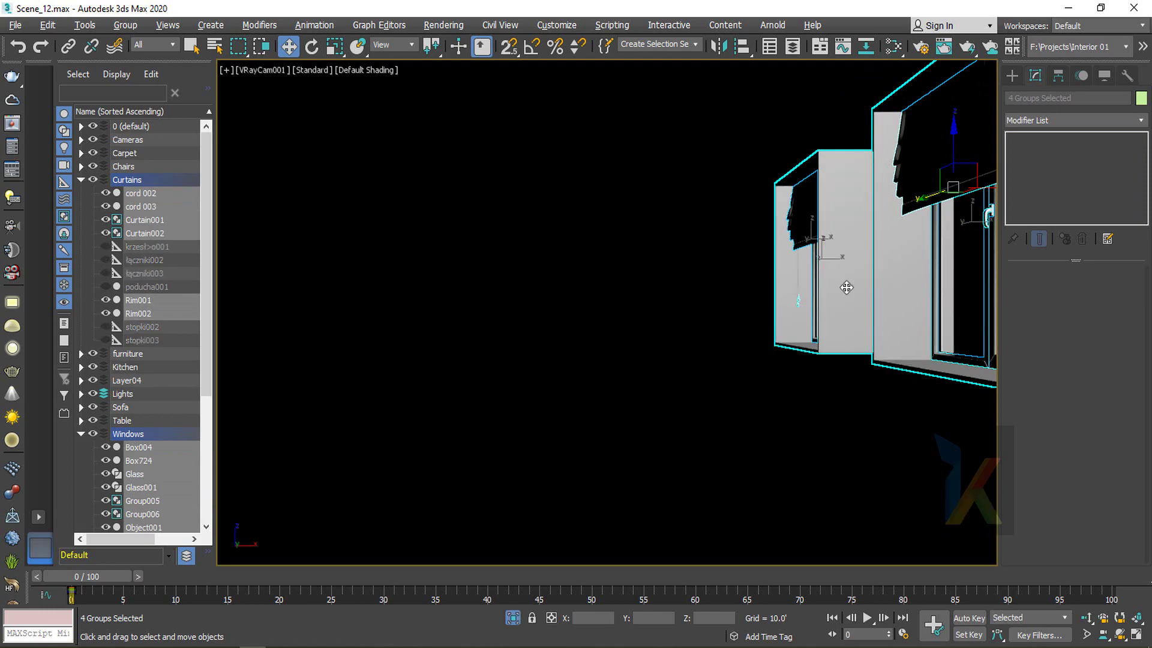
# Scale both curtains down vertically together so that they are shorter
pyautogui.press('p')
pyautogui.keyDown('alt'); pyautogui.moveTo(767, 282); pyautogui.dragTo(767, 315, button='middle'); pyautogui.keyUp('alt')
pyautogui.click(768, 316)
pyautogui.click(905, 256)
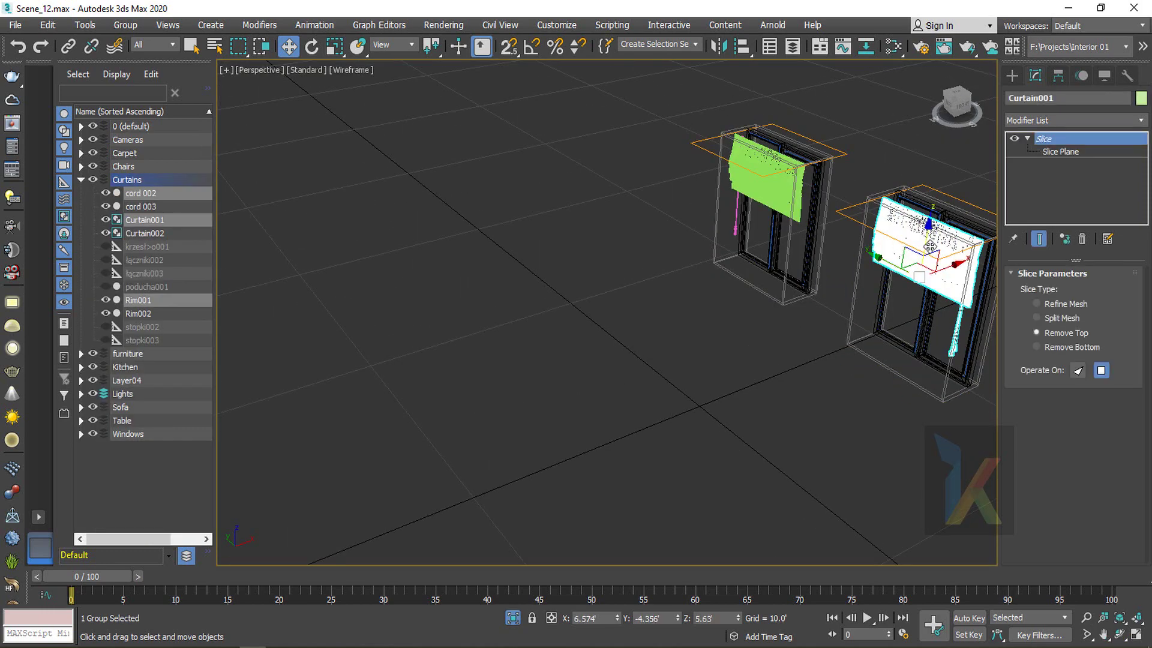
pyautogui.scroll(3, 911, 258)
pyautogui.keyDown('ctrl'); pyautogui.click(704, 179); pyautogui.keyUp('ctrl')
pyautogui.press('z')
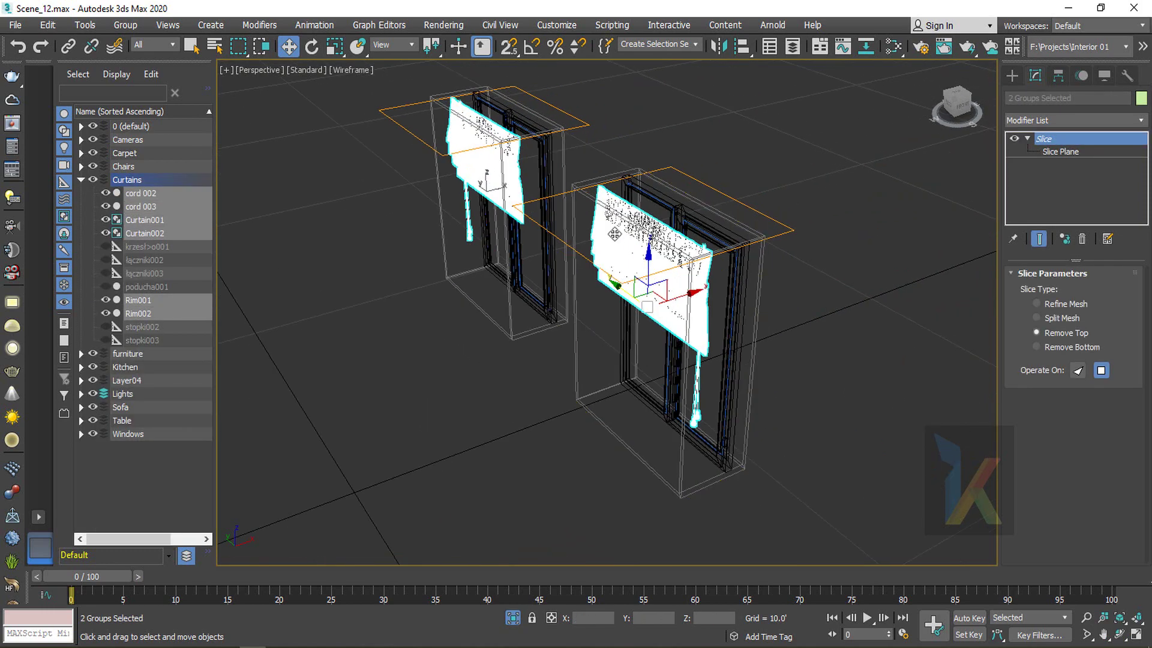
pyautogui.press('r')
pyautogui.moveTo(557, 174); pyautogui.dragTo(556, 195)
# Raise both curtains in the front view towards the tops of the windows
pyautogui.press('w')
pyautogui.press('f')
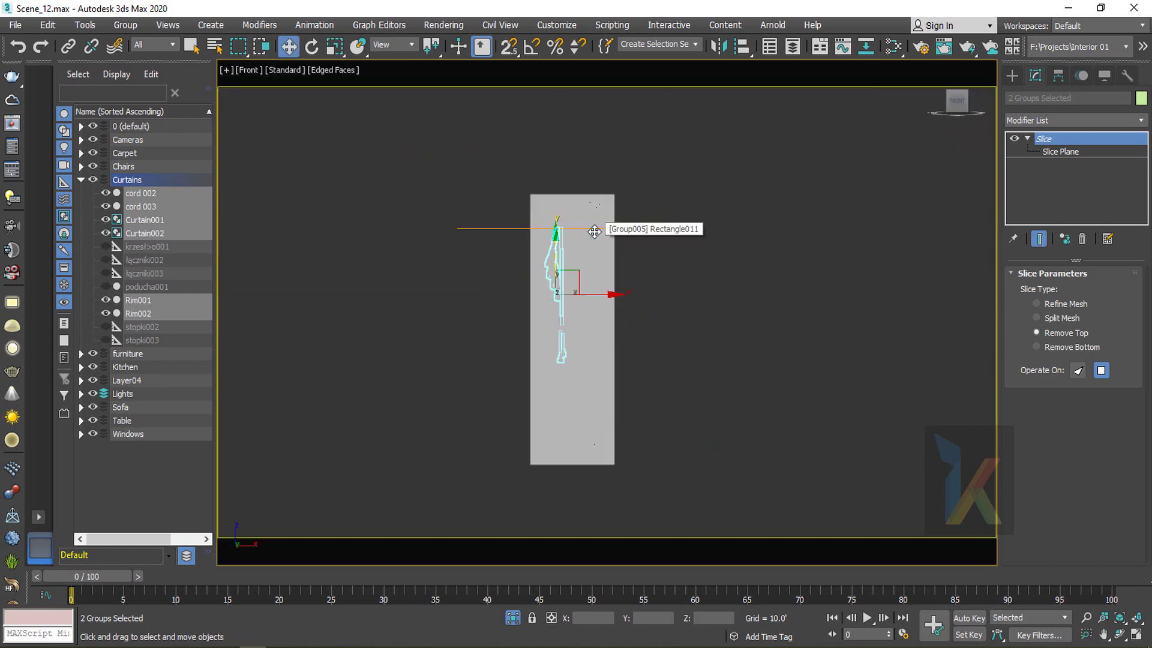
pyautogui.press('F3')
pyautogui.scroll(4, 560, 258)
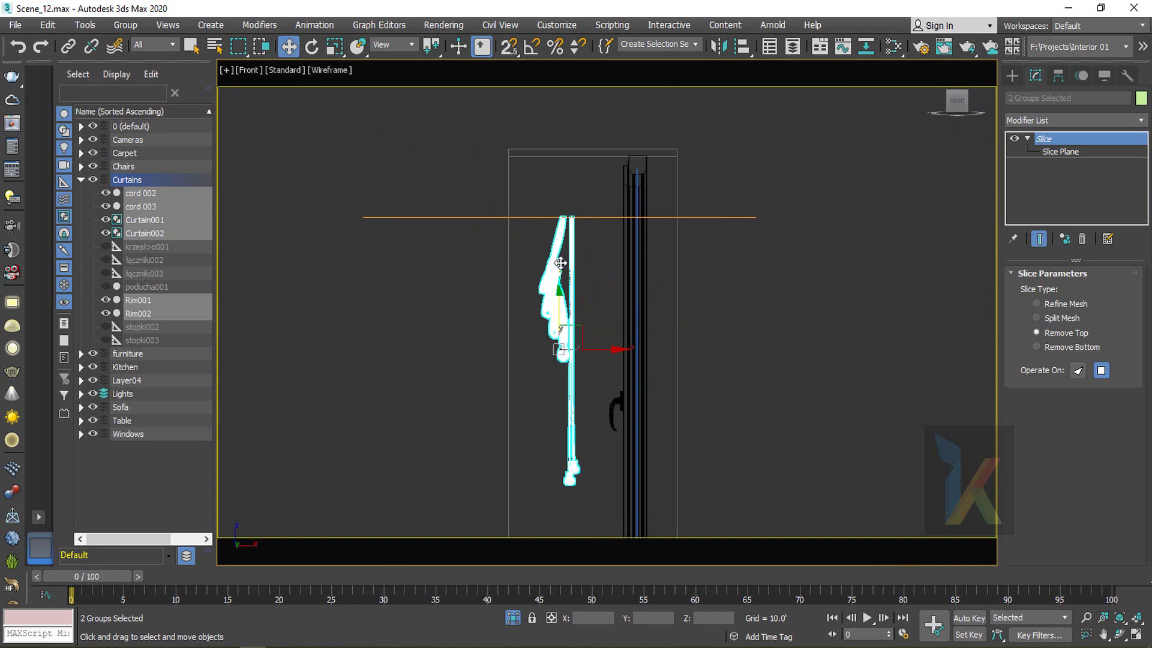
pyautogui.moveTo(560, 313); pyautogui.dragTo(564, 255)
pyautogui.press('p')
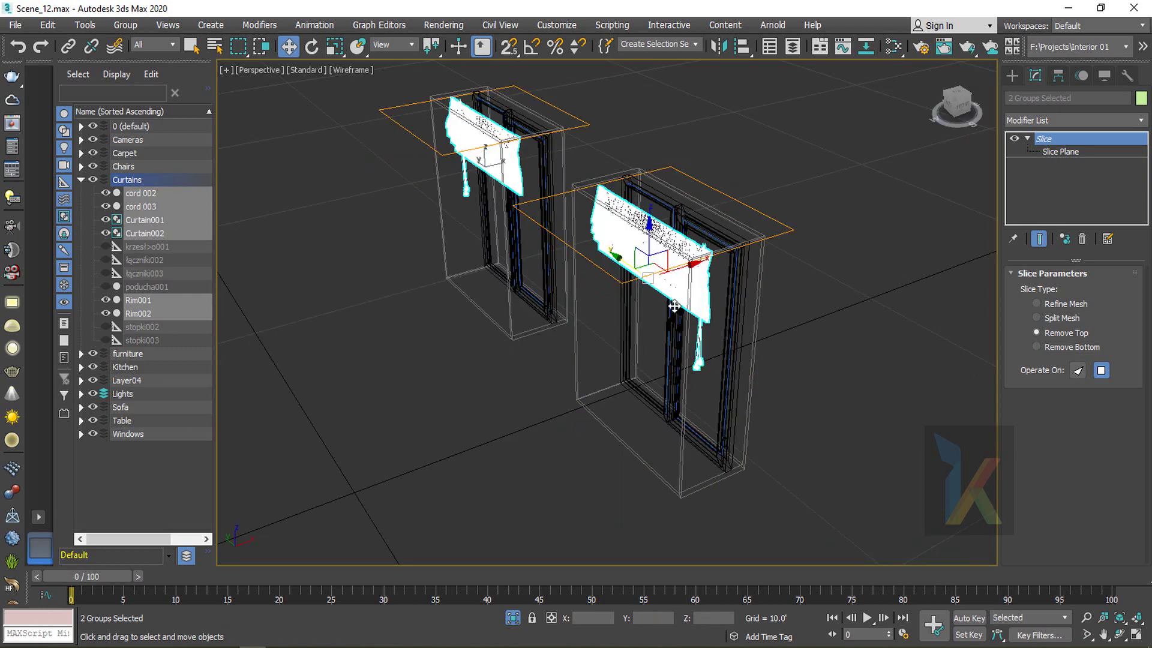
# Nudge both curtains slightly along X in the perspective view and end the isolation of the windows
pyautogui.moveTo(675, 306)
pyautogui.keyDown('alt'); pyautogui.mouseDown(button='middle')
pyautogui.moveTo(674, 278)
pyautogui.moveTo(675, 296)
pyautogui.moveTo(657, 269)
pyautogui.moveTo(641, 300)
pyautogui.mouseUp(button='middle'); pyautogui.keyUp('alt')
pyautogui.press('F3')
pyautogui.press('F4')
pyautogui.press('F4')
pyautogui.moveTo(653, 232); pyautogui.dragTo(658, 232)
pyautogui.keyDown('alt'); pyautogui.moveTo(594, 296); pyautogui.dragTo(583, 318, button='middle'); pyautogui.keyUp('alt')
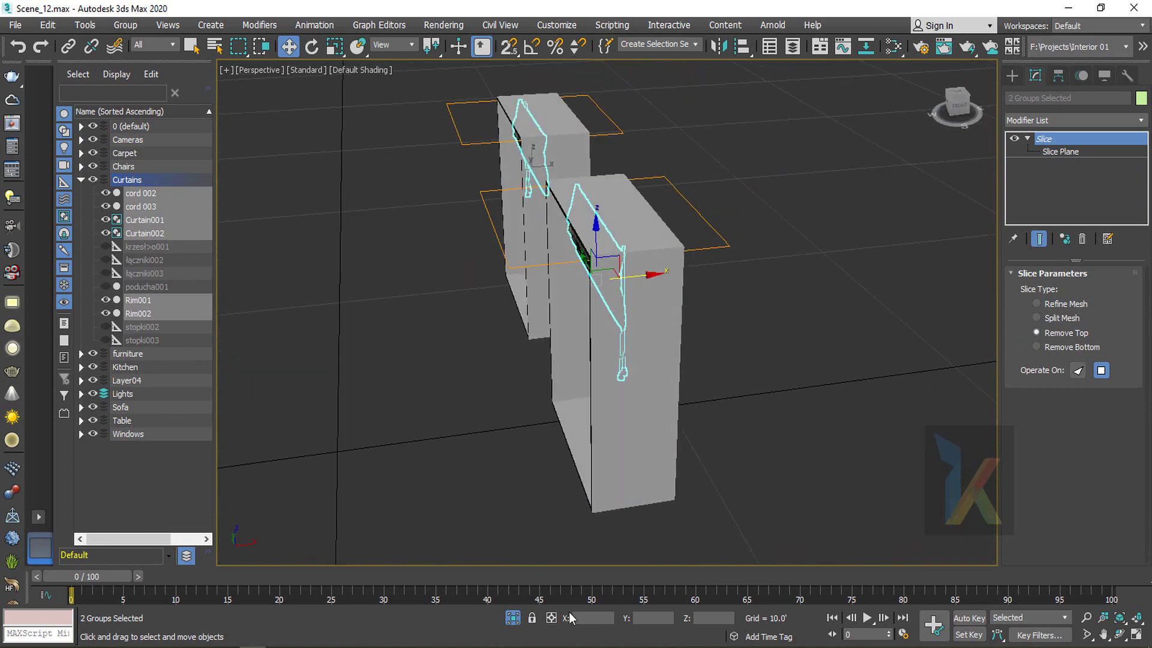
pyautogui.click(512, 618)
pyautogui.keyDown('alt'); pyautogui.moveTo(729, 379); pyautogui.dragTo(712, 386, button='middle'); pyautogui.keyUp('alt')
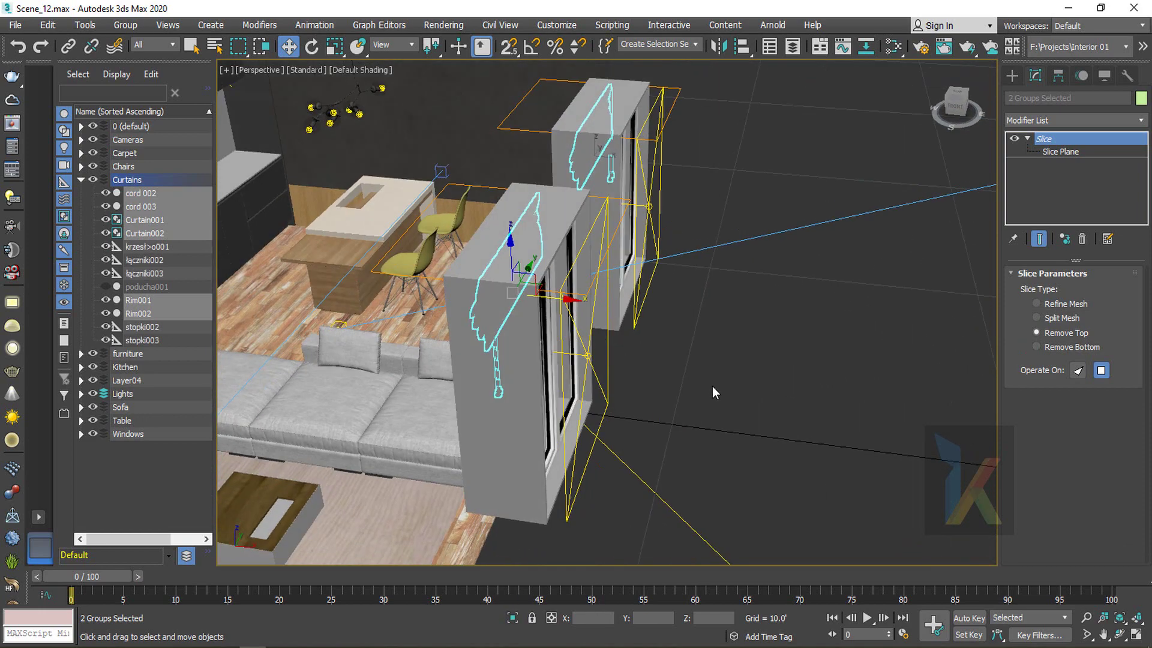
pyautogui.click(712, 387)
# Set the window plane light VRayLight002's multiplier to 480 and its colour to a paler blue
pyautogui.click(605, 373)
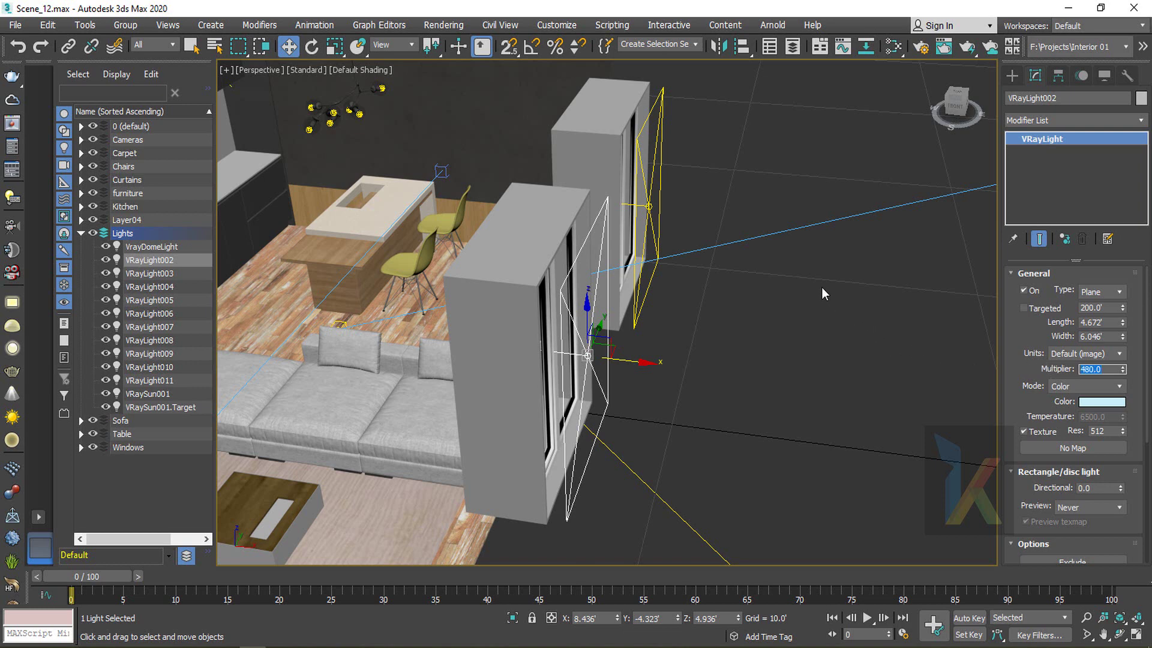
pyautogui.click(806, 279)
pyautogui.click(610, 373)
pyautogui.click(1102, 401)
pyautogui.moveTo(425, 166); pyautogui.dragTo(423, 181)
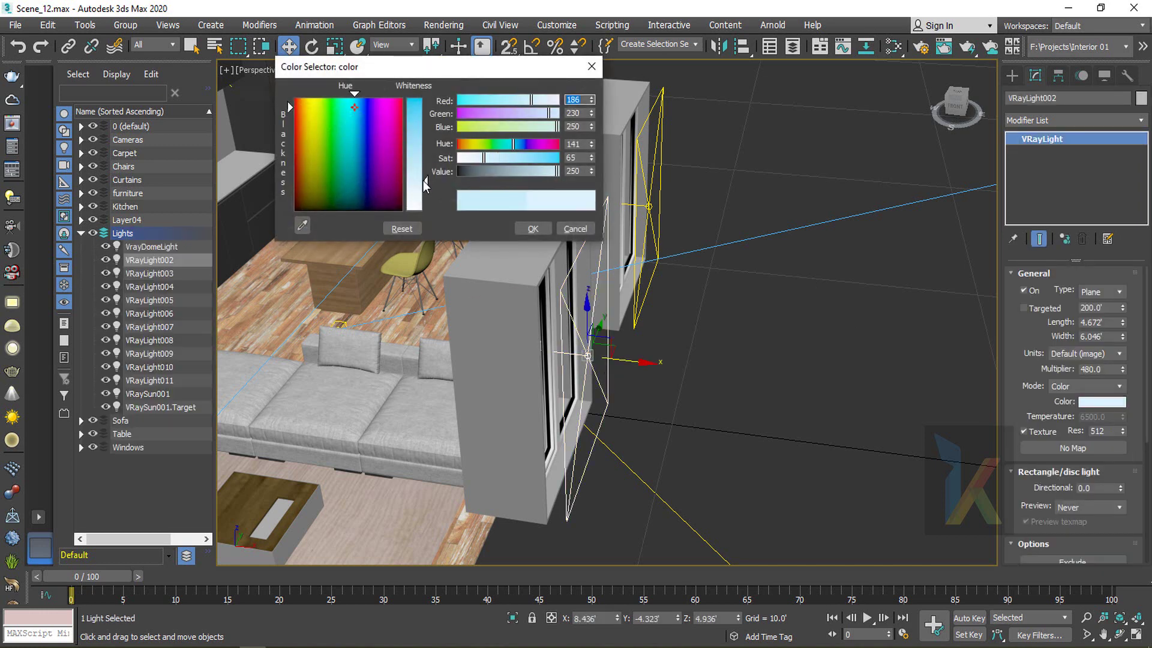
pyautogui.click(533, 229)
pyautogui.click(782, 398)
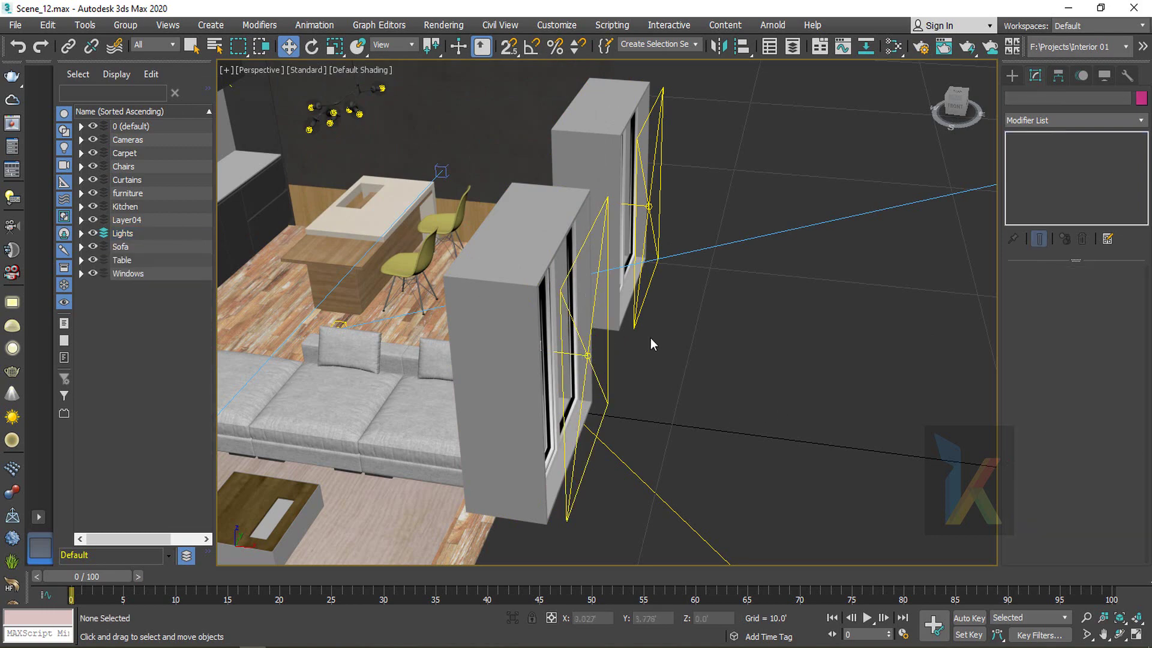
pyautogui.click(637, 321)
pyautogui.click(735, 358)
# Draw a plane VRayLight about 10' by 6.4' in the front view across the living area, in the Lights layer
pyautogui.keyDown('alt'); pyautogui.moveTo(527, 354); pyautogui.dragTo(636, 383, button='middle'); pyautogui.keyUp('alt')
pyautogui.moveTo(636, 384); pyautogui.dragTo(637, 408, button='middle')
pyautogui.moveTo(714, 435); pyautogui.dragTo(568, 262, button='middle')
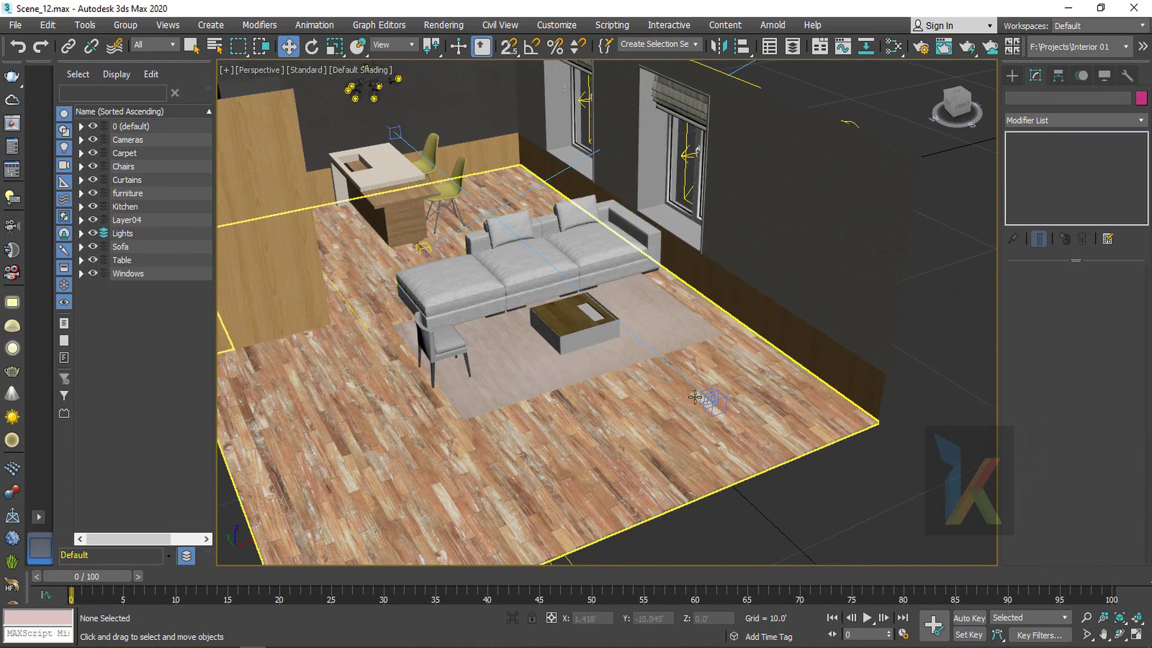
pyautogui.scroll(-3, 696, 397)
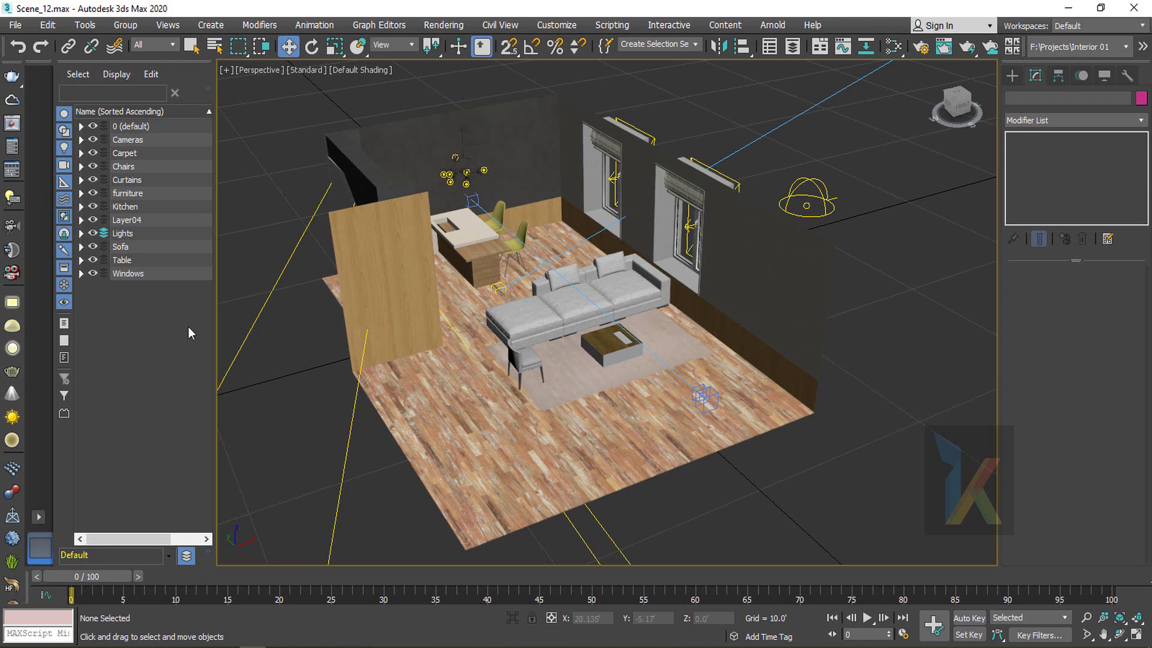
pyautogui.click(122, 240)
pyautogui.click(81, 234)
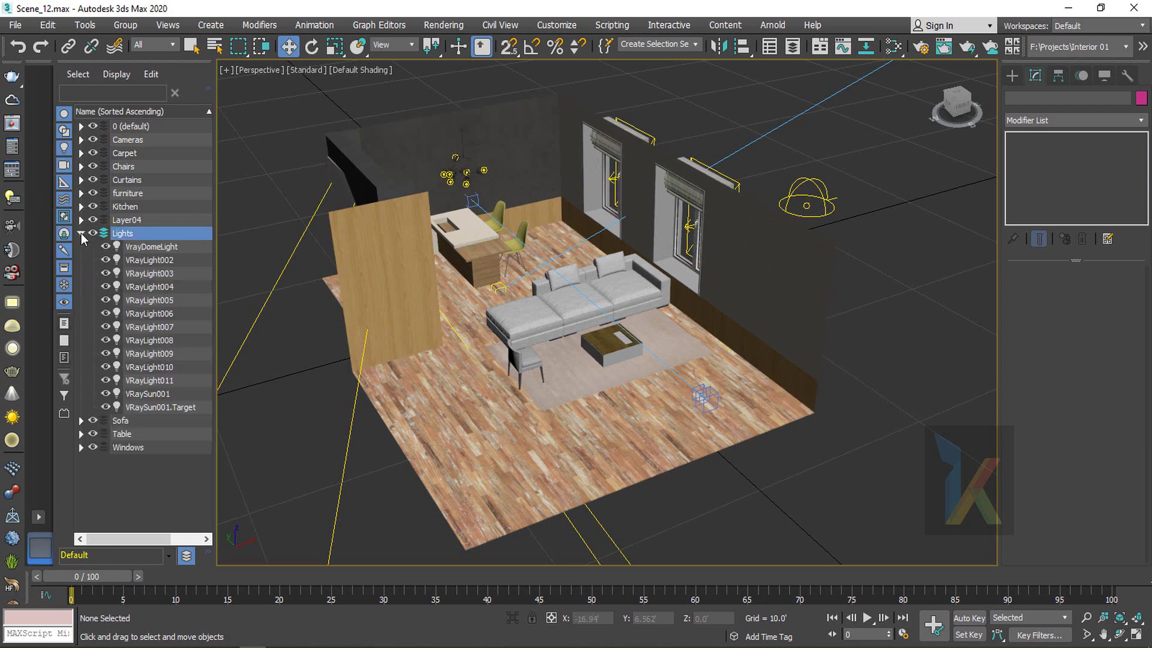
pyautogui.click(12, 304)
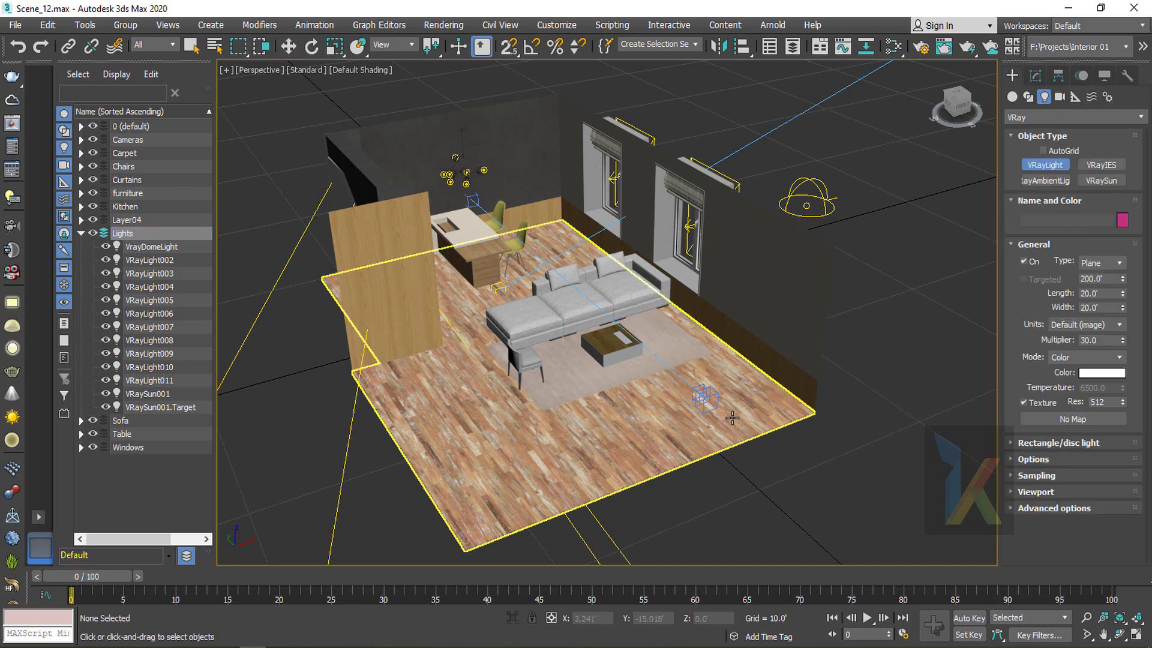
pyautogui.press('f')
pyautogui.scroll(-6, 521, 401)
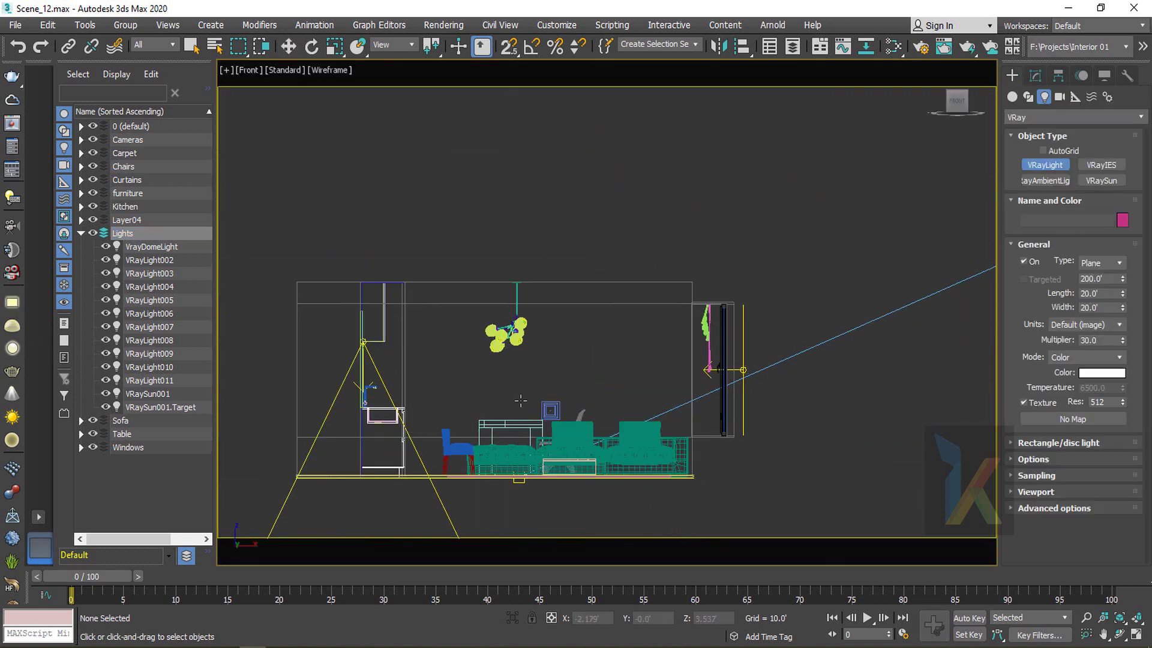
pyautogui.scroll(3, 521, 401)
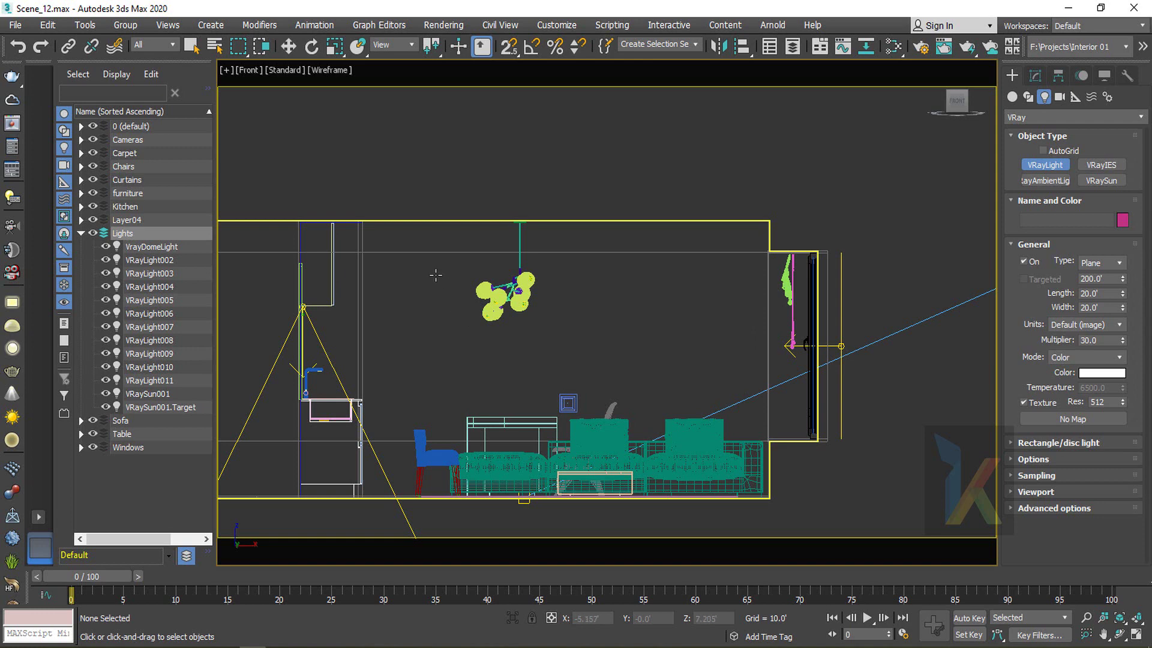
pyautogui.moveTo(429, 271); pyautogui.dragTo(723, 445)
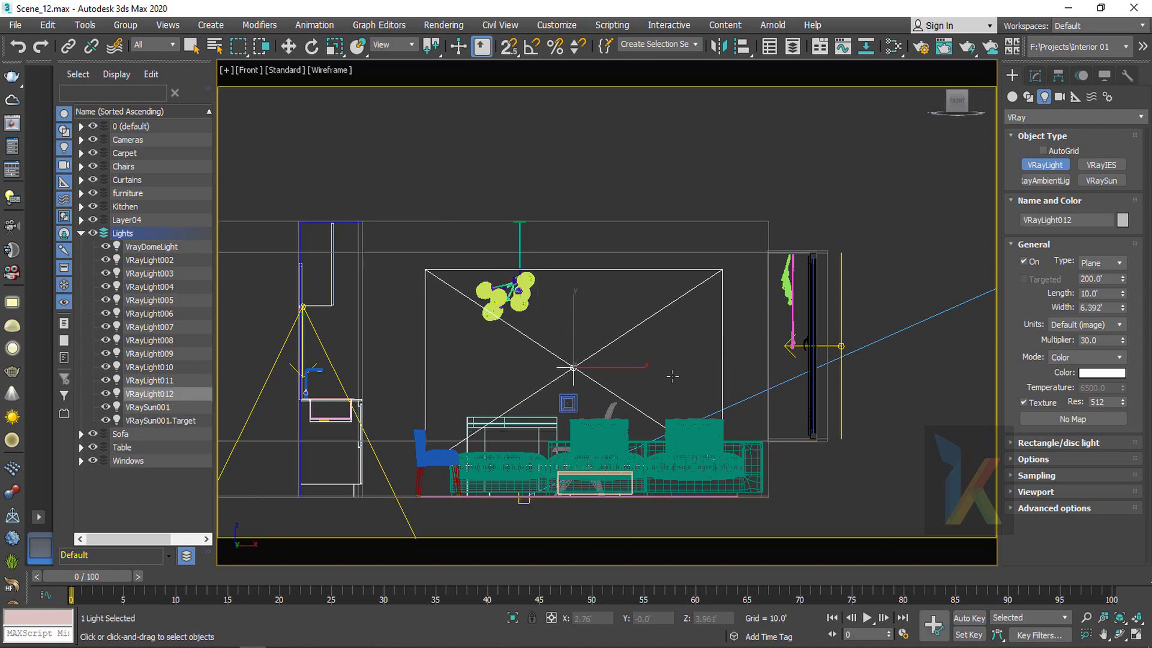
# Move the new plane light in the left view to Y about -16.77', just inside the end wall behind the camera
pyautogui.press('l')
pyautogui.press('z')
pyautogui.scroll(-6, 658, 361)
pyautogui.scroll(1, 744, 390)
pyautogui.moveTo(651, 394); pyautogui.dragTo(628, 394, button='middle')
pyautogui.press('w')
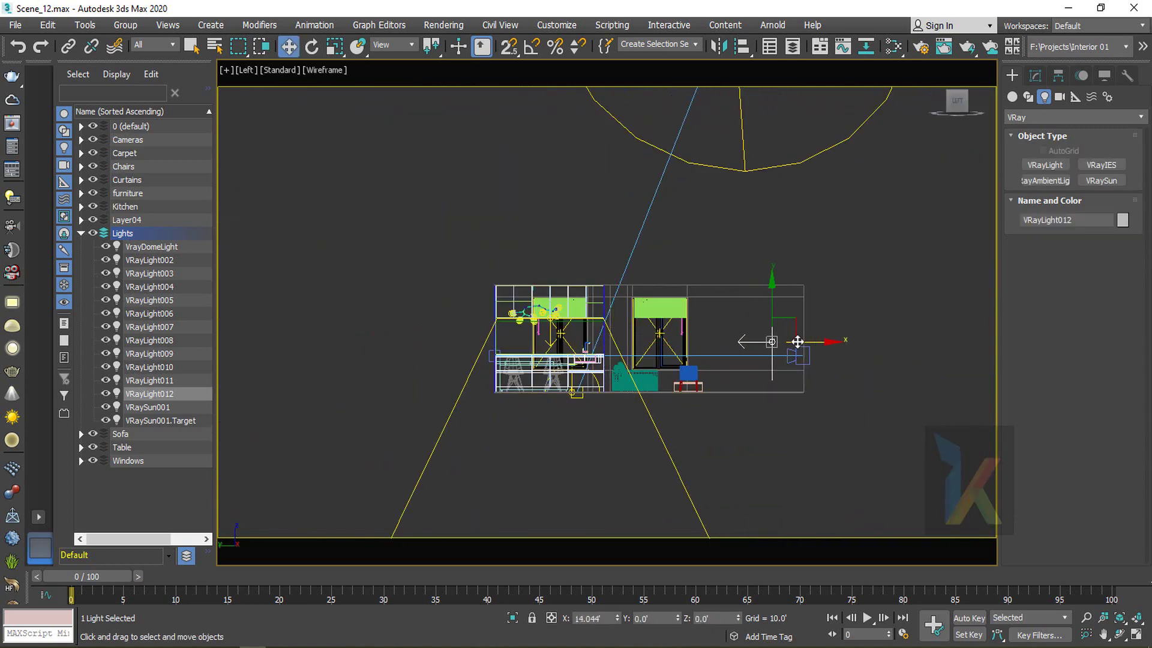
pyautogui.moveTo(797, 341); pyautogui.dragTo(807, 319)
pyautogui.scroll(5, 819, 342)
pyautogui.scroll(3, 776, 359)
pyautogui.scroll(5, 789, 352)
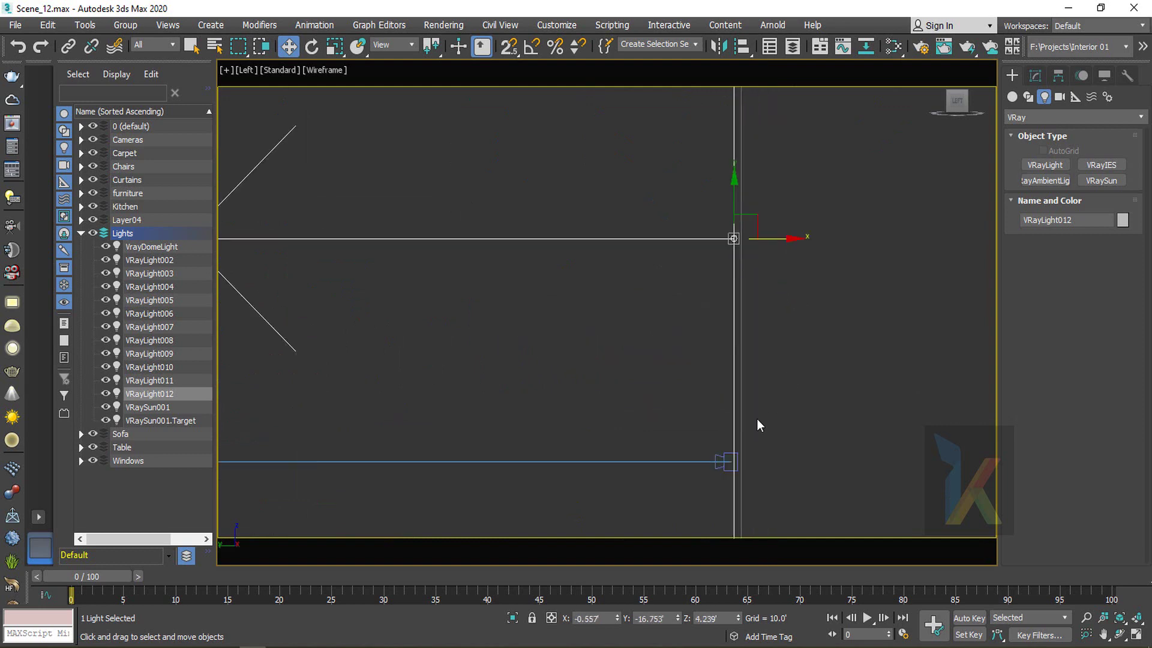
pyautogui.scroll(3, 757, 420)
pyautogui.moveTo(760, 167); pyautogui.dragTo(764, 167)
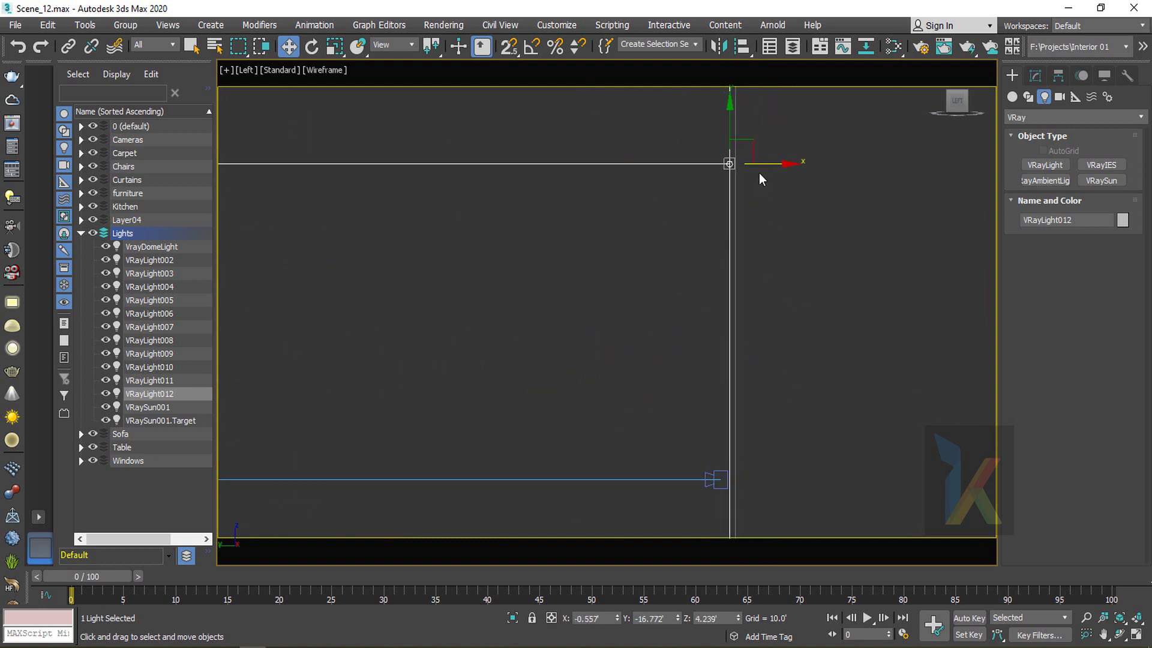
# Resize the new plane light VRayLight012 to a length of 6.6' and a width of 3.516'
pyautogui.scroll(-10, 757, 182)
pyautogui.moveTo(761, 189); pyautogui.dragTo(695, 311, button='middle')
pyautogui.click(1035, 75)
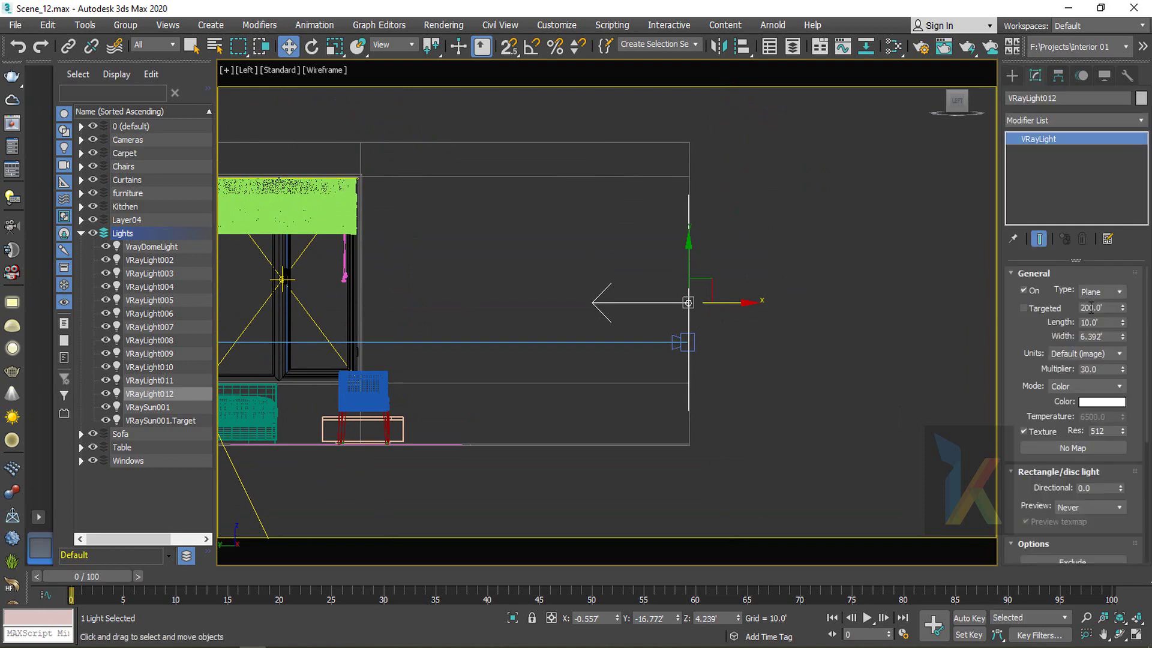
pyautogui.moveTo(1121, 339); pyautogui.dragTo(1128, 372)
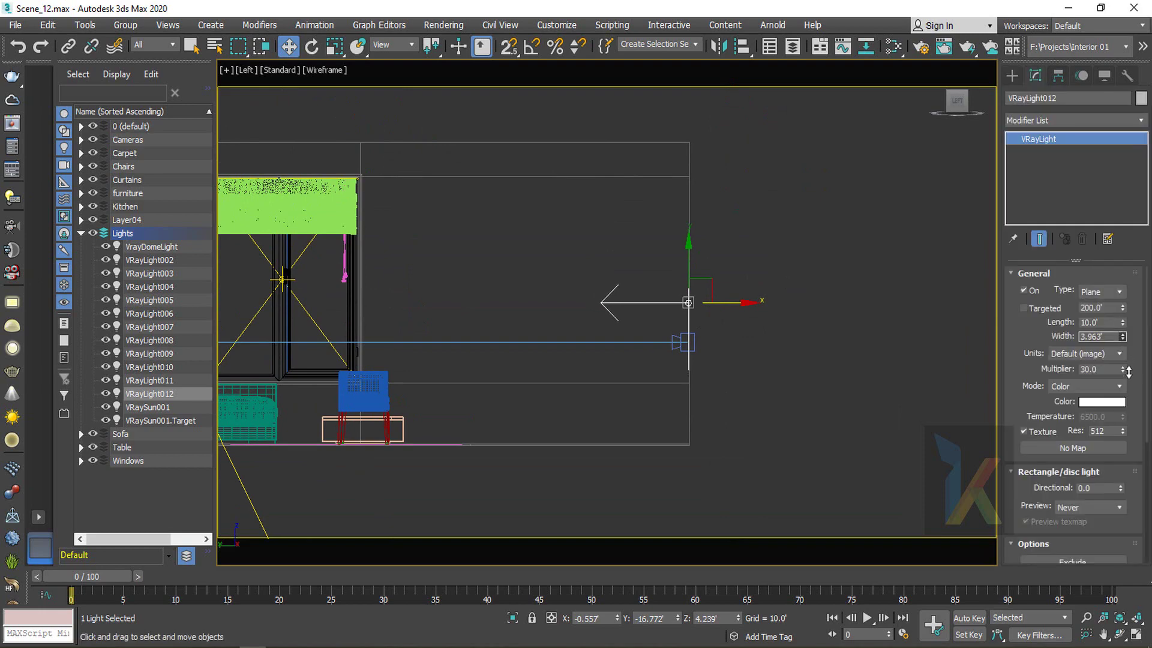
pyautogui.press('p')
pyautogui.press('z')
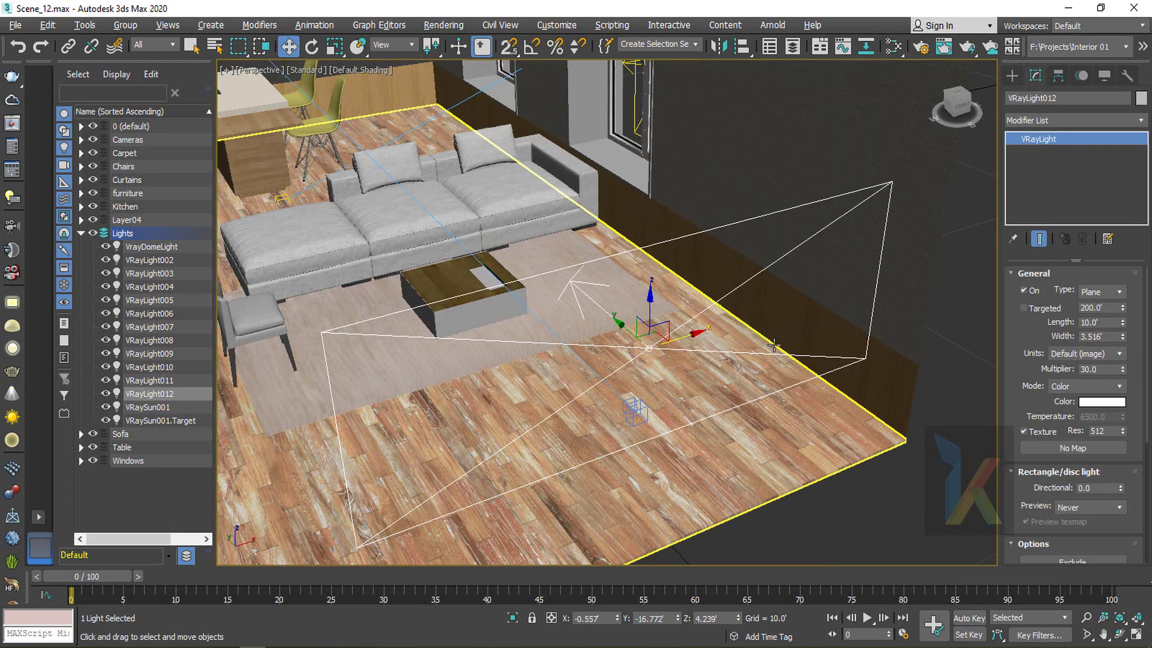
pyautogui.keyDown('alt'); pyautogui.moveTo(762, 334); pyautogui.dragTo(912, 360, button='middle'); pyautogui.keyUp('alt')
pyautogui.scroll(-4, 879, 344)
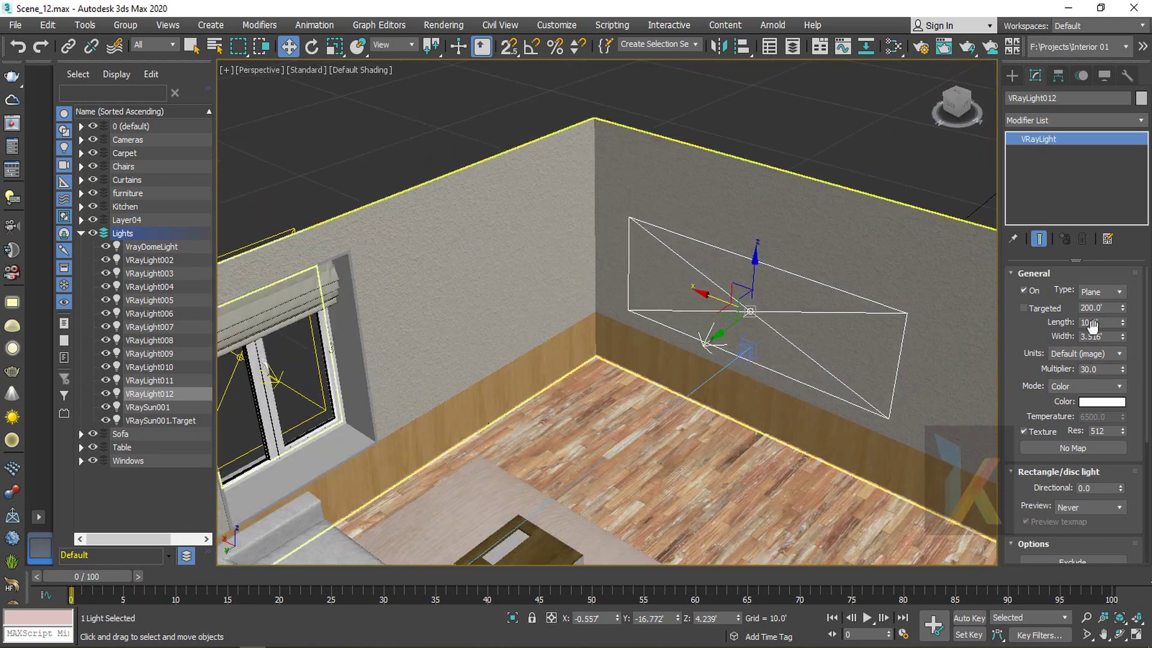
pyautogui.moveTo(1124, 324); pyautogui.dragTo(1123, 349)
# Move VRayLight012 along the end wall to X about -2.774' in the perspective view
pyautogui.keyDown('alt'); pyautogui.moveTo(702, 375); pyautogui.dragTo(587, 349, button='middle'); pyautogui.keyUp('alt')
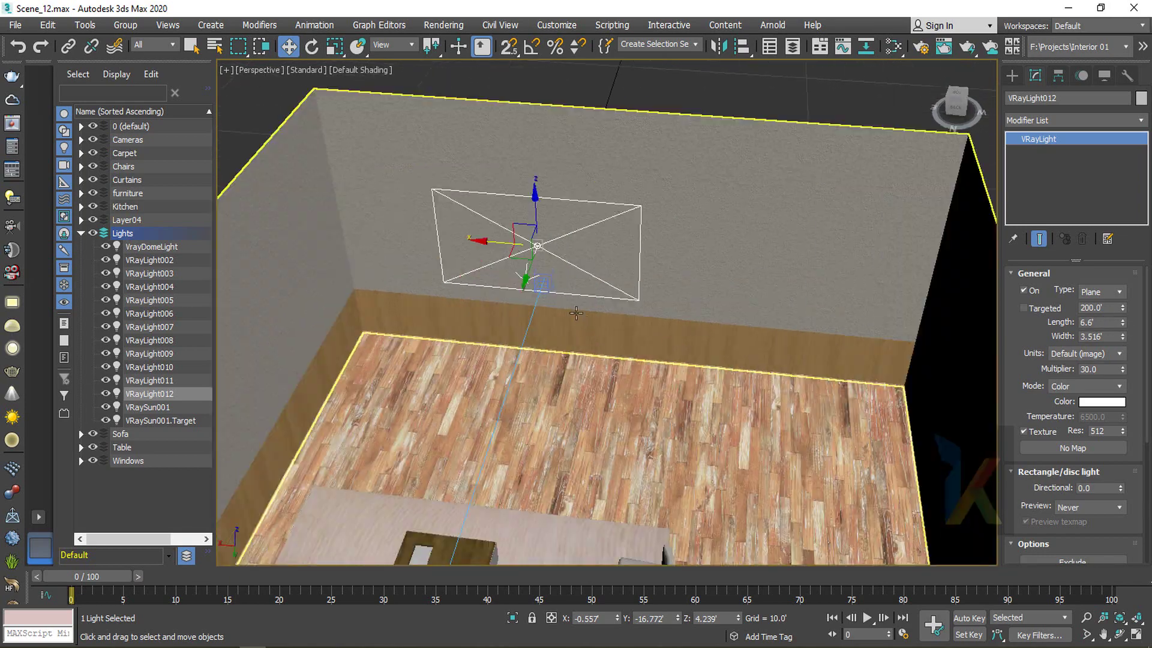
pyautogui.moveTo(487, 244); pyautogui.dragTo(557, 251)
pyautogui.keyDown('alt'); pyautogui.moveTo(663, 297); pyautogui.dragTo(550, 276, button='middle'); pyautogui.keyUp('alt')
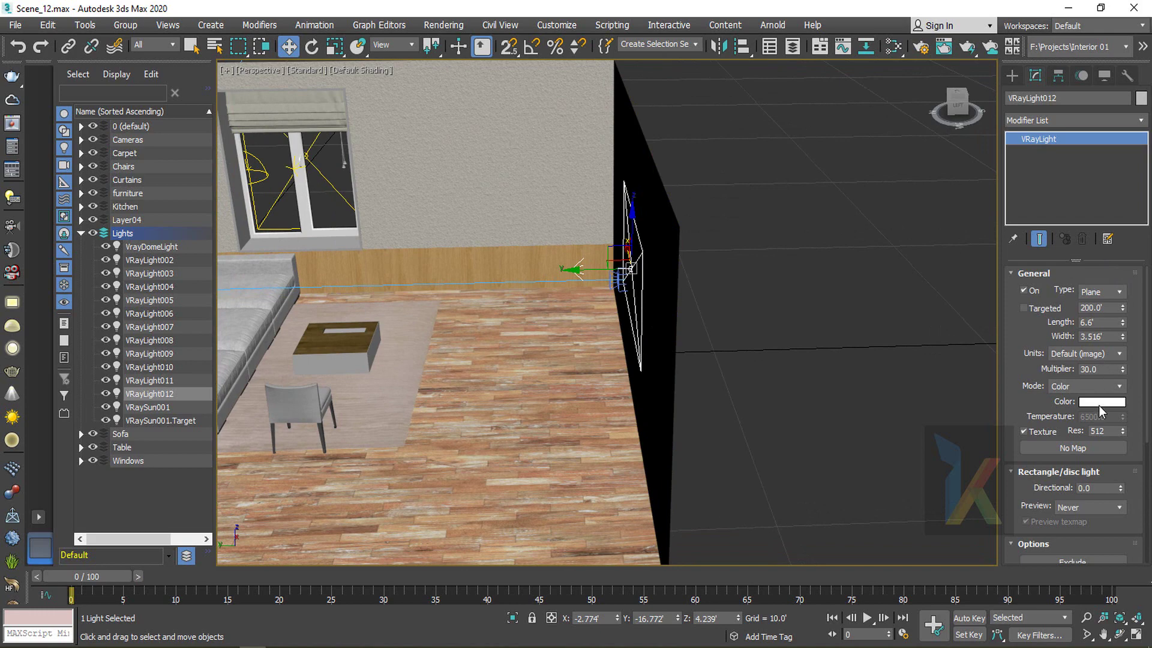
# Give VRayLight012 a pale warm cream colour and set its multiplier to 120
pyautogui.click(1098, 402)
pyautogui.click(306, 118)
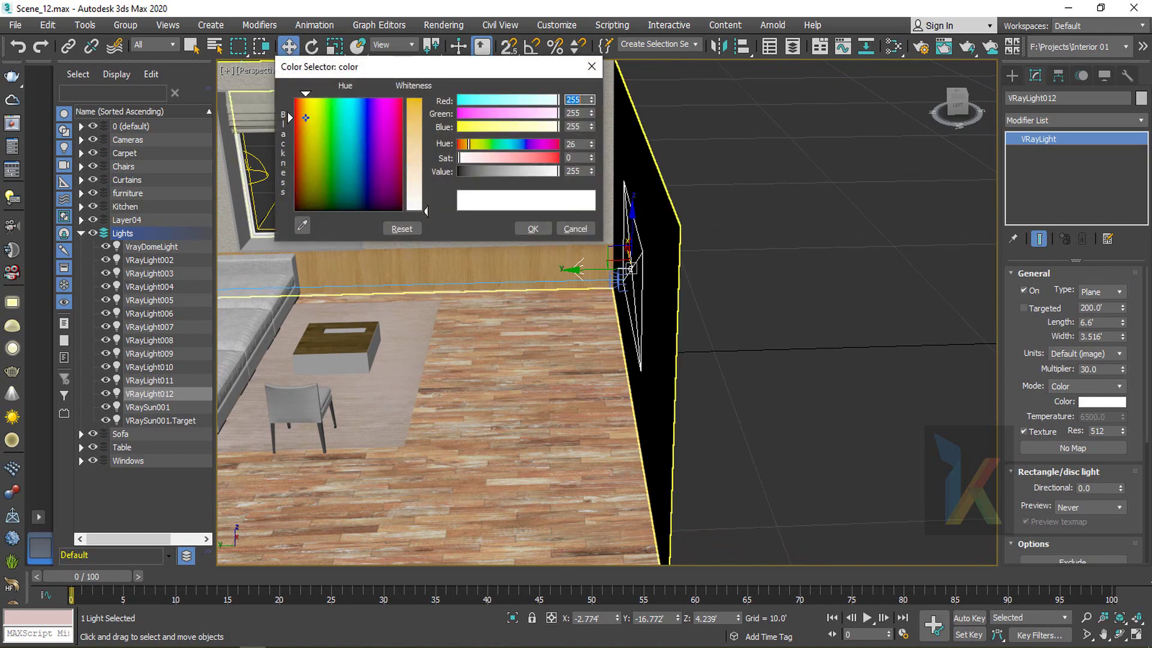
pyautogui.moveTo(425, 198); pyautogui.dragTo(426, 187)
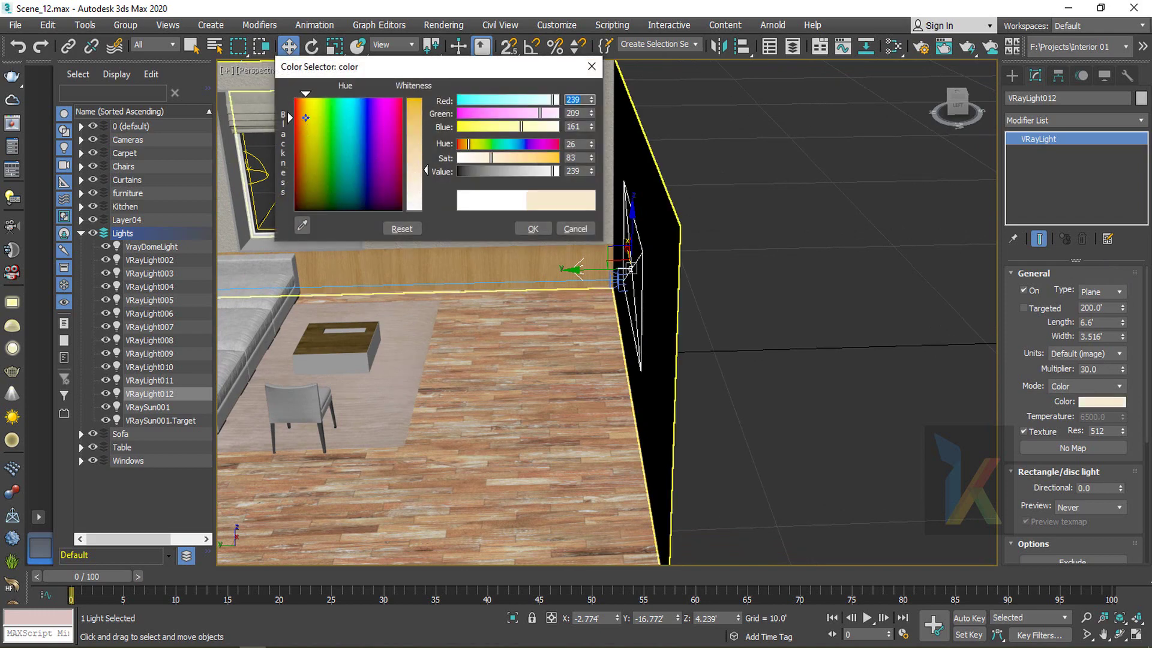
pyautogui.click(531, 231)
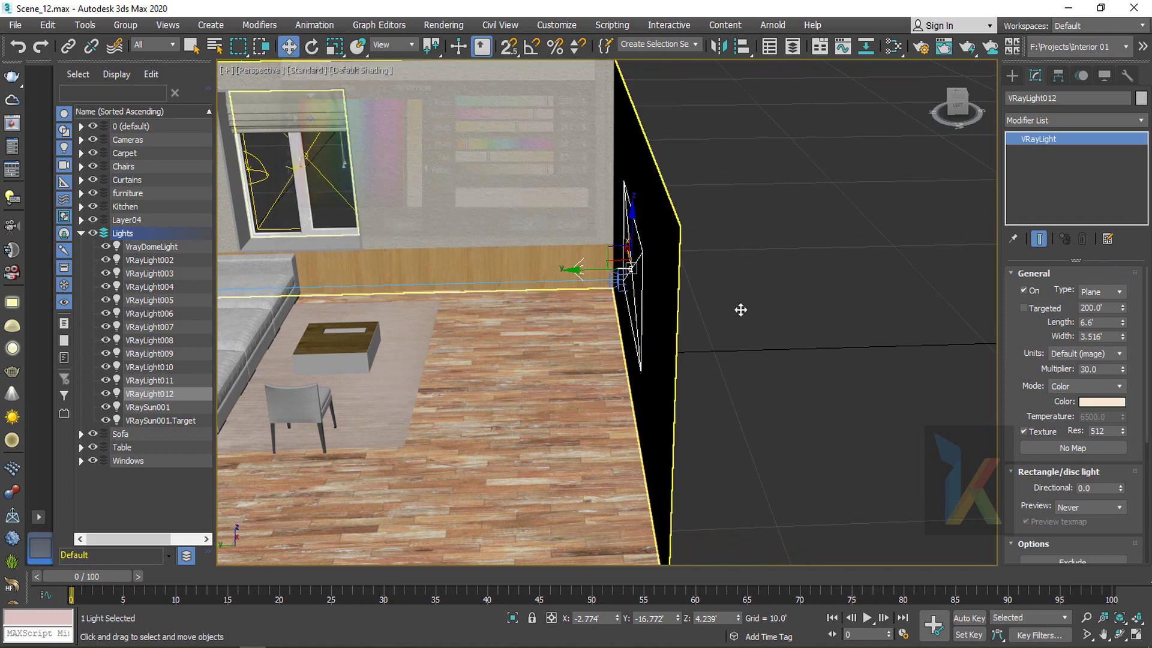
pyautogui.doubleClick(1107, 369)
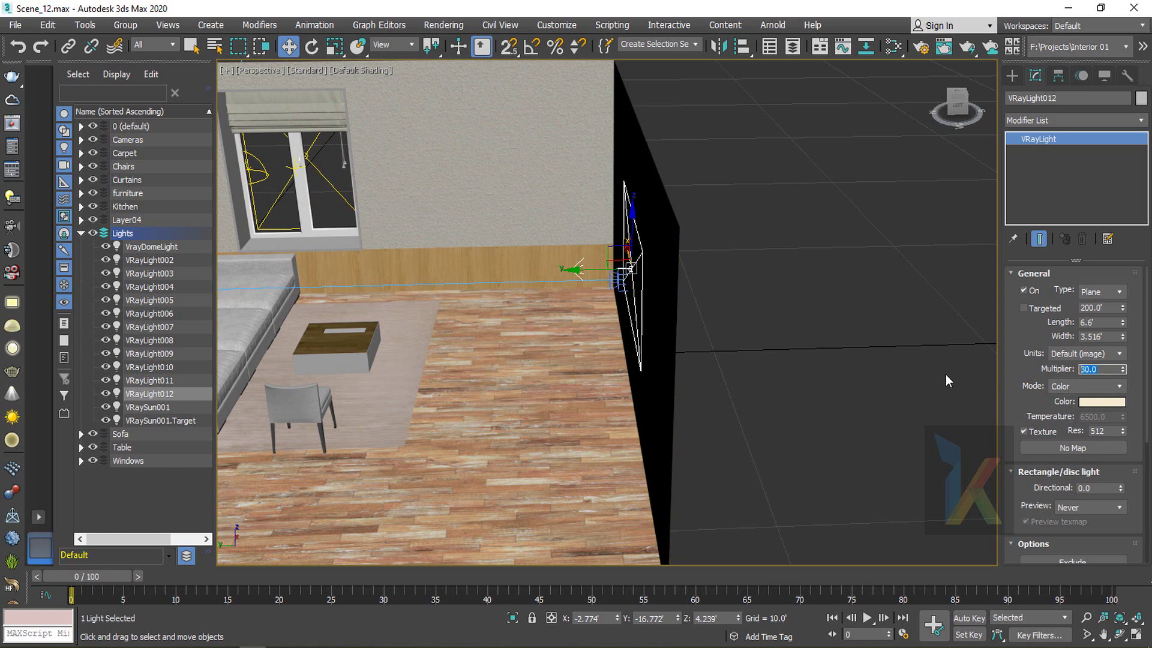
pyautogui.write('120')
pyautogui.press('Return')
# Turn off Affect reflections for VRayLight012
pyautogui.moveTo(1026, 533); pyautogui.dragTo(1021, 469)
pyautogui.scroll(-3, 1022, 469)
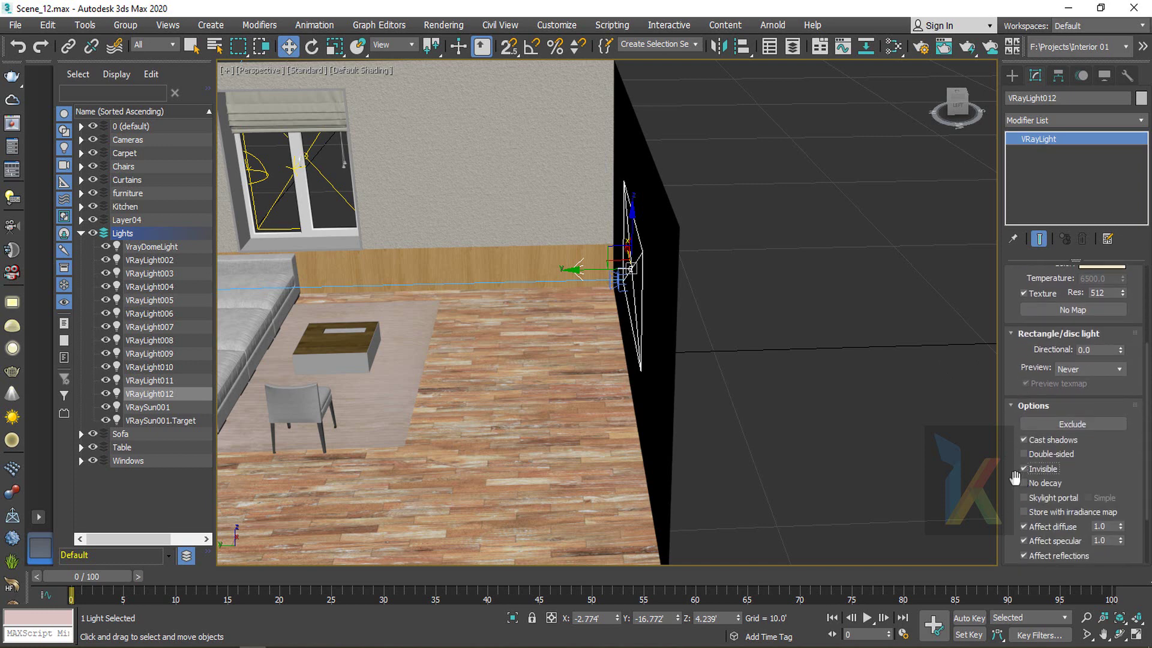
pyautogui.scroll(-3, 1015, 478)
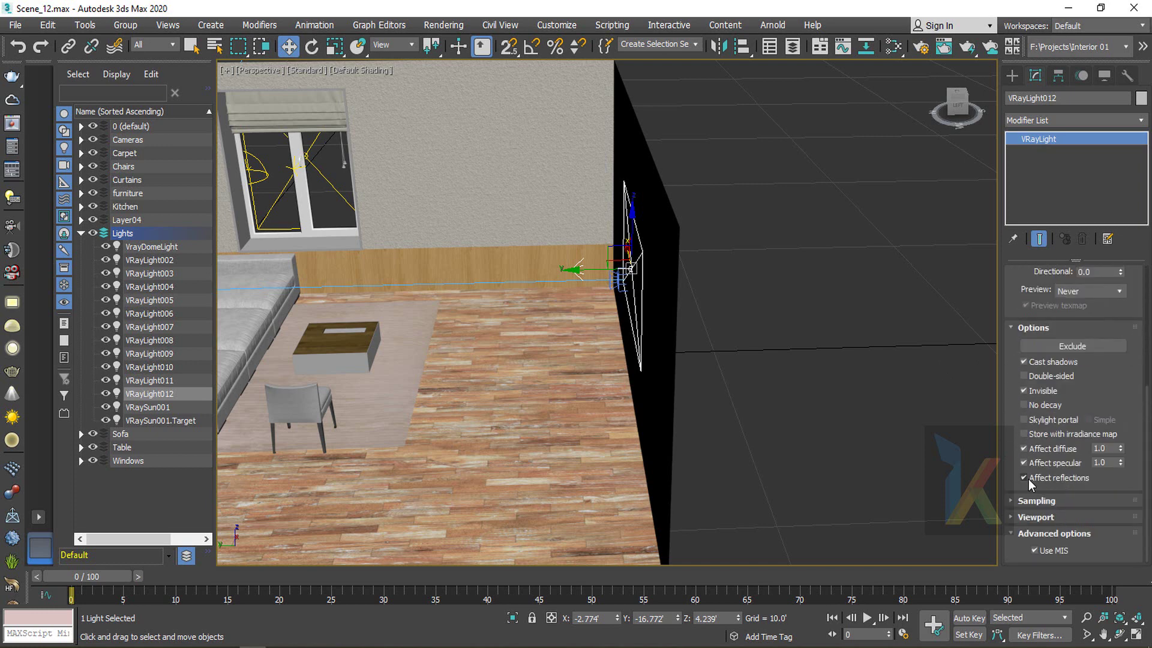
pyautogui.keyDown('alt'); pyautogui.moveTo(640, 343); pyautogui.dragTo(617, 348, button='middle'); pyautogui.keyUp('alt')
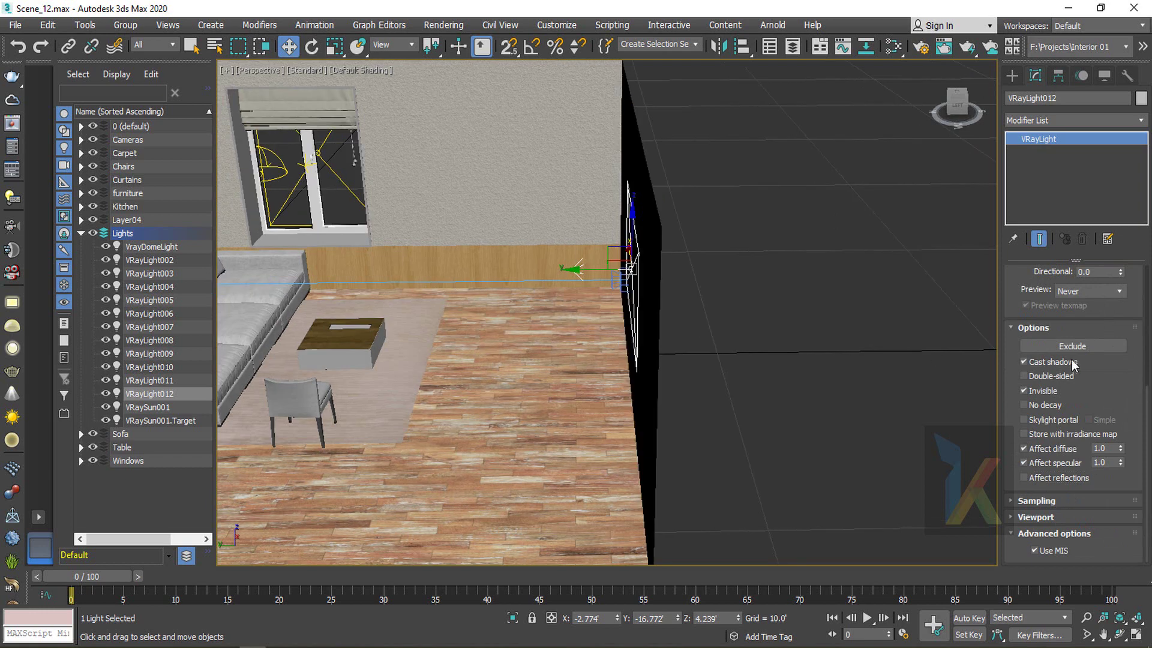
# Set VRayLight012's directional preview to Always and its Directional value to 0.66
pyautogui.scroll(5, 1028, 306)
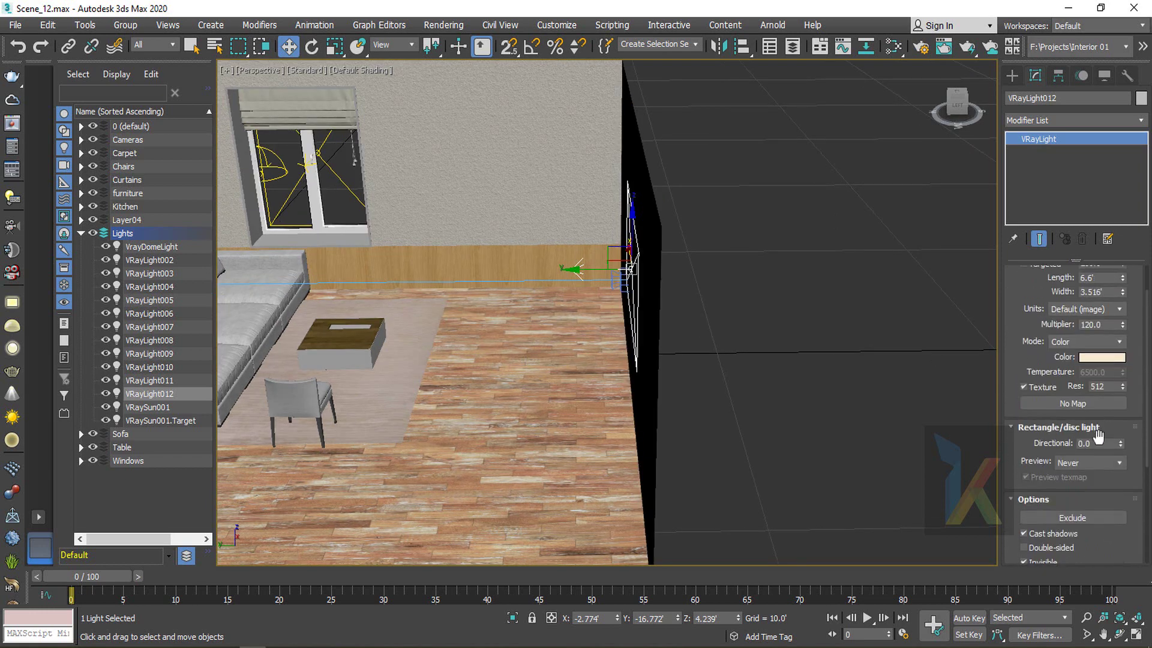
pyautogui.click(1118, 462)
pyautogui.click(1107, 498)
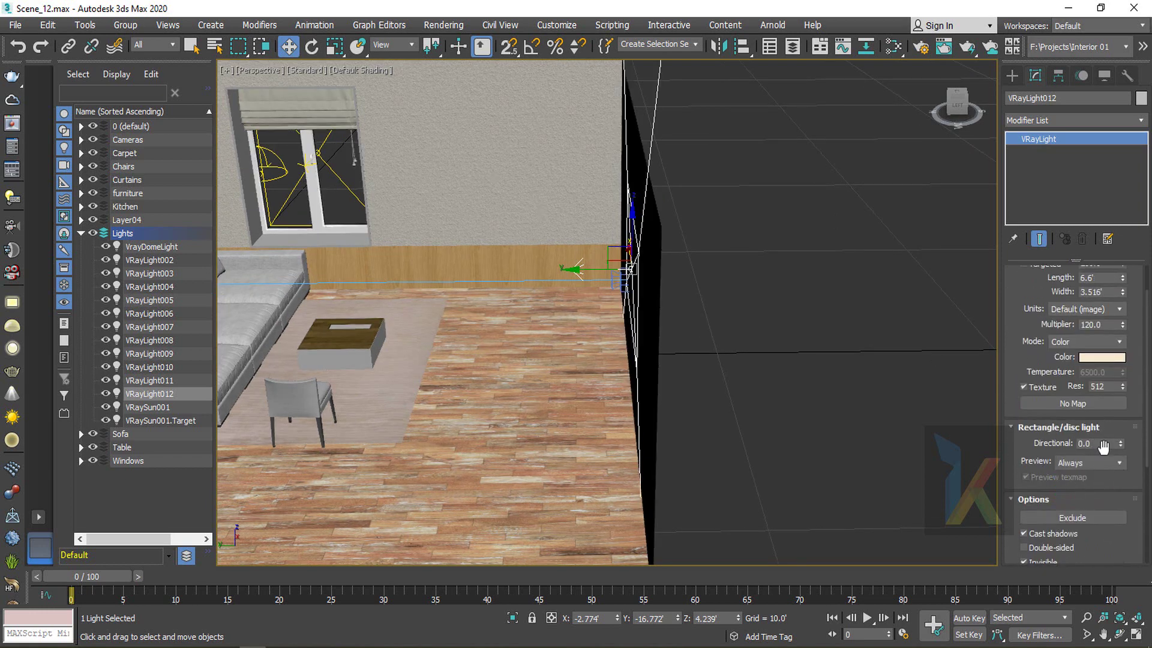
pyautogui.moveTo(1119, 422); pyautogui.dragTo(1107, 393)
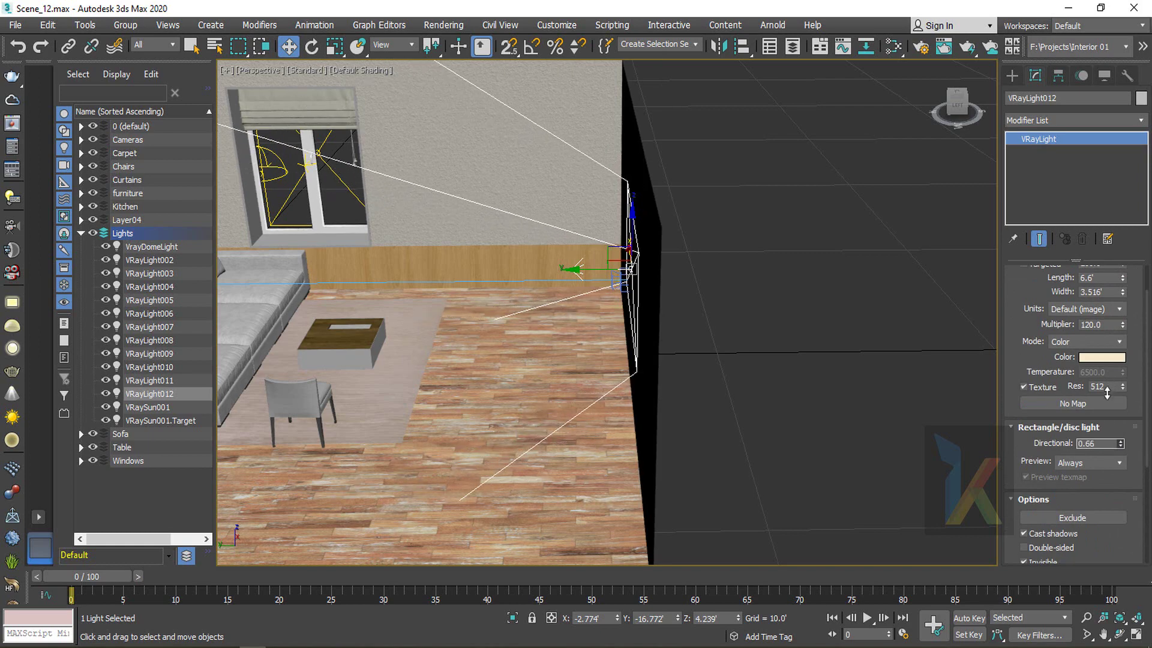
# Examine the spread of VRayLight012's directional beam across the room in the perspective and top views
pyautogui.scroll(-2, 615, 367)
pyautogui.keyDown('alt'); pyautogui.moveTo(636, 357); pyautogui.dragTo(703, 384, button='middle'); pyautogui.keyUp('alt')
pyautogui.scroll(-3, 745, 254)
pyautogui.scroll(-6, 805, 248)
pyautogui.scroll(10, 660, 362)
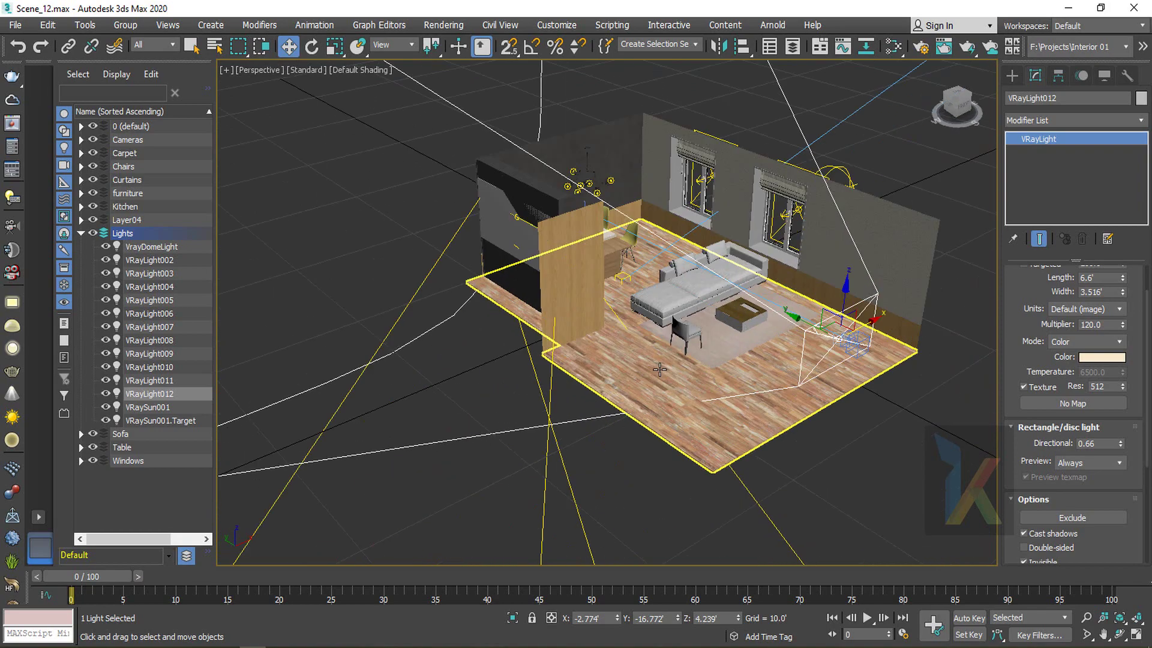
pyautogui.scroll(-5, 631, 372)
pyautogui.keyDown('alt'); pyautogui.moveTo(631, 372); pyautogui.dragTo(509, 322, button='middle'); pyautogui.keyUp('alt')
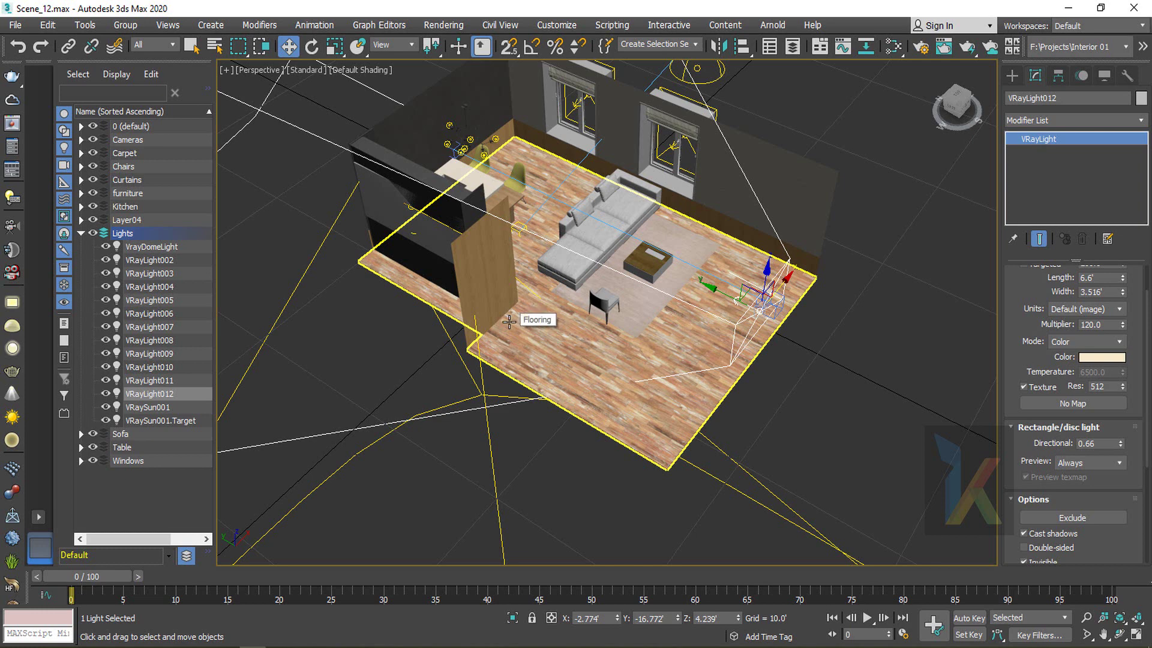
pyautogui.press('t')
pyautogui.press('z')
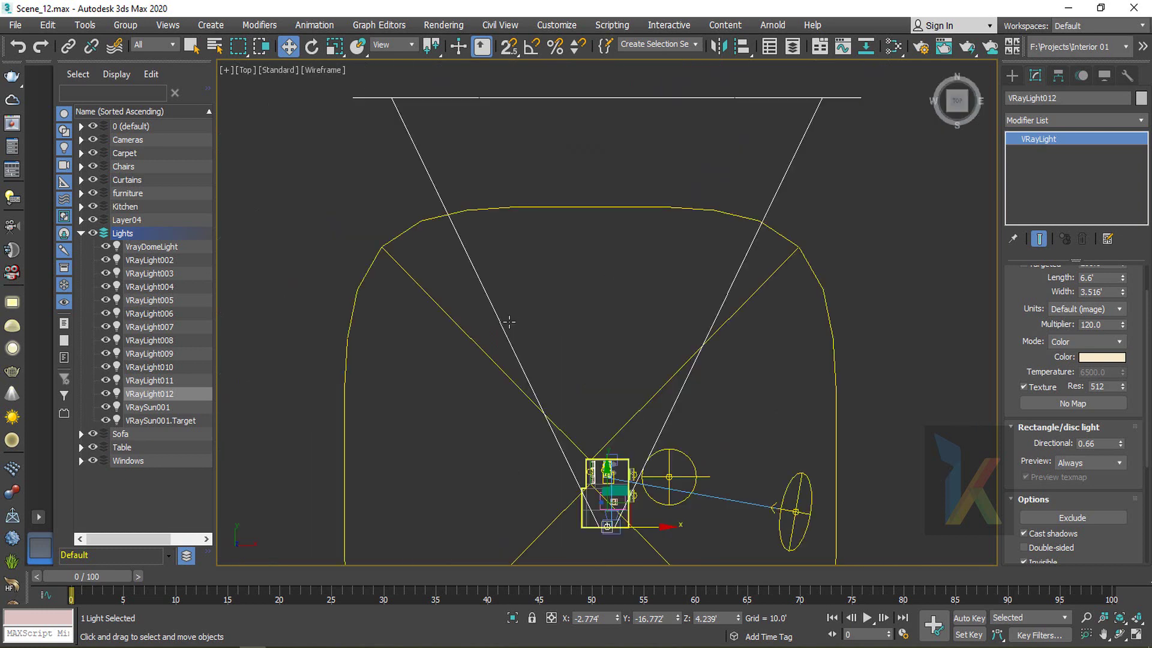
pyautogui.press('p')
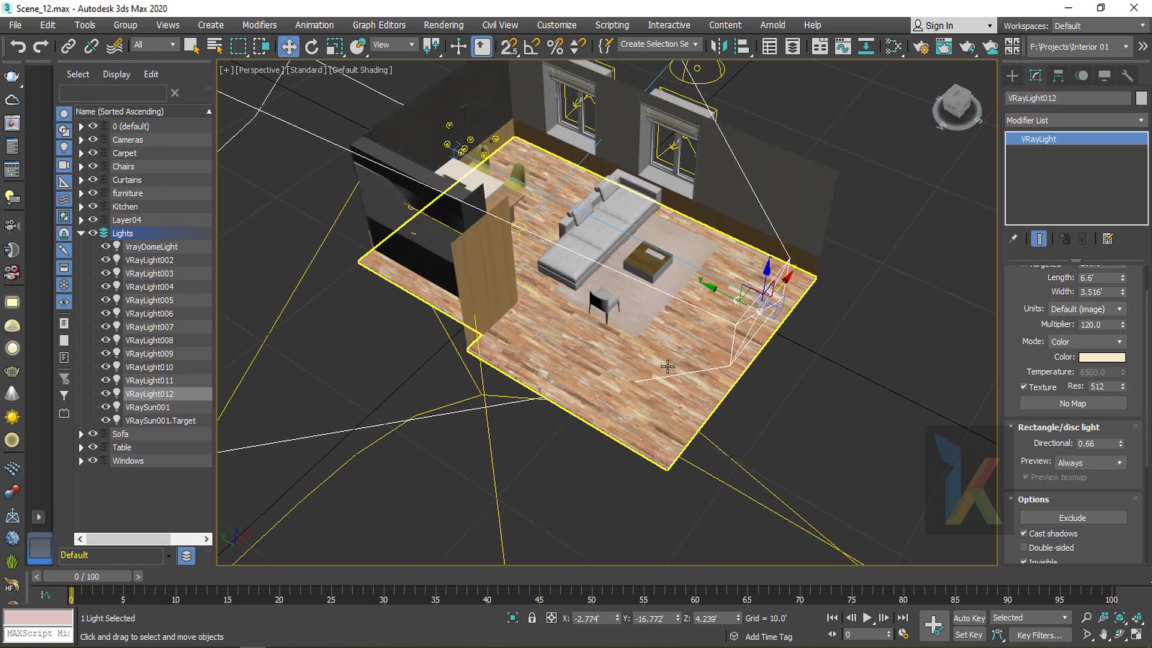
pyautogui.keyDown('alt'); pyautogui.moveTo(661, 364); pyautogui.dragTo(567, 351, button='middle'); pyautogui.keyUp('alt')
pyautogui.scroll(-4, 637, 333)
pyautogui.scroll(-4, 782, 308)
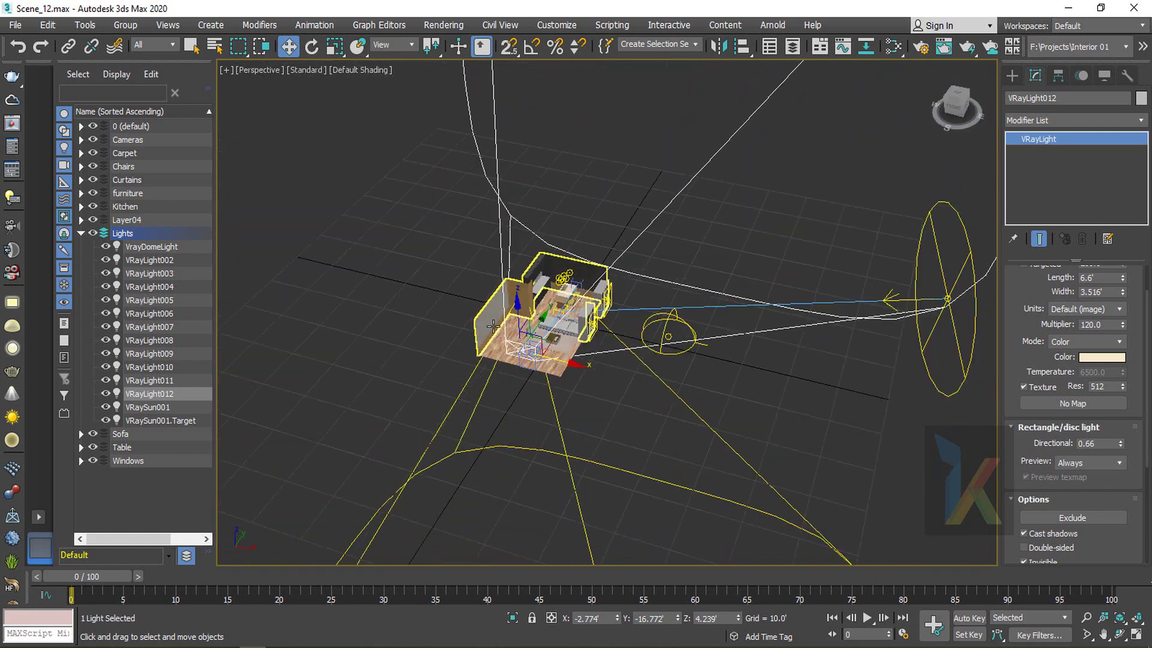
# Select the Wall object and start a new plane VRayLight in the left view
pyautogui.scroll(4, 489, 314)
pyautogui.click(486, 315)
pyautogui.scroll(5, 549, 317)
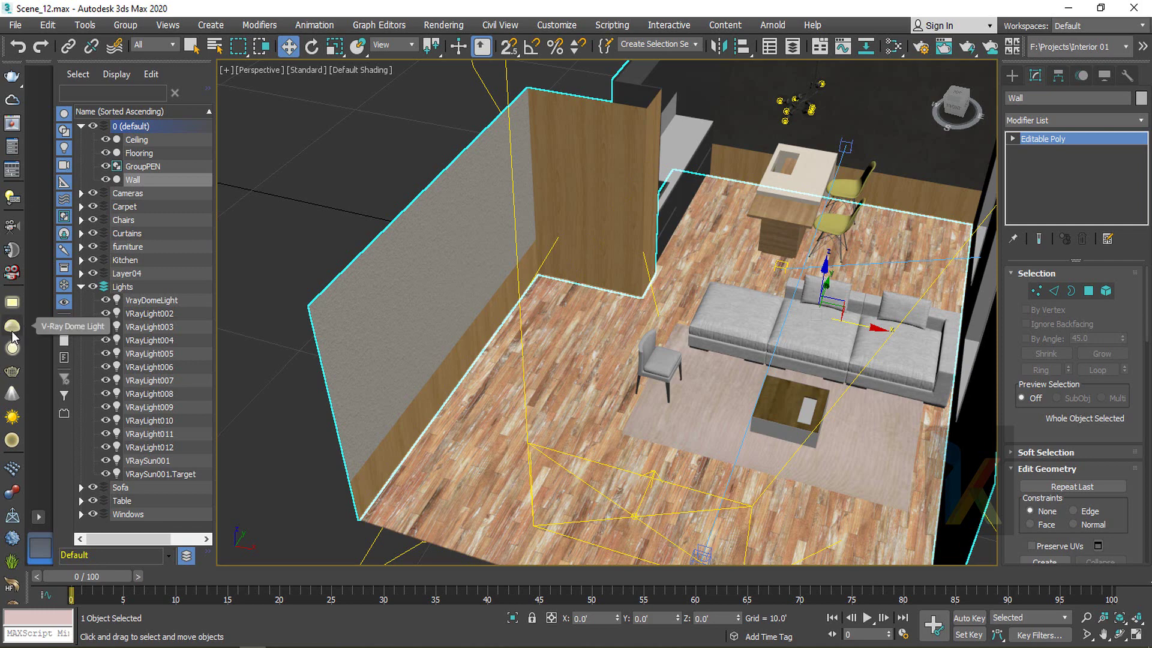
pyautogui.click(13, 303)
pyautogui.press('l')
pyautogui.scroll(-4, 391, 279)
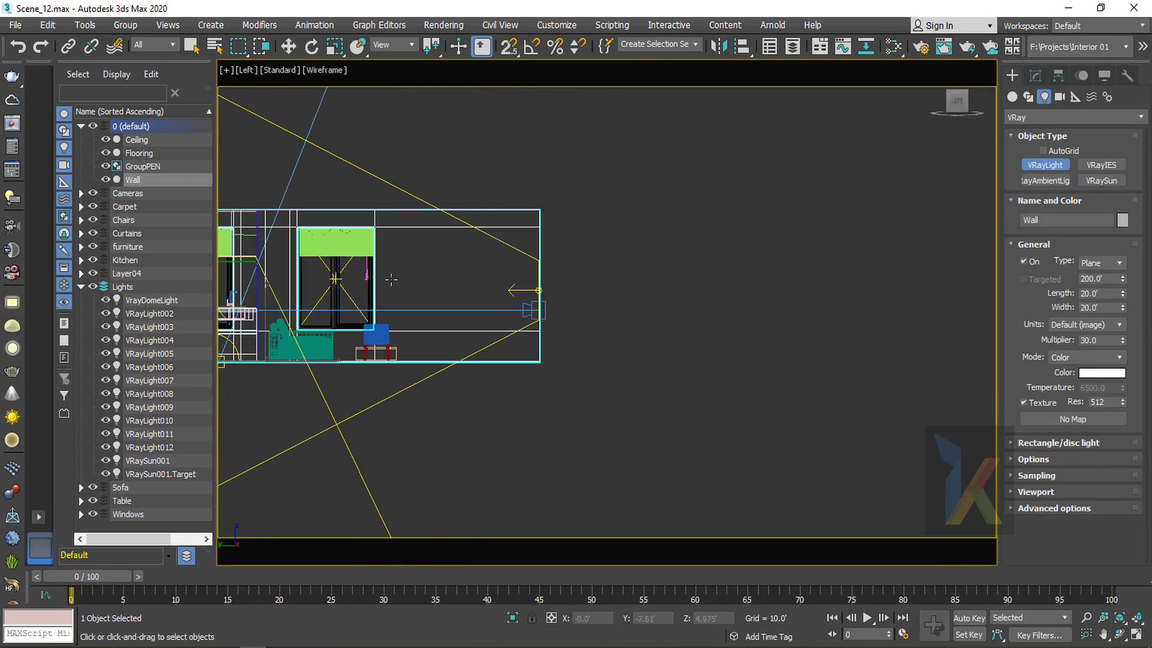
# Change the colour of the new plane light VRayLight012 to a pale cream and set its multiplier to 90
pyautogui.moveTo(405, 282); pyautogui.dragTo(521, 282, button='middle')
pyautogui.scroll(2, 518, 263)
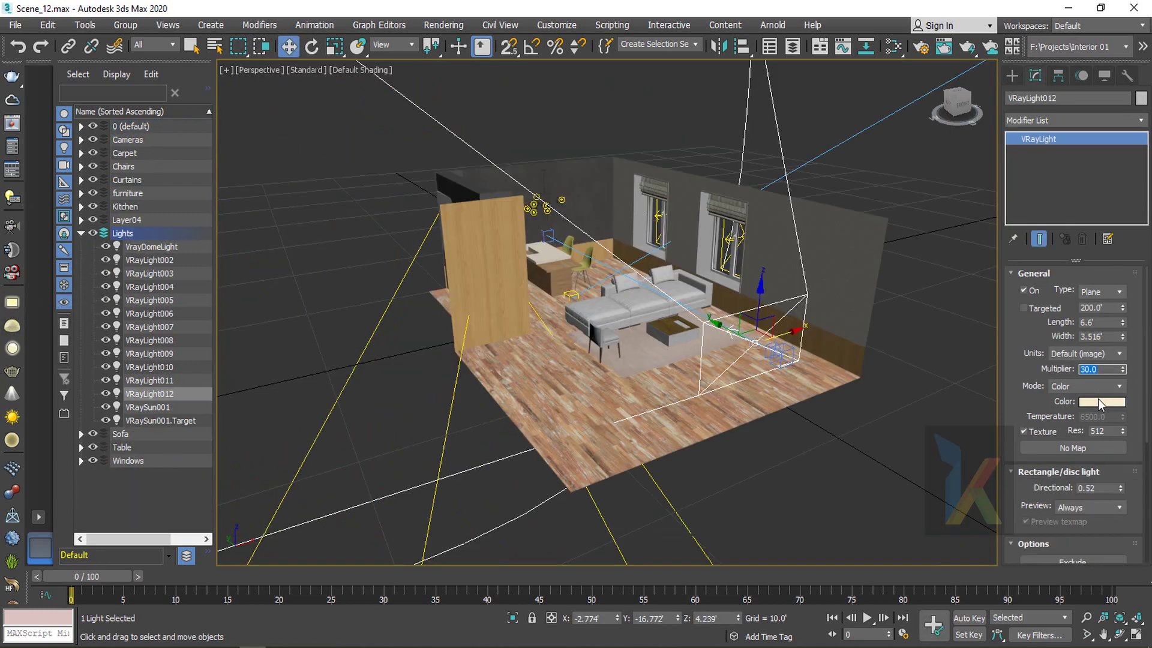
pyautogui.click(1099, 400)
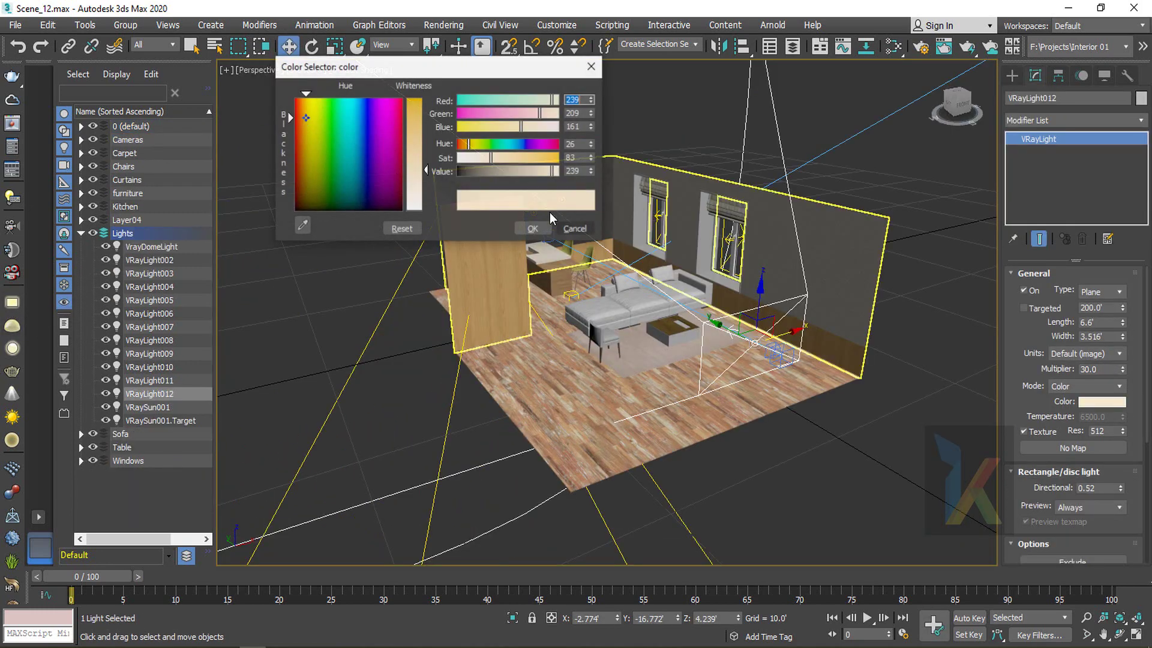
pyautogui.click(523, 229)
pyautogui.press('c')
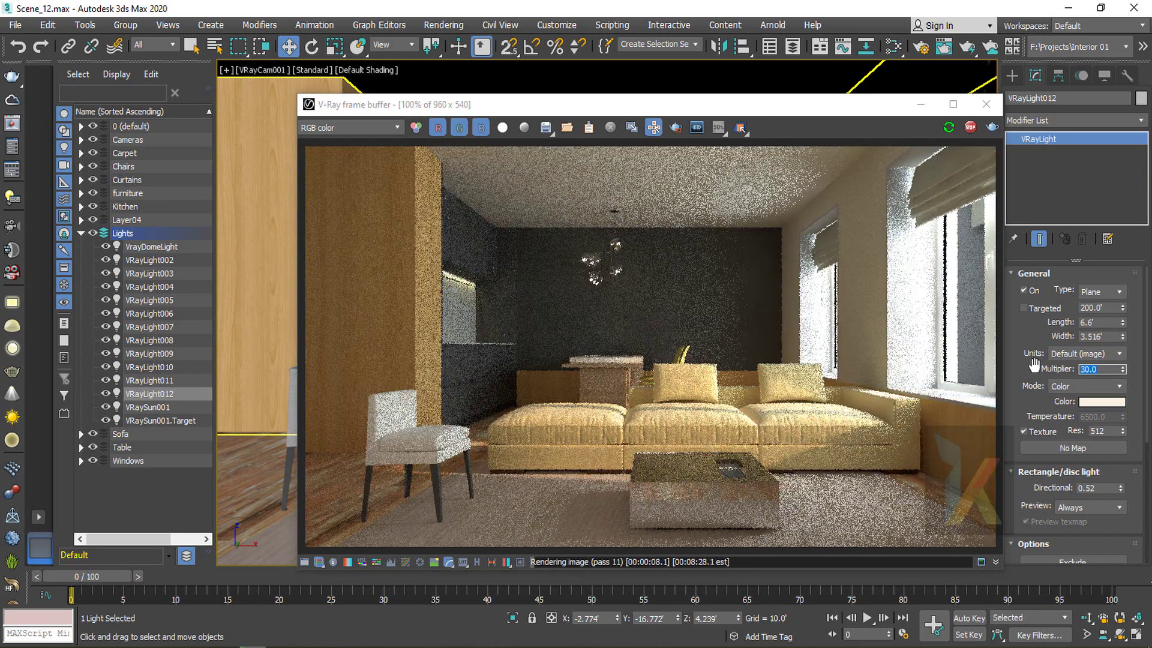
pyautogui.write('60')
pyautogui.press('Return')
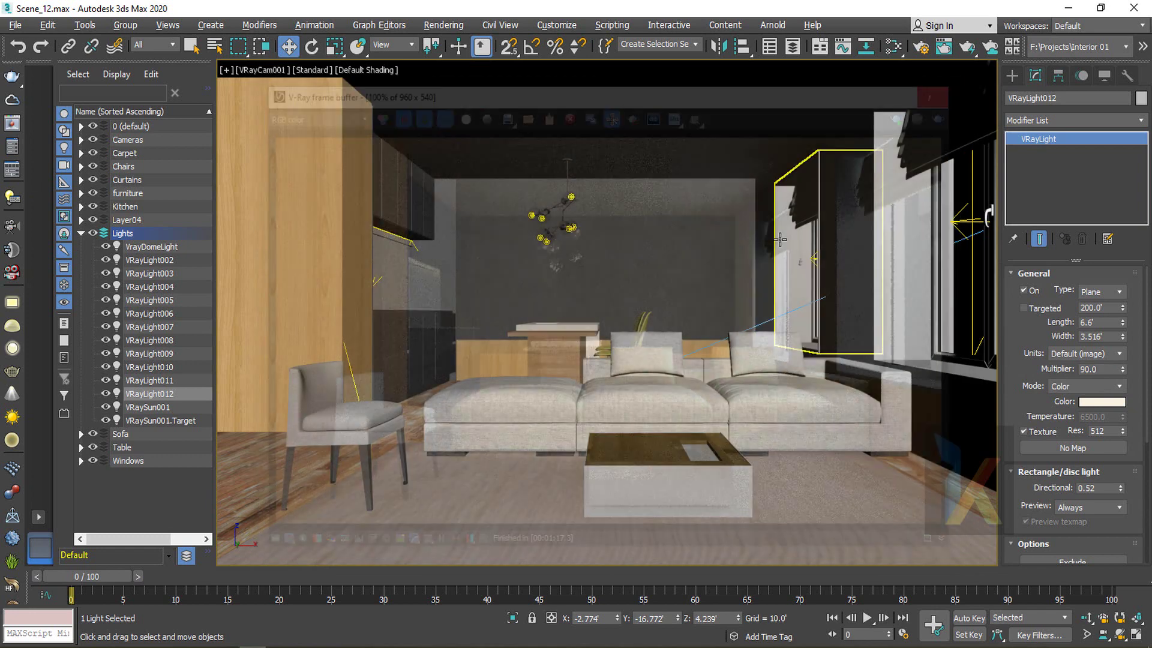
# Assign the environment's DefaultVRaySky map to the texture slot of the dome light
pyautogui.press('p')
pyautogui.scroll(-3, 758, 277)
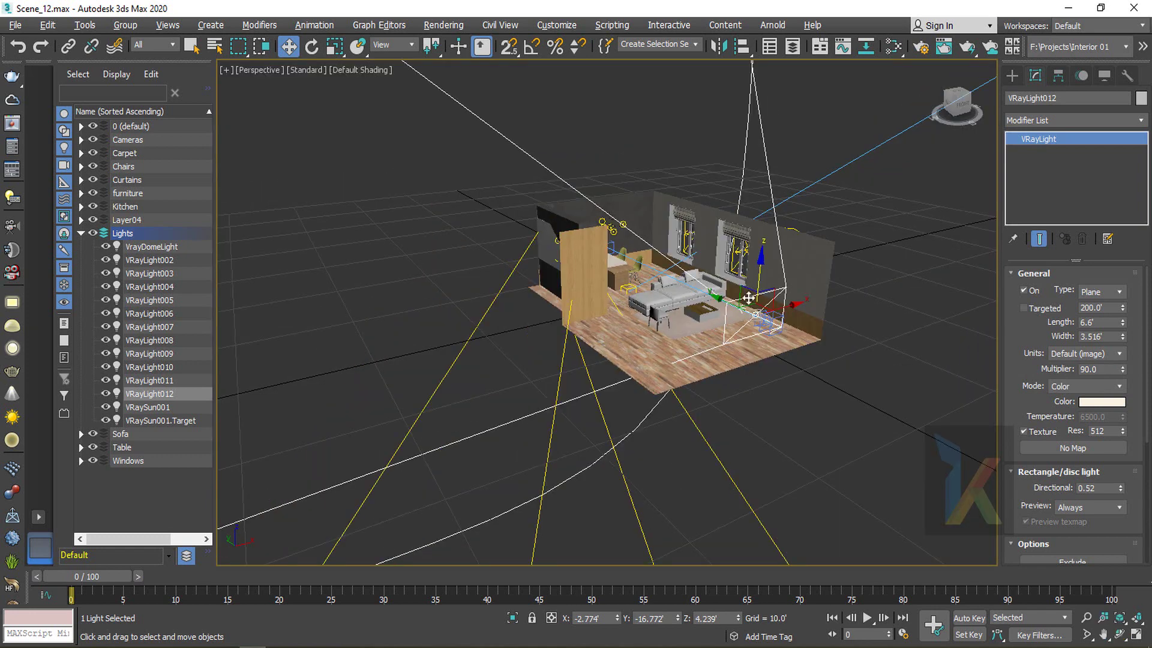
pyautogui.keyDown('alt'); pyautogui.moveTo(753, 274); pyautogui.dragTo(648, 335, button='middle'); pyautogui.keyUp('alt')
pyautogui.keyDown('alt'); pyautogui.moveTo(771, 264); pyautogui.dragTo(577, 388, button='middle'); pyautogui.keyUp('alt')
pyautogui.click(577, 389)
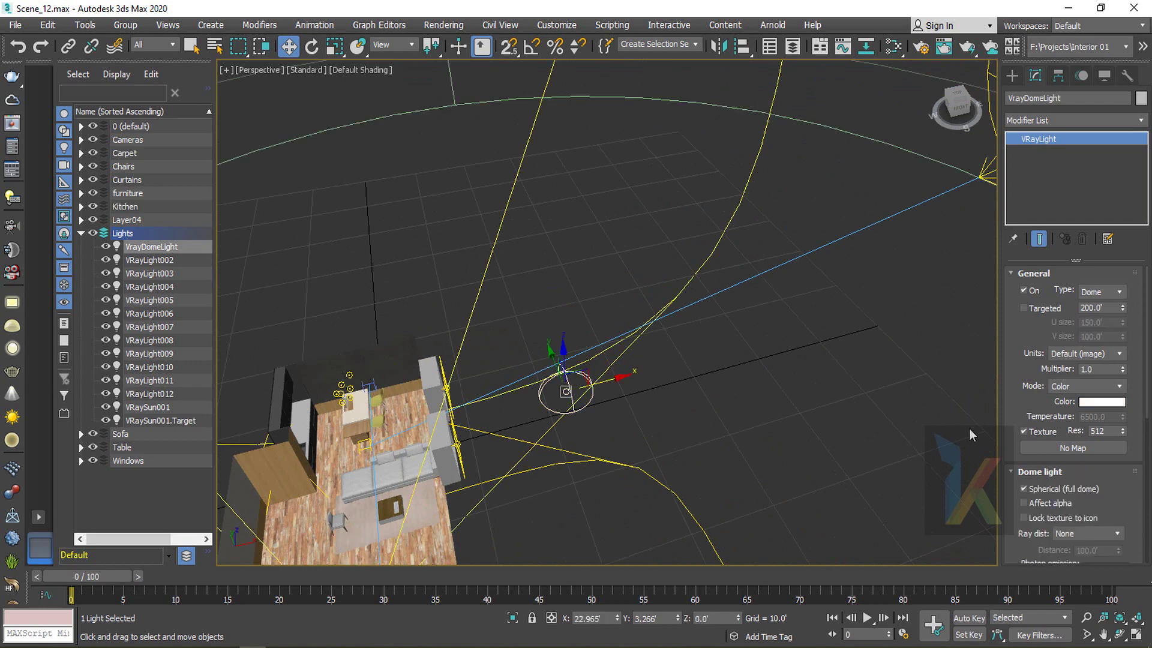
pyautogui.press('8')
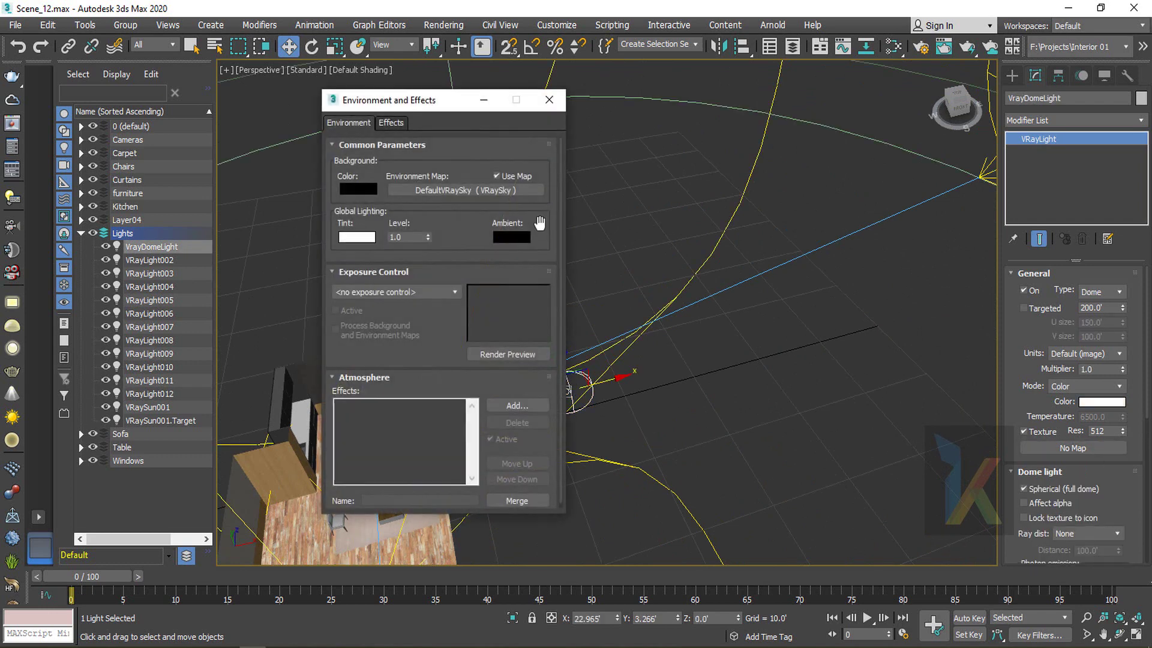
pyautogui.moveTo(495, 192); pyautogui.dragTo(1050, 447)
pyautogui.click(543, 372)
pyautogui.click(549, 99)
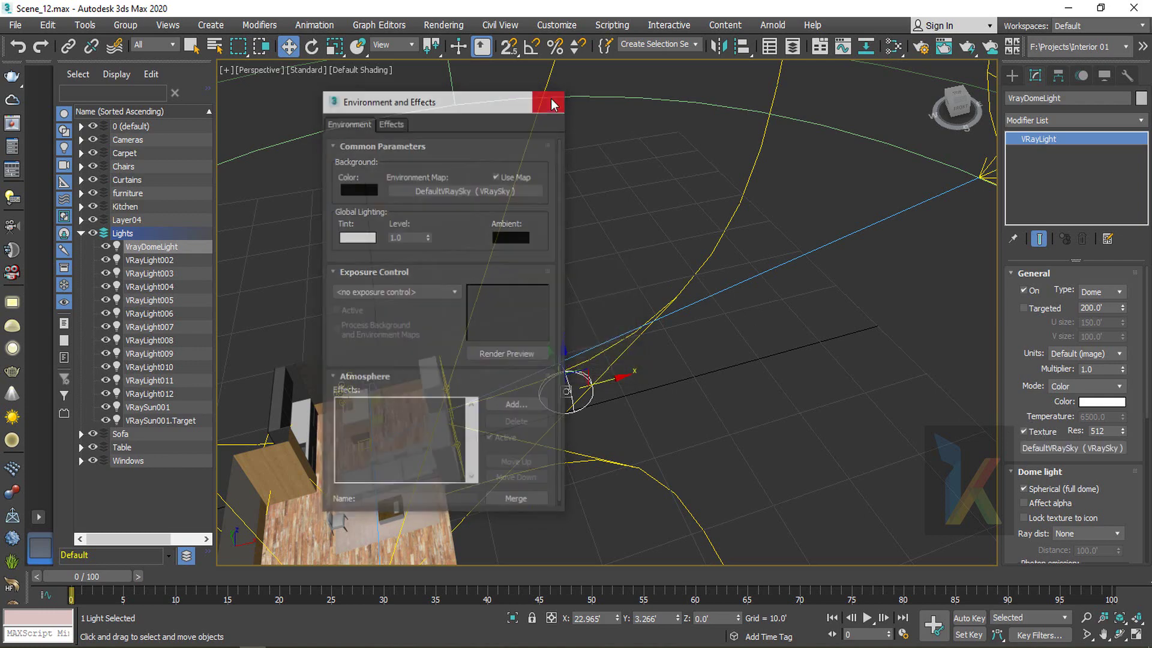
# Select both window groups in the VRayCam001 view and isolate them
pyautogui.moveTo(765, 493); pyautogui.dragTo(815, 389, button='middle')
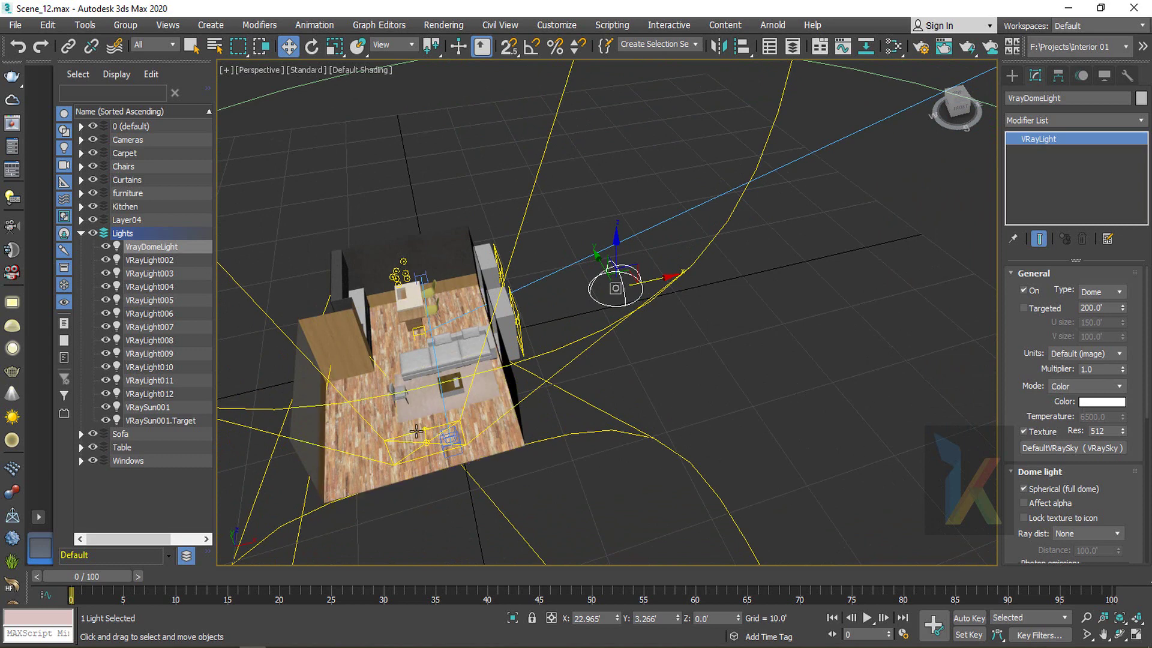
pyautogui.press('c')
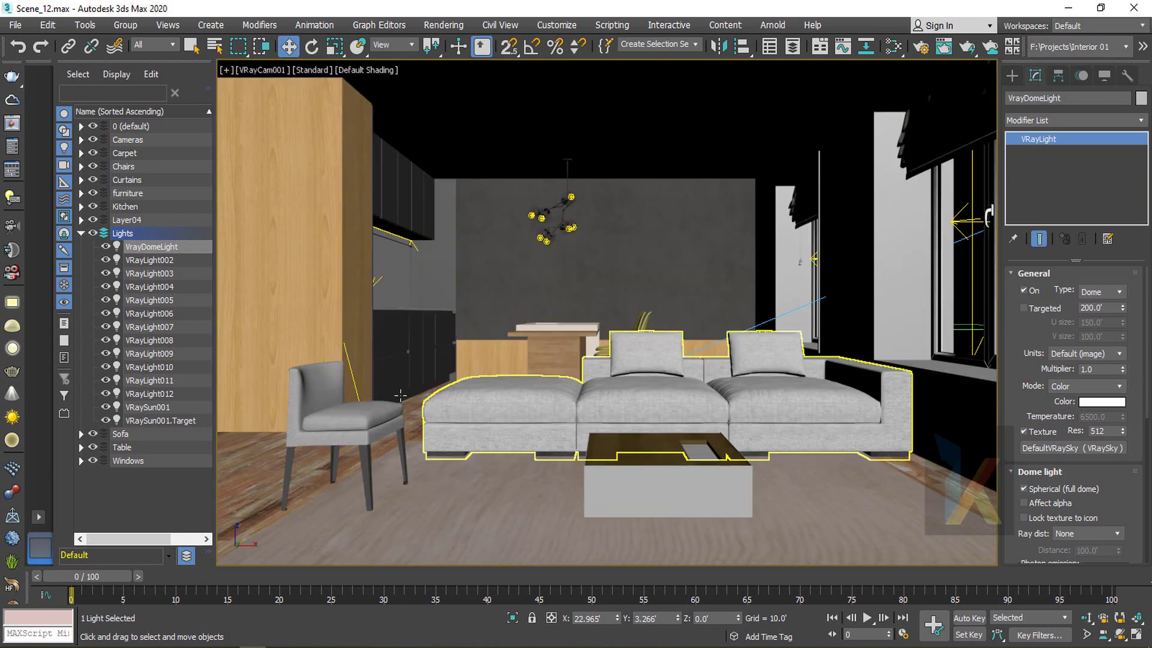
pyautogui.click(907, 352)
pyautogui.keyDown('ctrl'); pyautogui.click(788, 284); pyautogui.keyUp('ctrl')
pyautogui.hotkey('alt', 'q')
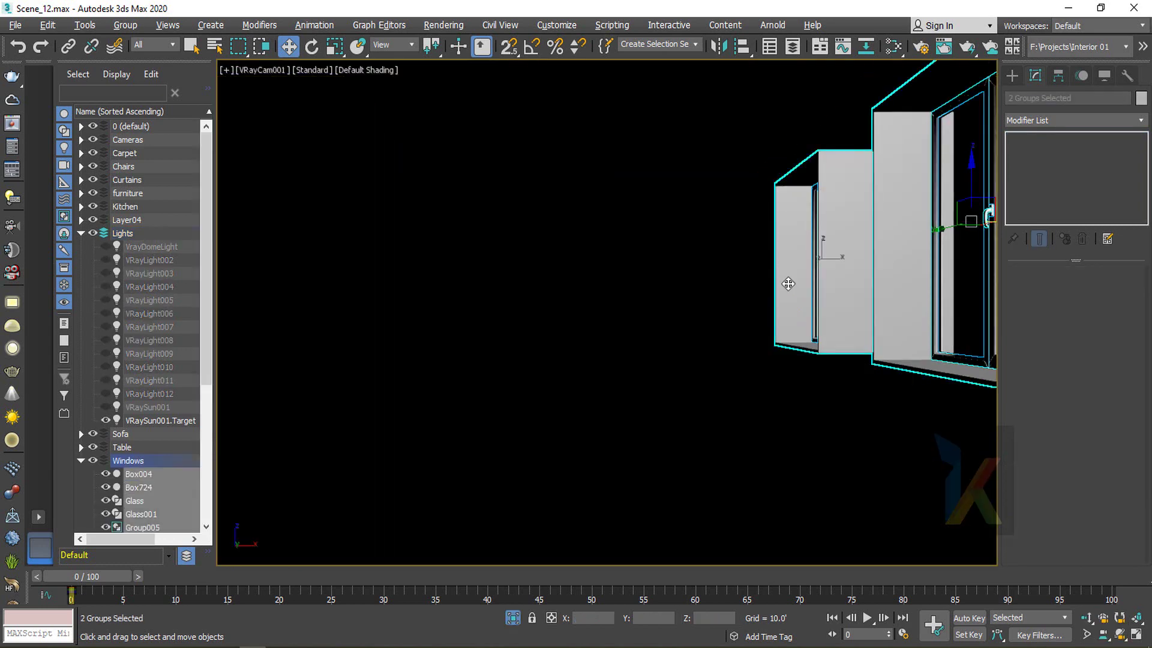
# Open the window groups in the perspective view and isolate only the two outer frames, Rectangle011 and Rectangle014
pyautogui.press('p')
pyautogui.click(499, 350)
pyautogui.press('z')
pyautogui.keyDown('alt'); pyautogui.moveTo(498, 351); pyautogui.dragTo(568, 380, button='middle'); pyautogui.keyUp('alt')
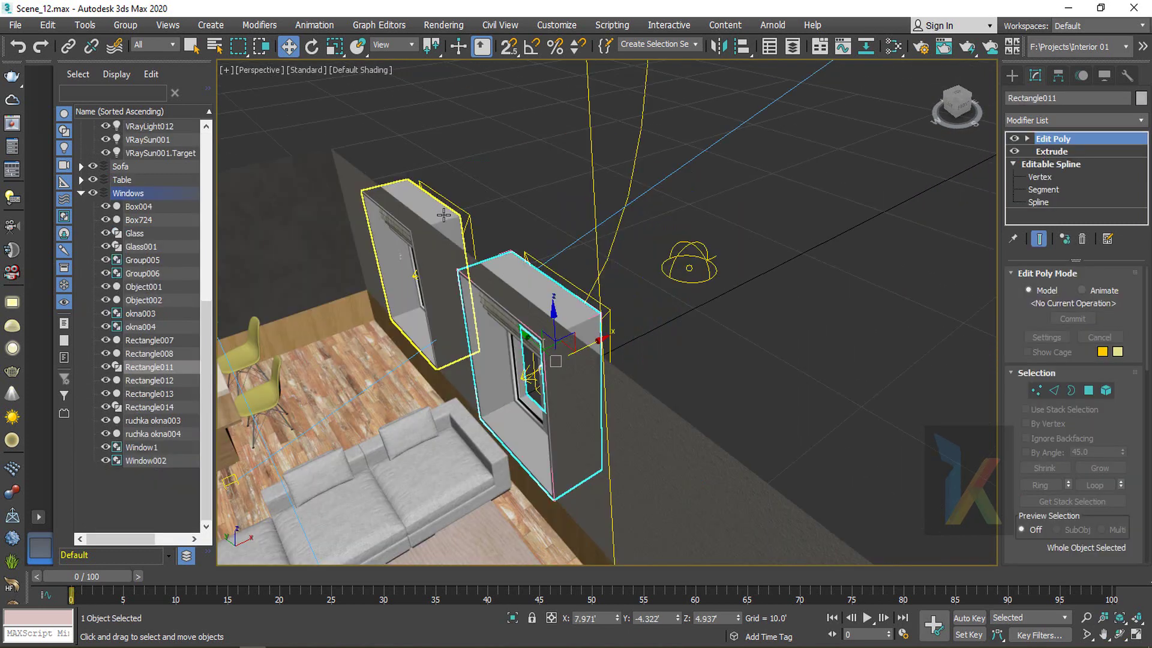
pyautogui.keyDown('ctrl'); pyautogui.click(444, 217); pyautogui.keyUp('ctrl')
pyautogui.hotkey('alt', 'q')
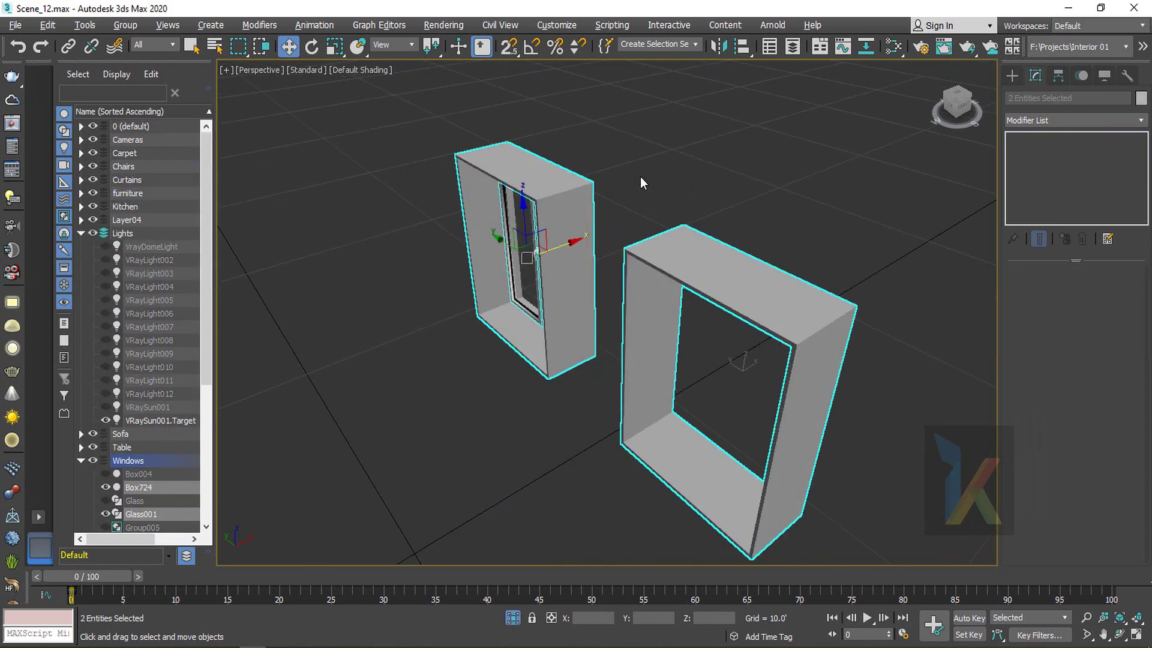
pyautogui.click(550, 206)
pyautogui.click(136, 27)
pyautogui.click(142, 82)
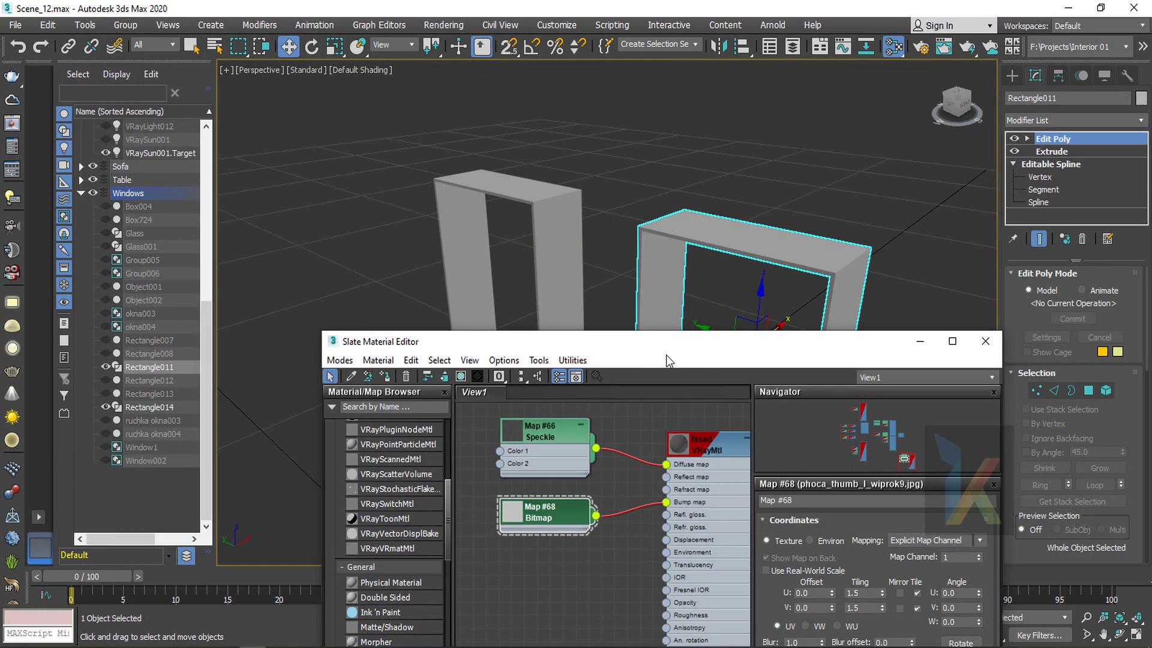
# Create a new VRayMtl in an empty area of the Slate Material Editor and name it Window Frame
pyautogui.moveTo(664, 337); pyautogui.dragTo(544, 157)
pyautogui.scroll(-2, 488, 410)
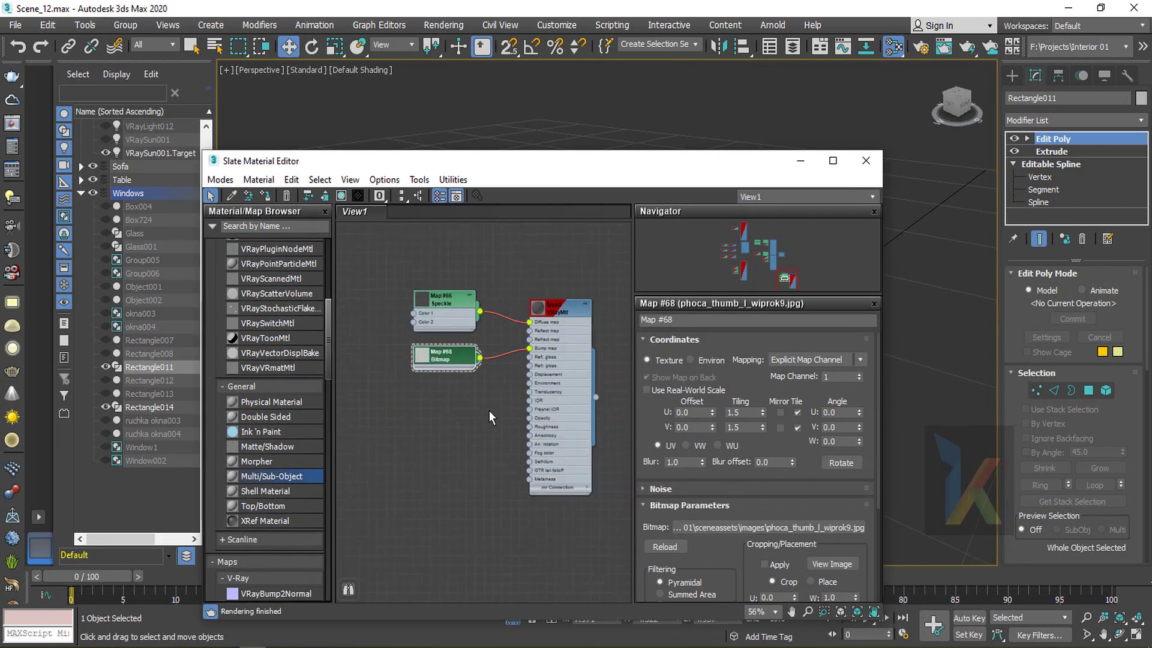
pyautogui.moveTo(488, 410); pyautogui.dragTo(246, 429, button='middle')
pyautogui.scroll(4, 264, 384)
pyautogui.moveTo(262, 350); pyautogui.dragTo(476, 364)
pyautogui.doubleClick(483, 374)
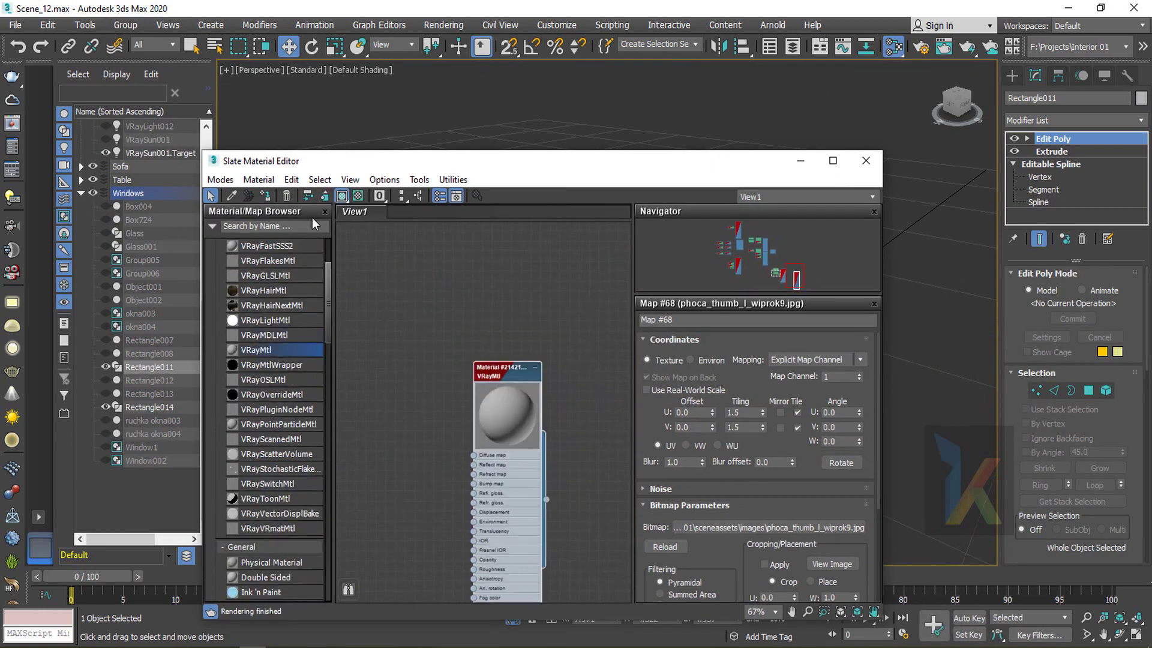
pyautogui.doubleClick(509, 372)
pyautogui.moveTo(735, 320); pyautogui.dragTo(580, 319)
pyautogui.write('Wi')
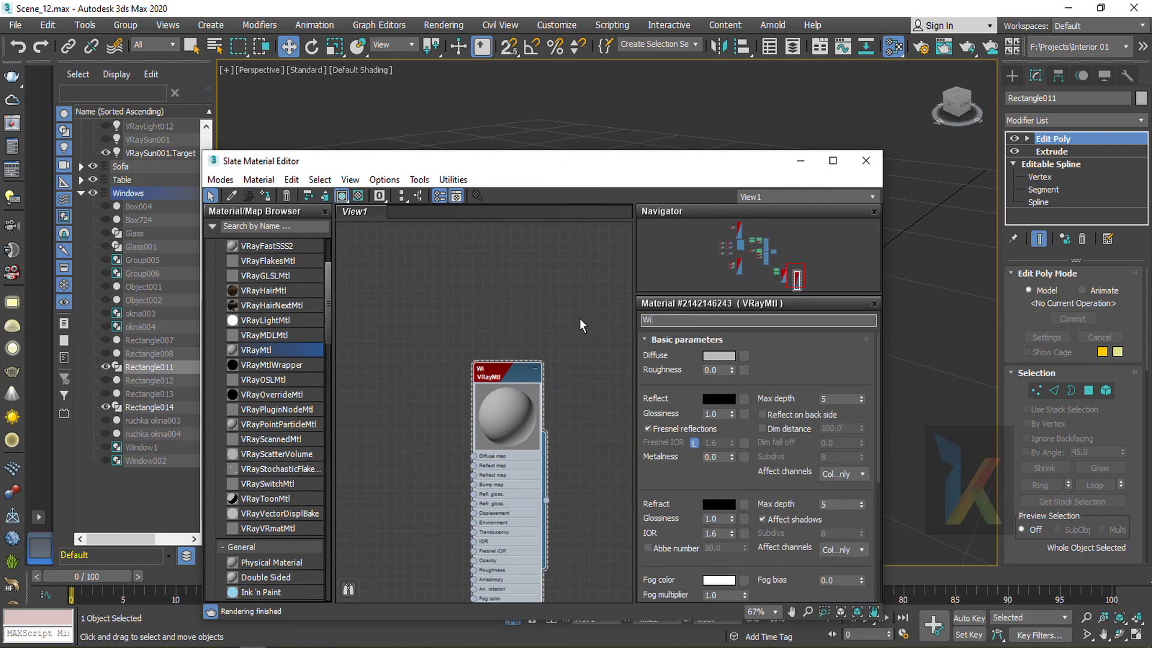
pyautogui.write('ndow Frame')
# Load the AM147_085_diff image as a Bitmap map for the Window Frame material's diffuse channel
pyautogui.click(743, 355)
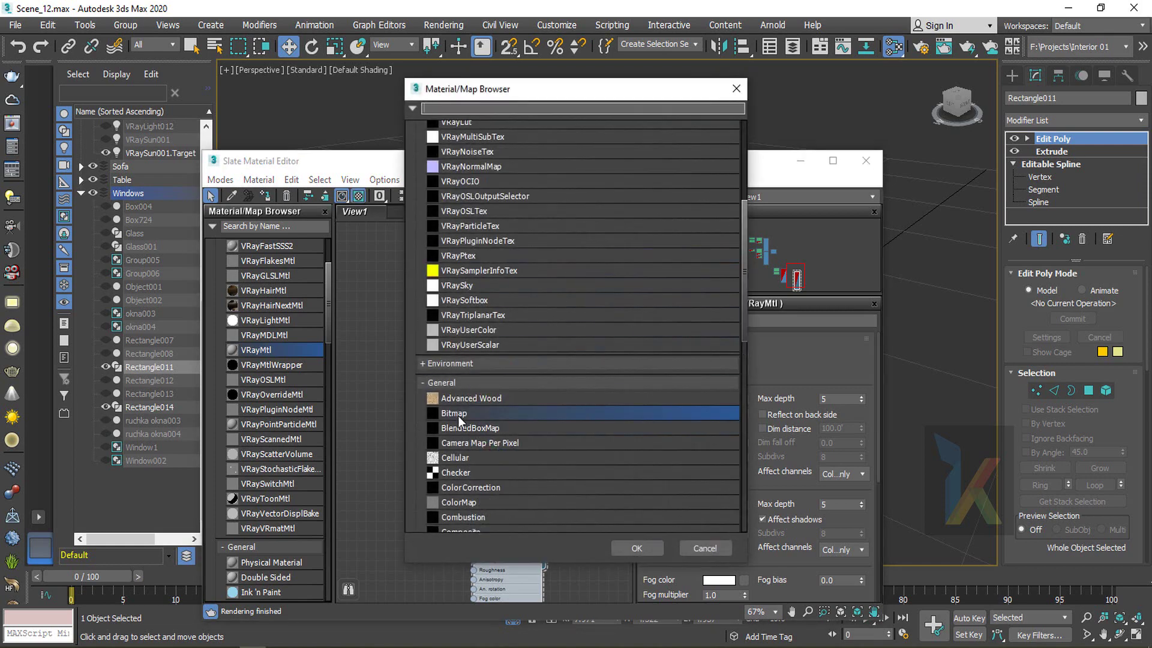
pyautogui.doubleClick(457, 413)
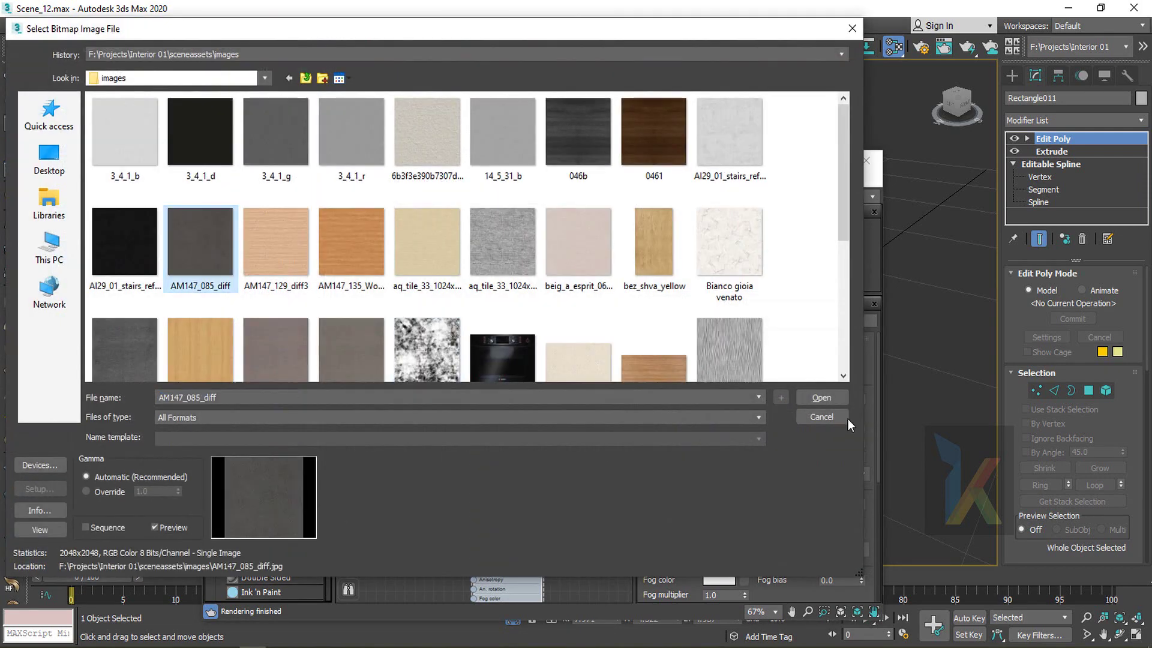
pyautogui.click(800, 397)
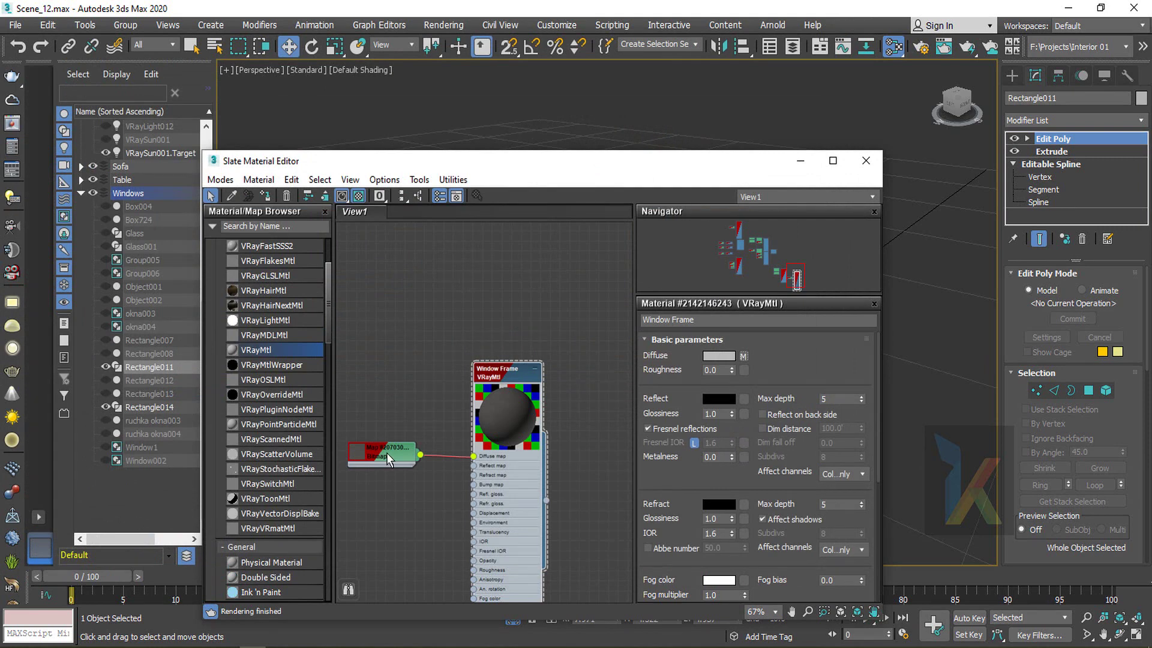
pyautogui.scroll(2, 398, 478)
pyautogui.moveTo(403, 475); pyautogui.dragTo(444, 448, button='middle')
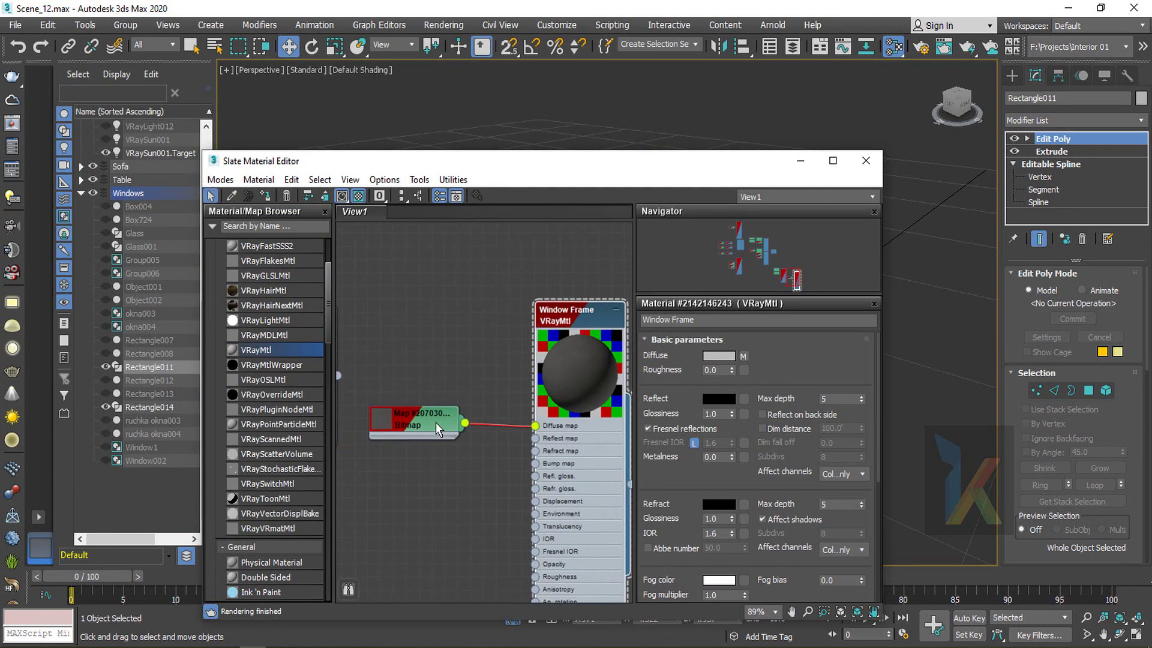
pyautogui.doubleClick(435, 423)
pyautogui.doubleClick(581, 314)
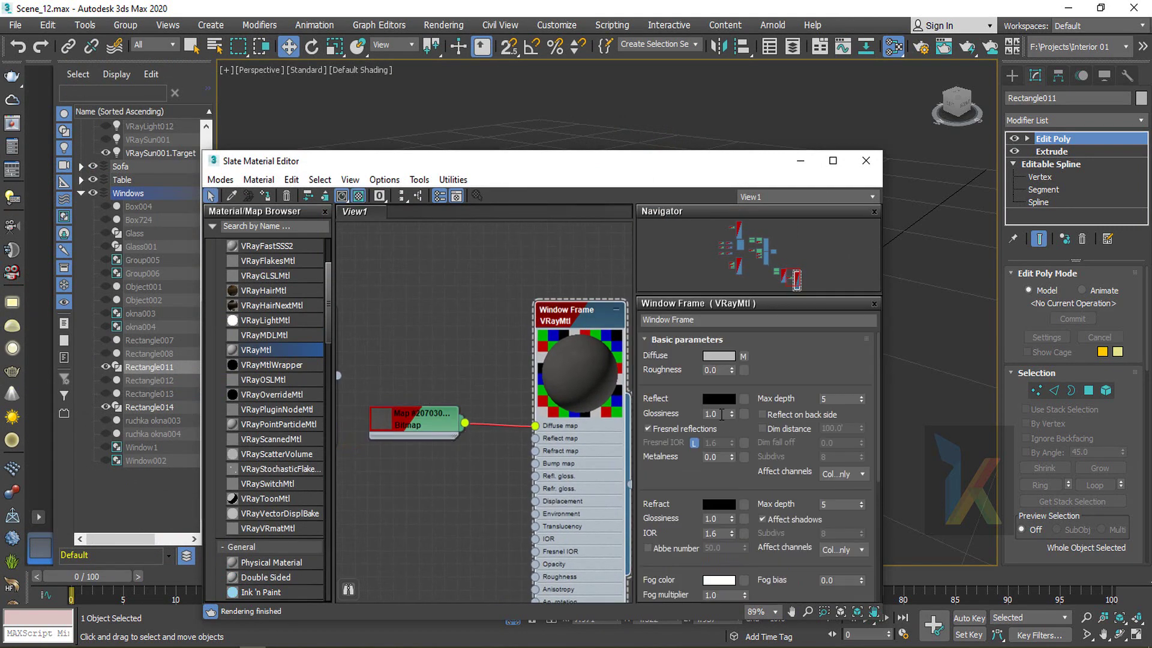
# Set the Window Frame material's reflection colour to white and its reflection glossiness to 0.75
pyautogui.click(719, 399)
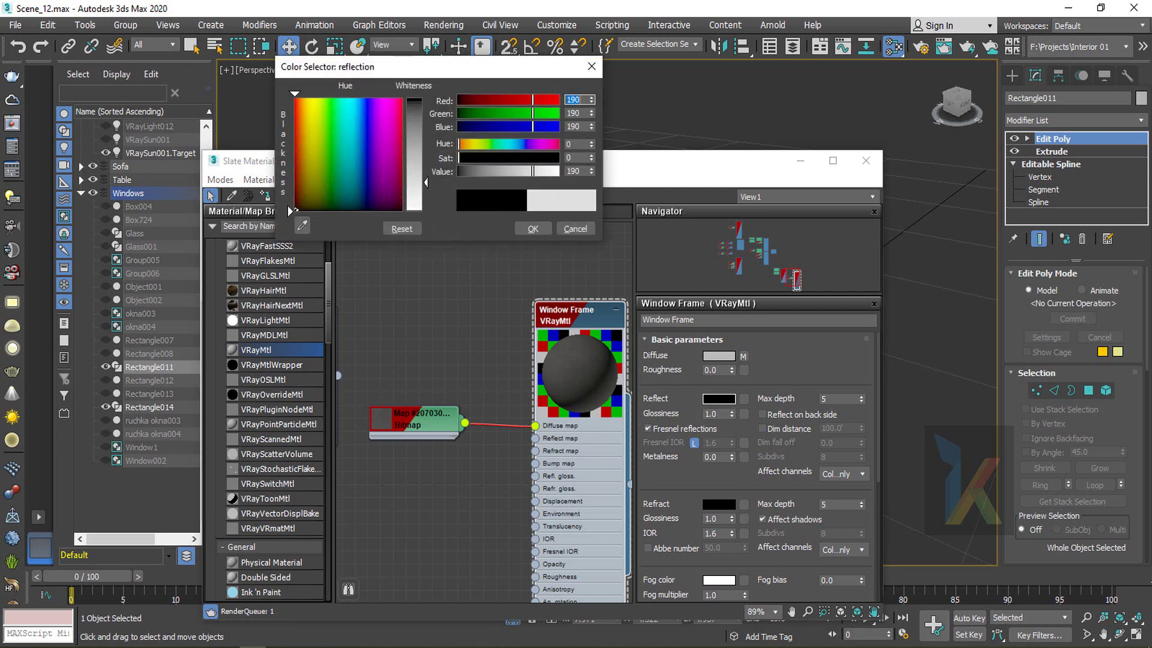
pyautogui.moveTo(426, 182); pyautogui.dragTo(426, 211)
pyautogui.click(533, 228)
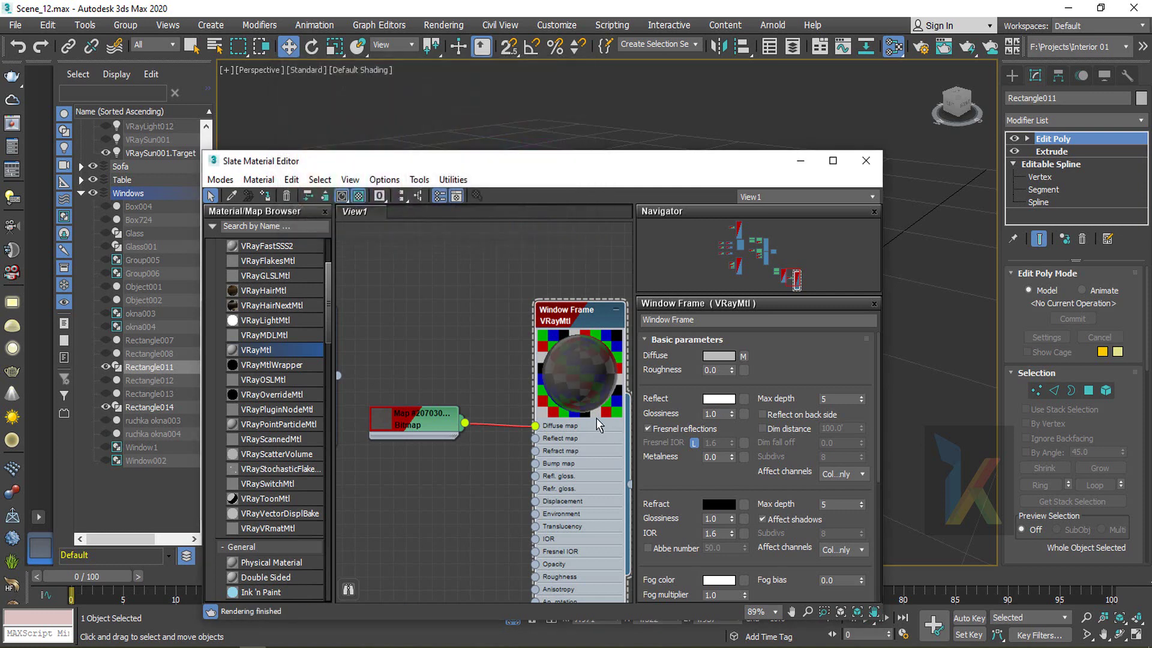
pyautogui.doubleClick(718, 414)
pyautogui.write('0.75')
pyautogui.press('Return')
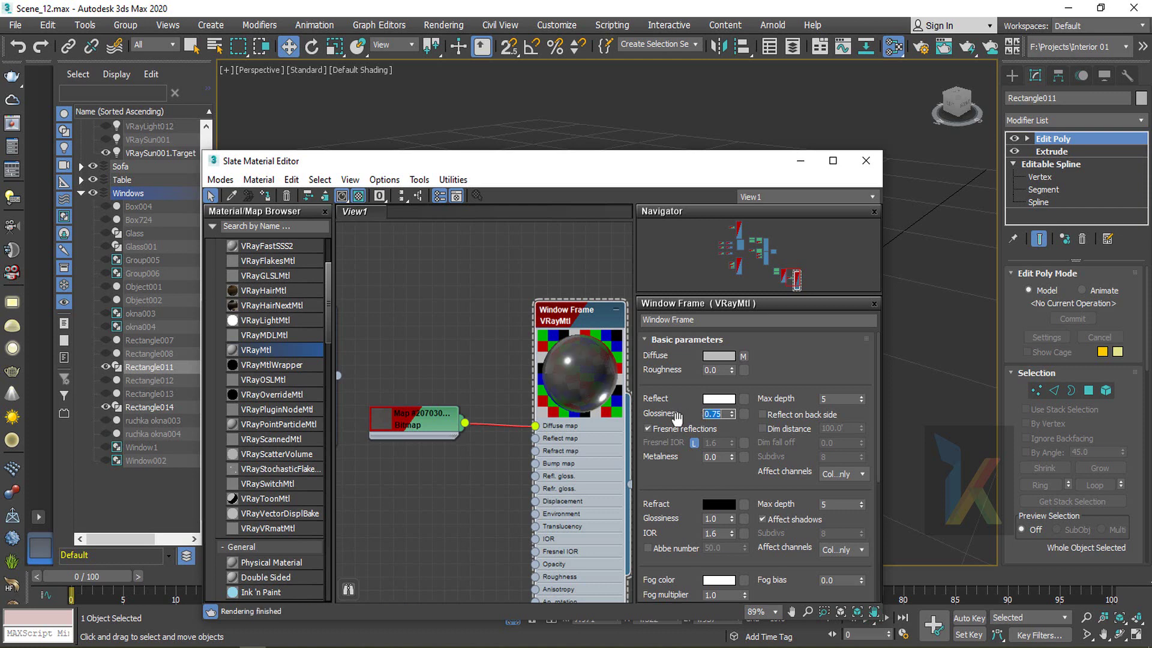
# Set the Window Frame material's reflection colour to light grey and its reflection glossiness to 0.85
pyautogui.click(724, 401)
pyautogui.click(416, 159)
pyautogui.click(529, 228)
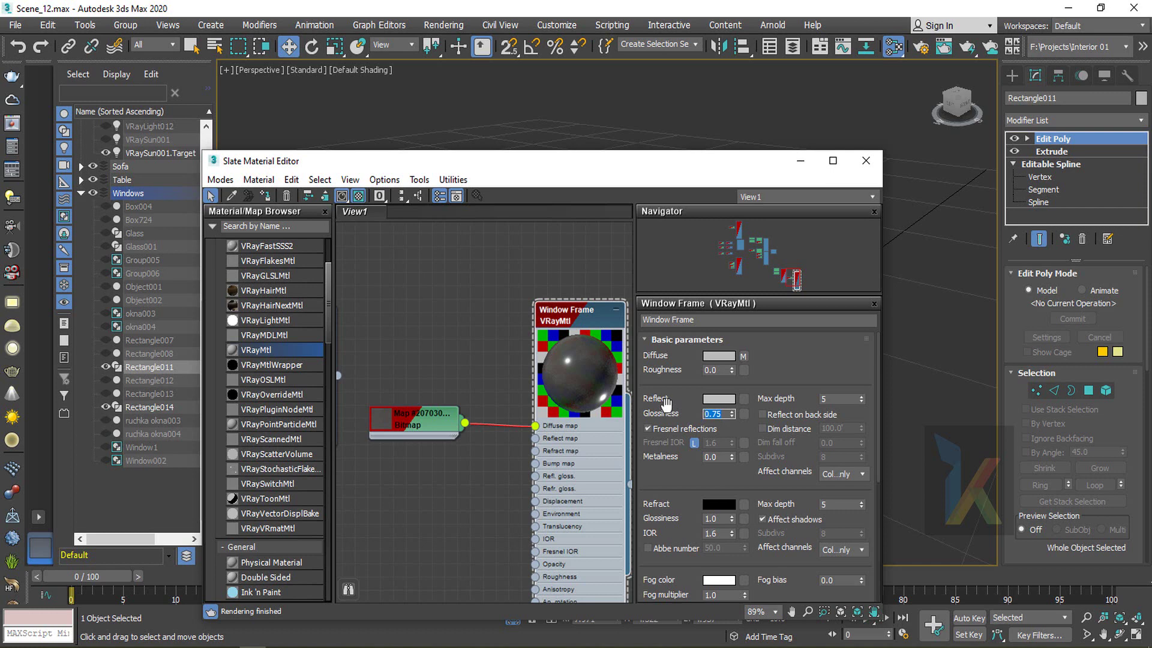
pyautogui.press('Return')
# Set the Window Frame material's BRDF type to Blinn
pyautogui.scroll(-5, 719, 489)
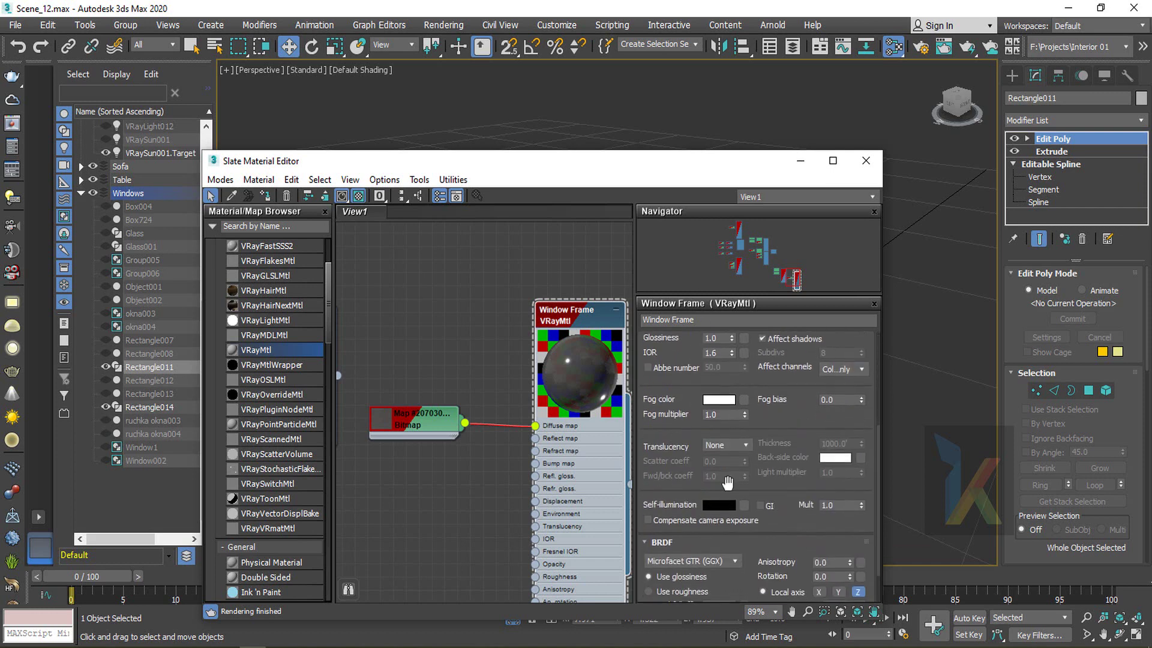
pyautogui.scroll(-1, 698, 539)
pyautogui.click(693, 511)
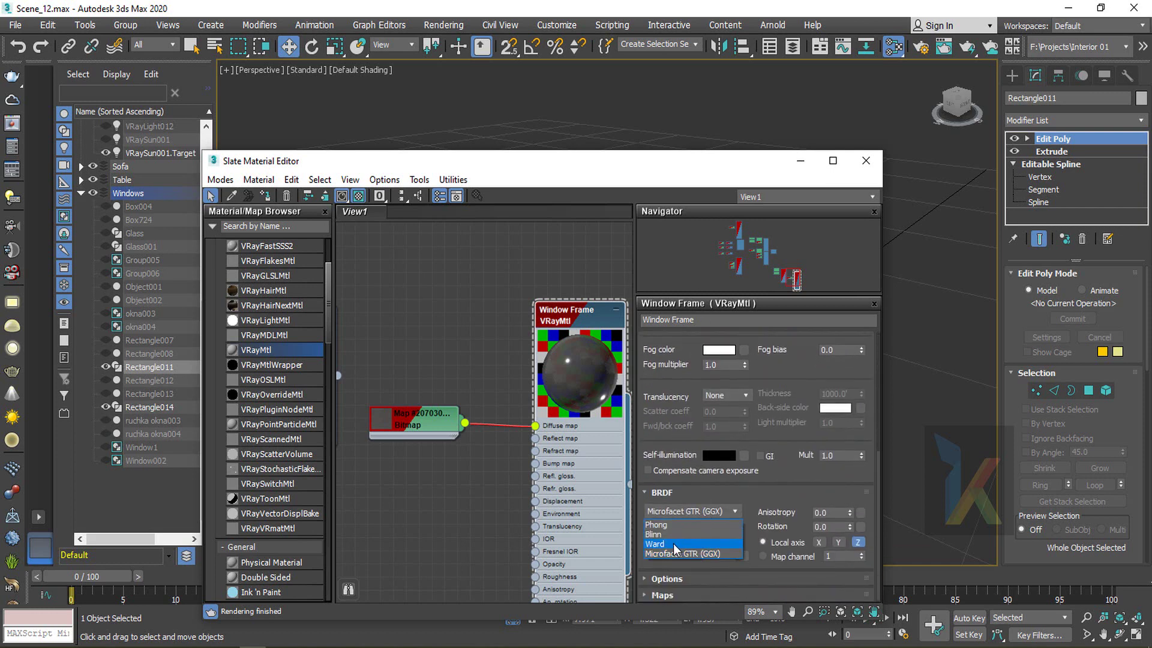
pyautogui.click(656, 532)
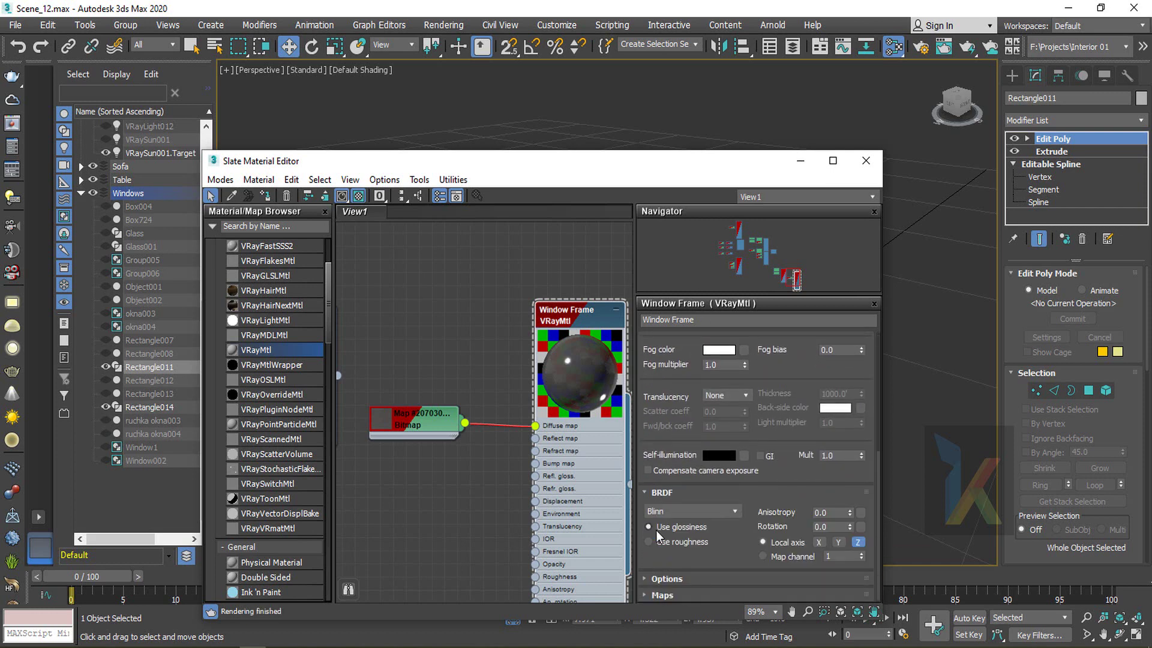
# Try the Ward and Phong BRDF types on the Window Frame material and return to Blinn
pyautogui.click(701, 512)
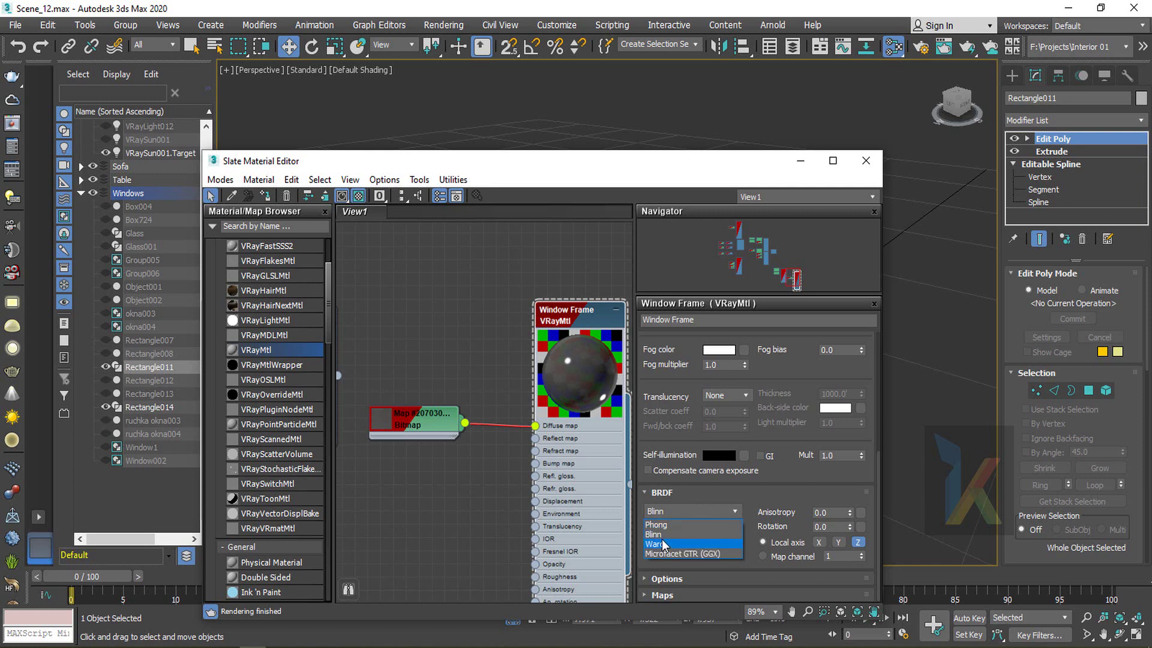
pyautogui.click(661, 542)
pyautogui.click(653, 525)
pyautogui.click(687, 509)
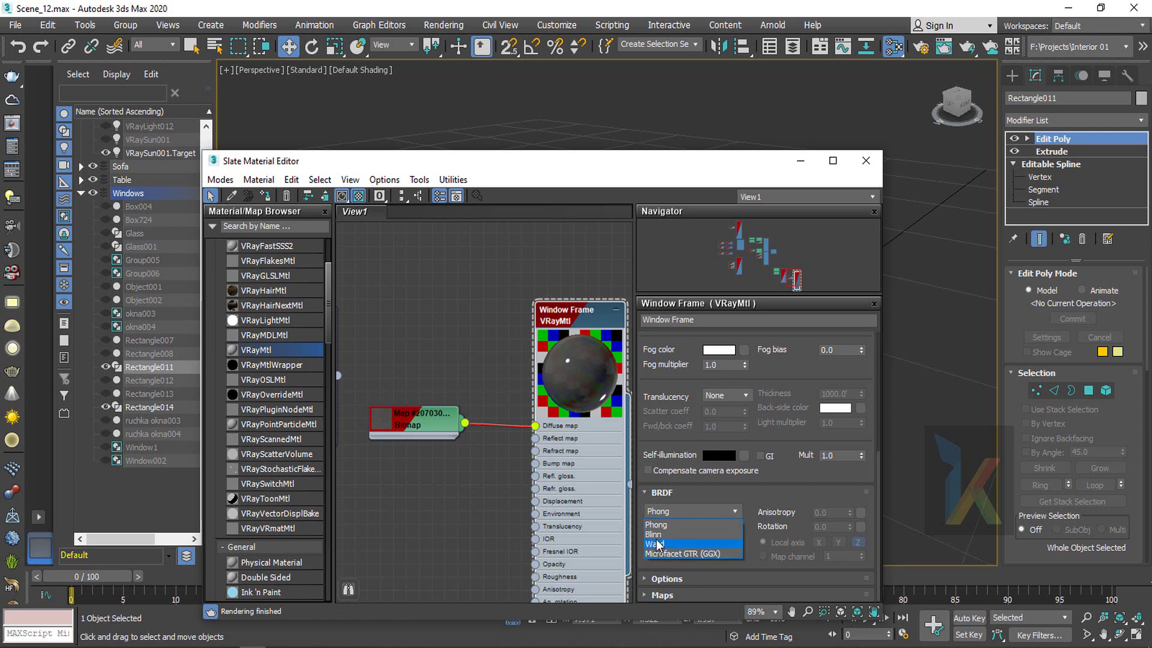
pyautogui.click(660, 536)
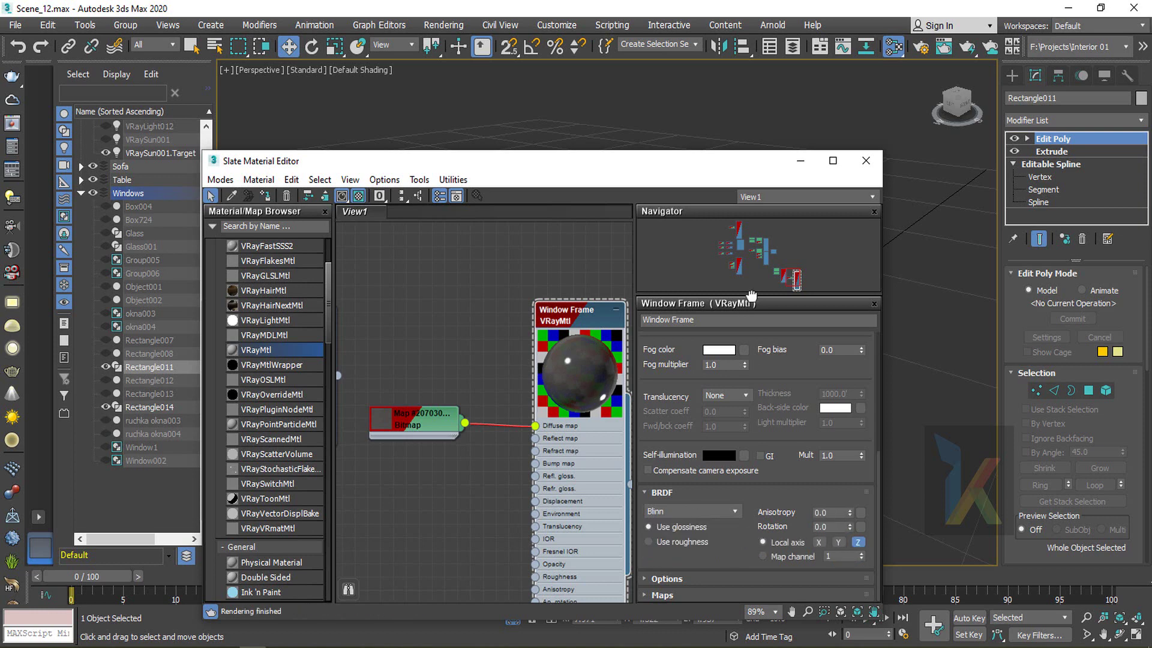
# Load dr_4.png as the Window Frame material's reflection glossiness map and open that bitmap's parameters
pyautogui.click(865, 161)
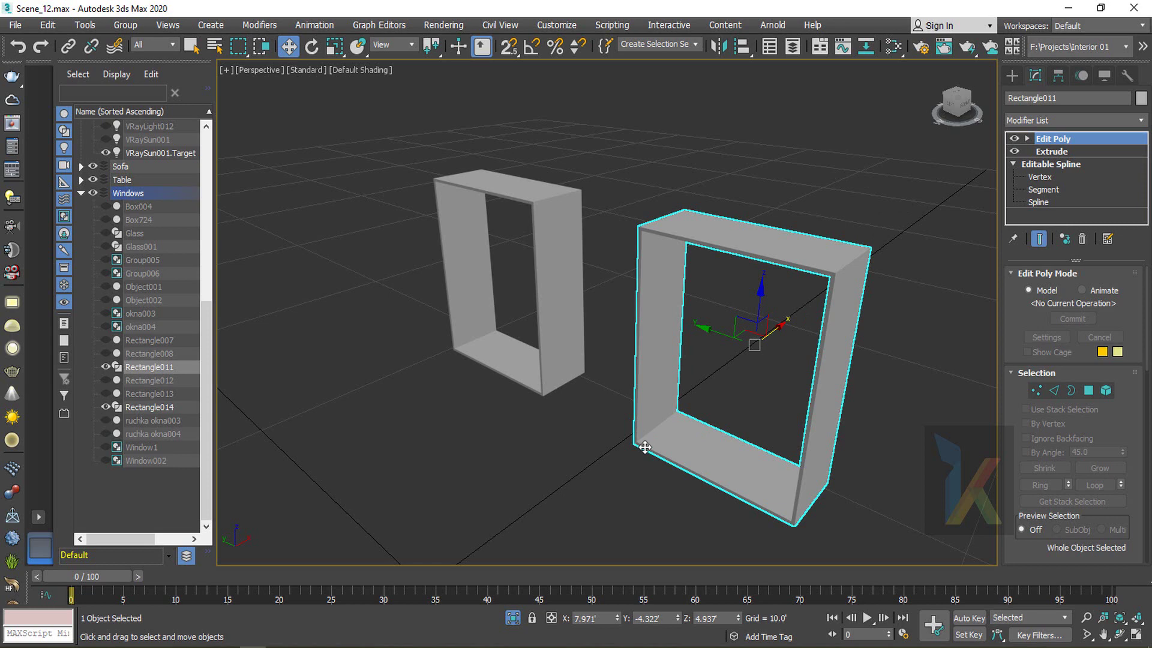
pyautogui.press('m')
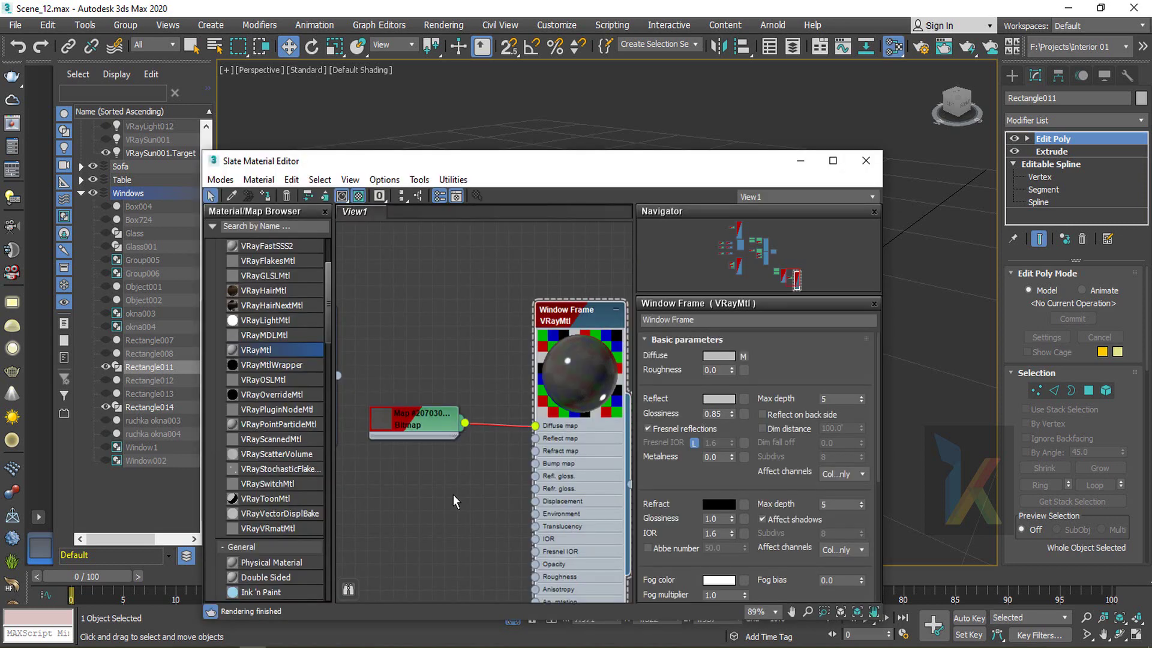
pyautogui.scroll(1, 492, 389)
pyautogui.moveTo(492, 389); pyautogui.dragTo(443, 450, button='middle')
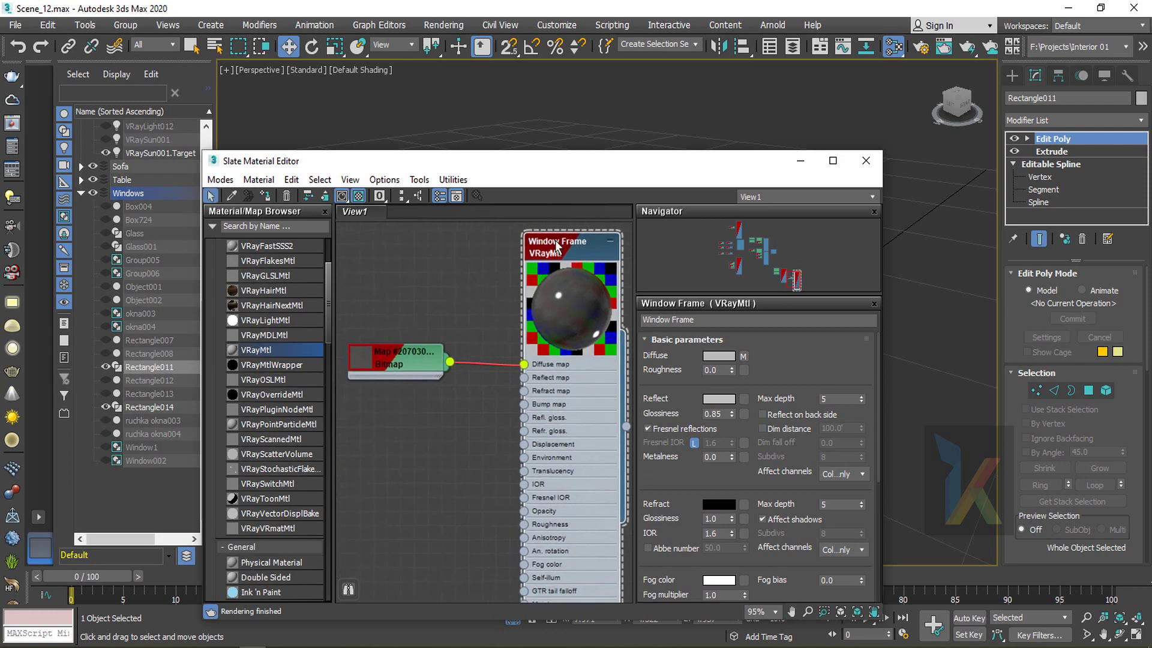
pyautogui.click(744, 413)
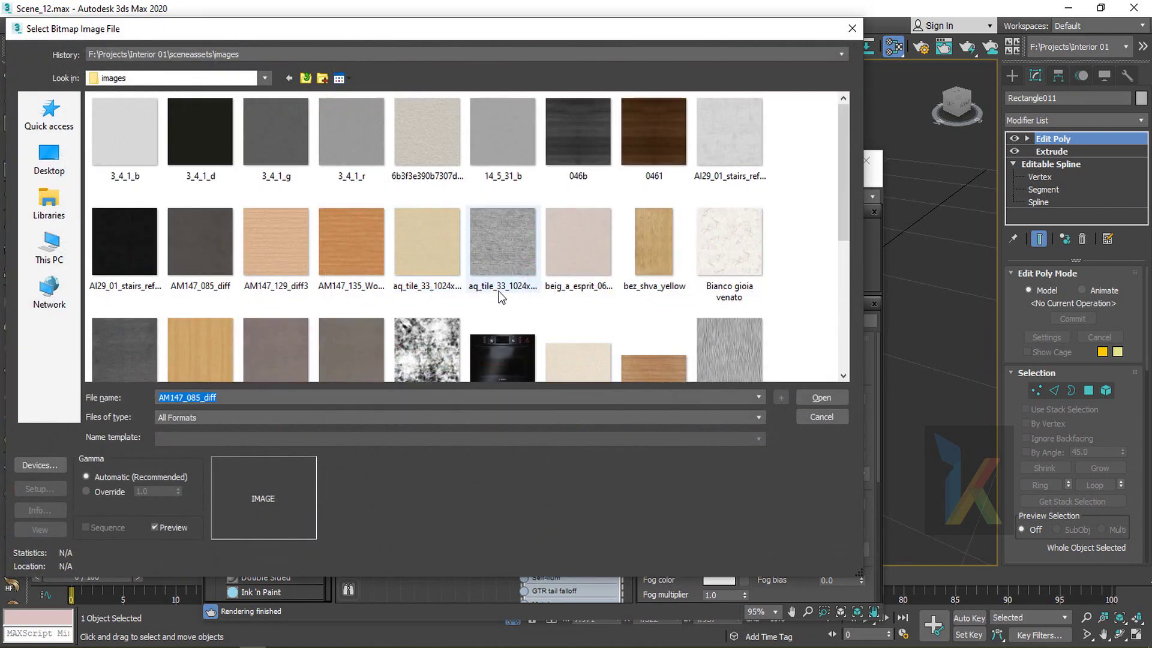
pyautogui.scroll(-2, 498, 290)
pyautogui.click(428, 180)
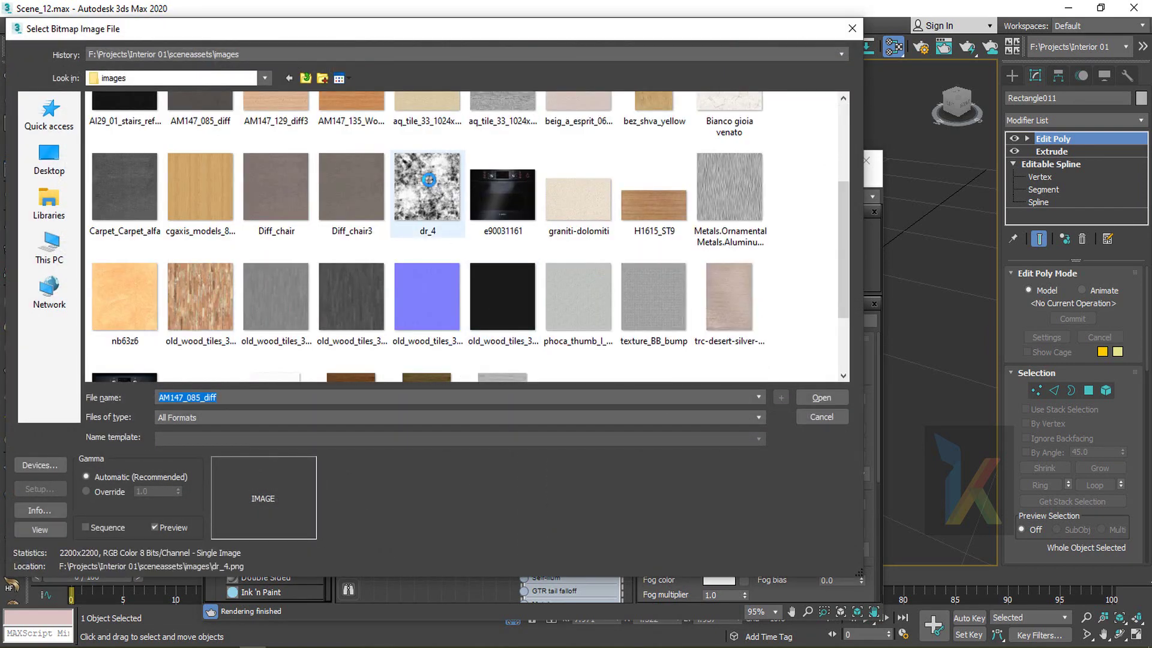
pyautogui.moveTo(402, 499); pyautogui.dragTo(441, 495, button='middle')
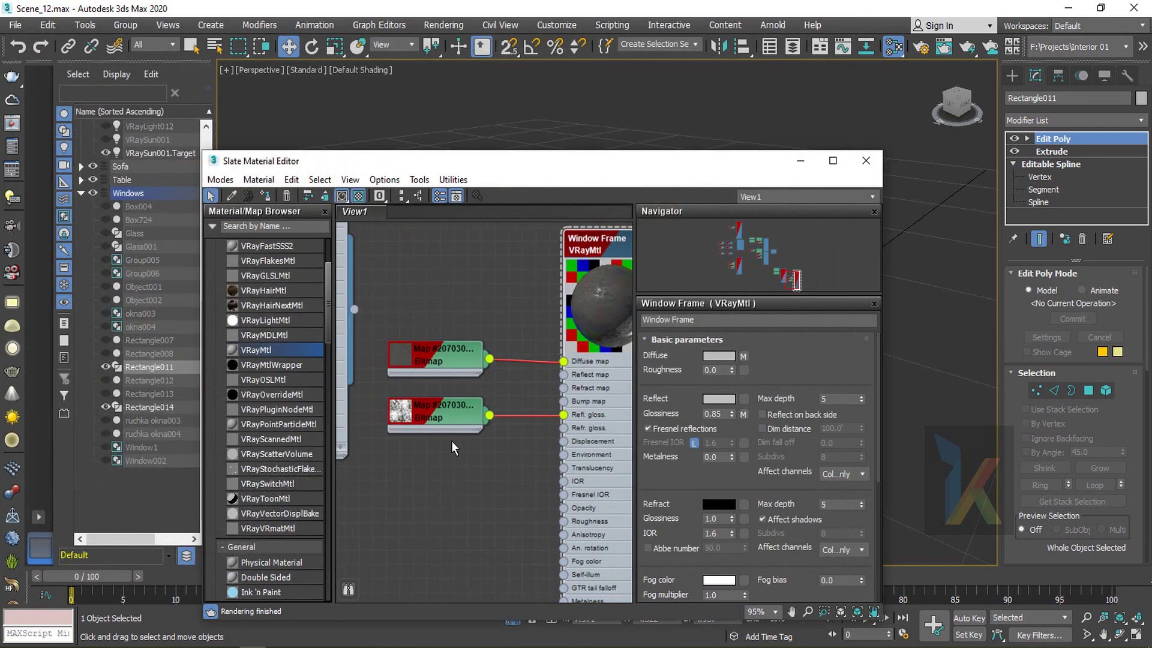
pyautogui.scroll(1, 451, 441)
pyautogui.moveTo(460, 440); pyautogui.dragTo(424, 456, button='middle')
pyautogui.click(397, 431)
pyautogui.doubleClick(397, 432)
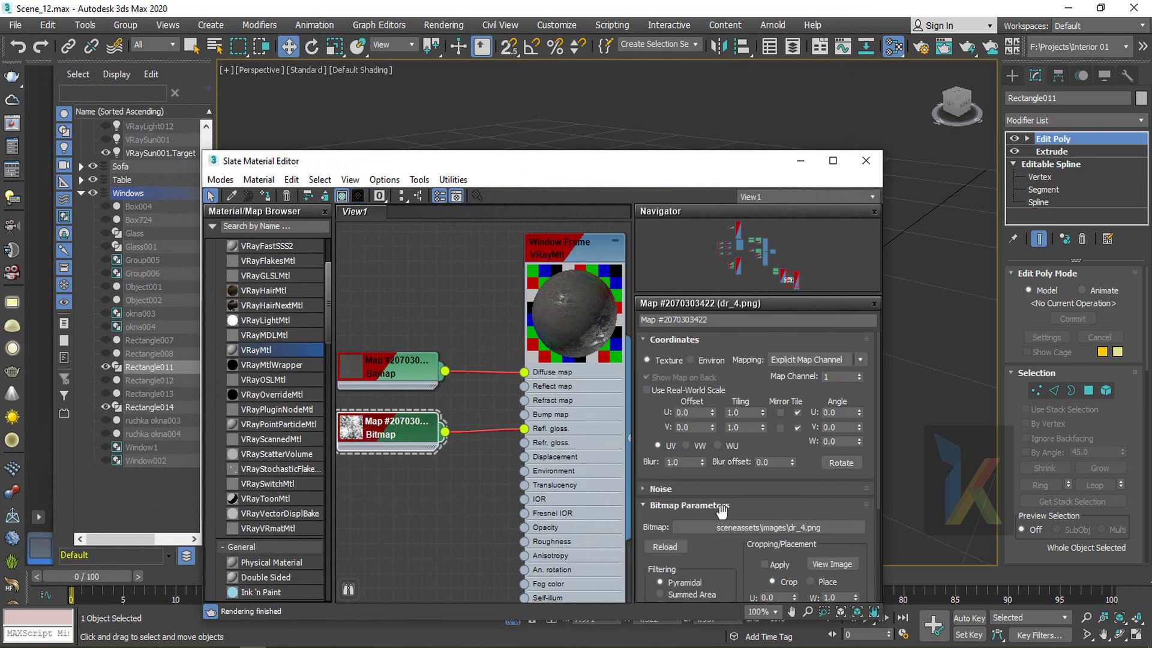
# Set the reflection glossiness map amount of the Window Frame material to 30
pyautogui.doubleClick(535, 275)
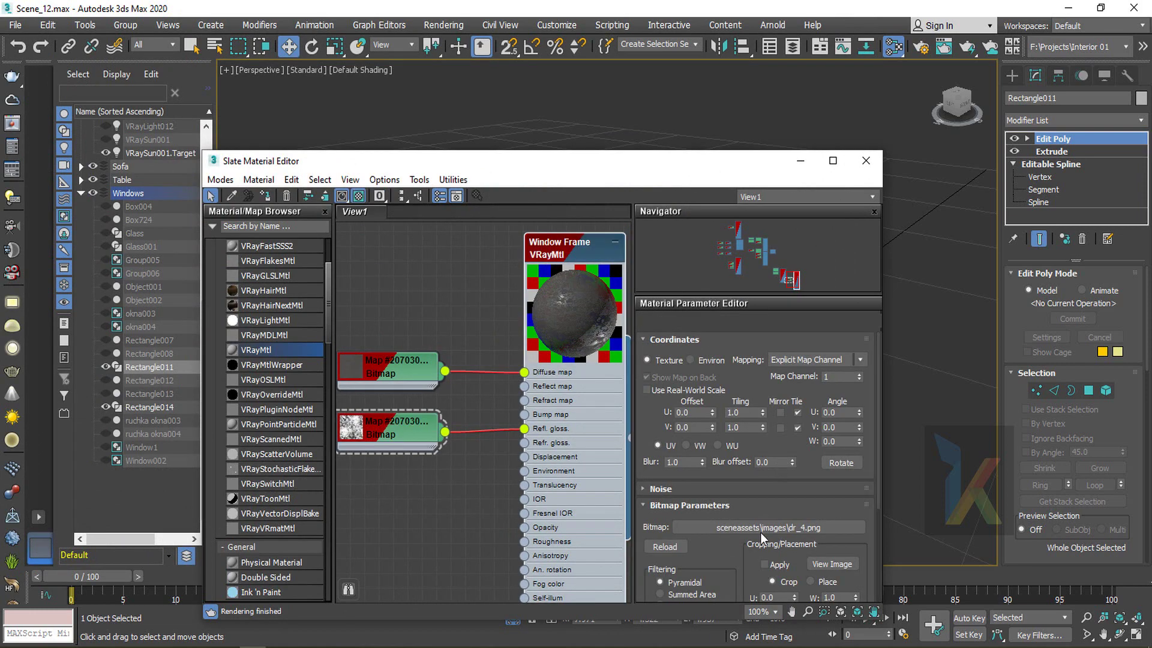
pyautogui.scroll(-2, 689, 524)
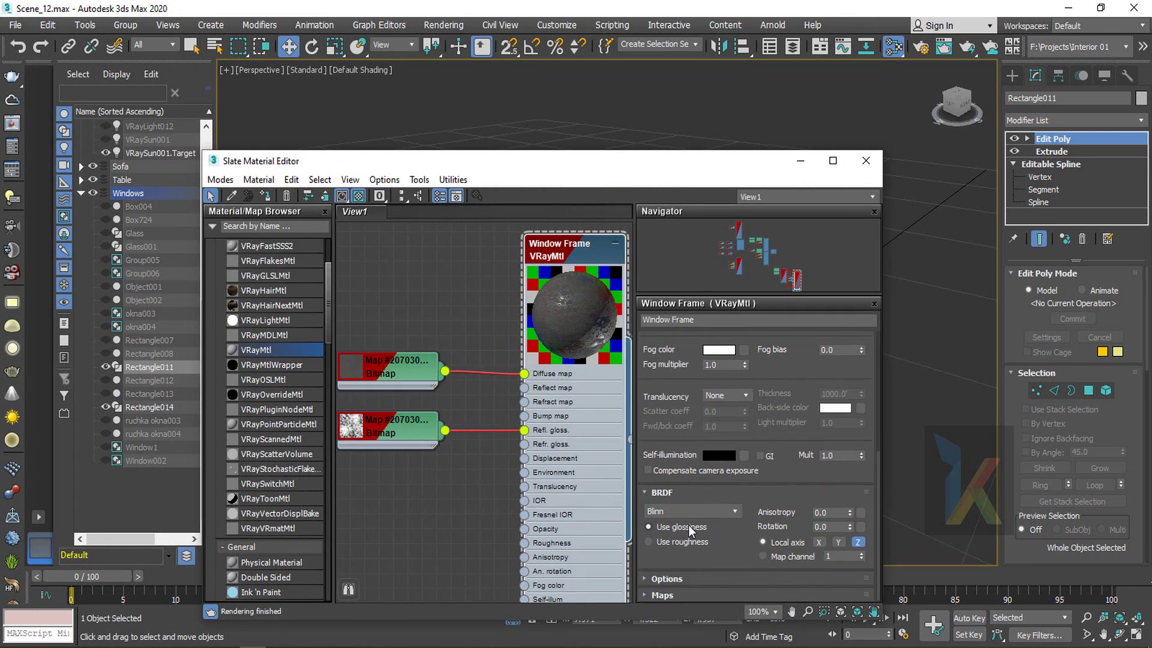
pyautogui.click(665, 593)
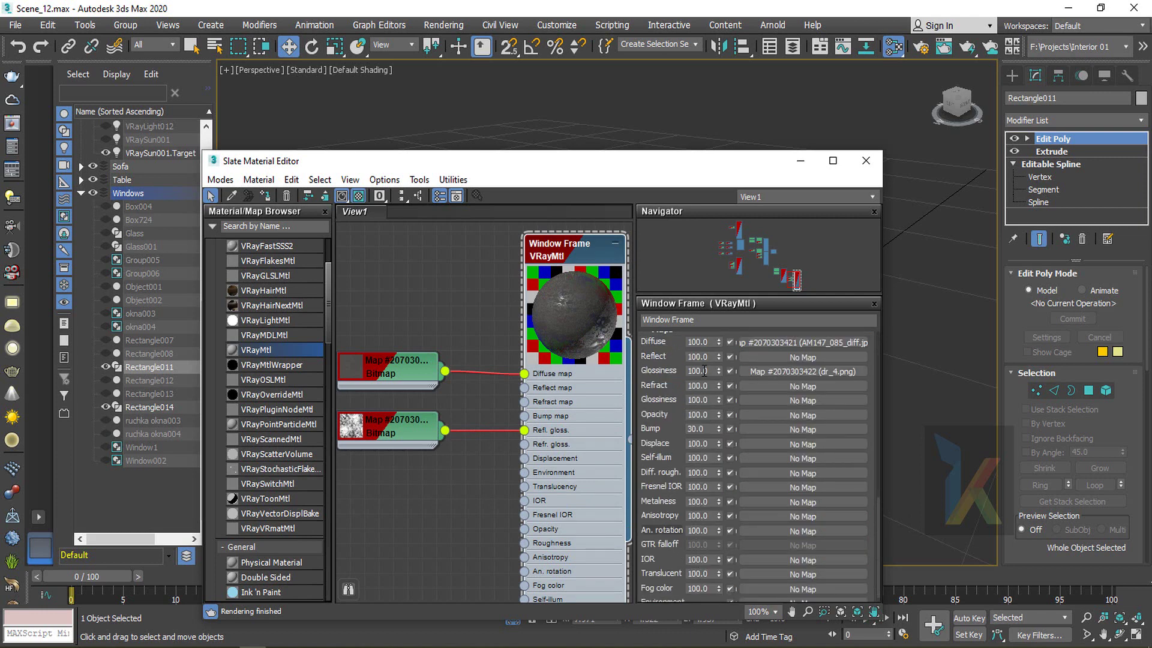
pyautogui.press('Return')
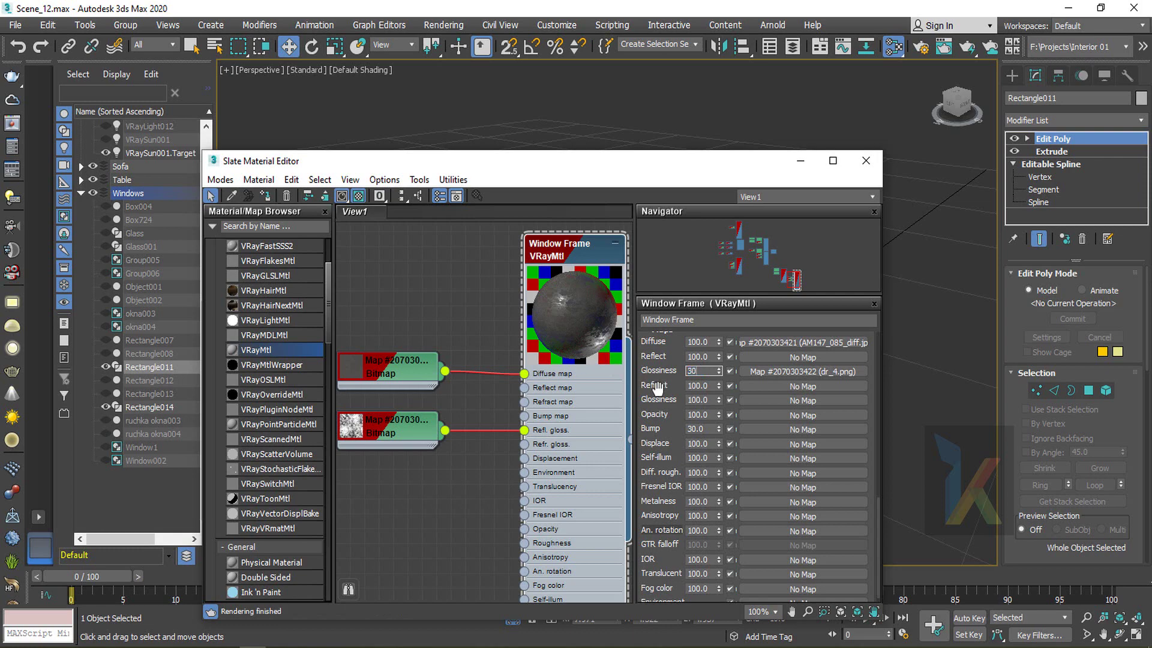
pyautogui.press('Return')
# Set the Window Frame material's reflection glossiness to 0.9
pyautogui.doubleClick(405, 426)
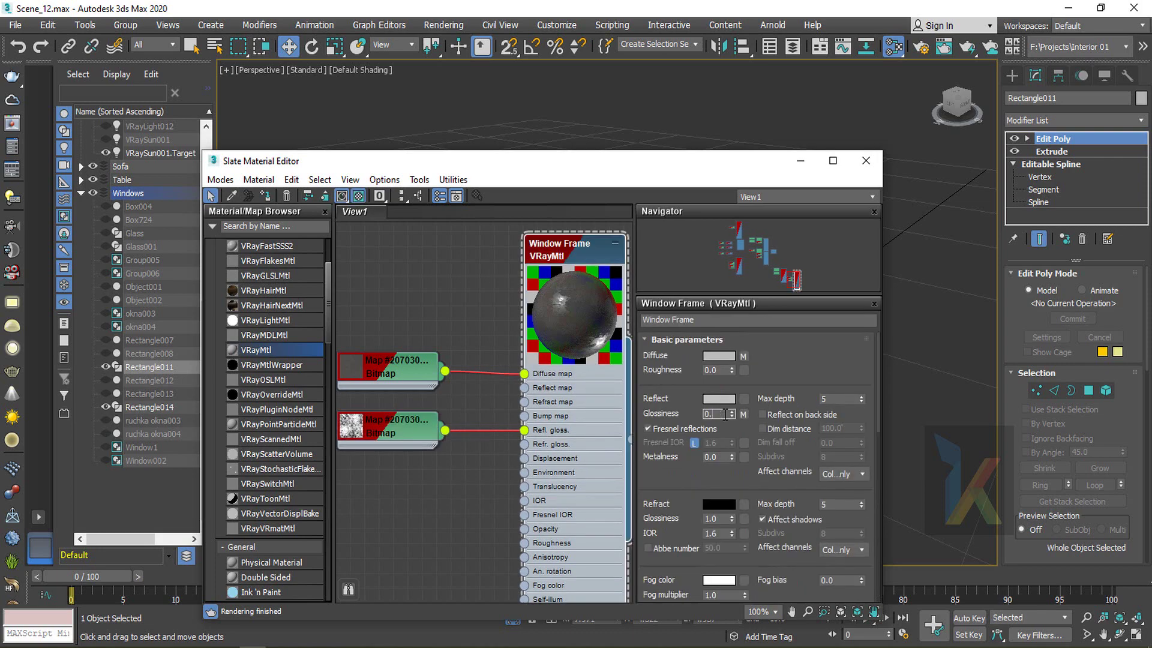
pyautogui.click(725, 414)
pyautogui.write('0.9')
pyautogui.press('Return')
# Set the Window Frame's reflection glossiness map amount to 15 and close the material editor
pyautogui.moveTo(697, 482); pyautogui.dragTo(702, 121)
pyautogui.moveTo(673, 555); pyautogui.dragTo(673, 512)
pyautogui.moveTo(706, 475); pyautogui.dragTo(643, 475)
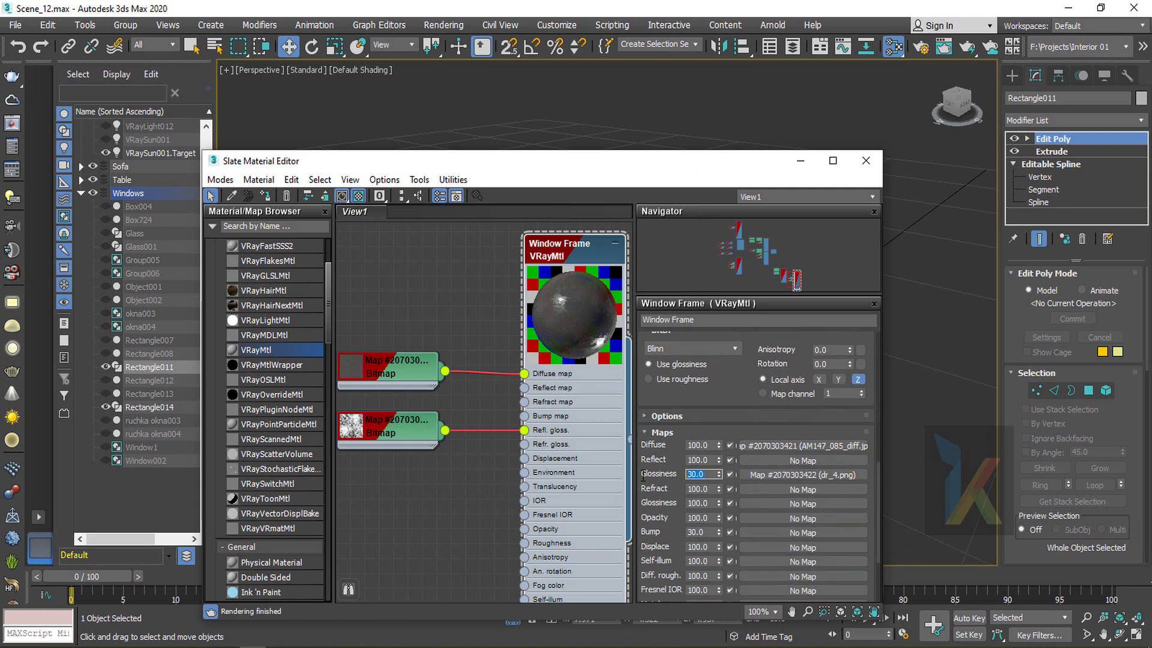
pyautogui.write('15')
pyautogui.press('Return')
pyautogui.click(864, 170)
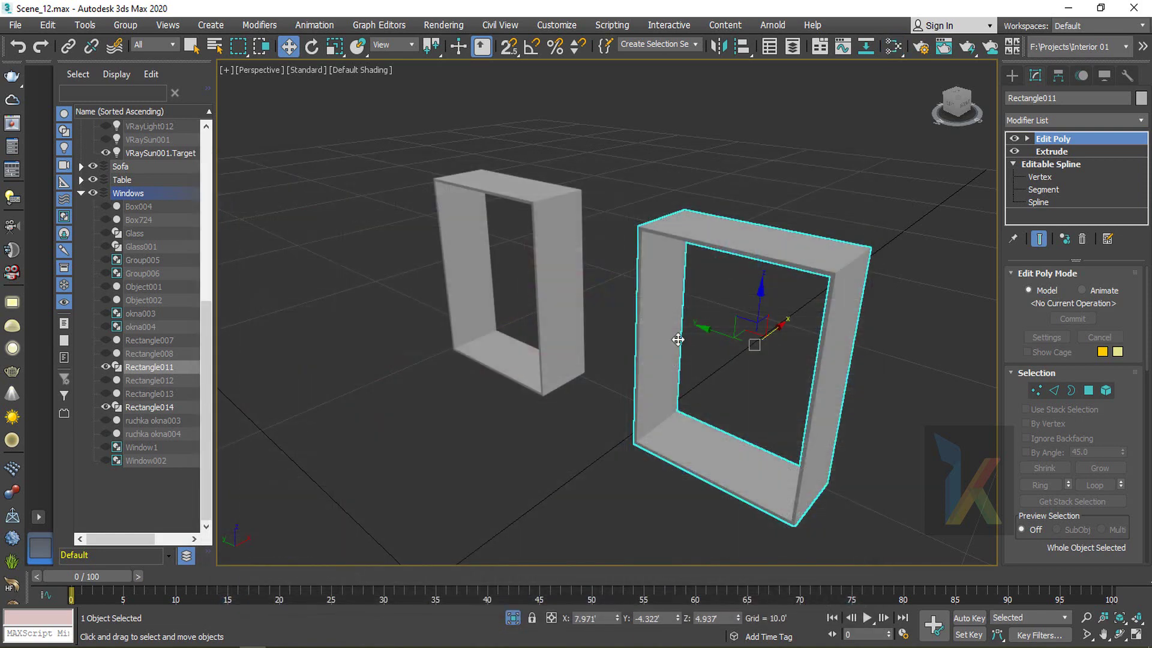
# Select both window frames and assign the Window Frame material to them
pyautogui.keyDown('ctrl'); pyautogui.click(582, 269); pyautogui.keyUp('ctrl')
pyautogui.press('m')
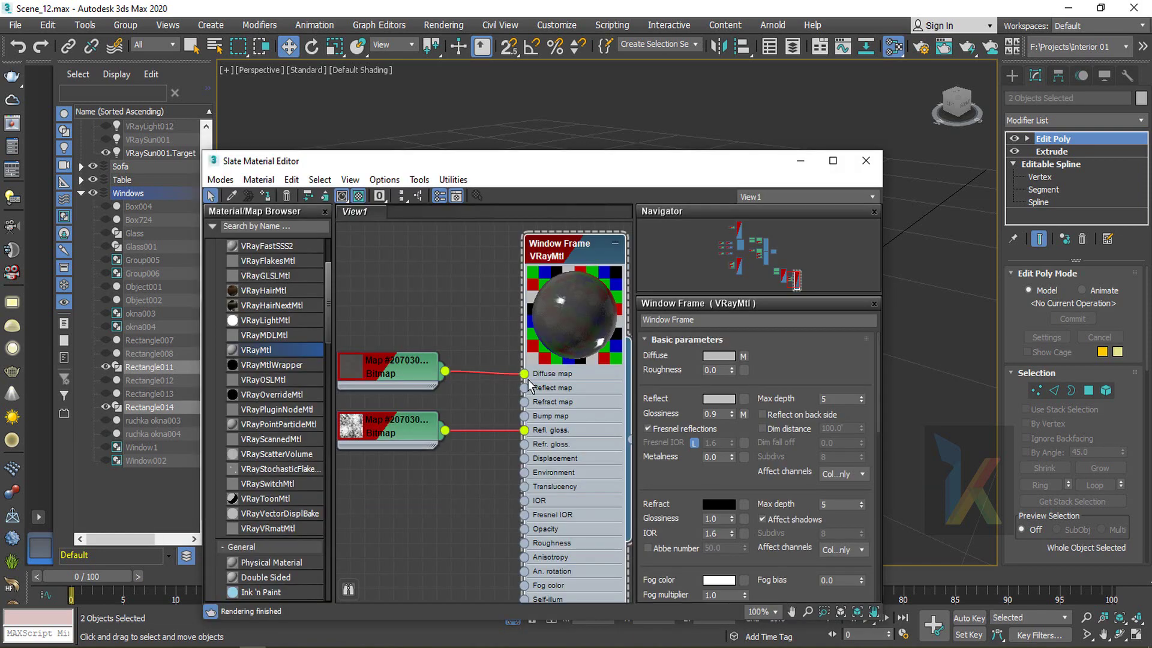
pyautogui.click(867, 167)
# Deselect the frames, end isolation to show the whole interior and look through VRayCam001
pyautogui.click(632, 461)
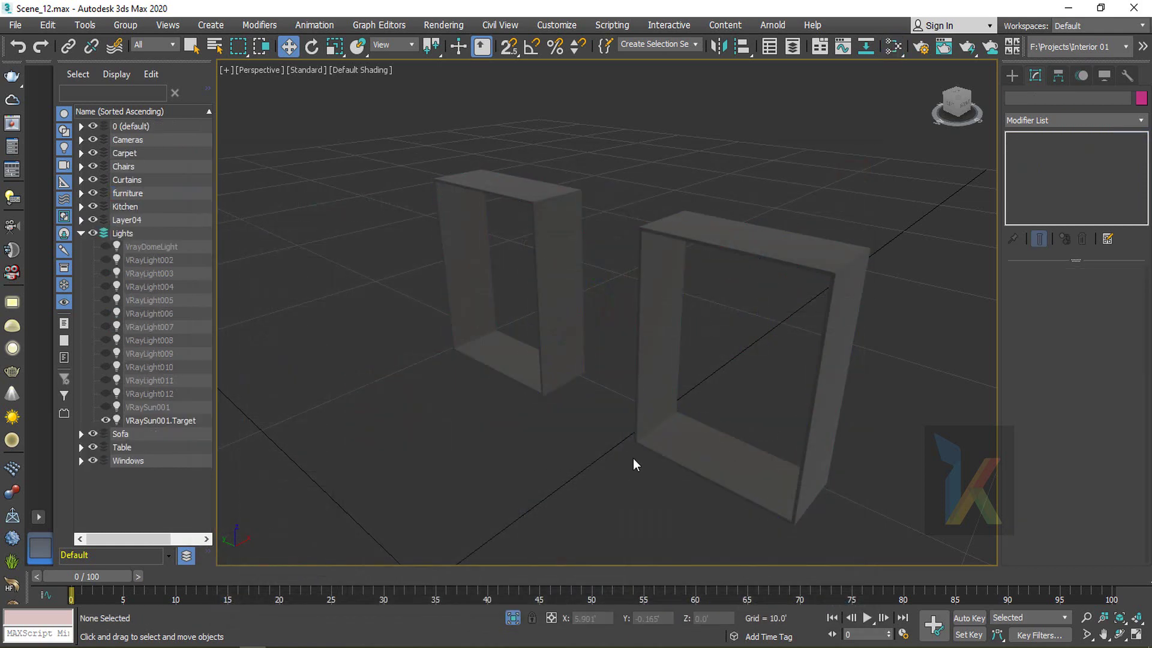
pyautogui.click(511, 618)
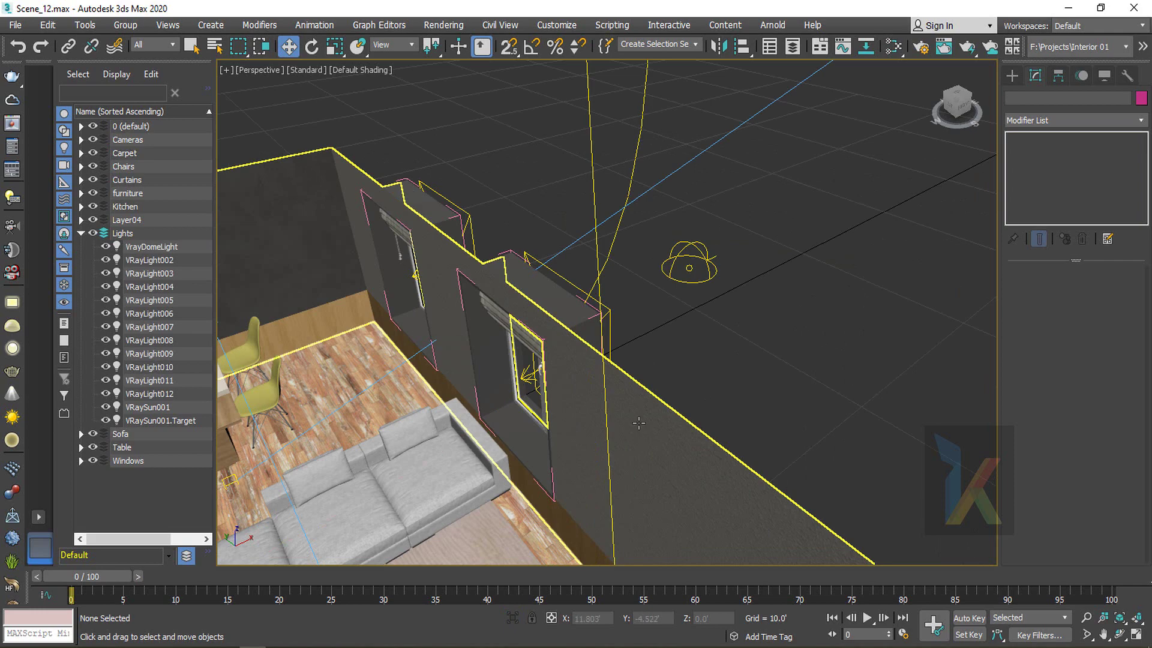
pyautogui.press('c')
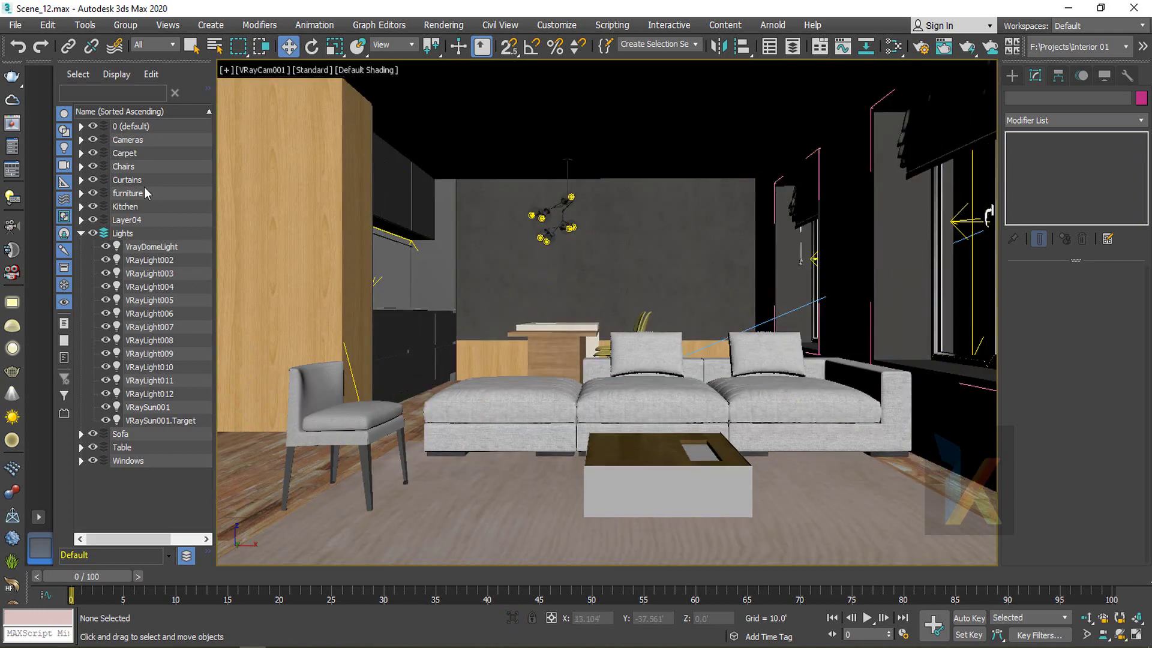
# Test-render only a region around the two windows in the V-Ray frame buffer, then stop and close it
pyautogui.click(17, 126)
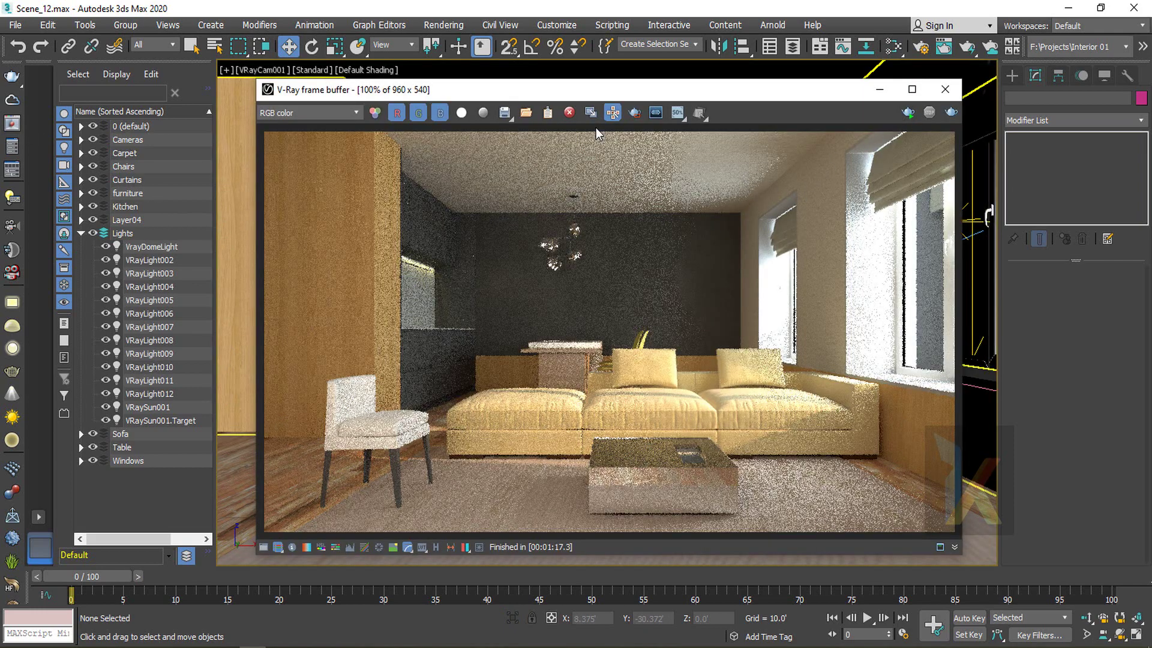
pyautogui.click(634, 112)
pyautogui.moveTo(728, 159); pyautogui.dragTo(954, 445)
pyautogui.hotkey('shift', 'q')
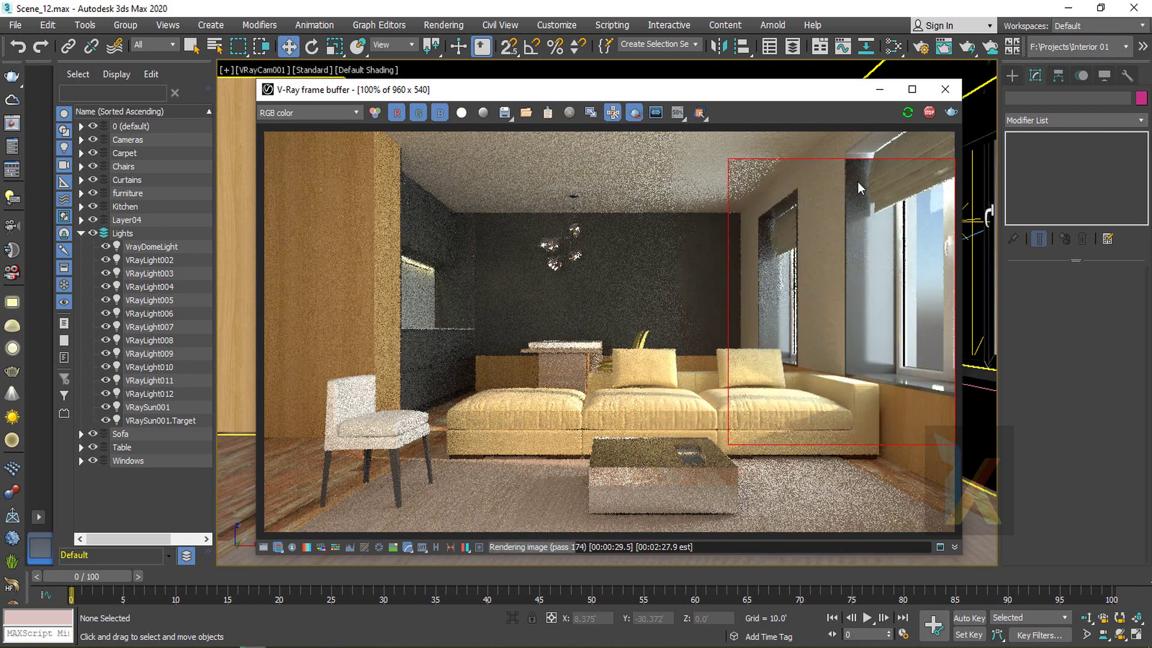
pyautogui.click(927, 114)
pyautogui.click(945, 91)
# Isolate the window frames and add a UVW Map modifier with Box mapping to them
pyautogui.click(903, 220)
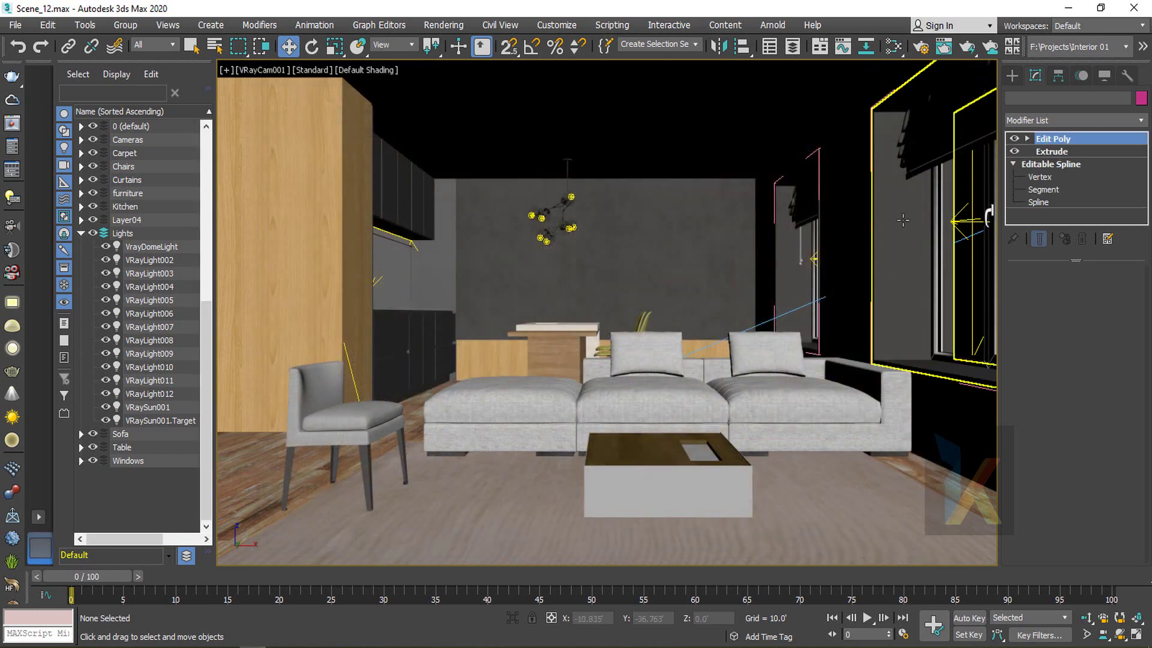
pyautogui.hotkey('alt', 'q')
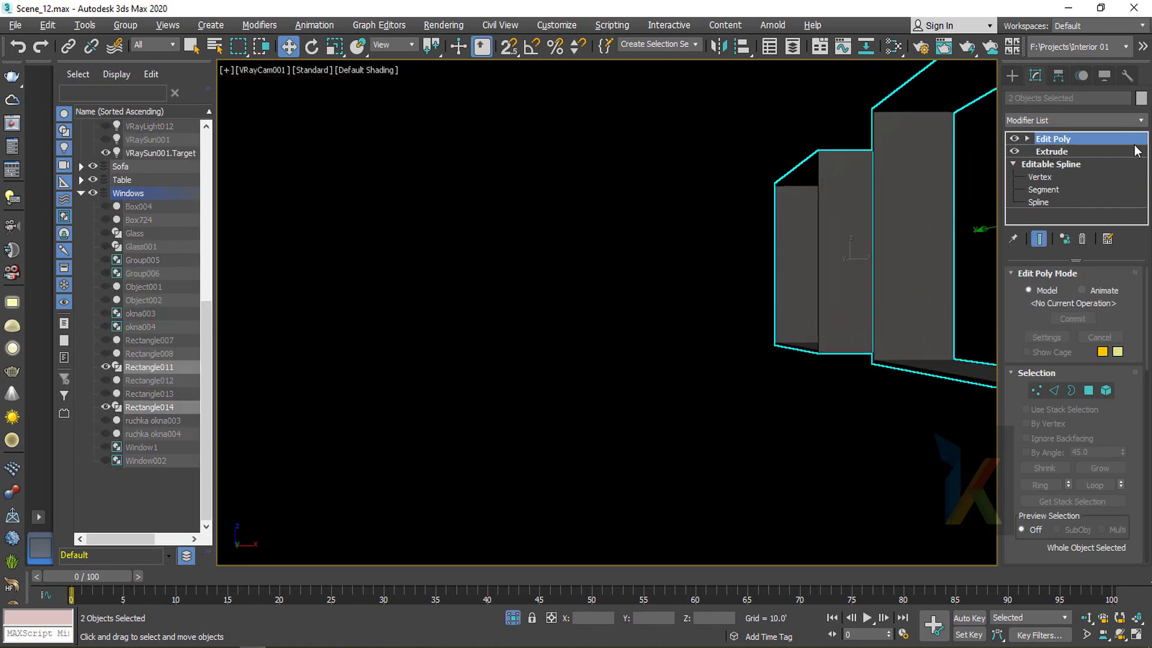
pyautogui.click(1074, 121)
pyautogui.write('uvw')
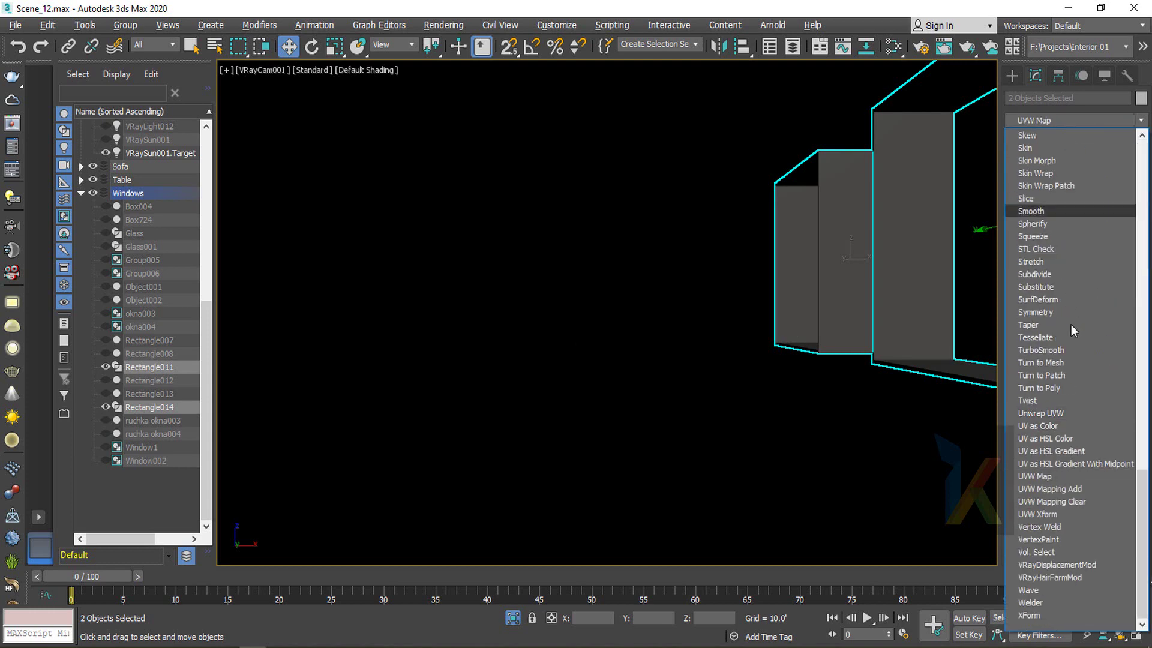
pyautogui.click(1051, 474)
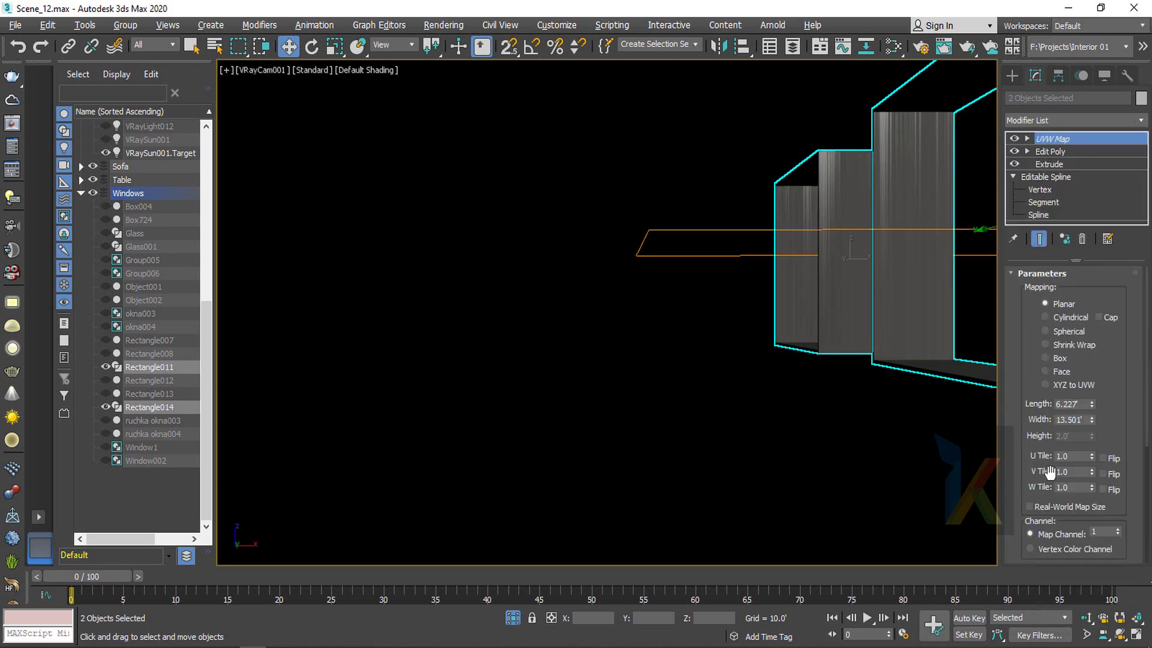
pyautogui.click(1047, 358)
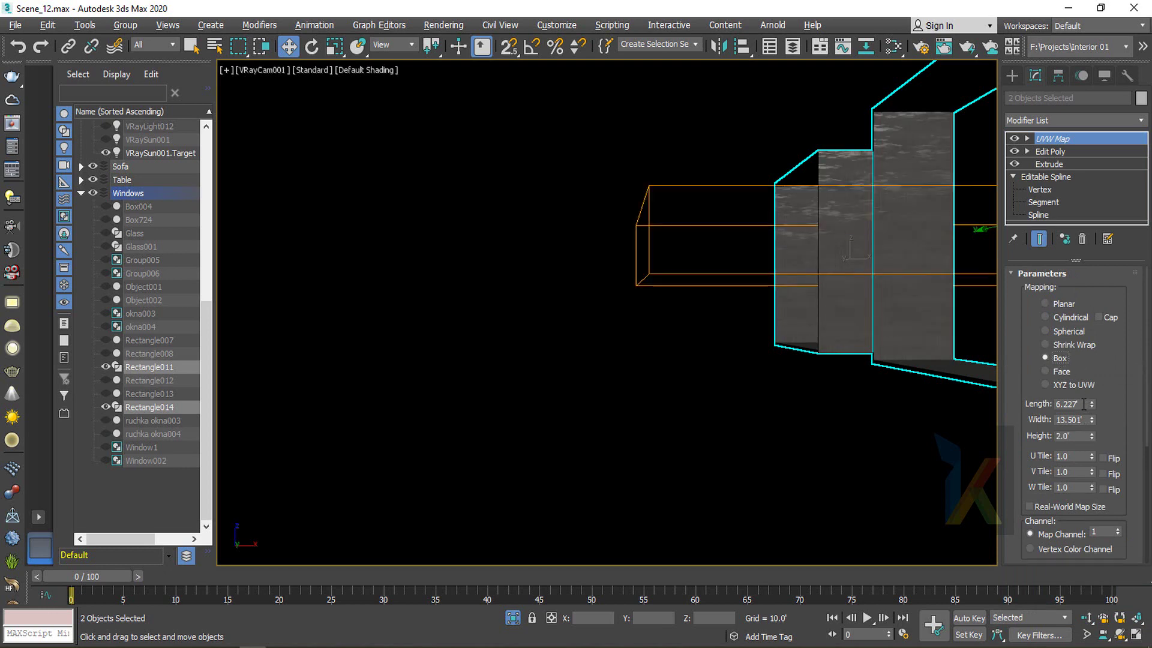
# Set the box mapping's length, width and height to 10' each and end isolation
pyautogui.write('10')
pyautogui.press('Tab')
pyautogui.write('10')
pyautogui.press('Return')
pyautogui.press('Tab')
pyautogui.write('10')
pyautogui.press('Return')
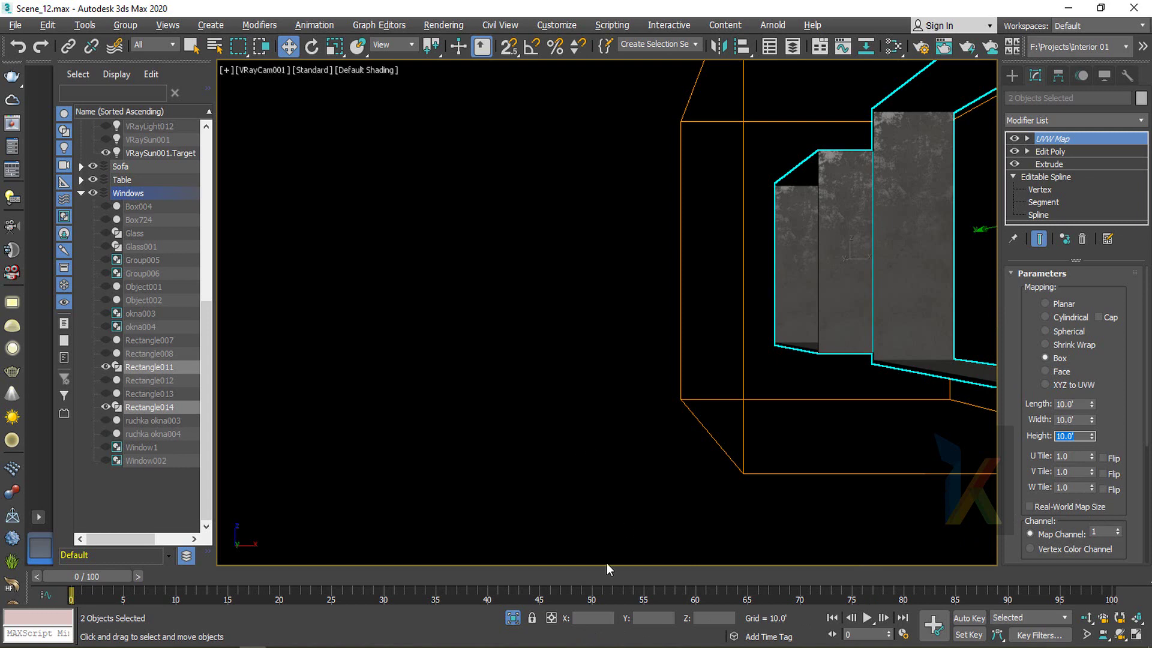
pyautogui.click(513, 618)
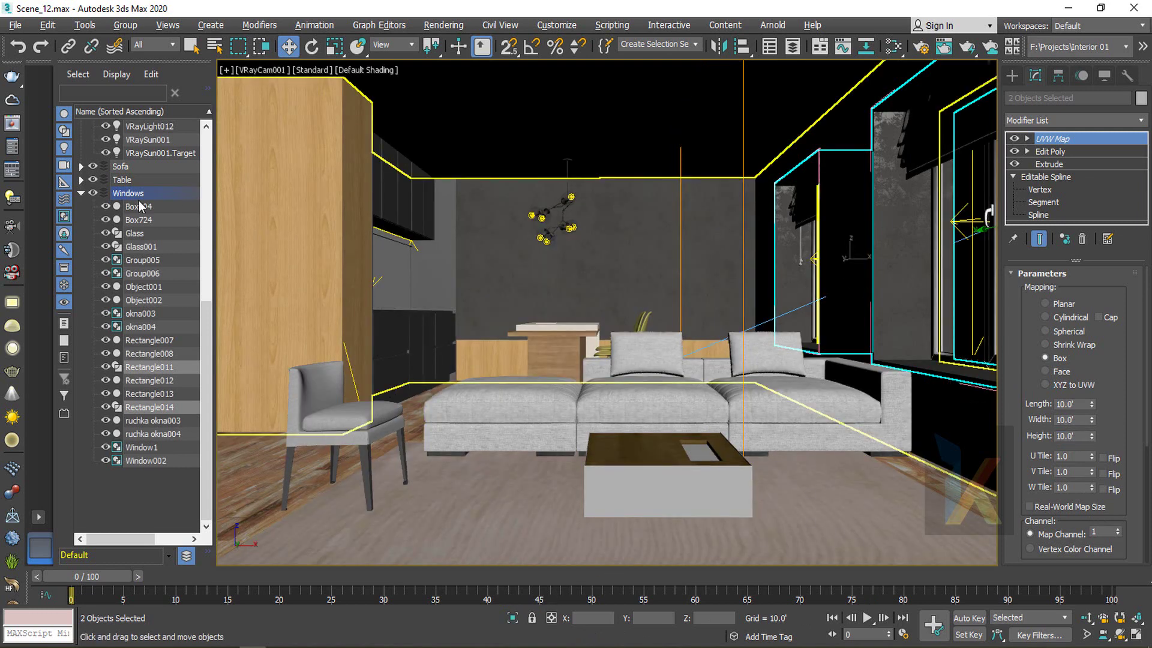
# Render the window region again, examine the frame texture up close, then stop the render and close the frame buffer
pyautogui.click(12, 125)
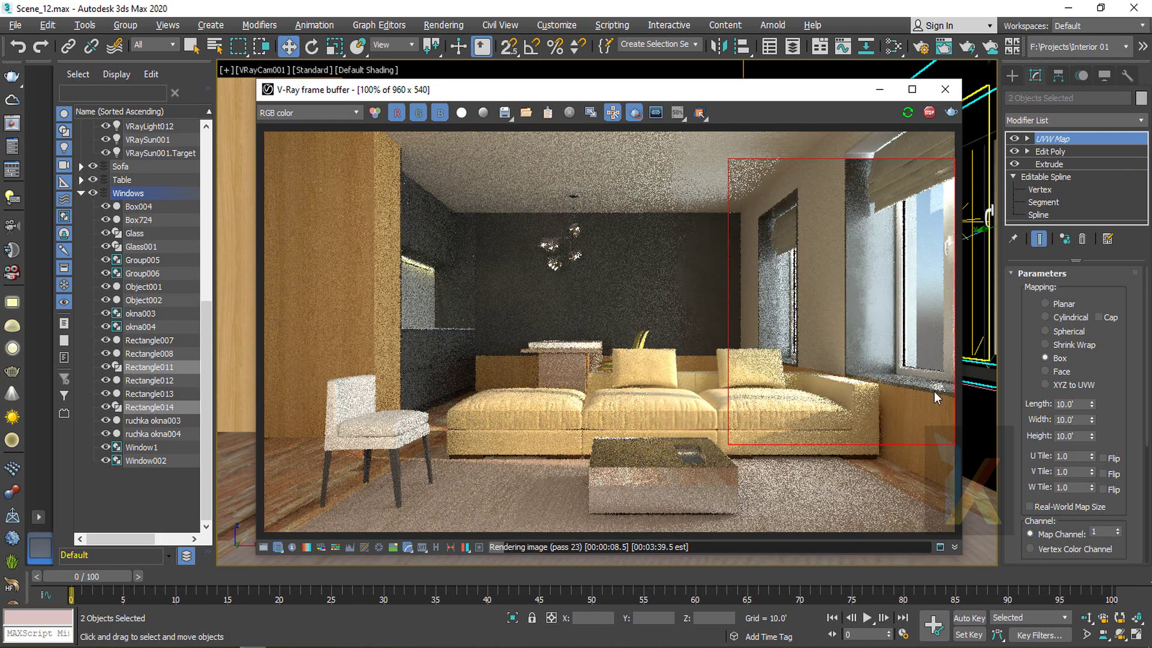
pyautogui.moveTo(787, 95); pyautogui.dragTo(677, 97)
pyautogui.scroll(1, 813, 393)
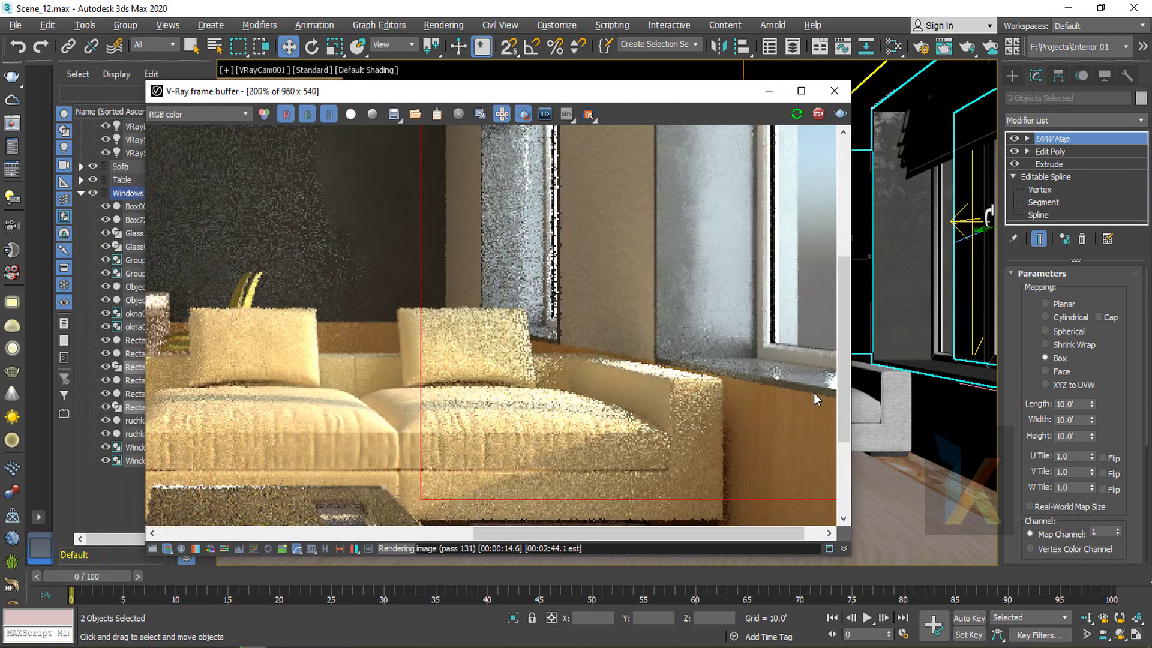
pyautogui.scroll(-1, 805, 386)
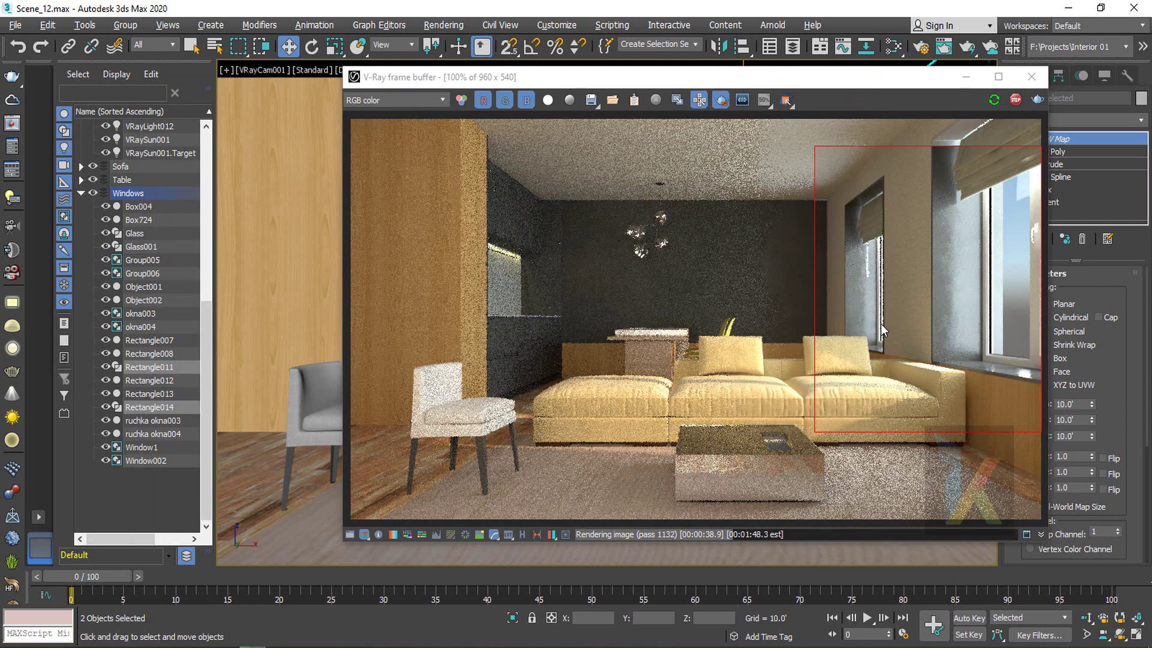
pyautogui.click(1015, 99)
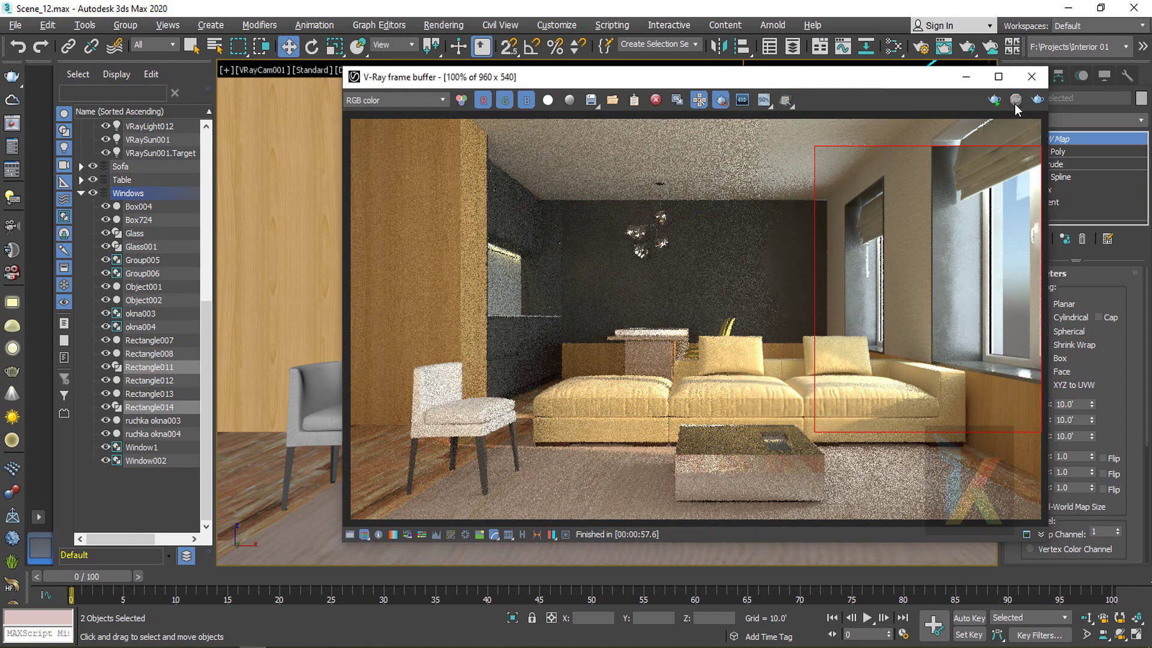
pyautogui.click(1031, 76)
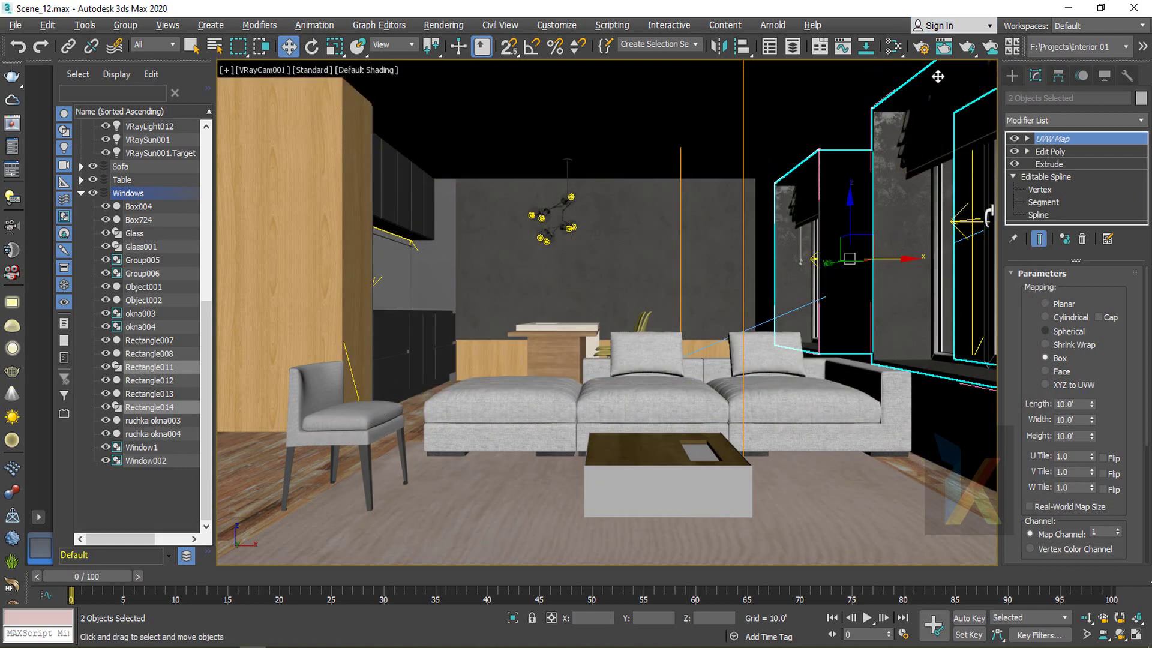
# Open the Slate Material Editor and locate the bitmap and material nodes feeding the Wall Multi/Sub-Object material
pyautogui.click(895, 47)
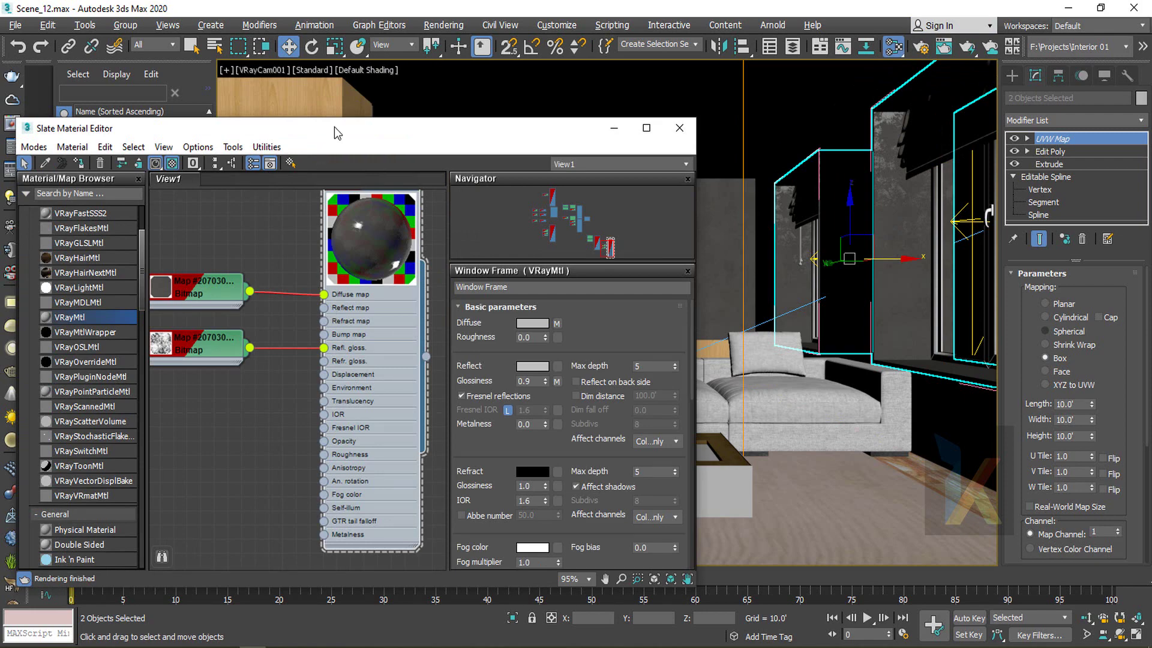
pyautogui.moveTo(334, 127); pyautogui.dragTo(610, 73)
pyautogui.moveTo(467, 399); pyautogui.dragTo(694, 413, button='middle')
pyautogui.scroll(-5, 552, 394)
pyautogui.scroll(-3, 618, 416)
pyautogui.moveTo(498, 364); pyautogui.dragTo(642, 433, button='middle')
pyautogui.scroll(4, 519, 265)
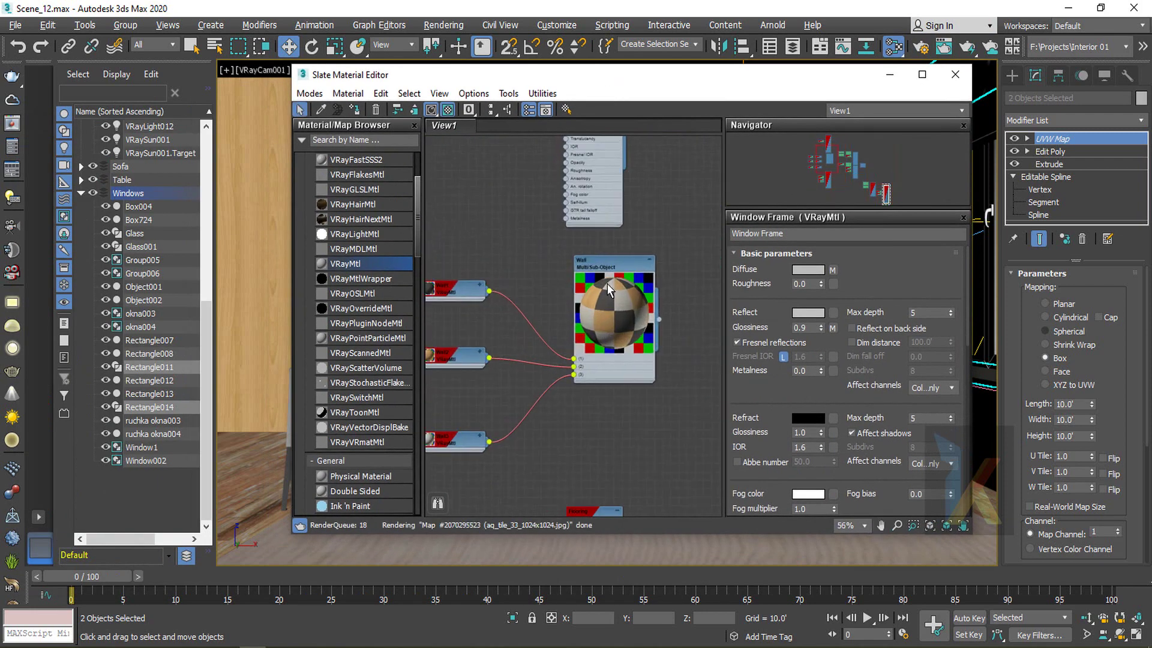
pyautogui.moveTo(473, 356); pyautogui.dragTo(658, 340, button='middle')
pyautogui.scroll(2, 599, 355)
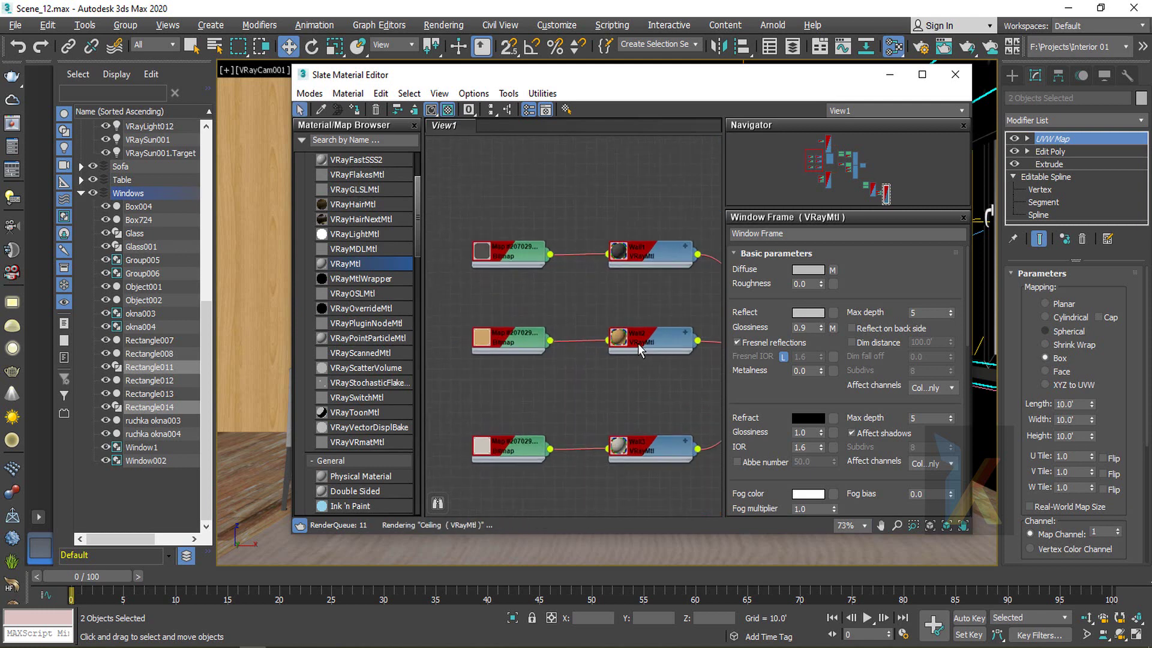
pyautogui.moveTo(637, 289); pyautogui.dragTo(611, 288, button='middle')
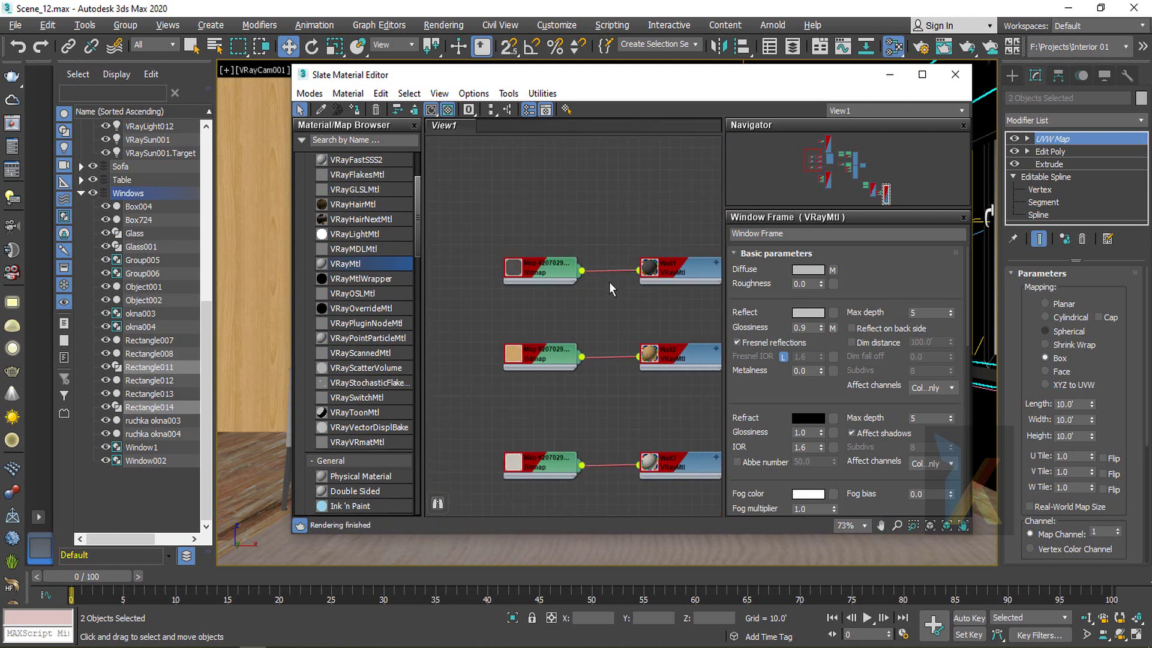
# Insert a ColorCorrection map between the dark bitmap and the Wall1 material, and arrange the connected nodes
pyautogui.moveTo(555, 277); pyautogui.dragTo(502, 265)
pyautogui.scroll(-15, 356, 330)
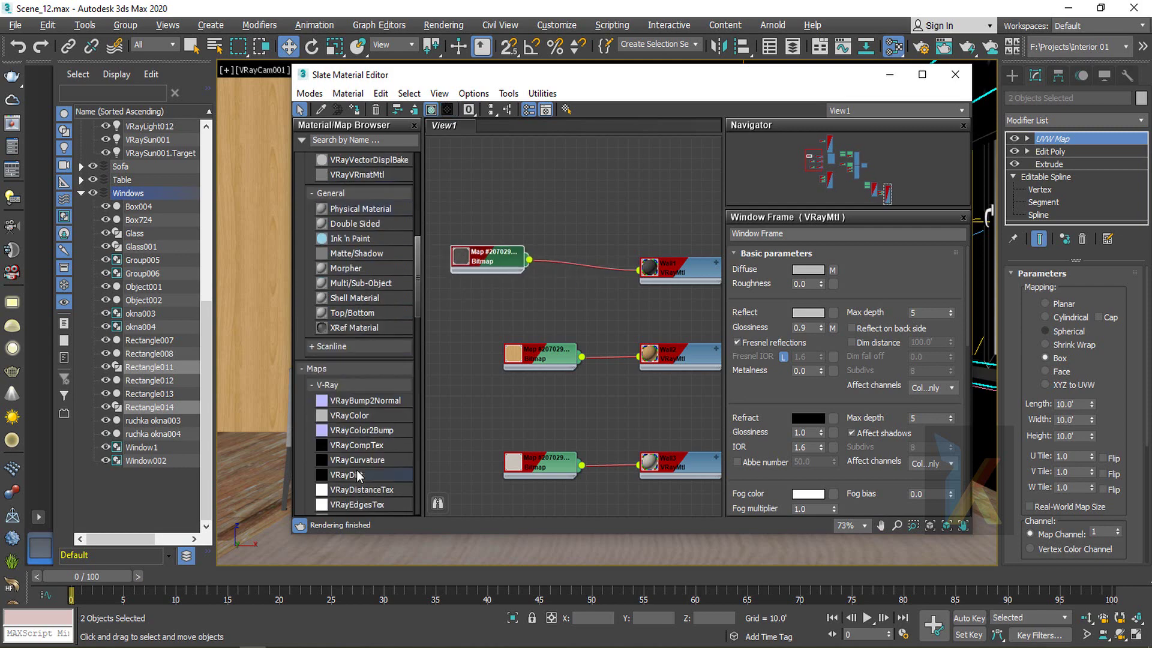
pyautogui.scroll(-8, 357, 451)
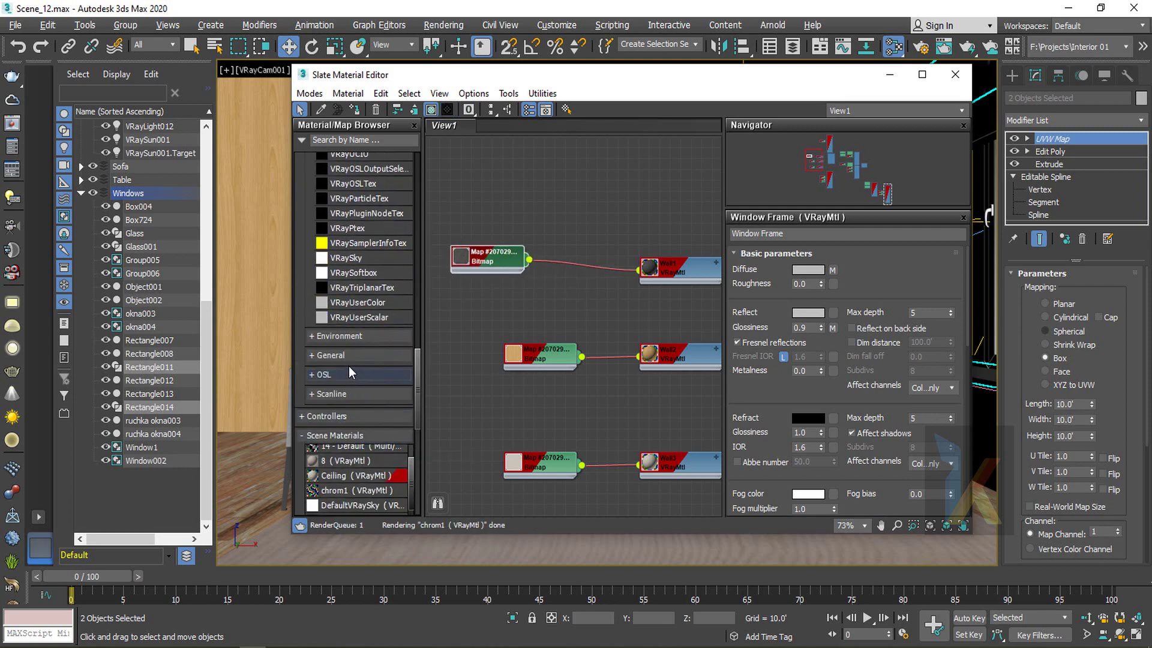
pyautogui.scroll(-1, 360, 447)
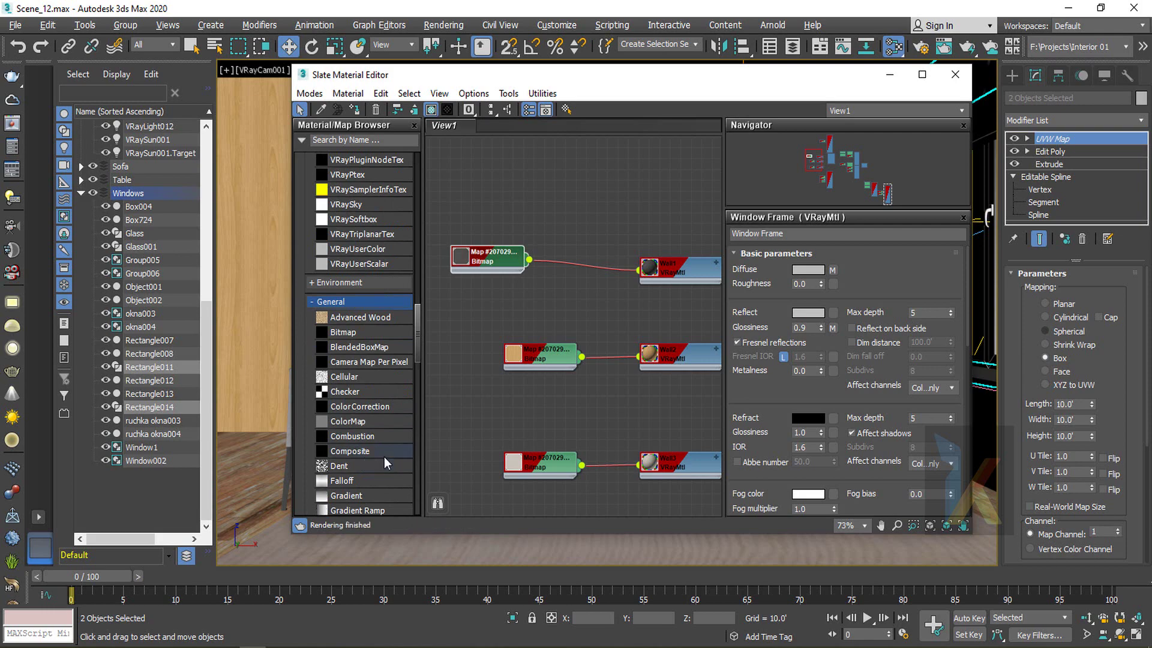
pyautogui.moveTo(363, 409); pyautogui.dragTo(597, 293)
pyautogui.moveTo(575, 234); pyautogui.dragTo(650, 287)
pyautogui.scroll(1, 569, 274)
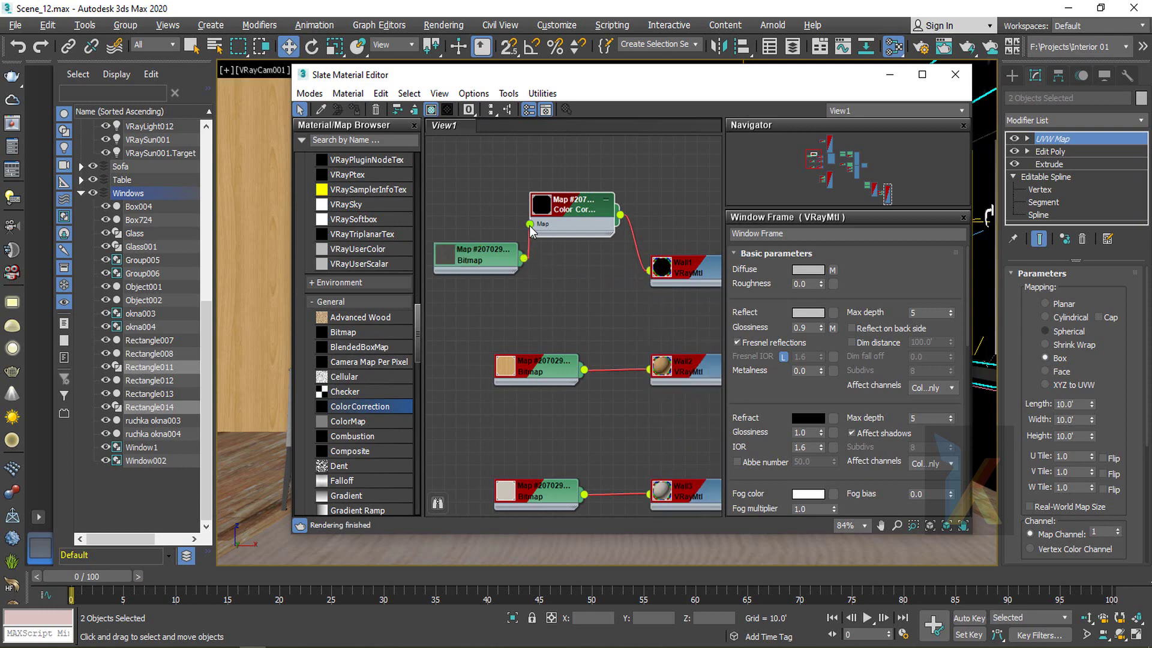
pyautogui.moveTo(530, 227); pyautogui.dragTo(531, 225)
pyautogui.moveTo(494, 262); pyautogui.dragTo(481, 215)
pyautogui.moveTo(572, 212); pyautogui.dragTo(574, 232)
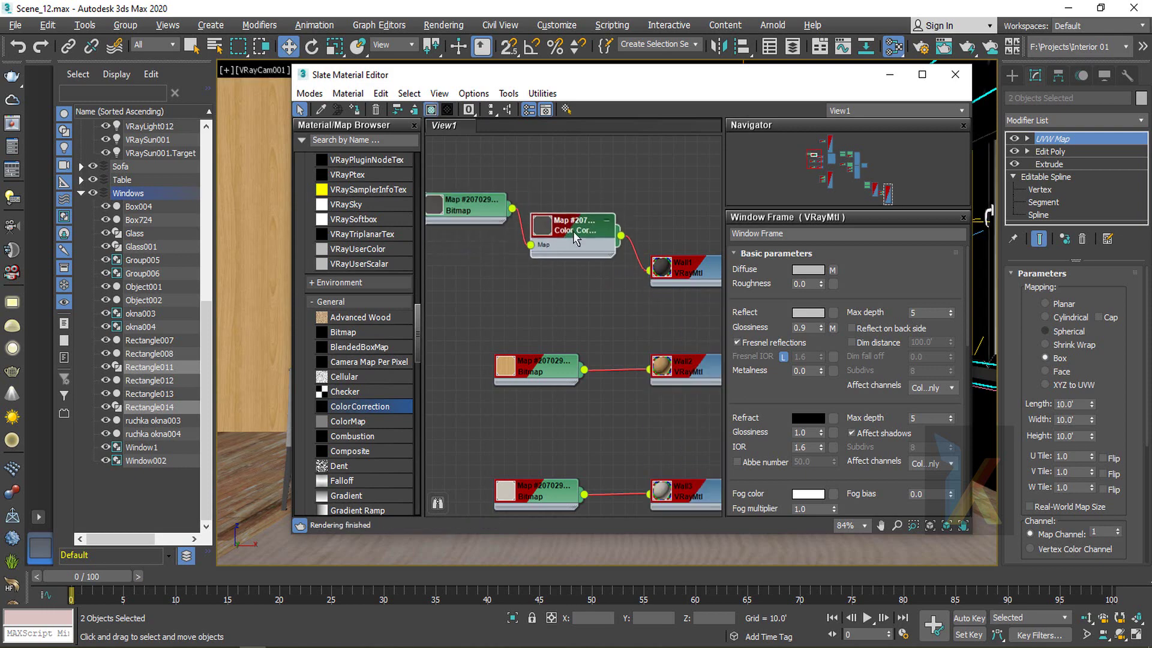
# Open the Color Correction map's parameters, switch Lightness to Advanced and enable the separate R, G and B channels
pyautogui.moveTo(593, 83); pyautogui.dragTo(560, 188)
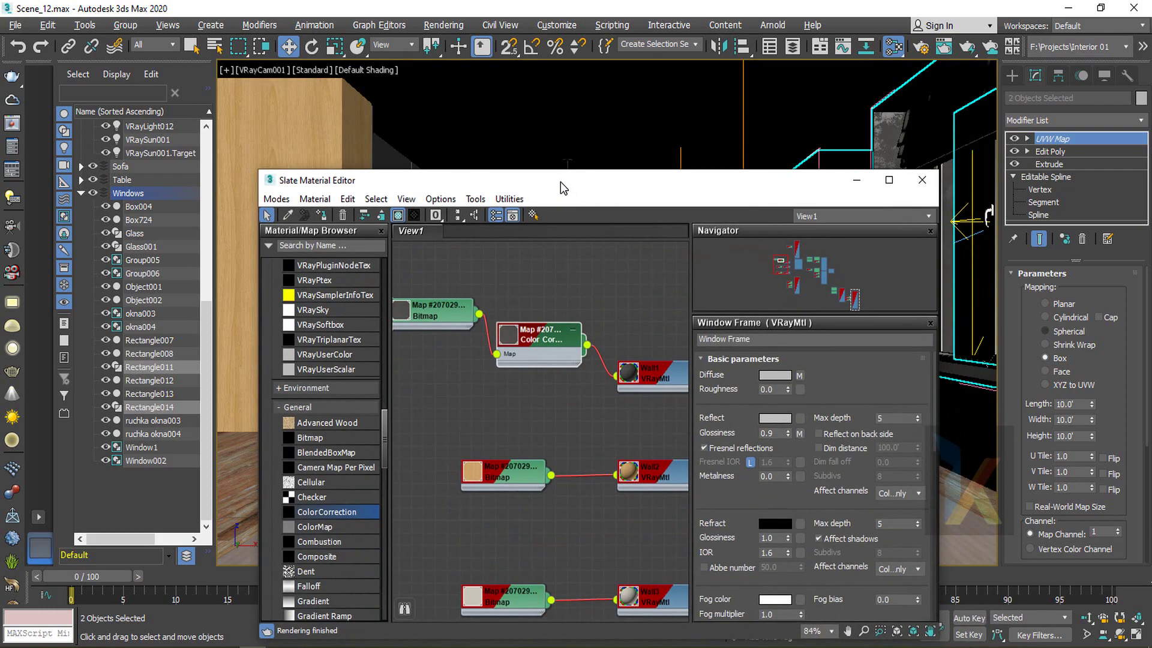
pyautogui.moveTo(537, 340); pyautogui.dragTo(549, 316)
pyautogui.doubleClick(549, 316)
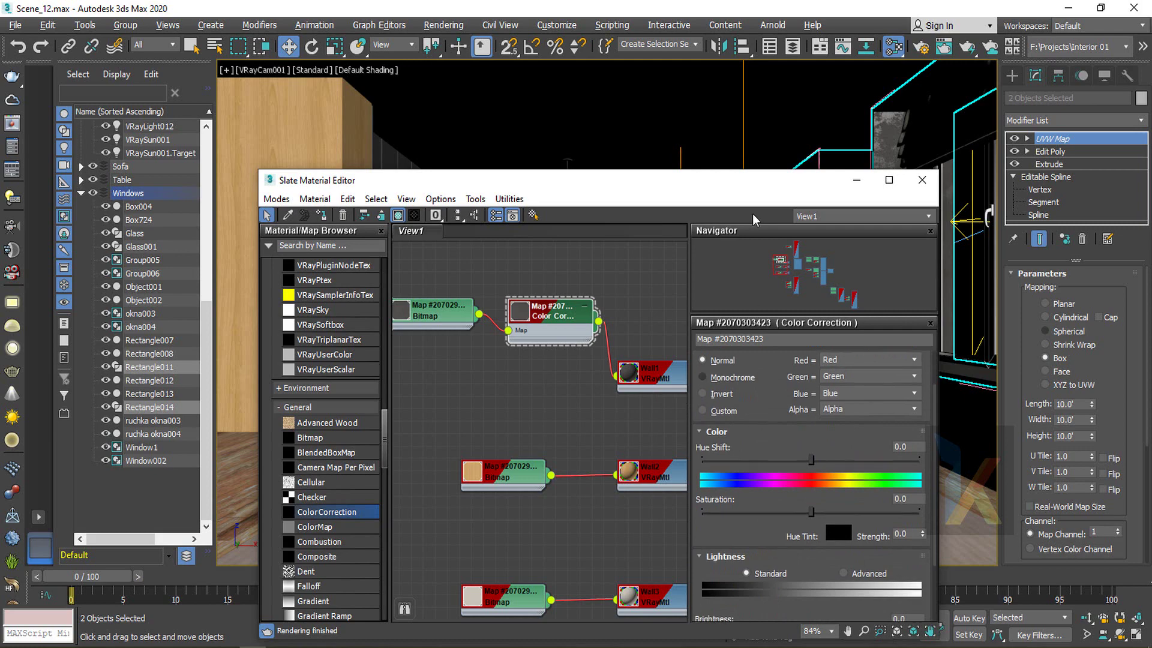
pyautogui.moveTo(722, 187); pyautogui.dragTo(665, 39)
pyautogui.moveTo(692, 377); pyautogui.dragTo(694, 307)
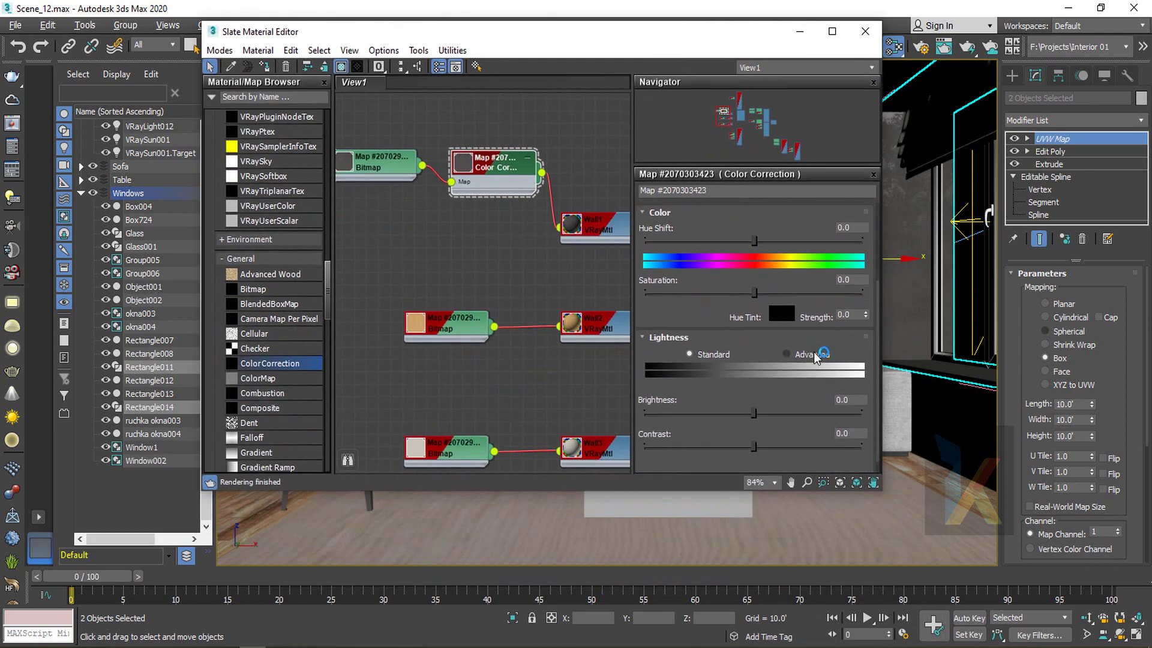
pyautogui.click(804, 355)
pyautogui.moveTo(653, 387); pyautogui.dragTo(652, 345)
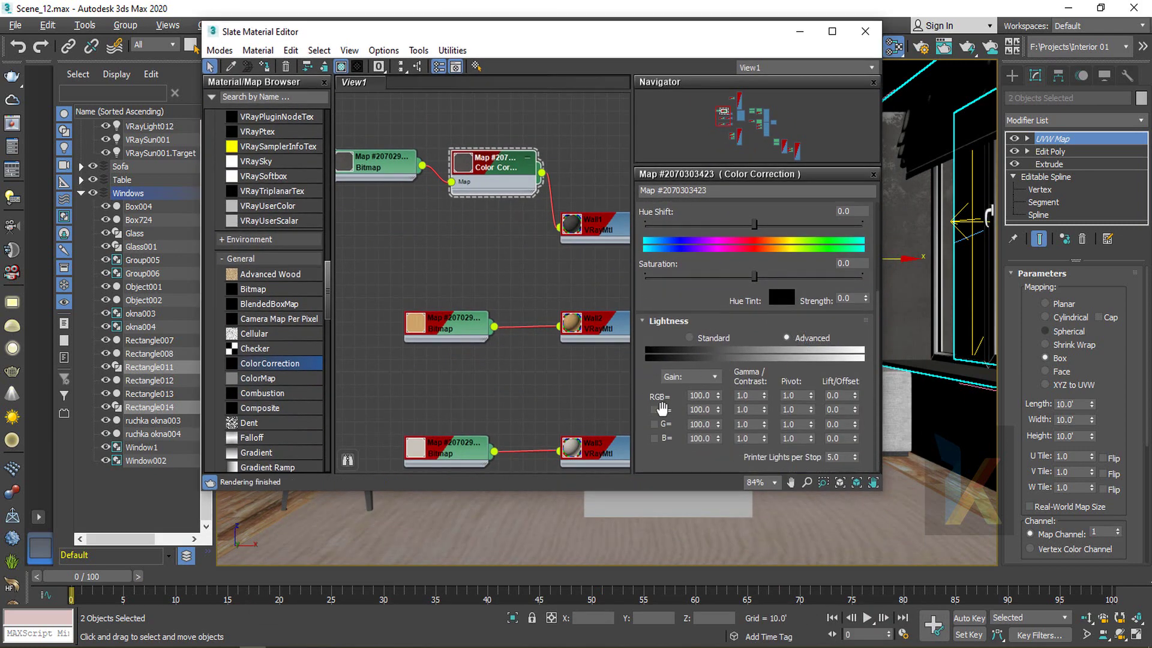
pyautogui.click(654, 424)
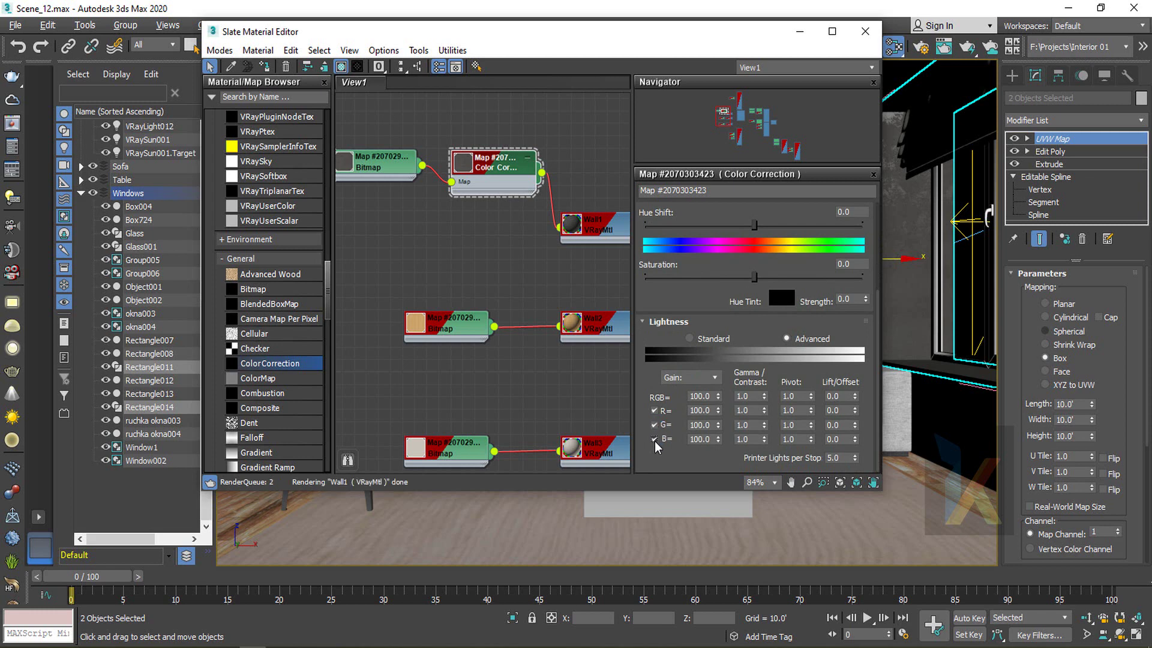
# Enlarge the Color Correction node's preview and set the channel gains to R 30, G 20 and B 10
pyautogui.doubleClick(468, 169)
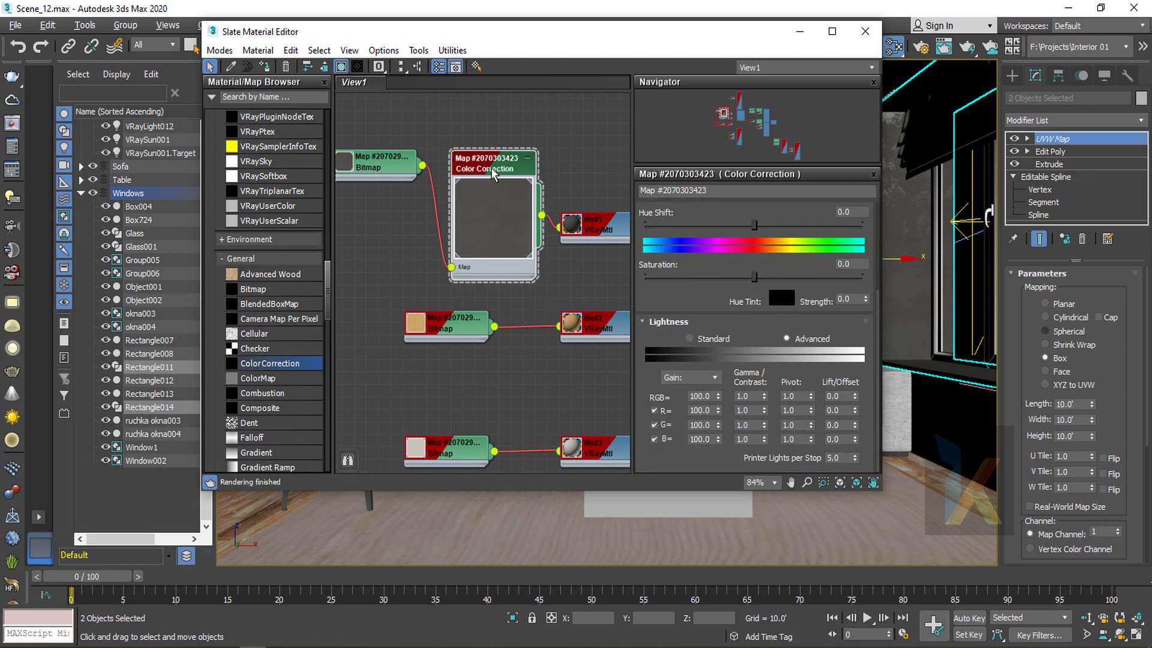
pyautogui.moveTo(492, 174); pyautogui.dragTo(481, 161)
pyautogui.moveTo(718, 413); pyautogui.dragTo(642, 396)
pyautogui.write('30')
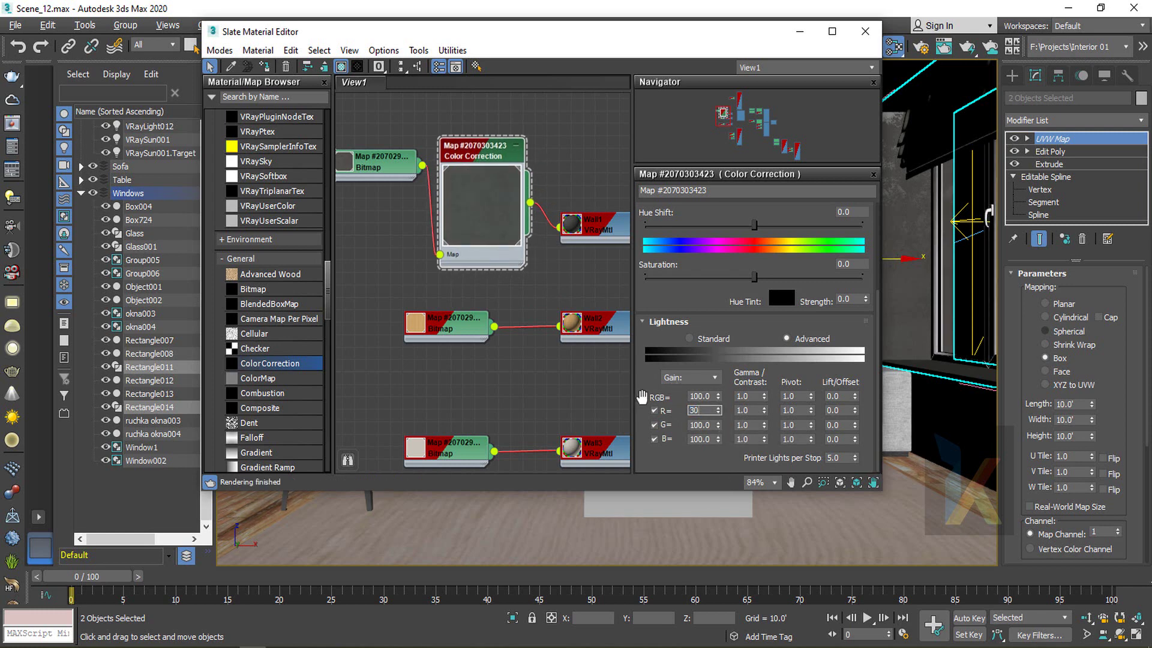
pyautogui.press('Return')
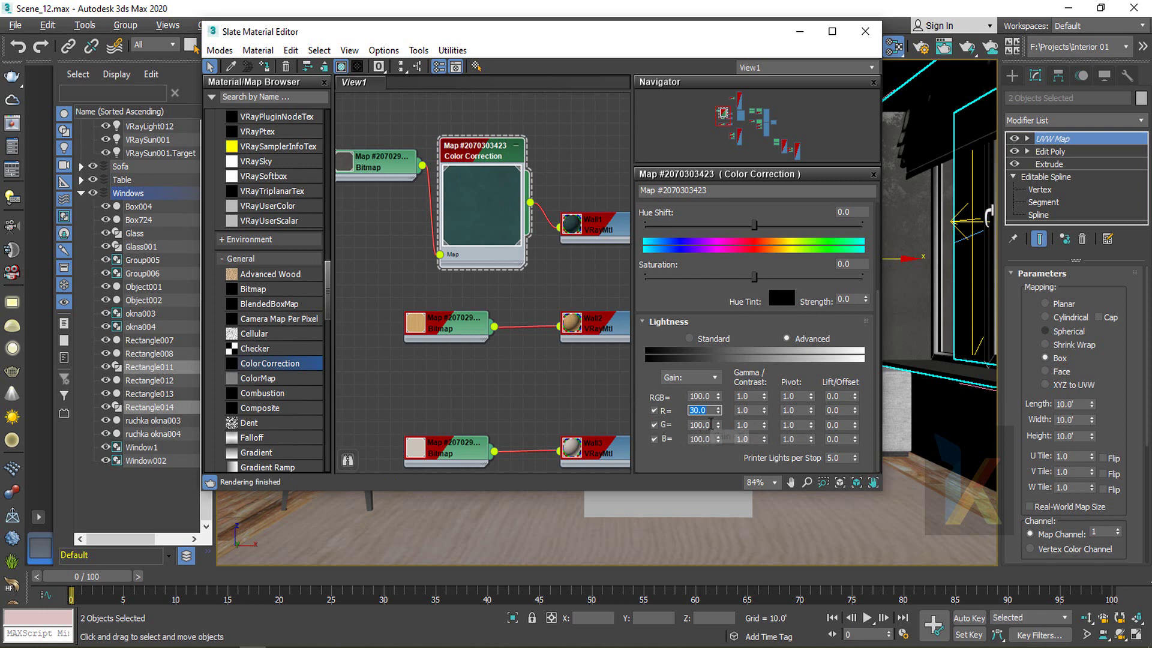
pyautogui.moveTo(711, 426); pyautogui.dragTo(649, 419)
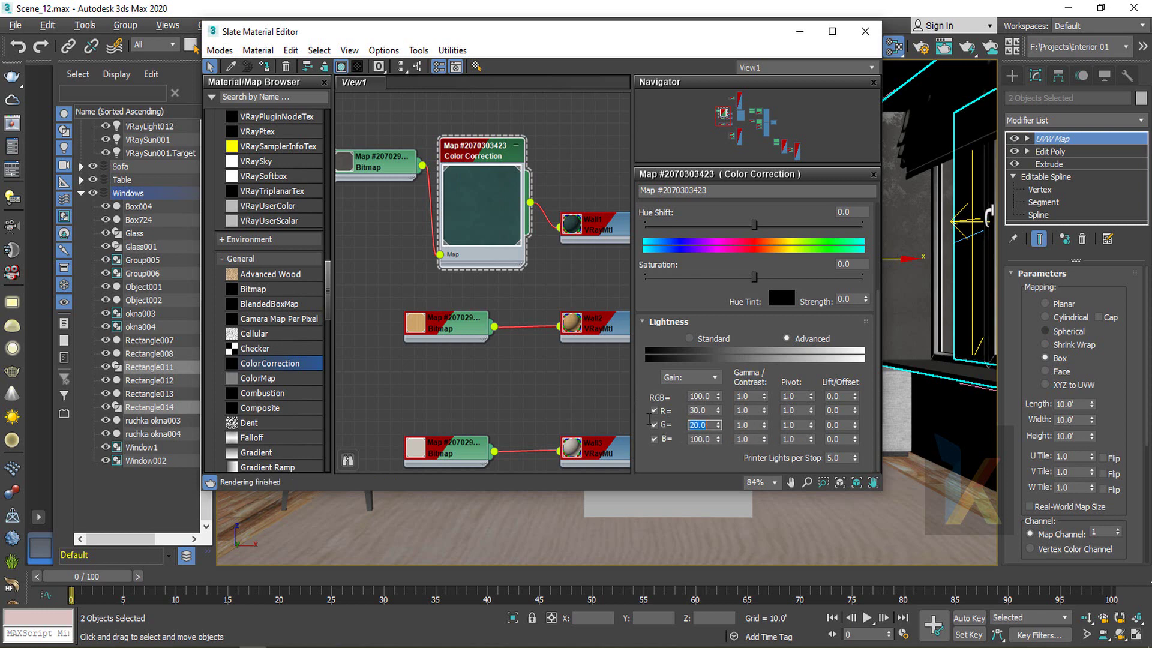
pyautogui.moveTo(711, 440); pyautogui.dragTo(640, 439)
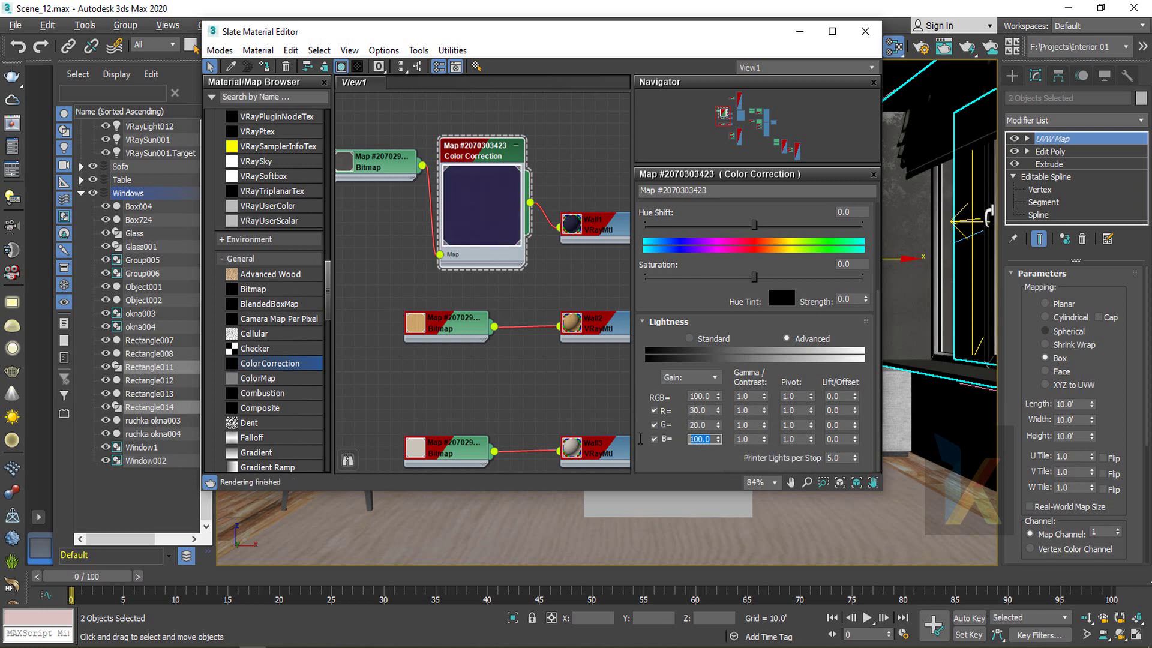
pyautogui.write('10')
pyautogui.press('Return')
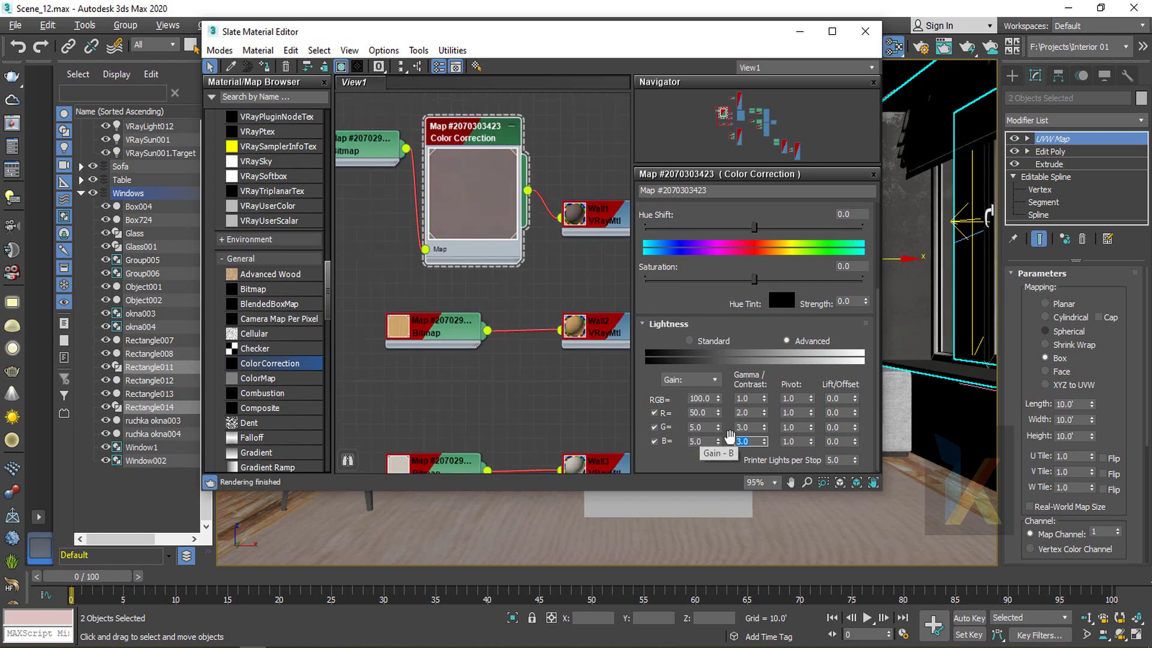
# Set the blue channel's Gamma/Contrast to 2.5 in the Color Correction map and close the material editor
pyautogui.click(744, 441)
pyautogui.write('2.5')
pyautogui.press('Return')
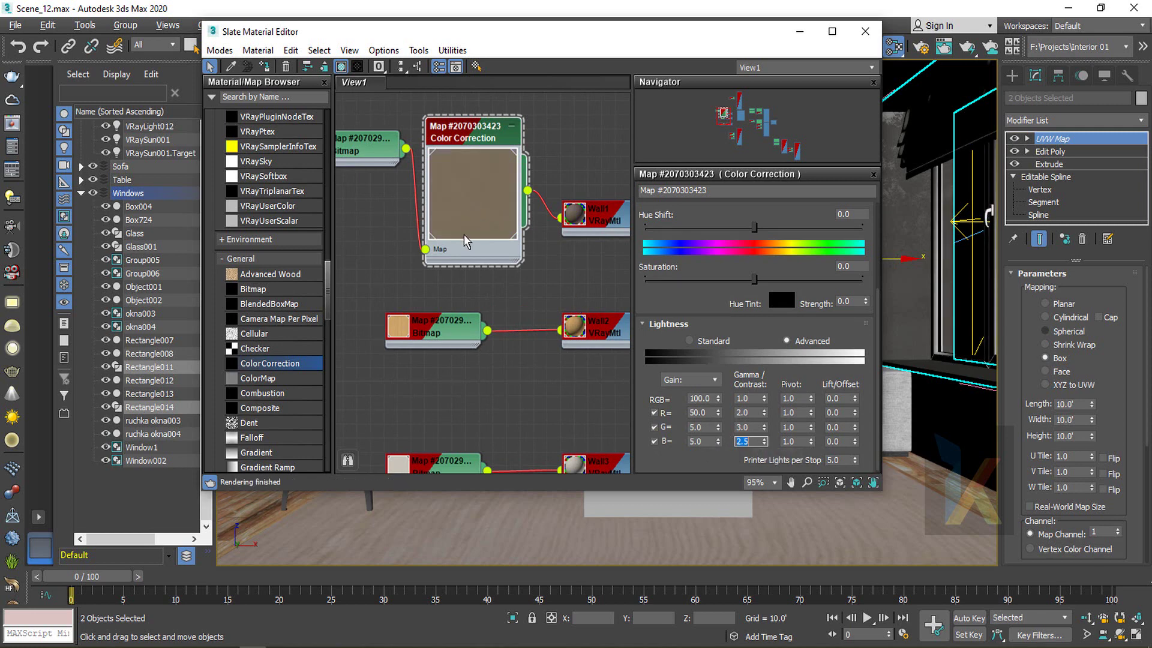
pyautogui.click(865, 32)
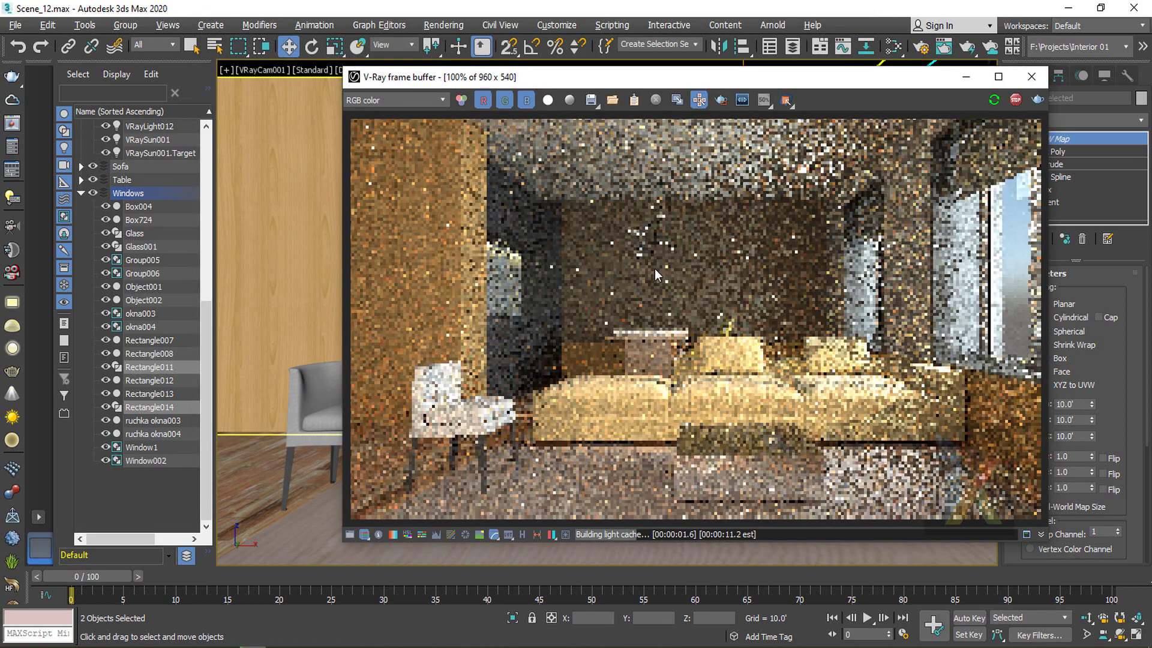
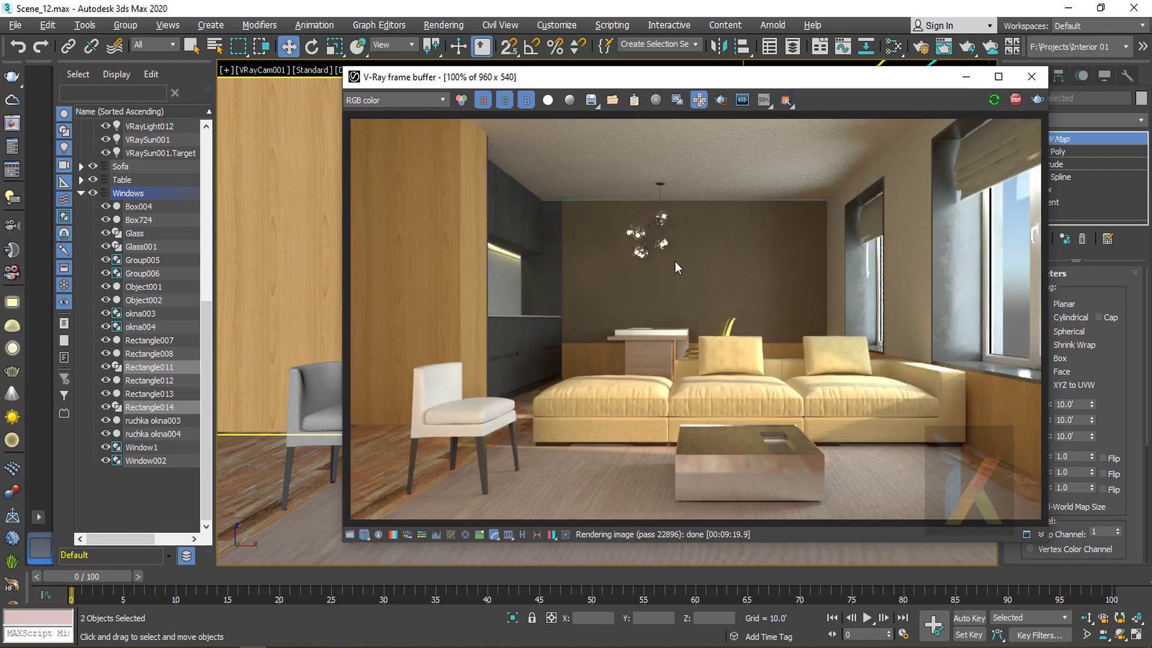
# Show the render history beside the finished interior render, then stop rendering and close the V-Ray frame buffer
pyautogui.moveTo(689, 84); pyautogui.dragTo(631, 80)
pyautogui.click(465, 531)
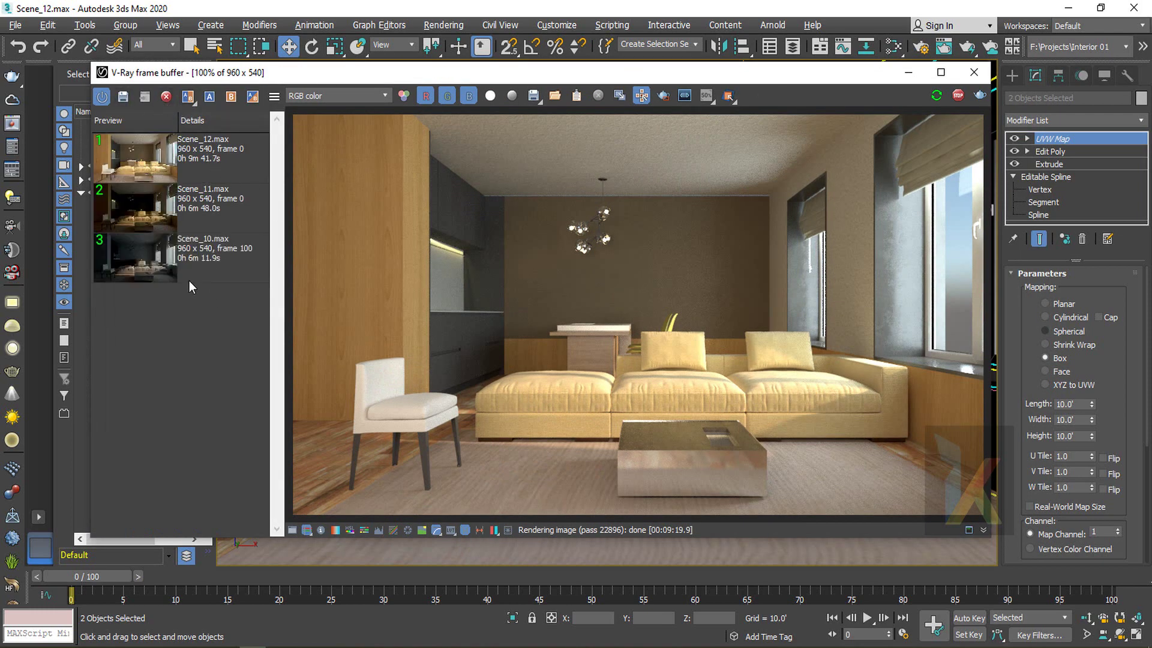
pyautogui.click(958, 96)
pyautogui.click(973, 72)
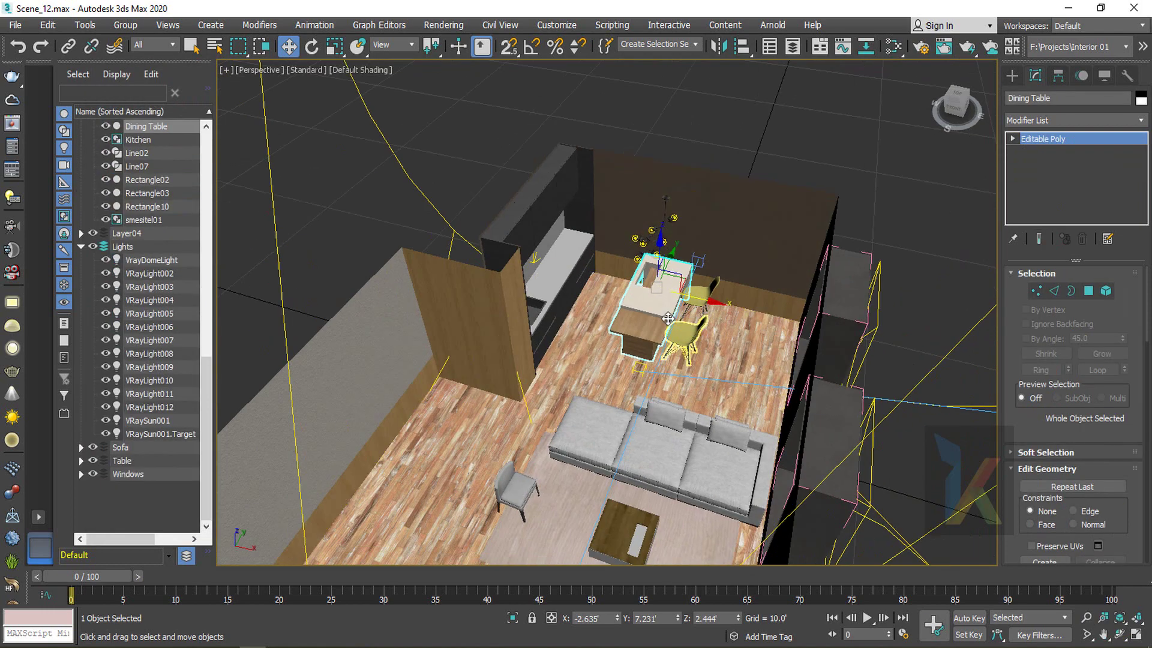
# Add the two dining chairs to the dining table selection and scale the whole set up uniformly
pyautogui.scroll(5, 709, 358)
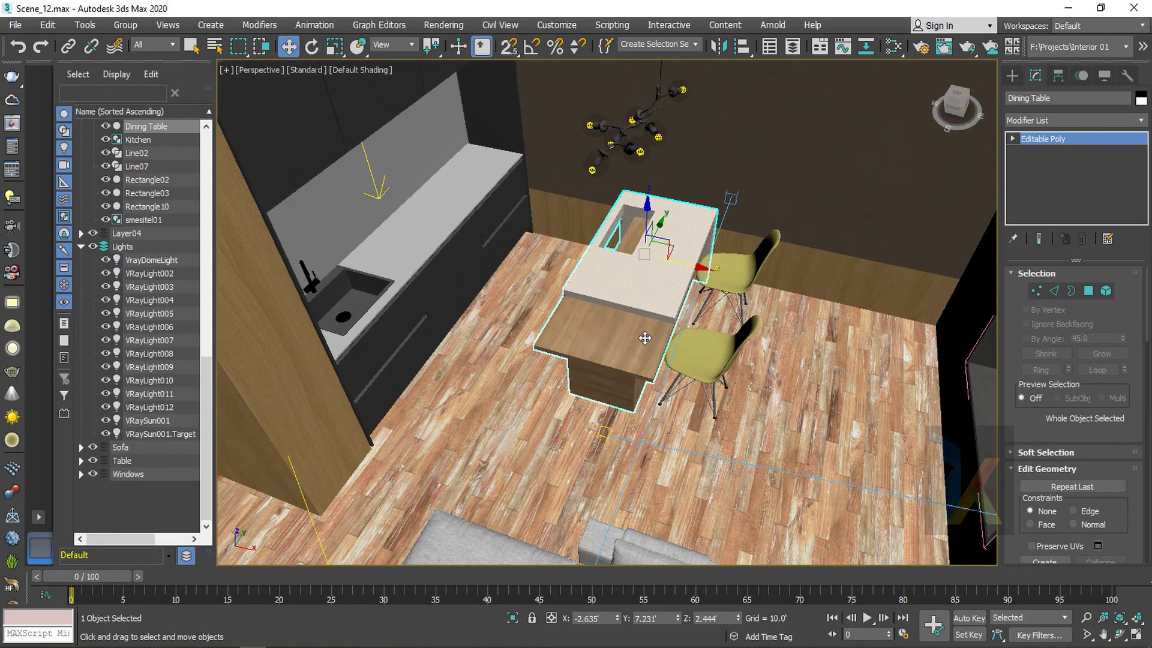
pyautogui.keyDown('ctrl'); pyautogui.click(713, 357); pyautogui.keyUp('ctrl')
pyautogui.keyDown('ctrl'); pyautogui.click(766, 254); pyautogui.keyUp('ctrl')
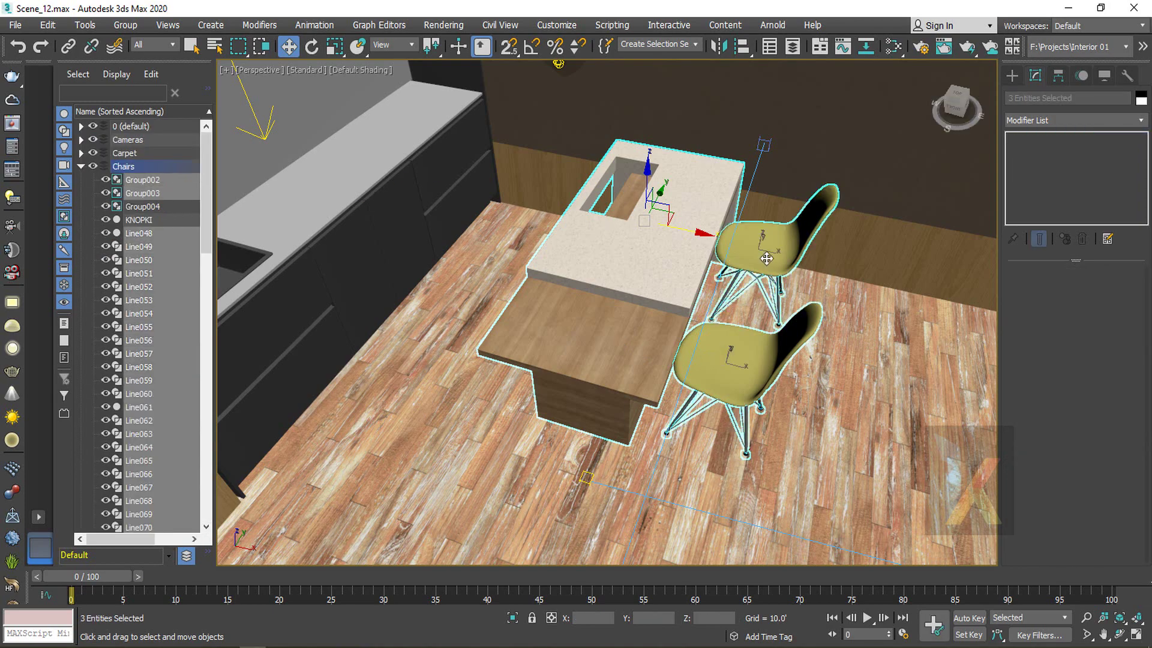
pyautogui.keyDown('alt'); pyautogui.moveTo(727, 342); pyautogui.dragTo(718, 304, button='middle'); pyautogui.keyUp('alt')
pyautogui.press('r')
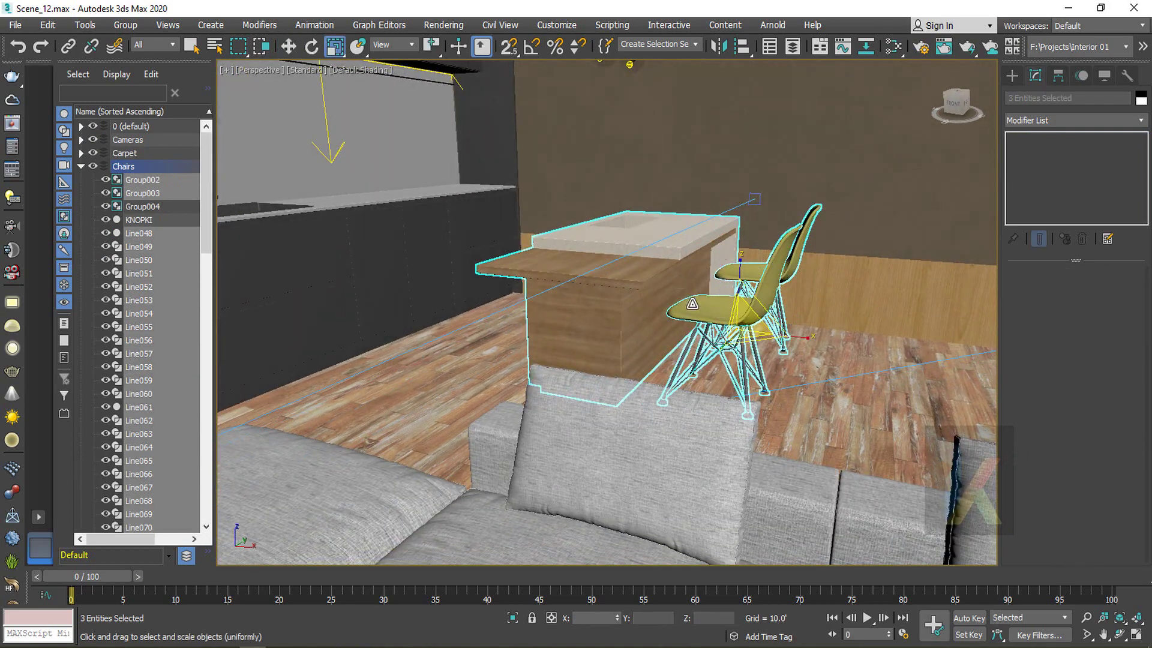
pyautogui.moveTo(745, 325); pyautogui.dragTo(745, 310)
pyautogui.press('w')
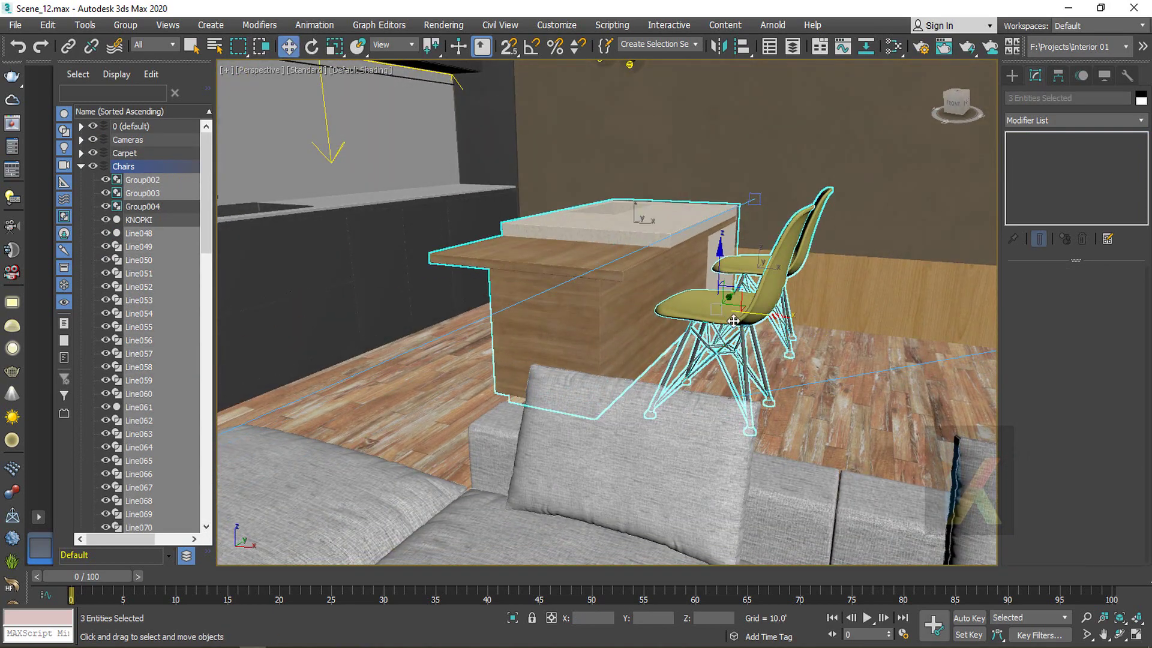
# Raise the dining table and chairs in the front wireframe view so their bases rest at floor level
pyautogui.press('f')
pyautogui.press('z')
pyautogui.press('F3')
pyautogui.moveTo(698, 395); pyautogui.dragTo(714, 320, button='middle')
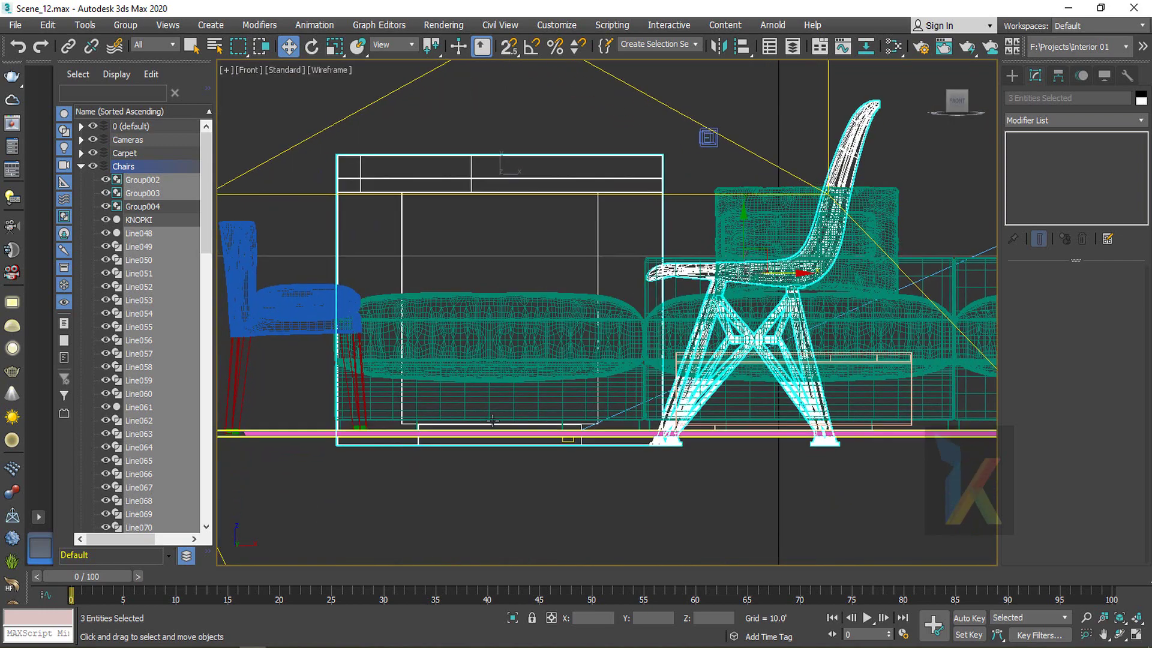
pyautogui.scroll(2, 480, 418)
pyautogui.moveTo(356, 454); pyautogui.dragTo(355, 438)
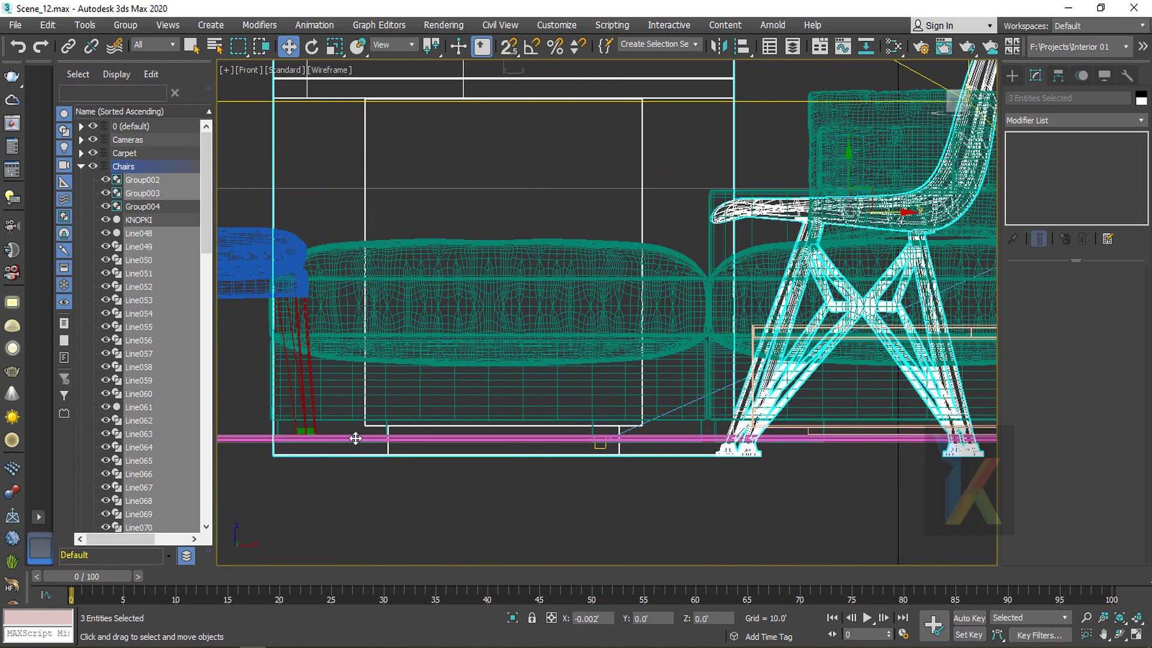
pyautogui.moveTo(848, 175)
pyautogui.mouseDown()
pyautogui.moveTo(851, 156)
pyautogui.moveTo(858, 161)
pyautogui.mouseUp()
pyautogui.scroll(-3, 913, 481)
pyautogui.moveTo(913, 481); pyautogui.dragTo(542, 388, button='middle')
pyautogui.scroll(10, 566, 384)
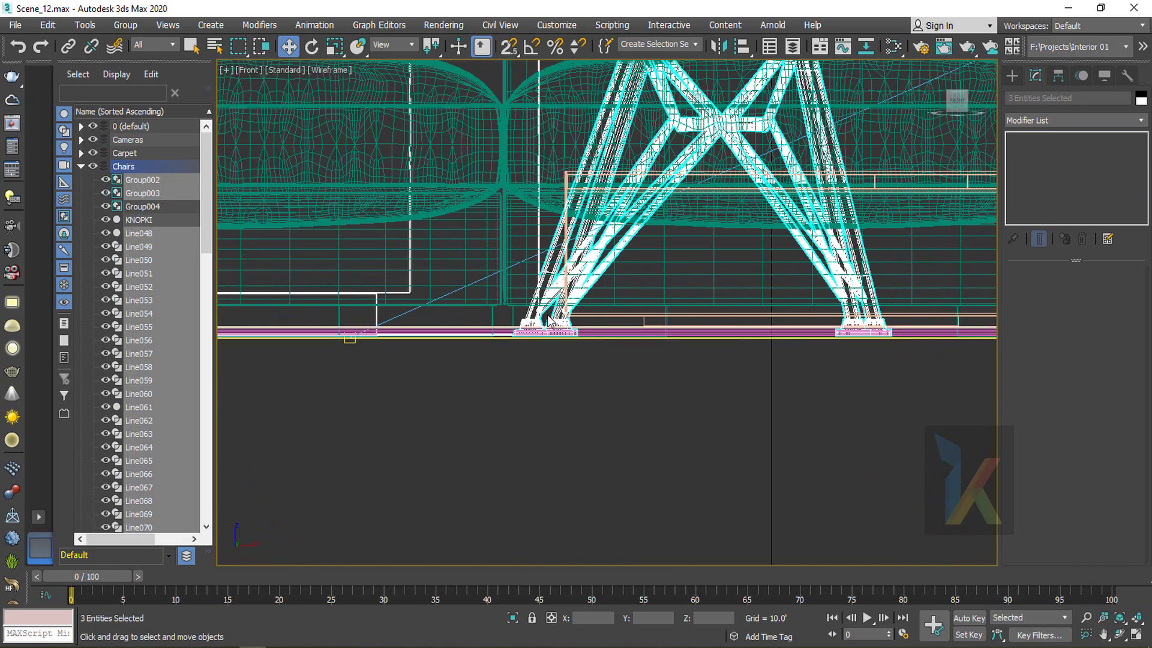
pyautogui.scroll(-3, 428, 369)
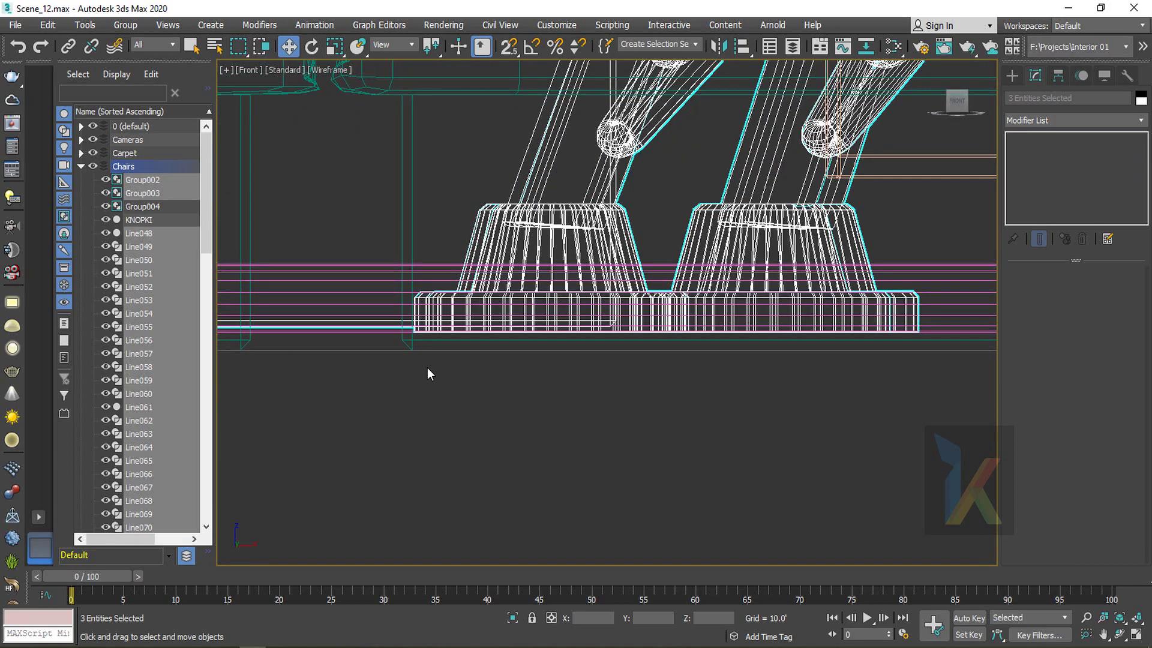
pyautogui.scroll(-7, 428, 367)
# Return to the shaded perspective view with edged faces and scale the dining table and chairs uniformly to 95%
pyautogui.press('p')
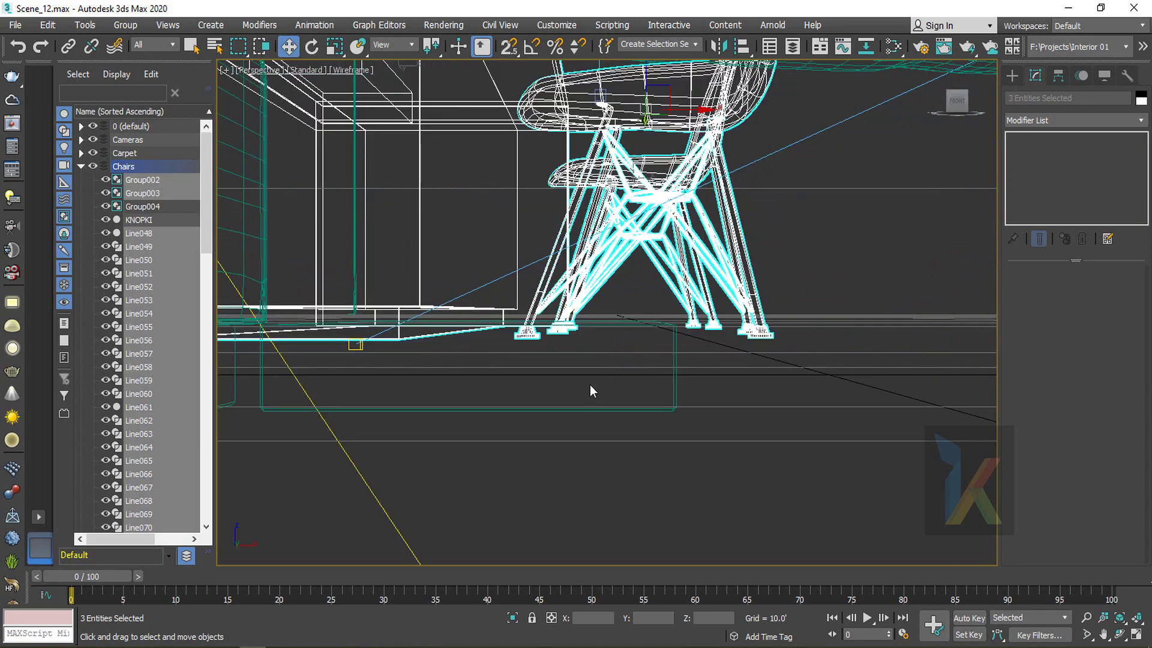
pyautogui.scroll(-2, 589, 384)
pyautogui.moveTo(586, 414)
pyautogui.keyDown('alt'); pyautogui.mouseDown(button='middle')
pyautogui.moveTo(610, 434)
pyautogui.moveTo(544, 409)
pyautogui.moveTo(561, 391)
pyautogui.moveTo(564, 399)
pyautogui.mouseUp(button='middle'); pyautogui.keyUp('alt')
pyautogui.press('F3')
pyautogui.press('F4')
pyautogui.press('r')
pyautogui.moveTo(614, 350); pyautogui.dragTo(614, 354)
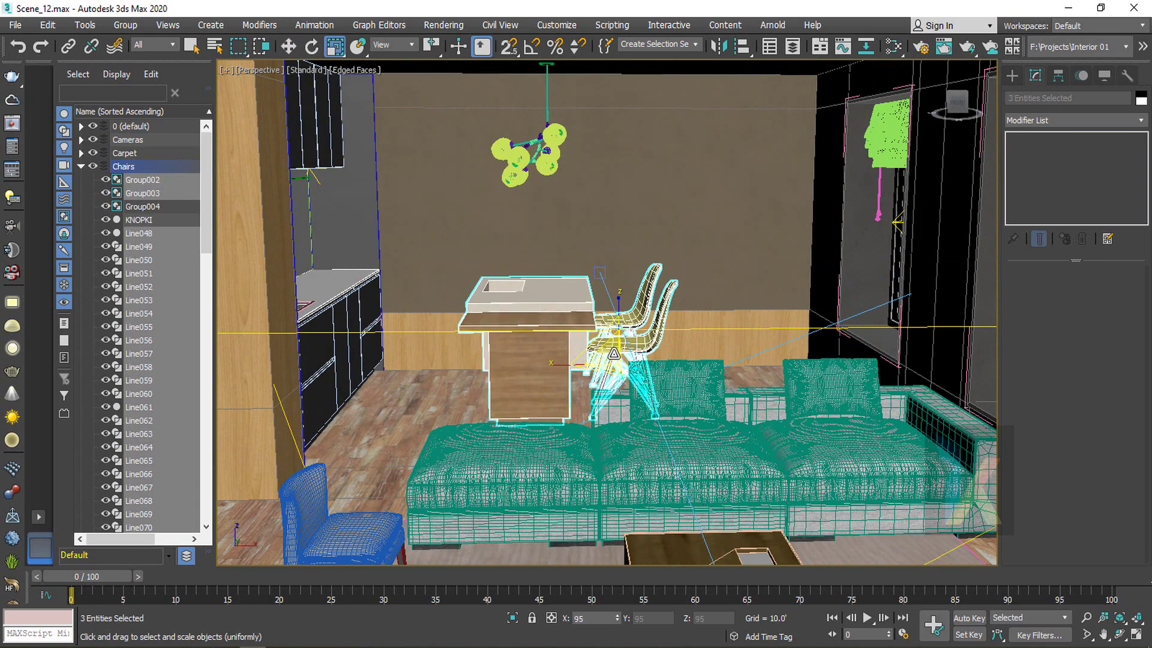
# Lower the selected dining table and chairs slightly towards the floor in the front wireframe view
pyautogui.press('f')
pyautogui.press('w')
pyautogui.scroll(6, 466, 380)
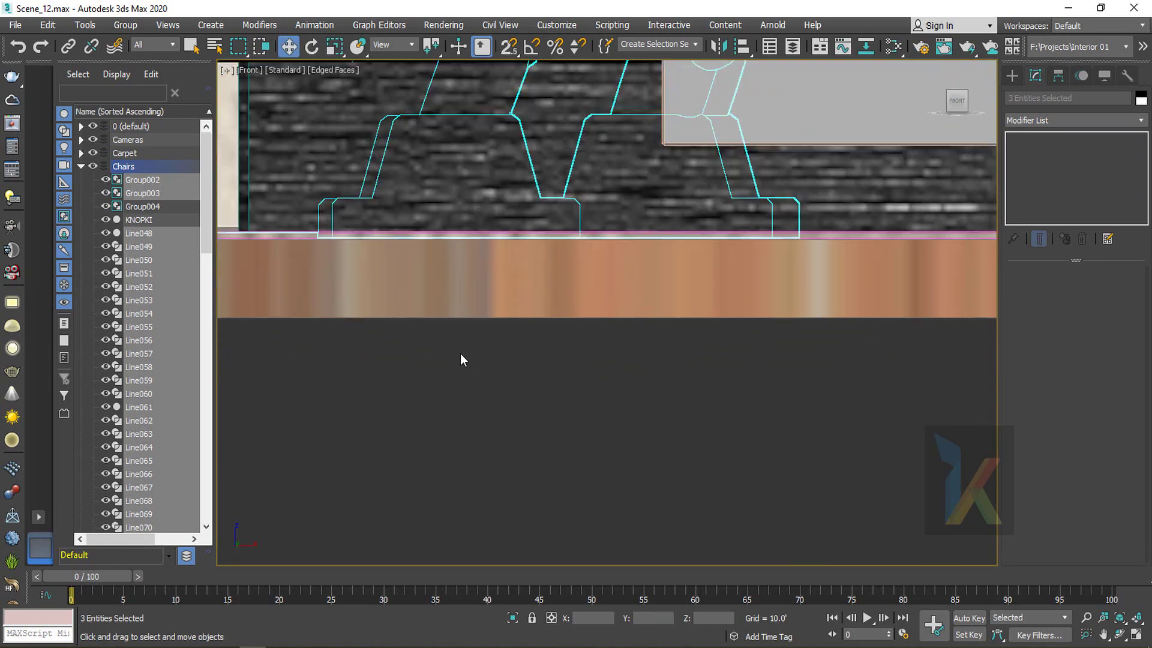
pyautogui.press('F3')
pyautogui.moveTo(375, 186); pyautogui.dragTo(376, 199)
# Compare the feet with the sofa and floor levels, and lower the dining table and chairs by about 0.039' to the sofa's base level
pyautogui.scroll(-5, 389, 233)
pyautogui.scroll(-3, 342, 277)
pyautogui.moveTo(359, 288); pyautogui.dragTo(966, 303, button='middle')
pyautogui.scroll(-3, 889, 321)
pyautogui.scroll(3, 938, 343)
pyautogui.moveTo(938, 342); pyautogui.dragTo(1037, 353, button='middle')
pyautogui.moveTo(275, 301); pyautogui.dragTo(721, 341, button='middle')
pyautogui.scroll(-3, 376, 303)
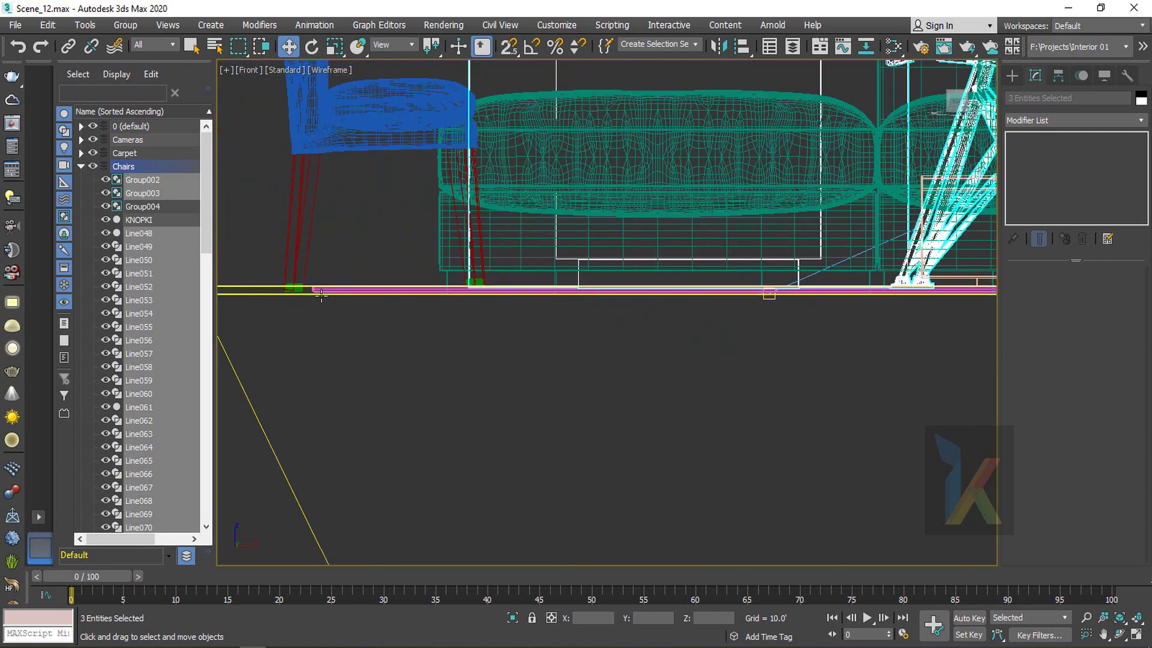
pyautogui.moveTo(316, 296); pyautogui.dragTo(661, 306, button='middle')
pyautogui.scroll(-6, 651, 332)
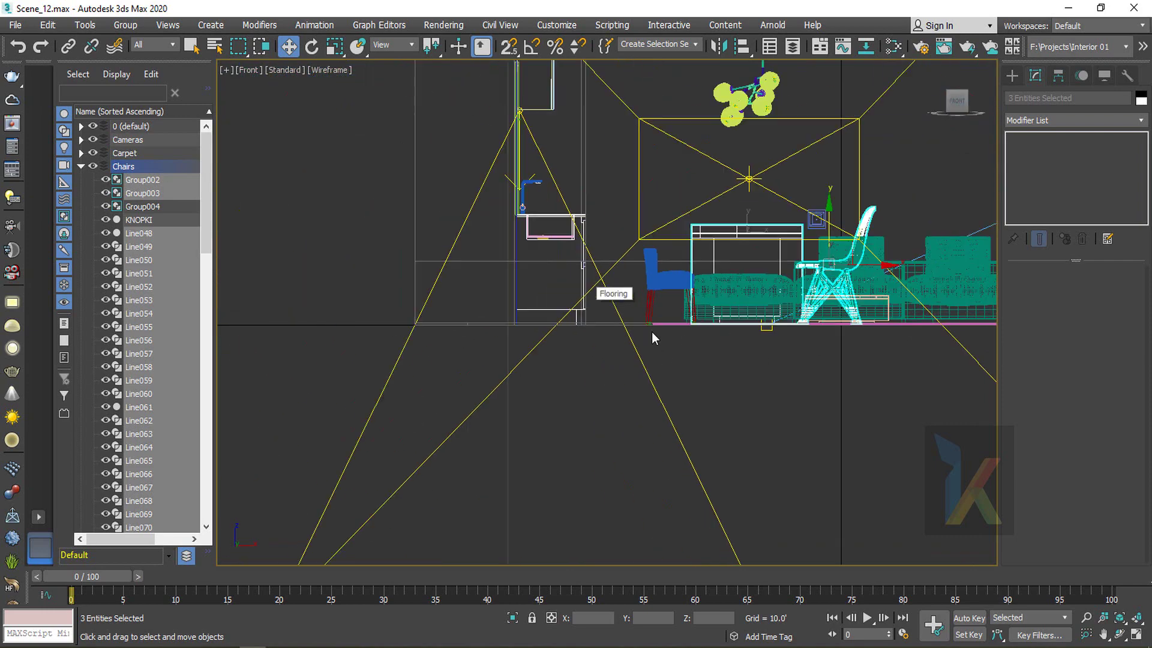
pyautogui.moveTo(757, 364); pyautogui.dragTo(438, 369, button='middle')
pyautogui.scroll(5, 601, 330)
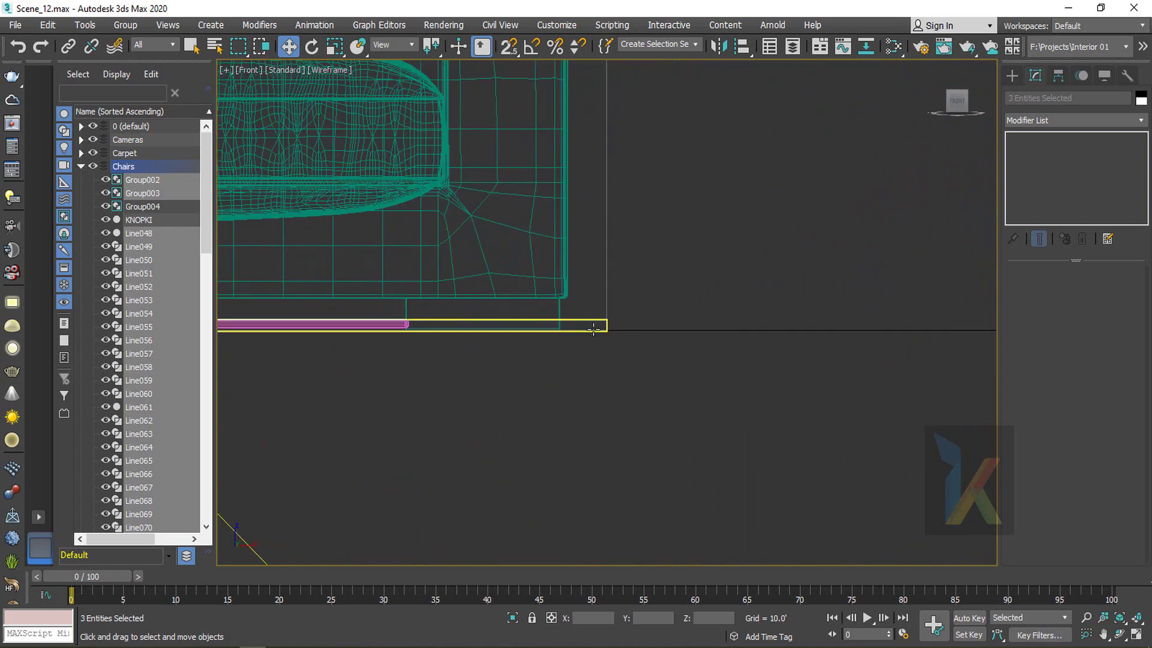
pyautogui.moveTo(451, 355); pyautogui.dragTo(850, 354, button='middle')
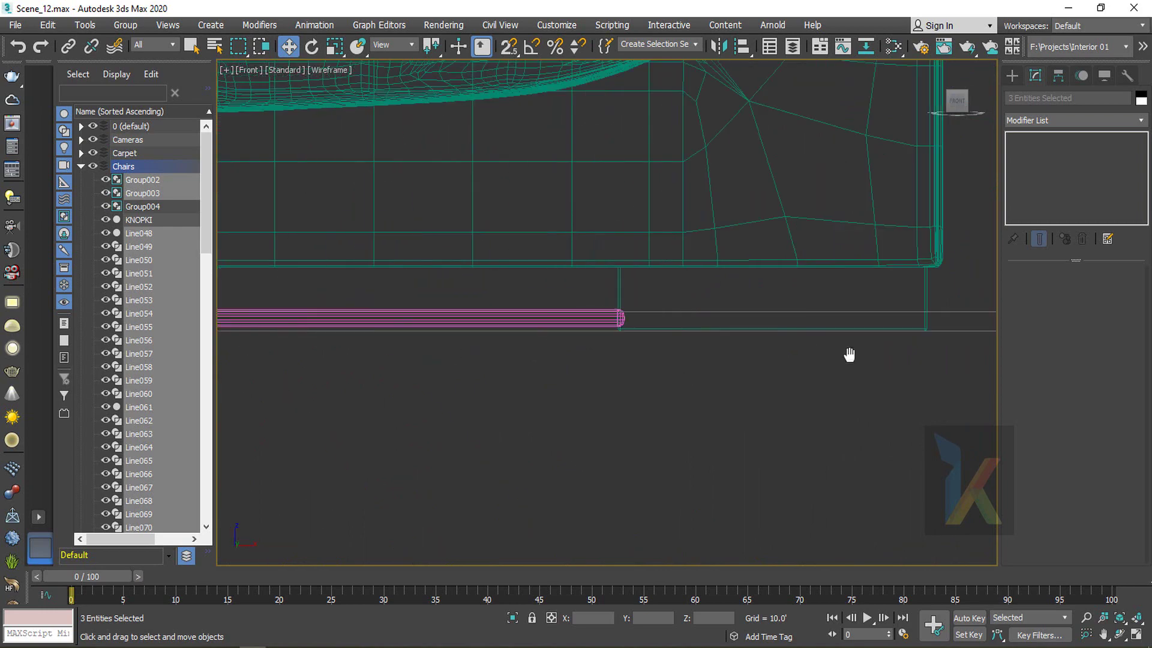
pyautogui.scroll(-7, 714, 358)
pyautogui.moveTo(399, 380); pyautogui.dragTo(651, 382, button='middle')
pyautogui.scroll(6, 610, 367)
pyautogui.scroll(4, 626, 298)
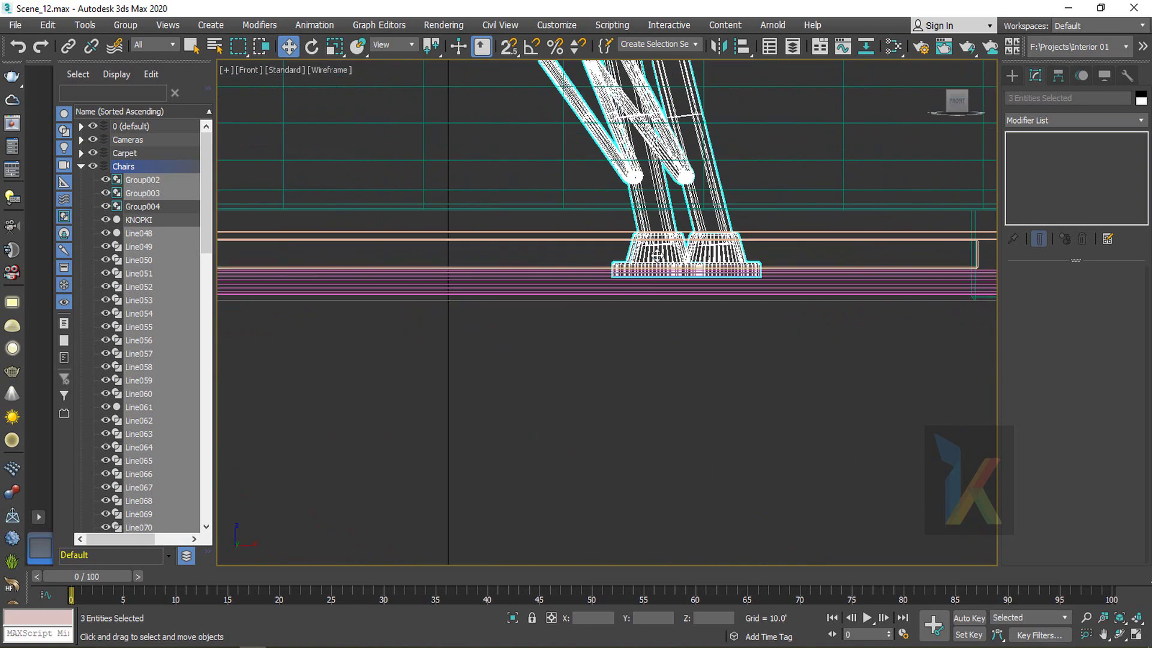
pyautogui.moveTo(655, 246); pyautogui.dragTo(654, 265)
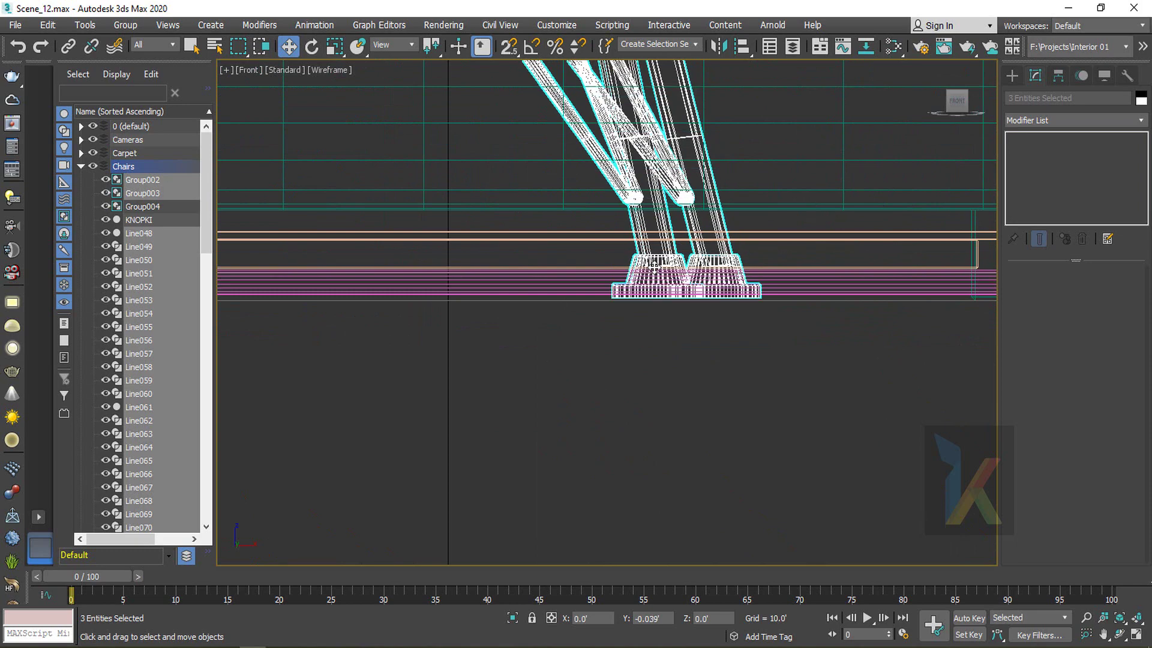
# Select the Flooring object in the front view and move it down by about 0.047'
pyautogui.scroll(-8, 731, 342)
pyautogui.moveTo(858, 394); pyautogui.dragTo(420, 330, button='middle')
pyautogui.moveTo(785, 345); pyautogui.dragTo(562, 349, button='middle')
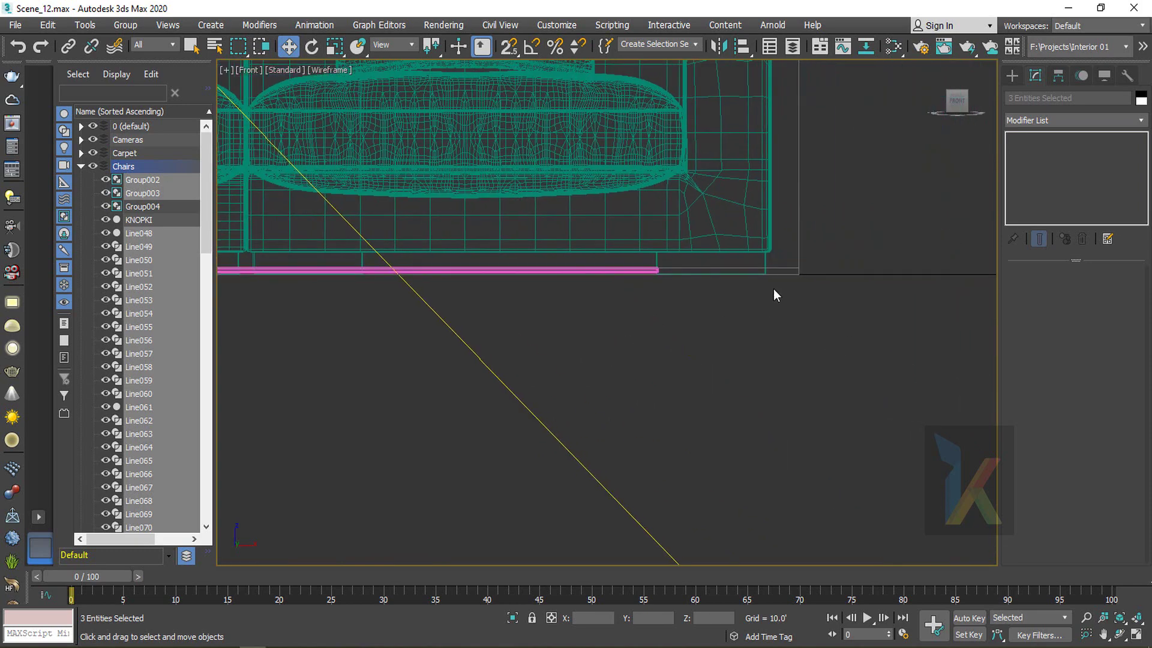
pyautogui.click(741, 266)
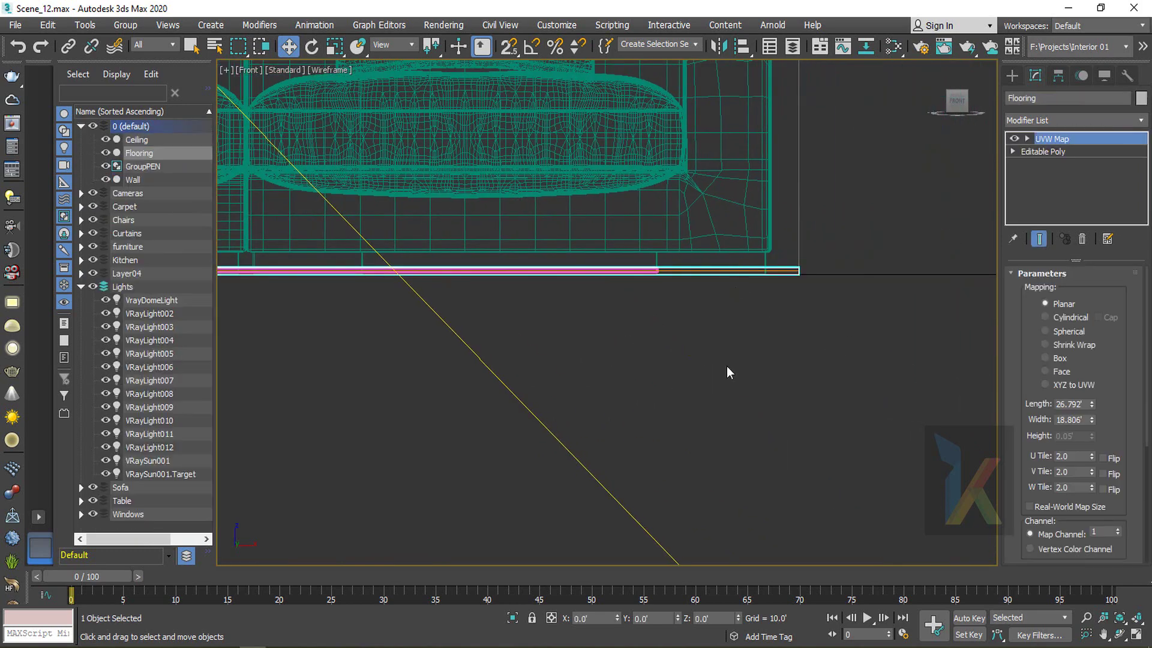
pyautogui.scroll(5, 876, 258)
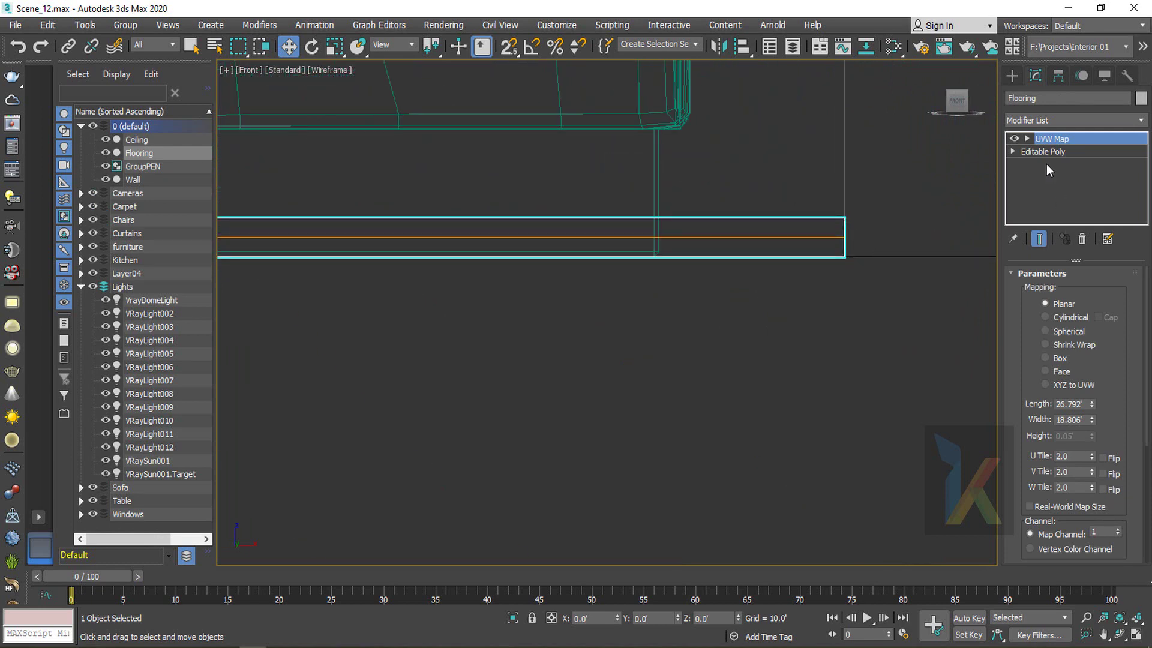
pyautogui.moveTo(831, 223); pyautogui.dragTo(820, 253)
# Return to the shaded perspective view without edged faces and examine the floor beneath the furniture
pyautogui.press('p')
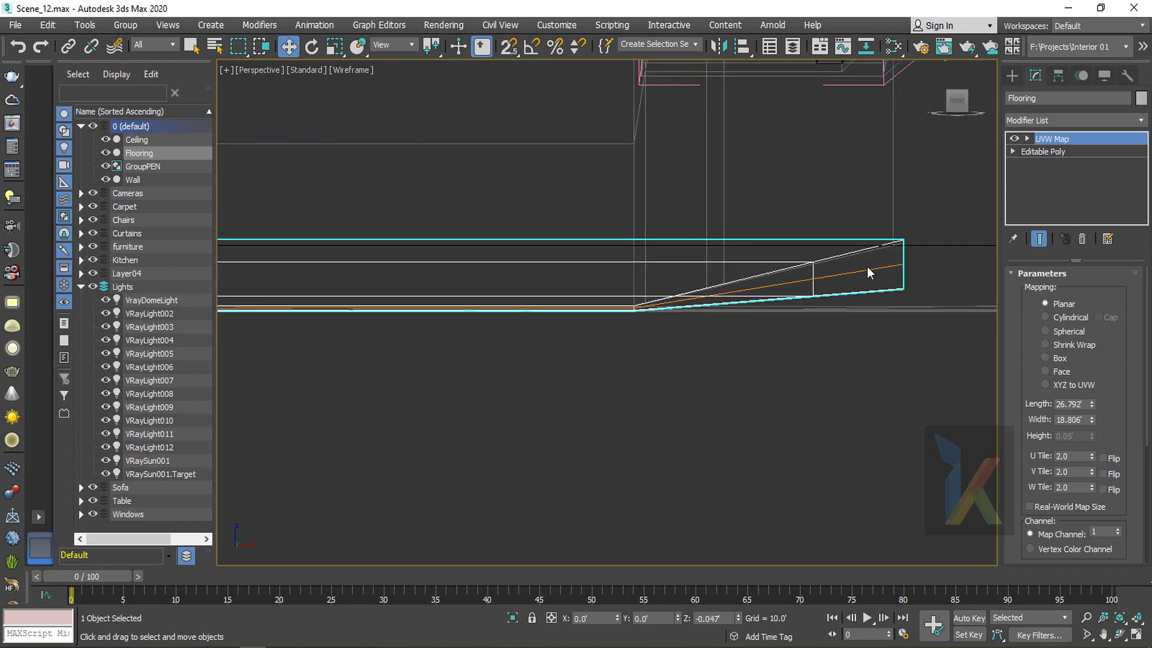
pyautogui.scroll(-6, 854, 302)
pyautogui.press('F3')
pyautogui.moveTo(817, 344)
pyautogui.keyDown('alt'); pyautogui.mouseDown(button='middle')
pyautogui.moveTo(821, 377)
pyautogui.moveTo(863, 381)
pyautogui.mouseUp(button='middle'); pyautogui.keyUp('alt')
pyautogui.press('F4')
pyautogui.scroll(8, 702, 268)
pyautogui.keyDown('alt'); pyautogui.moveTo(702, 268); pyautogui.dragTo(650, 273, button='middle'); pyautogui.keyUp('alt')
pyautogui.scroll(-6, 670, 241)
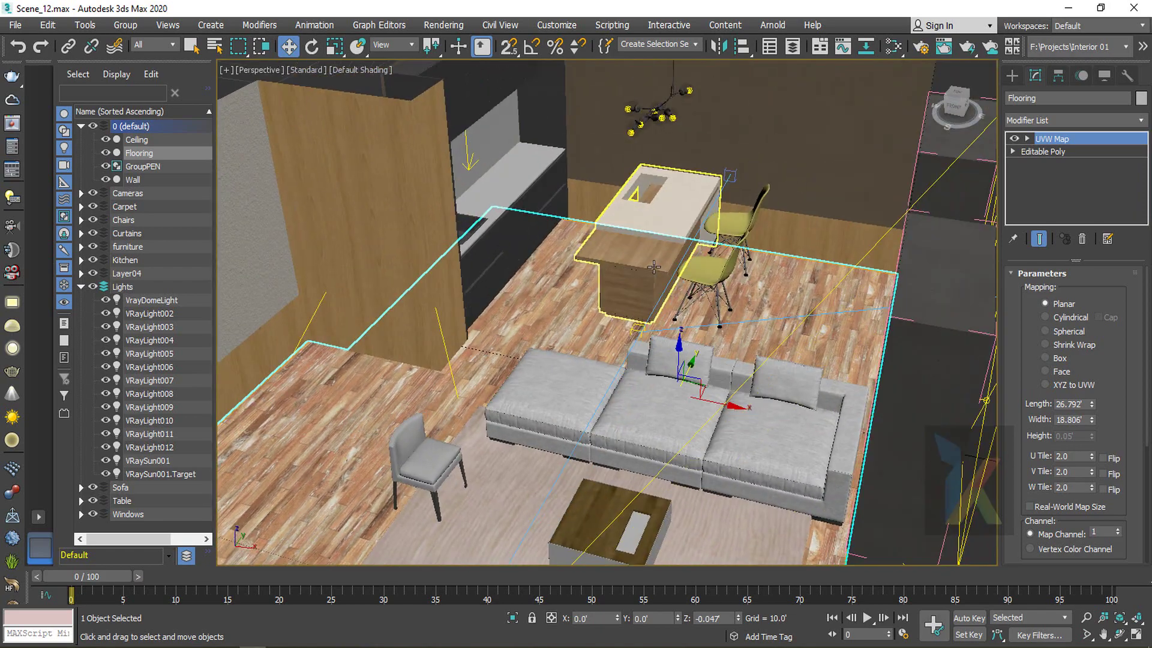
pyautogui.scroll(-3, 653, 280)
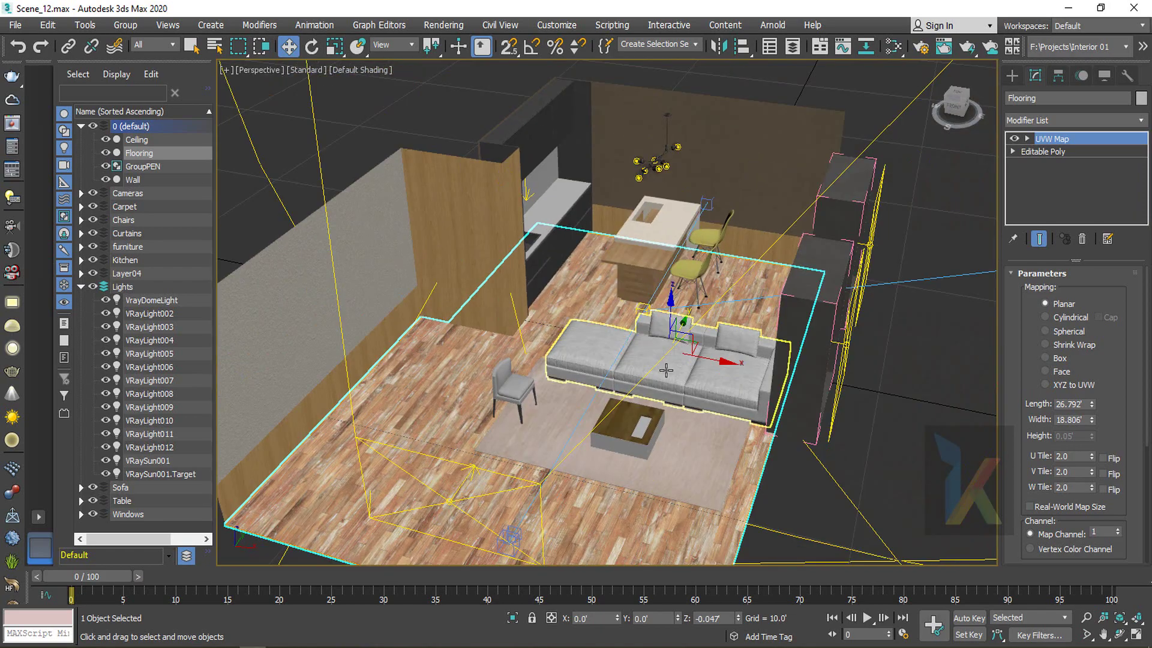
pyautogui.keyDown('alt'); pyautogui.moveTo(651, 380); pyautogui.dragTo(748, 351, button='middle'); pyautogui.keyUp('alt')
pyautogui.scroll(4, 748, 350)
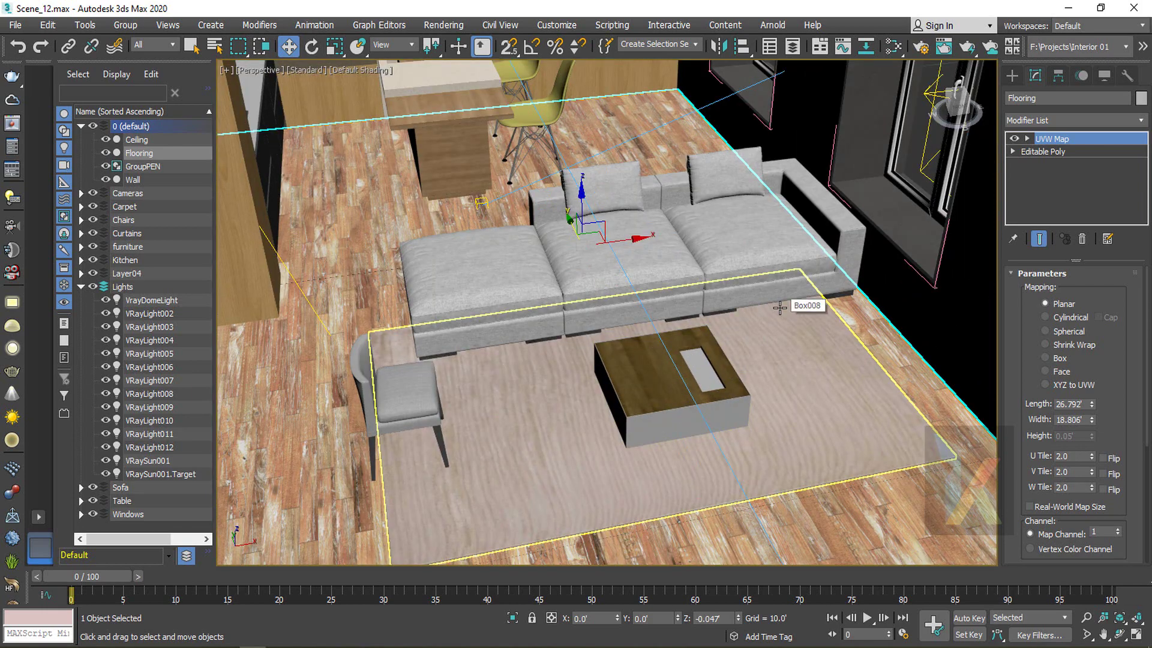
pyautogui.moveTo(782, 292); pyautogui.dragTo(710, 376, button='middle')
# Select the two window surrounds, Rectangle011 and Rectangle014, and close their open groups
pyautogui.click(829, 295)
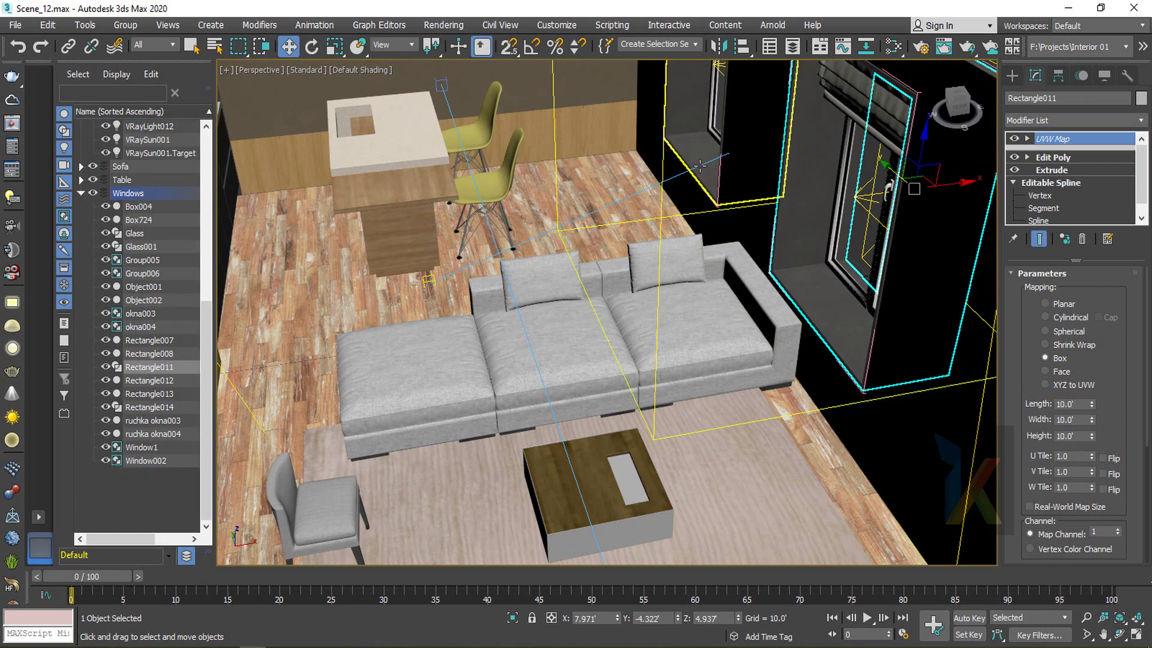
pyautogui.keyDown('ctrl'); pyautogui.click(694, 146); pyautogui.keyUp('ctrl')
pyautogui.click(129, 30)
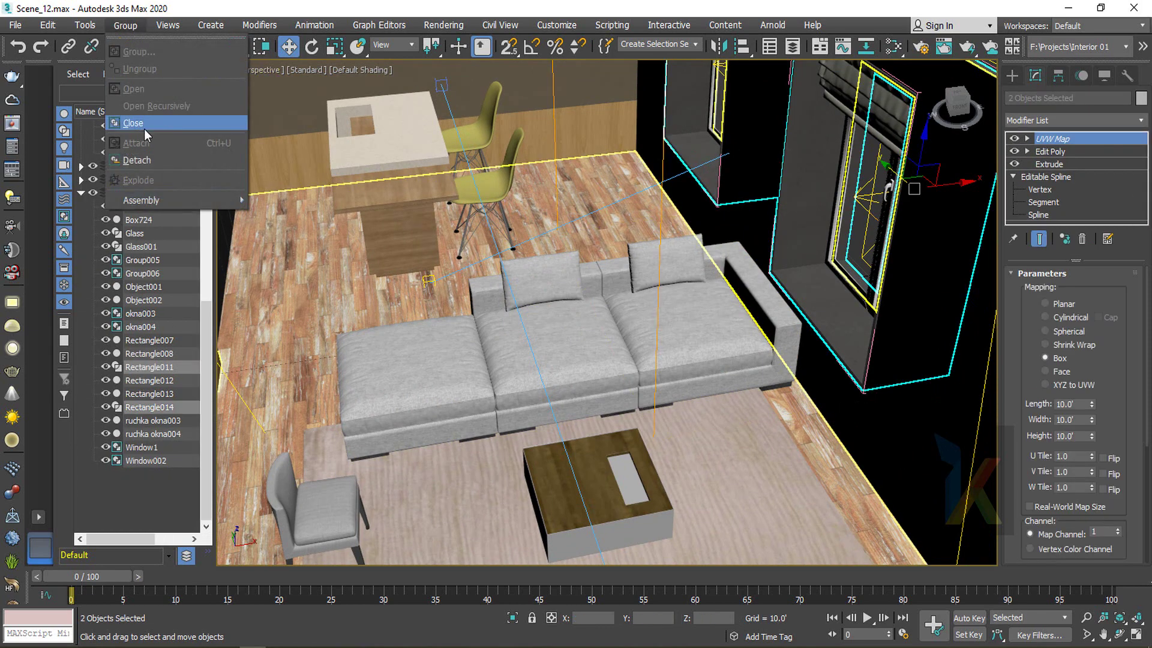
pyautogui.click(144, 128)
# Inspect the room from several angles and through the VRayCam001 camera
pyautogui.scroll(-3, 678, 290)
pyautogui.keyDown('alt'); pyautogui.moveTo(524, 244); pyautogui.dragTo(538, 321, button='middle'); pyautogui.keyUp('alt')
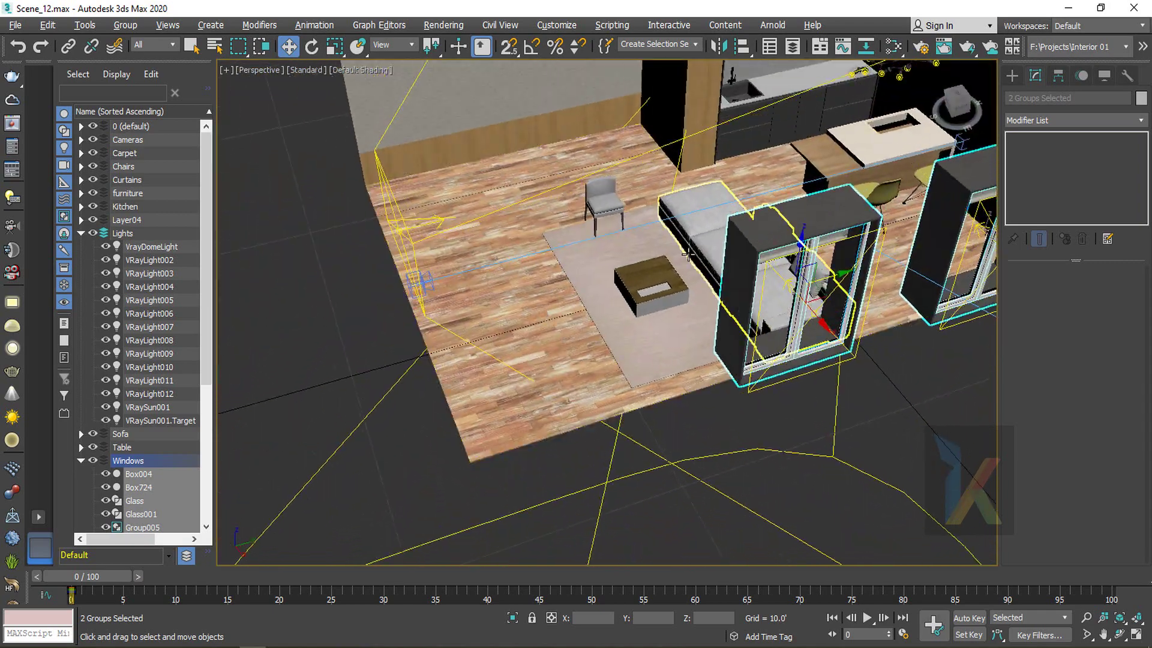
pyautogui.moveTo(699, 237); pyautogui.dragTo(598, 331, button='middle')
pyautogui.moveTo(512, 380); pyautogui.dragTo(663, 274, button='middle')
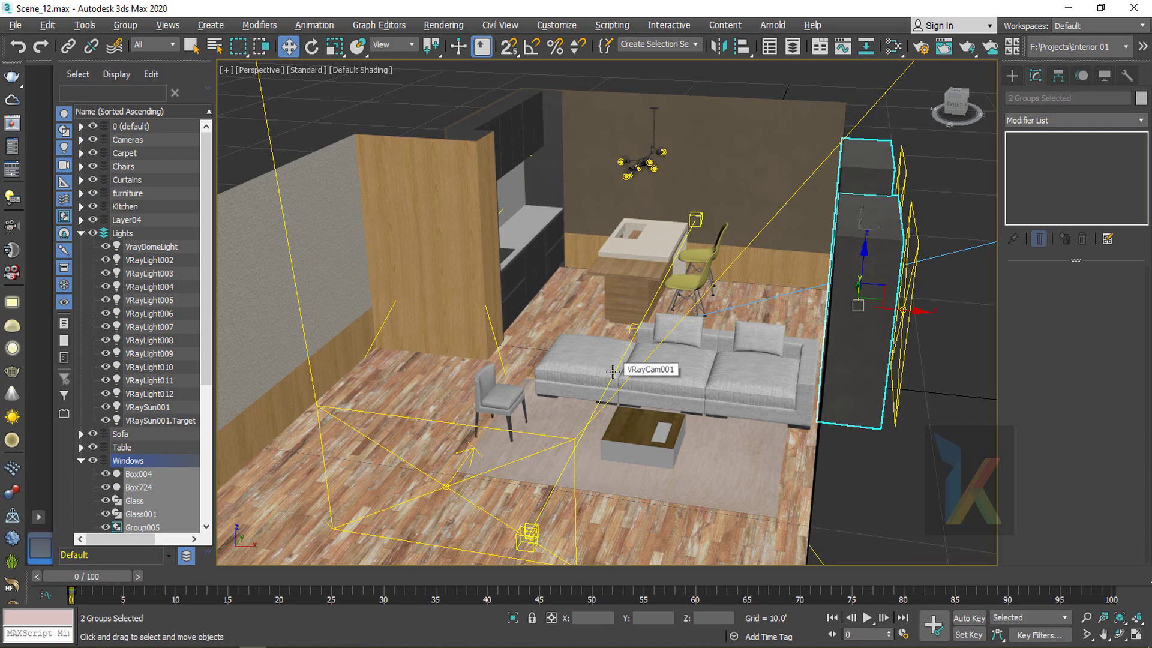
pyautogui.click(612, 372)
pyautogui.press('c')
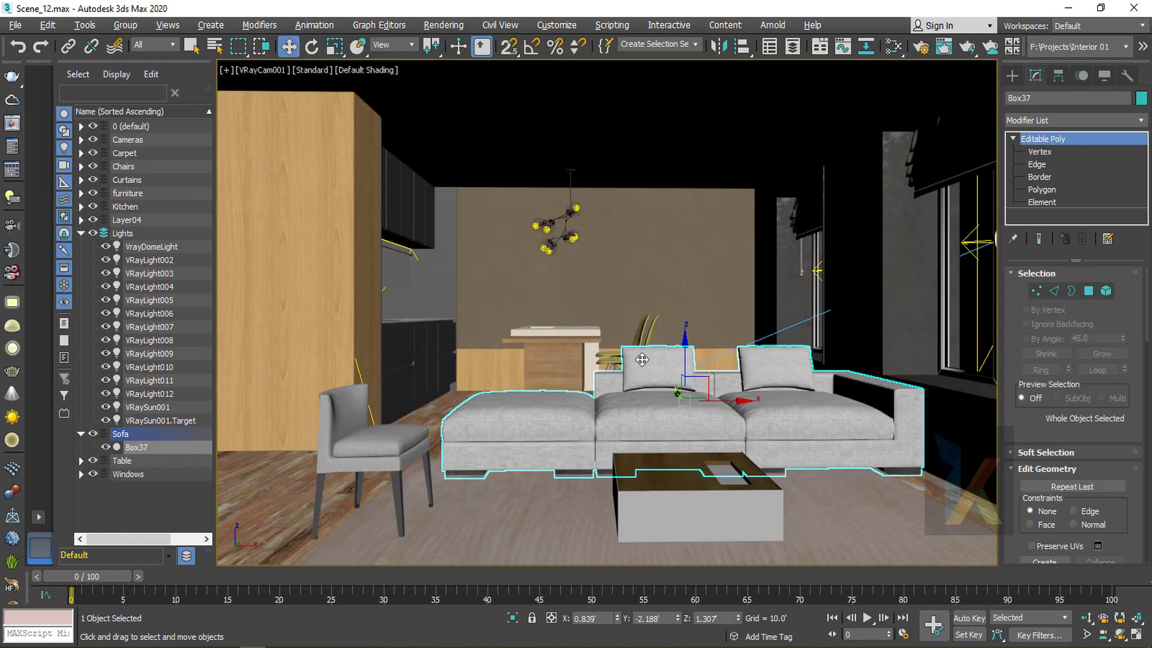
pyautogui.moveTo(651, 368); pyautogui.dragTo(552, 372, button='middle')
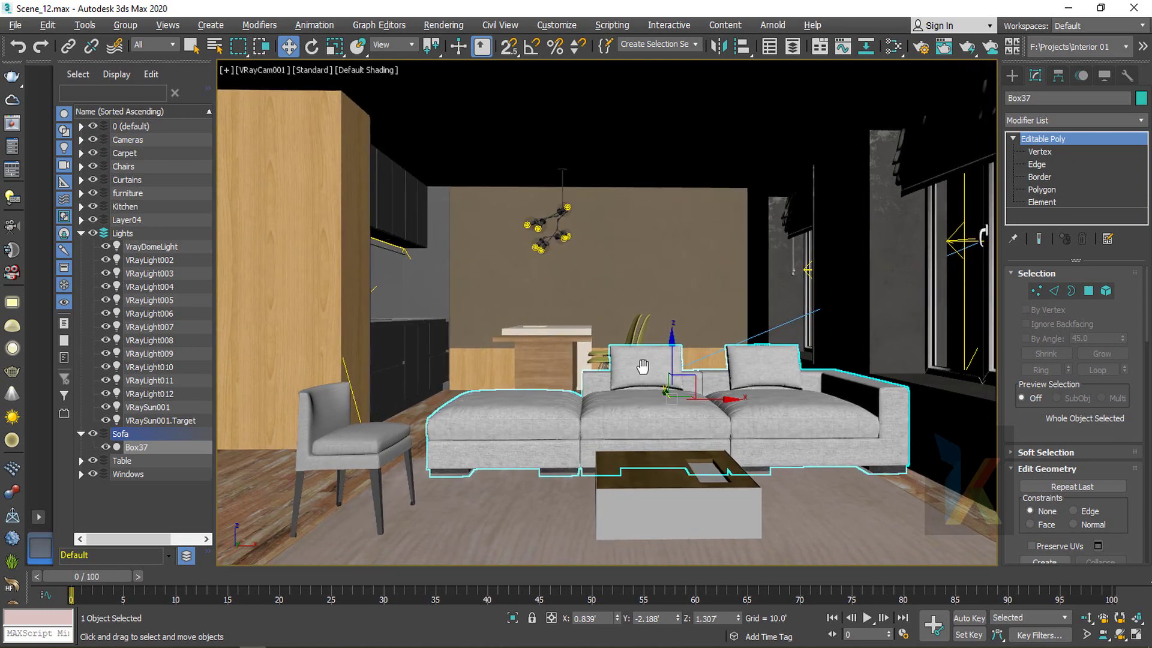
# Return to the perspective view and save the scene as the incremented copy Scene_13
pyautogui.press('p')
pyautogui.scroll(-5, 625, 386)
pyautogui.click(15, 25)
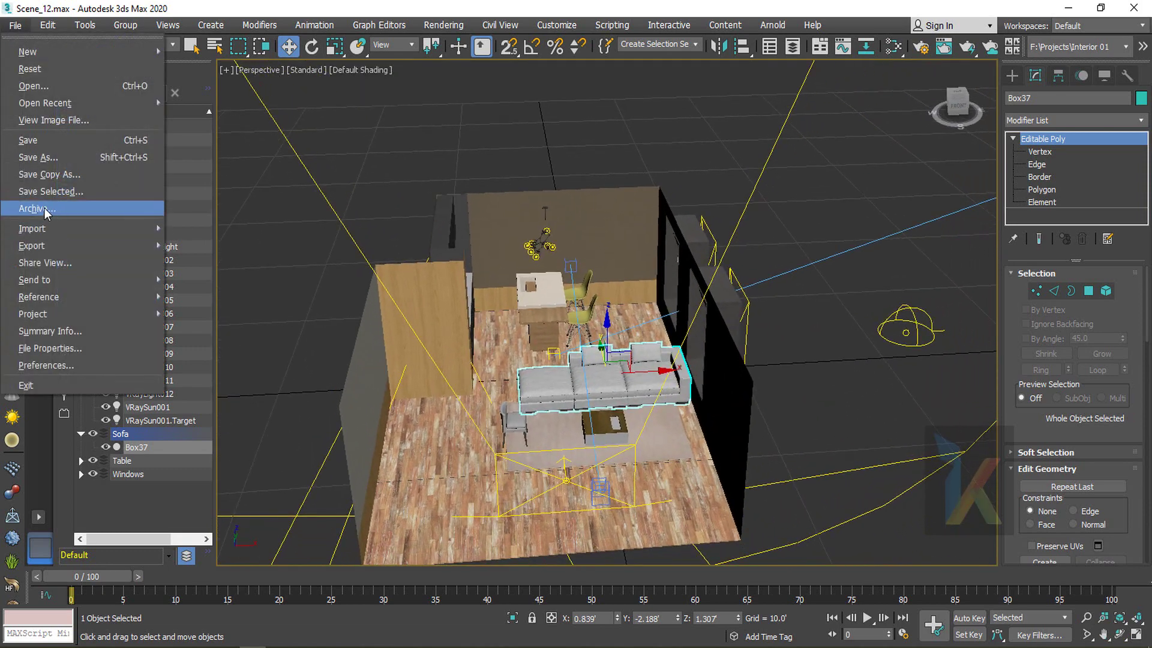
pyautogui.click(41, 162)
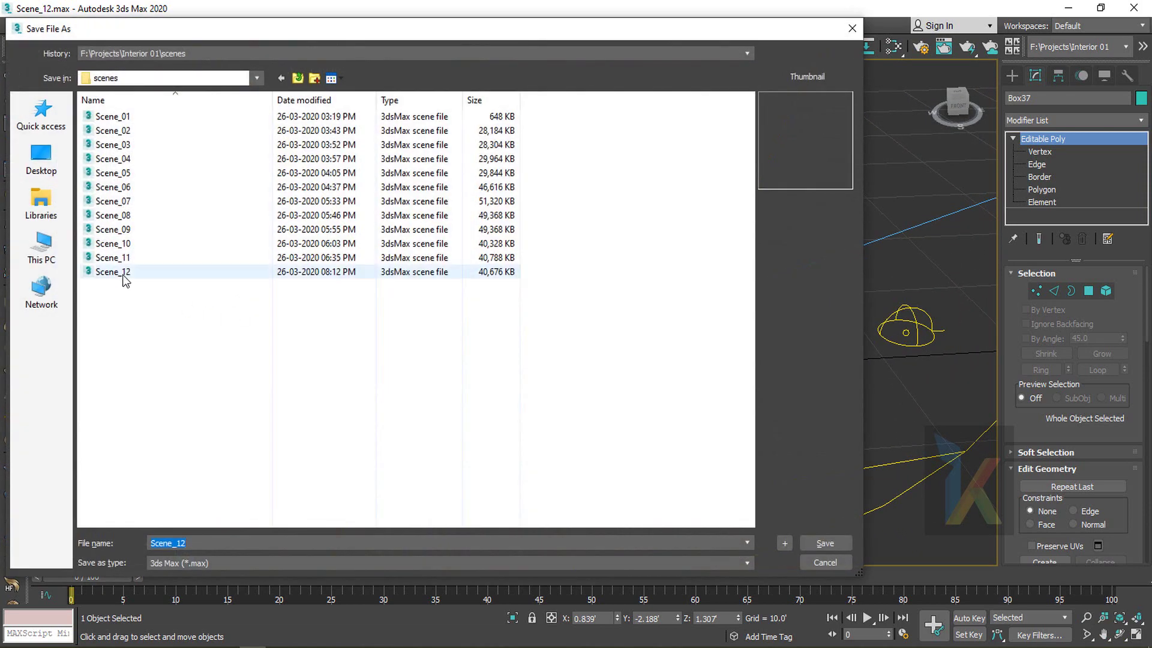
pyautogui.click(122, 275)
pyautogui.click(784, 543)
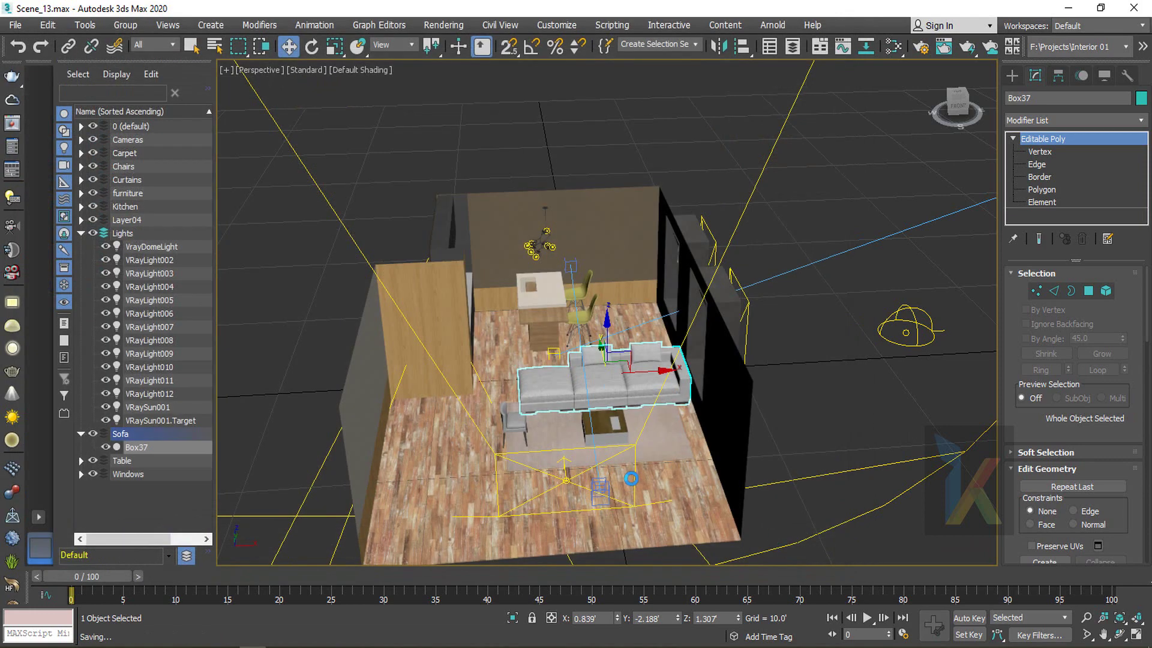
# Isolate the coffee table and the dining table from the rest of the scene
pyautogui.click(789, 426)
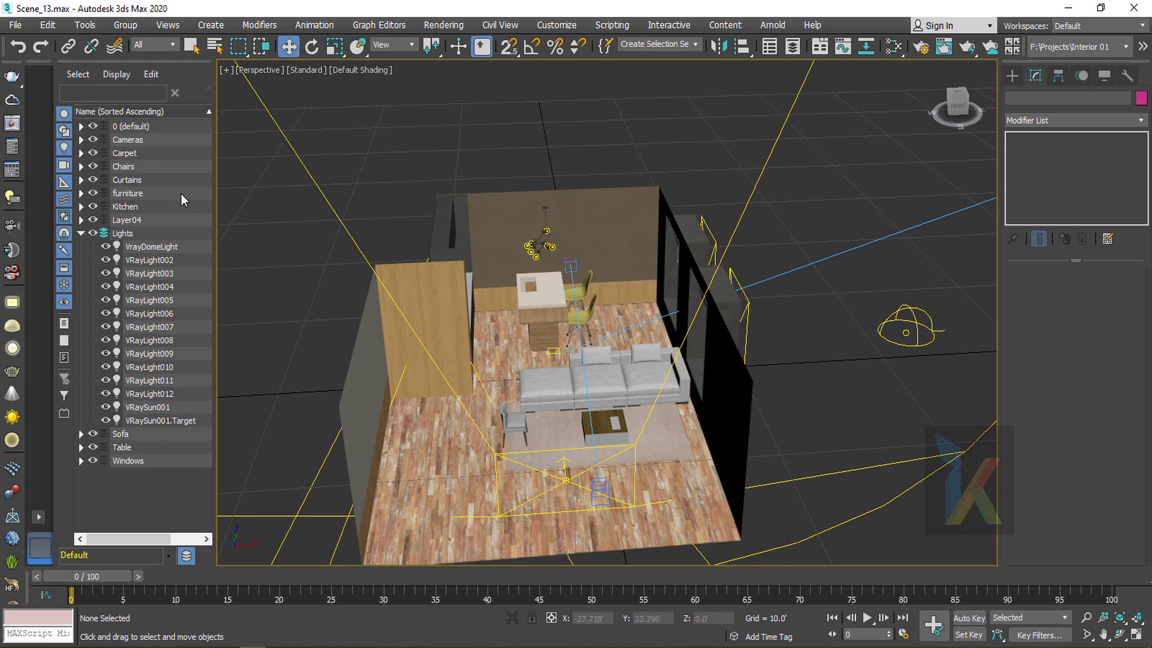
pyautogui.scroll(5, 655, 468)
pyautogui.click(650, 514)
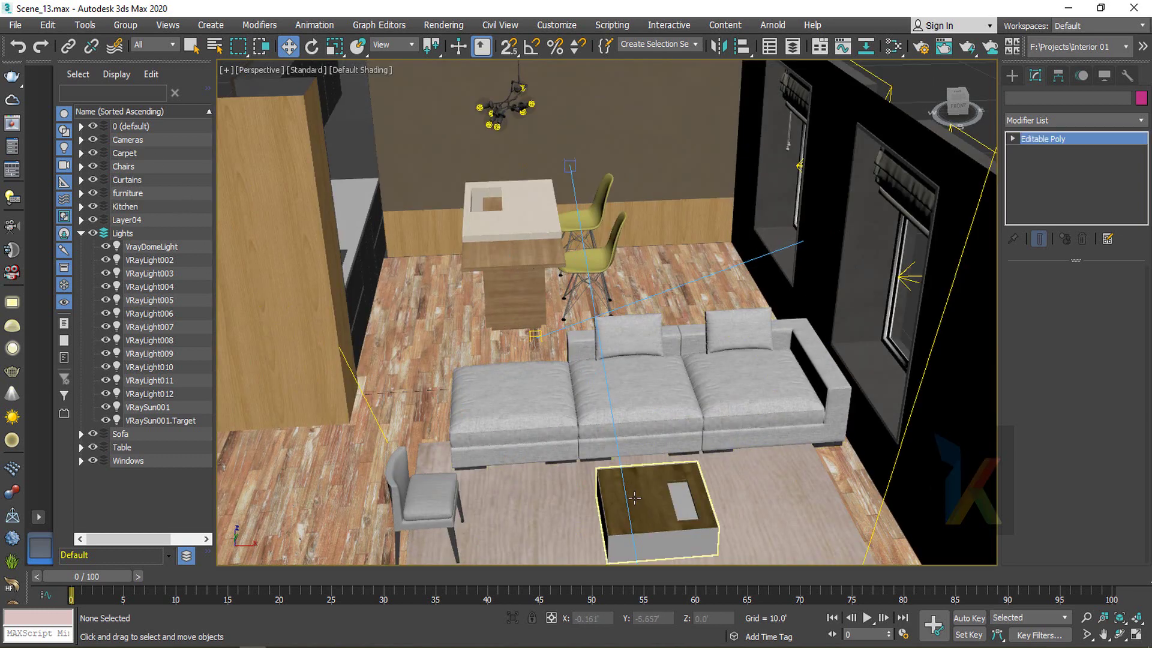
pyautogui.keyDown('ctrl'); pyautogui.click(510, 216); pyautogui.keyUp('ctrl')
pyautogui.hotkey('alt', 'q')
pyautogui.click(712, 370)
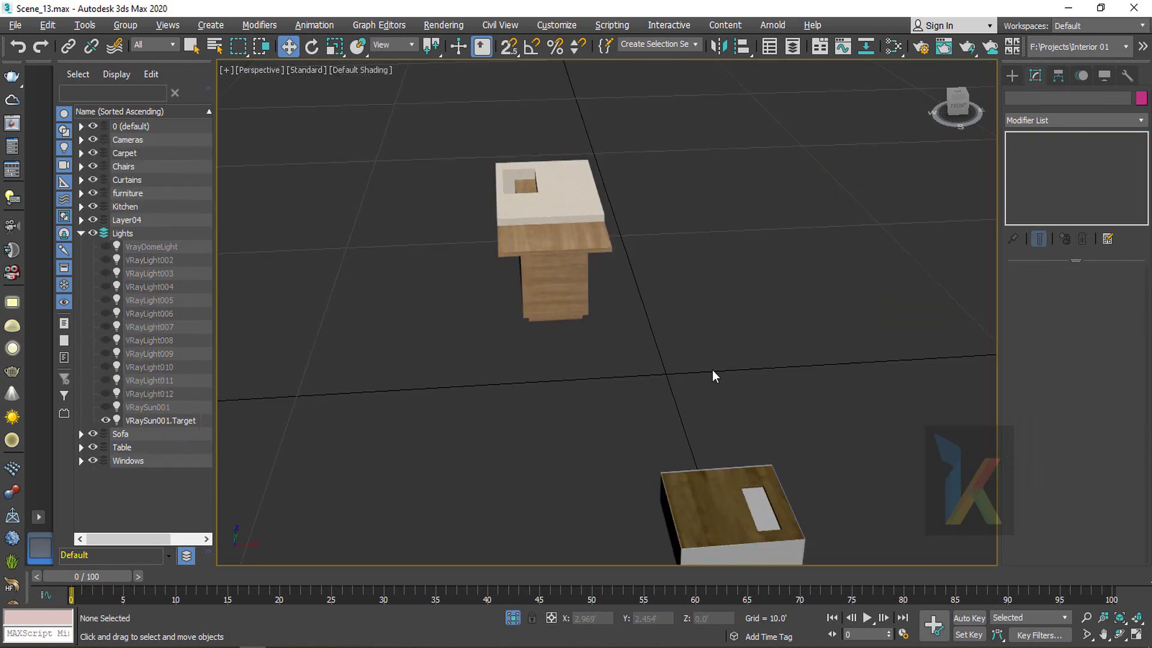
# Merge all objects from the Tea set_01 file into the scene and dismiss the Scene Converter
pyautogui.scroll(-3, 625, 376)
pyautogui.keyDown('alt'); pyautogui.moveTo(625, 376); pyautogui.dragTo(595, 388, button='middle'); pyautogui.keyUp('alt')
pyautogui.click(28, 26)
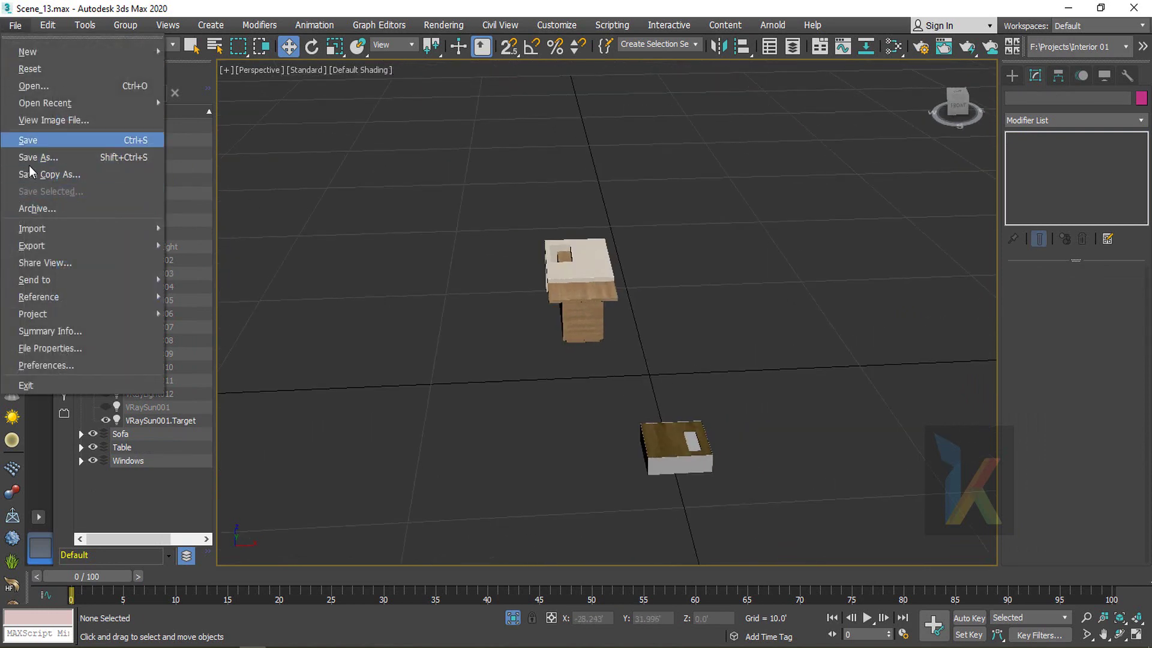
pyautogui.moveTo(155, 230)
pyautogui.click(184, 246)
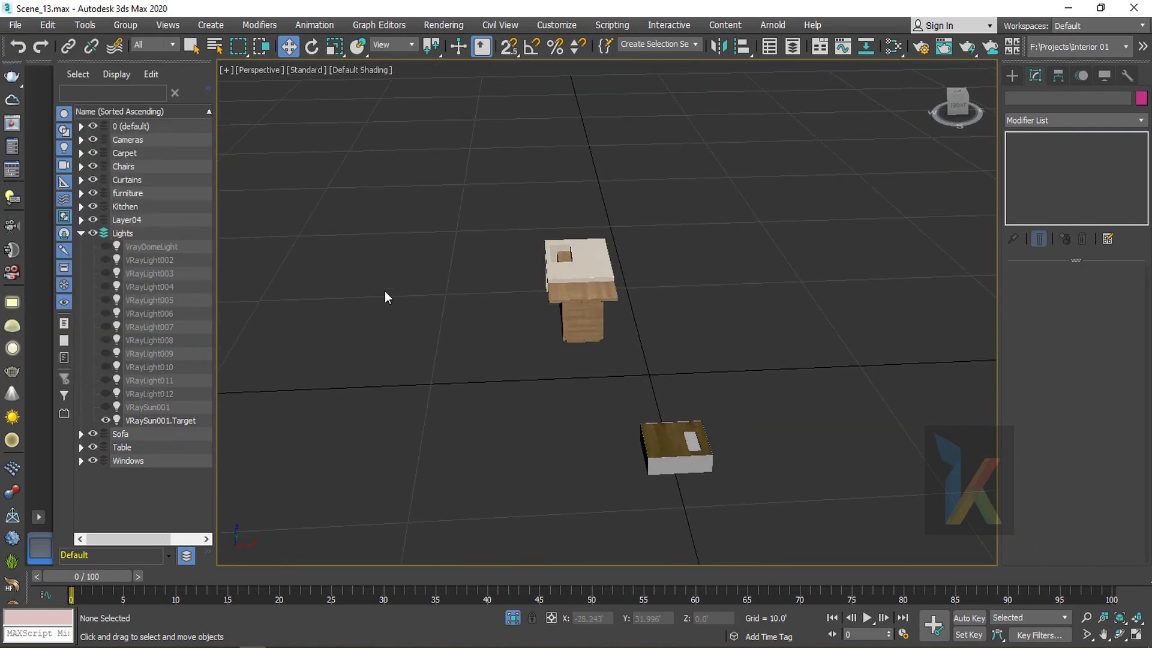
pyautogui.click(123, 244)
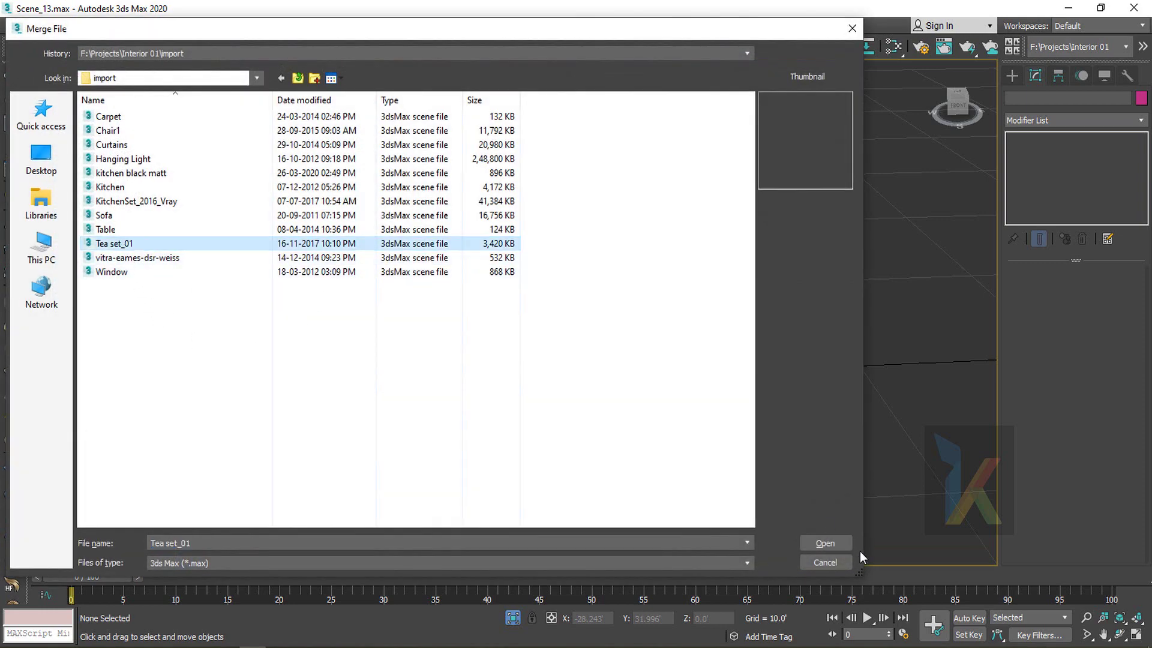
pyautogui.click(826, 544)
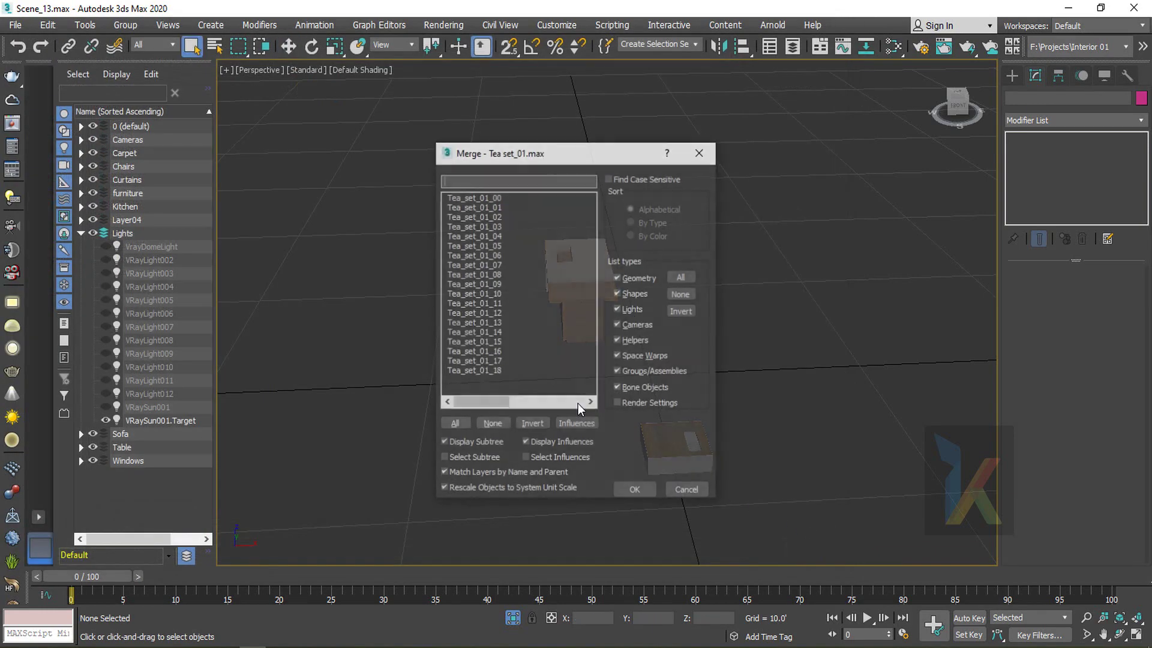
pyautogui.click(455, 424)
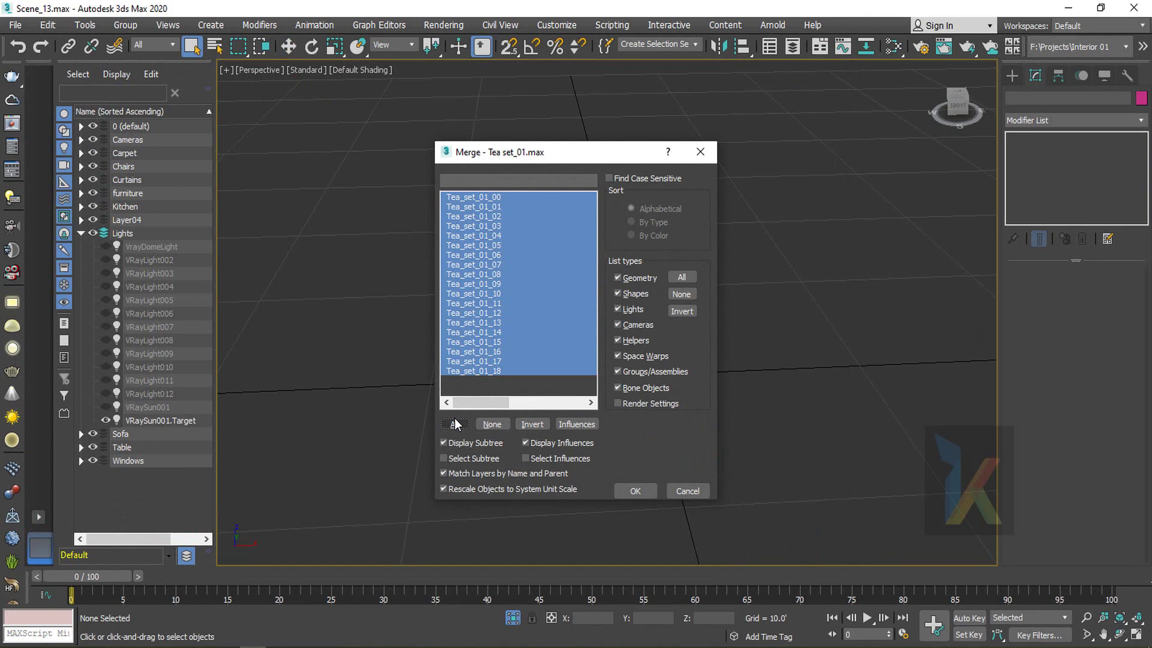
pyautogui.click(636, 492)
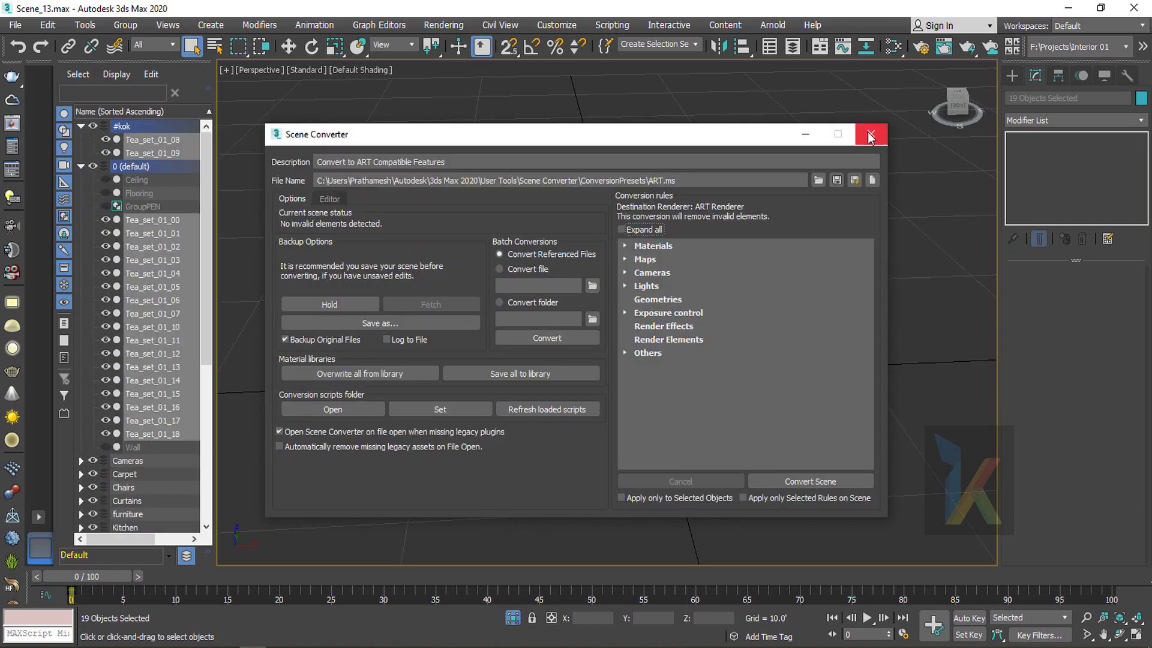
pyautogui.click(871, 136)
# Move the merged tea set over the coffee table and raise it about 0.92' onto the tabletop
pyautogui.press('w')
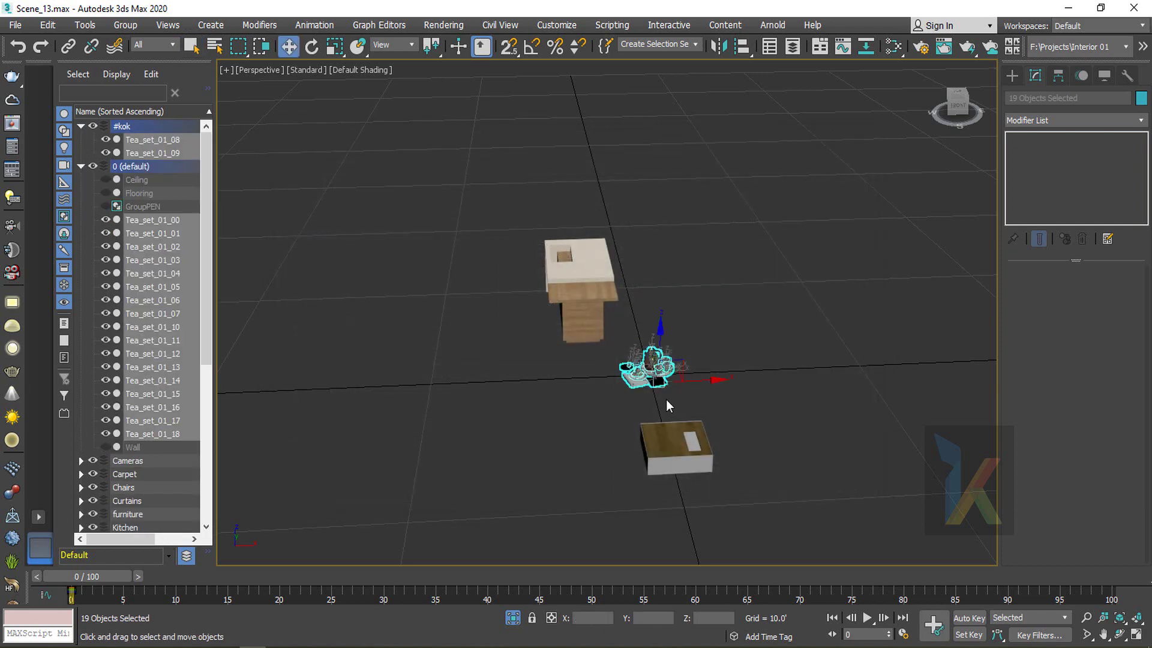
pyautogui.scroll(3, 657, 395)
pyautogui.scroll(4, 663, 407)
pyautogui.moveTo(787, 421); pyautogui.dragTo(521, 409, button='middle')
pyautogui.moveTo(367, 355); pyautogui.dragTo(715, 327)
pyautogui.keyDown('alt'); pyautogui.moveTo(775, 340); pyautogui.dragTo(714, 312, button='middle'); pyautogui.keyUp('alt')
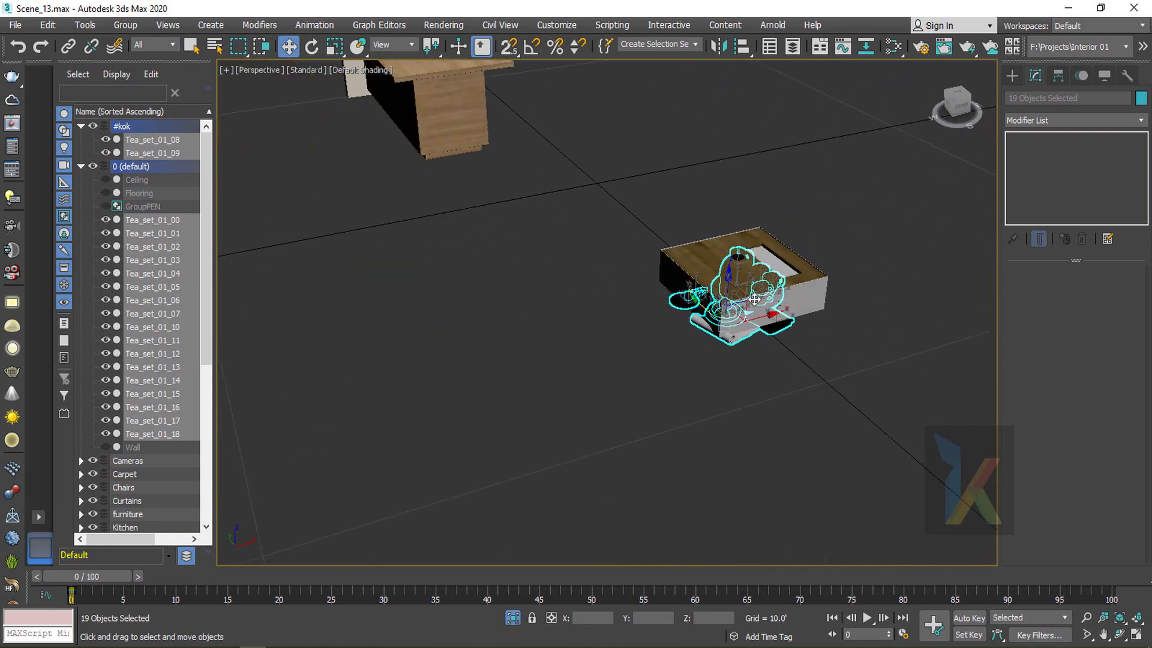
pyautogui.keyDown('alt'); pyautogui.moveTo(787, 309); pyautogui.dragTo(698, 328, button='middle'); pyautogui.keyUp('alt')
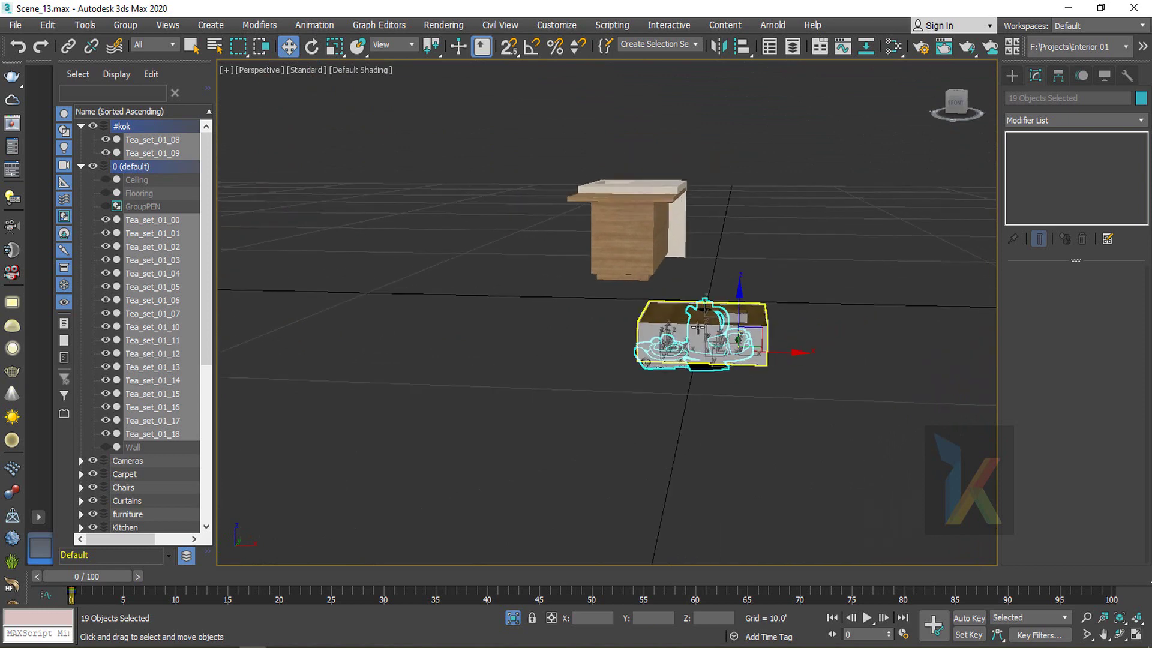
pyautogui.scroll(2, 721, 321)
pyautogui.moveTo(748, 320); pyautogui.dragTo(749, 256)
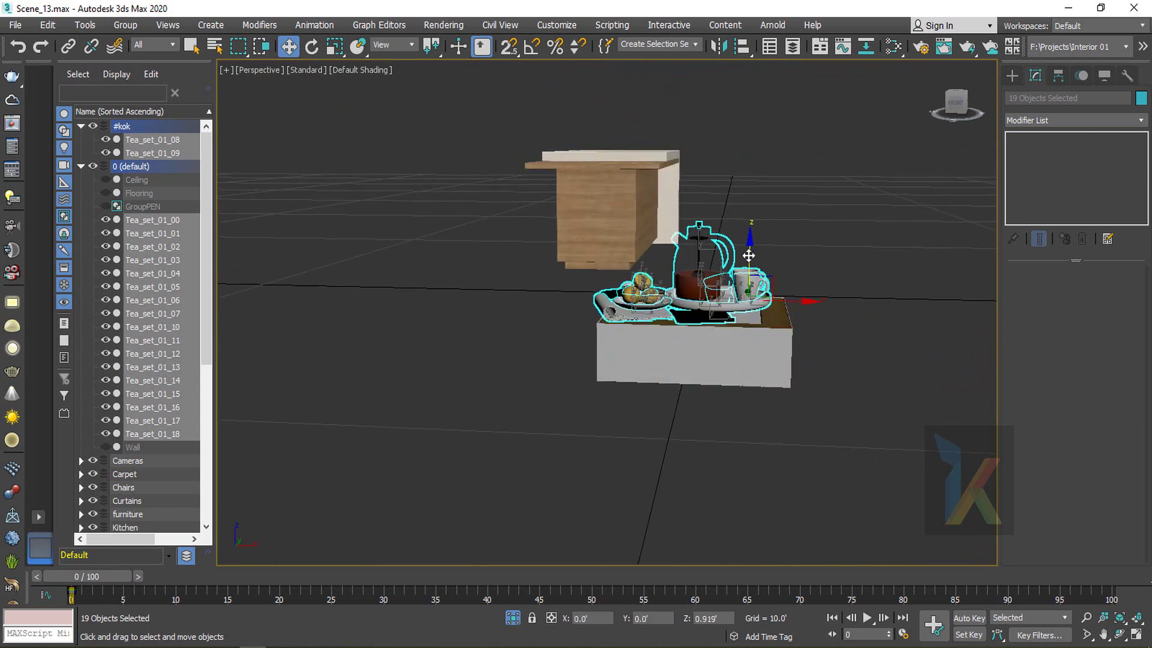
# End the isolation and scale the tea set down slightly and uniformly so it fits the coffee table
pyautogui.click(514, 618)
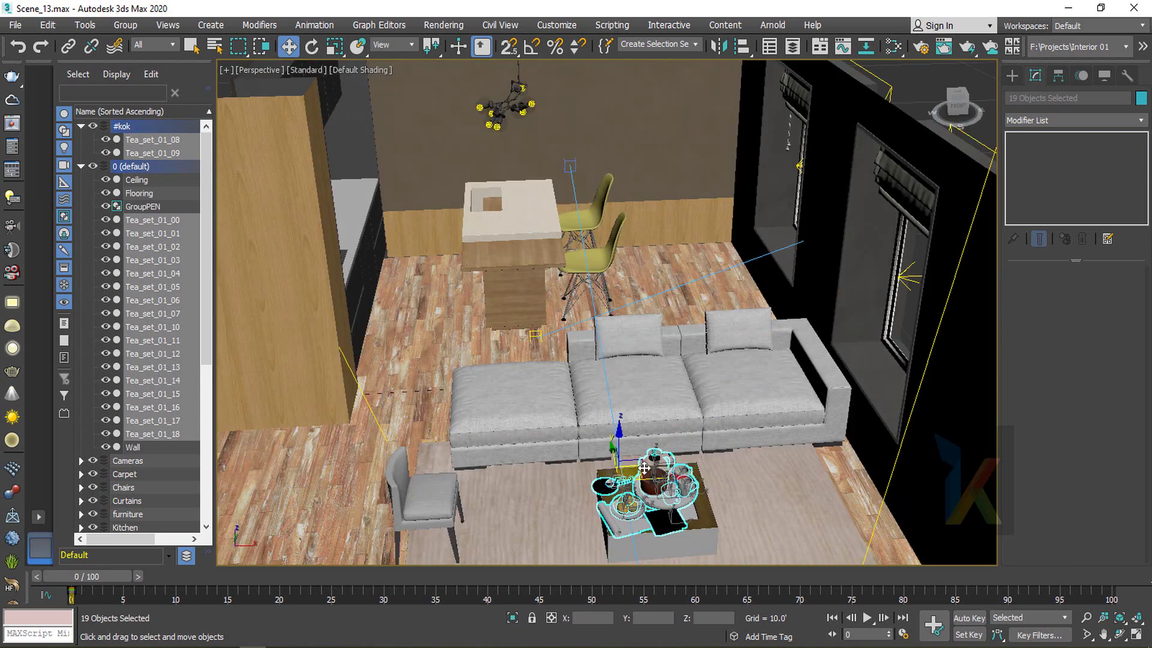
pyautogui.press('z')
pyautogui.scroll(-4, 648, 417)
pyautogui.moveTo(648, 417)
pyautogui.keyDown('alt'); pyautogui.mouseDown(button='middle')
pyautogui.moveTo(703, 391)
pyautogui.moveTo(748, 412)
pyautogui.moveTo(694, 422)
pyautogui.moveTo(624, 401)
pyautogui.moveTo(641, 401)
pyautogui.mouseUp(button='middle'); pyautogui.keyUp('alt')
pyautogui.press('r')
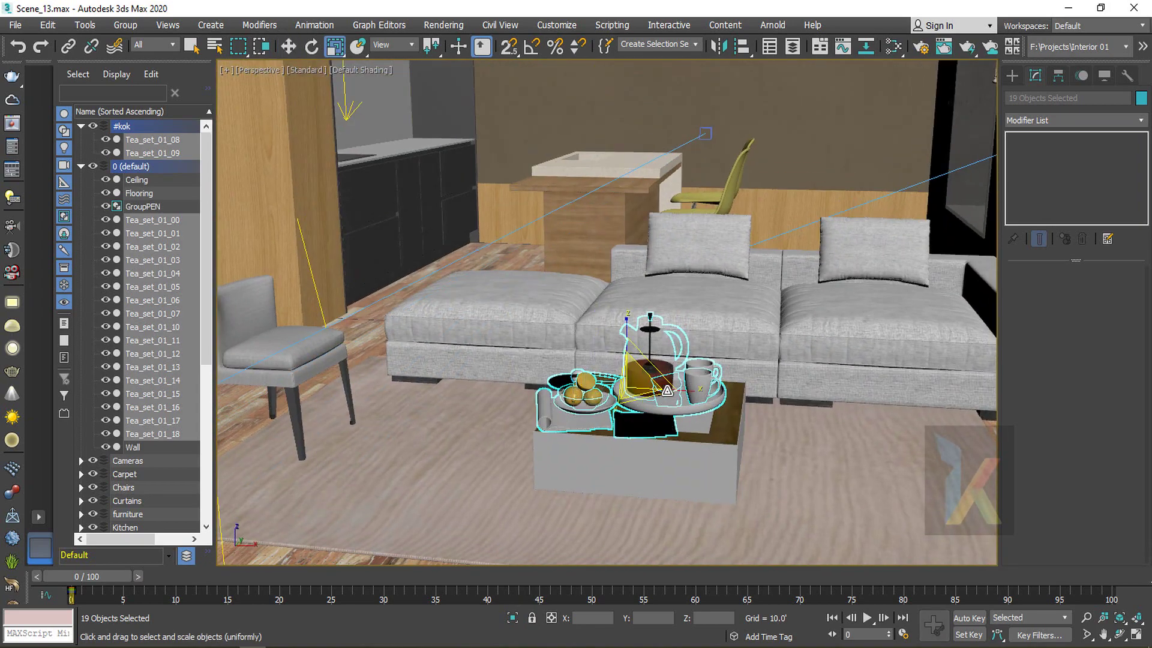
pyautogui.moveTo(641, 402); pyautogui.dragTo(643, 412)
pyautogui.press('w')
pyautogui.keyDown('alt'); pyautogui.moveTo(643, 412); pyautogui.dragTo(516, 372, button='middle'); pyautogui.keyUp('alt')
pyautogui.scroll(6, 643, 393)
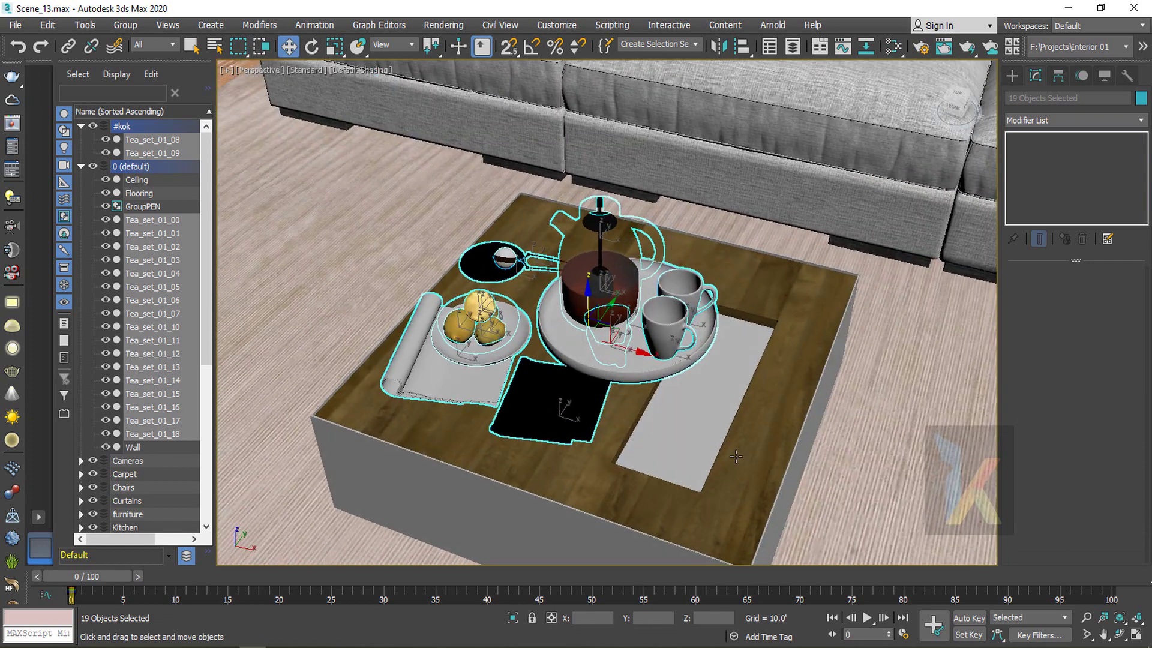
# Select the coffee table's vertices along the long edge of the tabletop opening nearest the tea tray, working in wireframe display
pyautogui.click(796, 380)
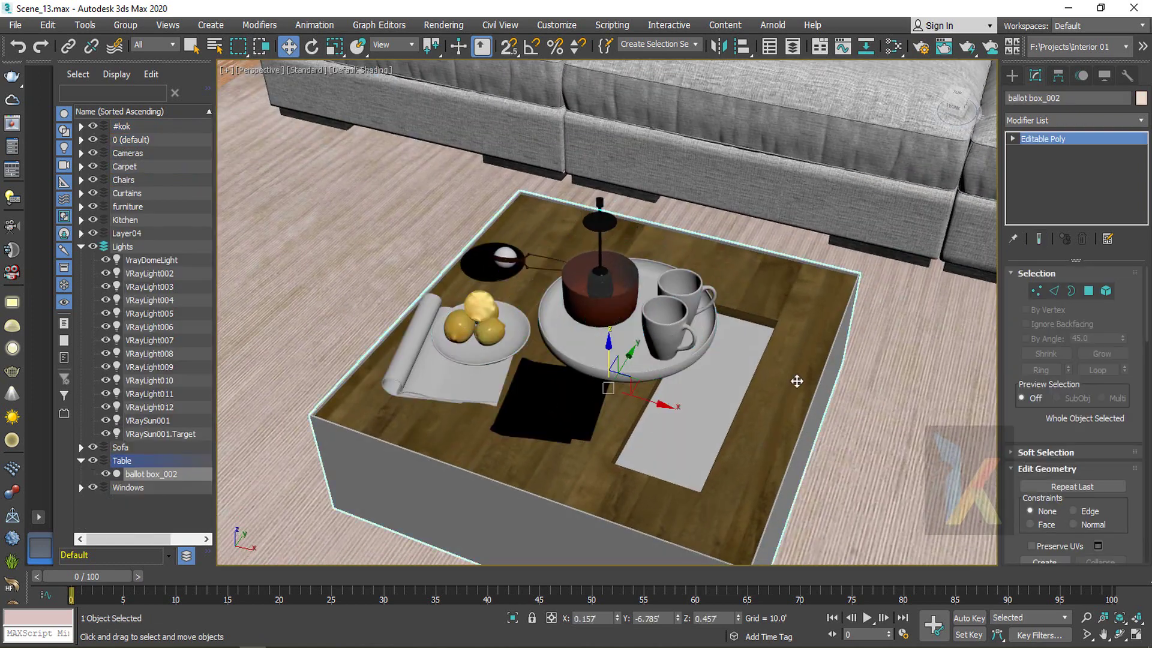
pyautogui.press('5')
pyautogui.click(735, 384)
pyautogui.keyDown('alt'); pyautogui.moveTo(757, 418); pyautogui.dragTo(763, 336, button='middle'); pyautogui.keyUp('alt')
pyautogui.click(764, 325)
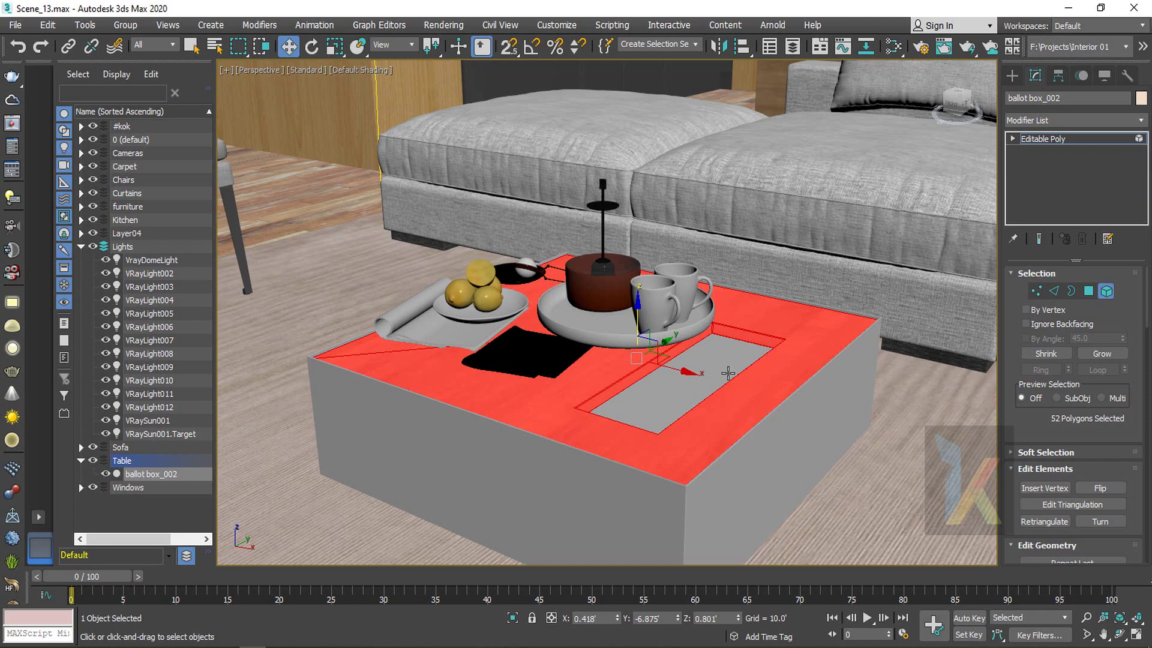
pyautogui.keyDown('alt'); pyautogui.moveTo(727, 373); pyautogui.dragTo(664, 343, button='middle'); pyautogui.keyUp('alt')
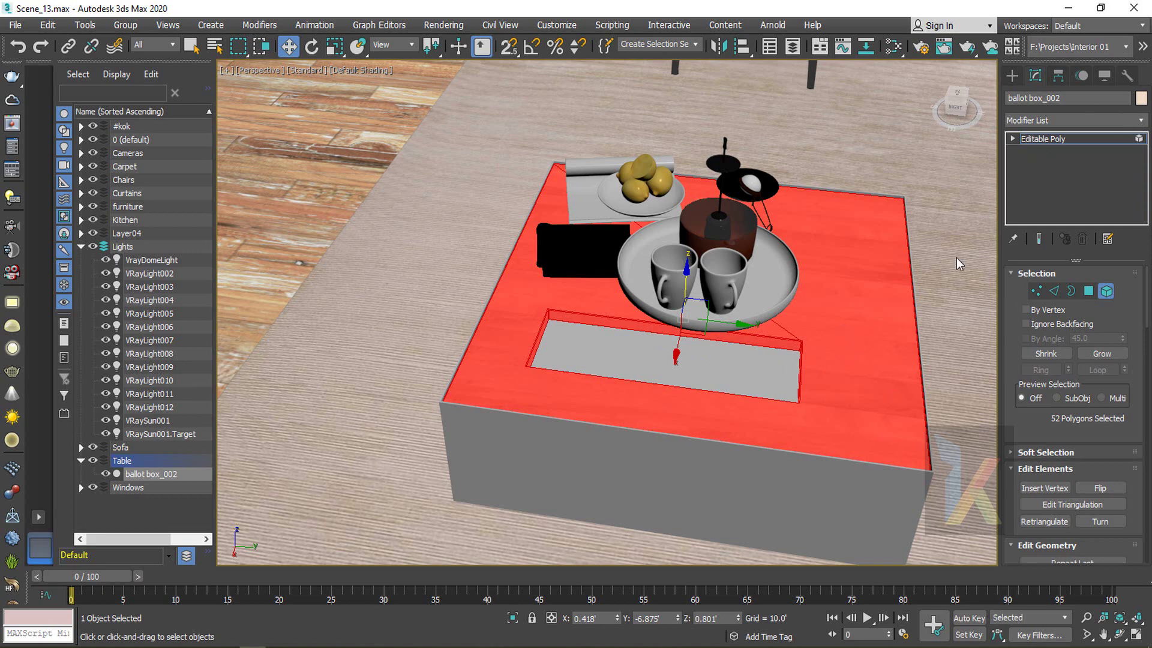
pyautogui.press('1')
pyautogui.keyDown('alt'); pyautogui.moveTo(581, 350); pyautogui.dragTo(588, 387, button='middle'); pyautogui.keyUp('alt')
pyautogui.press('F3')
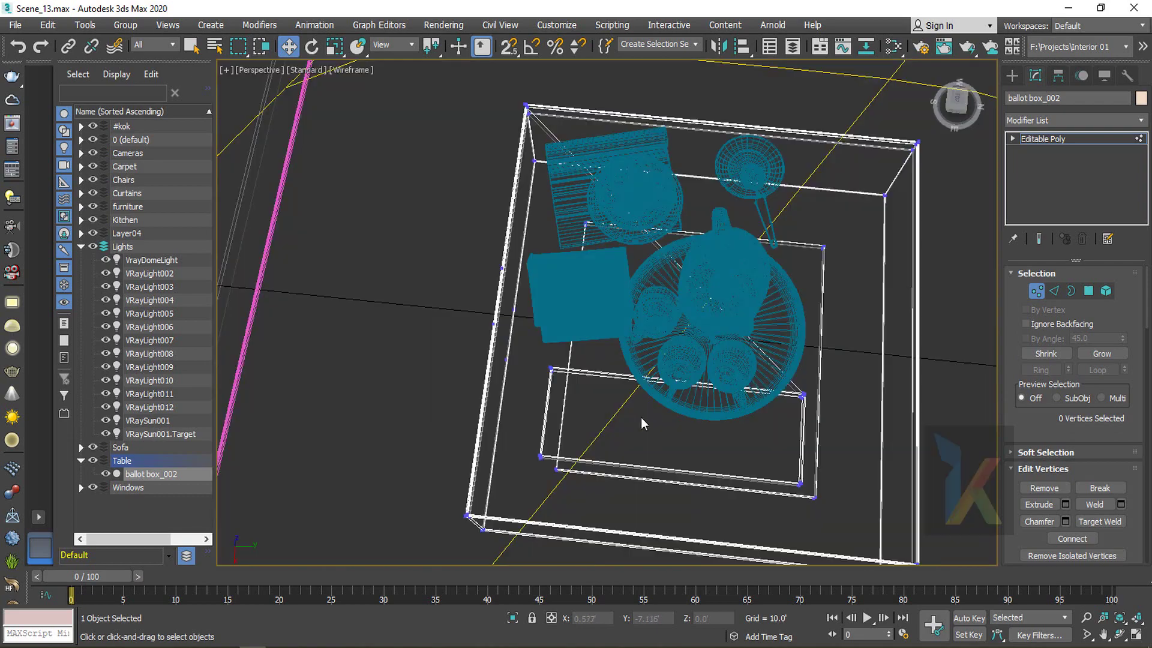
pyautogui.keyDown('alt'); pyautogui.moveTo(640, 422); pyautogui.dragTo(587, 275, button='middle'); pyautogui.keyUp('alt')
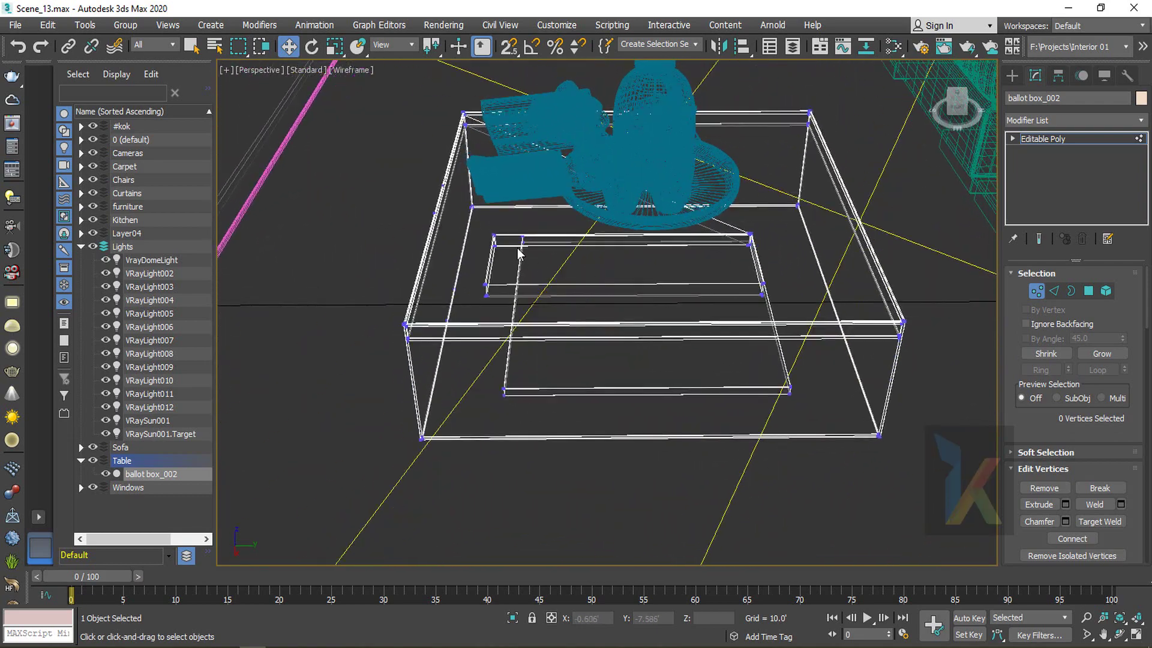
pyautogui.moveTo(482, 220); pyautogui.dragTo(507, 255)
pyautogui.keyDown('alt'); pyautogui.moveTo(615, 251); pyautogui.dragTo(652, 310, button='middle'); pyautogui.keyUp('alt')
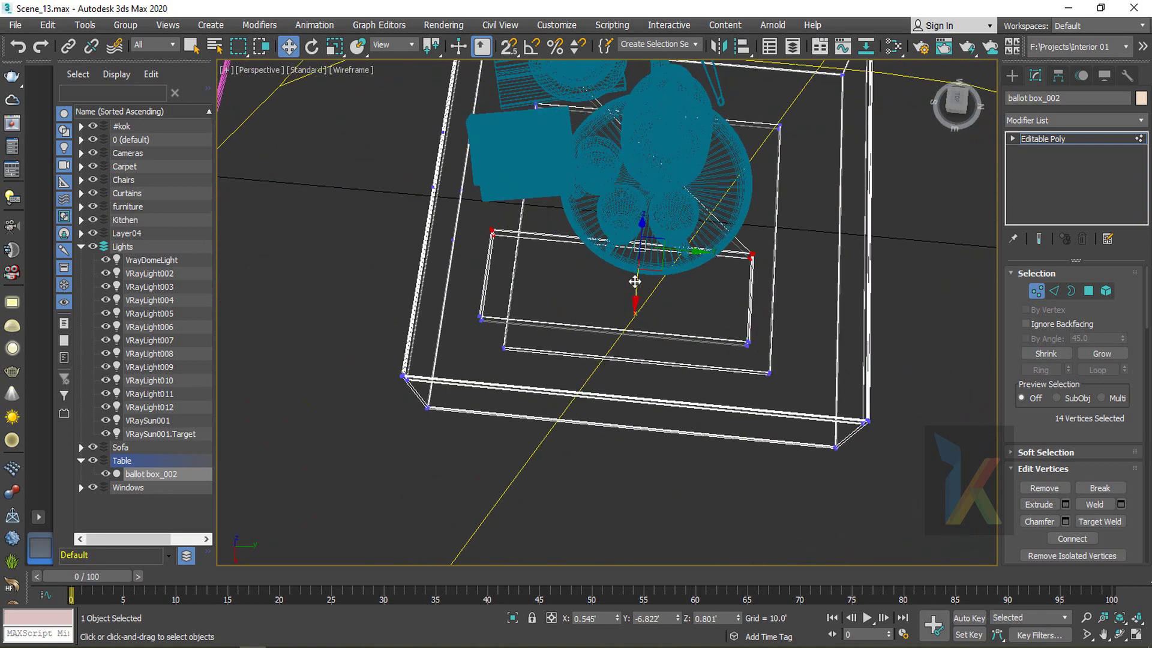
# Try to narrow the tabletop opening by moving its inner edge vertices to X 0.845'
pyautogui.moveTo(635, 287); pyautogui.dragTo(644, 340)
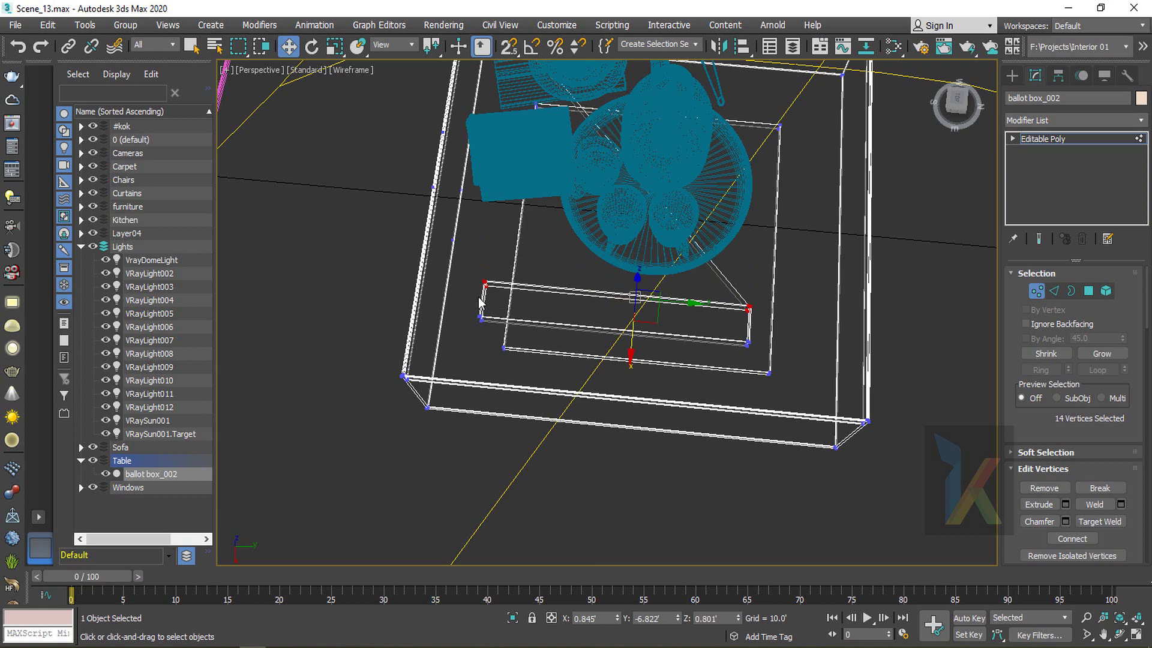
pyautogui.keyDown('ctrl'); pyautogui.moveTo(491, 327); pyautogui.dragTo(492, 329); pyautogui.keyUp('ctrl')
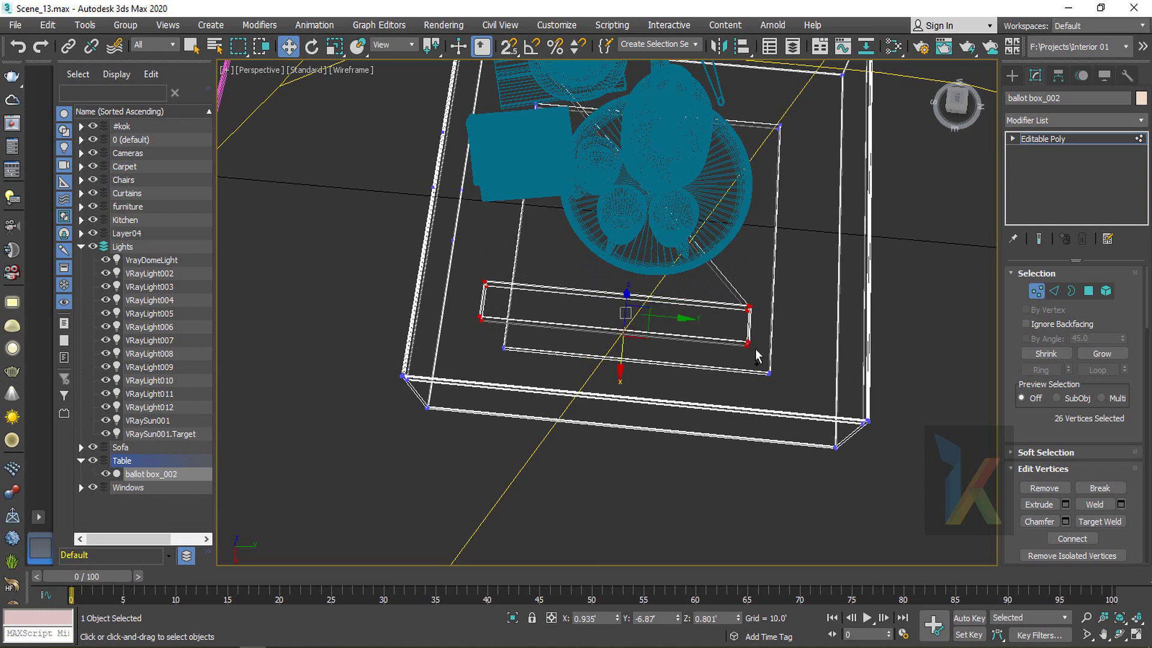
pyautogui.click(755, 354)
pyautogui.press('F3')
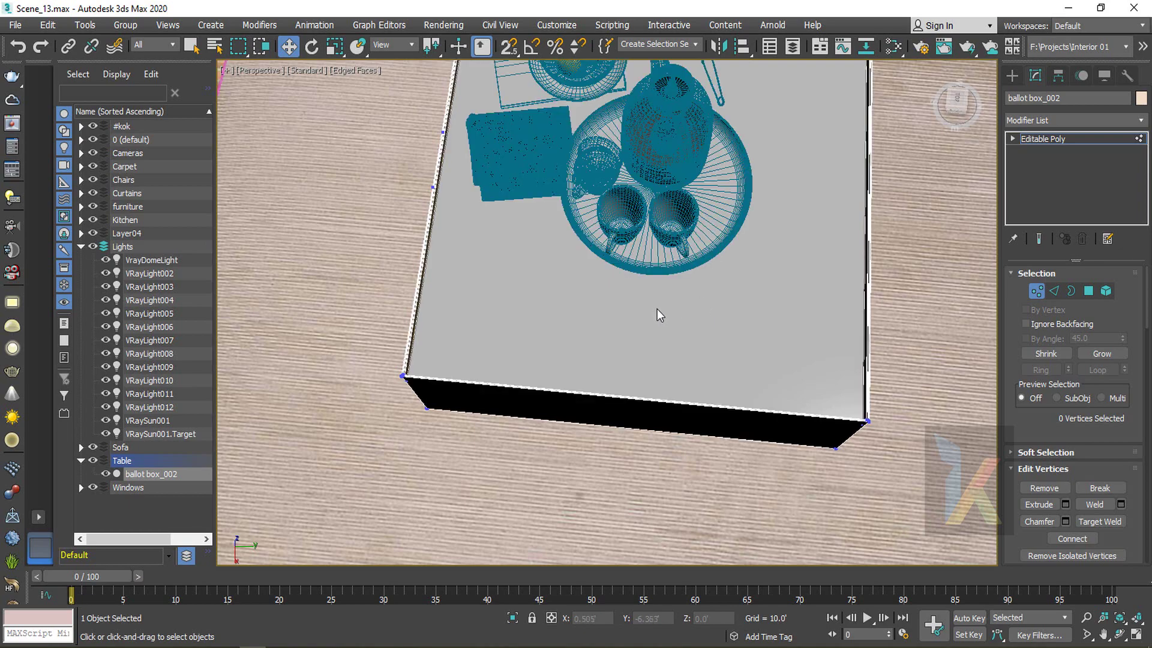
pyautogui.keyDown('alt'); pyautogui.moveTo(657, 309); pyautogui.dragTo(642, 259, button='middle'); pyautogui.keyUp('alt')
pyautogui.hotkey('ctrl', 'z')
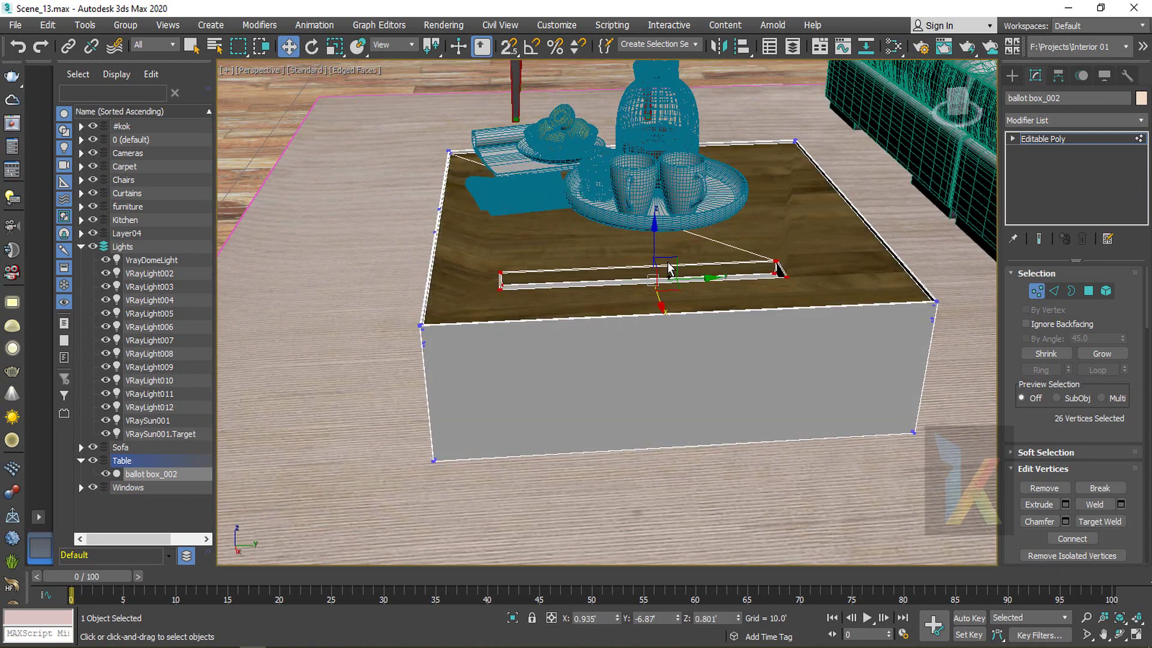
pyautogui.hotkey('ctrl', 'z')
pyautogui.hotkey('ctrl', 'z')
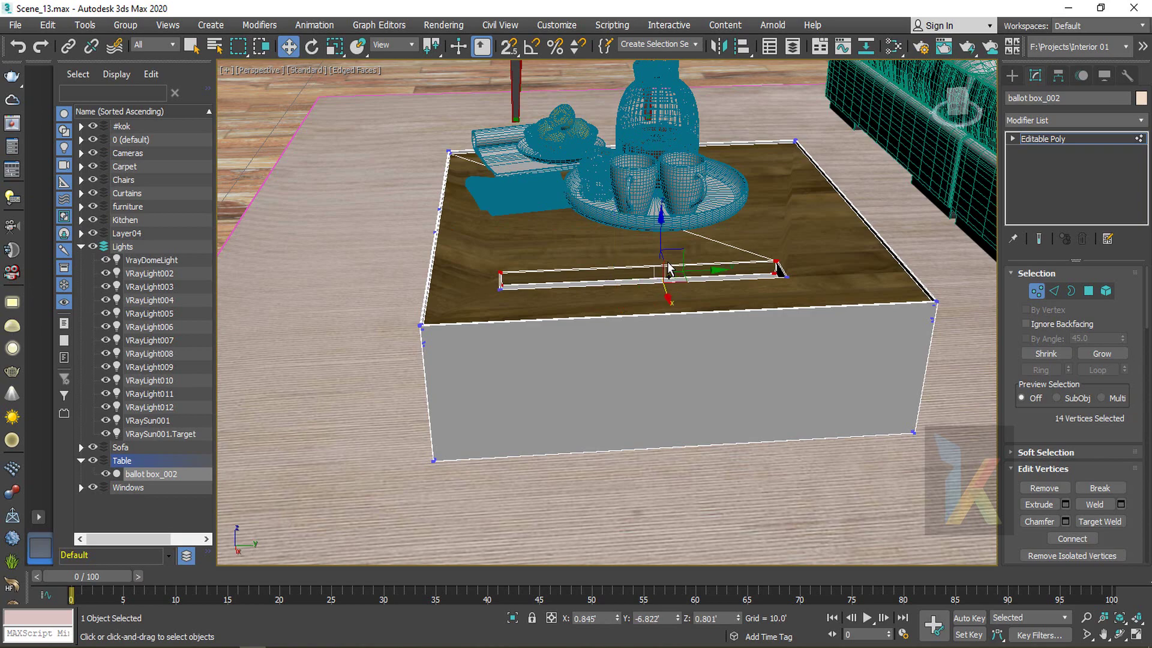
pyautogui.hotkey('ctrl', 'z')
# Narrow the tabletop opening to a slim slot by moving its inner edge vertices to X 0.927'
pyautogui.keyDown('alt'); pyautogui.moveTo(668, 268); pyautogui.dragTo(712, 277, button='middle'); pyautogui.keyUp('alt')
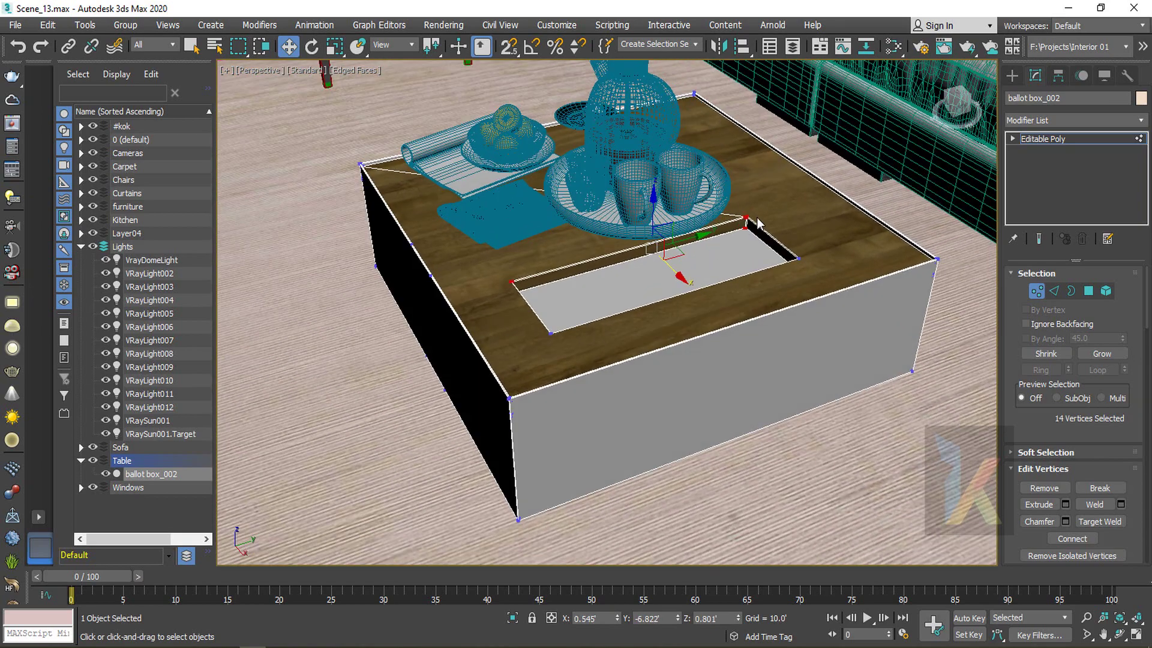
pyautogui.scroll(6, 750, 222)
pyautogui.scroll(-4, 740, 222)
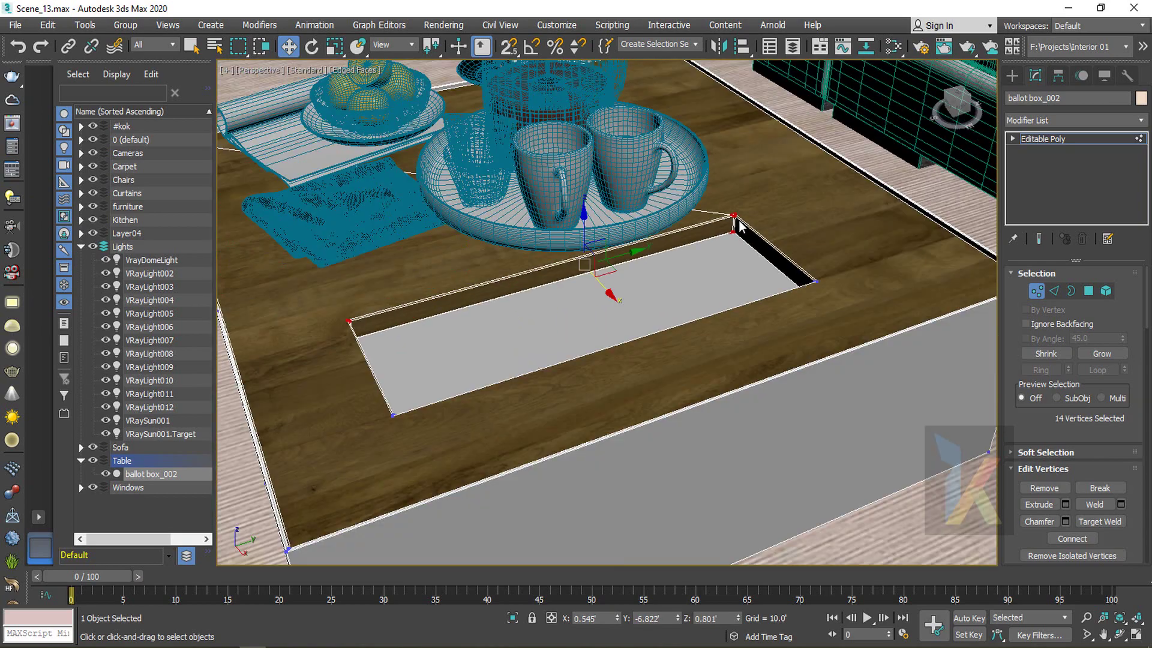
pyautogui.scroll(-5, 732, 219)
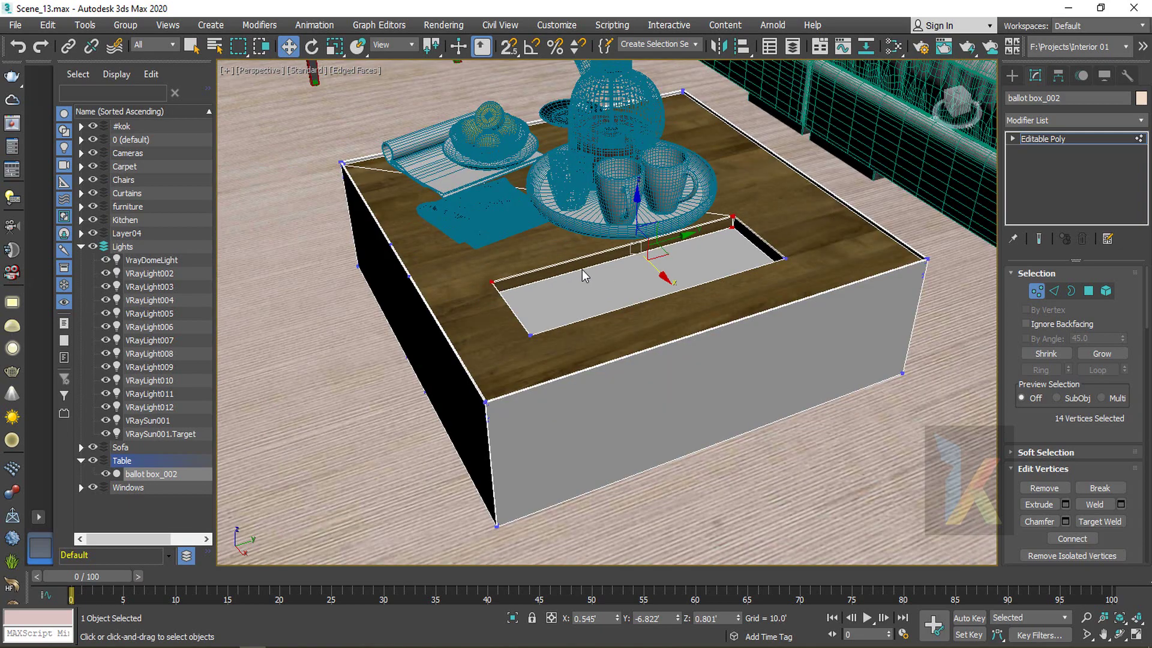
pyautogui.keyDown('alt'); pyautogui.moveTo(677, 297); pyautogui.dragTo(694, 266, button='middle'); pyautogui.keyUp('alt')
pyautogui.moveTo(684, 249); pyautogui.dragTo(752, 257)
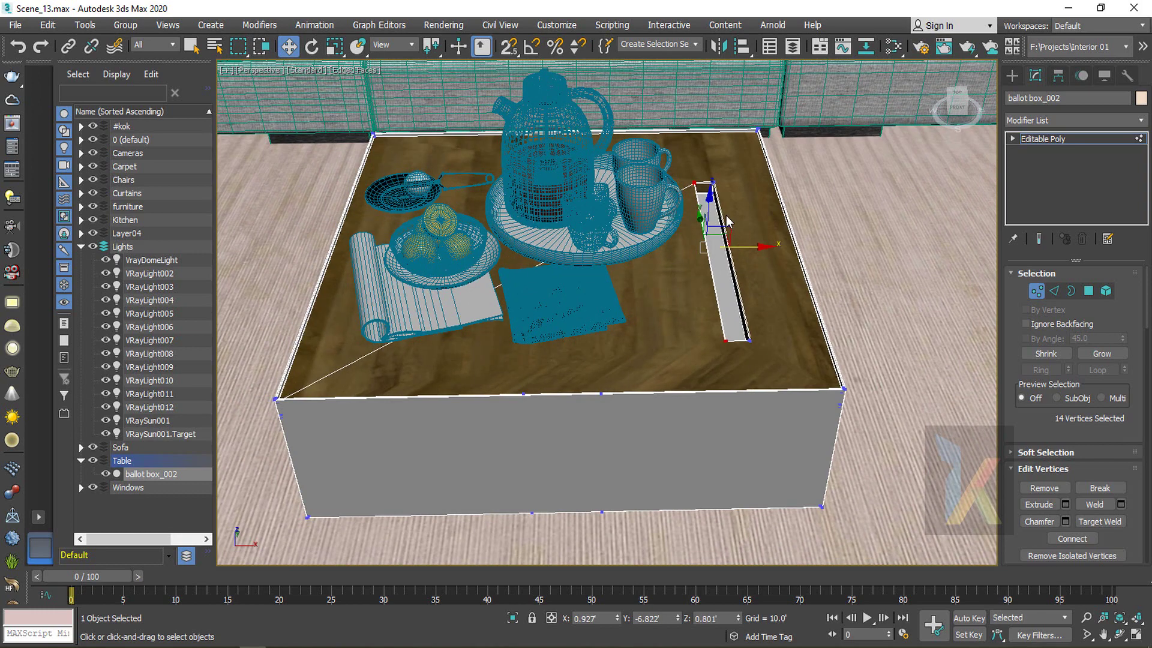
# Select all vertices of the slot, shift it along X toward the table's outer edge, and leave vertex editing
pyautogui.press('F3')
pyautogui.keyDown('ctrl'); pyautogui.moveTo(717, 207); pyautogui.dragTo(719, 211); pyautogui.keyUp('ctrl')
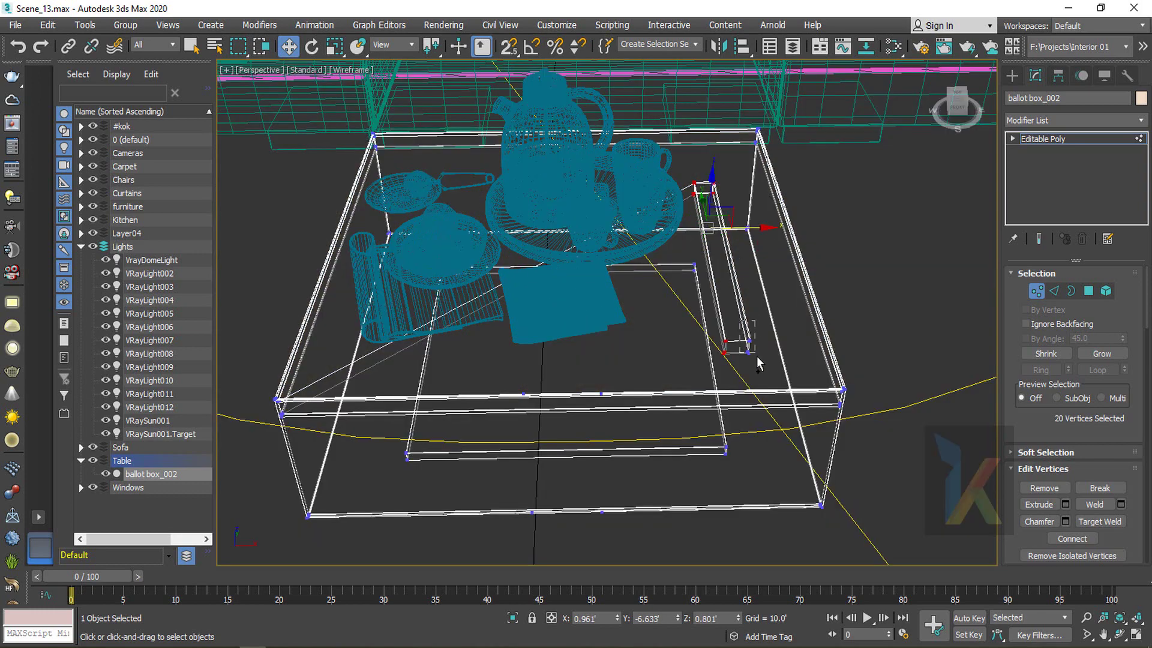
pyautogui.moveTo(759, 252); pyautogui.dragTo(804, 252)
pyautogui.press('F3')
pyautogui.click(1054, 138)
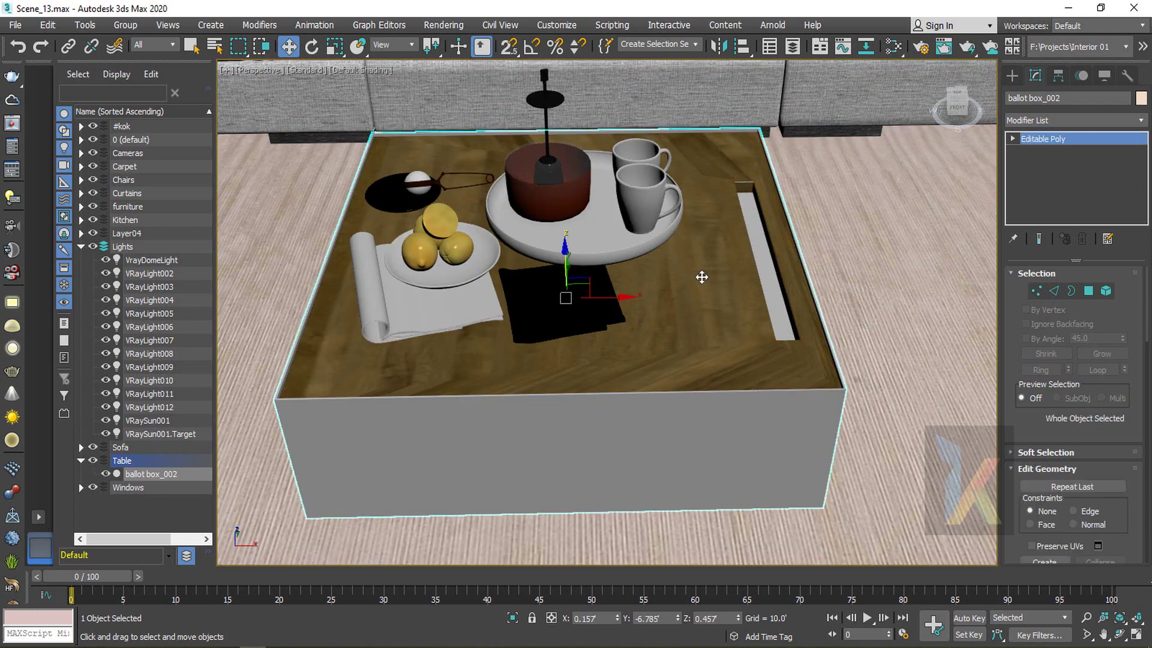
# Select all 19 tea set objects on the coffee table, excluding the table itself
pyautogui.keyDown('alt'); pyautogui.moveTo(700, 275); pyautogui.dragTo(618, 307, button='middle'); pyautogui.keyUp('alt')
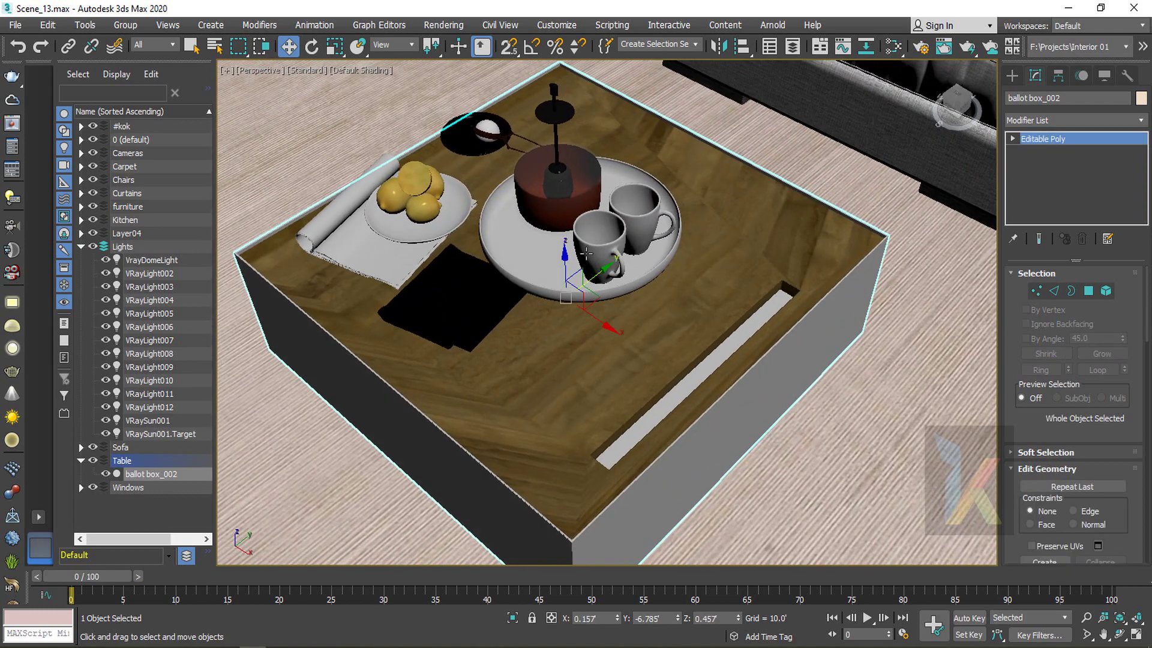
pyautogui.click(544, 256)
pyautogui.scroll(-2, 557, 242)
pyautogui.press('F3')
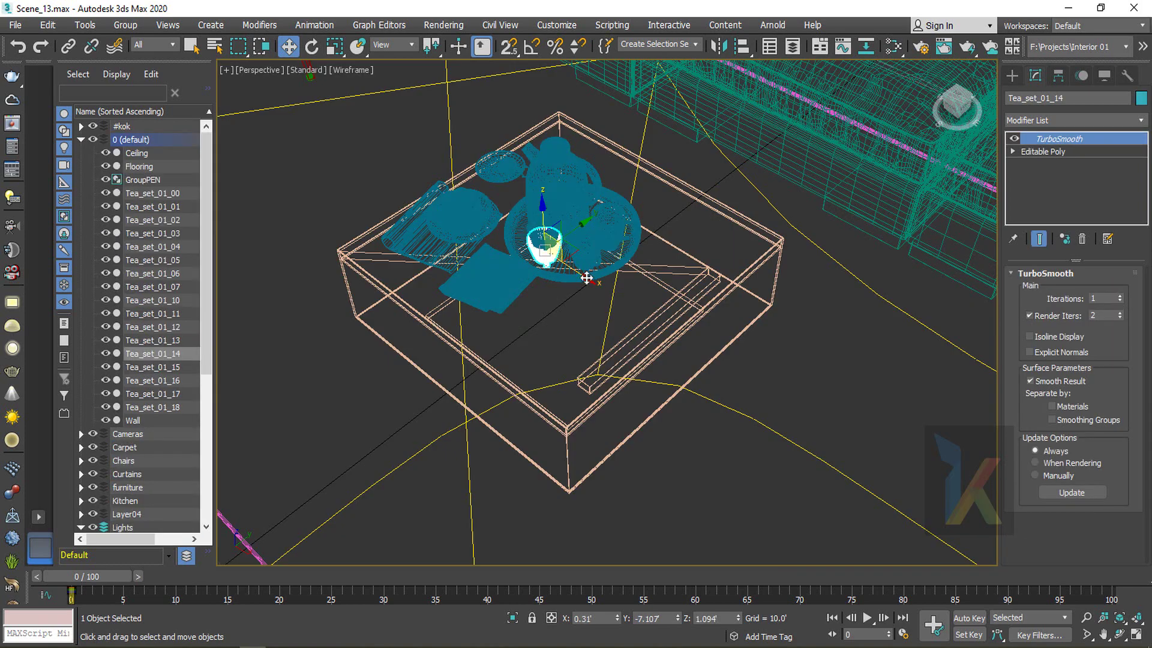
pyautogui.keyDown('alt'); pyautogui.moveTo(586, 276); pyautogui.dragTo(633, 352, button='middle'); pyautogui.keyUp('alt')
pyautogui.scroll(-2, 634, 353)
pyautogui.keyDown('alt'); pyautogui.moveTo(565, 301); pyautogui.dragTo(584, 309, button='middle'); pyautogui.keyUp('alt')
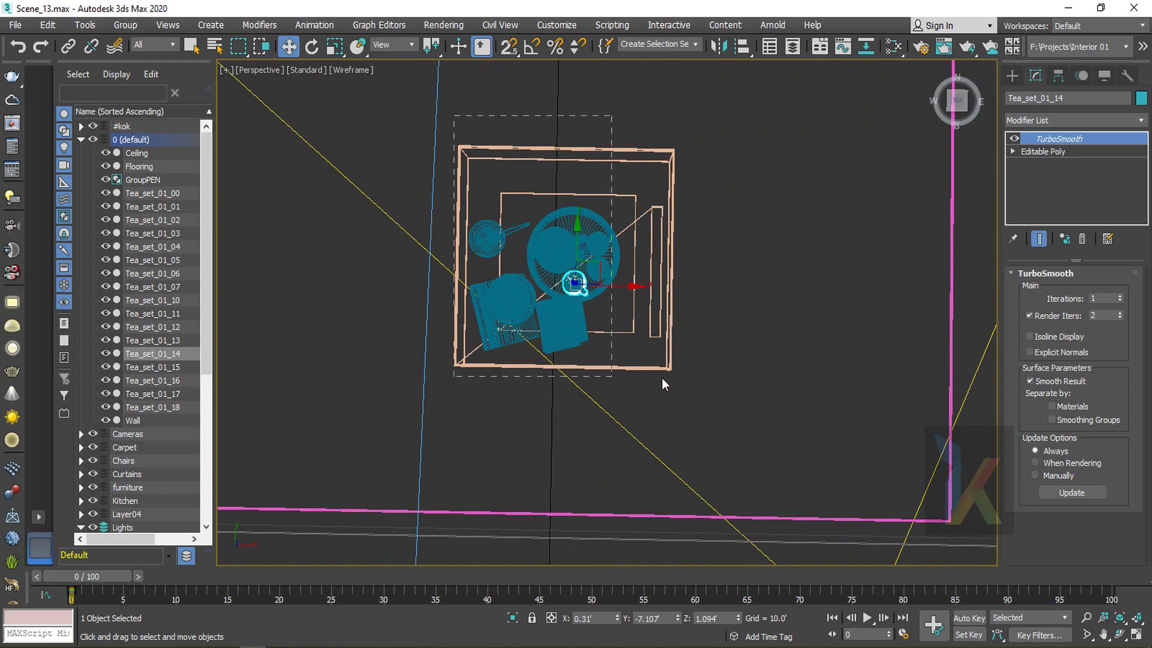
pyautogui.moveTo(661, 378); pyautogui.dragTo(705, 363)
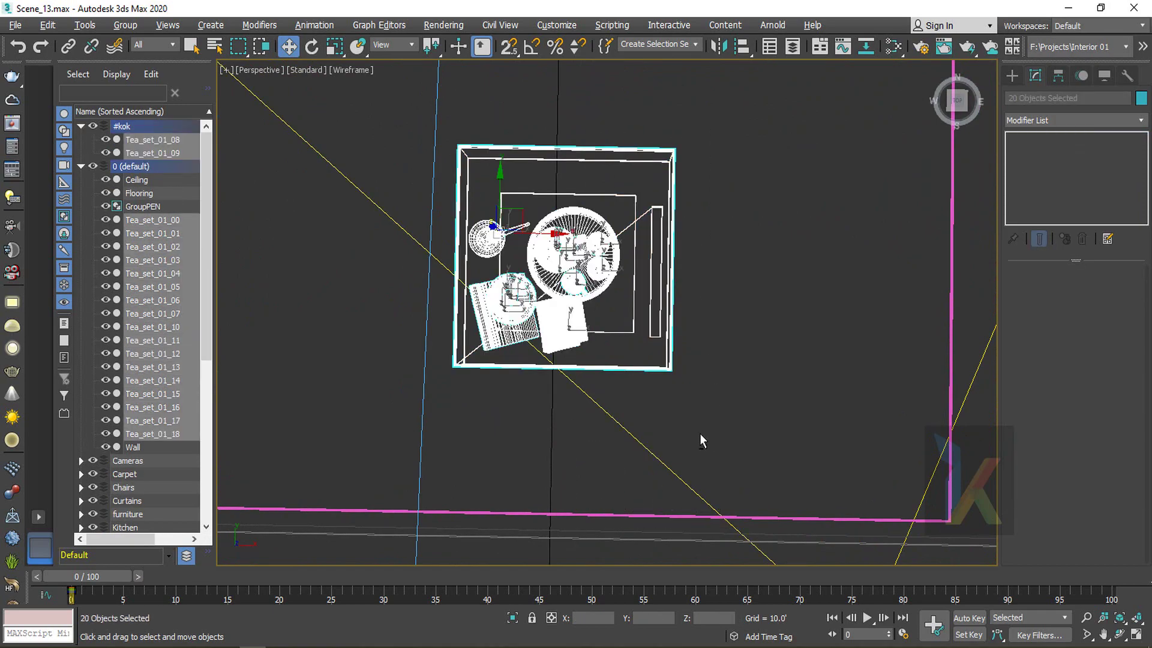
pyautogui.scroll(-4, 721, 429)
pyautogui.keyDown('alt'); pyautogui.moveTo(721, 429); pyautogui.dragTo(653, 362, button='middle'); pyautogui.keyUp('alt')
pyautogui.scroll(3, 642, 430)
pyautogui.keyDown('alt'); pyautogui.click(651, 407); pyautogui.keyUp('alt')
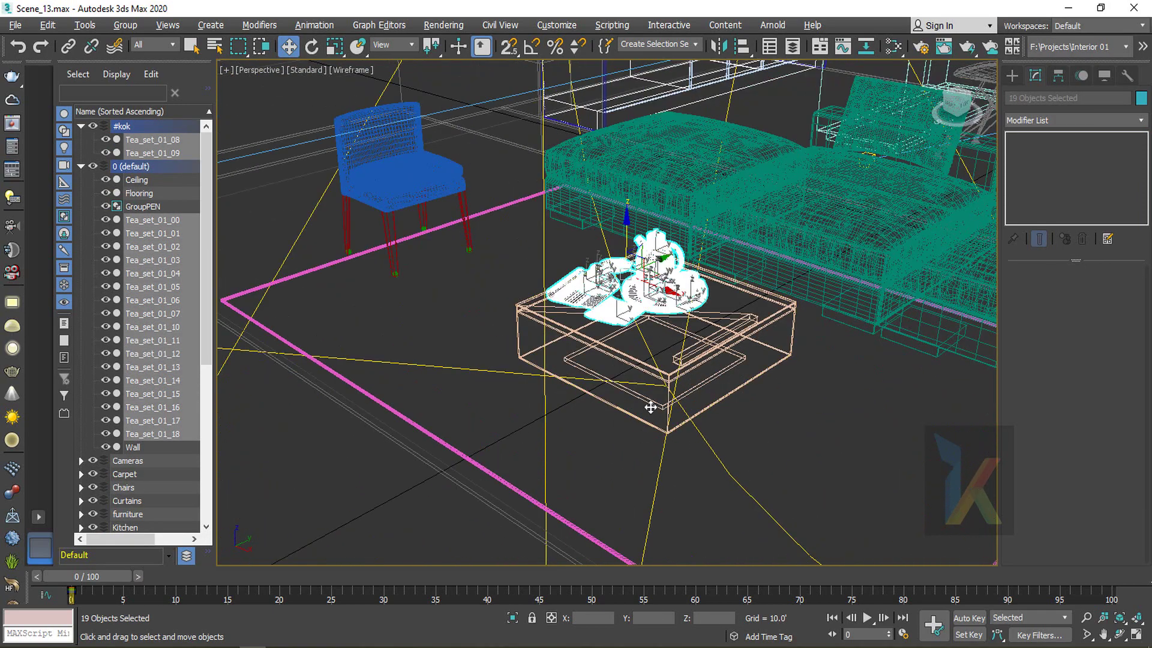
# Put the selected tea set objects on a new layer named Tea Set and restore the shaded display
pyautogui.scroll(2, 681, 343)
pyautogui.press('F3')
pyautogui.keyDown('alt'); pyautogui.moveTo(664, 289); pyautogui.dragTo(698, 318, button='middle'); pyautogui.keyUp('alt')
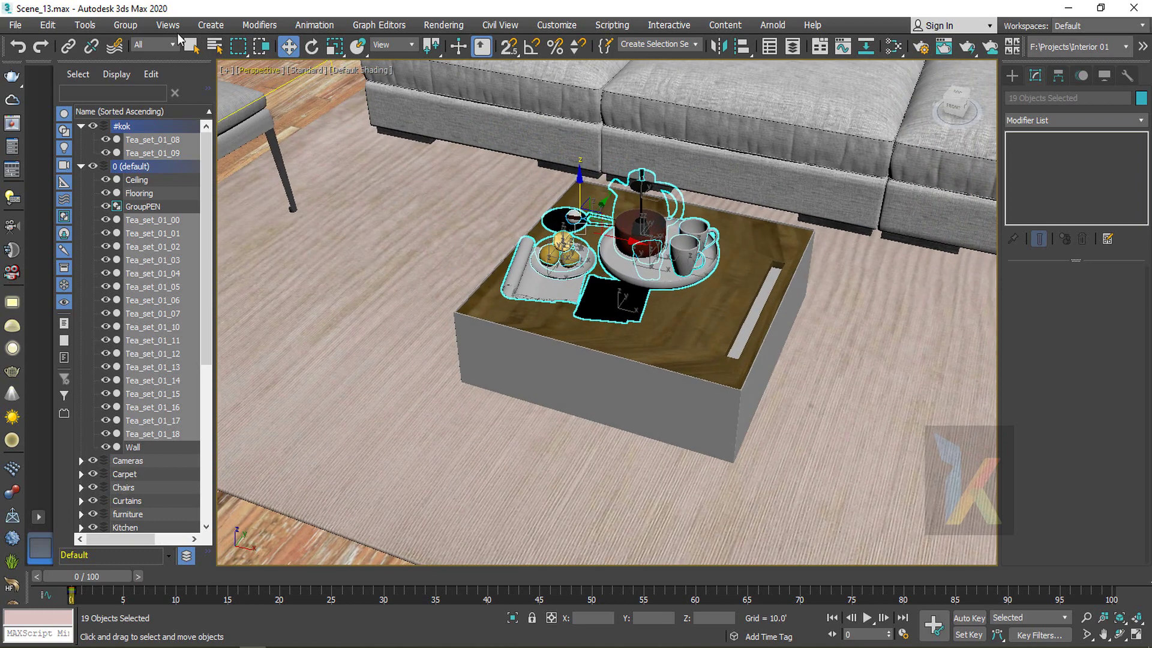
pyautogui.click(207, 92)
pyautogui.click(118, 117)
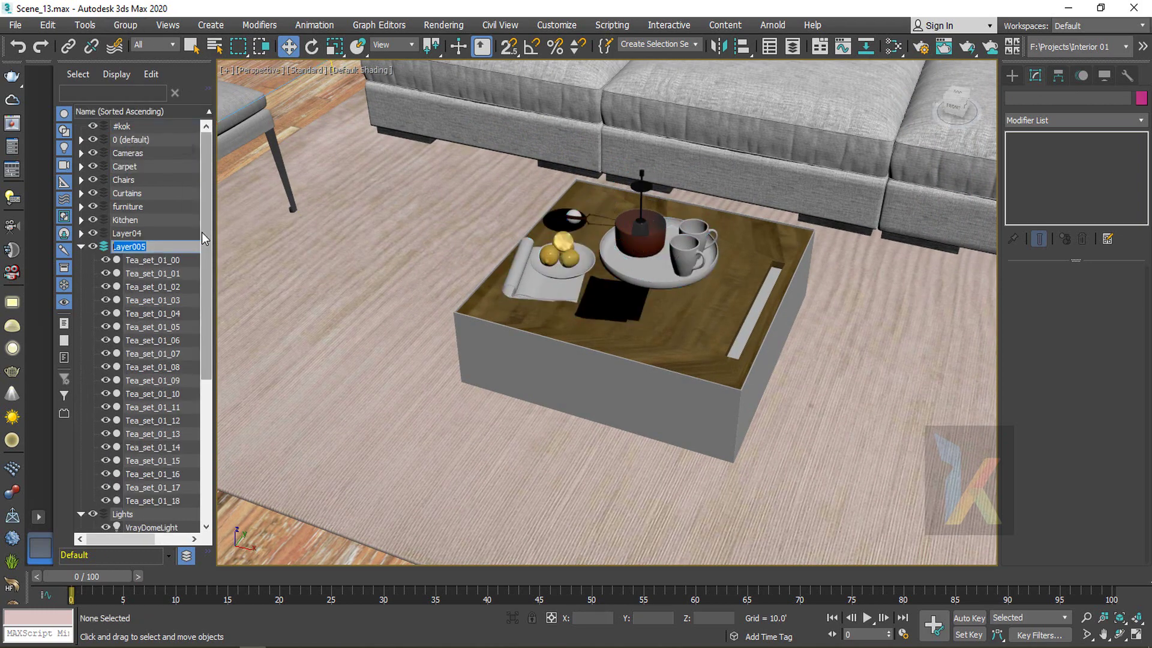
pyautogui.write('Tea Set')
pyautogui.press('Return')
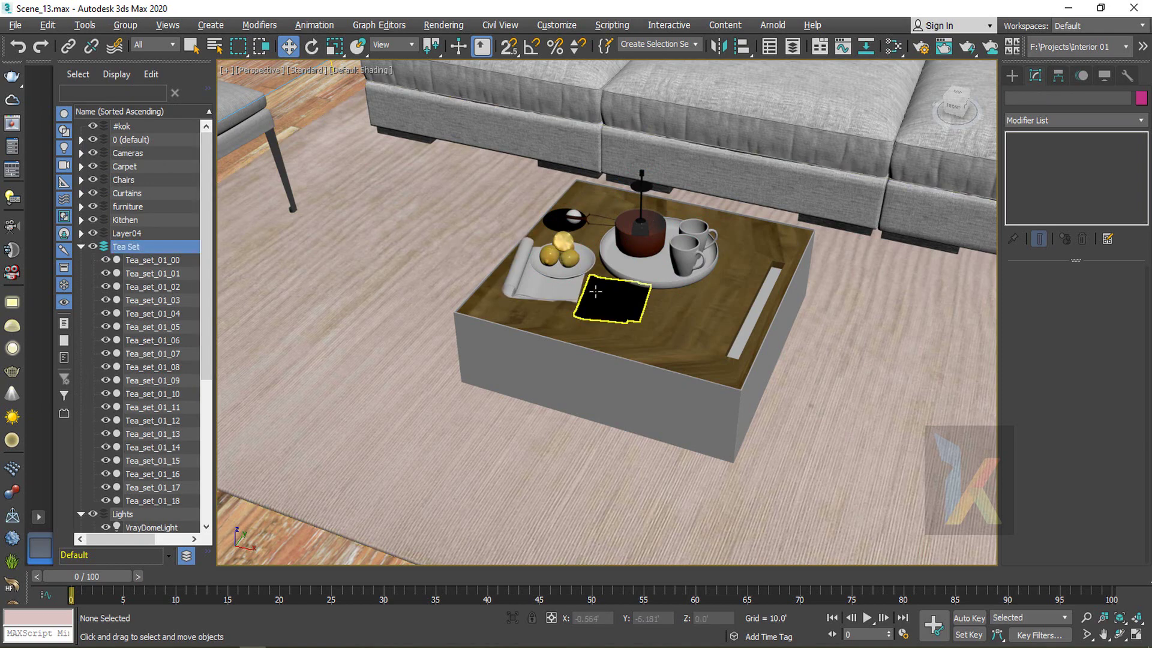
# Isolate all objects of the Tea Set layer and clear the selection
pyautogui.doubleClick(152, 247)
pyautogui.hotkey('alt', 'q')
pyautogui.click(771, 465)
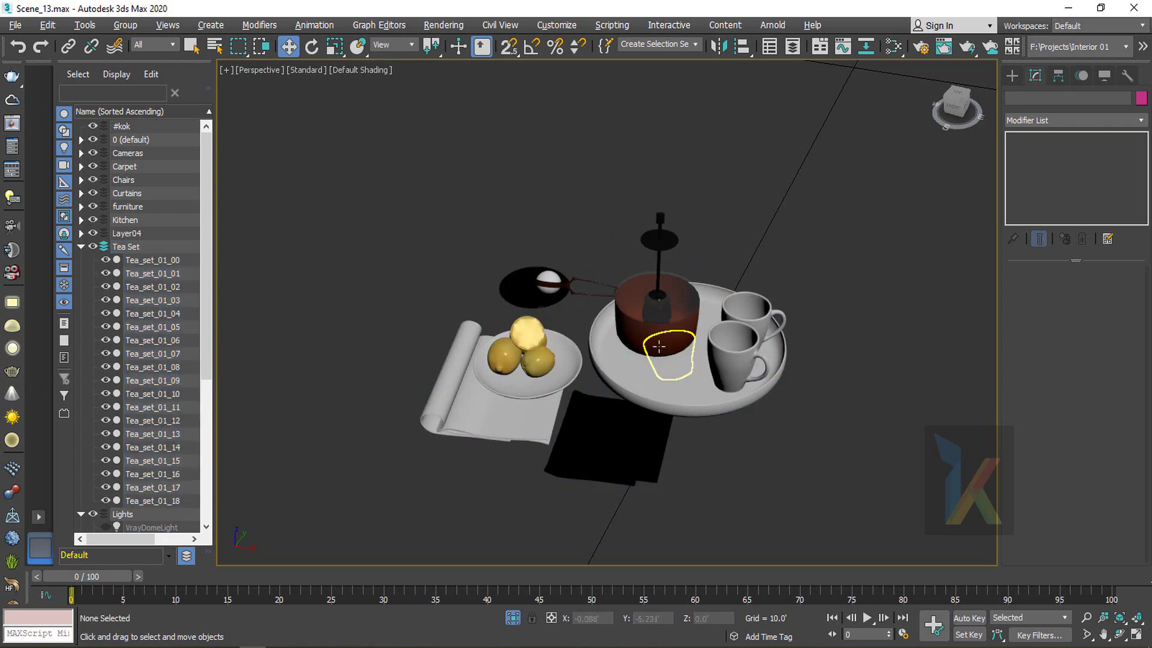
pyautogui.click(670, 366)
pyautogui.keyDown('alt'); pyautogui.moveTo(577, 345); pyautogui.dragTo(606, 353, button='middle'); pyautogui.keyUp('alt')
pyautogui.moveTo(854, 540); pyautogui.dragTo(852, 538)
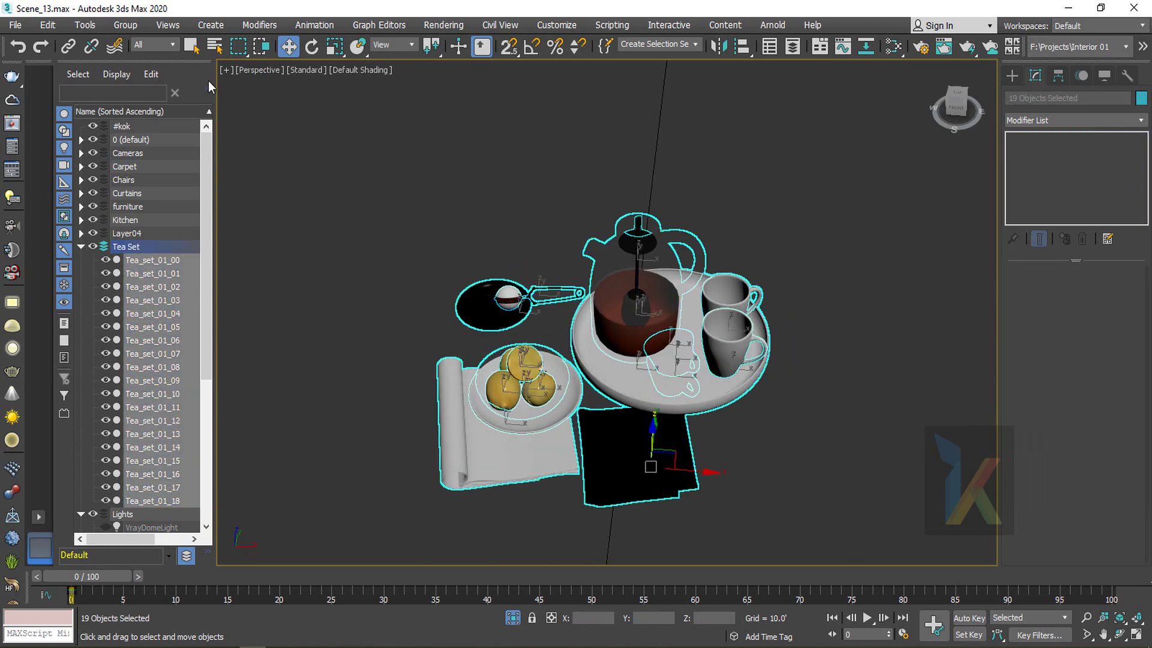
pyautogui.click(120, 28)
pyautogui.click(688, 219)
pyautogui.click(828, 226)
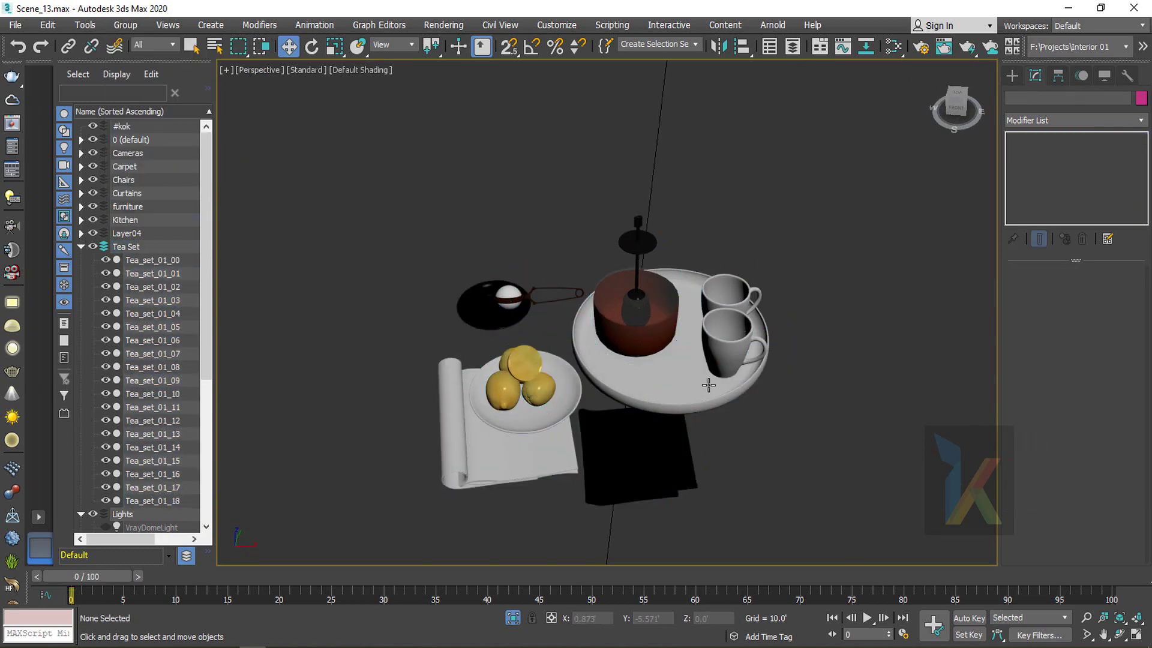
# End the isolation of the tea set and select all objects of the Tea Set layer
pyautogui.keyDown('alt'); pyautogui.moveTo(709, 385); pyautogui.dragTo(620, 386, button='middle'); pyautogui.keyUp('alt')
pyautogui.click(514, 620)
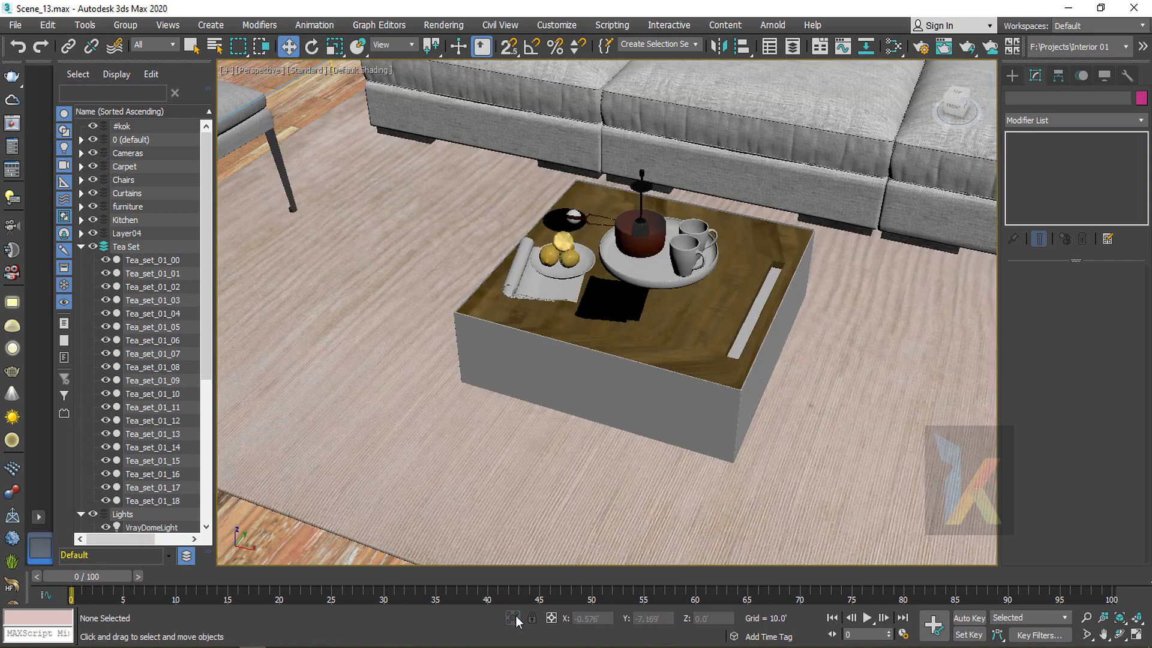
pyautogui.keyDown('alt'); pyautogui.moveTo(725, 275); pyautogui.dragTo(684, 283, button='middle'); pyautogui.keyUp('alt')
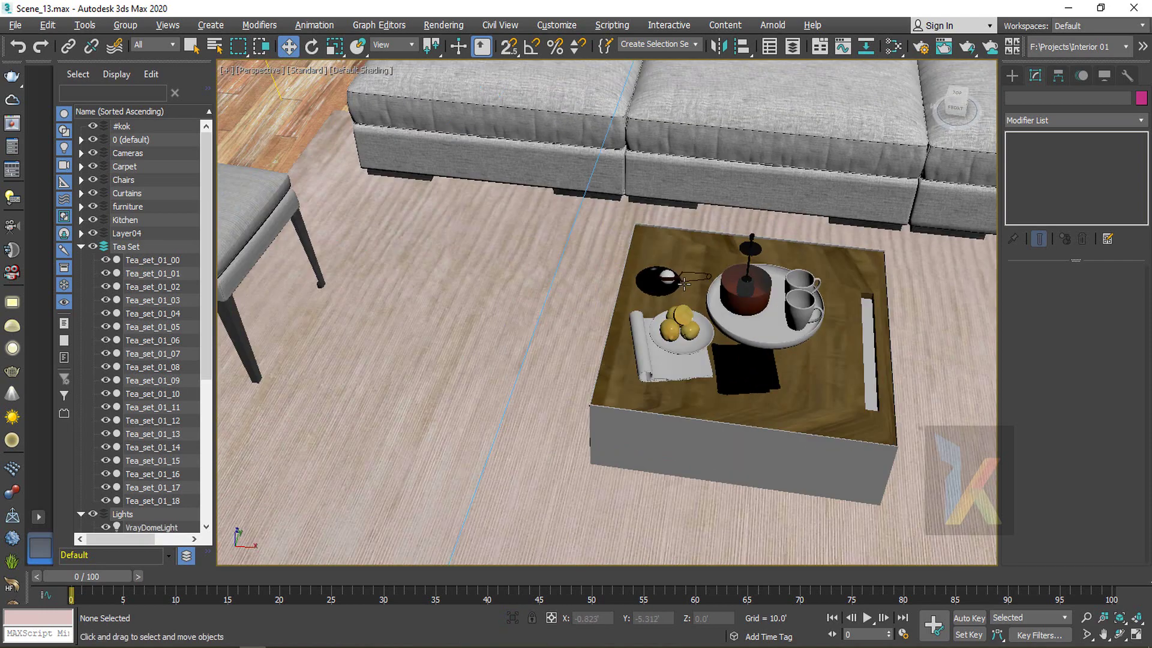
pyautogui.doubleClick(142, 249)
pyautogui.press('z')
pyautogui.scroll(3, 636, 312)
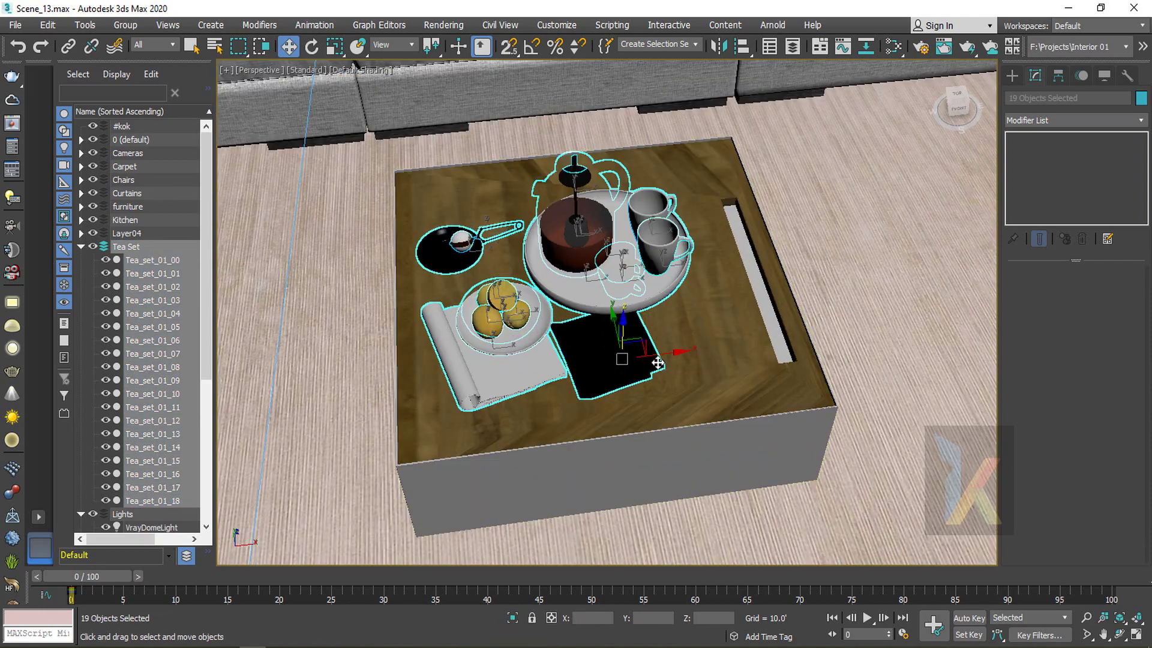
# Rotate the tea set about a quarter turn and reposition it on the coffee table, clear of the slot
pyautogui.moveTo(675, 355); pyautogui.dragTo(678, 354)
pyautogui.keyDown('alt'); pyautogui.moveTo(673, 355); pyautogui.dragTo(559, 359, button='middle'); pyautogui.keyUp('alt')
pyautogui.moveTo(536, 342); pyautogui.dragTo(600, 267)
pyautogui.press('e')
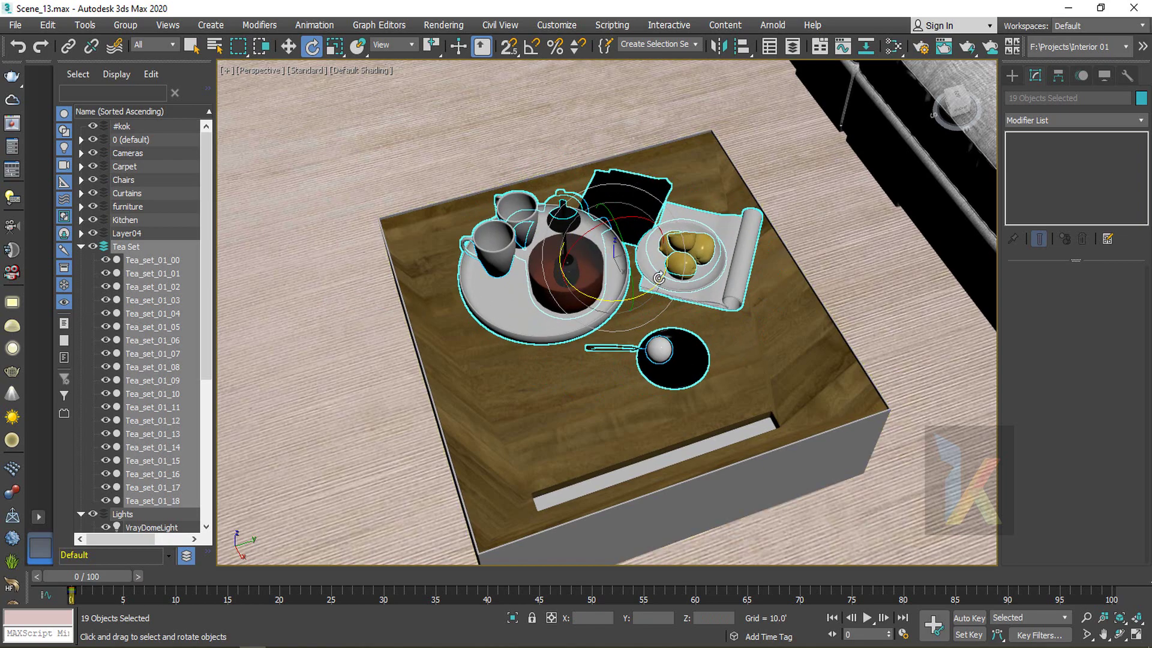
pyautogui.press('w')
pyautogui.moveTo(646, 186); pyautogui.dragTo(637, 191)
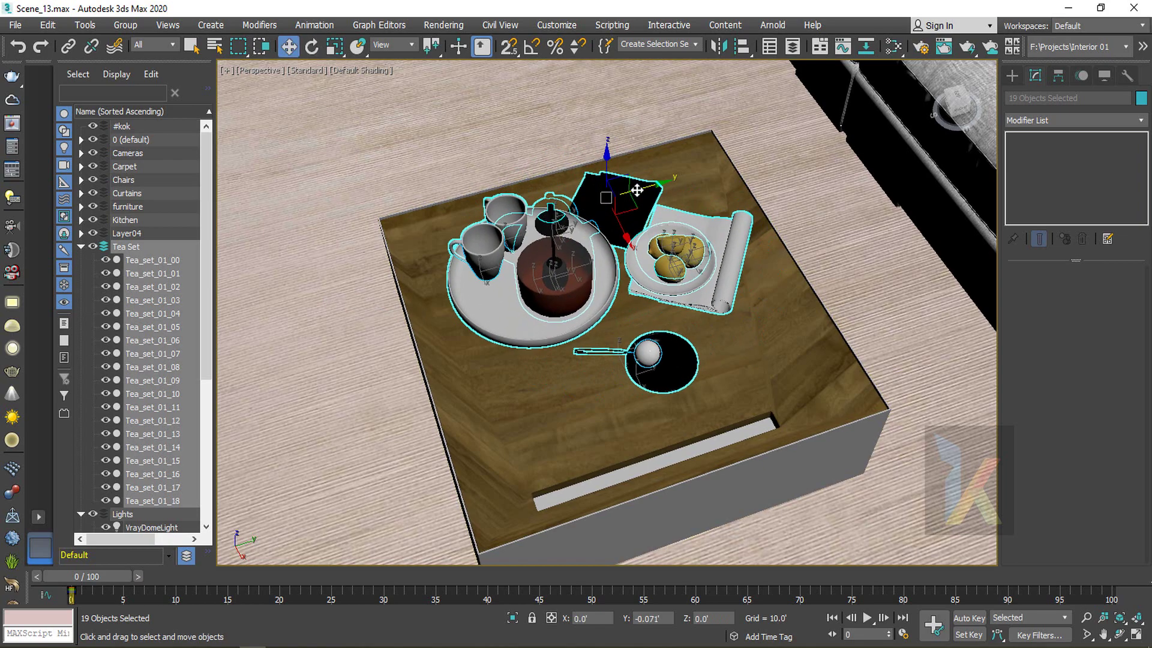
# Isolate the tea set together with the coffee table and the dining table, and select only the dining table
pyautogui.scroll(-5, 609, 278)
pyautogui.keyDown('alt'); pyautogui.moveTo(609, 300); pyautogui.dragTo(688, 284, button='middle'); pyautogui.keyUp('alt')
pyautogui.scroll(-5, 662, 284)
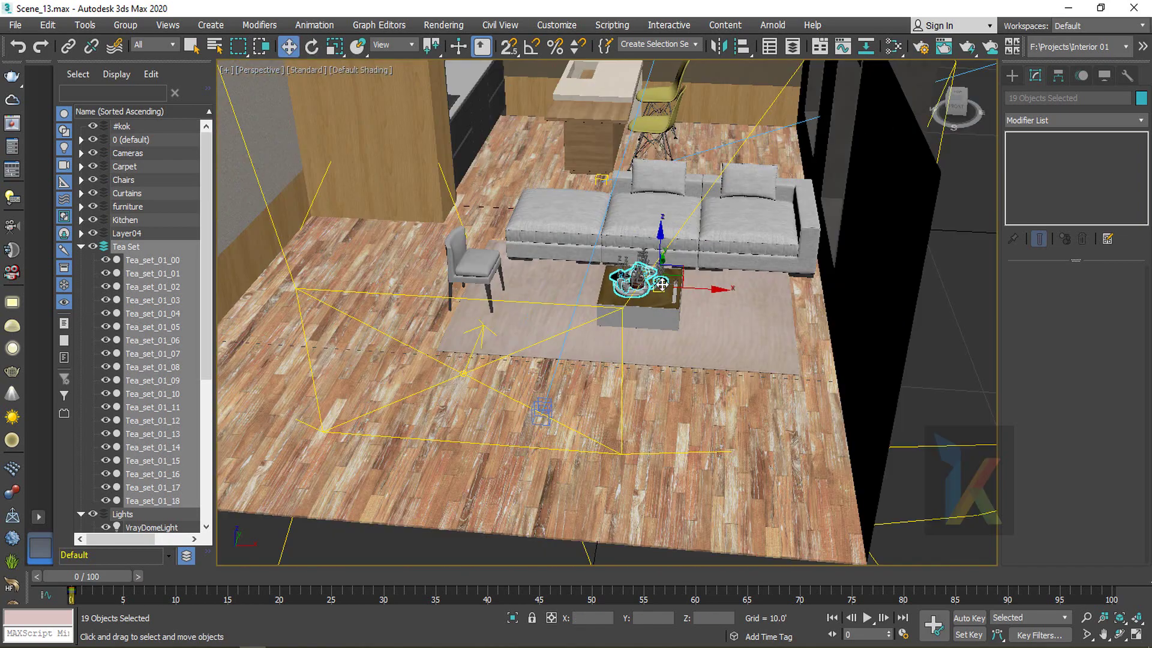
pyautogui.keyDown('ctrl'); pyautogui.click(665, 320); pyautogui.keyUp('ctrl')
pyautogui.keyDown('ctrl'); pyautogui.click(589, 108); pyautogui.keyUp('ctrl')
pyautogui.hotkey('alt', 'q')
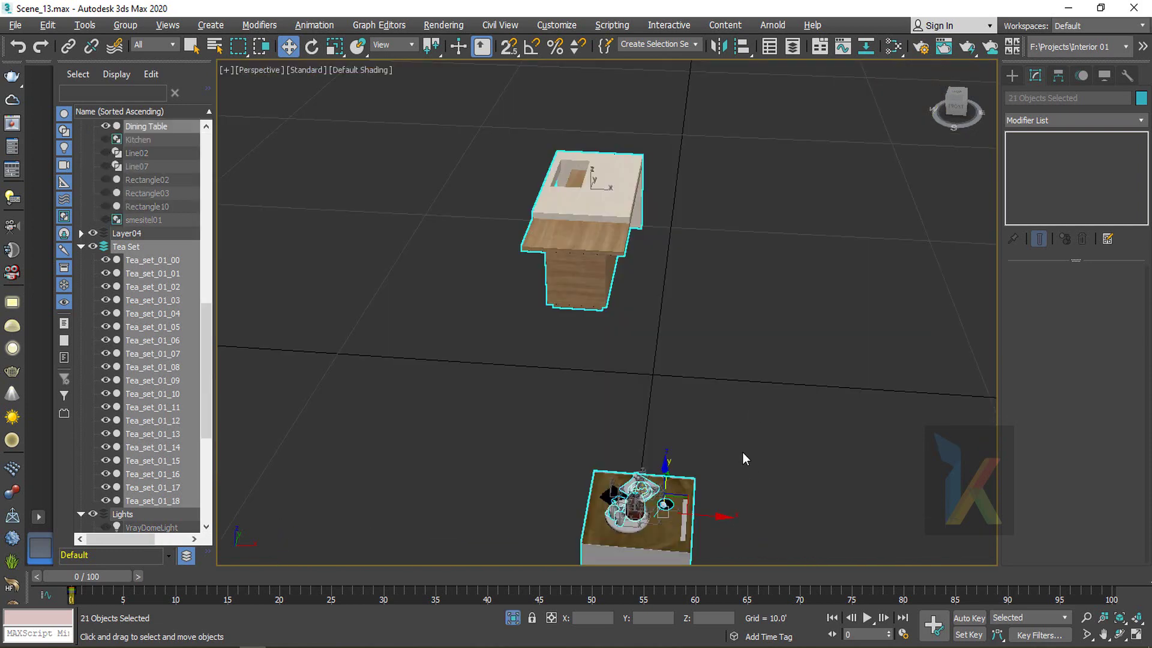
pyautogui.click(723, 364)
pyautogui.click(557, 224)
# Merge all objects from KitchenSet_2016_Vray, auto-rename all duplicate materials, and dismiss the Scene Converter
pyautogui.click(14, 26)
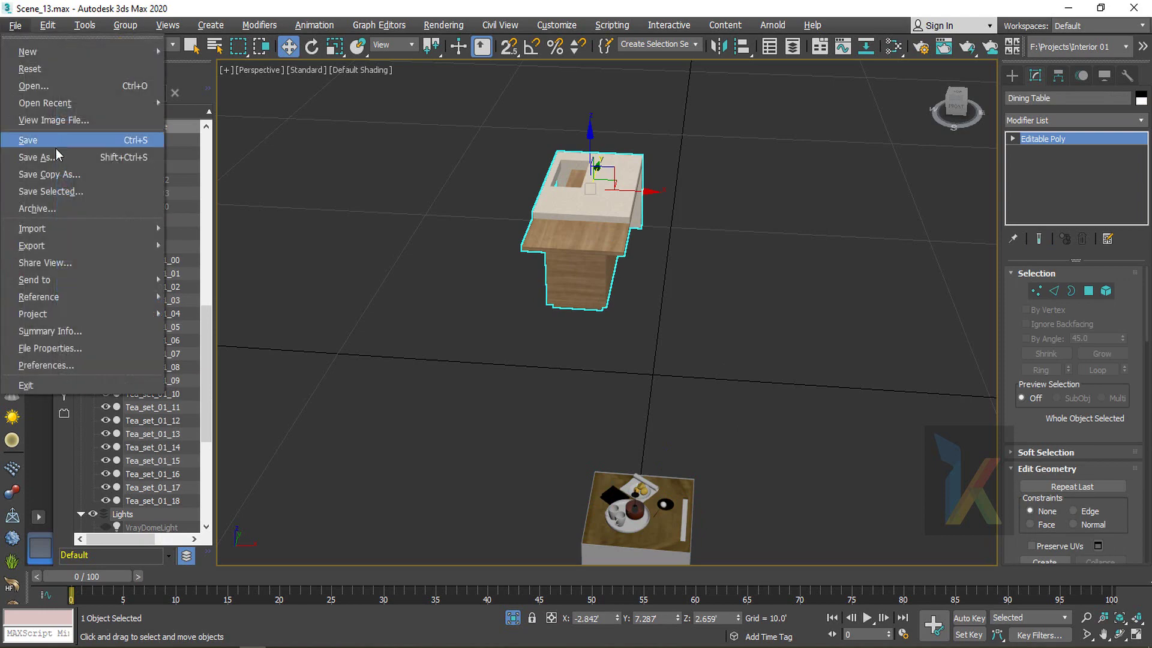
pyautogui.moveTo(43, 235)
pyautogui.click(223, 245)
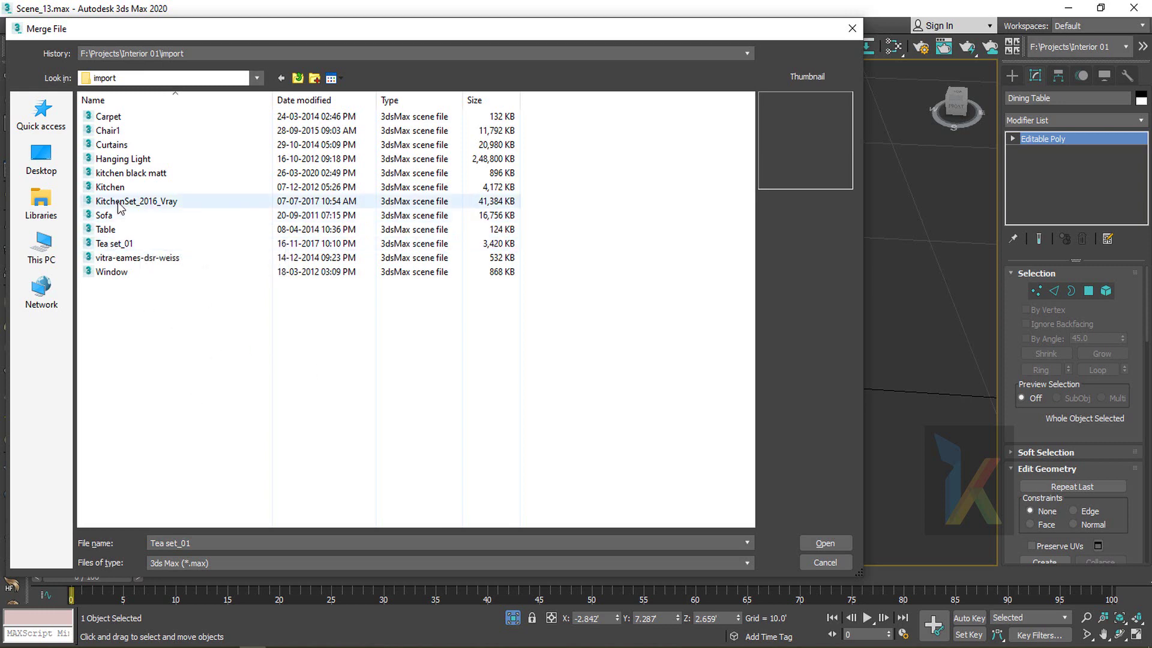
pyautogui.doubleClick(138, 204)
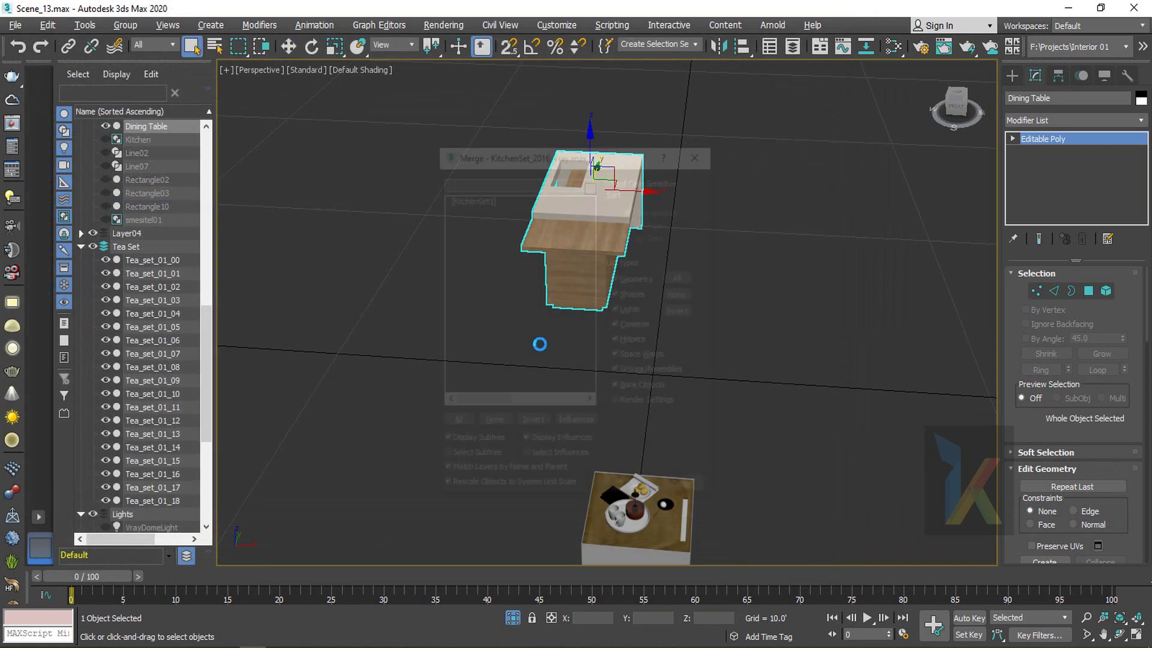
pyautogui.click(460, 425)
pyautogui.click(634, 490)
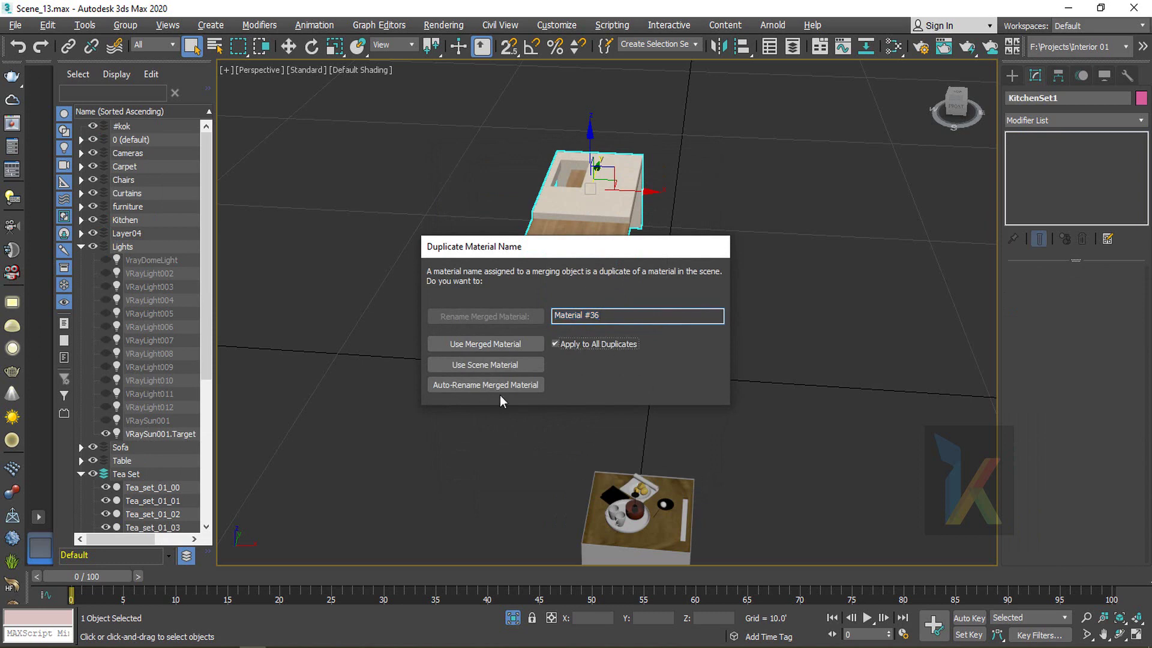
pyautogui.click(491, 386)
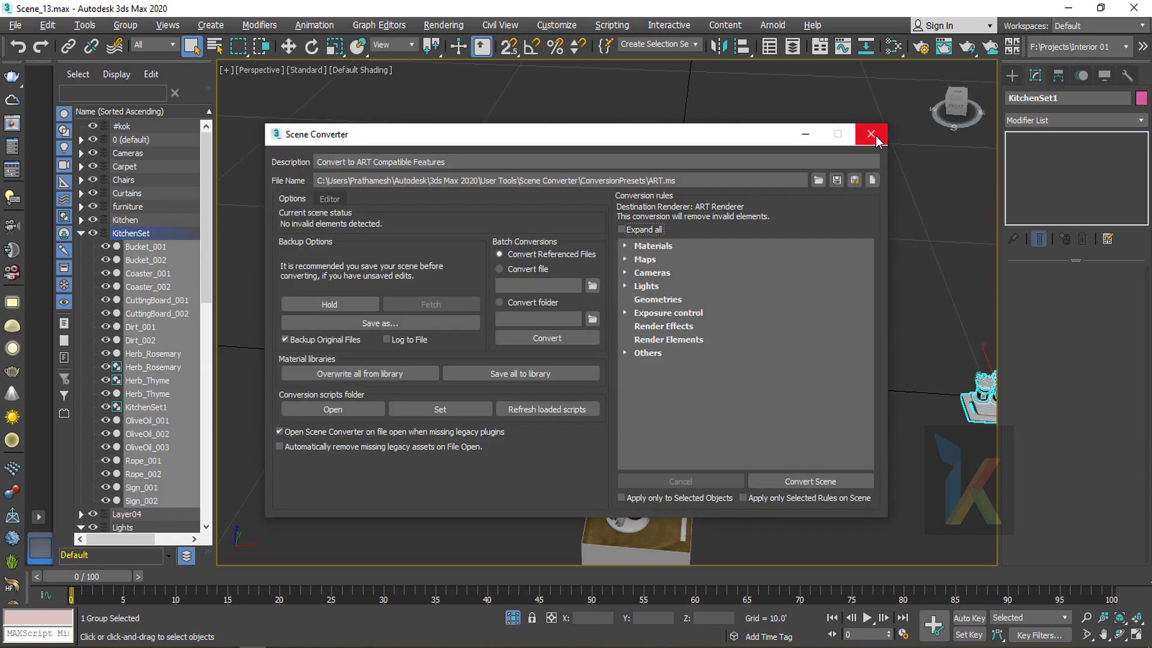
pyautogui.click(877, 142)
# Move the kitchen set group over to the dining table and raise it above the tabletop
pyautogui.moveTo(823, 358); pyautogui.dragTo(644, 358, button='middle')
pyautogui.press('w')
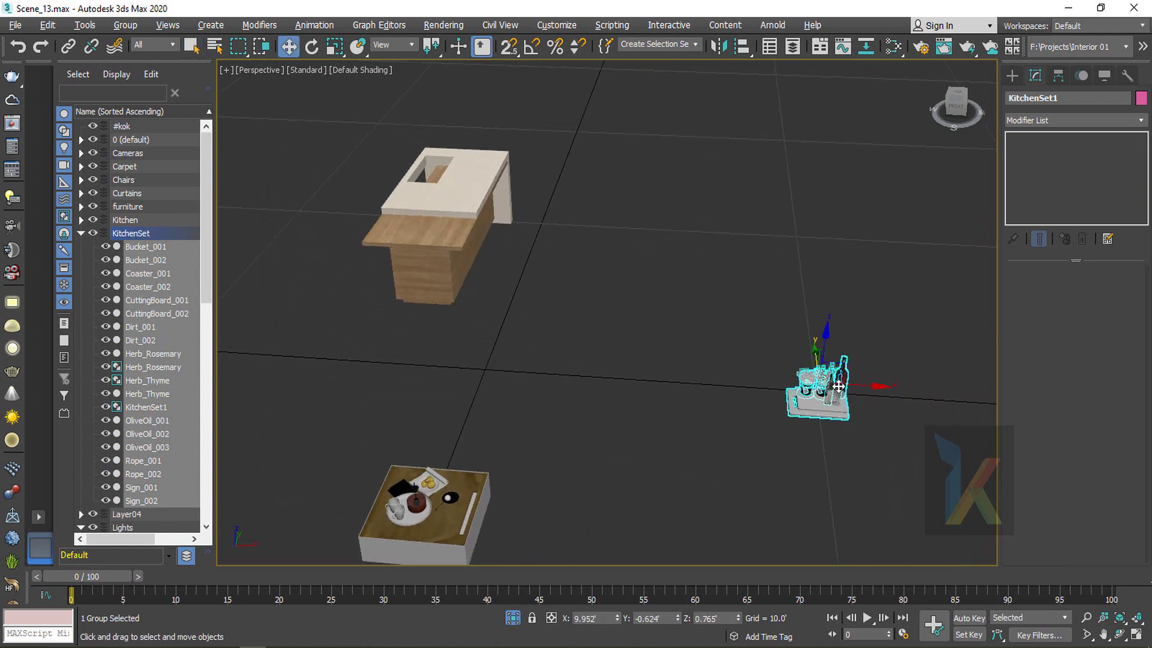
pyautogui.moveTo(838, 386); pyautogui.dragTo(420, 354)
pyautogui.keyDown('alt'); pyautogui.moveTo(420, 354); pyautogui.dragTo(419, 349, button='middle'); pyautogui.keyUp('alt')
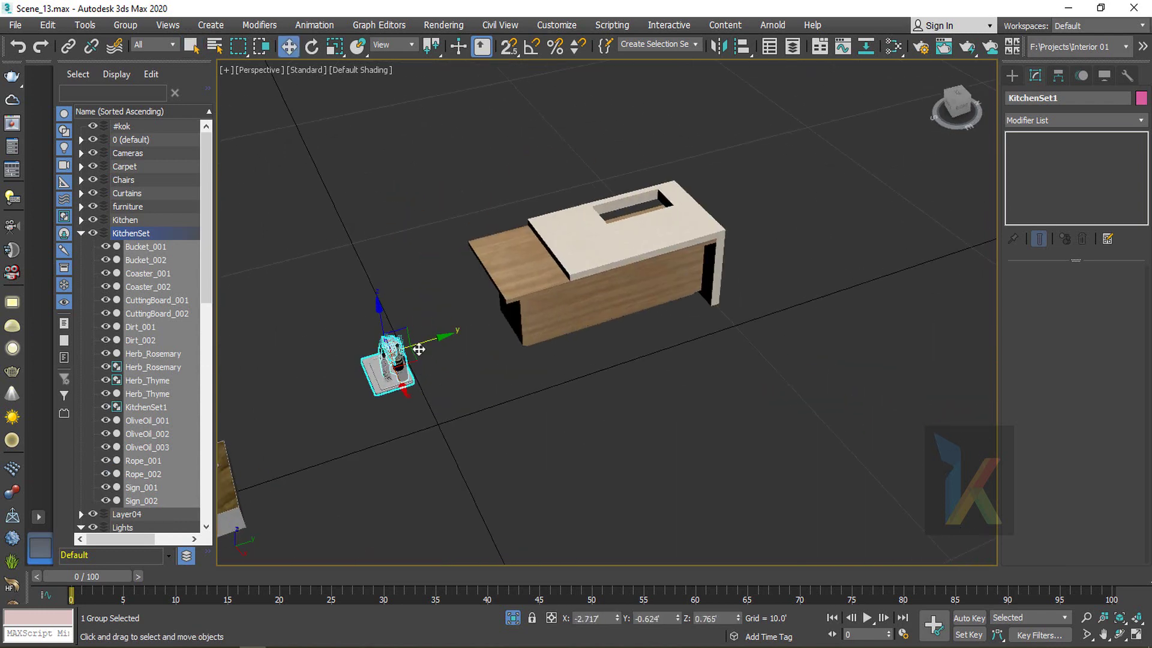
pyautogui.moveTo(419, 349); pyautogui.dragTo(620, 305)
pyautogui.moveTo(593, 259); pyautogui.dragTo(598, 176)
# Lower the kitchen set in the front view until its cutting board rests on the dining tabletop
pyautogui.press('z')
pyautogui.keyDown('alt'); pyautogui.moveTo(595, 406); pyautogui.dragTo(719, 361, button='middle'); pyautogui.keyUp('alt')
pyautogui.press('f')
pyautogui.press('z')
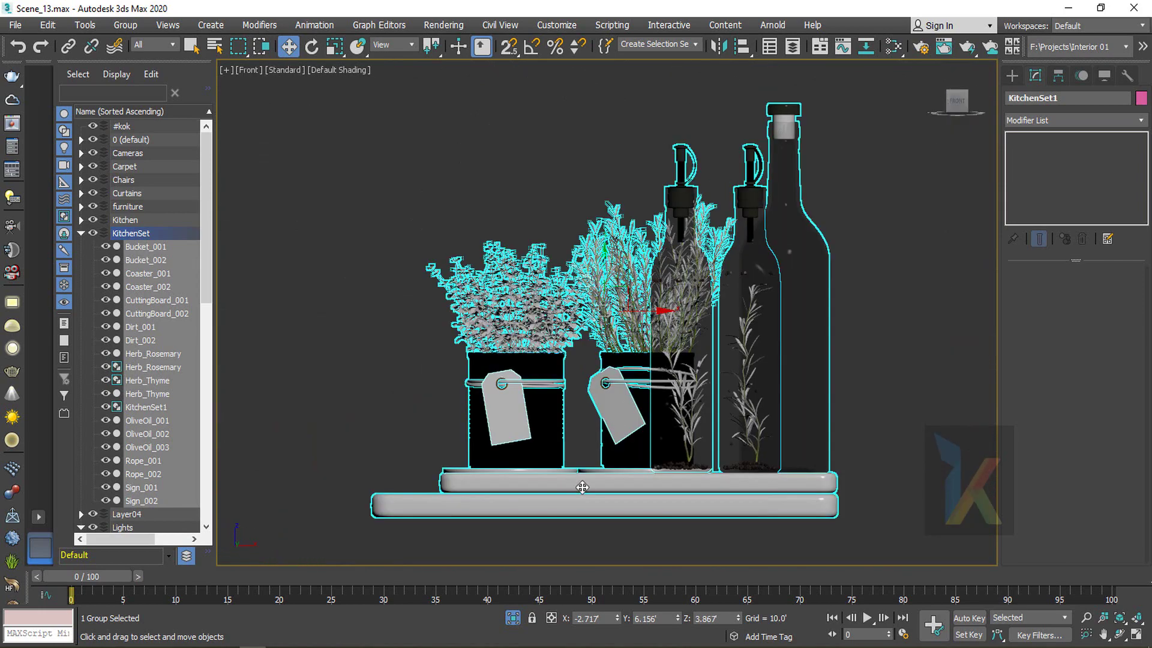
pyautogui.scroll(-2, 580, 489)
pyautogui.moveTo(618, 386); pyautogui.dragTo(664, 252, button='middle')
pyautogui.moveTo(653, 200); pyautogui.dragTo(653, 243)
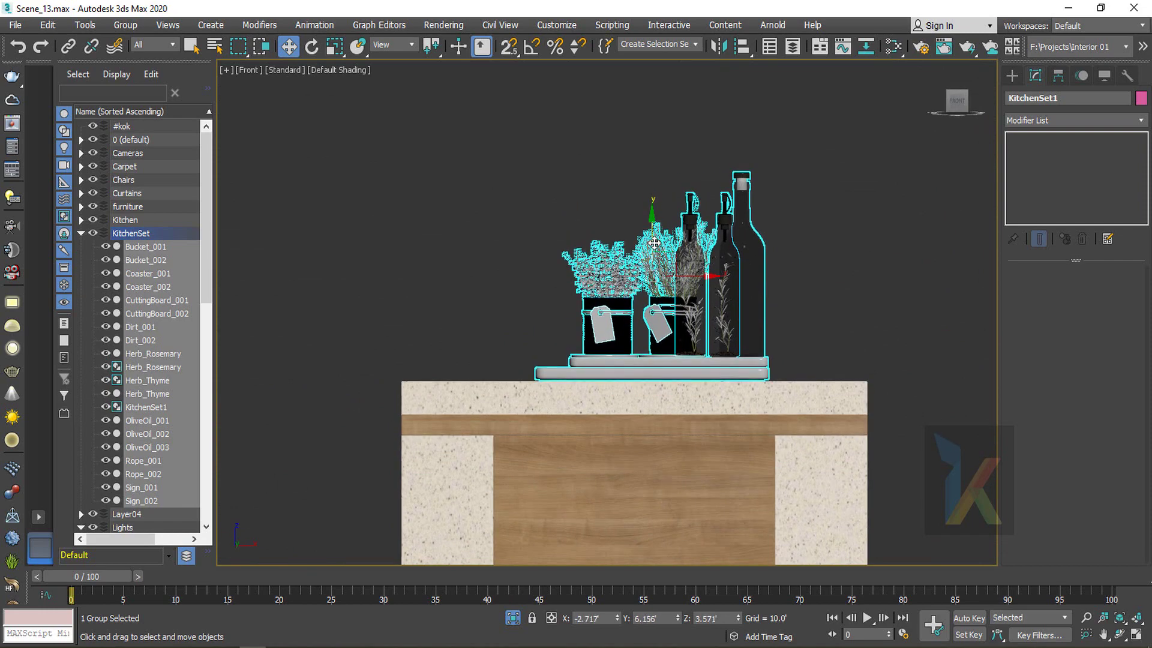
# Move the kitchen set along the stone top into the outer corner beside the rectangular opening
pyautogui.press('p')
pyautogui.keyDown('alt'); pyautogui.moveTo(681, 345); pyautogui.dragTo(568, 376, button='middle'); pyautogui.keyUp('alt')
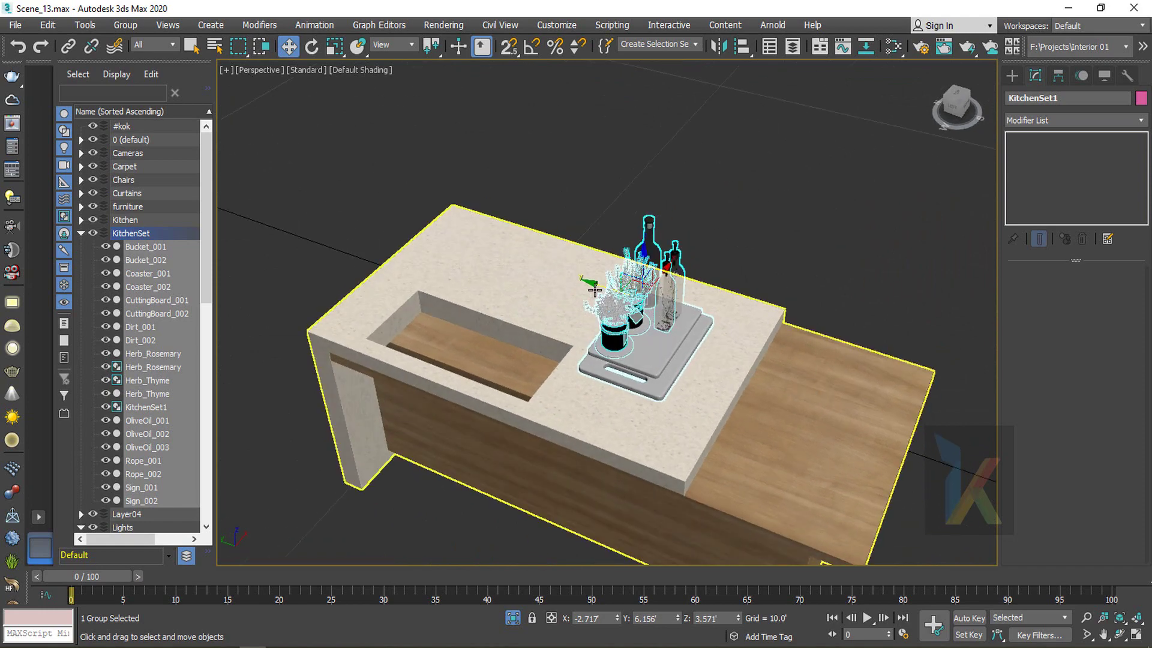
pyautogui.moveTo(591, 283); pyautogui.dragTo(390, 203)
pyautogui.moveTo(458, 241); pyautogui.dragTo(455, 322, button='middle')
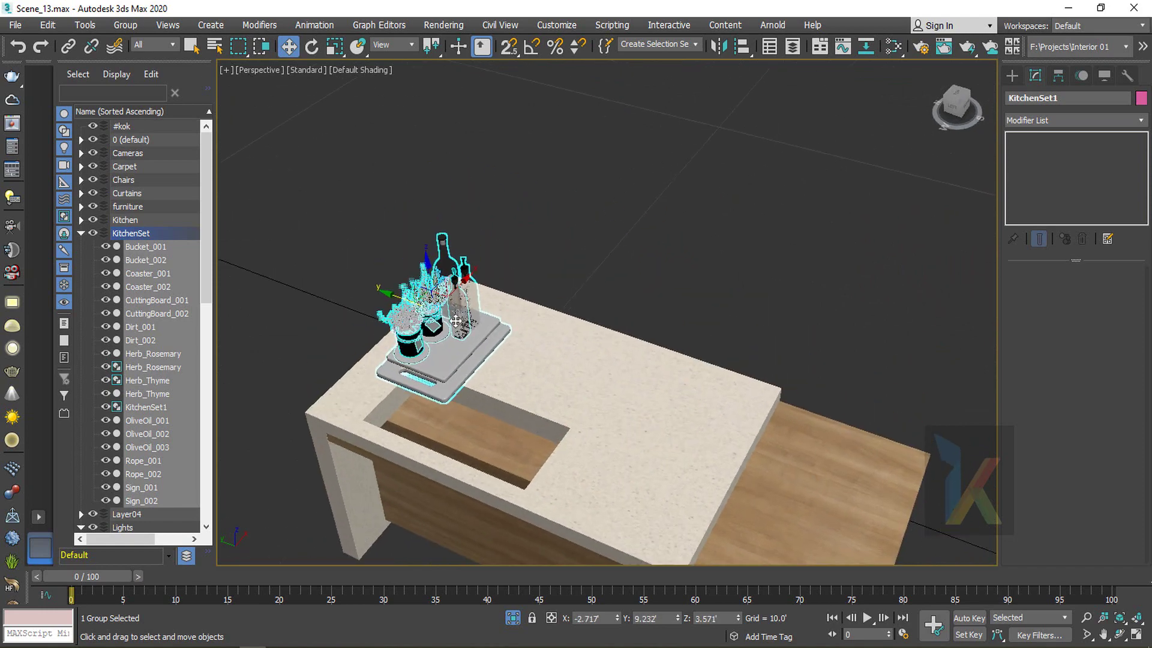
pyautogui.moveTo(468, 279); pyautogui.dragTo(492, 263)
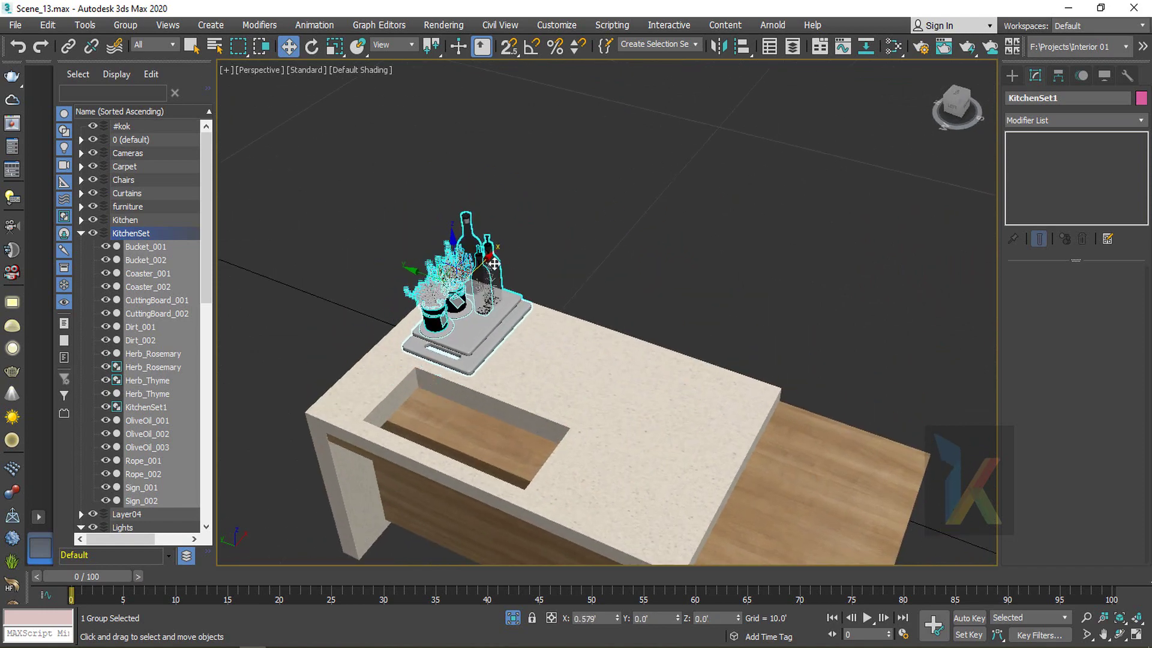
pyautogui.keyDown('alt'); pyautogui.moveTo(434, 332); pyautogui.dragTo(508, 349, button='middle'); pyautogui.keyUp('alt')
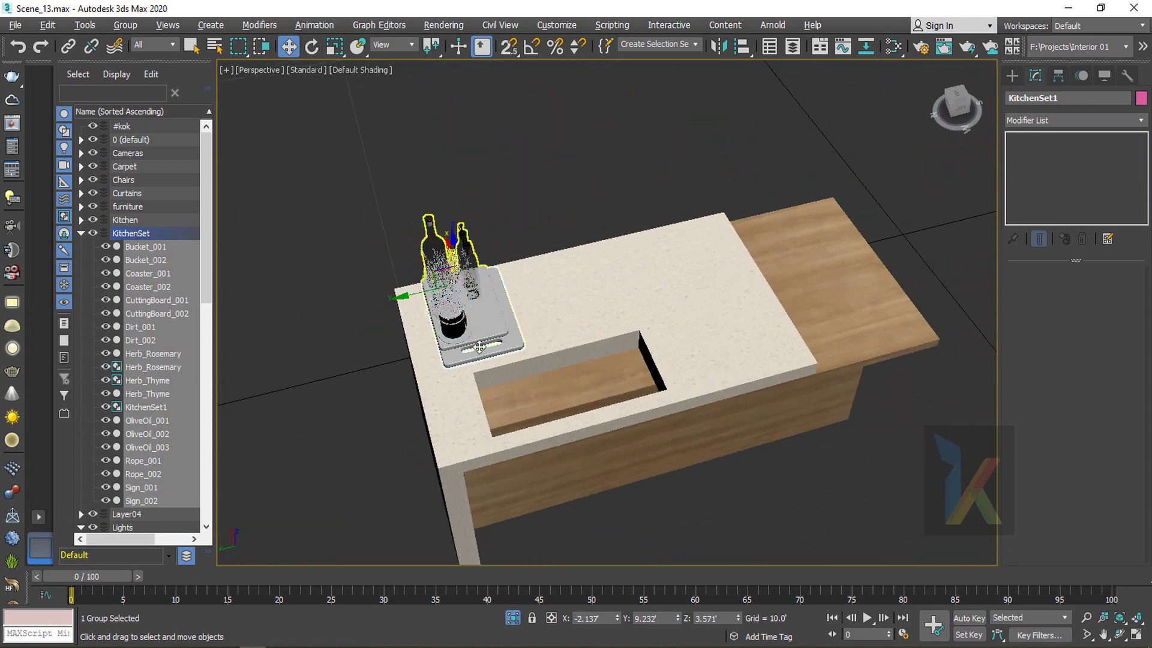
pyautogui.scroll(3, 418, 303)
pyautogui.moveTo(427, 285); pyautogui.dragTo(412, 288)
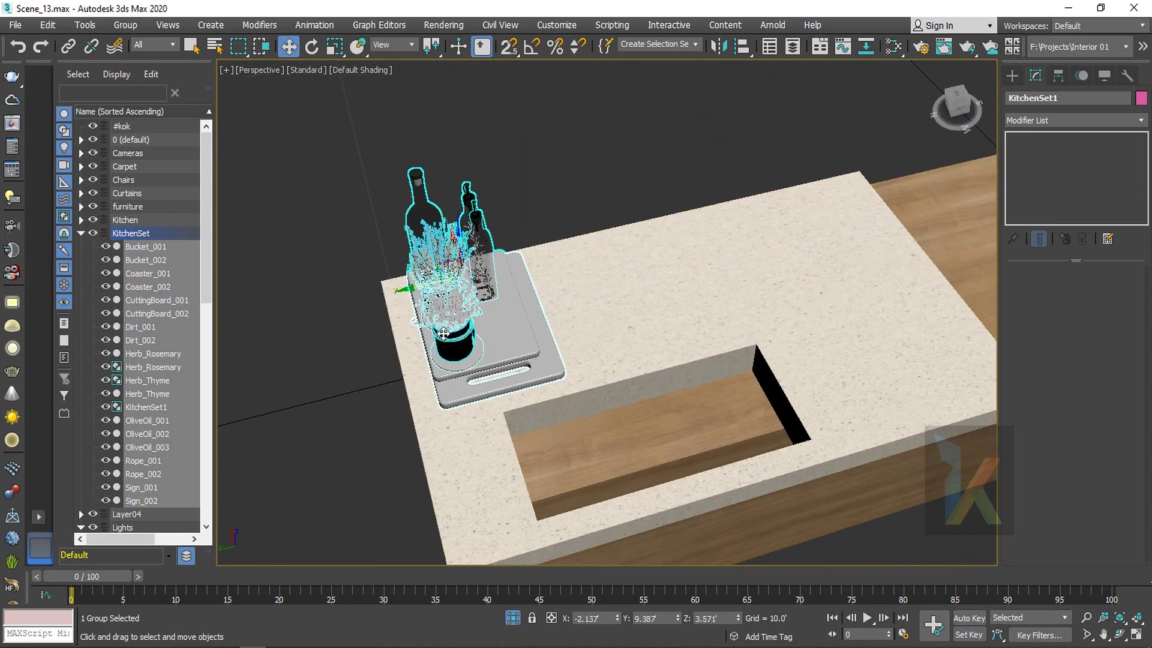
pyautogui.moveTo(424, 370)
pyautogui.keyDown('alt'); pyautogui.mouseDown(button='middle')
pyautogui.moveTo(527, 404)
pyautogui.moveTo(523, 316)
pyautogui.mouseUp(button='middle'); pyautogui.keyUp('alt')
pyautogui.scroll(-3, 581, 316)
# Close the rectangular opening in the dining table's stone top by bridging its two opposite long side polygons, and leave polygon editing
pyautogui.click(580, 316)
pyautogui.press('F4')
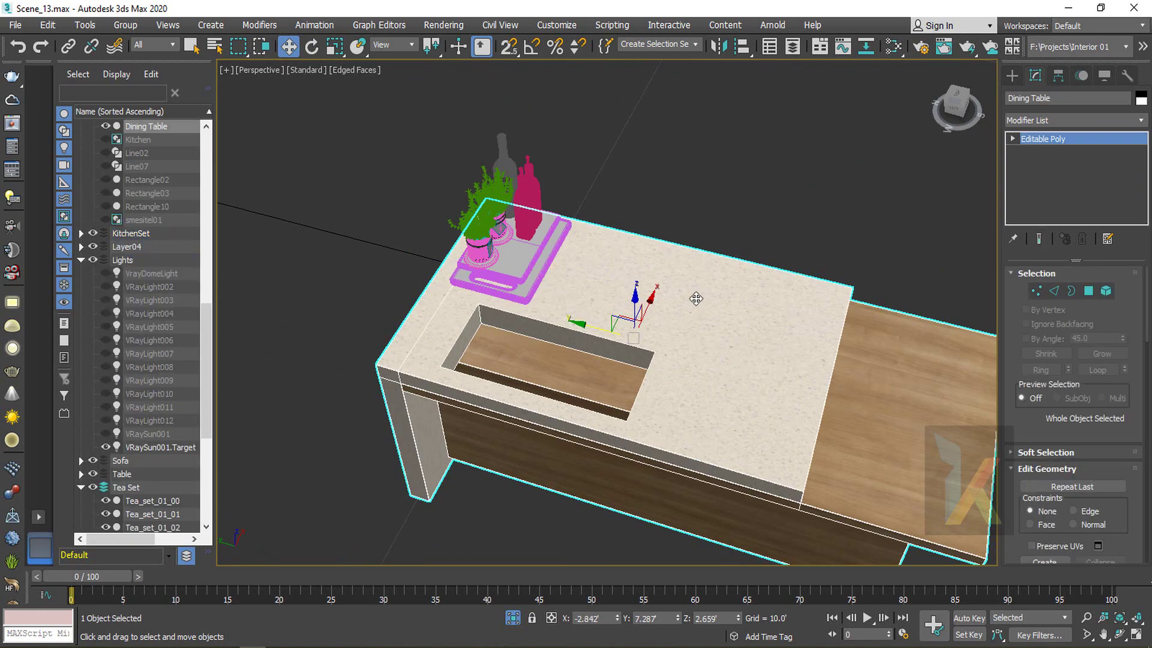
pyautogui.keyDown('alt'); pyautogui.moveTo(607, 381); pyautogui.dragTo(567, 328, button='middle'); pyautogui.keyUp('alt')
pyautogui.scroll(3, 582, 282)
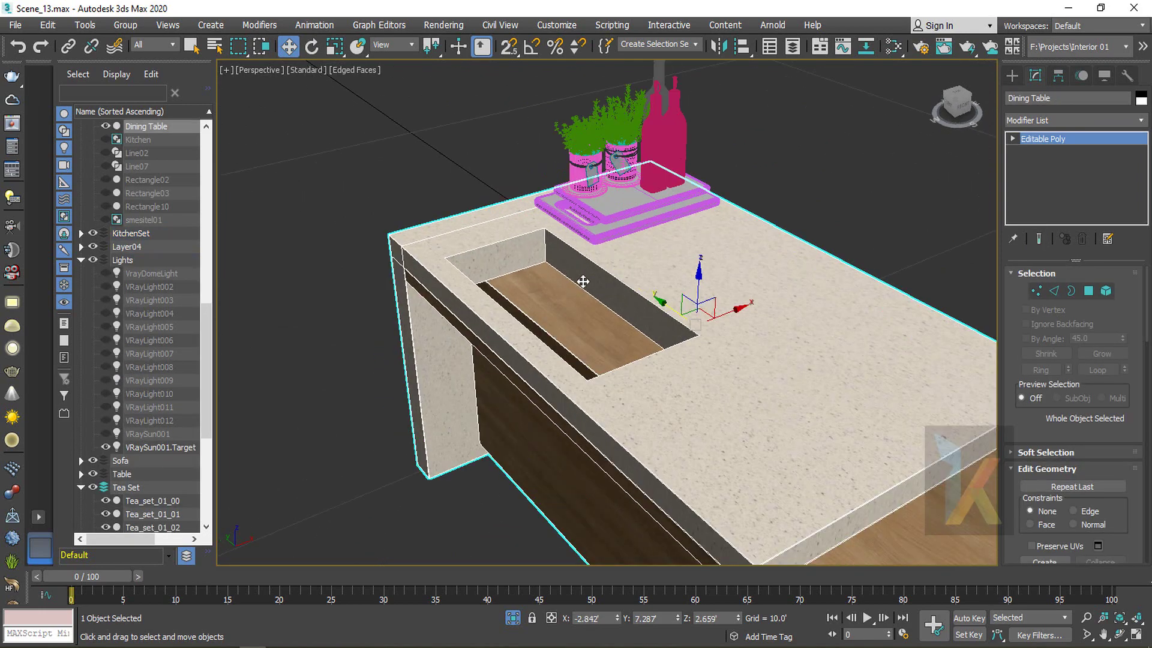
pyautogui.press('4')
pyautogui.click(611, 296)
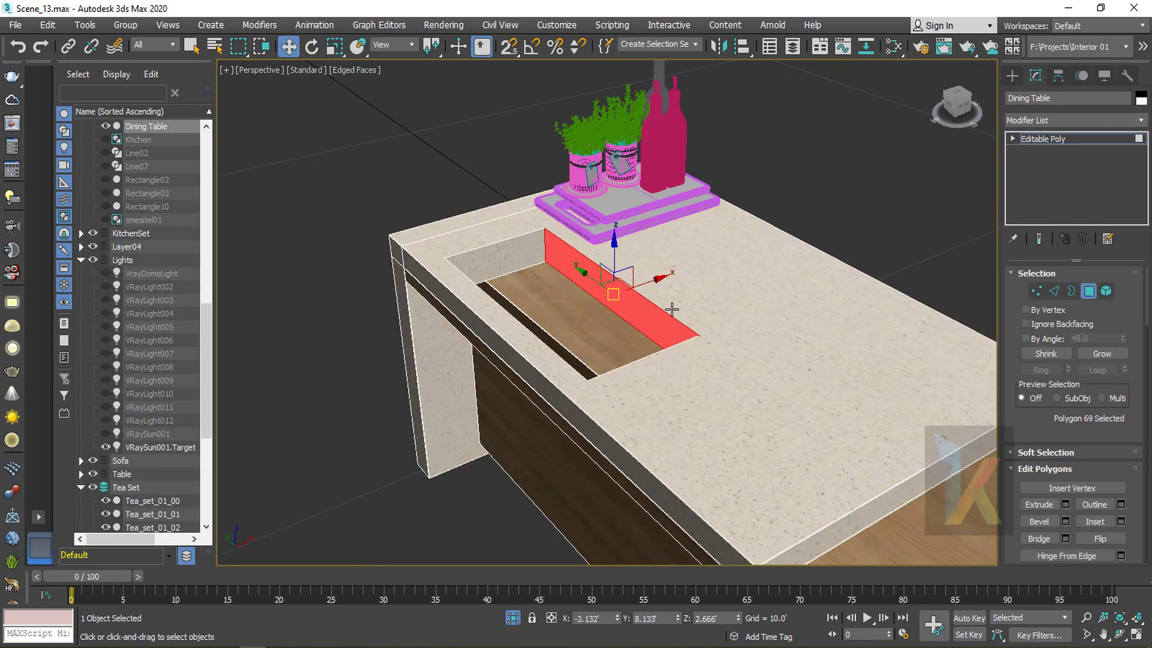
pyautogui.keyDown('alt'); pyautogui.moveTo(674, 308); pyautogui.dragTo(562, 308, button='middle'); pyautogui.keyUp('alt')
pyautogui.keyDown('ctrl'); pyautogui.click(549, 245); pyautogui.keyUp('ctrl')
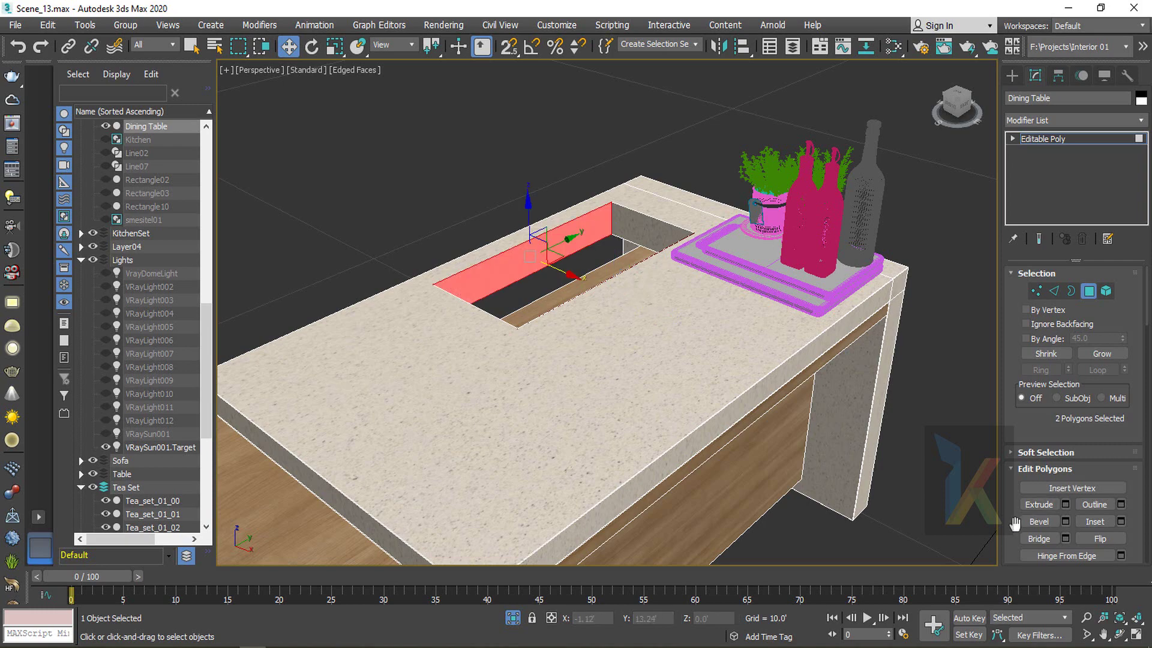
pyautogui.click(1029, 539)
pyautogui.click(1059, 142)
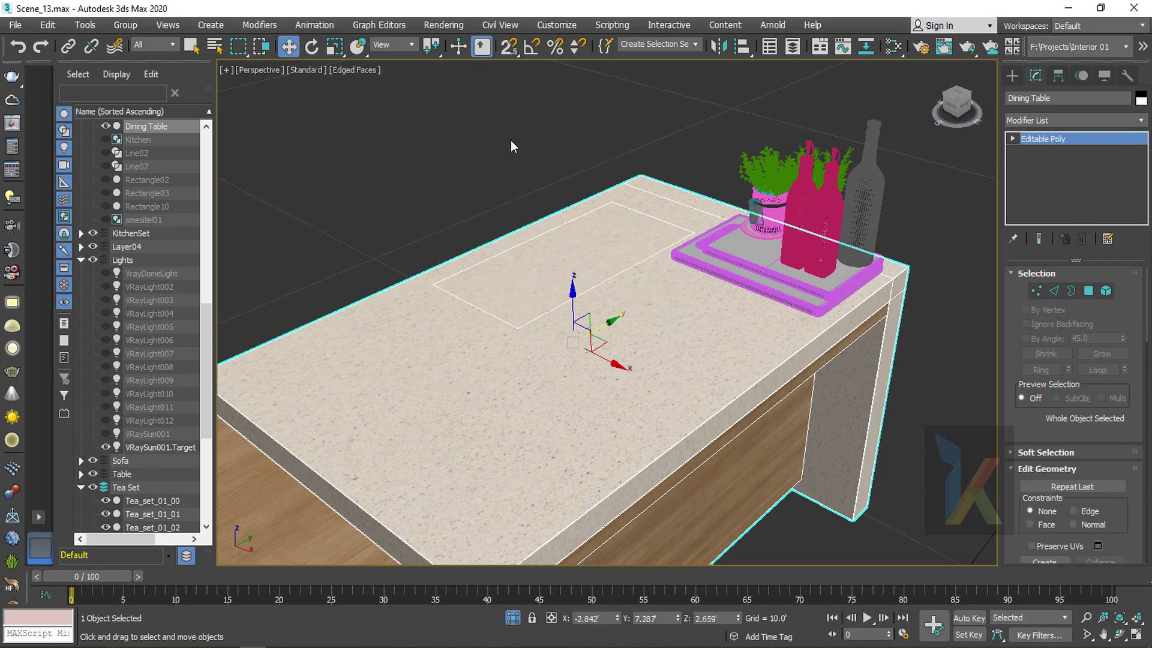
# Inspect the closed stone top from several angles with edged faces on and off, and select the kitchen set
pyautogui.click(514, 147)
pyautogui.press('F4')
pyautogui.click(561, 272)
pyautogui.moveTo(618, 345)
pyautogui.keyDown('alt'); pyautogui.mouseDown(button='middle')
pyautogui.moveTo(622, 360)
pyautogui.moveTo(602, 347)
pyautogui.mouseUp(button='middle'); pyautogui.keyUp('alt')
pyautogui.press('F4')
pyautogui.press('F4')
pyautogui.press('F4')
pyautogui.moveTo(516, 330)
pyautogui.keyDown('alt'); pyautogui.mouseDown(button='middle')
pyautogui.moveTo(540, 282)
pyautogui.moveTo(674, 234)
pyautogui.moveTo(791, 237)
pyautogui.moveTo(784, 221)
pyautogui.moveTo(815, 236)
pyautogui.mouseUp(button='middle'); pyautogui.keyUp('alt')
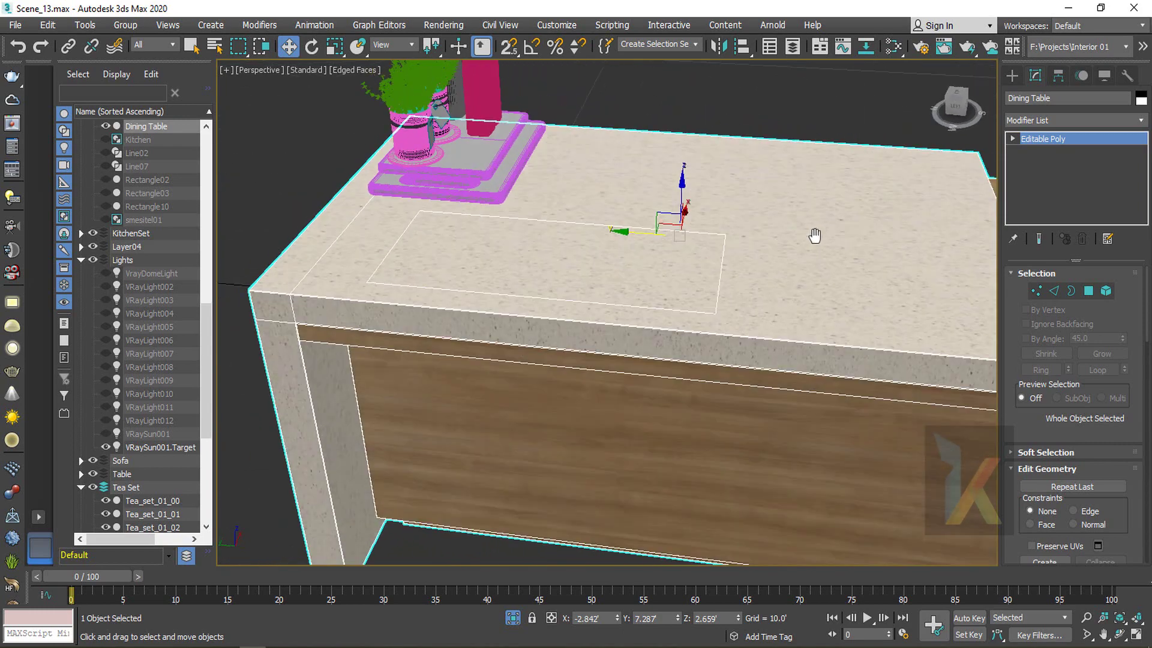
pyautogui.press('F4')
pyautogui.scroll(-2, 764, 330)
pyautogui.moveTo(763, 330); pyautogui.dragTo(661, 319, button='middle')
pyautogui.keyDown('alt'); pyautogui.moveTo(661, 319); pyautogui.dragTo(457, 313, button='middle'); pyautogui.keyUp('alt')
pyautogui.moveTo(735, 238); pyautogui.dragTo(635, 320, button='middle')
pyautogui.click(704, 220)
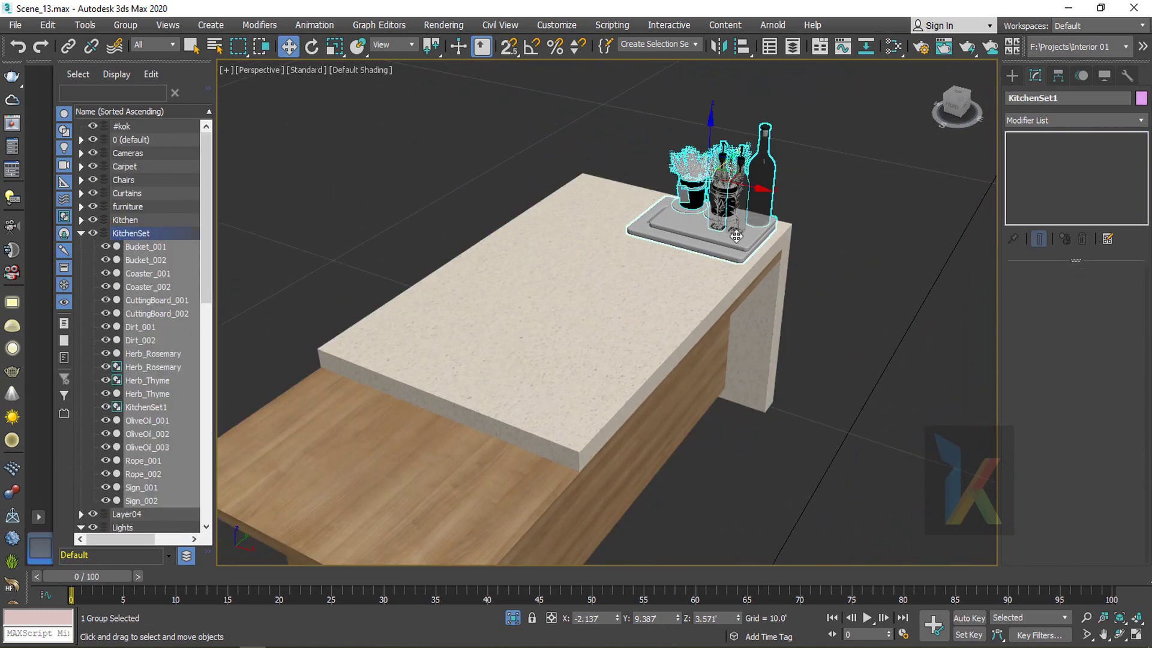
# Open Asset Tracking and refresh its list for the current scene
pyautogui.click(15, 25)
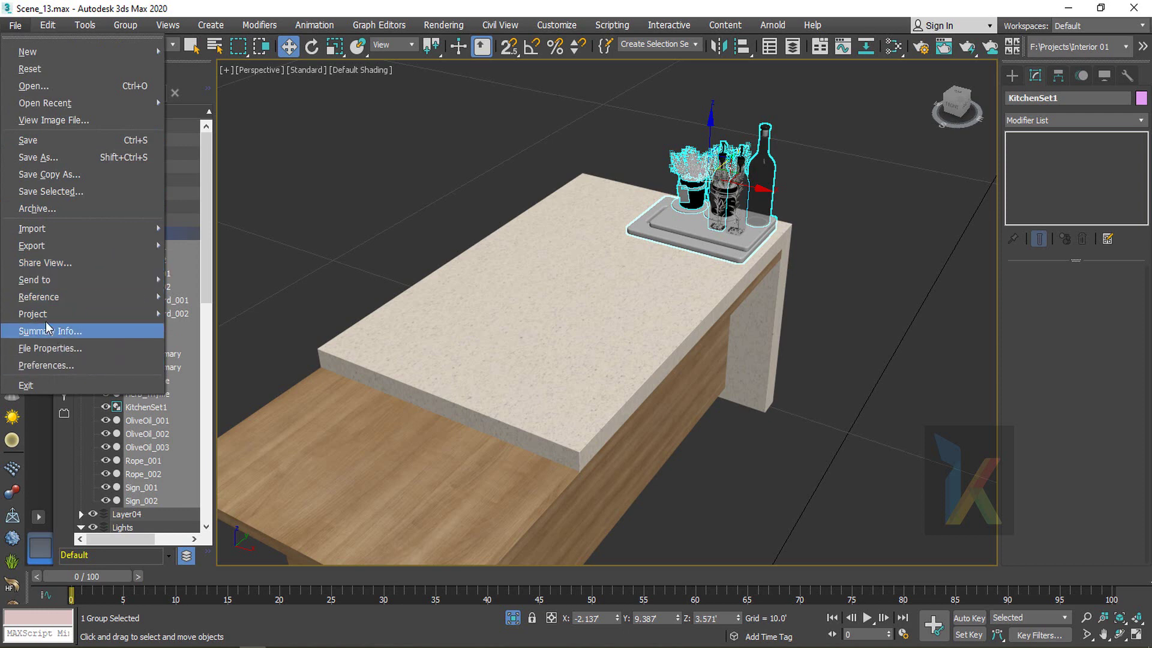
pyautogui.moveTo(48, 302)
pyautogui.click(227, 366)
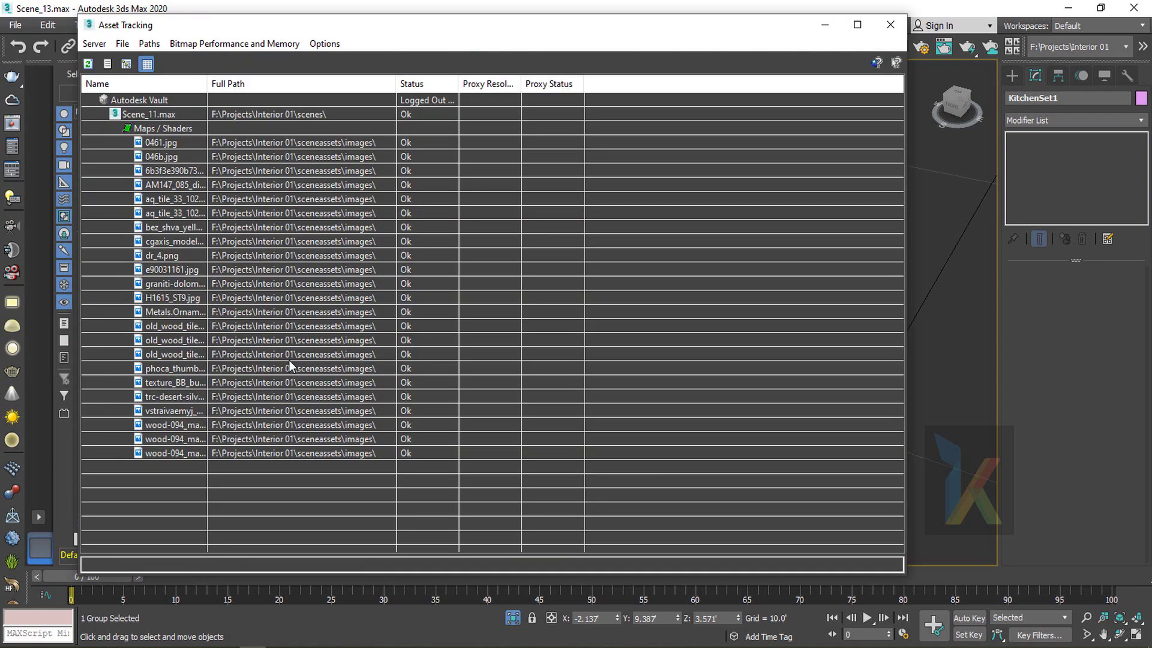
pyautogui.rightClick(772, 476)
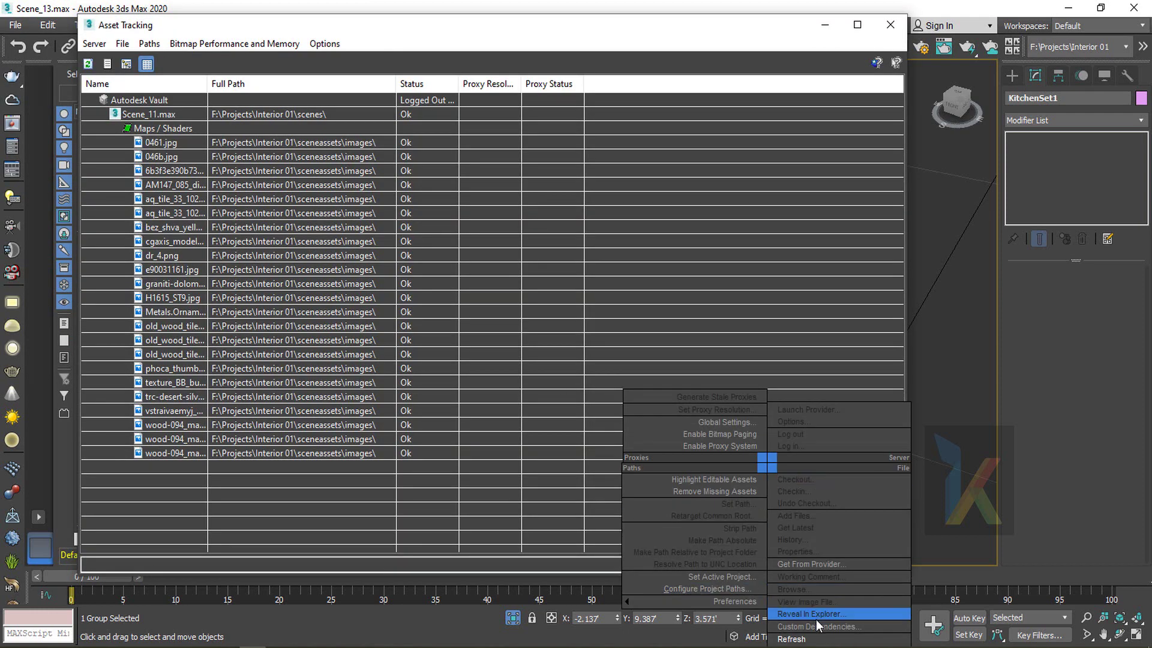
pyautogui.rightClick(541, 481)
pyautogui.click(570, 639)
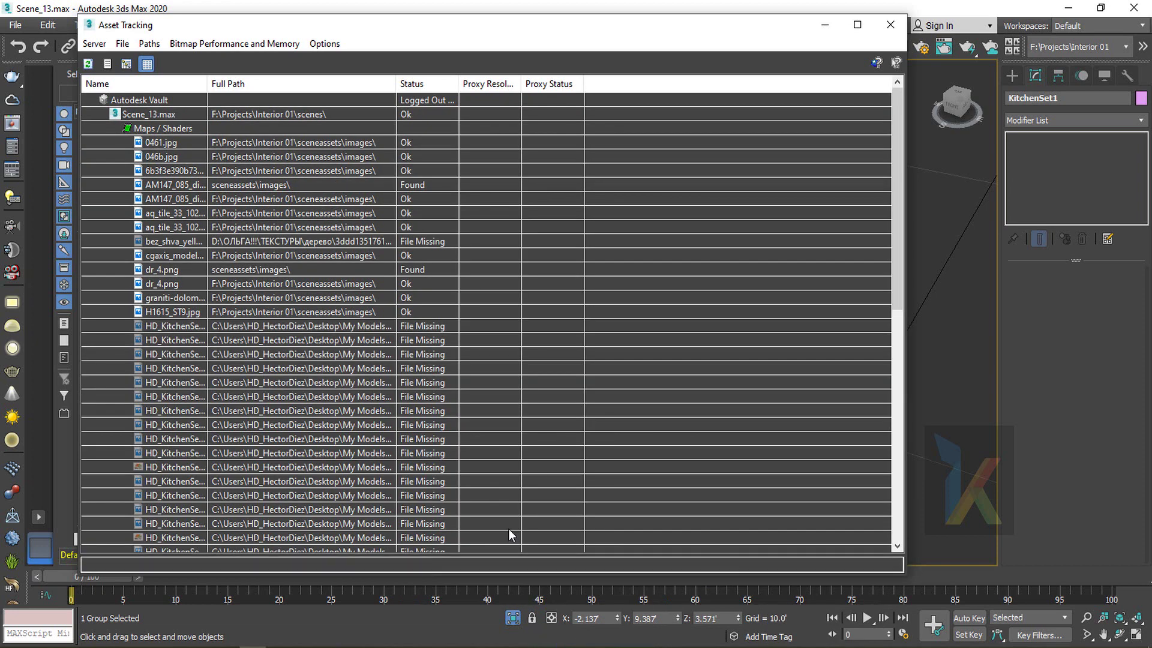
# Set the path of the assets from the first AM147_085 map through the last tea set texture to F:\Projects\Interior 01\sceneassets\images
pyautogui.scroll(-3, 456, 304)
pyautogui.scroll(-7, 451, 311)
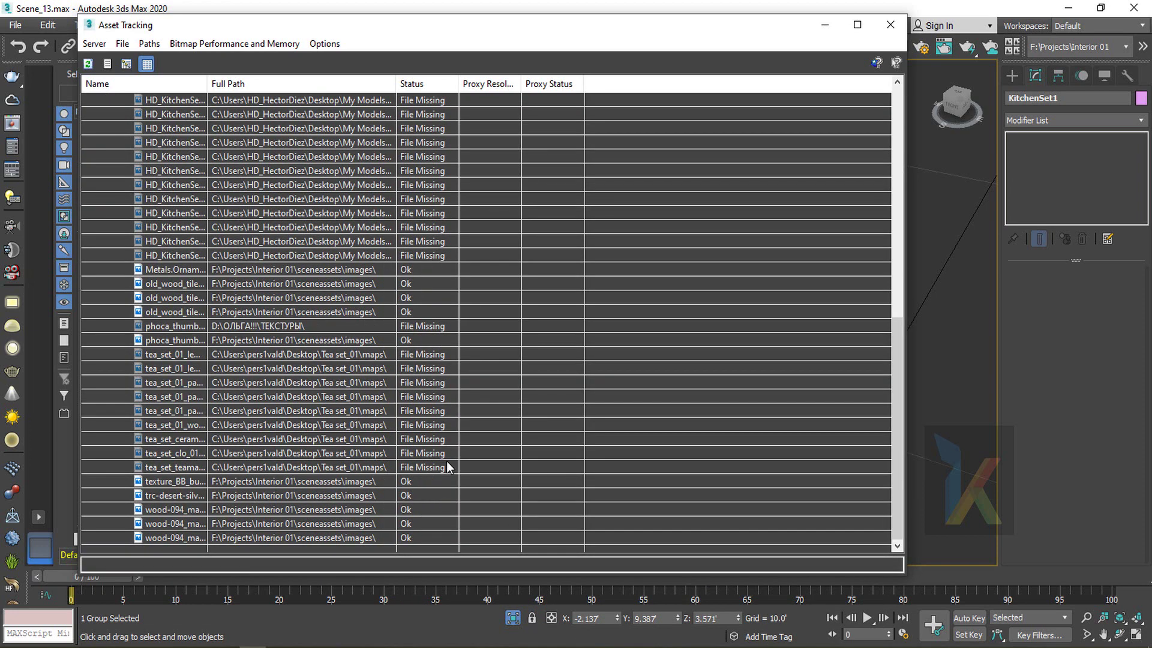
pyautogui.click(427, 467)
pyautogui.scroll(11, 434, 356)
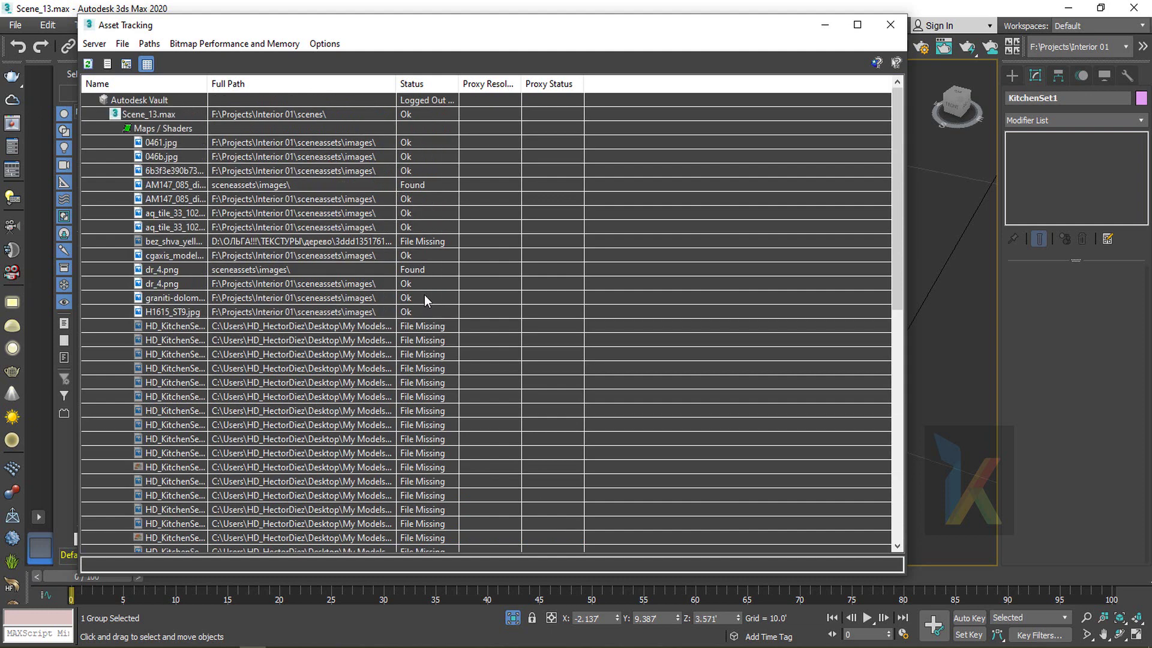
pyautogui.keyDown('shift'); pyautogui.click(420, 187); pyautogui.keyUp('shift')
pyautogui.rightClick(316, 192)
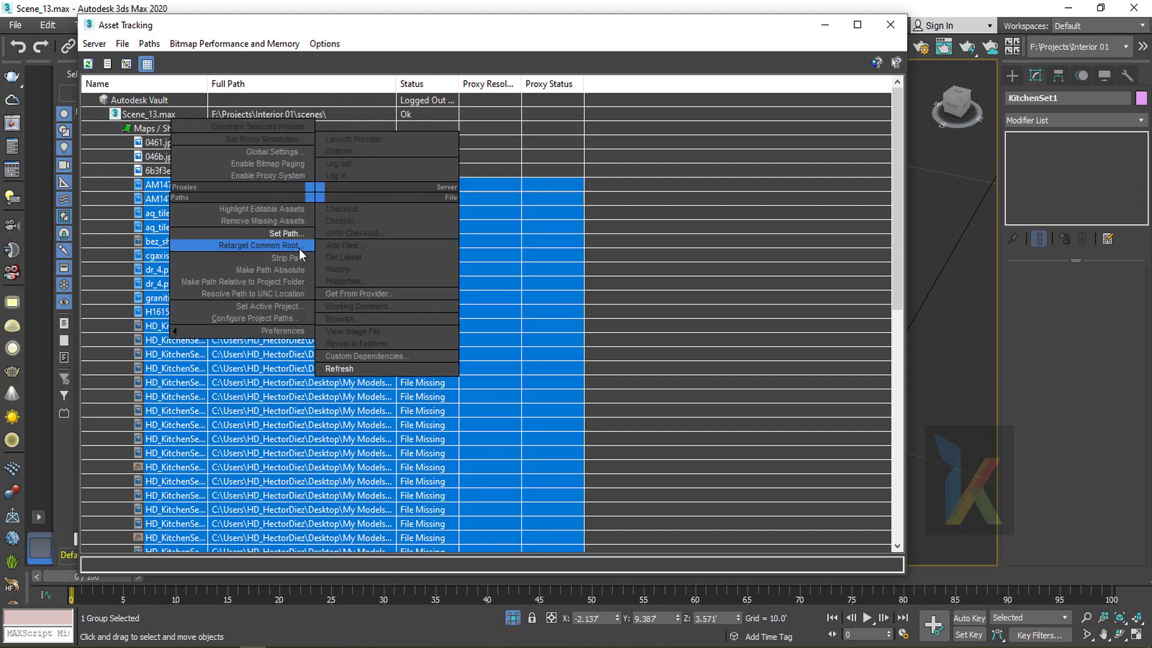
pyautogui.click(287, 233)
pyautogui.click(635, 302)
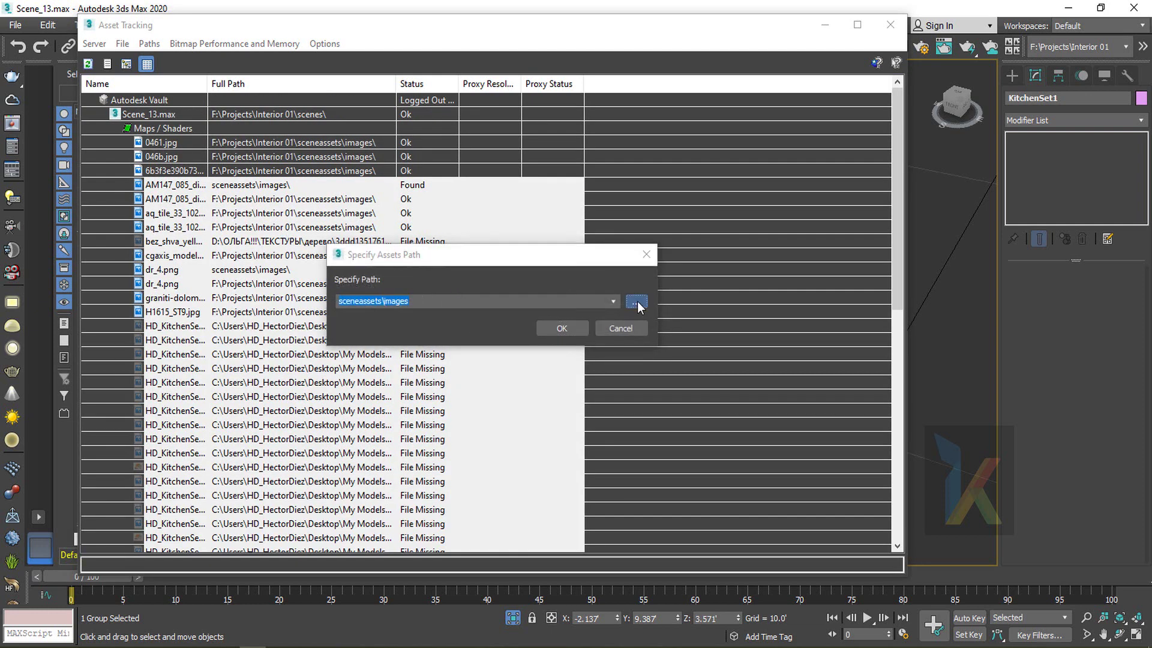
pyautogui.moveTo(615, 81); pyautogui.dragTo(475, 76)
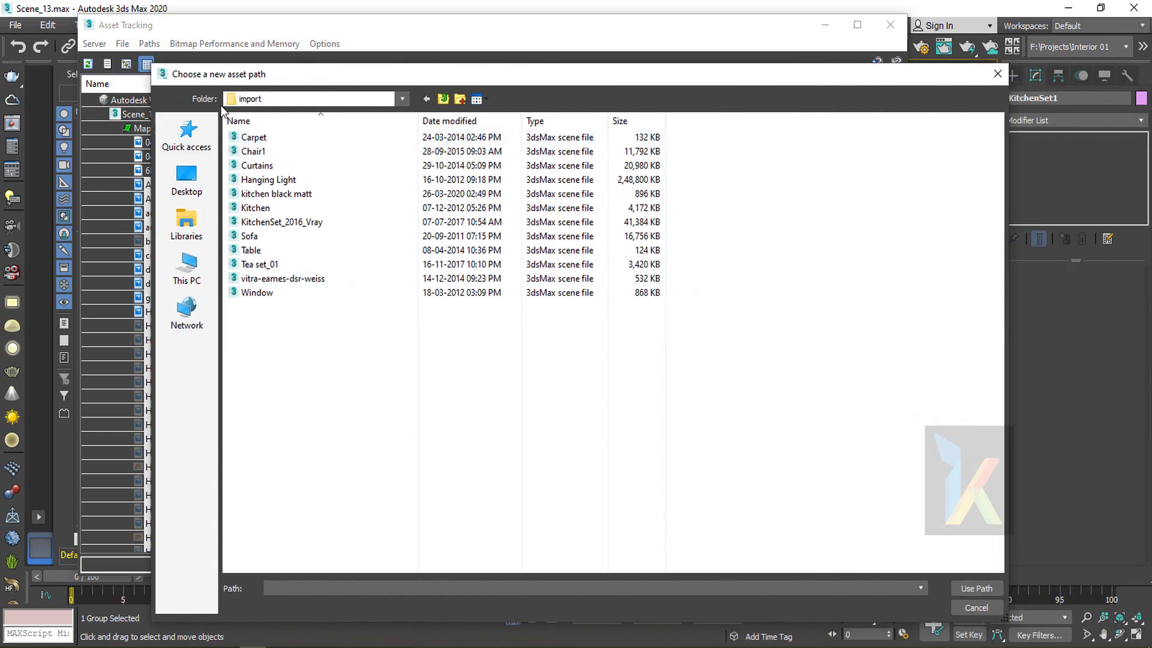
pyautogui.click(442, 99)
pyautogui.doubleClick(264, 292)
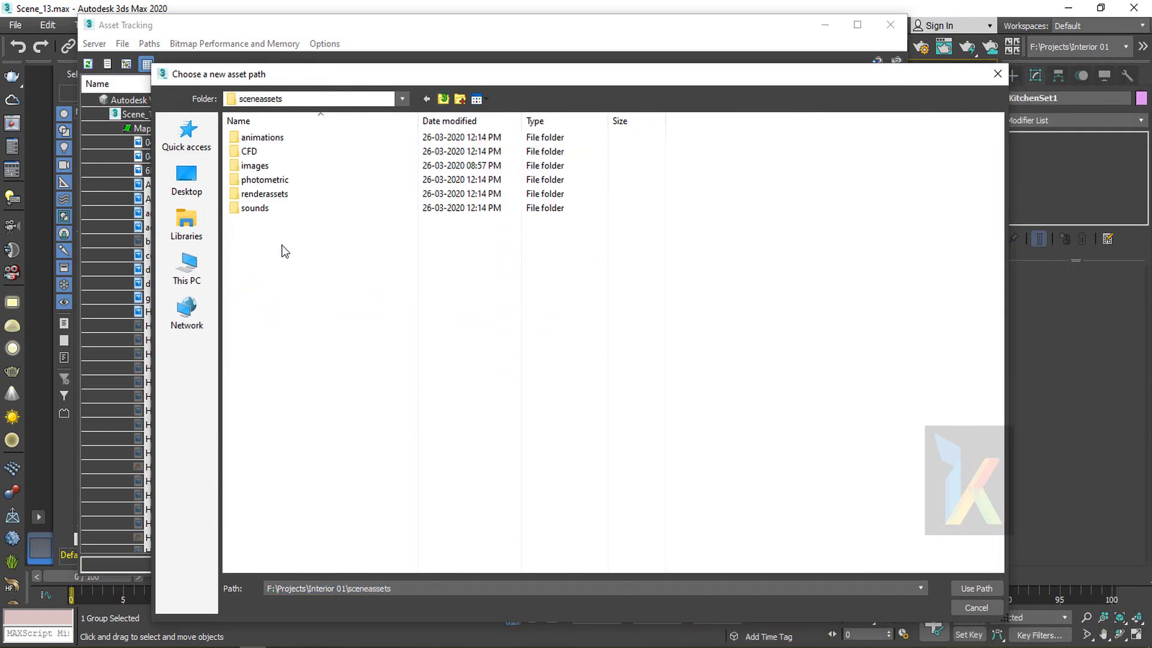
pyautogui.doubleClick(264, 166)
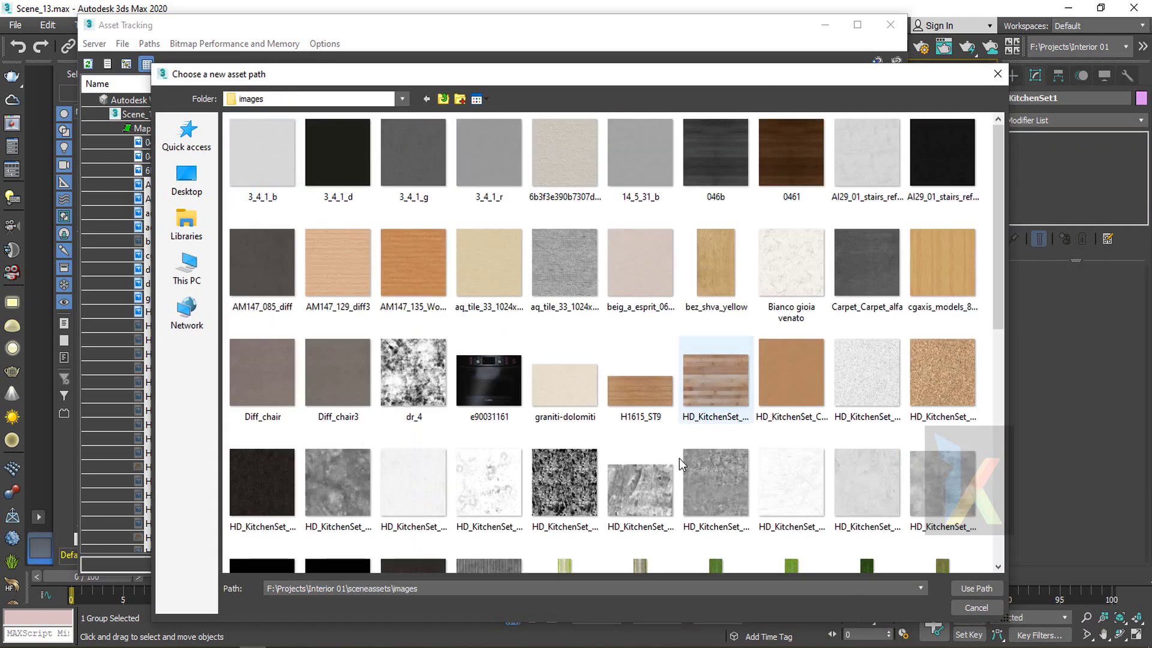
pyautogui.click(968, 586)
pyautogui.click(559, 330)
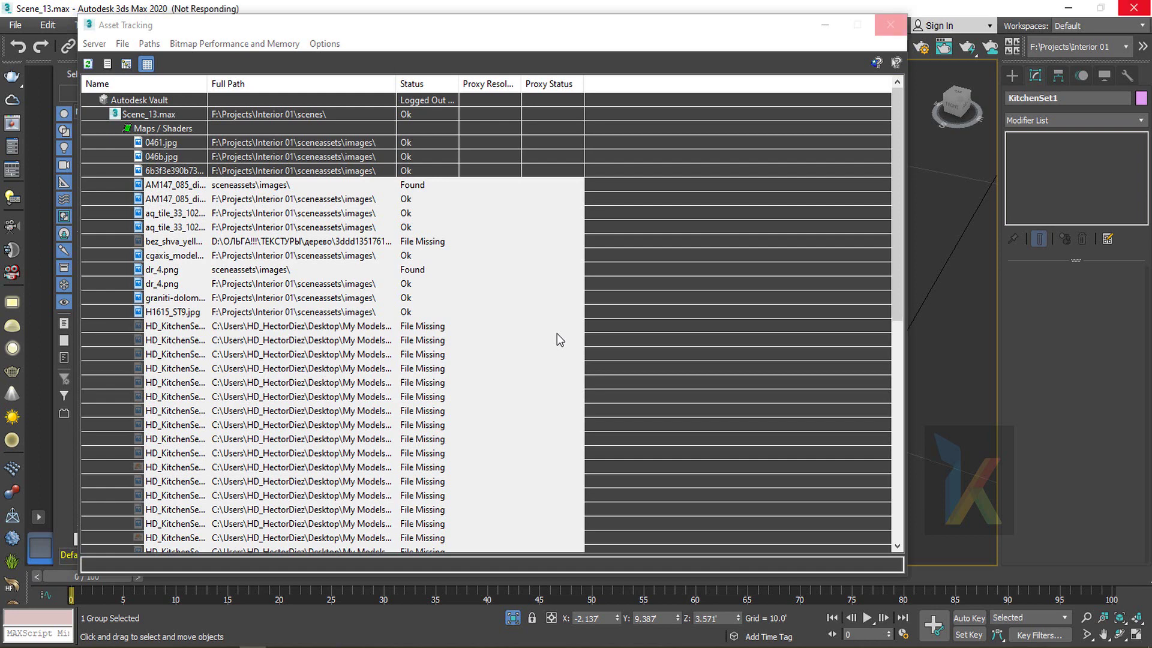
# Check the status of the repathed textures throughout the asset list and close Asset Tracking
pyautogui.scroll(-10, 428, 396)
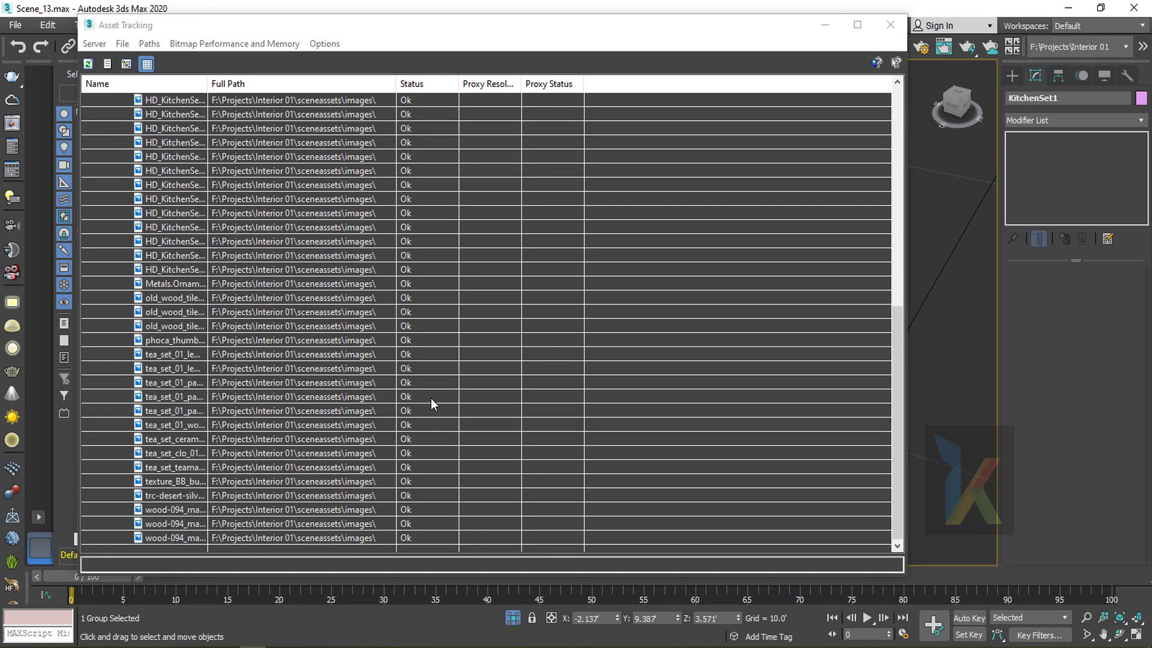
pyautogui.scroll(10, 408, 378)
pyautogui.click(890, 24)
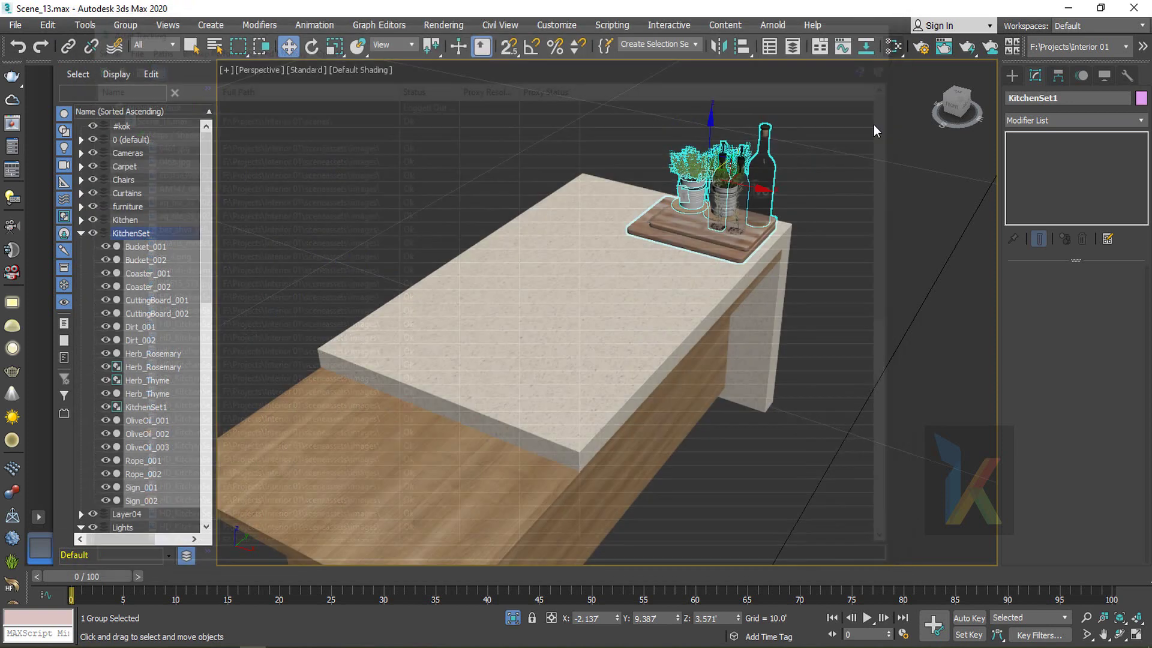
# Deselect the kitchen set, end the isolation to review the furnished room, and return to the VRayCam001 view
pyautogui.click(846, 263)
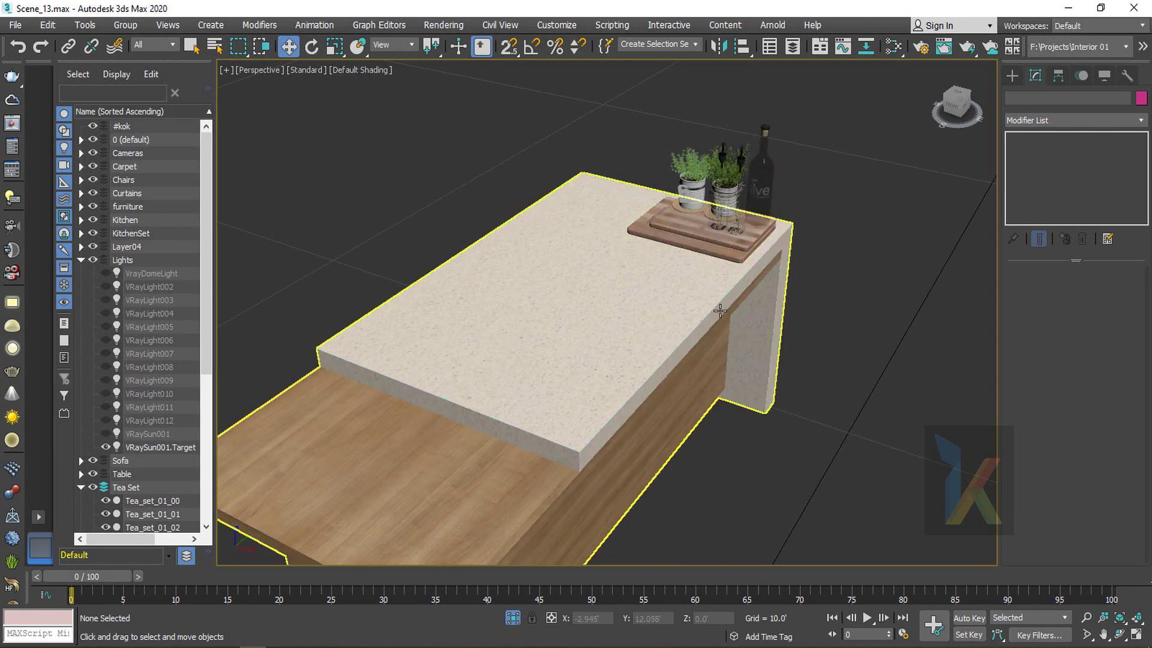
pyautogui.scroll(-3, 681, 347)
pyautogui.keyDown('alt'); pyautogui.moveTo(681, 347); pyautogui.dragTo(707, 349, button='middle'); pyautogui.keyUp('alt')
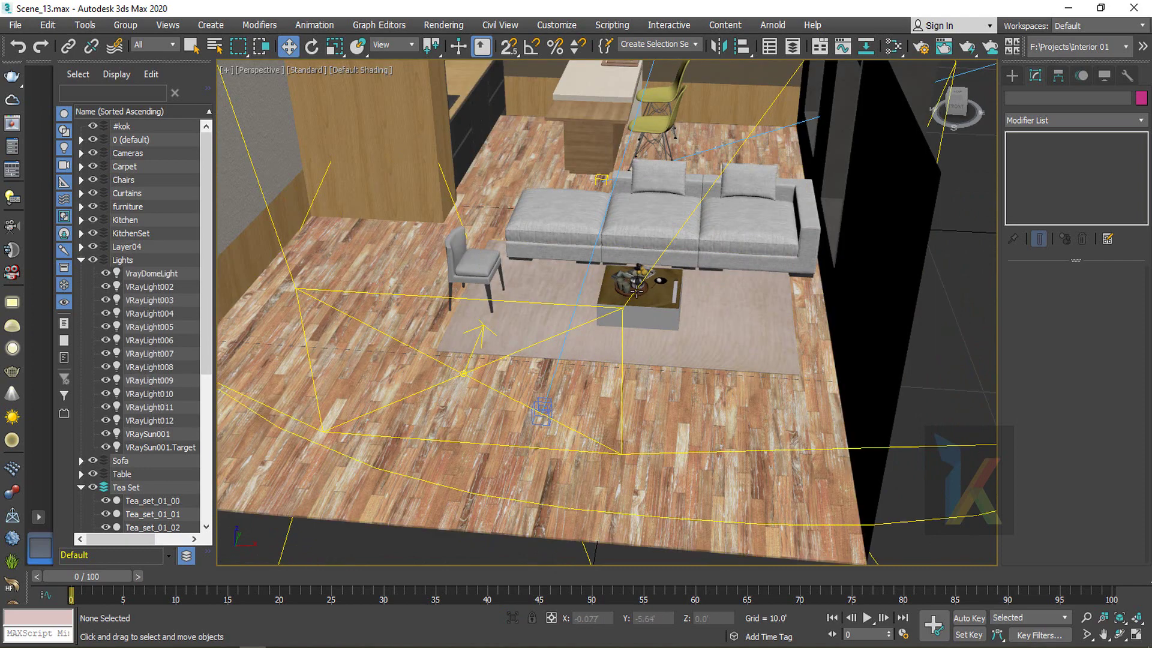
pyautogui.scroll(5, 708, 337)
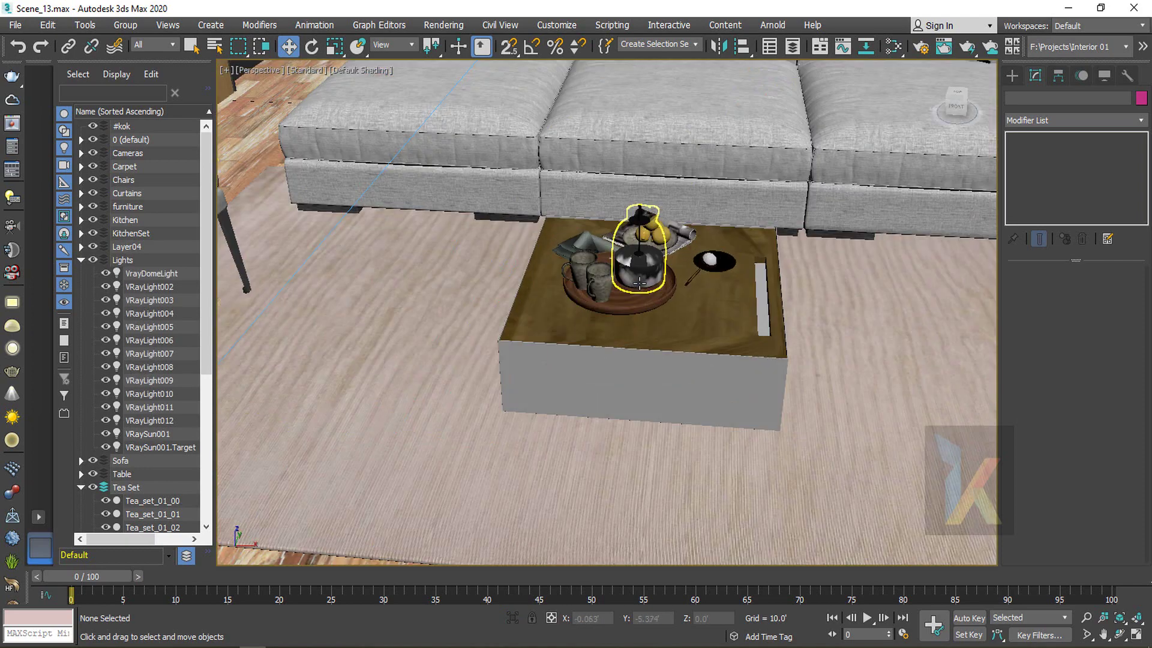
pyautogui.scroll(-5, 659, 312)
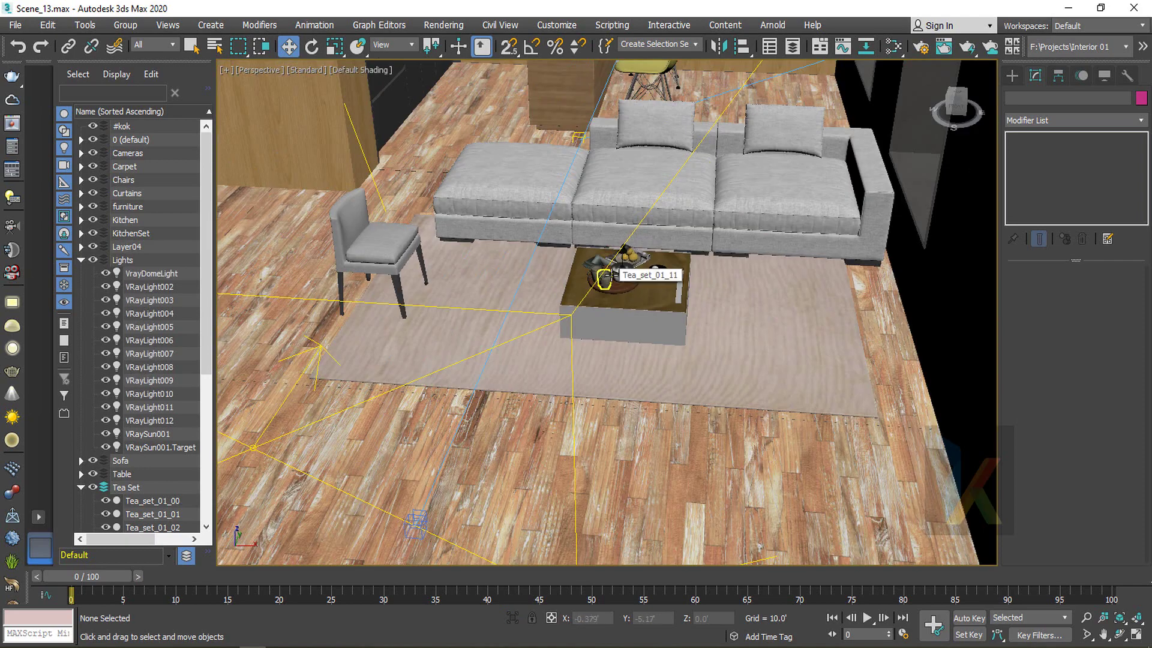
pyautogui.moveTo(627, 178); pyautogui.dragTo(632, 226, button='middle')
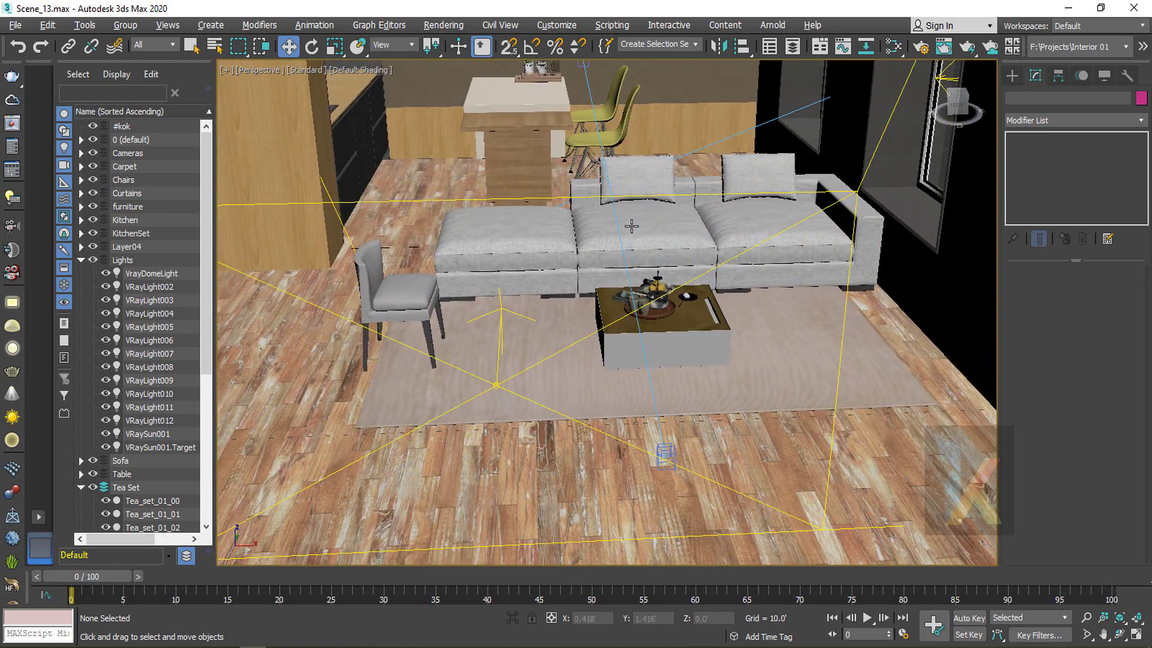
pyautogui.press('c')
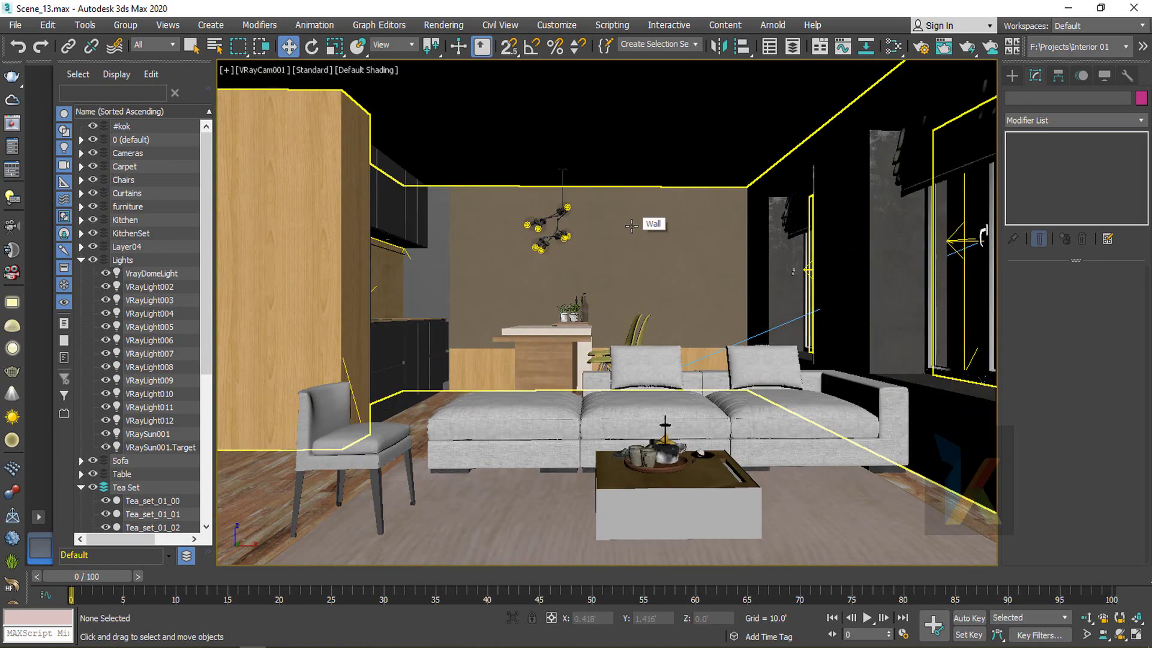
# Save the scene as a new incremented file, Scene_14, in the scenes folder
pyautogui.click(10, 30)
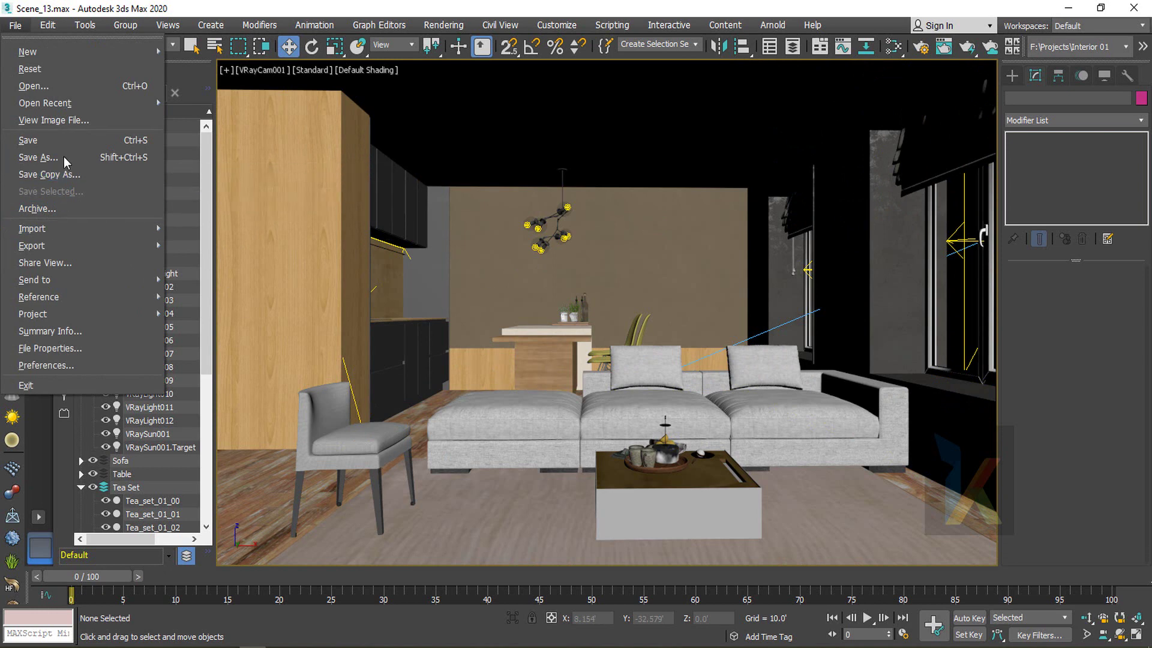
pyautogui.click(35, 160)
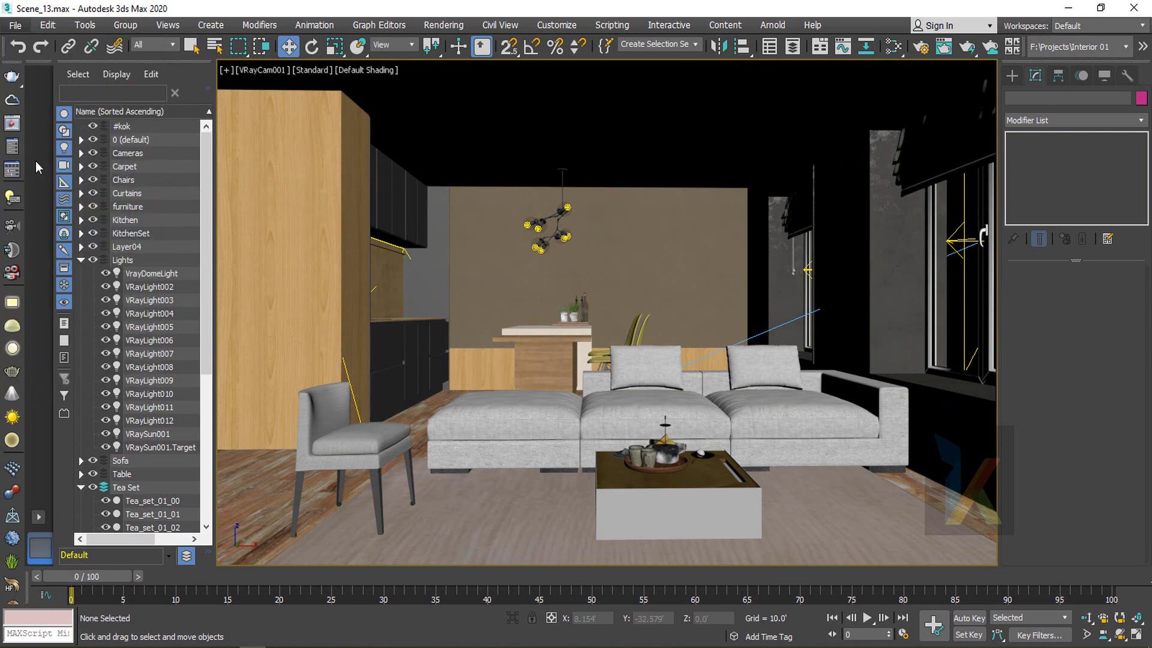
pyautogui.click(126, 288)
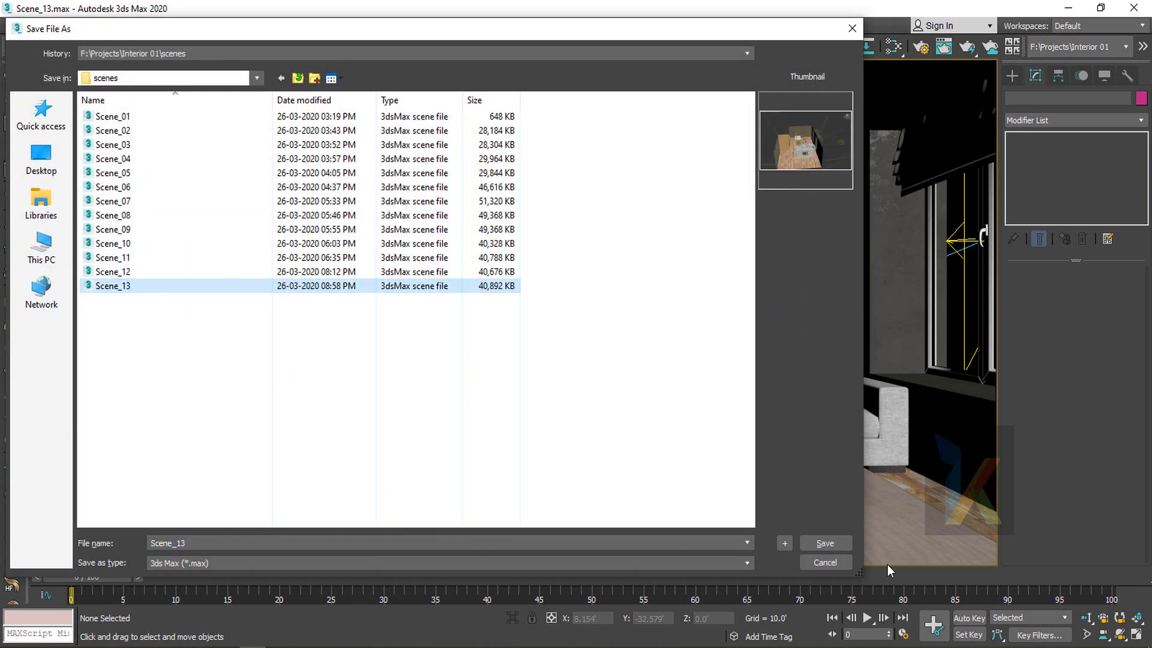
pyautogui.click(786, 543)
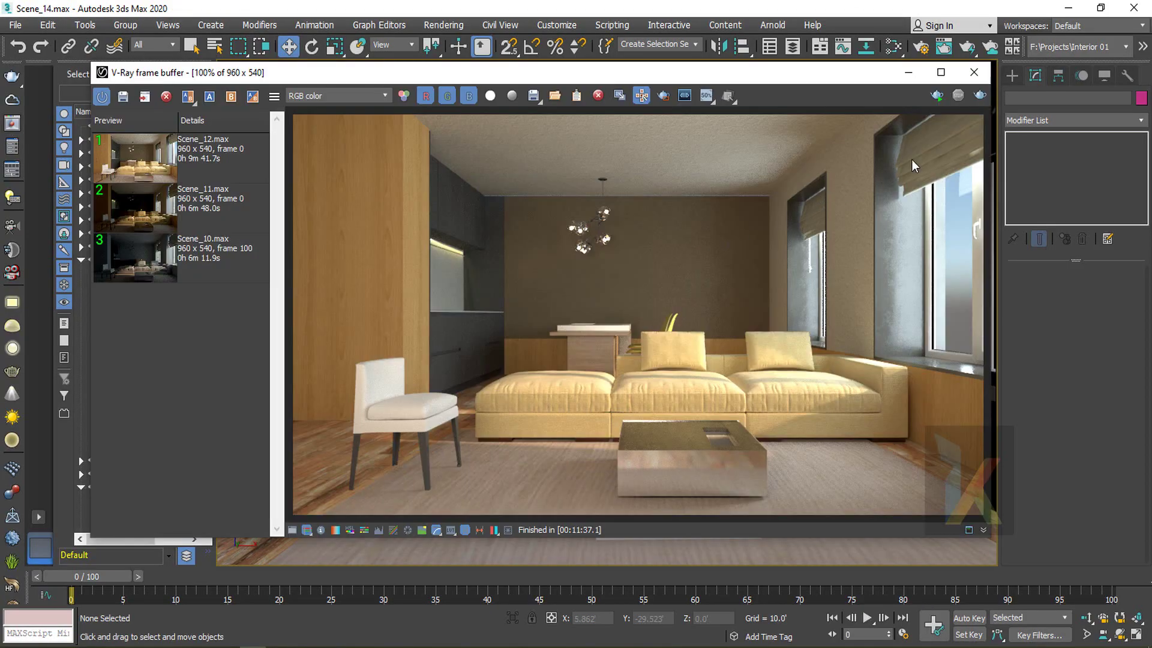
# Try rendering the VRayCam001 view in the V-Ray frame buffer, and close the frame buffer
pyautogui.click(974, 98)
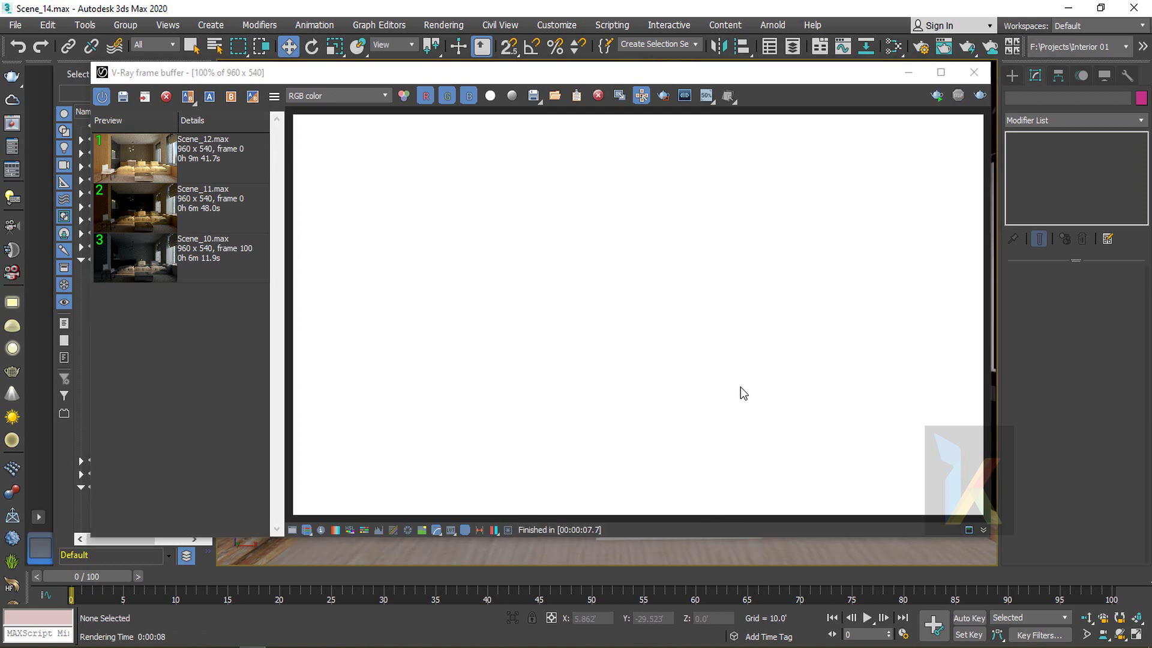
pyautogui.click(974, 73)
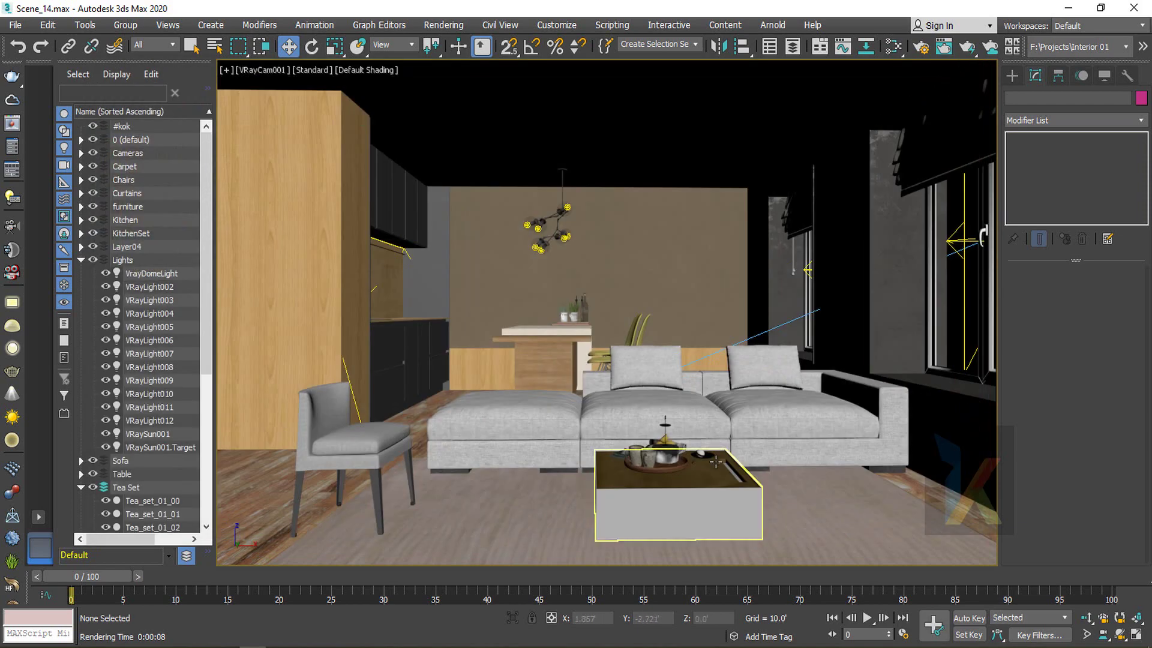
# Move VRayCam001 slightly forward past the light plane in the Top view, to about Y -16.76', and return to the camera view
pyautogui.press('p')
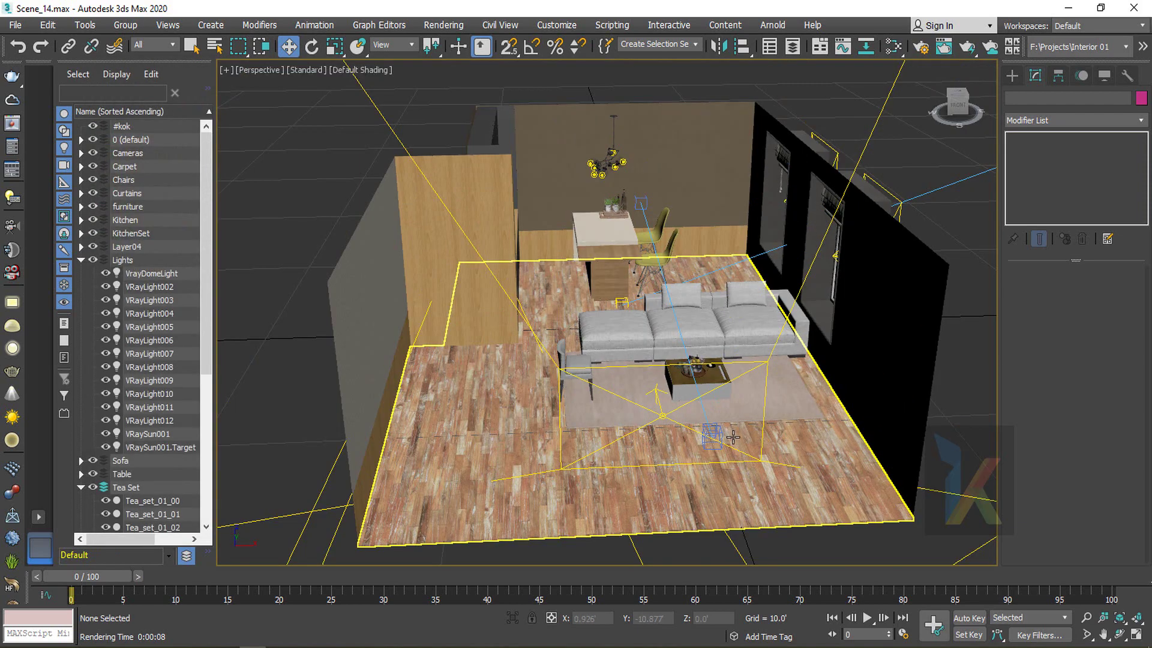
pyautogui.press('t')
pyautogui.scroll(2, 611, 492)
pyautogui.moveTo(611, 492); pyautogui.dragTo(599, 277, button='middle')
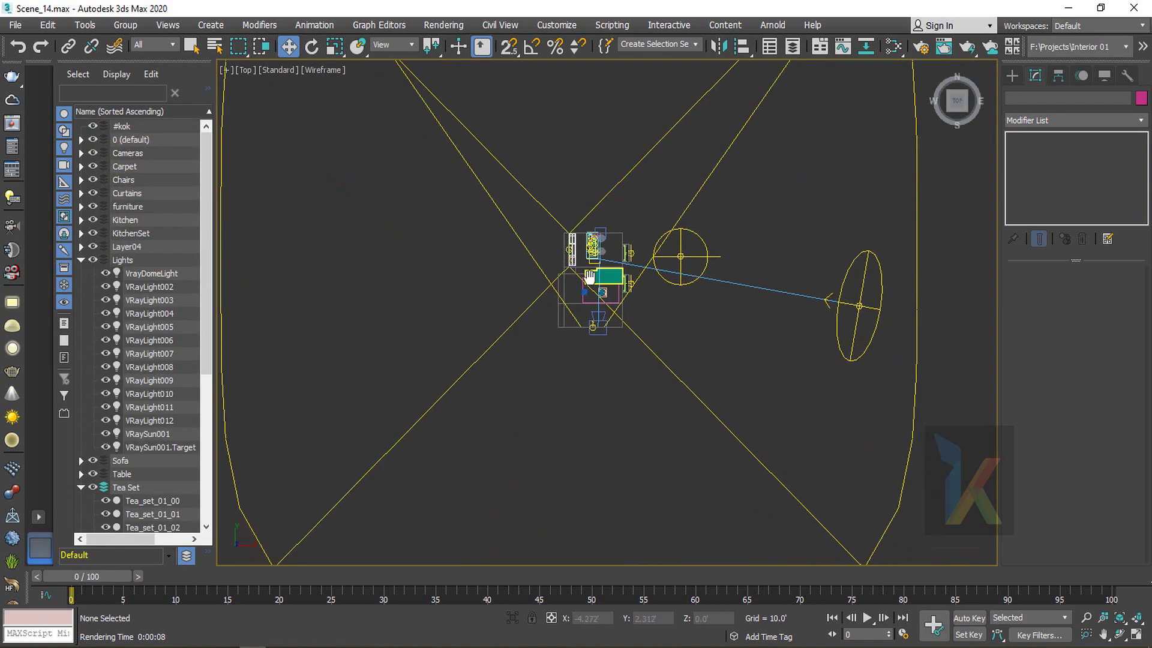
pyautogui.scroll(-4, 613, 413)
pyautogui.scroll(2, 609, 384)
pyautogui.scroll(10, 613, 367)
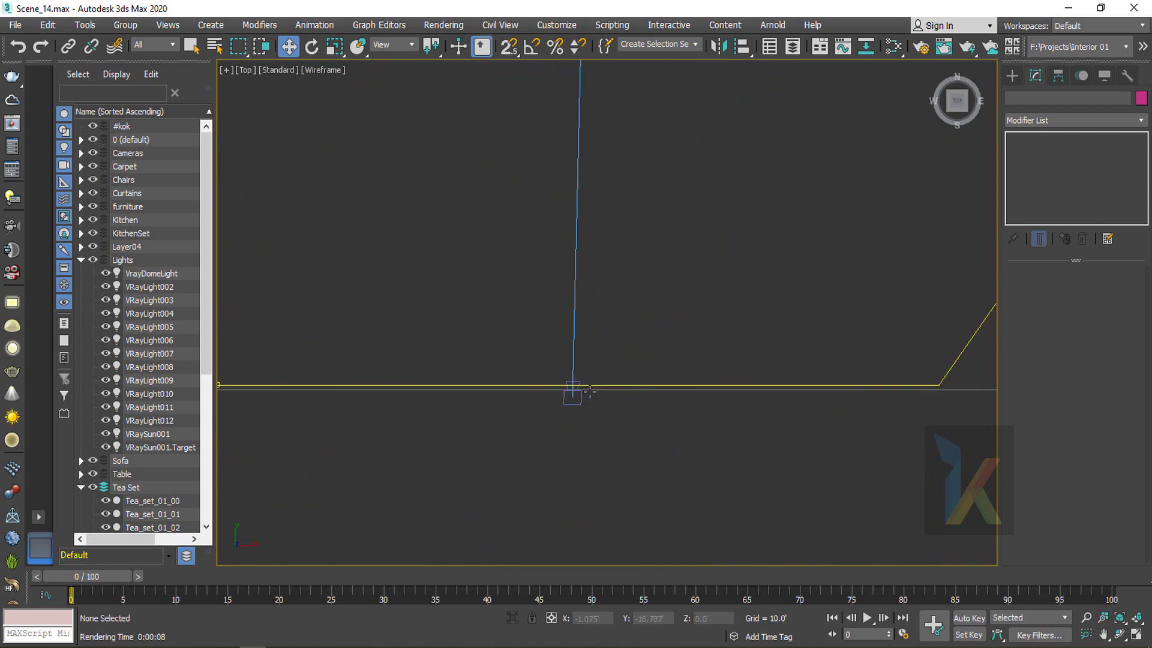
pyautogui.click(530, 388)
pyautogui.scroll(-2, 562, 370)
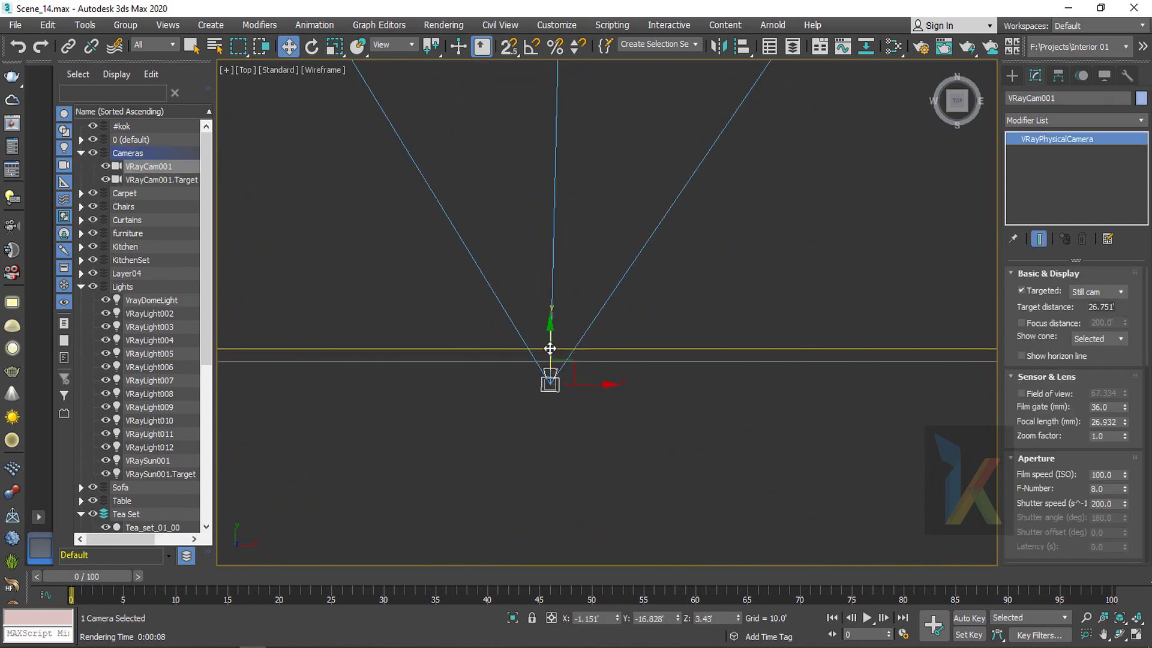
pyautogui.moveTo(549, 346); pyautogui.dragTo(555, 304)
pyautogui.press('c')
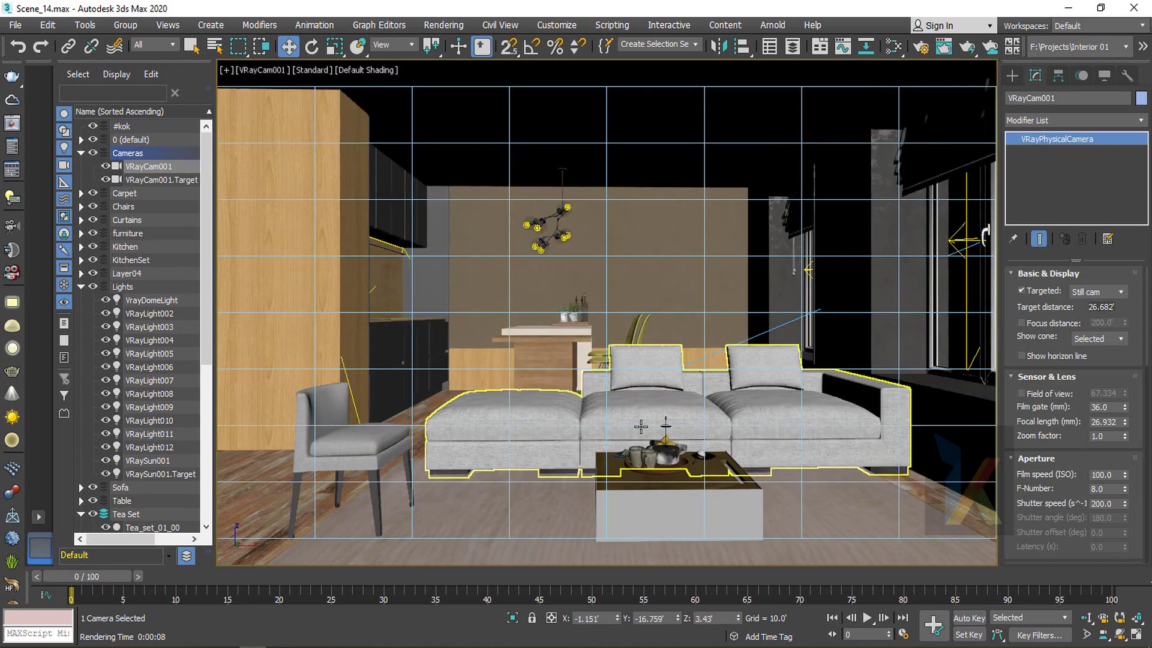
# Render the VRayCam001 view with the new decor, and close the V-Ray frame buffer
pyautogui.hotkey('shift', 'q')
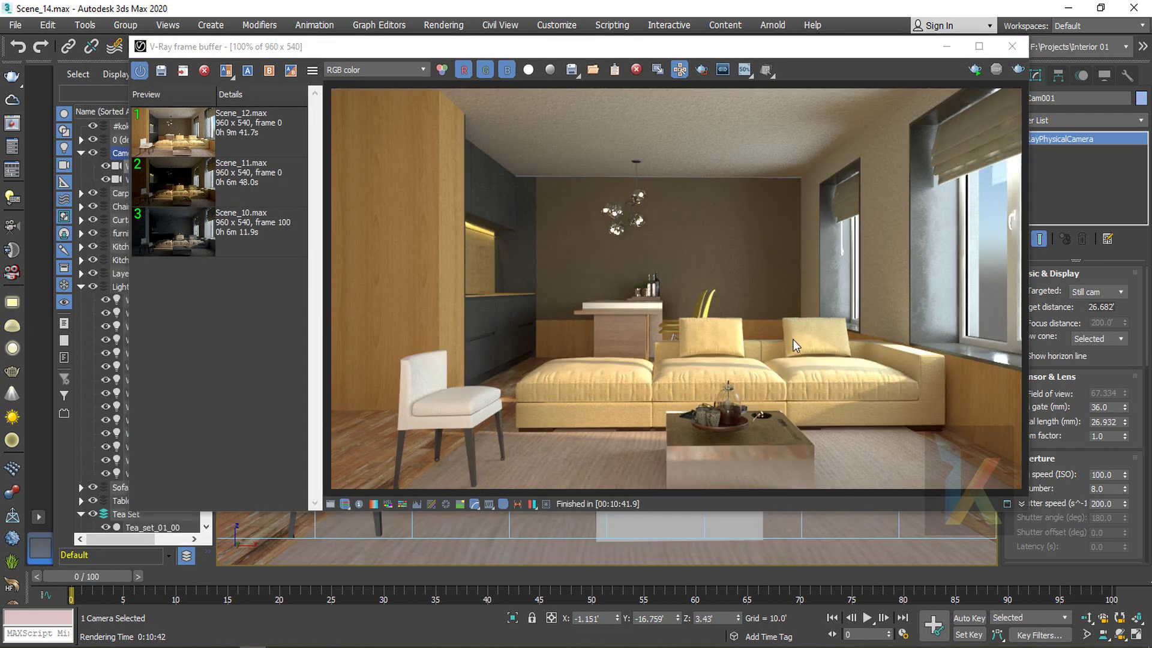
pyautogui.click(1011, 47)
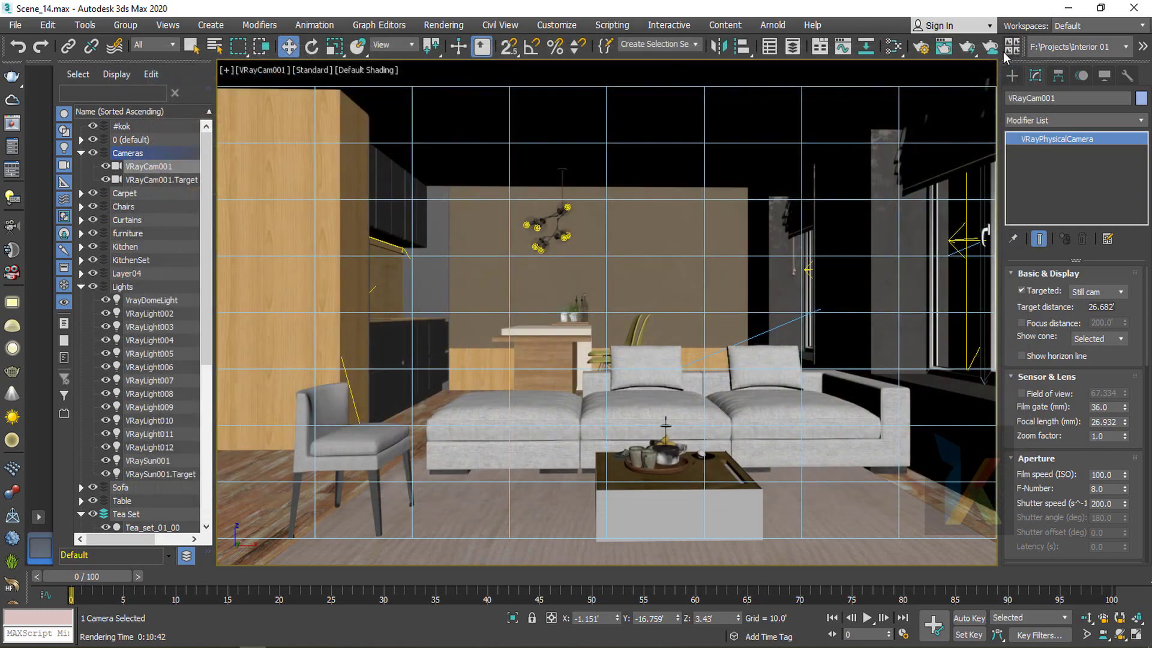
# Isolate the room's ceiling and show it in the Perspective view
pyautogui.click(670, 287)
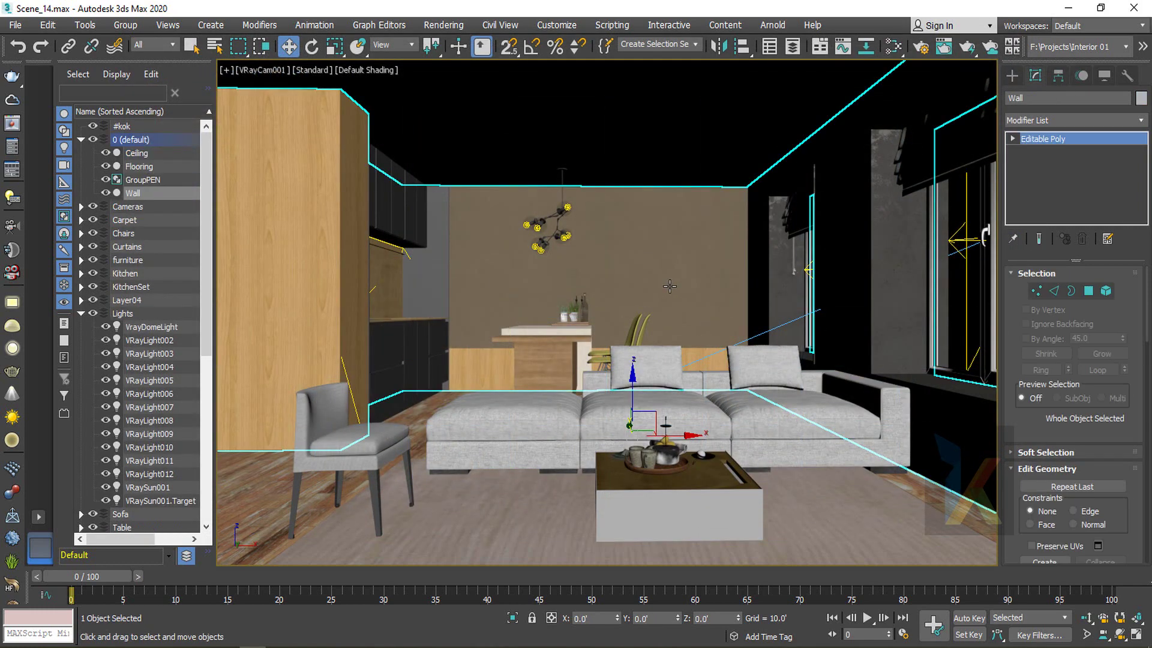
pyautogui.click(617, 156)
pyautogui.hotkey('alt', 'q')
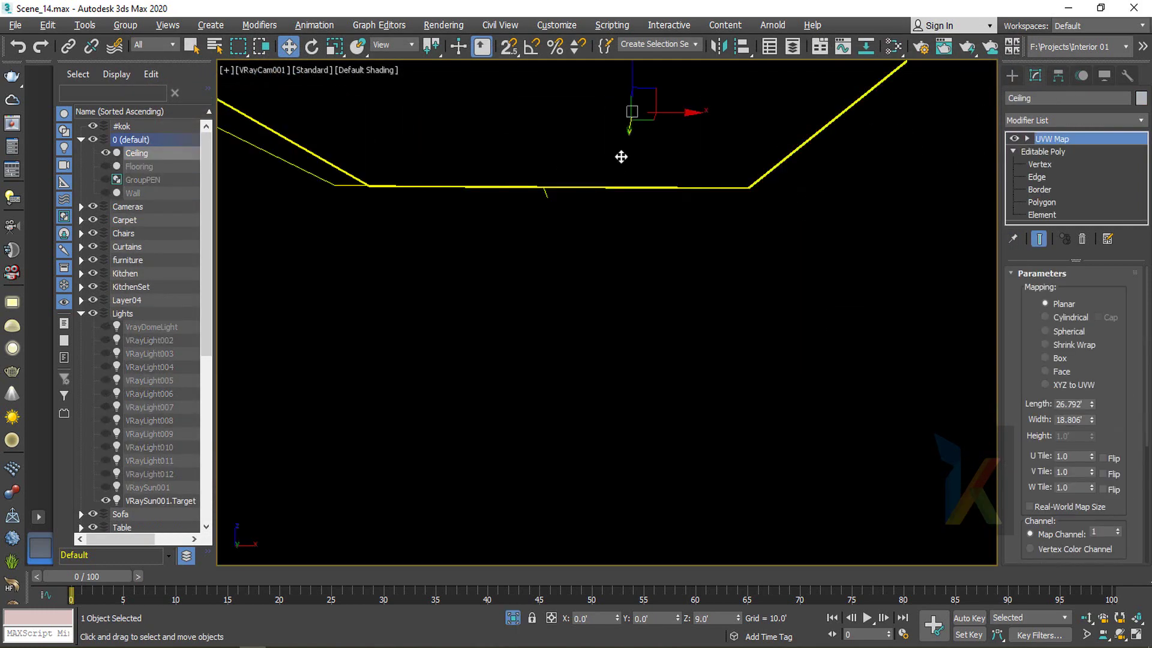
pyautogui.press('p')
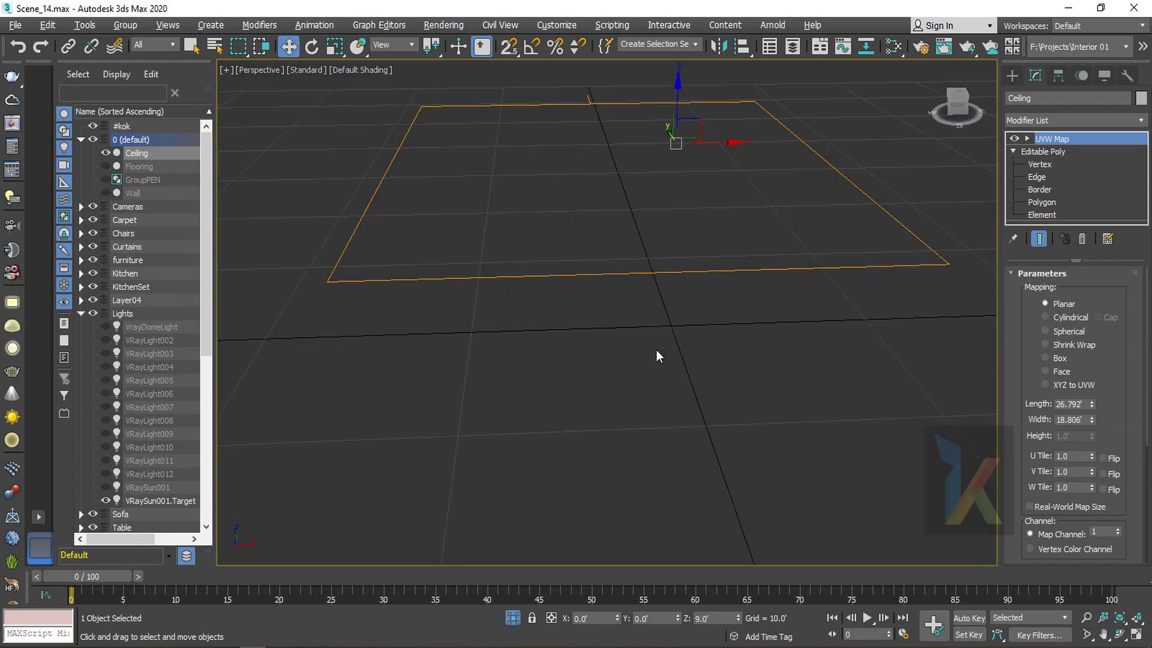
# Examine the ceiling's textured underside with edged faces on, check the viewport's shading quality options, and deselect the ceiling
pyautogui.keyDown('alt'); pyautogui.moveTo(656, 349); pyautogui.dragTo(650, 294, button='middle'); pyautogui.keyUp('alt')
pyautogui.press('F3')
pyautogui.press('F3')
pyautogui.moveTo(658, 251)
pyautogui.mouseDown(button='middle')
pyautogui.moveTo(658, 325)
pyautogui.moveTo(630, 350)
pyautogui.moveTo(709, 335)
pyautogui.mouseUp(button='middle')
pyautogui.press('F4')
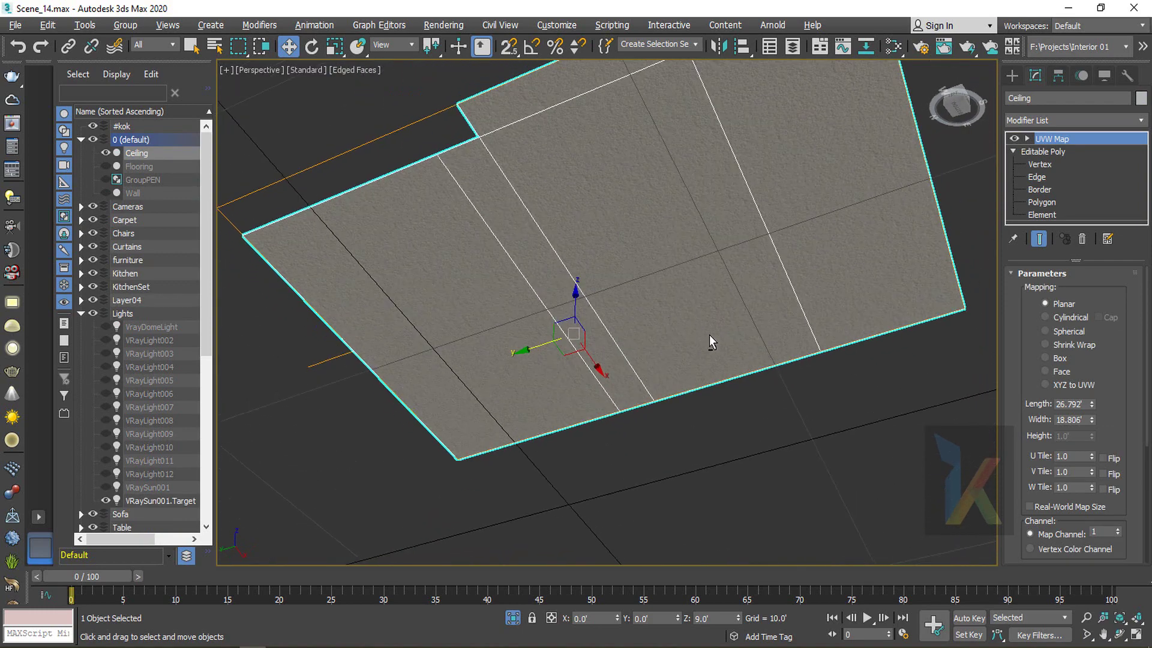
pyautogui.click(306, 71)
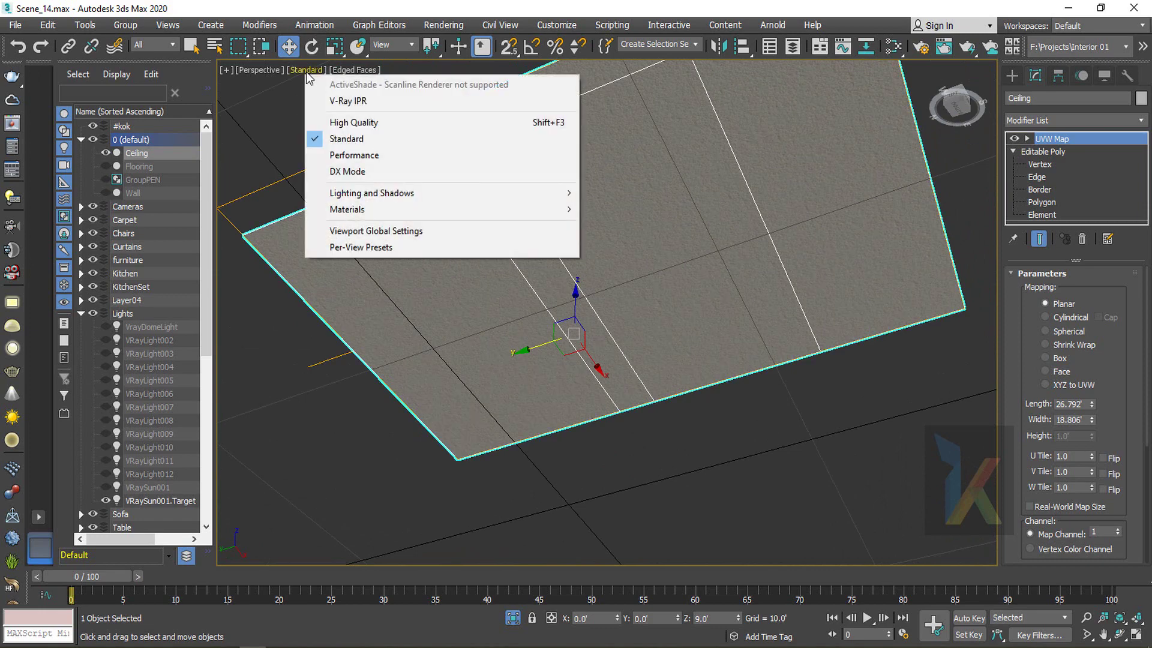
pyautogui.click(843, 448)
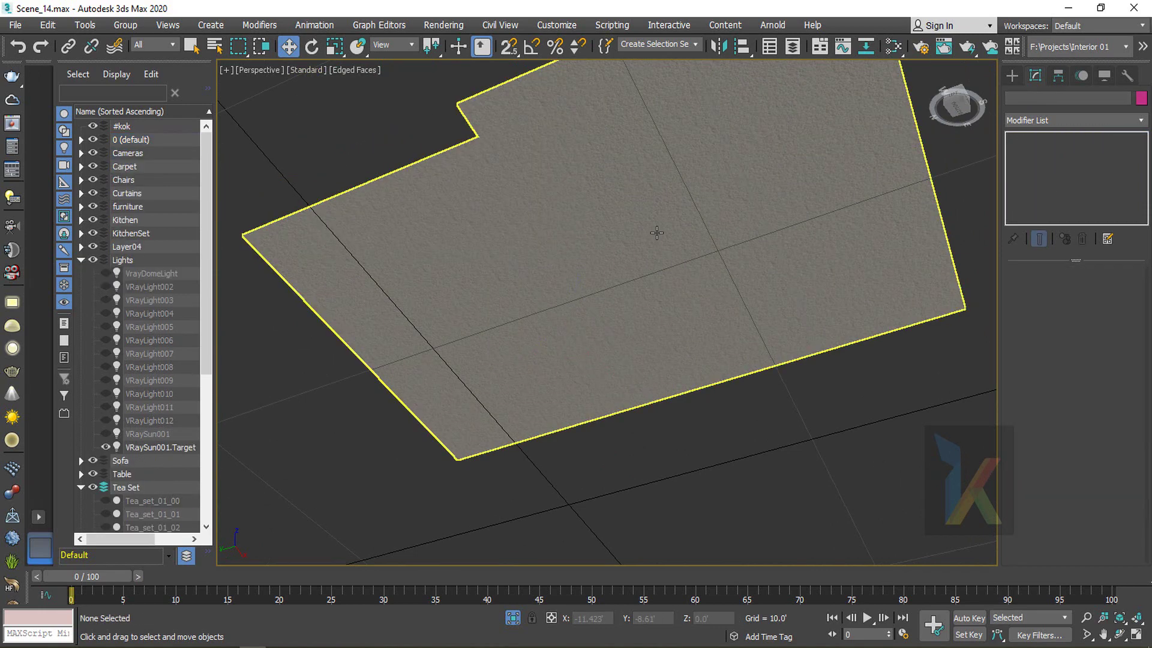
# Set the ceiling's UVW Map tiling to 2.0 for U, V and W
pyautogui.click(656, 234)
pyautogui.scroll(4, 623, 155)
pyautogui.scroll(-2, 623, 154)
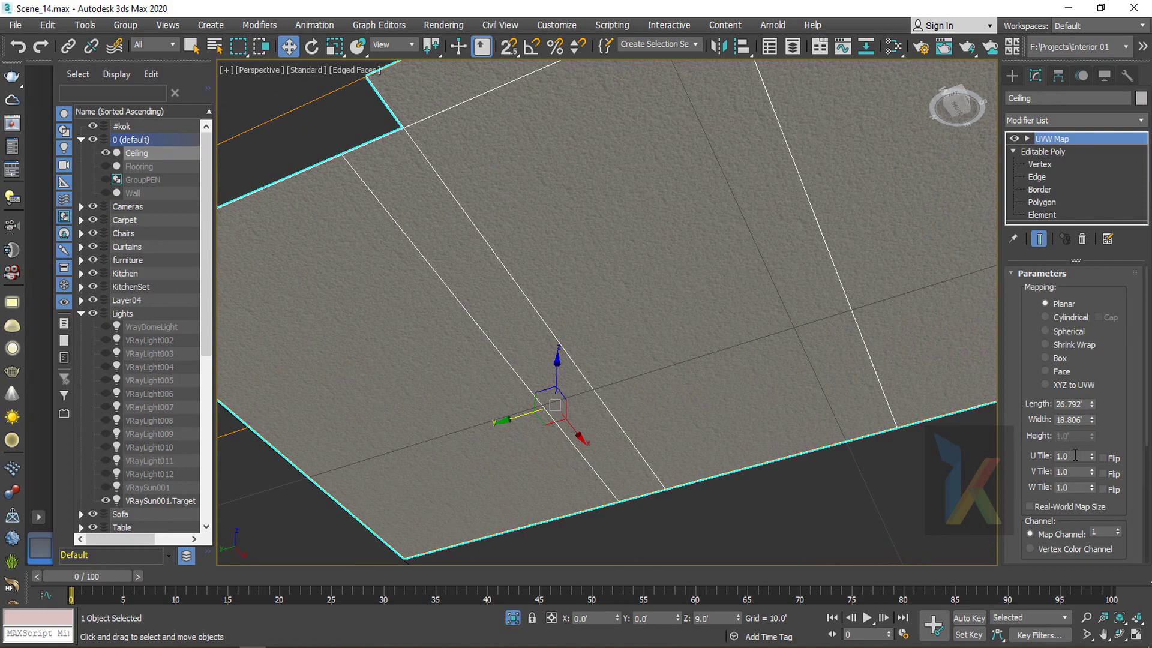
pyautogui.write('2')
pyautogui.press('Return')
pyautogui.press('Tab')
pyautogui.write('2')
pyautogui.press('Tab')
pyautogui.write('2')
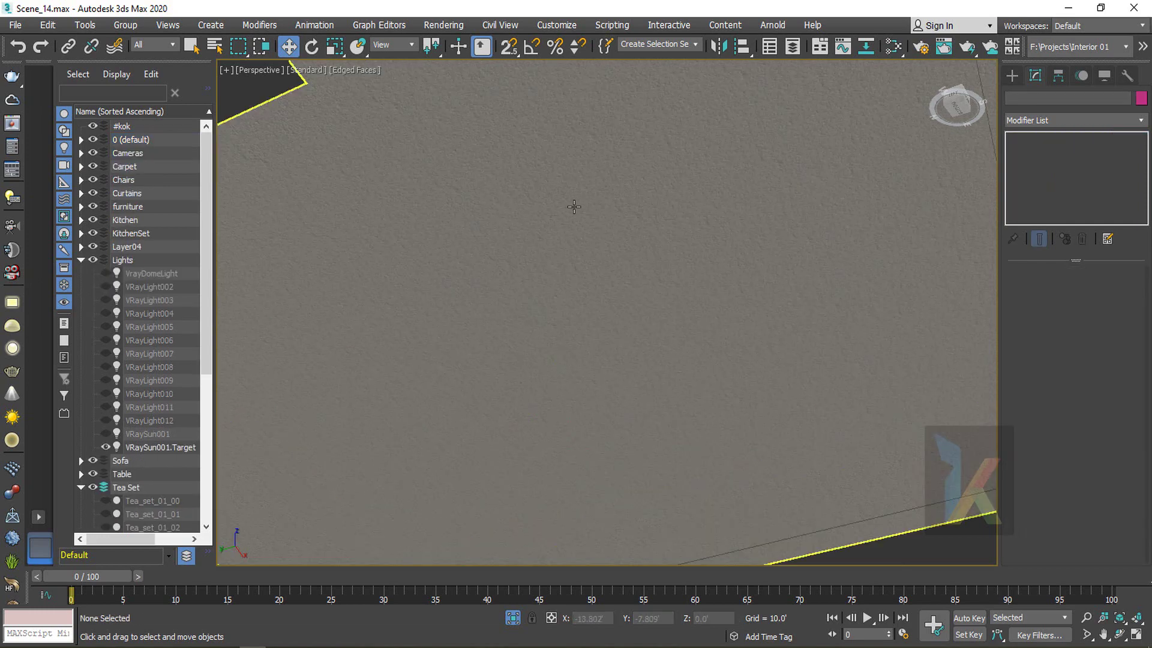
pyautogui.scroll(2, 575, 208)
pyautogui.scroll(-4, 575, 208)
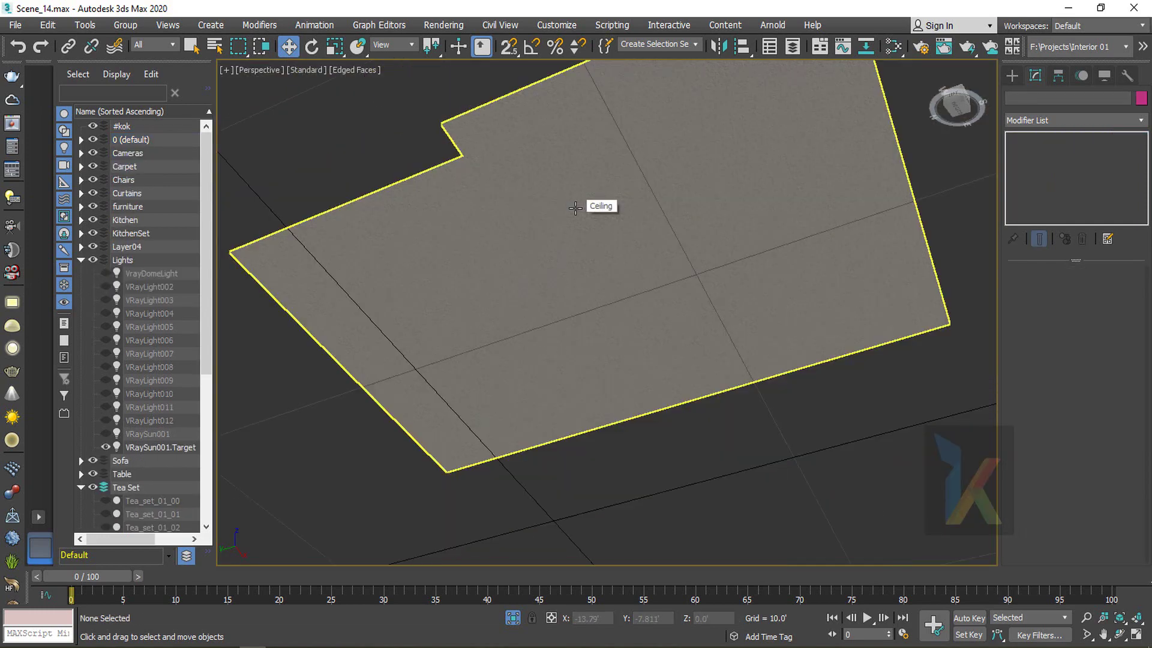
# Reselect the ceiling, view it from a lower angle and end its isolation to bring back the whole room
pyautogui.keyDown('alt'); pyautogui.moveTo(644, 212); pyautogui.dragTo(564, 221, button='middle'); pyautogui.keyUp('alt')
pyautogui.click(636, 248)
pyautogui.keyDown('alt'); pyautogui.moveTo(636, 248); pyautogui.dragTo(677, 260, button='middle'); pyautogui.keyUp('alt')
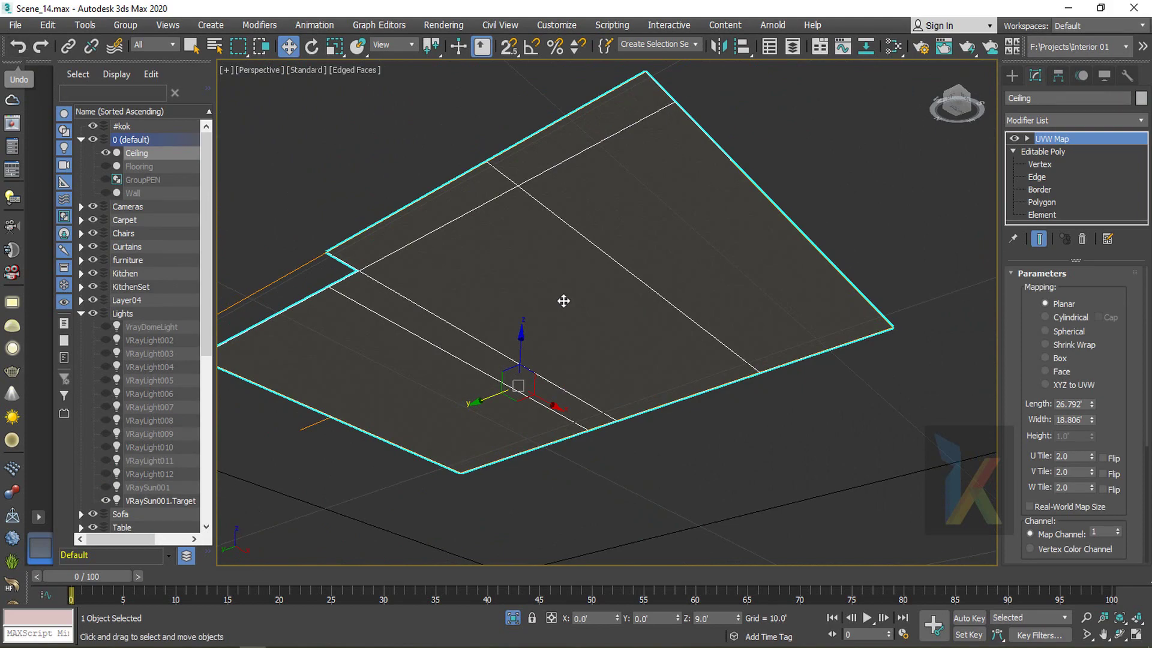
pyautogui.moveTo(563, 301); pyautogui.dragTo(513, 300, button='middle')
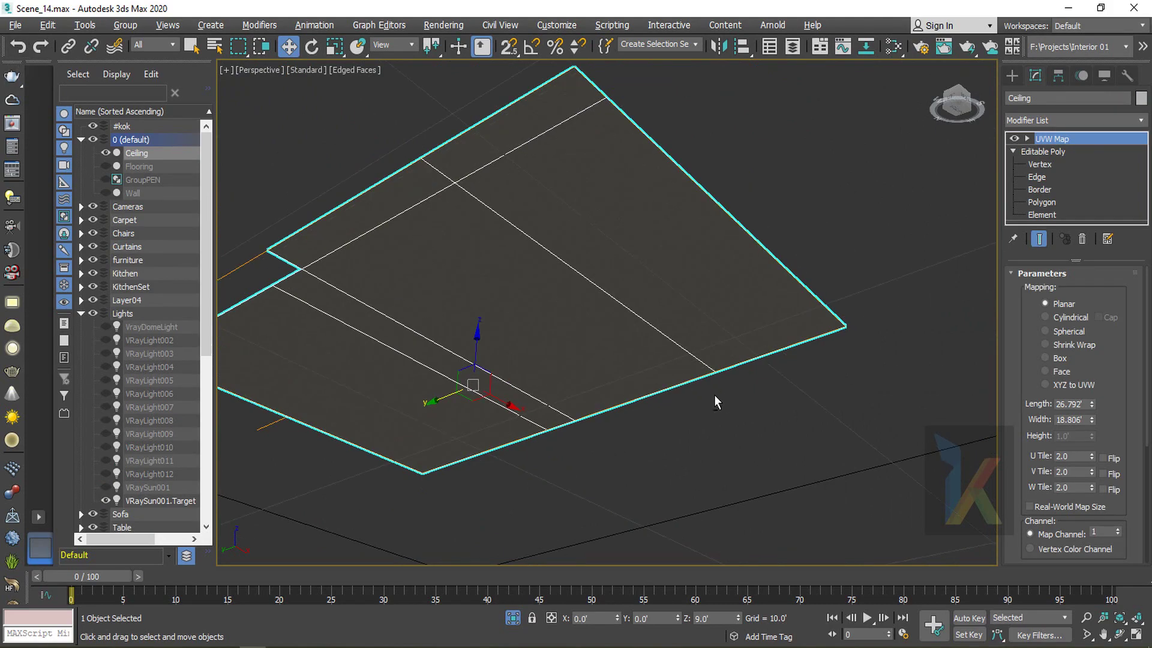
pyautogui.keyDown('alt'); pyautogui.moveTo(715, 396); pyautogui.dragTo(532, 597, button='middle'); pyautogui.keyUp('alt')
pyautogui.click(513, 619)
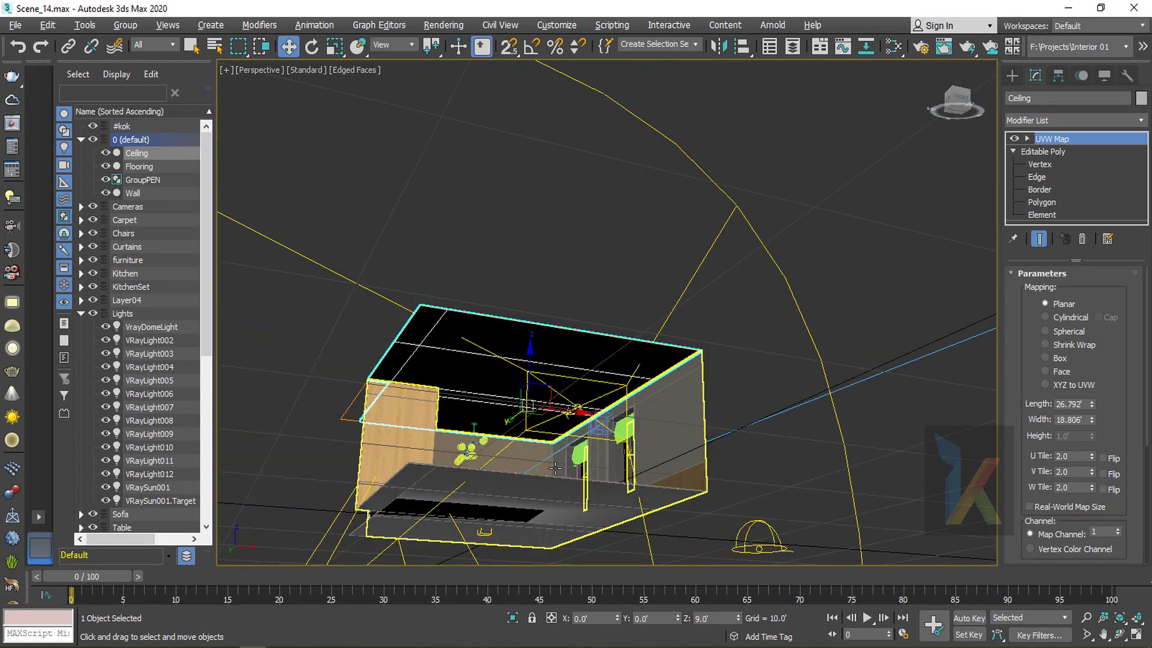
pyautogui.keyDown('alt'); pyautogui.moveTo(569, 483); pyautogui.dragTo(508, 388, button='middle'); pyautogui.keyUp('alt')
pyautogui.scroll(3, 508, 387)
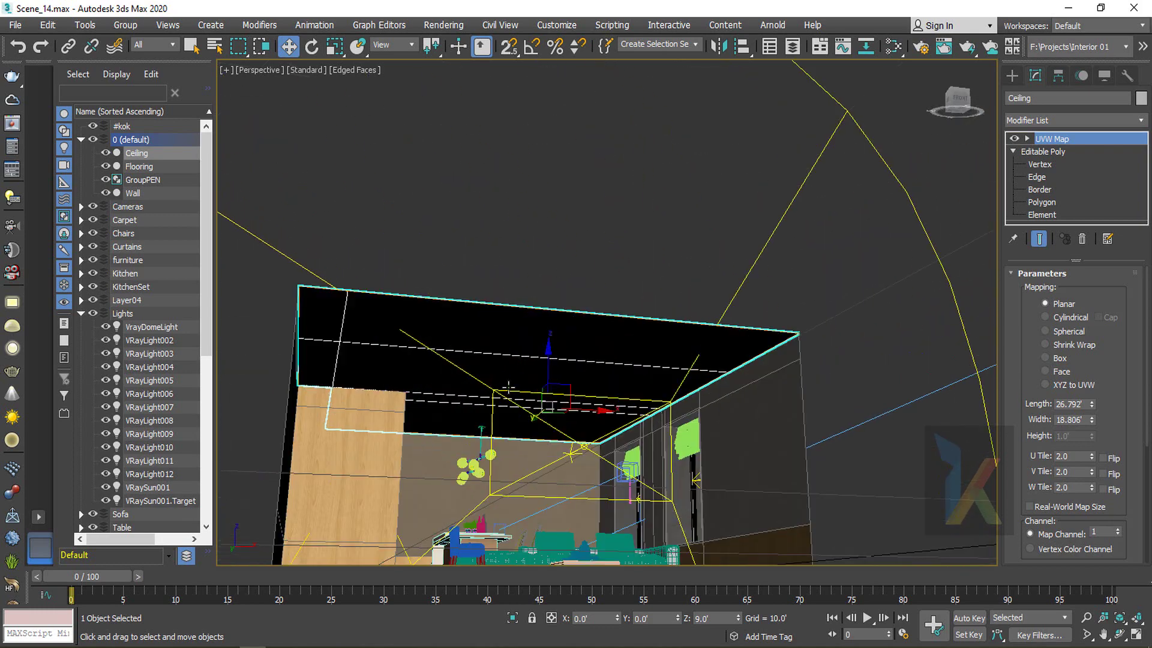
# Merge all objects from Ninety PAR30 3ddd.max, auto-renaming the duplicate material, and dismiss the Scene Converter
pyautogui.click(9, 27)
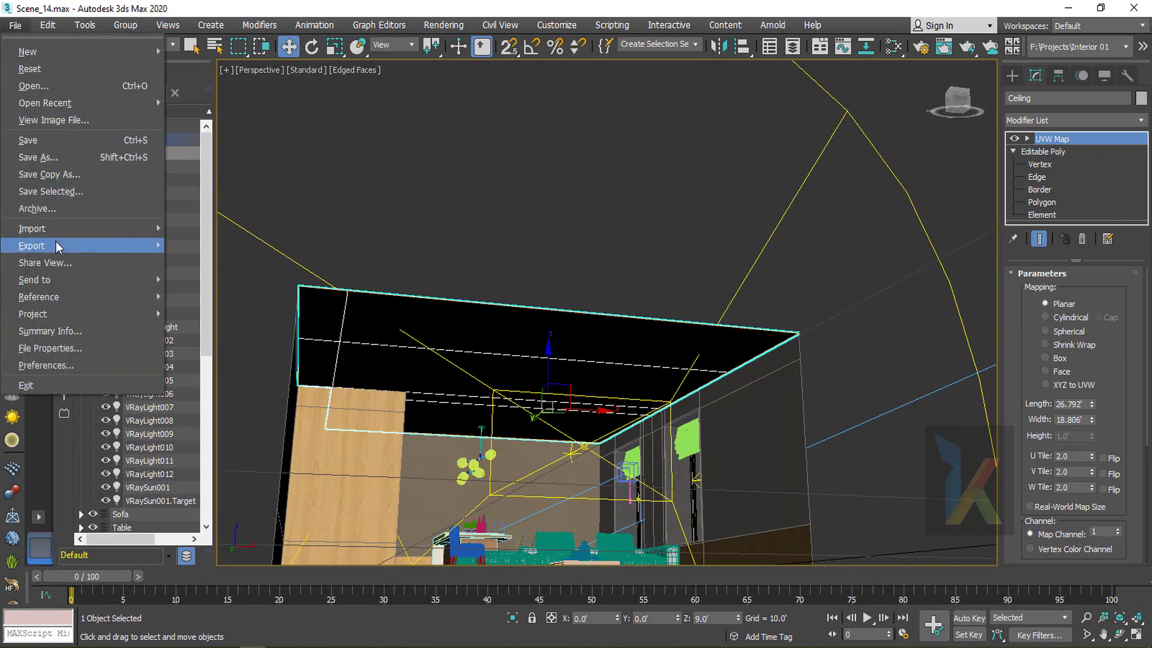
pyautogui.moveTo(44, 230)
pyautogui.click(237, 243)
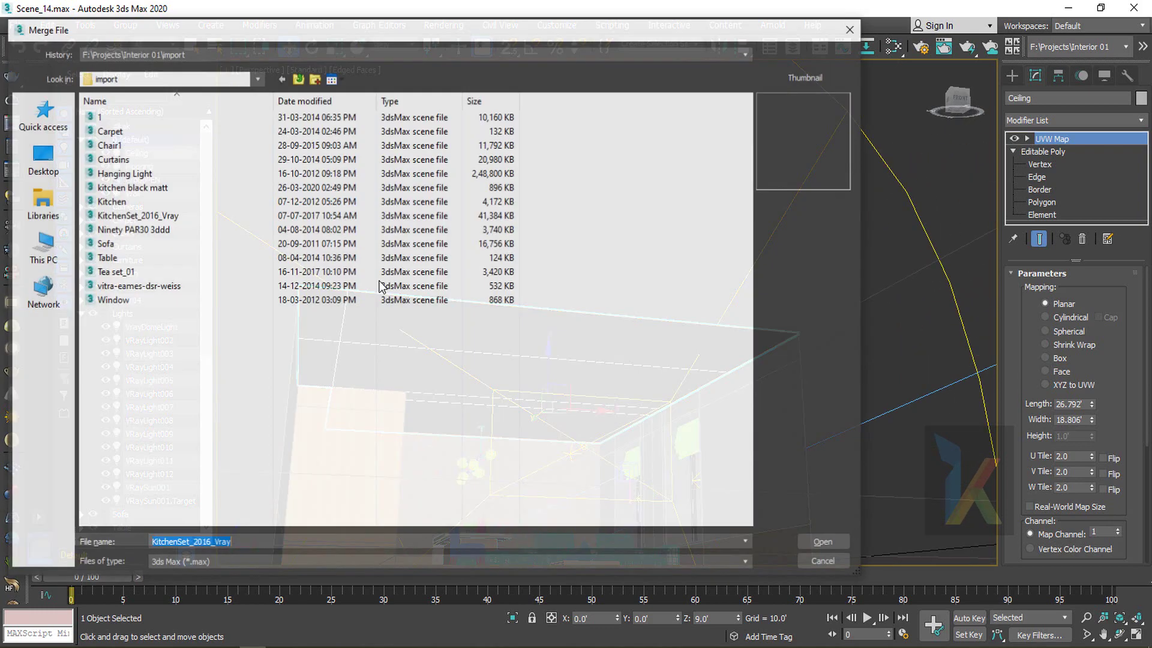
pyautogui.click(138, 229)
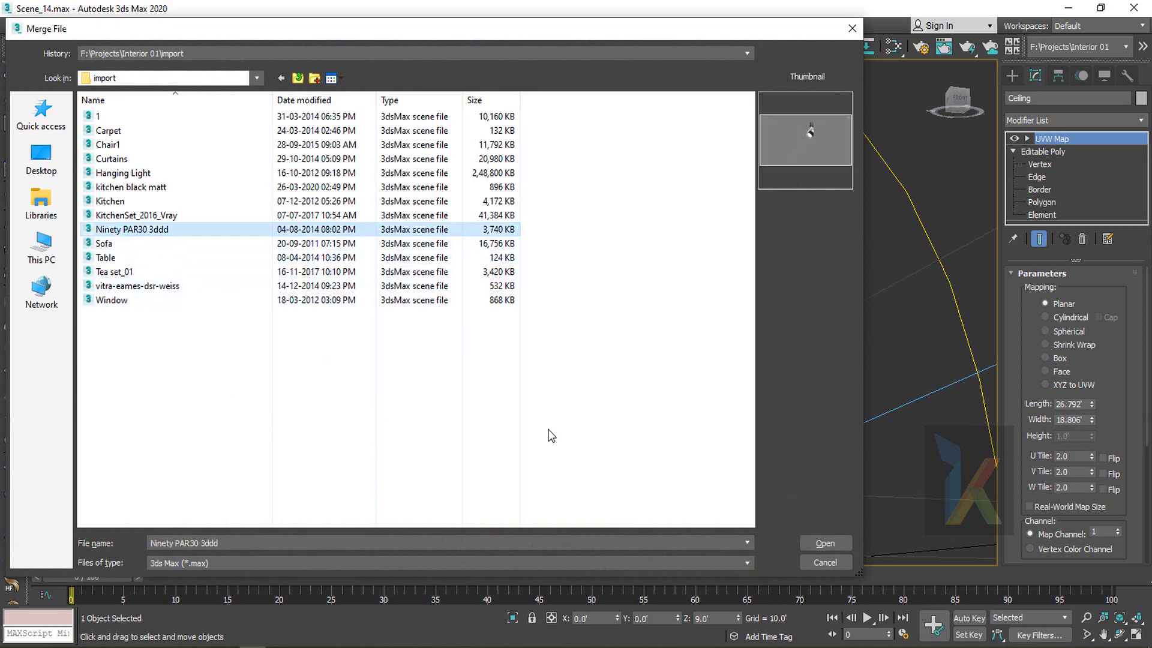
pyautogui.click(824, 543)
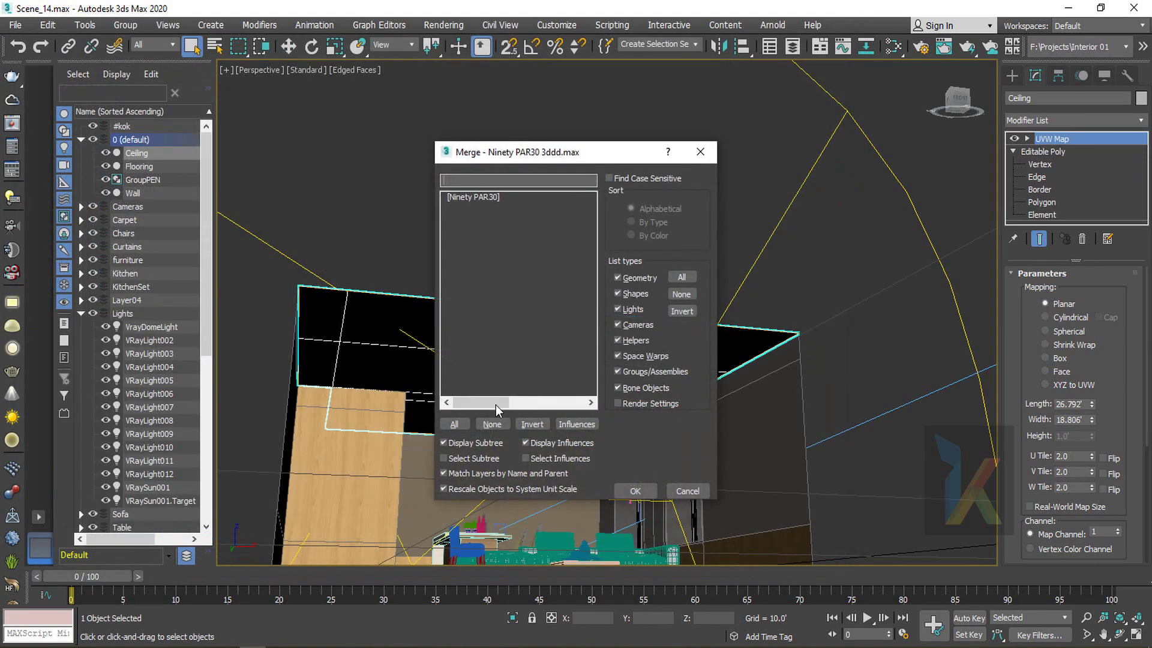
pyautogui.click(454, 424)
pyautogui.click(634, 490)
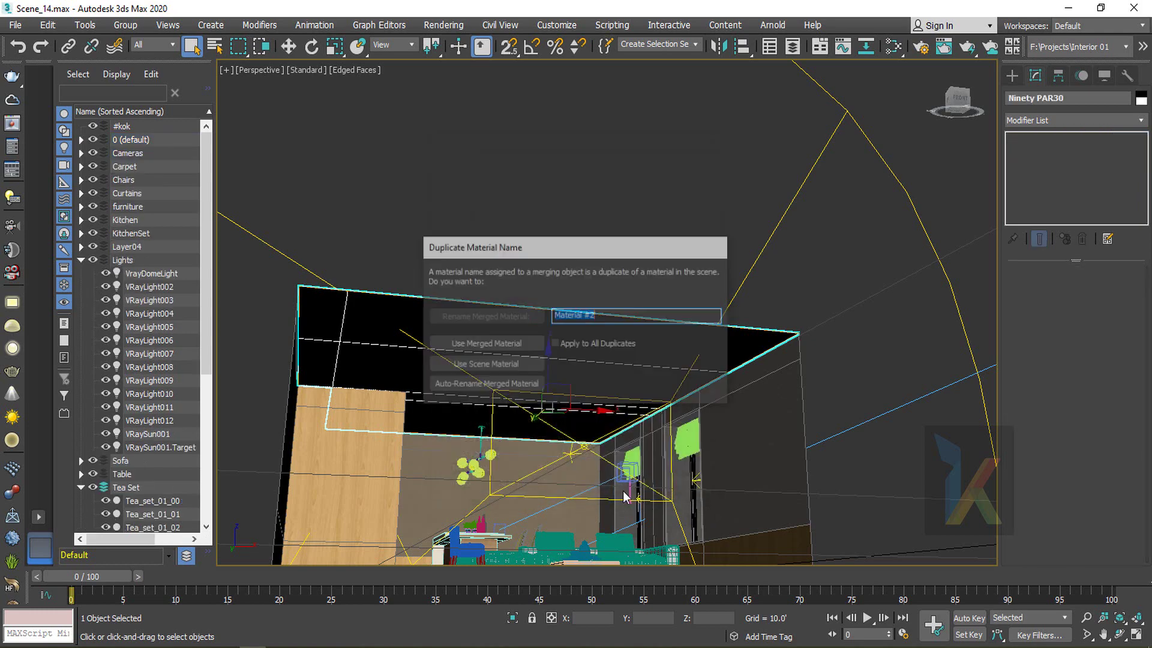
pyautogui.click(478, 391)
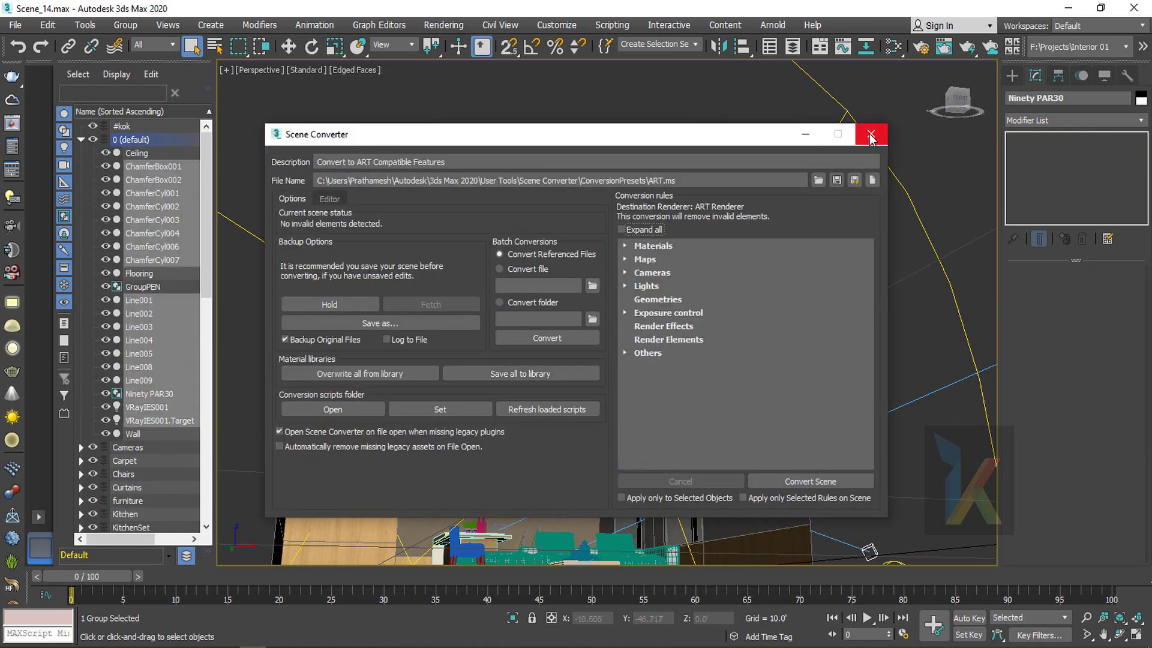
pyautogui.click(871, 138)
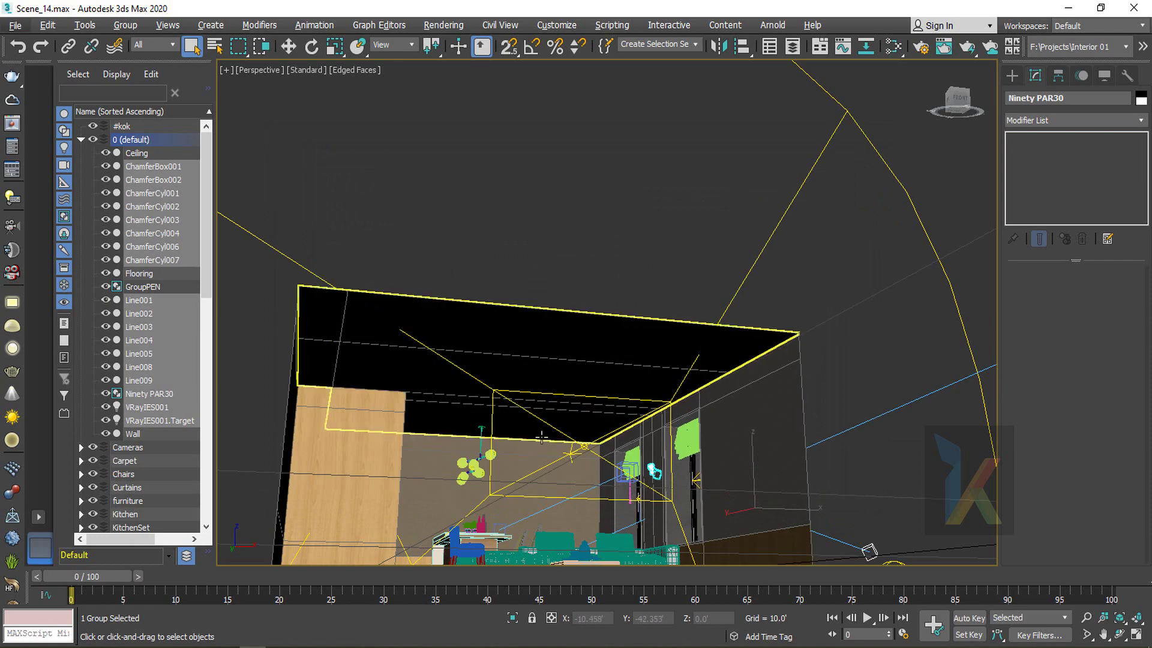
# Isolate the merged Ninety PAR30 spotlight in the Perspective view with the Move tool active
pyautogui.keyDown('alt'); pyautogui.moveTo(630, 438); pyautogui.dragTo(558, 372, button='middle'); pyautogui.keyUp('alt')
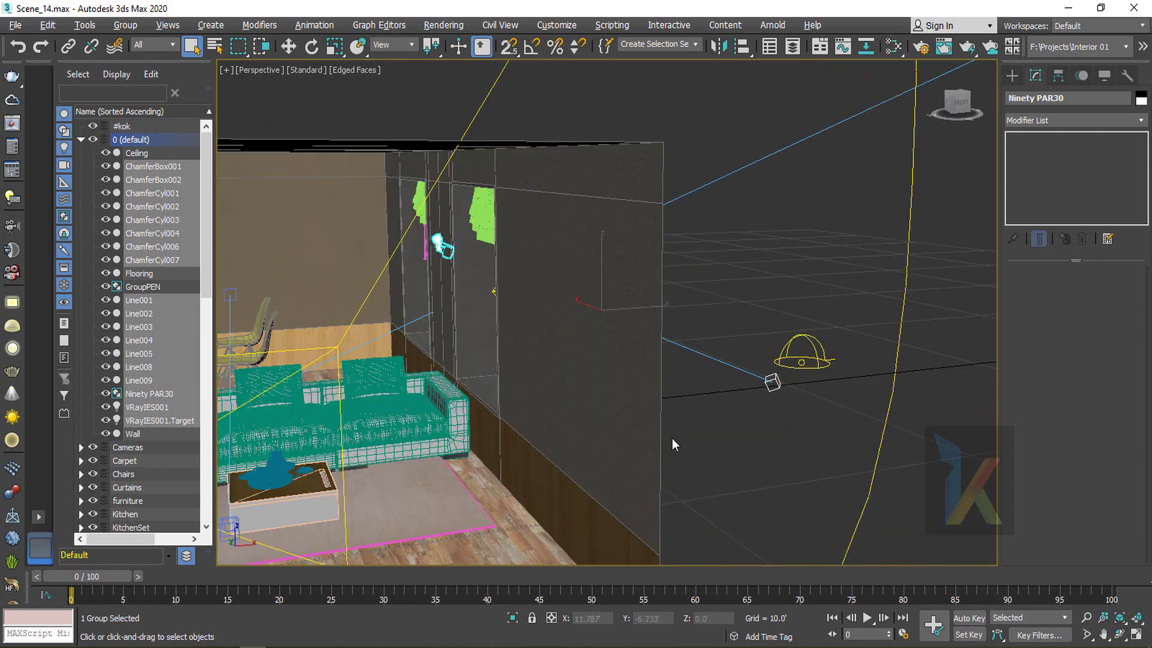
pyautogui.press('w')
pyautogui.hotkey('alt', 'q')
pyautogui.keyDown('alt'); pyautogui.moveTo(636, 405); pyautogui.dragTo(430, 391, button='middle'); pyautogui.keyUp('alt')
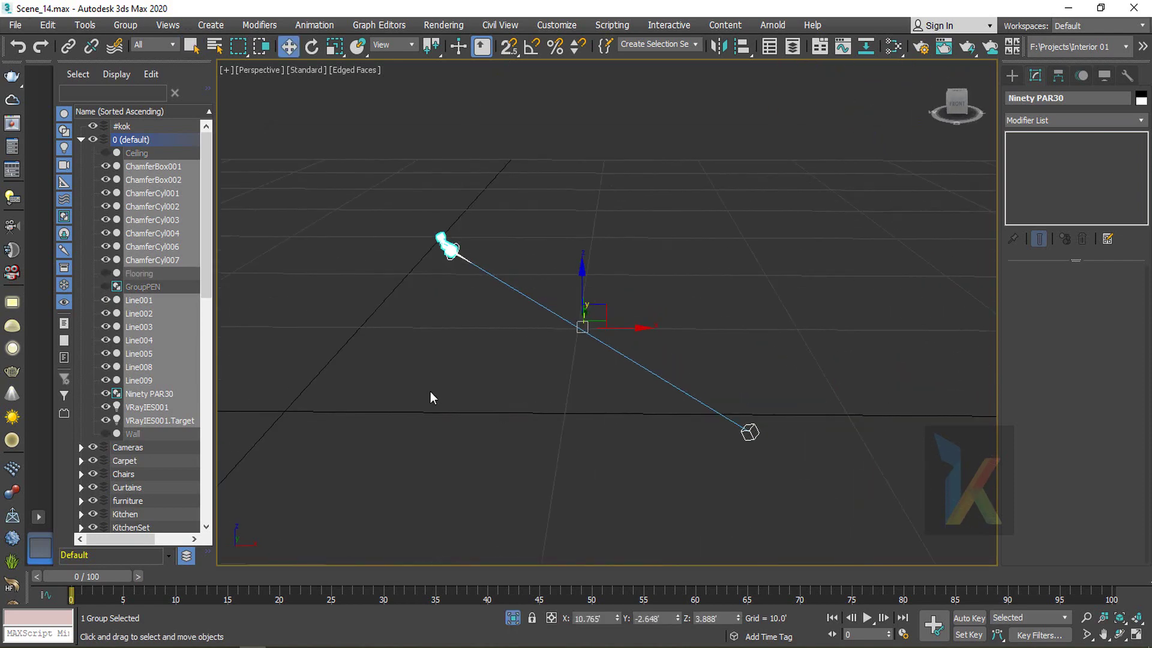
pyautogui.click(448, 285)
pyautogui.click(442, 247)
pyautogui.scroll(6, 450, 245)
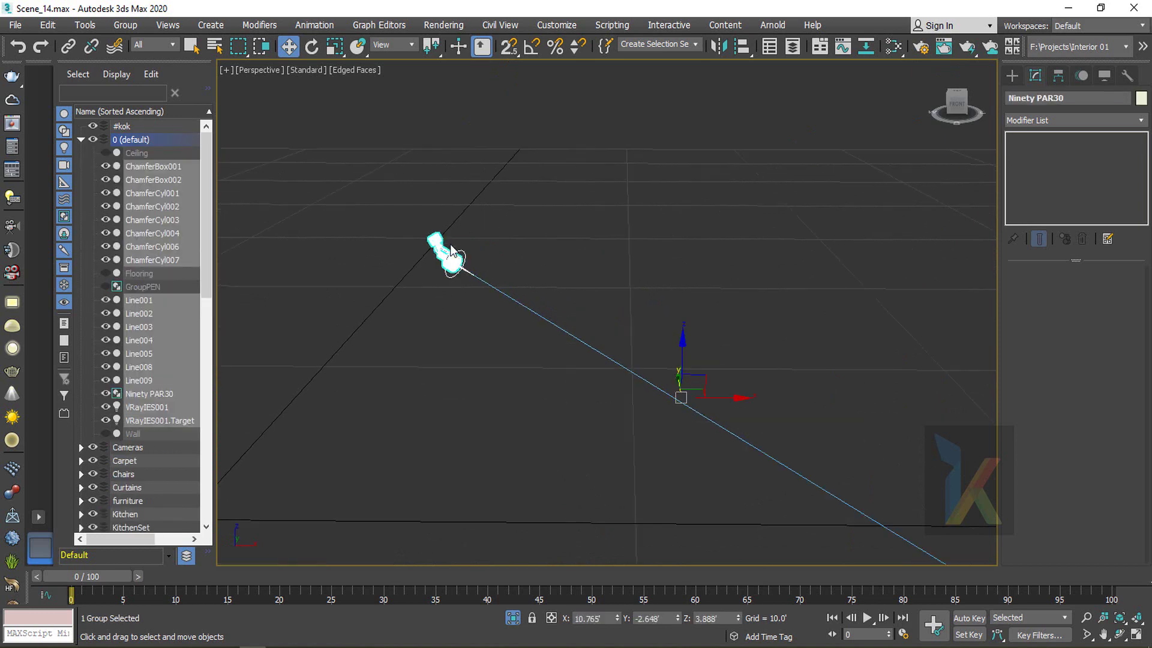
# Examine the isolated spotlight up close with edged faces on and off, ending with them off and the spotlight selected
pyautogui.click(530, 227)
pyautogui.click(427, 312)
pyautogui.press('F4')
pyautogui.scroll(-5, 486, 352)
pyautogui.click(556, 323)
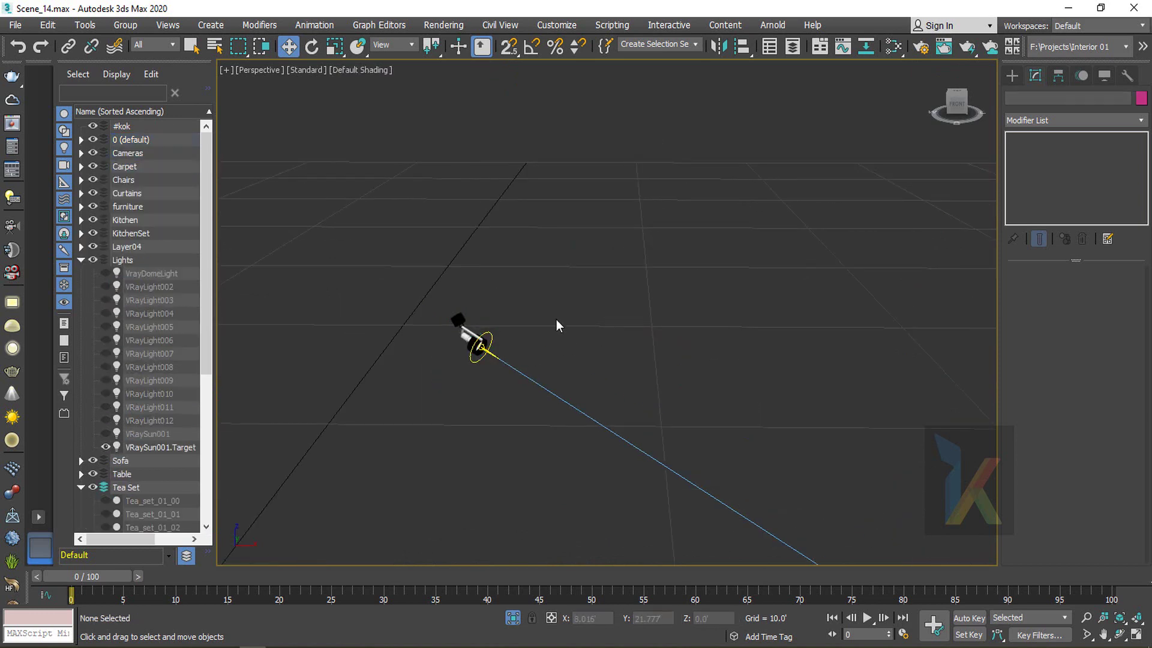
pyautogui.scroll(7, 463, 342)
pyautogui.scroll(3, 460, 340)
pyautogui.scroll(-3, 460, 343)
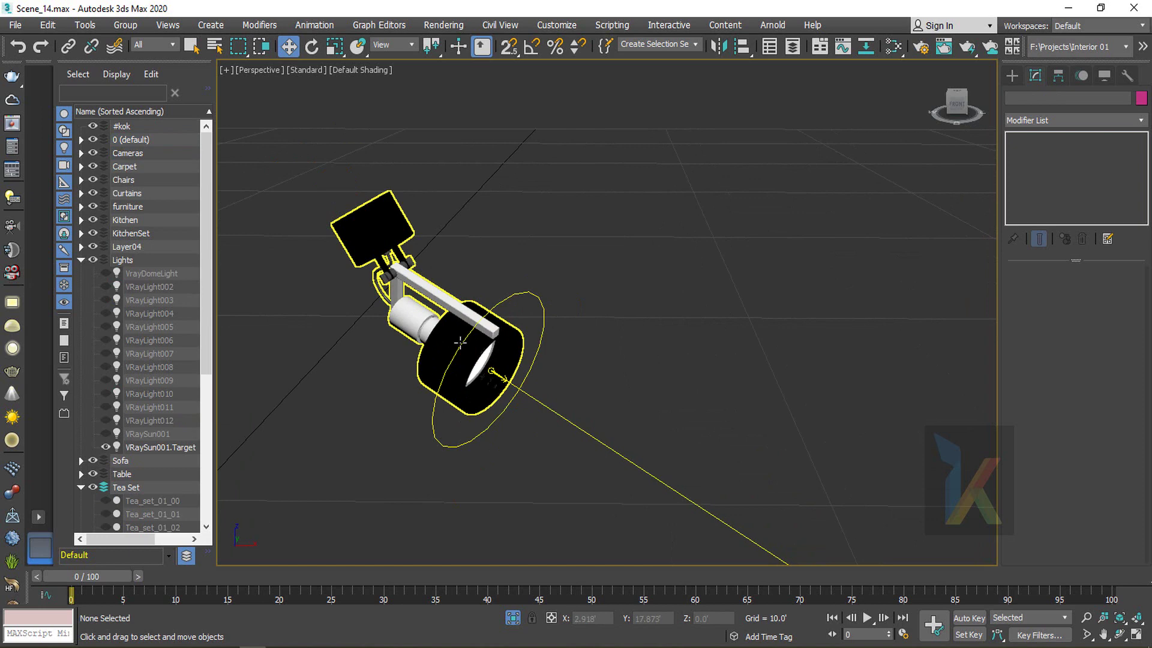
pyautogui.press('F4')
pyautogui.click(388, 234)
pyautogui.press('F4')
pyautogui.click(535, 225)
pyautogui.click(454, 339)
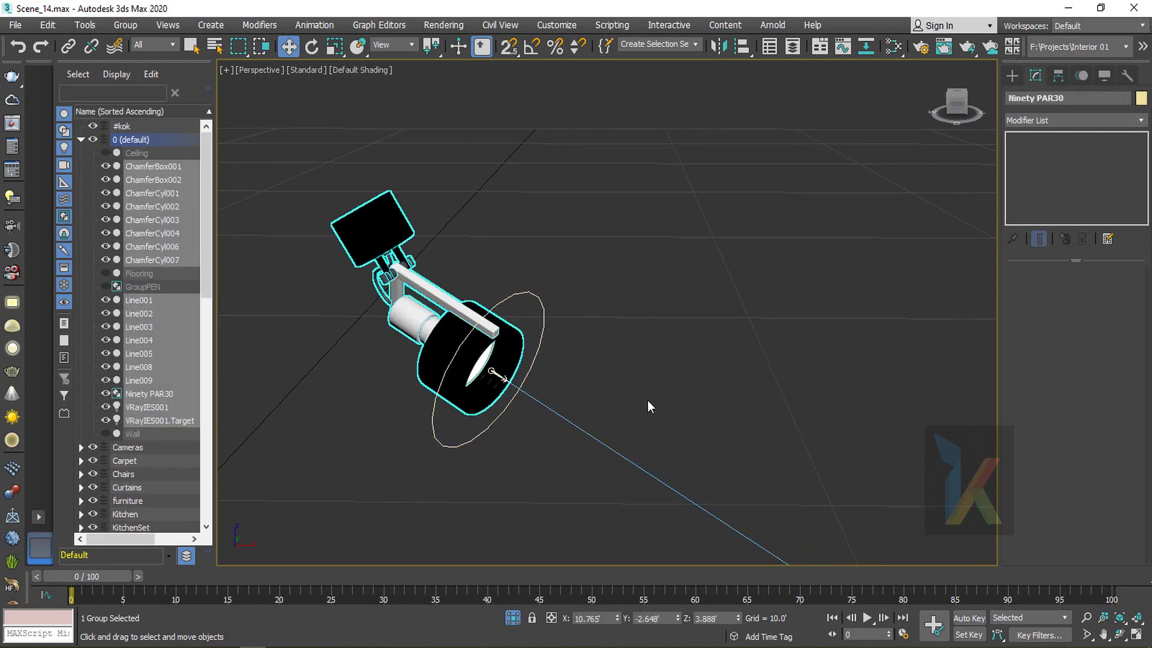
# Bring back the whole room in the Top view and move the spotlight with its target into the living area, to about X 0.075', Y -6.19'
pyautogui.scroll(-5, 647, 400)
pyautogui.moveTo(647, 401); pyautogui.dragTo(511, 348, button='middle')
pyautogui.scroll(-2, 511, 347)
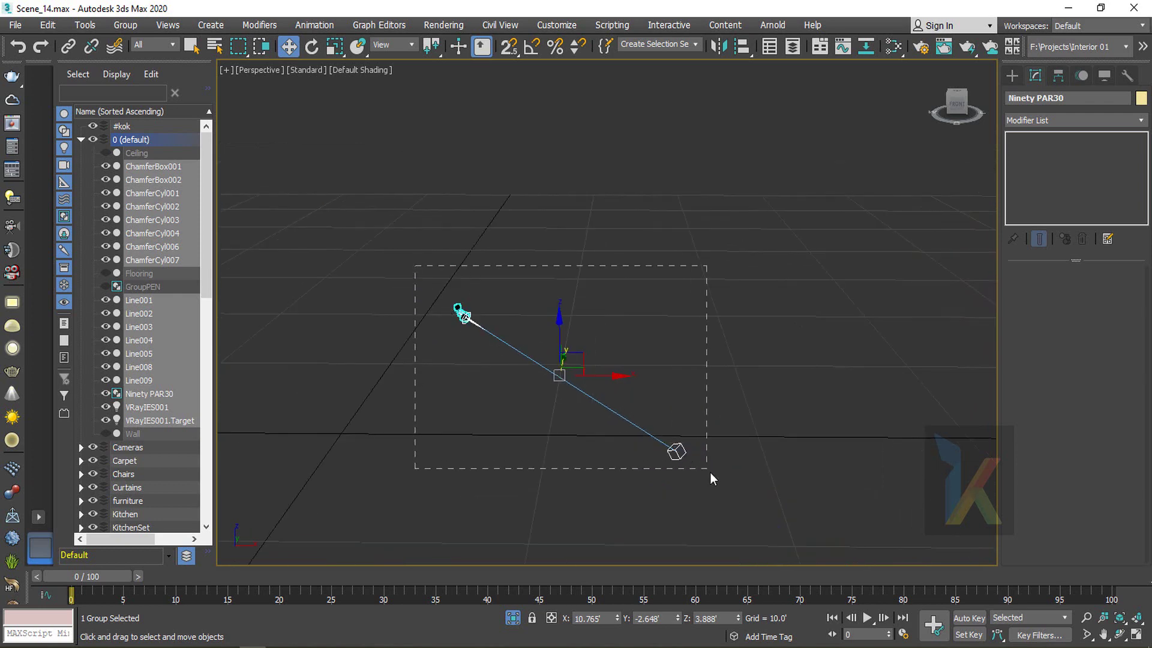
pyautogui.press('t')
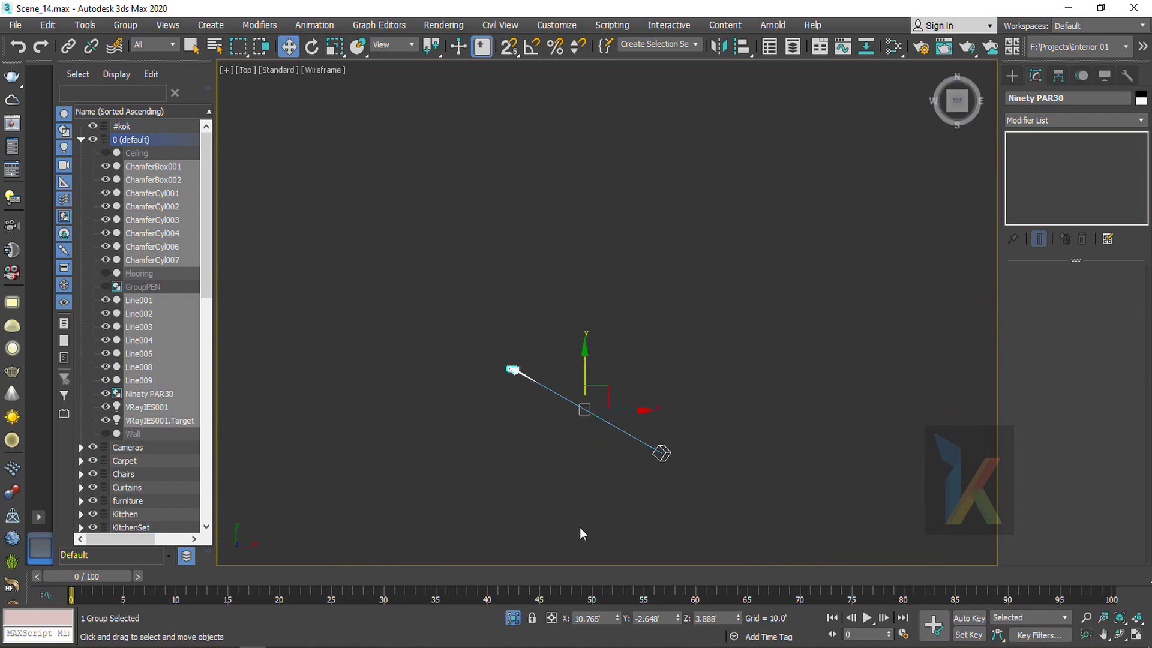
pyautogui.click(513, 618)
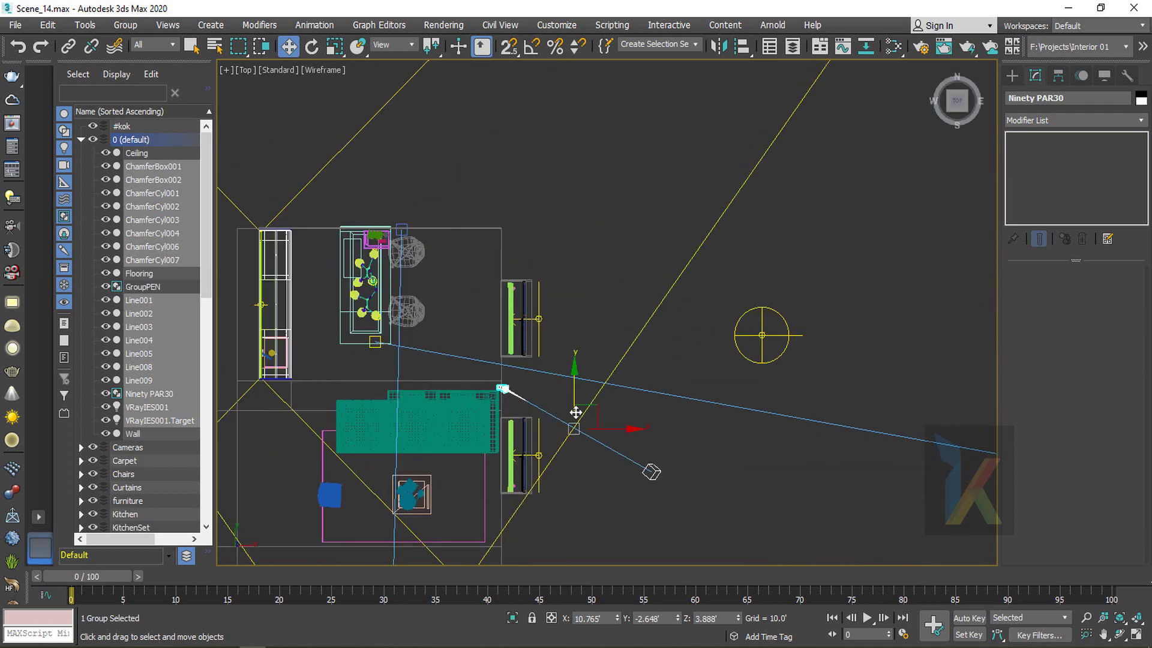
pyautogui.moveTo(597, 411); pyautogui.dragTo(435, 392)
pyautogui.moveTo(434, 391); pyautogui.dragTo(627, 317, button='middle')
pyautogui.scroll(2, 588, 333)
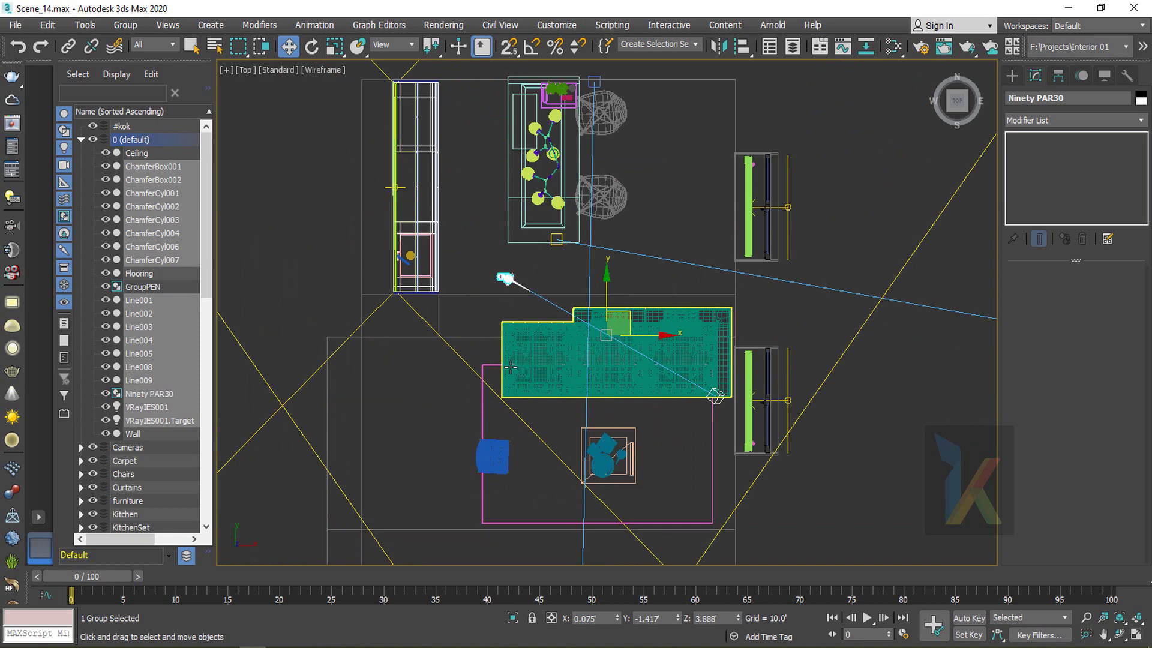
pyautogui.moveTo(606, 291); pyautogui.dragTo(591, 396)
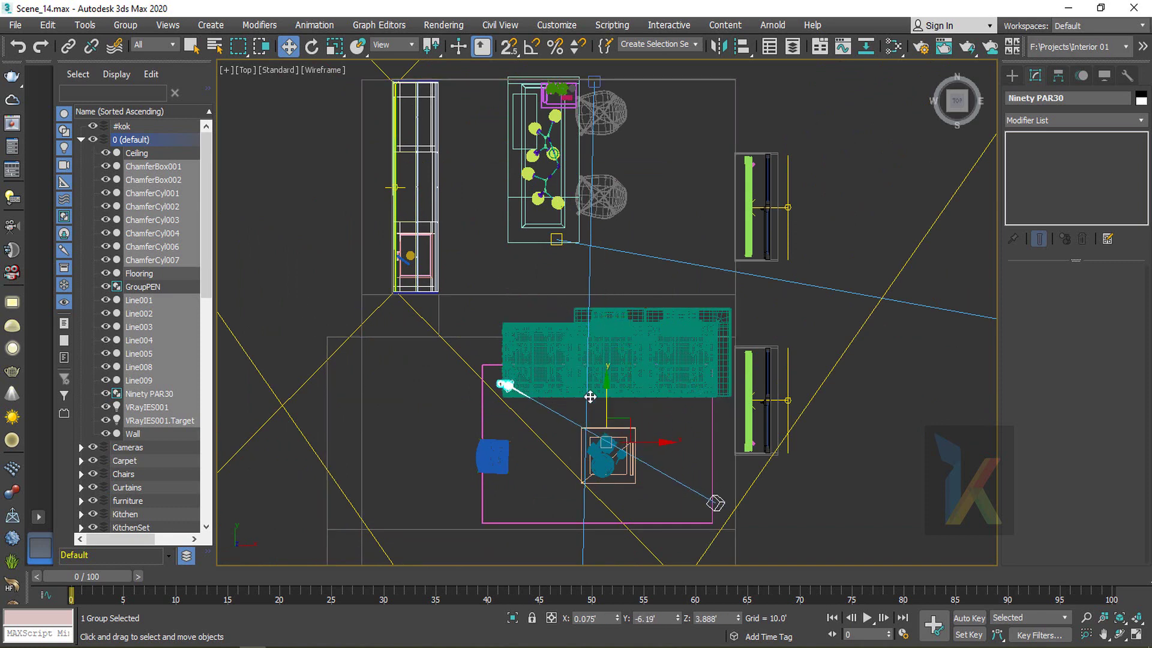
# Raise the spotlight to the ceiling line in the shaded Front view, to about Z 6.618'
pyautogui.press('c')
pyautogui.press('f')
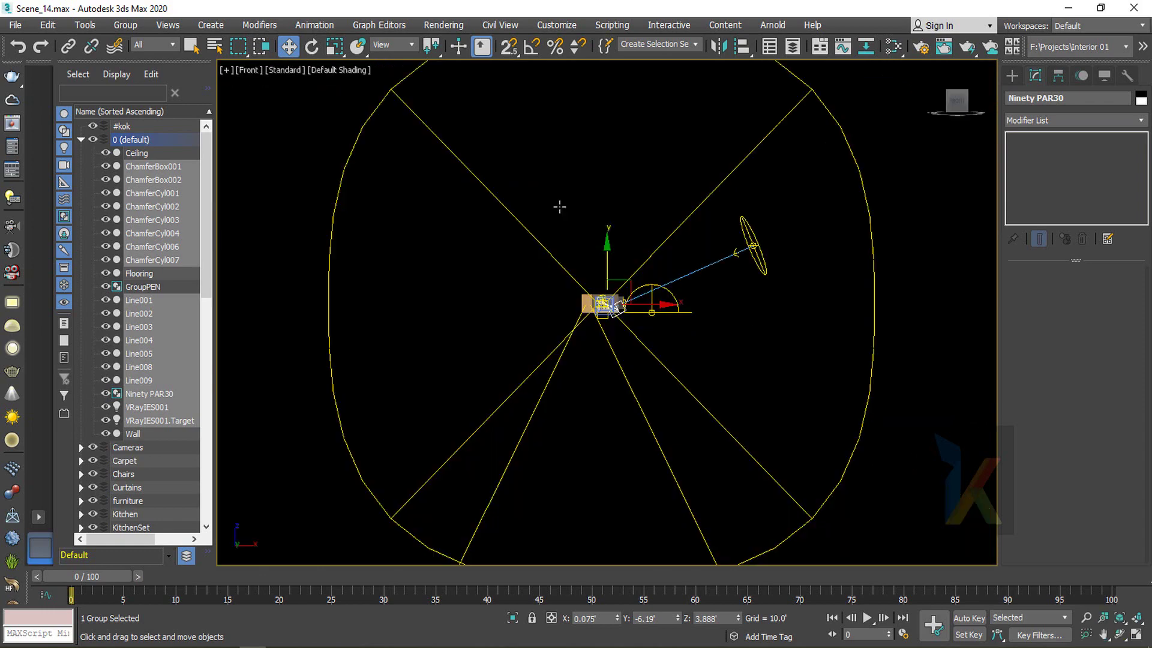
pyautogui.press('z')
pyautogui.scroll(2, 457, 255)
pyautogui.press('F3')
pyautogui.press('F3')
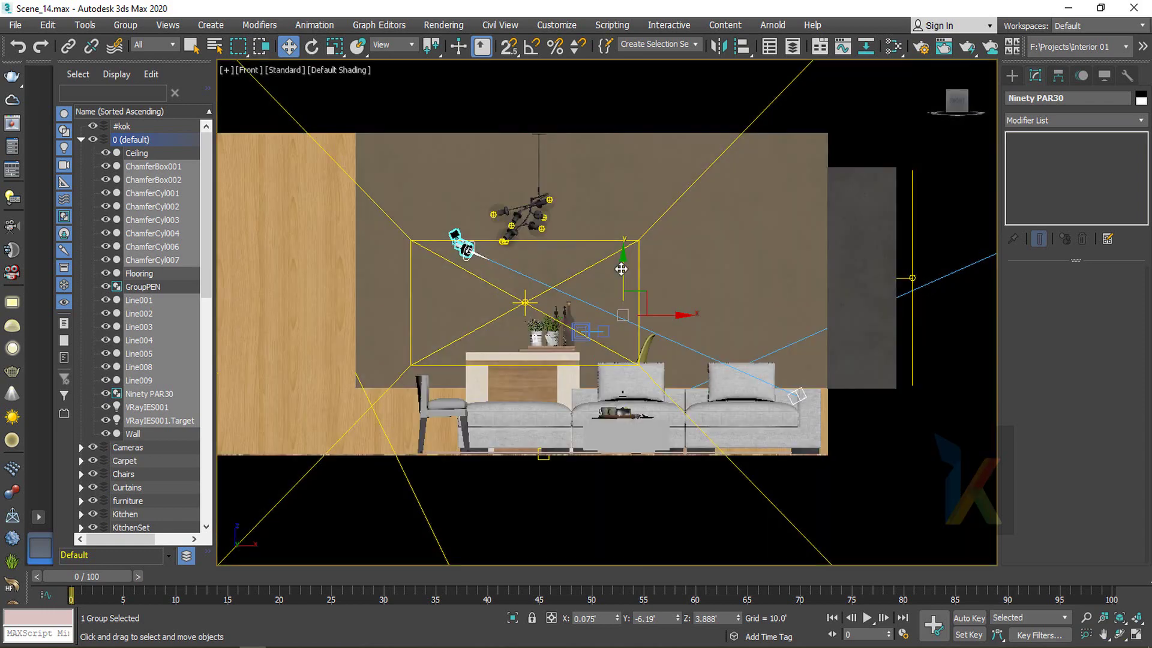
pyautogui.moveTo(621, 269); pyautogui.dragTo(609, 172)
pyautogui.scroll(4, 396, 157)
pyautogui.moveTo(670, 92); pyautogui.dragTo(609, 206, button='middle')
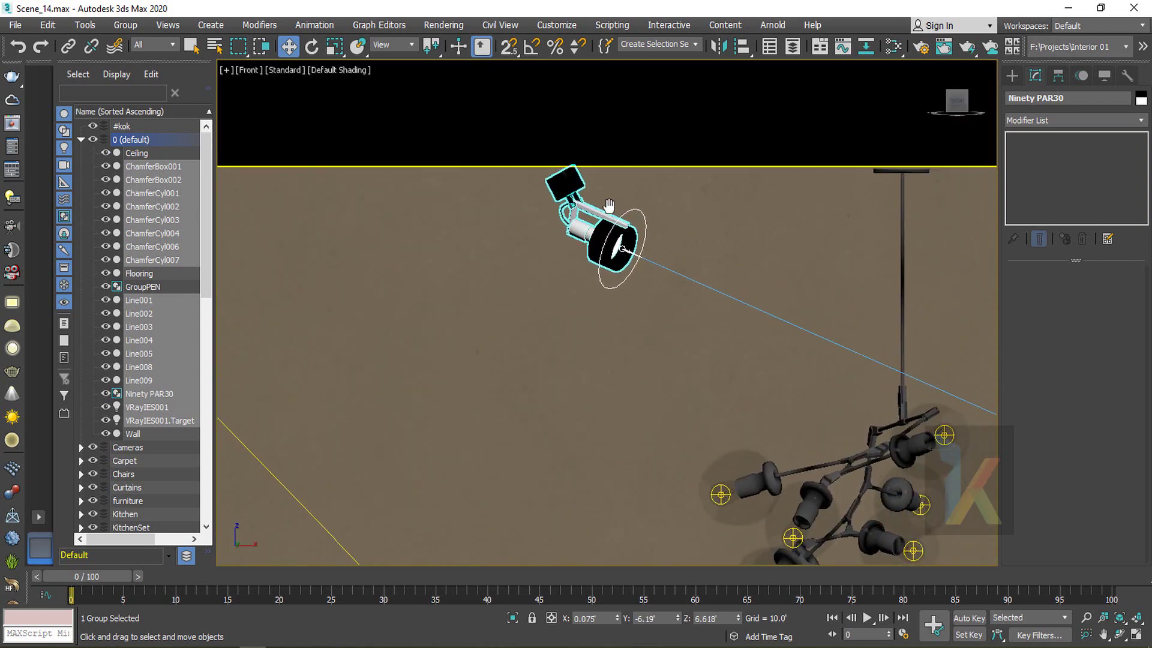
# Rotate the spotlight until its mounting base is level, and lower it to about Z 4.676' so the base meets the ceiling
pyautogui.press('e')
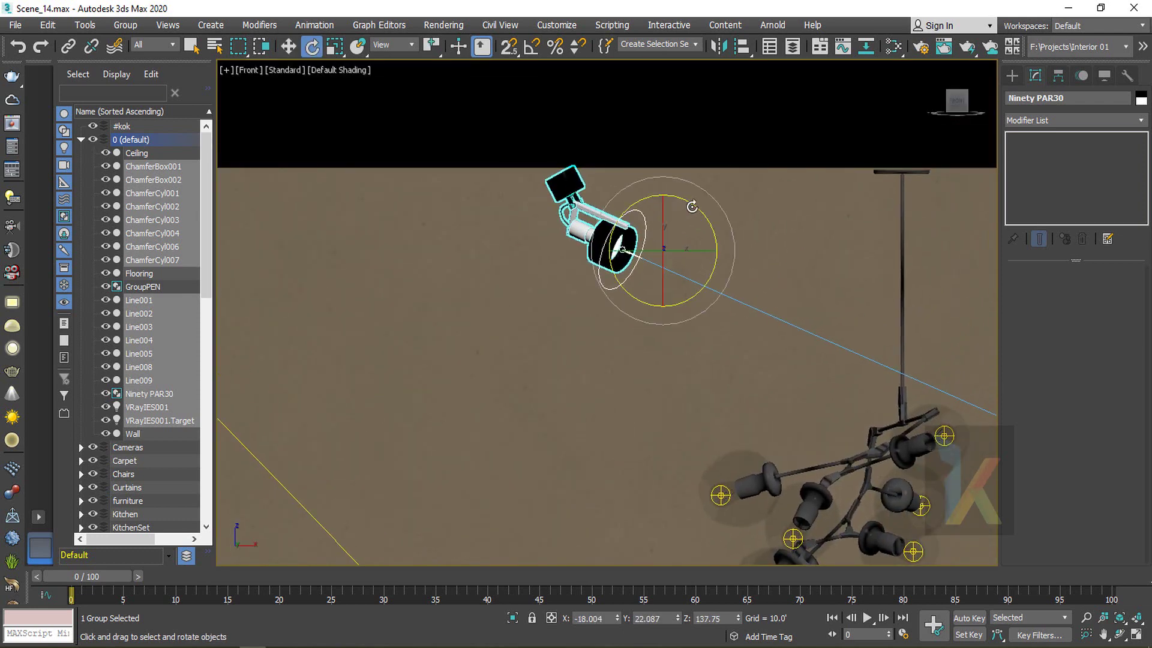
pyautogui.moveTo(692, 207); pyautogui.dragTo(709, 250)
pyautogui.press('w')
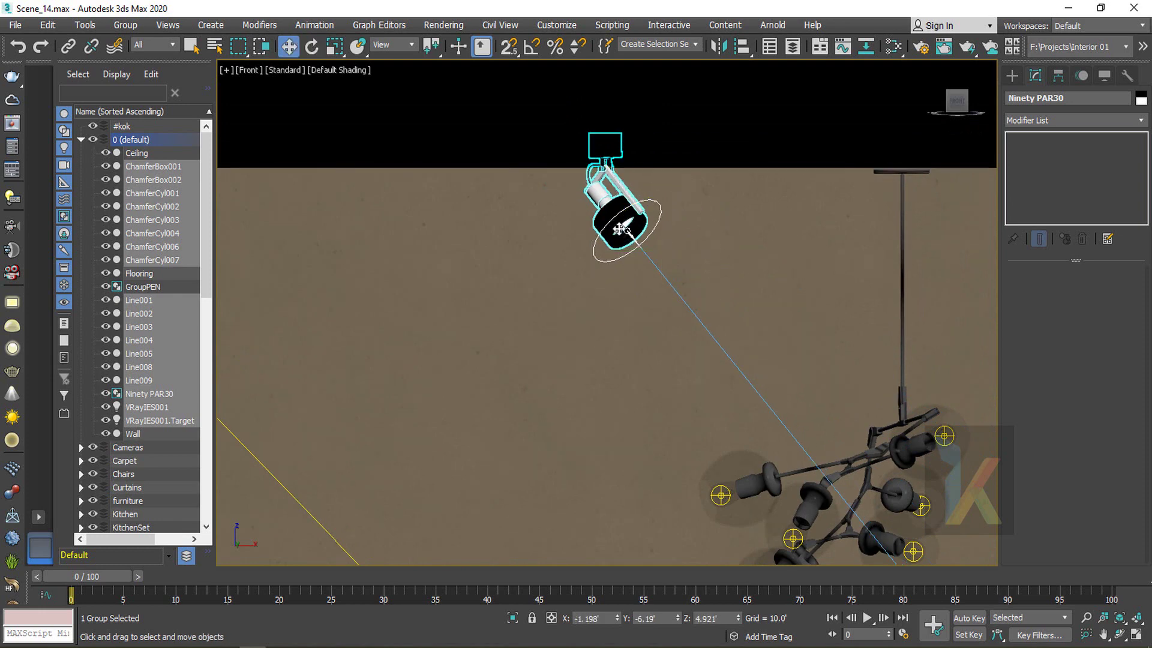
pyautogui.moveTo(620, 212)
pyautogui.mouseDown()
pyautogui.moveTo(618, 249)
pyautogui.moveTo(614, 233)
pyautogui.mouseUp()
# Return to the VRayCam001 view and fine-tune the spotlight's position to about X -1.879', Y -6.317', Z 4.687'
pyautogui.press('F3')
pyautogui.press('p')
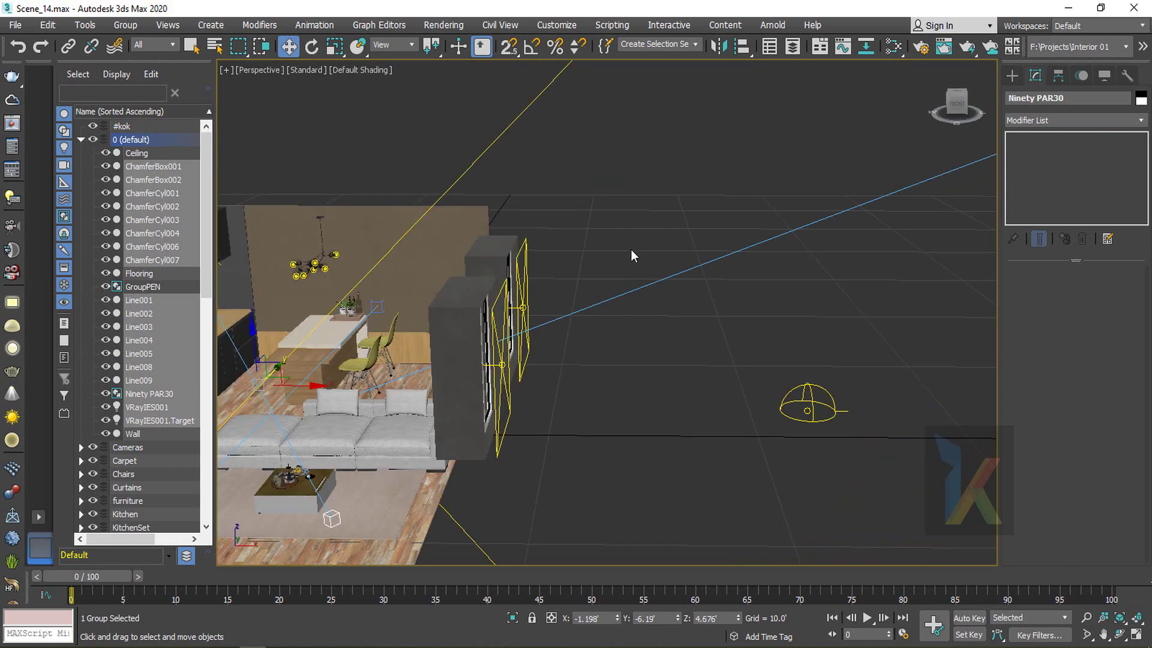
pyautogui.scroll(-6, 633, 258)
pyautogui.keyDown('alt'); pyautogui.moveTo(633, 262); pyautogui.dragTo(611, 380, button='middle'); pyautogui.keyUp('alt')
pyautogui.press('c')
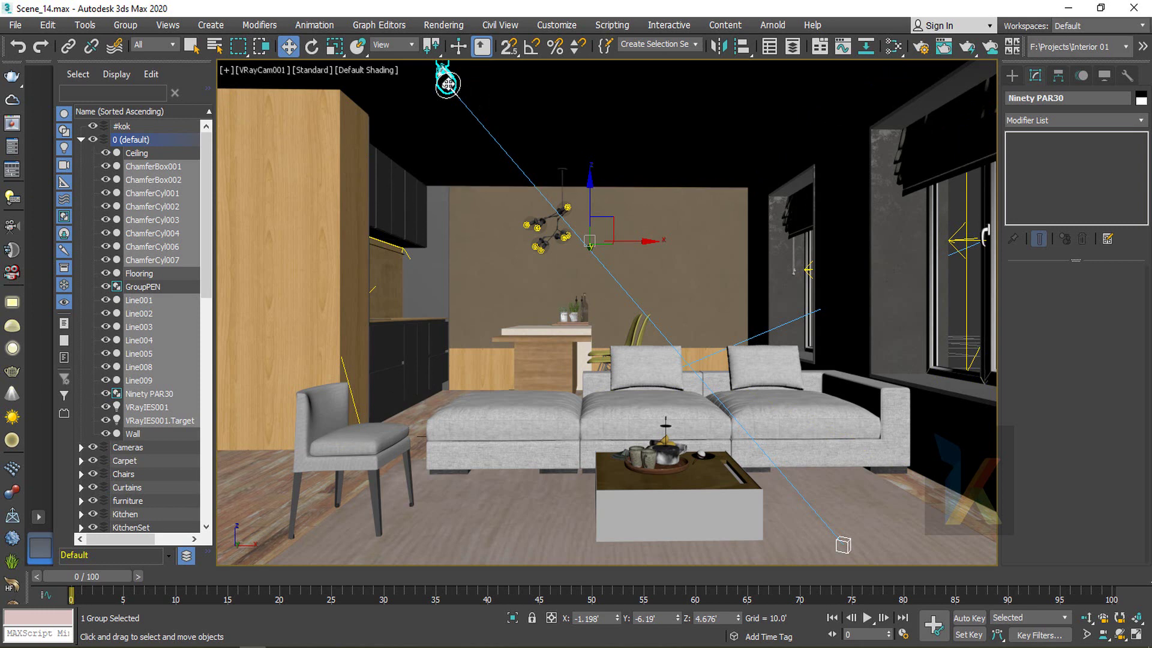
pyautogui.click(737, 615)
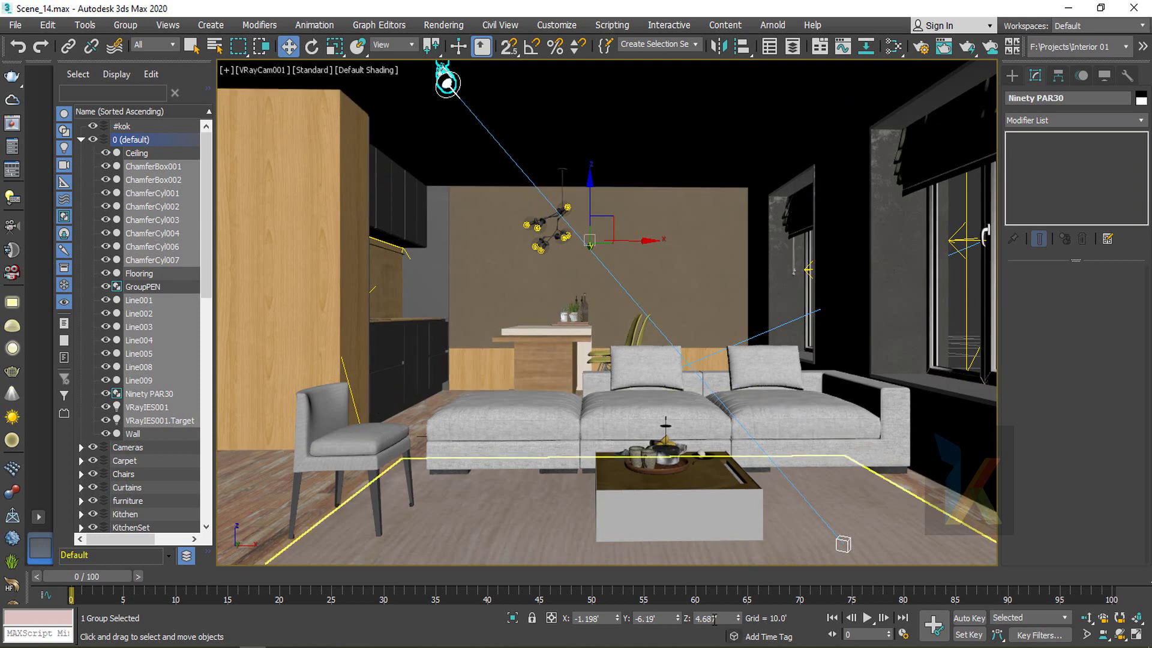
pyautogui.moveTo(679, 619)
pyautogui.mouseDown()
pyautogui.moveTo(681, 7)
pyautogui.moveTo(679, 619)
pyautogui.mouseUp()
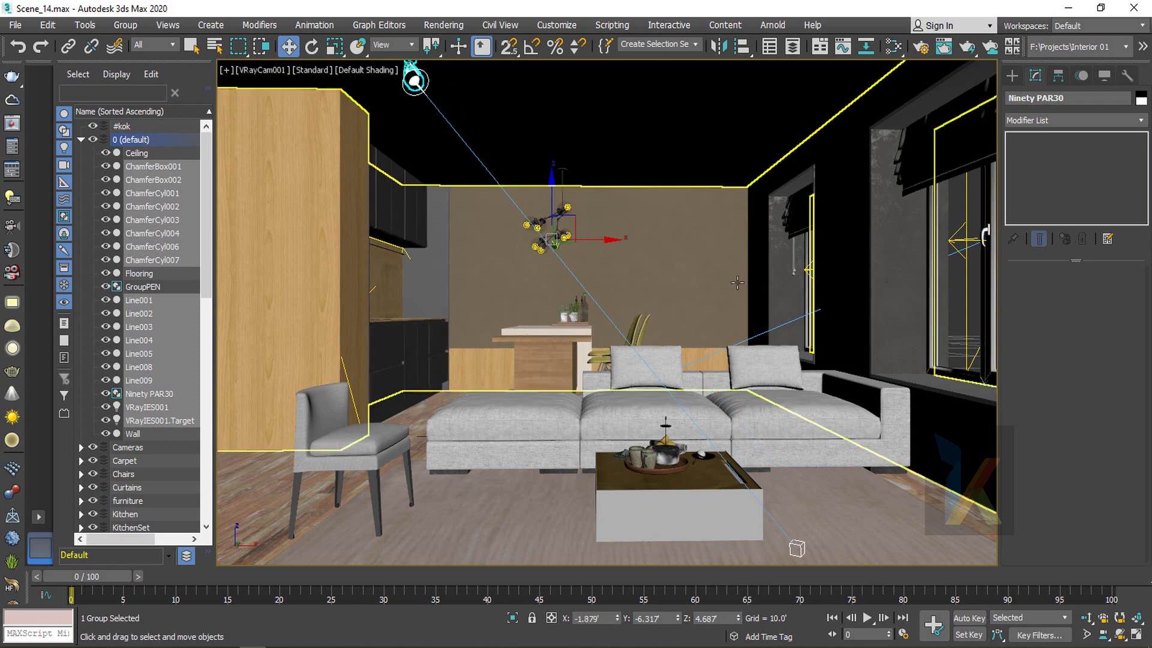
# Group the selected spotlight and its target under the name Lights
pyautogui.click(125, 25)
pyautogui.click(138, 52)
pyautogui.write('Lights')
pyautogui.press('Return')
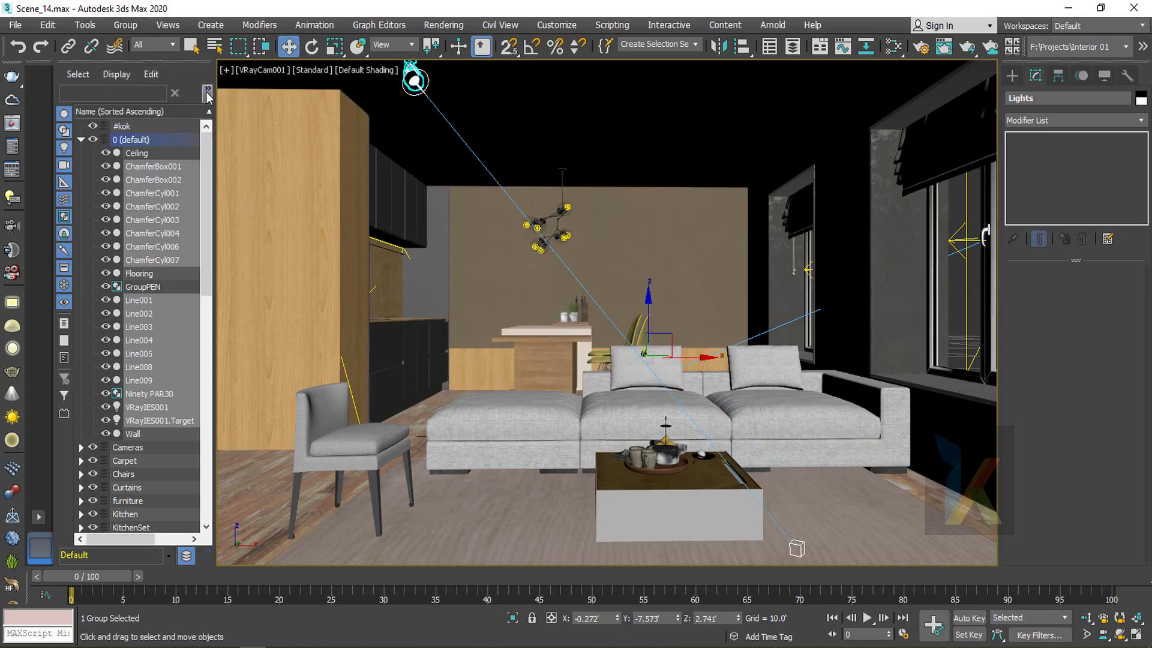
# Put the spotlight objects on a new layer and name the layer CeilingLight
pyautogui.click(207, 89)
pyautogui.click(136, 117)
pyautogui.doubleClick(127, 260)
pyautogui.write('CeilingLight')
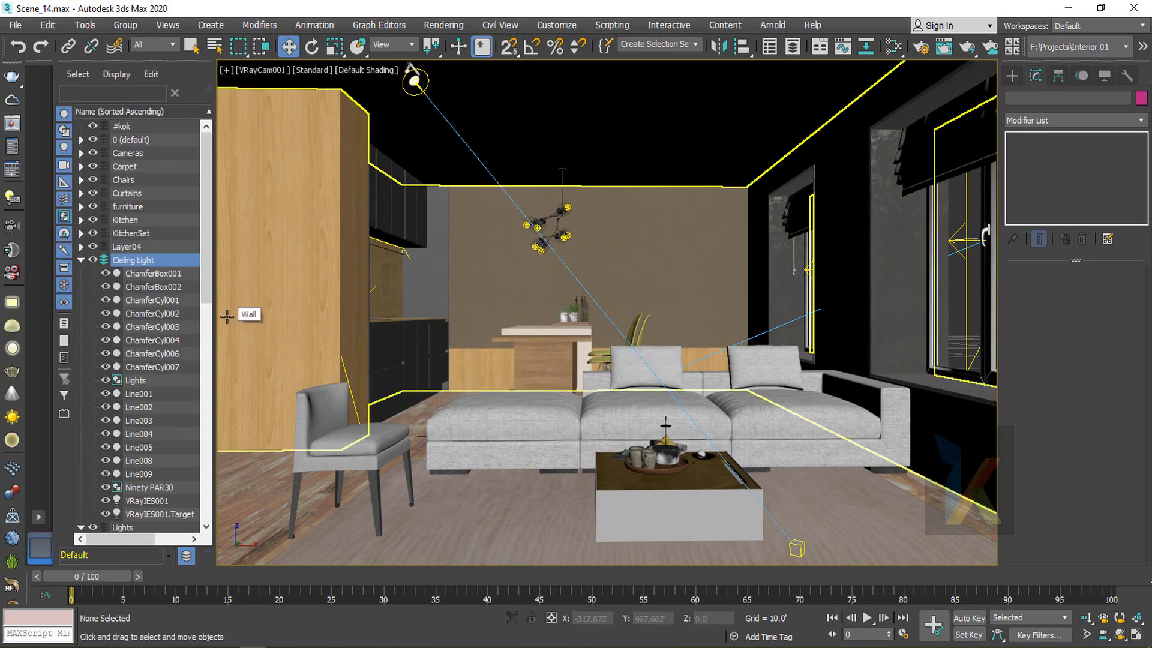
pyautogui.press('Return')
pyautogui.click(129, 169)
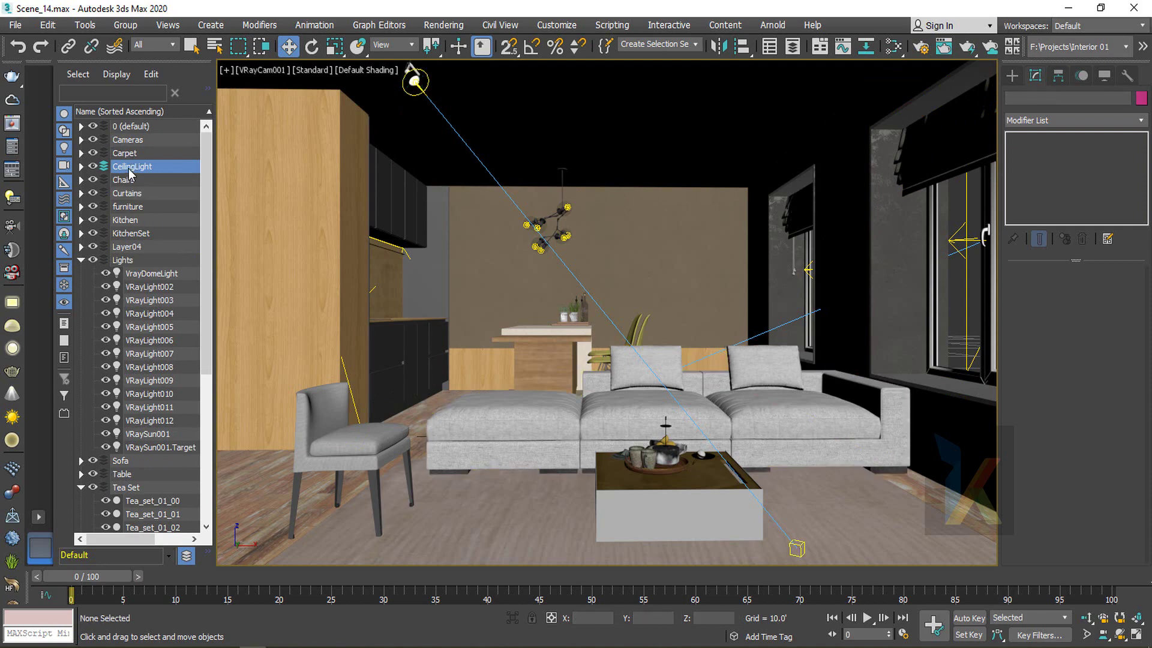
# Clone the Lights group along X, placing the copy at about X 7.222'
pyautogui.click(415, 81)
pyautogui.keyDown('shift'); pyautogui.moveTo(685, 357); pyautogui.dragTo(1136, 360); pyautogui.keyUp('shift')
pyautogui.click(567, 392)
pyautogui.click(719, 46)
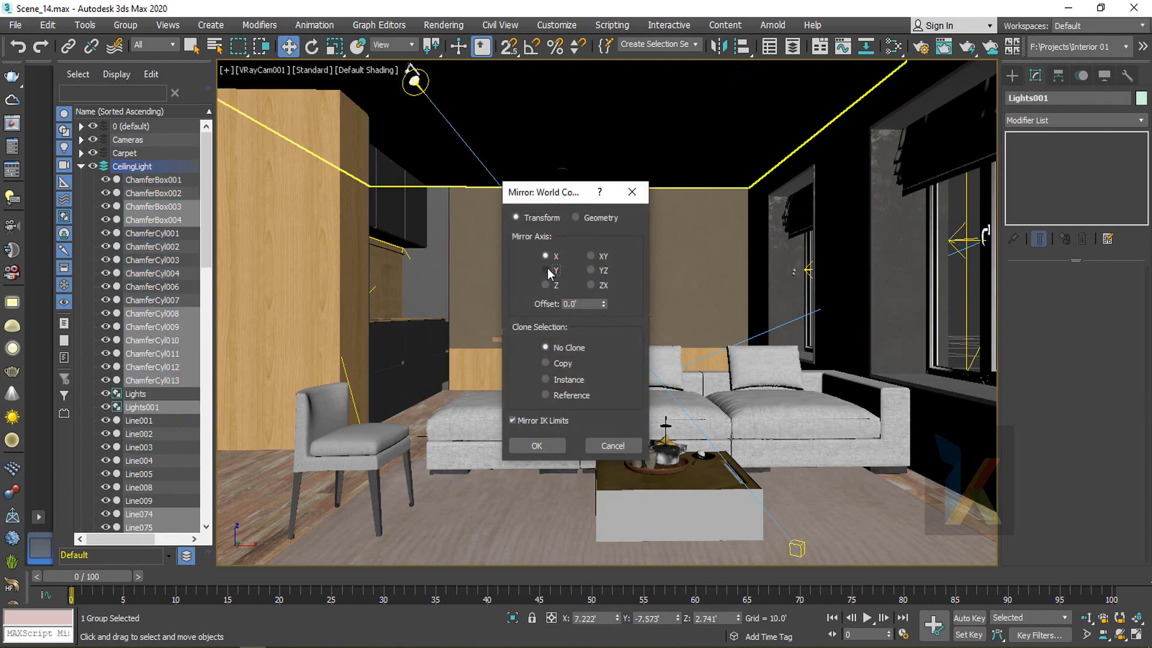
pyautogui.click(547, 271)
pyautogui.click(612, 446)
# Rotate the cloned spotlight group in the Top view so it angles opposite to the original, and return to the VRayCam001 view
pyautogui.press('t')
pyautogui.press('e')
pyautogui.moveTo(574, 230); pyautogui.dragTo(657, 329)
pyautogui.press('c')
pyautogui.press('w')
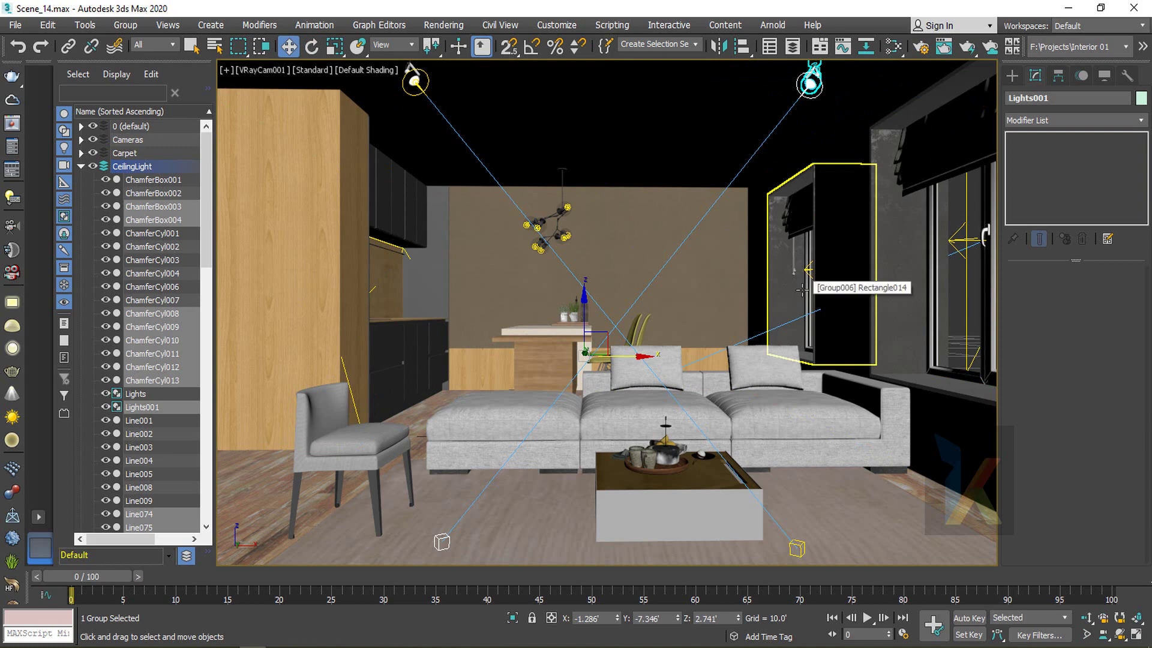
# Merge all objects from the scene file named 1 in the import folder into the scene
pyautogui.click(15, 25)
pyautogui.moveTo(72, 228)
pyautogui.click(198, 245)
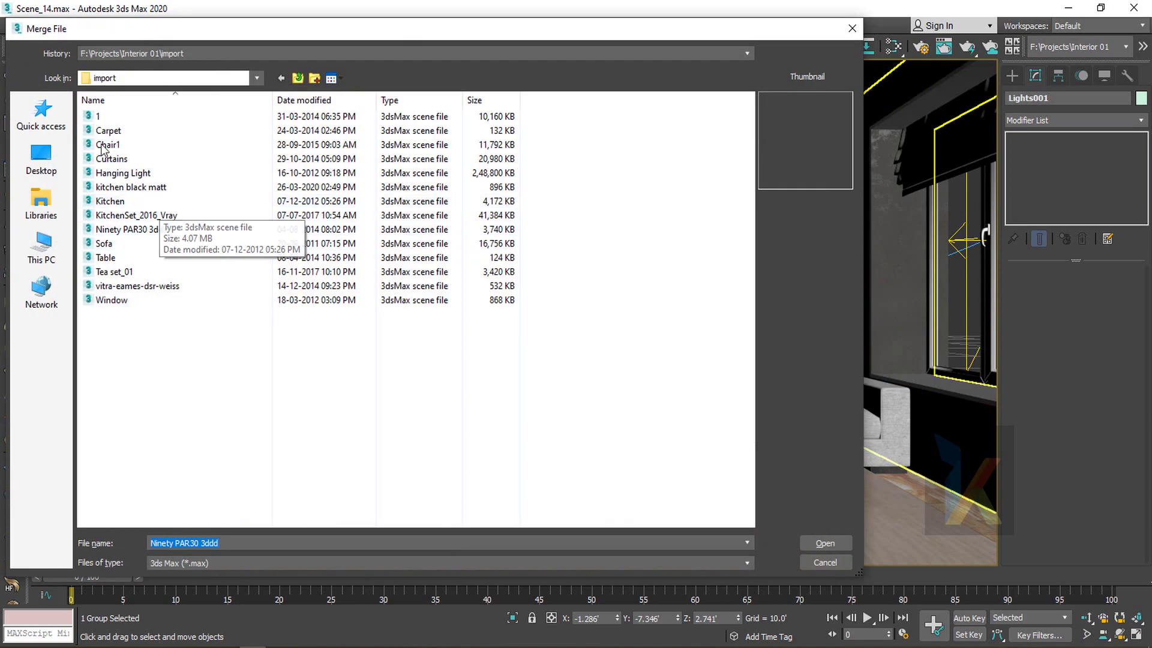
pyautogui.doubleClick(98, 117)
pyautogui.click(451, 422)
pyautogui.click(634, 492)
pyautogui.click(625, 362)
pyautogui.click(873, 137)
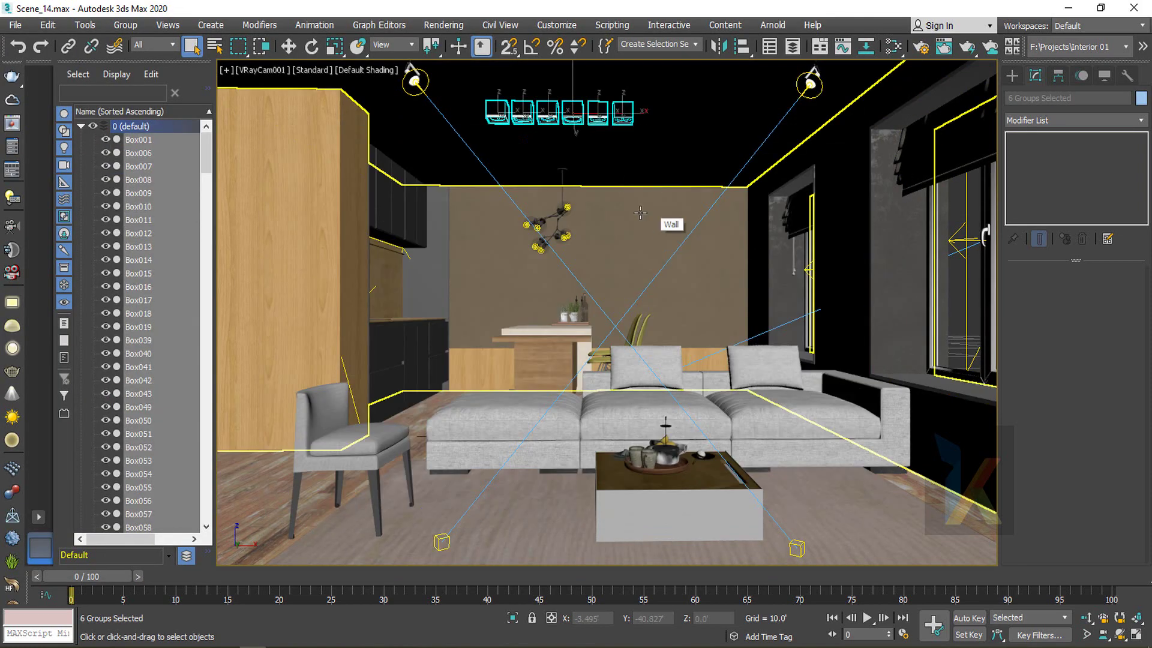
# Isolate the merged light groups together with the ceiling, and show them in a wireframe Perspective view
pyautogui.keyDown('ctrl'); pyautogui.click(691, 125); pyautogui.keyUp('ctrl')
pyautogui.hotkey('alt', 'q')
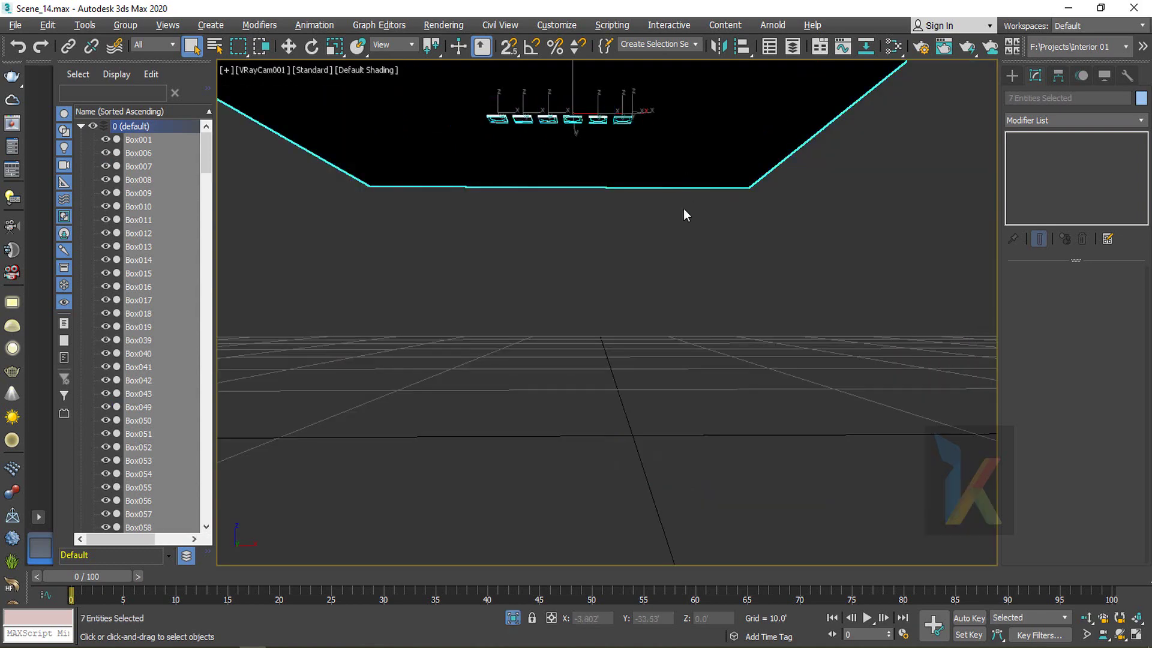
pyautogui.press('p')
pyautogui.moveTo(617, 275)
pyautogui.keyDown('alt'); pyautogui.mouseDown(button='middle')
pyautogui.moveTo(654, 236)
pyautogui.moveTo(699, 314)
pyautogui.mouseUp(button='middle'); pyautogui.keyUp('alt')
pyautogui.press('F3')
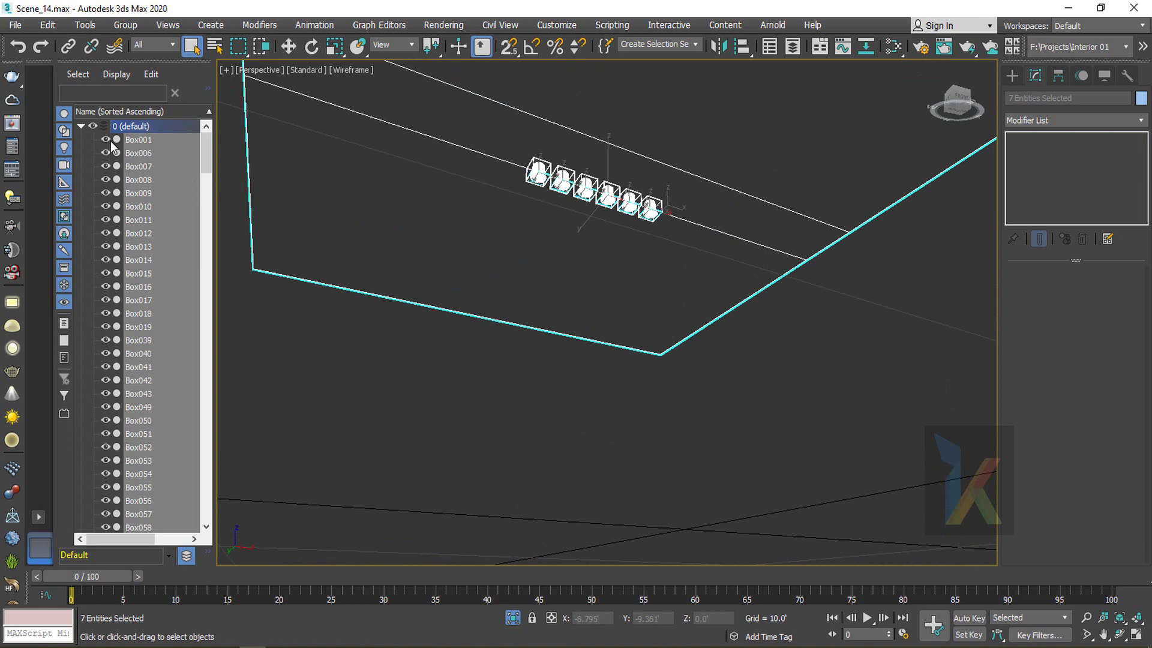
# Move the merged light objects from the default layer to the CeilingLight layer, and collapse the CeilingLight, Lights and Tea Set layers
pyautogui.scroll(-15, 152, 292)
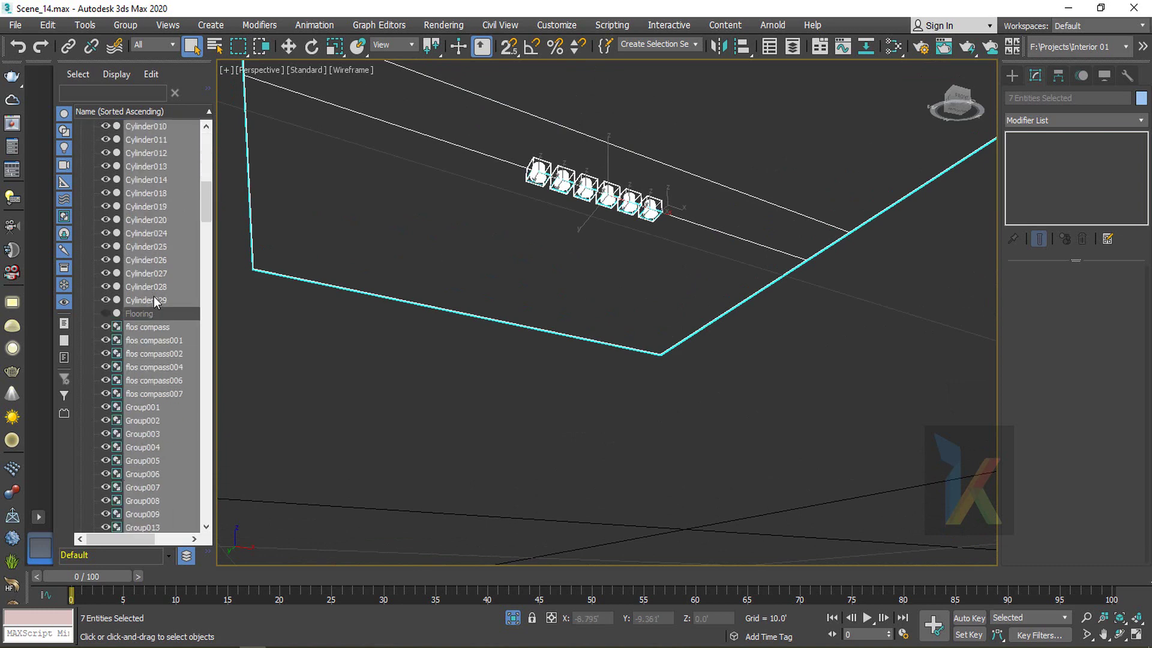
pyautogui.scroll(-15, 153, 297)
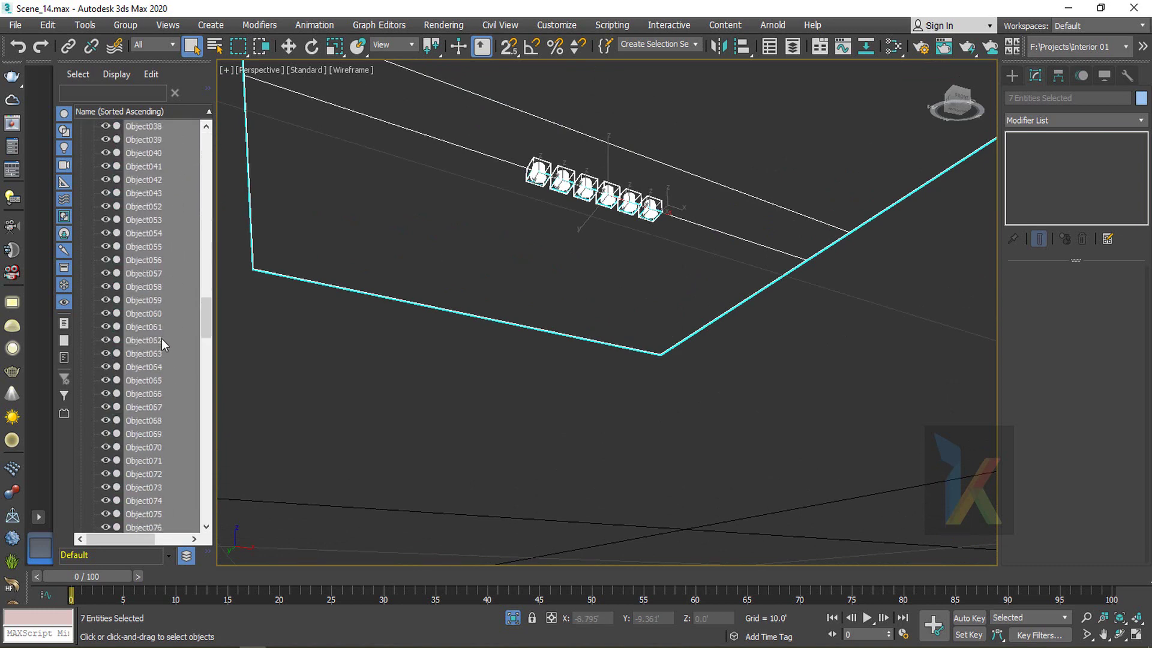
pyautogui.scroll(-6, 165, 348)
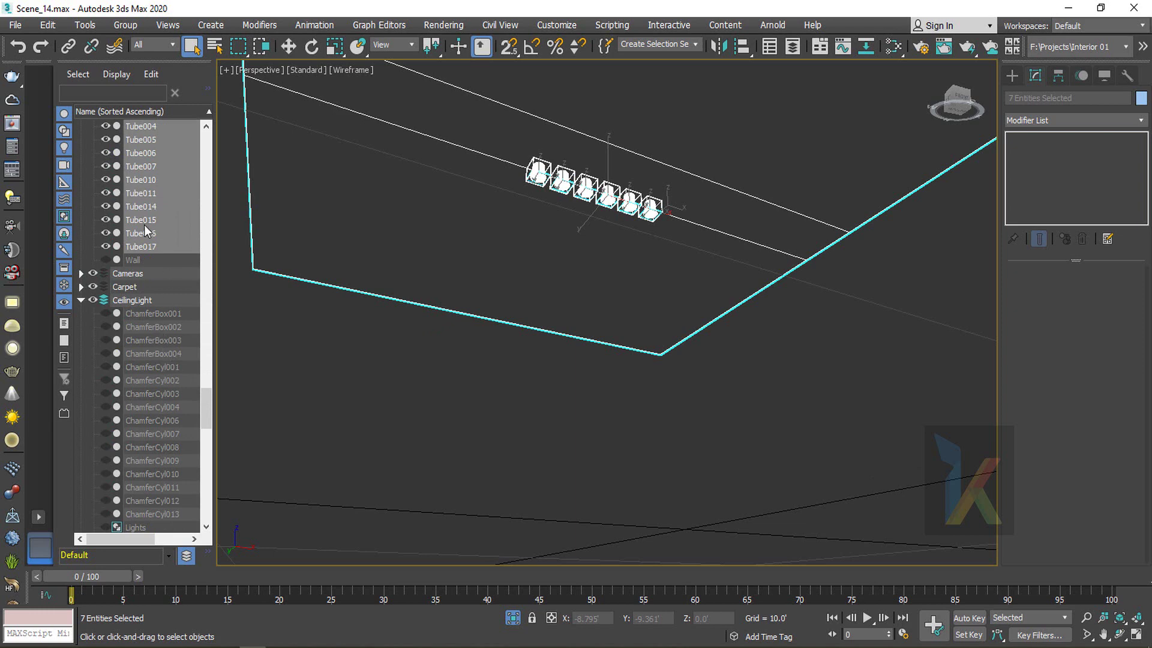
pyautogui.moveTo(143, 234); pyautogui.dragTo(123, 300)
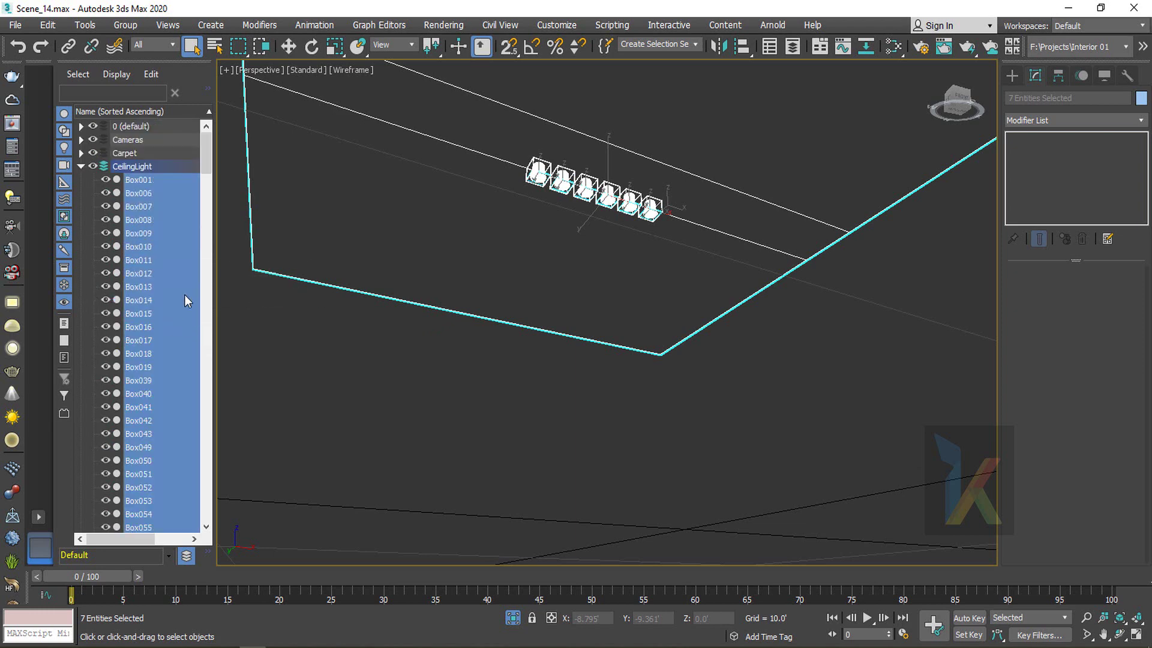
pyautogui.click(80, 167)
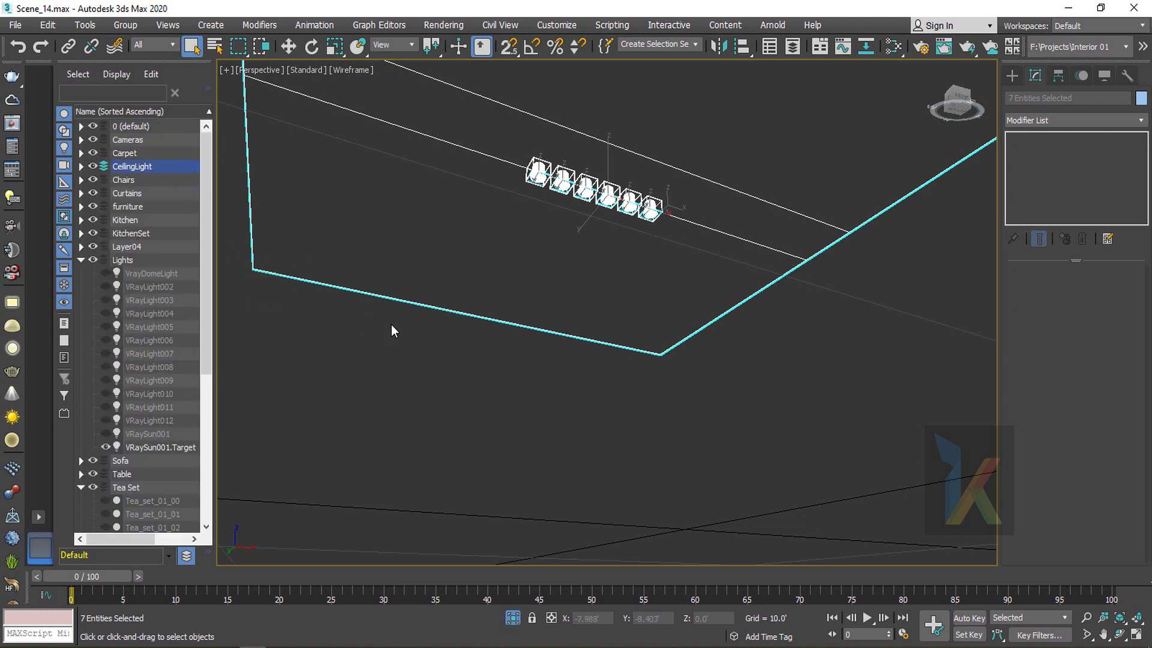
pyautogui.click(82, 260)
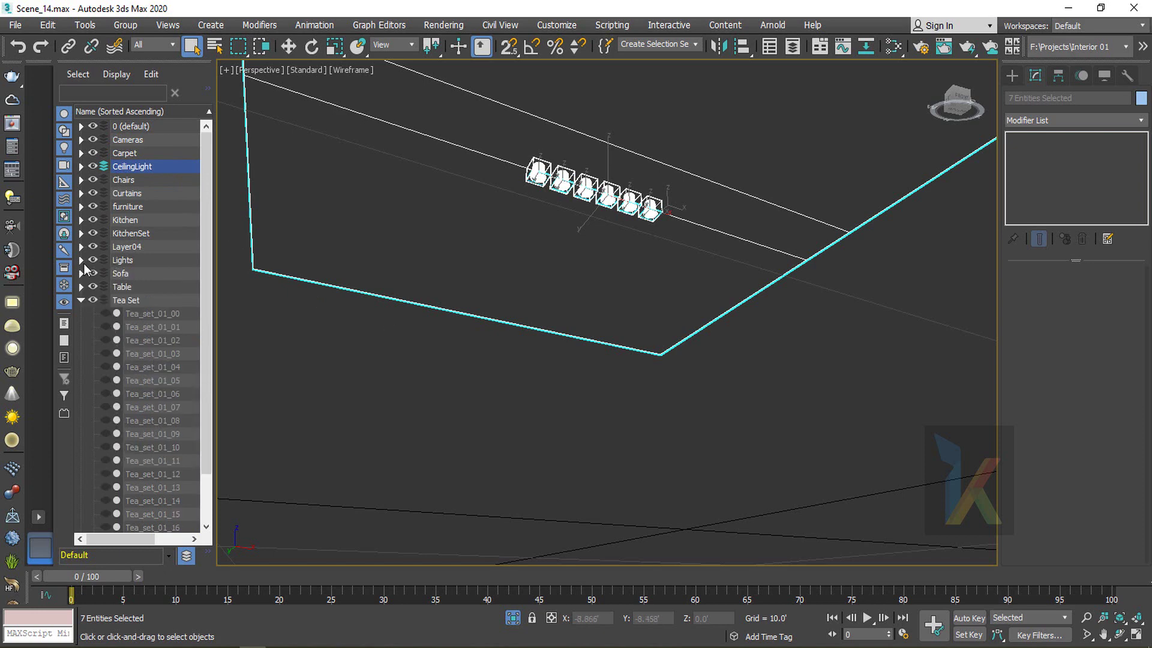
pyautogui.click(81, 300)
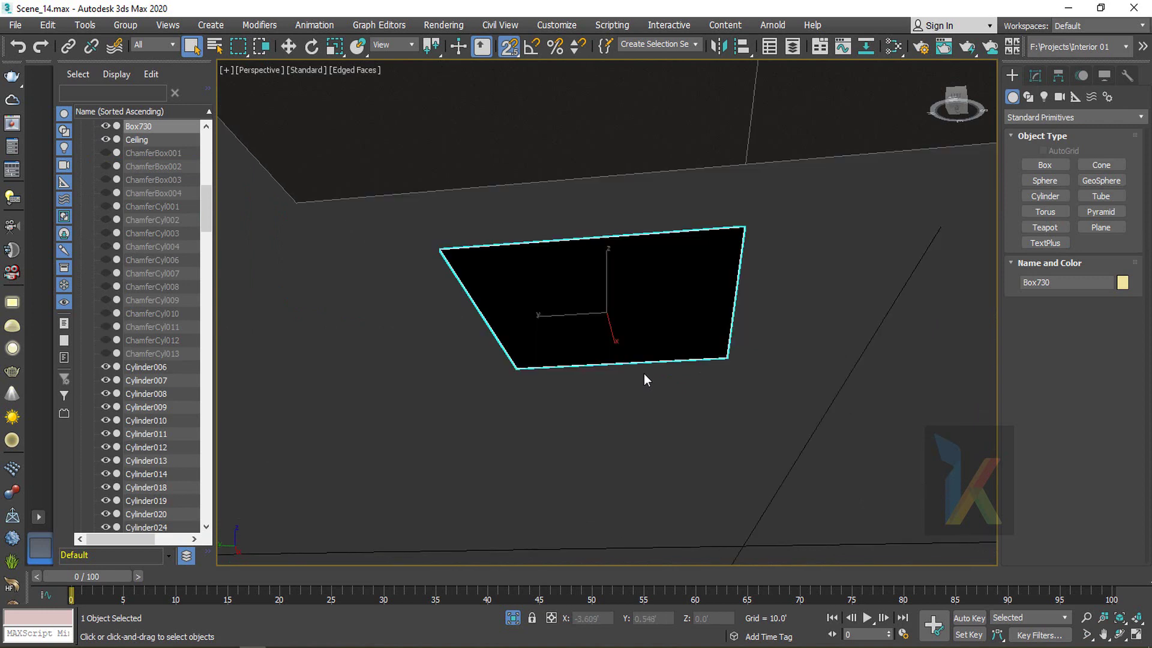
# Set the small box's height to about 0.26'
pyautogui.scroll(-5, 643, 373)
pyautogui.click(1034, 77)
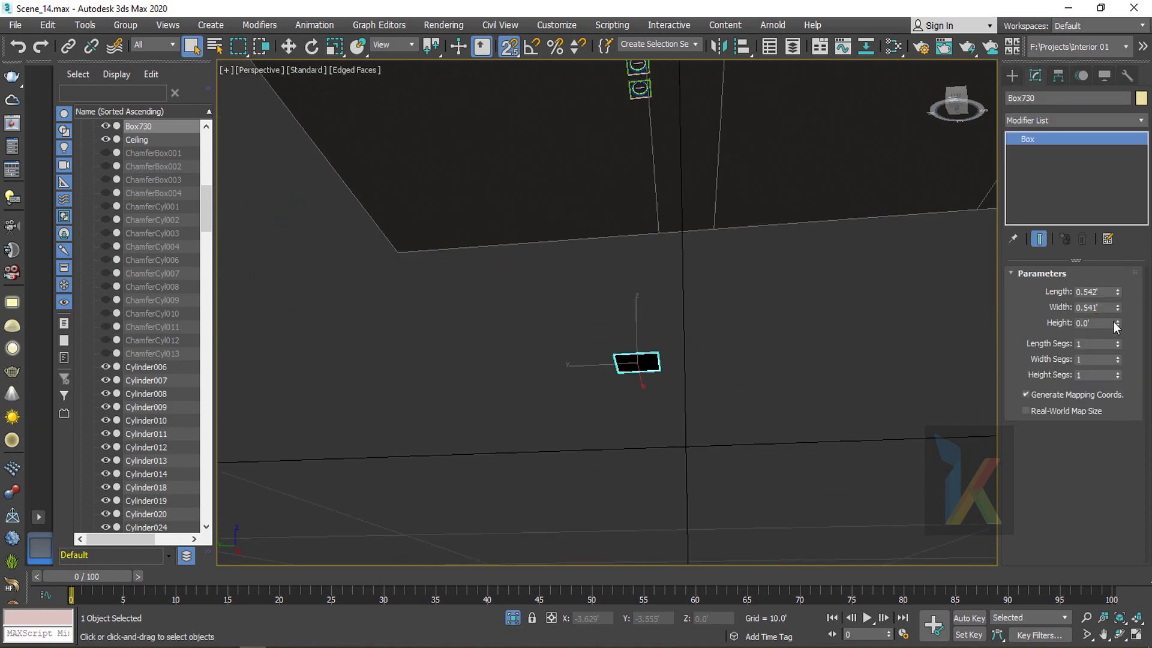
pyautogui.moveTo(1120, 322); pyautogui.dragTo(1119, 302)
# Raise the box towards the ceiling in the shaded Perspective view, to about Z 6.917', with edged faces and snapping turned off
pyautogui.moveTo(656, 310); pyautogui.dragTo(515, 417, button='middle')
pyautogui.press('w')
pyautogui.press('F4')
pyautogui.press('s')
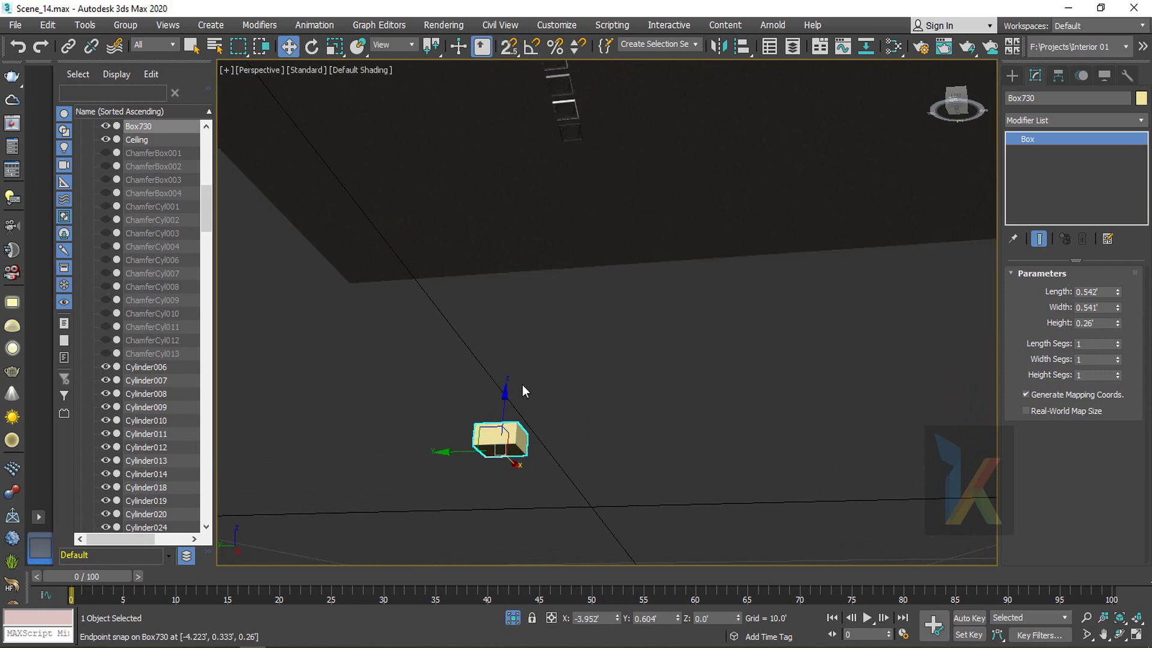
pyautogui.moveTo(524, 351); pyautogui.dragTo(526, 379, button='middle')
pyautogui.scroll(-2, 526, 378)
pyautogui.moveTo(522, 317); pyautogui.dragTo(543, 125)
# Examine the box and the row of light fixtures against the ceiling outline in the Top view
pyautogui.press('t')
pyautogui.press('z')
pyautogui.scroll(-12, 616, 279)
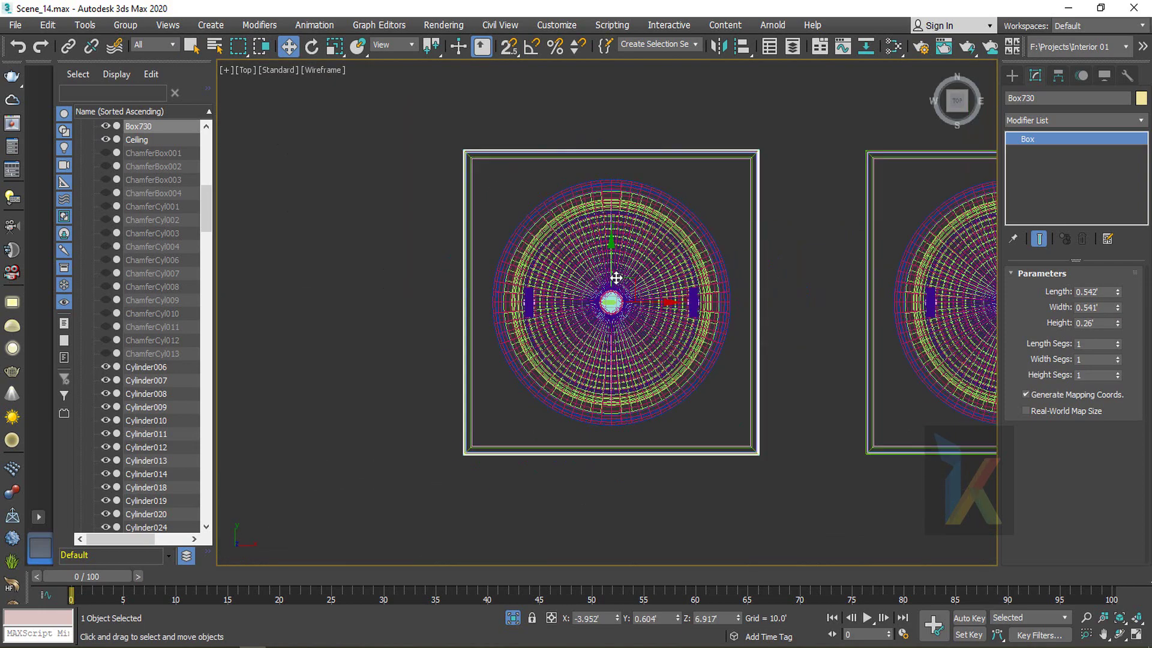
pyautogui.scroll(2, 648, 336)
pyautogui.moveTo(640, 225); pyautogui.dragTo(578, 324, button='middle')
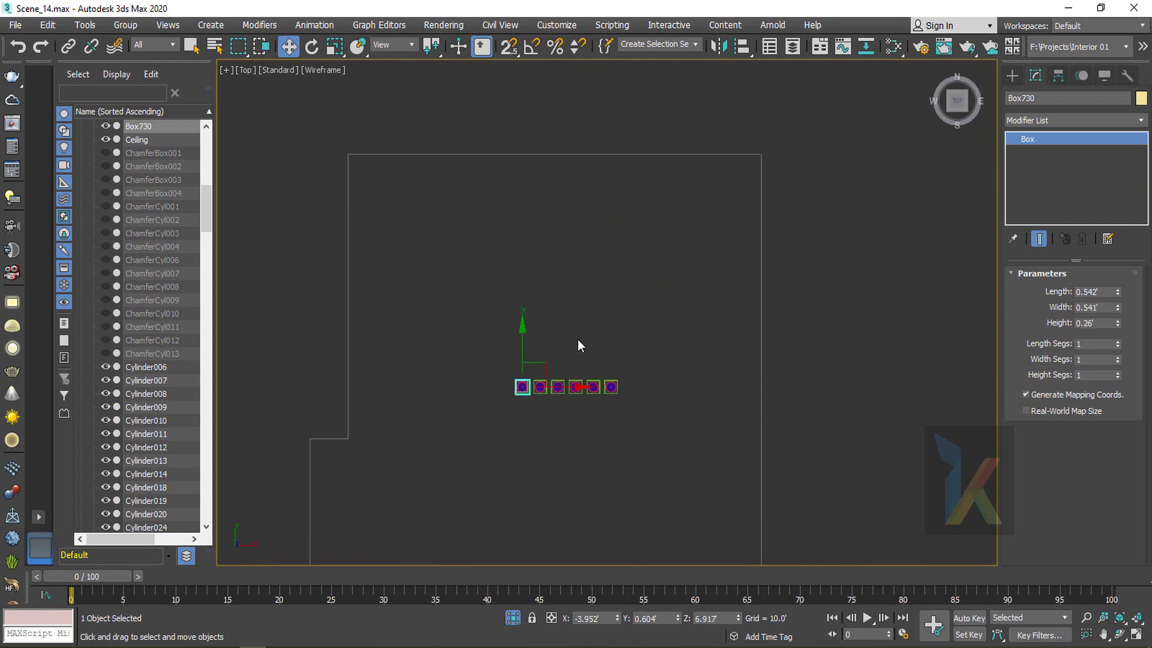
pyautogui.press('F3')
pyautogui.press('F3')
pyautogui.click(840, 324)
pyautogui.press('p')
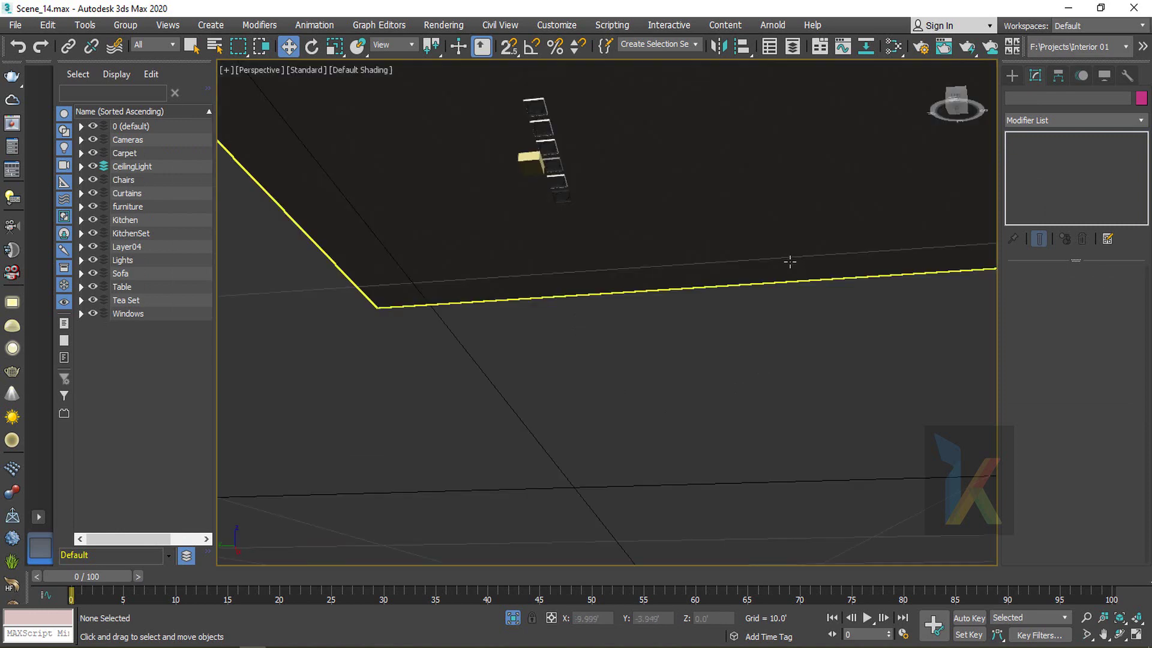
# Turn off Backface Cull in the object properties of the Ceiling
pyautogui.click(723, 211)
pyautogui.moveTo(712, 215); pyautogui.dragTo(560, 304, button='middle')
pyautogui.scroll(-5, 573, 303)
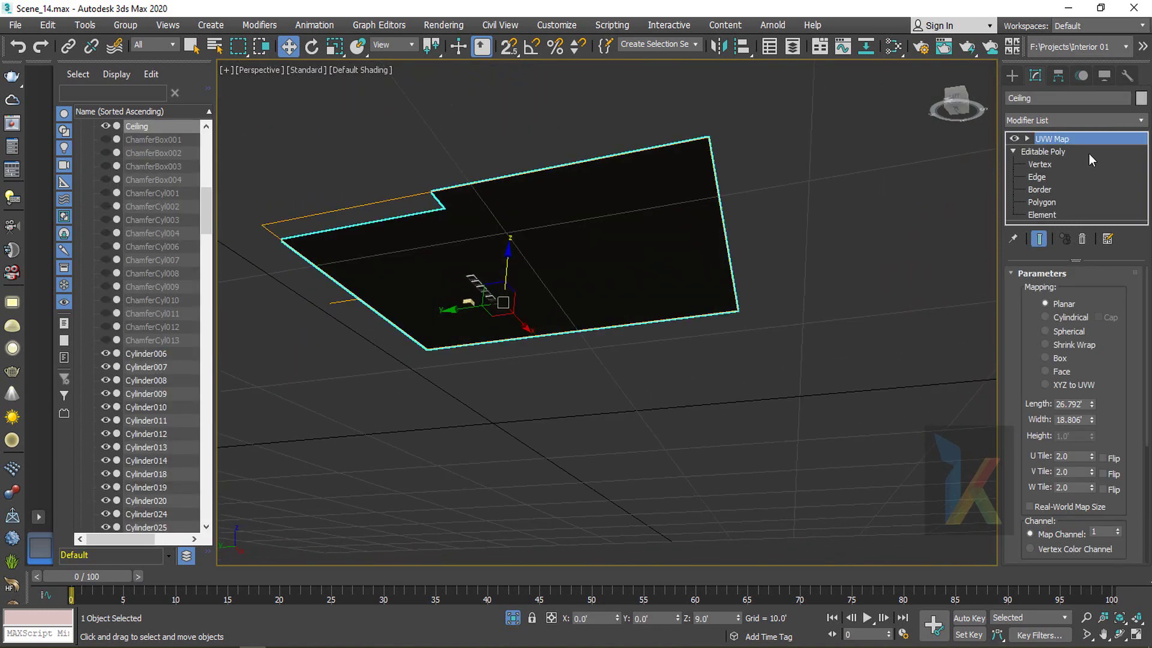
pyautogui.rightClick(677, 221)
pyautogui.click(729, 383)
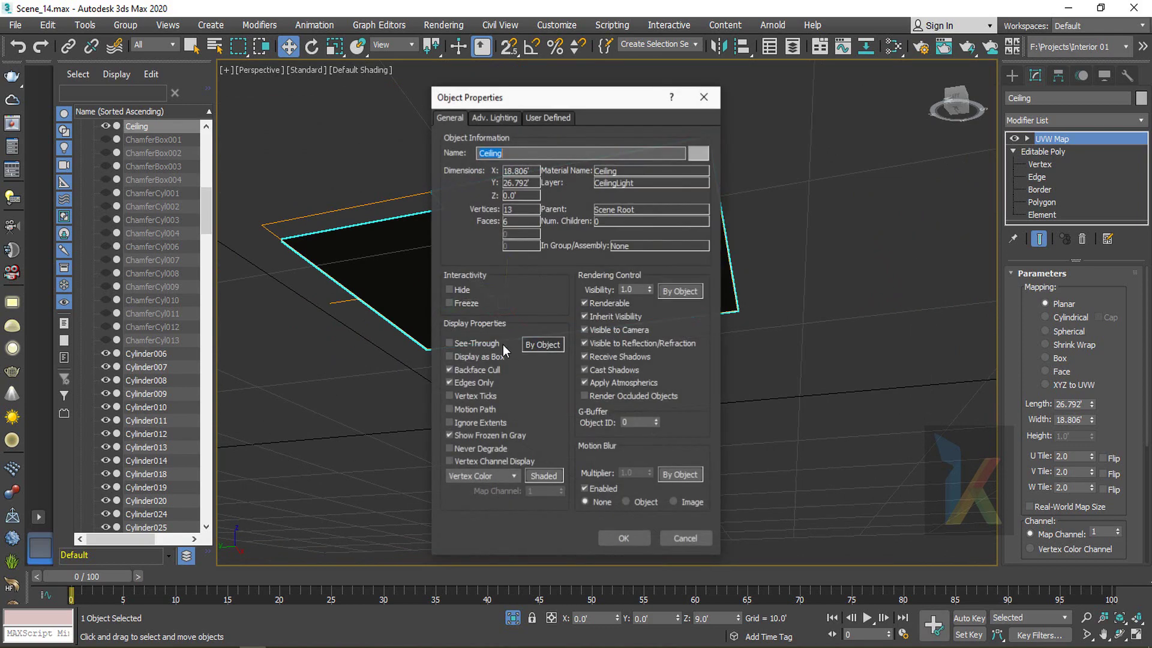
pyautogui.click(471, 371)
pyautogui.click(625, 538)
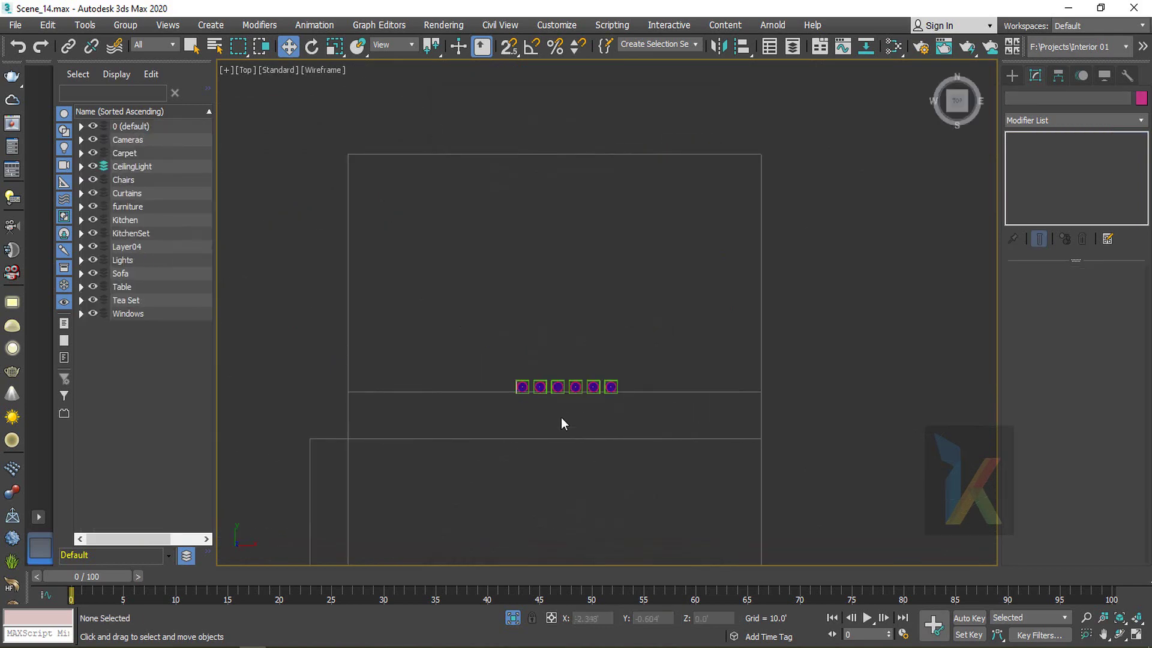
# Move the box in the Top view near the ceiling's northeast corner, to about X 4.117', Y 8.424'
pyautogui.press('F3')
pyautogui.press('F3')
pyautogui.scroll(-2, 576, 447)
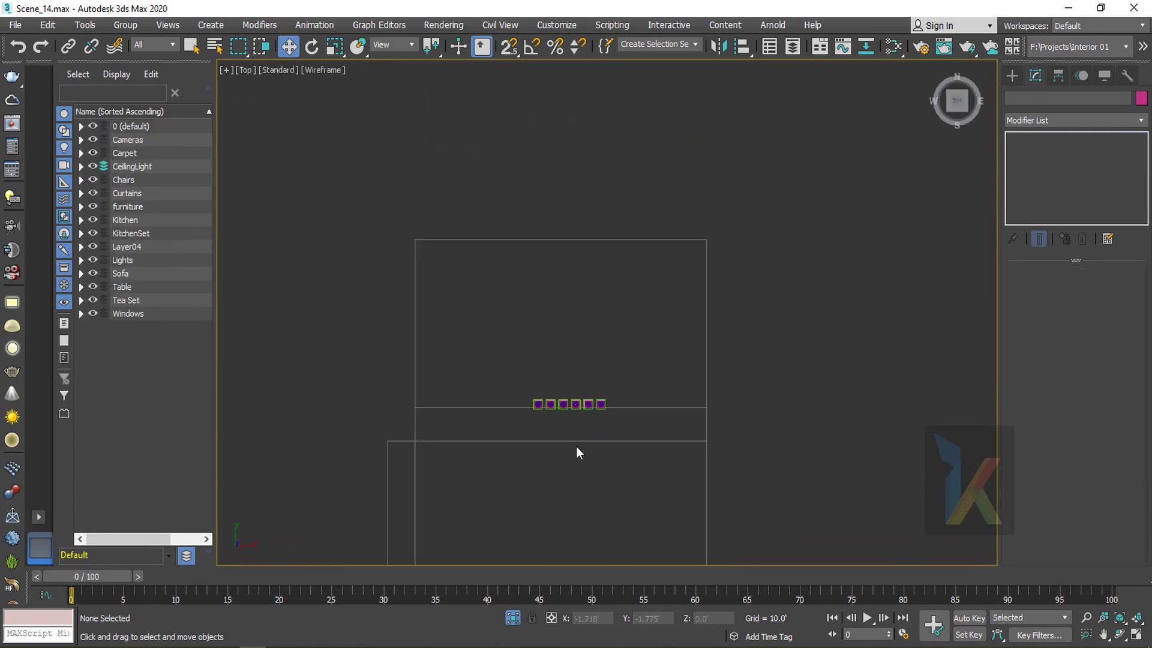
pyautogui.press('p')
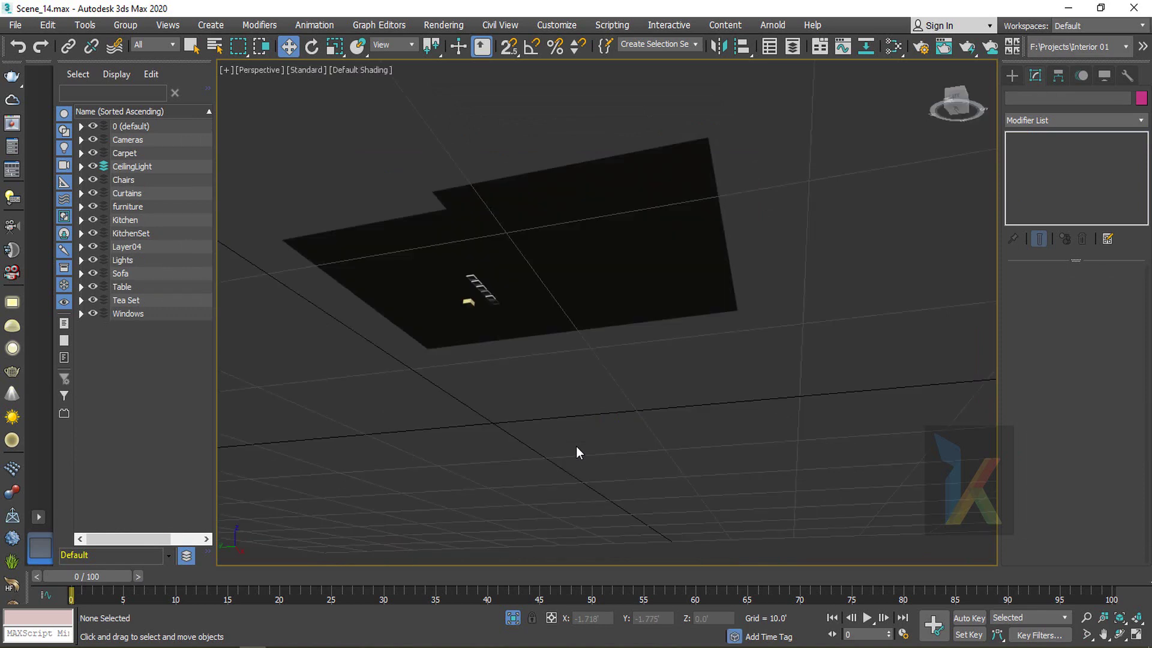
pyautogui.click(467, 302)
pyautogui.press('t')
pyautogui.moveTo(559, 401); pyautogui.dragTo(713, 257)
pyautogui.scroll(3, 700, 295)
pyautogui.moveTo(700, 292); pyautogui.dragTo(679, 250, button='middle')
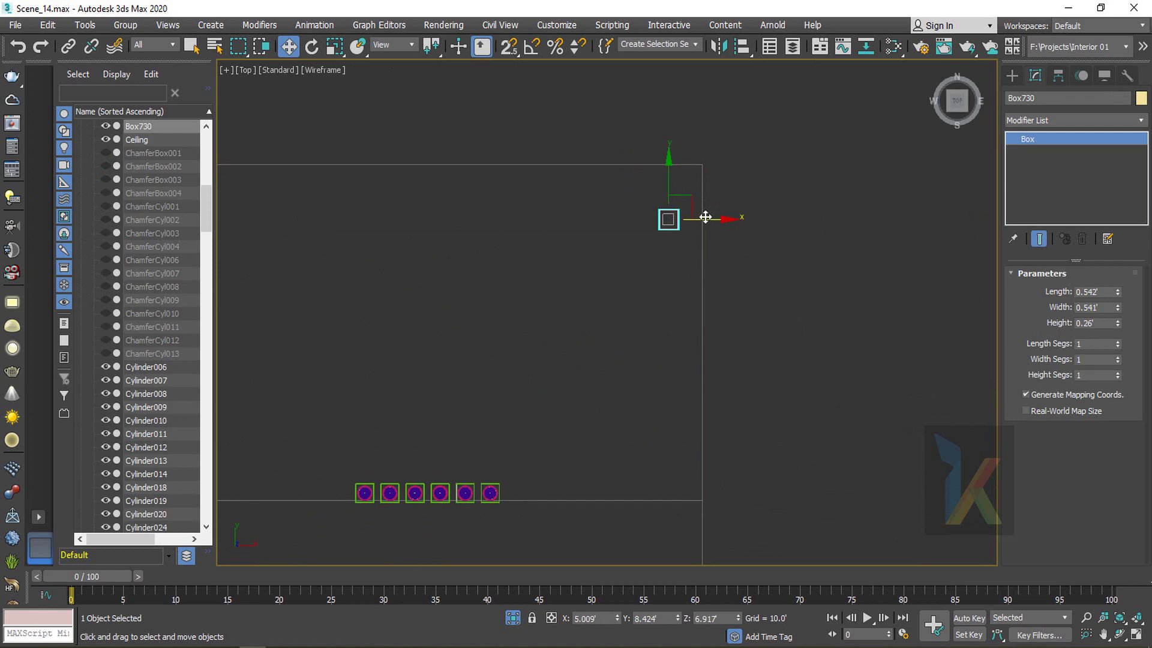
pyautogui.moveTo(706, 217); pyautogui.dragTo(675, 226)
# Make two instance copies of the box about 2.5' apart along negative Y, and shift all three boxes slightly in that direction
pyautogui.moveTo(640, 173)
pyautogui.keyDown('shift'); pyautogui.mouseDown()
pyautogui.moveTo(640, 275)
pyautogui.moveTo(641, 264)
pyautogui.mouseUp(); pyautogui.keyUp('shift')
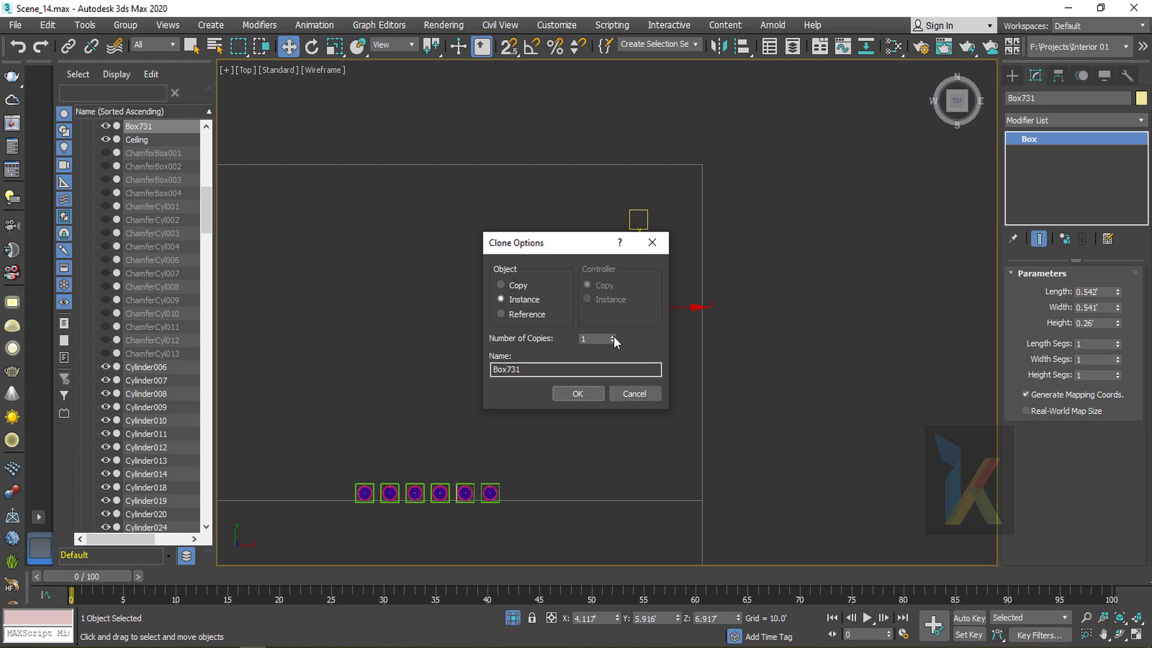
pyautogui.click(579, 393)
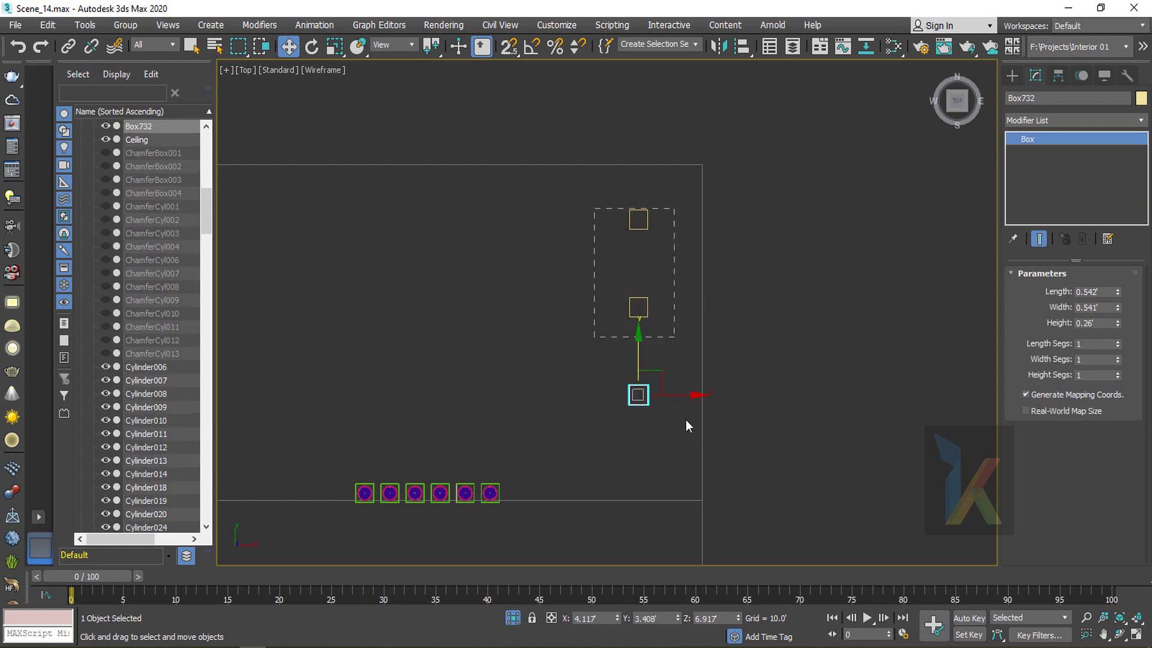
pyautogui.moveTo(686, 420); pyautogui.dragTo(686, 421)
pyautogui.moveTo(639, 258); pyautogui.dragTo(637, 276)
pyautogui.scroll(-4, 553, 360)
pyautogui.moveTo(517, 362); pyautogui.dragTo(571, 367, button='middle')
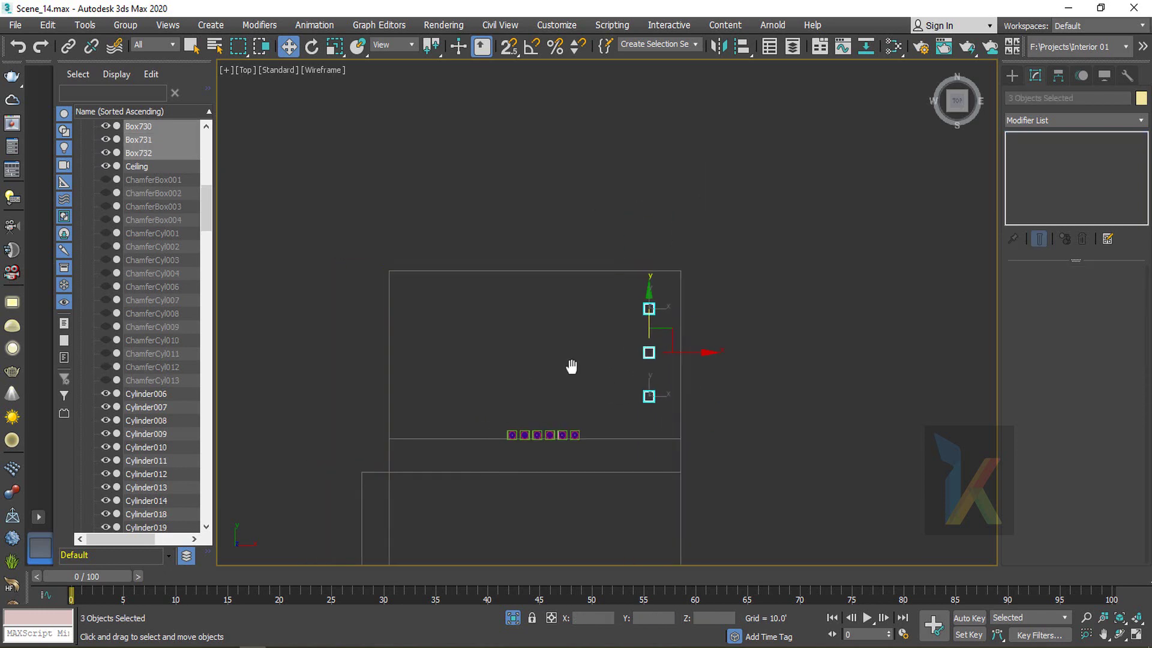
pyautogui.scroll(2, 571, 367)
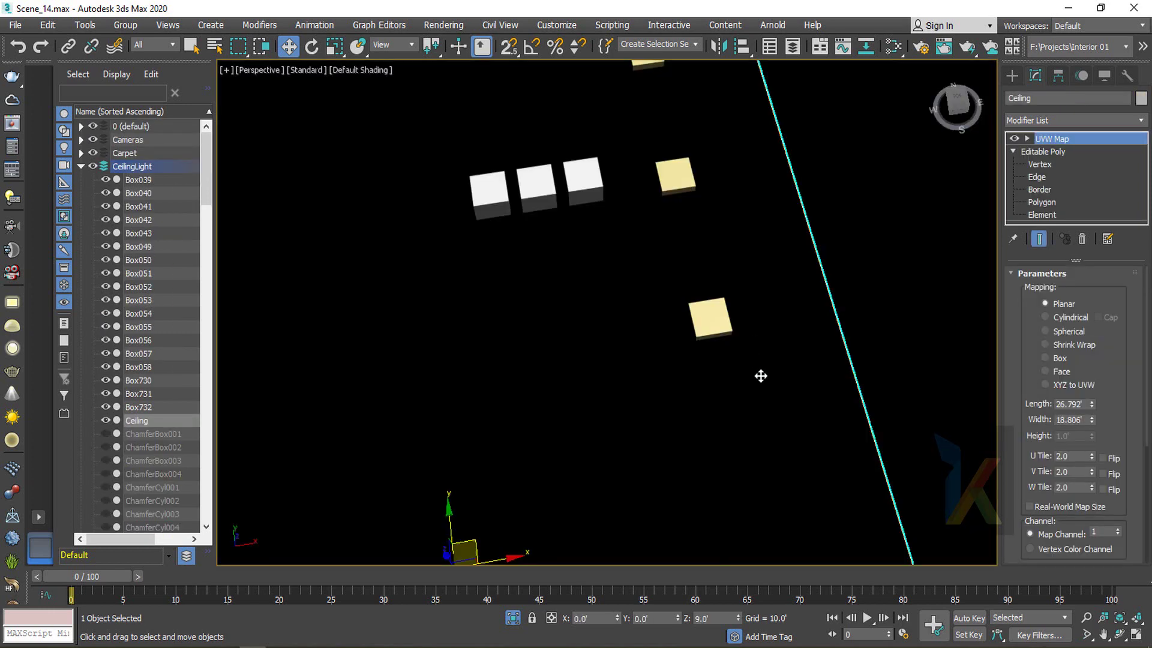
# Add a Shell modifier to the Ceiling and inspect its thickness from around the slab
pyautogui.scroll(-3, 761, 377)
pyautogui.keyDown('alt'); pyautogui.moveTo(727, 430); pyautogui.dragTo(754, 380, button='middle'); pyautogui.keyUp('alt')
pyautogui.scroll(-5, 753, 380)
pyautogui.moveTo(746, 554); pyautogui.dragTo(696, 439, button='middle')
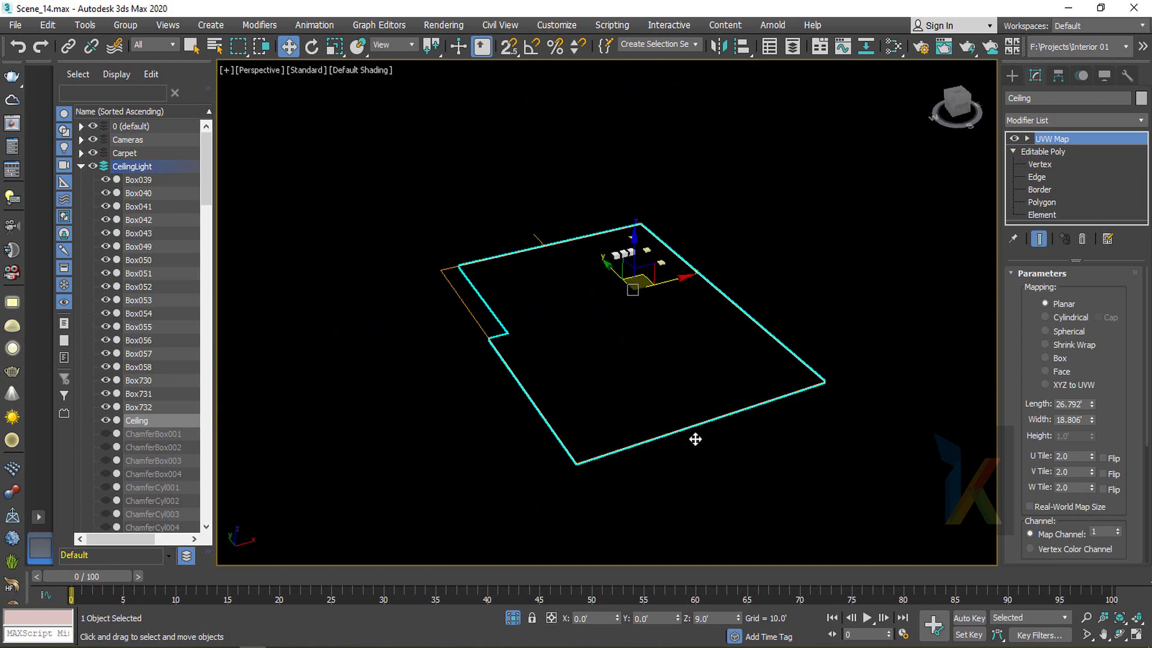
pyautogui.keyDown('alt'); pyautogui.moveTo(684, 340); pyautogui.dragTo(684, 319, button='middle'); pyautogui.keyUp('alt')
pyautogui.click(1056, 120)
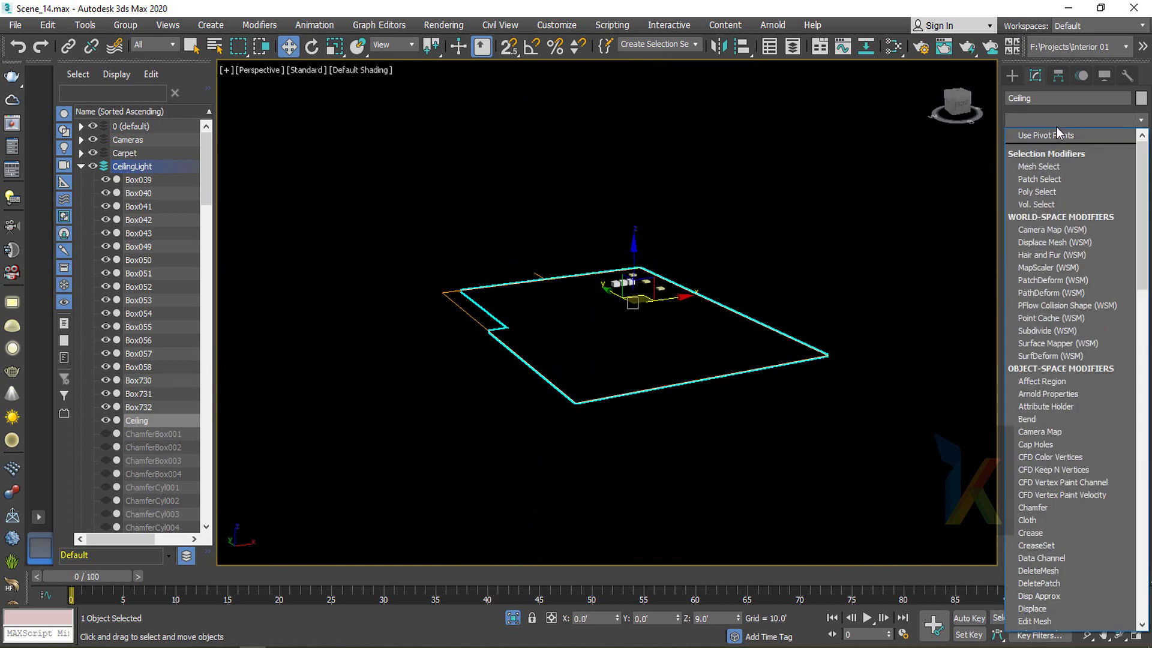
pyautogui.scroll(-1, 1056, 127)
pyautogui.write('sh')
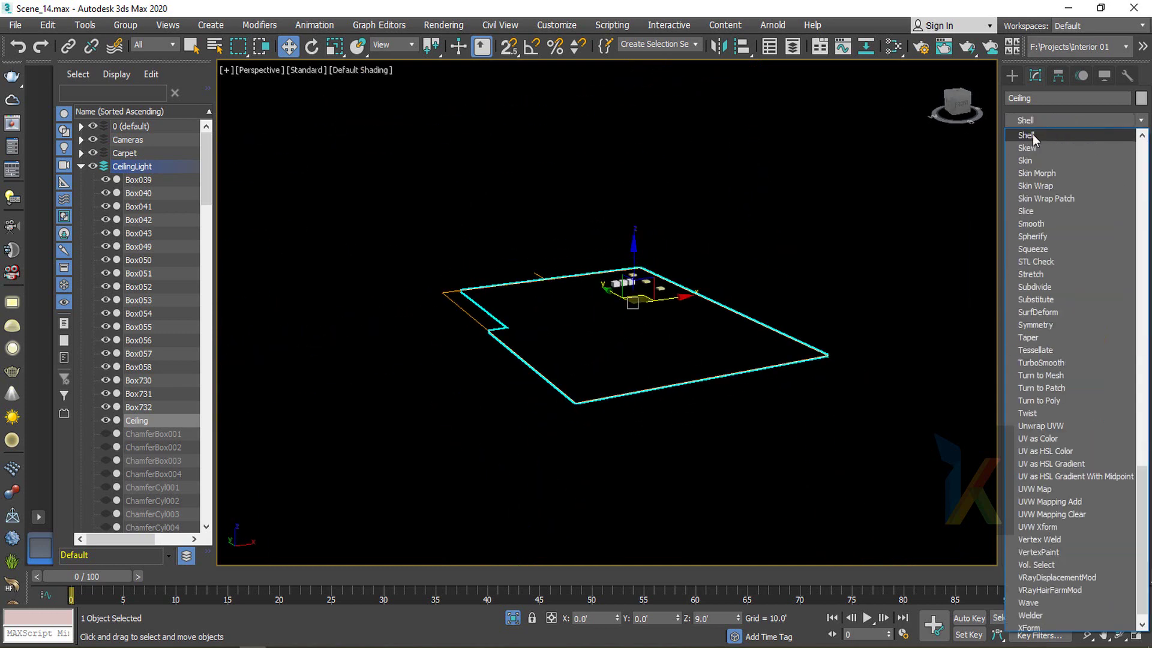
pyautogui.click(1031, 135)
pyautogui.keyDown('alt'); pyautogui.moveTo(684, 342); pyautogui.dragTo(641, 356, button='middle'); pyautogui.keyUp('alt')
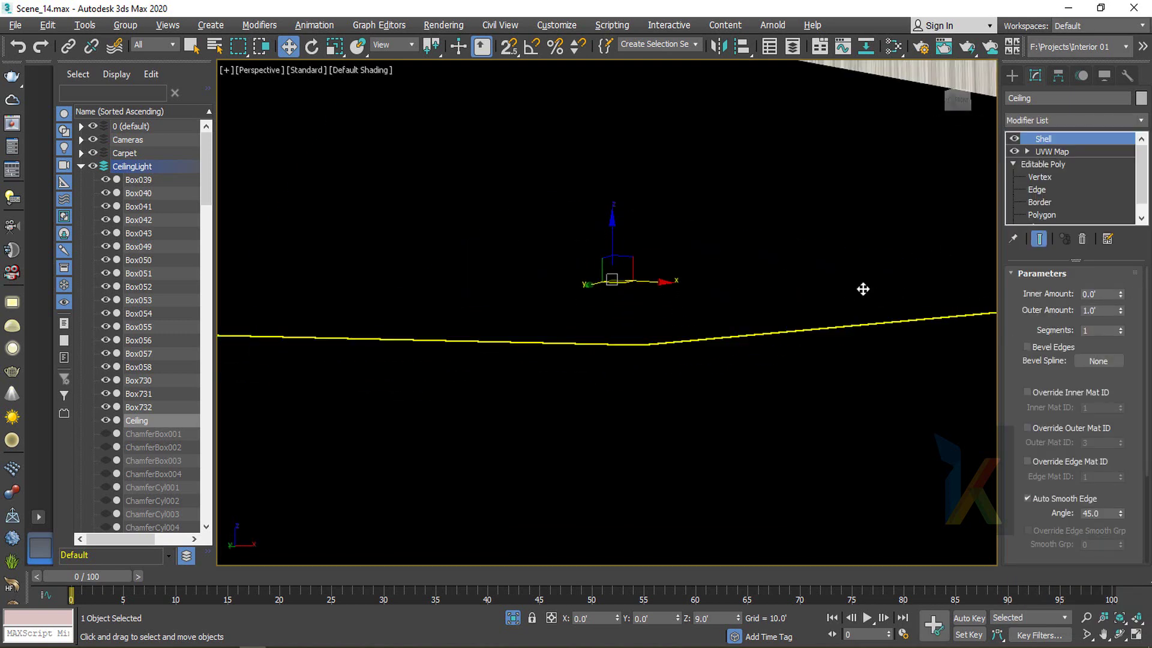
pyautogui.keyDown('alt'); pyautogui.moveTo(864, 289); pyautogui.dragTo(858, 305, button='middle'); pyautogui.keyUp('alt')
pyautogui.keyDown('alt'); pyautogui.moveTo(849, 345); pyautogui.dragTo(837, 338, button='middle'); pyautogui.keyUp('alt')
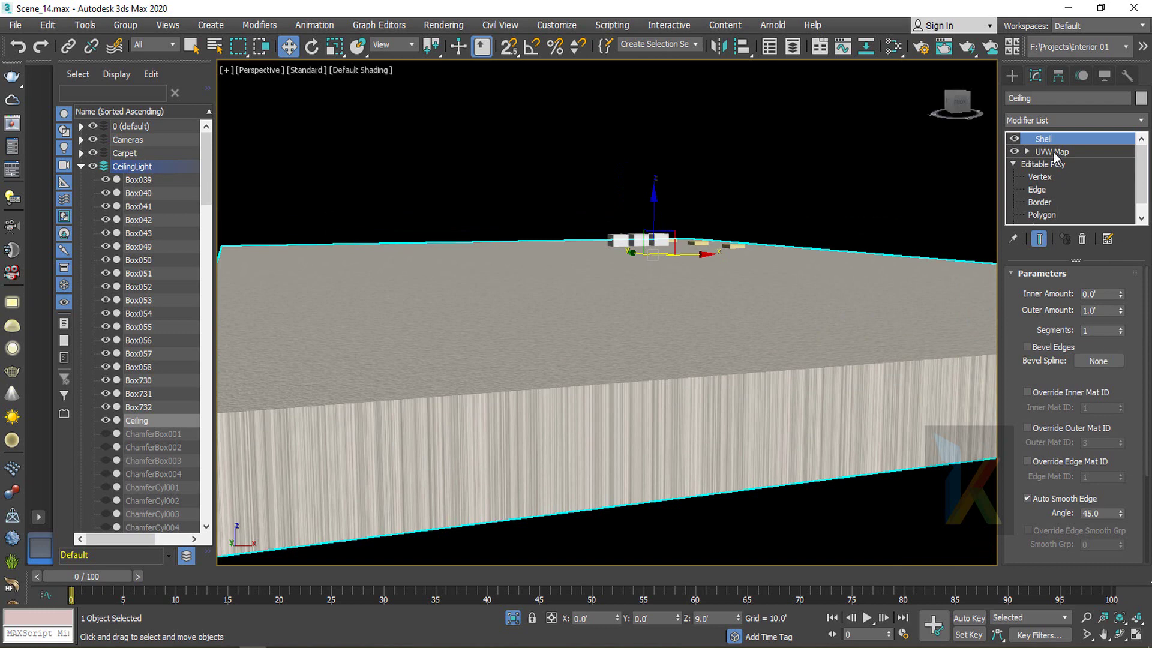
# Move UVW Map above Shell in the Ceiling's modifier stack, reset the Shell's Outer Amount, and raise its Inner Amount
pyautogui.moveTo(1053, 153); pyautogui.dragTo(1050, 137)
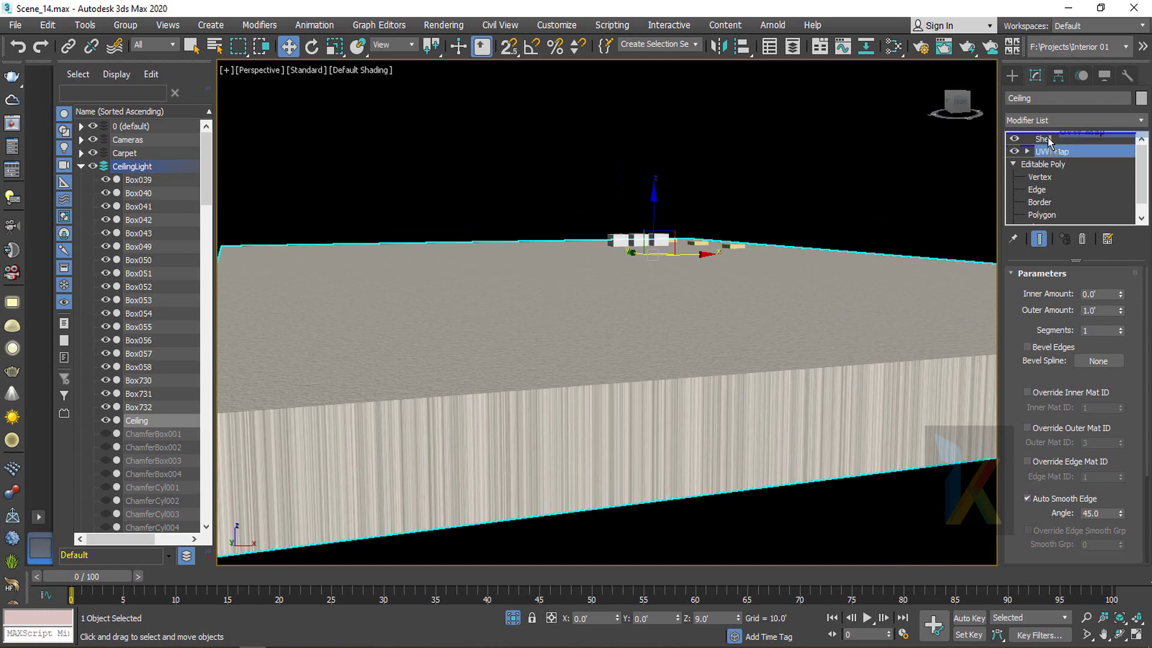
pyautogui.click(1050, 153)
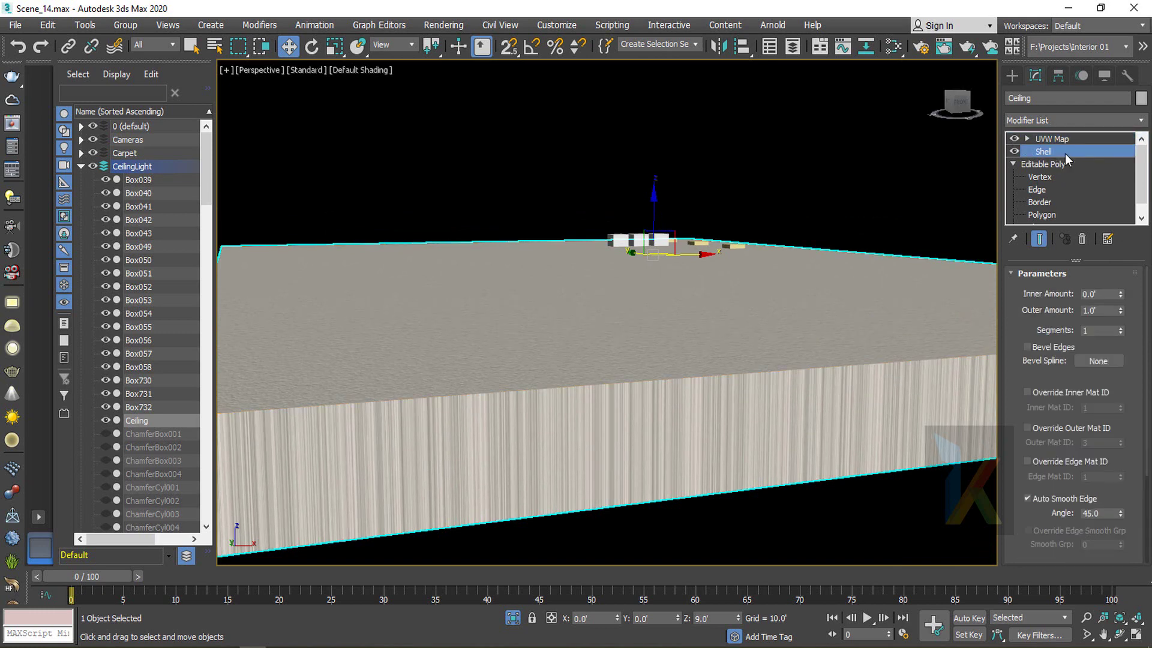
pyautogui.rightClick(1119, 311)
pyautogui.moveTo(1120, 293); pyautogui.dragTo(1120, 256)
pyautogui.scroll(-2, 758, 324)
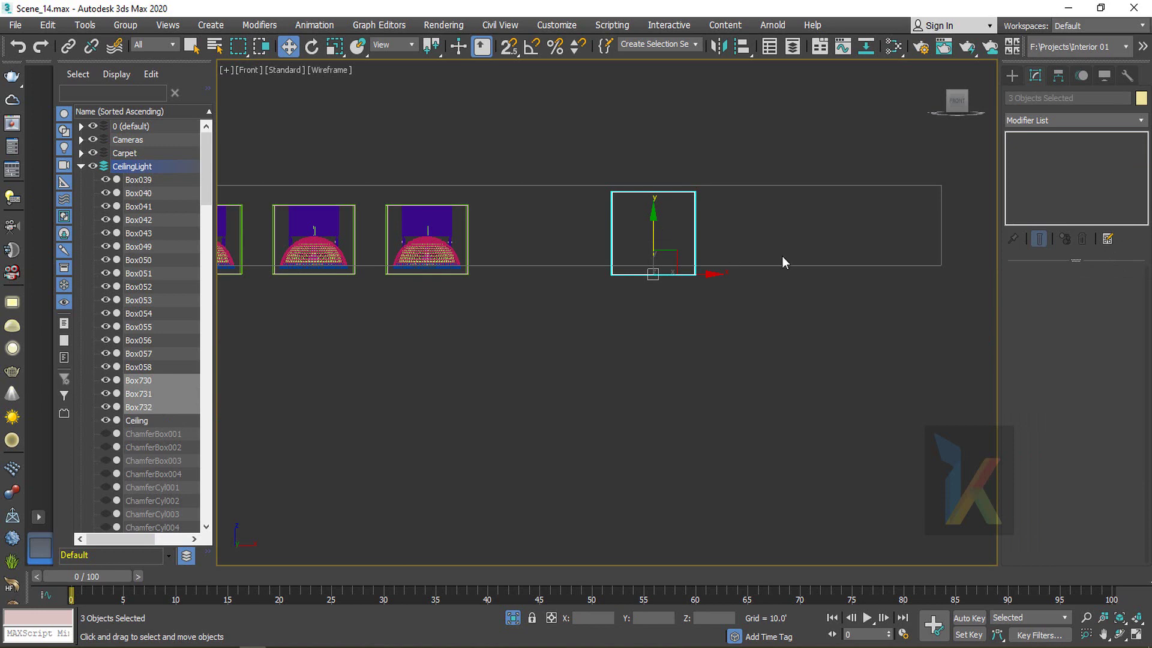
# Subtract the three boxes Box730, Box731 and Box732 from the Ceiling as Boolean operands
pyautogui.press('p')
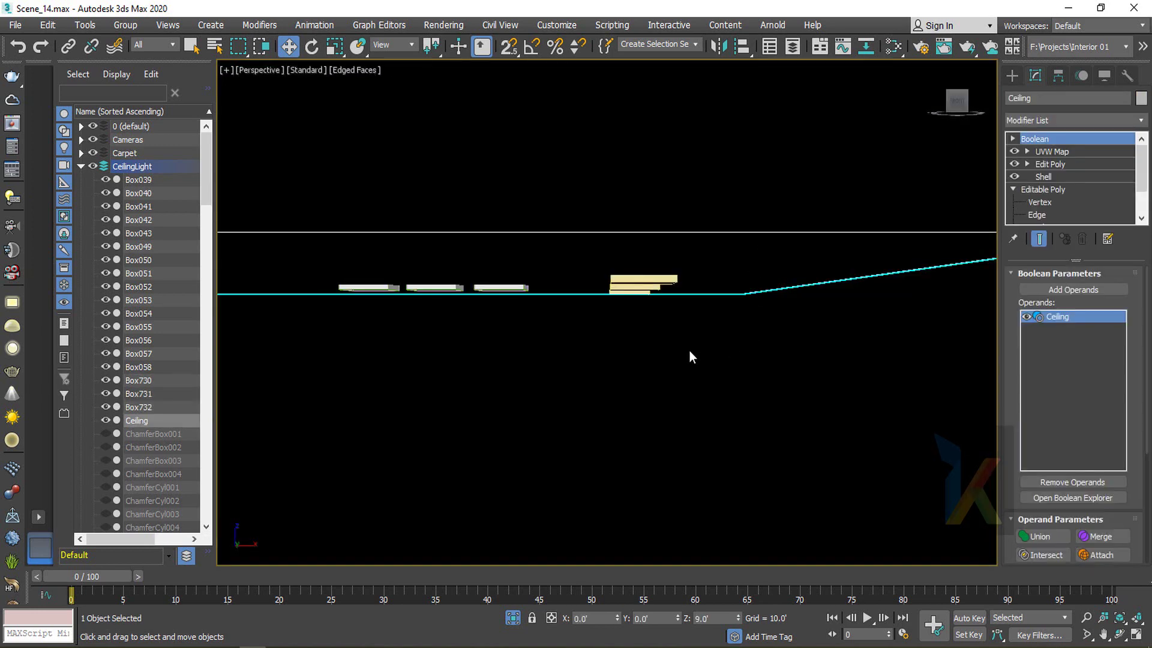
pyautogui.keyDown('alt'); pyautogui.moveTo(690, 350); pyautogui.dragTo(761, 137, button='middle'); pyautogui.keyUp('alt')
pyautogui.moveTo(530, 473); pyautogui.dragTo(645, 257, button='middle')
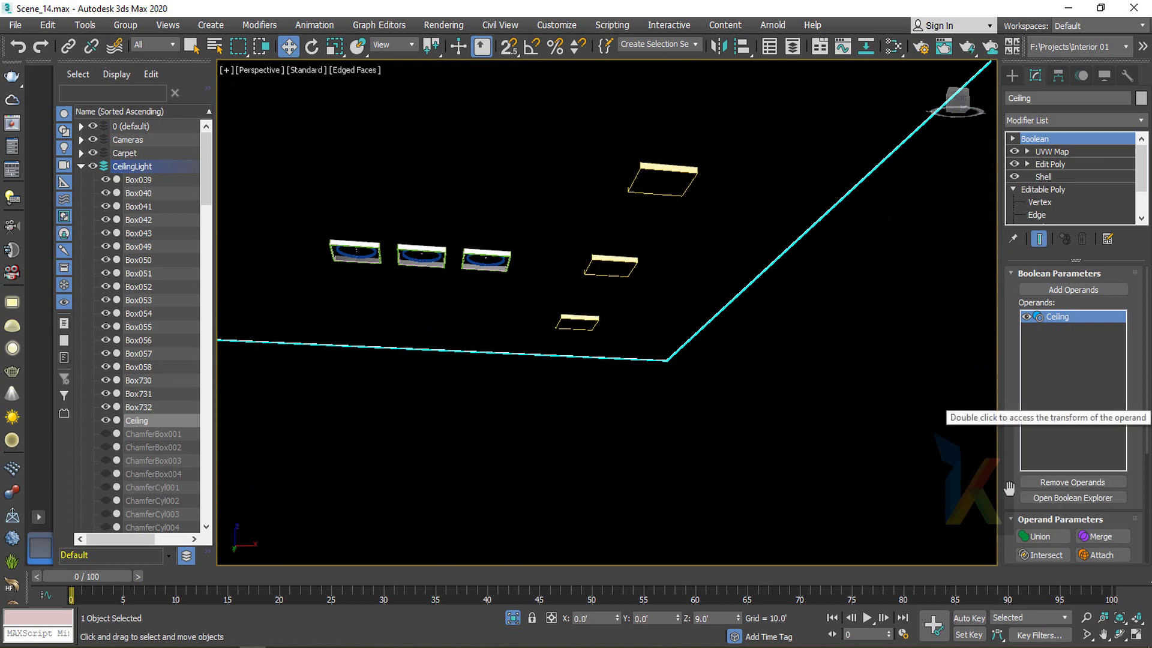
pyautogui.moveTo(1009, 488); pyautogui.dragTo(1008, 353)
pyautogui.moveTo(1012, 453); pyautogui.dragTo(1014, 528)
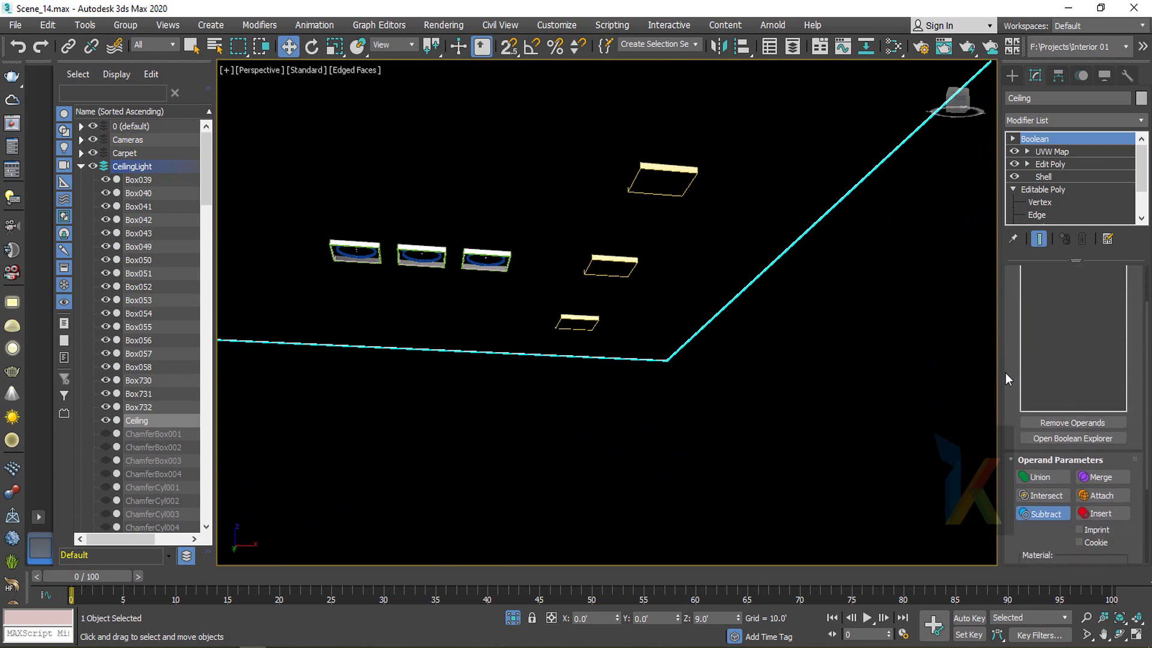
pyautogui.moveTo(1005, 373); pyautogui.dragTo(1006, 431)
pyautogui.click(1056, 289)
pyautogui.click(667, 181)
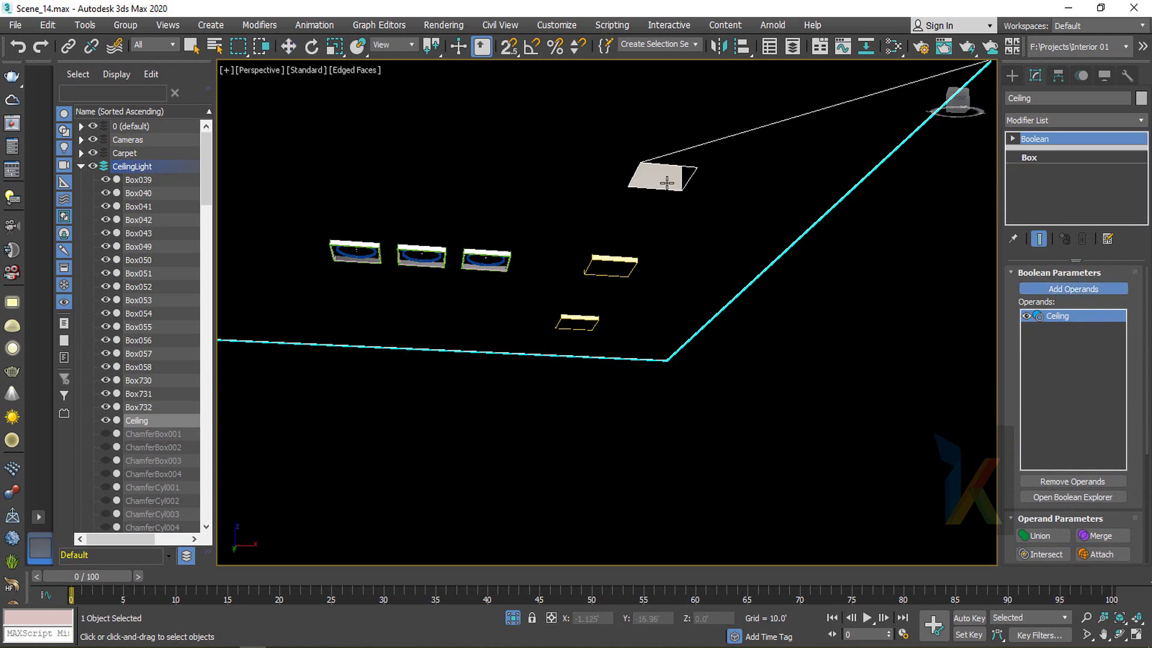
pyautogui.click(610, 266)
pyautogui.click(574, 324)
pyautogui.scroll(-3, 585, 336)
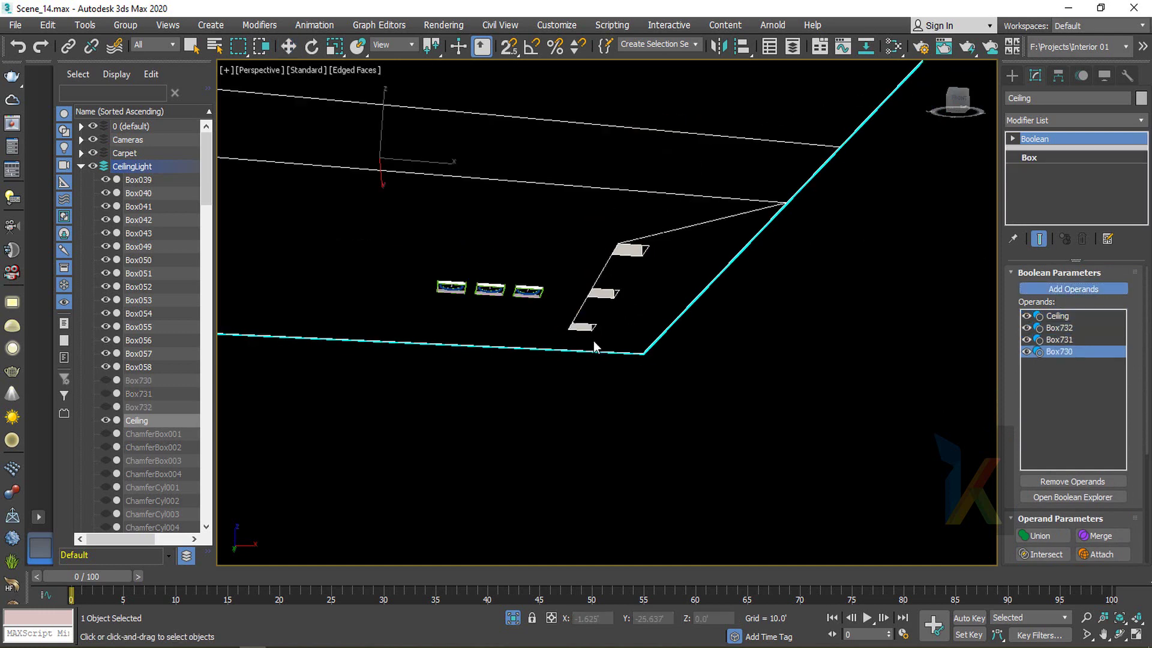
# Inspect the three recesses from below with edged faces off, and convert the Ceiling to Editable Poly
pyautogui.press('F4')
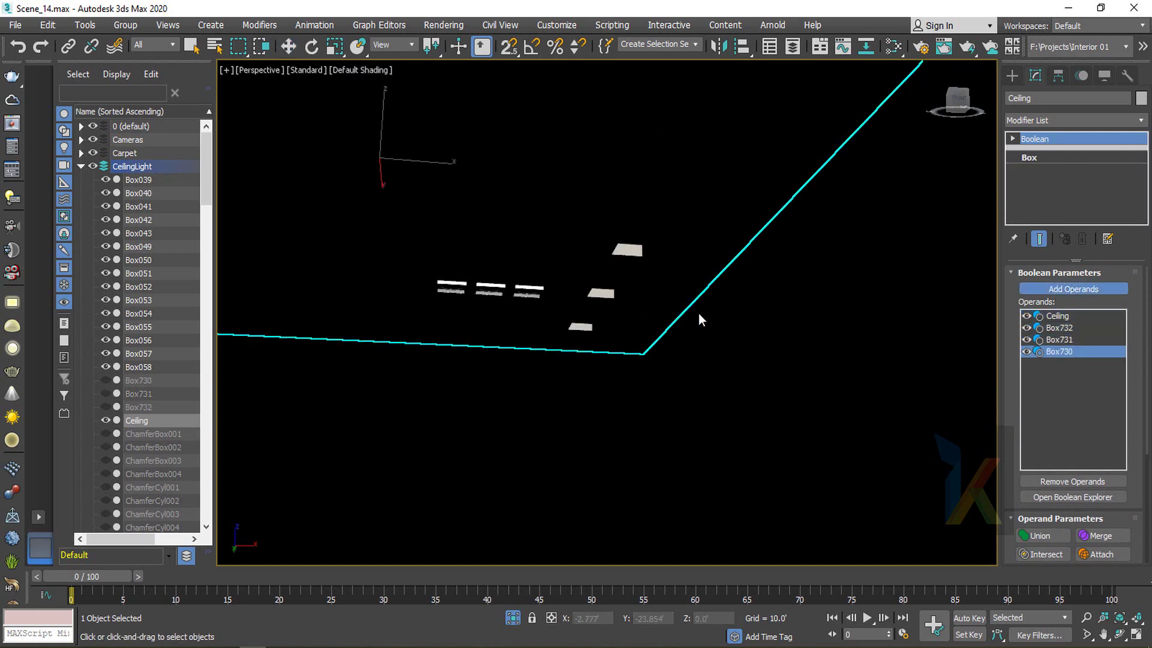
pyautogui.keyDown('alt'); pyautogui.moveTo(699, 313); pyautogui.dragTo(670, 271, button='middle'); pyautogui.keyUp('alt')
pyautogui.moveTo(670, 272); pyautogui.dragTo(669, 168, button='middle')
pyautogui.press('w')
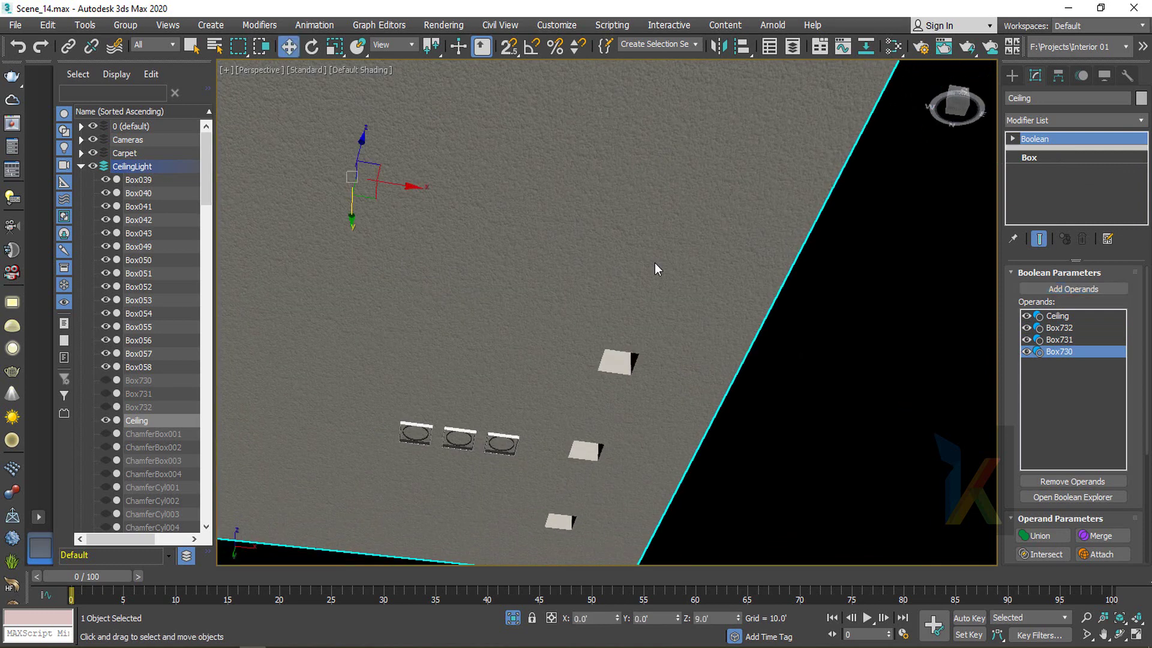
pyautogui.rightClick(691, 312)
pyautogui.moveTo(742, 480)
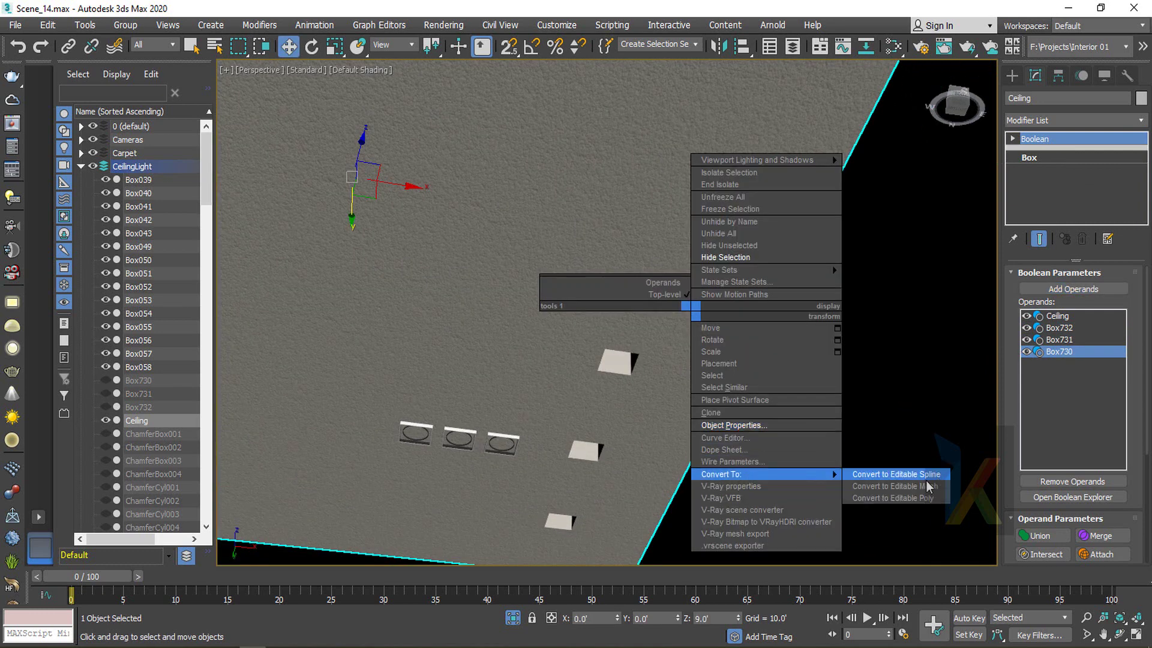
pyautogui.click(905, 498)
pyautogui.click(831, 401)
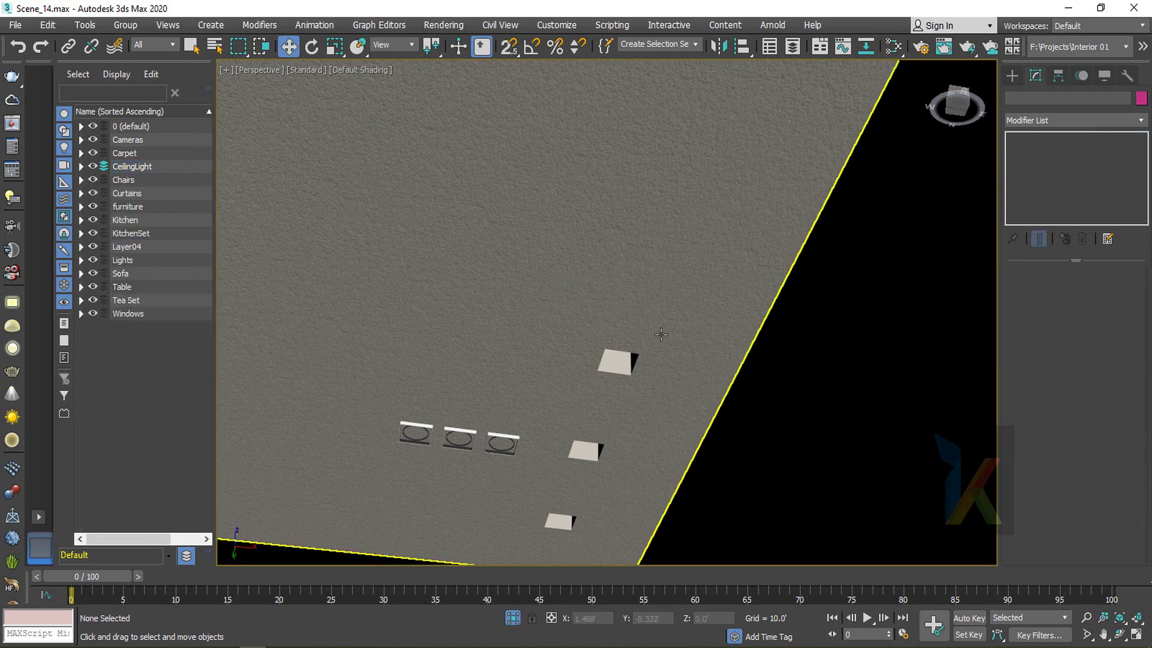
# Move the easternmost ceiling light in the Top view into the middle recess, at about X 4.116', Y 5.374'
pyautogui.click(625, 415)
pyautogui.press('F4')
pyautogui.click(505, 443)
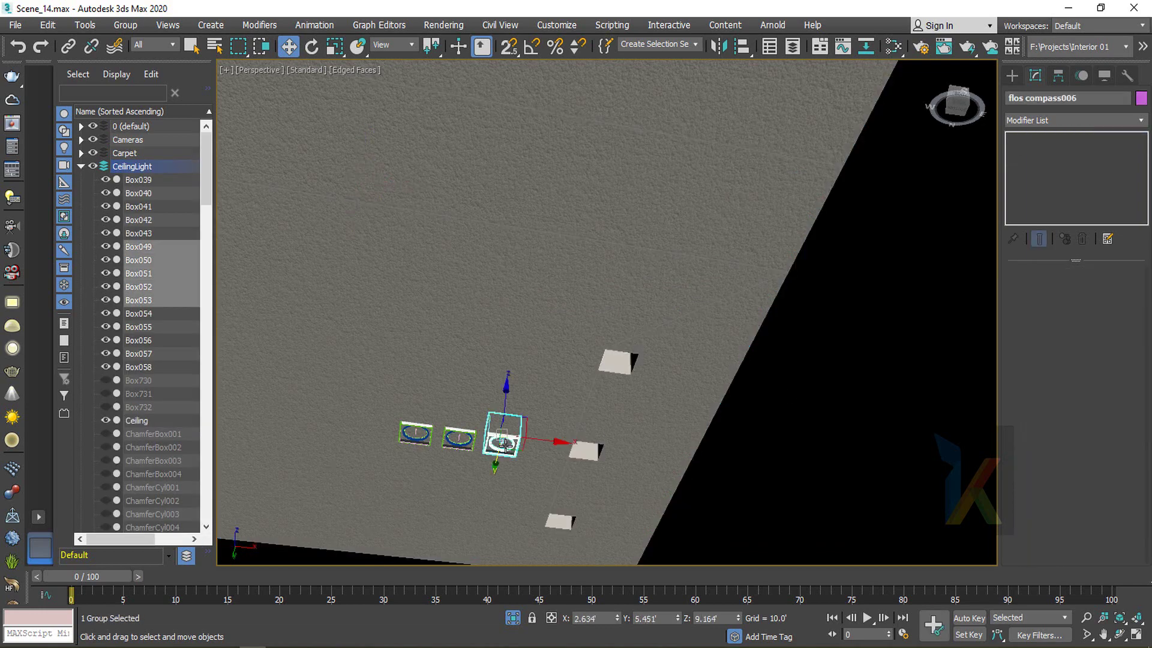
pyautogui.press('t')
pyautogui.press('z')
pyautogui.scroll(-4, 643, 411)
pyautogui.scroll(-2, 645, 412)
pyautogui.moveTo(738, 426); pyautogui.dragTo(612, 376, button='middle')
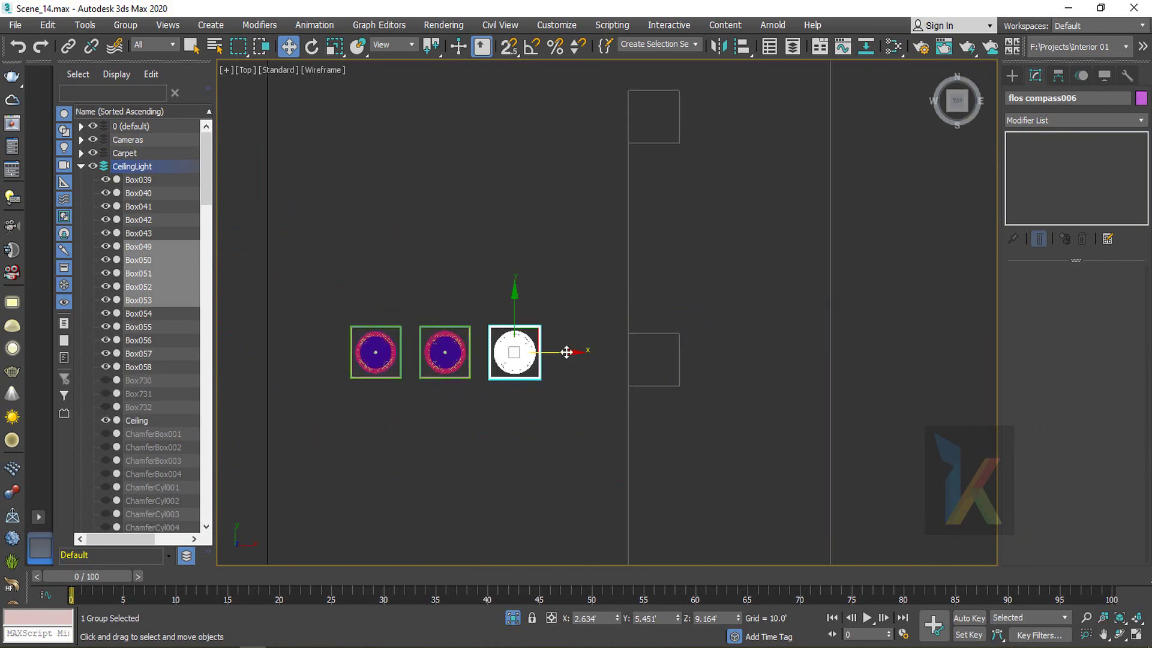
pyautogui.scroll(1, 566, 352)
pyautogui.moveTo(514, 331); pyautogui.dragTo(673, 347)
pyautogui.press('z')
pyautogui.scroll(2, 702, 363)
pyautogui.scroll(-5, 672, 347)
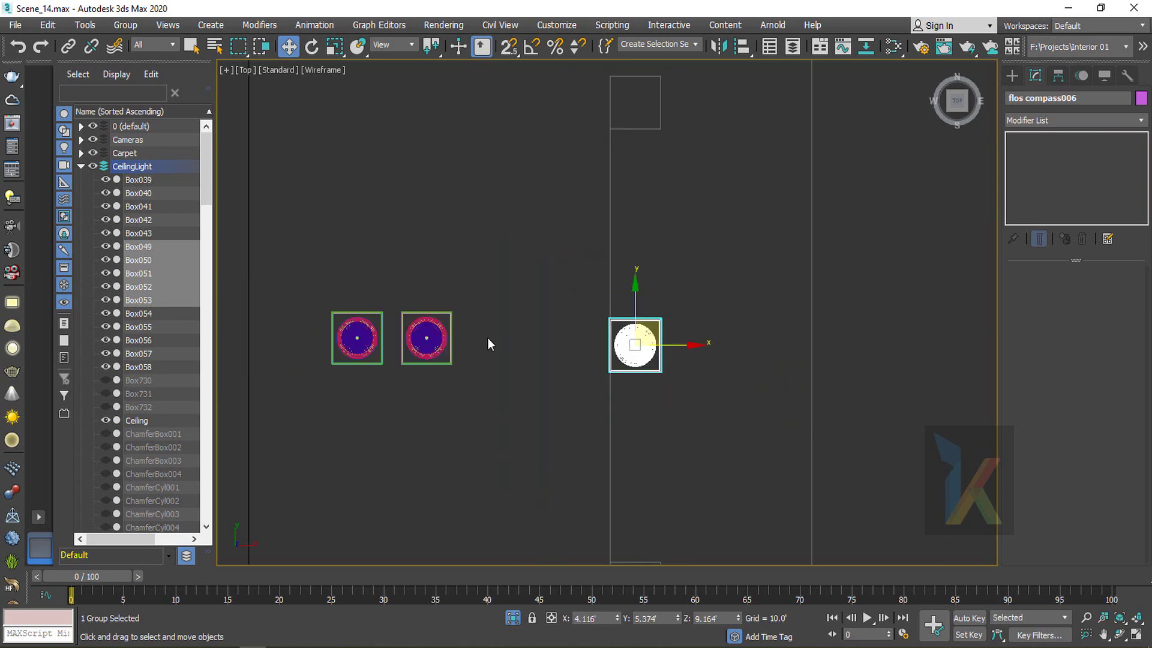
# Move the light flos compass004 into the northernmost recess and align it with the recess outline along Y
pyautogui.click(433, 338)
pyautogui.moveTo(443, 323); pyautogui.dragTo(650, 89)
pyautogui.scroll(8, 648, 84)
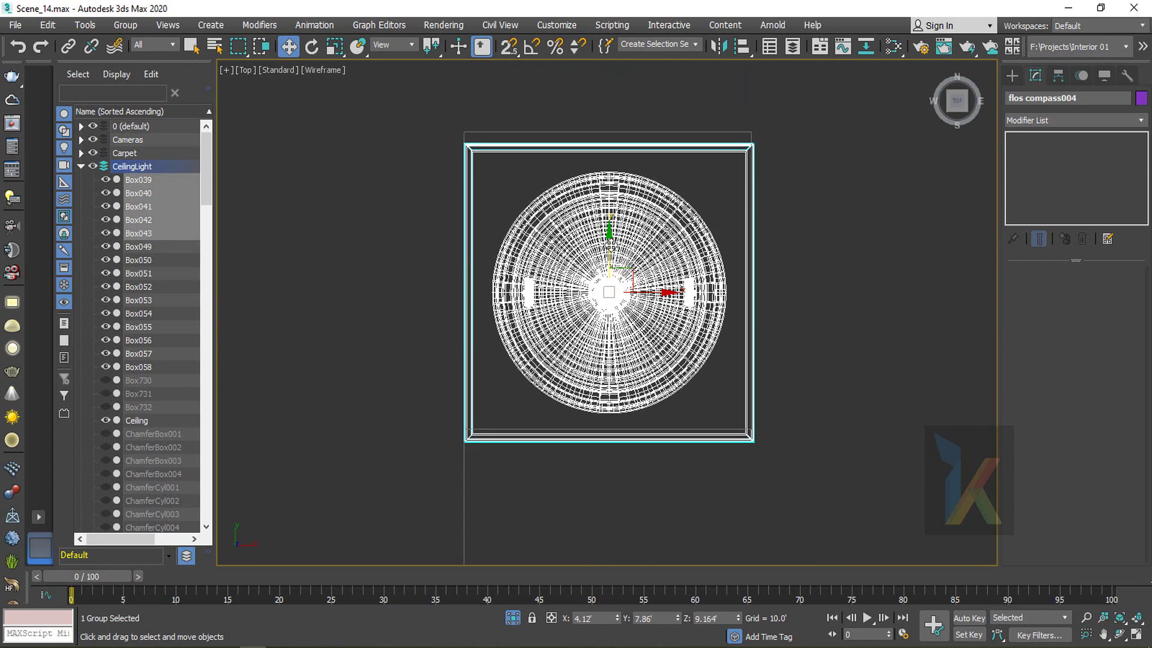
pyautogui.moveTo(610, 255); pyautogui.dragTo(610, 243)
# Move the last ceiling light into the southernmost recess, at about X 4.116', Y 2.867'
pyautogui.scroll(-9, 618, 242)
pyautogui.click(507, 289)
pyautogui.moveTo(528, 273); pyautogui.dragTo(724, 448)
pyautogui.scroll(9, 711, 465)
pyautogui.moveTo(650, 329); pyautogui.dragTo(651, 354)
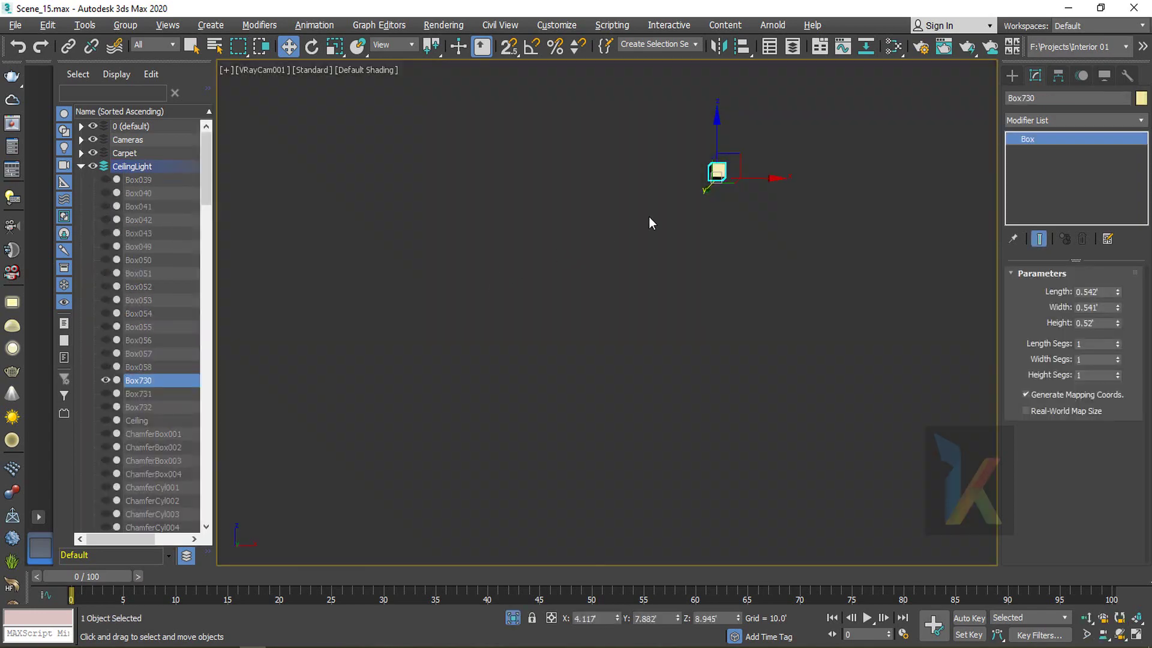
# Frame the isolated Box730 in the Perspective view and end the isolation
pyautogui.press('p')
pyautogui.press('z')
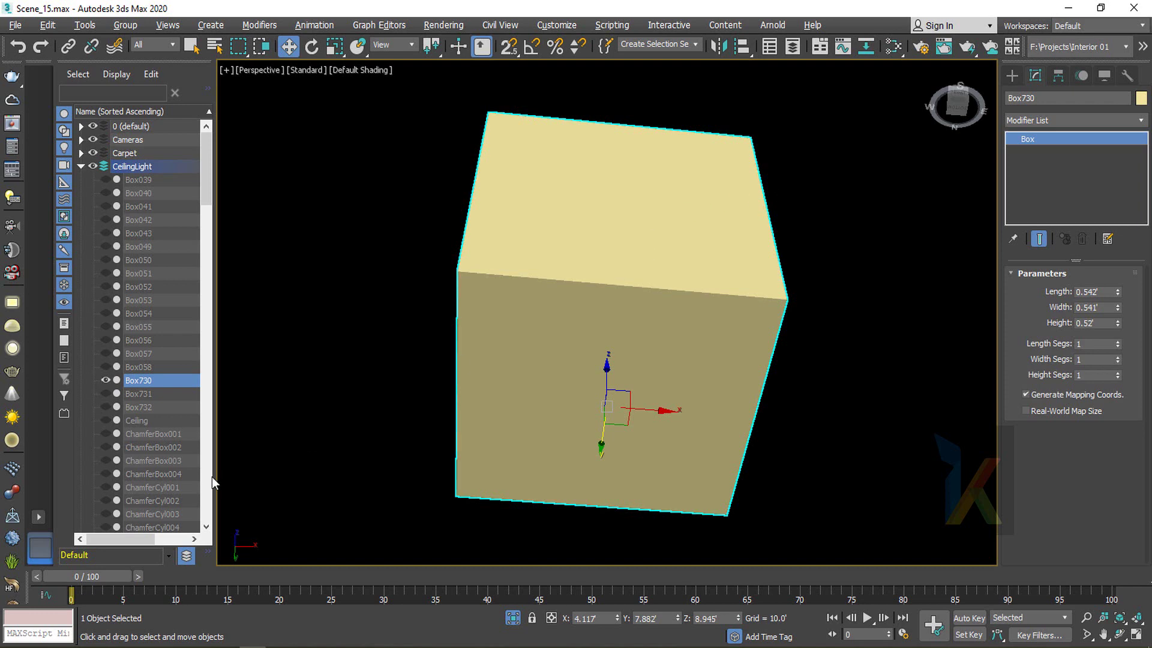
pyautogui.click(533, 617)
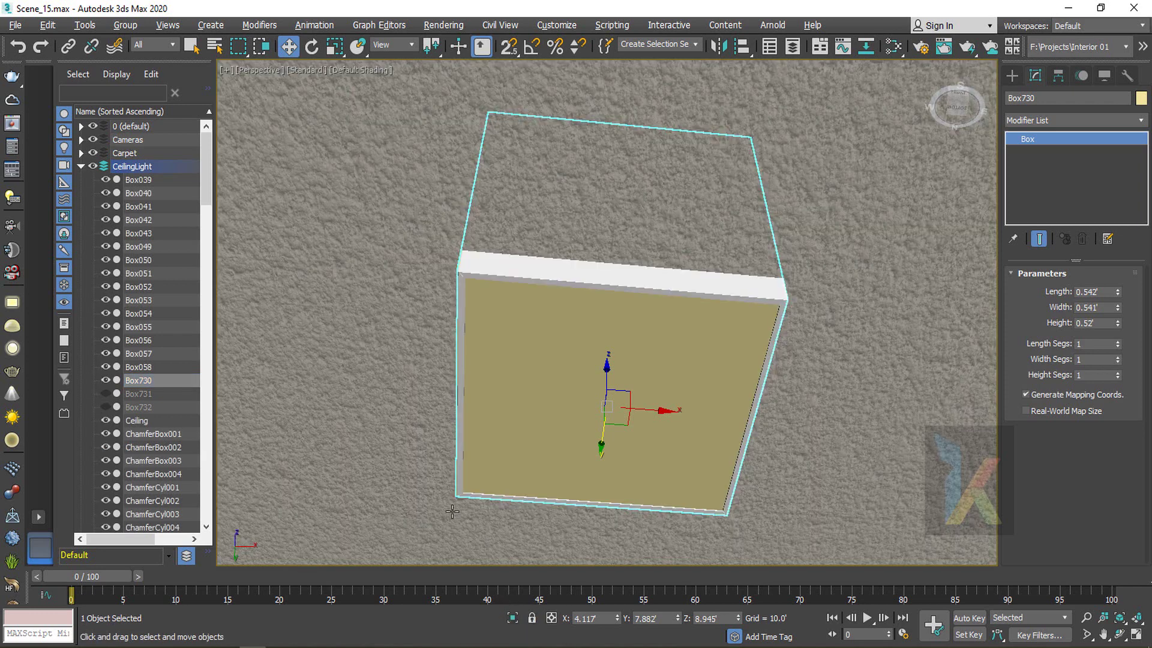
# Try to delete Box730, Box731 and Box732 together from the scene list, and undo the attempt
pyautogui.keyDown('shift'); pyautogui.click(129, 408); pyautogui.keyUp('shift')
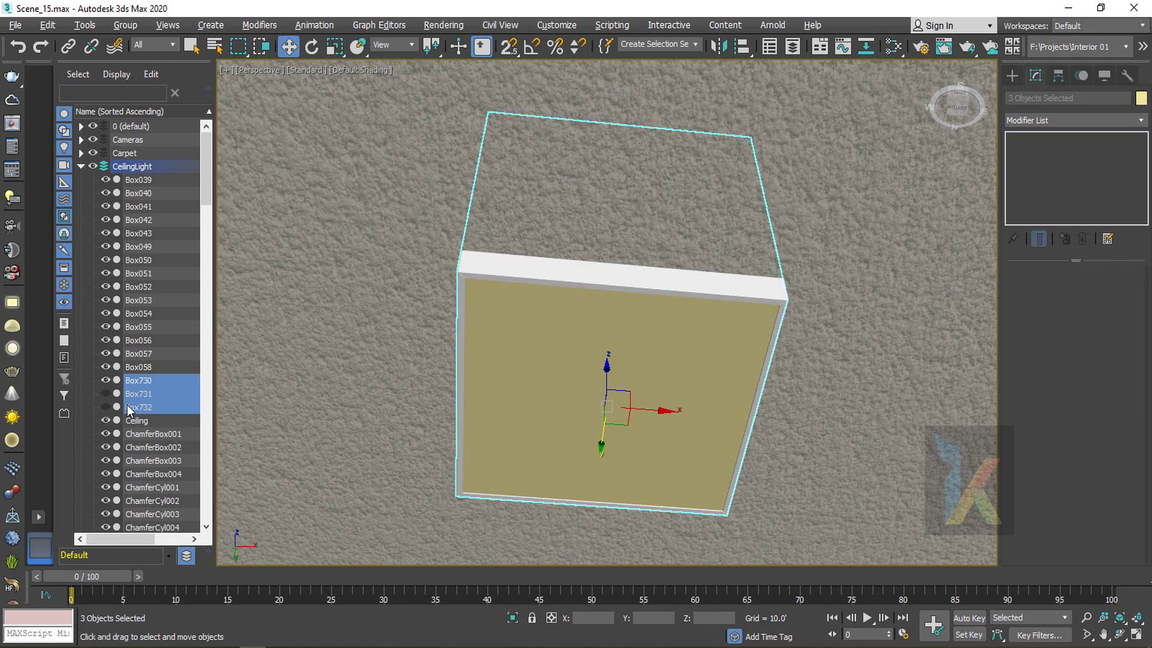
pyautogui.rightClick(161, 394)
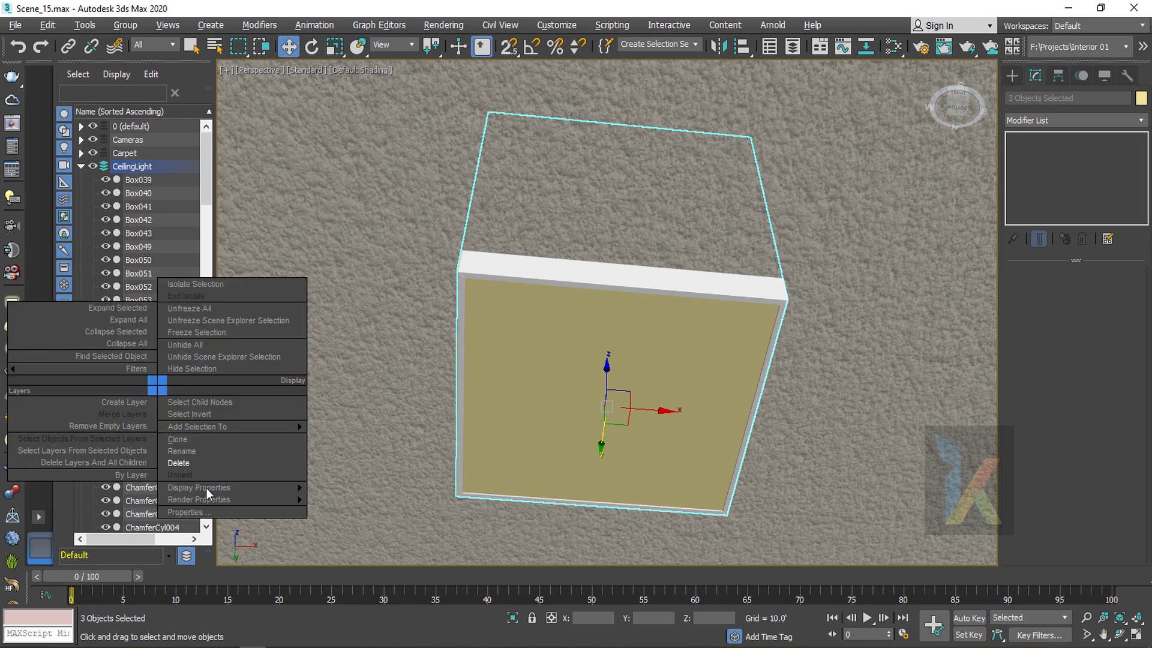
pyautogui.click(193, 467)
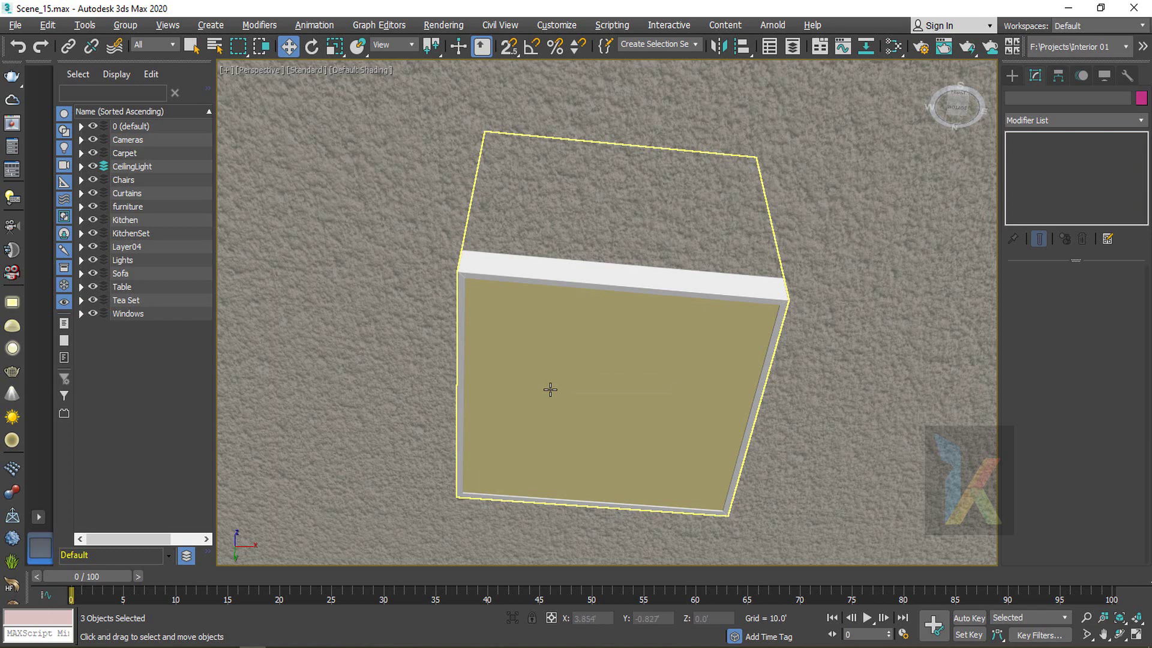
pyautogui.hotkey('ctrl', 'z')
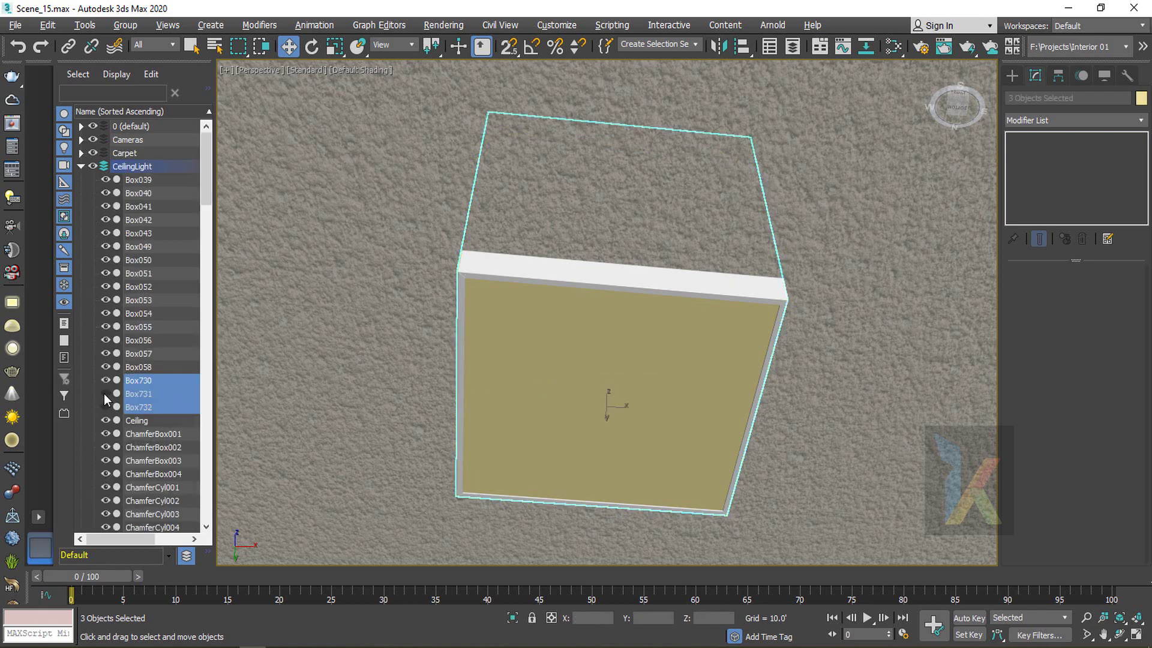
# Delete the leftover cutting box Box730 that covers the ceiling light
pyautogui.click(134, 366)
pyautogui.click(139, 382)
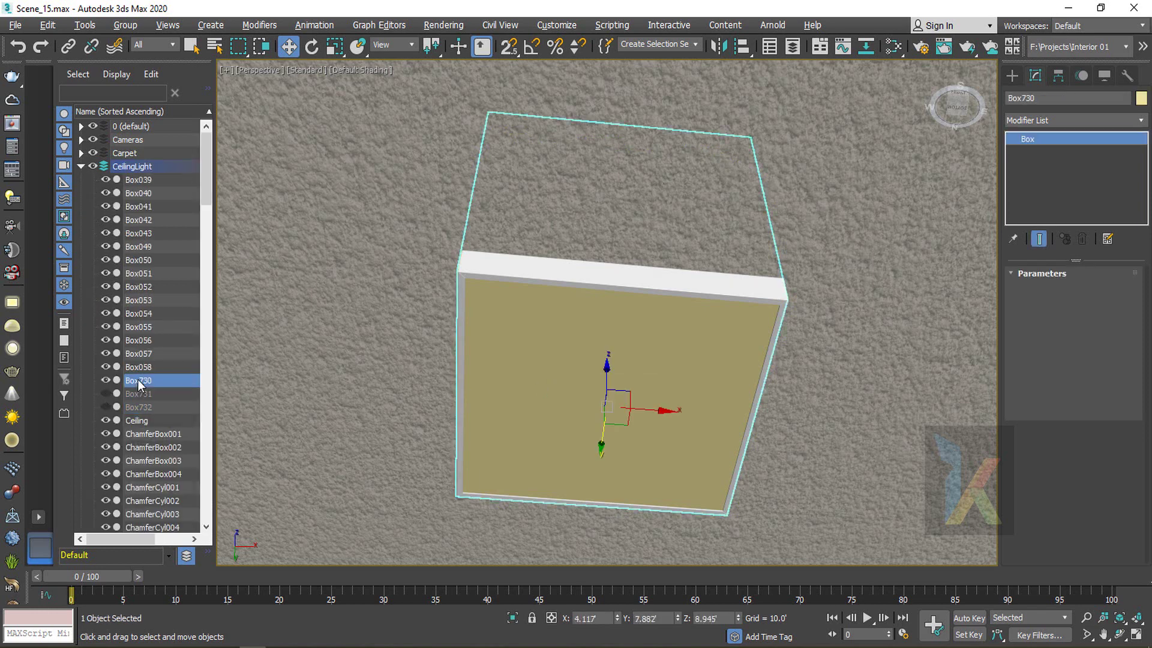
pyautogui.press('Delete')
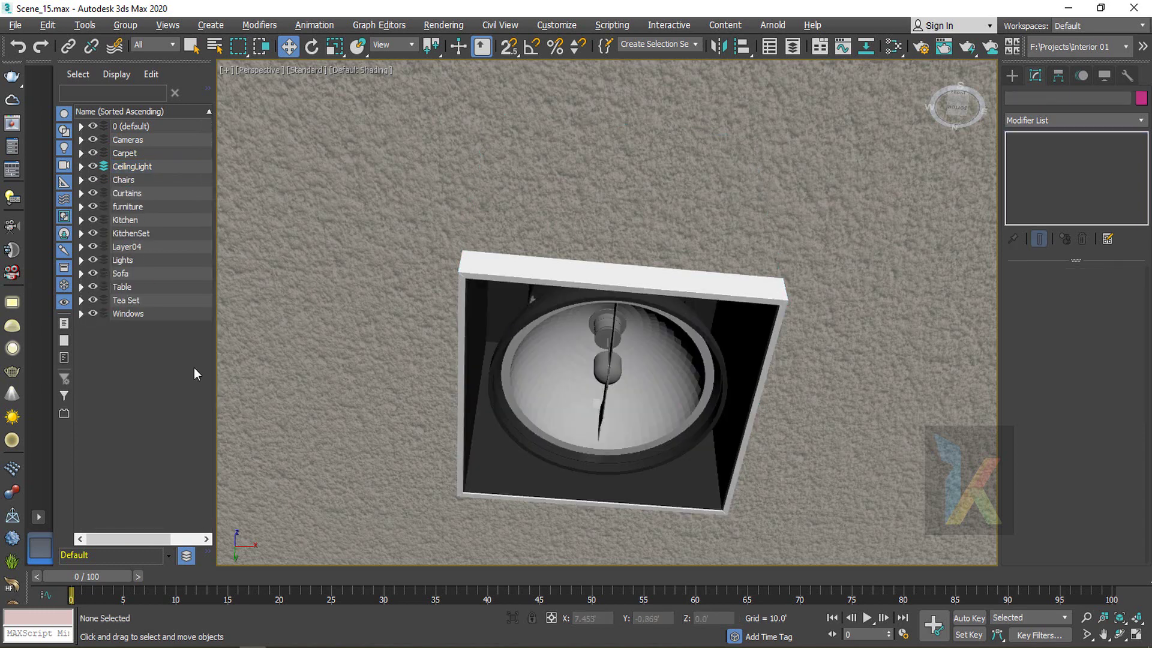
# Unhide and delete the other two leftover cutting boxes, Box731 and Box732, in the CeilingLight layer
pyautogui.click(81, 167)
pyautogui.click(139, 380)
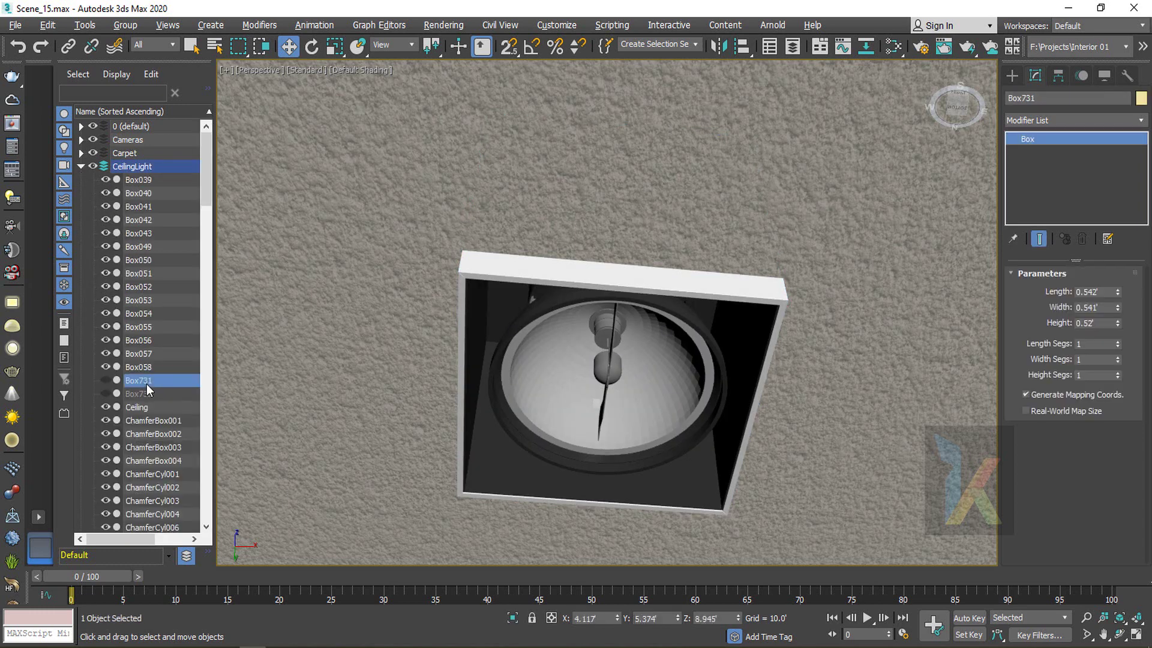
pyautogui.click(107, 380)
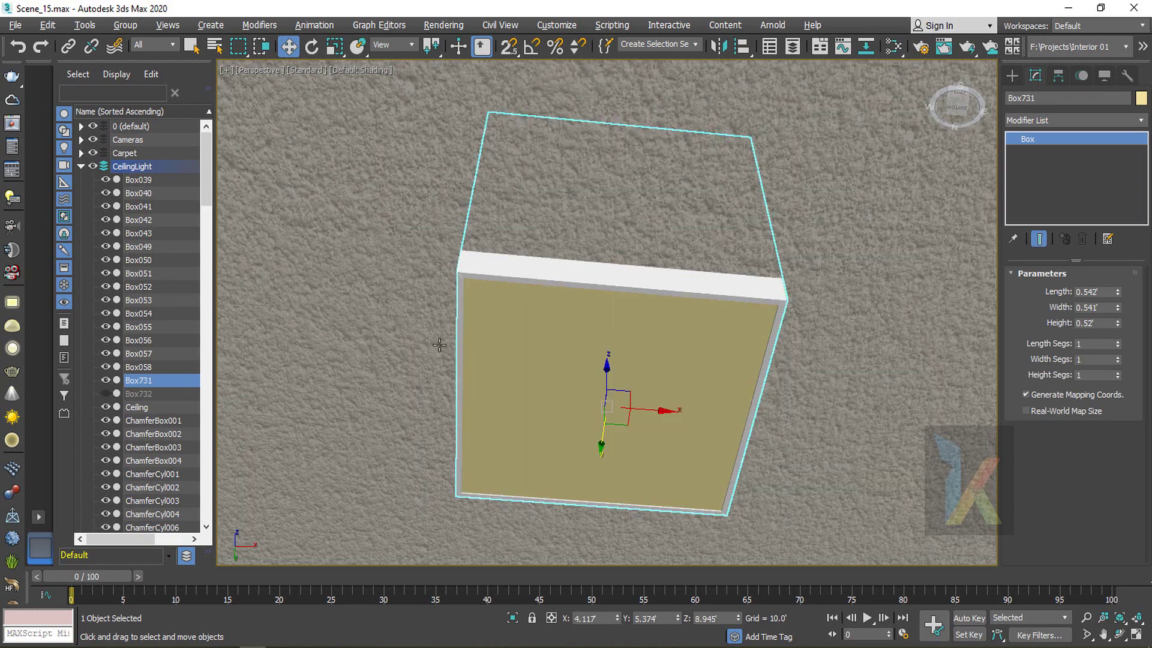
pyautogui.press('Delete')
pyautogui.click(143, 379)
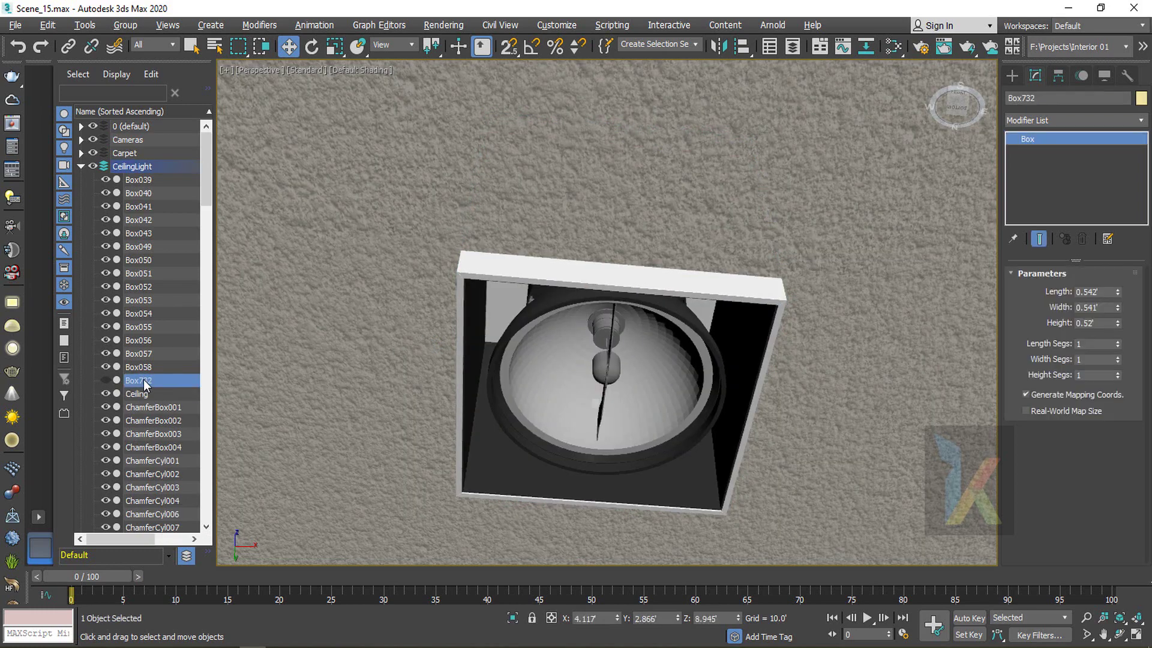
pyautogui.click(106, 380)
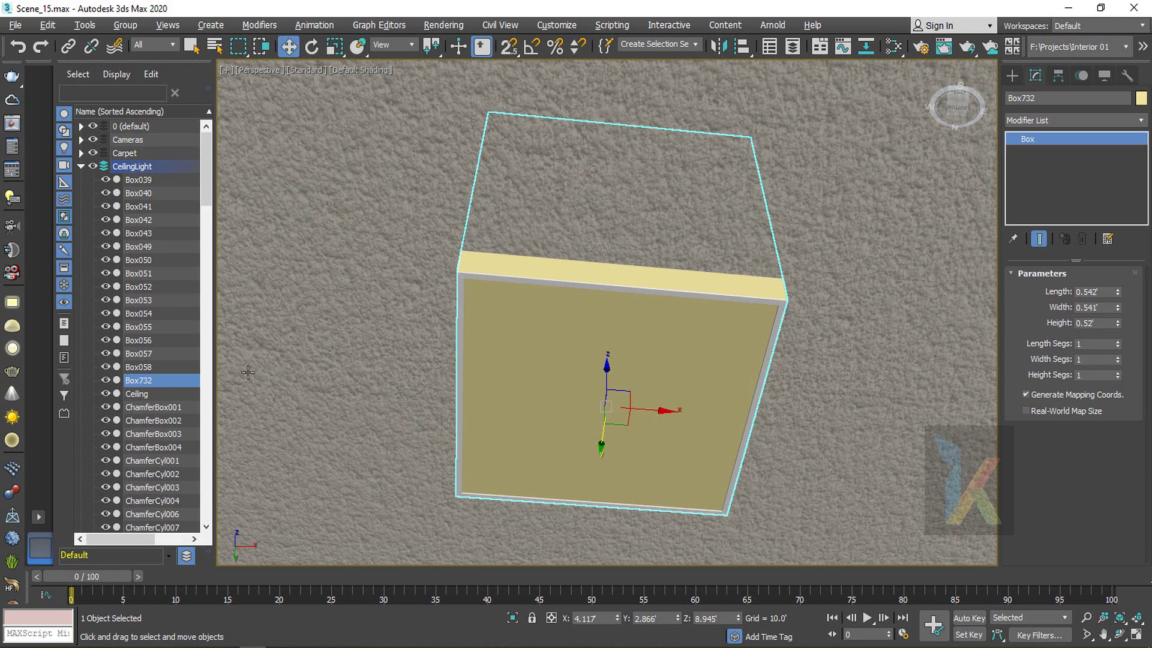
pyautogui.press('Delete')
# Check the recessed lights through VRayCam001, and frame the light flos compass007 in the Perspective view
pyautogui.scroll(-5, 634, 397)
pyautogui.press('c')
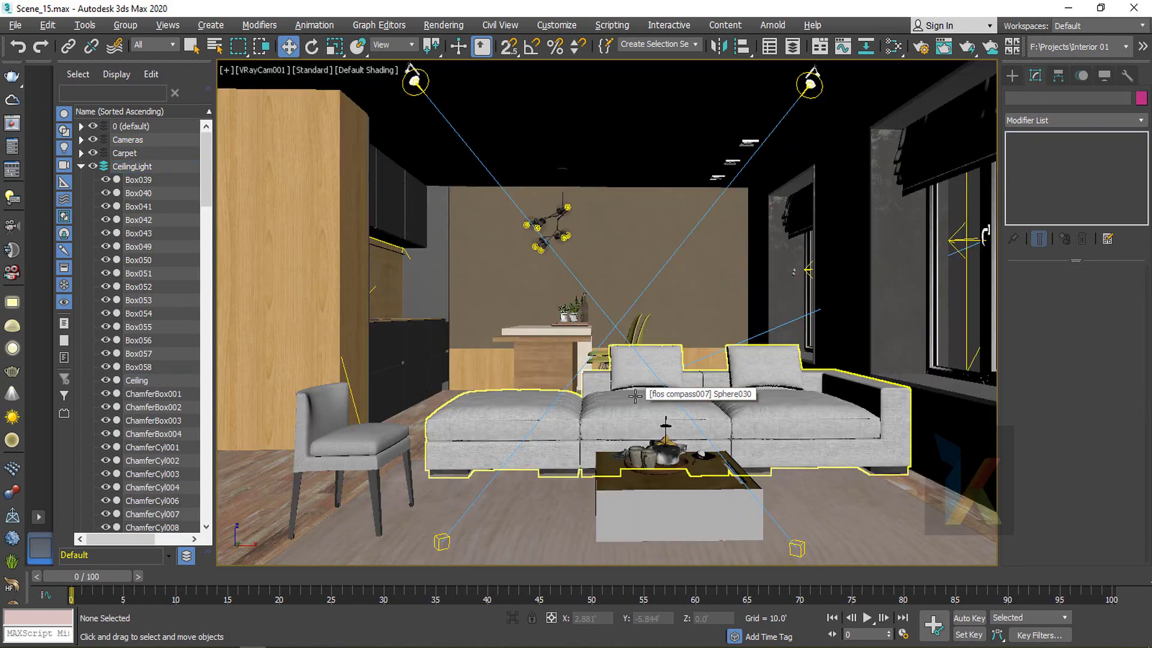
pyautogui.click(750, 142)
pyautogui.press('p')
pyautogui.press('z')
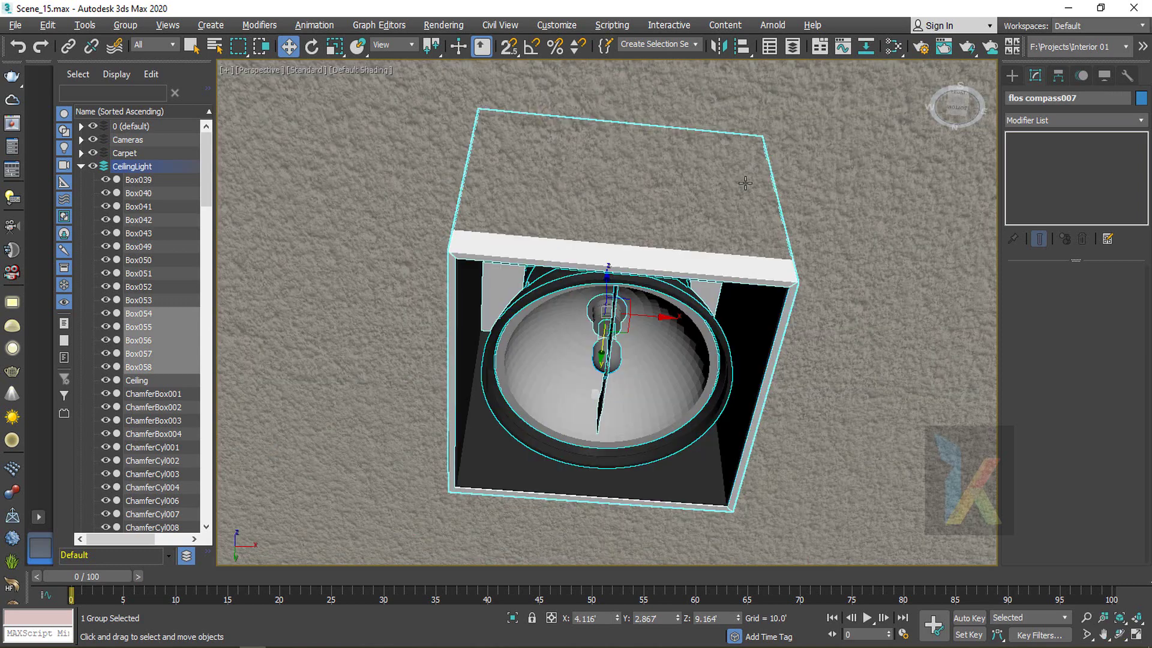
# Add the other two ceiling spotlight groups to the selection, raise all three about 0.055', and return to the VRayCam001 view
pyautogui.scroll(-4, 684, 322)
pyautogui.keyDown('alt'); pyautogui.moveTo(683, 324); pyautogui.dragTo(712, 256, button='middle'); pyautogui.keyUp('alt')
pyautogui.keyDown('ctrl'); pyautogui.click(564, 364); pyautogui.keyUp('ctrl')
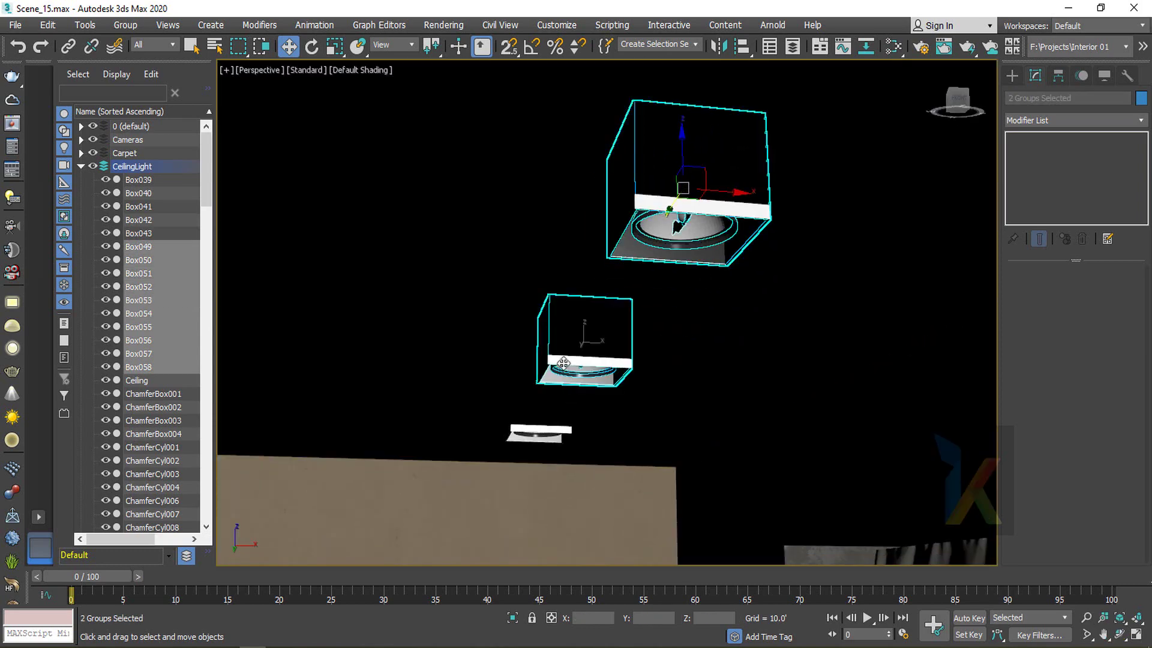
pyautogui.keyDown('ctrl'); pyautogui.click(555, 409); pyautogui.keyUp('ctrl')
pyautogui.scroll(3, 677, 175)
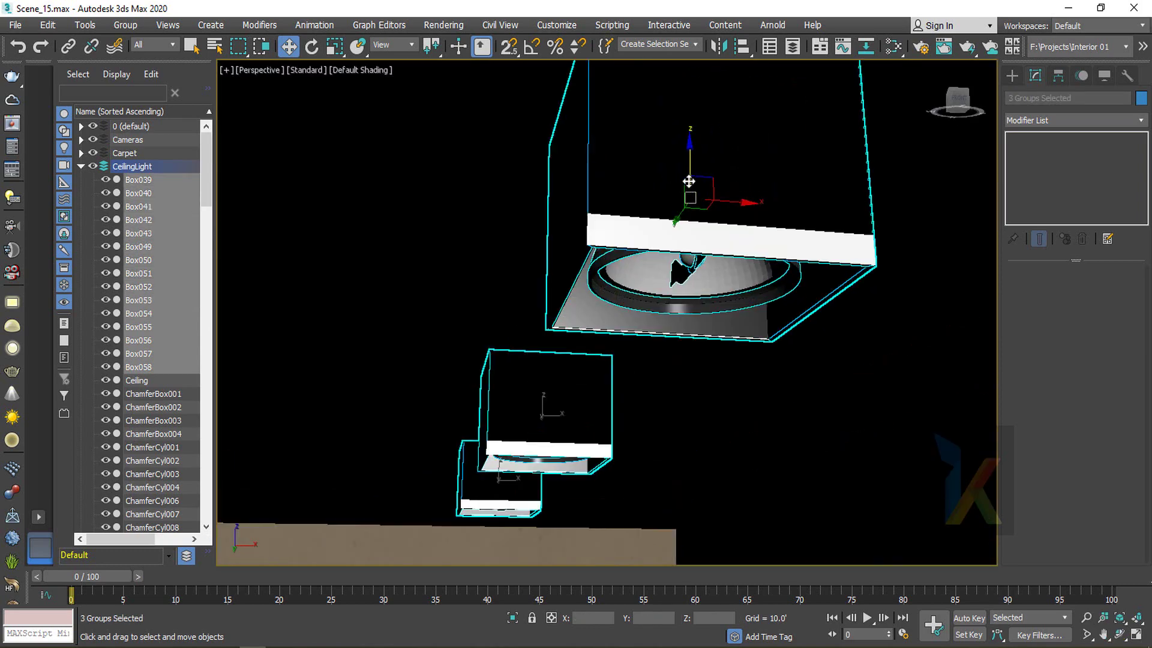
pyautogui.scroll(-5, 689, 159)
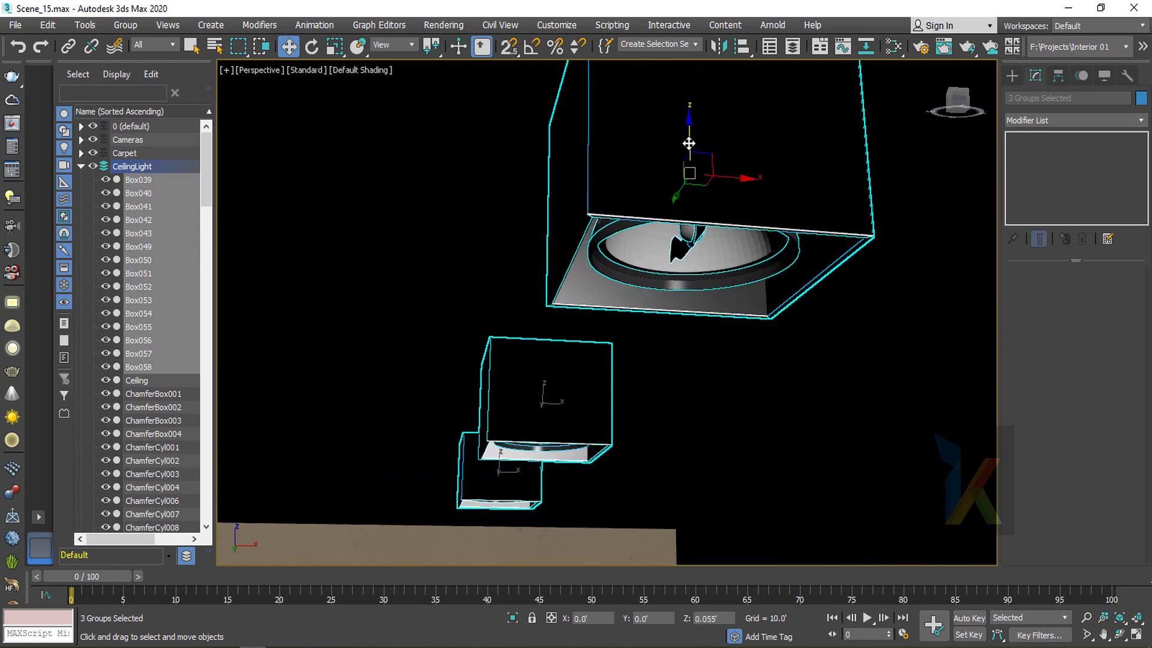
pyautogui.press('c')
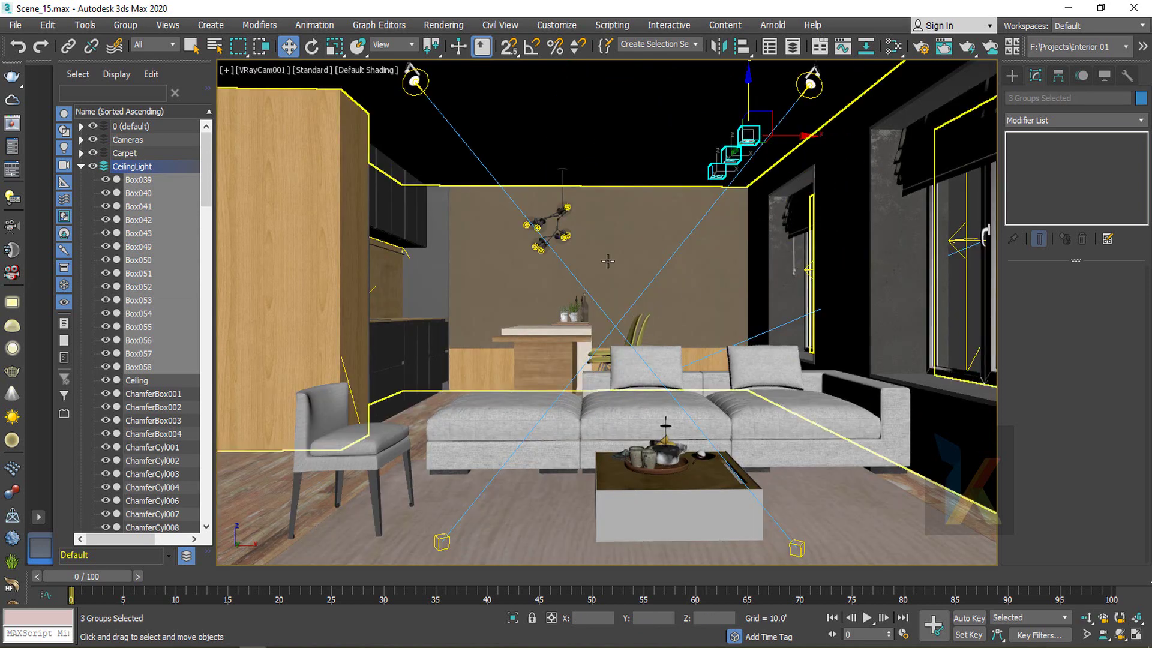
# Select the Wall object and feed the Color Correction map into its Wall1 VRayMtl material
pyautogui.click(739, 222)
pyautogui.press('F4')
pyautogui.press('F4')
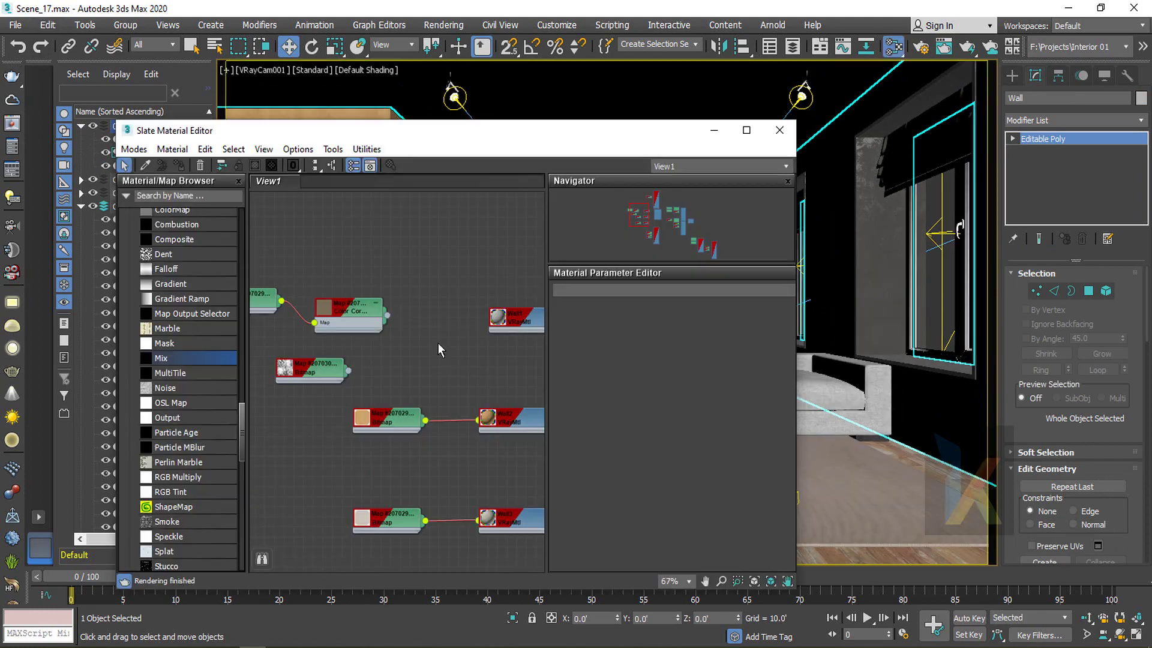
pyautogui.moveTo(437, 343); pyautogui.dragTo(413, 335, button='middle')
pyautogui.scroll(2, 481, 318)
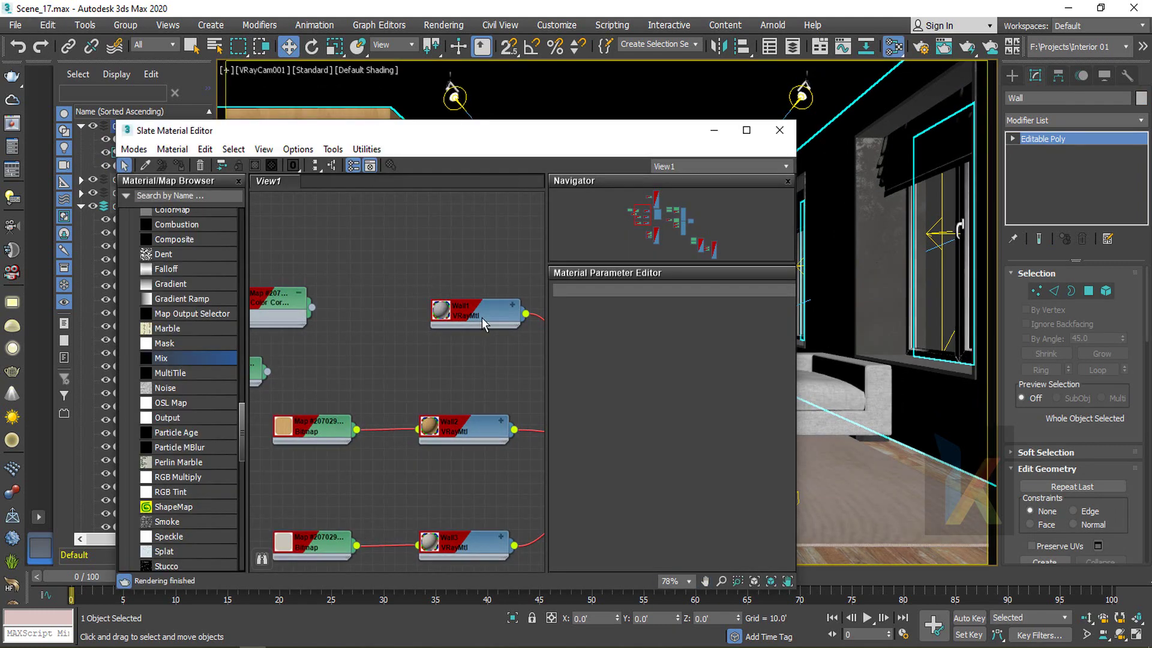
pyautogui.moveTo(397, 311); pyautogui.dragTo(354, 328)
pyautogui.scroll(-1, 443, 347)
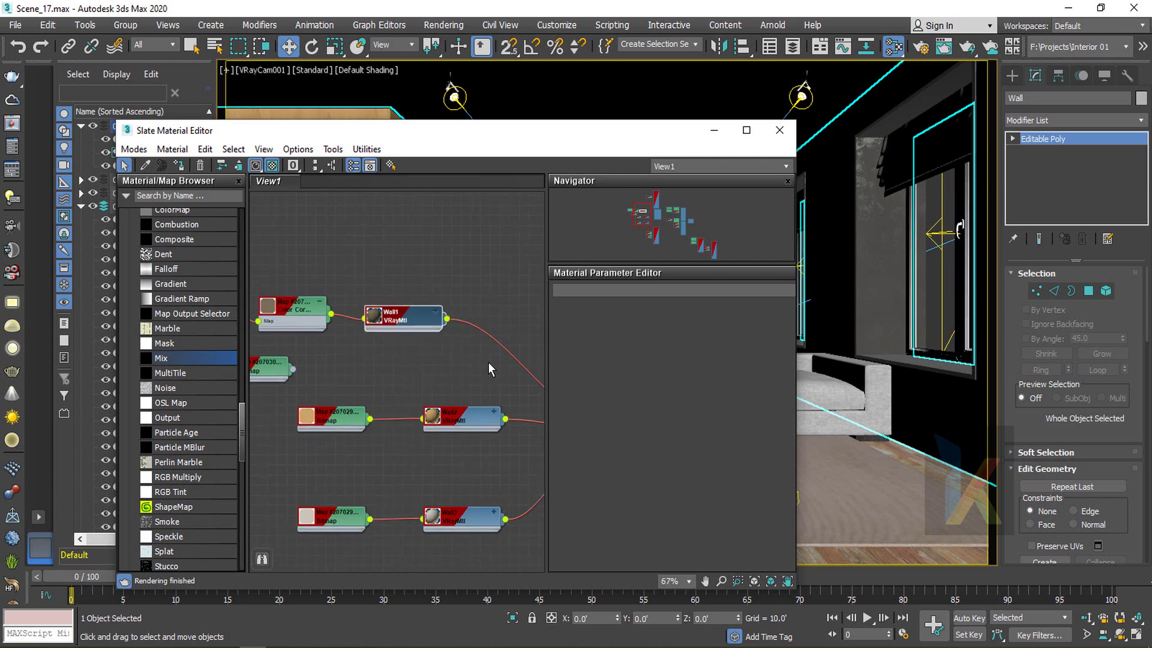
# Disconnect Wall1 from the Wall Multi/Sub-Object material and plug a new VRayBlendMtl into its slot 1
pyautogui.moveTo(487, 362); pyautogui.dragTo(374, 325, button='middle')
pyautogui.moveTo(493, 382); pyautogui.dragTo(381, 287)
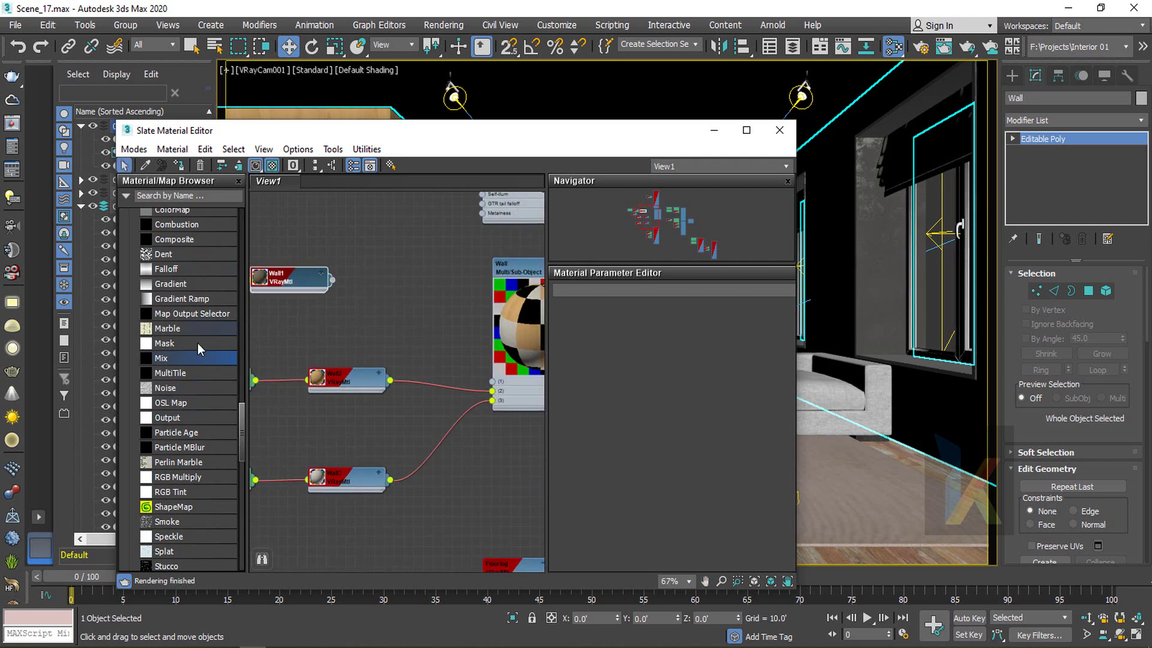
pyautogui.scroll(15, 200, 348)
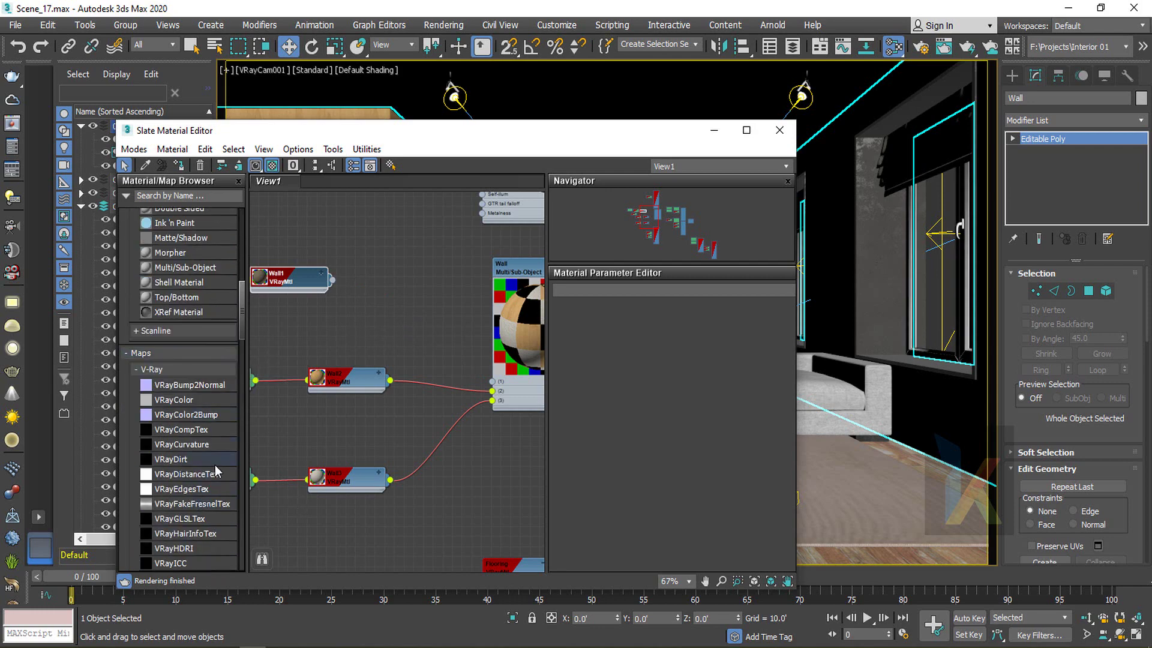
pyautogui.scroll(-10, 213, 472)
pyautogui.scroll(4, 204, 475)
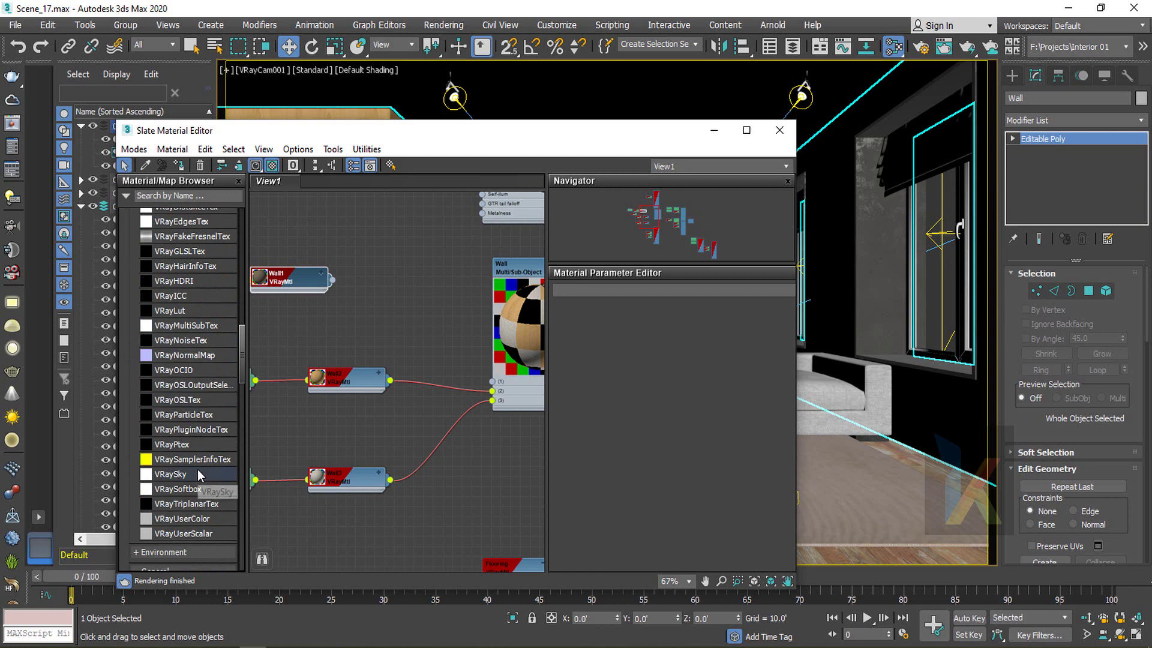
pyautogui.scroll(15, 199, 475)
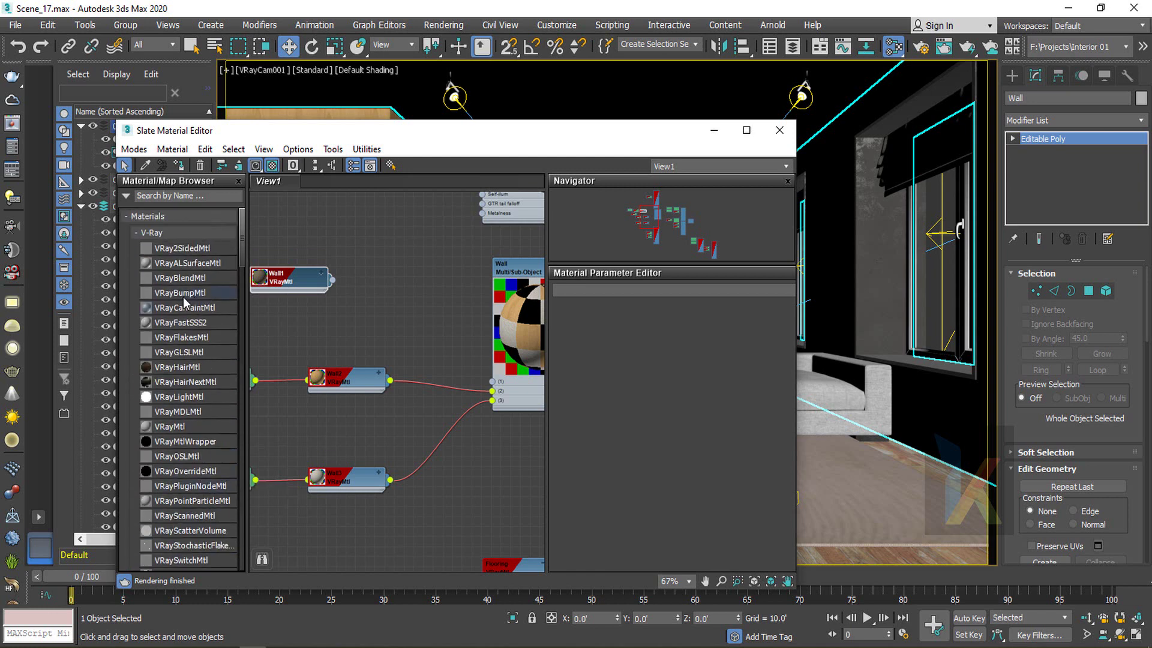
pyautogui.moveTo(184, 283); pyautogui.dragTo(493, 383)
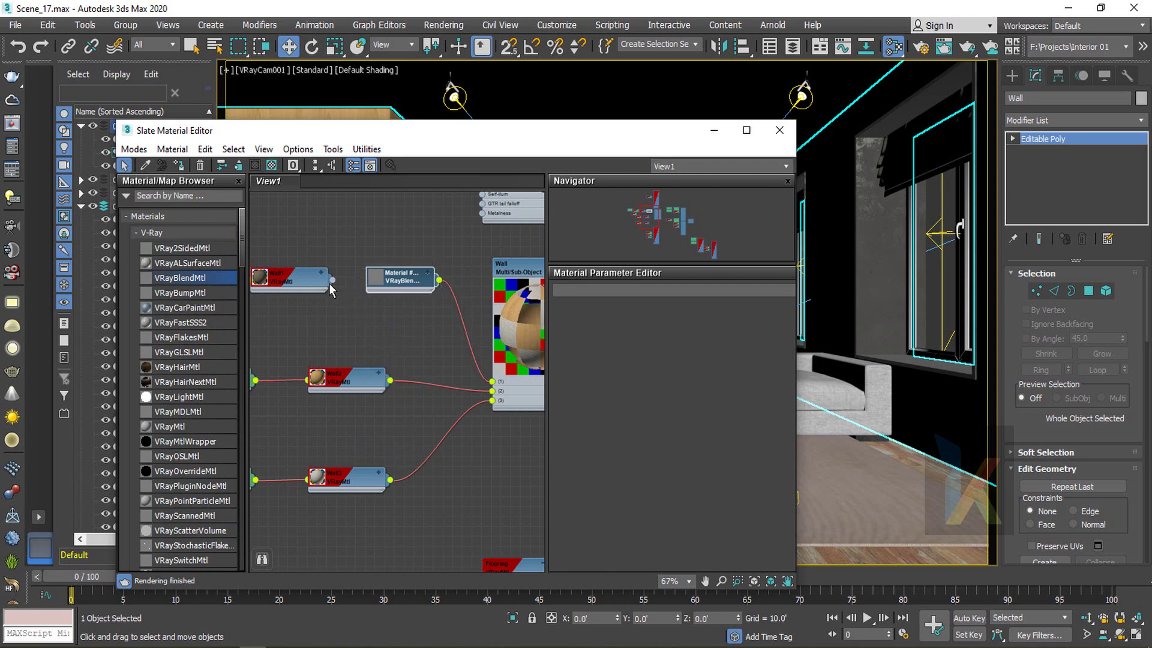
# Connect Wall1 as the base material of the new VRayBlendMtl and open the blend's parameters
pyautogui.scroll(2, 330, 283)
pyautogui.moveTo(333, 280); pyautogui.dragTo(377, 297)
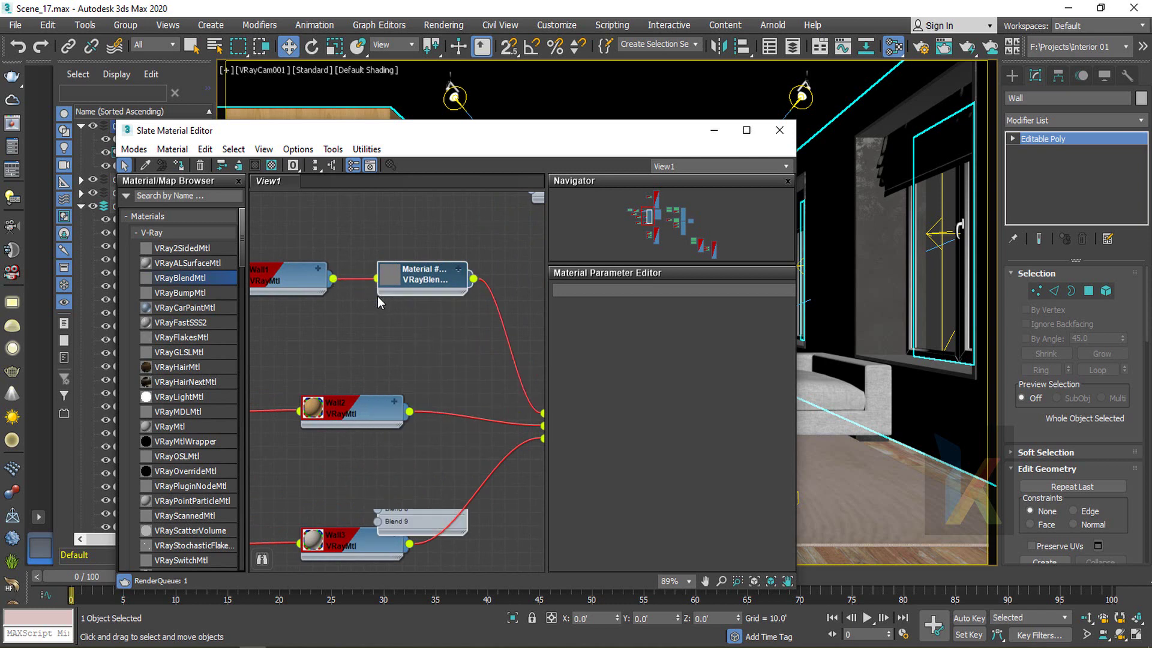
pyautogui.doubleClick(422, 280)
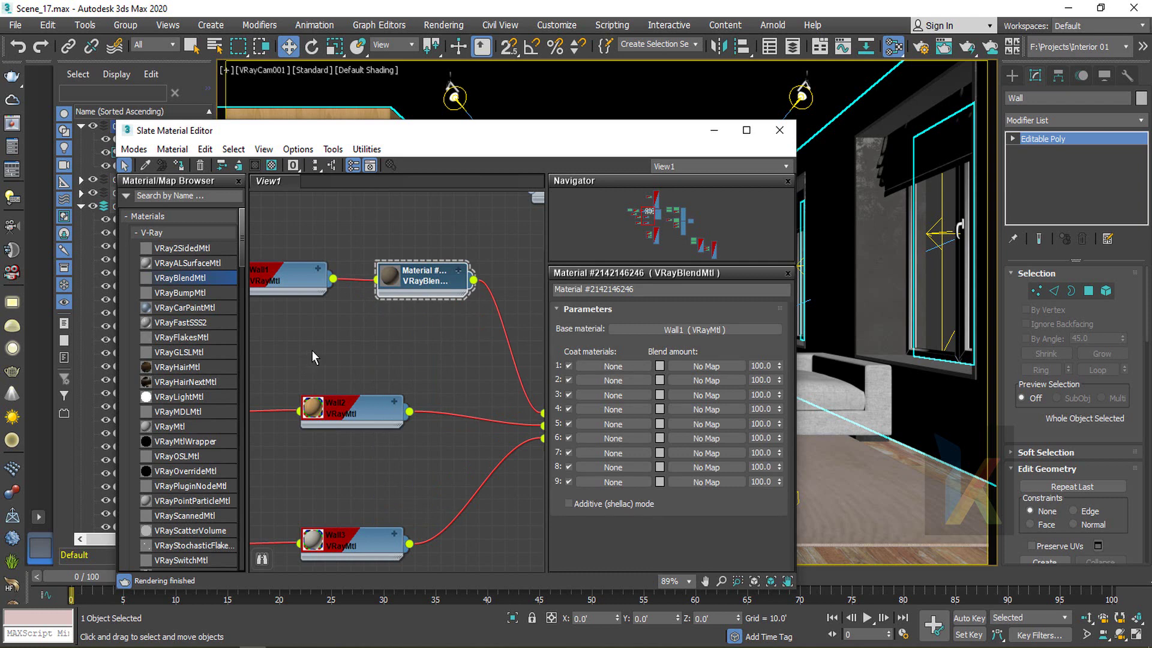
# Duplicate the Bitmap node that feeds the Color Correction map and place the copy just below Color Correction
pyautogui.moveTo(311, 350); pyautogui.dragTo(449, 335, button='middle')
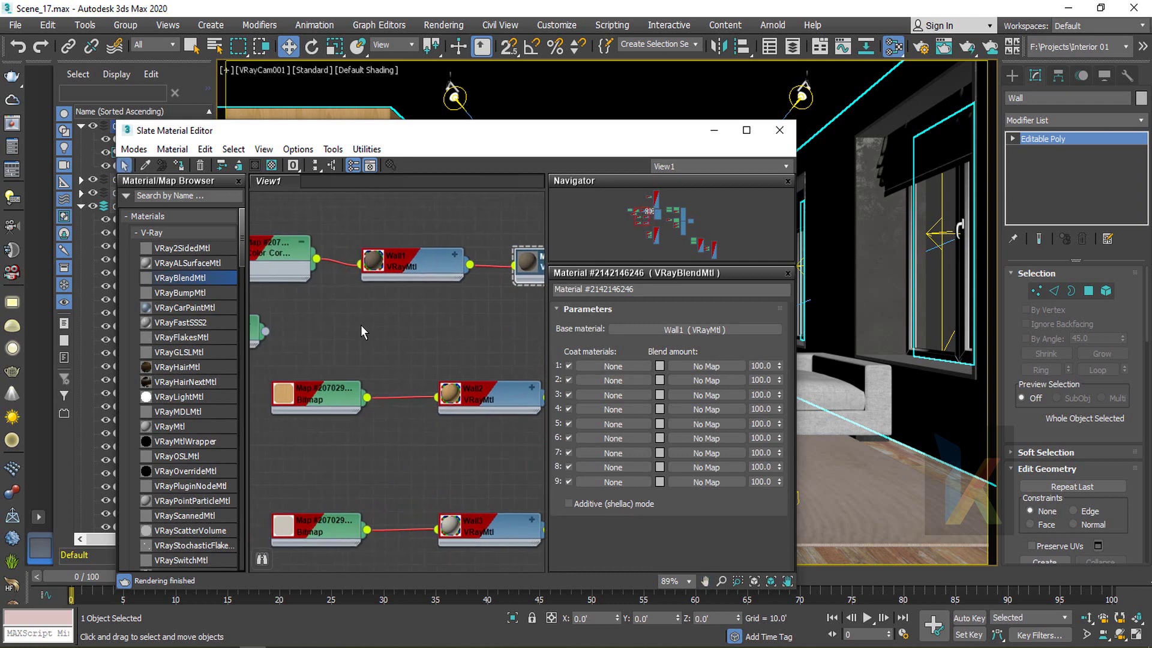
pyautogui.moveTo(361, 325); pyautogui.dragTo(491, 324, button='middle')
pyautogui.scroll(-4, 412, 326)
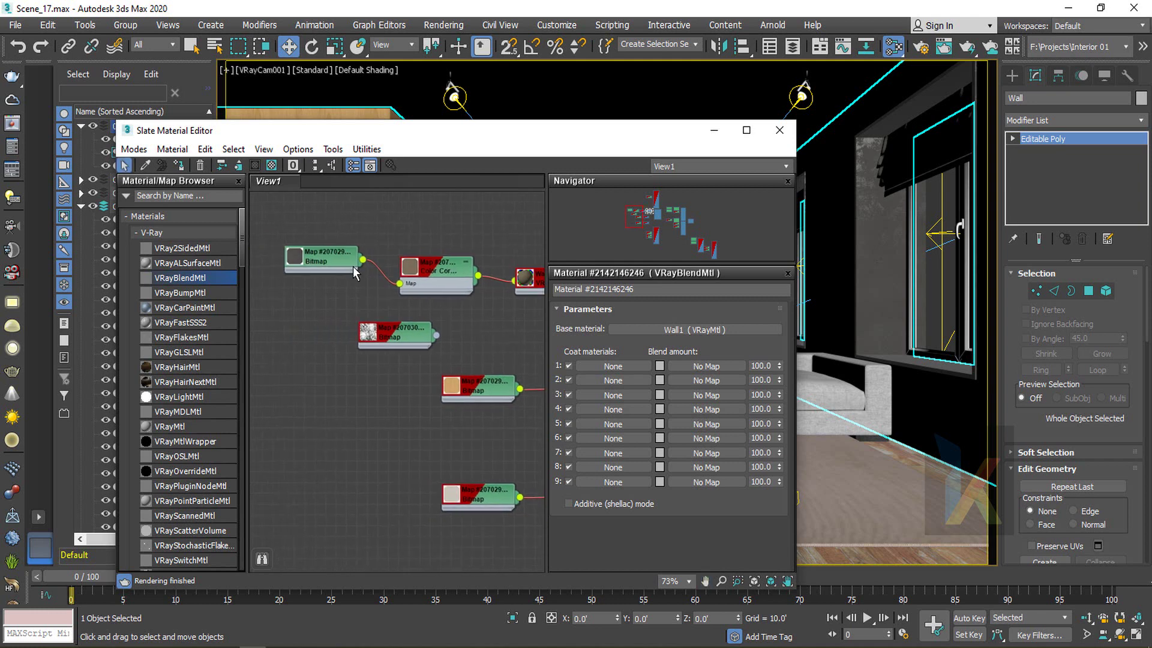
pyautogui.moveTo(328, 257); pyautogui.dragTo(476, 315)
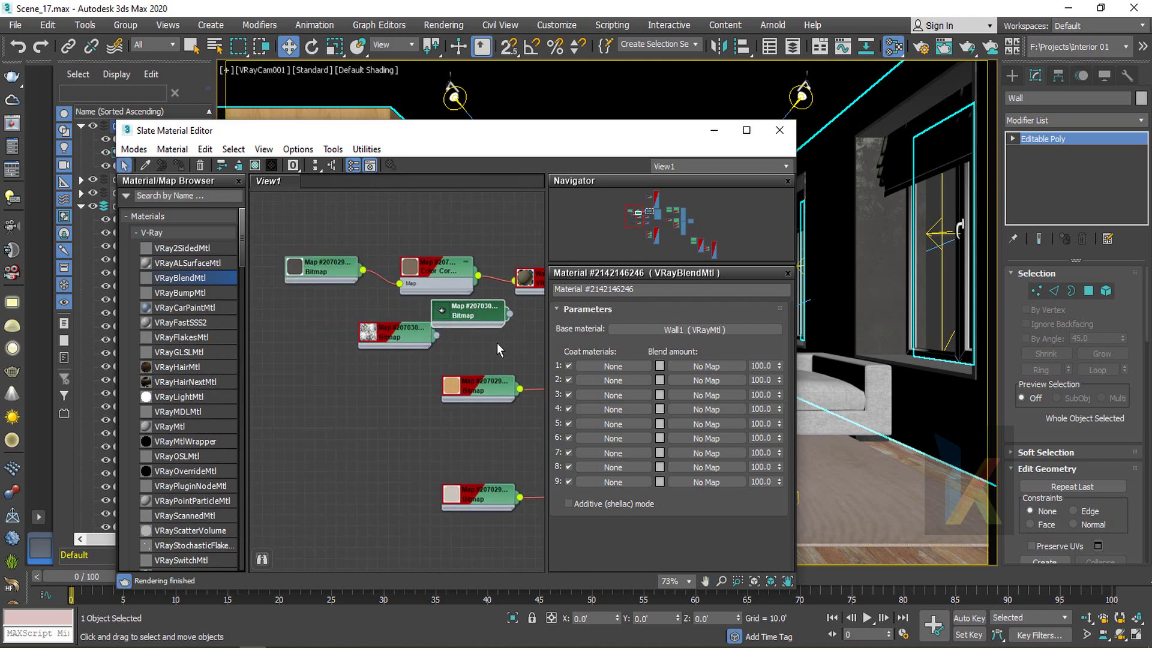
pyautogui.moveTo(490, 337); pyautogui.dragTo(433, 331, button='middle')
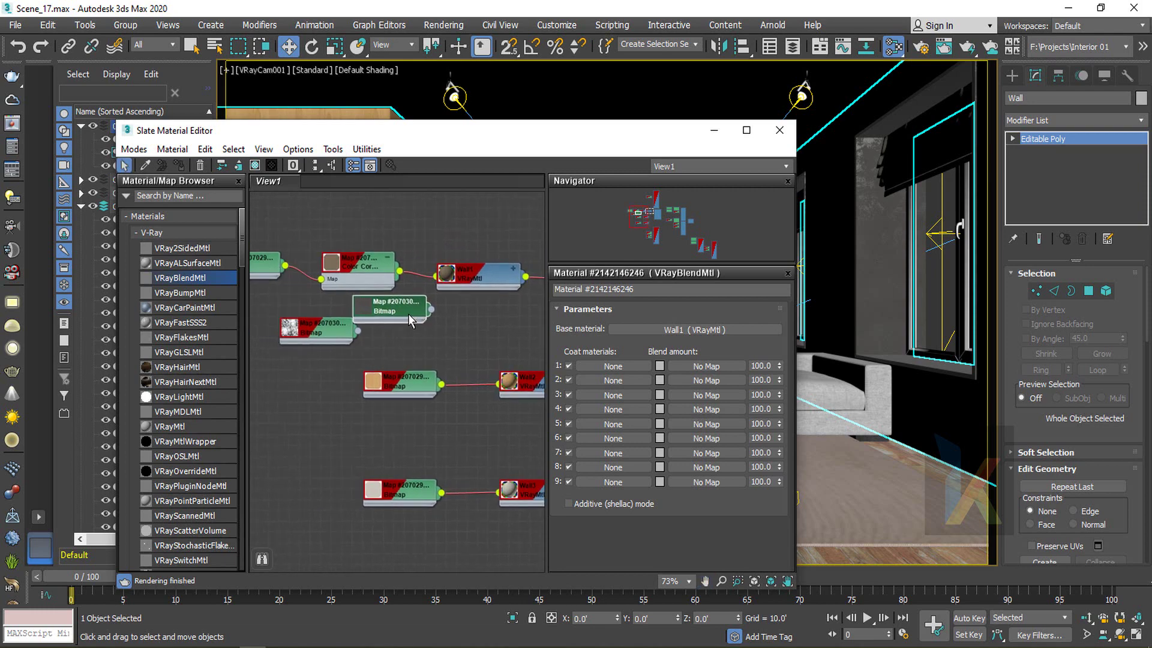
pyautogui.moveTo(377, 306); pyautogui.dragTo(416, 364)
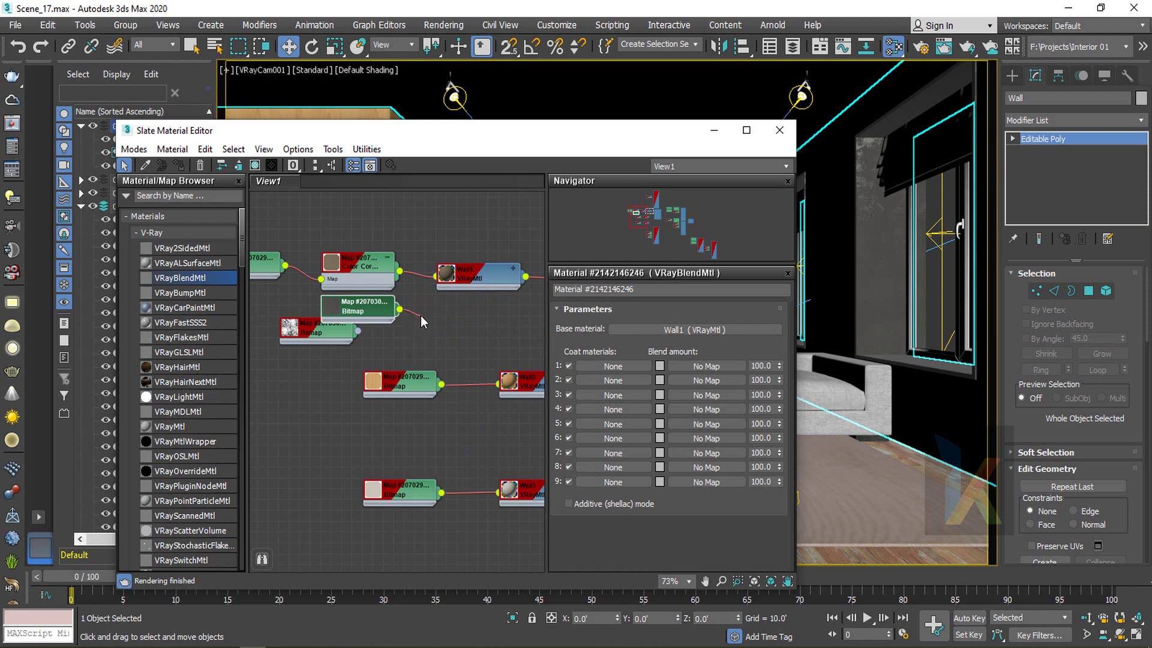
# Duplicate the Wall1 VRayMtl below the original and connect the copied bitmap to it
pyautogui.moveTo(420, 316); pyautogui.dragTo(419, 315)
pyautogui.click(397, 327)
pyautogui.click(472, 276)
pyautogui.moveTo(476, 276)
pyautogui.keyDown('shift'); pyautogui.mouseDown()
pyautogui.moveTo(472, 309)
pyautogui.moveTo(424, 324)
pyautogui.mouseUp(); pyautogui.keyUp('shift')
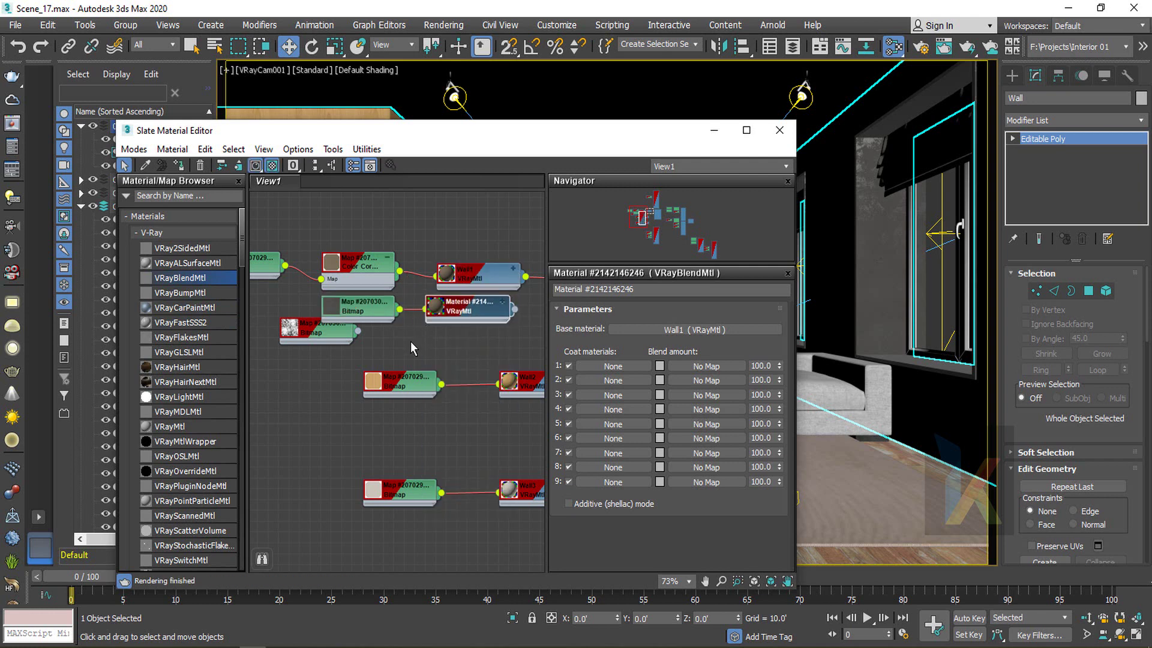
# Assign the duplicated VRayMtl as an instance to coat material 1 of the VRayBlendMtl
pyautogui.moveTo(457, 338); pyautogui.dragTo(420, 345, button='middle')
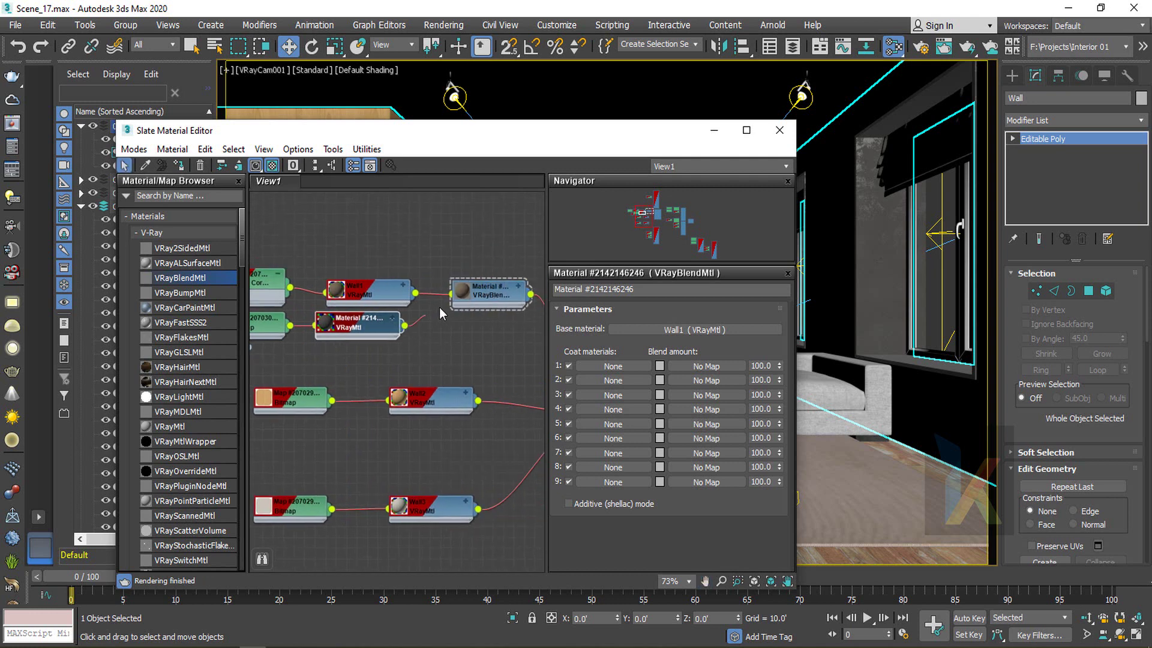
pyautogui.moveTo(463, 293)
pyautogui.mouseDown()
pyautogui.moveTo(464, 393)
pyautogui.moveTo(447, 359)
pyautogui.moveTo(466, 296)
pyautogui.moveTo(593, 365)
pyautogui.mouseUp()
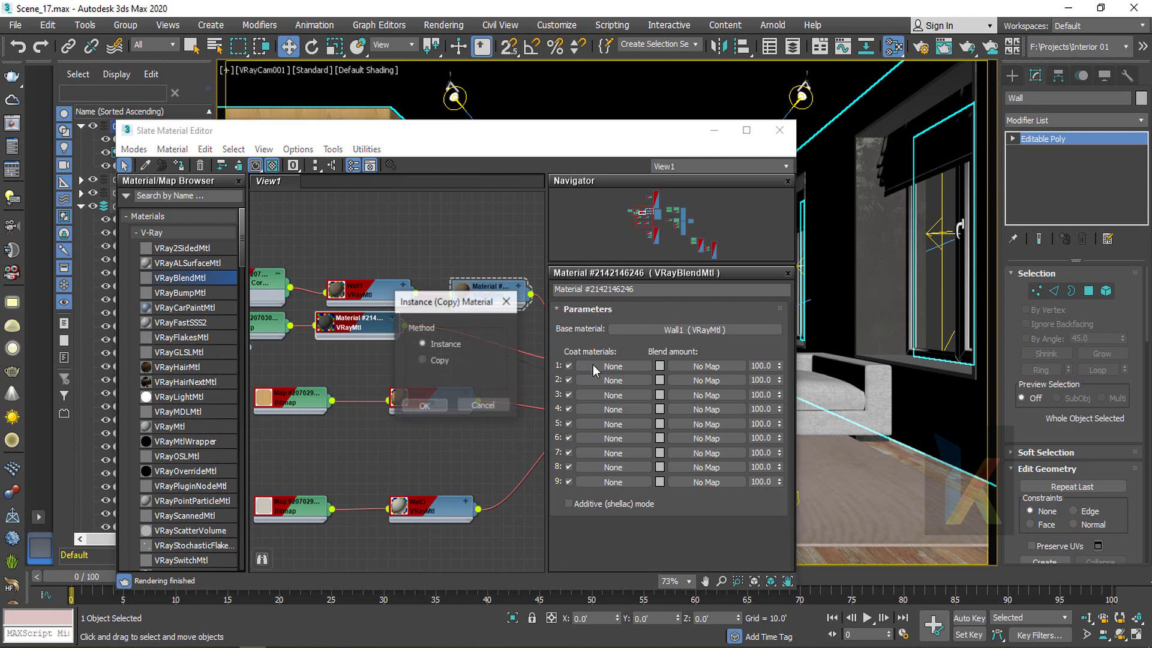
pyautogui.click(437, 406)
# Move the unconnected black-and-white bitmap beside the blend material and connect it as the blend amount map of coat 1
pyautogui.moveTo(342, 354); pyautogui.dragTo(410, 332, button='middle')
pyautogui.moveTo(281, 325); pyautogui.dragTo(427, 345)
pyautogui.moveTo(532, 346); pyautogui.dragTo(434, 345, button='middle')
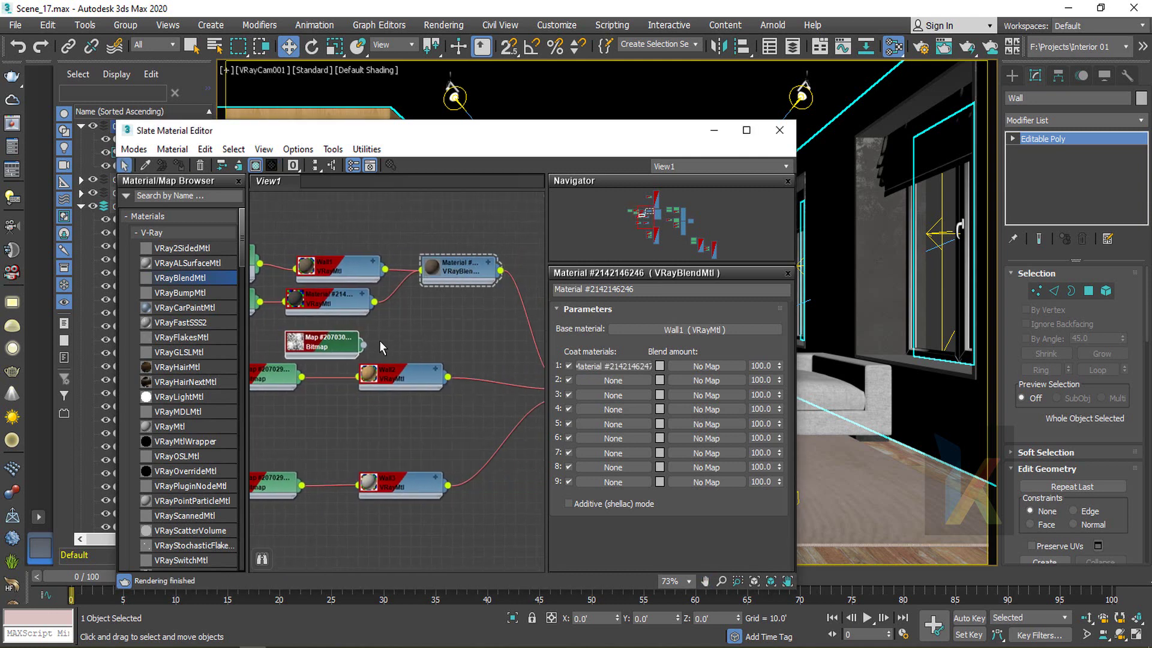
pyautogui.moveTo(448, 282); pyautogui.dragTo(422, 388)
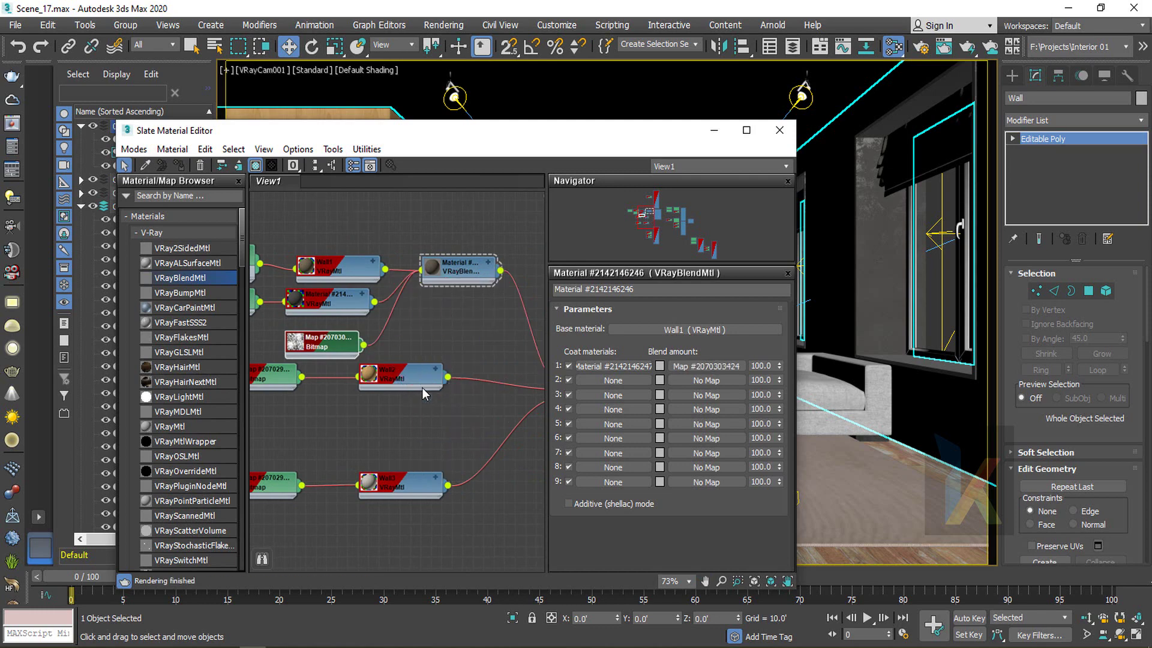
# Enlarge the VRayBlendMtl node's preview and show a checkered background behind its sample sphere
pyautogui.doubleClick(436, 269)
pyautogui.scroll(4, 459, 333)
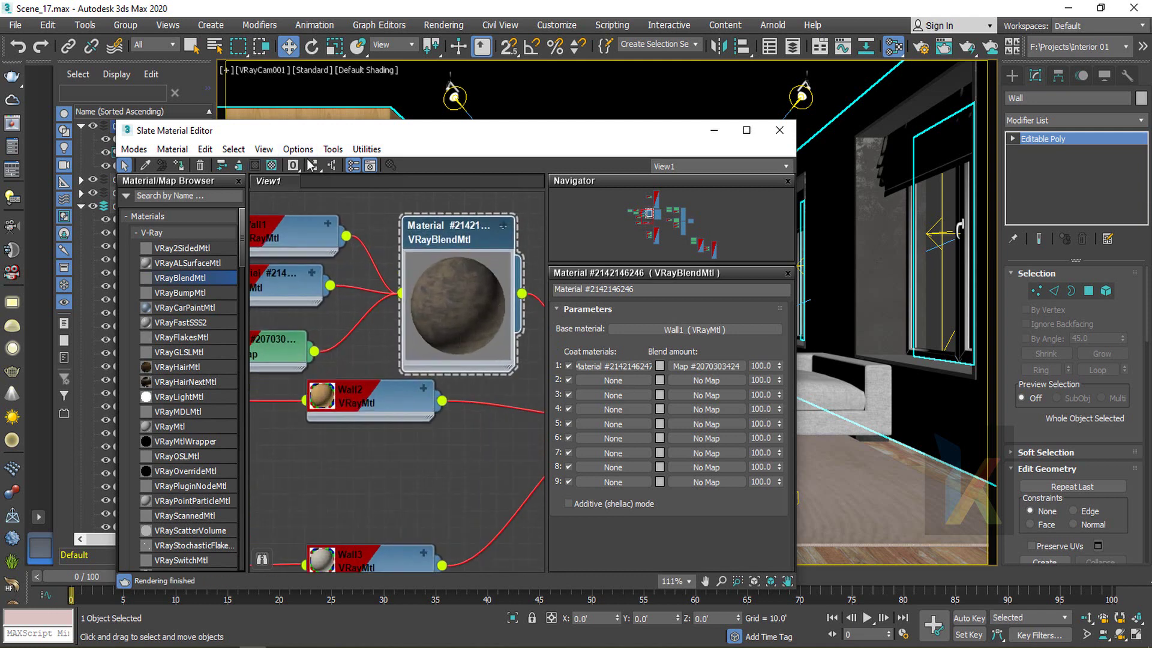
pyautogui.click(271, 166)
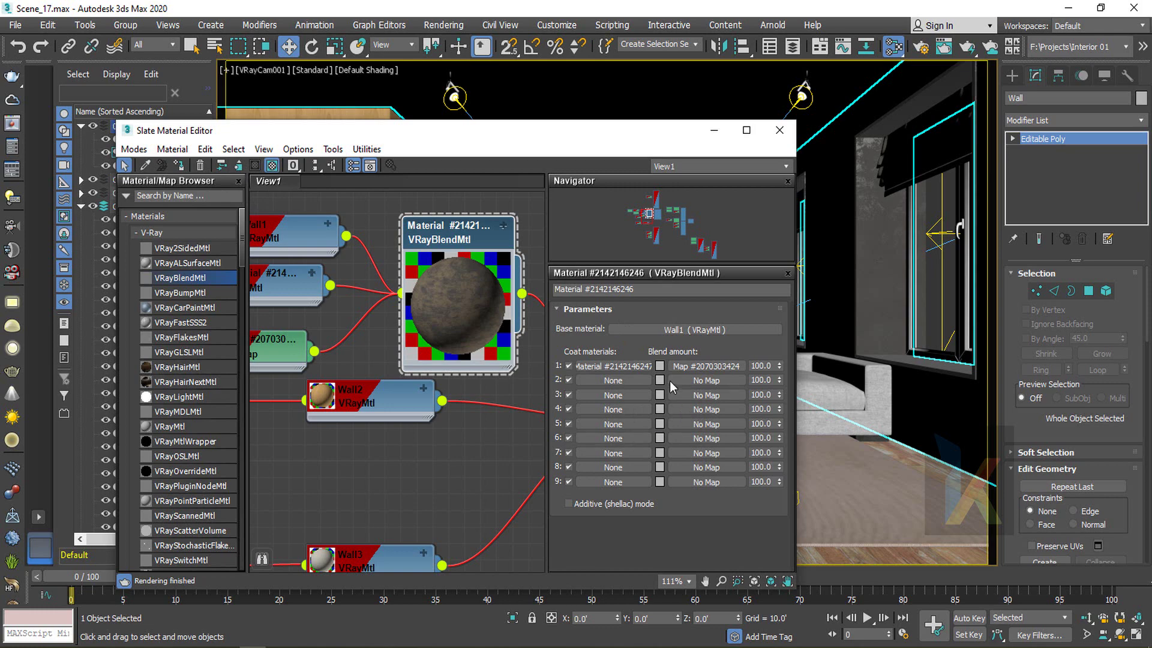
# Try assigning the VRayBlendMtl to the whole Wall object, and give the Wall a UVW Map modifier with Box mapping
pyautogui.moveTo(517, 137); pyautogui.dragTo(600, 178)
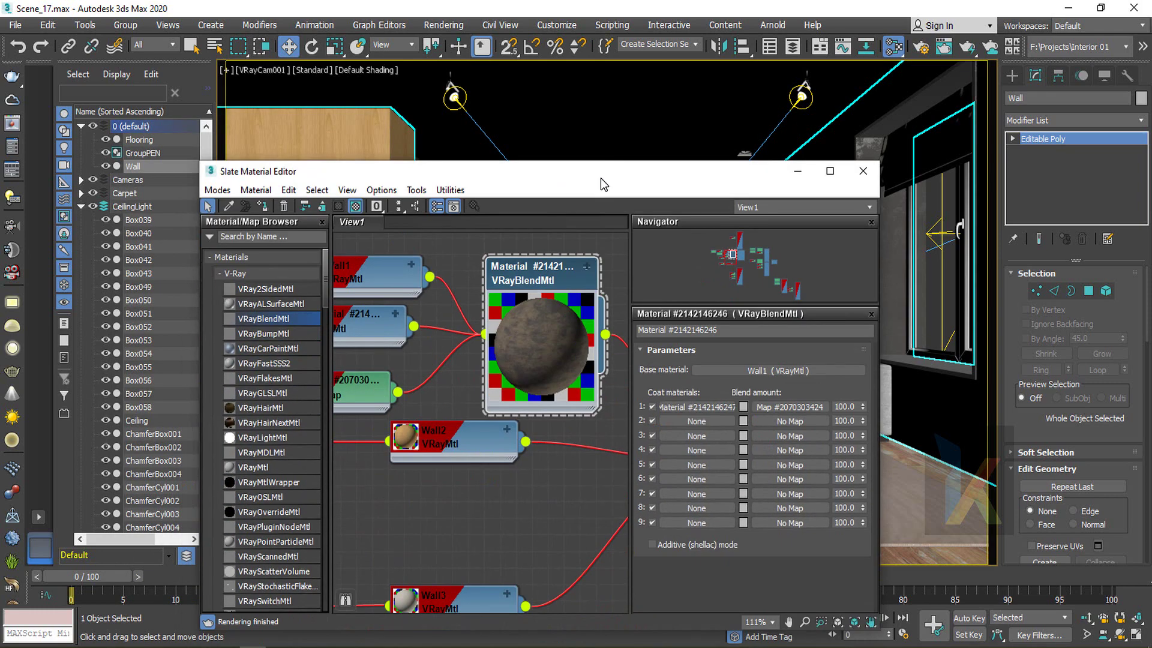
pyautogui.click(262, 207)
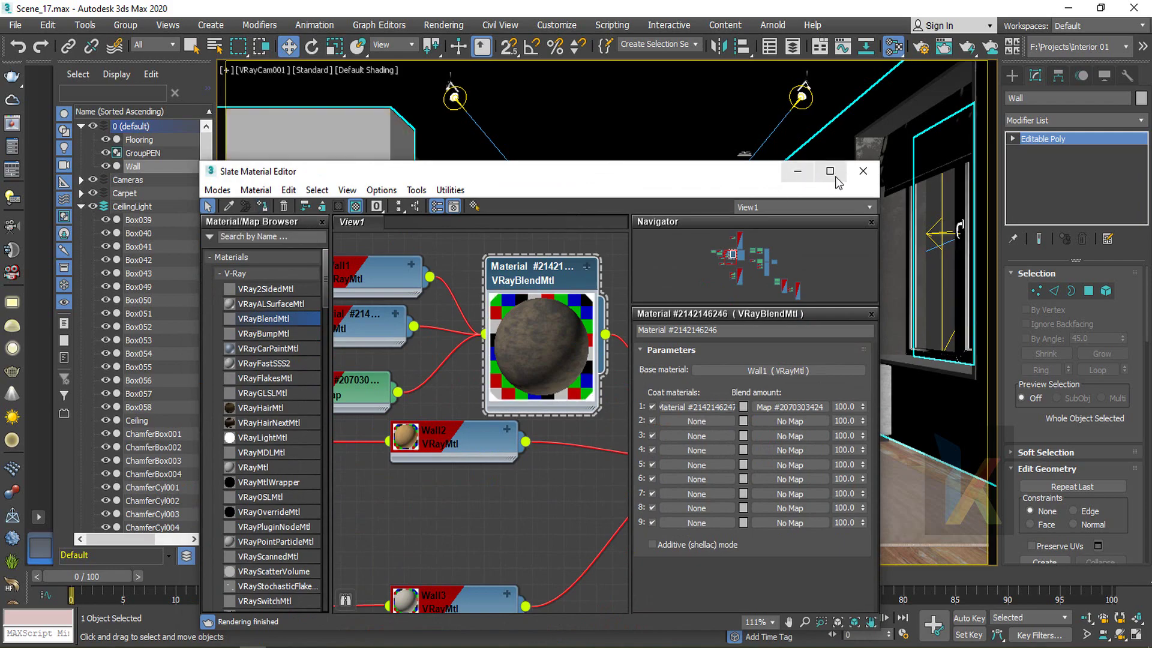
pyautogui.click(855, 172)
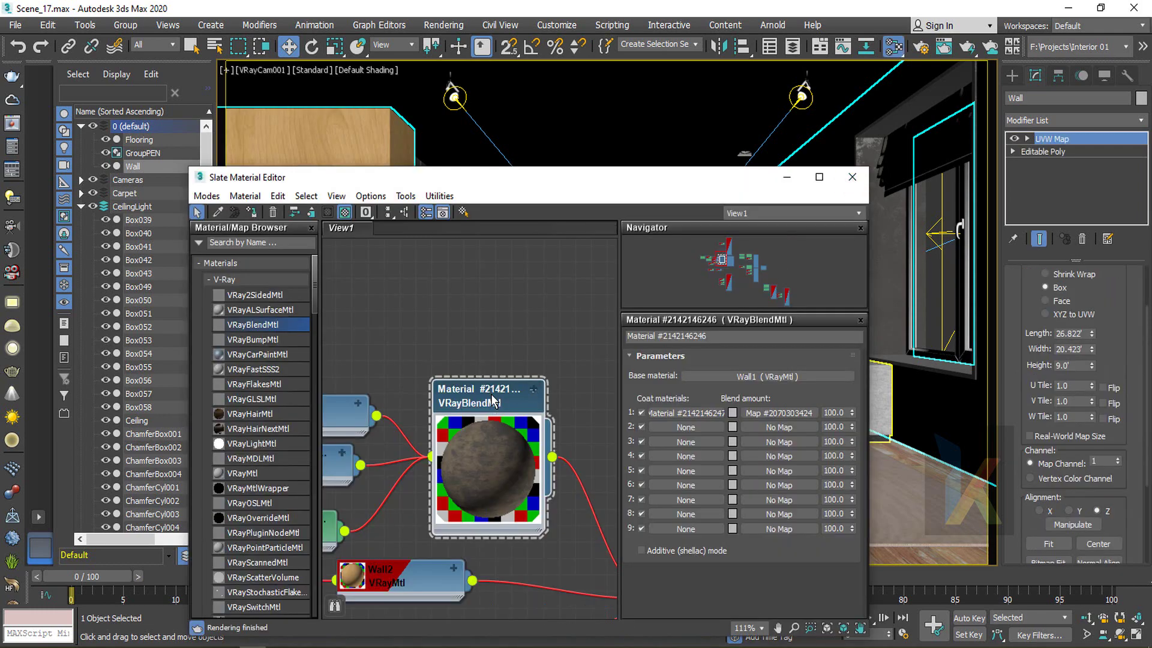
pyautogui.click(852, 176)
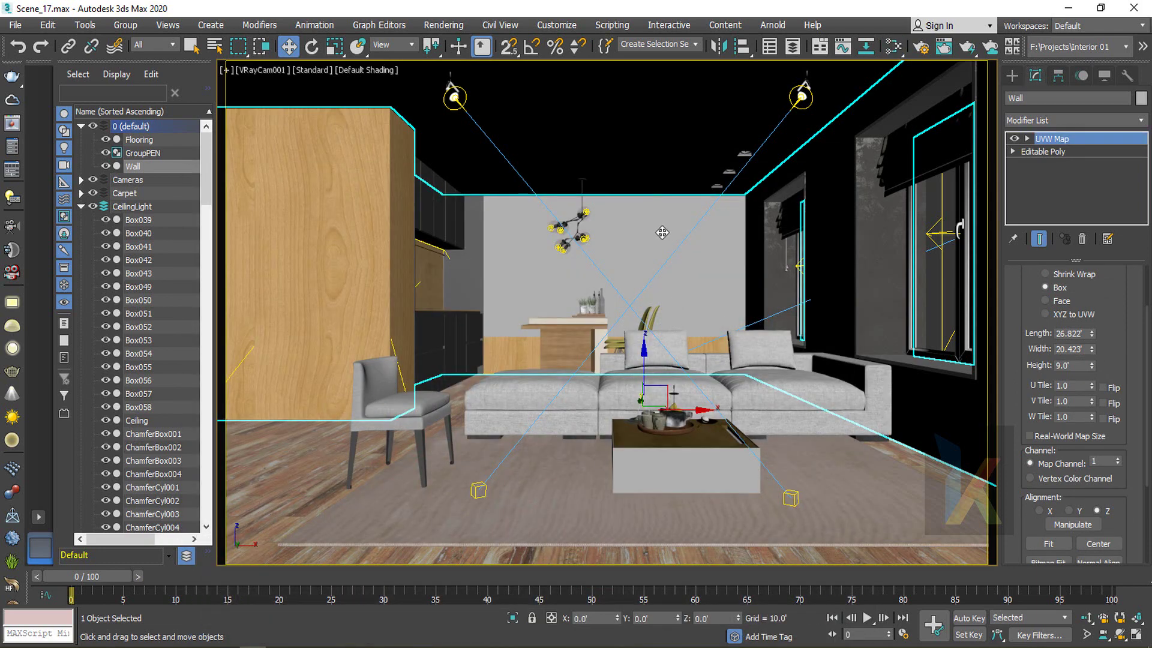
# Reopen the Slate Material Editor and arrange the Wall1, duplicated VRayMtl and black-and-white Bitmap nodes in an aligned column beside the blend material
pyautogui.press('m')
pyautogui.moveTo(445, 368); pyautogui.dragTo(560, 310, button='middle')
pyautogui.moveTo(447, 352); pyautogui.dragTo(446, 319)
pyautogui.moveTo(419, 401); pyautogui.dragTo(437, 385)
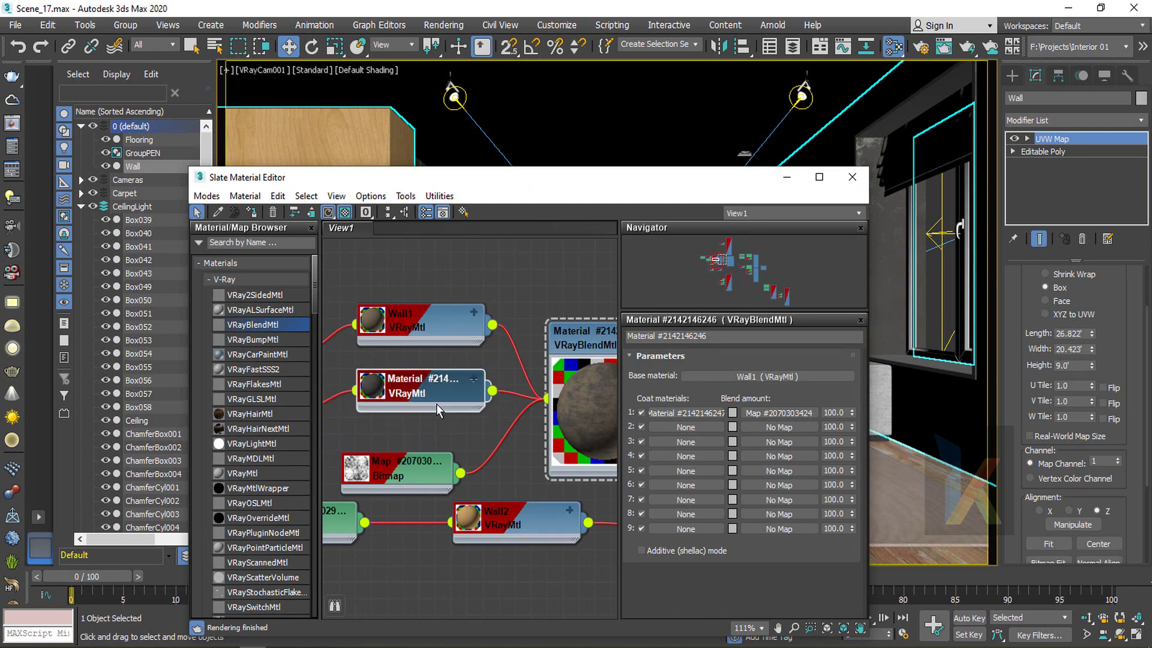
pyautogui.moveTo(419, 466); pyautogui.dragTo(448, 451)
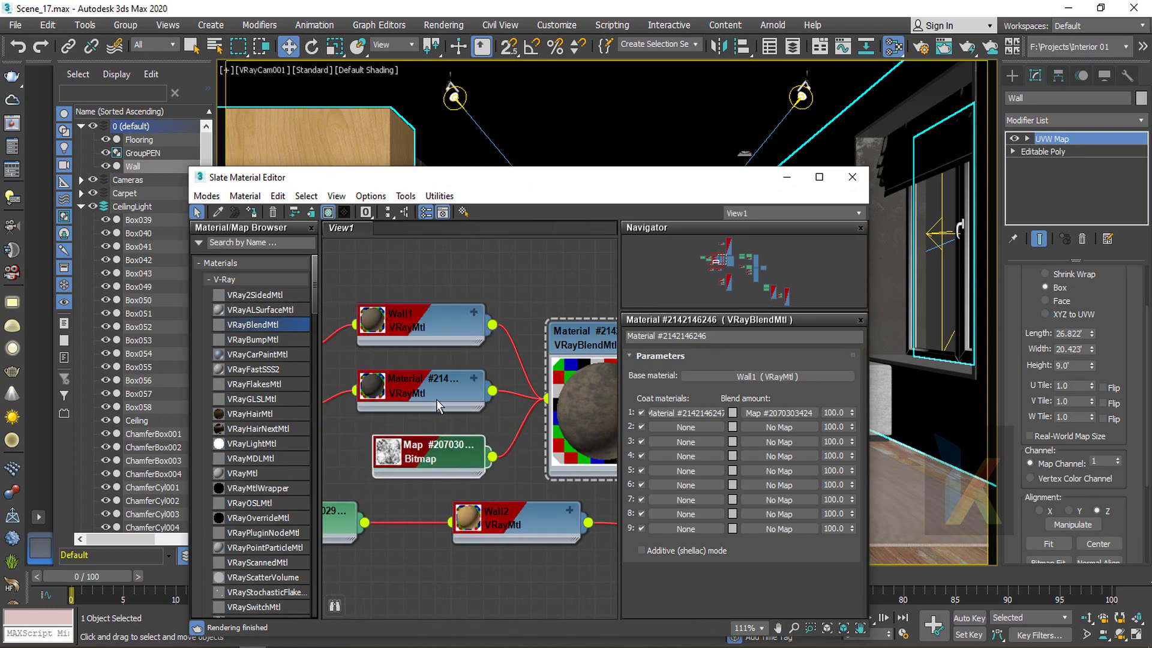
pyautogui.moveTo(437, 398); pyautogui.dragTo(437, 399)
pyautogui.moveTo(437, 454); pyautogui.dragTo(438, 469)
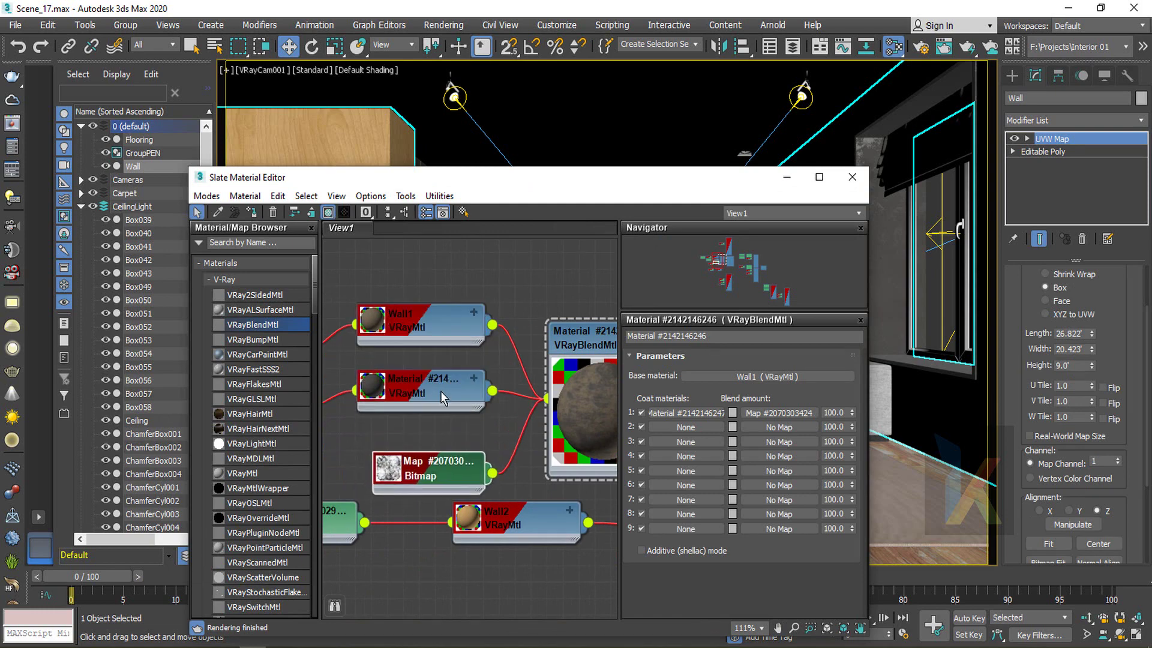
pyautogui.moveTo(441, 401); pyautogui.dragTo(442, 418)
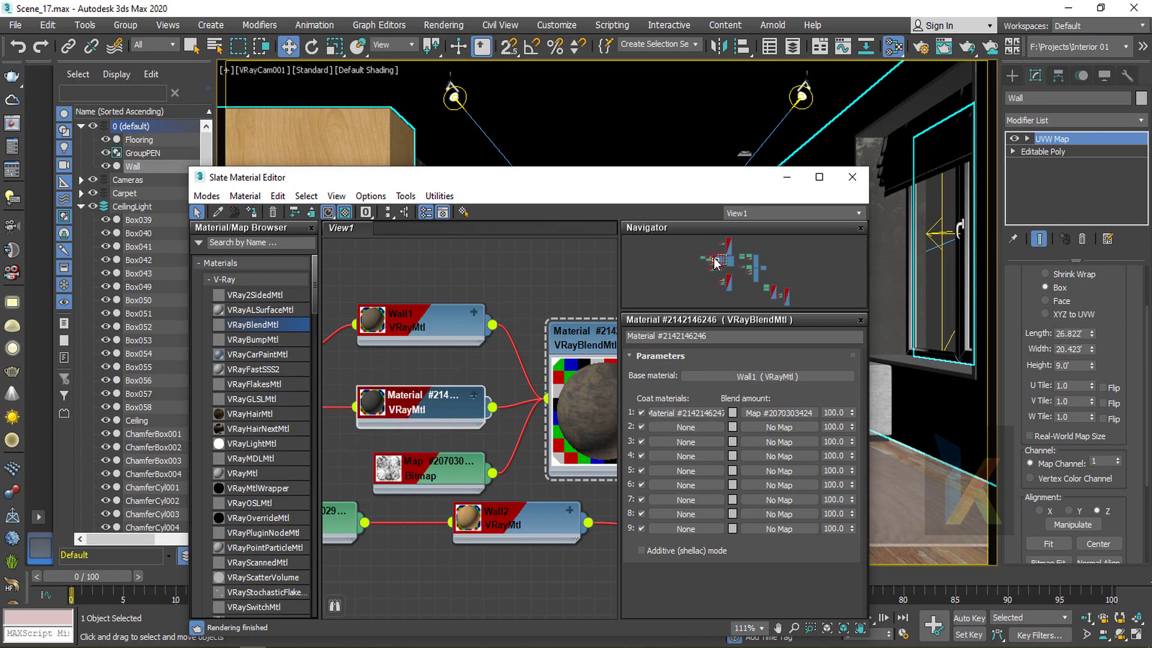
pyautogui.moveTo(650, 179); pyautogui.dragTo(549, 300)
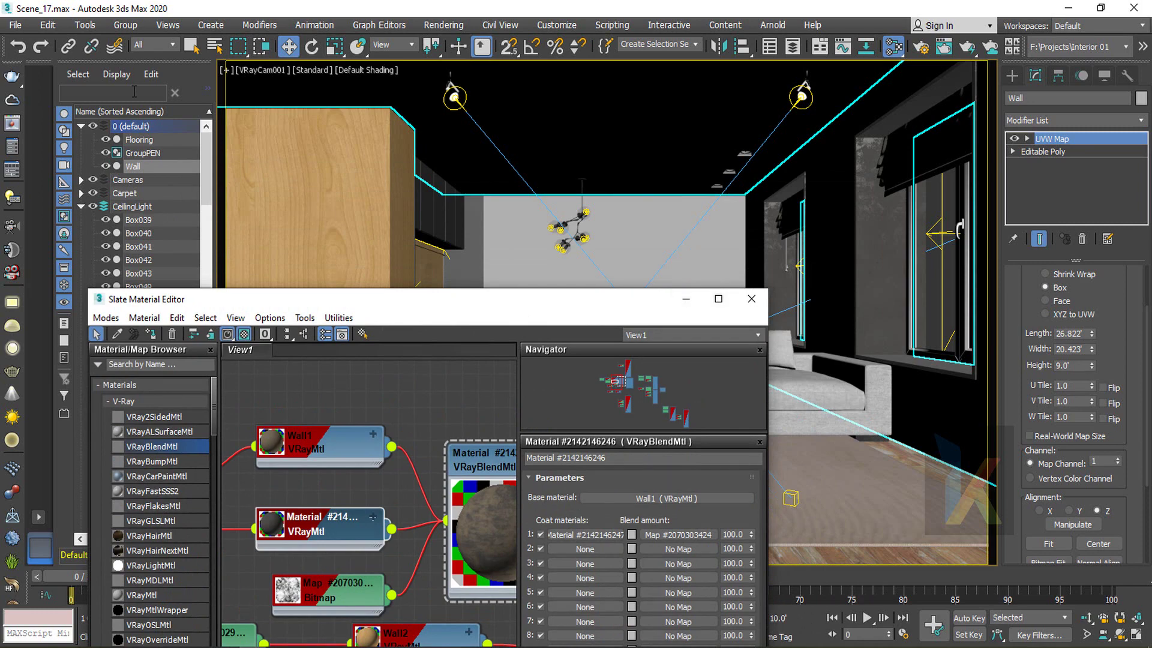
# Define a render region around the dark back wall in the V-Ray frame buffer and start an interactive render of it
pyautogui.click(12, 126)
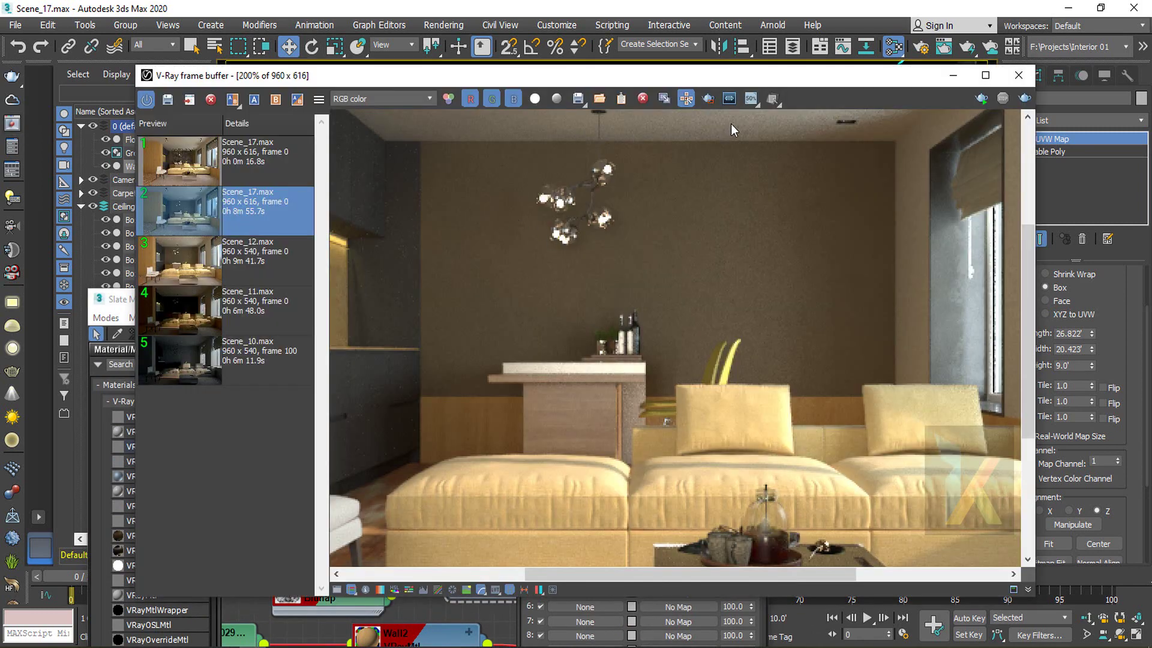
pyautogui.click(710, 103)
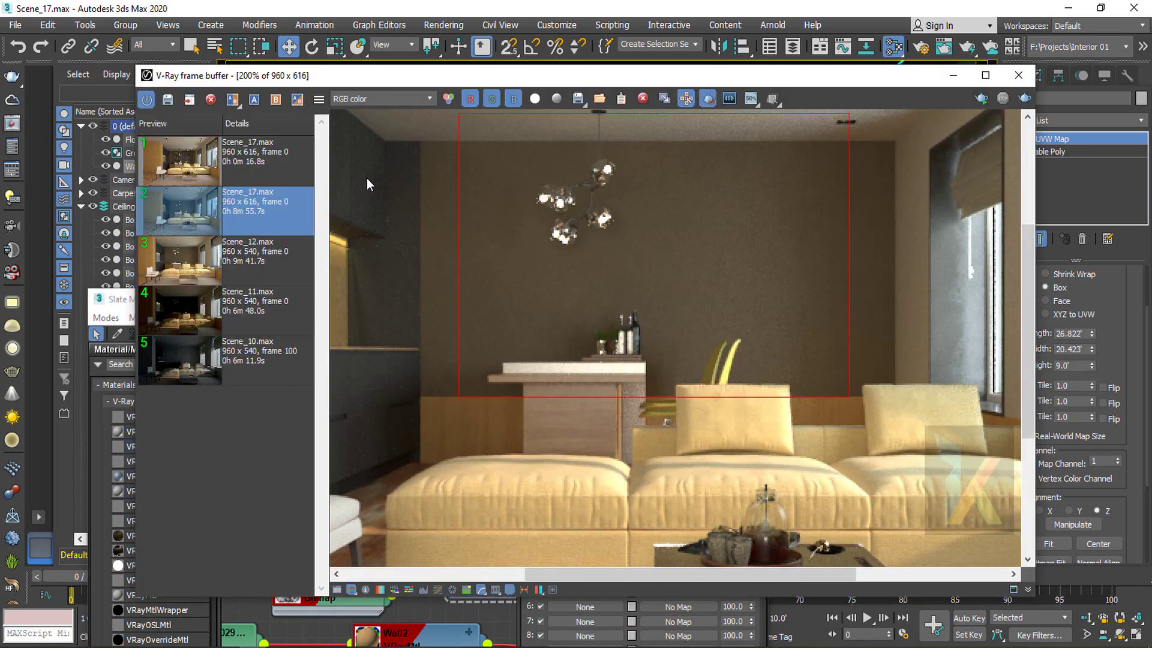
pyautogui.moveTo(412, 135); pyautogui.dragTo(911, 427)
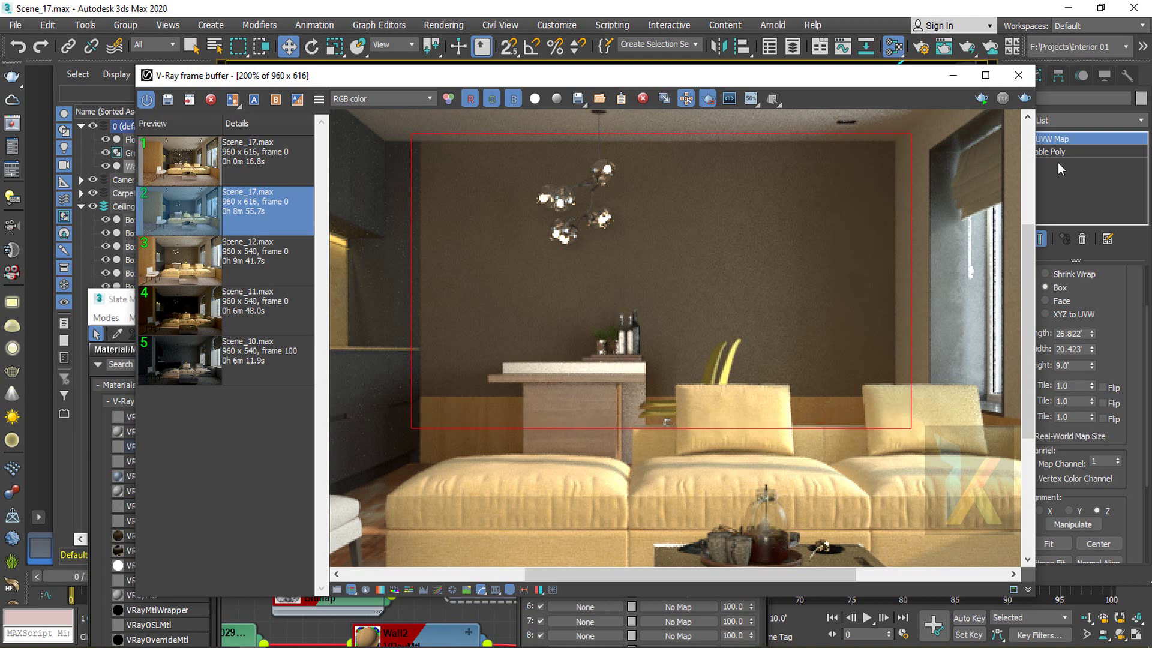
pyautogui.click(981, 102)
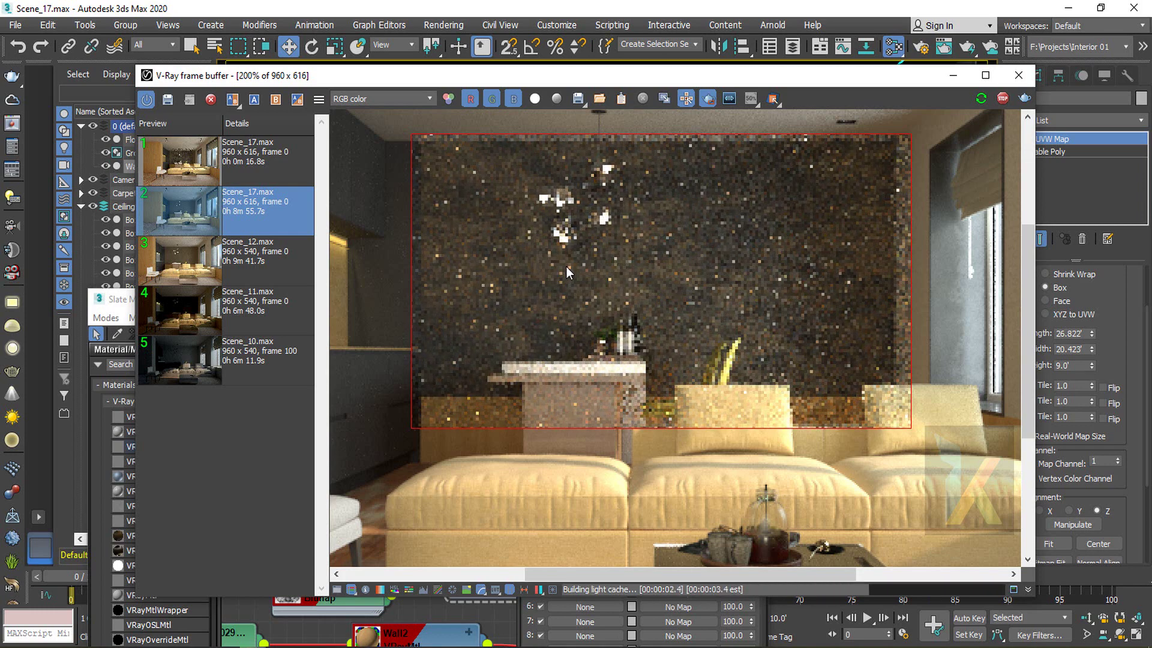
# Set the Wall's UVW Map box to 15' length, 15' width and 10' height, and close the V-Ray frame buffer
pyautogui.click(1083, 334)
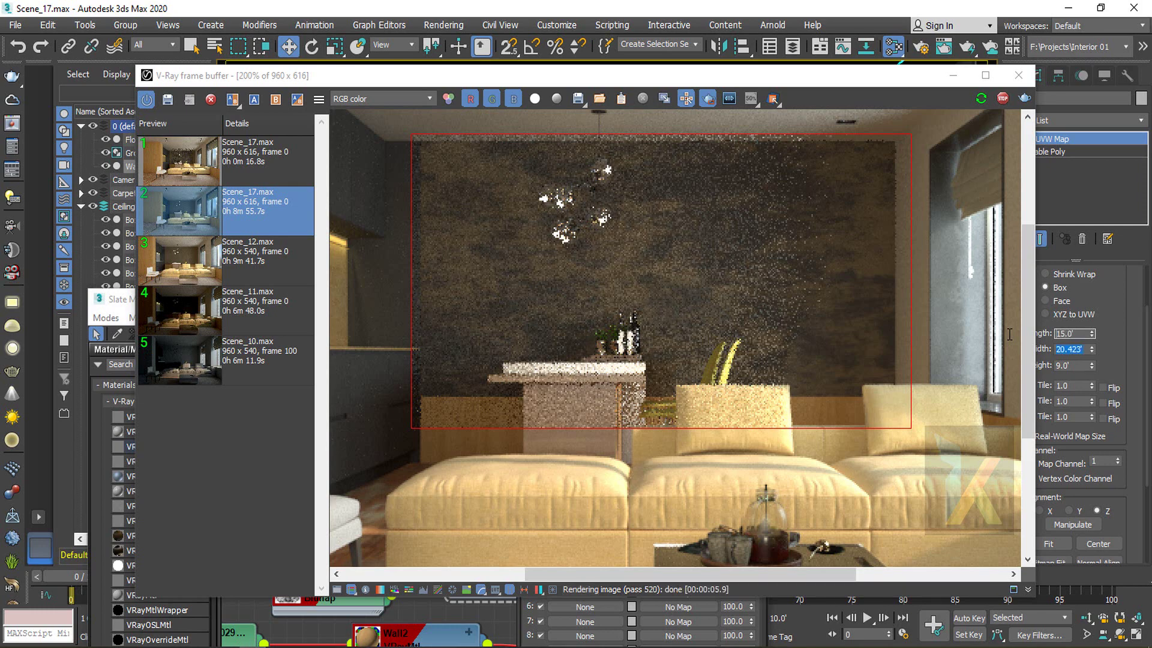
pyautogui.press('Tab')
pyautogui.write('15')
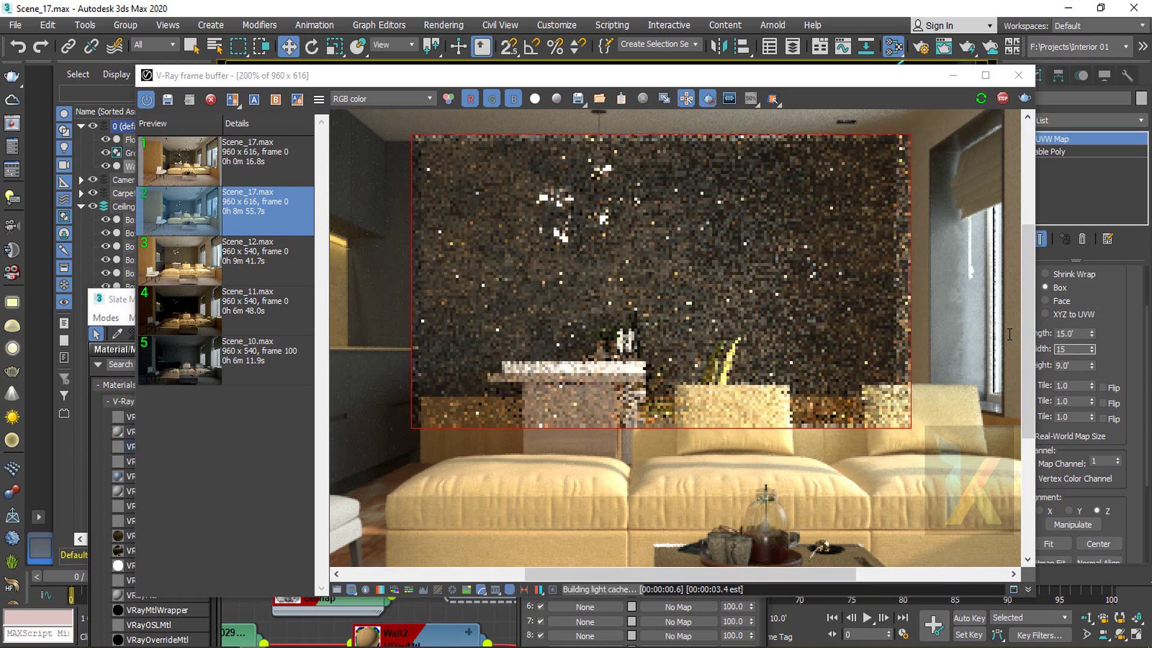
pyautogui.press('Tab')
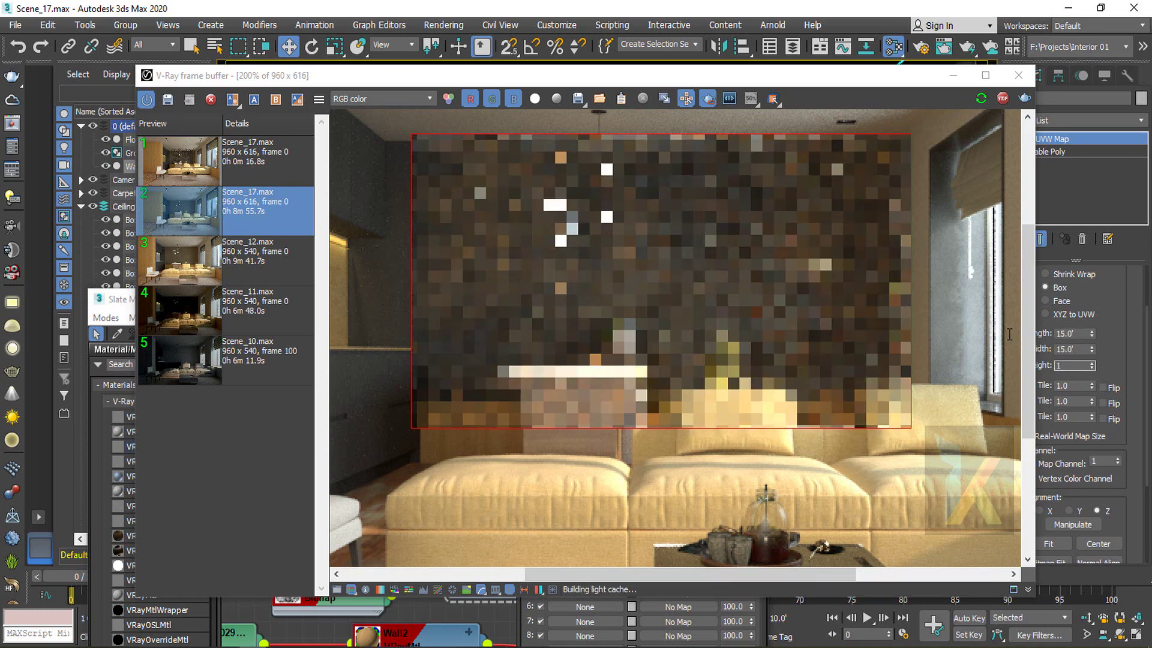
pyautogui.write("10.0'")
pyautogui.press('Return')
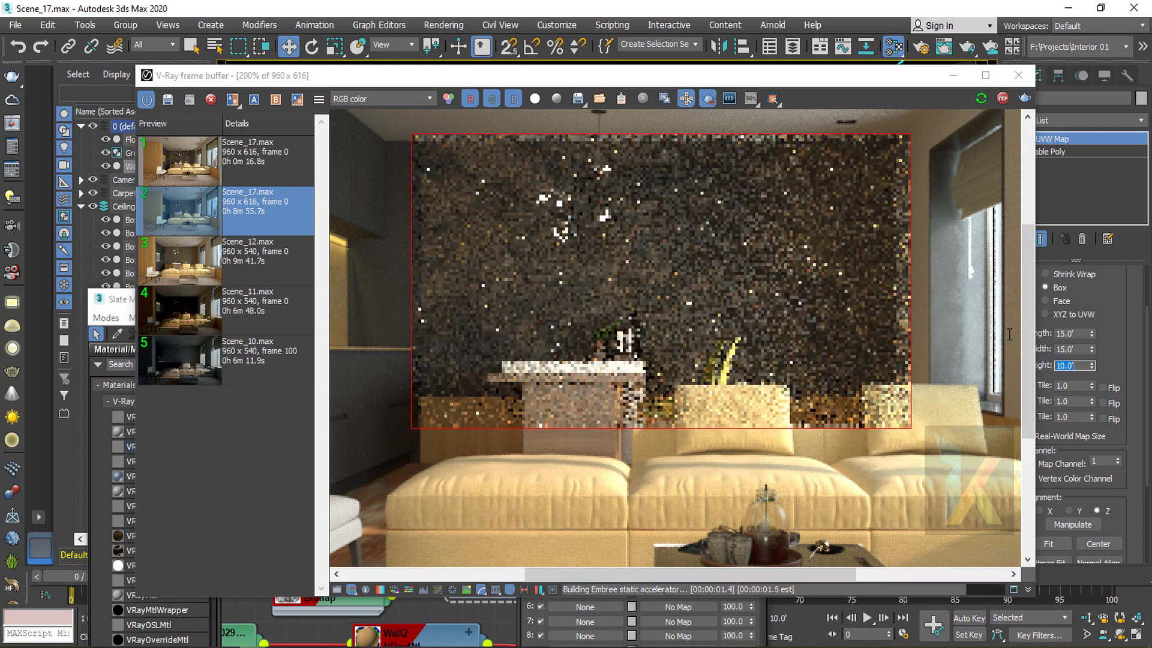
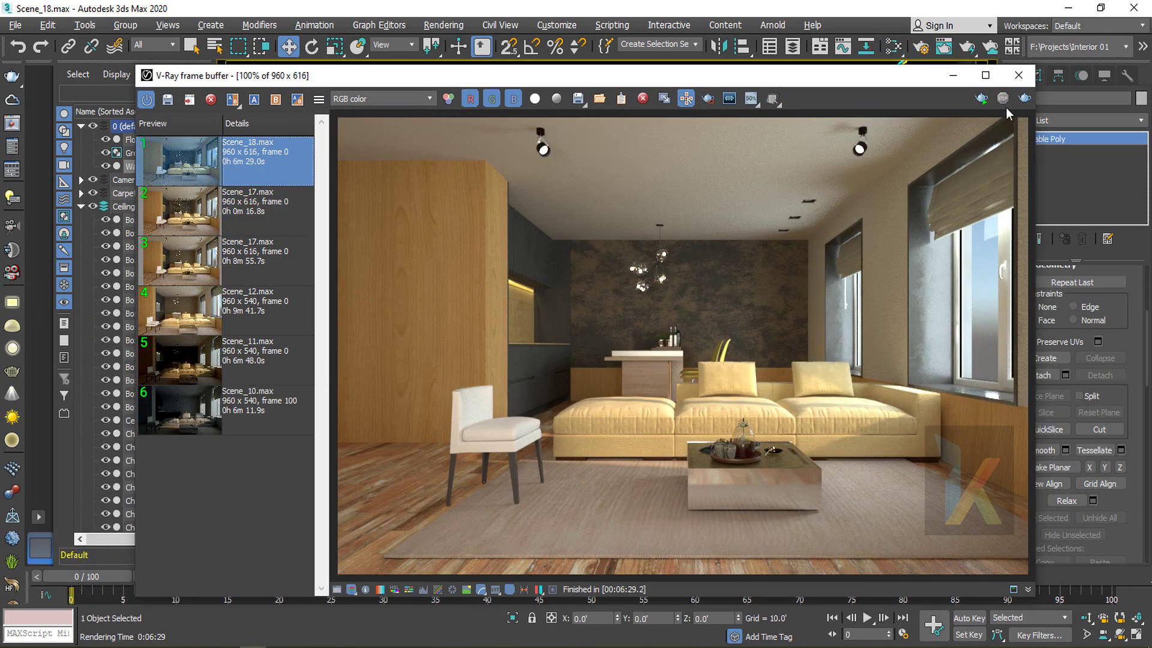
pyautogui.click(1016, 78)
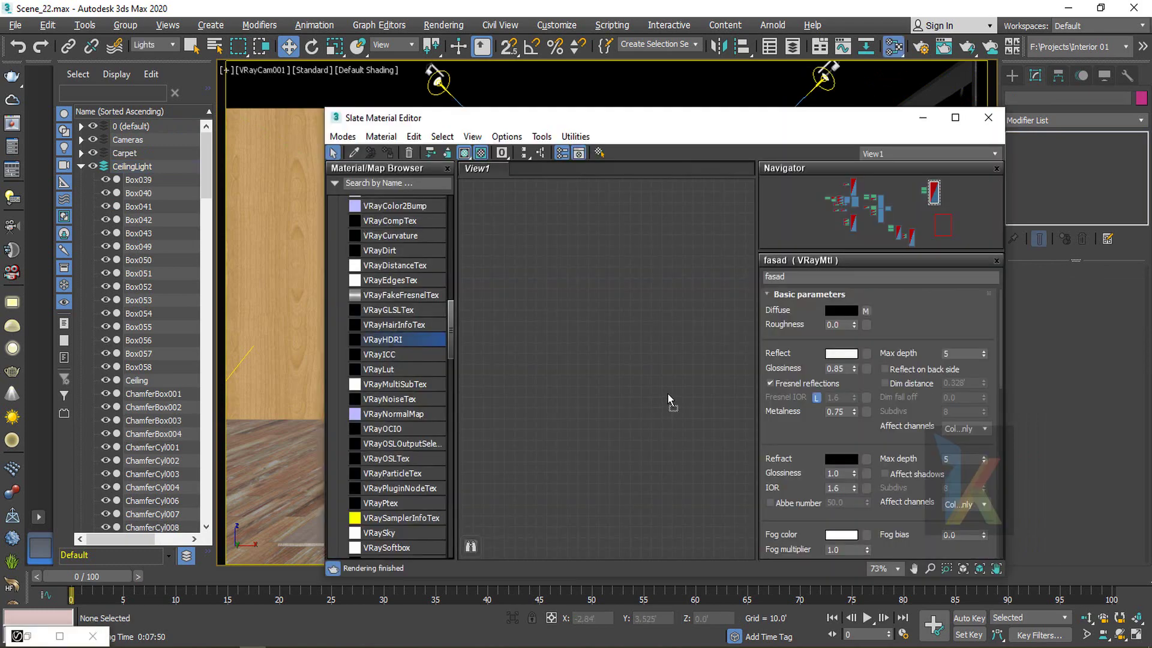
# Add a VRayHDRI map node in an empty area of the material view and enlarge its preview
pyautogui.moveTo(667, 393); pyautogui.dragTo(666, 400)
pyautogui.scroll(5, 659, 419)
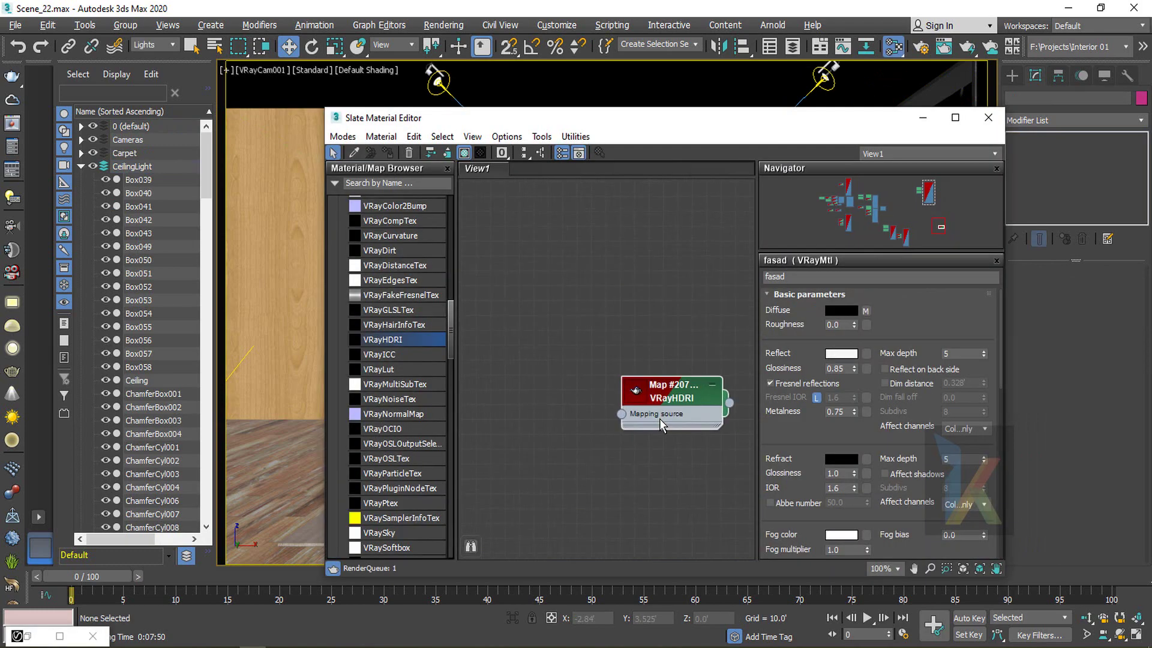
pyautogui.doubleClick(627, 394)
pyautogui.moveTo(531, 434); pyautogui.dragTo(450, 336, button='middle')
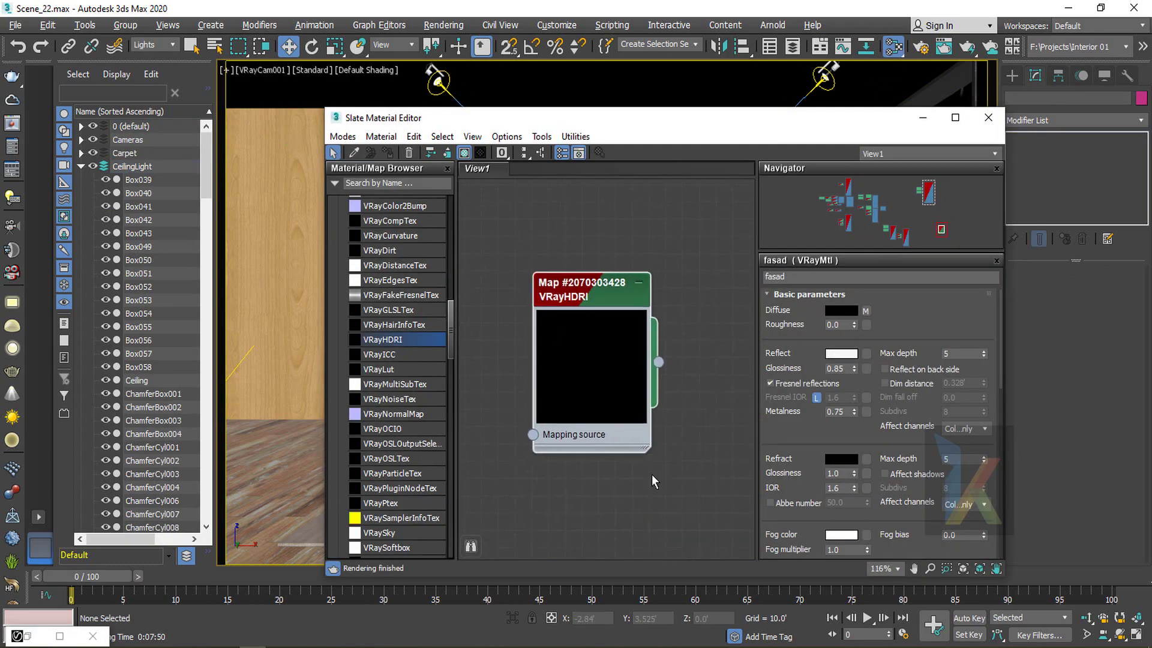
pyautogui.moveTo(649, 447); pyautogui.dragTo(736, 566)
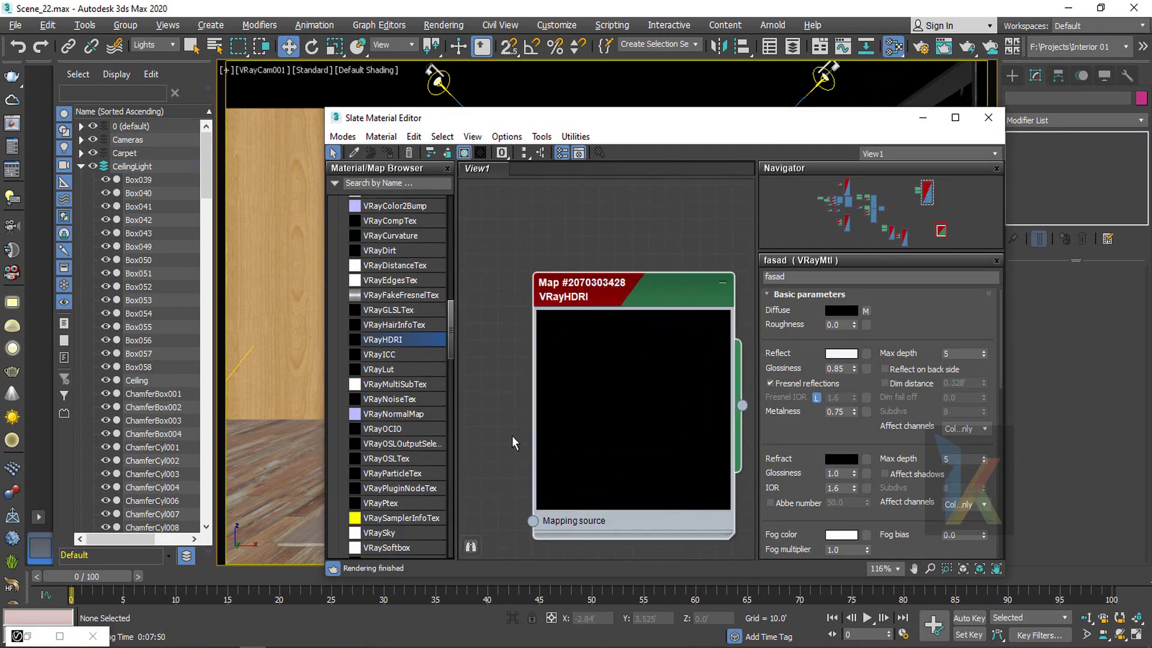
pyautogui.moveTo(512, 436); pyautogui.dragTo(470, 384, button='middle')
pyautogui.scroll(-3, 707, 484)
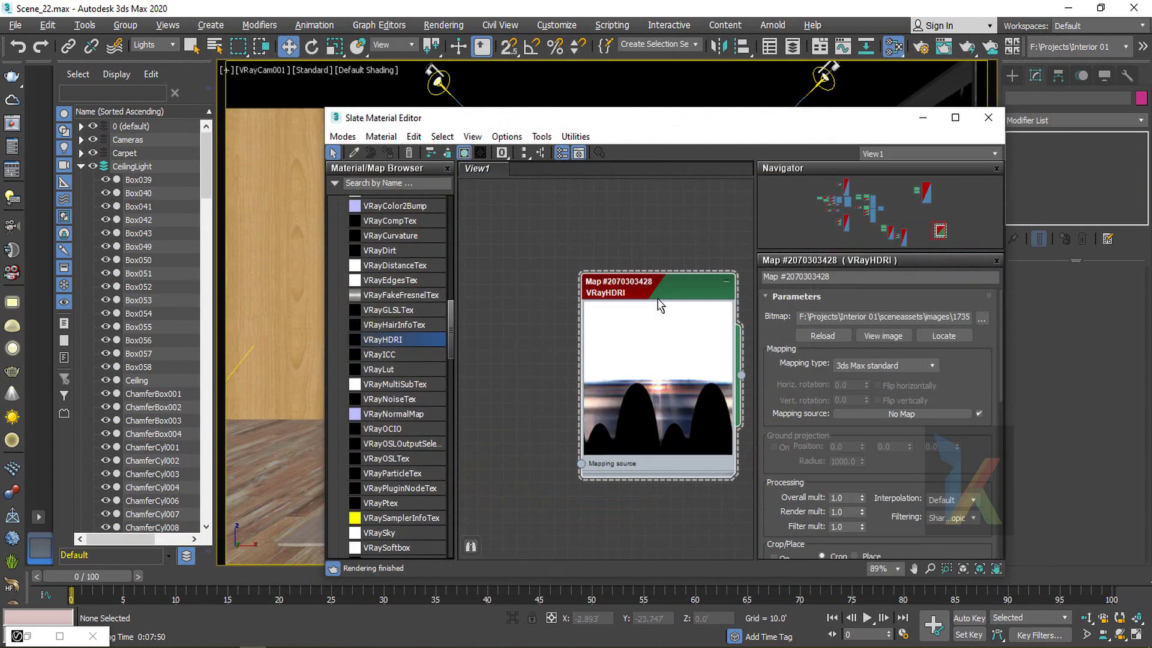
# Reposition the VRayHDRI node and set its mapping type to Spherical
pyautogui.moveTo(659, 291); pyautogui.dragTo(621, 264)
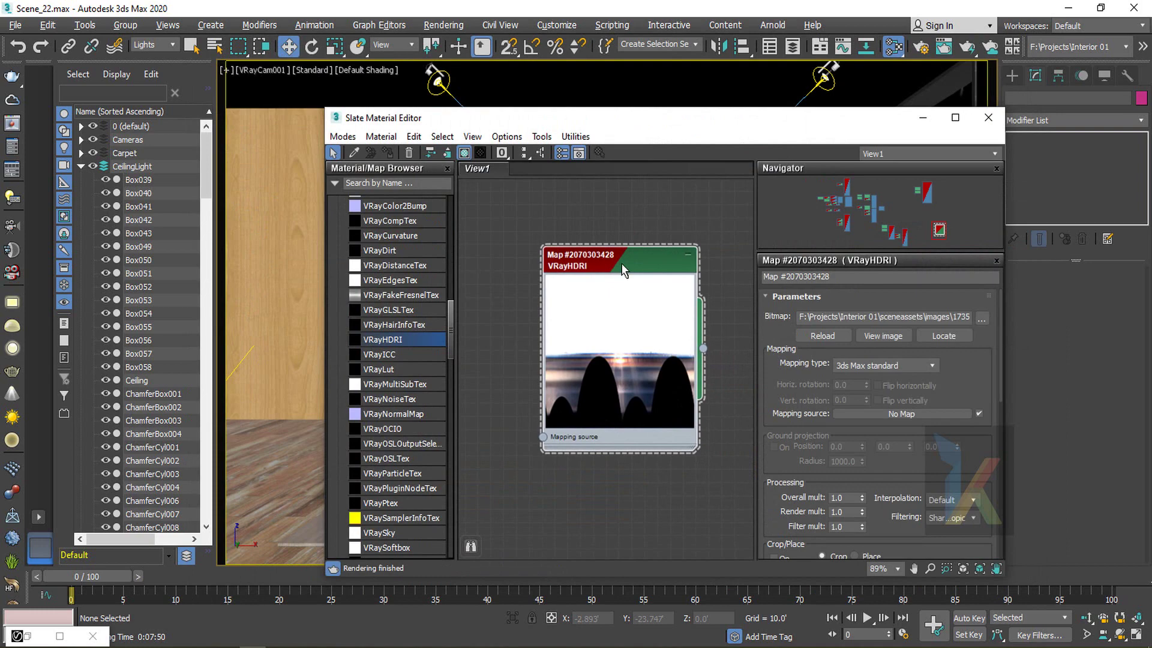
pyautogui.click(900, 365)
pyautogui.click(869, 396)
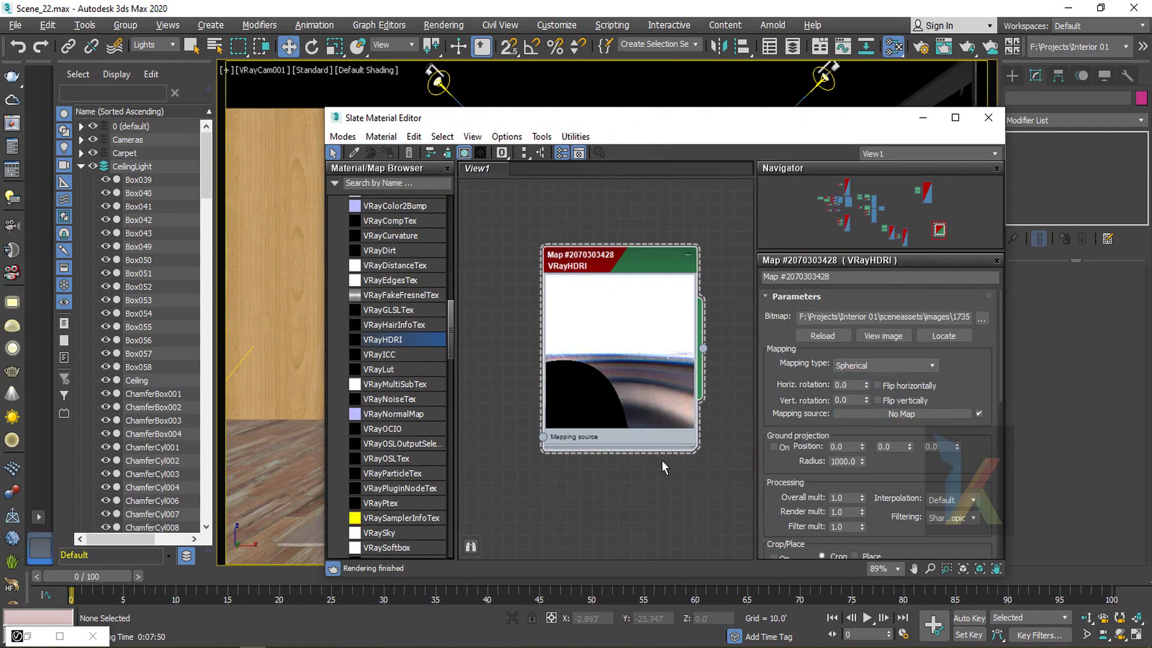
# Select the VrayDomeLight in a perspective view and assign the VRayHDRI map to its texture as an instance
pyautogui.moveTo(857, 124); pyautogui.dragTo(645, 126)
pyautogui.click(931, 310)
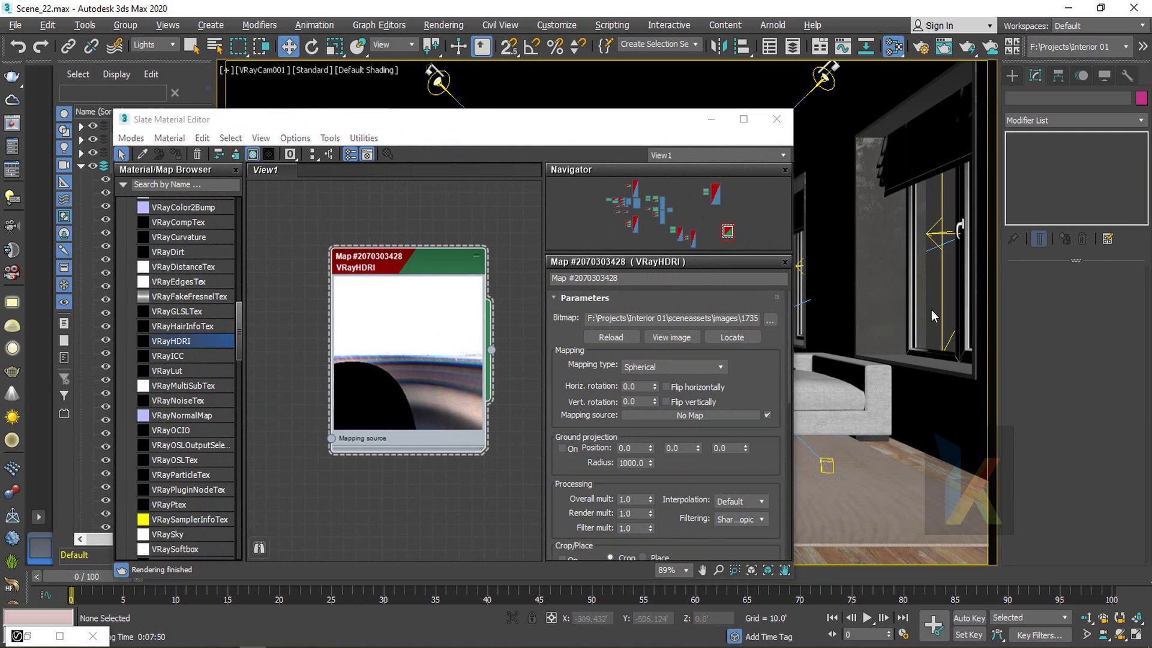
pyautogui.press('p')
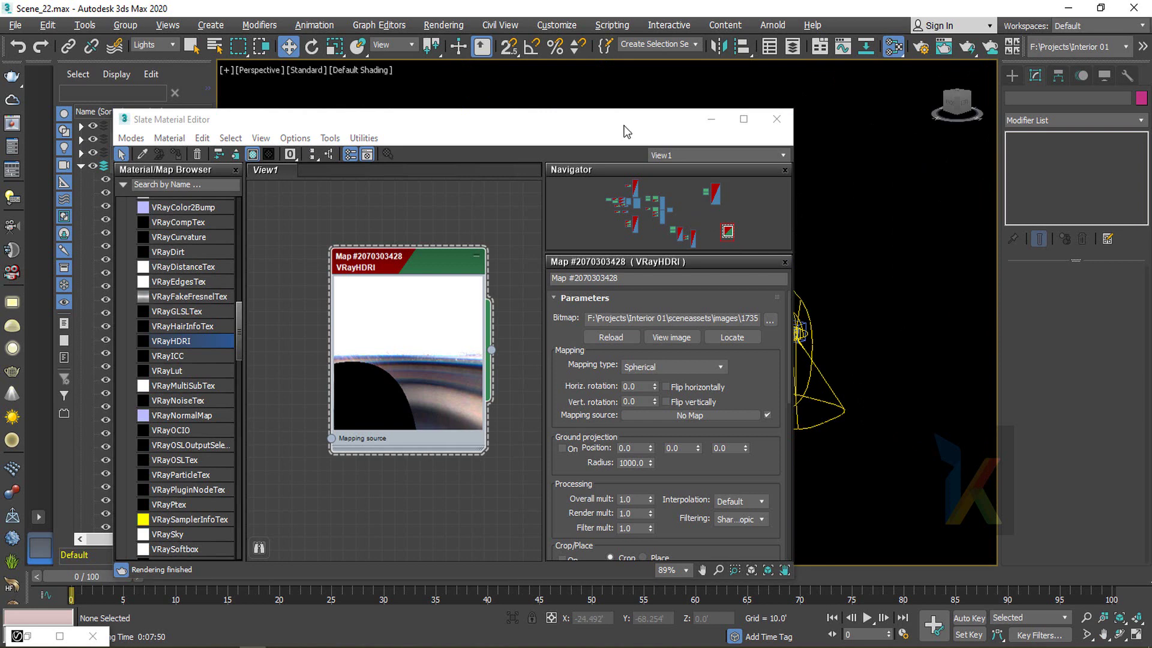
pyautogui.moveTo(624, 126); pyautogui.dragTo(390, 94)
pyautogui.scroll(6, 780, 332)
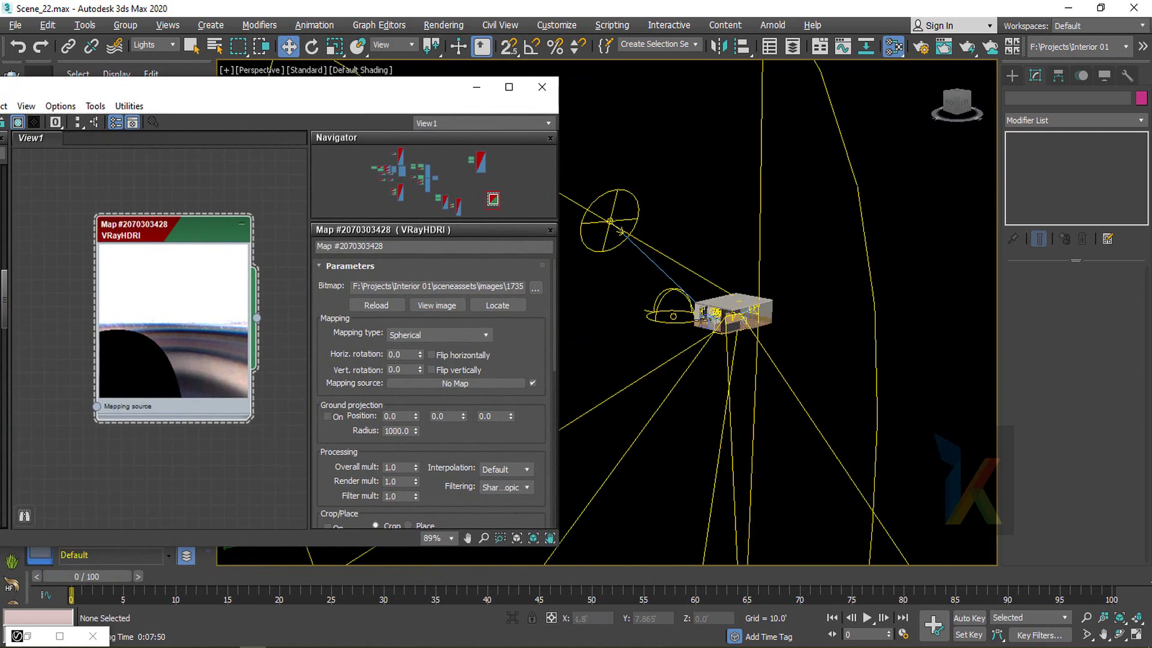
pyautogui.scroll(3, 700, 316)
pyautogui.click(659, 317)
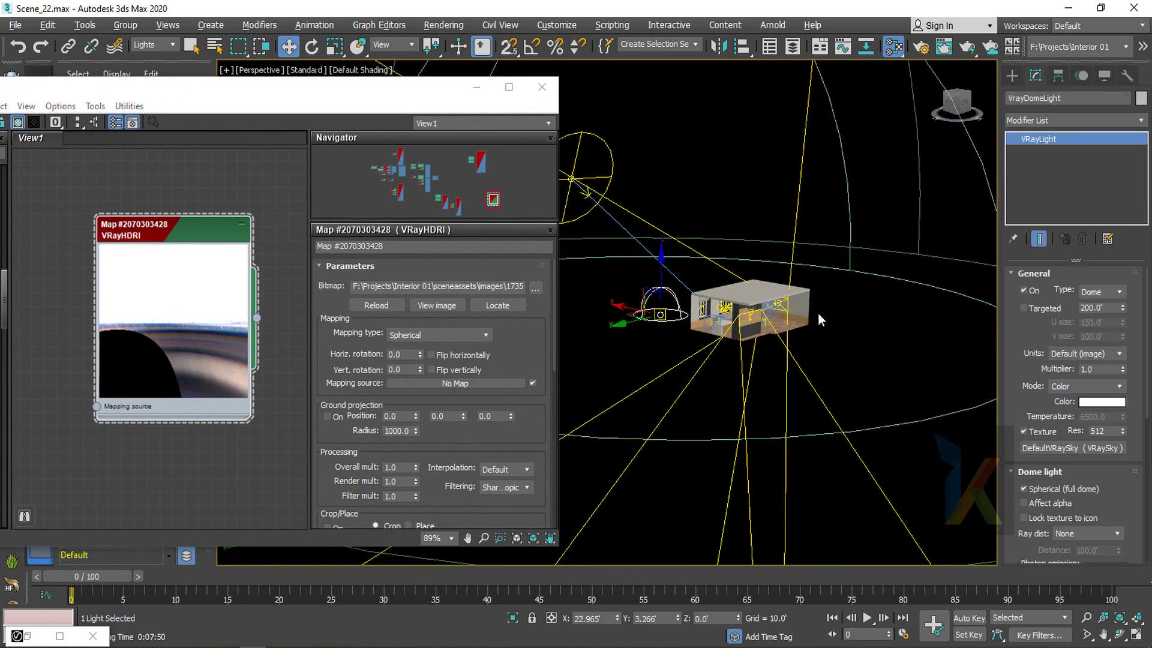
pyautogui.moveTo(255, 326); pyautogui.dragTo(1077, 448)
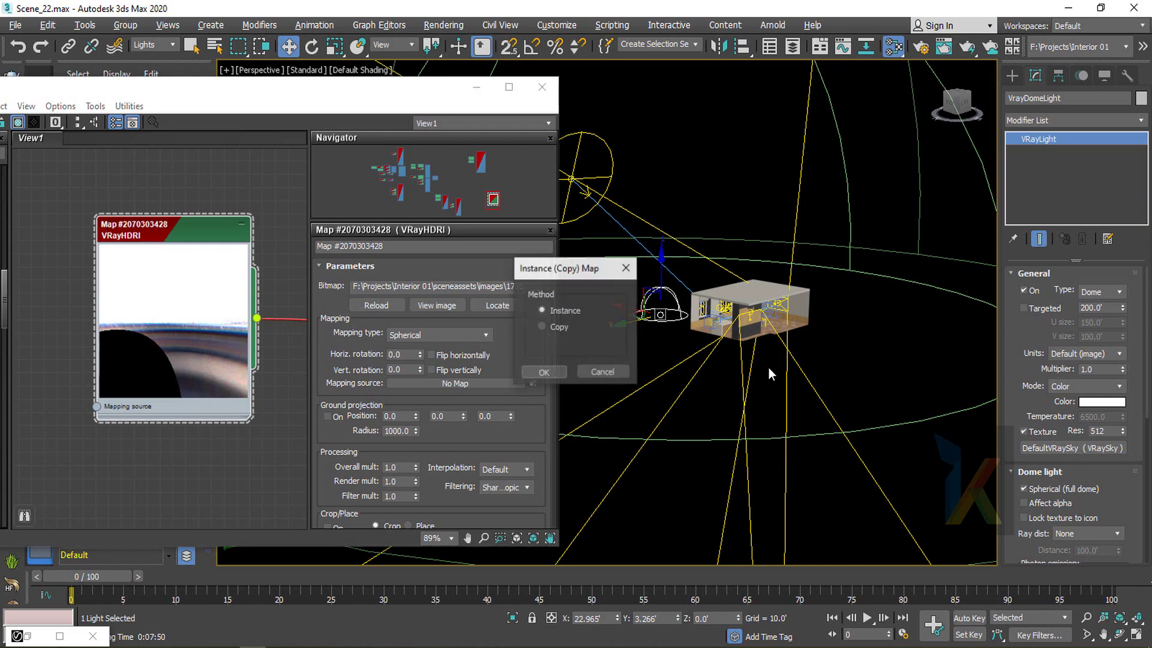
pyautogui.click(544, 372)
# Replace the scene's environment map with an instance of the VRayHDRI map and close the environment settings
pyautogui.moveTo(358, 93); pyautogui.dragTo(770, 159)
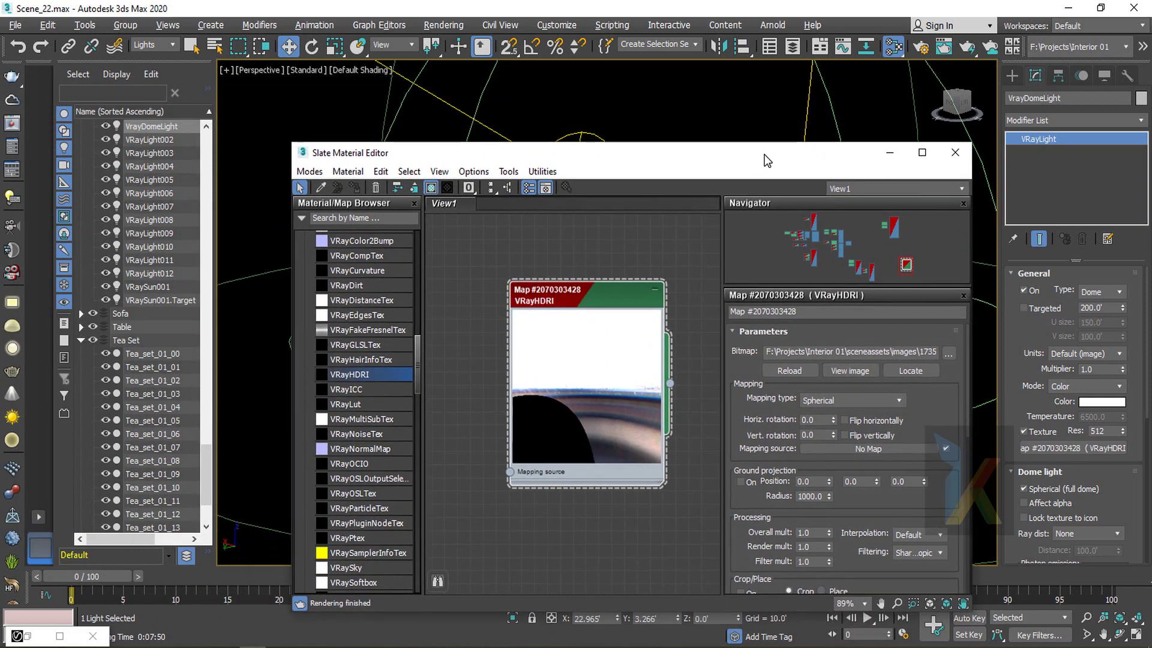
pyautogui.click(444, 25)
pyautogui.click(465, 217)
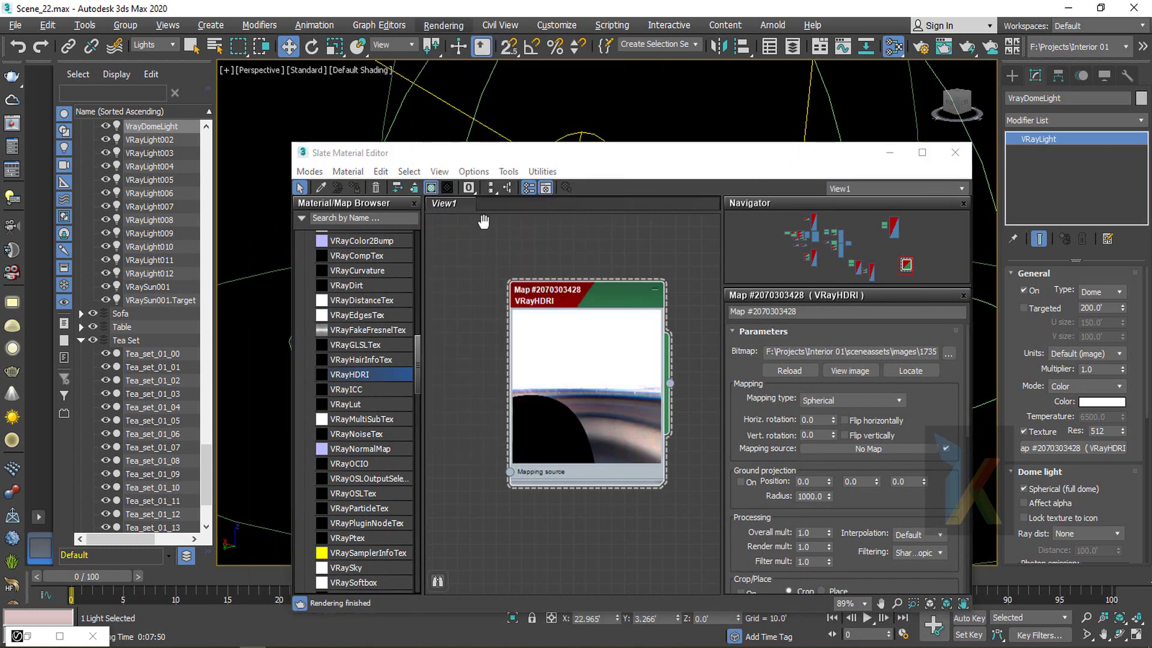
pyautogui.moveTo(445, 106); pyautogui.dragTo(262, 132)
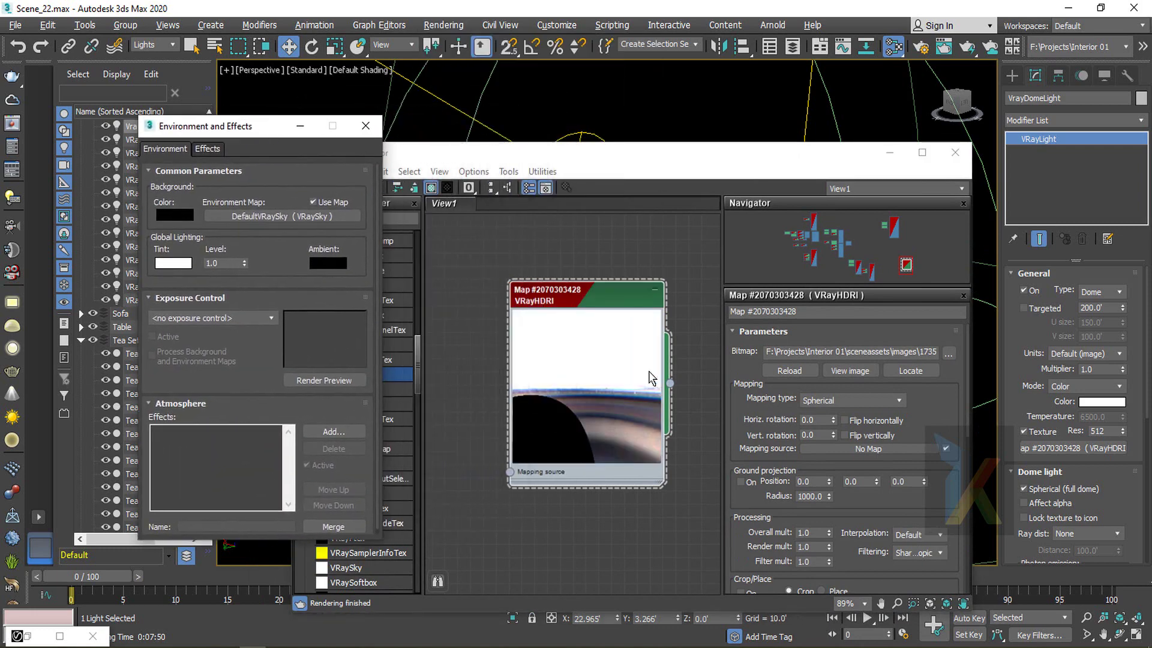
pyautogui.moveTo(670, 383); pyautogui.dragTo(249, 217)
pyautogui.click(228, 379)
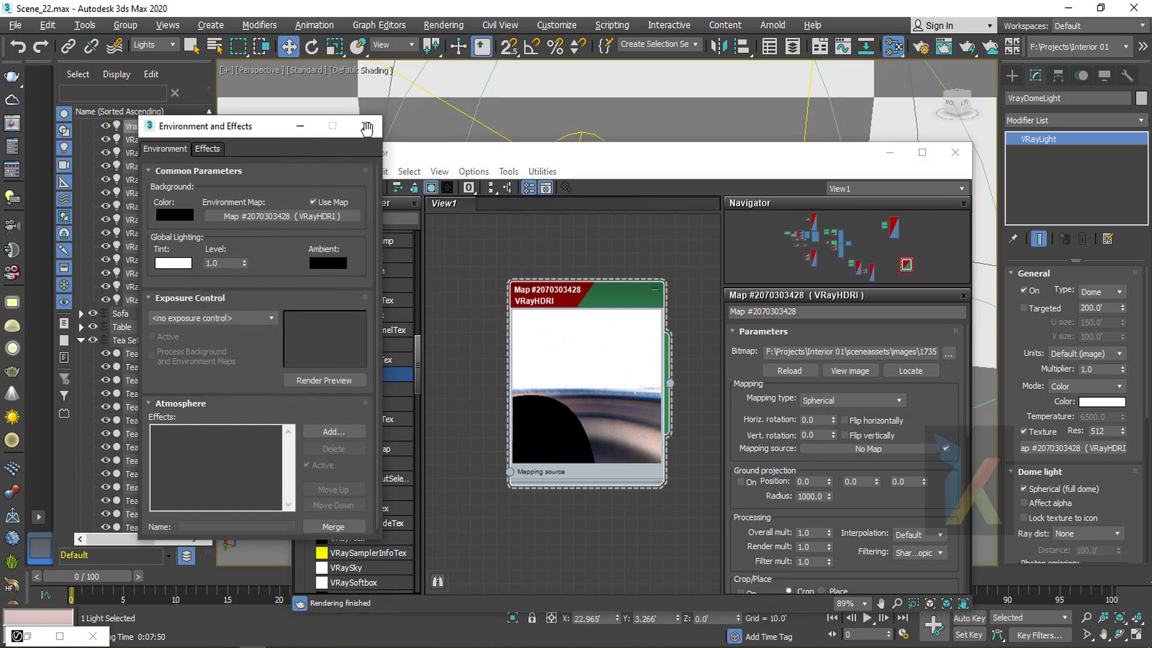
pyautogui.click(367, 127)
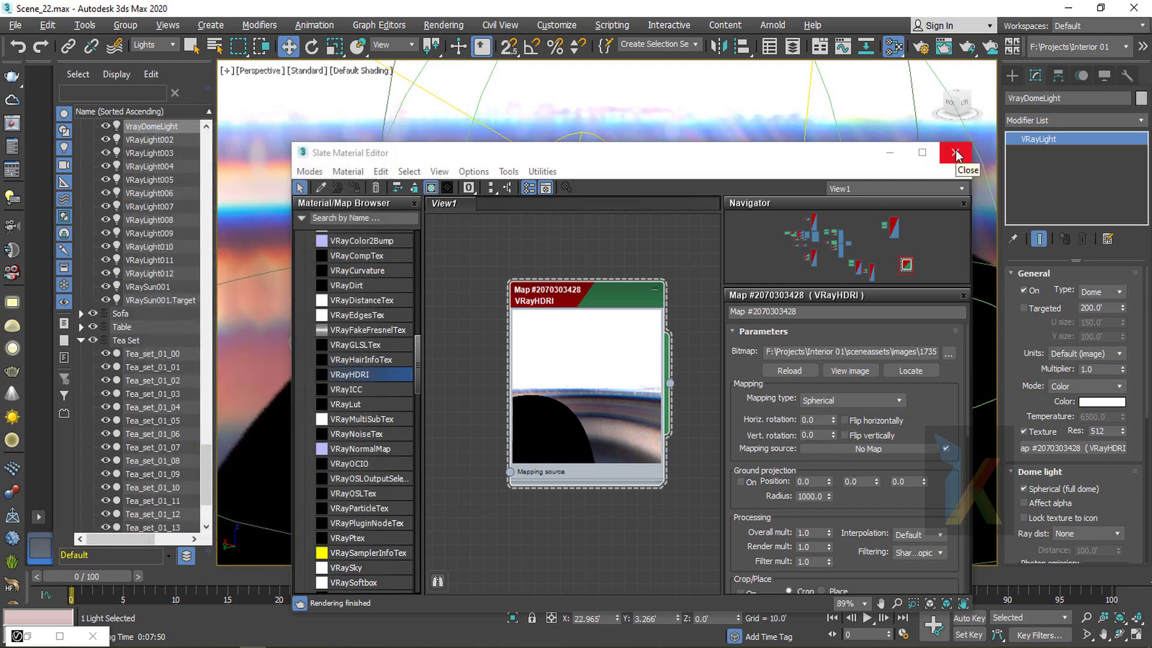
# Close the Slate Material Editor, deselect the dome light and return the viewport to the VRayCam001 camera view
pyautogui.moveTo(1109, 432); pyautogui.dragTo(1032, 432)
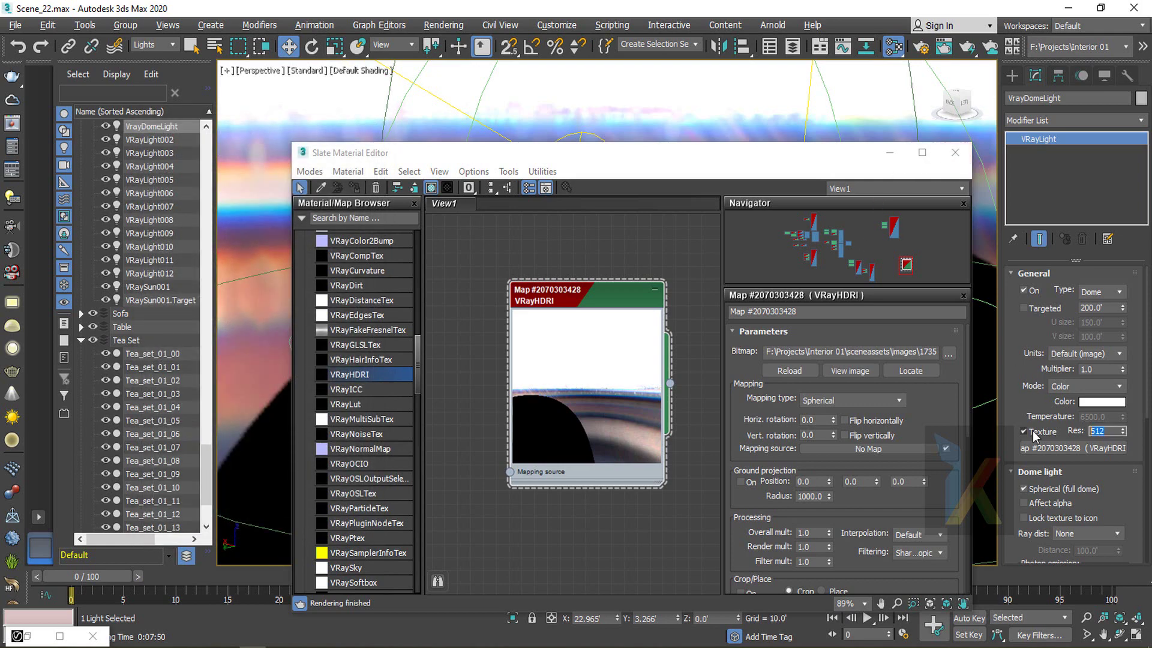
pyautogui.click(955, 152)
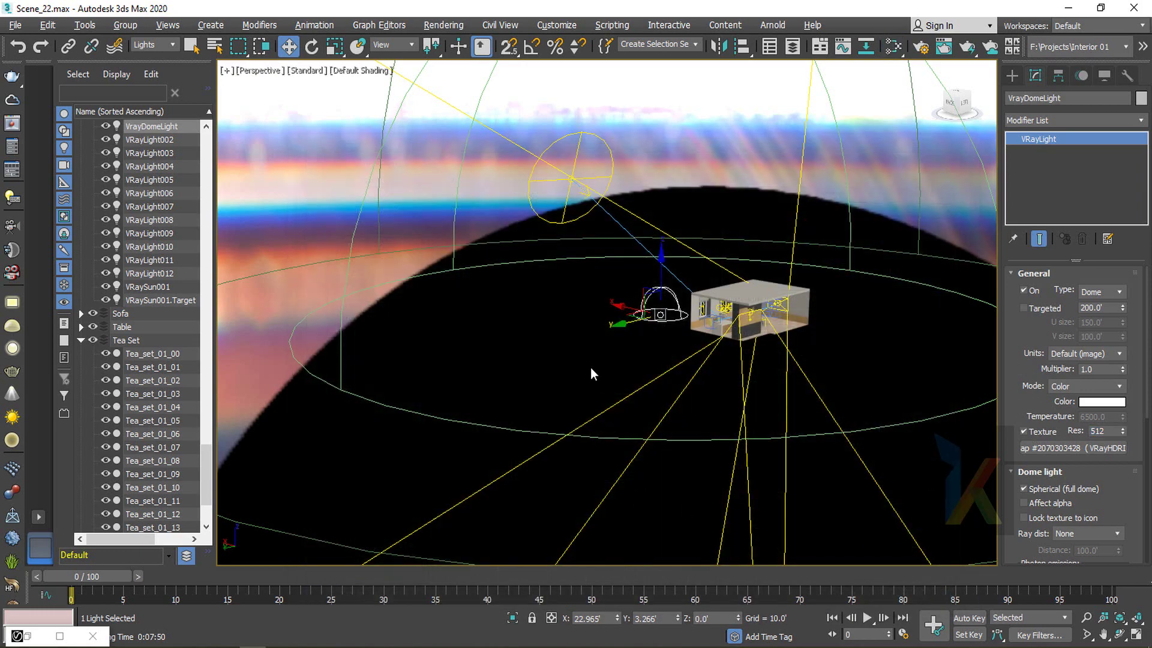
pyautogui.click(591, 367)
pyautogui.press('c')
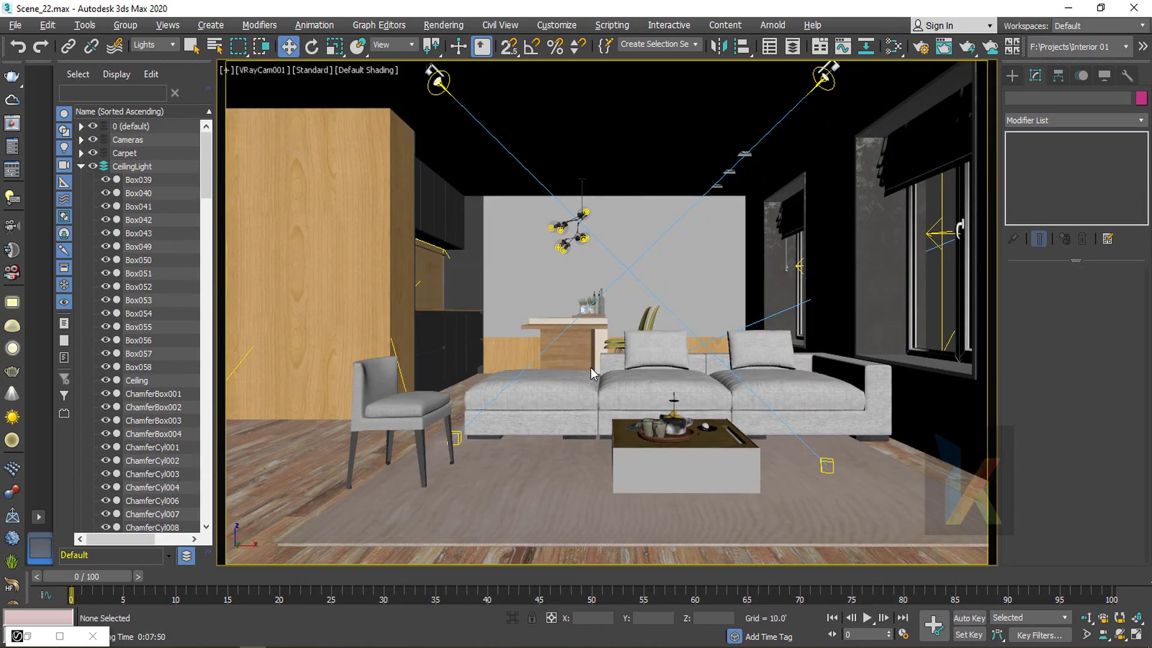
# Render the camera view with the HDRI lighting and environment in the V-Ray frame buffer
pyautogui.click(16, 144)
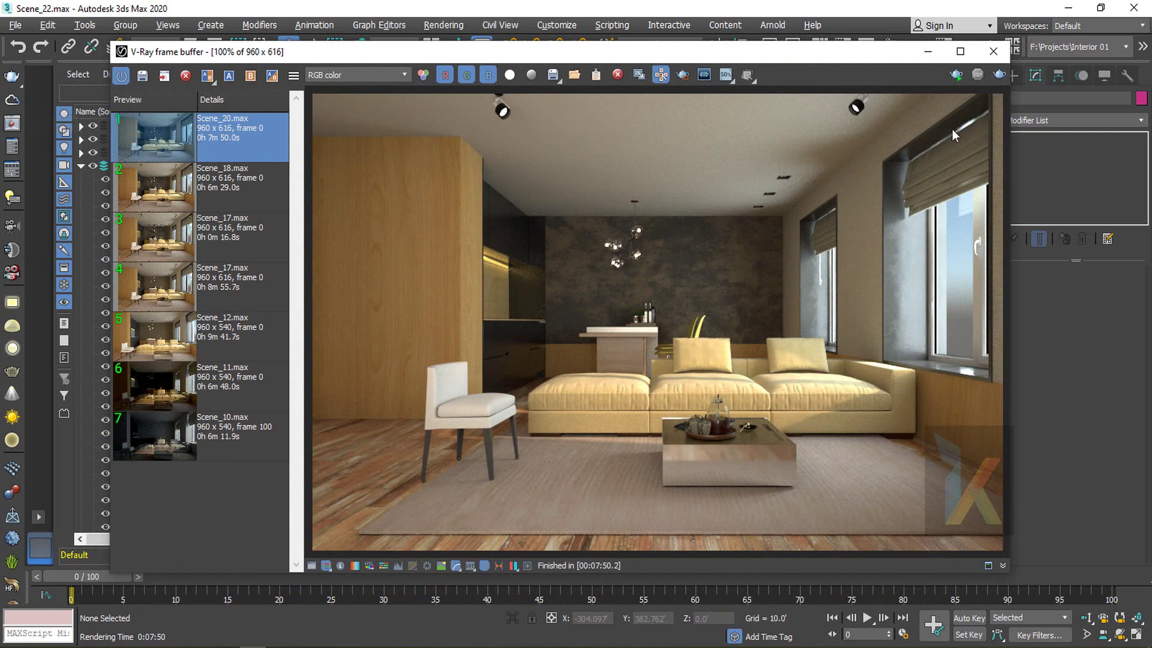
pyautogui.click(955, 75)
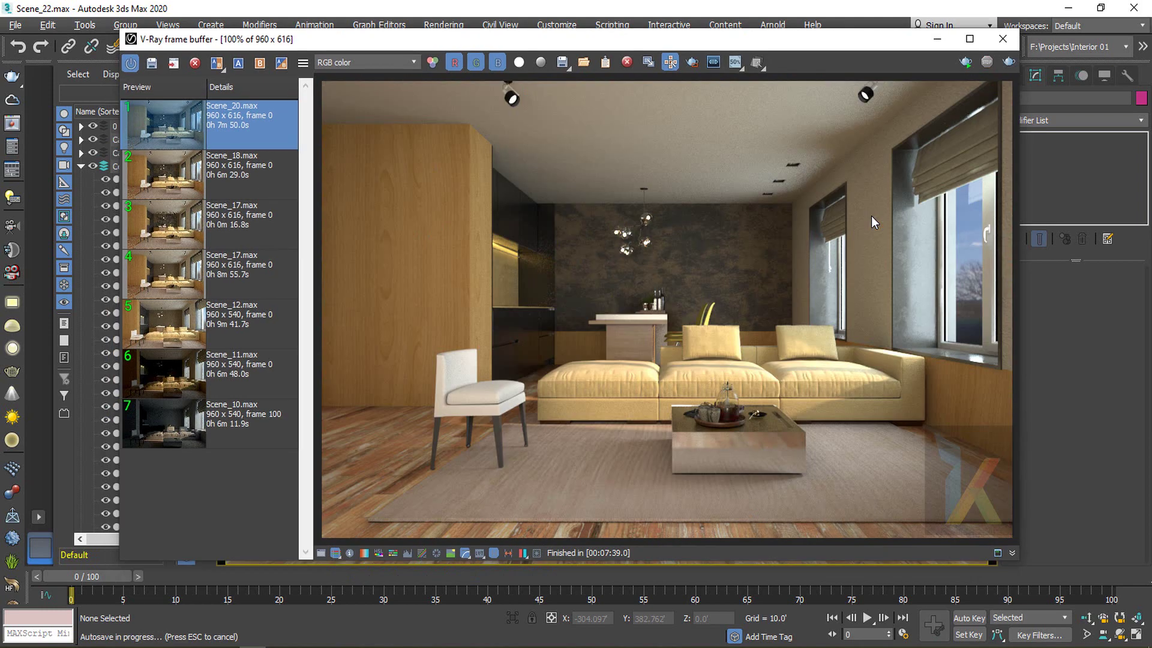
pyautogui.click(132, 63)
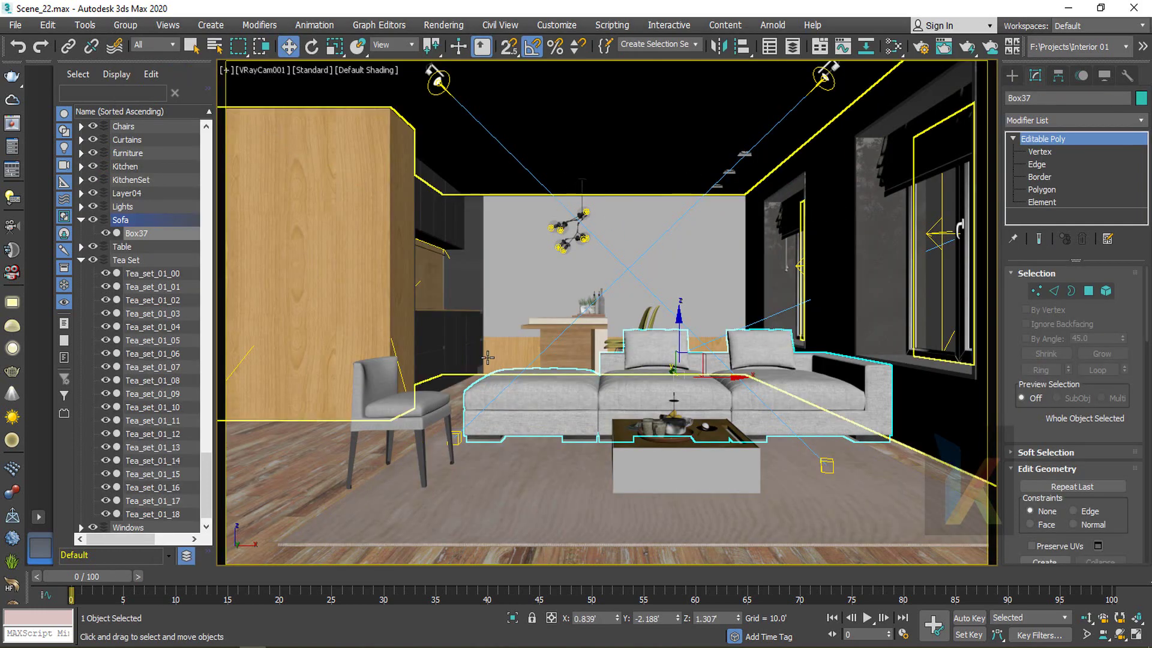
# Select the wall together with a window, its blind and its light in perspective view, and isolate them
pyautogui.click(546, 316)
pyautogui.click(886, 291)
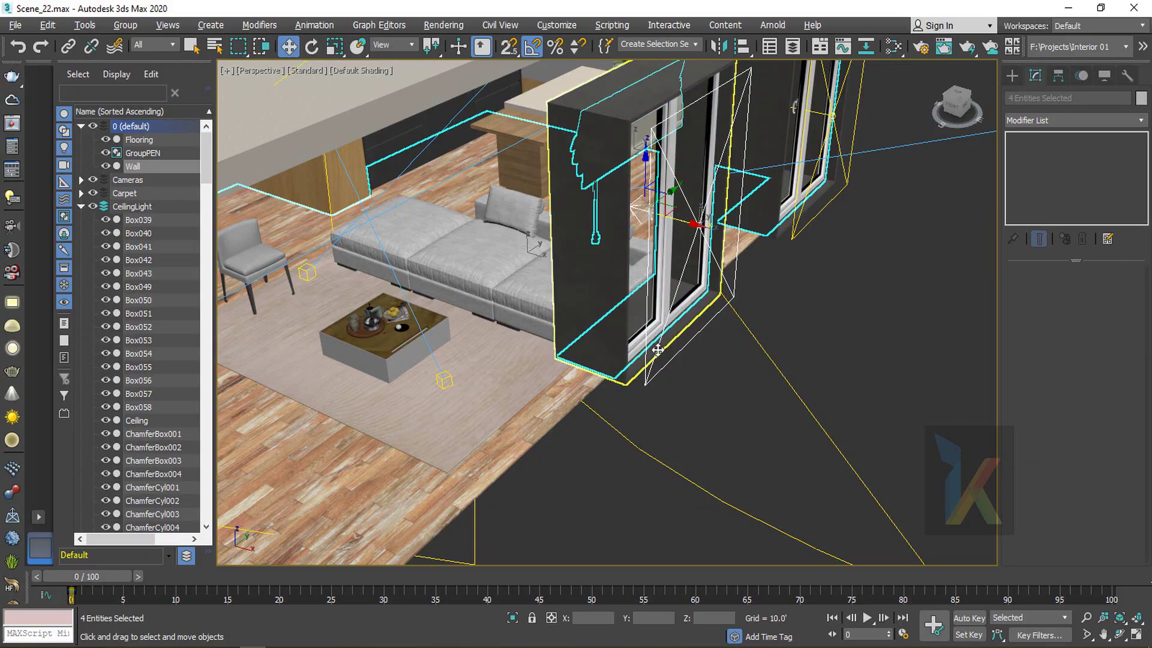
pyautogui.keyDown('alt'); pyautogui.moveTo(694, 224); pyautogui.dragTo(714, 332, button='middle'); pyautogui.keyUp('alt')
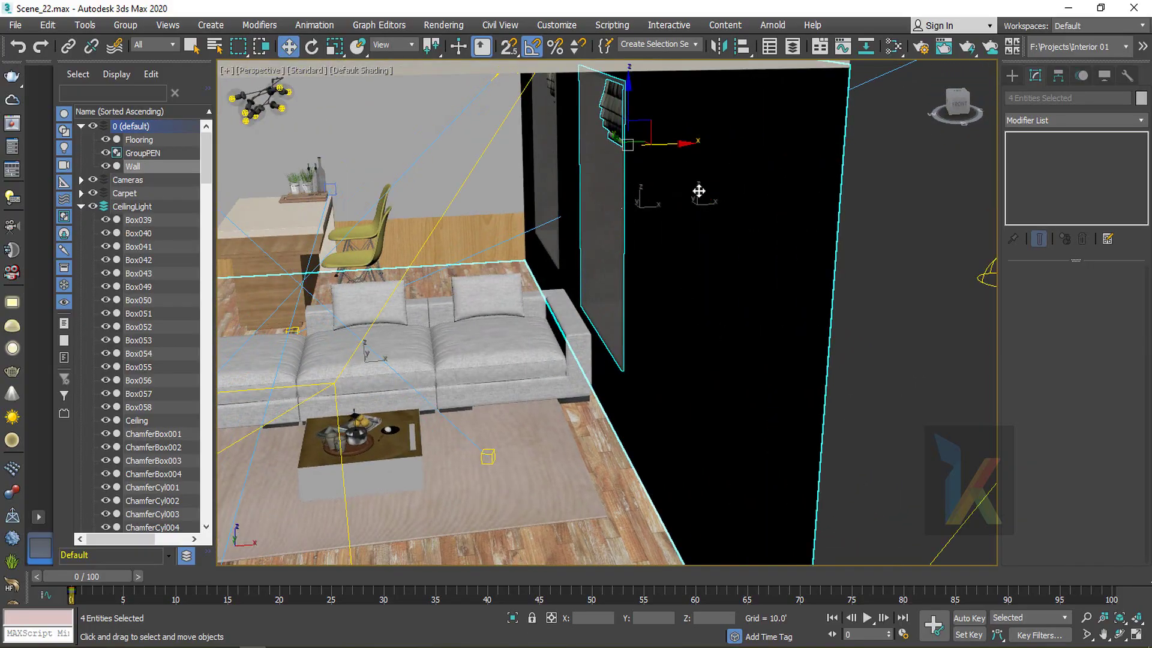
pyautogui.click(610, 163)
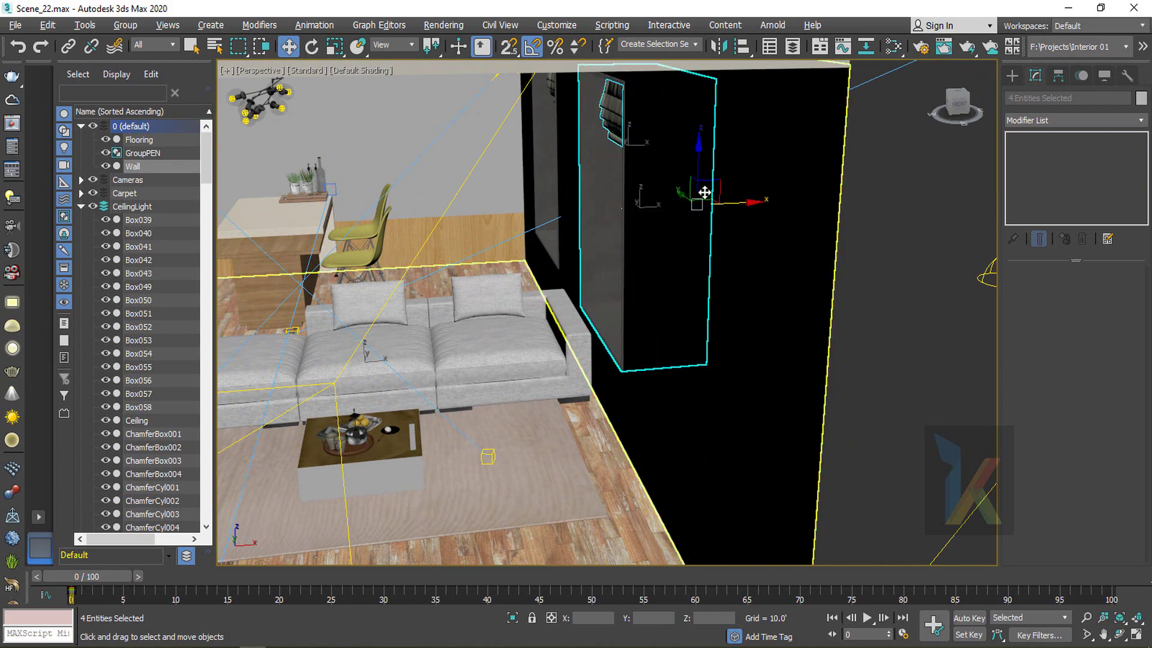
pyautogui.keyDown('alt'); pyautogui.moveTo(704, 193); pyautogui.dragTo(618, 228, button='middle'); pyautogui.keyUp('alt')
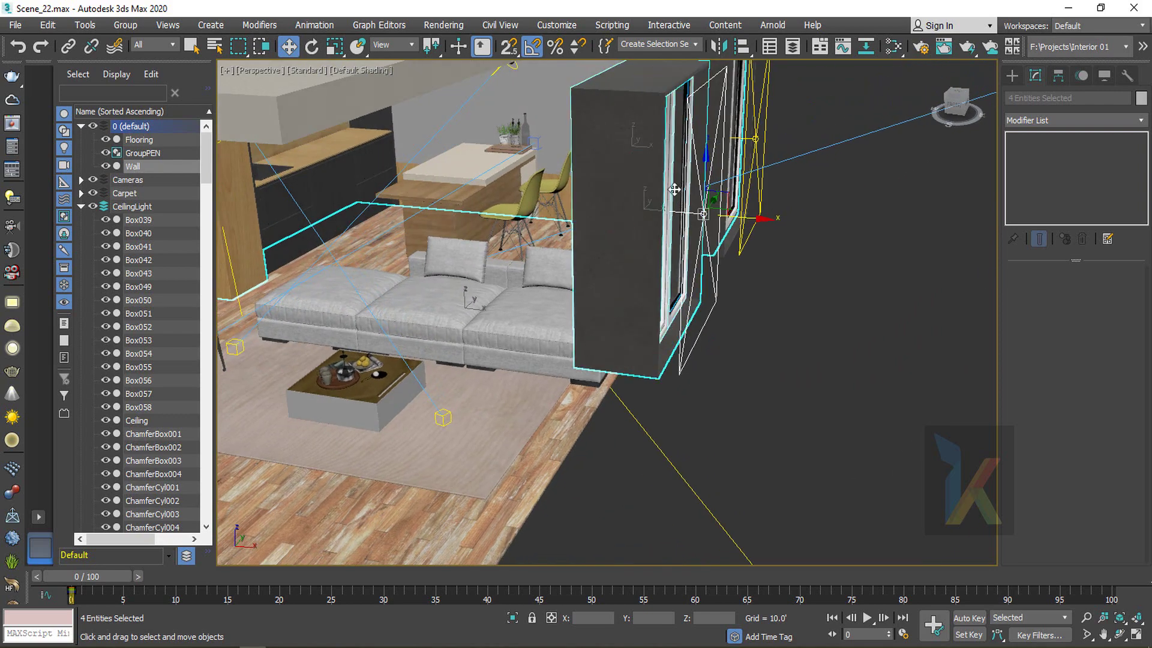
pyautogui.click(588, 106)
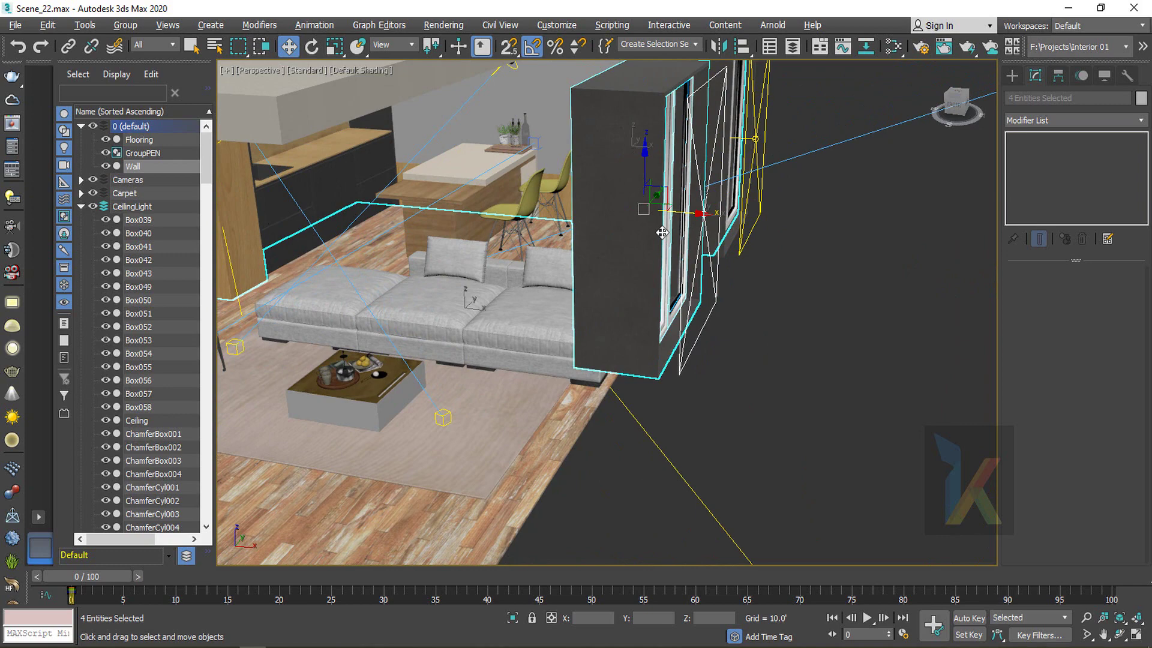
pyautogui.hotkey('alt', 'q')
# Examine the window recess and the blank wall section beside it from inside, with edged faces shown
pyautogui.click(871, 434)
pyautogui.keyDown('alt'); pyautogui.moveTo(878, 391); pyautogui.dragTo(974, 390, button='middle'); pyautogui.keyUp('alt')
pyautogui.scroll(3, 690, 271)
pyautogui.keyDown('alt'); pyautogui.moveTo(702, 273); pyautogui.dragTo(729, 286, button='middle'); pyautogui.keyUp('alt')
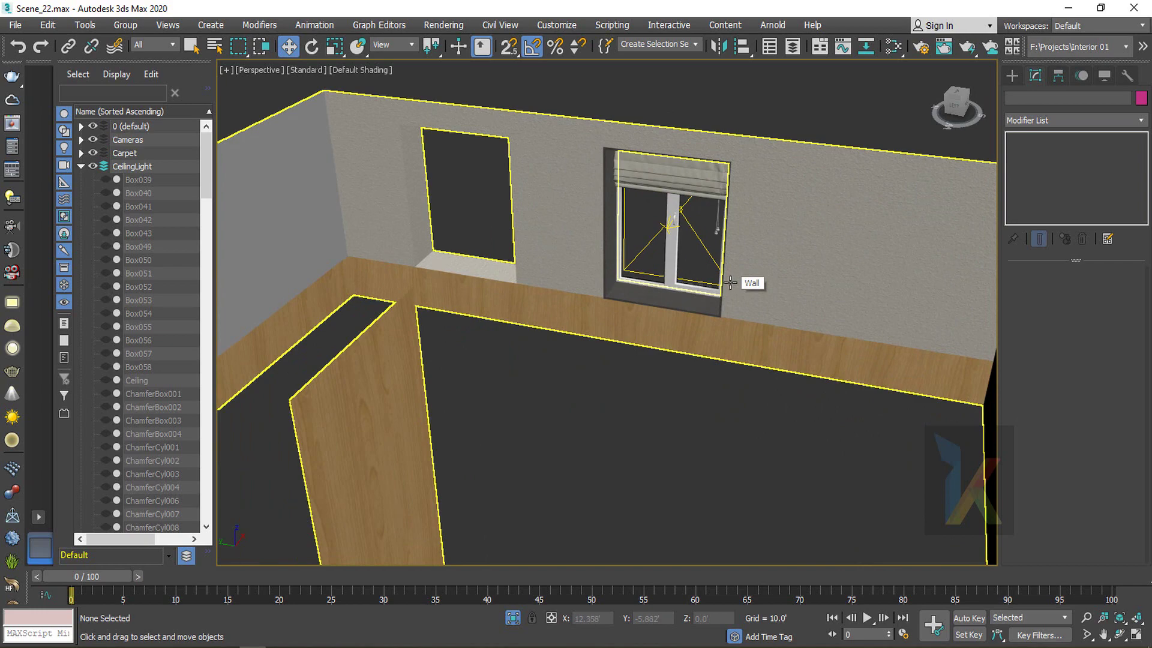
pyautogui.scroll(4, 689, 281)
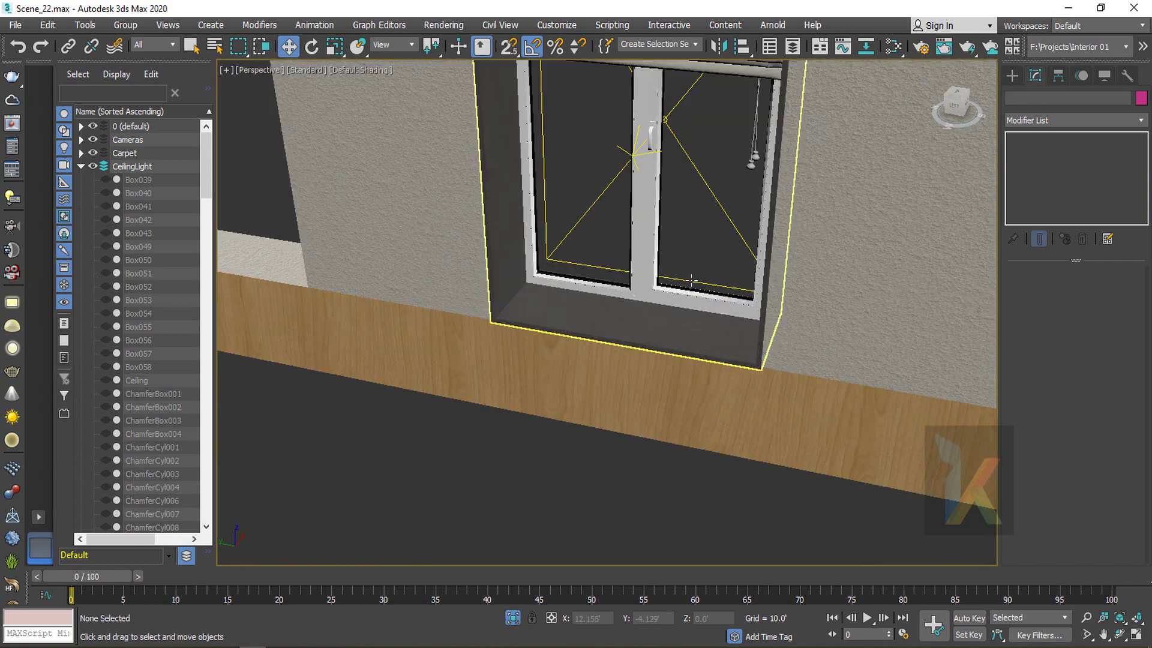
pyautogui.scroll(-2, 701, 282)
pyautogui.moveTo(701, 251); pyautogui.dragTo(671, 222, button='middle')
pyautogui.scroll(-3, 564, 302)
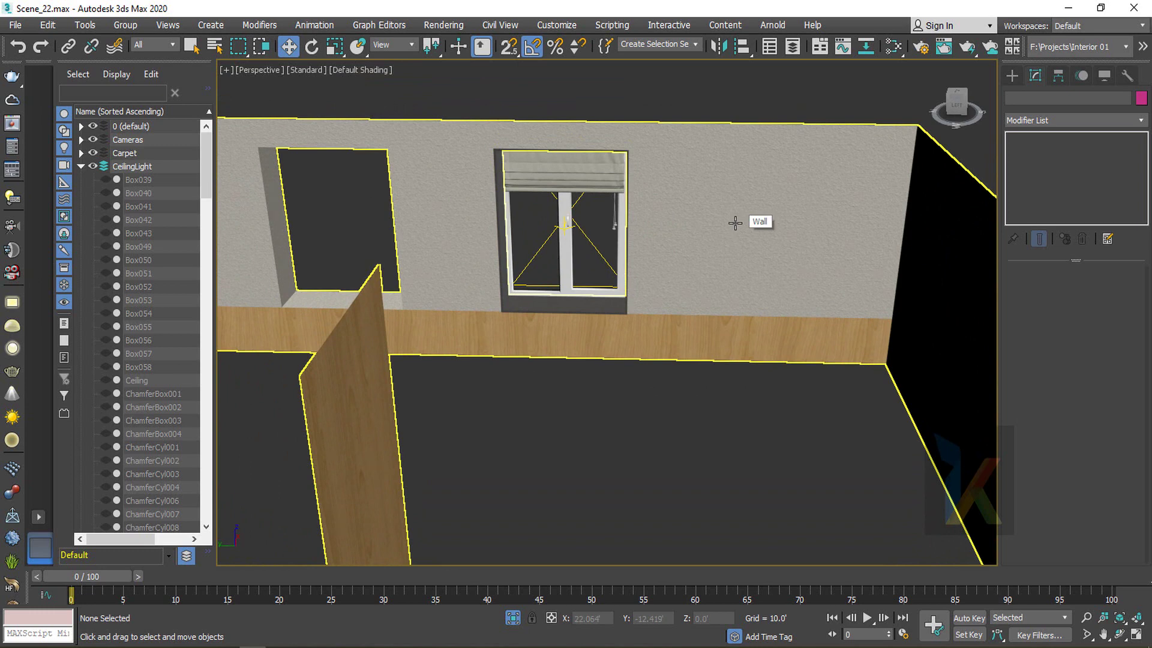
pyautogui.press('F4')
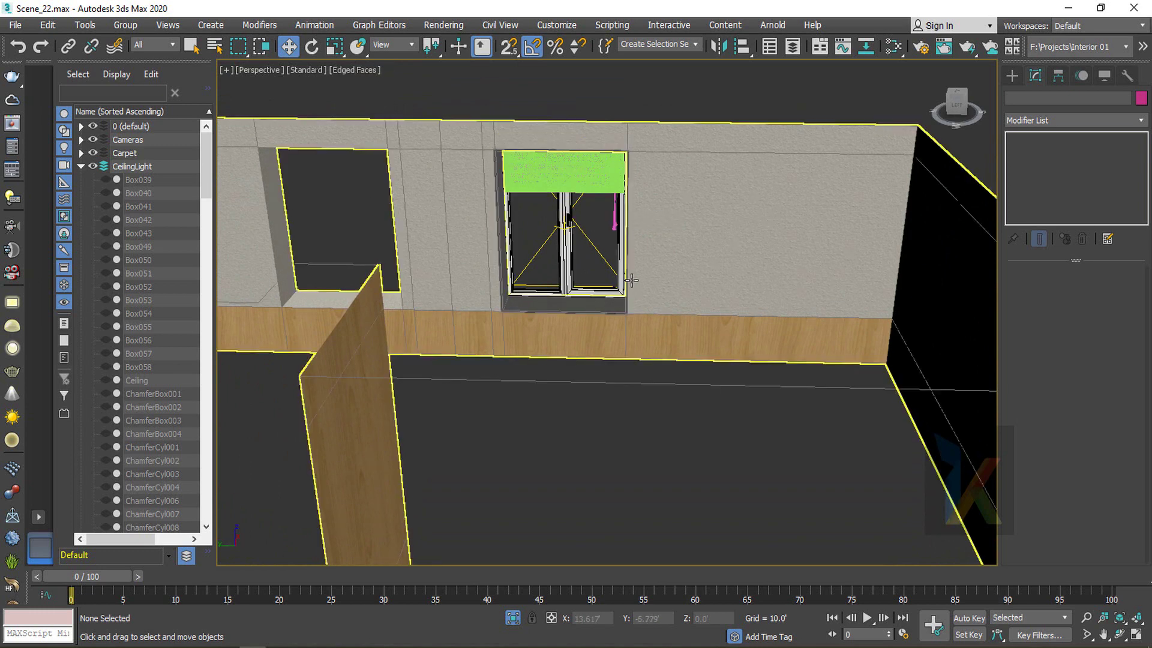
# Select the wall and show it in a wireframe Left view framed on the window
pyautogui.click(665, 208)
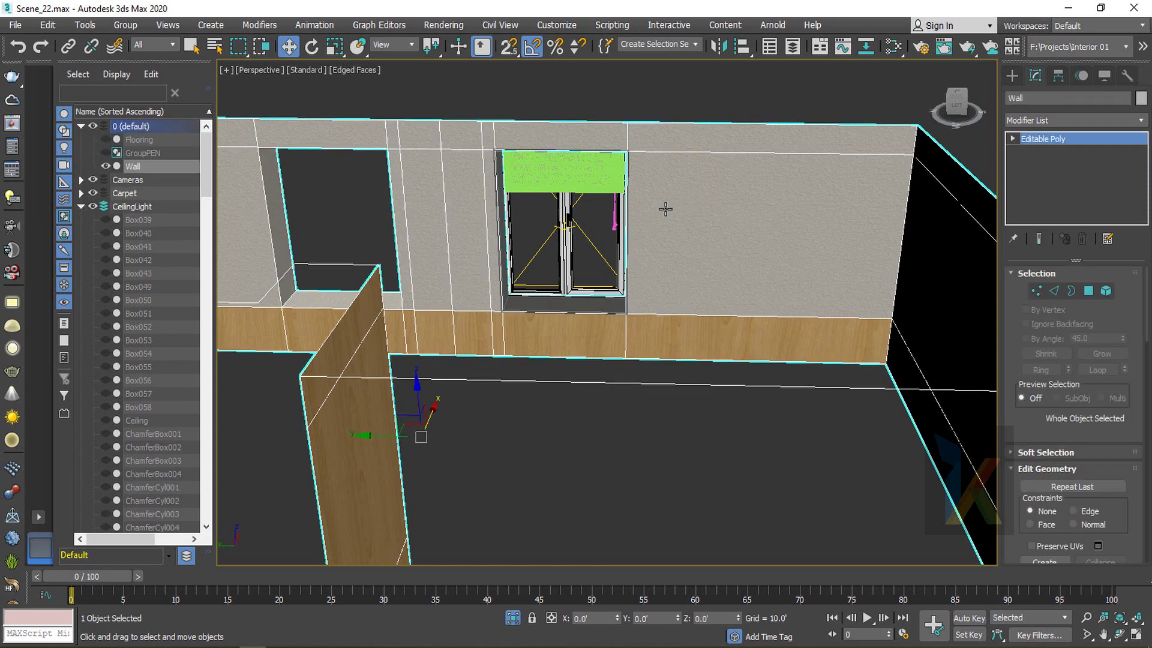
pyautogui.press('l')
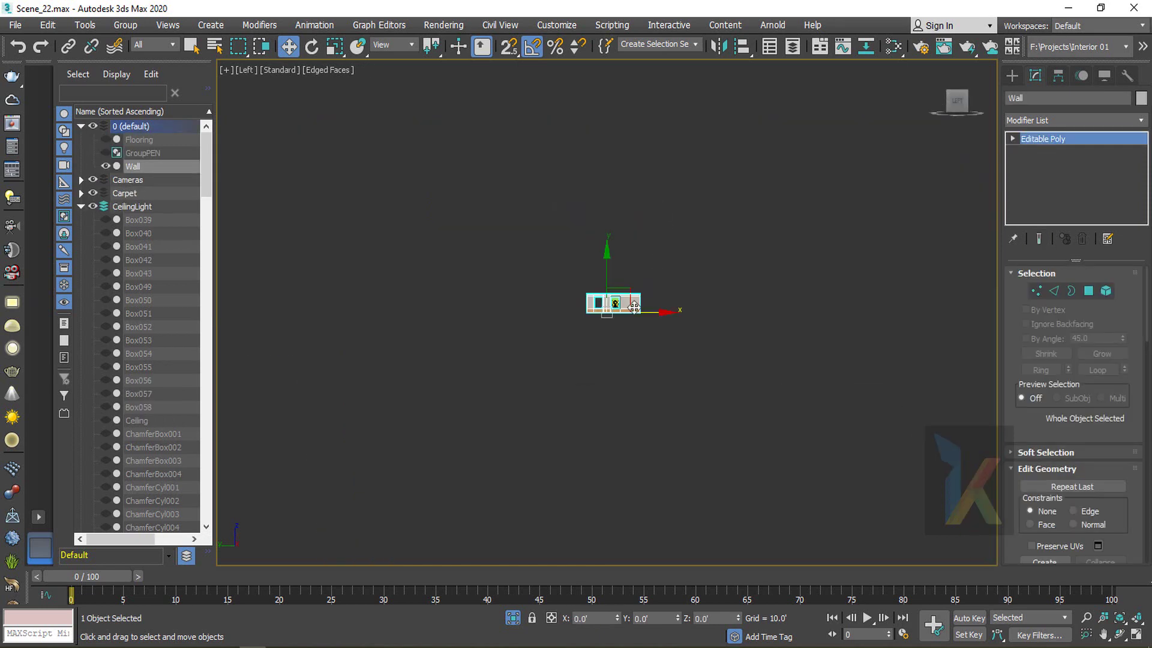
pyautogui.press('z')
pyautogui.press('F3')
pyautogui.scroll(5, 626, 329)
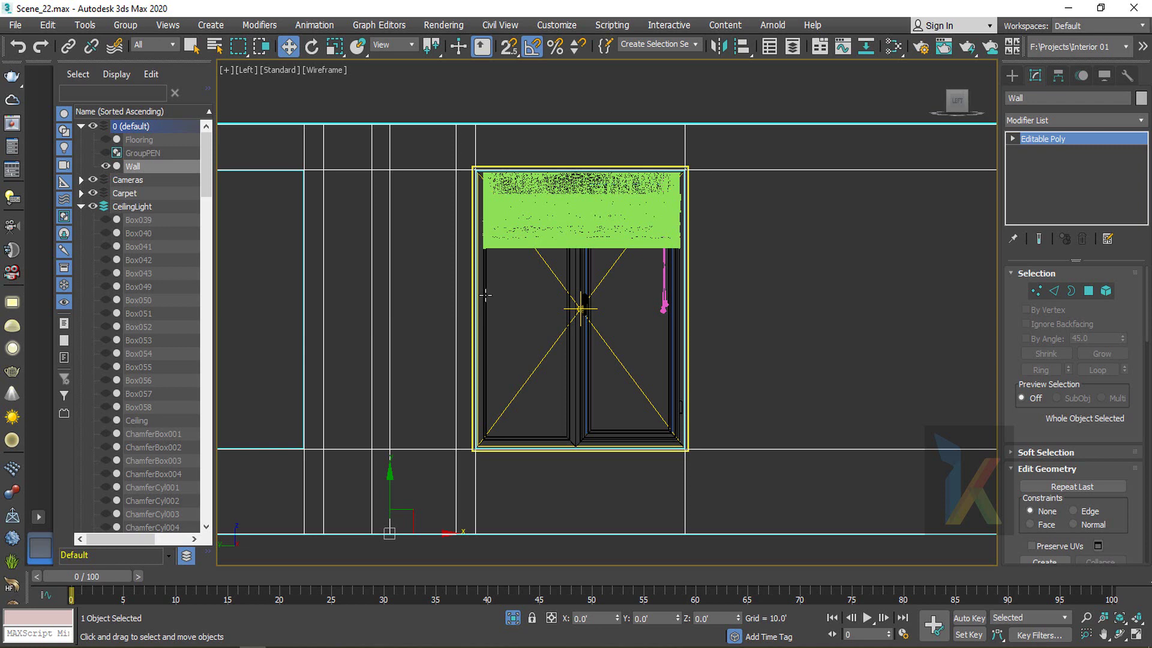
pyautogui.scroll(4, 657, 432)
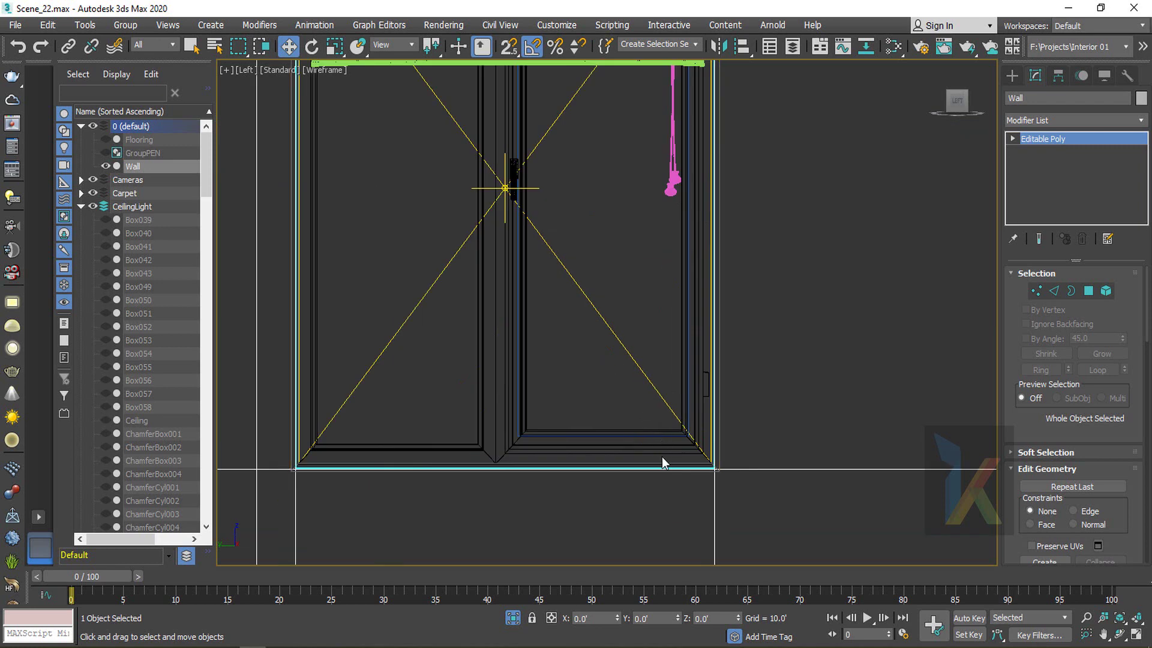
# Clone the window group sideways along the wall as one copy, placed directly beside the original window
pyautogui.click(521, 396)
pyautogui.scroll(-4, 556, 329)
pyautogui.moveTo(556, 331); pyautogui.dragTo(498, 372, button='middle')
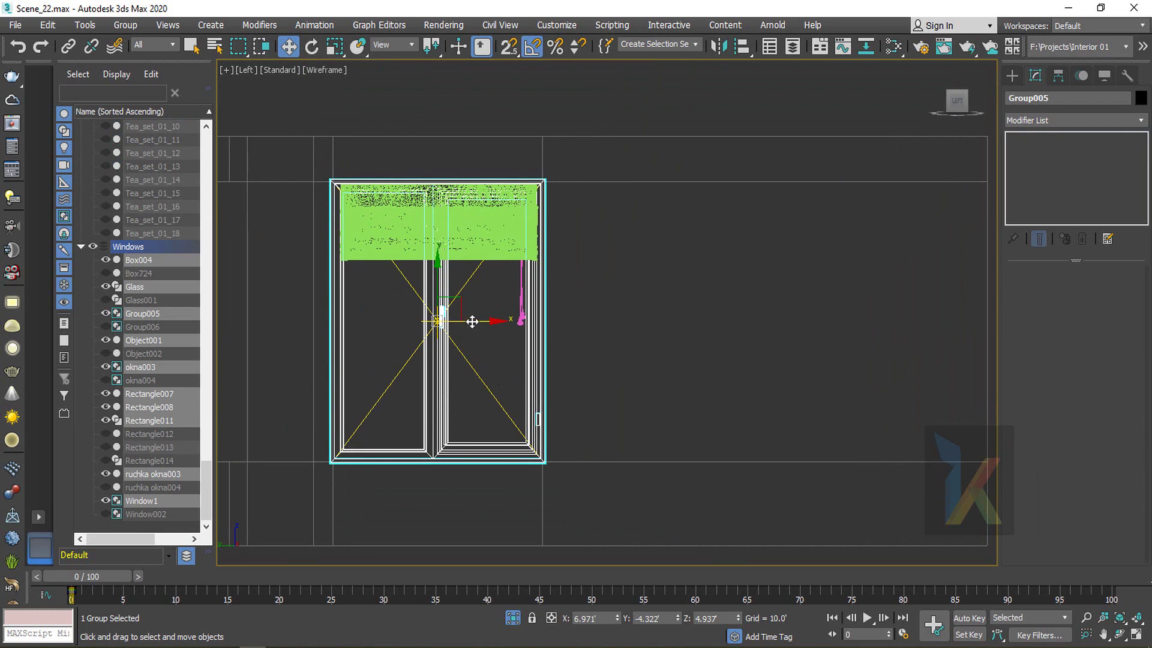
pyautogui.keyDown('shift'); pyautogui.moveTo(472, 322); pyautogui.dragTo(687, 355); pyautogui.keyUp('shift')
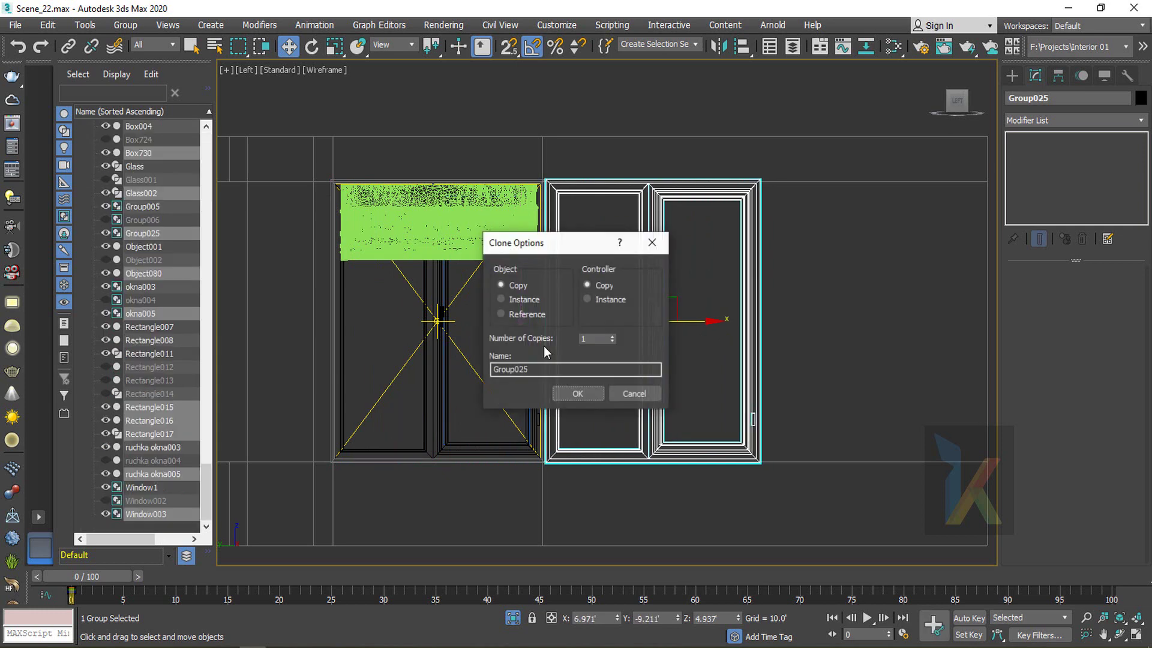
pyautogui.click(566, 394)
pyautogui.scroll(5, 562, 204)
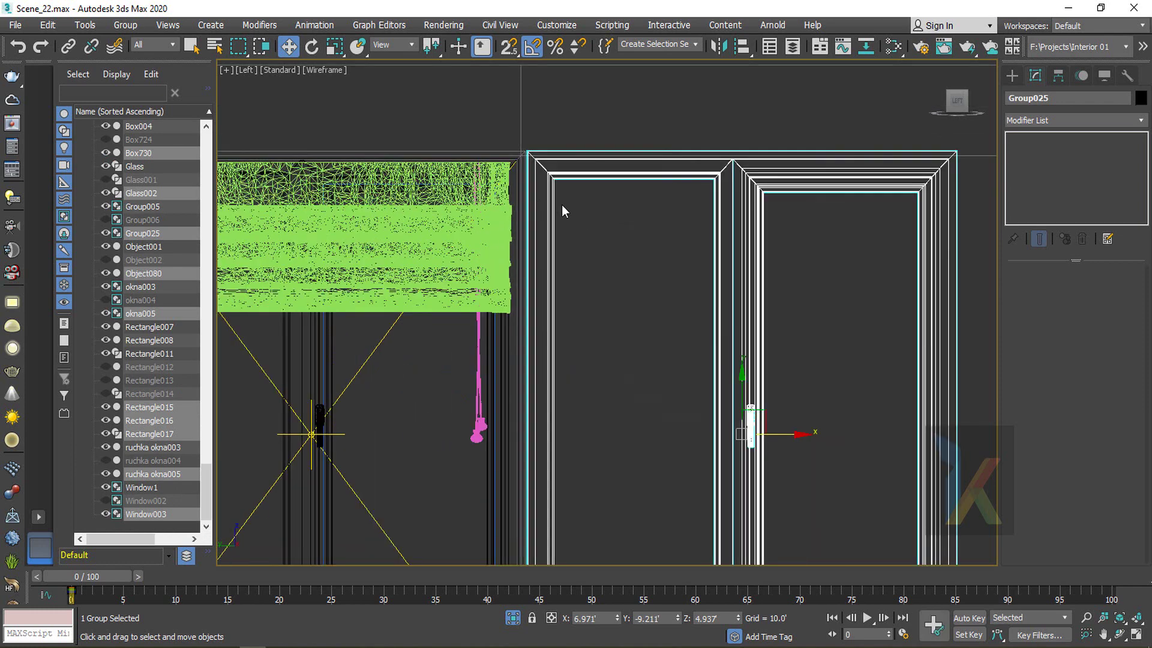
pyautogui.scroll(-5, 561, 204)
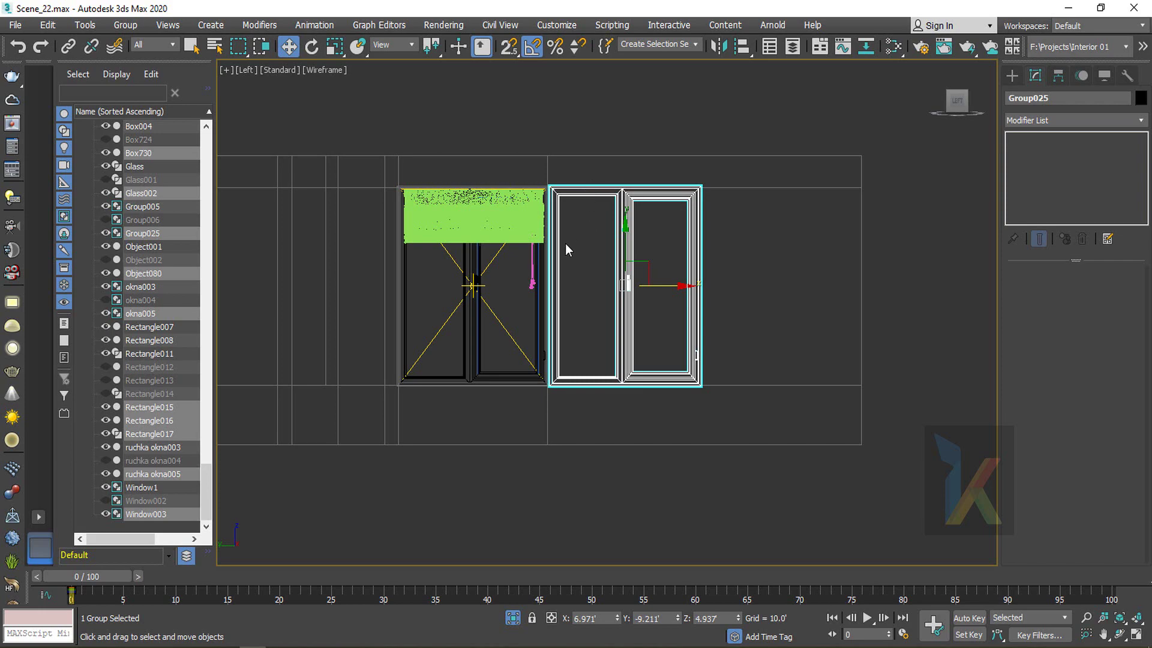
# In shaded perspective, ring-select the wall's horizontal edges behind the copied window and connect them with a vertical edge line
pyautogui.press('p')
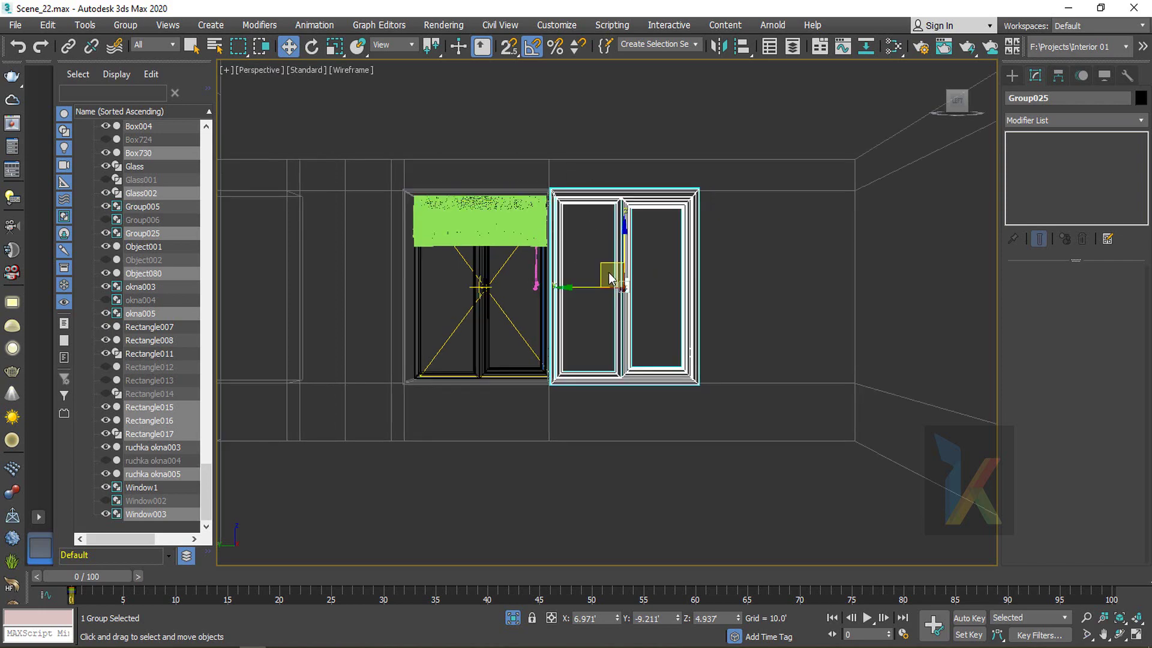
pyautogui.scroll(5, 612, 288)
pyautogui.moveTo(620, 319)
pyautogui.keyDown('alt'); pyautogui.mouseDown(button='middle')
pyautogui.moveTo(588, 365)
pyautogui.moveTo(591, 394)
pyautogui.moveTo(560, 391)
pyautogui.mouseUp(button='middle'); pyautogui.keyUp('alt')
pyautogui.press('F3')
pyautogui.press('F4')
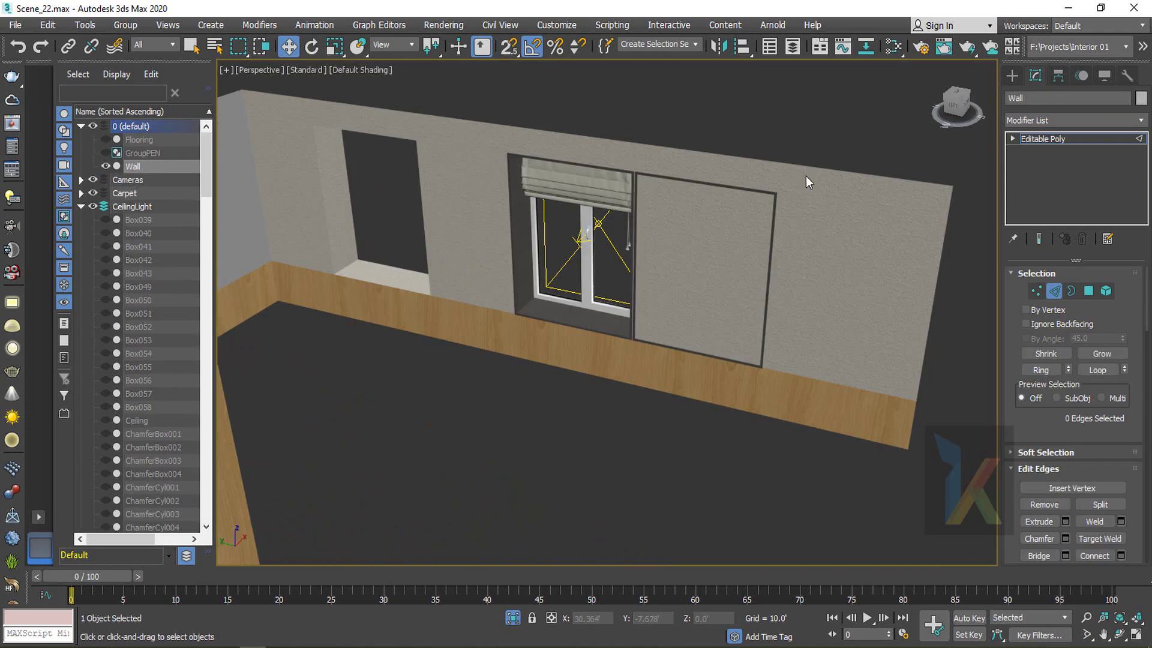
pyautogui.click(804, 167)
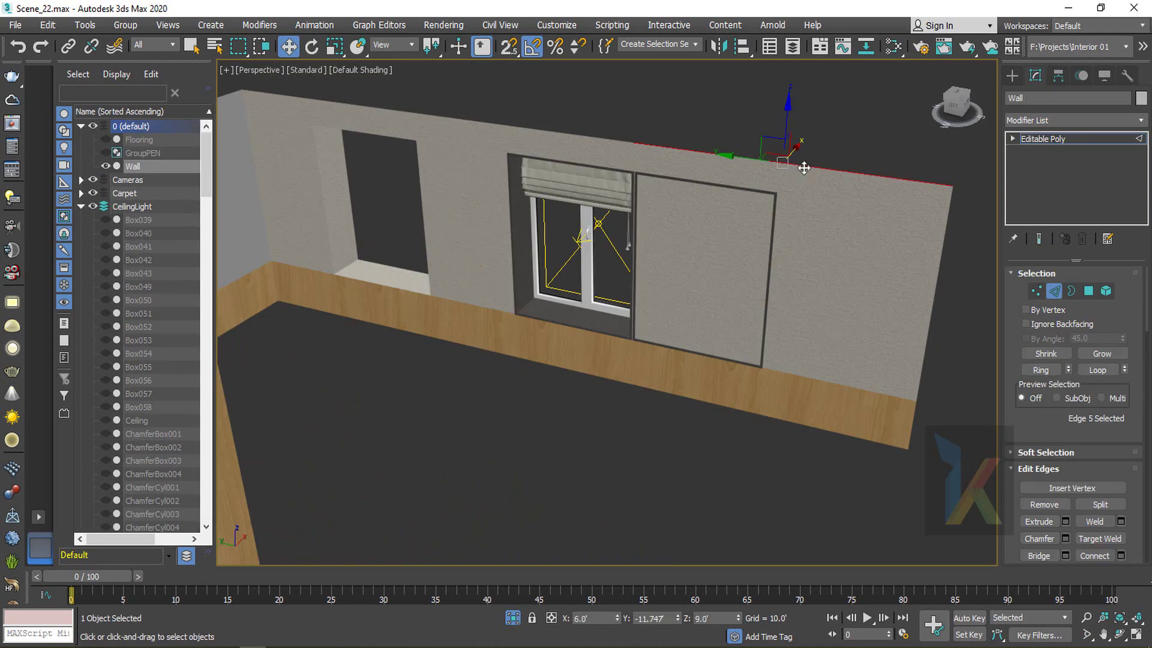
pyautogui.press('F4')
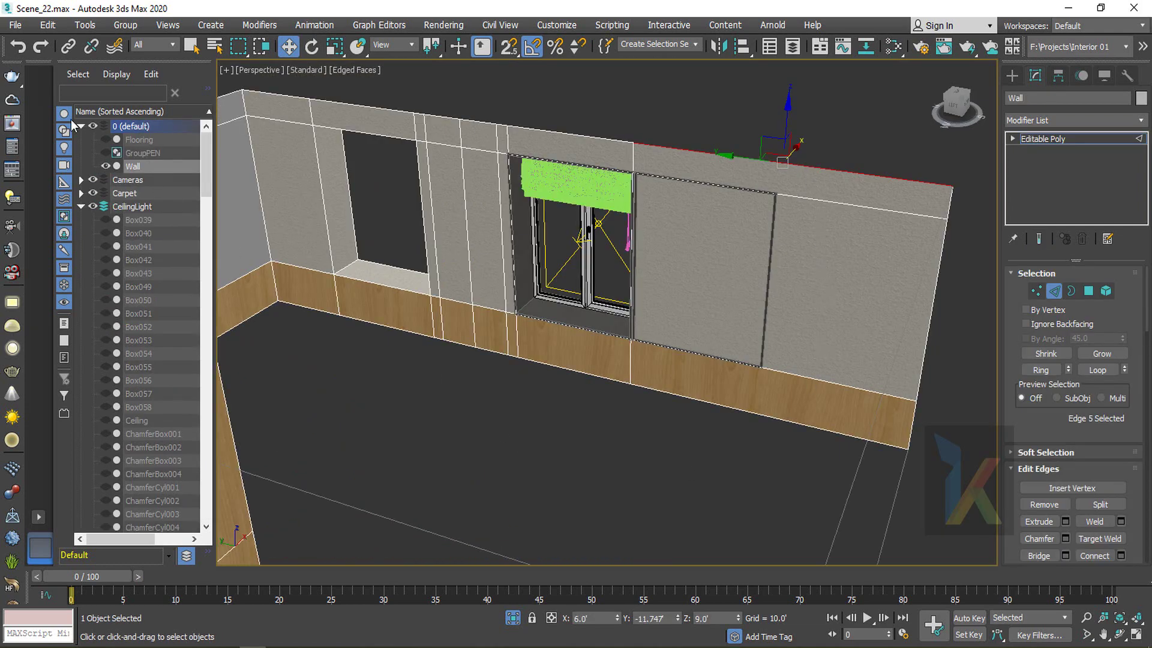
pyautogui.click(1041, 370)
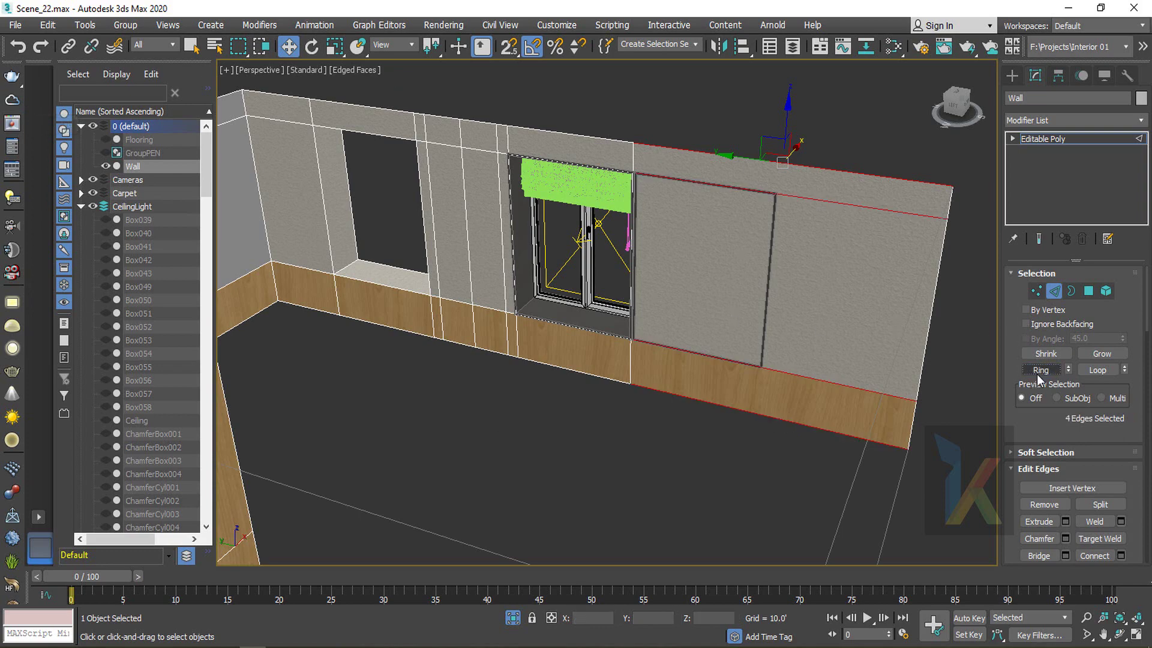
pyautogui.rightClick(800, 268)
pyautogui.click(700, 316)
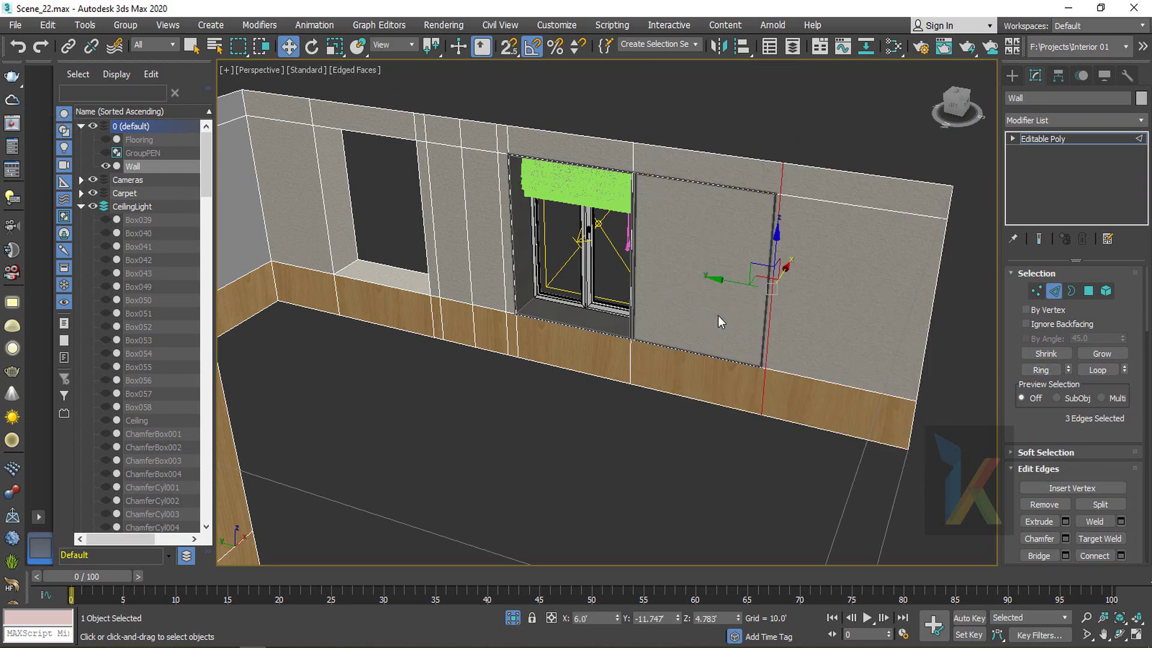
# Move the new vertical wall edges about 0.115' along Y to the copied window's outer side and leave edge editing
pyautogui.scroll(2, 781, 246)
pyautogui.moveTo(728, 310); pyautogui.dragTo(723, 310)
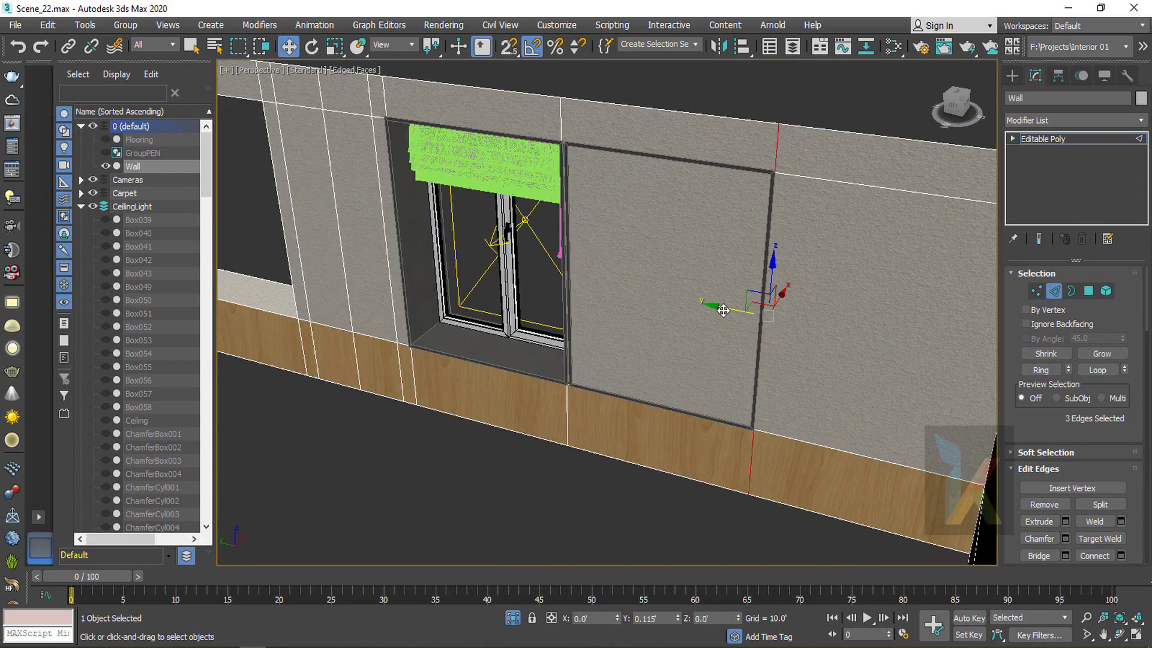
pyautogui.click(1046, 139)
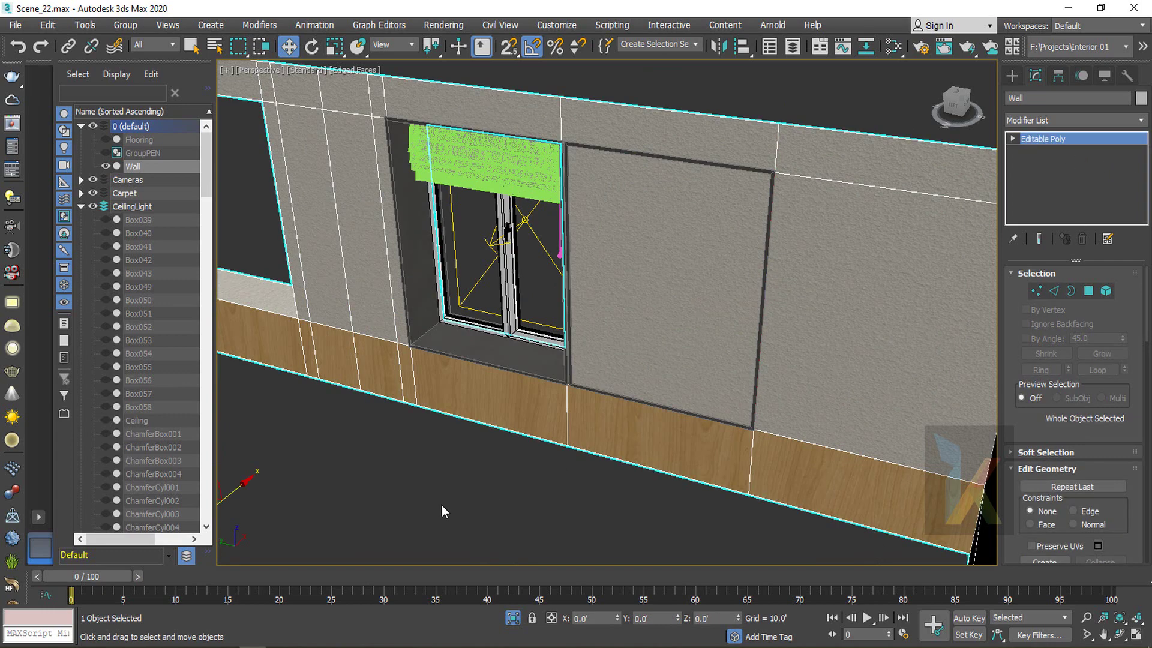
# Open the copied window group and the original window group for editing
pyautogui.click(442, 505)
pyautogui.click(660, 299)
pyautogui.click(654, 234)
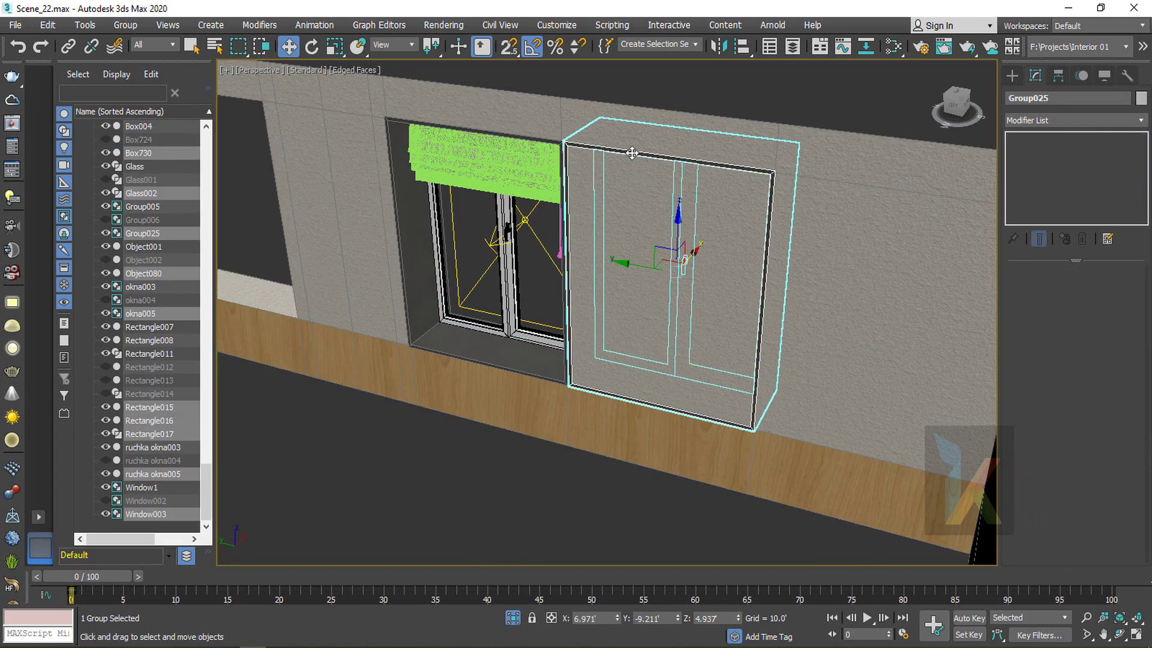
pyautogui.click(125, 28)
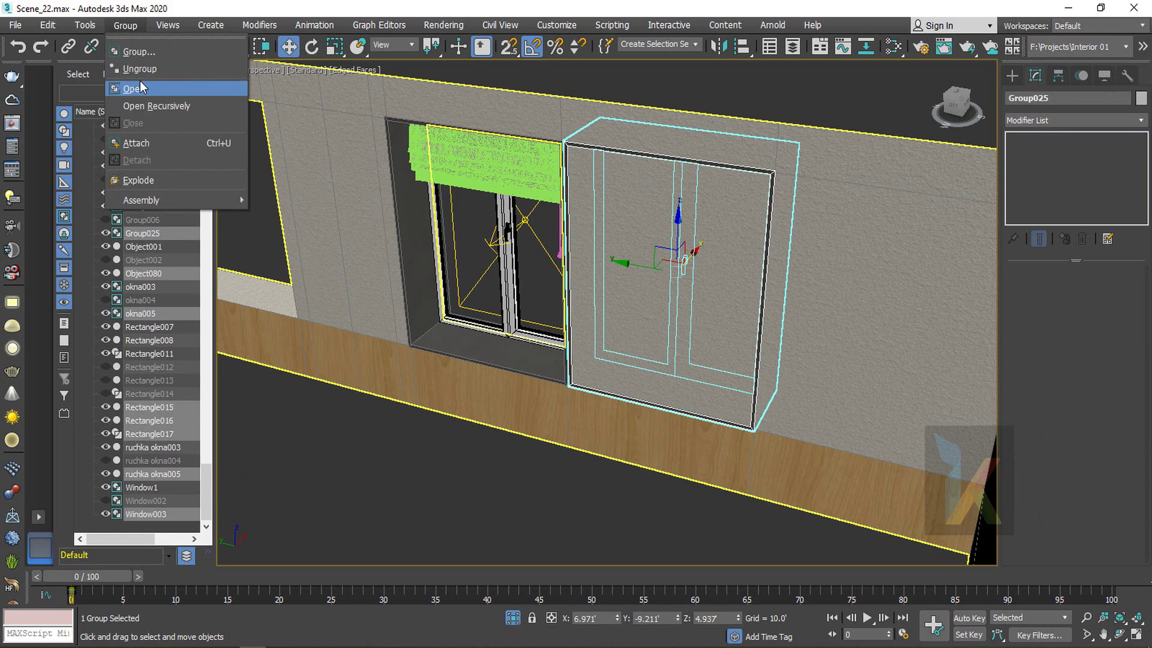
pyautogui.click(140, 83)
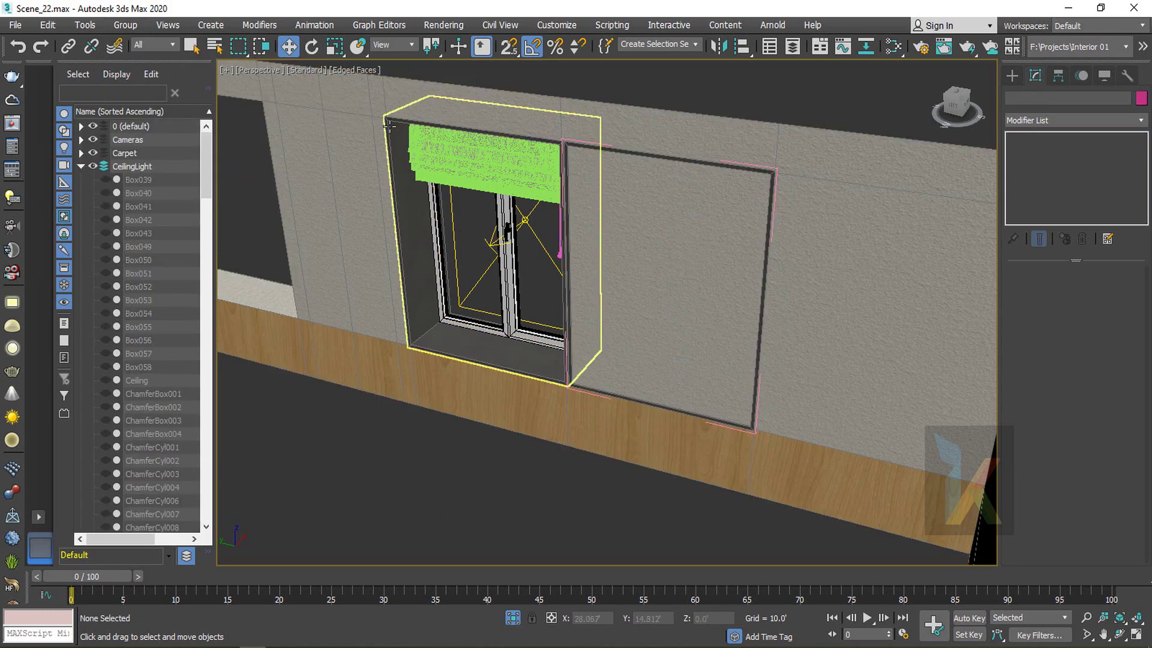
pyautogui.click(423, 282)
pyautogui.click(126, 25)
pyautogui.click(140, 84)
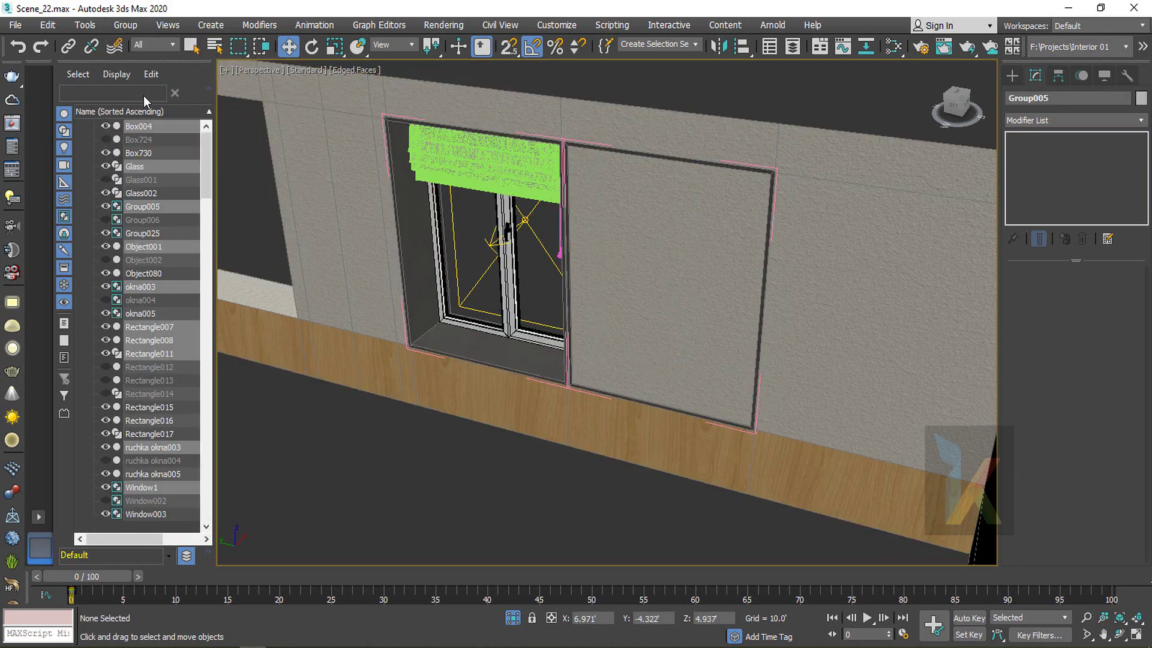
# Delete the surround box Rectangle017 from the copied window and display the scene in wireframe
pyautogui.click(664, 157)
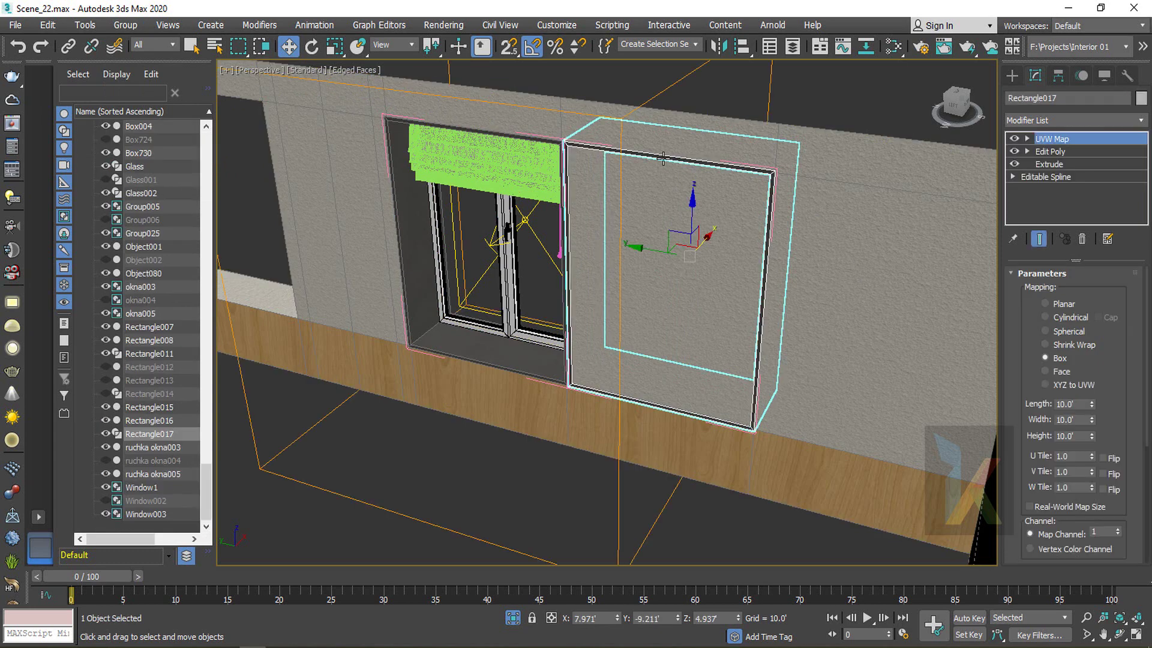
pyautogui.press('Delete')
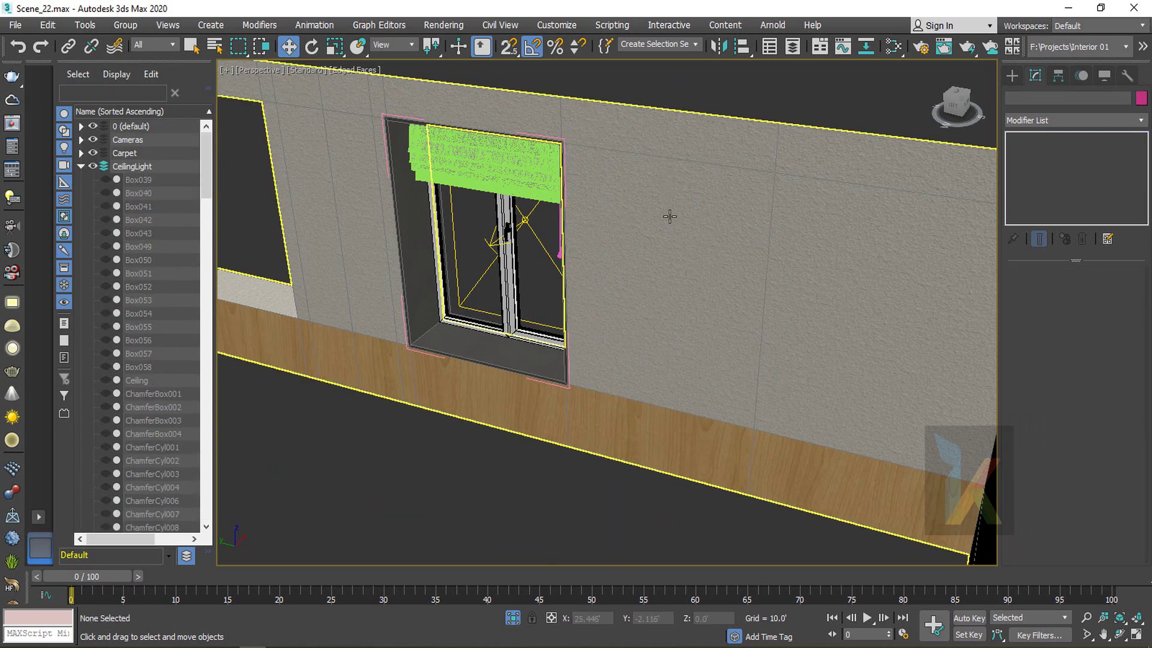
pyautogui.press('F3')
pyautogui.press('F3')
pyautogui.press('F3')
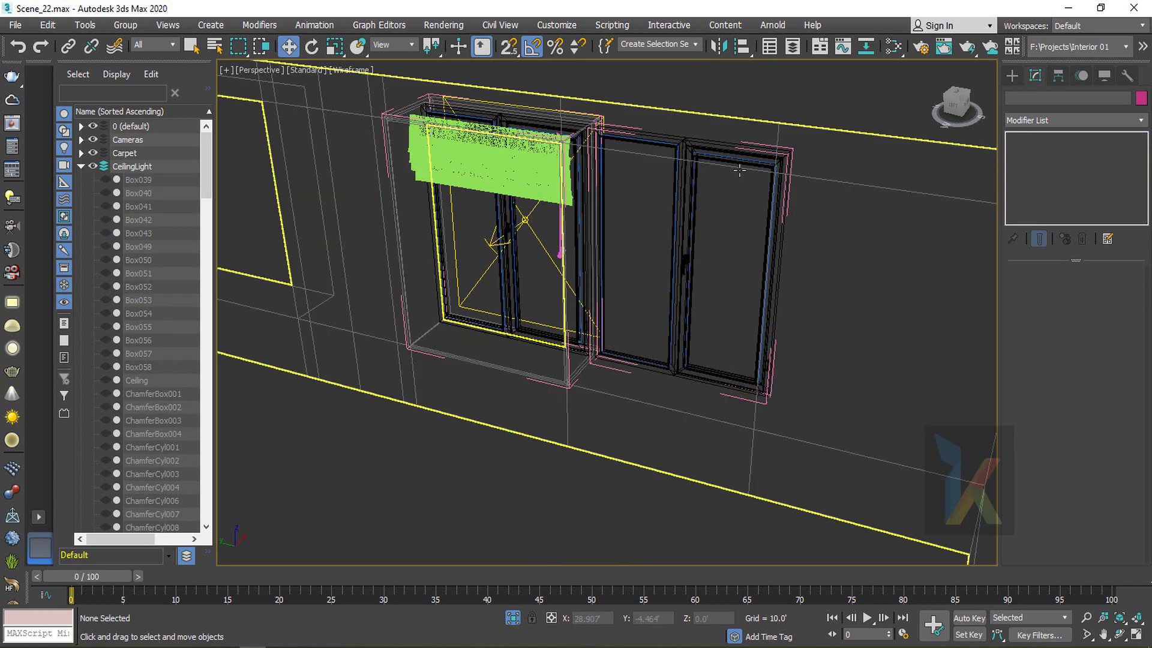
# Delete the wall polygon that covers the copied window
pyautogui.click(737, 168)
pyautogui.press('4')
pyautogui.click(699, 223)
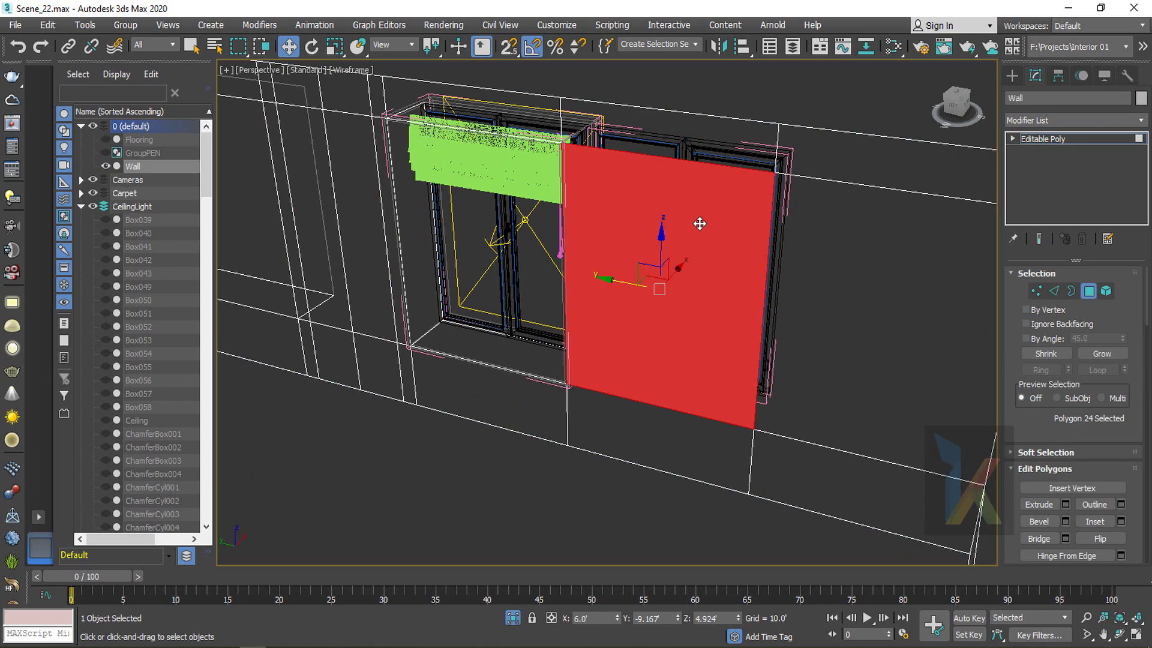
pyautogui.press('Delete')
# Extrude the border of the new wall opening outward along X to about 7.9' to form its reveal, viewing it shaded
pyautogui.press('3')
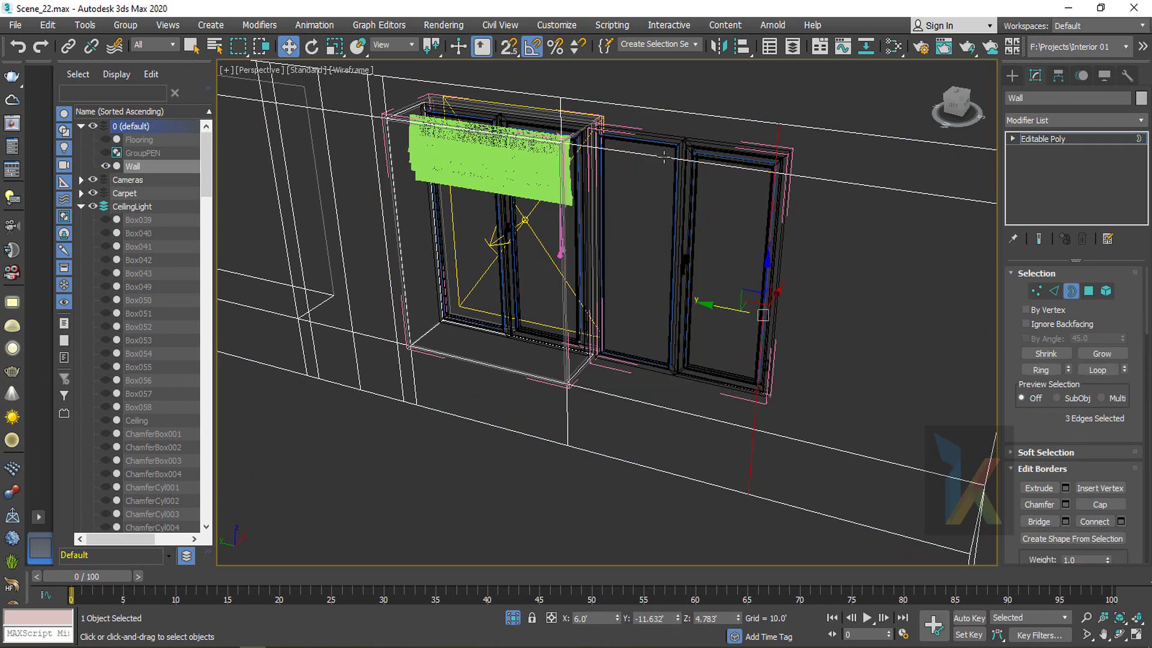
pyautogui.click(664, 158)
pyautogui.press('F3')
pyautogui.keyDown('alt'); pyautogui.moveTo(709, 217); pyautogui.dragTo(690, 229, button='middle'); pyautogui.keyUp('alt')
pyautogui.moveTo(774, 260); pyautogui.dragTo(731, 281, button='middle')
pyautogui.moveTo(732, 281); pyautogui.dragTo(684, 320, button='middle')
pyautogui.keyDown('shift'); pyautogui.moveTo(641, 319); pyautogui.dragTo(723, 302); pyautogui.keyUp('shift')
pyautogui.keyDown('alt'); pyautogui.moveTo(790, 282); pyautogui.dragTo(681, 387, button='middle'); pyautogui.keyUp('alt')
# Snap the extruded border along X to the wall endpoint at 7.971' in the top view and leave border editing
pyautogui.press('t')
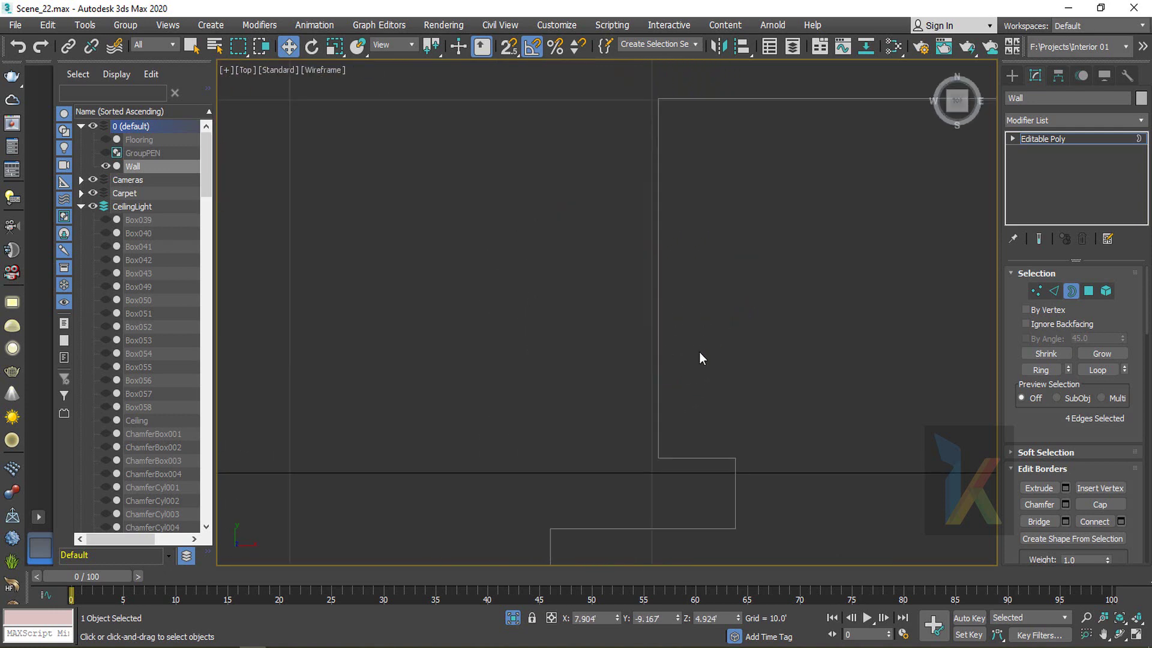
pyautogui.press('z')
pyautogui.moveTo(636, 288); pyautogui.dragTo(642, 328, button='middle')
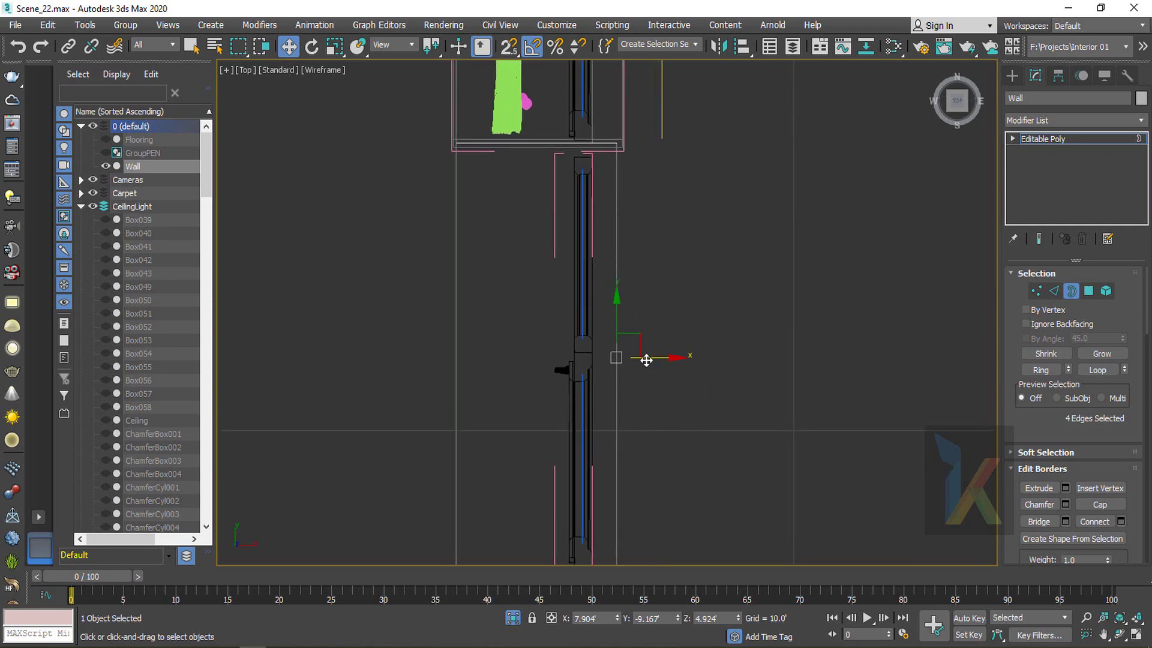
pyautogui.press('s')
pyautogui.moveTo(617, 356); pyautogui.dragTo(622, 132)
pyautogui.scroll(-2, 663, 232)
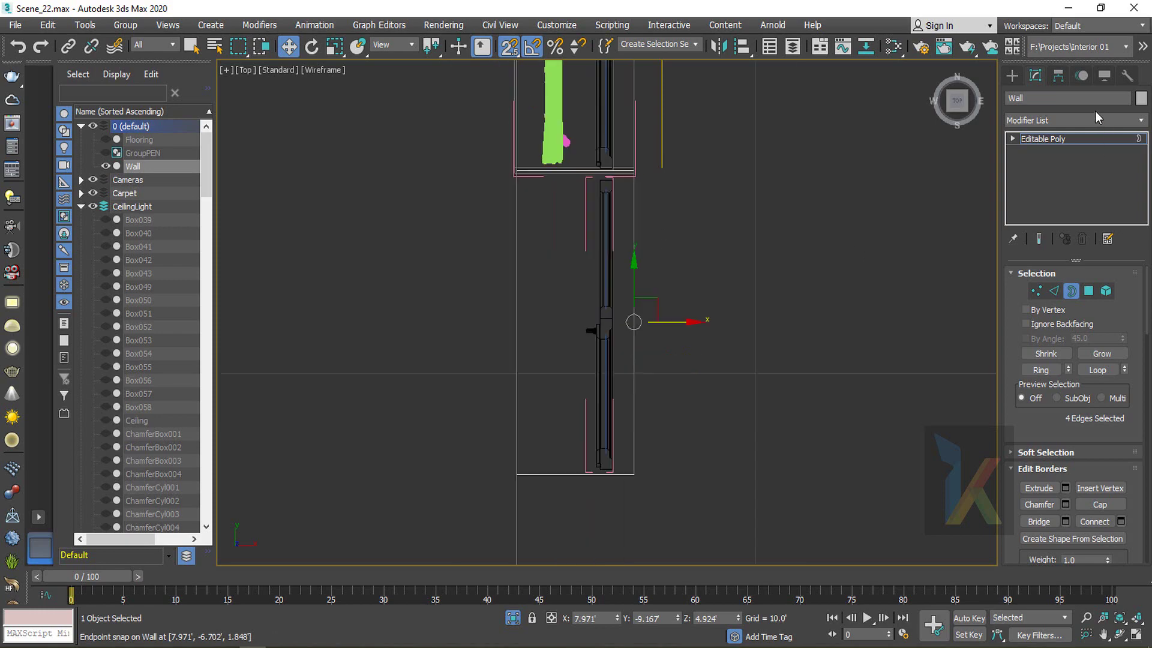
pyautogui.click(1056, 140)
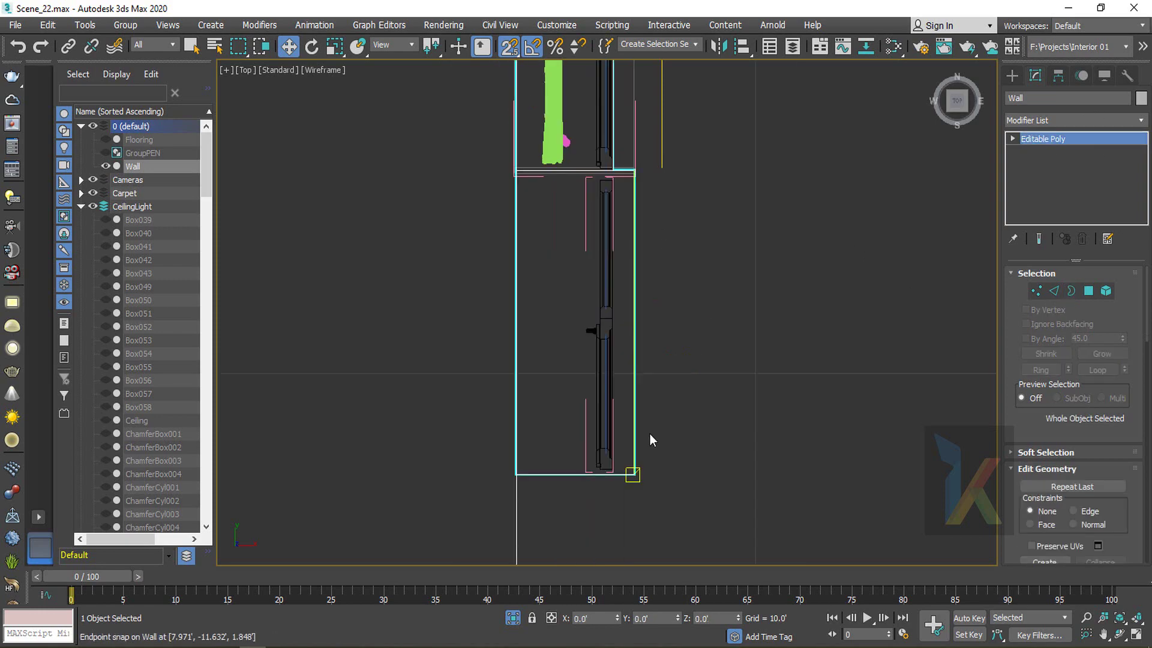
# Isolate the wall and delete the two polygons that divide the original and new window openings
pyautogui.press('p')
pyautogui.moveTo(610, 455)
pyautogui.keyDown('alt'); pyautogui.mouseDown(button='middle')
pyautogui.moveTo(676, 414)
pyautogui.moveTo(660, 324)
pyautogui.mouseUp(button='middle'); pyautogui.keyUp('alt')
pyautogui.moveTo(572, 209); pyautogui.dragTo(600, 385, button='middle')
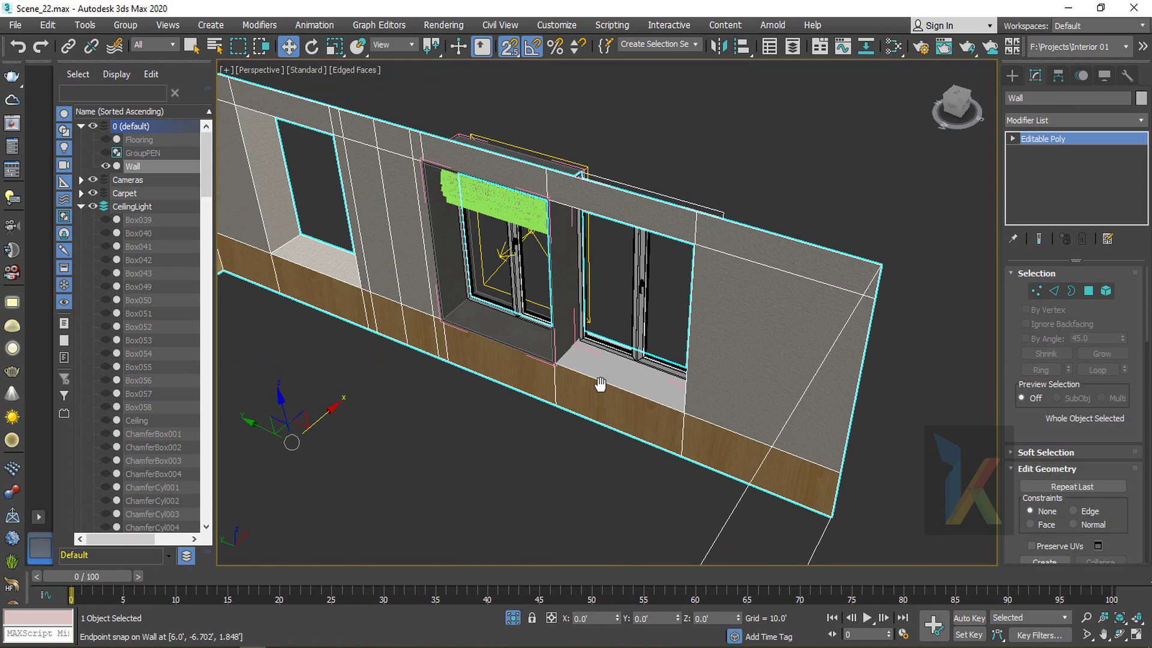
pyautogui.scroll(3, 591, 312)
pyautogui.press('4')
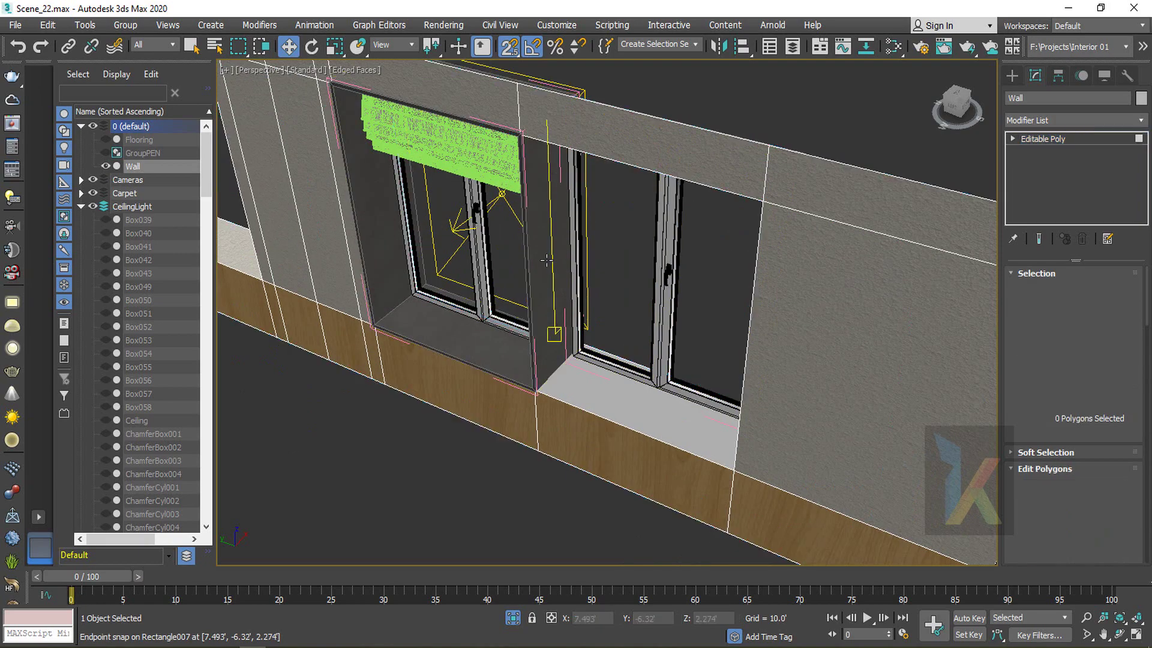
pyautogui.click(547, 262)
pyautogui.keyDown('alt'); pyautogui.moveTo(577, 318); pyautogui.dragTo(621, 333, button='middle'); pyautogui.keyUp('alt')
pyautogui.press('4')
pyautogui.hotkey('alt', 'q')
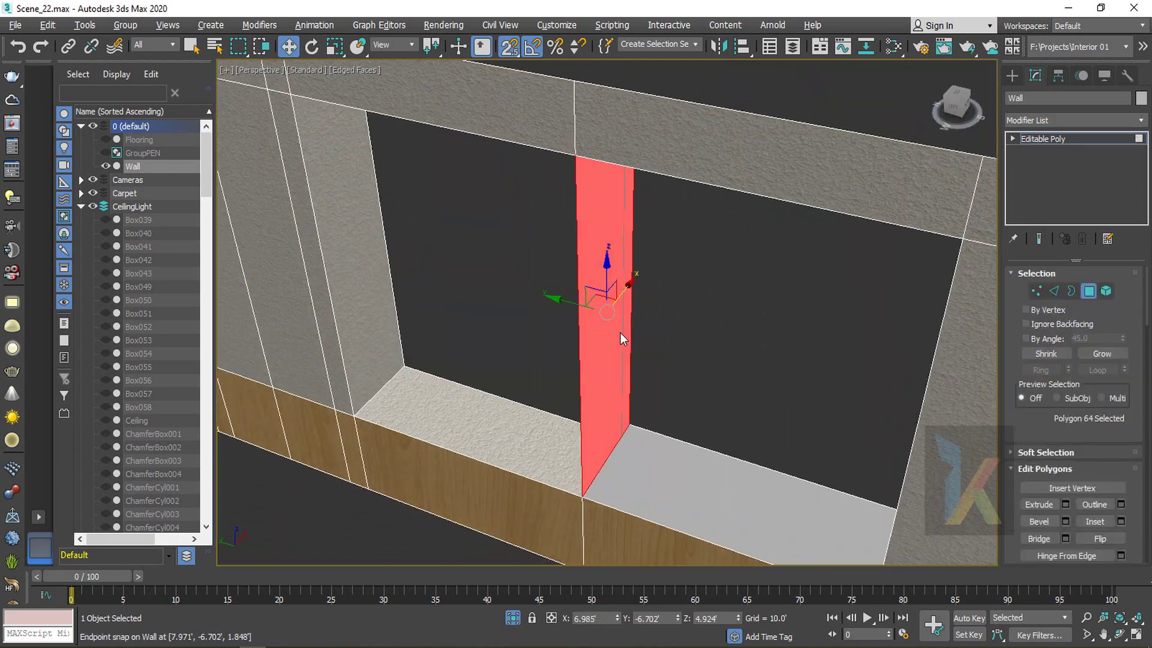
pyautogui.moveTo(510, 254); pyautogui.dragTo(729, 307)
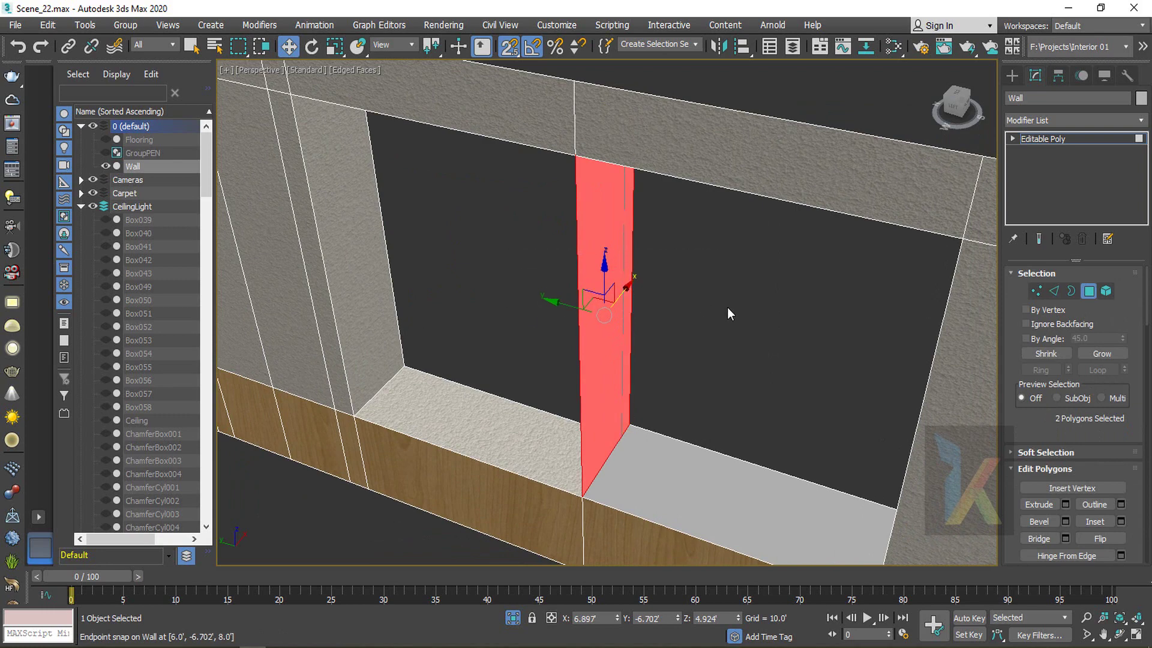
pyautogui.press('Delete')
# Move the four outer vertices of the new reveal along X to snap to the original reveal's depth at 7.617'
pyautogui.keyDown('alt'); pyautogui.moveTo(658, 373); pyautogui.dragTo(611, 358, button='middle'); pyautogui.keyUp('alt')
pyautogui.moveTo(517, 338); pyautogui.dragTo(690, 406, button='middle')
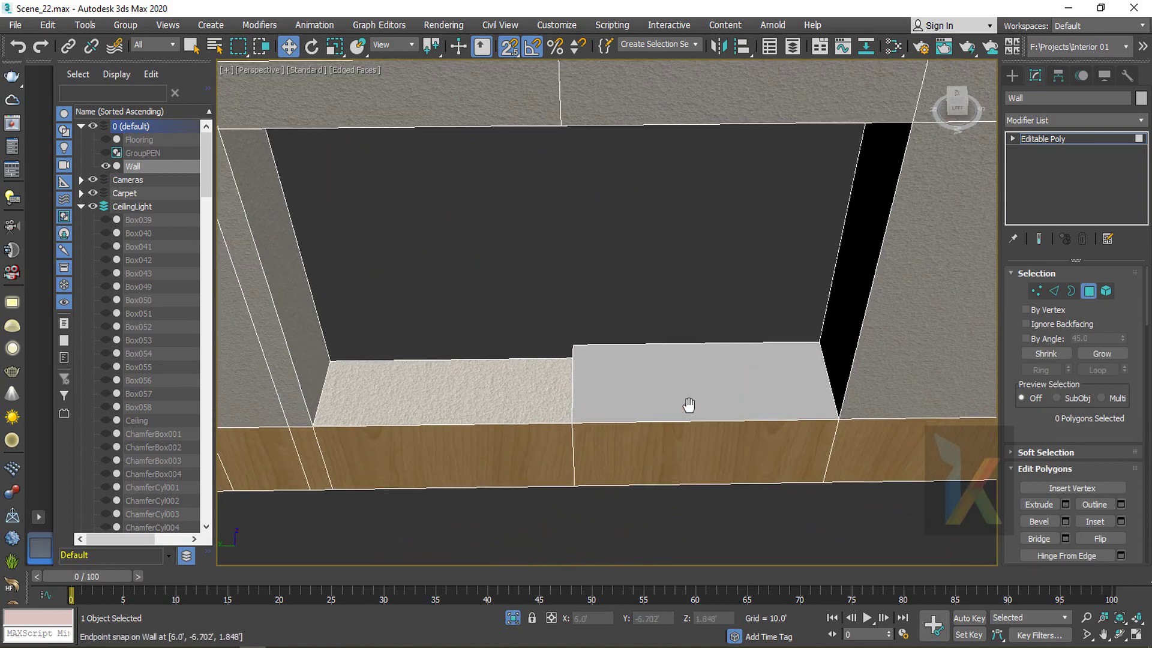
pyautogui.press('t')
pyautogui.moveTo(622, 249); pyautogui.dragTo(631, 302, button='middle')
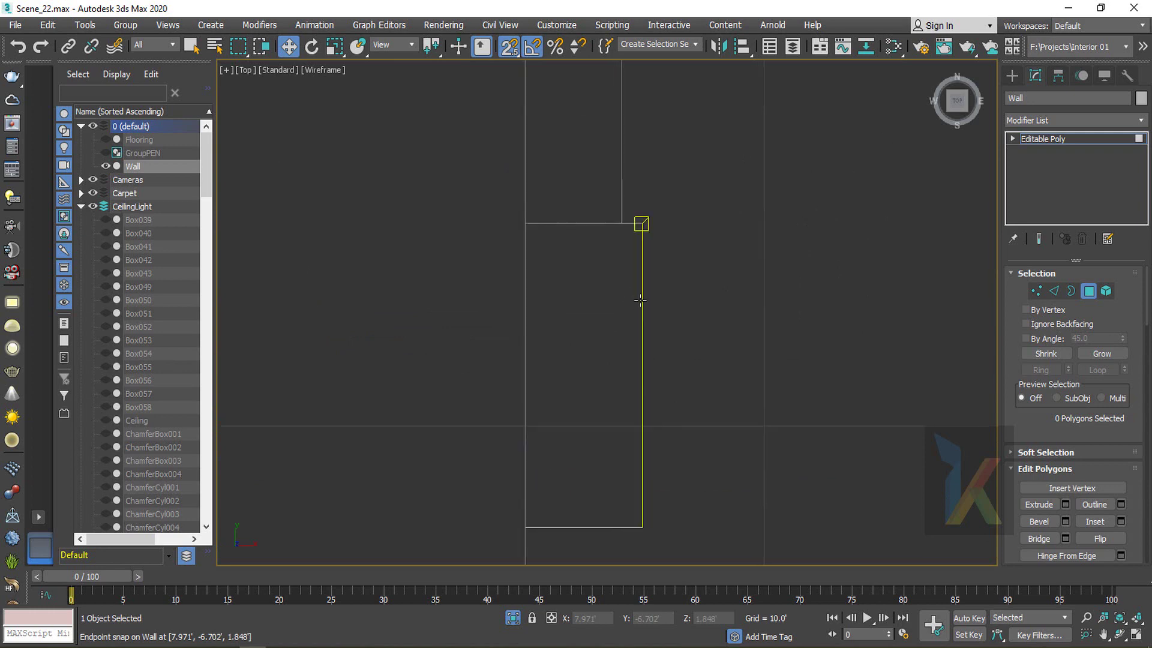
pyautogui.press('1')
pyautogui.moveTo(638, 543); pyautogui.dragTo(638, 543)
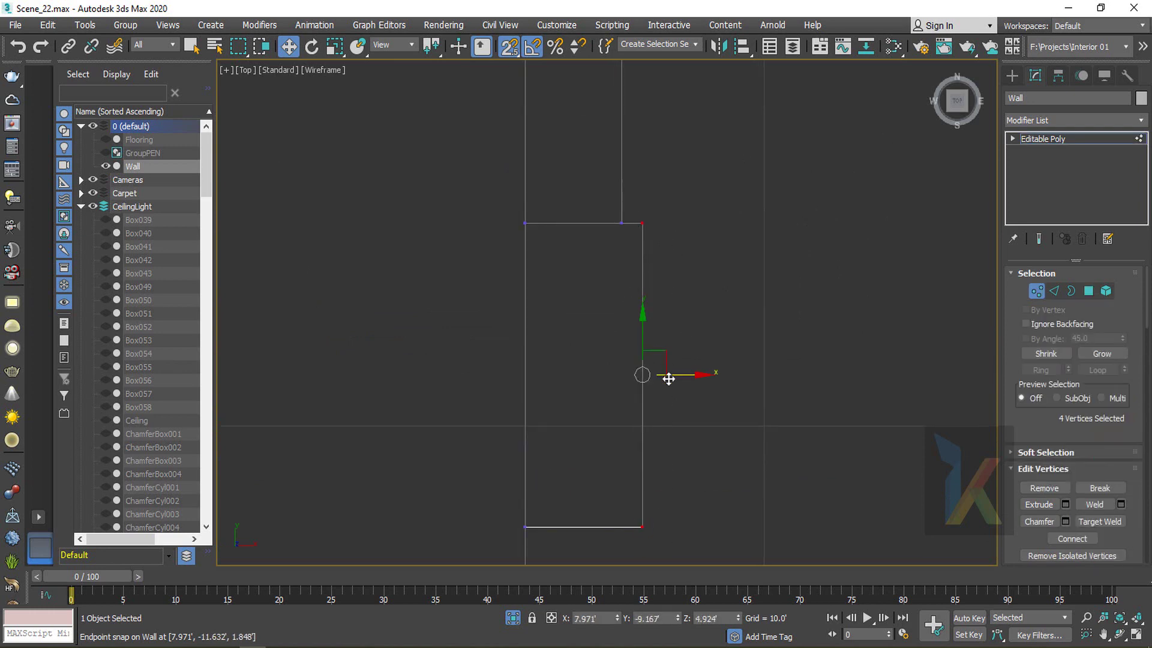
pyautogui.moveTo(672, 374); pyautogui.dragTo(634, 241)
# Weld the overlapping wall vertices where the original and new reveals meet
pyautogui.press('1')
pyautogui.press('1')
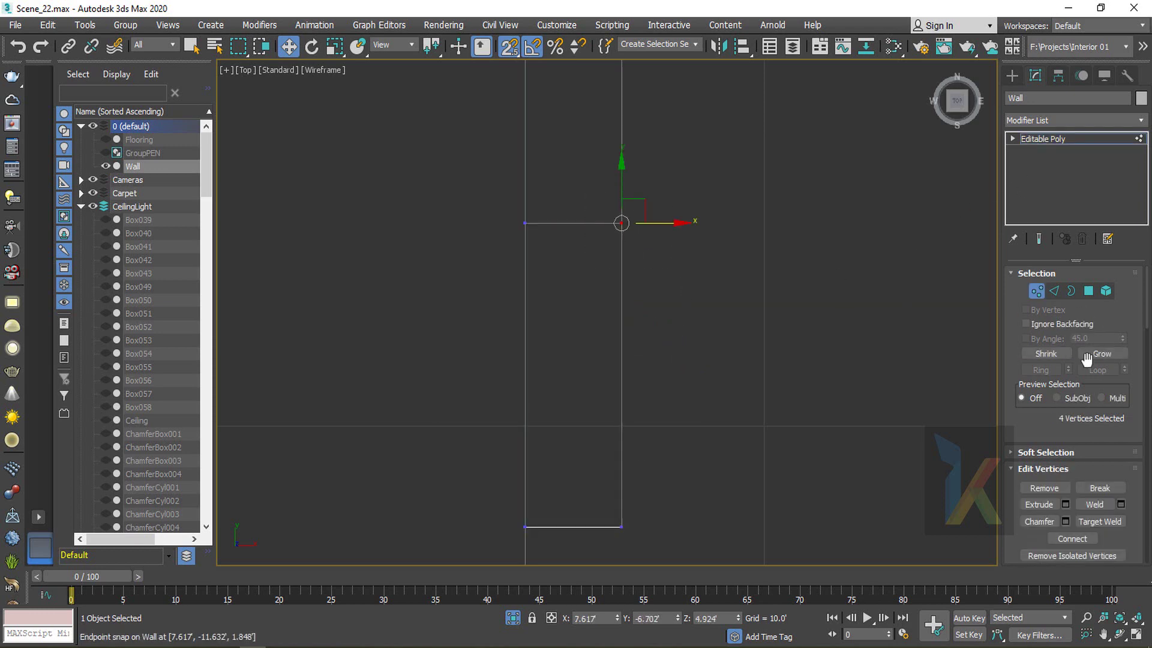
pyautogui.click(1101, 505)
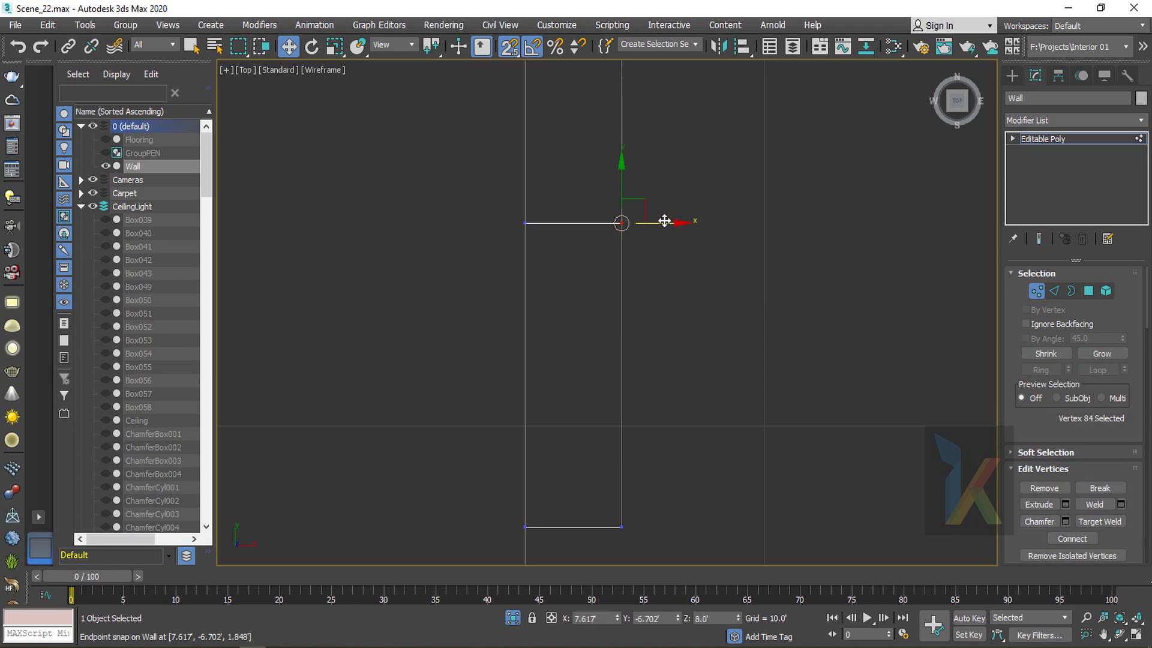
# Test the weld by moving the shared sill vertex in the perspective view, and undo the move
pyautogui.press('p')
pyautogui.keyDown('alt'); pyautogui.moveTo(677, 354); pyautogui.dragTo(653, 347, button='middle'); pyautogui.keyUp('alt')
pyautogui.click(604, 267)
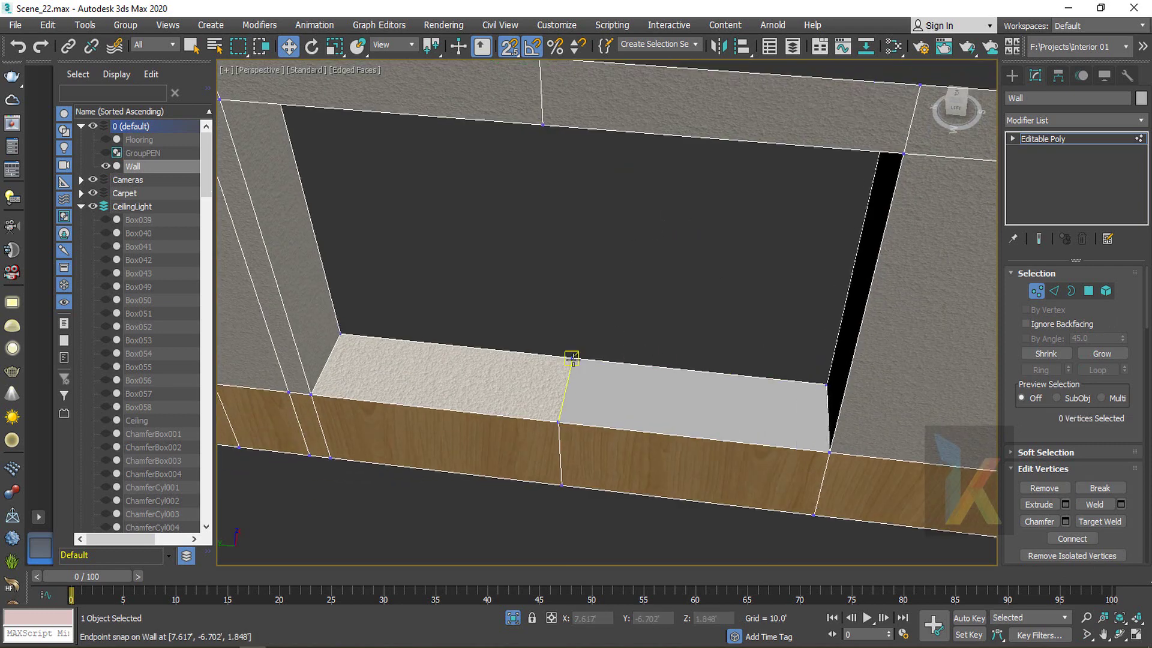
pyautogui.click(573, 359)
pyautogui.moveTo(584, 328); pyautogui.dragTo(596, 275)
pyautogui.hotkey('ctrl', 'z')
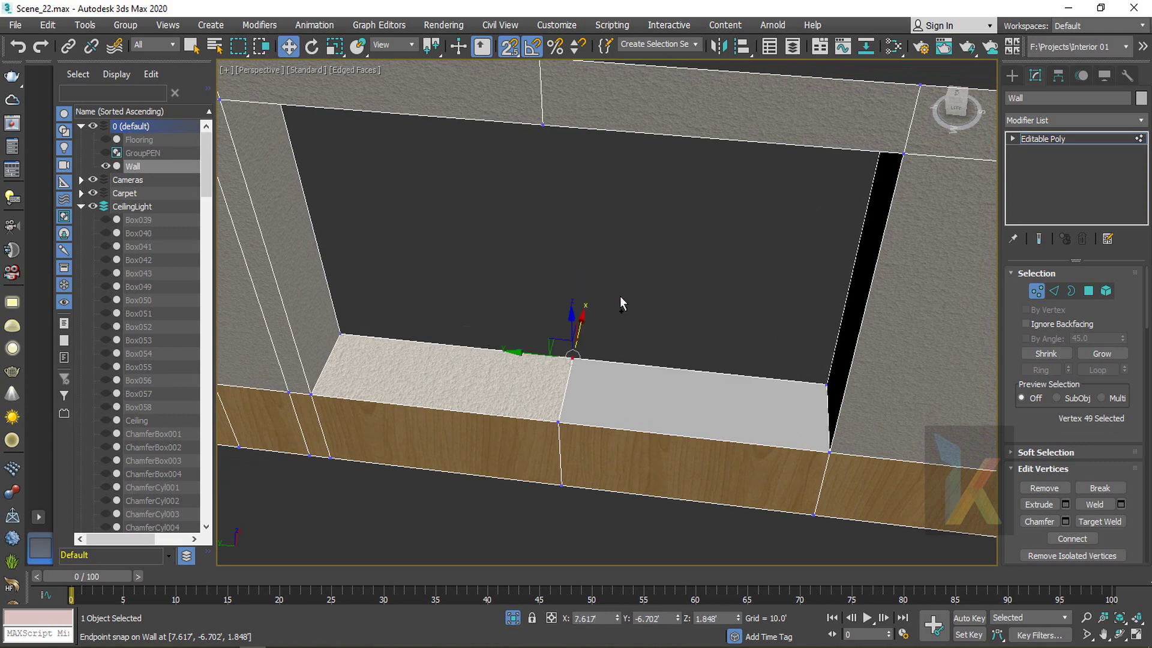
# Check the joined opening without edge display, and look up the material ID of the original window's sill polygon
pyautogui.click(1062, 138)
pyautogui.click(672, 297)
pyautogui.press('F4')
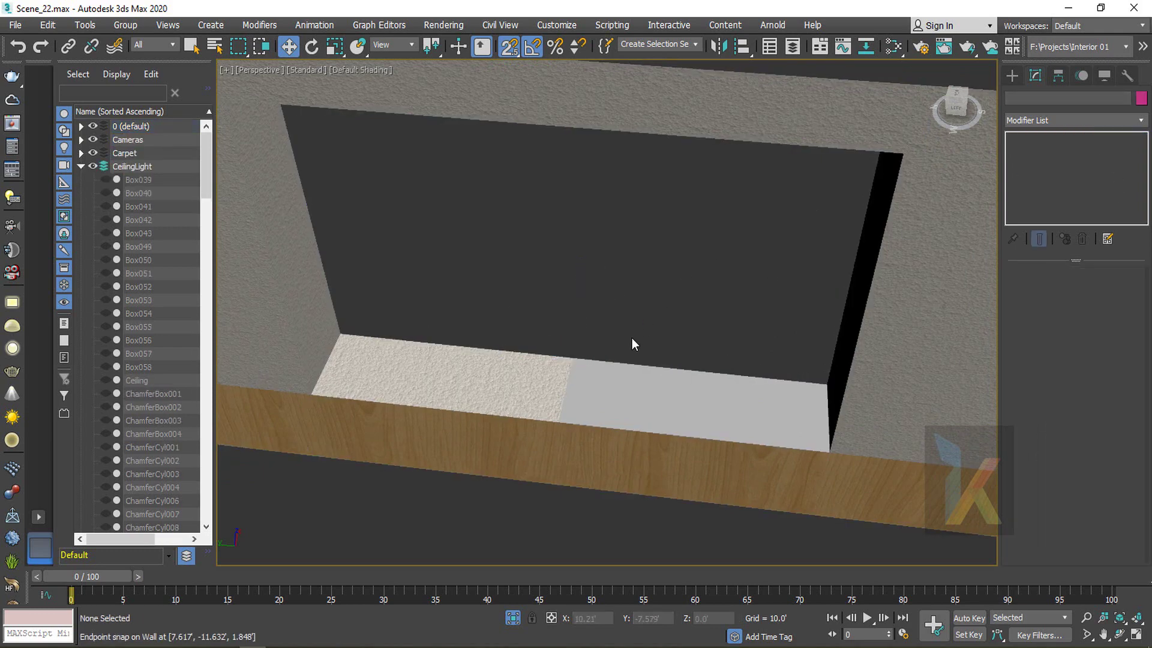
pyautogui.click(609, 390)
pyautogui.press('F4')
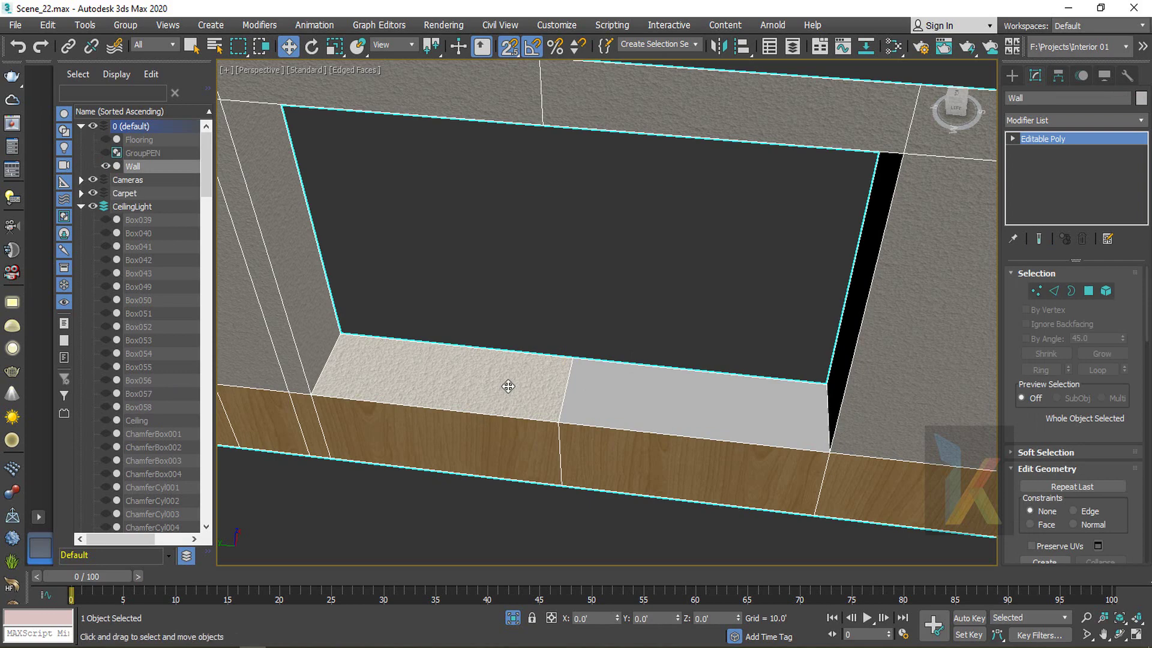
pyautogui.press('4')
pyautogui.click(509, 383)
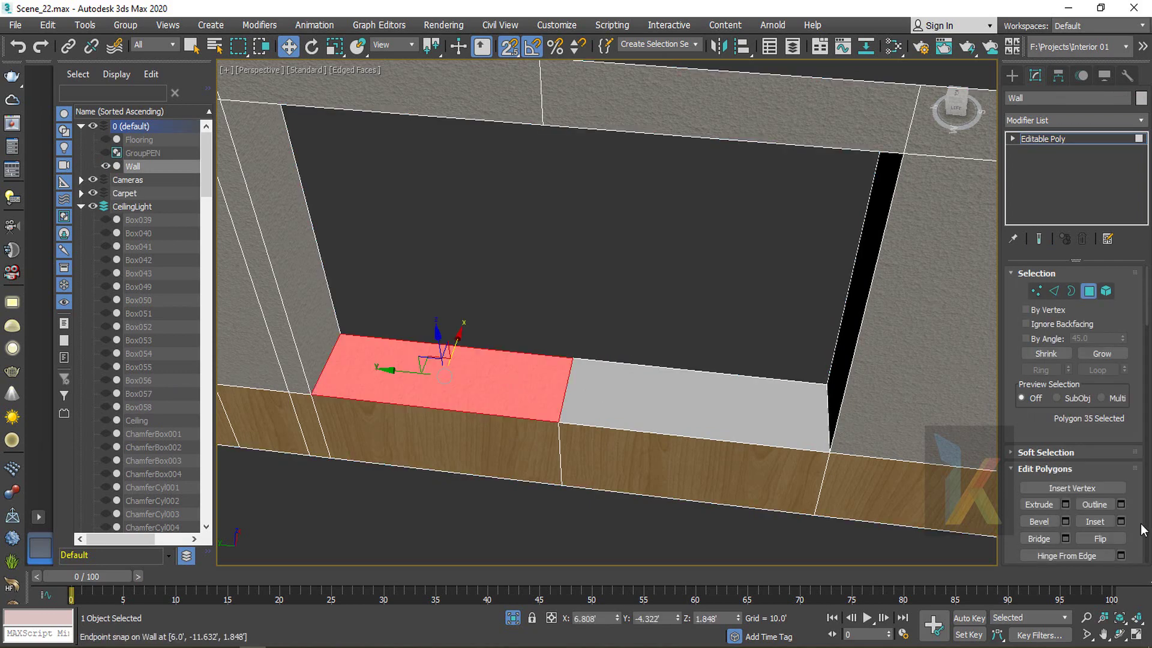
pyautogui.moveTo(1141, 528); pyautogui.dragTo(1140, 201)
pyautogui.scroll(-5, 1144, 471)
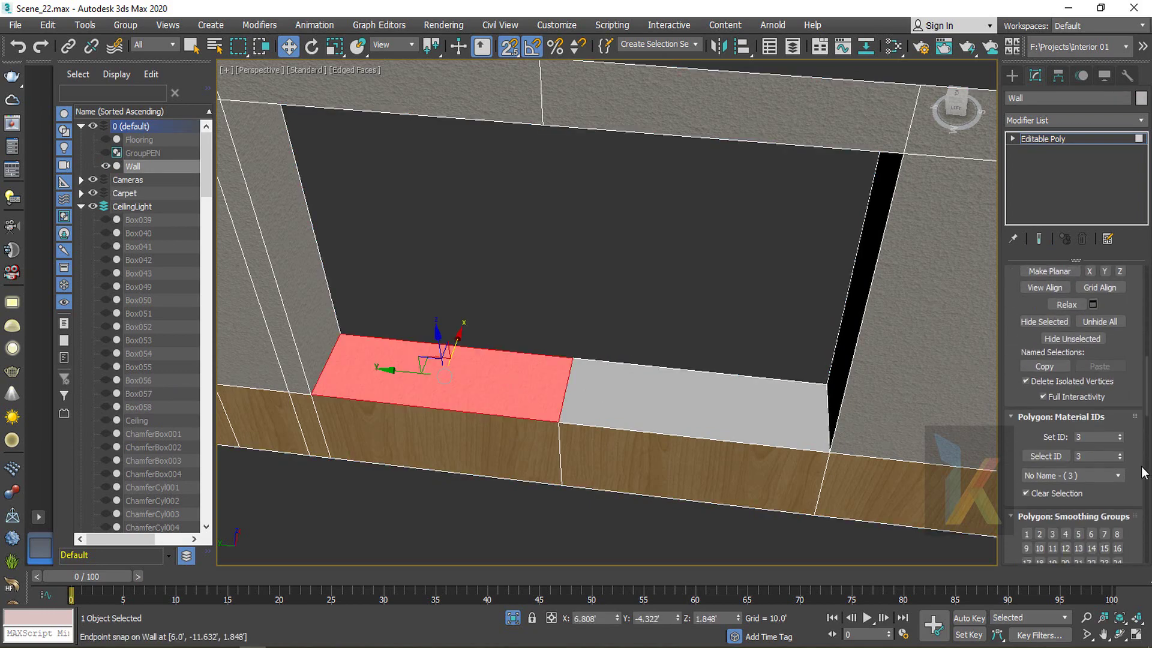
# Set the material ID of the new opening's sill, side and top reveal polygons to 3
pyautogui.click(711, 429)
pyautogui.keyDown('alt'); pyautogui.moveTo(710, 430); pyautogui.dragTo(769, 406, button='middle'); pyautogui.keyUp('alt')
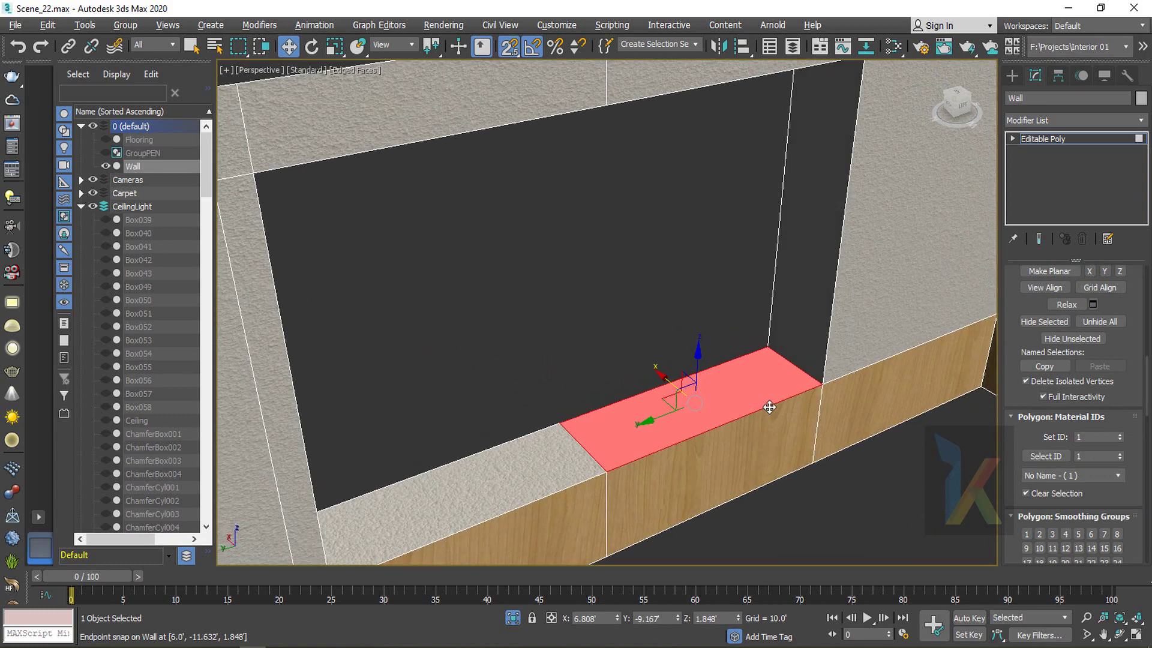
pyautogui.keyDown('ctrl'); pyautogui.click(814, 310); pyautogui.keyUp('ctrl')
pyautogui.keyDown('alt'); pyautogui.moveTo(815, 311); pyautogui.dragTo(694, 227, button='middle'); pyautogui.keyUp('alt')
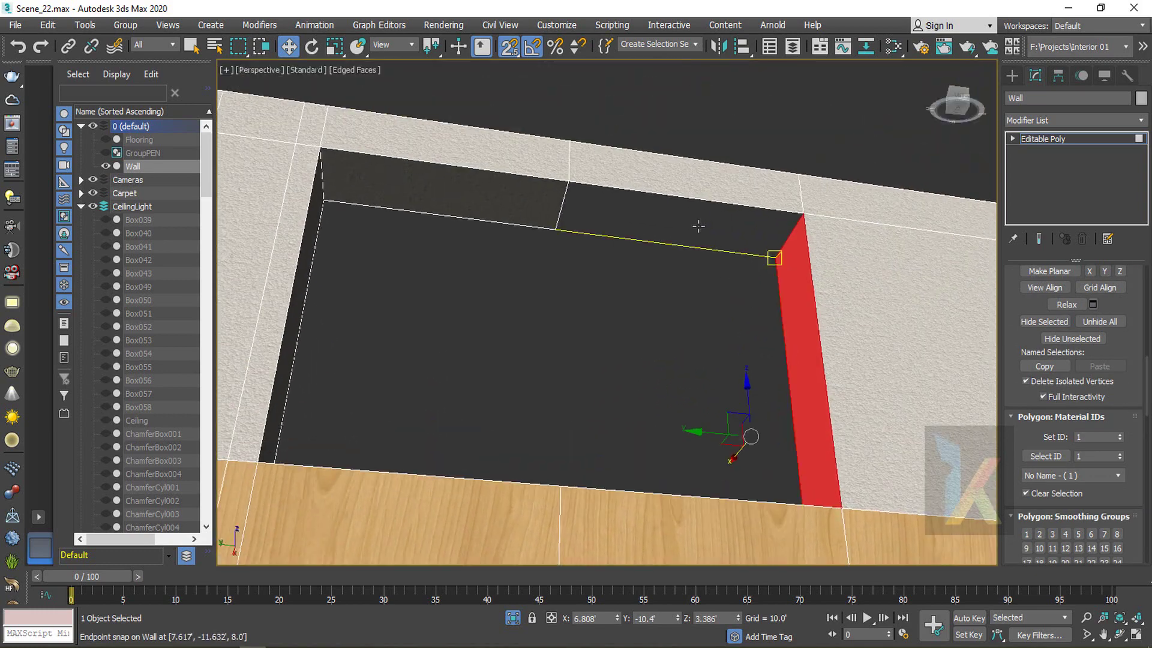
pyautogui.keyDown('ctrl'); pyautogui.click(694, 226); pyautogui.keyUp('ctrl')
pyautogui.click(1086, 437)
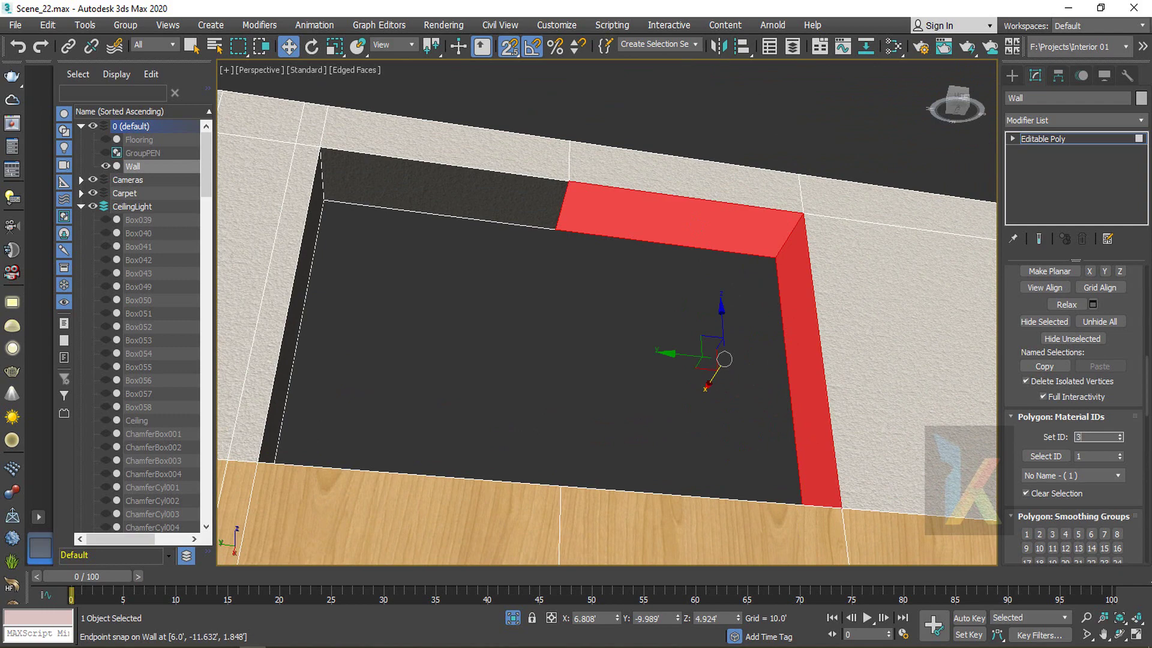
pyautogui.click(594, 367)
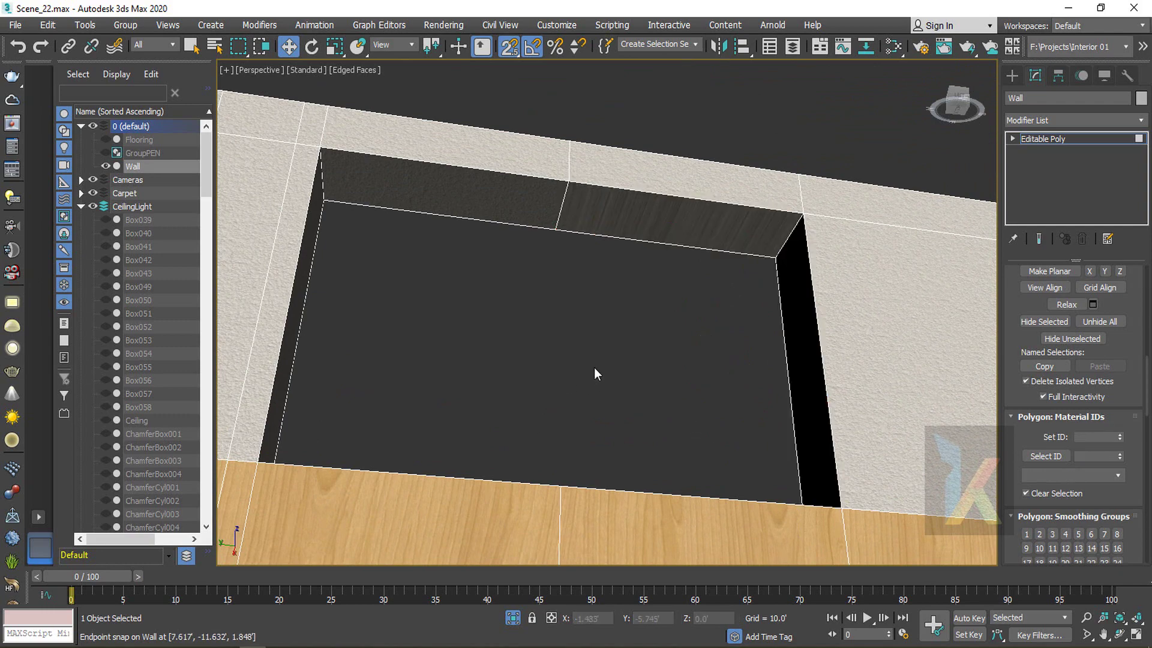
# Apply a UVW Map modifier with Box mapping to the new opening's sill, side and top reveal polygons
pyautogui.click(1035, 141)
pyautogui.keyDown('alt'); pyautogui.moveTo(704, 369); pyautogui.dragTo(652, 483, button='middle'); pyautogui.keyUp('alt')
pyautogui.press('4')
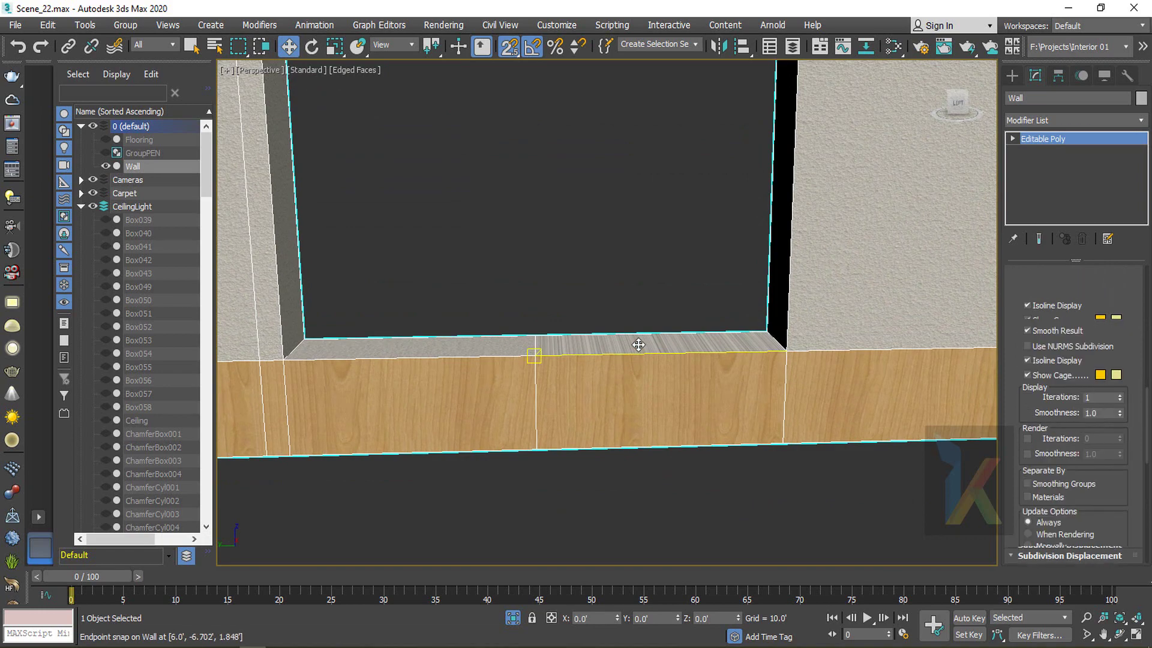
pyautogui.click(636, 343)
pyautogui.keyDown('alt'); pyautogui.moveTo(648, 343); pyautogui.dragTo(763, 342, button='middle'); pyautogui.keyUp('alt')
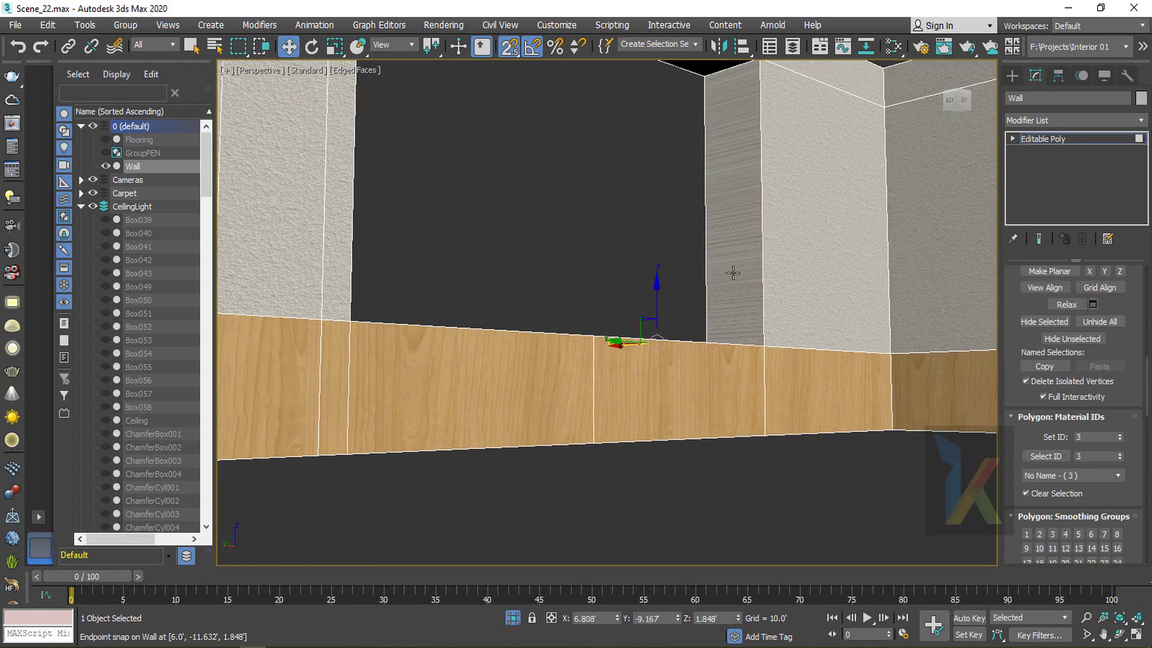
pyautogui.keyDown('ctrl'); pyautogui.click(732, 272); pyautogui.keyUp('ctrl')
pyautogui.moveTo(785, 255); pyautogui.dragTo(802, 403, button='middle')
pyautogui.keyDown('alt'); pyautogui.moveTo(802, 403); pyautogui.dragTo(685, 388, button='middle'); pyautogui.keyUp('alt')
pyautogui.keyDown('ctrl'); pyautogui.click(710, 225); pyautogui.keyUp('ctrl')
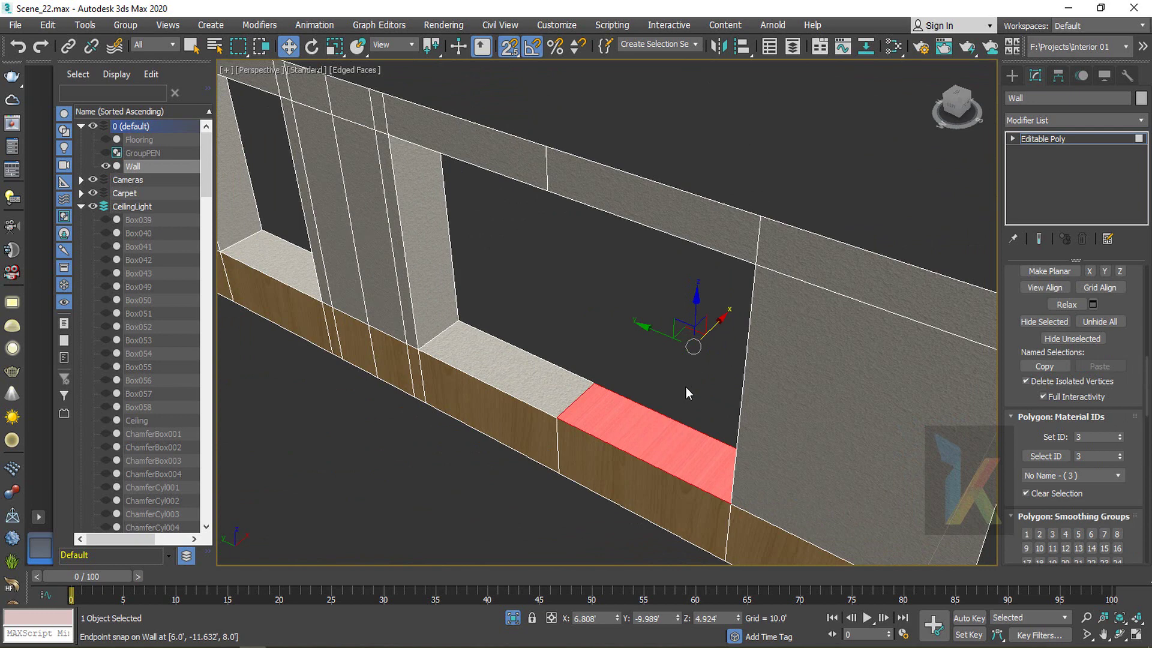
pyautogui.click(1076, 122)
pyautogui.write('uvw')
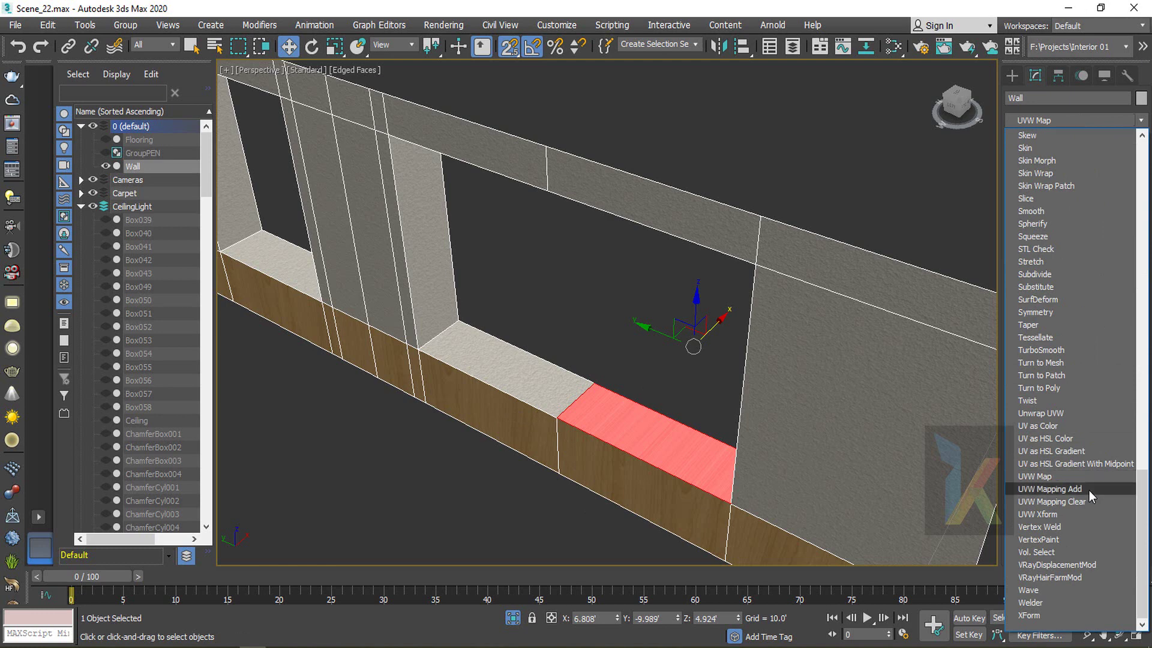
pyautogui.click(1049, 476)
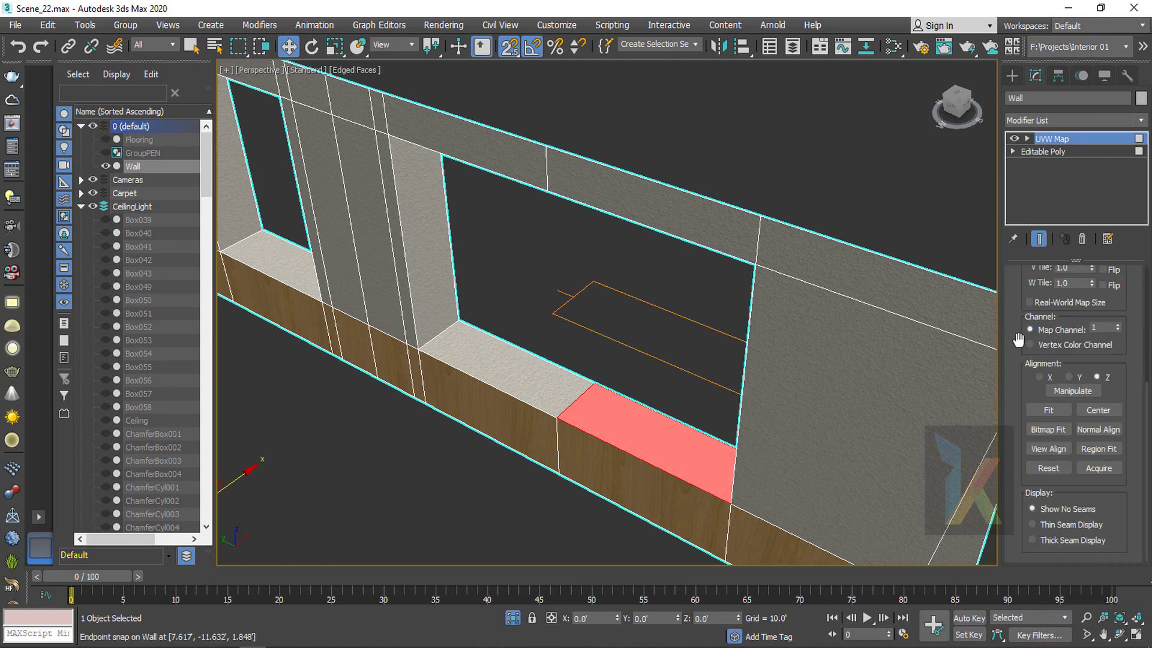
pyautogui.scroll(5, 1019, 339)
pyautogui.click(1059, 358)
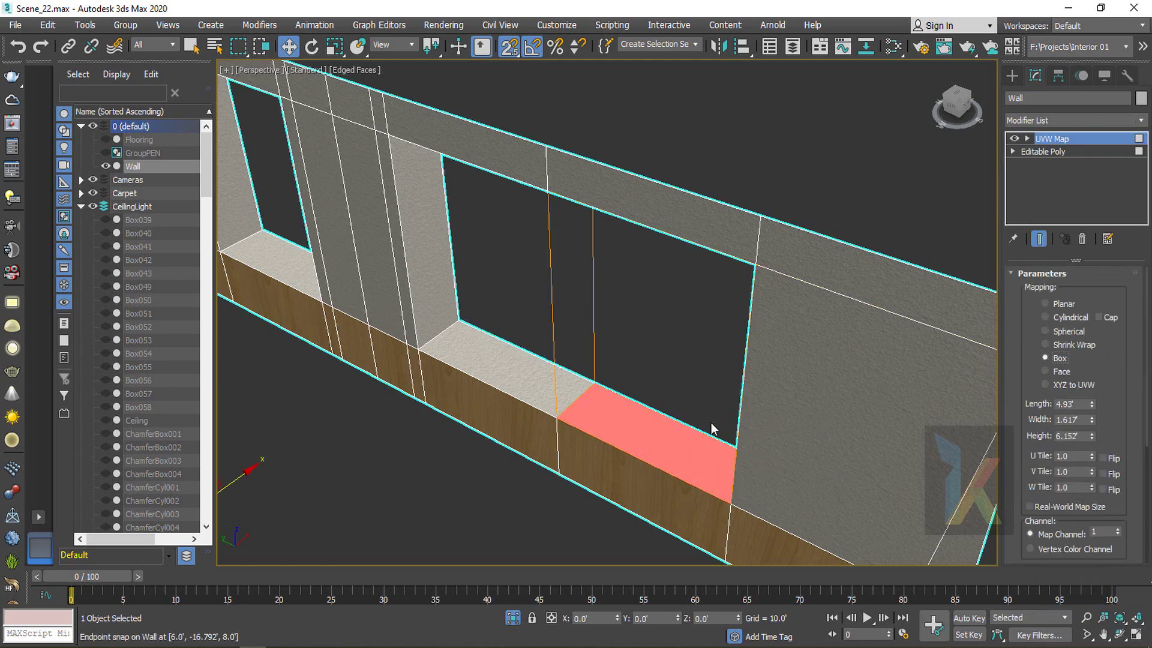
# Compare the texture scale on the new sill and reveal with the original sill, with edge display off
pyautogui.click(664, 319)
pyautogui.press('F4')
pyautogui.scroll(3, 614, 423)
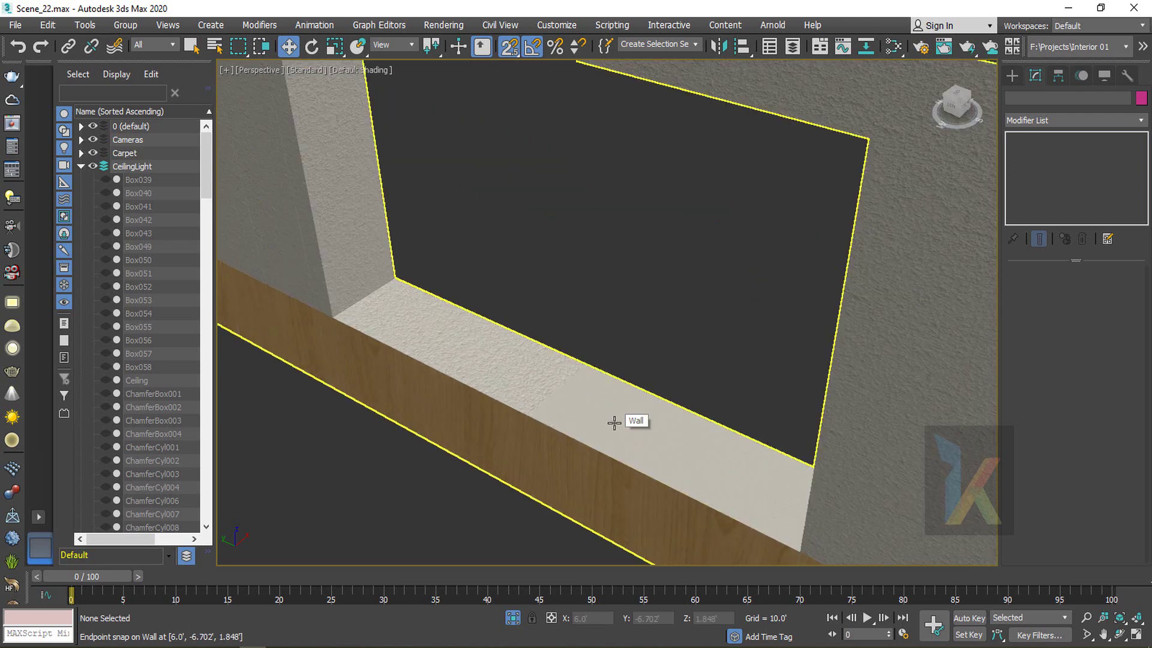
pyautogui.scroll(2, 551, 422)
pyautogui.click(596, 398)
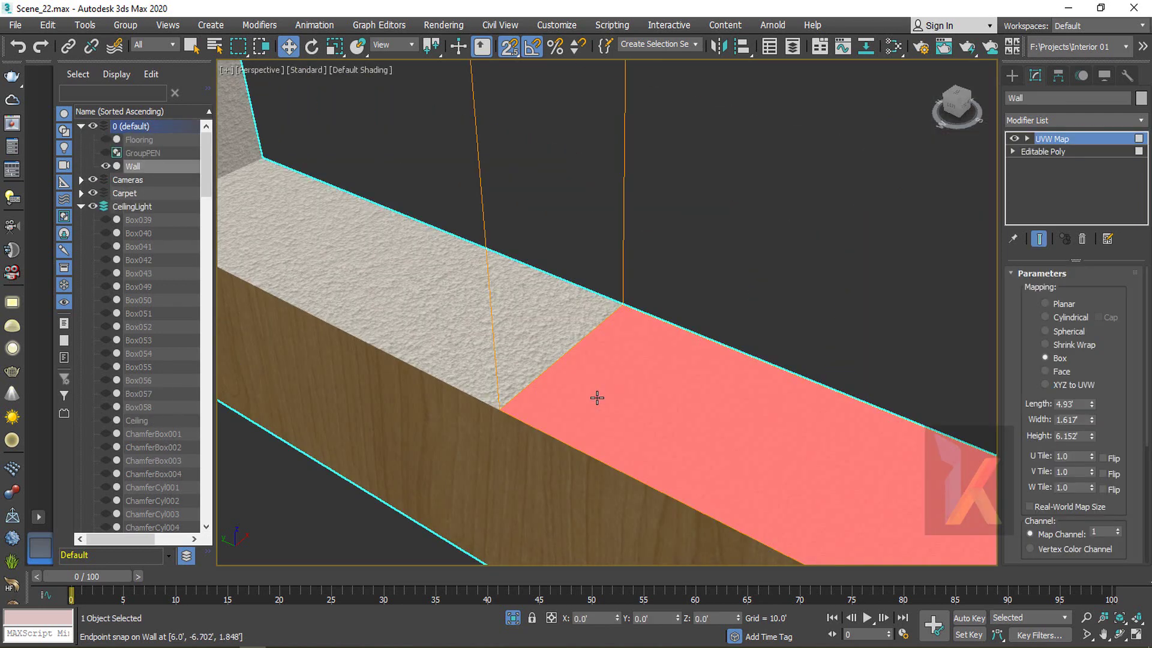
pyautogui.scroll(-3, 655, 399)
pyautogui.keyDown('alt'); pyautogui.moveTo(660, 399); pyautogui.dragTo(778, 287, button='middle'); pyautogui.keyUp('alt')
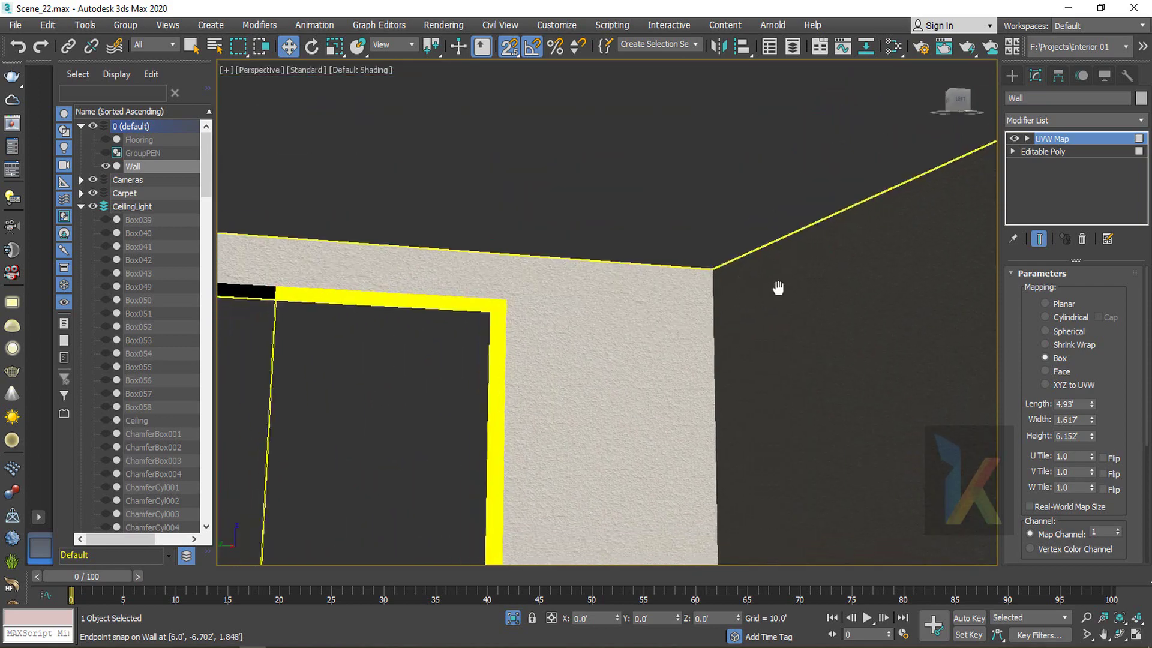
pyautogui.scroll(-3, 563, 388)
pyautogui.keyDown('alt'); pyautogui.moveTo(563, 388); pyautogui.dragTo(516, 476, button='middle'); pyautogui.keyUp('alt')
pyautogui.scroll(4, 545, 341)
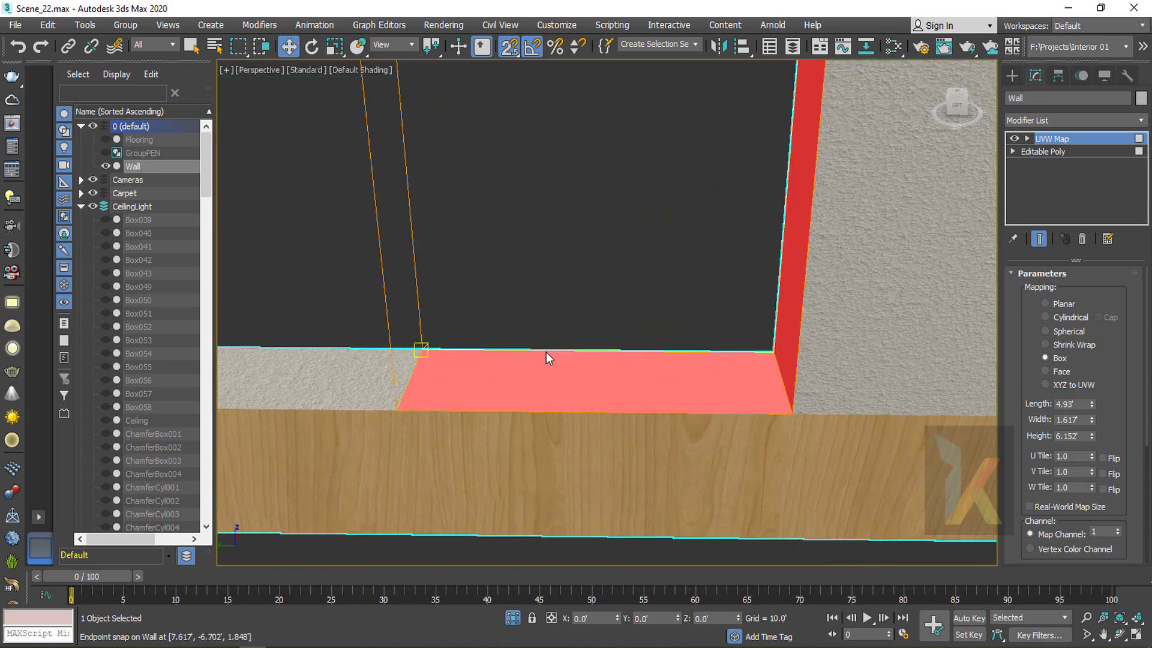
# Try to assign the Wall3 material to the new opening's selected reveal polygons
pyautogui.press('m')
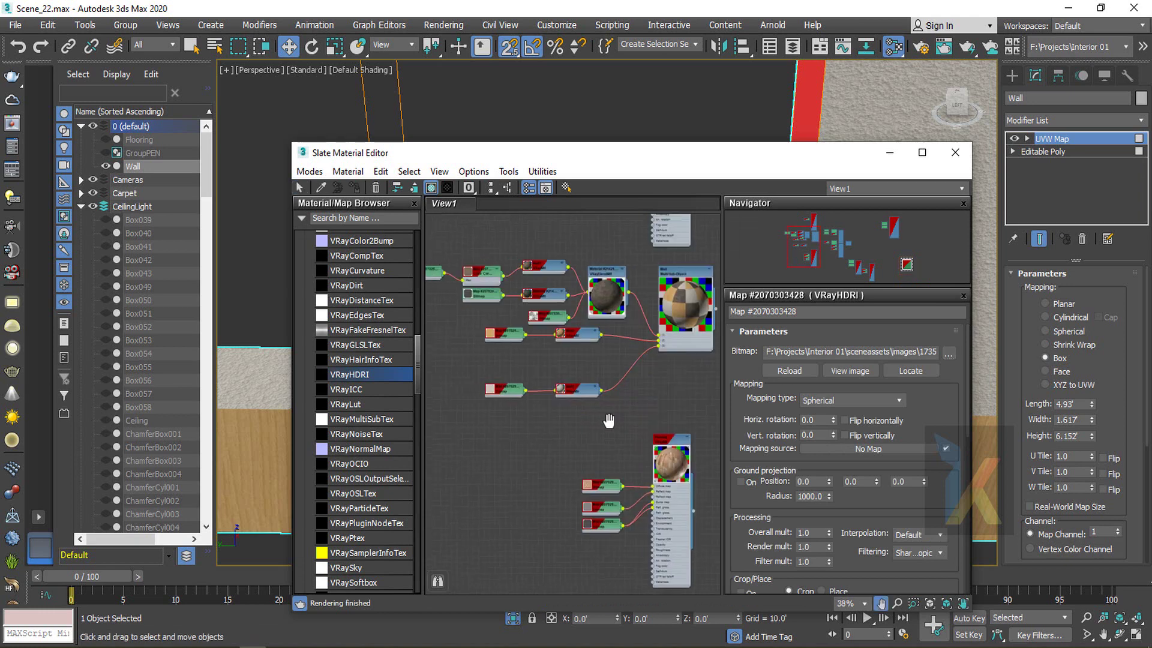
pyautogui.scroll(1, 530, 441)
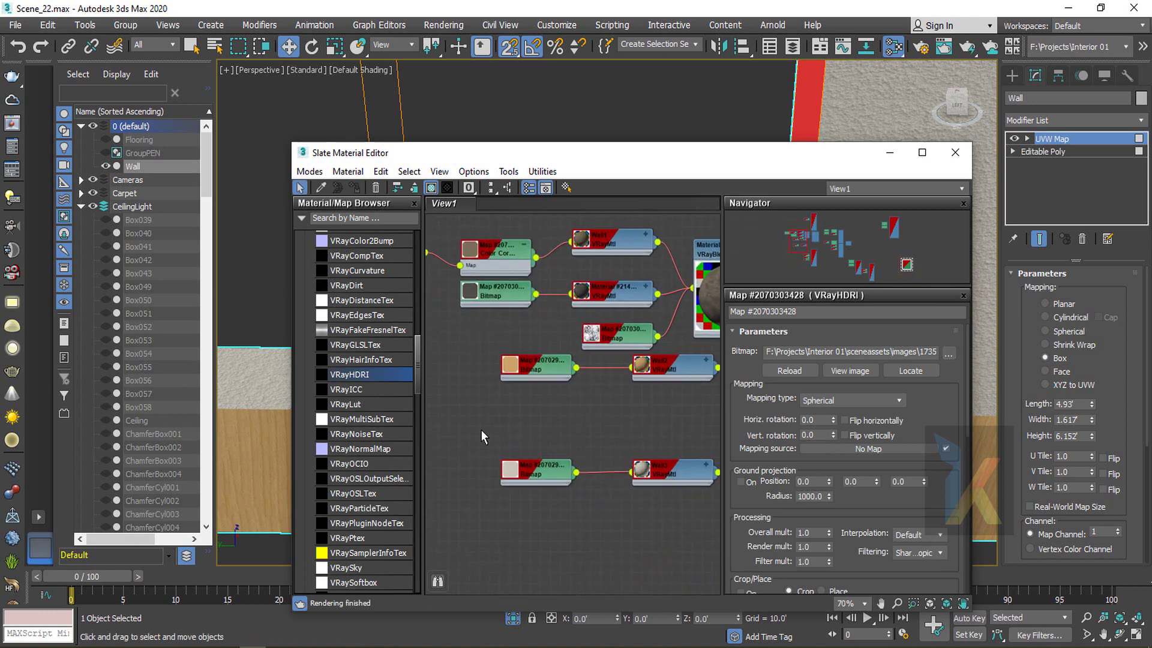
pyautogui.scroll(2, 551, 480)
pyautogui.doubleClick(686, 475)
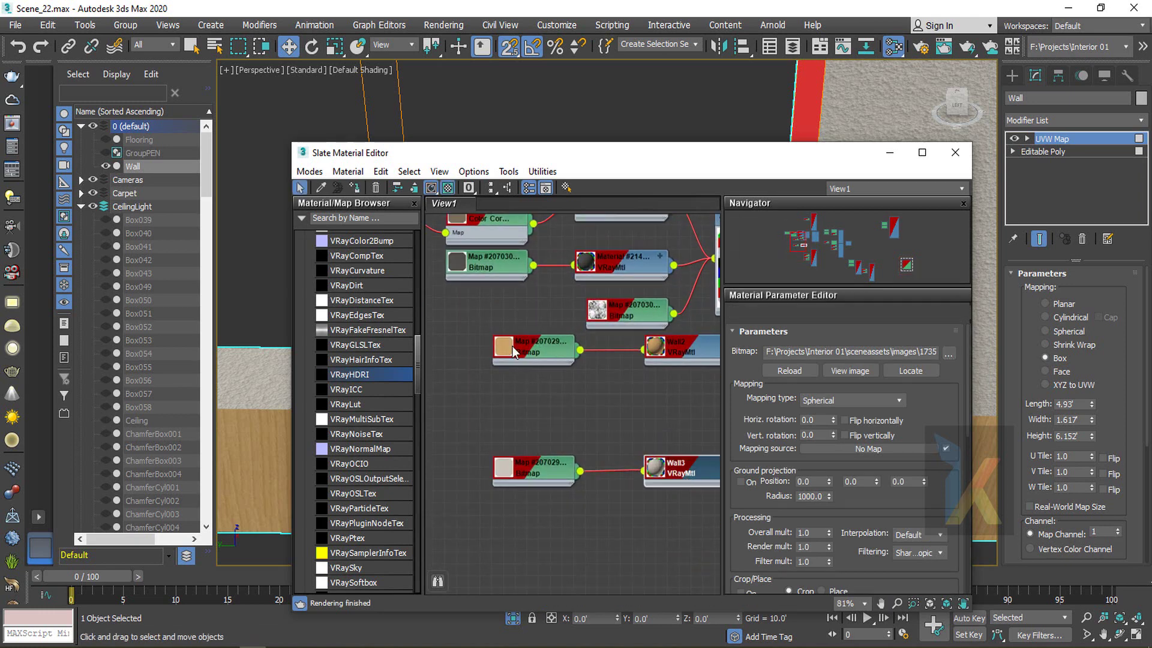
pyautogui.click(355, 188)
pyautogui.moveTo(637, 152); pyautogui.dragTo(728, 574)
pyautogui.hotkey('ctrl', 'z')
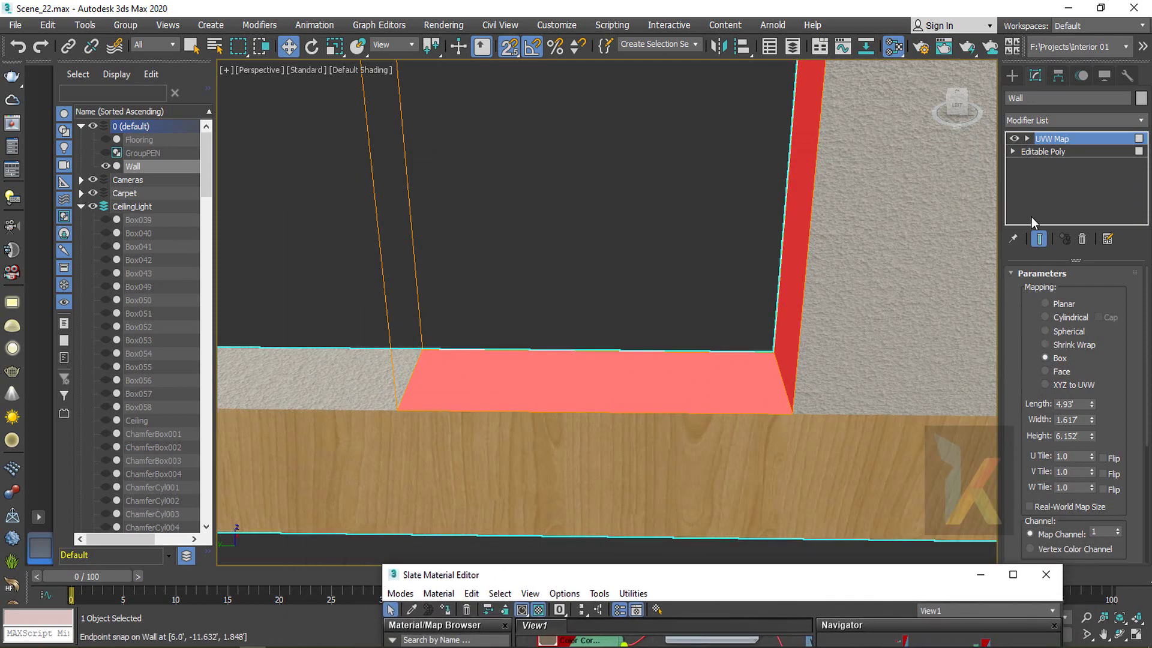
# Examine the new opening's reveal and the whole isolated wall with nothing selected, and close the material editor
pyautogui.scroll(-3, 571, 311)
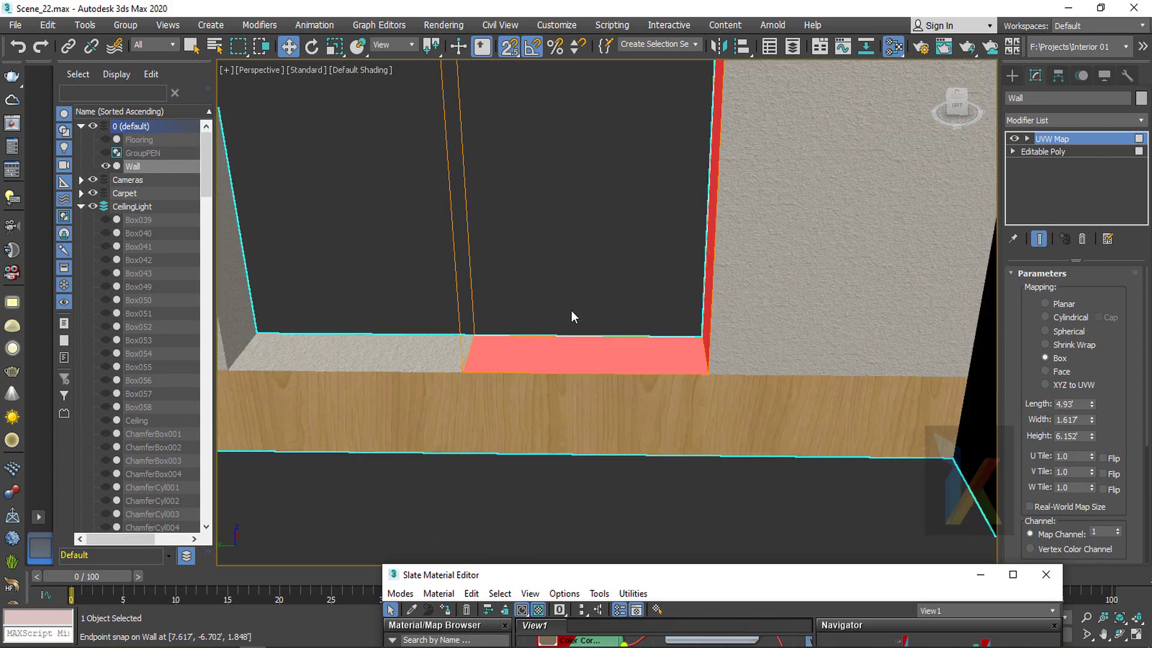
pyautogui.keyDown('alt'); pyautogui.moveTo(571, 311); pyautogui.dragTo(600, 308, button='middle'); pyautogui.keyUp('alt')
pyautogui.click(456, 286)
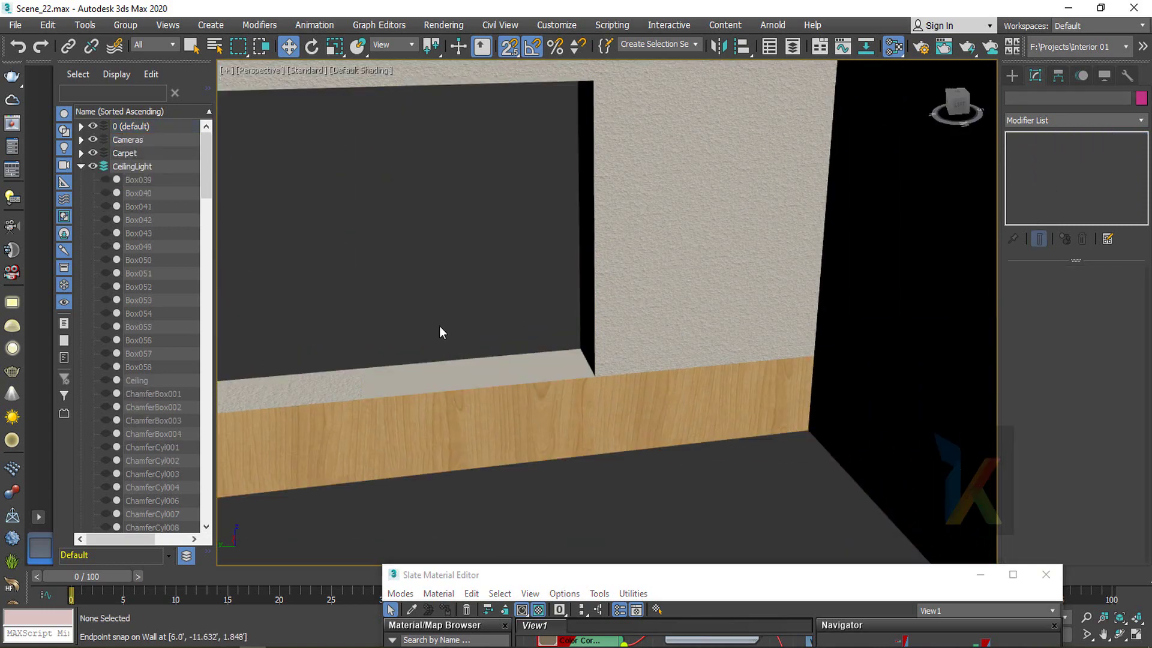
pyautogui.scroll(-4, 440, 332)
pyautogui.click(516, 321)
pyautogui.press('z')
pyautogui.keyDown('alt'); pyautogui.moveTo(678, 372); pyautogui.dragTo(552, 403, button='middle'); pyautogui.keyUp('alt')
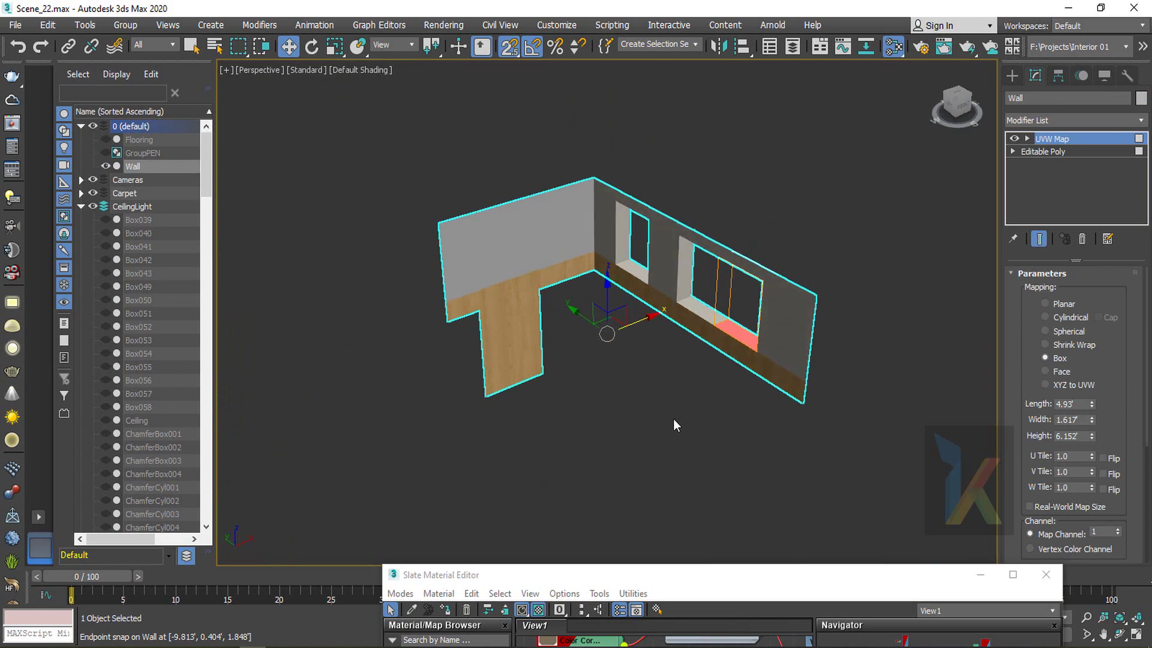
pyautogui.click(673, 419)
pyautogui.moveTo(713, 577); pyautogui.dragTo(466, 390)
pyautogui.click(800, 389)
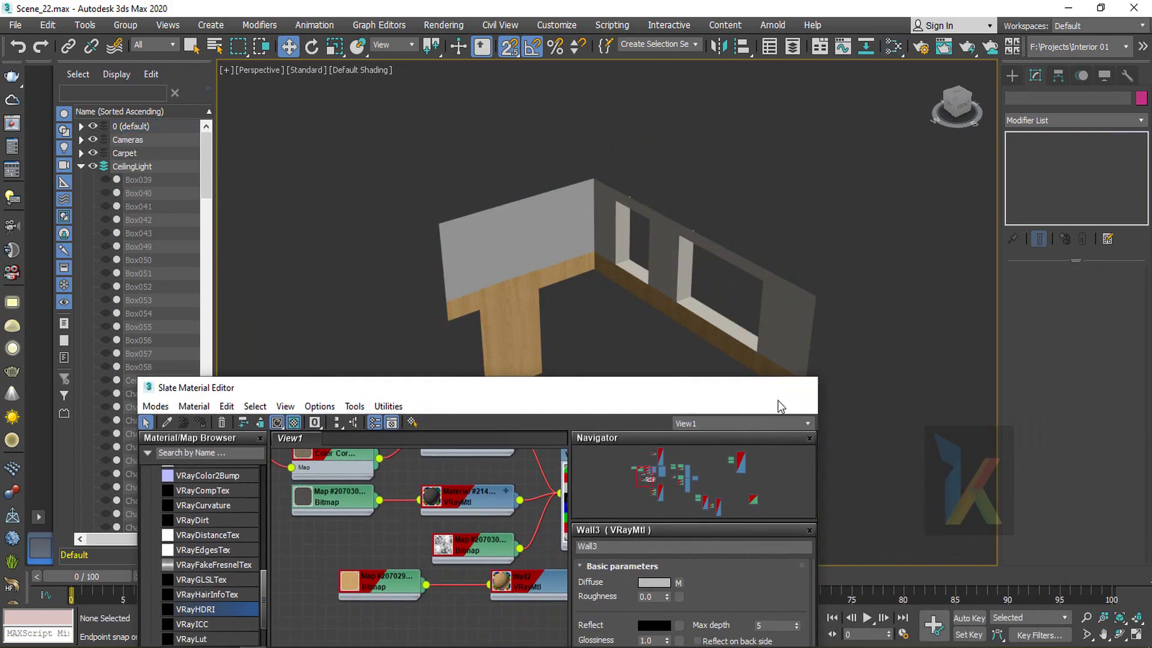
# End the wall's isolation and close the open group of the large window with the blind
pyautogui.click(516, 618)
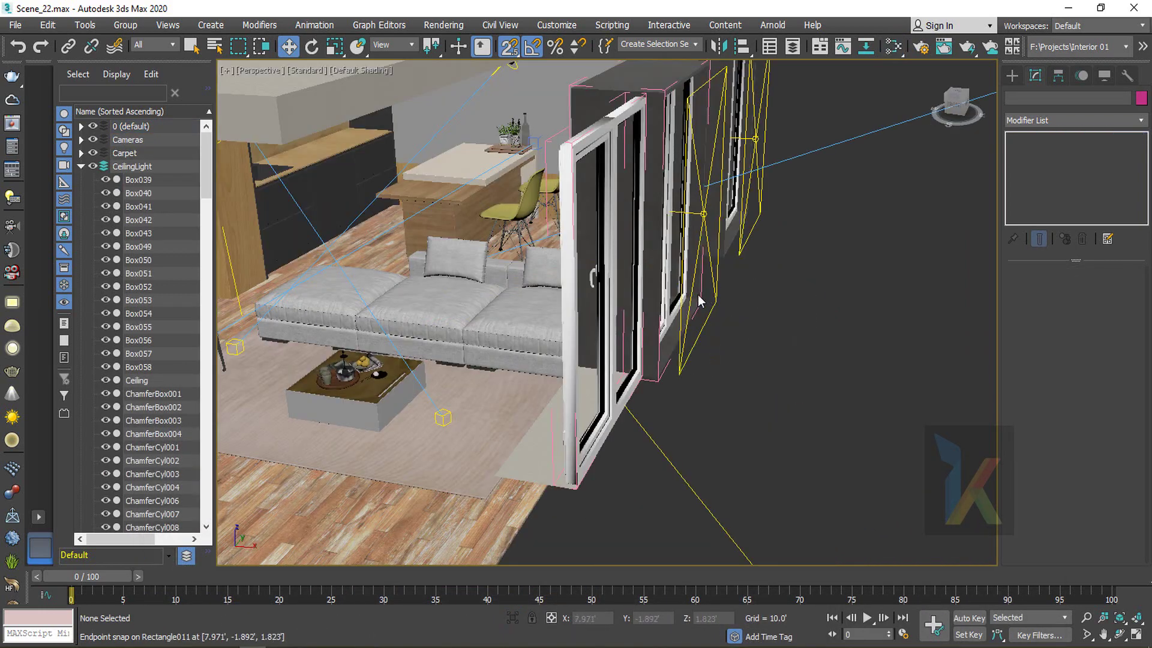
pyautogui.press('z')
pyautogui.press('z')
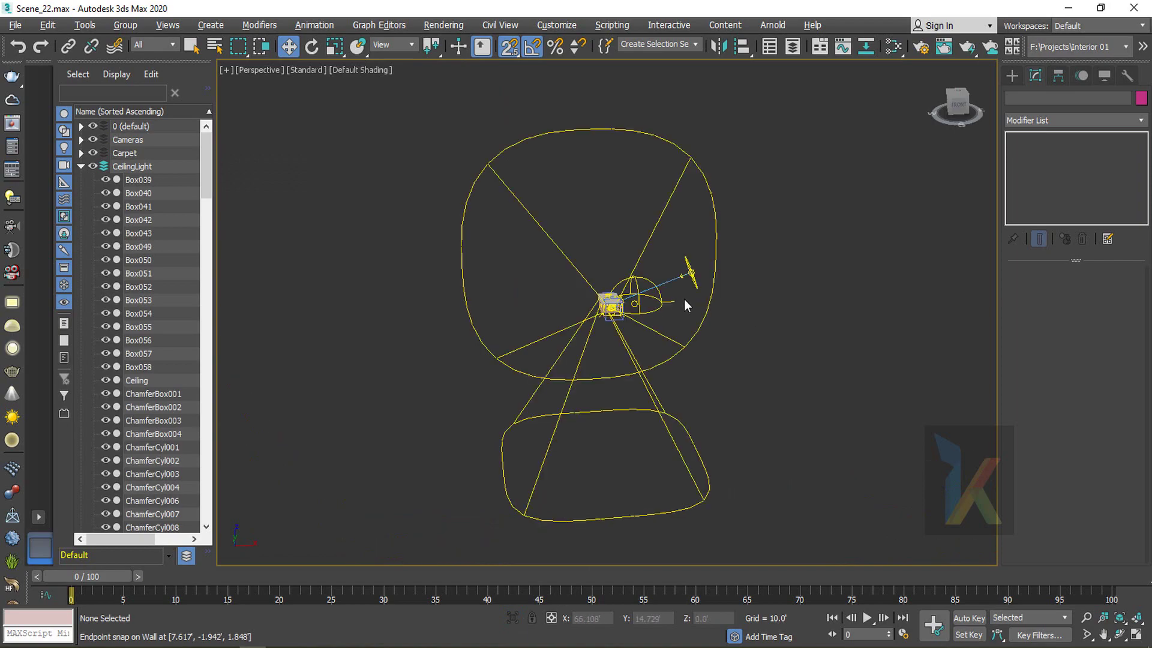
pyautogui.keyDown('alt'); pyautogui.moveTo(684, 299); pyautogui.dragTo(657, 303, button='middle'); pyautogui.keyUp('alt')
pyautogui.scroll(5, 657, 303)
pyautogui.moveTo(404, 282); pyautogui.dragTo(722, 308, button='middle')
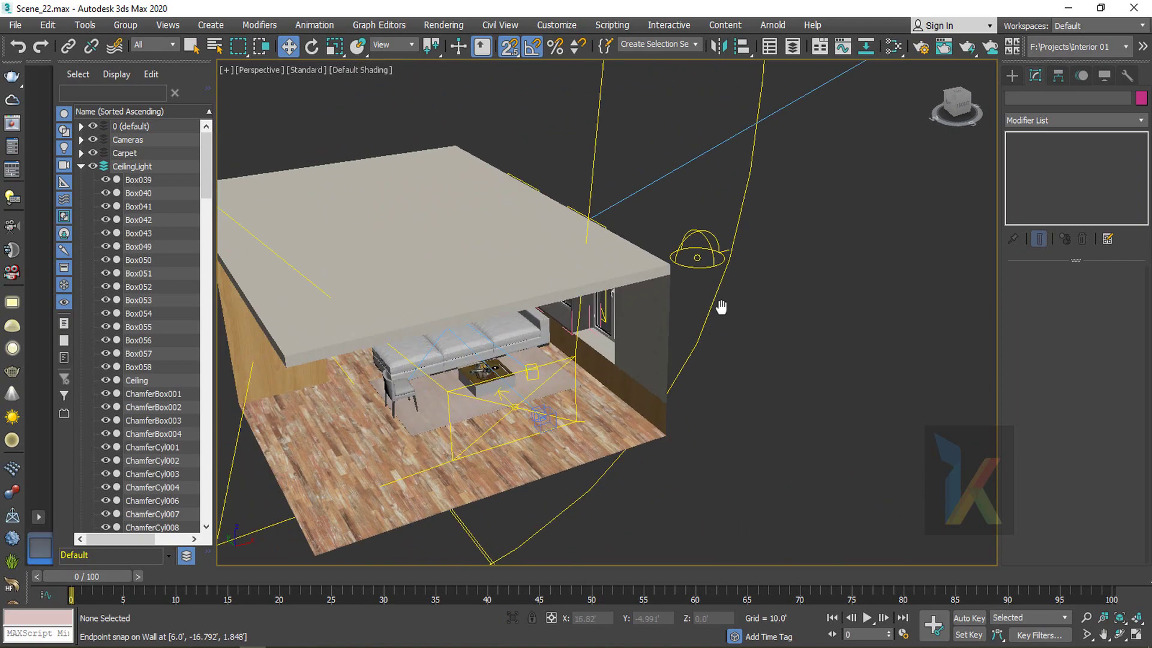
pyautogui.scroll(5, 576, 347)
pyautogui.keyDown('alt'); pyautogui.moveTo(663, 342); pyautogui.dragTo(653, 385, button='middle'); pyautogui.keyUp('alt')
pyautogui.click(709, 201)
pyautogui.click(142, 30)
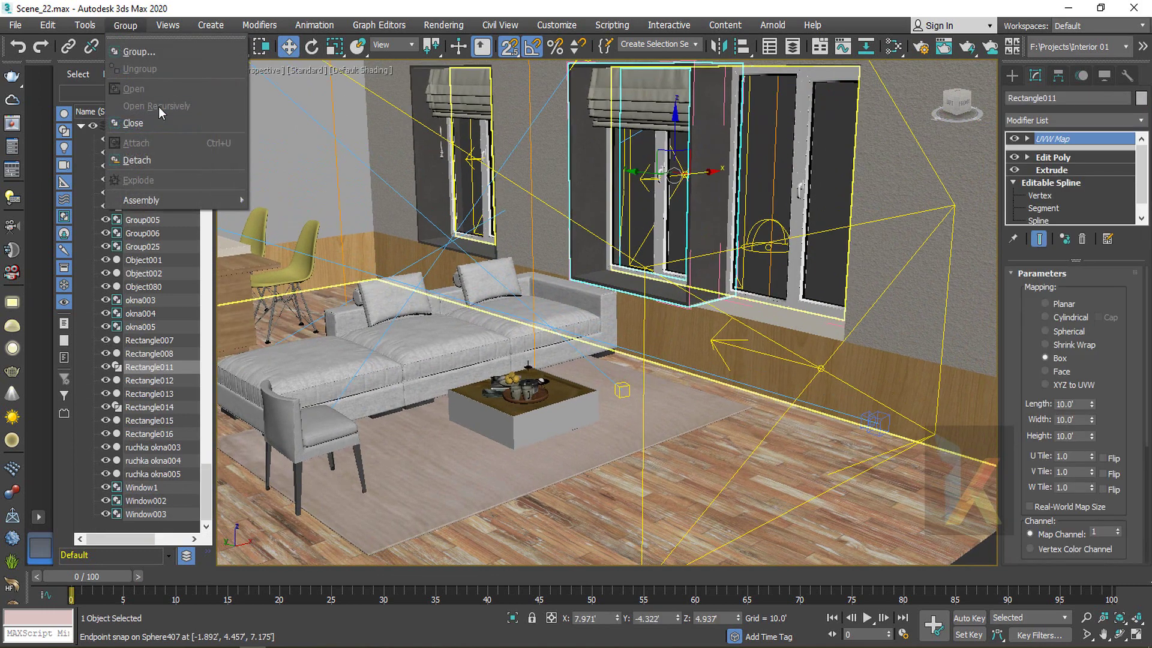
pyautogui.click(150, 128)
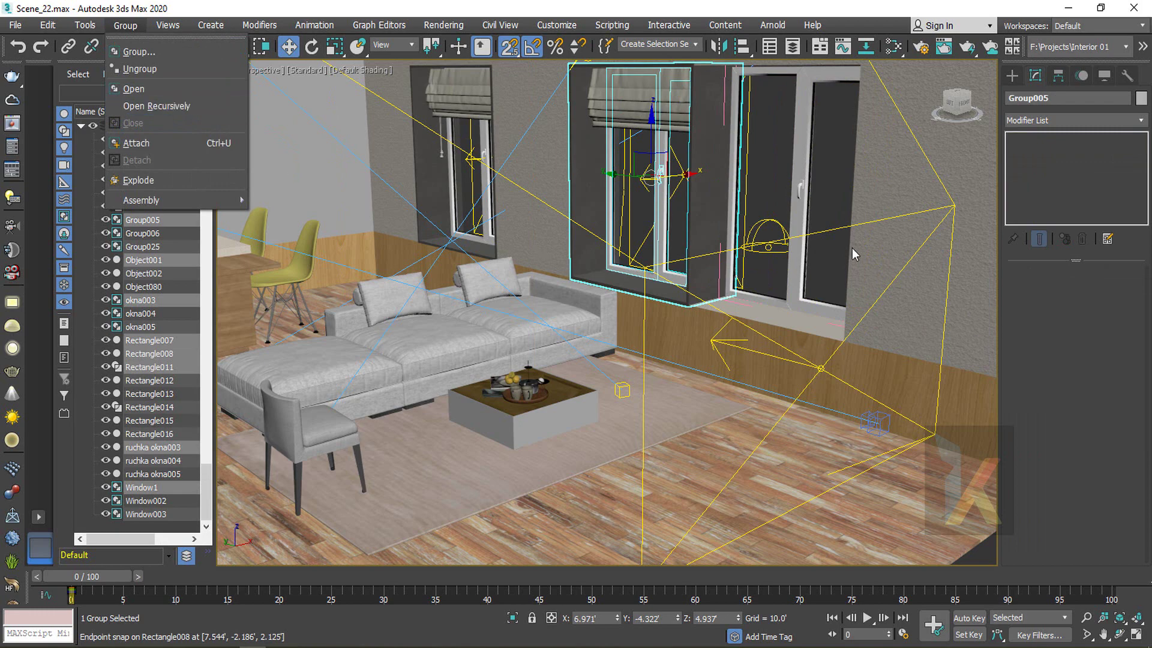
# Close the open group of the second window beside it, the one without a blind
pyautogui.click(766, 311)
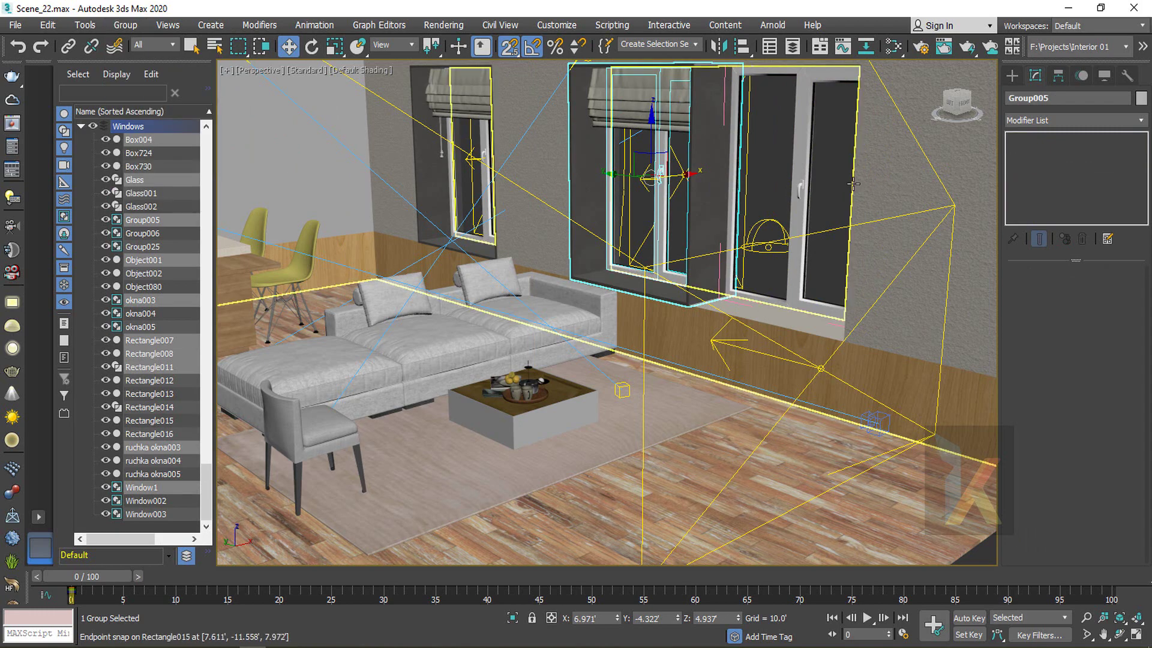
pyautogui.click(813, 174)
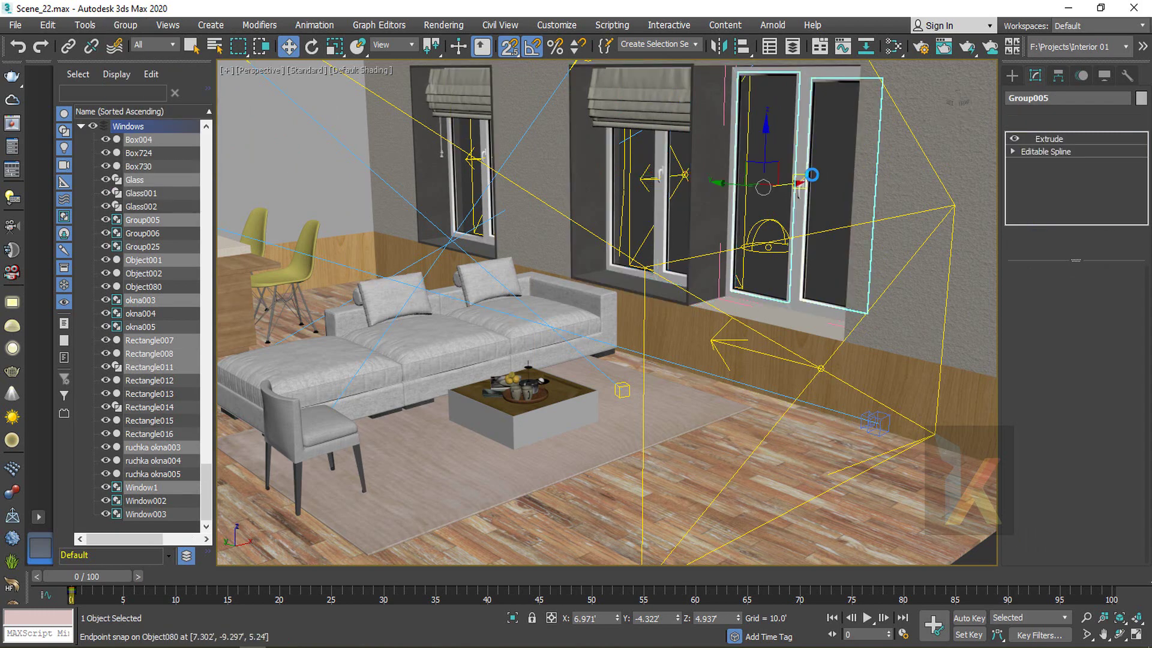
pyautogui.click(125, 25)
pyautogui.click(157, 121)
pyautogui.click(126, 25)
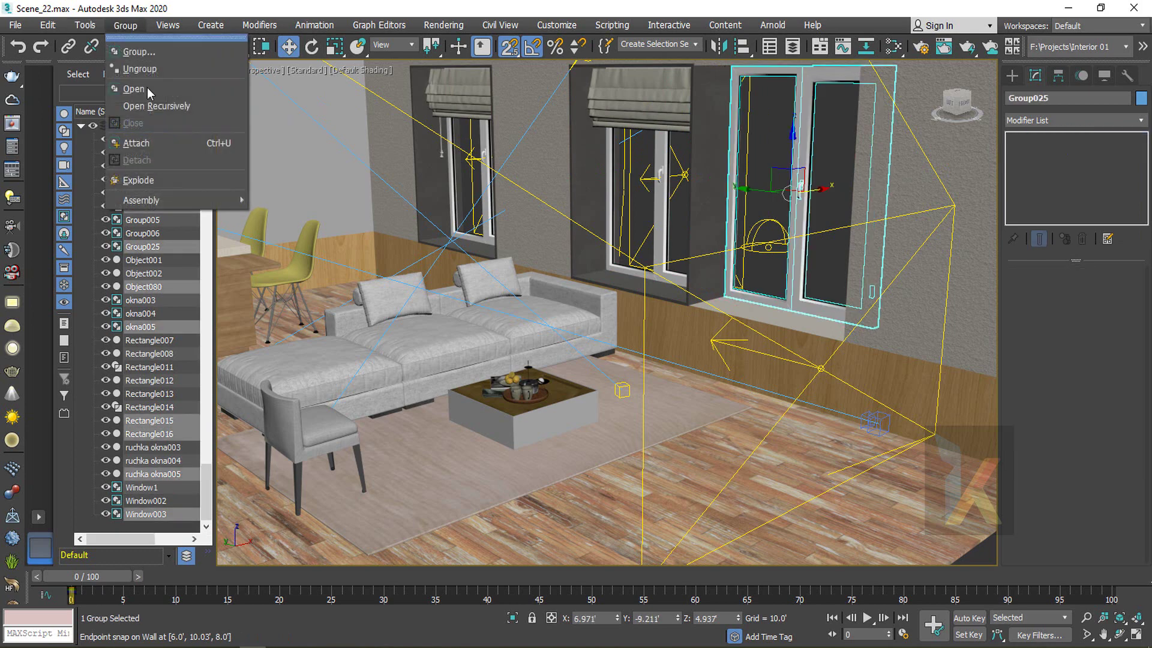
pyautogui.click(694, 207)
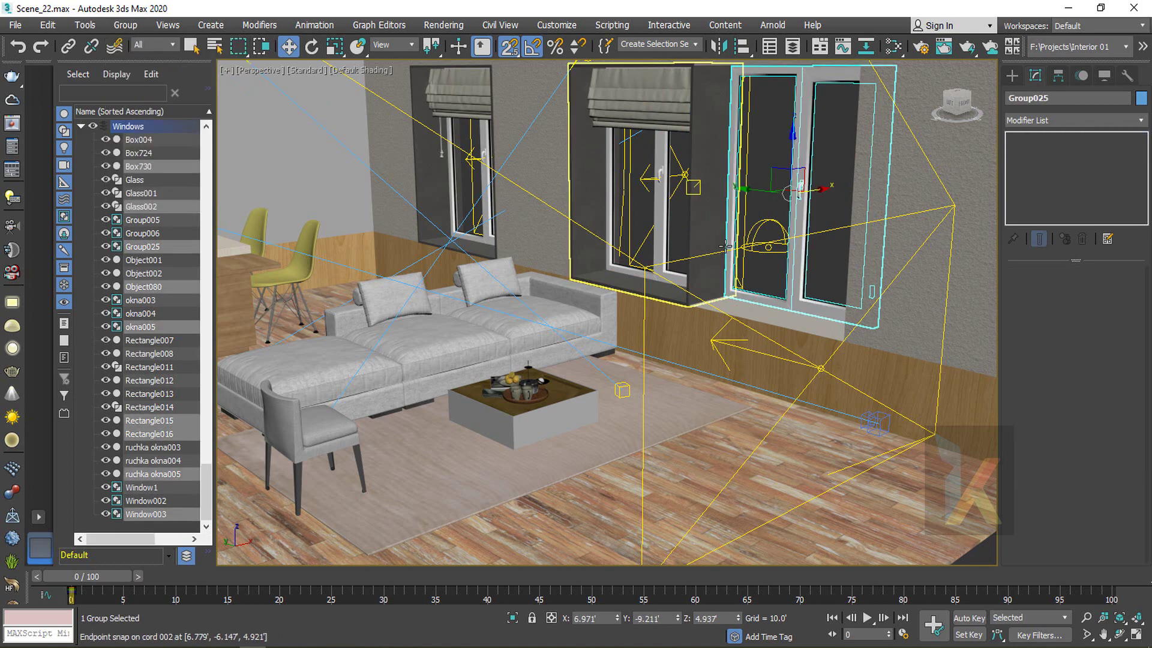
# Isolate the wall together with both adjoining window groups and the blind, with snapping turned off
pyautogui.keyDown('ctrl'); pyautogui.click(673, 231); pyautogui.keyUp('ctrl')
pyautogui.keyDown('ctrl'); pyautogui.click(657, 114); pyautogui.keyUp('ctrl')
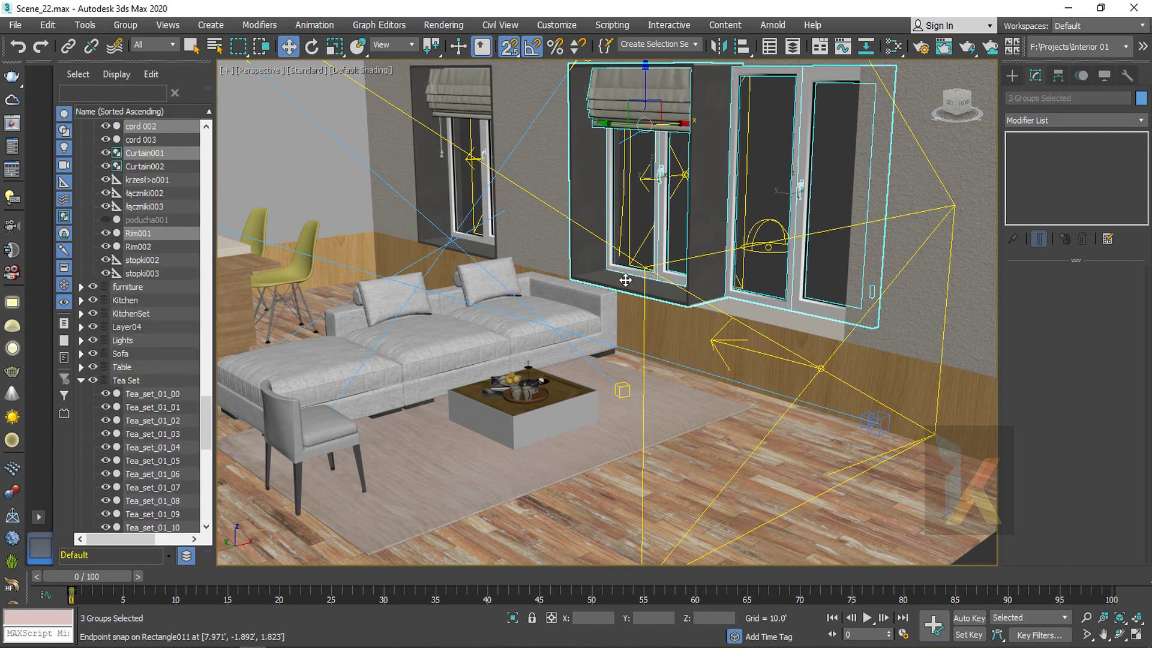
pyautogui.press('s')
pyautogui.keyDown('ctrl'); pyautogui.click(920, 293); pyautogui.keyUp('ctrl')
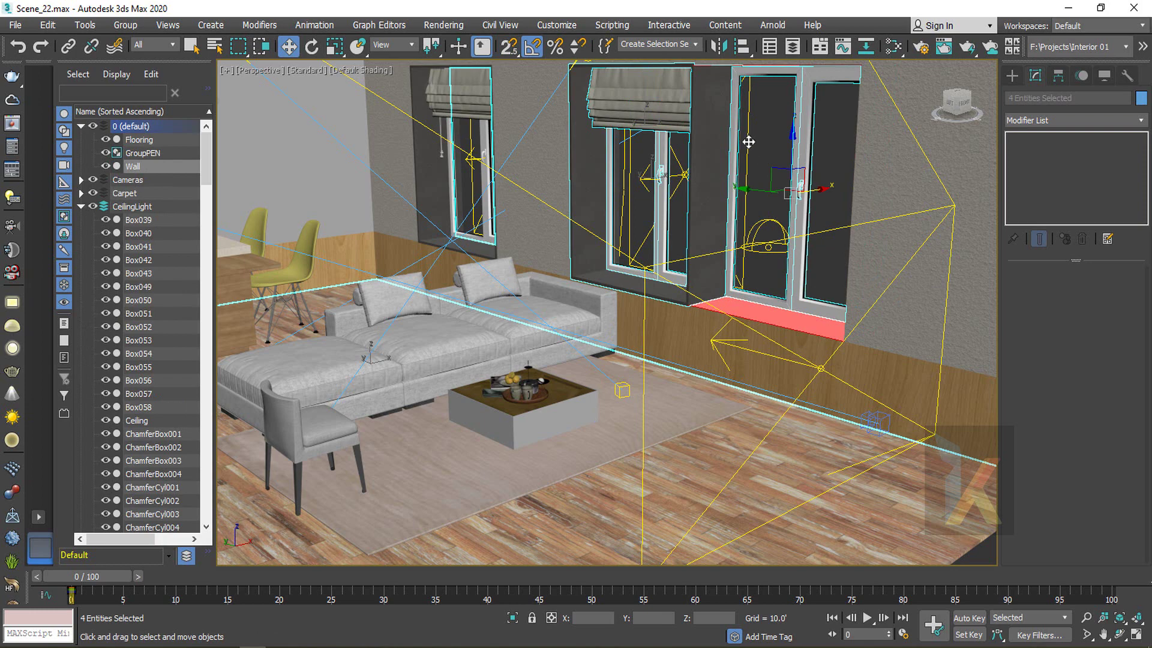
pyautogui.hotkey('alt', 'q')
pyautogui.click(632, 422)
# Open the blind window's group in the Left view and select its outer surround Rectangle011 in wireframe display
pyautogui.scroll(5, 746, 304)
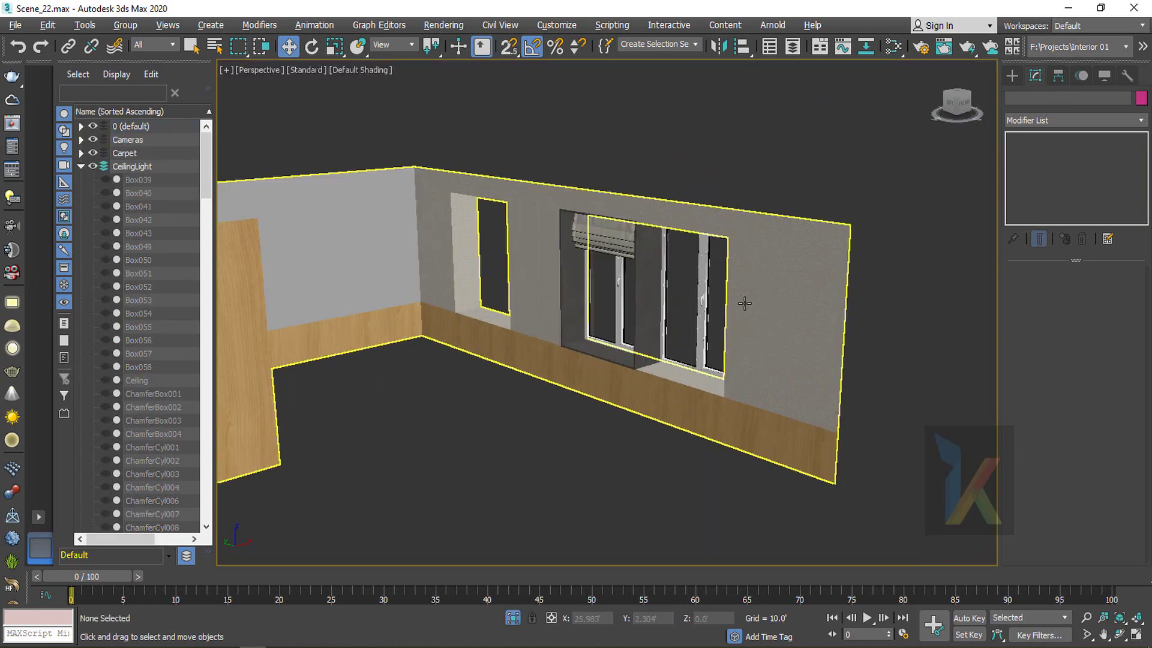
pyautogui.keyDown('alt'); pyautogui.moveTo(549, 318); pyautogui.dragTo(620, 322, button='middle'); pyautogui.keyUp('alt')
pyautogui.scroll(4, 620, 323)
pyautogui.click(568, 311)
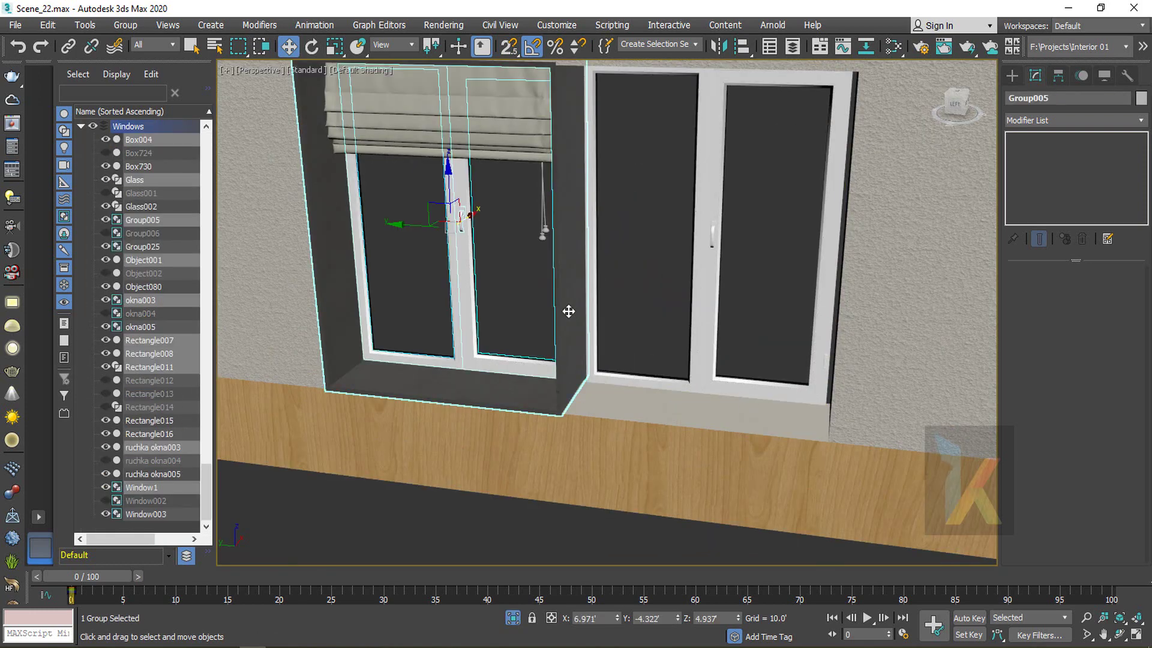
pyautogui.press('l')
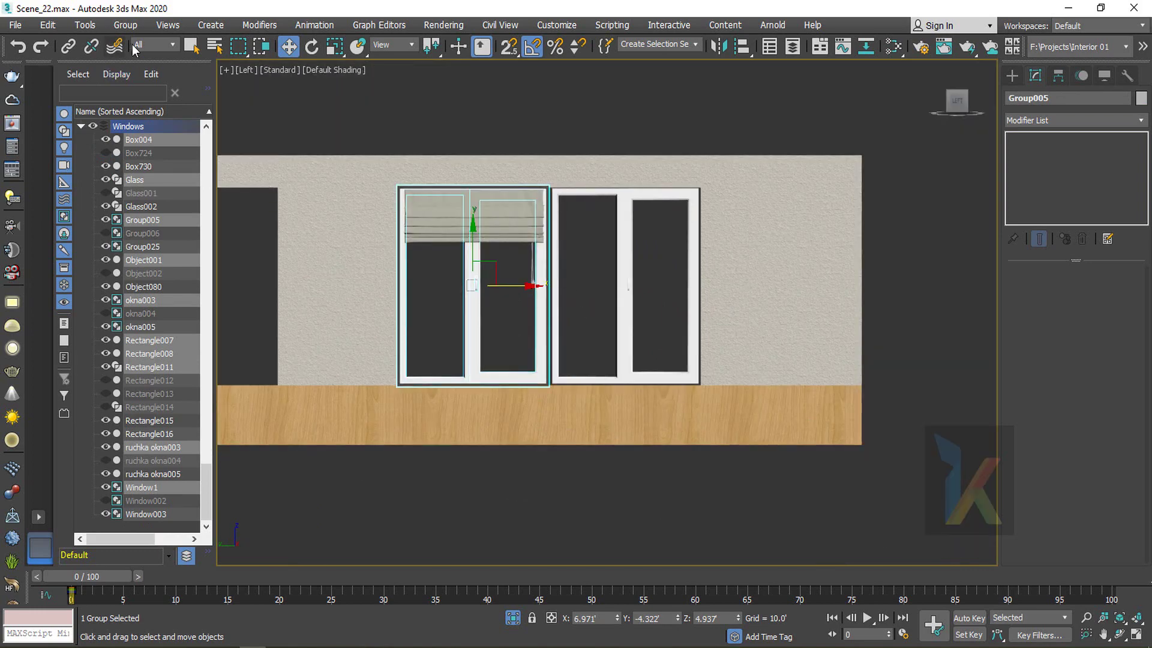
pyautogui.click(127, 26)
pyautogui.click(147, 89)
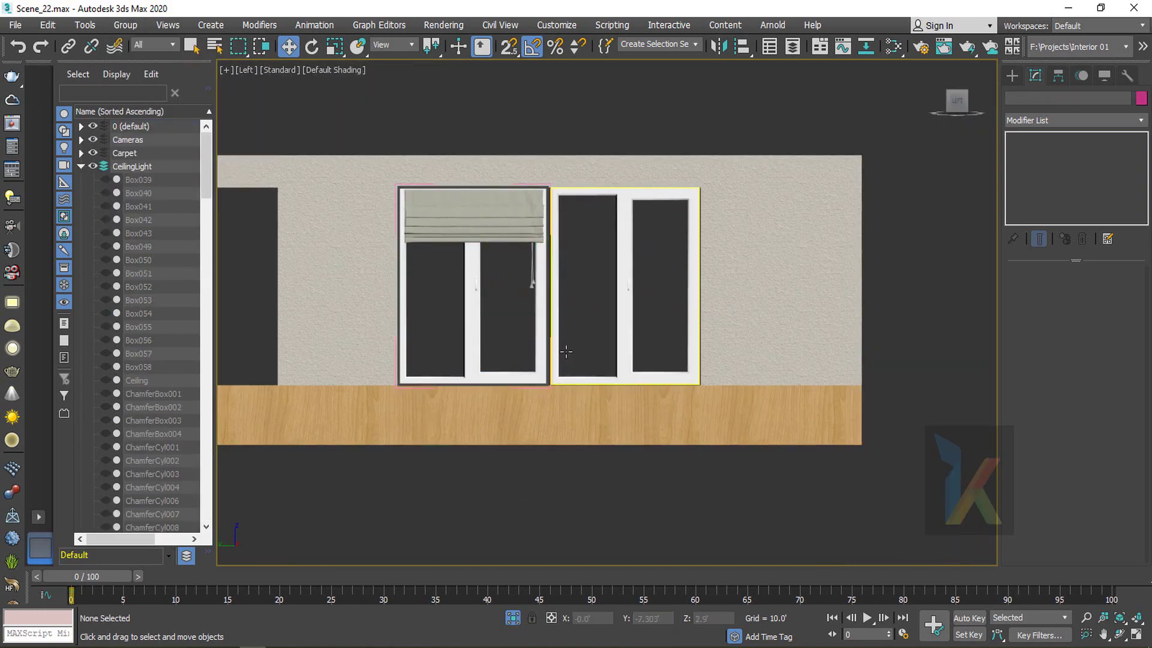
pyautogui.scroll(5, 566, 352)
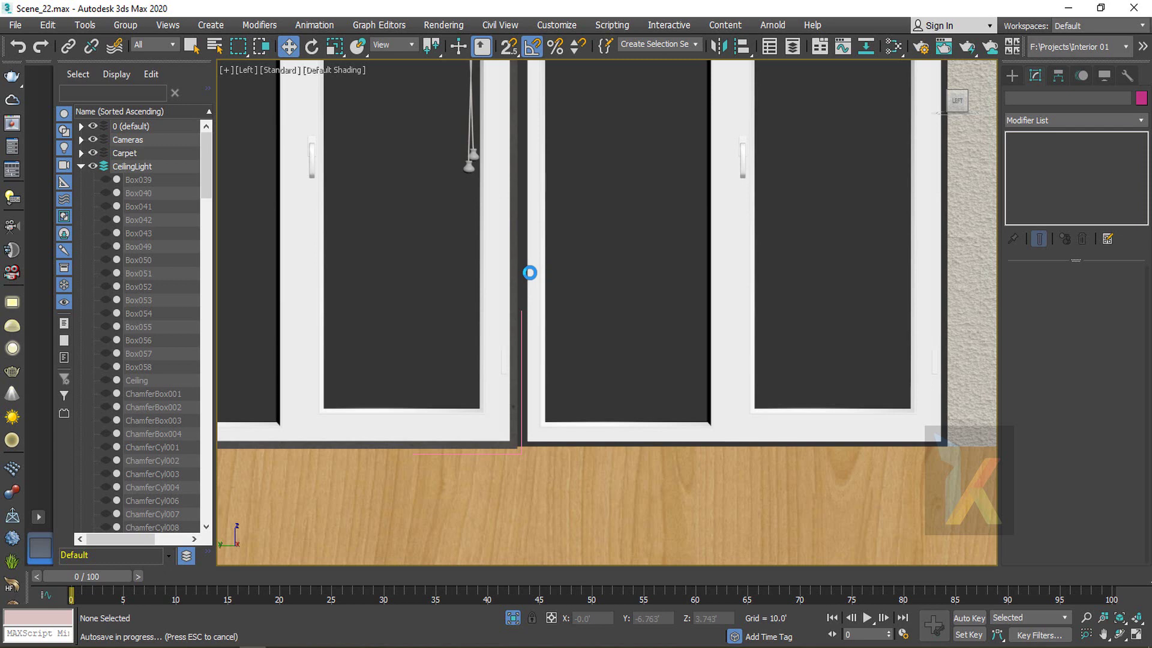
pyautogui.click(529, 272)
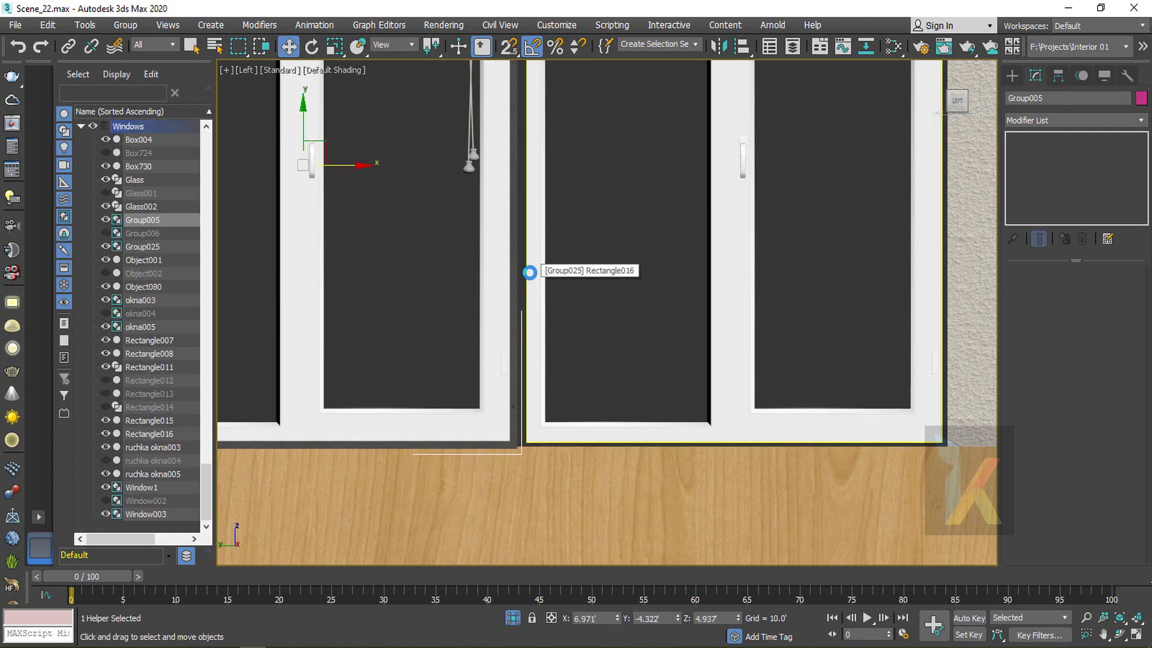
pyautogui.press('F3')
pyautogui.click(359, 449)
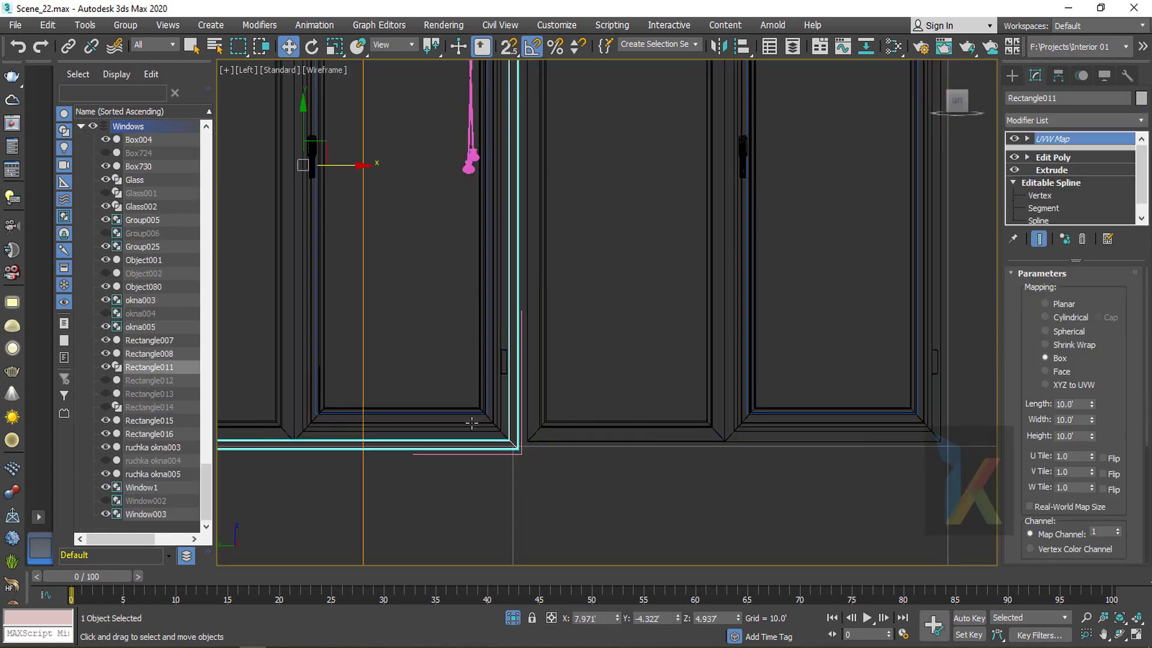
# Widen the outer surround by about 4.87' by moving its side vertices past the second window, at Edit Poly vertex level
pyautogui.scroll(-2, 544, 368)
pyautogui.click(1027, 157)
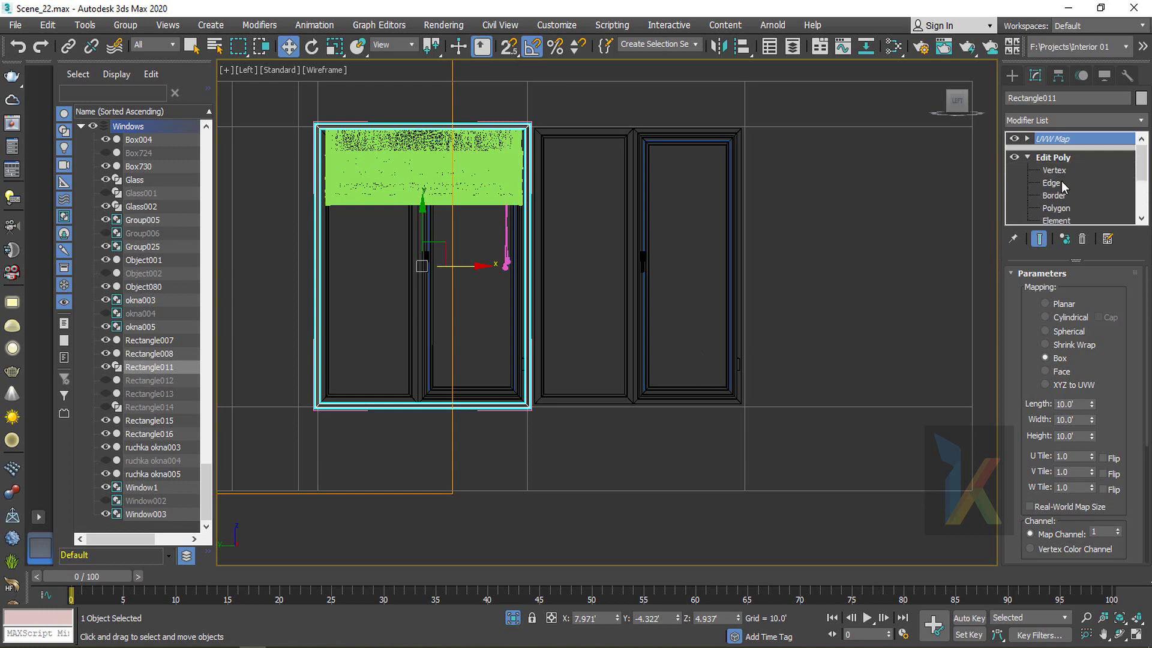
pyautogui.click(1054, 170)
pyautogui.moveTo(539, 374); pyautogui.dragTo(543, 424)
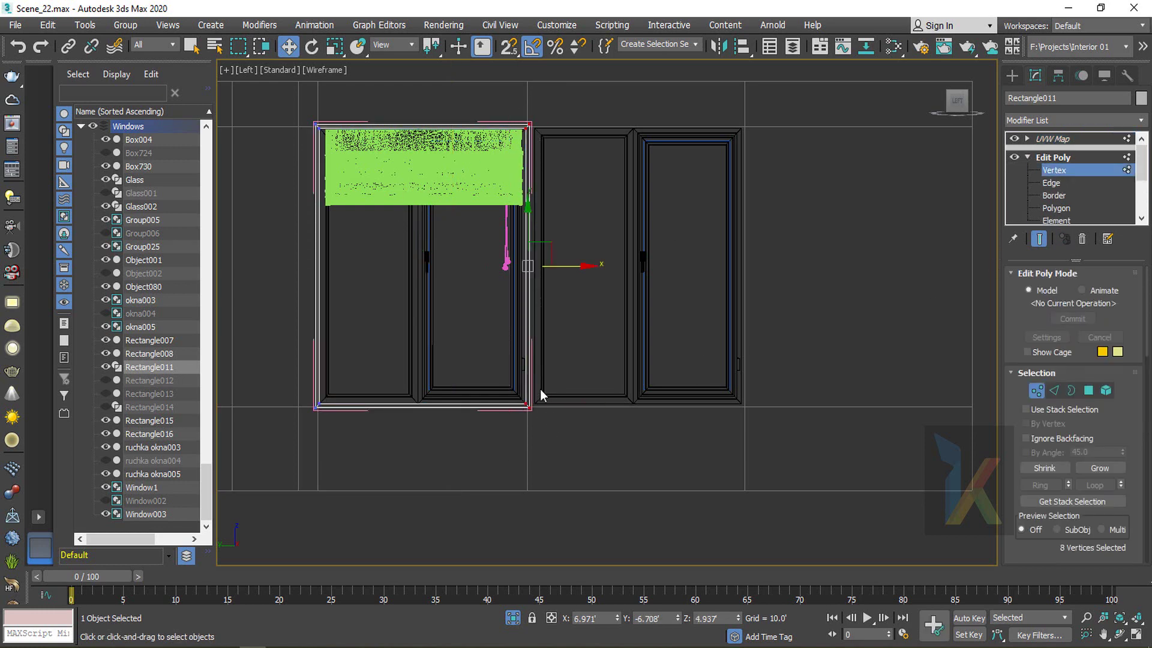
pyautogui.scroll(2, 538, 378)
pyautogui.moveTo(560, 222); pyautogui.dragTo(863, 267)
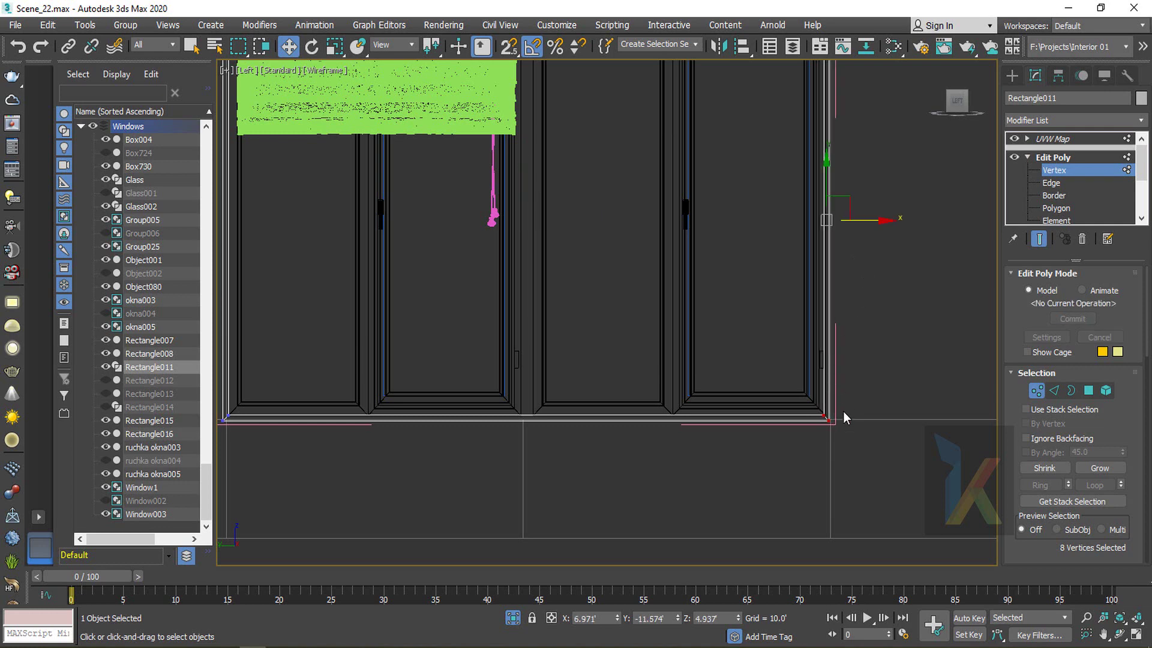
pyautogui.scroll(3, 843, 417)
pyautogui.scroll(-4, 668, 404)
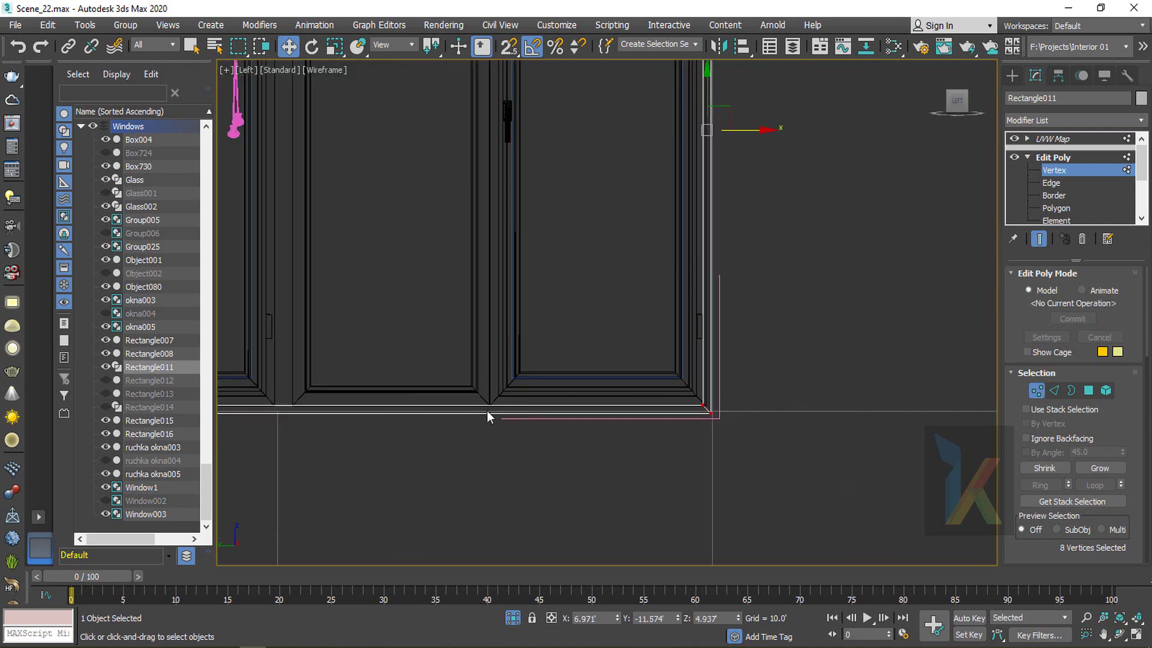
pyautogui.moveTo(337, 394); pyautogui.dragTo(566, 422, button='middle')
pyautogui.click(1054, 157)
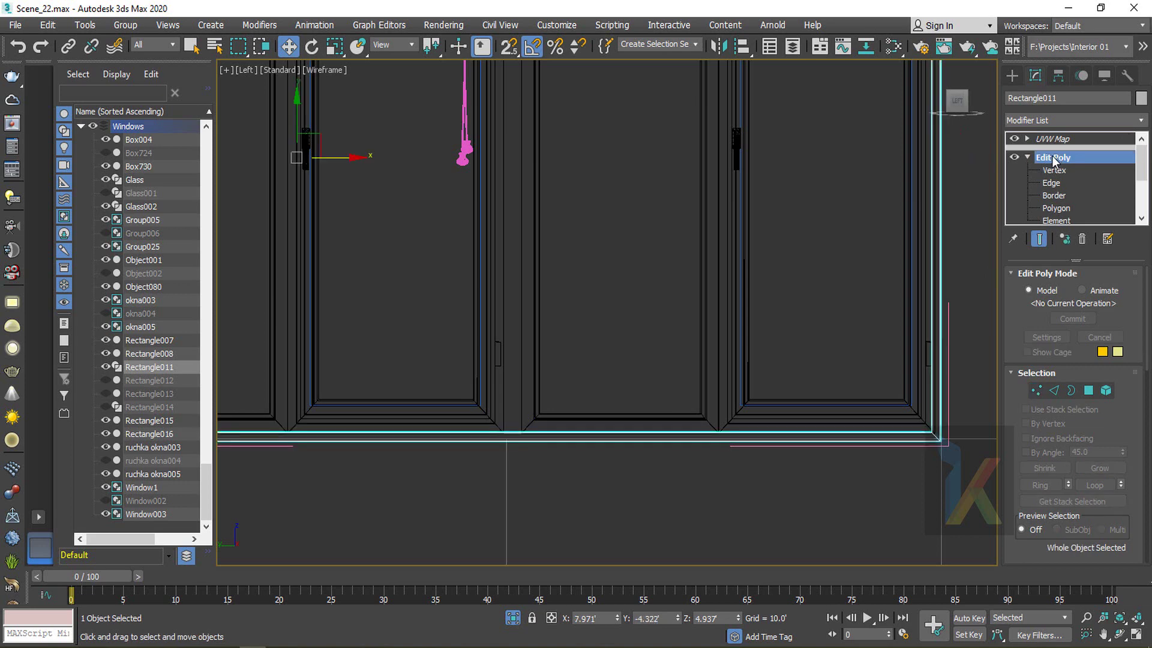
pyautogui.click(1052, 139)
# Shift the second window group about 0.2' toward the blind window inside the widened surround, and return to the shaded Perspective view
pyautogui.click(517, 429)
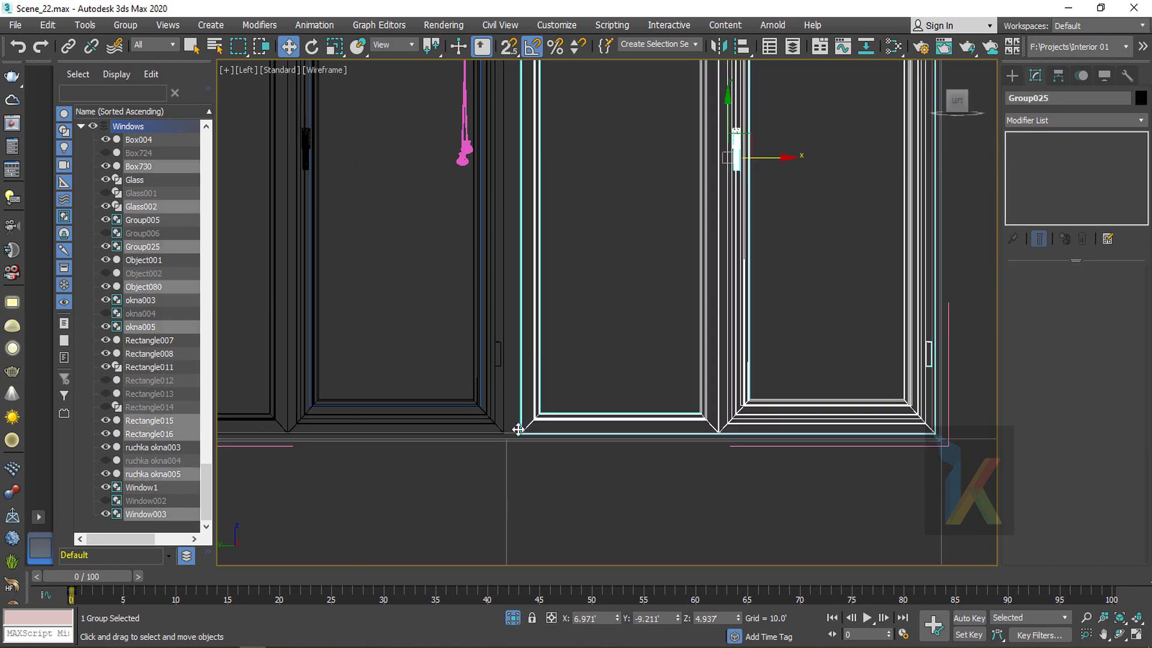
pyautogui.scroll(2, 519, 432)
pyautogui.moveTo(520, 409); pyautogui.dragTo(485, 545, button='middle')
pyautogui.scroll(-2, 485, 545)
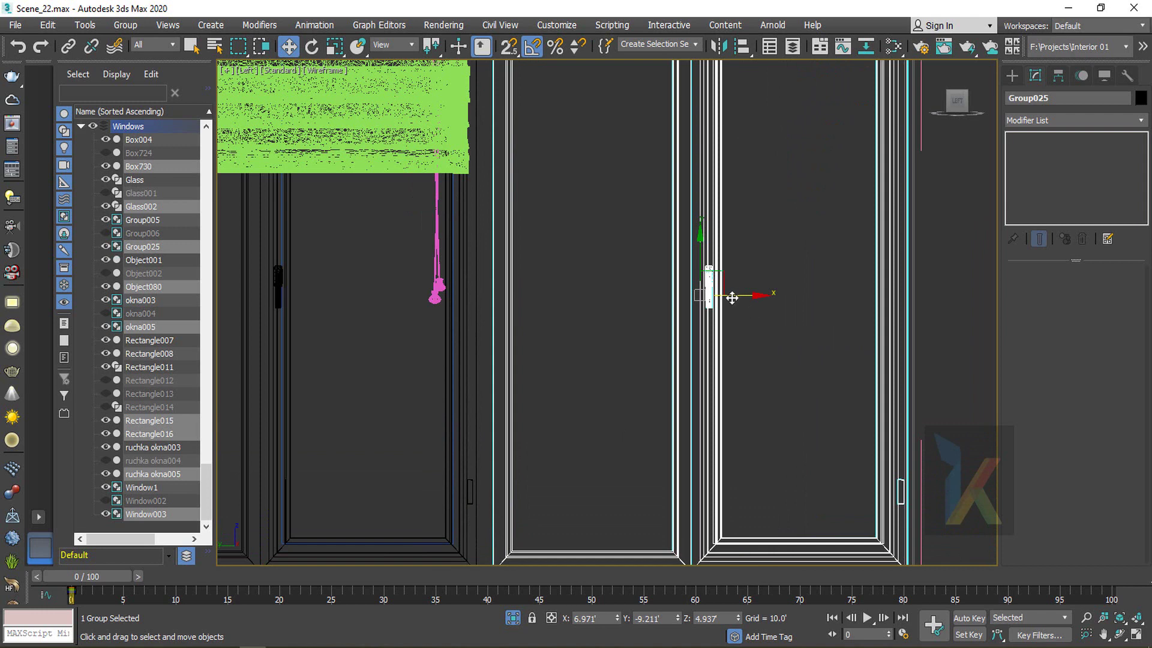
pyautogui.moveTo(732, 298); pyautogui.dragTo(722, 308)
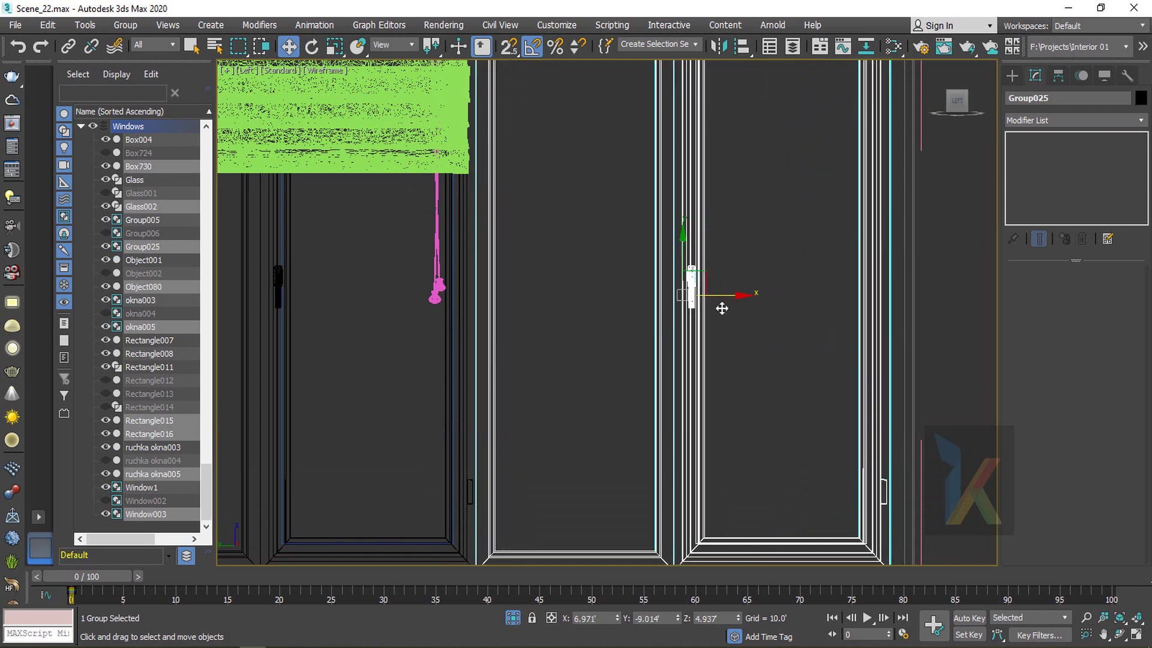
pyautogui.press('p')
pyautogui.press('z')
pyautogui.press('F3')
pyautogui.press('F4')
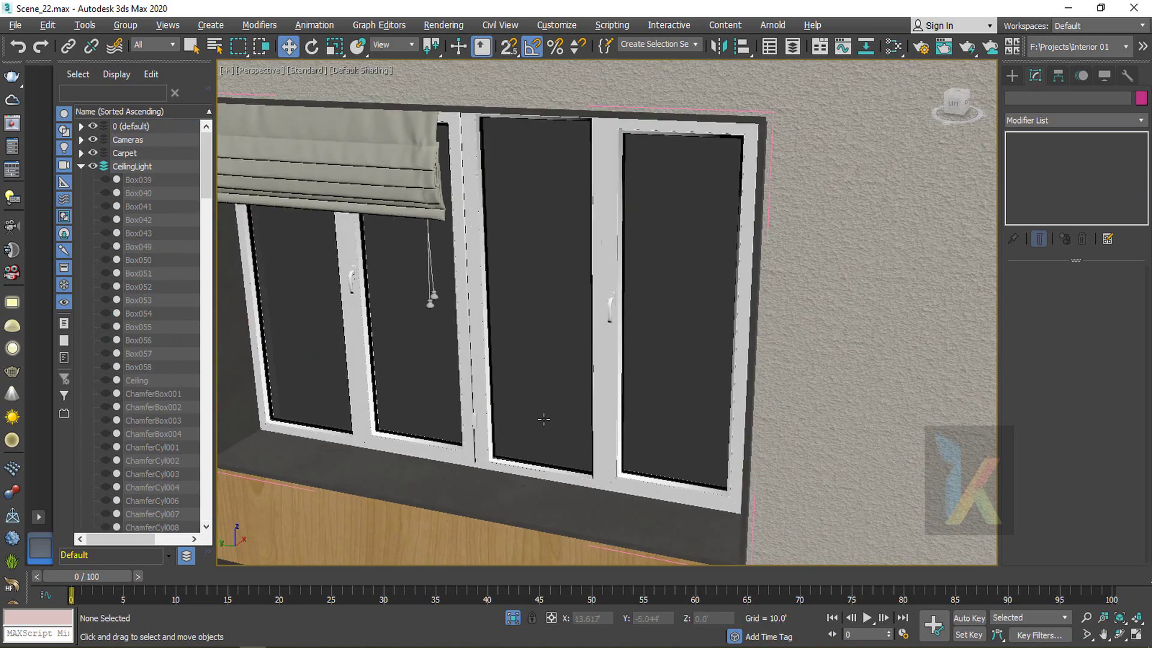
# Return the Perspective view to shaded display and select the second window group, Group025
pyautogui.click(562, 434)
pyautogui.scroll(3, 659, 354)
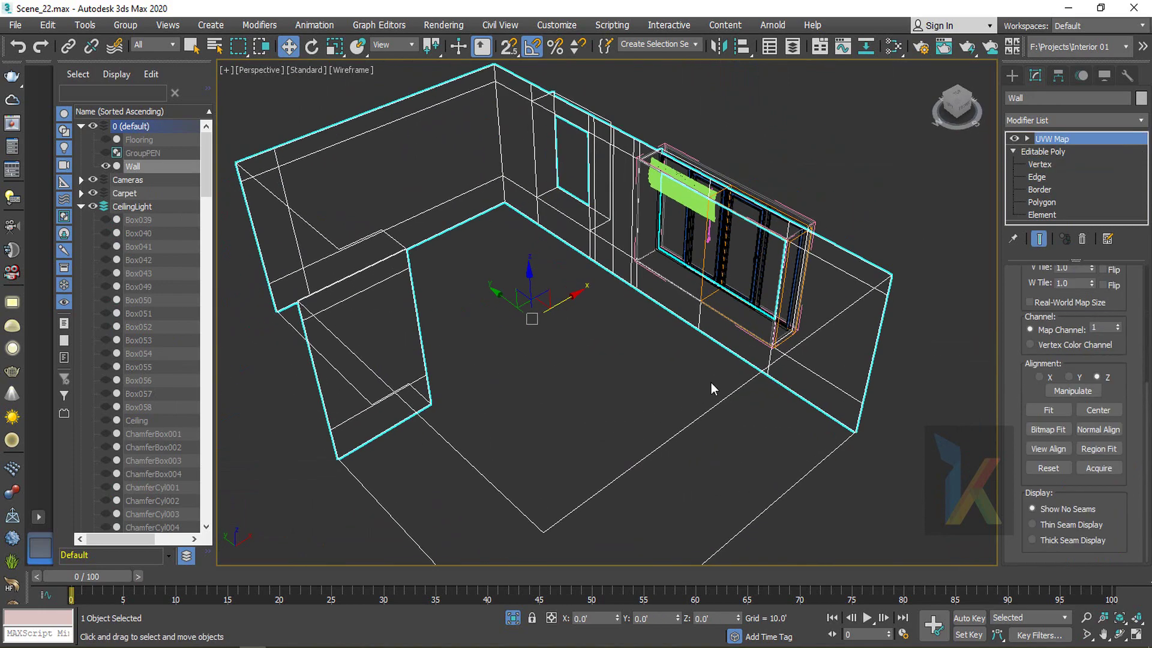
pyautogui.press('F3')
pyautogui.press('F4')
pyautogui.press('F4')
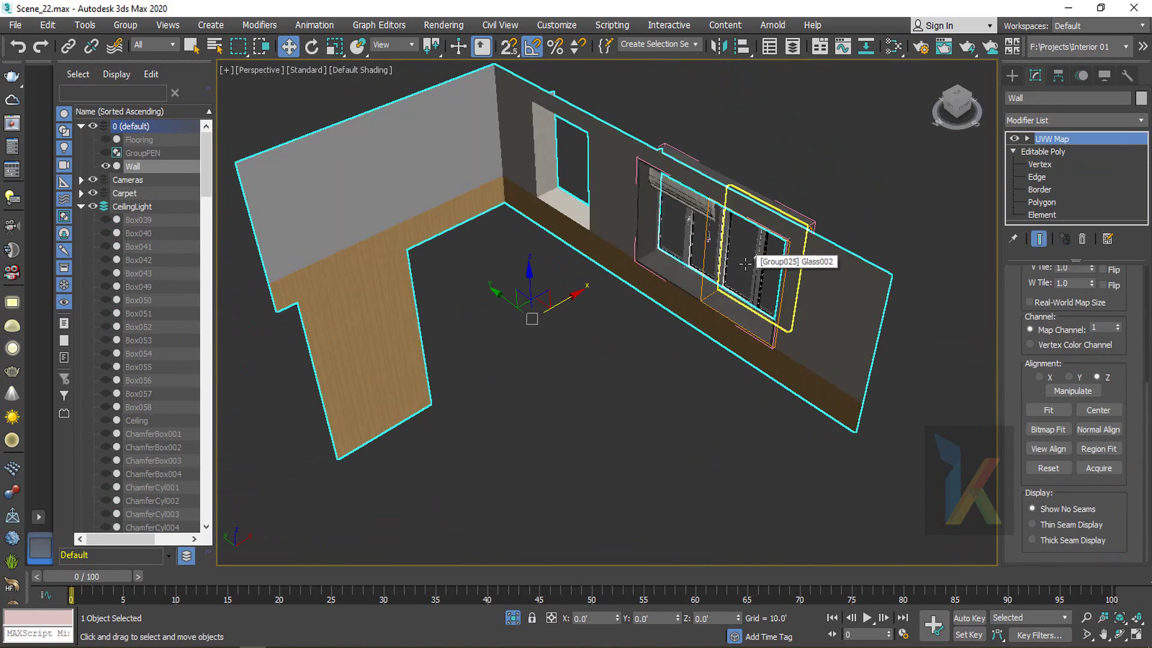
pyautogui.click(801, 139)
pyautogui.click(746, 263)
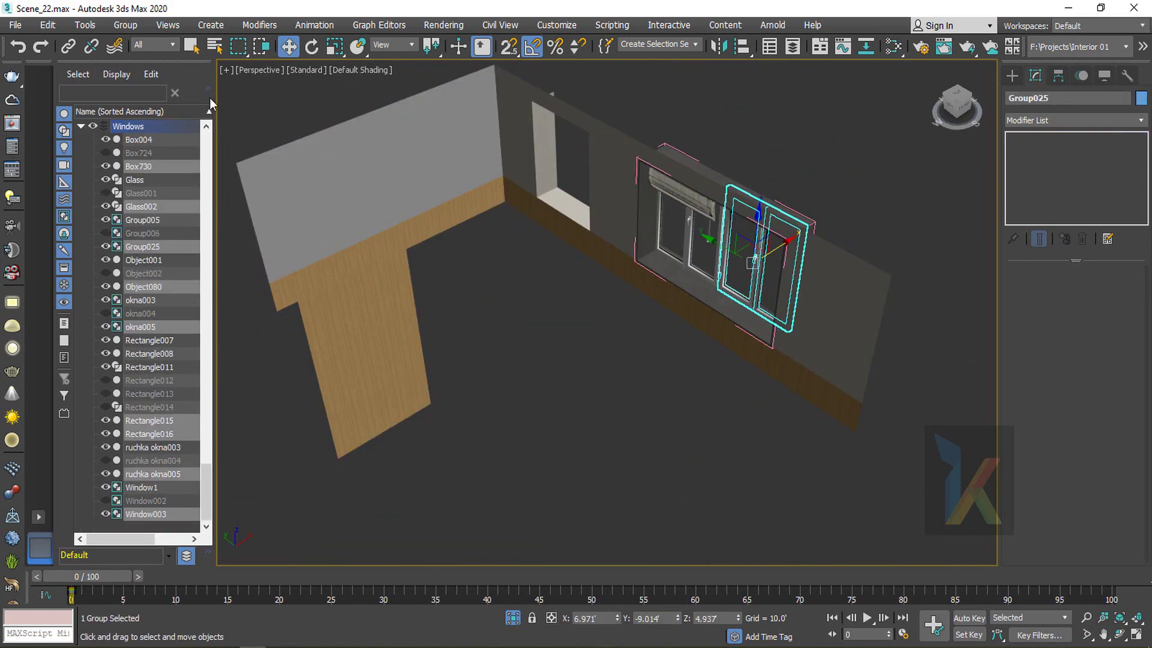
# Close the opened group that holds the blind window and its outer surround
pyautogui.click(125, 25)
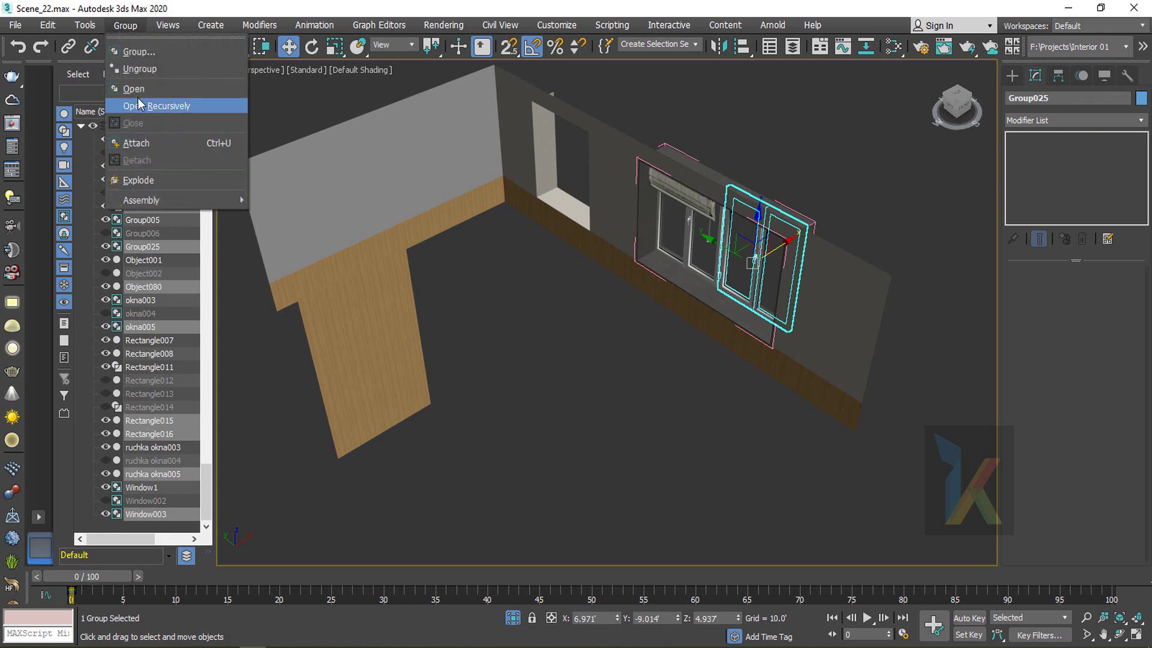
pyautogui.click(741, 370)
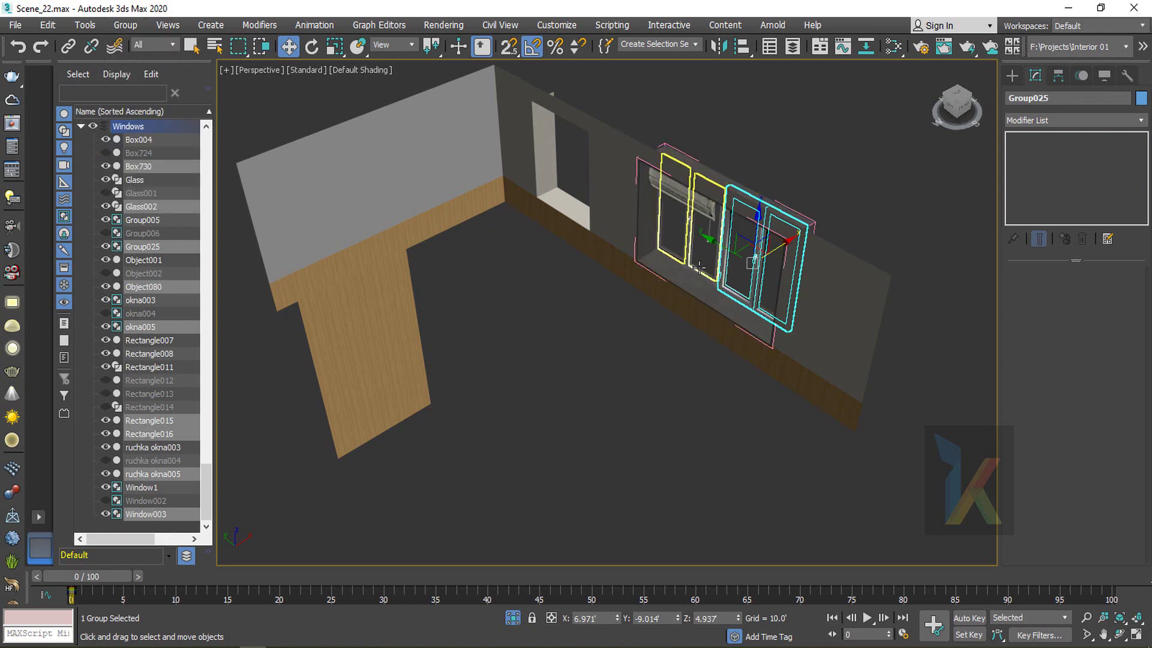
pyautogui.click(123, 26)
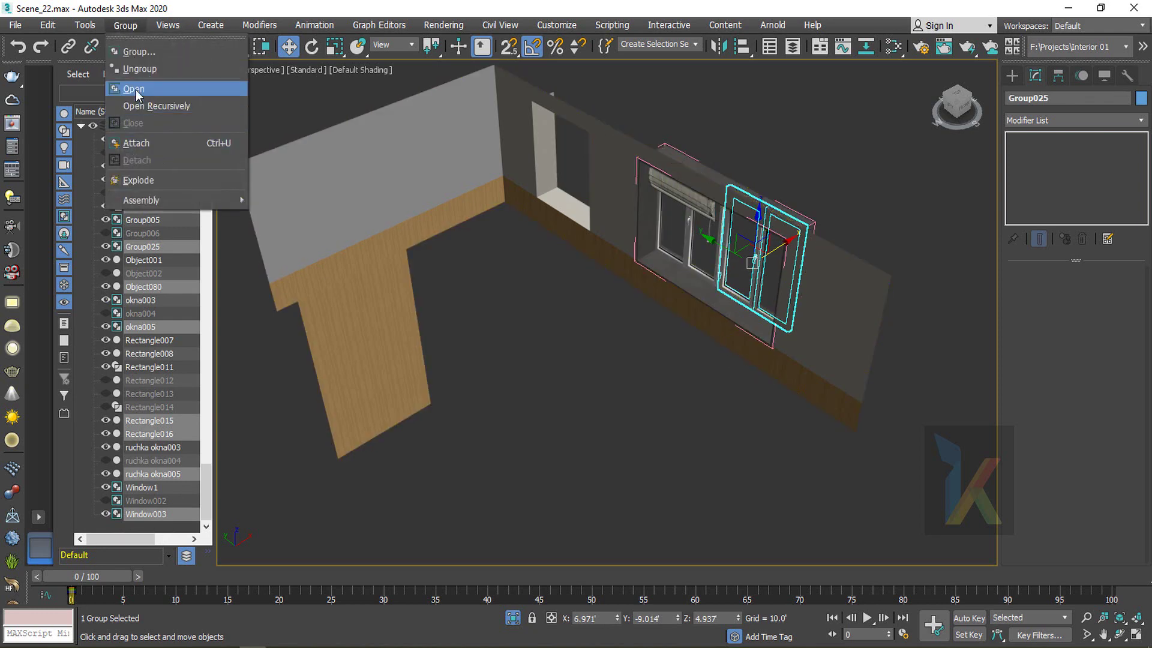
pyautogui.click(608, 419)
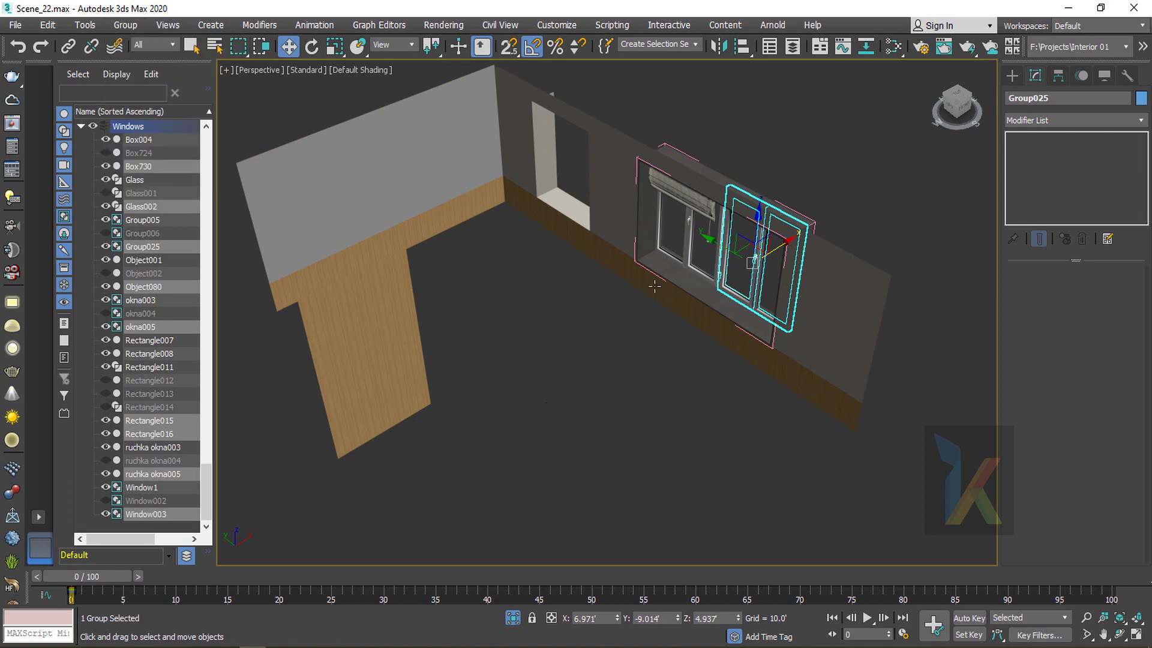
pyautogui.click(683, 259)
pyautogui.click(124, 25)
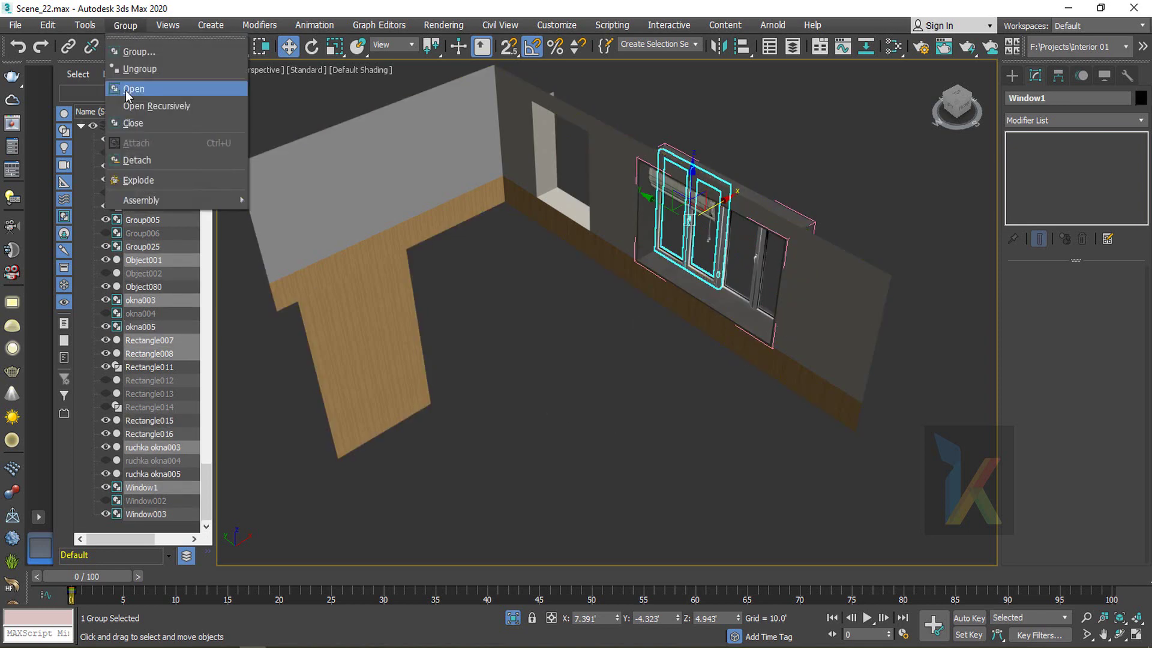
pyautogui.click(131, 119)
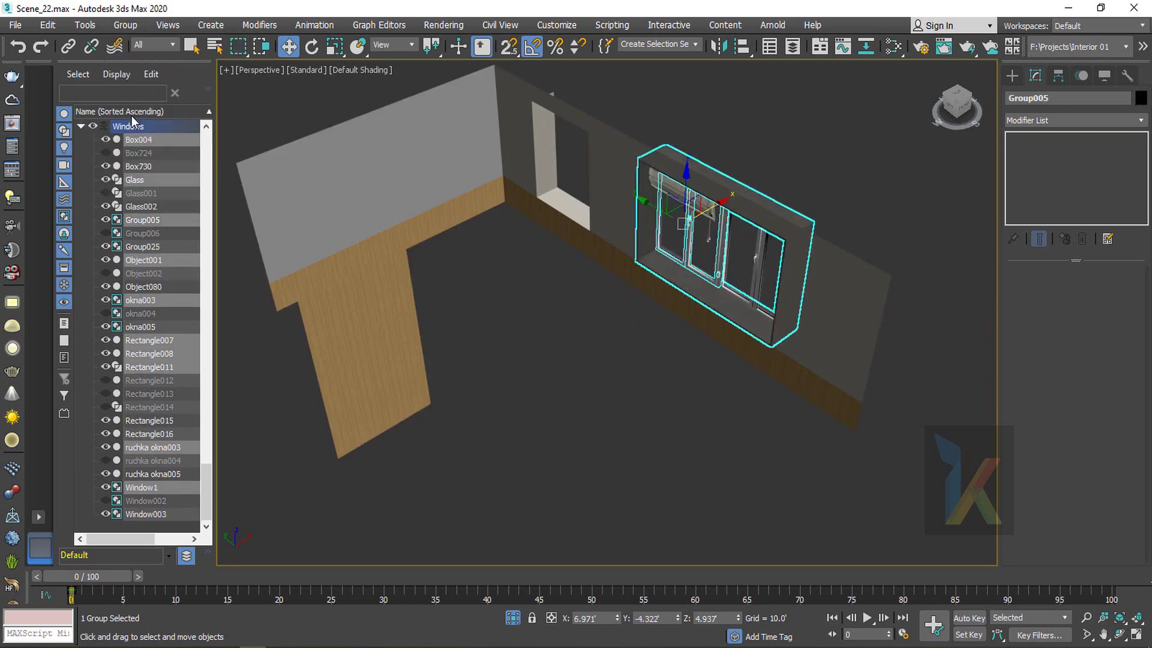
# Attach the second window group Group025 to the blind window's group Group005
pyautogui.click(116, 27)
pyautogui.click(683, 503)
pyautogui.click(751, 274)
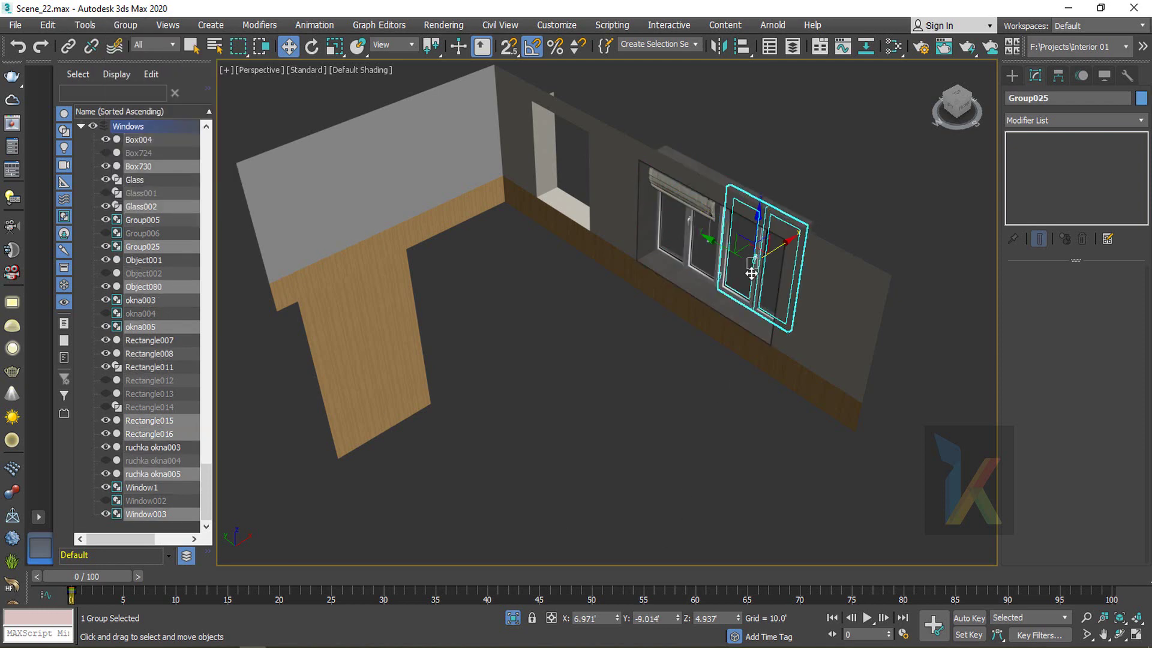
pyautogui.click(125, 26)
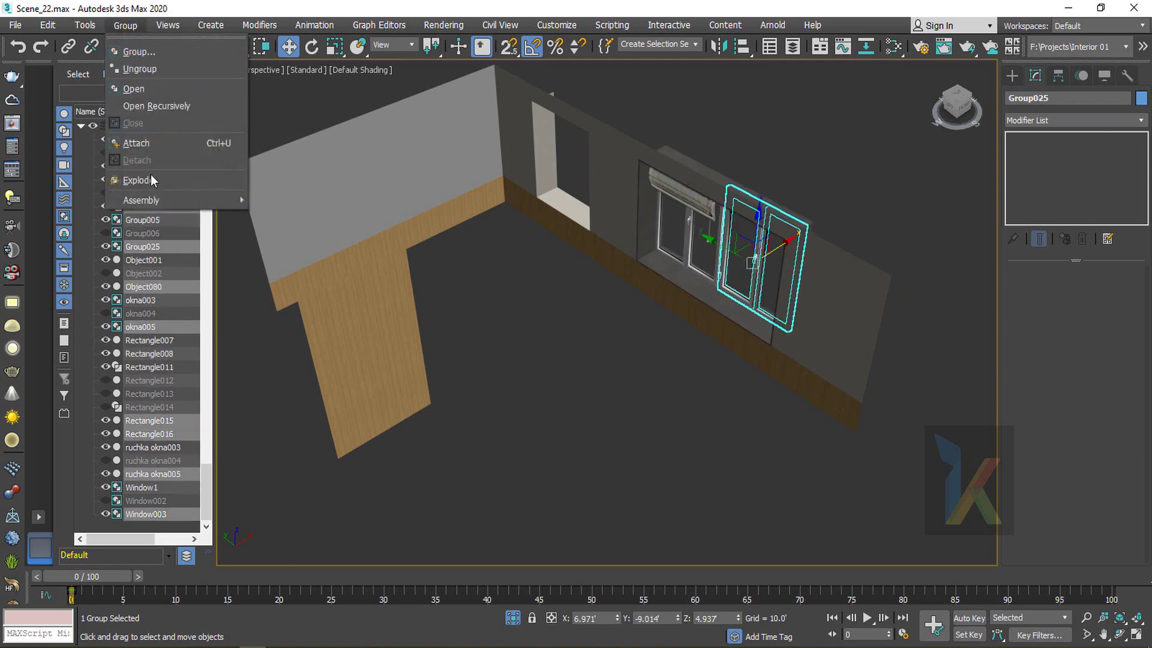
pyautogui.click(140, 145)
pyautogui.click(761, 263)
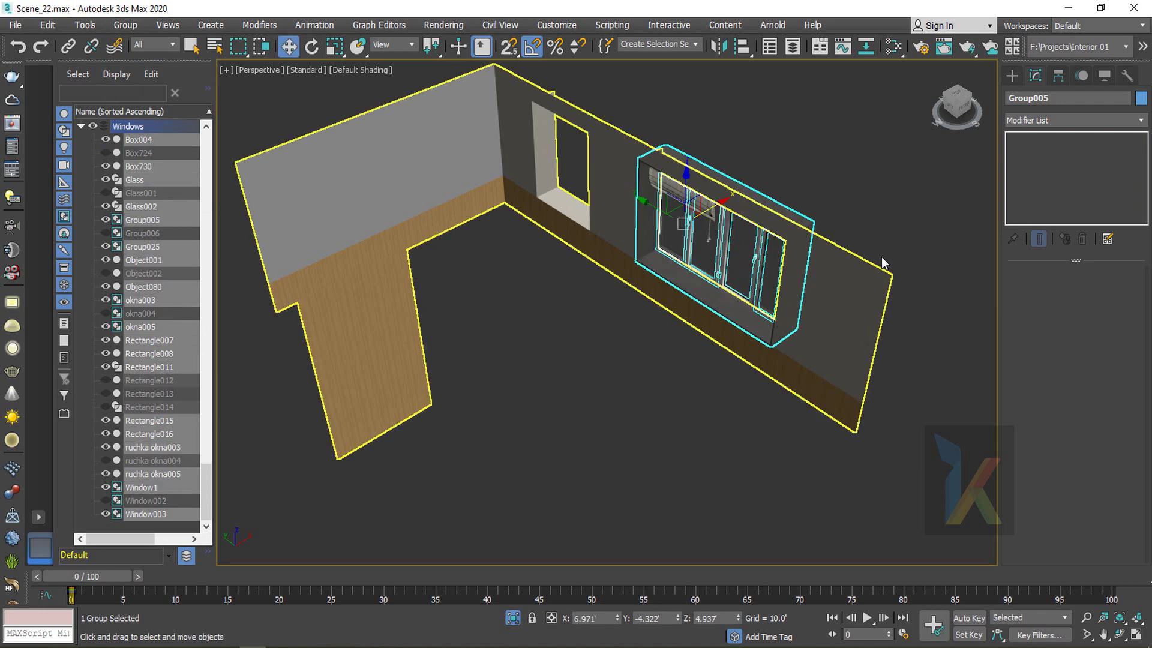
pyautogui.click(845, 276)
pyautogui.click(728, 269)
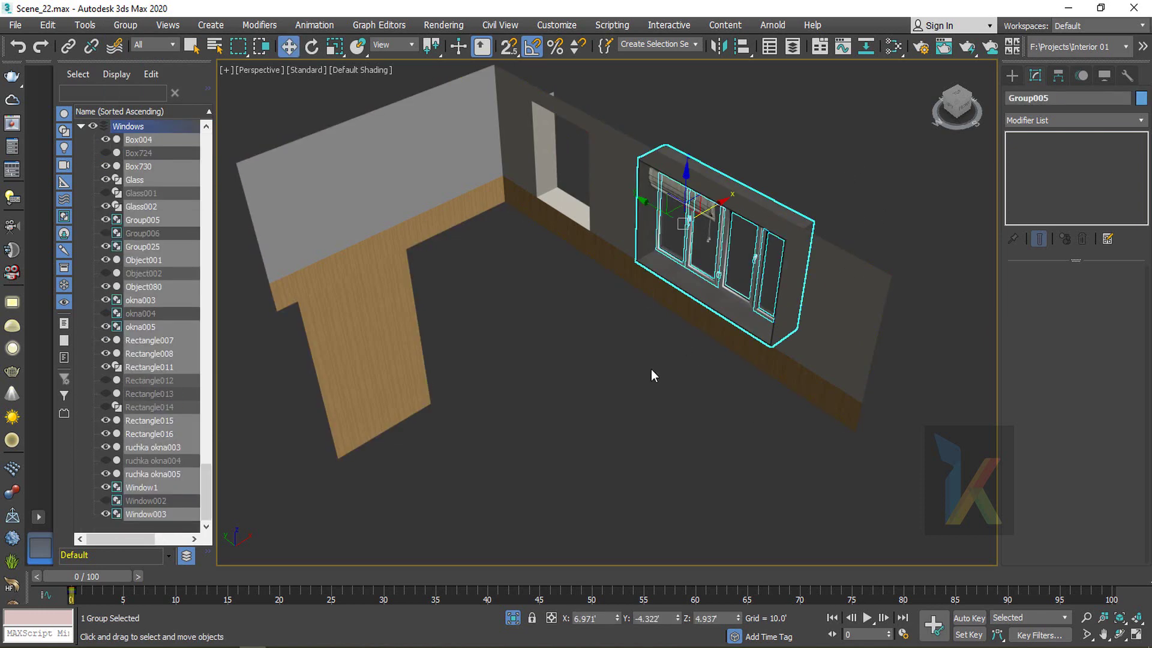
# Copy the blind Curtain001 about 4.58' across to the second window in the Left view, as a single copy
pyautogui.keyDown('alt'); pyautogui.moveTo(650, 369); pyautogui.dragTo(621, 375, button='middle'); pyautogui.keyUp('alt')
pyautogui.click(620, 377)
pyautogui.keyDown('alt'); pyautogui.moveTo(648, 324); pyautogui.dragTo(672, 264, button='middle'); pyautogui.keyUp('alt')
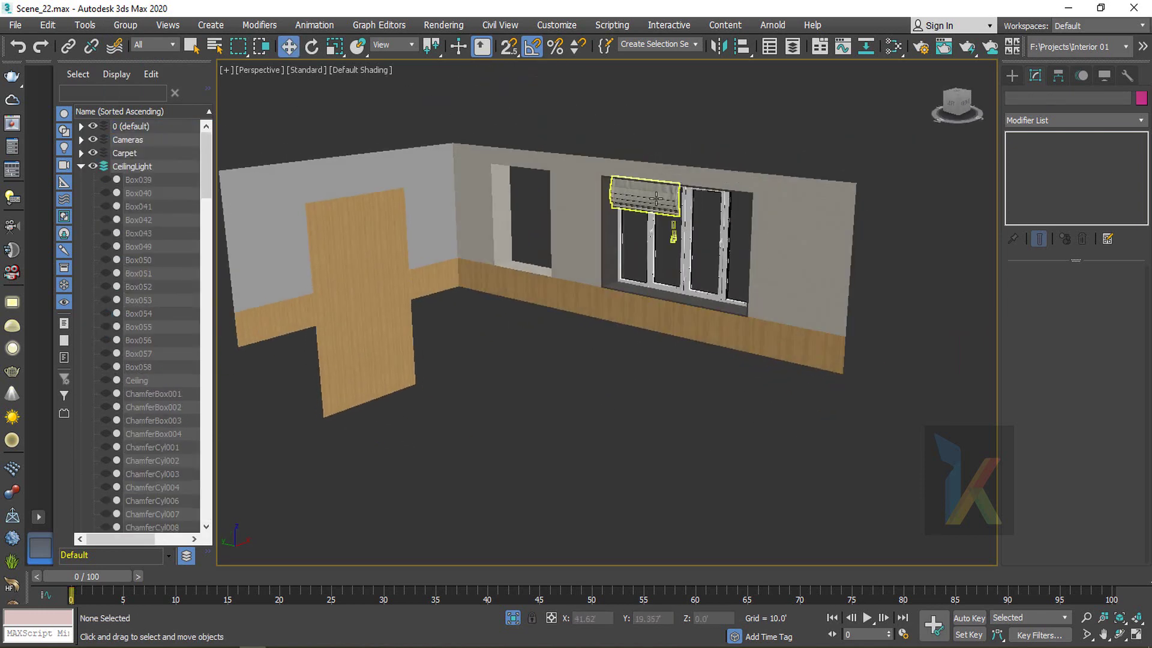
pyautogui.click(656, 199)
pyautogui.press('l')
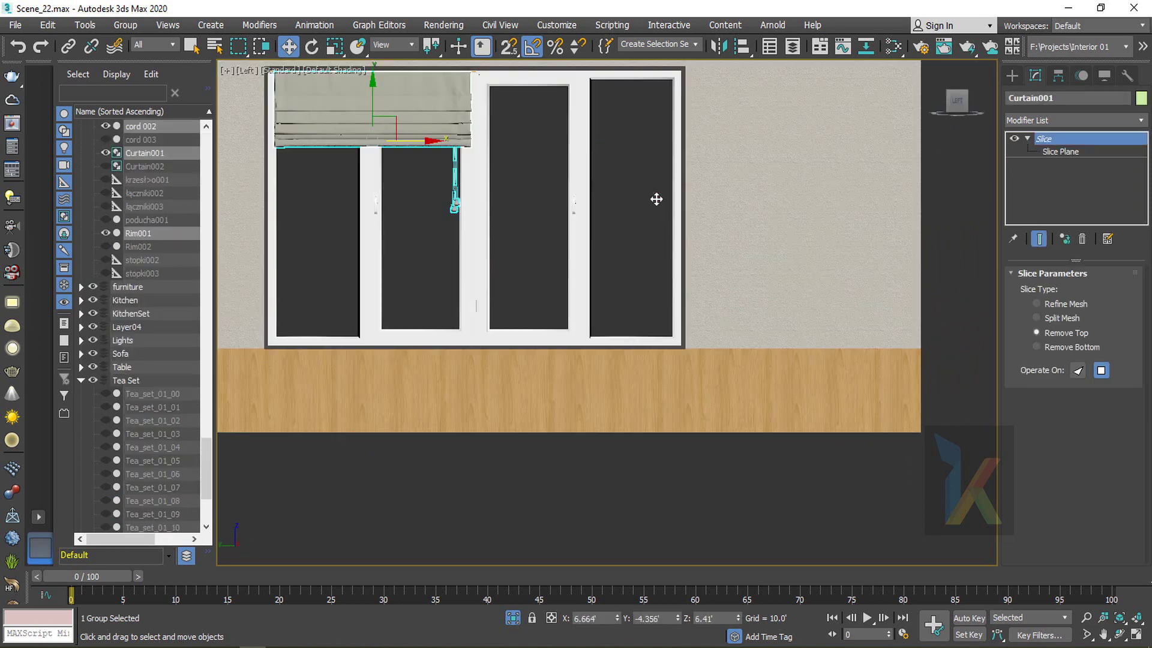
pyautogui.moveTo(519, 160); pyautogui.dragTo(570, 257, button='middle')
pyautogui.keyDown('shift'); pyautogui.moveTo(479, 237); pyautogui.dragTo(682, 244); pyautogui.keyUp('shift')
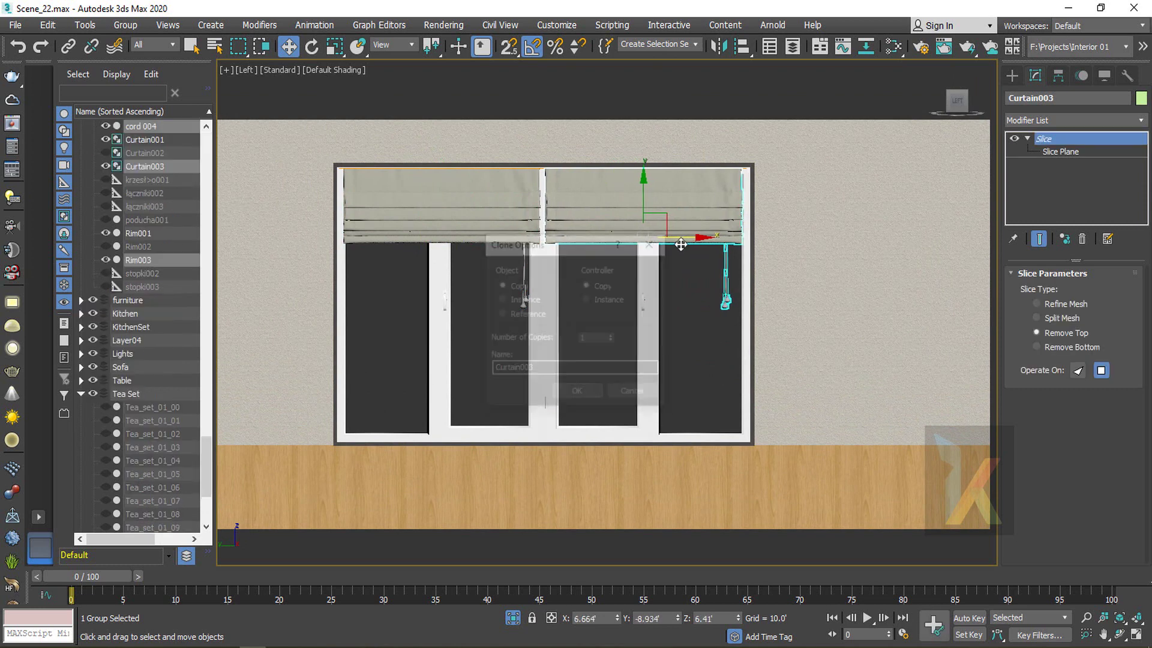
pyautogui.click(576, 394)
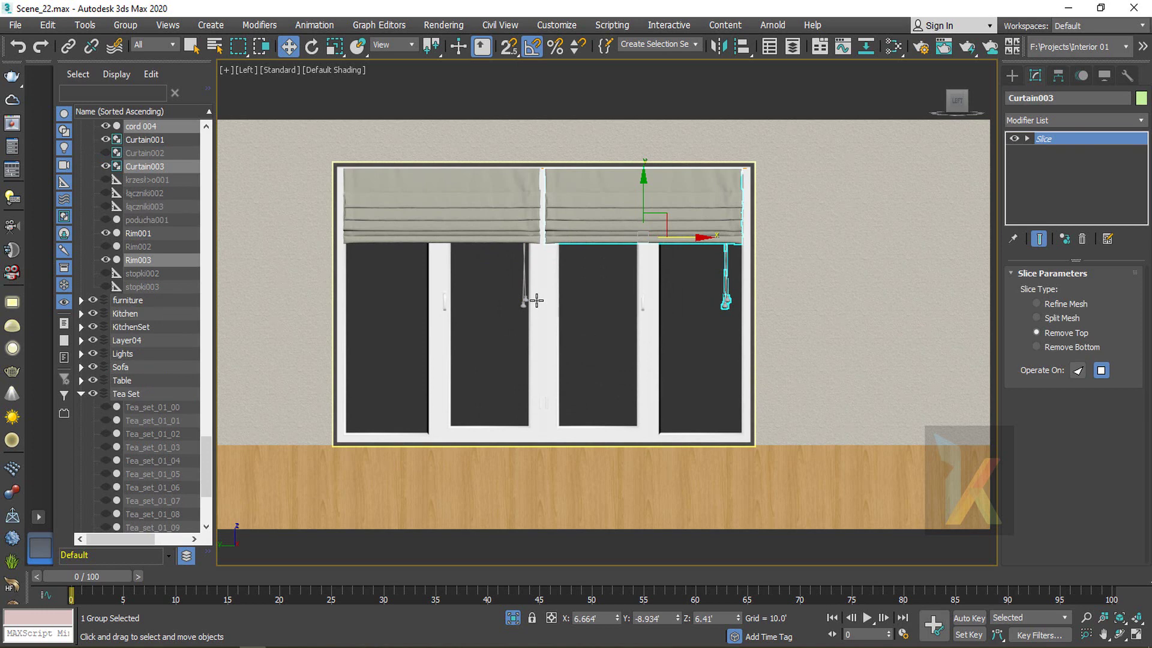
# Mirror the original blind Curtain001 about the Y axis in the Perspective view, without cloning it
pyautogui.press('p')
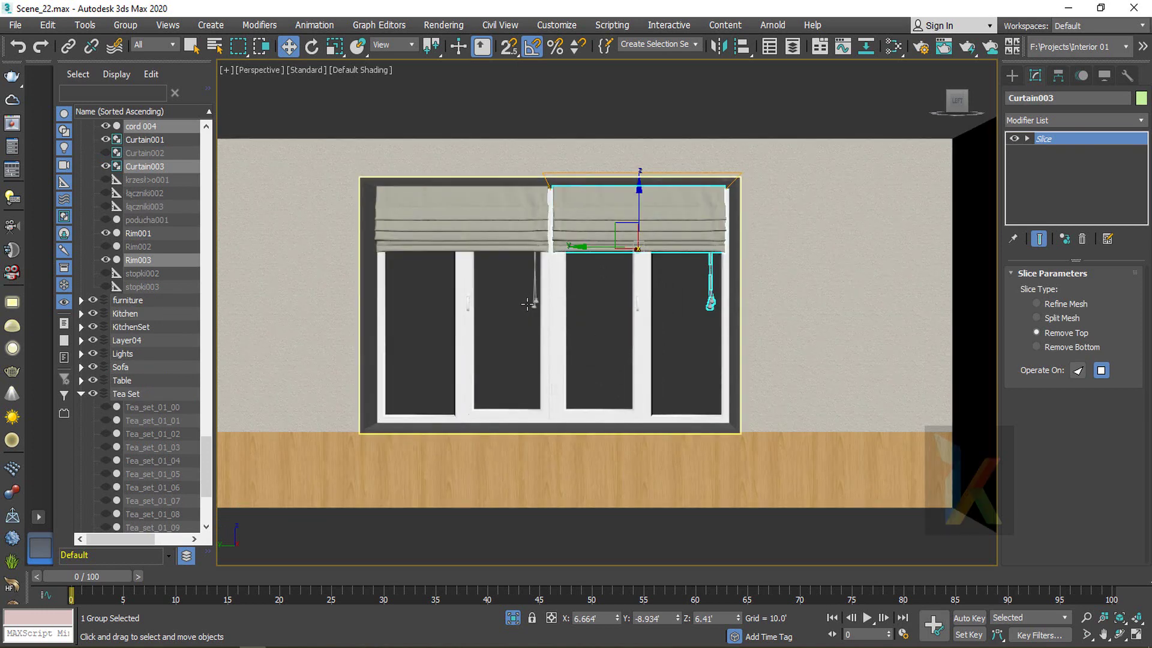
pyautogui.click(445, 210)
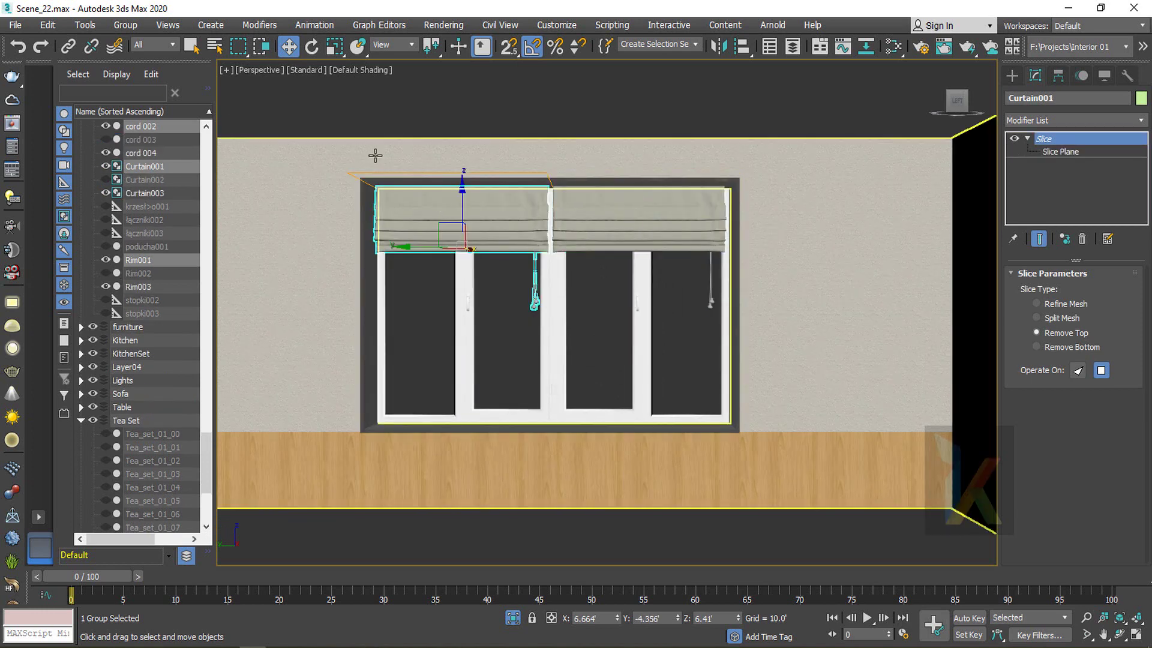
pyautogui.click(720, 47)
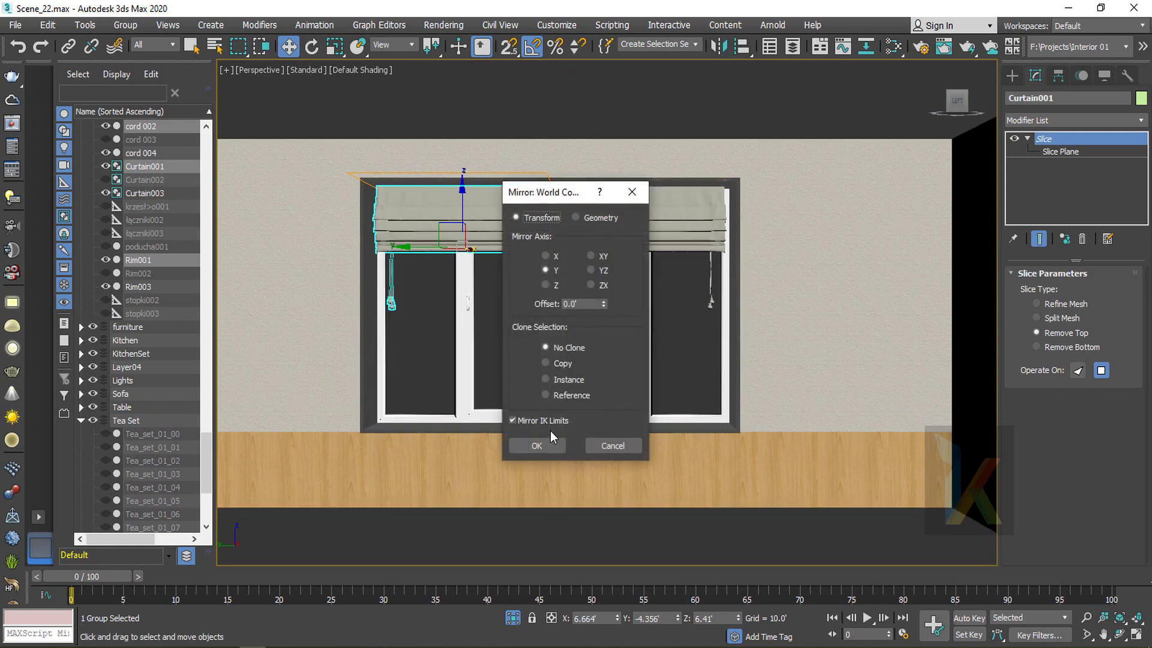
pyautogui.click(549, 449)
pyautogui.keyDown('alt'); pyautogui.moveTo(602, 387); pyautogui.dragTo(537, 406, button='middle'); pyautogui.keyUp('alt')
pyautogui.scroll(-3, 561, 403)
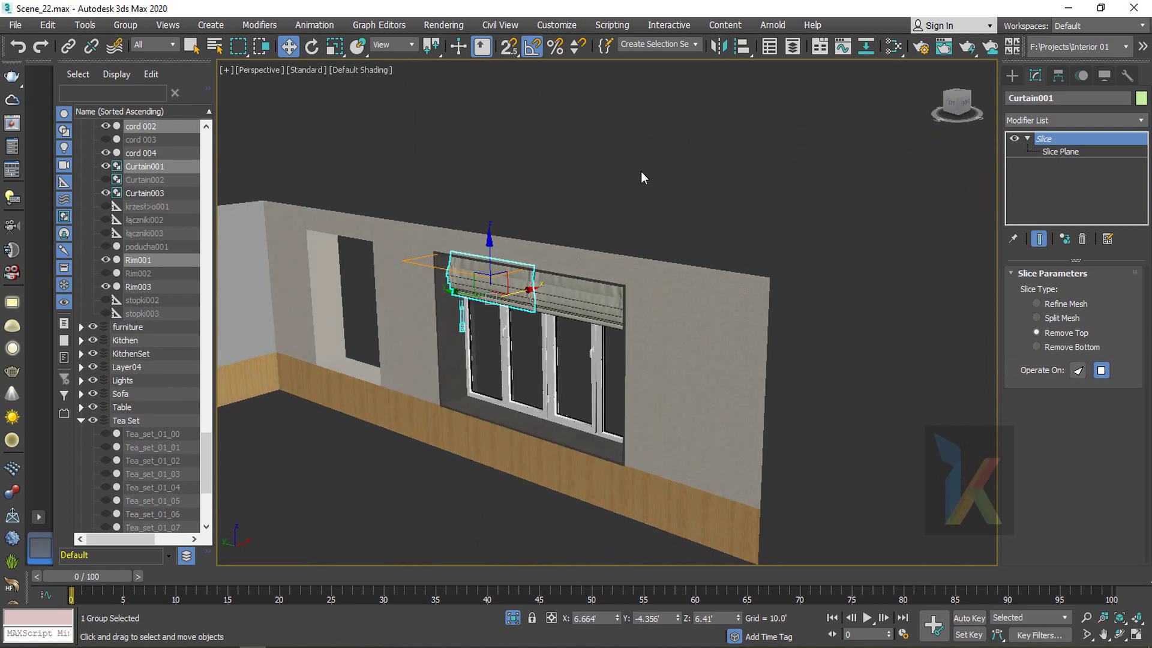
# End isolation to show the whole interior and switch to the VRayCam001 camera view
pyautogui.click(642, 178)
pyautogui.click(579, 386)
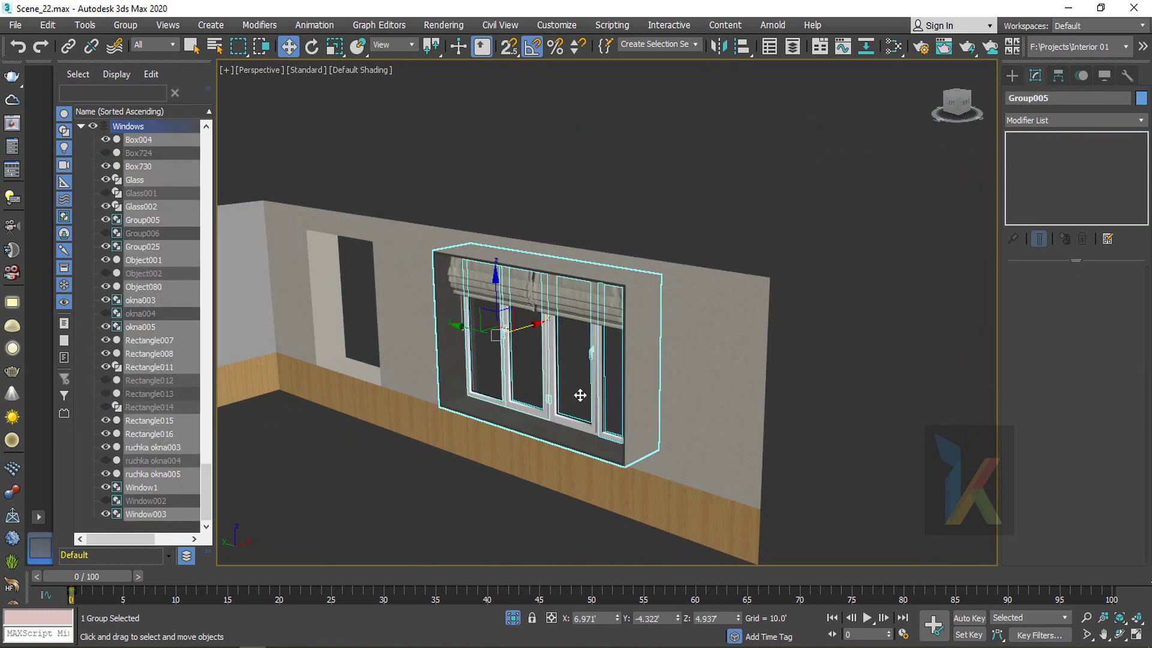
pyautogui.click(513, 618)
pyautogui.keyDown('alt'); pyautogui.moveTo(627, 422); pyautogui.dragTo(596, 403, button='middle'); pyautogui.keyUp('alt')
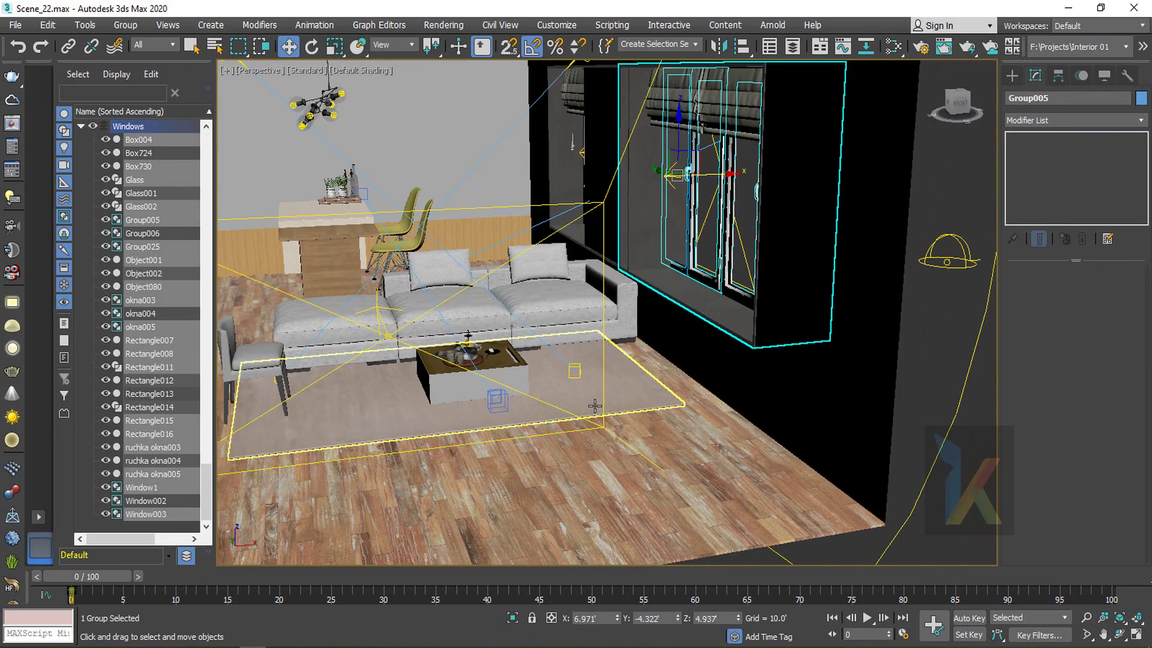
pyautogui.press('c')
# Save the scene as an incremented copy, Scene_23, in the scenes folder
pyautogui.click(15, 24)
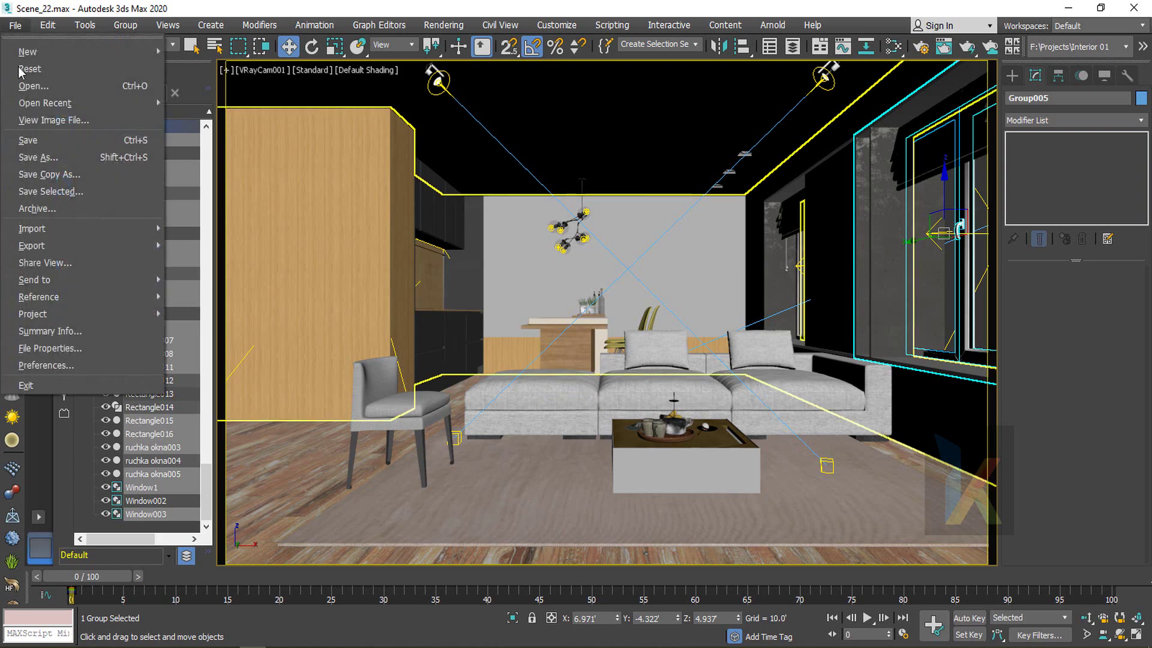
pyautogui.click(42, 157)
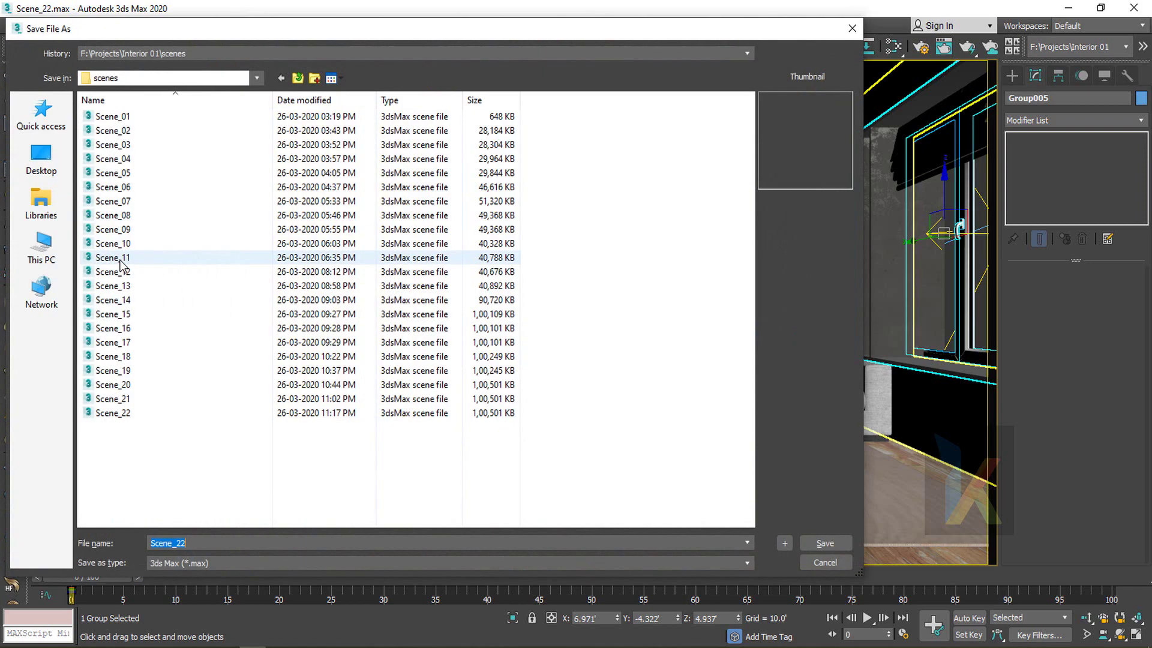
pyautogui.click(133, 416)
pyautogui.click(785, 543)
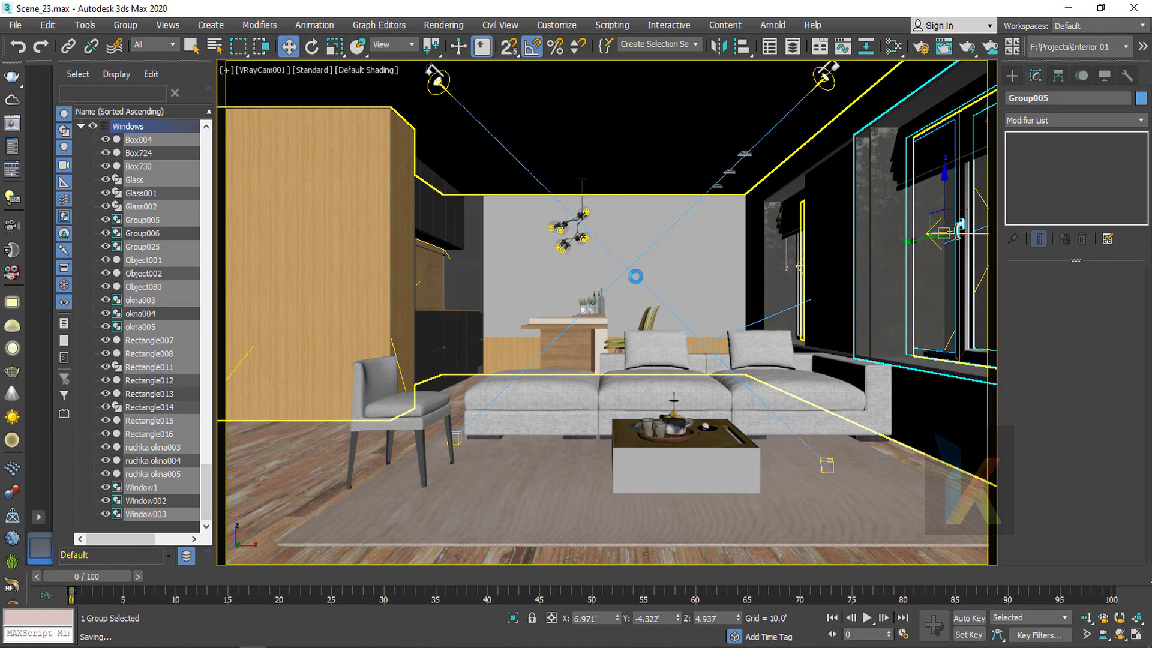
pyautogui.click(12, 126)
pyautogui.click(1005, 64)
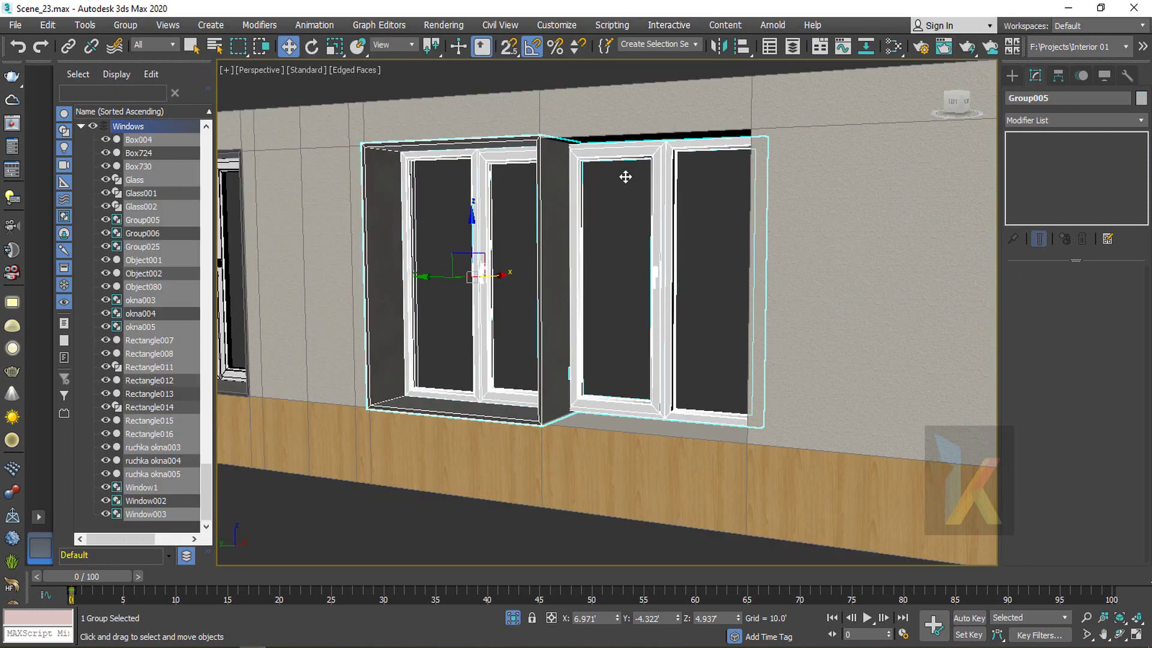
# Open the combined window group Group005 and select its outer surround Rectangle011, shown in the Left view in wireframe
pyautogui.keyDown('alt'); pyautogui.moveTo(594, 222); pyautogui.dragTo(558, 246, button='middle'); pyautogui.keyUp('alt')
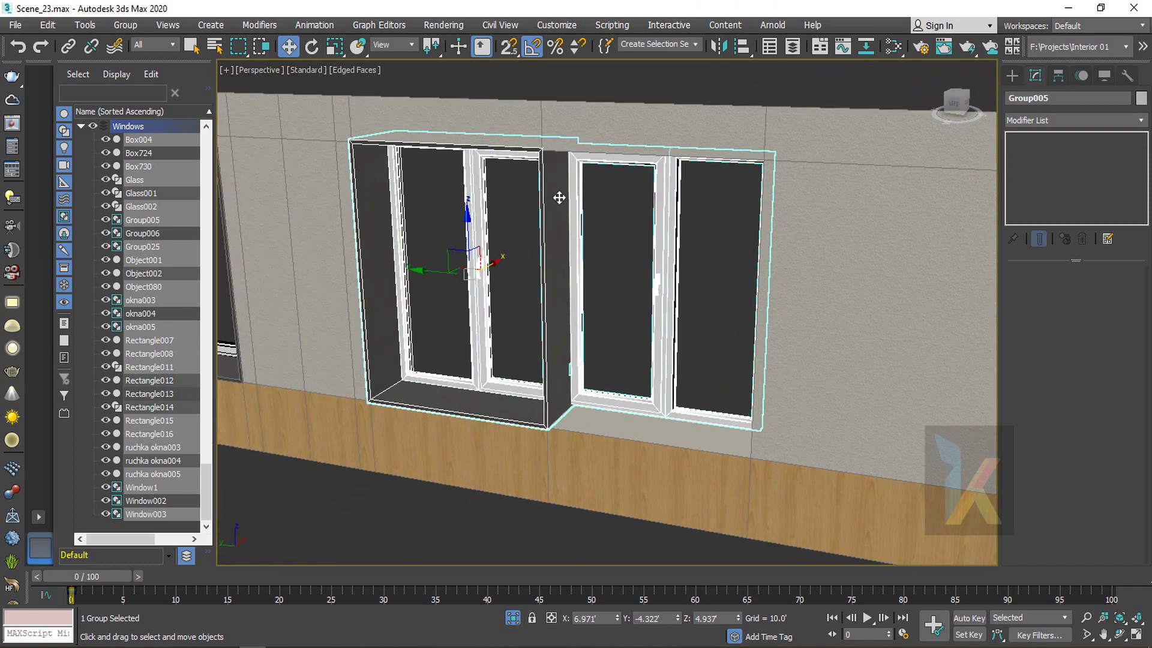
pyautogui.click(134, 26)
pyautogui.click(146, 92)
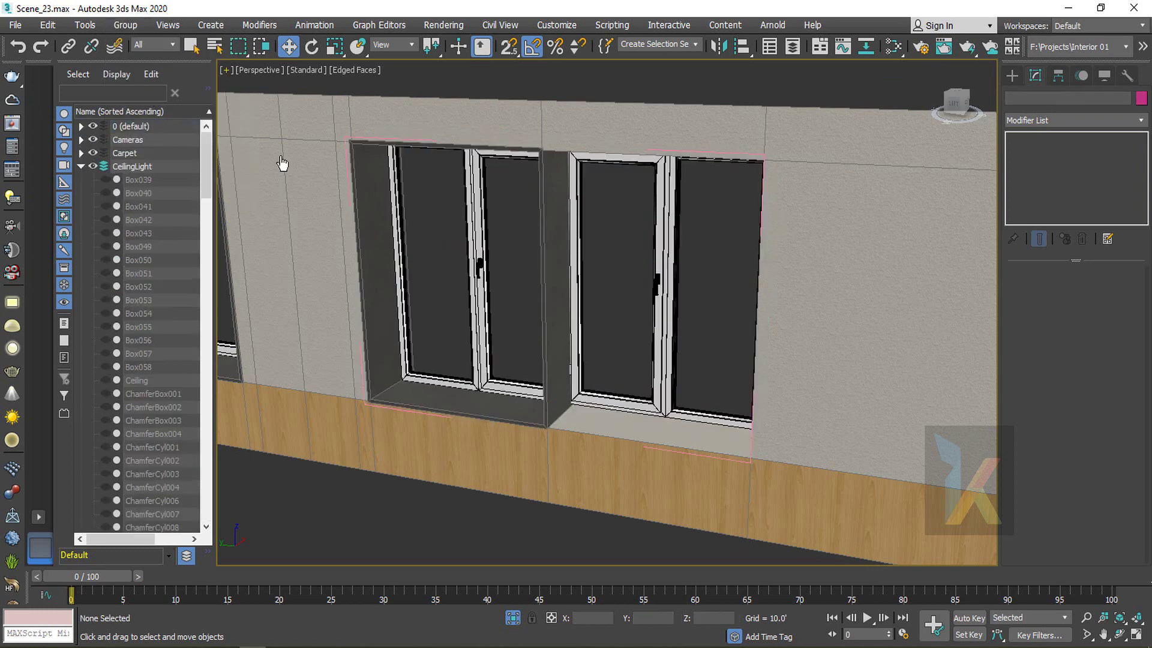
pyautogui.click(552, 275)
pyautogui.press('l')
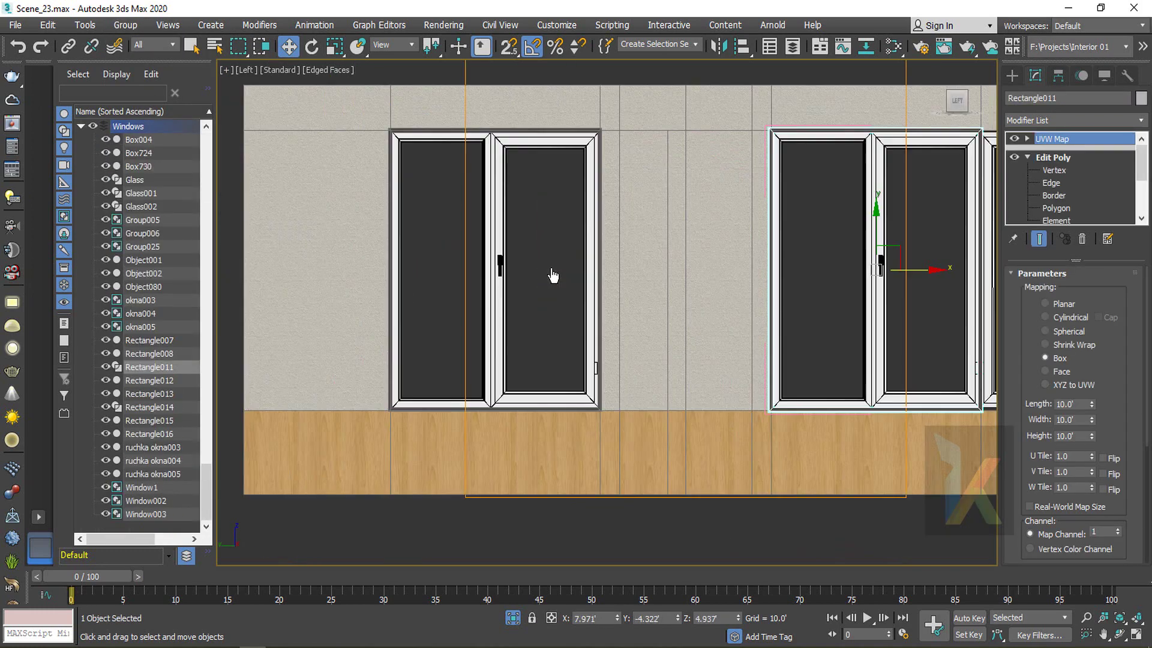
pyautogui.press('F3')
pyautogui.scroll(-4, 558, 274)
pyautogui.scroll(5, 689, 279)
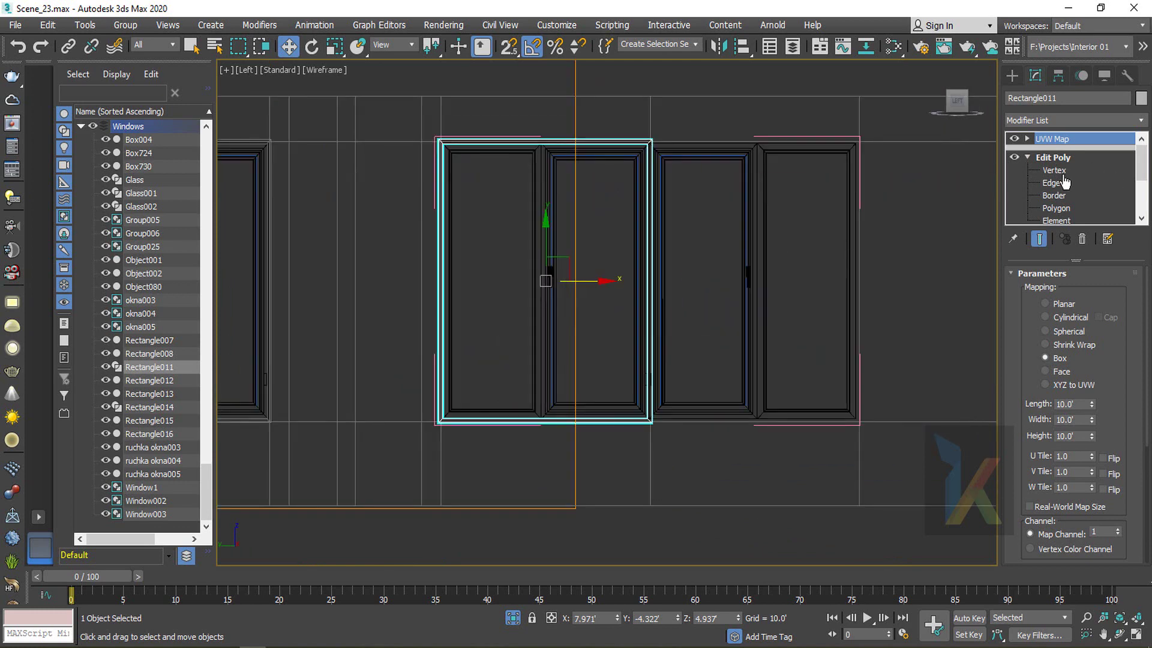
# Stretch Rectangle011 by moving its end vertices across the second window and snapping them to the far edge of the opening
pyautogui.click(1054, 170)
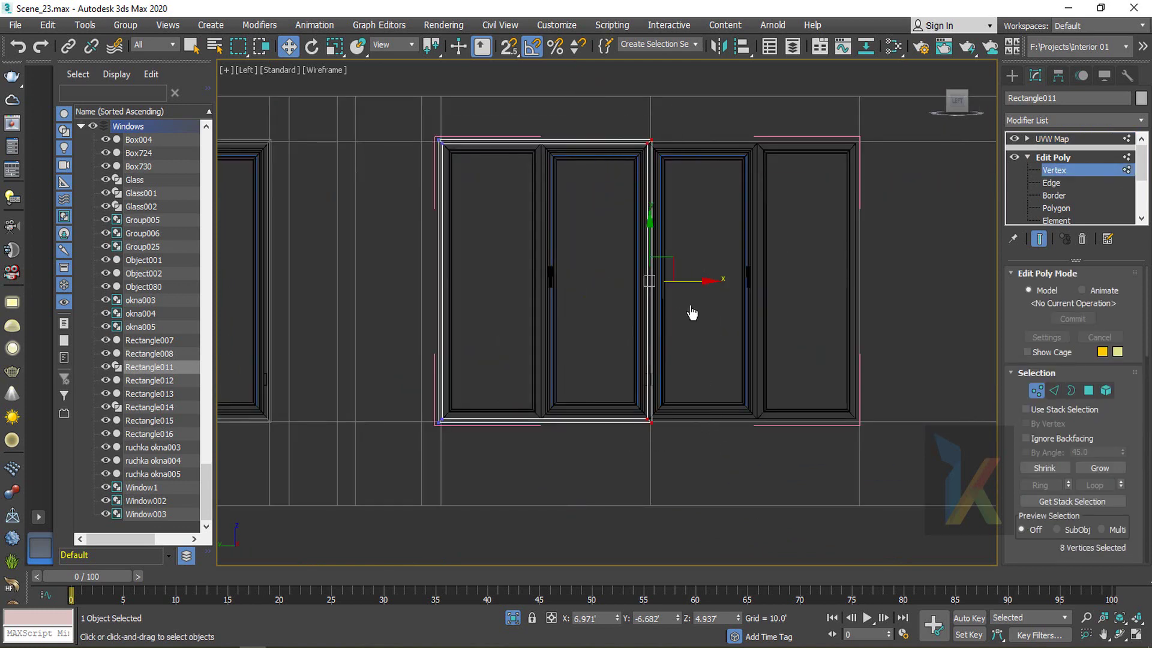
pyautogui.moveTo(698, 290); pyautogui.dragTo(903, 290)
pyautogui.scroll(8, 780, 442)
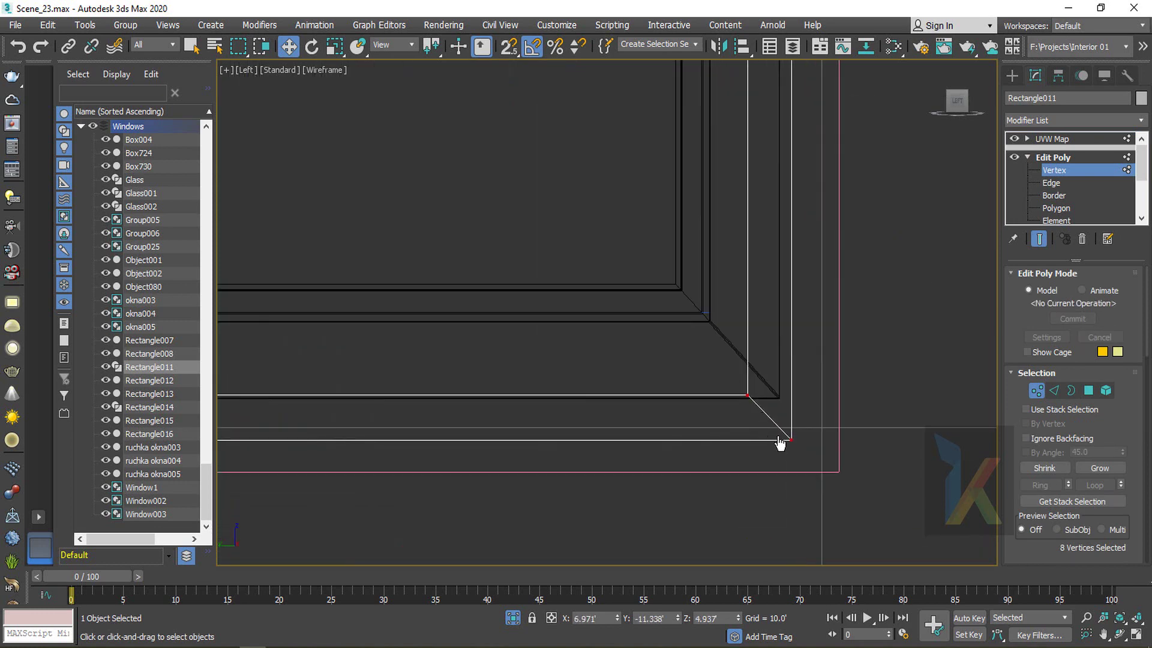
pyautogui.moveTo(790, 445); pyautogui.dragTo(846, 483)
pyautogui.scroll(-4, 813, 436)
pyautogui.moveTo(827, 327); pyautogui.dragTo(798, 477, button='middle')
pyautogui.scroll(-3, 792, 471)
pyautogui.moveTo(836, 139); pyautogui.dragTo(708, 447, button='middle')
pyautogui.scroll(-2, 708, 446)
# Select the four outer vertices at Rectangle011's stretched end, nudge them slightly outward, and return to the UVW Map level
pyautogui.scroll(6, 710, 293)
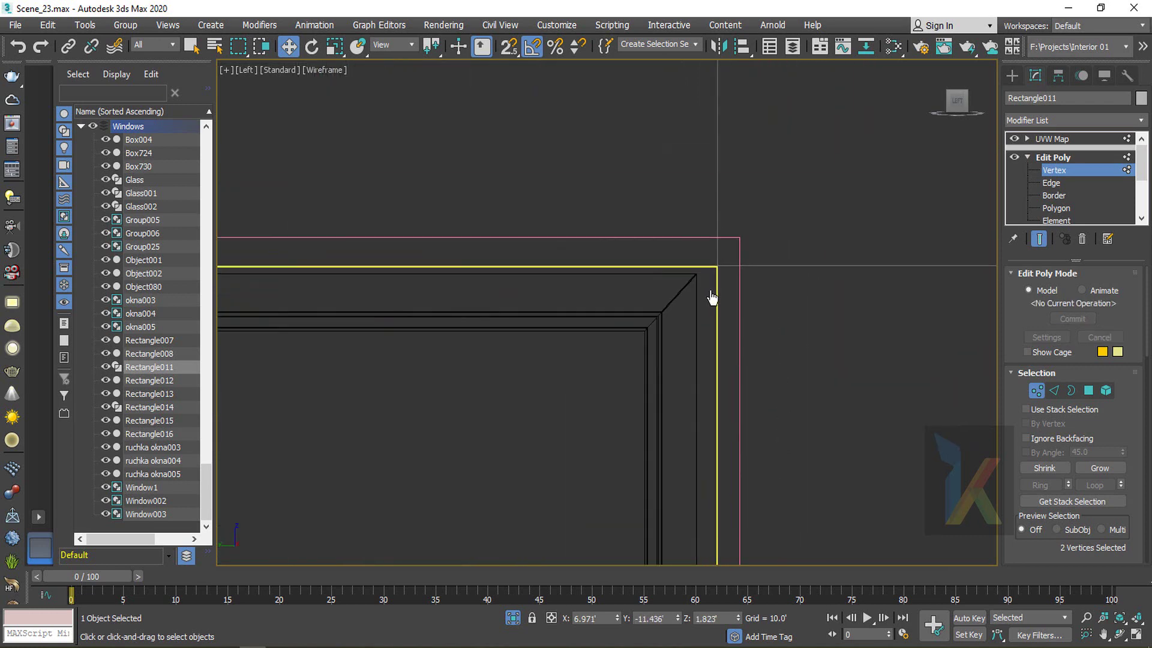
pyautogui.scroll(-3, 711, 292)
pyautogui.scroll(4, 700, 357)
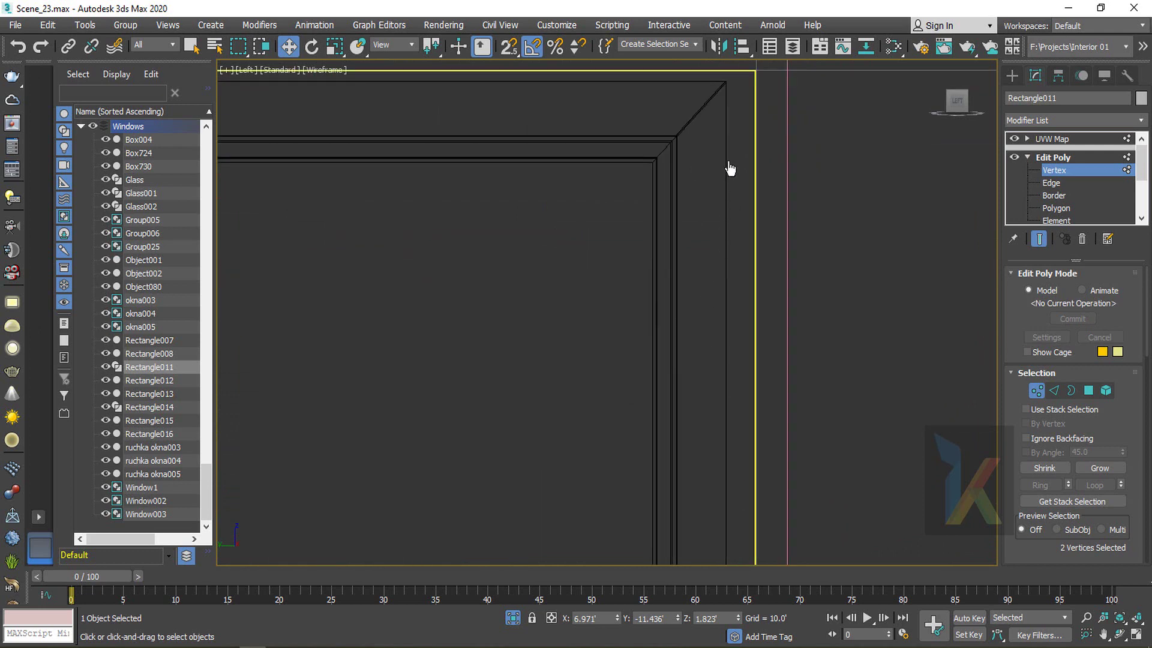
pyautogui.moveTo(730, 169); pyautogui.dragTo(691, 283, button='middle')
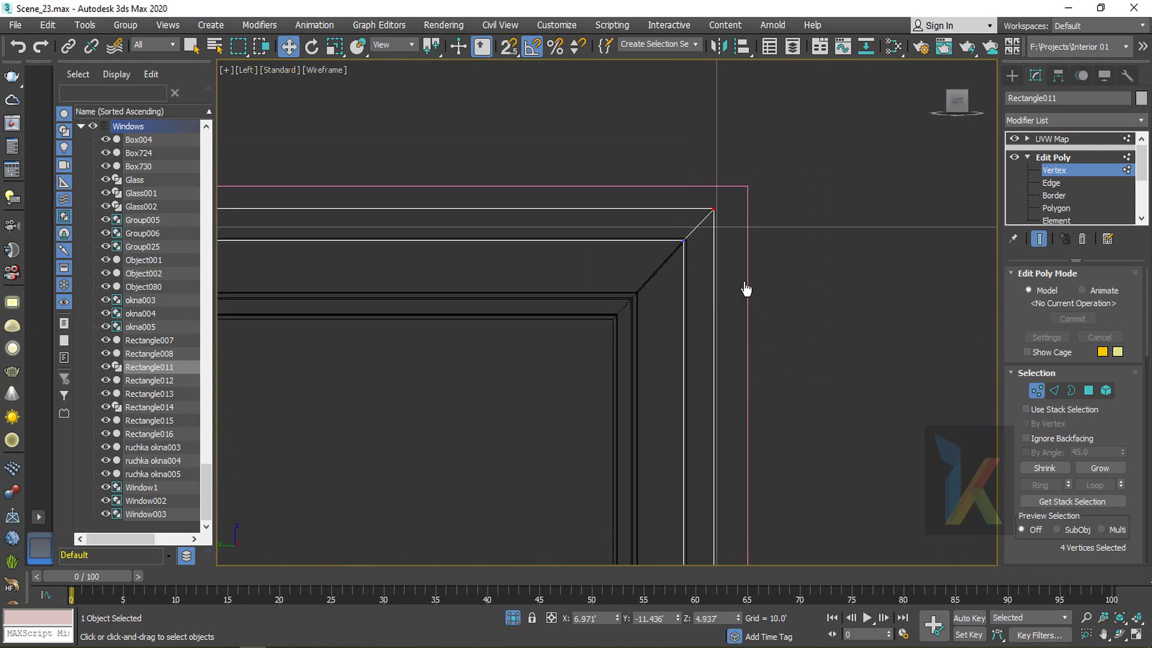
pyautogui.scroll(-5, 737, 333)
pyautogui.moveTo(746, 450); pyautogui.dragTo(747, 252, button='middle')
pyautogui.scroll(5, 748, 431)
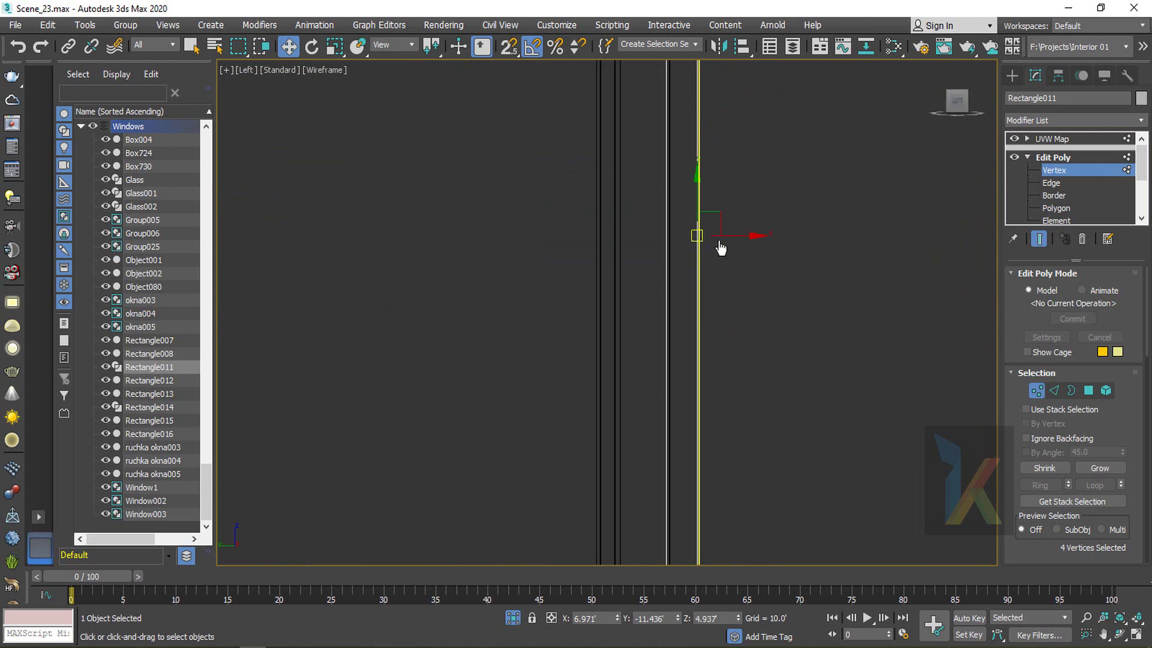
pyautogui.moveTo(730, 237); pyautogui.dragTo(730, 244)
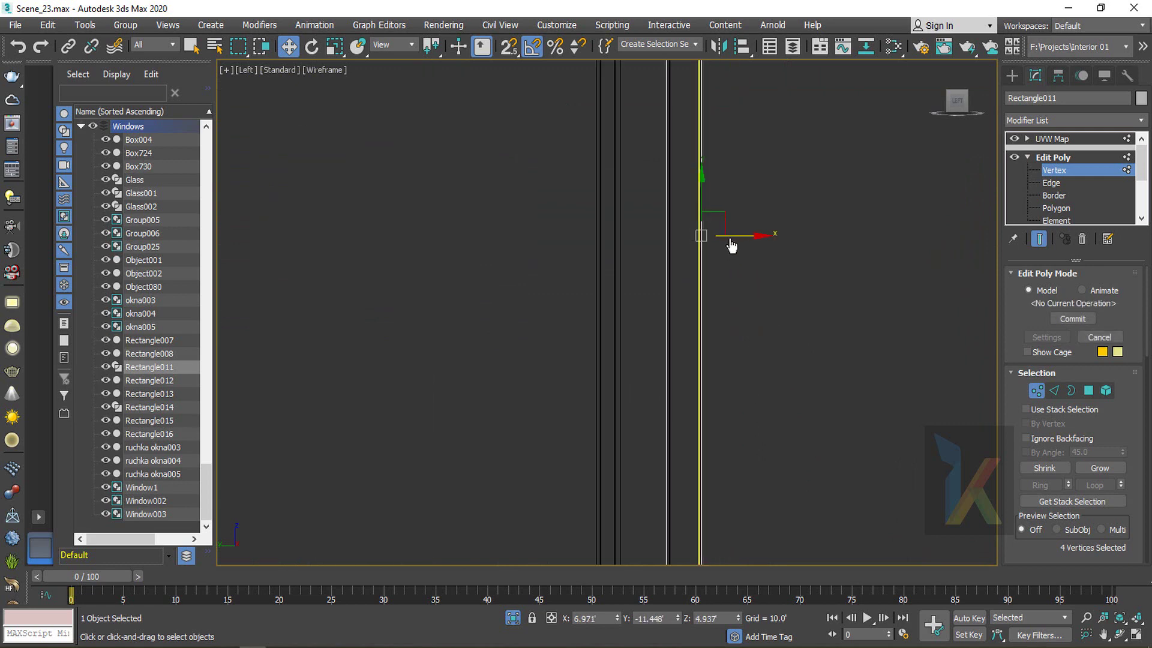
pyautogui.scroll(-5, 730, 244)
pyautogui.click(1091, 161)
pyautogui.click(1052, 139)
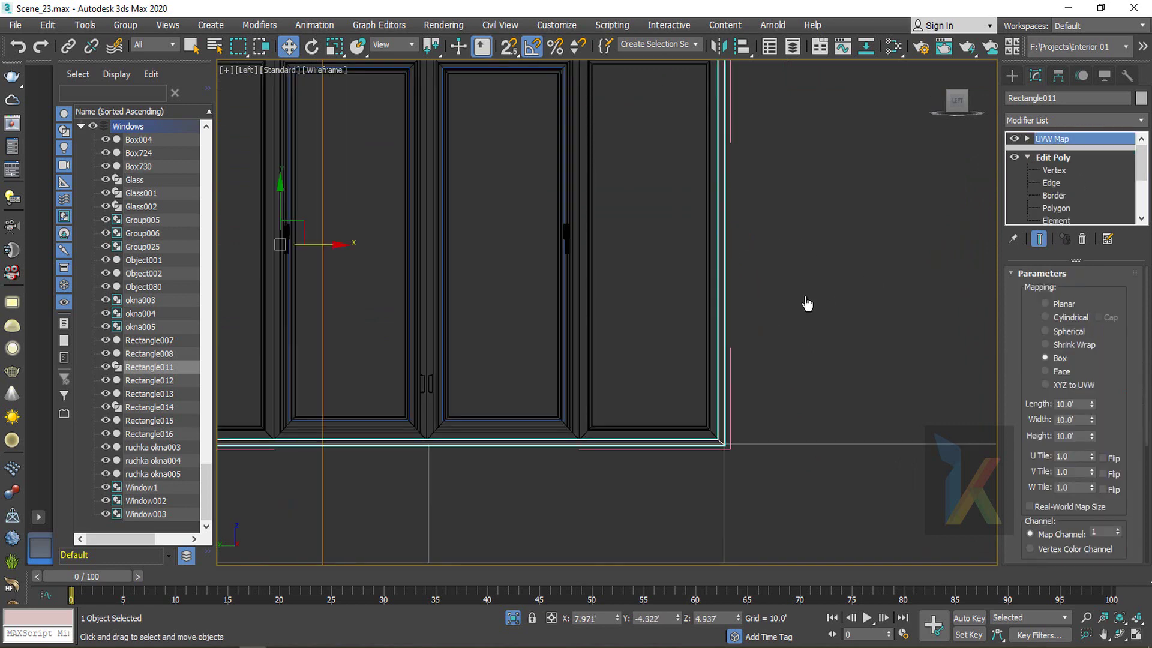
# Examine the stretched surround around the two adjoining windows in the Perspective view with default shading
pyautogui.scroll(-5, 807, 303)
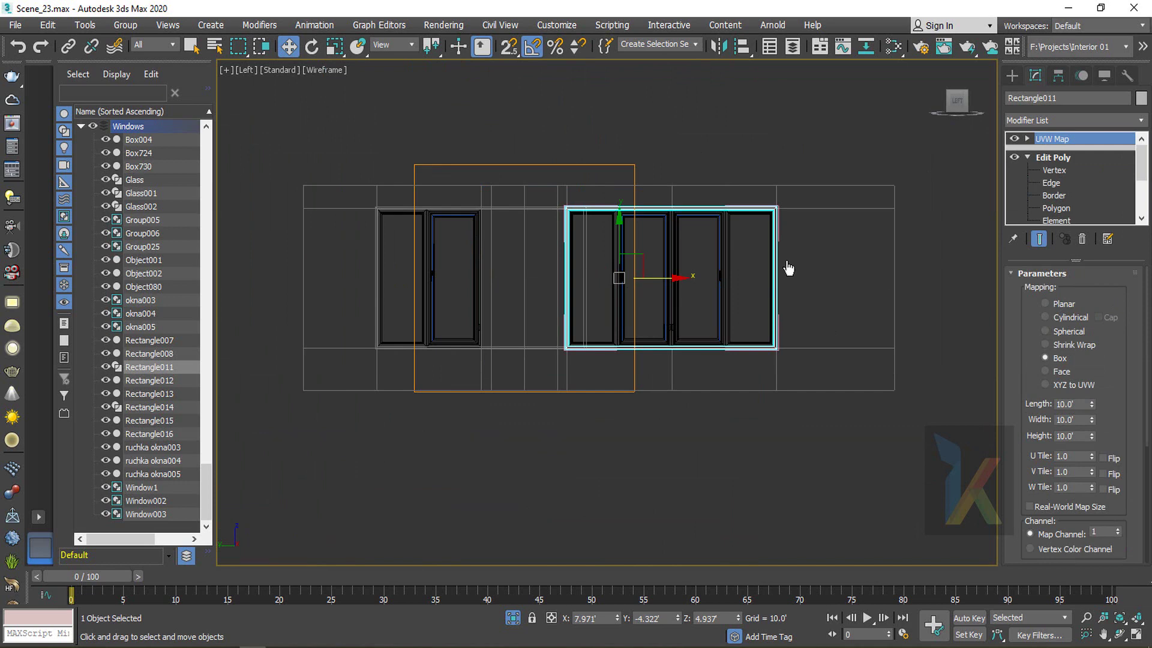
pyautogui.press('p')
pyautogui.moveTo(766, 293)
pyautogui.keyDown('alt'); pyautogui.mouseDown(button='middle')
pyautogui.moveTo(725, 345)
pyautogui.moveTo(668, 372)
pyautogui.mouseUp(button='middle'); pyautogui.keyUp('alt')
pyautogui.press('F3')
pyautogui.press('F4')
pyautogui.click(783, 158)
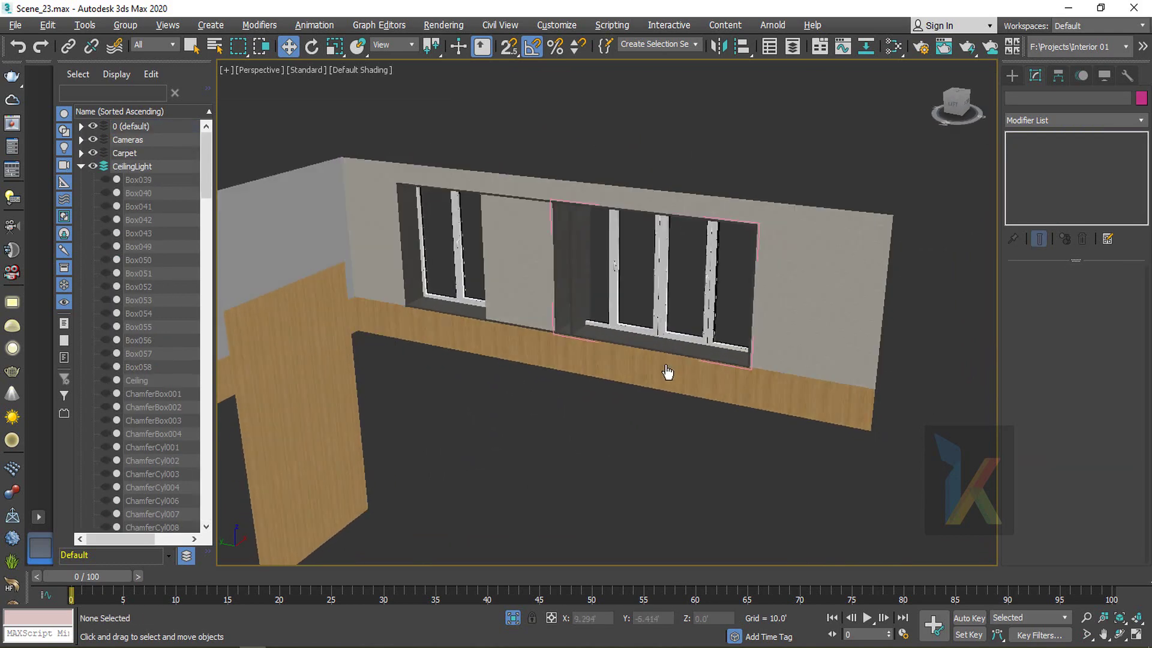
pyautogui.scroll(4, 584, 306)
# Open the small window's group Group006 and select its surround Rectangle014
pyautogui.click(575, 306)
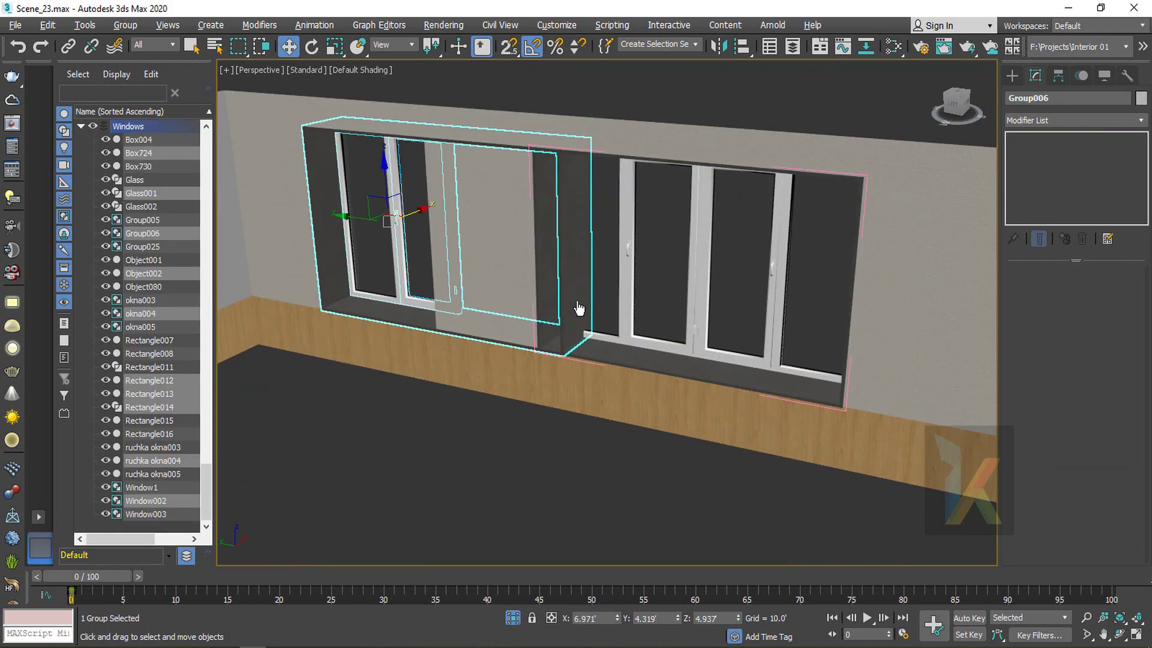
pyautogui.moveTo(579, 309)
pyautogui.keyDown('alt'); pyautogui.mouseDown(button='middle')
pyautogui.moveTo(635, 314)
pyautogui.moveTo(590, 317)
pyautogui.mouseUp(button='middle'); pyautogui.keyUp('alt')
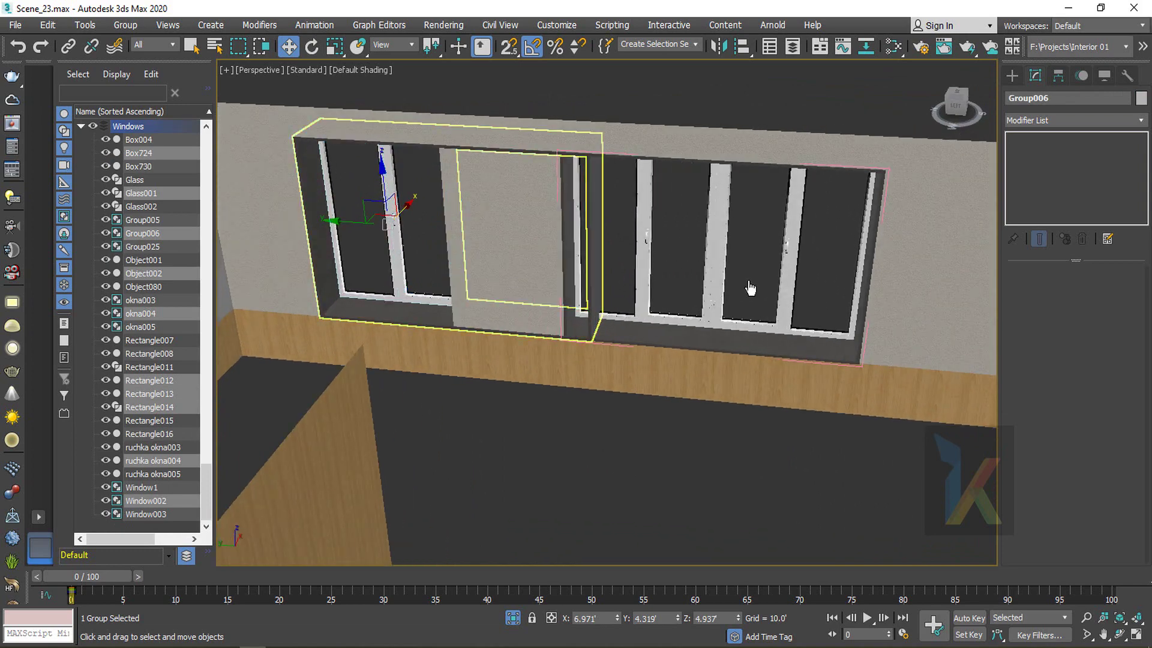
pyautogui.click(1012, 76)
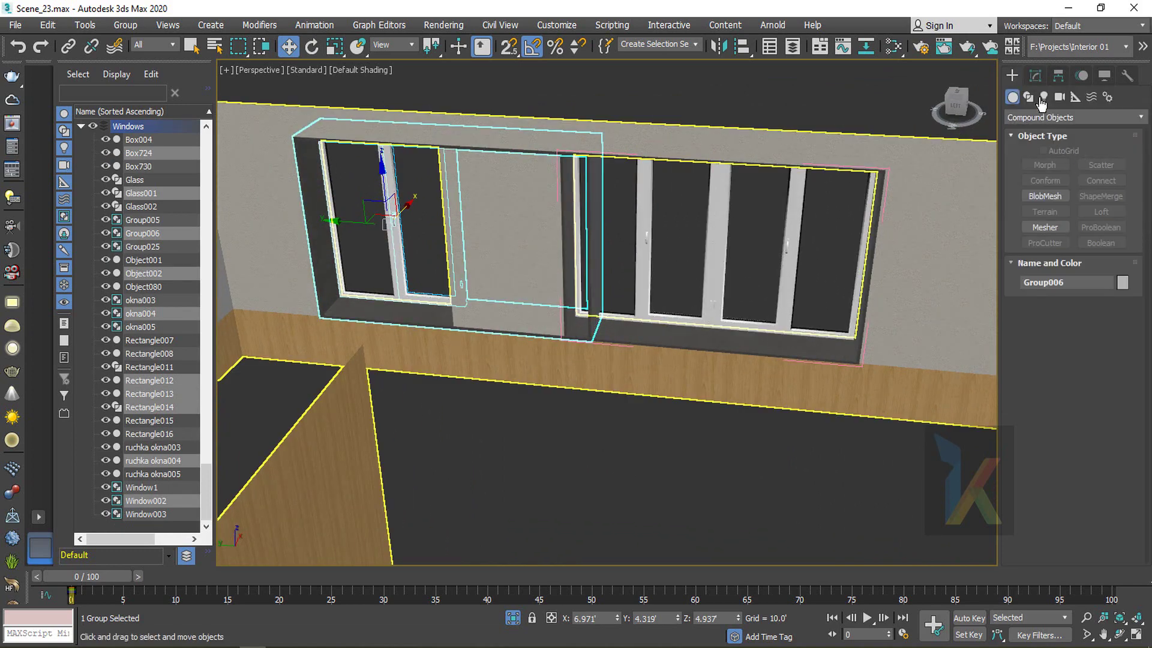
pyautogui.click(1035, 75)
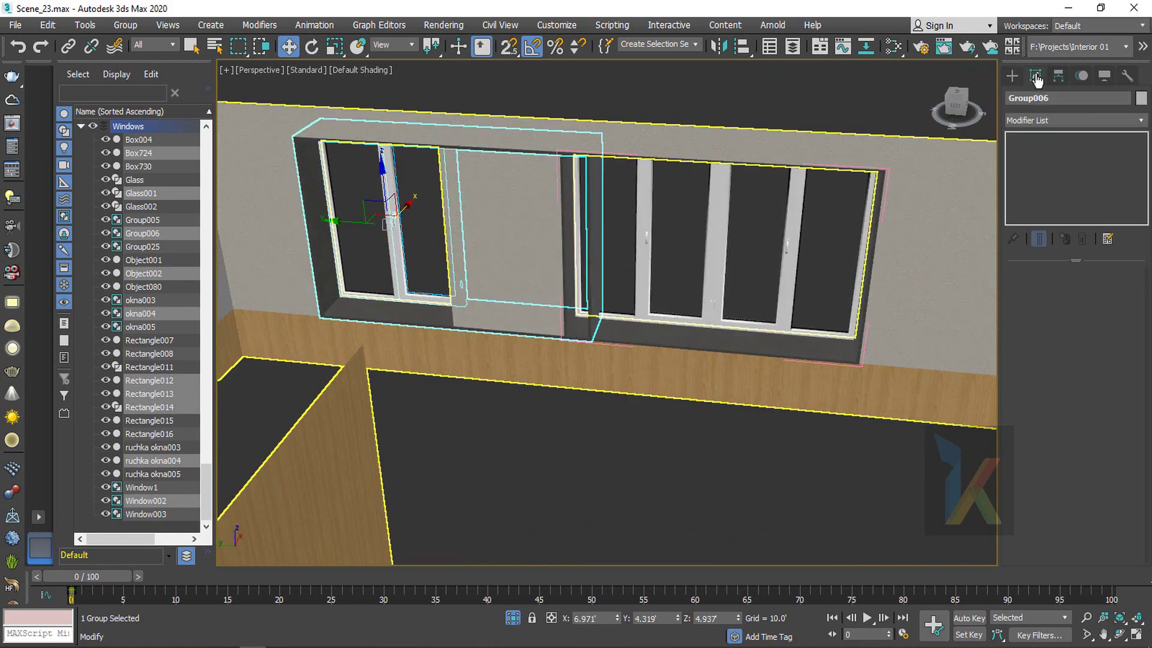
pyautogui.click(125, 25)
pyautogui.click(133, 89)
pyautogui.click(600, 254)
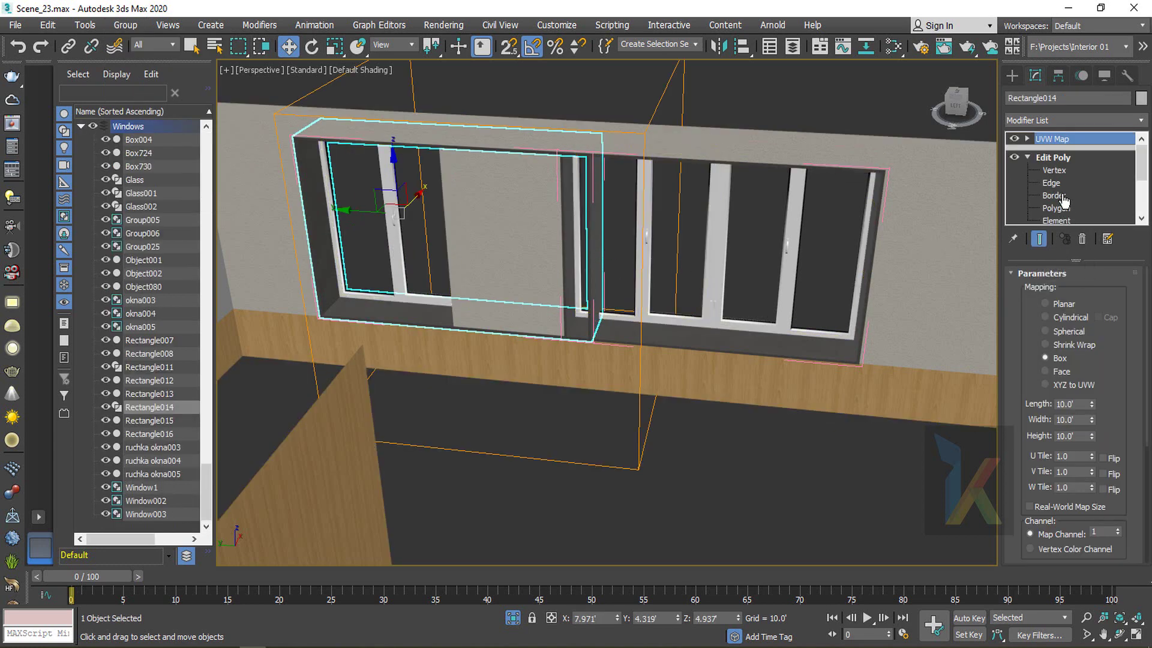
# Select the eight vertices at Rectangle014's overextended end, try moving them along Y, and undo the move
pyautogui.click(1049, 171)
pyautogui.keyDown('alt'); pyautogui.moveTo(582, 322); pyautogui.dragTo(594, 319, button='middle'); pyautogui.keyUp('alt')
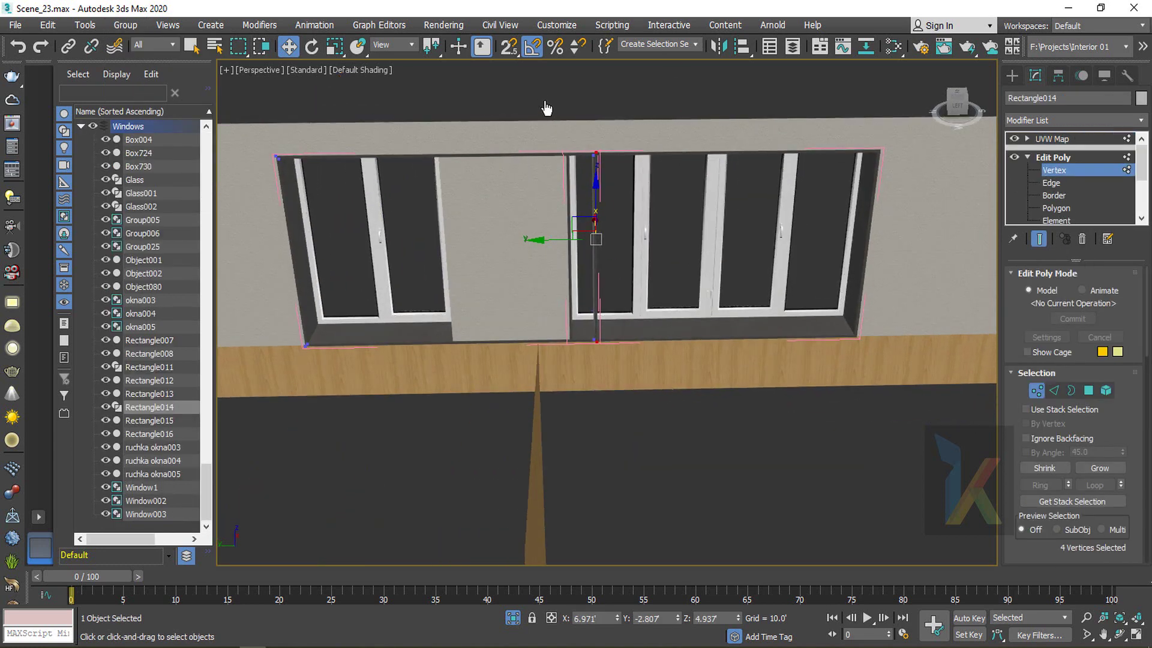
pyautogui.moveTo(545, 106); pyautogui.dragTo(654, 412)
pyautogui.moveTo(536, 252)
pyautogui.mouseDown()
pyautogui.moveTo(473, 252)
pyautogui.moveTo(519, 258)
pyautogui.mouseUp()
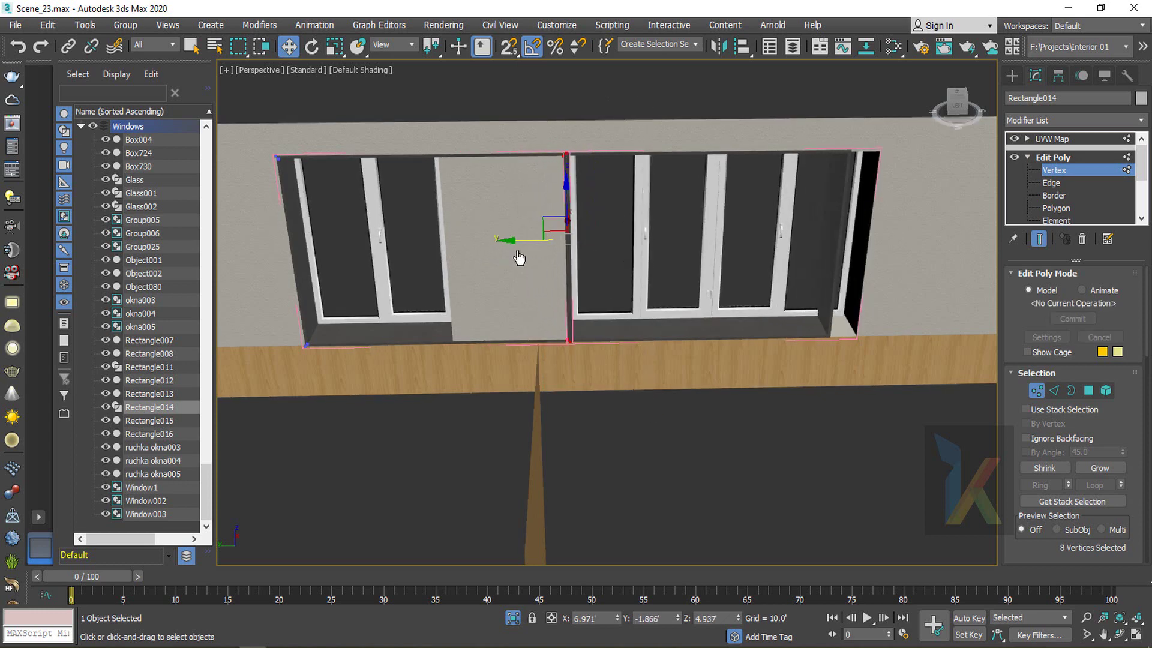
pyautogui.hotkey('ctrl', 'z')
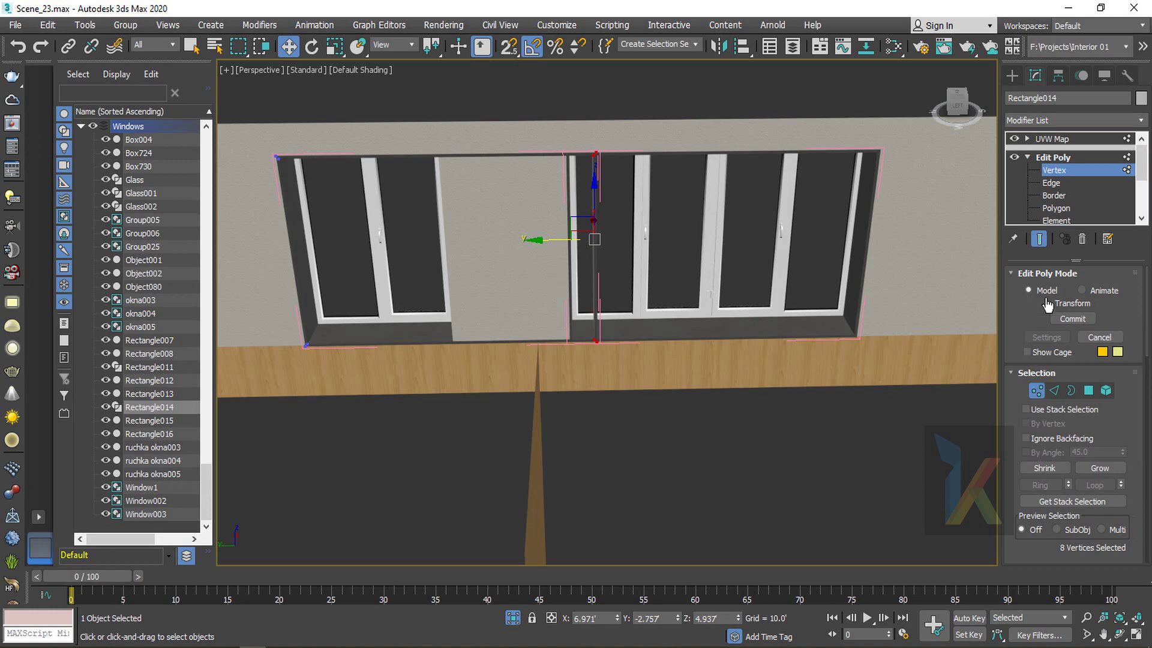
# Make Rectangle014's Edit Poly modifier unique and move its overextended end vertices along Y to the small window's edge
pyautogui.click(1050, 159)
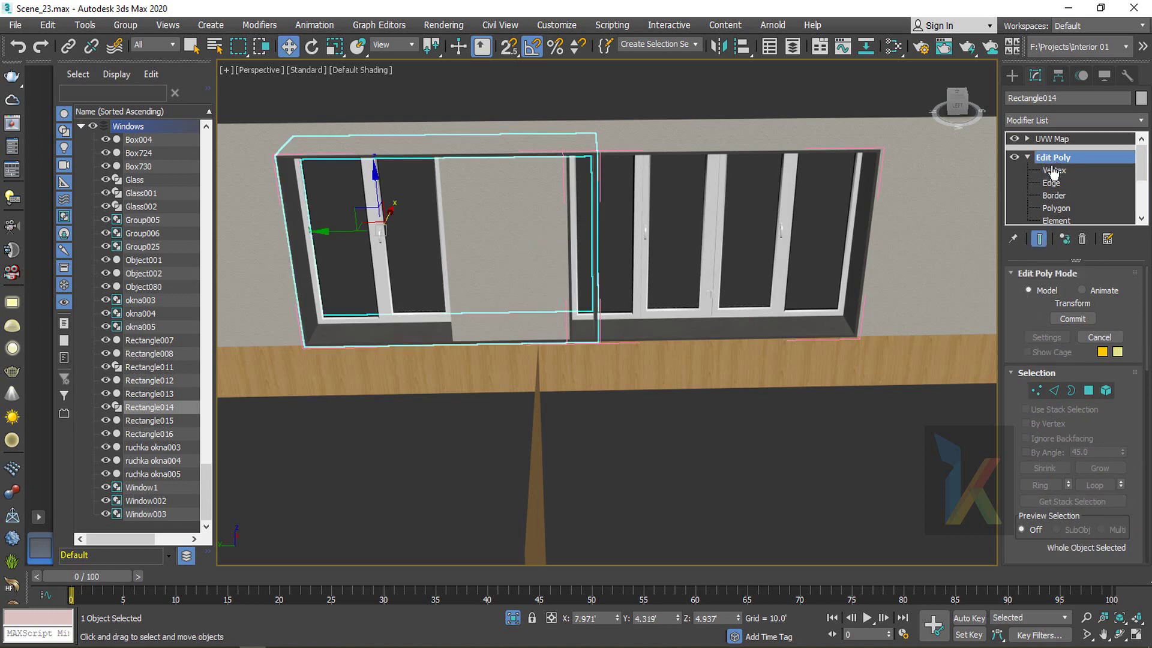
pyautogui.click(1065, 243)
pyautogui.click(1028, 153)
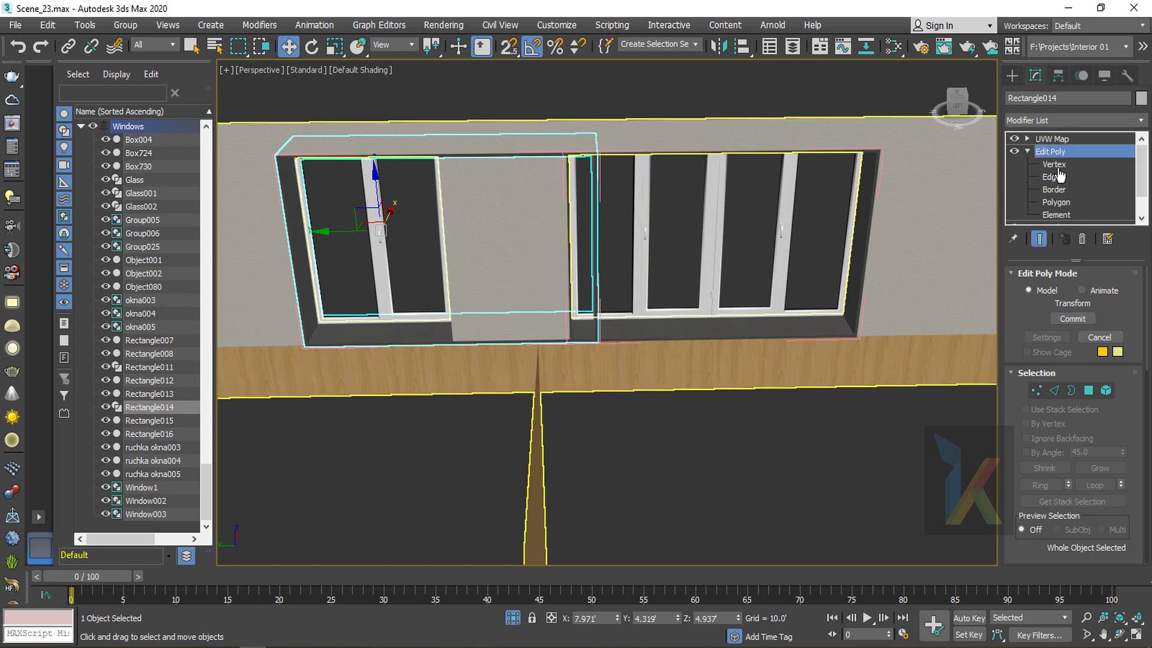
pyautogui.click(1053, 164)
pyautogui.moveTo(521, 251); pyautogui.dragTo(410, 251)
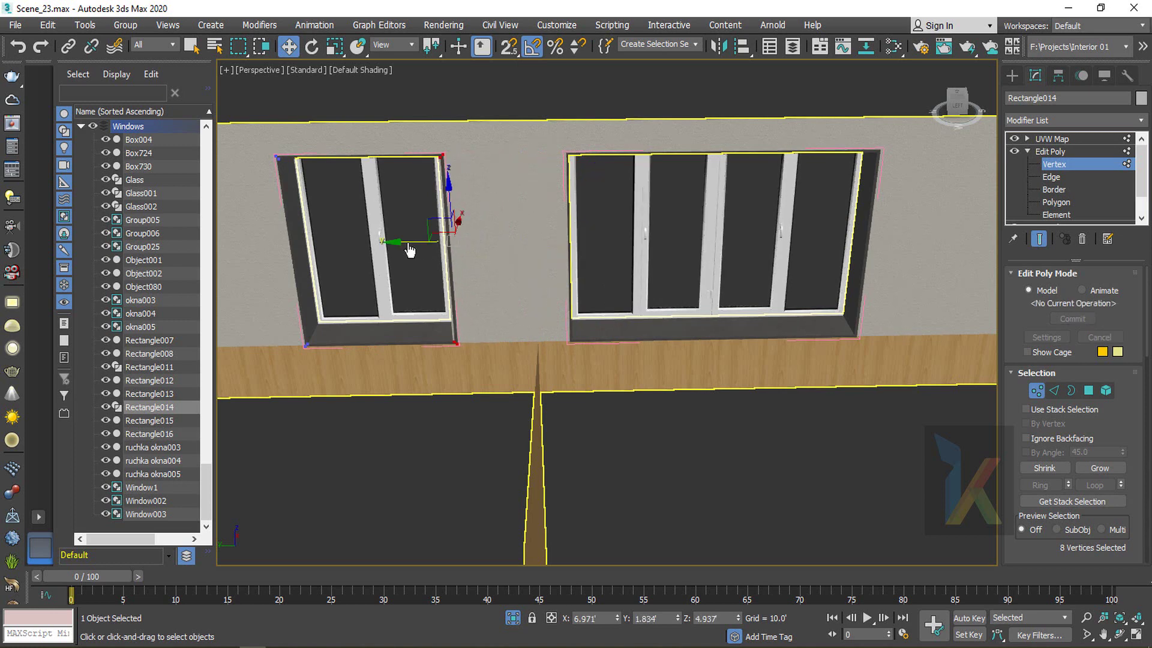
# Align Rectangle014's moved end vertices with the corner of the small window's frame in the Left wireframe view
pyautogui.press('l')
pyautogui.press('z')
pyautogui.press('F3')
pyautogui.scroll(3, 631, 323)
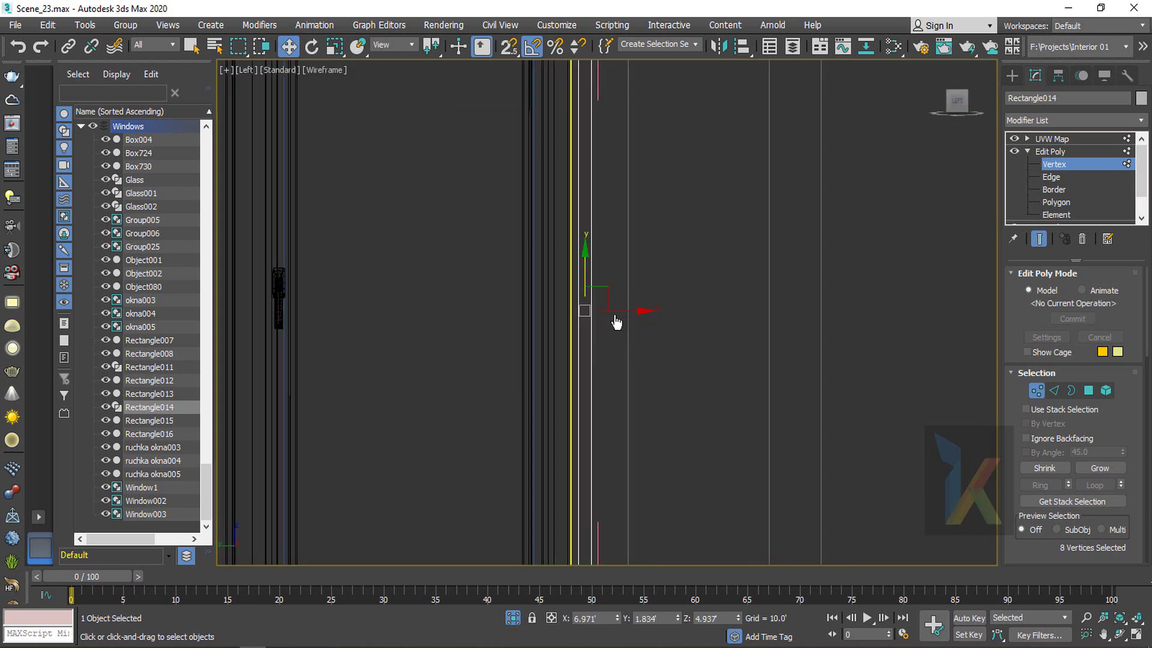
pyautogui.moveTo(603, 239); pyautogui.dragTo(622, 63, button='middle')
pyautogui.scroll(4, 588, 539)
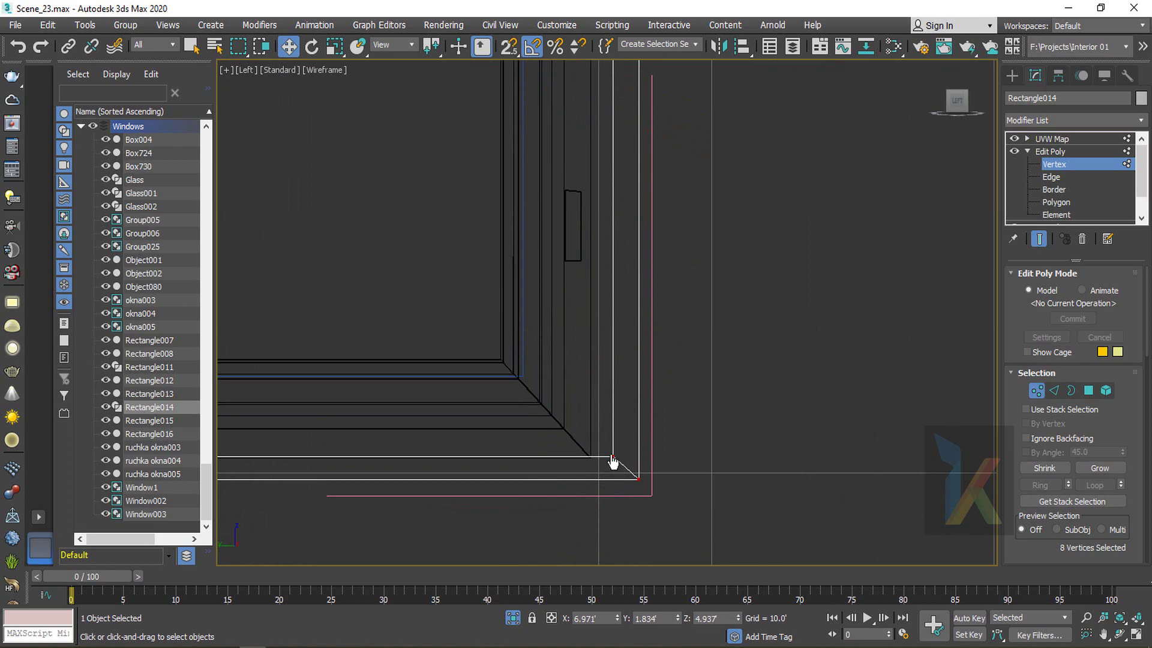
pyautogui.moveTo(612, 458); pyautogui.dragTo(591, 462)
pyautogui.scroll(-3, 630, 374)
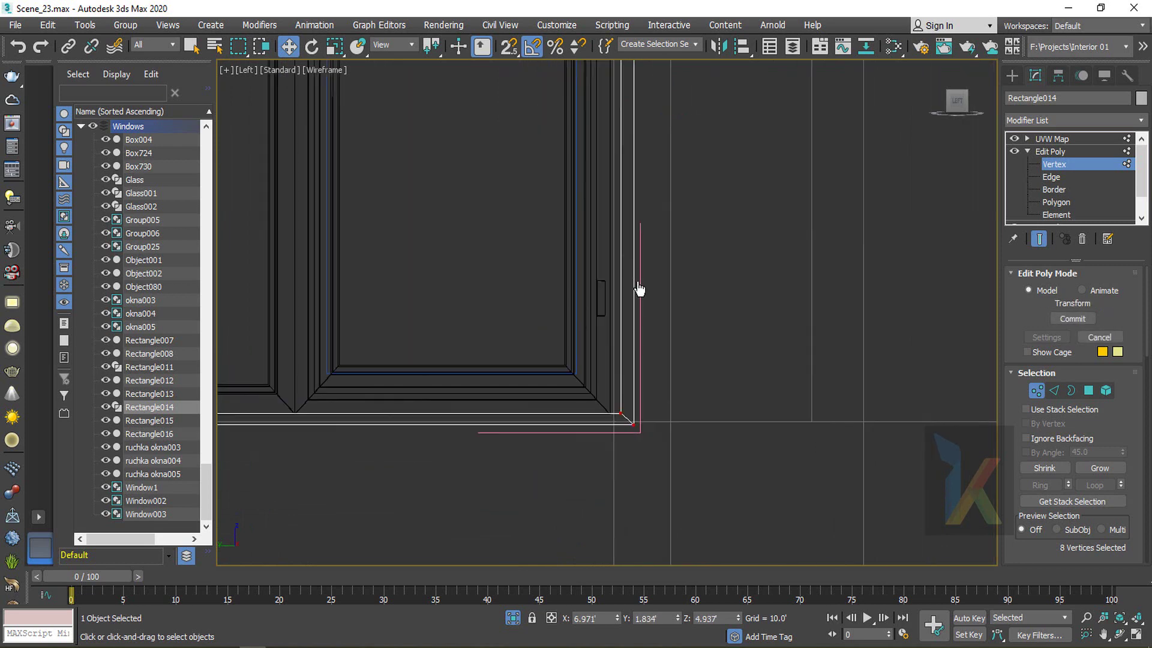
pyautogui.scroll(-3, 639, 289)
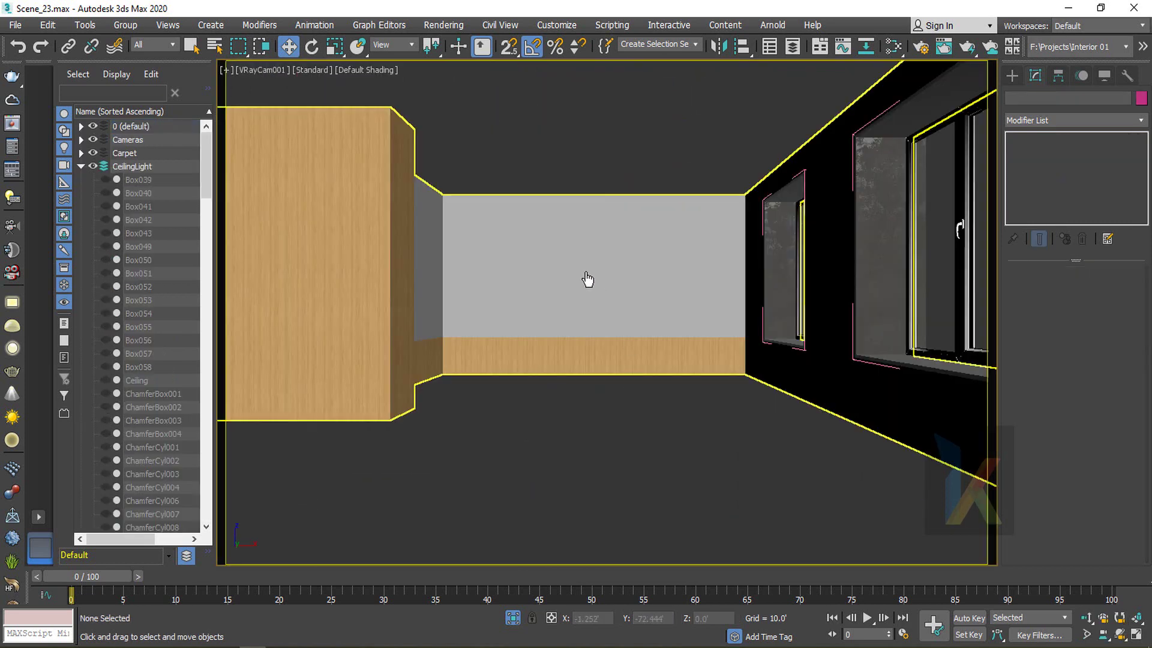
# End isolation and render the VRayCam001 view in the V-Ray frame buffer
pyautogui.click(512, 618)
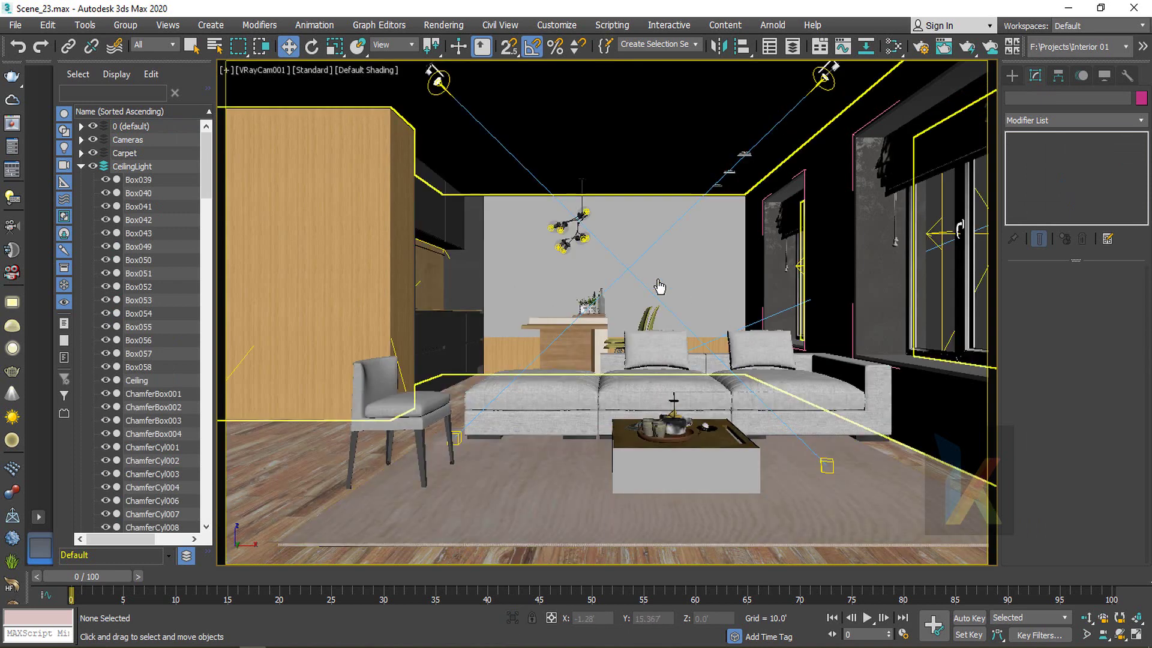
pyautogui.click(10, 128)
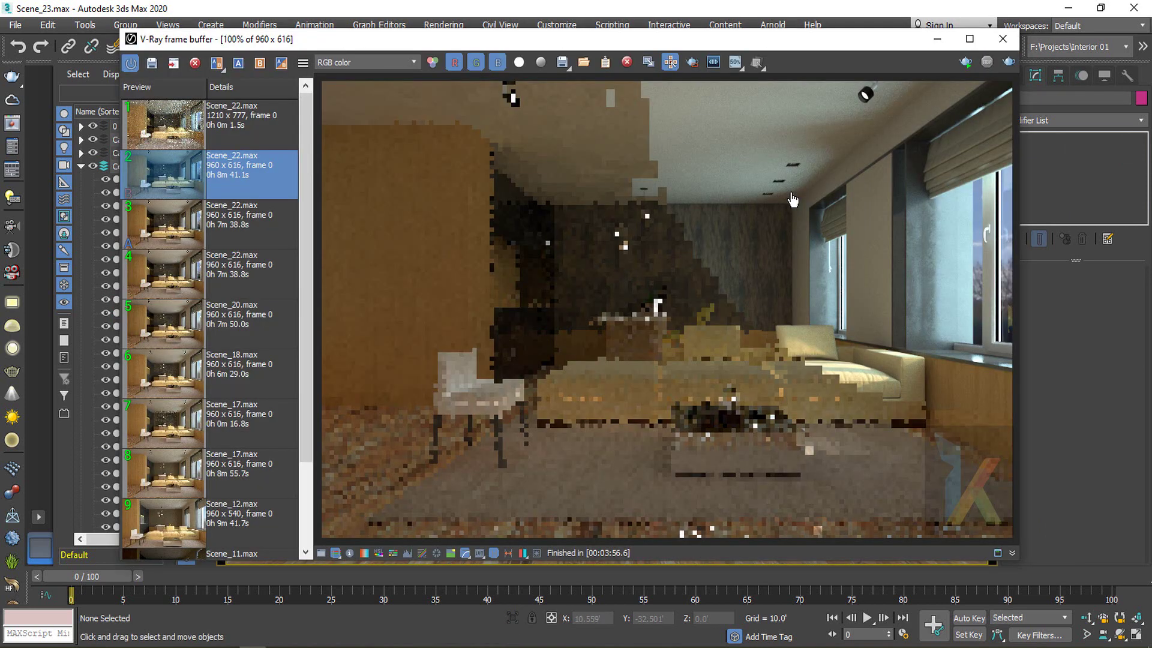
pyautogui.hotkey('shift', 'q')
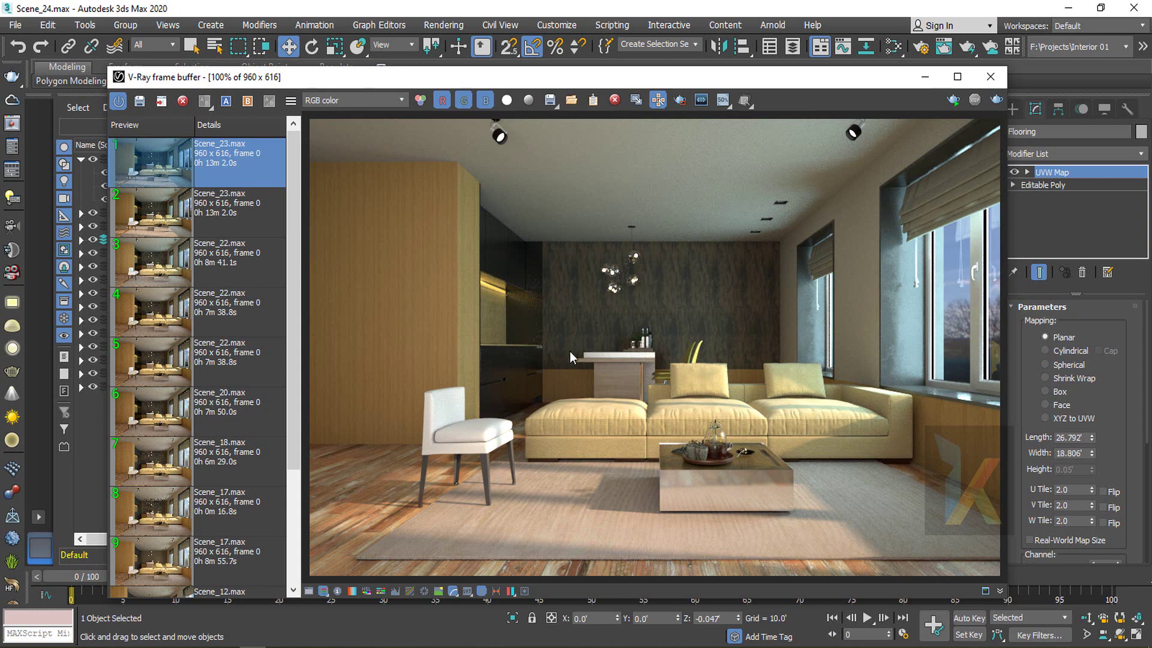
# Open the Flooring material in the Slate Material Editor and bring up its map amounts
pyautogui.press('m')
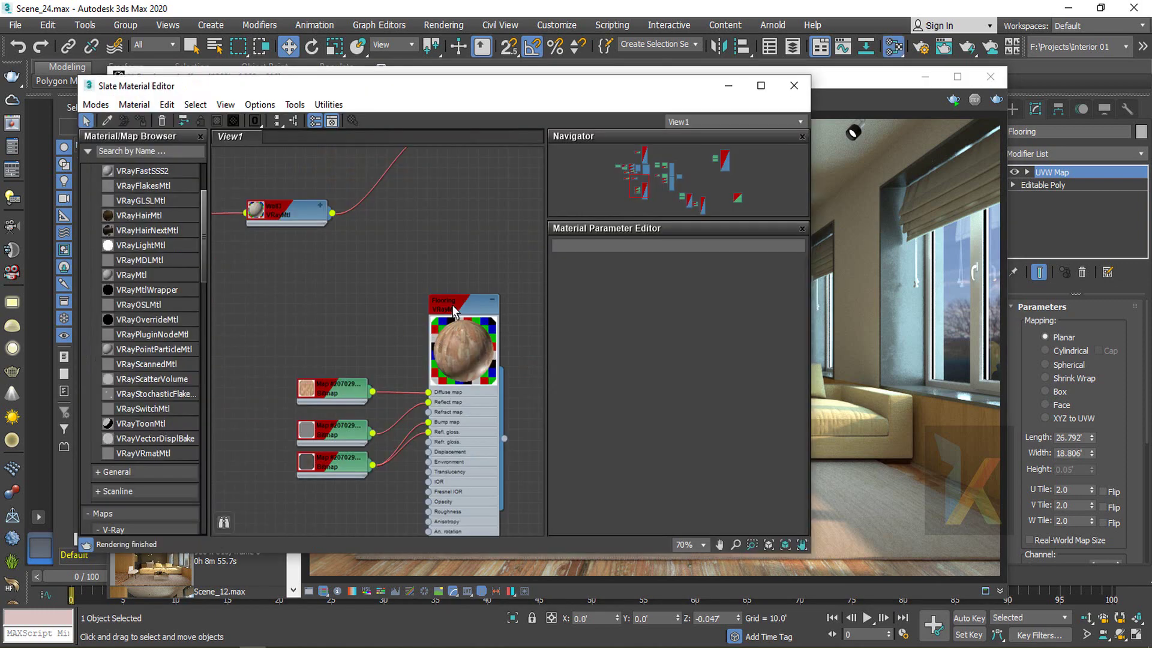
pyautogui.click(453, 308)
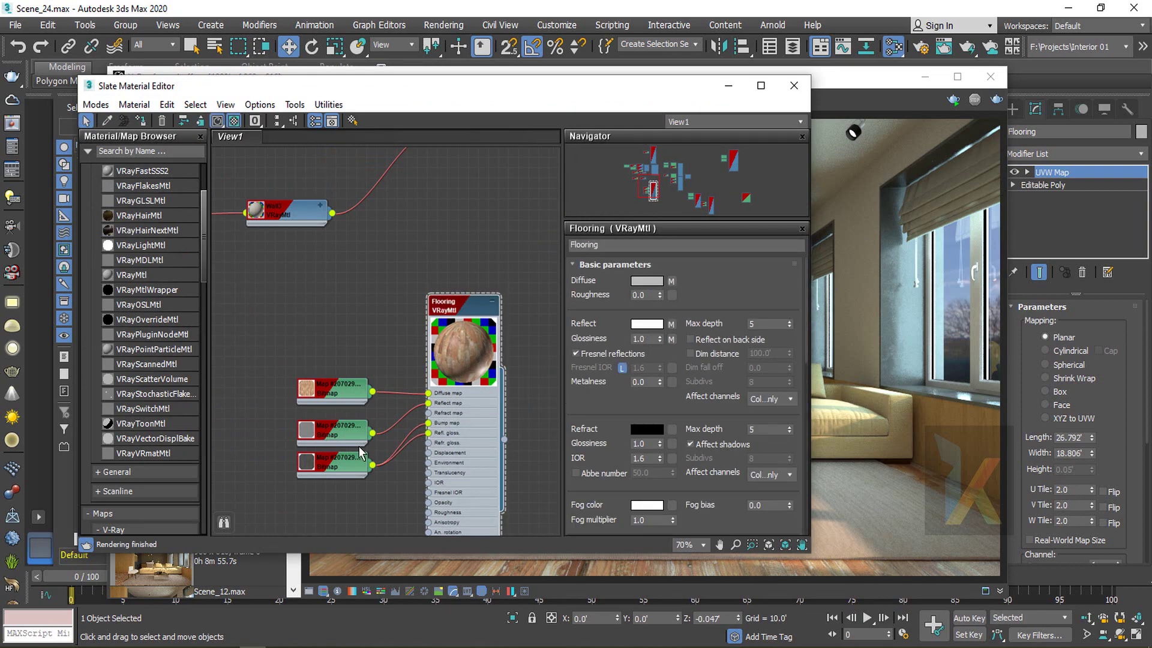
pyautogui.scroll(2, 359, 454)
pyautogui.click(329, 427)
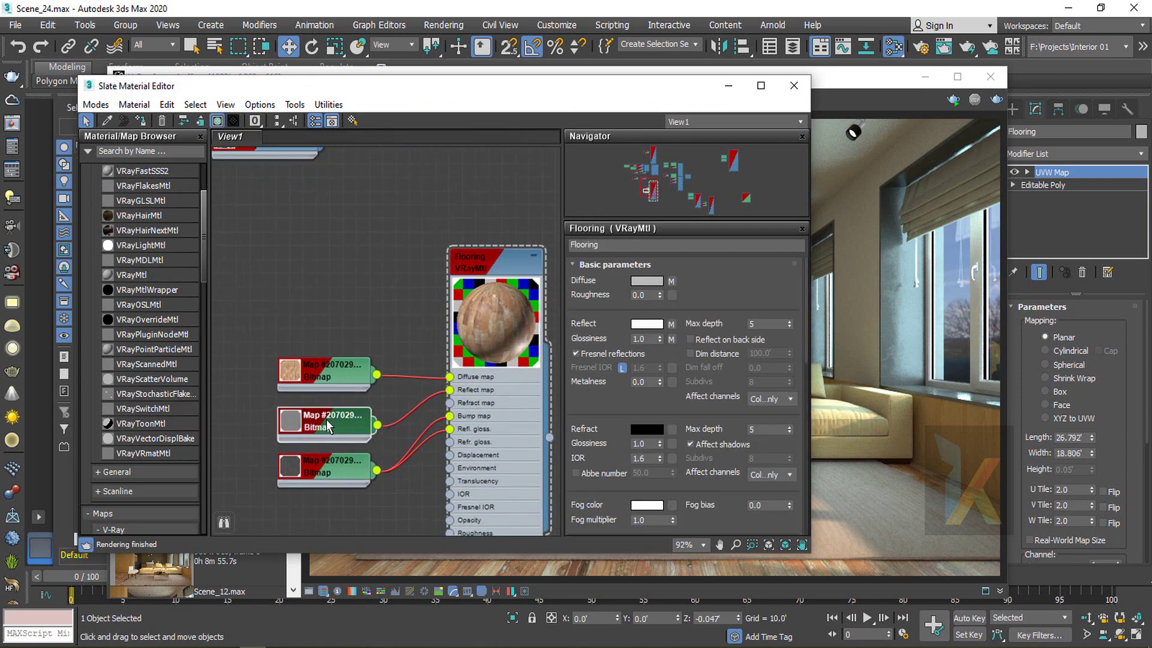
pyautogui.click(492, 274)
pyautogui.scroll(-5, 628, 413)
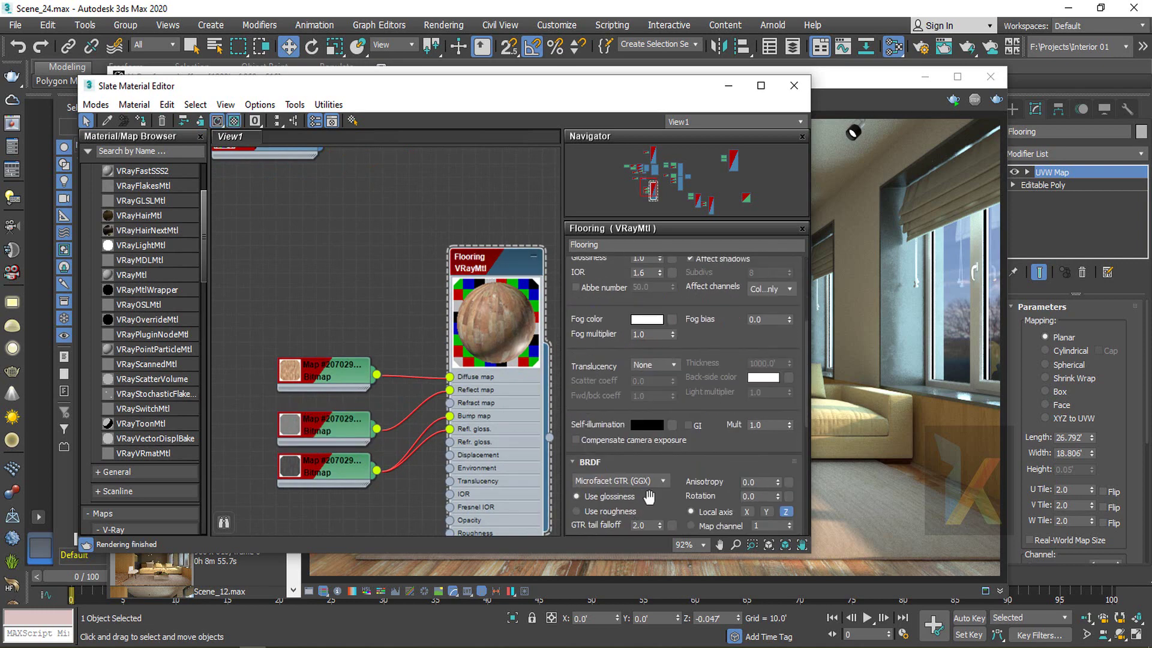
pyautogui.scroll(-5, 642, 467)
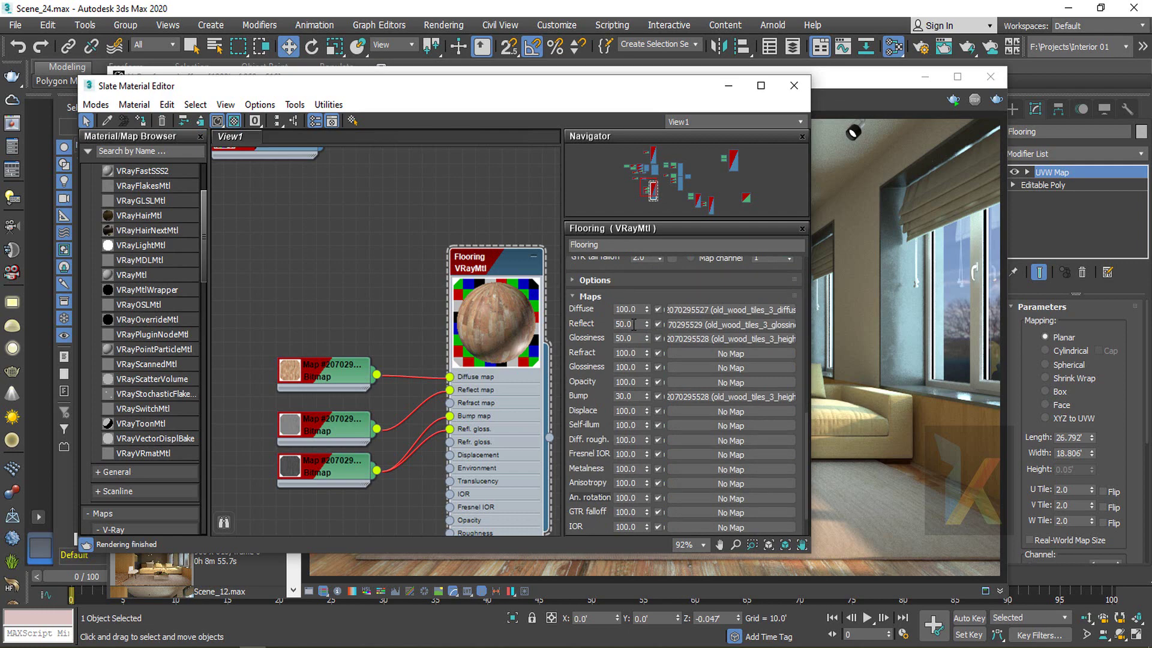
# Set the Flooring material's Reflect and reflection Glossiness map amounts to 20 each
pyautogui.doubleClick(633, 324)
pyautogui.write('20')
pyautogui.press('Return')
pyautogui.press('Tab')
pyautogui.write('20')
pyautogui.press('Return')
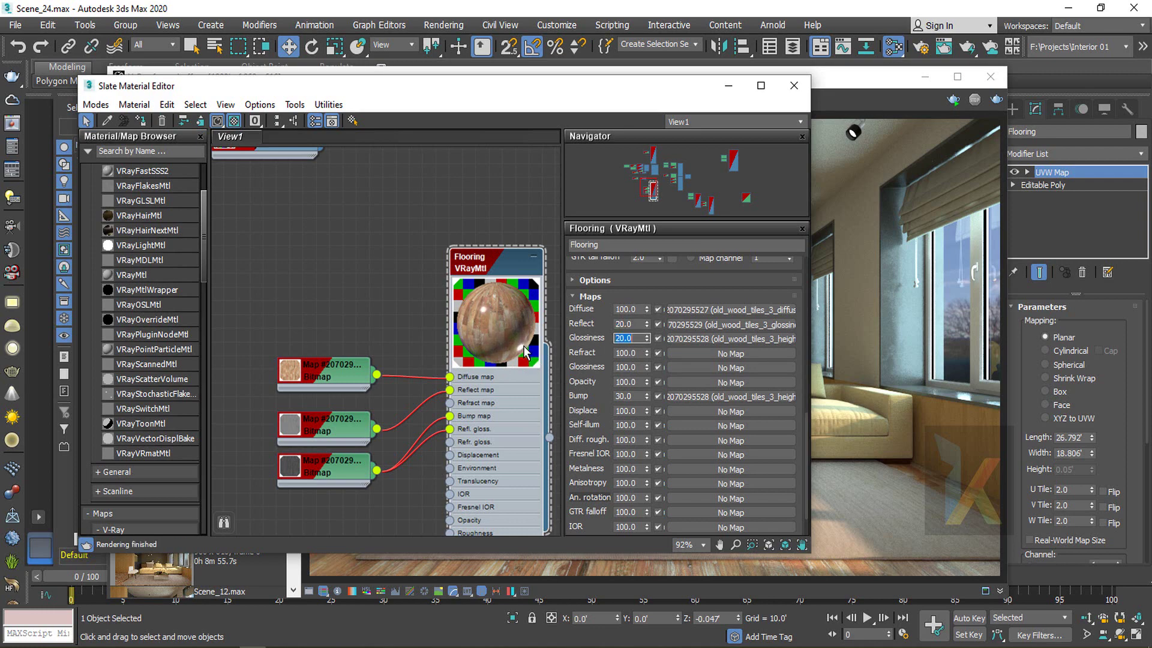
pyautogui.scroll(3, 524, 352)
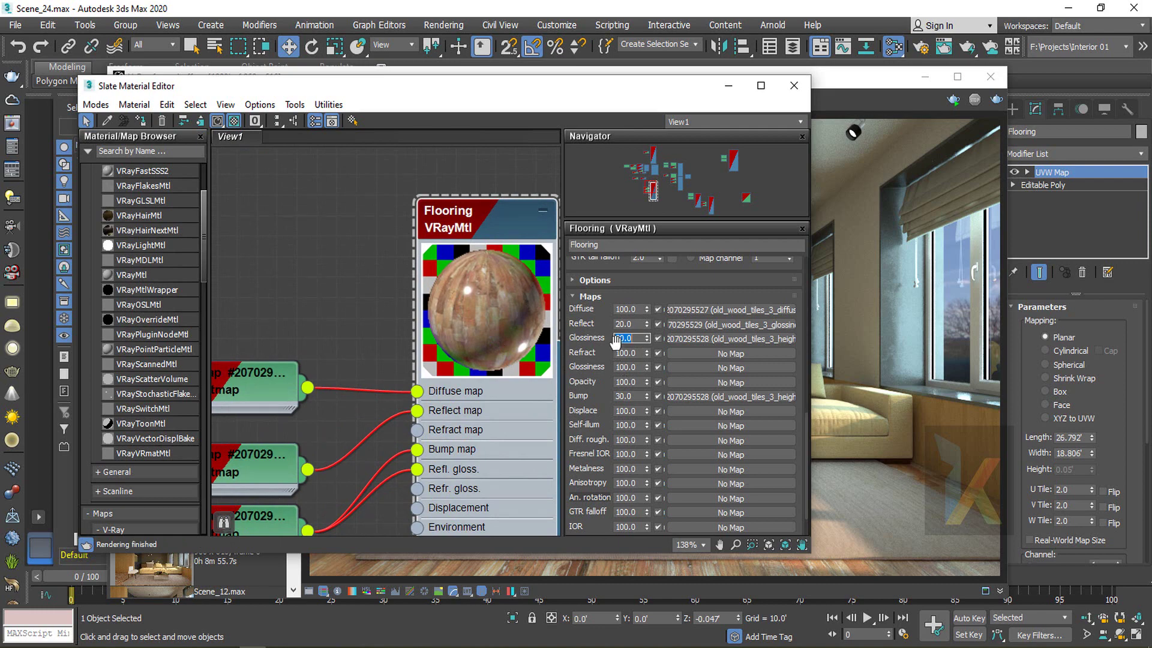
# Try 50 and 20 as the Flooring material's Reflect map amount, settling on 30
pyautogui.click(636, 325)
pyautogui.write('50')
pyautogui.press('Return')
pyautogui.write('20')
pyautogui.press('Return')
pyautogui.write('30')
pyautogui.press('Return')
# Close the material editor and render a region covering the floor around the white chair
pyautogui.click(793, 86)
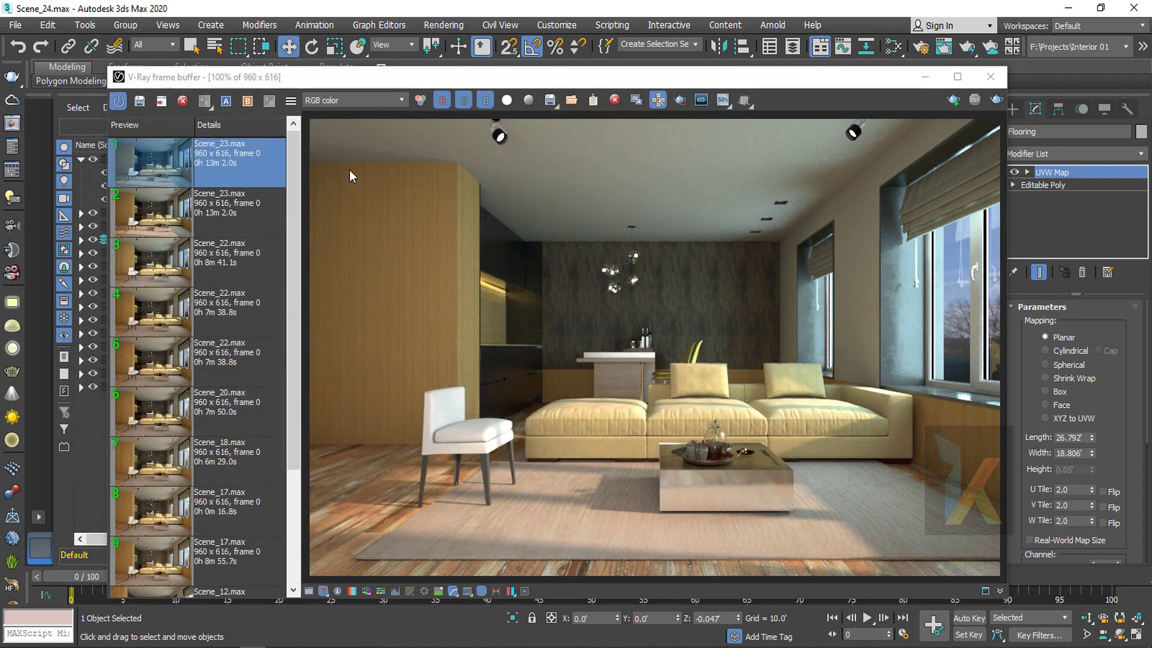
pyautogui.click(680, 101)
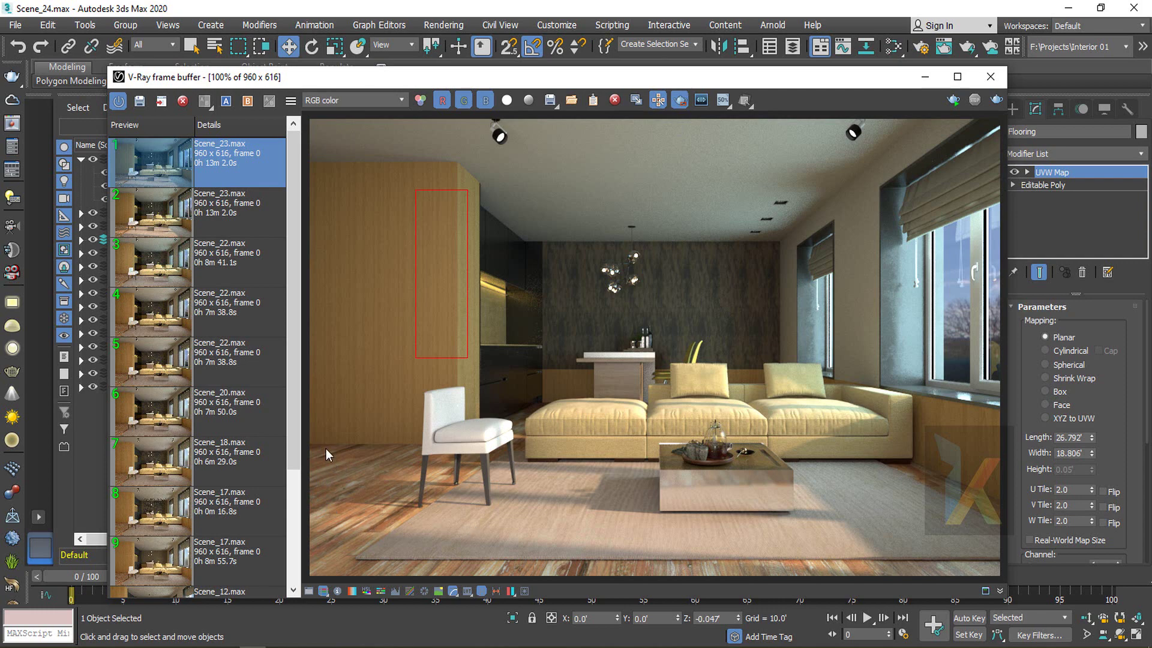
pyautogui.moveTo(326, 448); pyautogui.dragTo(637, 576)
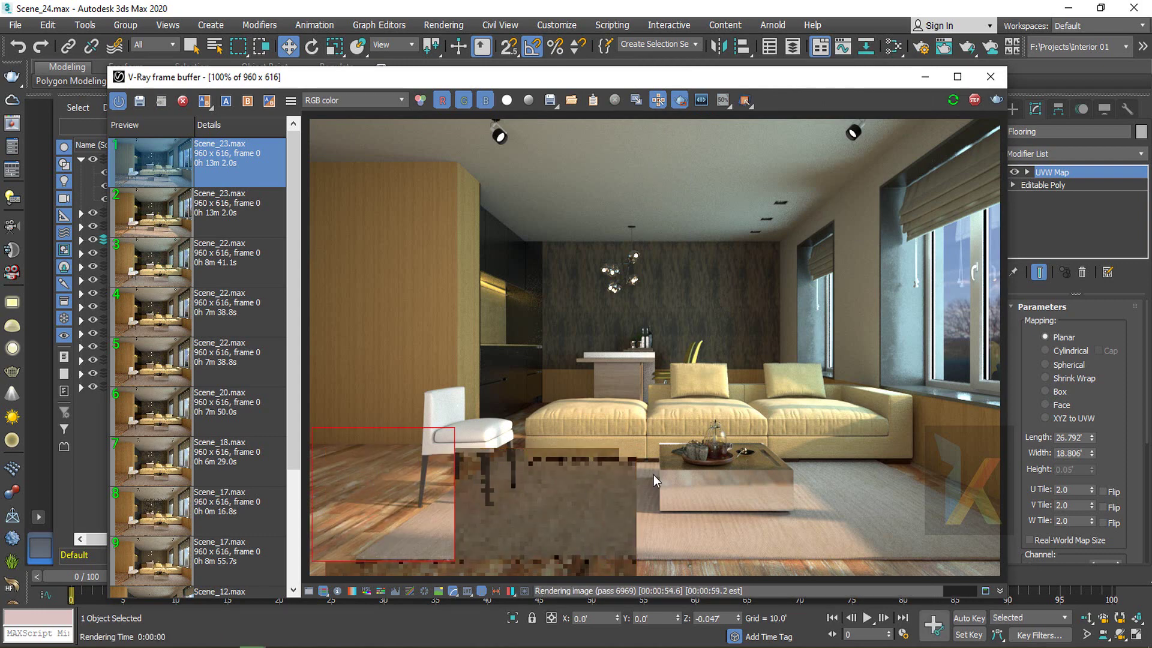
# Select the coffee table, find its Multi/Sub-Object material in the Slate Material Editor and rename it Table
pyautogui.click(893, 46)
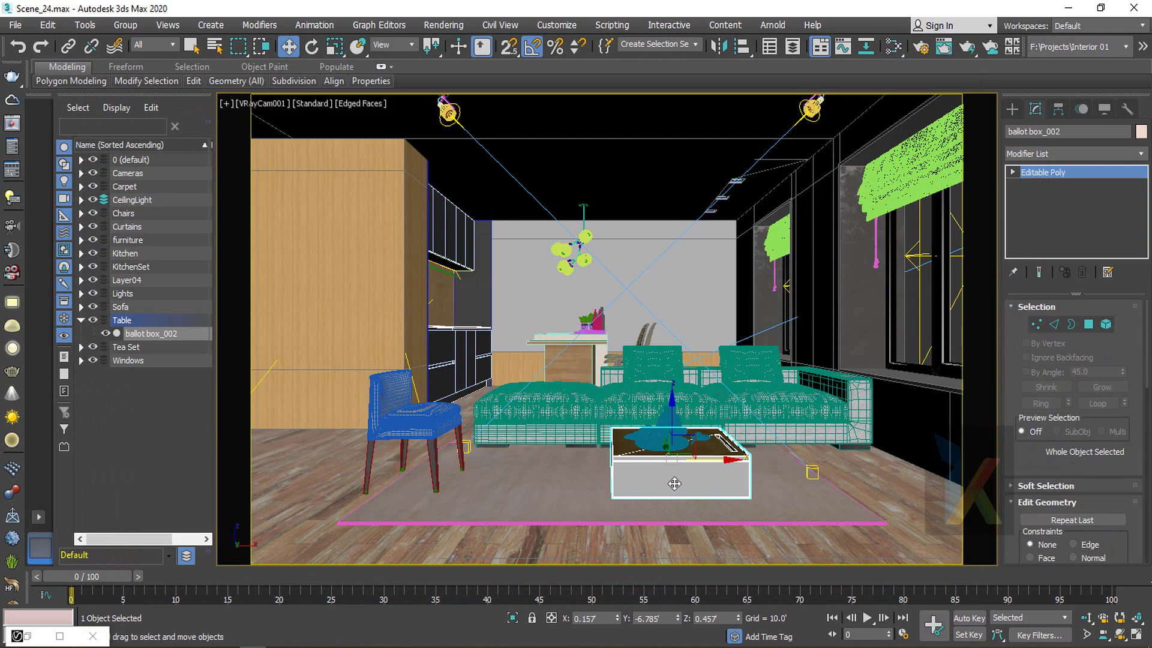
pyautogui.press('m')
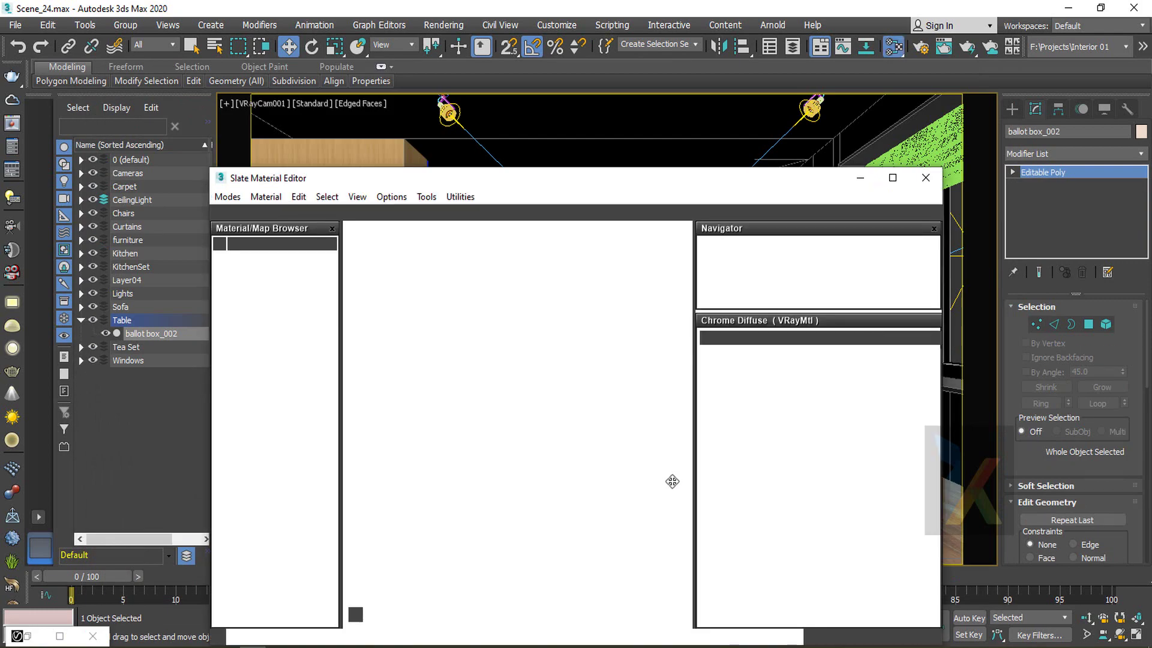
pyautogui.scroll(-5, 427, 471)
pyautogui.moveTo(467, 497); pyautogui.dragTo(585, 618, button='middle')
pyautogui.moveTo(532, 560); pyautogui.dragTo(433, 439, button='middle')
pyautogui.scroll(4, 583, 502)
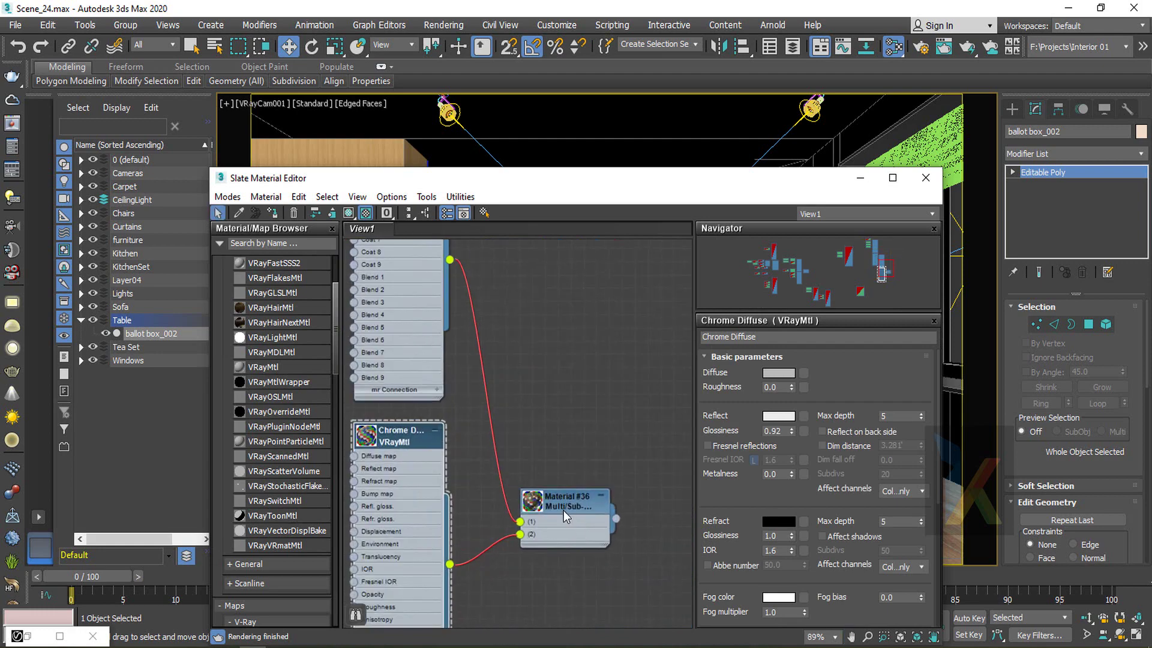
pyautogui.doubleClick(563, 510)
pyautogui.moveTo(541, 440); pyautogui.dragTo(605, 402, button='middle')
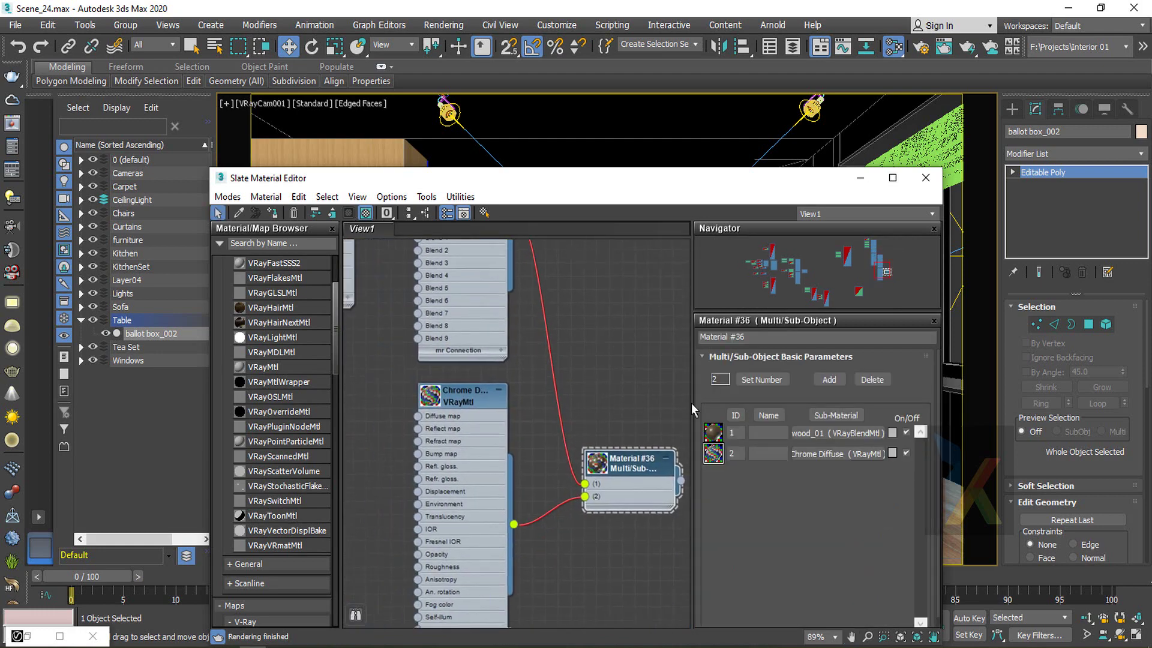
pyautogui.click(761, 340)
pyautogui.write('Table')
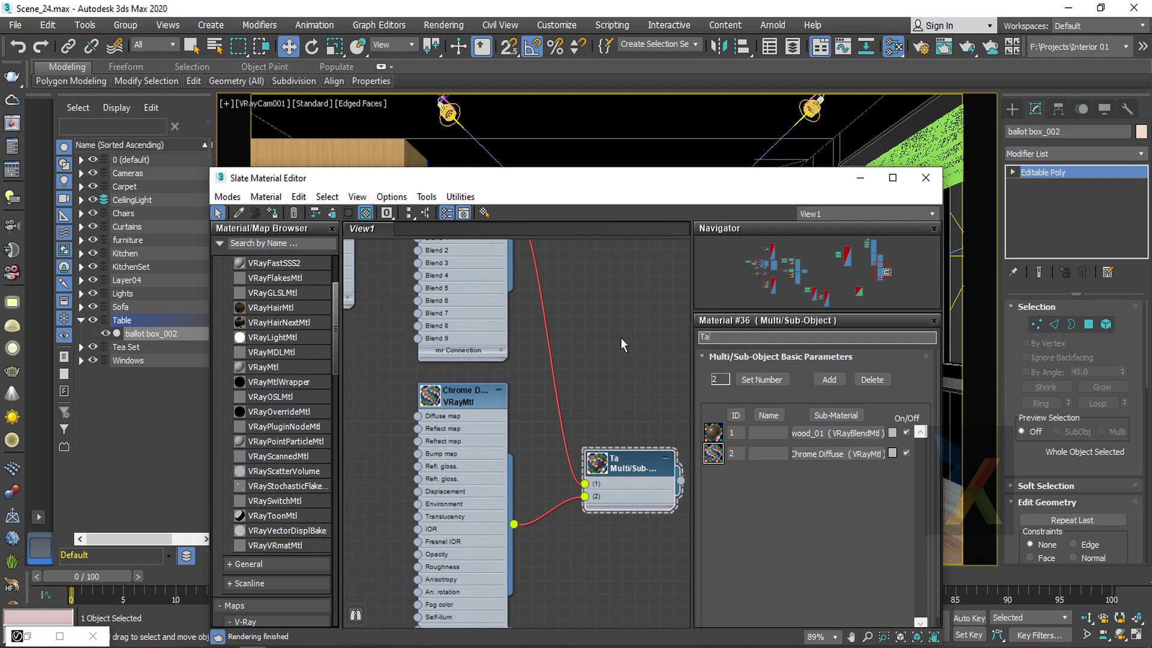
pyautogui.click(369, 395)
# Examine the node tree of the Table material, from the wood_01 blend and its bitmaps to the Chrome Diffuse sub-material
pyautogui.moveTo(434, 367); pyautogui.dragTo(499, 488, button='middle')
pyautogui.scroll(-2, 500, 488)
pyautogui.moveTo(512, 381); pyautogui.dragTo(572, 486, button='middle')
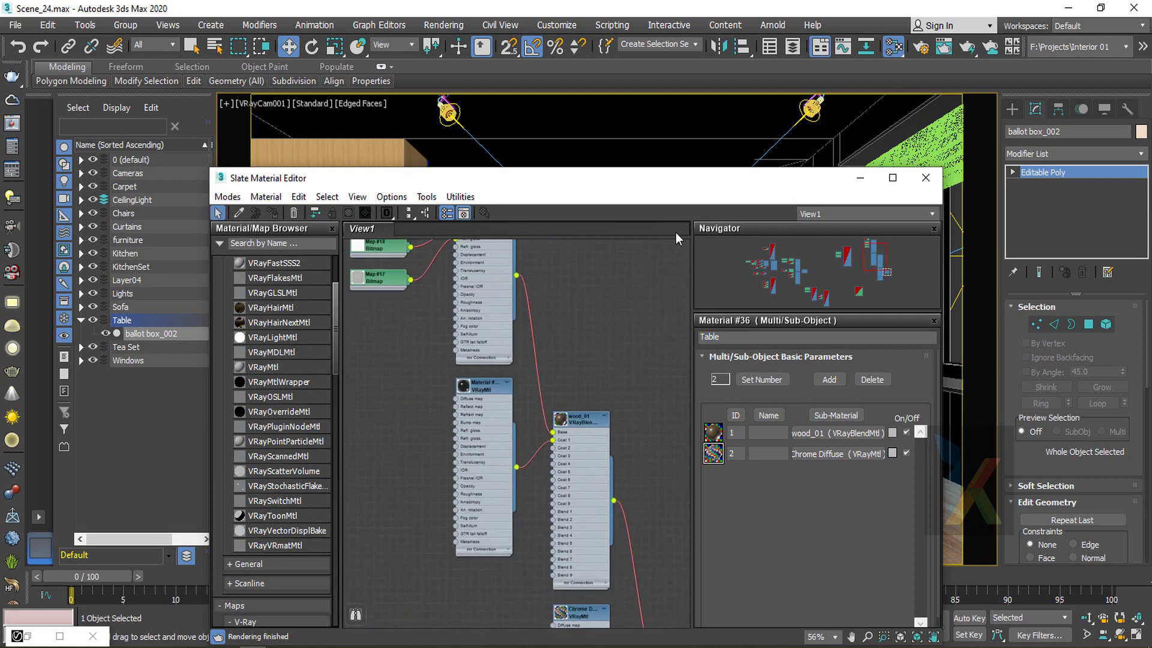
pyautogui.moveTo(657, 185); pyautogui.dragTo(428, 480)
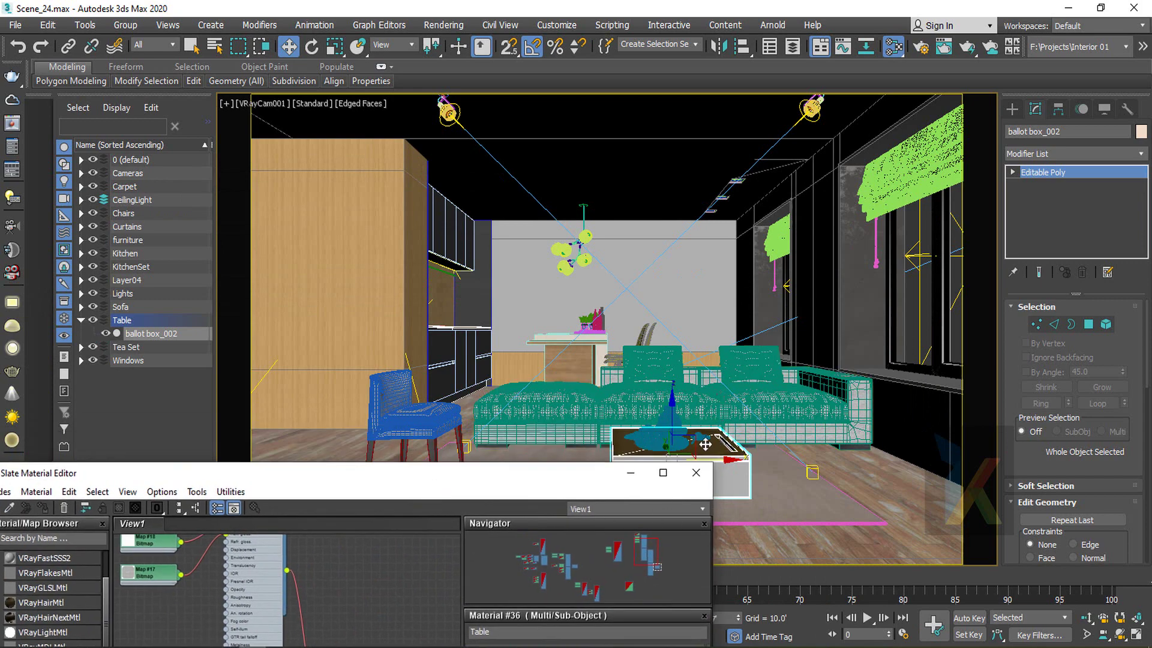
pyautogui.moveTo(502, 474); pyautogui.dragTo(739, 257)
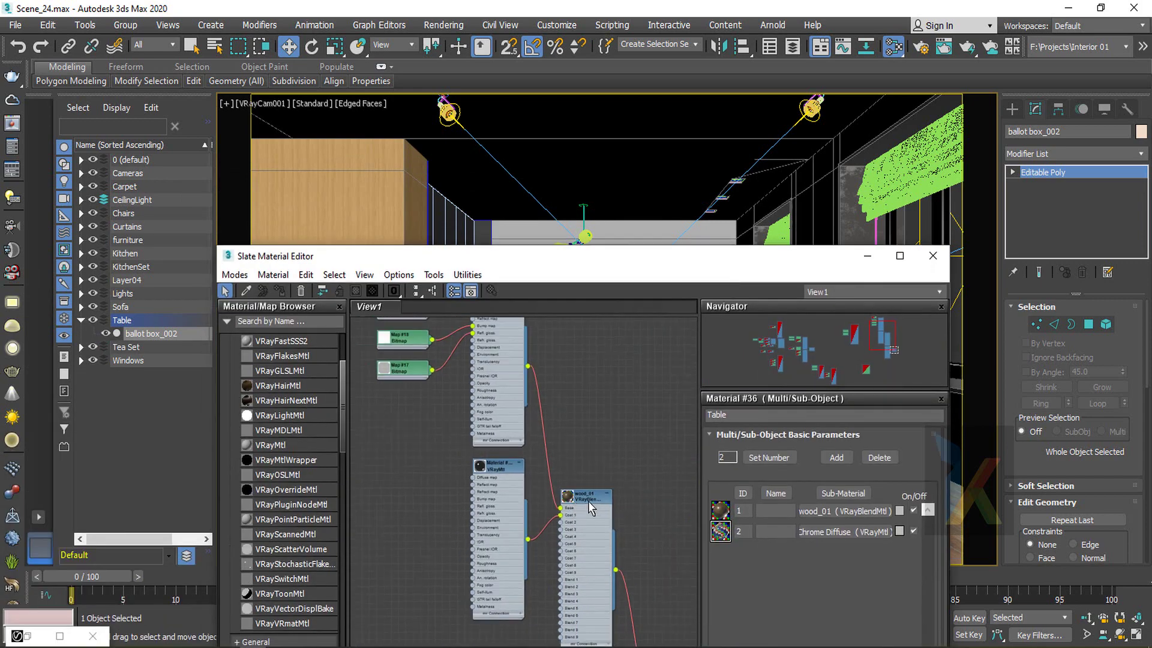
pyautogui.scroll(3, 588, 502)
pyautogui.moveTo(452, 422); pyautogui.dragTo(617, 636, button='middle')
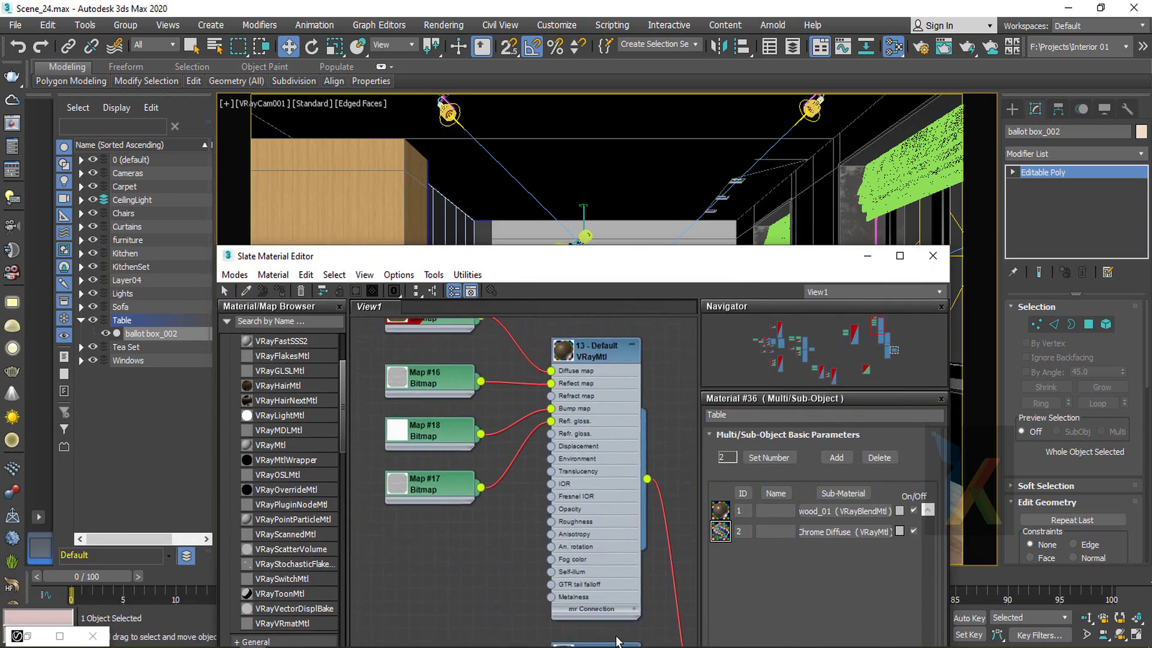
pyautogui.scroll(-2, 618, 640)
pyautogui.scroll(3, 583, 419)
pyautogui.scroll(-3, 476, 579)
pyautogui.moveTo(540, 646); pyautogui.dragTo(500, 495, button='middle')
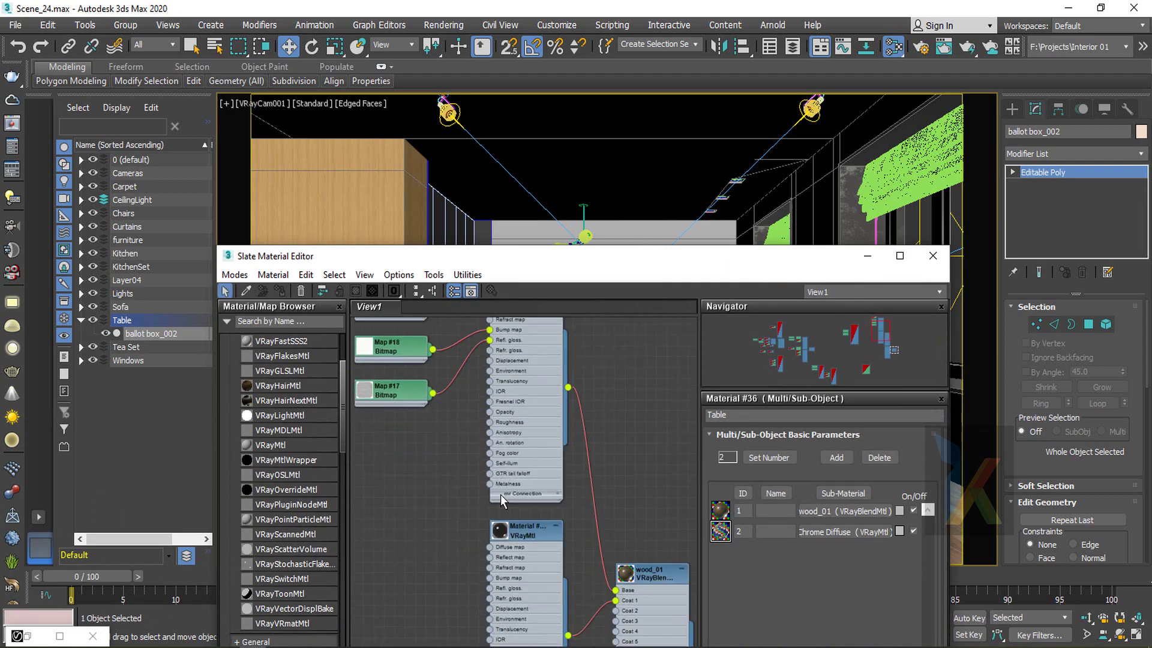
pyautogui.moveTo(534, 545); pyautogui.dragTo(430, 355, button='middle')
pyautogui.moveTo(523, 576); pyautogui.dragTo(501, 359, button='middle')
pyautogui.scroll(2, 544, 420)
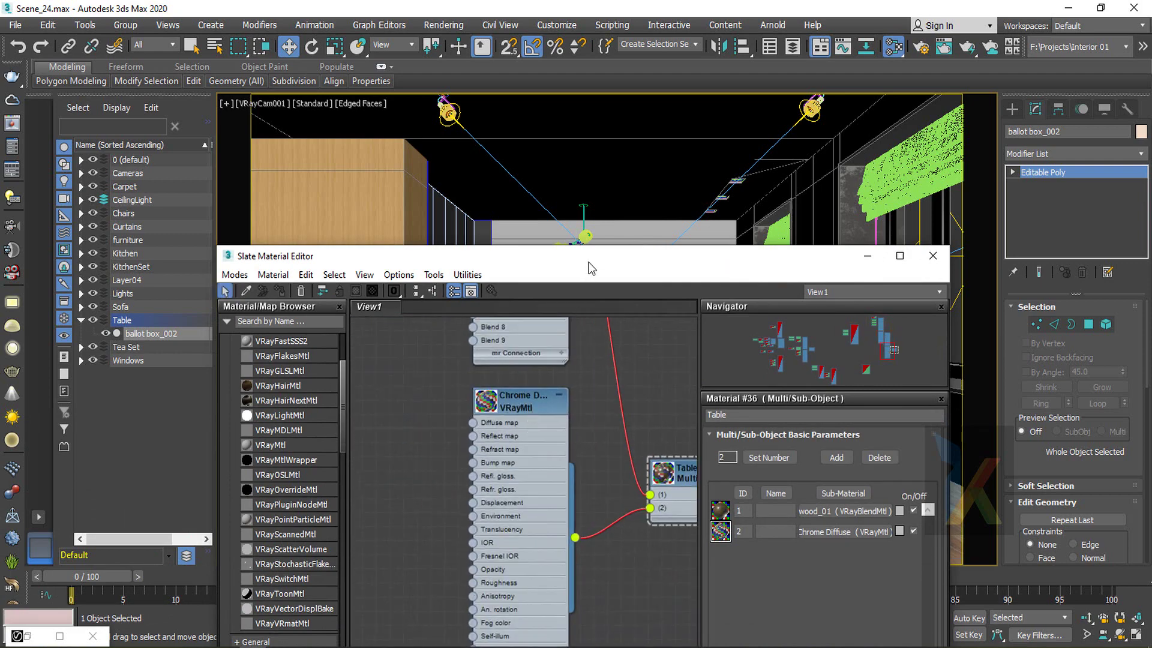
# Open the Chrome Diffuse sub-material, enable Fresnel reflections and set its Reflect color to a grey of value 158
pyautogui.moveTo(589, 262); pyautogui.dragTo(638, 299)
pyautogui.scroll(2, 501, 458)
pyautogui.doubleClick(543, 433)
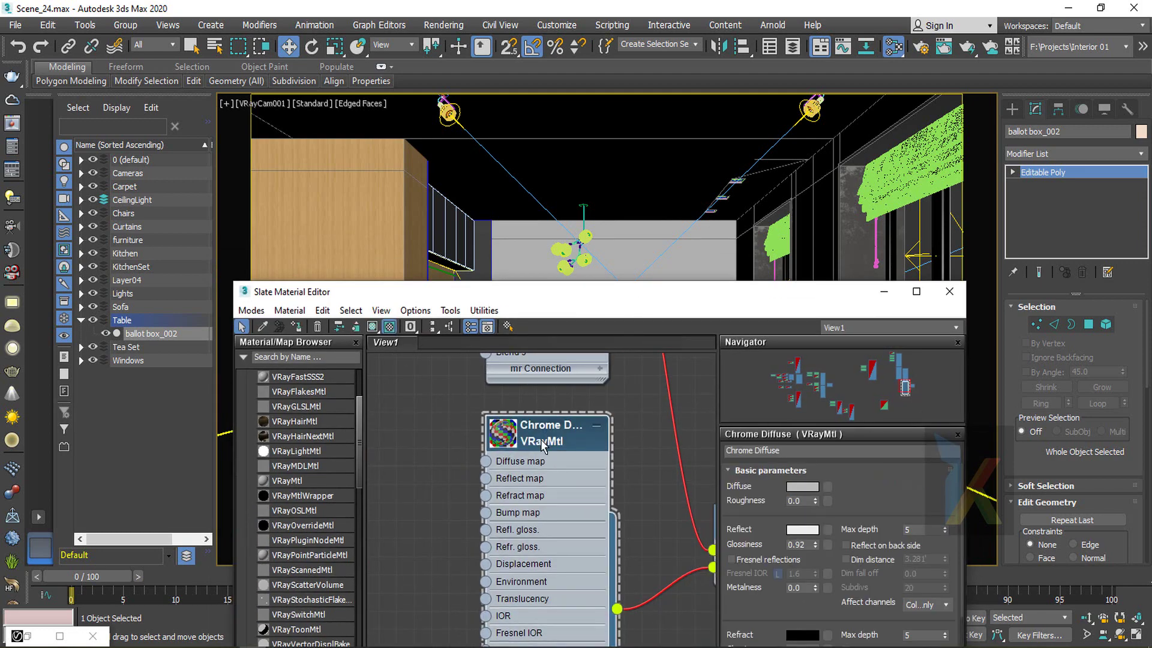
pyautogui.click(751, 563)
pyautogui.click(802, 534)
pyautogui.moveTo(424, 196); pyautogui.dragTo(425, 182)
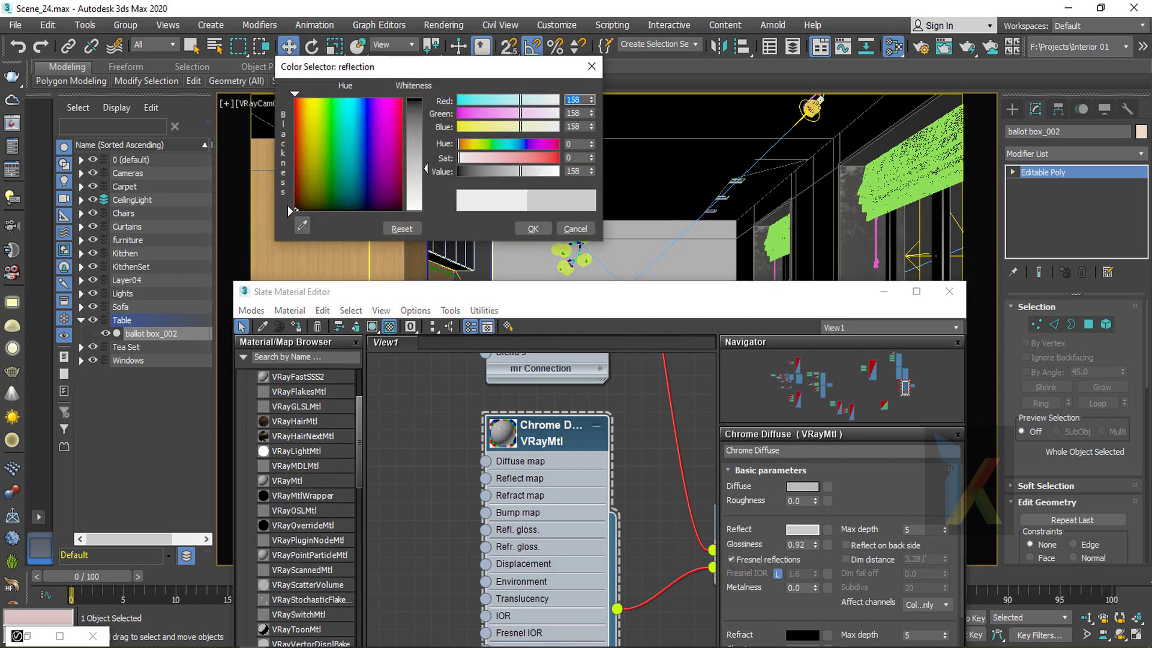
pyautogui.click(533, 231)
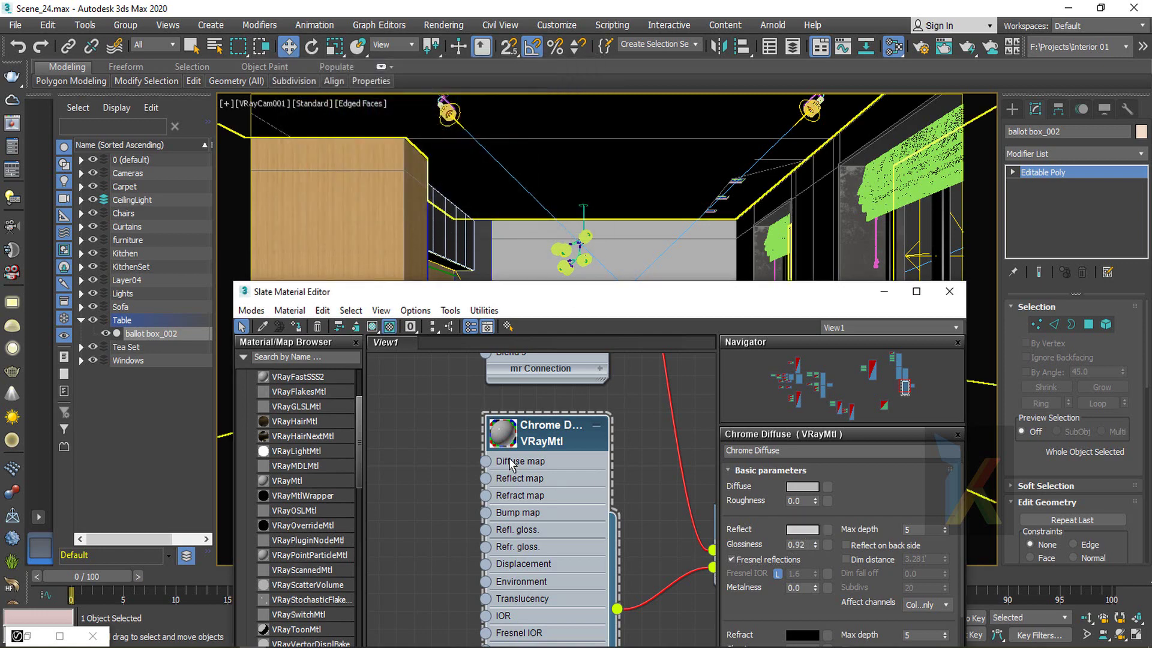
# Try a darker Reflect grey of value 69 and a reflection Glossiness of 0.75 on Chrome Diffuse
pyautogui.click(796, 530)
pyautogui.click(424, 129)
pyautogui.click(535, 232)
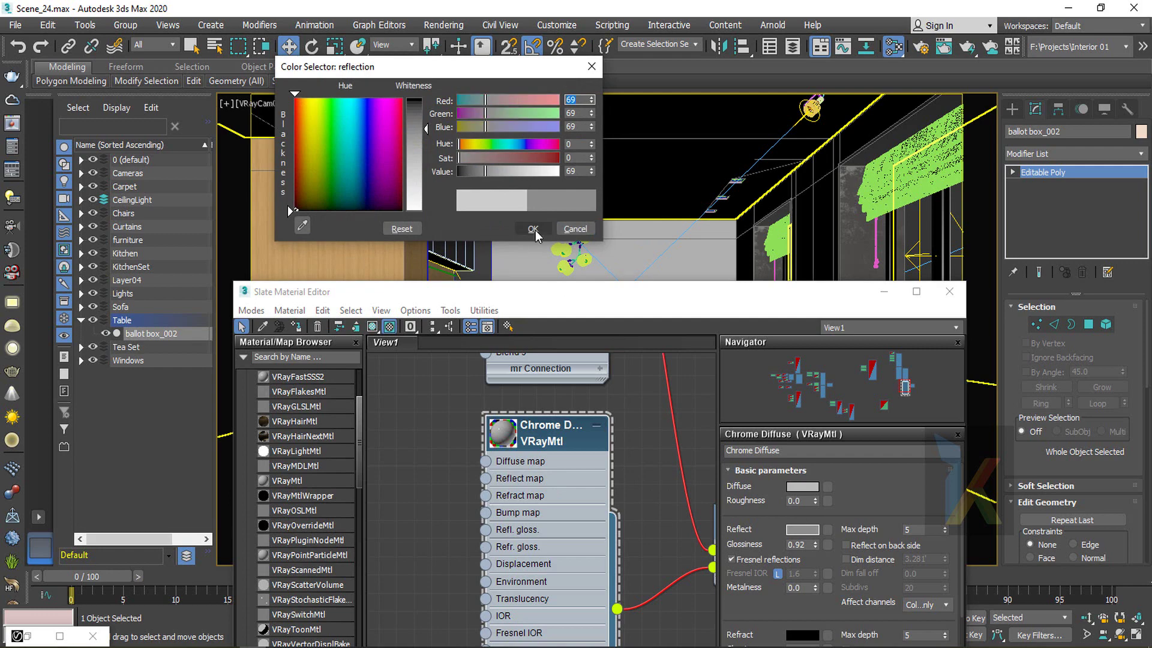
pyautogui.moveTo(809, 544); pyautogui.dragTo(752, 538)
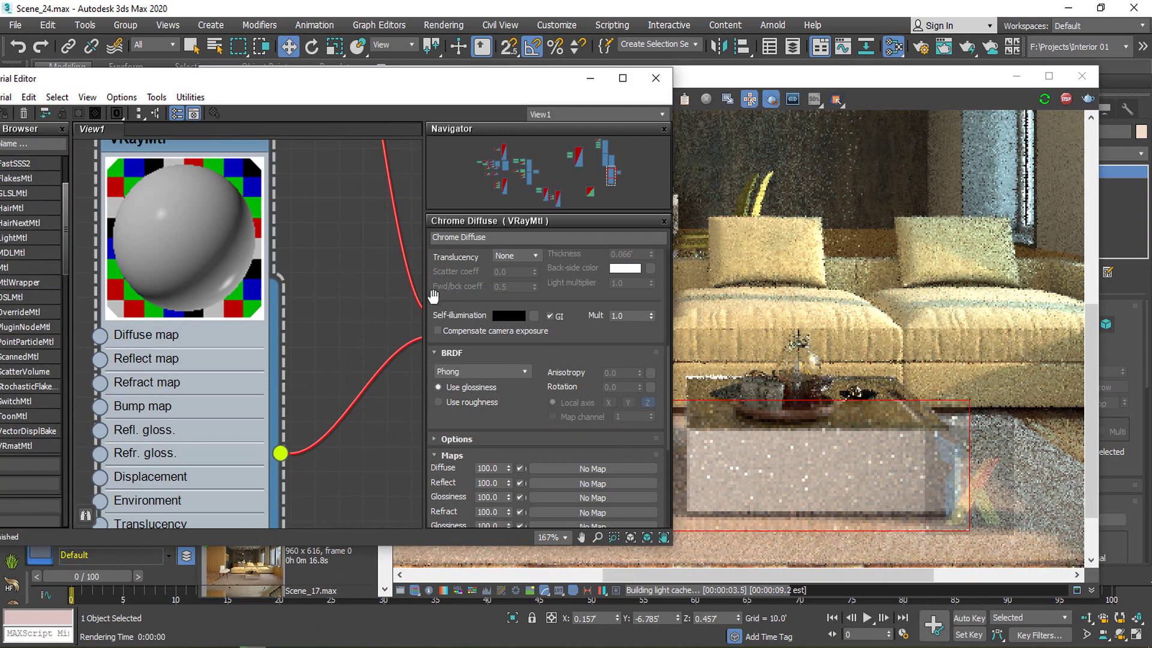
# Try a Reflect grey of value 121 and a reflection Glossiness of 0.85 on Chrome Diffuse
pyautogui.scroll(5, 492, 345)
pyautogui.scroll(-1, 492, 345)
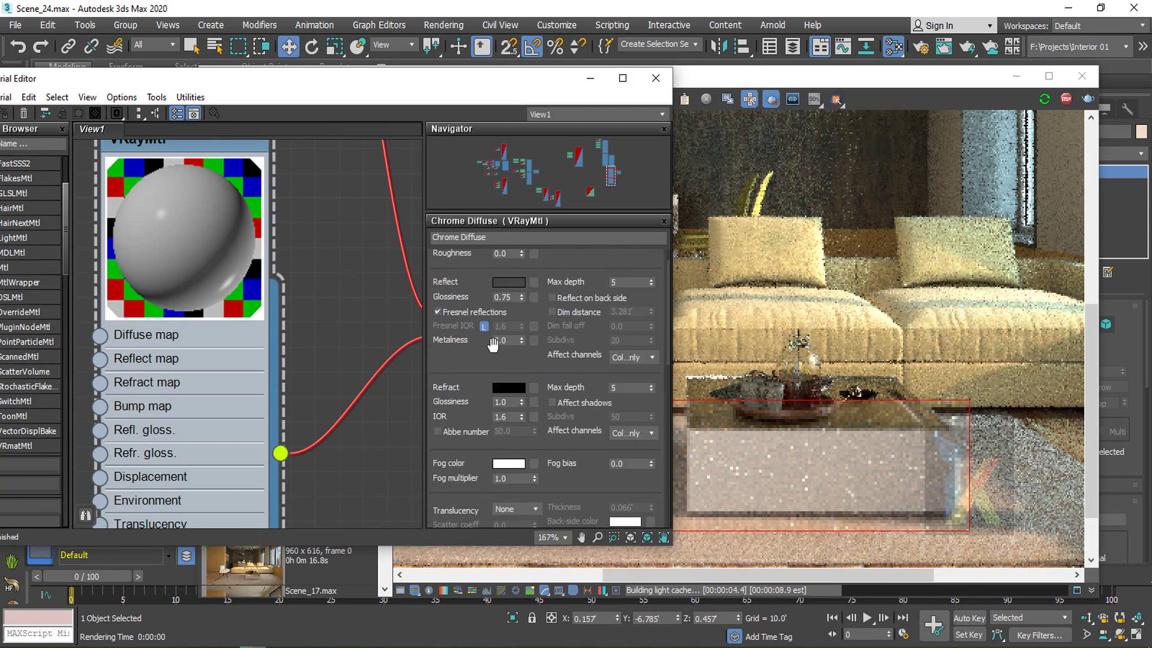
pyautogui.scroll(1, 492, 343)
pyautogui.click(508, 317)
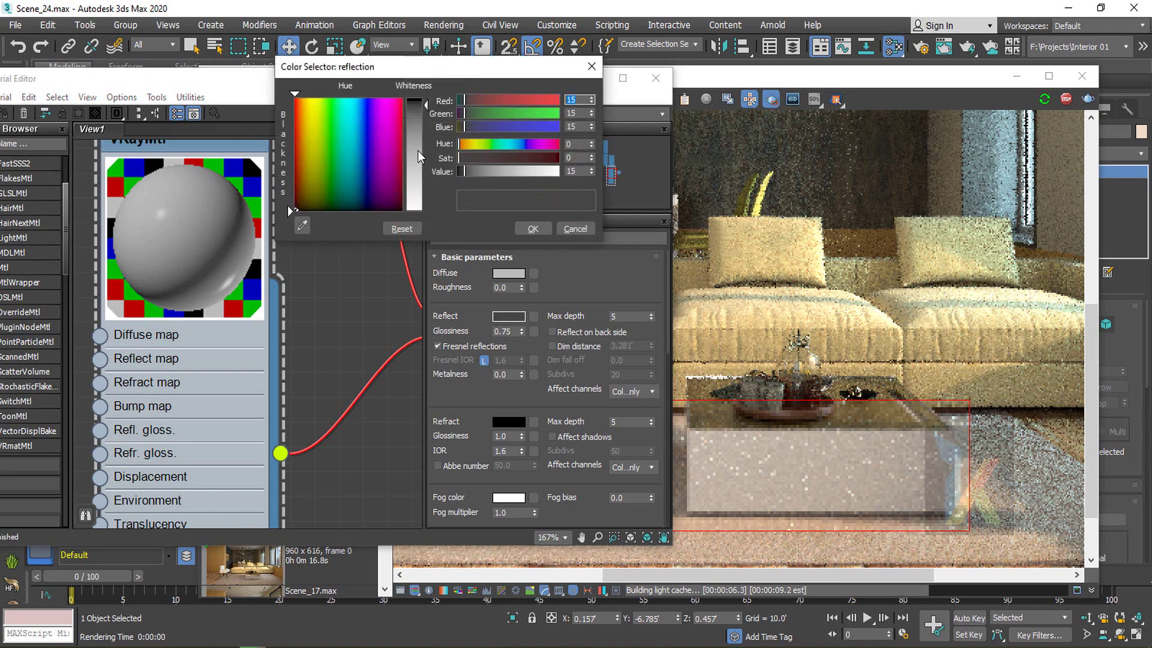
pyautogui.moveTo(417, 150); pyautogui.dragTo(418, 153)
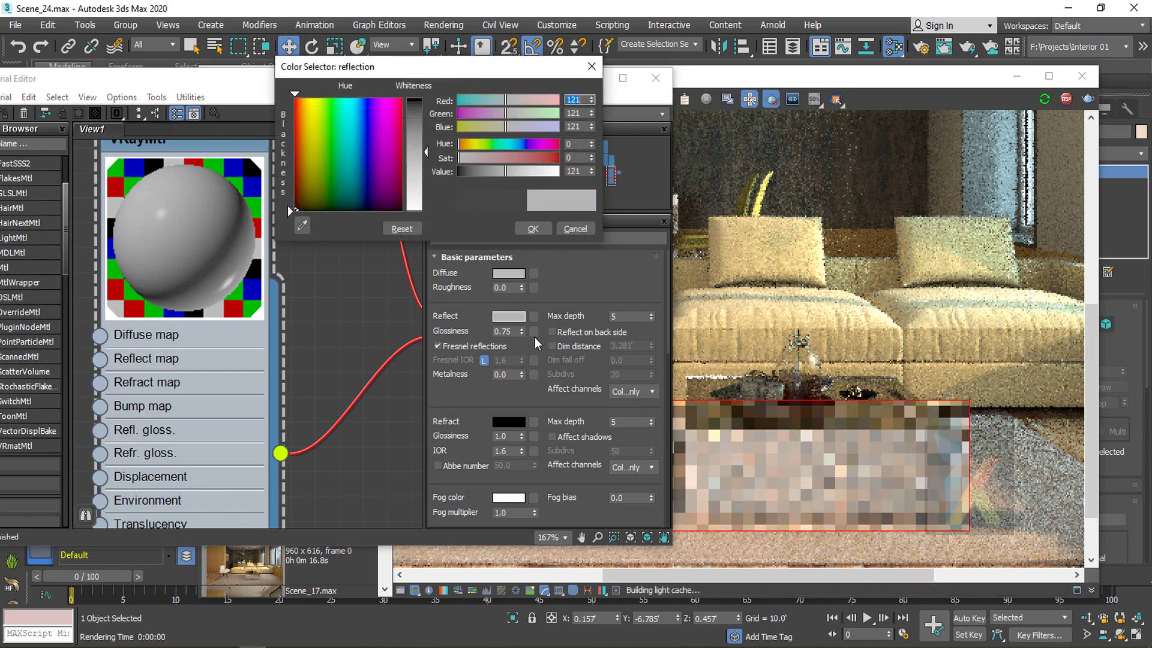
pyautogui.click(531, 229)
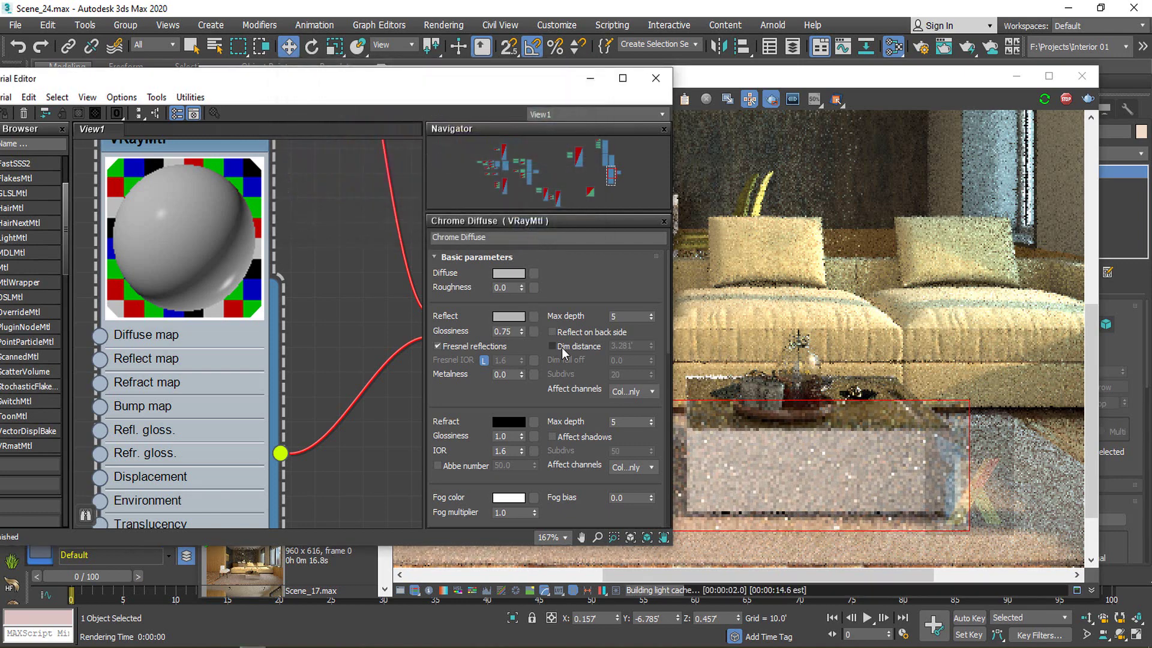
pyautogui.click(514, 330)
pyautogui.write('0.85')
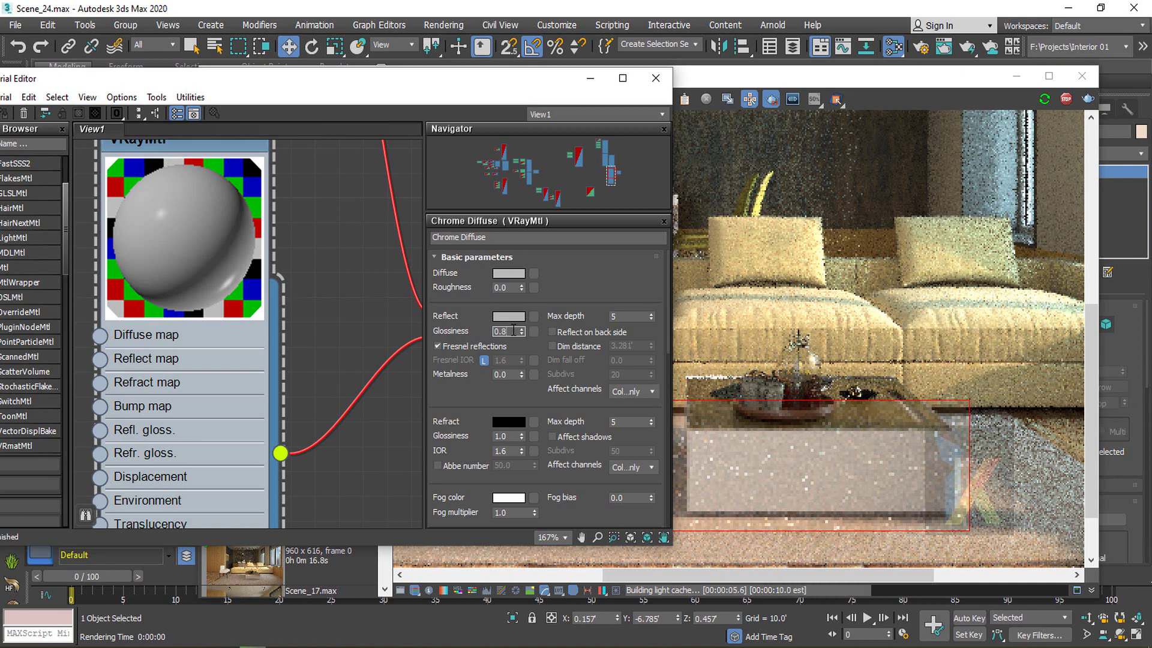
pyautogui.press('Return')
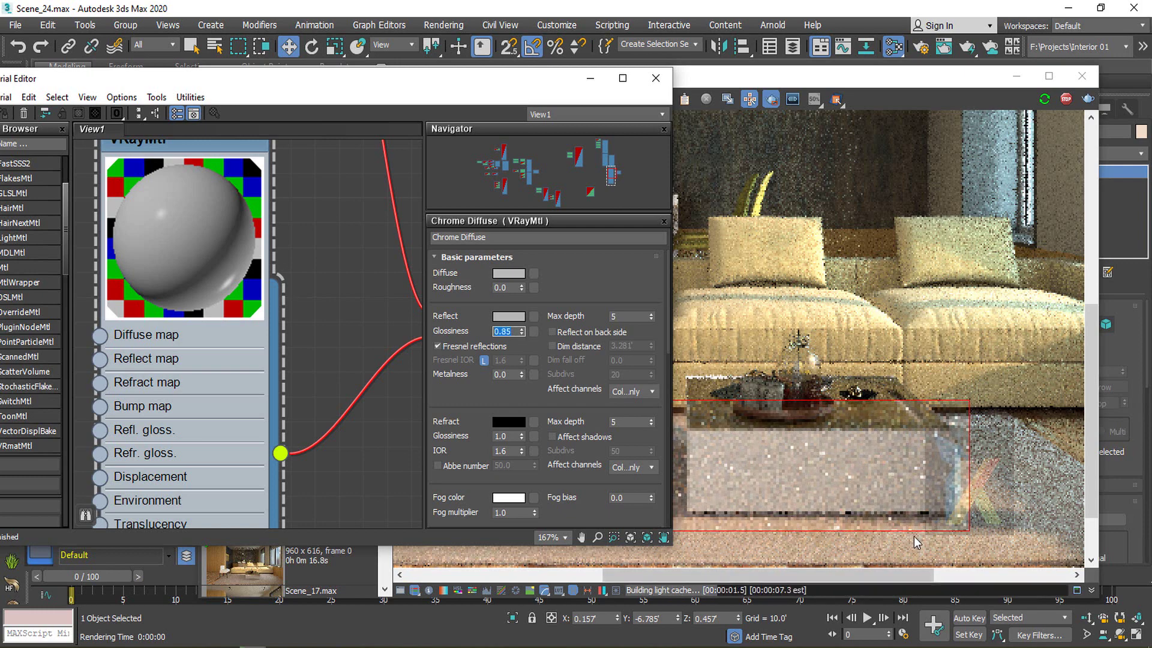
# Narrow the render region to the right part of the coffee table's front and set Chrome Diffuse's reflection Glossiness to 0.9
pyautogui.moveTo(830, 430); pyautogui.dragTo(952, 535)
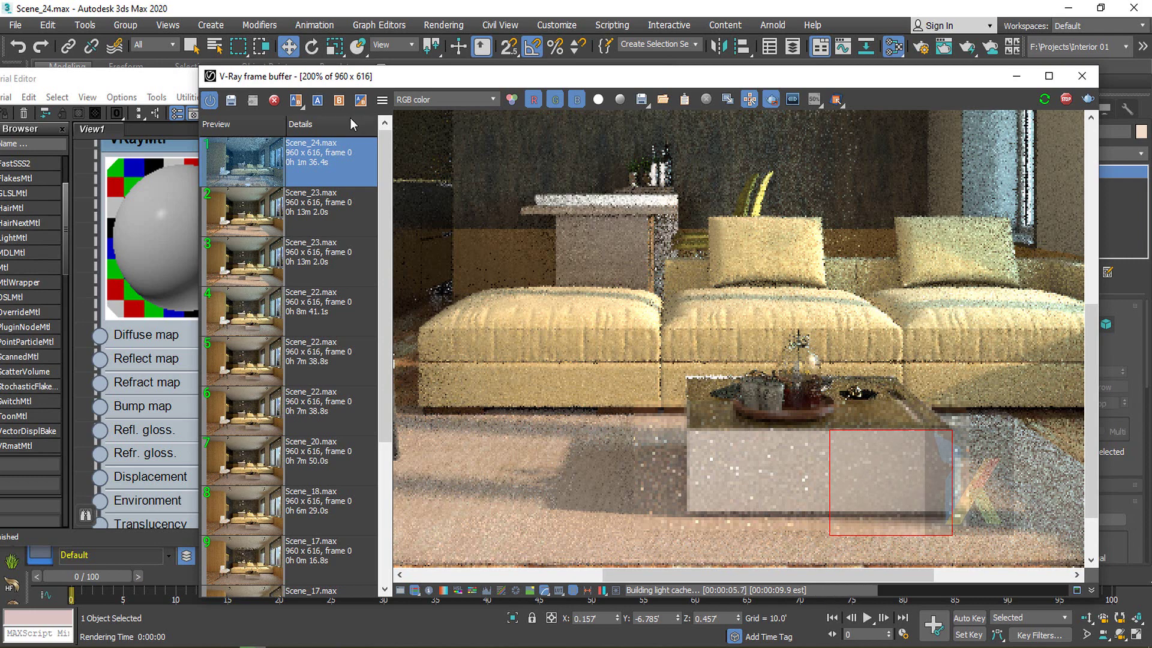
pyautogui.click(158, 76)
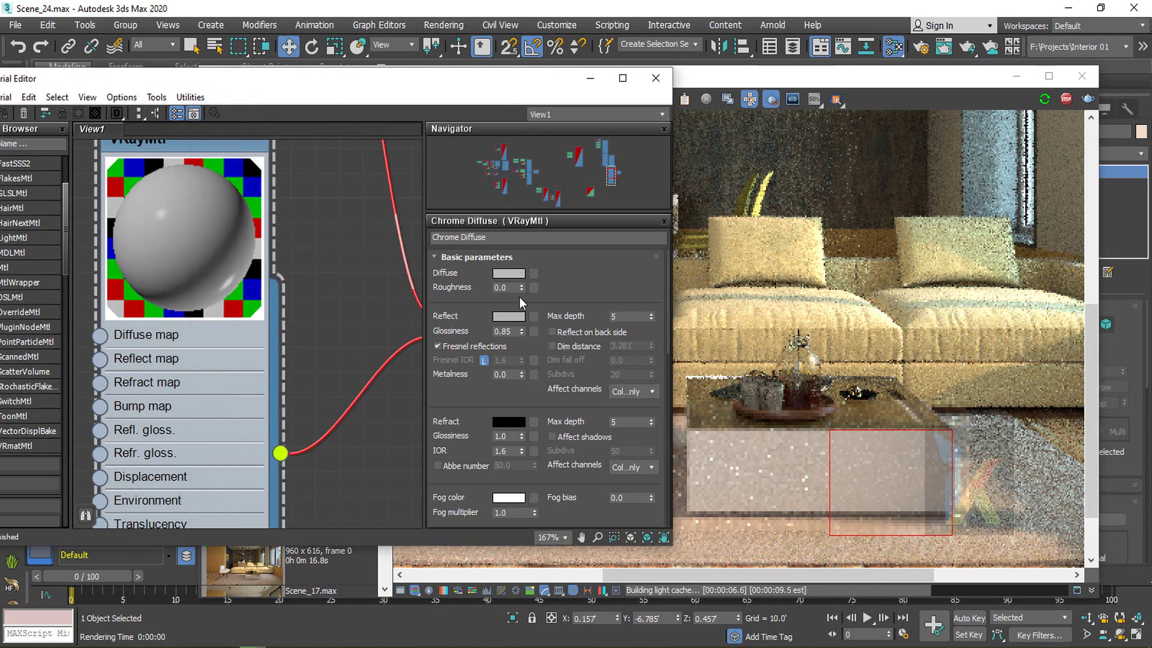
pyautogui.click(514, 331)
pyautogui.press('BackSpace')
pyautogui.press('BackSpace')
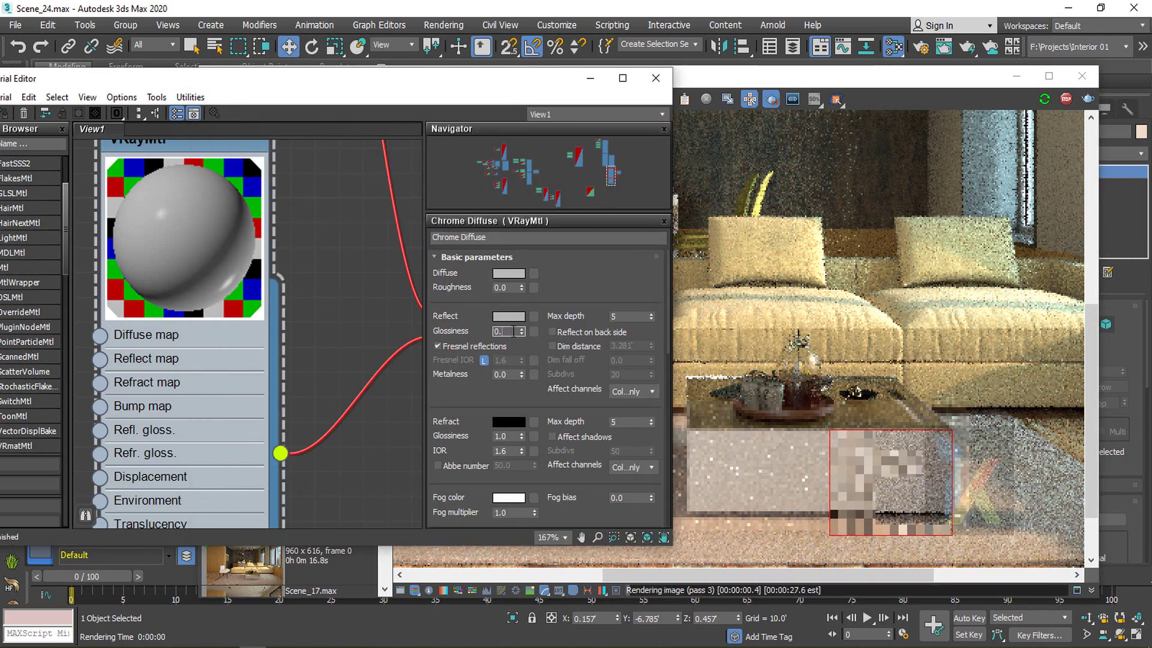
pyautogui.write('9')
pyautogui.press('Return')
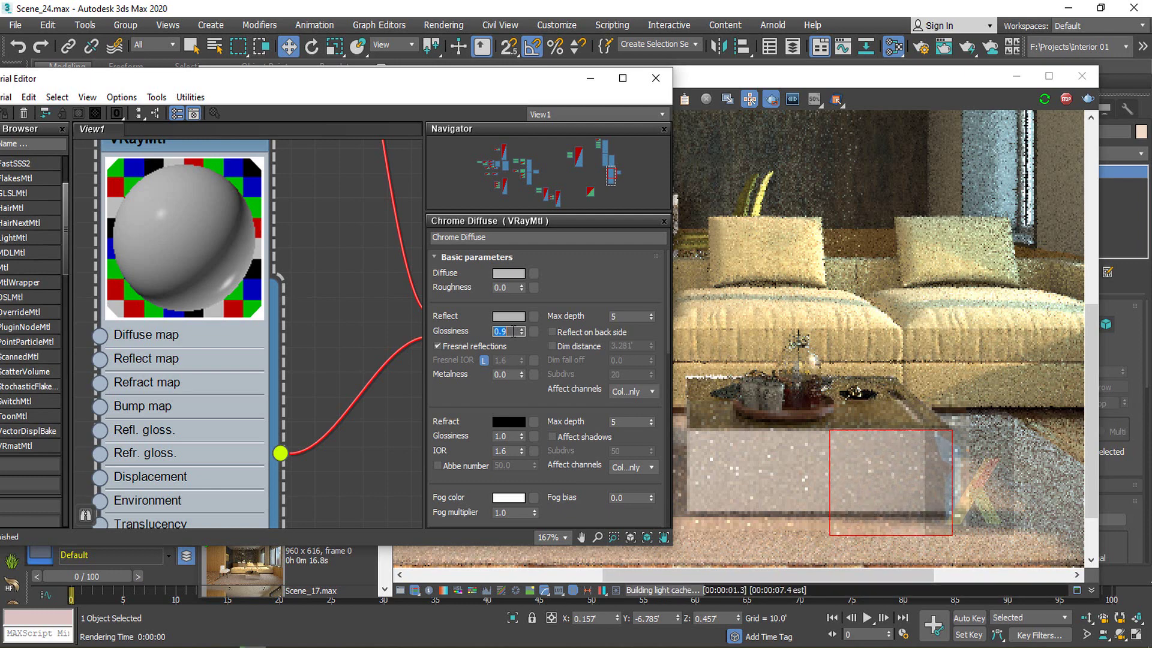
# Set Chrome Diffuse's Reflect color to pure white, value 255
pyautogui.click(501, 316)
pyautogui.moveTo(428, 152); pyautogui.dragTo(427, 211)
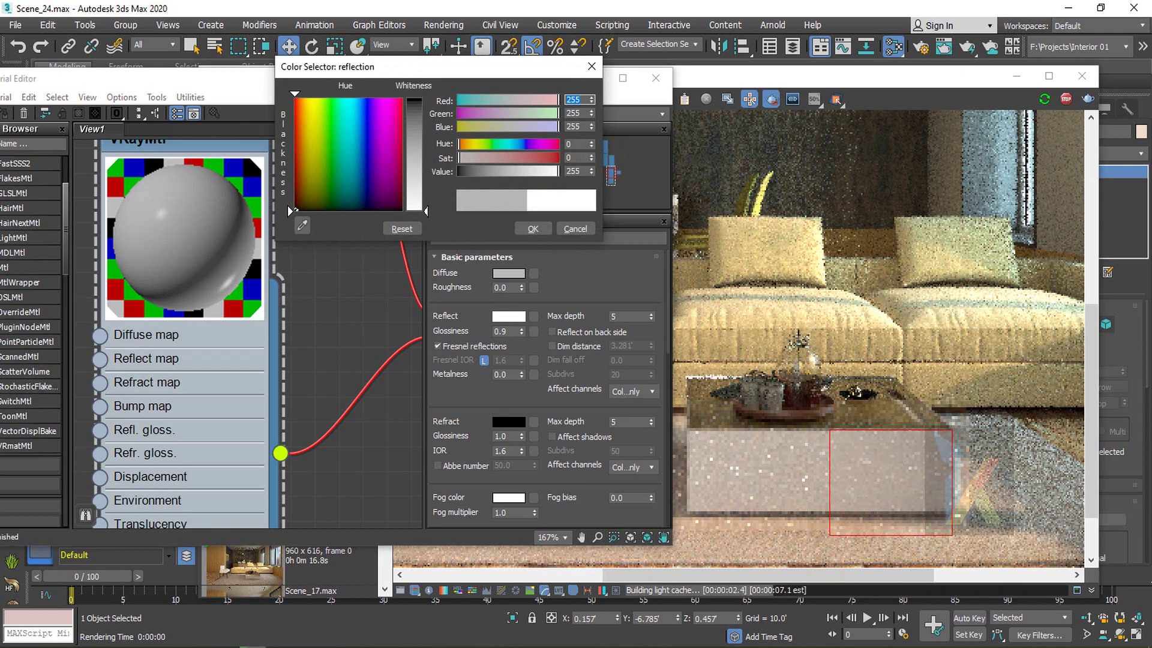
pyautogui.click(533, 228)
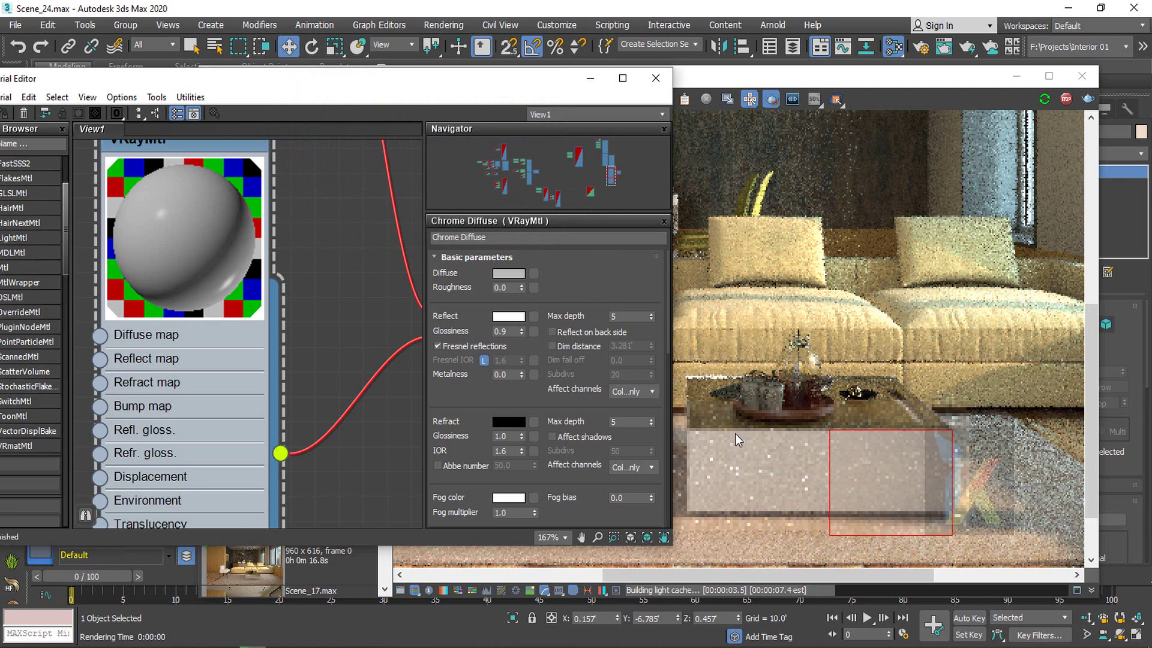
# Compare Chrome Diffuse with Fresnel reflections off and on, keep them on, and set an unlocked Fresnel IOR of 5
pyautogui.click(459, 350)
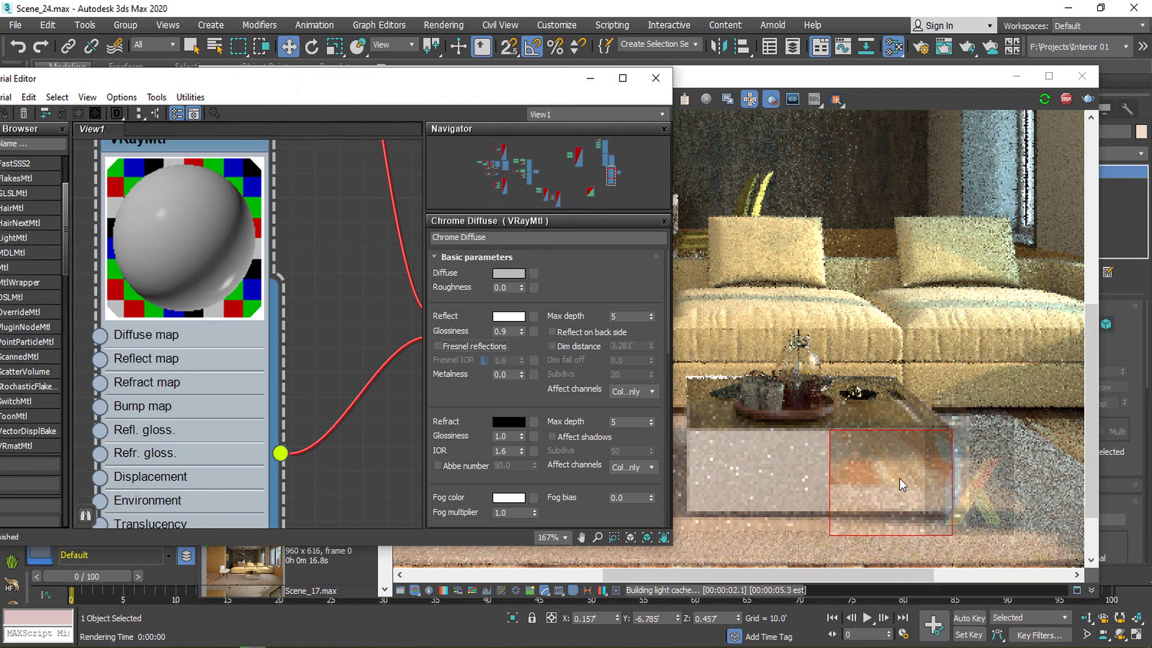
pyautogui.click(443, 348)
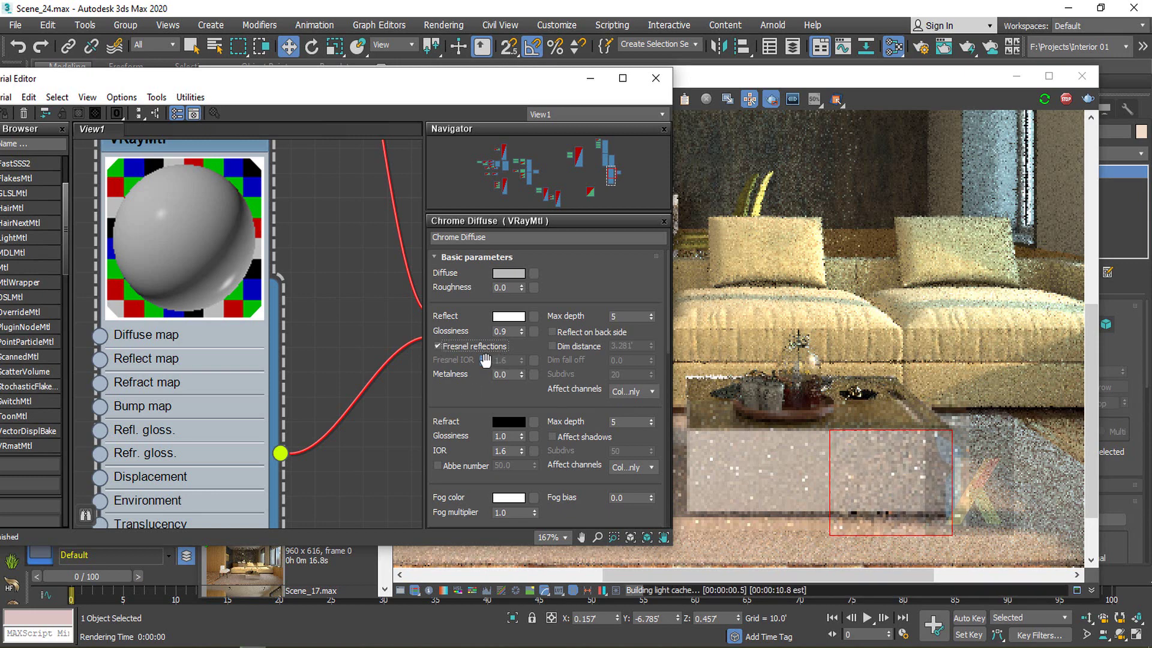
pyautogui.doubleClick(513, 361)
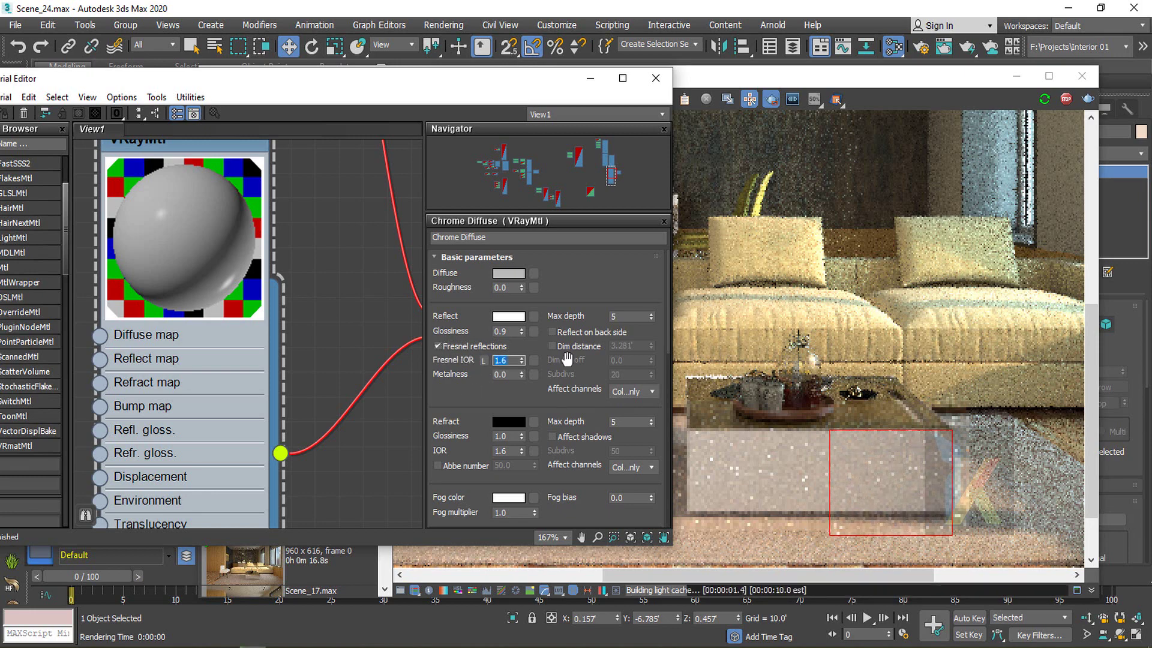
pyautogui.write('5')
pyautogui.press('Return')
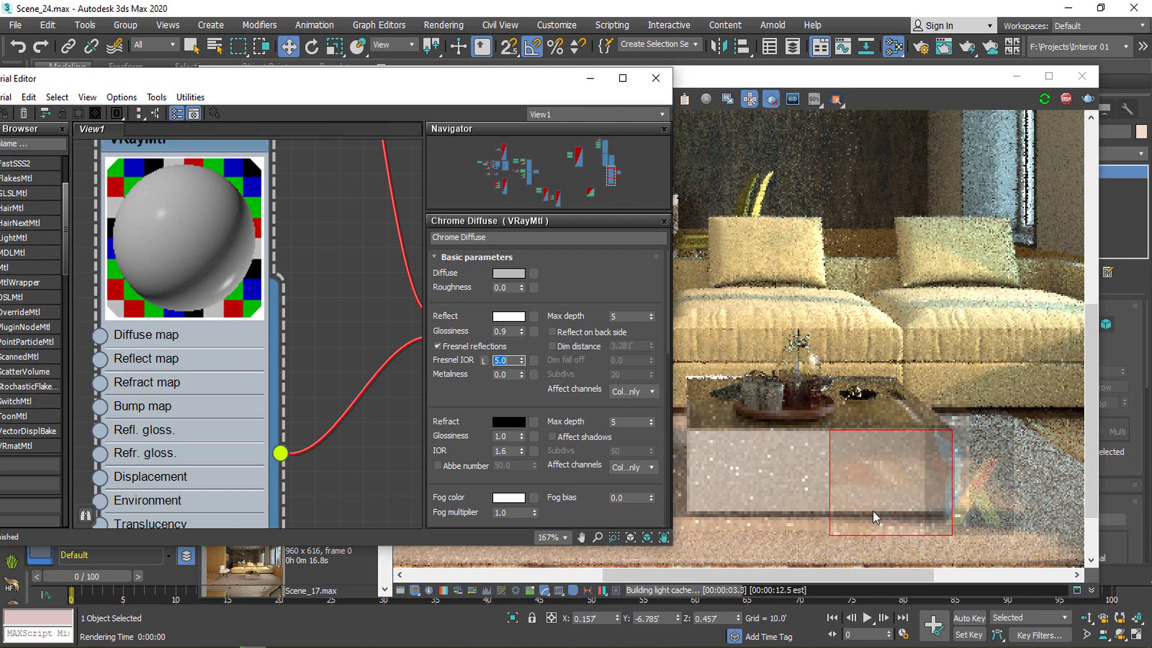
# Set Chrome Diffuse's Fresnel IOR to 3, check the coffee table's front in the region render, and stop rendering
pyautogui.scroll(-3, 880, 505)
pyautogui.scroll(2, 859, 509)
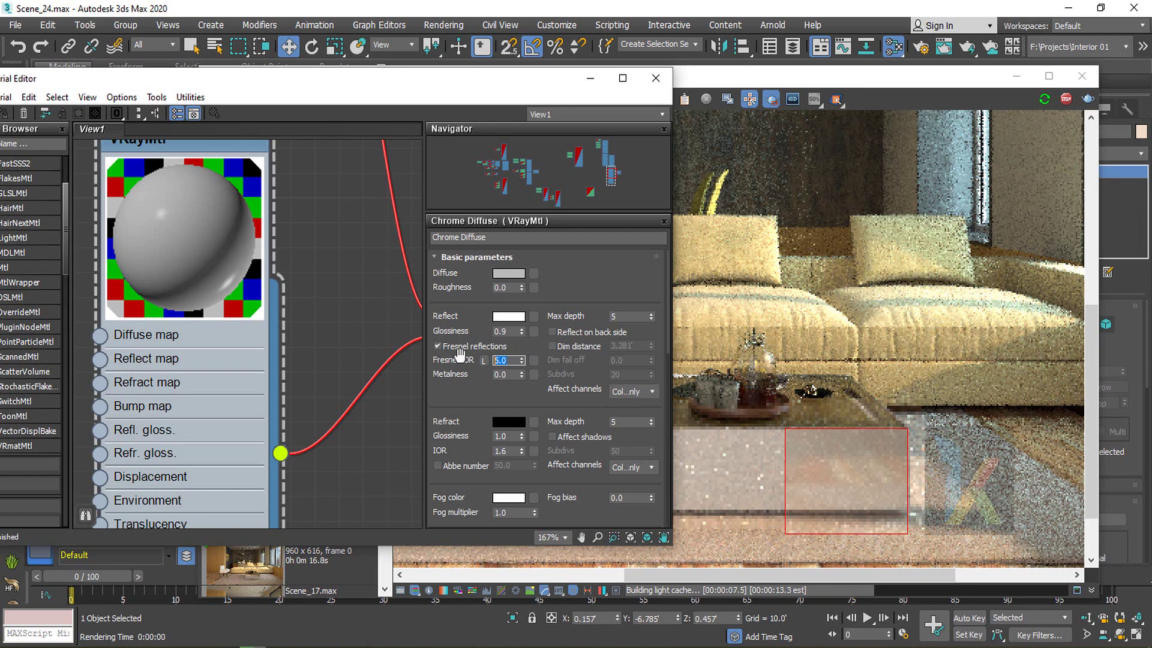
pyautogui.write('3')
pyautogui.press('Return')
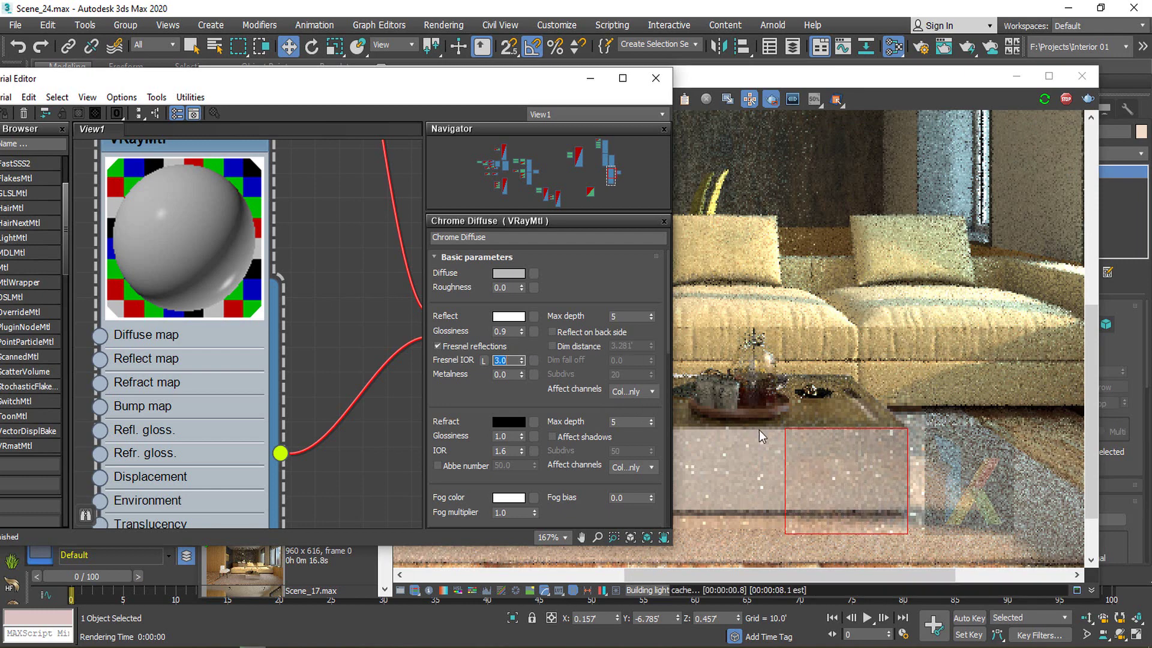
pyautogui.scroll(-2, 859, 480)
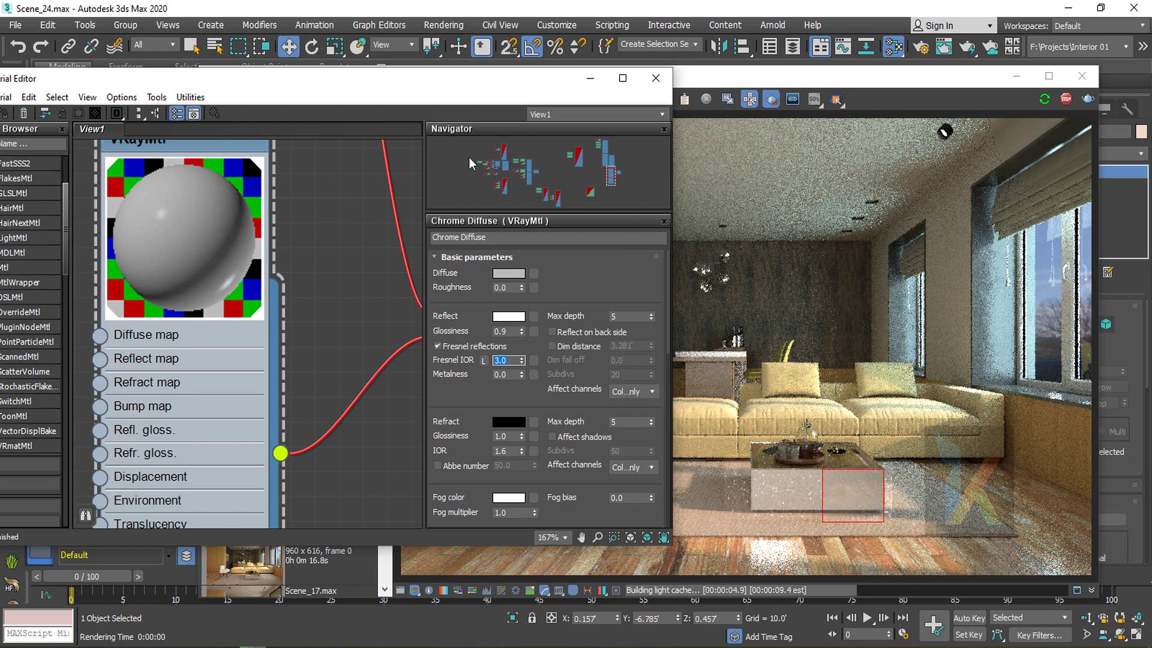
pyautogui.scroll(2, 861, 508)
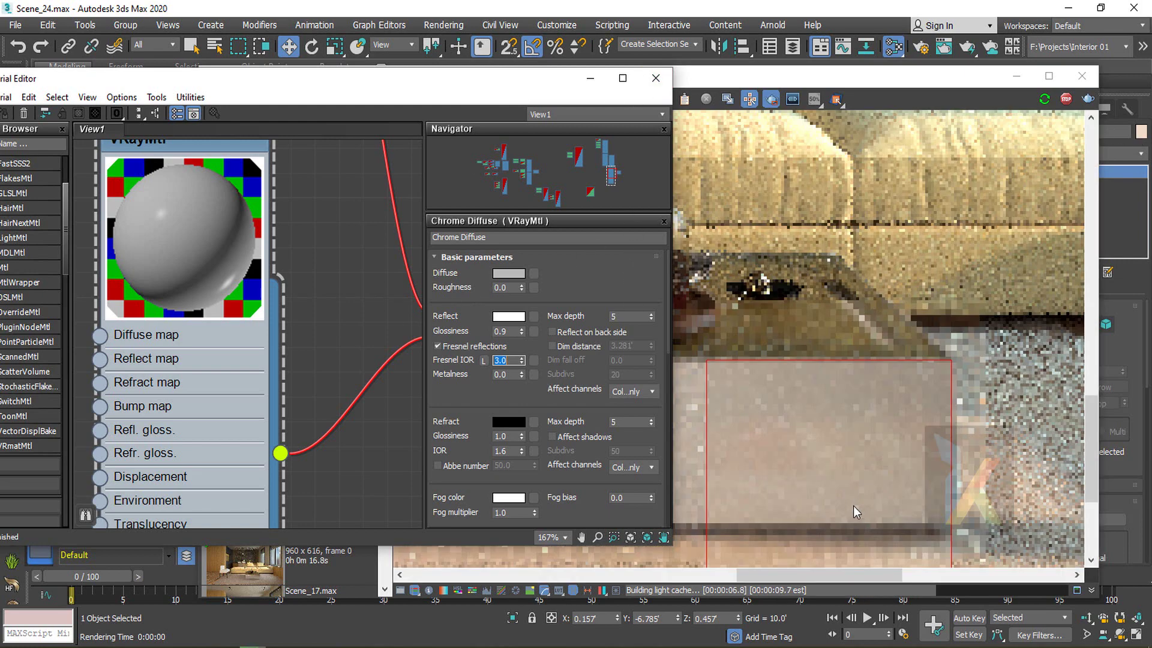
pyautogui.scroll(-1, 828, 483)
pyautogui.click(1062, 104)
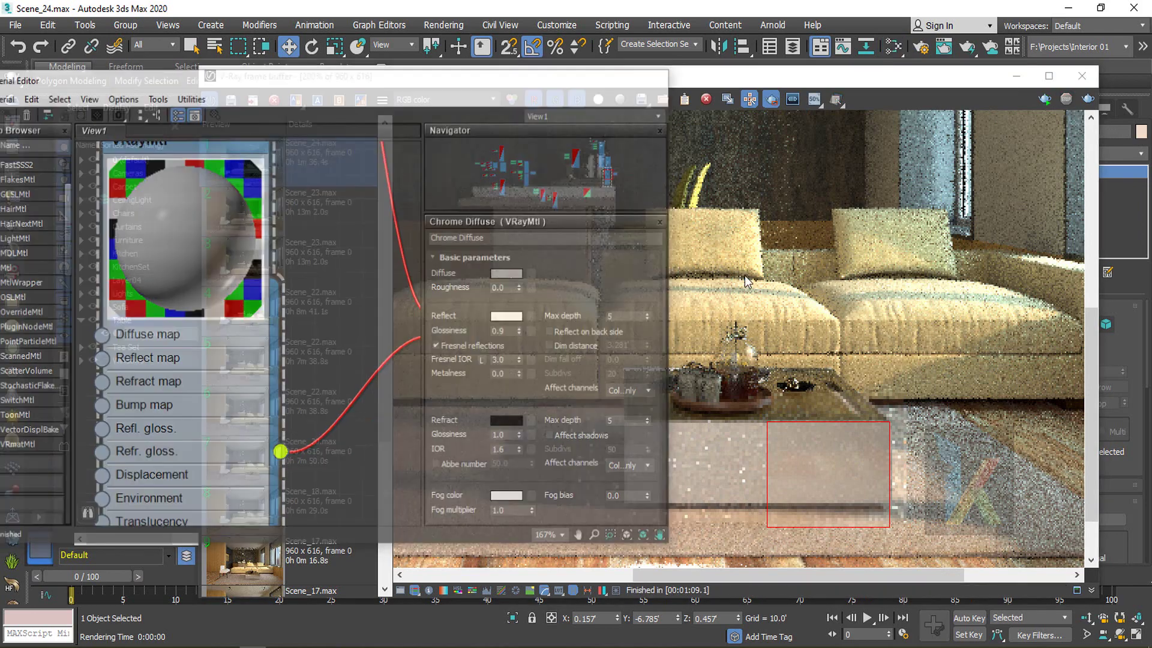
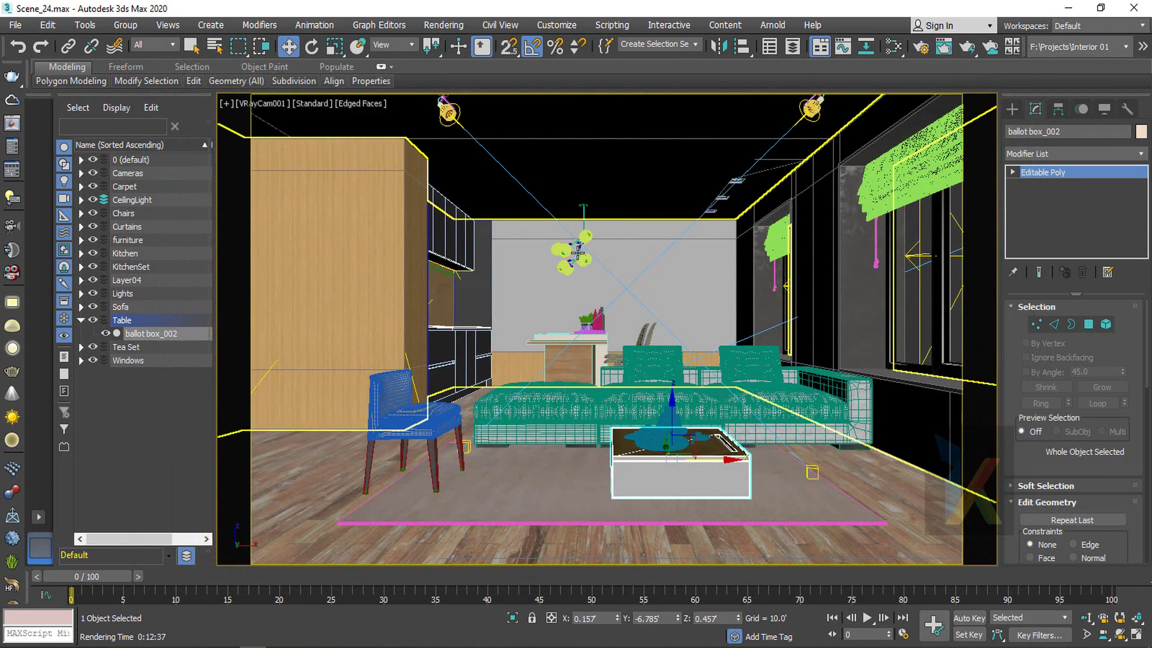
pyautogui.click(568, 251)
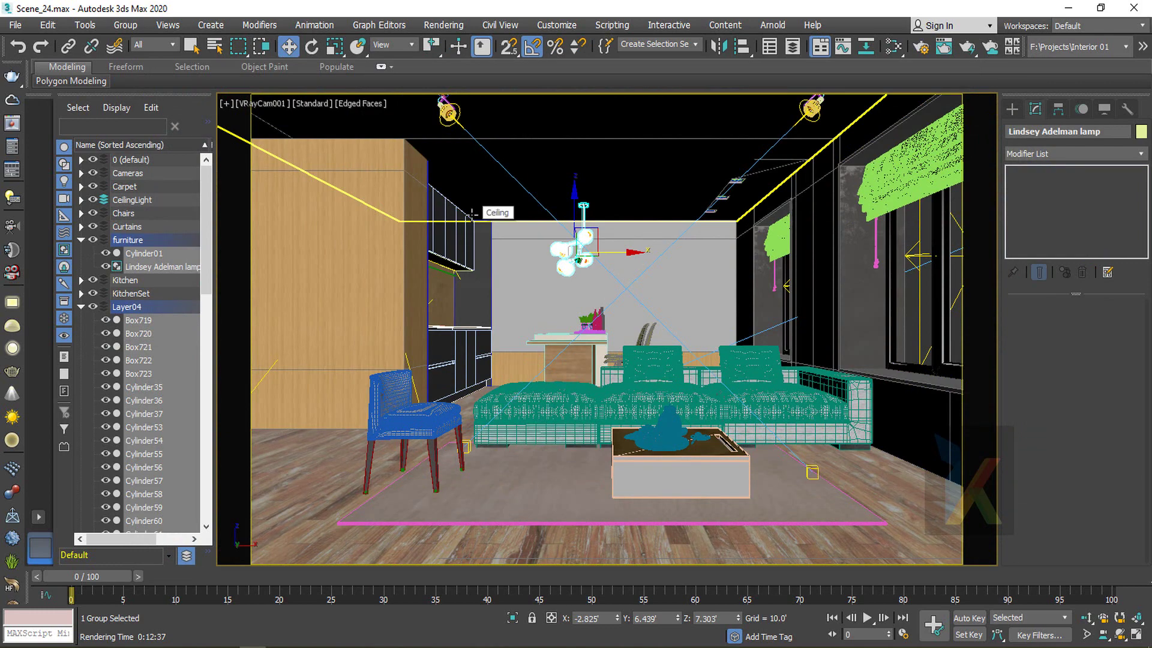
pyautogui.press('F3')
pyautogui.click(544, 237)
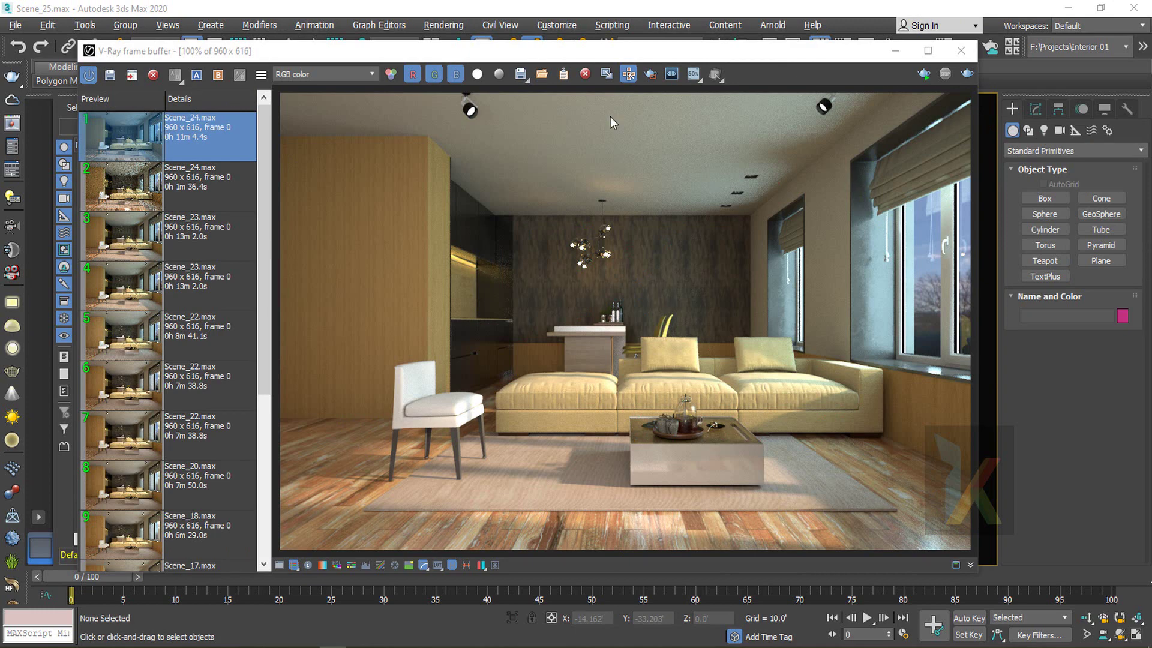
# Open the render setup and set the output width to 4096 with the image aspect locked
pyautogui.moveTo(584, 55); pyautogui.dragTo(586, 63)
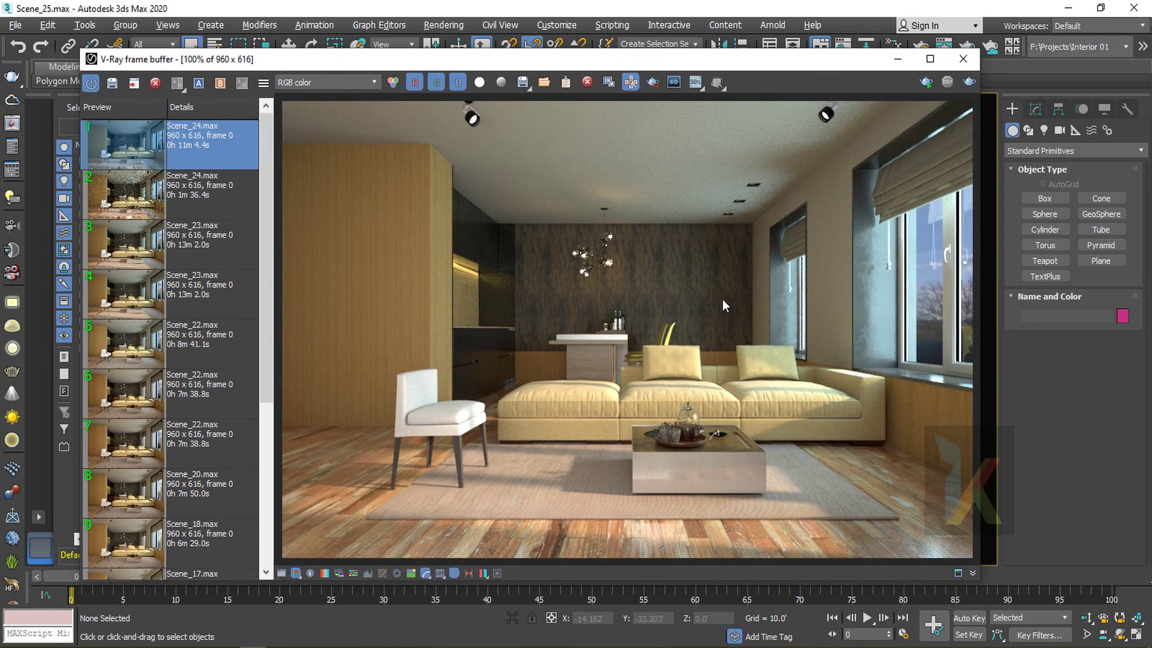
pyautogui.moveTo(794, 57); pyautogui.dragTo(813, 81)
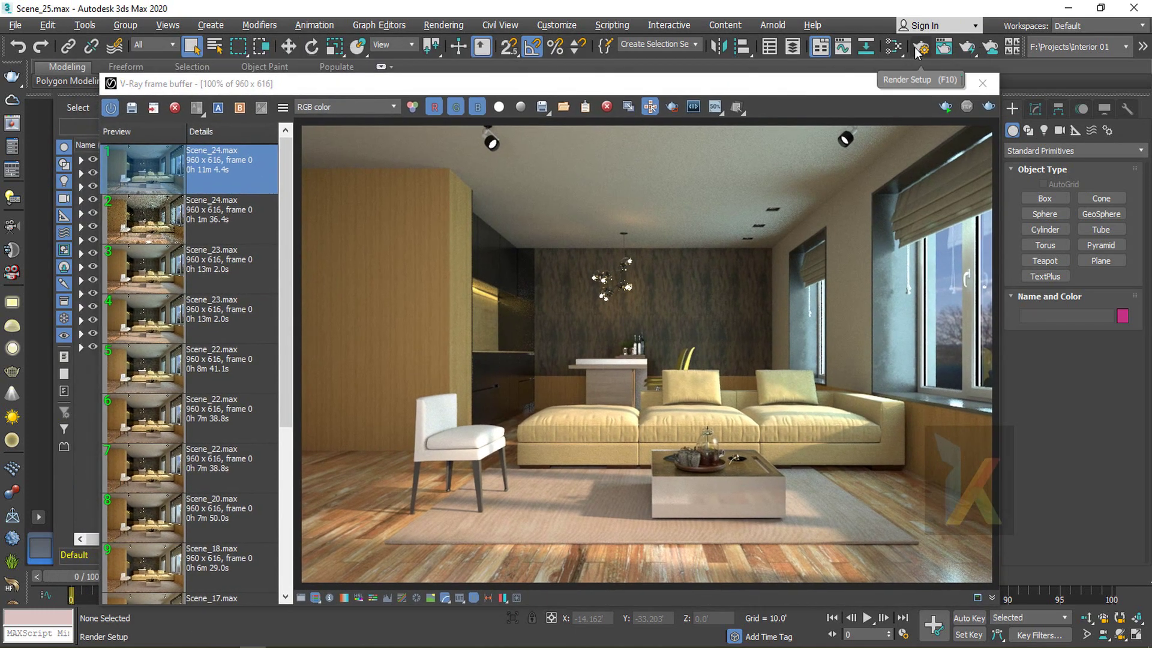
pyautogui.press('F10')
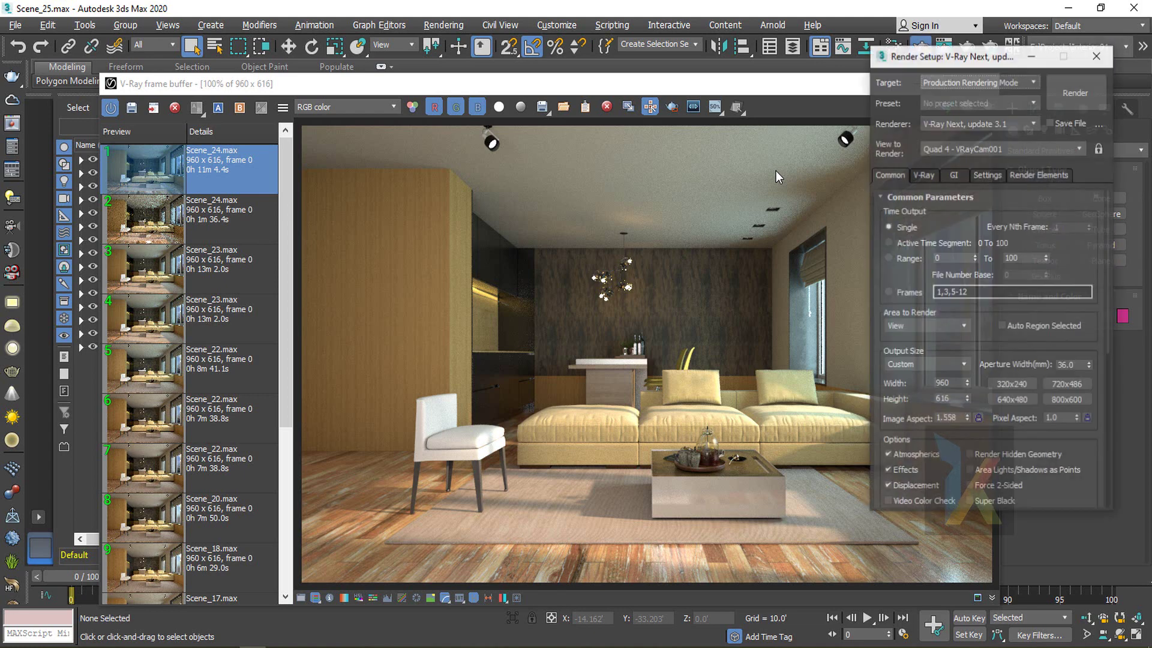
pyautogui.moveTo(917, 58); pyautogui.dragTo(570, 55)
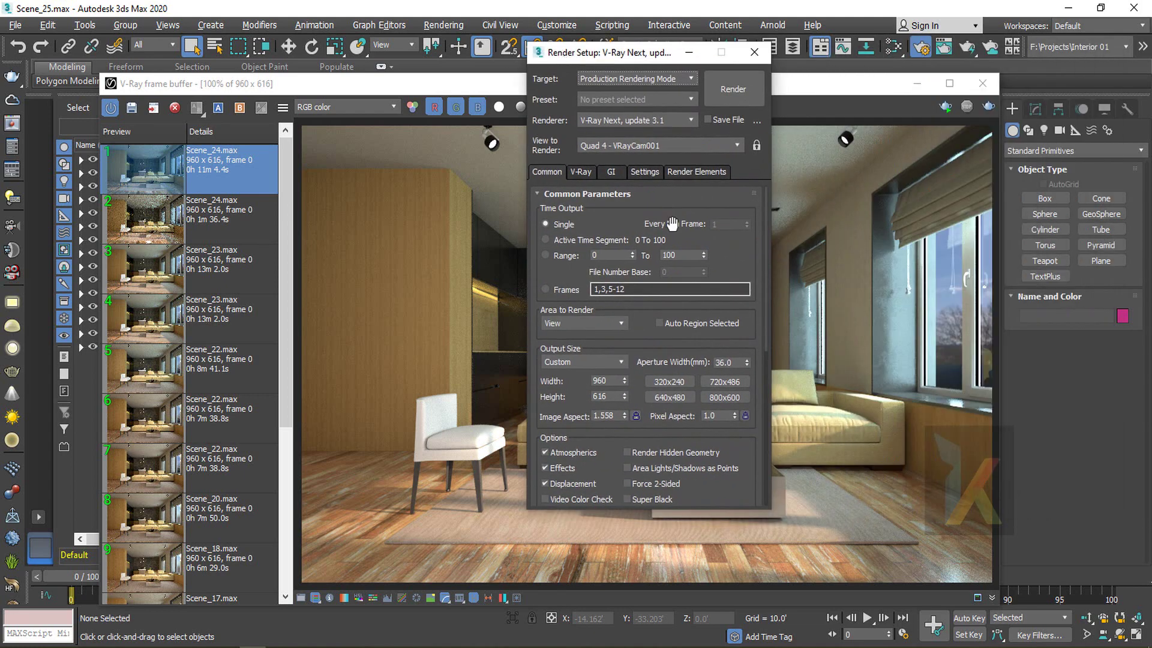
pyautogui.moveTo(605, 441); pyautogui.dragTo(605, 188)
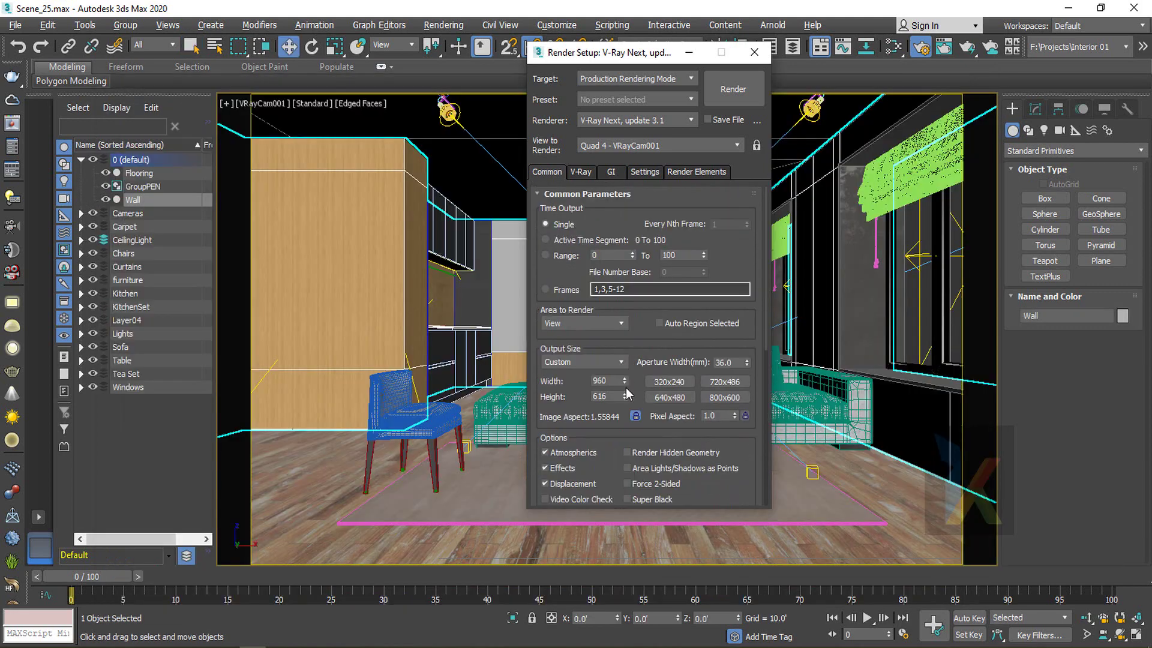
pyautogui.moveTo(615, 380); pyautogui.dragTo(562, 377)
pyautogui.write('4096')
pyautogui.press('Return')
# Set the render to save as Final Render in the renderoutput folder, as an RGB 48 bit PNG with alpha channel
pyautogui.moveTo(620, 429); pyautogui.dragTo(610, 327)
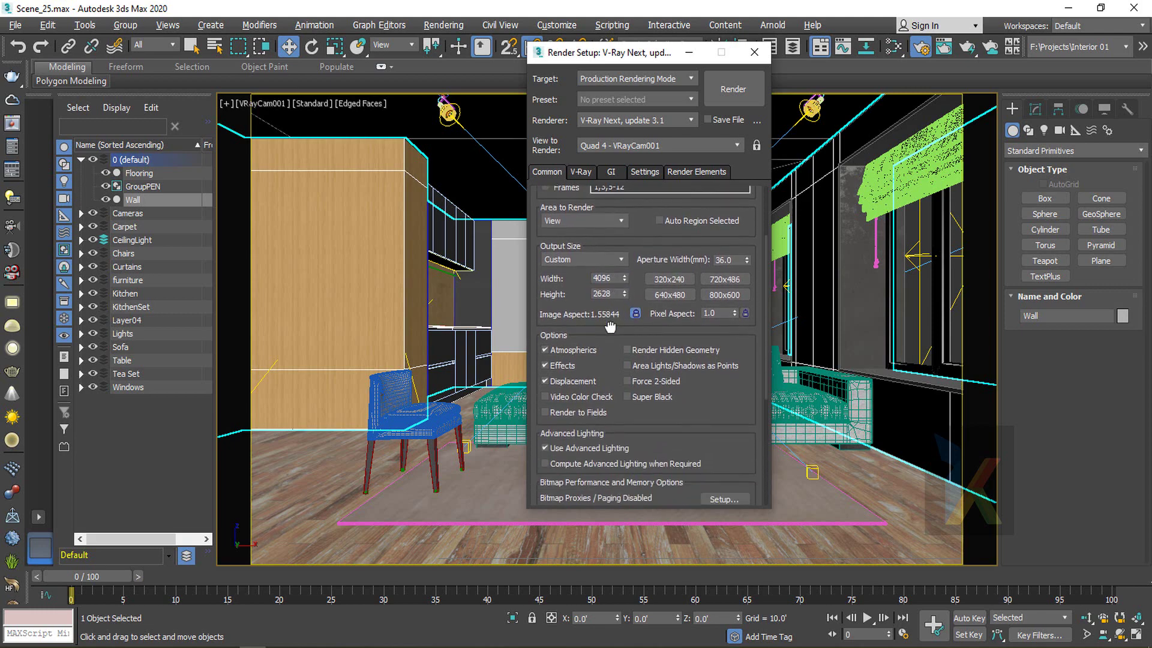
pyautogui.moveTo(624, 418); pyautogui.dragTo(646, 225)
pyautogui.click(721, 342)
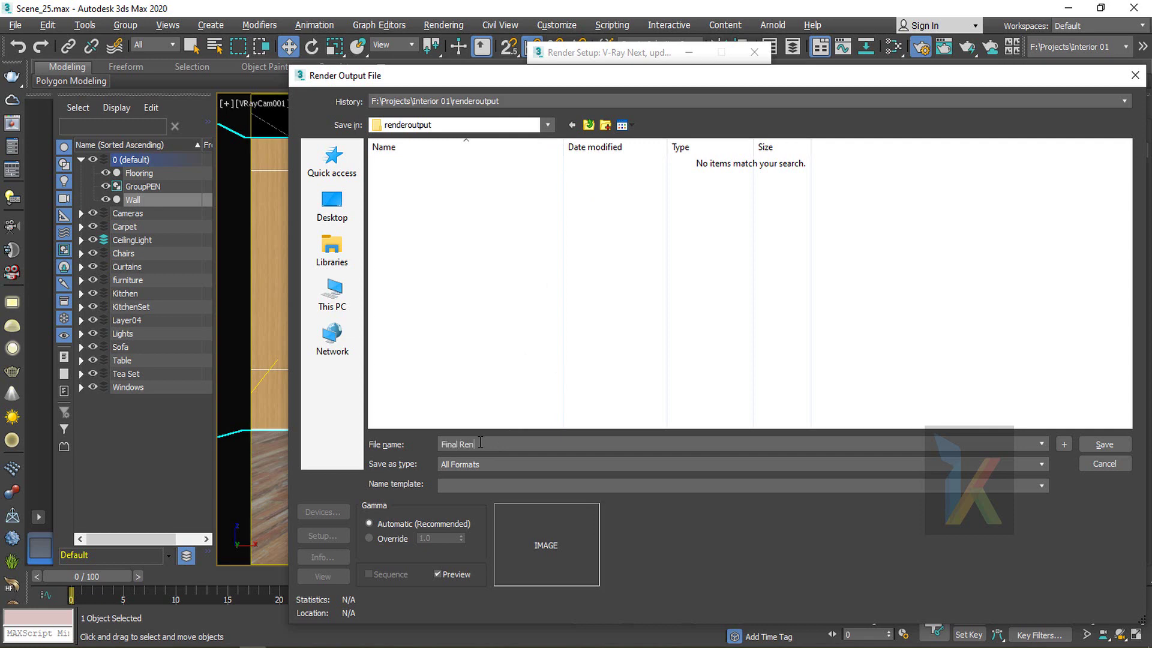
pyautogui.click(481, 466)
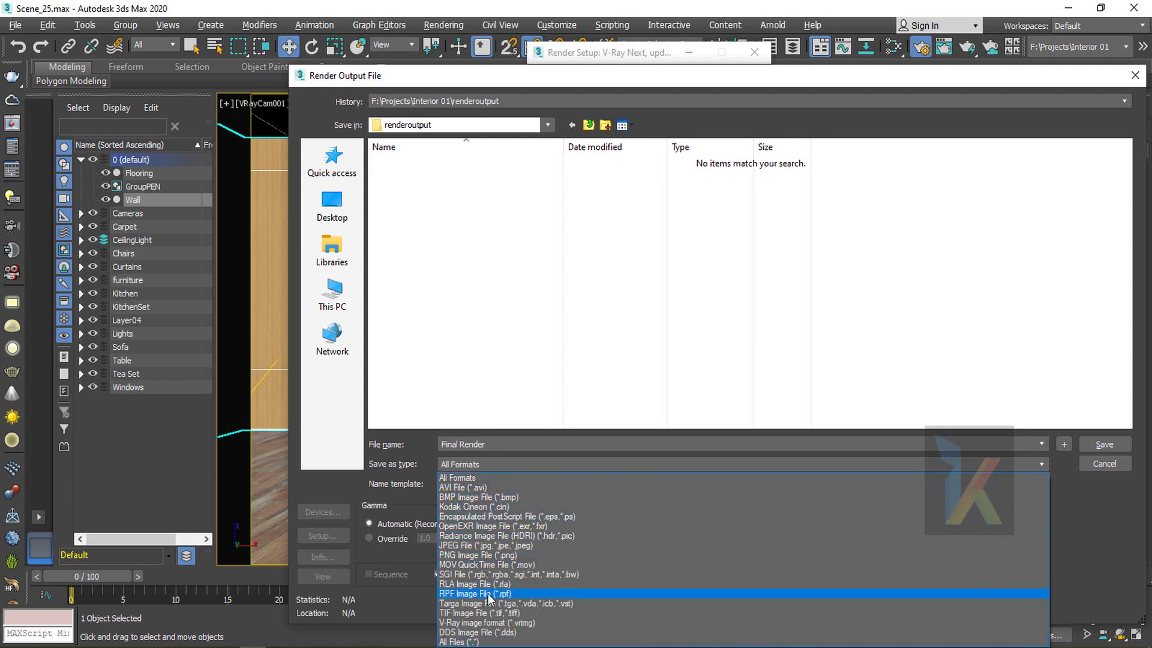
pyautogui.click(462, 555)
pyautogui.click(1098, 445)
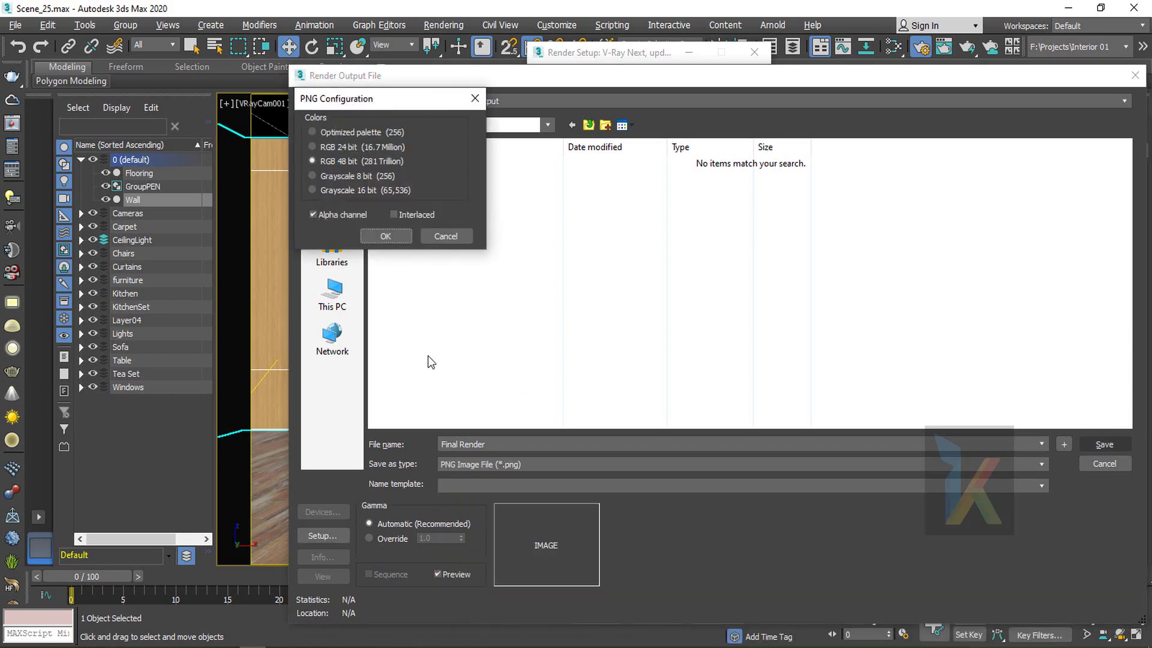
pyautogui.click(369, 242)
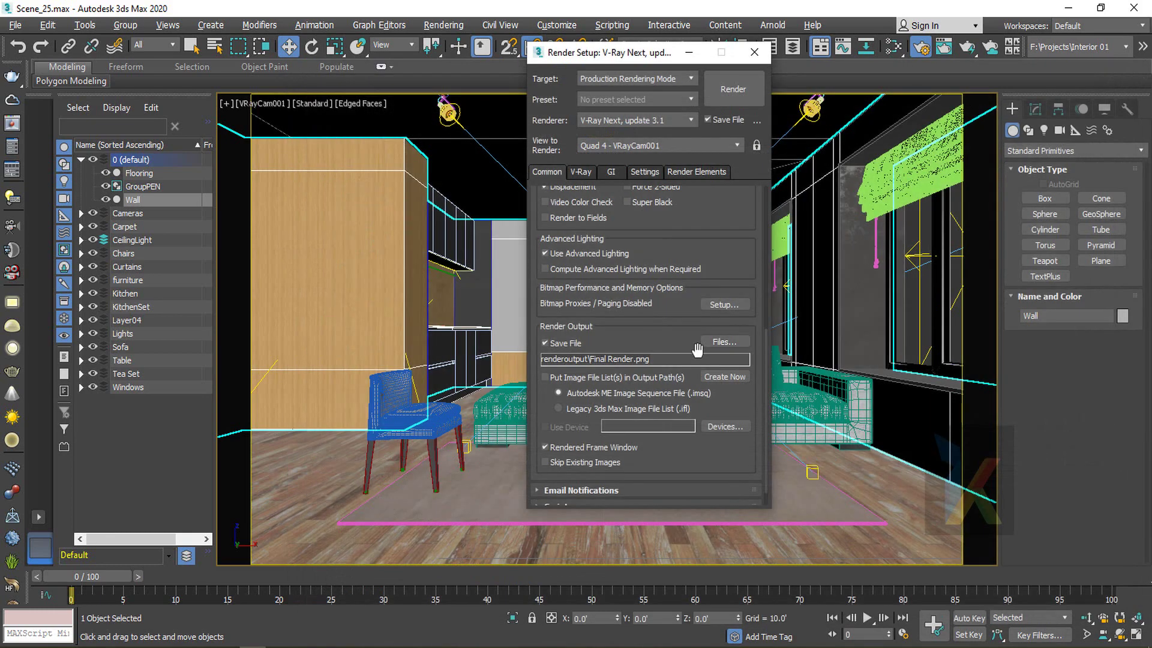
# Enable separate render channels in the V-Ray frame buffer settings and choose PNG as their output file type
pyautogui.click(586, 172)
pyautogui.click(571, 193)
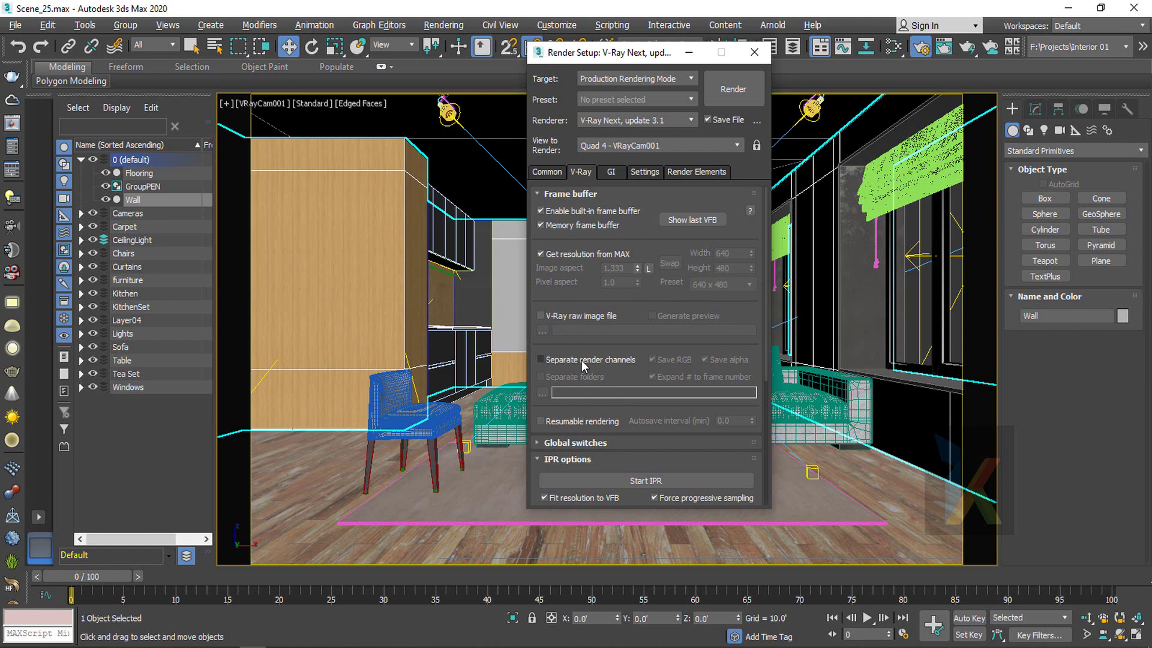
pyautogui.click(541, 359)
pyautogui.click(542, 393)
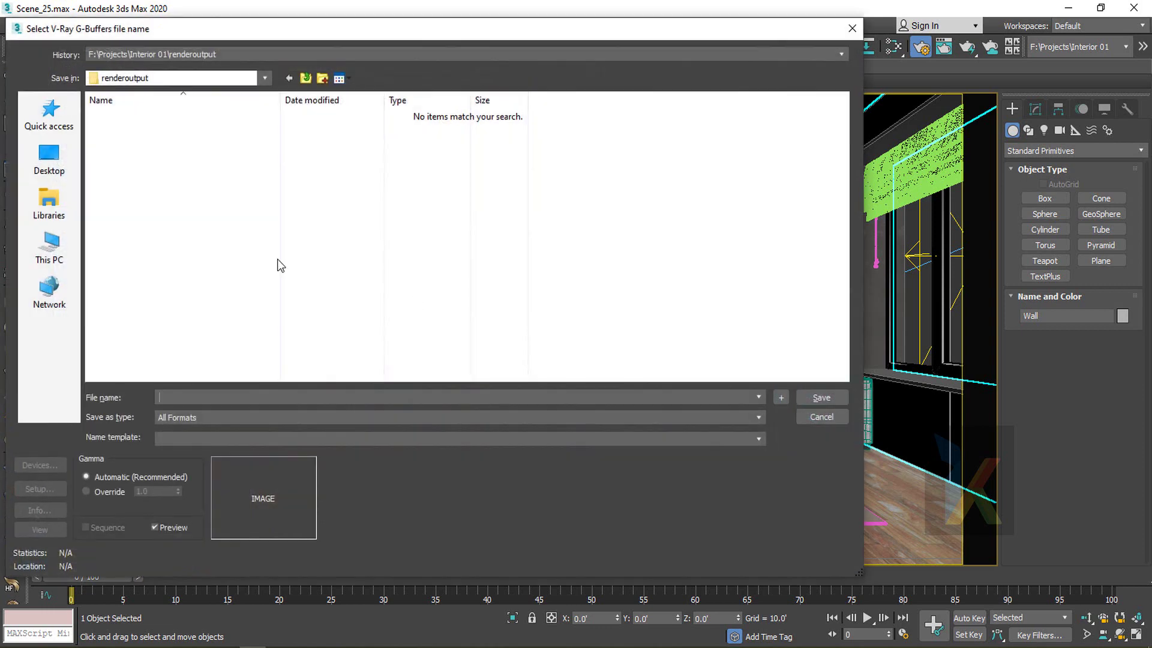
pyautogui.click(209, 423)
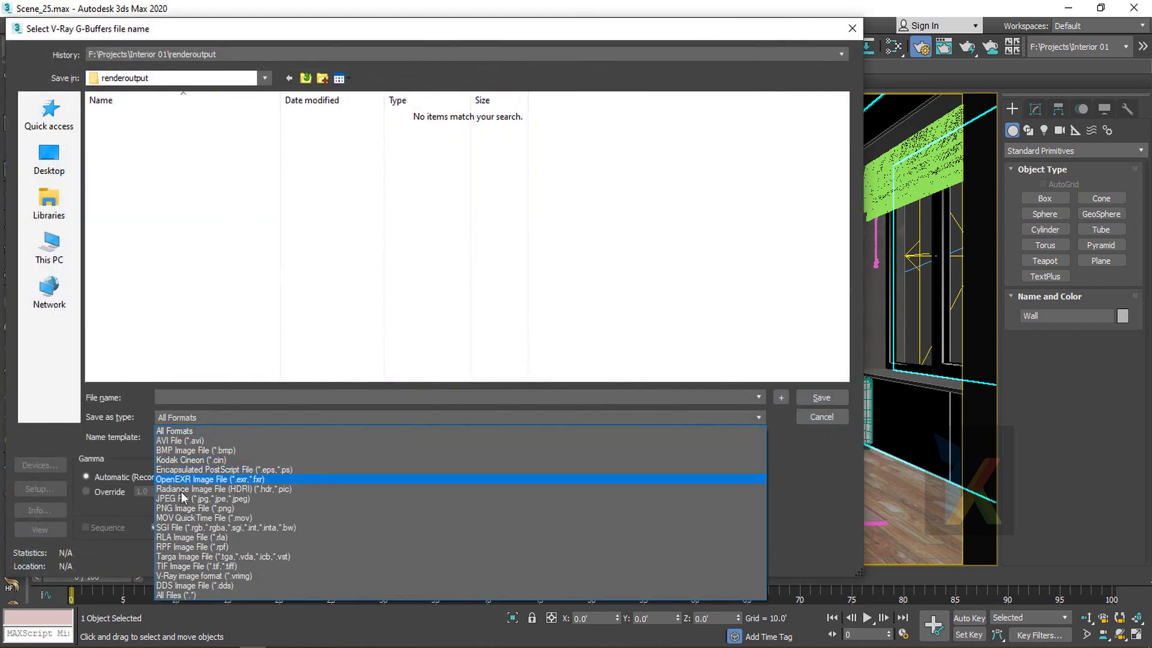
pyautogui.click(180, 508)
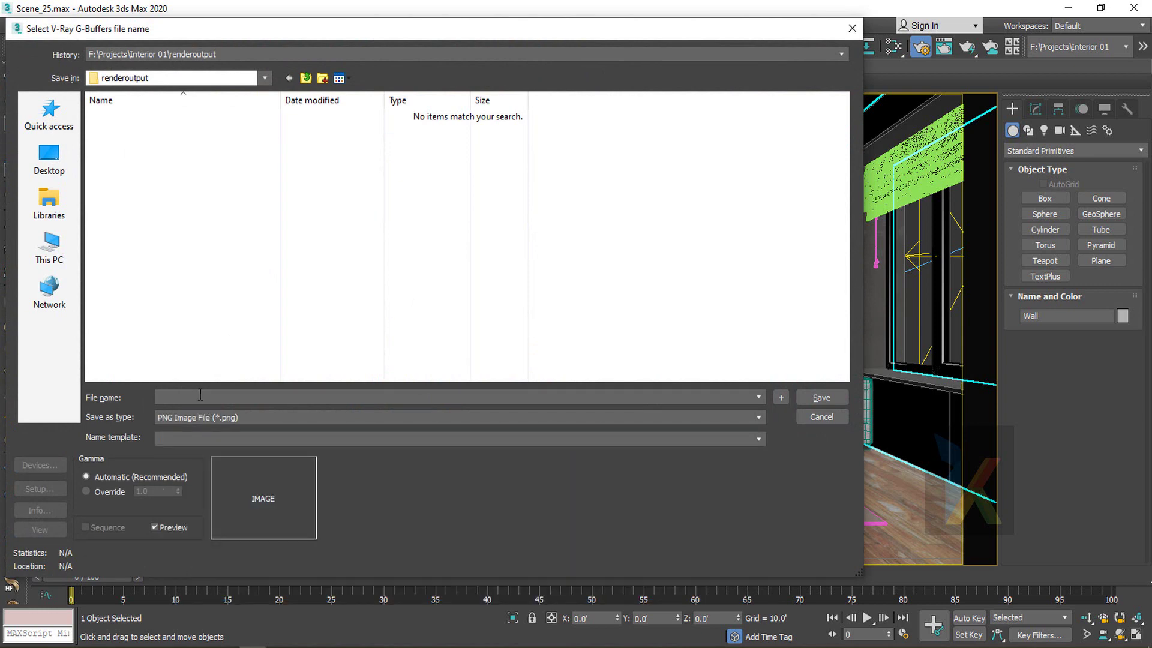
pyautogui.click(200, 394)
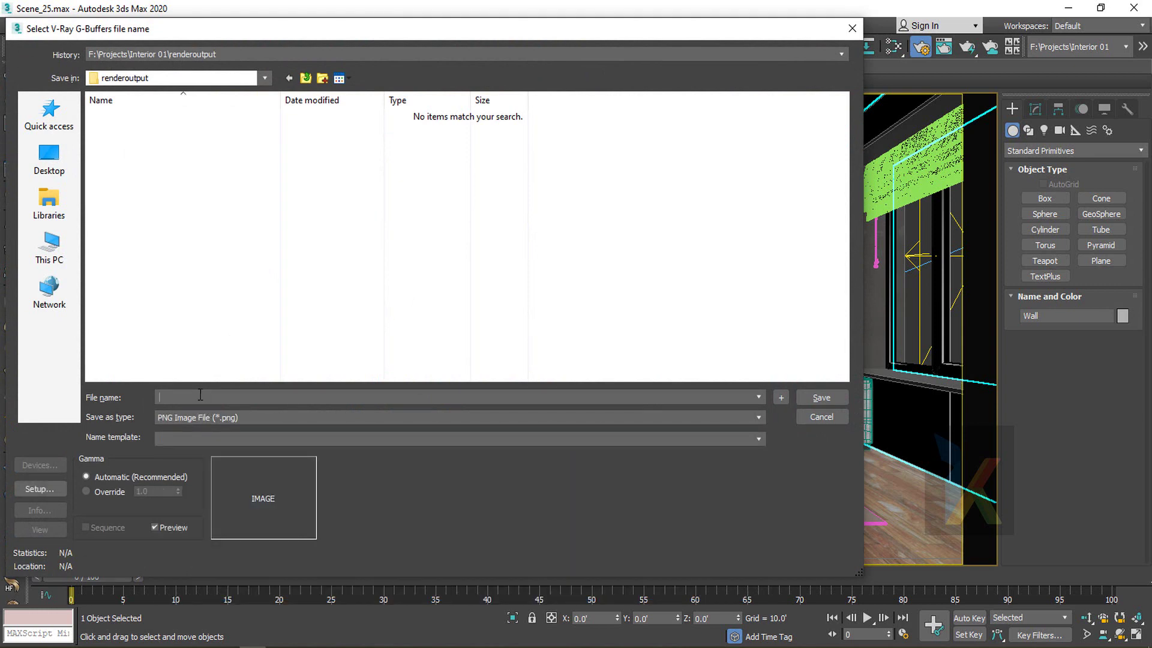
# Create a Passes folder in renderoutput and save the render channels there as Pass_, in RGB 48 bit PNG with alpha channel
pyautogui.click(321, 78)
pyautogui.write('Passes')
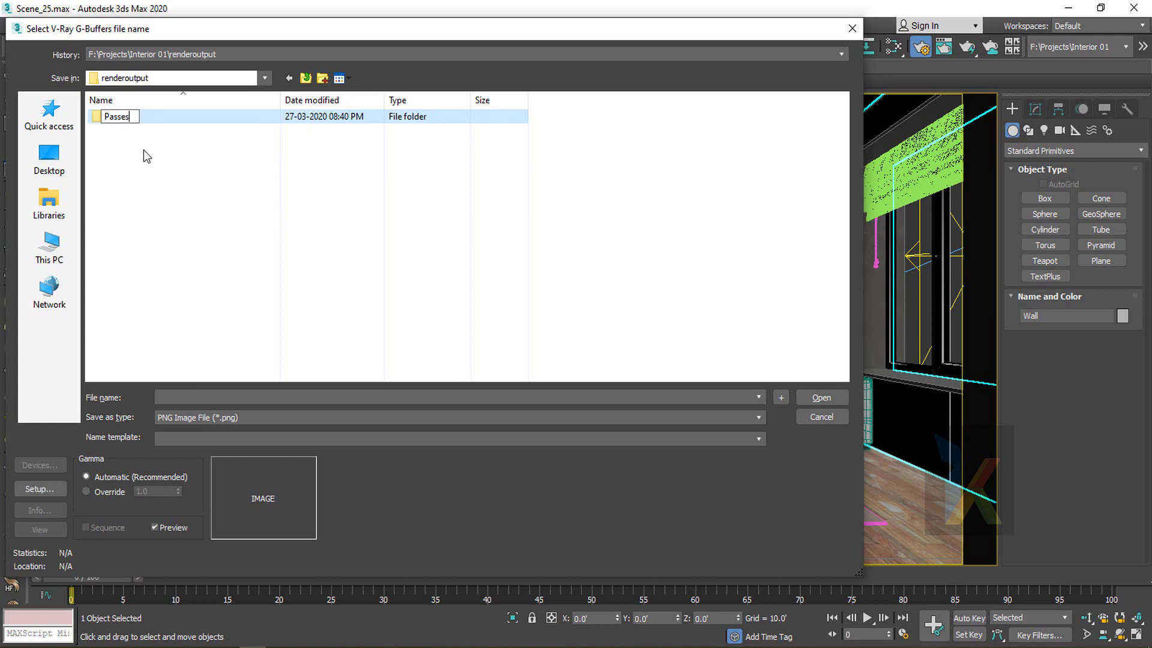
pyautogui.press('Return')
pyautogui.press('Return')
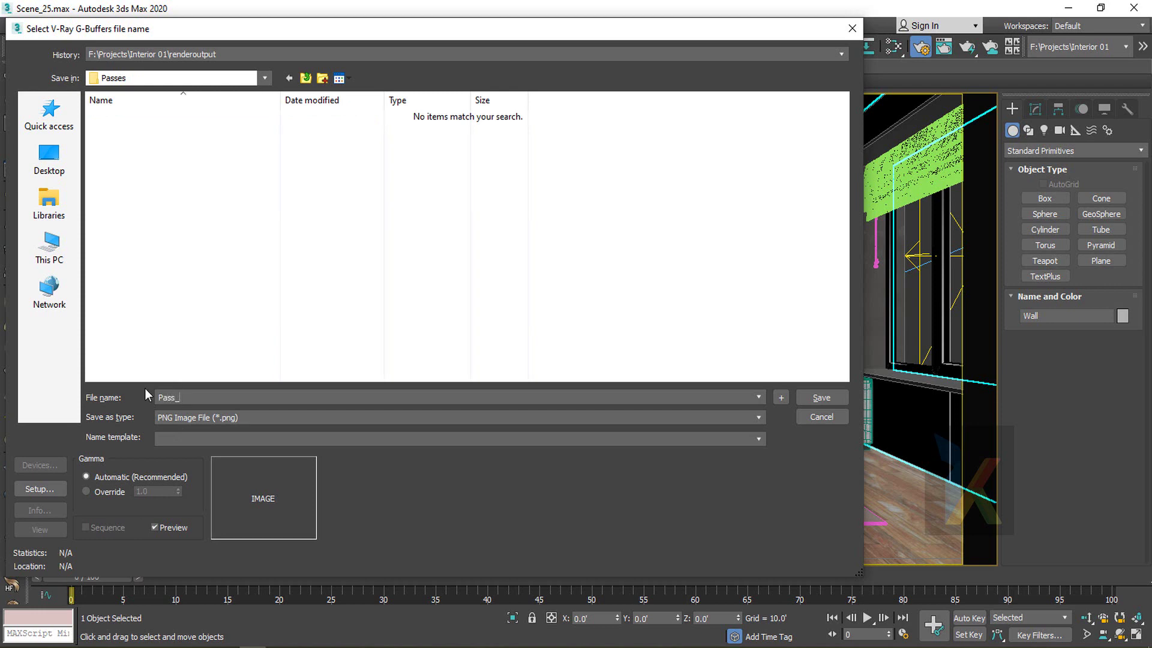
pyautogui.click(821, 398)
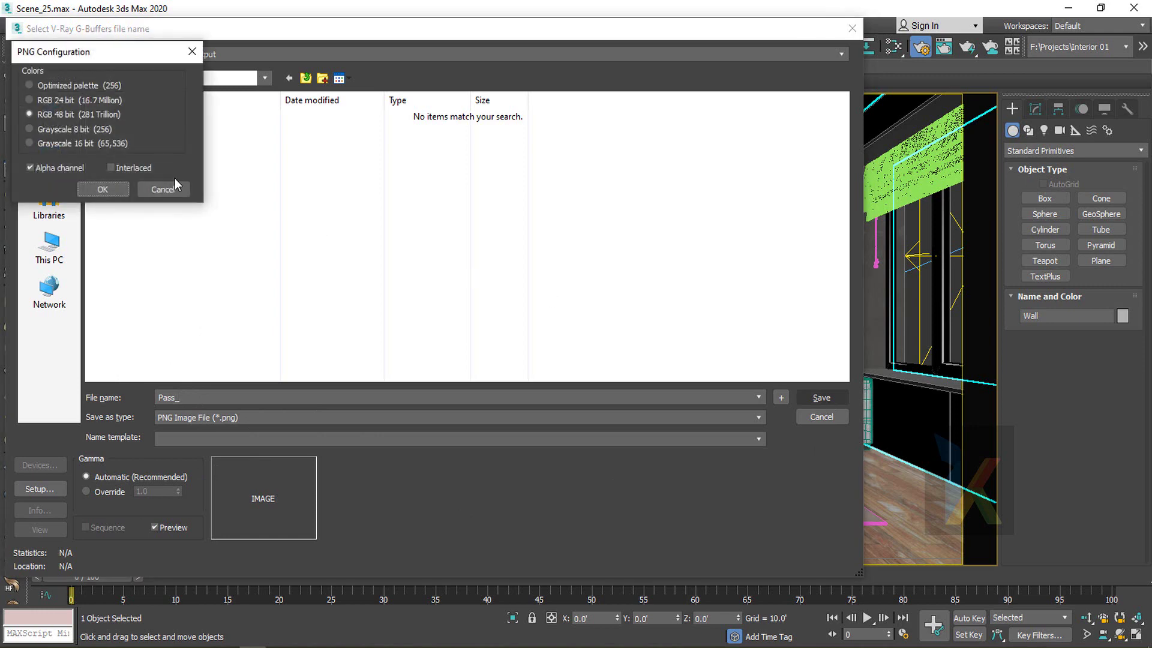
pyautogui.click(96, 188)
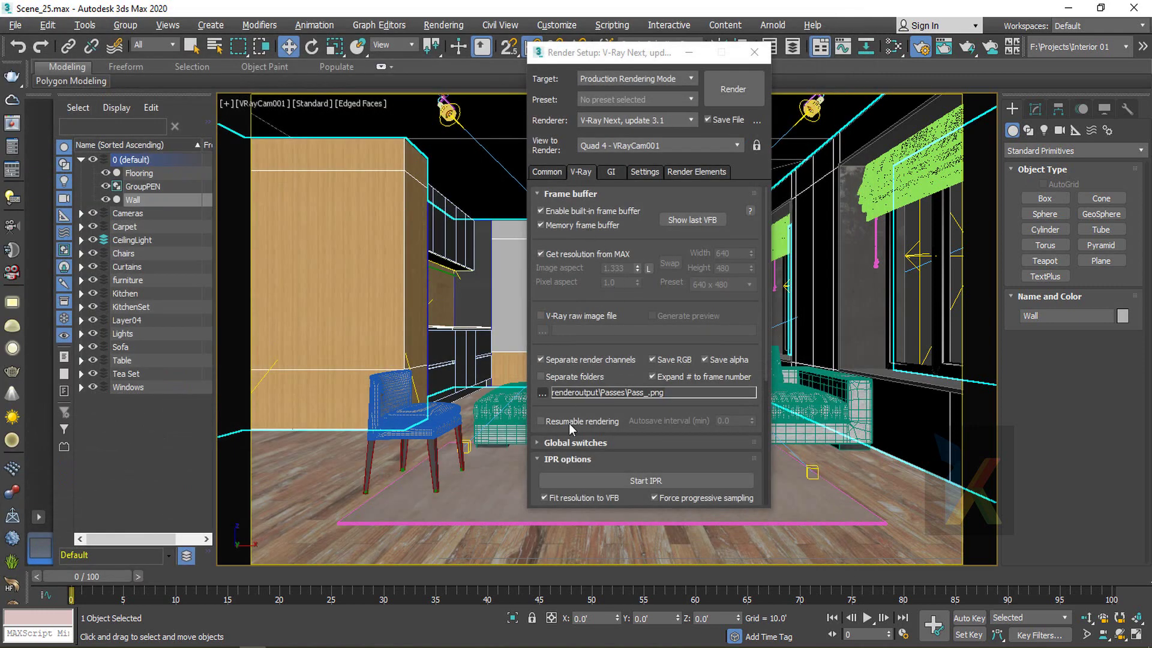
# Review the V-Ray Global switches and keep the image sampler type on Bucket
pyautogui.moveTo(616, 406)
pyautogui.mouseDown()
pyautogui.moveTo(617, 336)
pyautogui.moveTo(617, 412)
pyautogui.mouseUp()
pyautogui.click(567, 195)
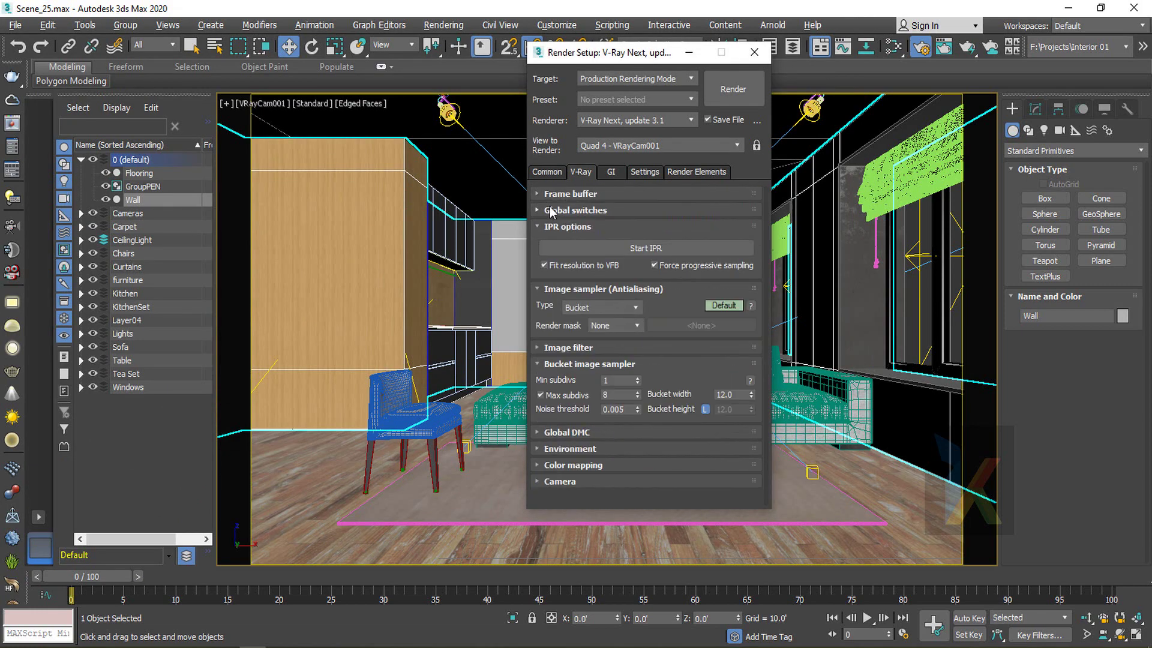
pyautogui.click(570, 211)
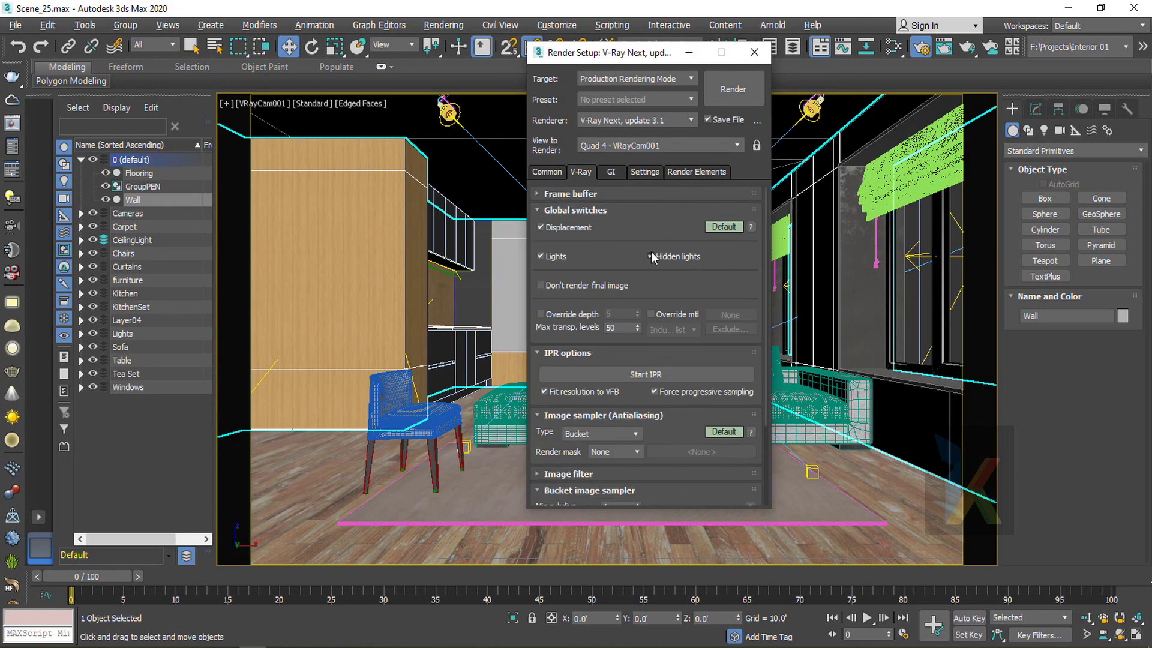
pyautogui.click(573, 211)
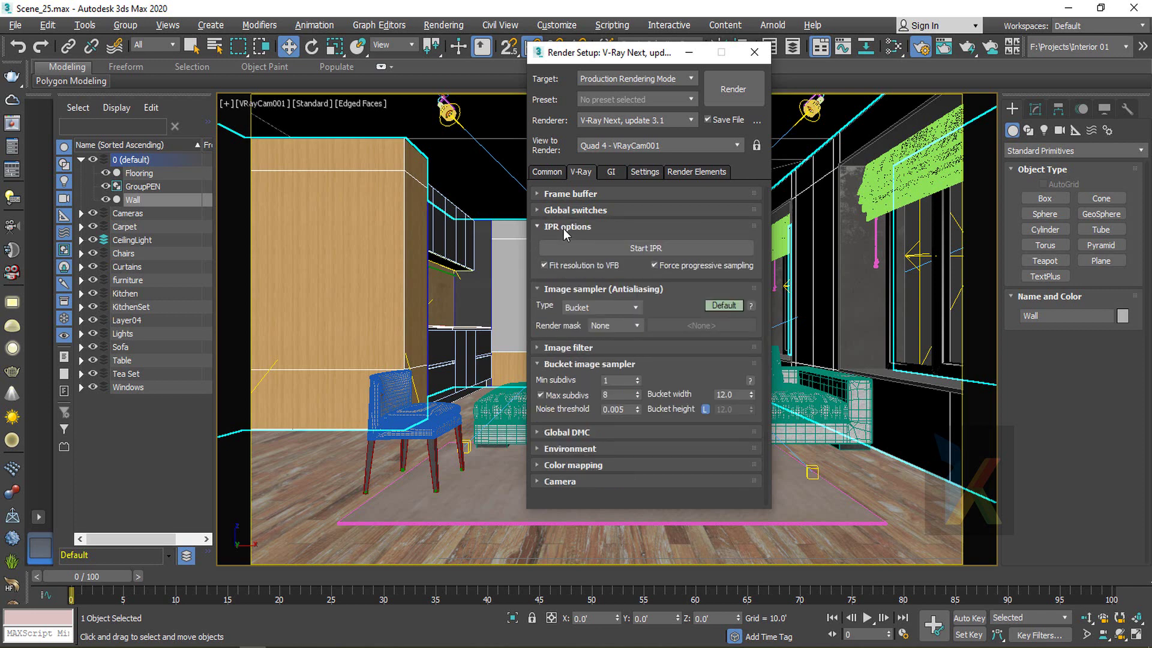
pyautogui.click(633, 308)
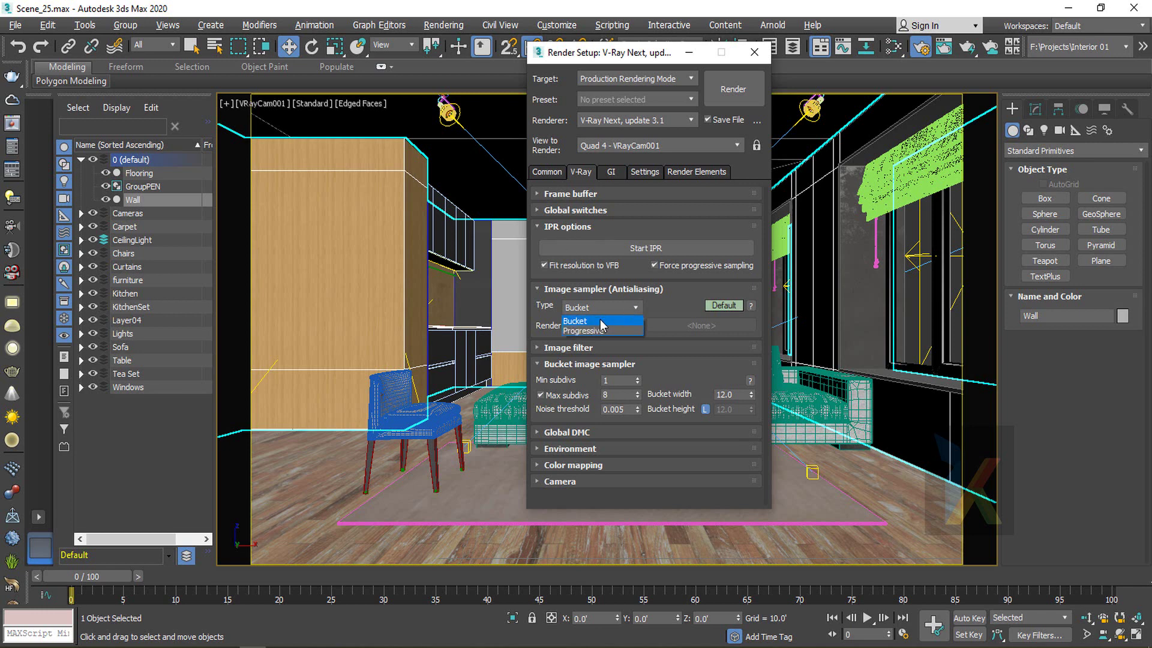
pyautogui.click(600, 322)
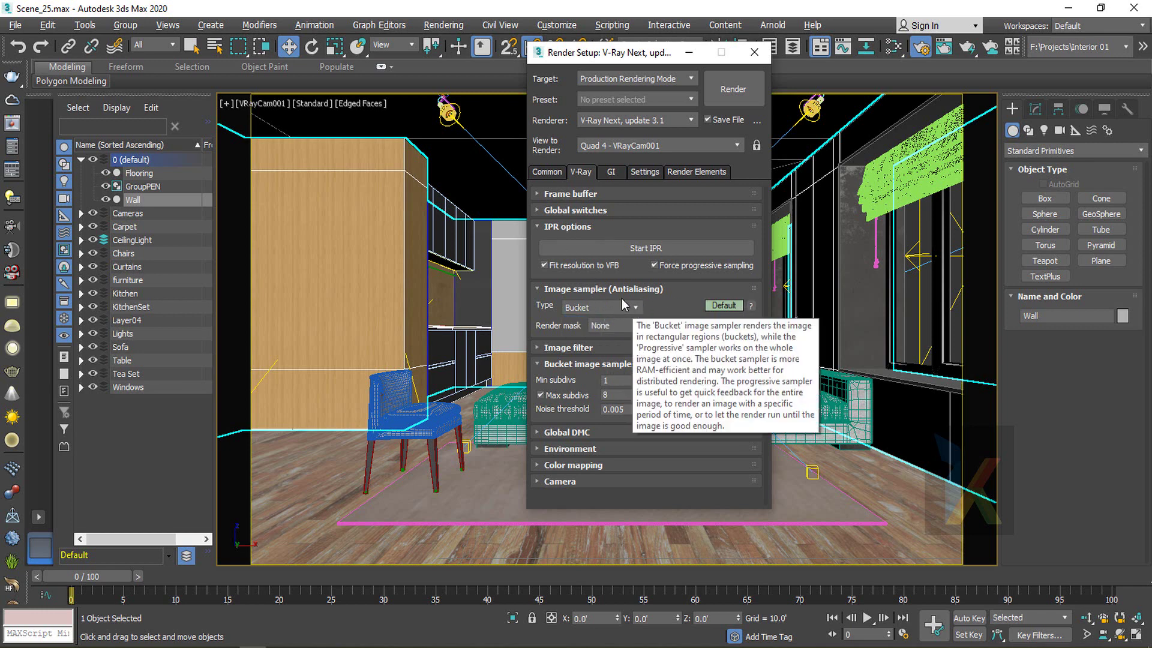
# Examine the Image filter settings and the available filter types, keeping the Area filter
pyautogui.click(604, 290)
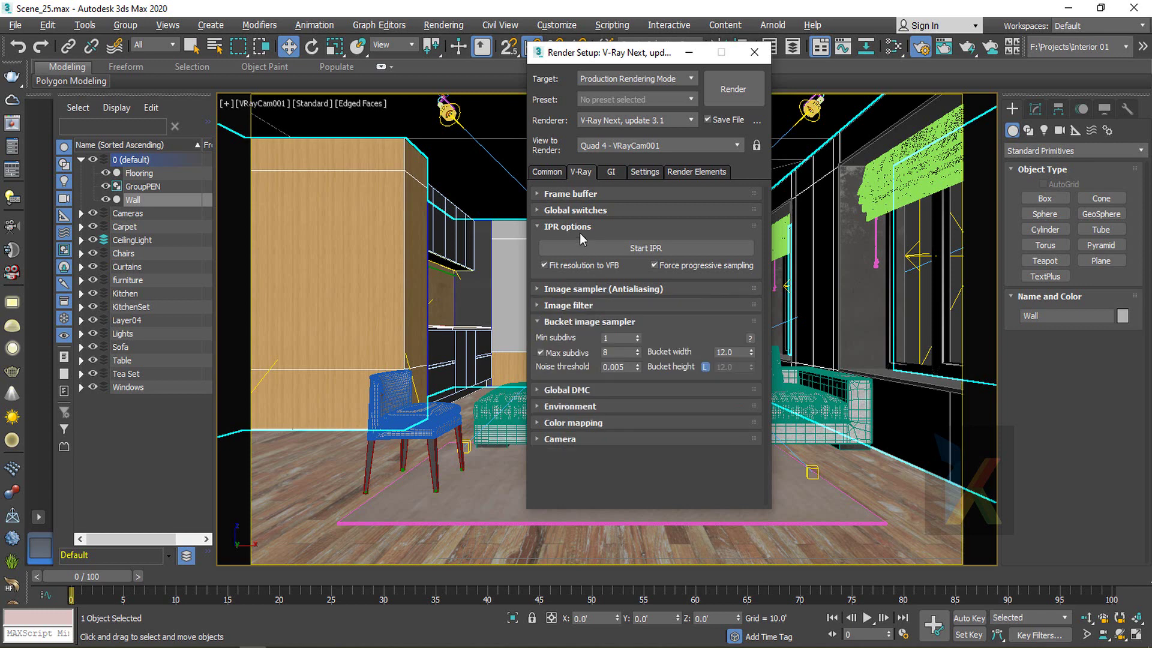
pyautogui.click(581, 229)
pyautogui.click(581, 259)
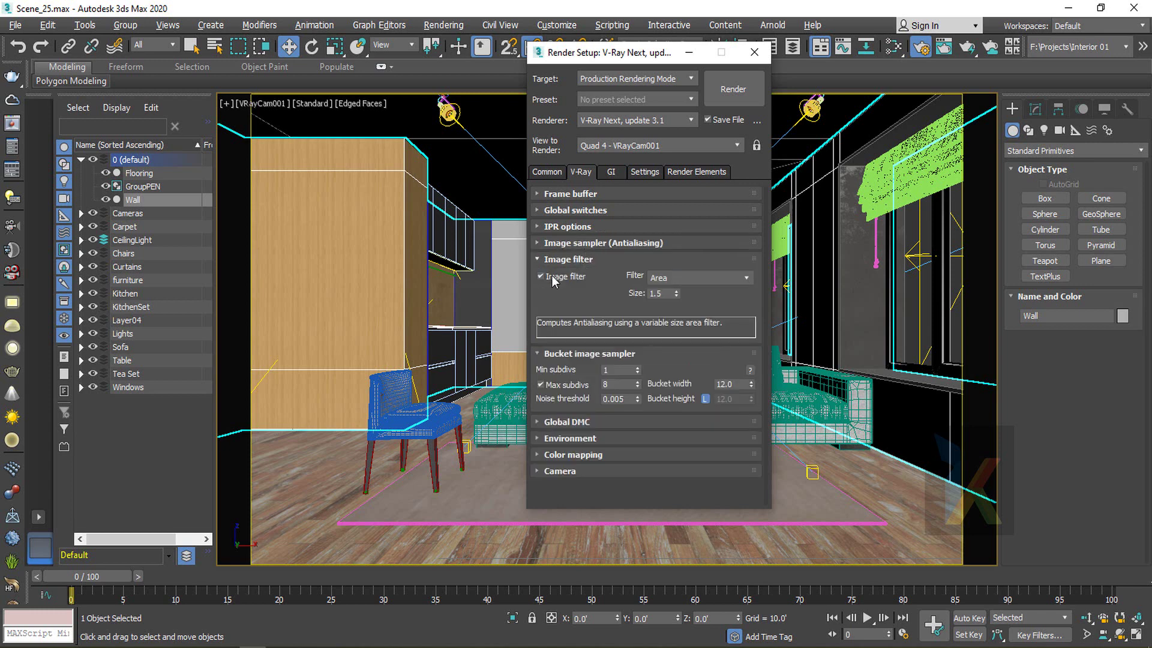
pyautogui.click(689, 282)
pyautogui.click(690, 282)
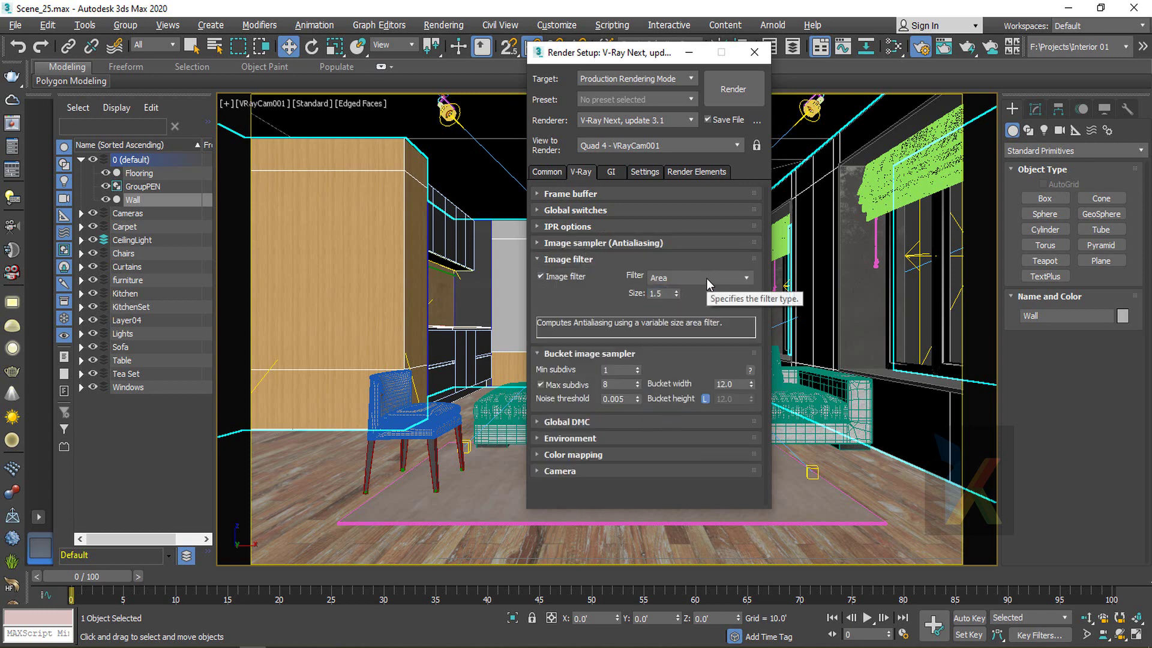
# Set the Bucket image sampler's noise threshold to 0.001
pyautogui.click(578, 261)
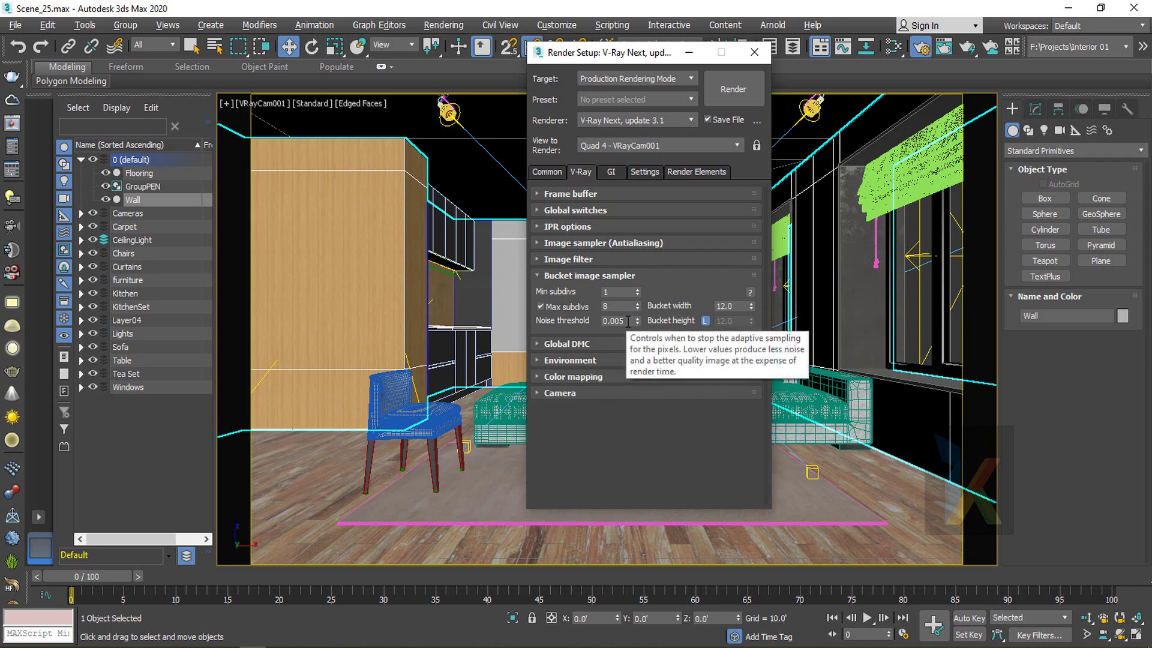
pyautogui.click(628, 321)
pyautogui.write('1')
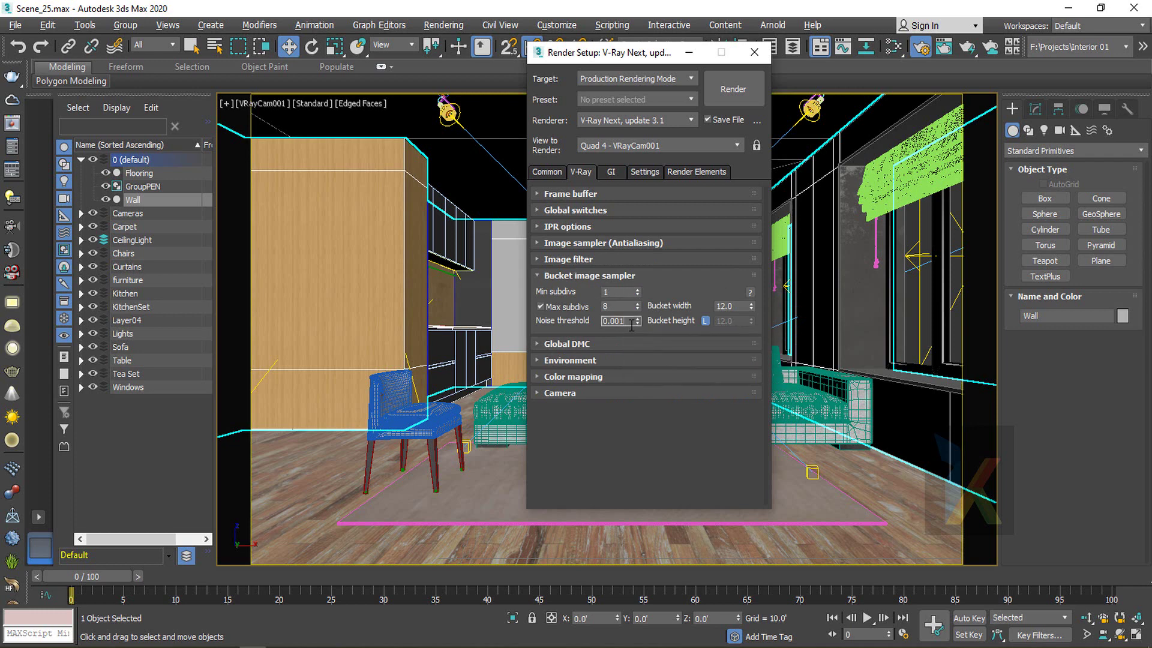
pyautogui.press('Return')
pyautogui.click(587, 277)
# Enable local subdivs and the locked noise pattern in Global DMC, and set its advanced noise threshold to 0.001
pyautogui.click(585, 292)
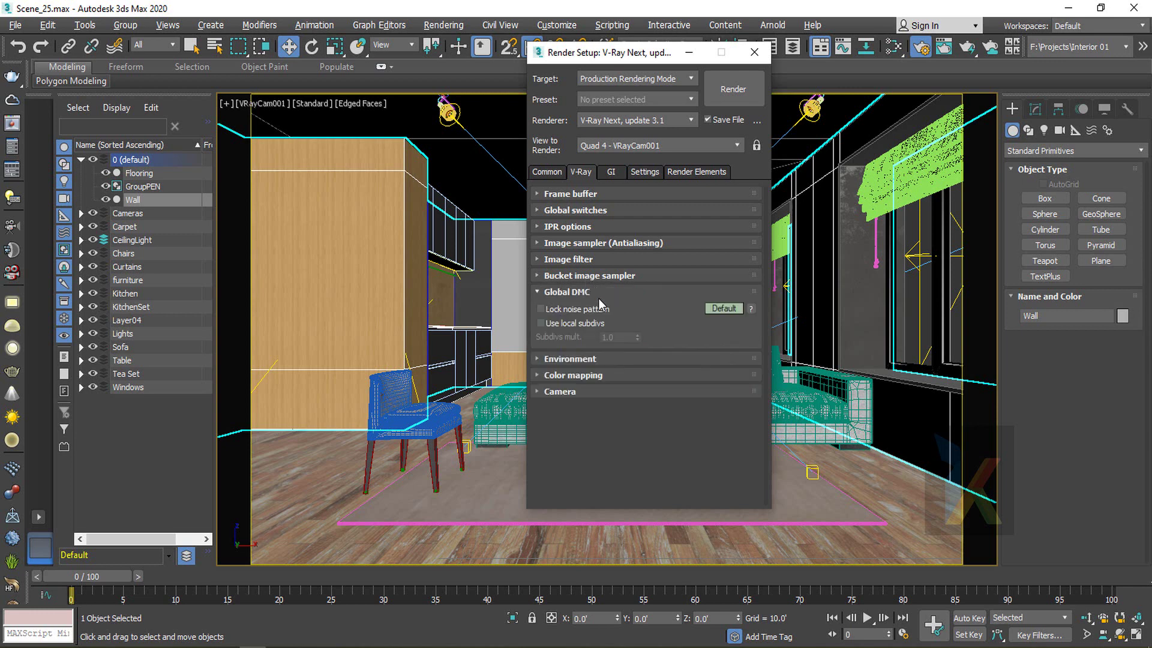
pyautogui.click(573, 323)
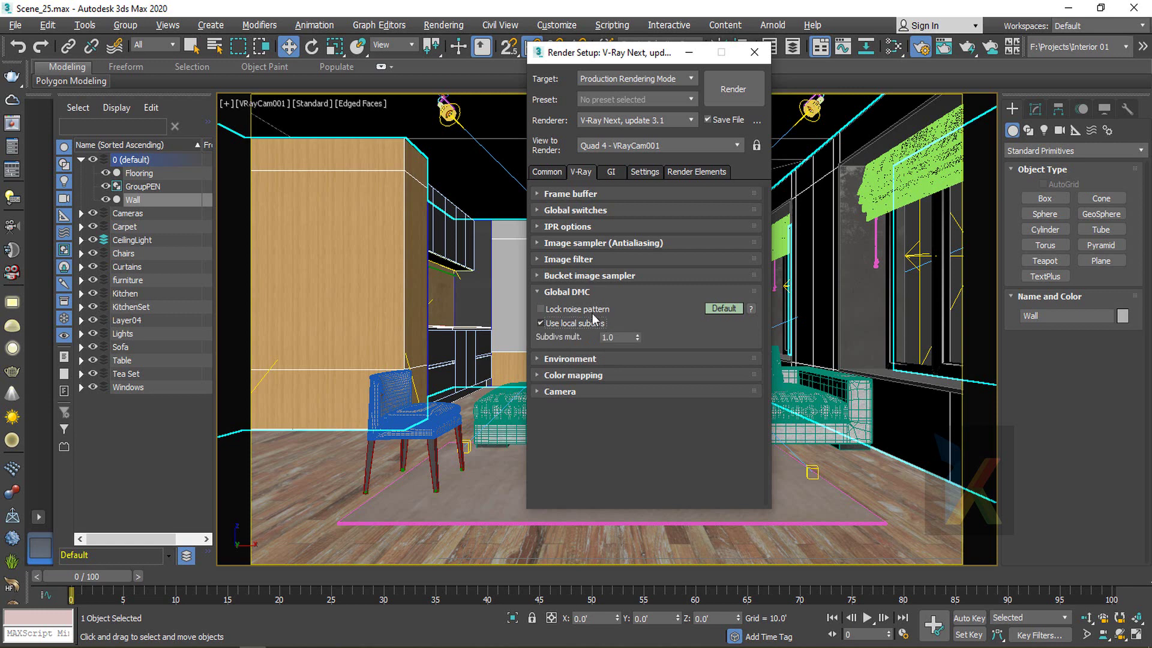
pyautogui.click(584, 310)
pyautogui.click(723, 308)
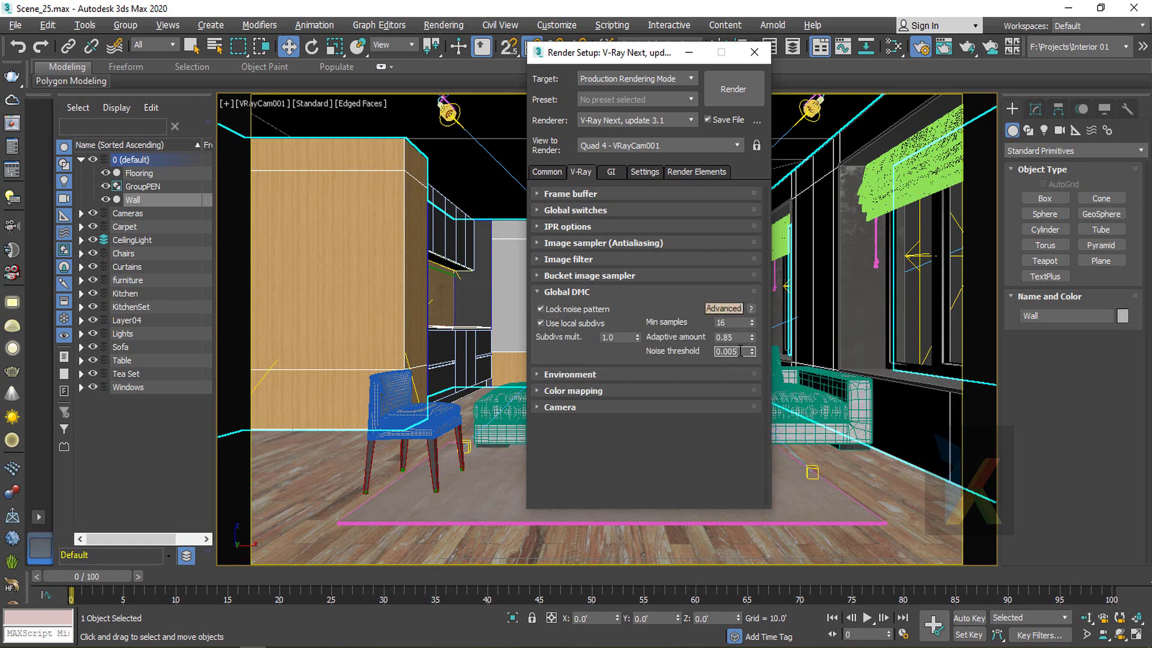
pyautogui.press('BackSpace')
pyautogui.click(579, 293)
pyautogui.click(579, 294)
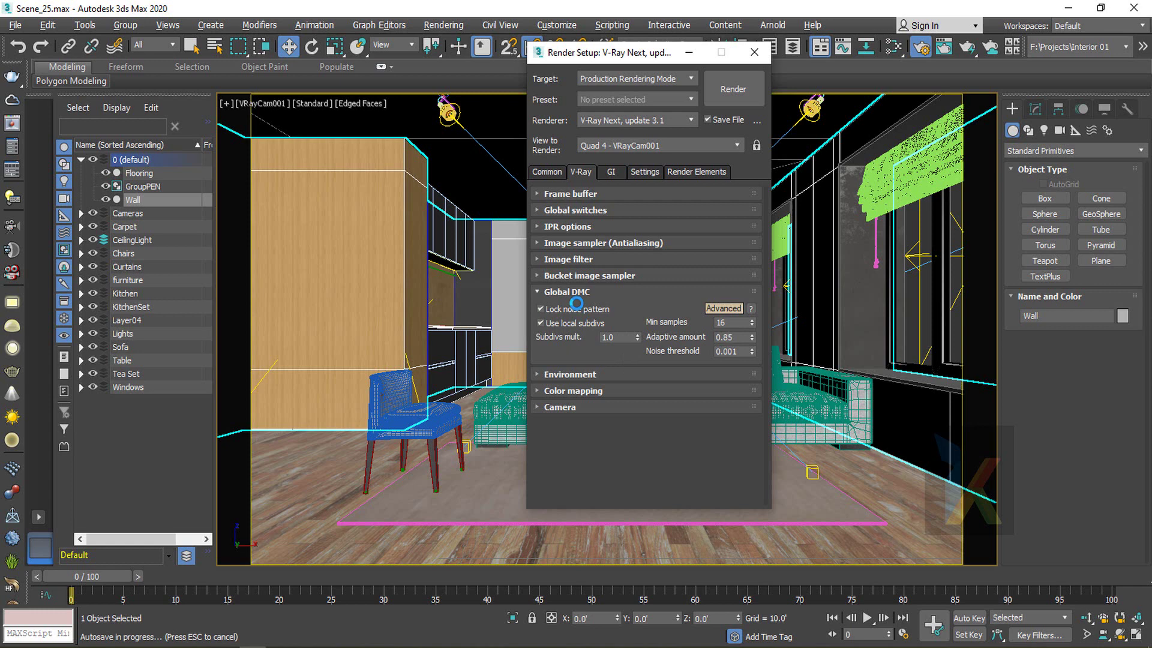
pyautogui.click(576, 293)
# Review the V-Ray Environment settings and the Expert-level Color mapping settings, keeping the Reinhard type
pyautogui.click(573, 308)
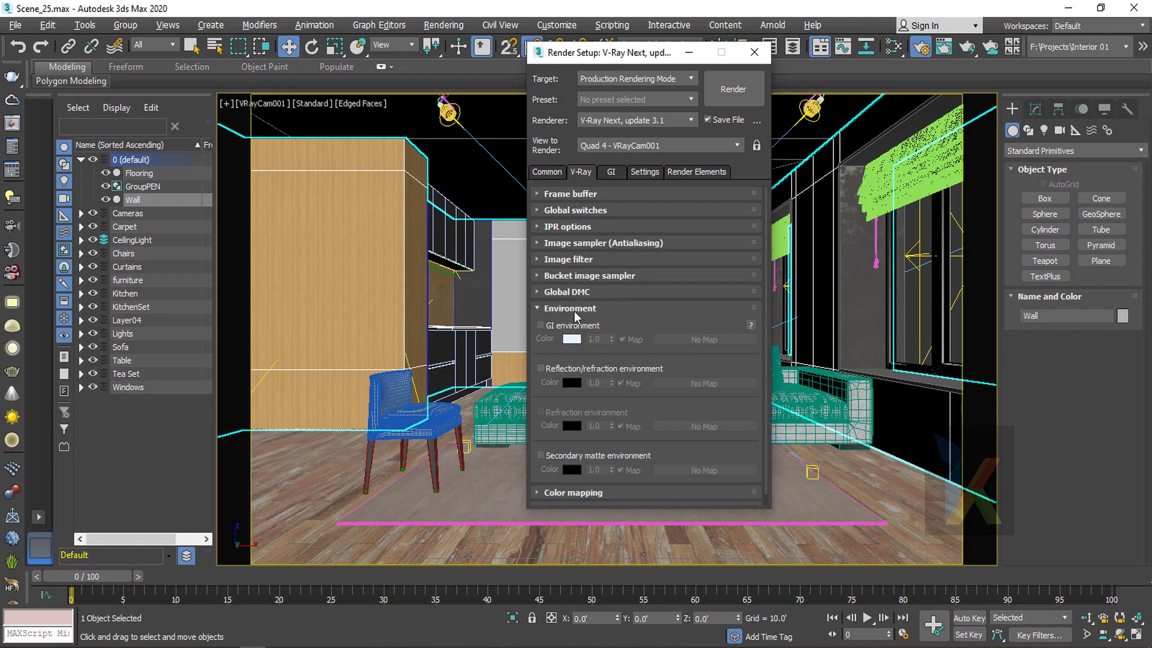
pyautogui.click(573, 308)
pyautogui.click(577, 325)
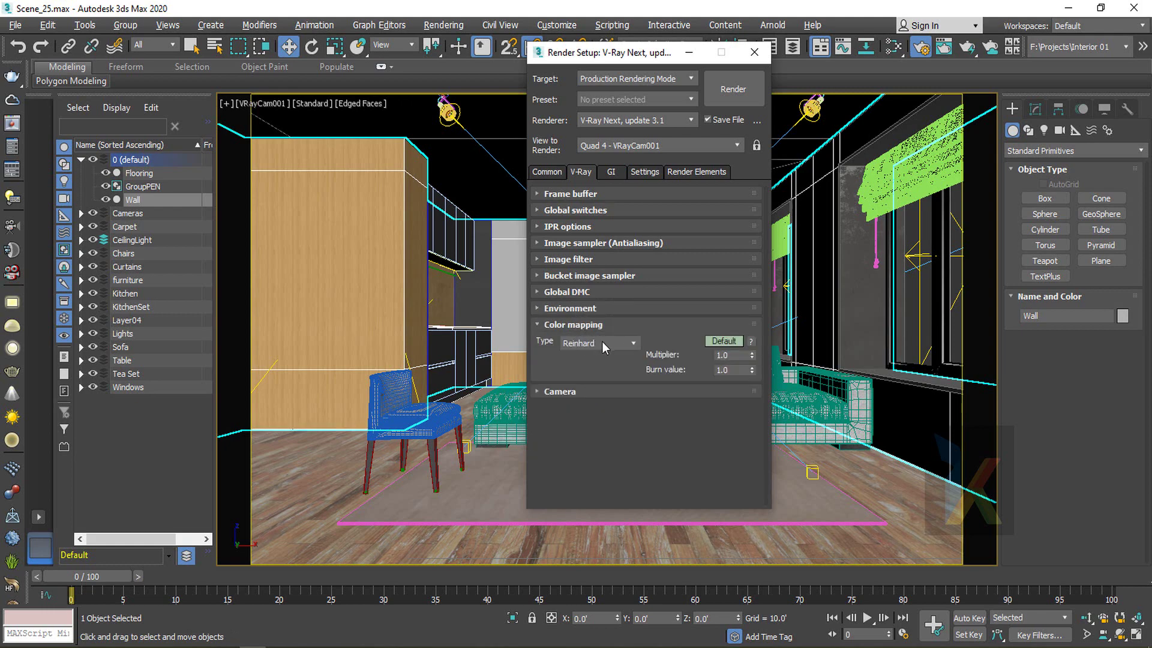
pyautogui.click(724, 342)
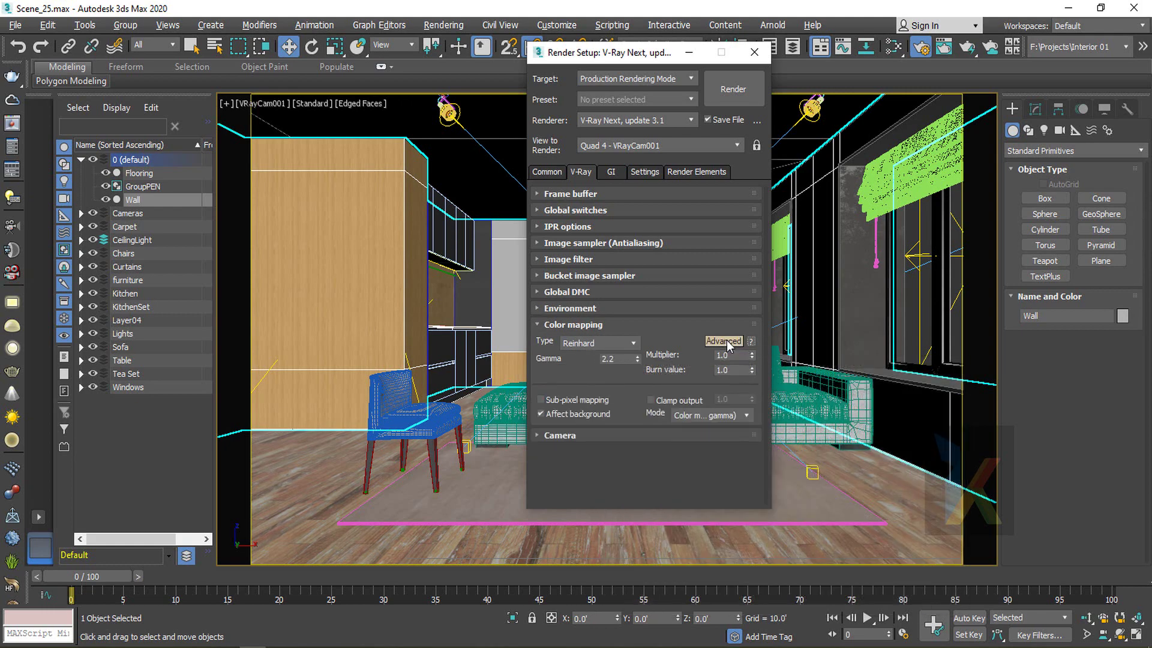
pyautogui.click(724, 342)
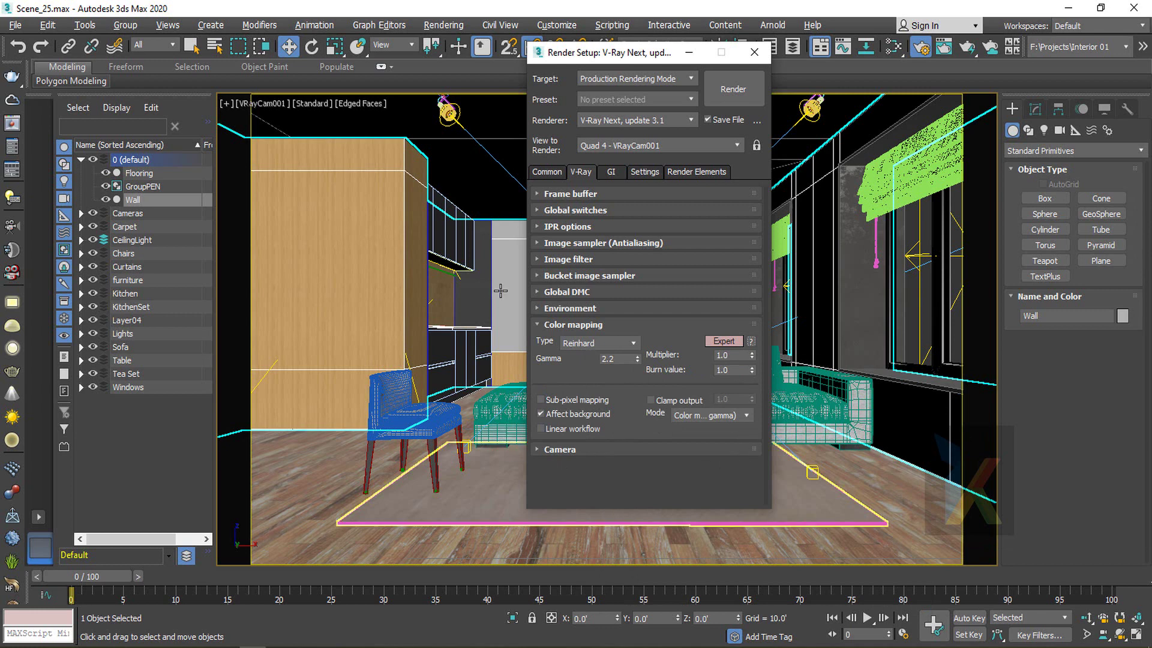
pyautogui.click(590, 324)
pyautogui.click(580, 343)
pyautogui.click(566, 258)
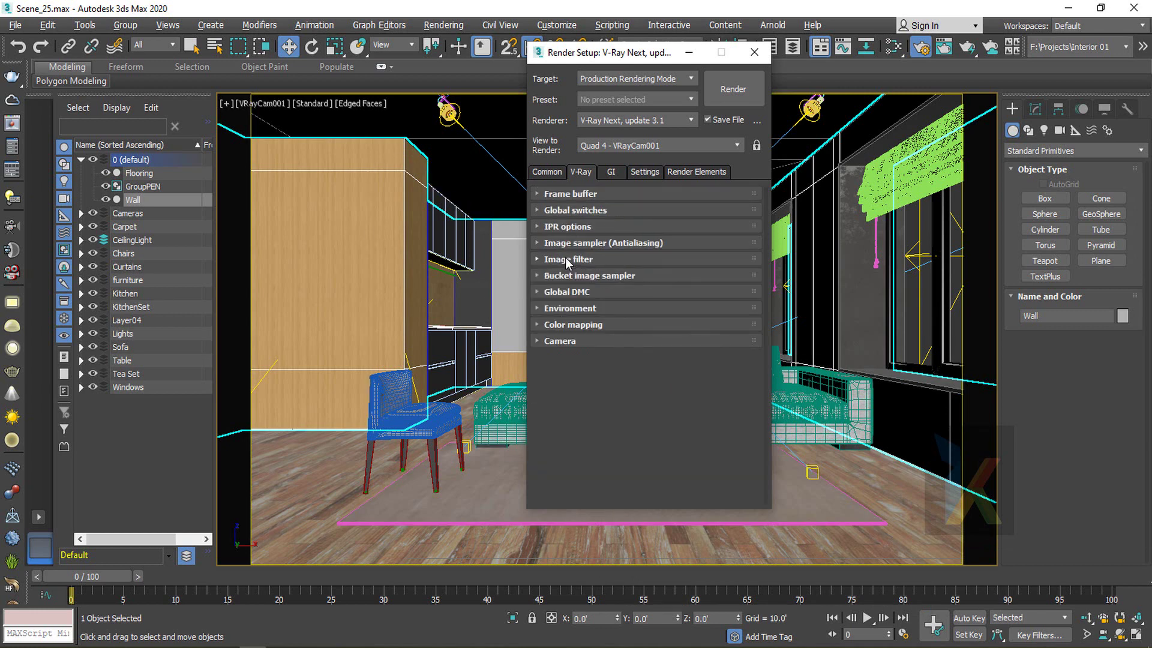
# Set the GI Irradiance map preset to High and show its settings in Expert mode
pyautogui.click(610, 173)
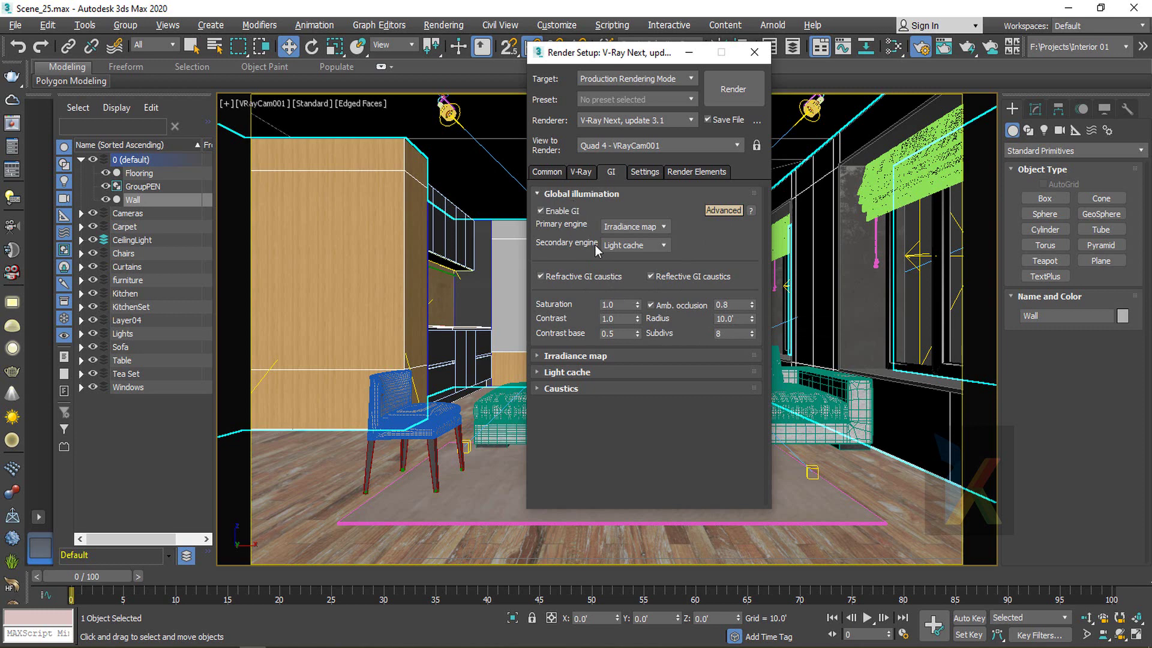
pyautogui.click(585, 195)
pyautogui.click(592, 210)
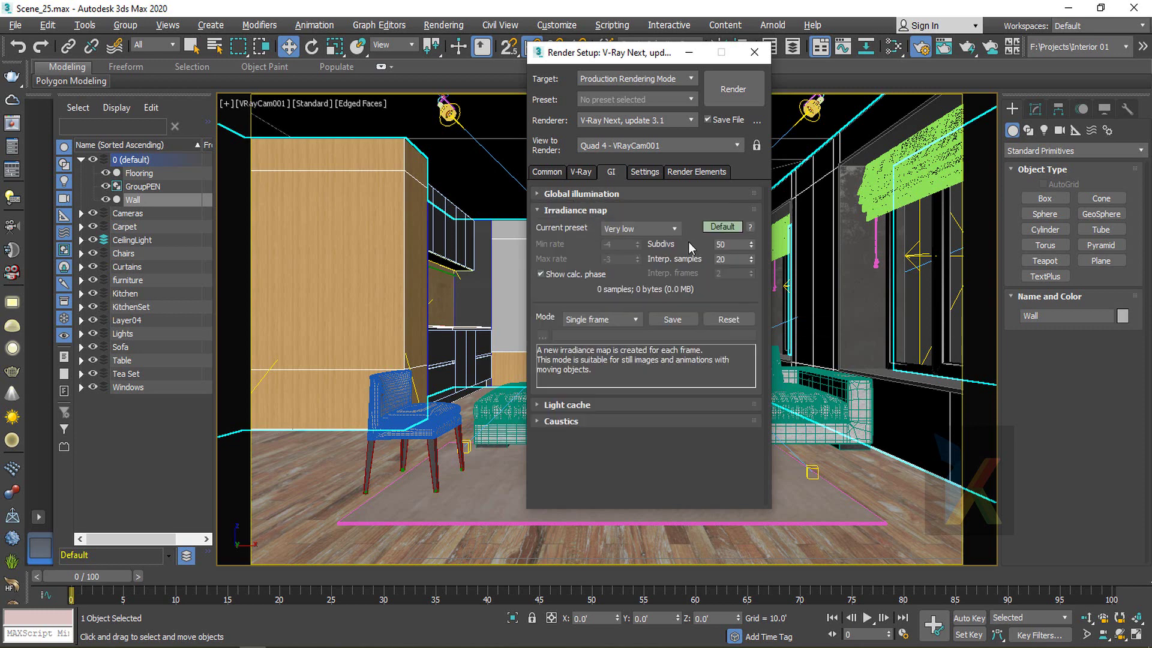
pyautogui.click(652, 230)
pyautogui.click(622, 292)
pyautogui.doubleClick(725, 244)
pyautogui.click(720, 228)
pyautogui.click(723, 228)
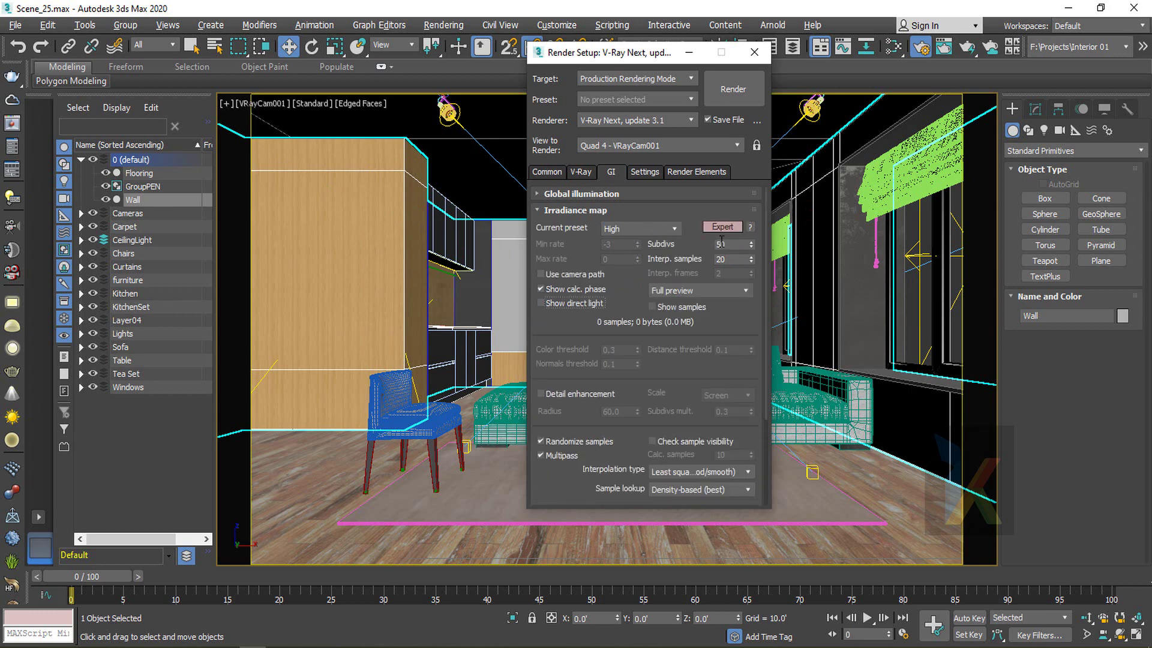
pyautogui.click(591, 211)
# Set the Light cache subdivs to 3000 and show its settings in Expert mode
pyautogui.click(590, 226)
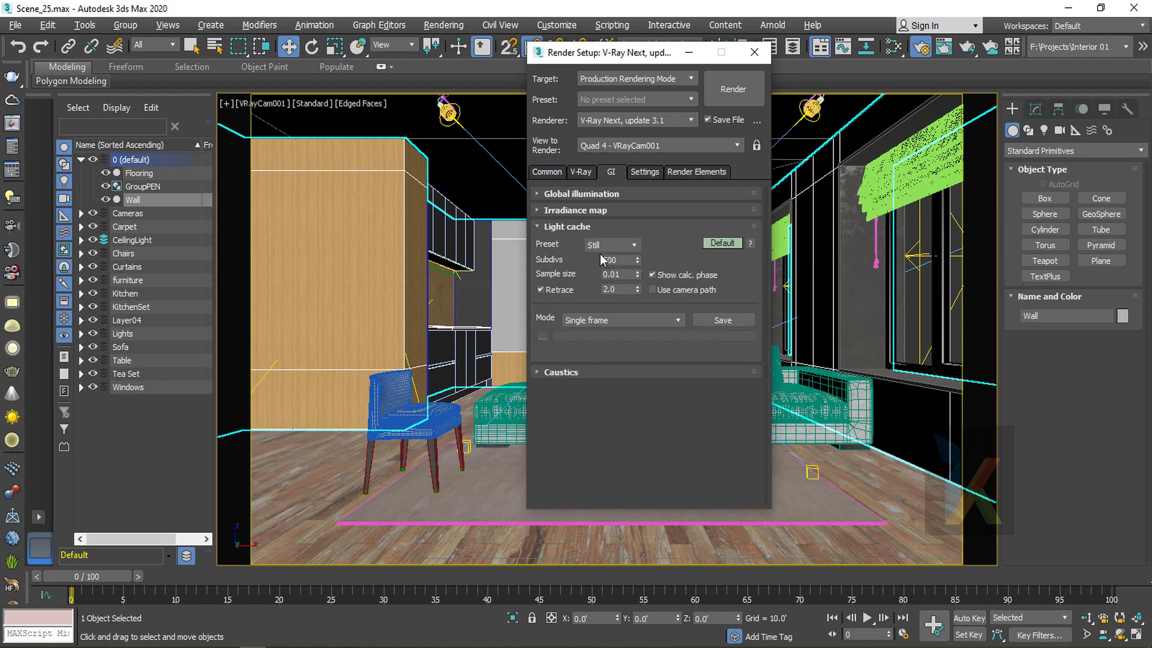
pyautogui.doubleClick(617, 259)
pyautogui.click(722, 243)
pyautogui.click(721, 243)
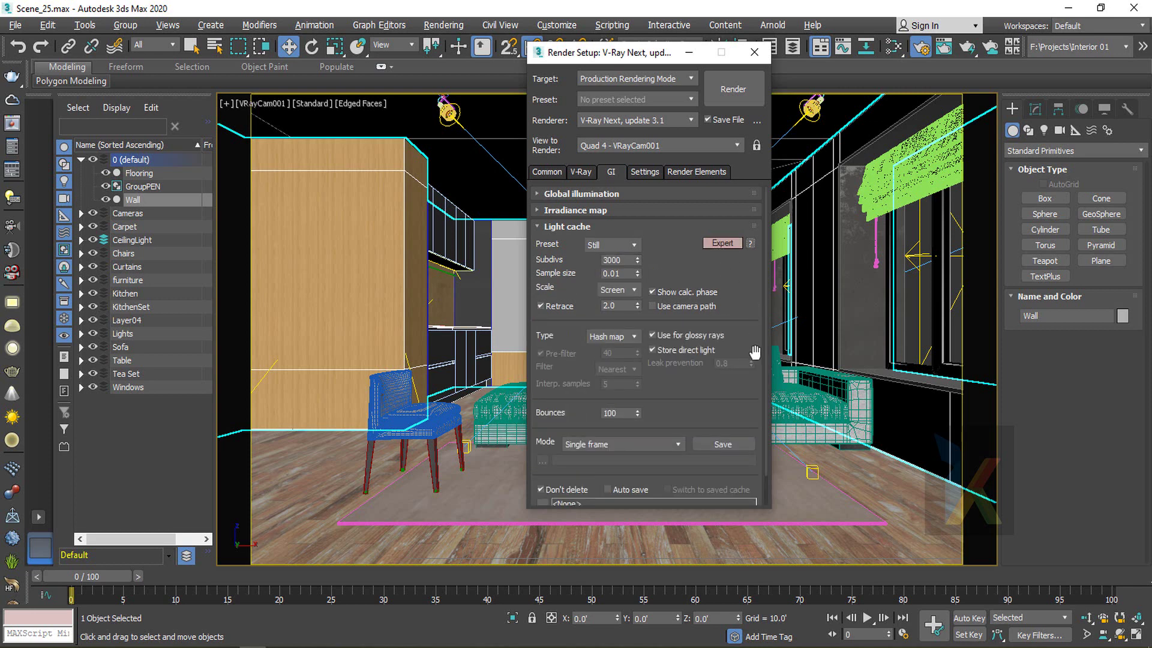
pyautogui.click(570, 227)
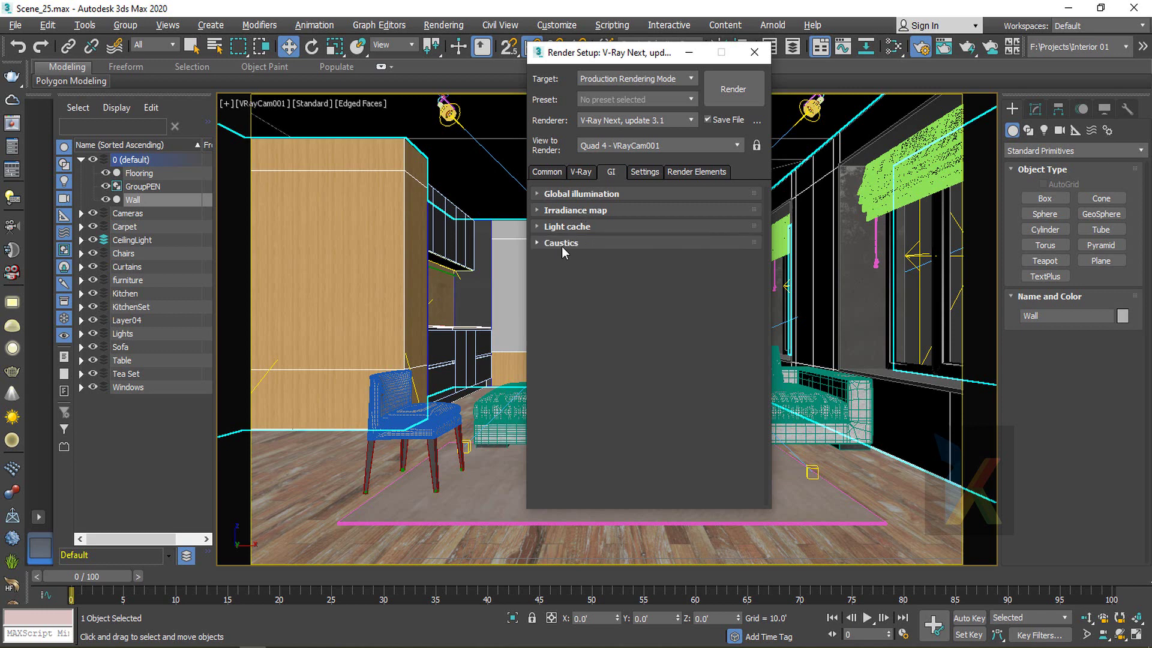
# Check the Caustics options and the V-Ray System settings for the final render
pyautogui.click(570, 243)
pyautogui.click(570, 243)
pyautogui.click(644, 172)
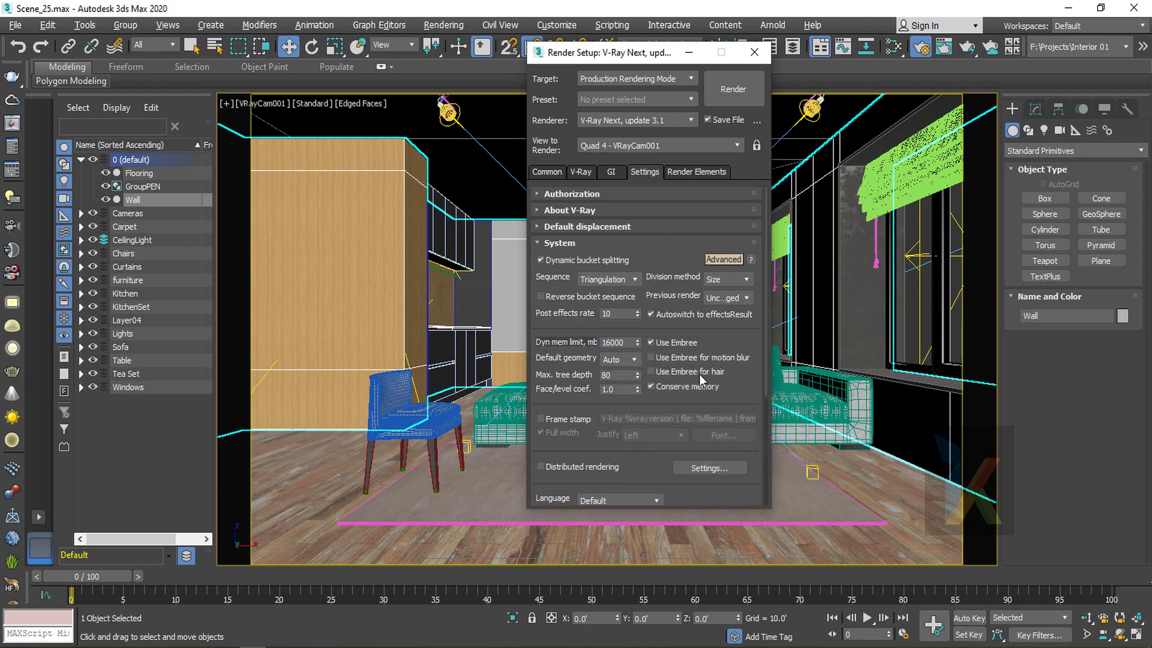
pyautogui.scroll(-3, 643, 374)
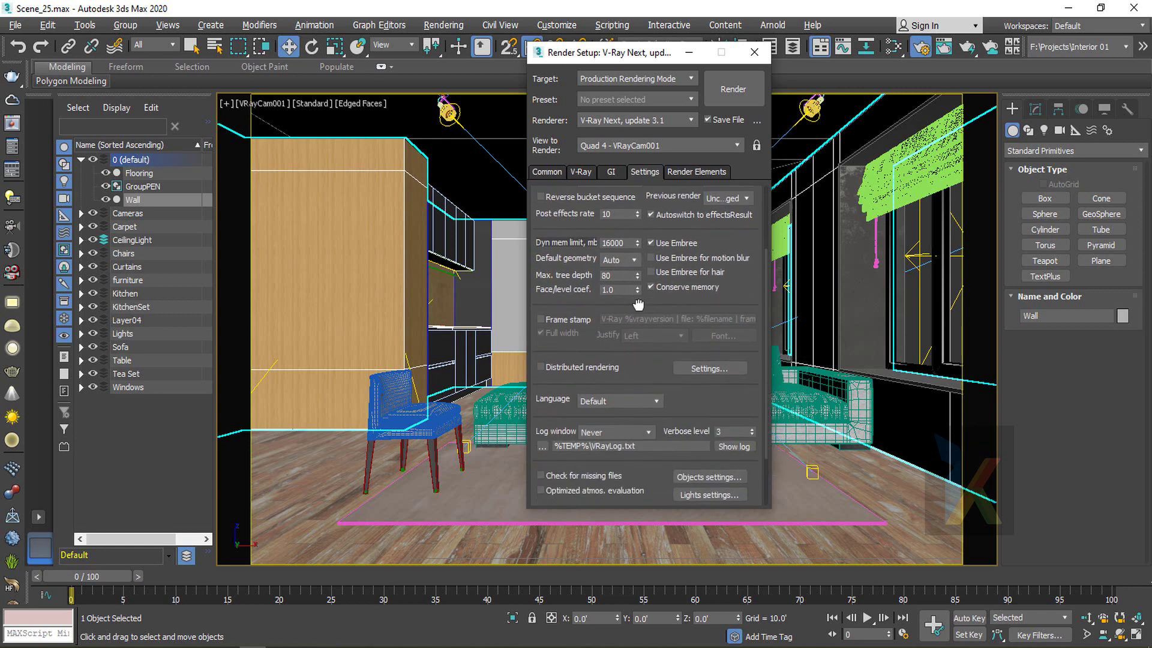
pyautogui.scroll(3, 643, 374)
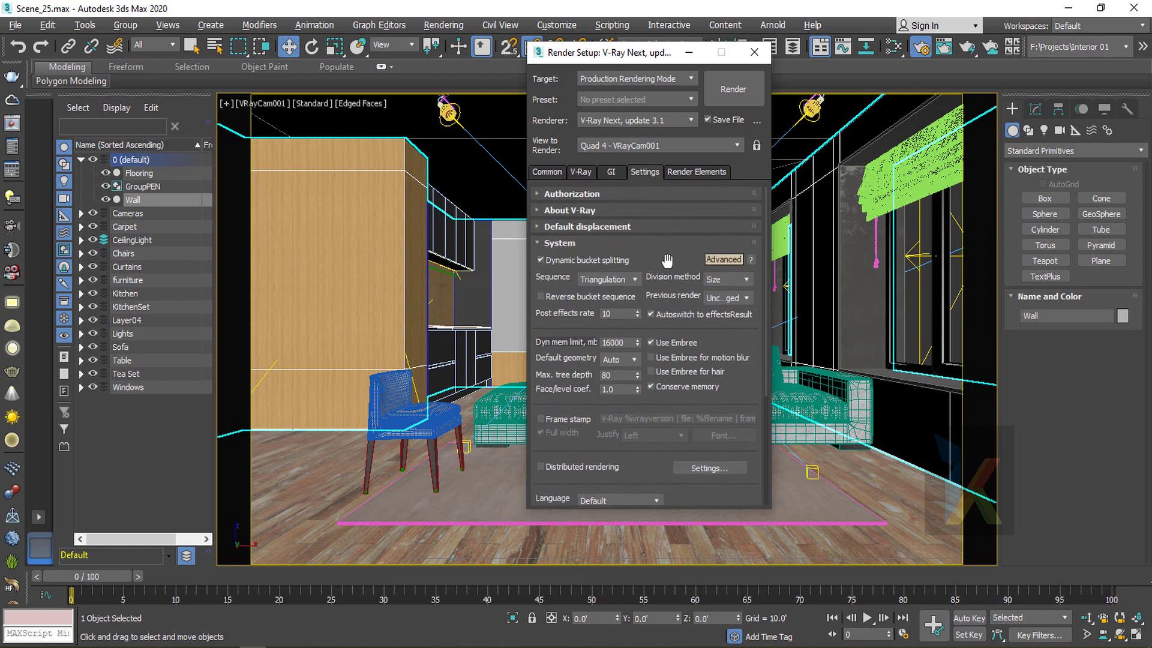
# Add the render elements VRayAlpha, VRayDenoiser, VRayGlobalIllumination, VRayLighting, VRayReflection, VRayRefraction, VRaySelfIllumination, VRayShadows, VRaySpecular, VRayTotalLighting and VRayWireColor
pyautogui.click(682, 175)
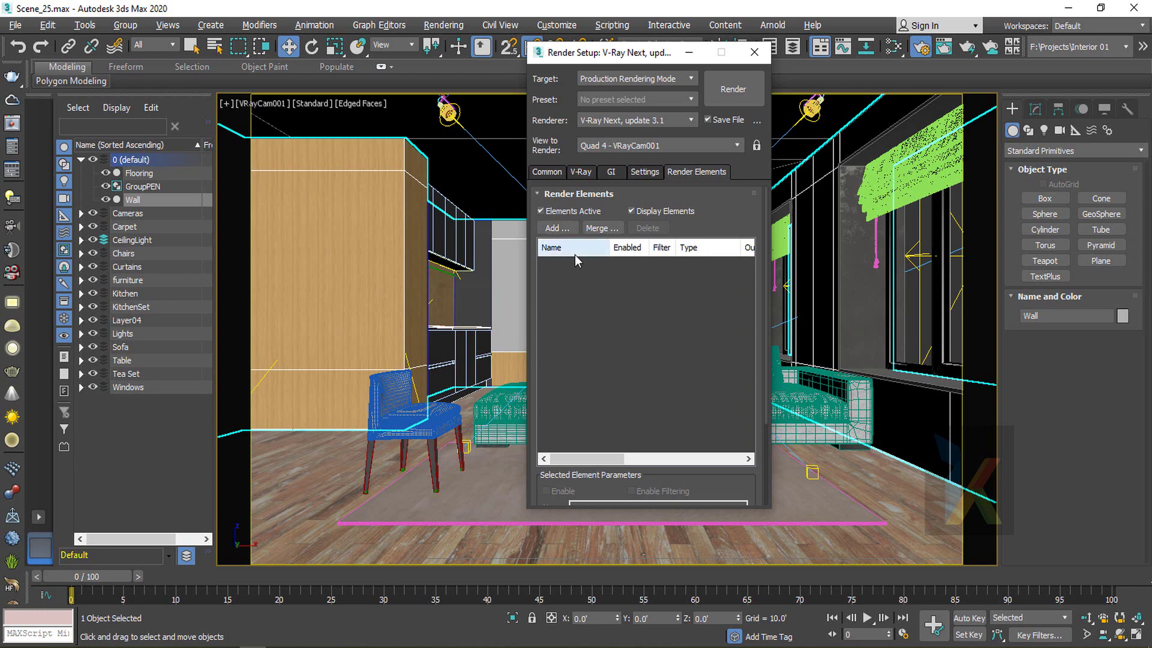
pyautogui.click(558, 228)
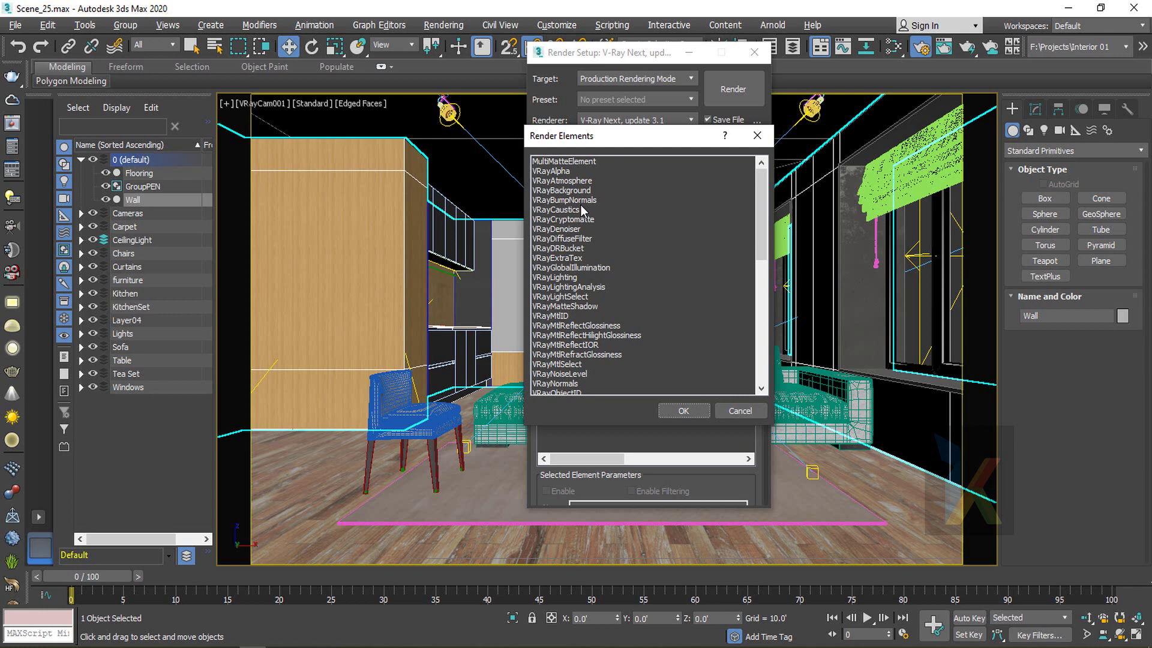
pyautogui.keyDown('ctrl'); pyautogui.click(577, 171); pyautogui.keyUp('ctrl')
pyautogui.keyDown('ctrl'); pyautogui.click(573, 228); pyautogui.keyUp('ctrl')
pyautogui.keyDown('ctrl'); pyautogui.click(576, 268); pyautogui.keyUp('ctrl')
pyautogui.keyDown('ctrl'); pyautogui.click(575, 277); pyautogui.keyUp('ctrl')
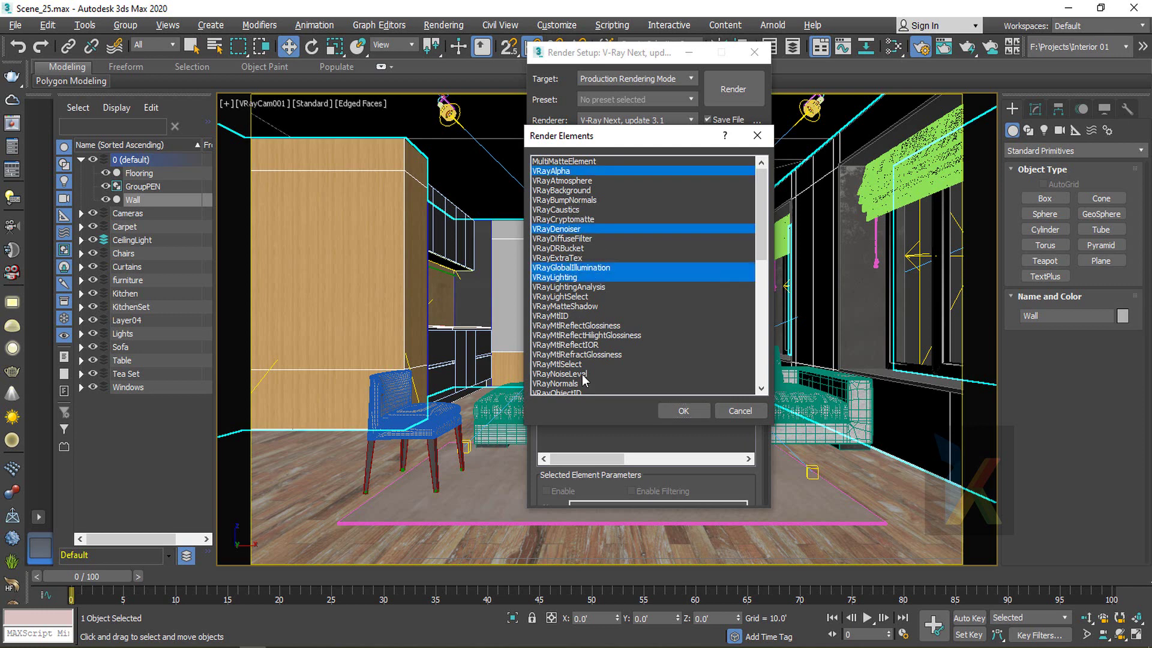
pyautogui.scroll(-5, 583, 367)
pyautogui.keyDown('ctrl'); pyautogui.click(568, 336); pyautogui.keyUp('ctrl')
pyautogui.keyDown('ctrl'); pyautogui.click(570, 354); pyautogui.keyUp('ctrl')
pyautogui.scroll(-1, 587, 359)
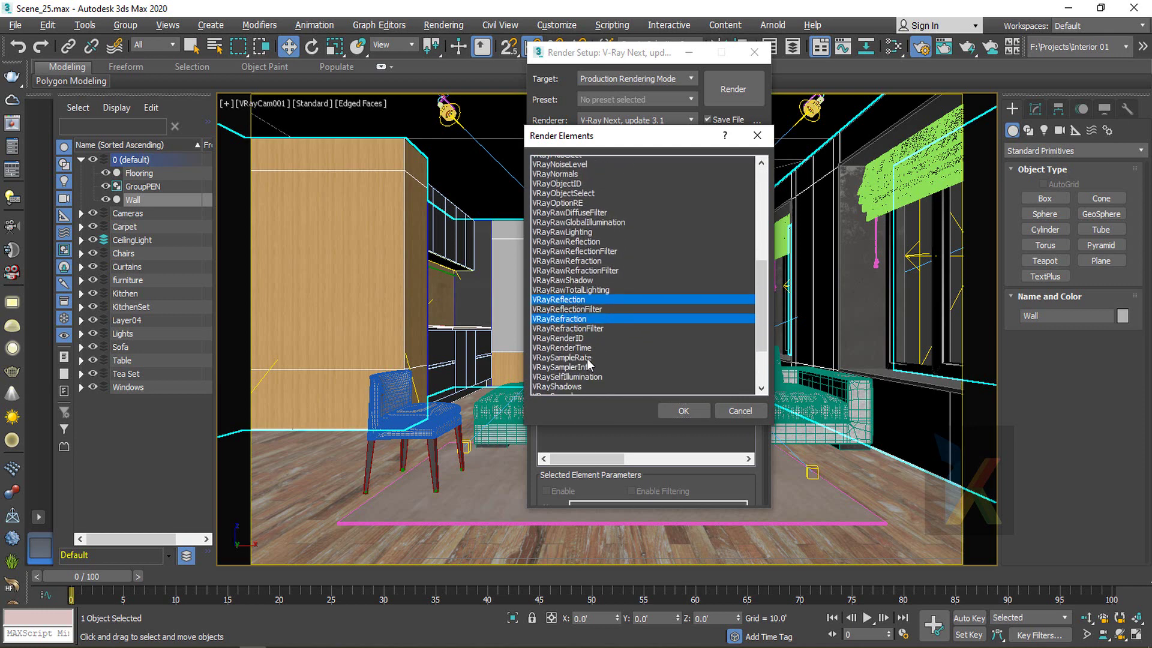
pyautogui.scroll(-1, 586, 360)
pyautogui.moveTo(573, 327)
pyautogui.keyDown('ctrl'); pyautogui.mouseDown()
pyautogui.moveTo(568, 358)
pyautogui.moveTo(567, 347)
pyautogui.mouseUp(); pyautogui.keyUp('ctrl')
pyautogui.keyDown('ctrl'); pyautogui.click(571, 373); pyautogui.keyUp('ctrl')
pyautogui.scroll(-1, 576, 373)
pyautogui.keyDown('ctrl'); pyautogui.click(607, 371); pyautogui.keyUp('ctrl')
pyautogui.scroll(2, 588, 324)
pyautogui.click(681, 410)
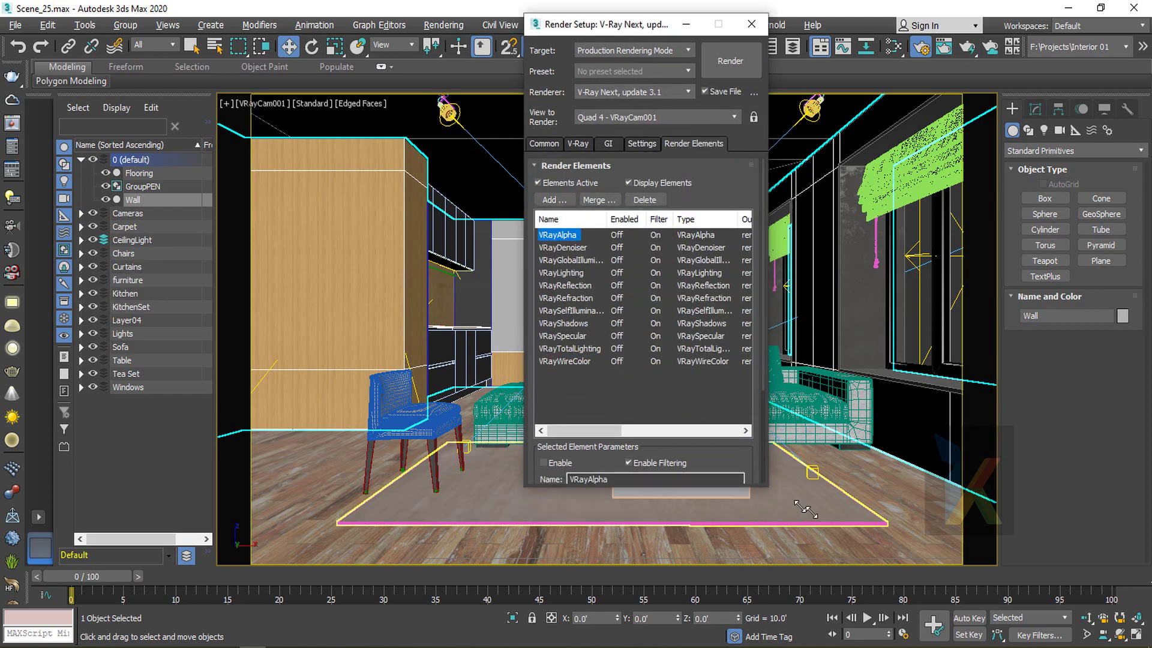
# Check the common output parameters, start the final render of the VRayCam001 view and reposition the V-Ray frame buffer window
pyautogui.scroll(-3, 653, 488)
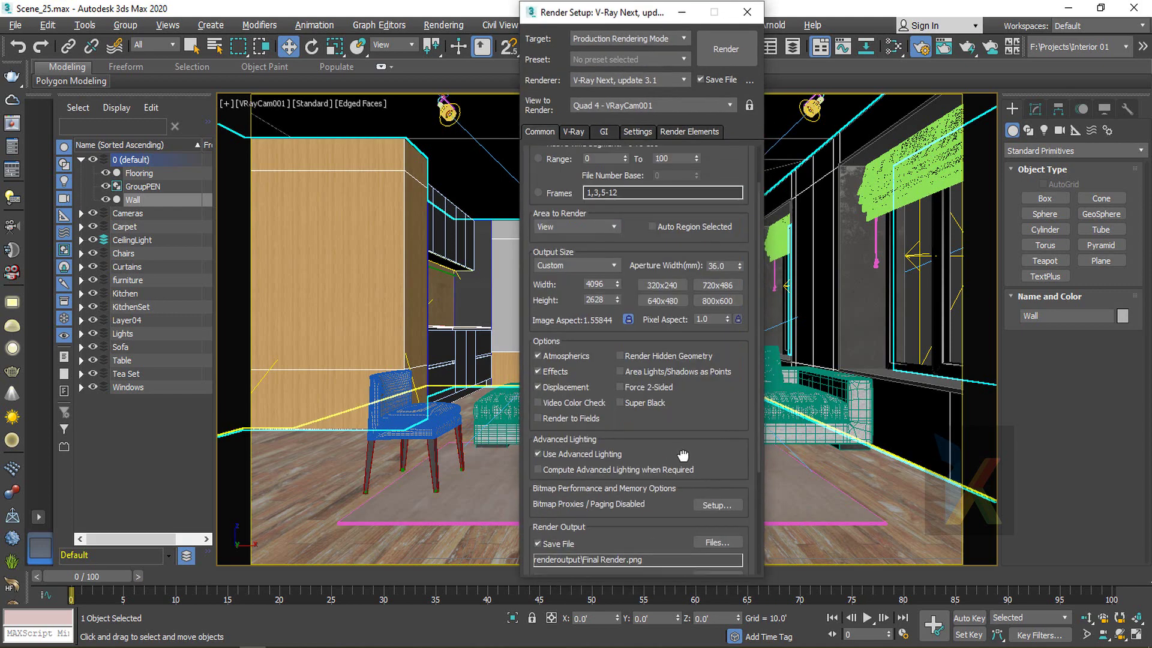
pyautogui.scroll(2, 693, 514)
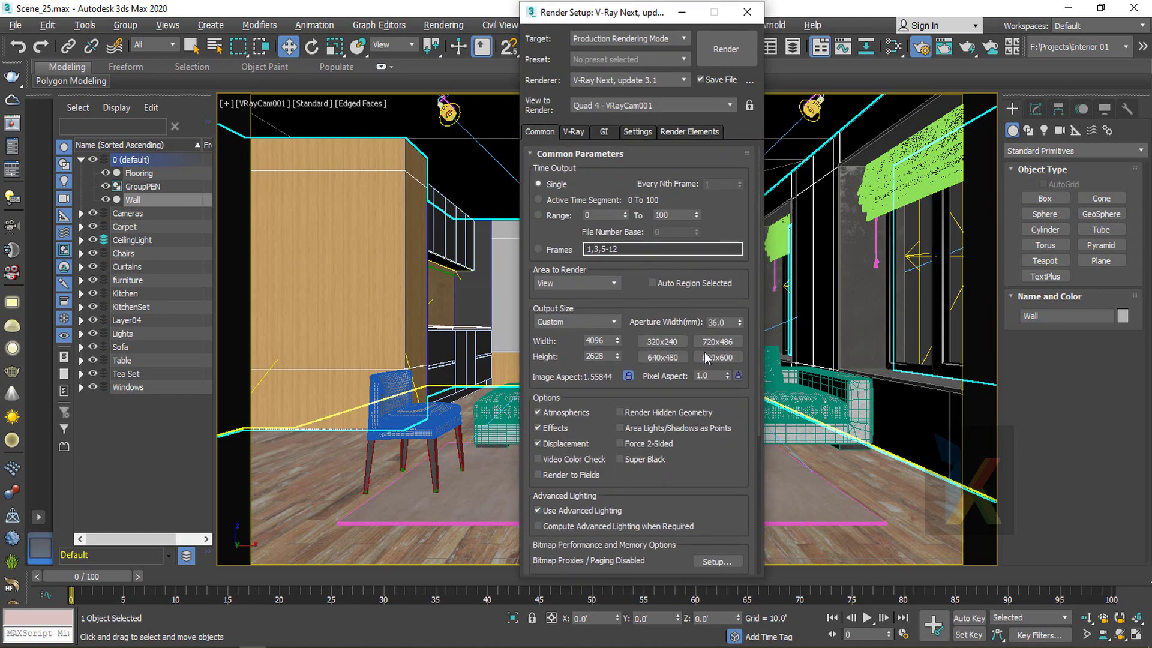
pyautogui.click(732, 55)
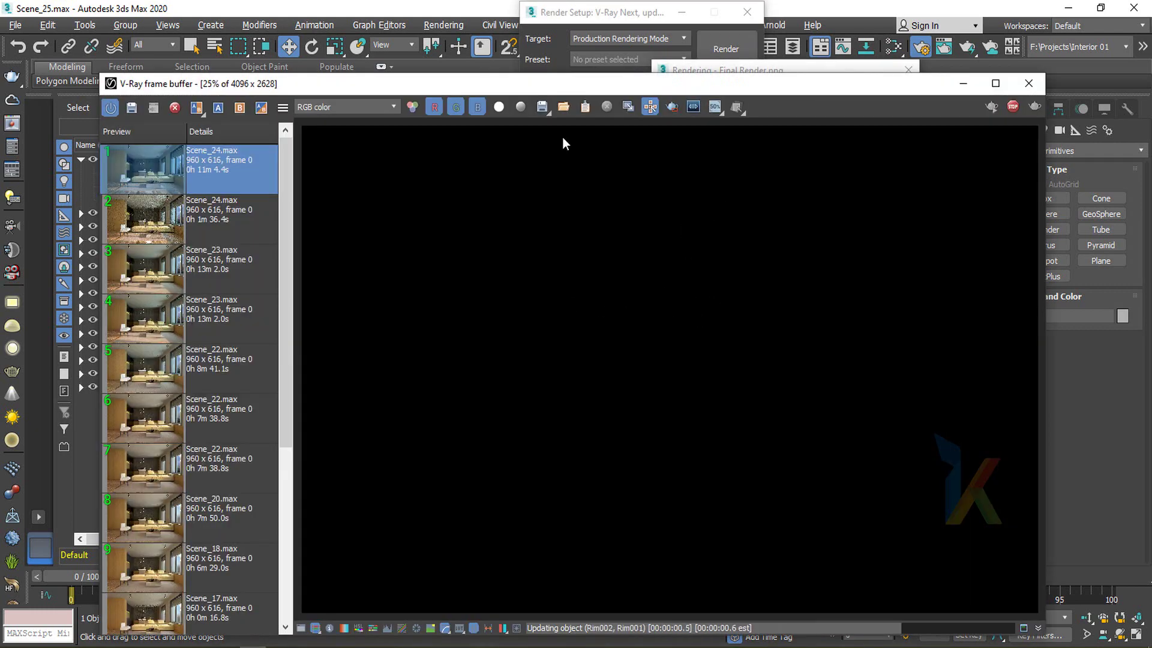
pyautogui.moveTo(569, 86); pyautogui.dragTo(561, 51)
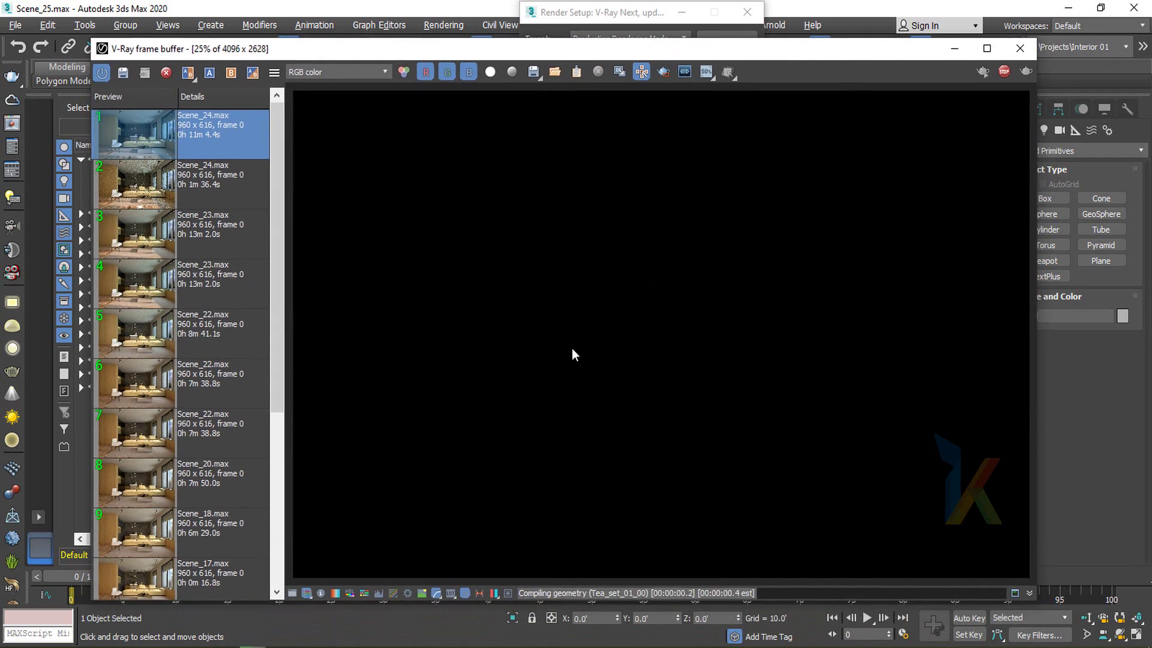